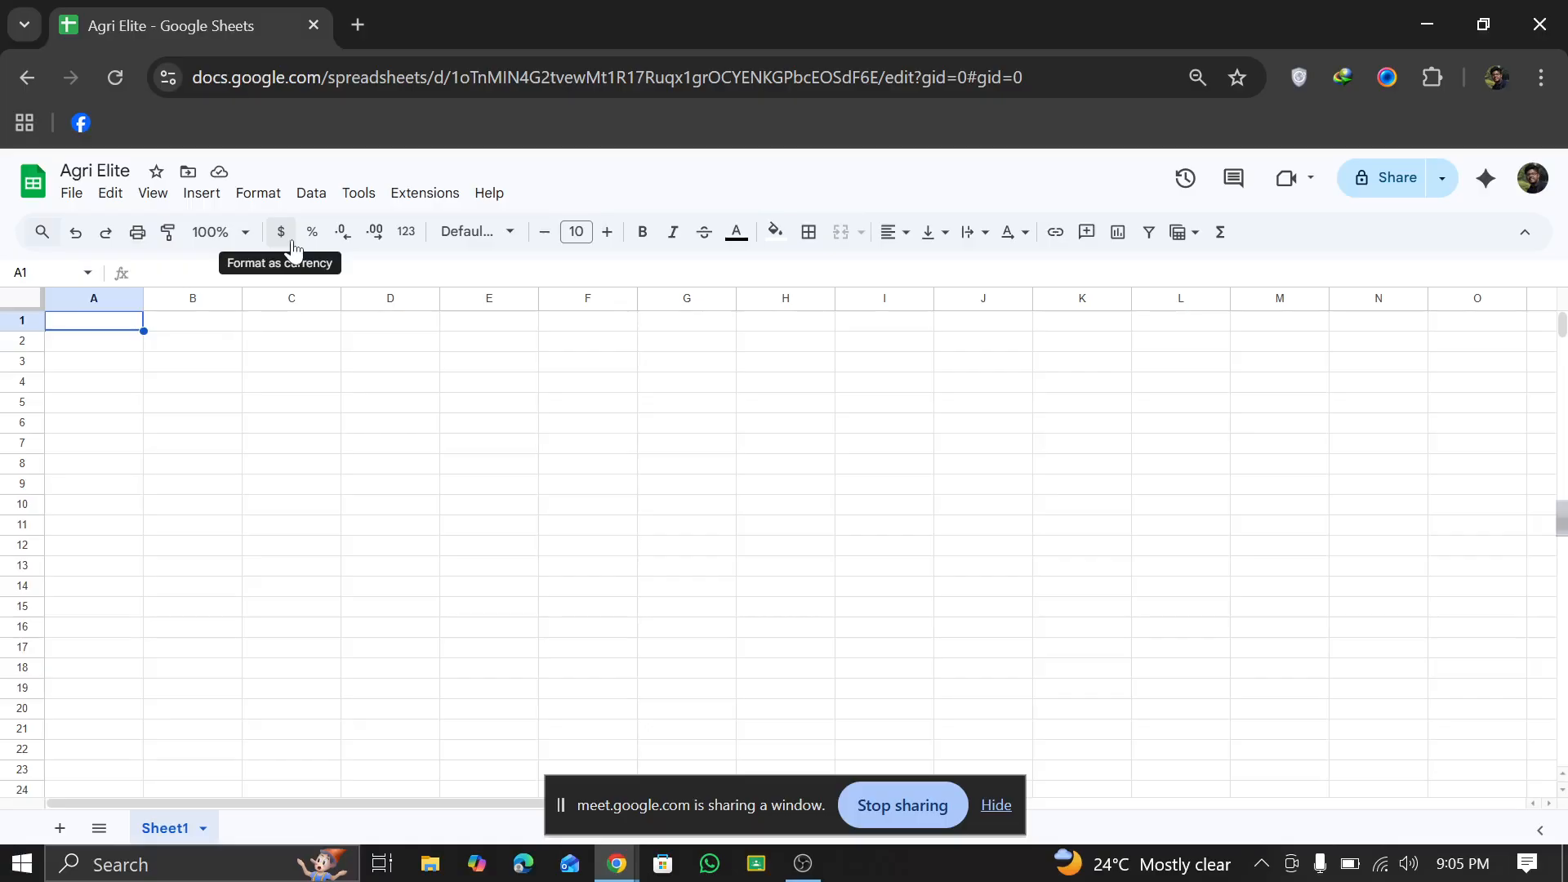
Step: Switch to the Google Meet call and stop sharing the spreadsheet window
mouse_move(617, 864)
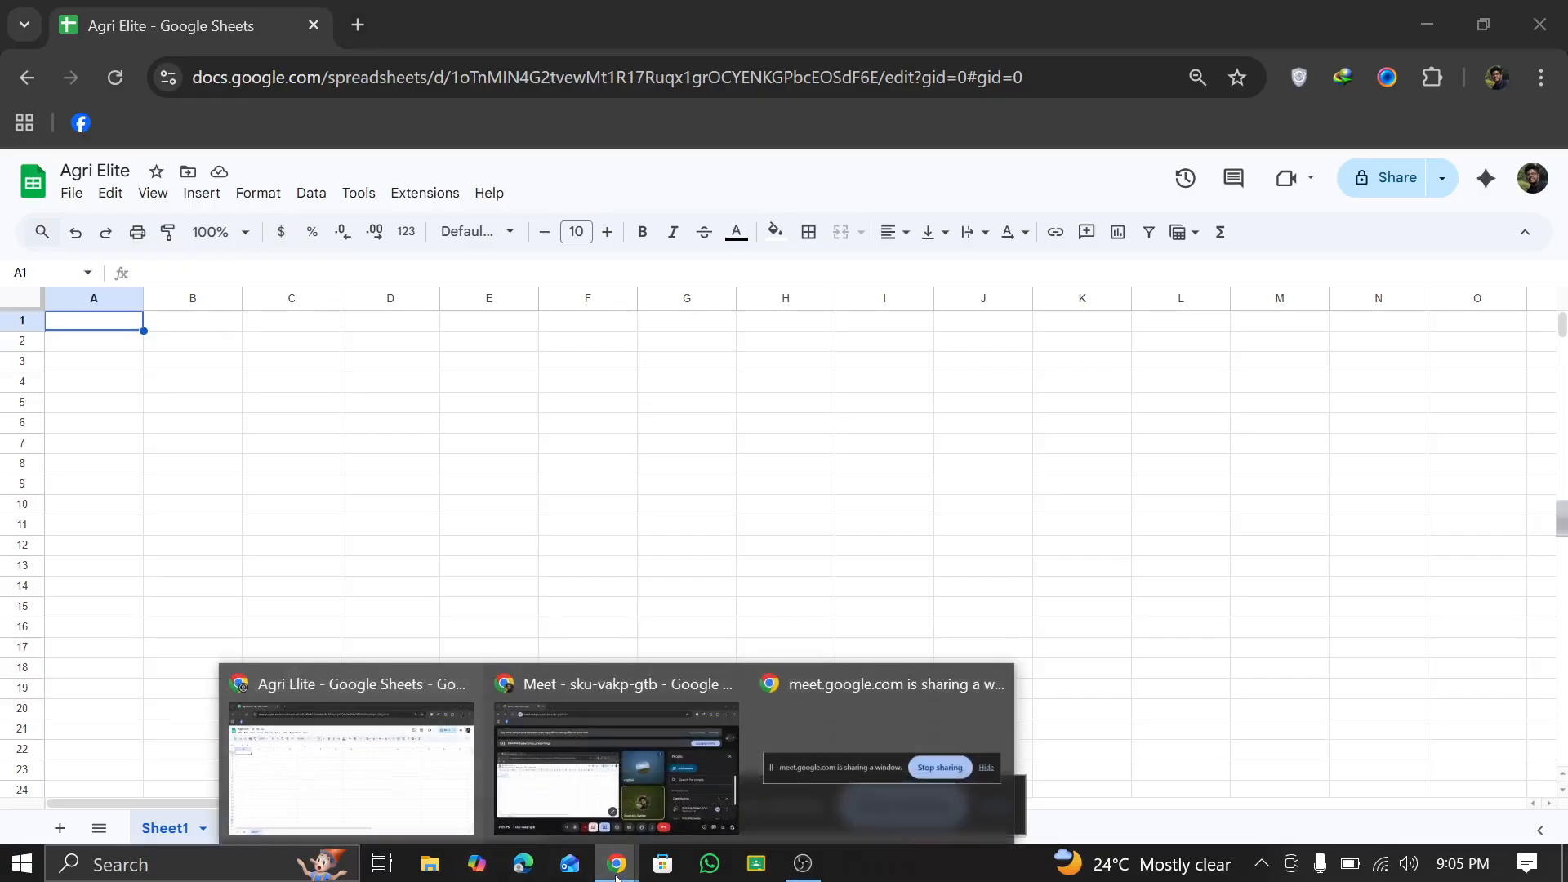
mouse_move(543, 740)
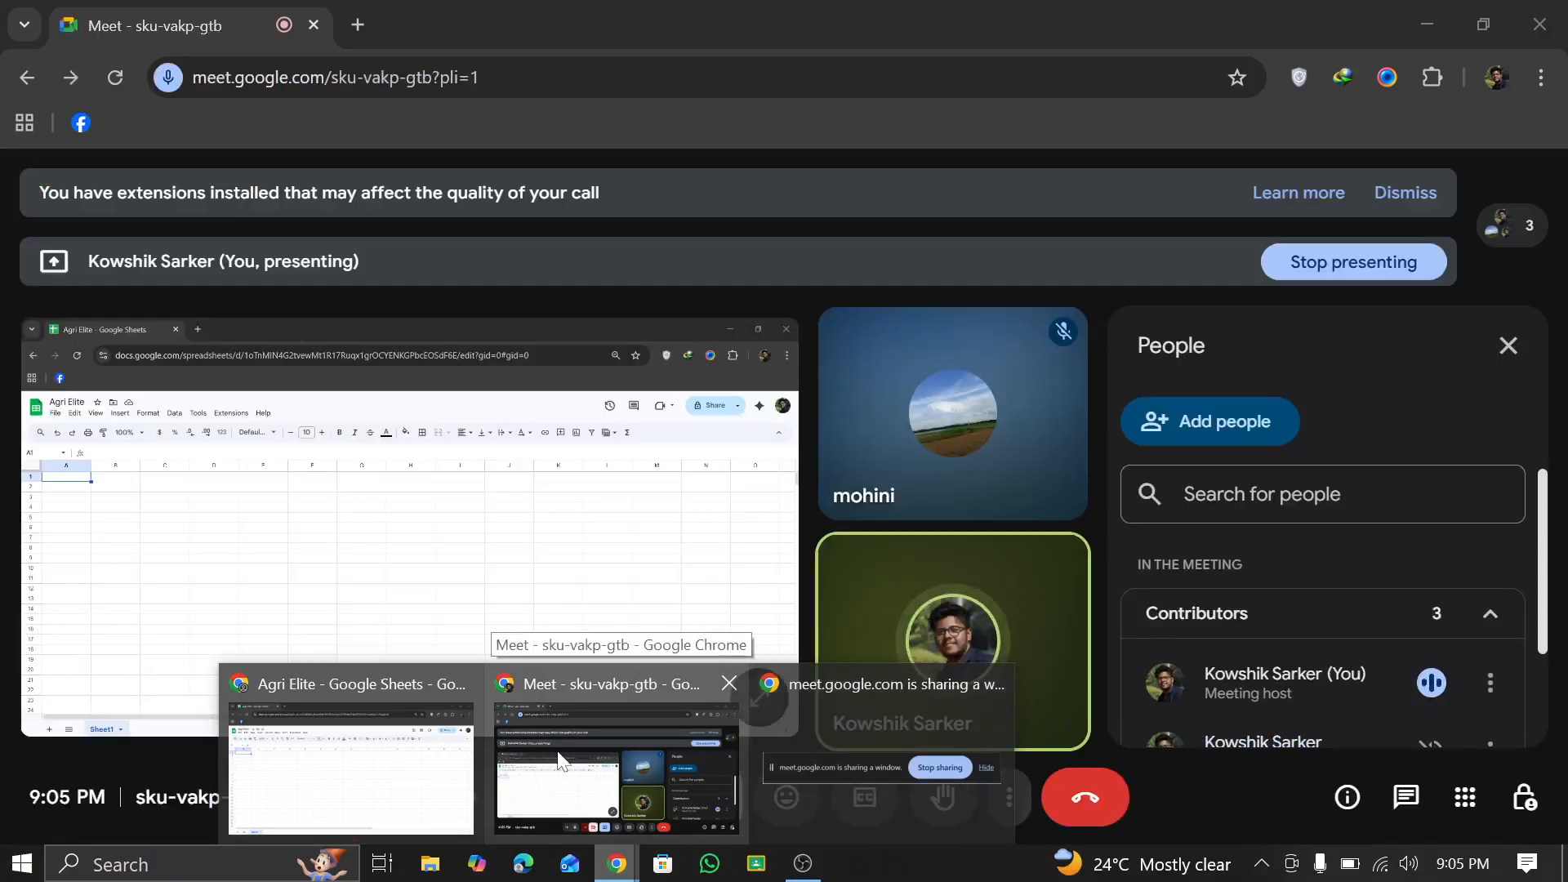
left_click(558, 760)
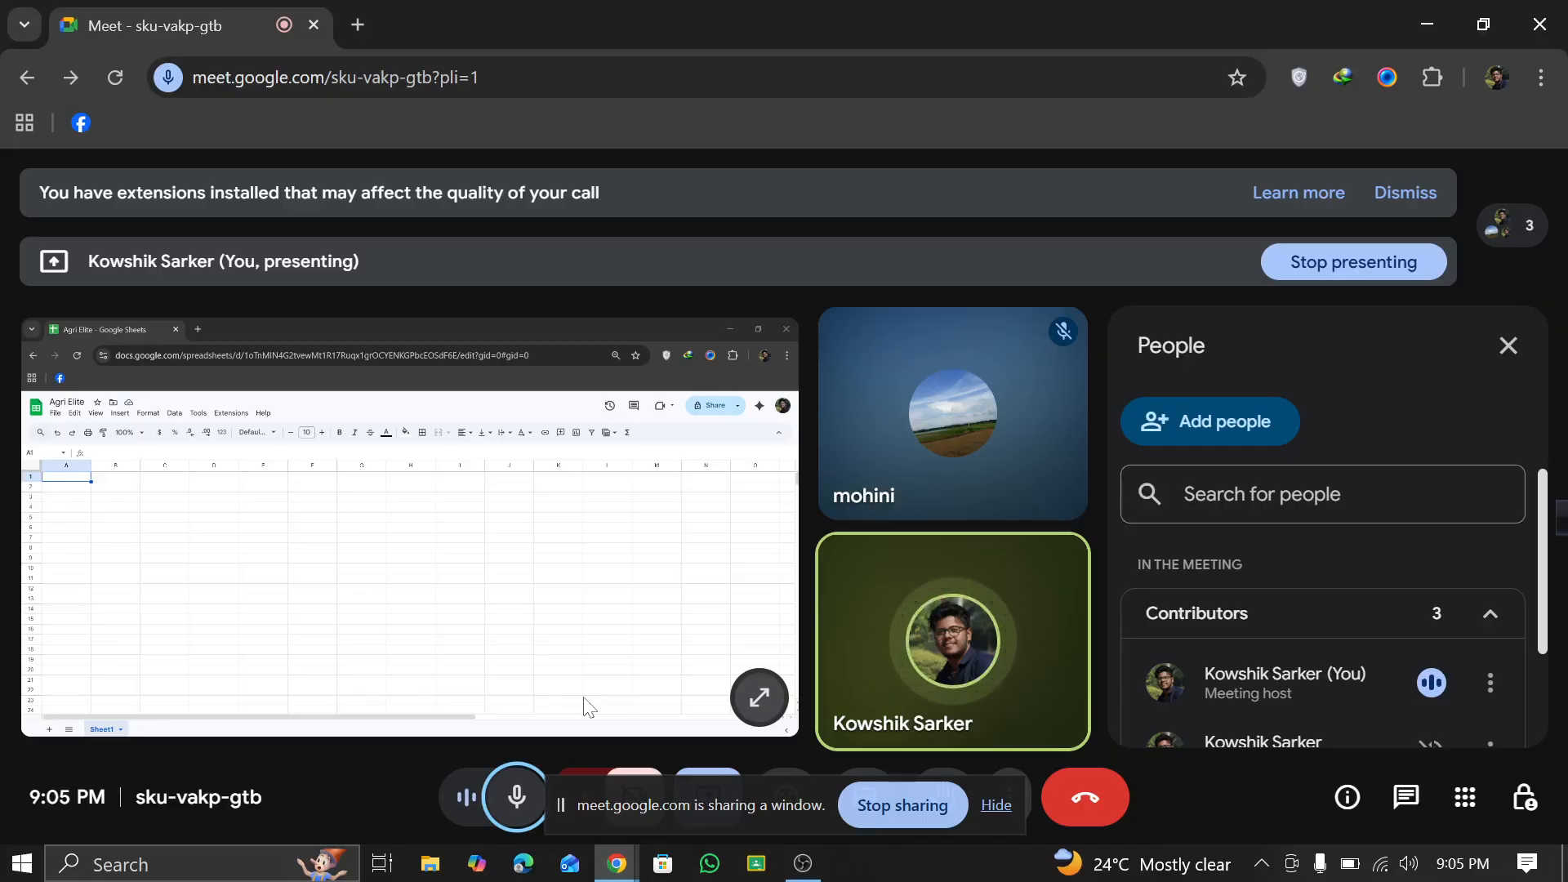
mouse_move(618, 690)
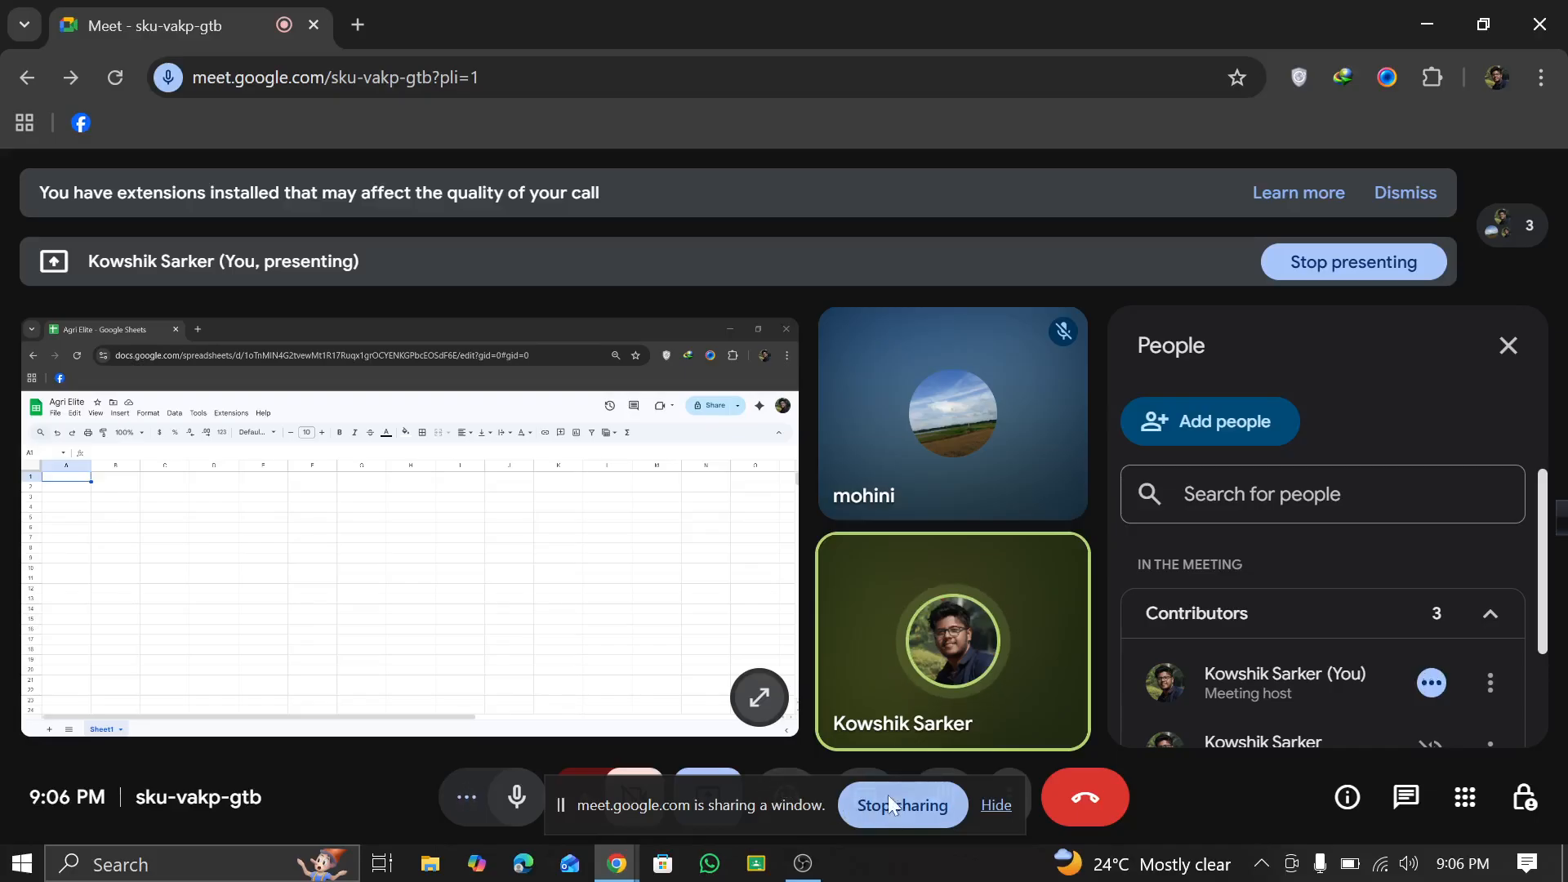
left_click(993, 806)
left_click(707, 797)
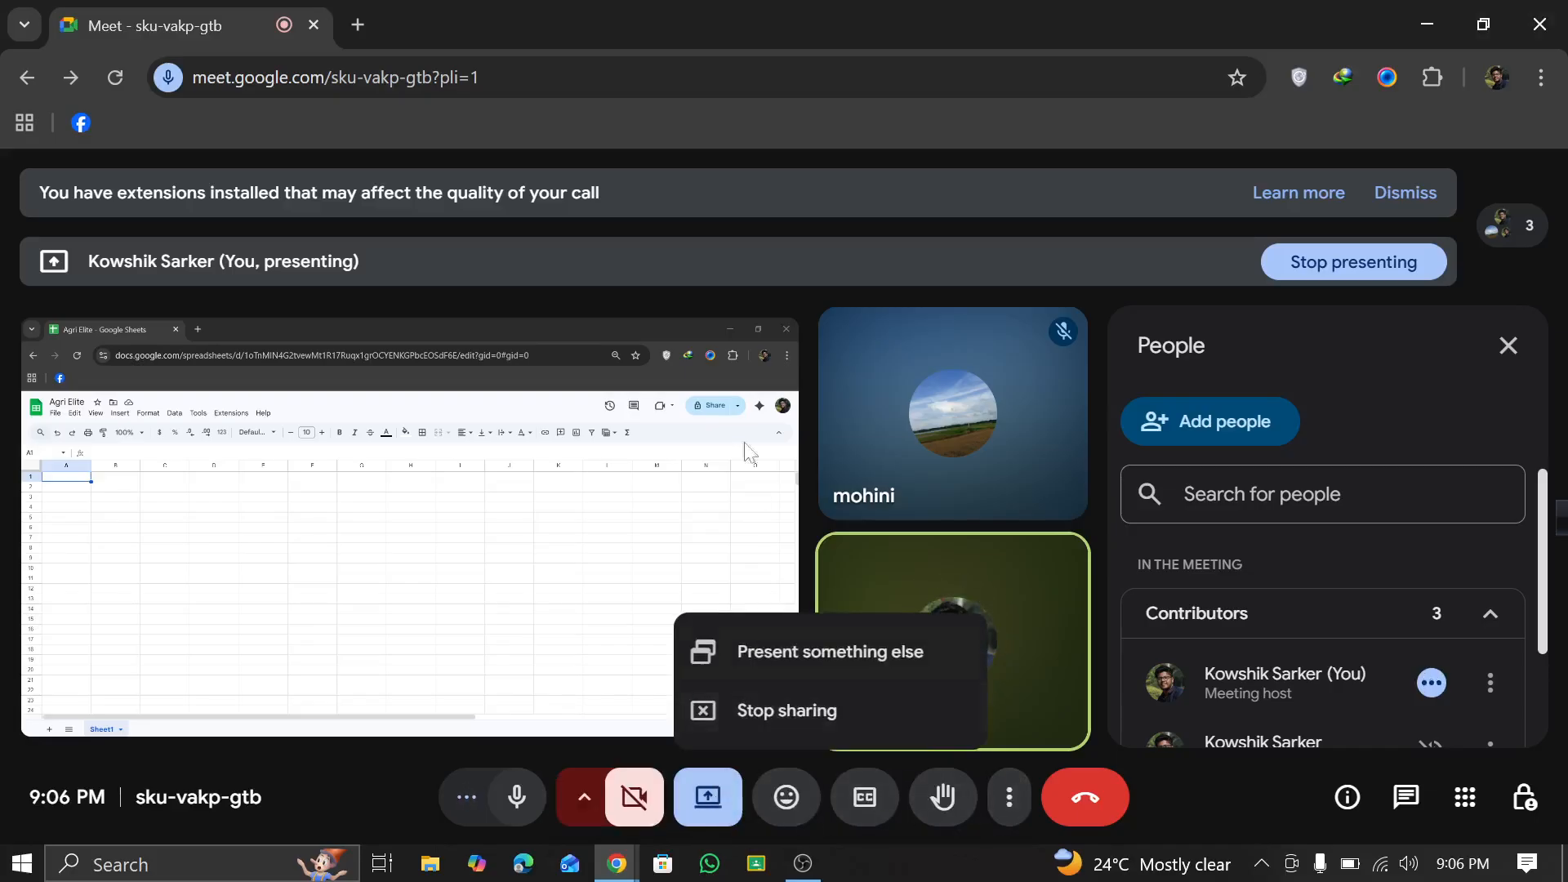
left_click(799, 708)
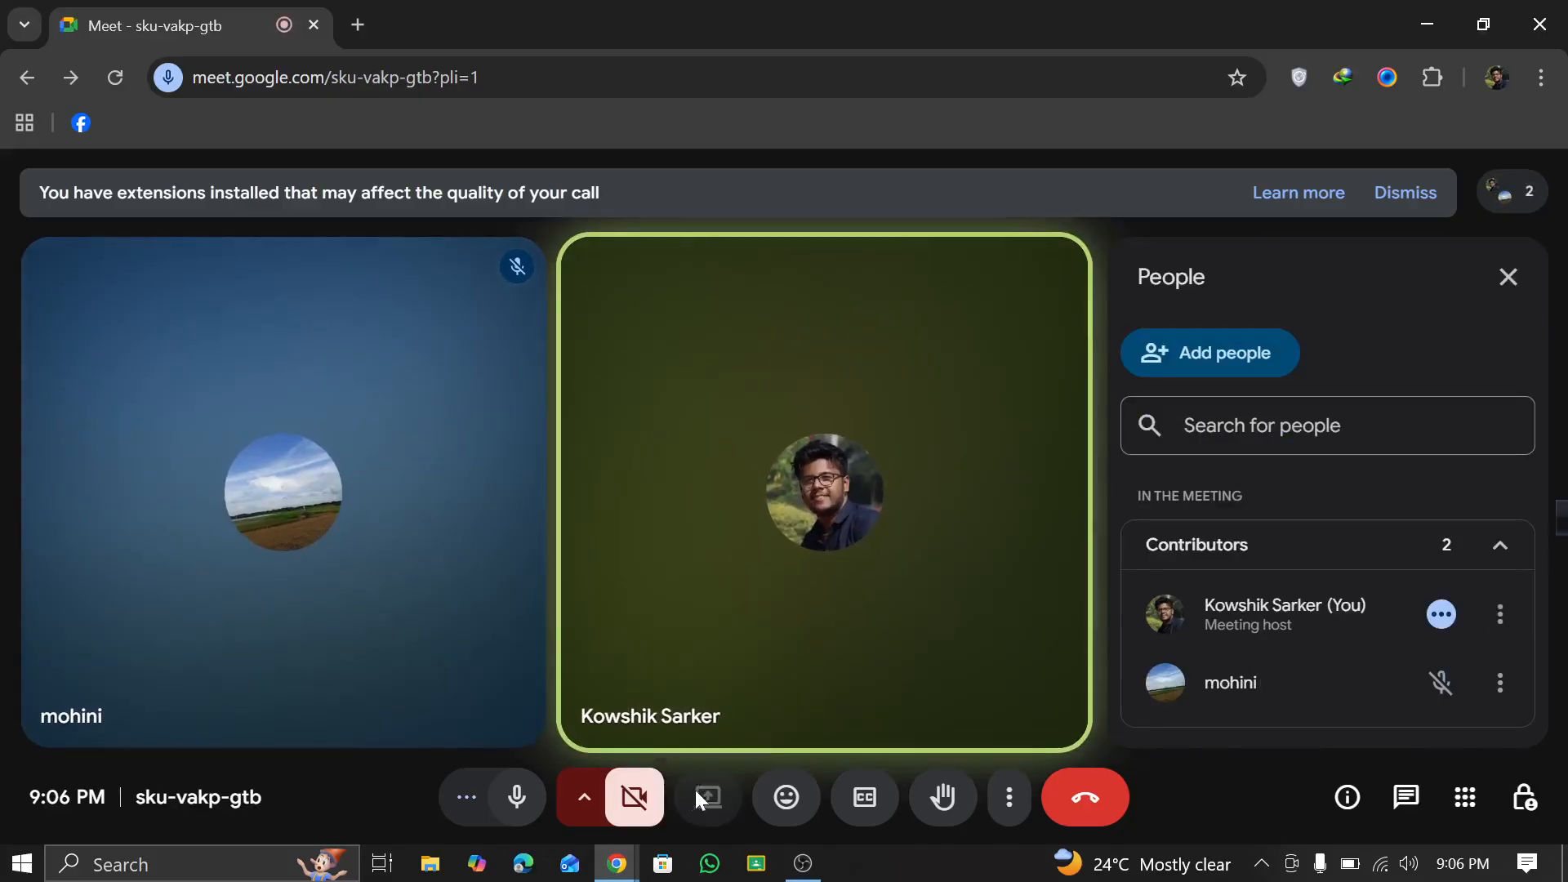
Step: Present the entire screen in the meeting and bring the call back from picture-in-picture
left_click(695, 790)
left_click(785, 230)
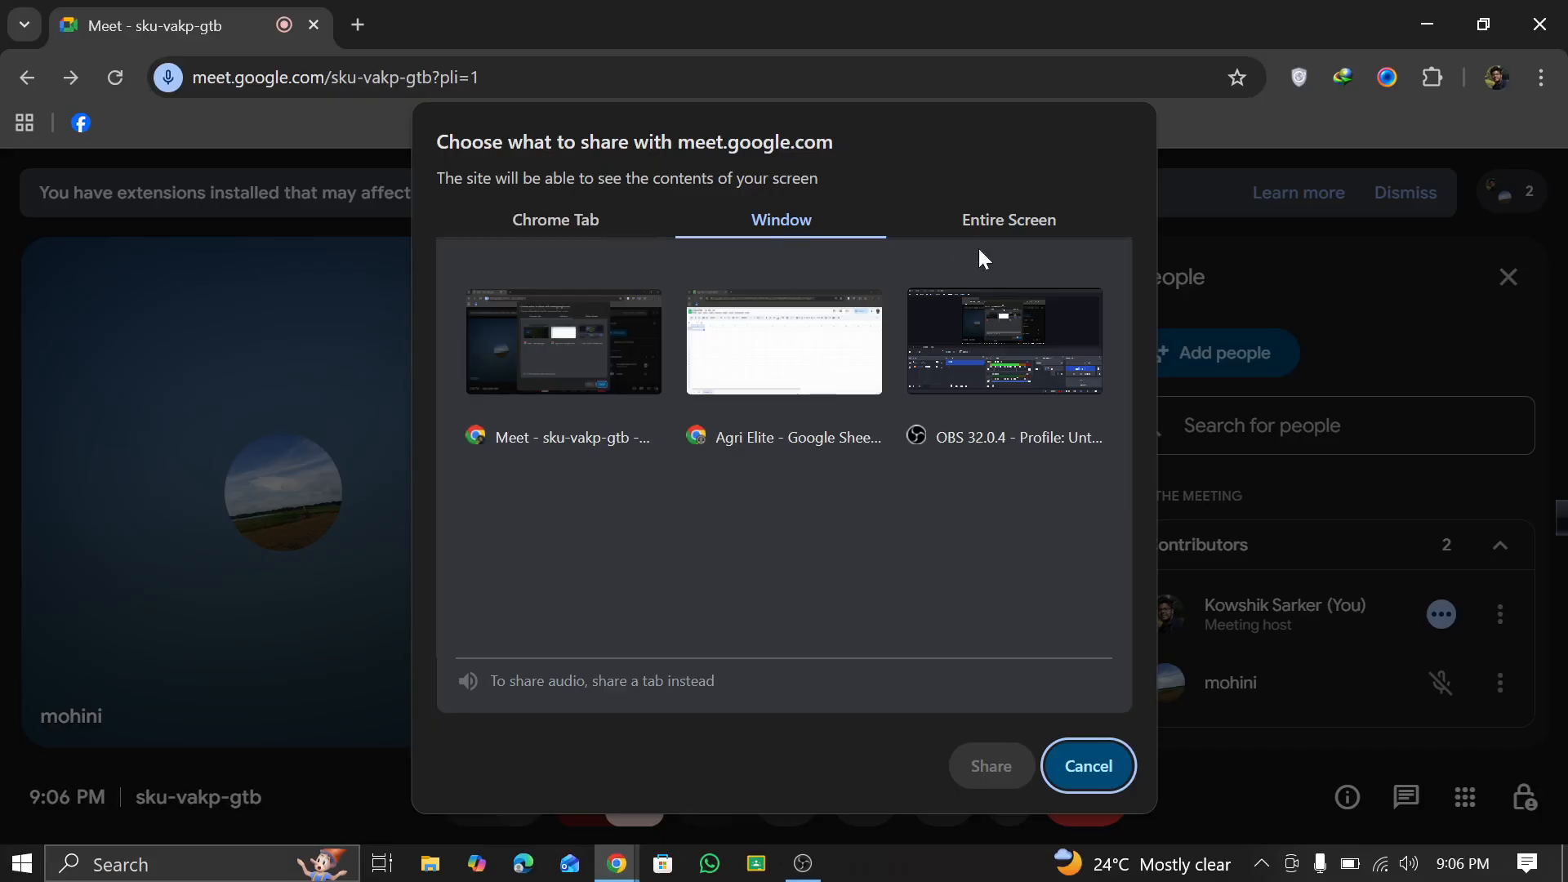
left_click(1004, 208)
left_click(772, 457)
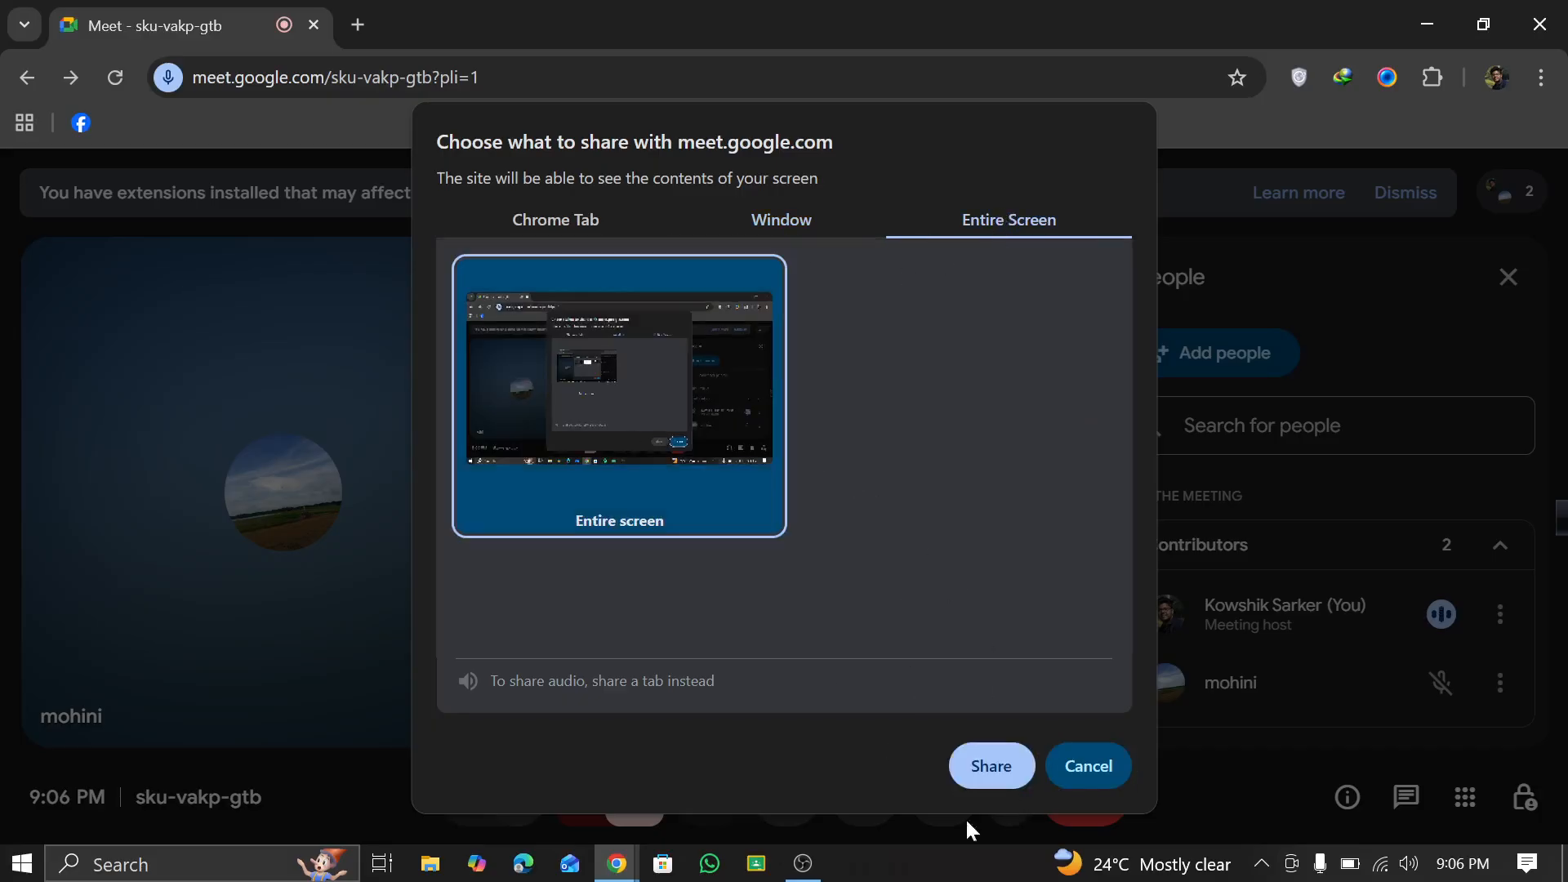
left_click(1018, 776)
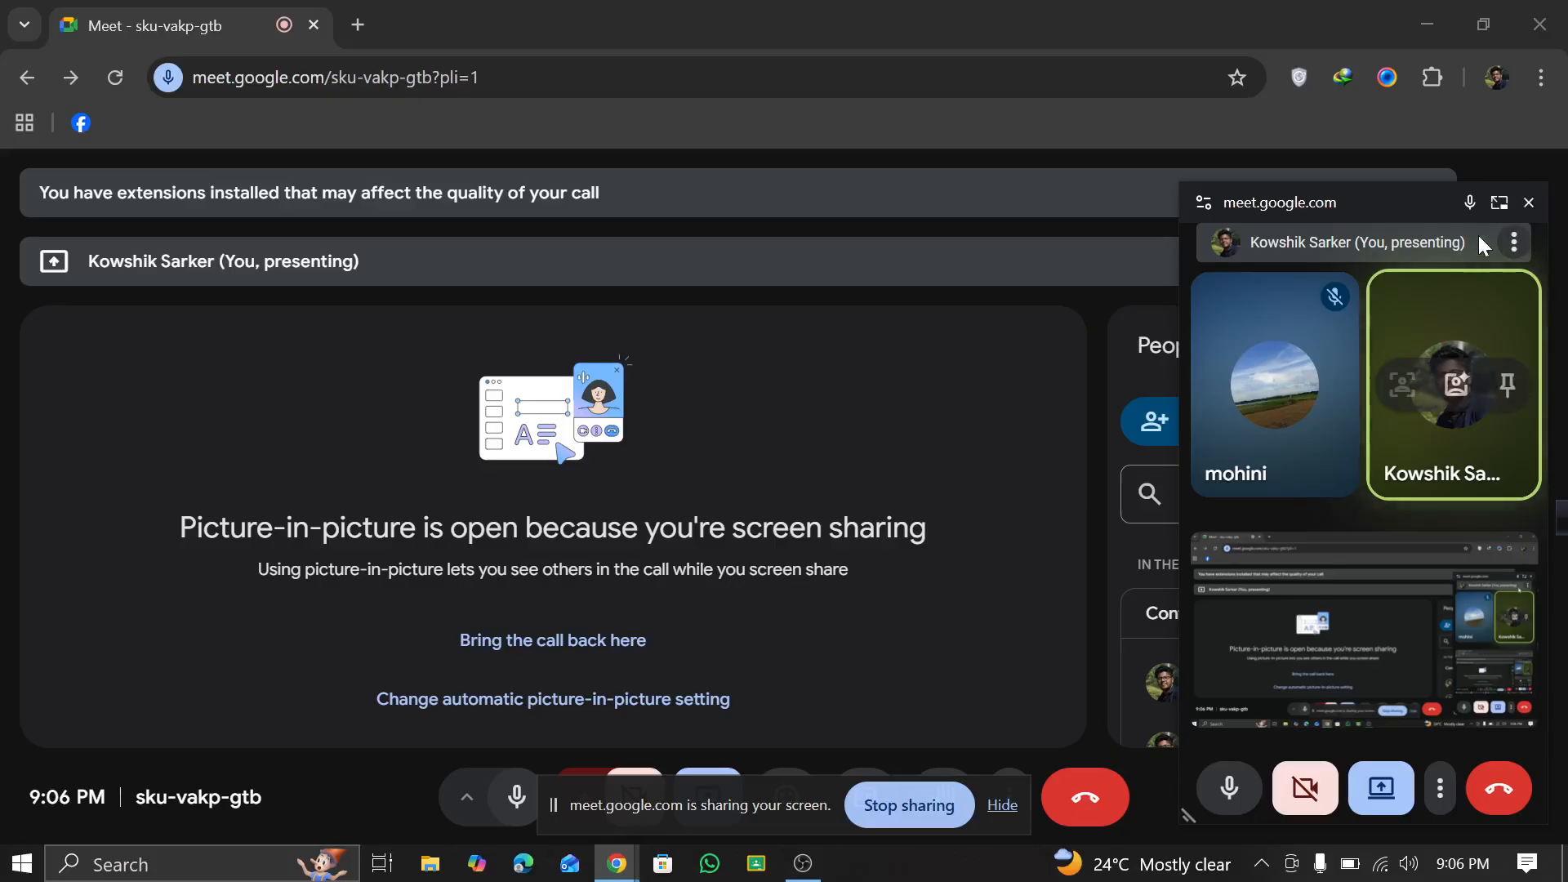
left_click(1500, 204)
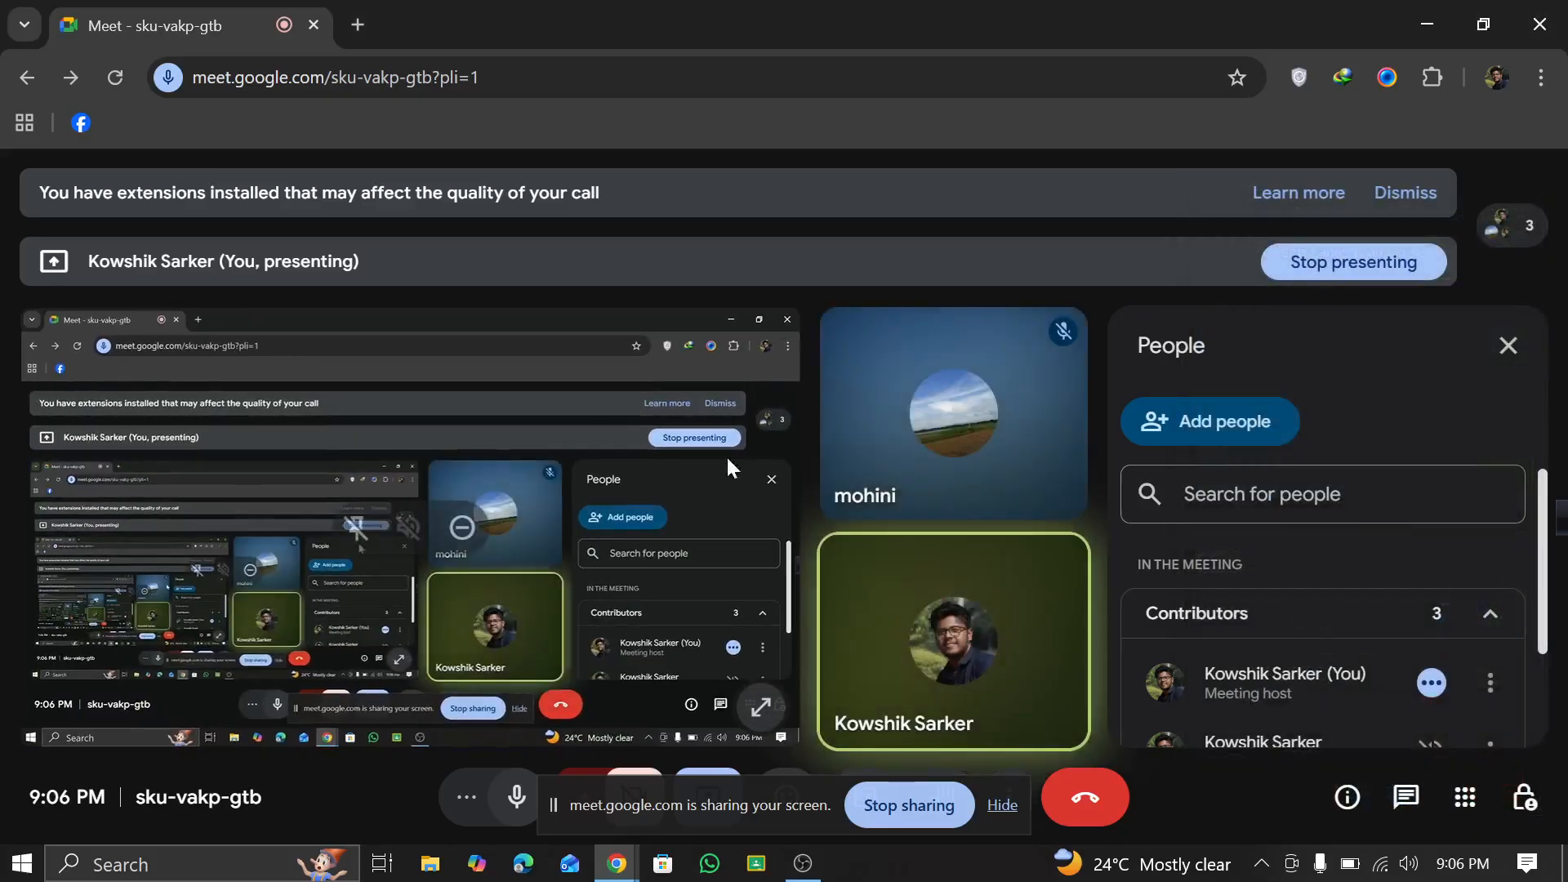
Step: Open a new browser tab and move the floating call window out of the way of the page
left_click(361, 25)
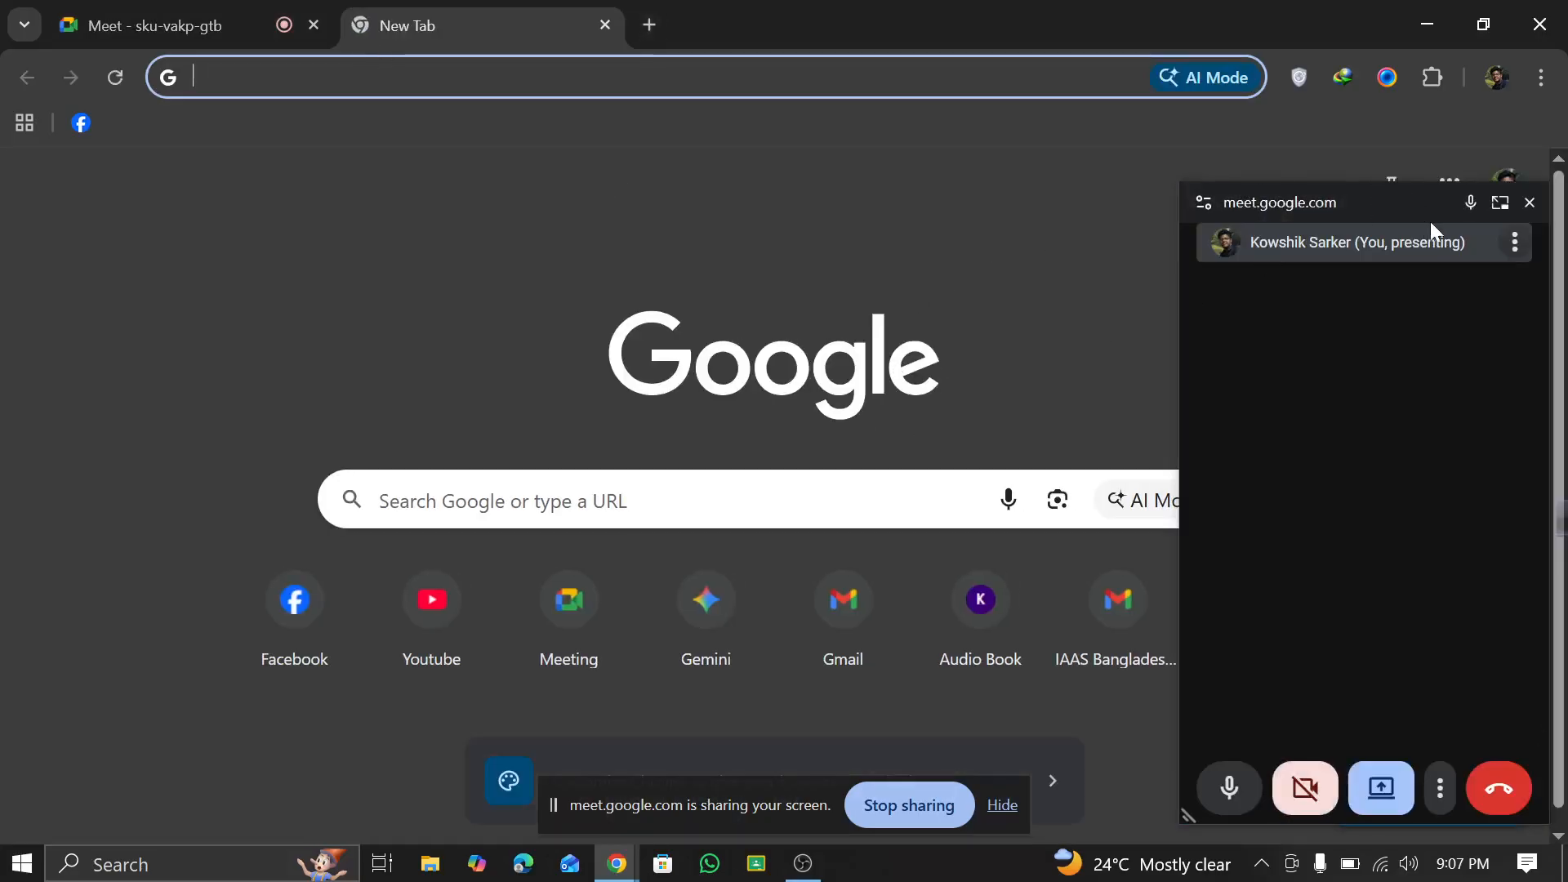
left_click(1496, 206)
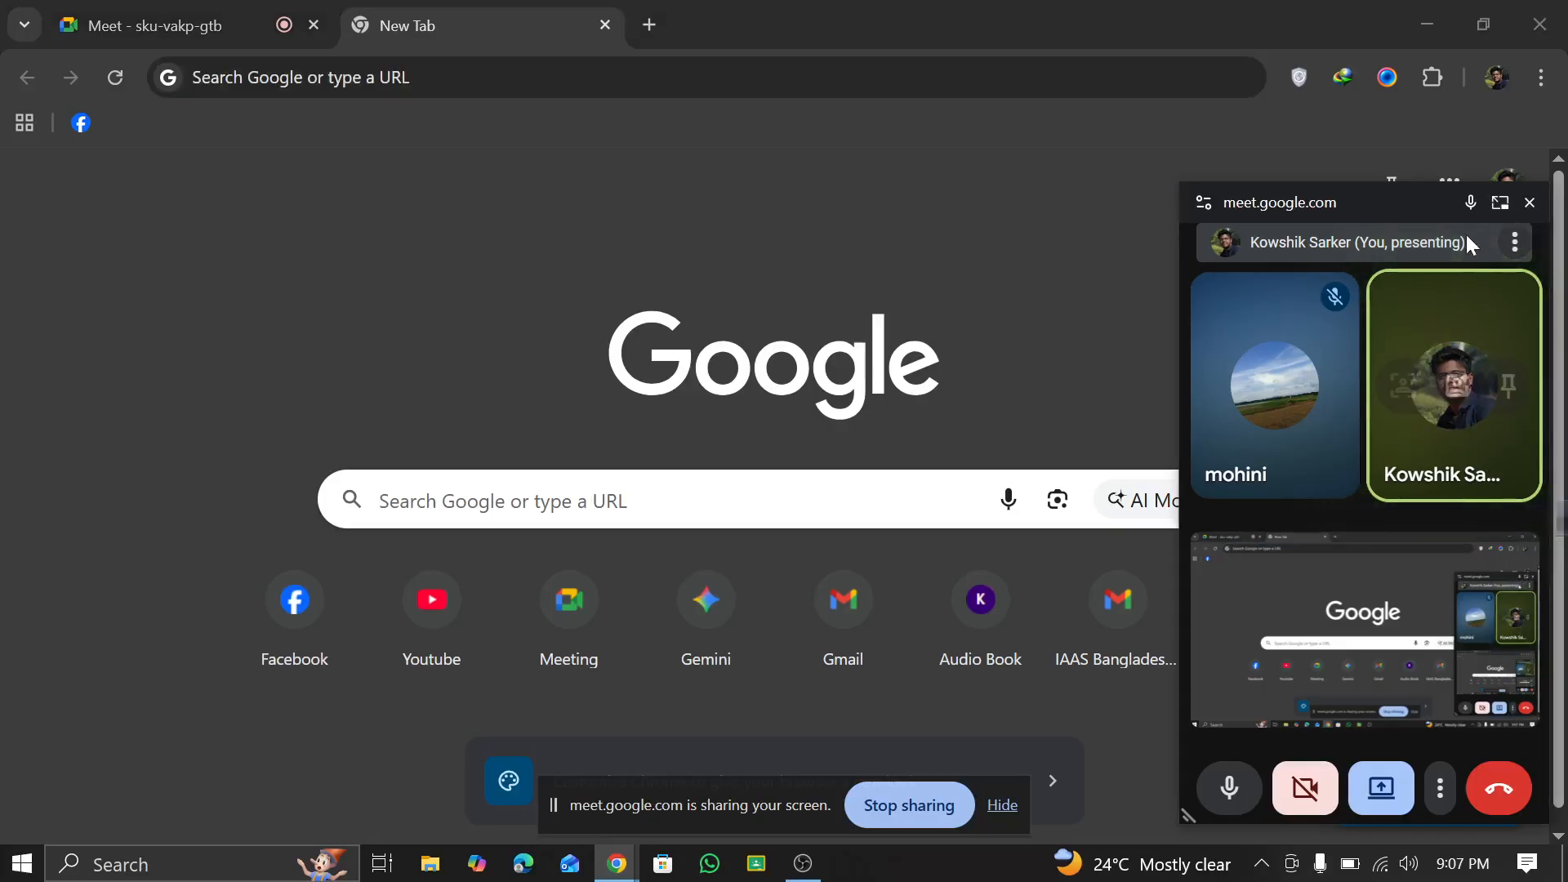
left_click(940, 238)
left_click_drag(1282, 209, 1567, 881)
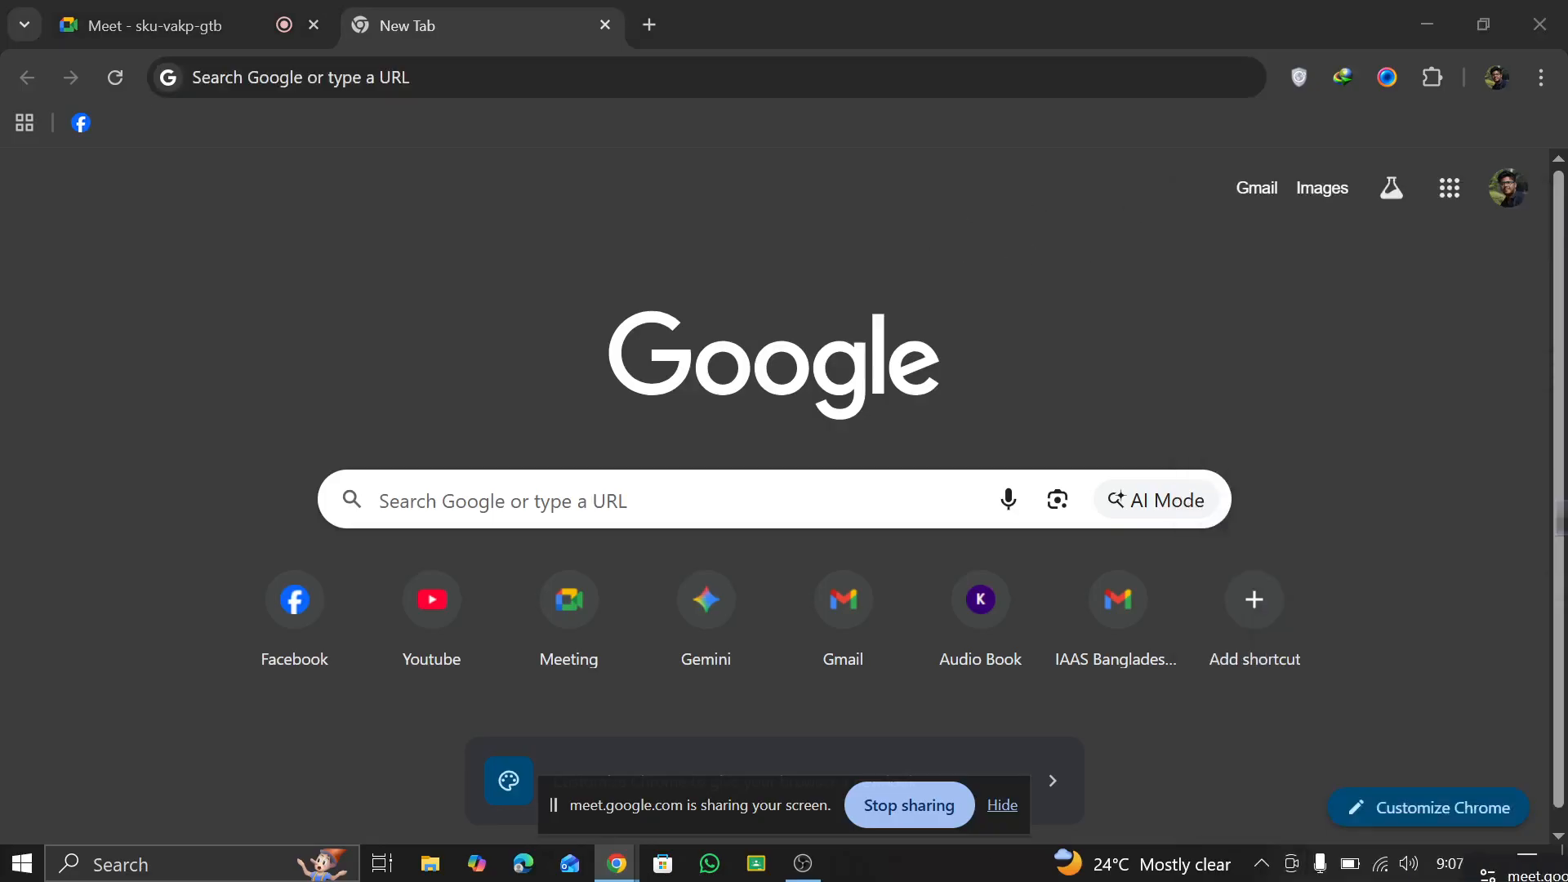
Step: Search Google for "google sheet" and open the Sheets home page by signing in from the Google Sheets product page
left_click(396, 500)
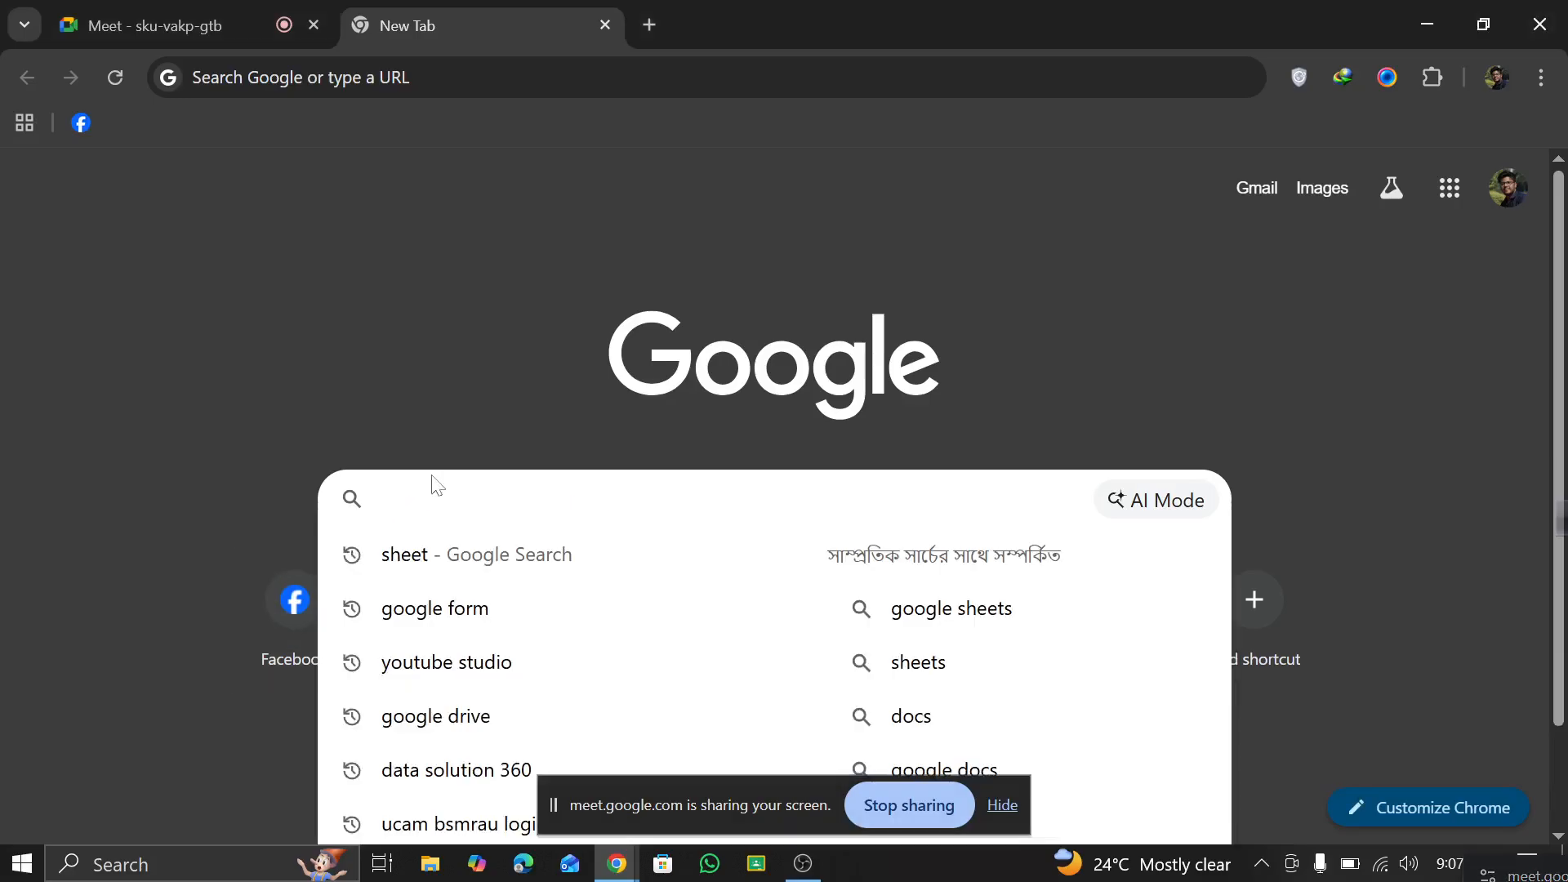
type("goo")
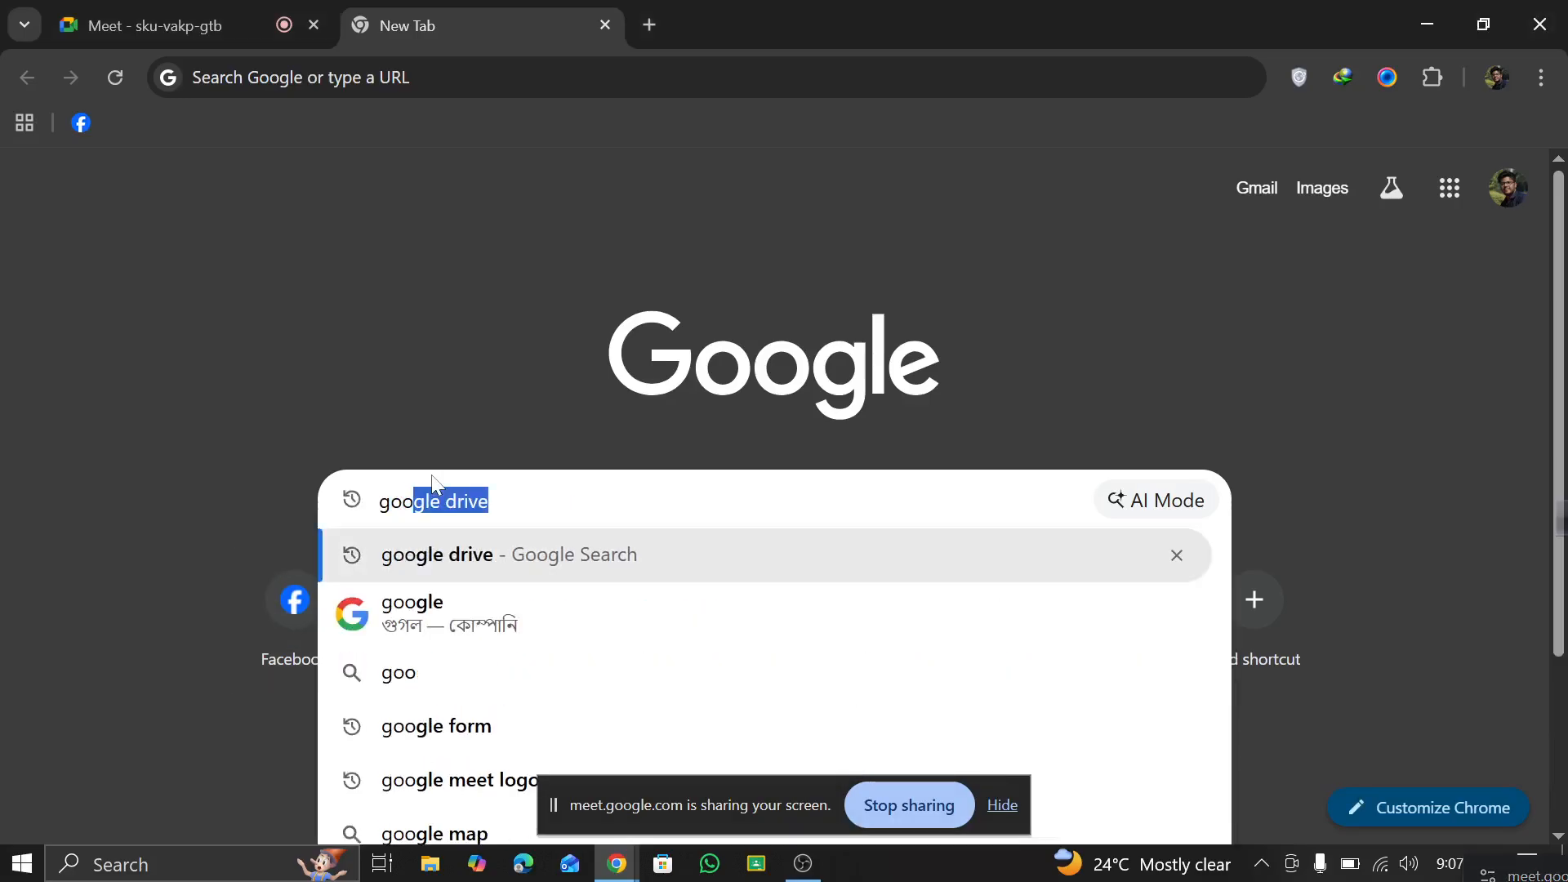
type("gle sheet")
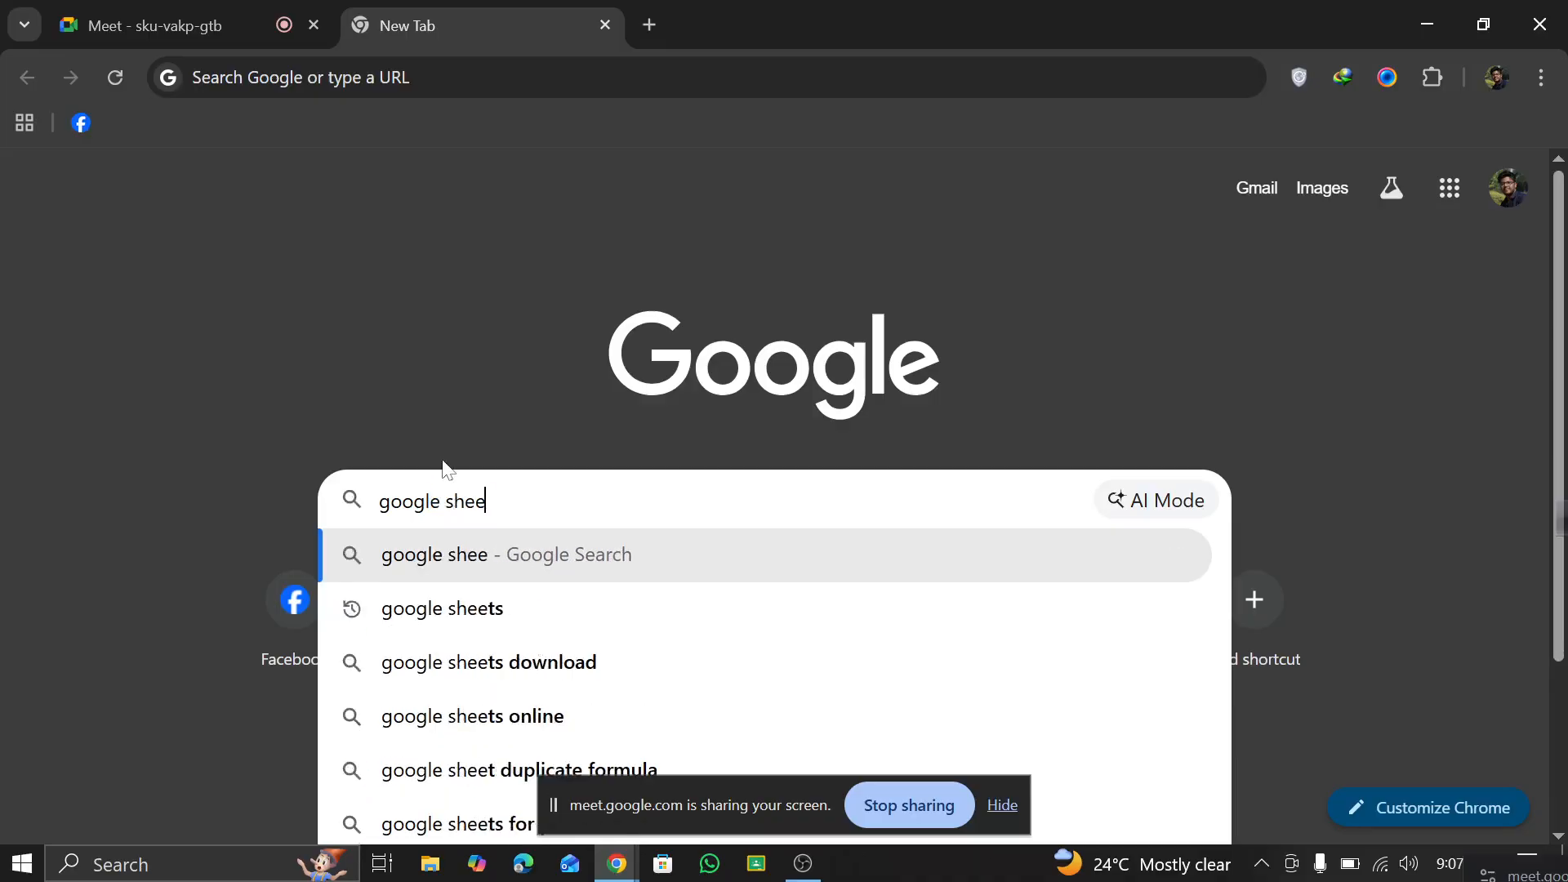
key("Return")
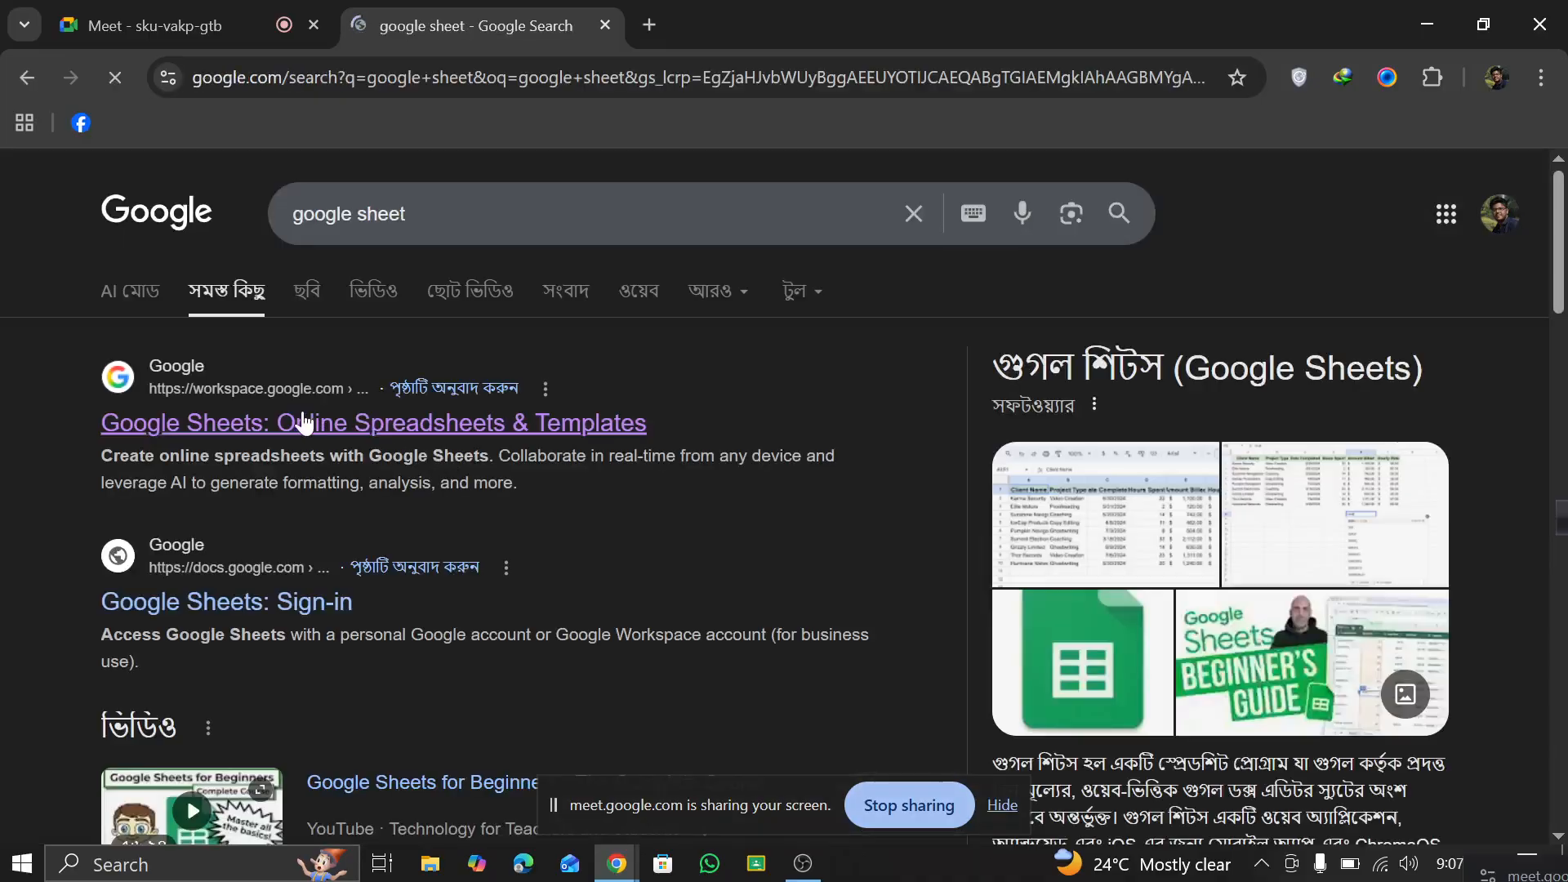
left_click(211, 421)
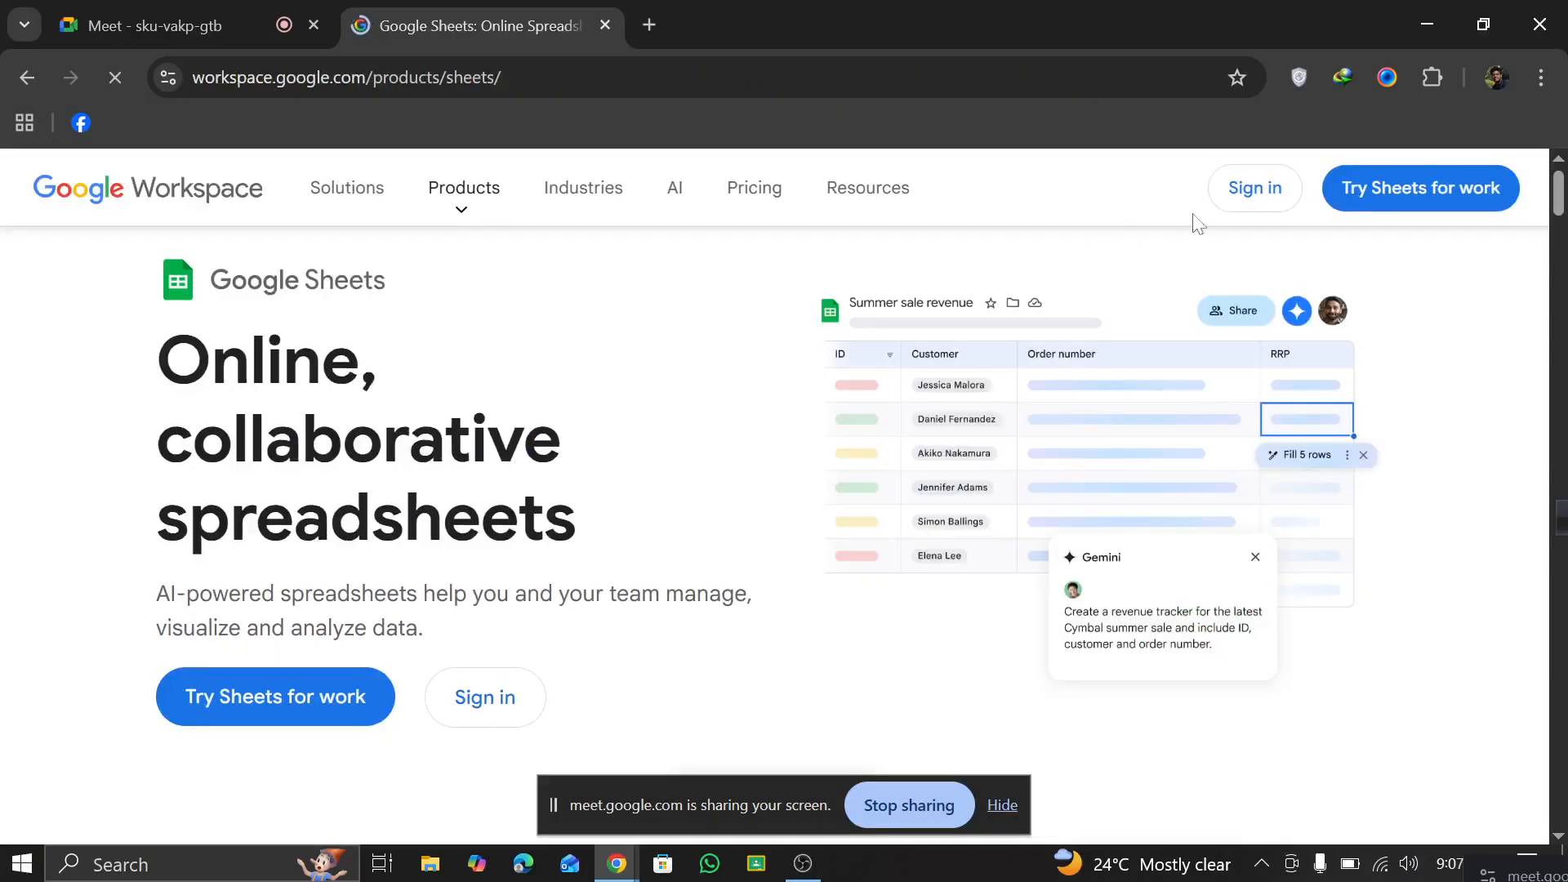
left_click(1272, 190)
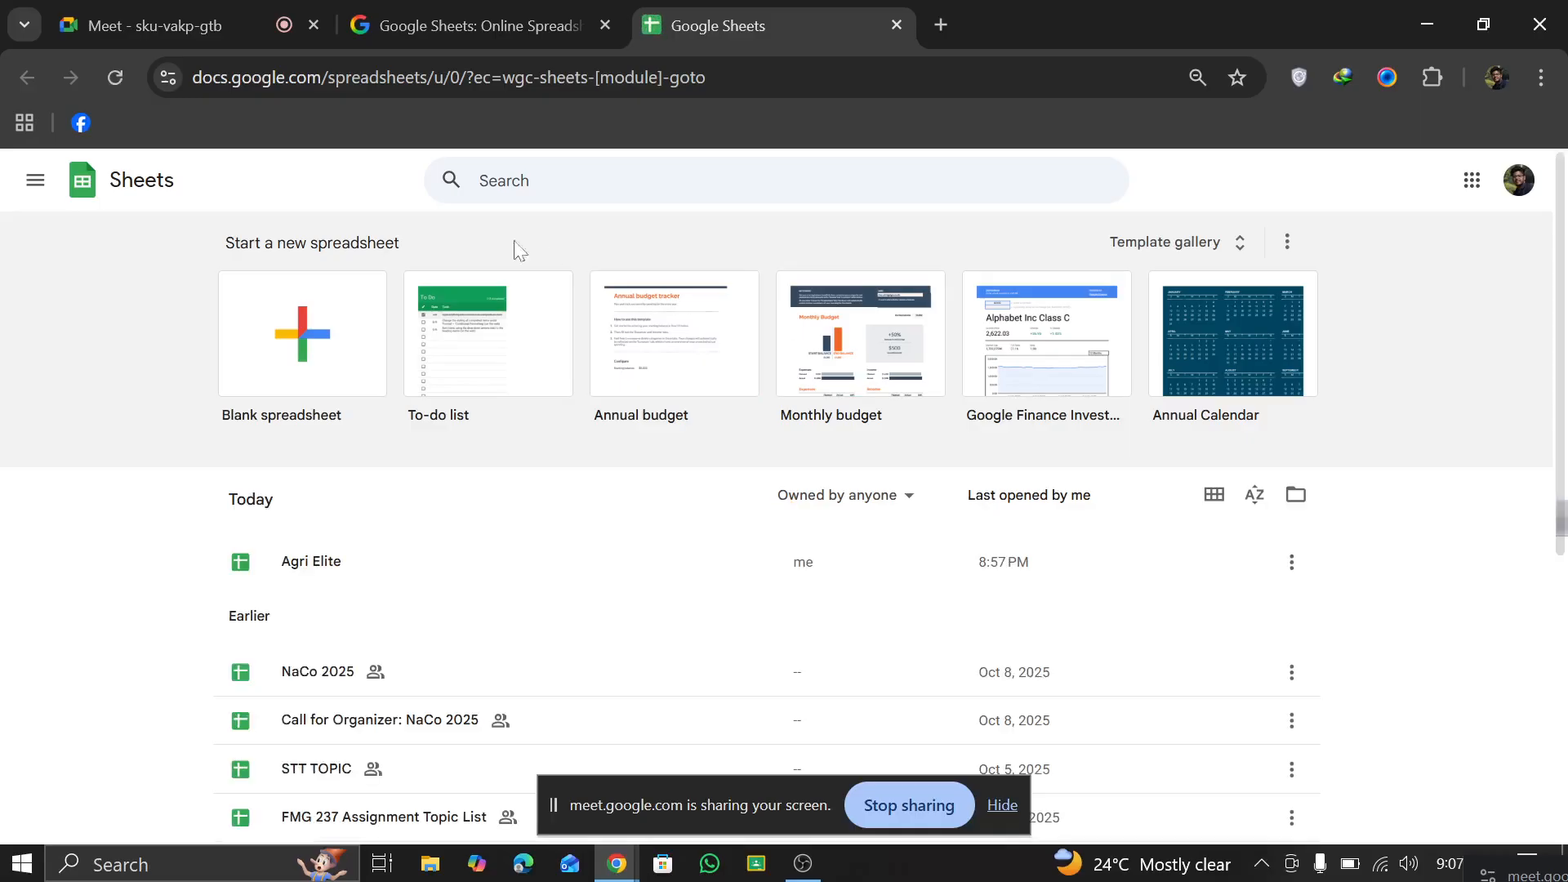
Step: Create a blank spreadsheet, dismiss its pre-built table suggestions and rename it Agri Elite
left_click(306, 366)
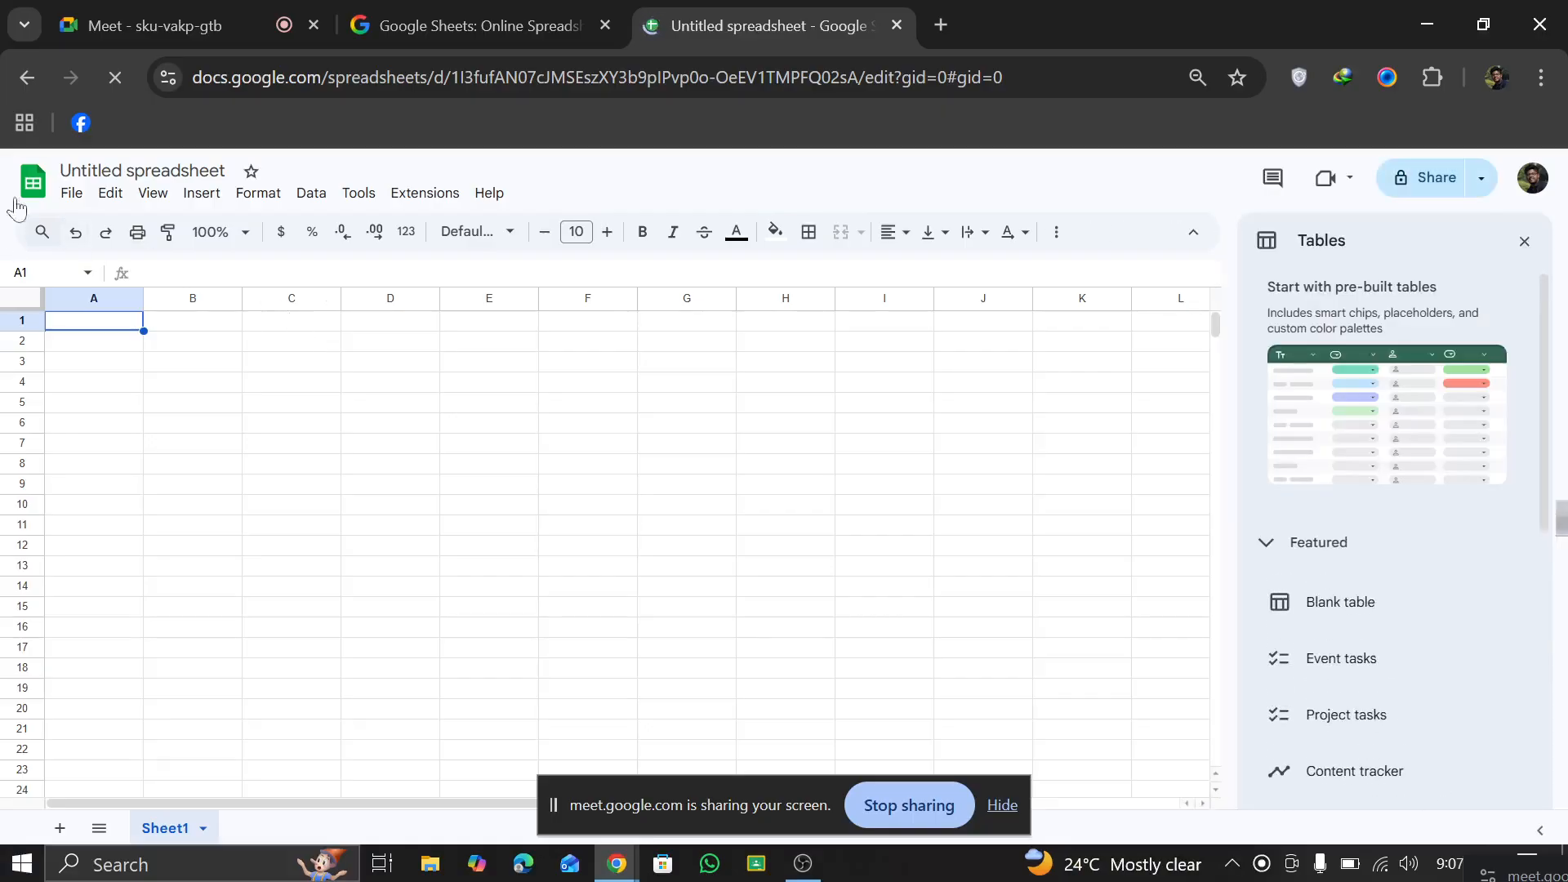
left_click(1525, 245)
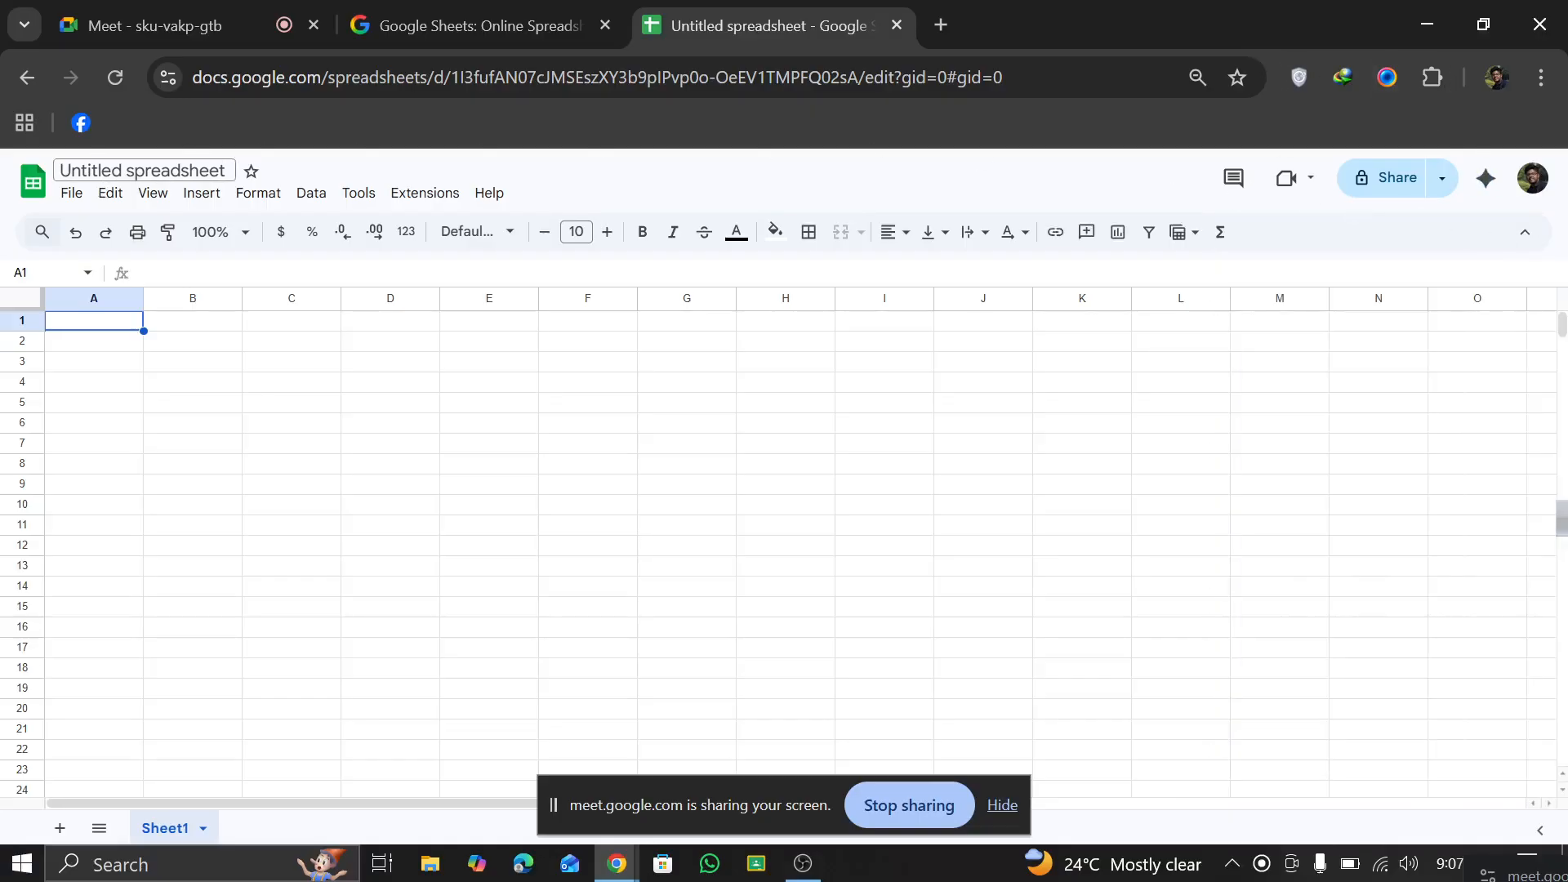
left_click(100, 171)
triple_click(100, 170)
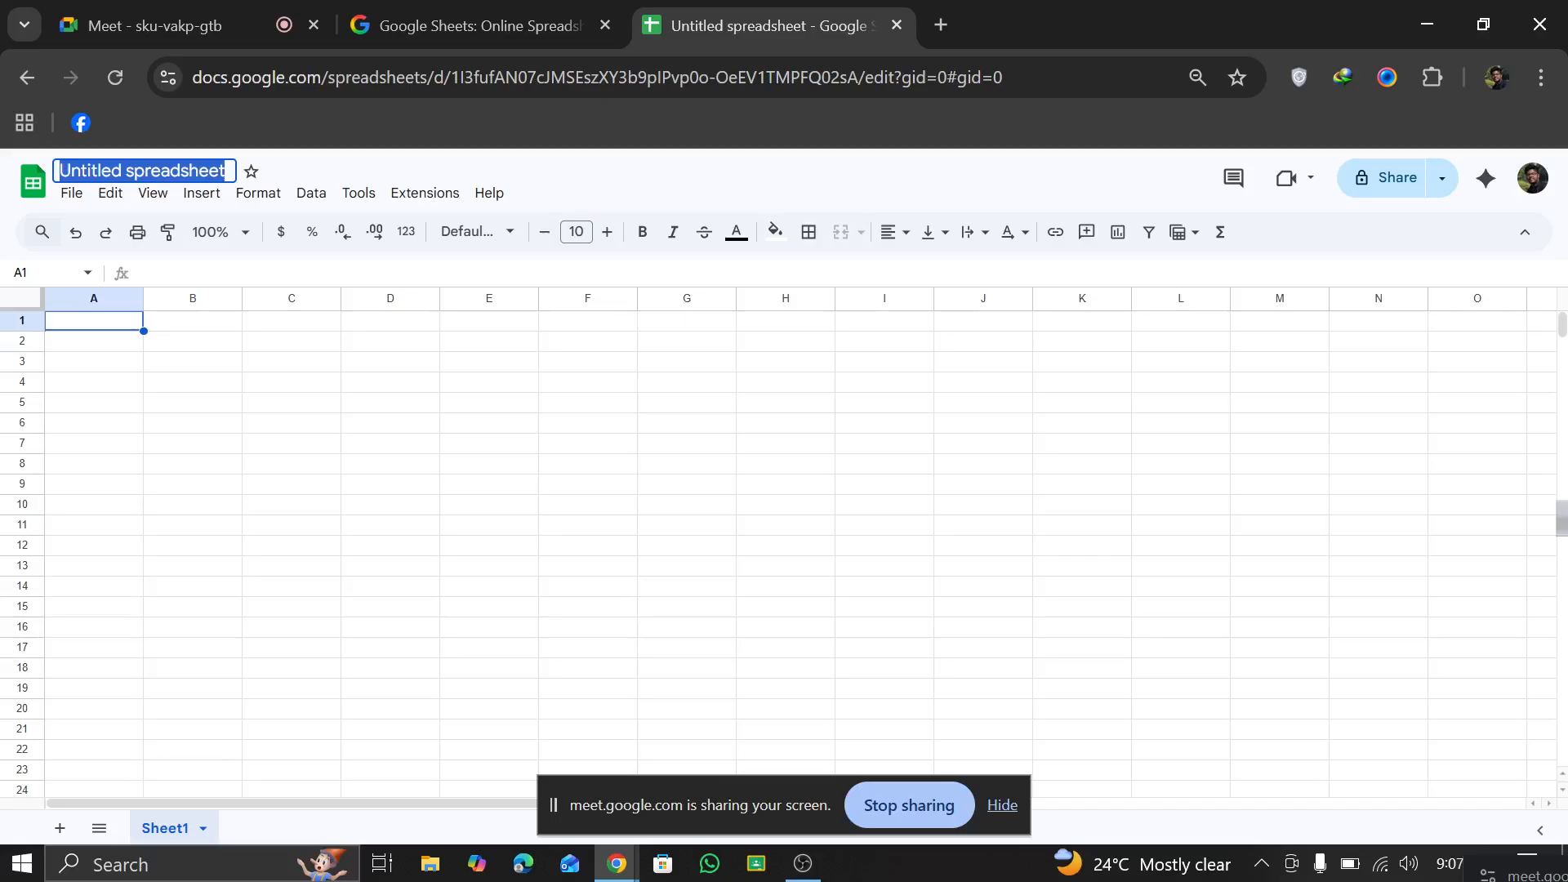
type("Agri")
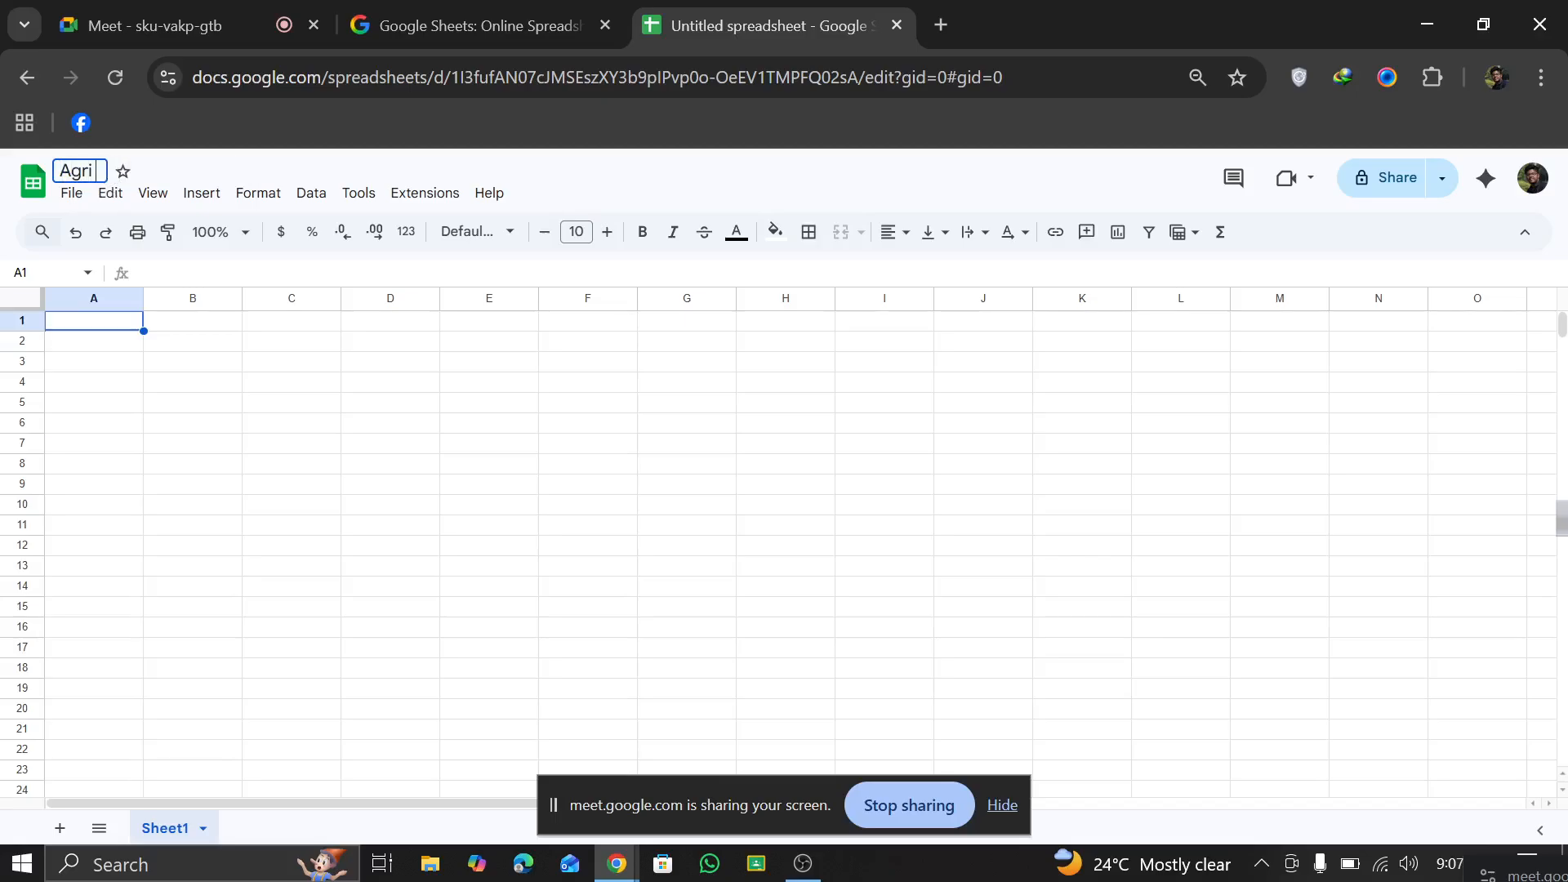
type(" Elite")
key("Return")
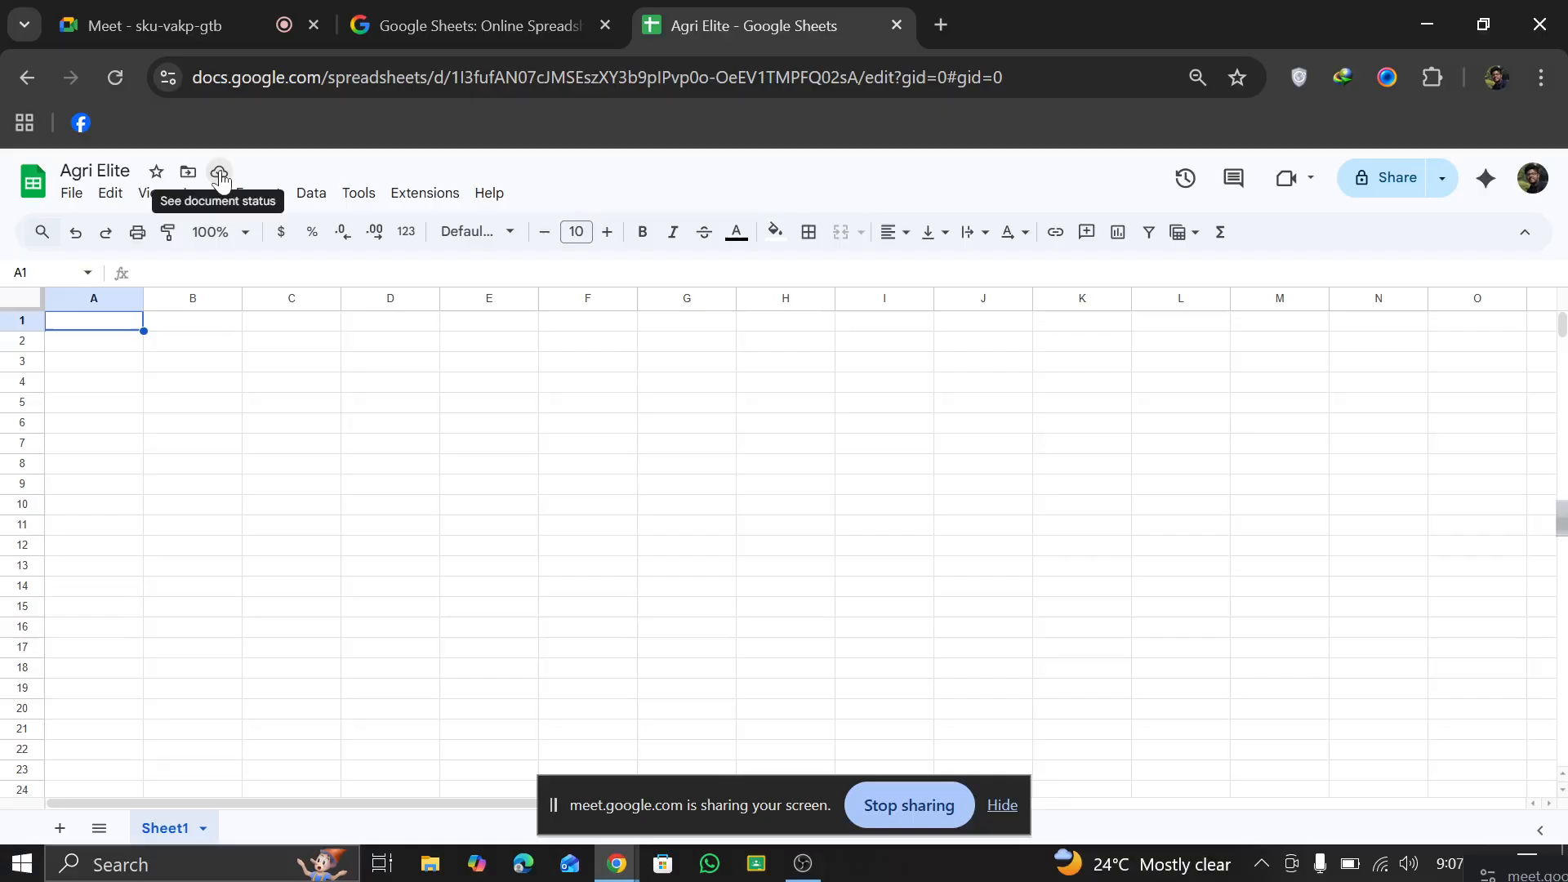
Step: Check the save and offline status of the Agri Elite spreadsheet
left_click(220, 175)
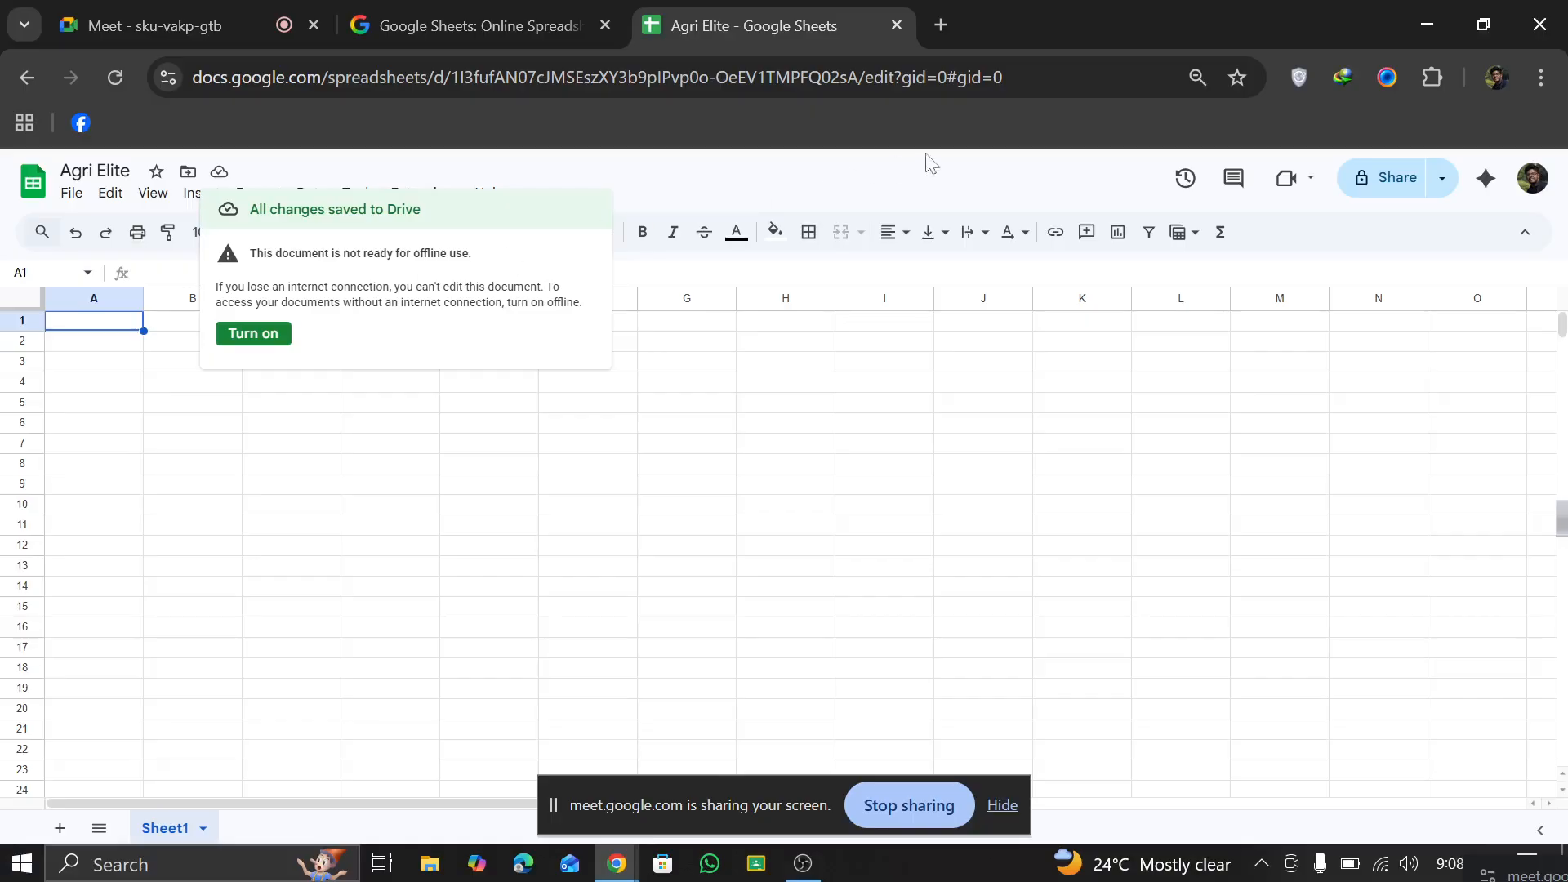
left_click(276, 168)
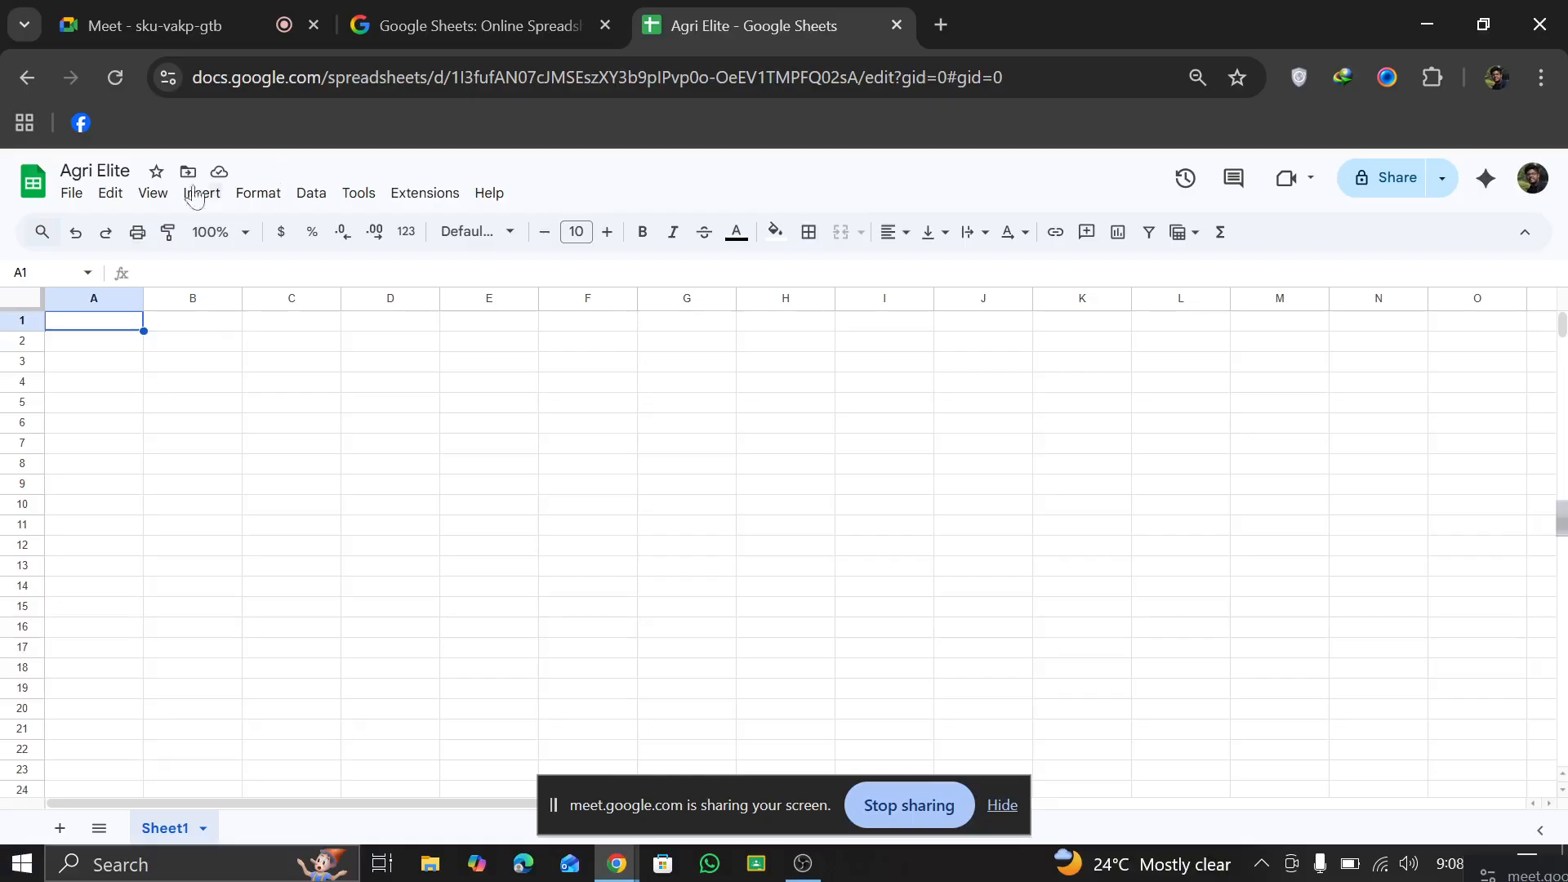
Step: Enter the column header Name in cell A2
left_click(86, 344)
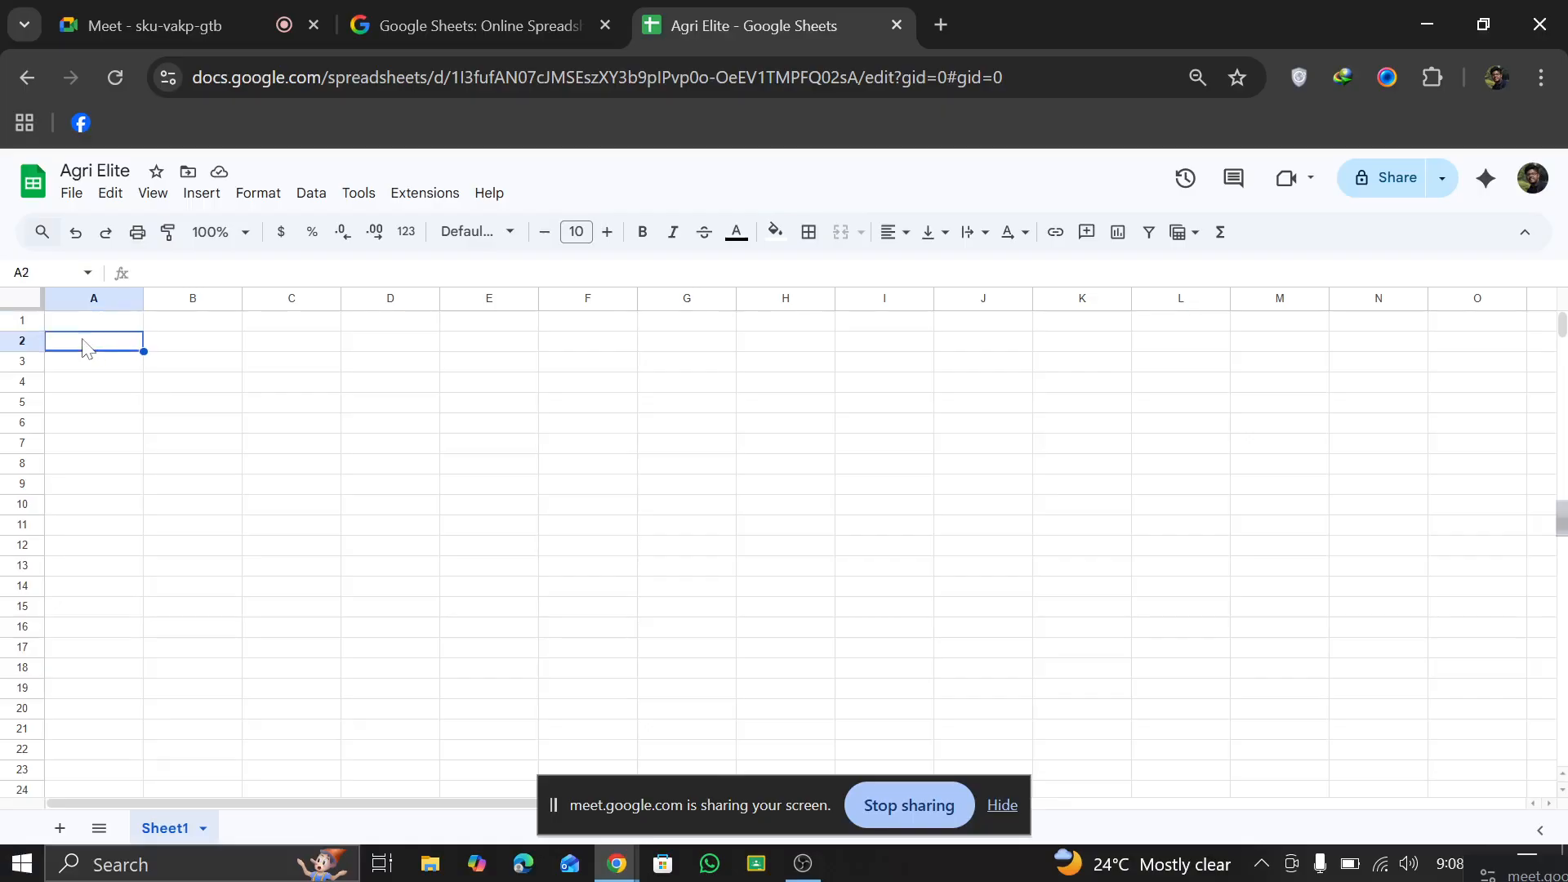
type("Name")
key("Return")
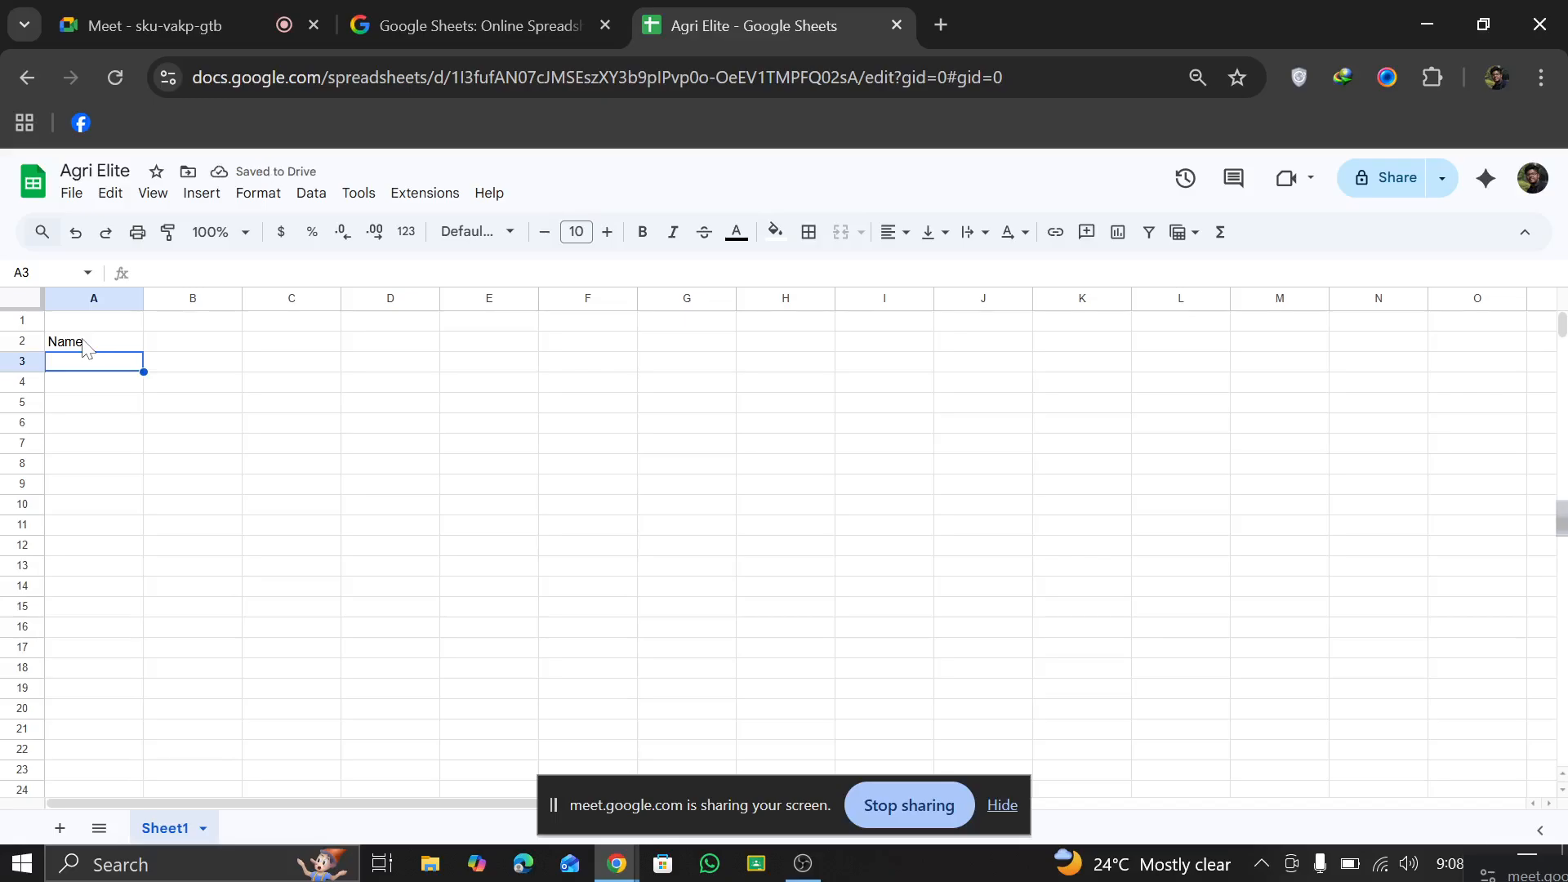
Step: Fill cells A3 to A6 under the Name header with four people's first names
type("Rahi")
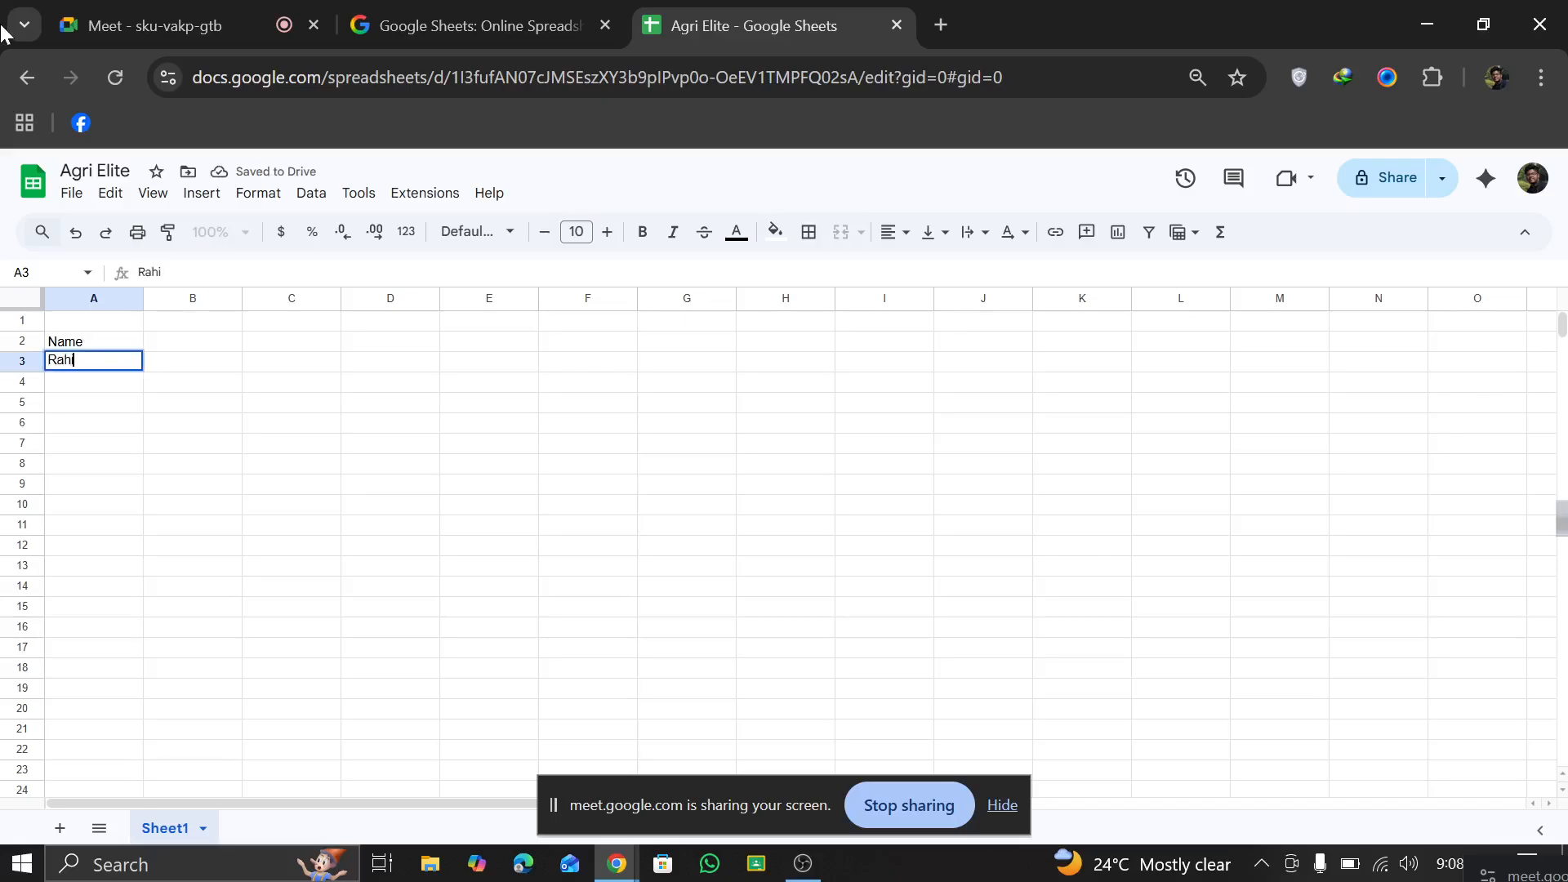
type("m")
key("Return")
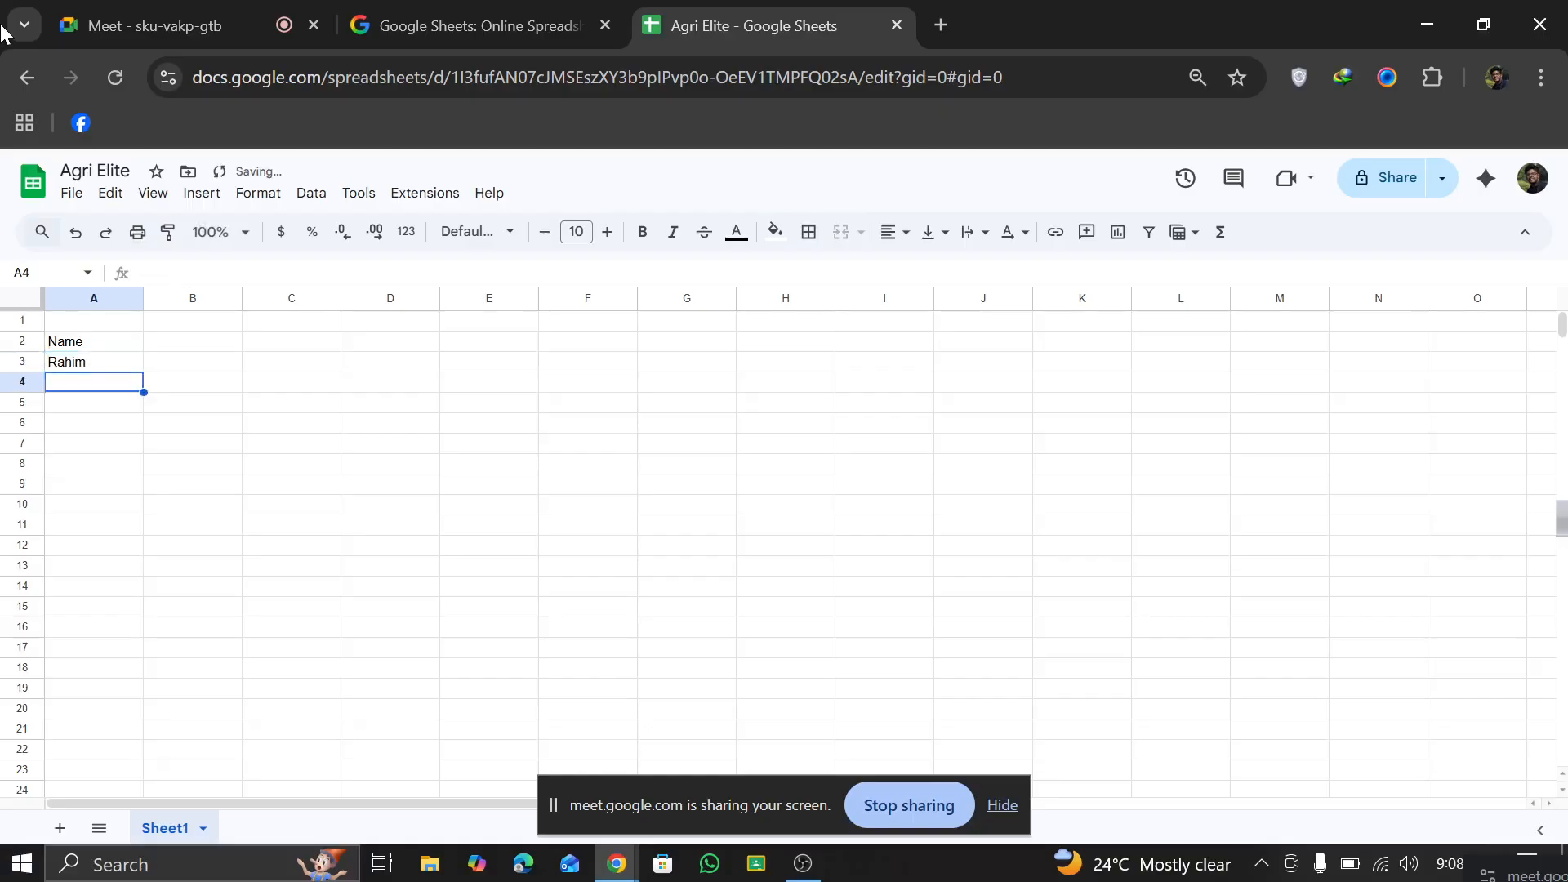
type("Karim")
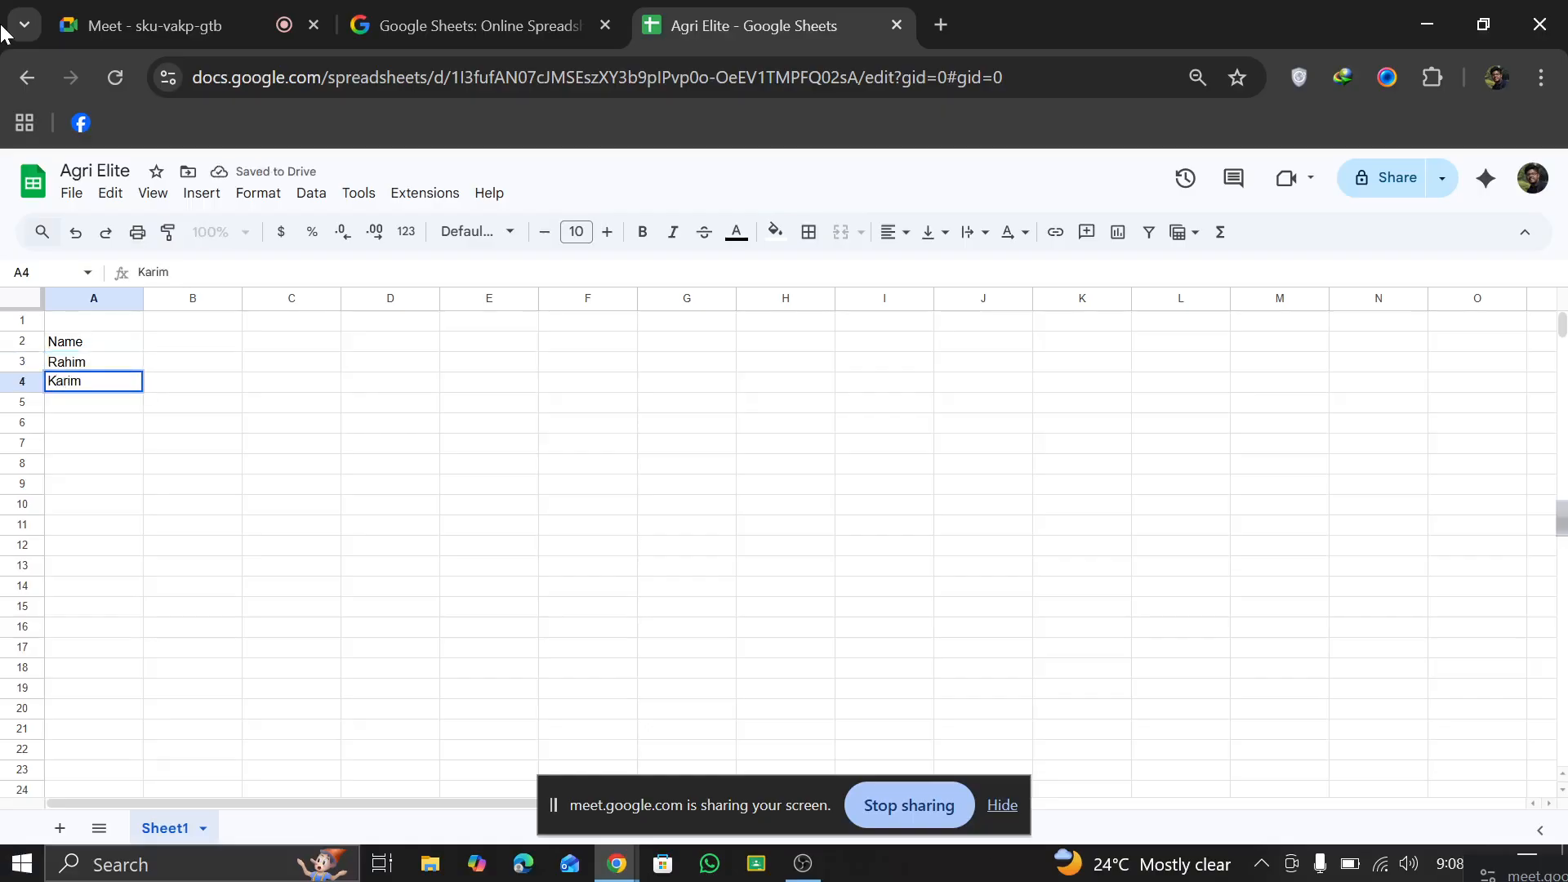
key("Return")
type("A")
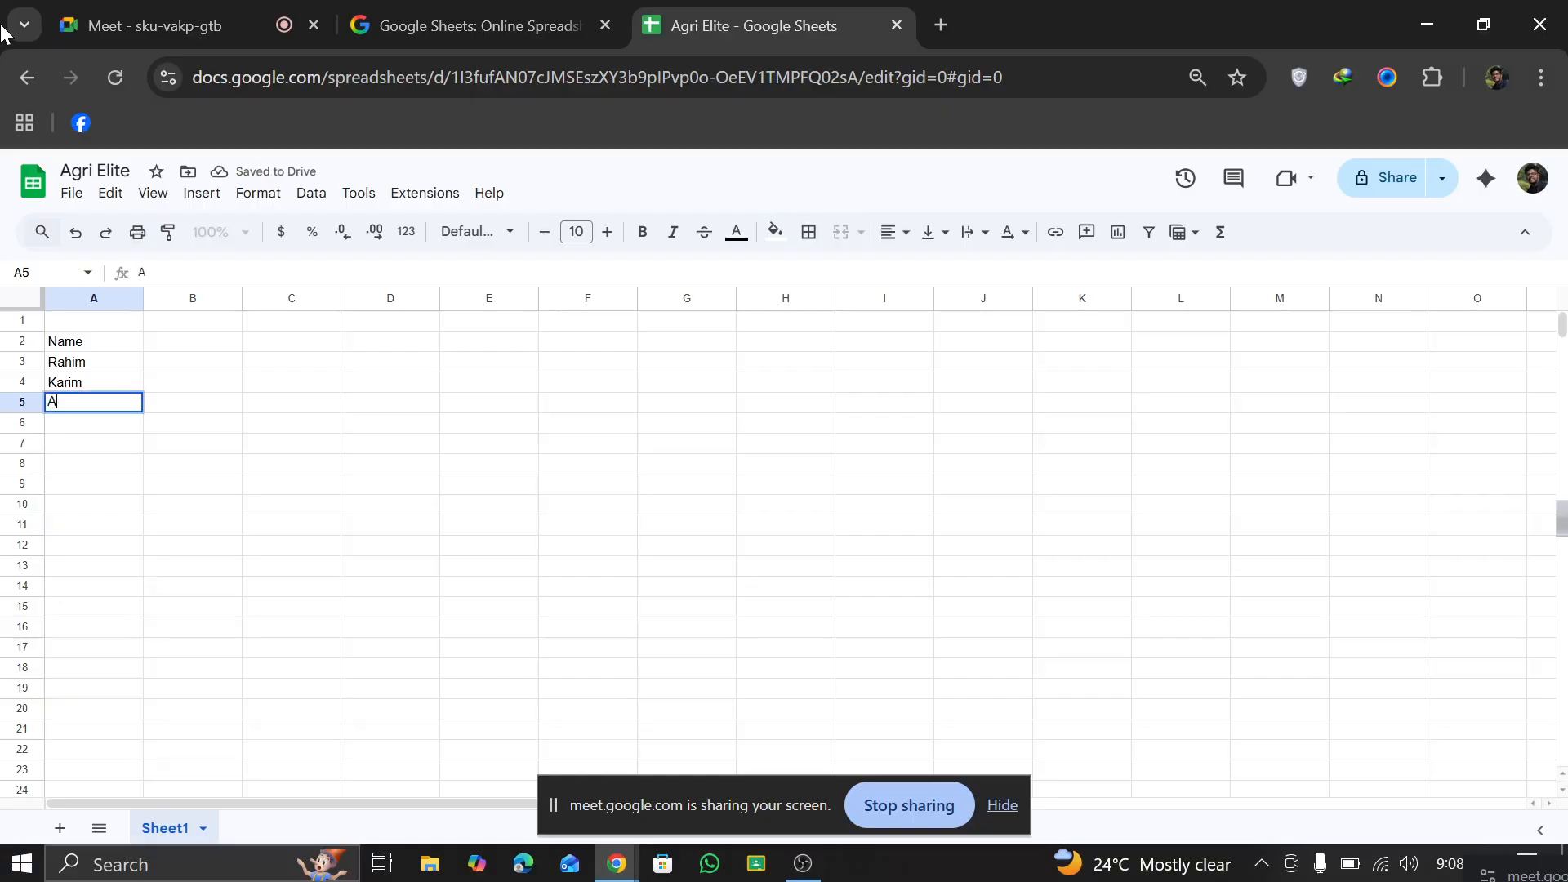
type("lam")
key("Return")
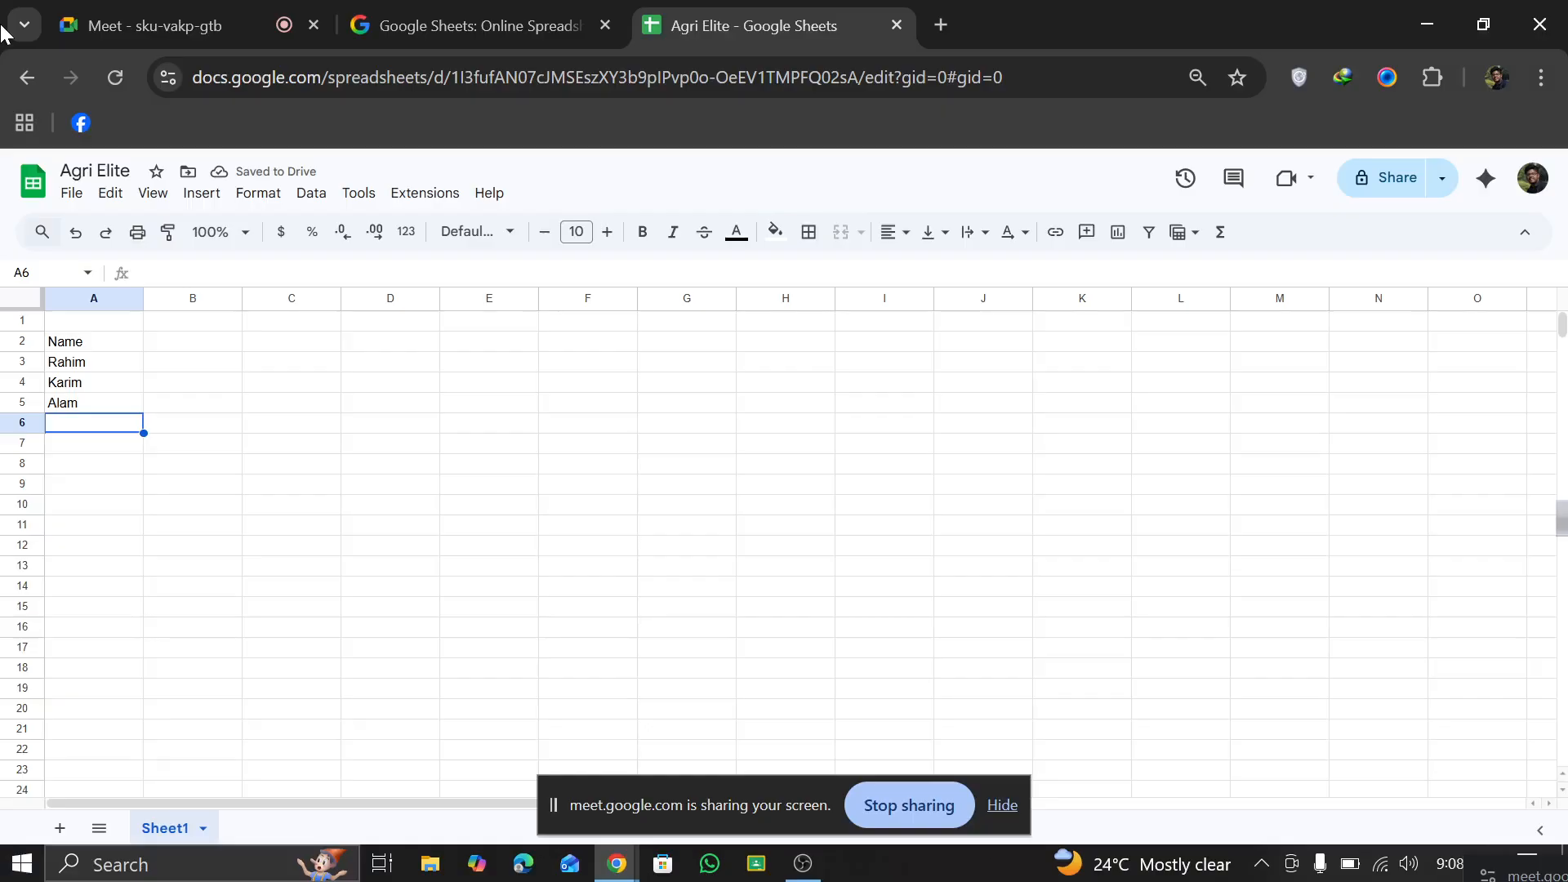
type("Polo")
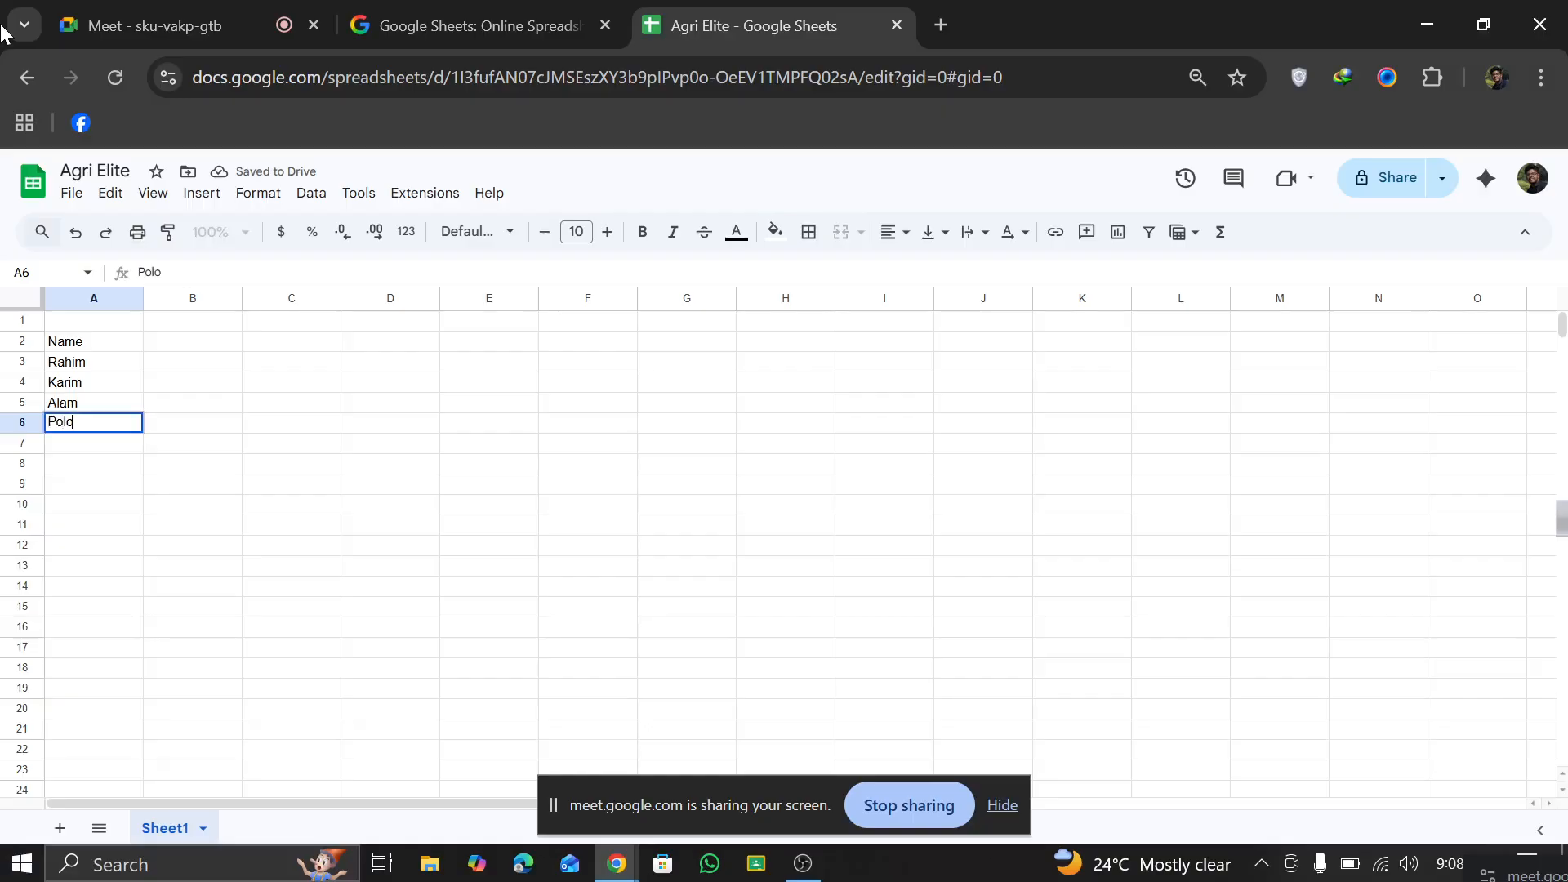
type("k")
key("Return")
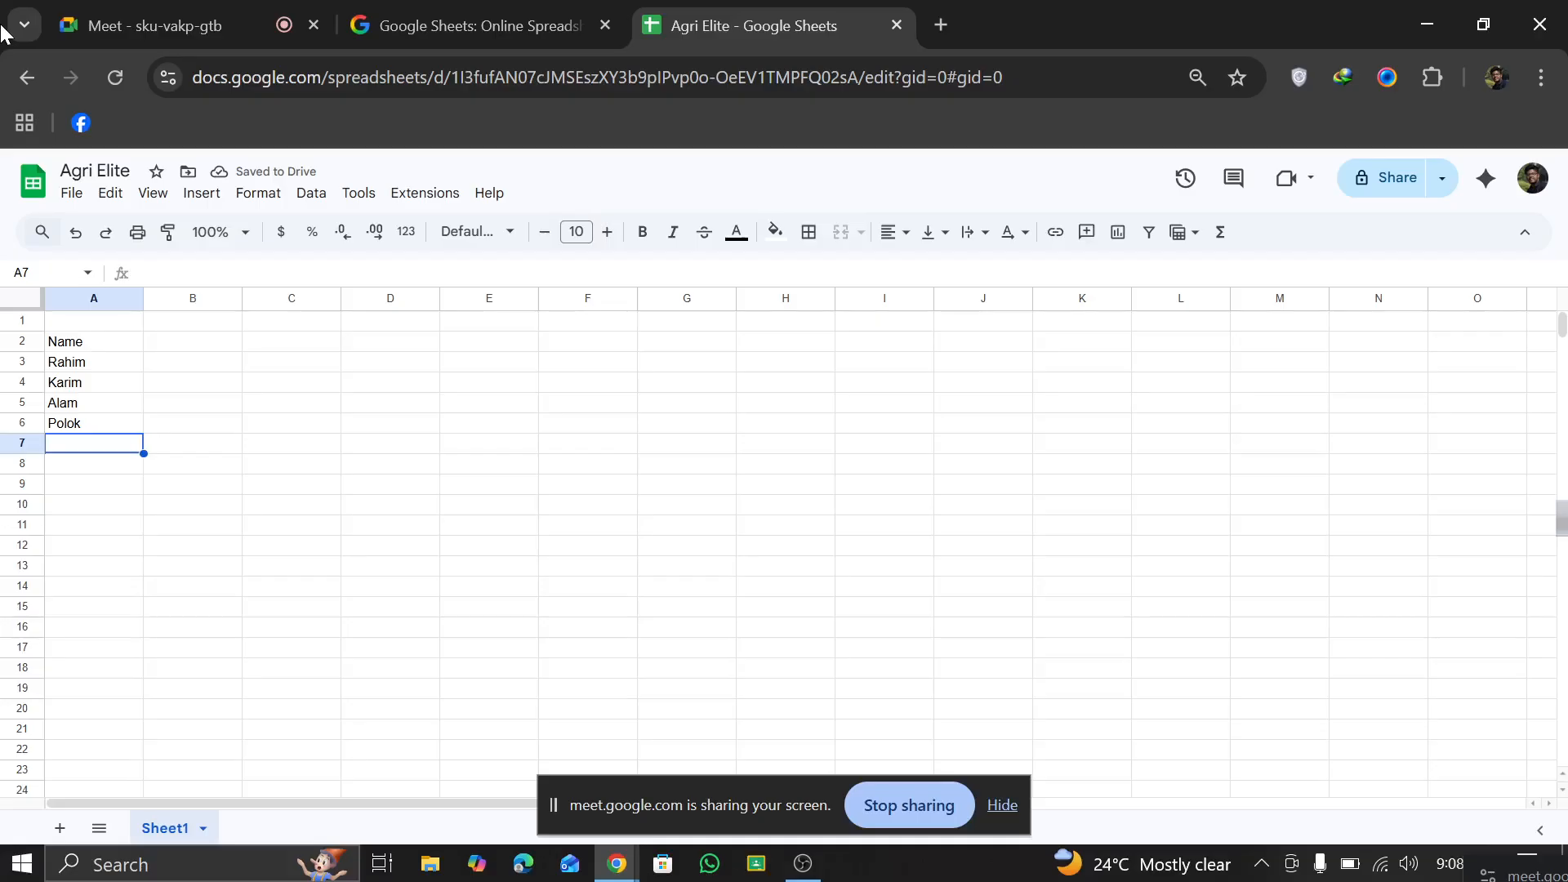
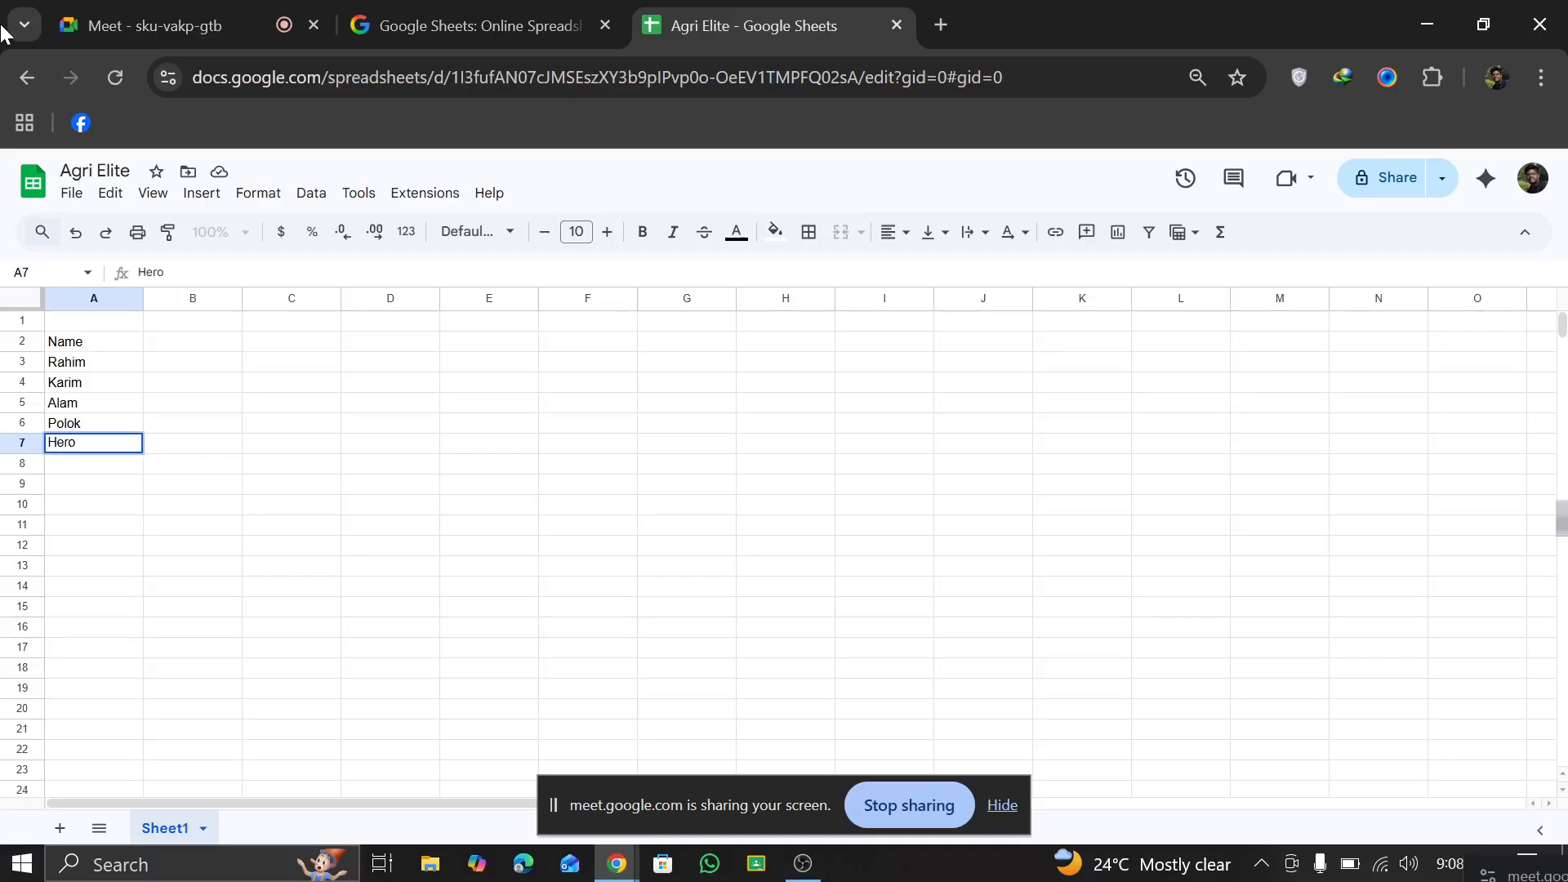
Step: Add two more people's names to the Name column in cells A7 and A8
key("Return")
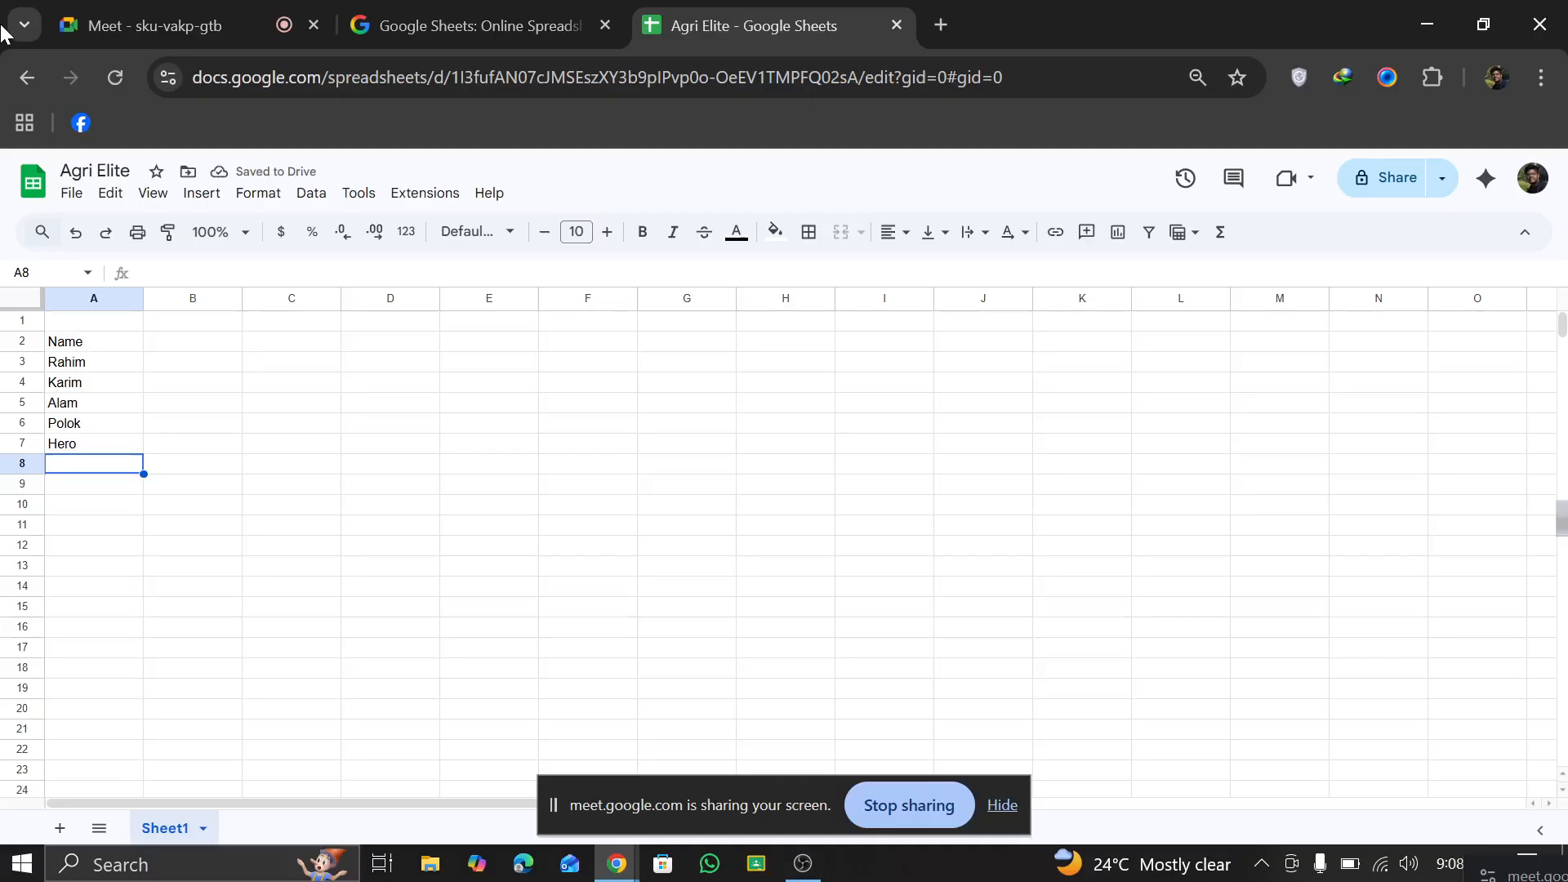
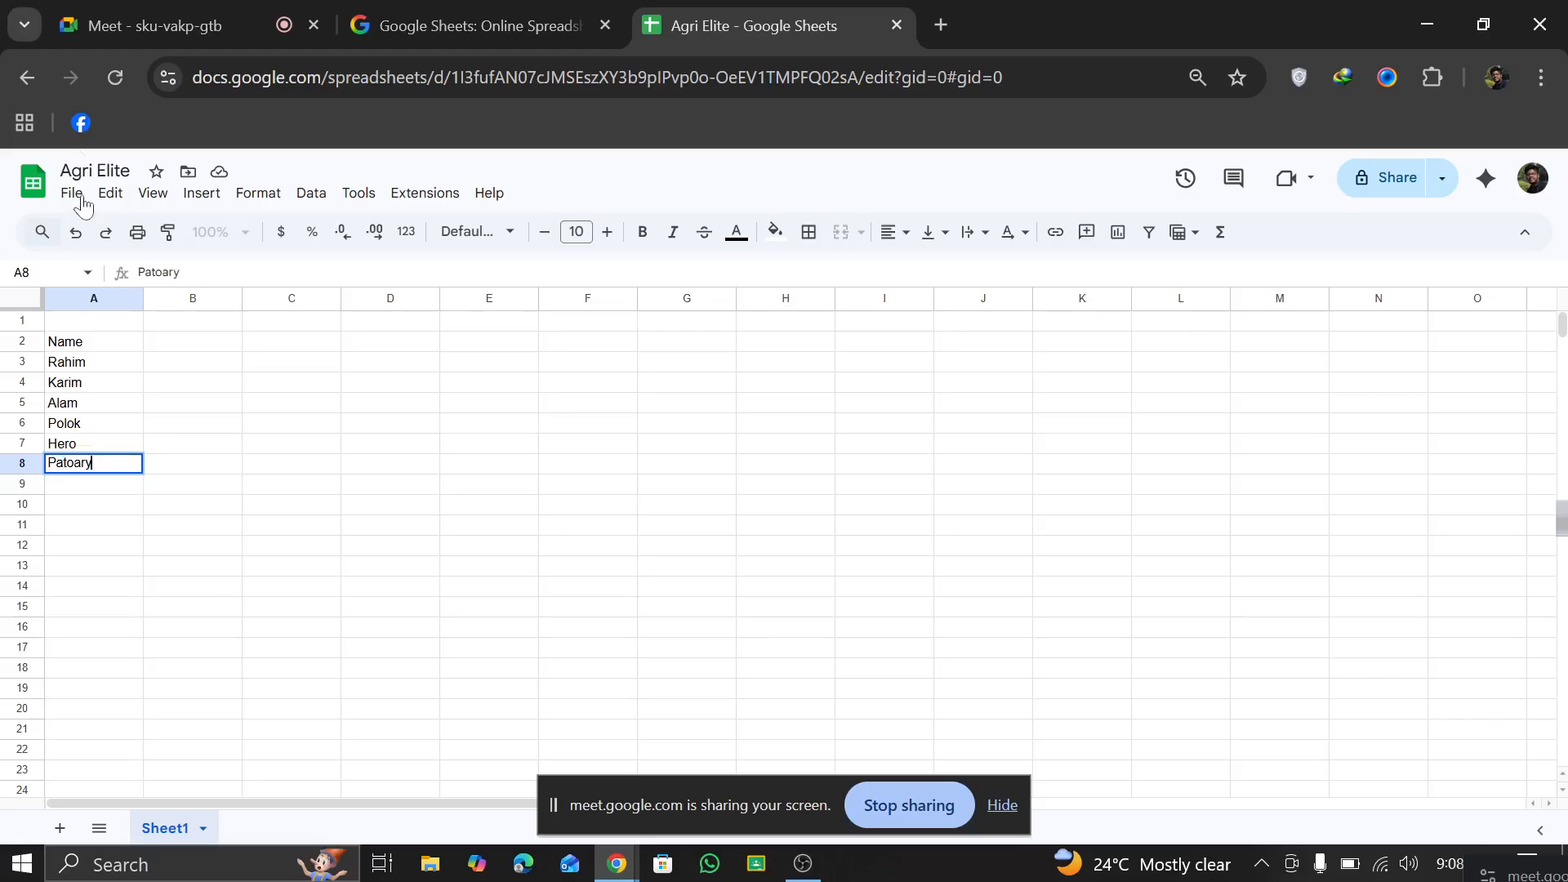
Step: Enter the column header Marks in B2 and the marks 56, 60 and 65 in B3 to B5
left_click(158, 343)
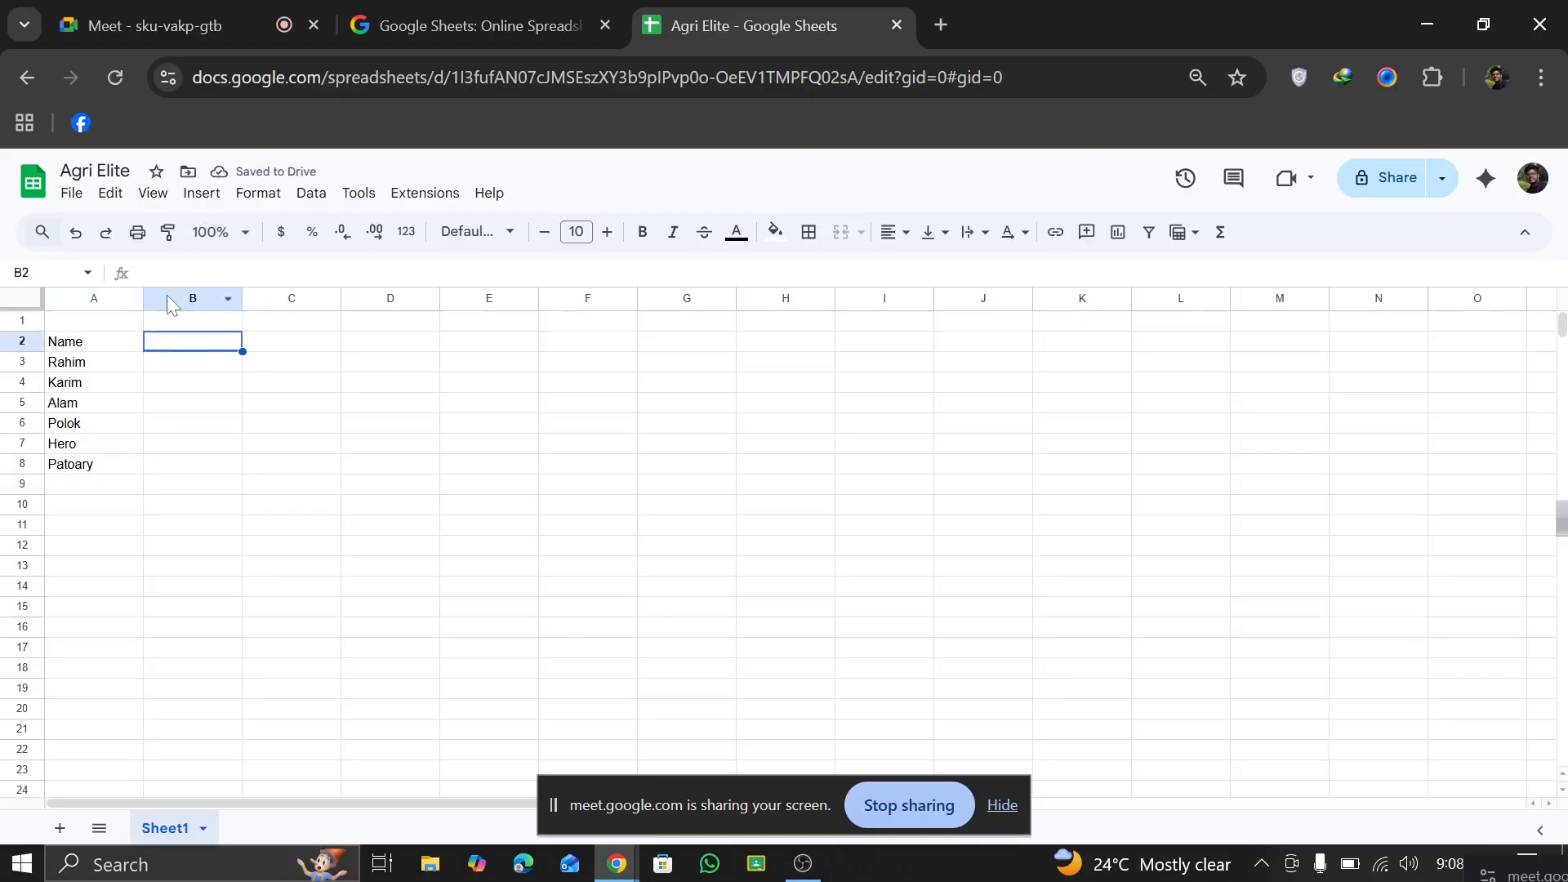
type("Marks")
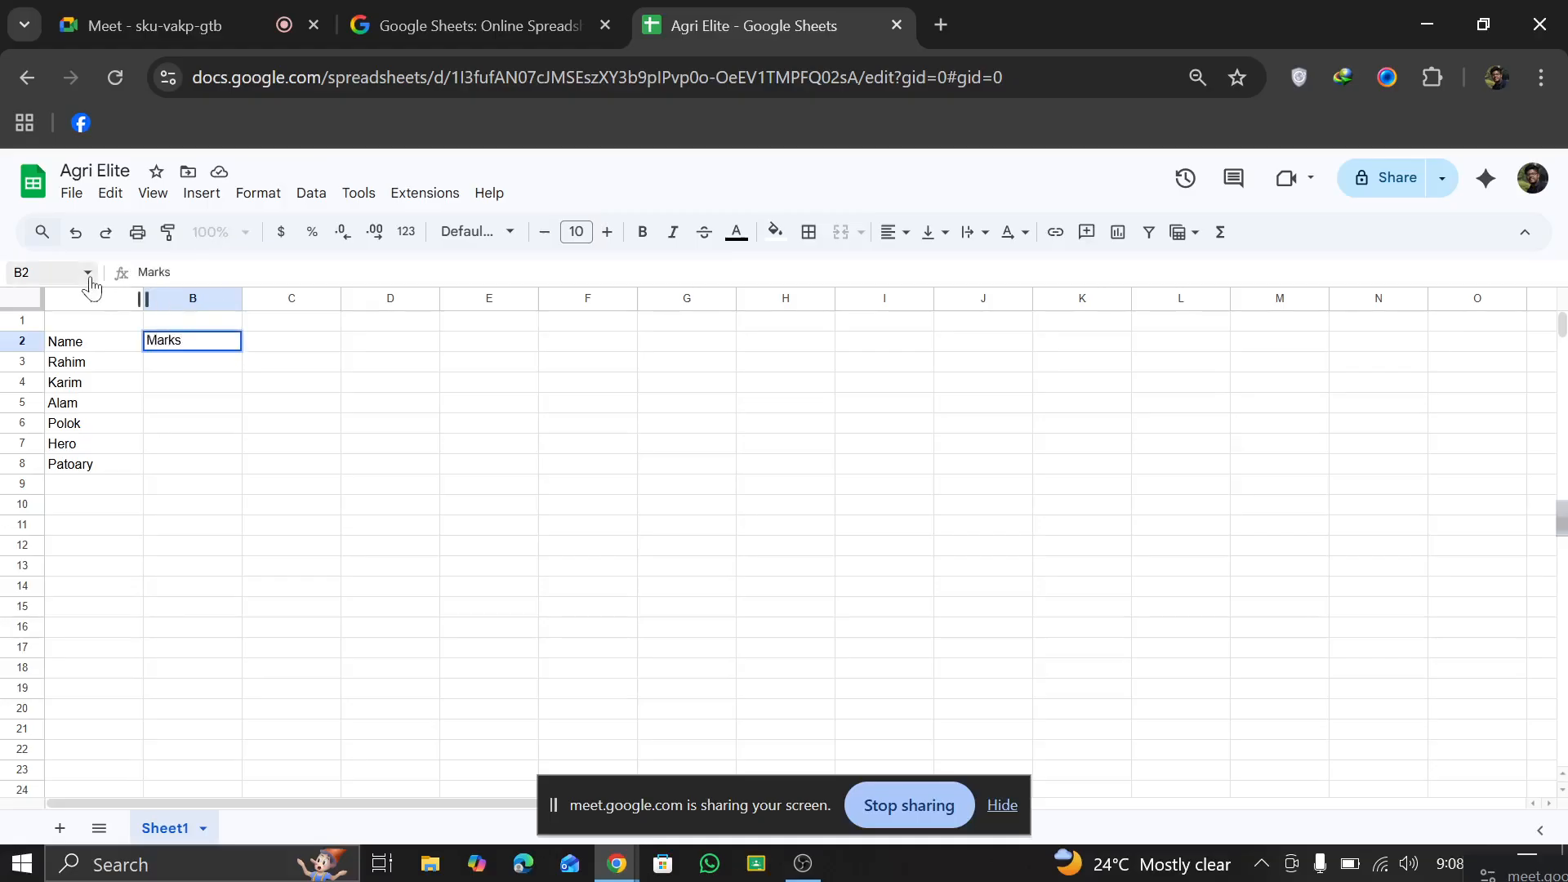
left_click(193, 361)
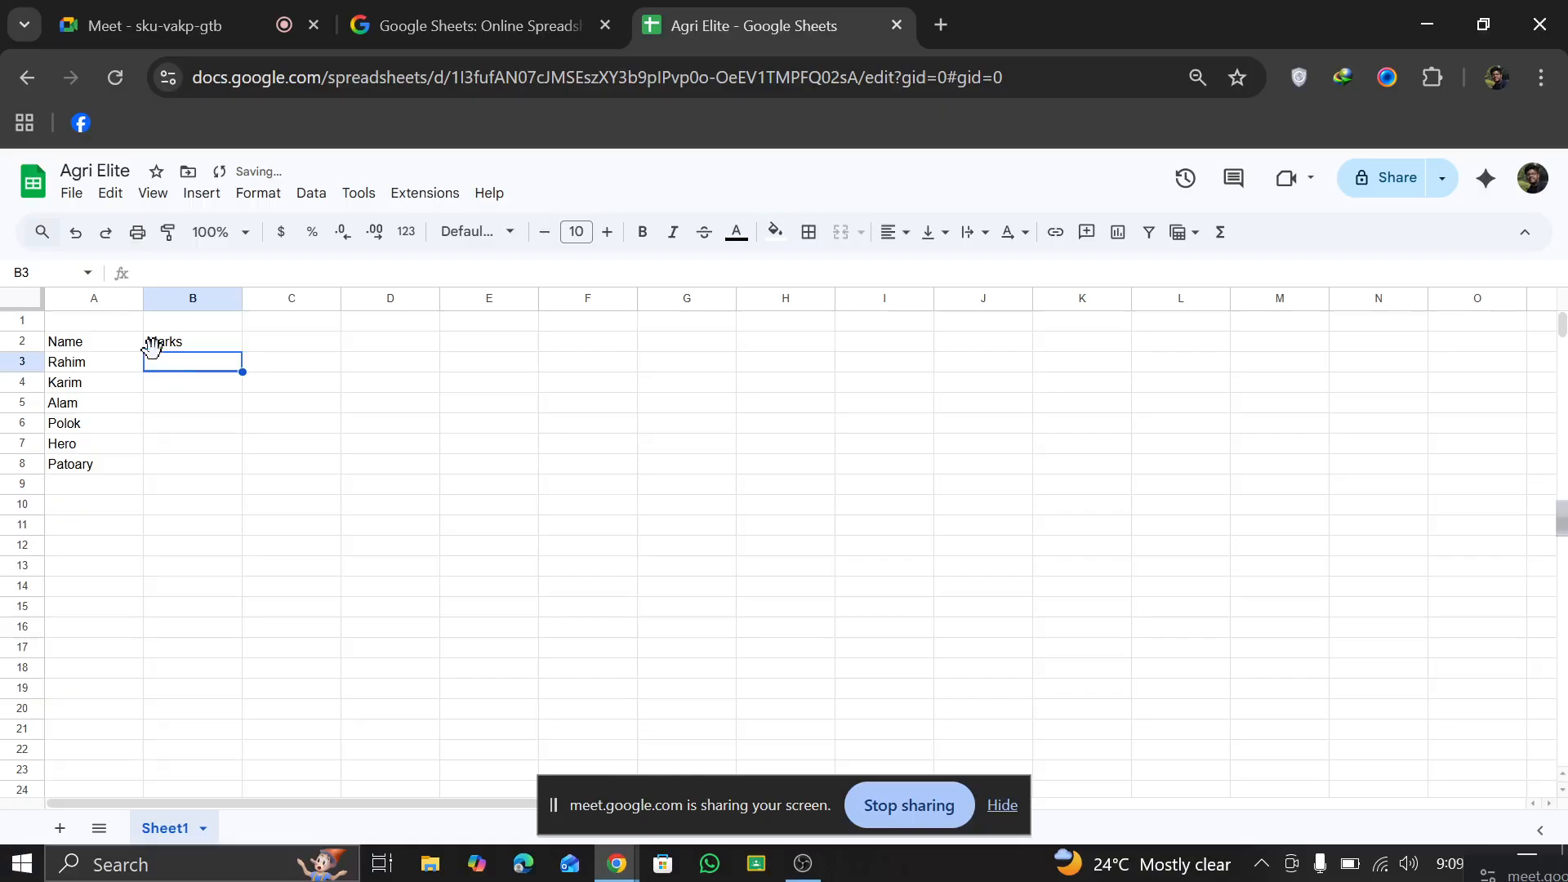
type("5")
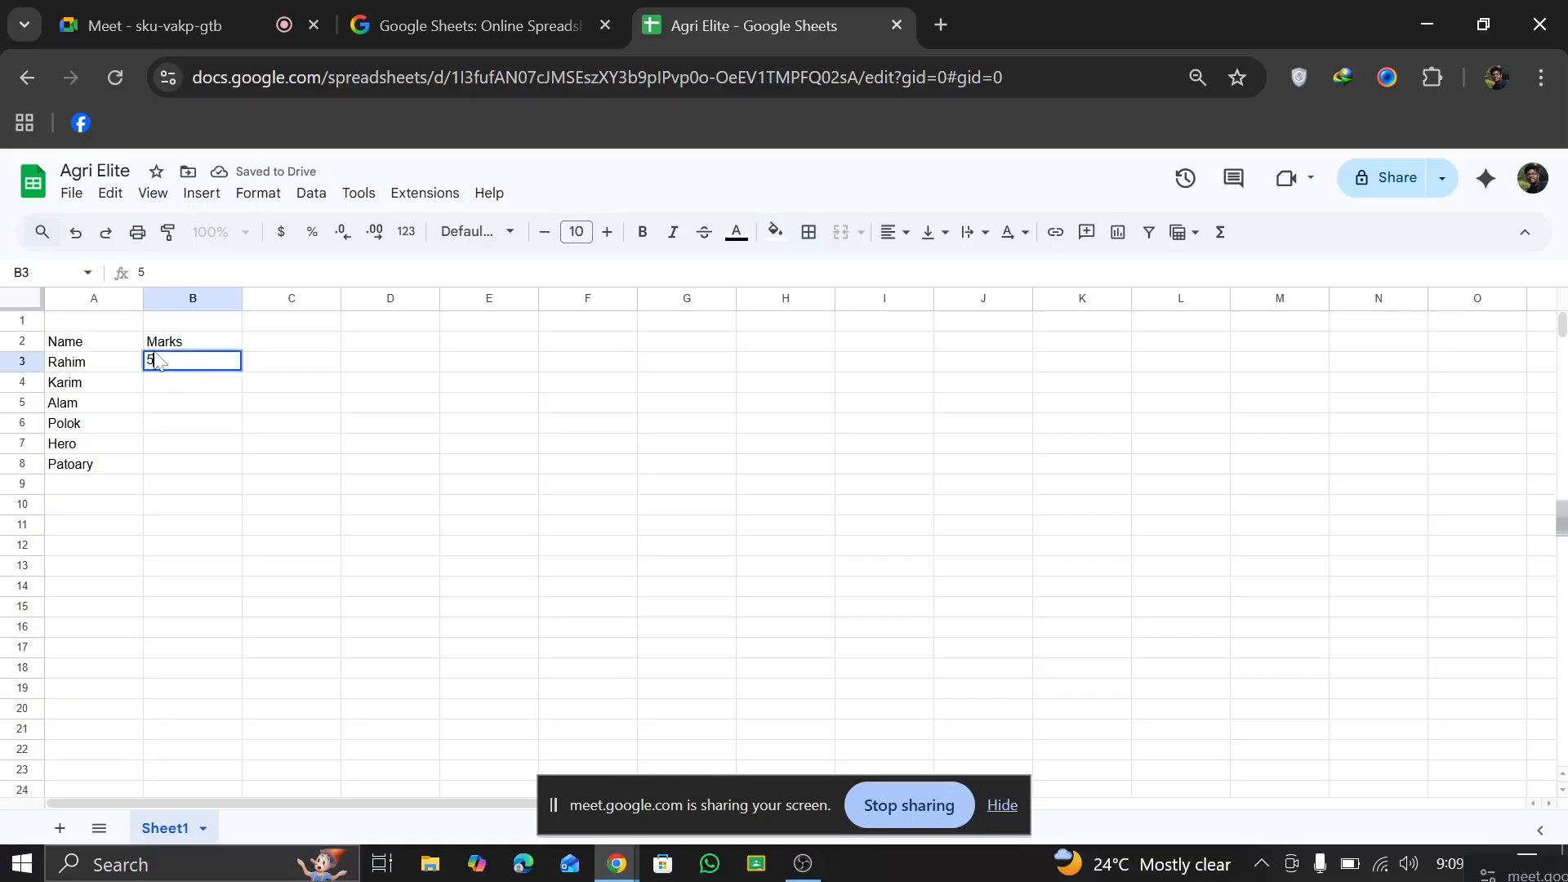
type("6")
key("Return")
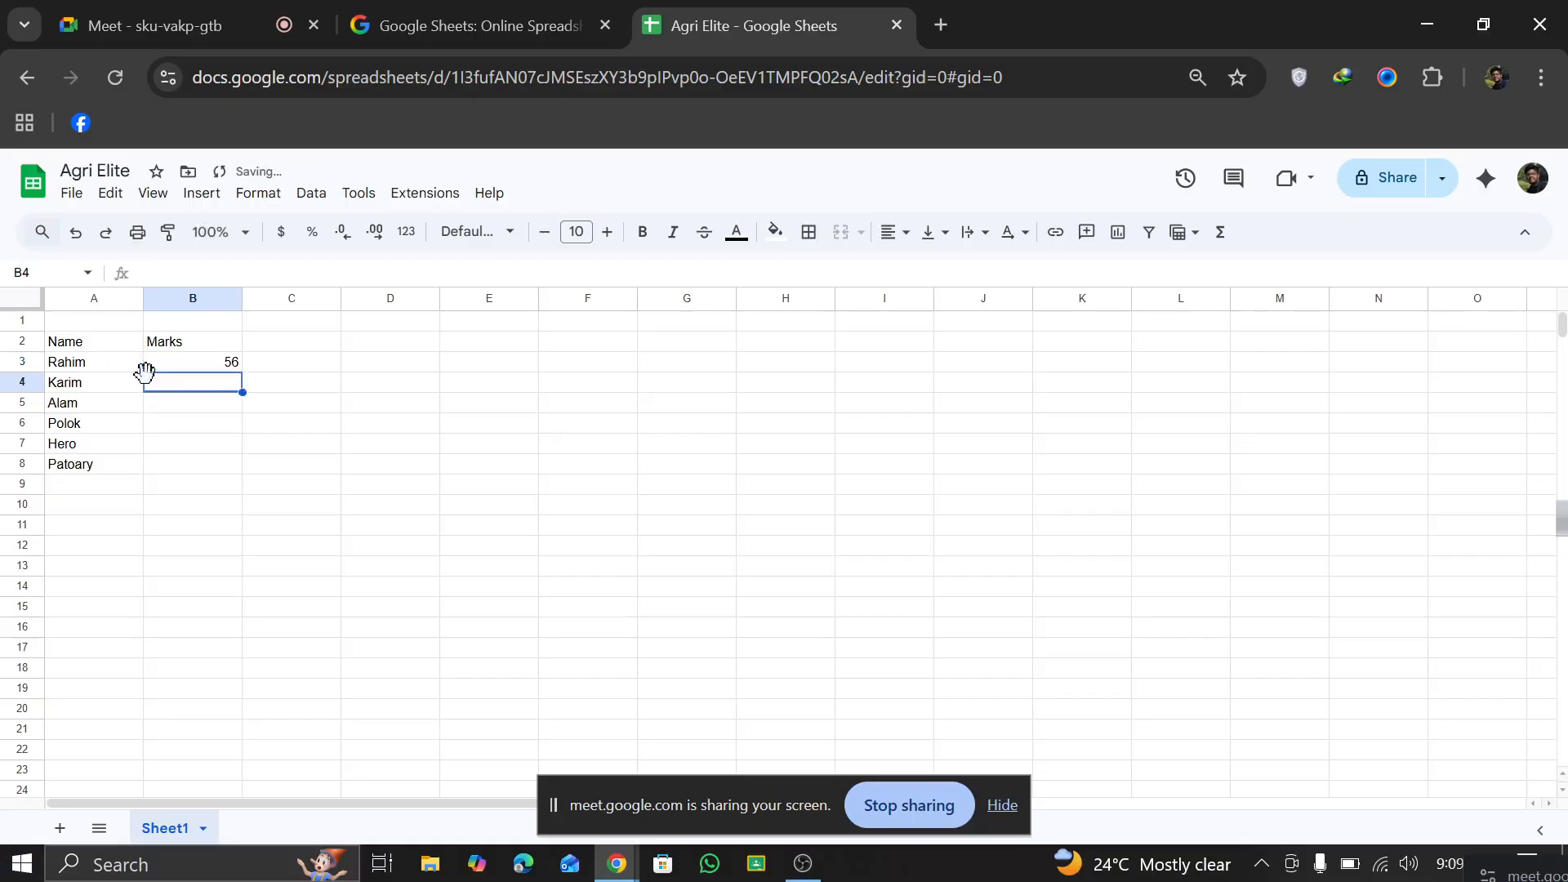
type("12")
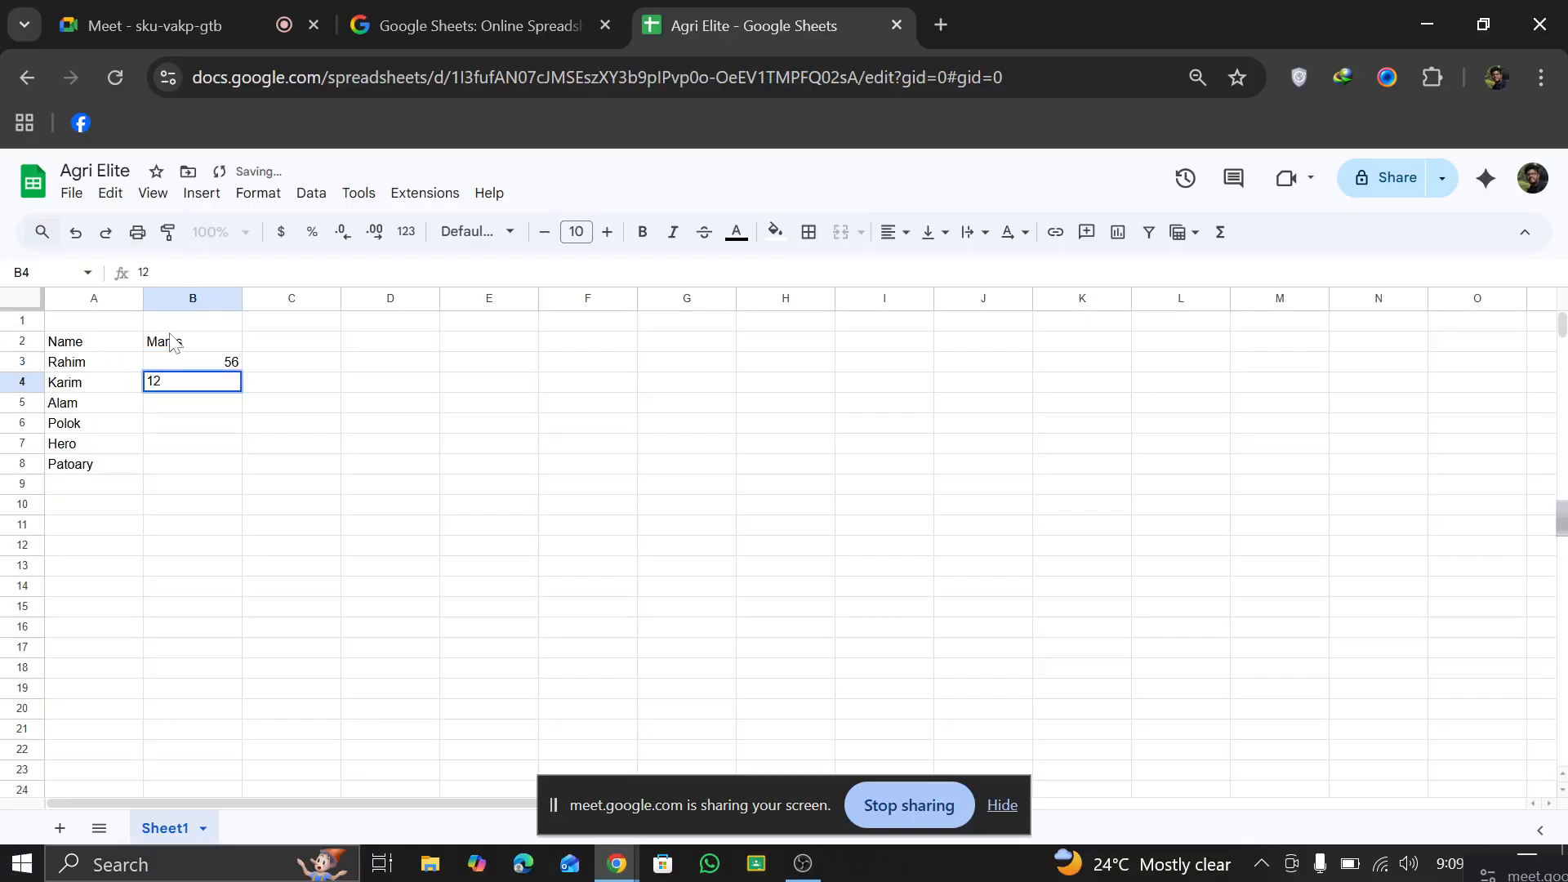
key("BackSpace")
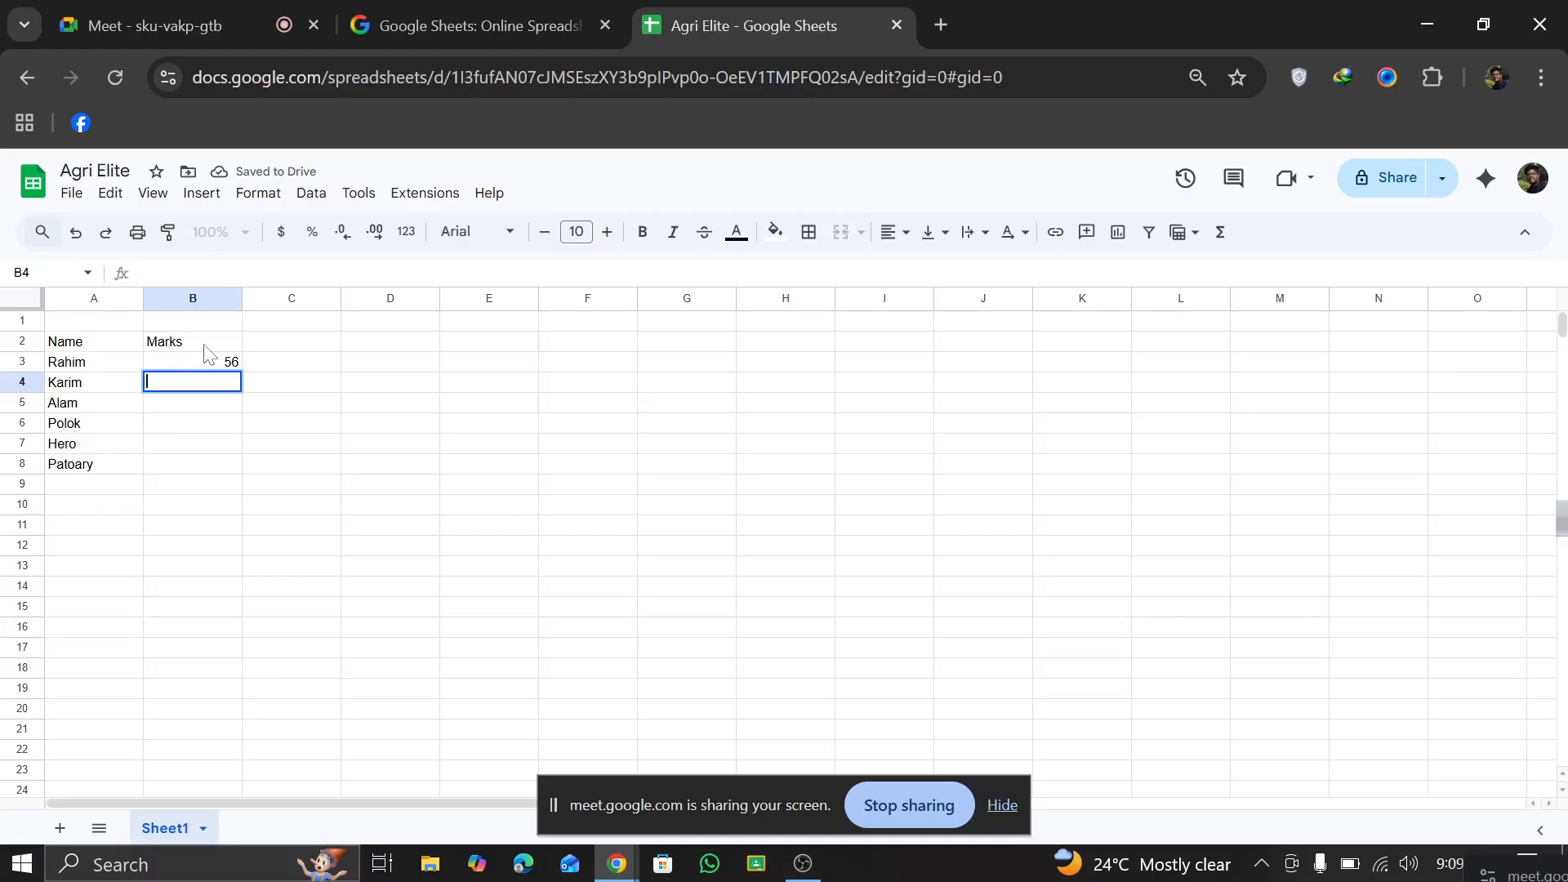
type("0")
key("Return")
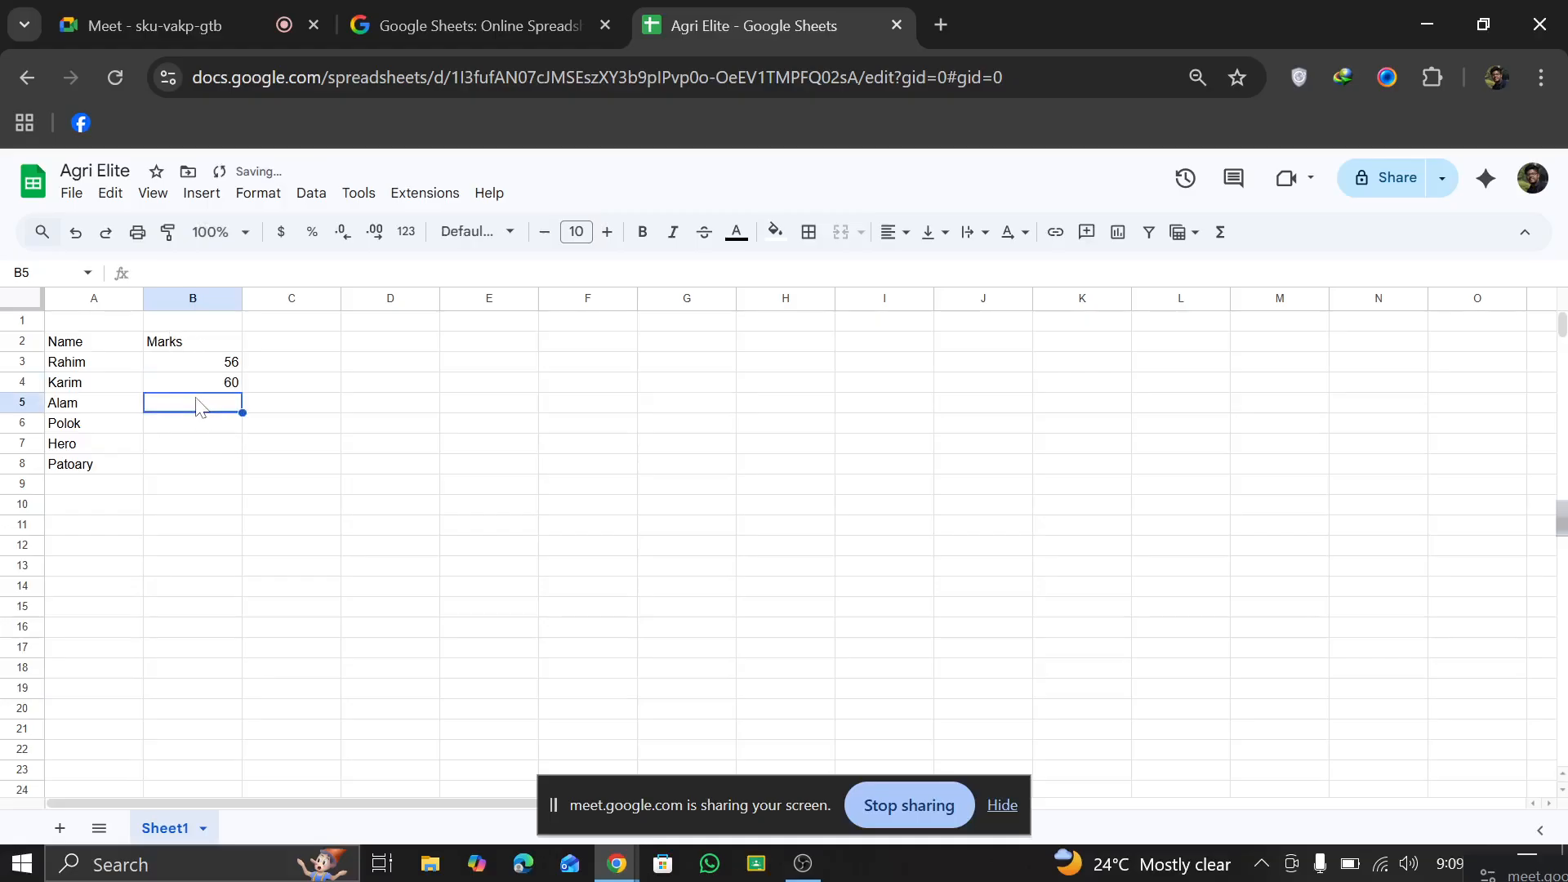
type("65")
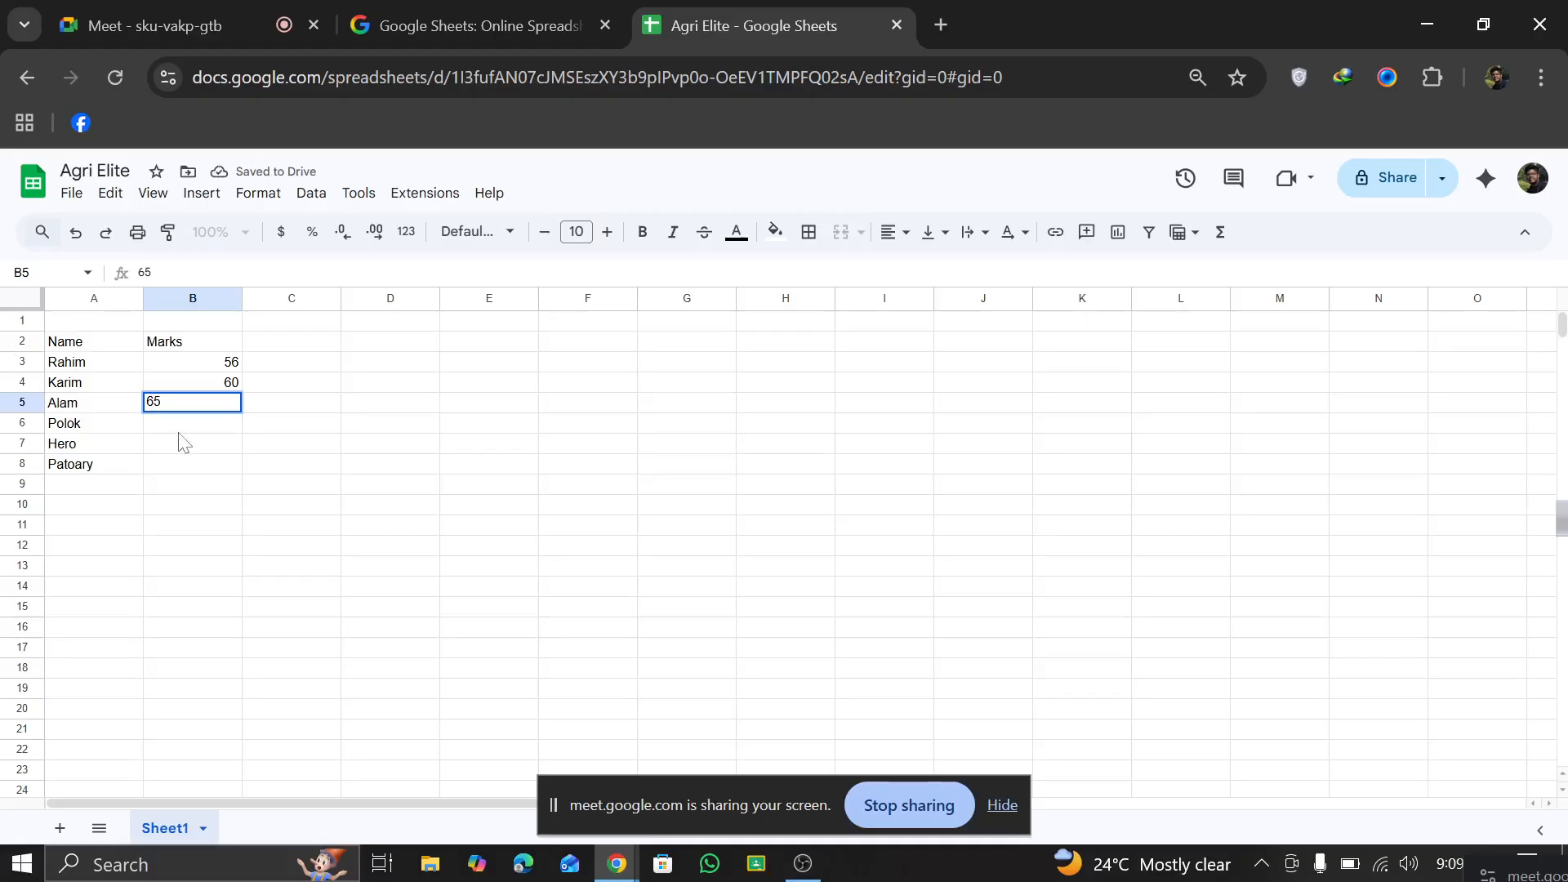
key("Return")
Step: Autofill the mark in B5 down through B8, and undo the fill
left_click(236, 407)
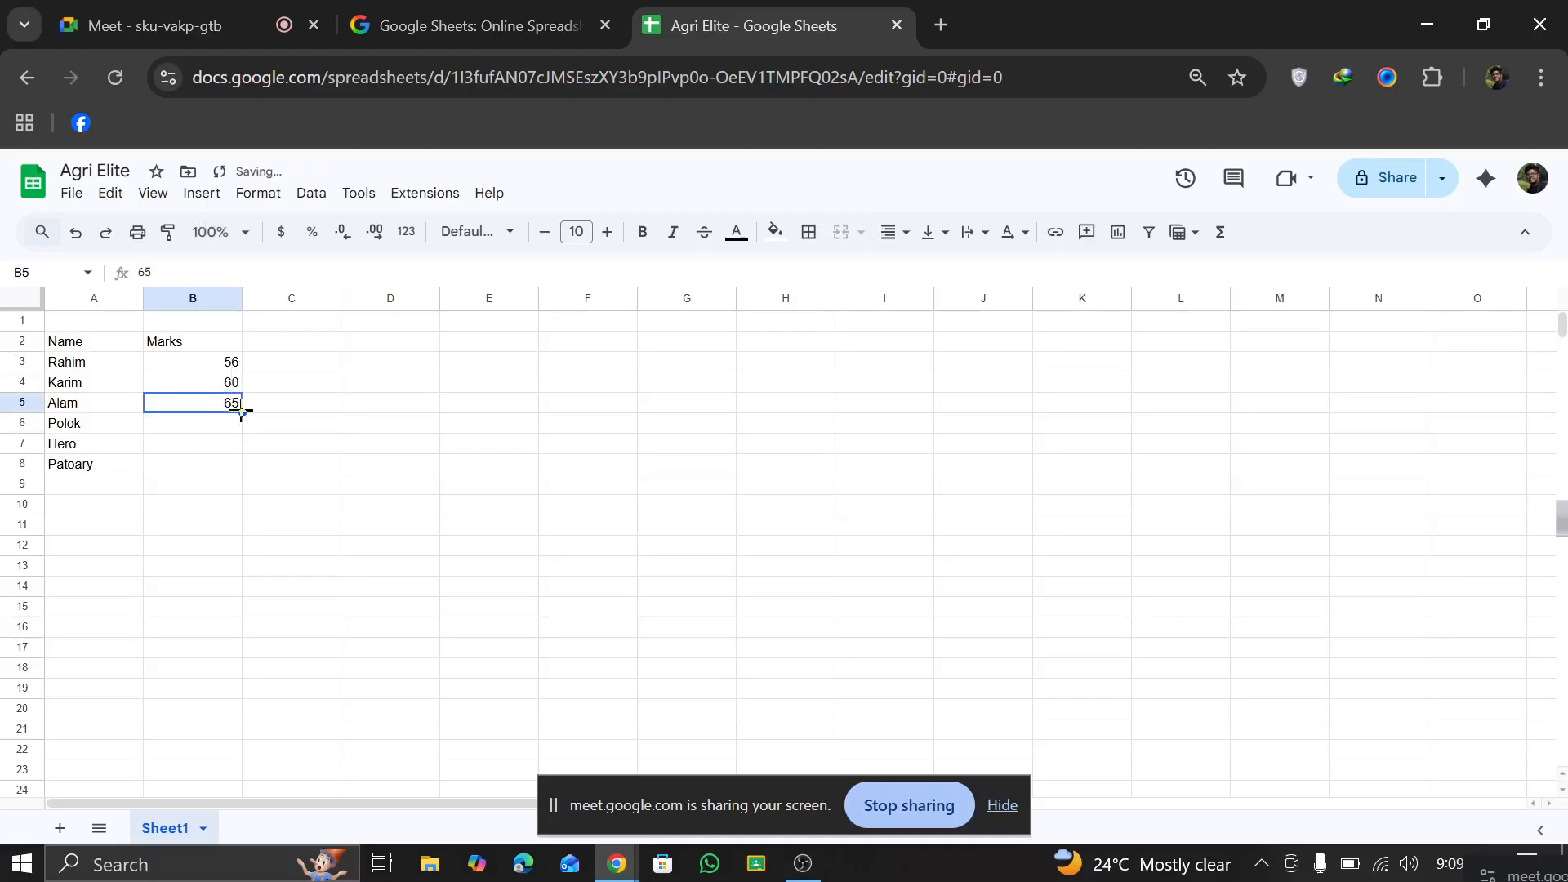
left_click_drag(242, 412, 238, 462)
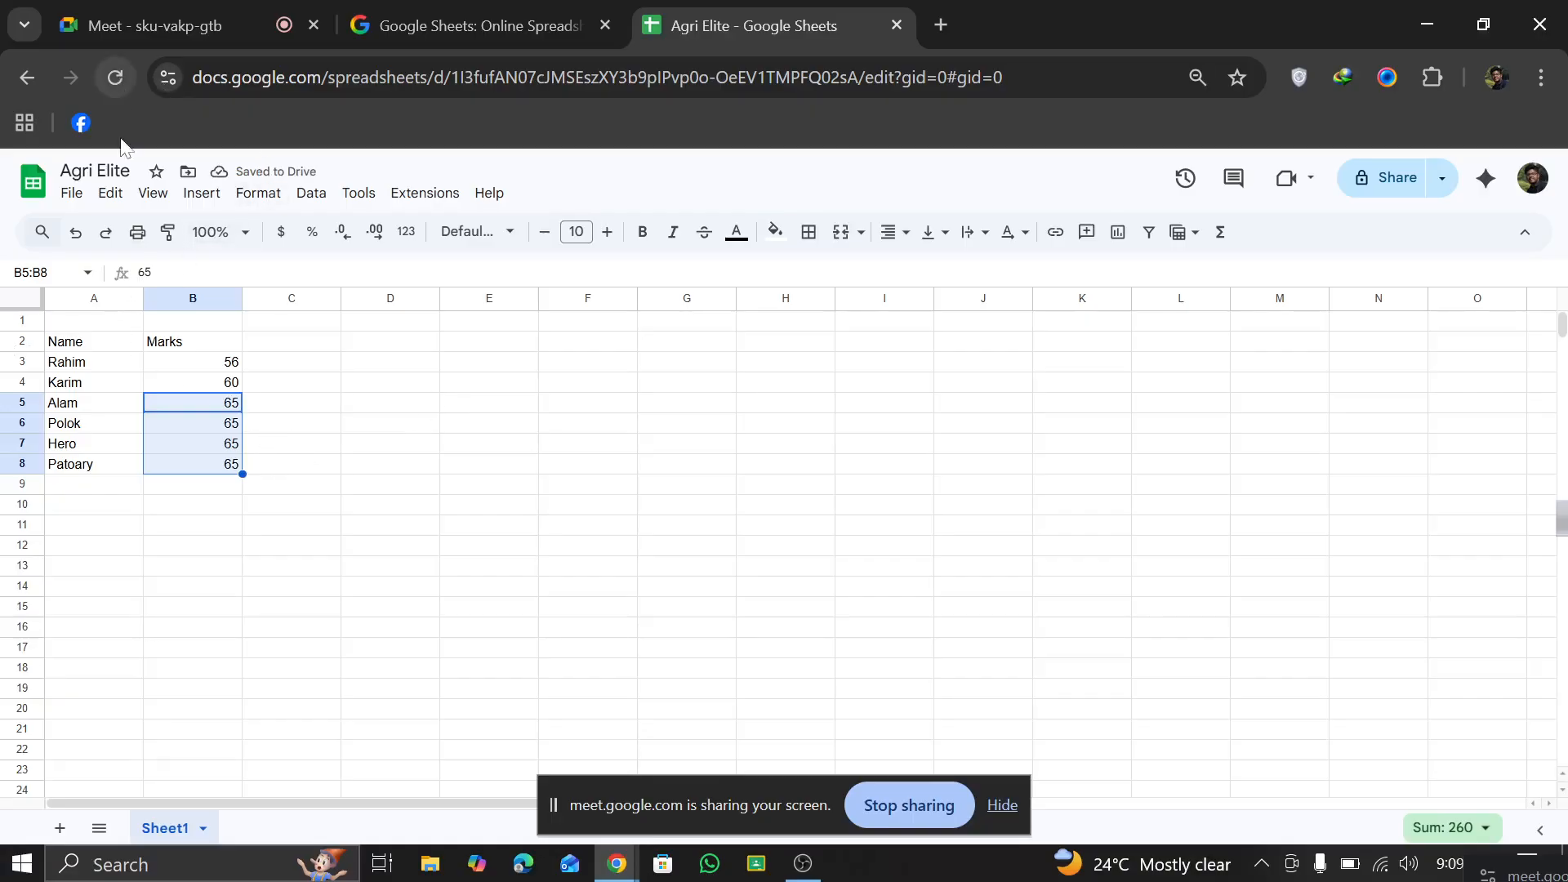
left_click(75, 237)
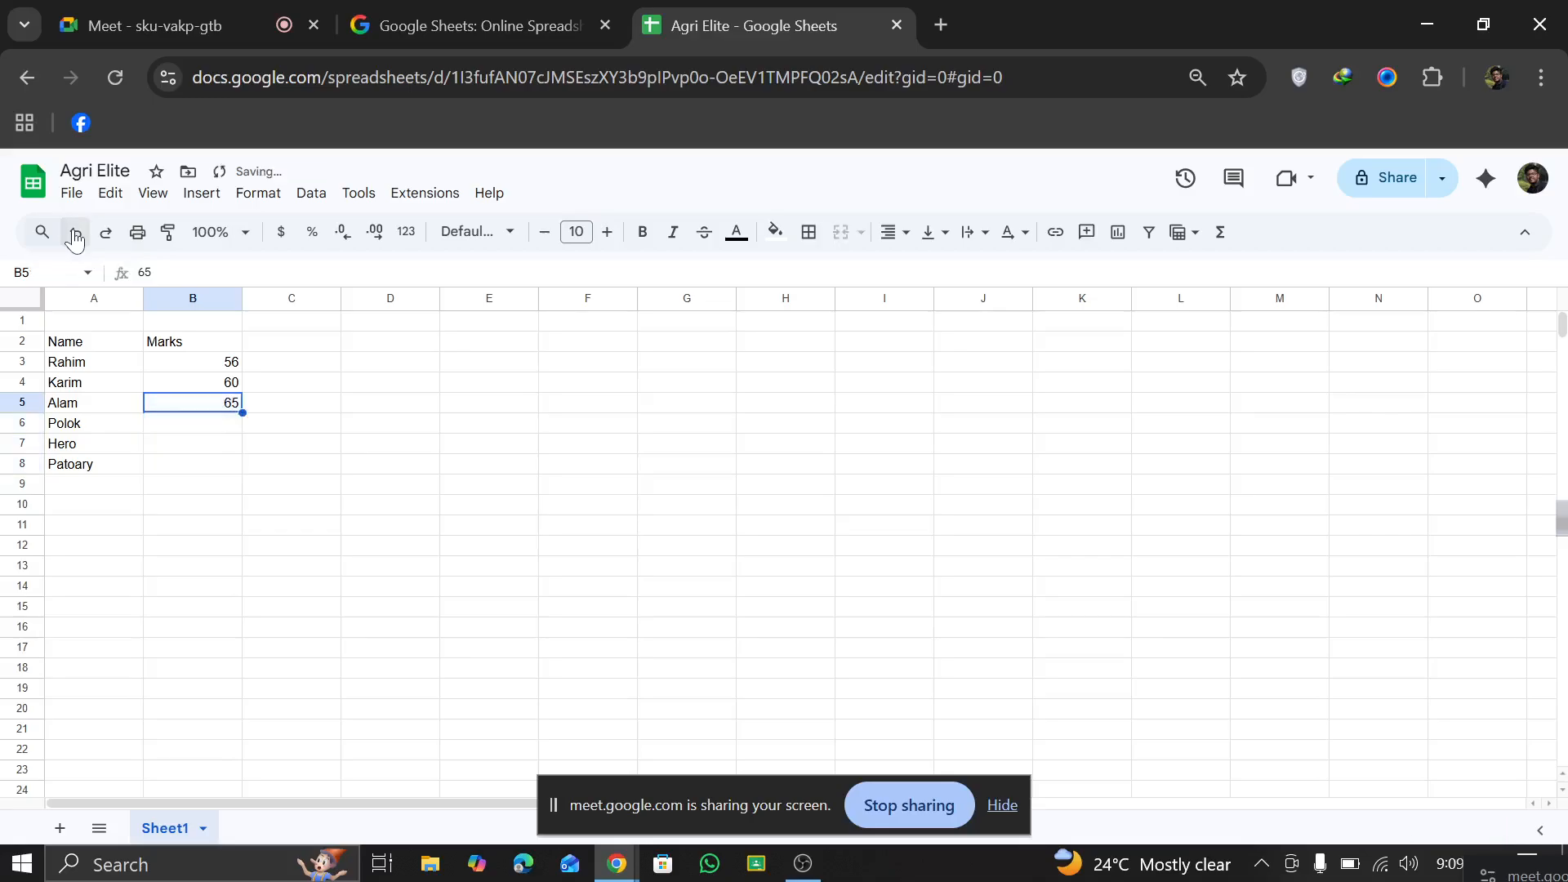
Step: Autofill the mark in B3 down through B8 and undo it, doing this twice
left_click(226, 351)
left_click(231, 360)
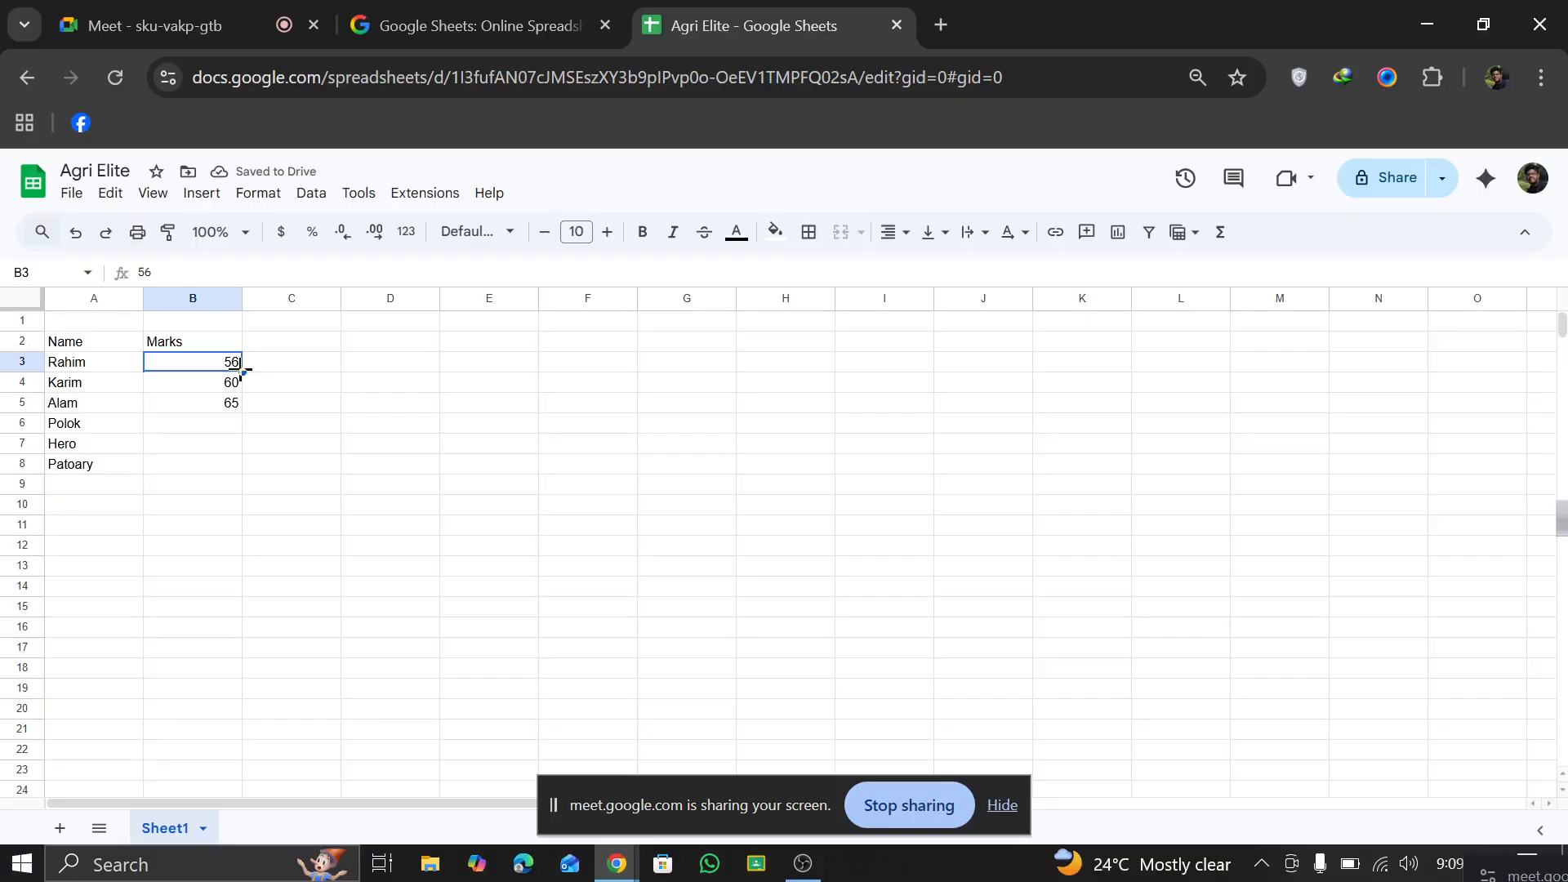
left_click_drag(242, 372, 218, 463)
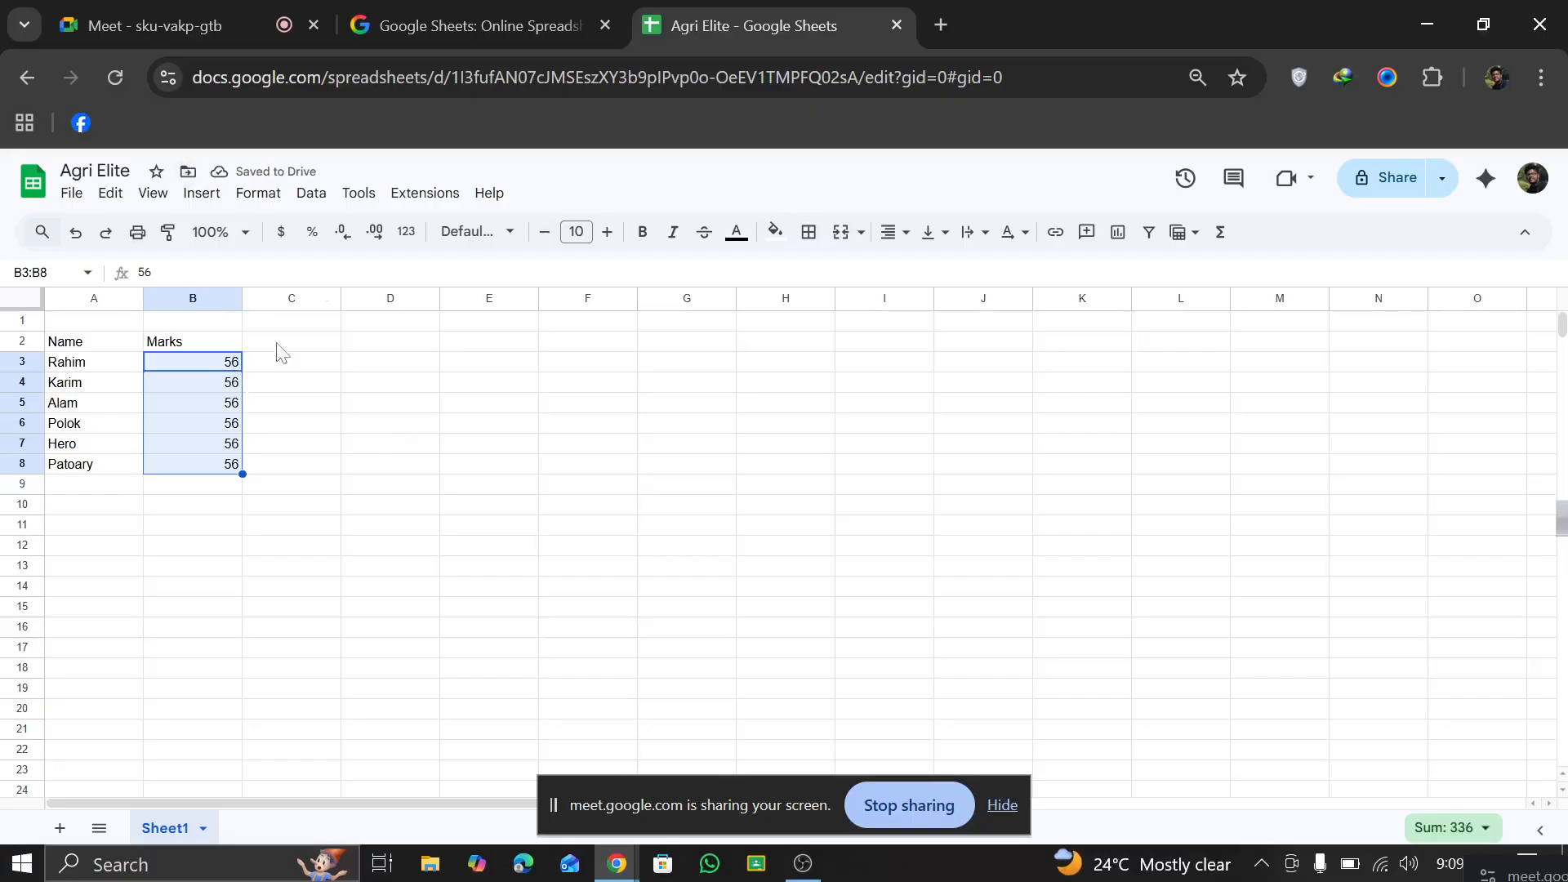
left_click(76, 234)
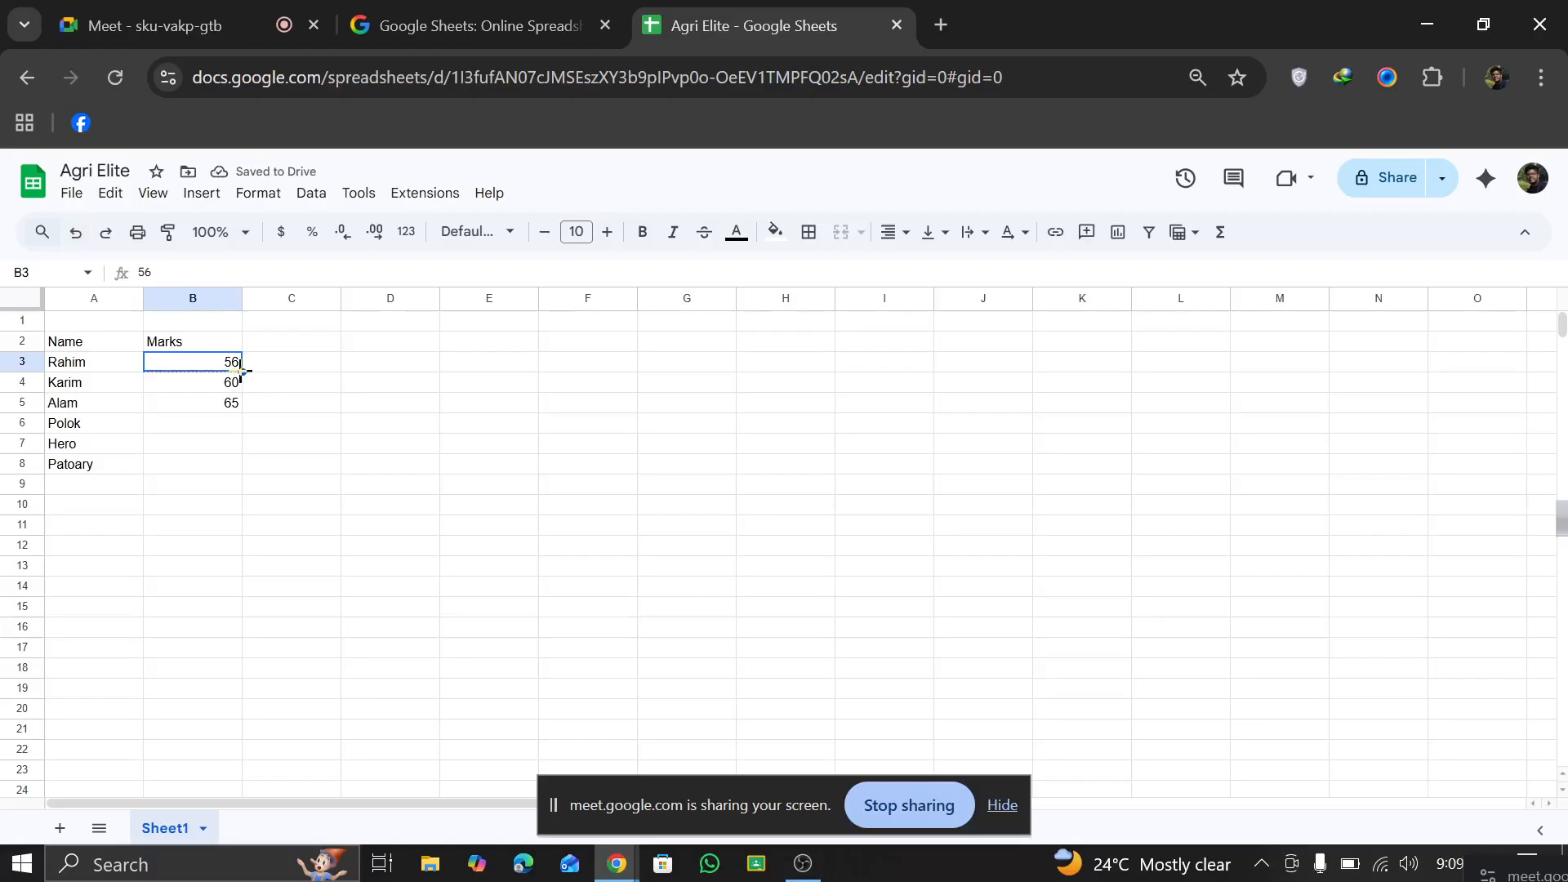
left_click_drag(243, 372, 218, 467)
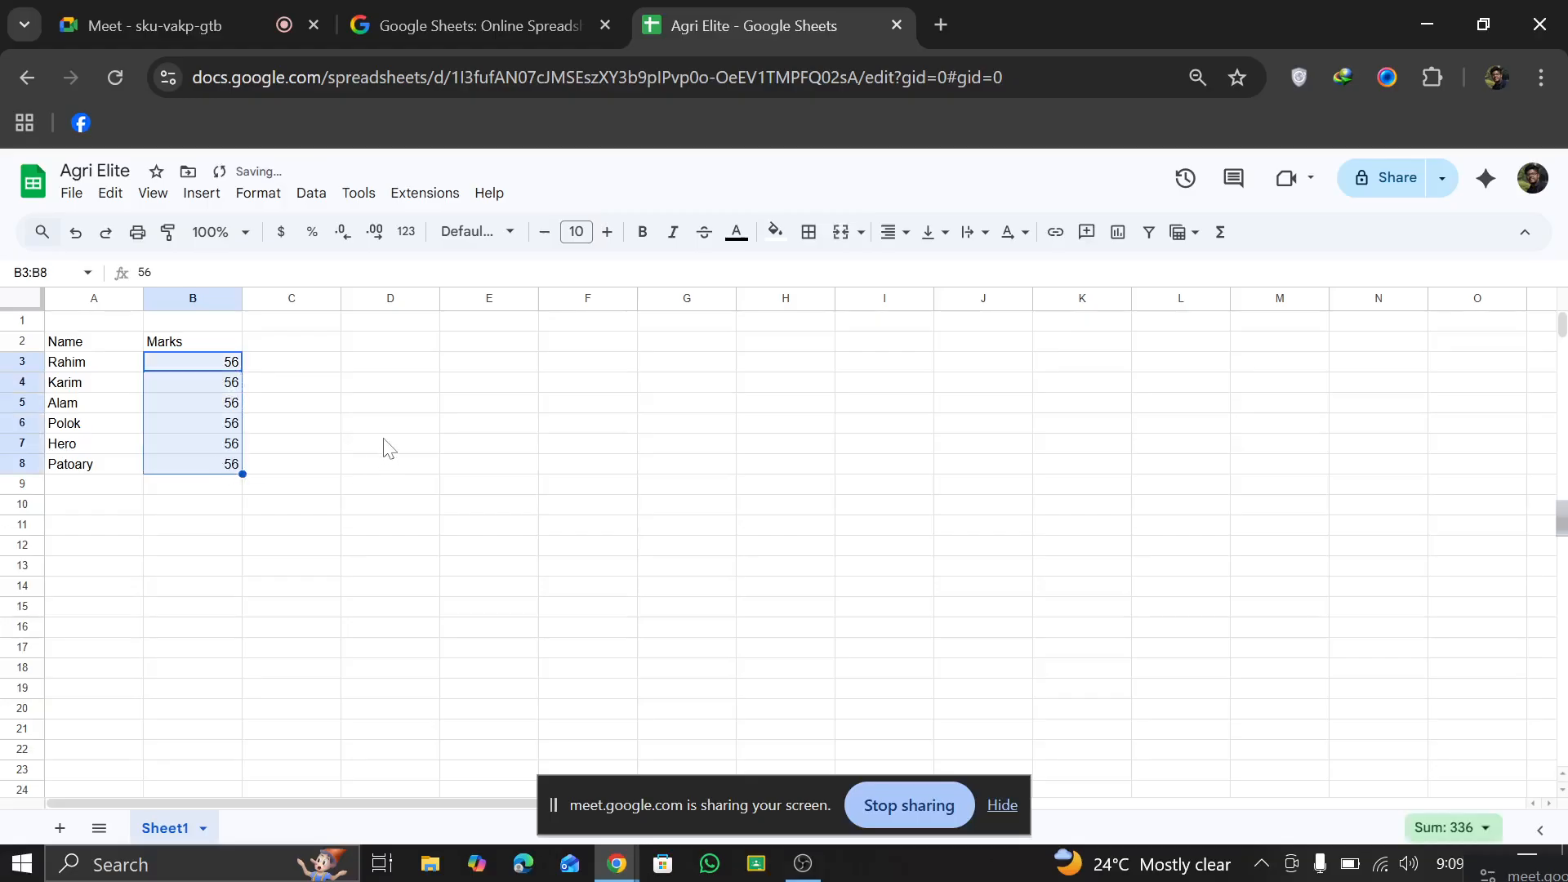
left_click(76, 233)
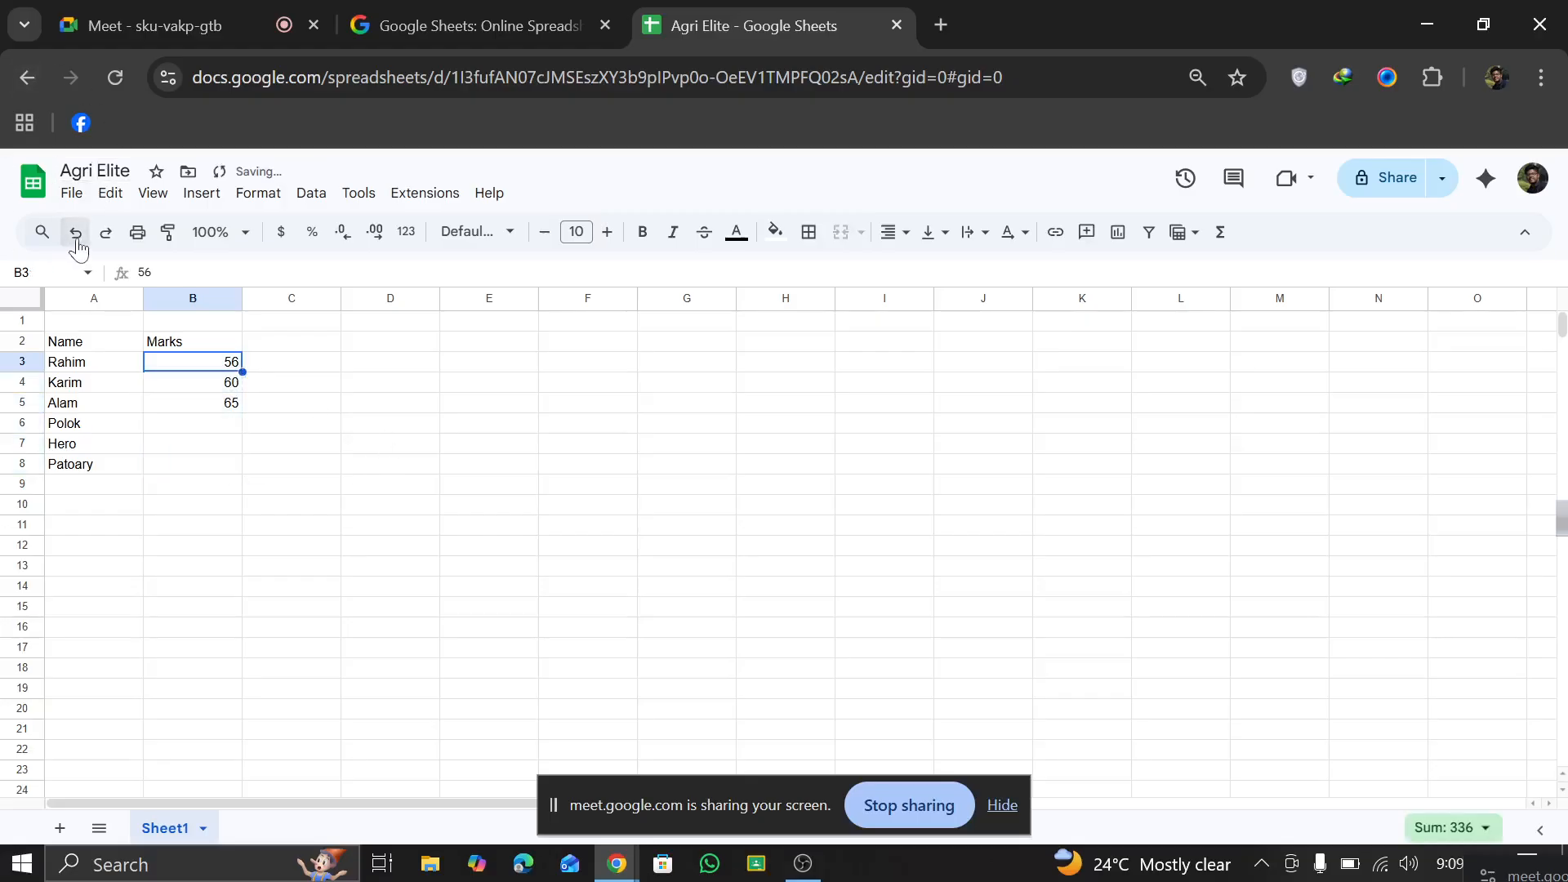
Step: Complete the Marks column with 45 in B6, 57 in B7 and 78 in B8
left_click(196, 405)
left_click(198, 426)
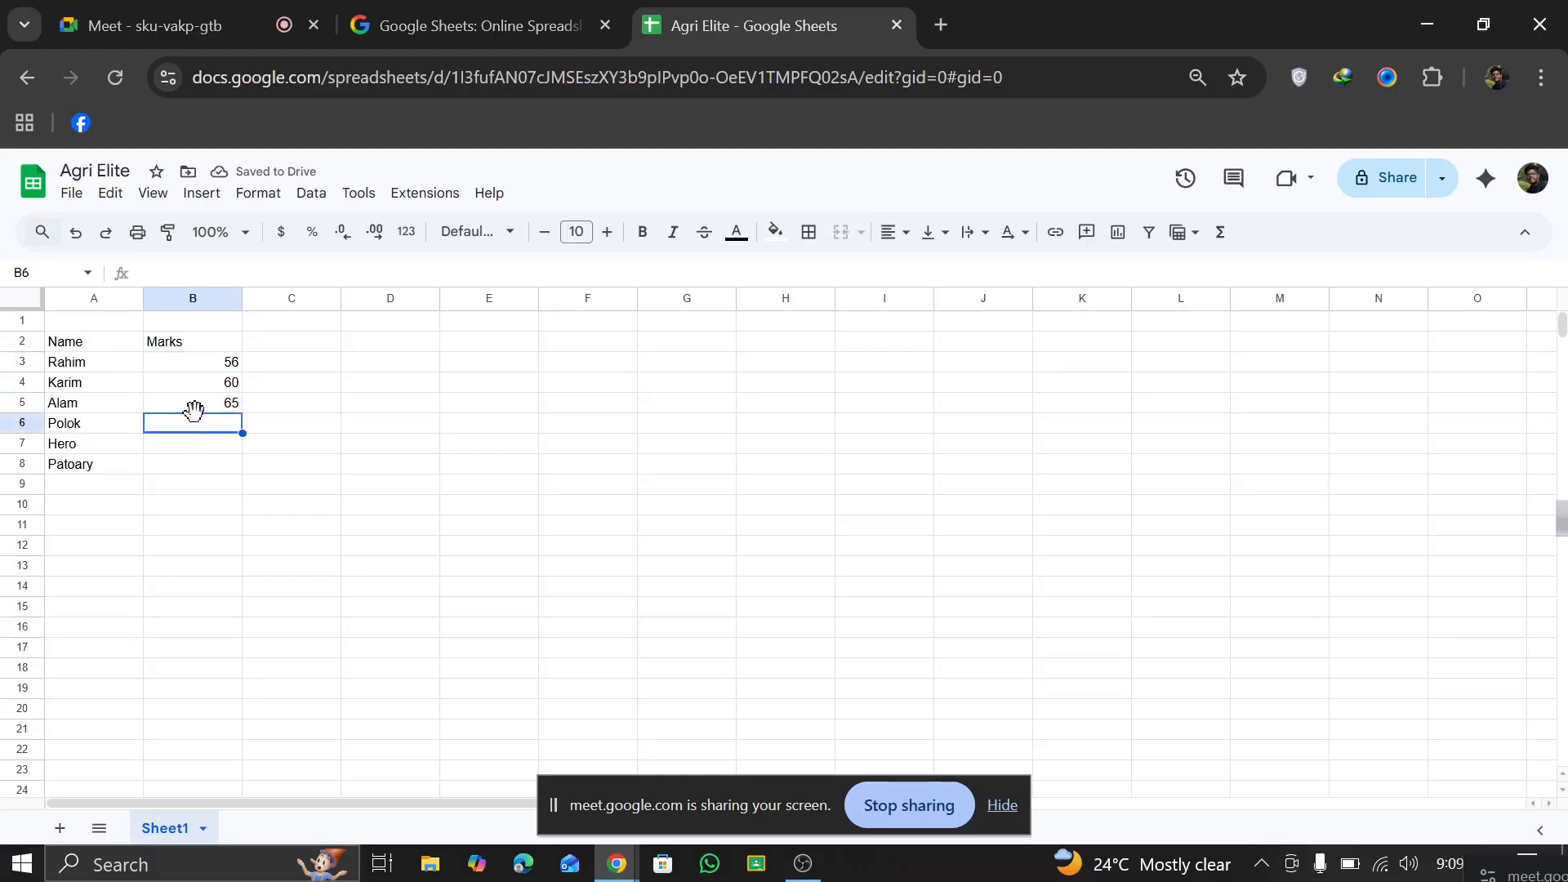
type("45")
left_click(202, 452)
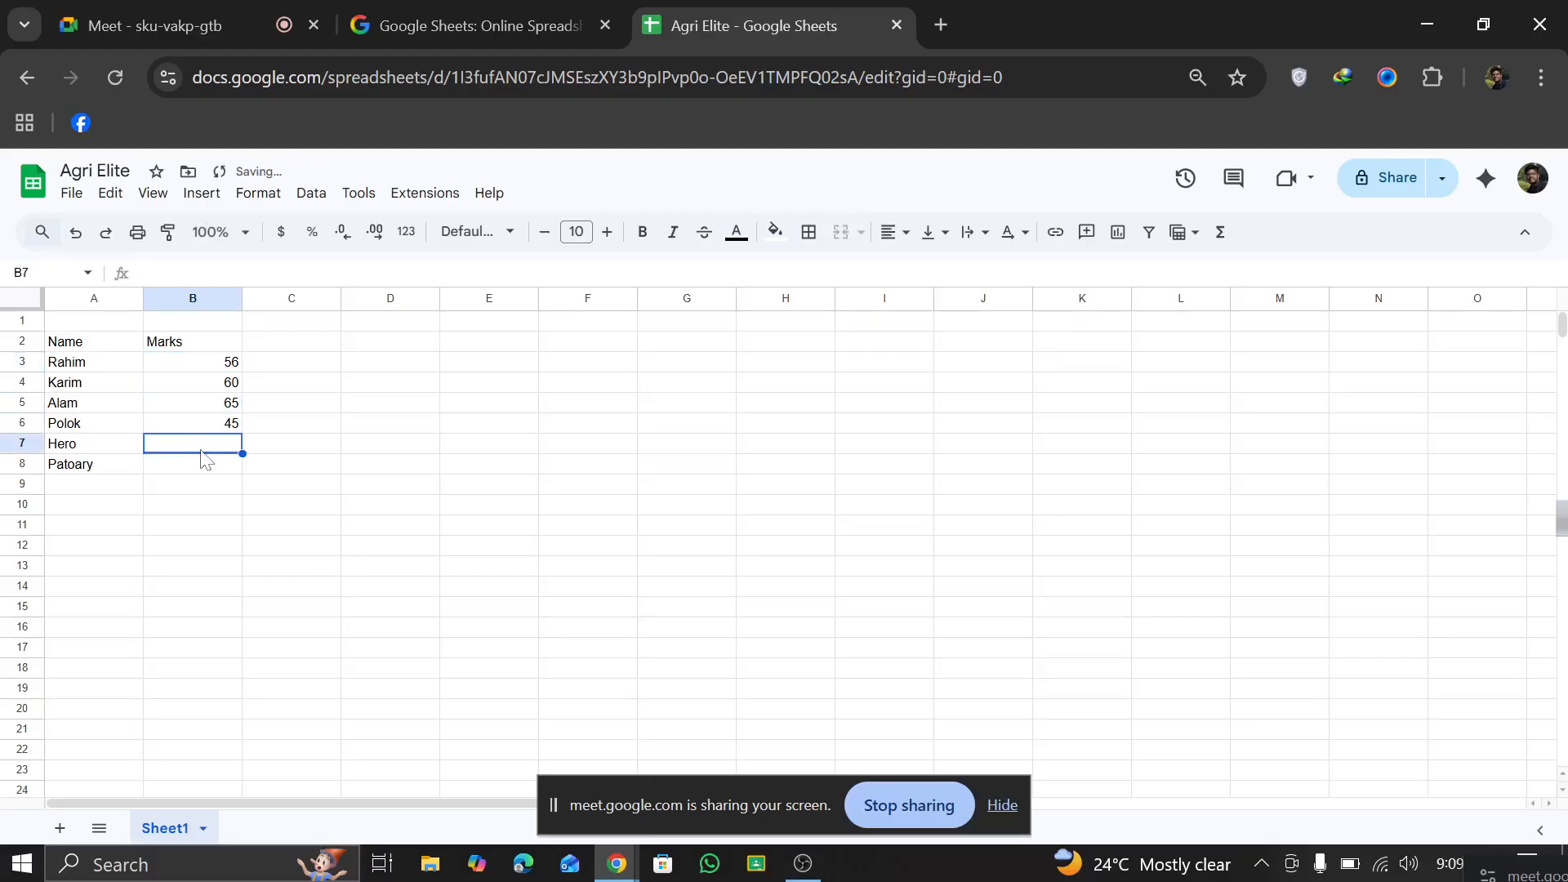
type("56")
left_click(210, 473)
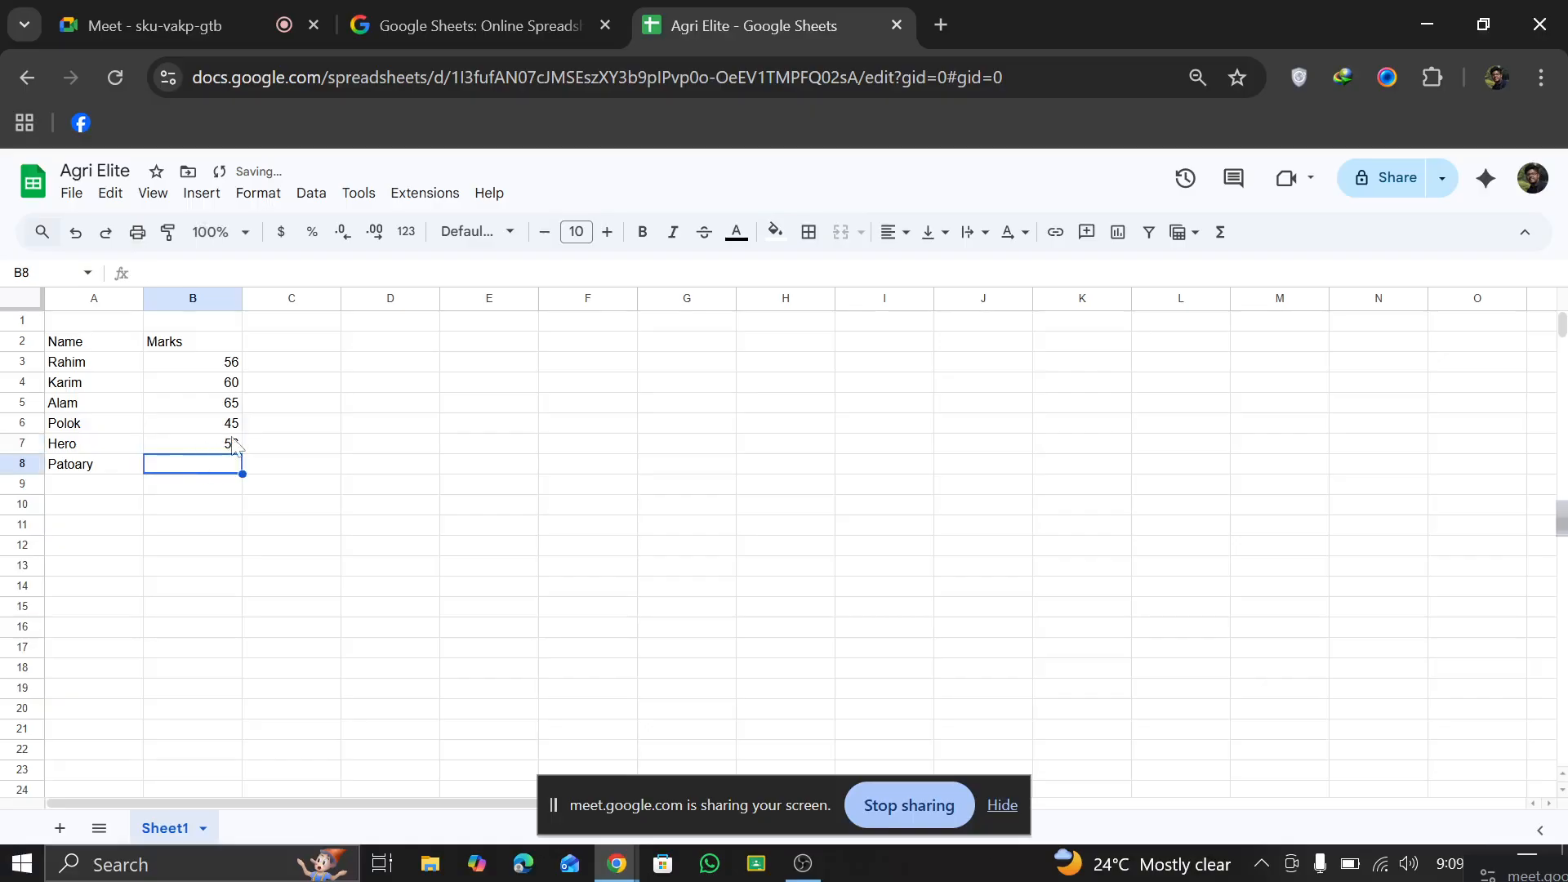
left_click(229, 442)
double_click(229, 444)
double_click(230, 443)
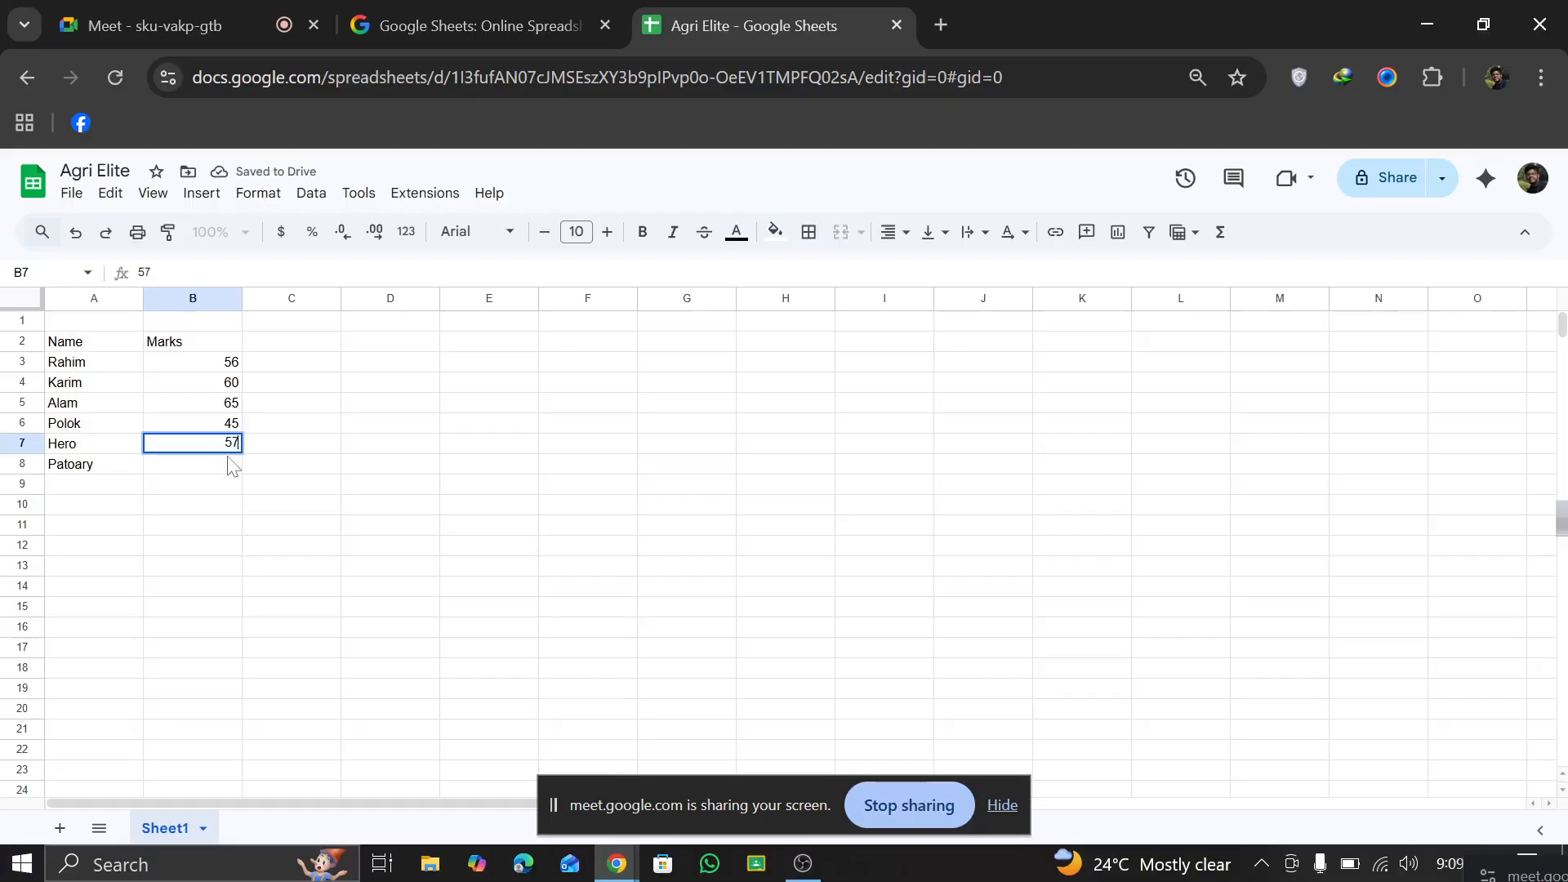
type("57")
left_click(193, 464)
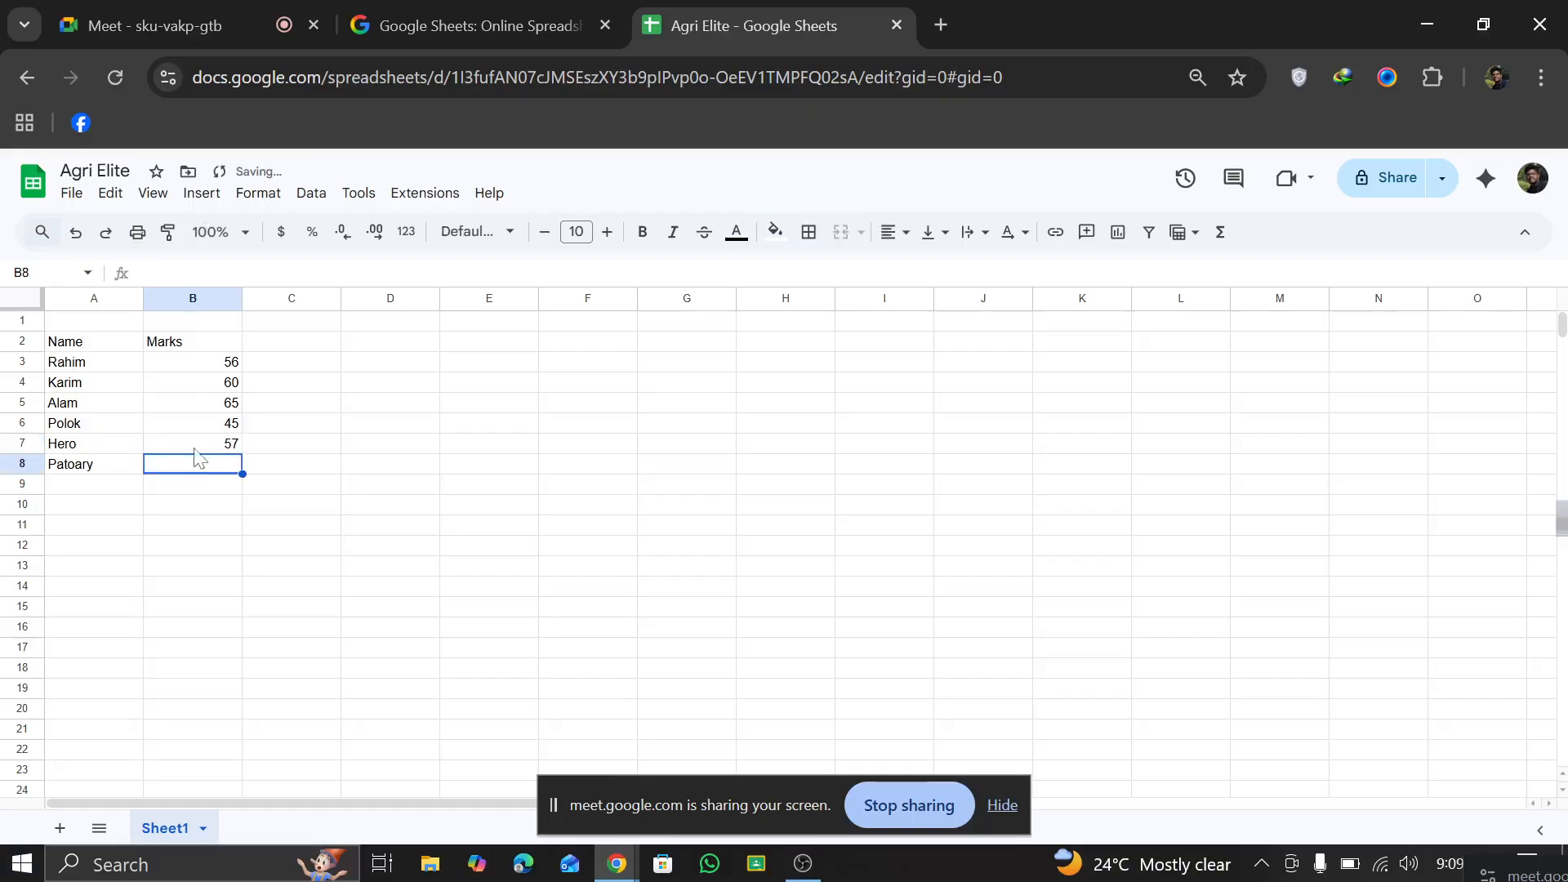
type("78")
left_click(336, 463)
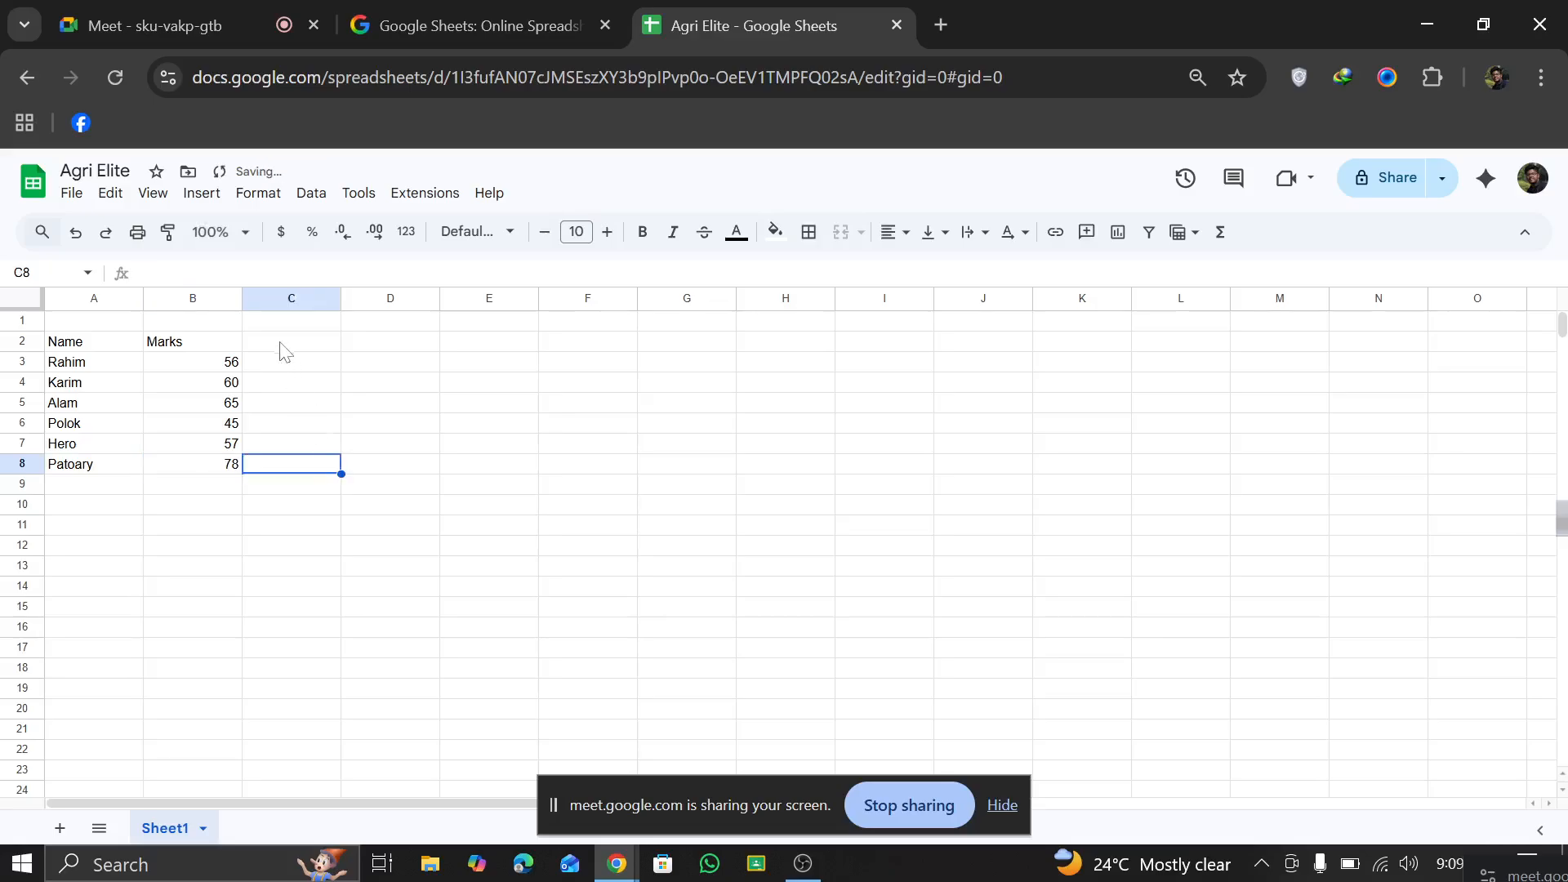
Step: Enter the column header Age in cell C2, next to the Marks header
left_click(207, 344)
left_click(400, 382)
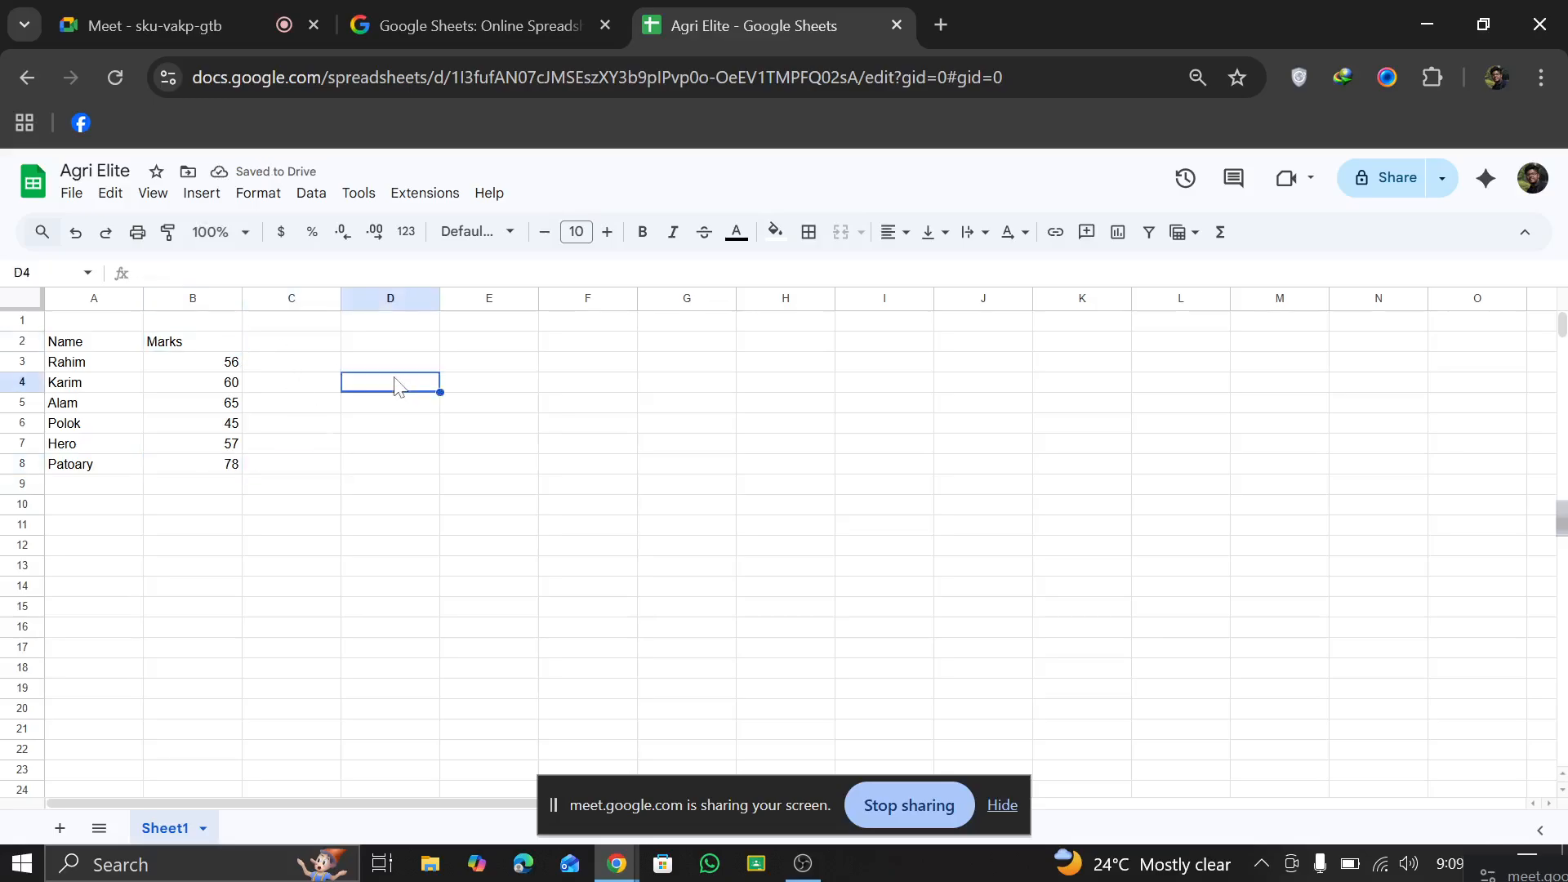
left_click(308, 335)
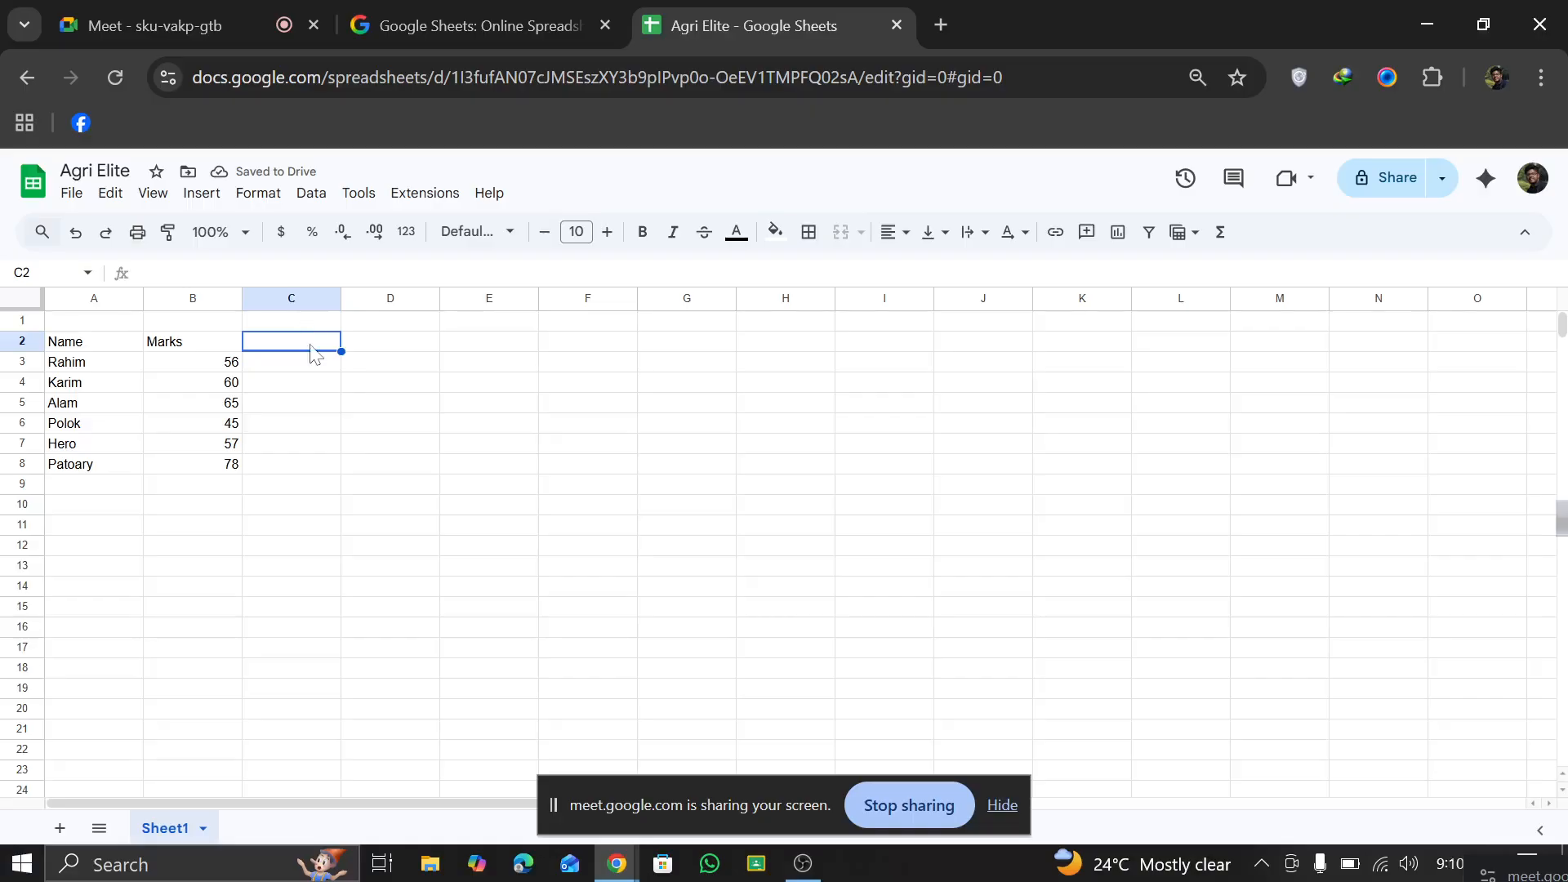
type("Ag")
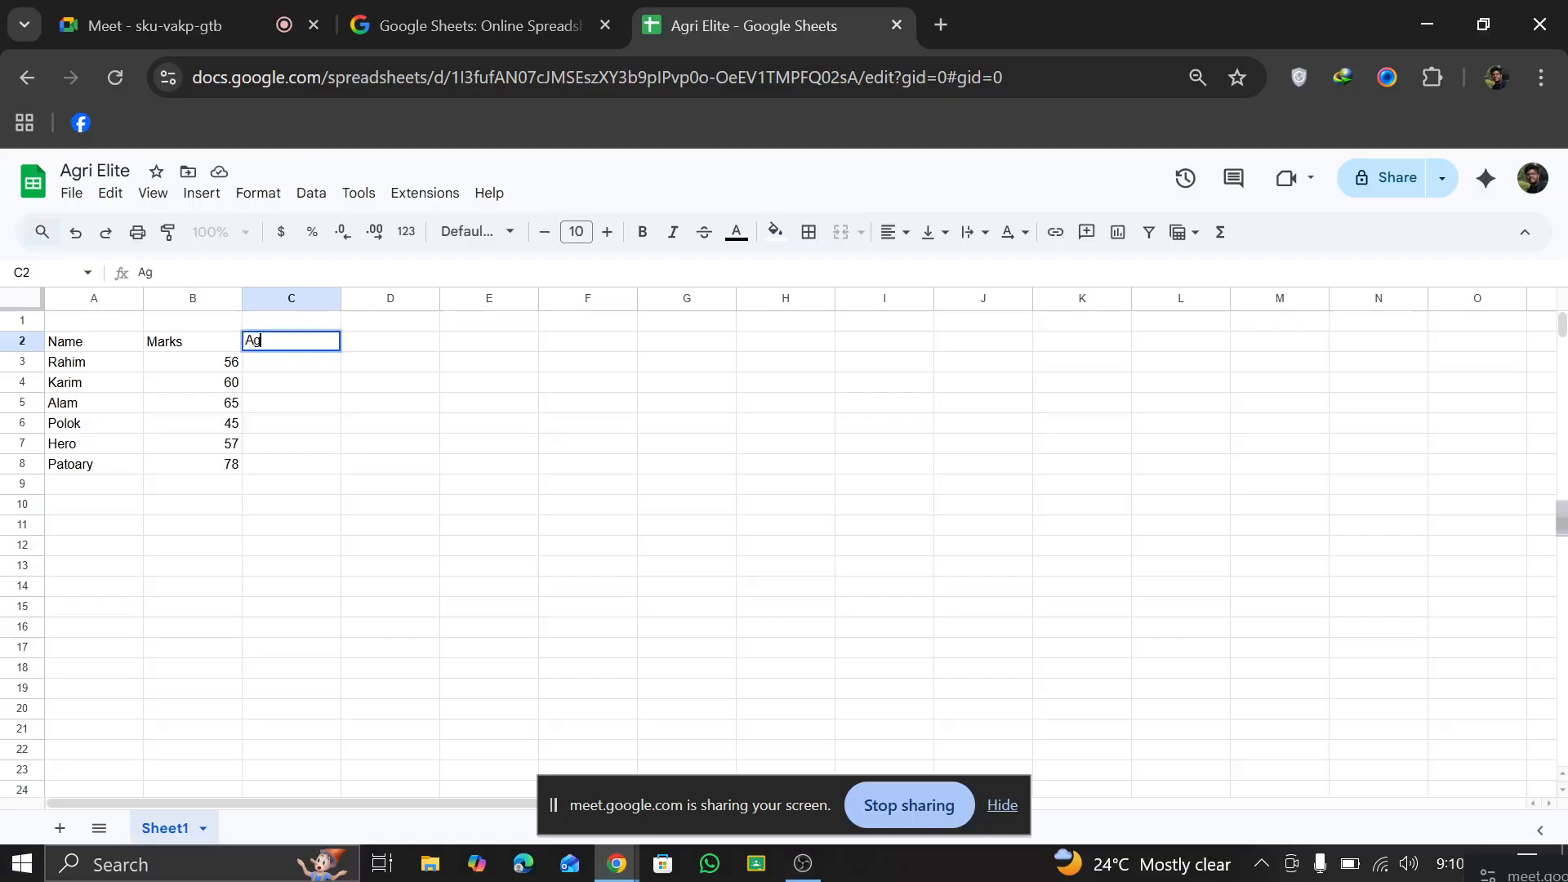
type("e")
Step: Fill the first three rows of the Age column with 25 in C3, 89 in C4 and 46 in C5
left_click(315, 369)
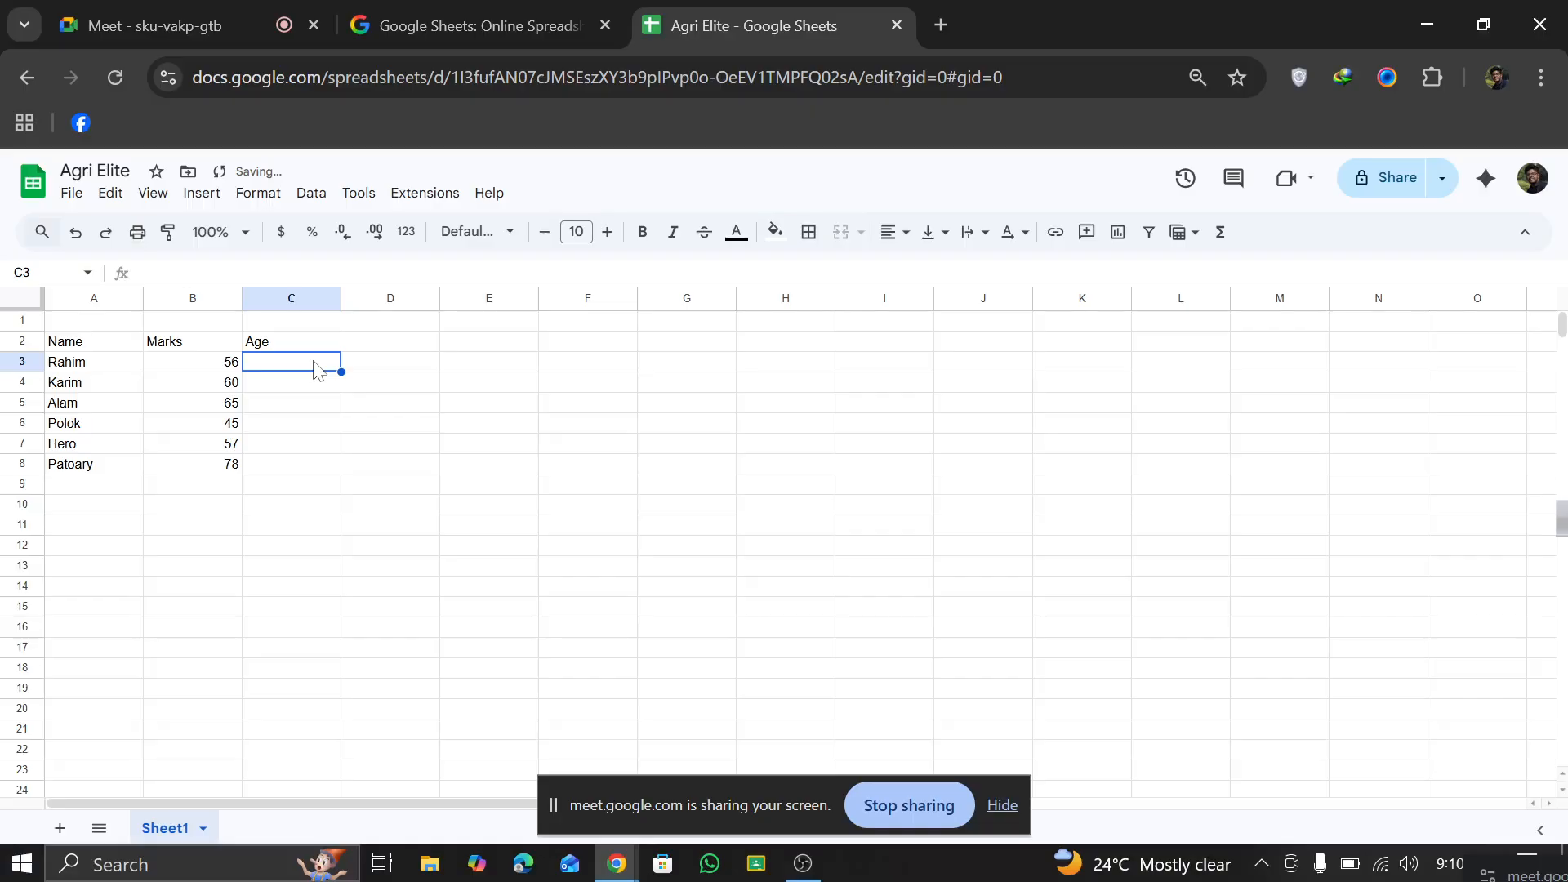
type("25")
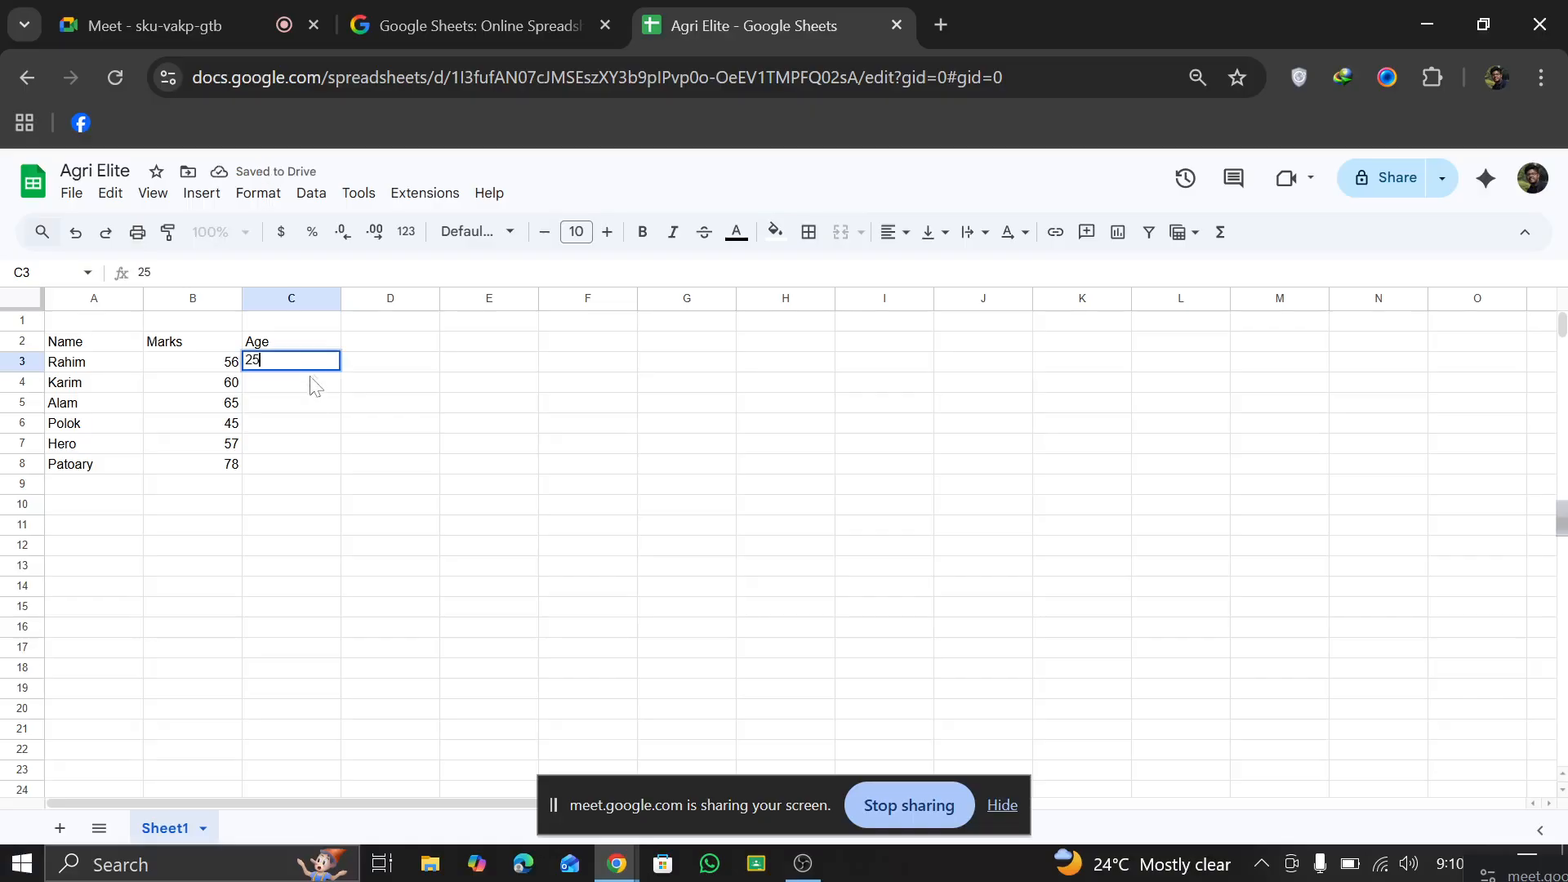
left_click(310, 388)
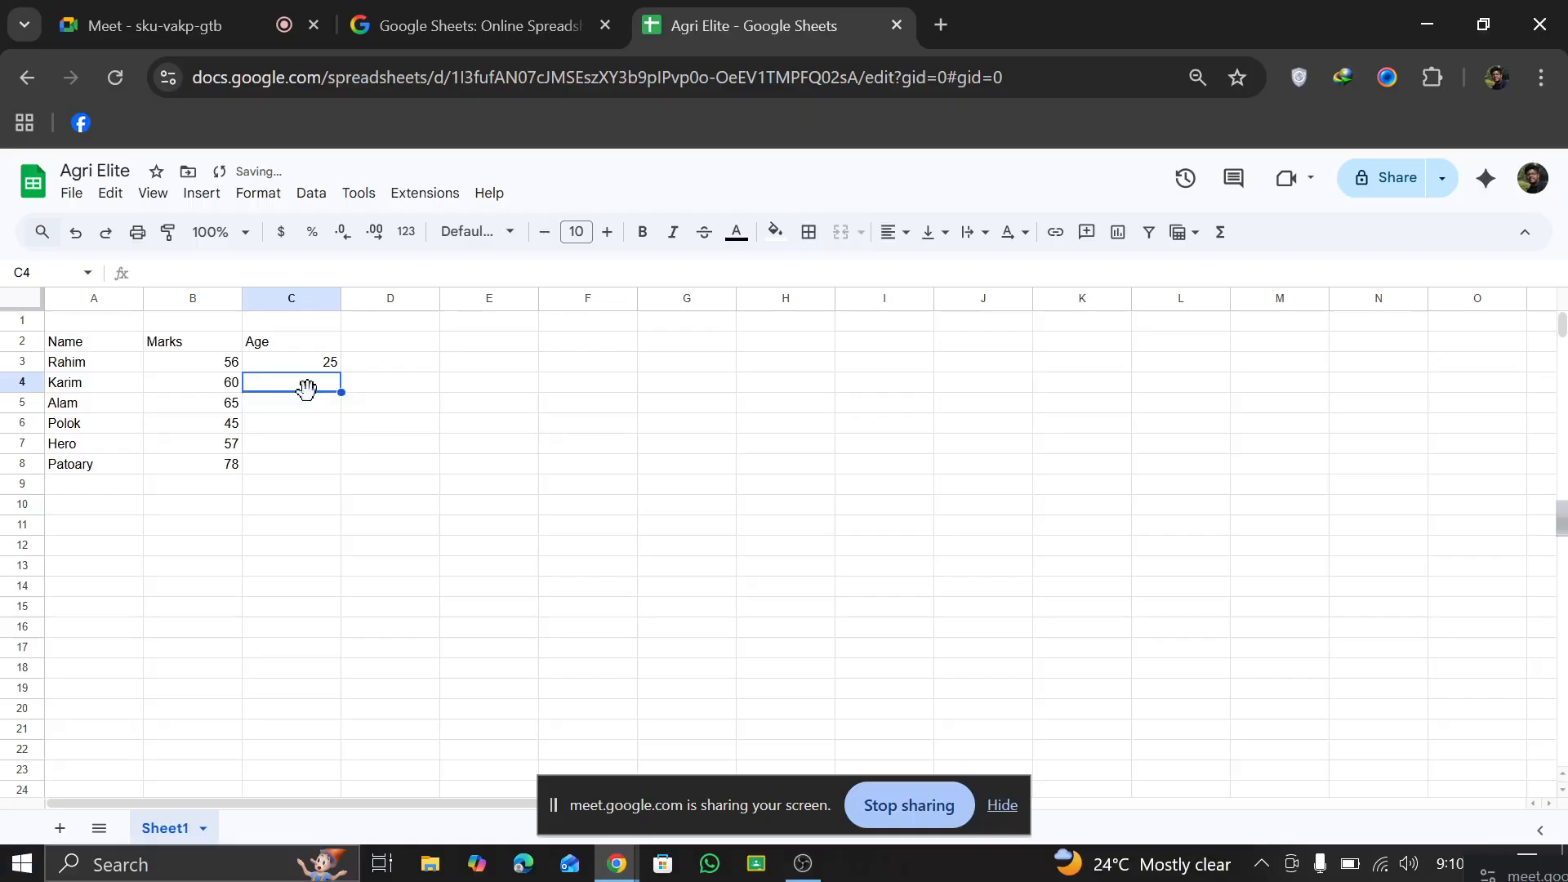
type("89")
left_click(311, 409)
type("46")
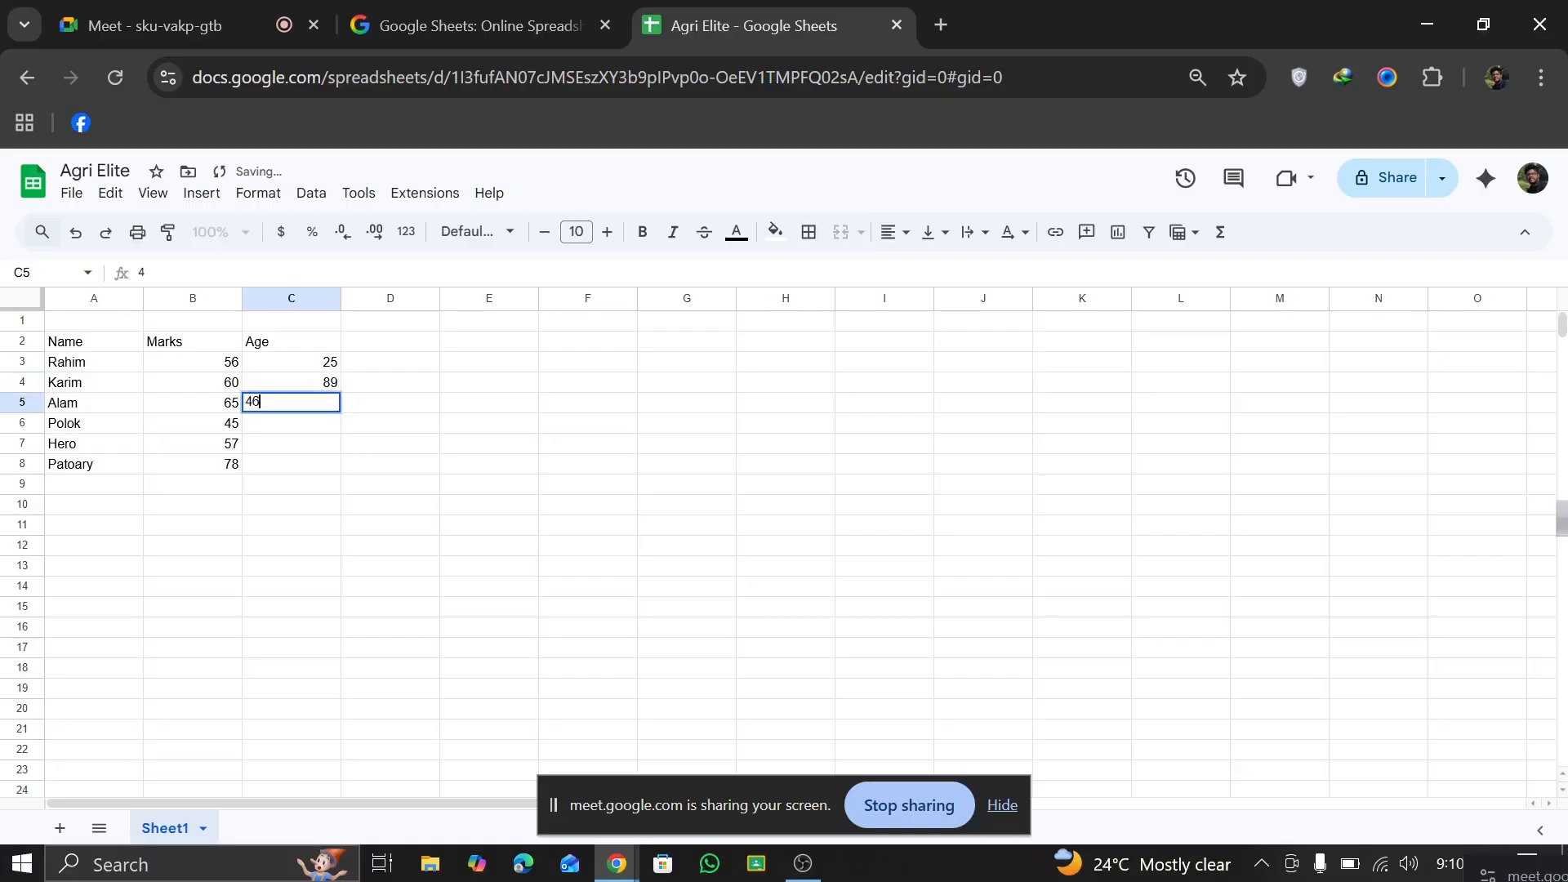
Step: Complete the Age column with 58 in C6, 43 in C7 and 86 in C8
left_click(308, 425)
type("58")
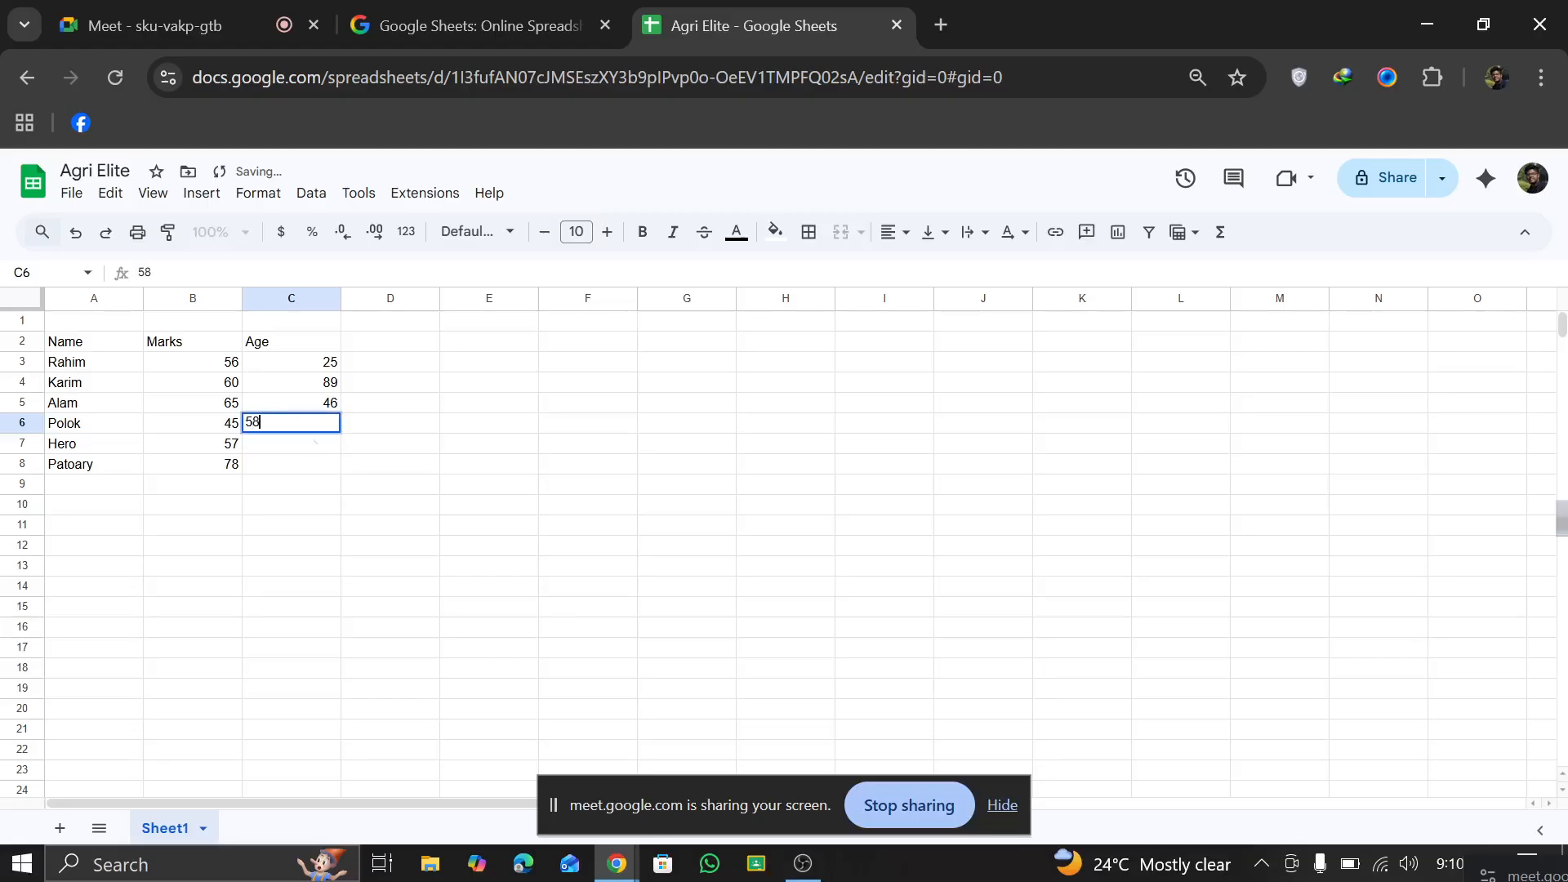
left_click(302, 449)
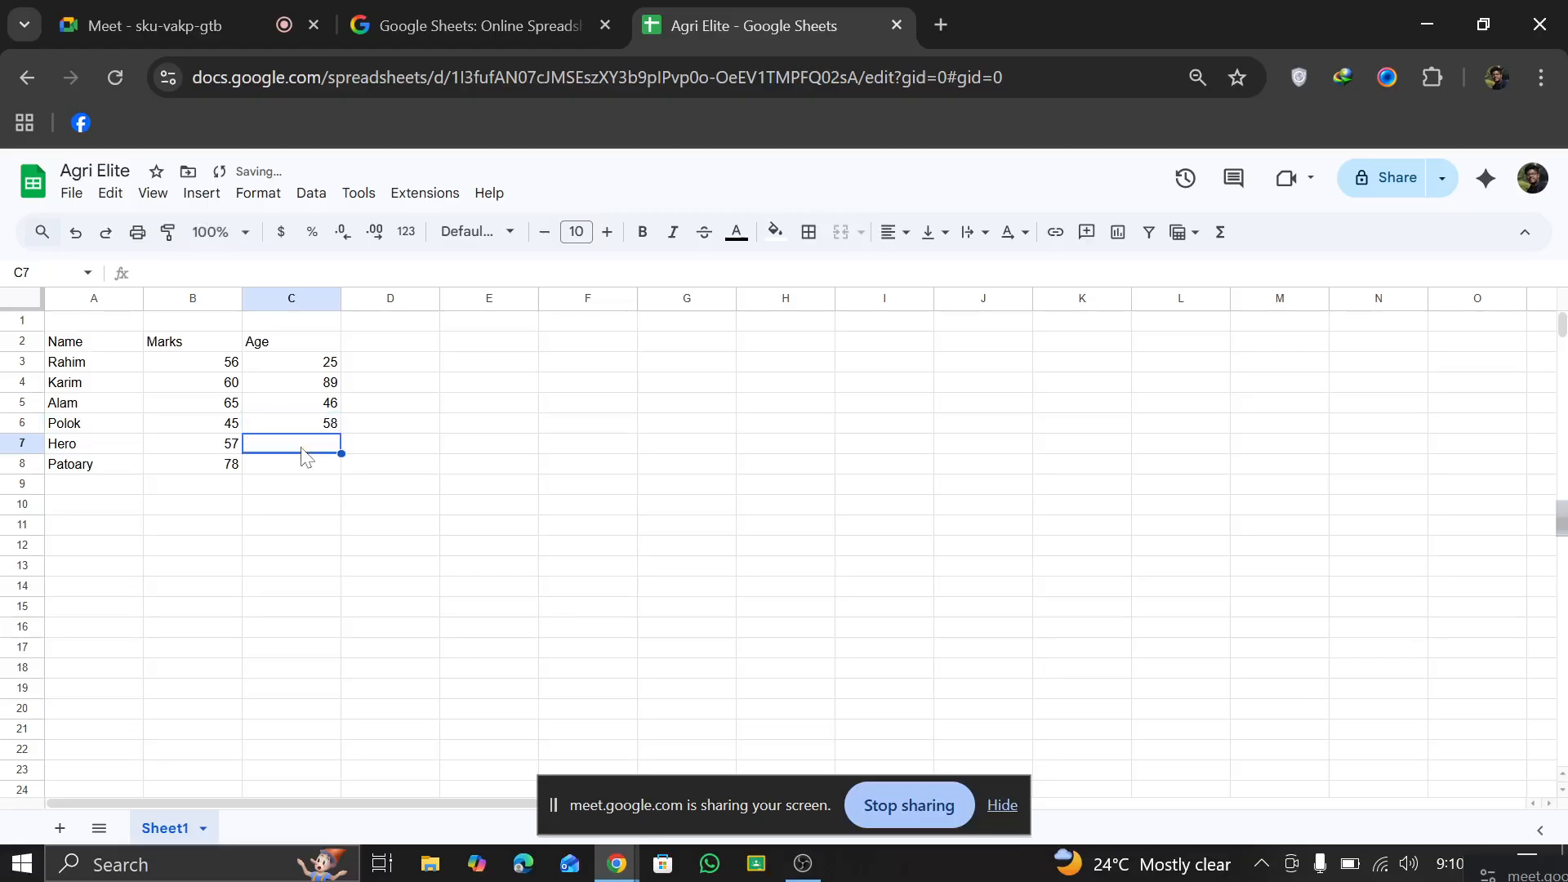
type("43")
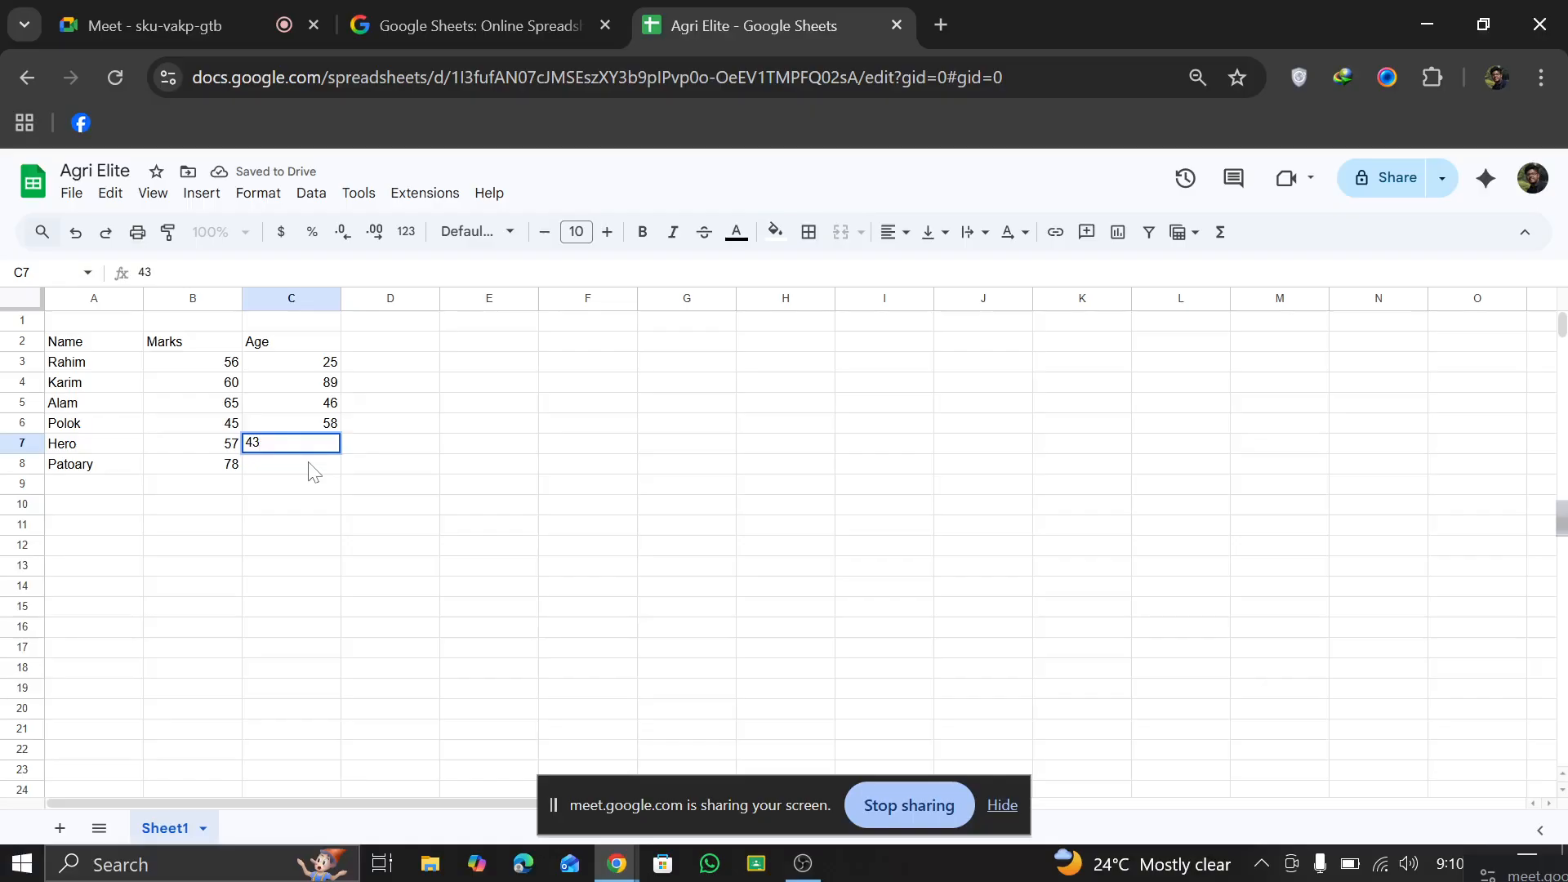
left_click(309, 465)
type("8")
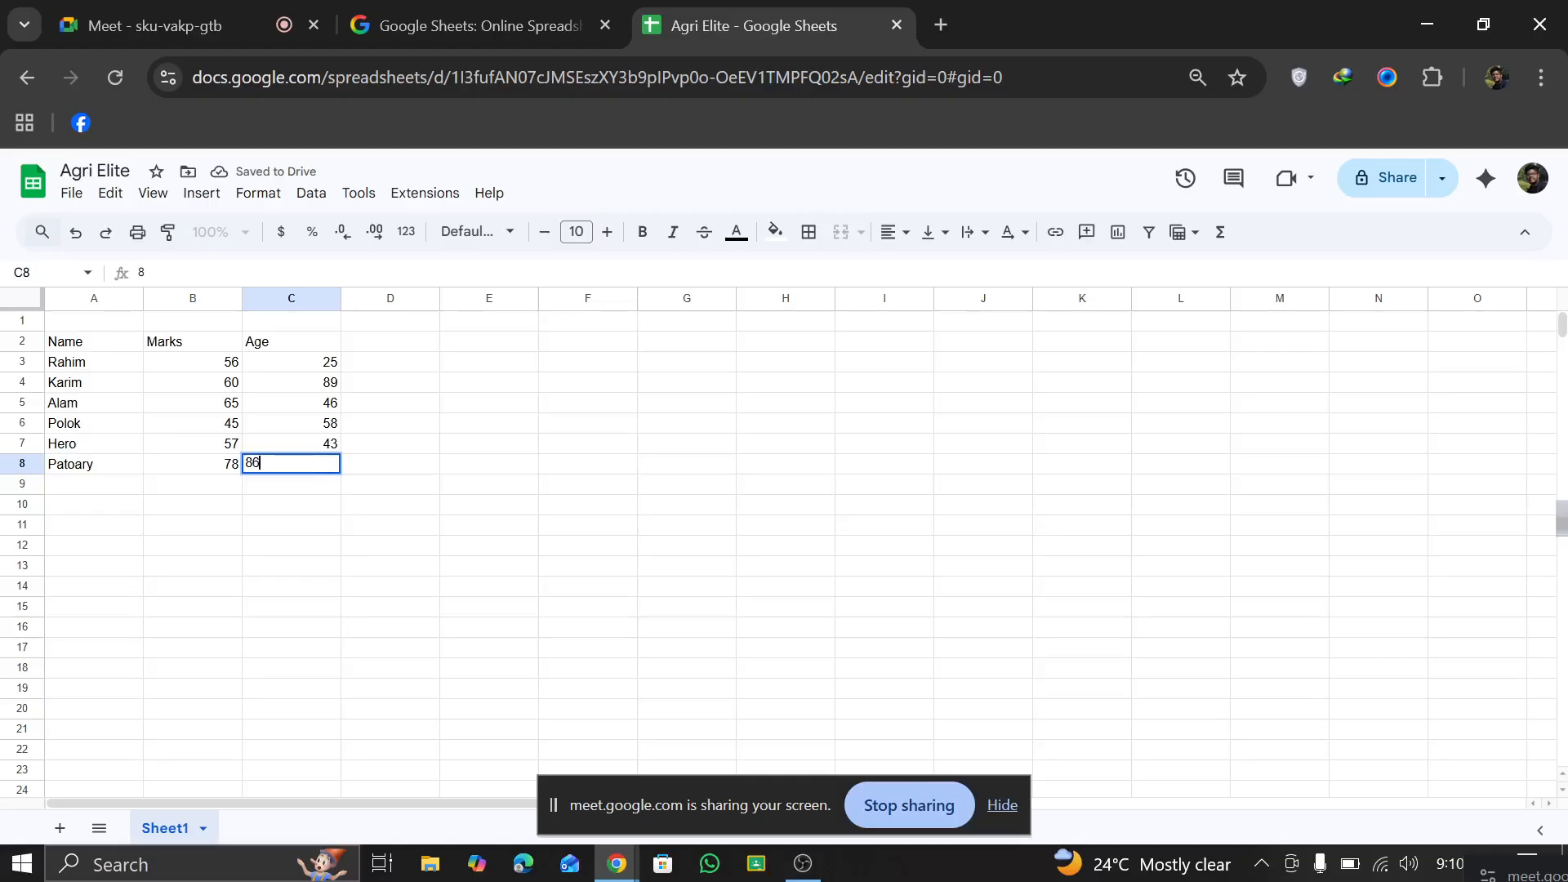
type("6")
left_click(384, 464)
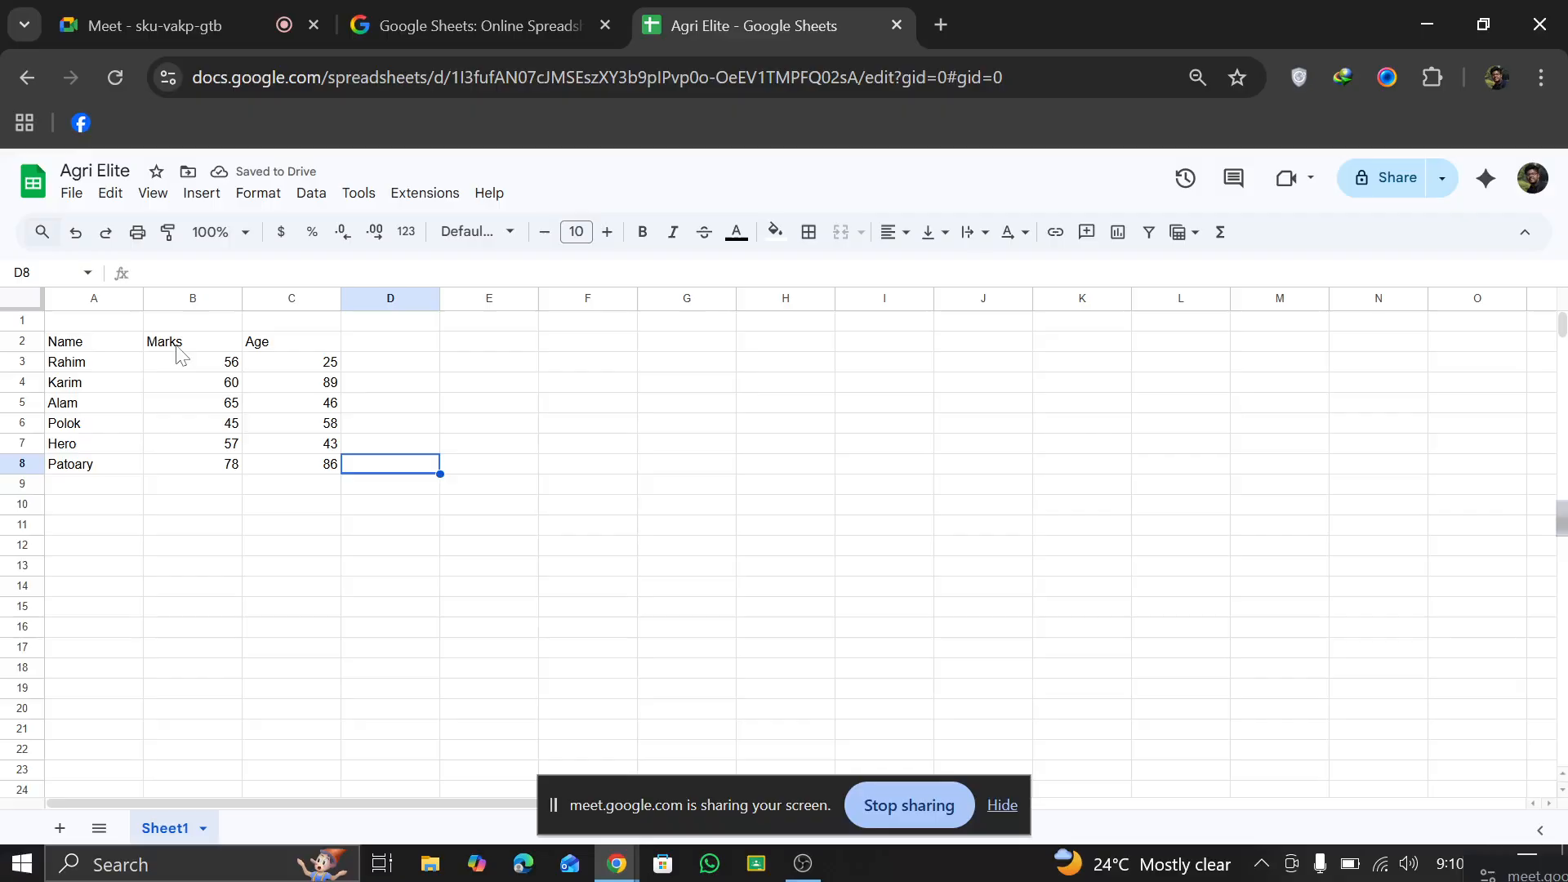
Step: Center-align the Marks header in B2 and the Age header in C2
left_click(96, 343)
left_click(178, 345)
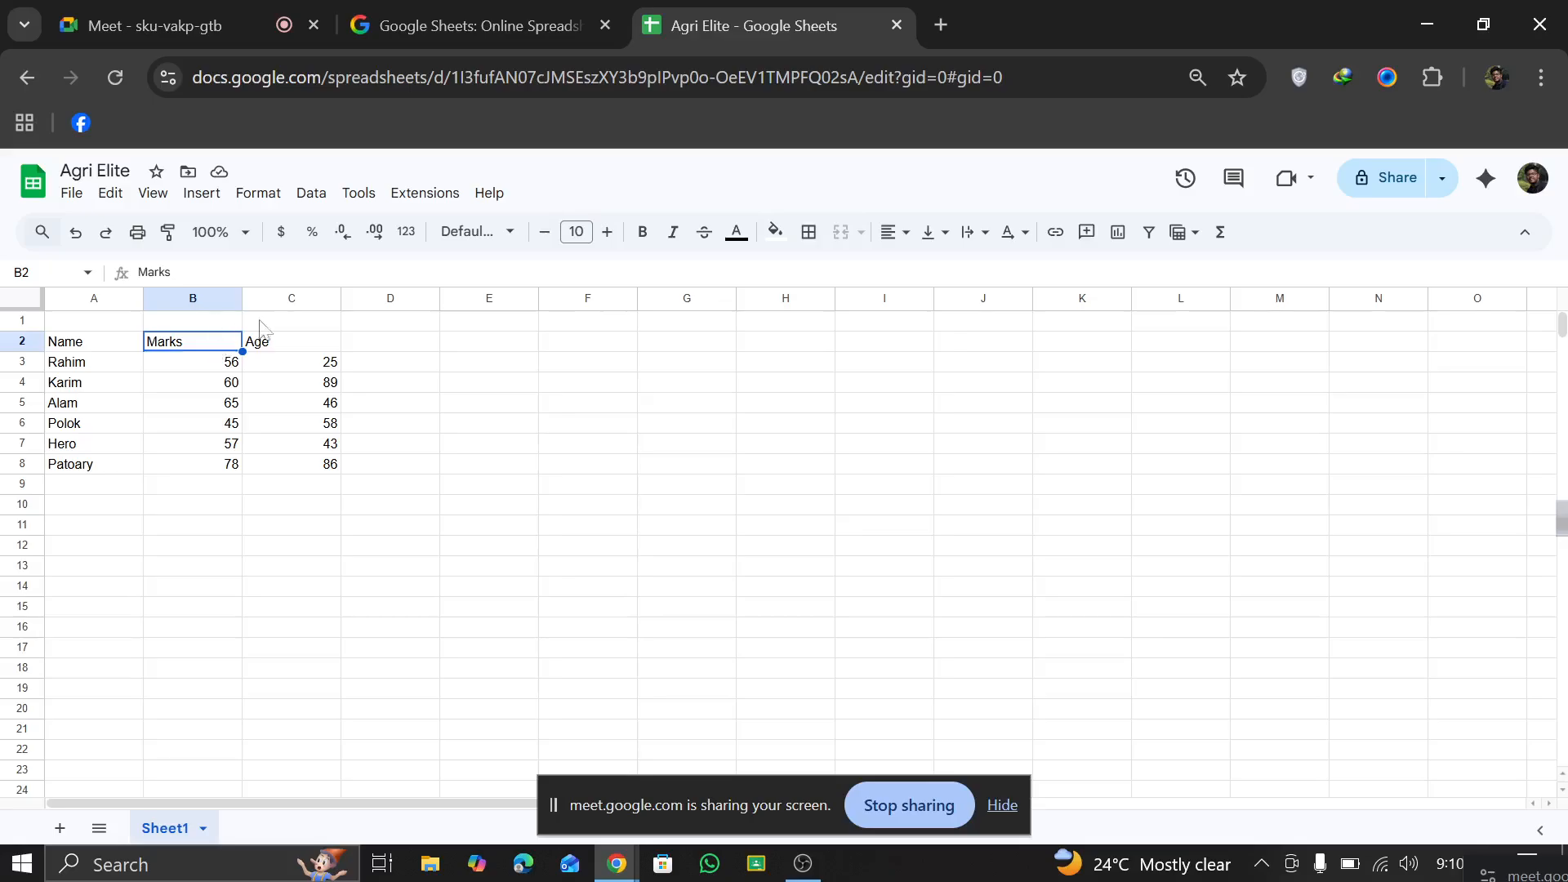
left_click(893, 235)
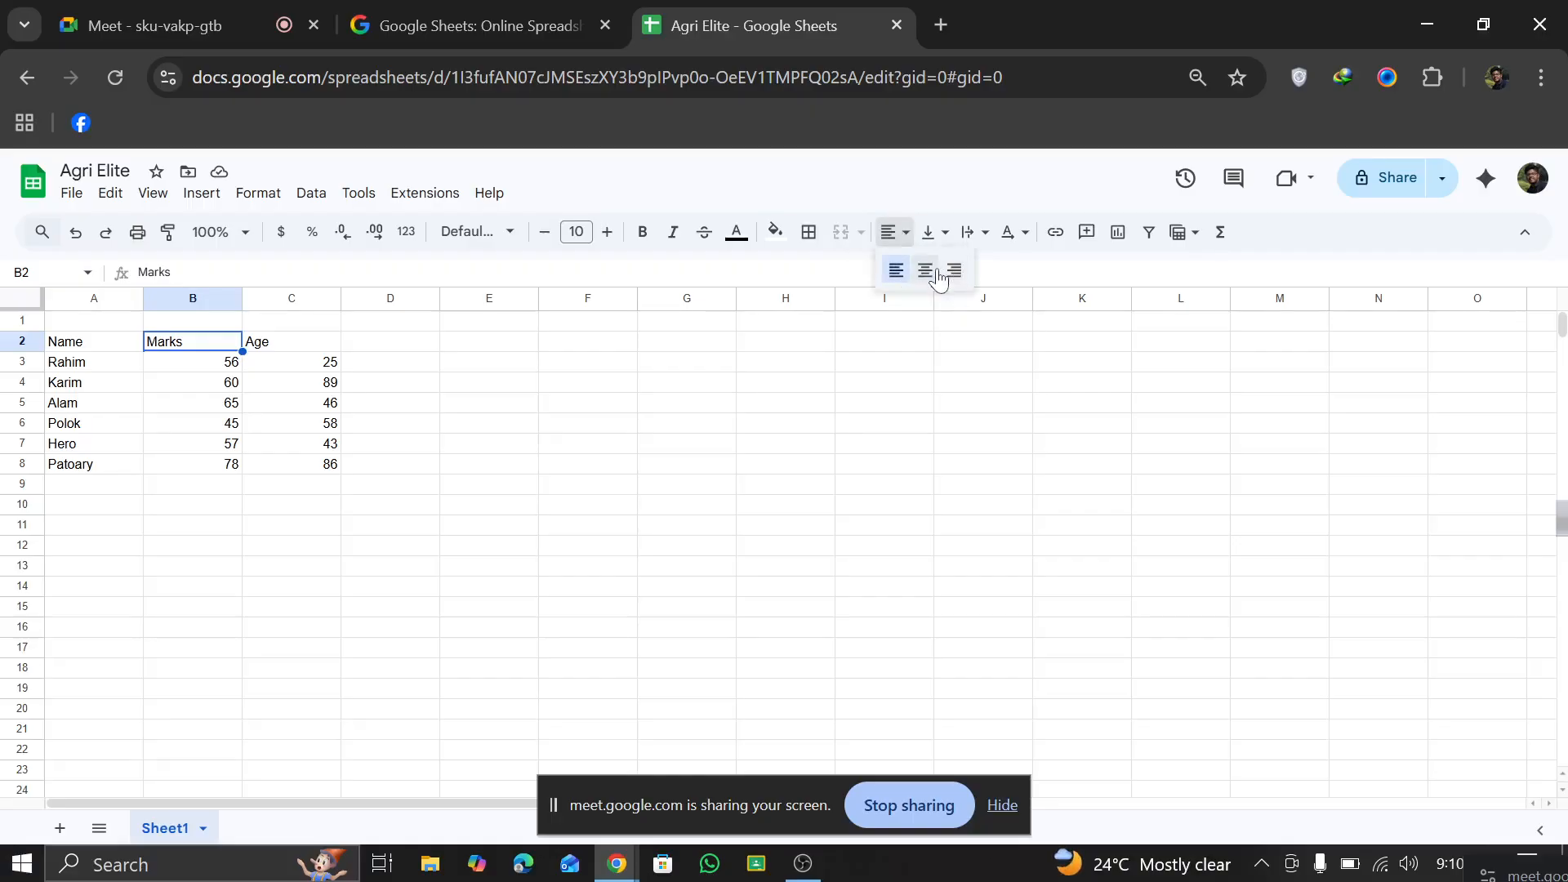
left_click(925, 271)
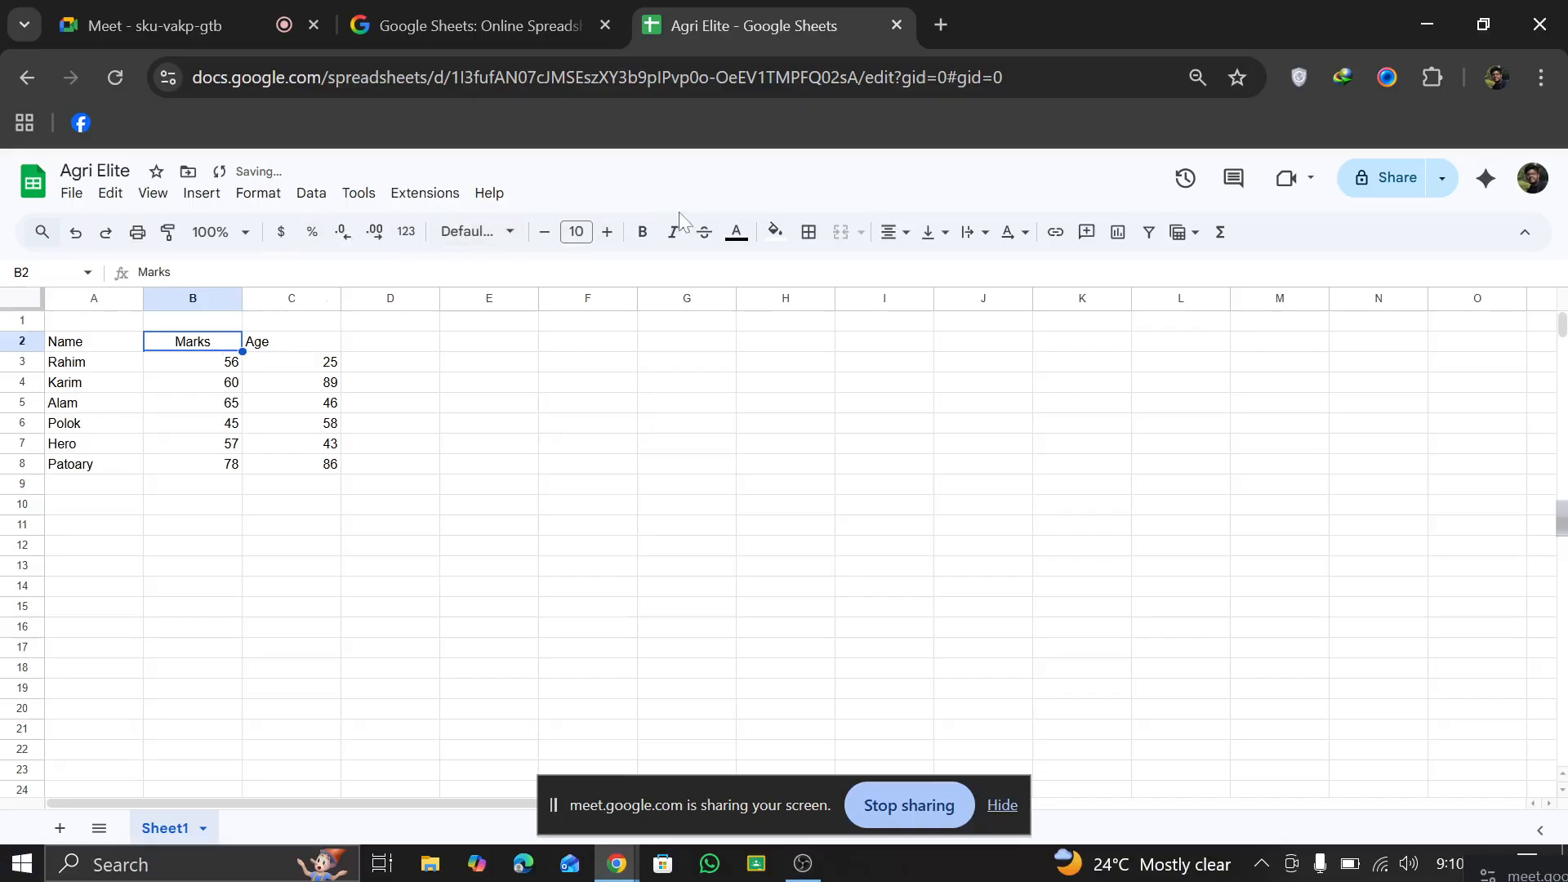
left_click(283, 344)
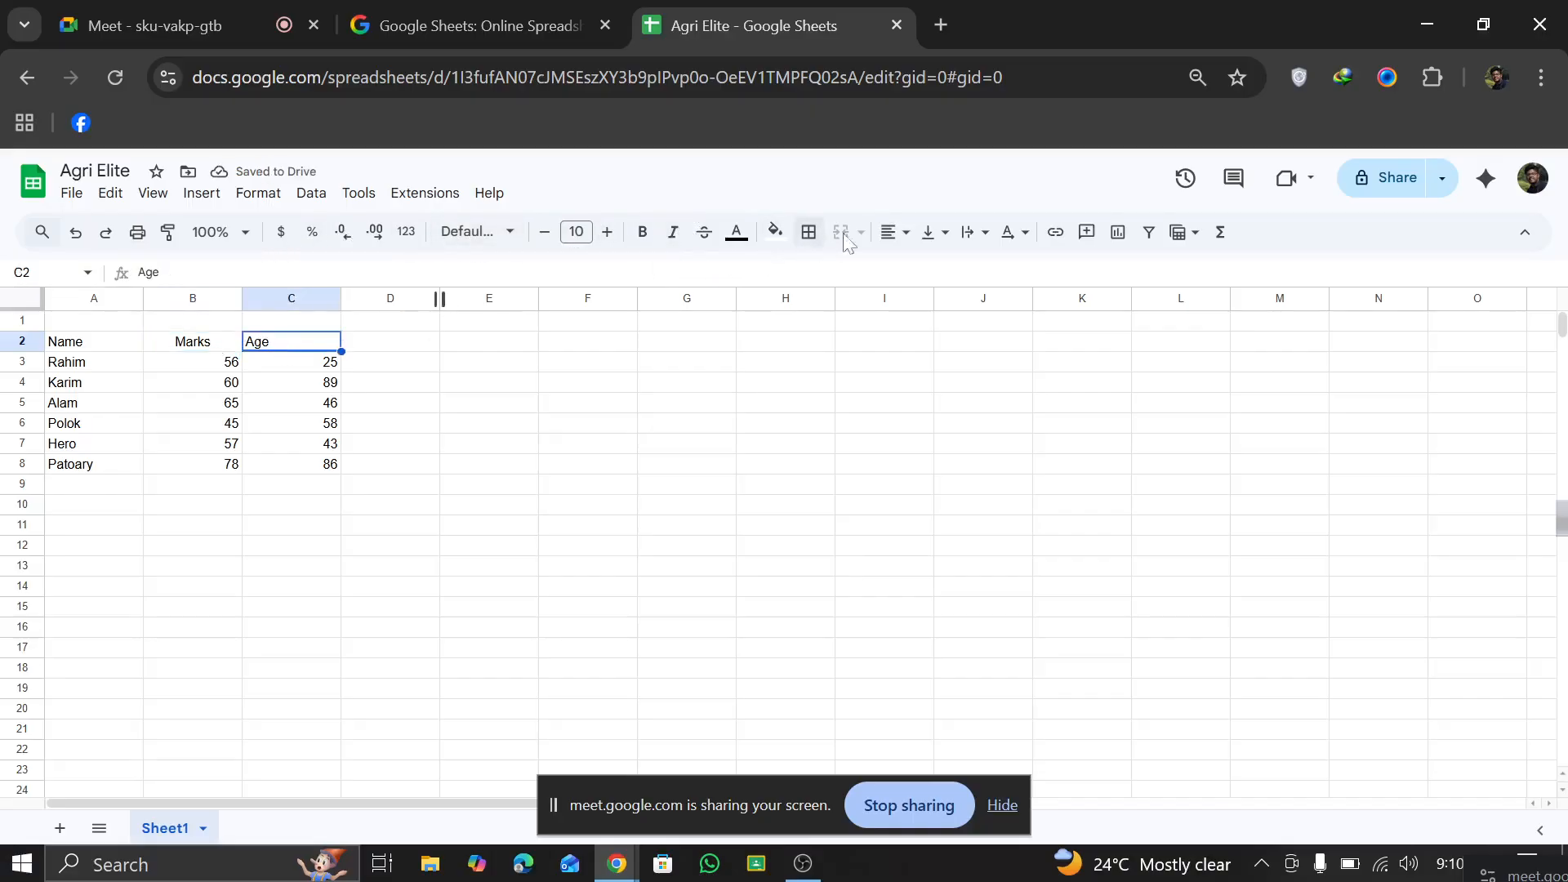
left_click(896, 232)
left_click(926, 271)
left_click(636, 354)
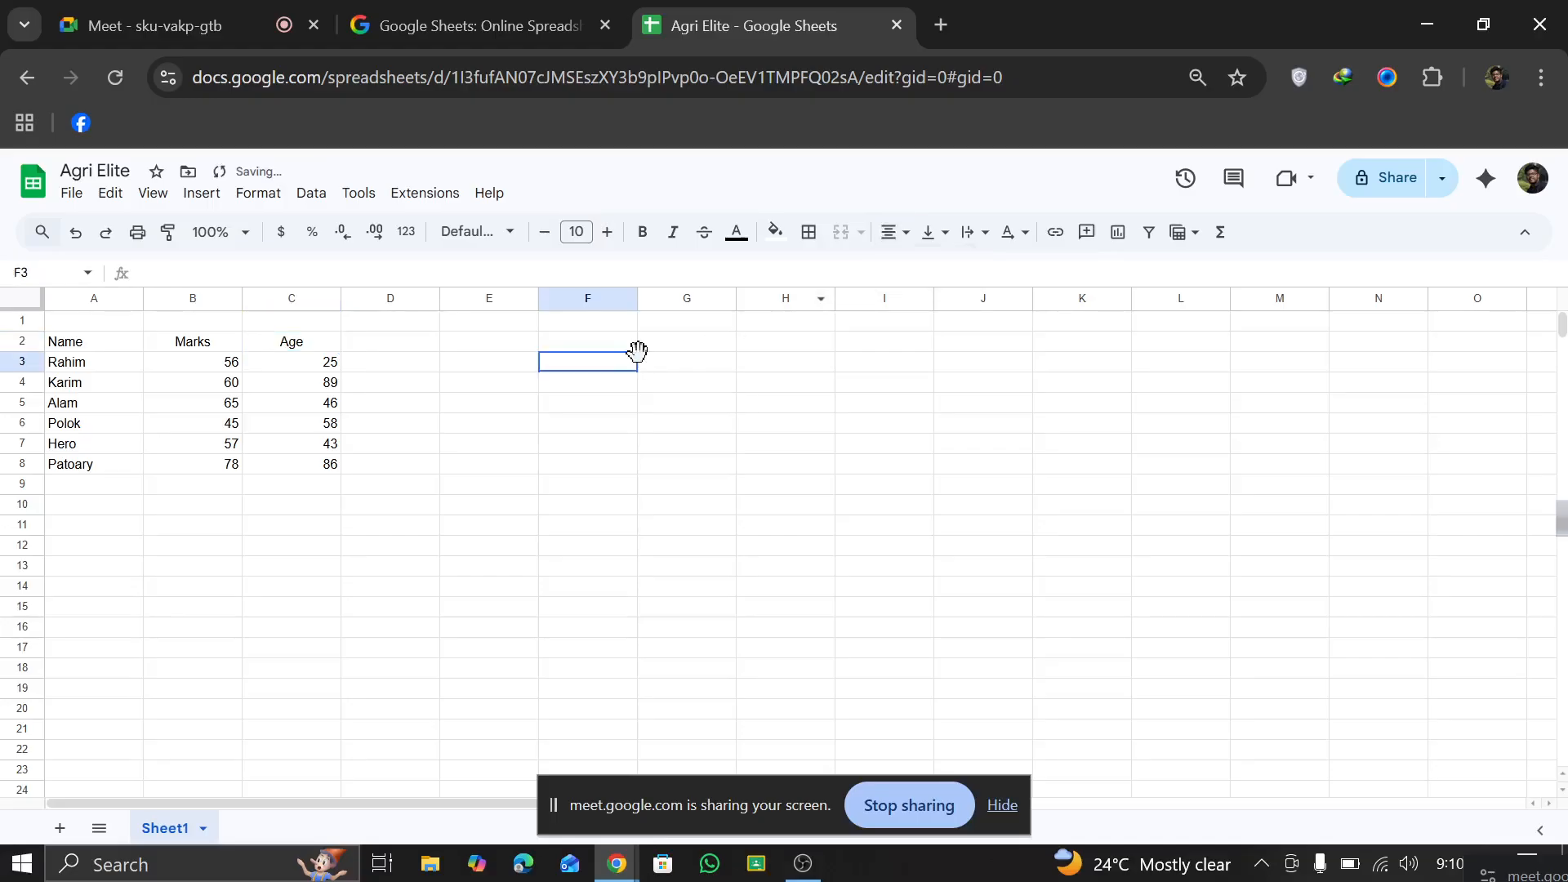
Step: Merge the empty cells A1 through F1 above the table into one cell
left_click(105, 321)
left_click(546, 366)
left_click(102, 322)
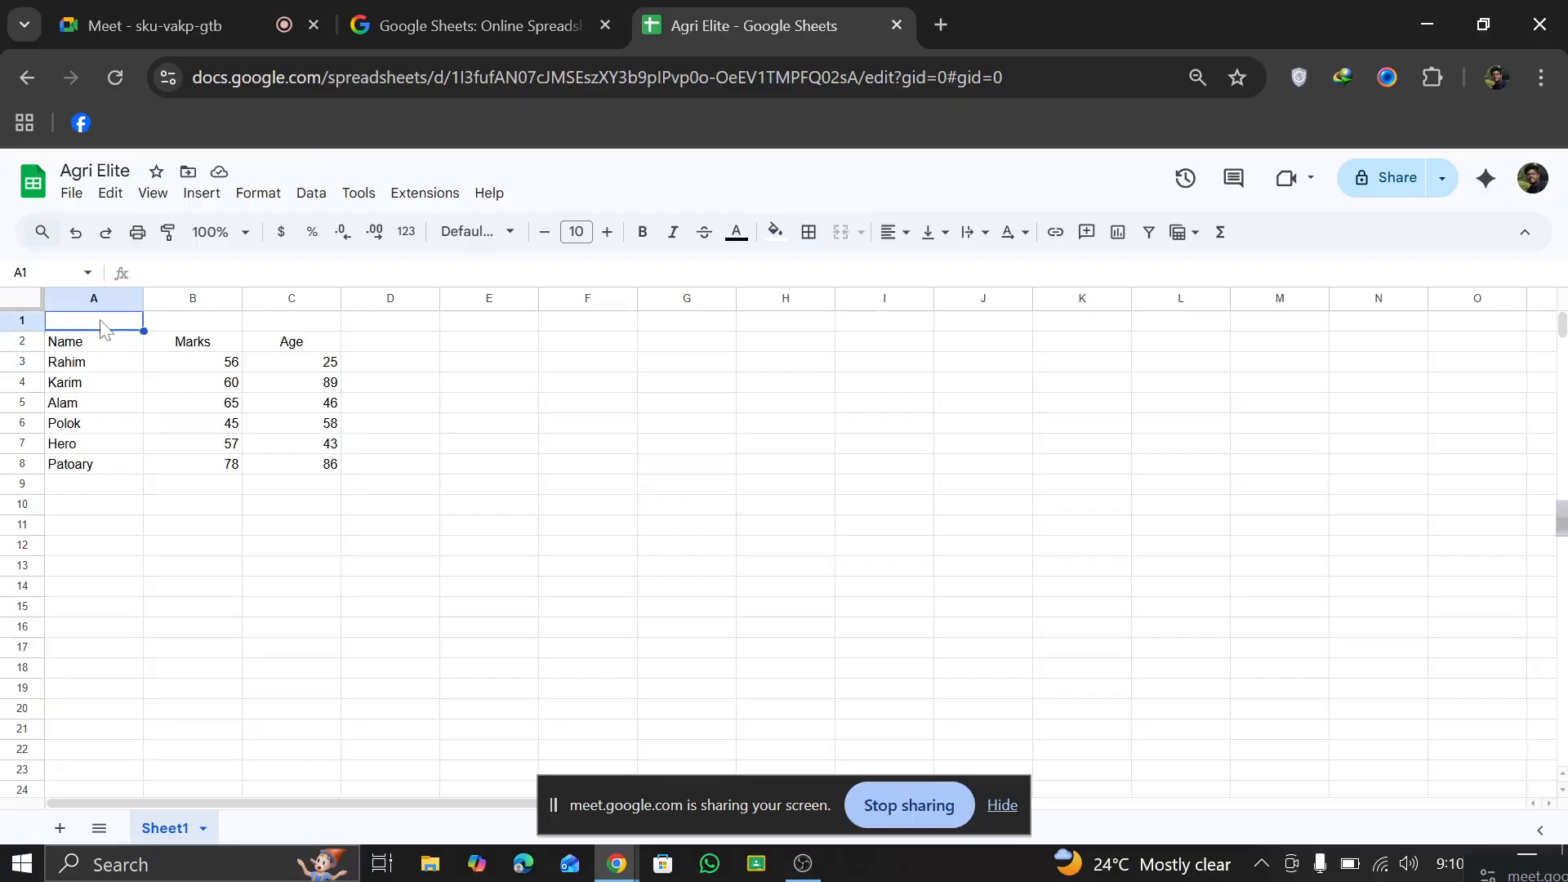
left_click_drag(102, 327, 282, 324)
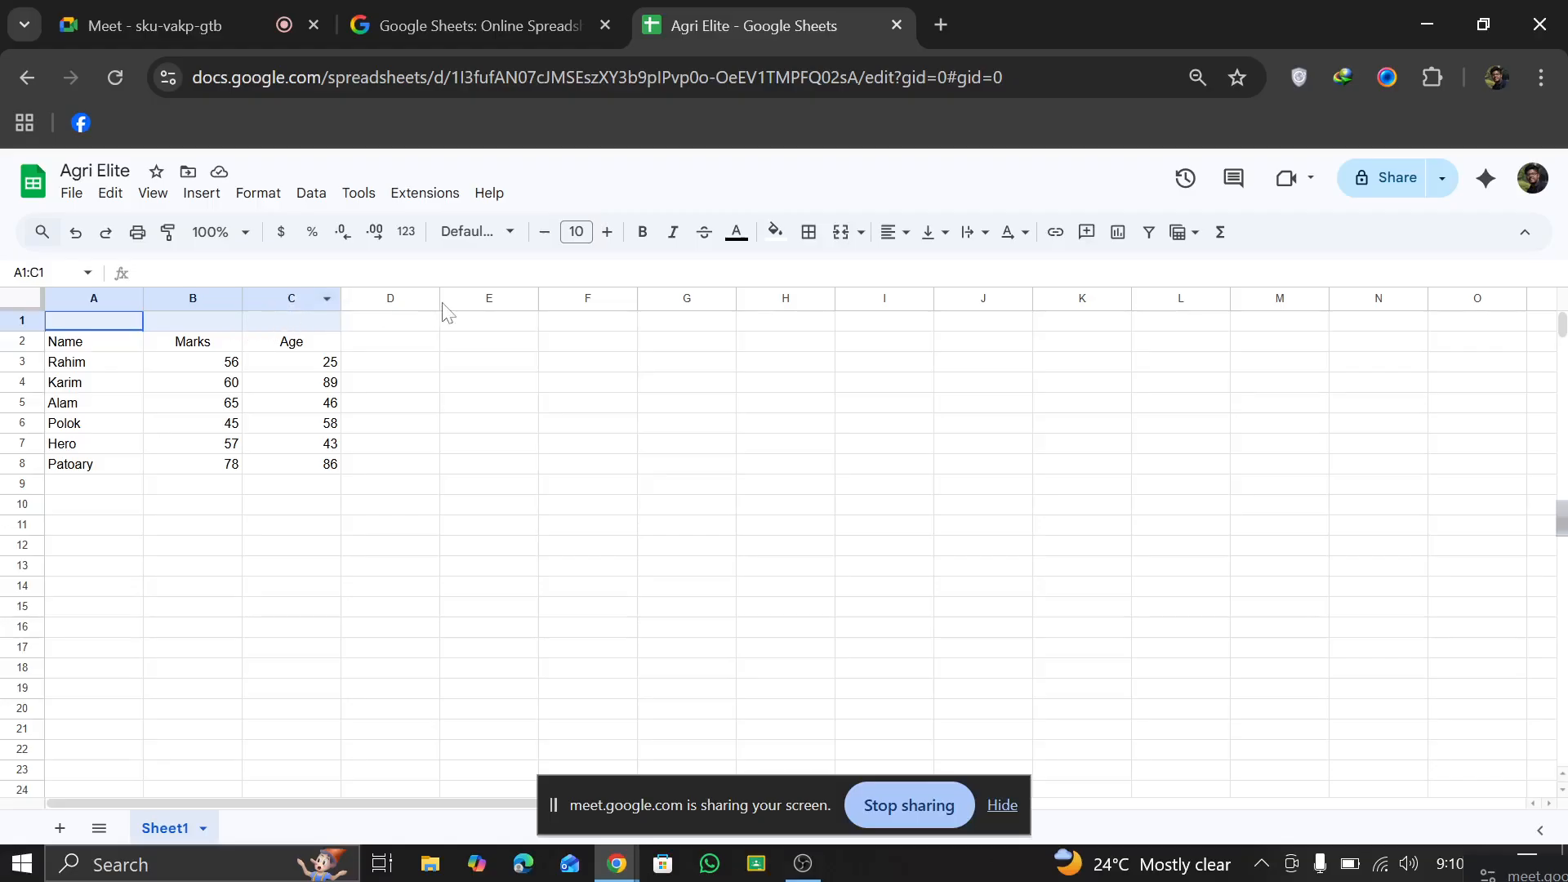
left_click(417, 368)
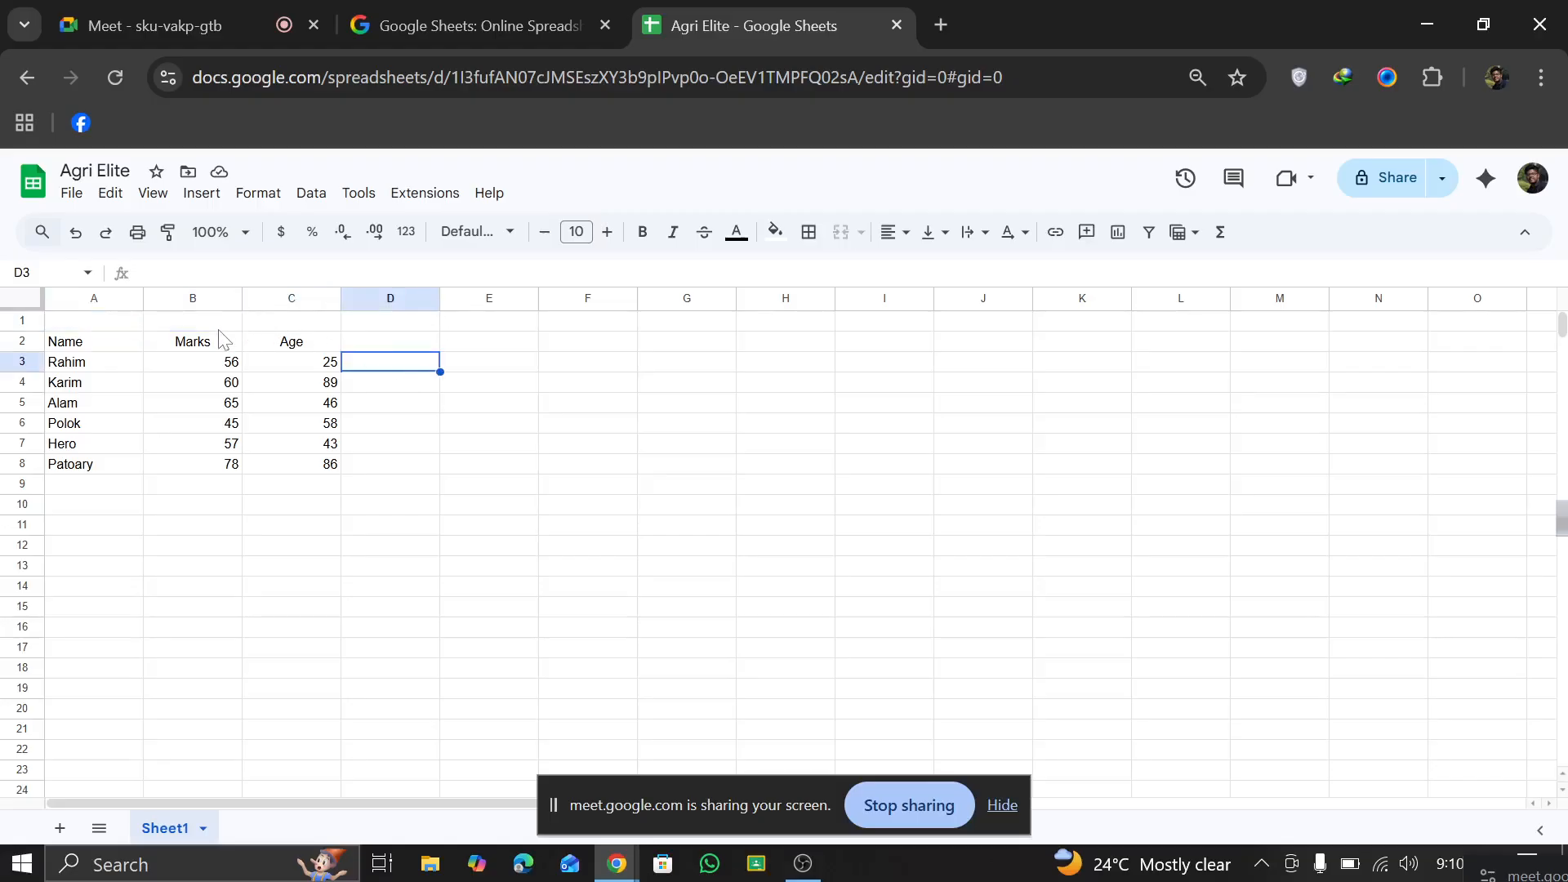
left_click(92, 324)
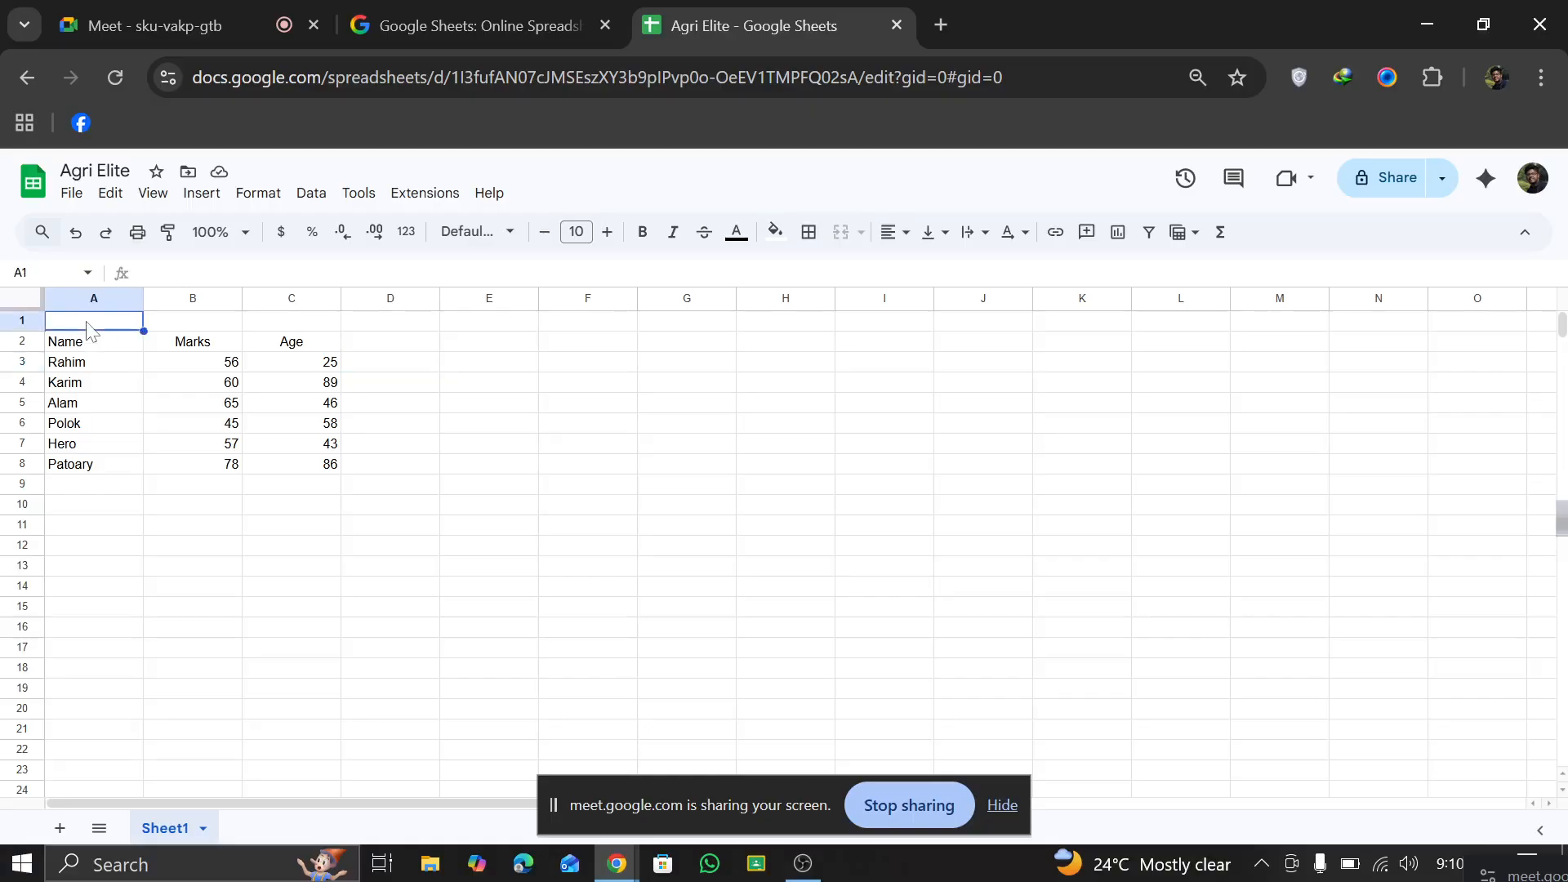
left_click_drag(118, 331, 604, 332)
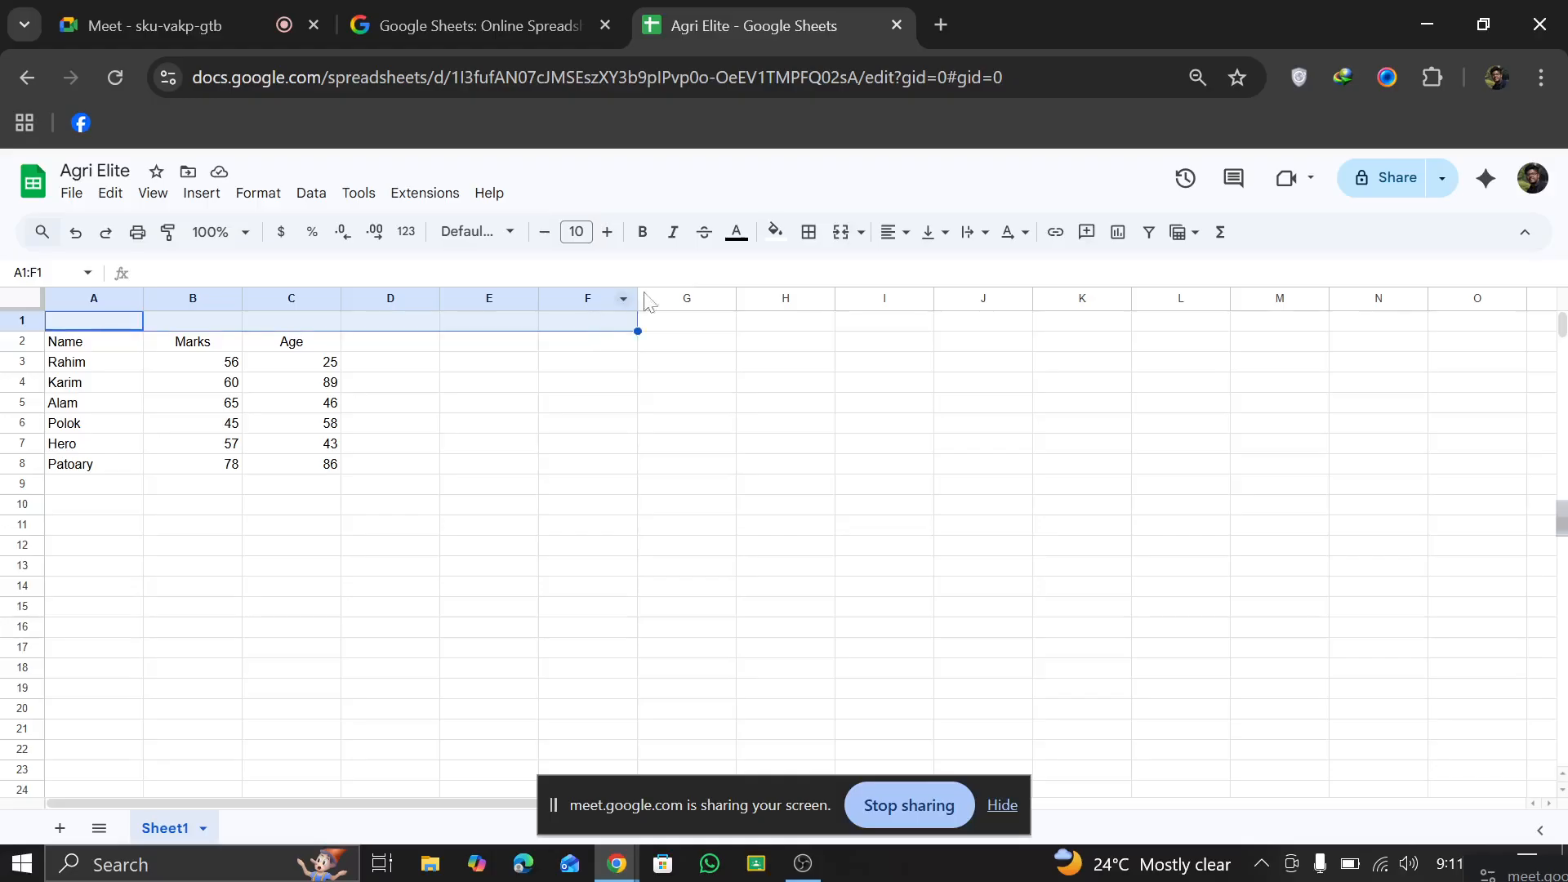
left_click(845, 240)
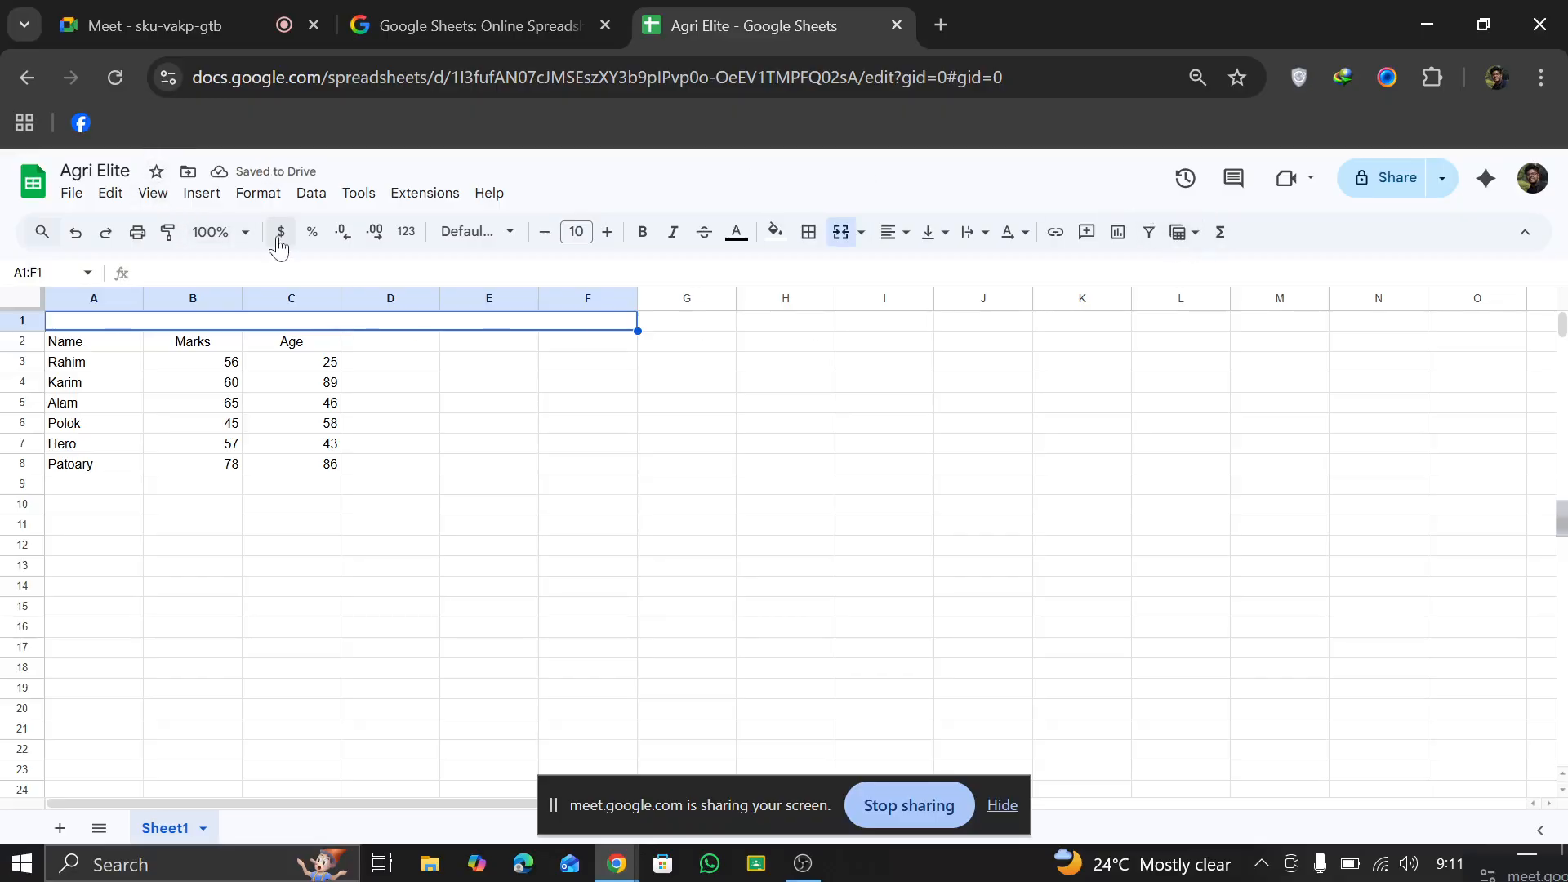
Step: Set the sheet zoom to 150% and undo the merge of A1 through F1
left_click(245, 234)
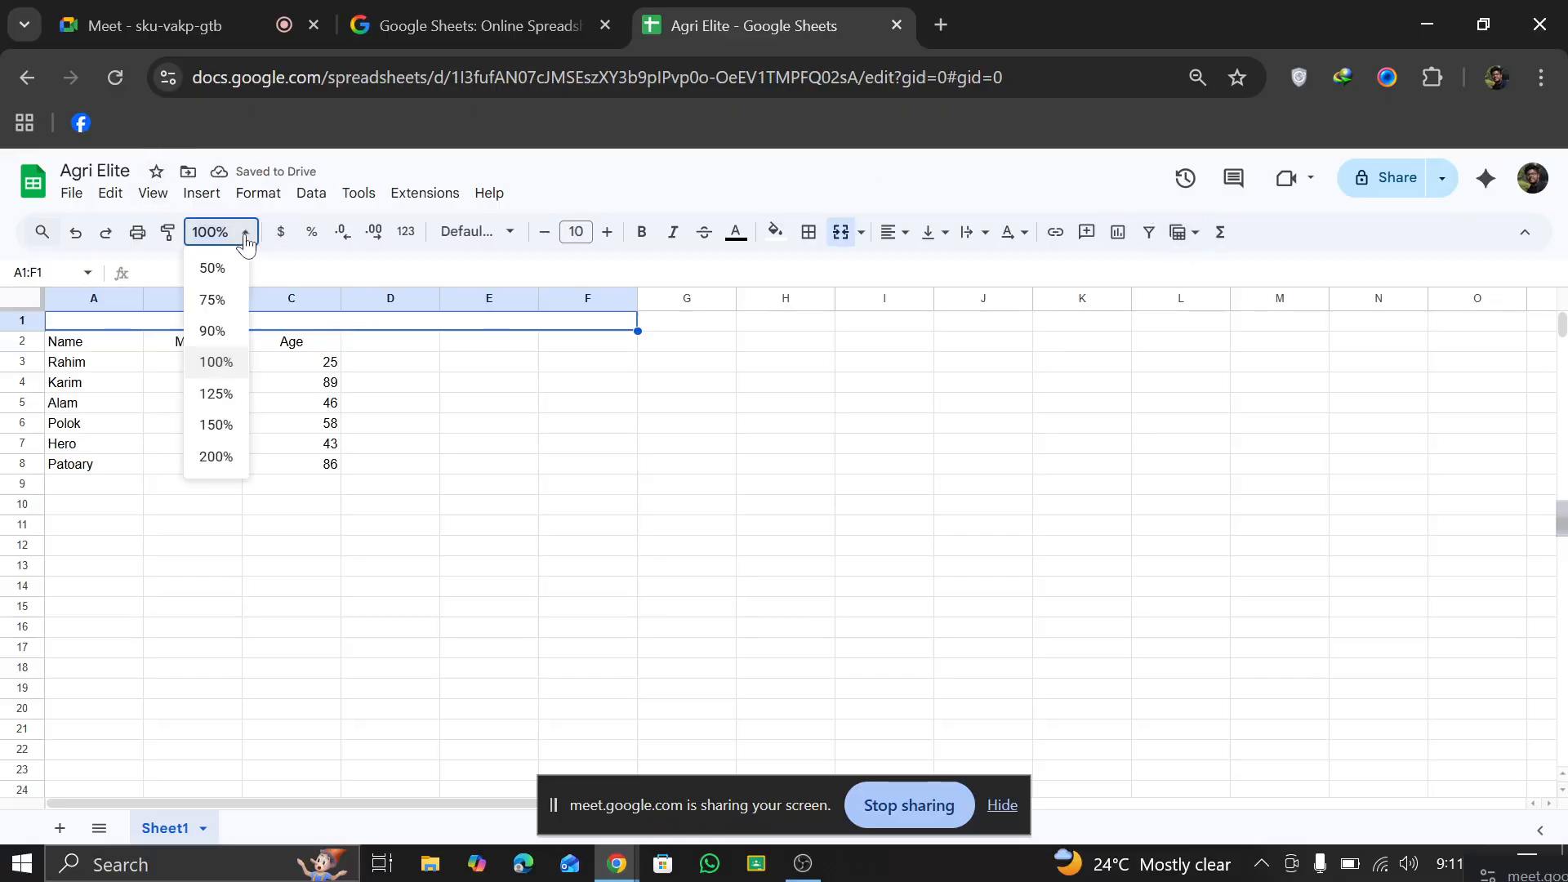
left_click(214, 431)
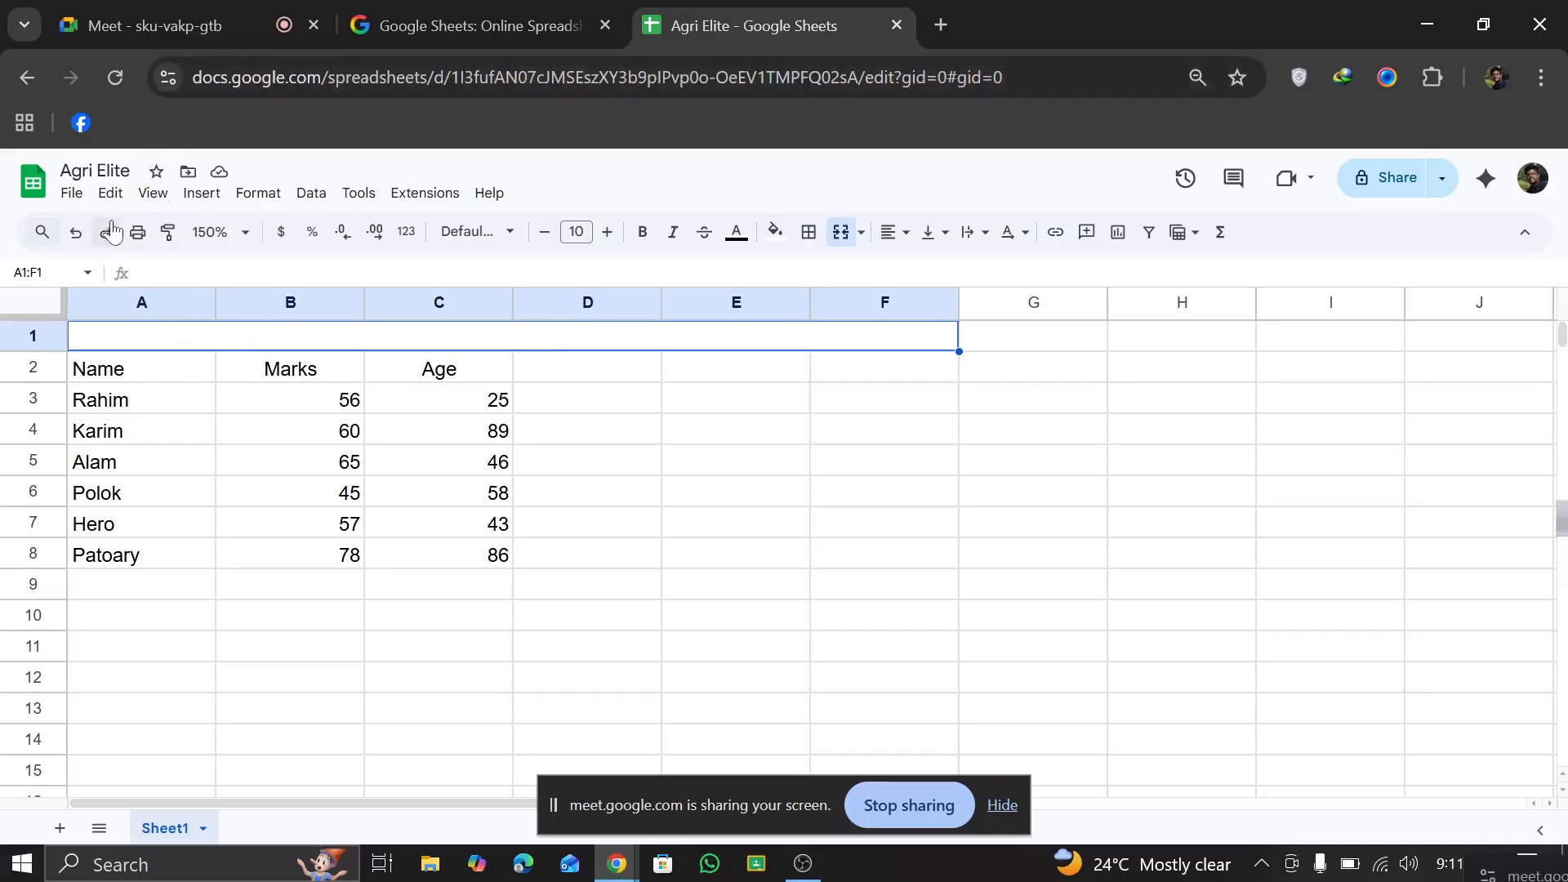
left_click(76, 233)
left_click(151, 525)
left_click(482, 535)
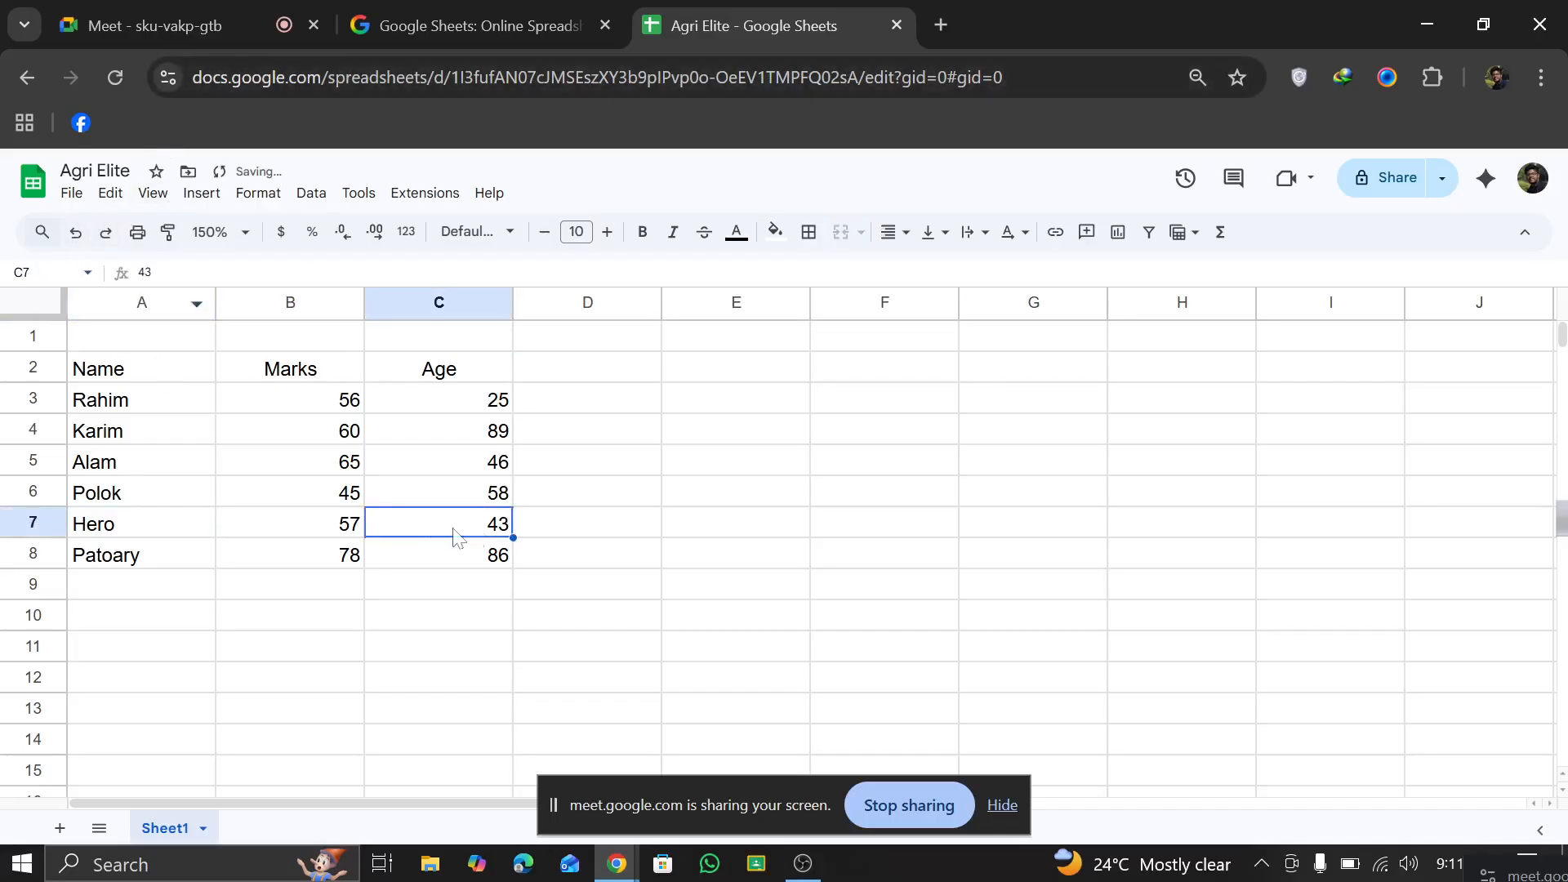
Step: Enter the table title Student Information in cell A1
left_click(113, 344)
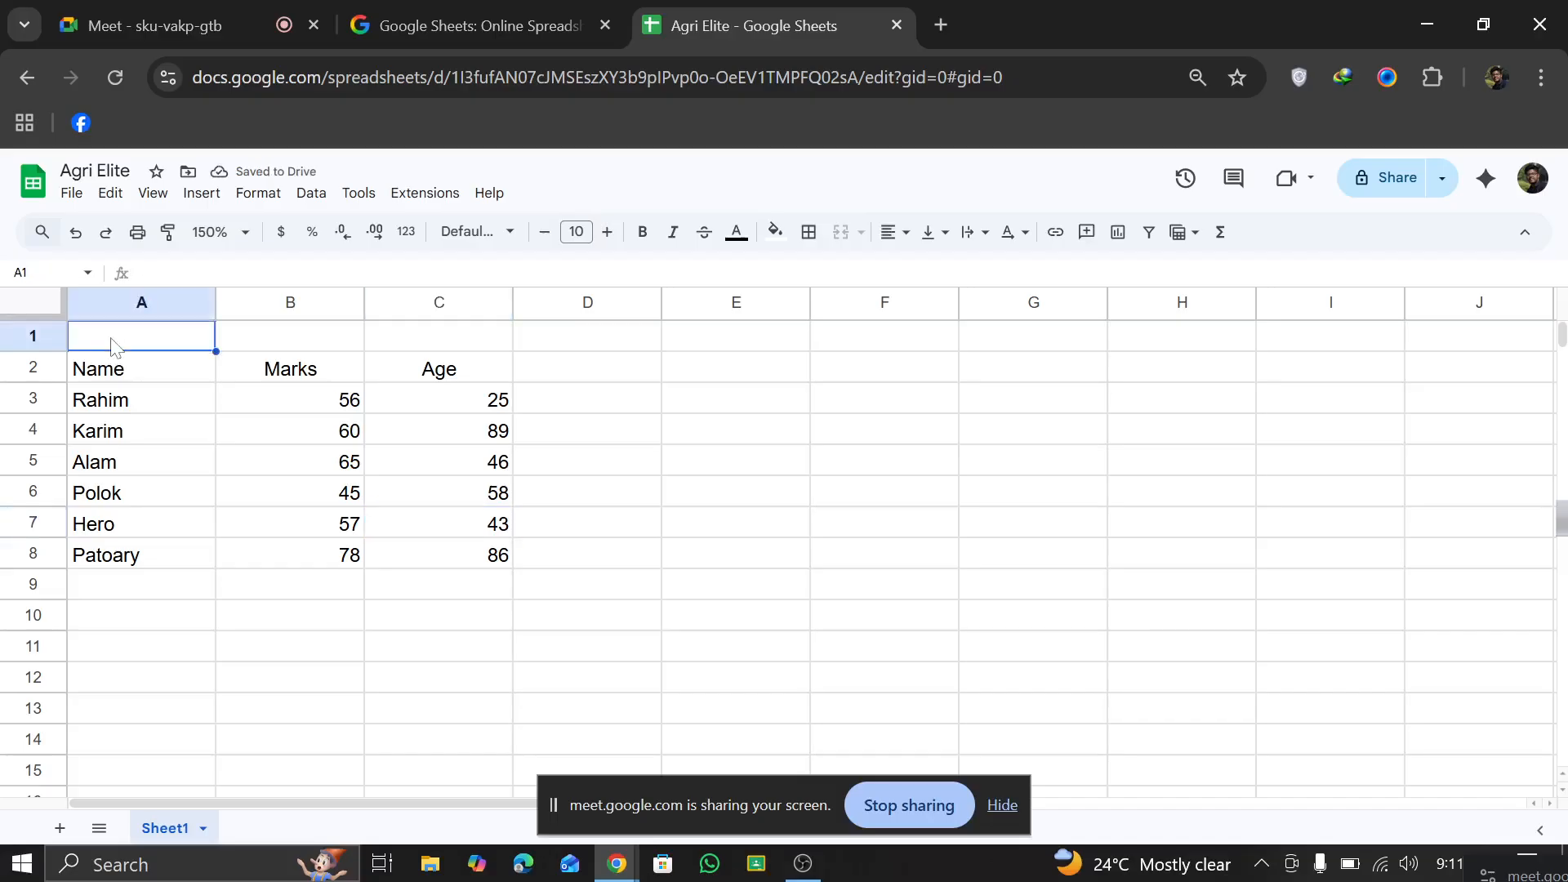
type("S")
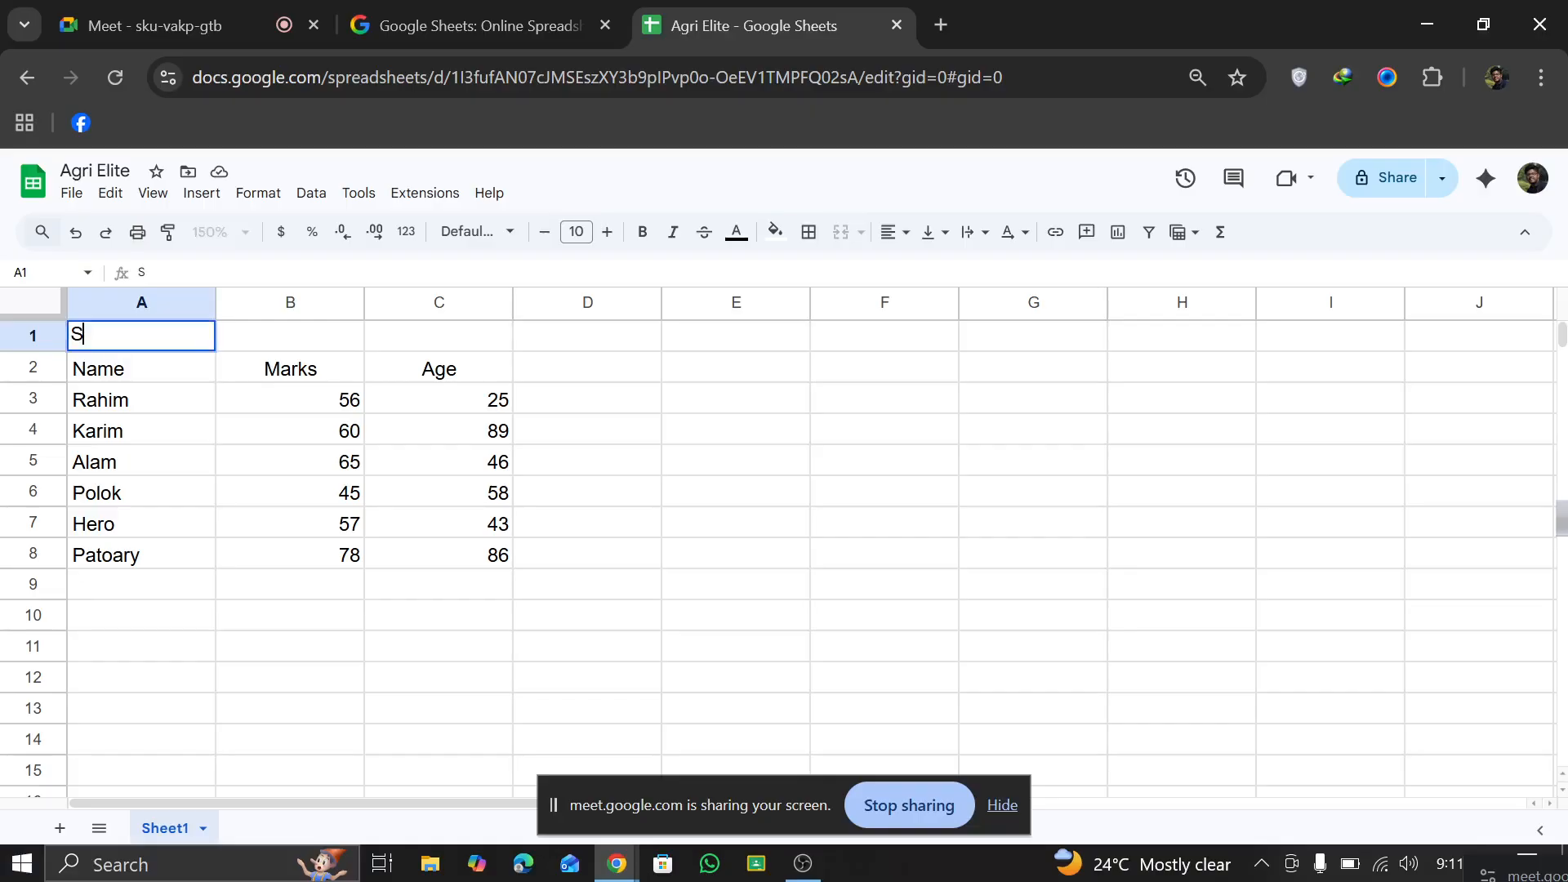
type("tudent Information")
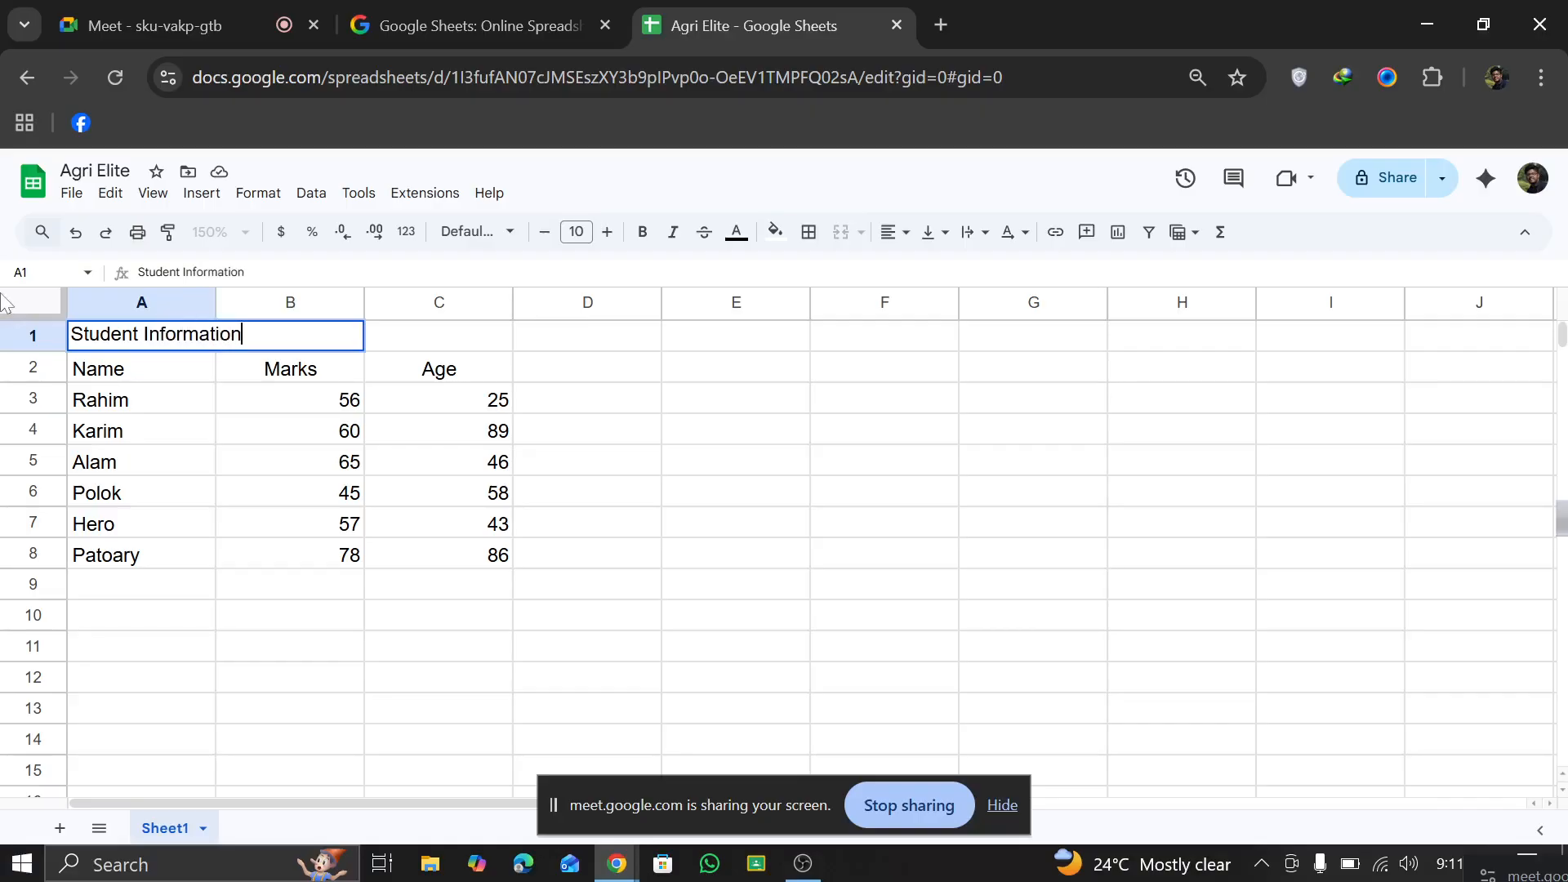
left_click(549, 502)
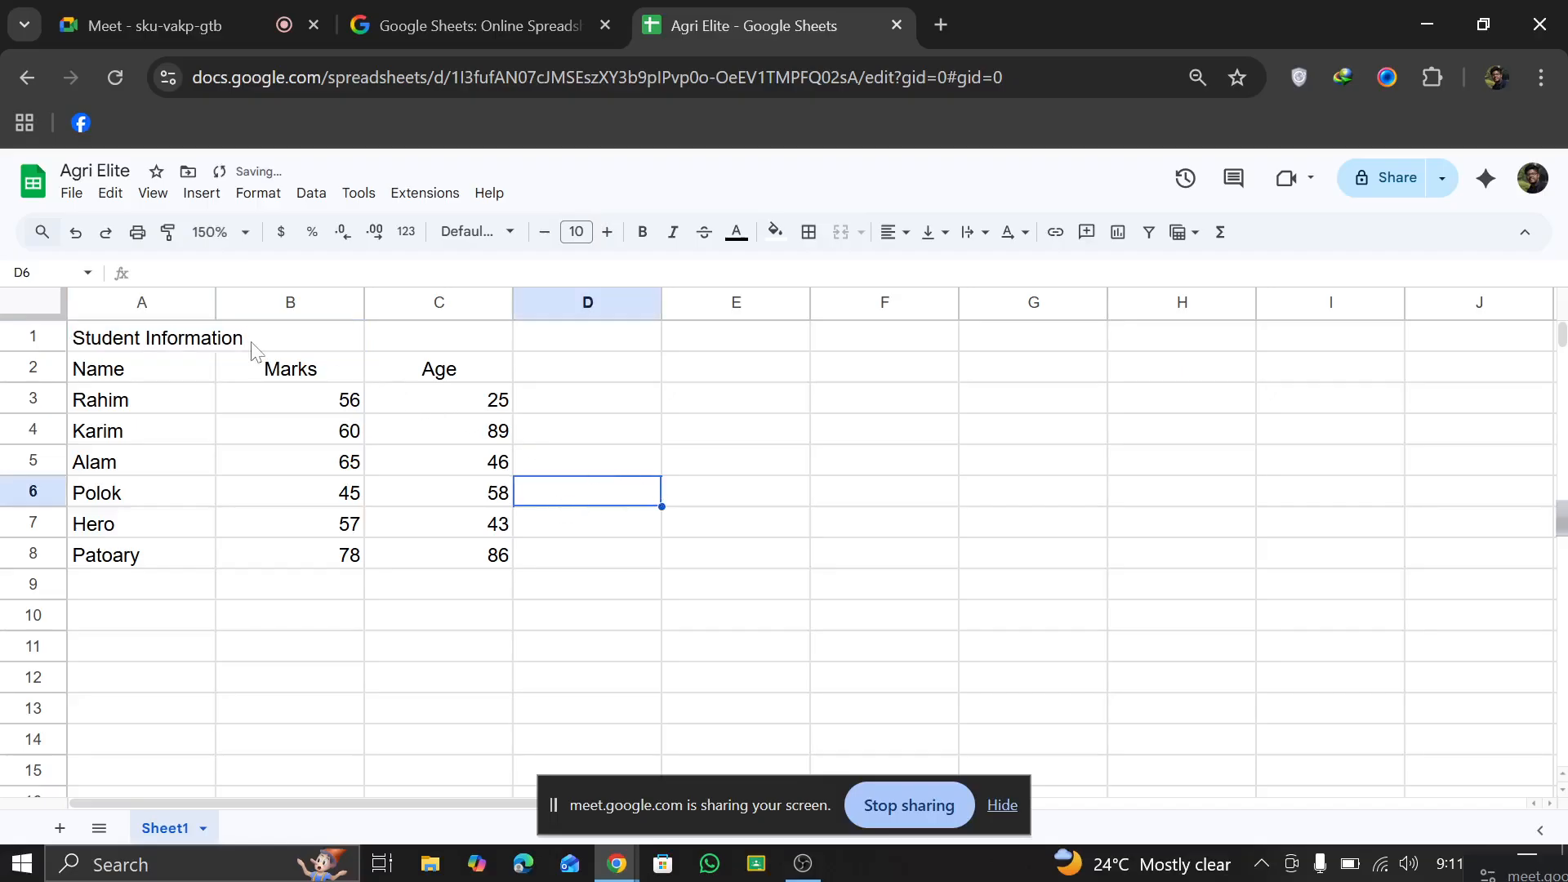
Step: Auto-fit the width of column A to the Student Information title, and undo the resizing
left_click(172, 338)
left_click(263, 302)
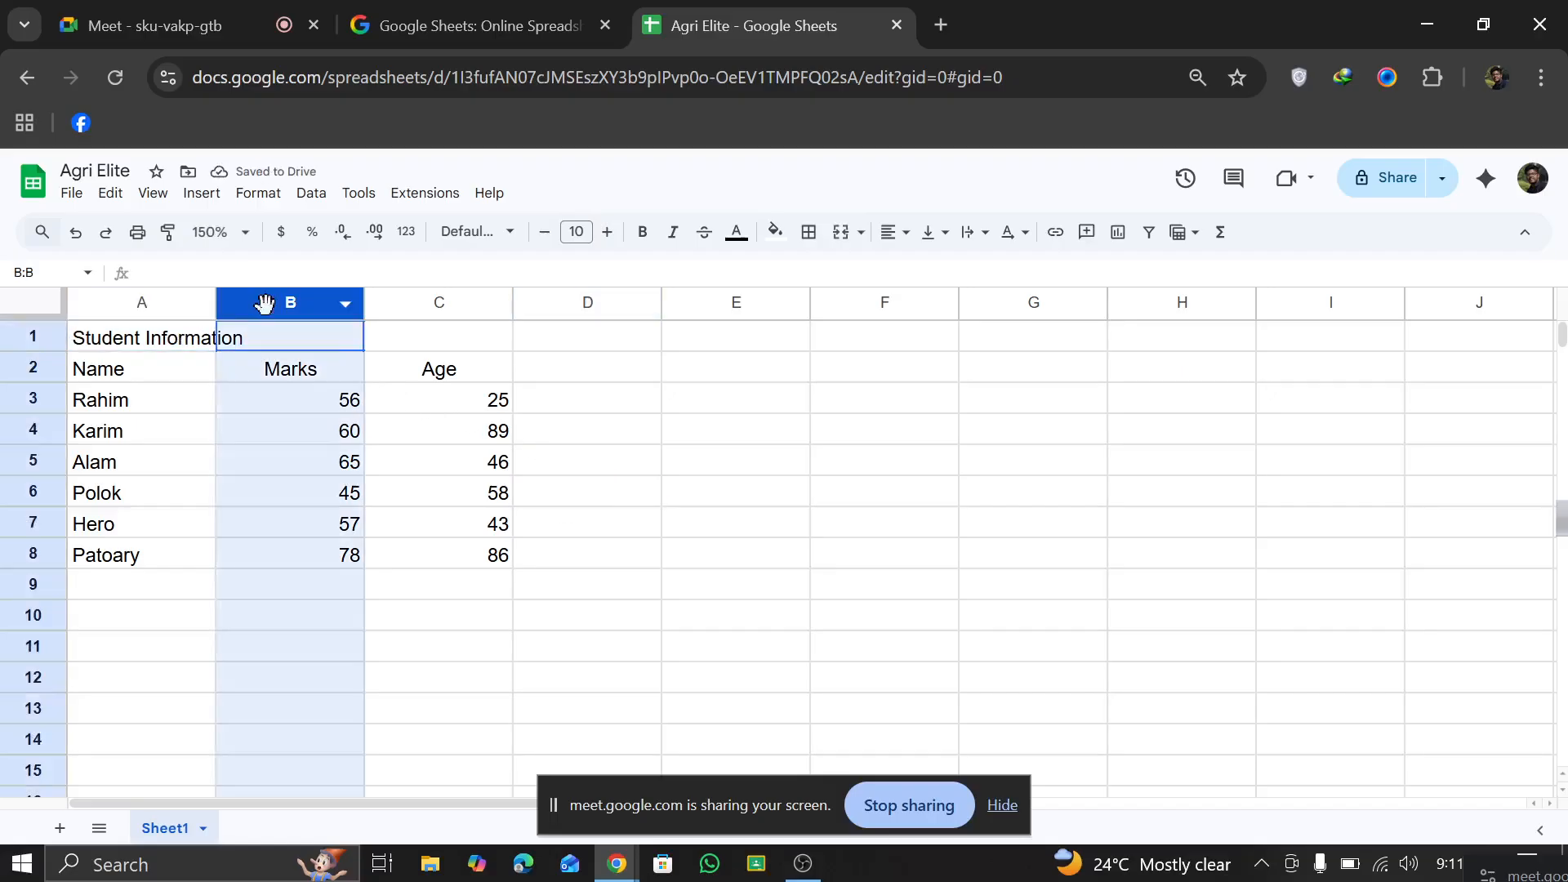
left_click(219, 335)
left_click(174, 350)
left_click(282, 344)
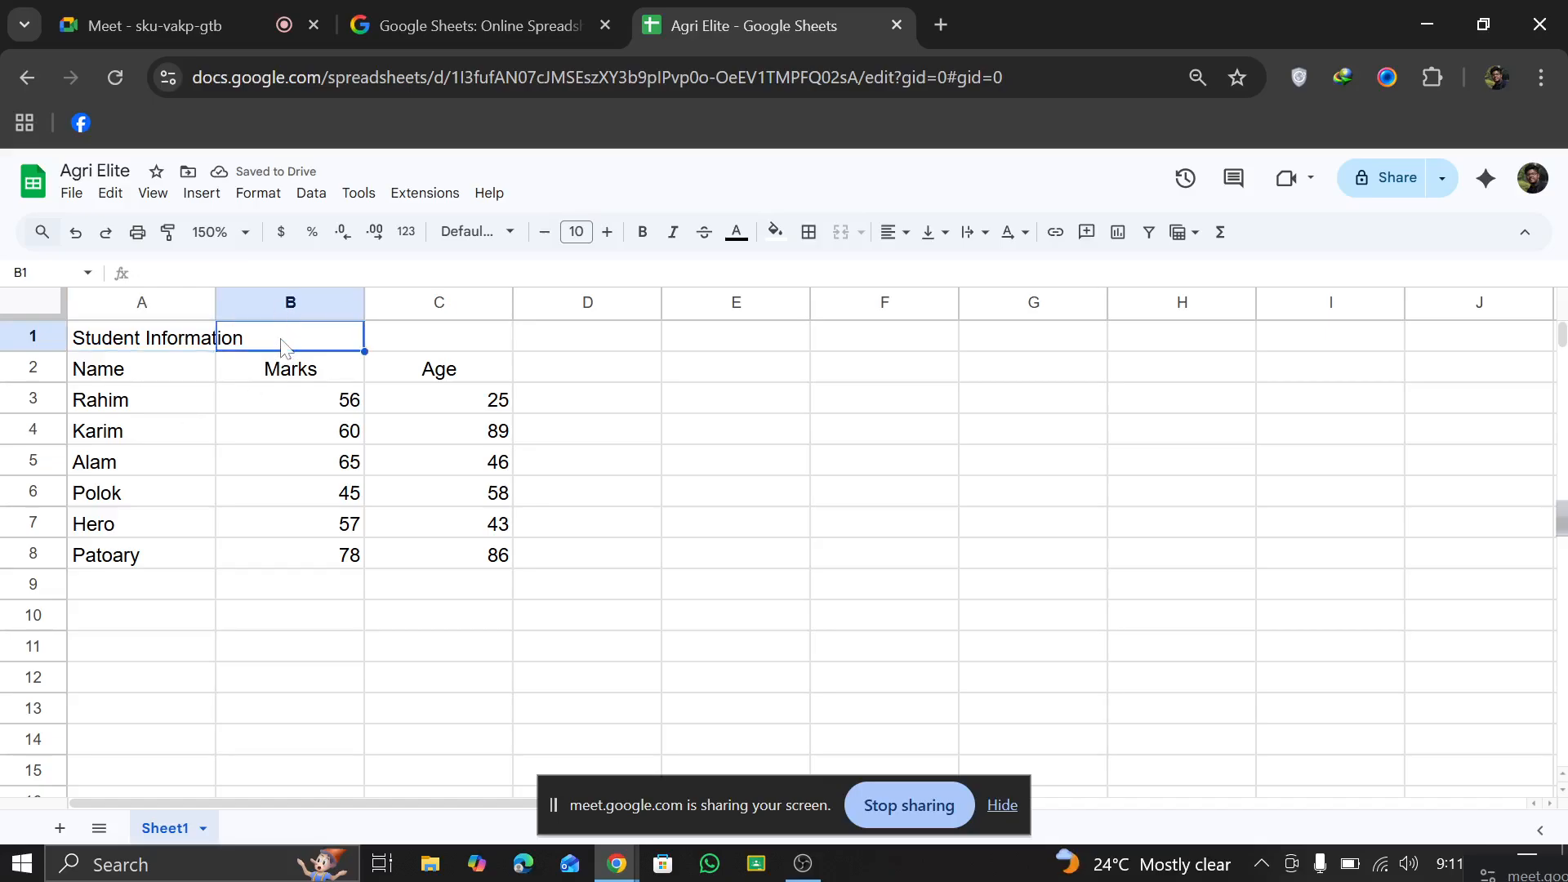
left_click(221, 272)
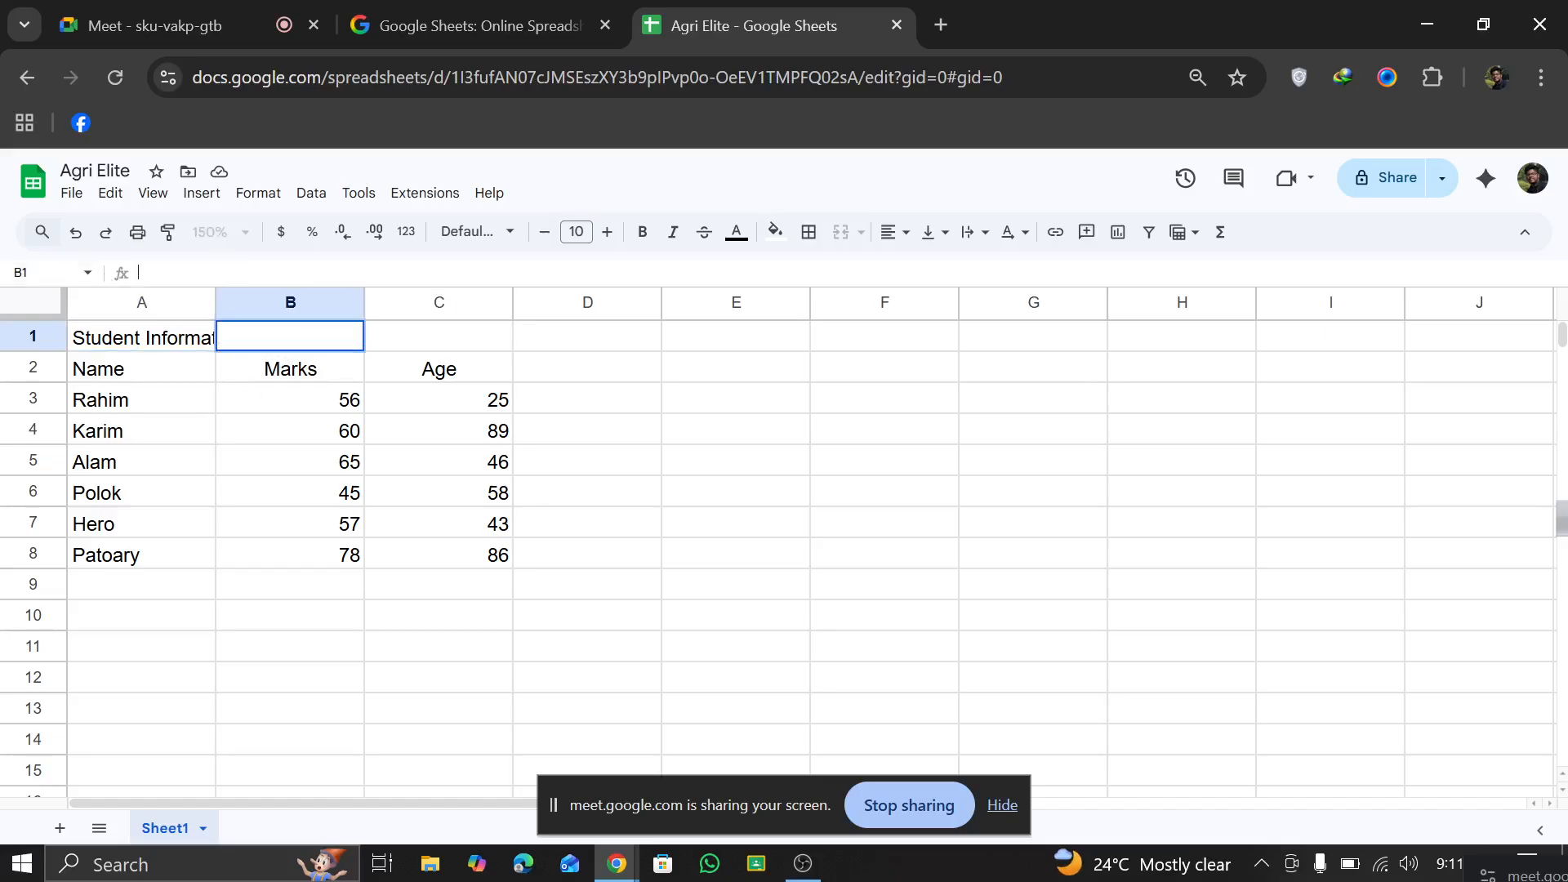
left_click(147, 338)
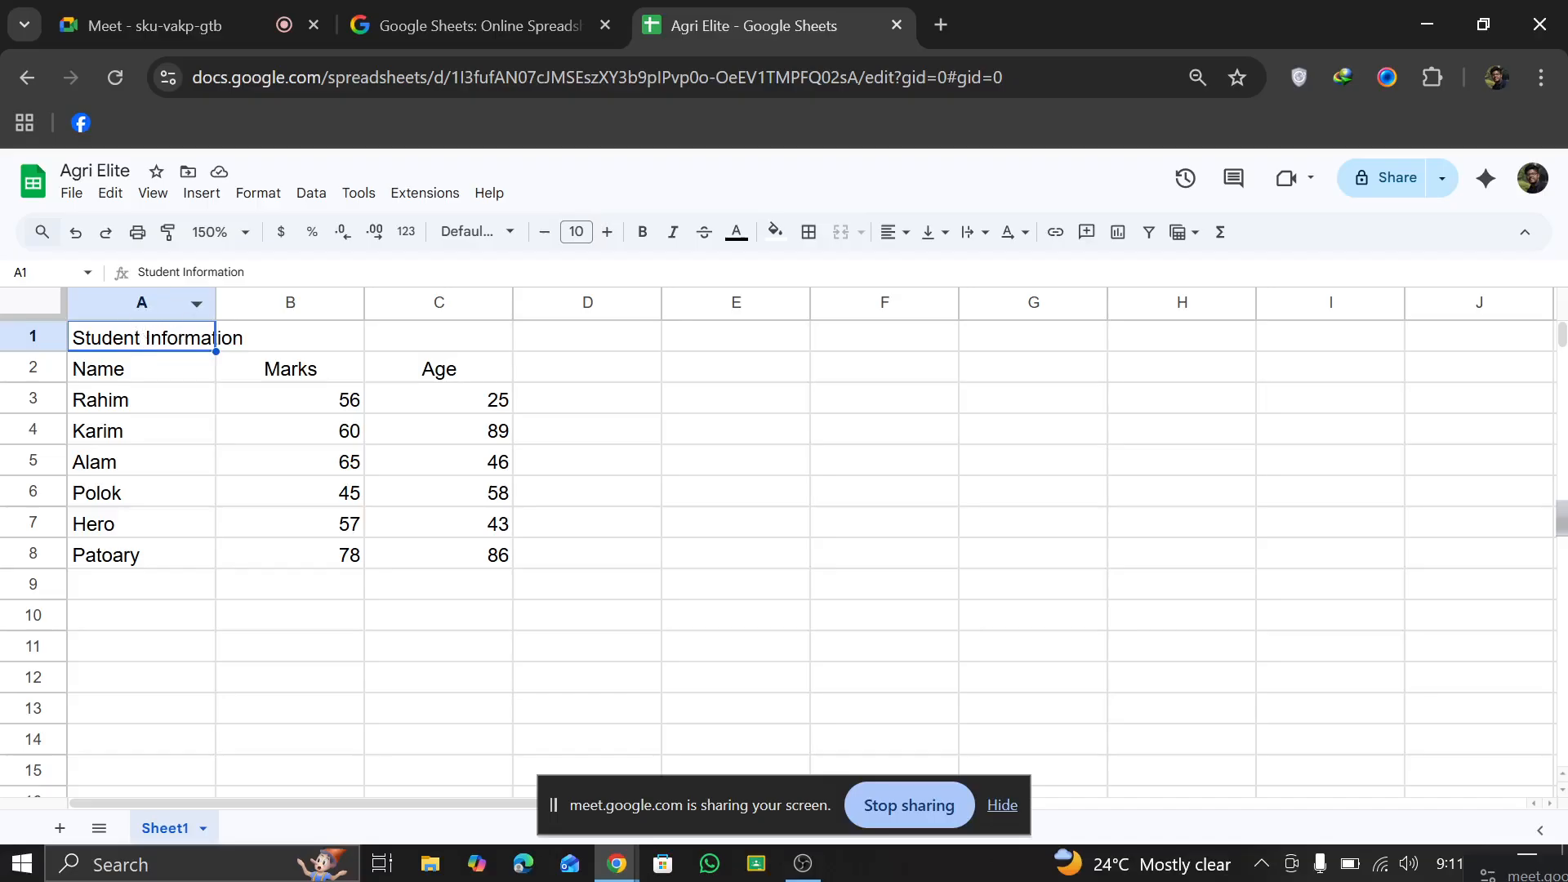
double_click(216, 304)
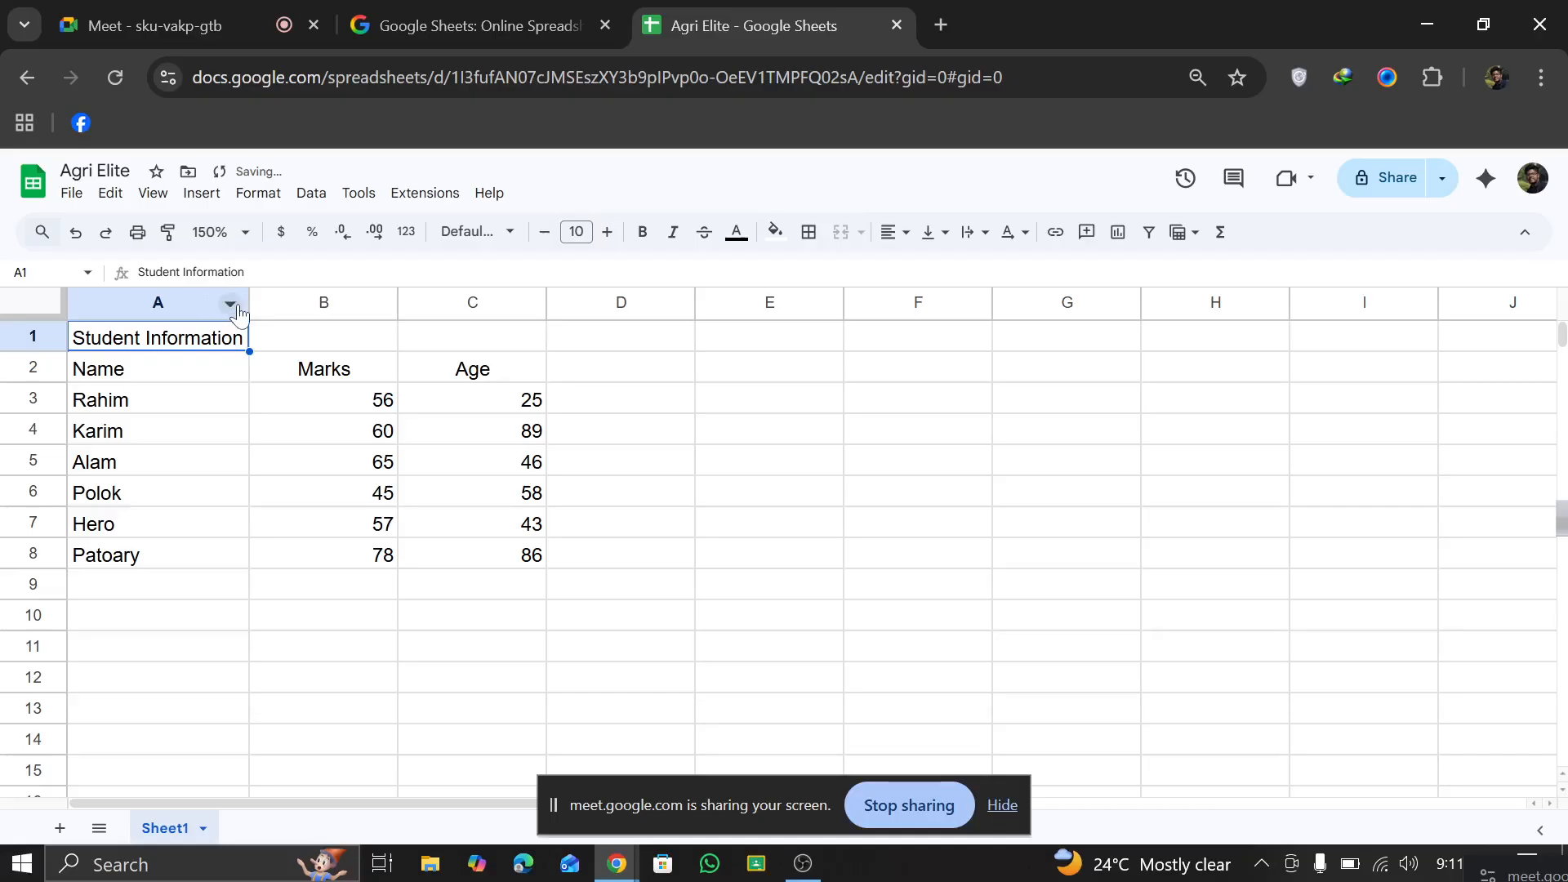
left_click(75, 232)
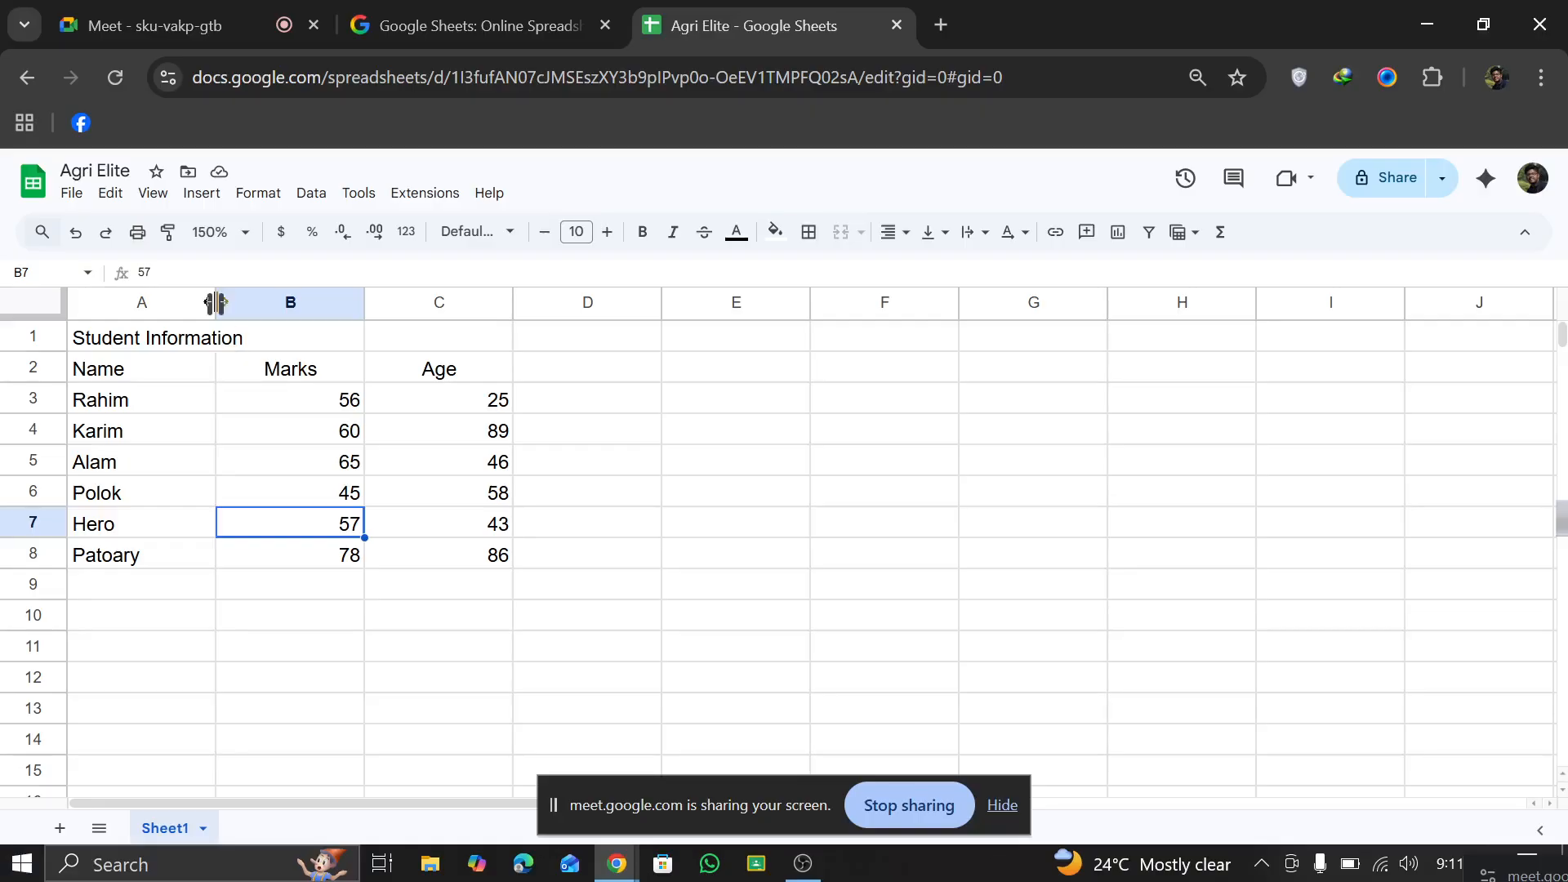
Step: Widen column A manually until the Student Information title fits inside cell A1
left_click_drag(215, 303, 248, 303)
left_click(195, 719)
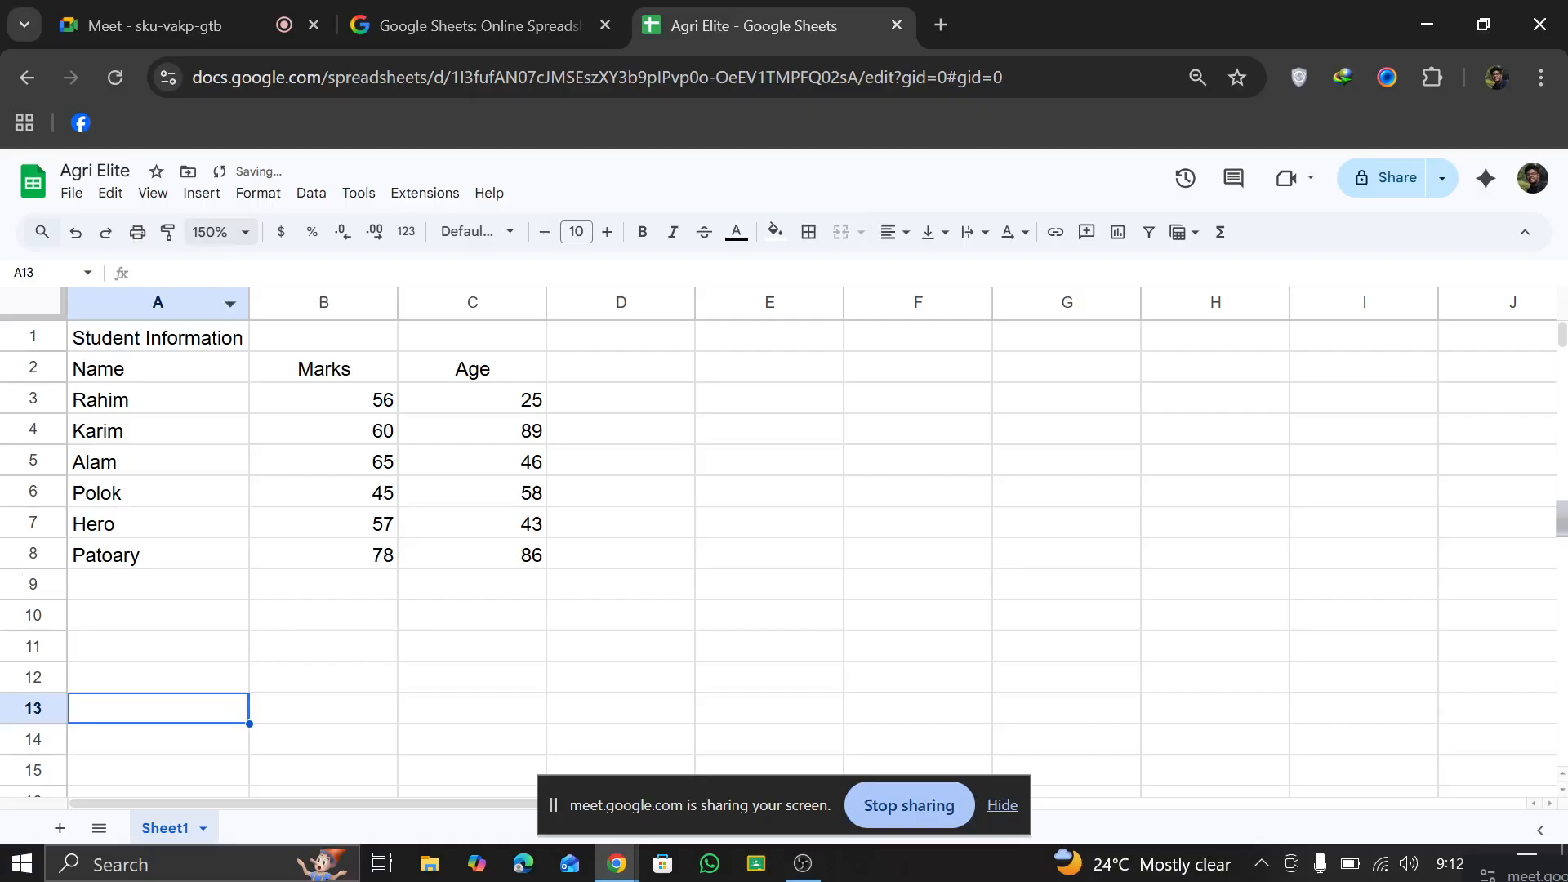
left_click(209, 610)
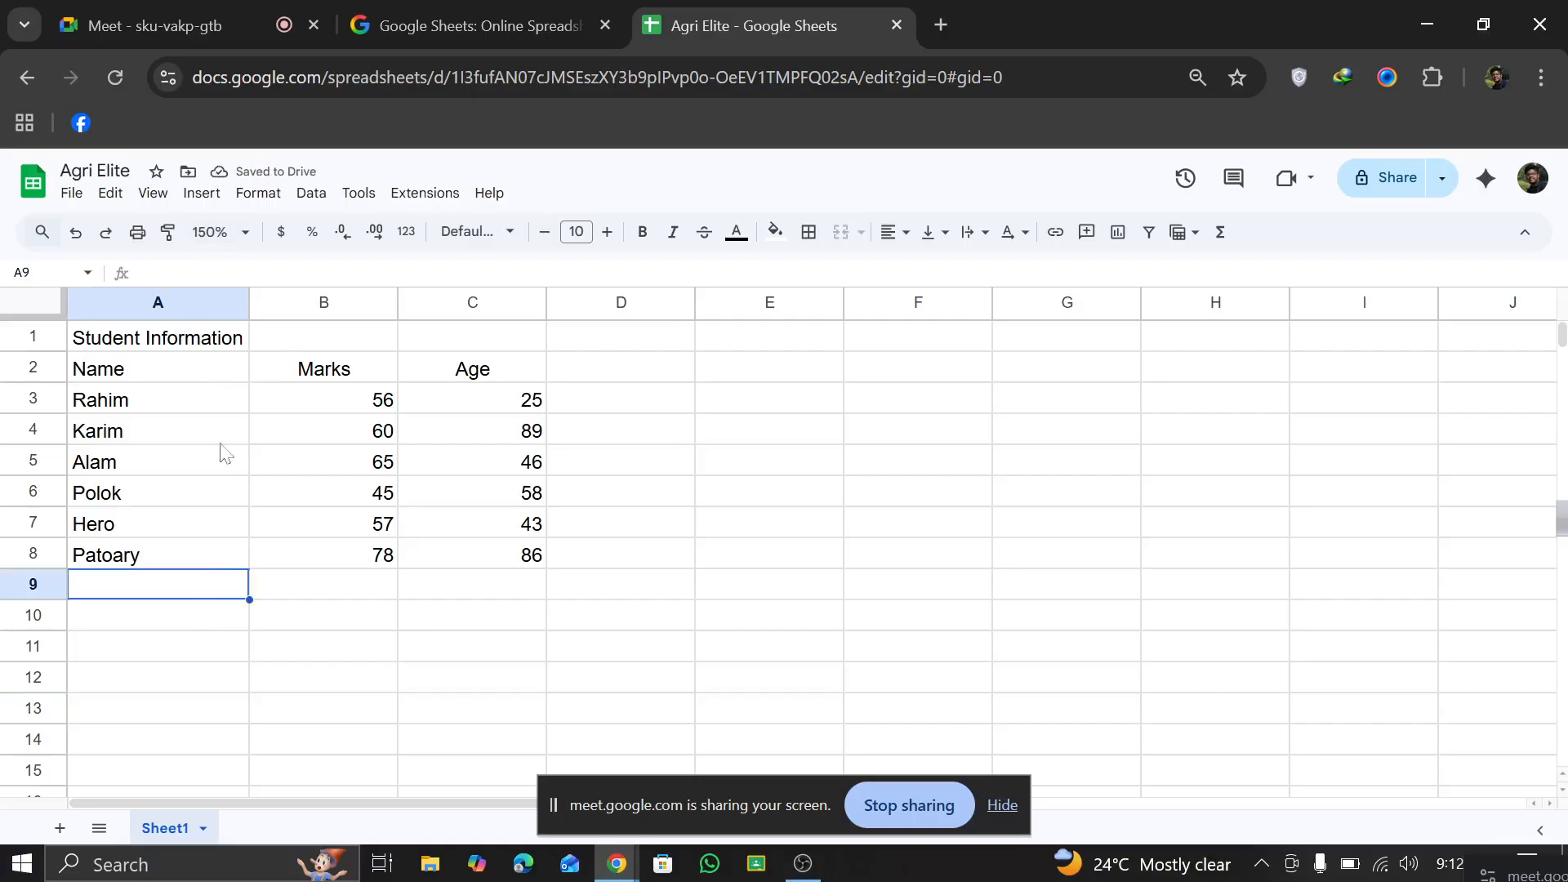
Step: Merge cells A1 through E1 around the Student Information title and set the sheet zoom to 200%
left_click(211, 296)
left_click(201, 337)
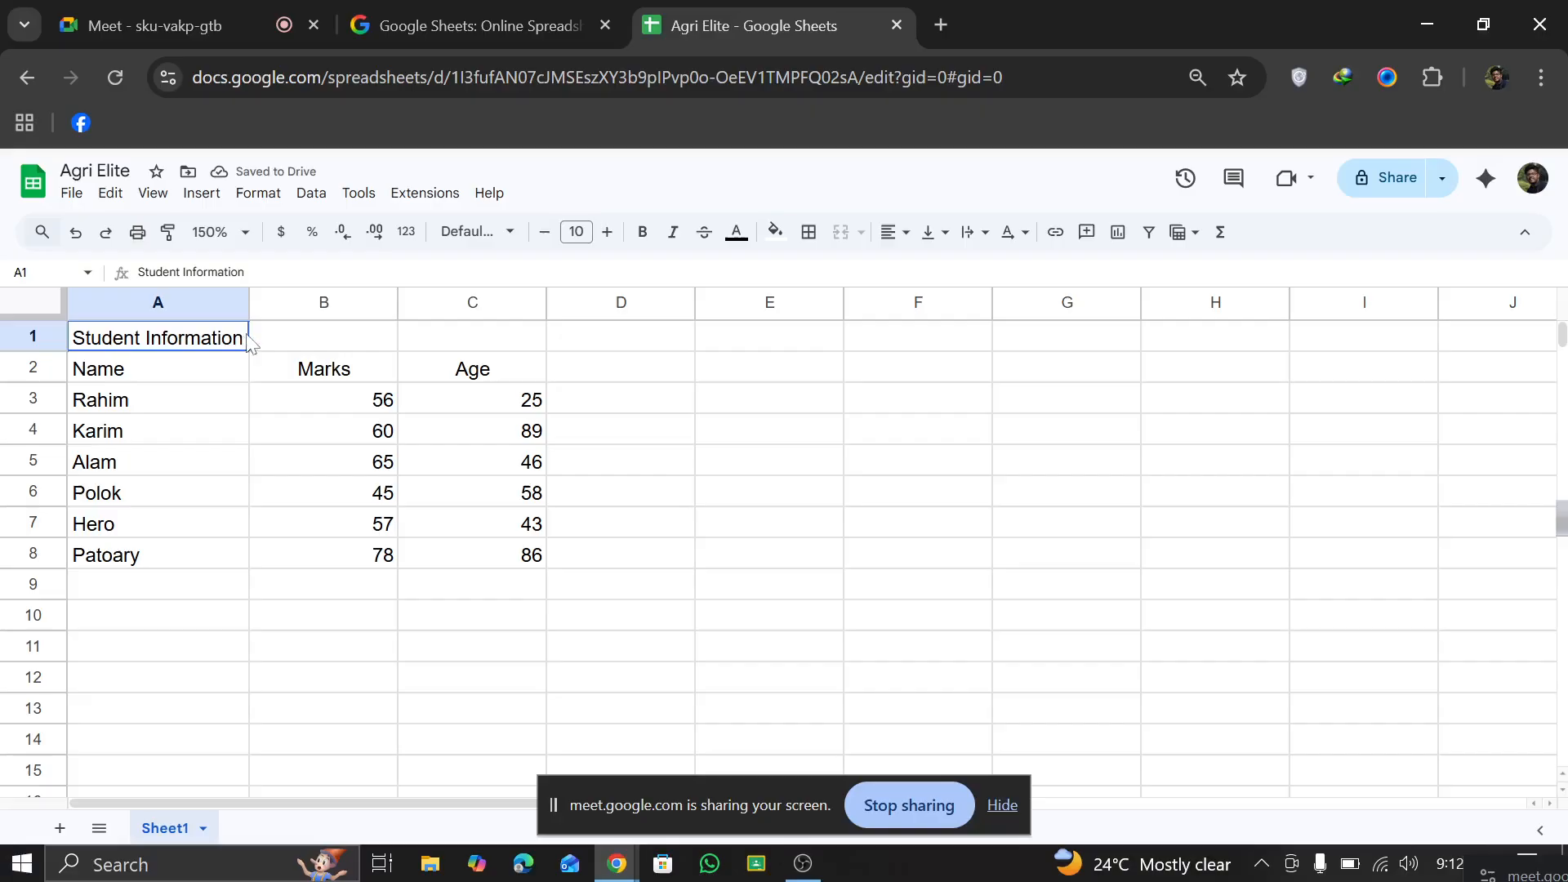
left_click_drag(249, 343, 763, 354)
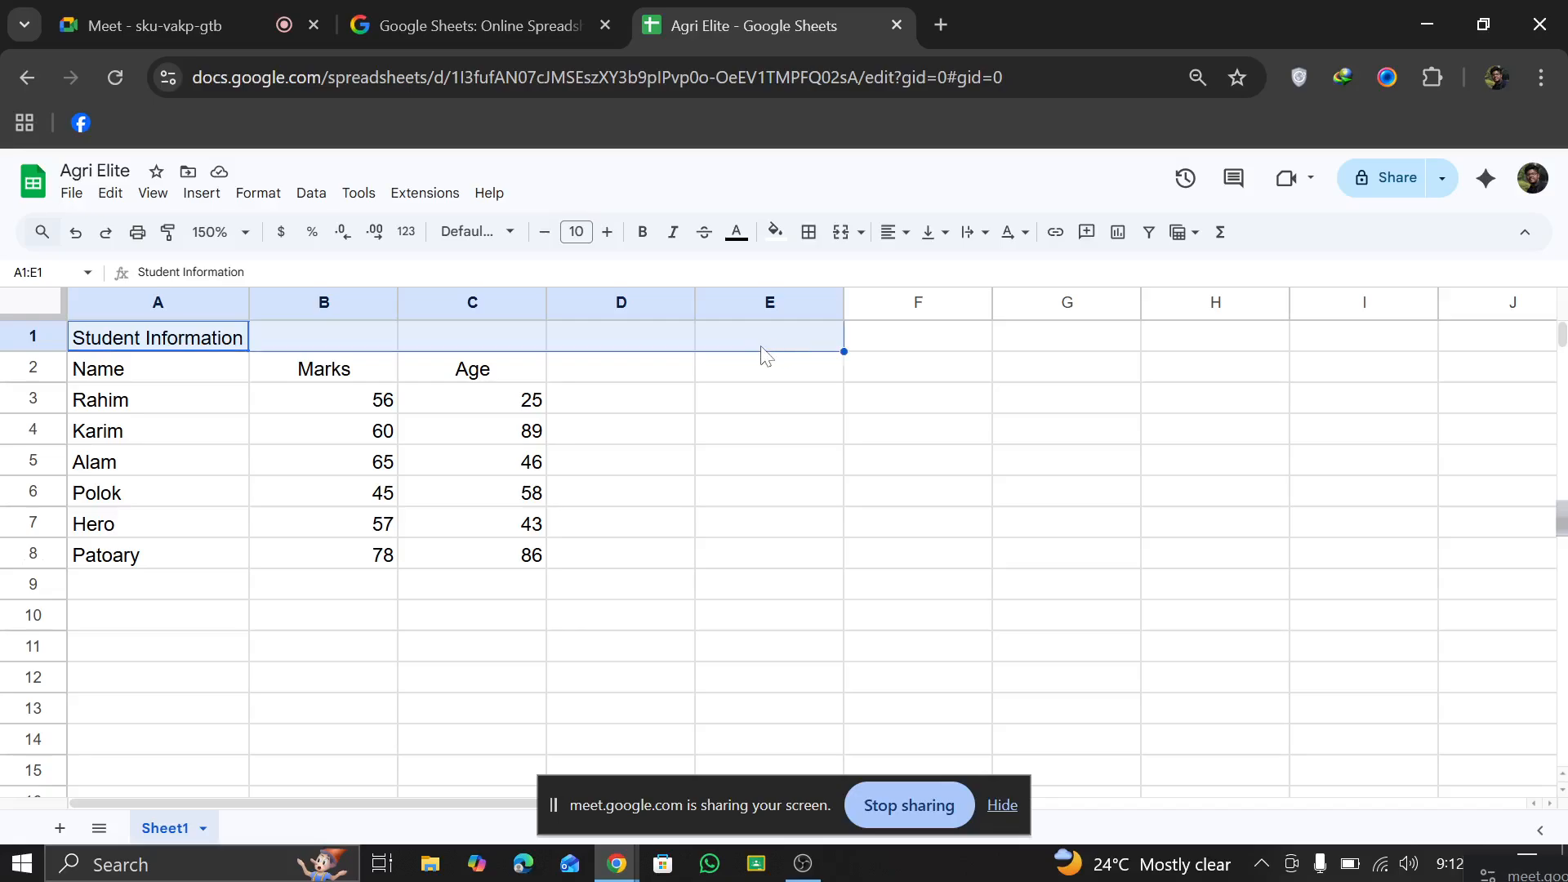
left_click(842, 236)
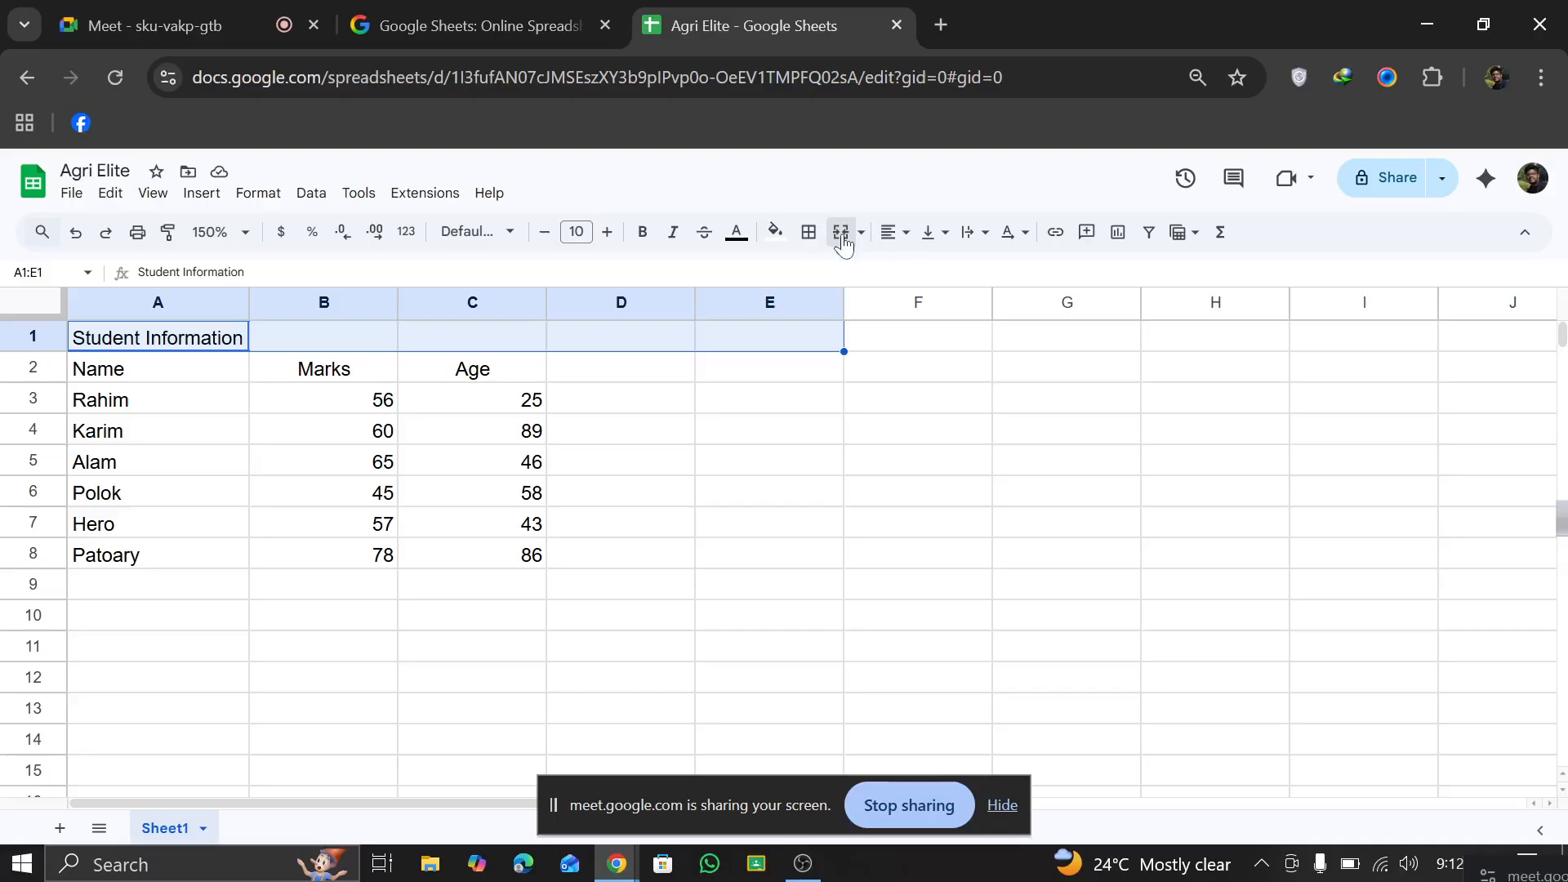
left_click(248, 232)
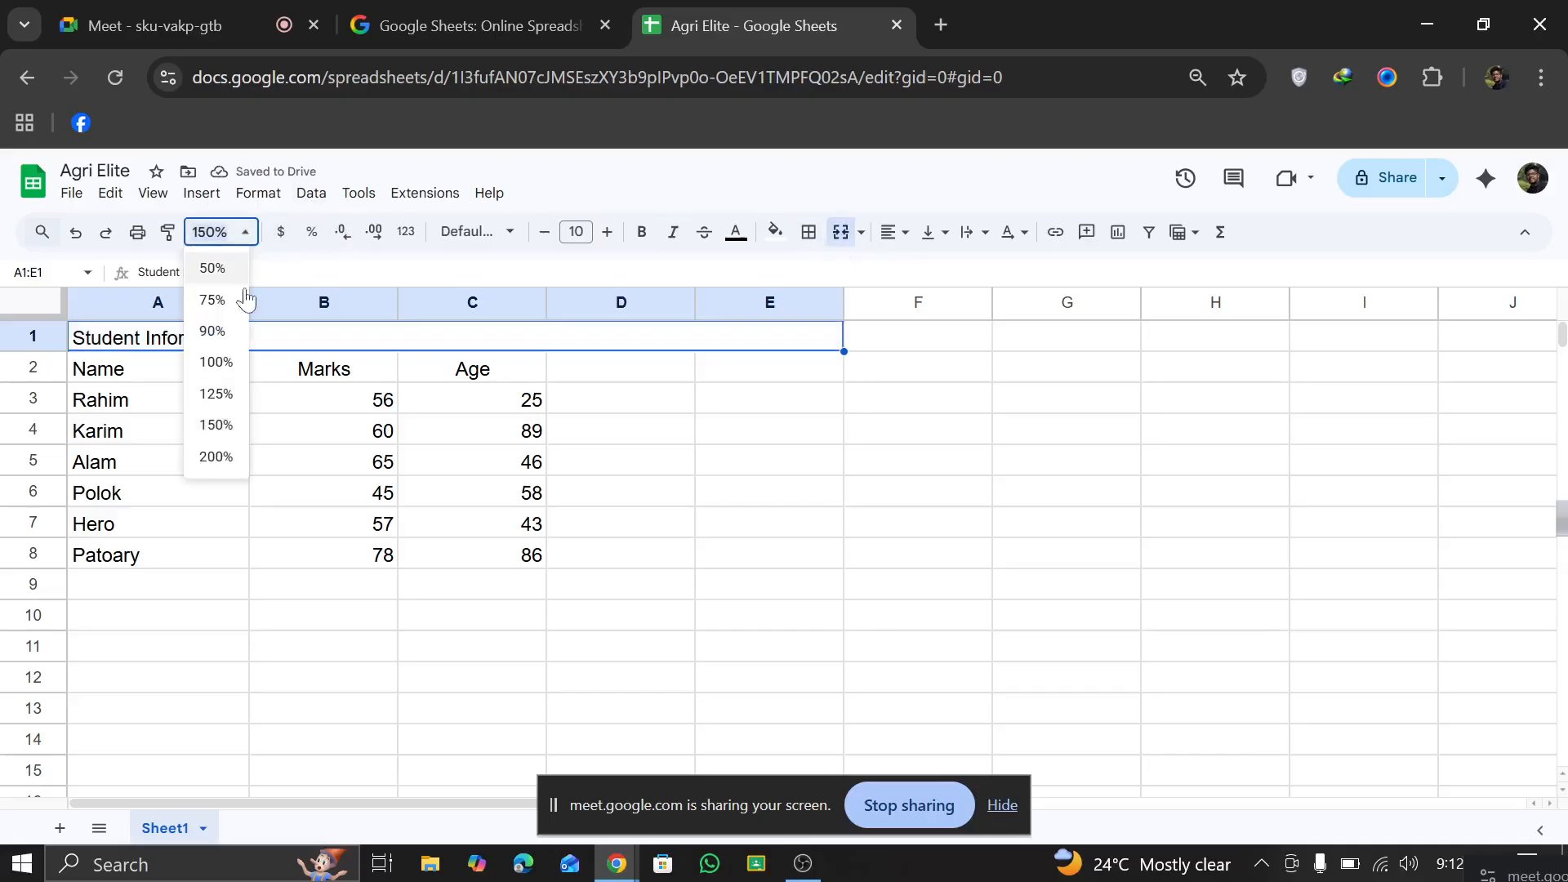
left_click(216, 456)
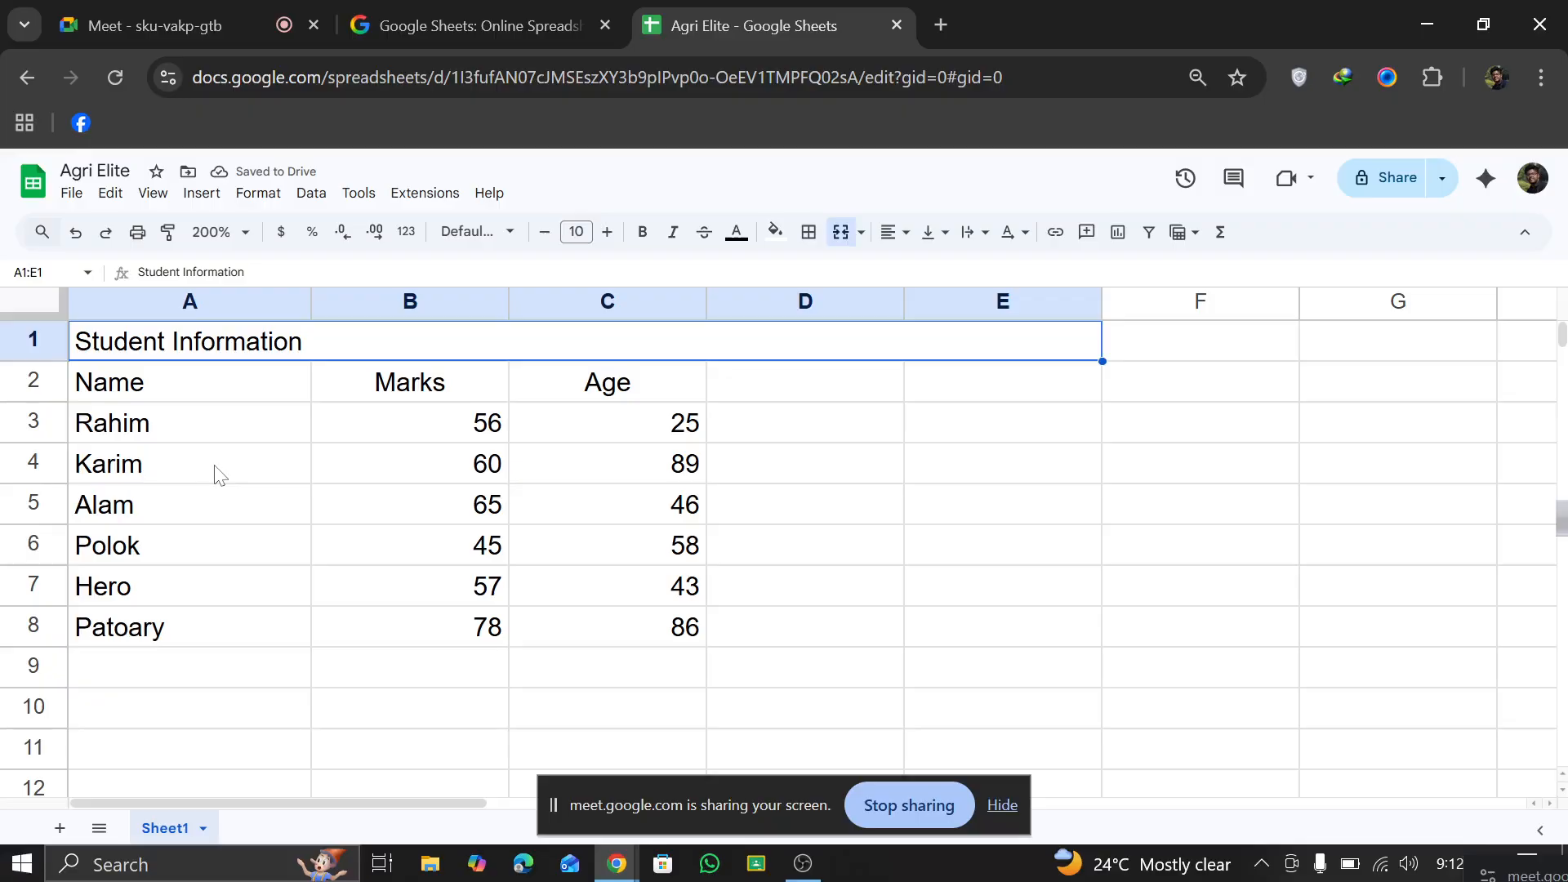
Step: Make the Student Information title bold and center it horizontally in the merged cell
double_click(205, 345)
key("ctrl+a")
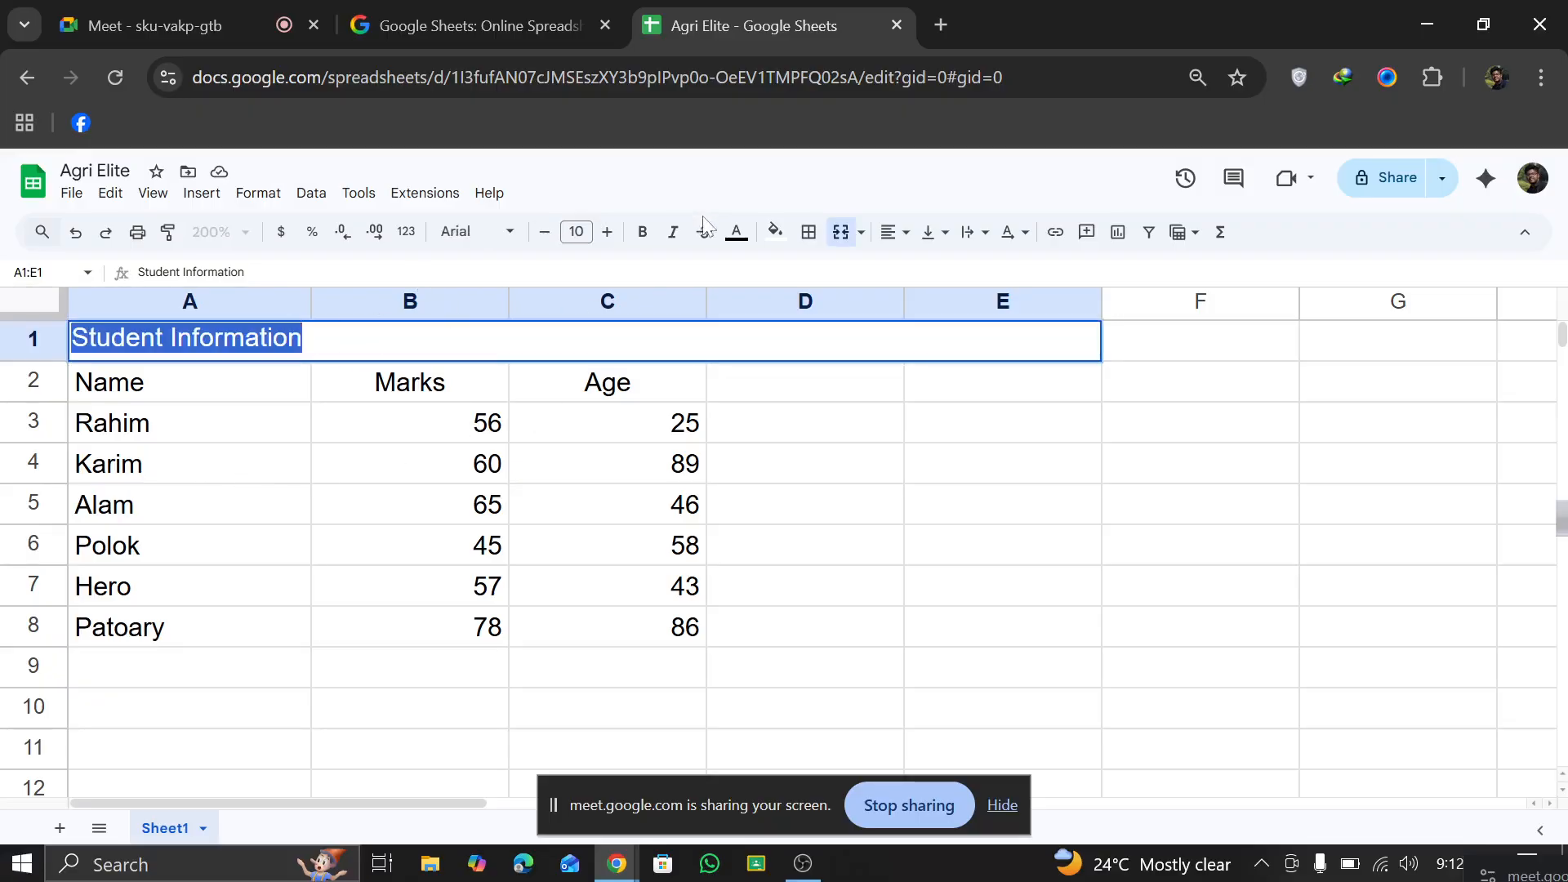
left_click(656, 235)
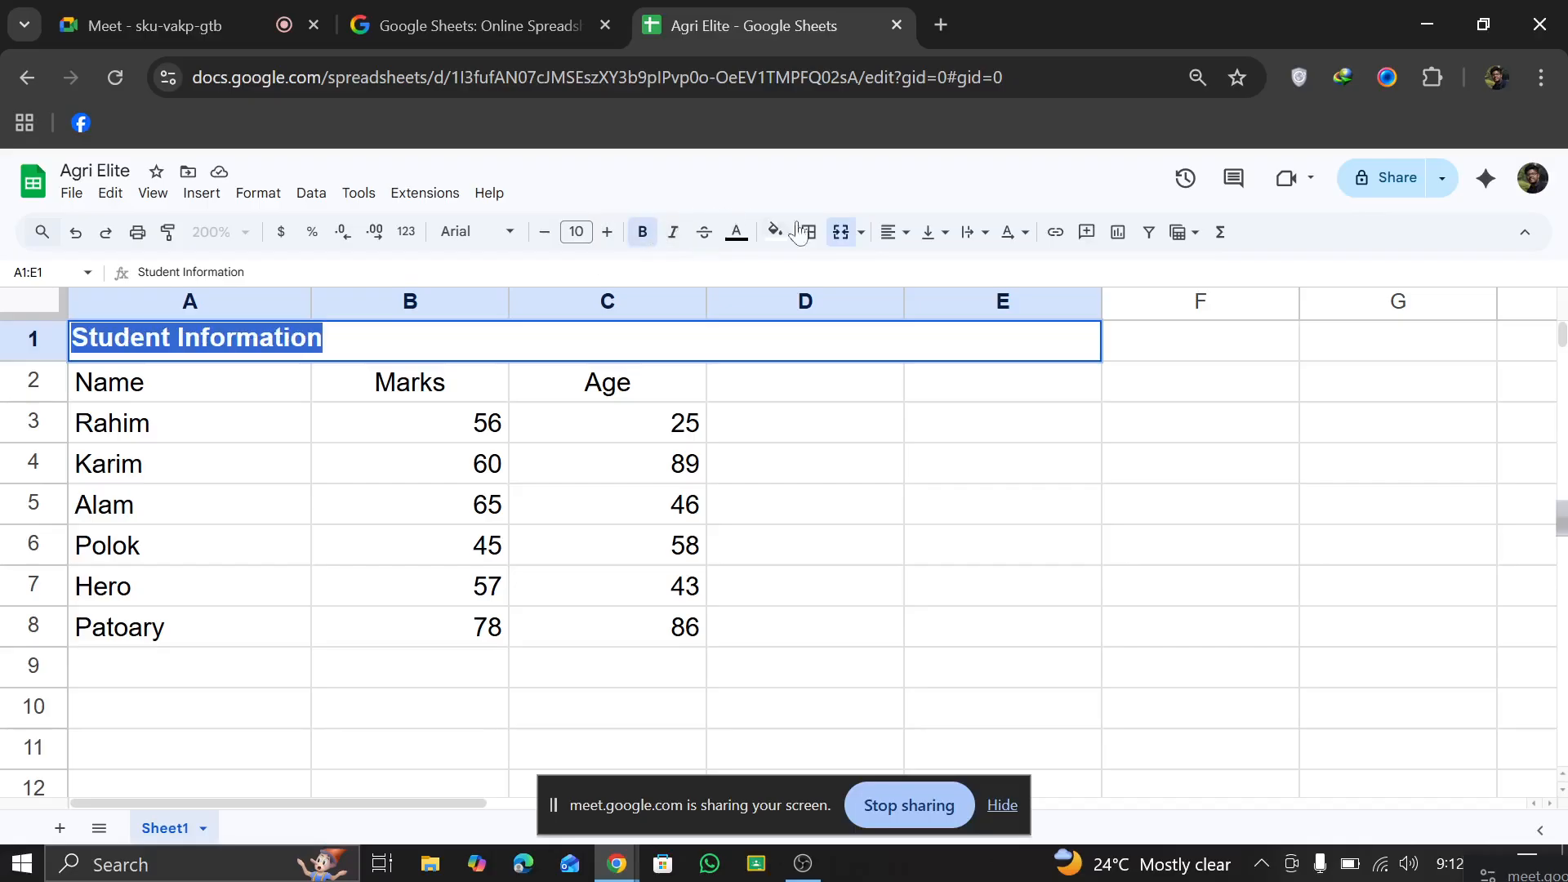
left_click(905, 234)
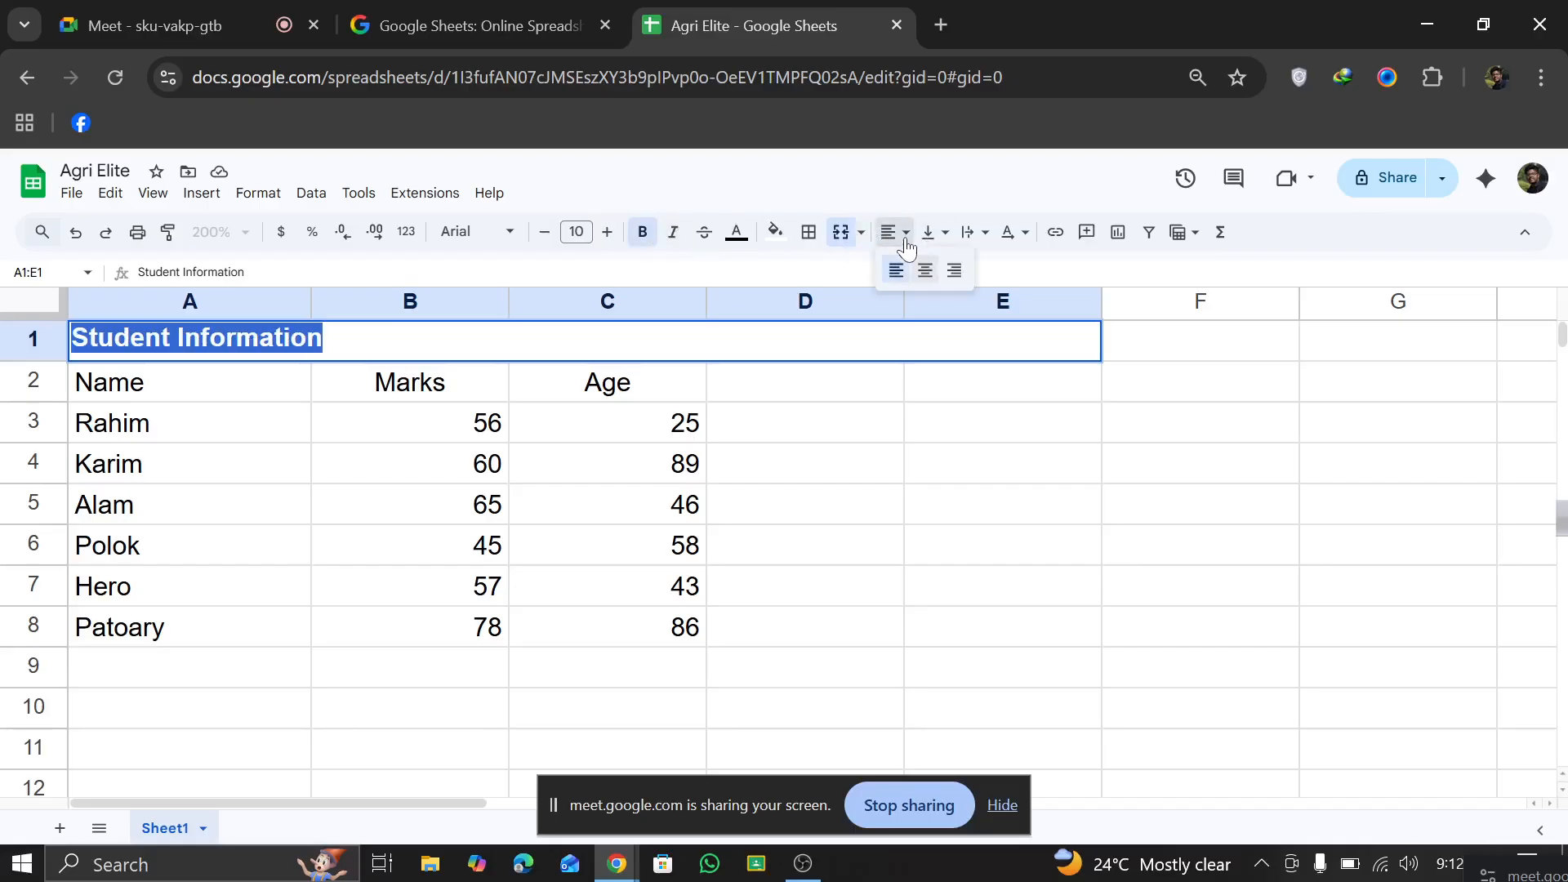
left_click(924, 266)
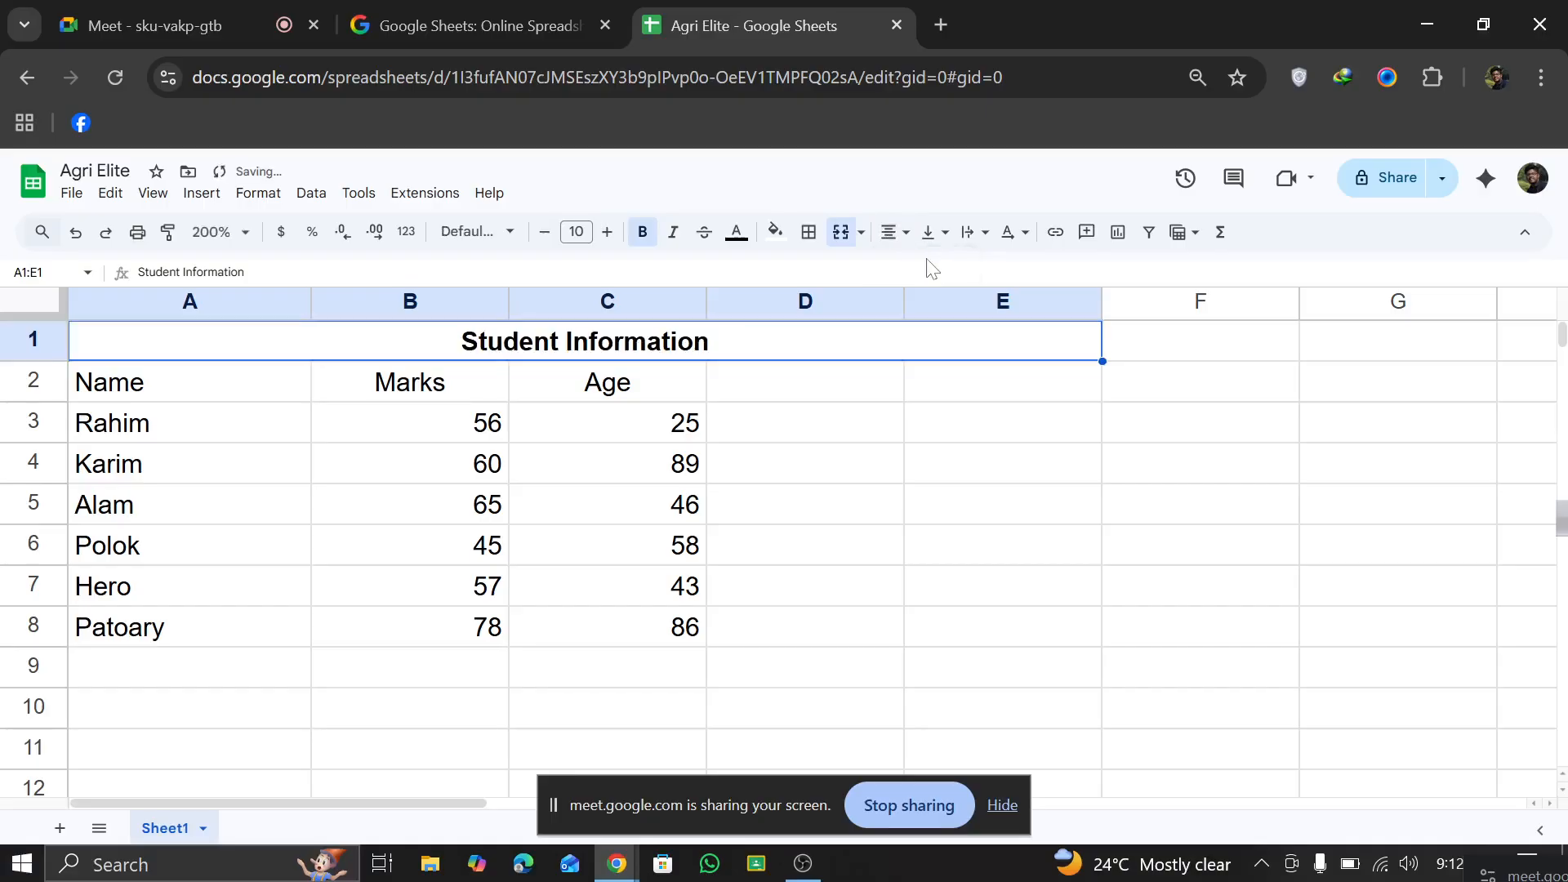
Step: Fill the merged Student Information title cell with the standard orange color
double_click(800, 349)
key("ctrl+a")
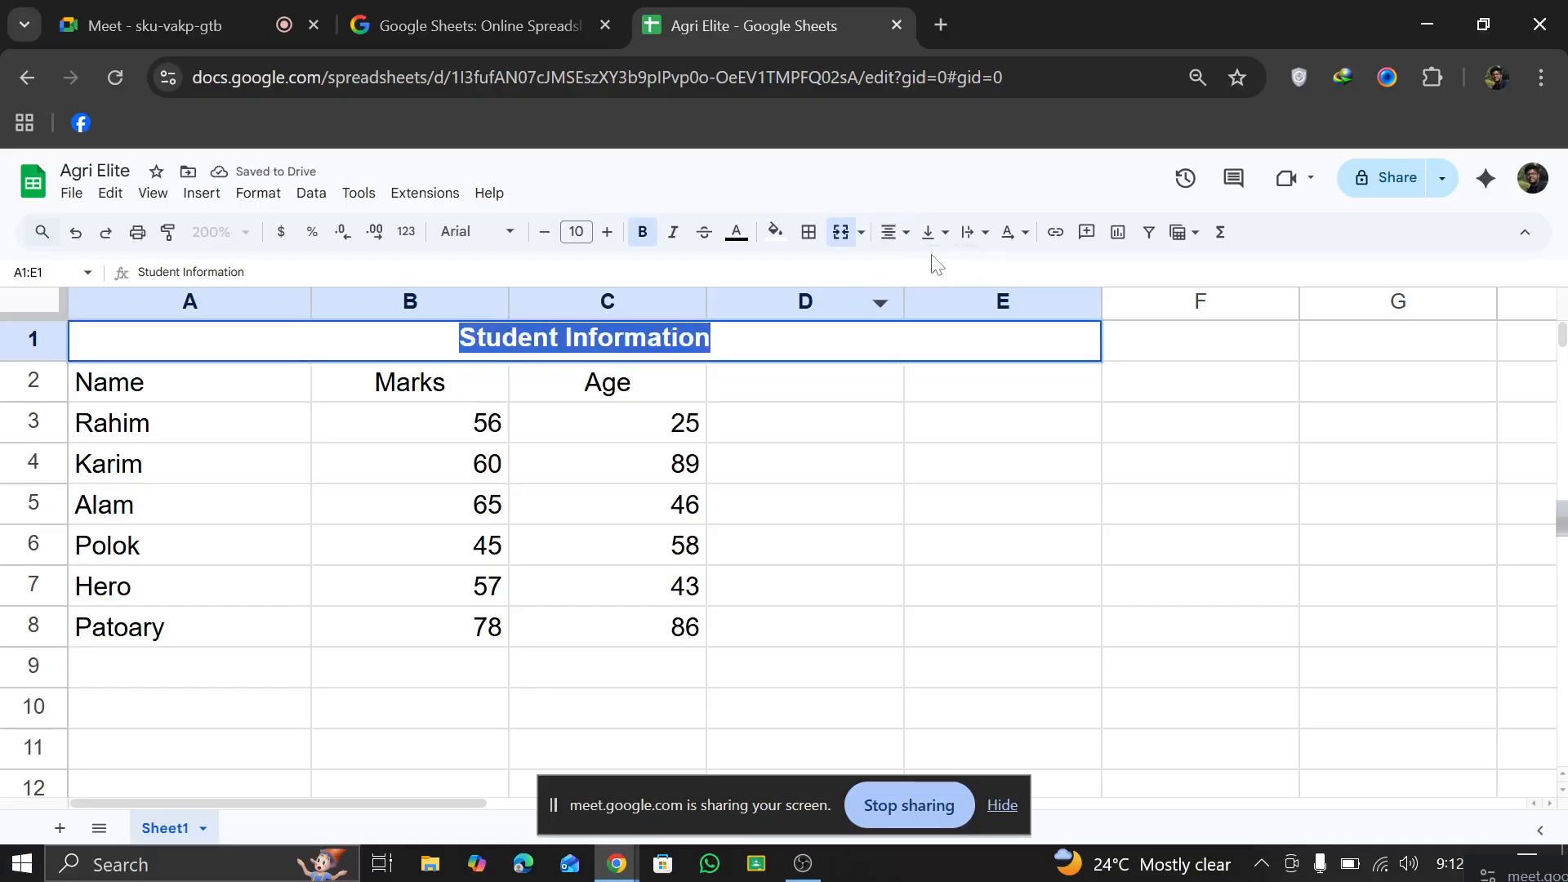
left_click(777, 232)
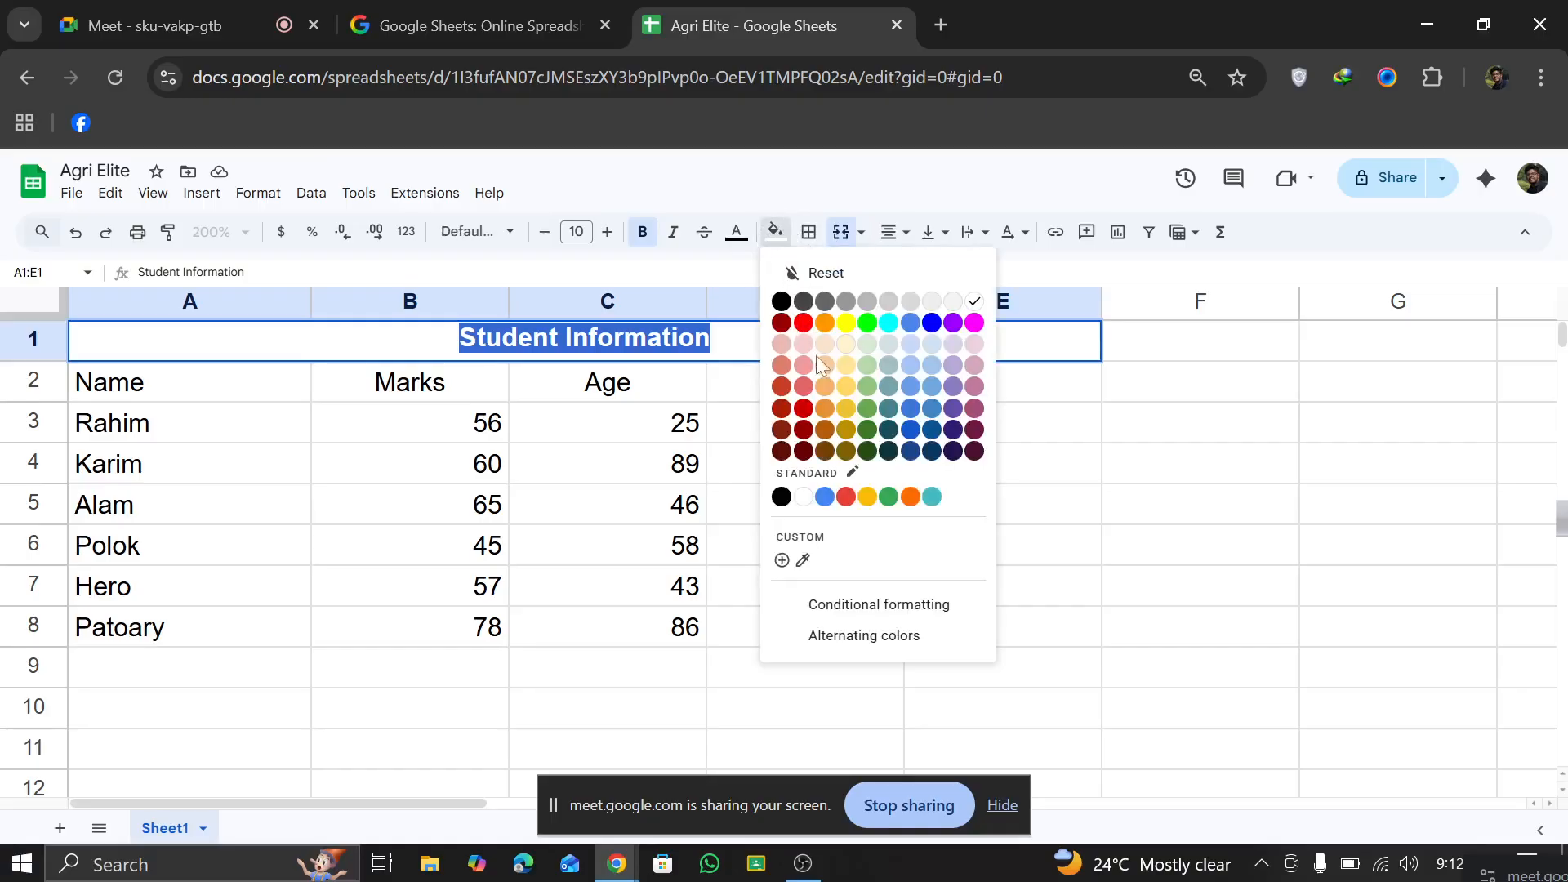
left_click(911, 497)
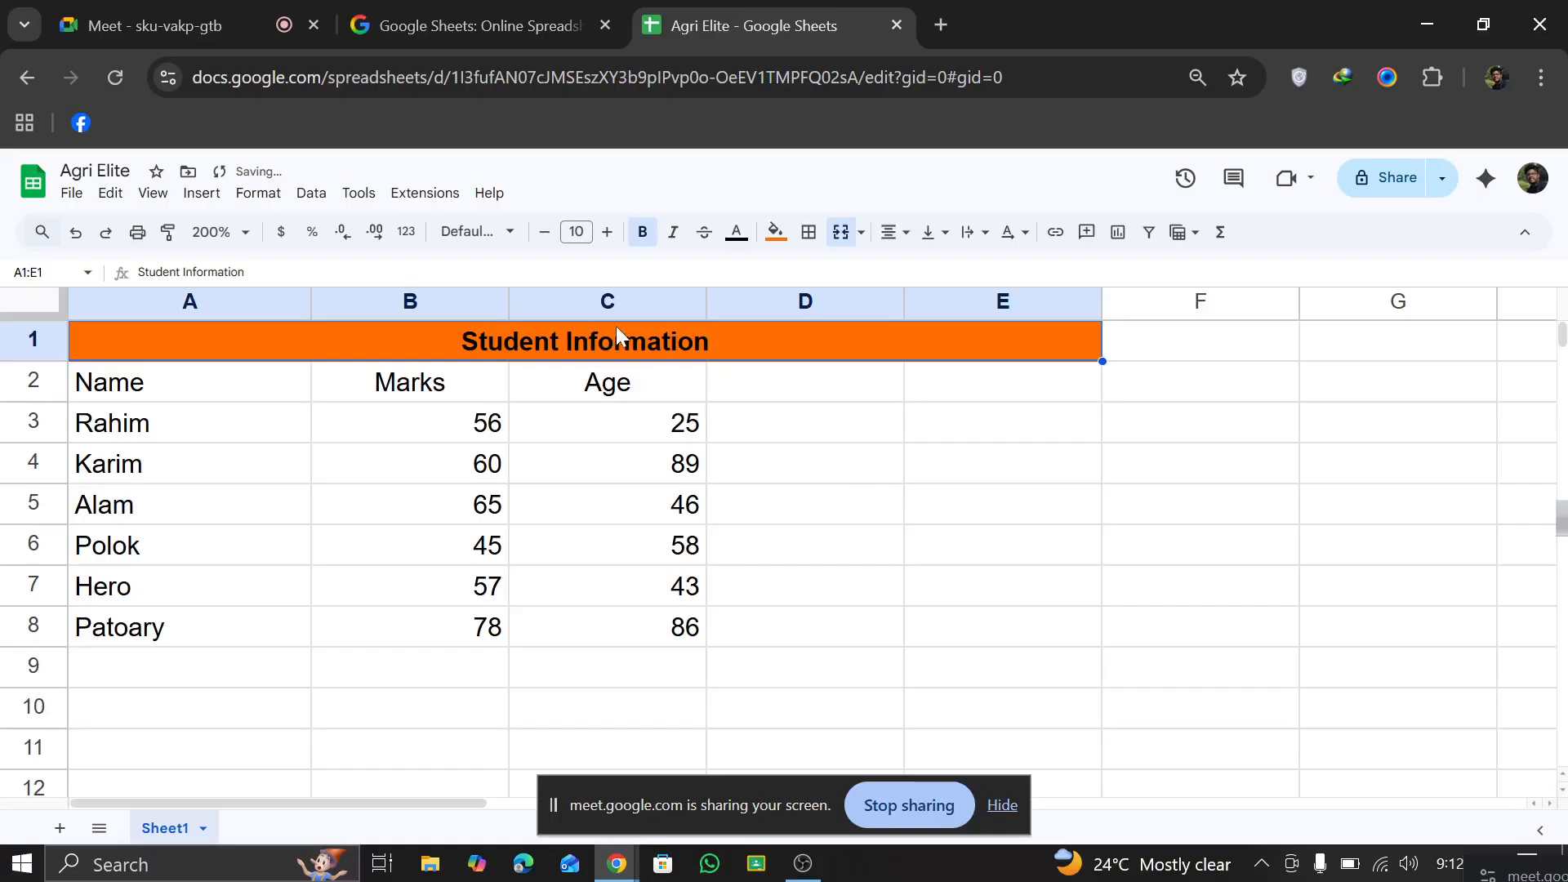
Step: Set the fill color of the merged Student Information title cell to yellow
left_click(779, 235)
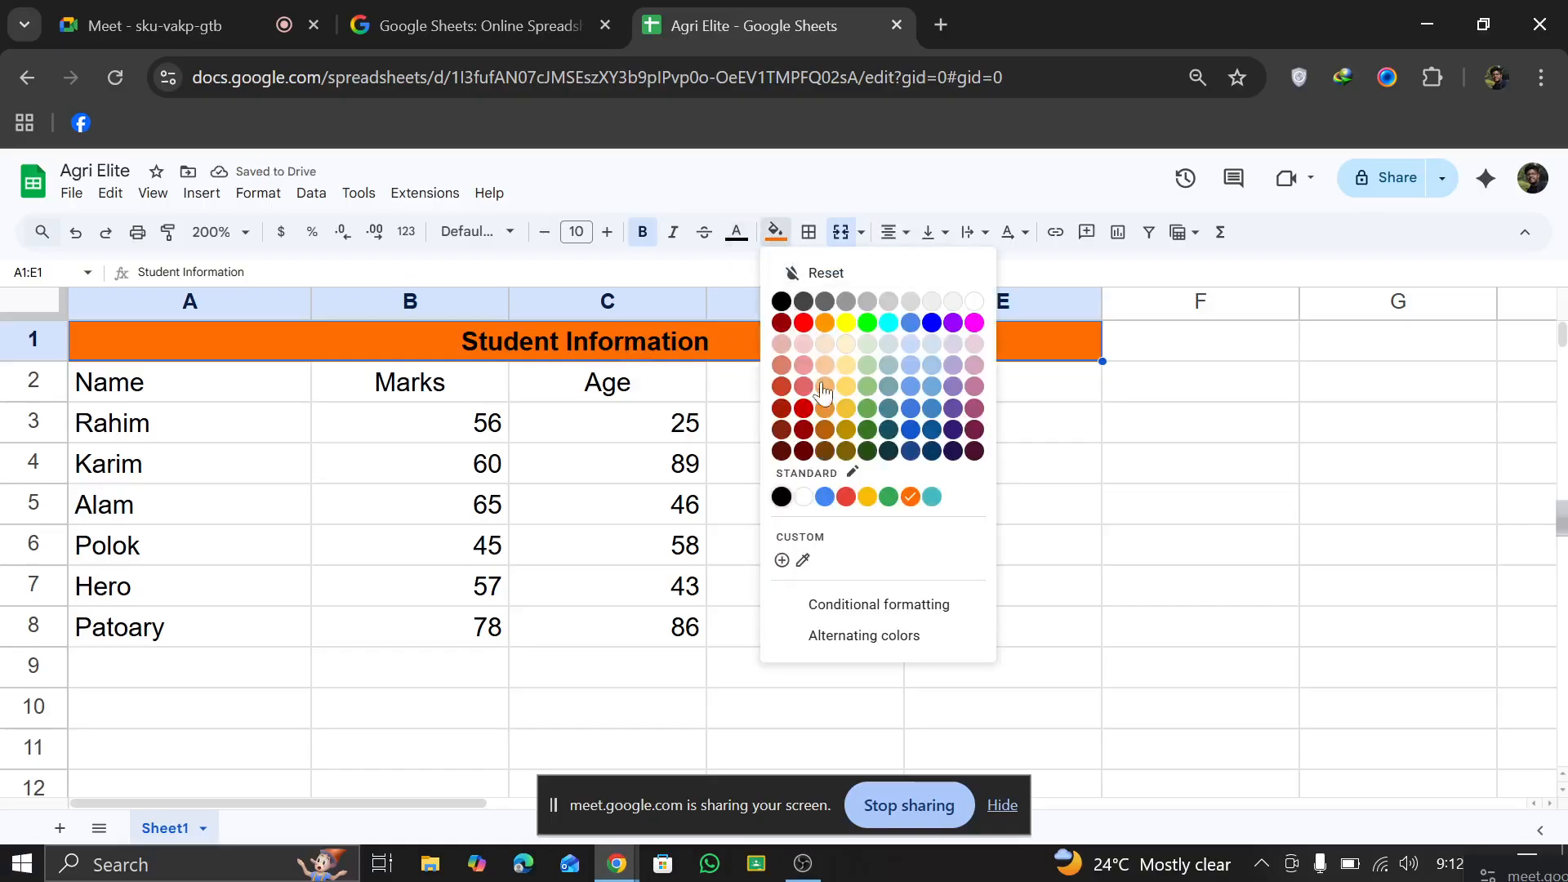
left_click(847, 323)
left_click(838, 503)
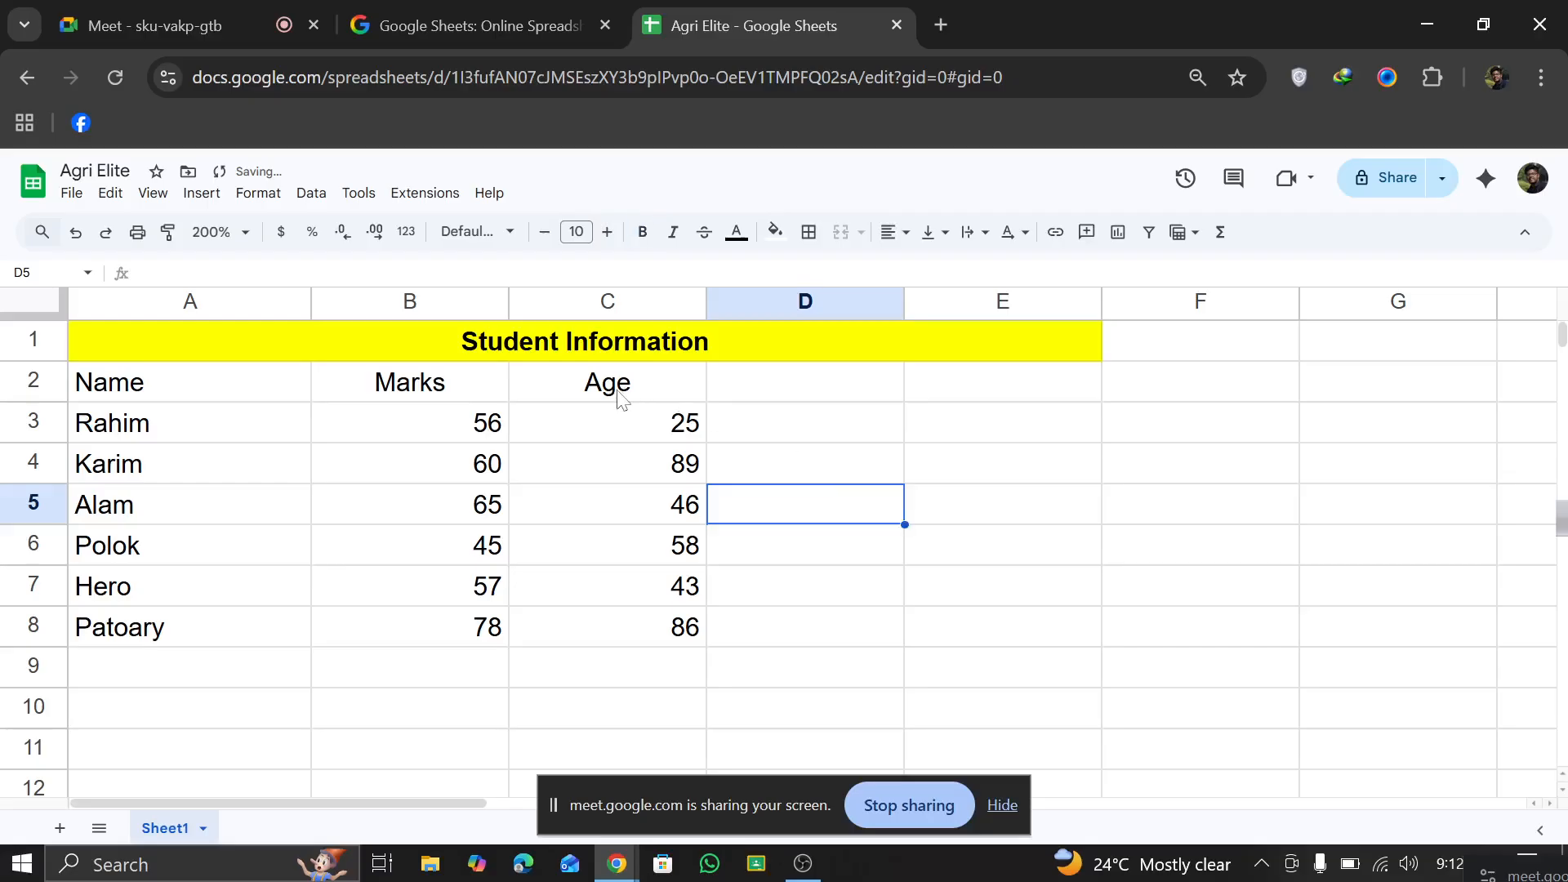
left_click(549, 351)
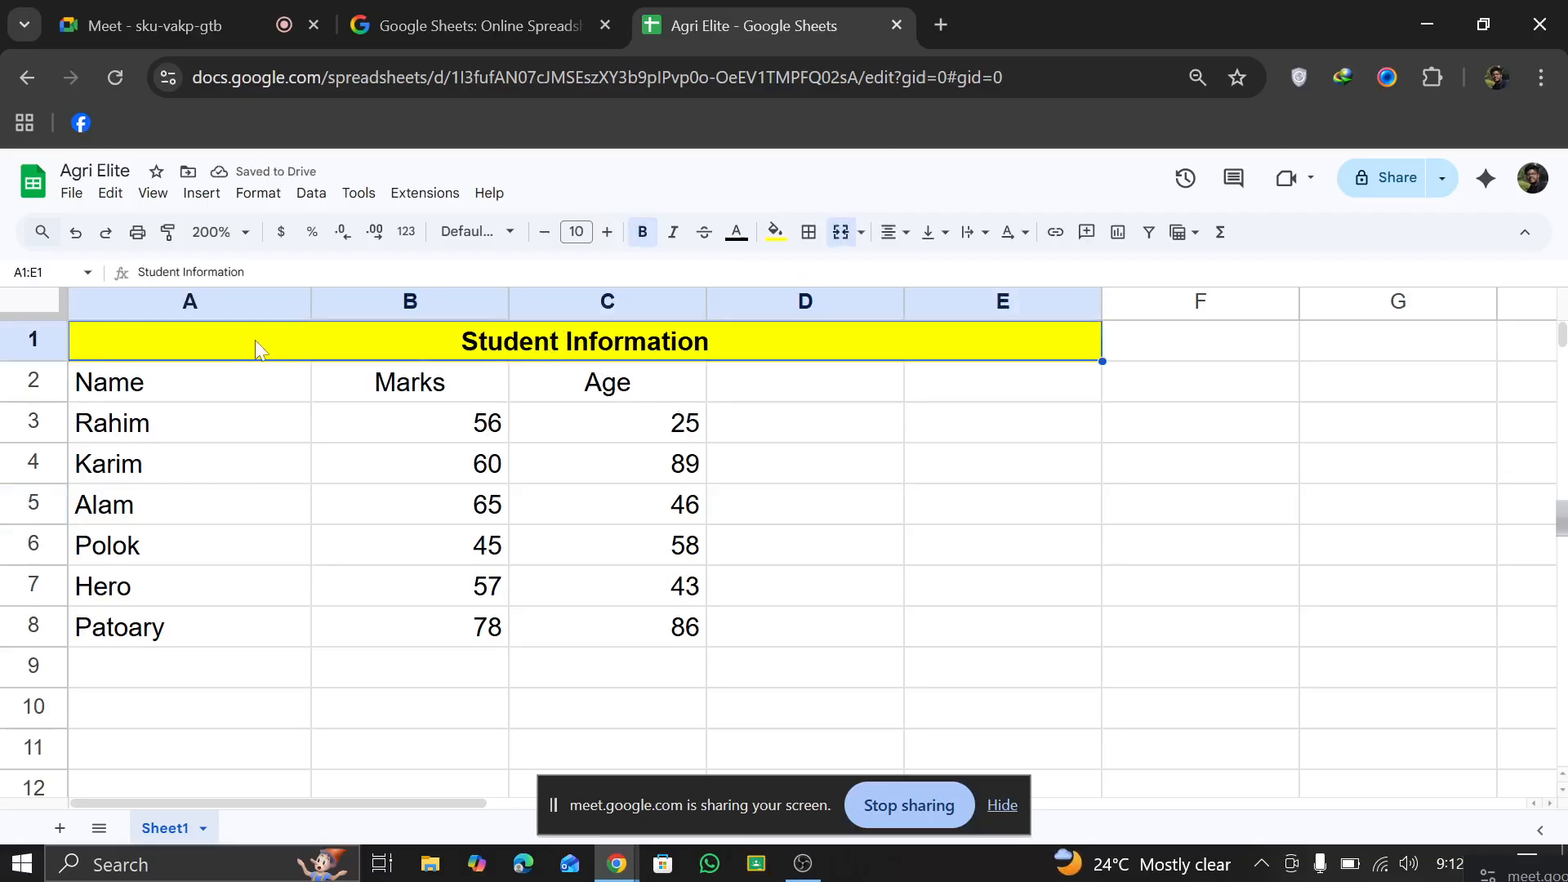
Step: Add the column headers DOB in cell D2 and Marital Status in cell E2
left_click(739, 399)
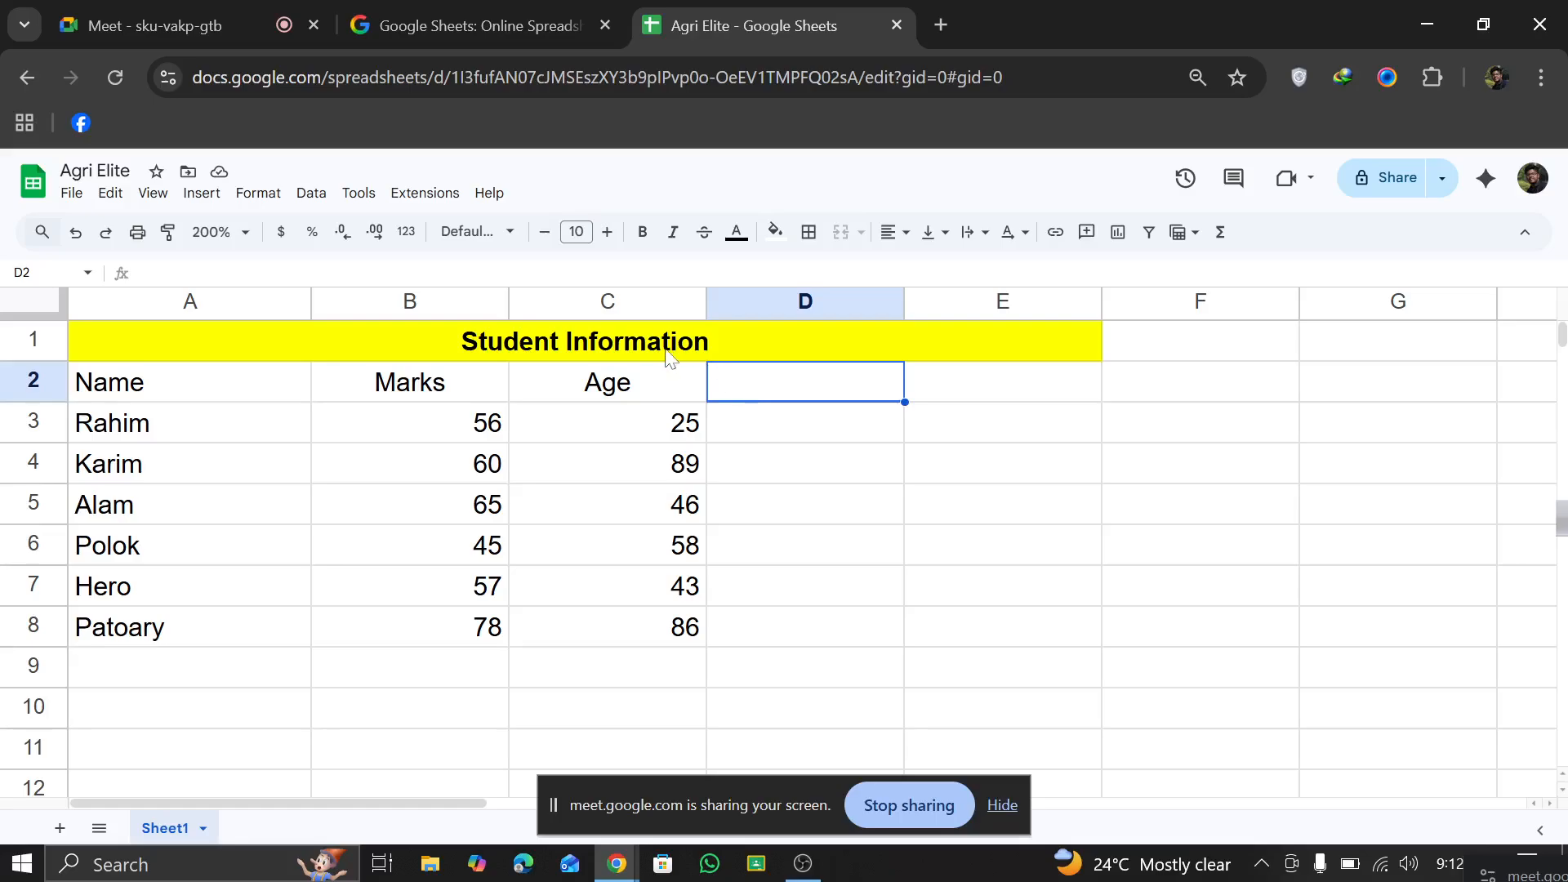
type("DO")
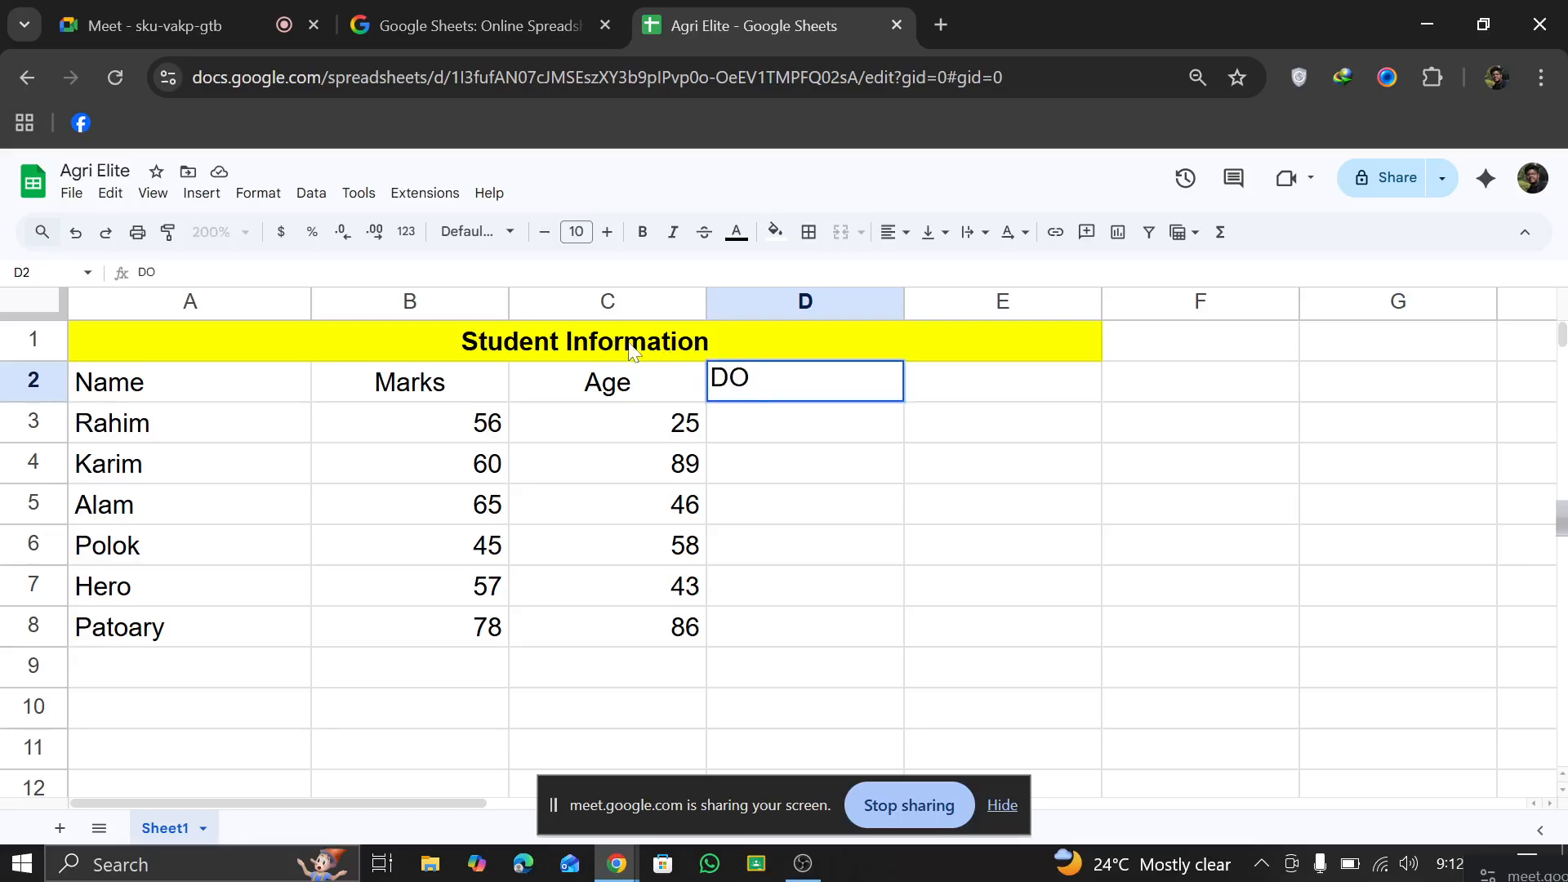
type("B")
left_click(922, 376)
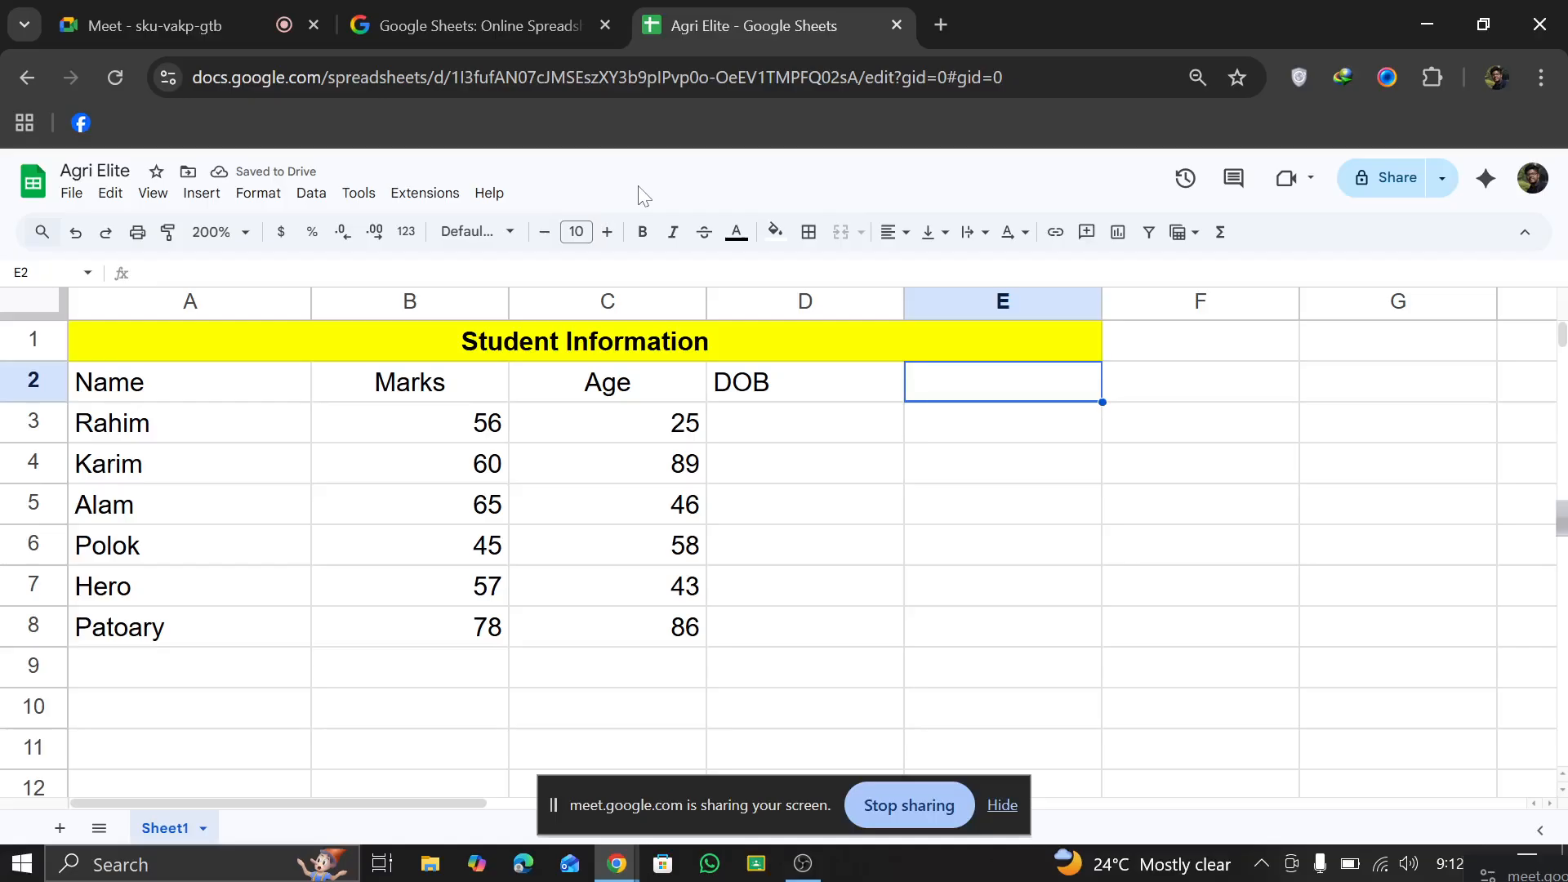
type("Ma")
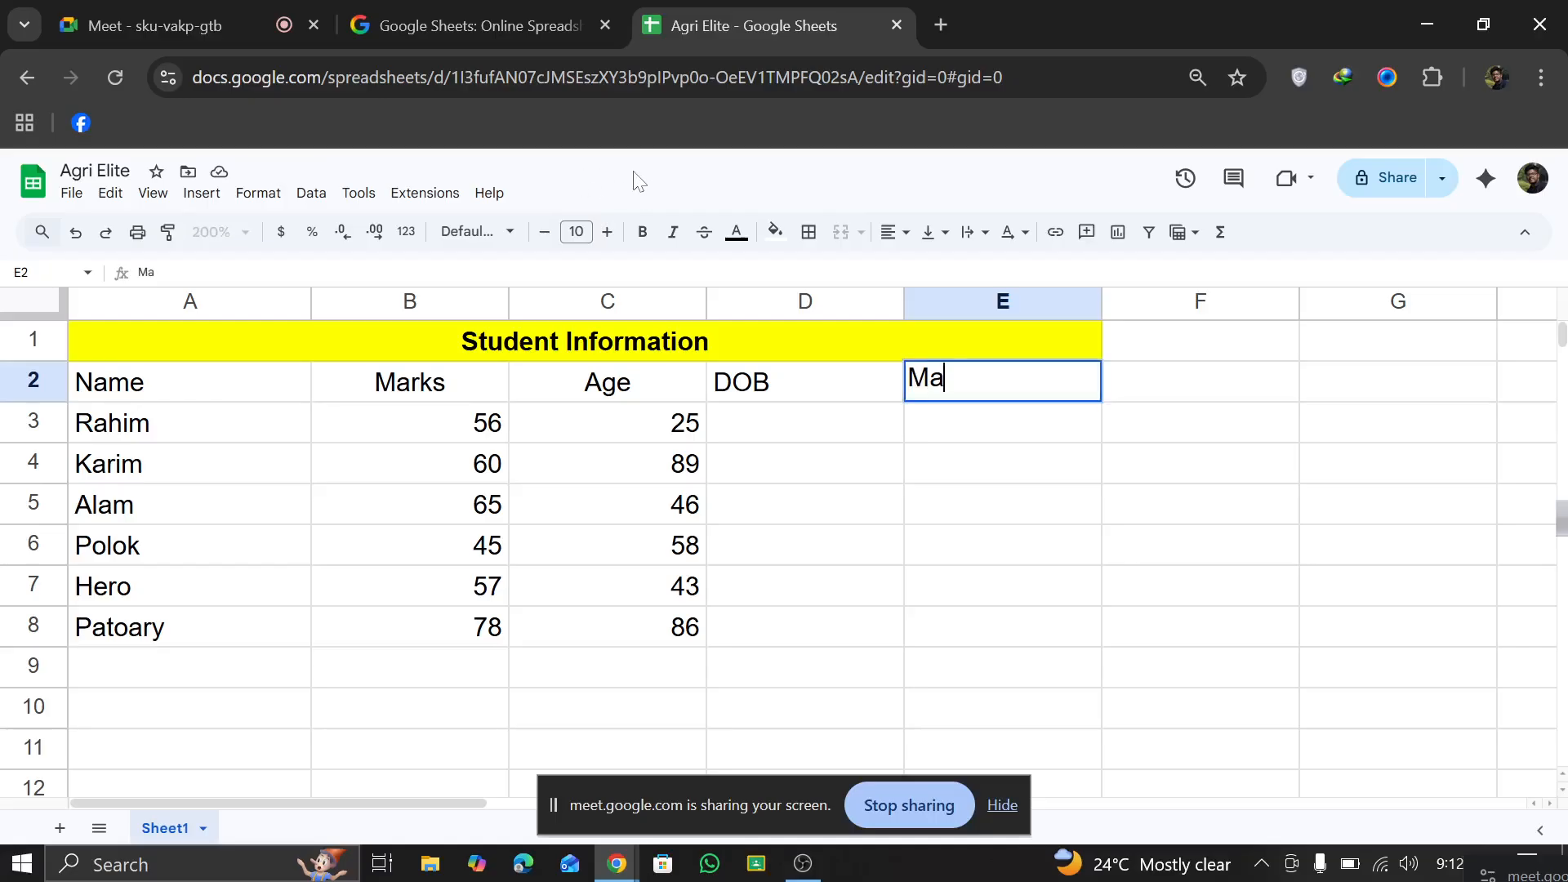
type("rital")
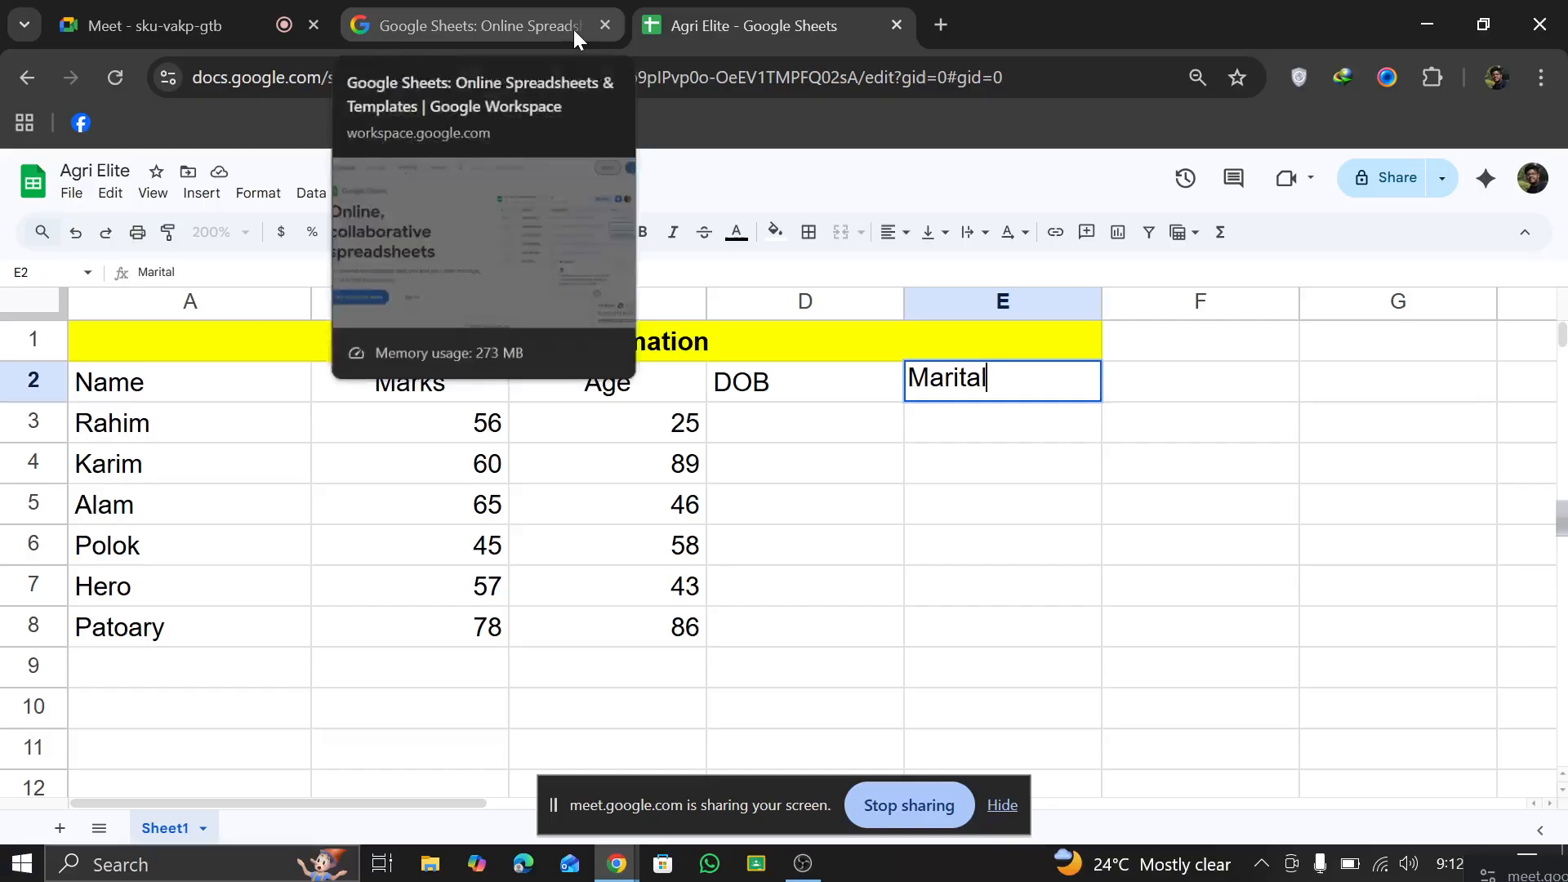
type(" Status")
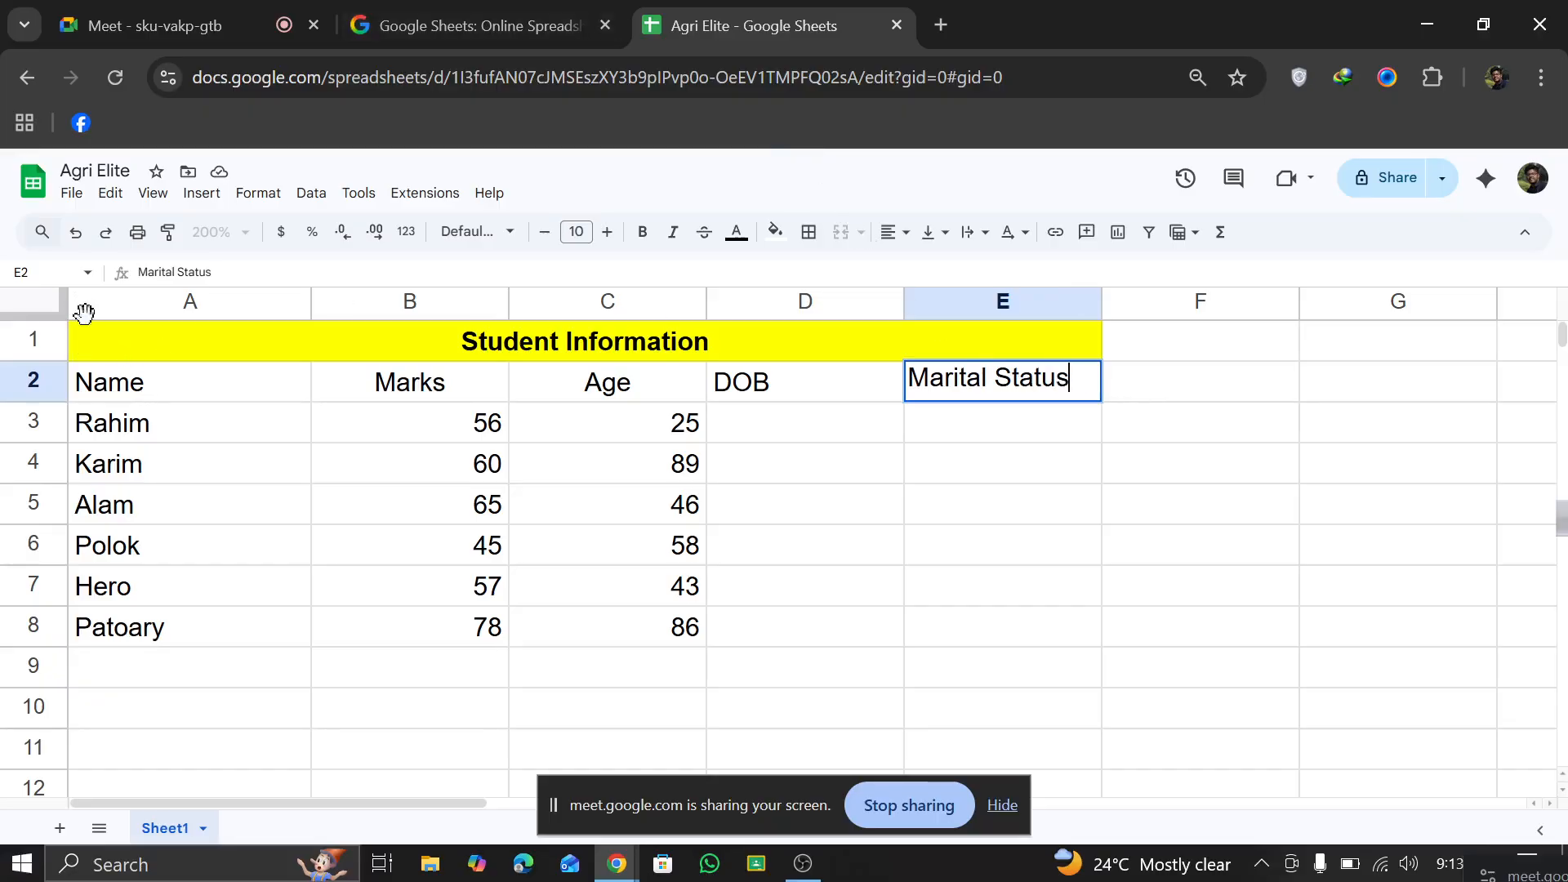
left_click(1141, 355)
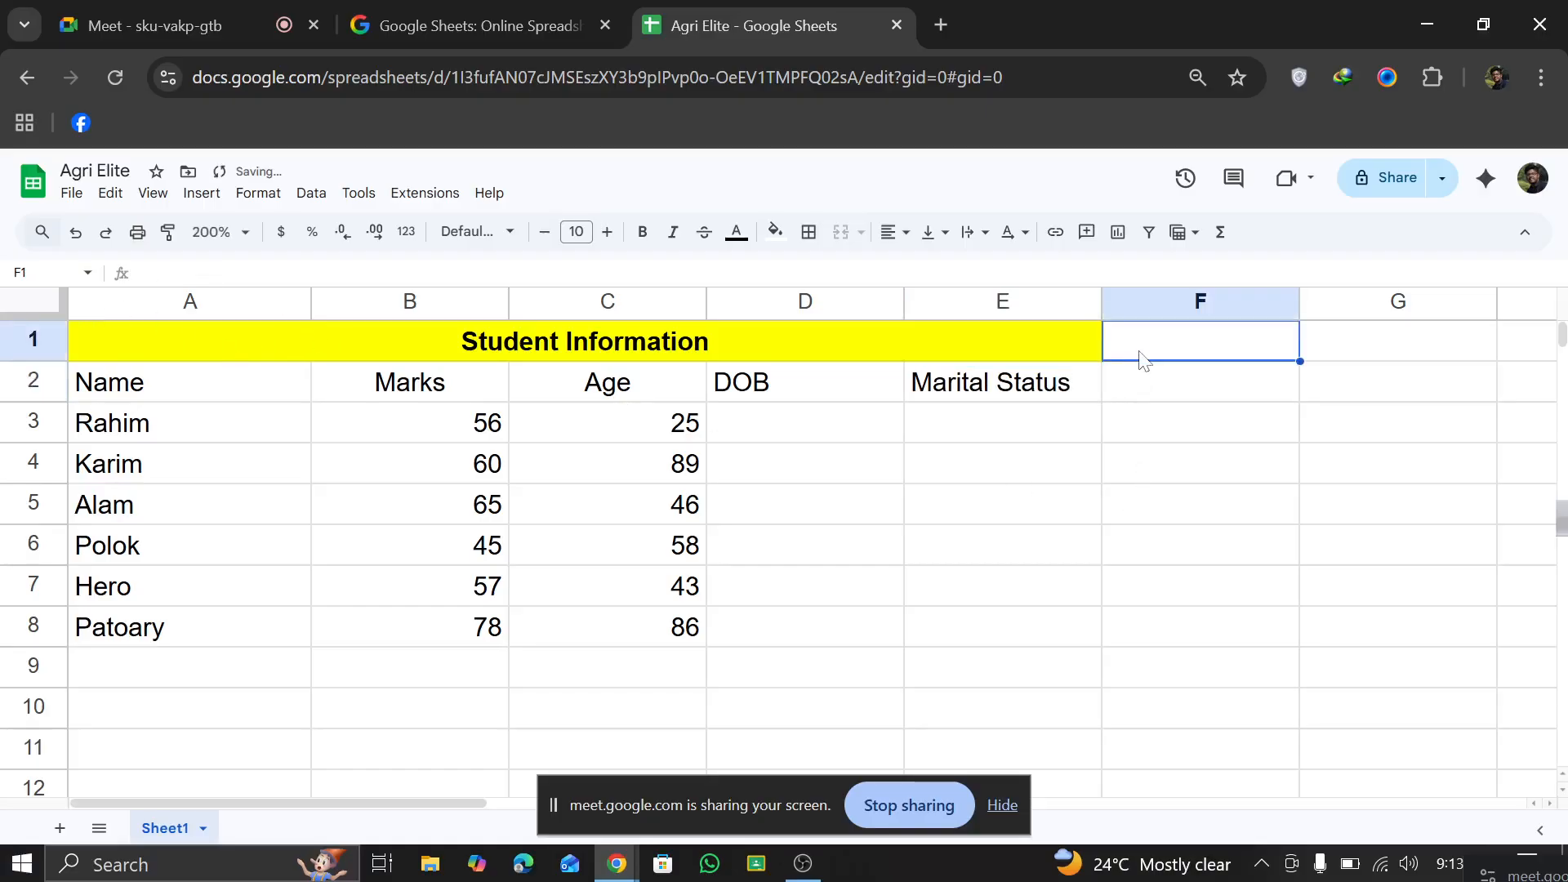
Step: Add the column header Reg. NO. in cell F2
left_click(1139, 383)
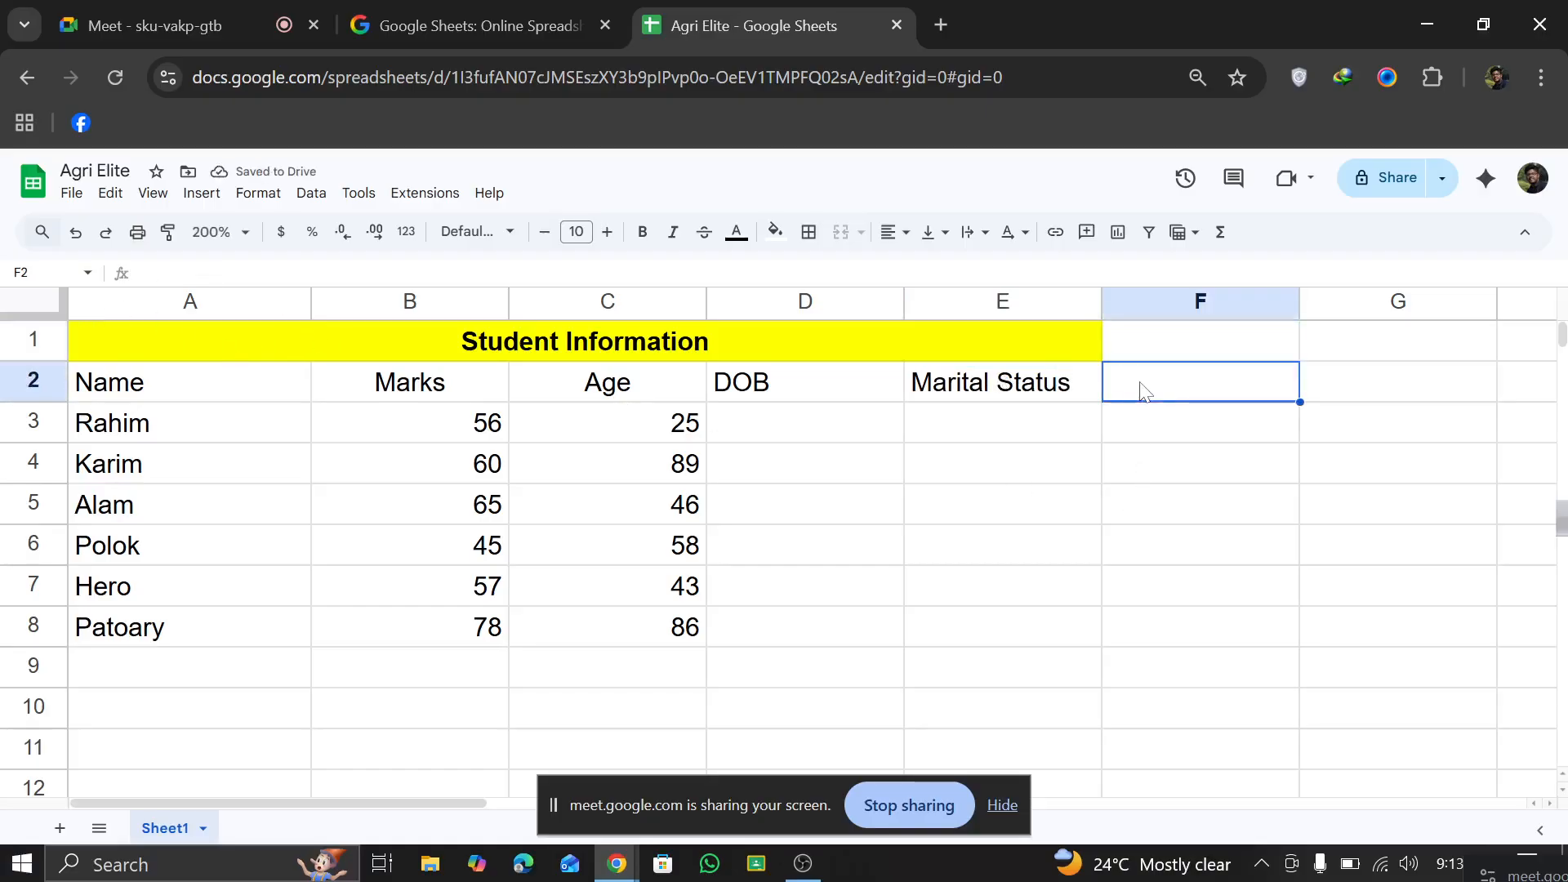
type("Re")
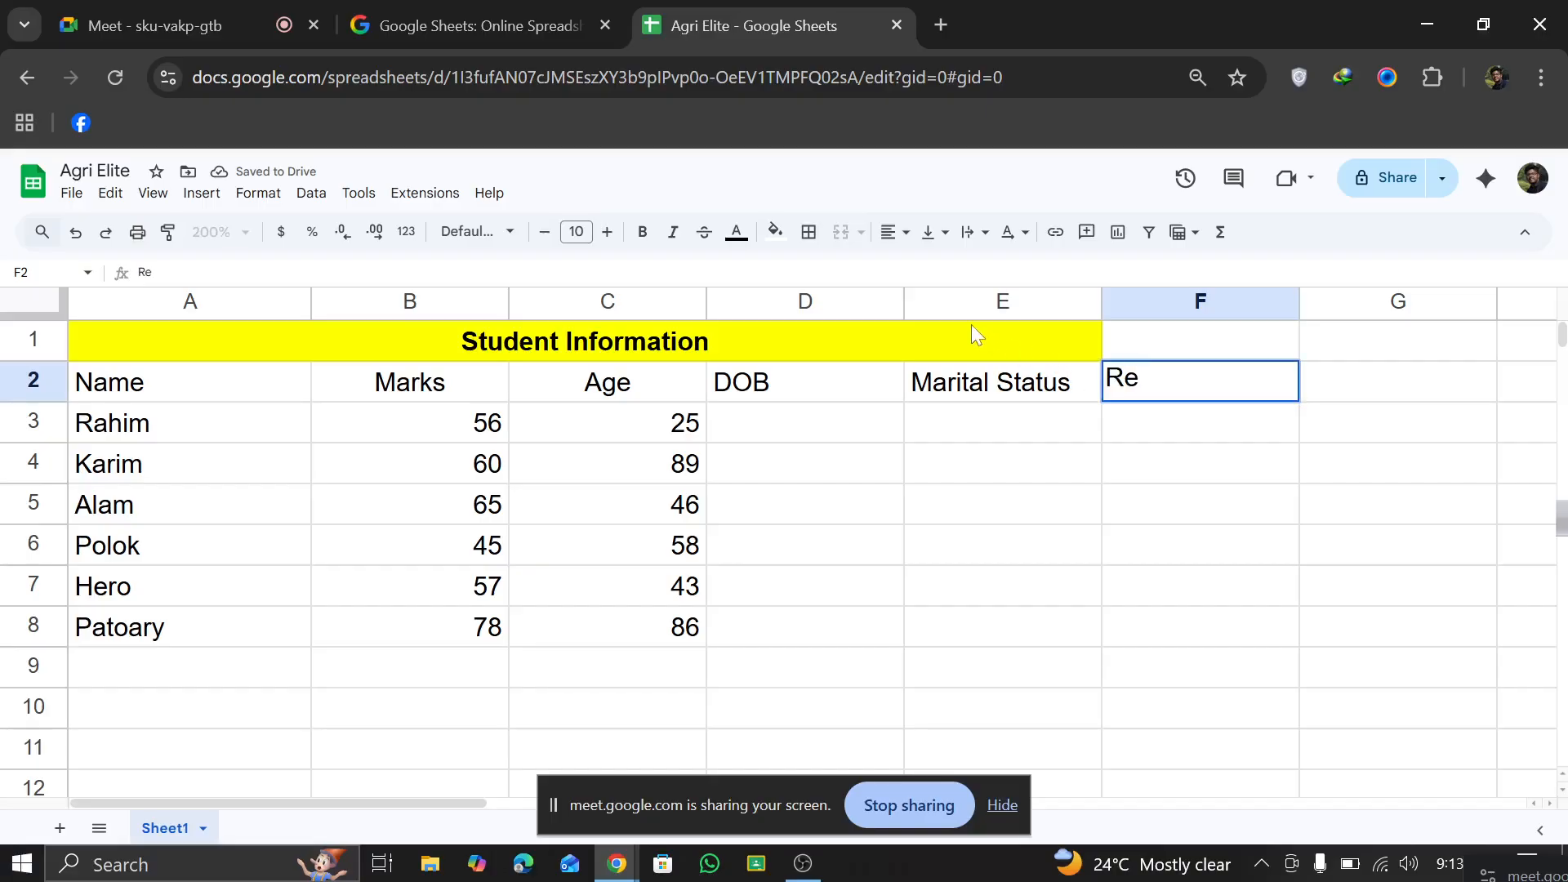
type("f")
key("BackSpace")
type("g")
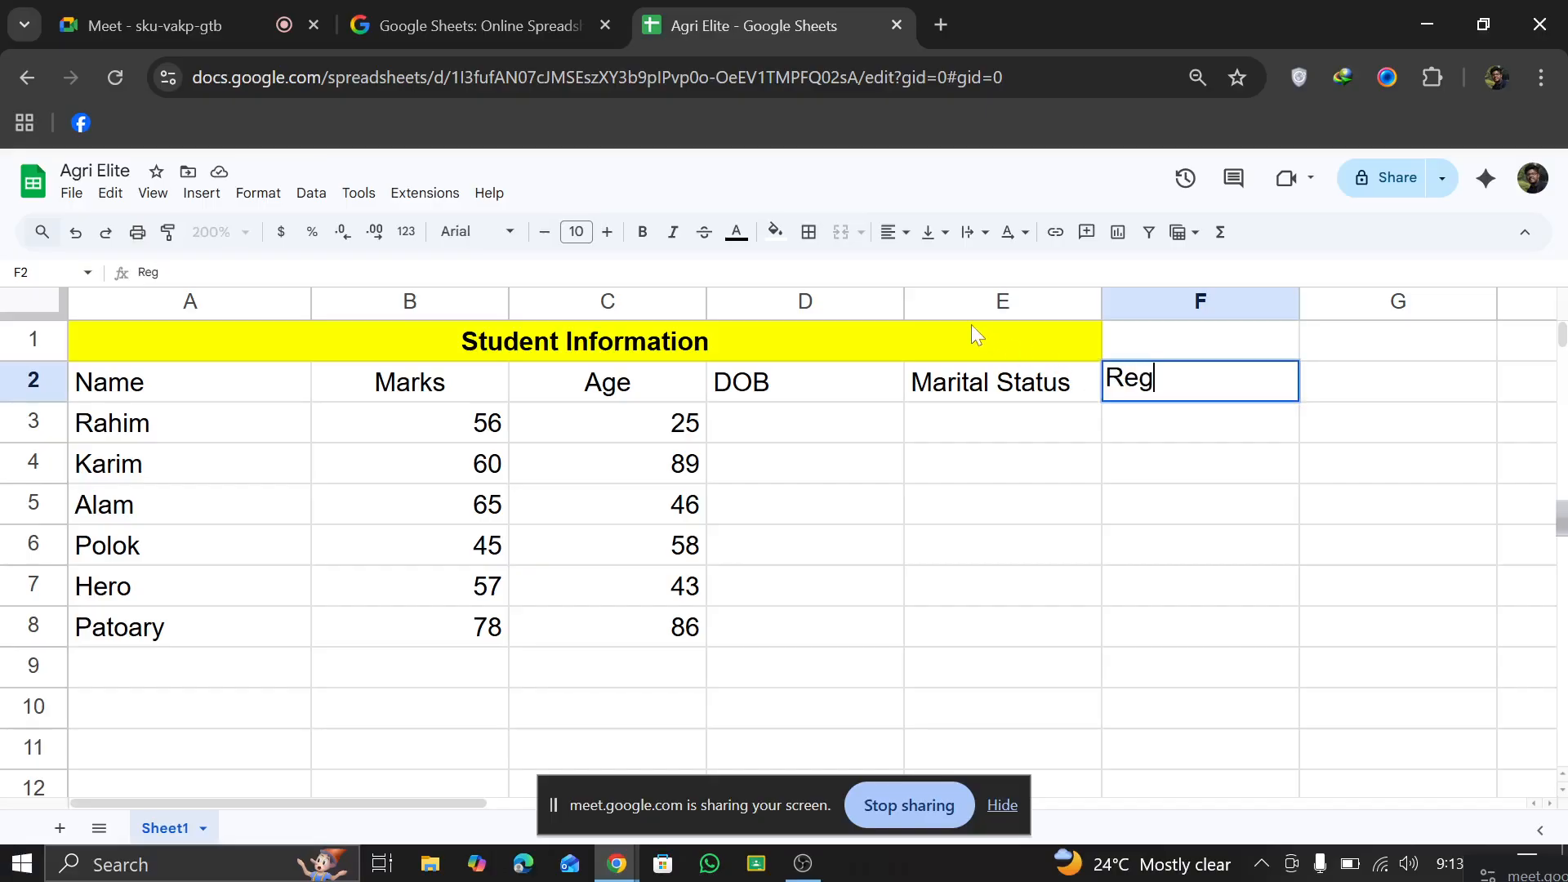
type(". NO.")
Step: Extend the merged Student Information title across cells A1 through F1
left_click(938, 339)
left_click_drag(1250, 344, 546, 340)
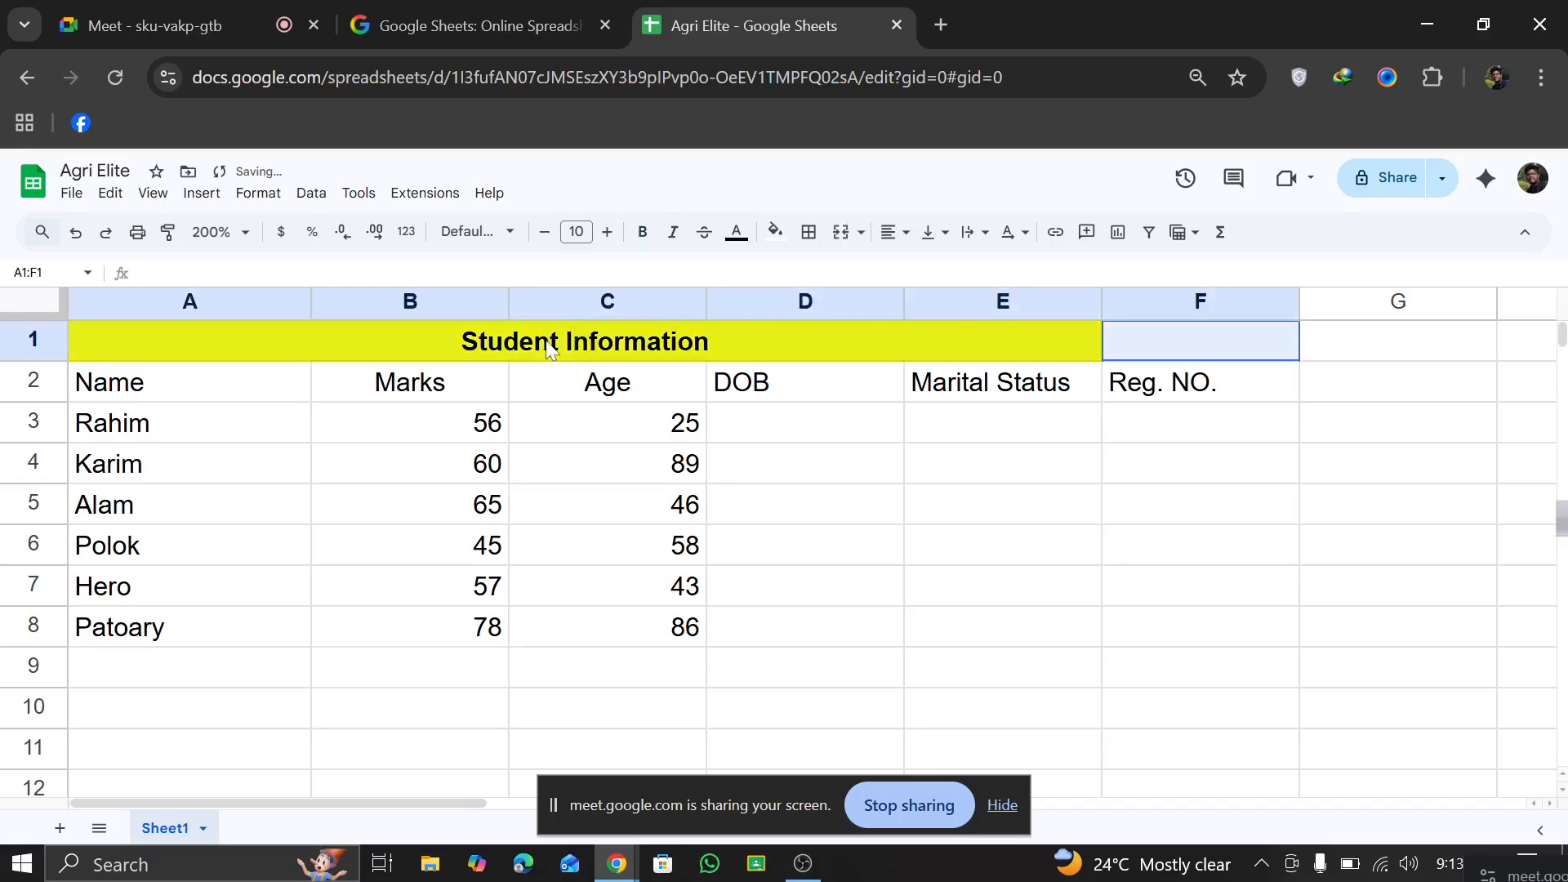
left_click(842, 234)
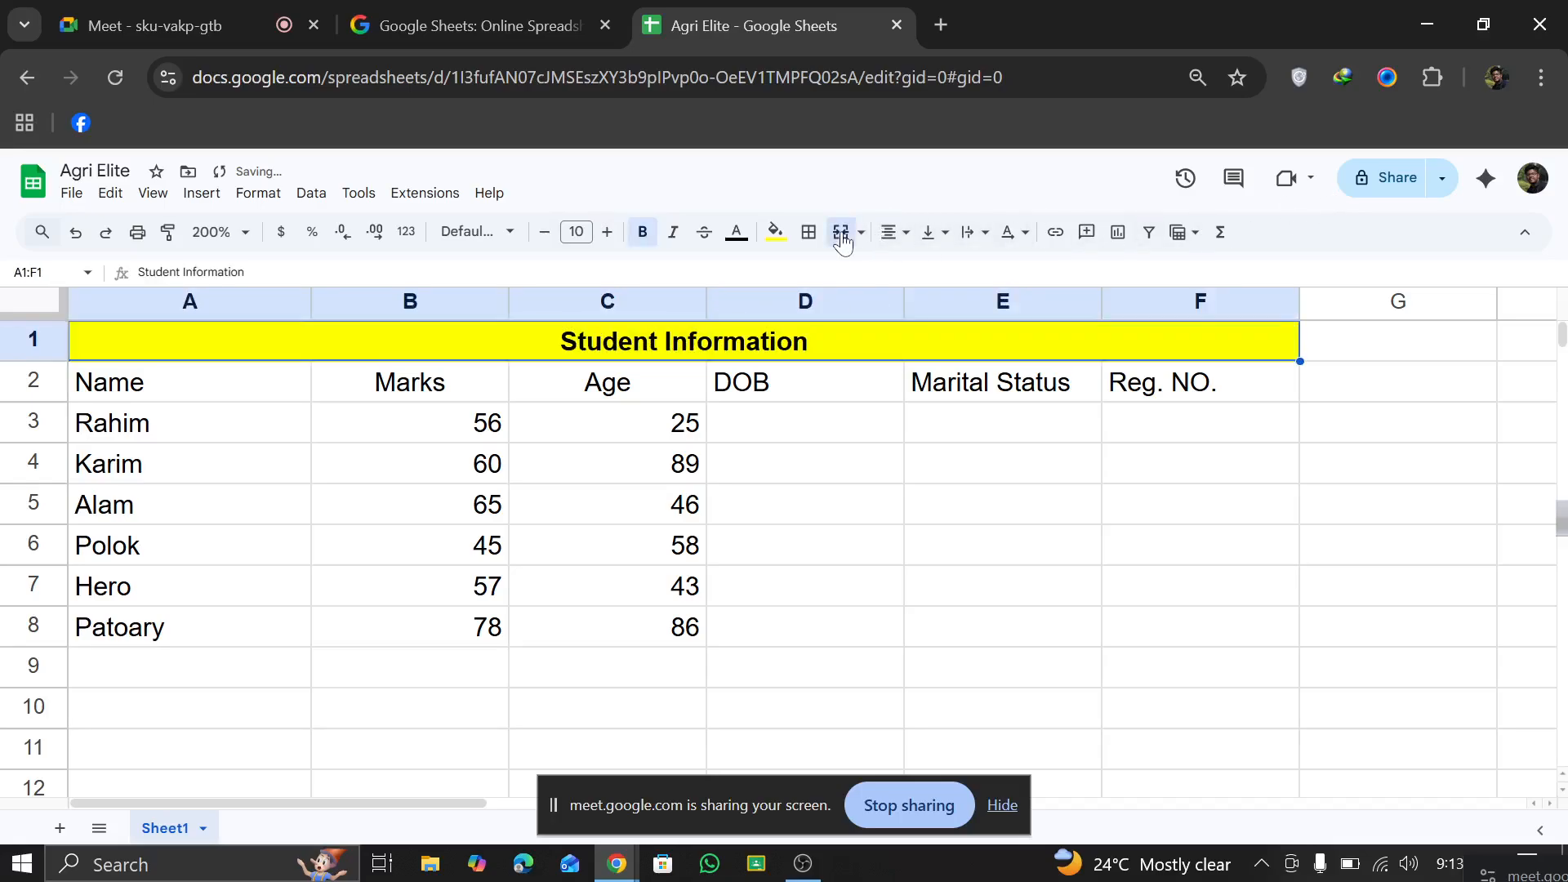
left_click(931, 546)
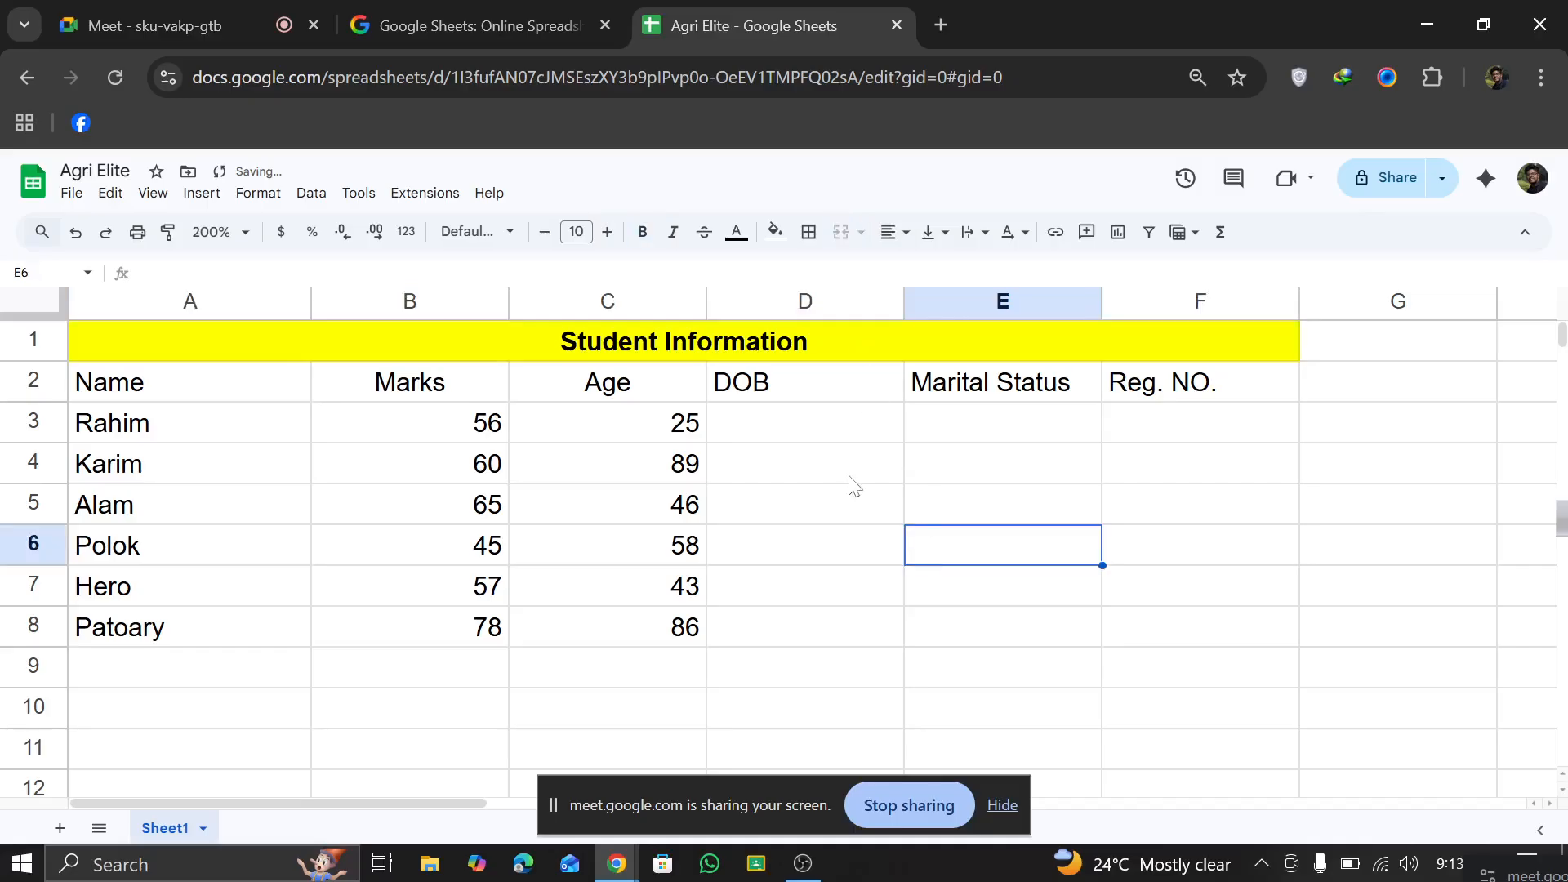
left_click(816, 421)
Step: Close the other browser window that holds the blank Agri Elite spreadsheet and return to the student table
mouse_move(619, 871)
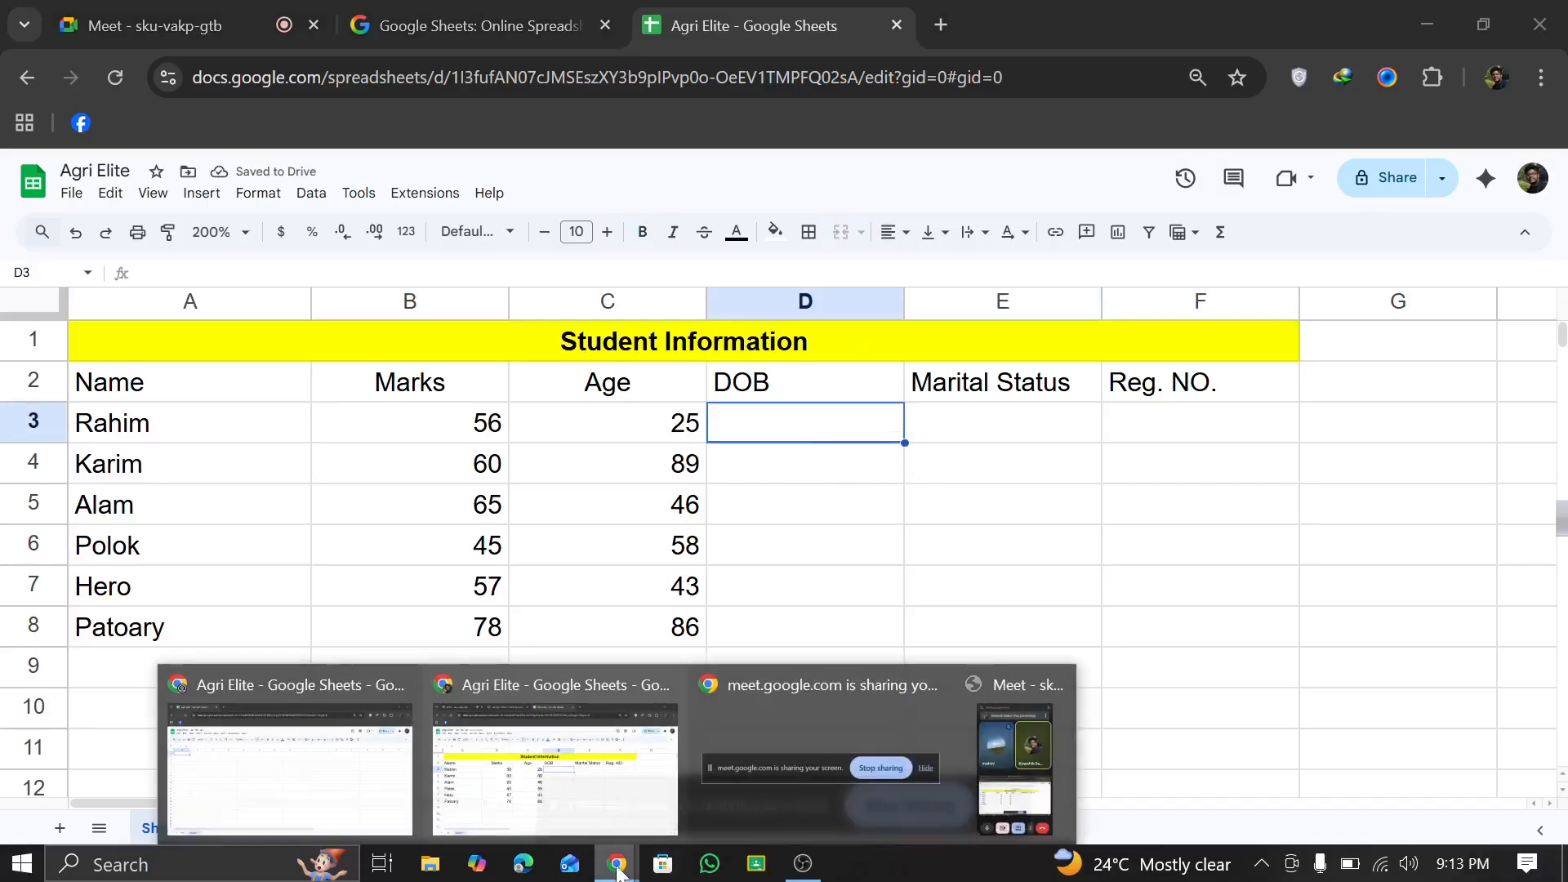
left_click(594, 804)
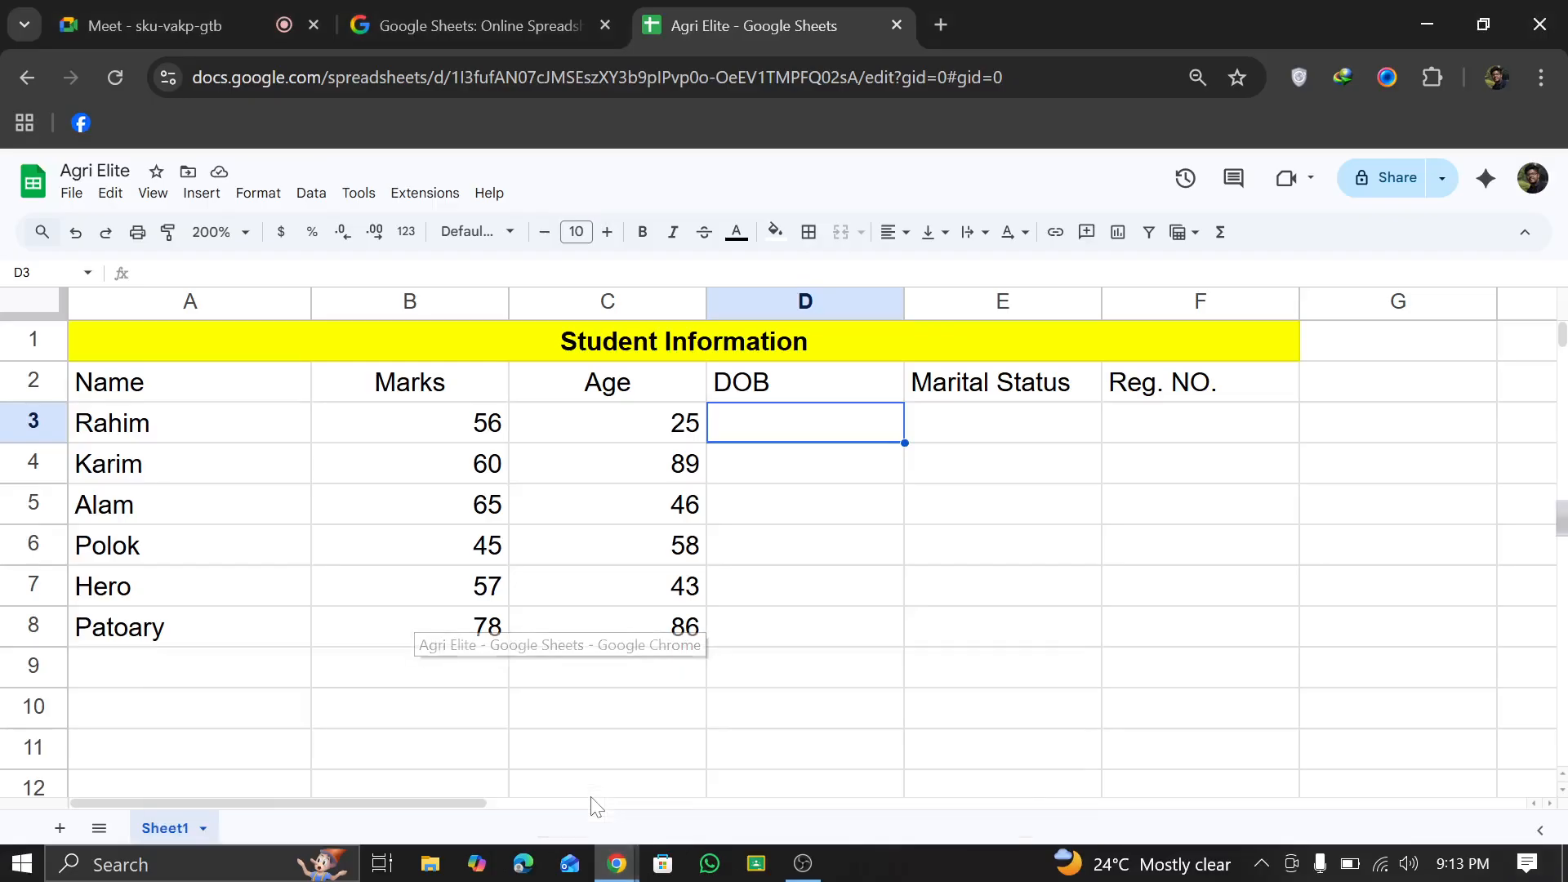
mouse_move(619, 865)
left_click(378, 801)
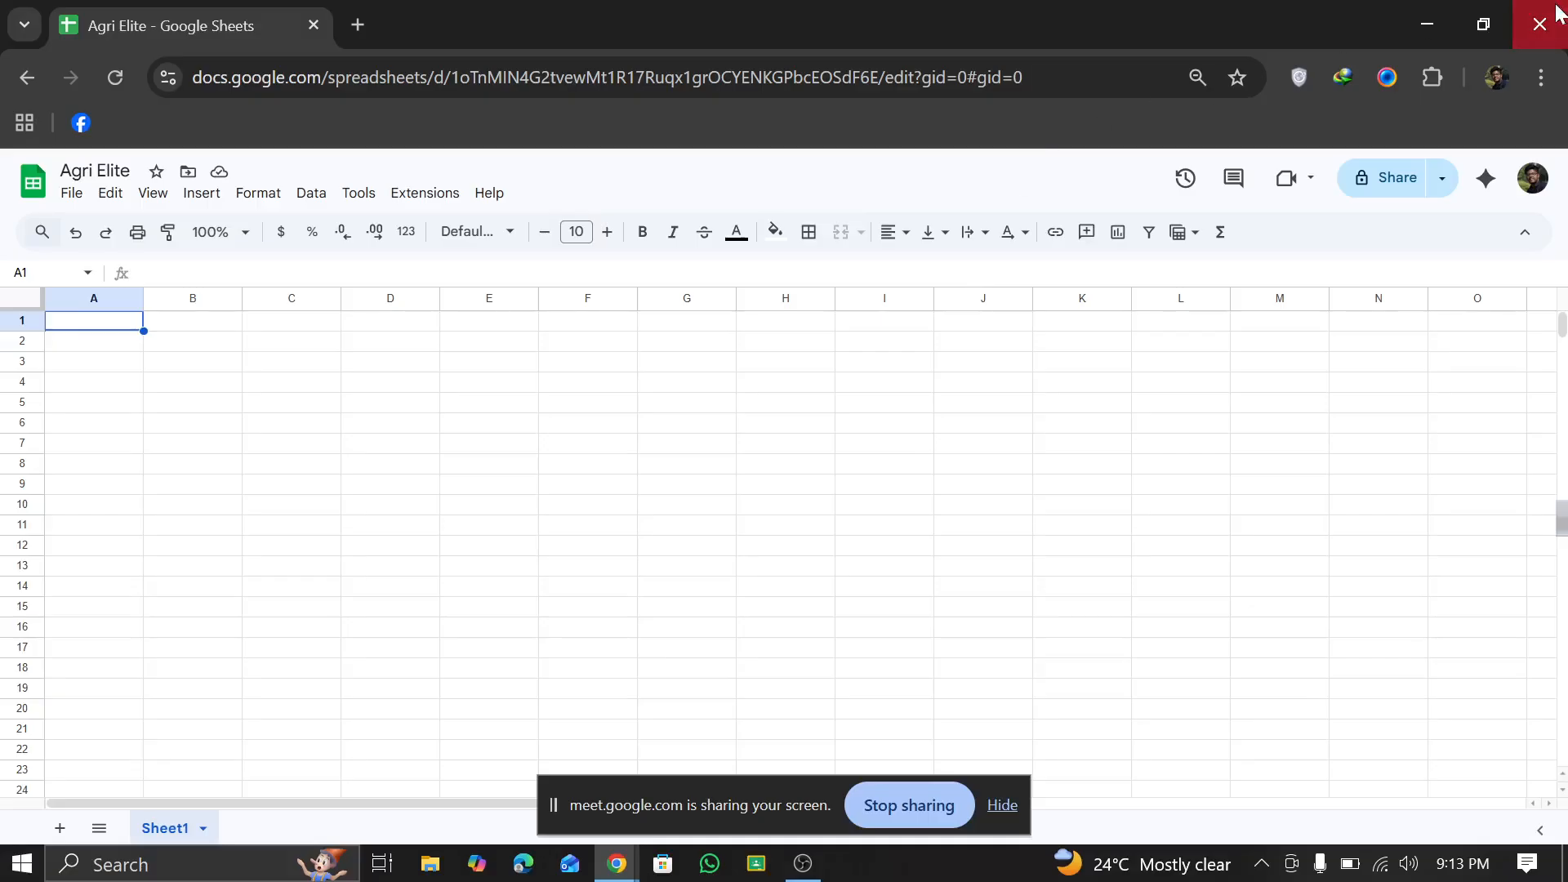
left_click(1540, 24)
mouse_move(631, 859)
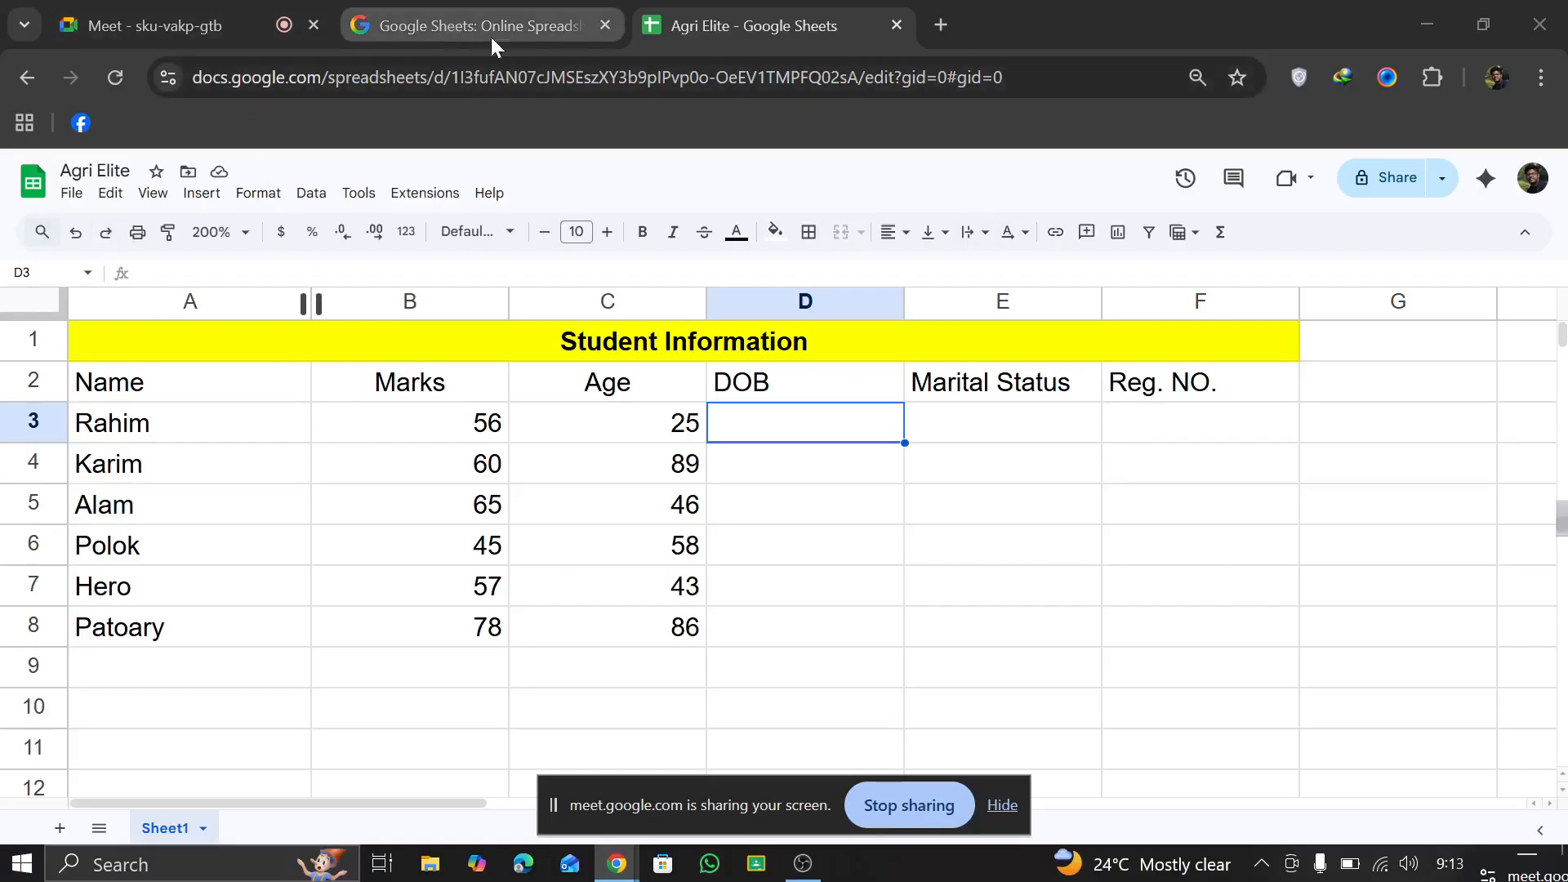
Step: Switch to the Google Meet call and admit the guest waiting to join
left_click(127, 11)
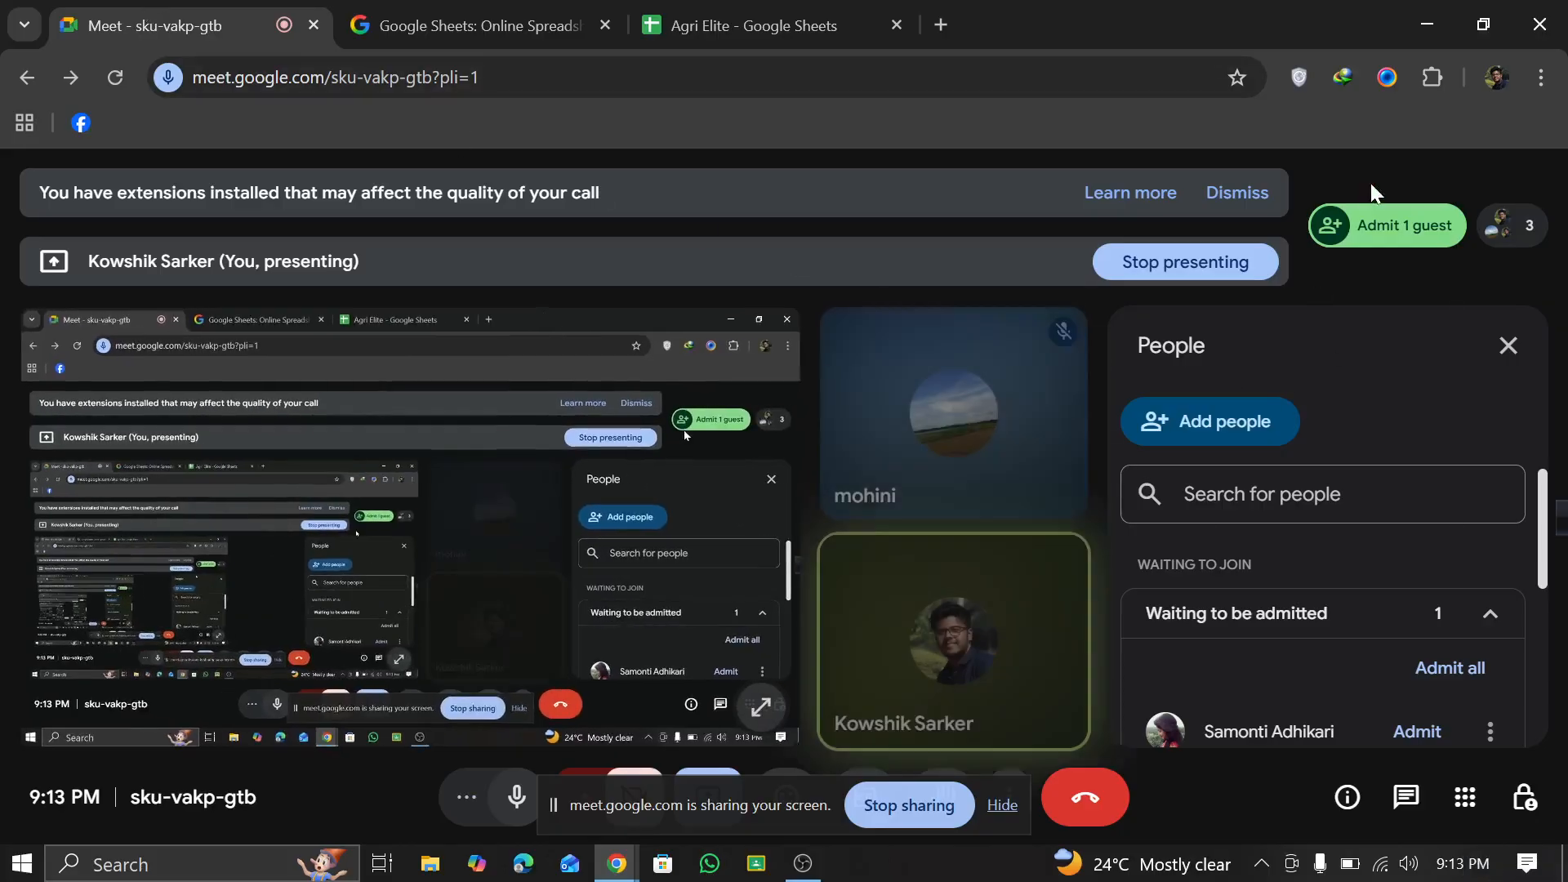
left_click(1370, 235)
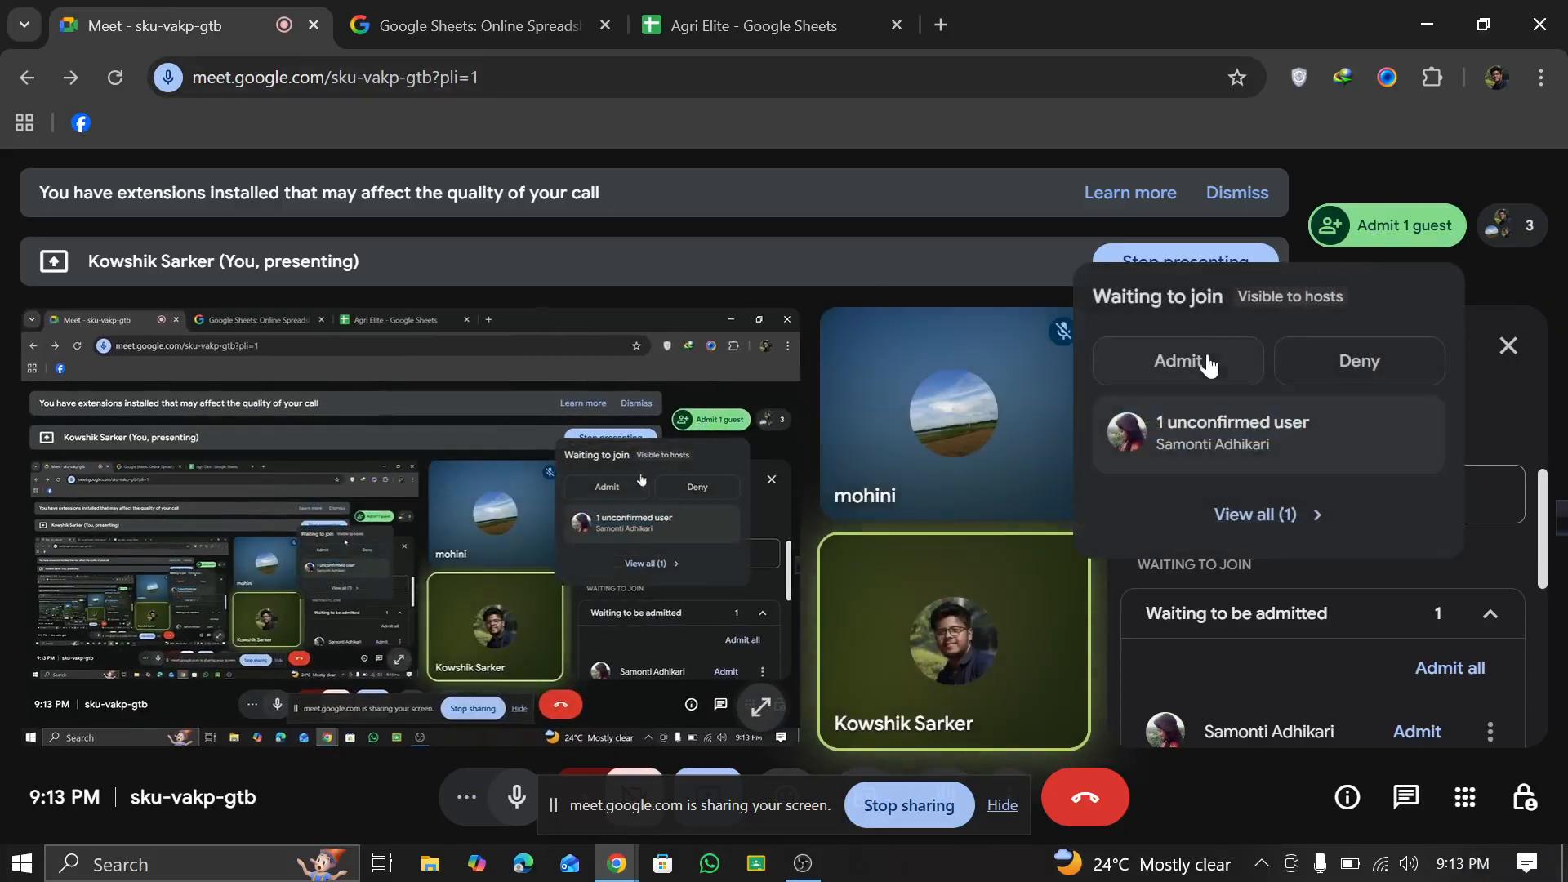
left_click(1198, 356)
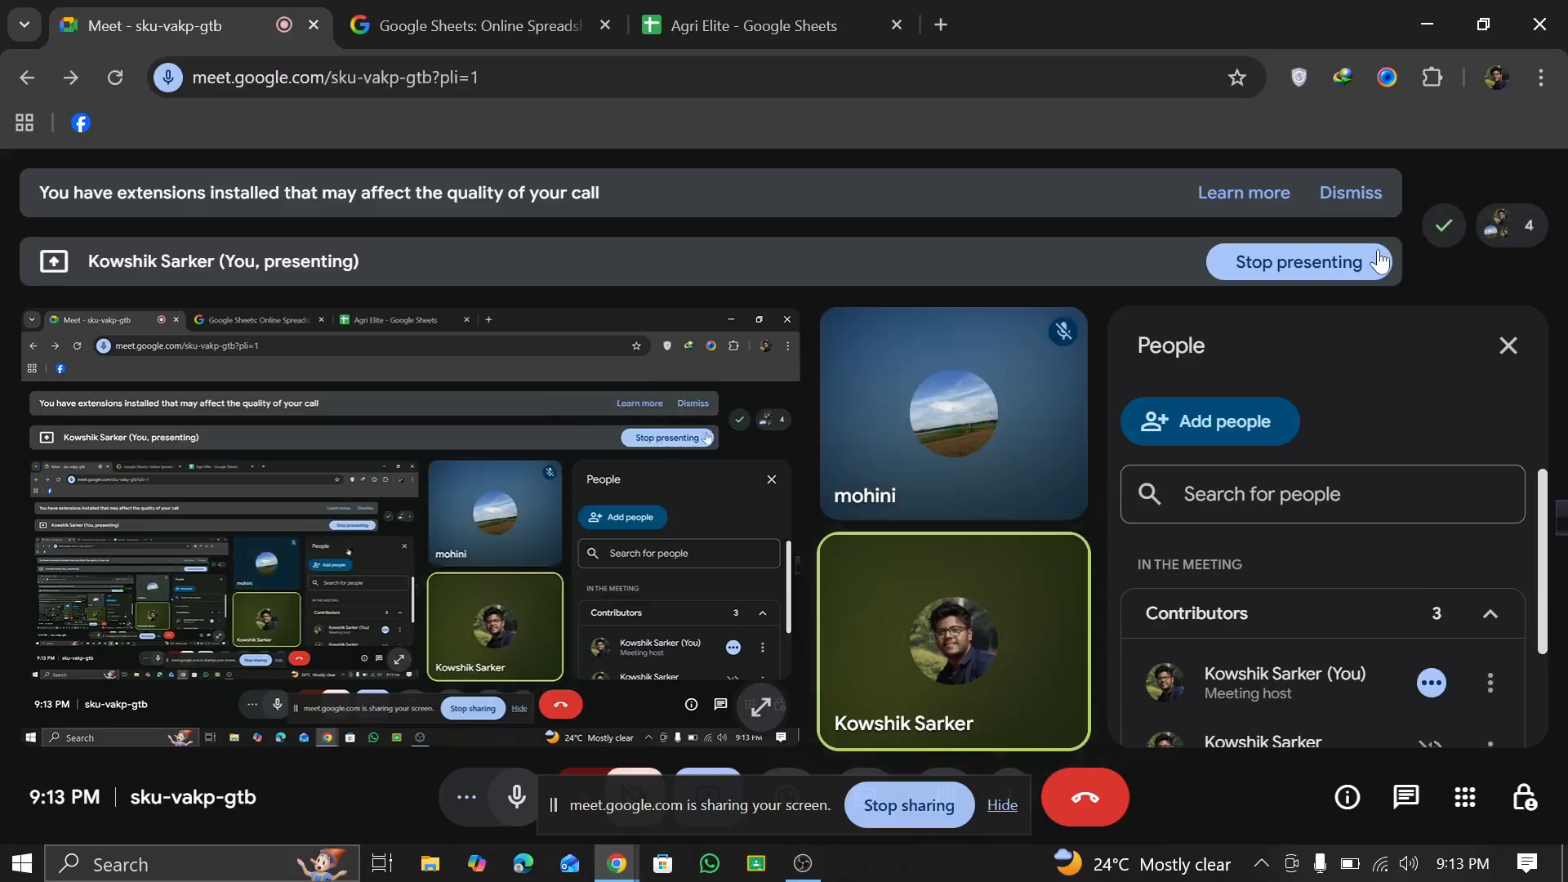
Step: Check the call's participant list, then return to the Agri Elite spreadsheet and move the floating Meet window off the table
scroll(1179, 687, "down", 2)
scroll(1356, 637, "up", 2)
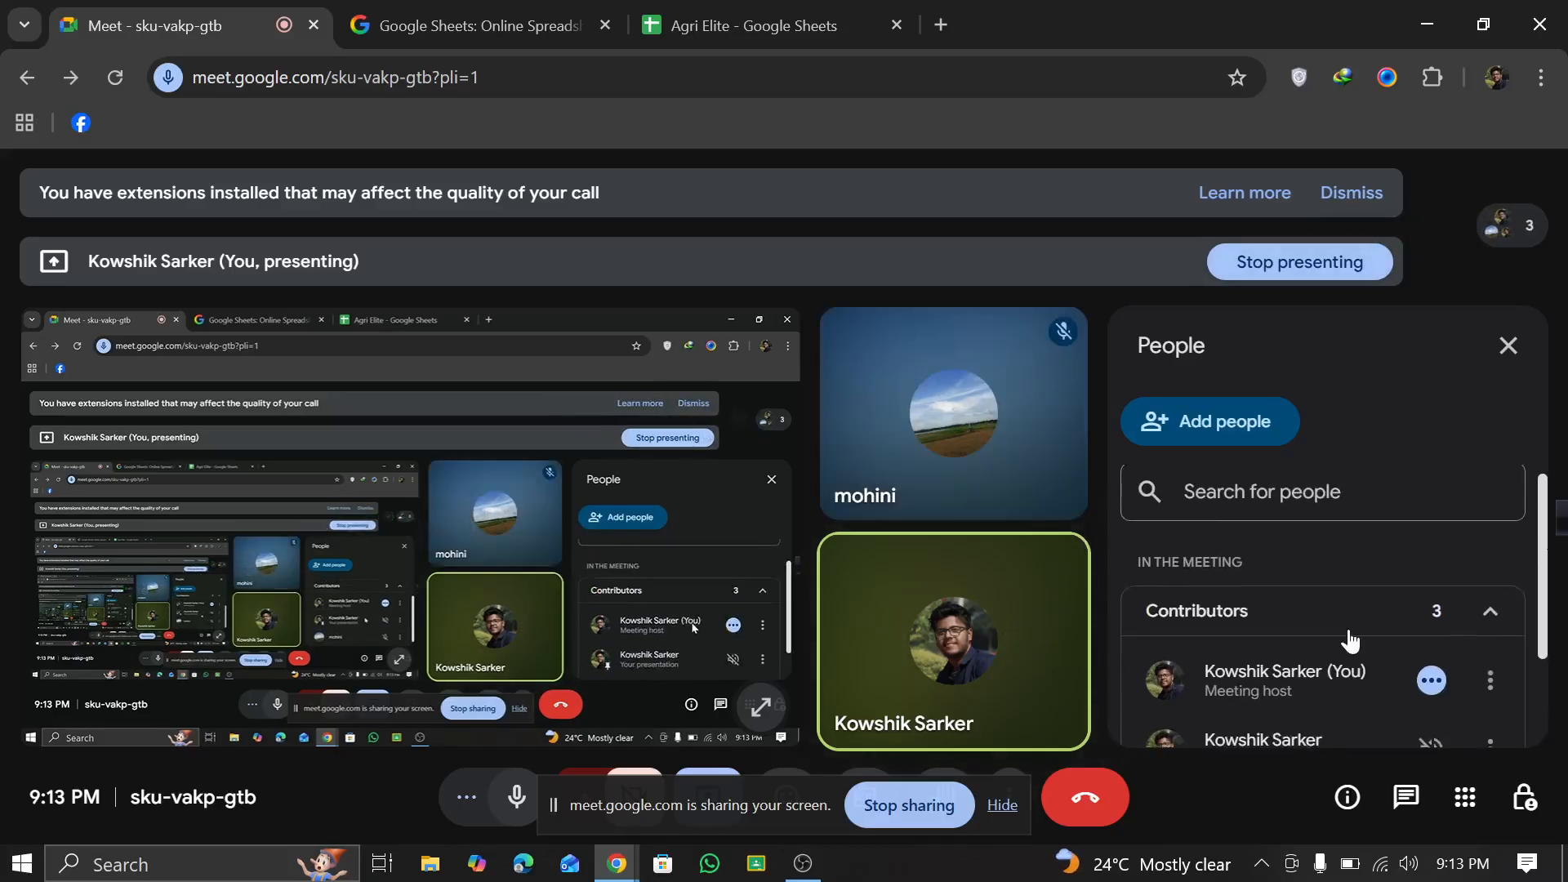
scroll(1351, 623, "down", 2)
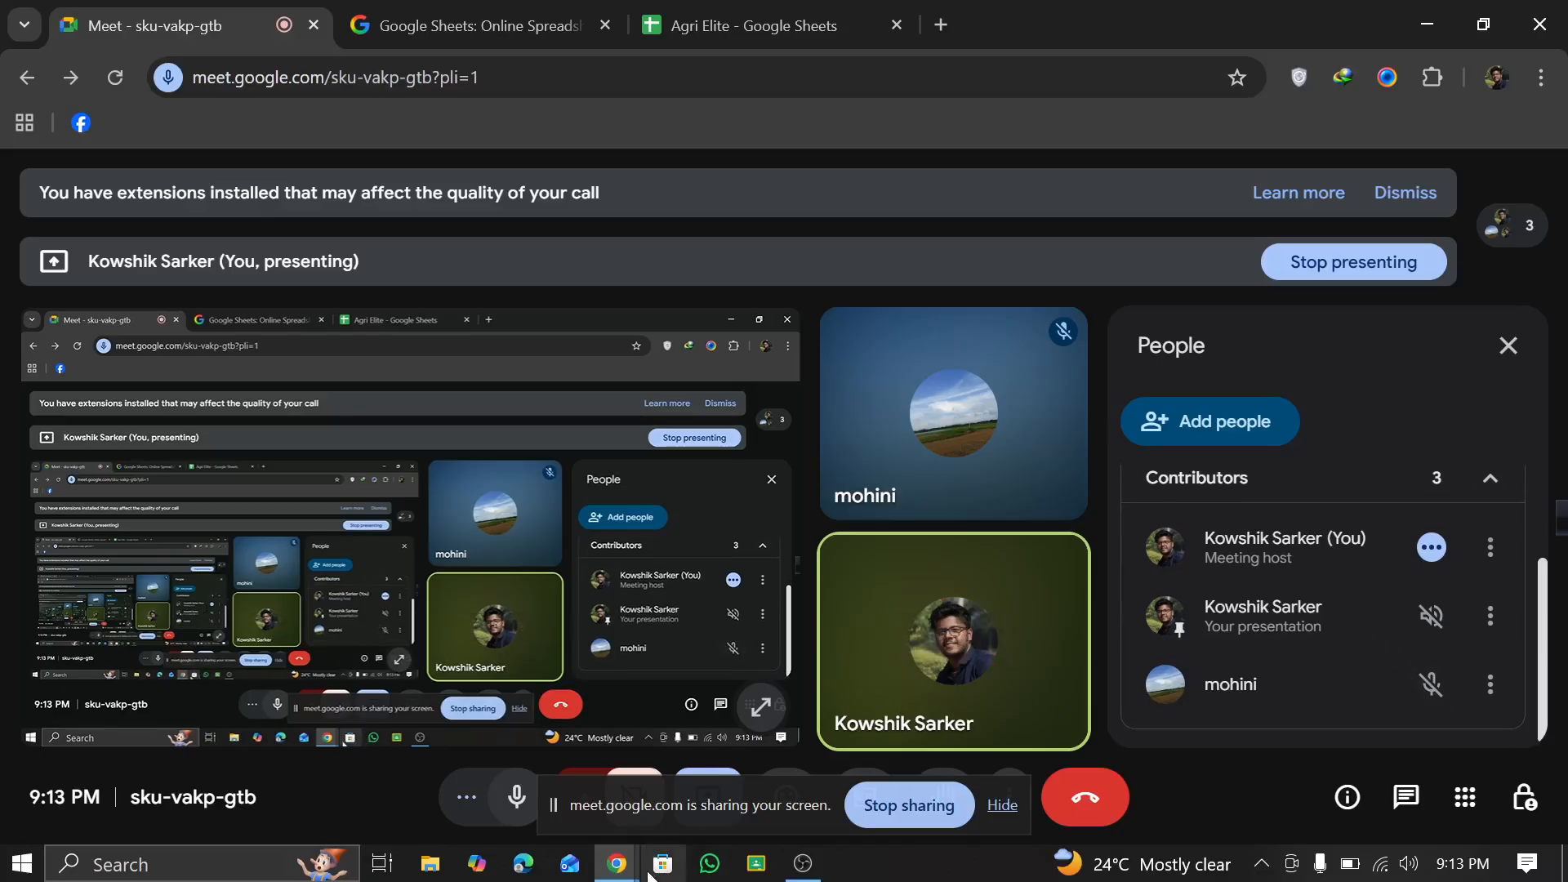
mouse_move(618, 864)
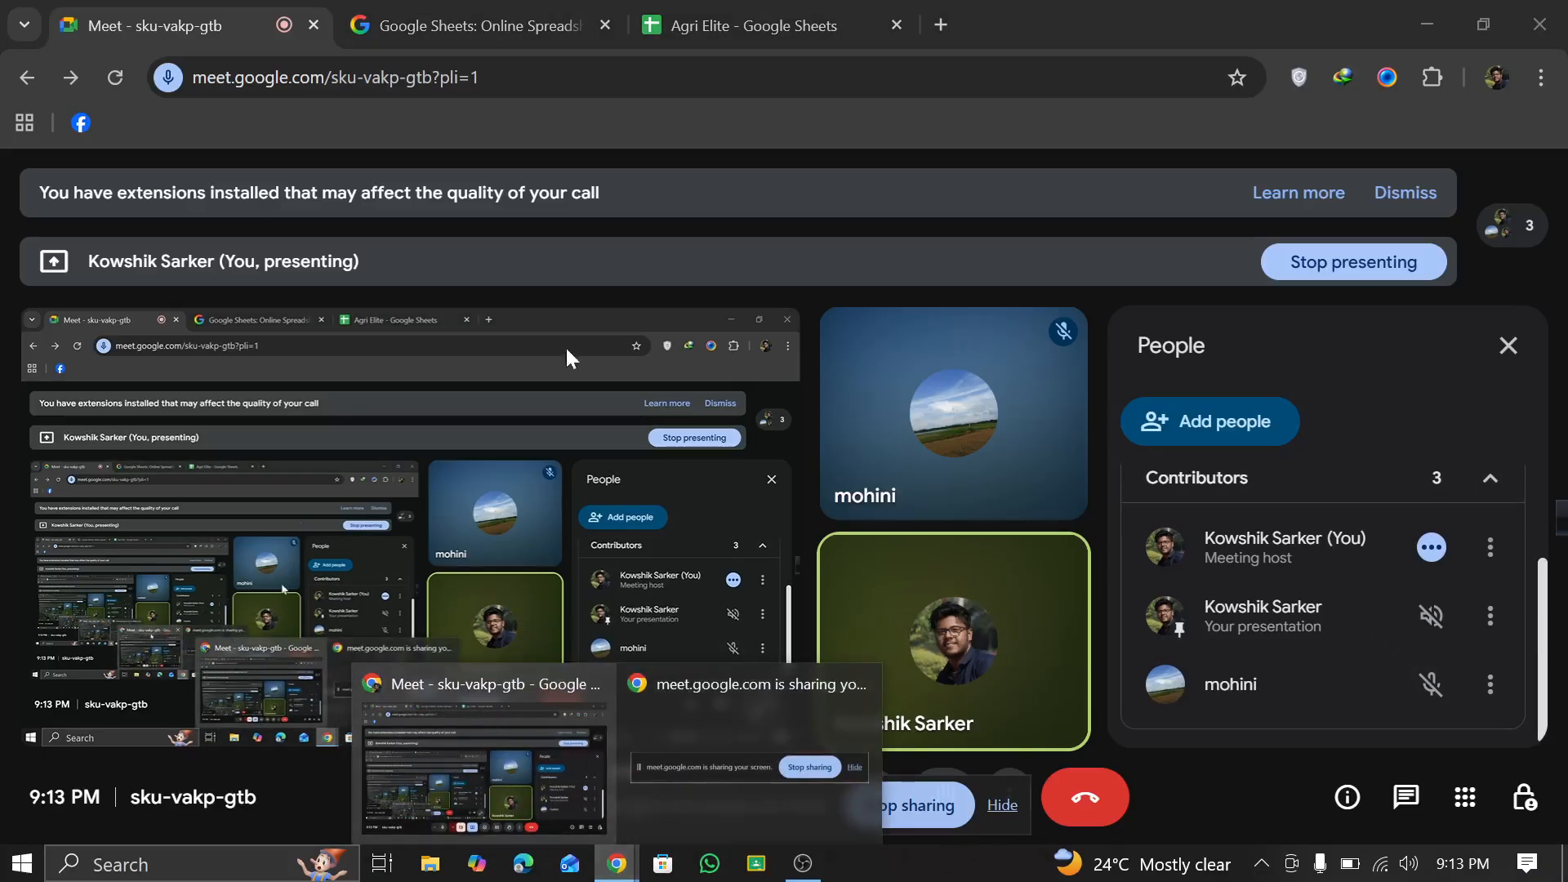
left_click(689, 21)
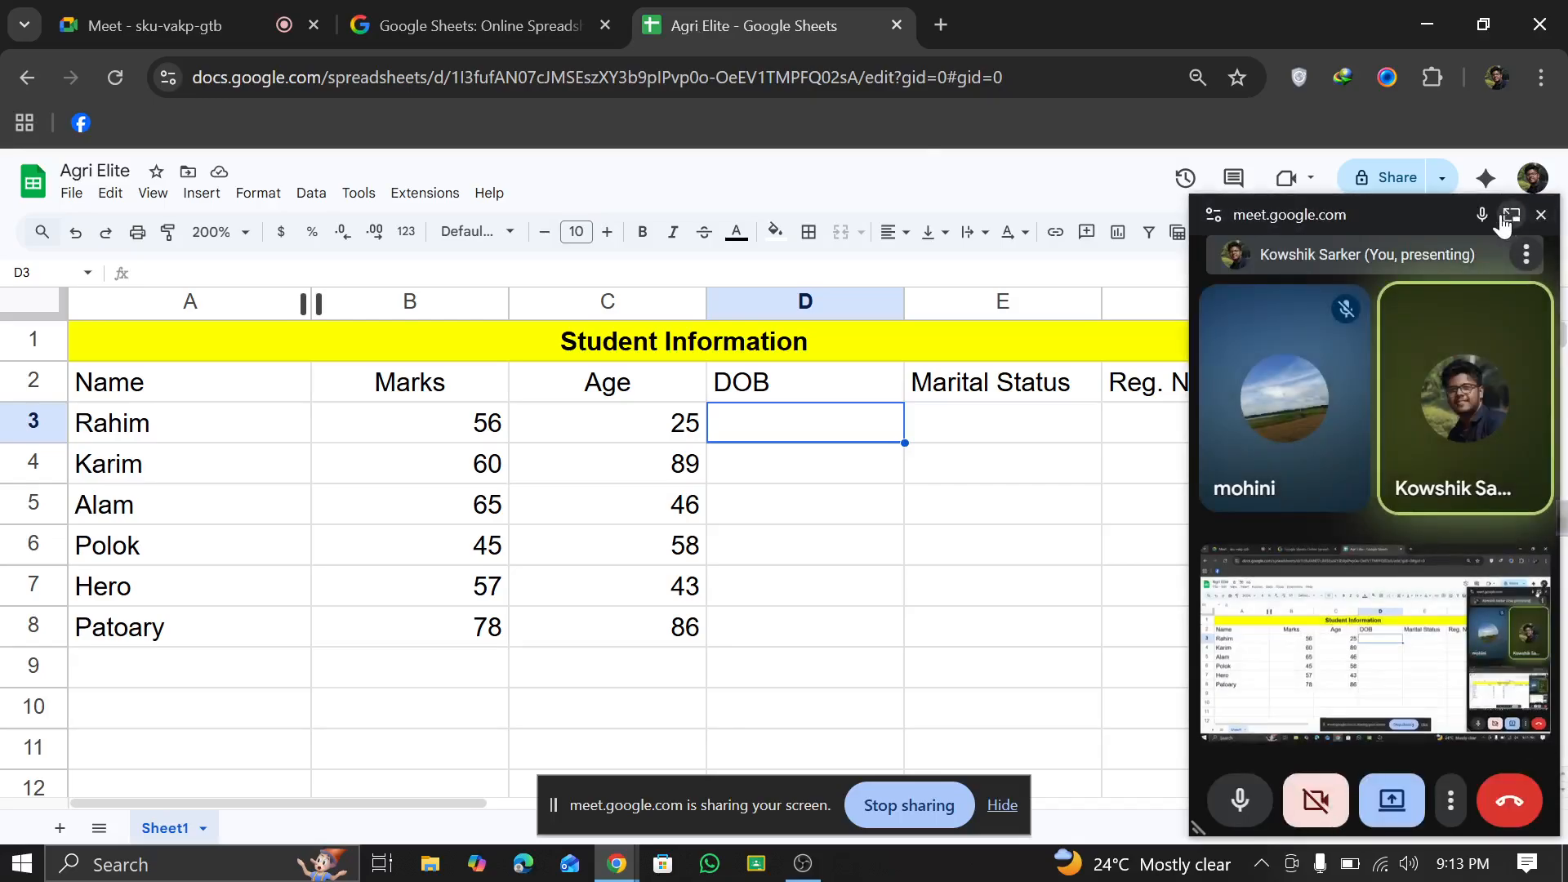
left_click_drag(1400, 208, 1563, 877)
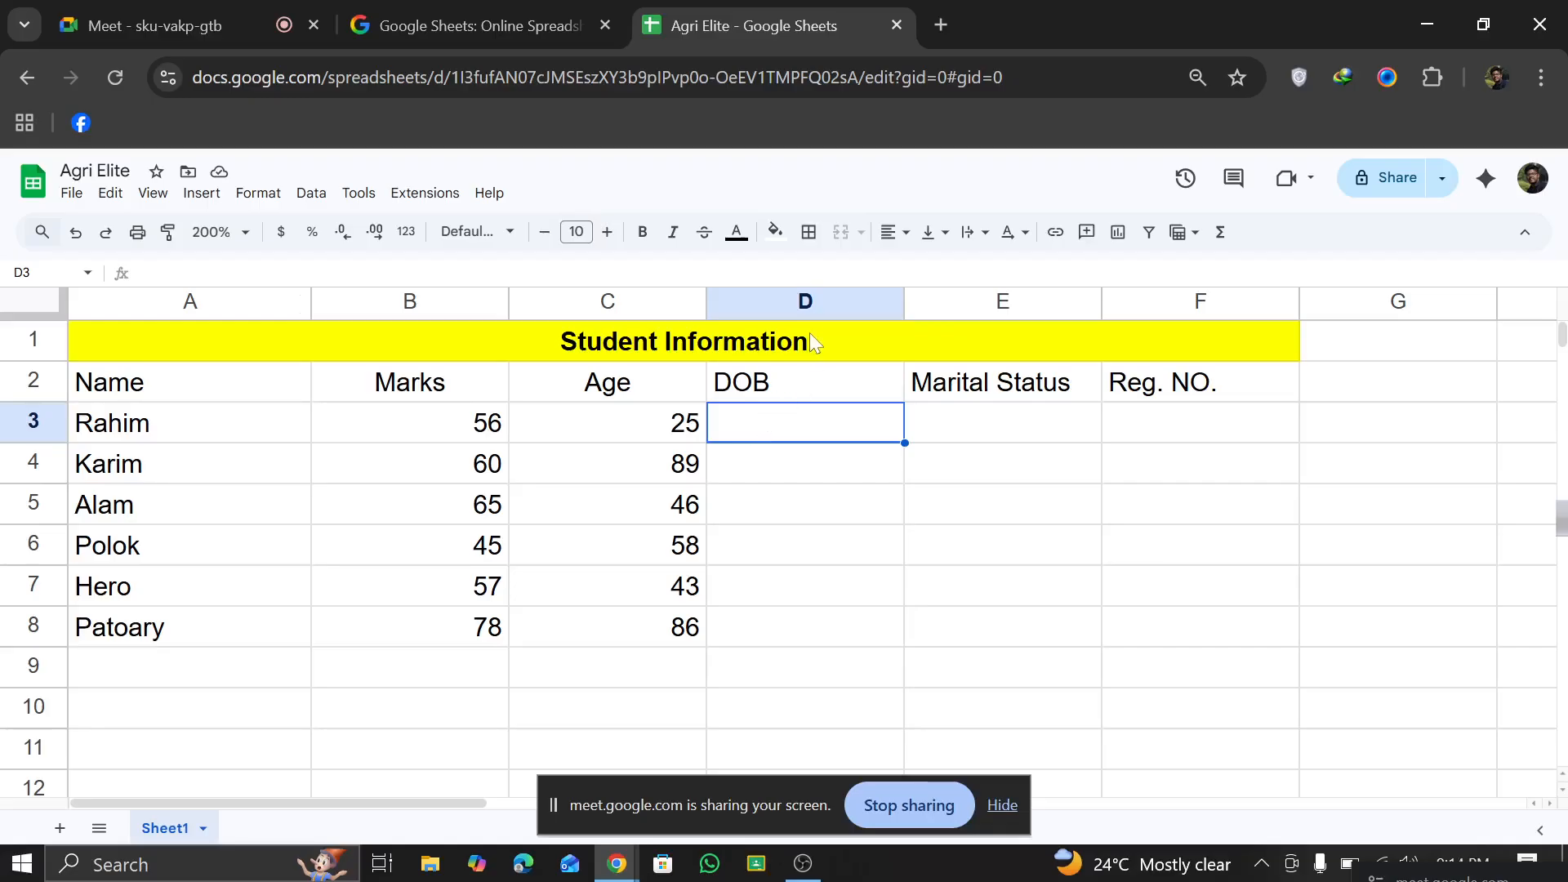
Step: Clear the DOB header from cell D2 and apply the Date number format to column D
left_click(796, 374)
key("Delete")
left_click(797, 302)
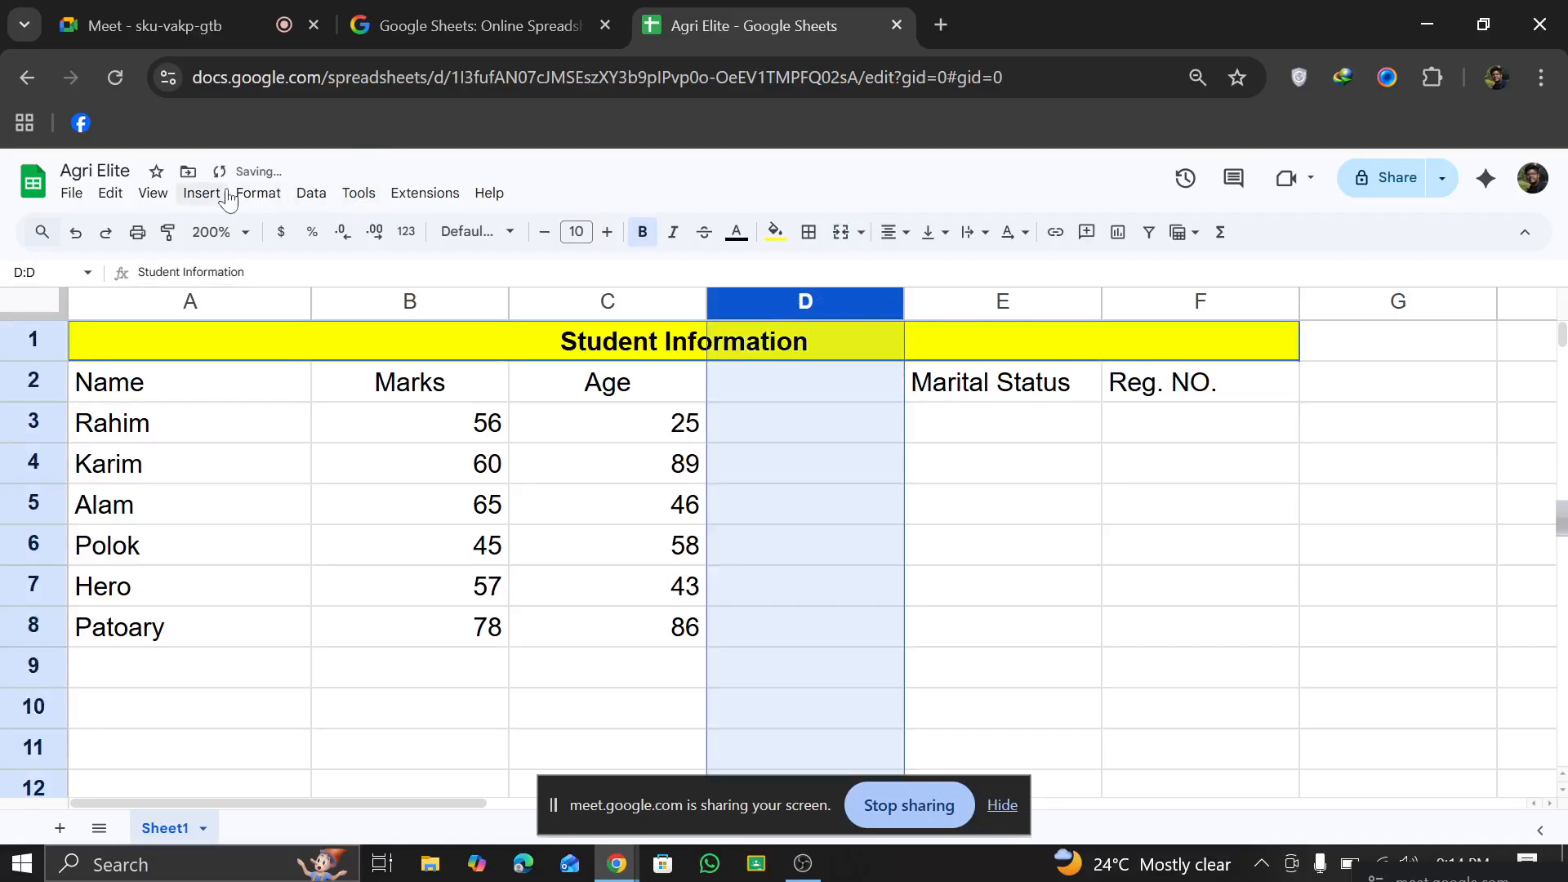
left_click(71, 196)
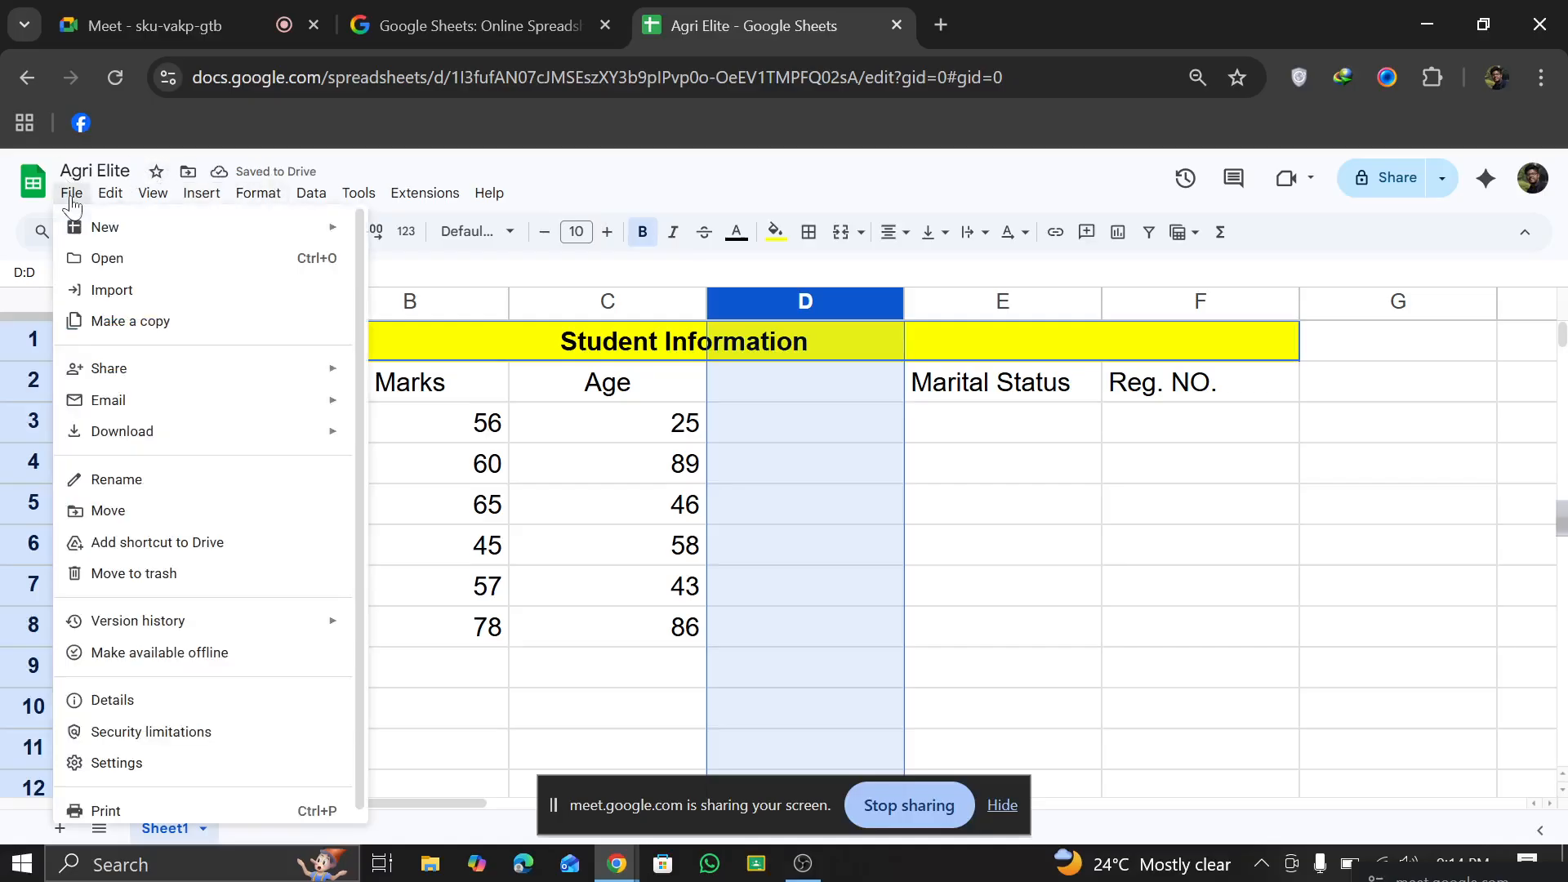
mouse_move(122, 197)
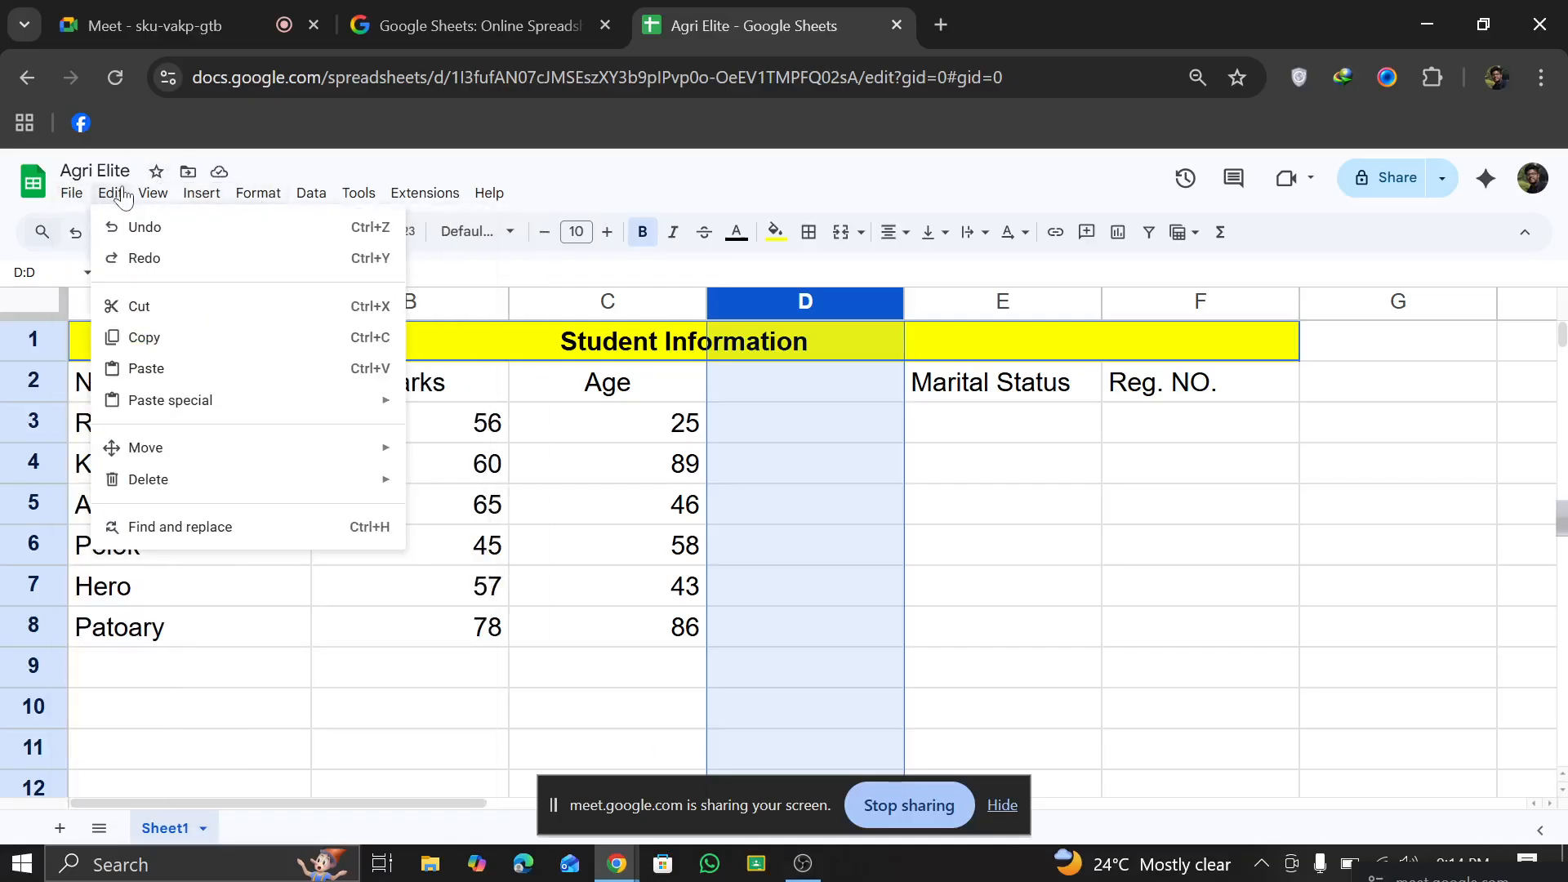
mouse_move(171, 197)
mouse_move(222, 203)
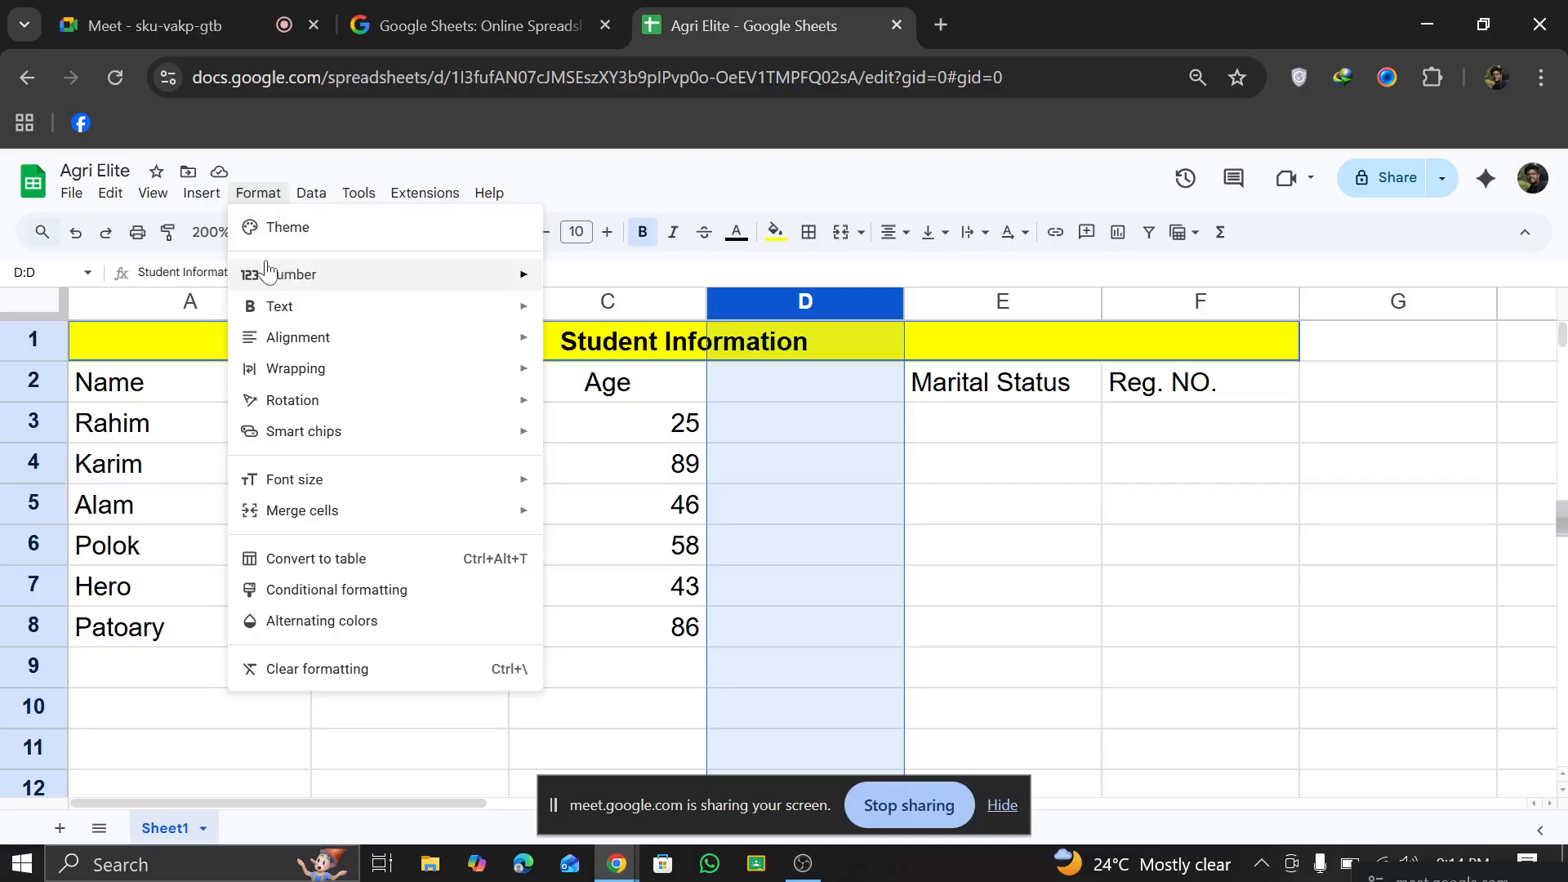
mouse_move(265, 275)
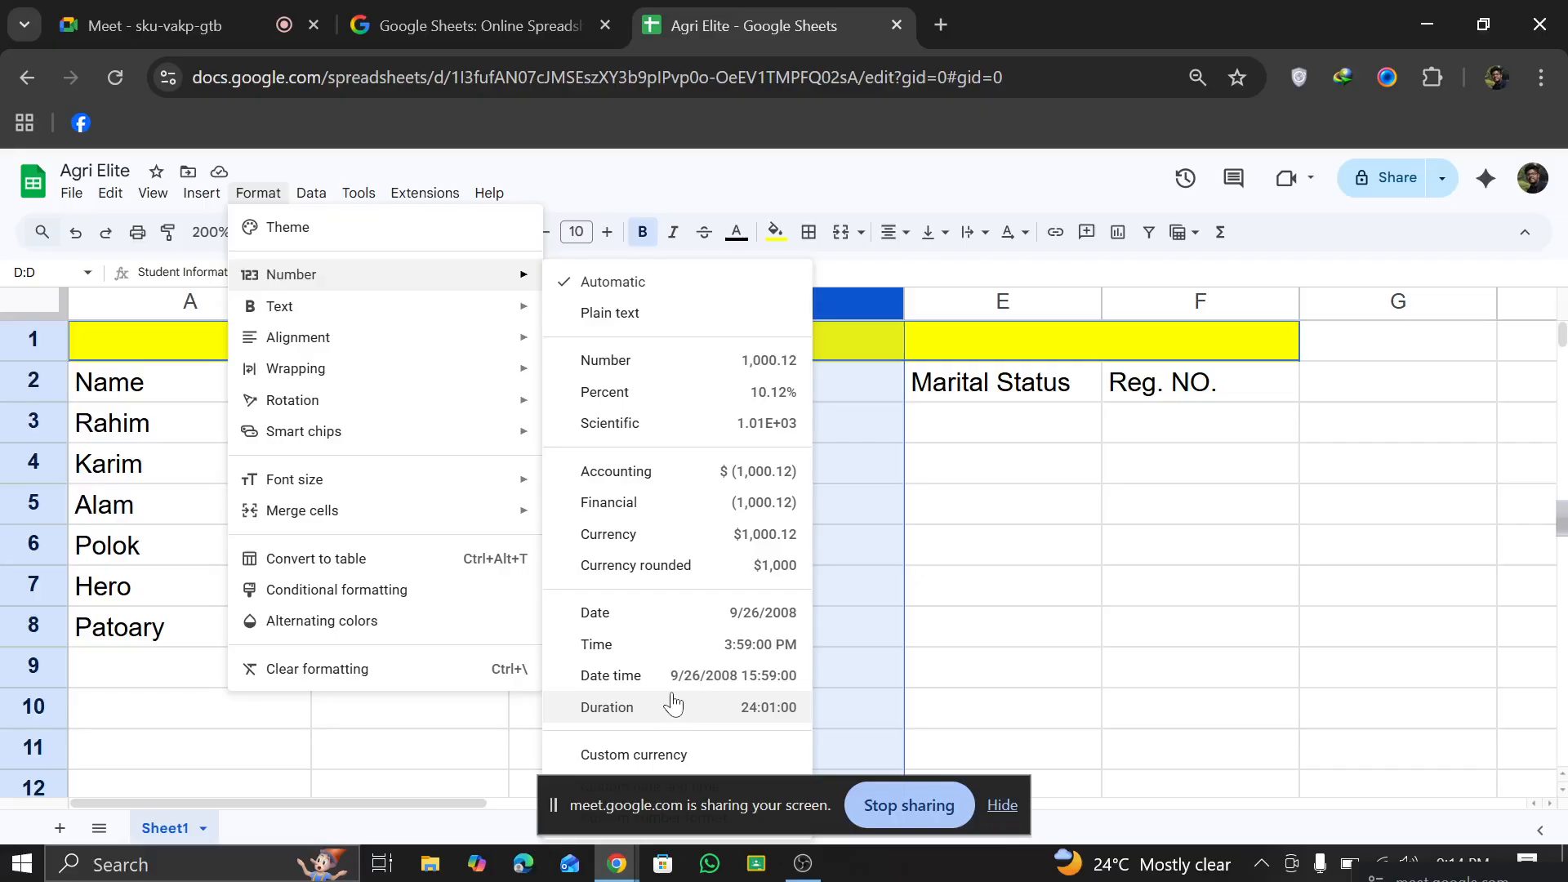
left_click(675, 614)
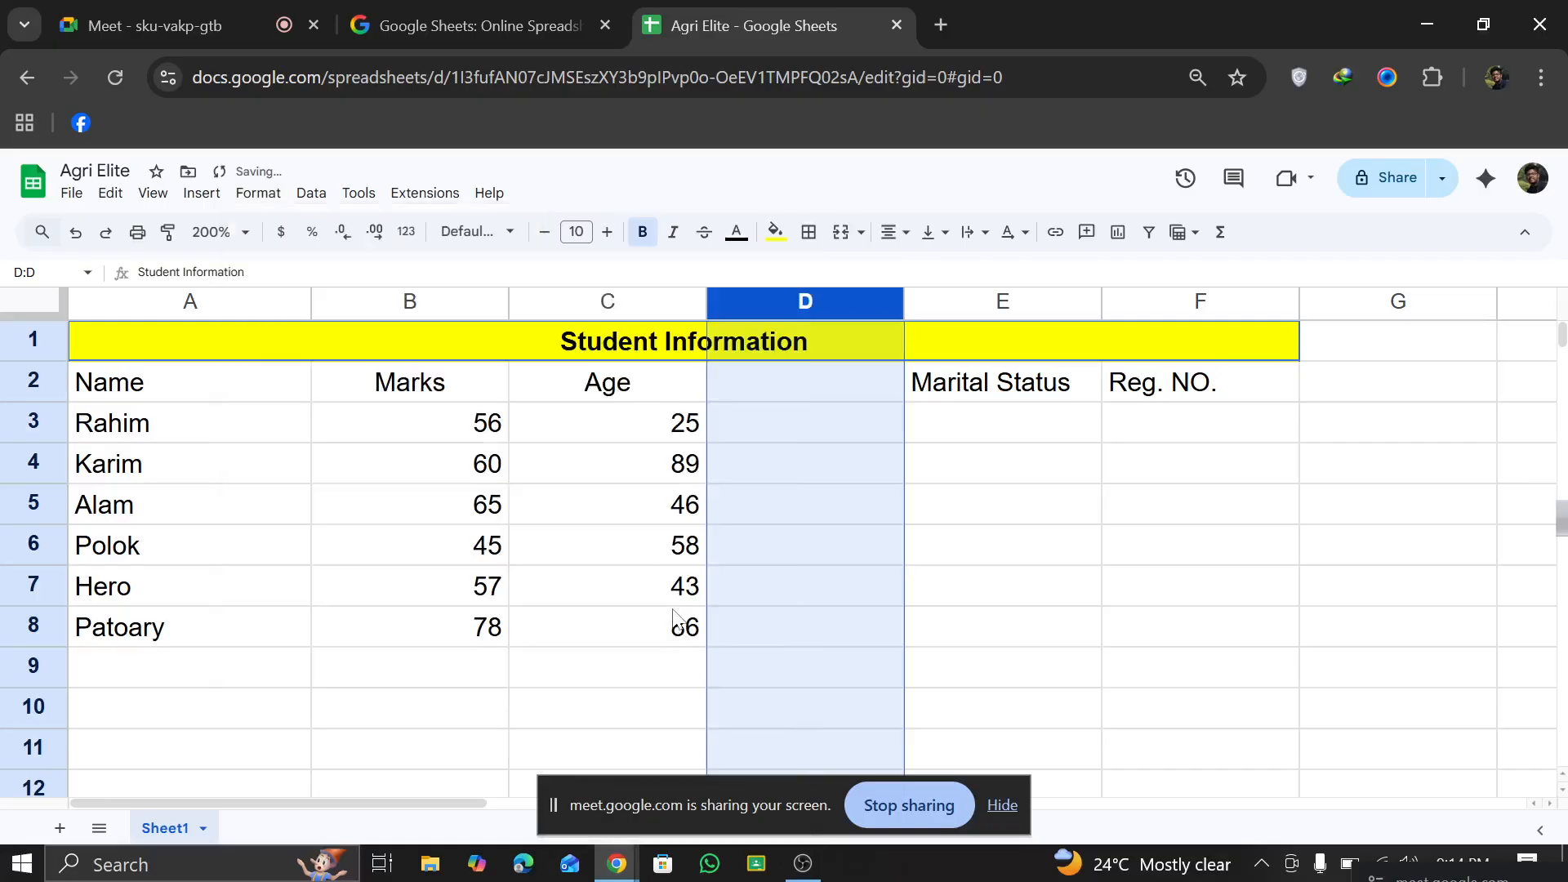
Step: Enter a sample date of birth in cell D2, written as day, abbreviated month name and year
left_click(768, 384)
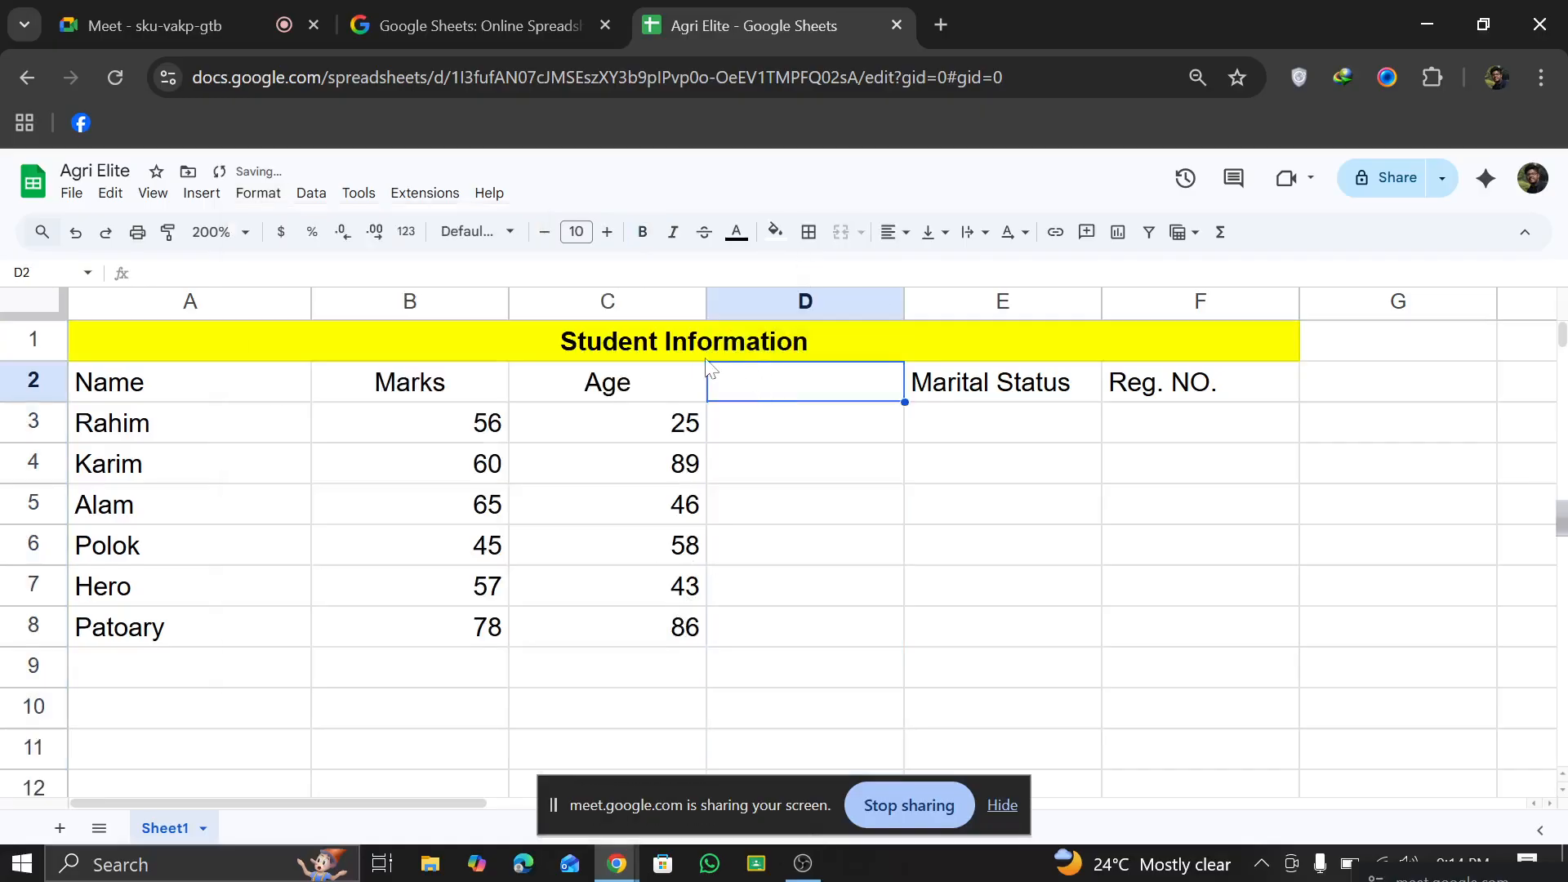
type("12")
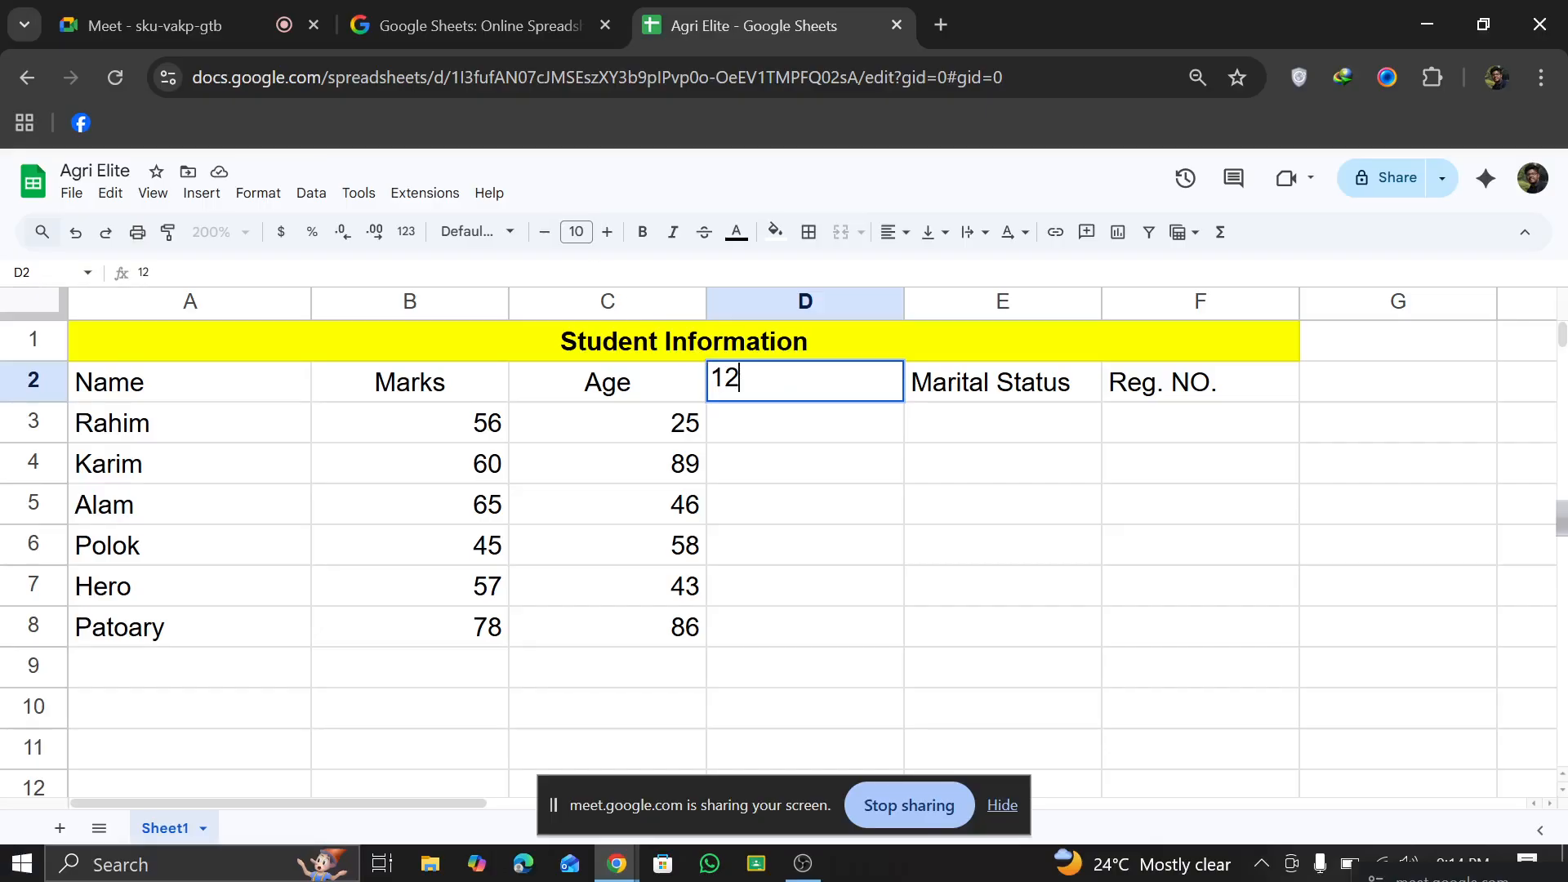
type(" J")
key("BackSpace")
type("jan")
type("Ja")
type("n 2002")
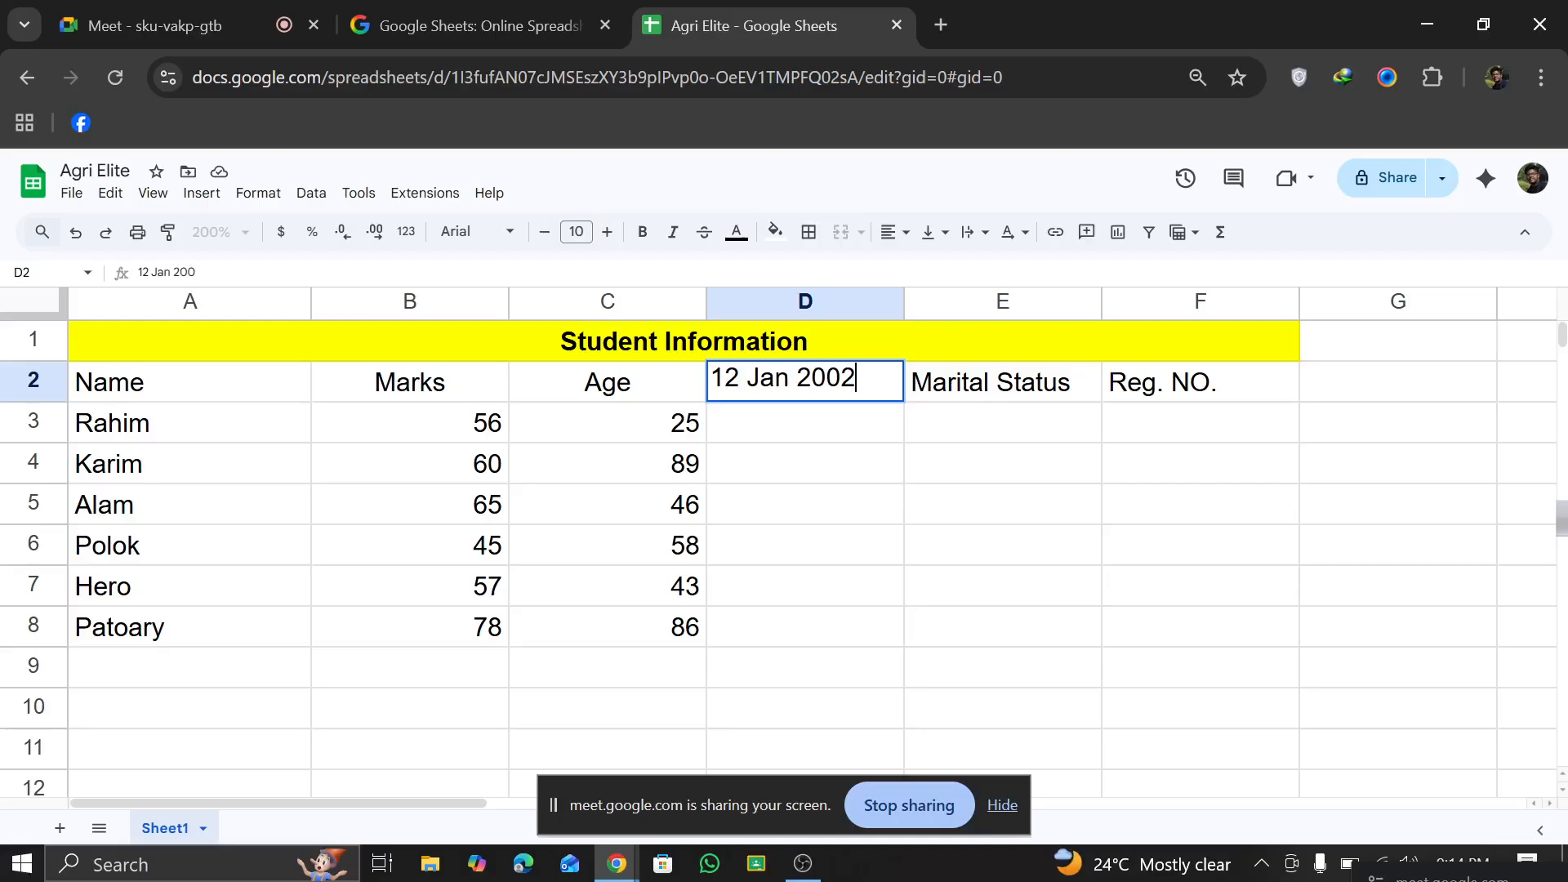
left_click(820, 428)
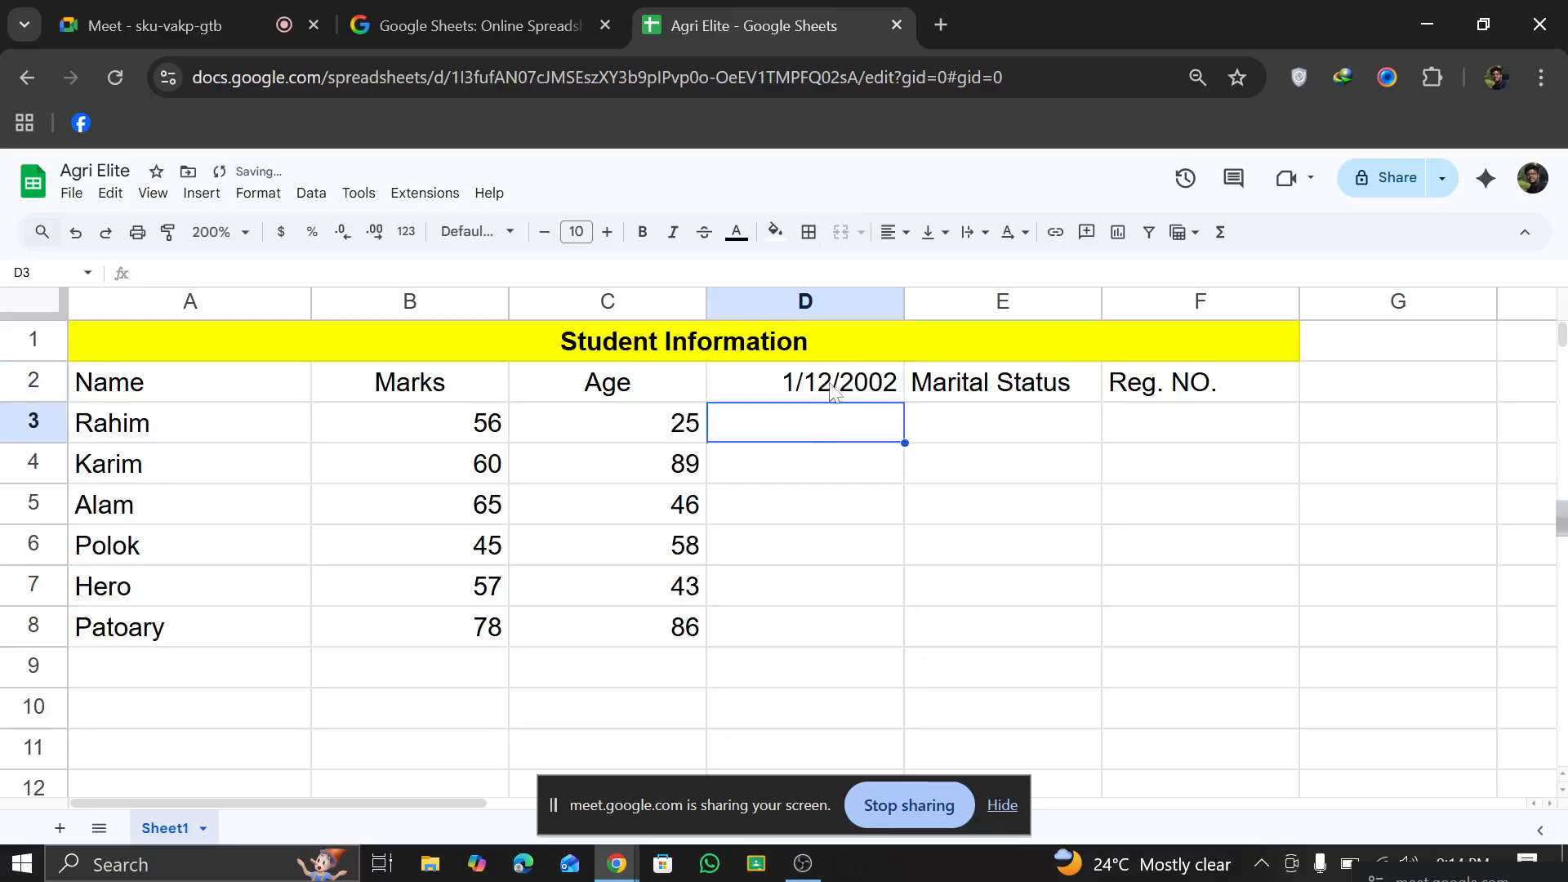
left_click(833, 392)
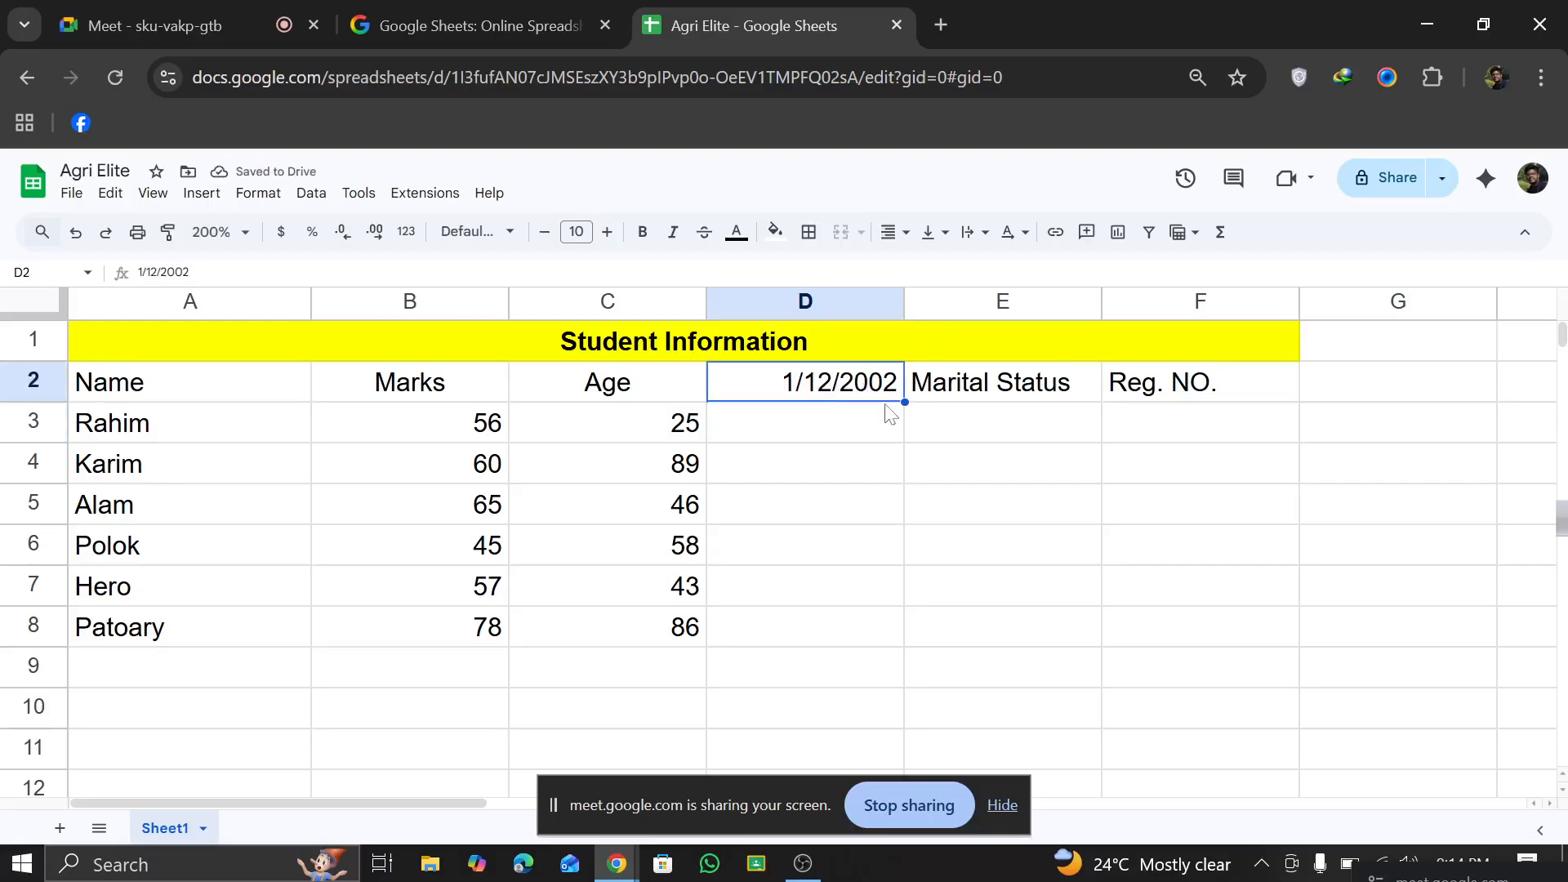
Step: Enter a second sample date of birth in cell D3, written as day, full month name and year
left_click(837, 418)
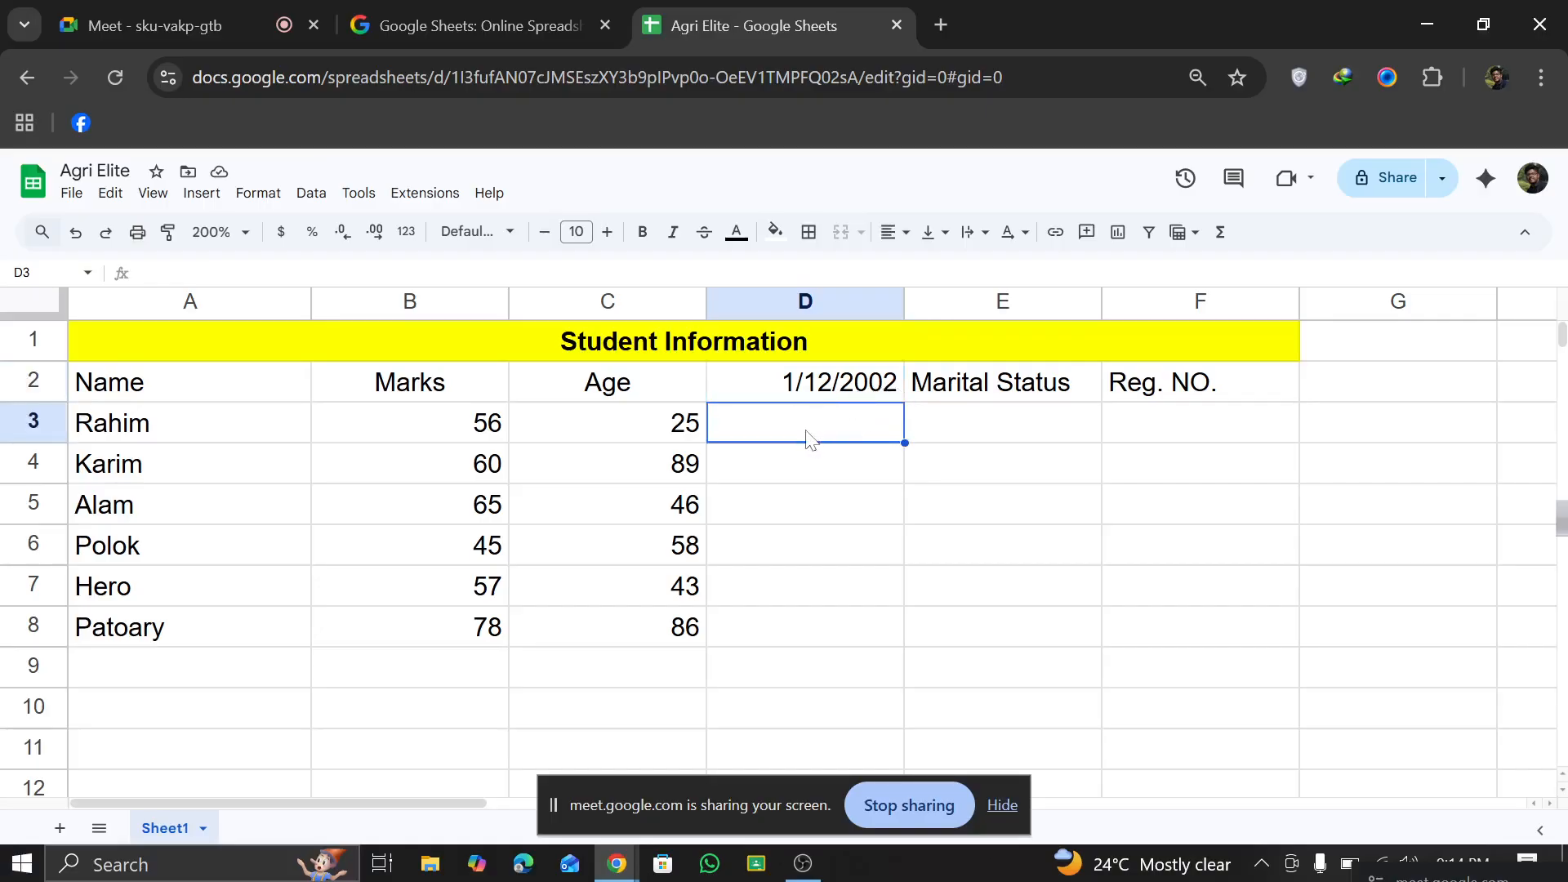
type("30")
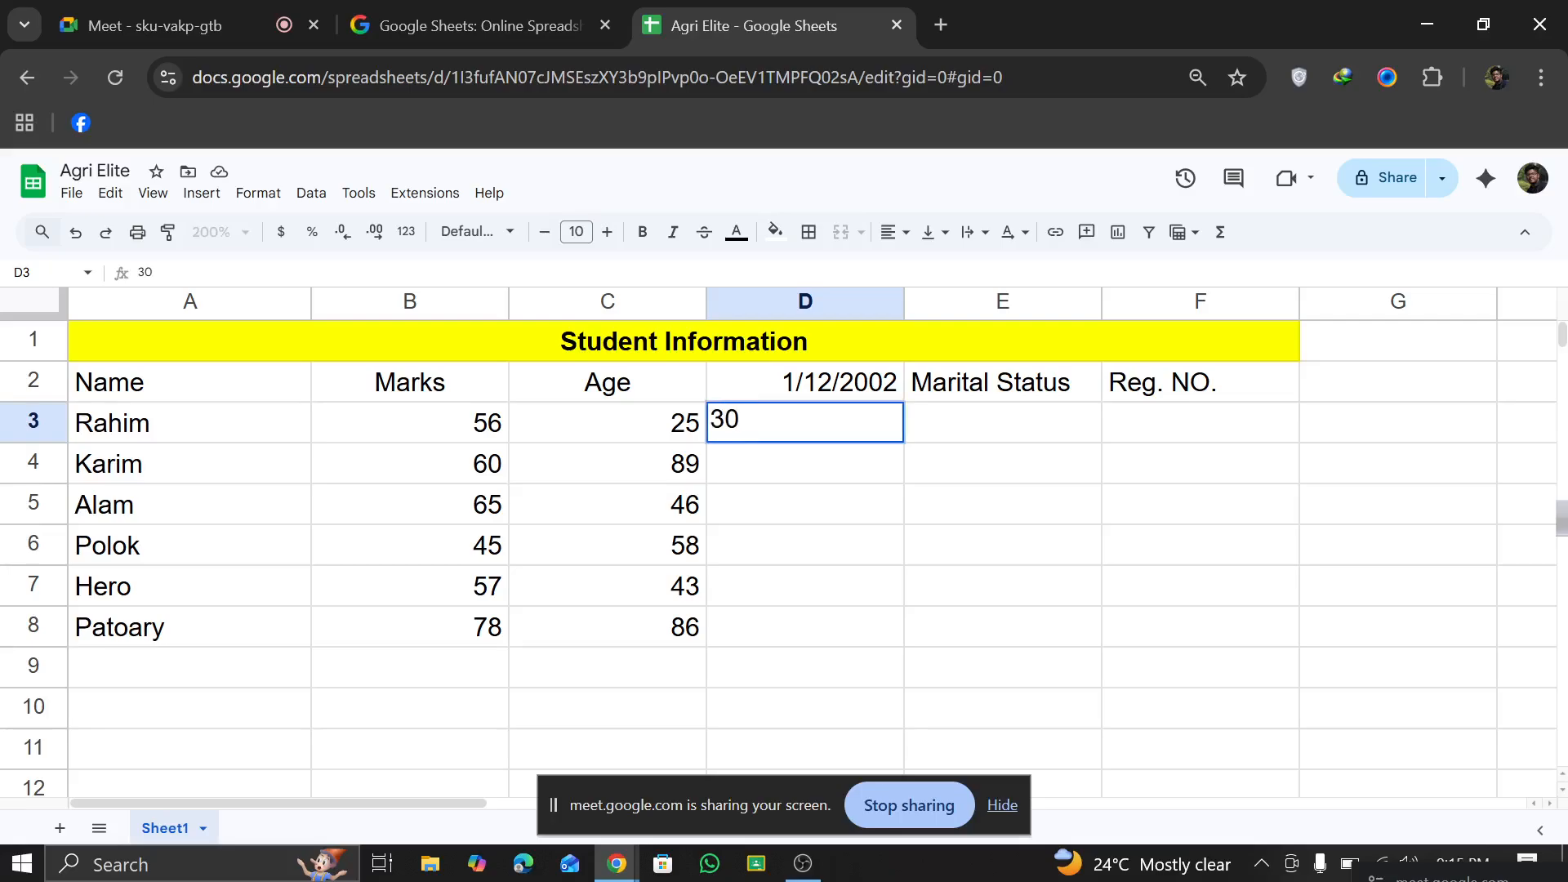
type(" March 2012")
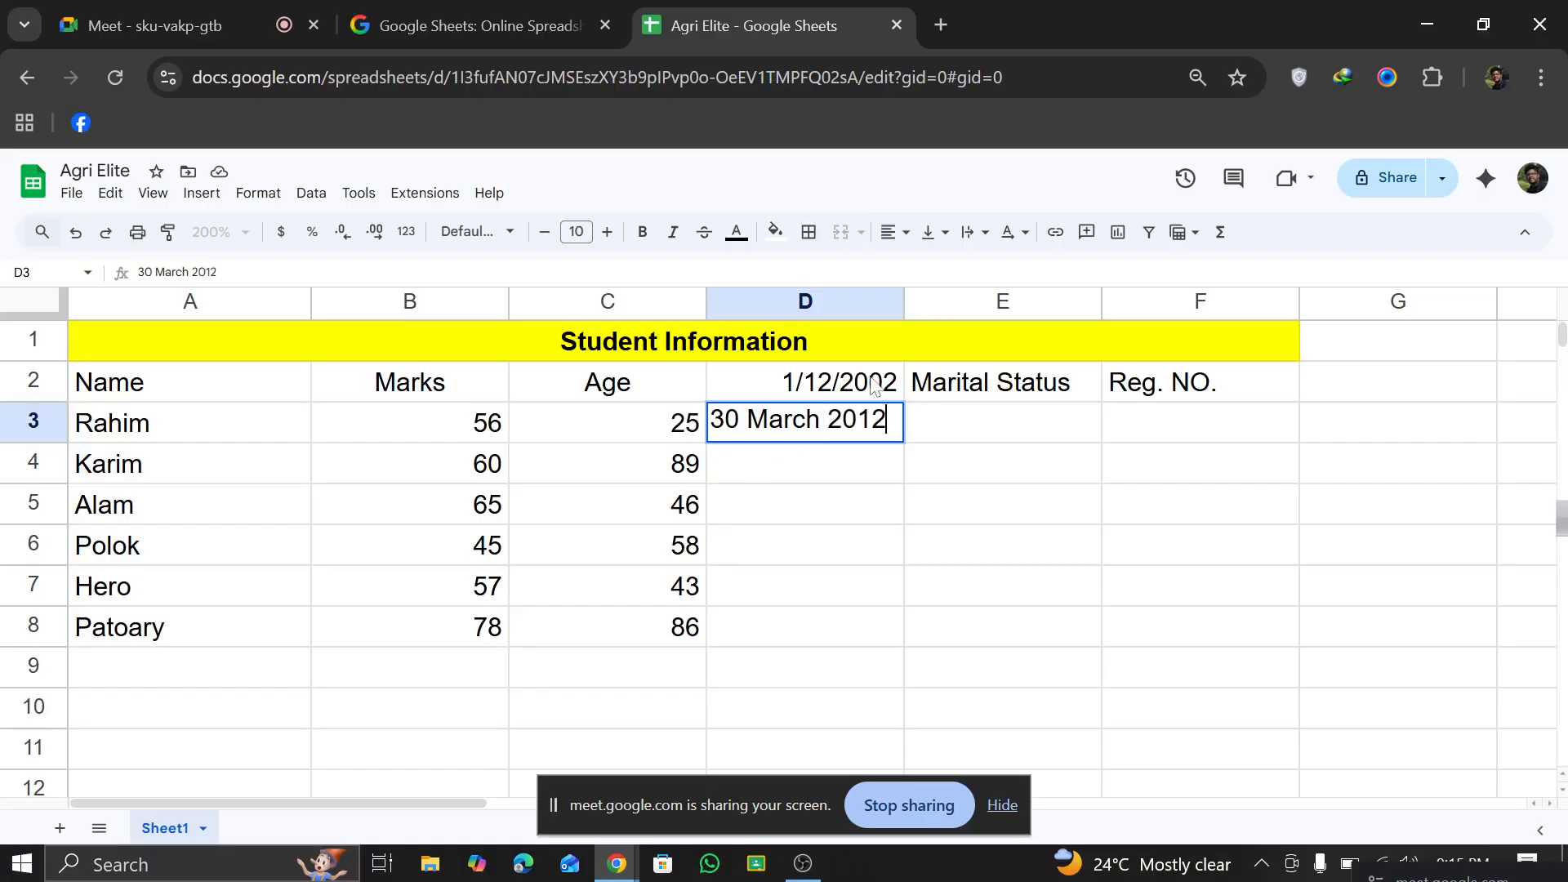
left_click(820, 474)
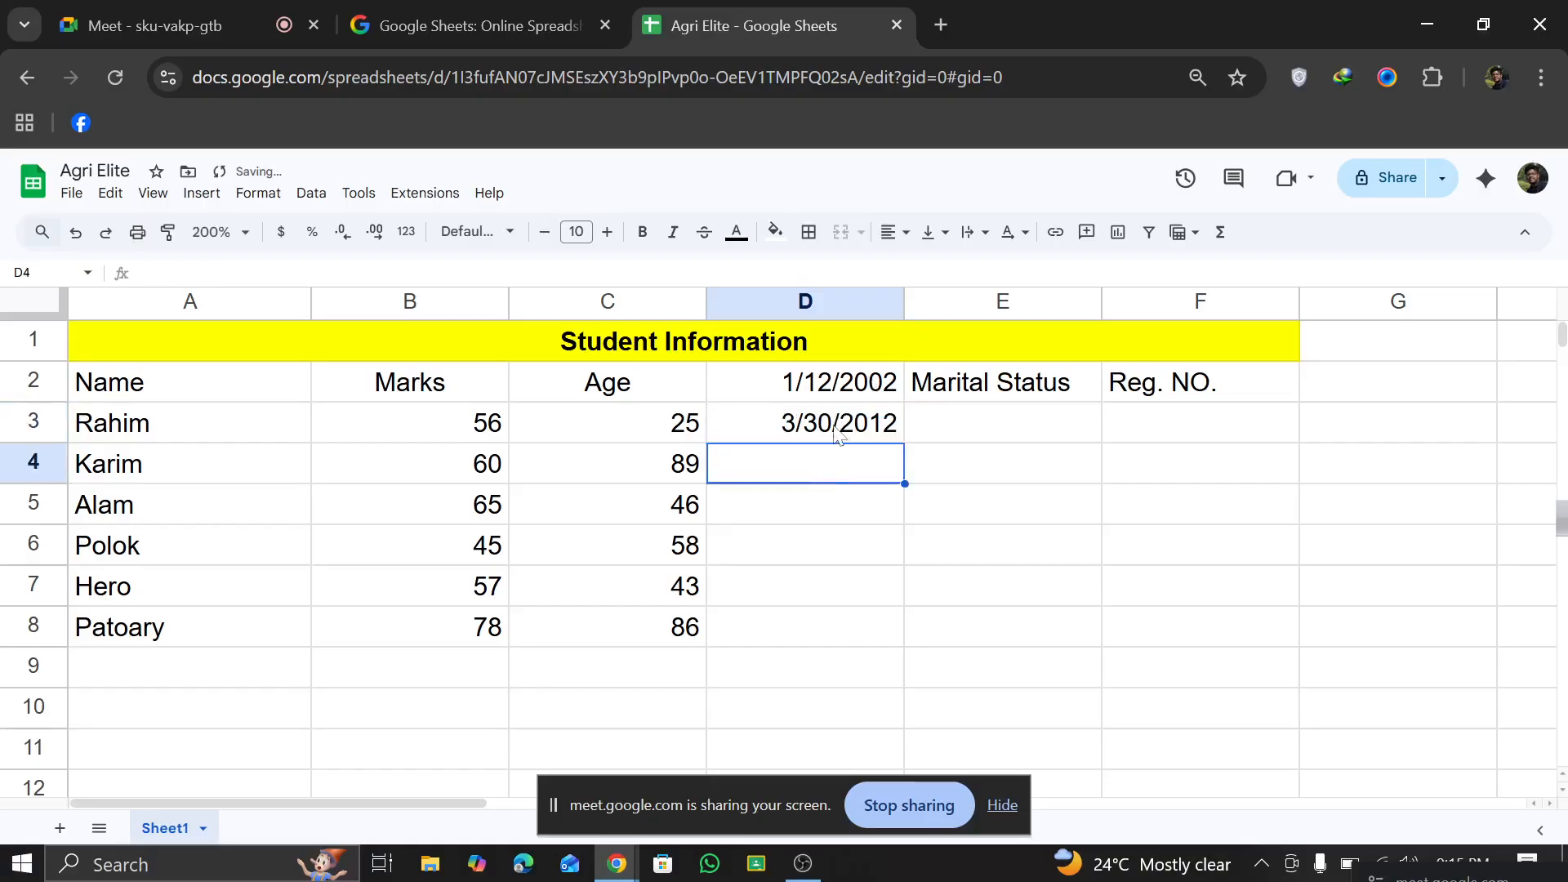
left_click(799, 435)
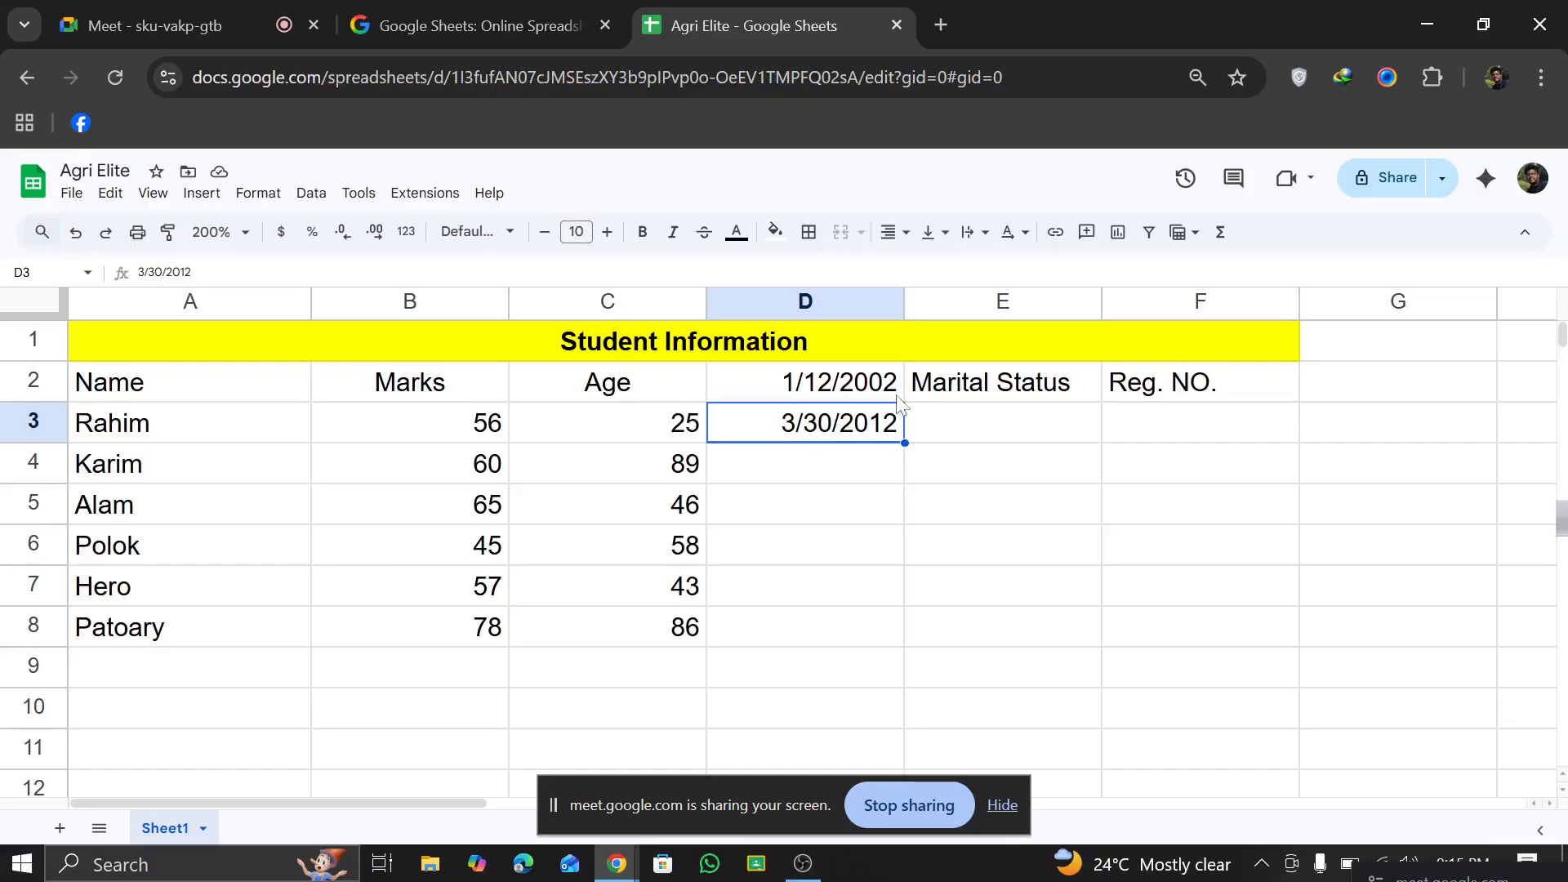
right_click(875, 312)
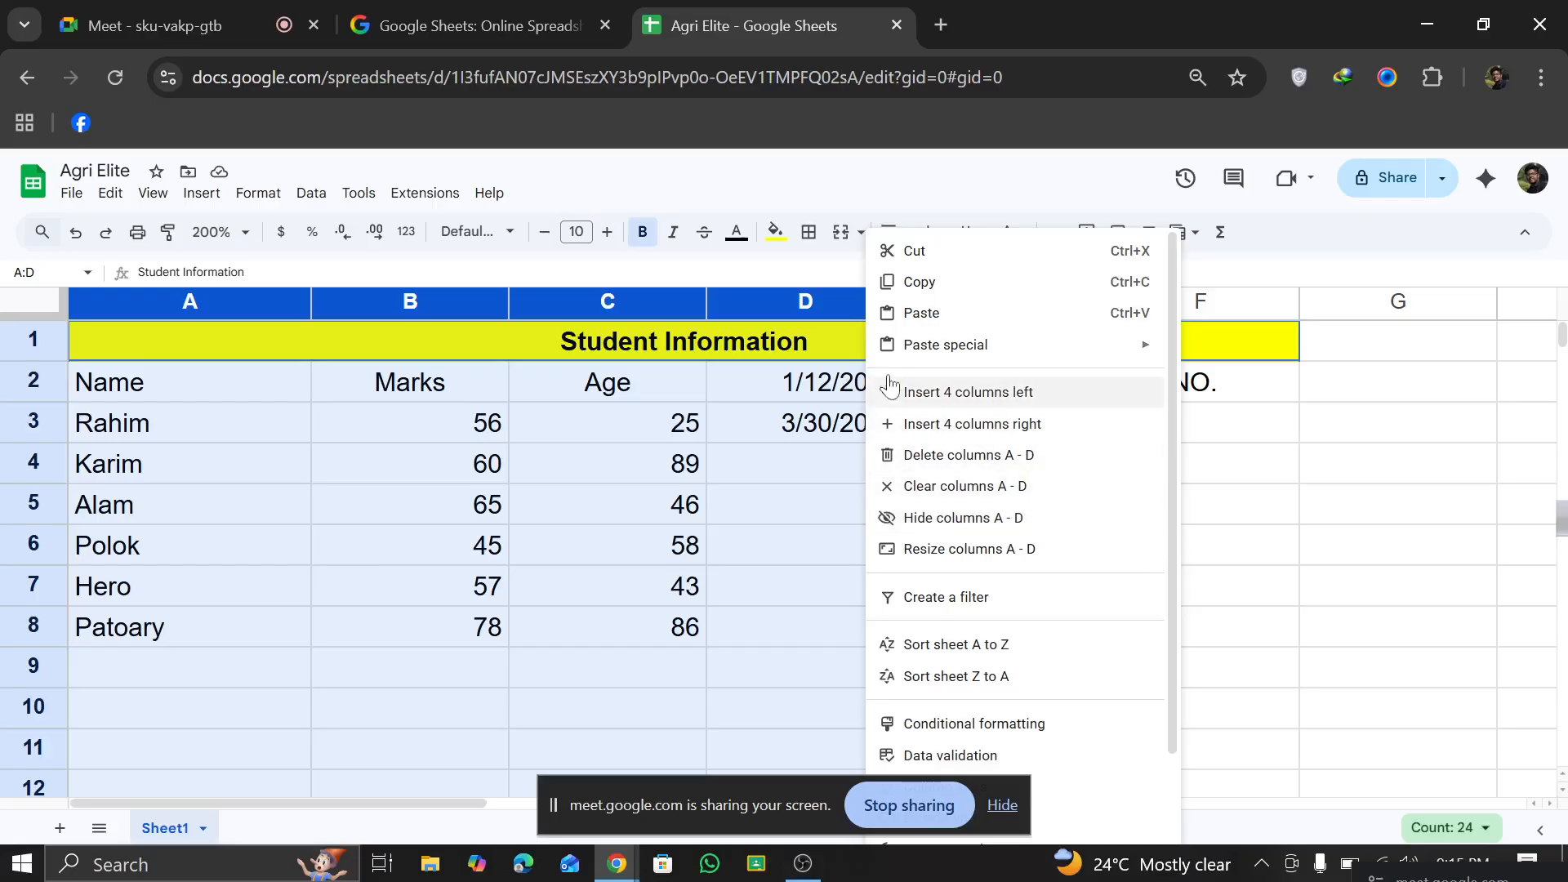
left_click(258, 193)
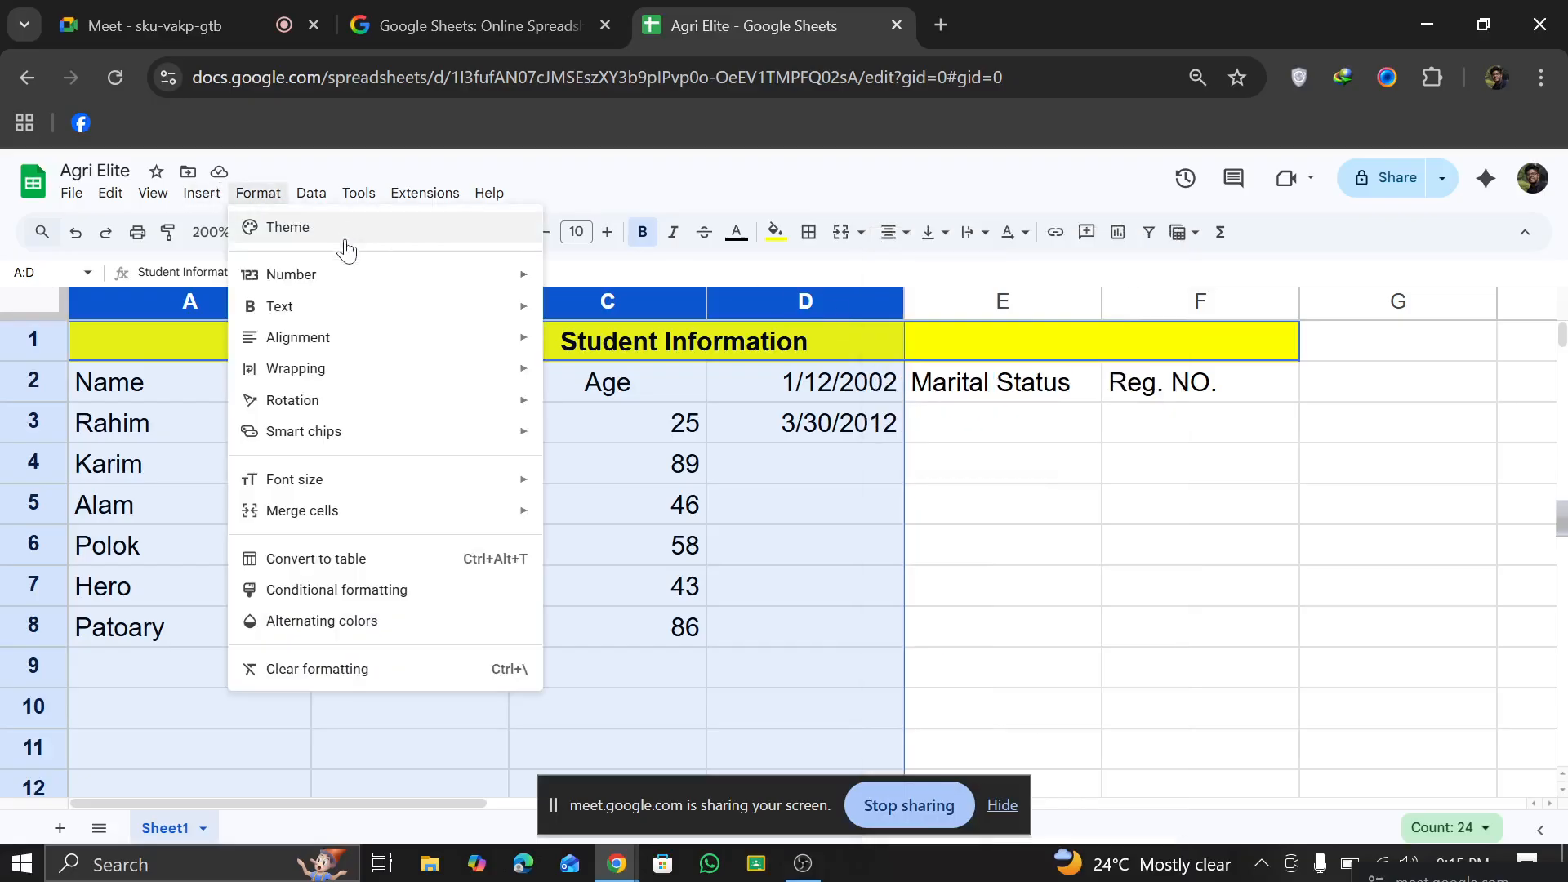
mouse_move(340, 273)
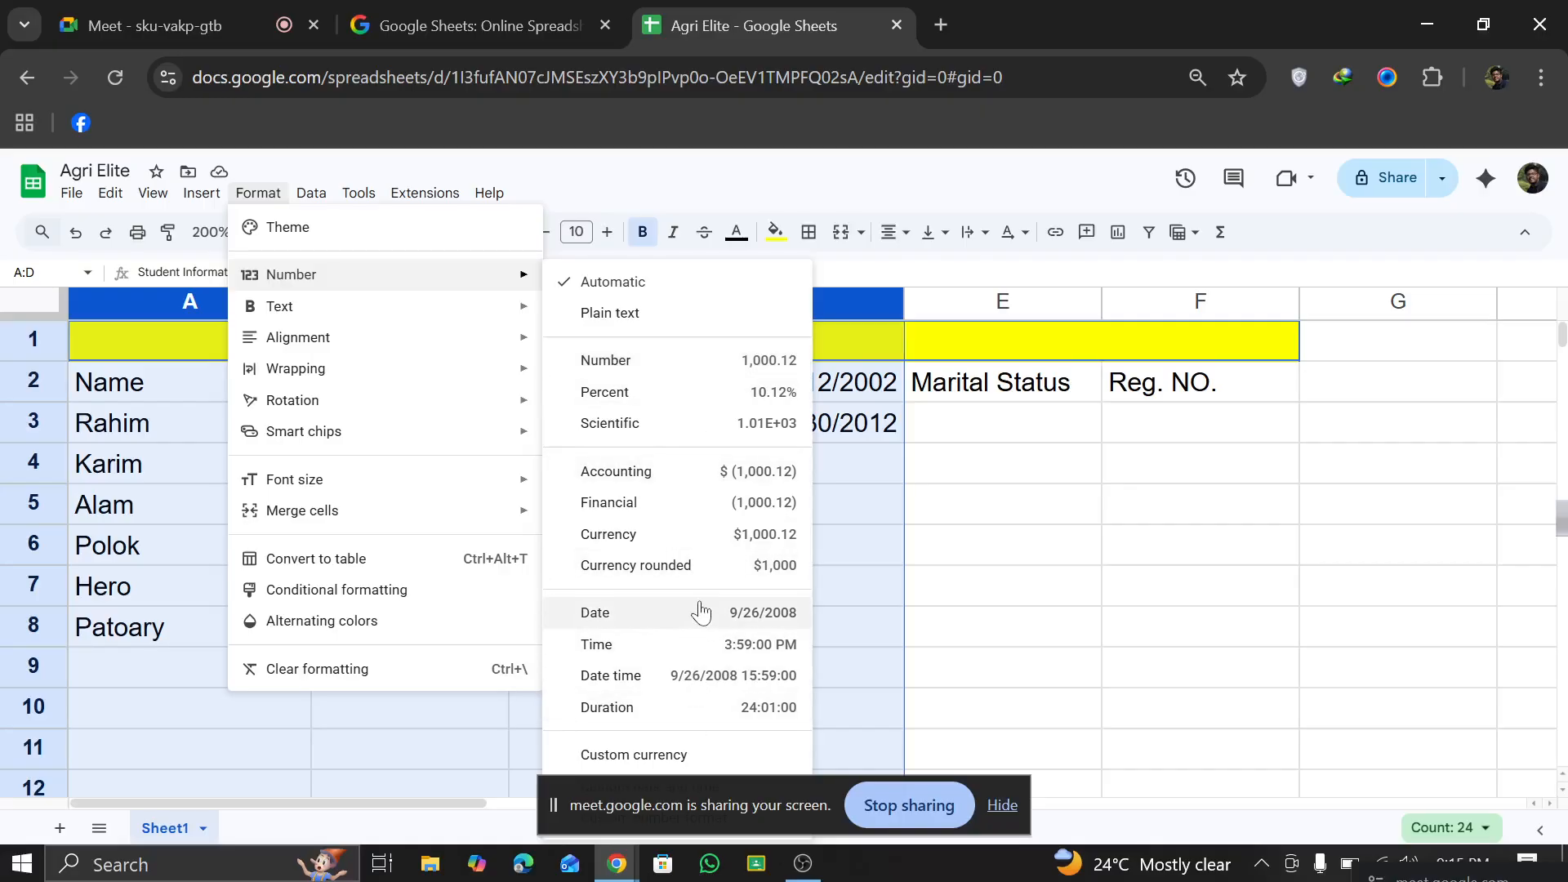
Step: Hide the screen-sharing notification bar that covers the lower part of the sheet
left_click(983, 802)
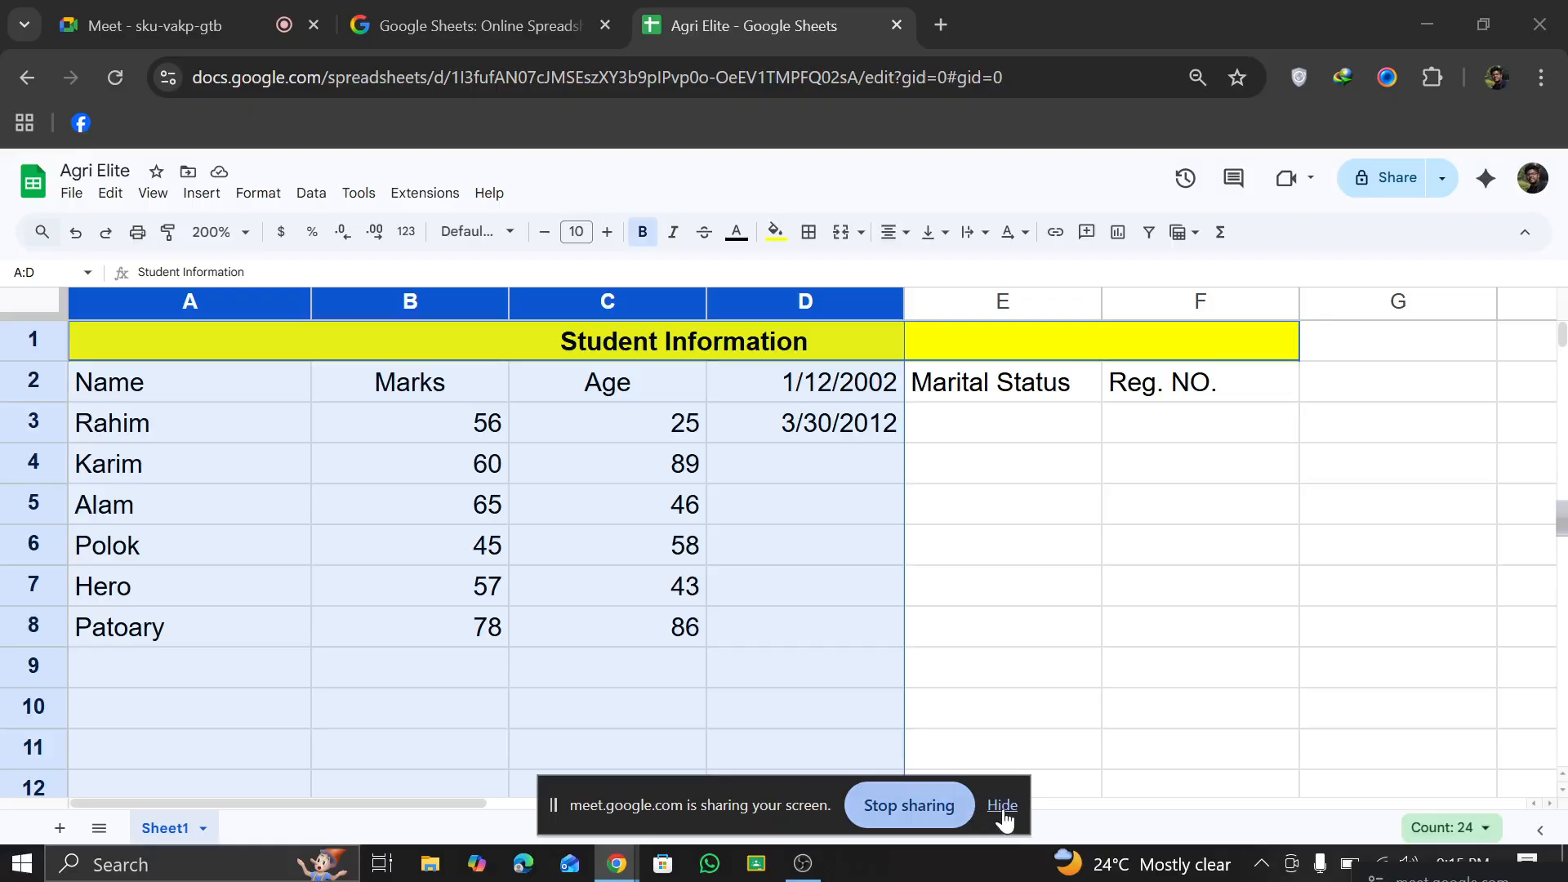
left_click(1000, 805)
left_click(1051, 545)
Step: Apply the custom date format 5-Aug-1930 (day, abbreviated month, four-digit year) to column D
left_click(800, 304)
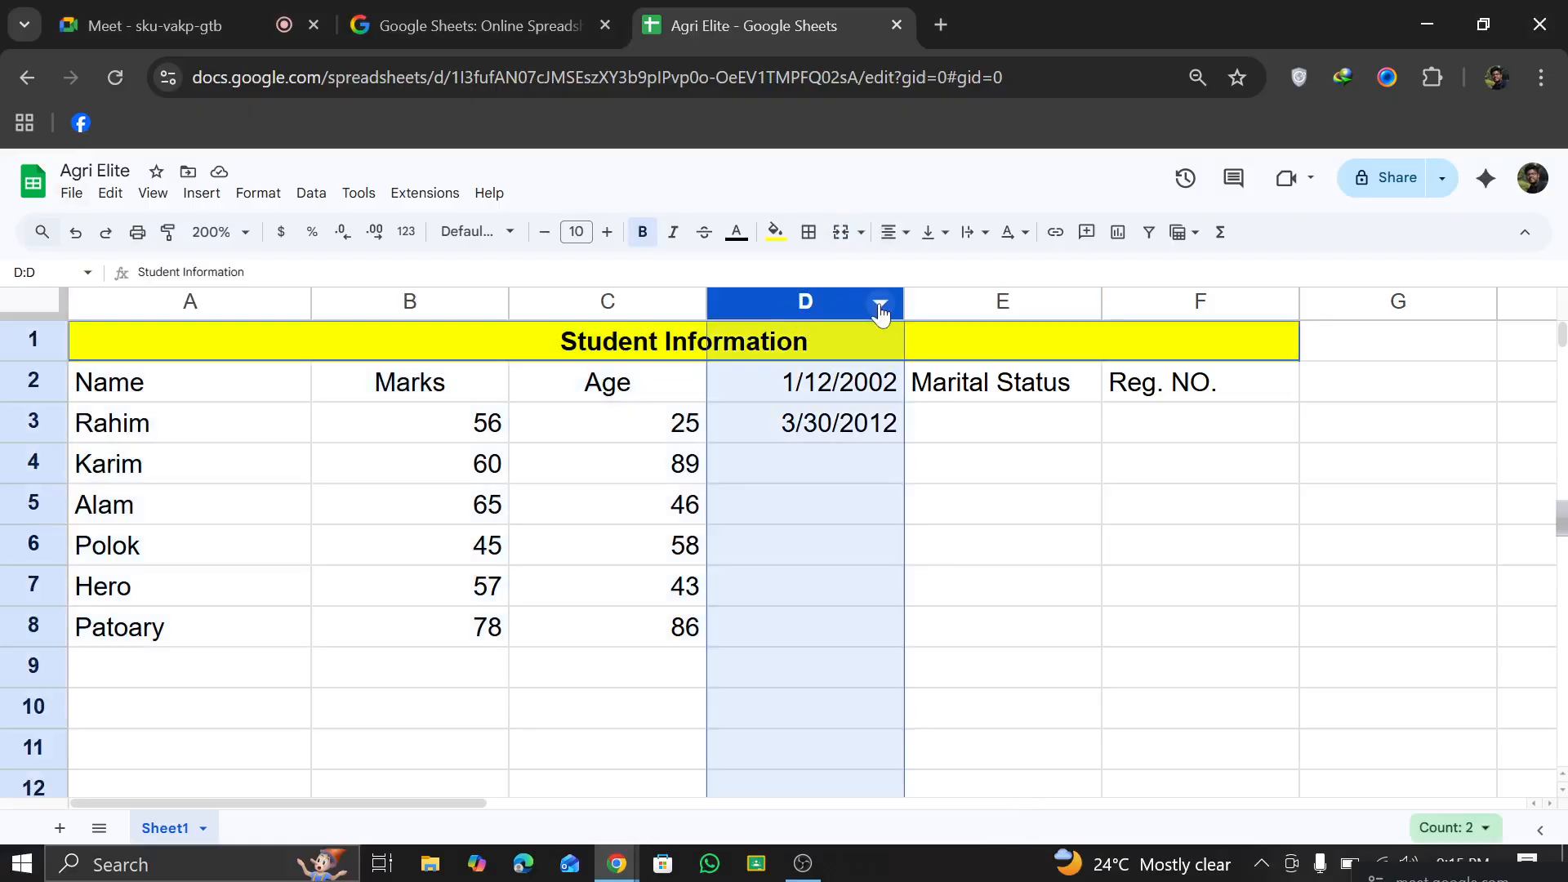
left_click(880, 303)
scroll(1021, 621, "down", 1)
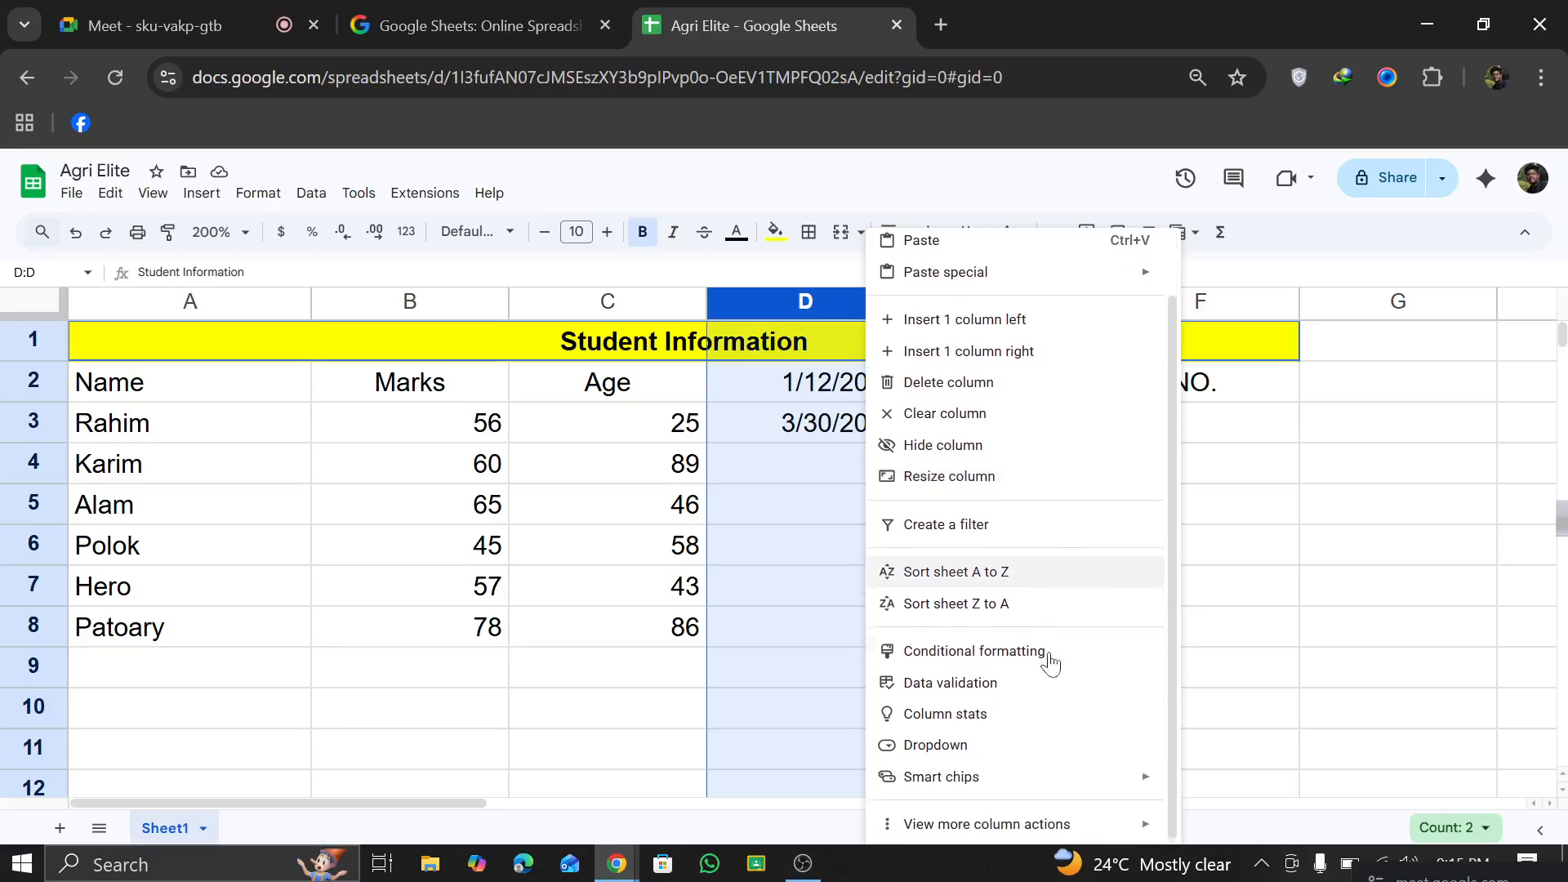
mouse_move(1039, 782)
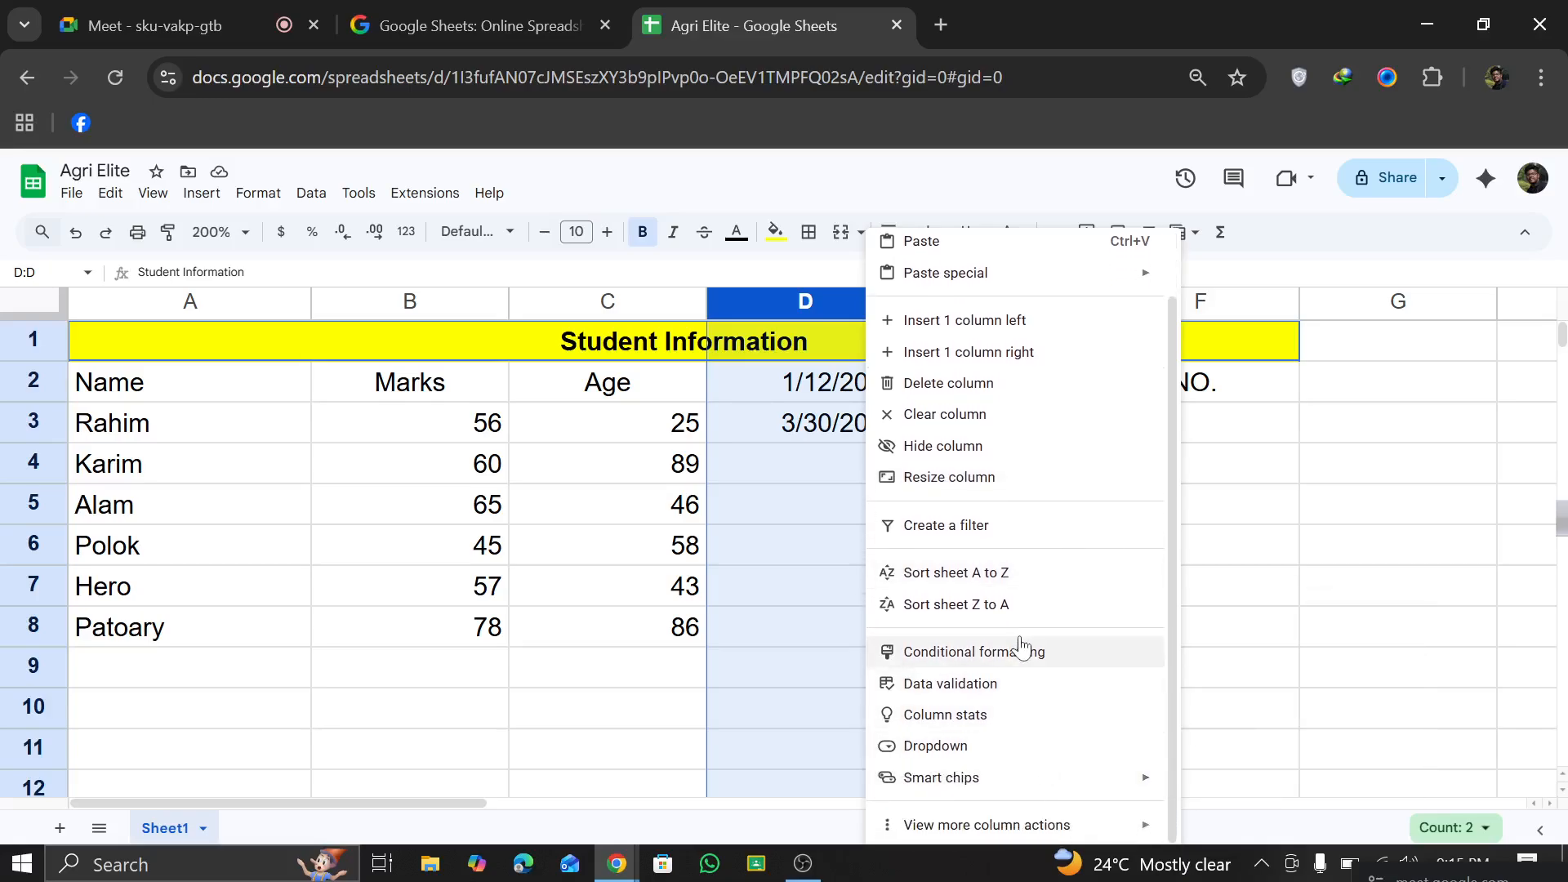
scroll(993, 539, "up", 1)
left_click(258, 193)
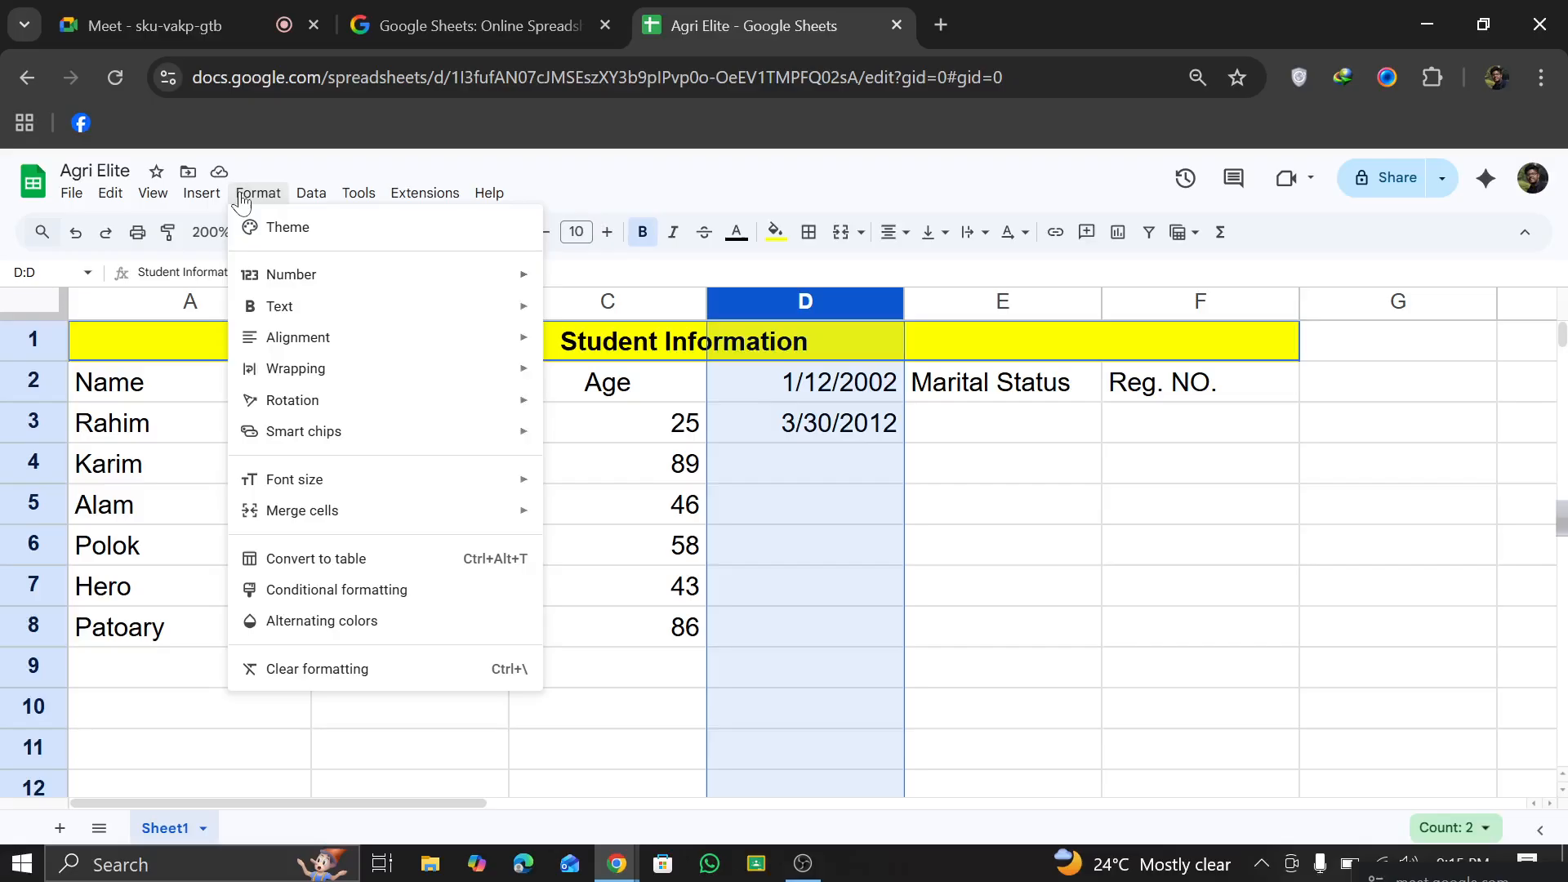
mouse_move(323, 286)
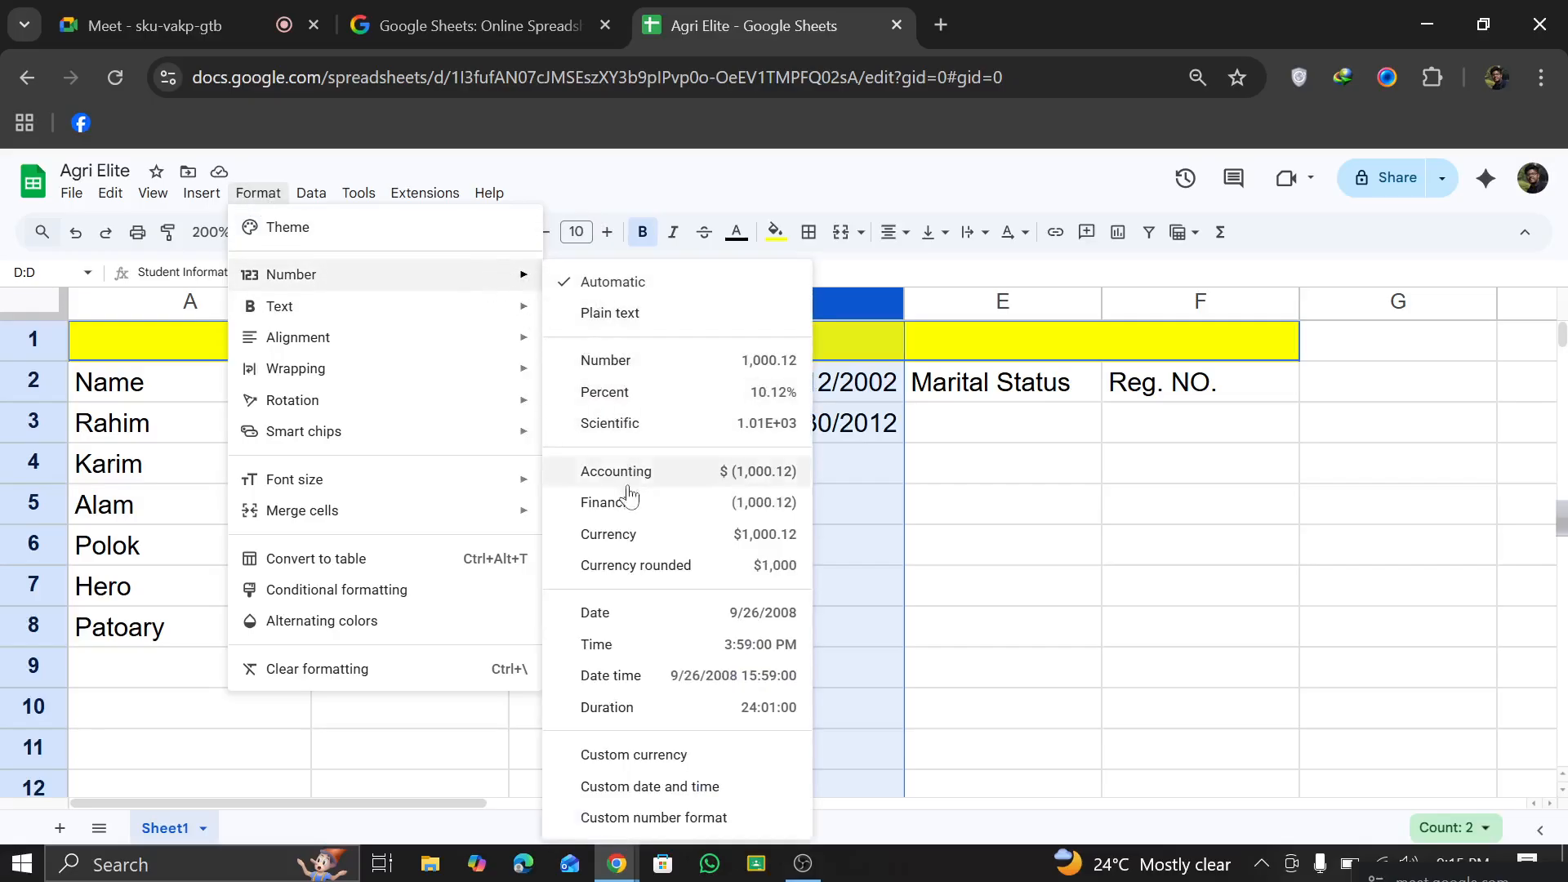
left_click(646, 789)
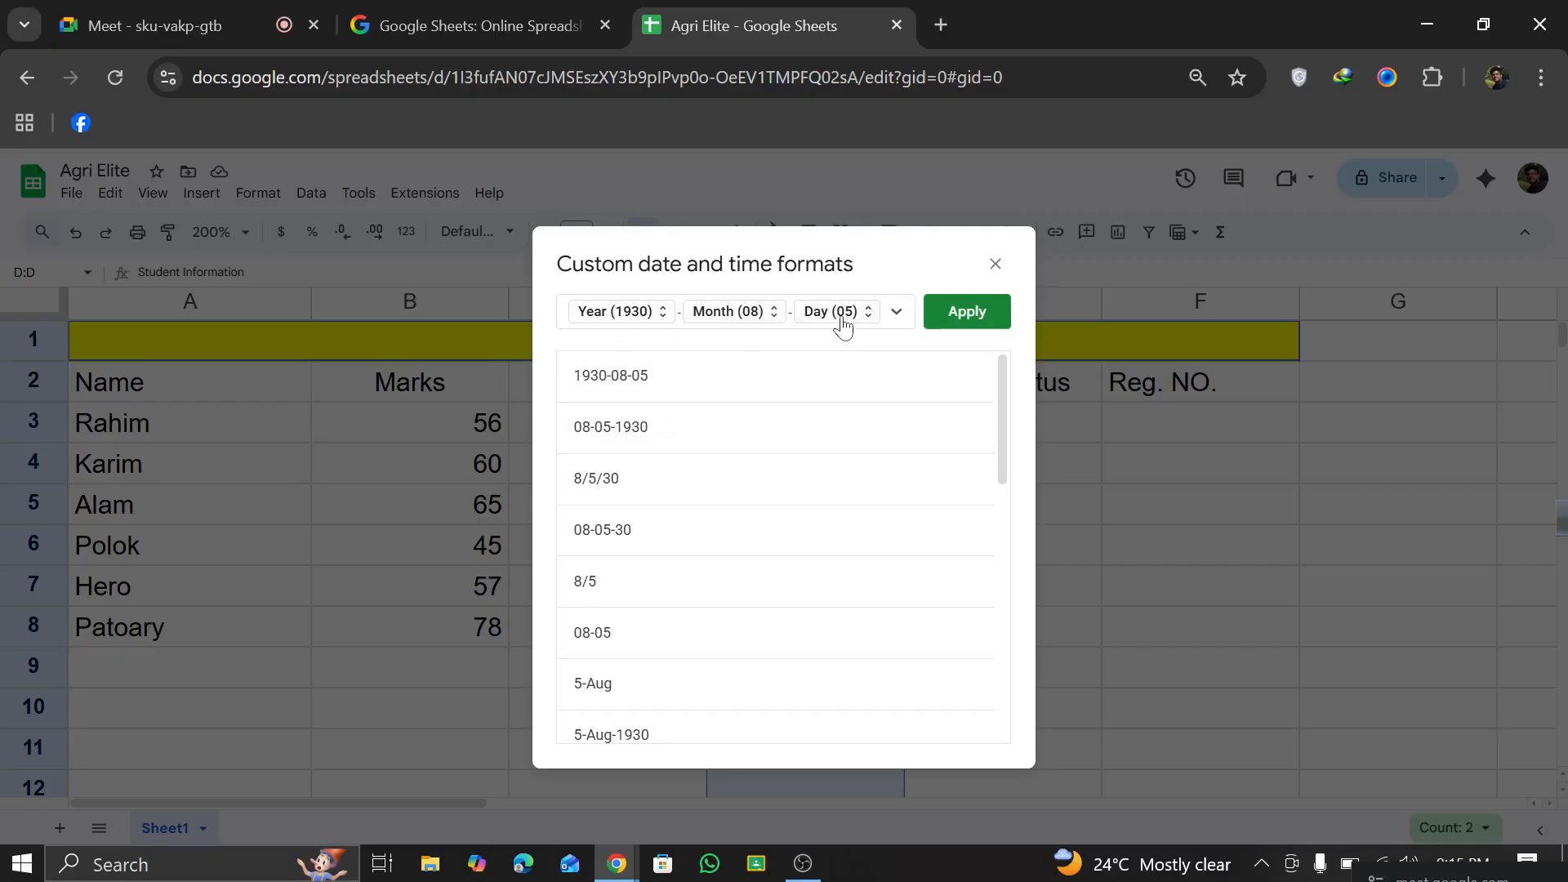
scroll(636, 663, "down", 5)
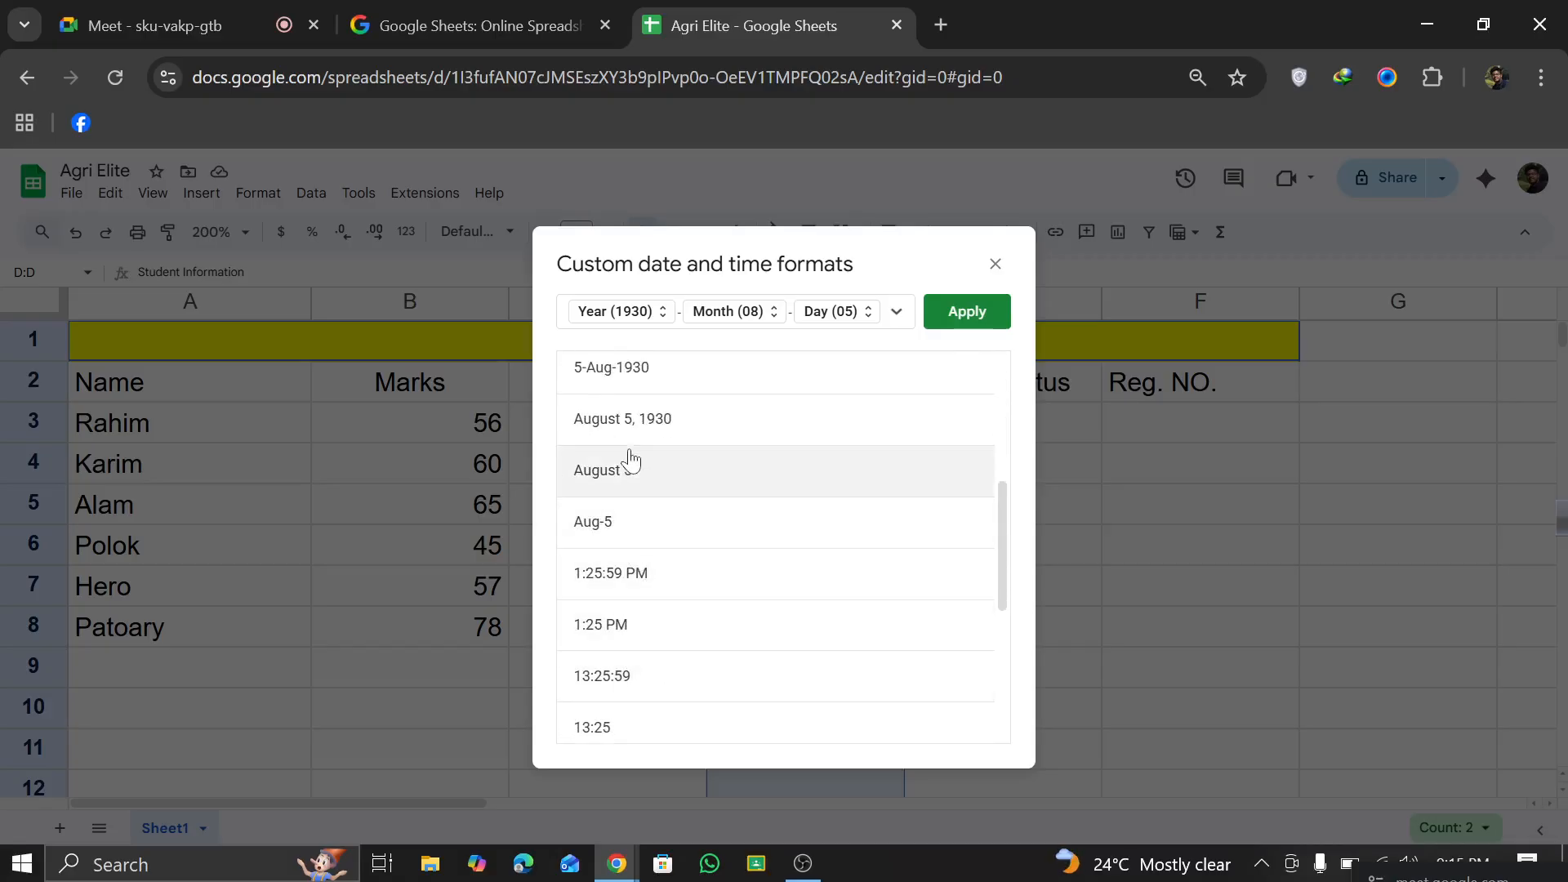
scroll(630, 463, "up", 2)
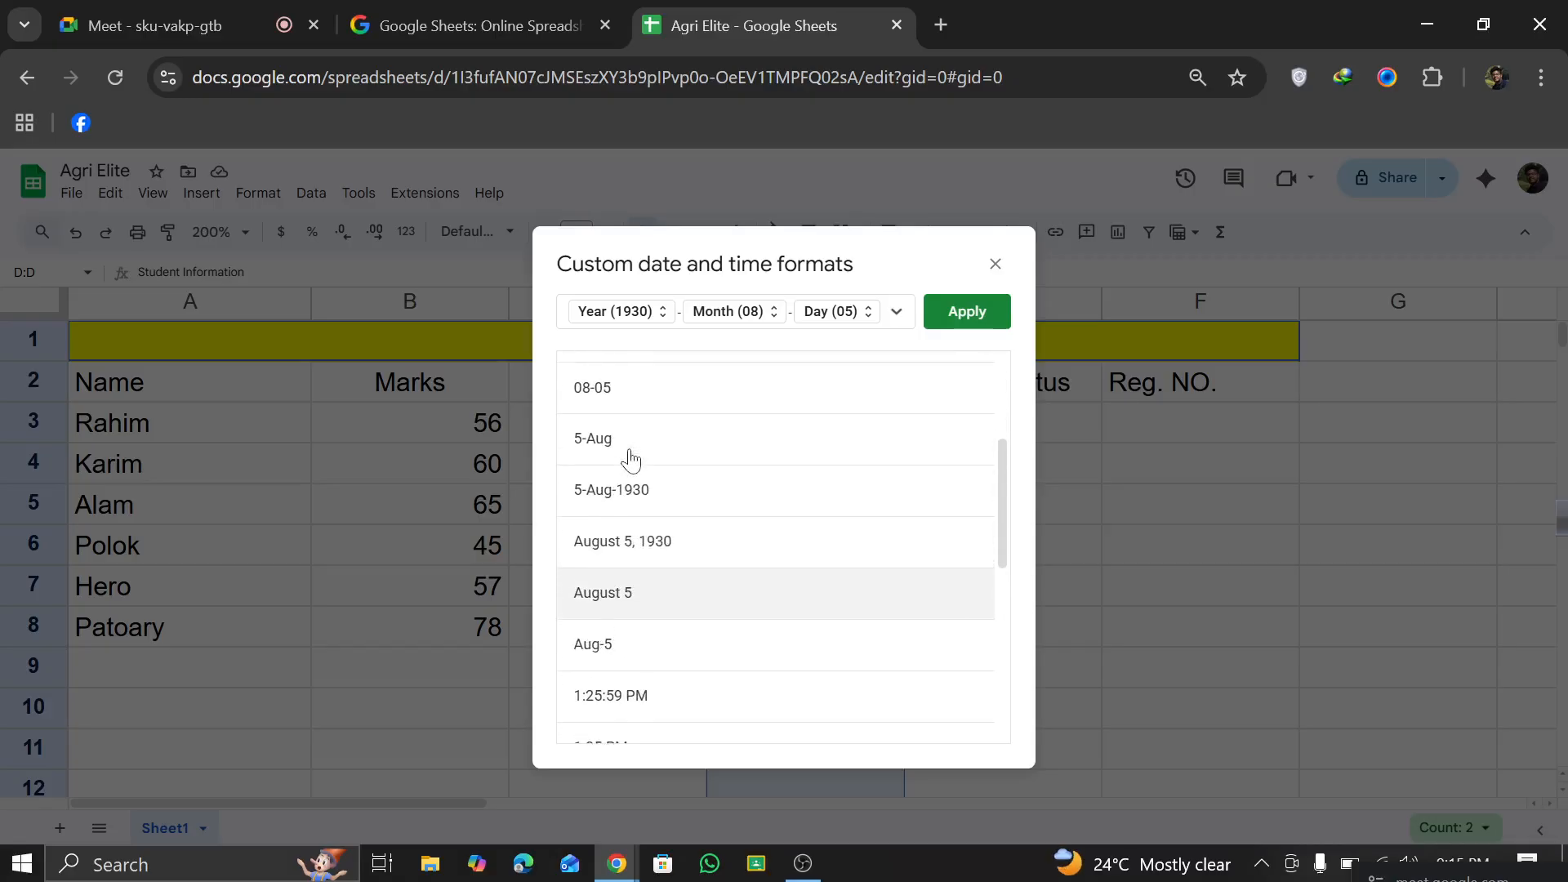
left_click(621, 493)
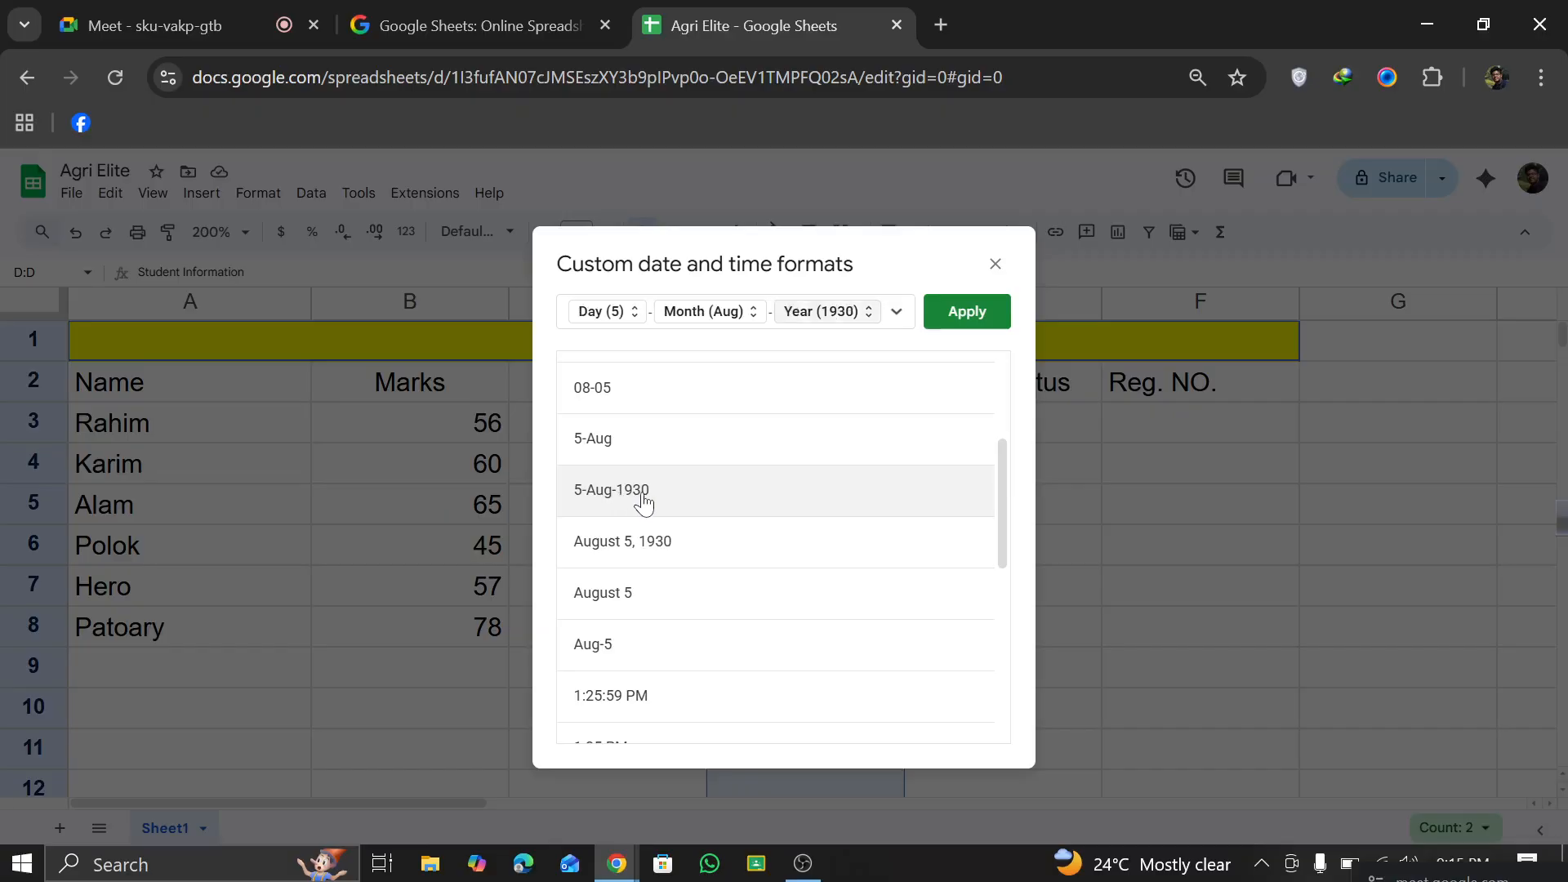
key("Return")
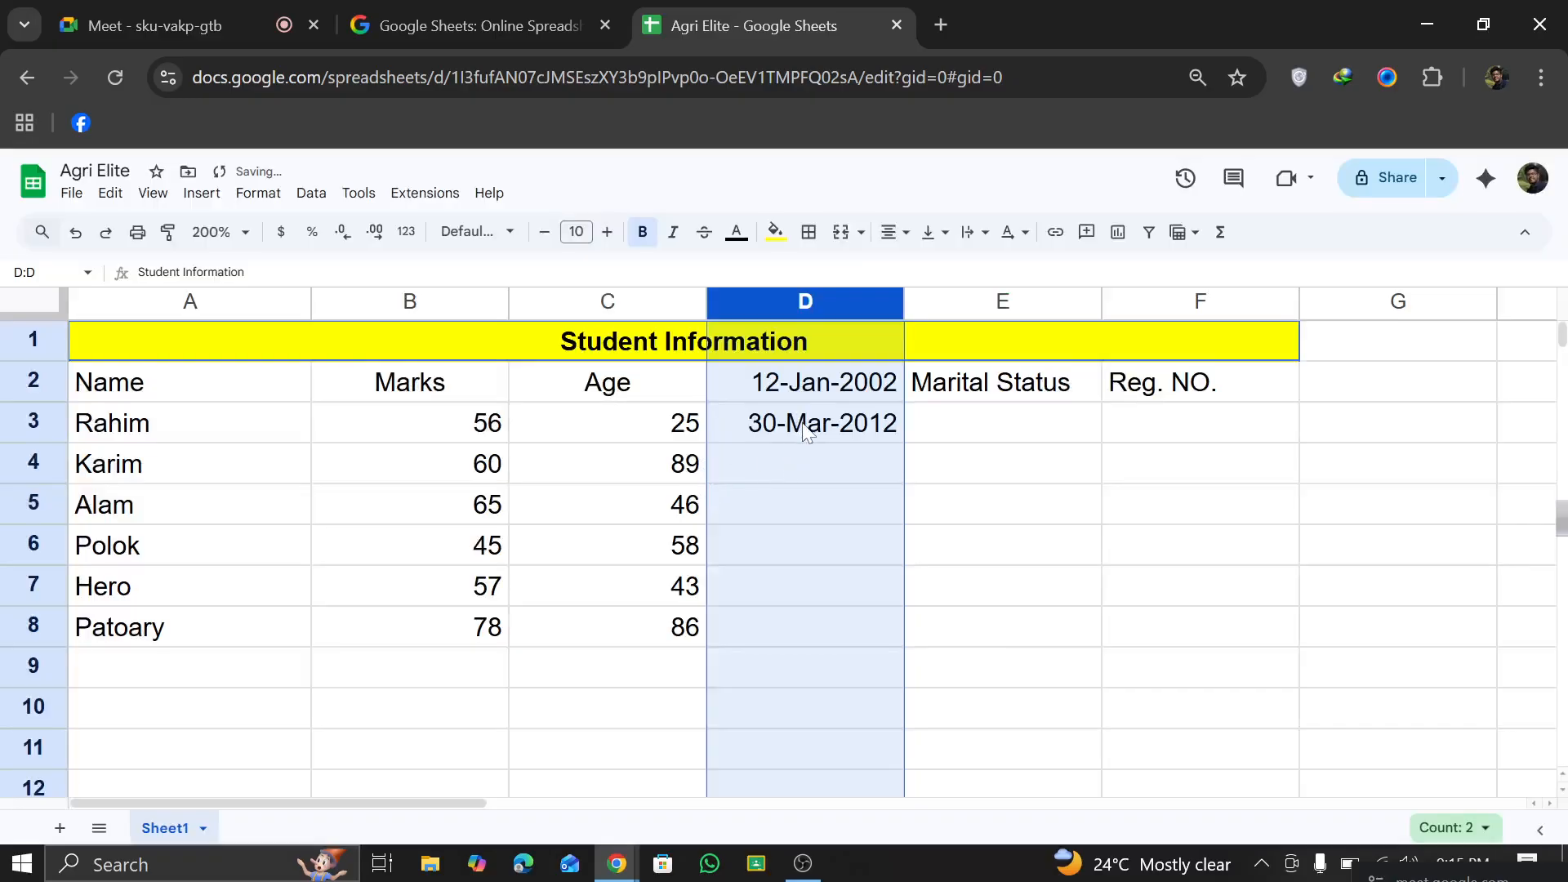
Step: Enter a third sample date of birth in cell D4, written as day, full month name and year
left_click(970, 474)
left_click(792, 467)
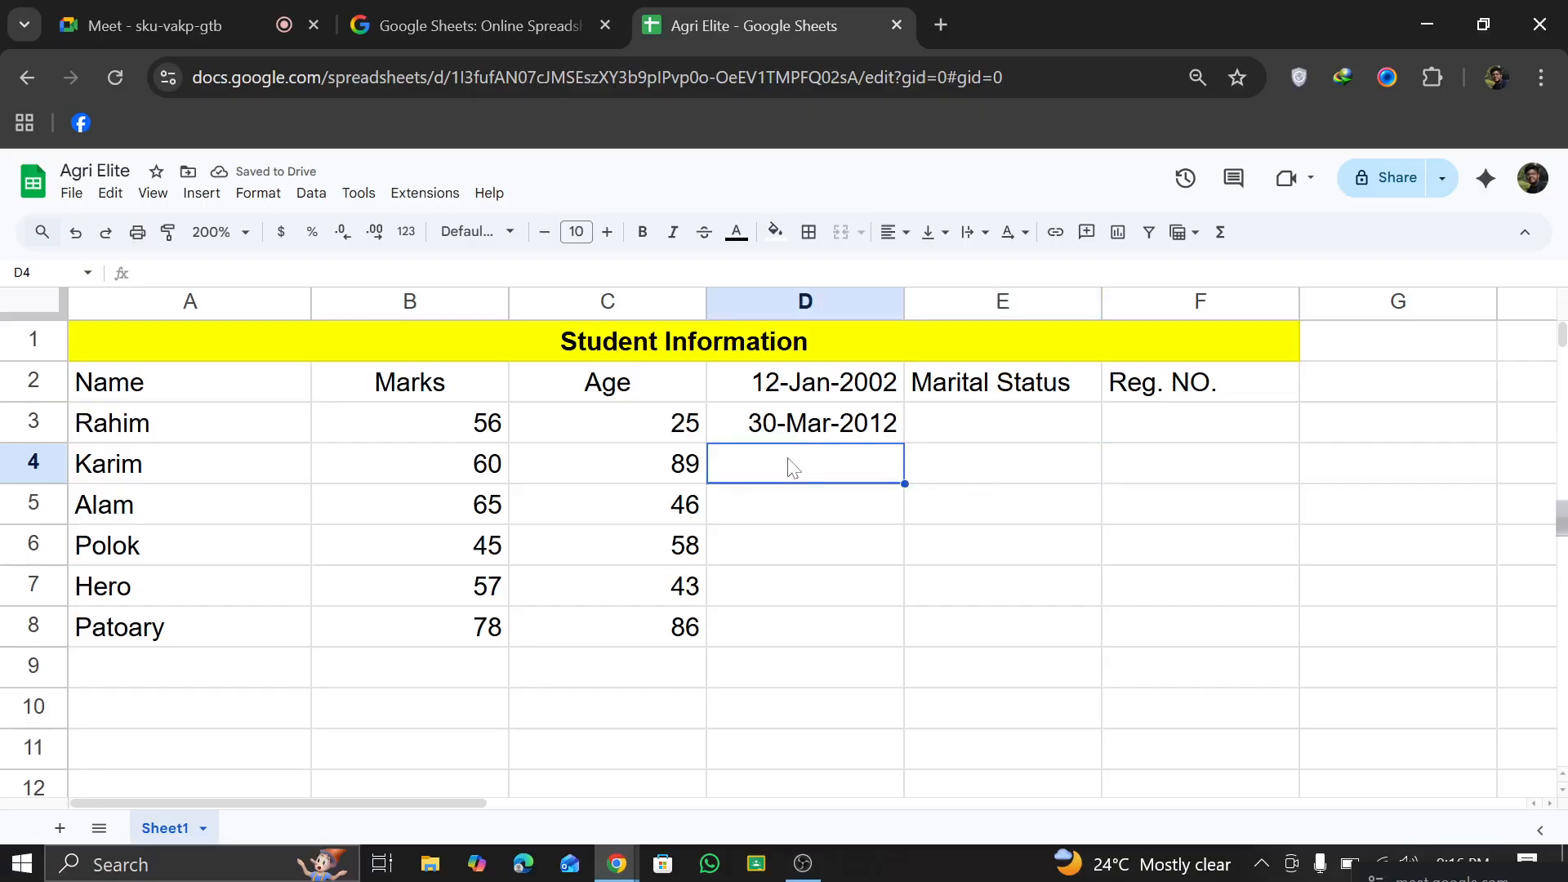
type("12 April 2009")
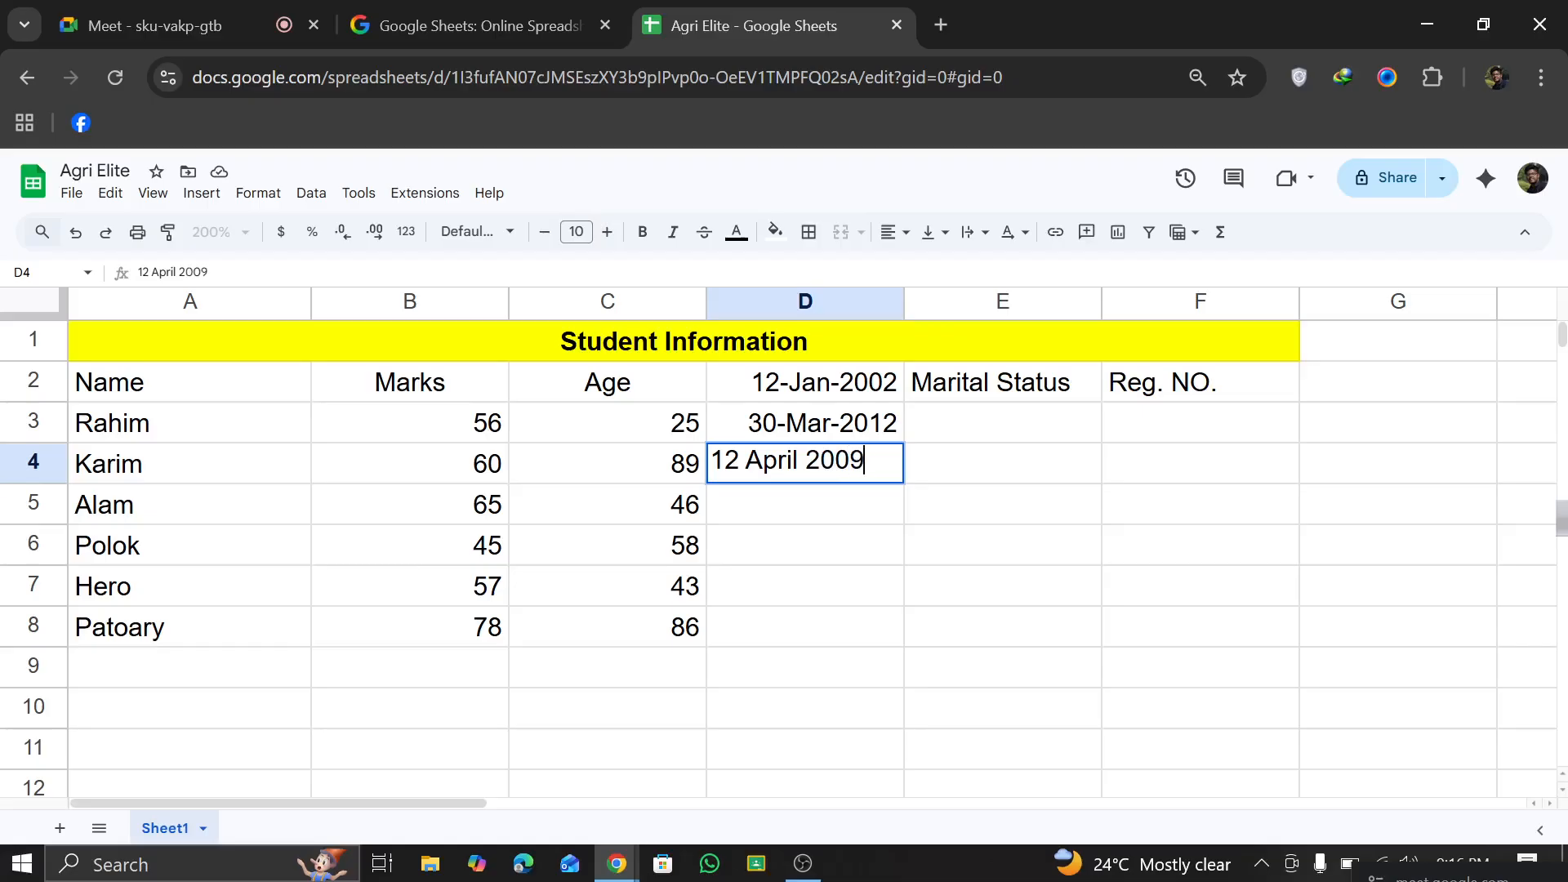
key("Return")
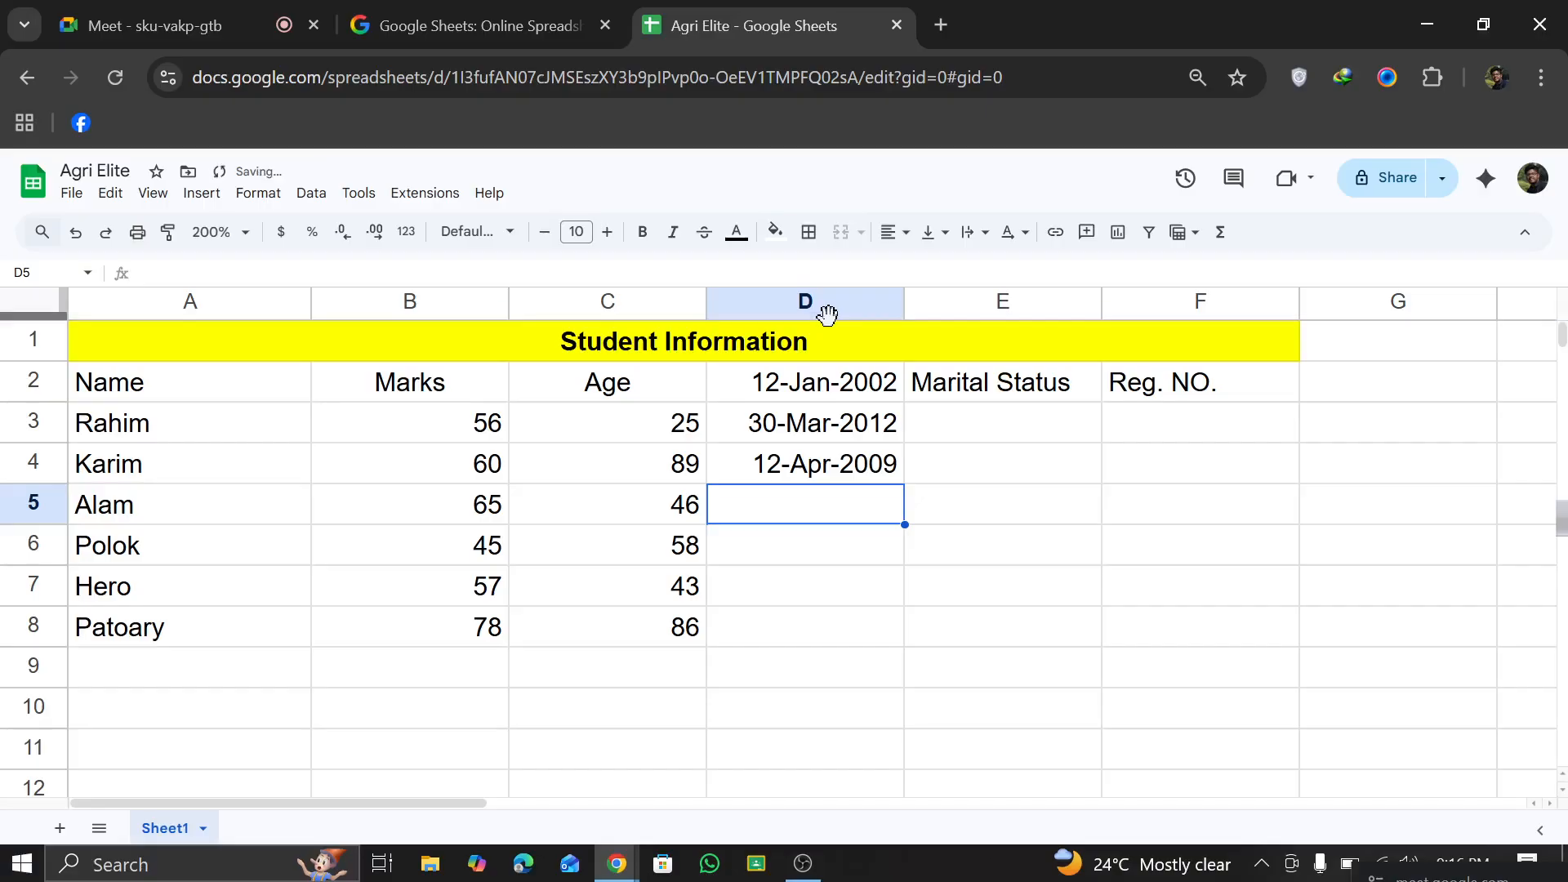
Step: Look through the available custom number formats without applying one
left_click(258, 193)
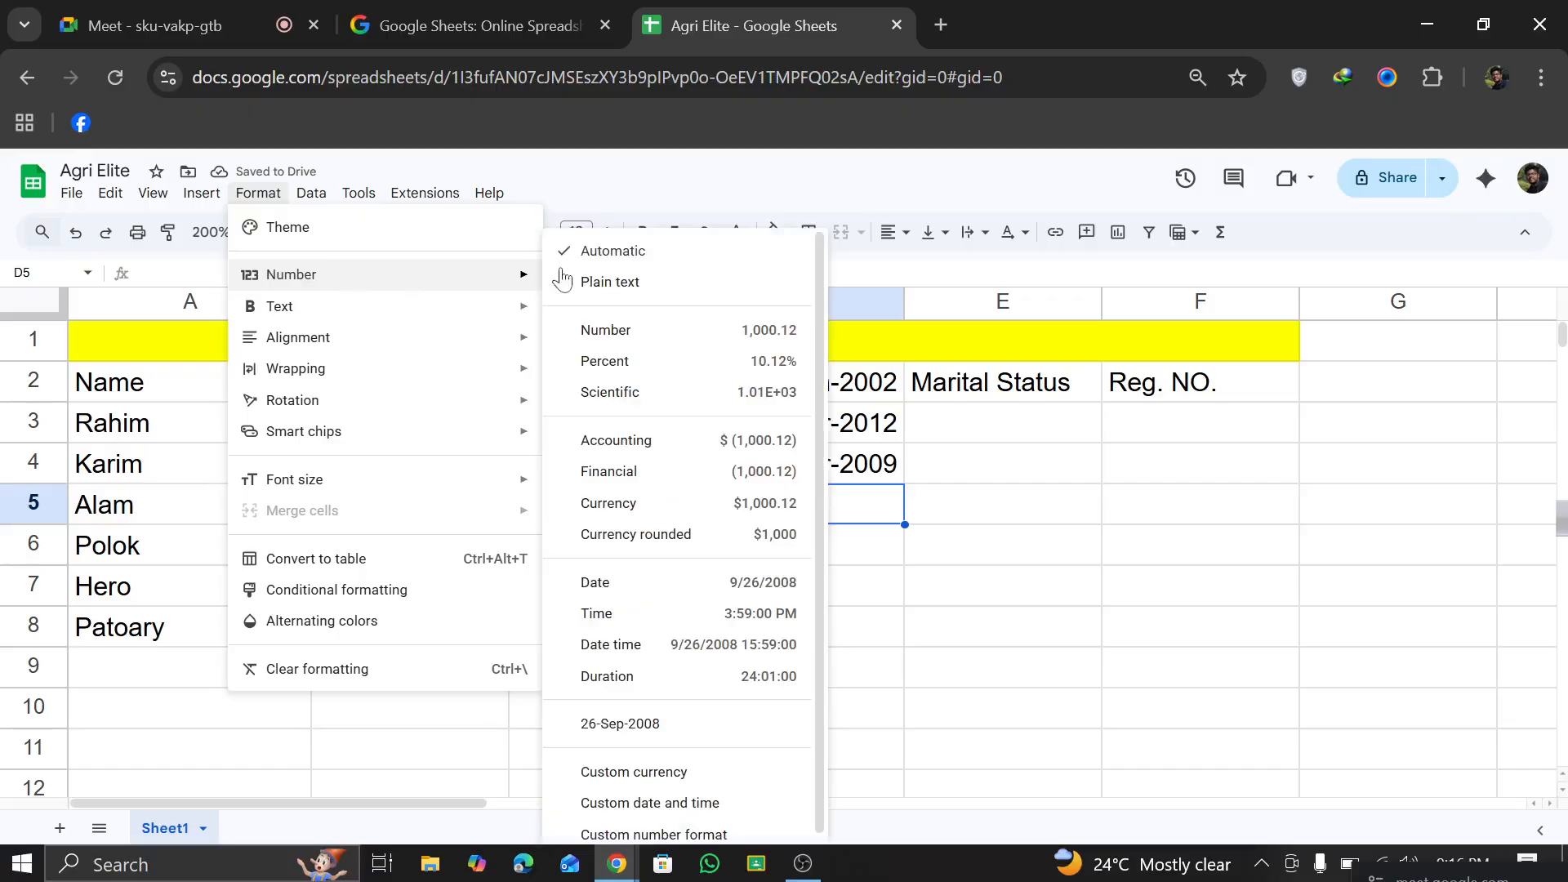
scroll(673, 789, "down", 1)
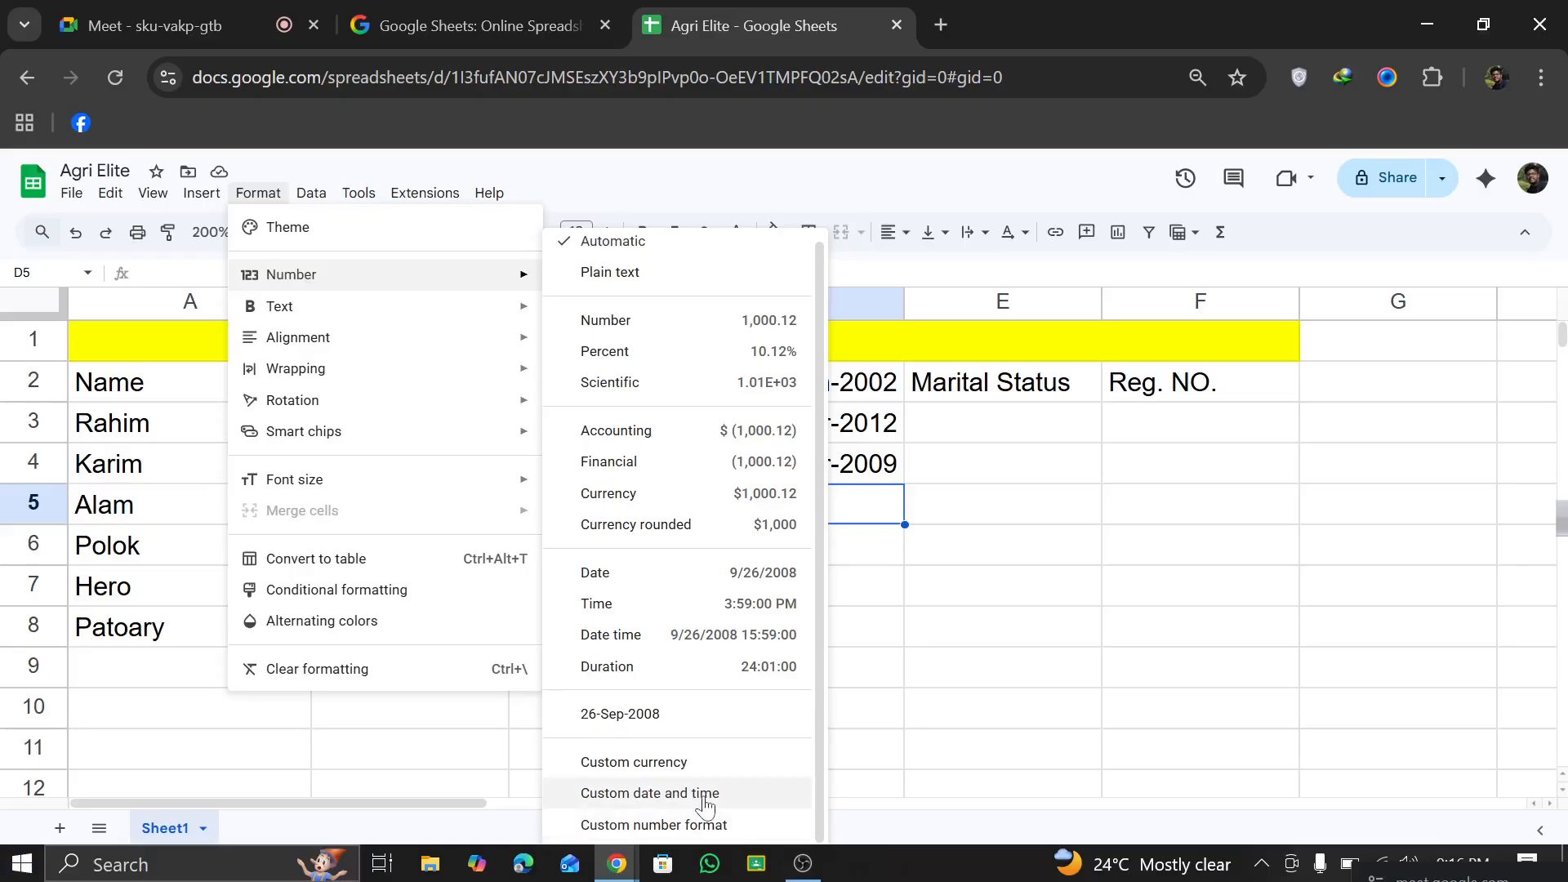
left_click(701, 825)
scroll(732, 497, "down", 10)
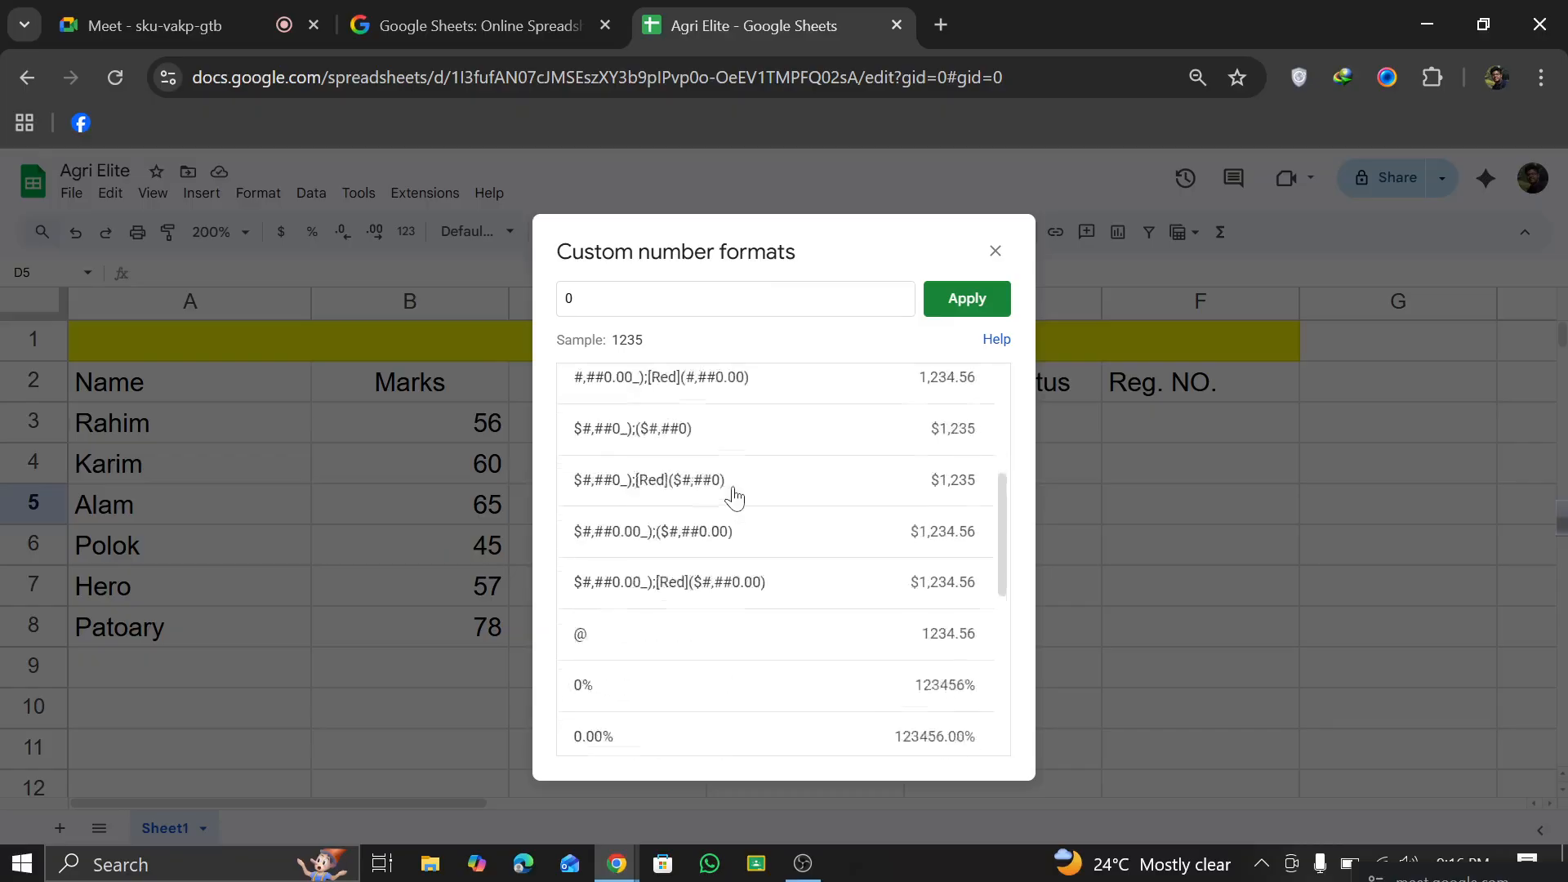
scroll(732, 497, "up", 5)
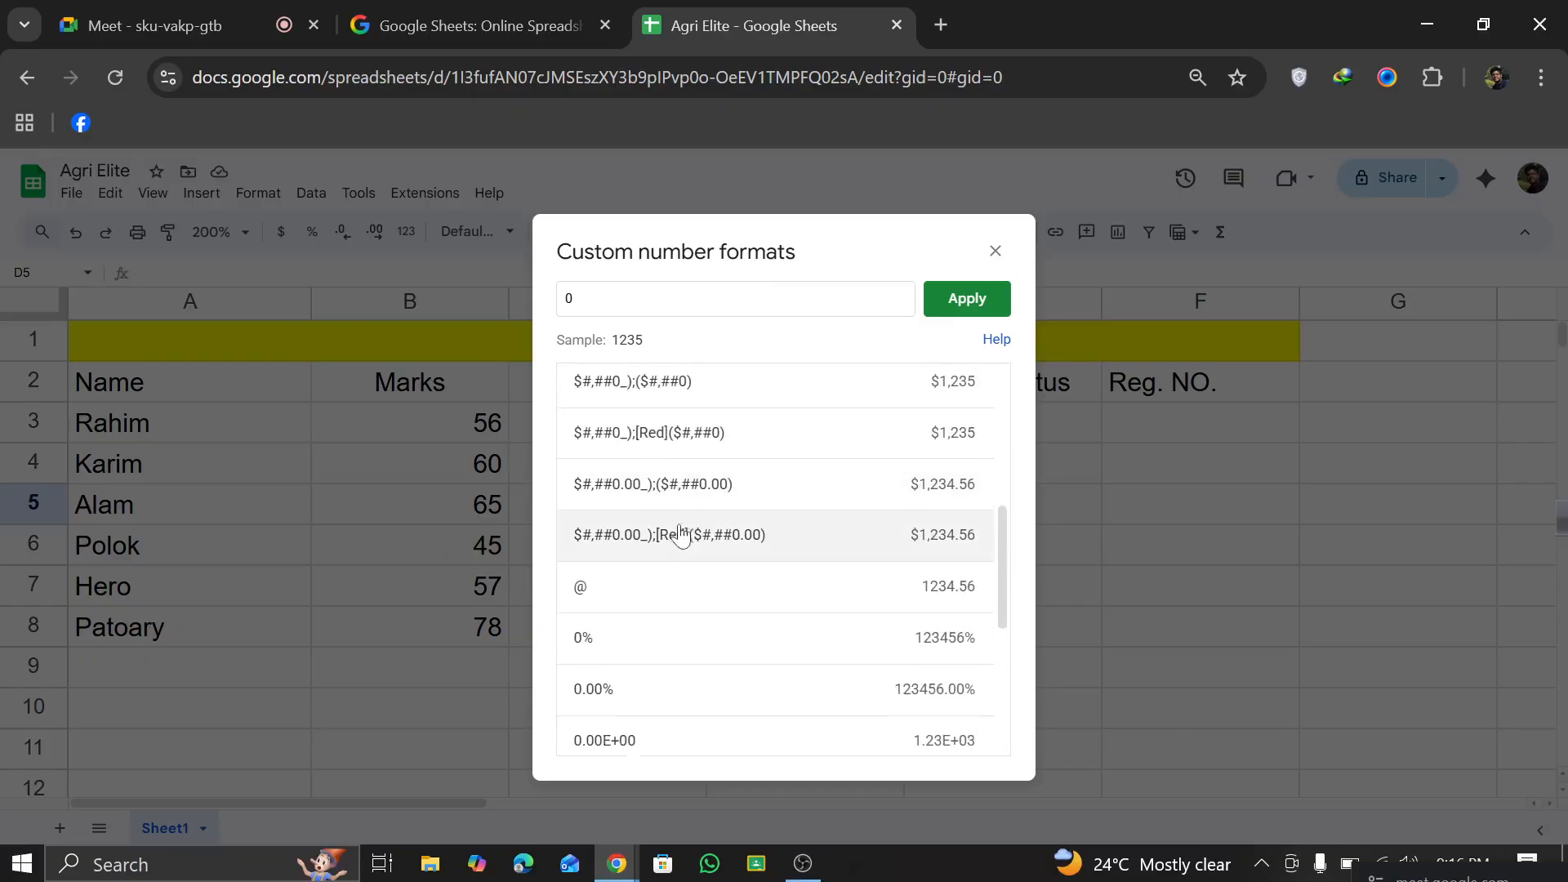
scroll(620, 674, "up", 3)
scroll(623, 635, "down", 4)
scroll(629, 604, "down", 3)
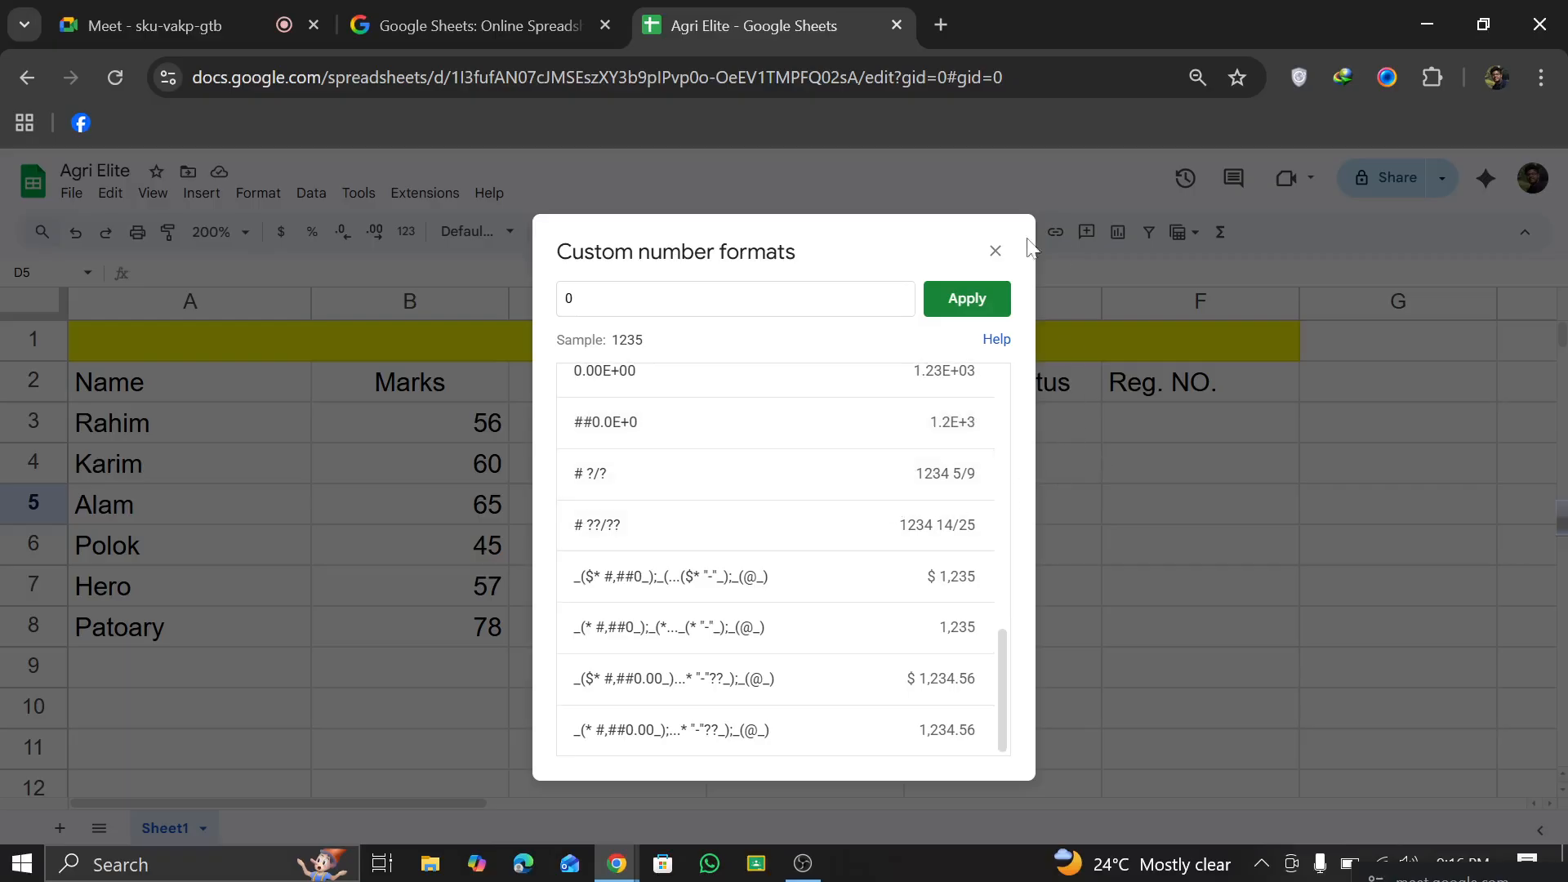
left_click(995, 250)
Step: Open the custom date and time formats for the whole of column D
left_click(800, 300)
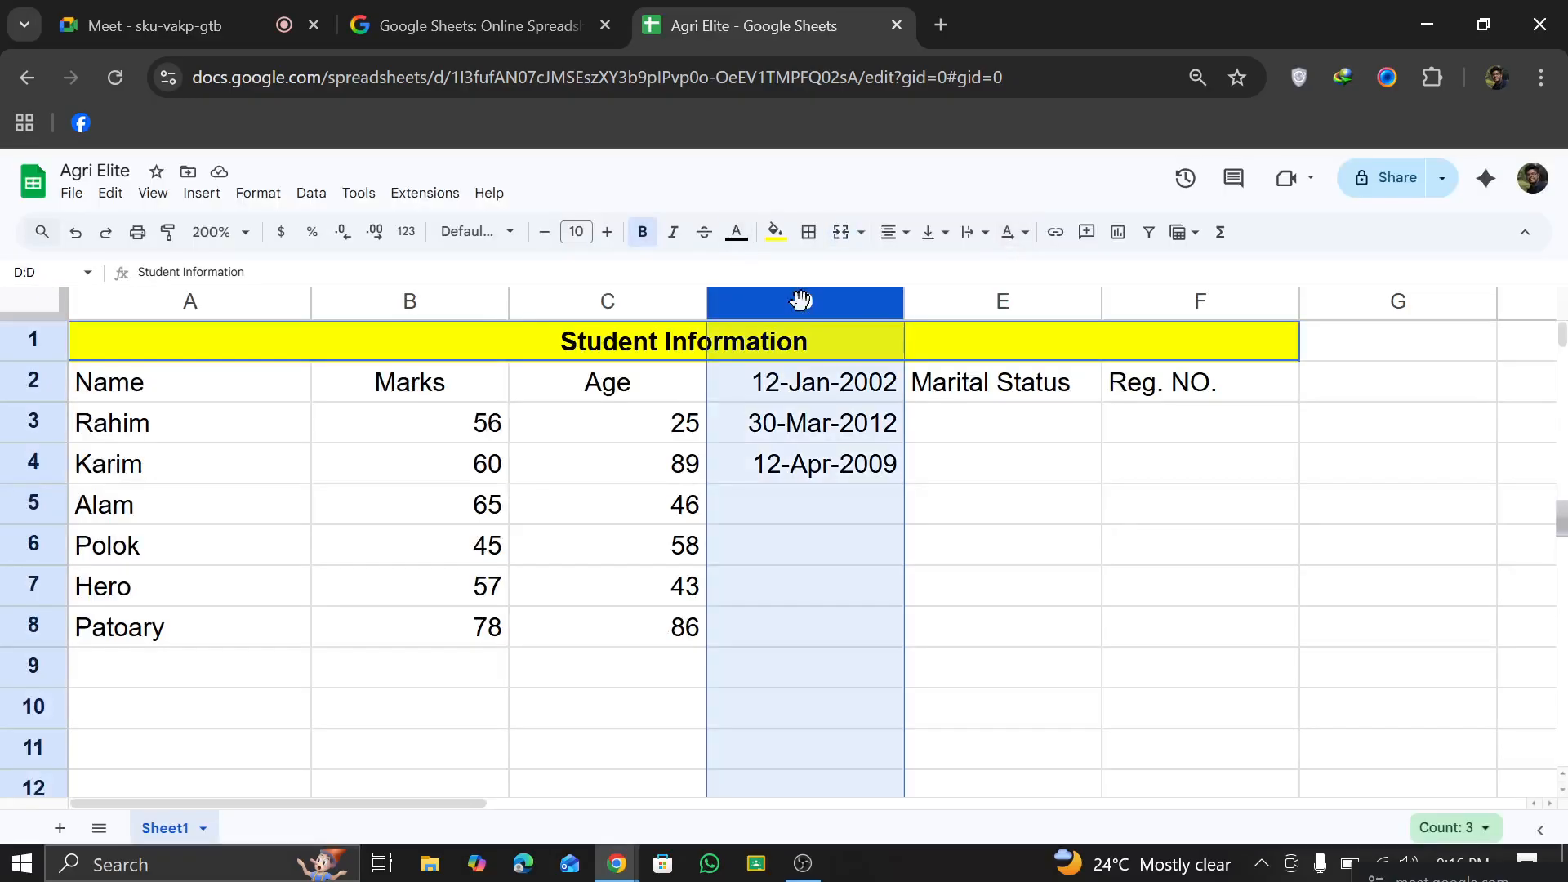
left_click(260, 195)
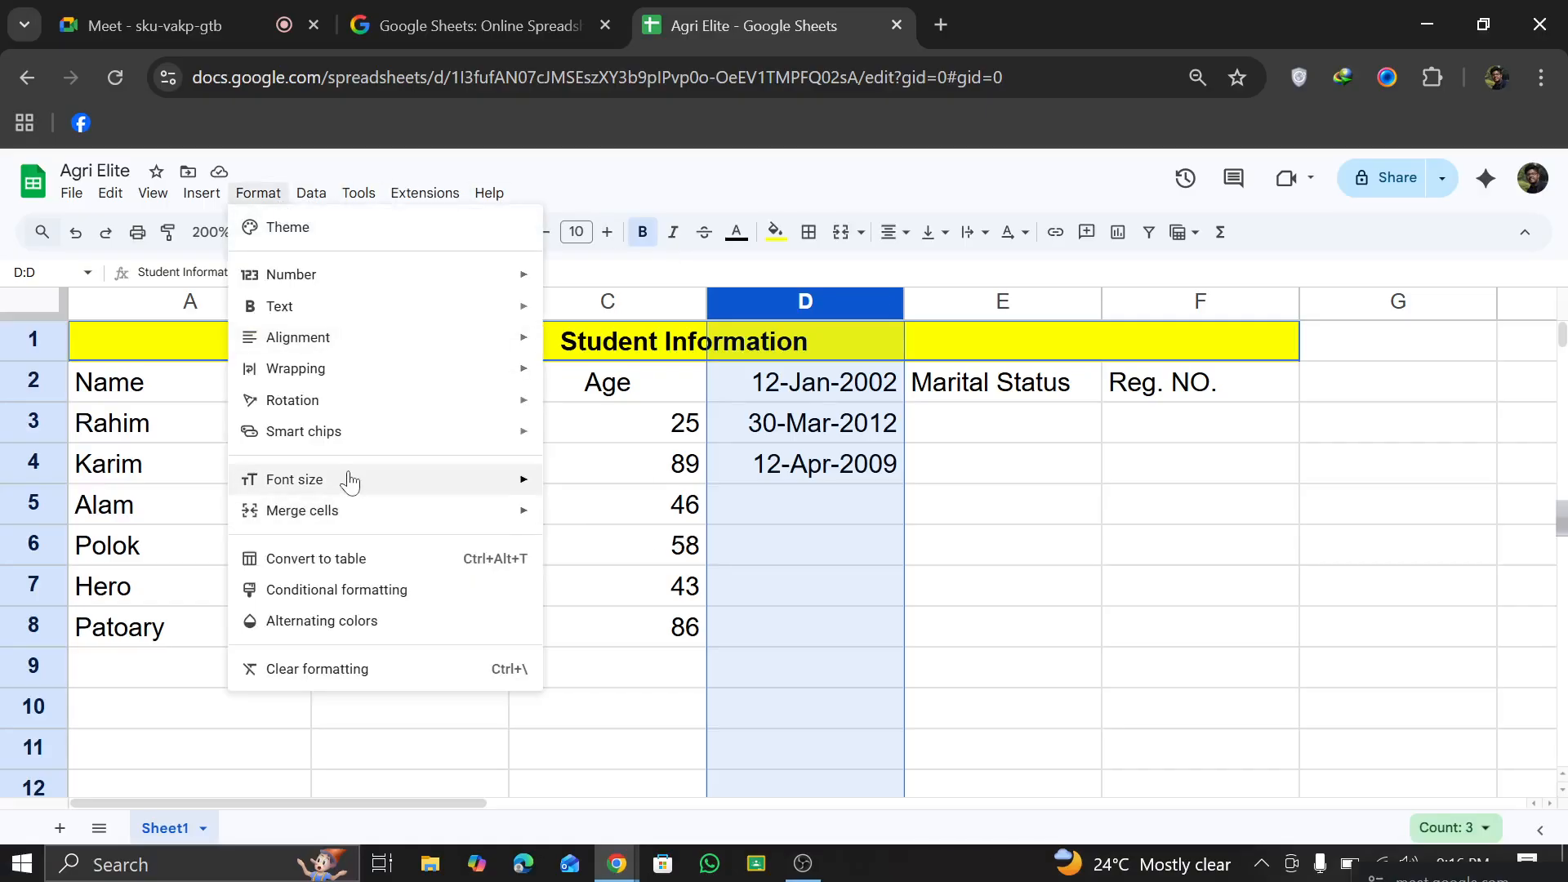
mouse_move(403, 273)
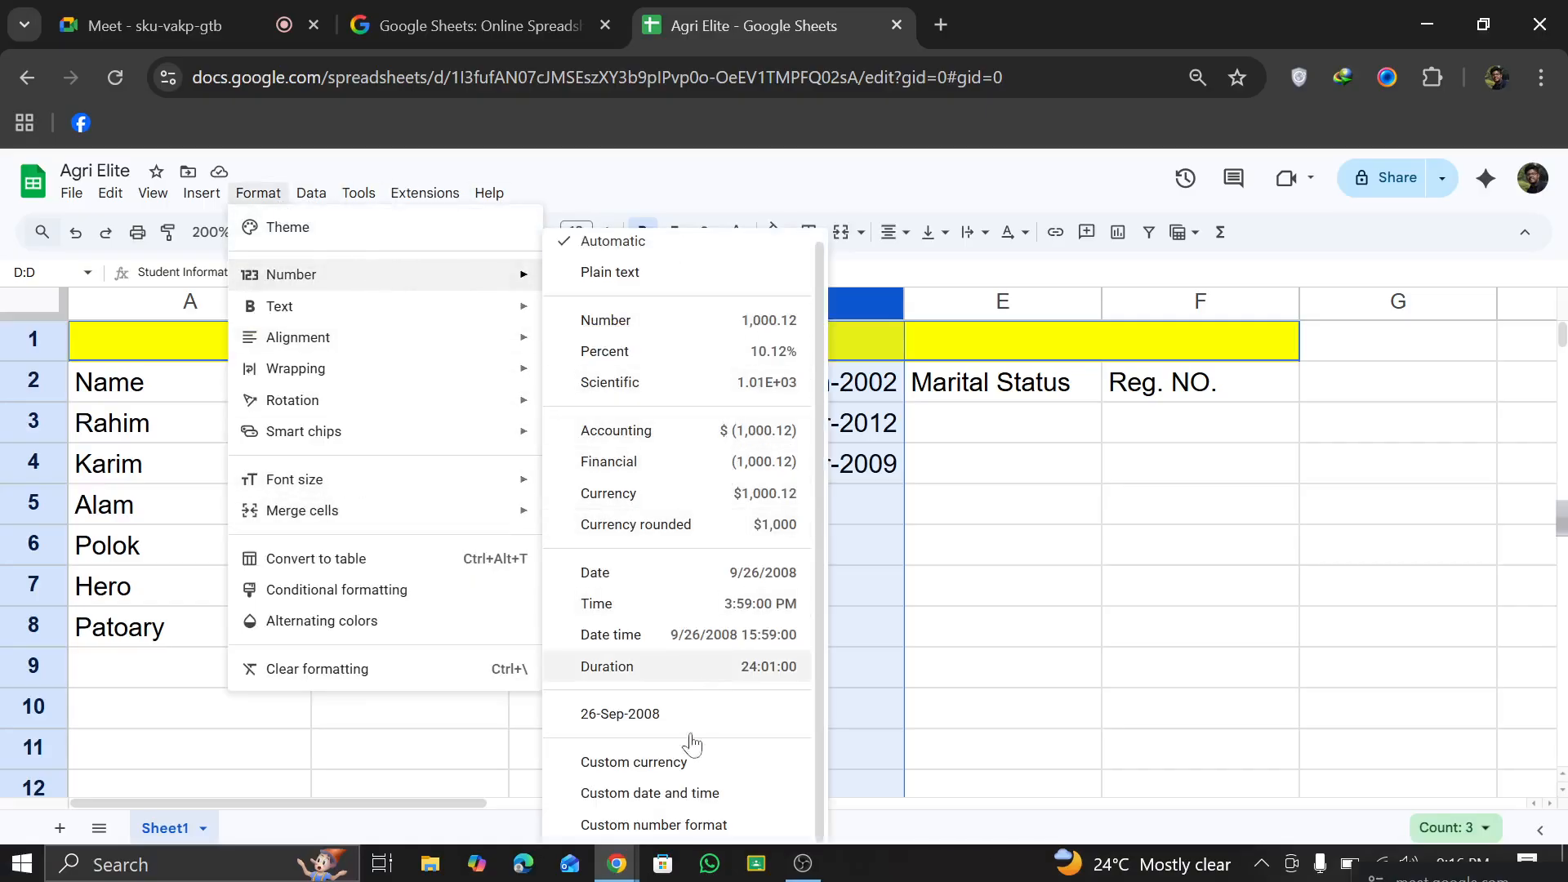
left_click(653, 793)
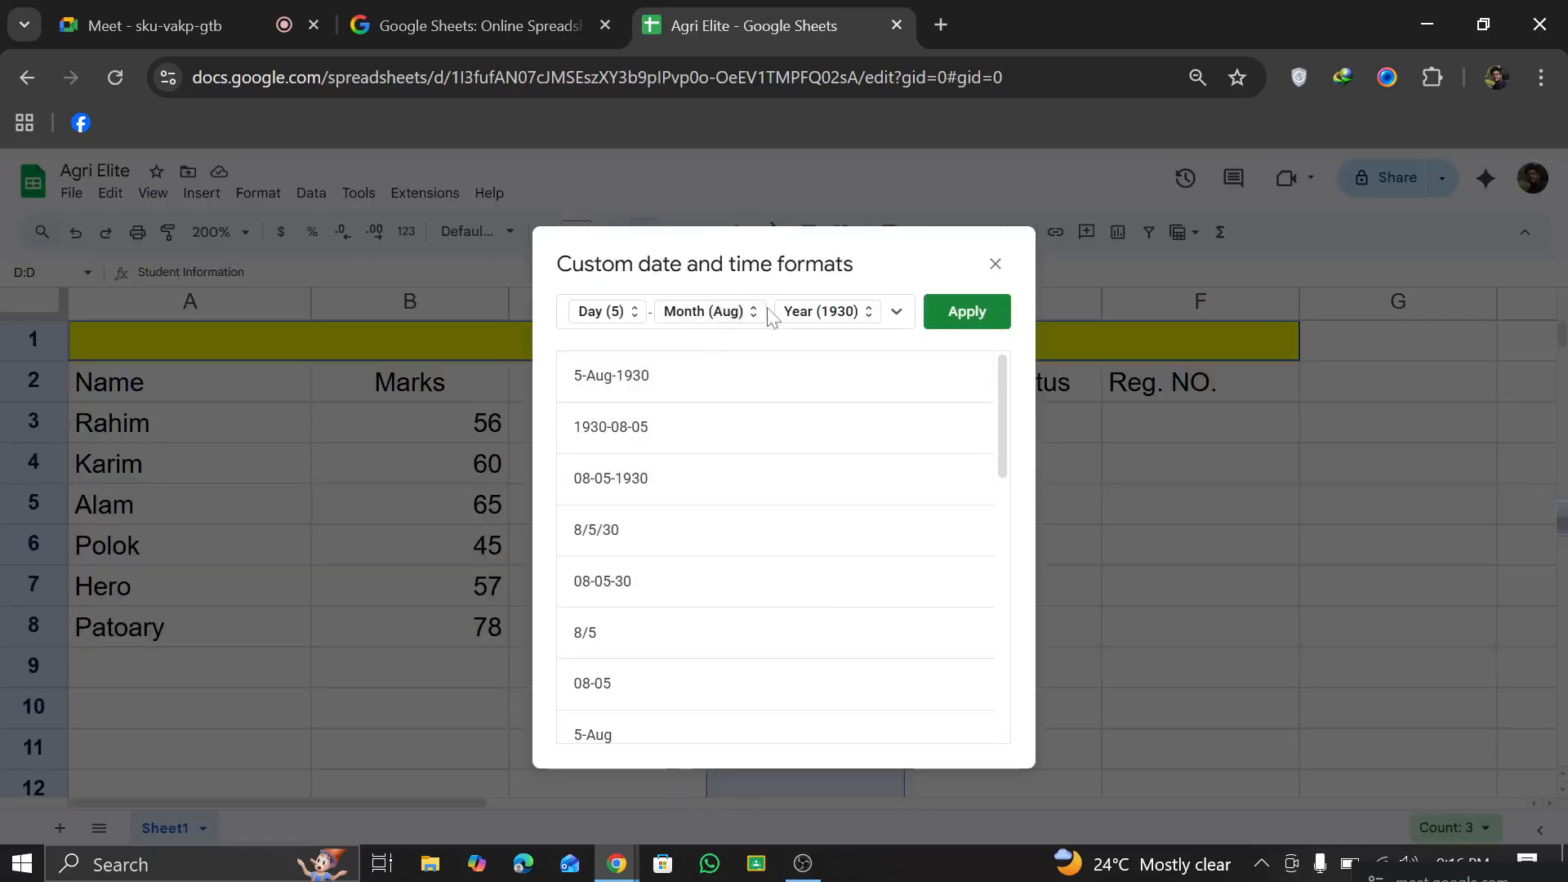
Step: Try building a custom date pattern from the 08-05-1930 preset with abbreviated month, full weekday name and two-digit year
left_click(870, 318)
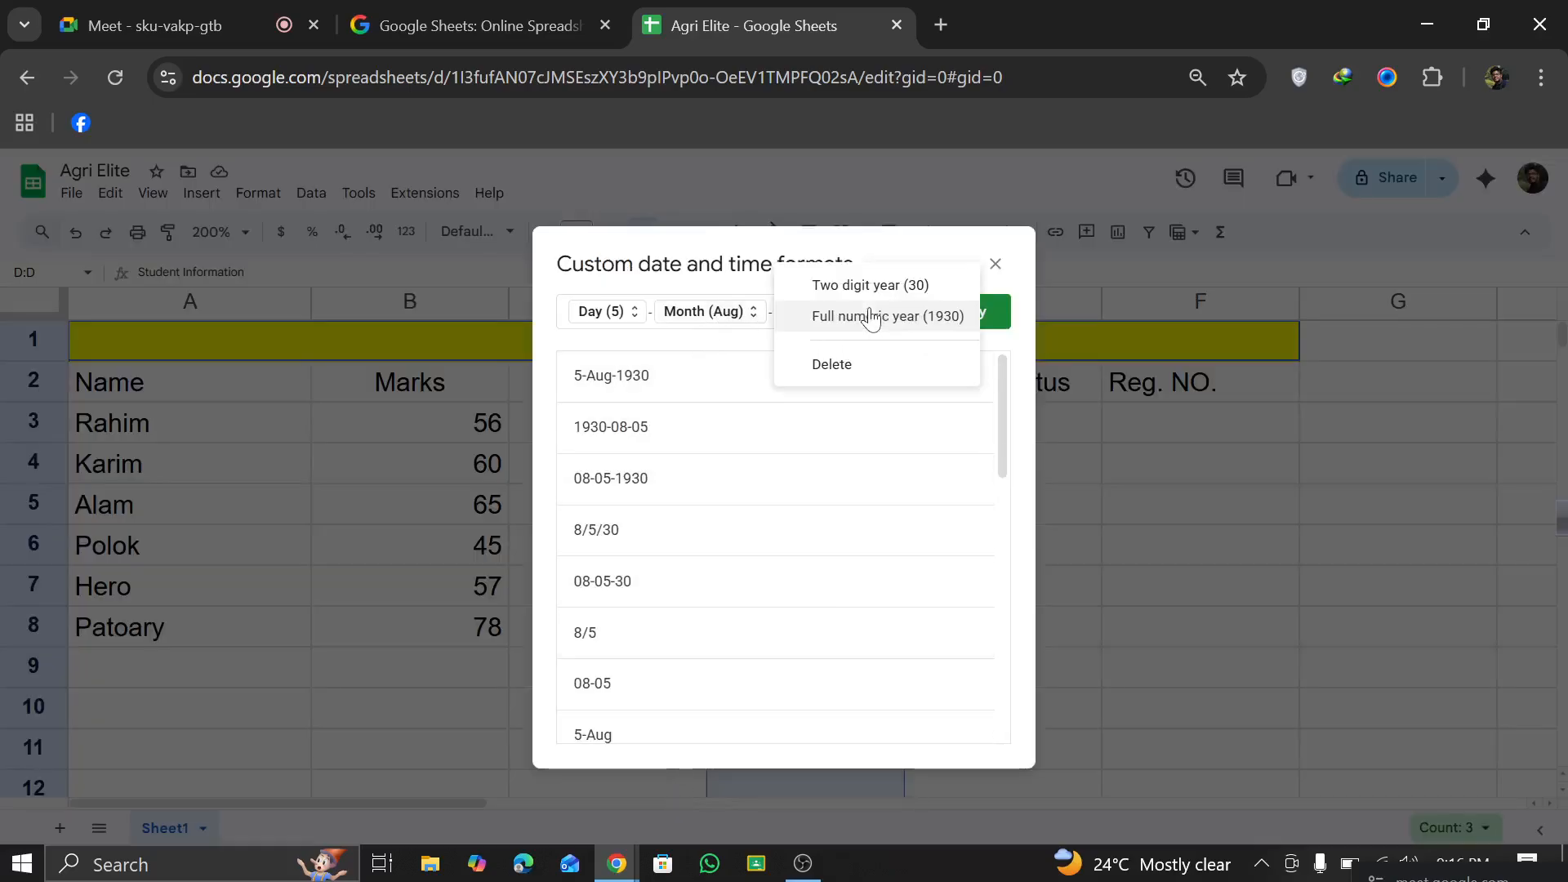
left_click(758, 312)
left_click(595, 470)
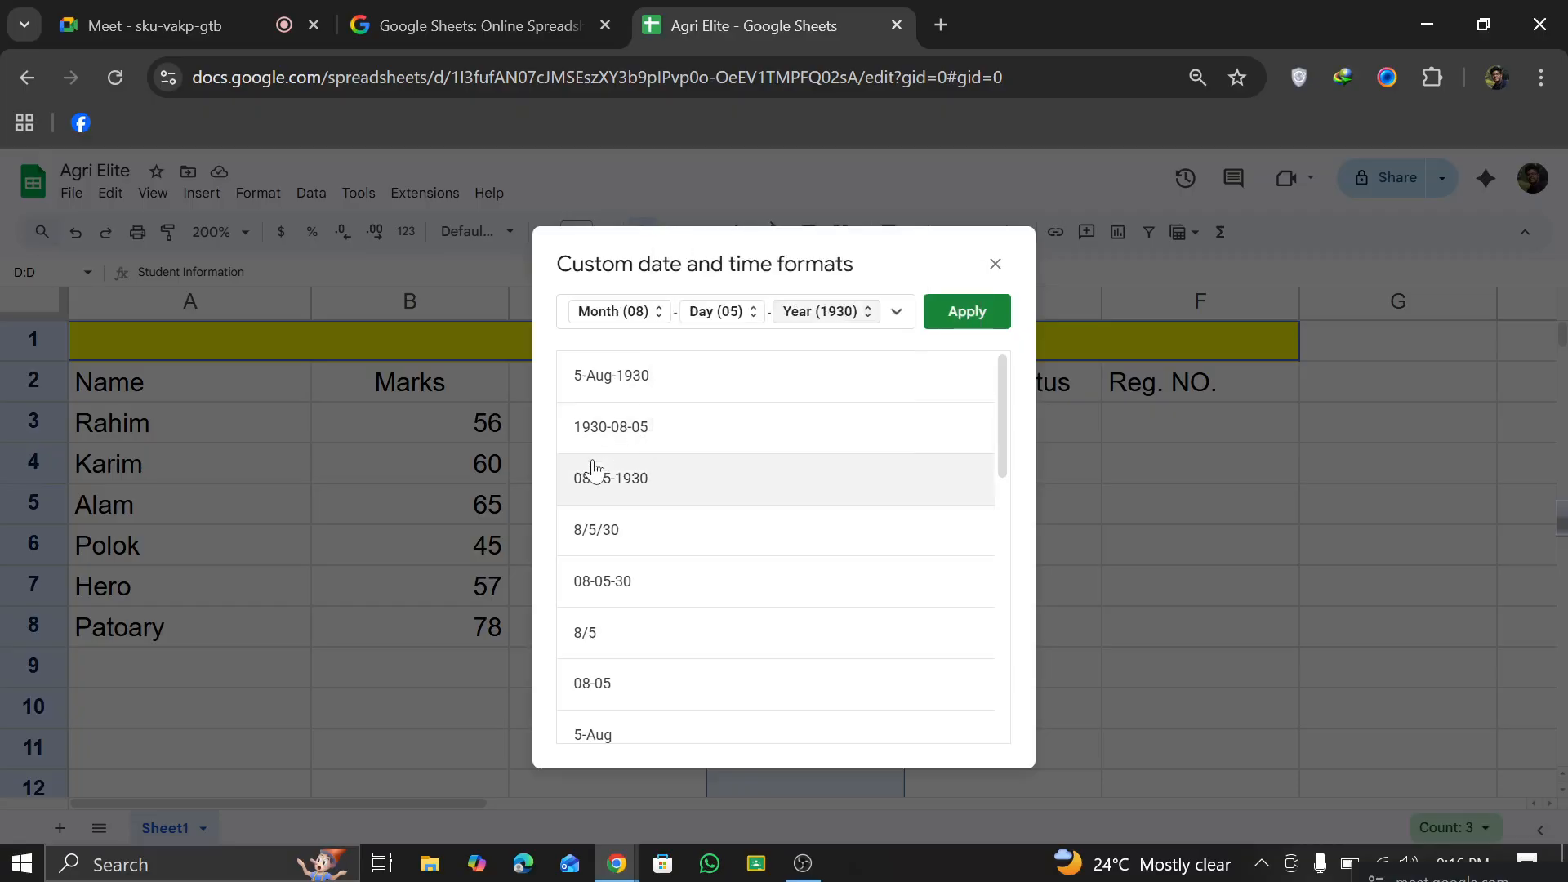
left_click(864, 317)
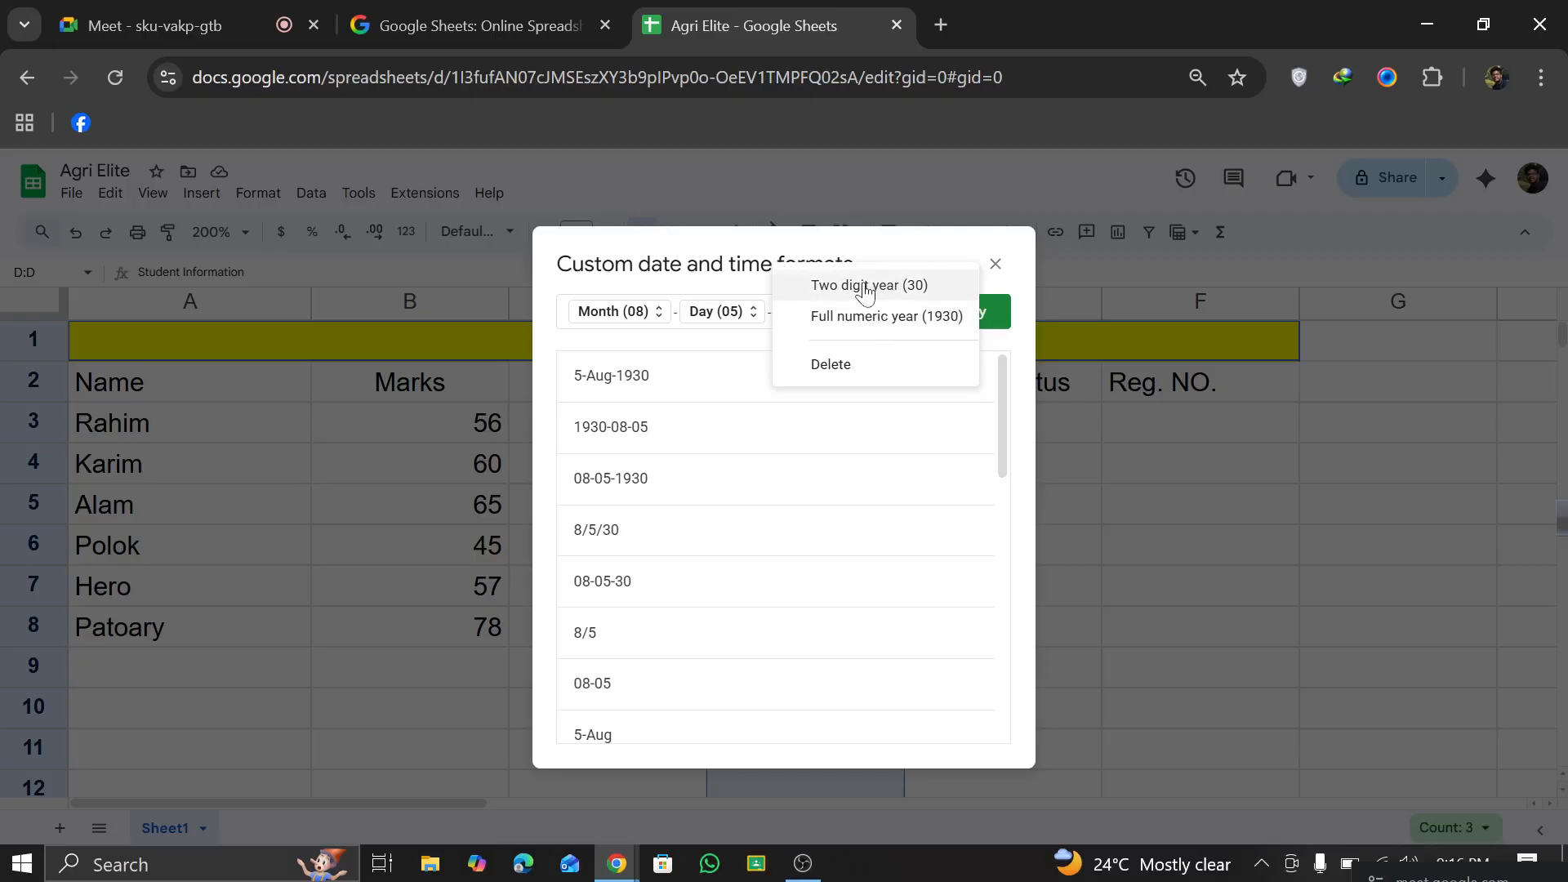
left_click(866, 292)
left_click(857, 315)
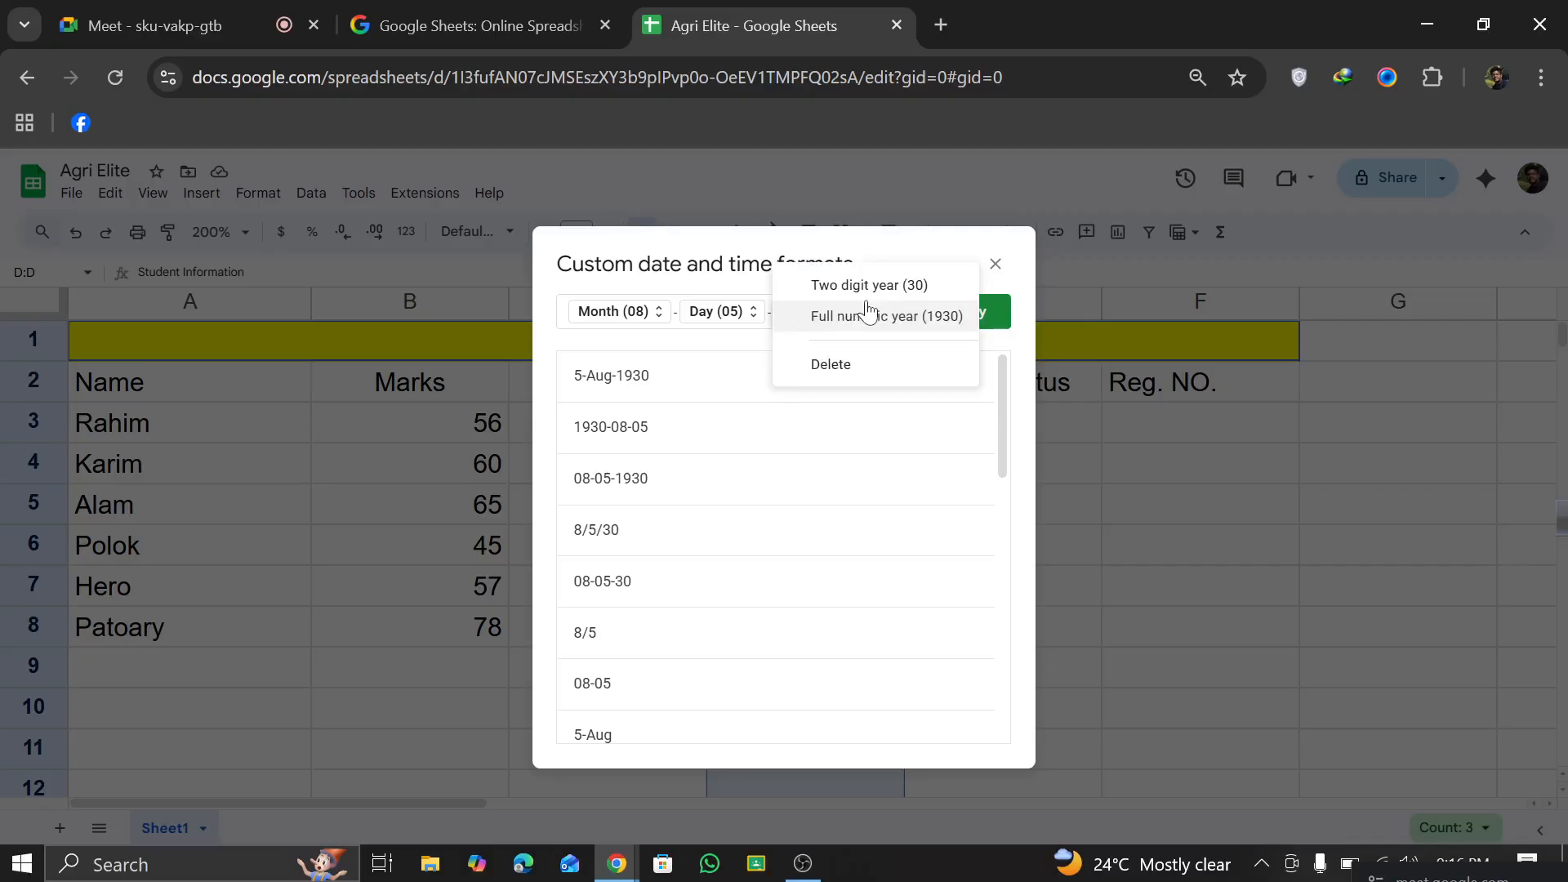
left_click(866, 287)
left_click(755, 314)
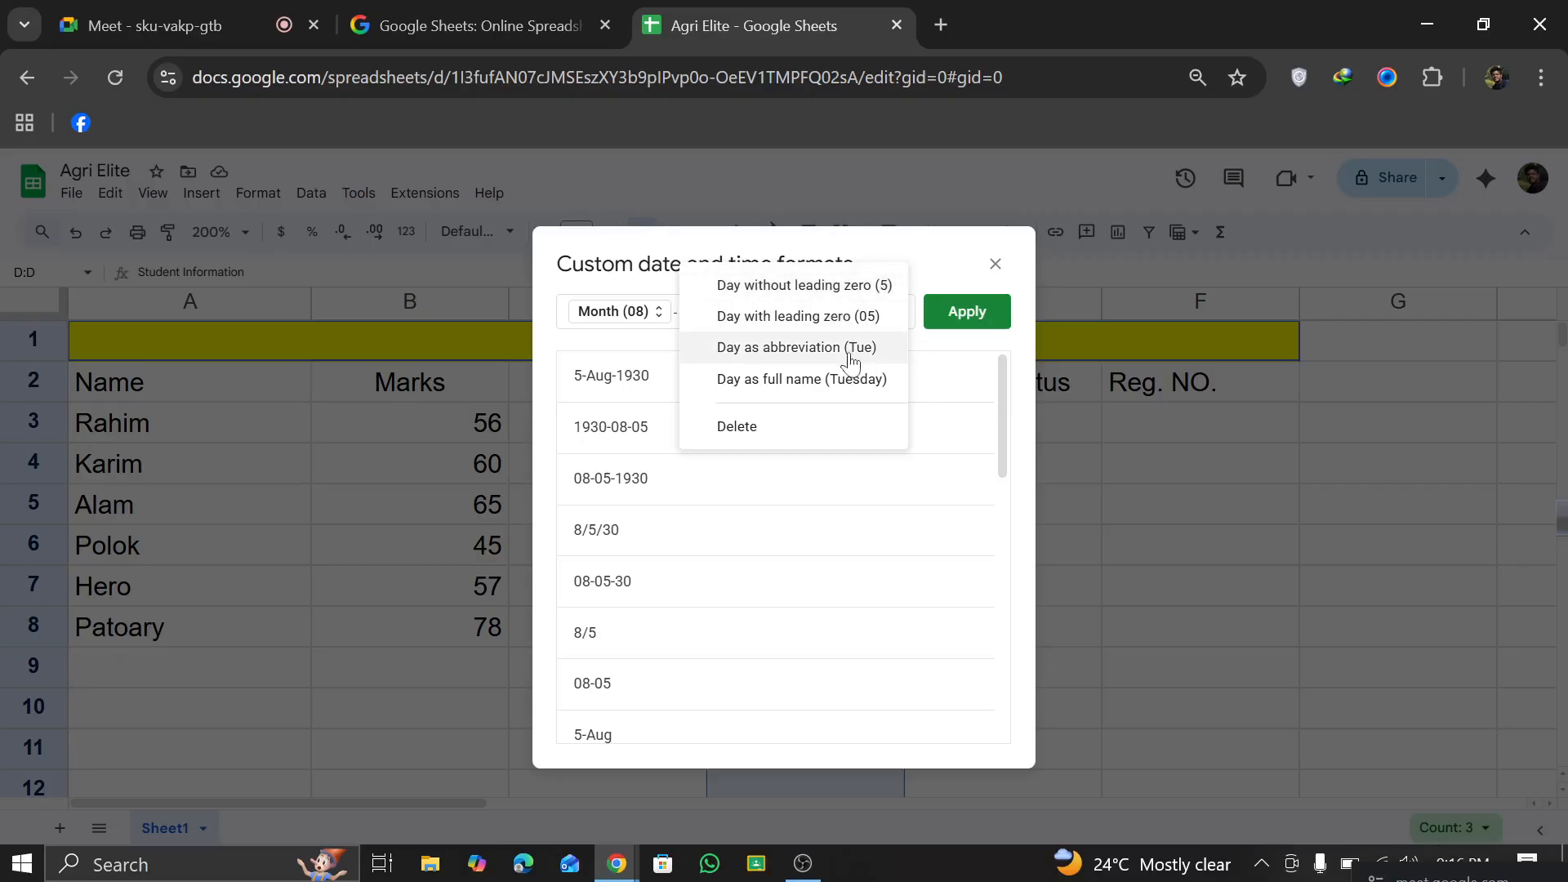
left_click(819, 380)
left_click(620, 317)
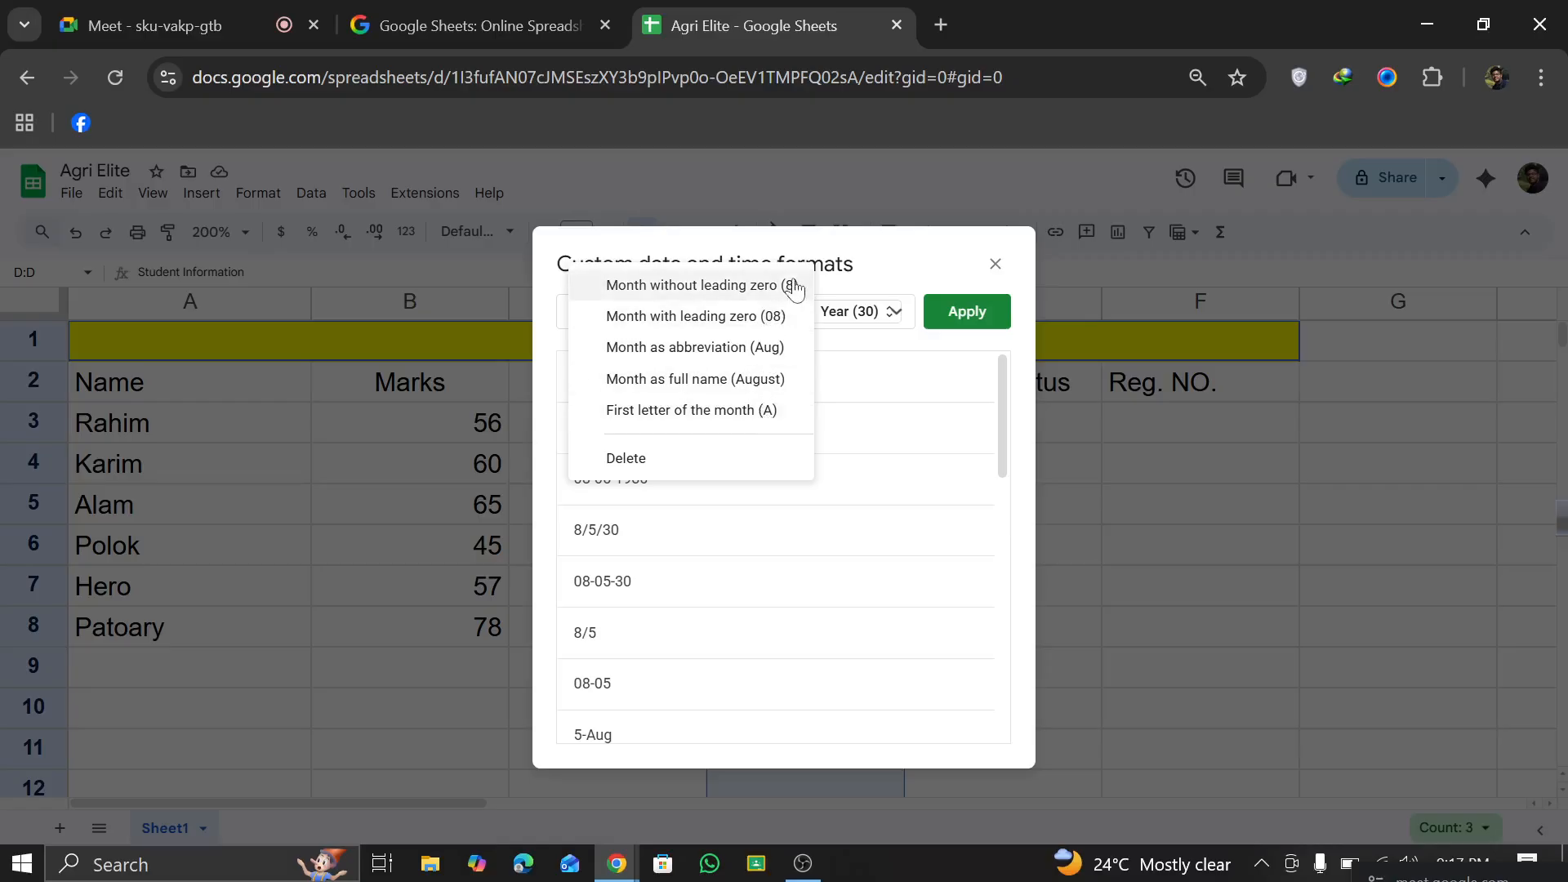
left_click(770, 366)
Step: Apply the preset long date format "Tuesday, August 5, 1930" to column D
scroll(707, 523, "down", 6)
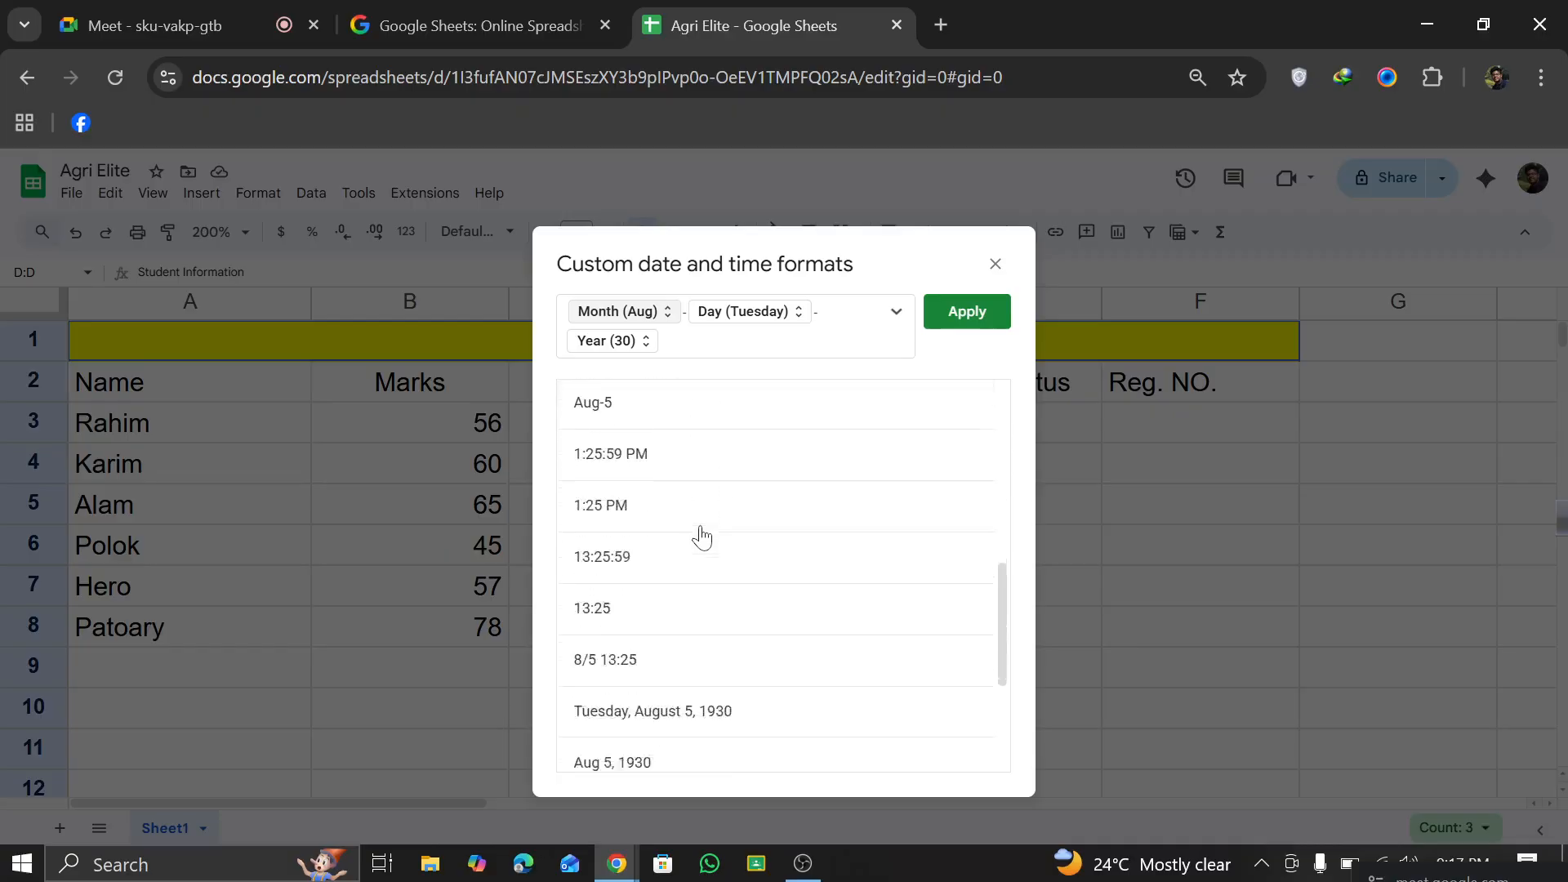
scroll(701, 537, "down", 3)
left_click(699, 498)
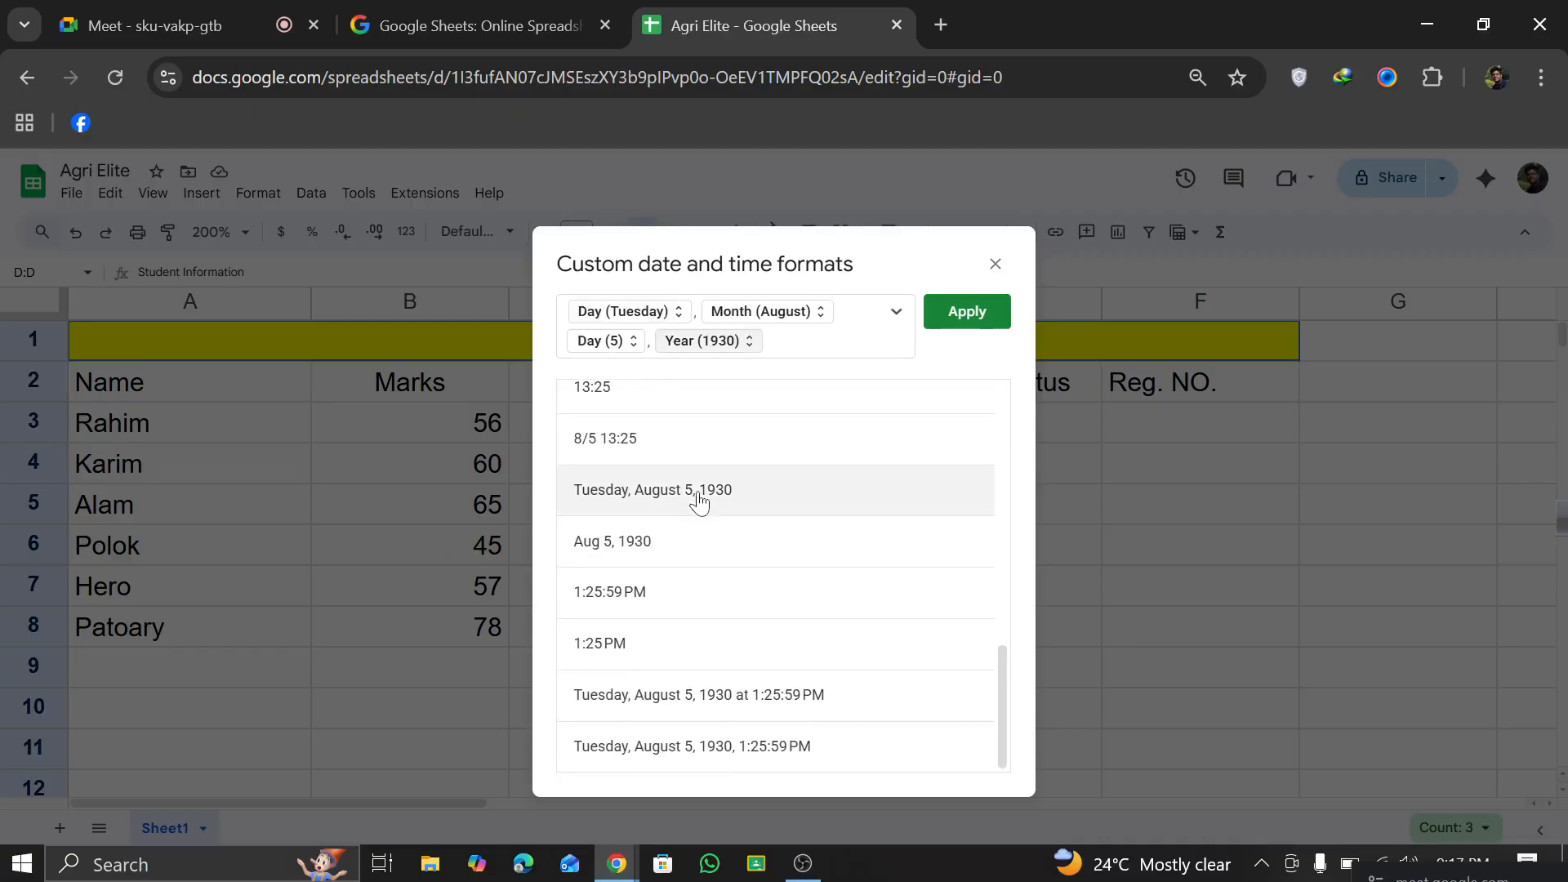
left_click(936, 324)
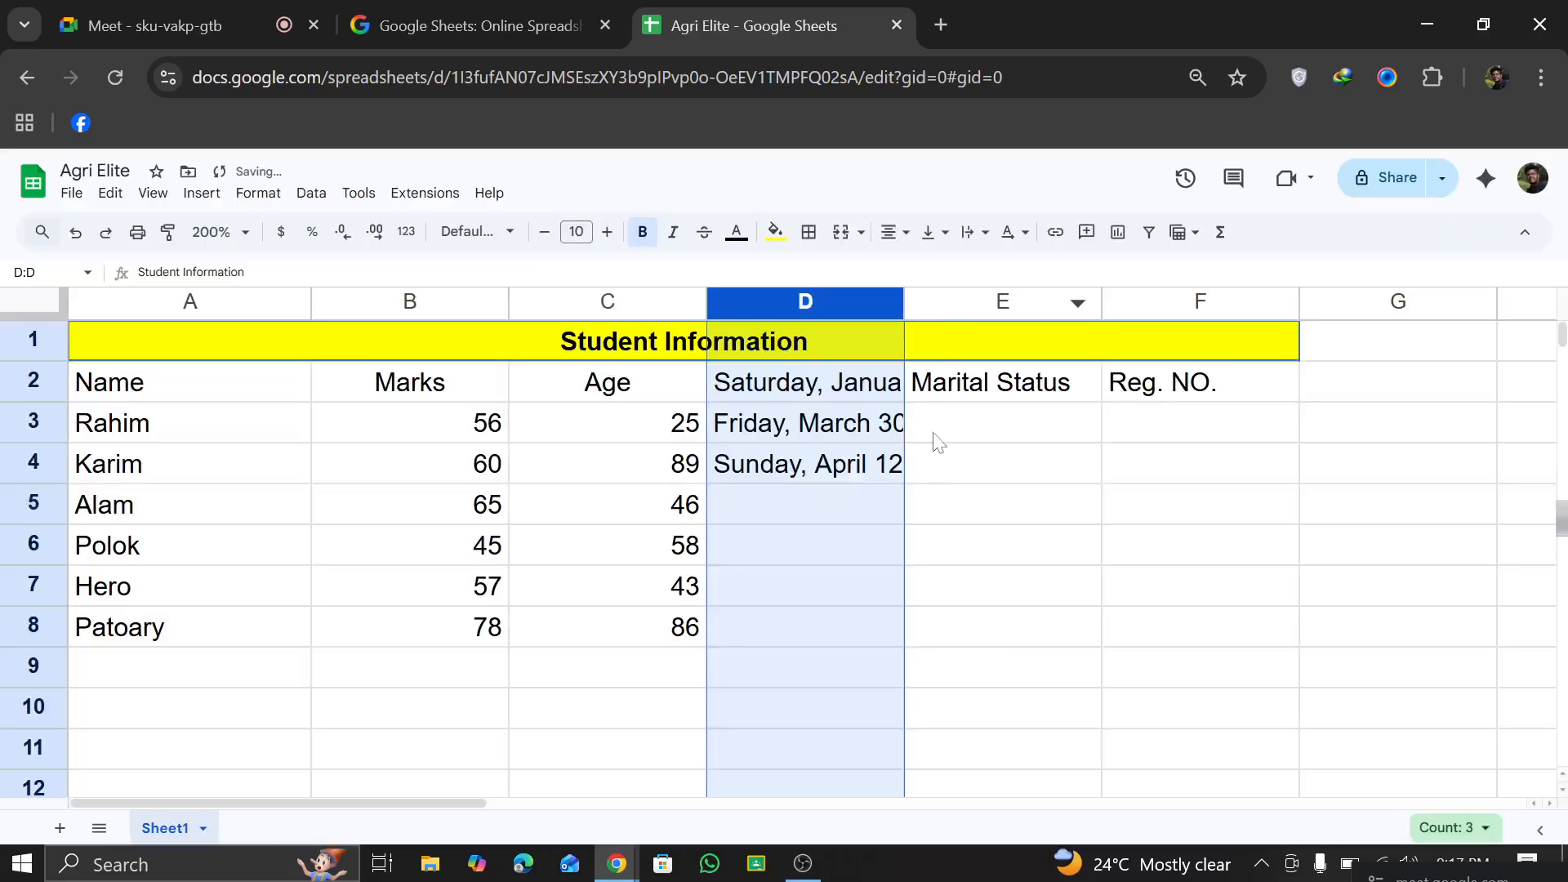
Step: Fit the width of column D to its long dates
left_click(932, 457)
left_click(866, 420)
left_click(880, 461)
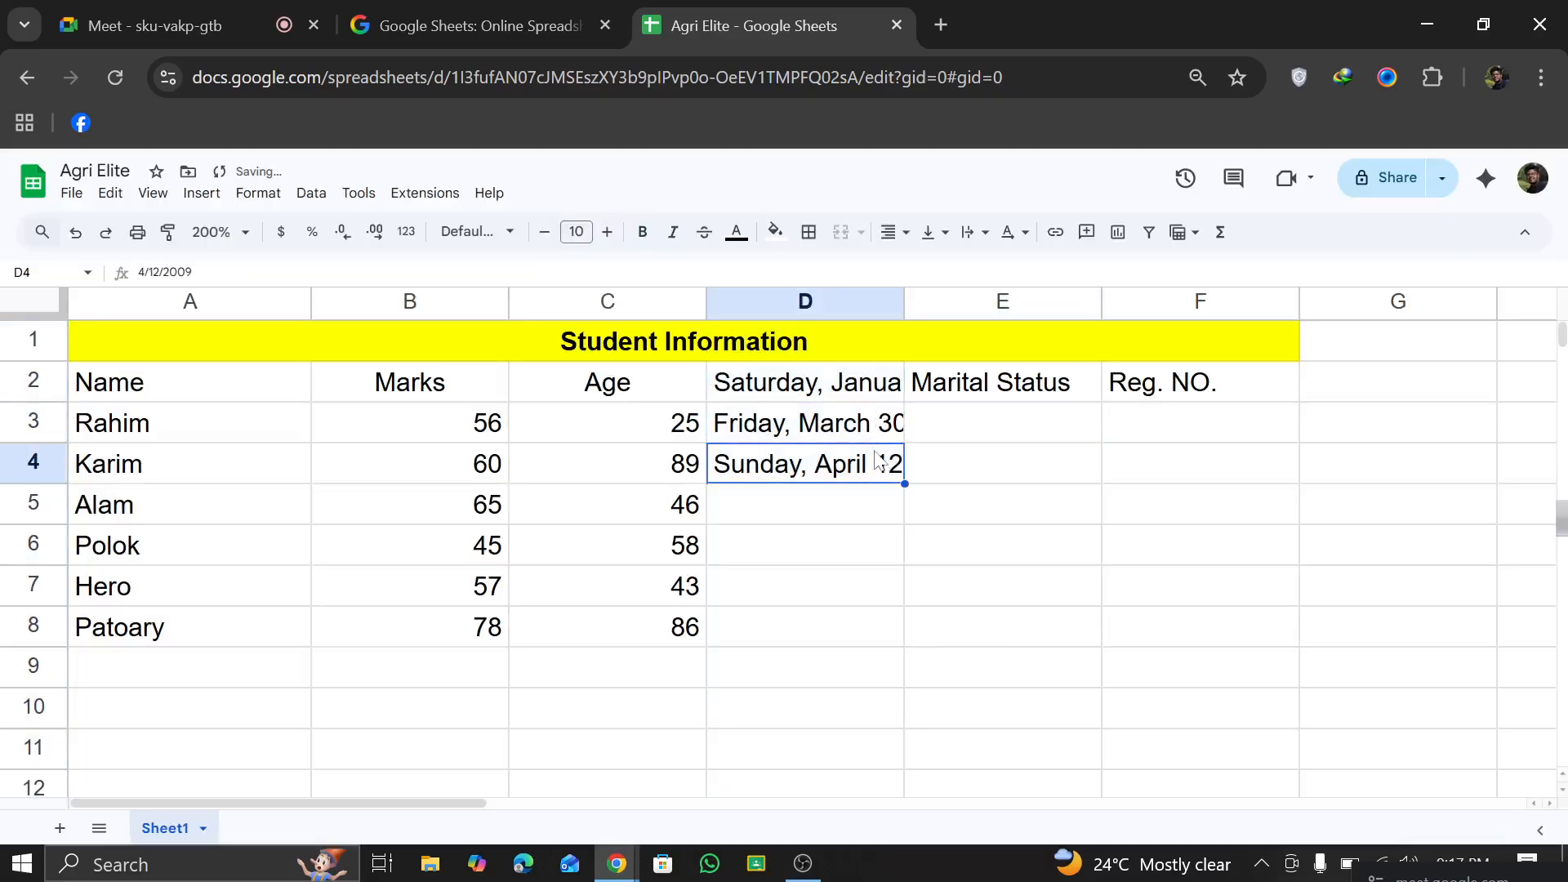
left_click(866, 432)
left_click(863, 463)
double_click(904, 304)
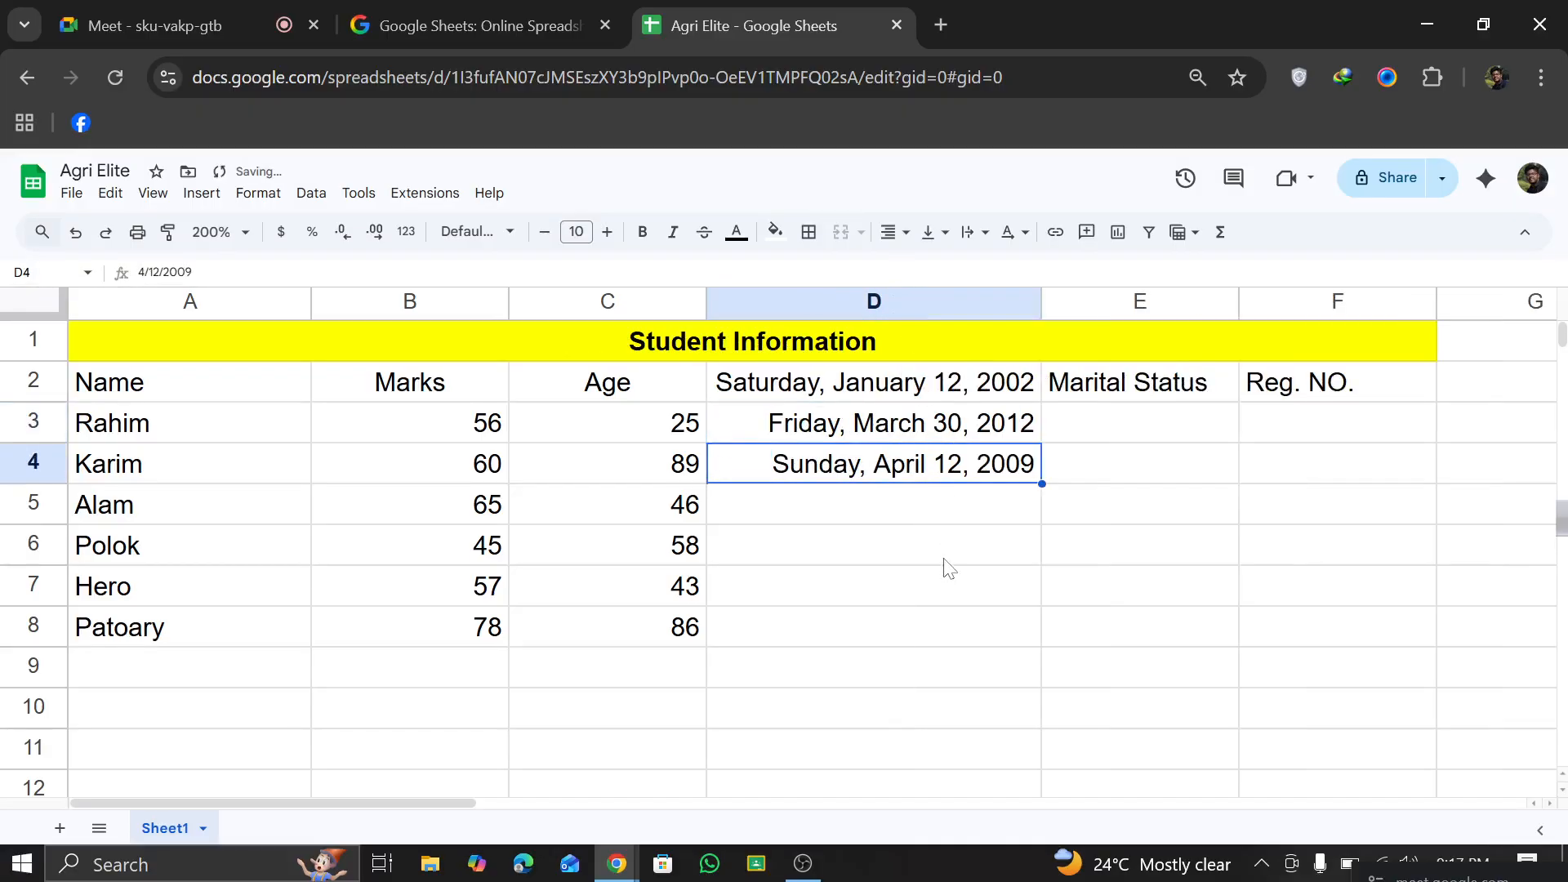
left_click(945, 561)
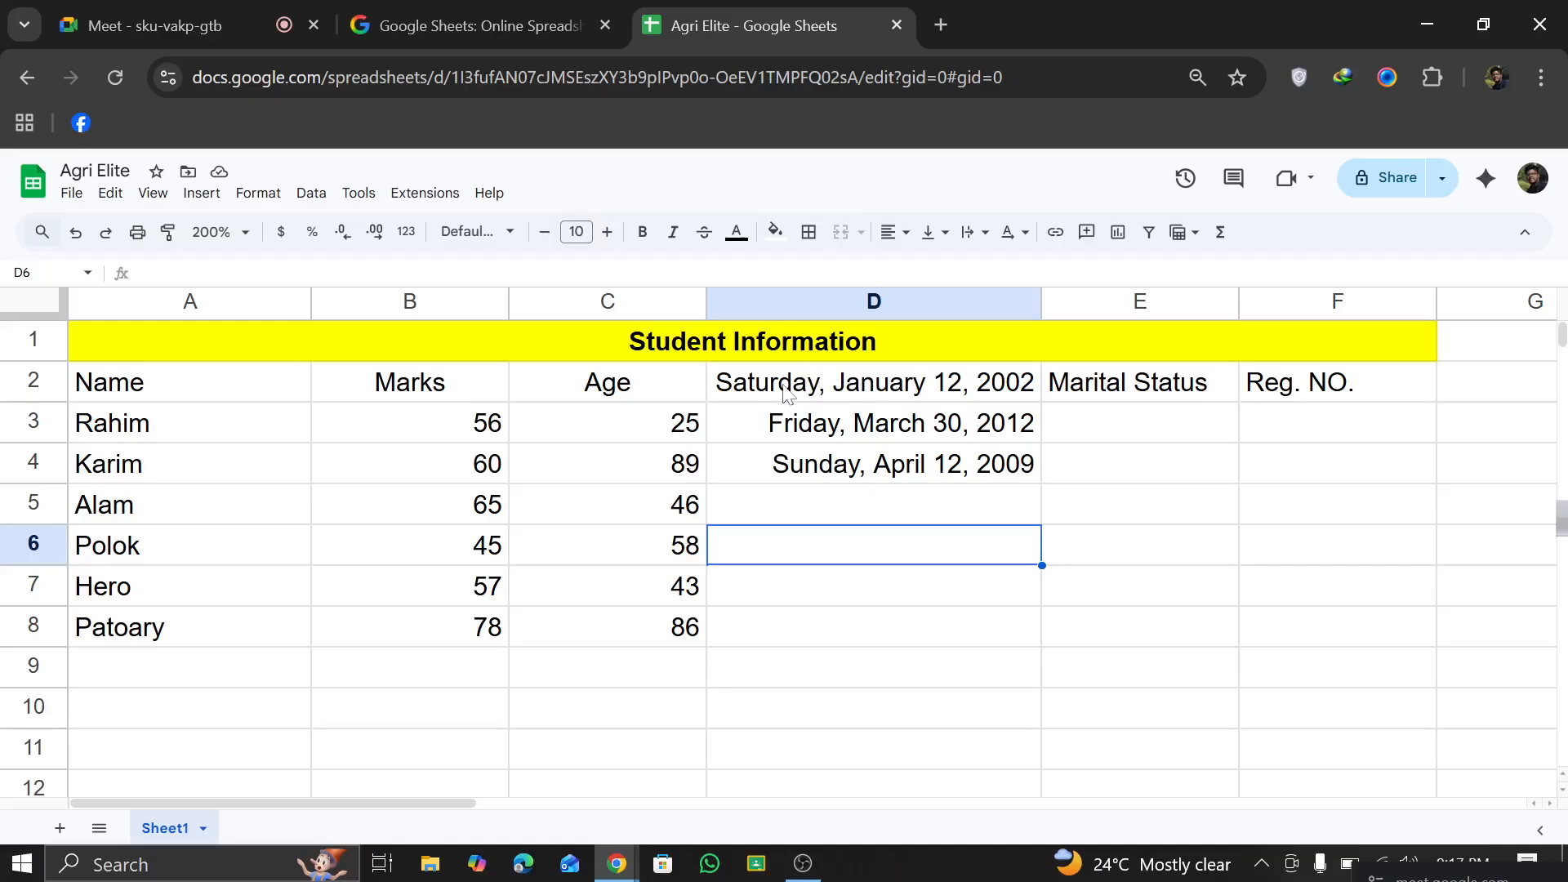
Step: Fill the date in cell D4 down through cell D8 as a series of consecutive days
left_click(1025, 391)
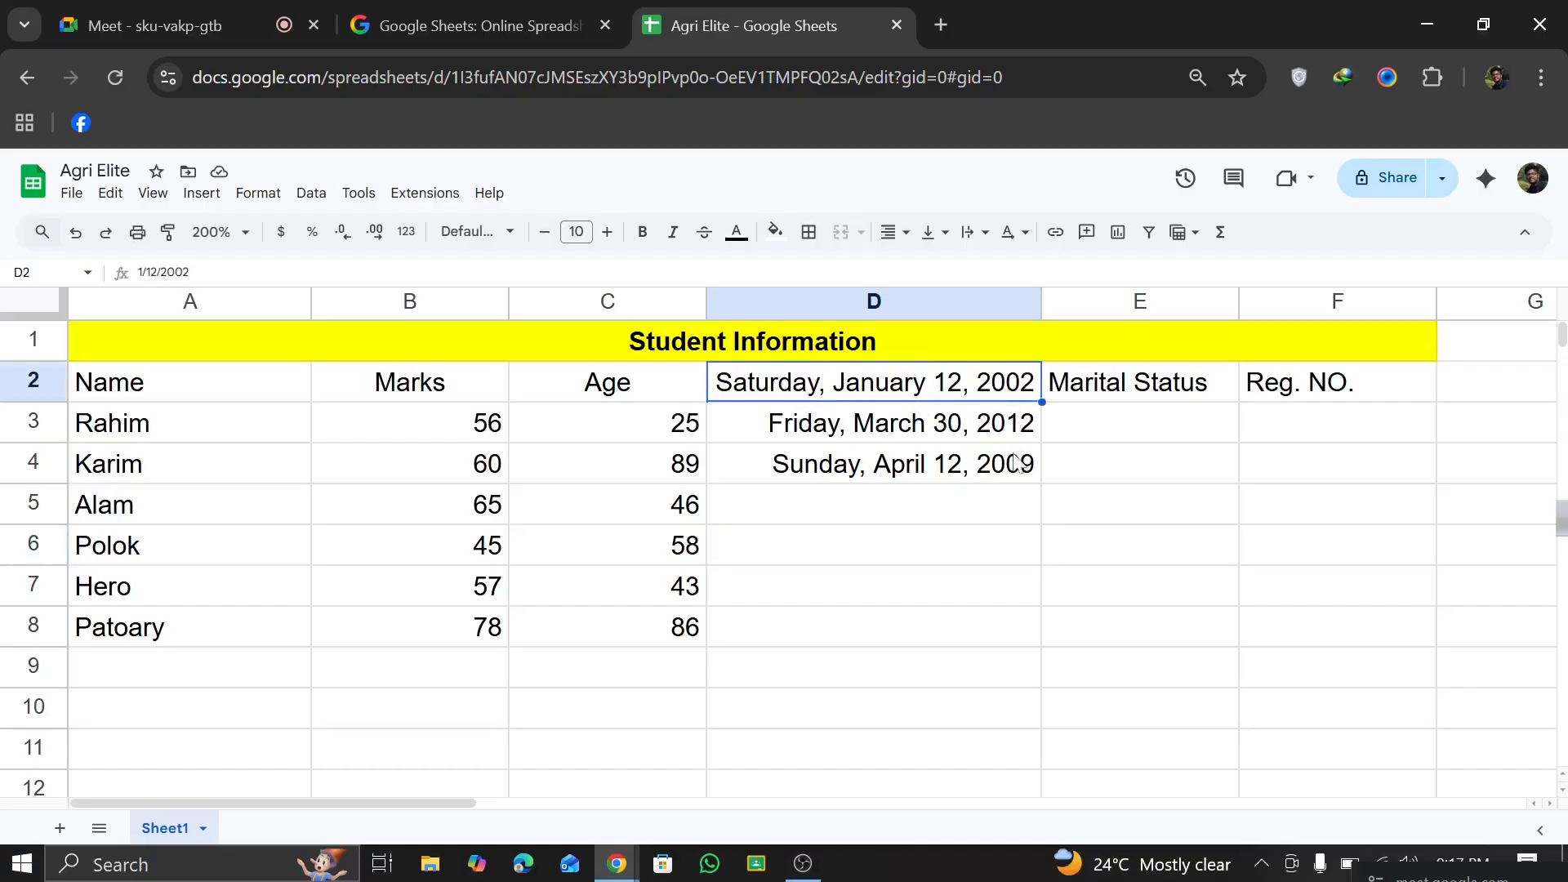
left_click(1021, 464)
left_click_drag(1043, 482, 1013, 614)
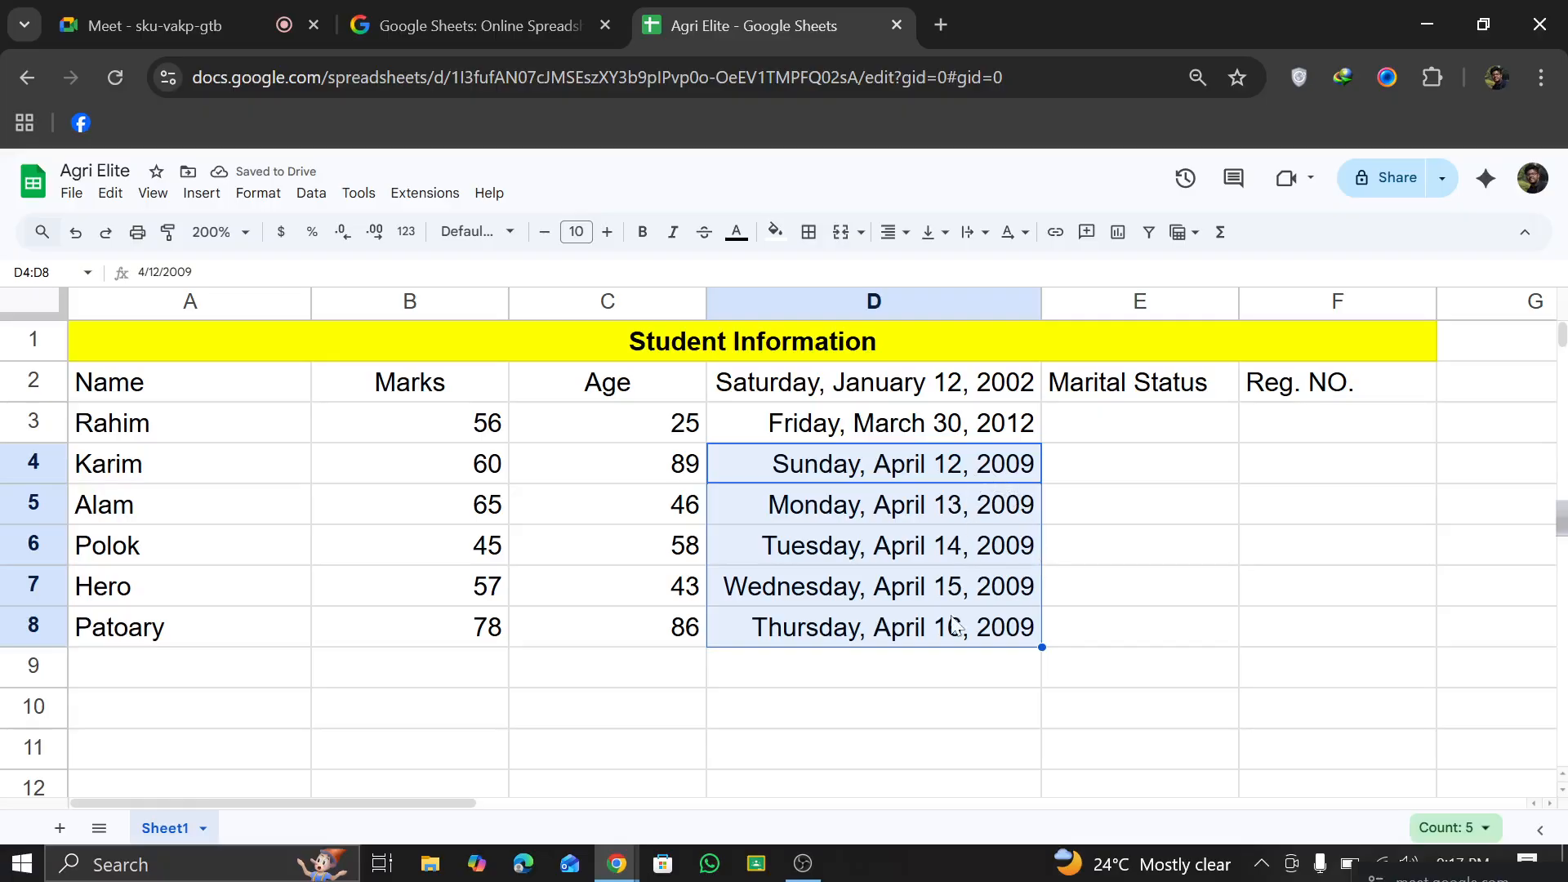
left_click(1126, 541)
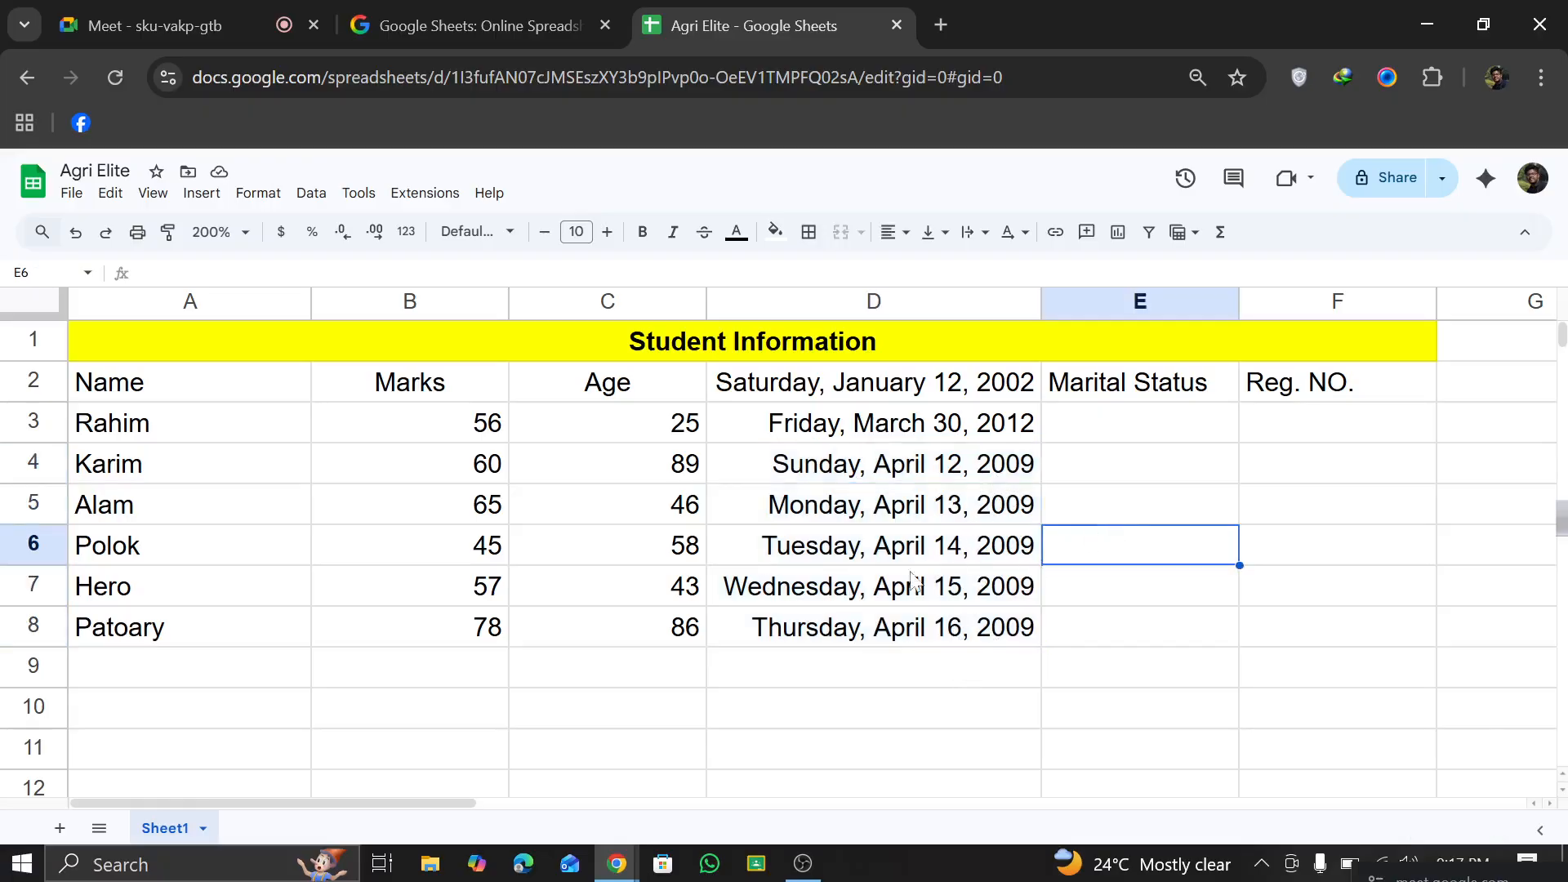
scroll(425, 504, "down", 4)
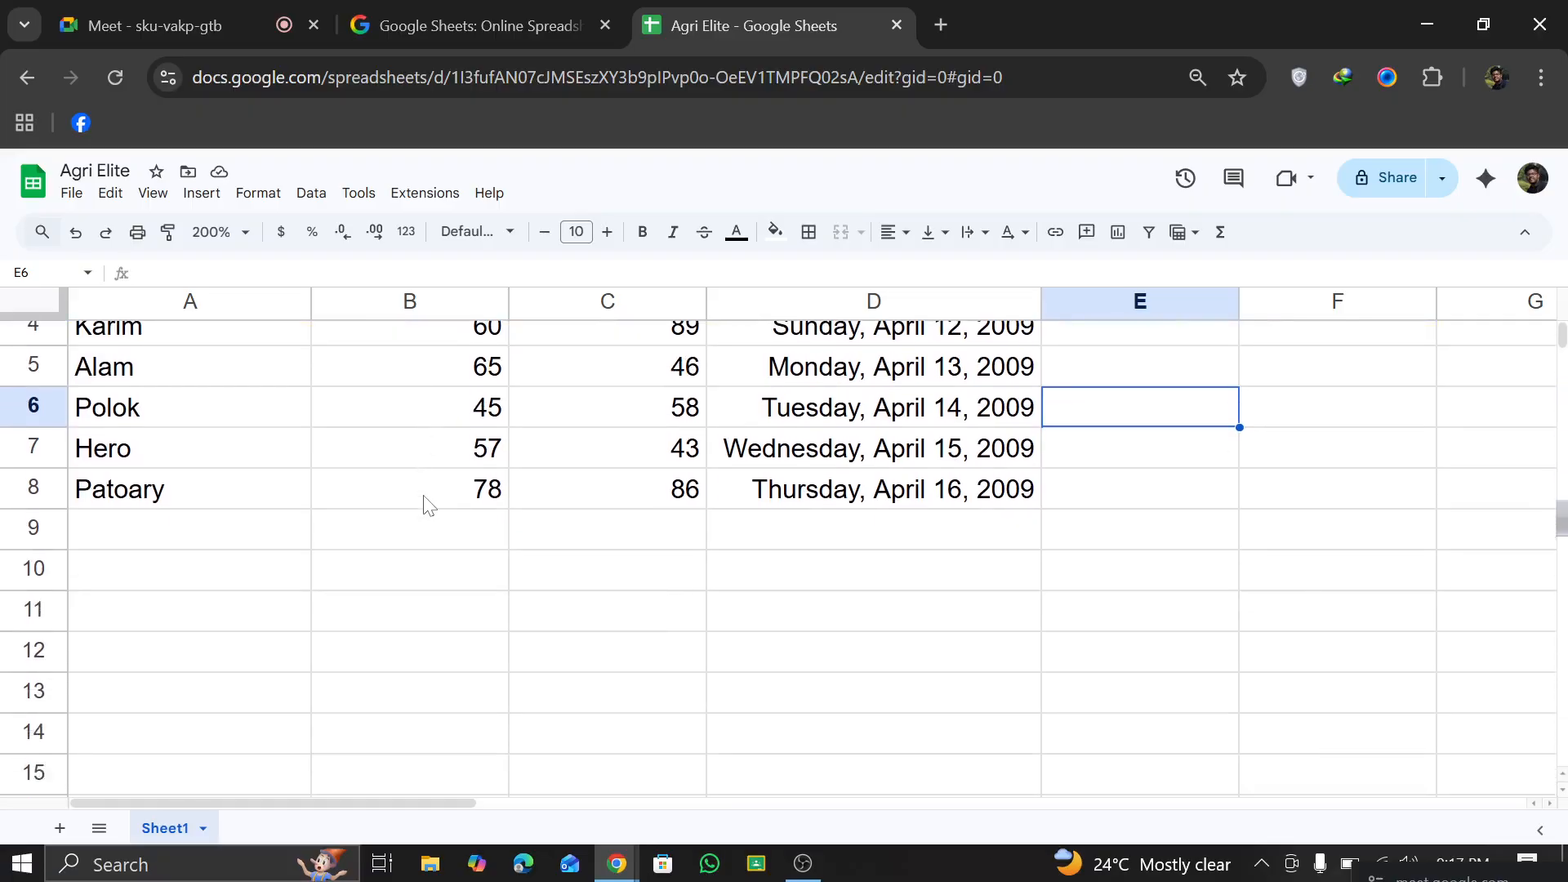
scroll(807, 566, "up", 4)
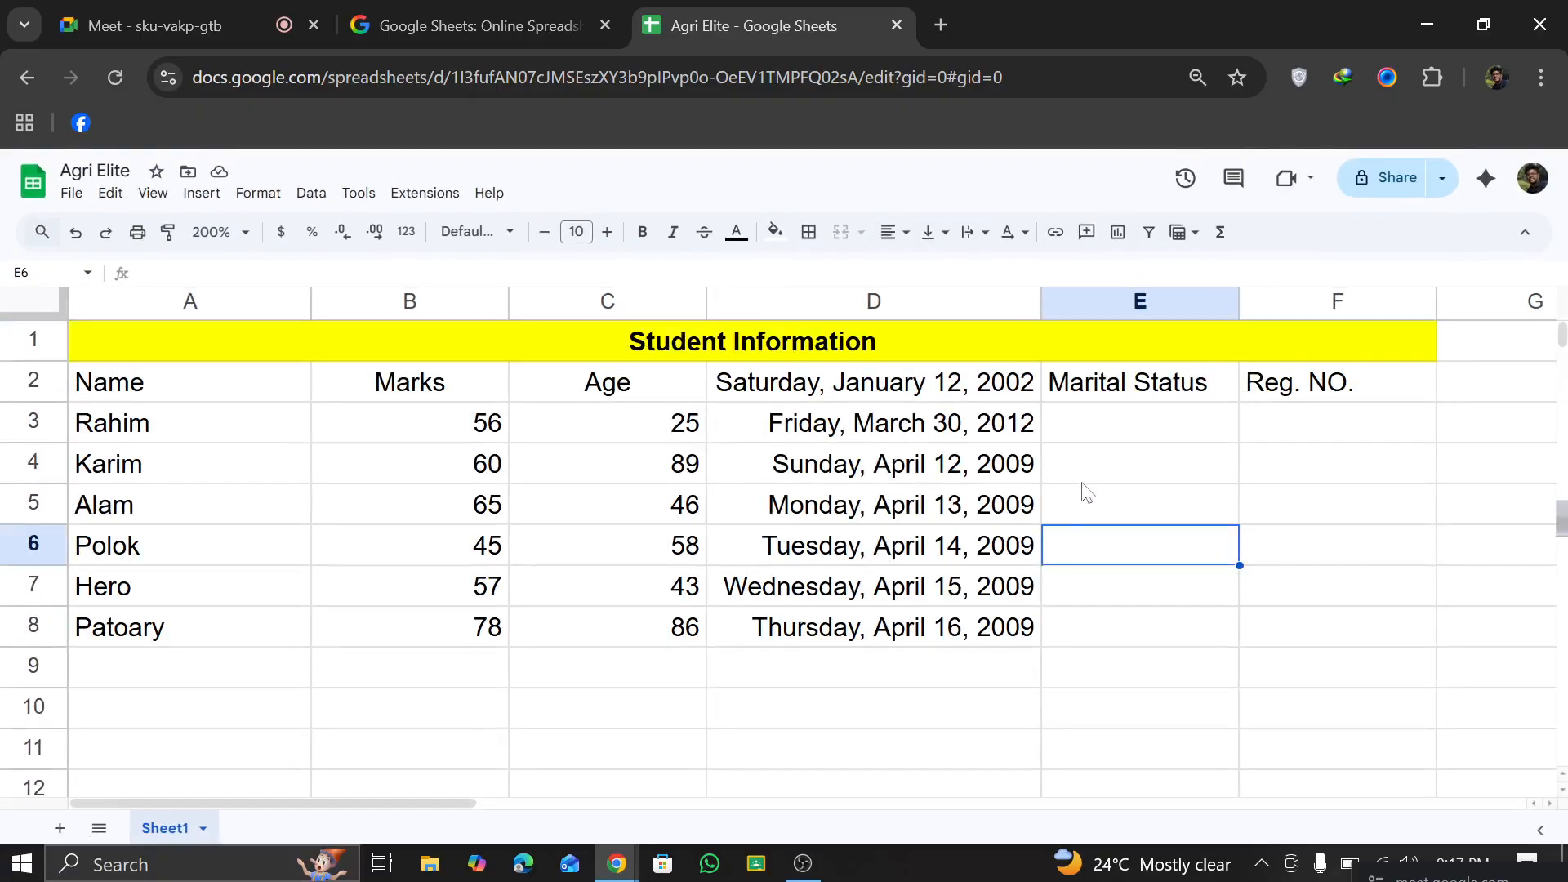
left_click(1146, 400)
left_click(1130, 418)
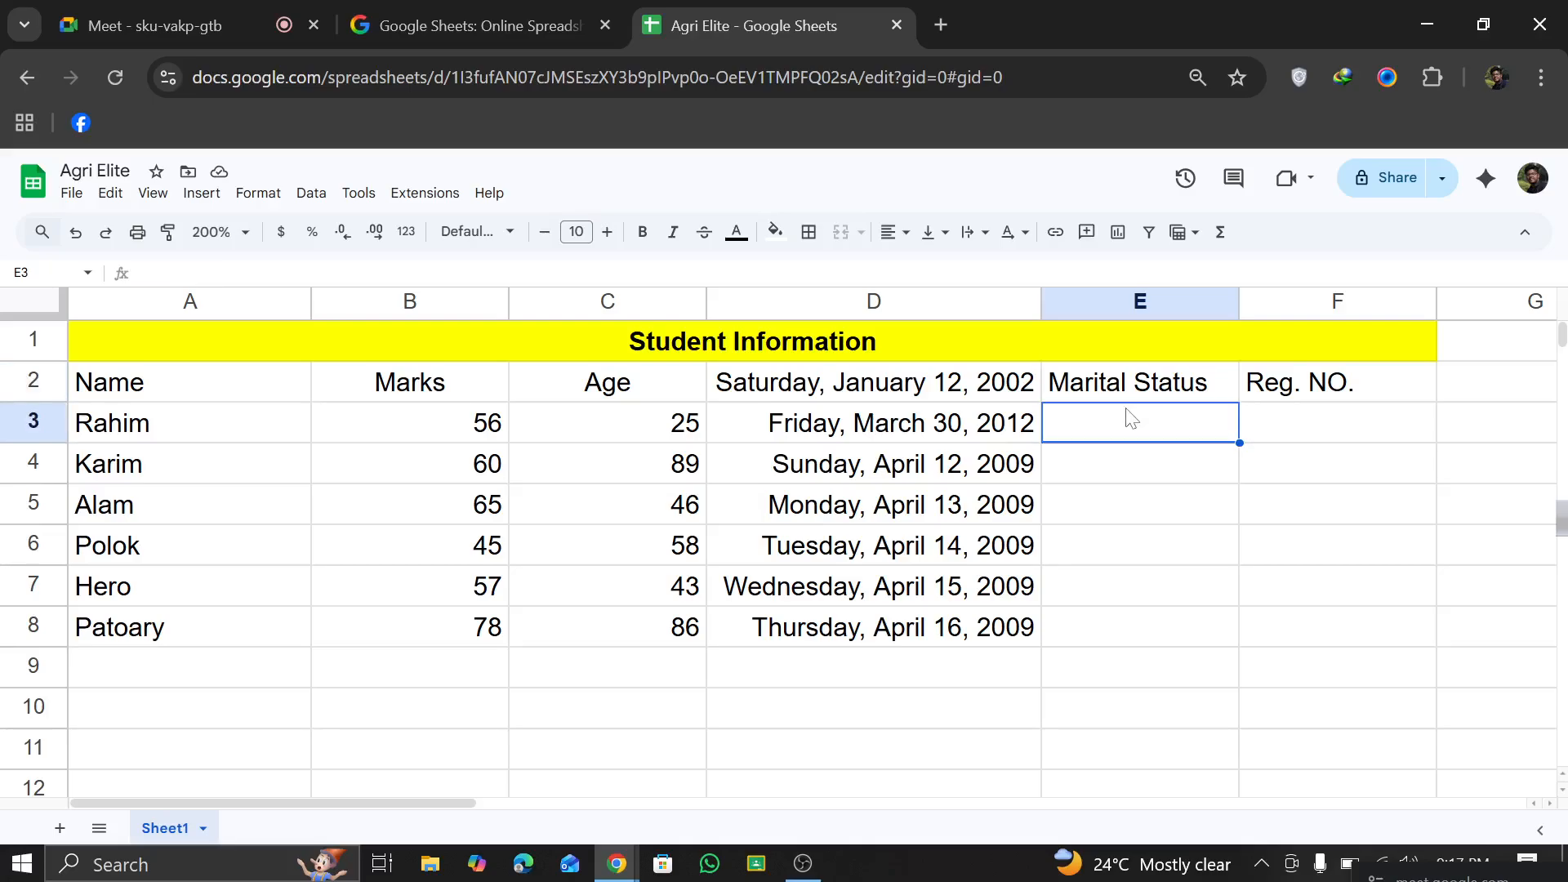
left_click(1158, 350)
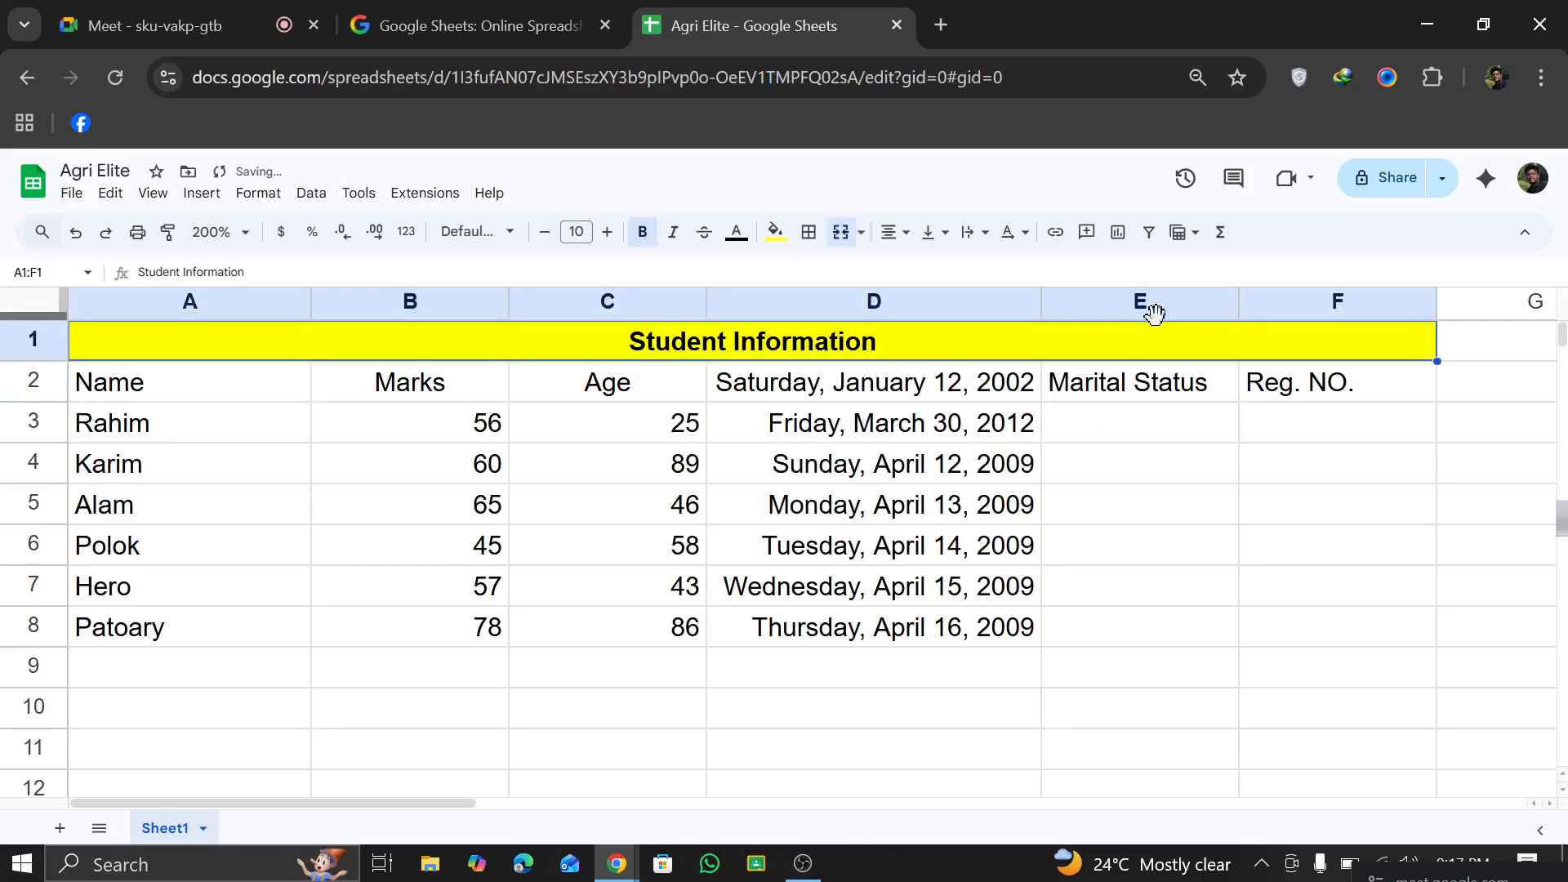
left_click(258, 192)
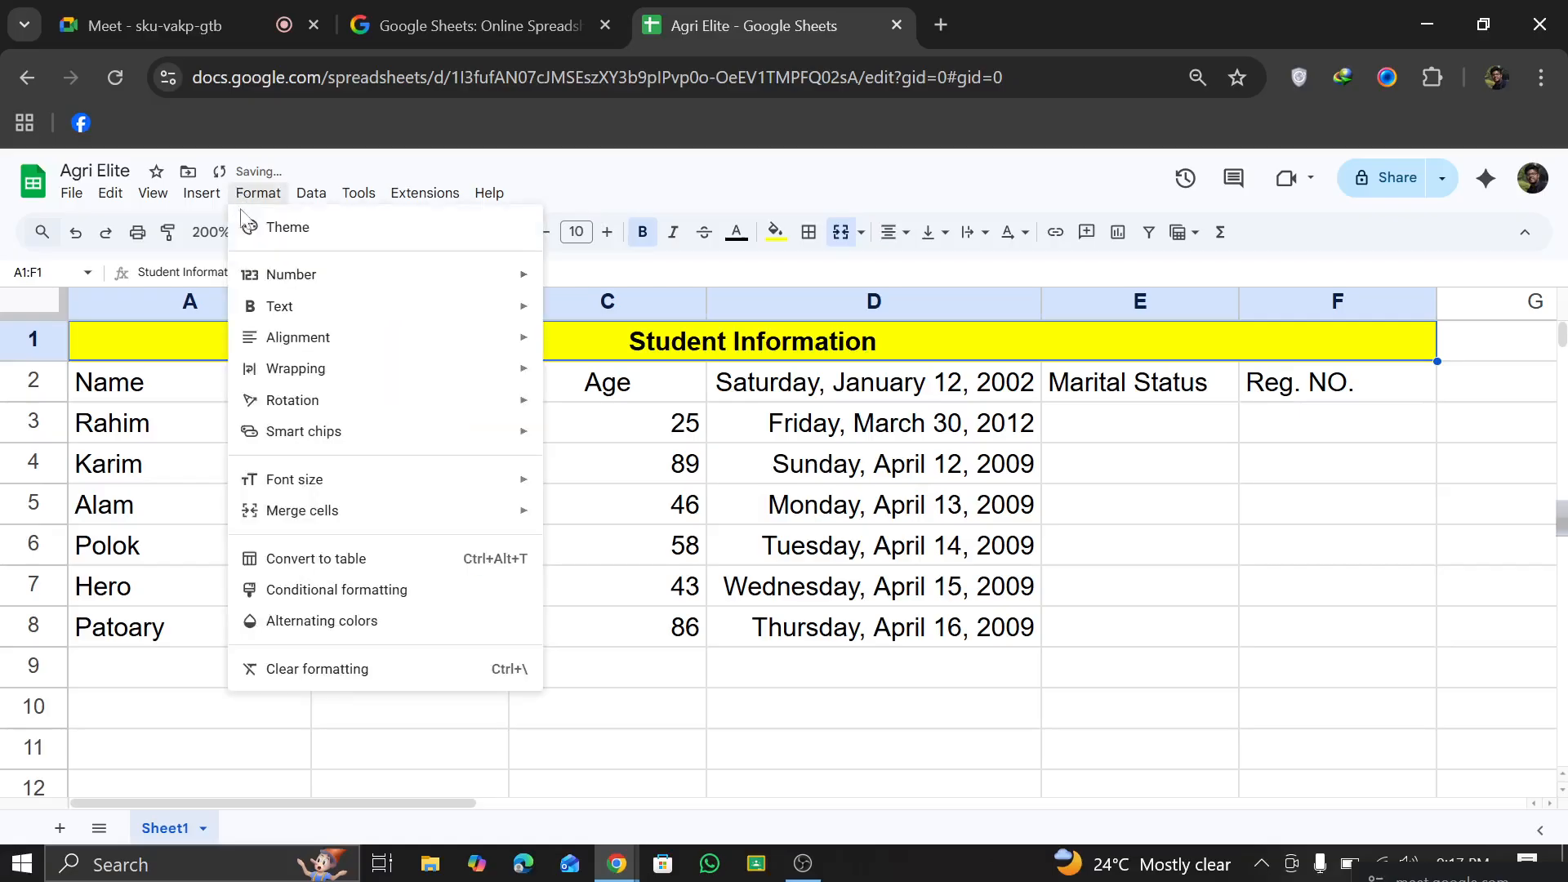
mouse_move(337, 353)
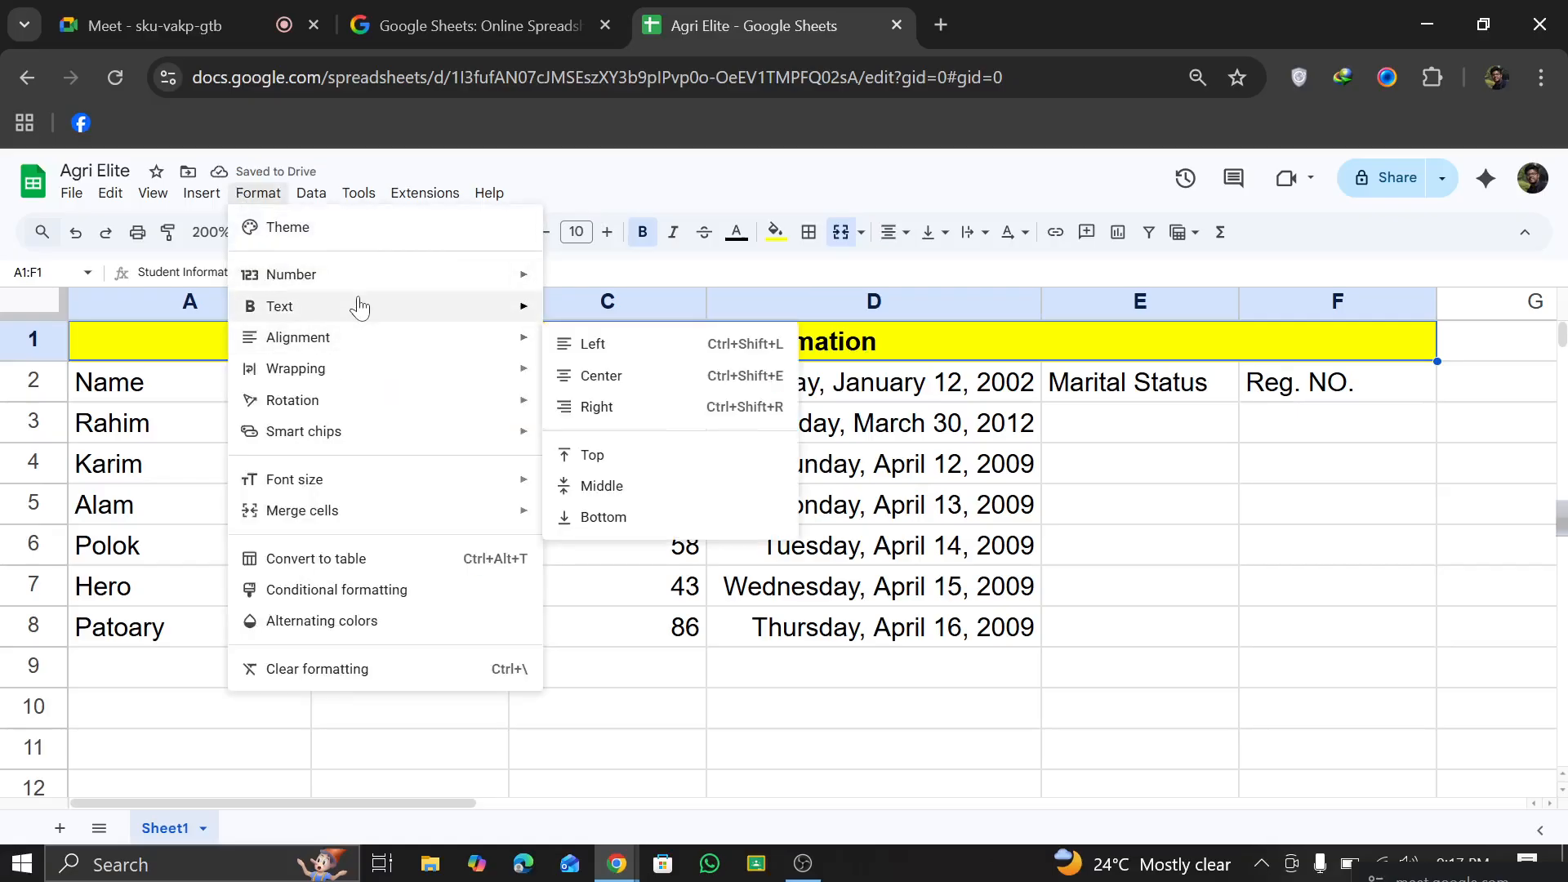
mouse_move(349, 382)
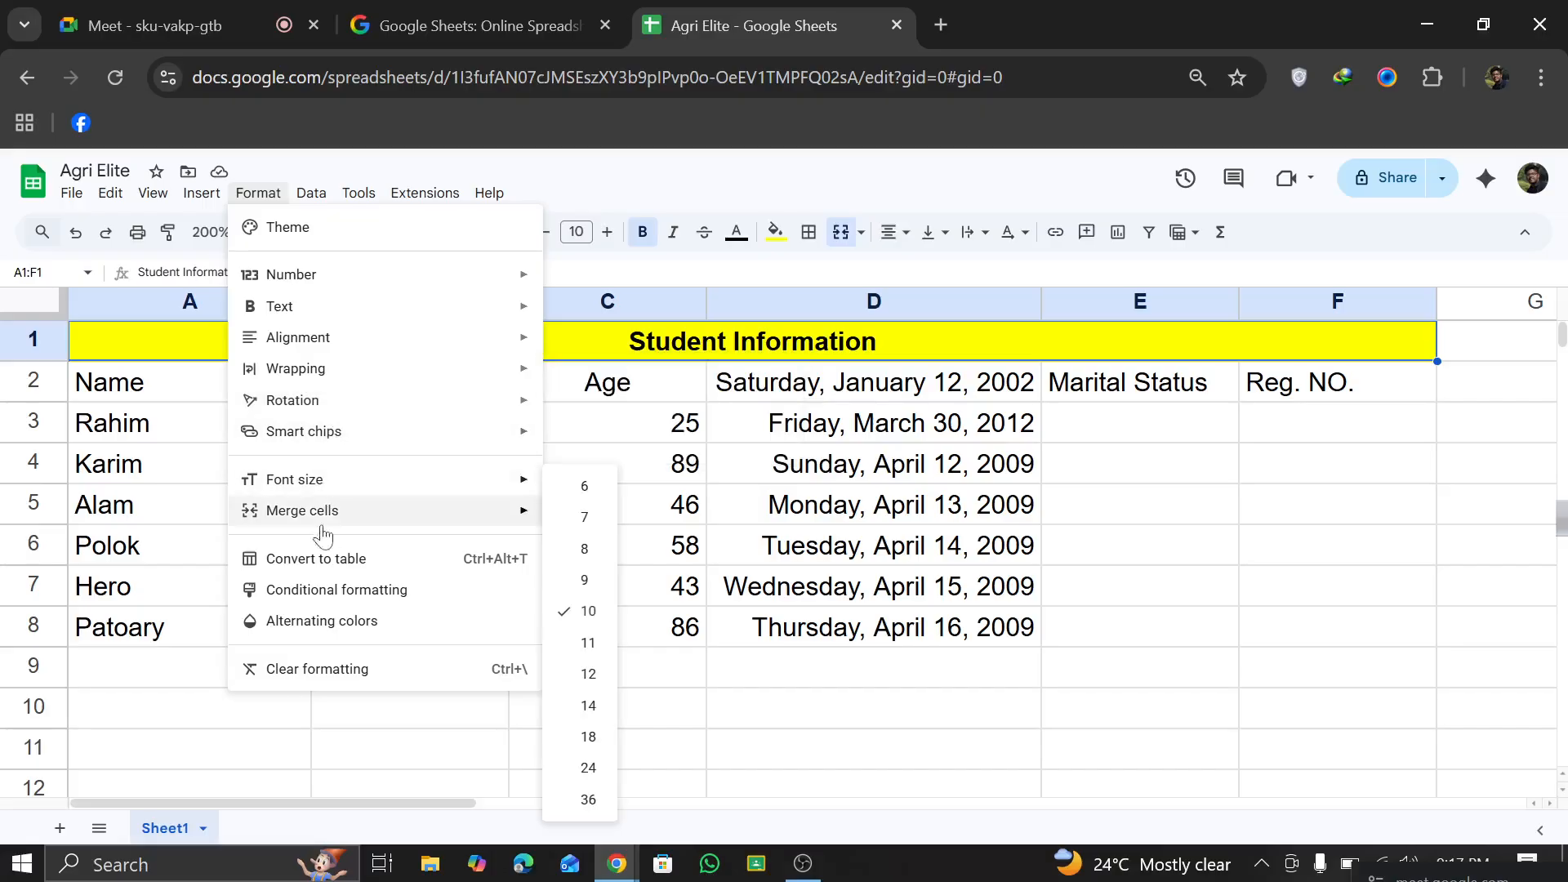
left_click(204, 206)
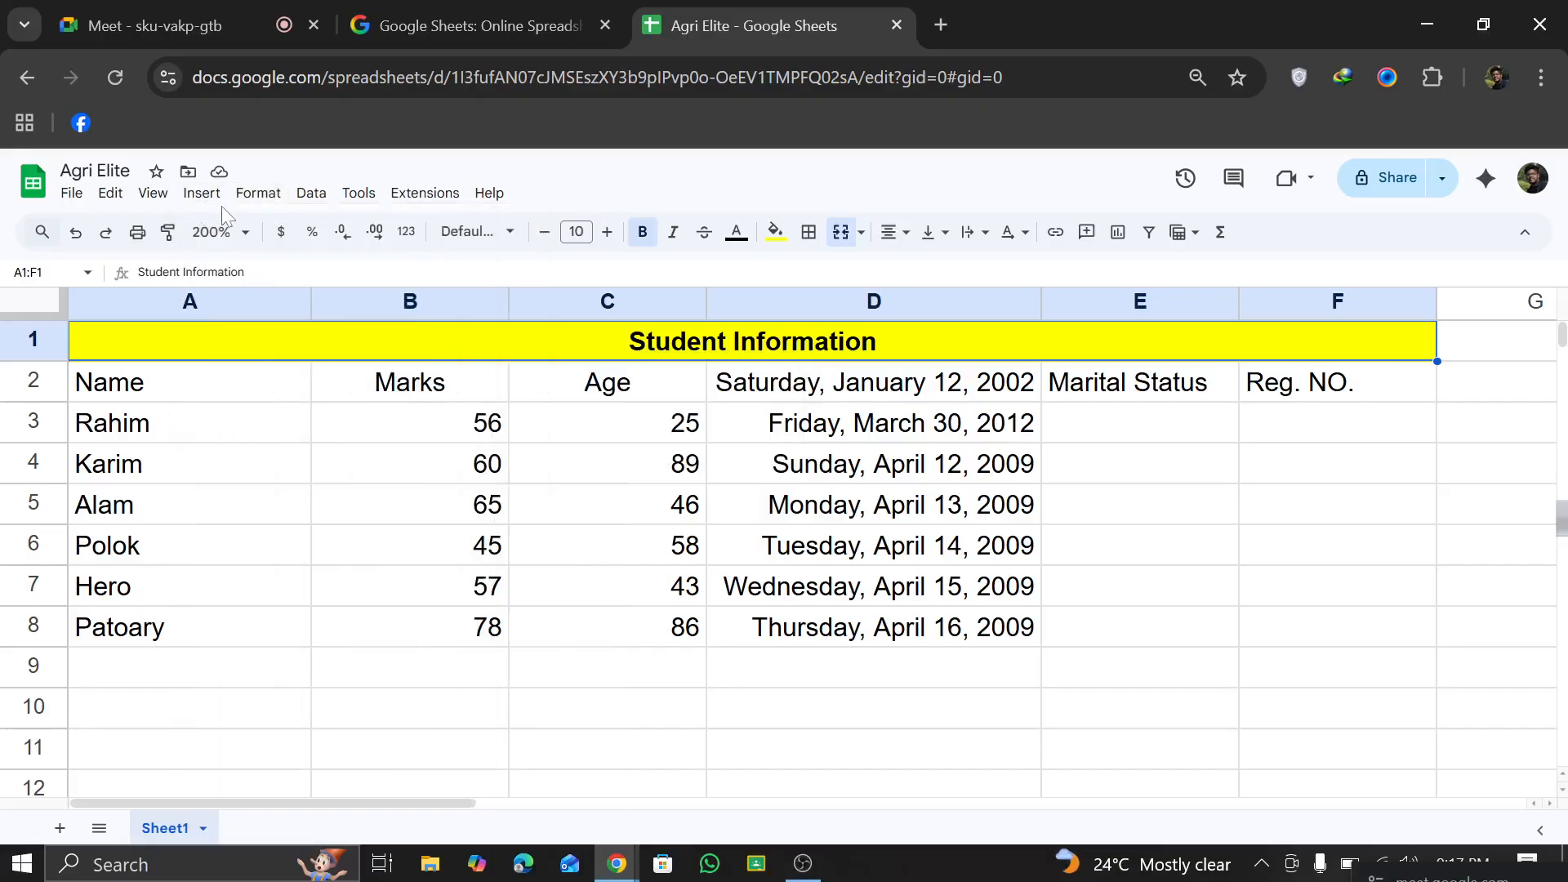
Step: Try inserting a checkbox in the merged title cell A1:F1 and undo it to restore the title text
left_click(203, 205)
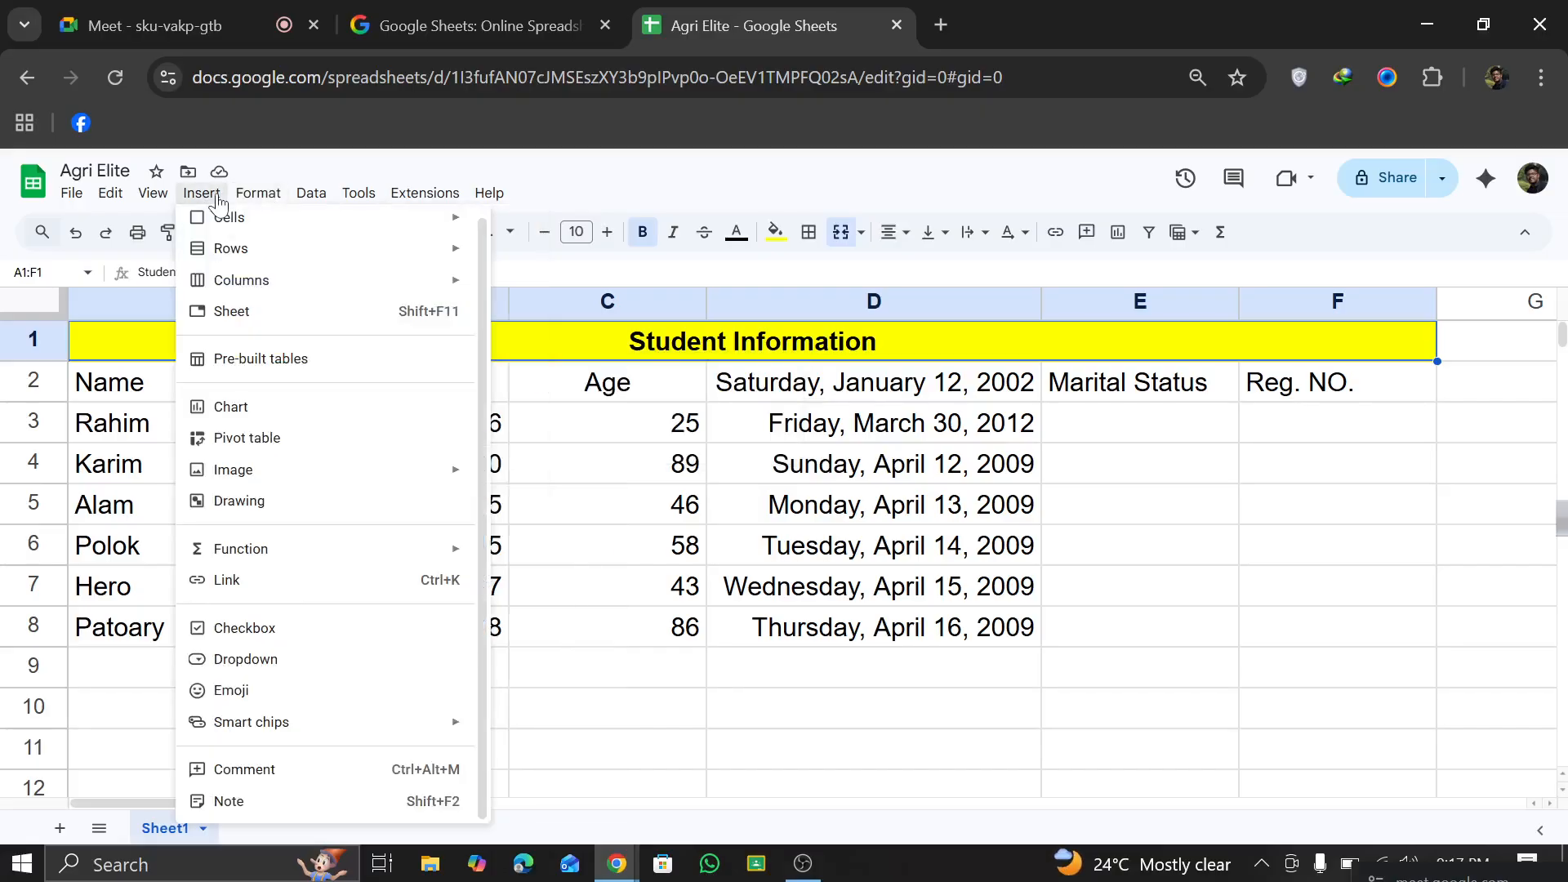
left_click(272, 637)
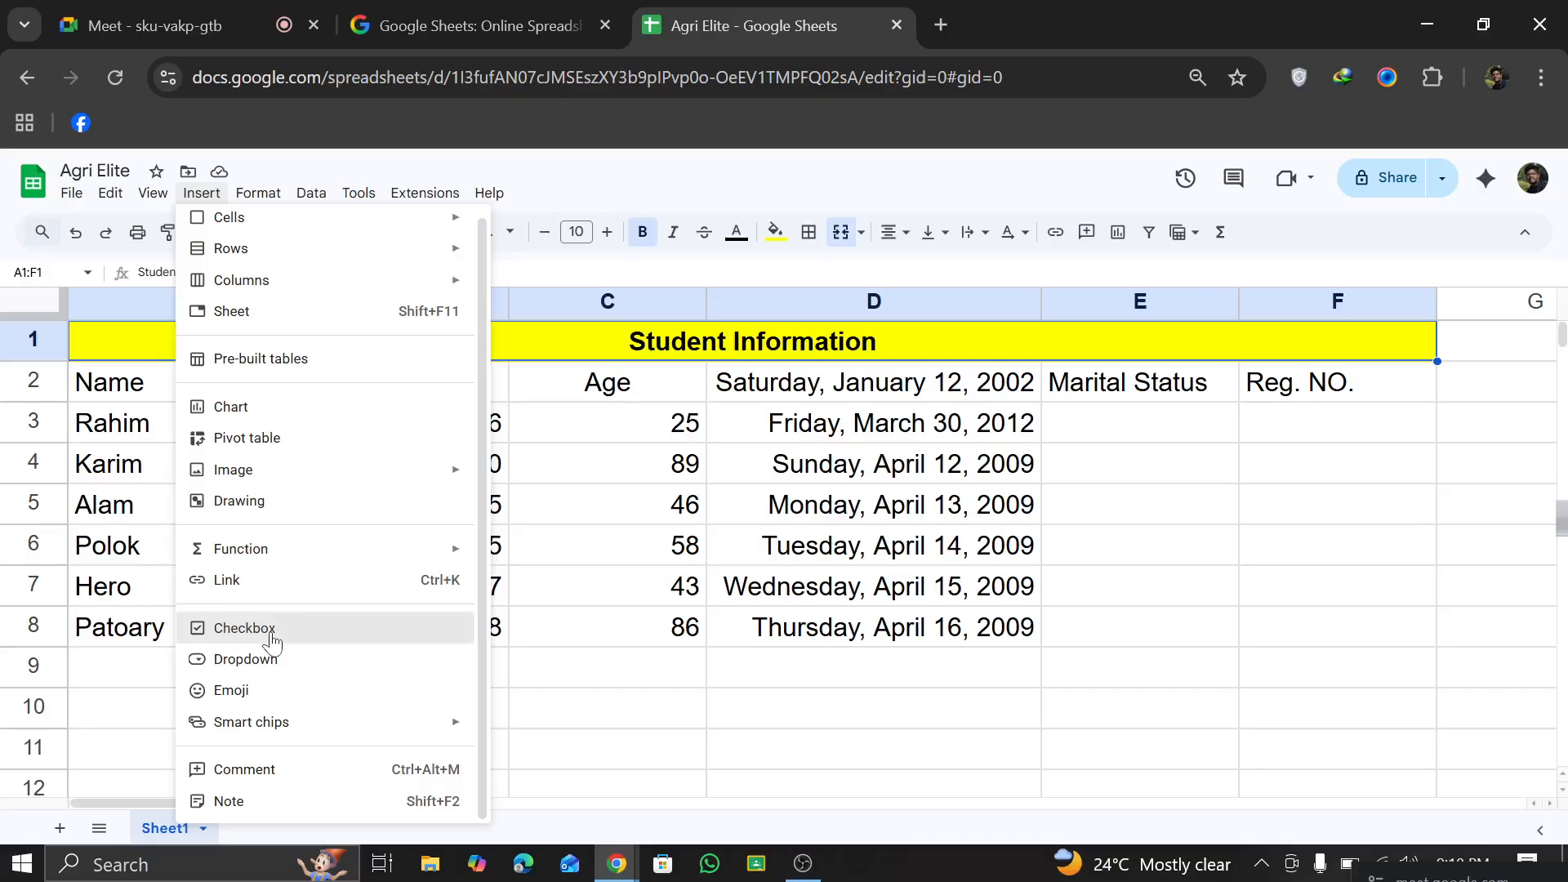
left_click_drag(748, 336, 1025, 470)
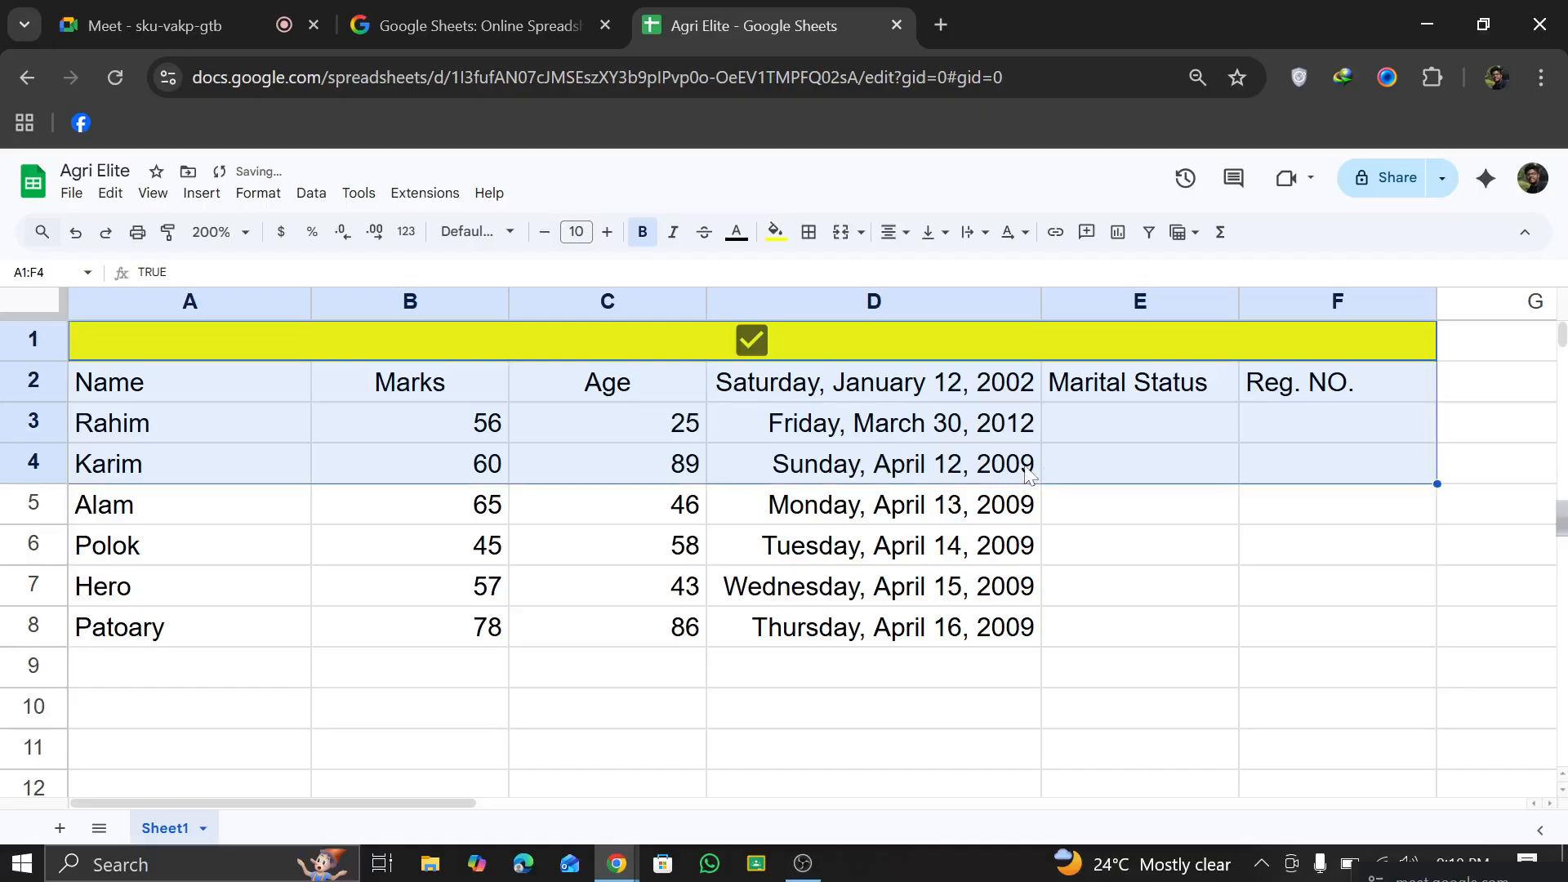
left_click(800, 601)
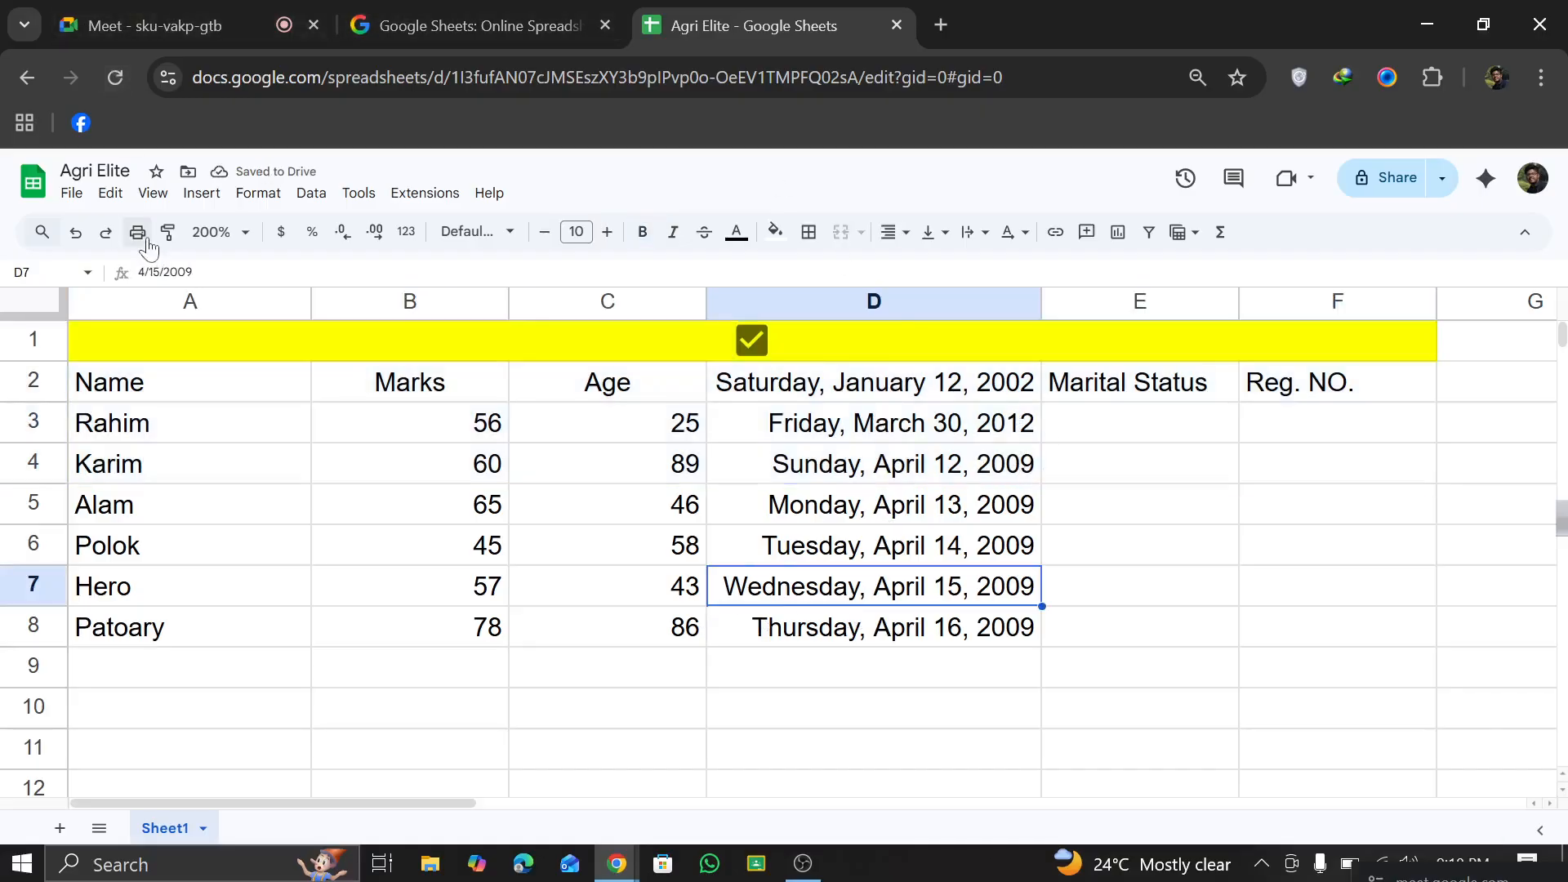
left_click(75, 233)
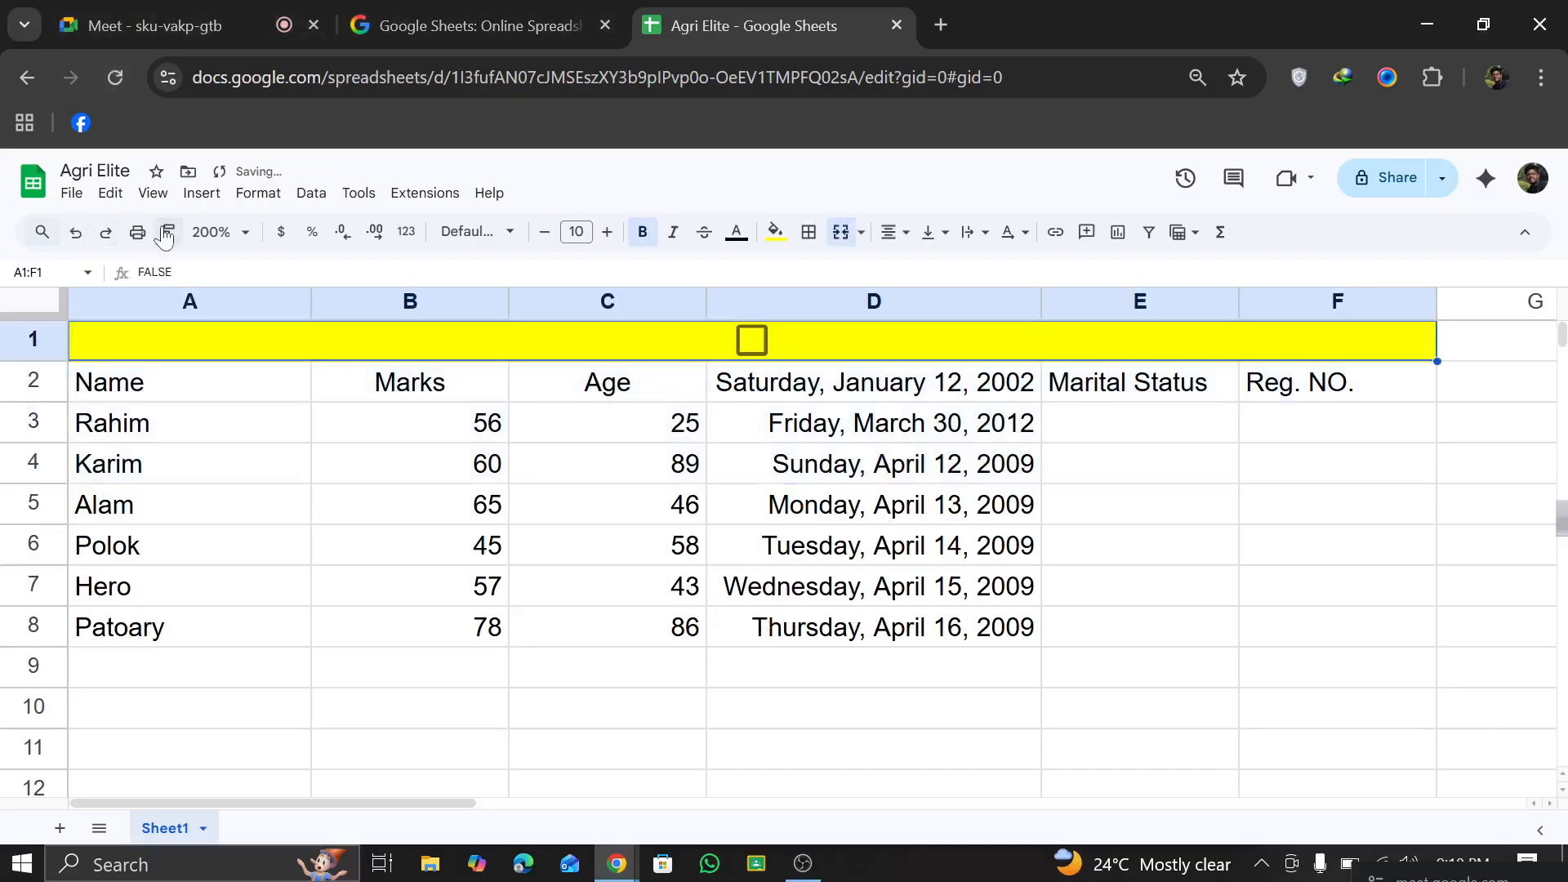
left_click(75, 232)
Step: Insert a dropdown in cell E3 under Marital Status with the options "Yes" and "No"
left_click(1088, 433)
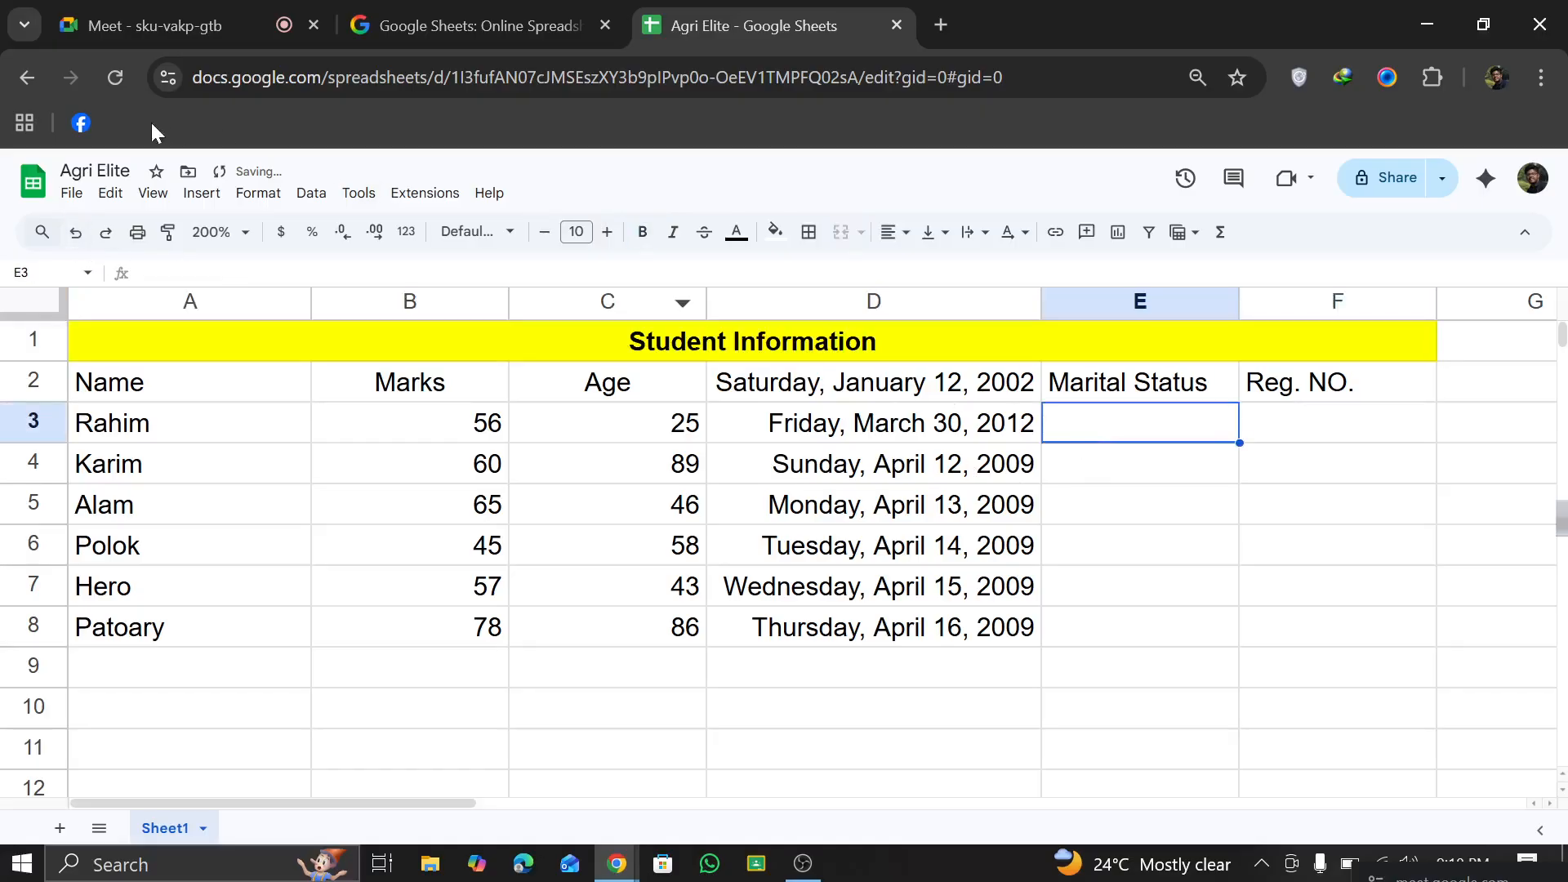
left_click(206, 196)
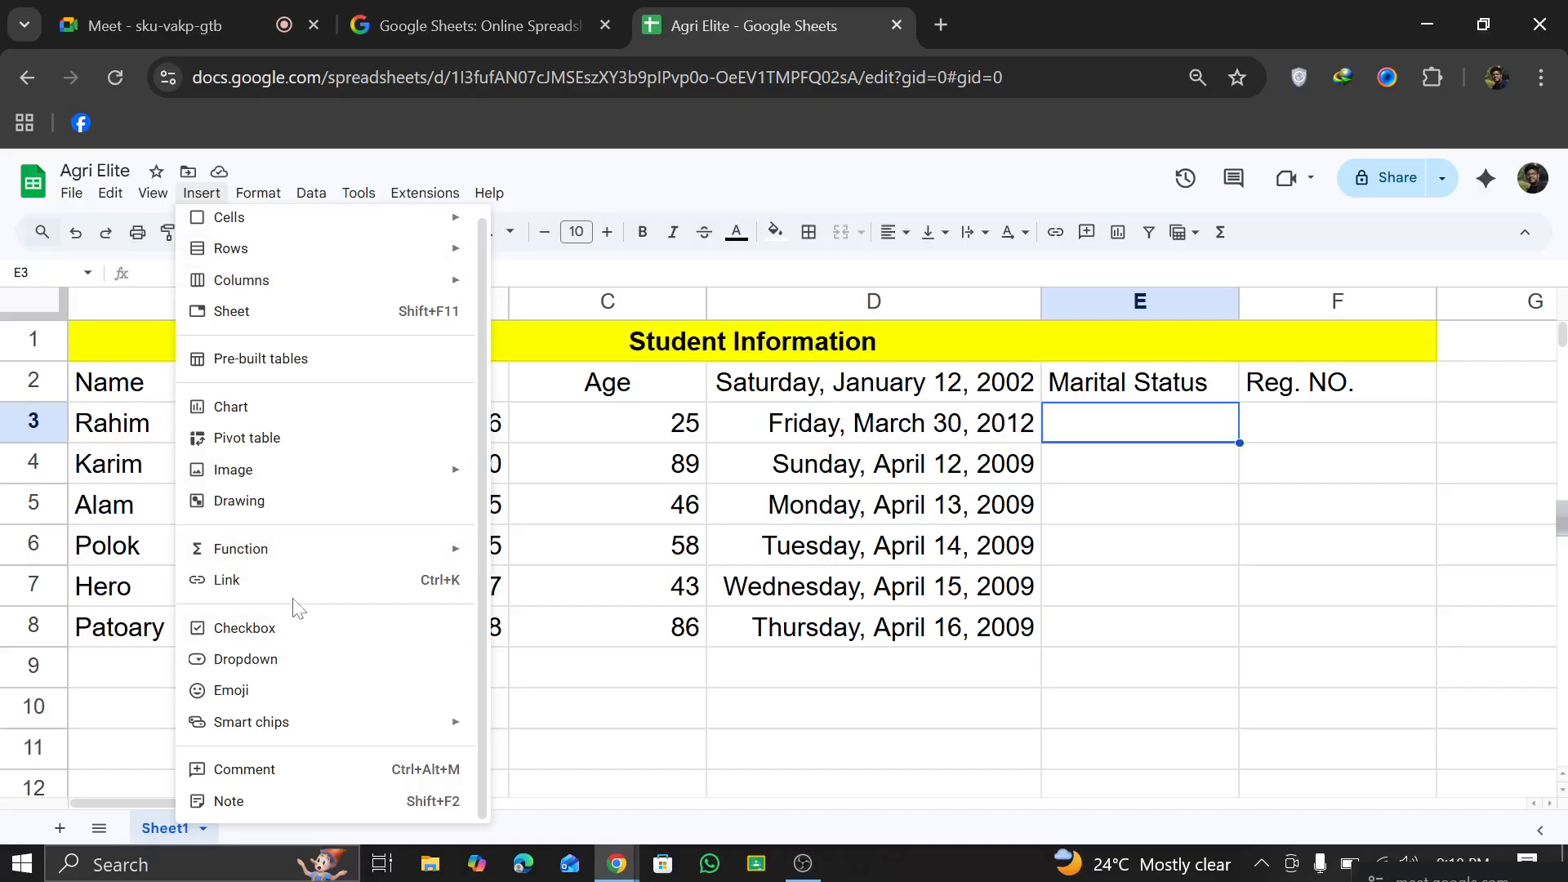
left_click(285, 660)
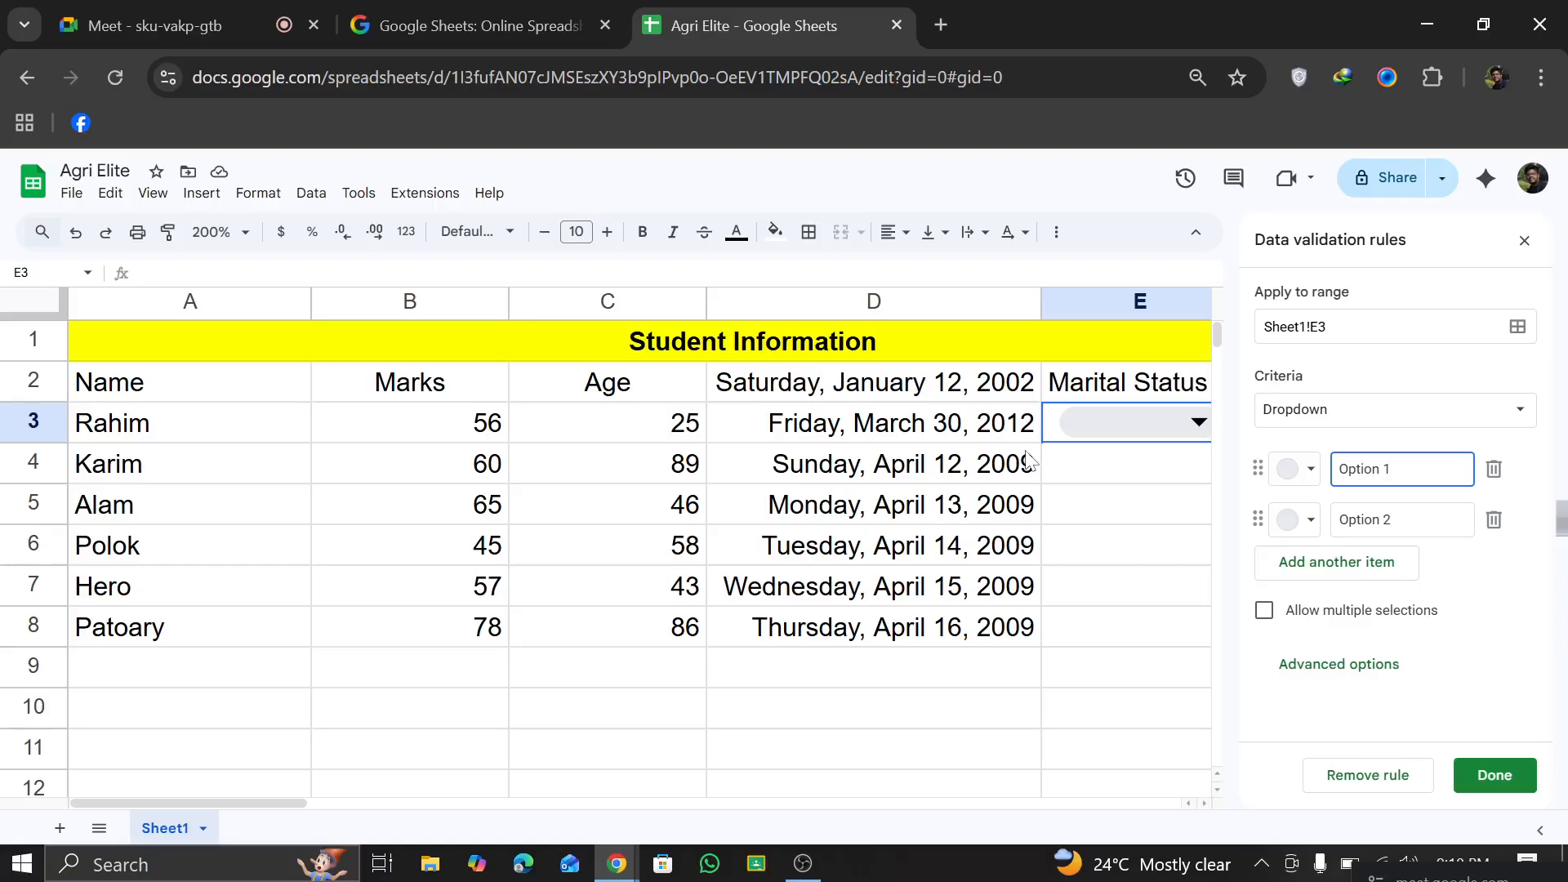
left_click_drag(1392, 469, 1349, 470)
type("Yes")
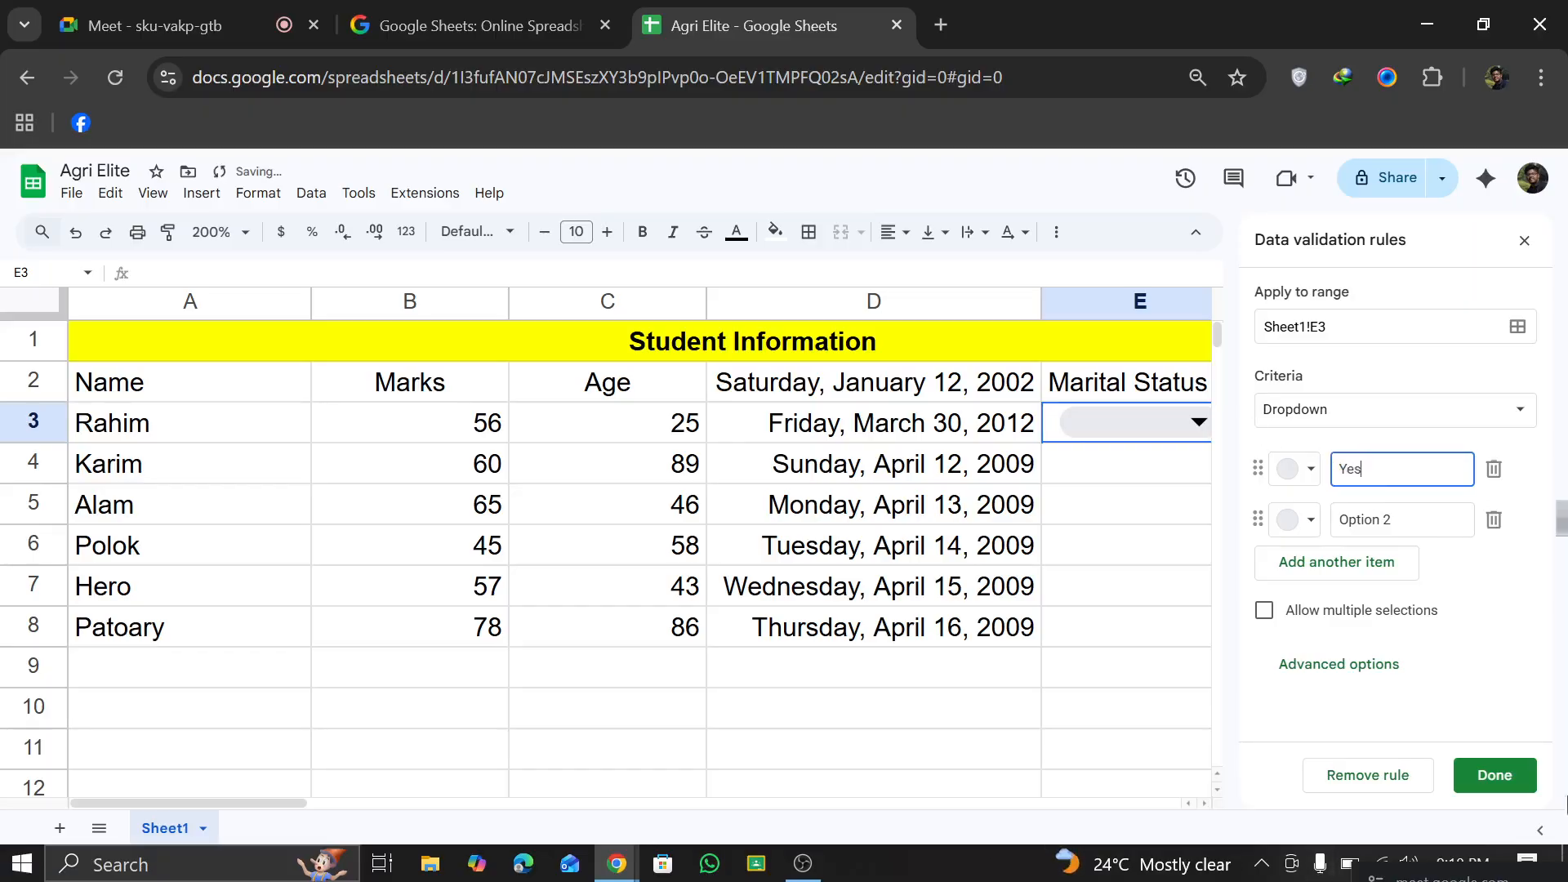
key("Tab")
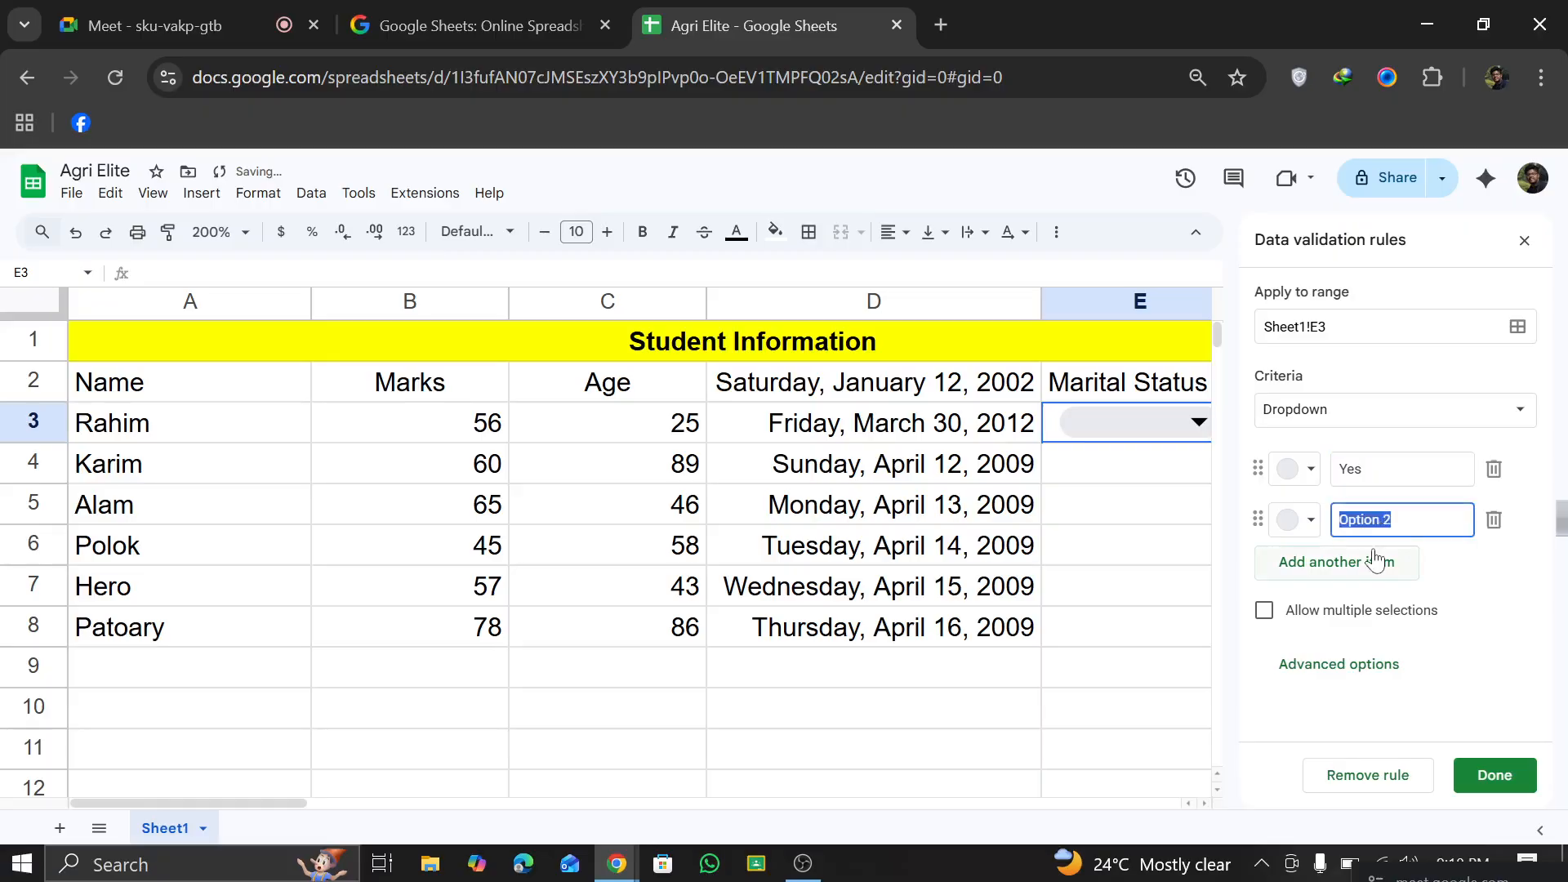
type("No")
Step: Colour the dropdown's Yes option dark red and its No option dark blue
left_click(1295, 469)
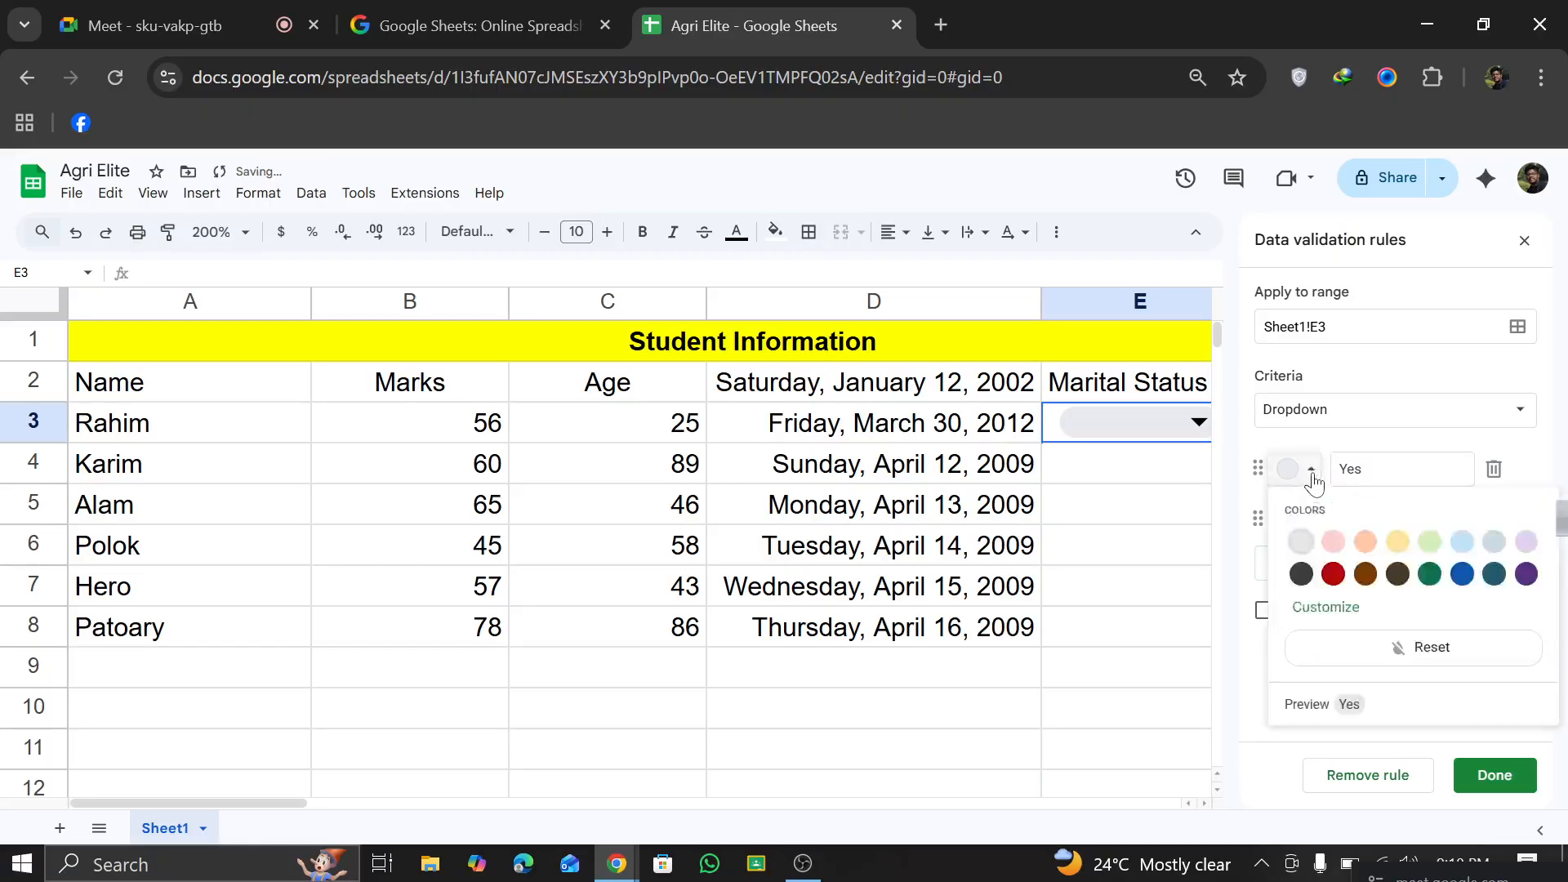
left_click(1329, 571)
left_click(1308, 519)
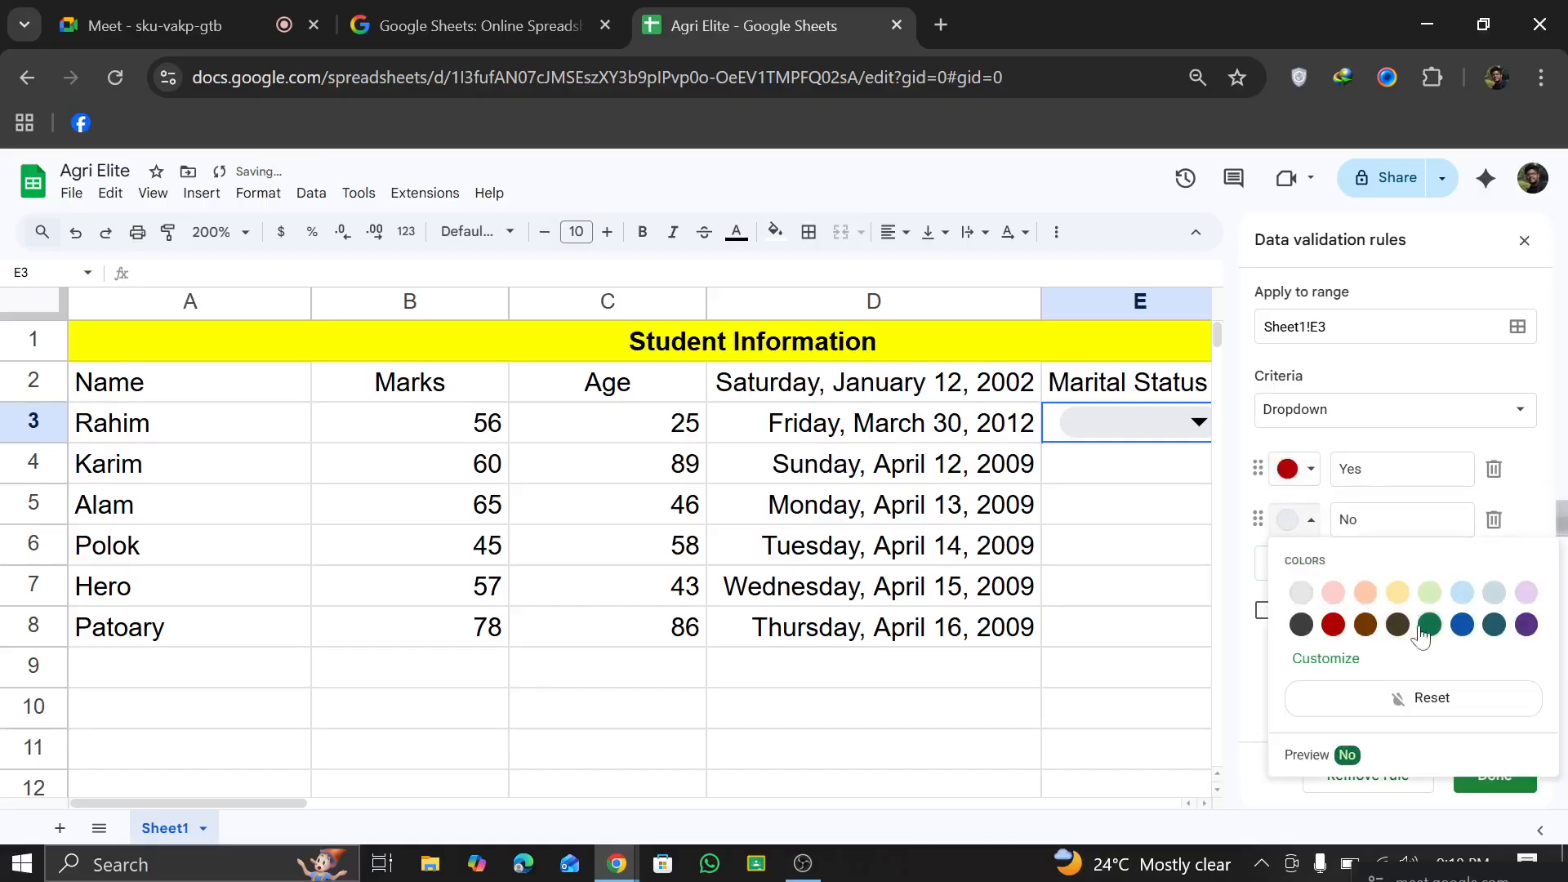
left_click(1461, 626)
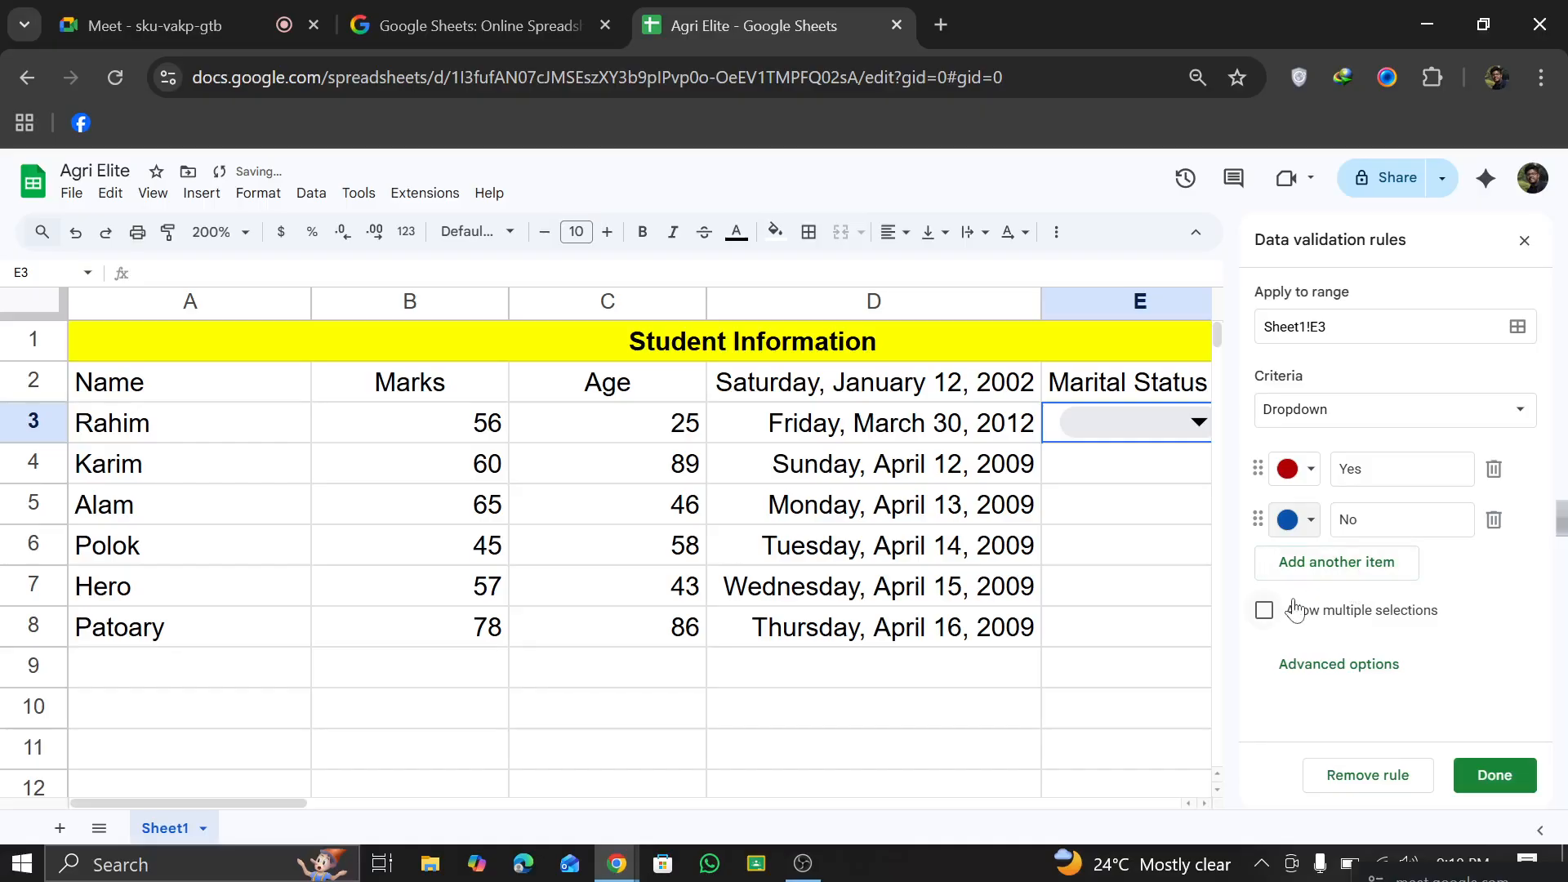
Step: Add a third dropdown option "No Comment" and colour it light green
left_click(1327, 562)
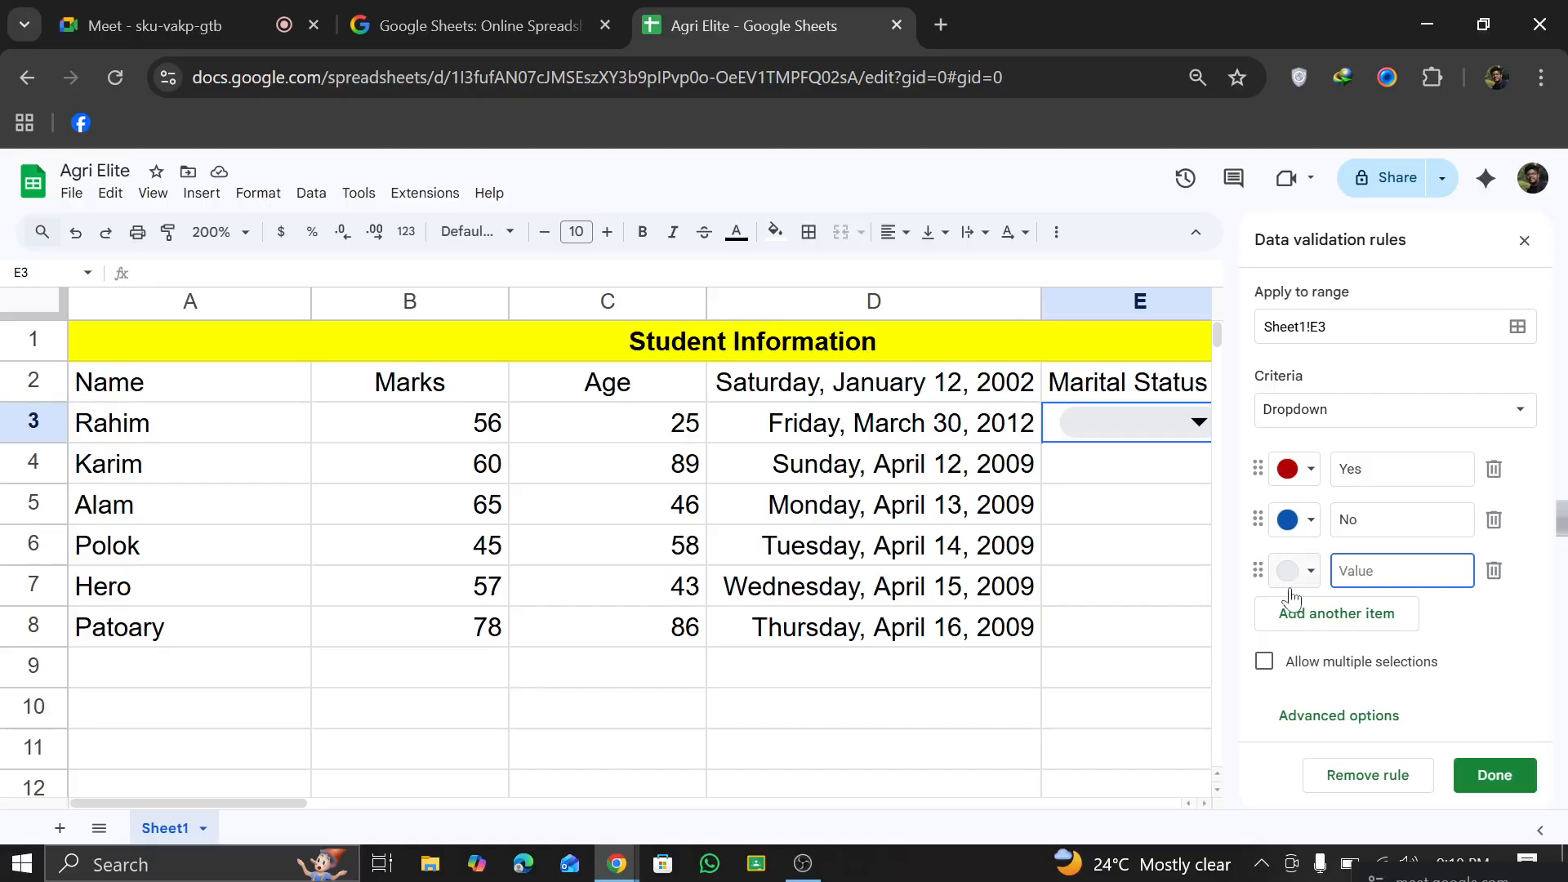
type("No Comment")
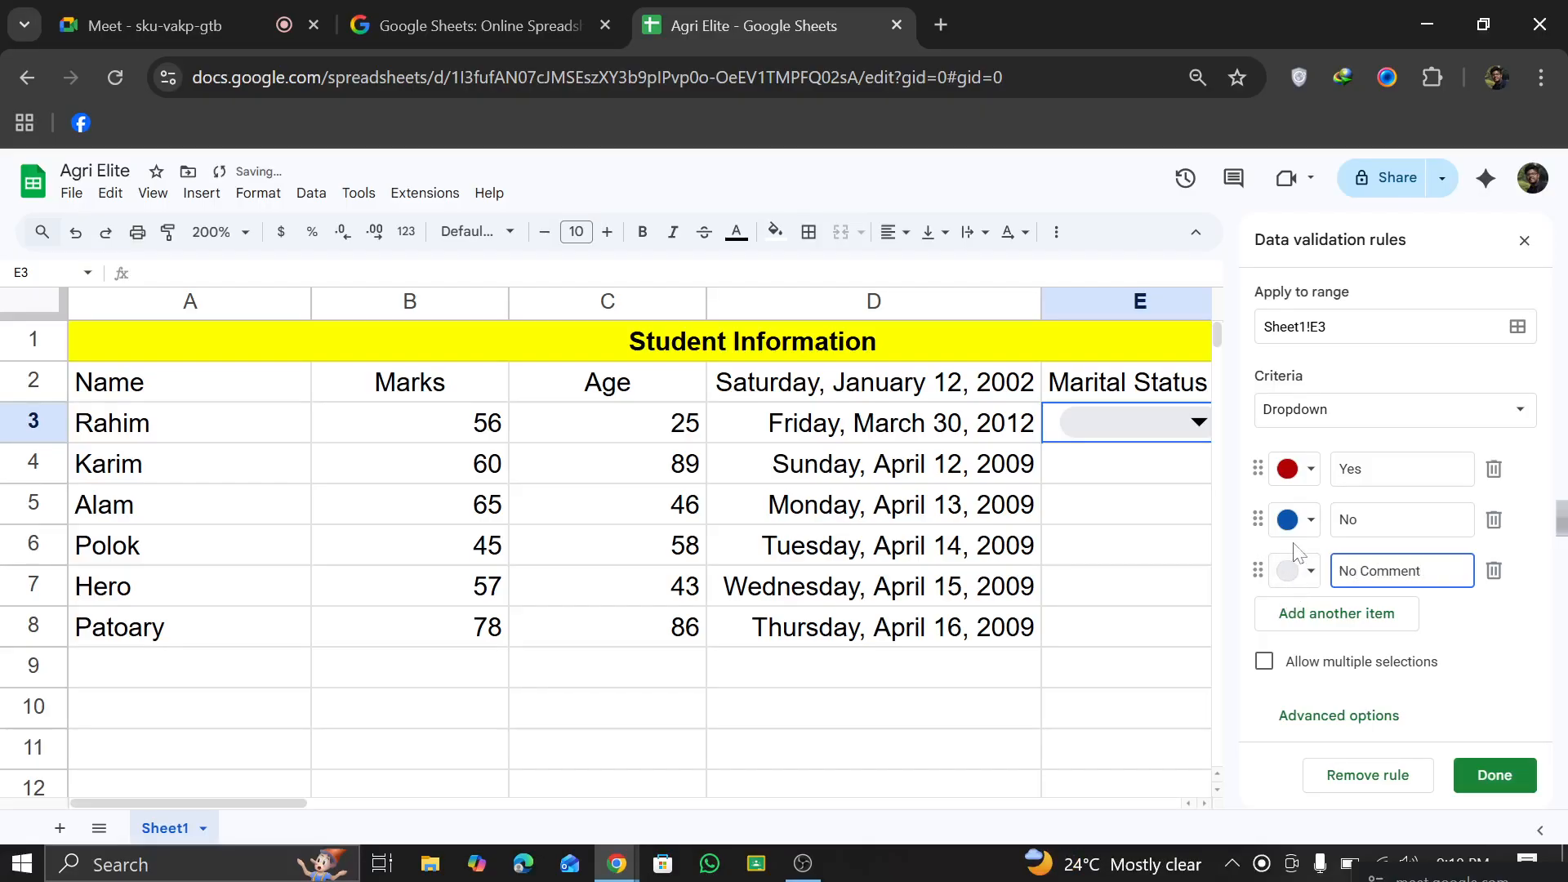
left_click(1301, 570)
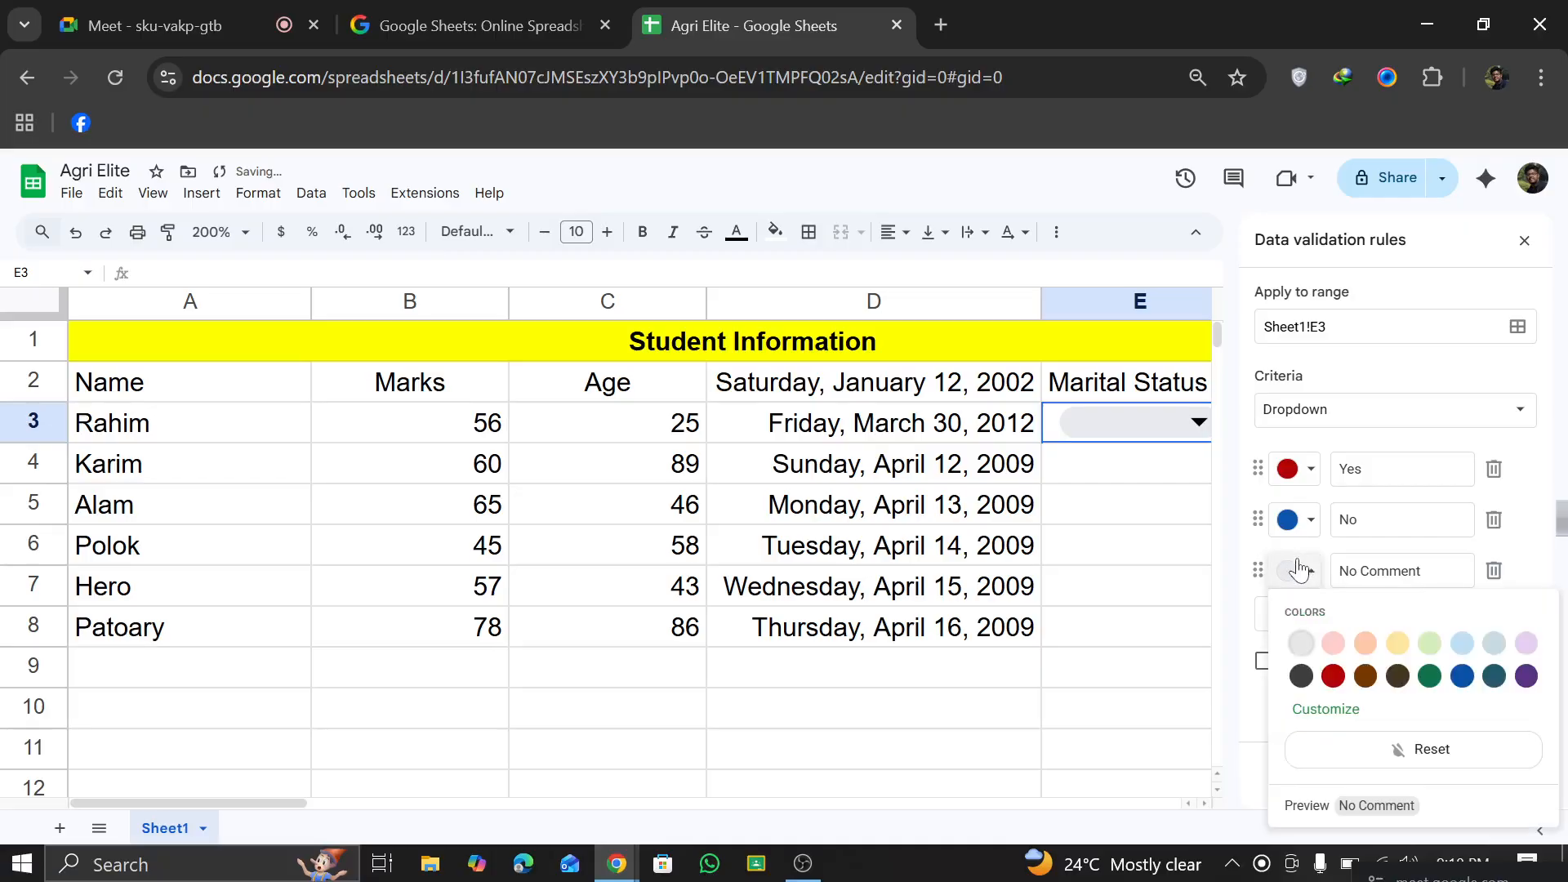
left_click(1429, 645)
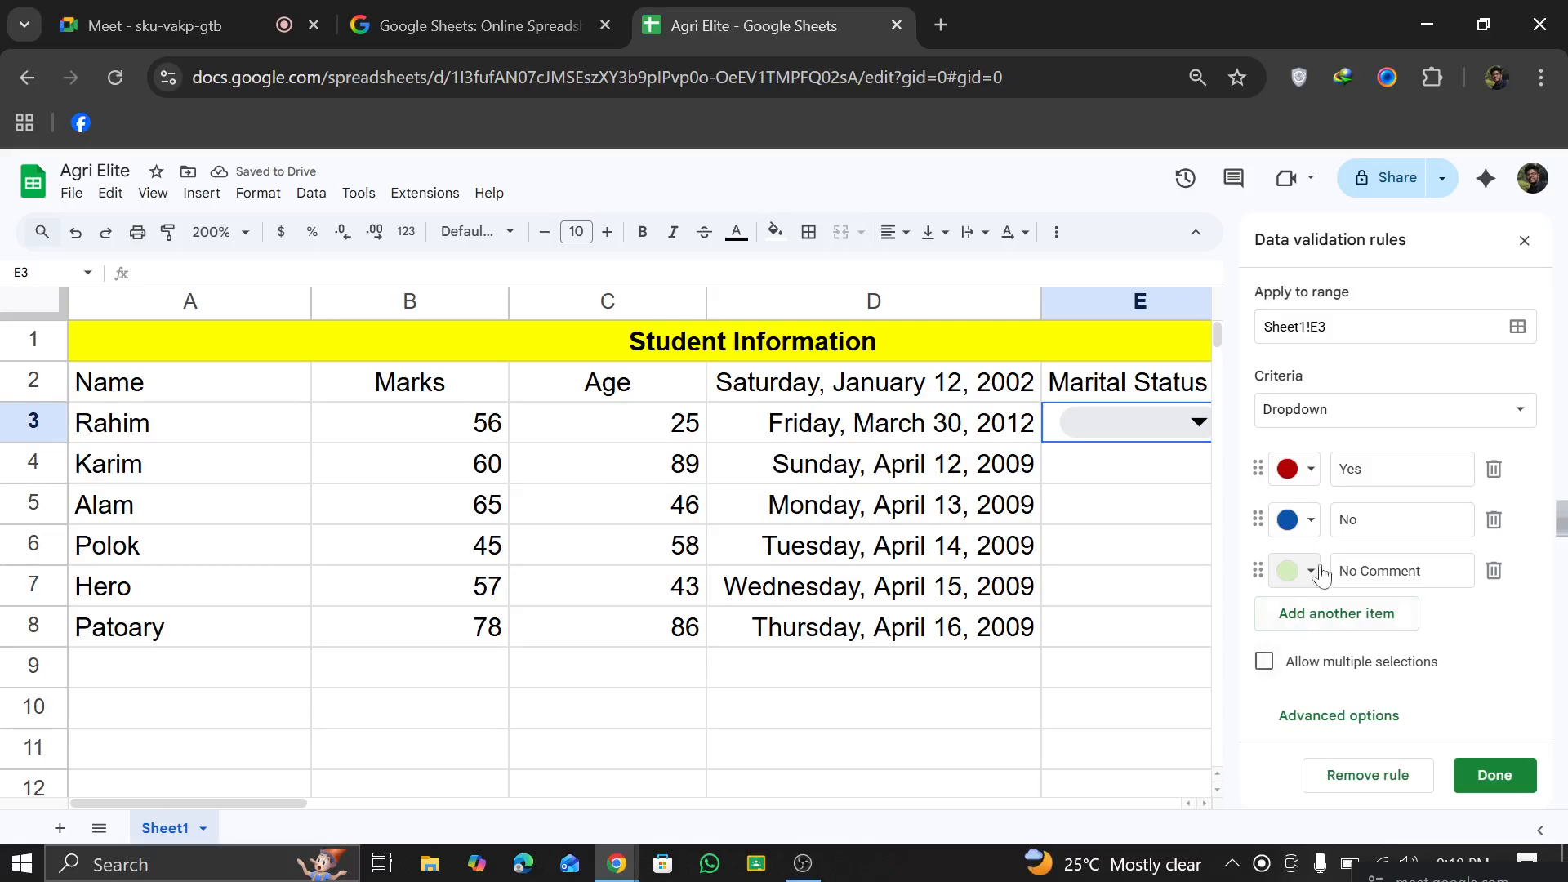
Step: Allow multiple selections in the E3 dropdown rule, save it and close the data validation rules
left_click(1529, 406)
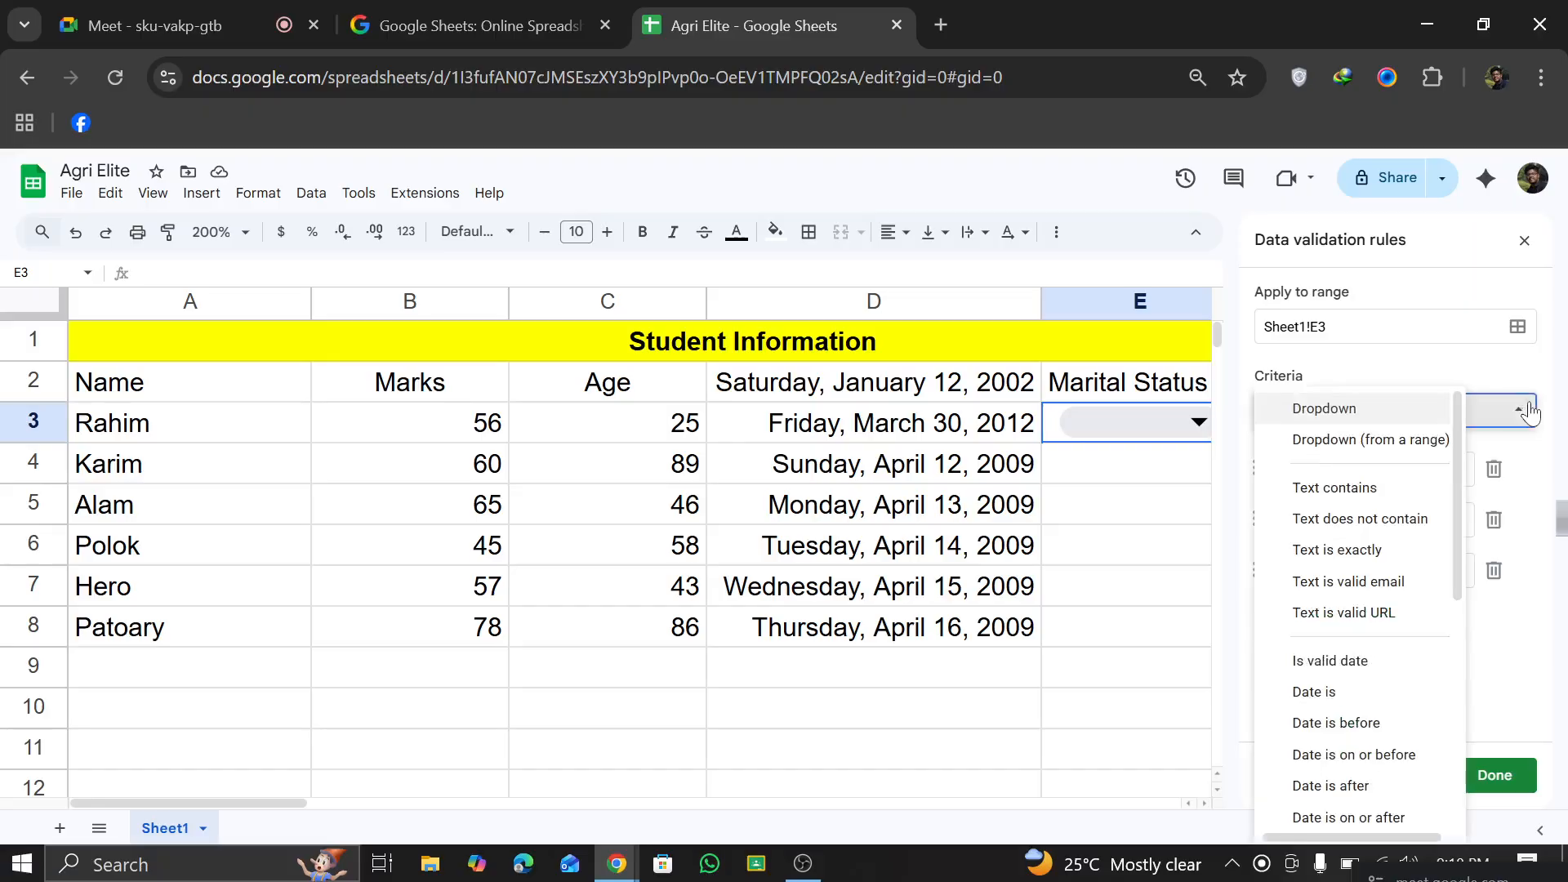
left_click(1529, 412)
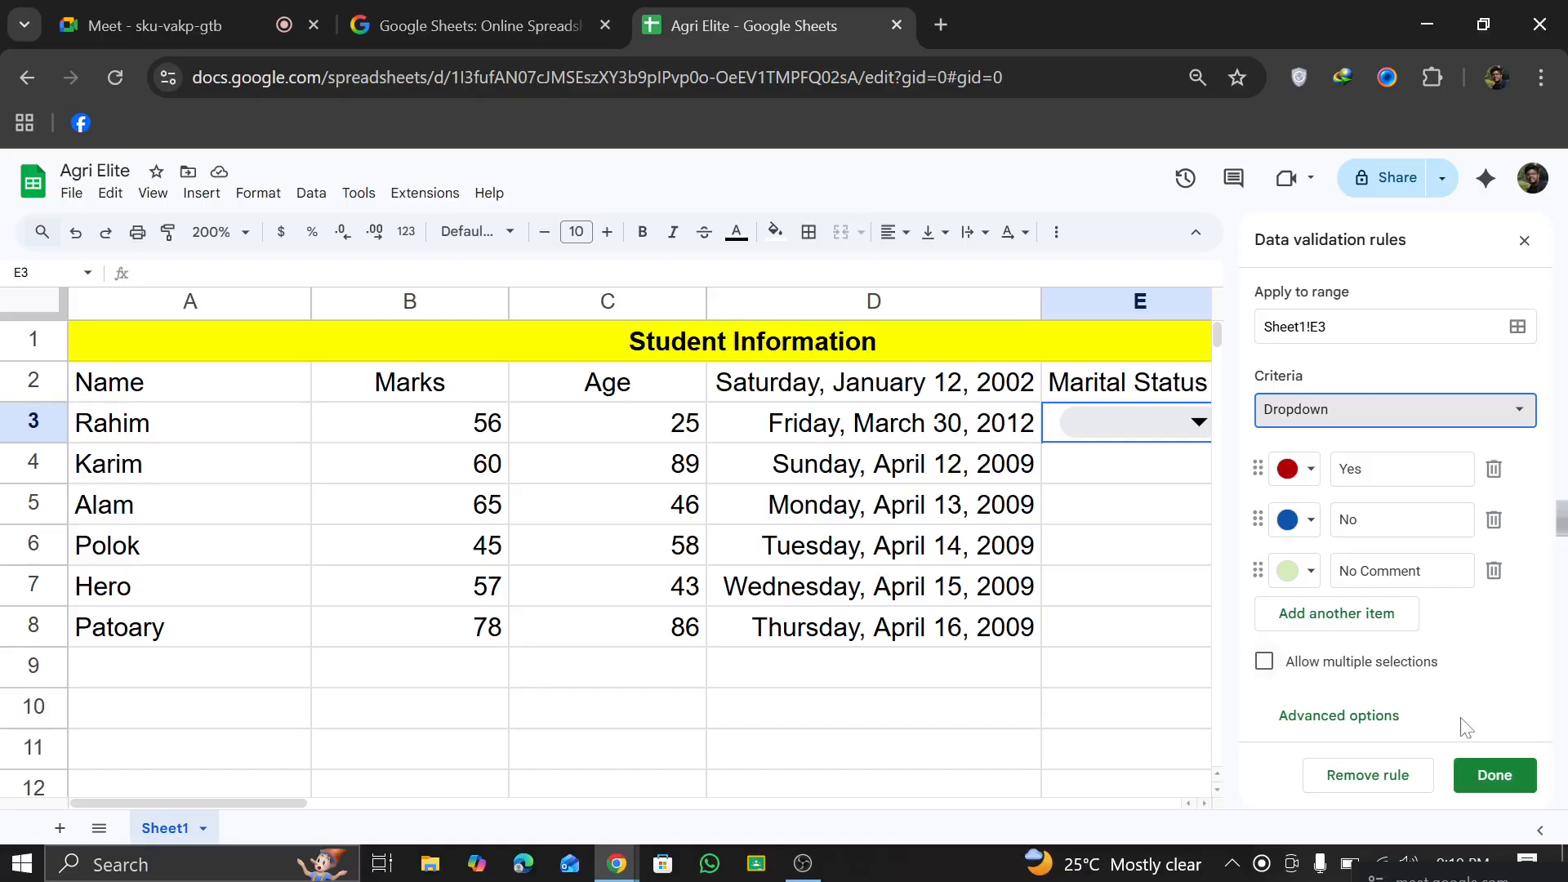
left_click(1301, 667)
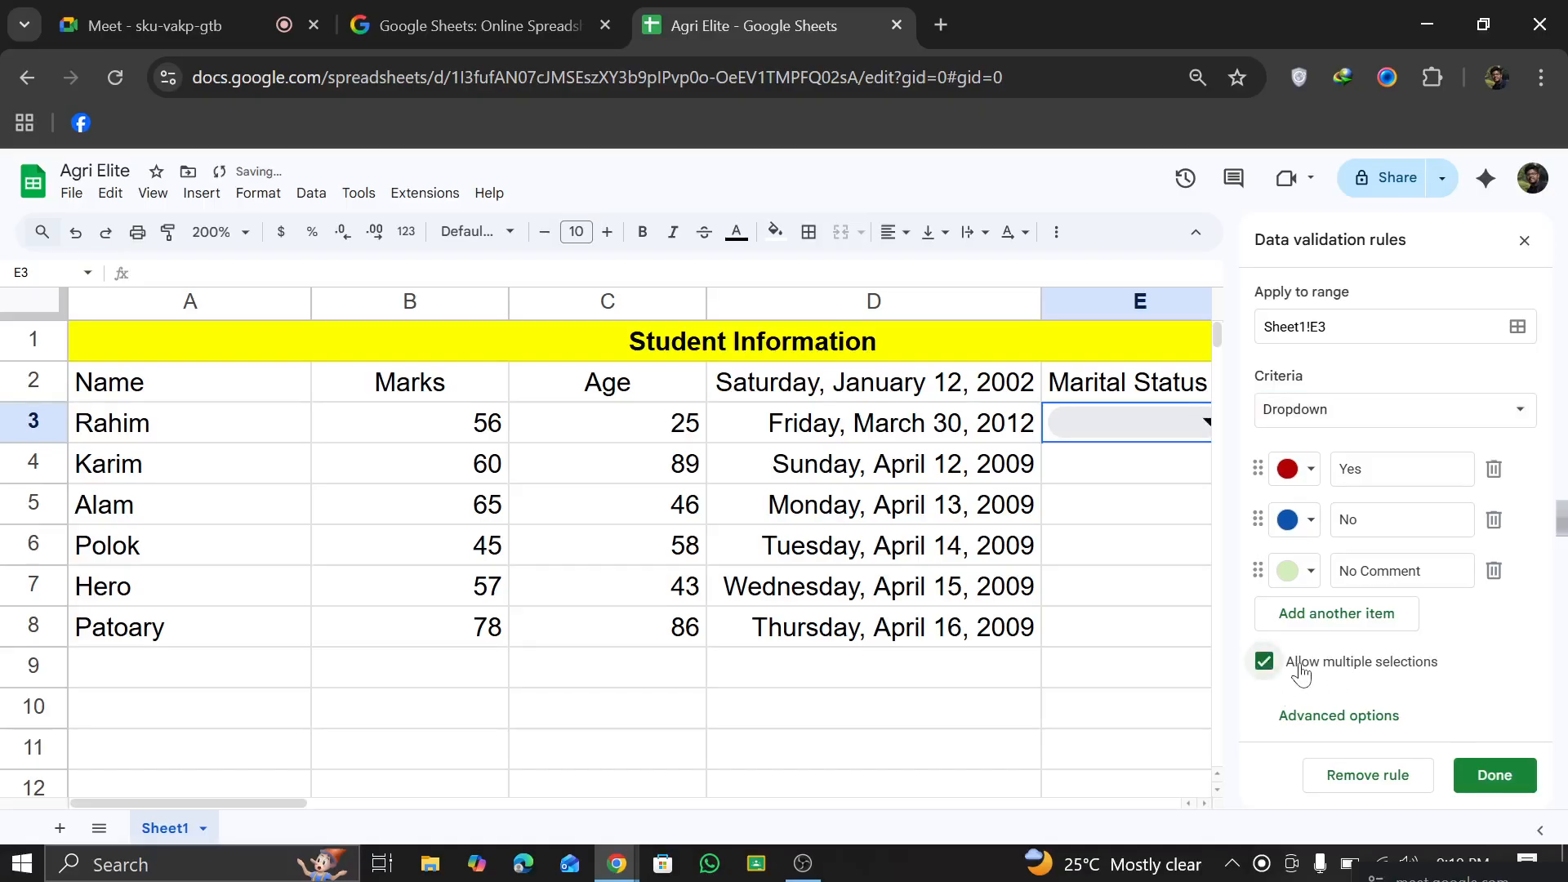
left_click(1494, 778)
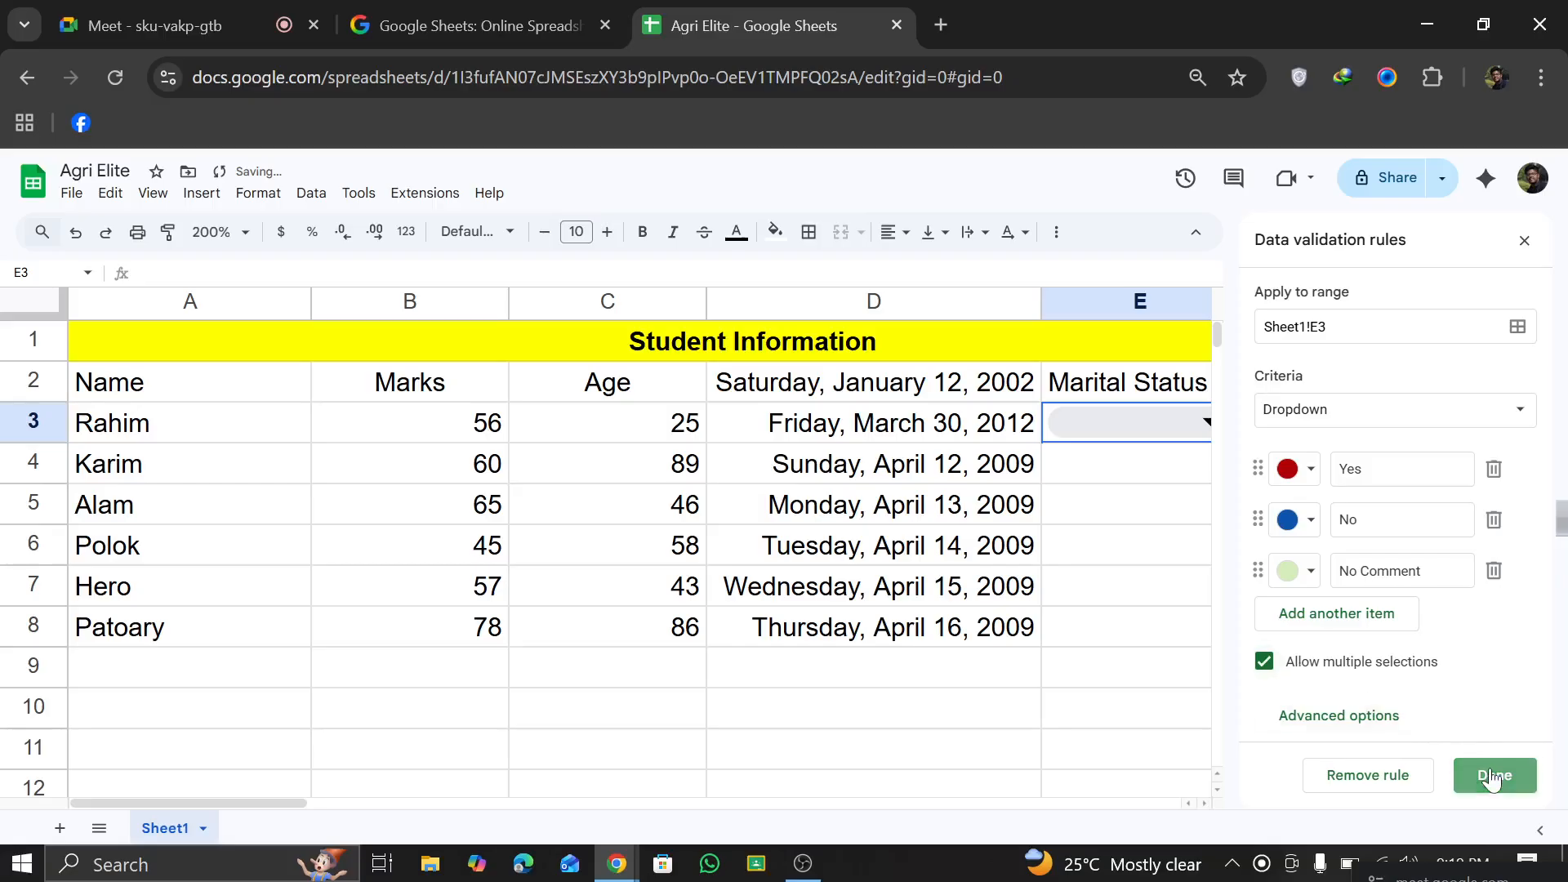
left_click(1525, 240)
Step: Select Yes, No and No Comment together in the E3 dropdown
left_click(1211, 422)
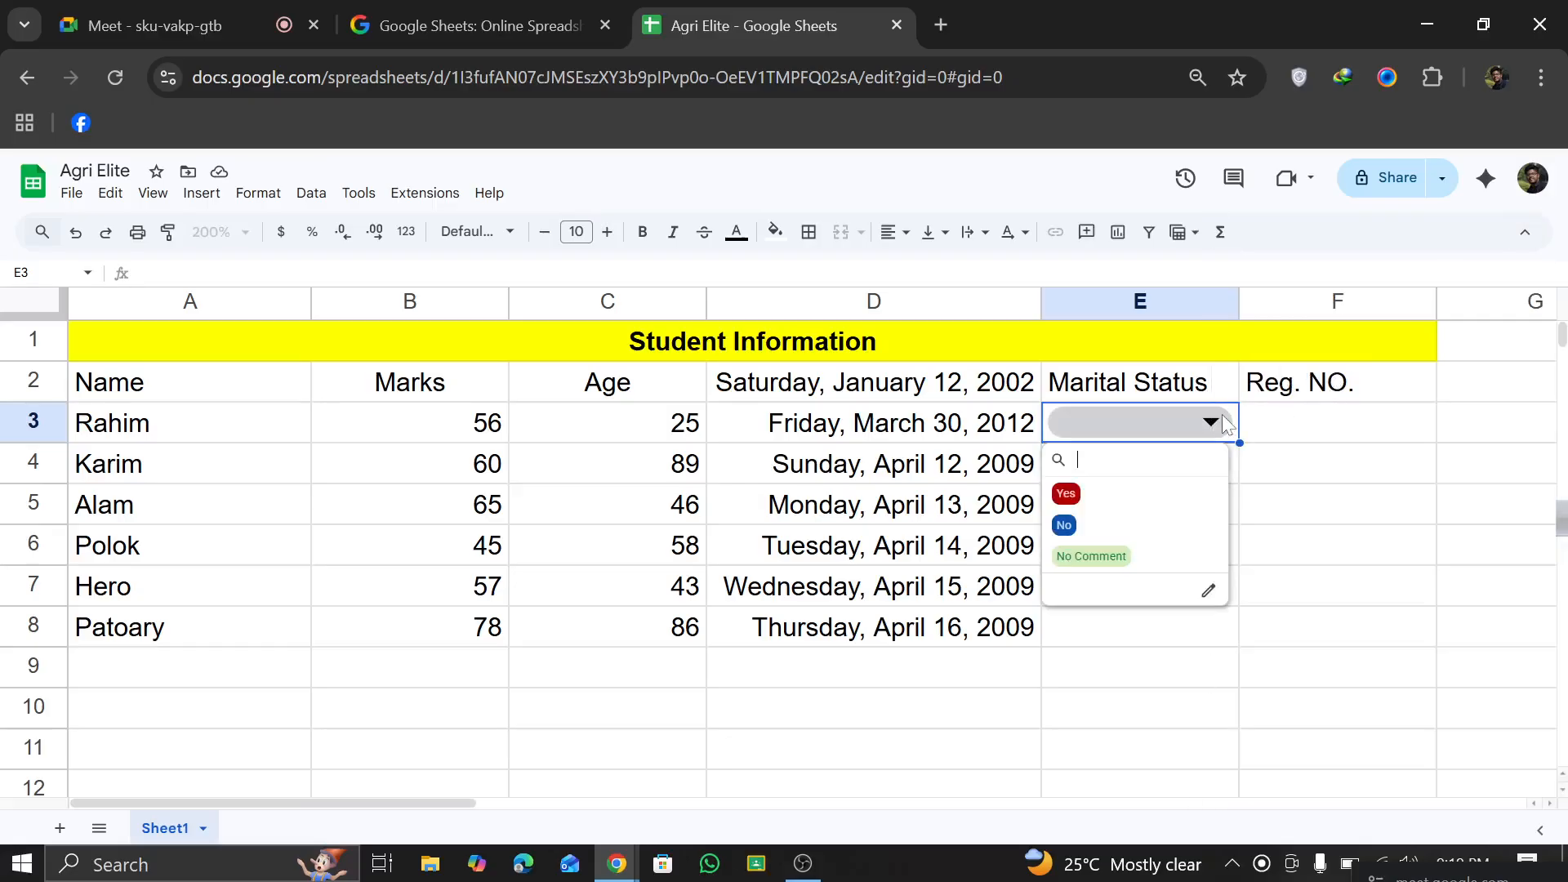
left_click(1090, 496)
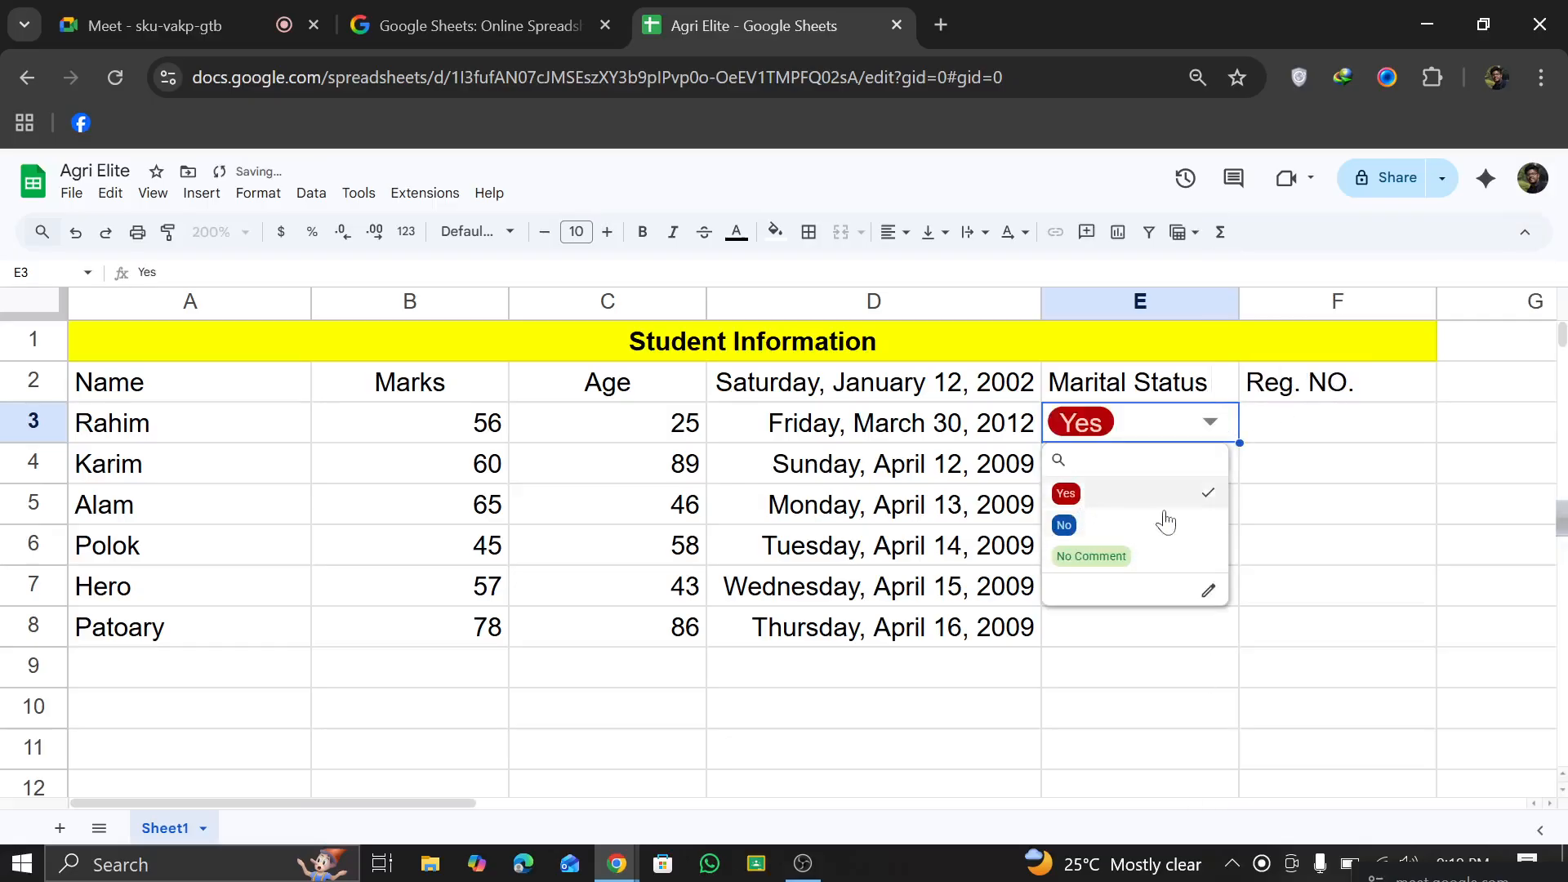
left_click(1338, 543)
left_click(1211, 422)
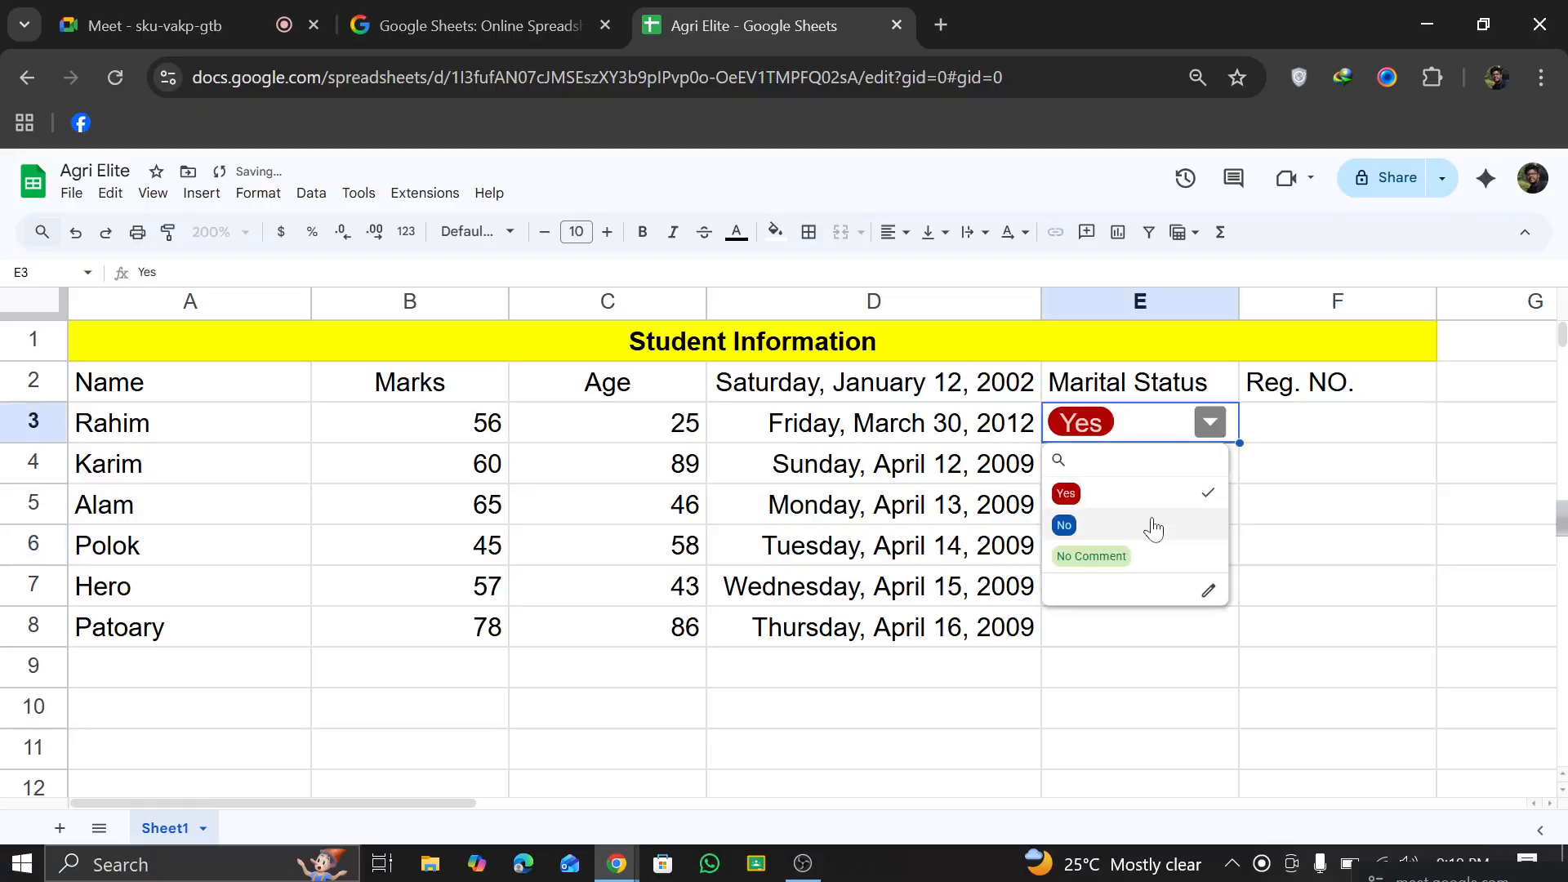
left_click(1155, 528)
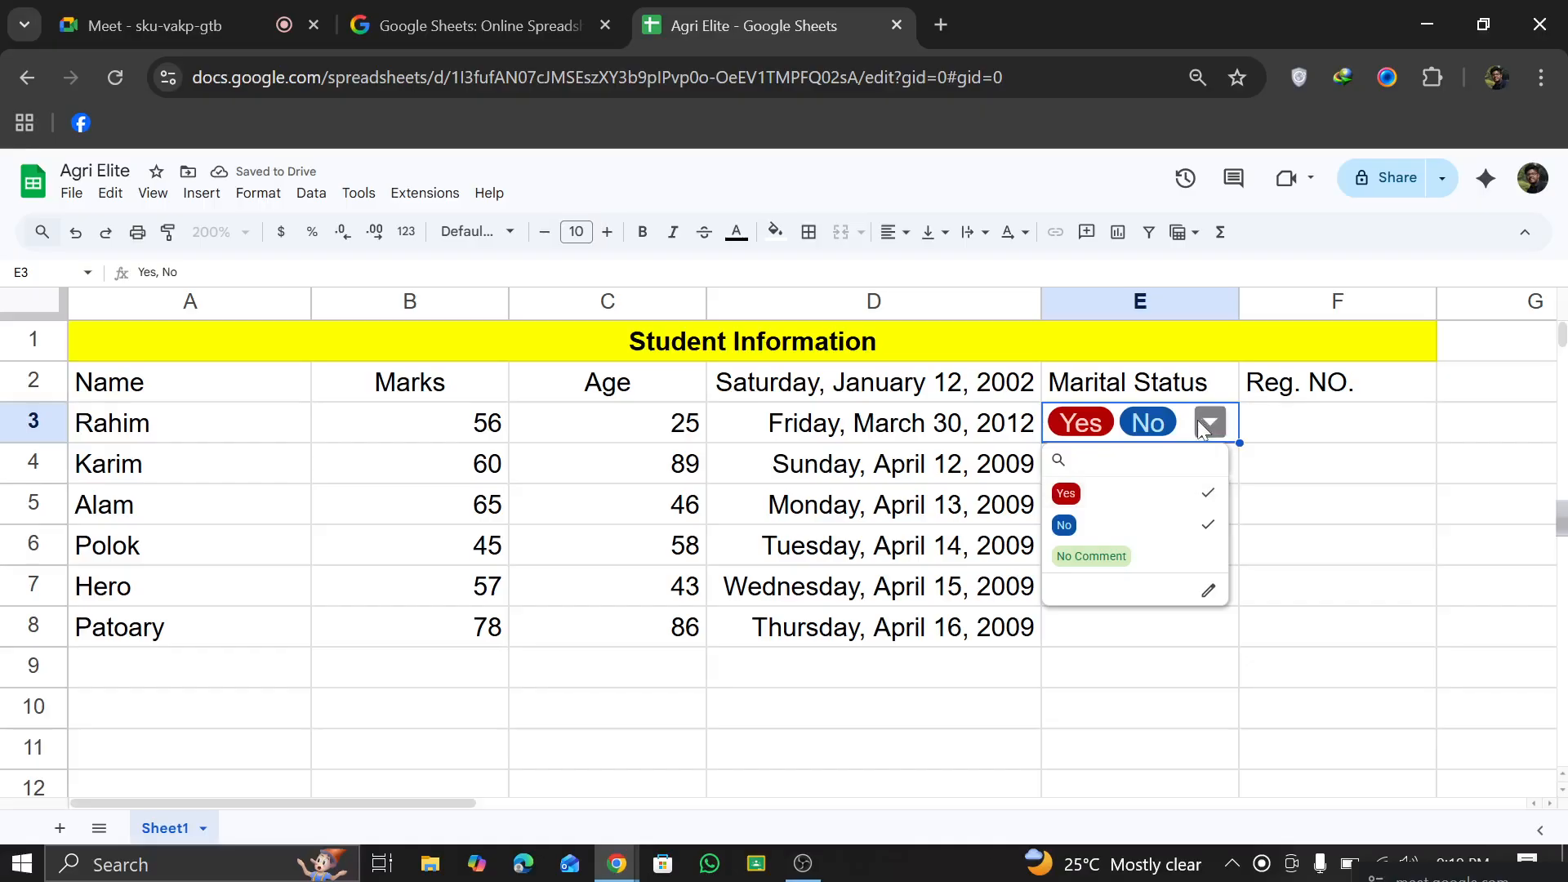
left_click(1159, 553)
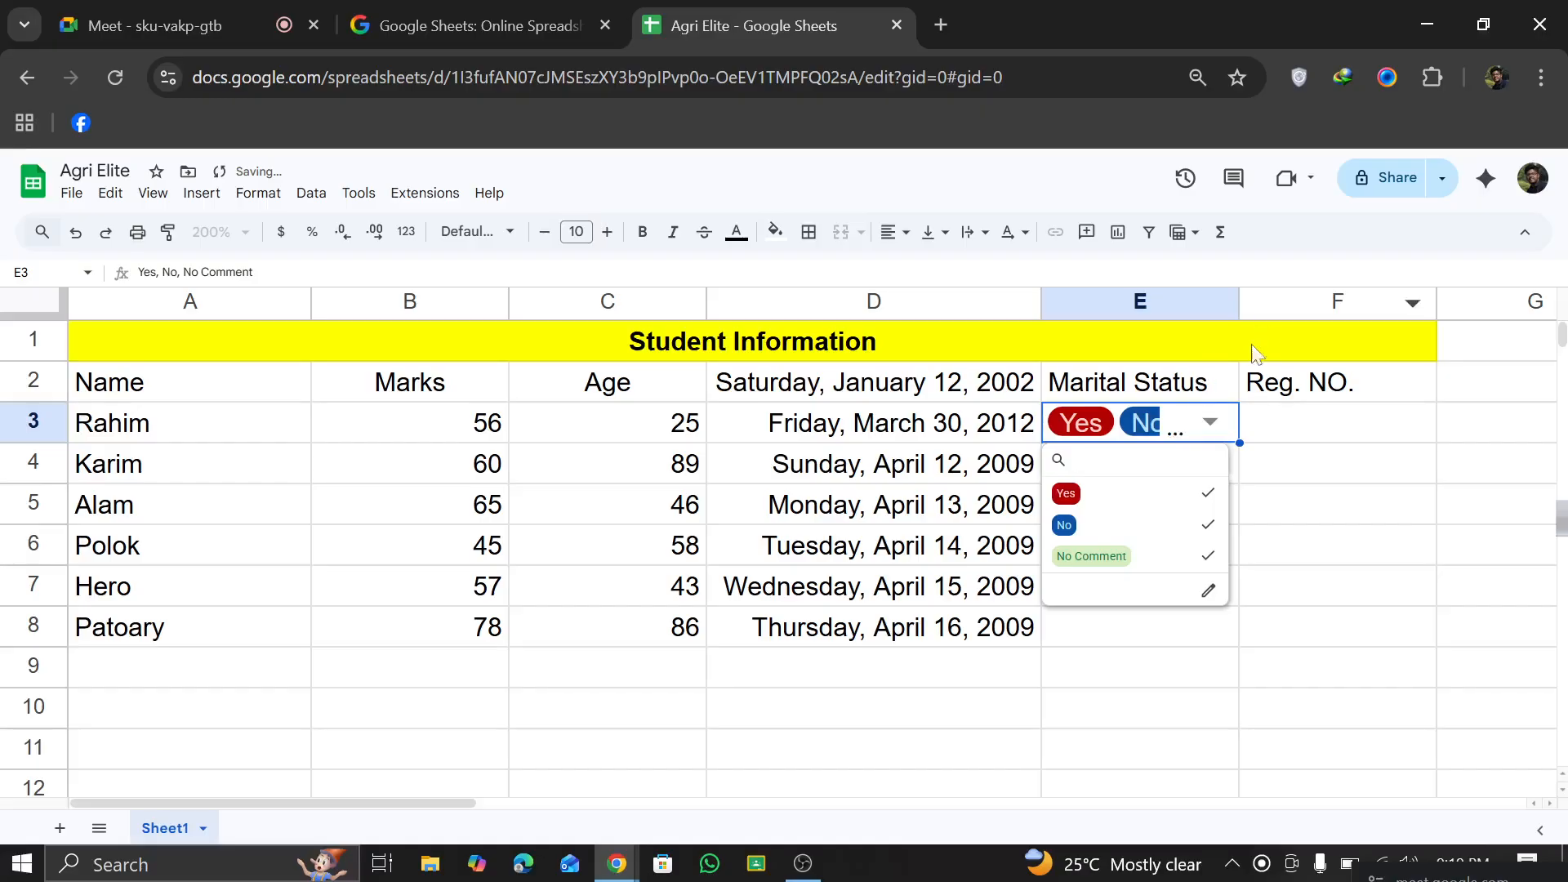
double_click(1234, 379)
left_click(1223, 484)
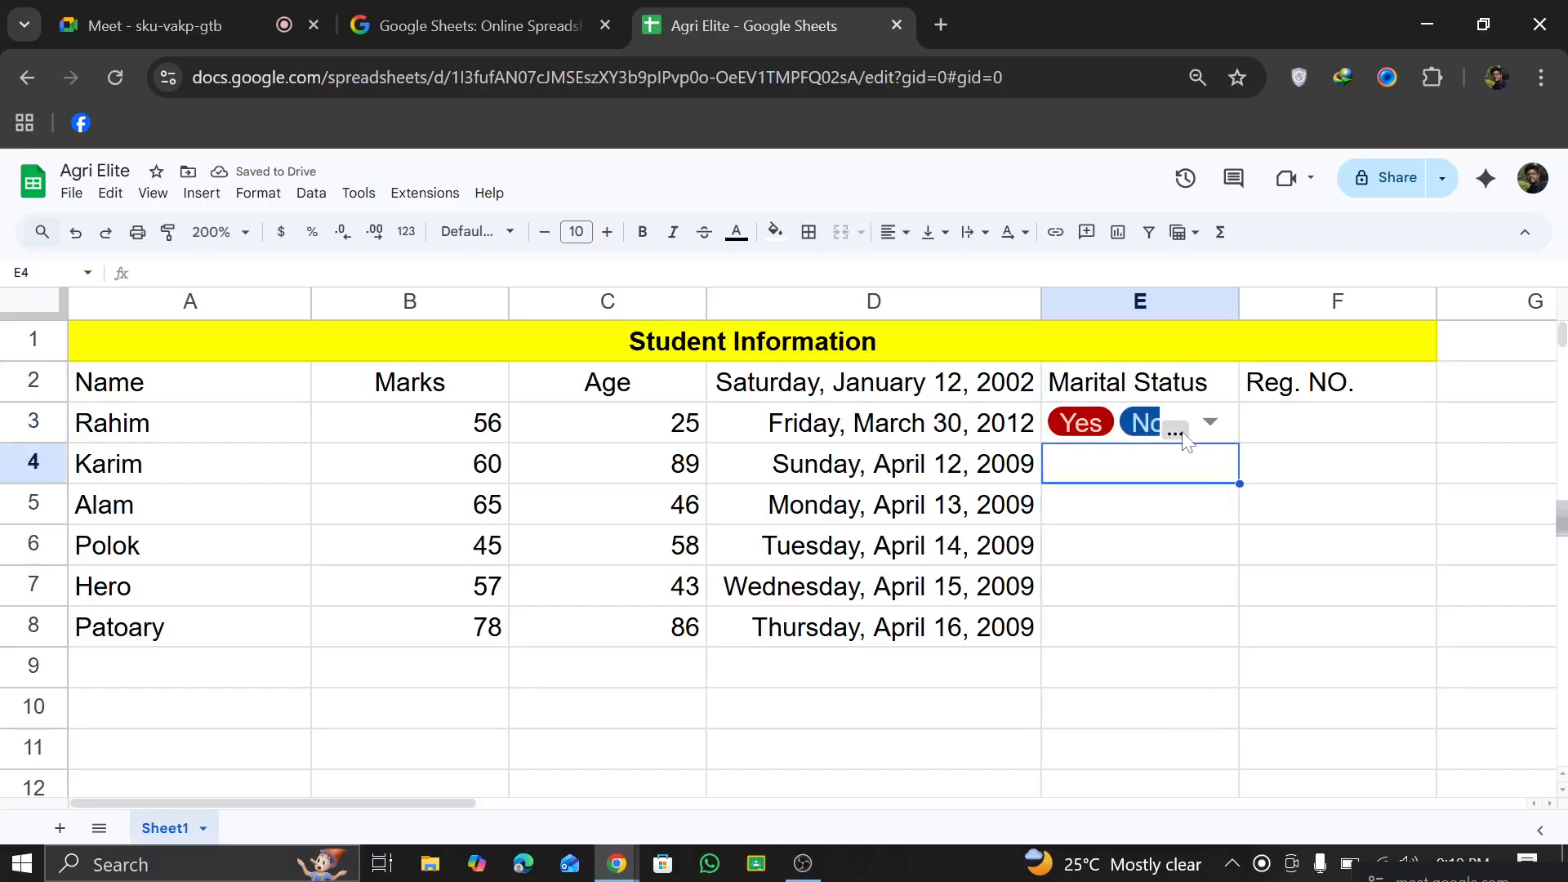
Step: Edit the E3 dropdown rule to disallow multiple selections and save it
left_click(1179, 427)
left_click(1211, 588)
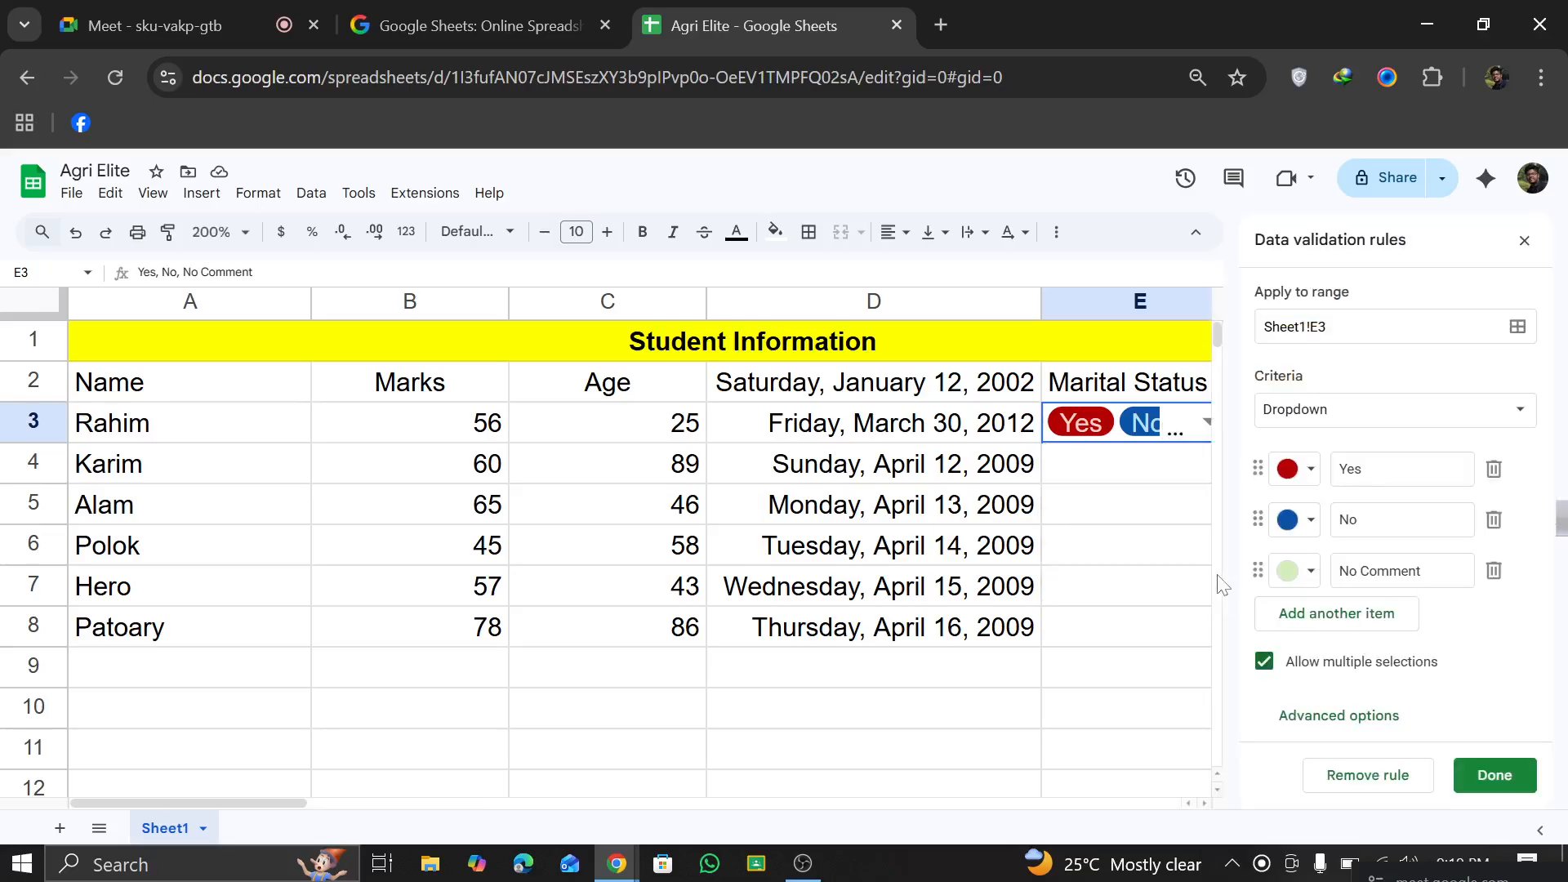
left_click(1265, 661)
left_click(1495, 776)
left_click(1182, 457)
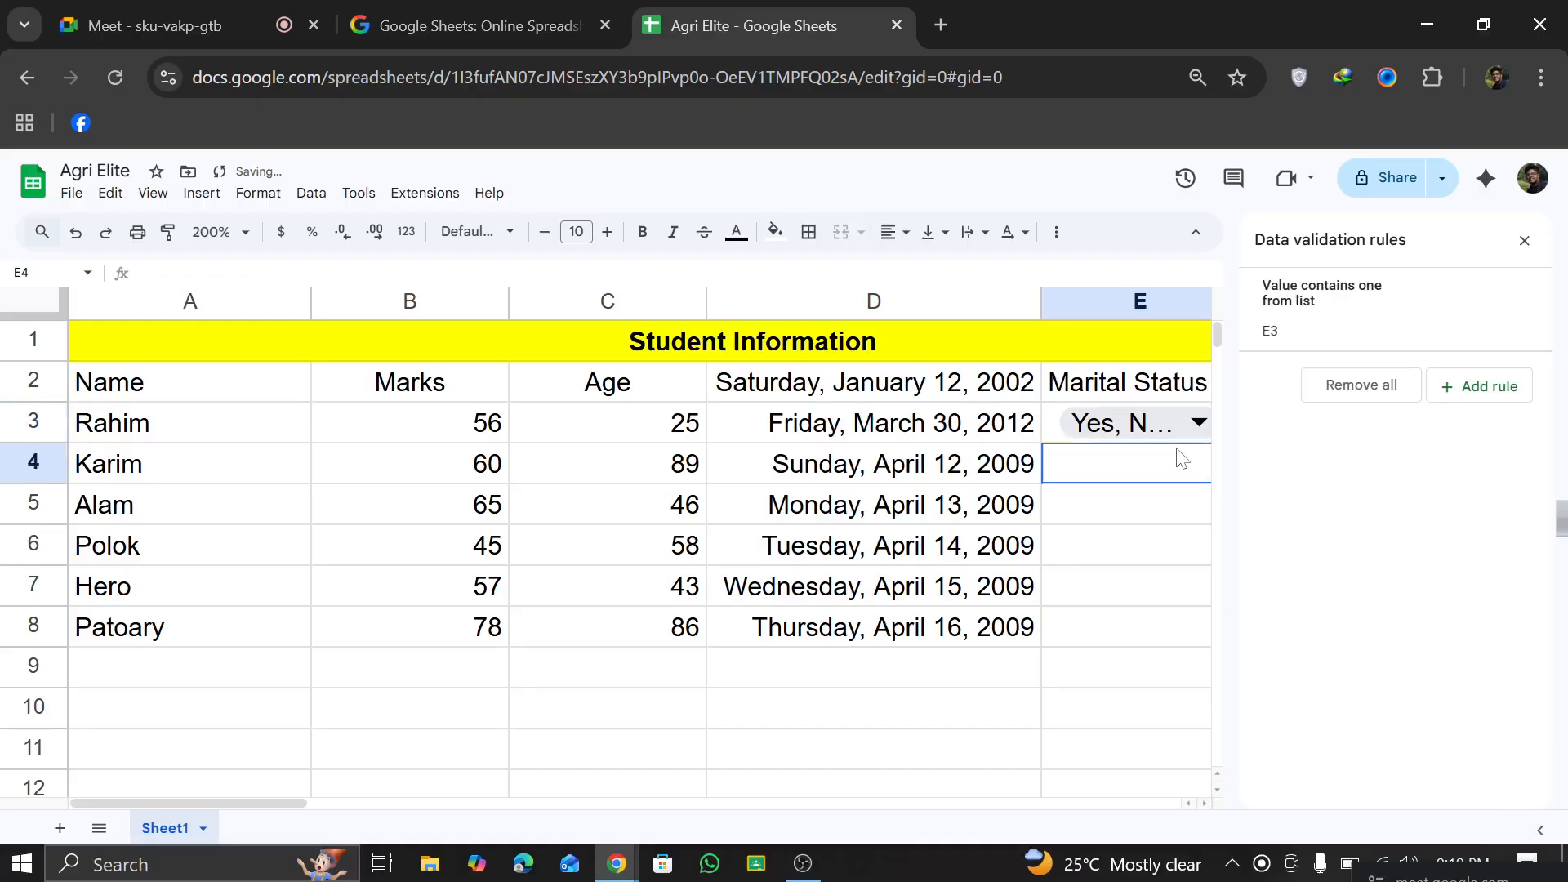
Step: Switch the E3 dropdown in turn to Yes, No and No Comment to try single selection
left_click(1196, 424)
left_click(1134, 484)
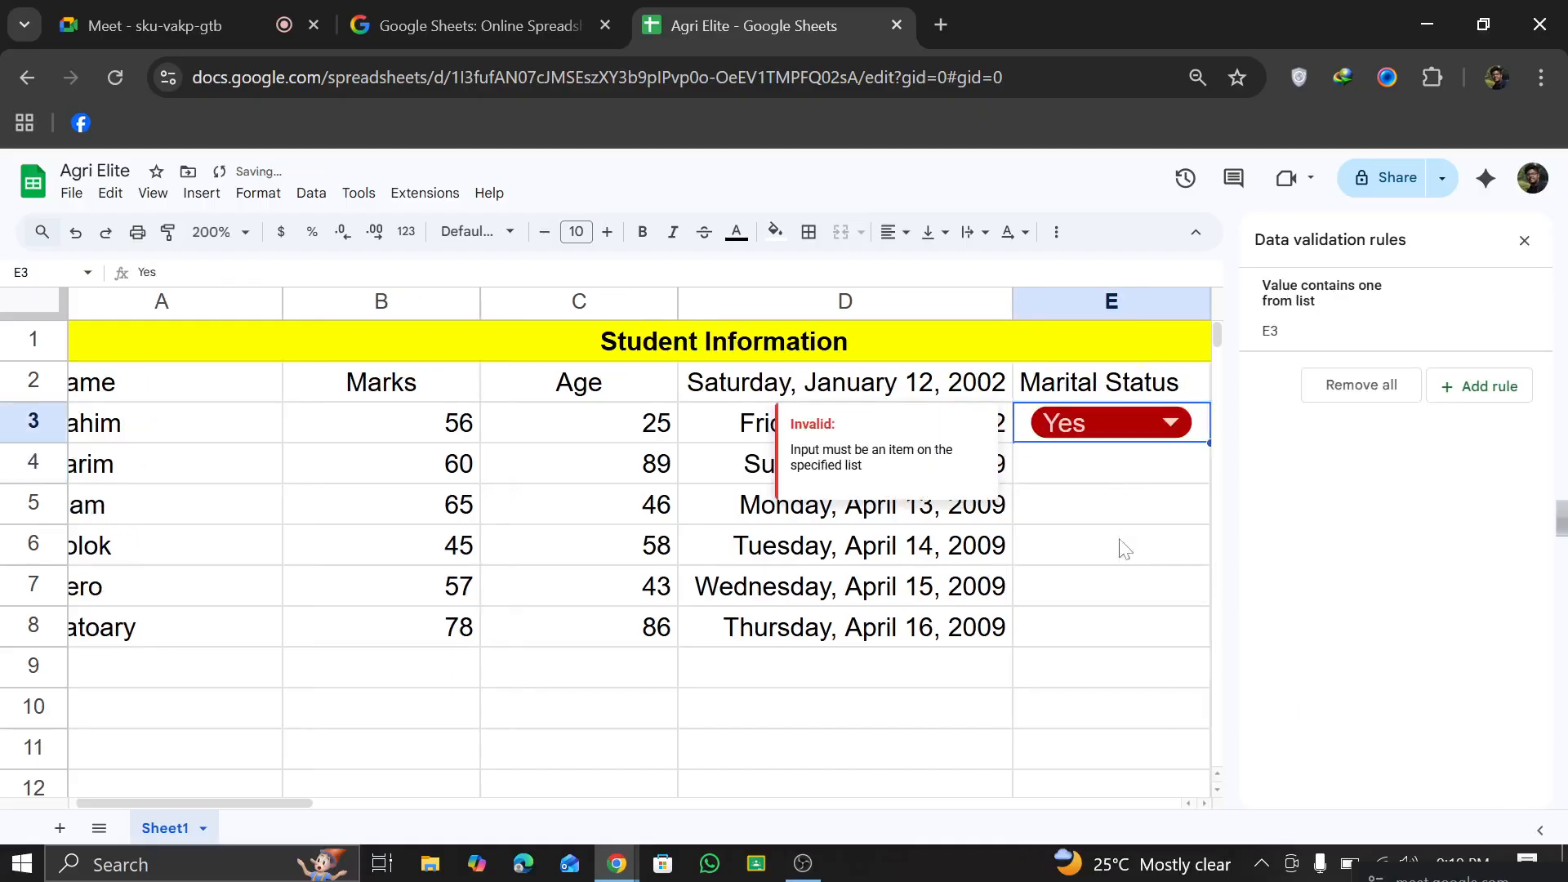
left_click(1180, 431)
left_click(1143, 491)
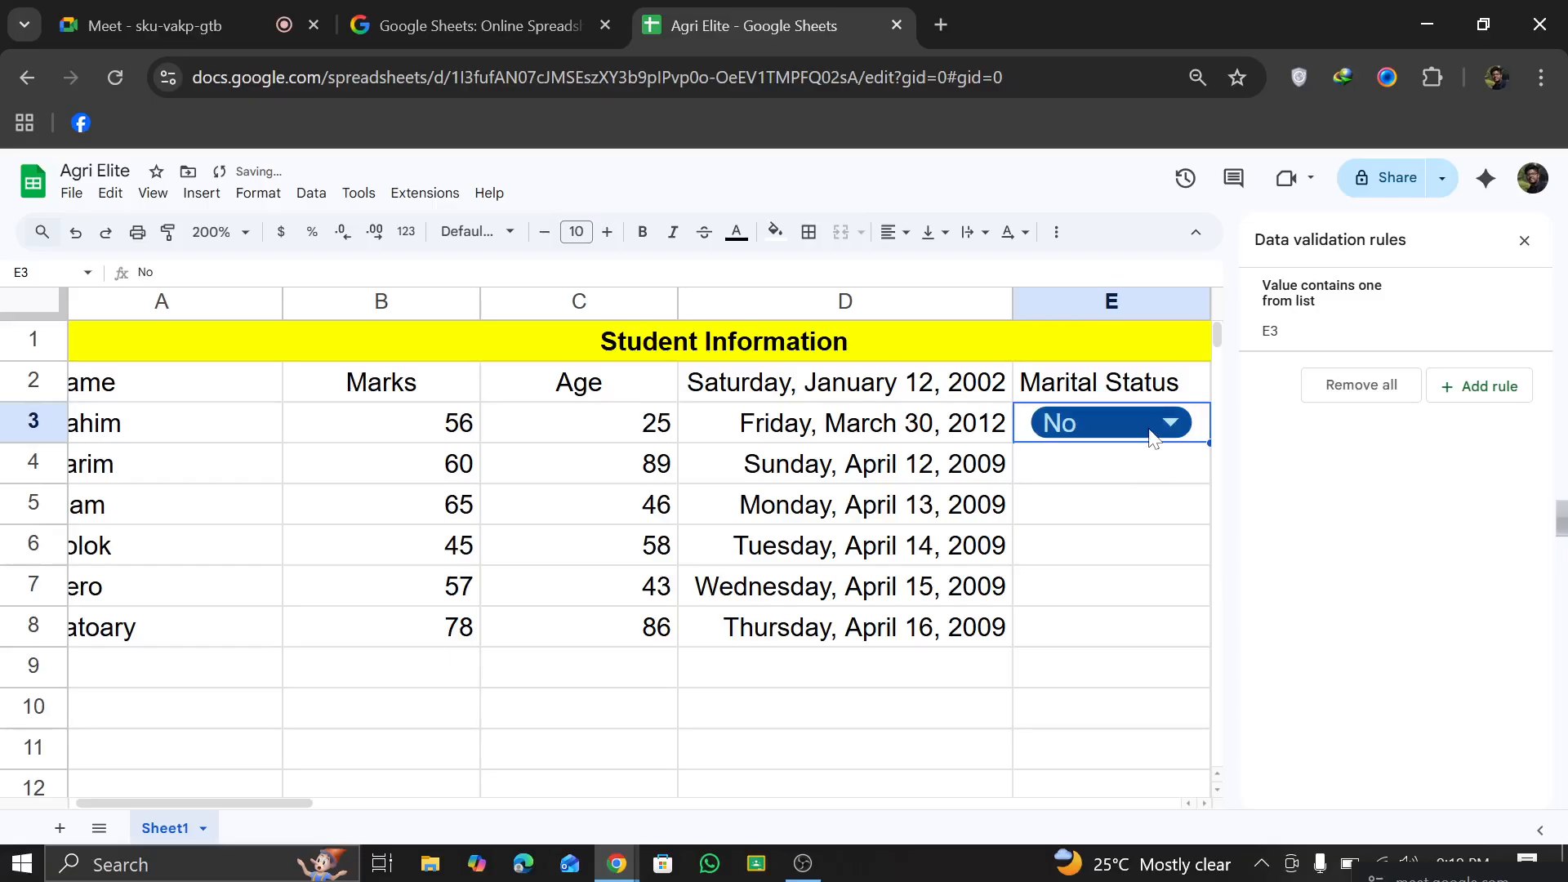
left_click(1152, 432)
left_click(1121, 522)
Step: Set the marital status in E3 to Yes and close the data validation rules
left_click(1160, 425)
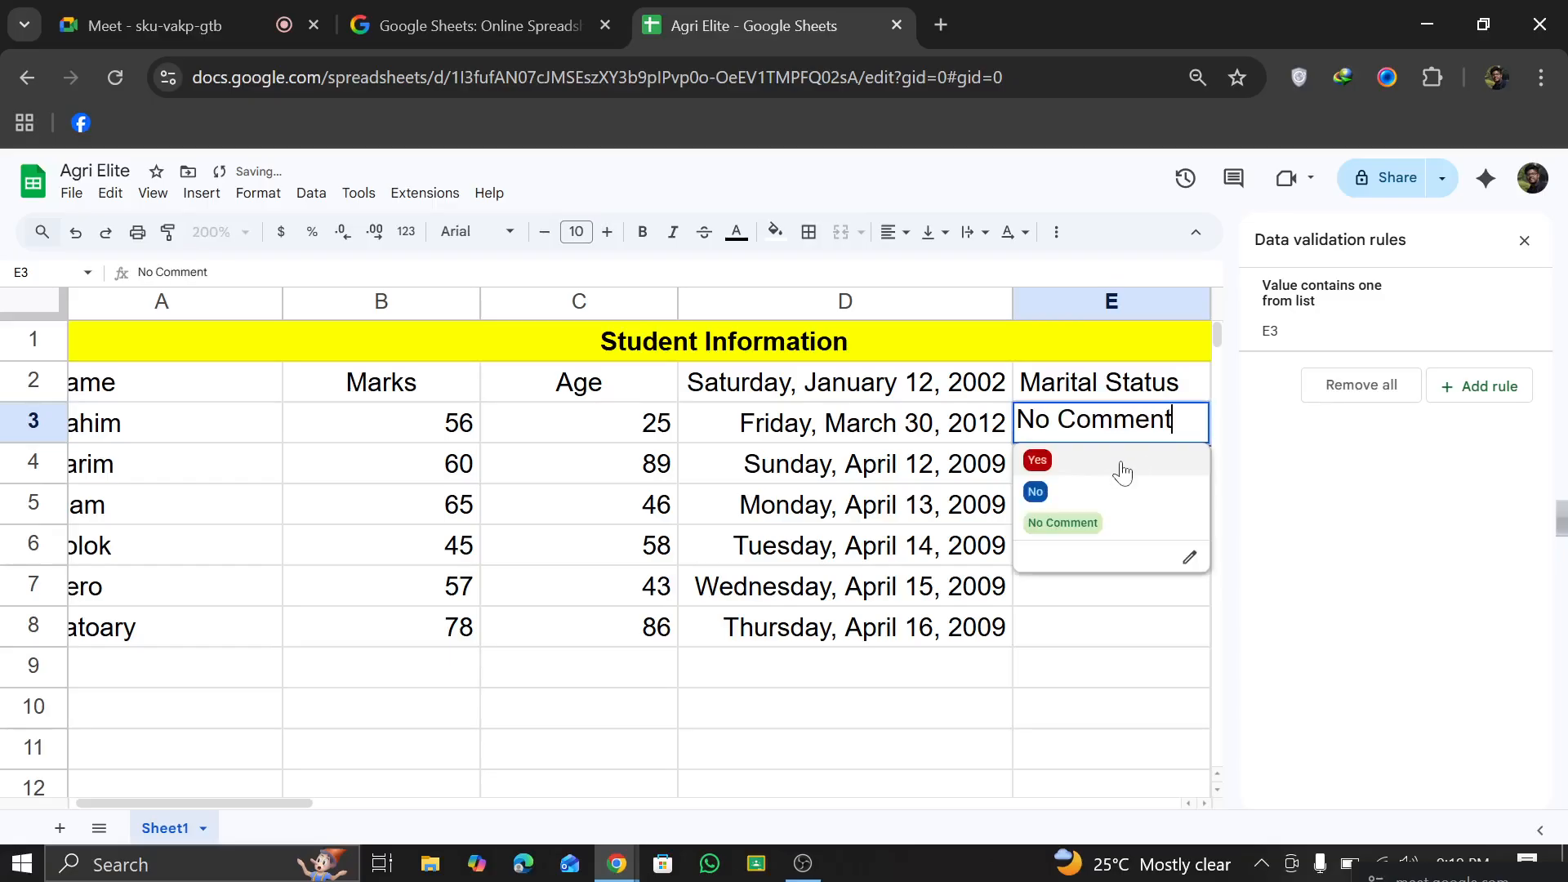
left_click(1120, 462)
left_click(1066, 611)
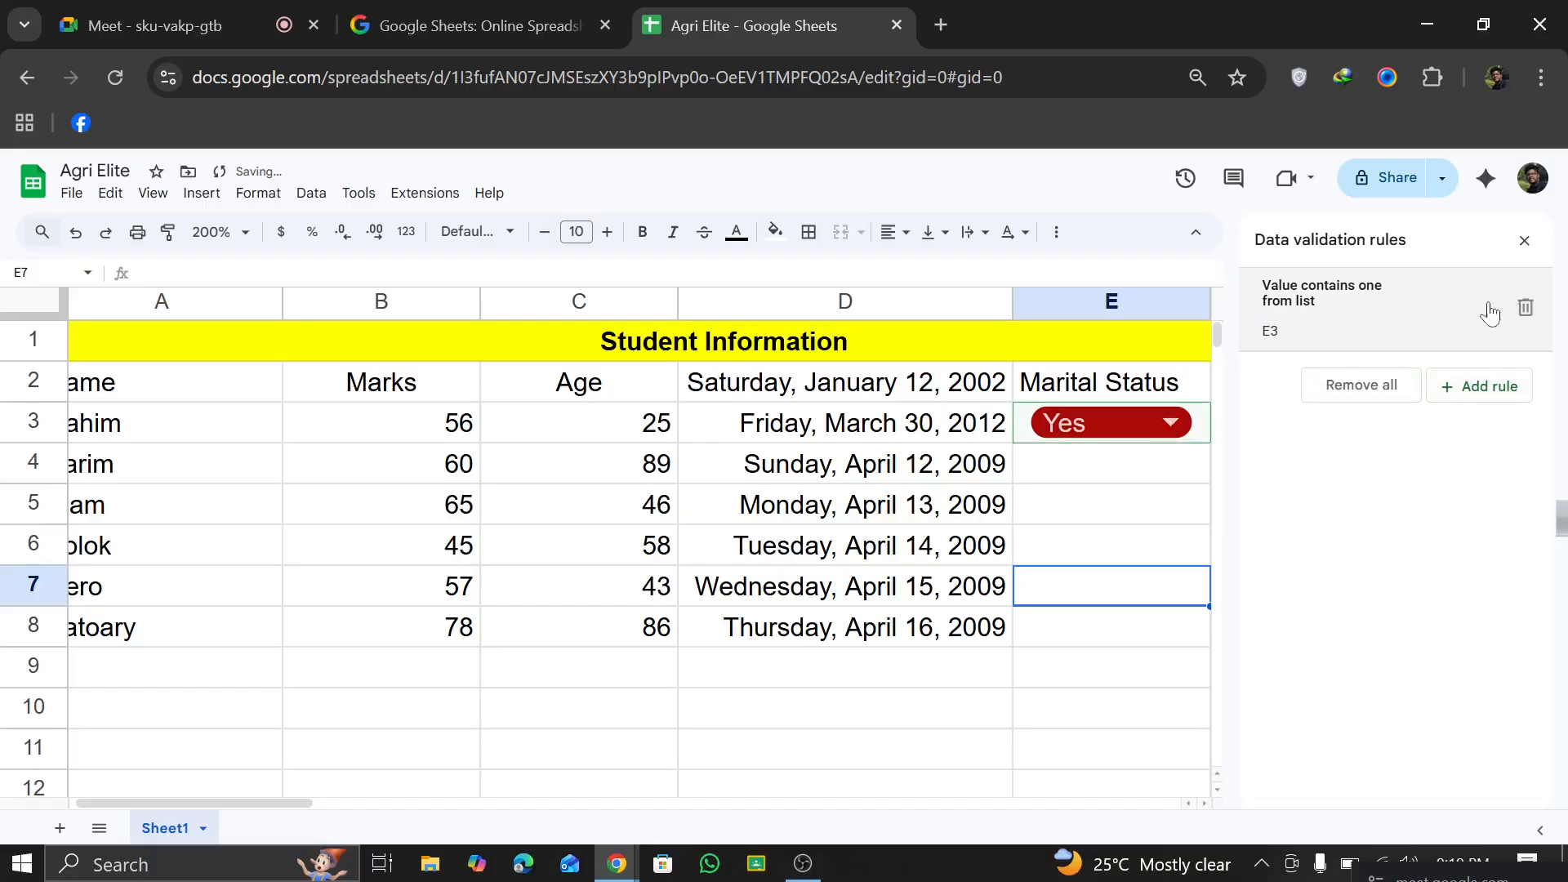
left_click(1525, 240)
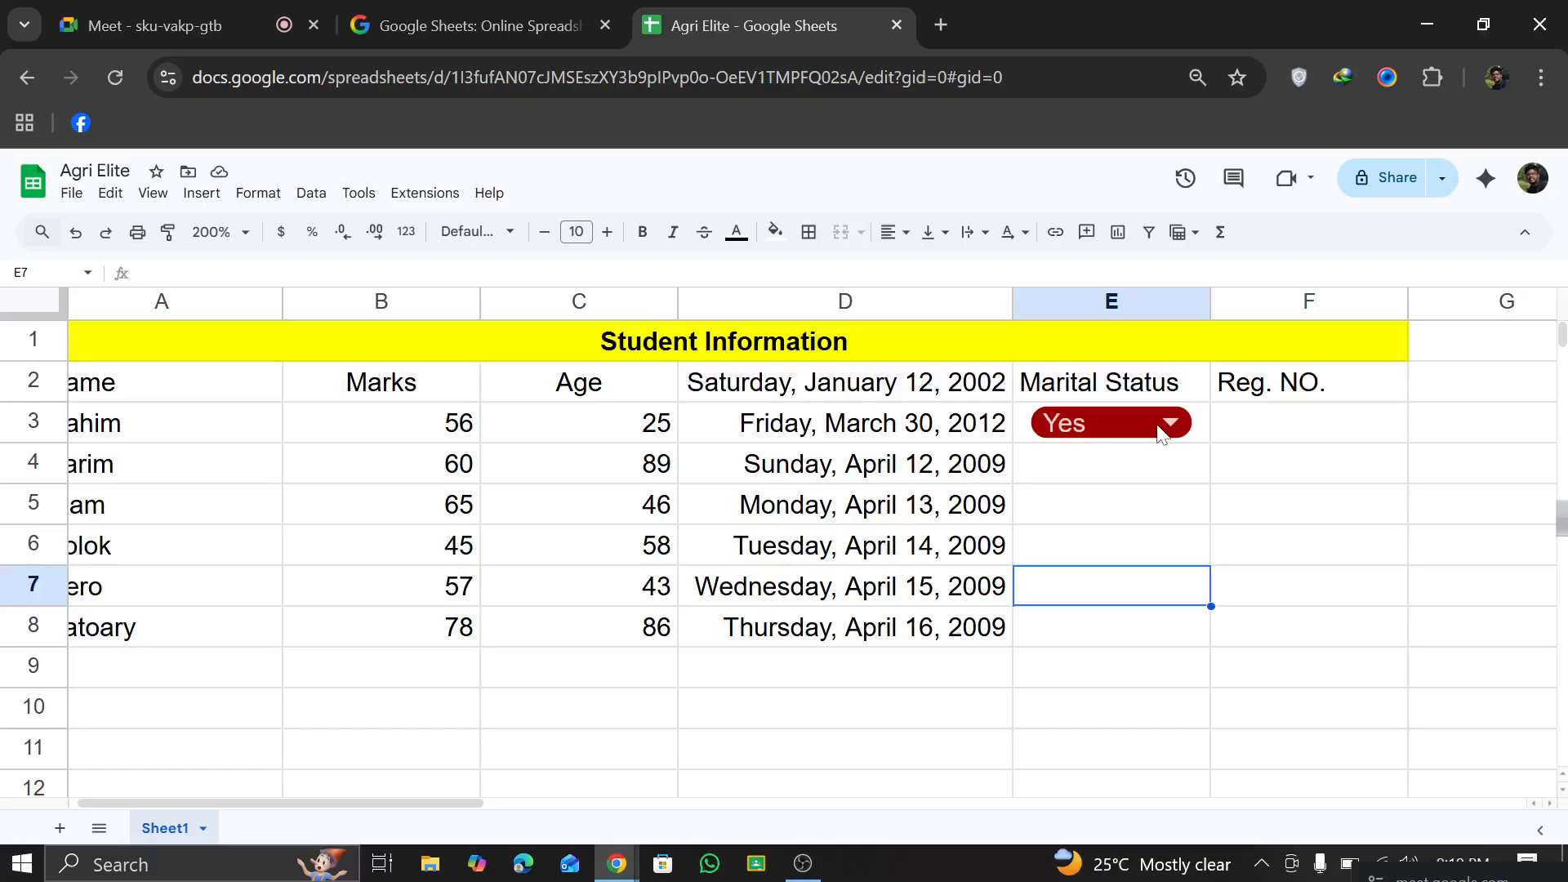
left_click(1258, 429)
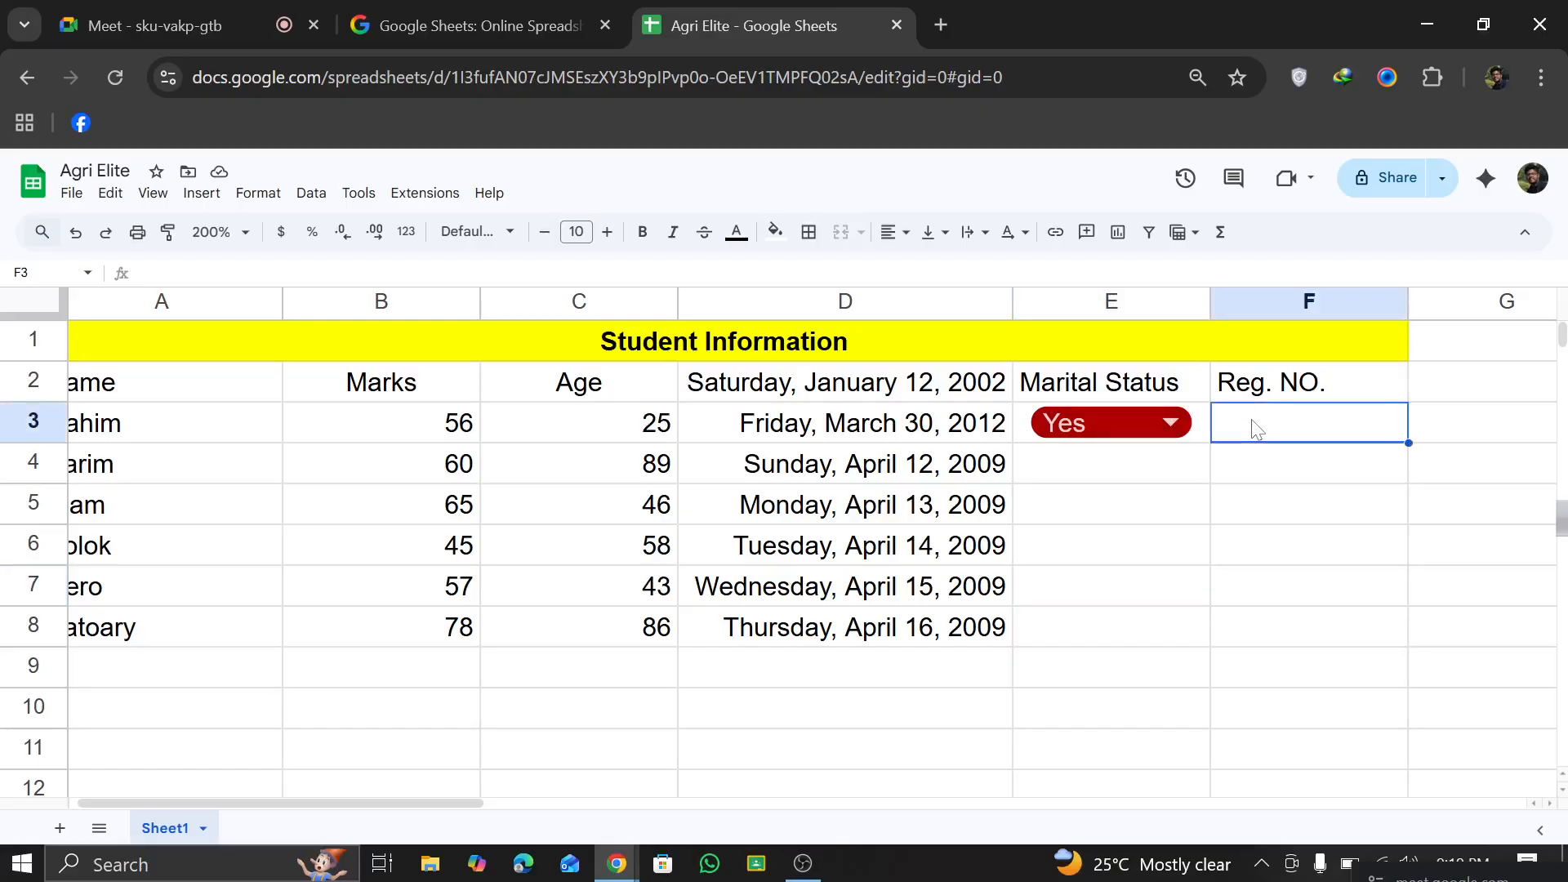
left_click(1170, 430)
left_click(850, 627)
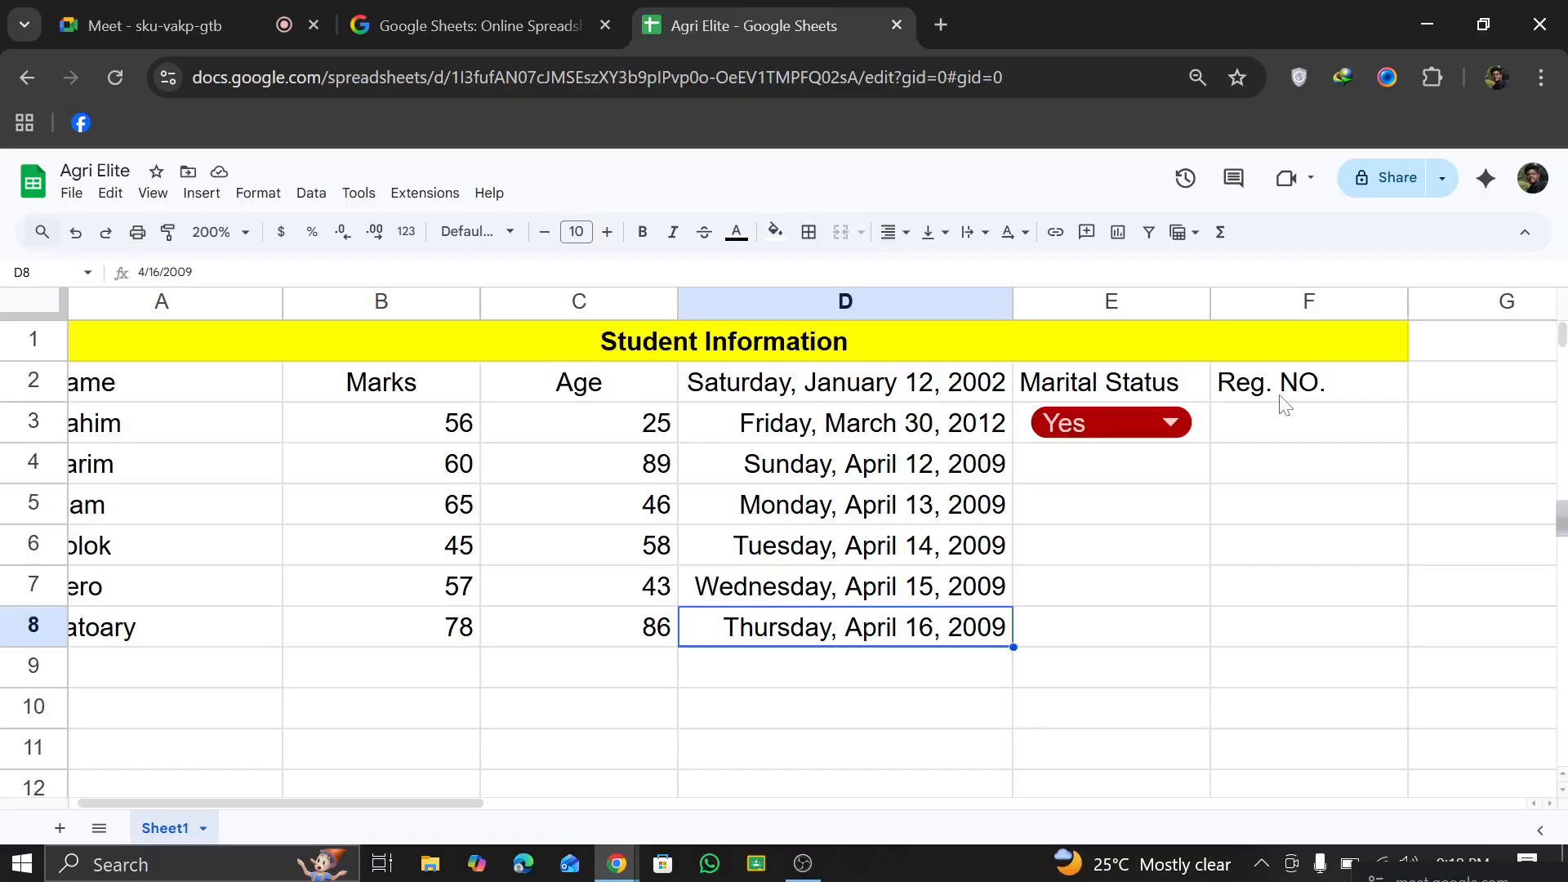
left_click(201, 193)
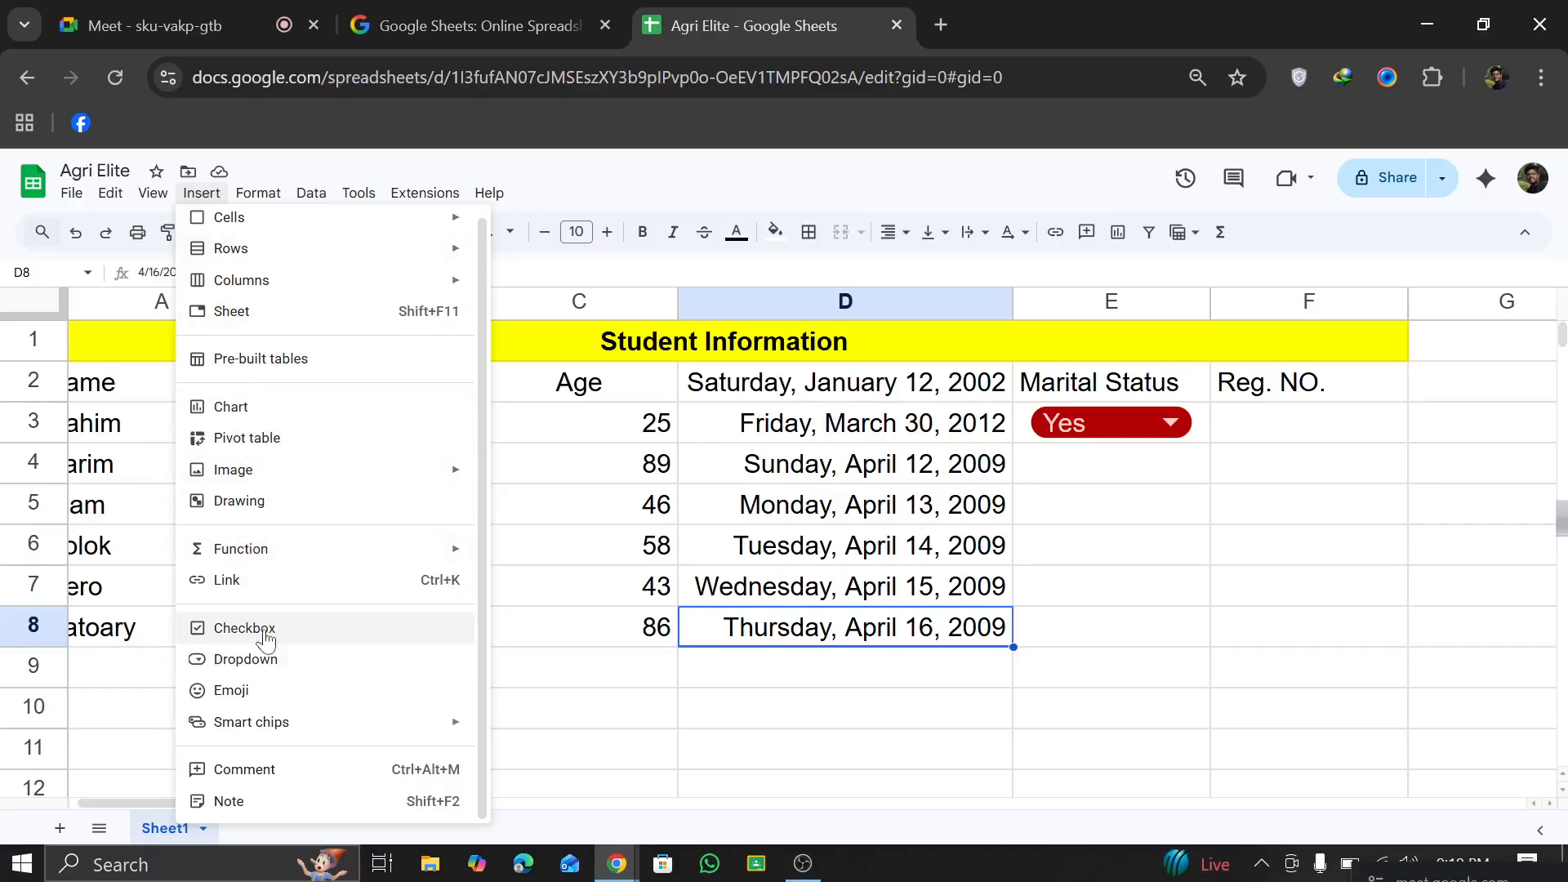
left_click(1147, 440)
Step: Insert a checkbox in cell E4 of the Marital Status column
left_click(1130, 469)
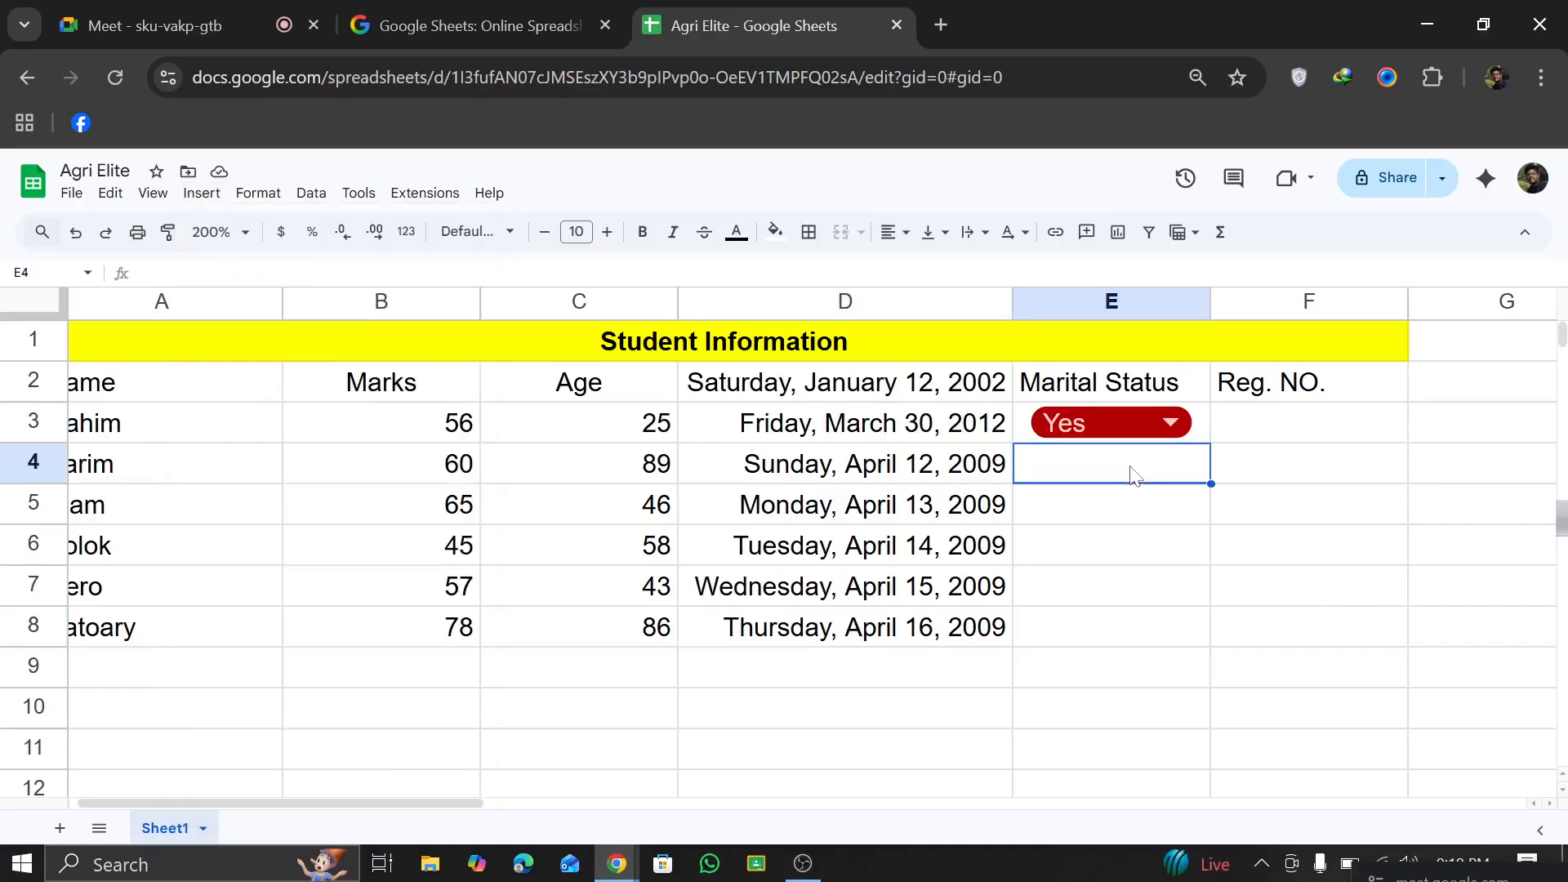
left_click(203, 193)
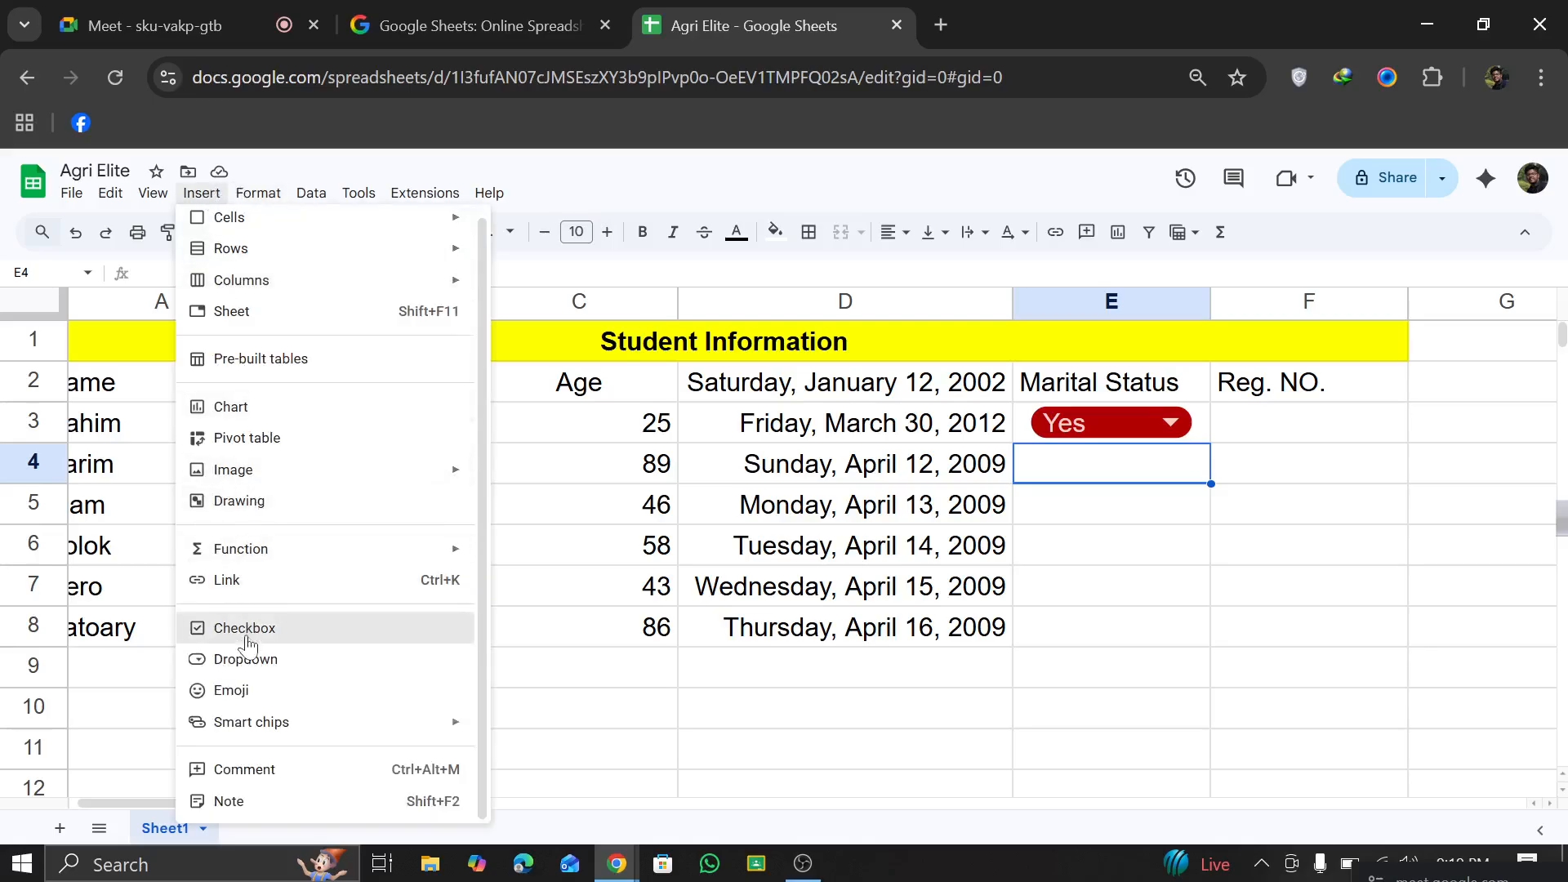
left_click(222, 628)
Step: Tick and untick the checkbox in E4 several times to try it out, leaving it unticked
left_click(1124, 463)
left_click(1124, 463)
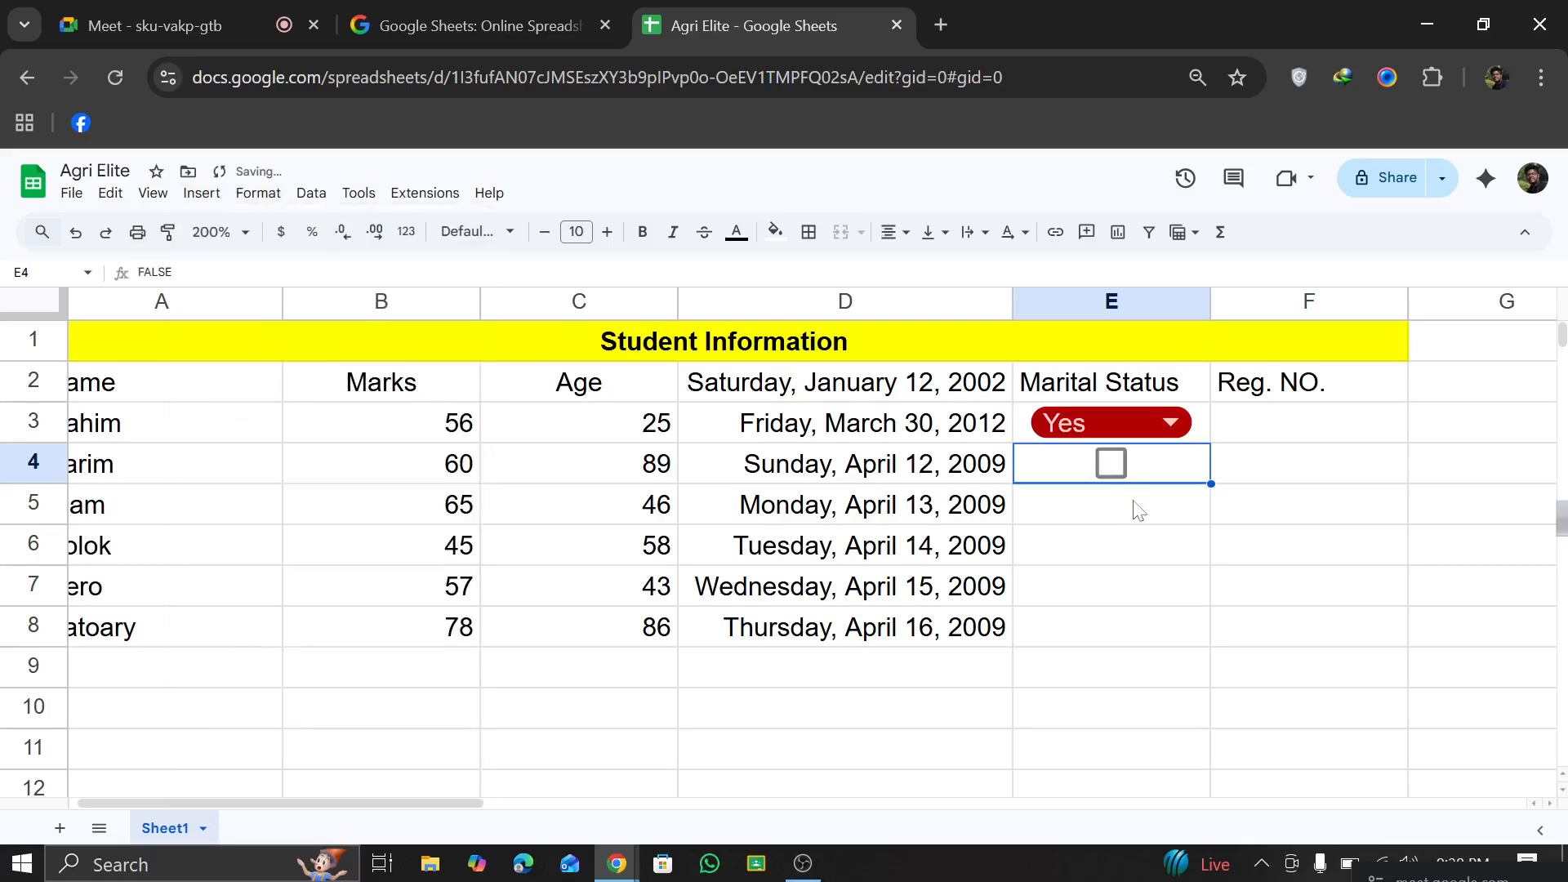
left_click(1132, 535)
left_click(1111, 462)
left_click(1111, 462)
left_click(1111, 463)
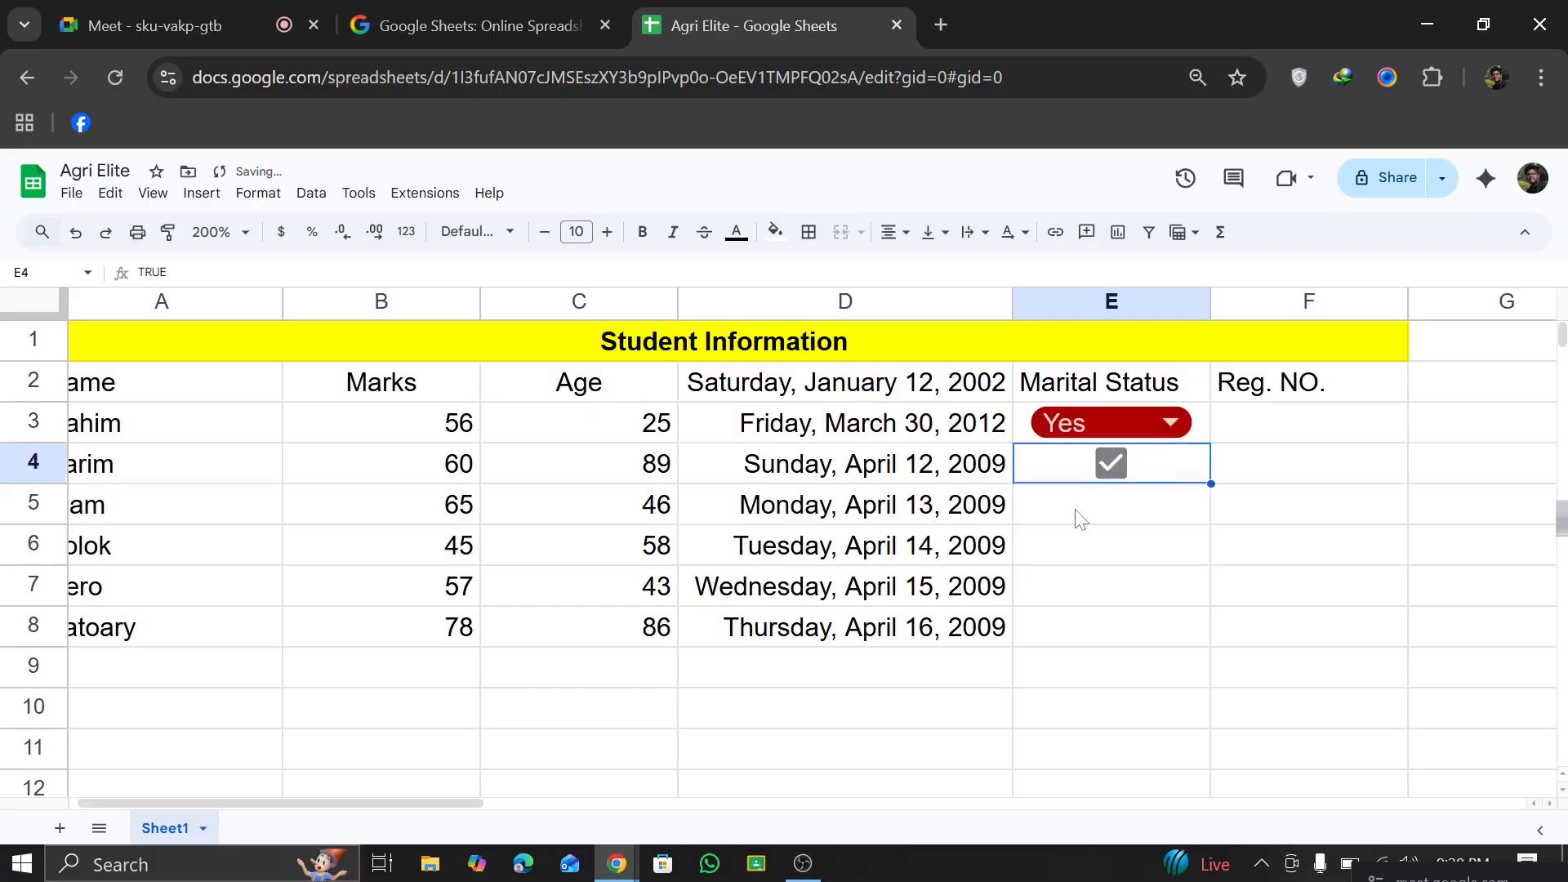
left_click(1076, 516)
left_click(1111, 462)
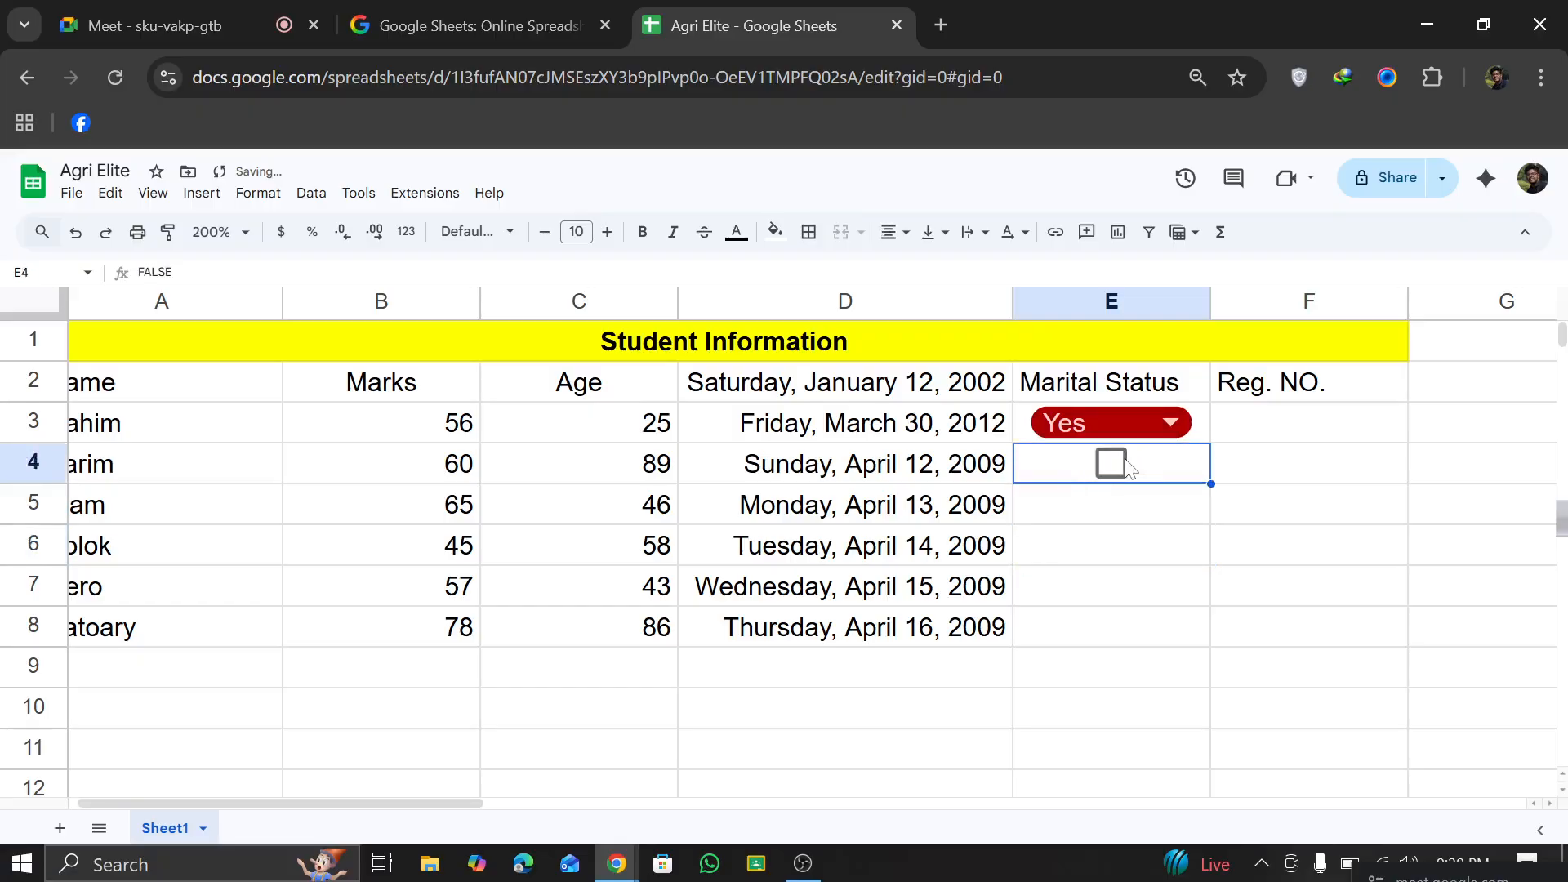
Step: Clear the selected Yes value from the Marital Status dropdown in E3
left_click(1132, 421)
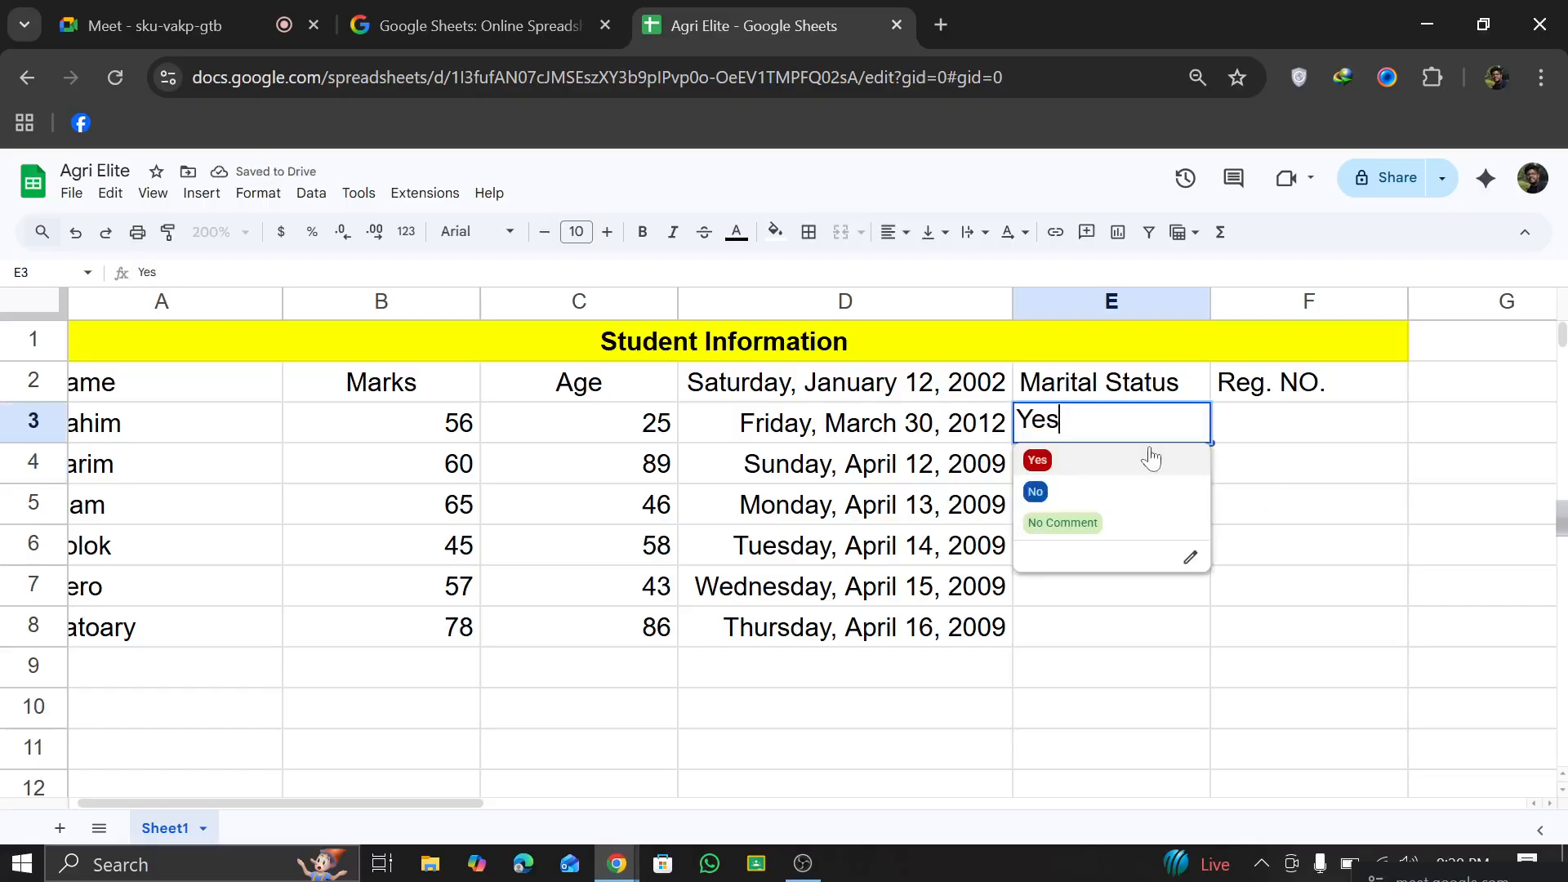
left_click(1317, 511)
left_click(1139, 394)
left_click(1144, 423)
key("BackSpace")
key("BackSpace")
left_click(1307, 511)
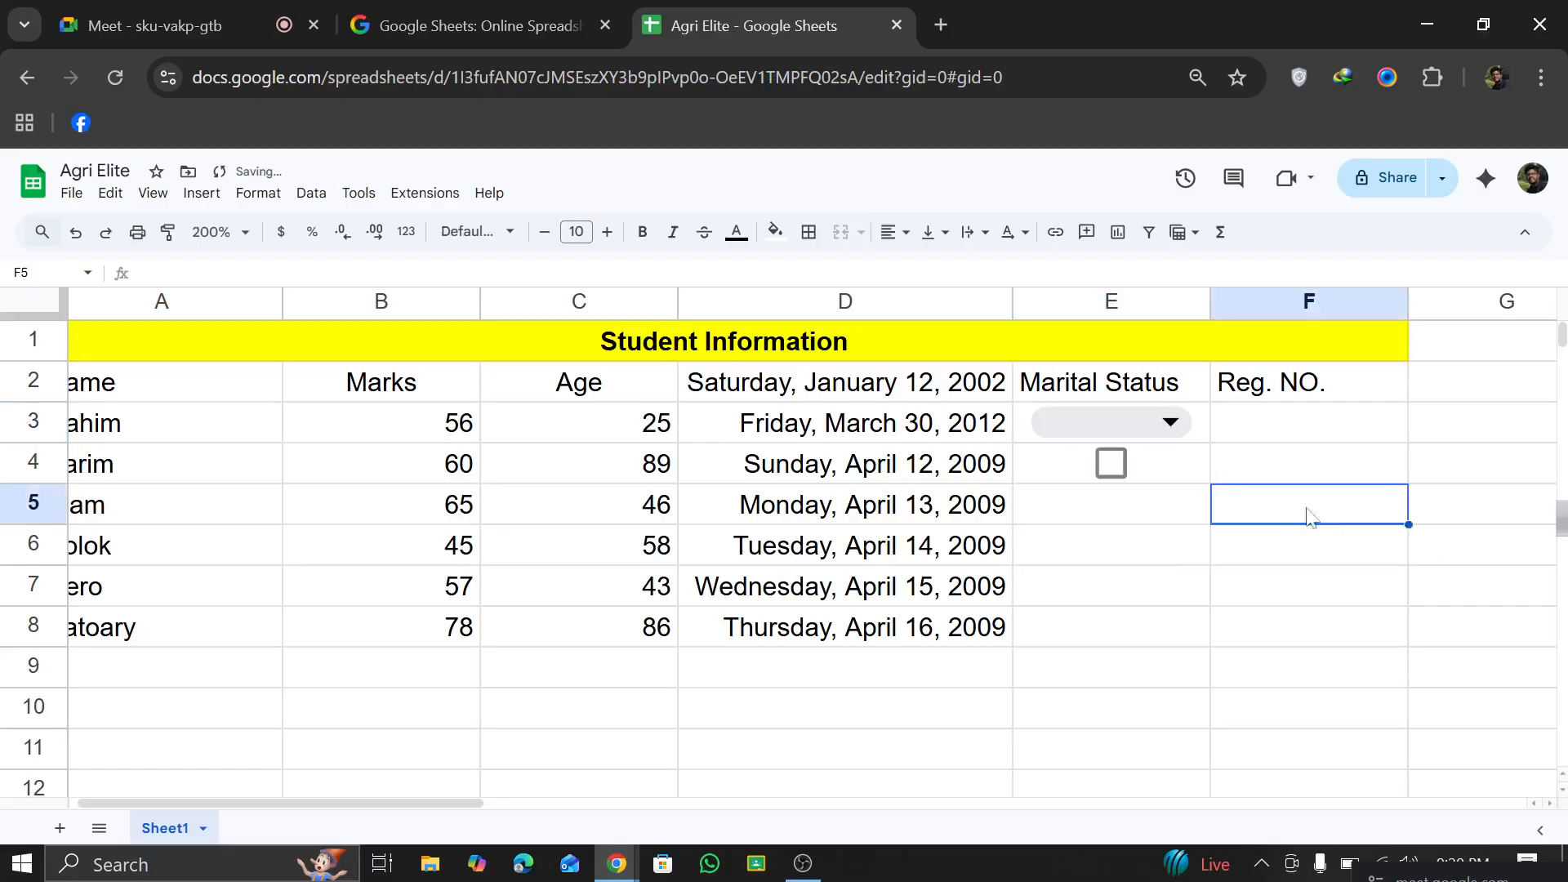
left_click(1152, 421)
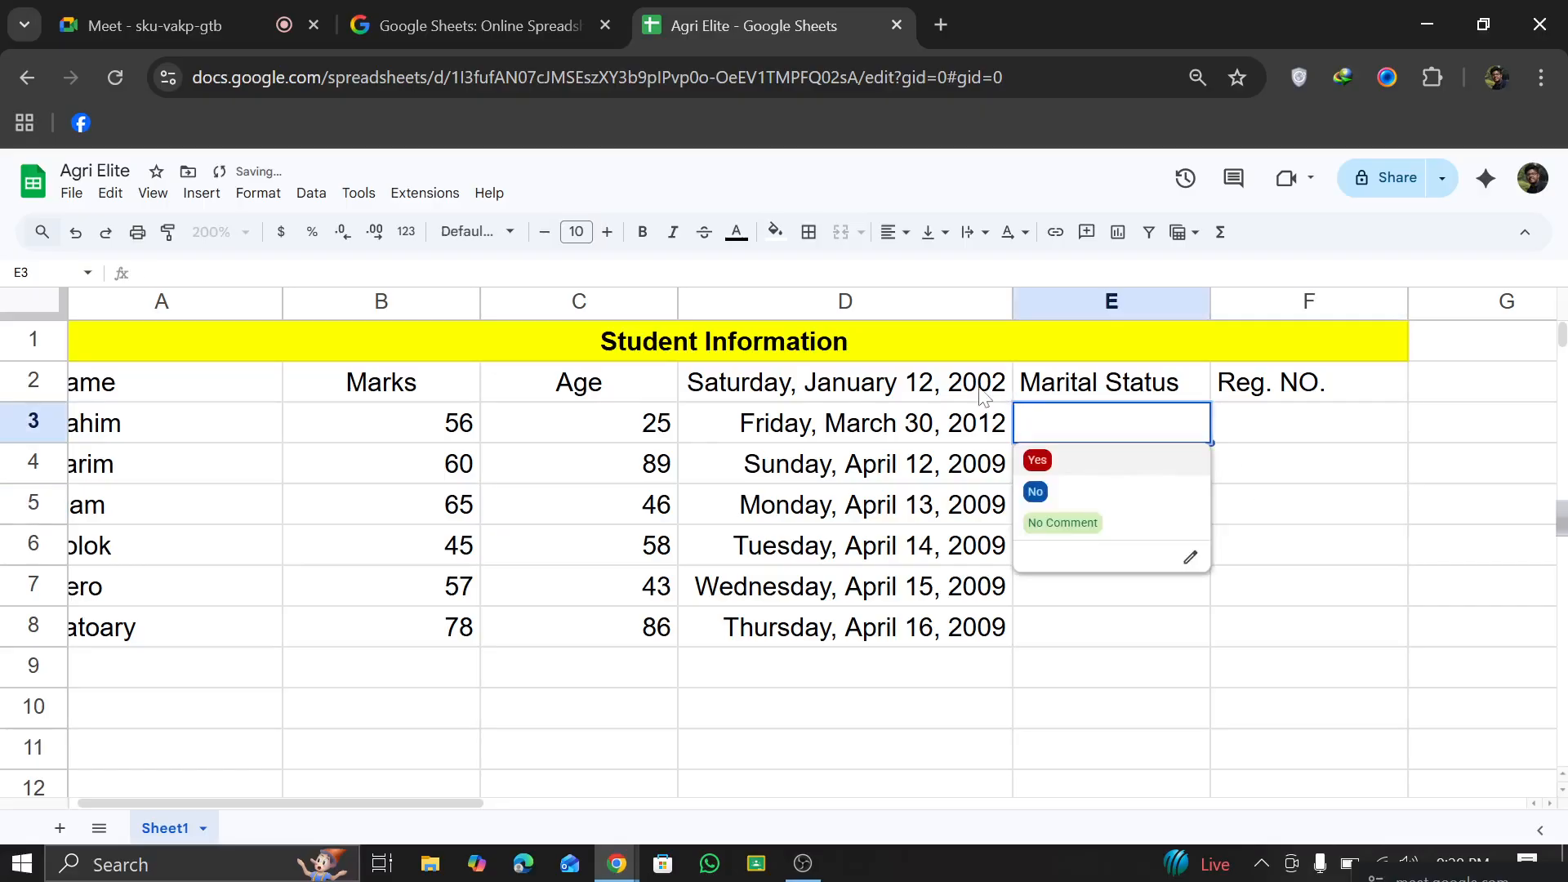
right_click(1070, 424)
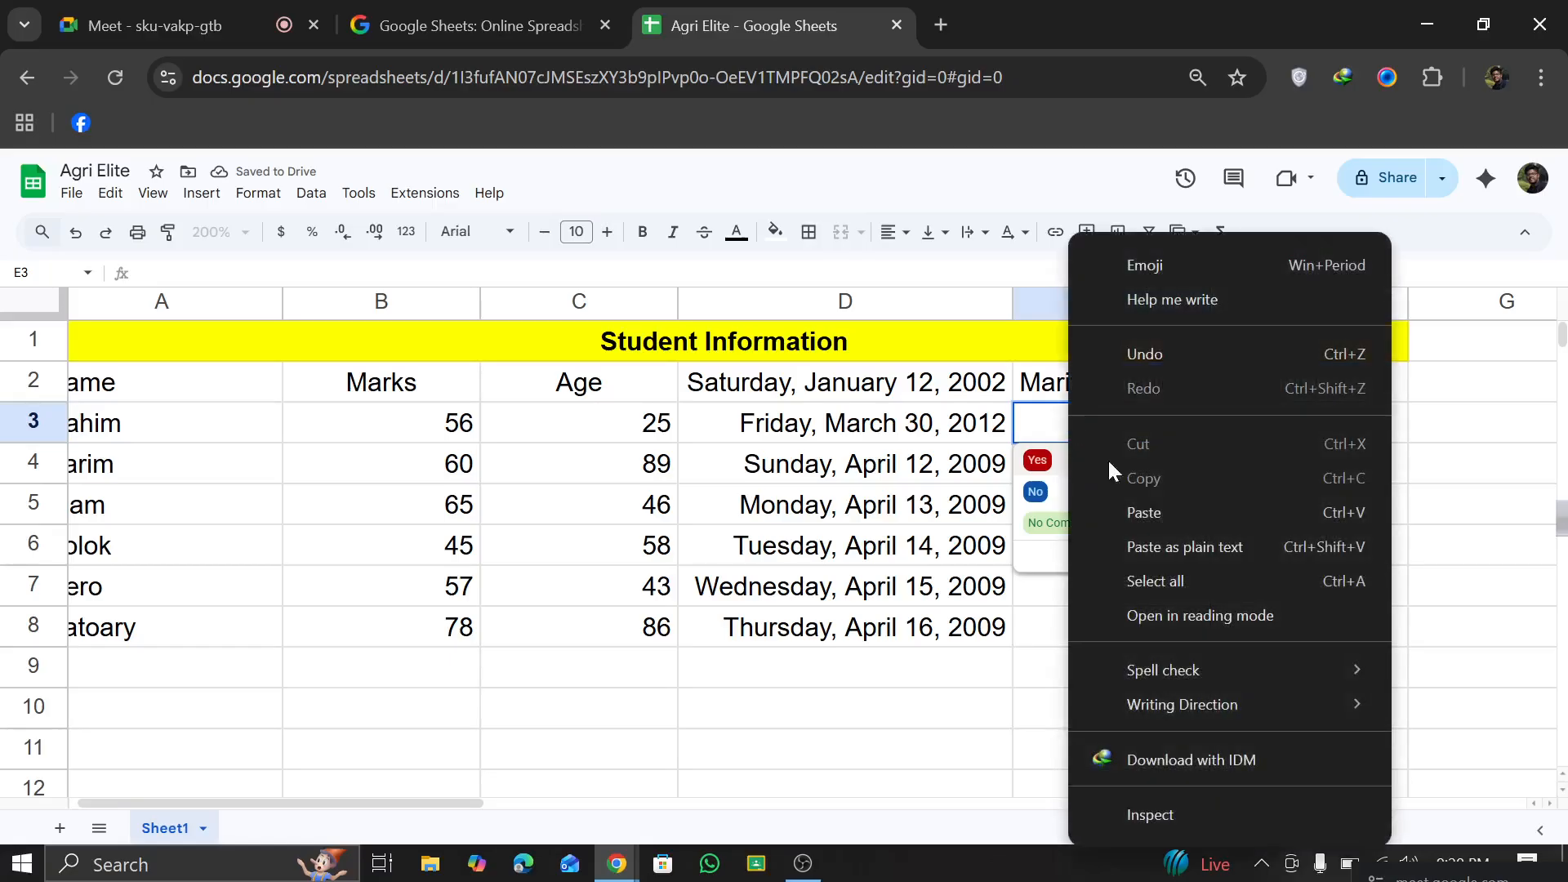
left_click(83, 198)
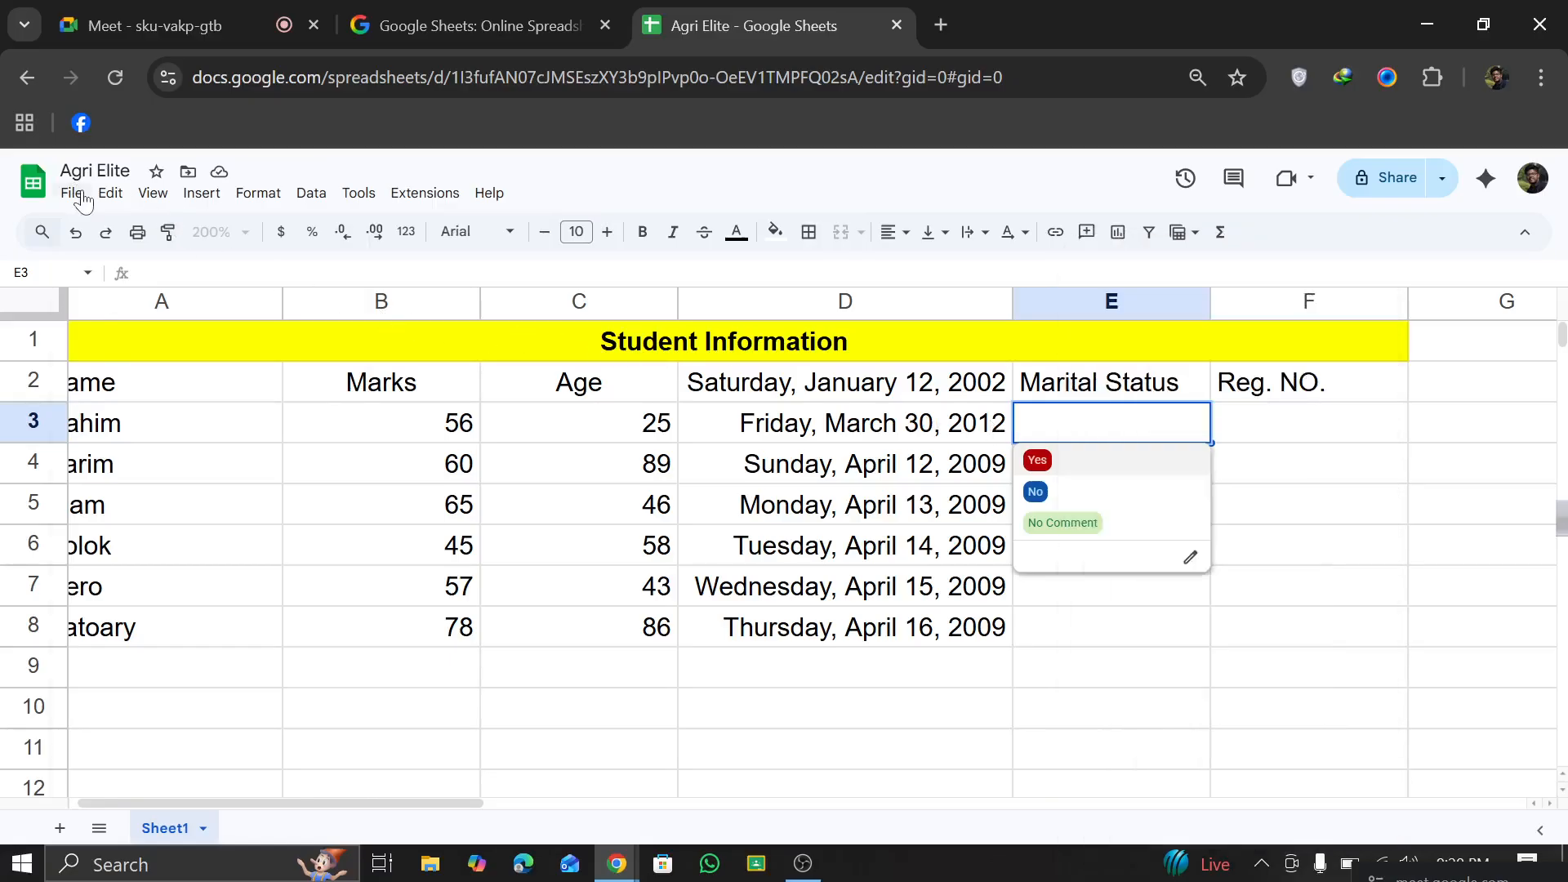
left_click(83, 198)
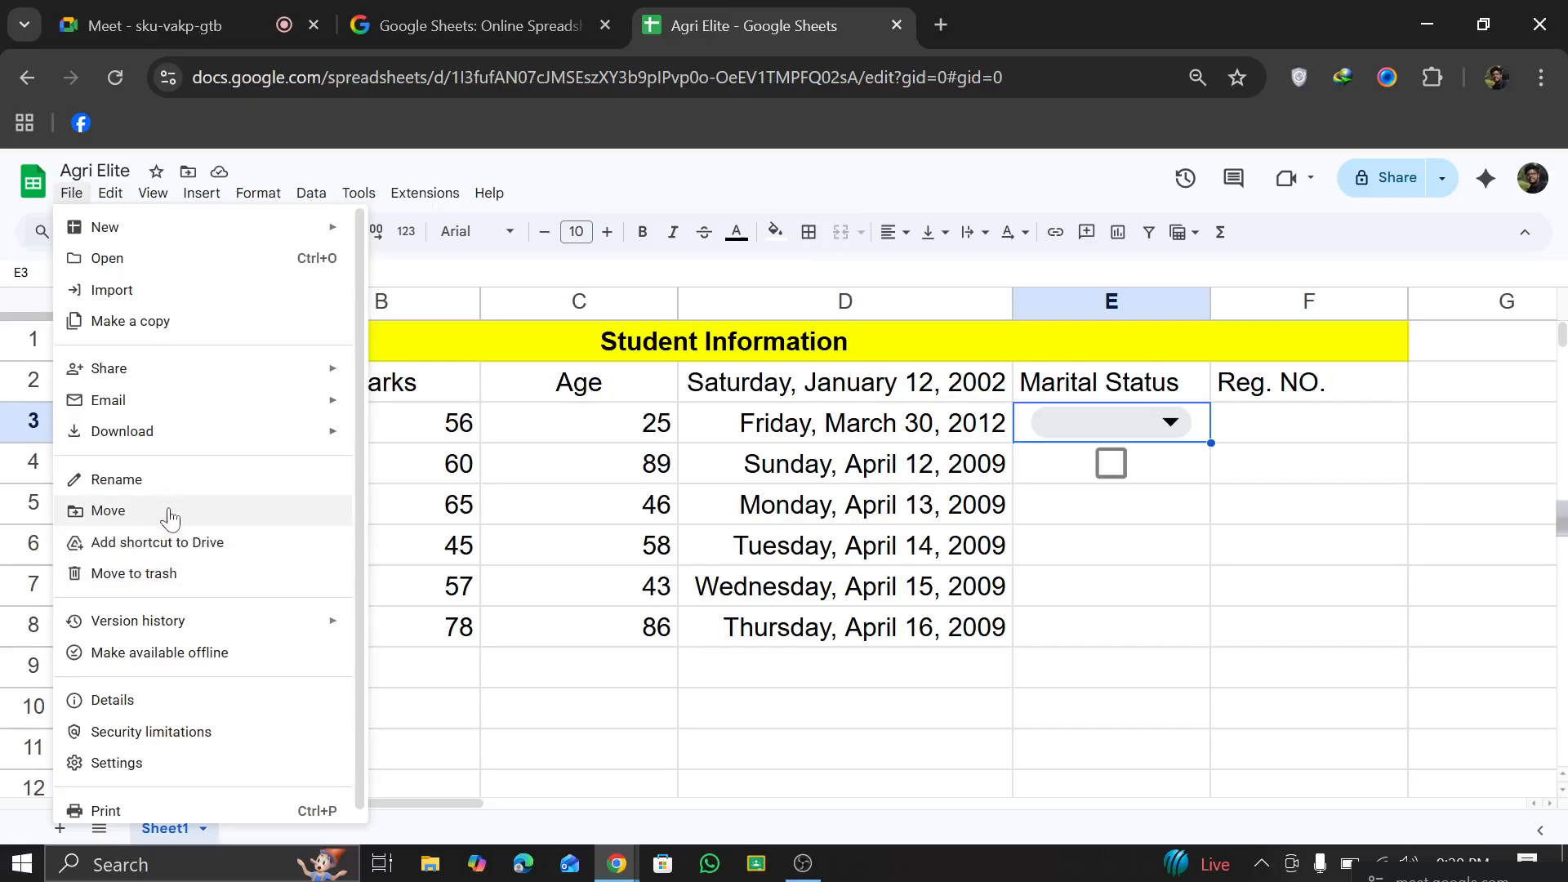
key("Escape")
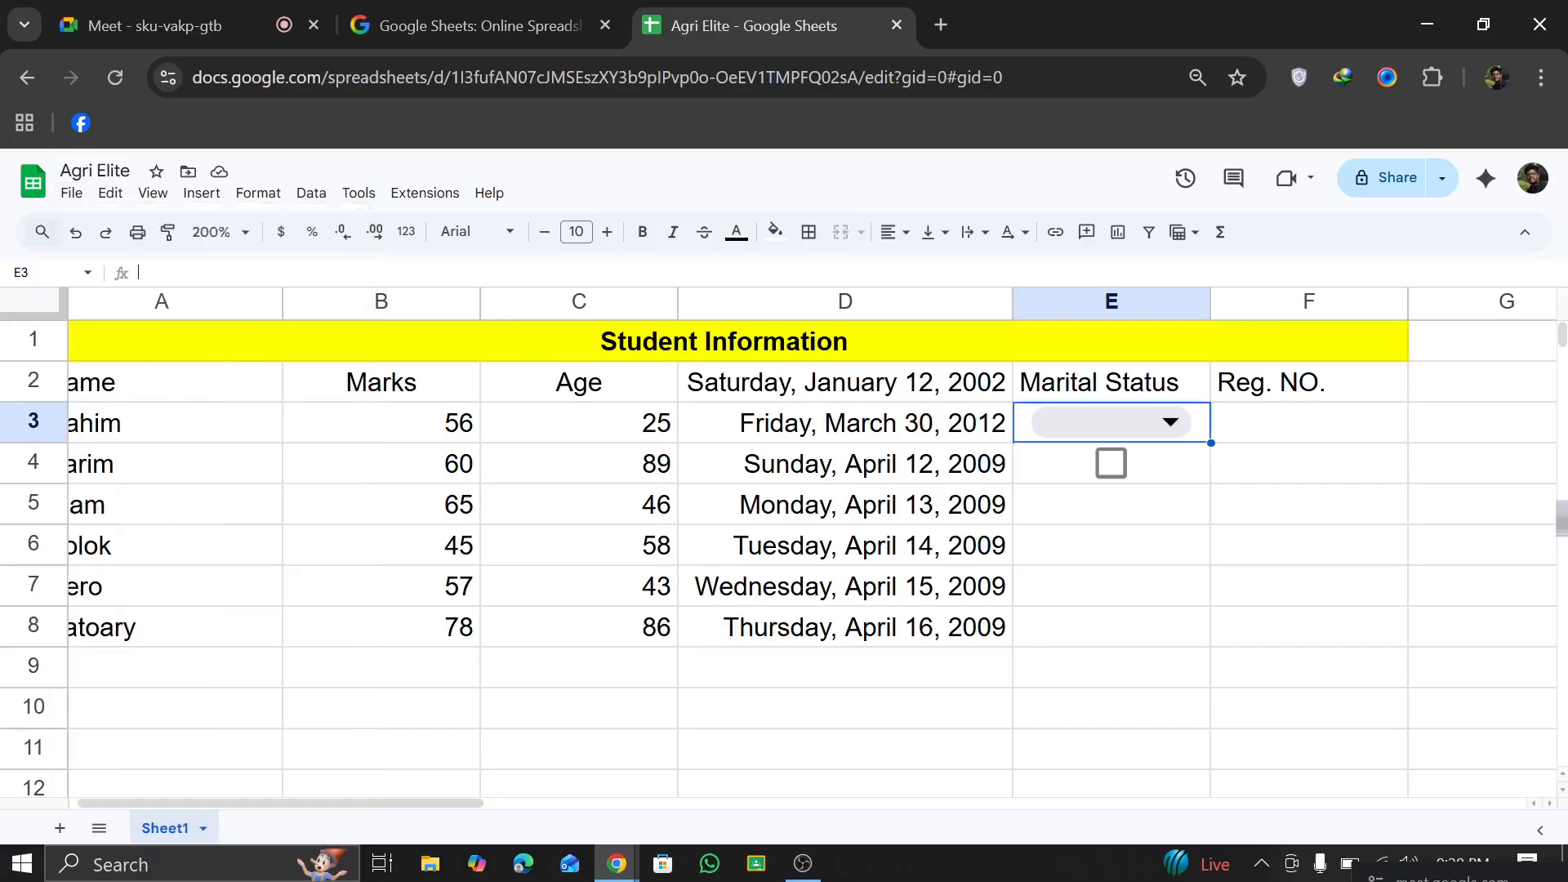
Step: Delete column E and undo the deletion
left_click(110, 193)
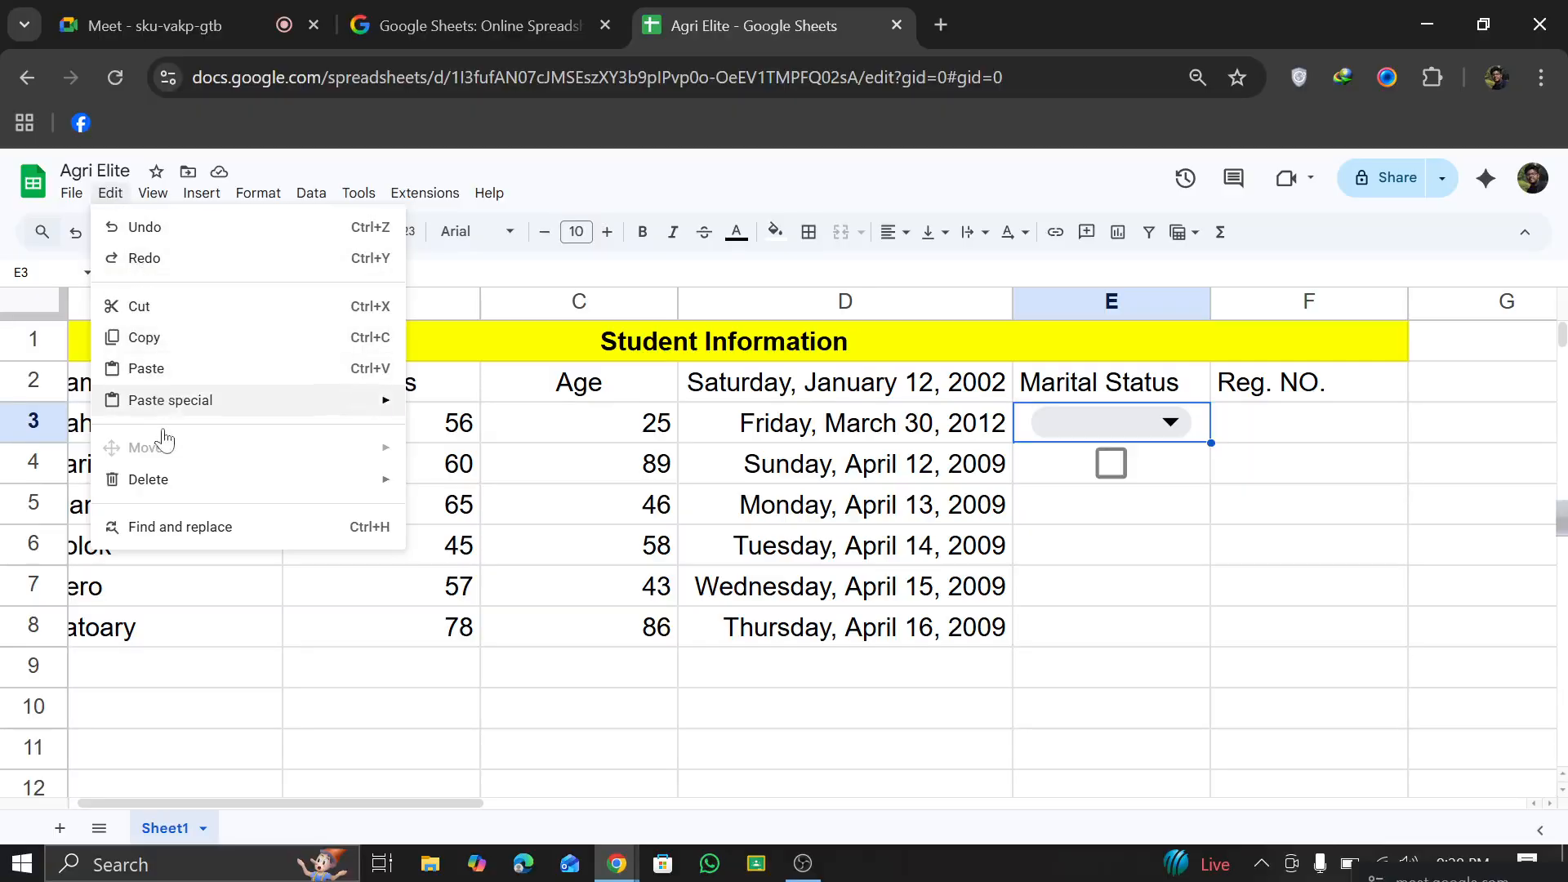
mouse_move(164, 482)
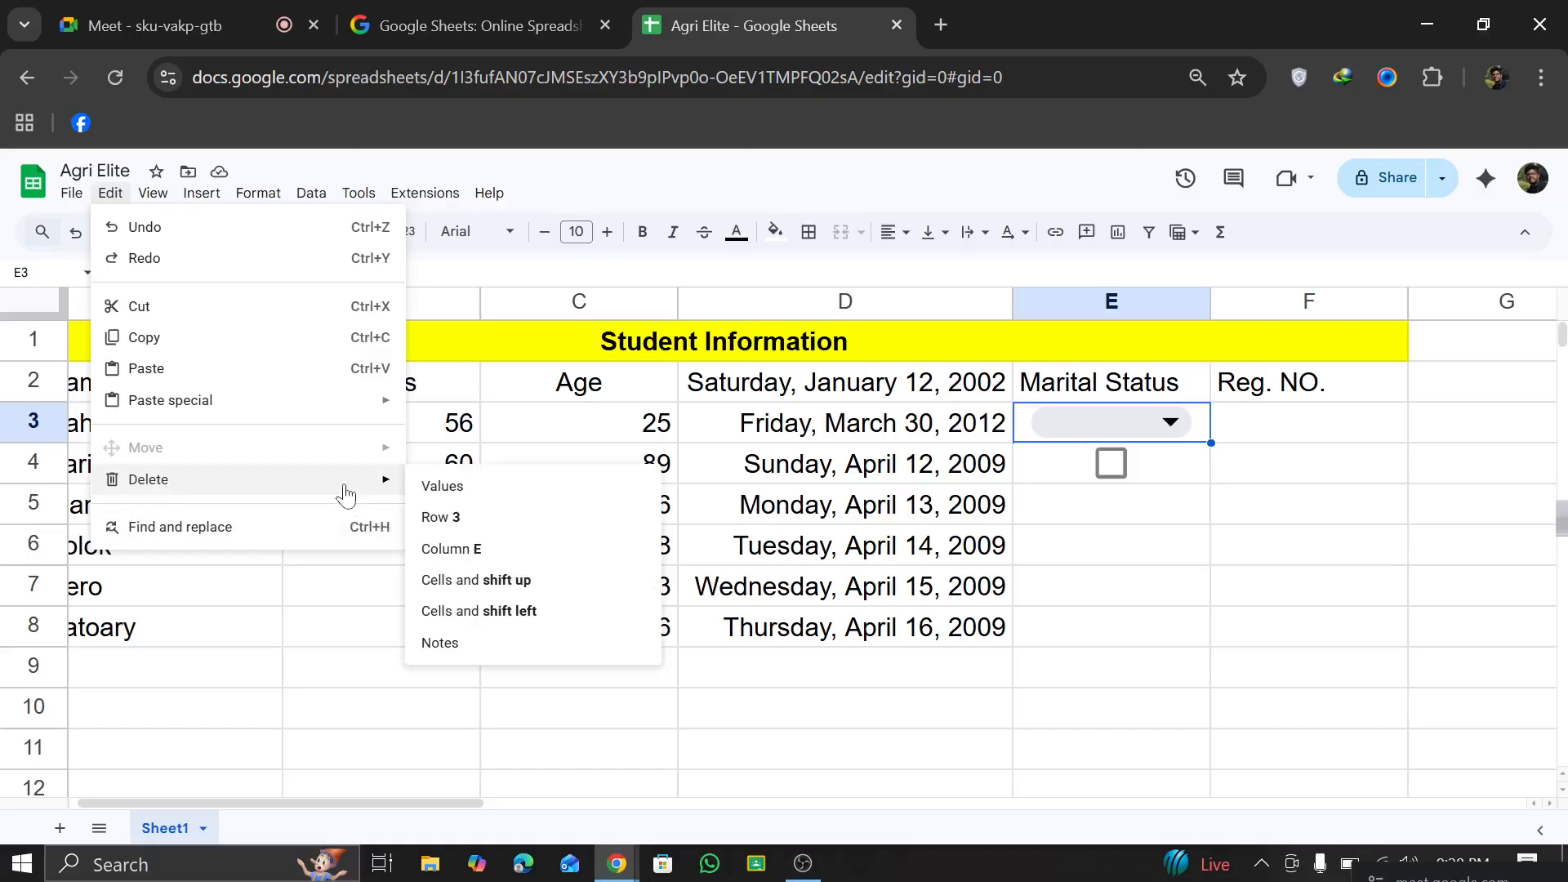
left_click(436, 549)
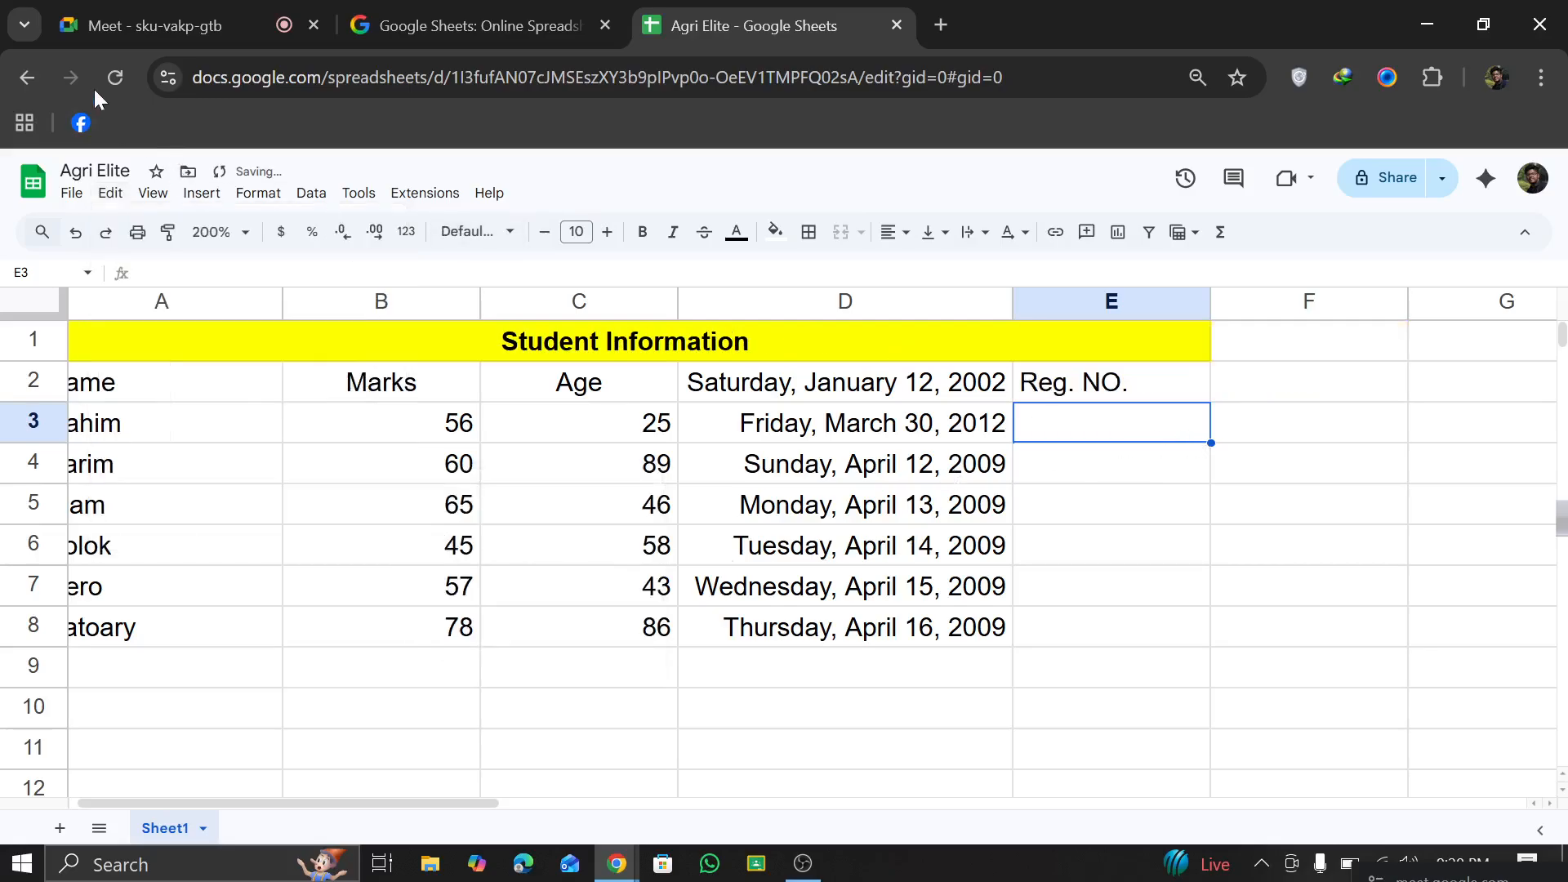
left_click(75, 233)
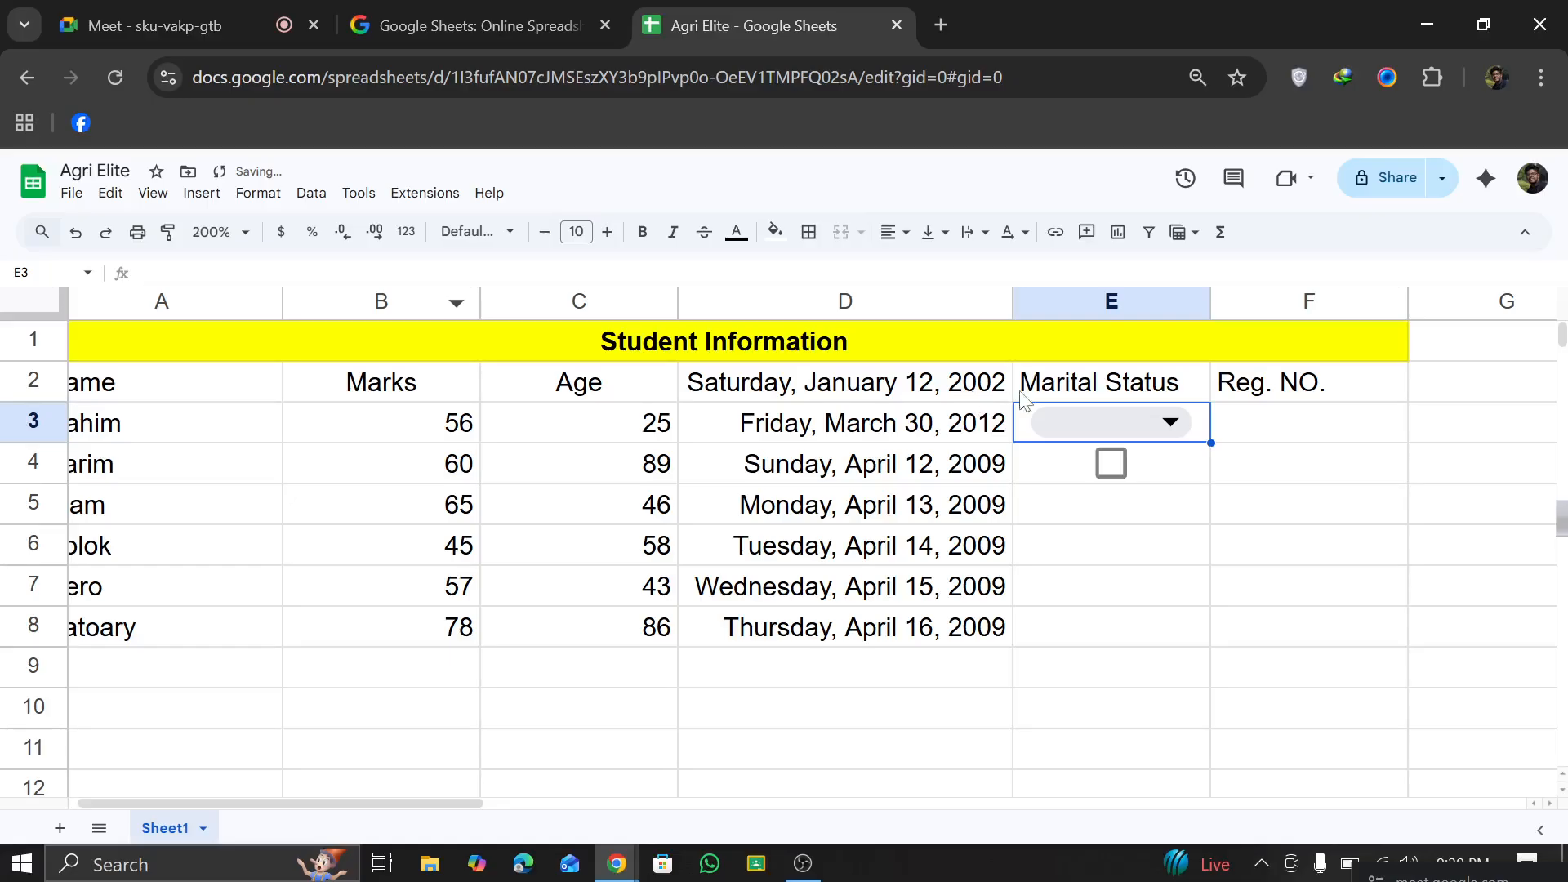
Step: Open the E3 dropdown's data validation rule and remove it
key("Return")
left_click(1190, 557)
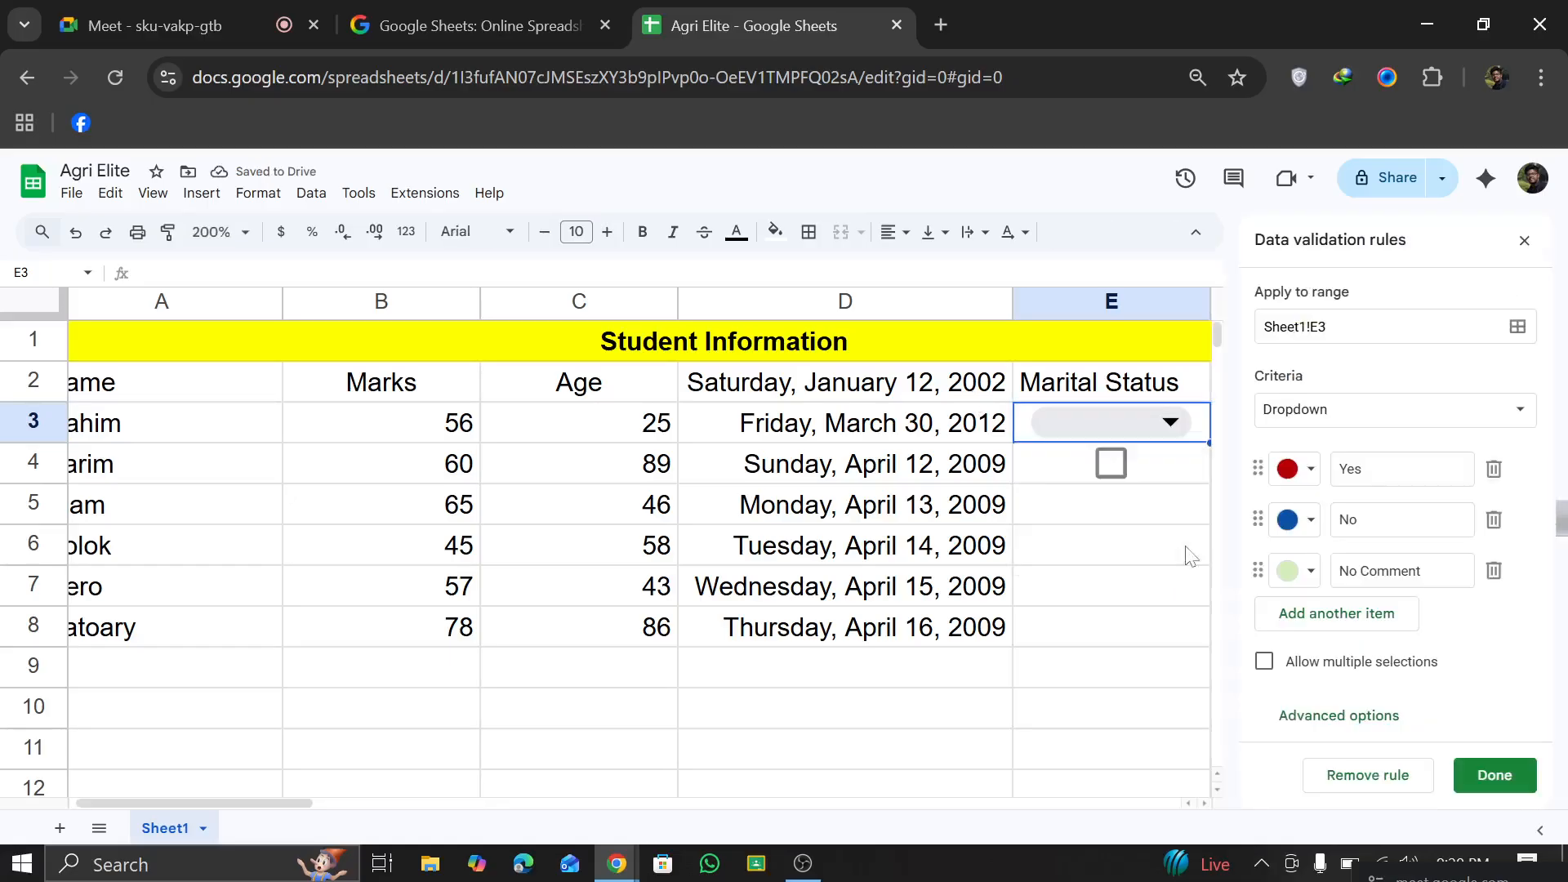
left_click(1368, 776)
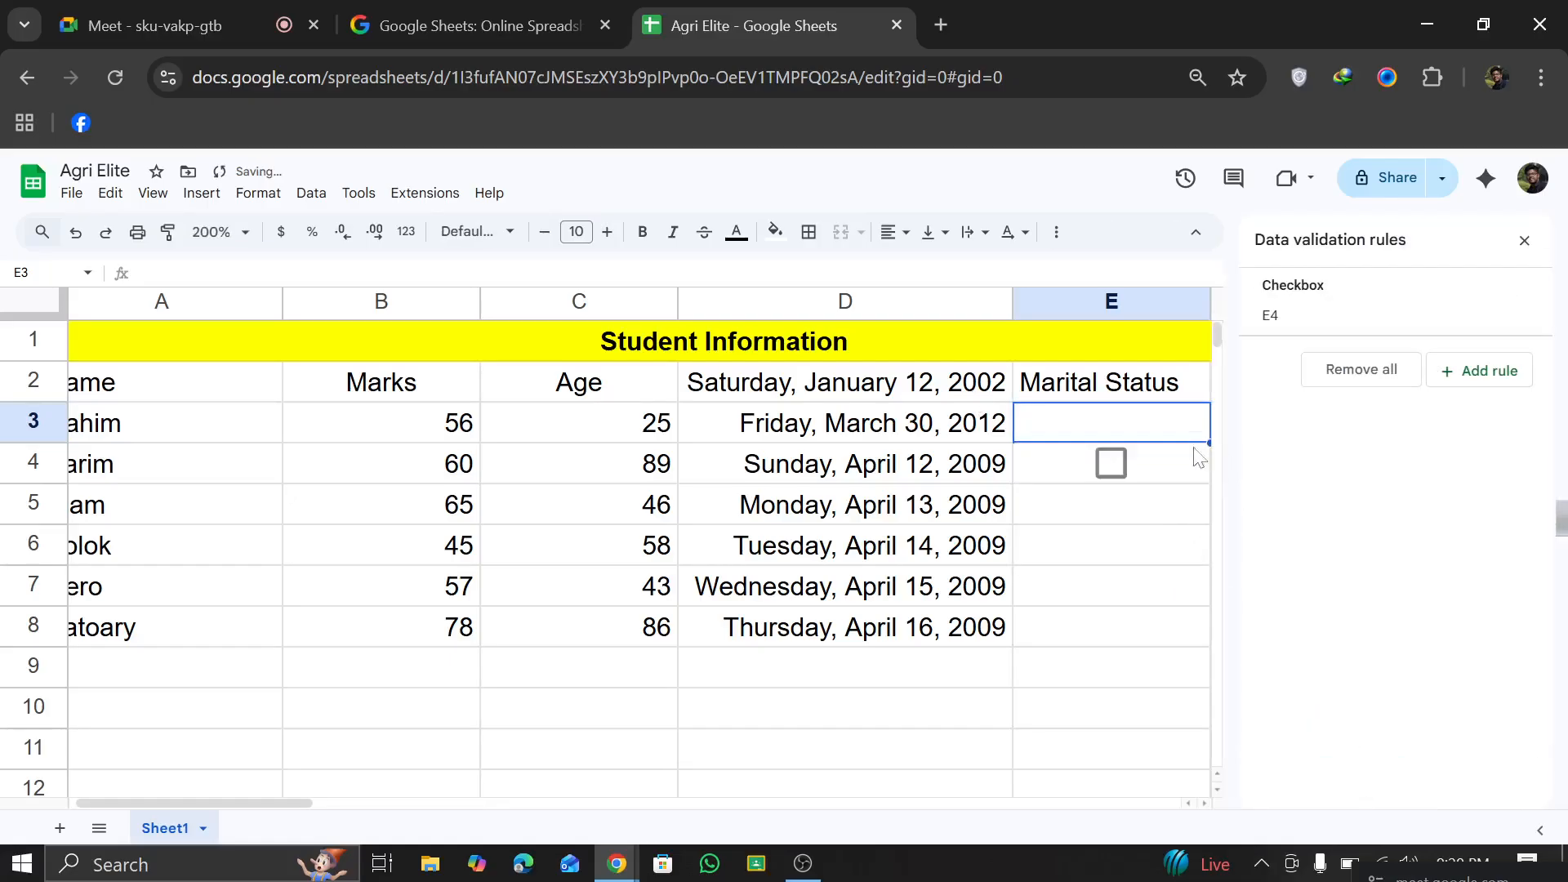
left_click(1093, 478)
double_click(1092, 470)
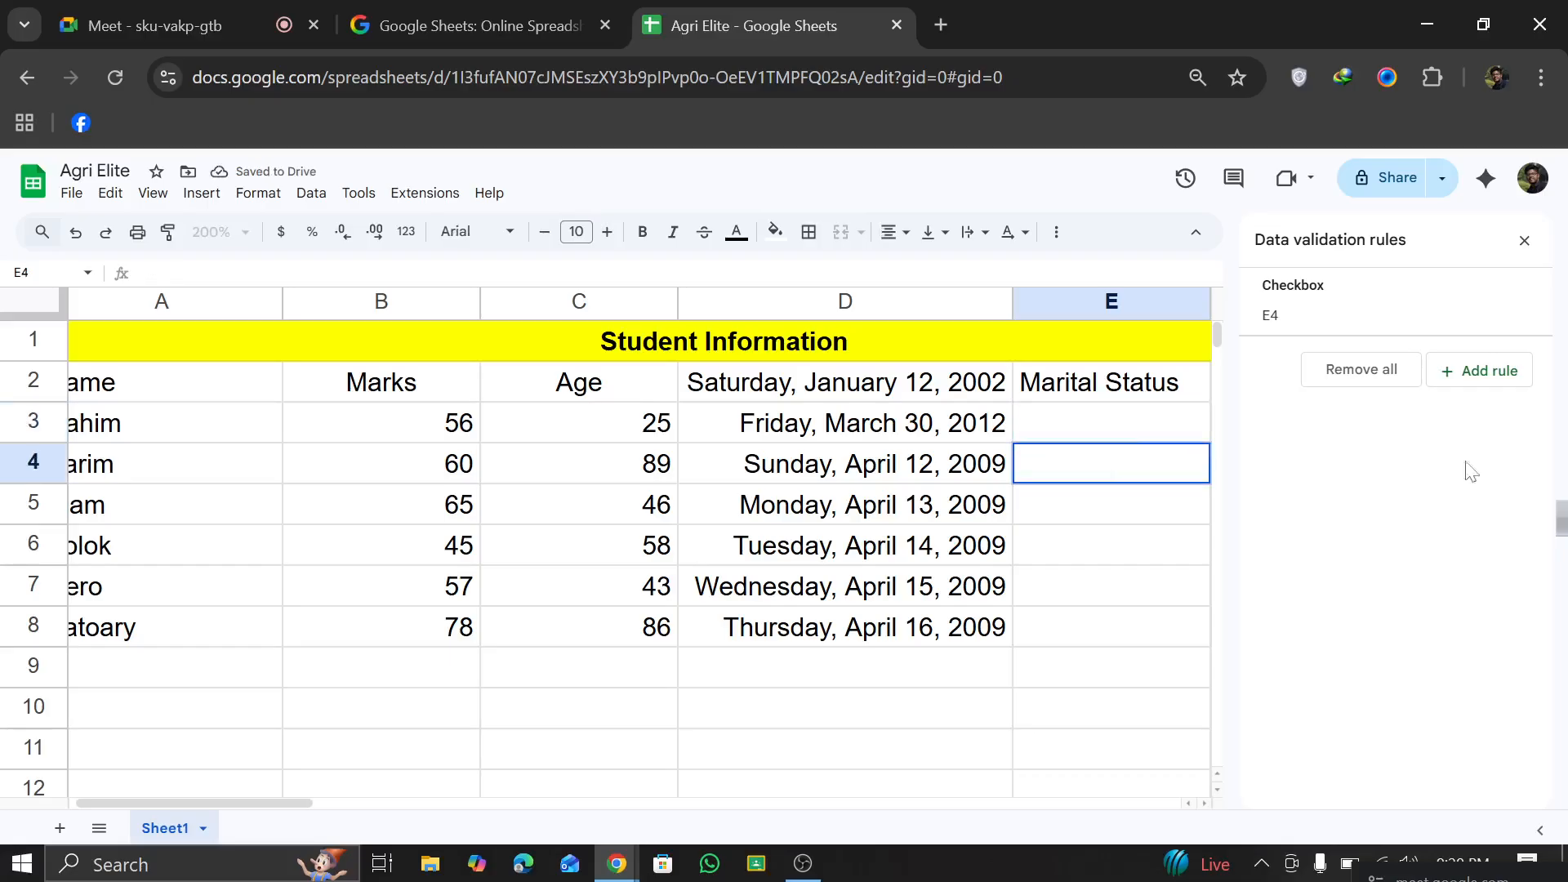
left_click(956, 698)
Step: Select the empty cell E3 and bring up the elements that can be inserted in it
left_click(1118, 430)
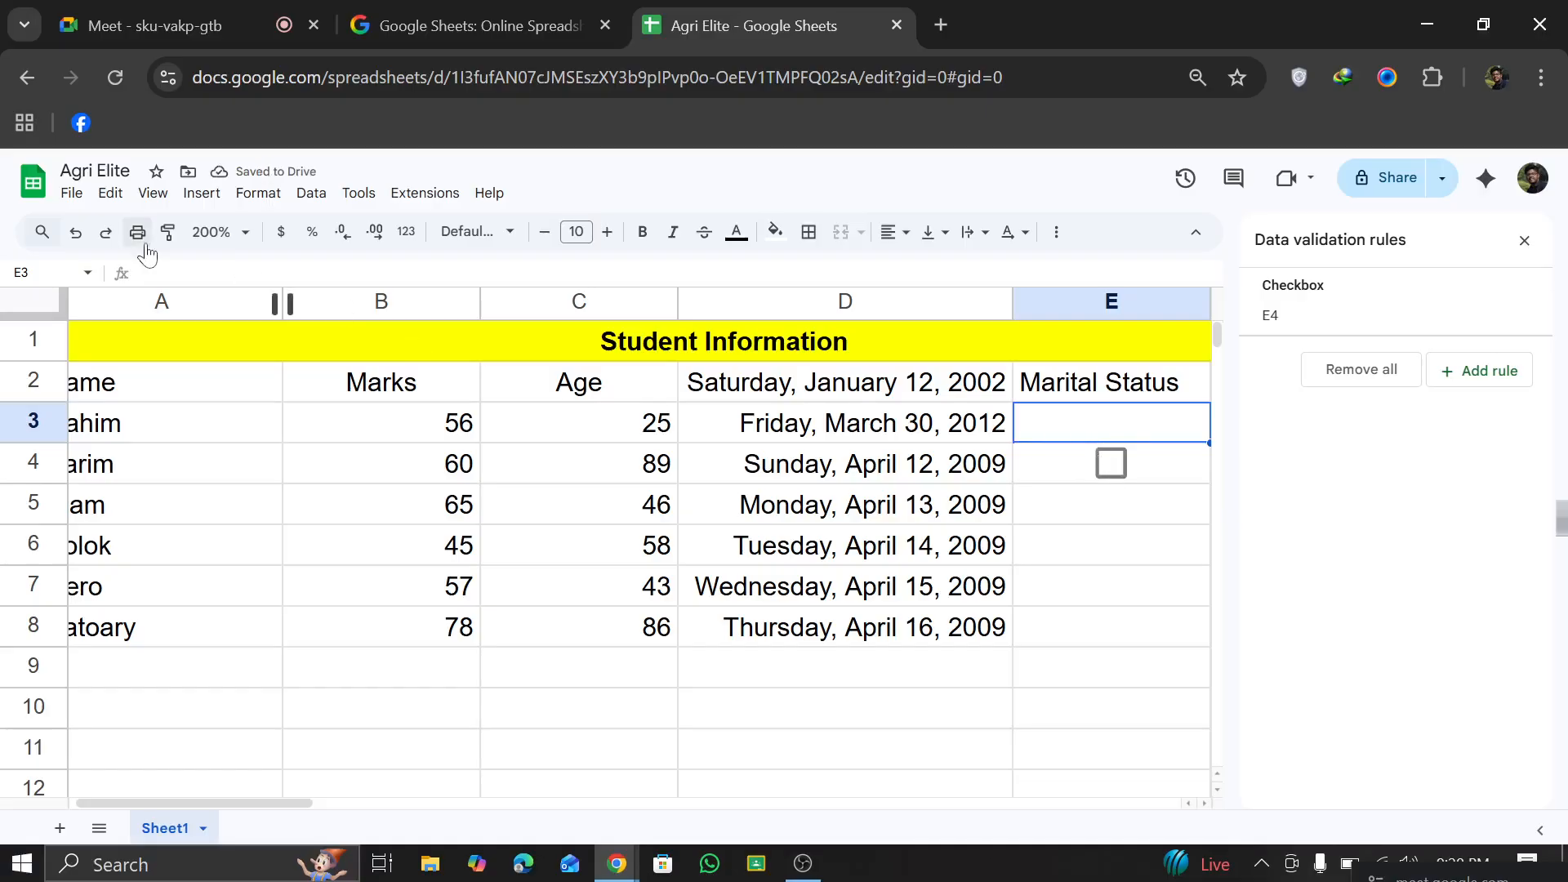
left_click(197, 196)
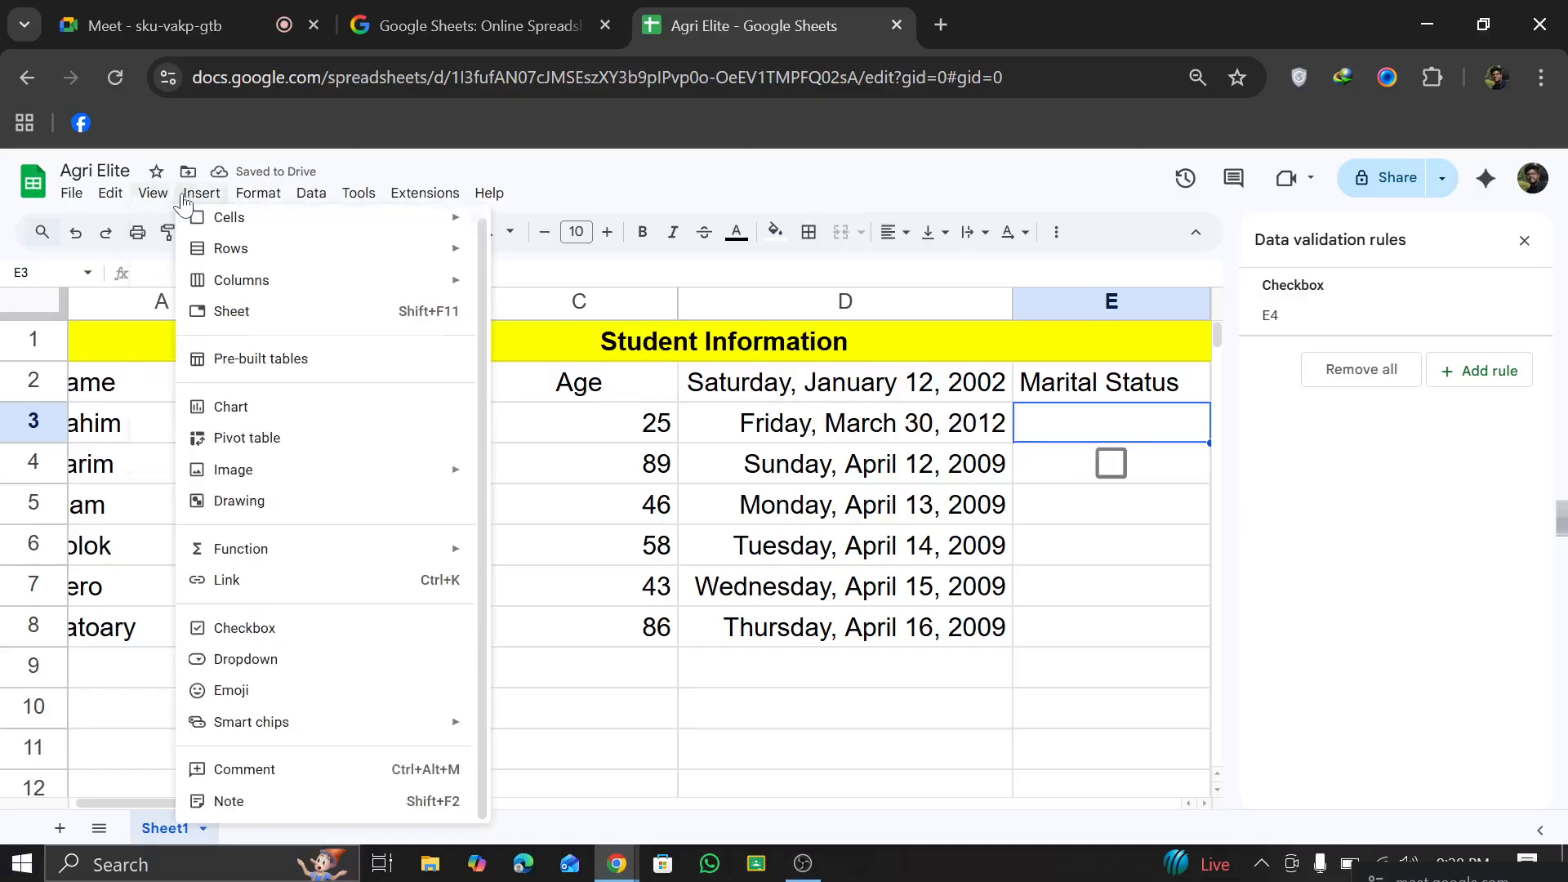
left_click(188, 201)
left_click(188, 201)
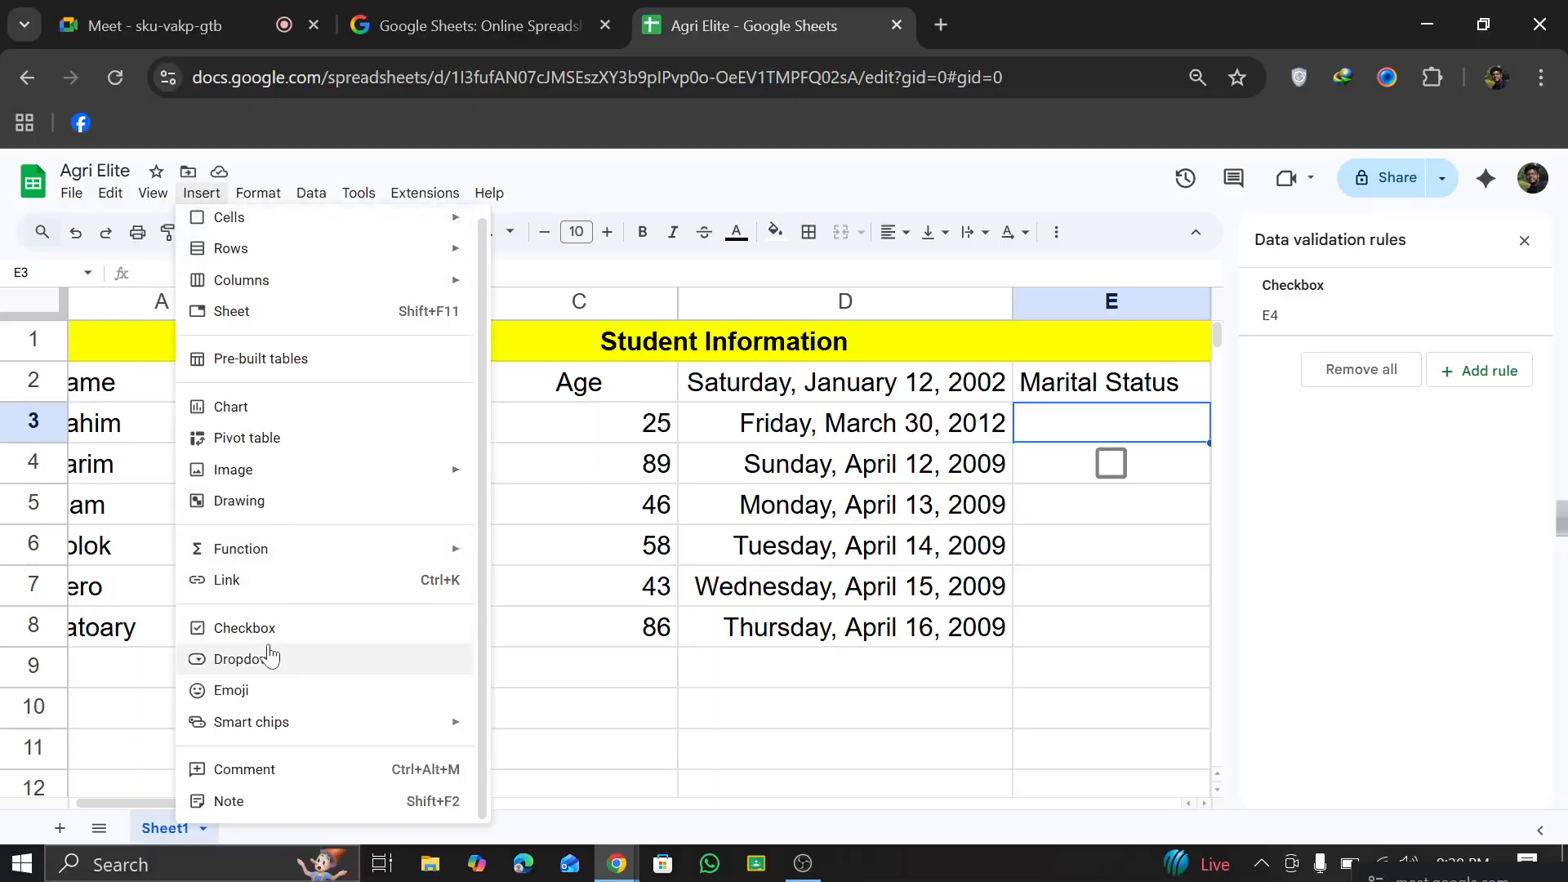
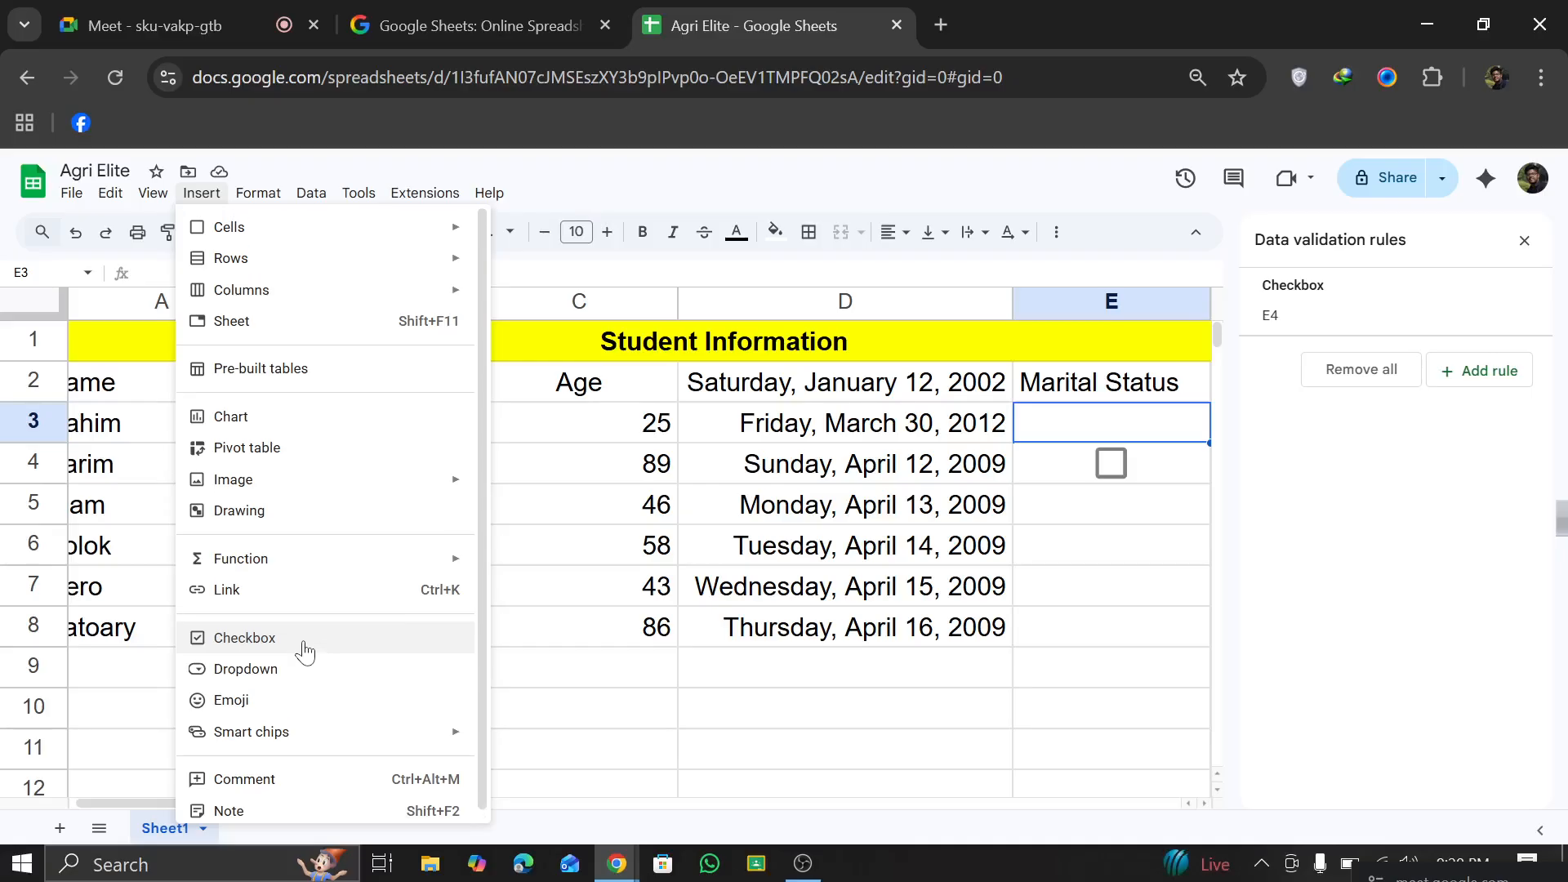
Step: Insert a checkbox in E3, fill it down through E8, and close the data validation rules
left_click(304, 643)
left_click(1126, 503)
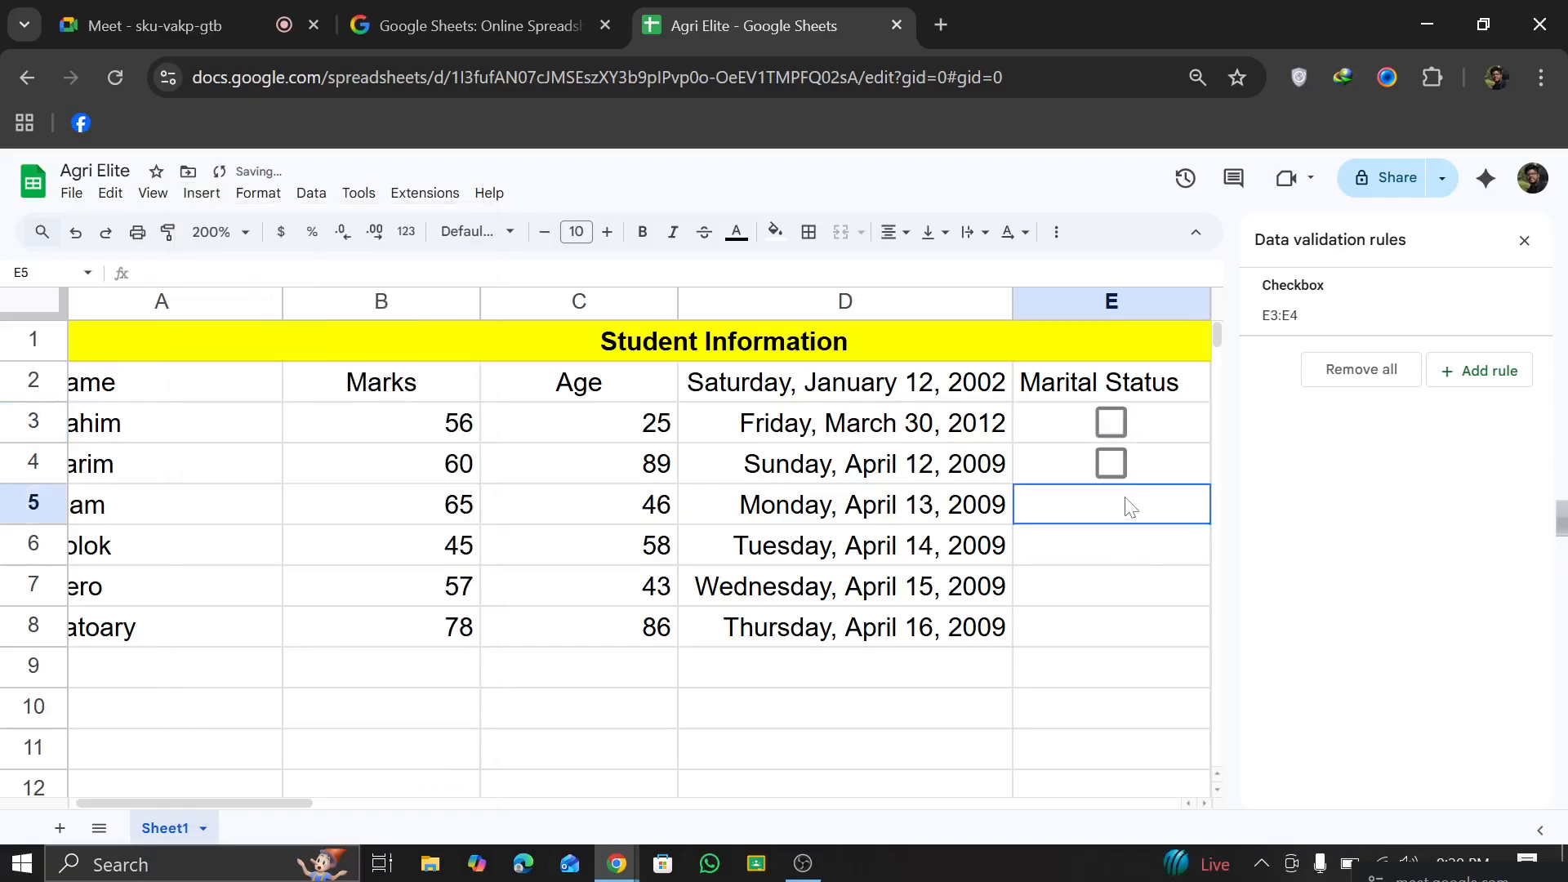
left_click(1159, 433)
left_click_drag(1210, 442, 1157, 646)
left_click(789, 743)
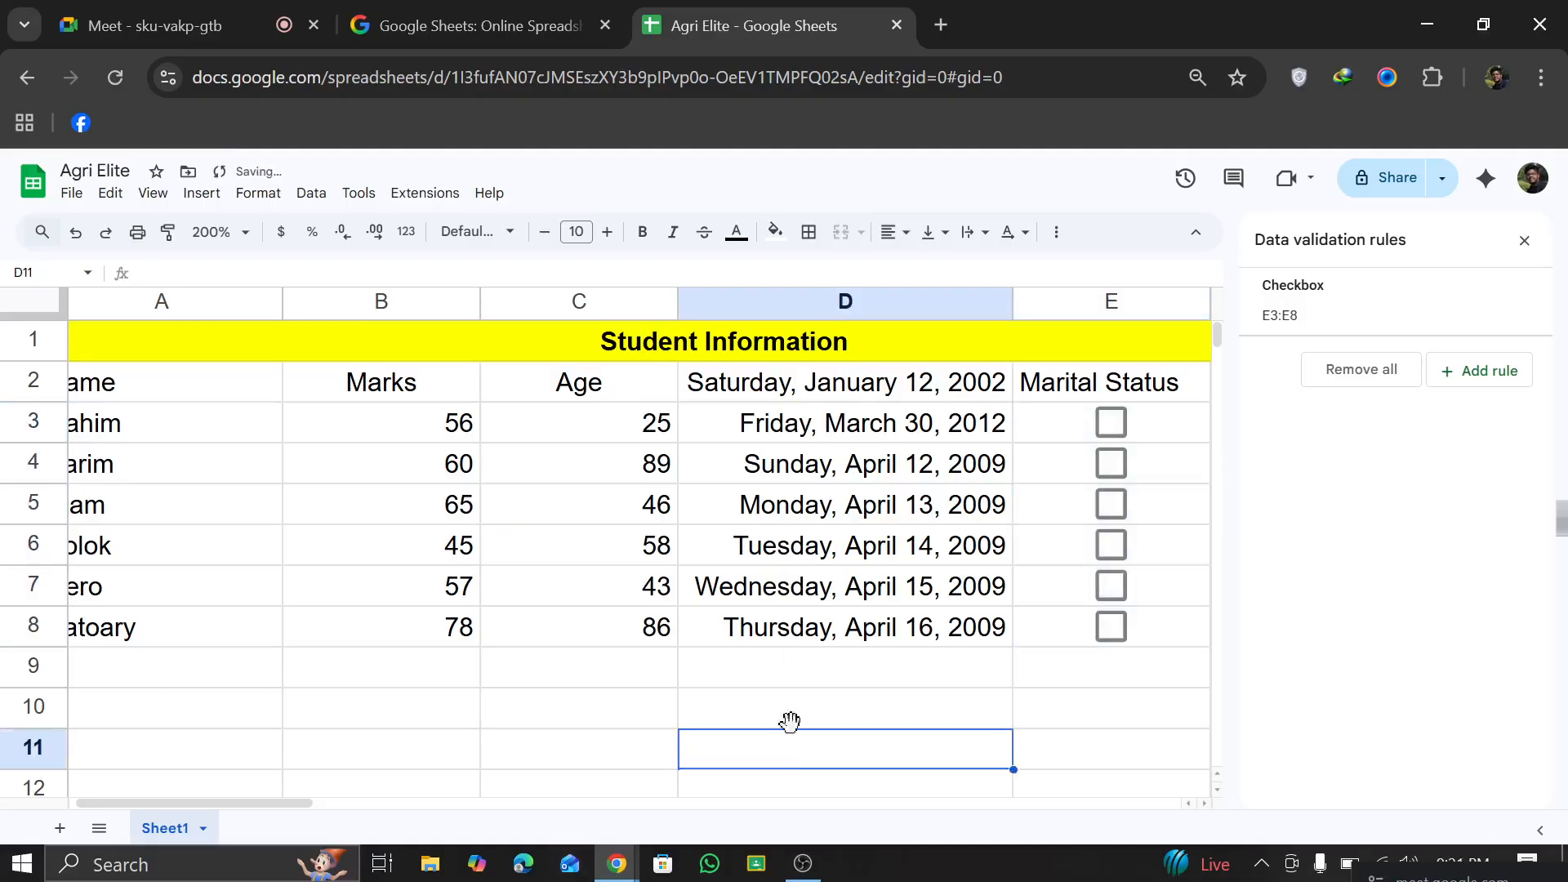
left_click(1525, 240)
Step: Test the Marital Status checkboxes by ticking E3, E4 and E5 and unticking each of them again
left_click(1128, 431)
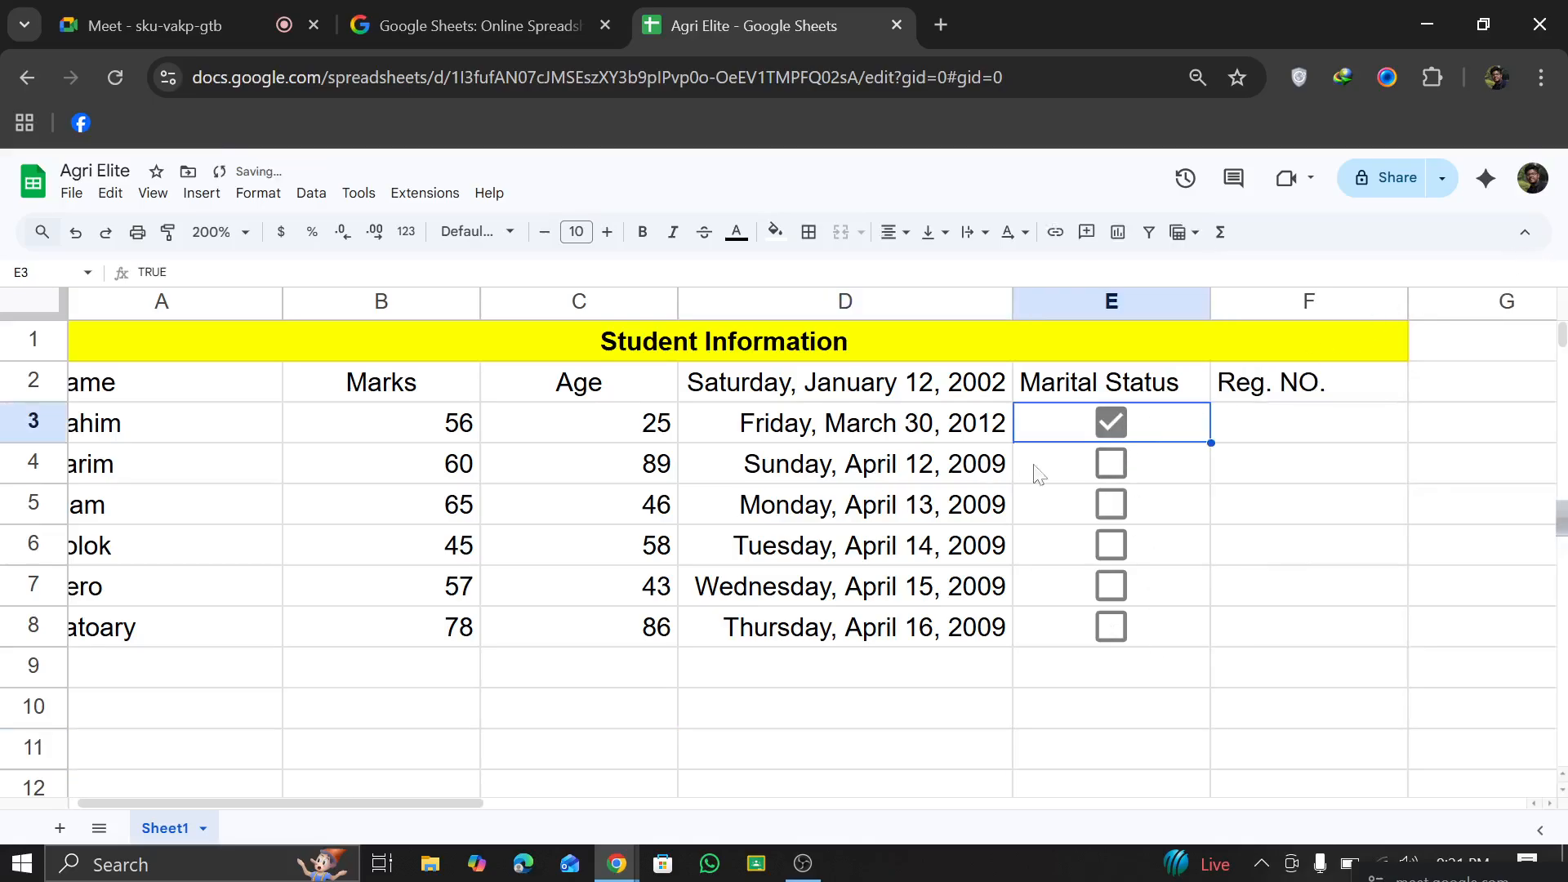
left_click(1121, 464)
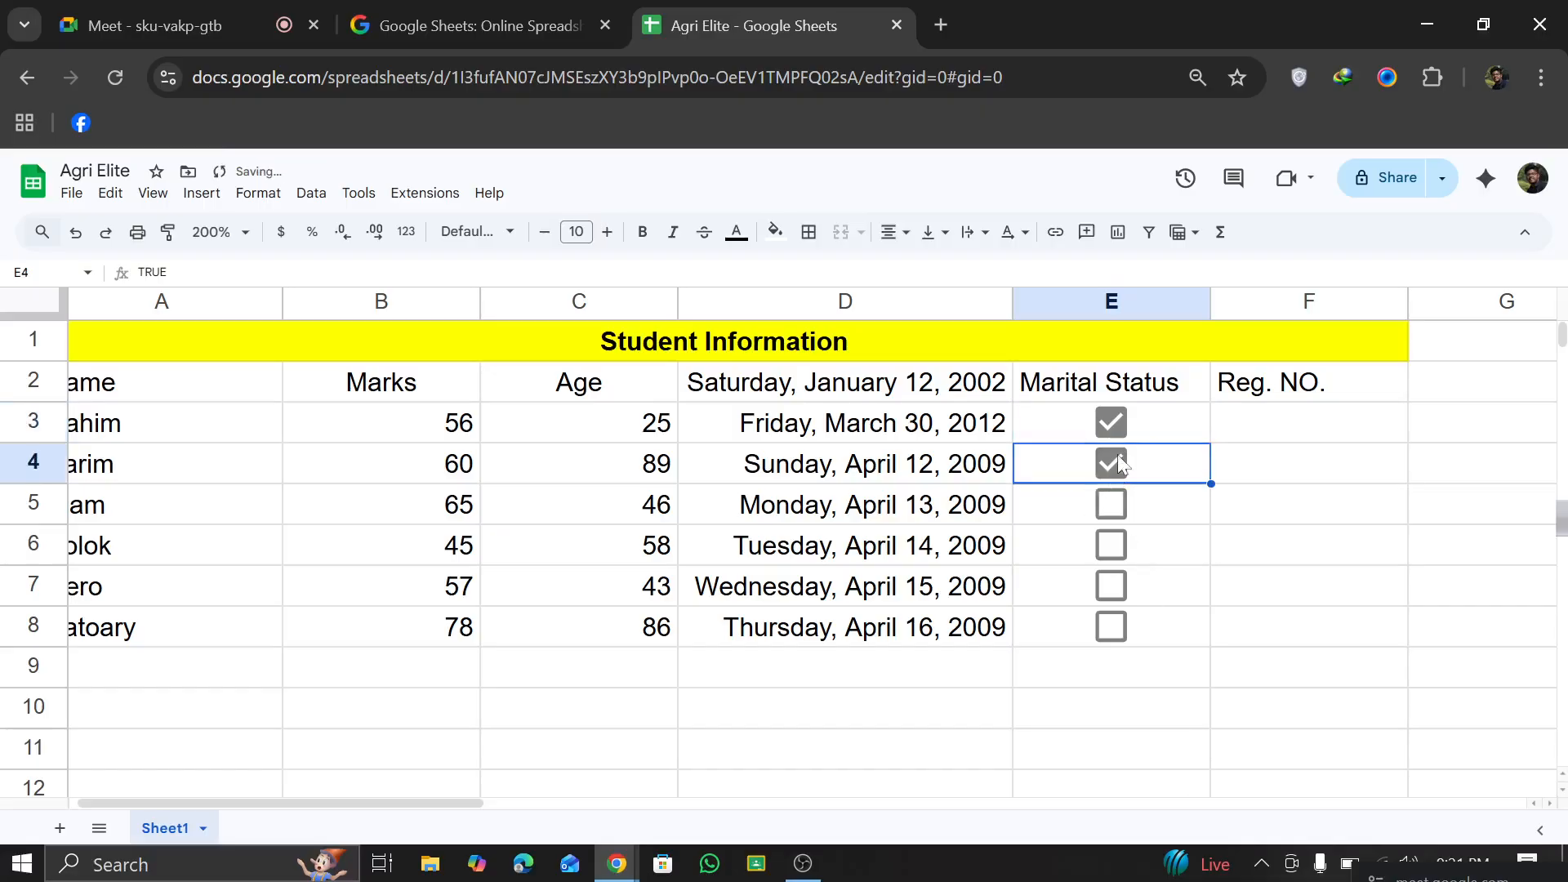
left_click(1112, 422)
left_click(1113, 504)
left_click(1112, 463)
left_click(1113, 504)
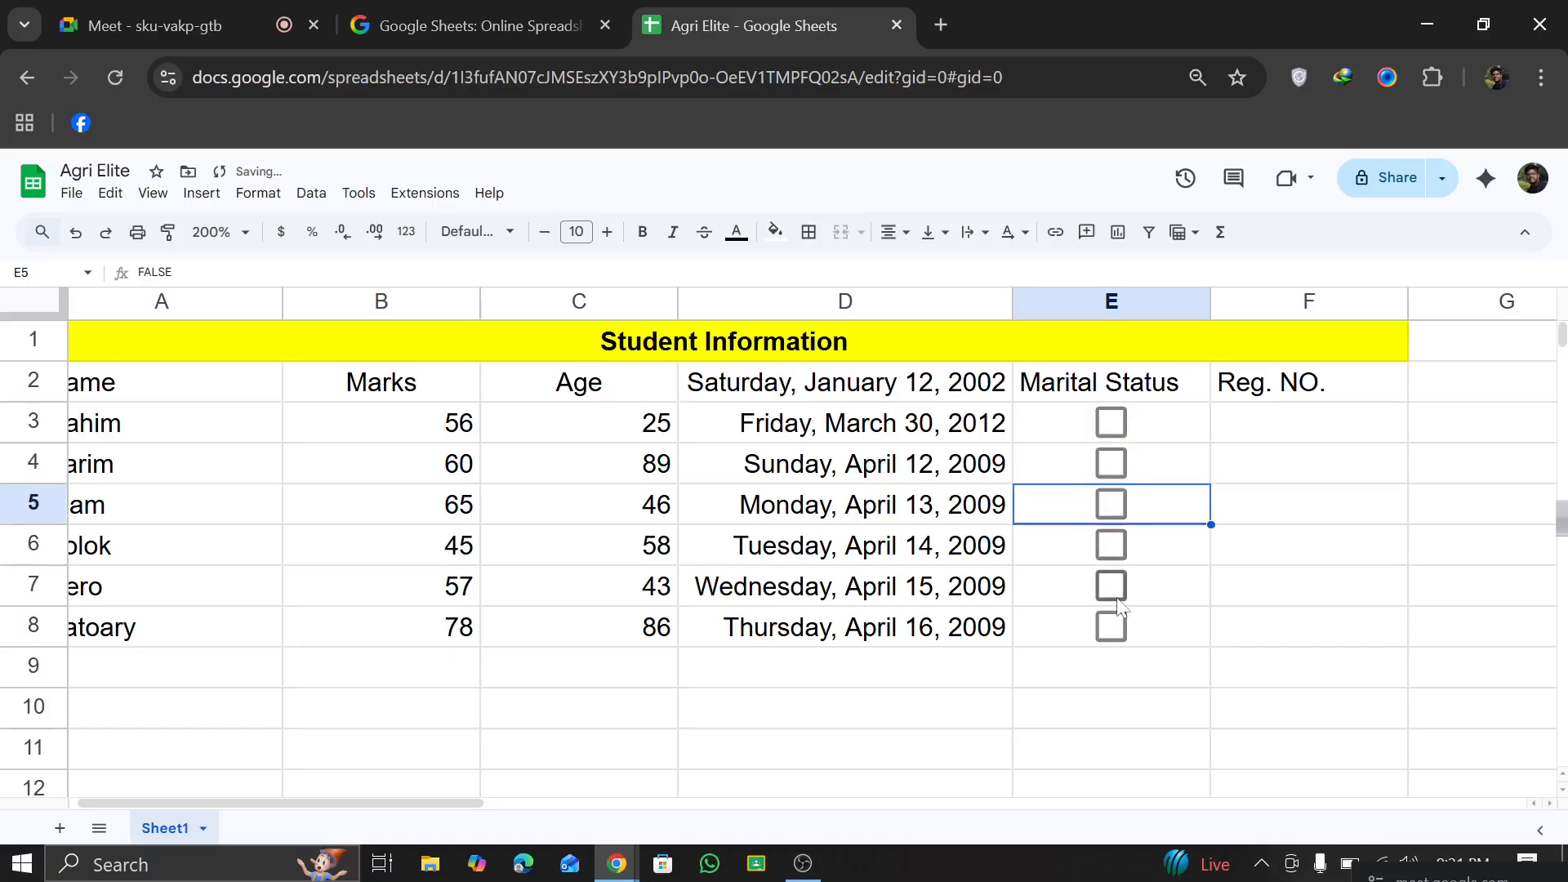
Step: Enter the first student's registration number in F3 and fill the series down through F8
left_click(1323, 429)
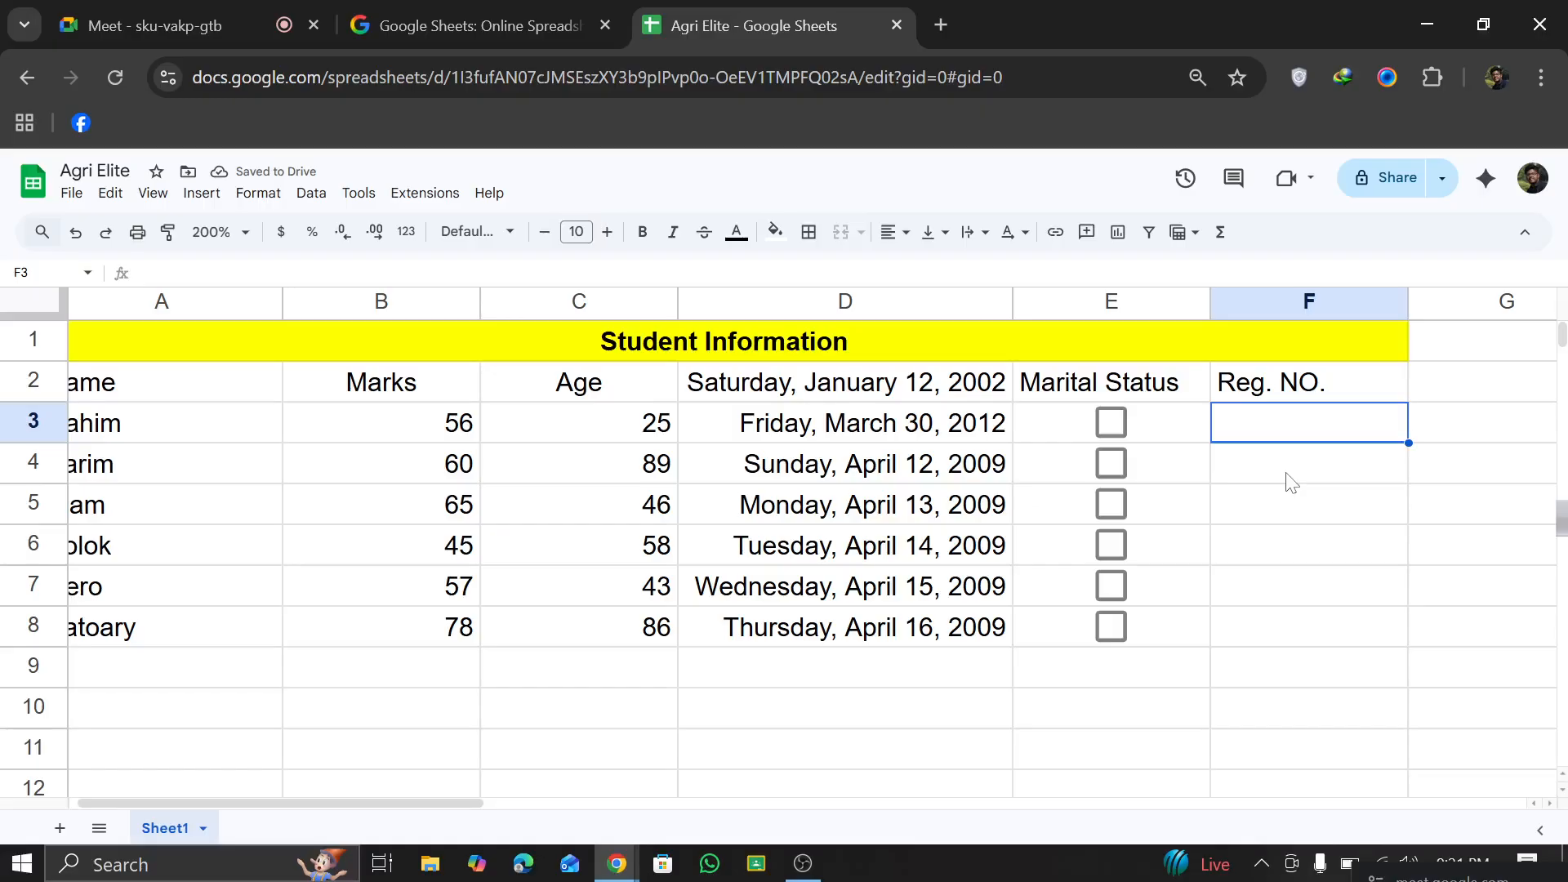
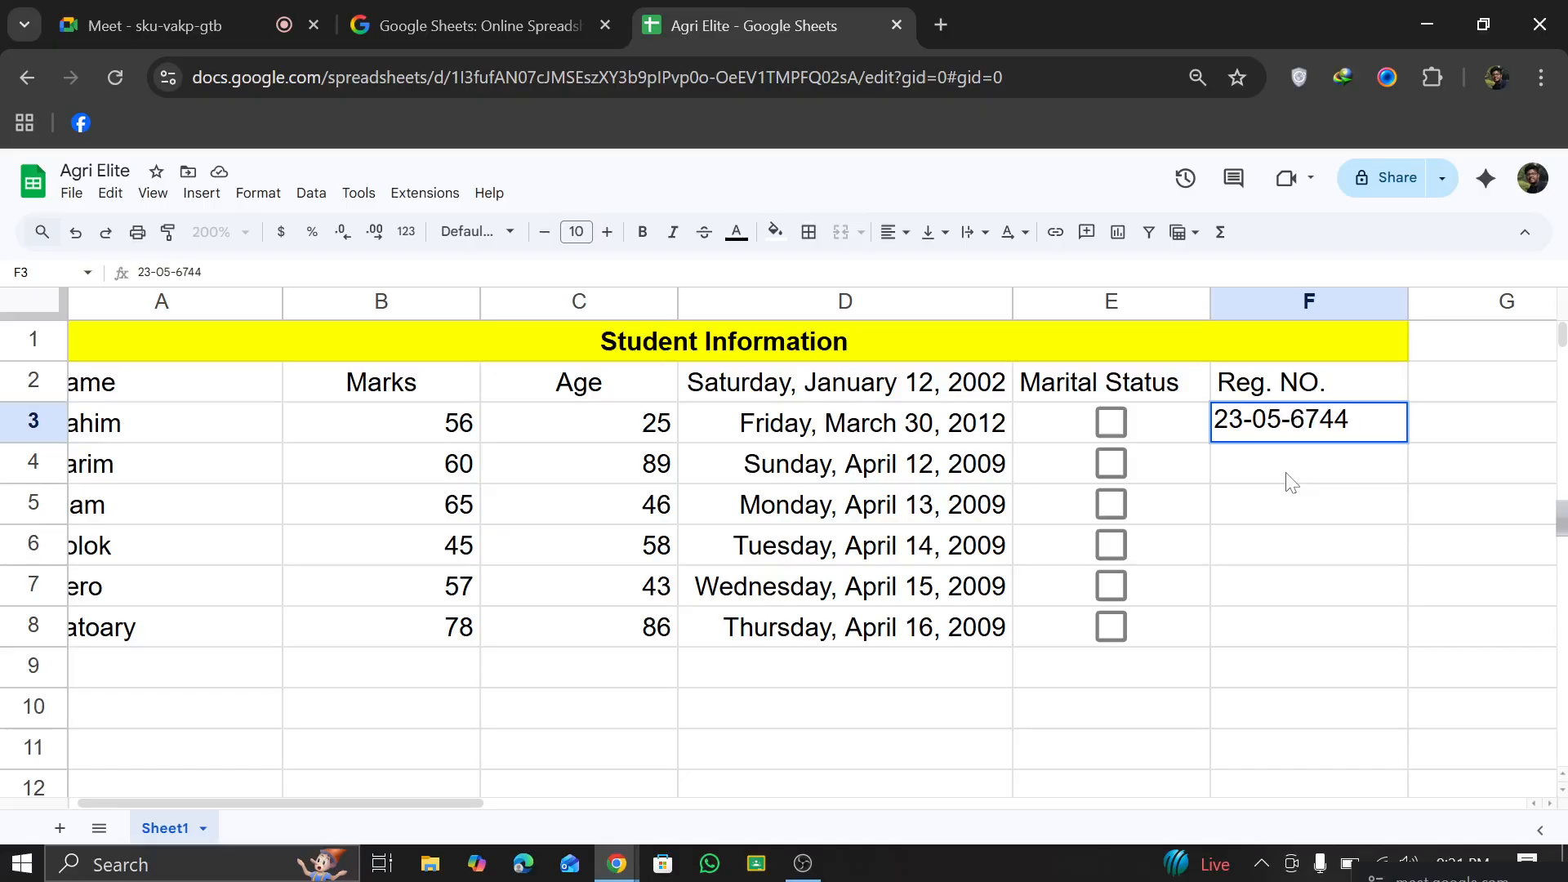
left_click(1440, 457)
left_click(1362, 423)
left_click_drag(1408, 445, 1393, 636)
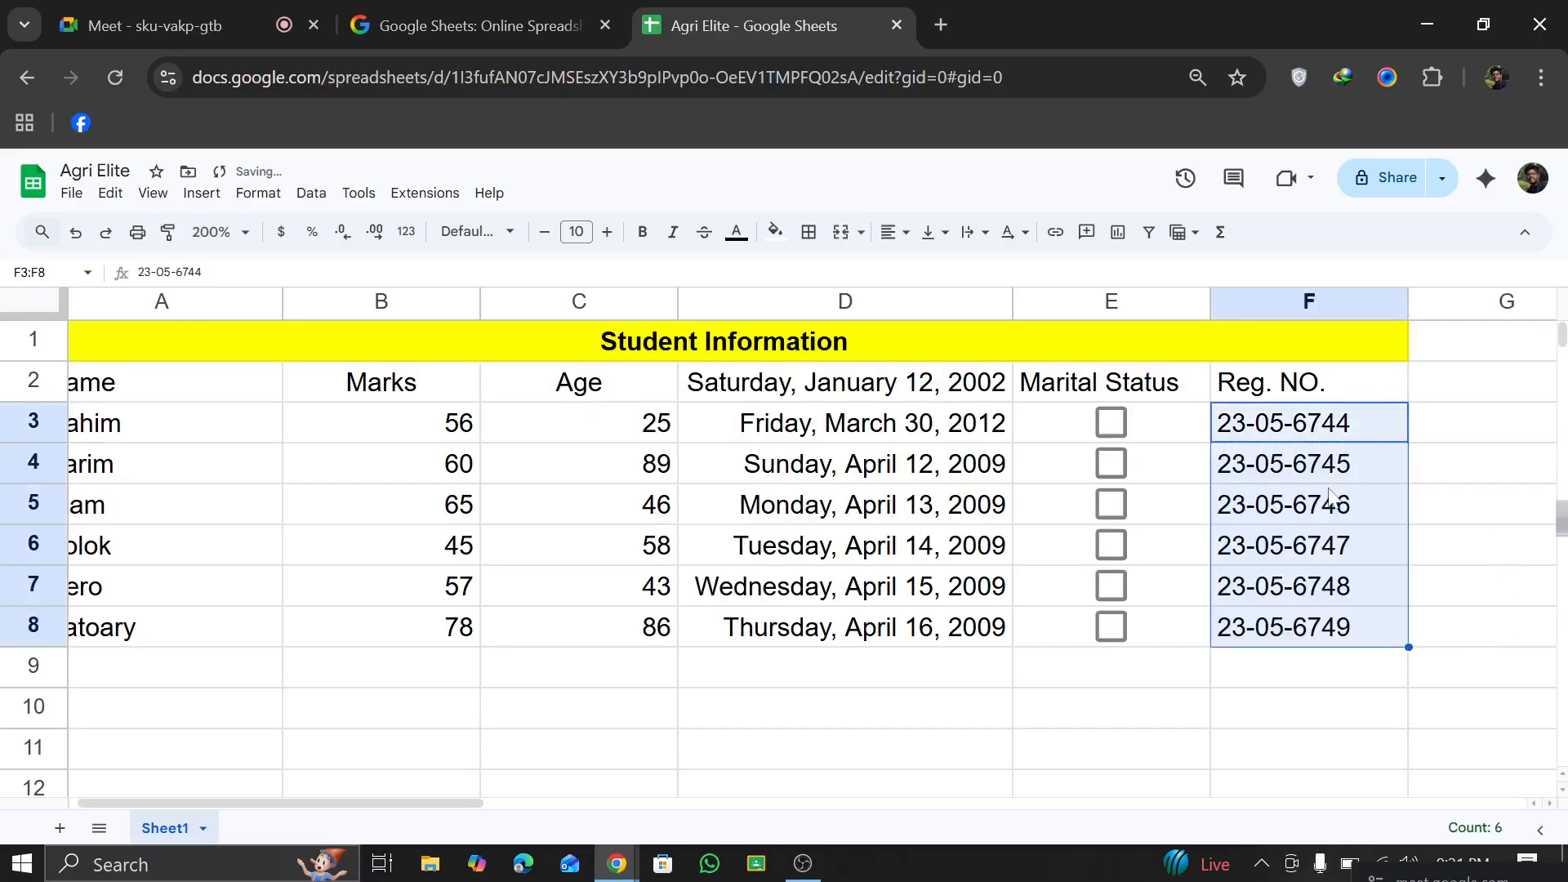
left_click(1495, 574)
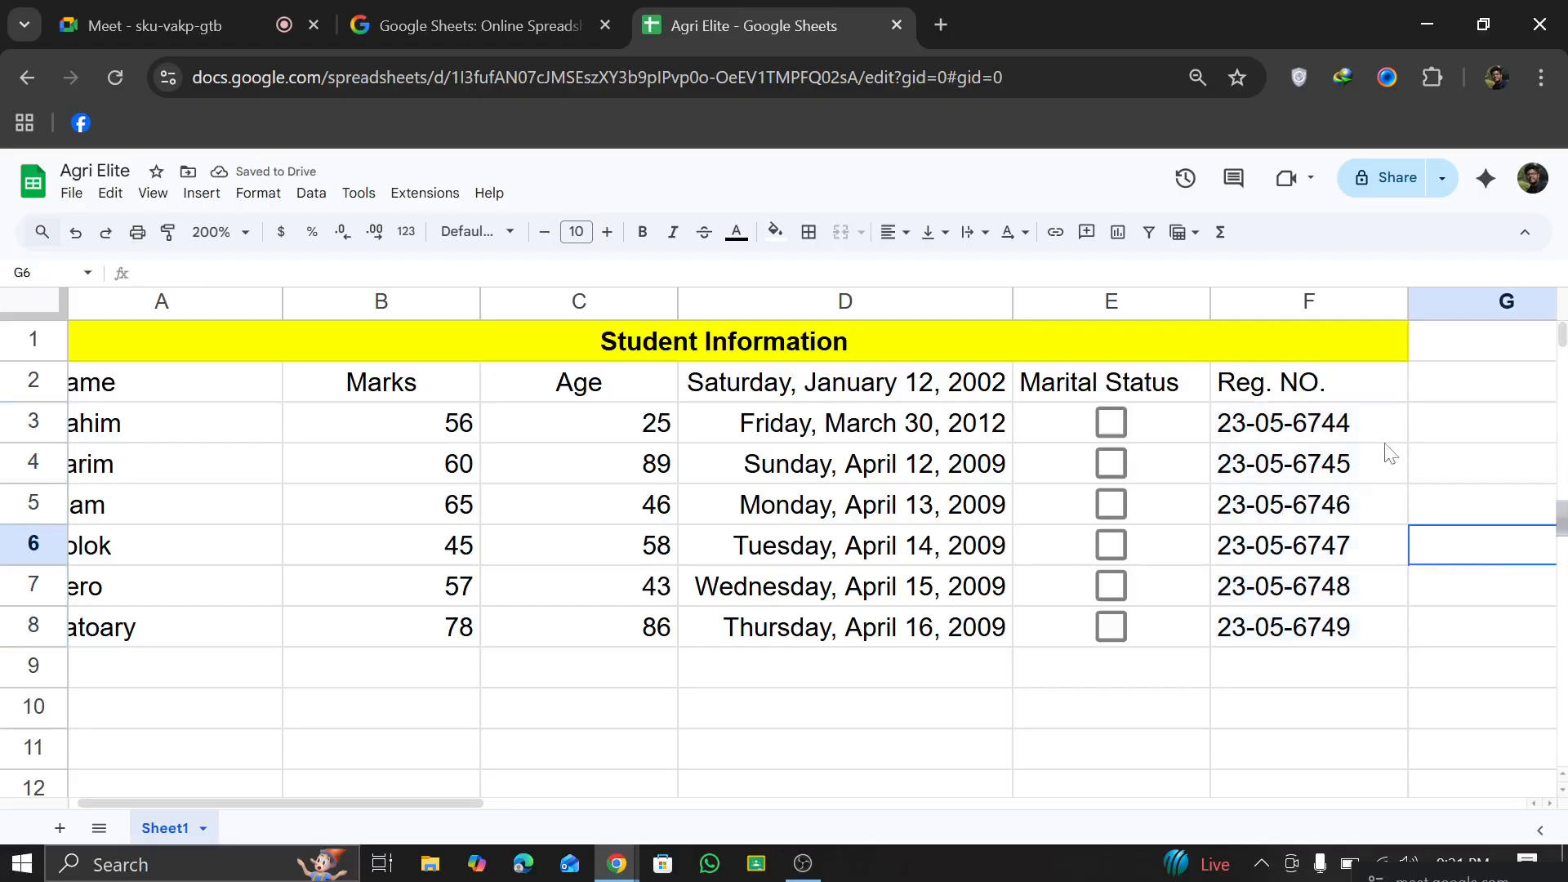
Step: Apply the Number format to the registration number in F3
left_click(1325, 424)
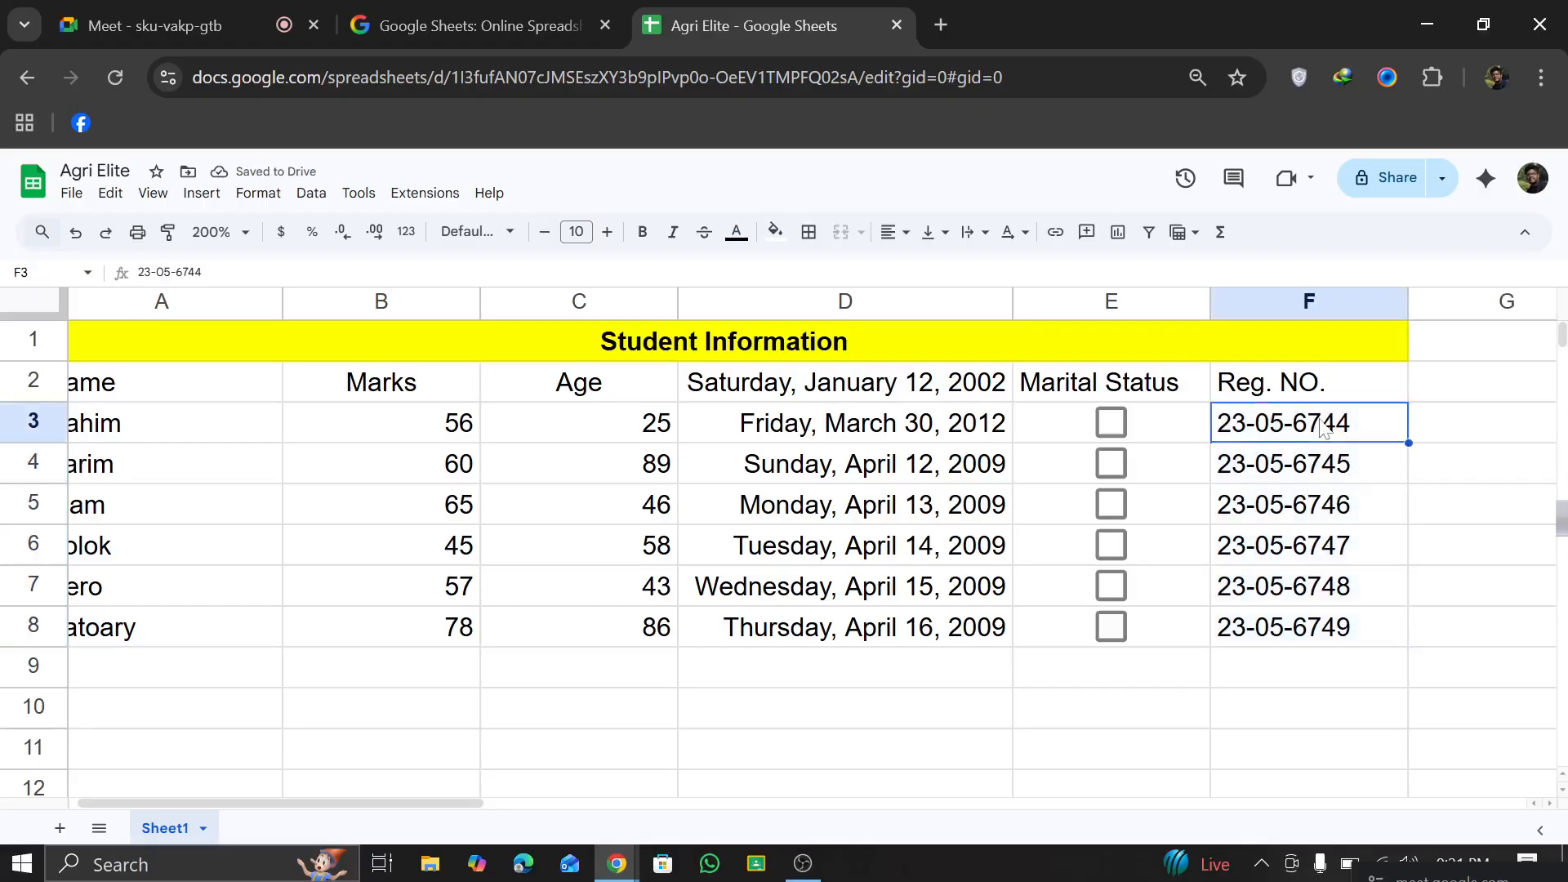
left_click(258, 194)
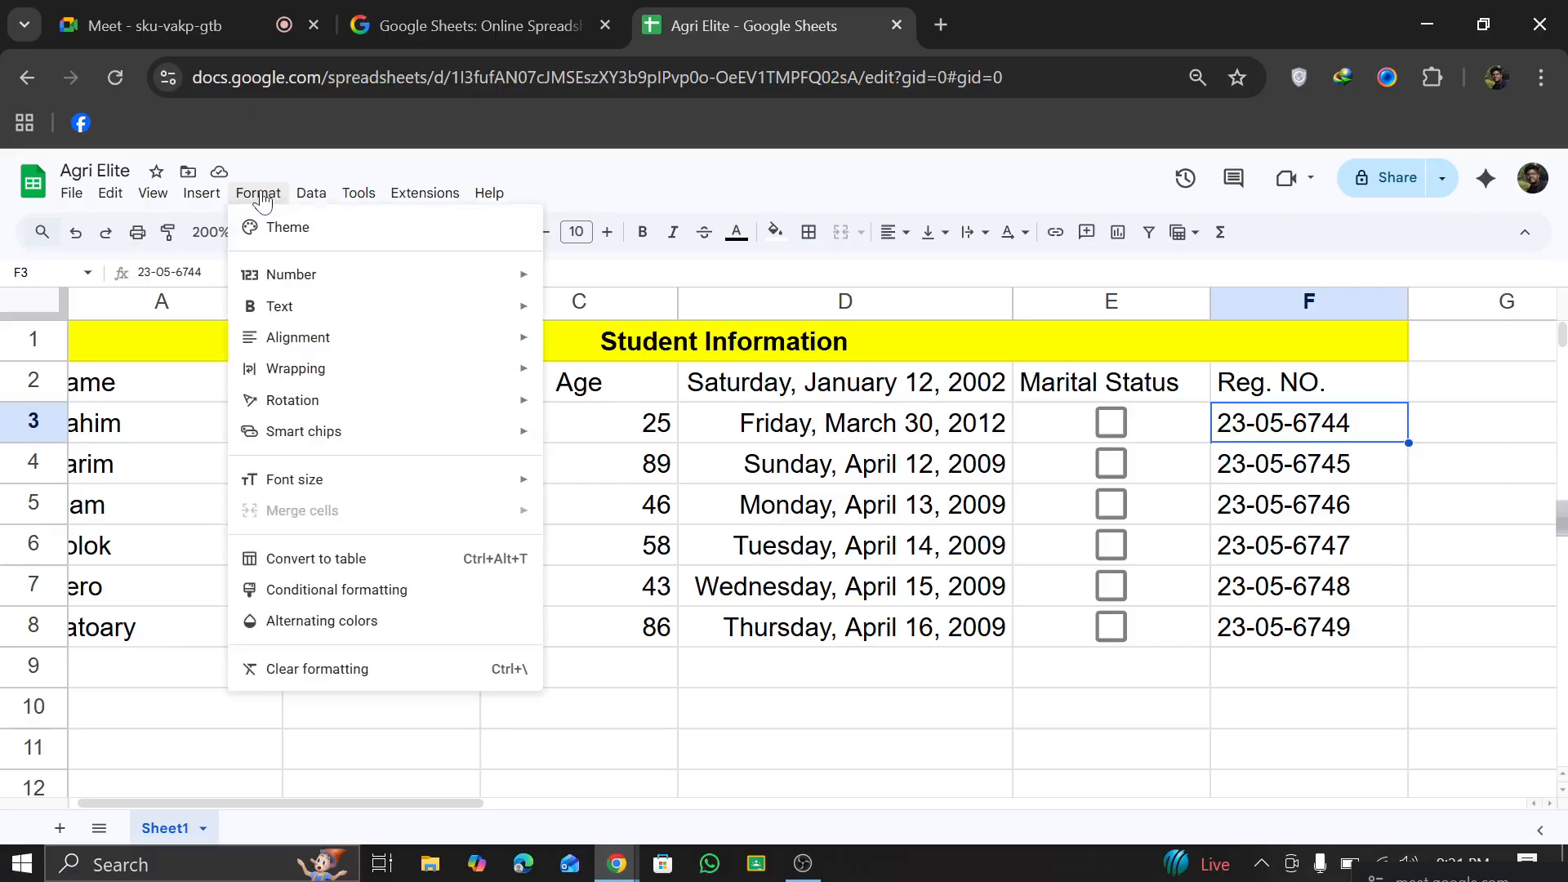
left_click(203, 196)
left_click(203, 198)
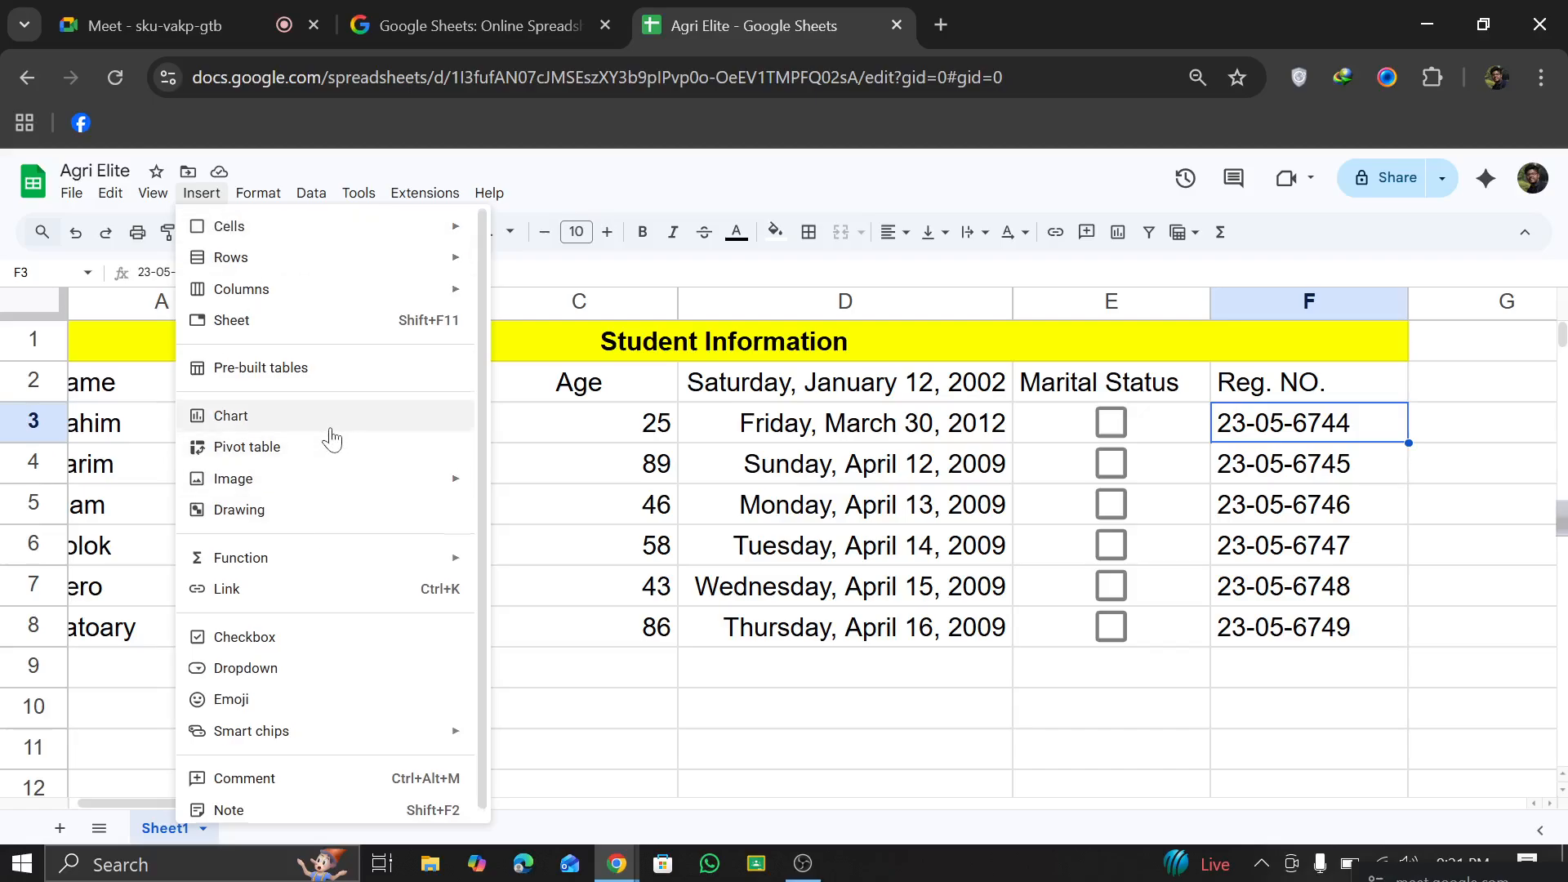
mouse_move(272, 201)
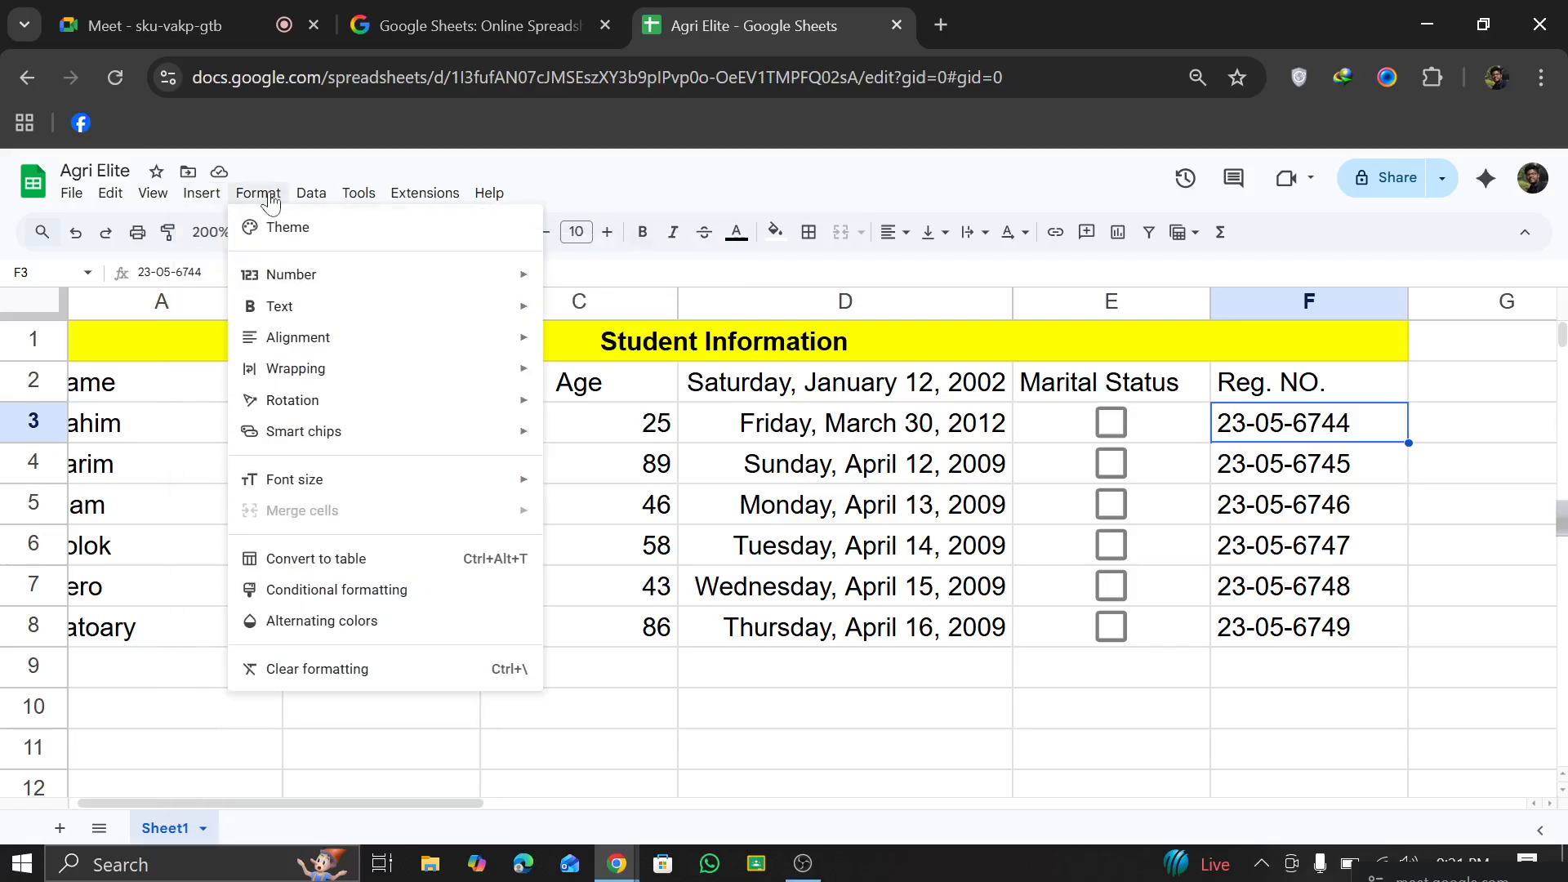
mouse_move(291, 278)
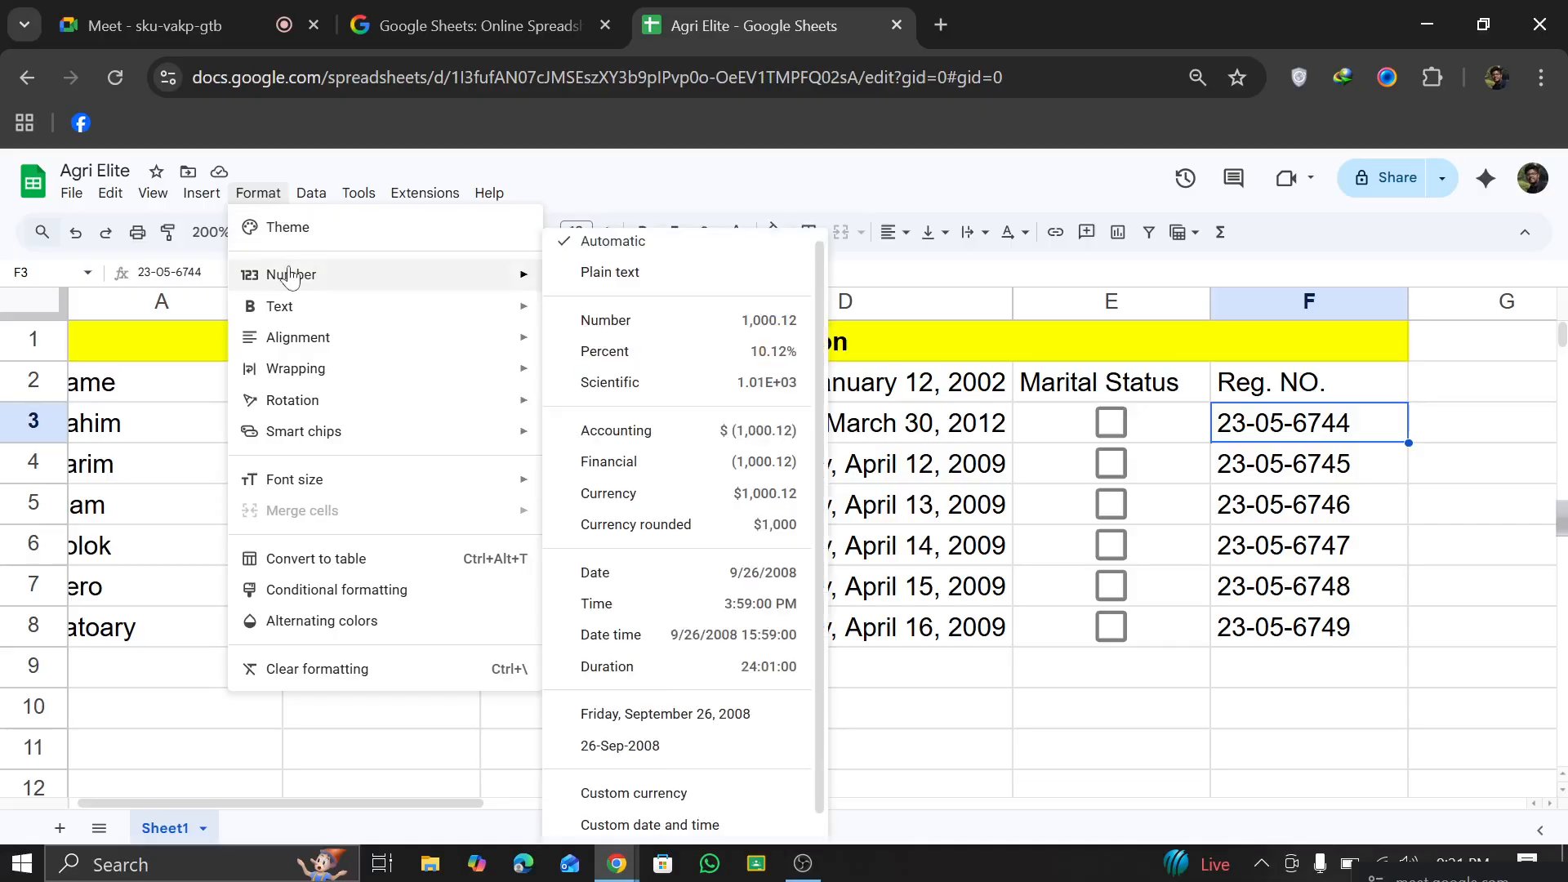
left_click(634, 324)
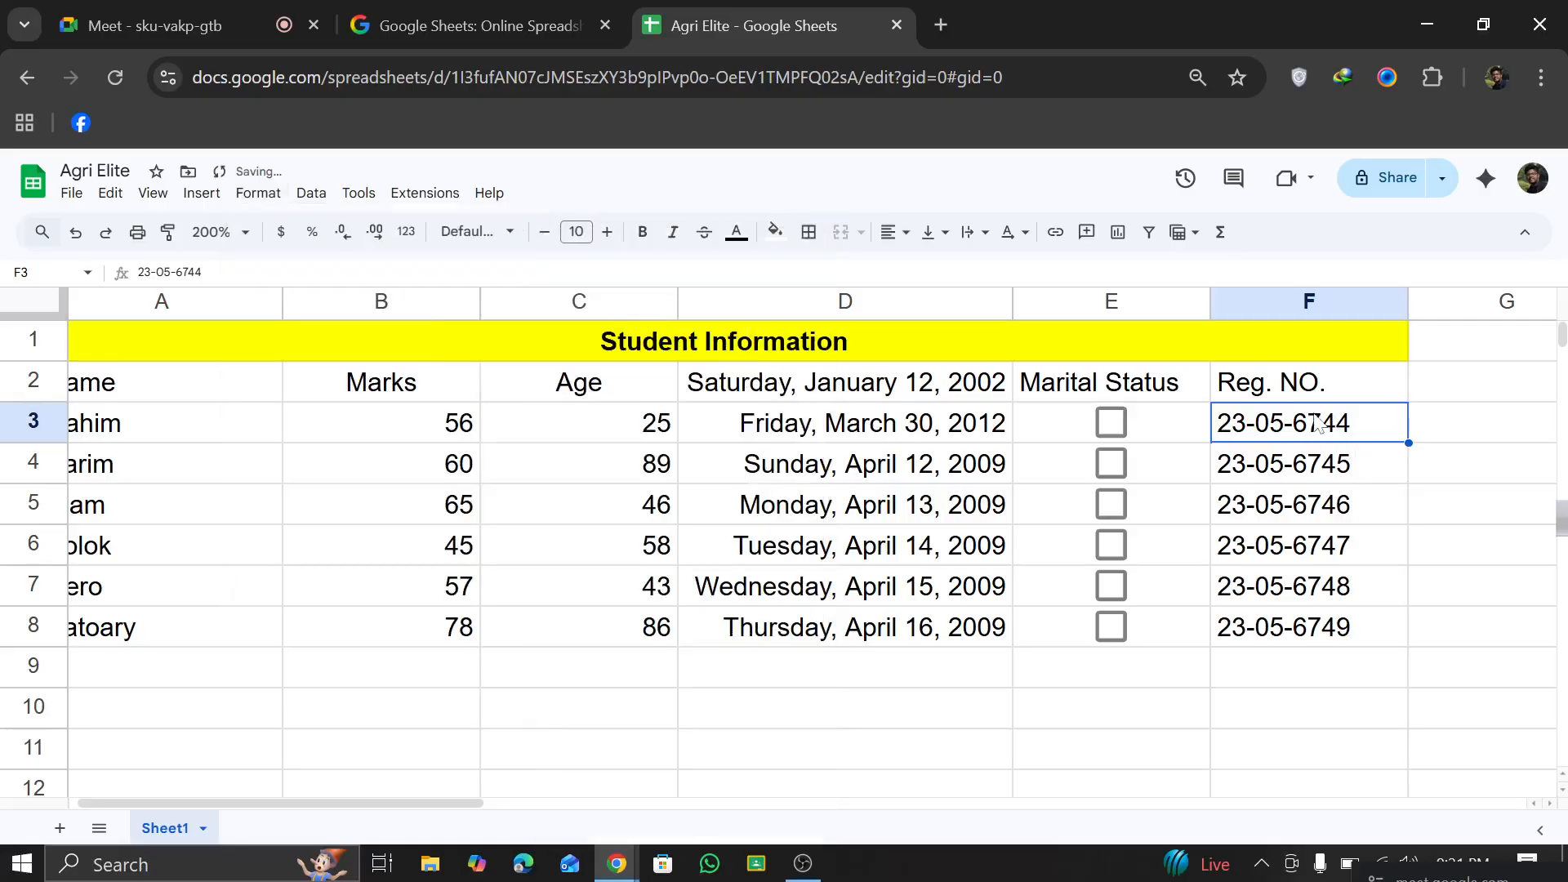
Step: Apply the custom number format #,##0 to the registration number in F3
left_click(114, 196)
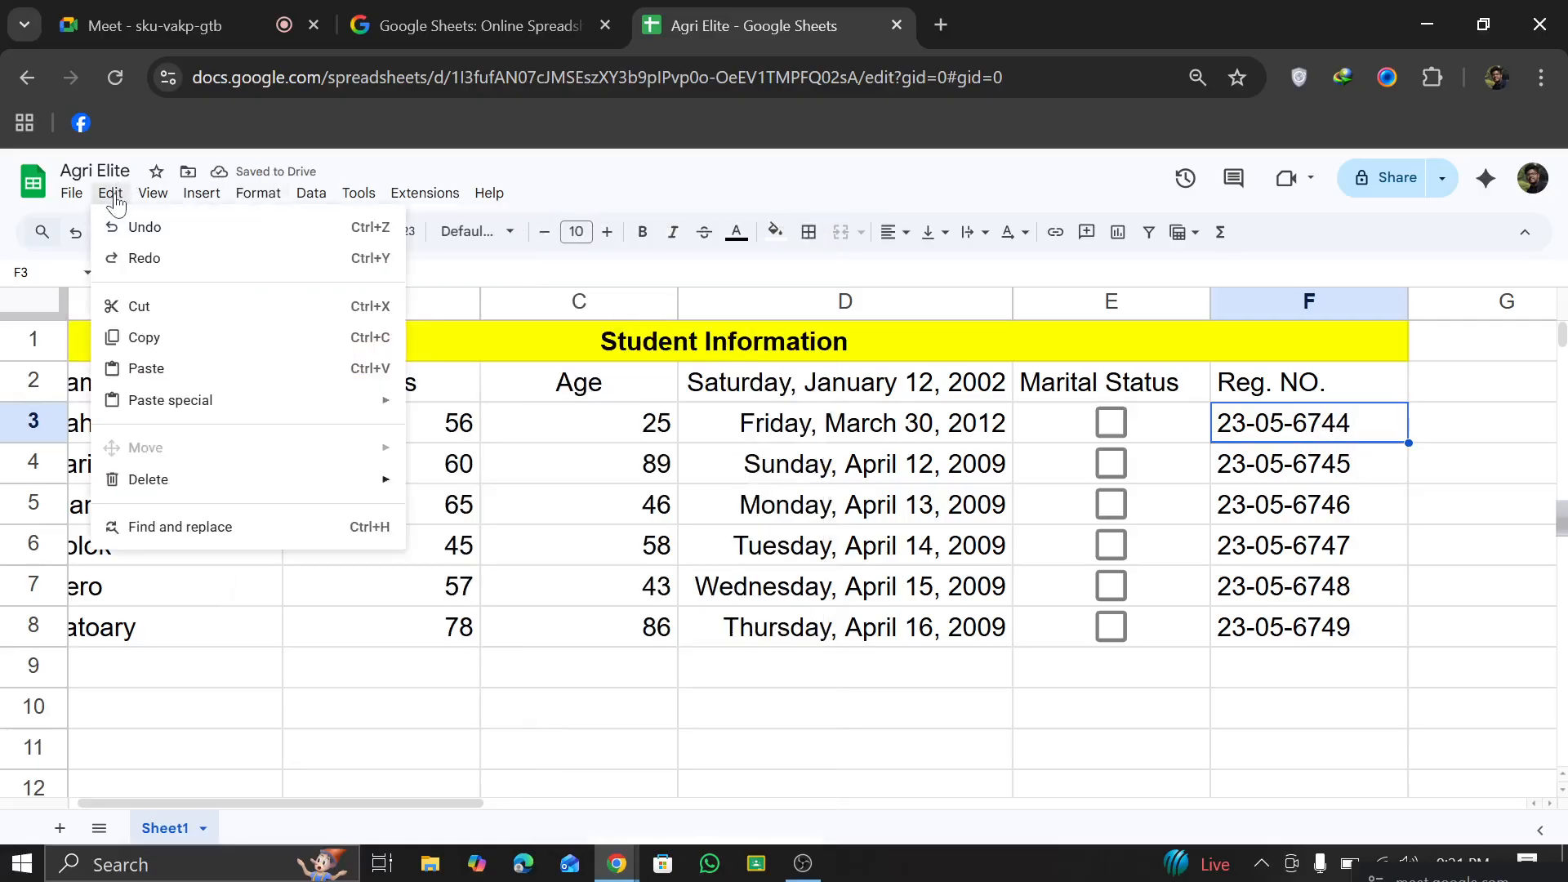
left_click(253, 196)
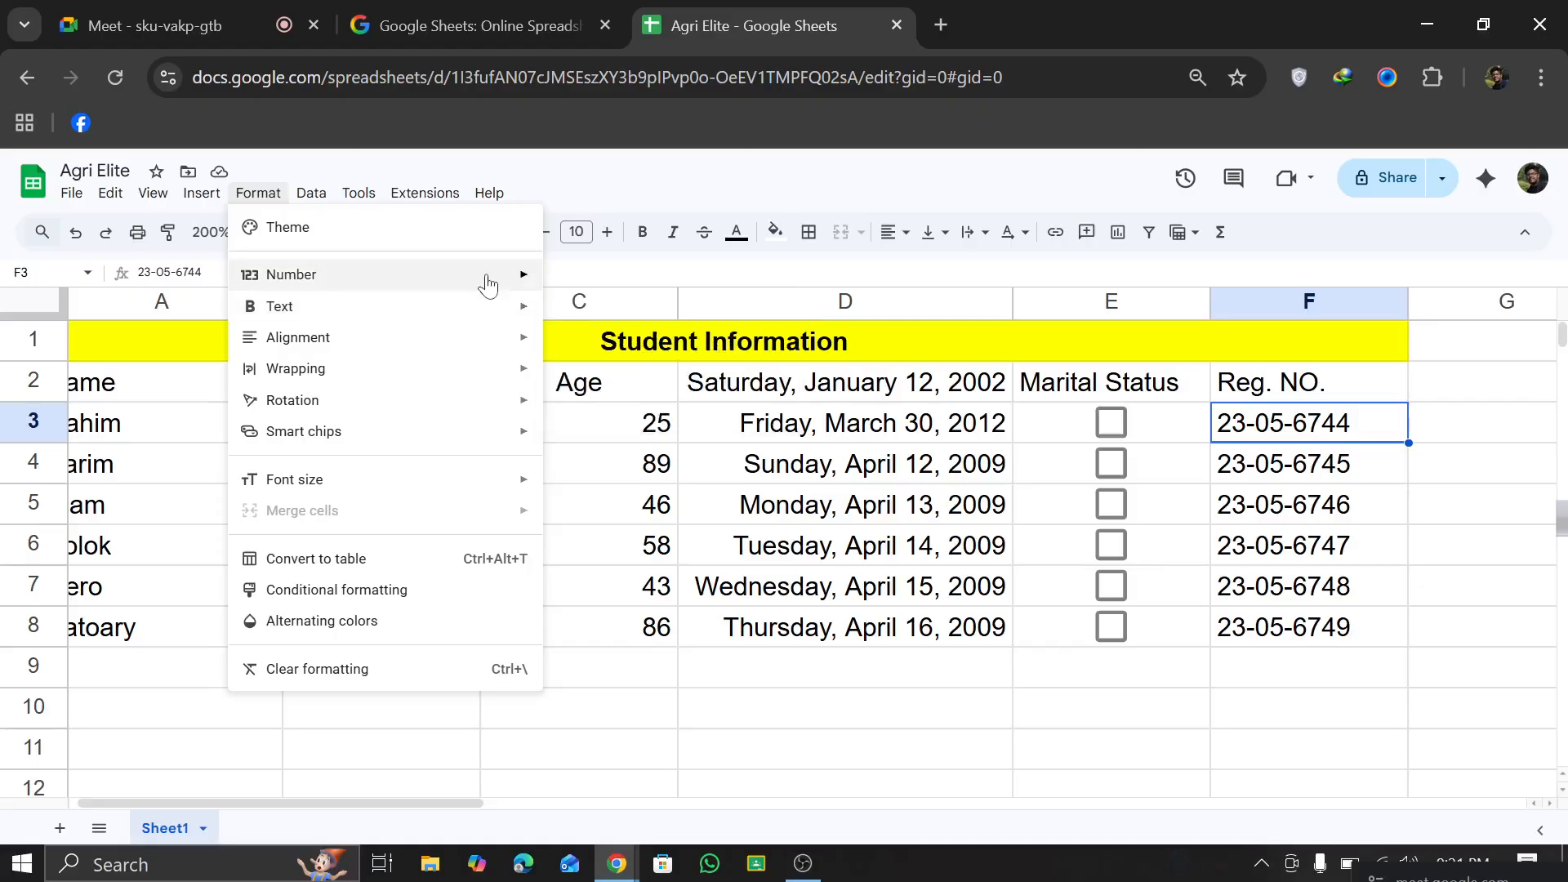
mouse_move(490, 266)
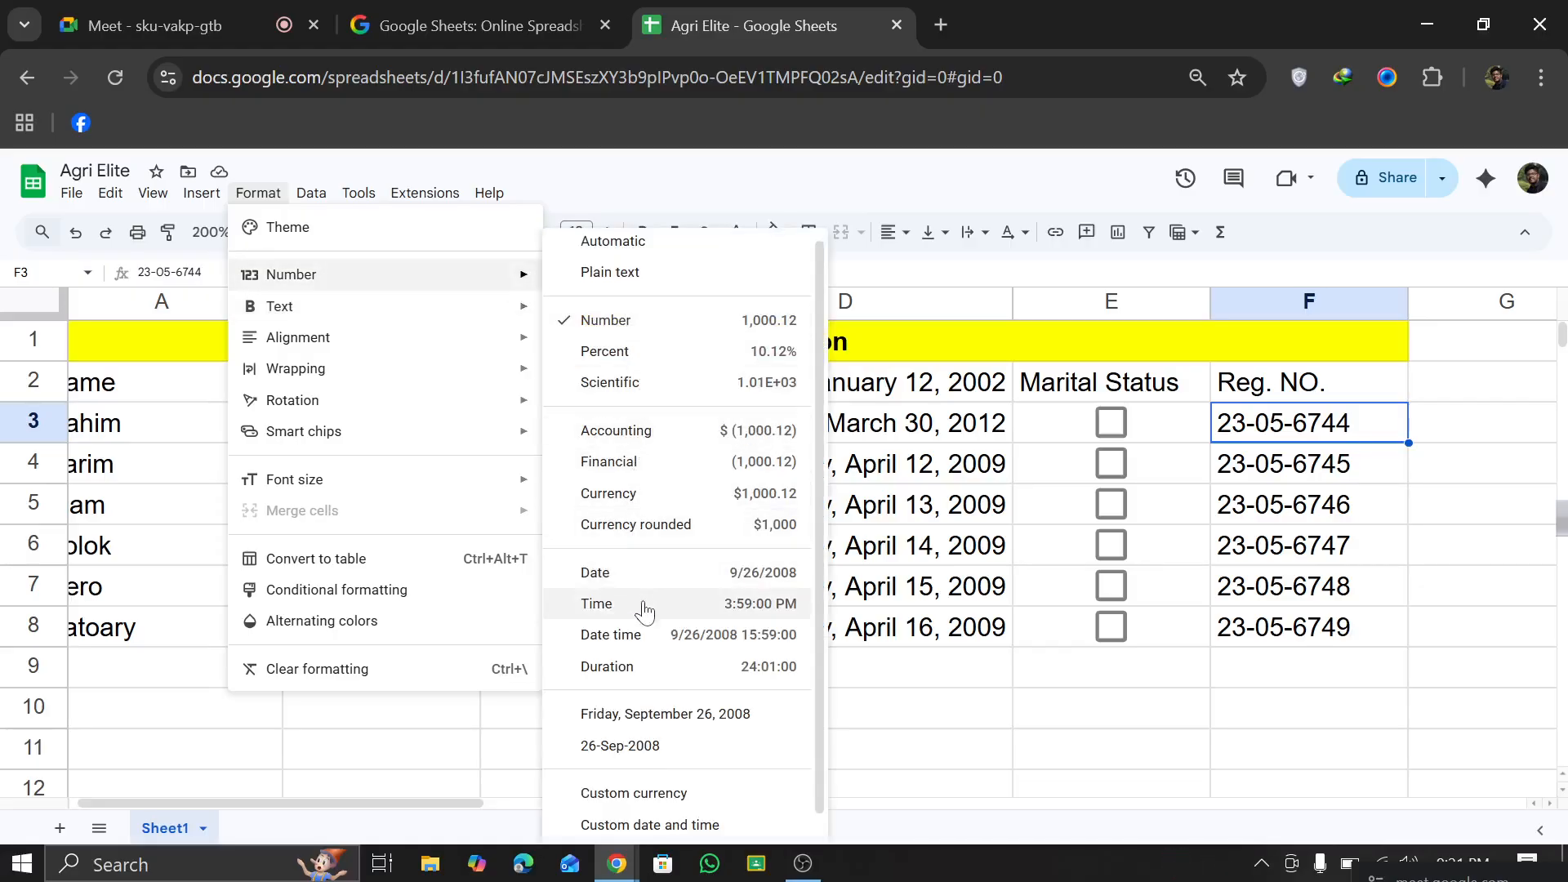
scroll(647, 790, "down", 1)
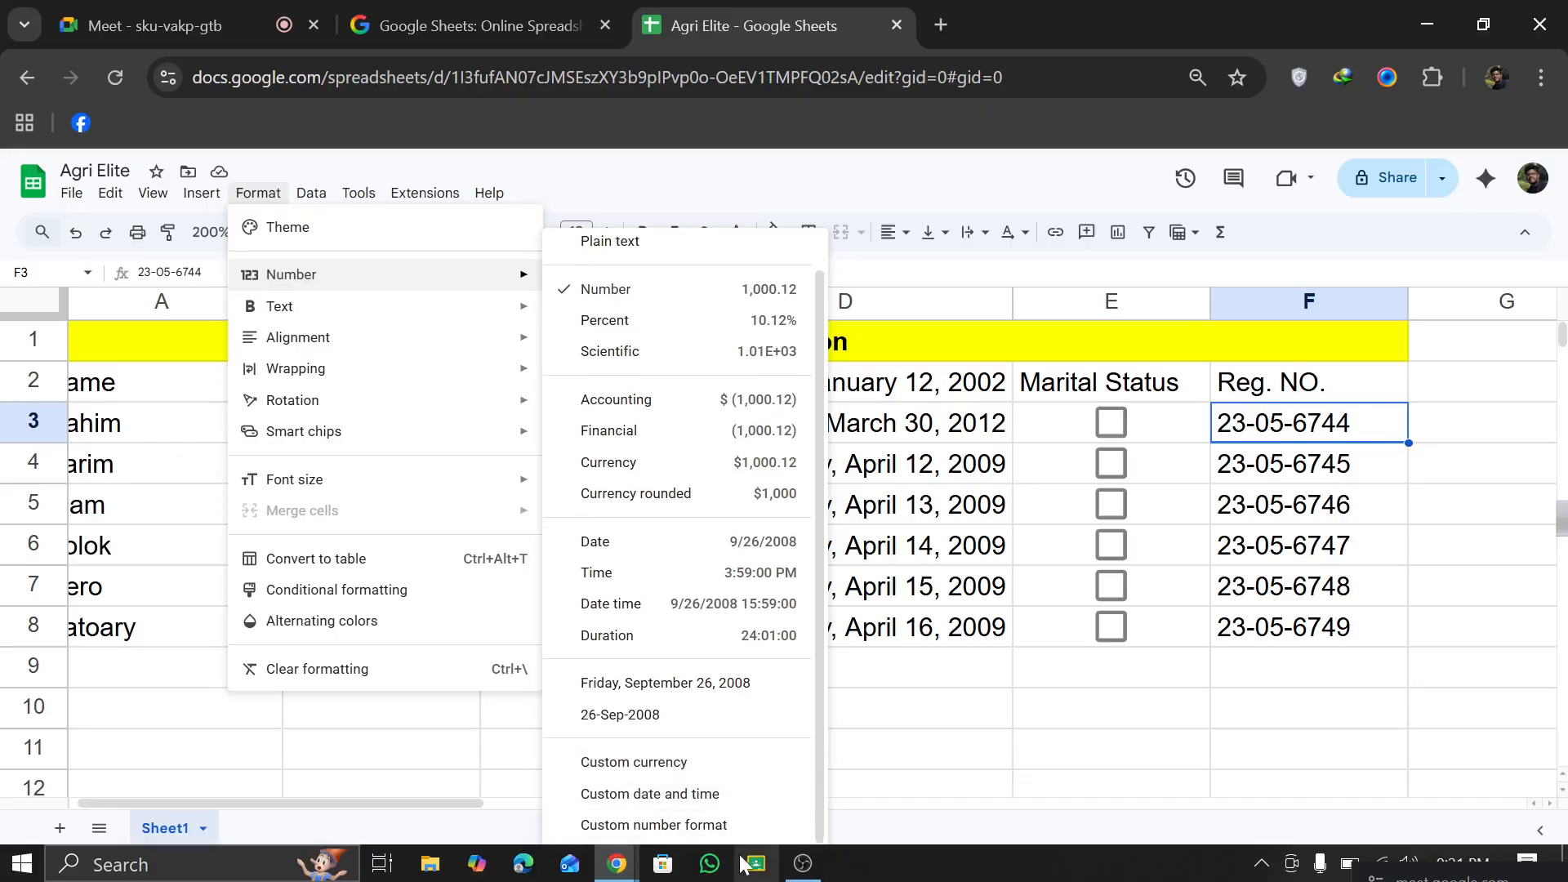
left_click(702, 825)
scroll(641, 465, "down", 10)
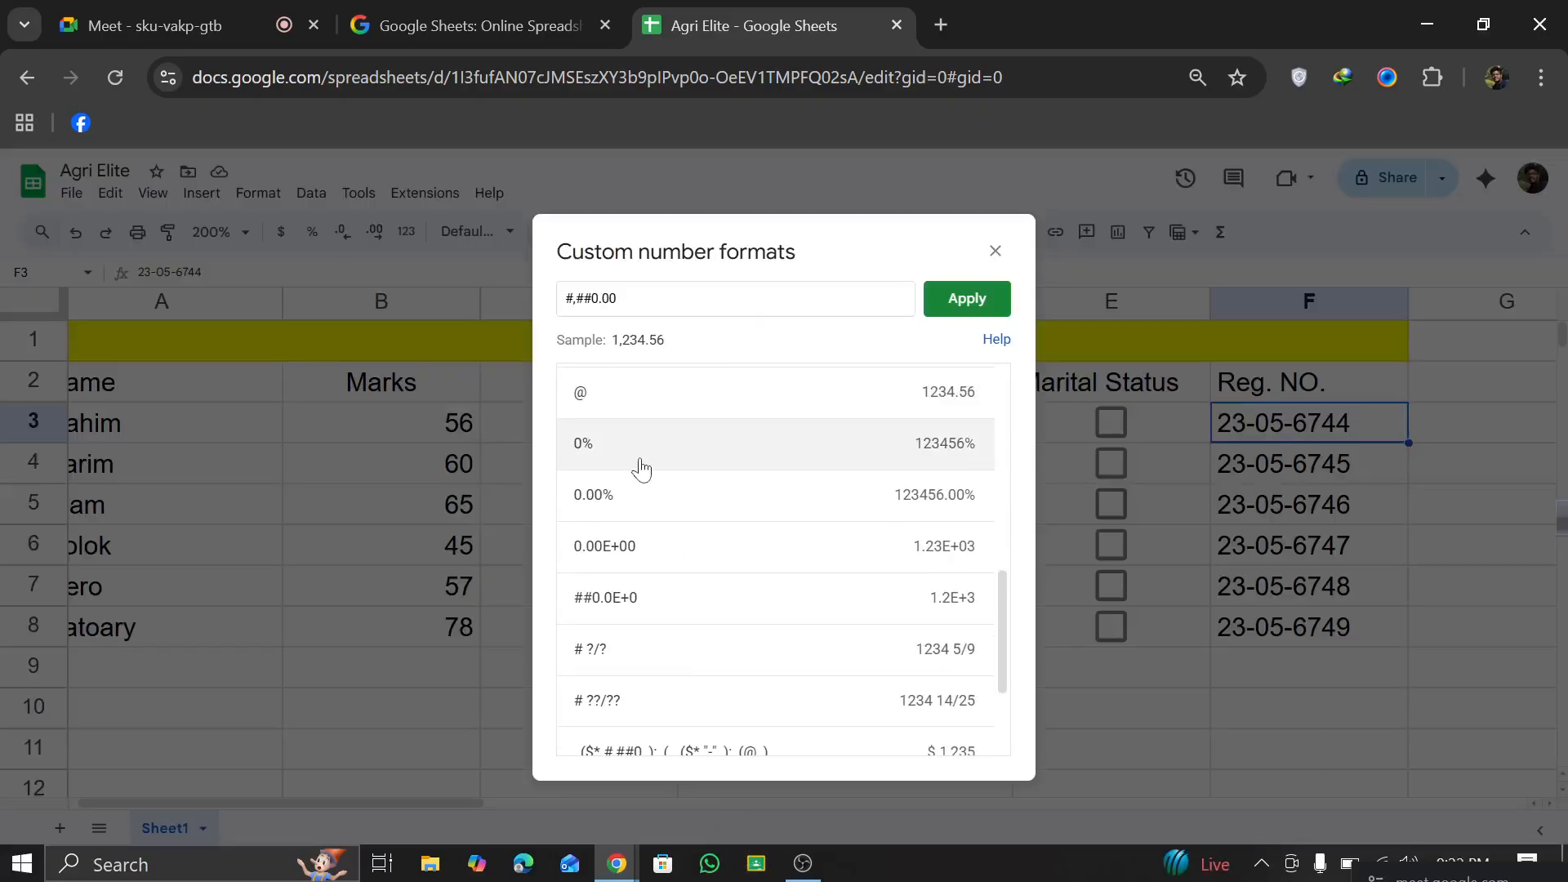
scroll(655, 640, "up", 3)
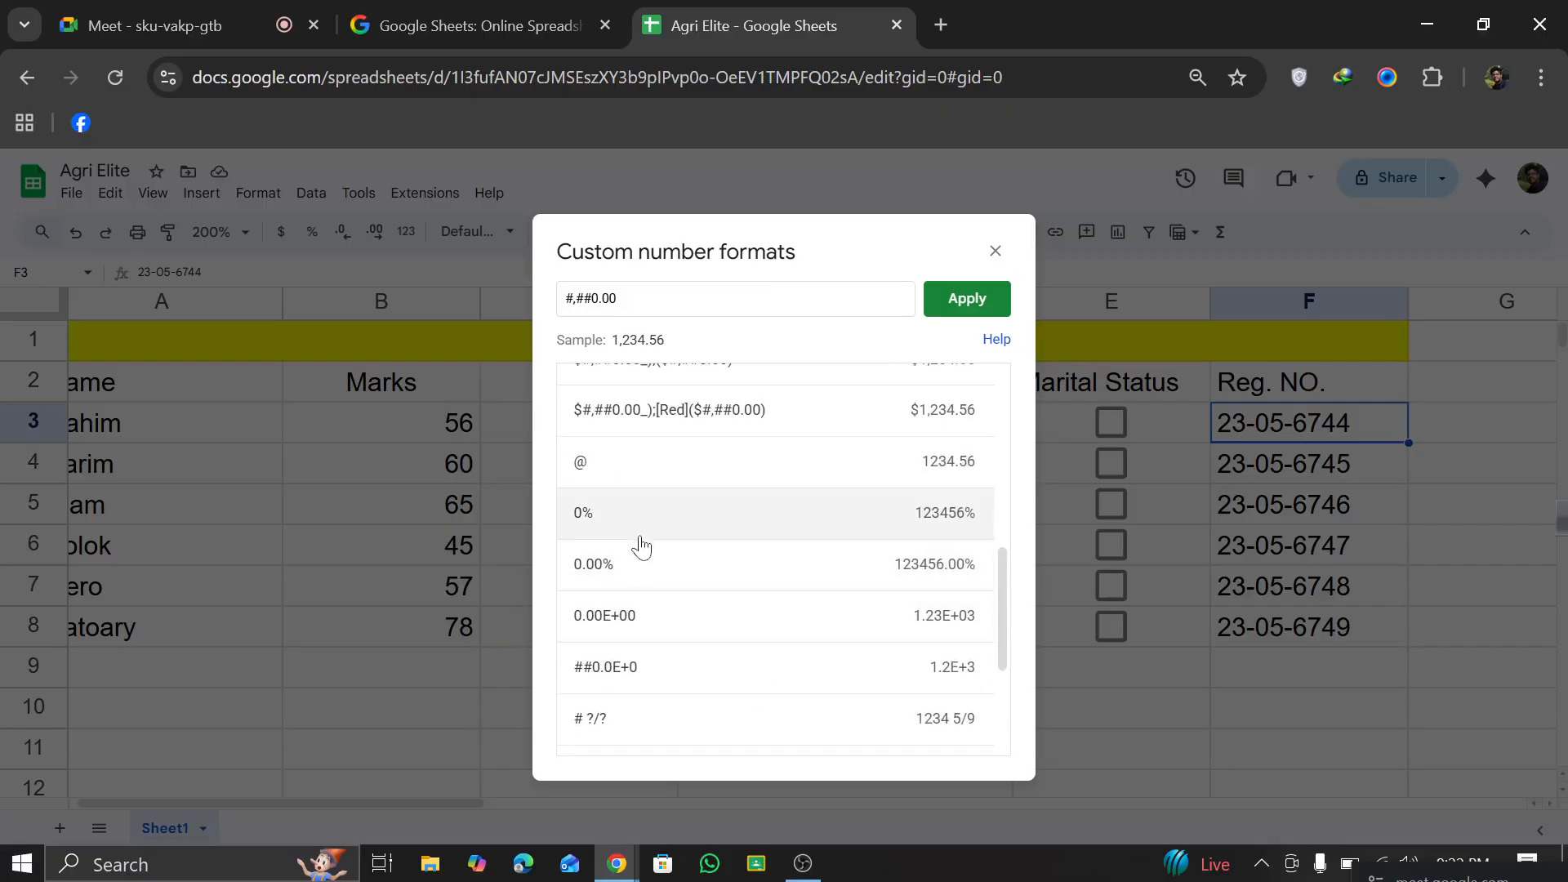
scroll(630, 484, "up", 1)
scroll(630, 484, "up", 6)
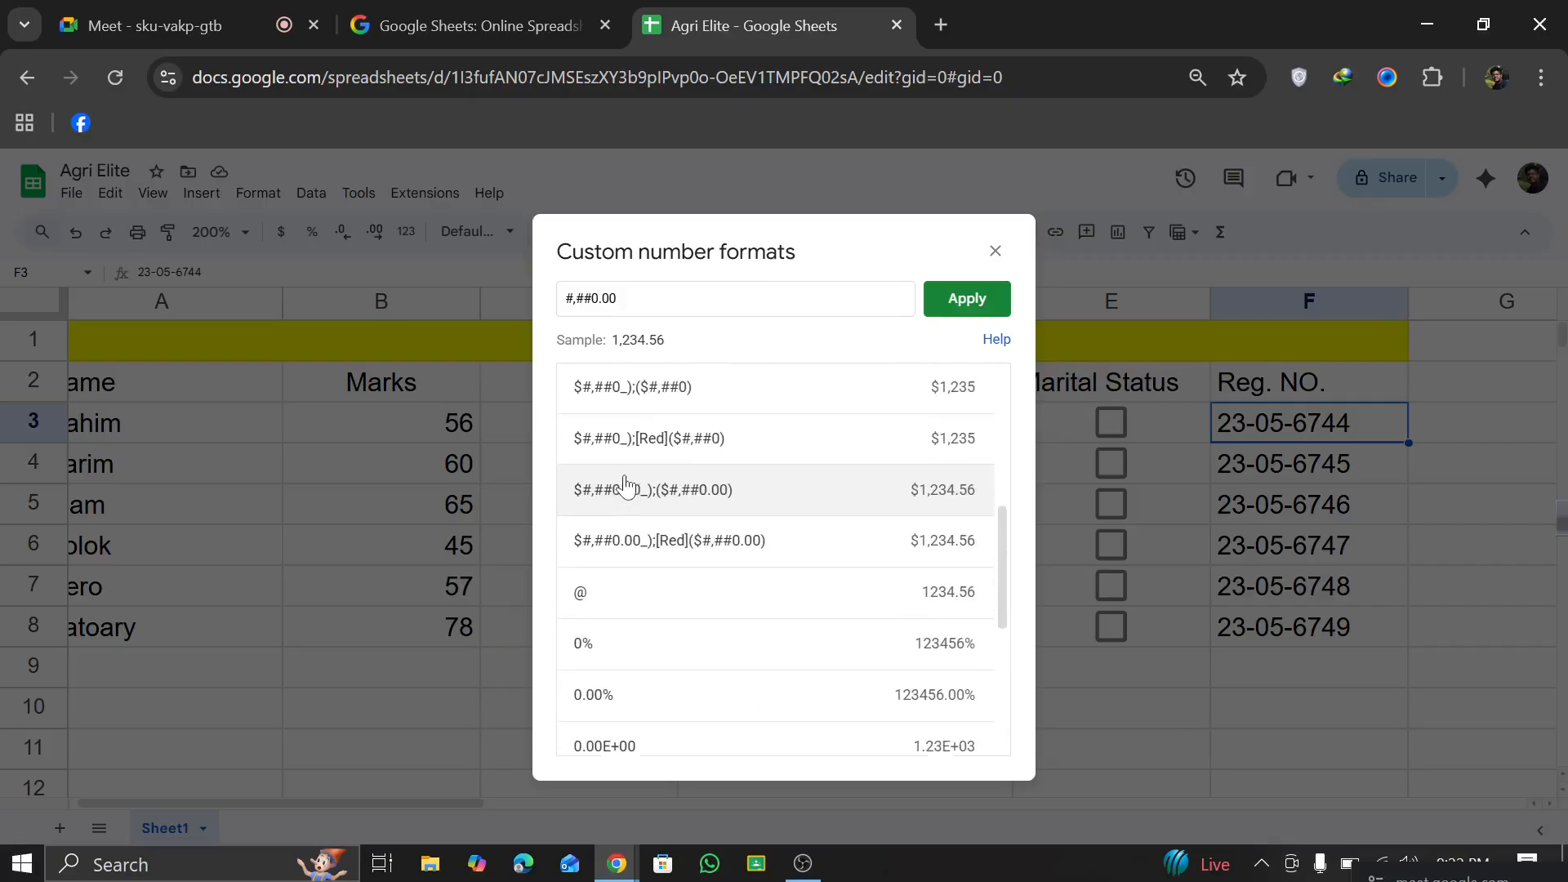
left_click(640, 499)
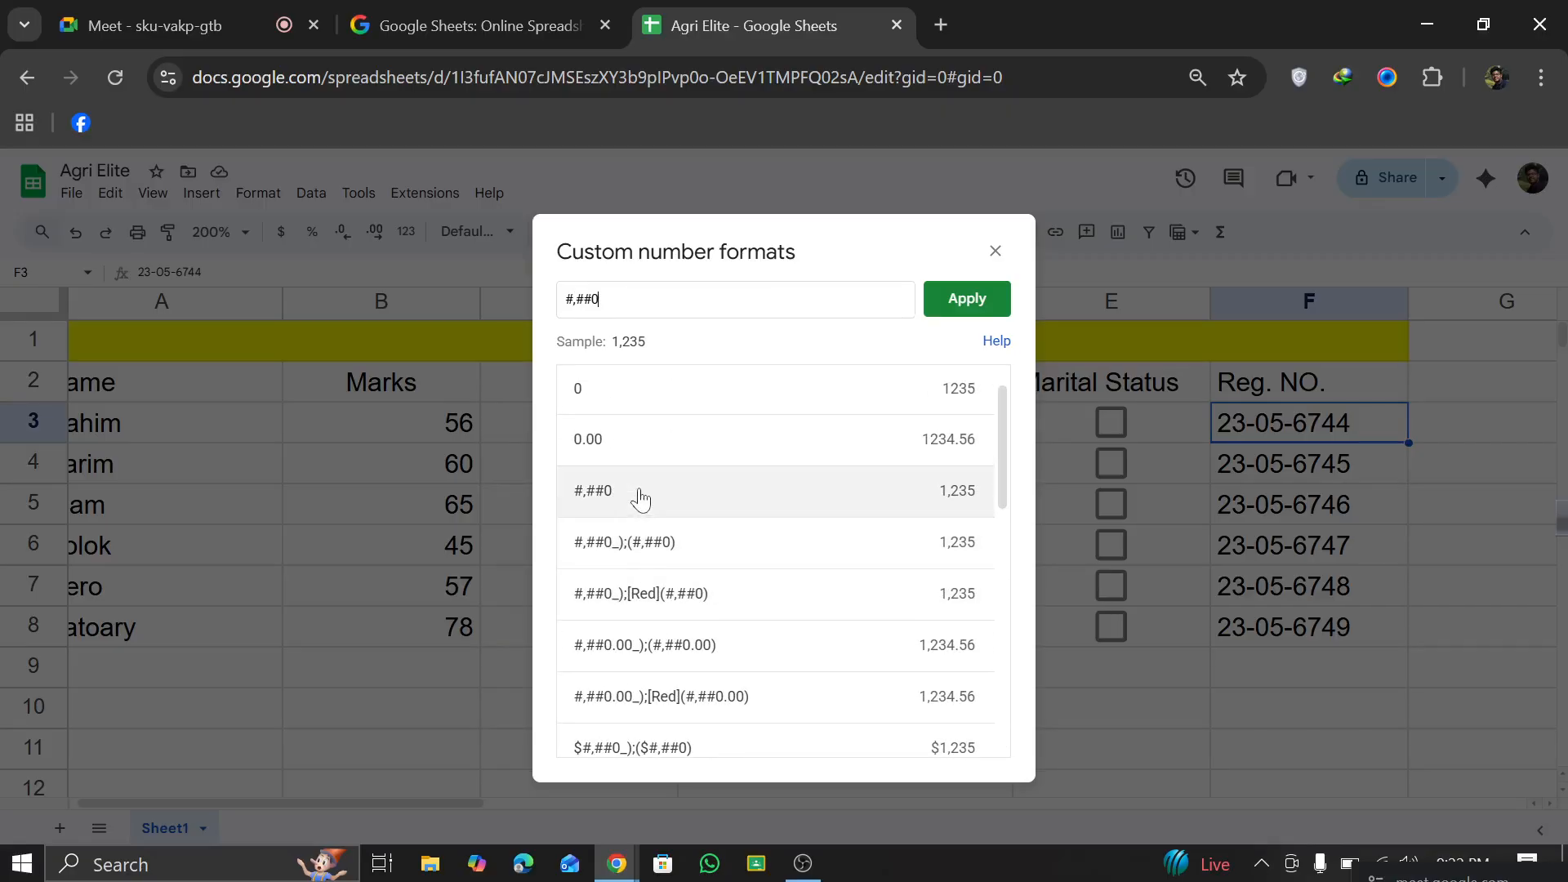
left_click(965, 307)
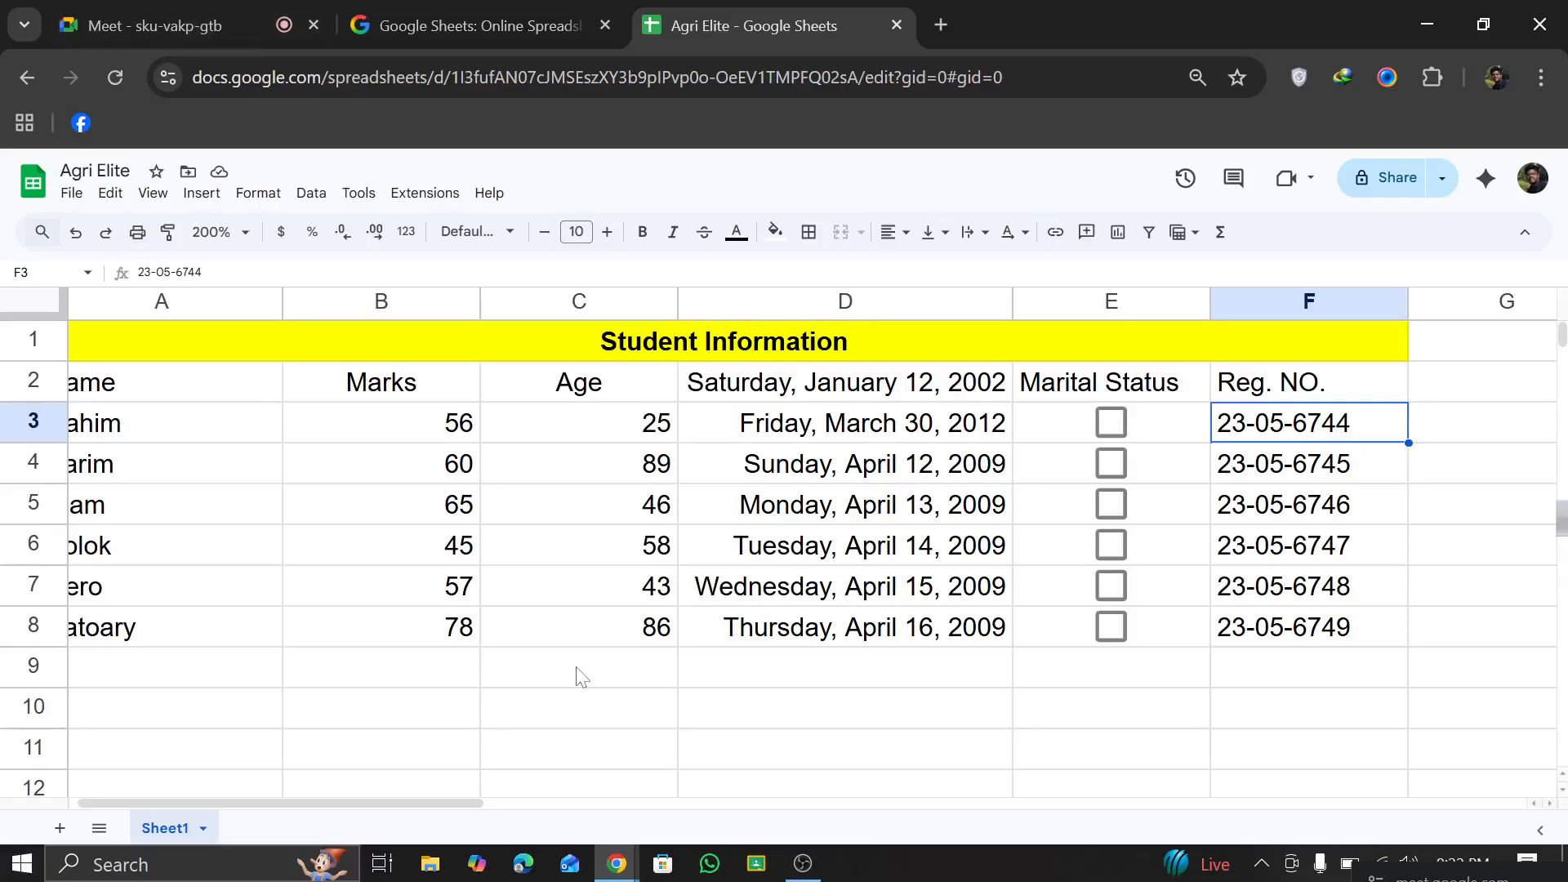
scroll(608, 549, "down", 1)
scroll(710, 560, "up", 1)
left_click(850, 392)
triple_click(848, 392)
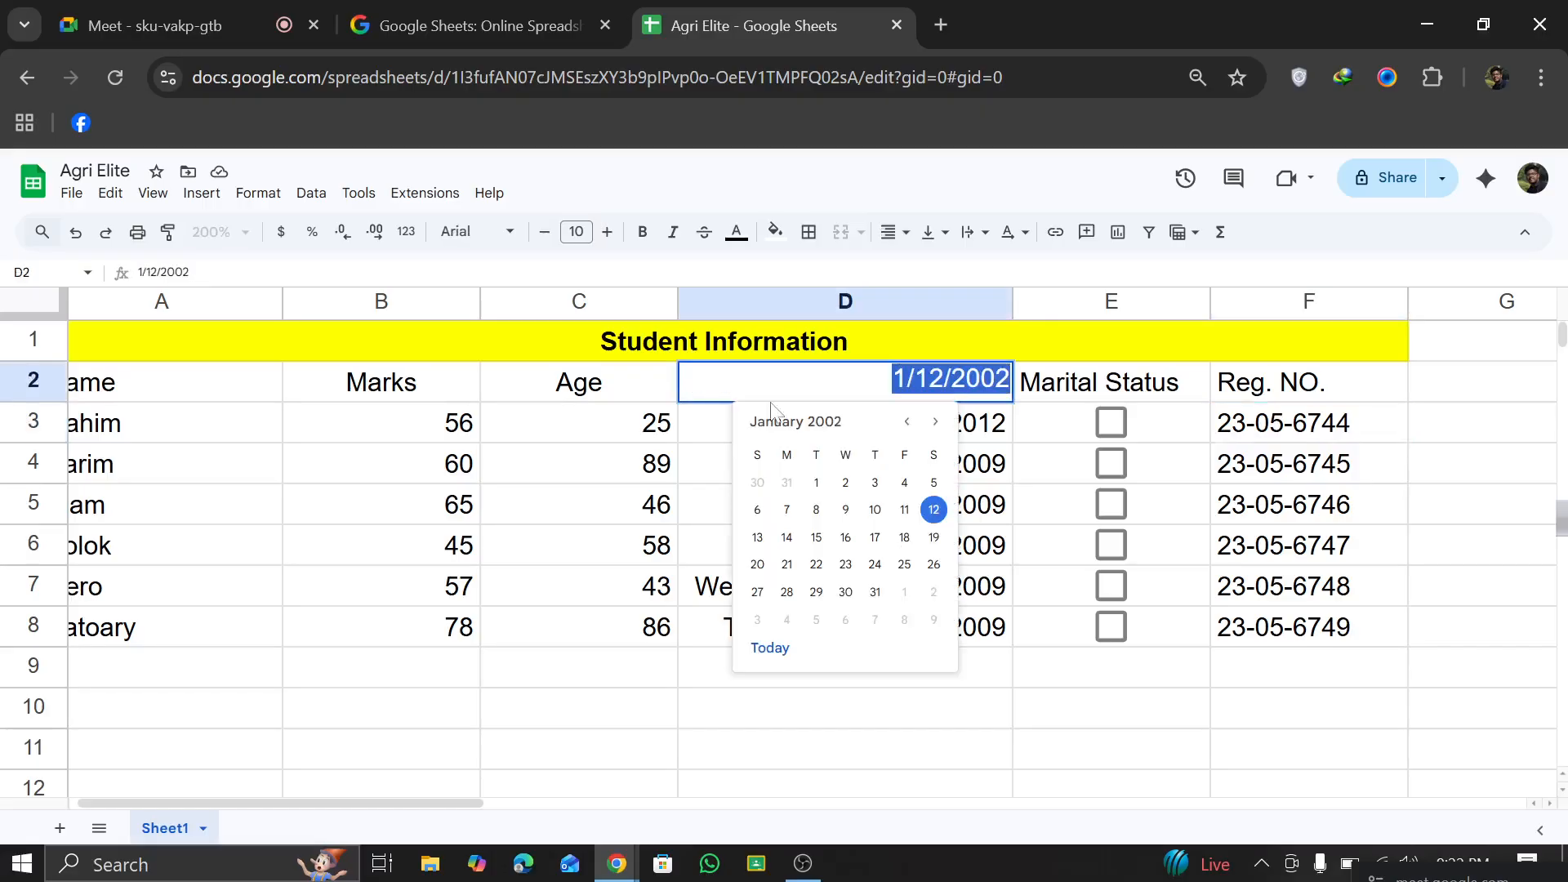
left_click(722, 465)
left_click(749, 384)
double_click(752, 392)
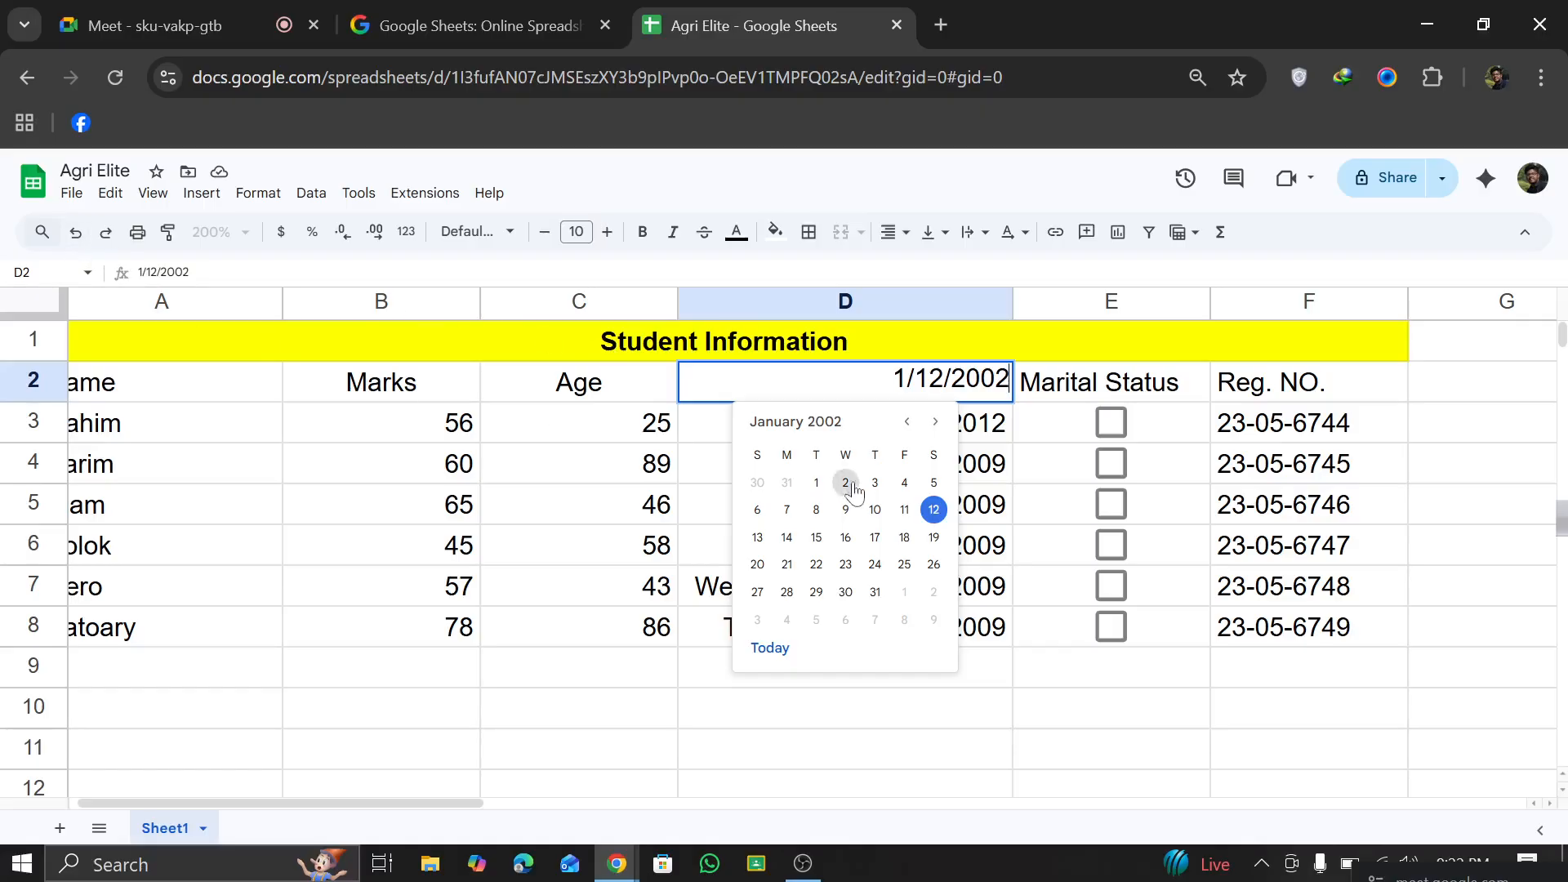
left_click(711, 447)
Step: Delete row 2 with D2 selected, and undo the deletion
left_click(791, 390)
double_click(791, 391)
left_click(120, 195)
mouse_move(199, 482)
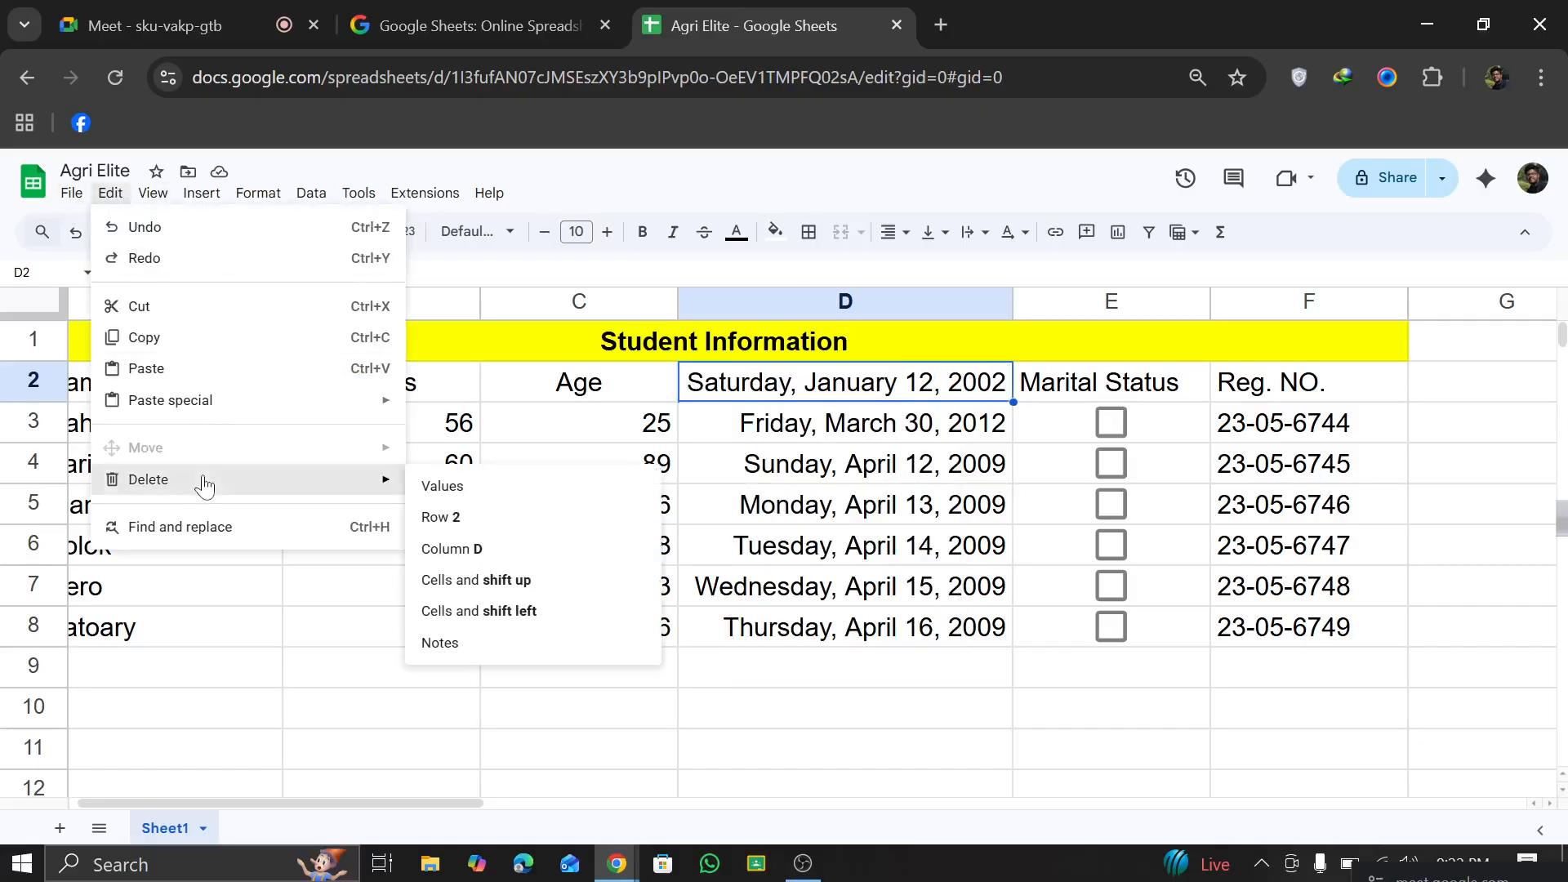
left_click(458, 520)
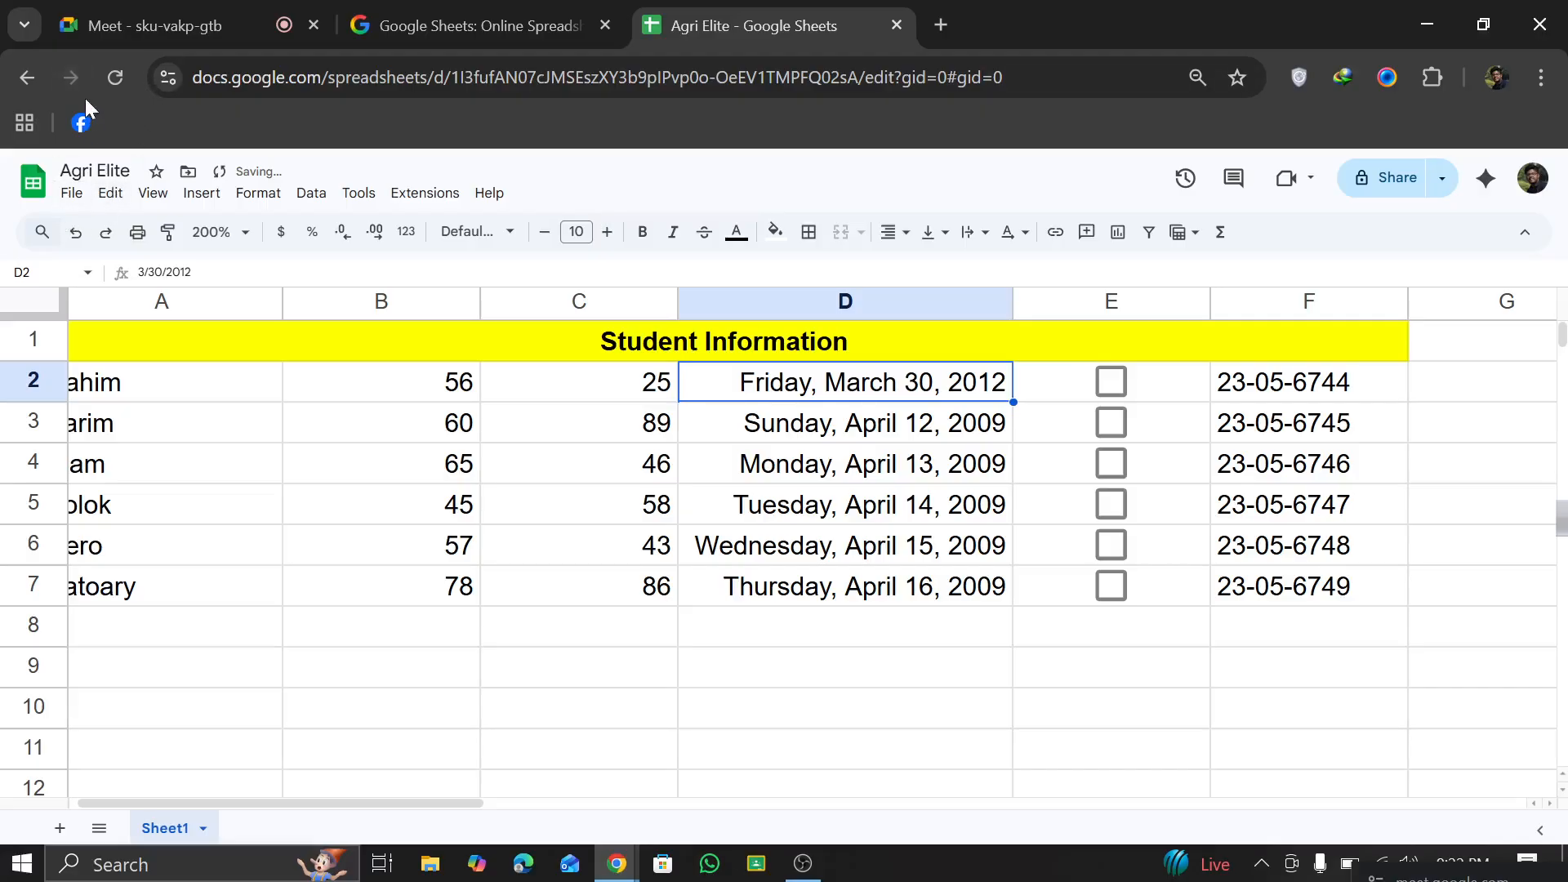
left_click(75, 232)
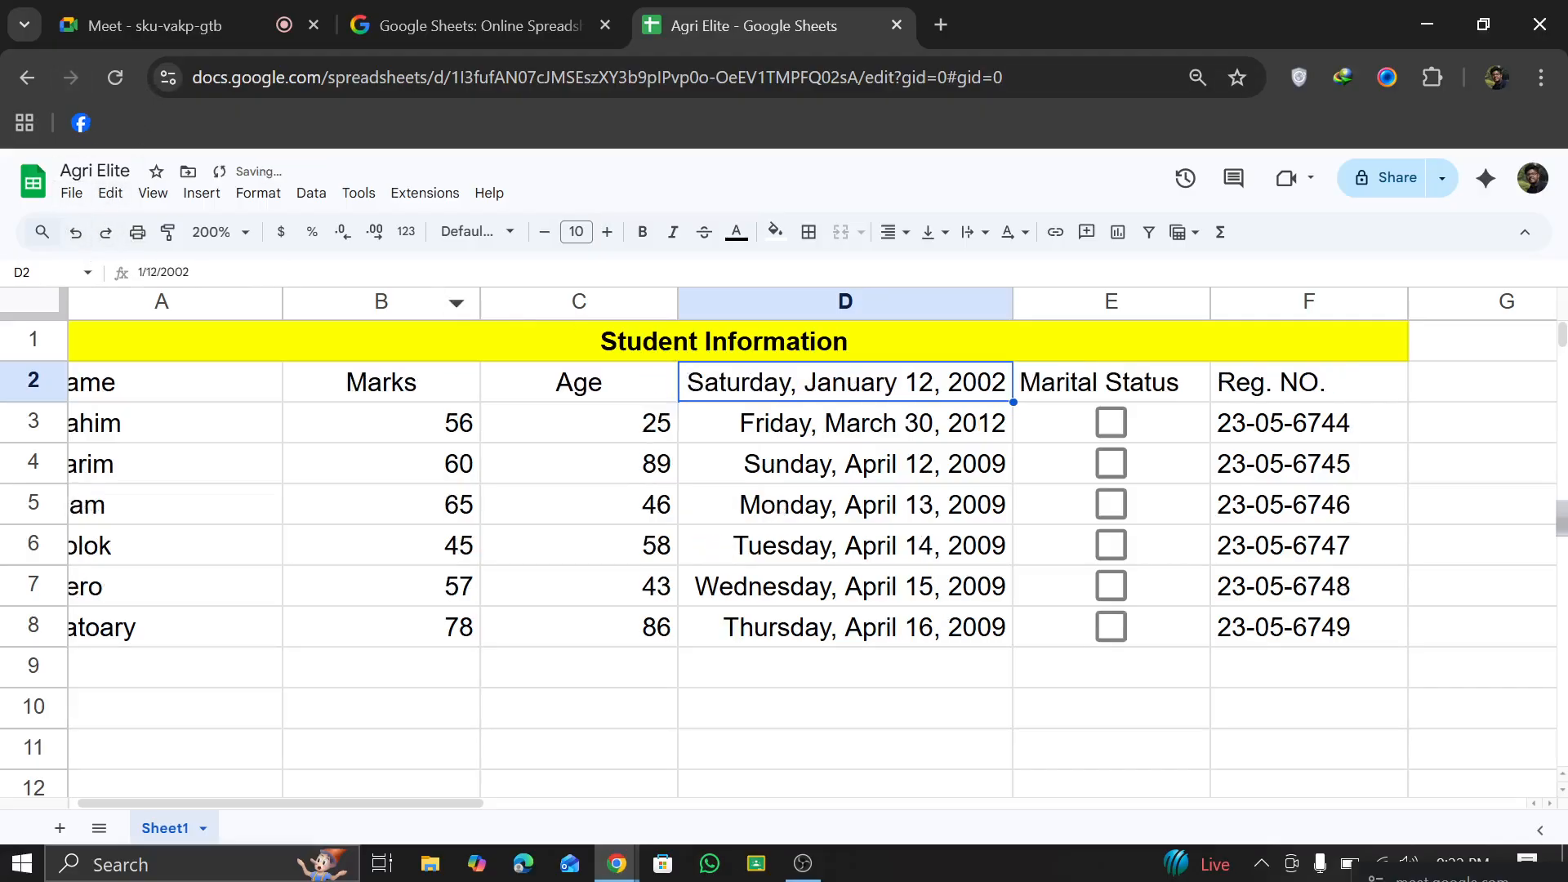
Step: Delete cell D2 and shift the cells below it up
left_click(71, 194)
mouse_move(136, 197)
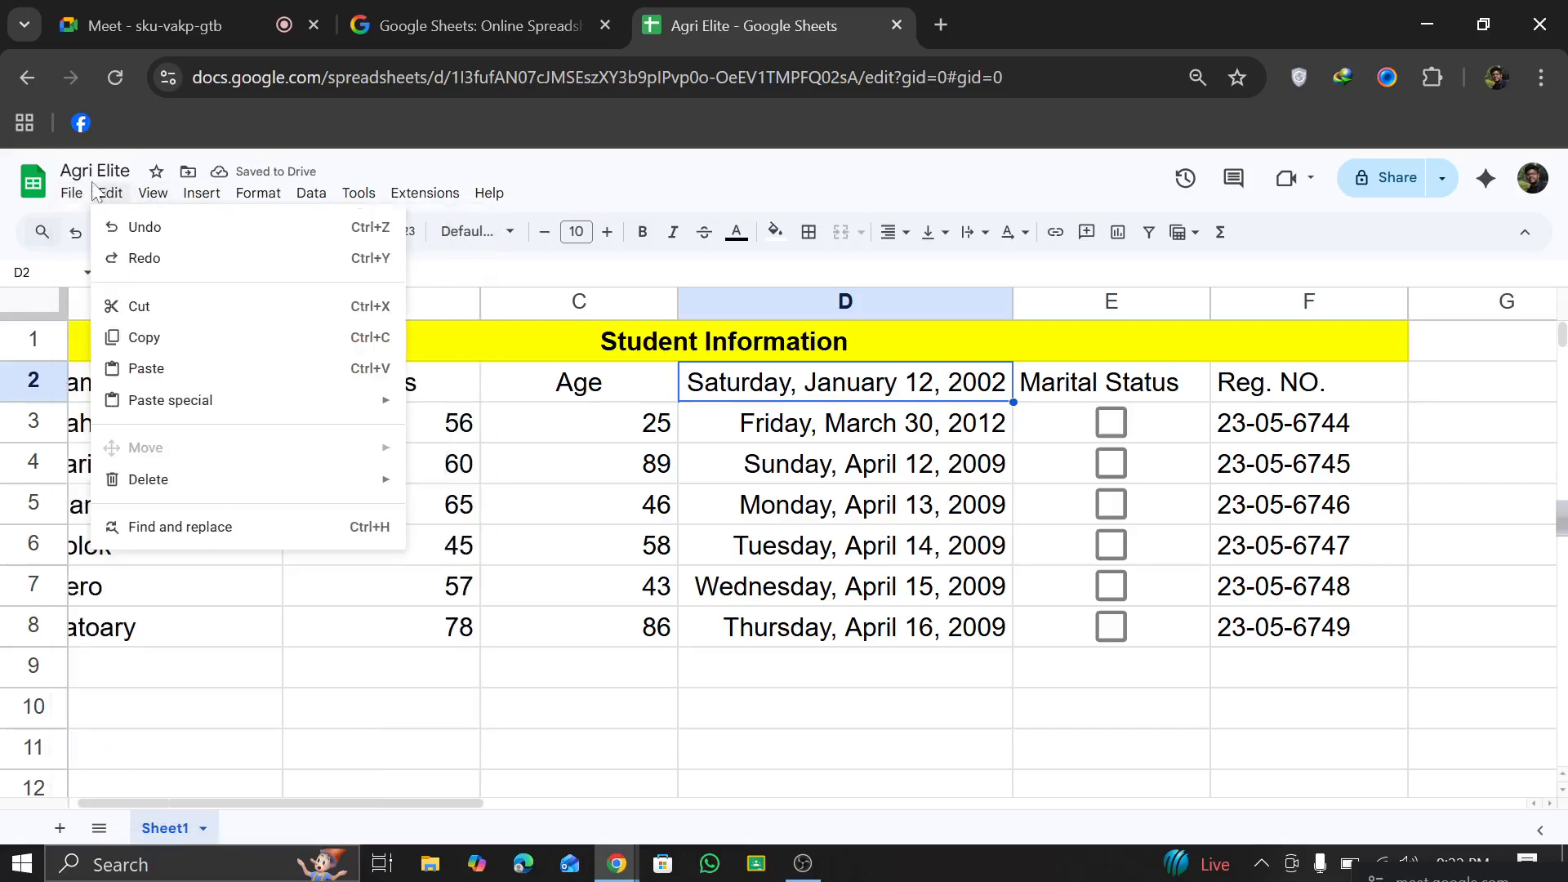
mouse_move(57, 198)
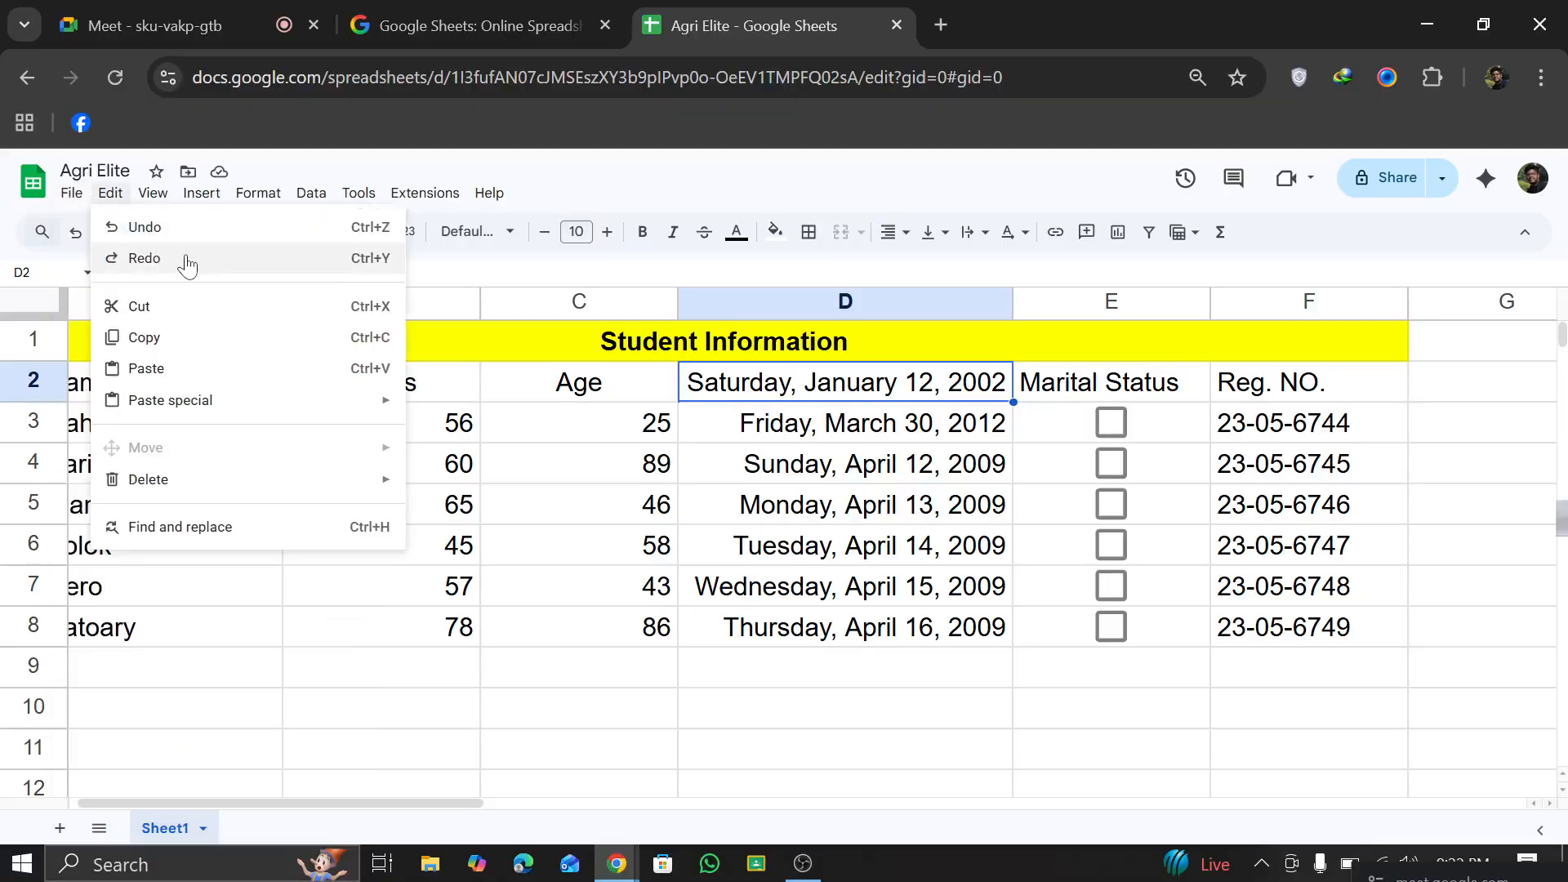
left_click(849, 388)
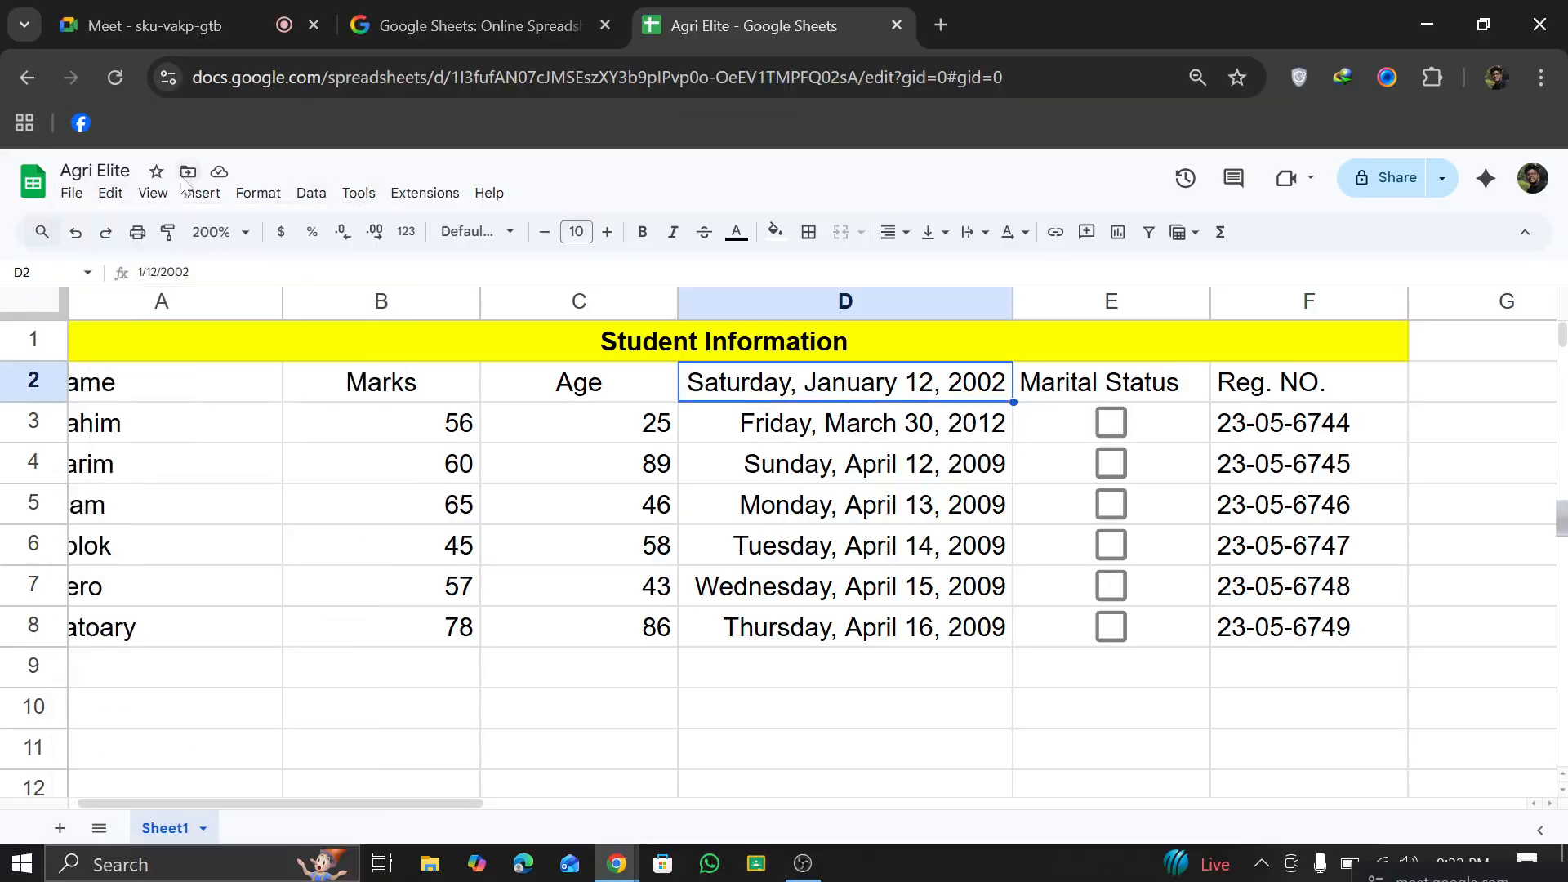
left_click(128, 198)
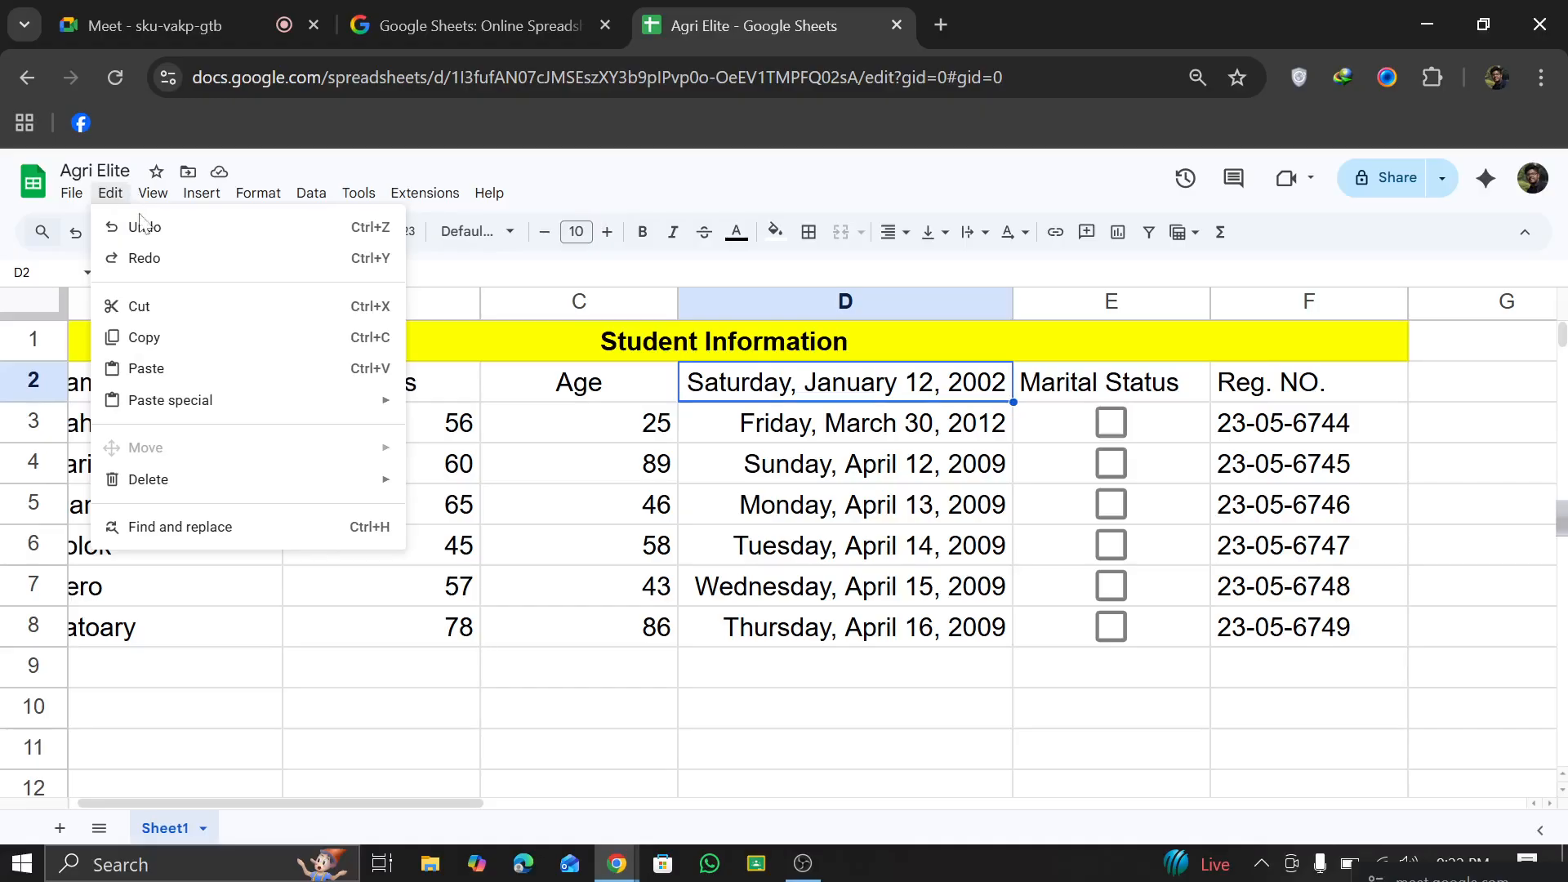
mouse_move(196, 486)
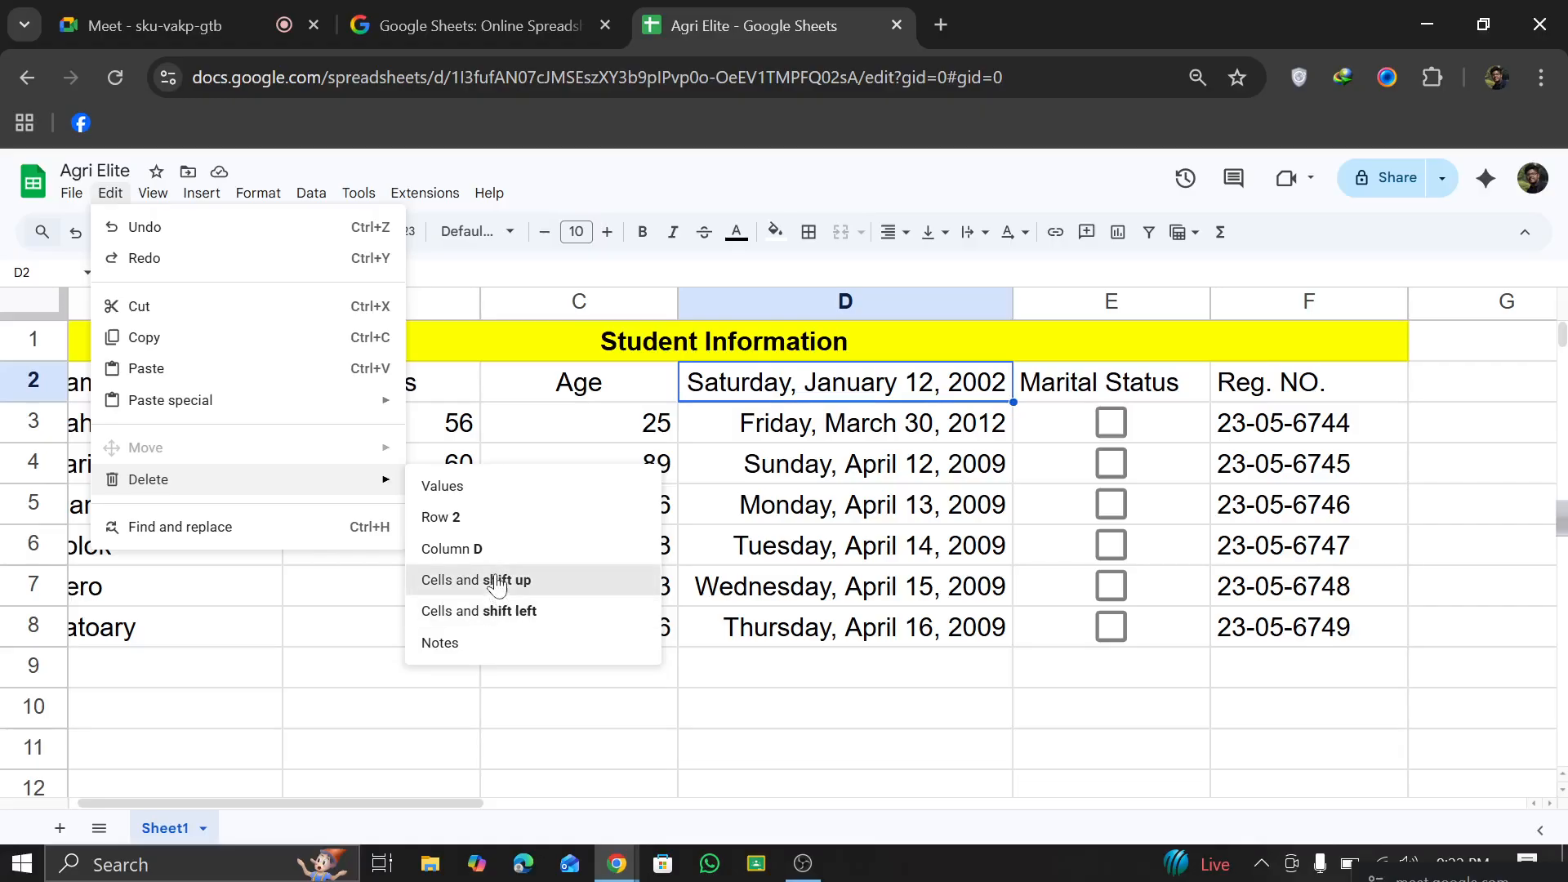
left_click(498, 582)
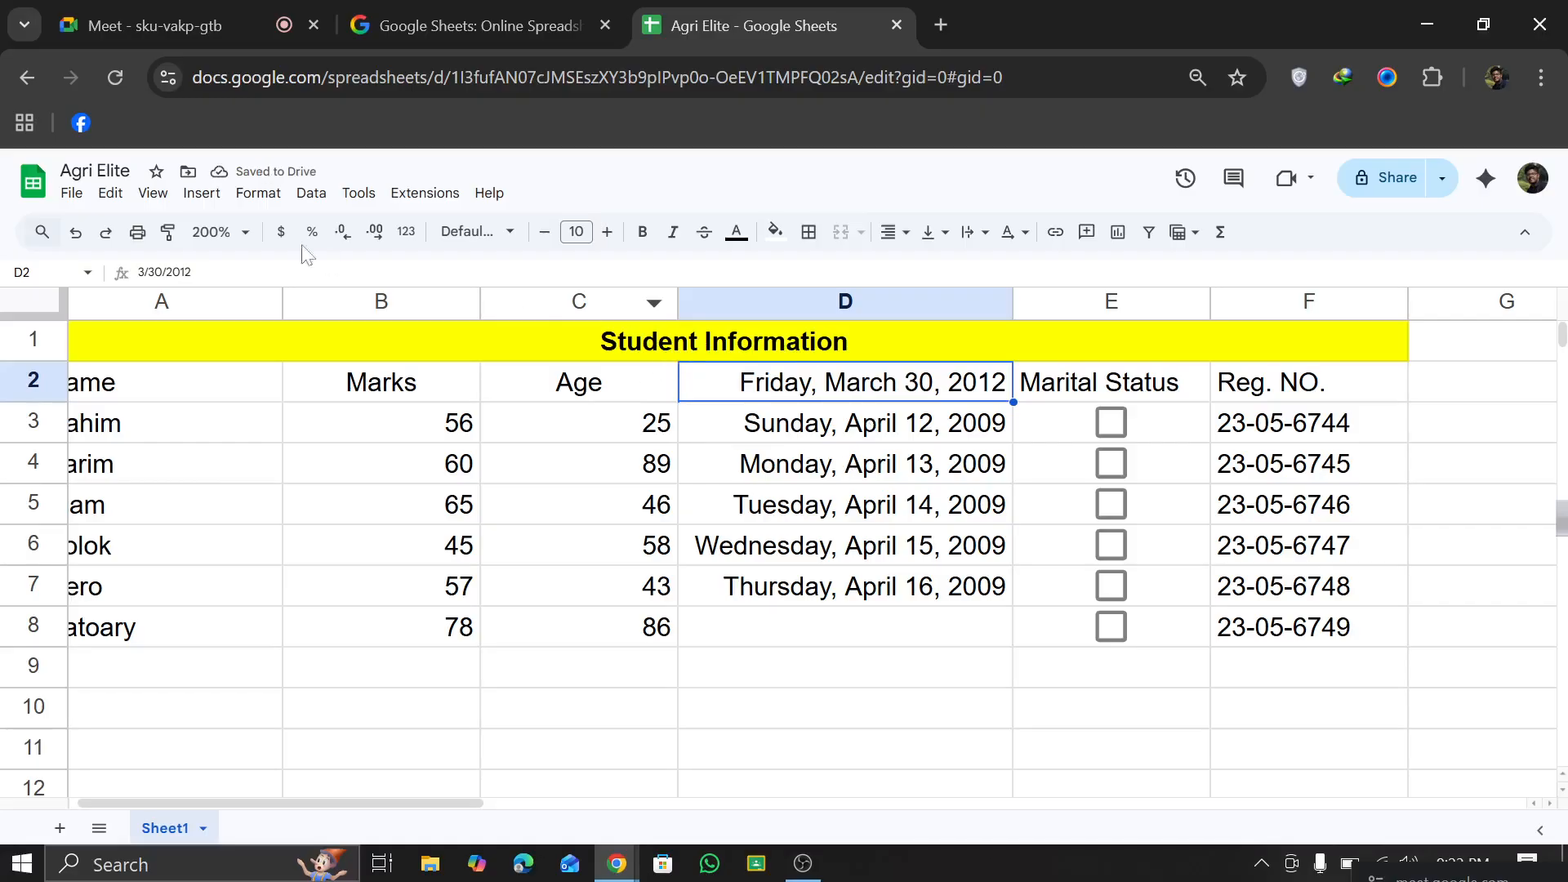
Step: Insert a blank cell at D2 and shift the dates in column D down
left_click(88, 199)
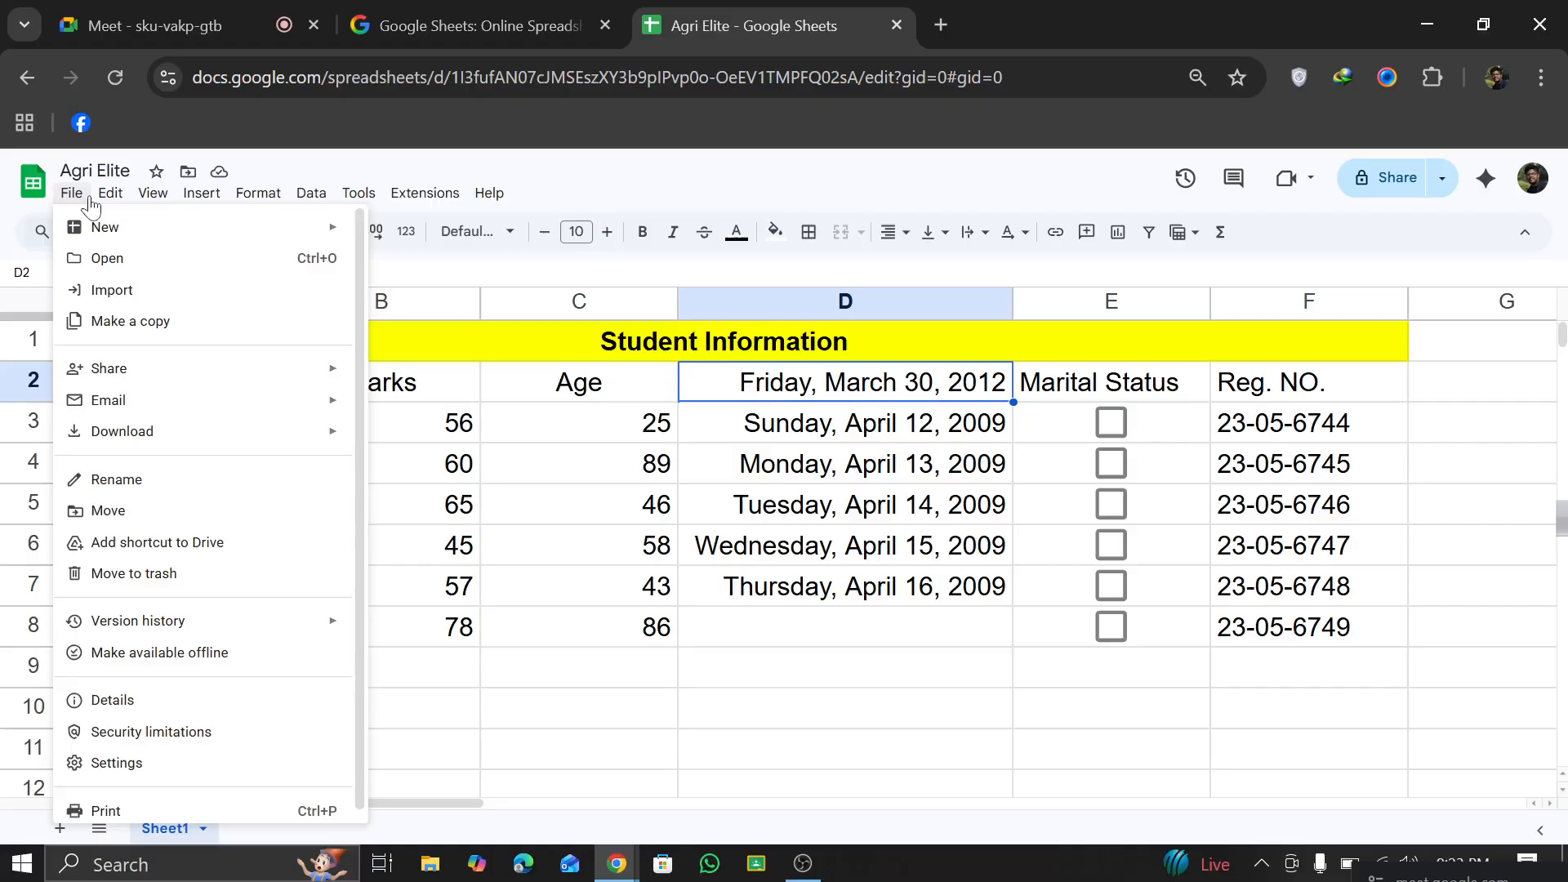
mouse_move(111, 201)
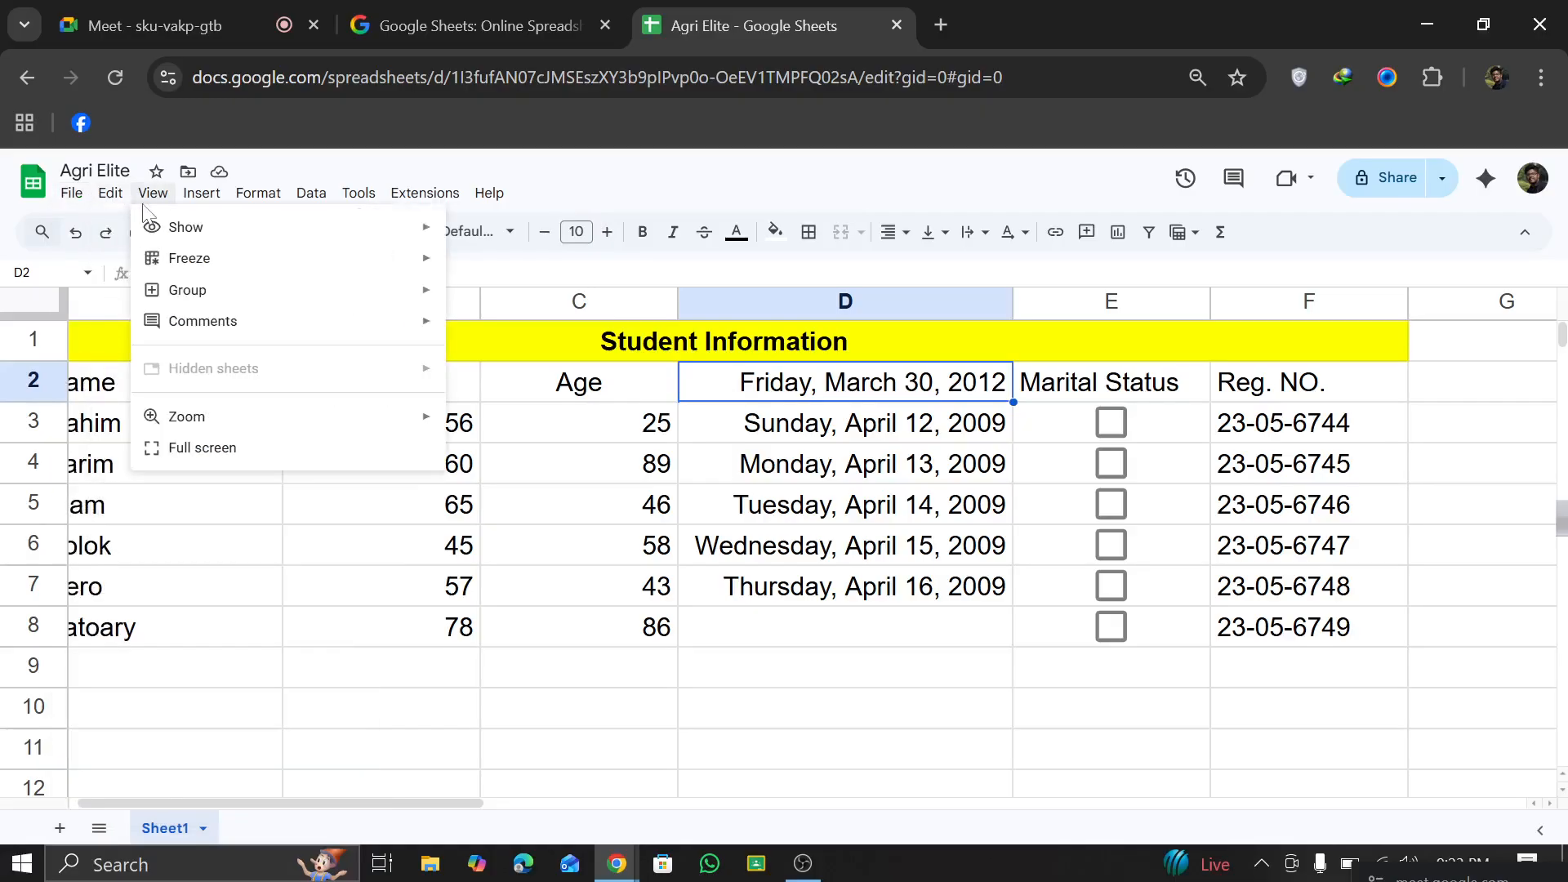
mouse_move(203, 209)
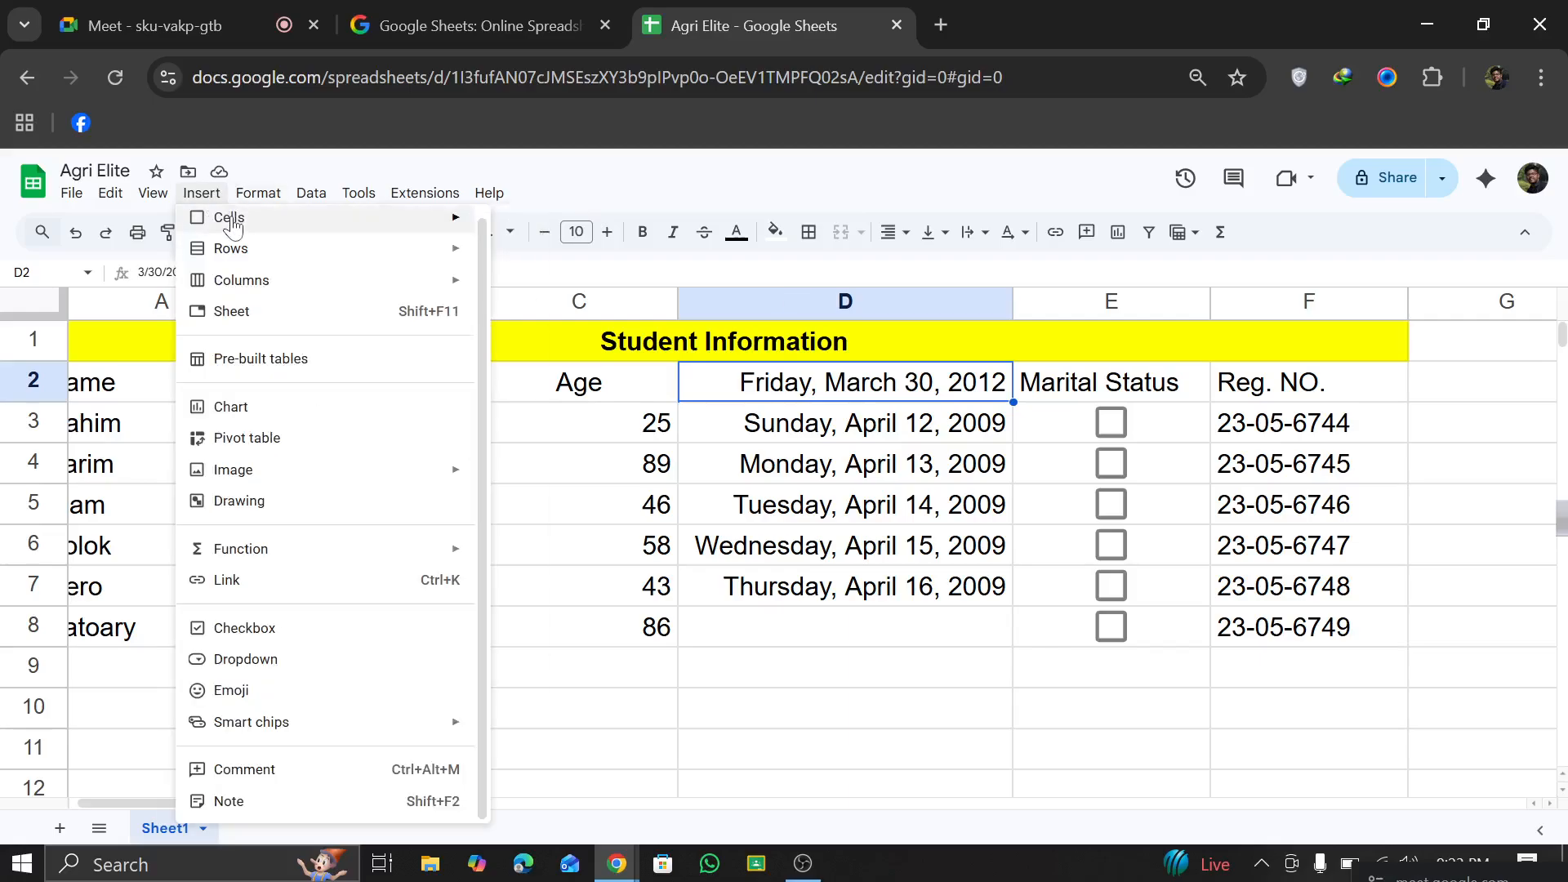
mouse_move(396, 236)
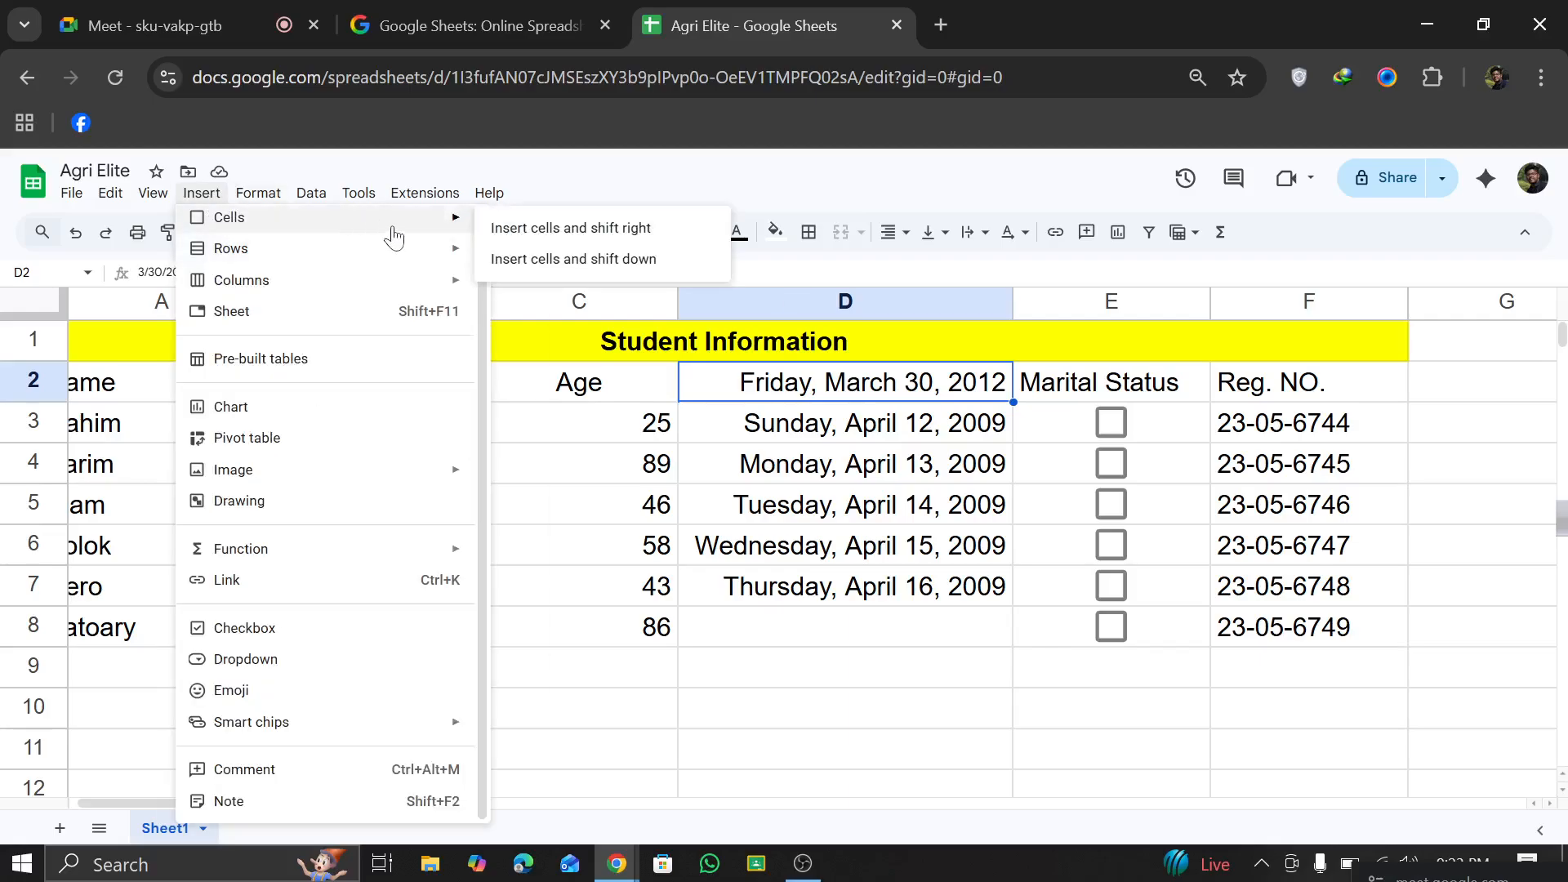
left_click(518, 259)
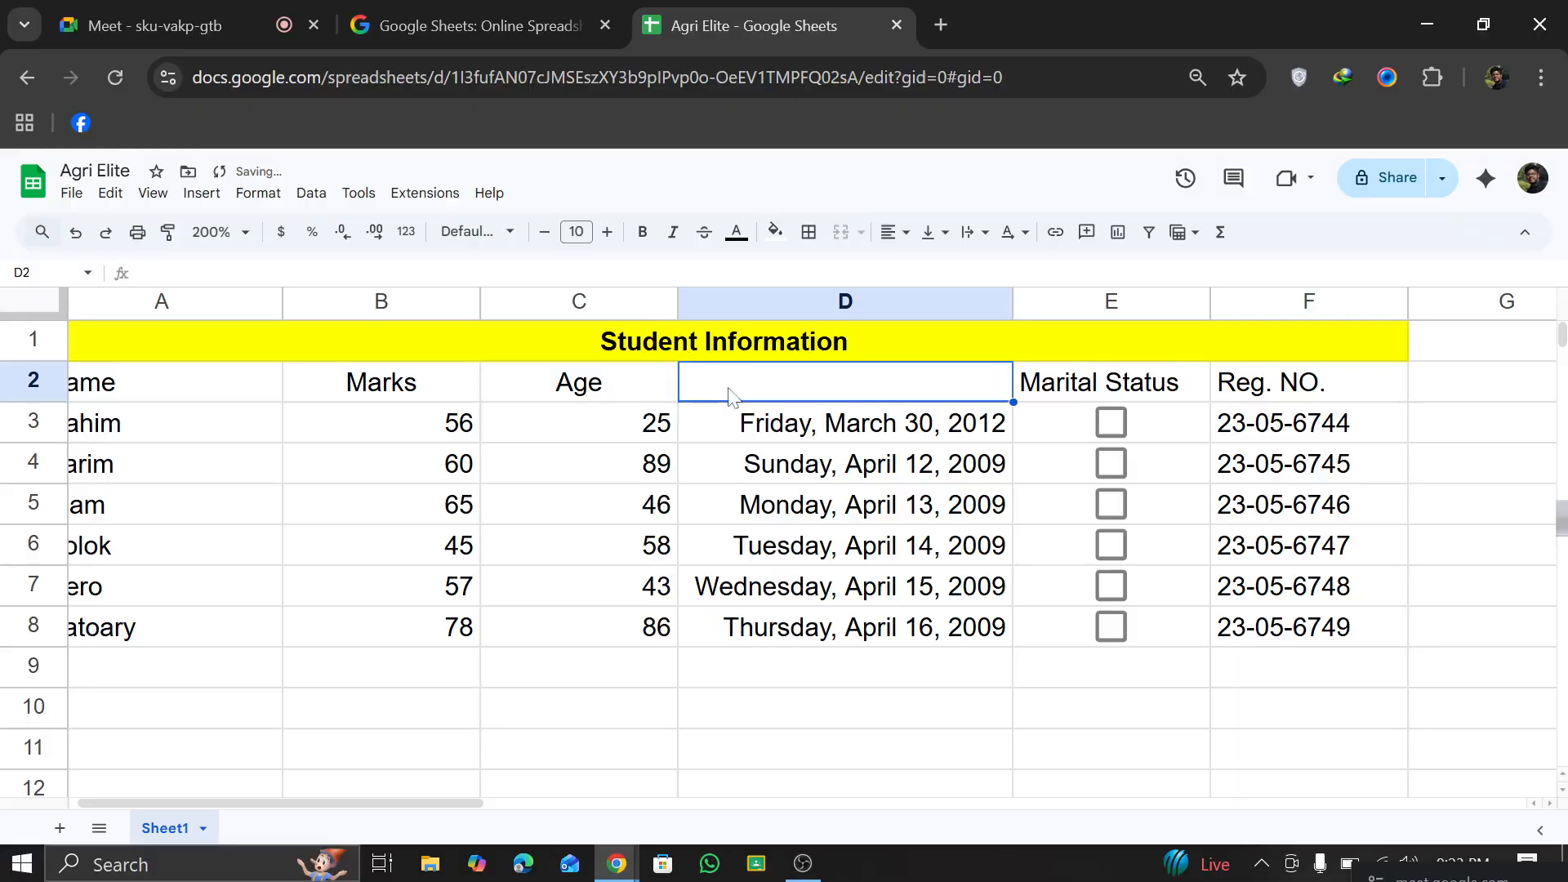
Step: Enter the header "Date of Birth" in D2
type("Da")
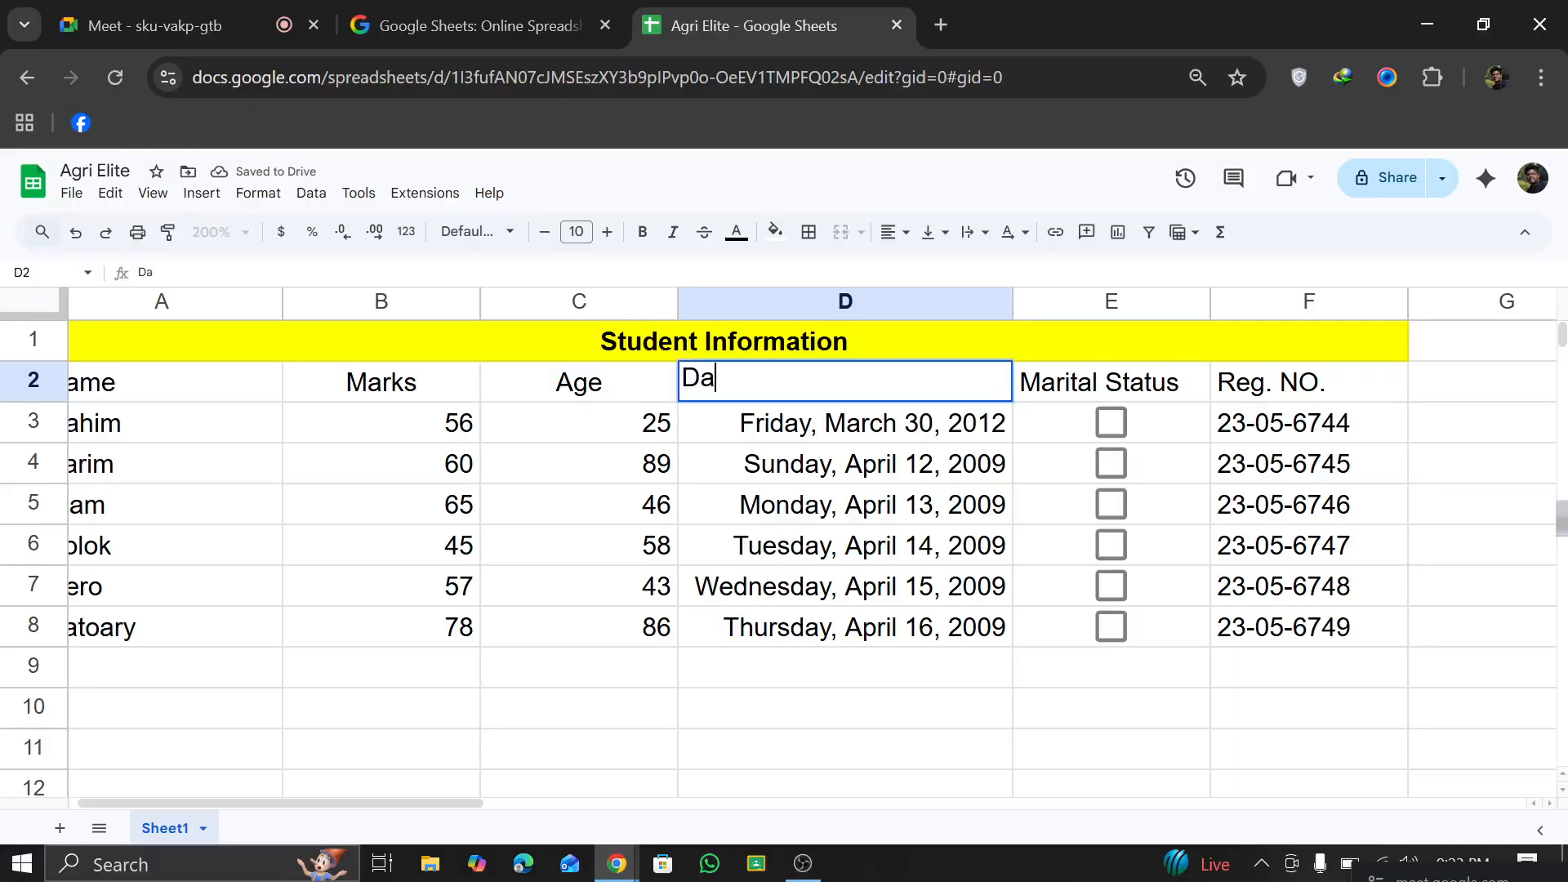
type("te of")
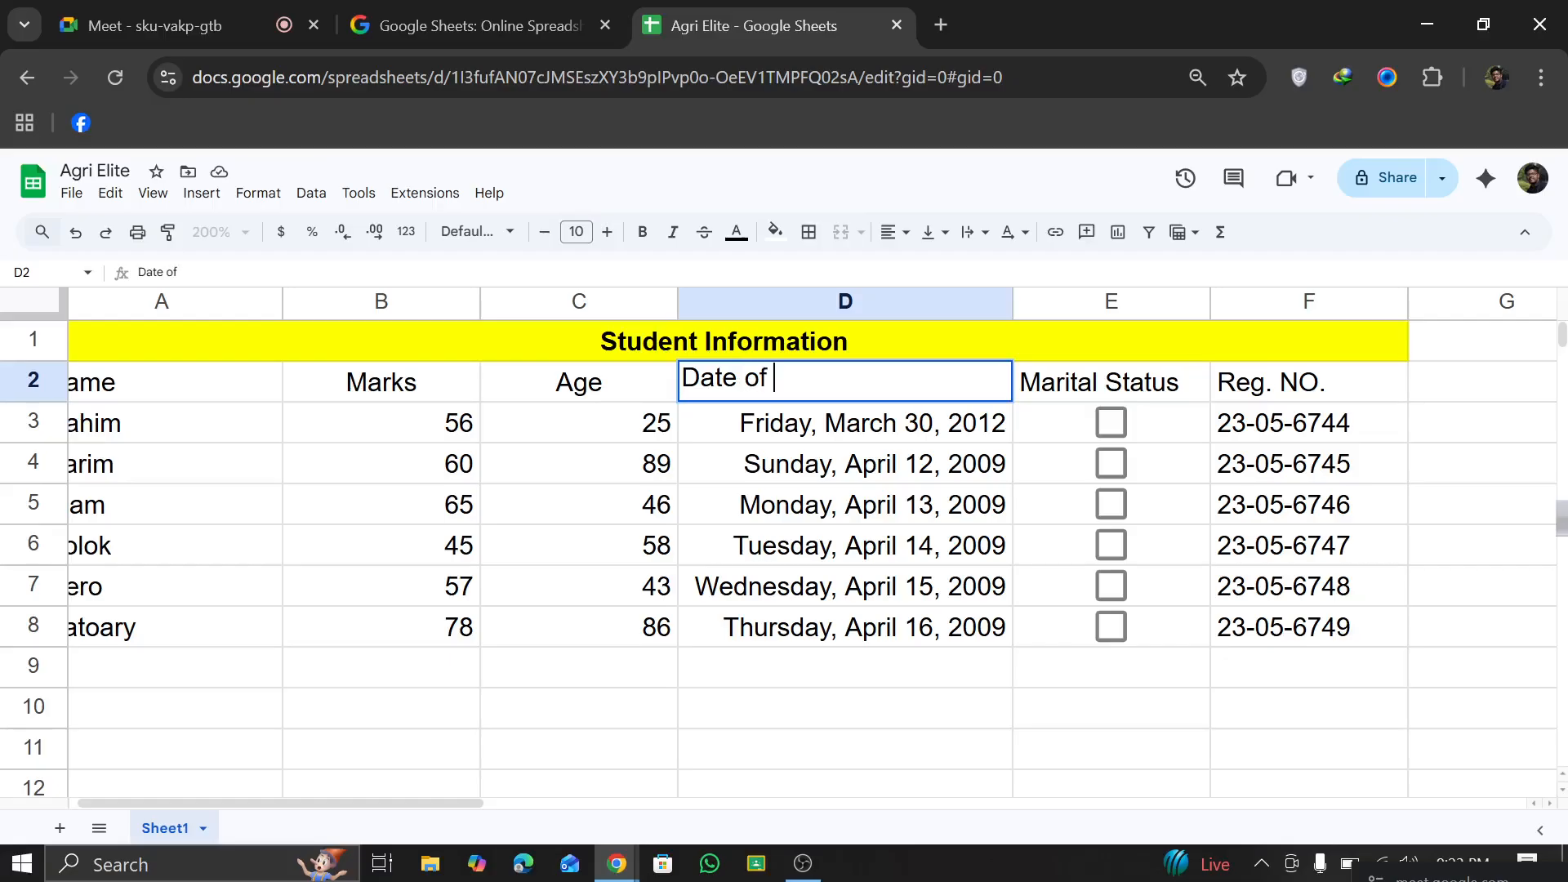
type(" Birth")
left_click(851, 643)
Step: Set the sheet zoom to 150%
scroll(817, 690, "down", 5)
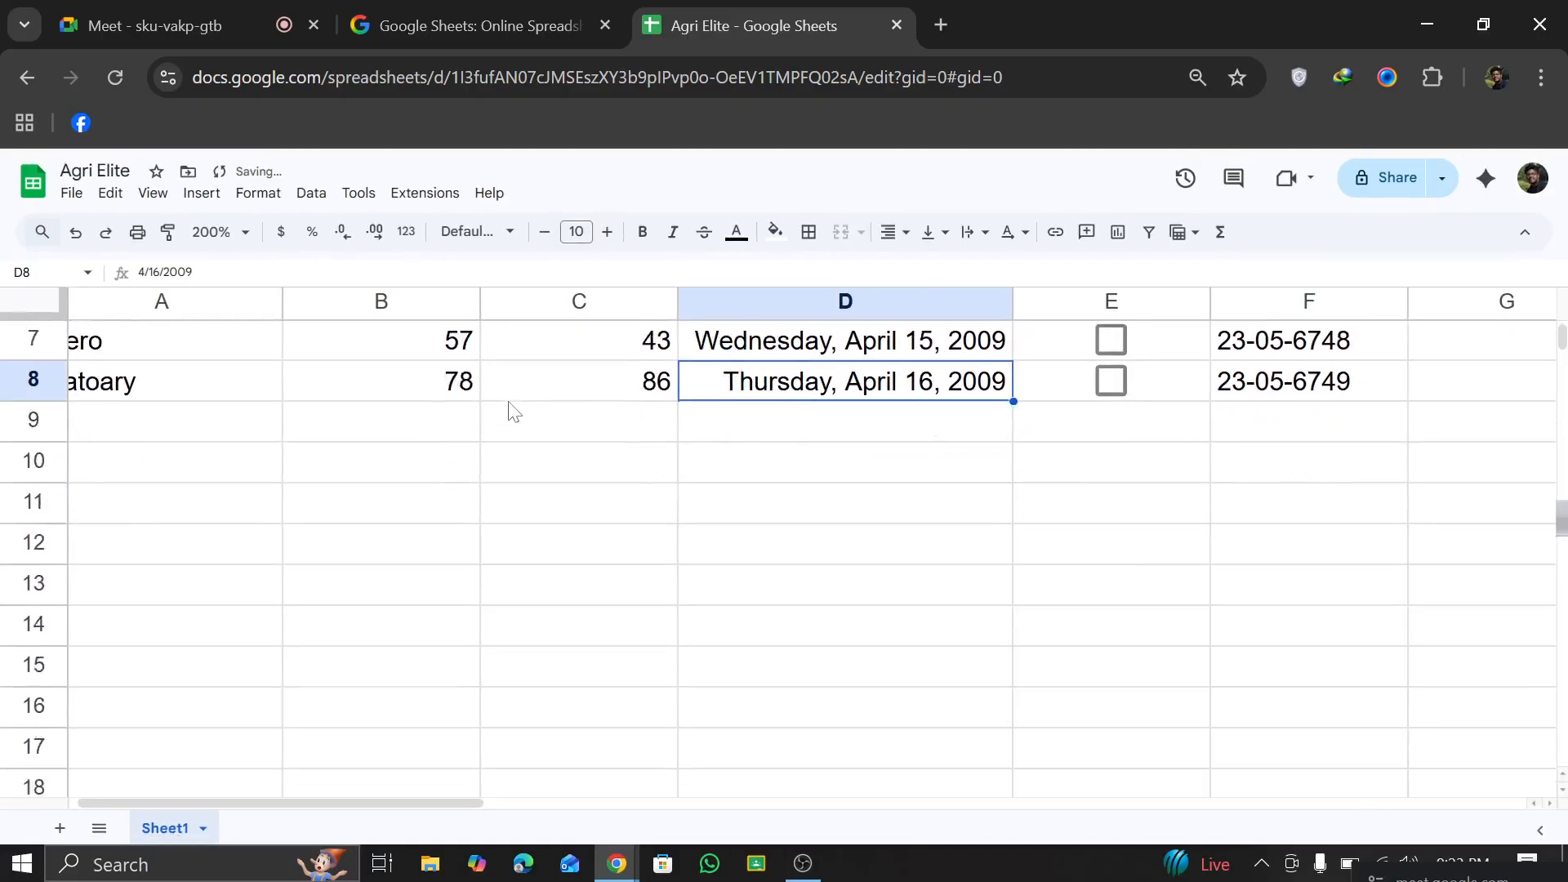
left_click(240, 233)
left_click(219, 424)
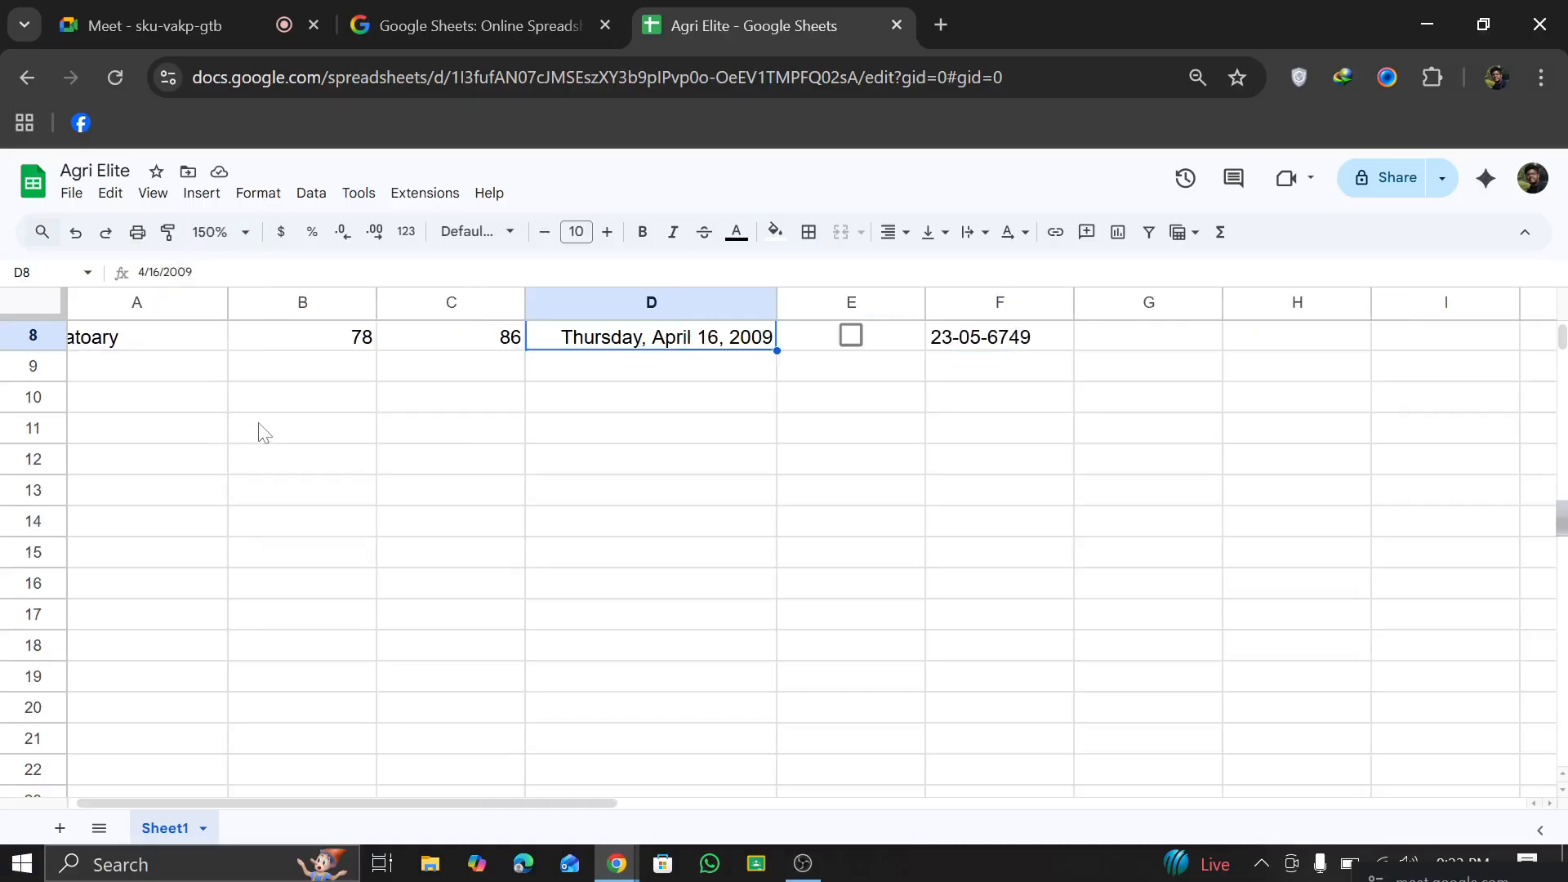
scroll(263, 432, "up", 3)
Step: Center-align the column headers in A2:F2 horizontally
left_click(136, 376)
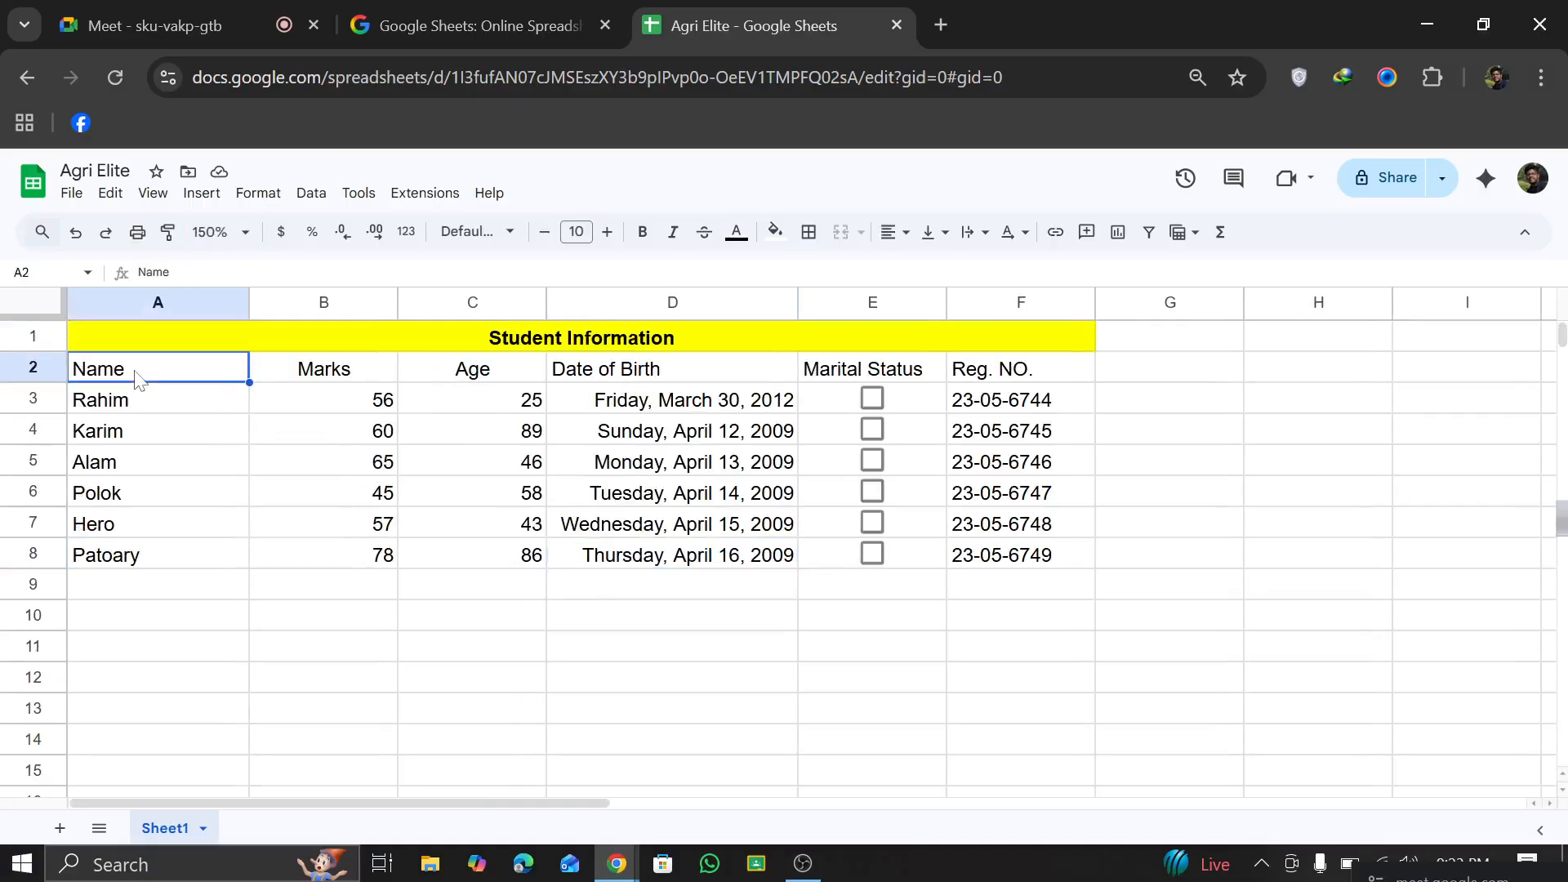
left_click_drag(1053, 372, 137, 372)
left_click(894, 234)
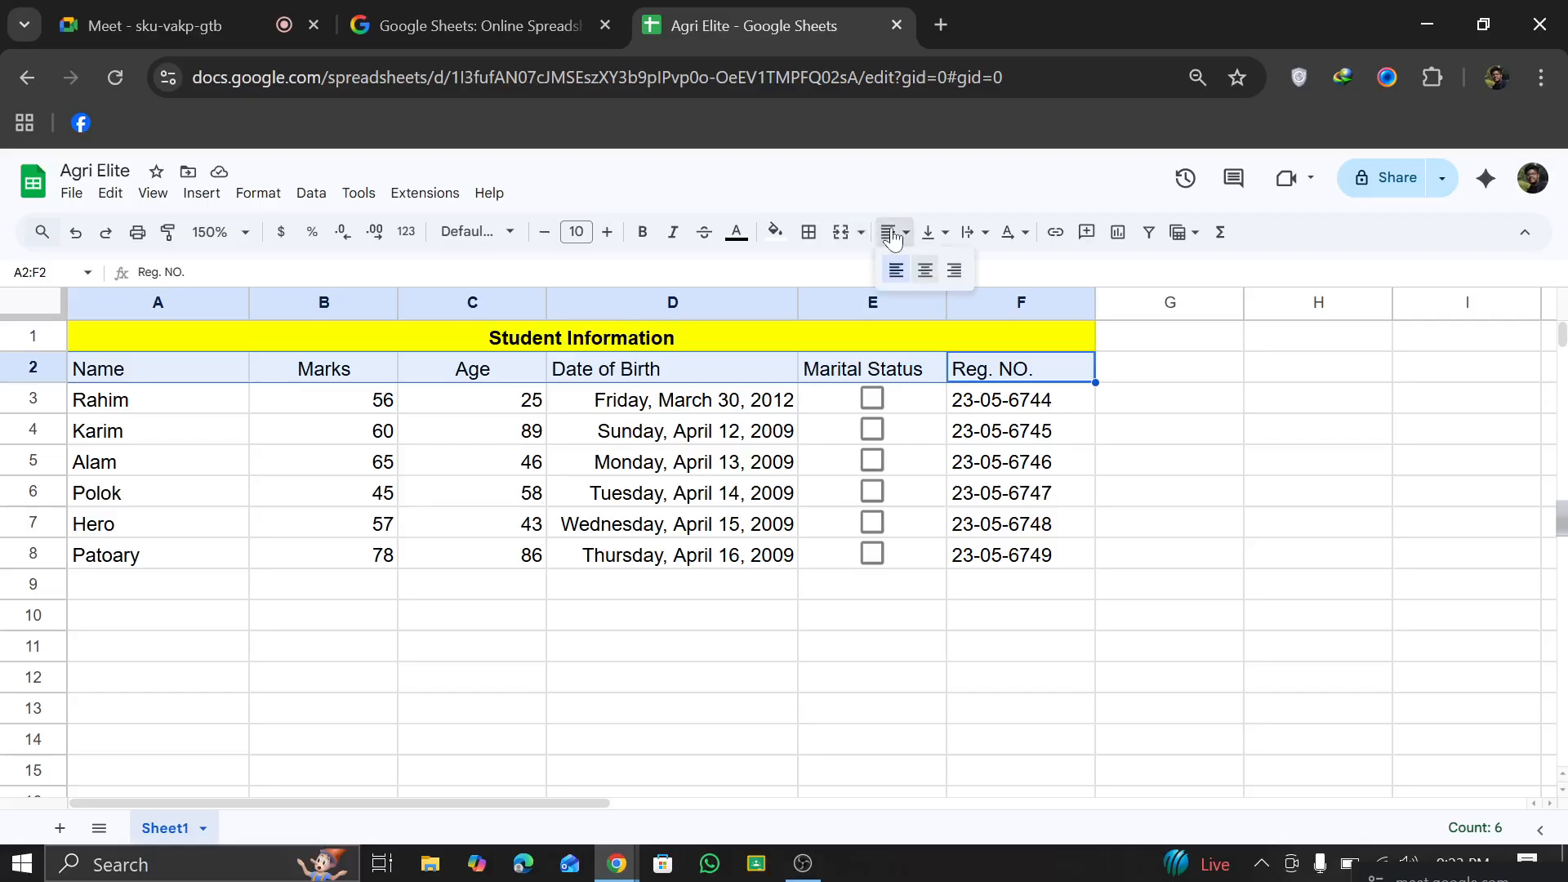
left_click(894, 238)
left_click(894, 236)
left_click(925, 273)
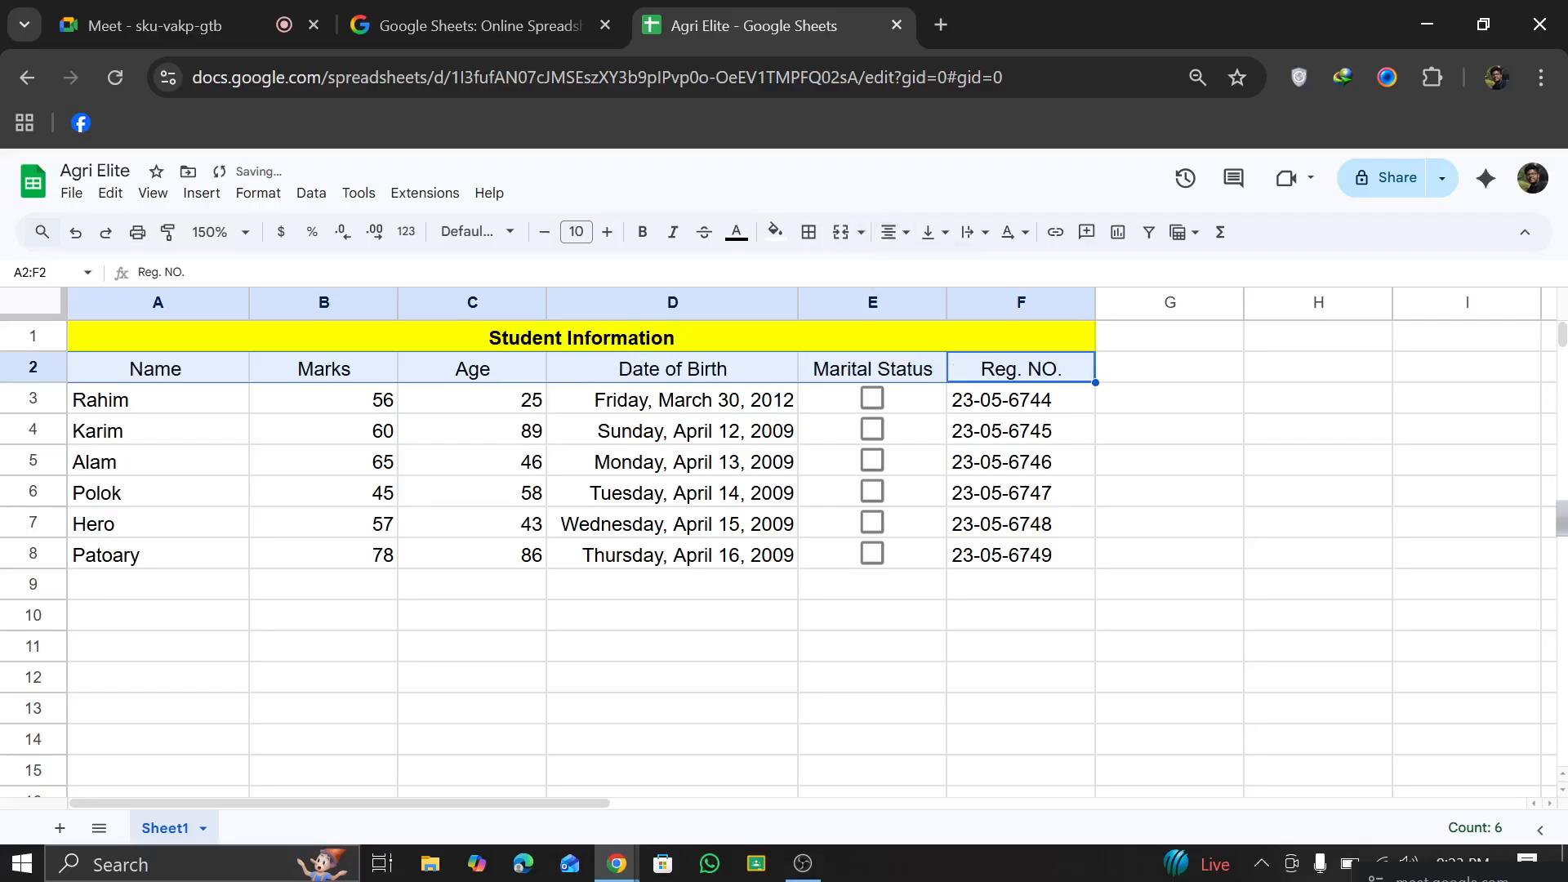
left_click(875, 630)
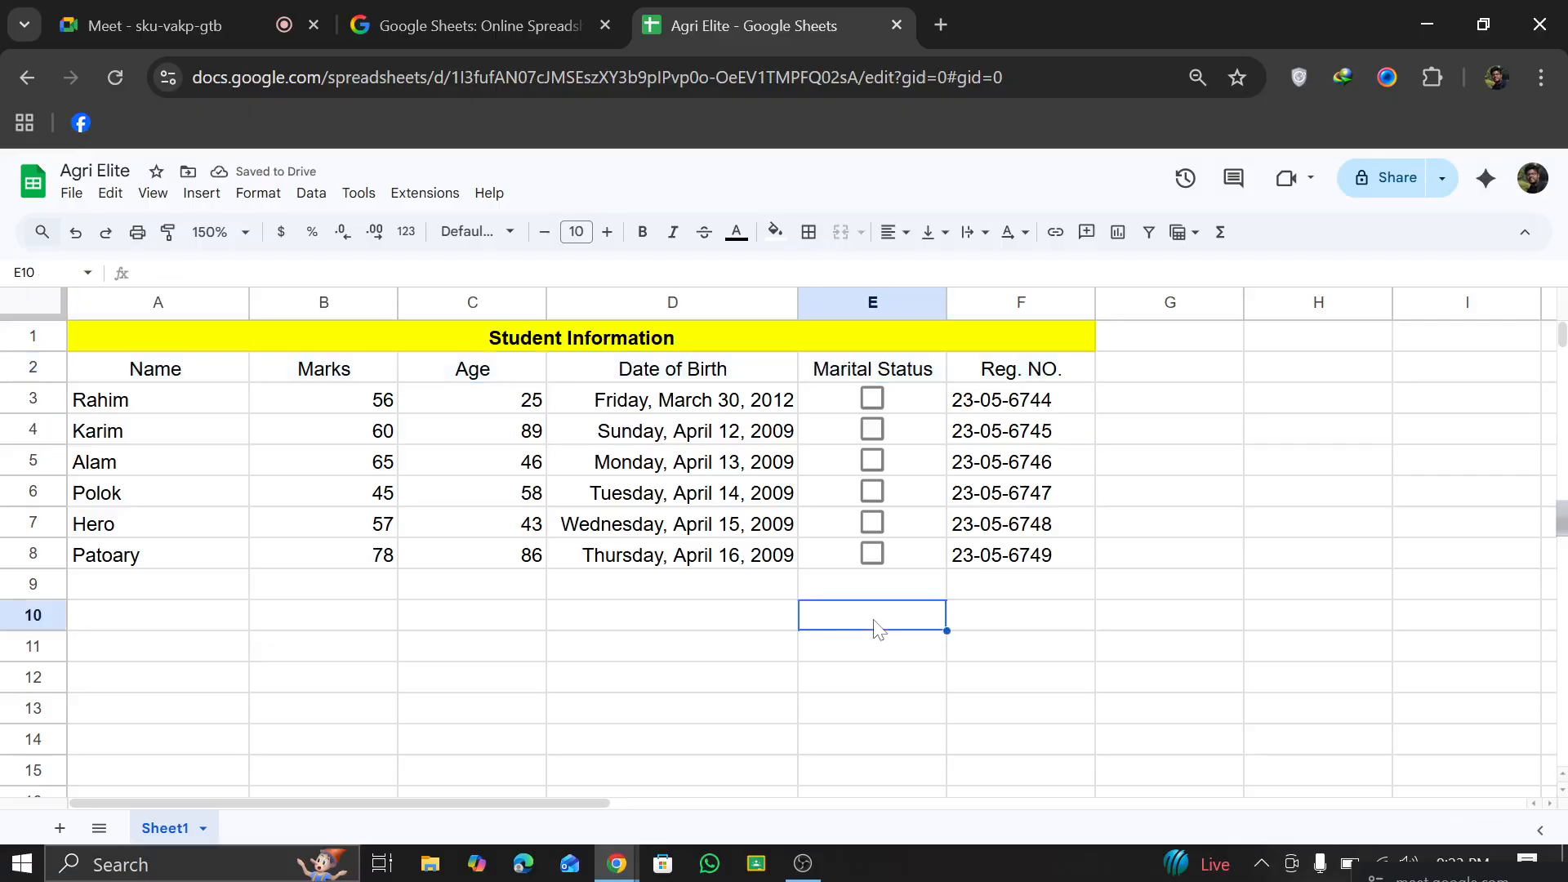
Step: Apply all borders to the student table A1:F8 and color them red
left_click(105, 340)
left_click_drag(105, 339, 621, 557)
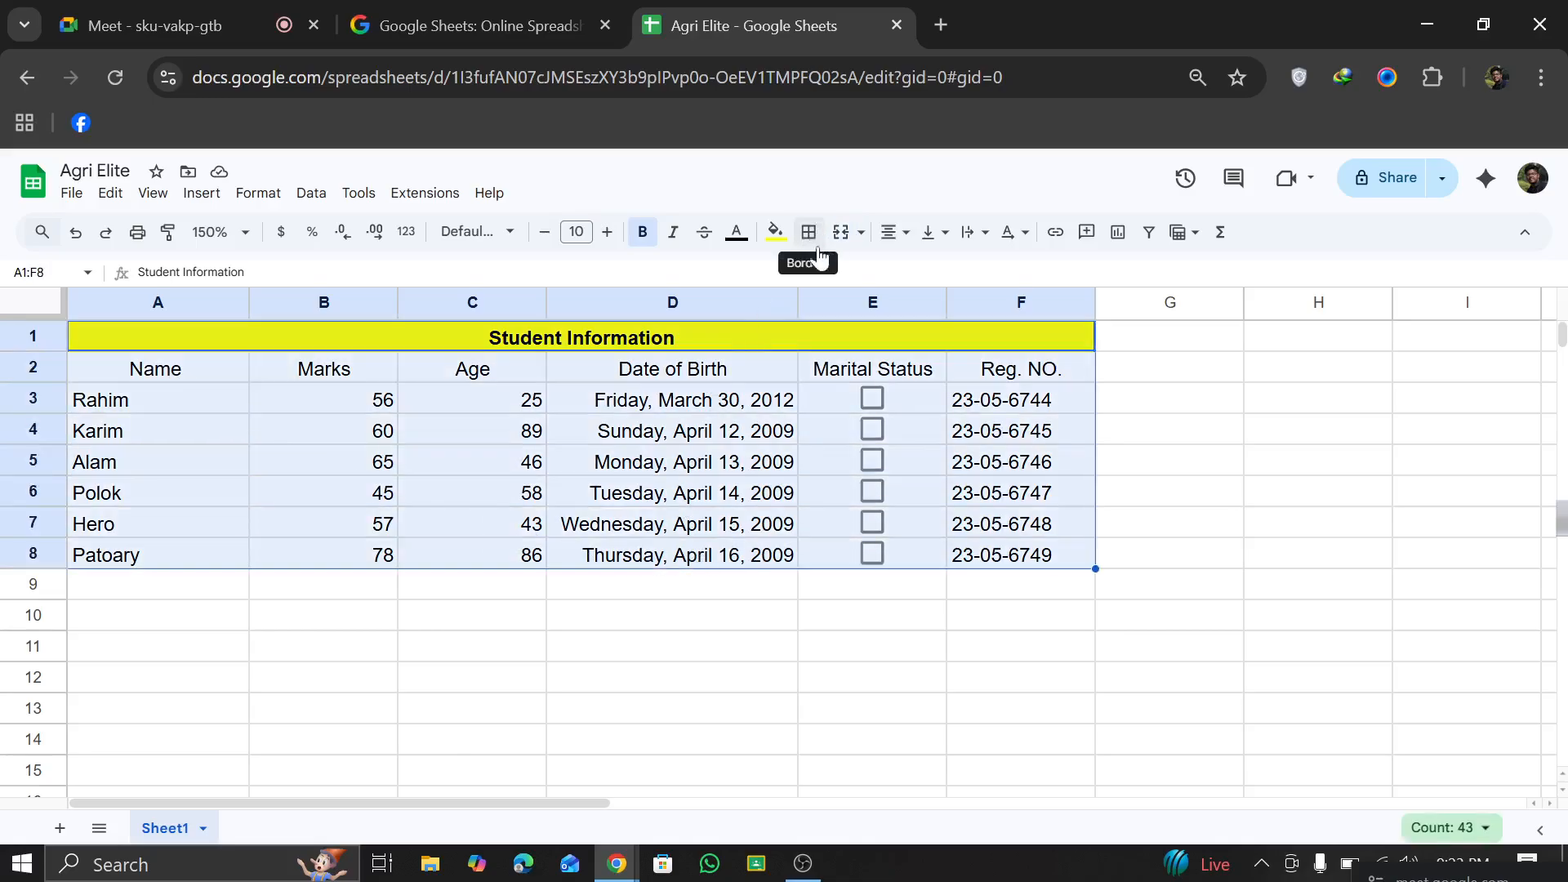
left_click(815, 240)
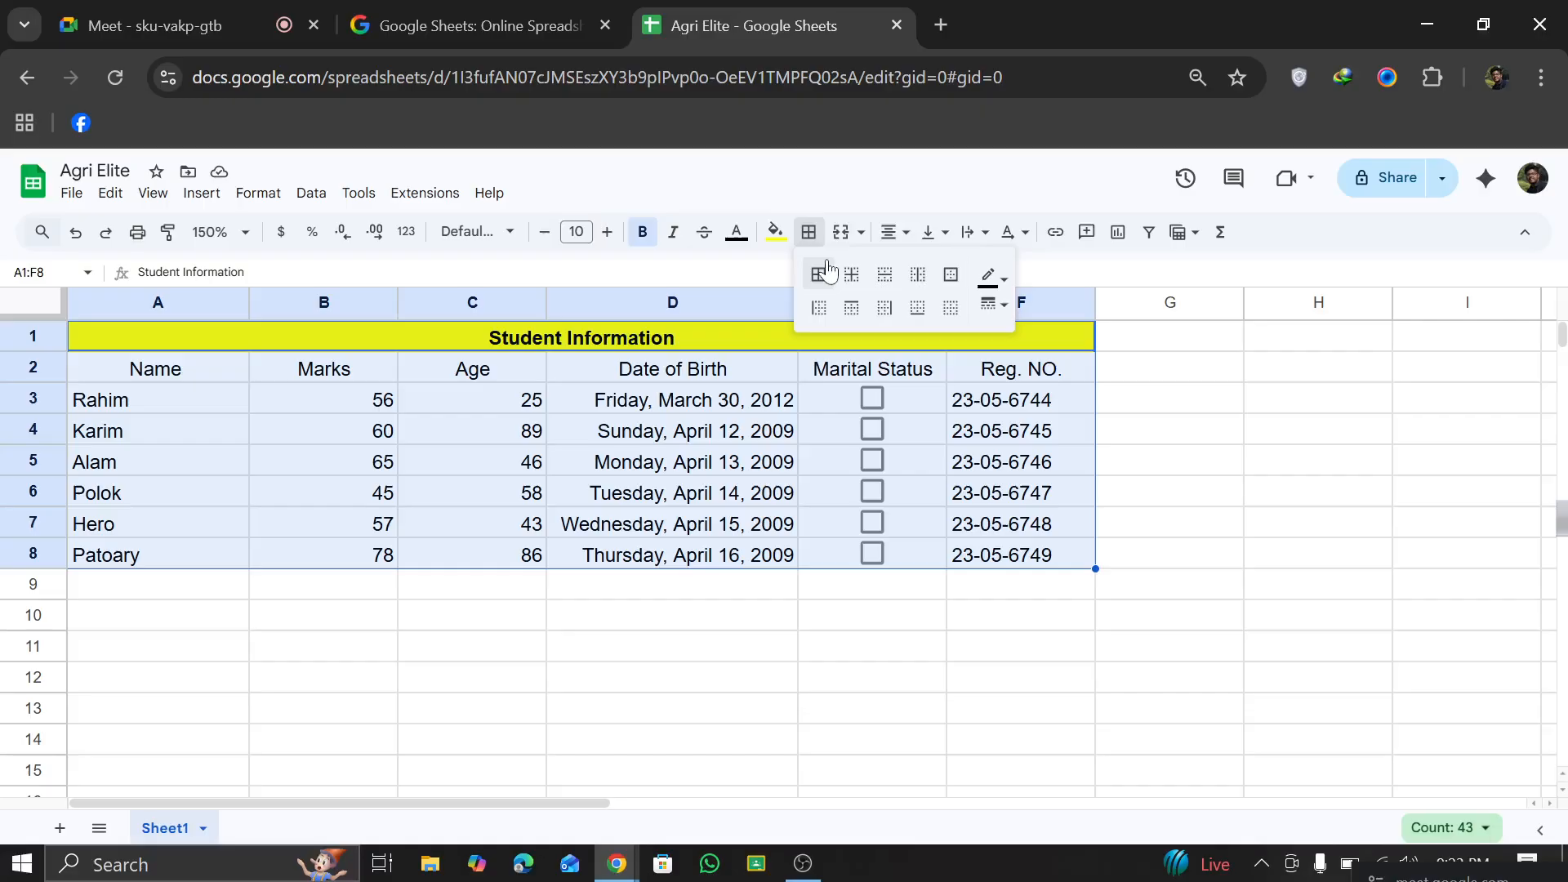
left_click(818, 274)
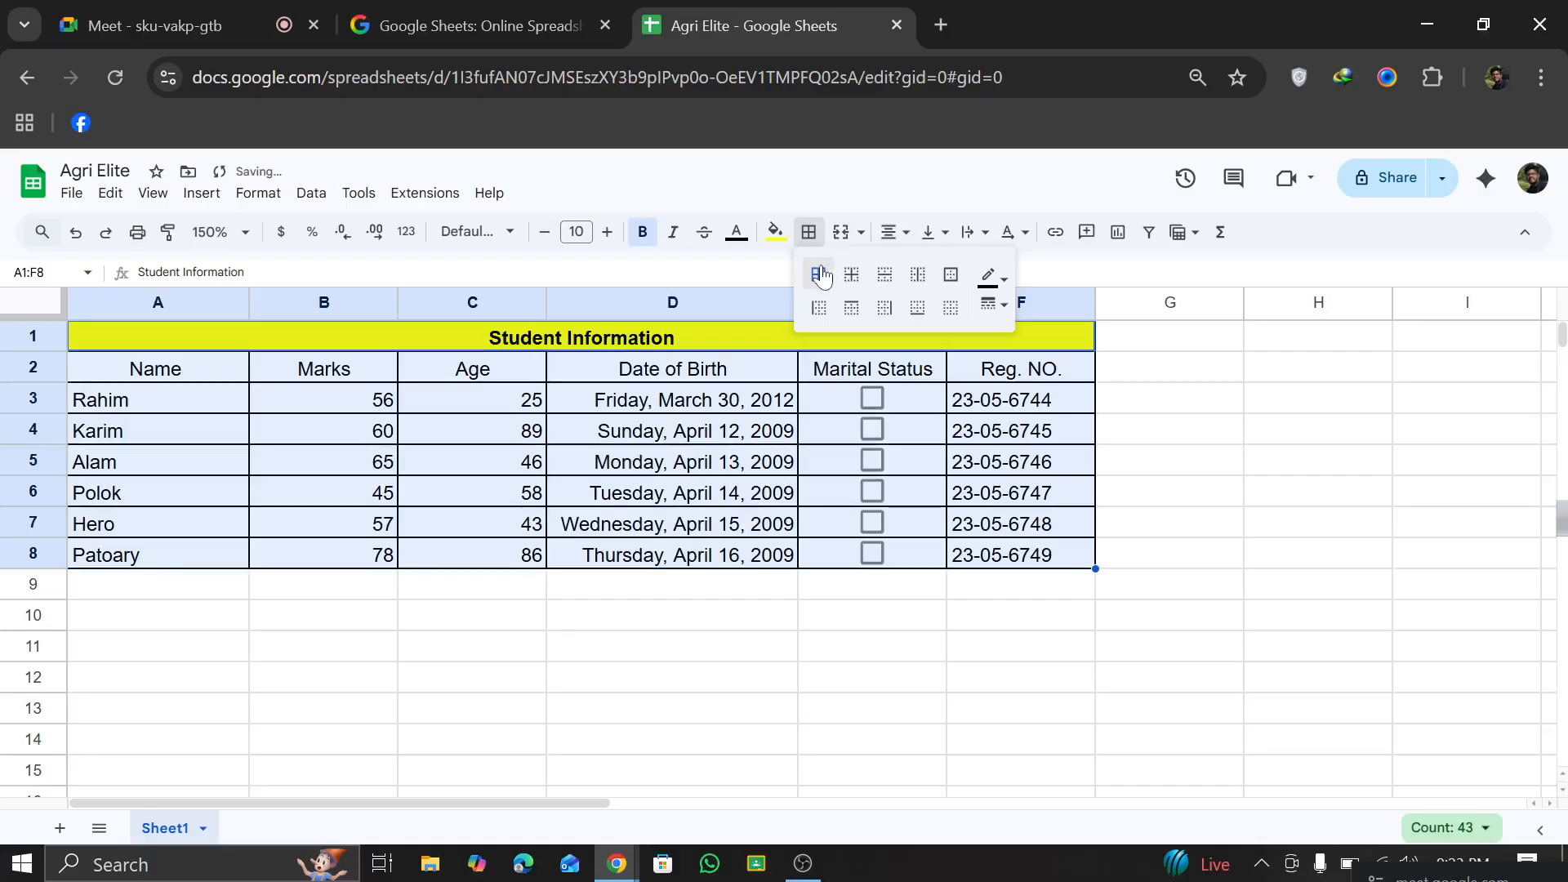
left_click(998, 280)
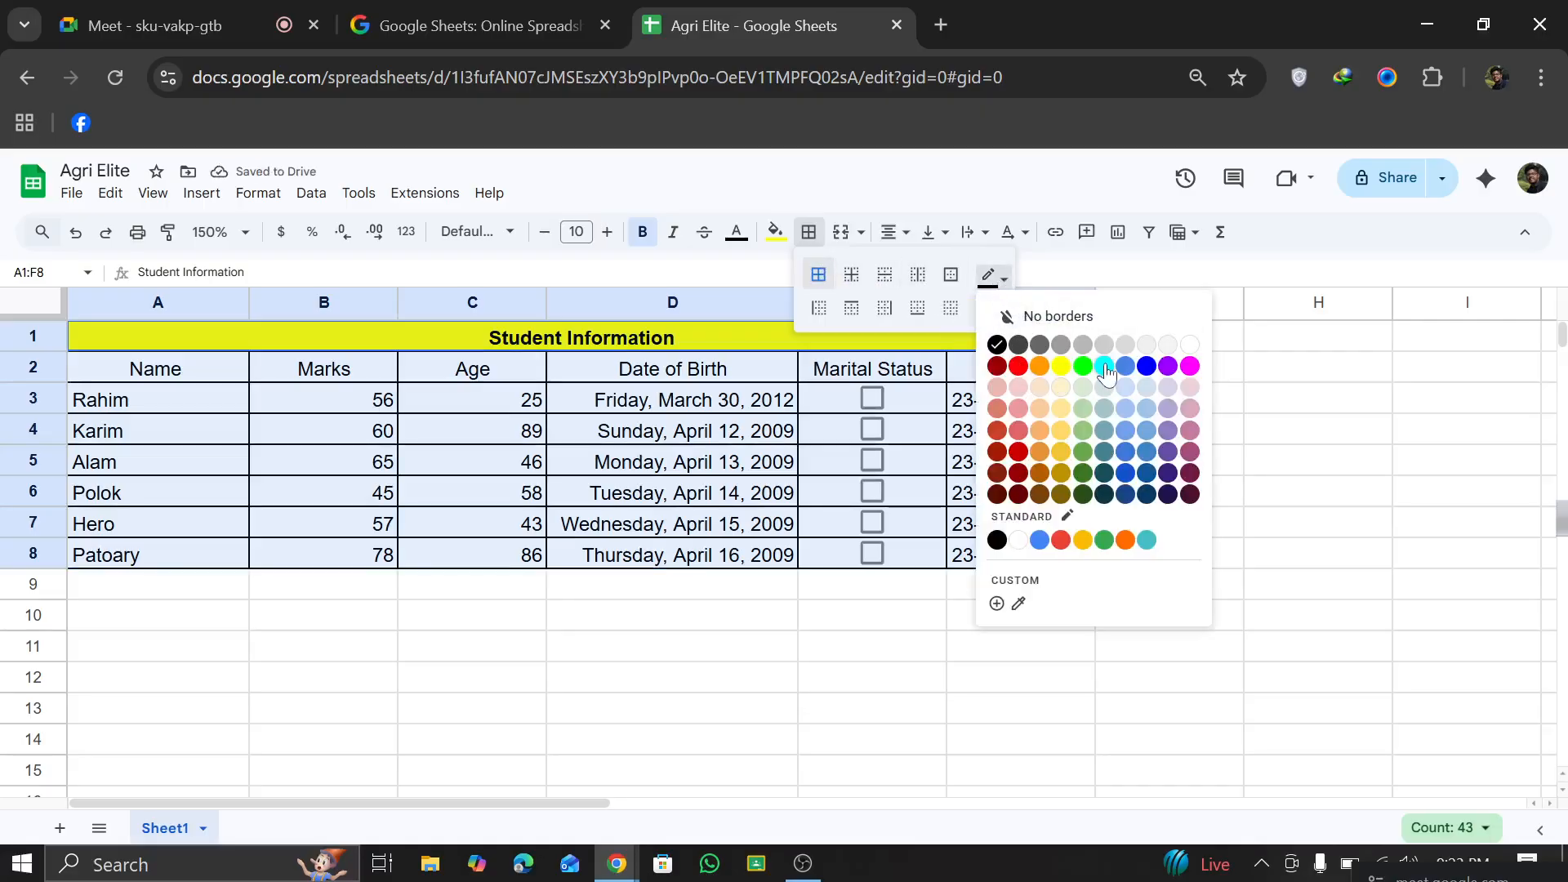
left_click(997, 431)
left_click(835, 614)
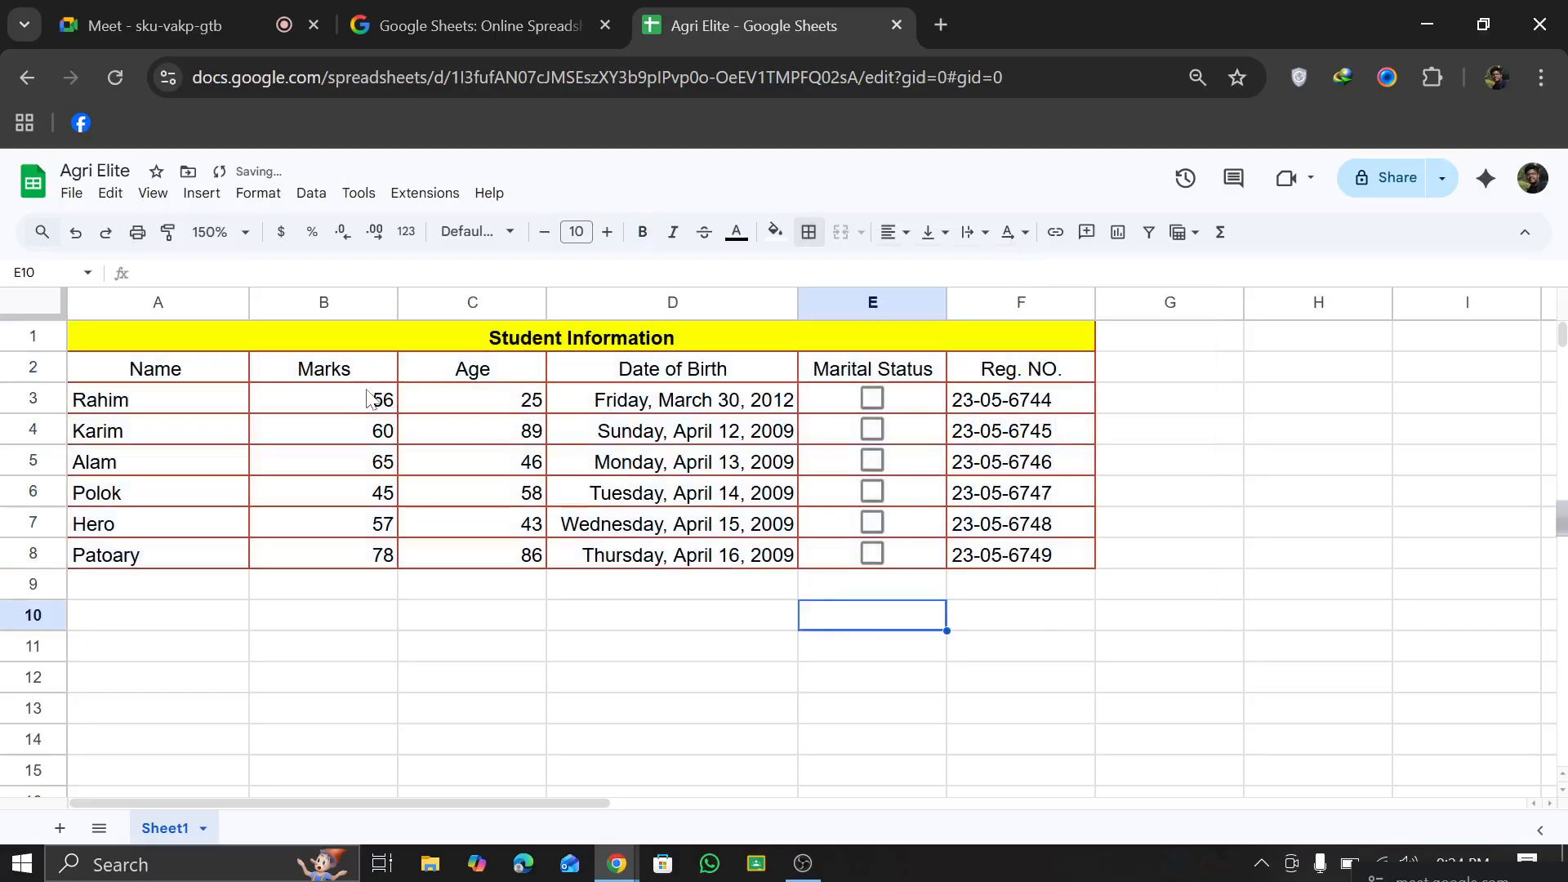
Step: Fill the header cells A2:F2 with green
left_click_drag(86, 369, 1026, 367)
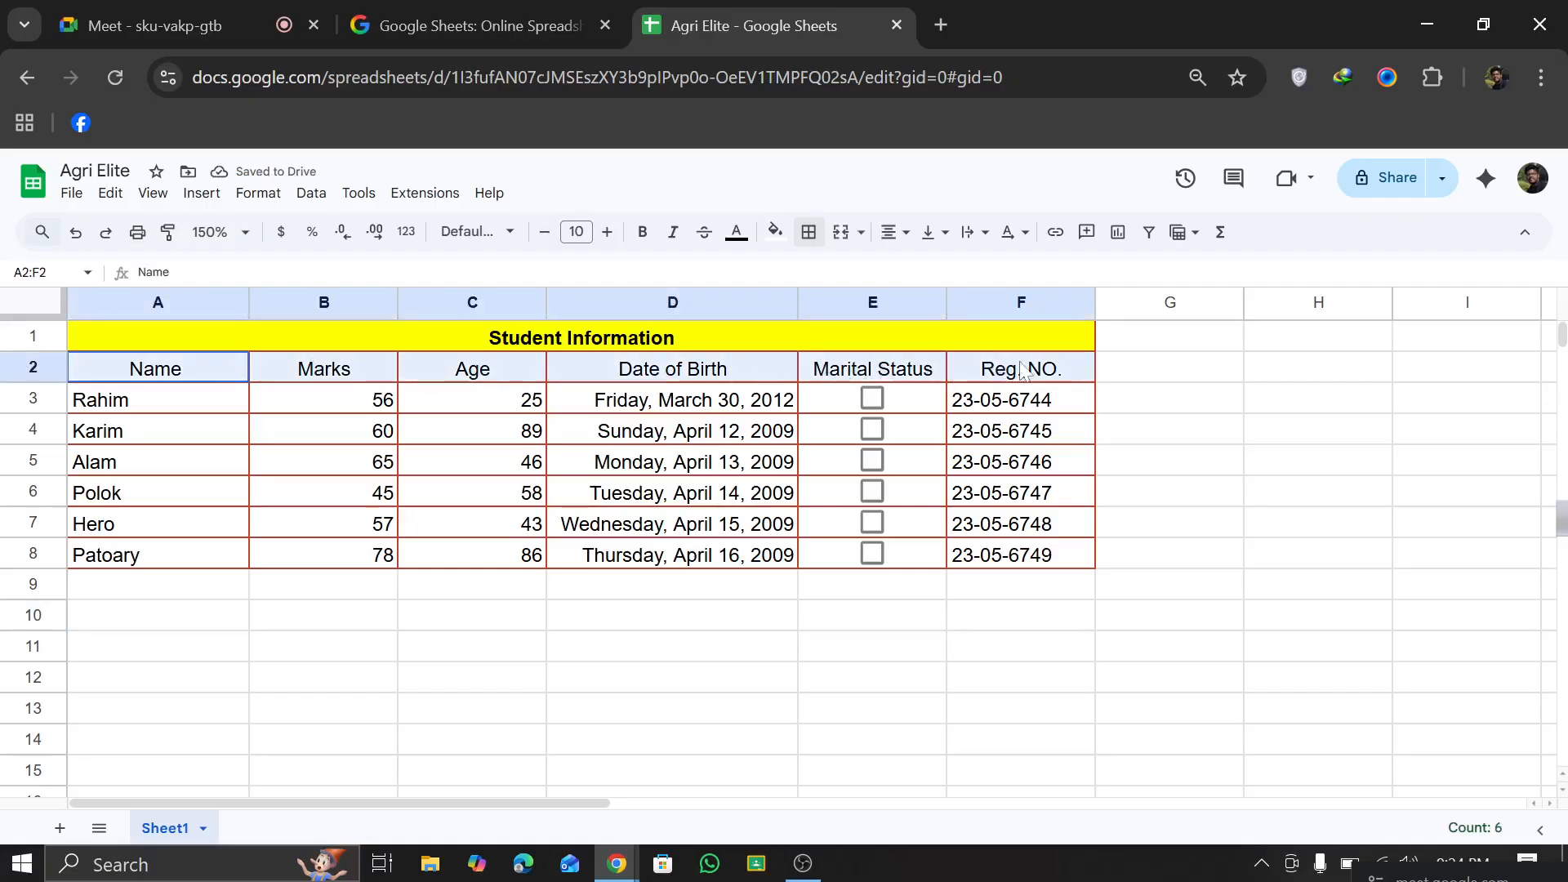
left_click(776, 231)
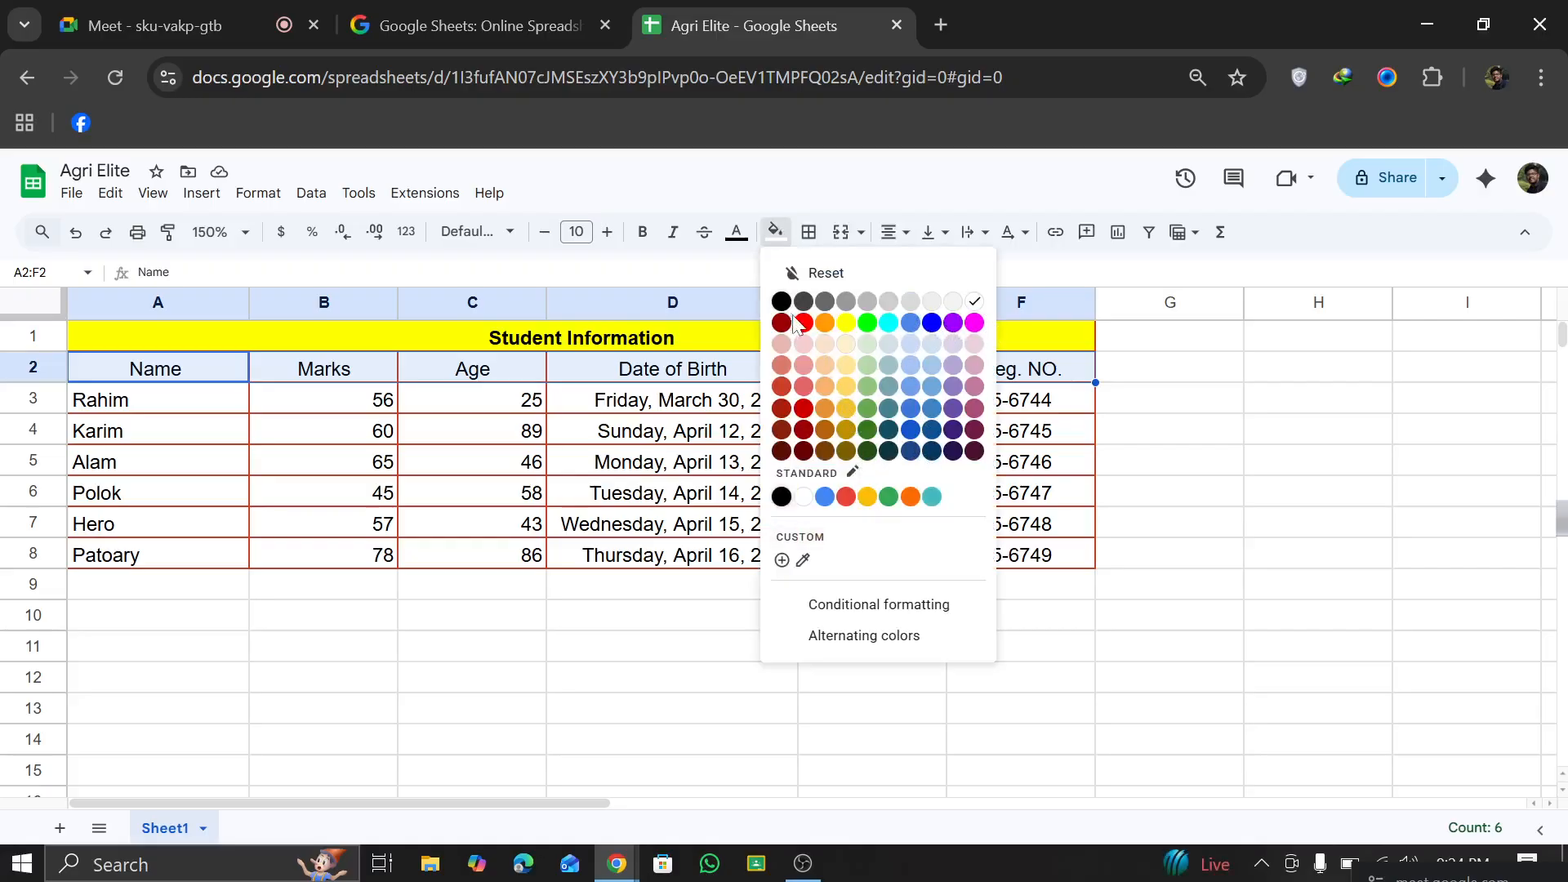
left_click(868, 323)
left_click(807, 678)
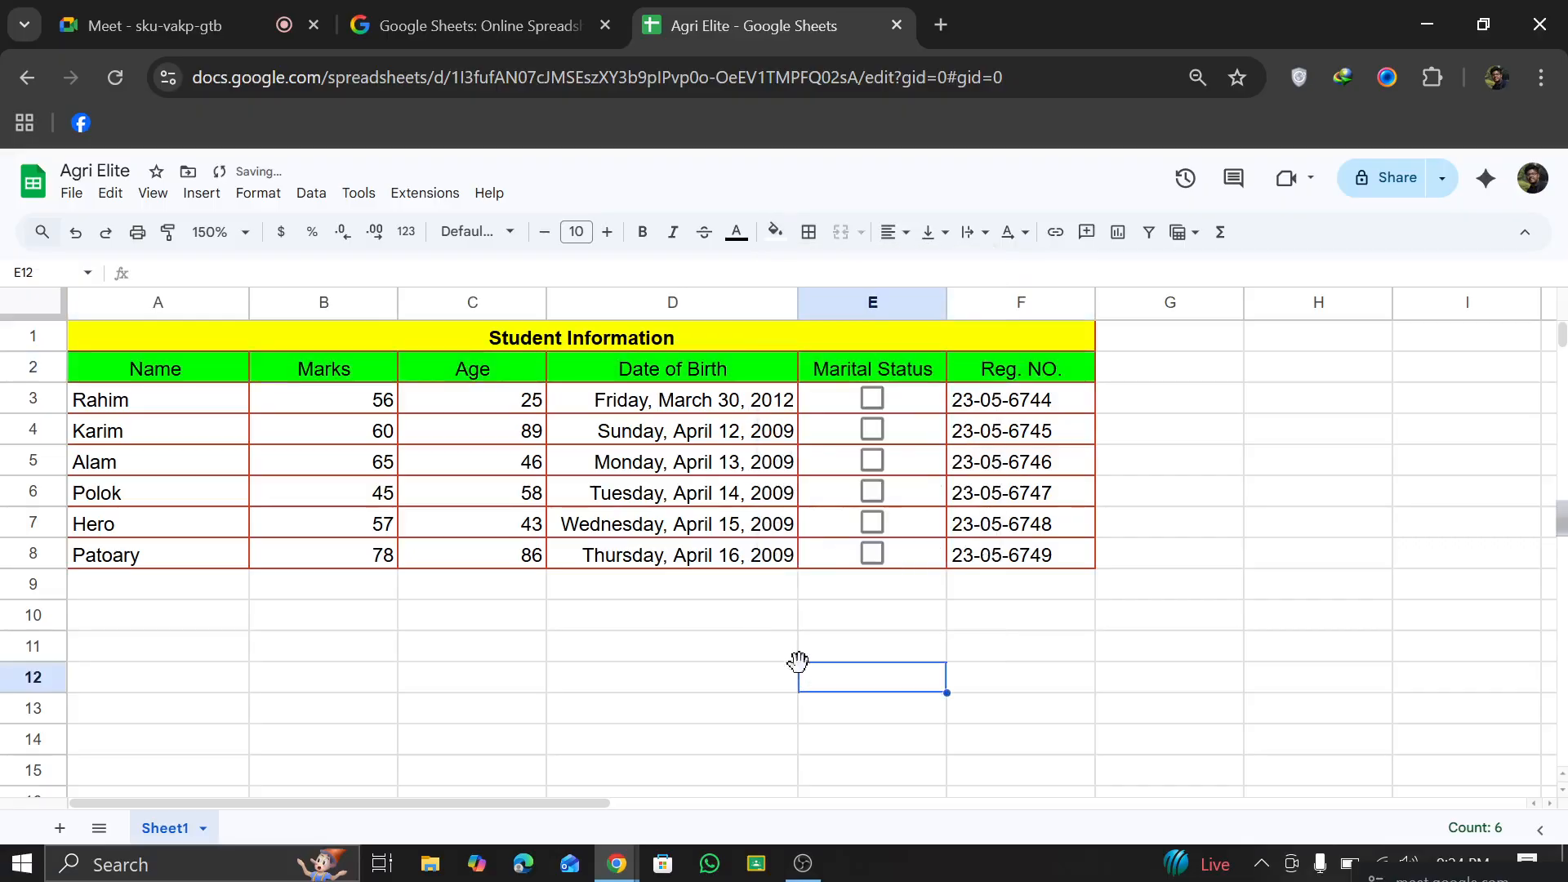
left_click(388, 335)
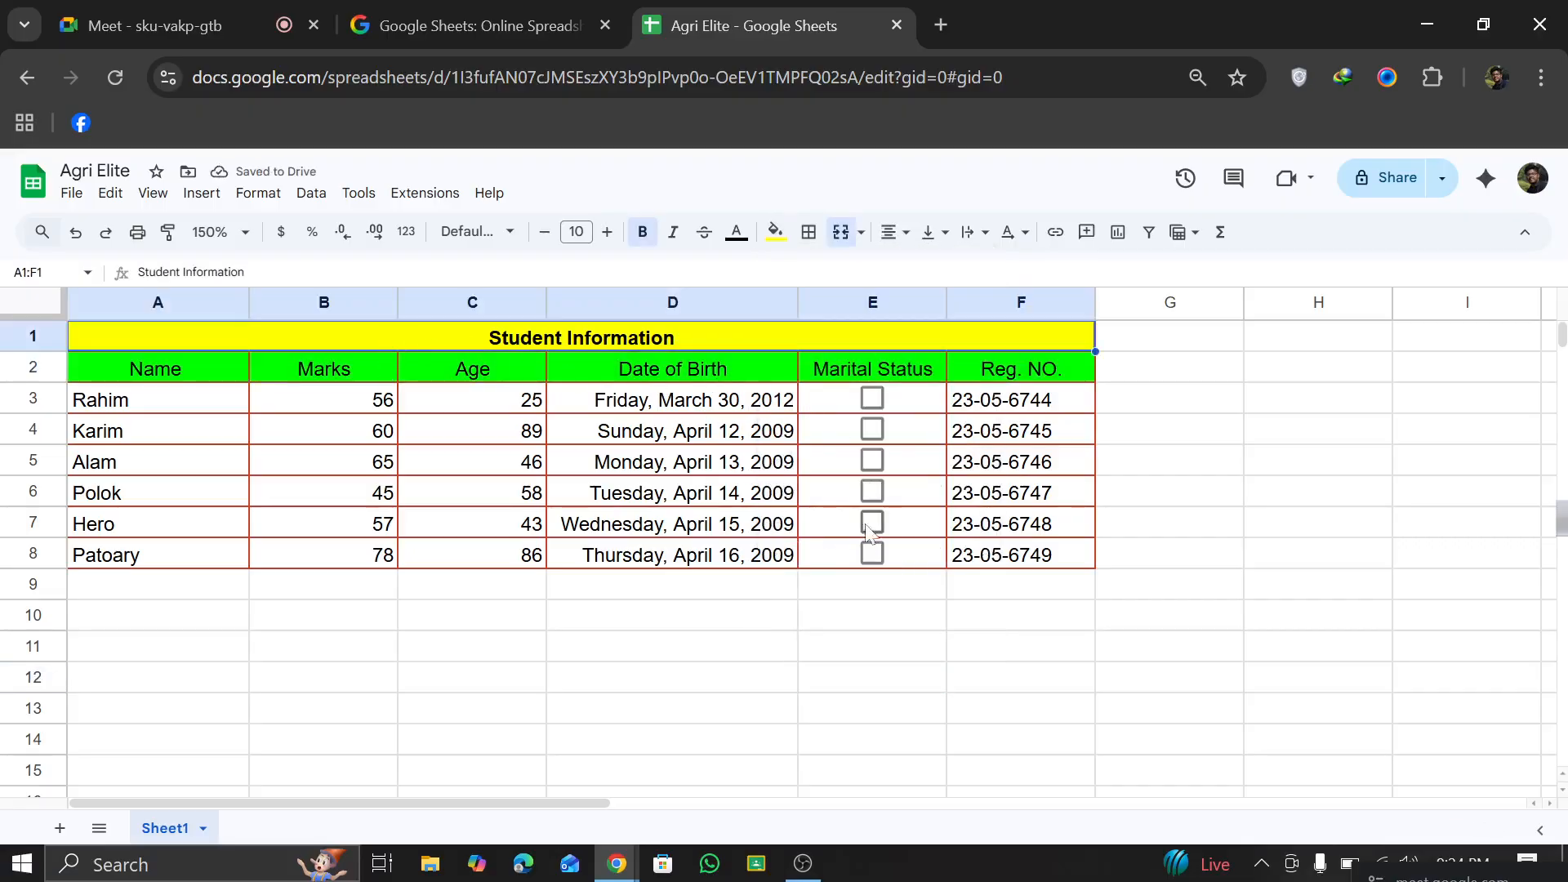
left_click(853, 553)
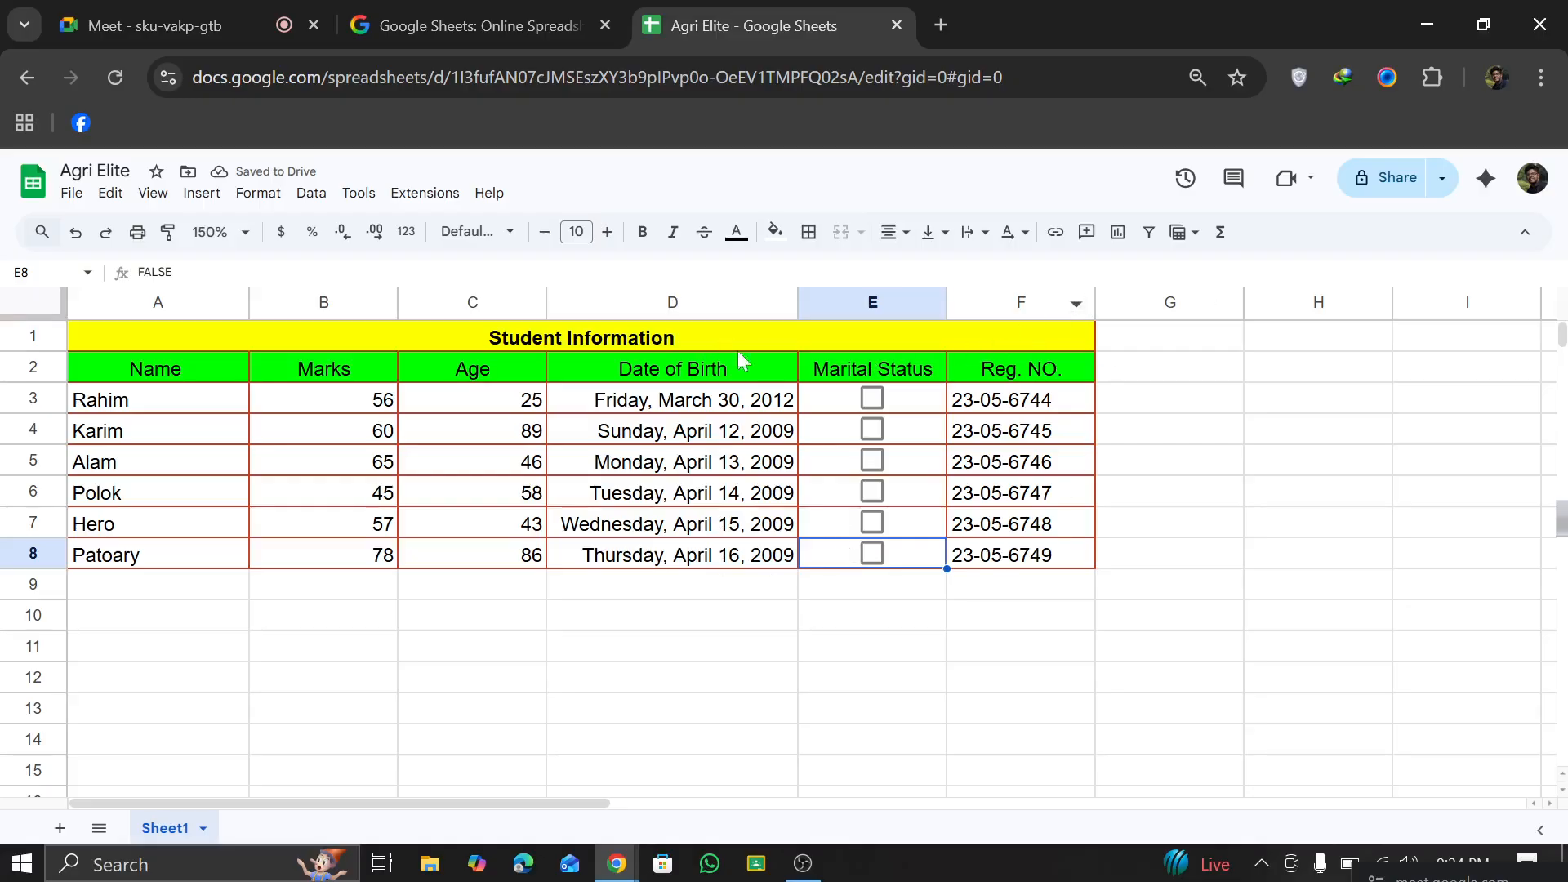
left_click(1093, 364)
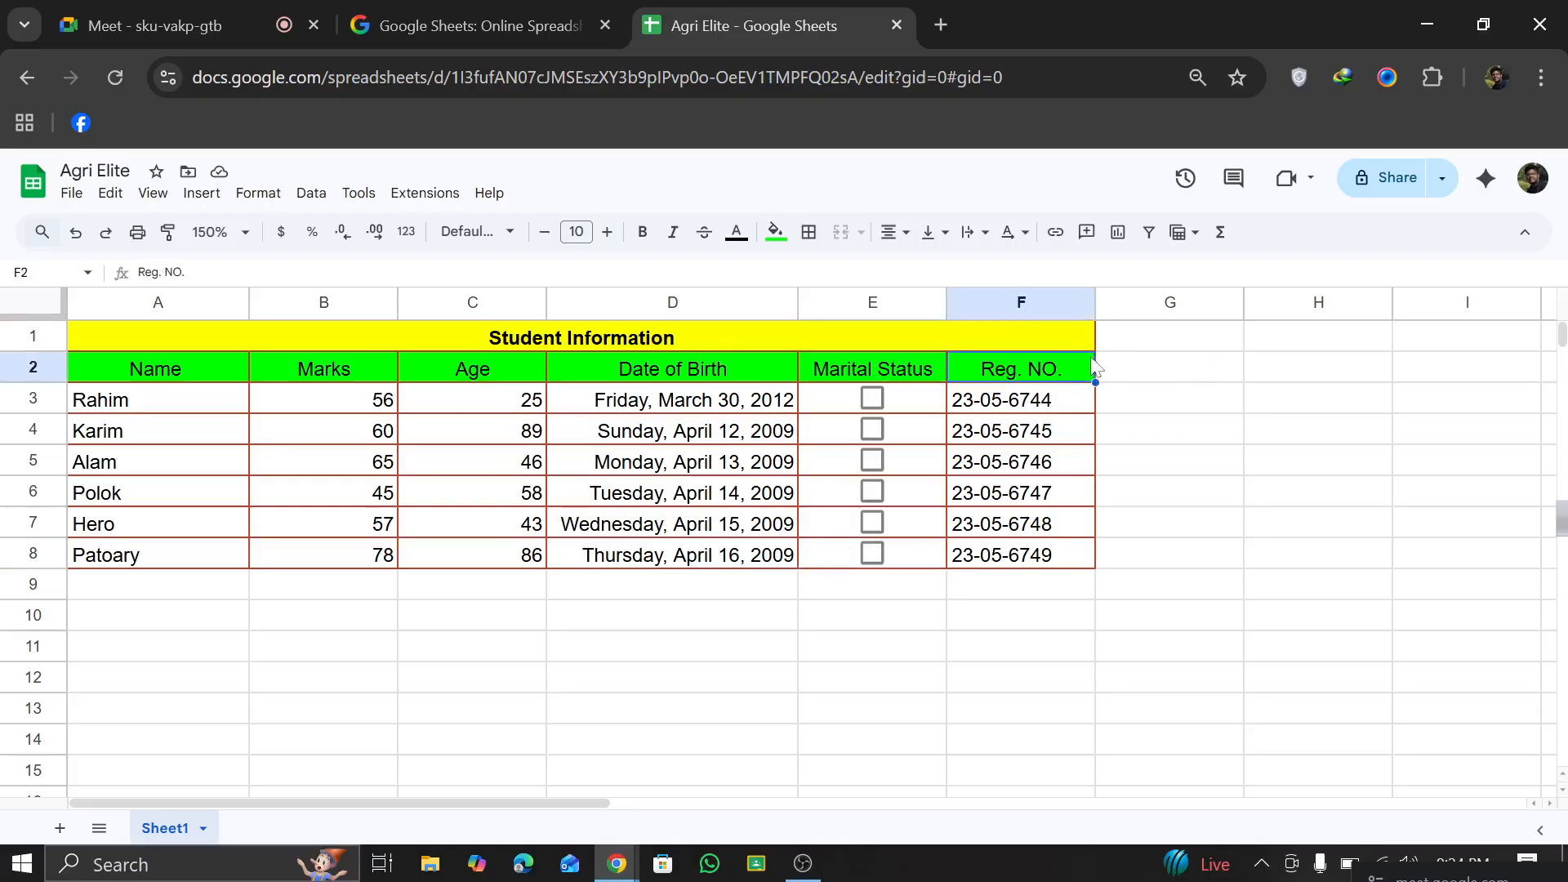
left_click(1121, 365)
left_click(1049, 336)
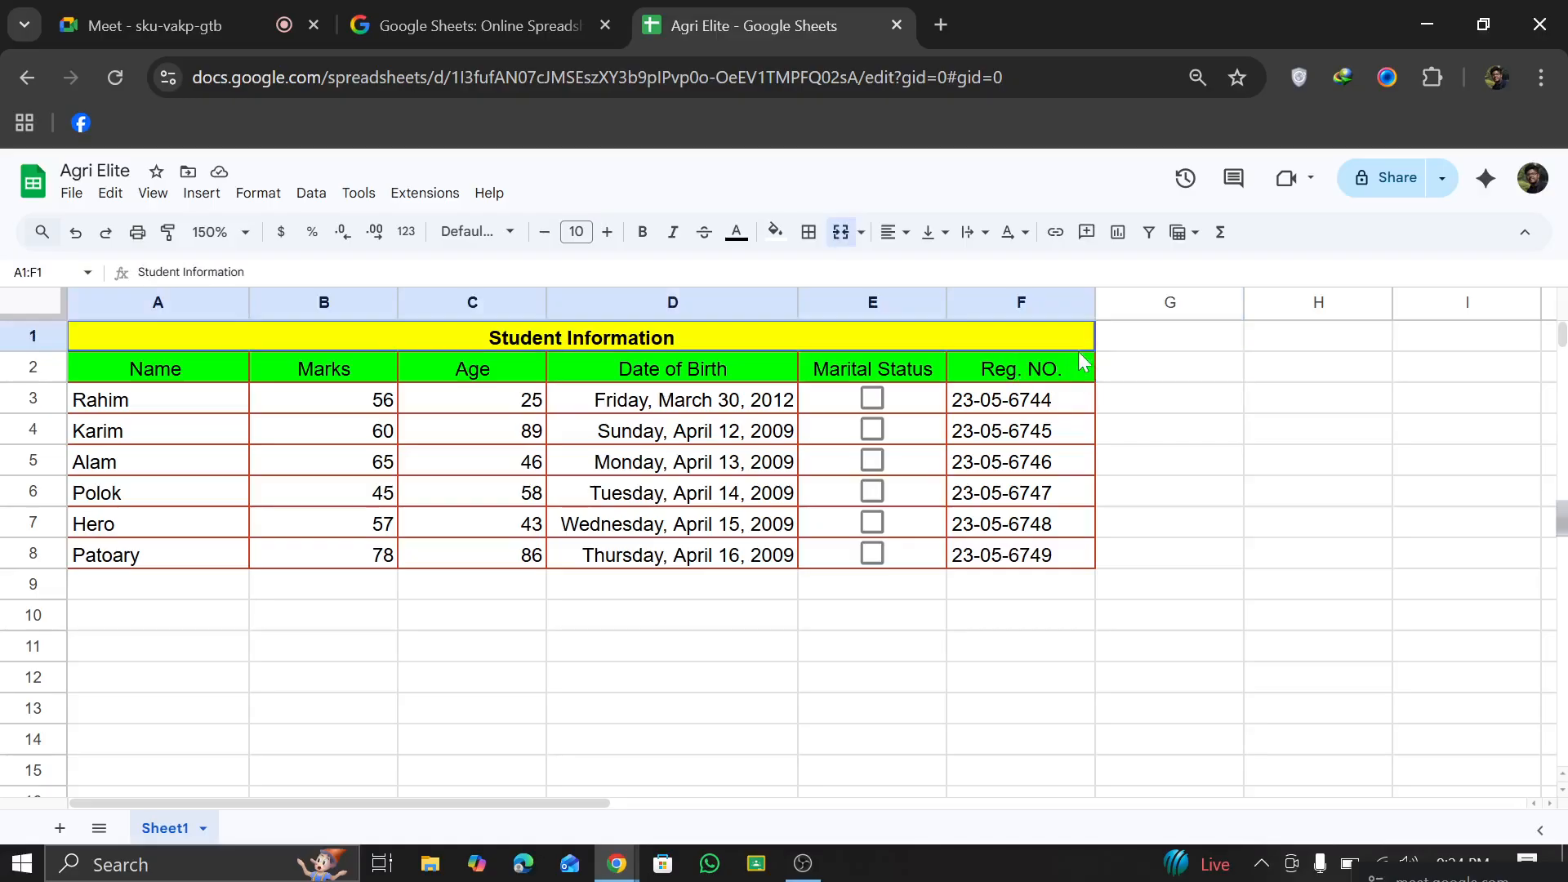
left_click(1130, 378)
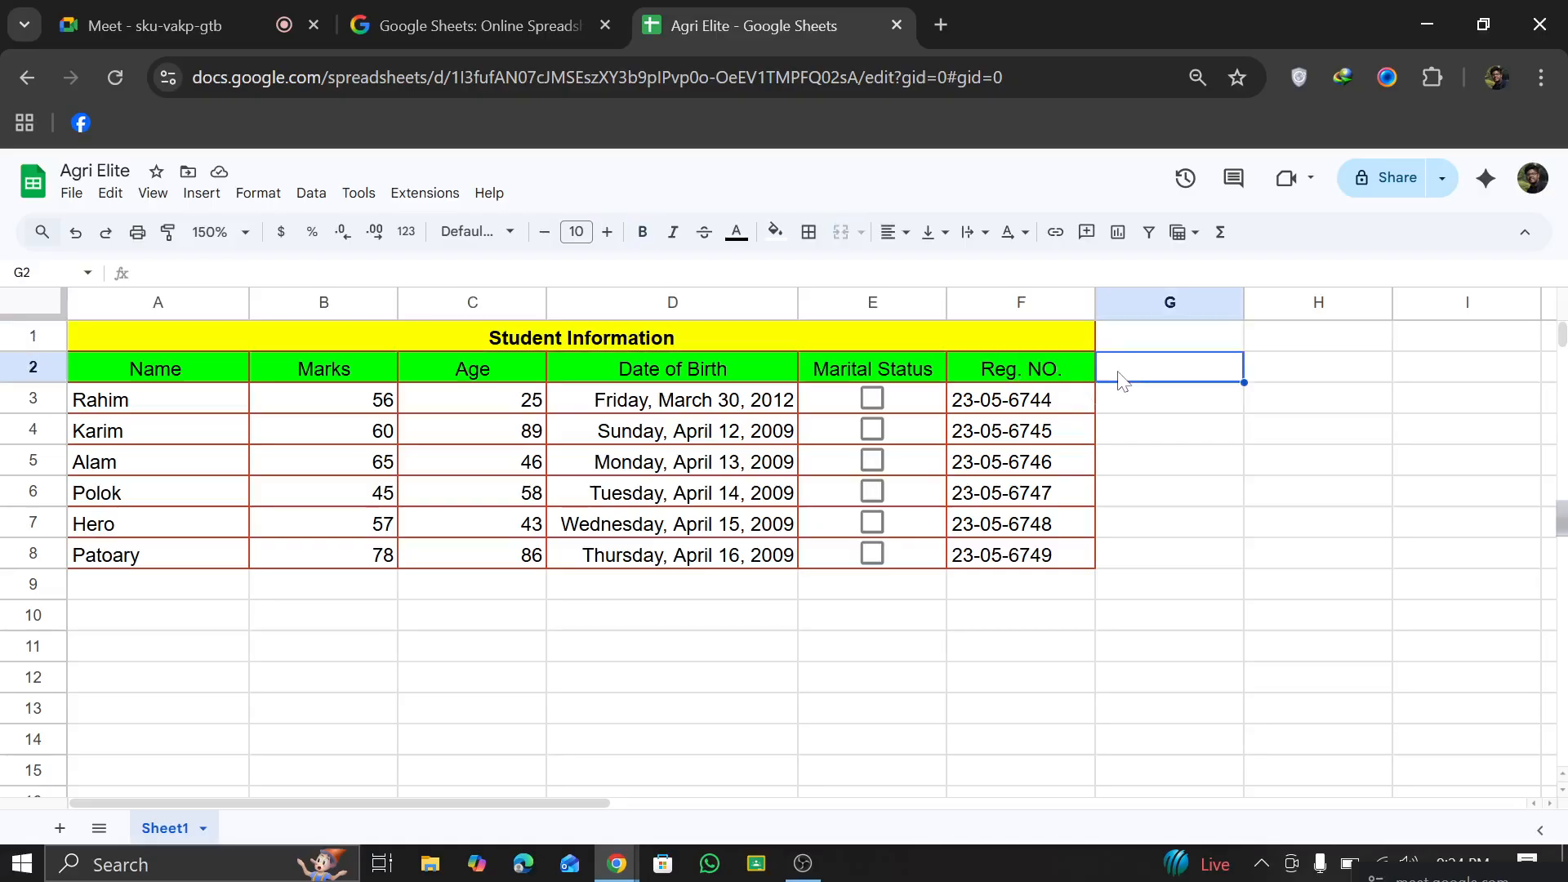
left_click_drag(1123, 396, 1089, 396)
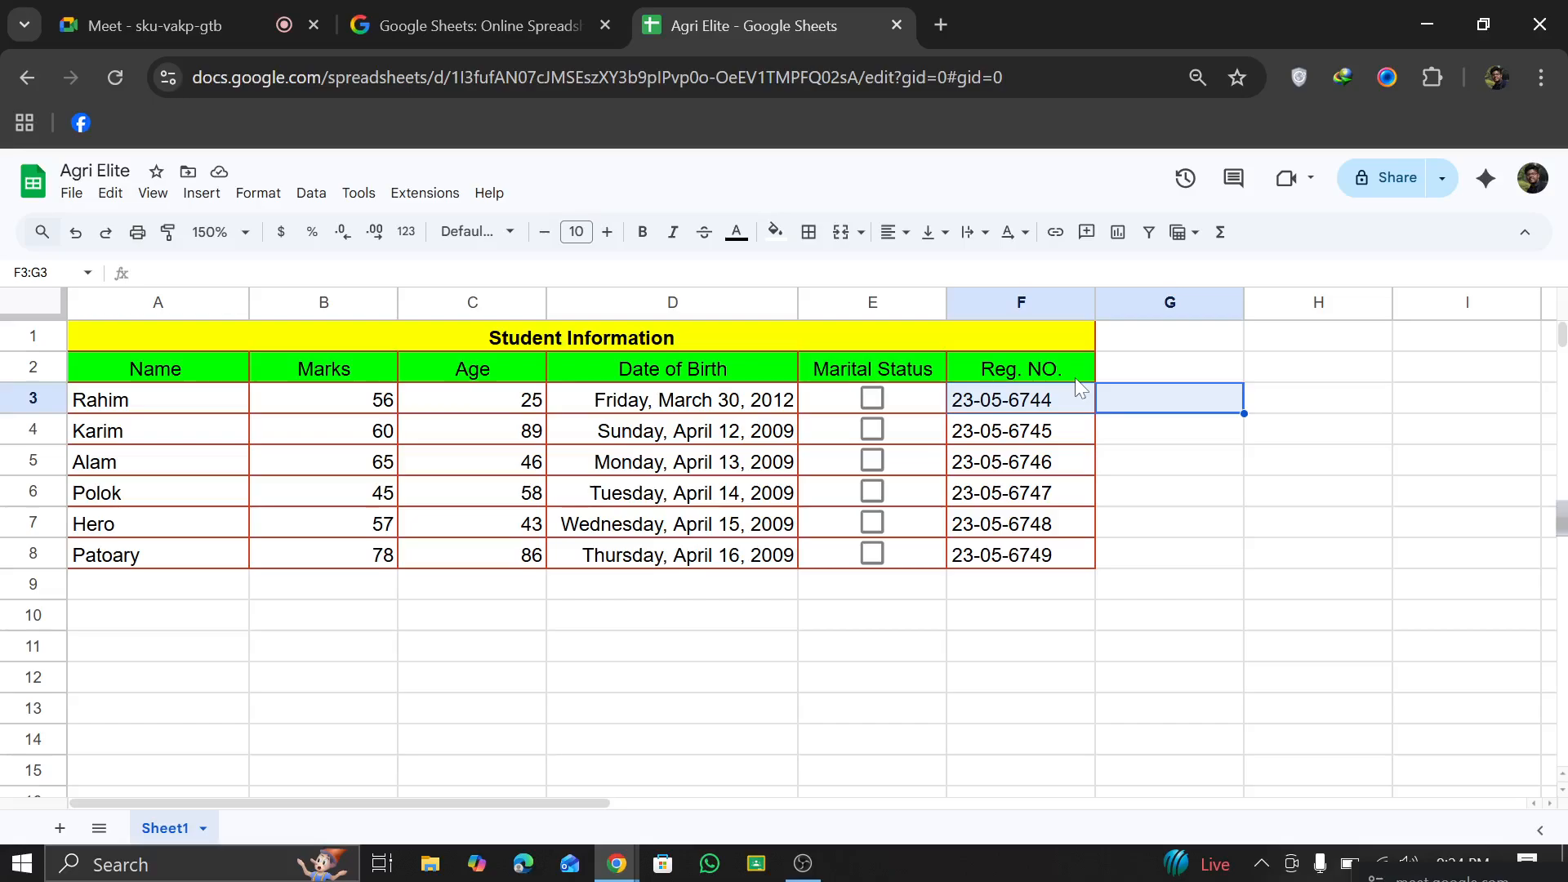
Step: Add the column header "Faculty" in G2
left_click(1129, 379)
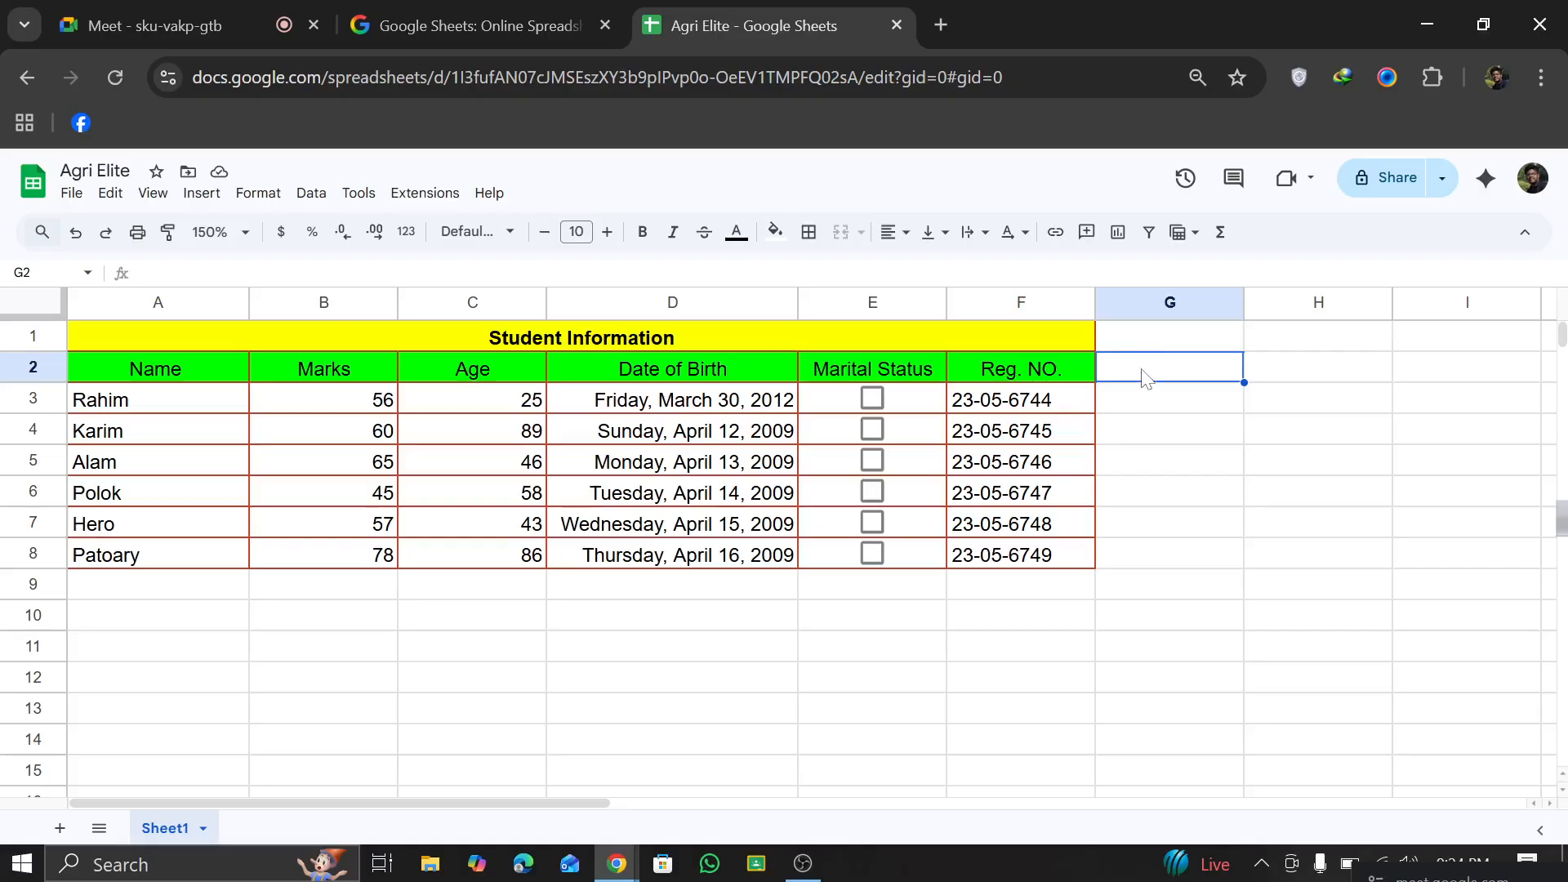
type("Faculty")
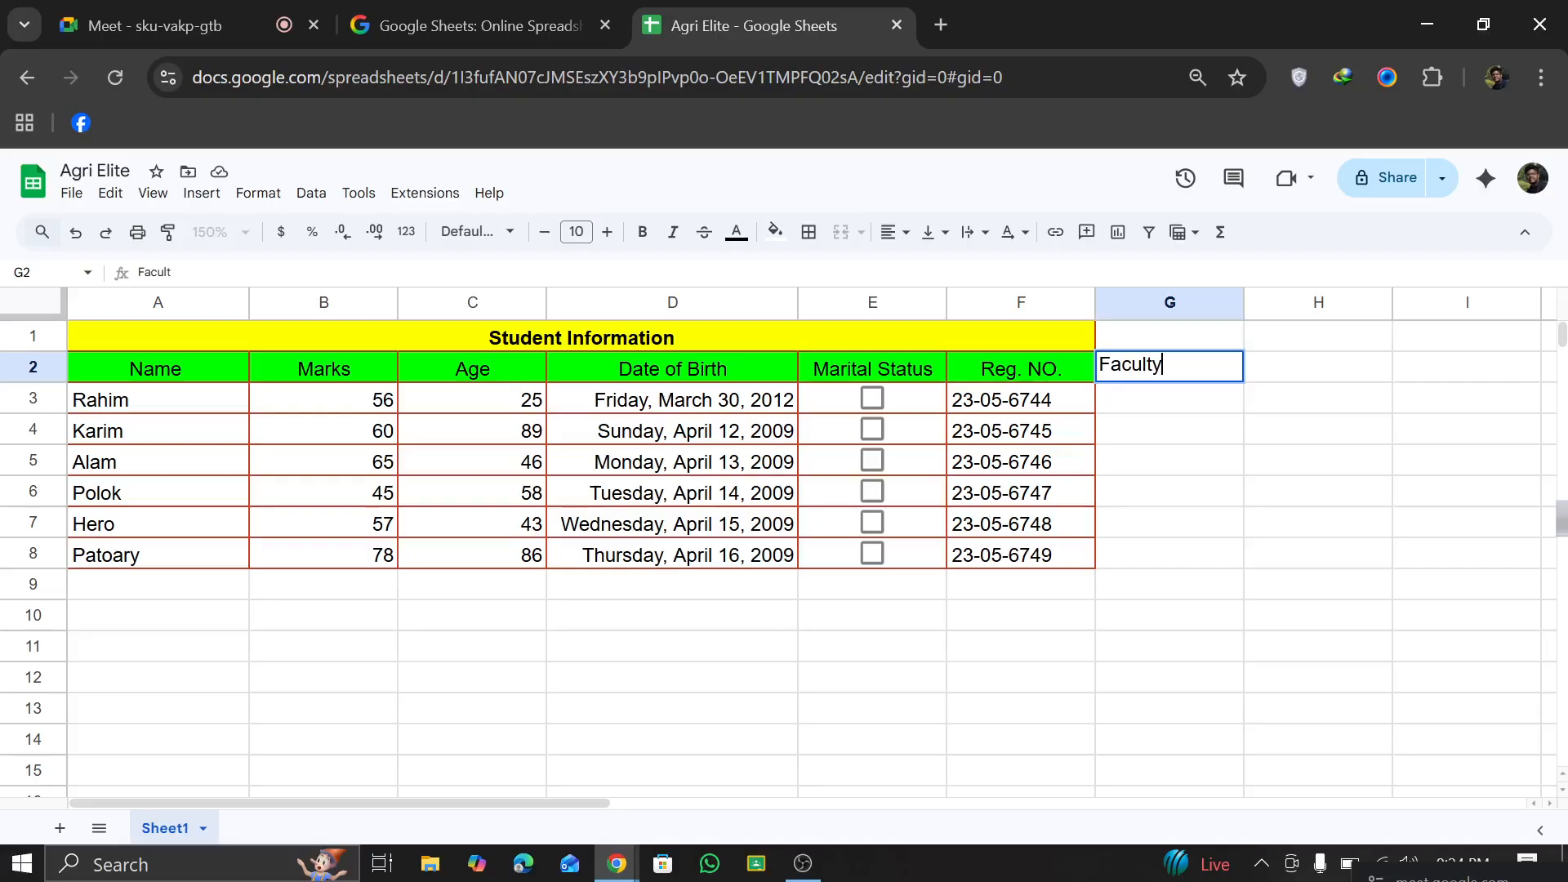
left_click(1140, 402)
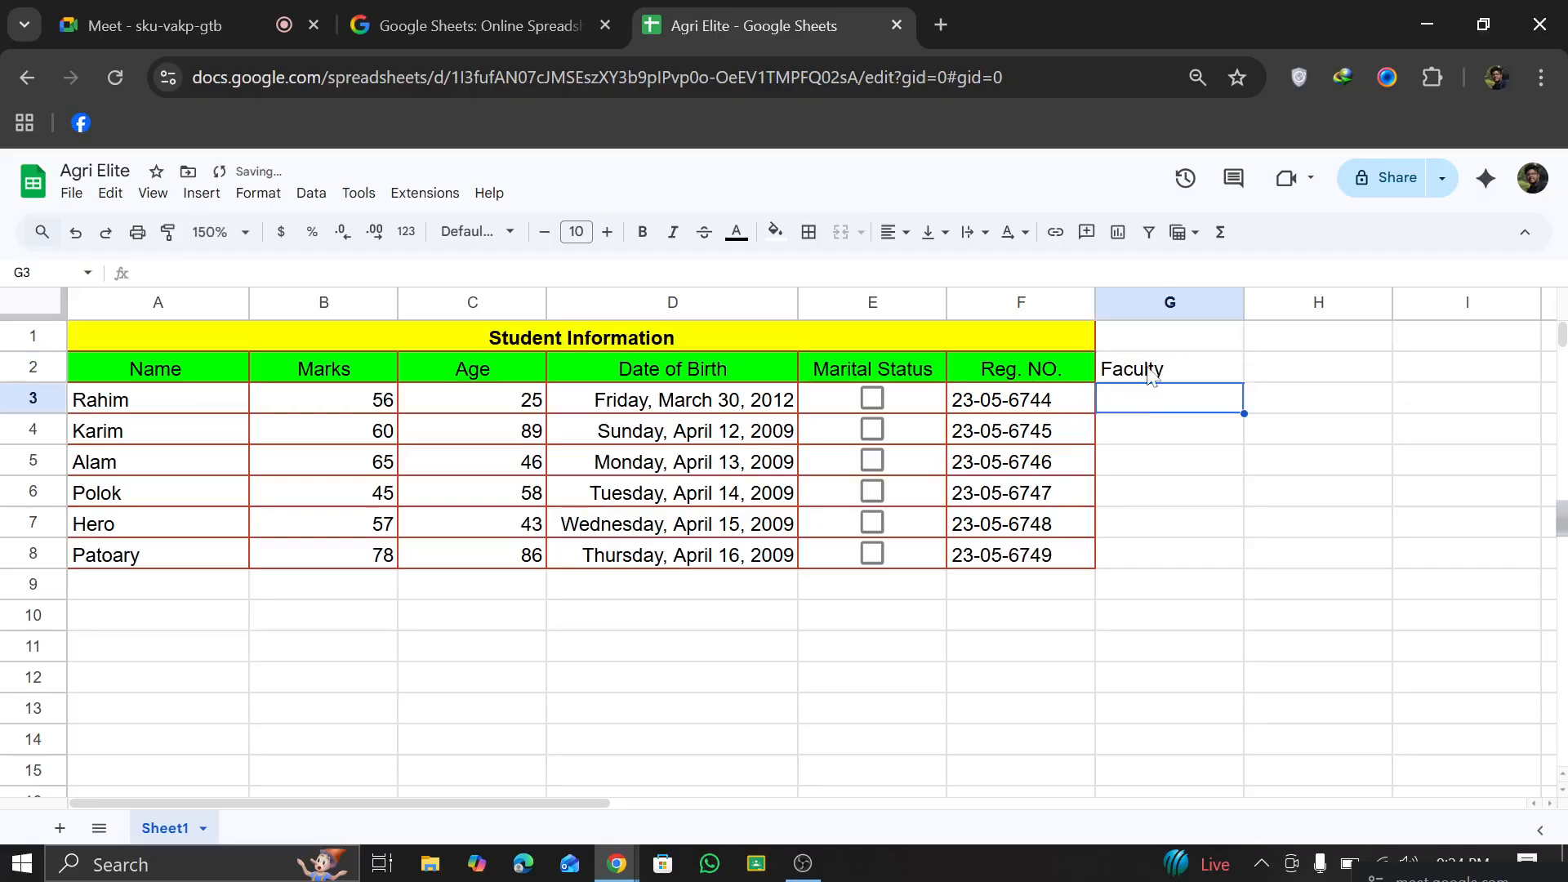
Step: Try to extend the merged Student Information title over column G by autofilling it across row 1, and undo the fill
left_click(1151, 374)
left_click(1093, 340)
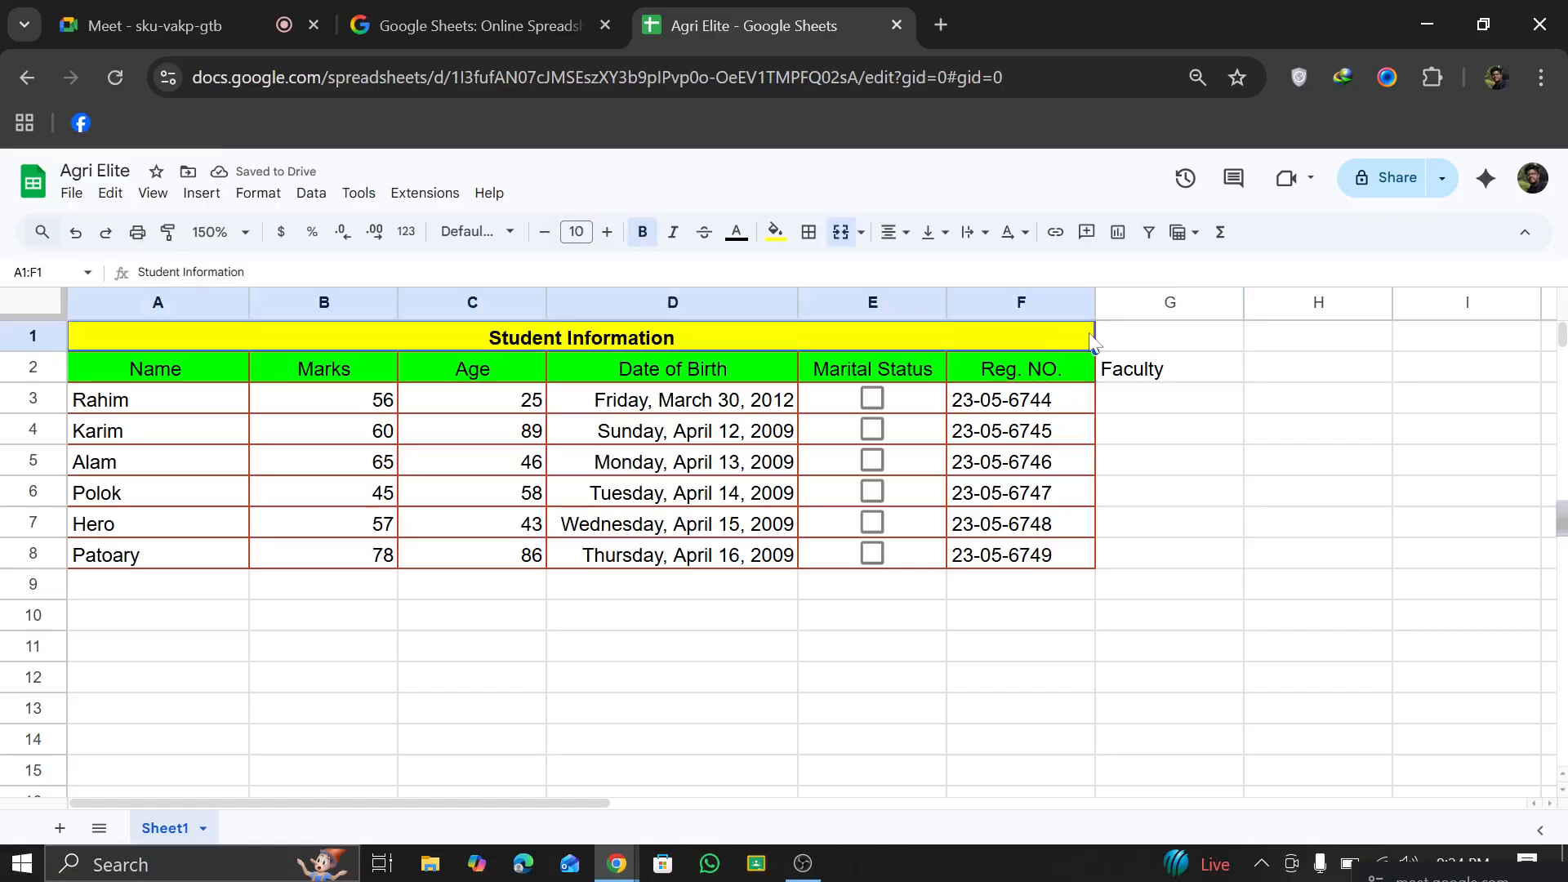
left_click_drag(1096, 352, 1132, 344)
left_click_drag(1243, 349, 1245, 352)
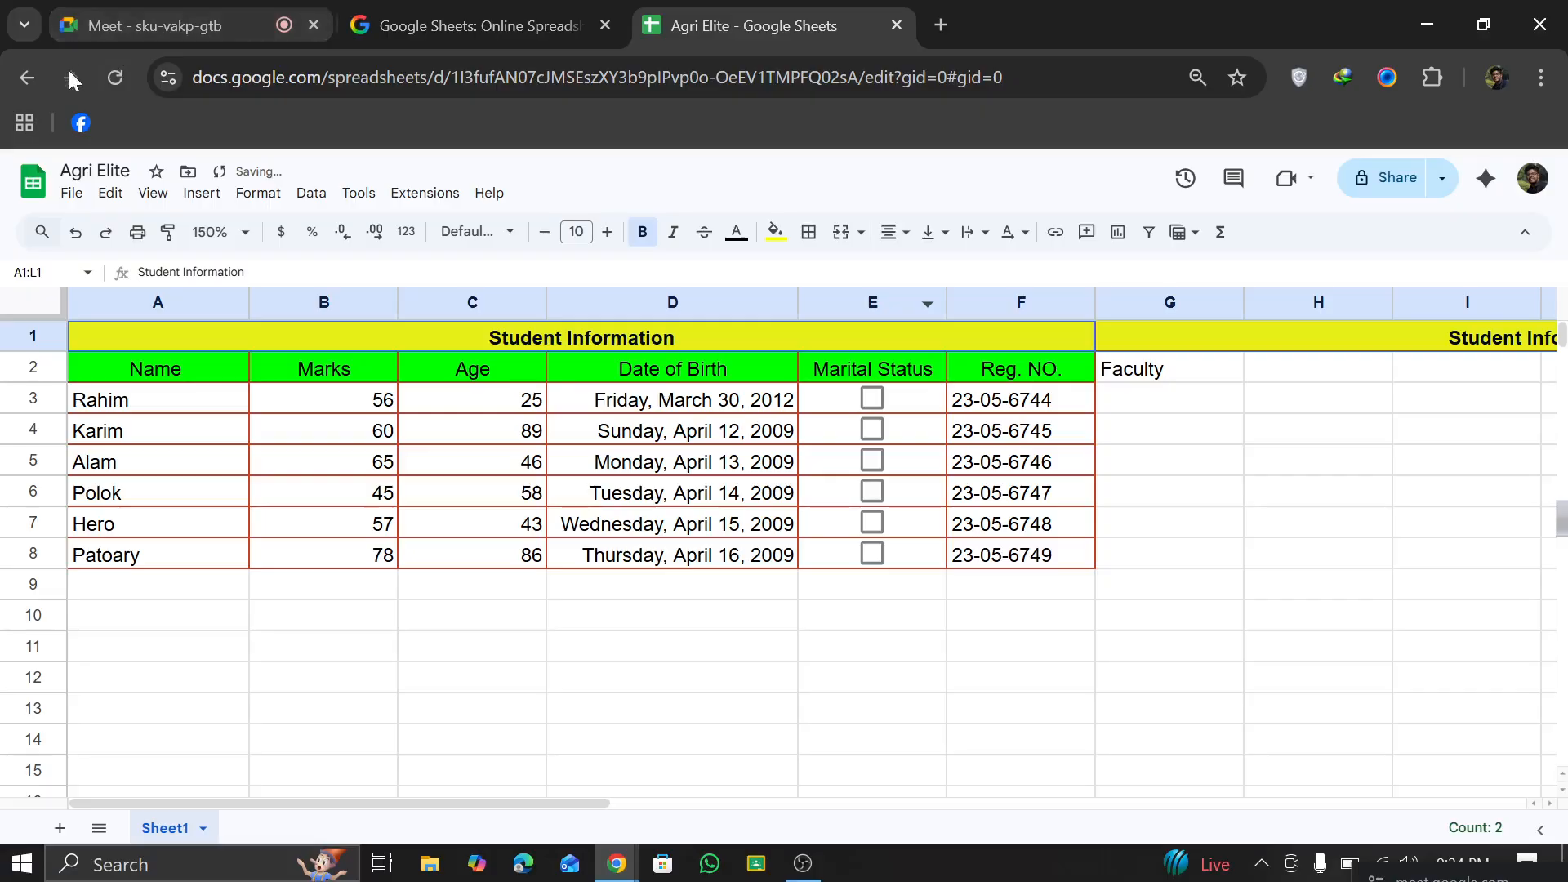
left_click(75, 241)
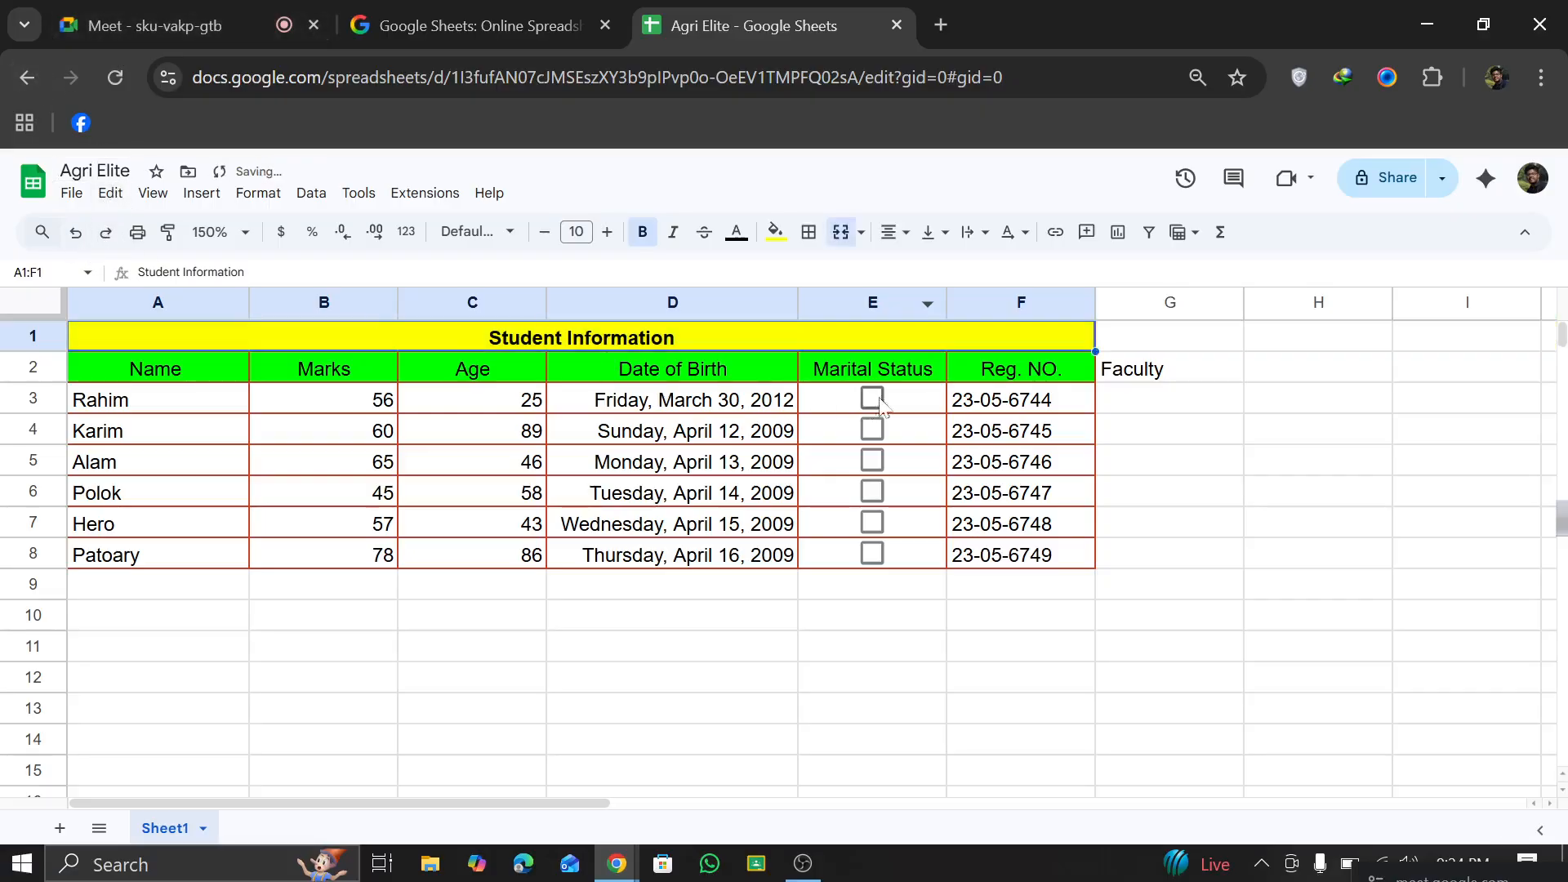
Step: Merge the Student Information title with G1 so that it spans A1:G1
left_click_drag(1179, 339, 994, 336)
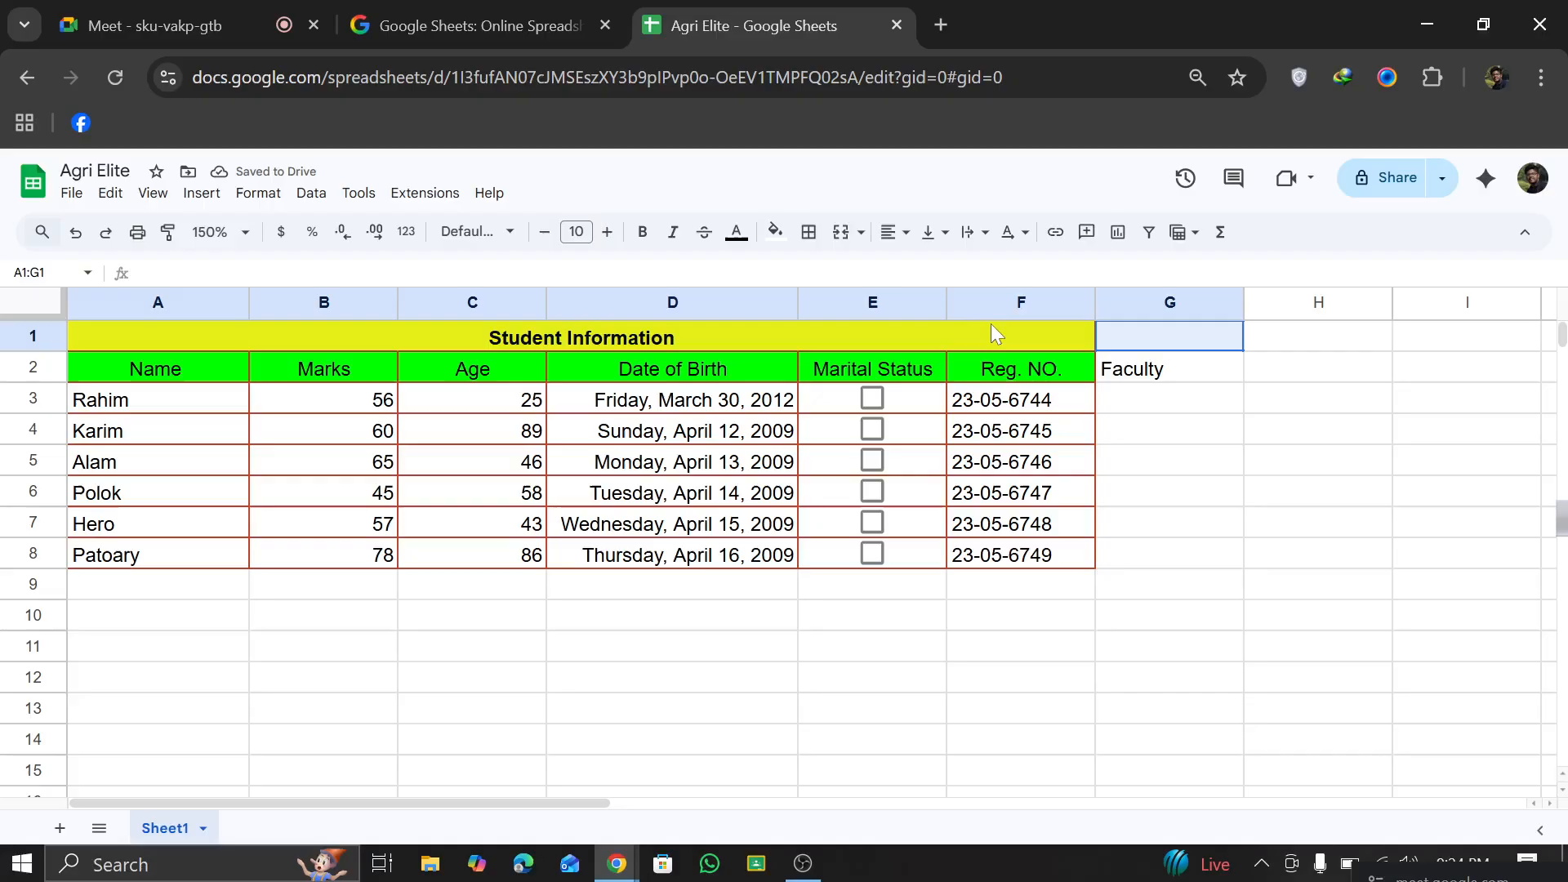
left_click(840, 235)
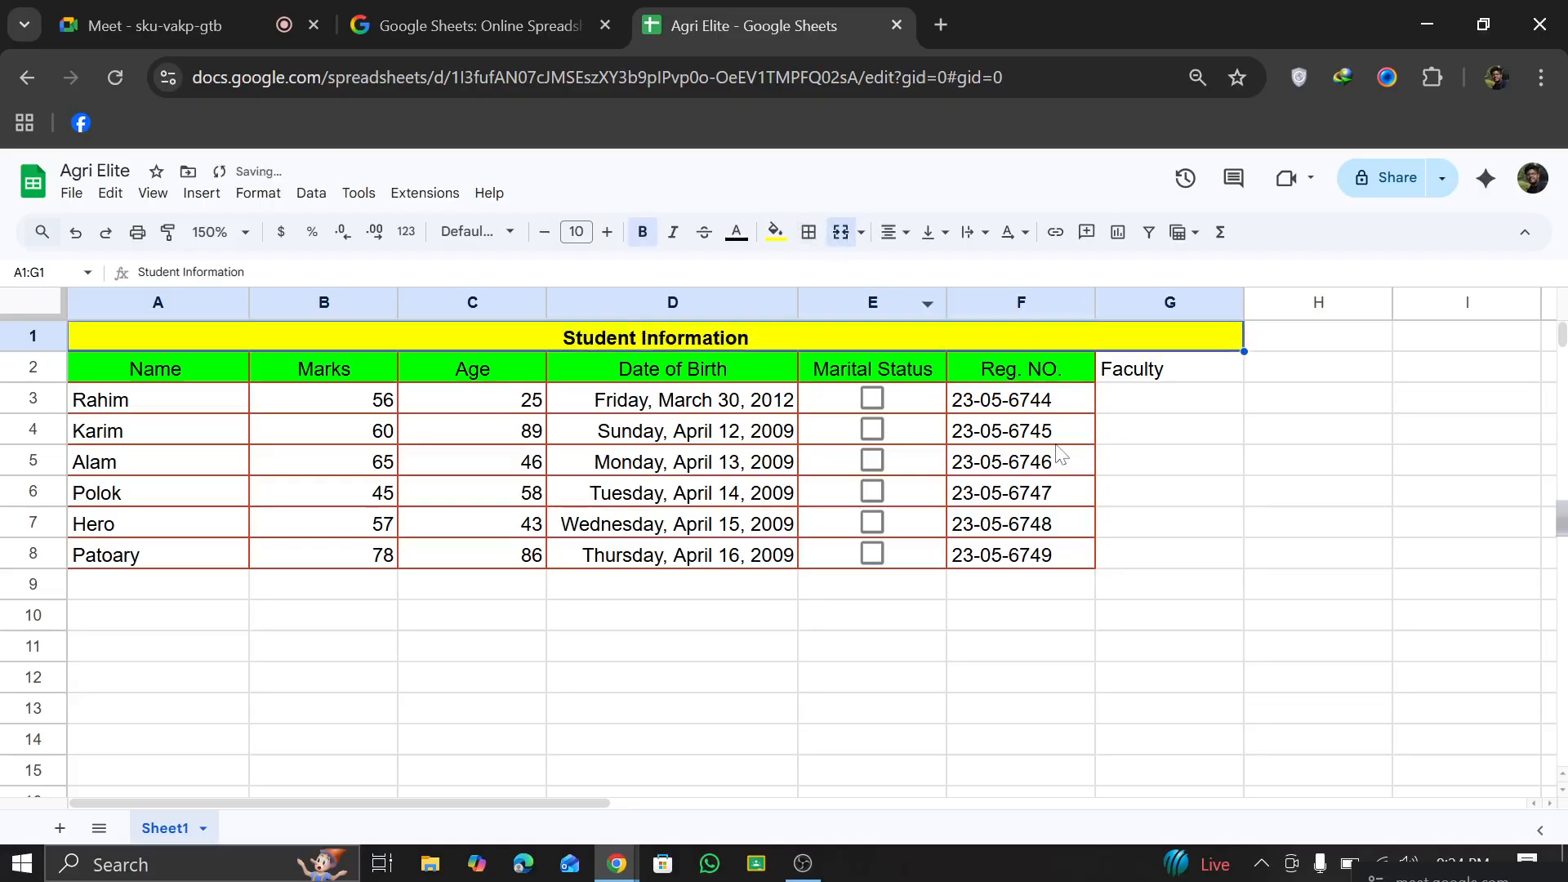
Step: Fill the Faculty header cell G2 with green and apply all borders to it
left_click(1150, 377)
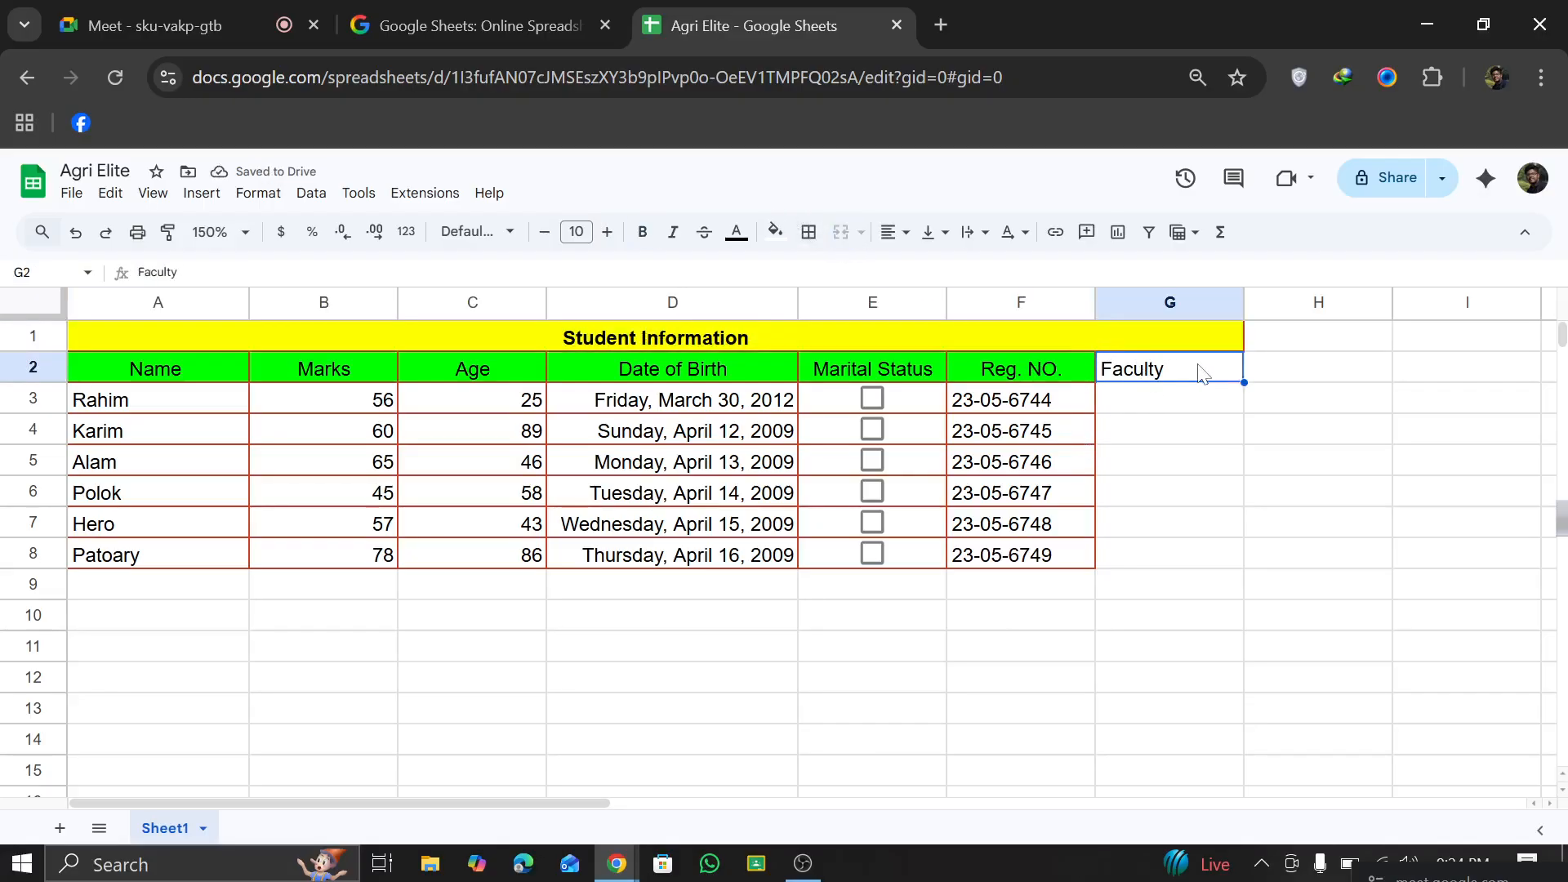
left_click(1175, 407)
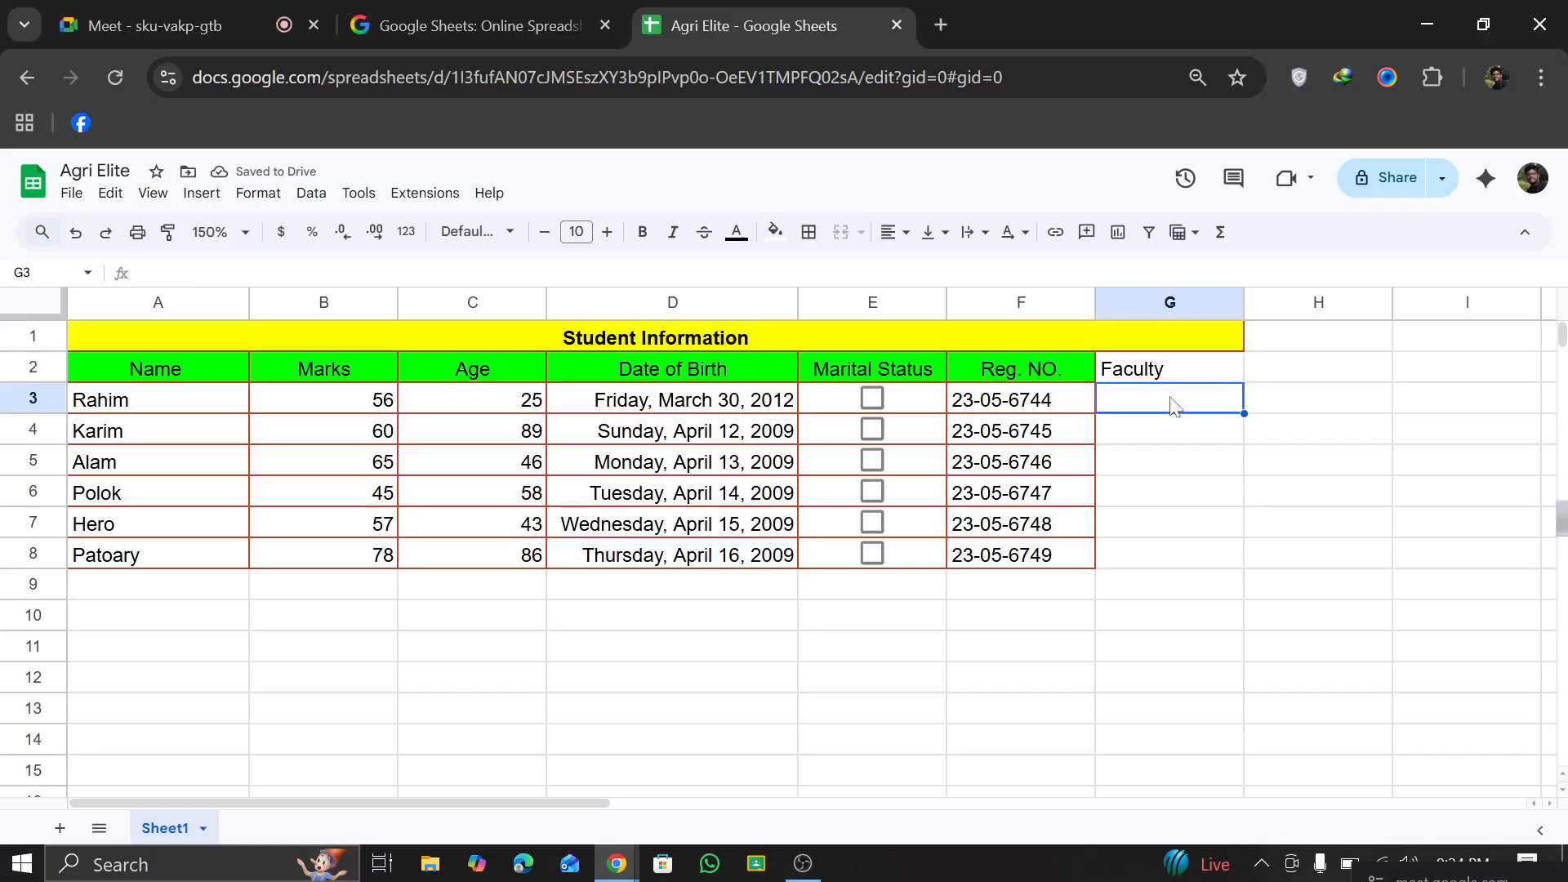
left_click(1182, 367)
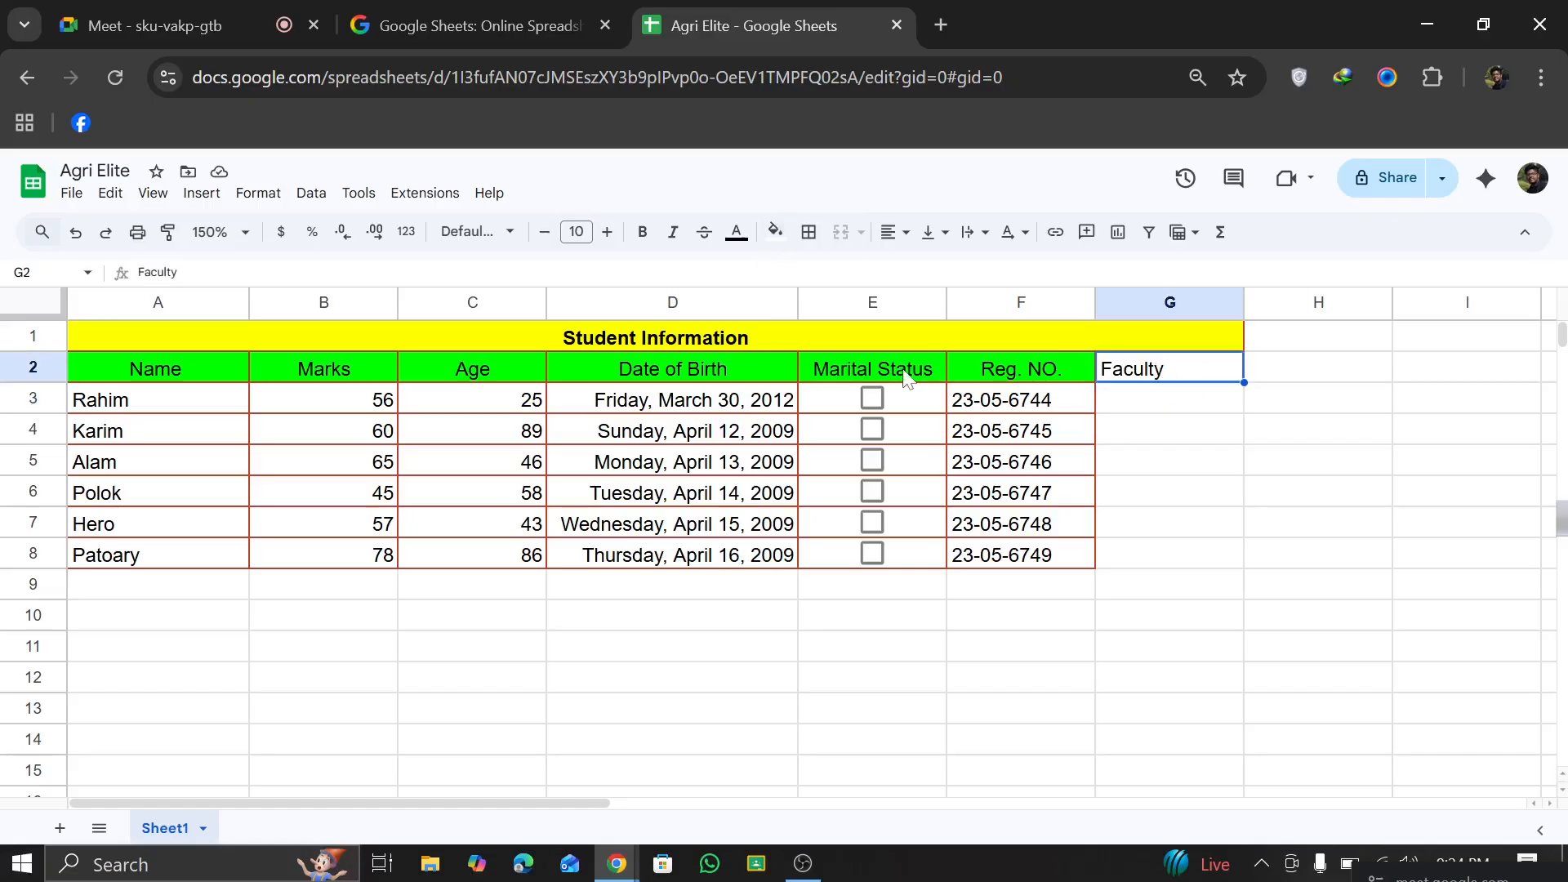
left_click(778, 234)
left_click(867, 322)
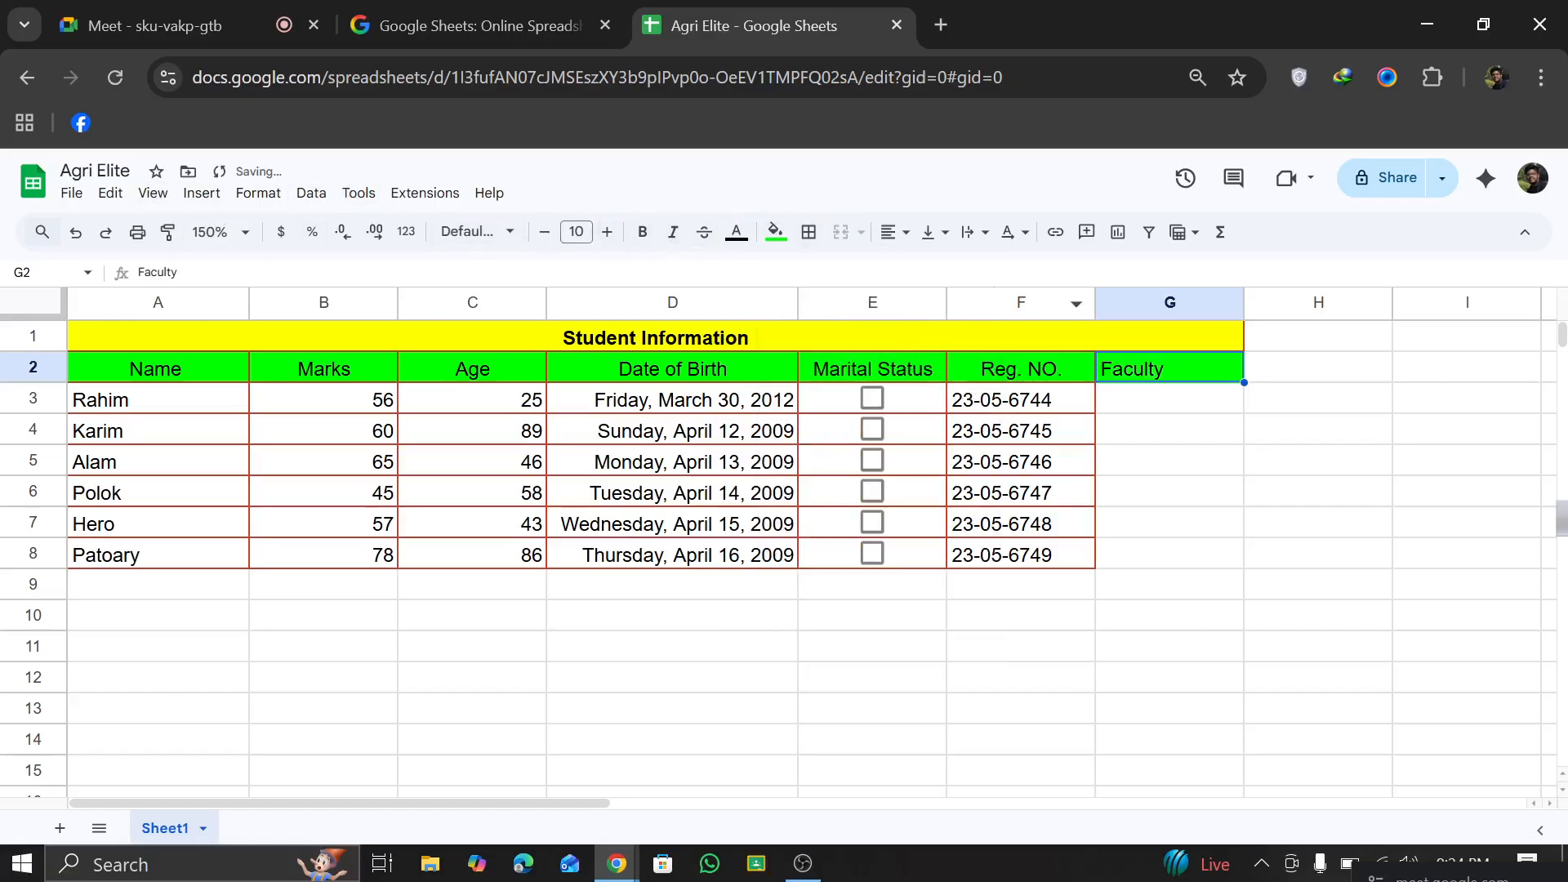
left_click(809, 233)
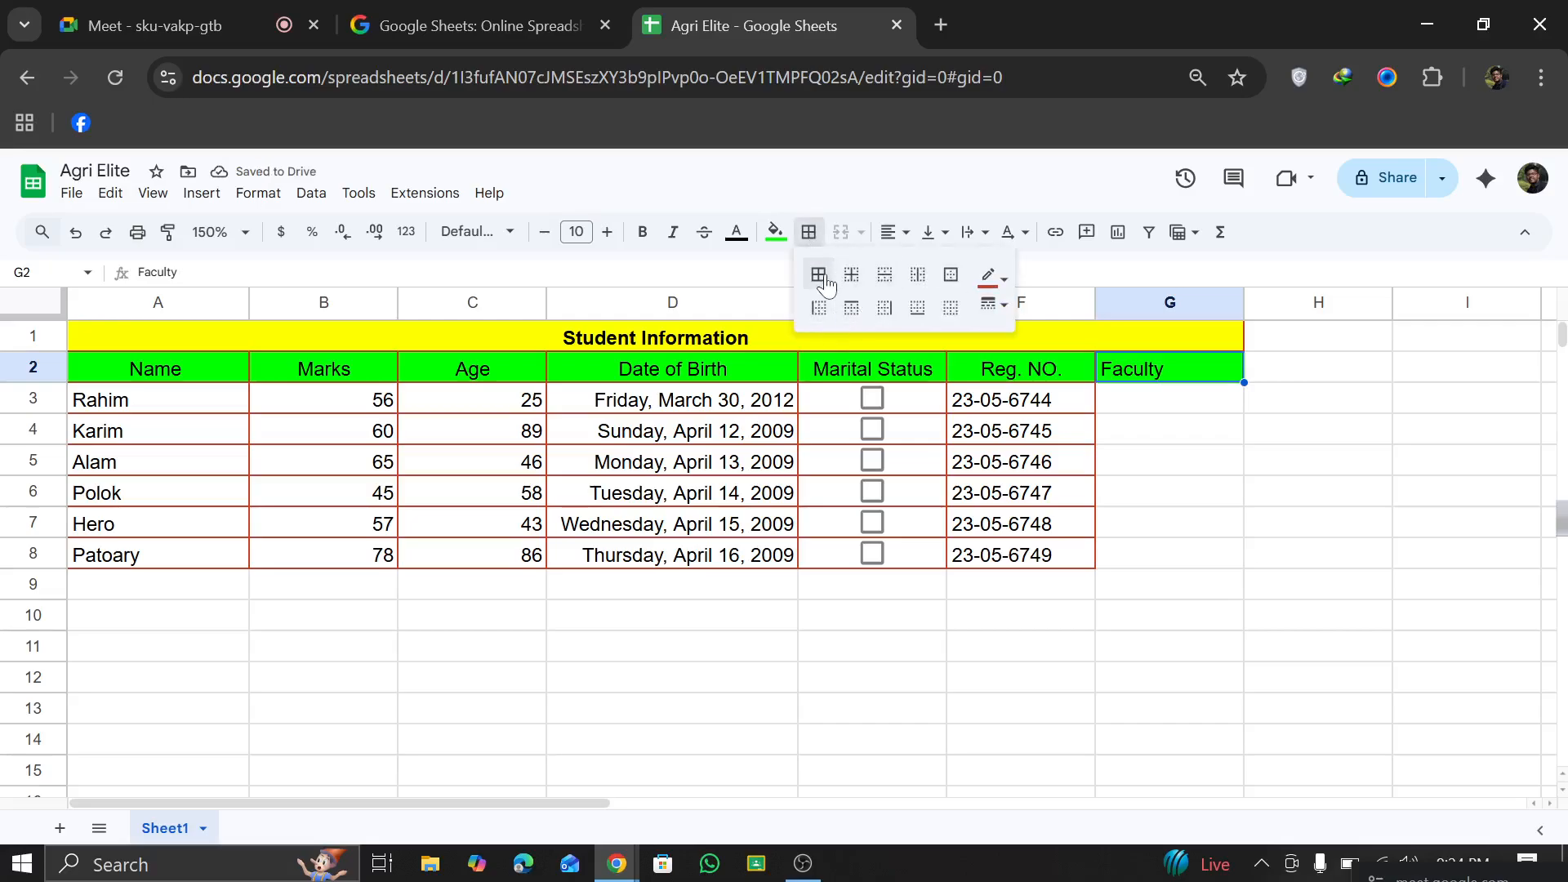
left_click(1199, 594)
Step: Insert a dropdown in G3 with Agriculture and DVM as its first two options
left_click(1144, 410)
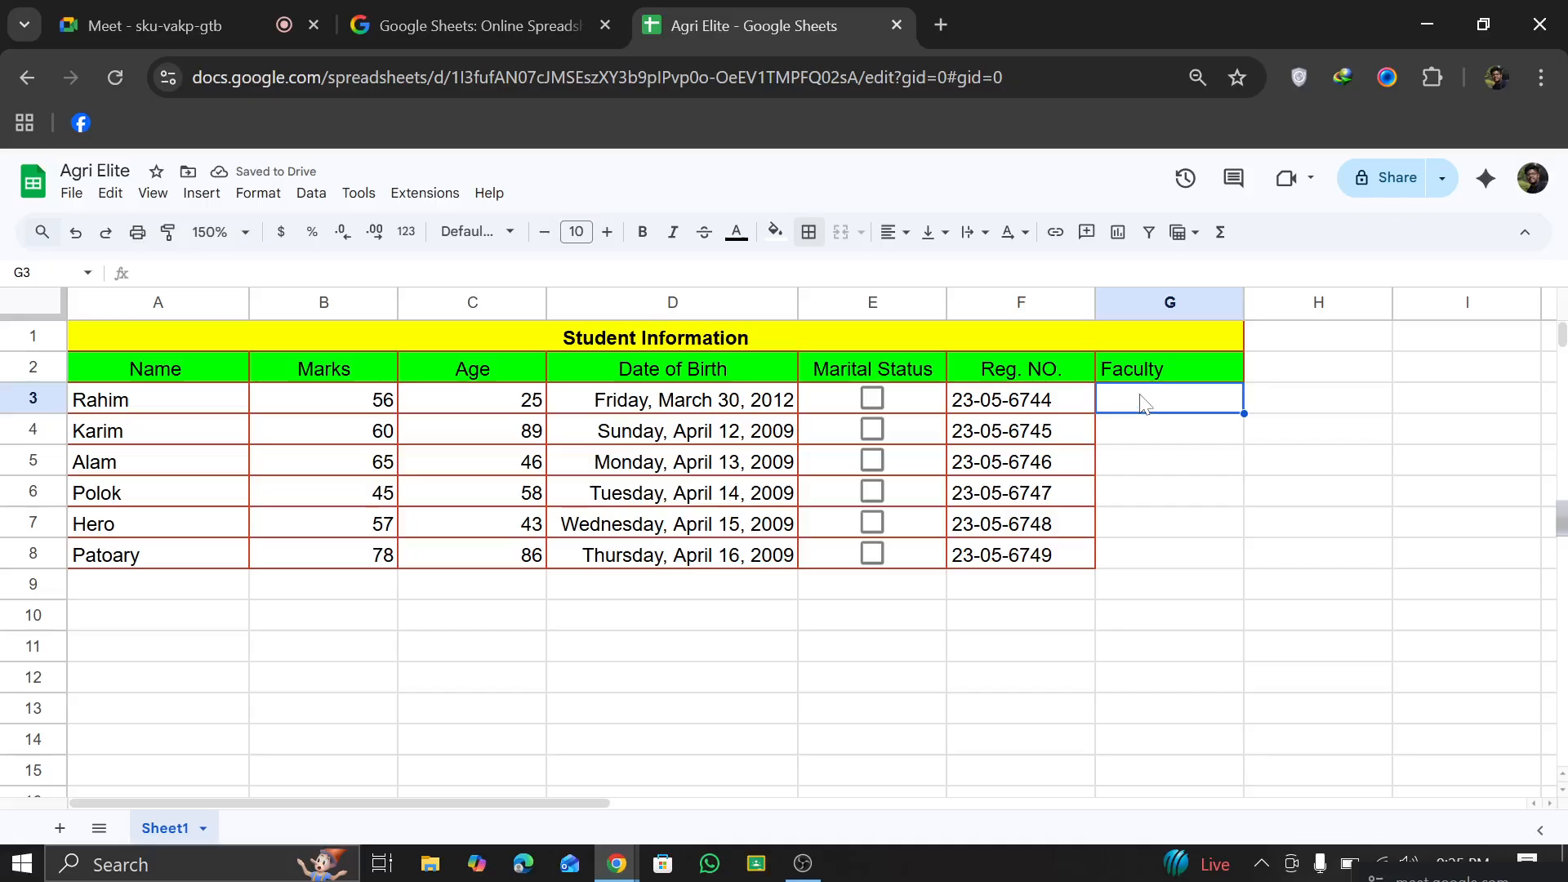
left_click(200, 194)
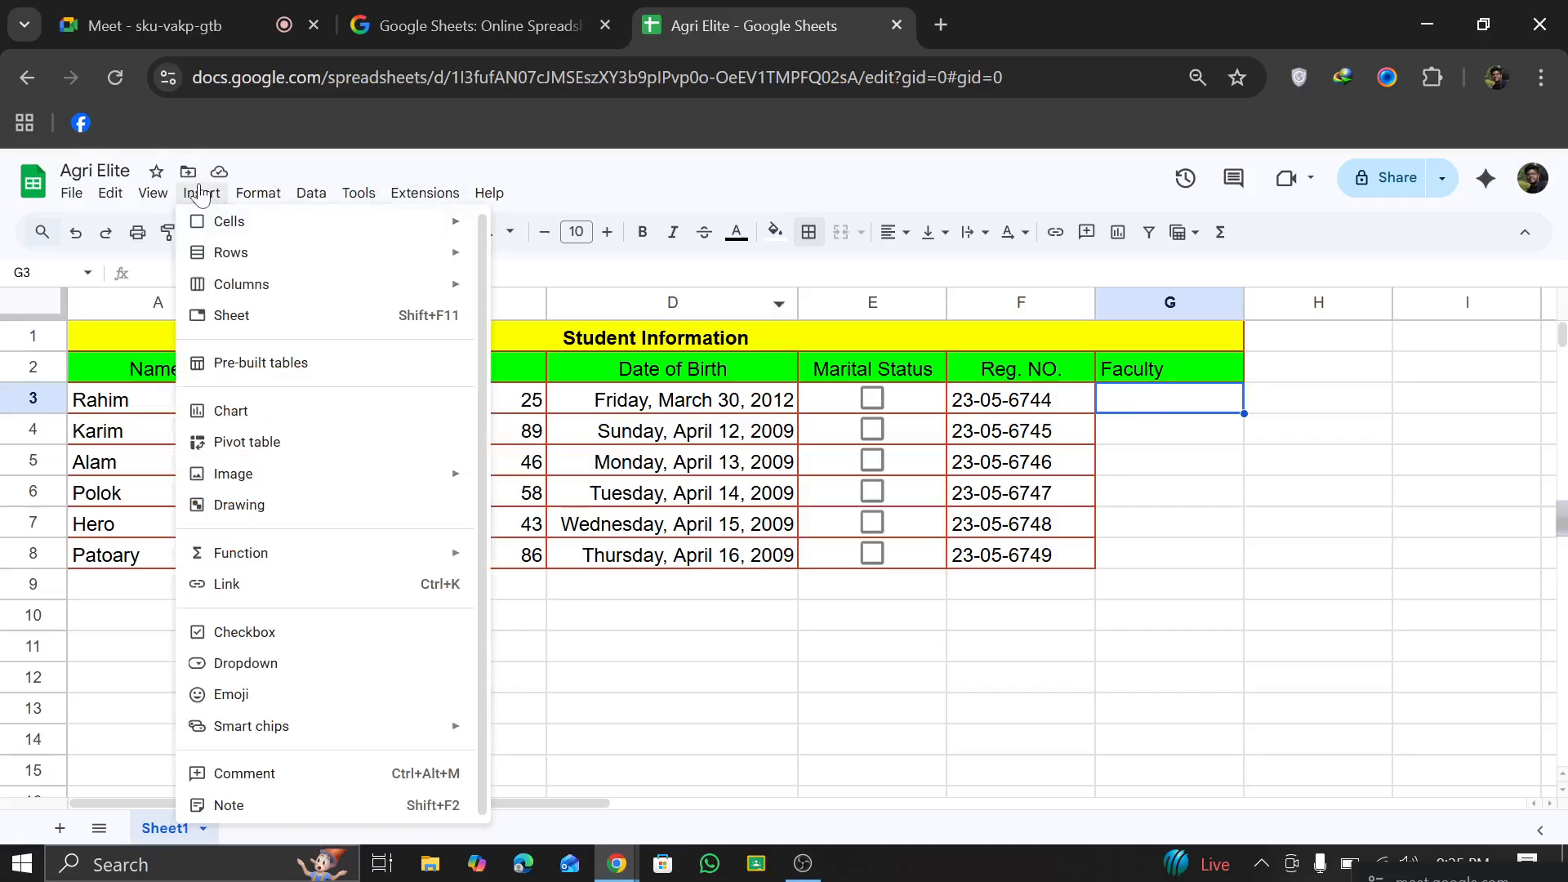
left_click(249, 664)
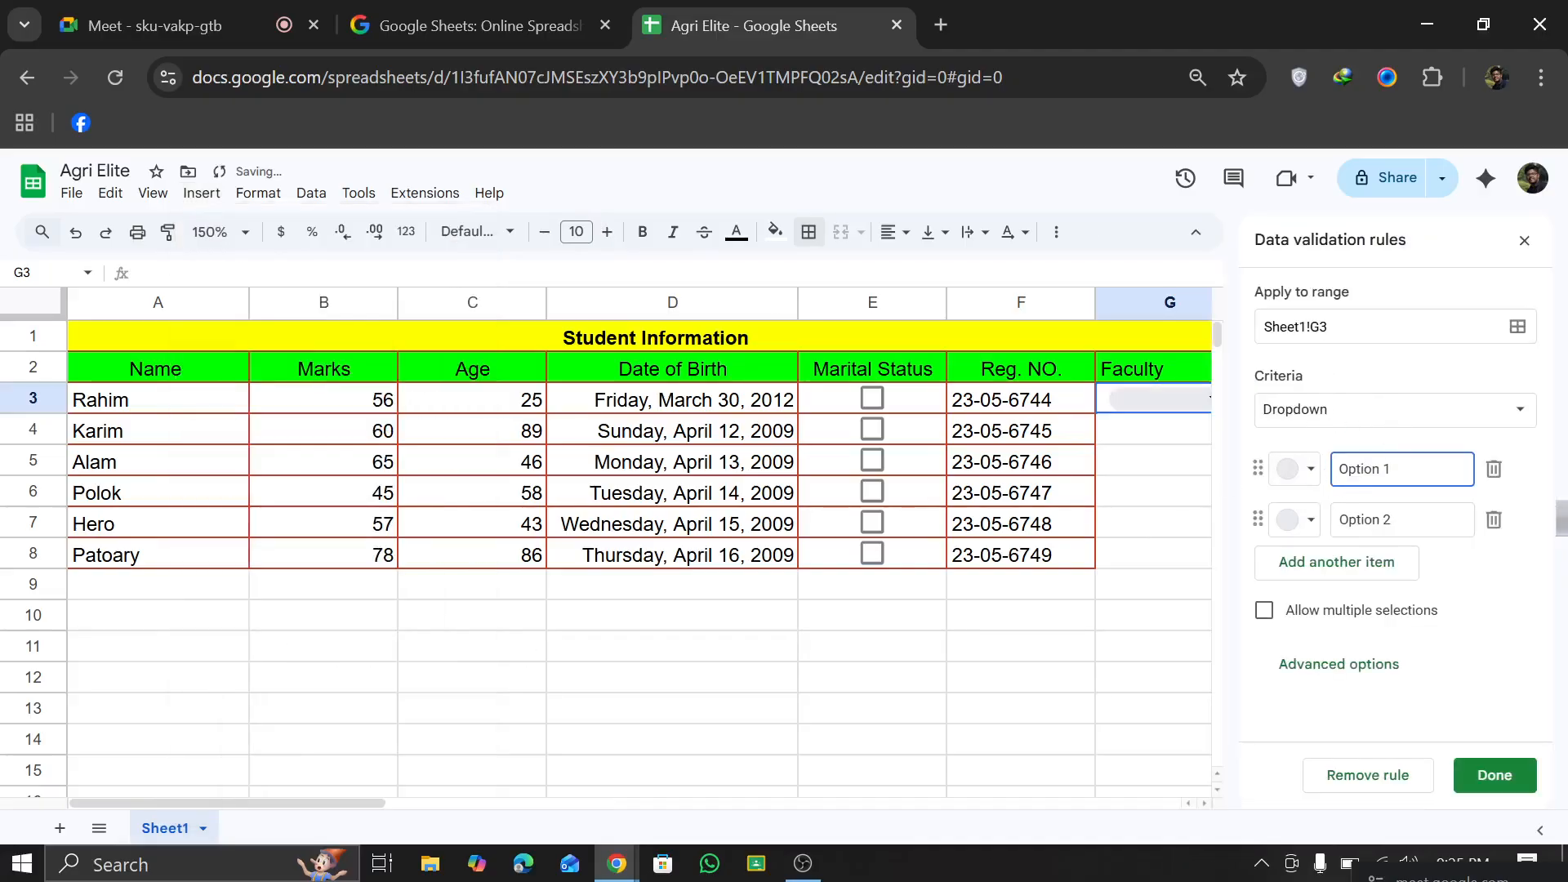
double_click(1360, 470)
type("Agriculture")
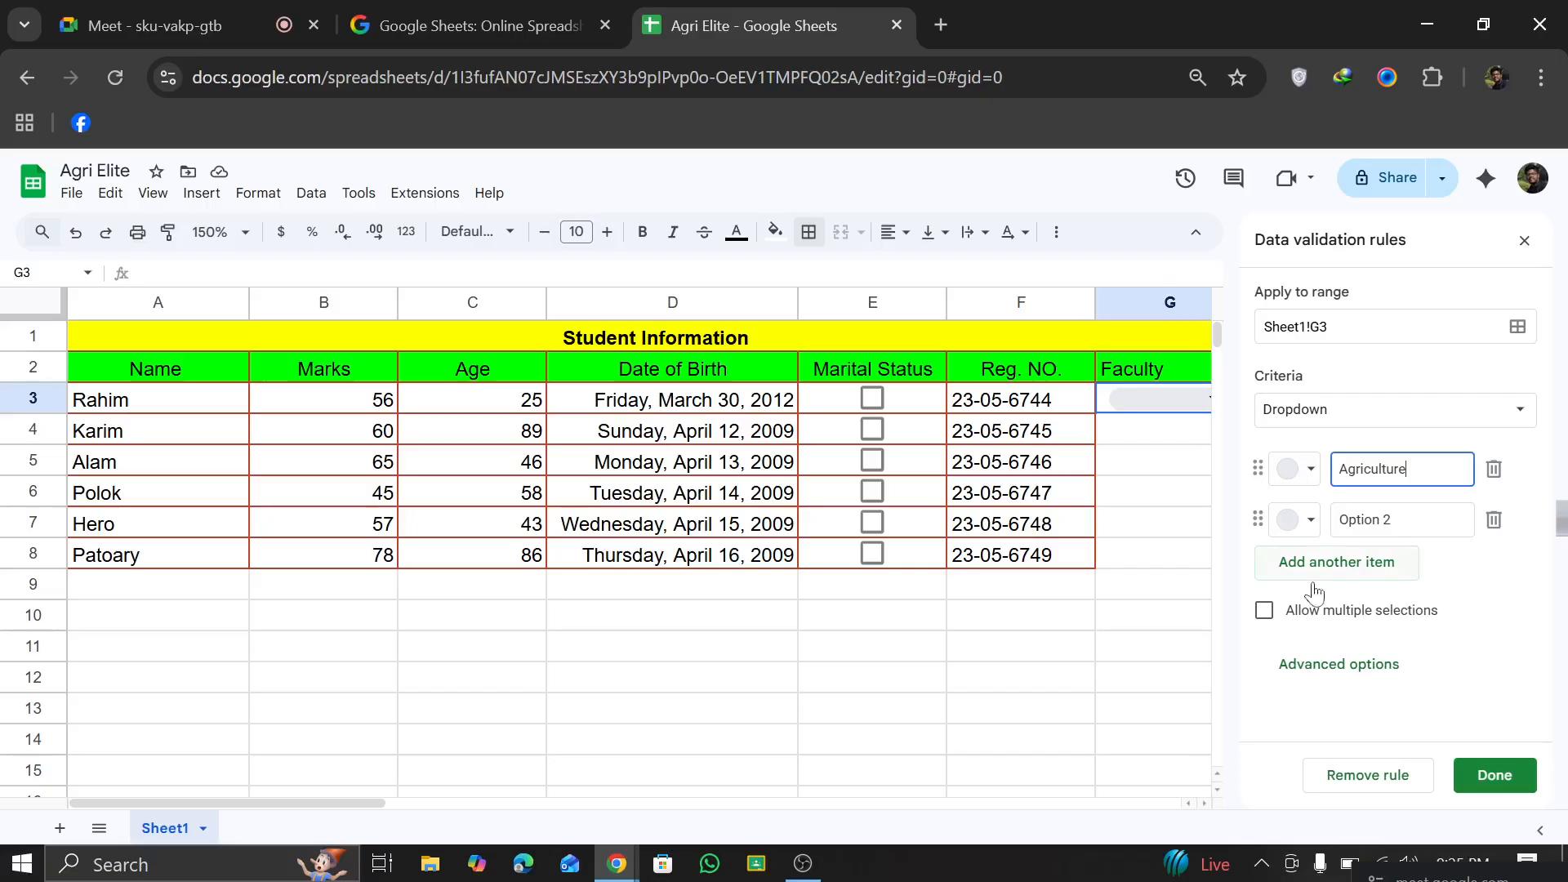
left_click(1422, 511)
left_click_drag(1386, 519, 1300, 506)
type("DVM")
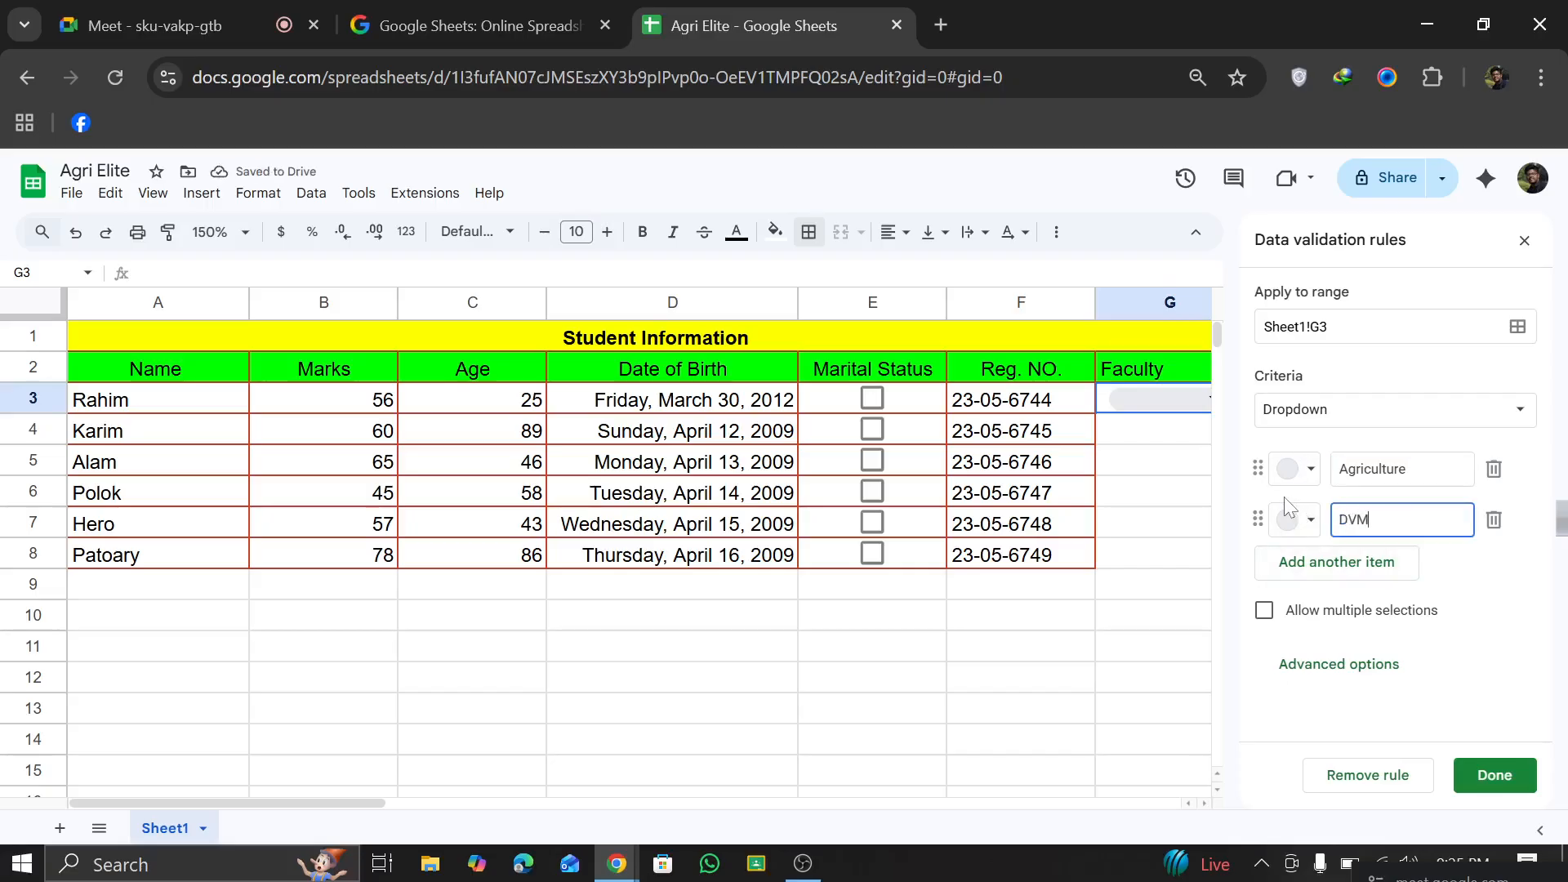
Step: Add Fisheries and AERD as further options of the G3 dropdown
left_click(1298, 562)
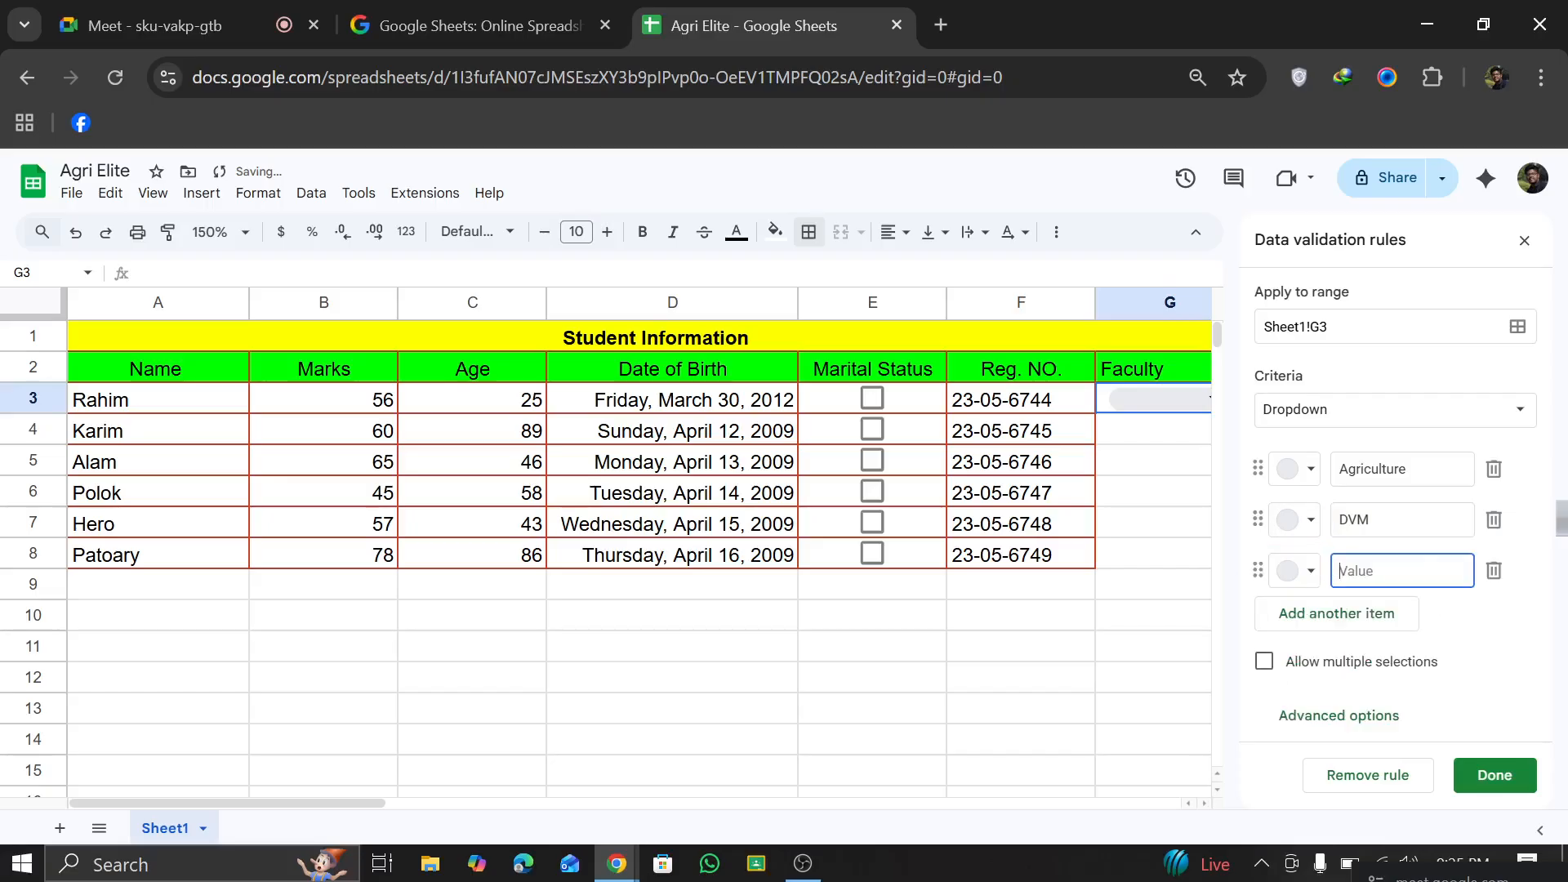
type("Fisheries")
left_click(1307, 619)
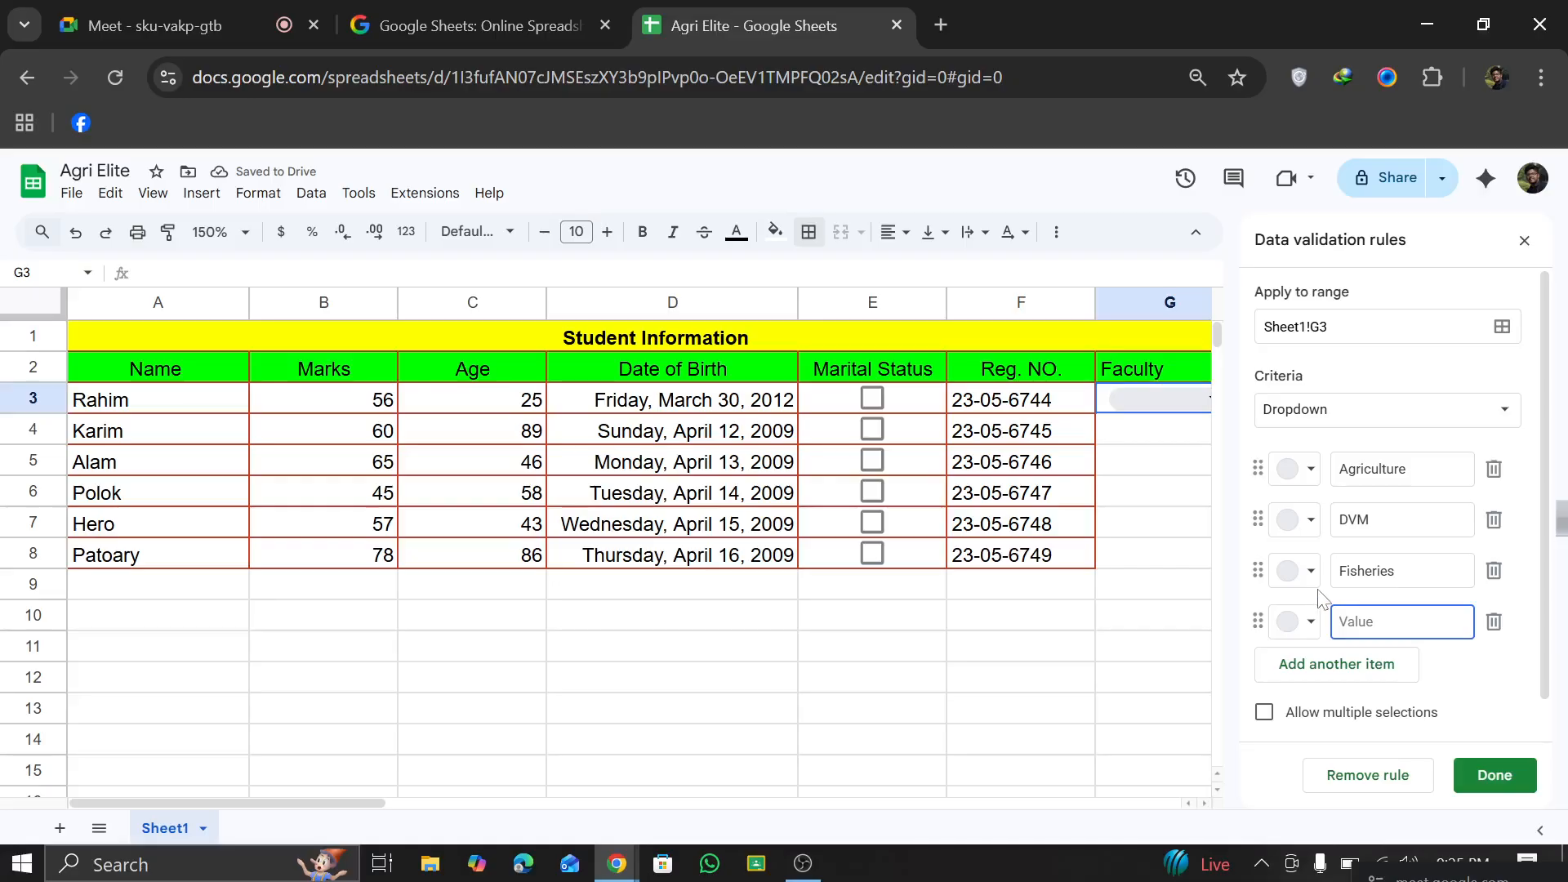
type("AERD")
Step: Add the options Forestry, ABE and MS to the G3 dropdown and save the rule
key("Return")
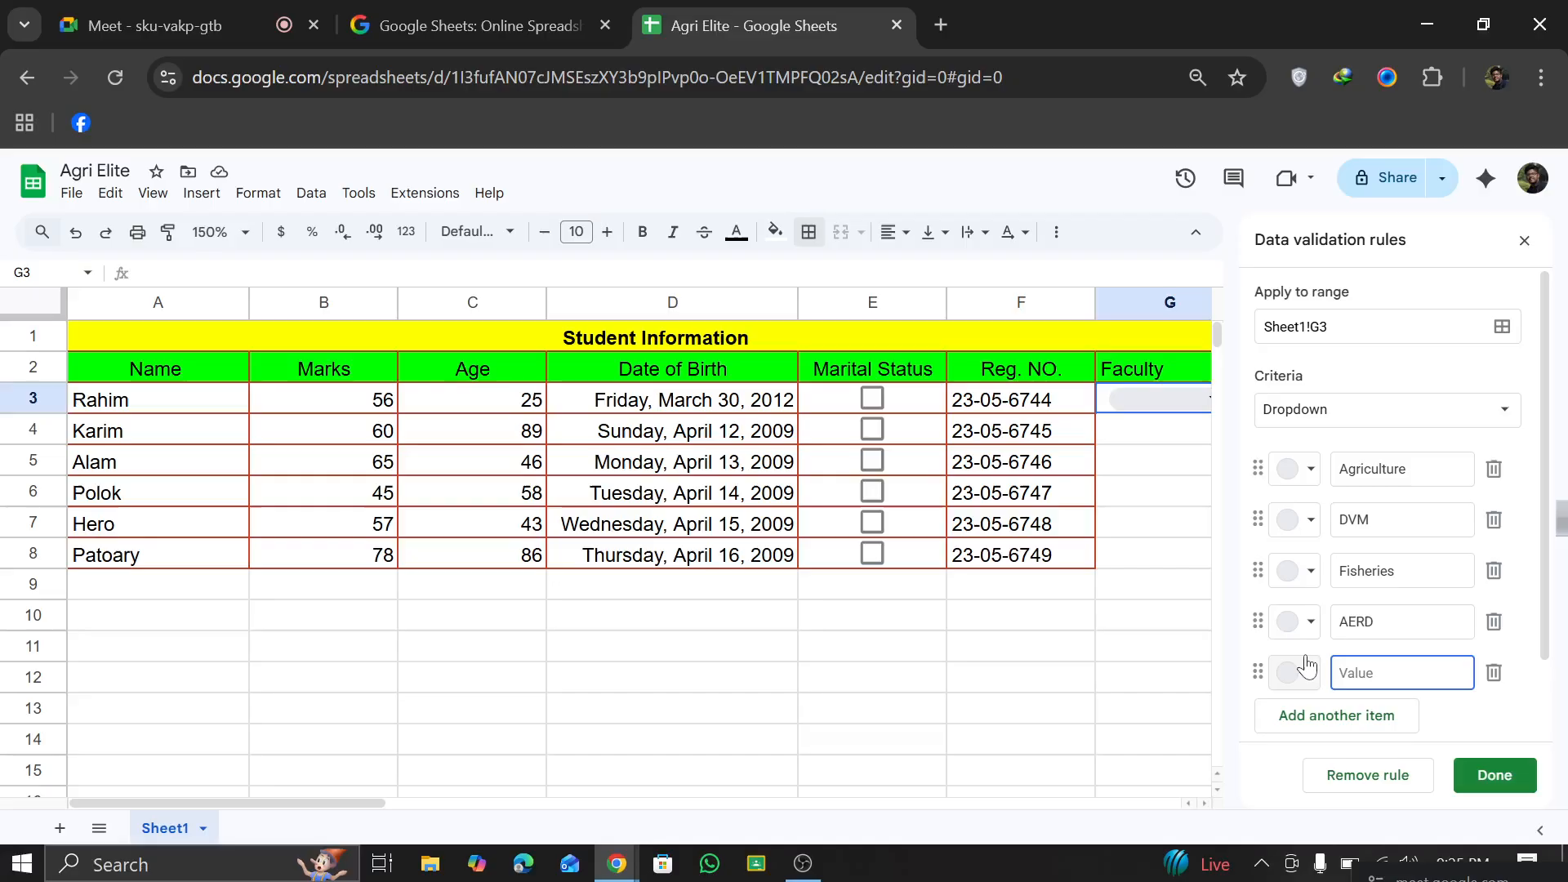
type("Forestry")
left_click(1360, 723)
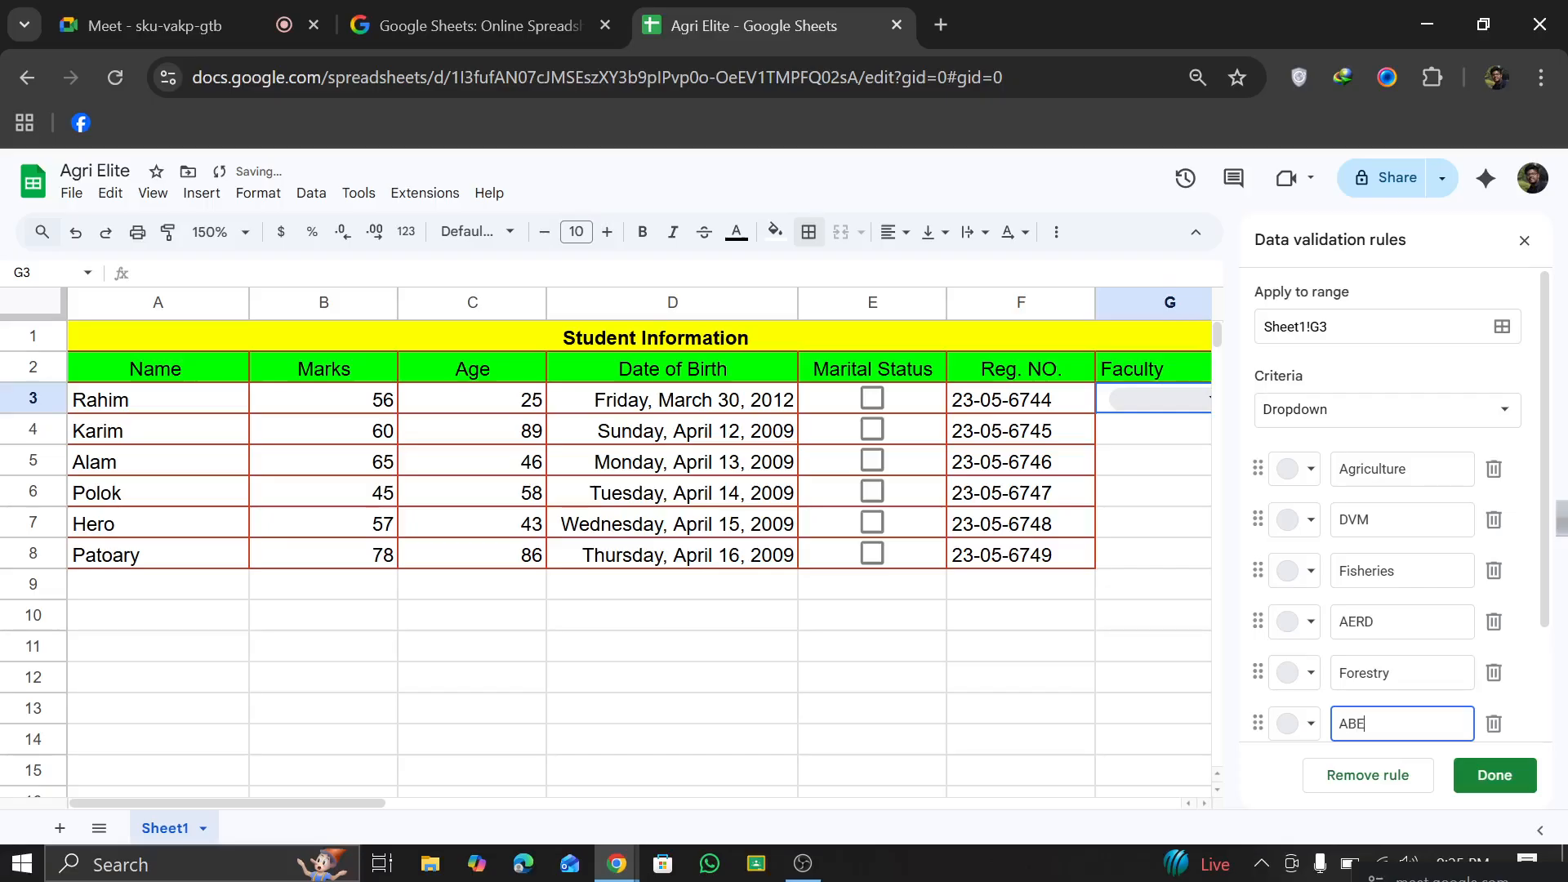
key("Return")
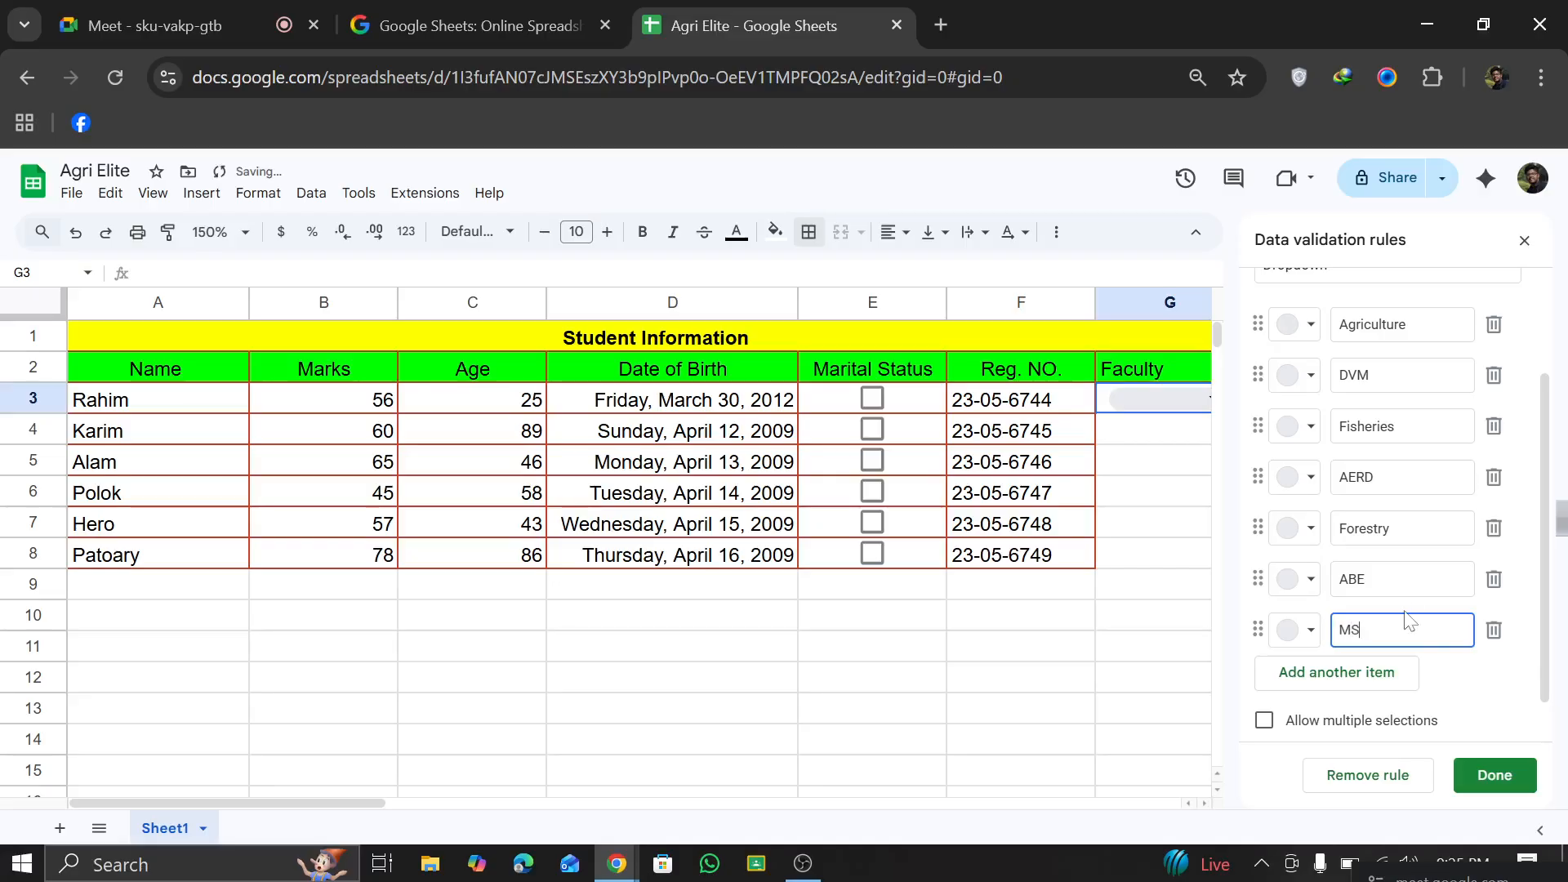
left_click(1490, 776)
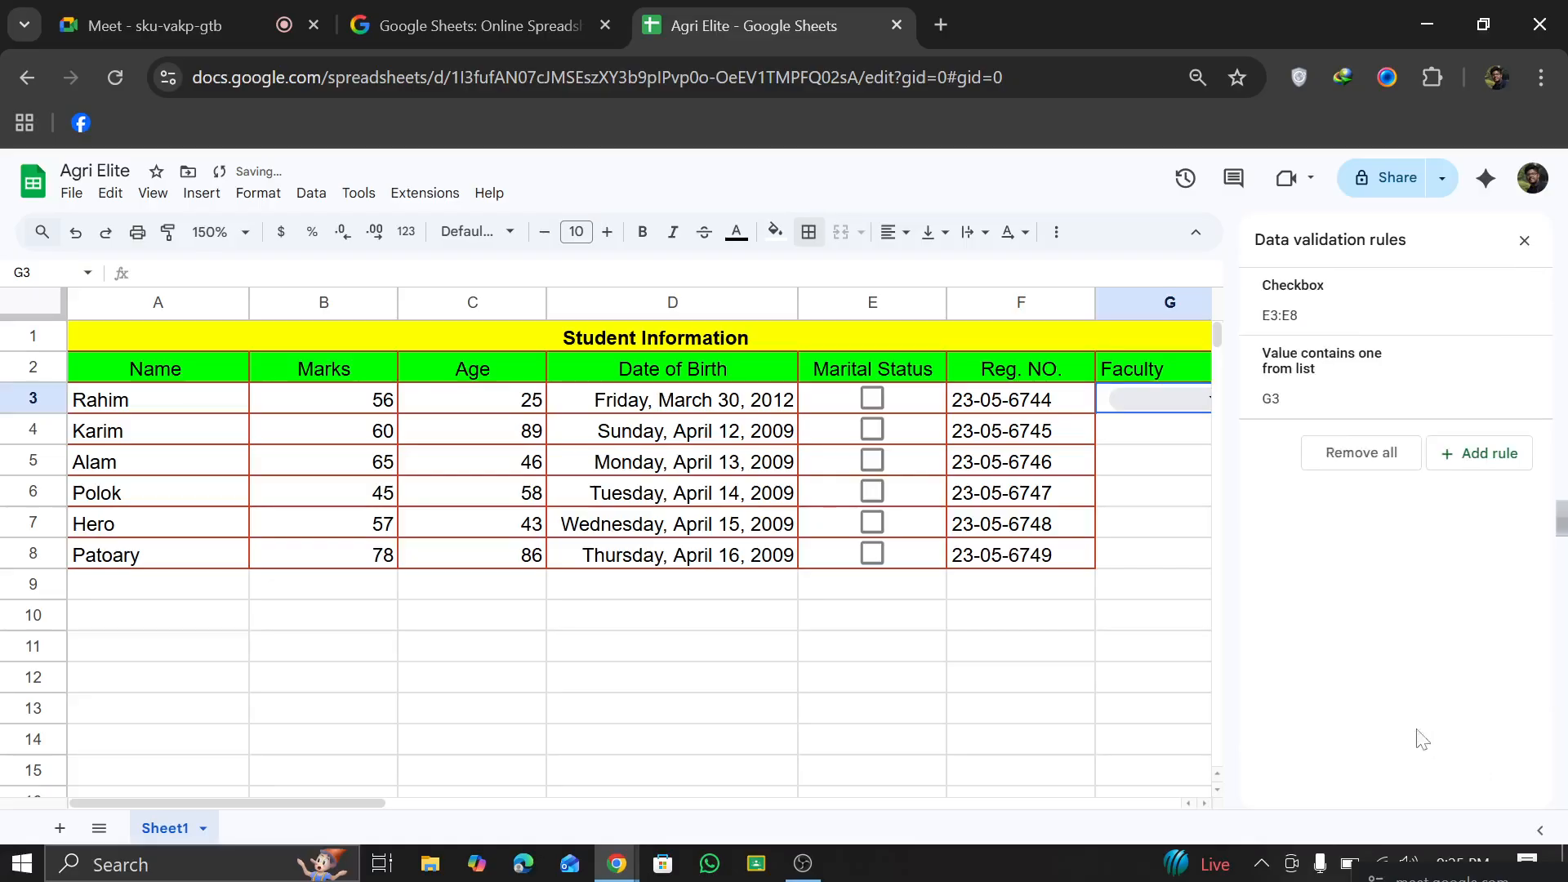
Step: Open the G3 dropdown's rule for editing and colour its Agriculture option dark red
left_click(1169, 400)
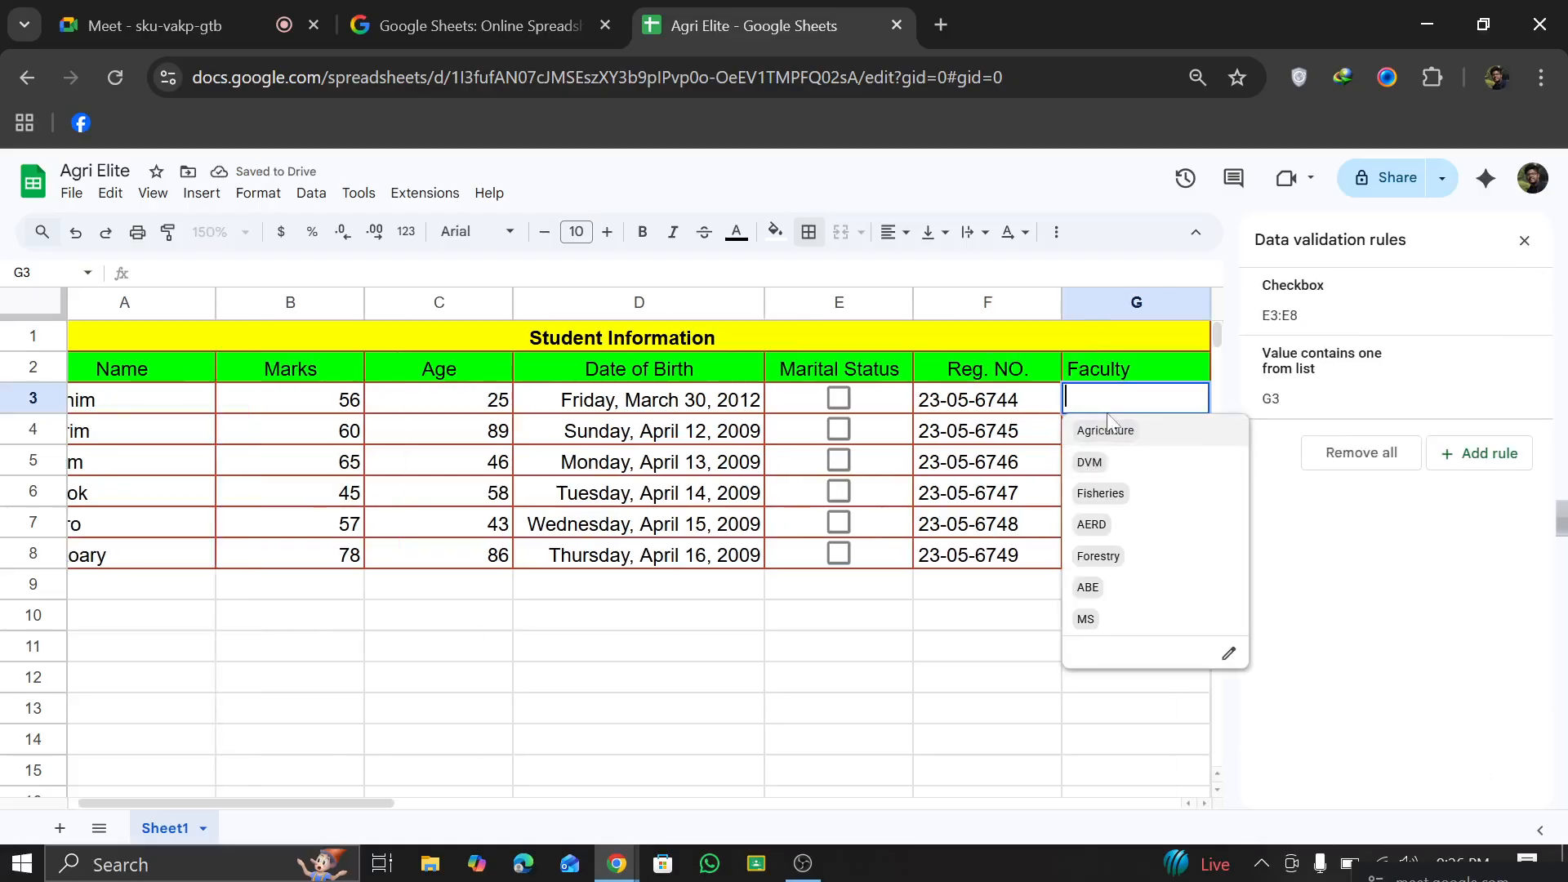
left_click(1003, 558)
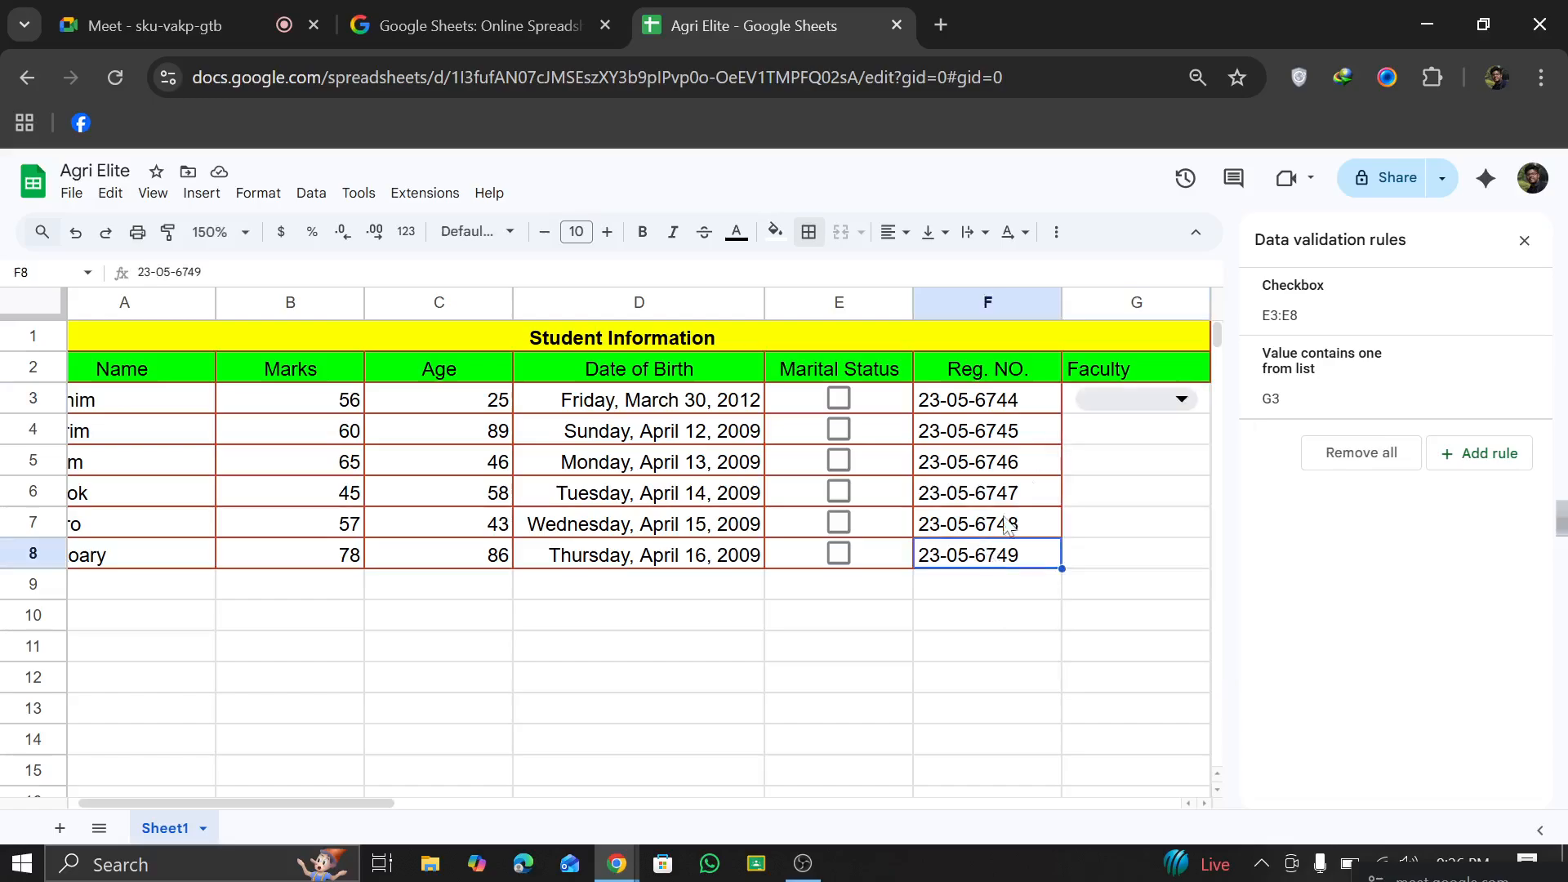
left_click(1131, 389)
left_click(1130, 389)
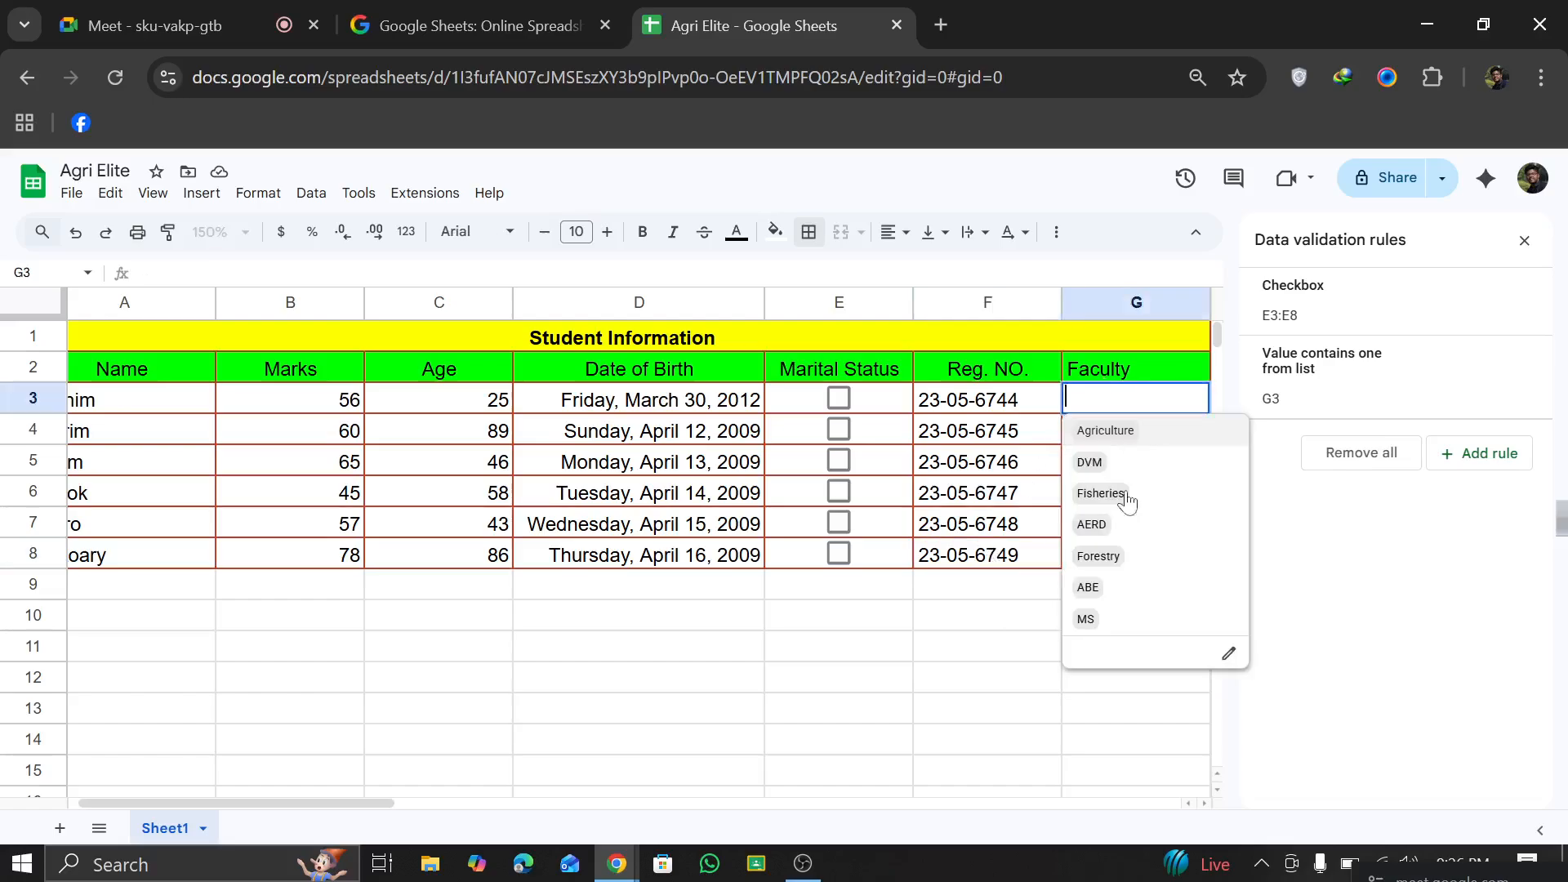
left_click(1233, 656)
left_click(1298, 469)
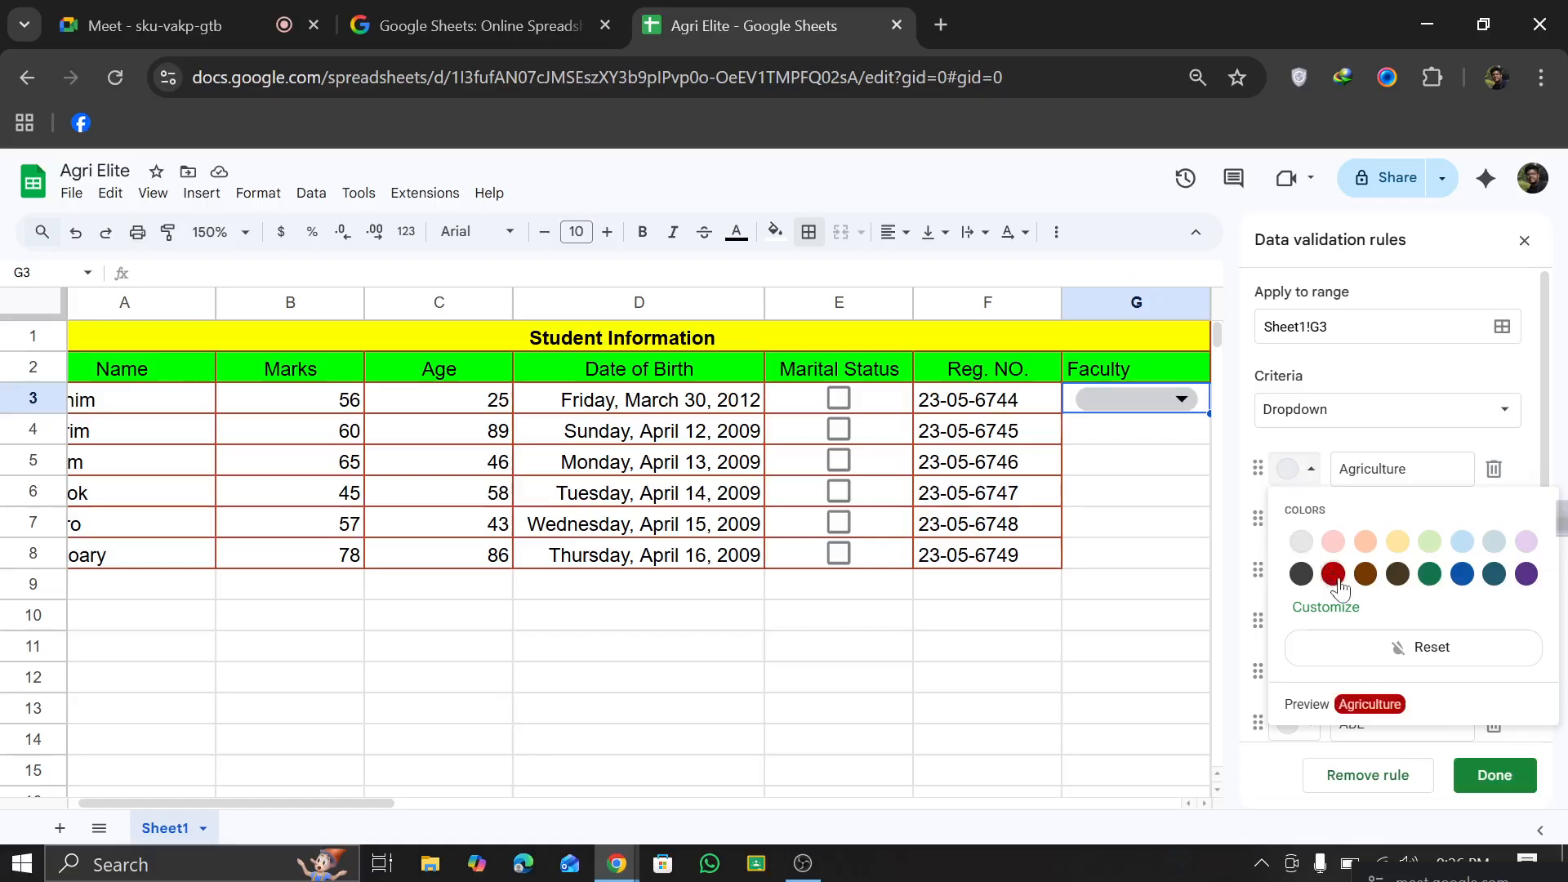
left_click(1334, 575)
left_click(1307, 472)
left_click(1313, 440)
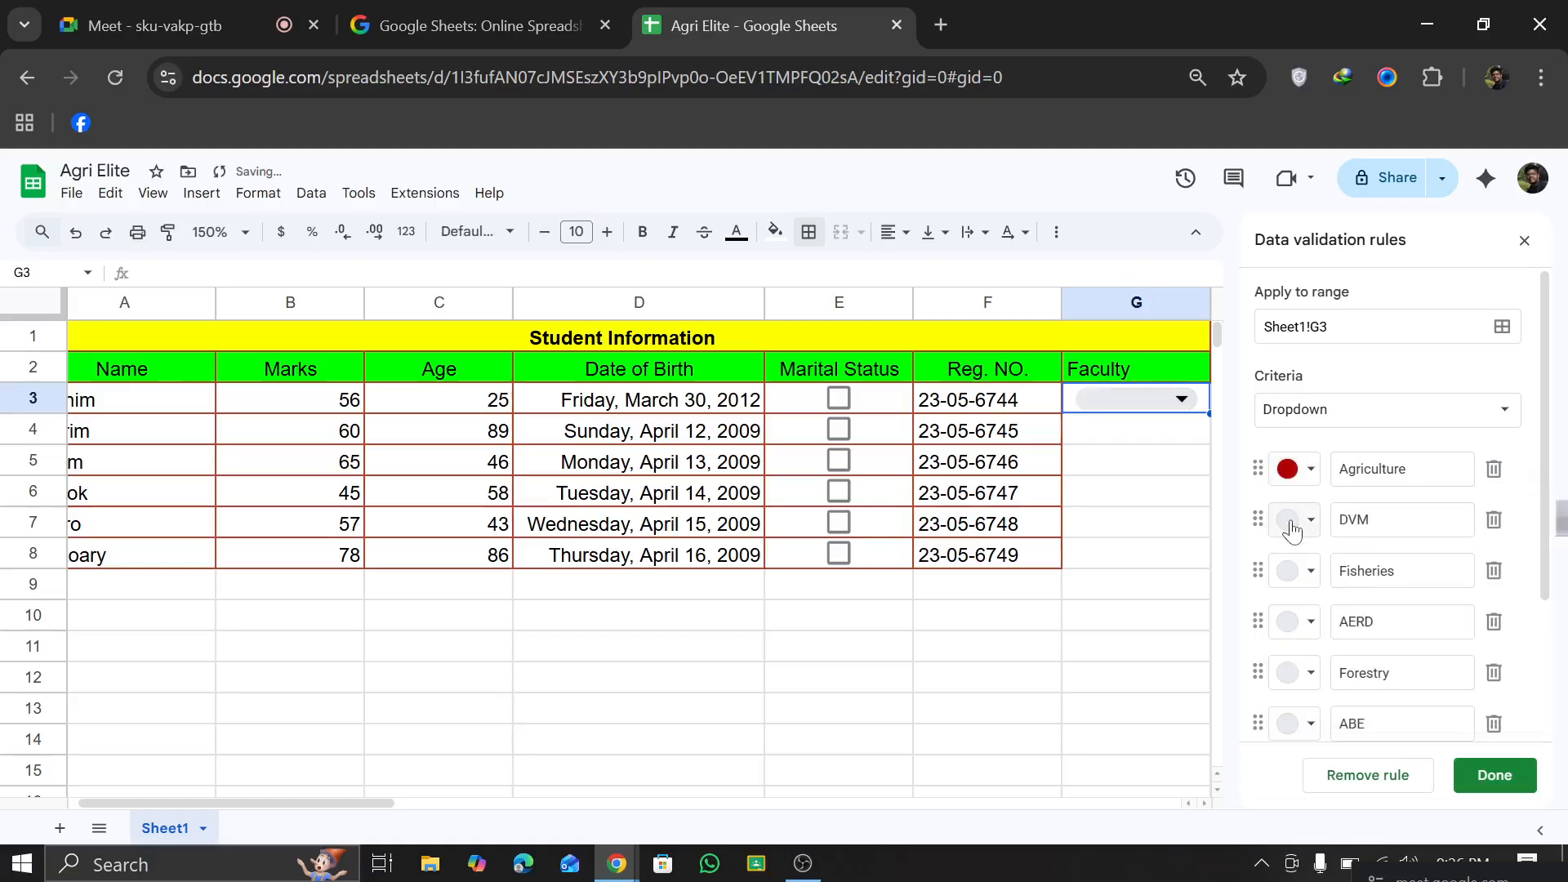
Step: Colour the dropdown options DVM dark green, Fisheries dark blue, AERD light blue and Forestry light orange
left_click(1289, 524)
left_click(1430, 625)
left_click(1289, 569)
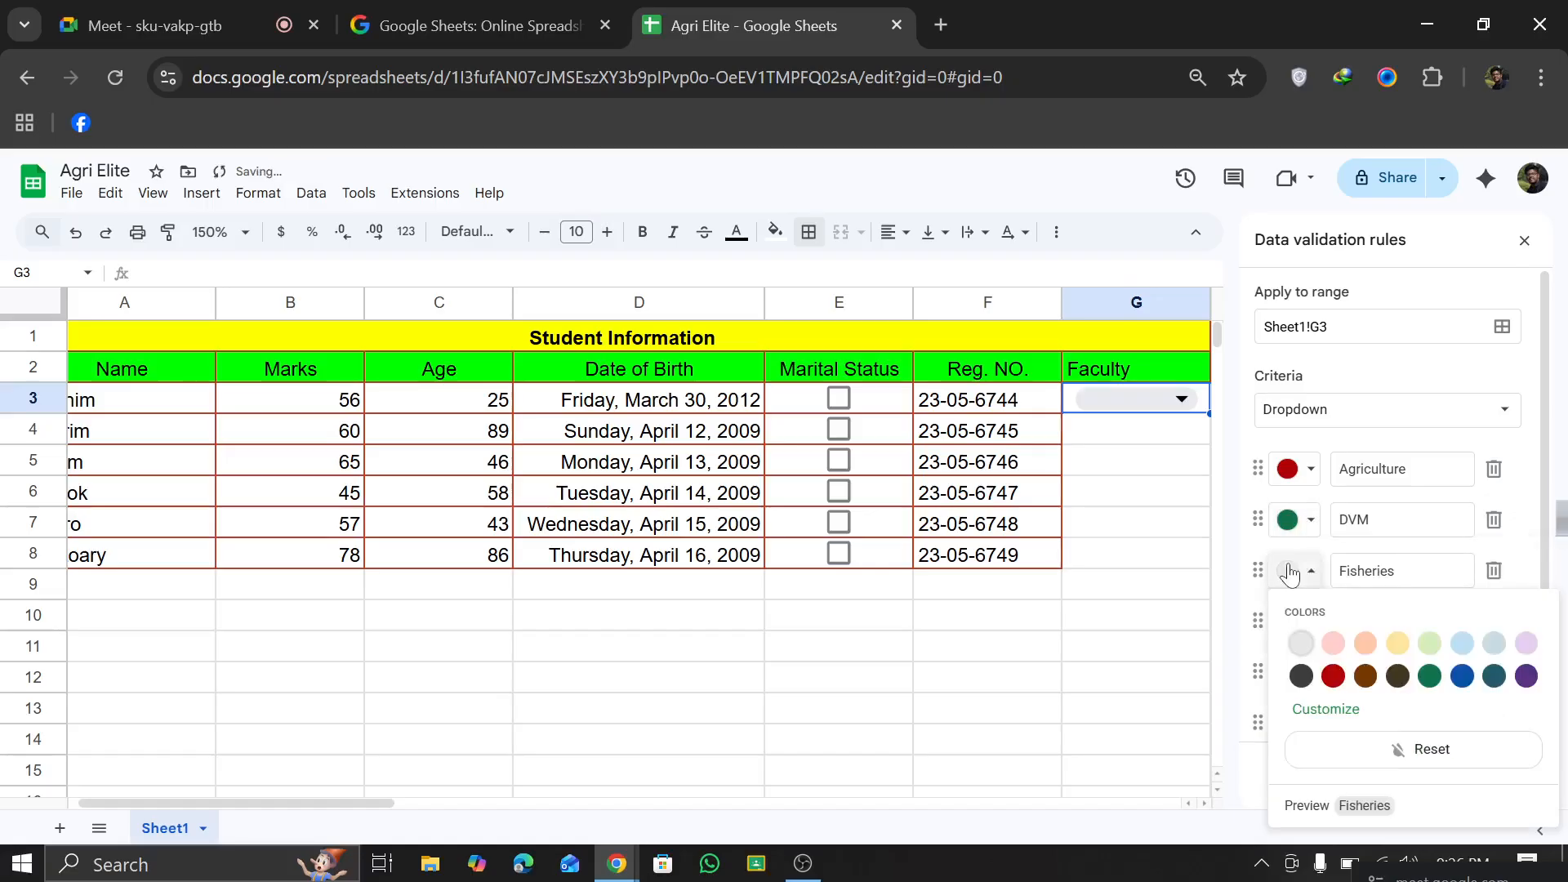
left_click(1462, 676)
left_click(1288, 621)
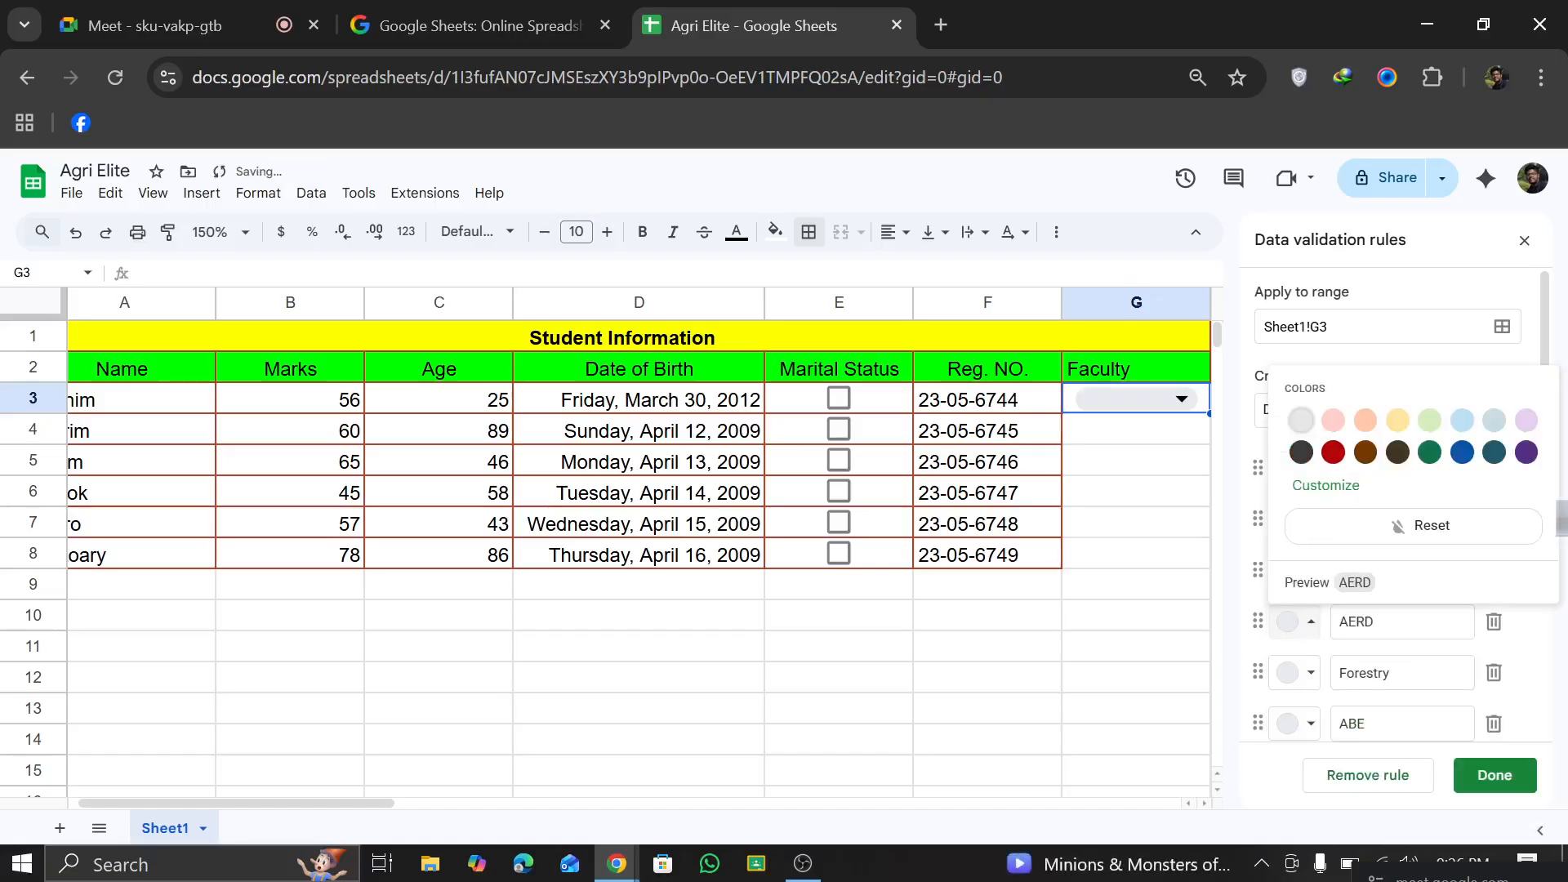
left_click(1462, 420)
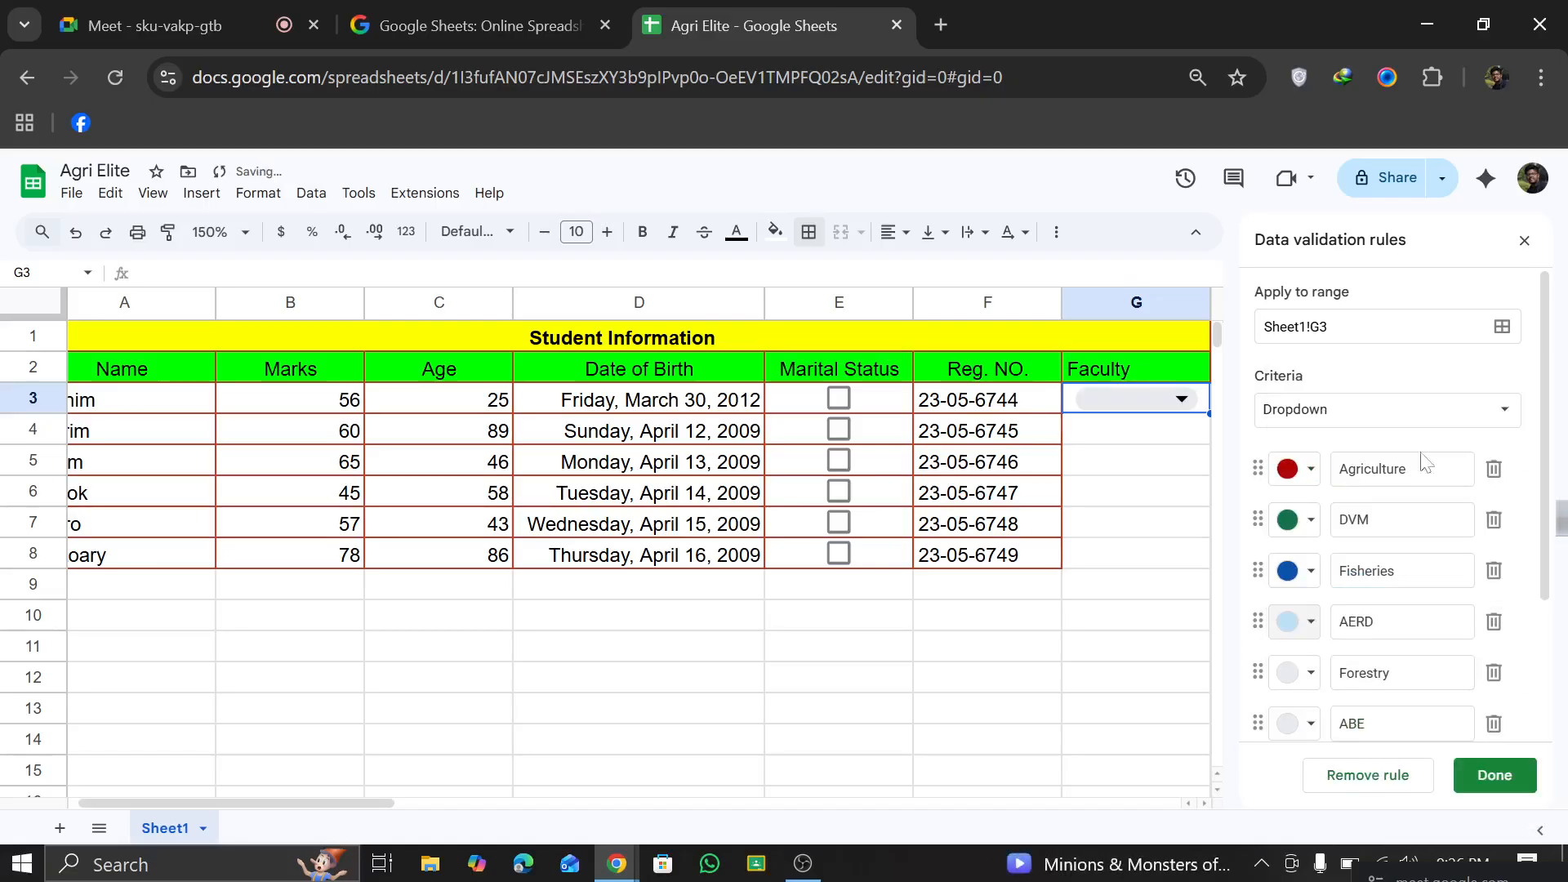
left_click(1310, 685)
left_click(1330, 467)
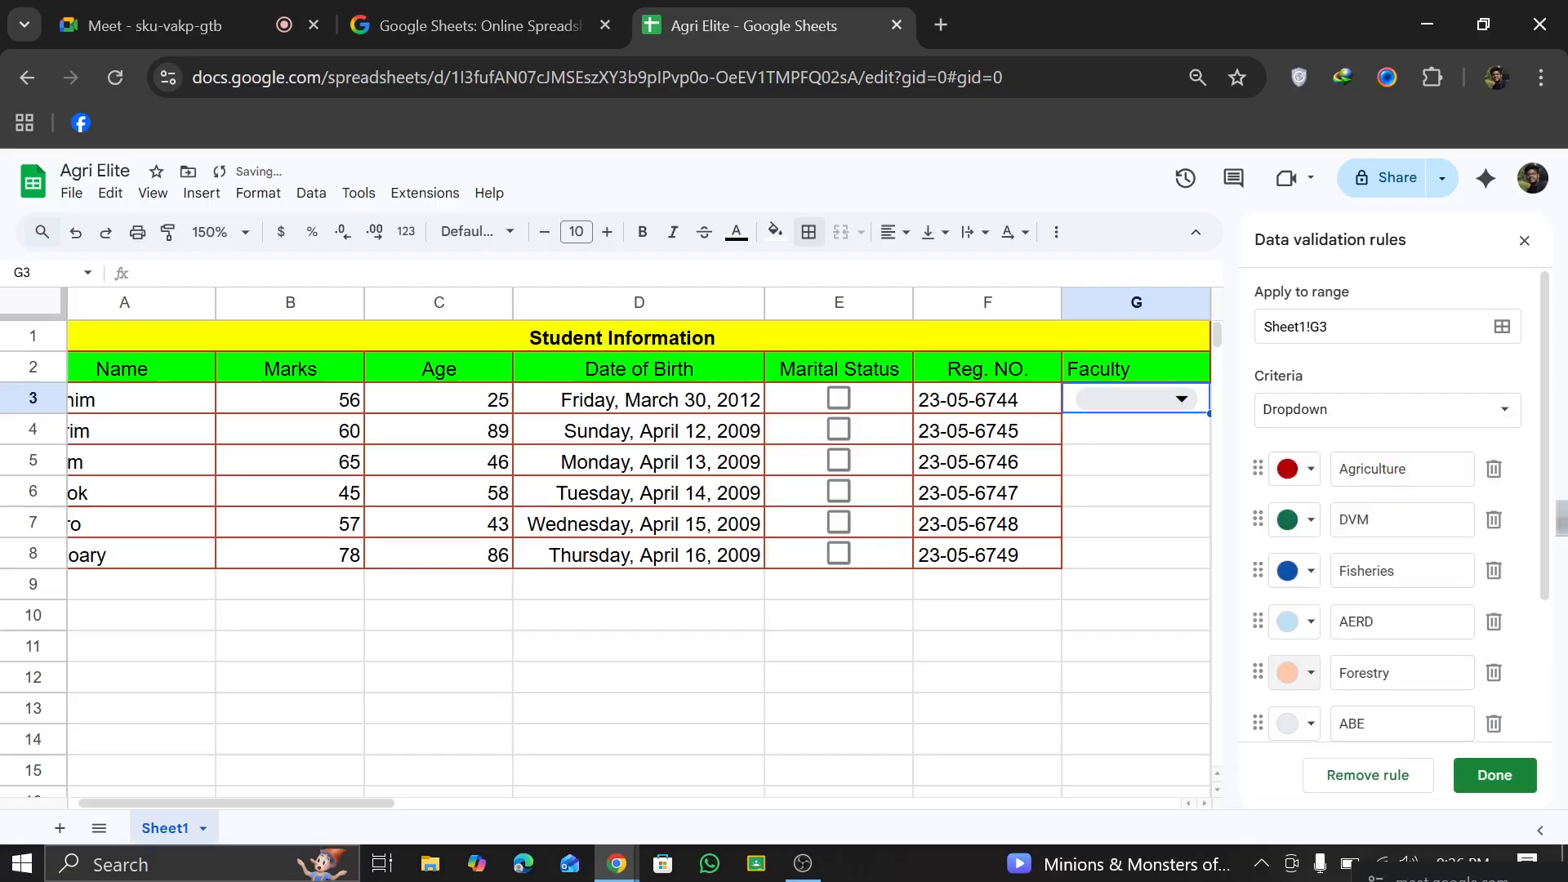
Step: Give the ABE option the custom background colour #0066ff
scroll(1285, 739, "down", 3)
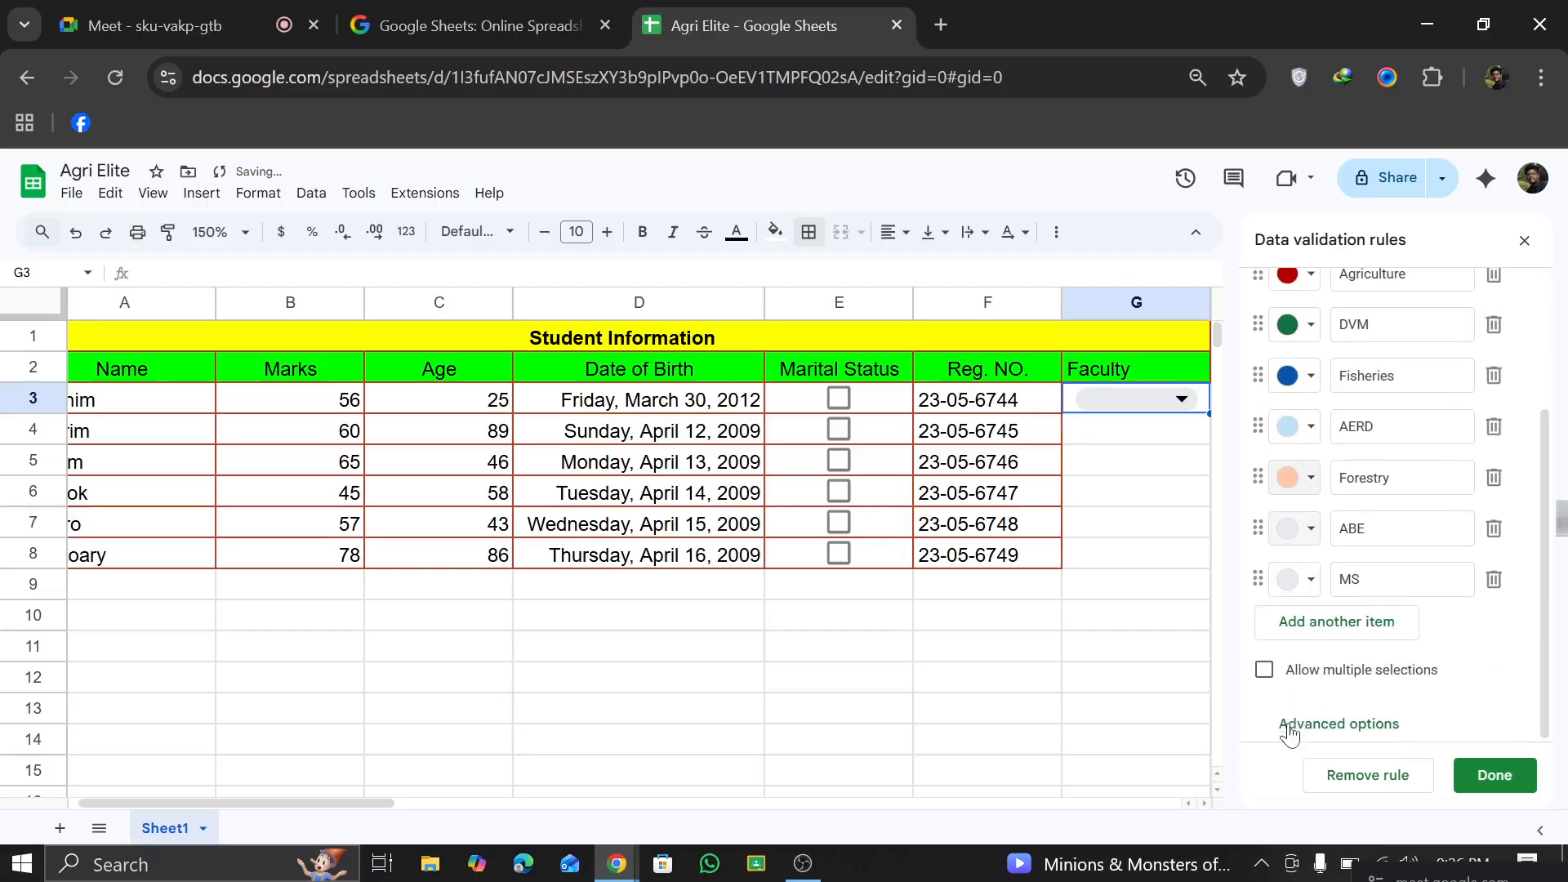
left_click(1291, 531)
left_click(1327, 675)
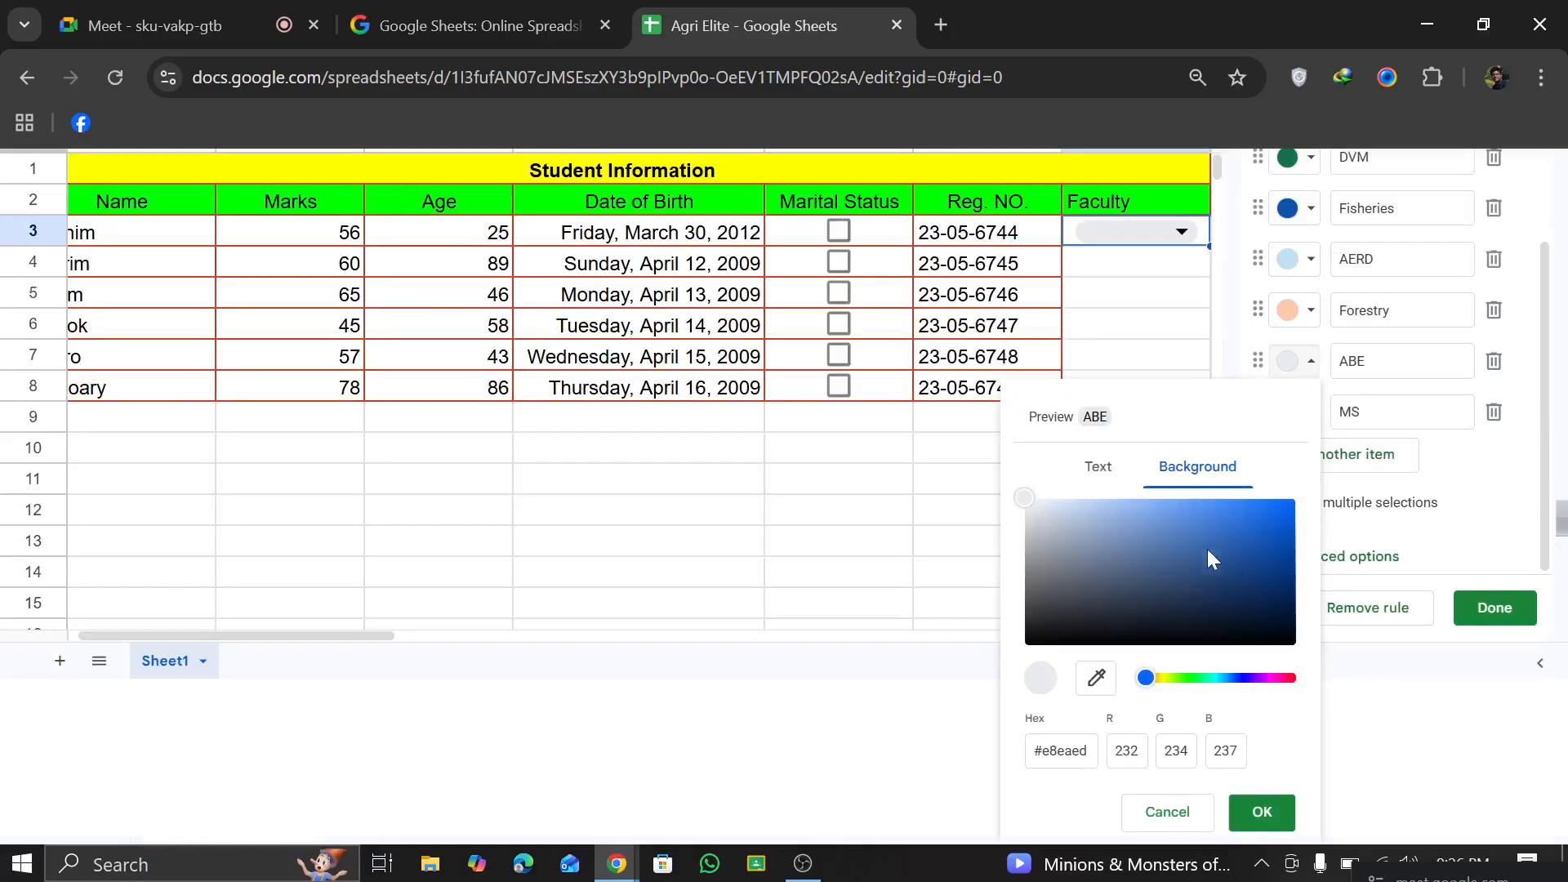
left_click_drag(1209, 558, 1340, 507)
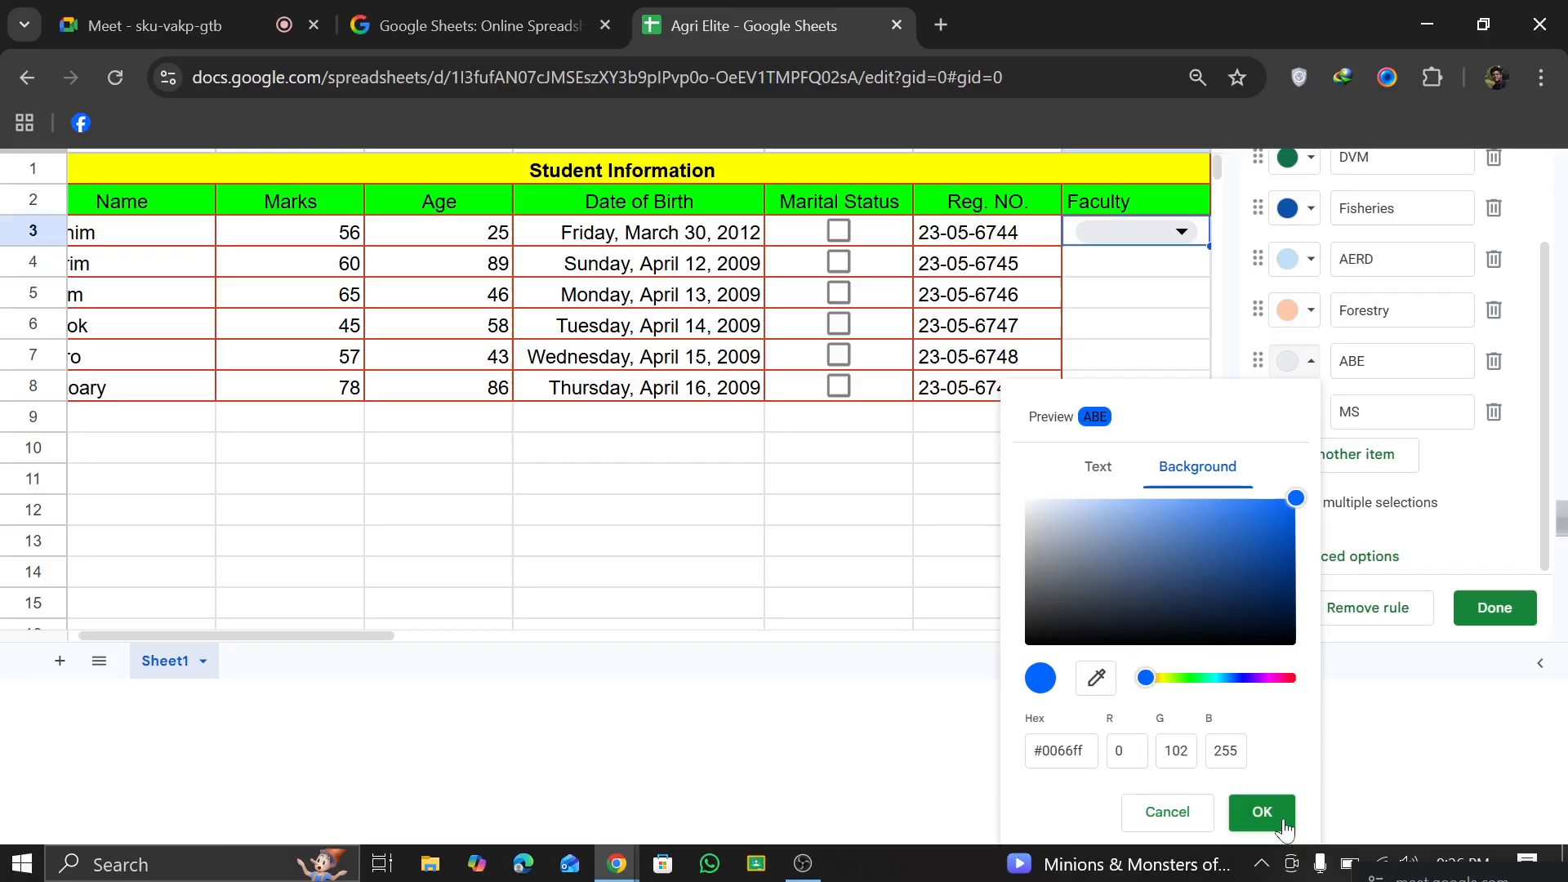
left_click(1262, 812)
Step: Colour the MS option light purple and save the dropdown rule
left_click(1311, 580)
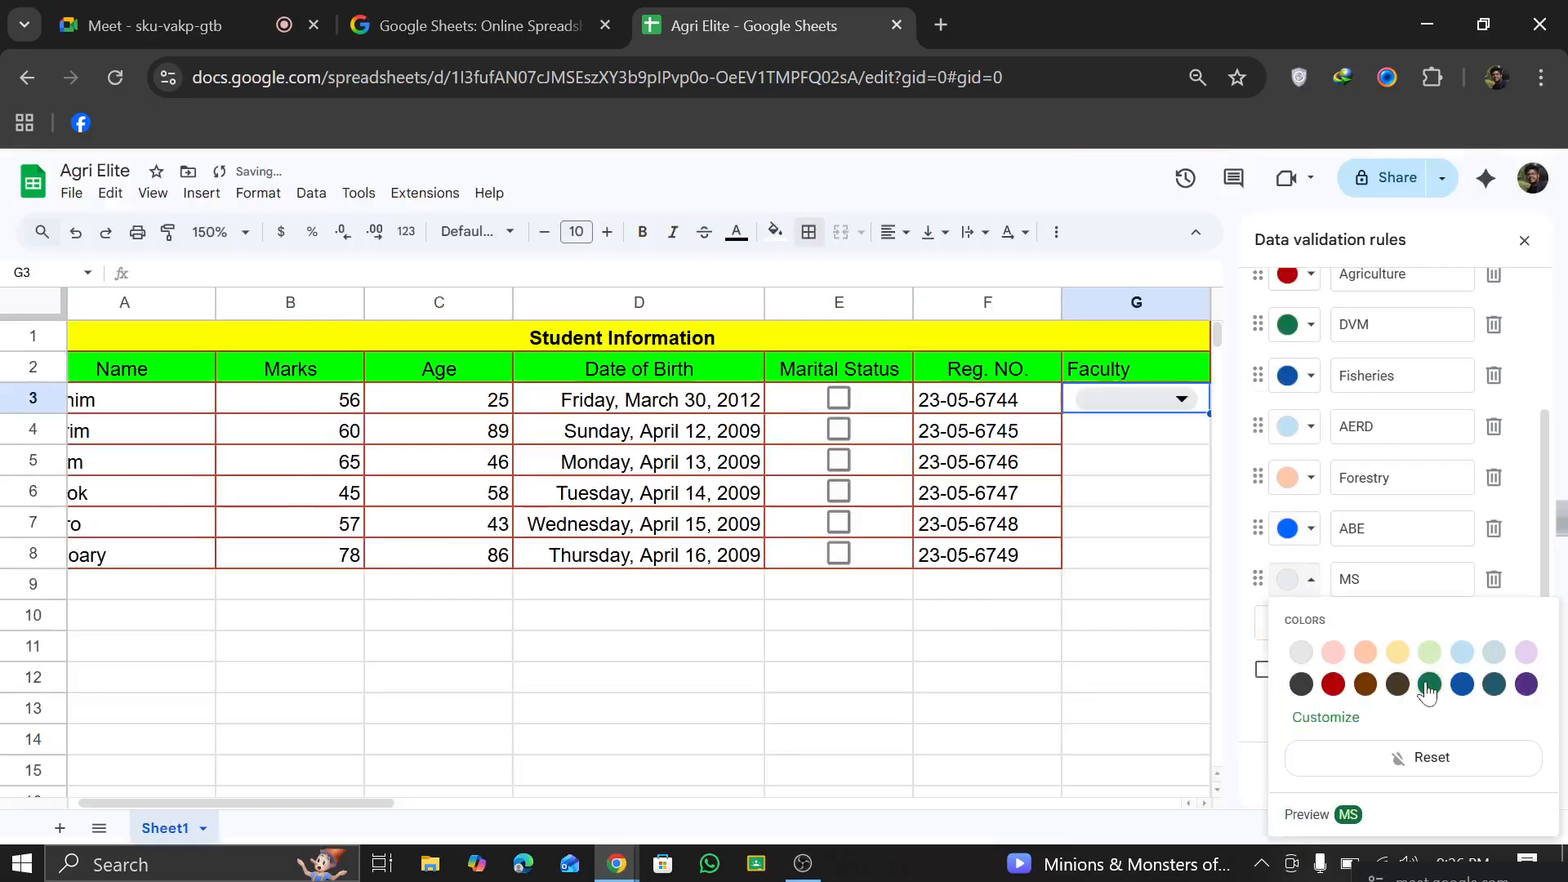
left_click(1527, 654)
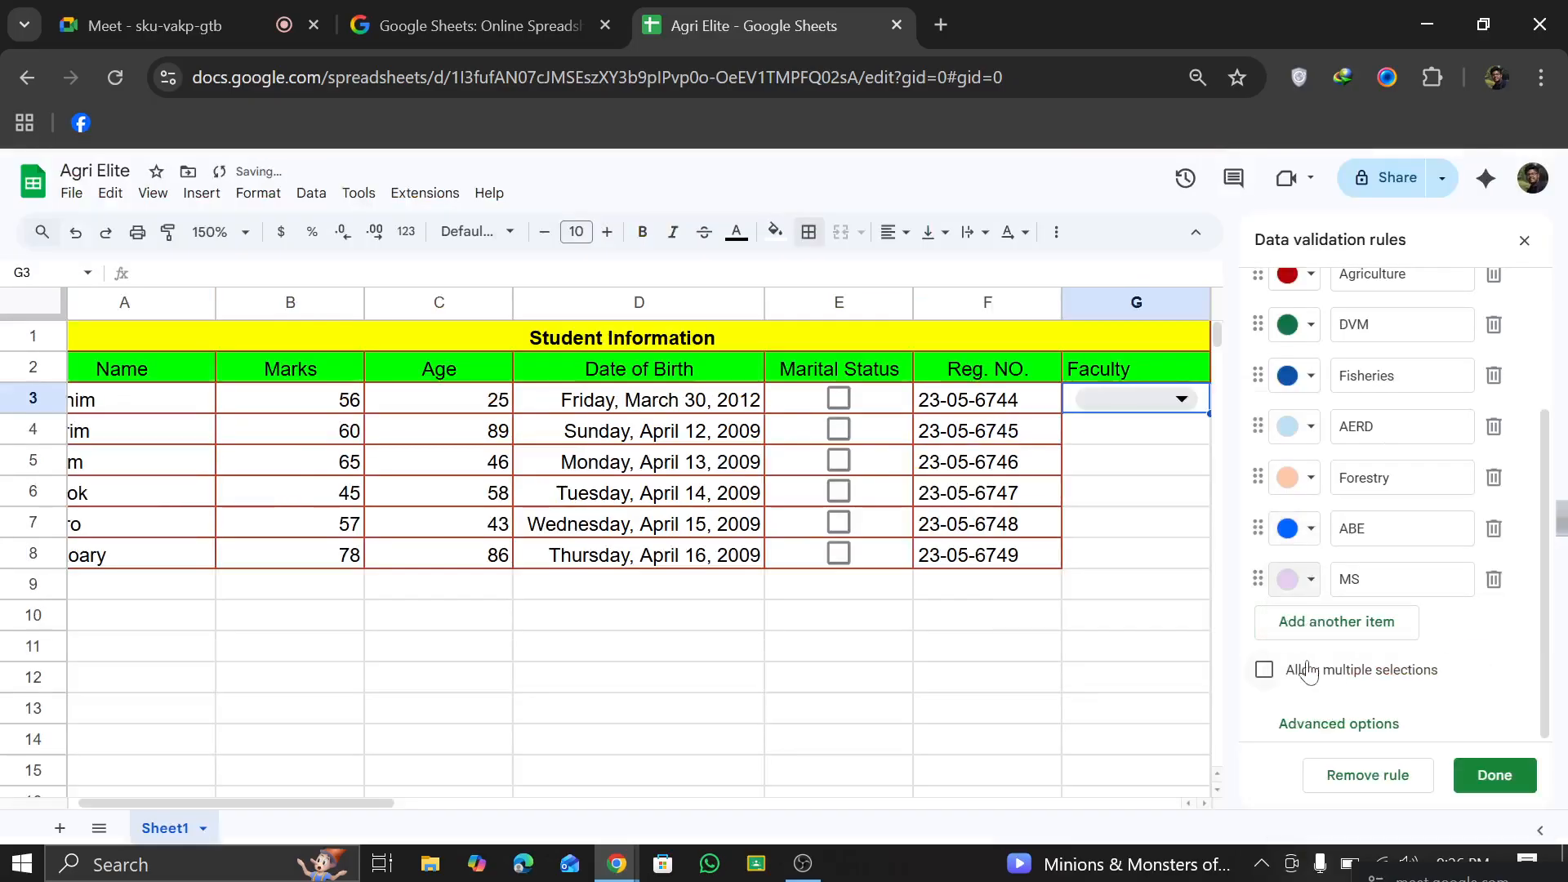
left_click(1481, 766)
Step: Choose Agriculture as the faculty in G3
left_click(1169, 400)
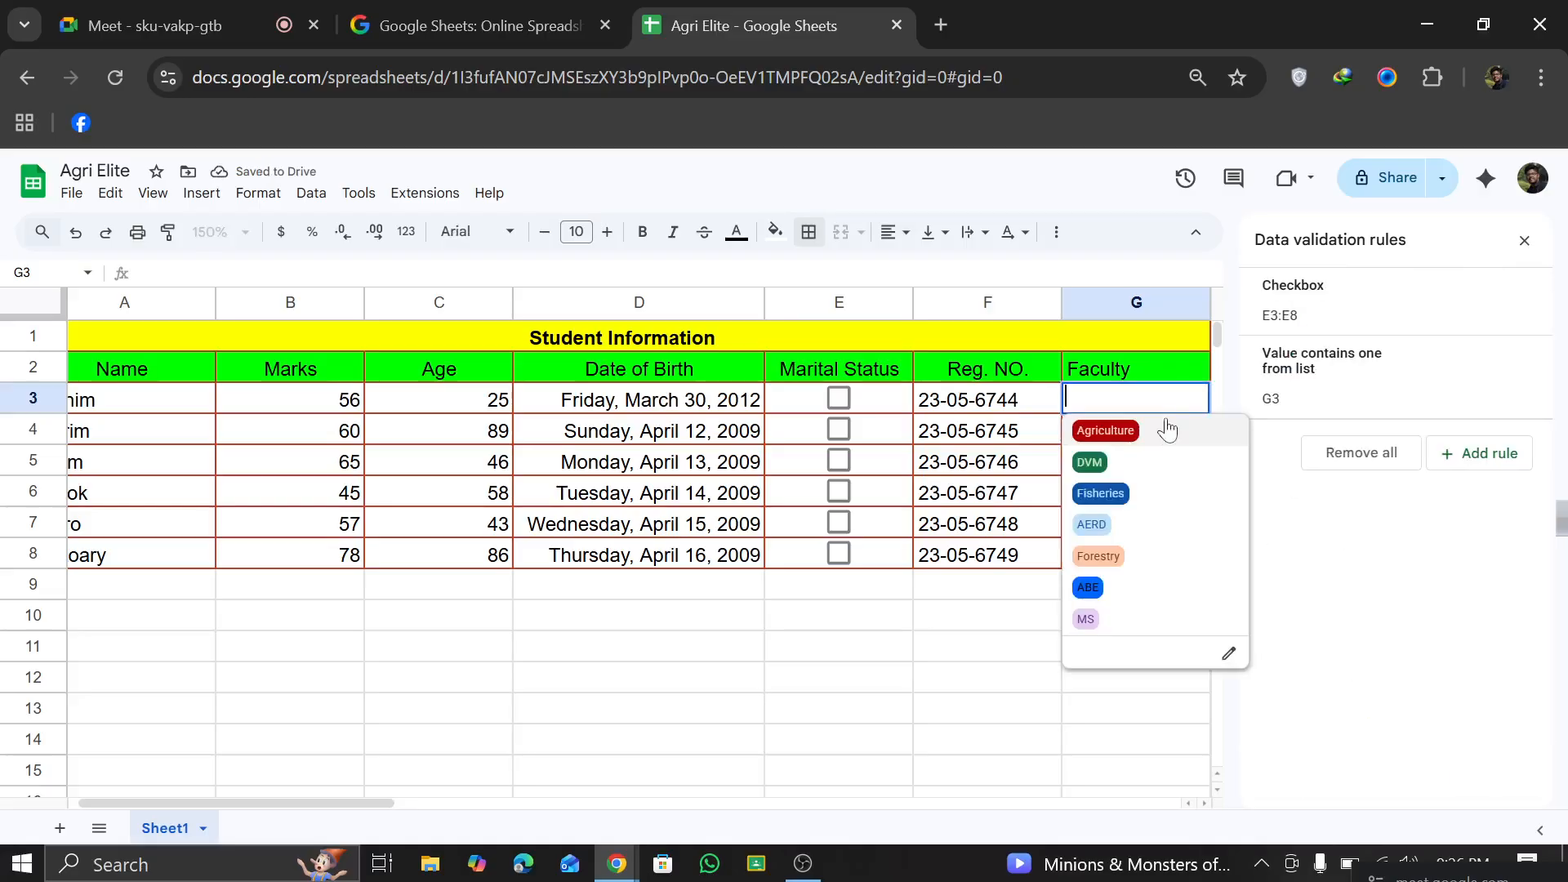
left_click(1107, 432)
left_click(1129, 436)
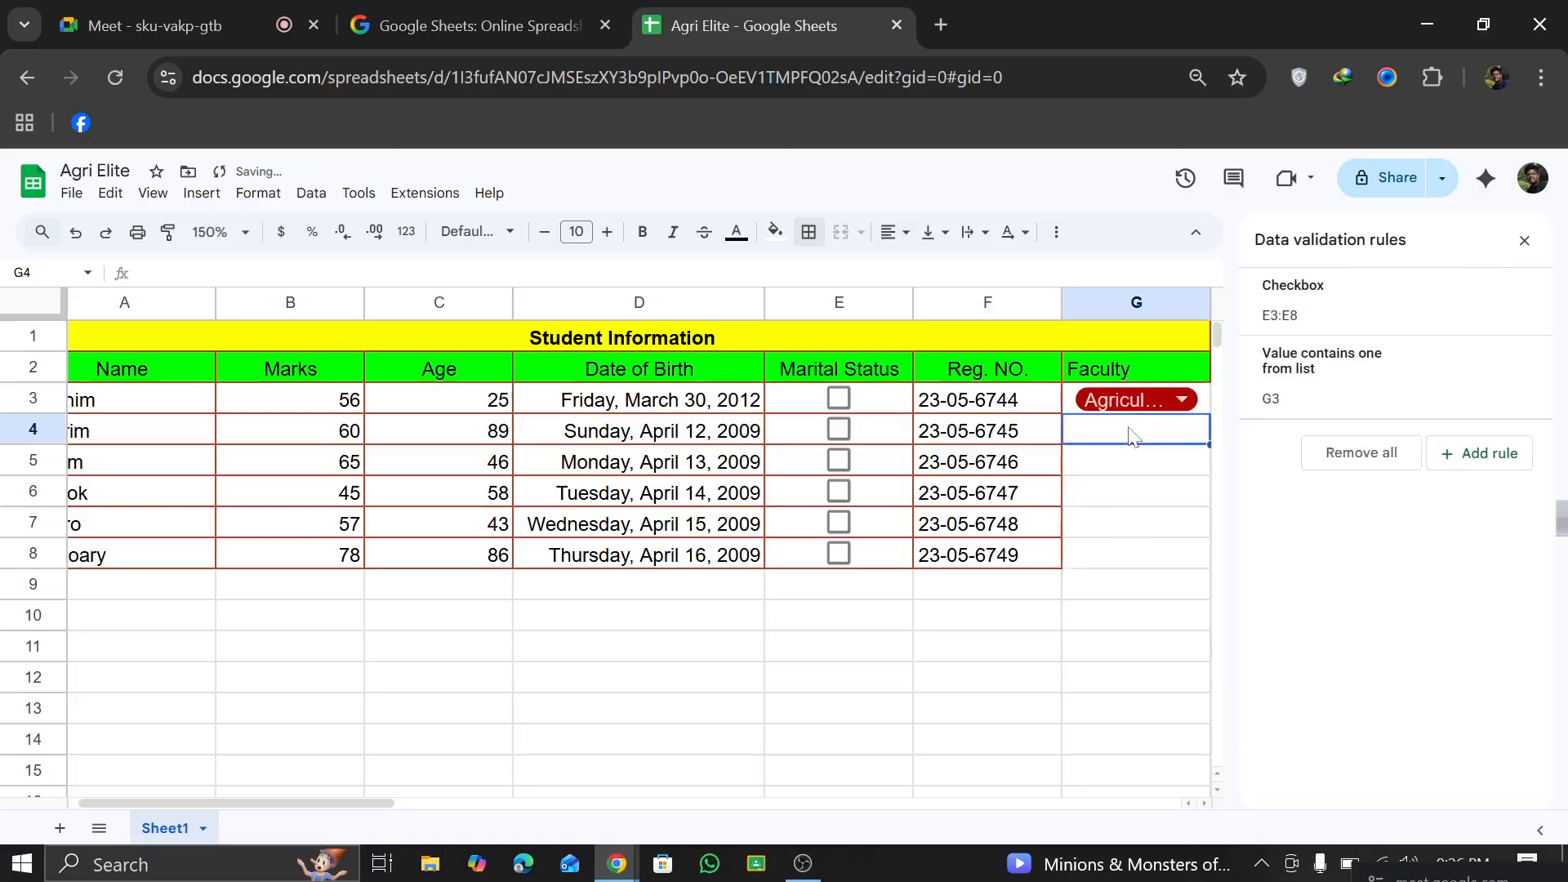
Step: Open the dropdown rule of G3 for editing and recolour the Agriculture option dark green
left_click(1177, 404)
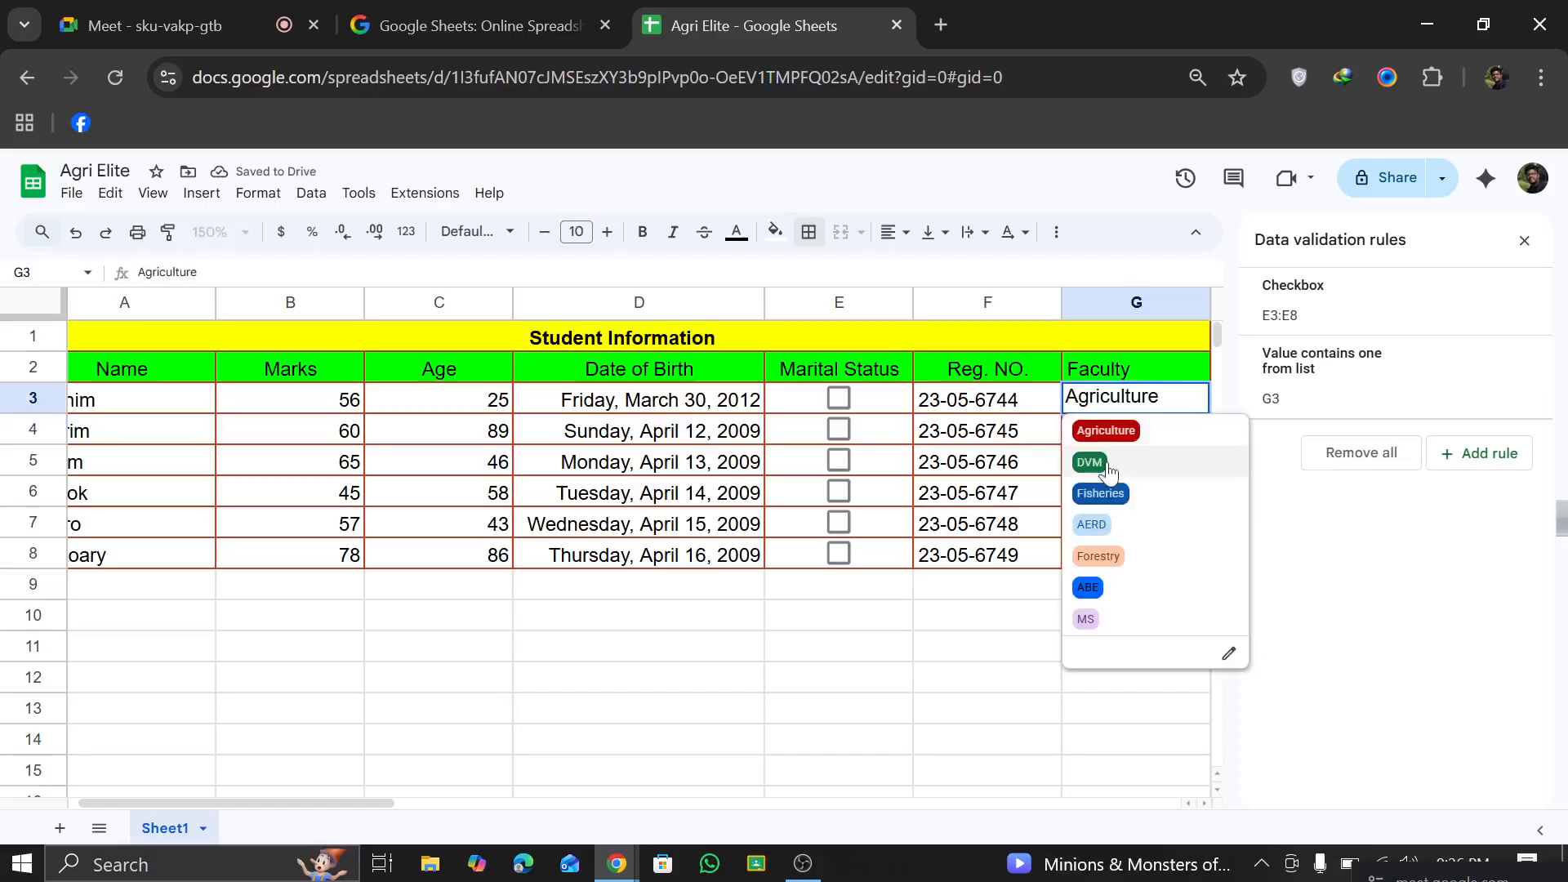
left_click(1028, 614)
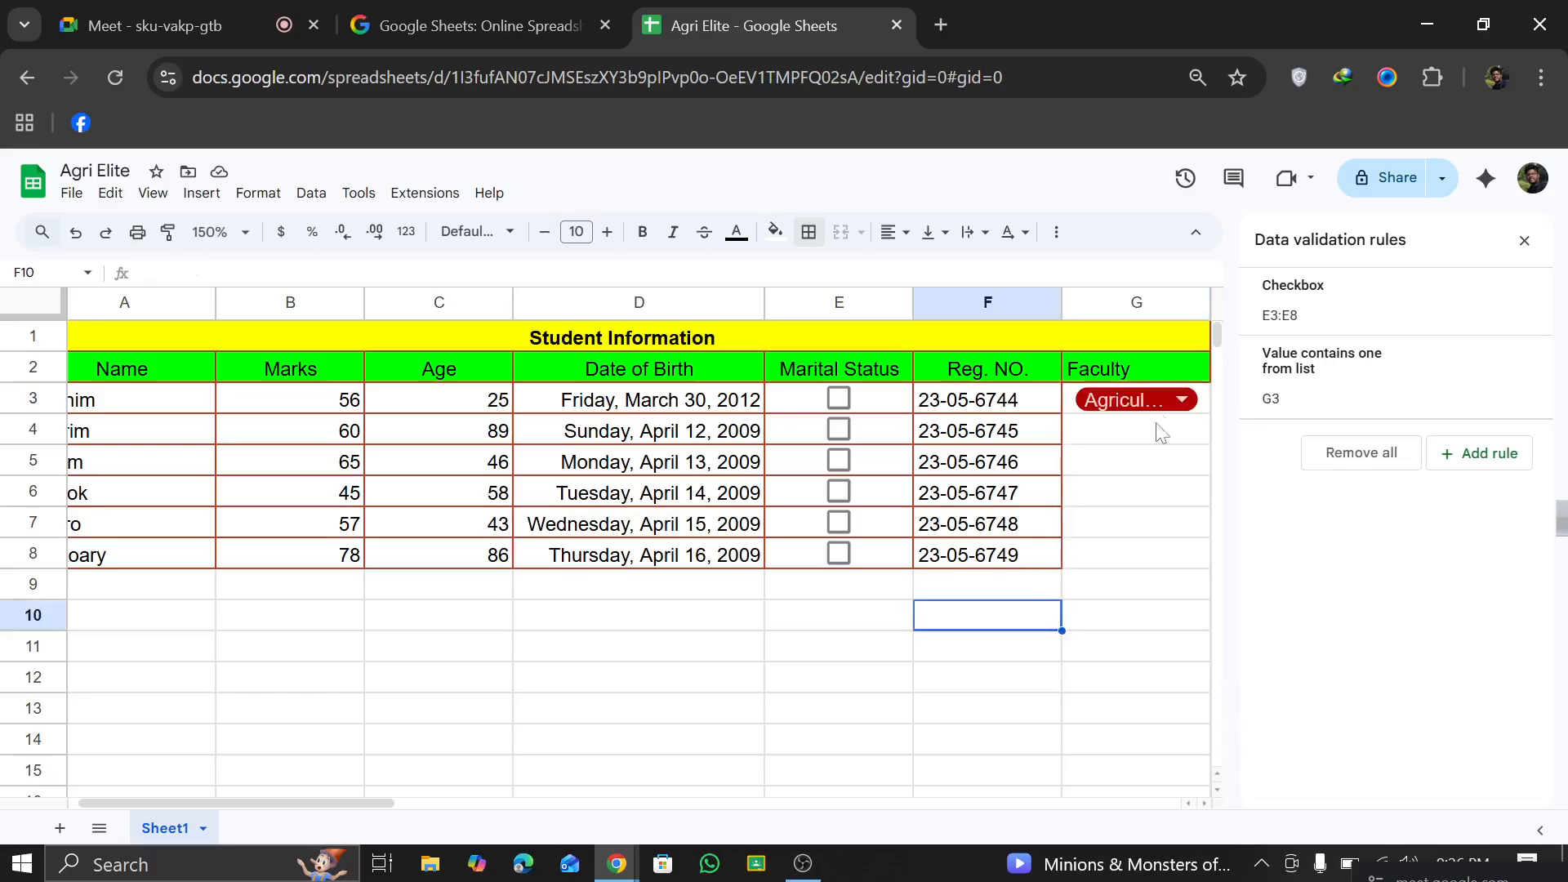
left_click(1171, 406)
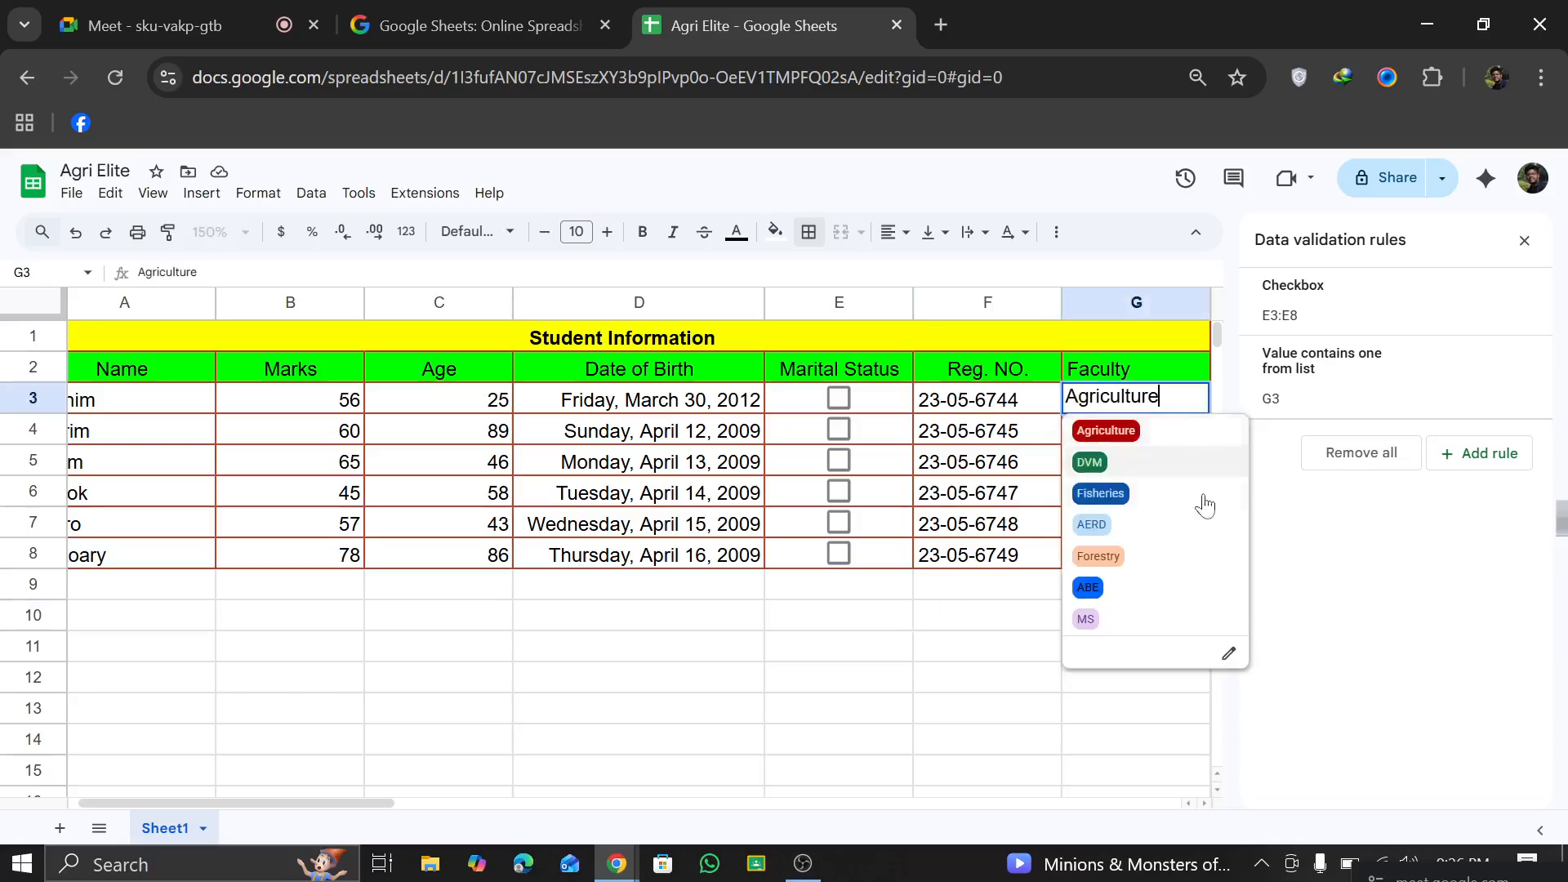
left_click(1232, 658)
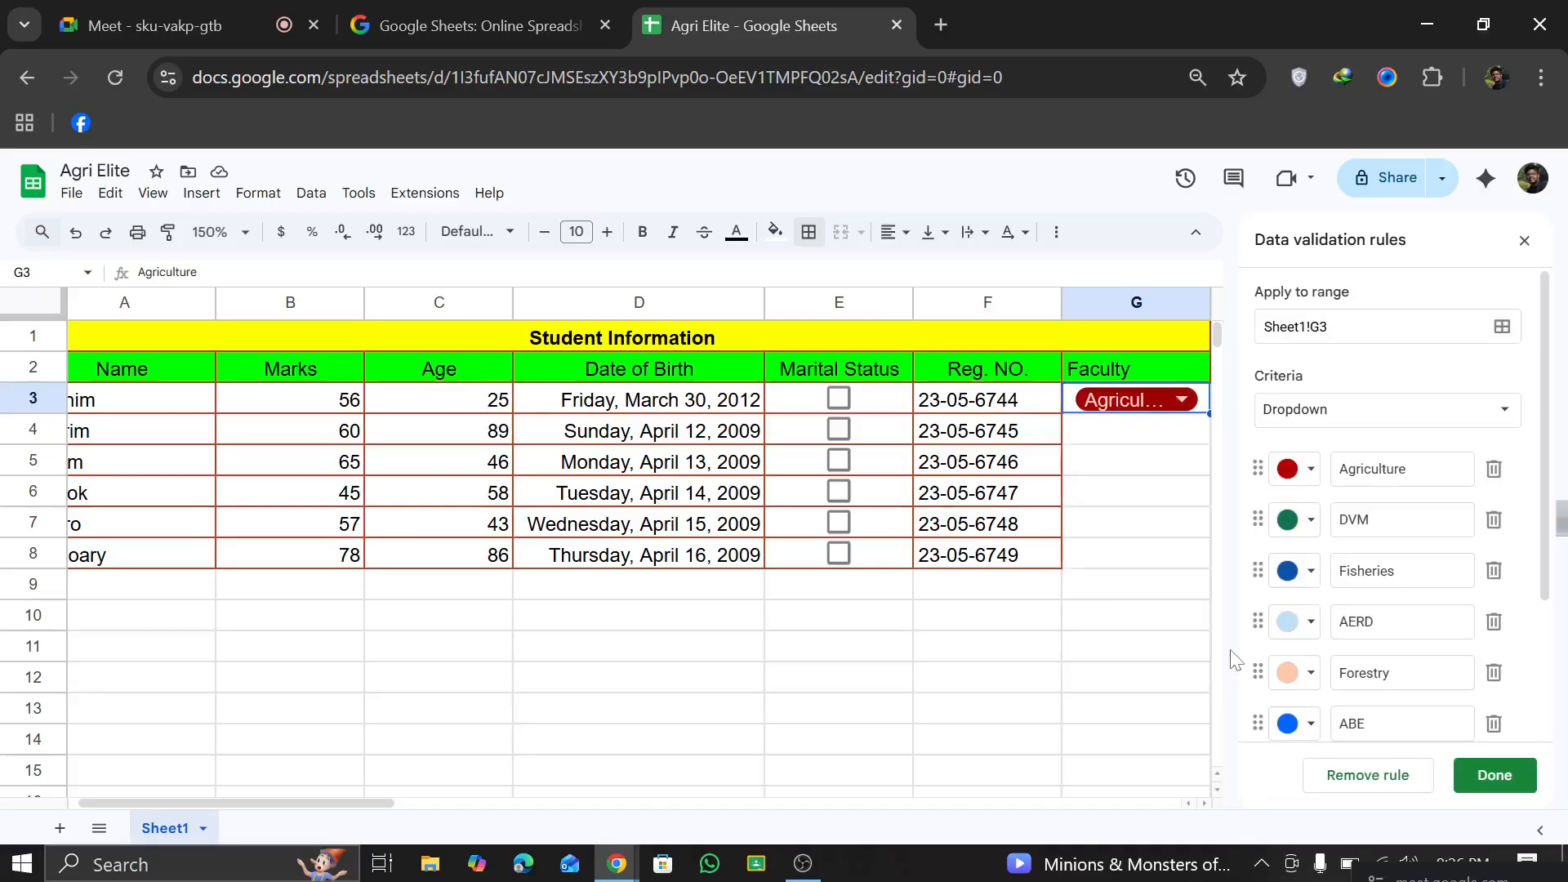
left_click(1298, 470)
left_click(1430, 574)
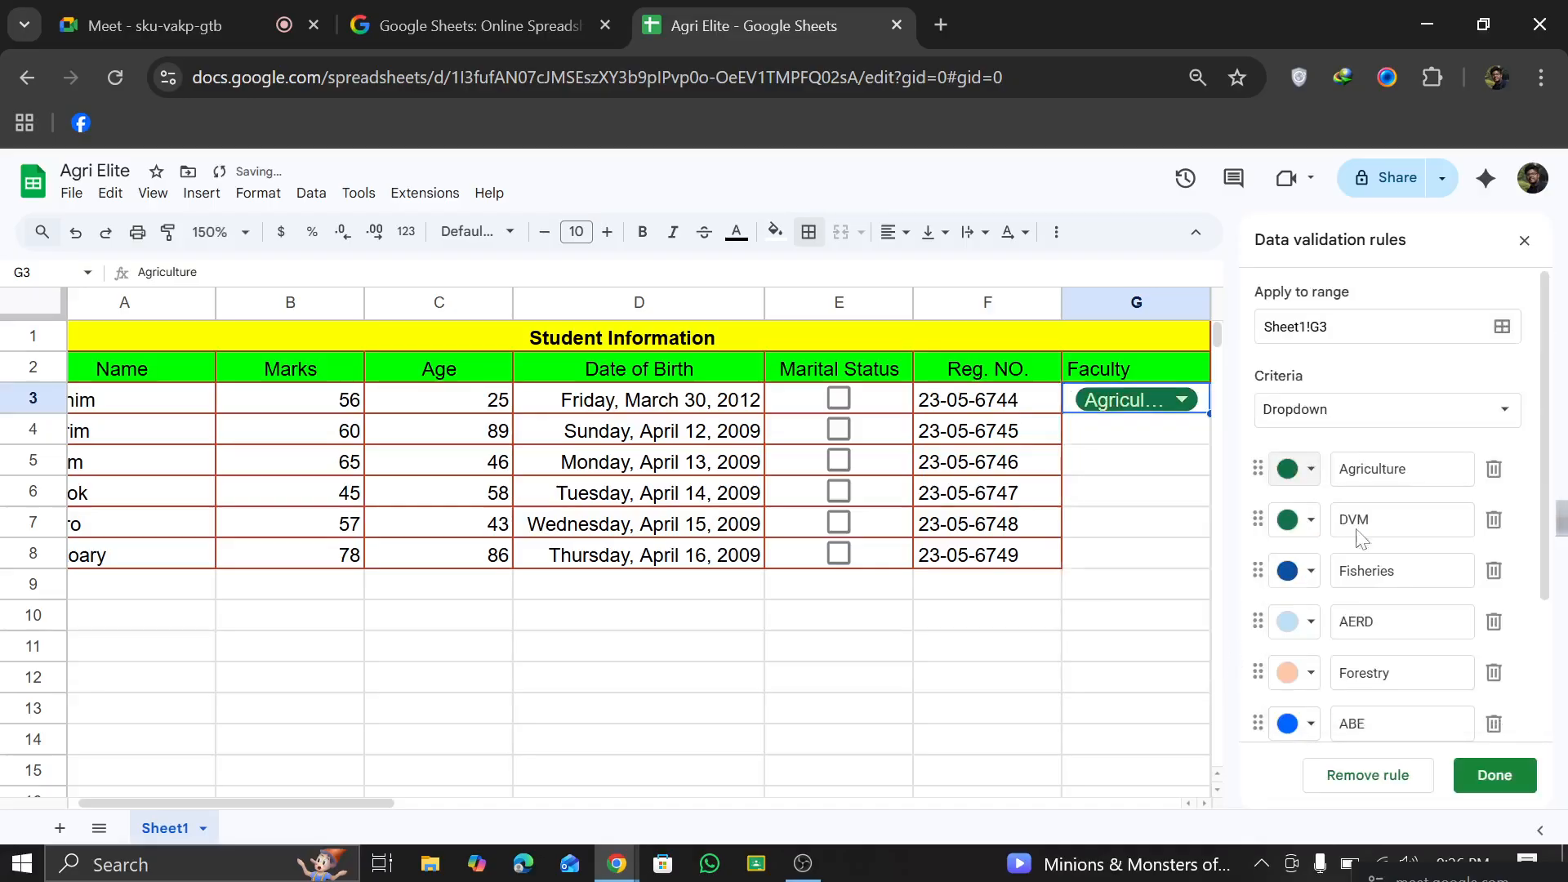
Step: Recolour the DVM option dark red and Forestry dark purple, save the rule and check the G3 option list
left_click(1299, 521)
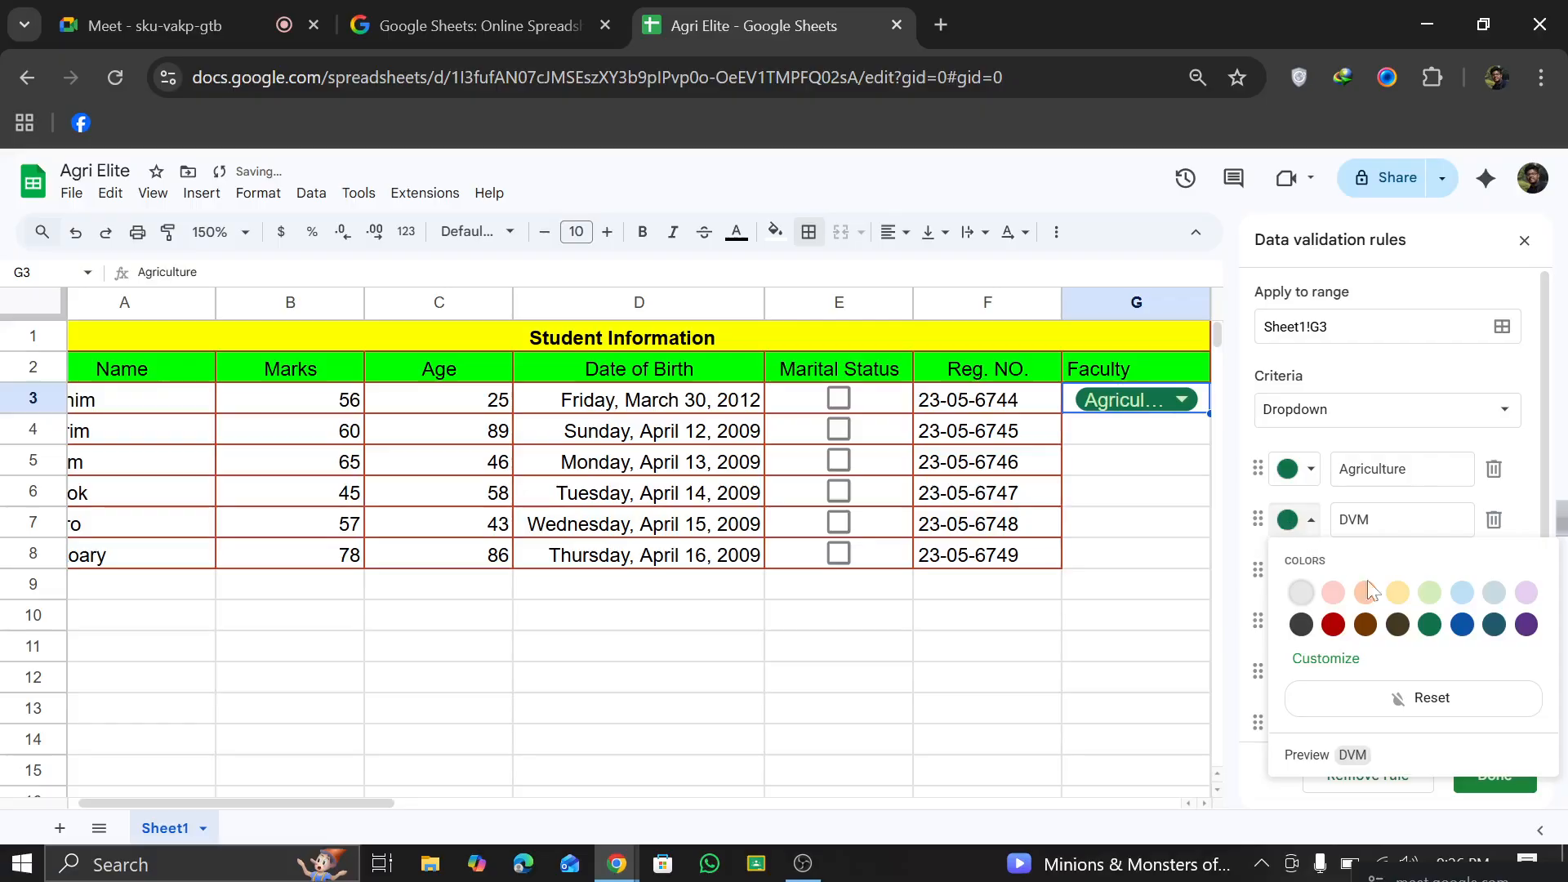
left_click(1333, 625)
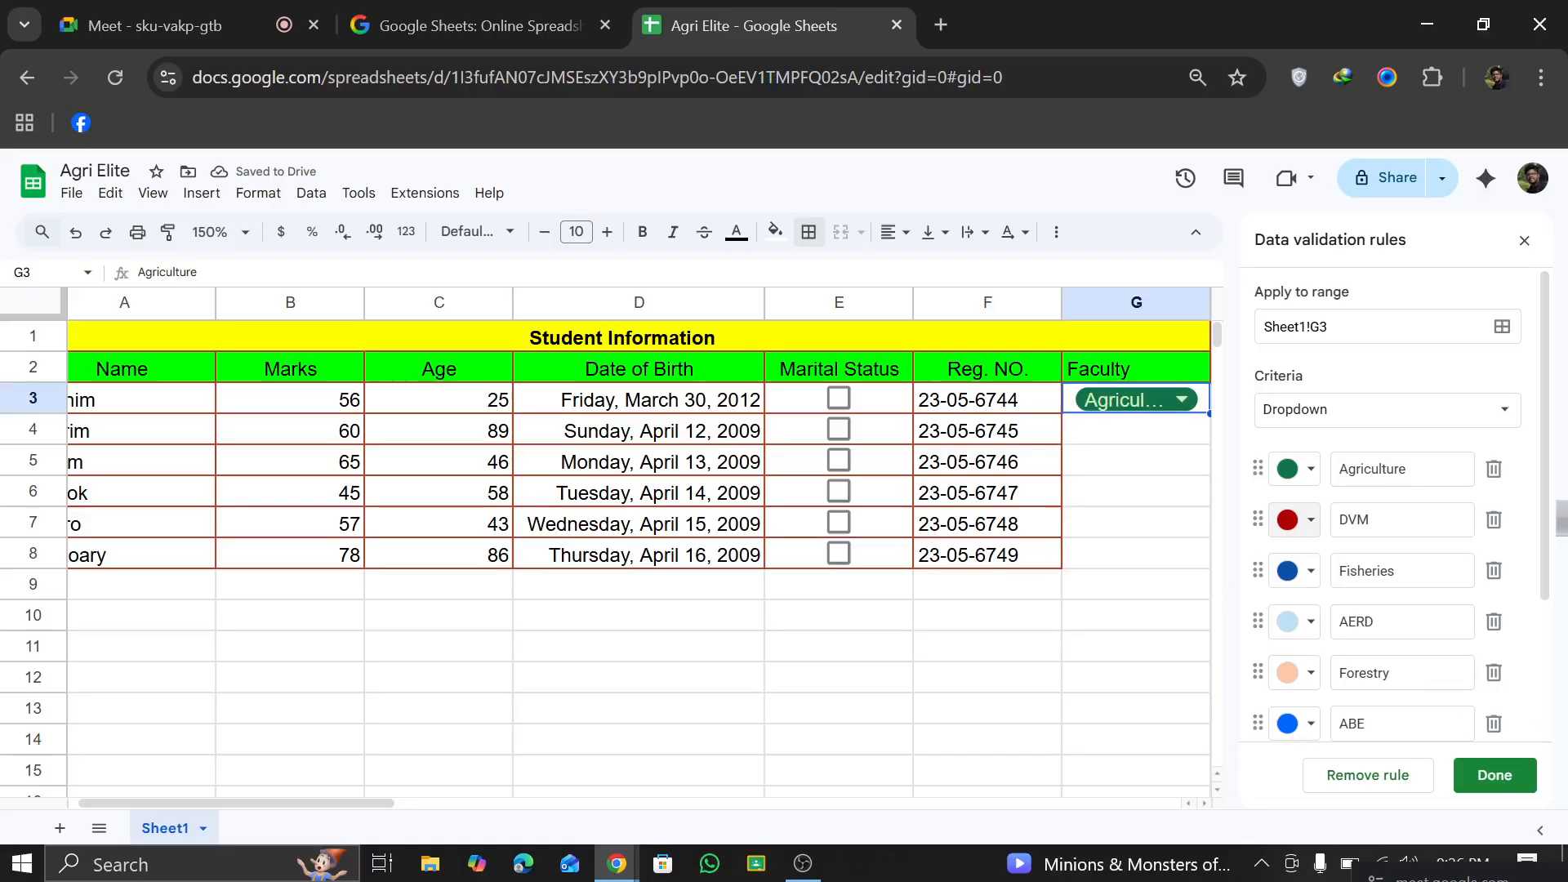
left_click(1299, 673)
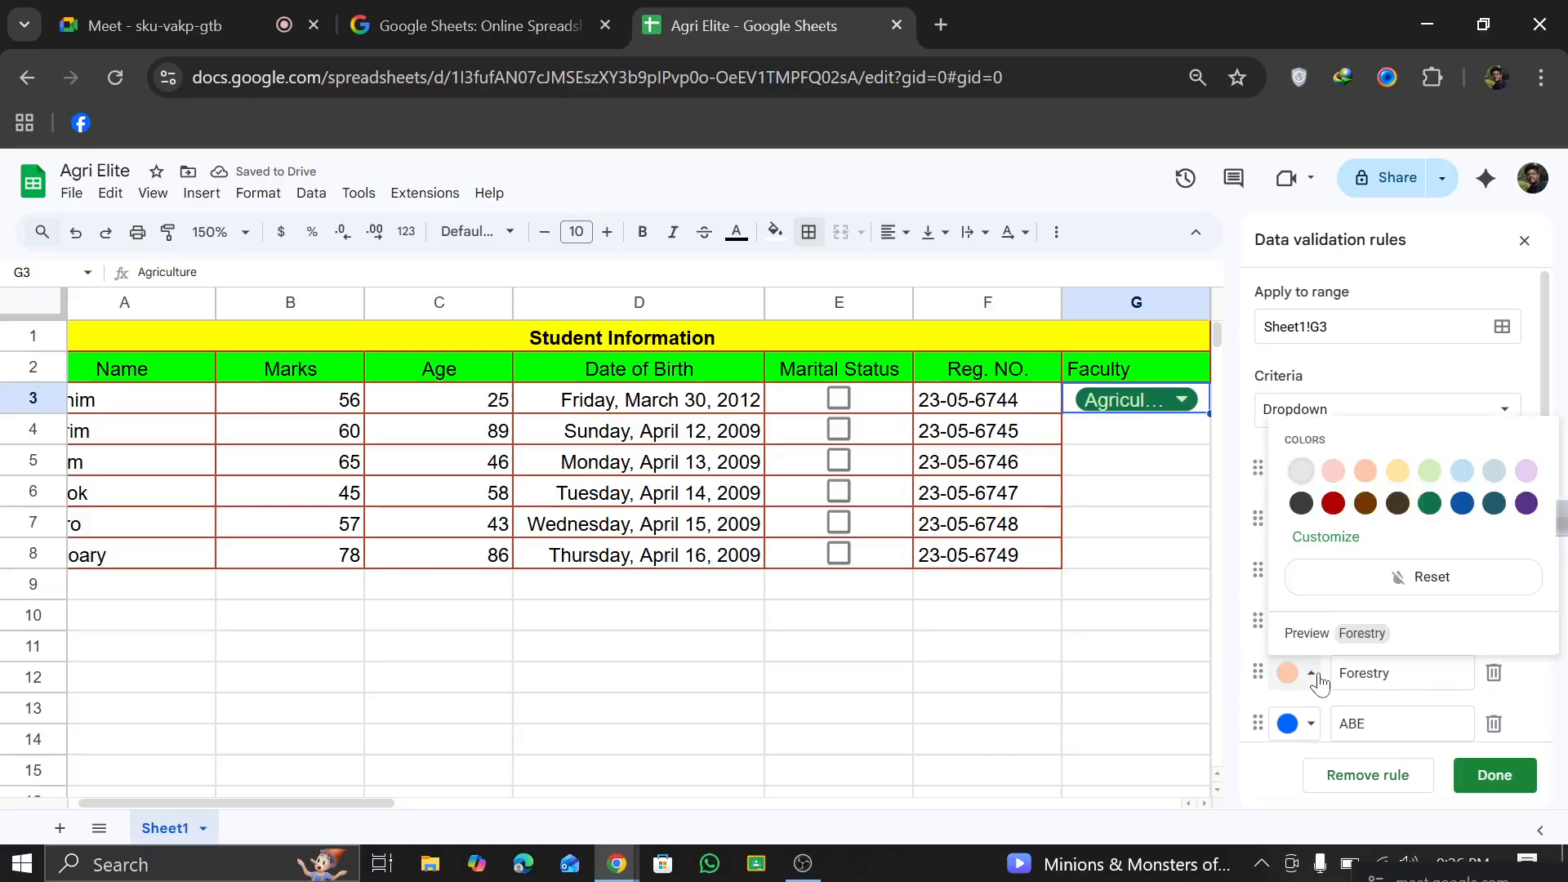
left_click(1525, 504)
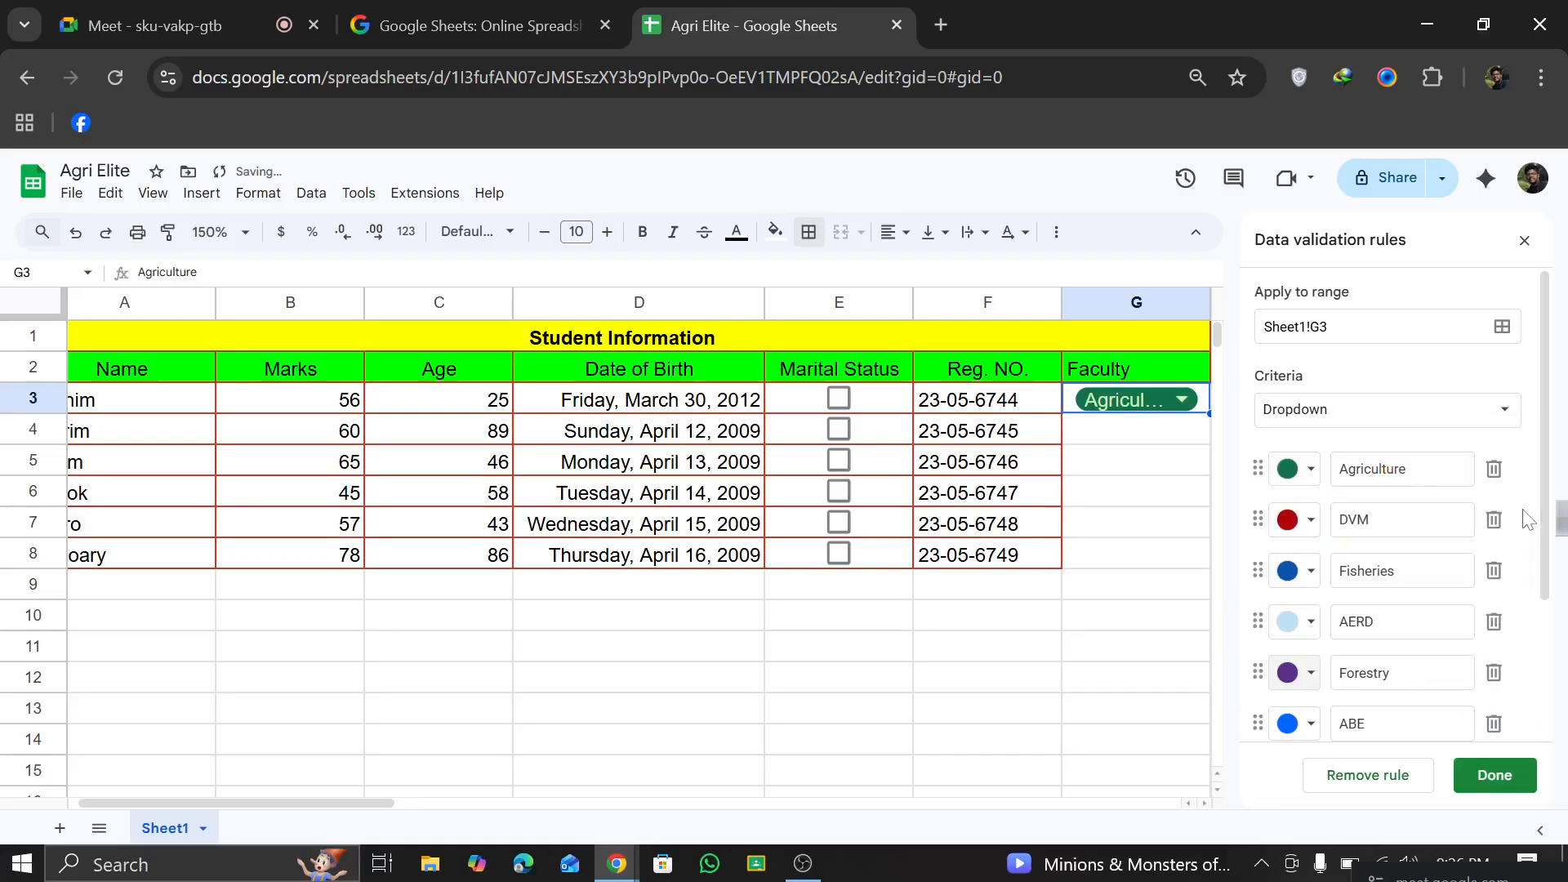
left_click(1482, 773)
left_click(1182, 400)
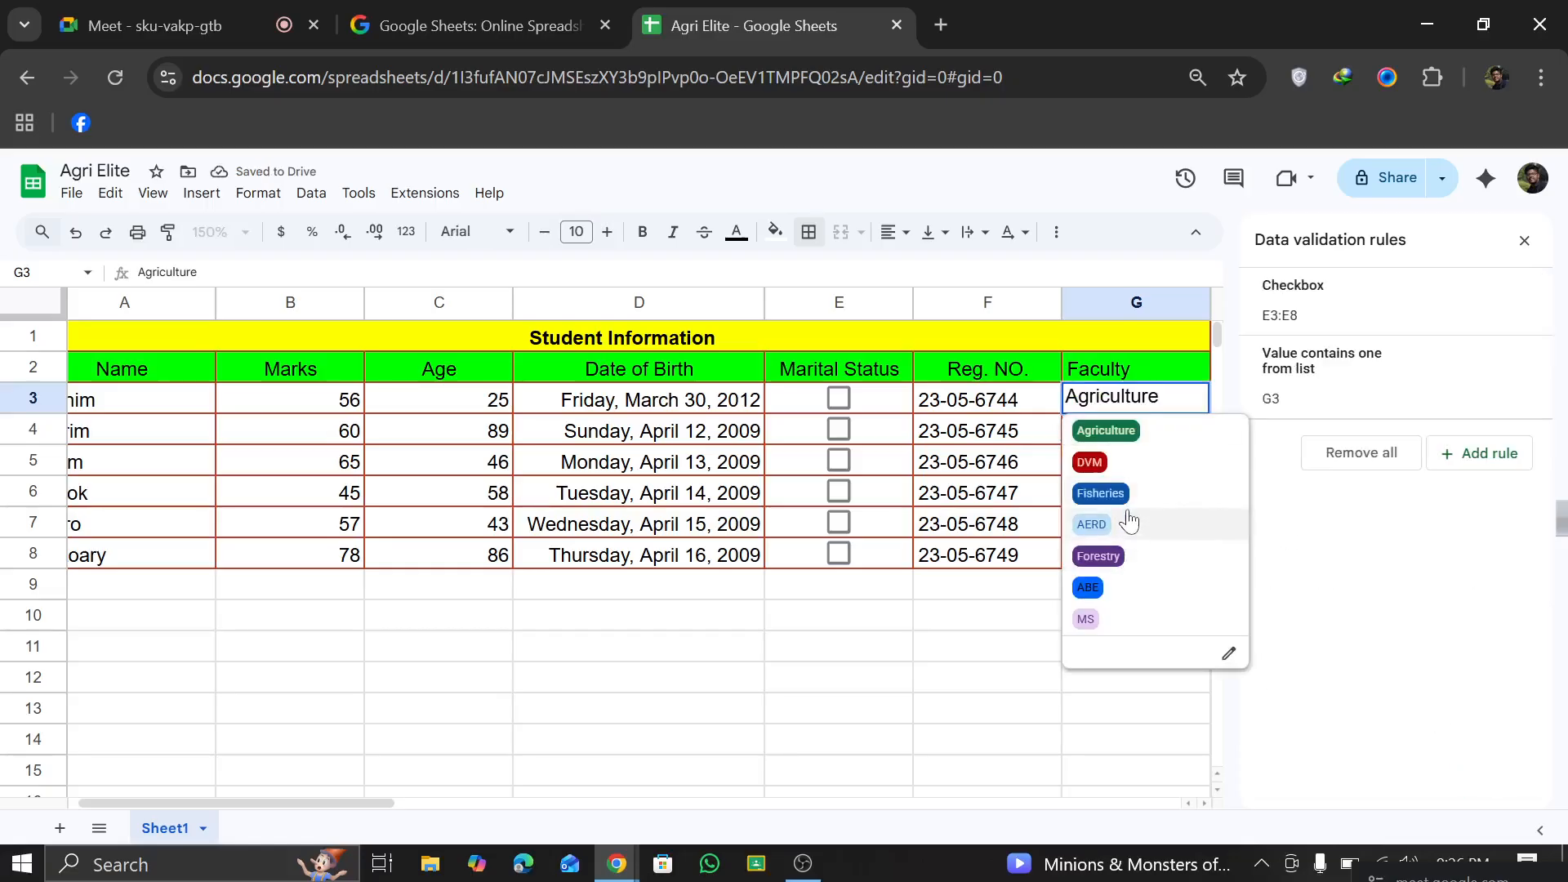
left_click(1027, 596)
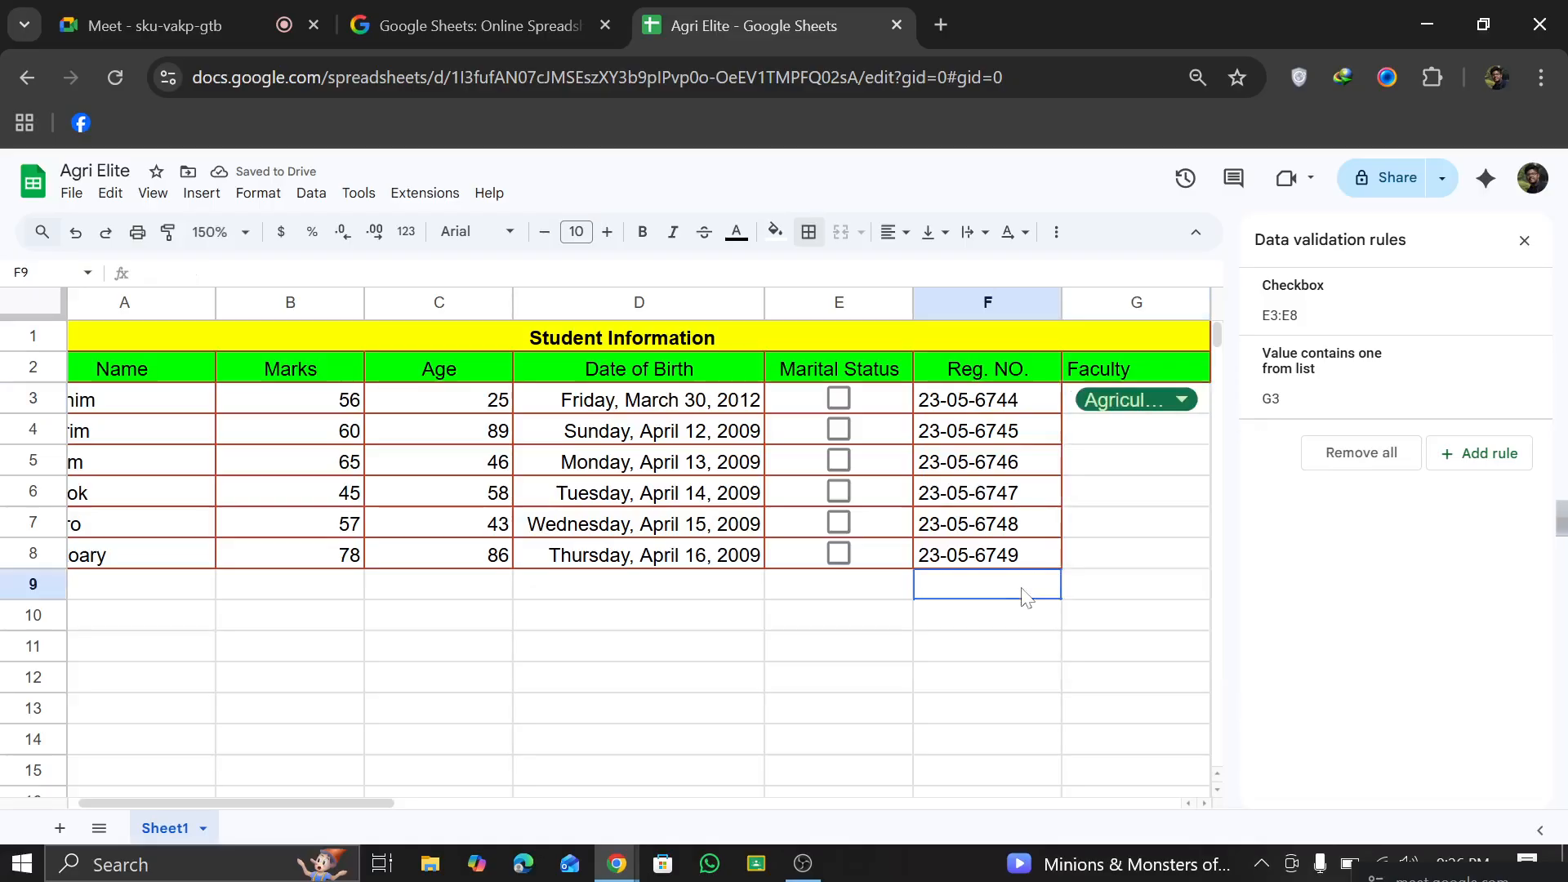
Step: Fill the Agriculture dropdown from G3 down through G8
left_click(1154, 431)
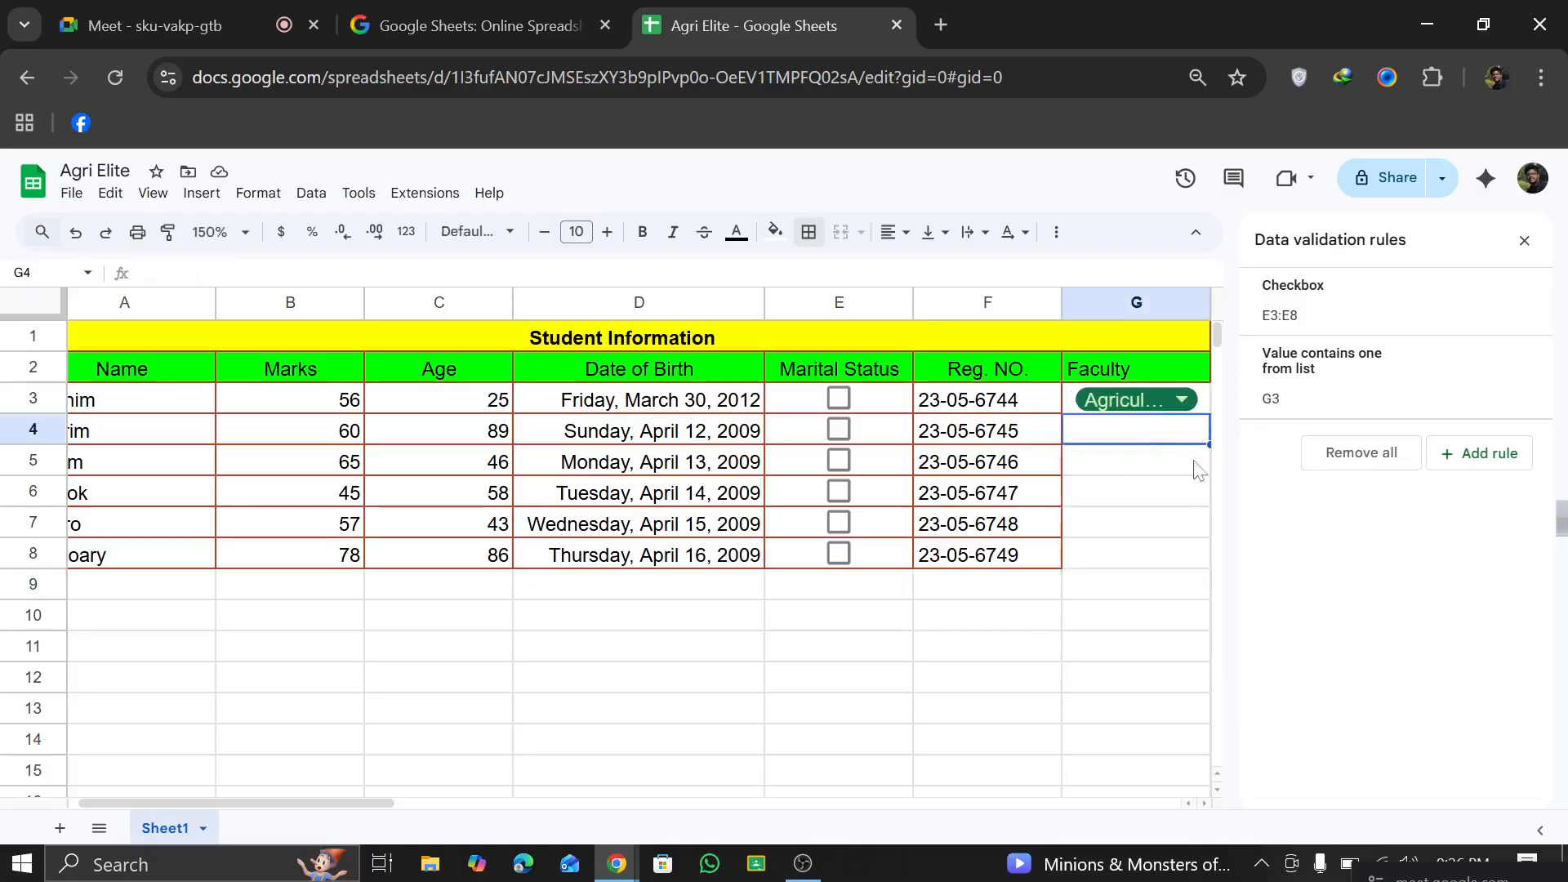
scroll(1142, 490, "right", 5)
left_click(893, 406)
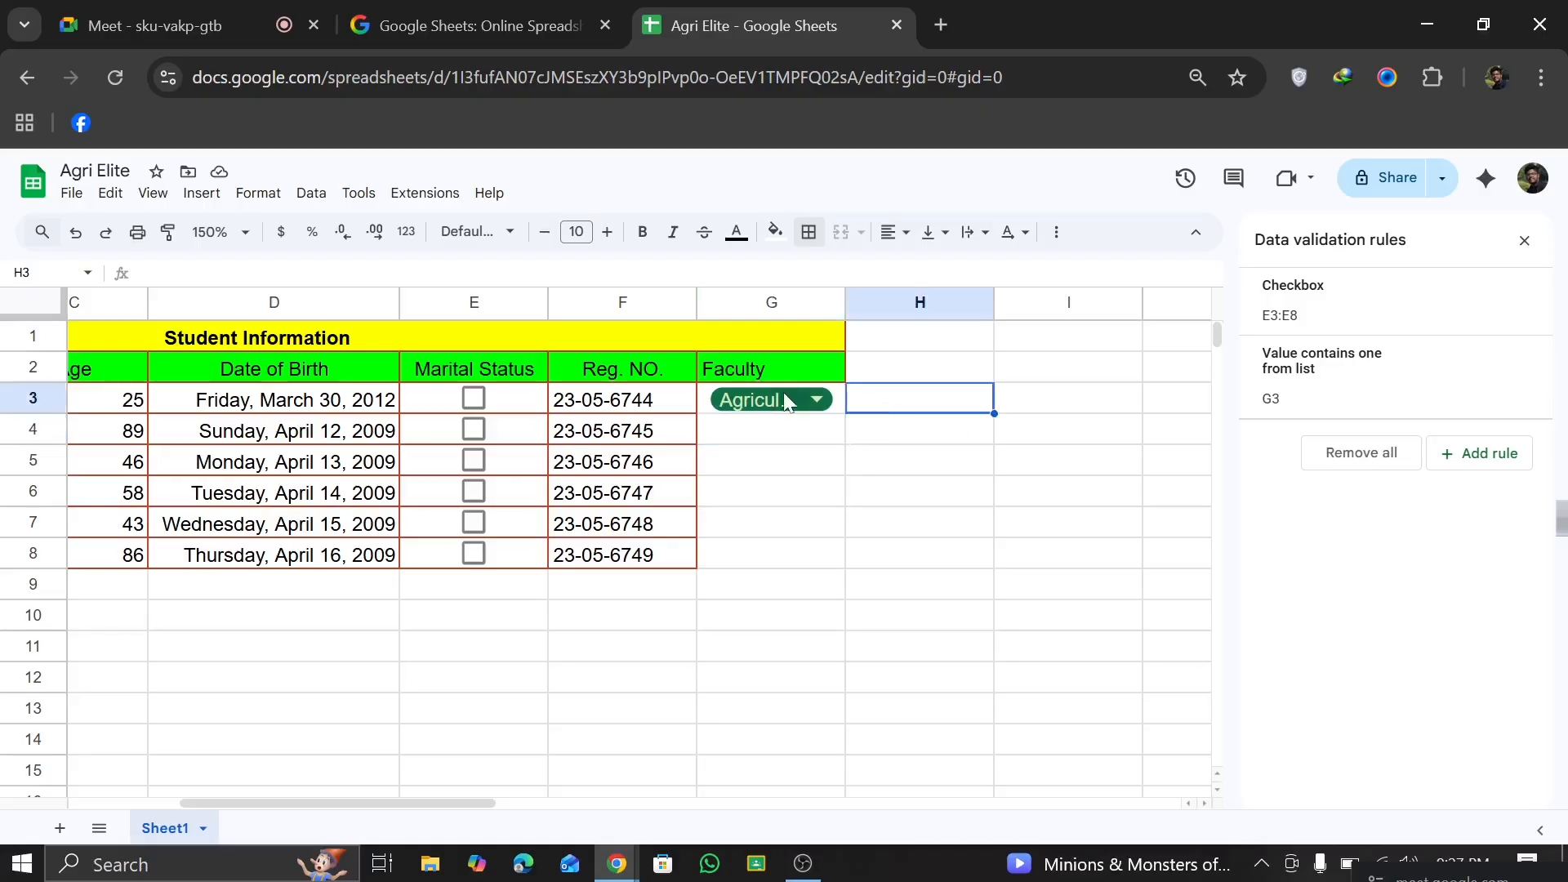
left_click(837, 403)
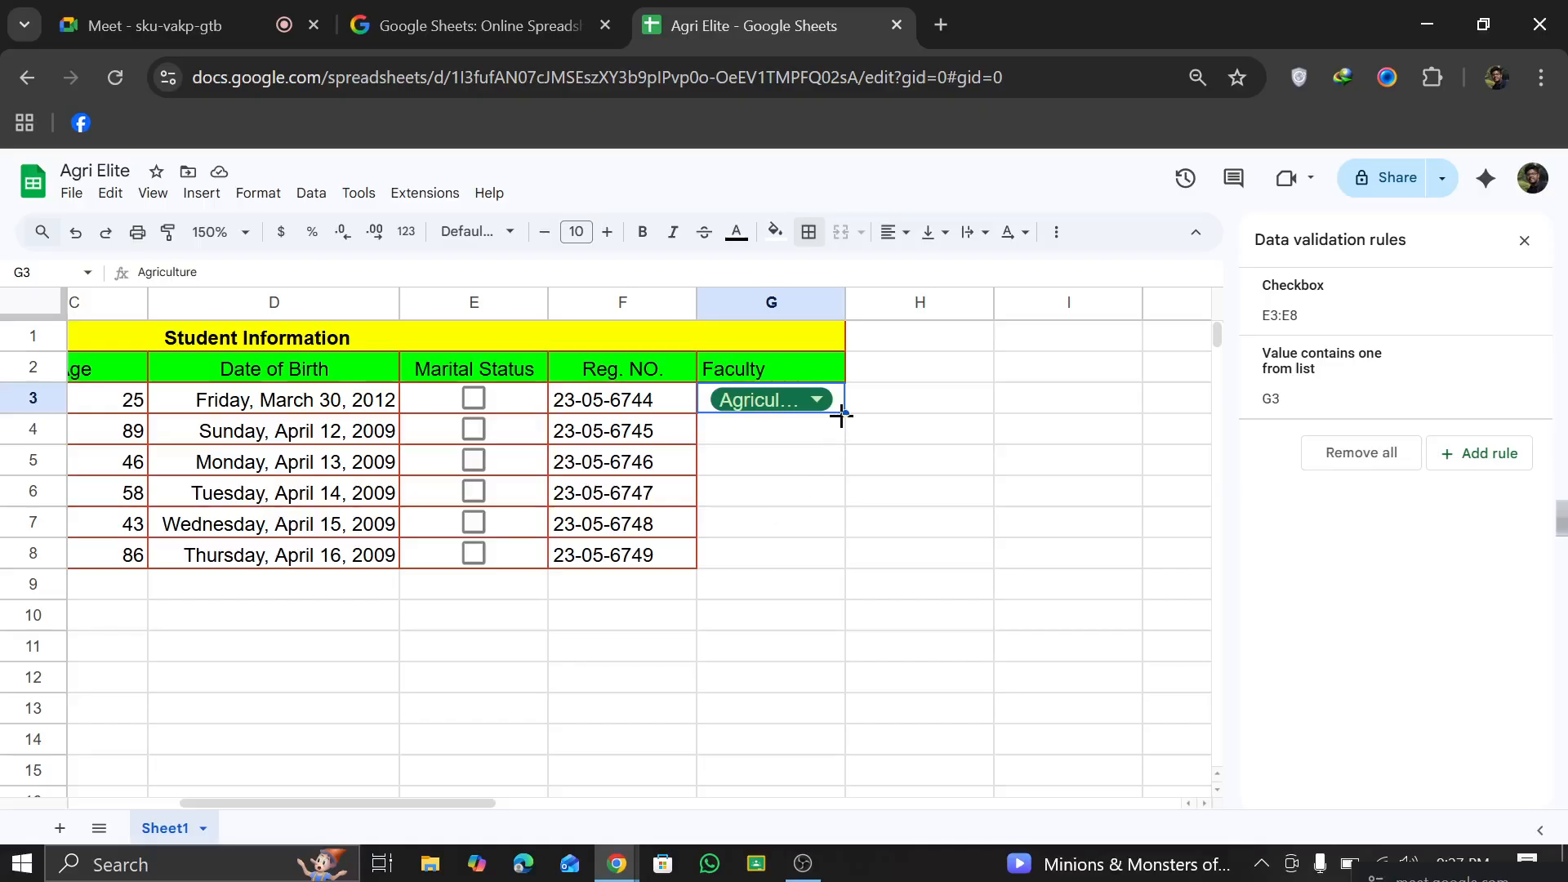
left_click_drag(844, 413, 774, 569)
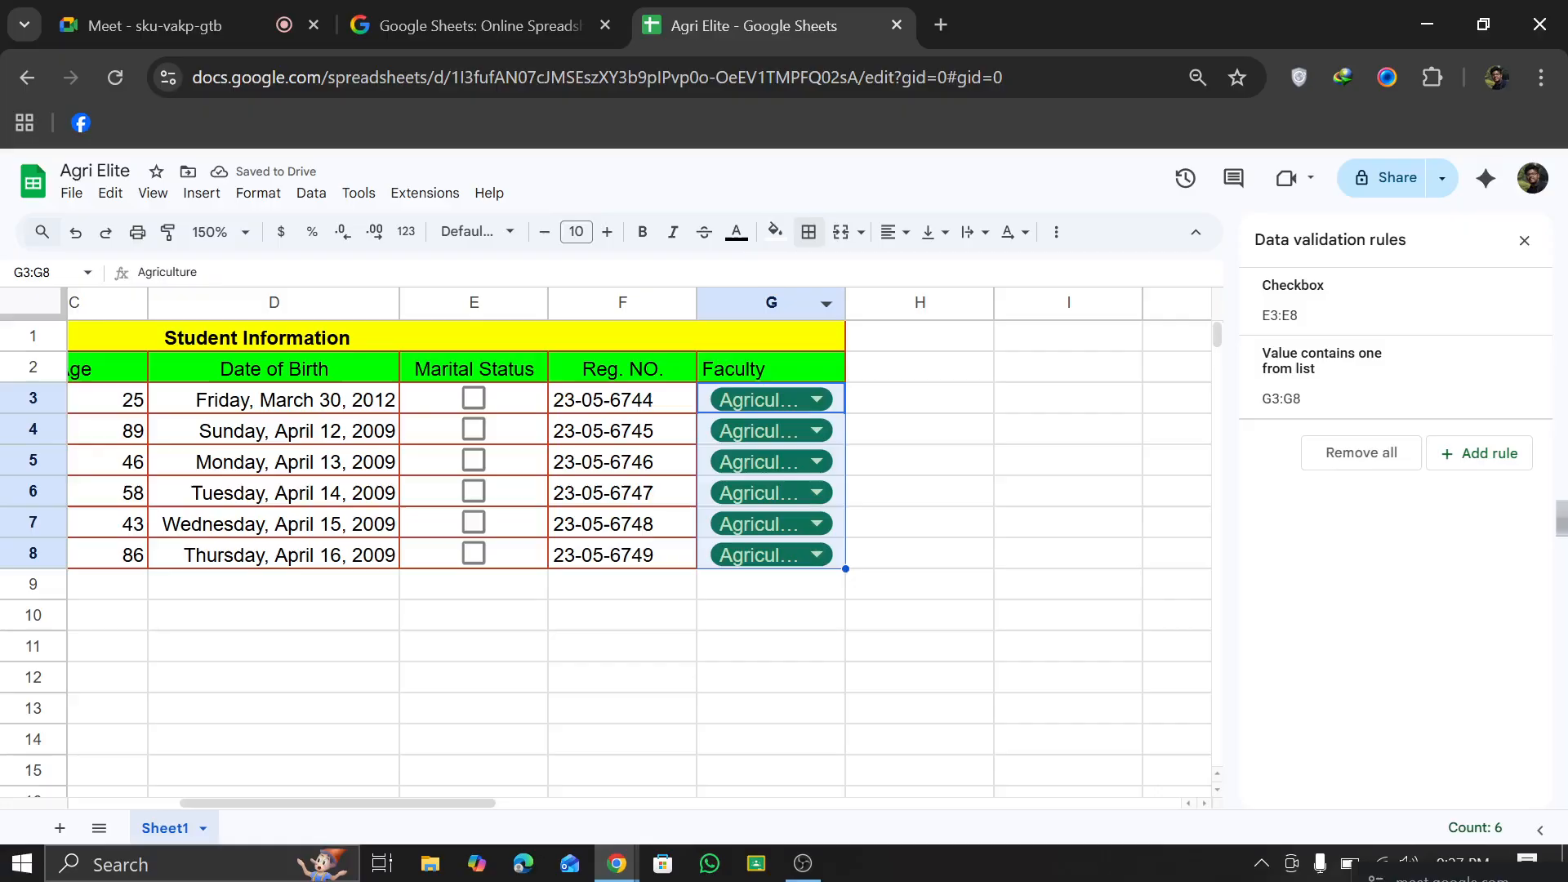
Step: Apply all borders to the Faculty cells G3:G8 and close the data validation rules
left_click(821, 234)
left_click(819, 274)
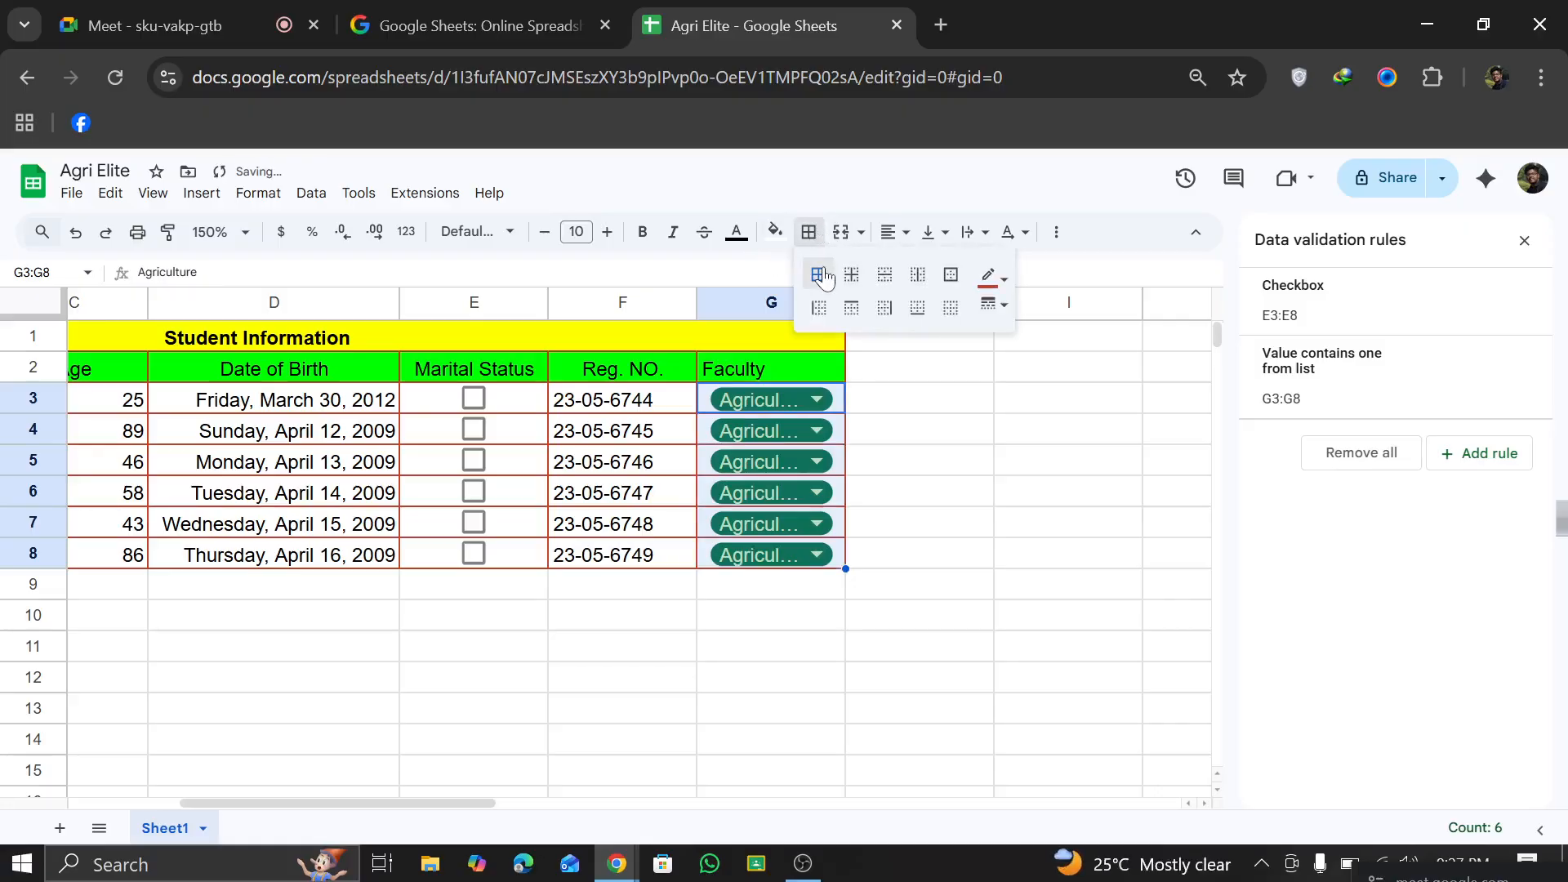
left_click(1007, 559)
scroll(864, 500, "left", 5)
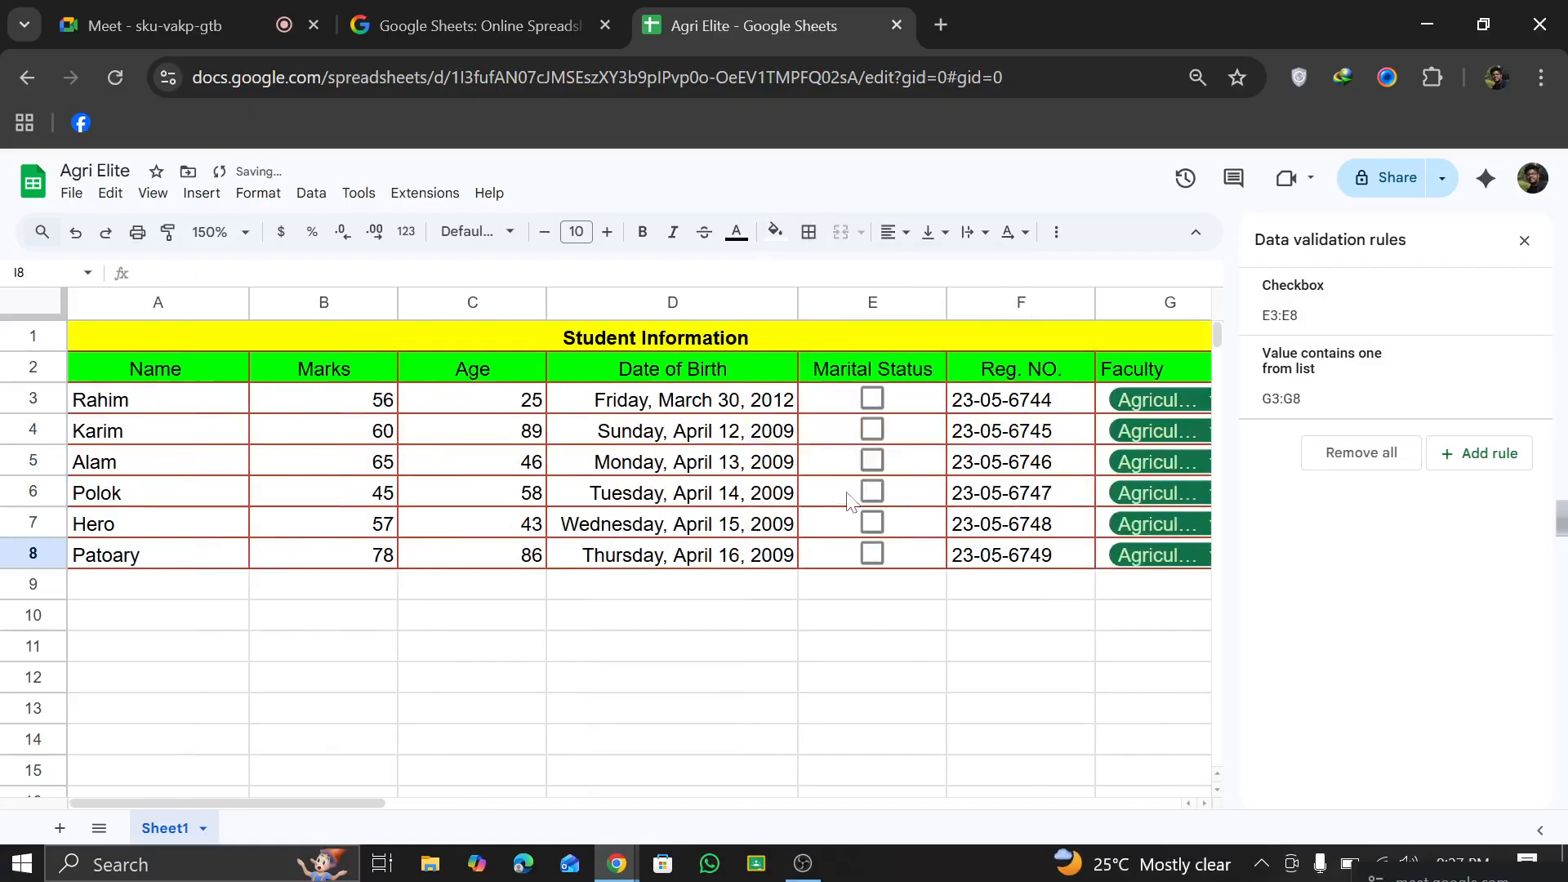
scroll(841, 501, "down", 4)
scroll(841, 500, "up", 4)
left_click(1524, 240)
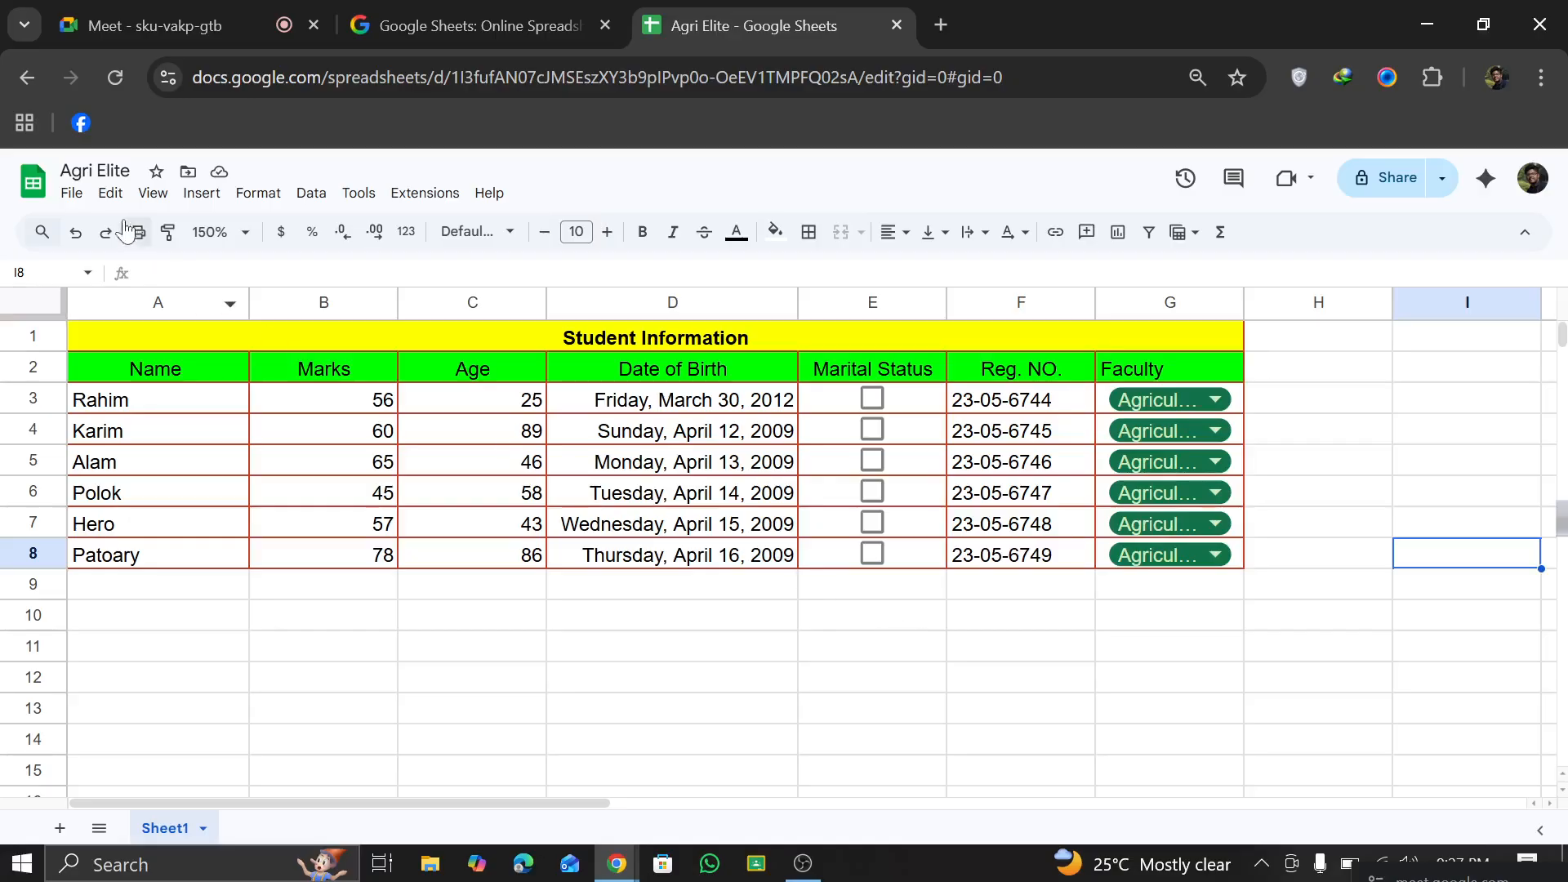
Step: Copy the Age header's formatting from C2 onto C8 with Paint format
left_click(724, 408)
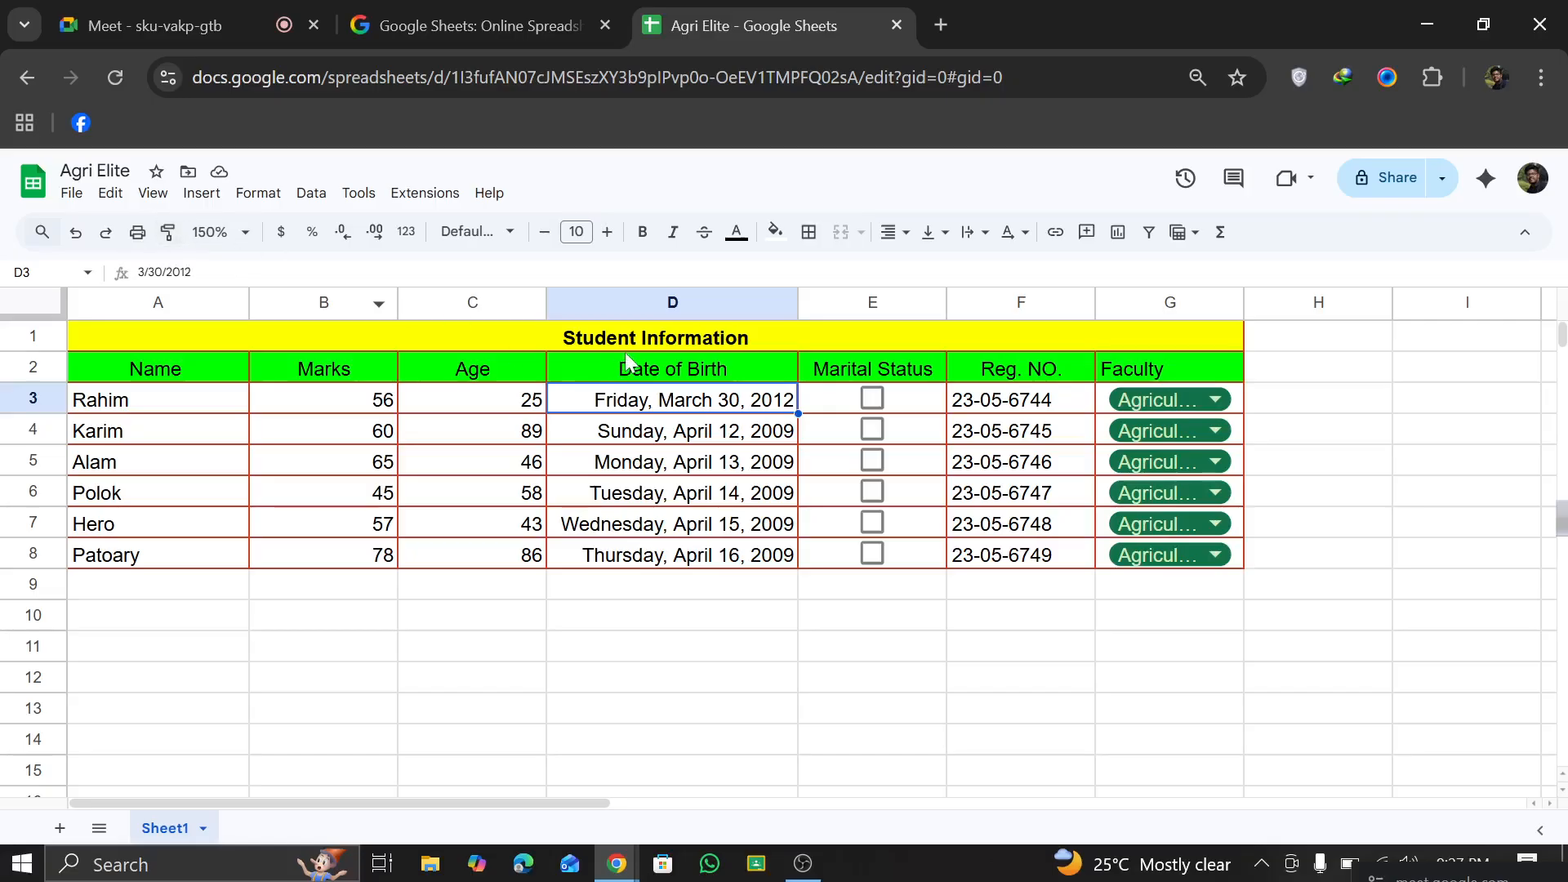
left_click(539, 367)
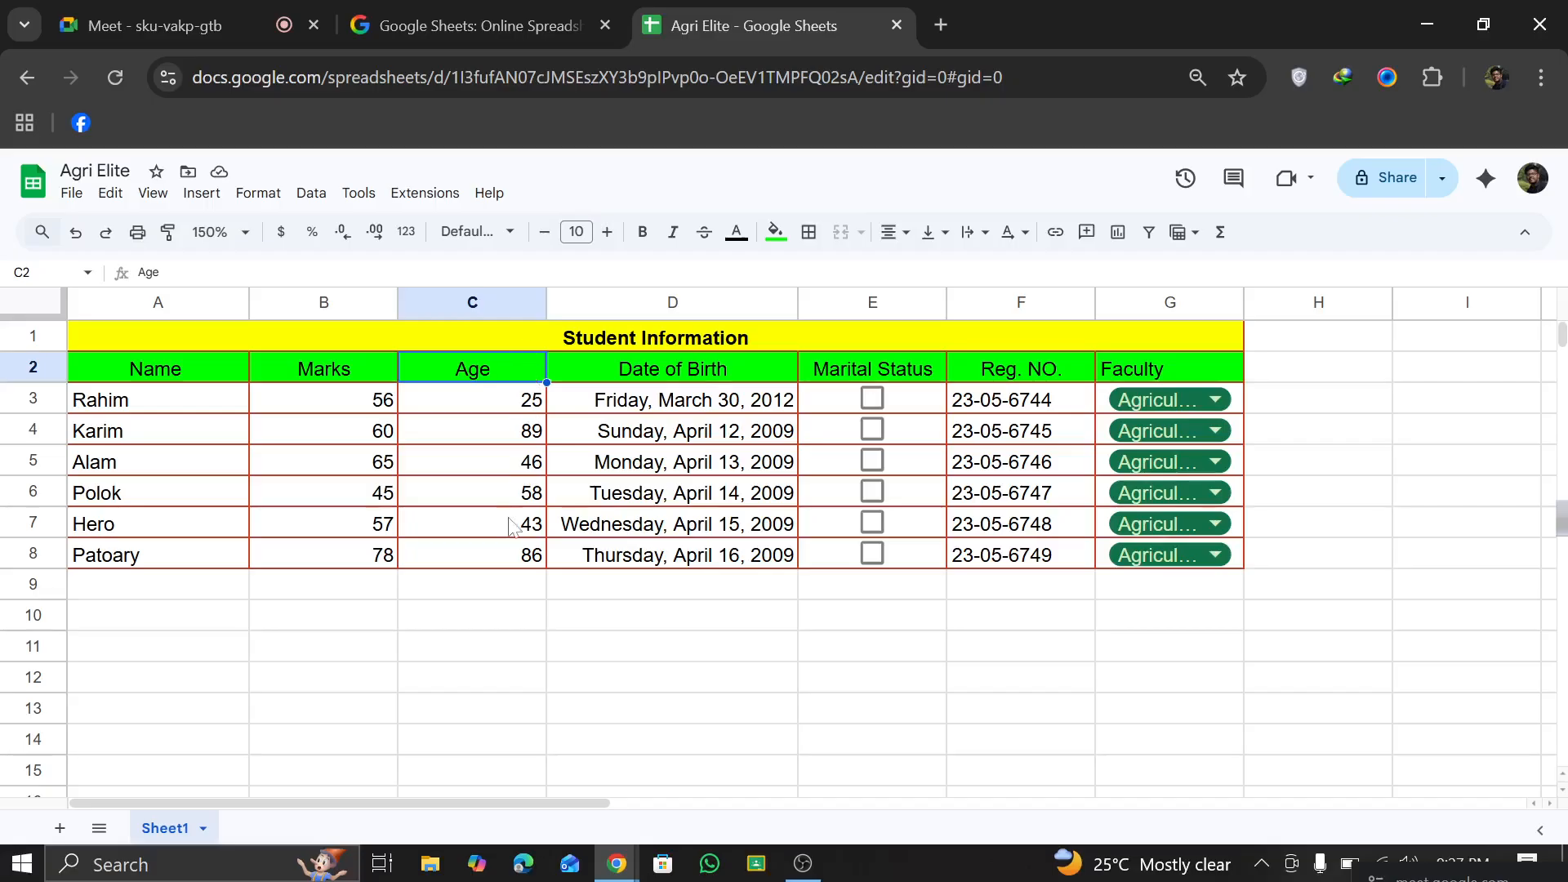
left_click(493, 558)
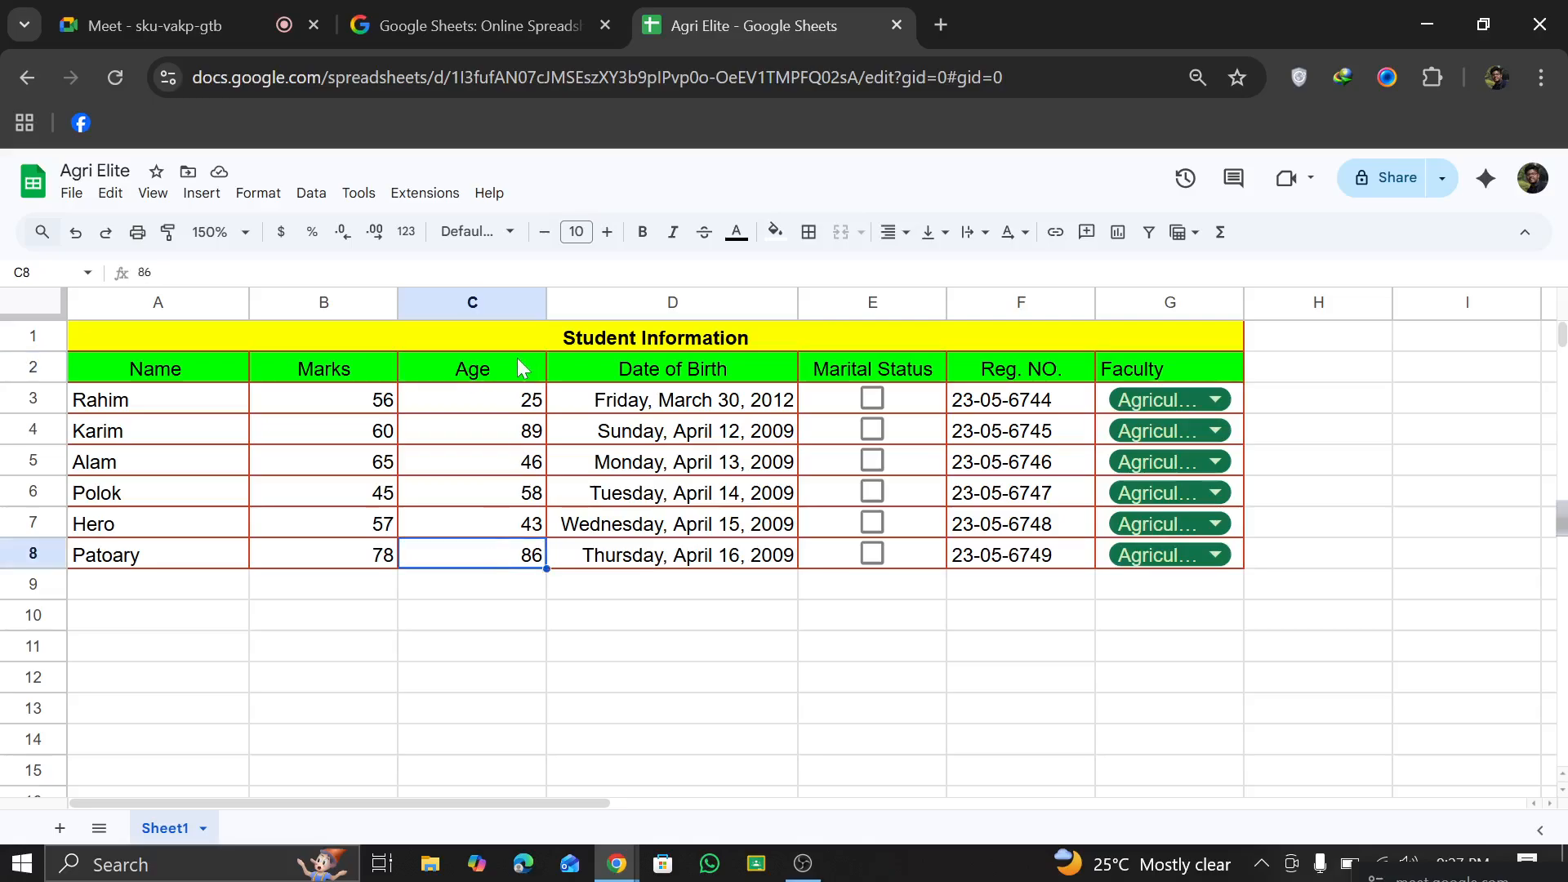
left_click(520, 372)
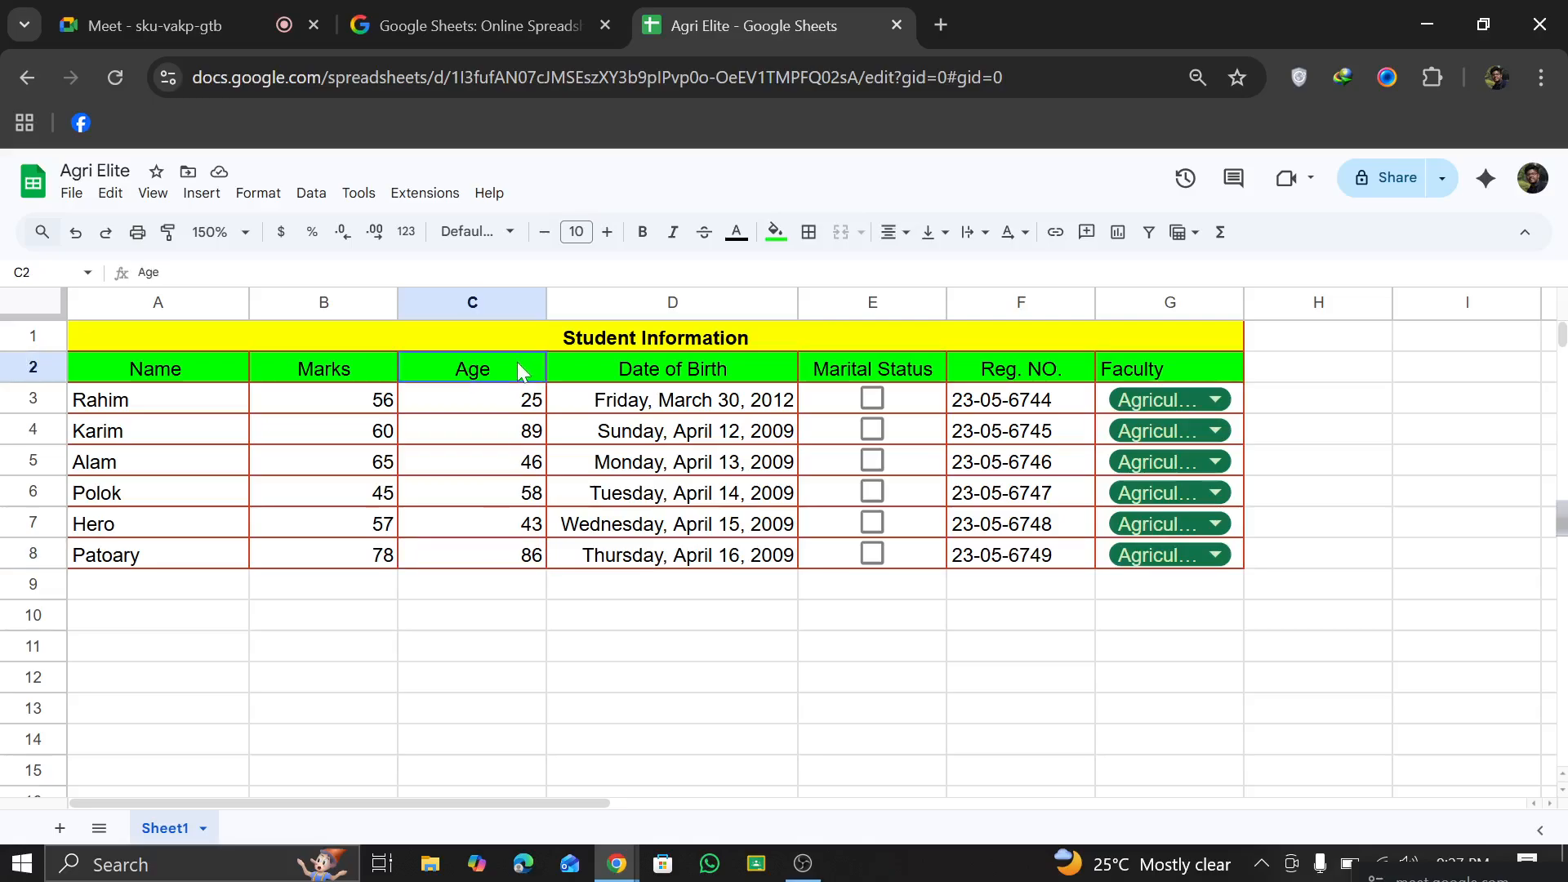
left_click(168, 232)
left_click(436, 549)
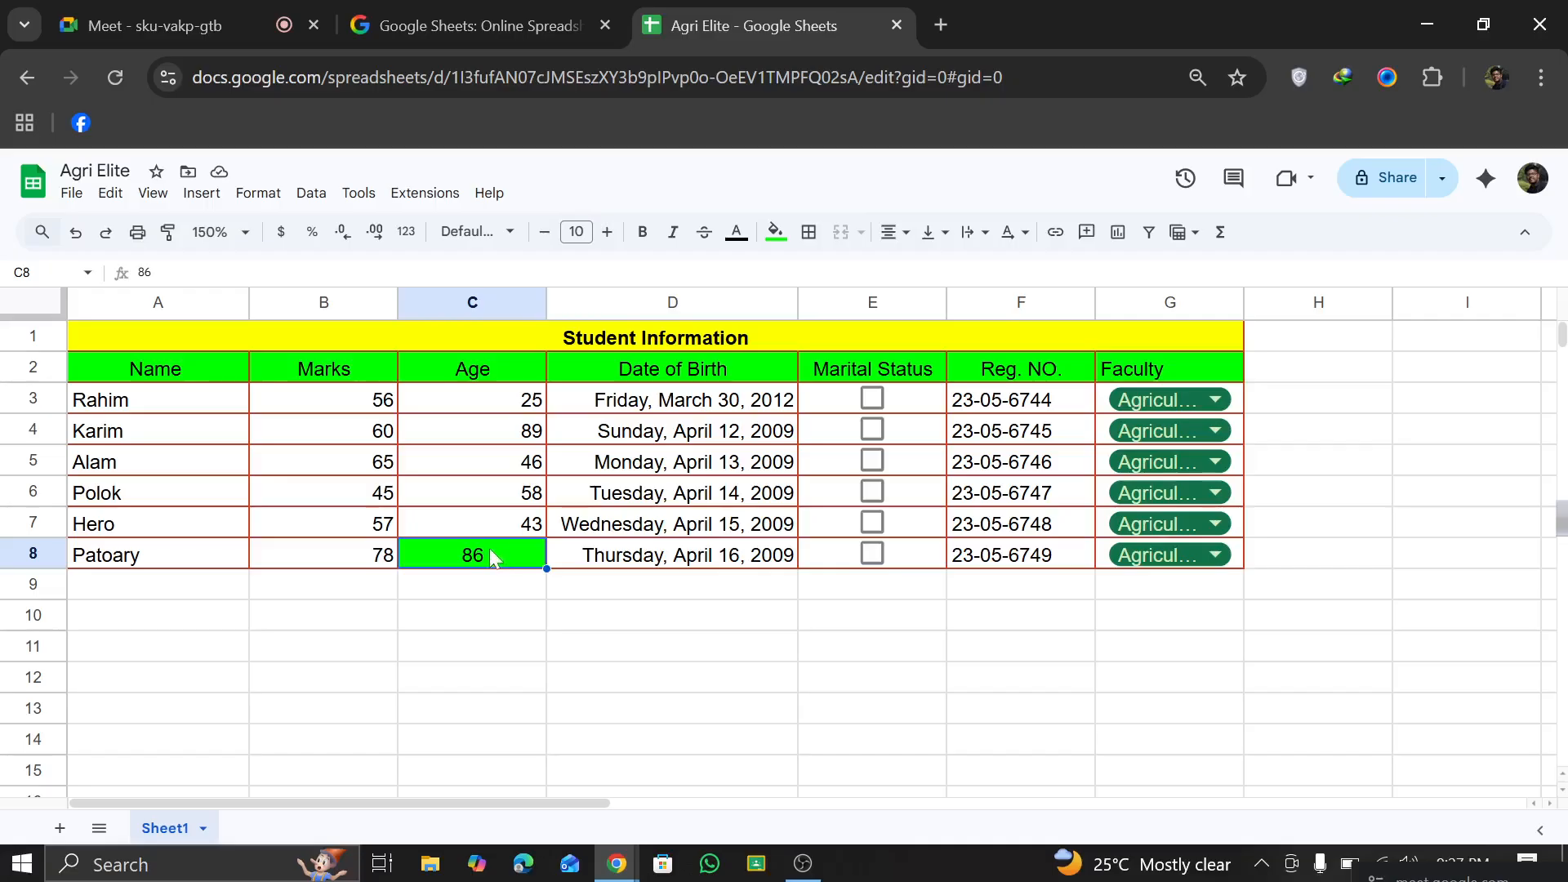
Step: Right-align the value in C8
left_click(911, 236)
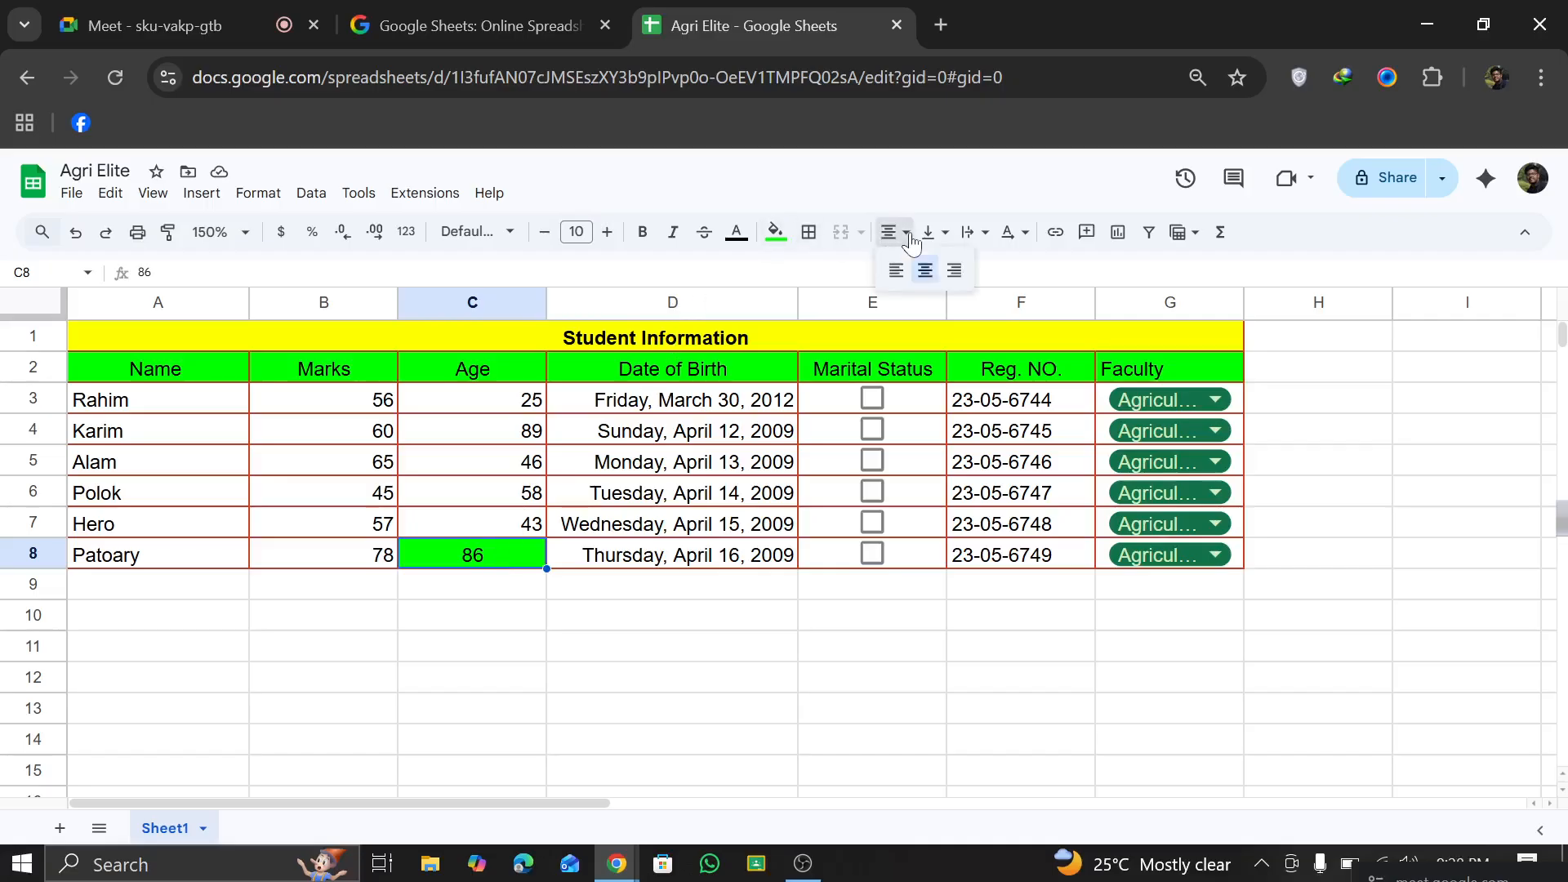
left_click(953, 271)
left_click(651, 639)
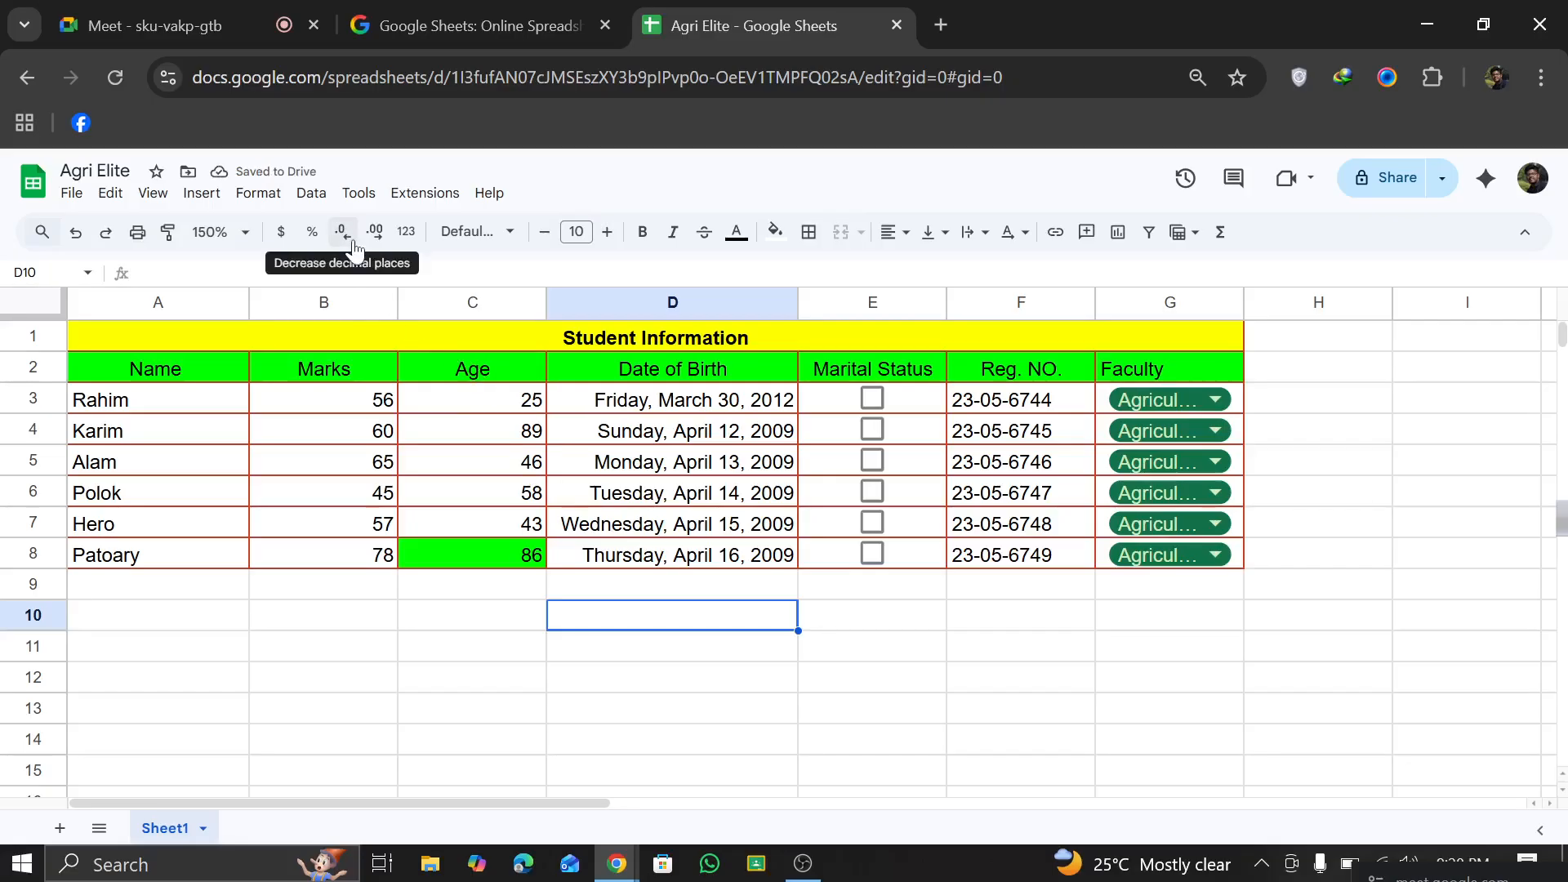
Step: Undo the right alignment and the copied header formatting in C8
left_click(76, 233)
left_click(76, 233)
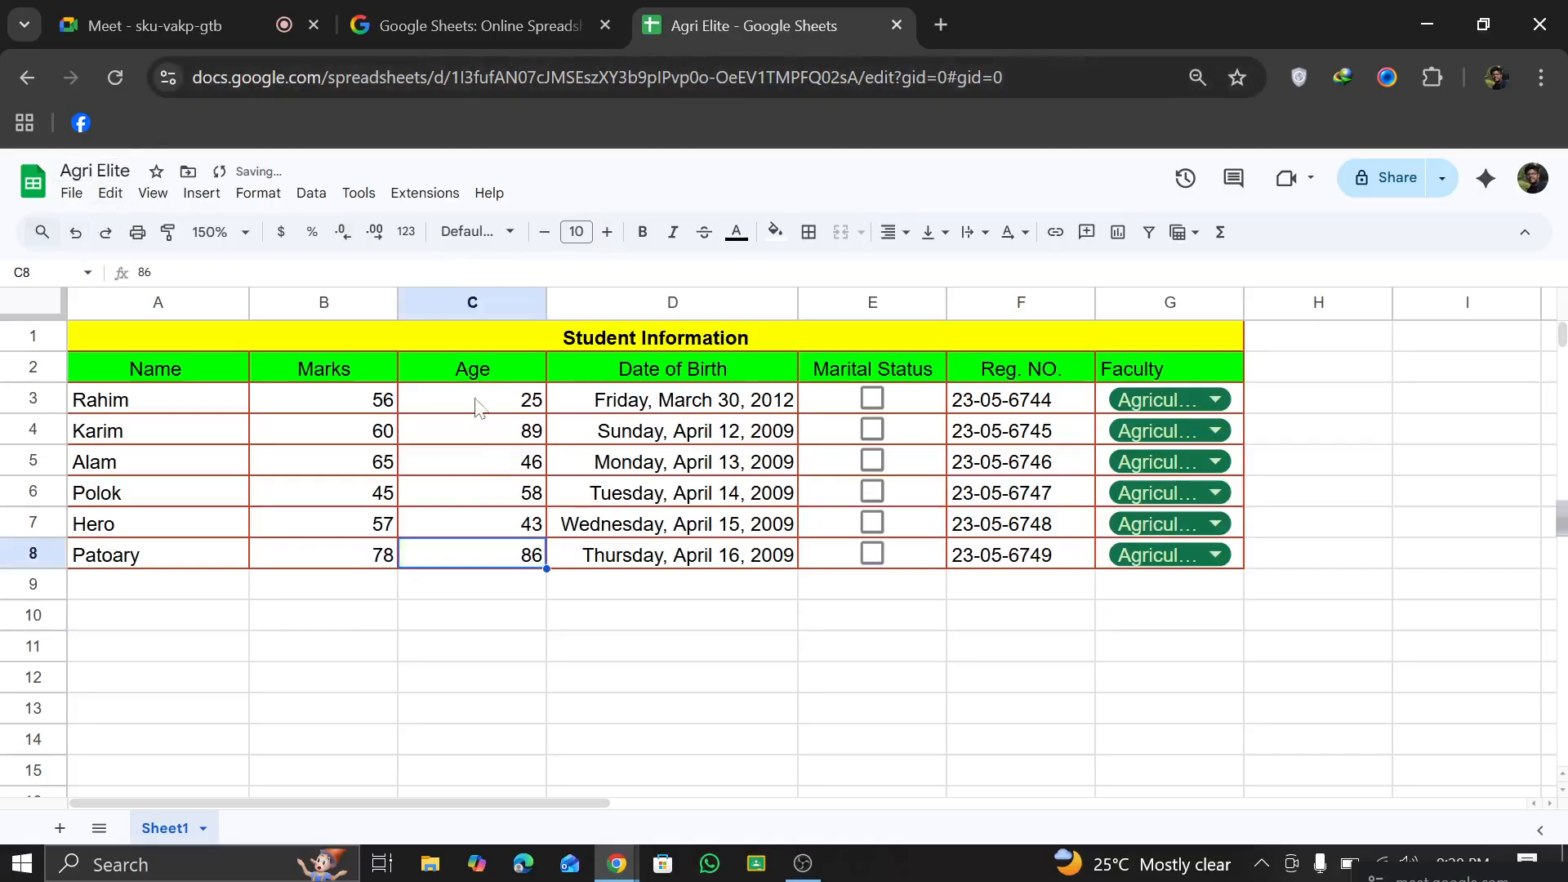
left_click(500, 296)
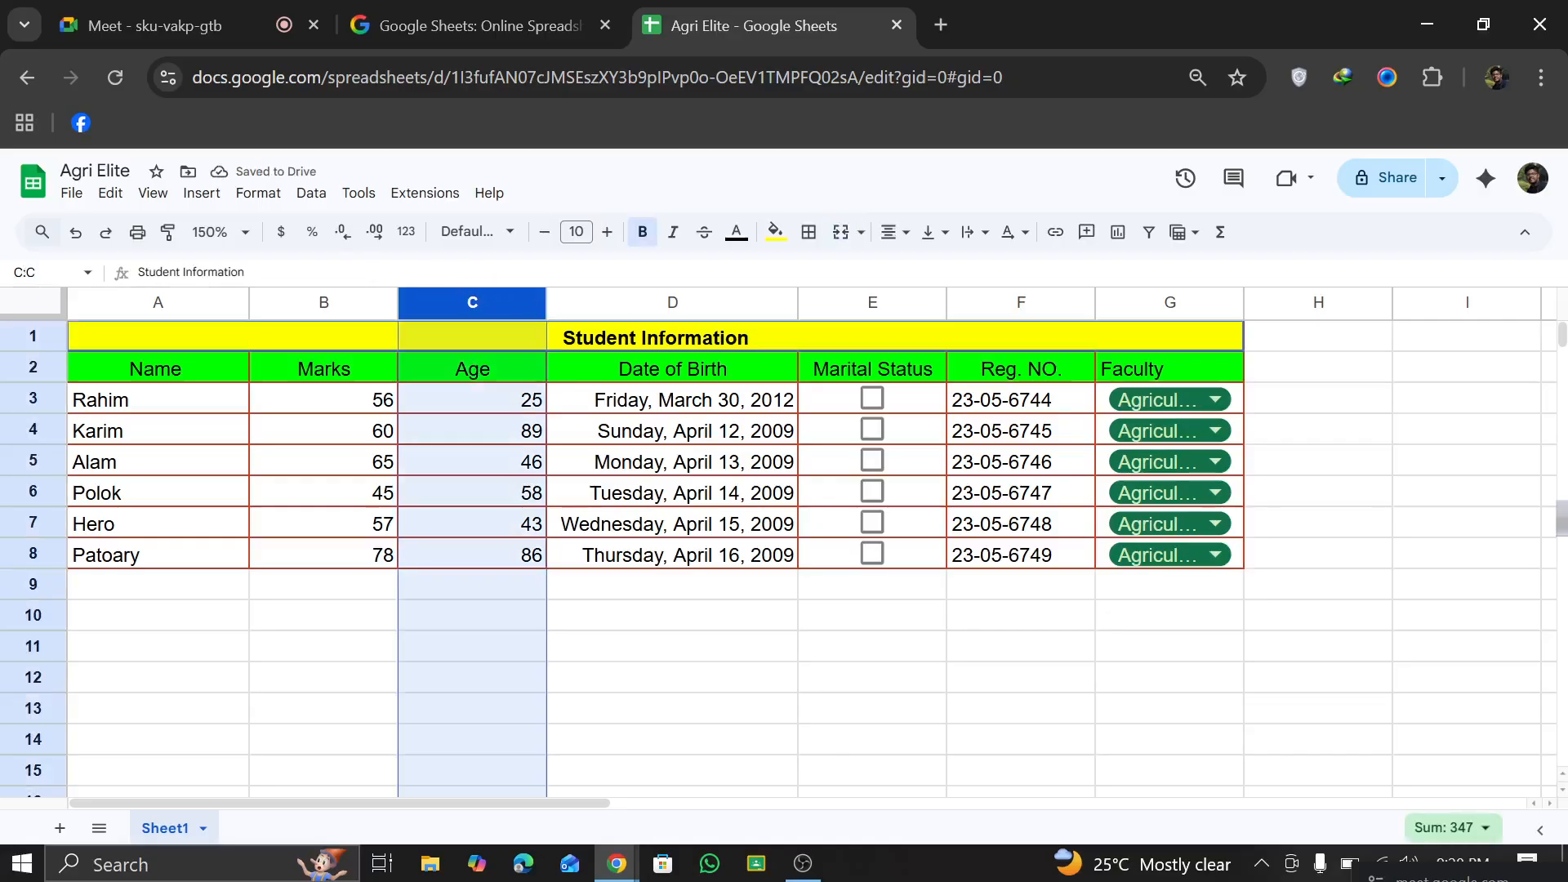
left_click(614, 595)
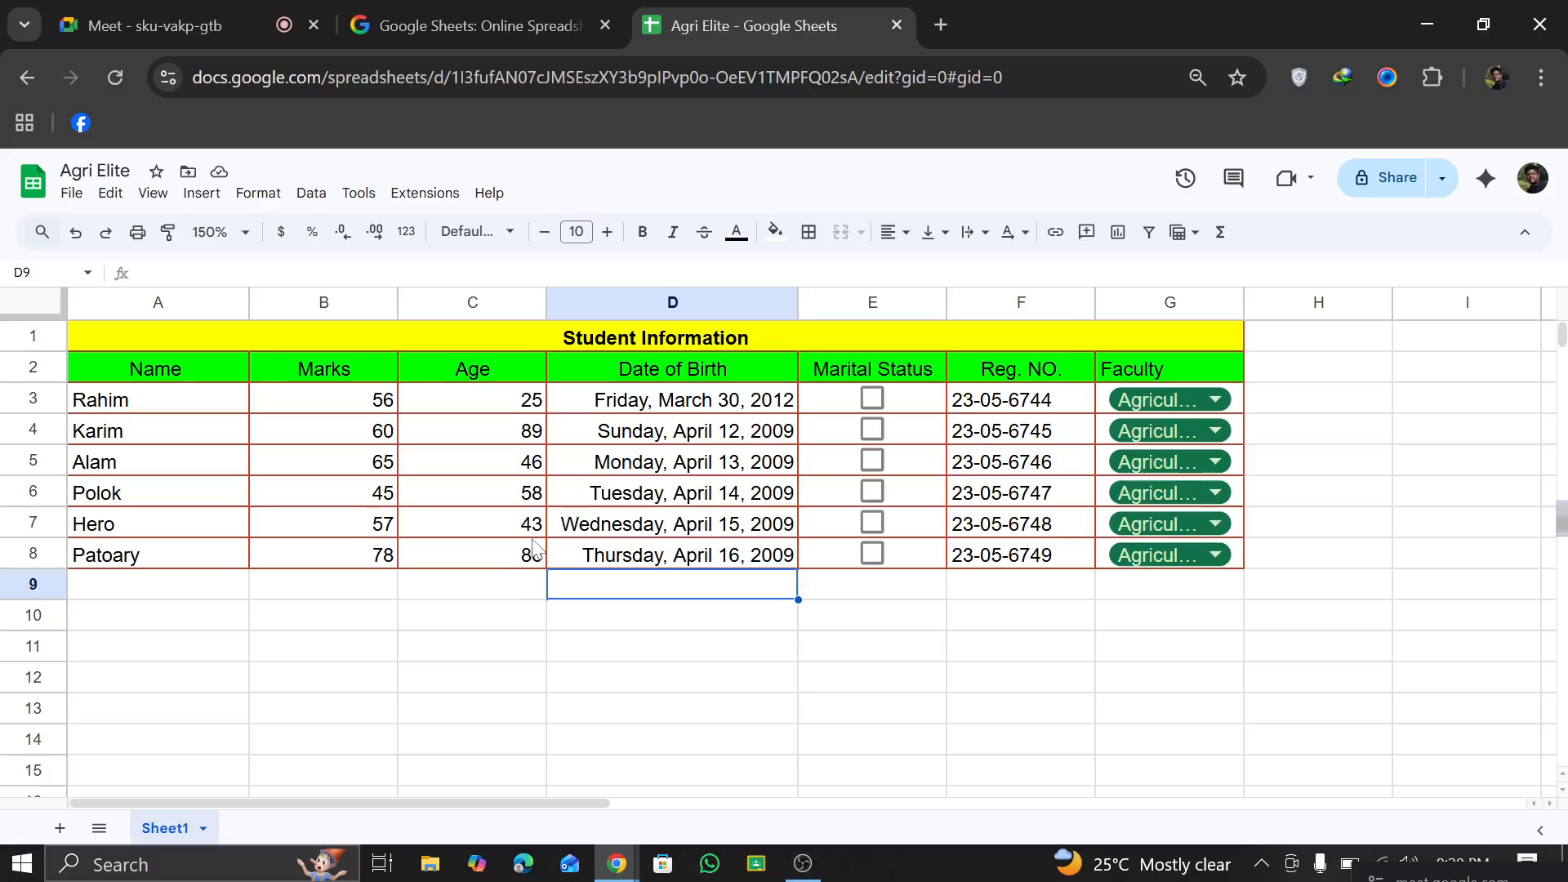
Step: Copy the merged Student Information title's formatting onto row 8 with Paint format, and undo it
left_click(447, 374)
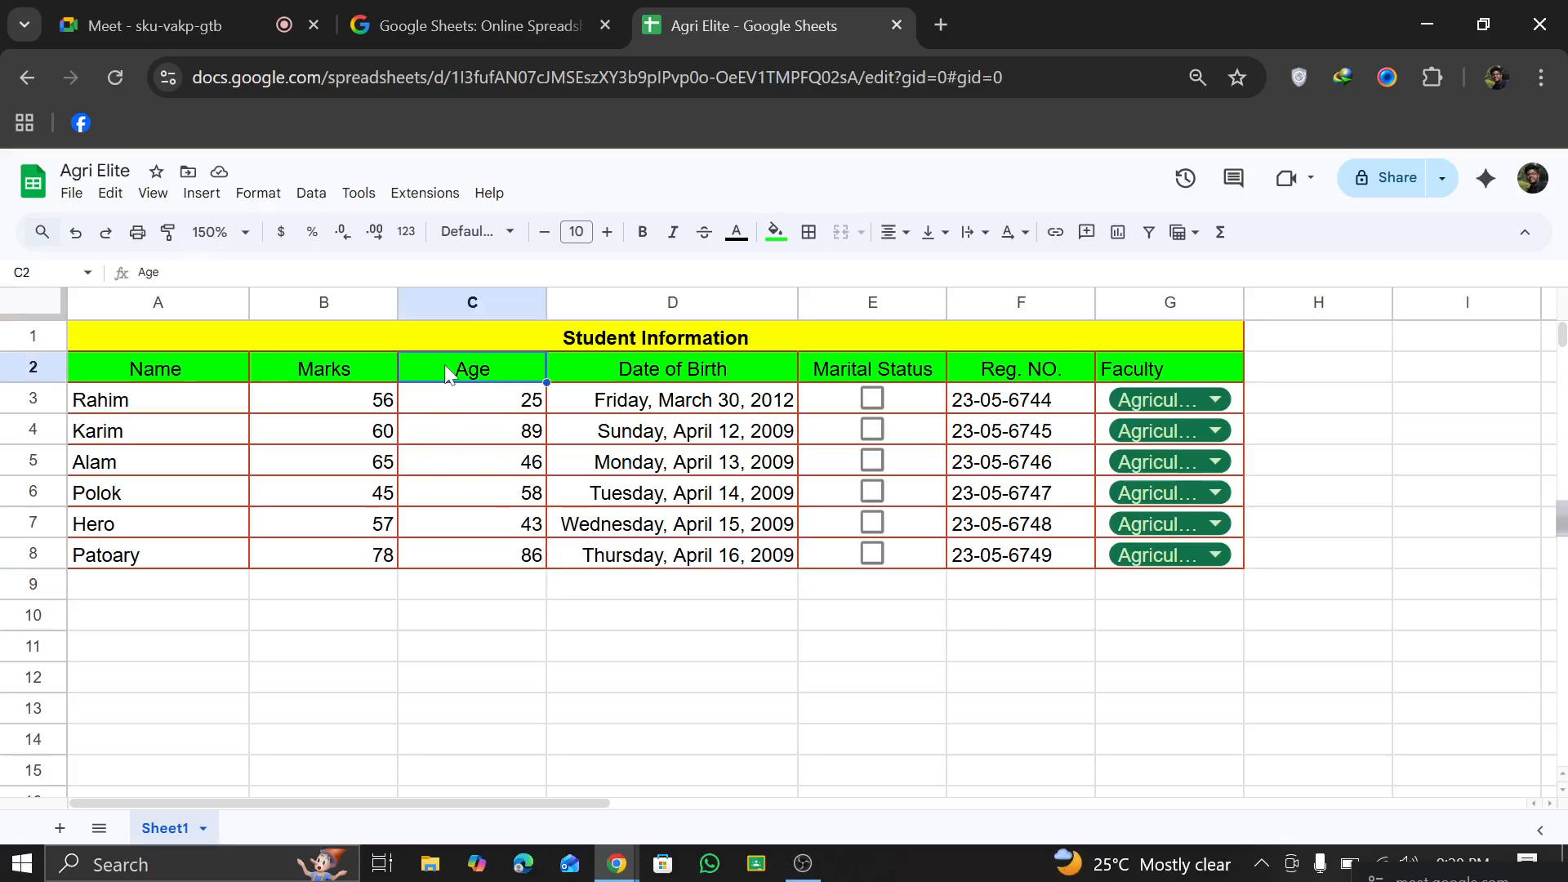
left_click(447, 342)
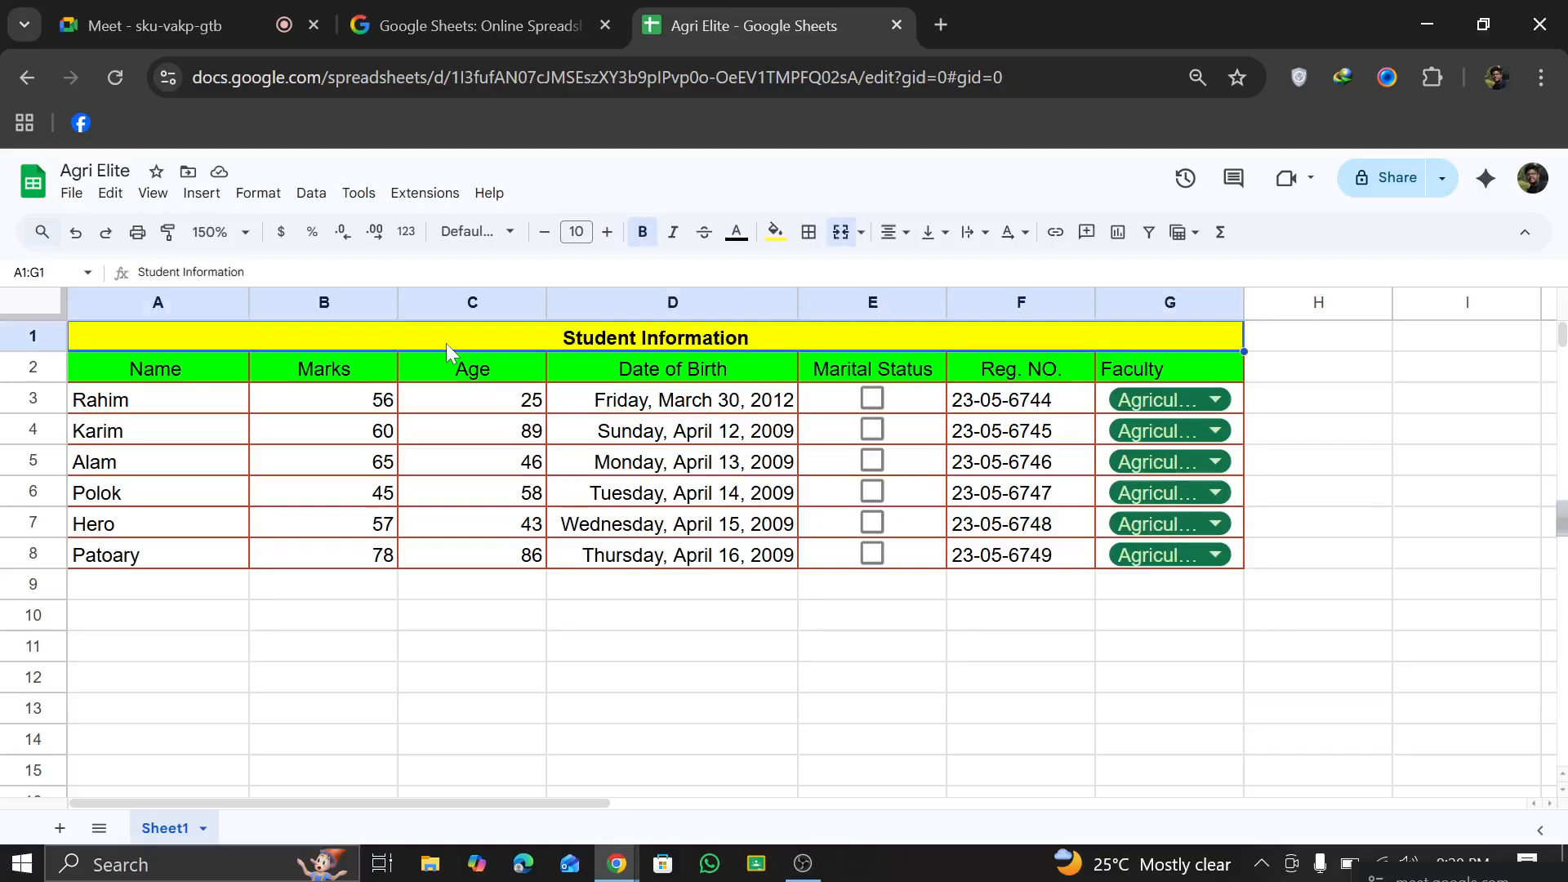
left_click(167, 235)
mouse_move(93, 558)
left_mouse_down()
mouse_move(945, 588)
mouse_move(1042, 562)
left_mouse_up()
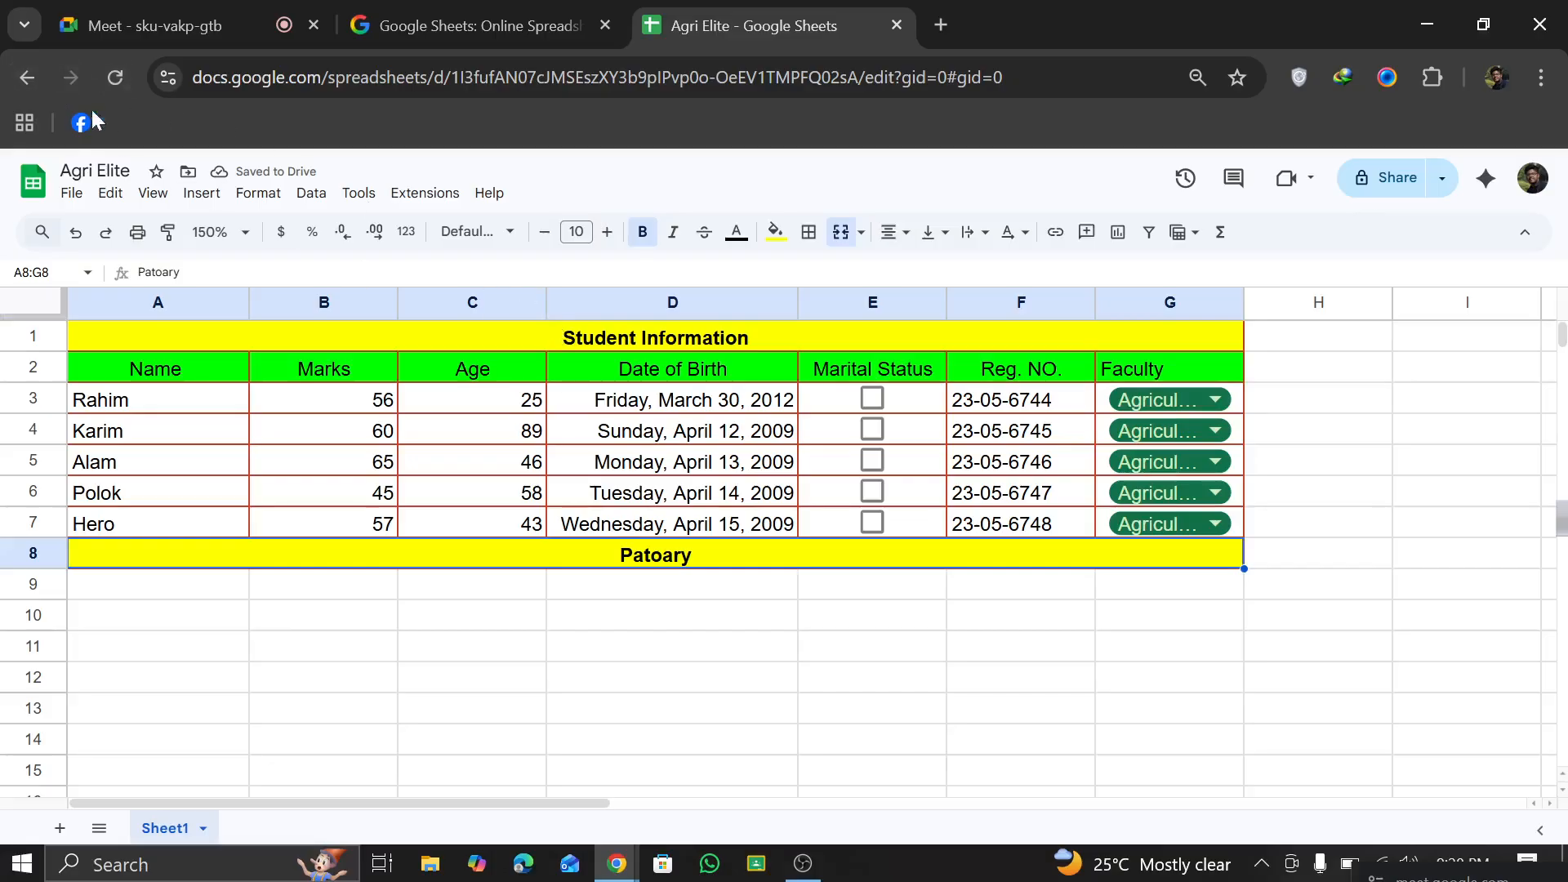
left_click(73, 233)
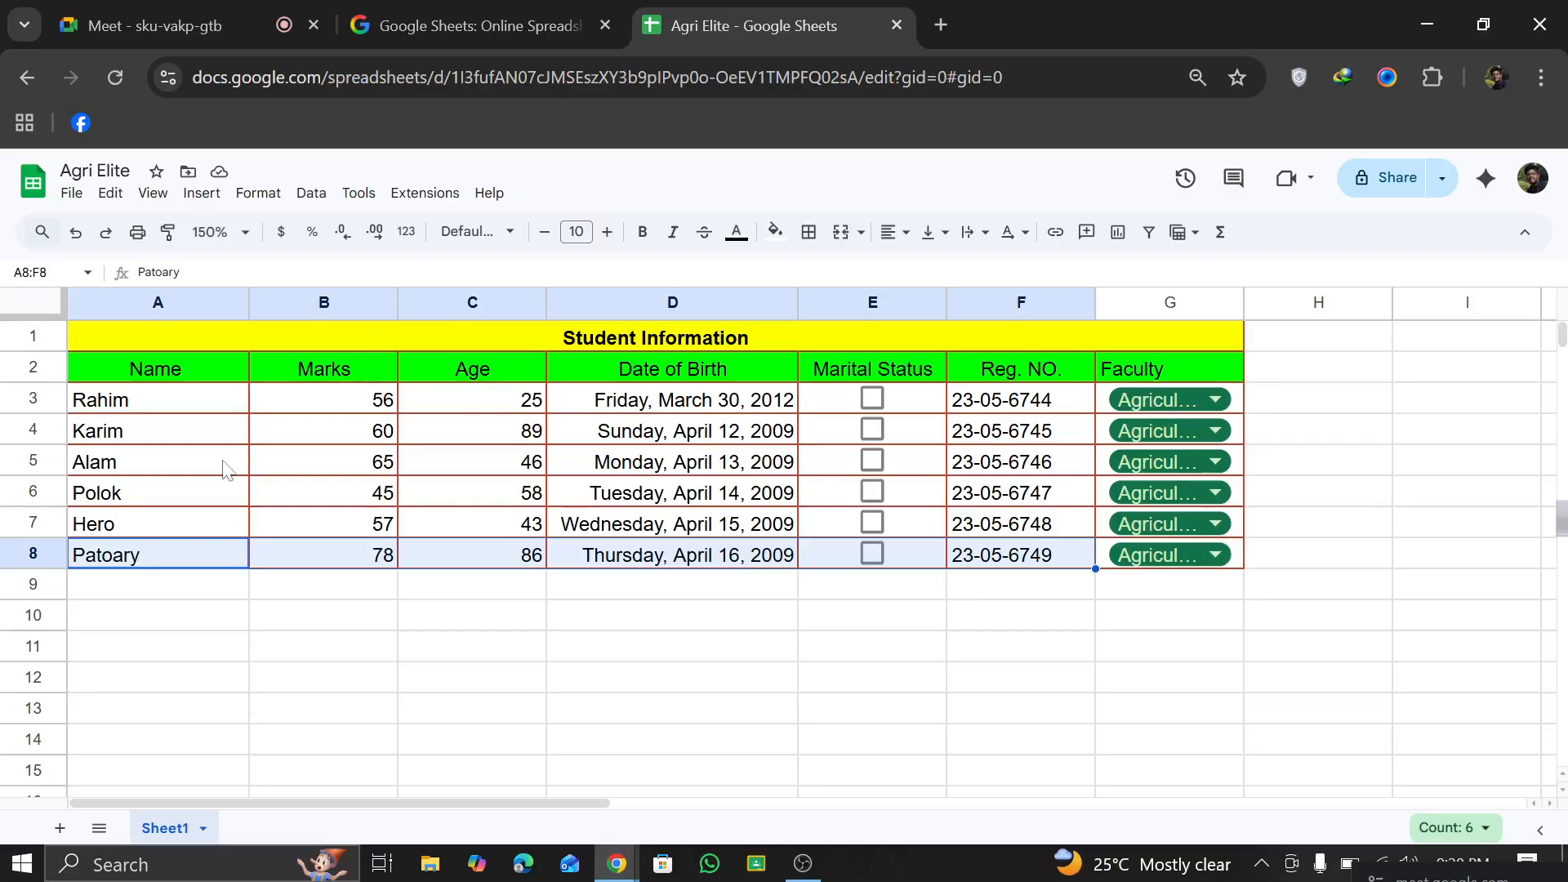
Step: Fill the cells A8:D8 with yellow
left_click(163, 560)
left_click_drag(161, 567, 776, 556)
left_click(75, 232)
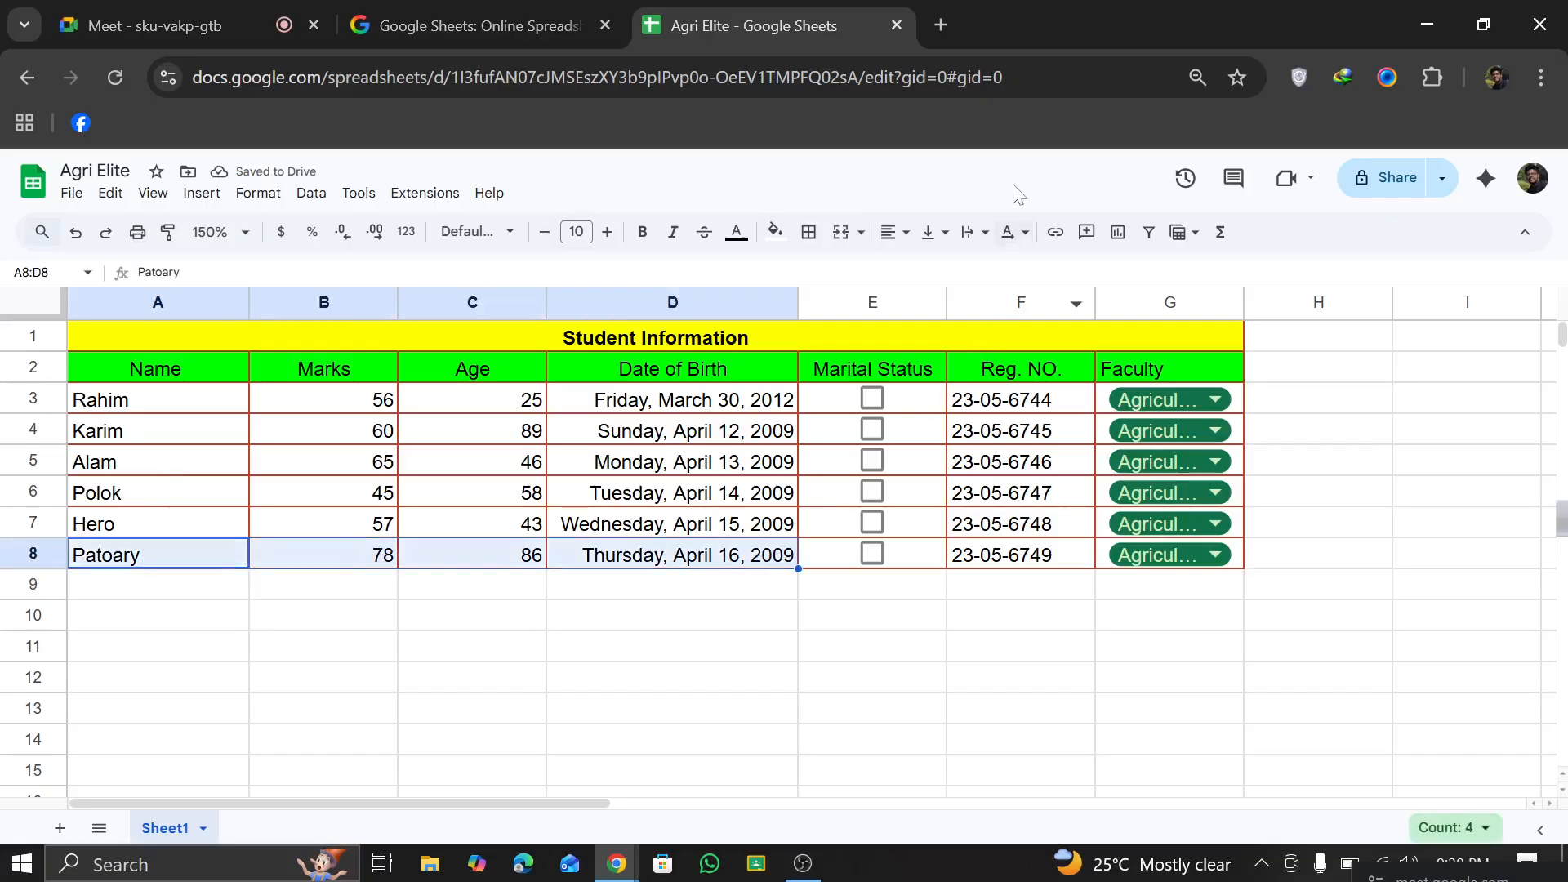
left_click(775, 232)
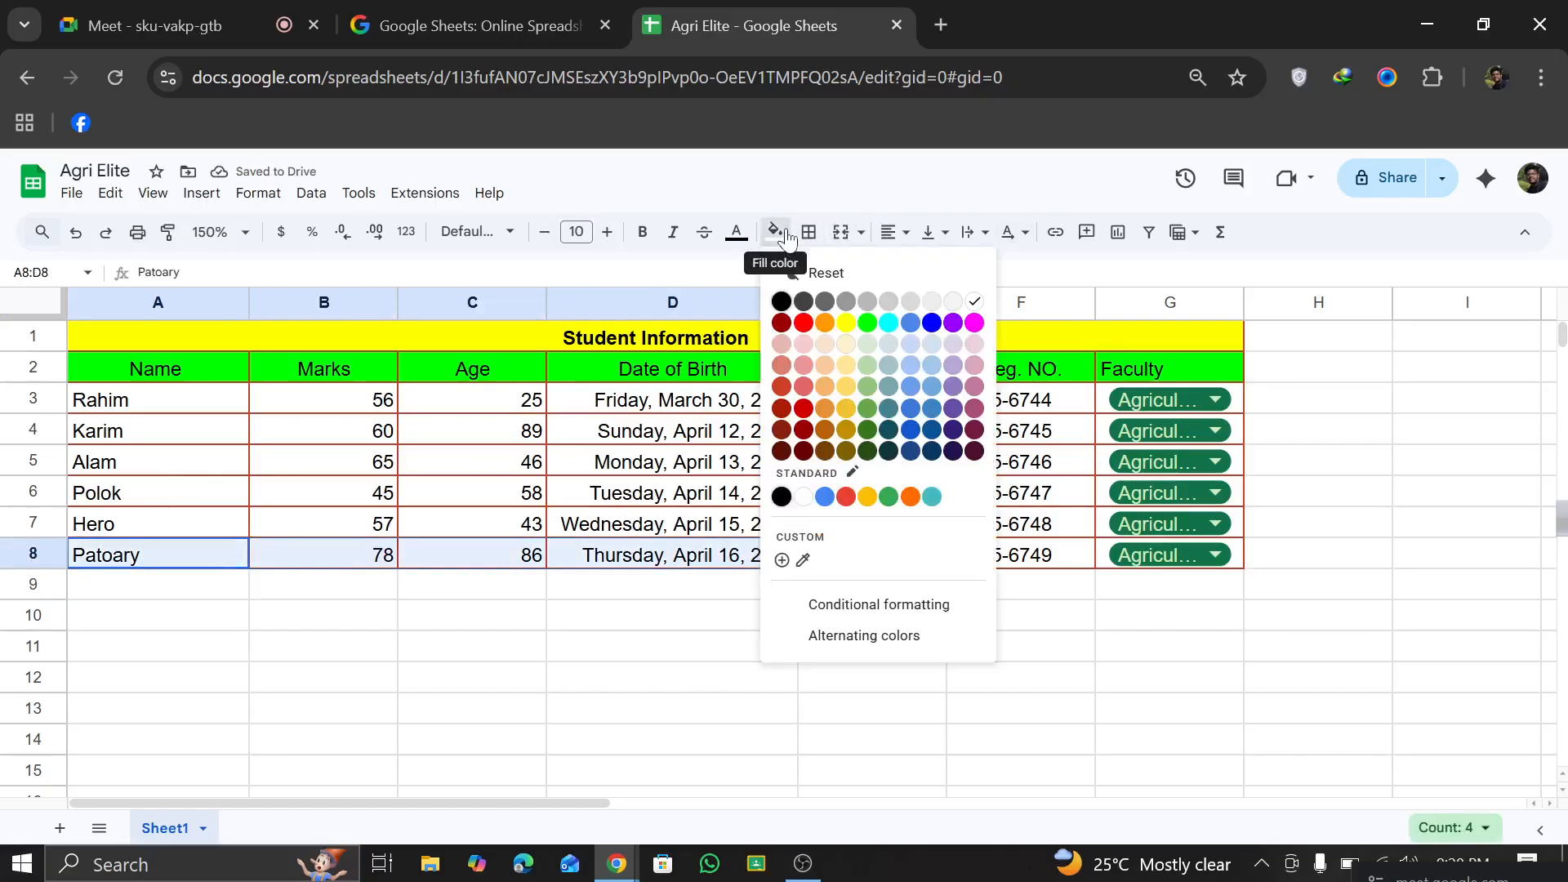
left_click(845, 325)
left_click(626, 676)
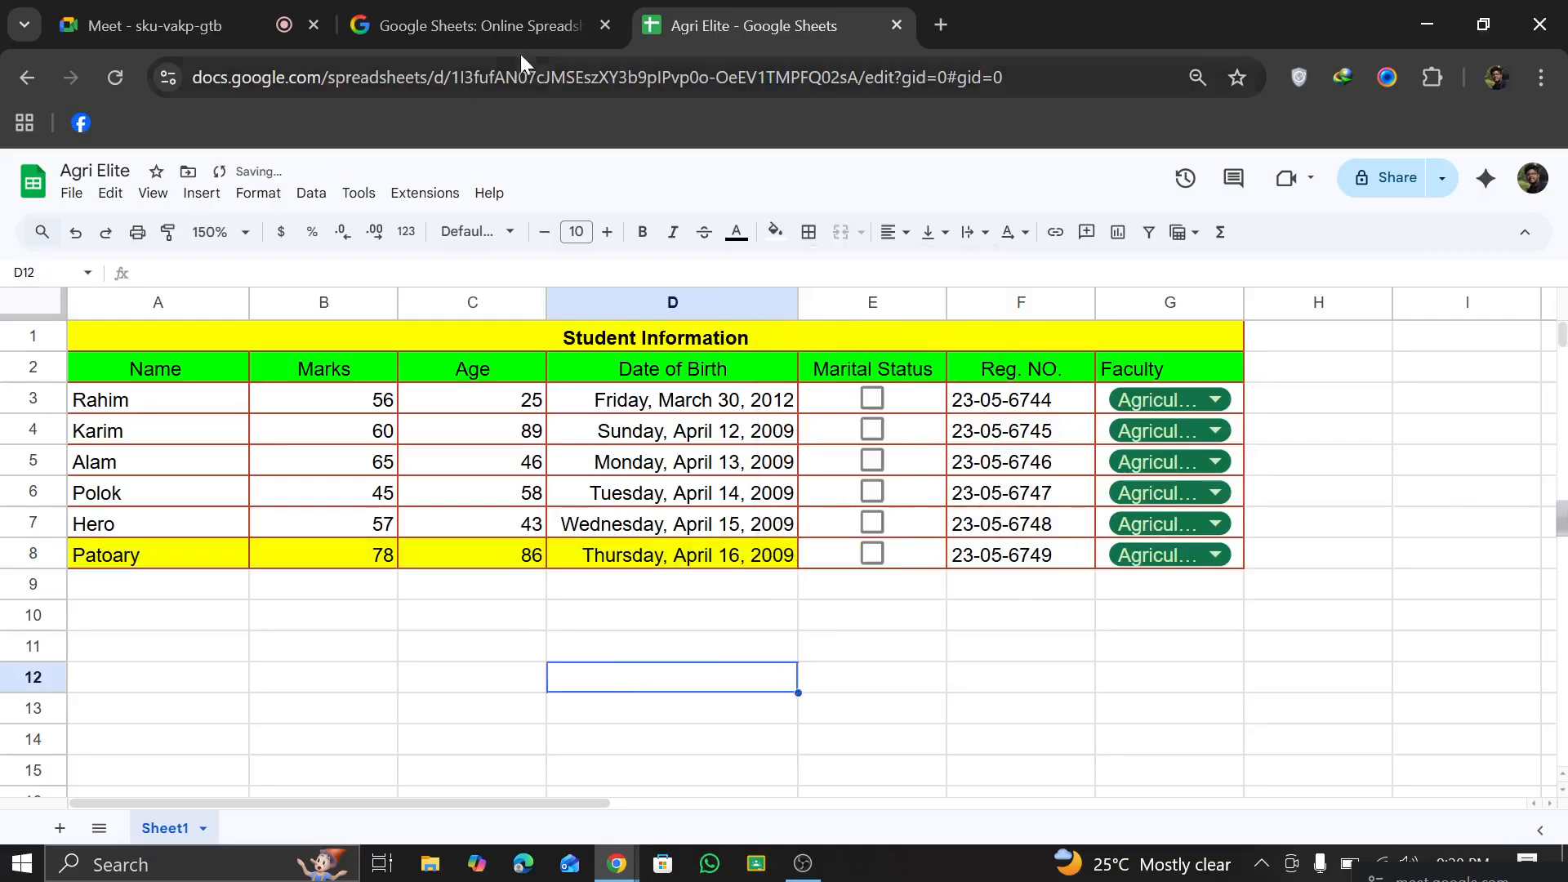
Step: Undo the yellow fill in A8:D8, and undo and redo the change made before it
left_click(76, 234)
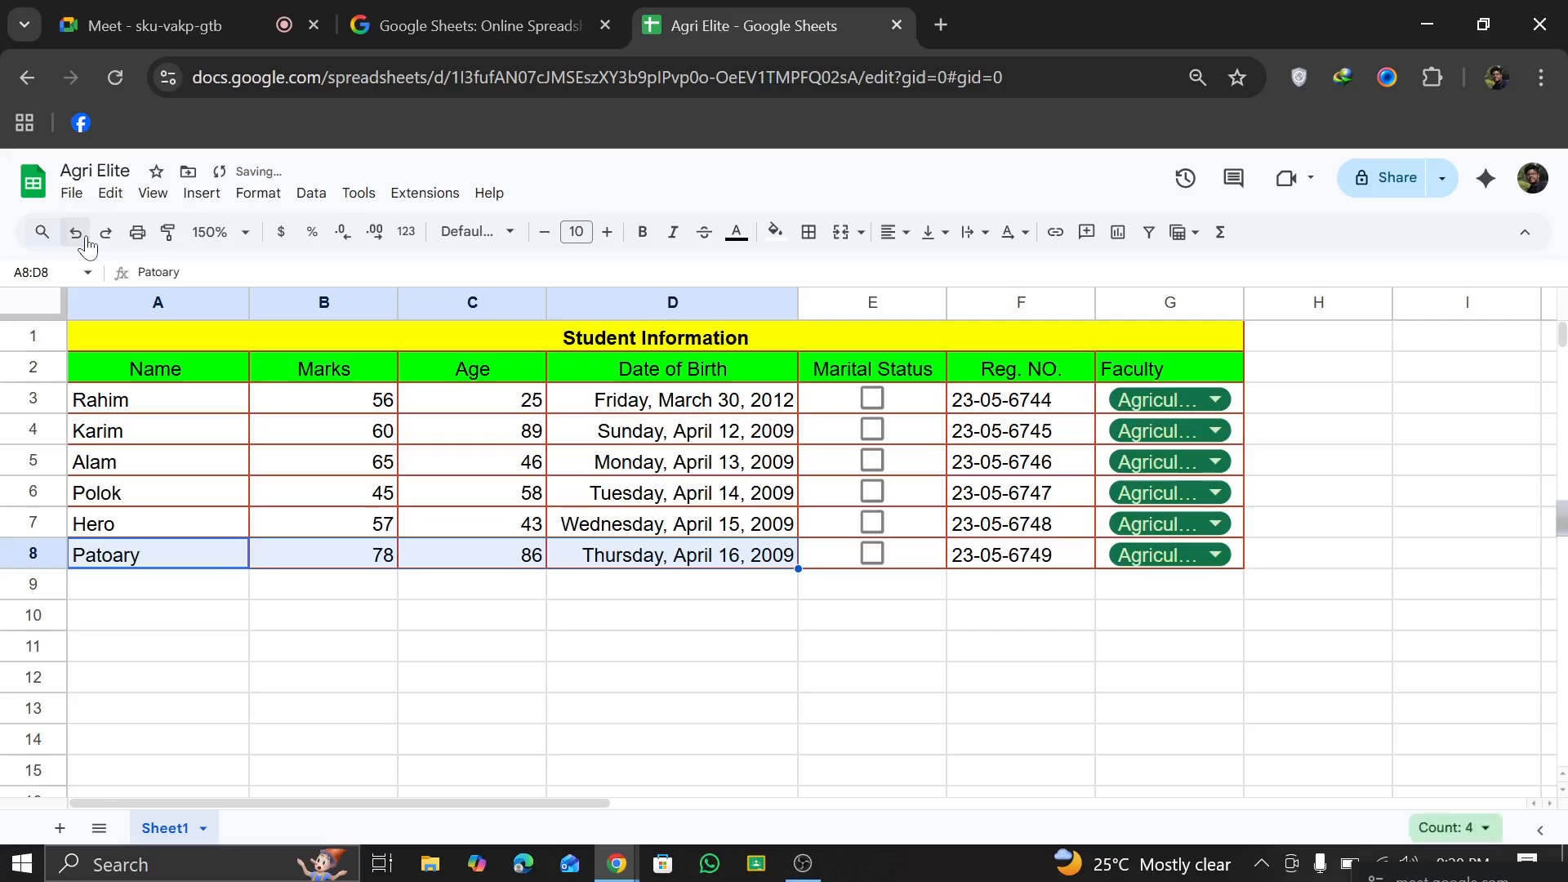
left_click(78, 237)
left_click(105, 233)
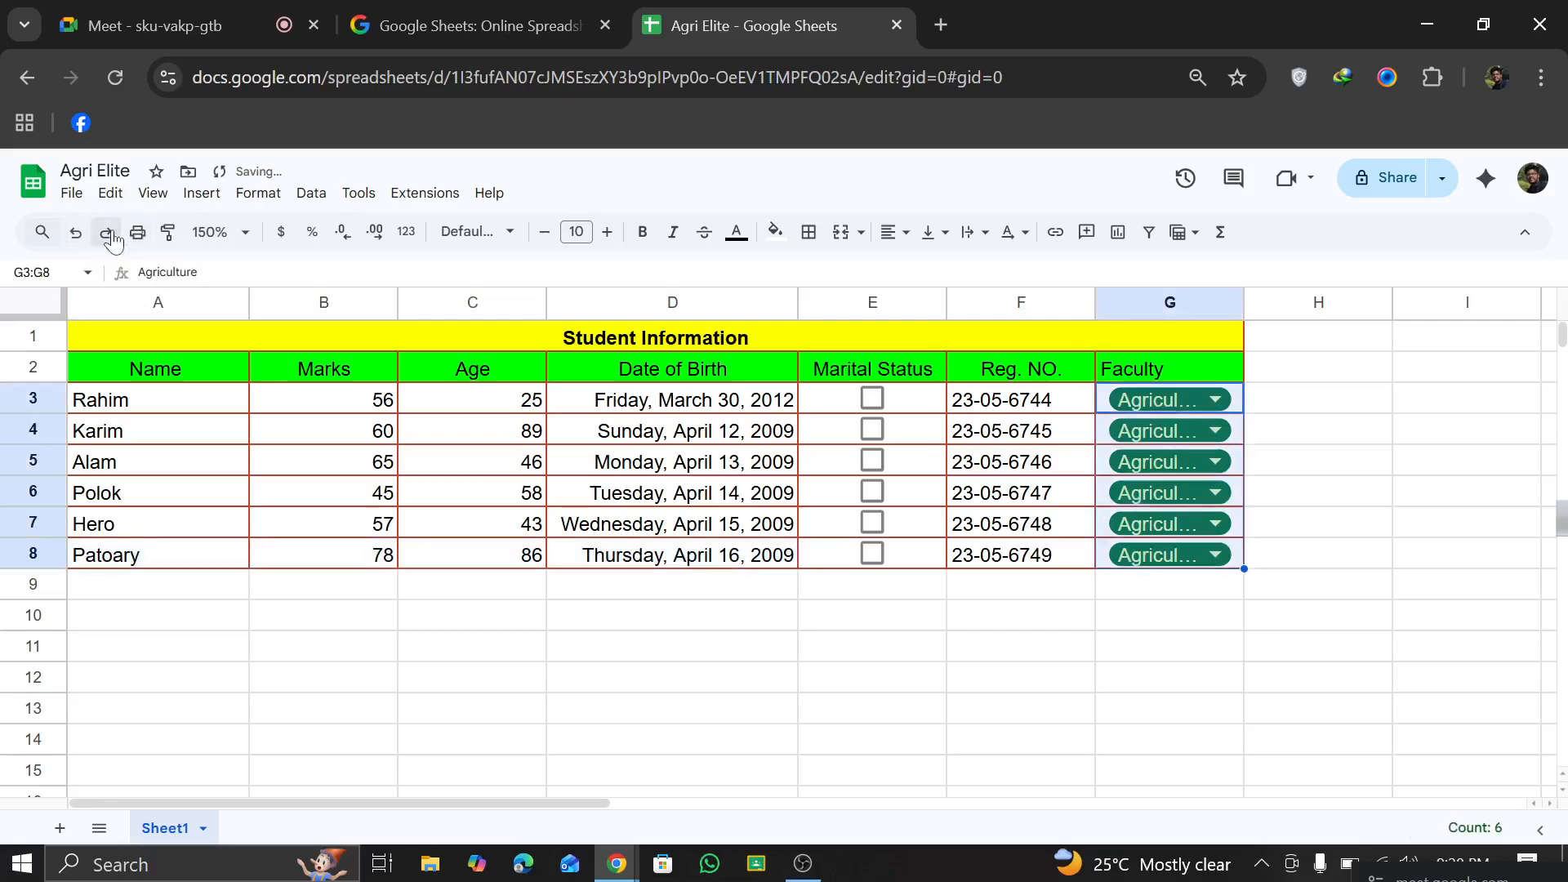
left_click(518, 596)
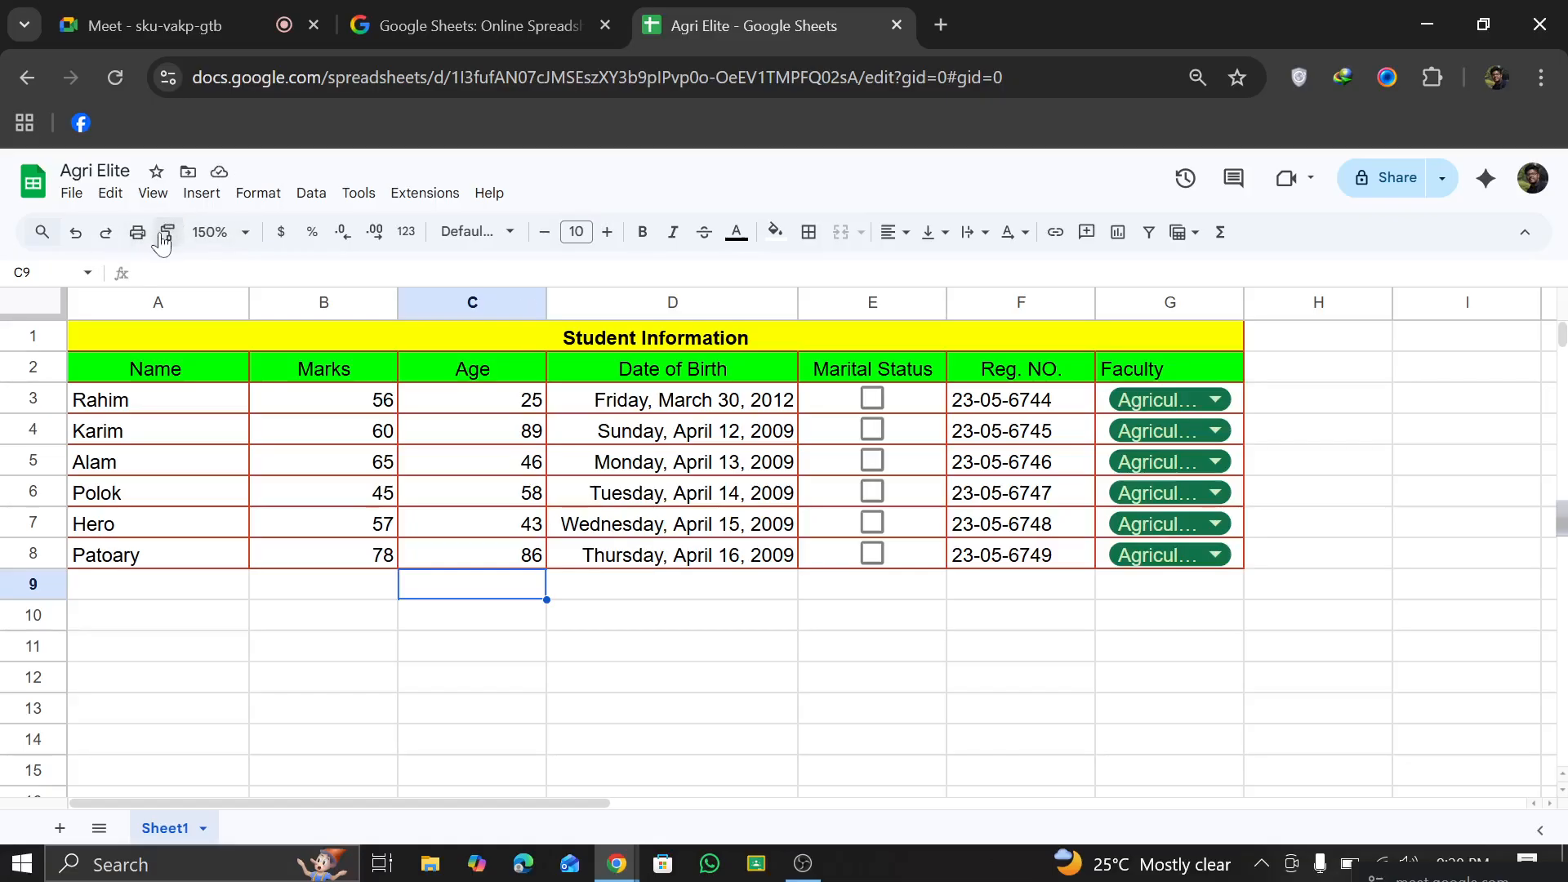
Step: Open the print settings for the sheet and preview it in portrait and landscape orientation
left_click(136, 237)
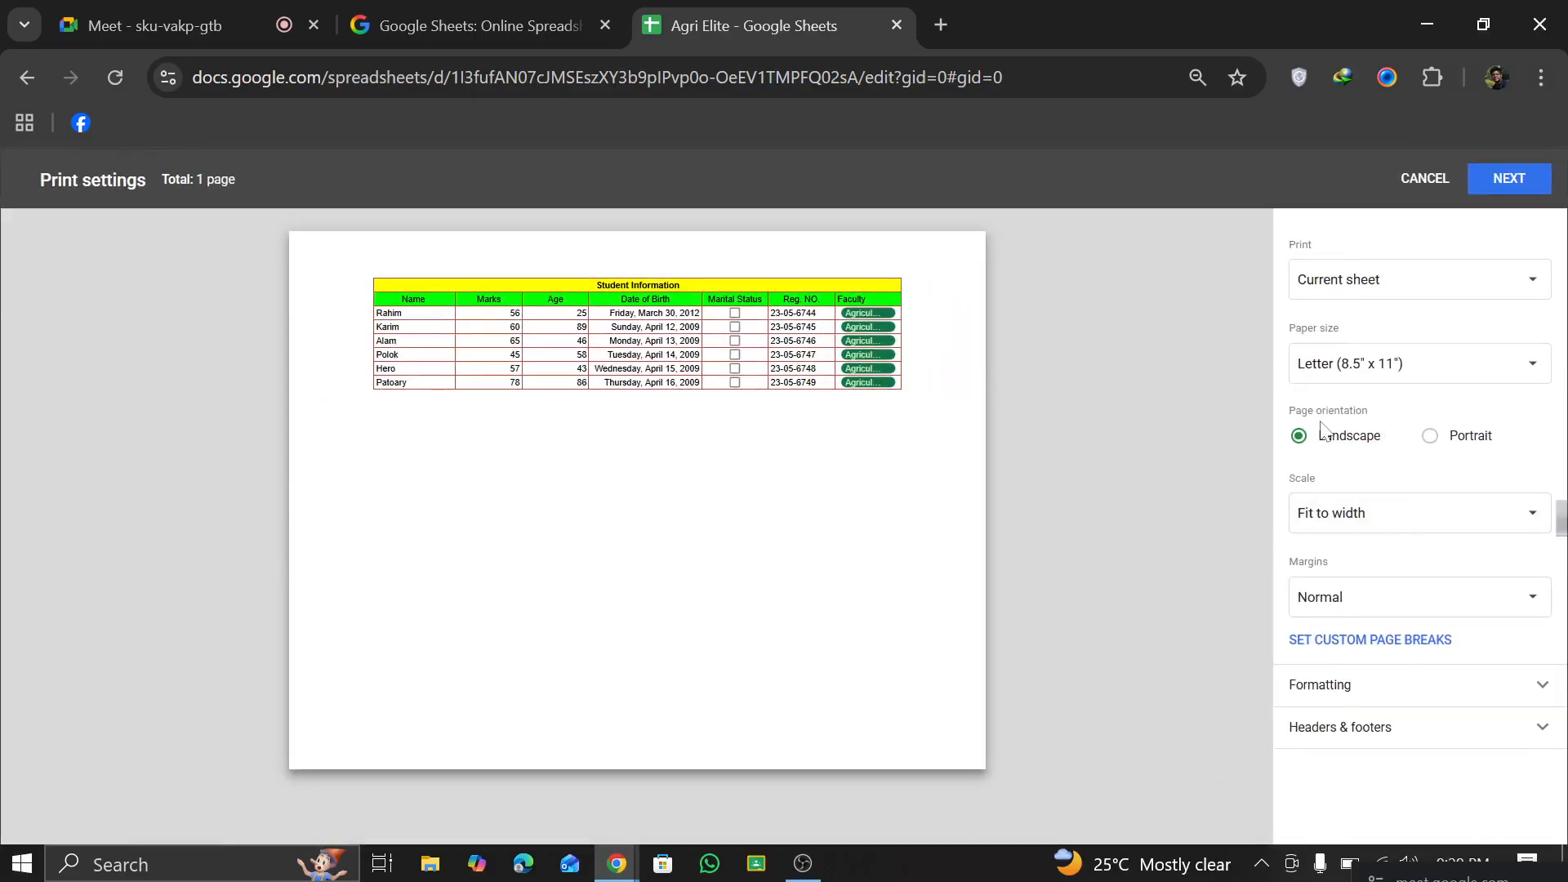
left_click(1433, 438)
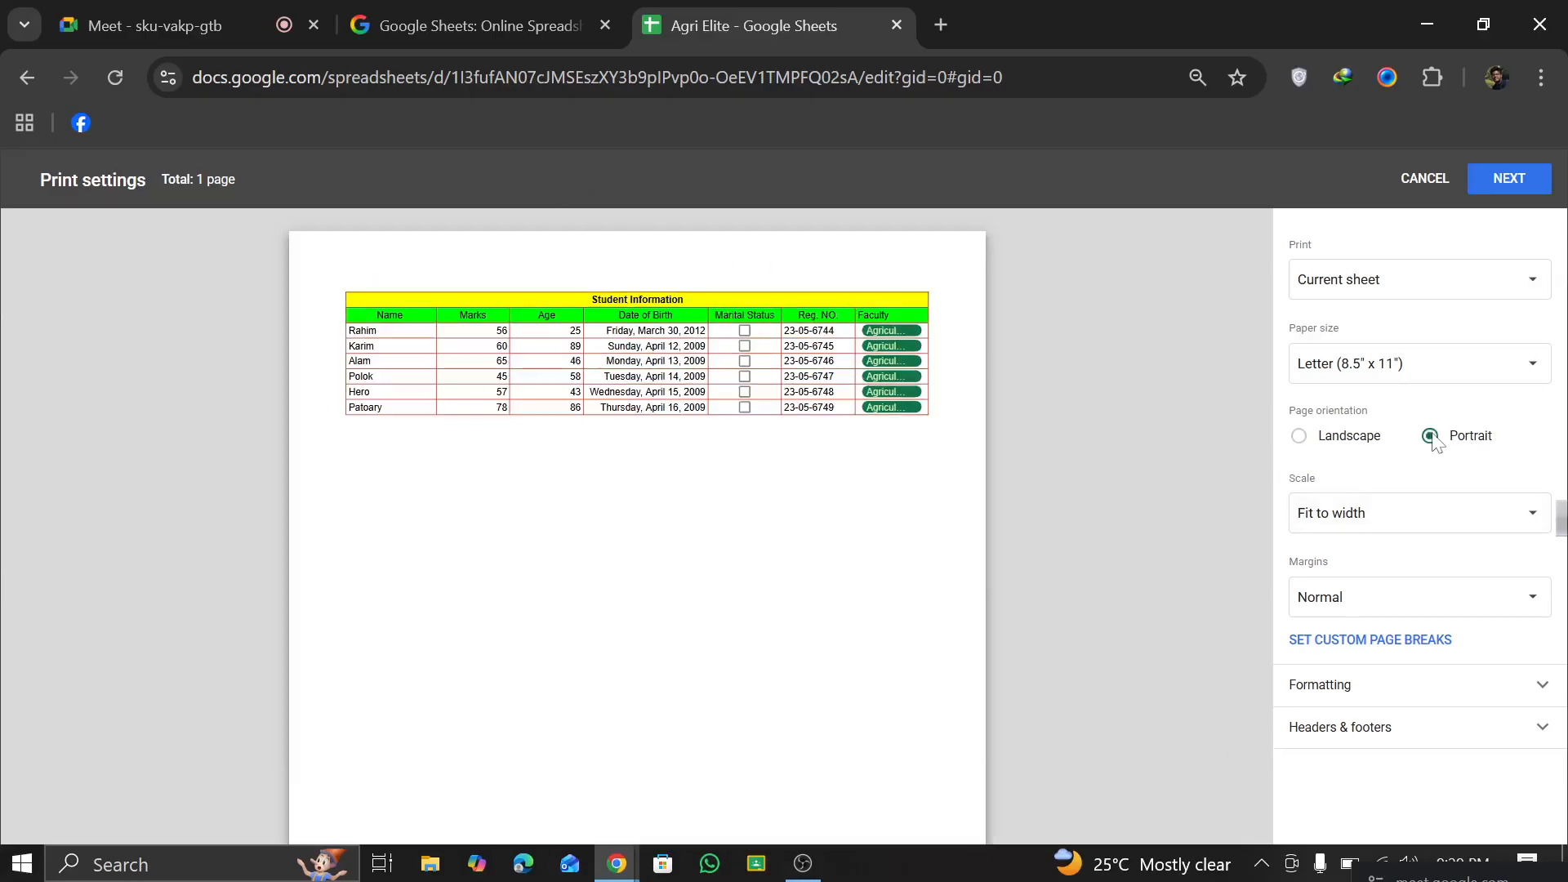
left_click(1299, 437)
Step: Check the print range options, set the paper size to Executive (7.25" x 10.5"), and cancel printing
left_click(1396, 279)
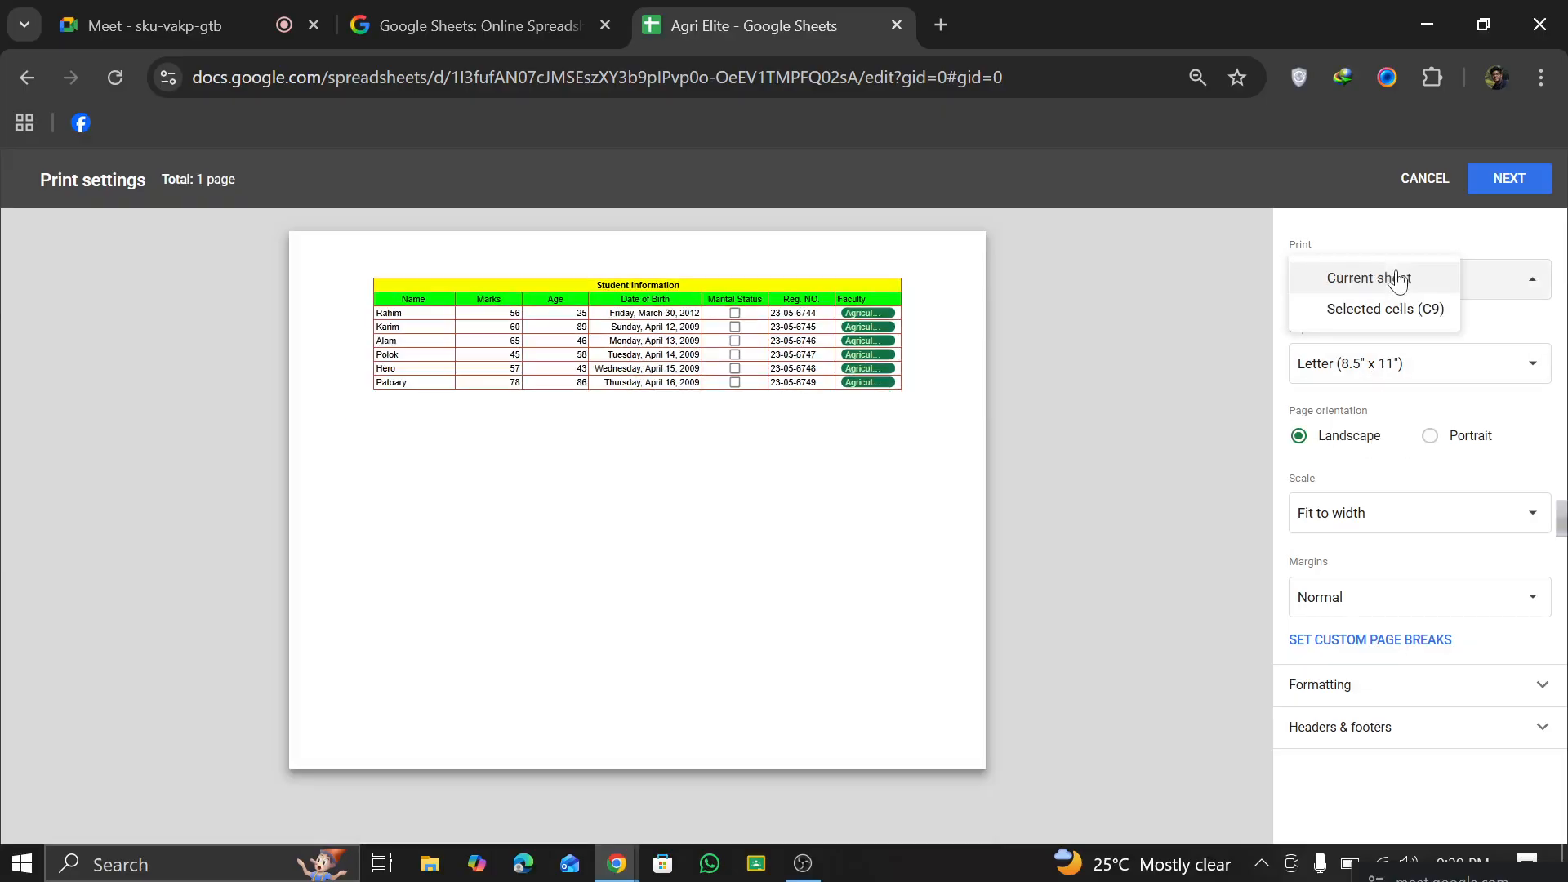
left_click(1508, 294)
left_click(1443, 360)
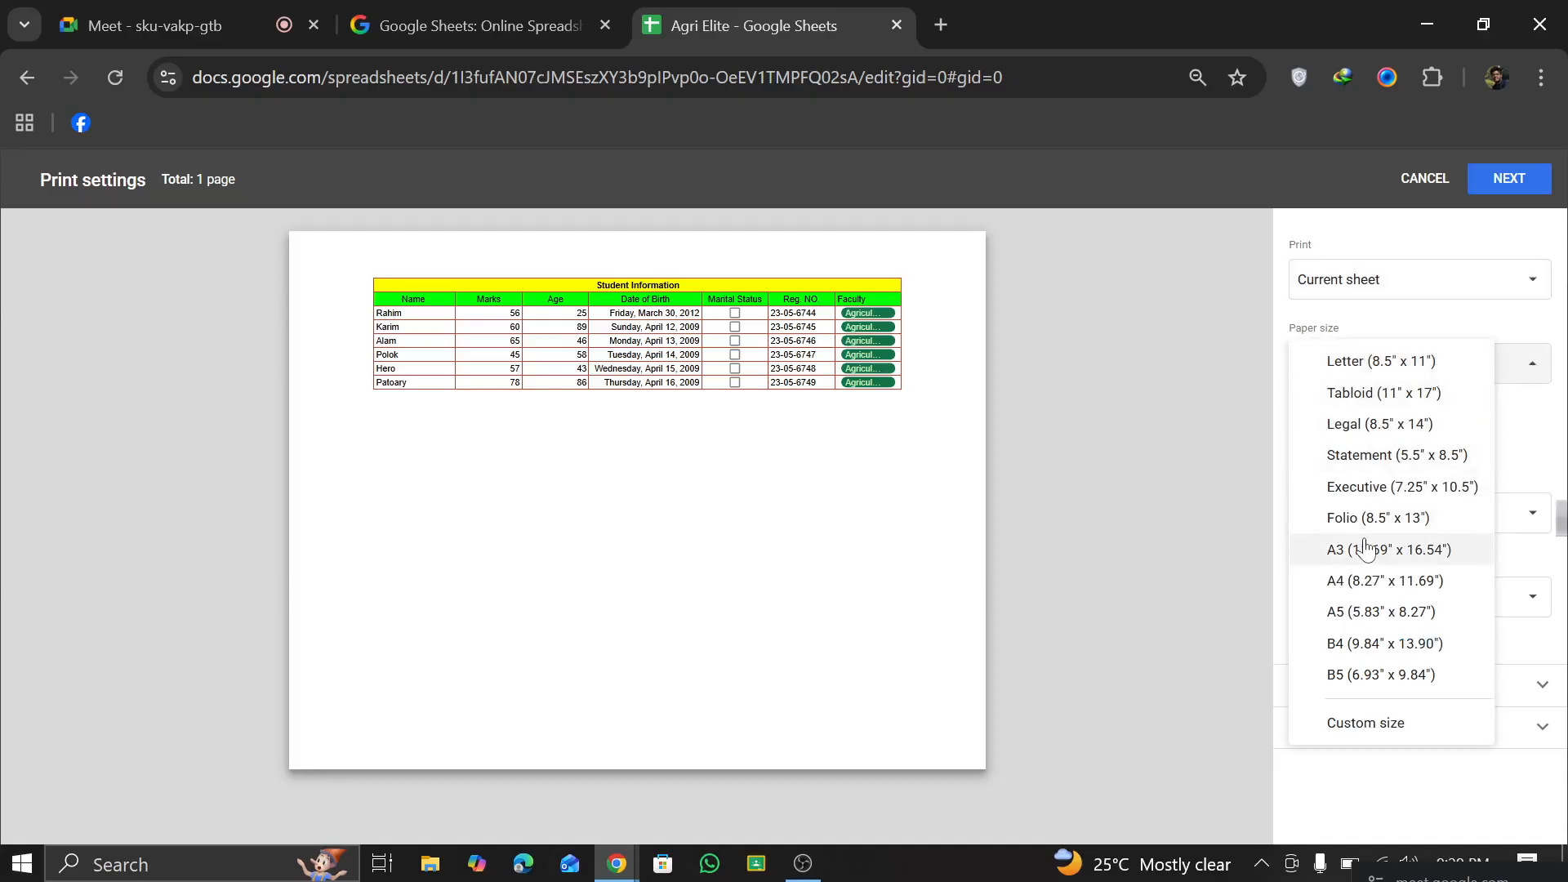
left_click(1371, 490)
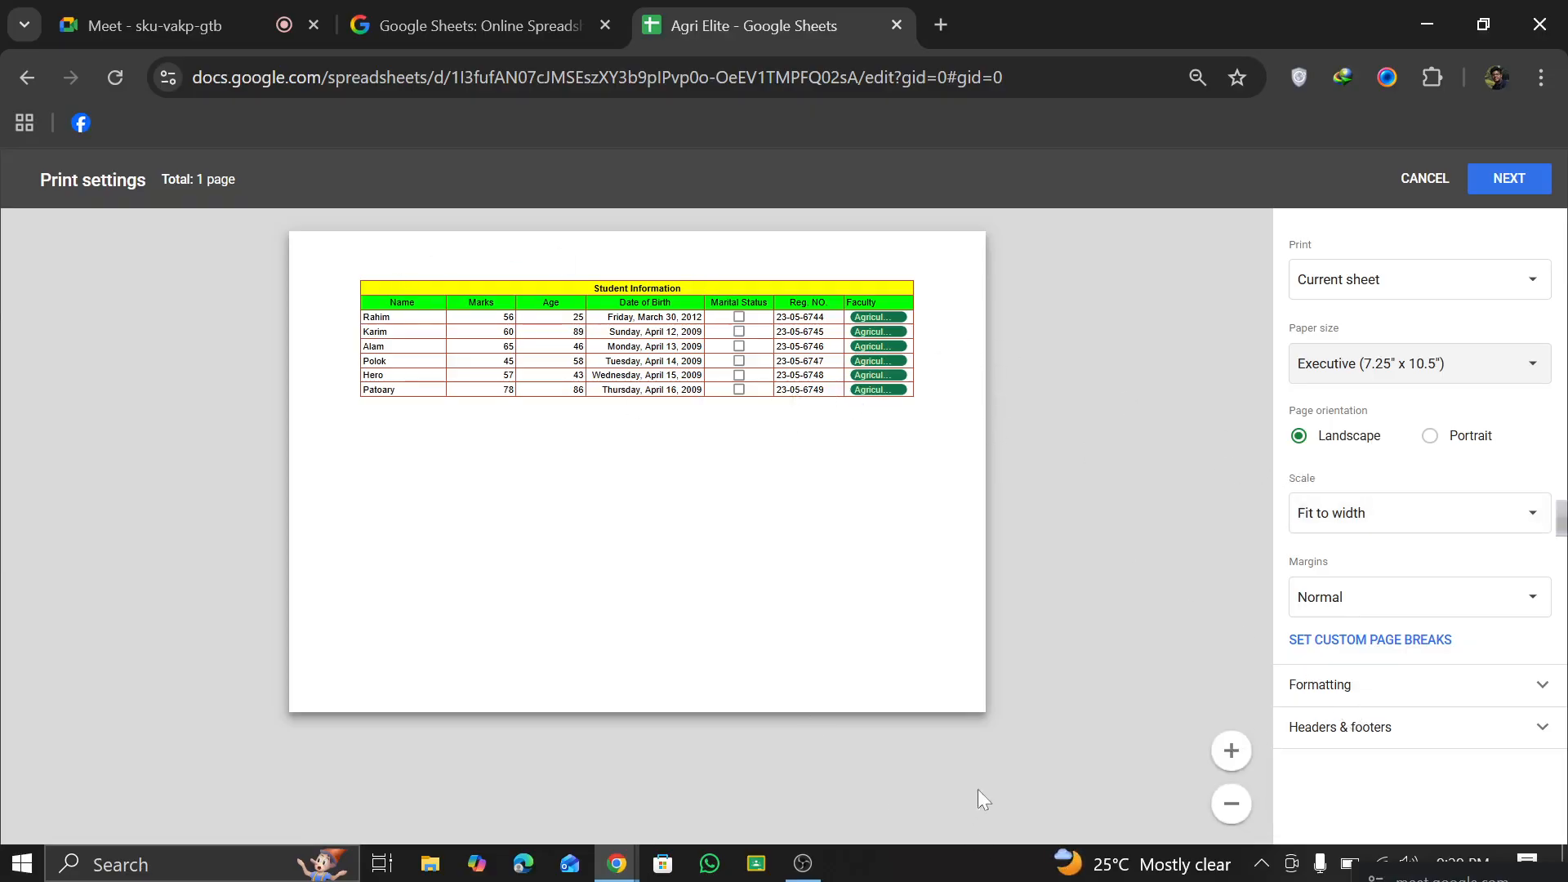
left_click(1425, 179)
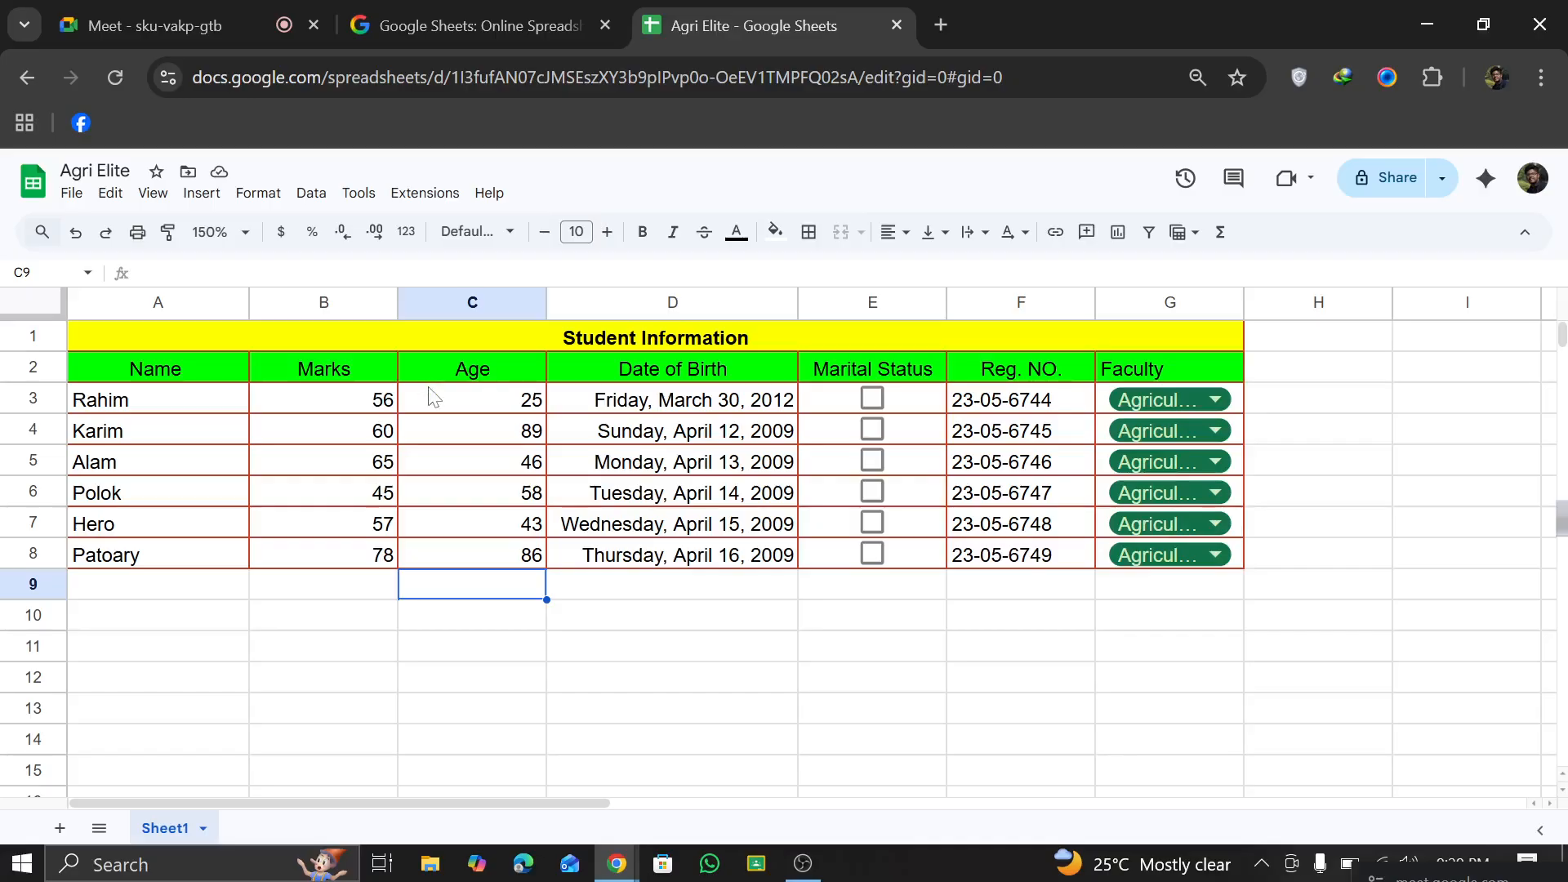
Step: Format the whole Age column as dollar currency
left_click_drag(435, 400, 470, 543)
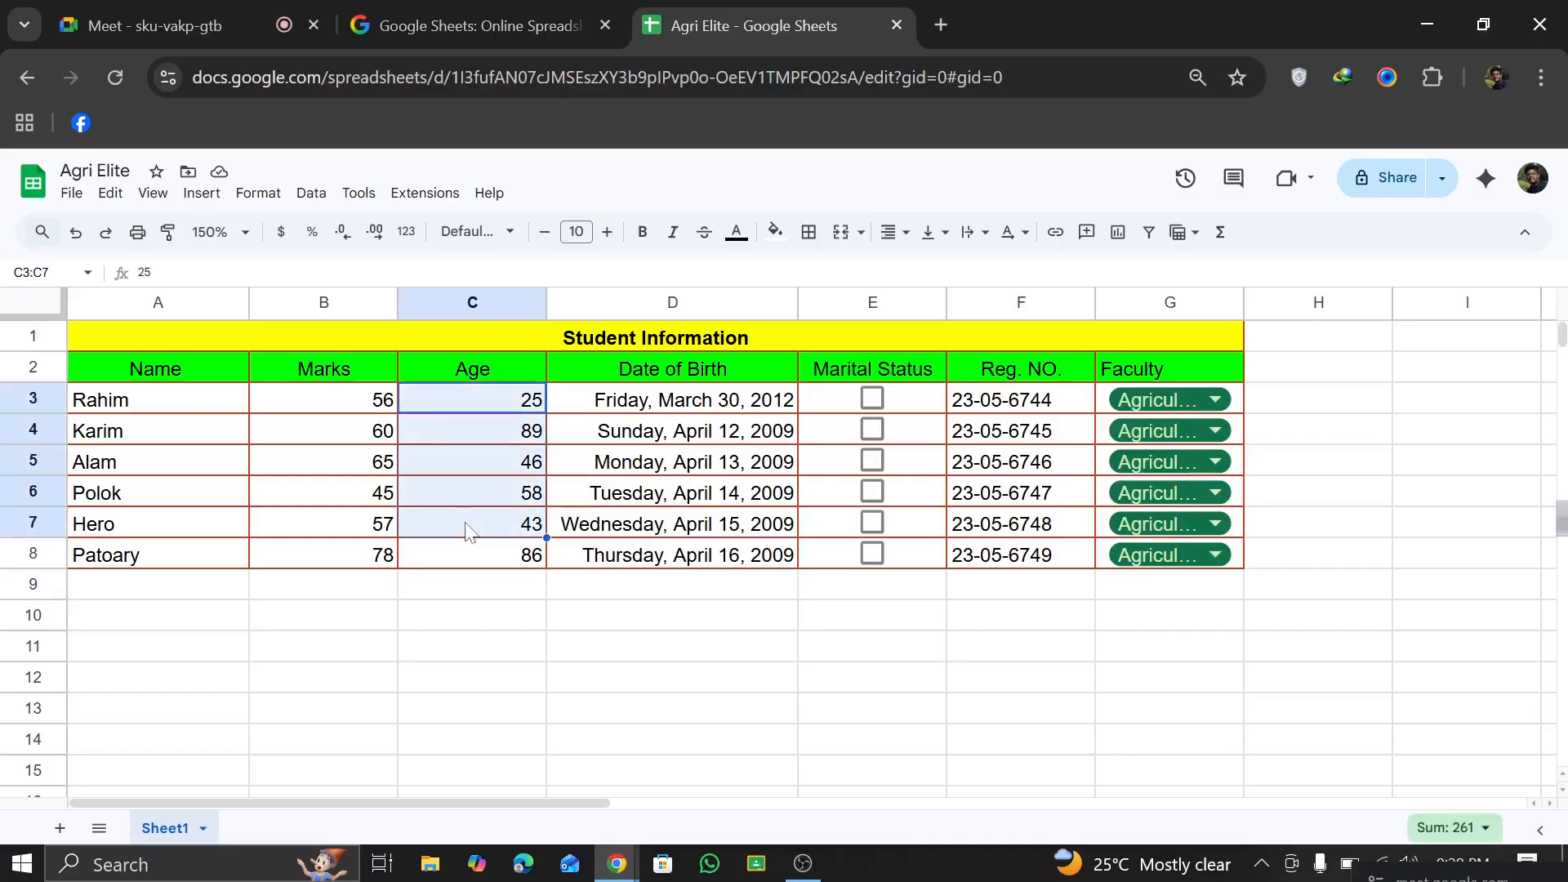
left_click(479, 296)
left_click(281, 232)
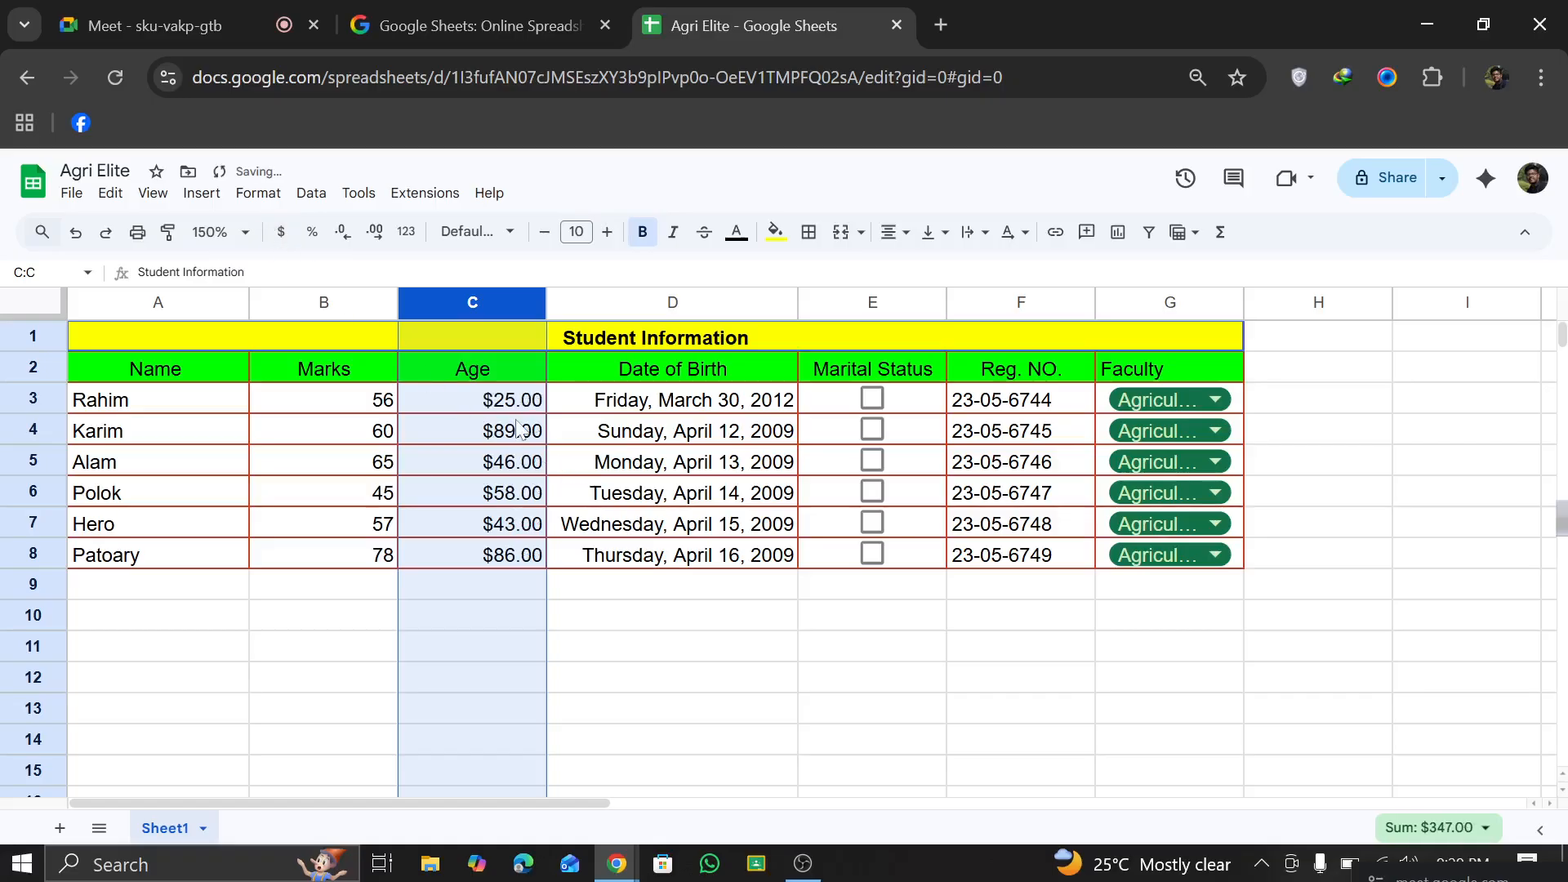
left_click(552, 618)
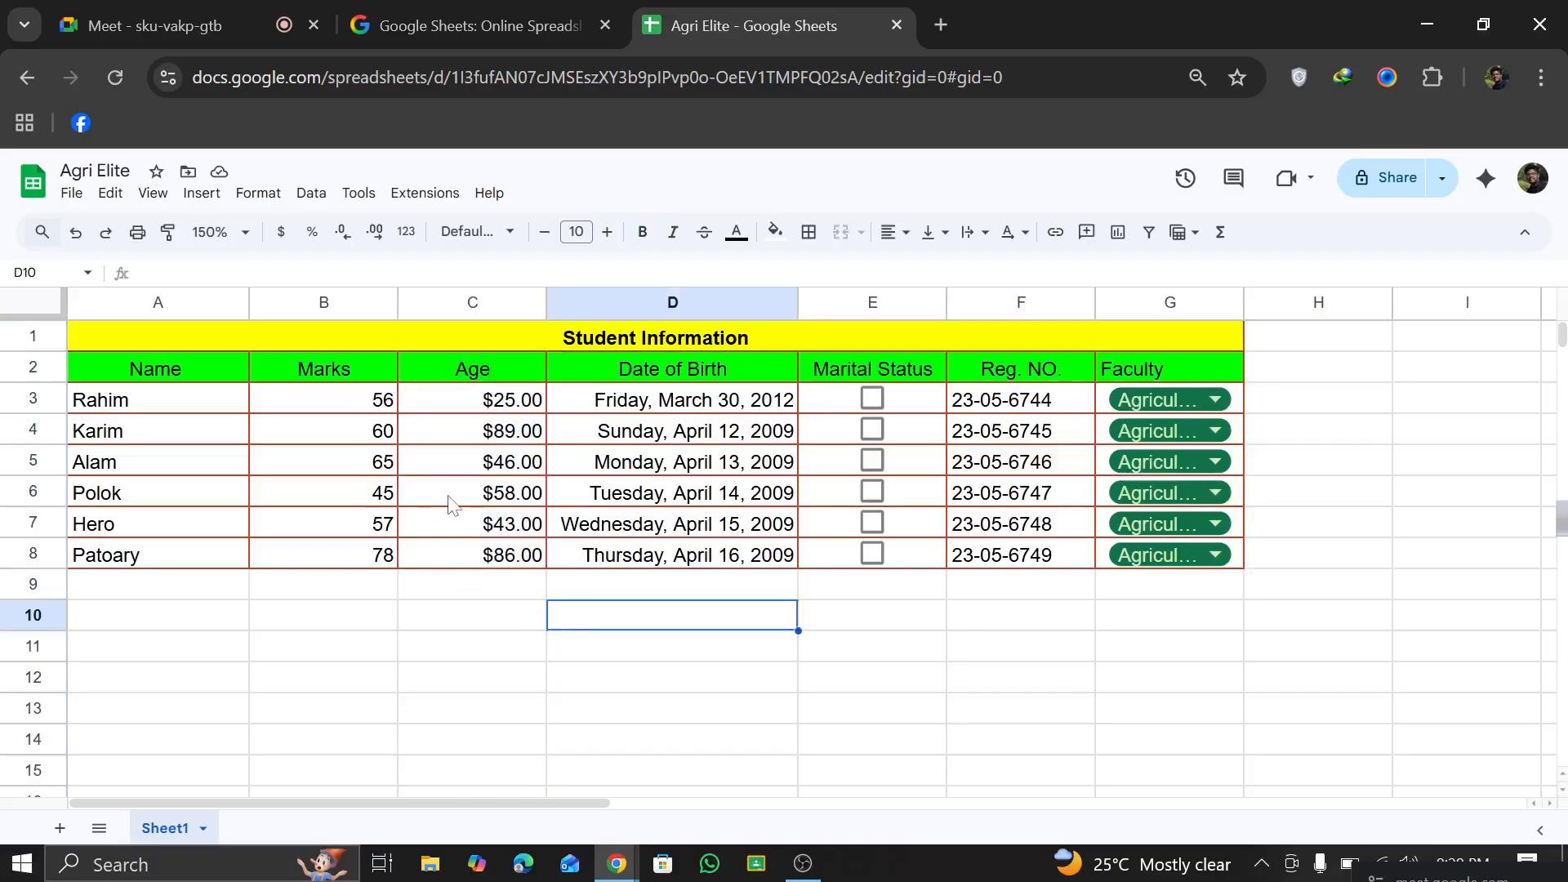
Step: Apply the custom currency Bangladeshi Taka to the whole Age column
left_click(488, 304)
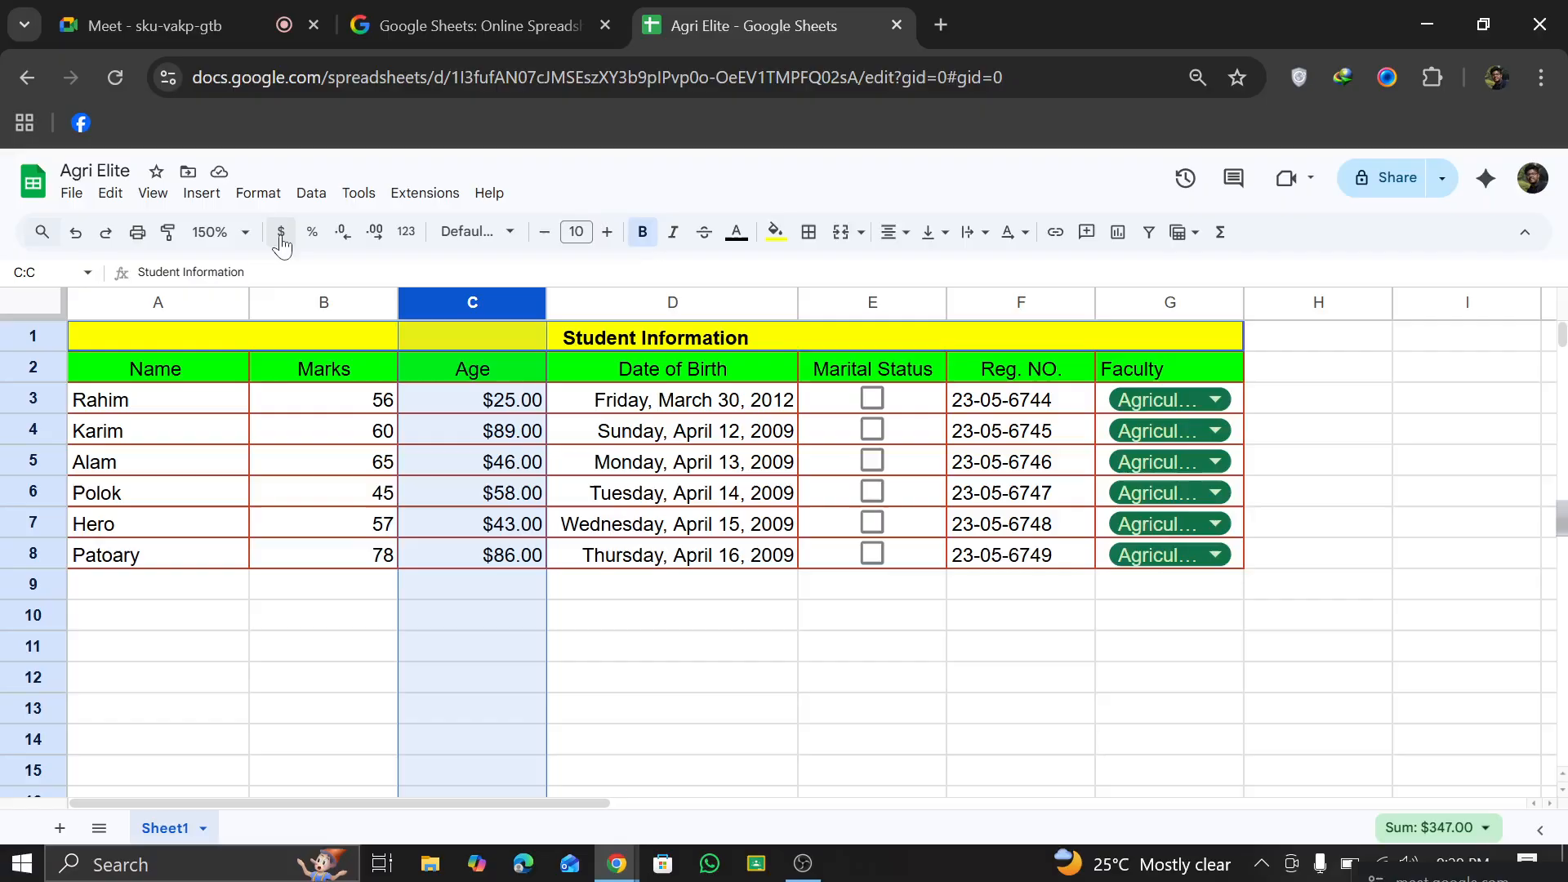
left_click(258, 196)
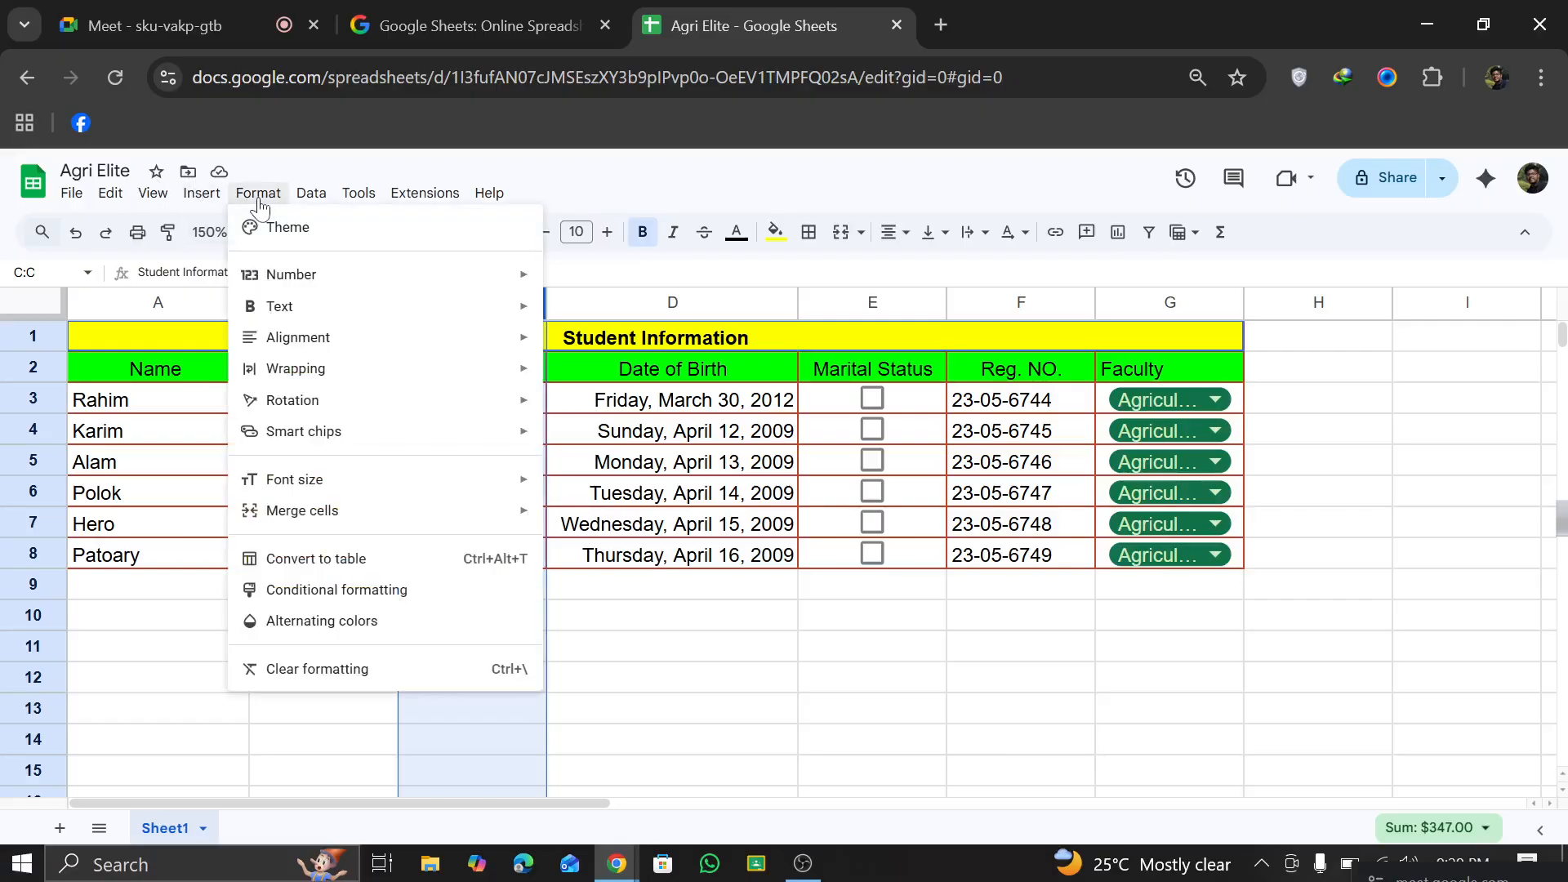
mouse_move(284, 276)
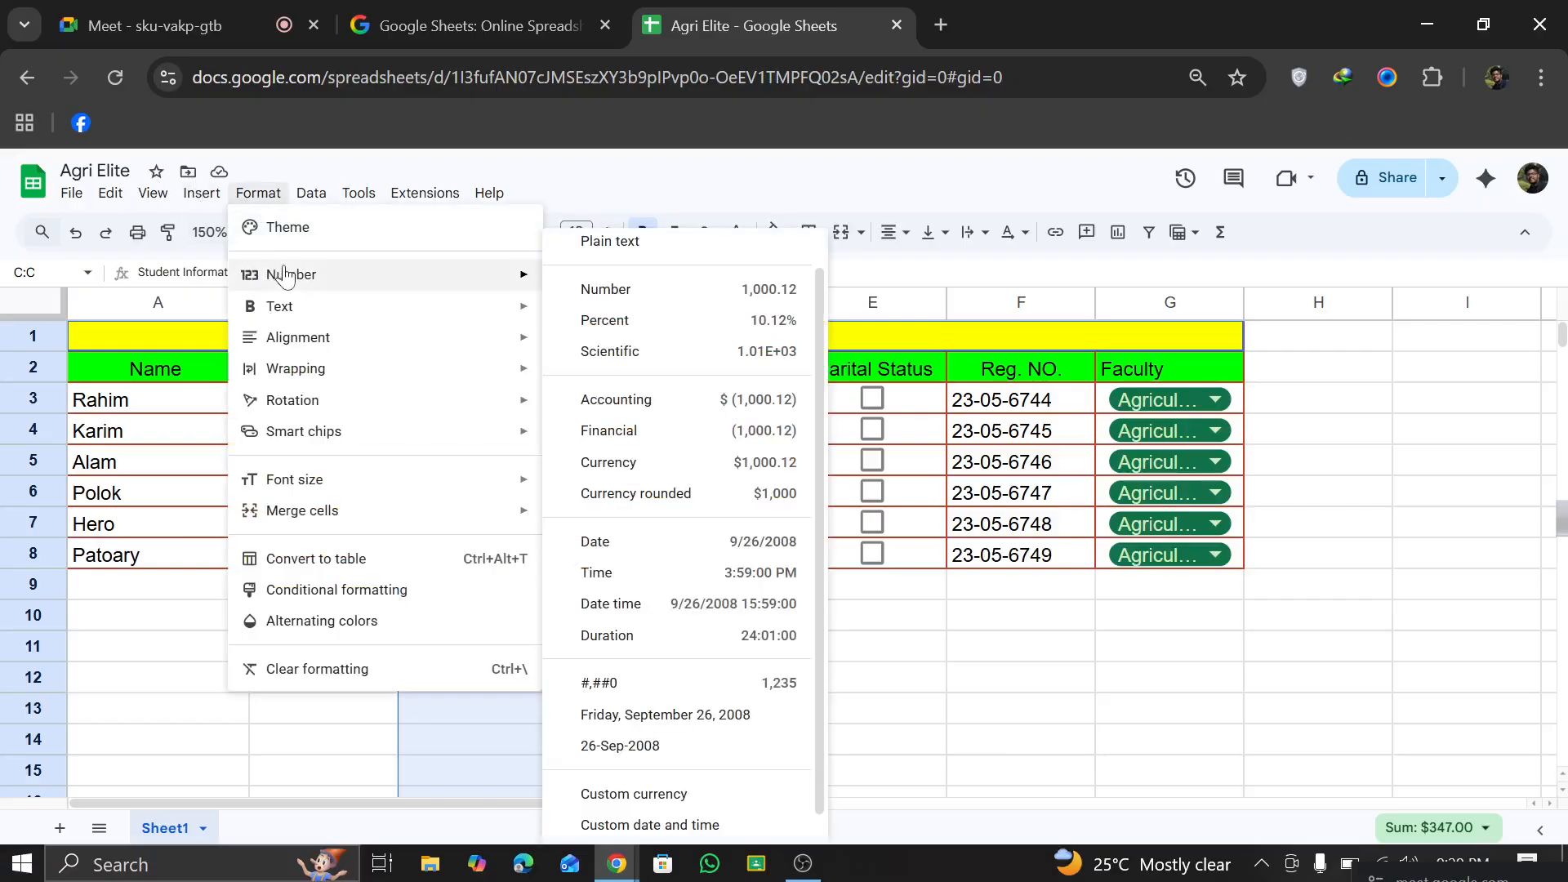
scroll(629, 797, "down", 1)
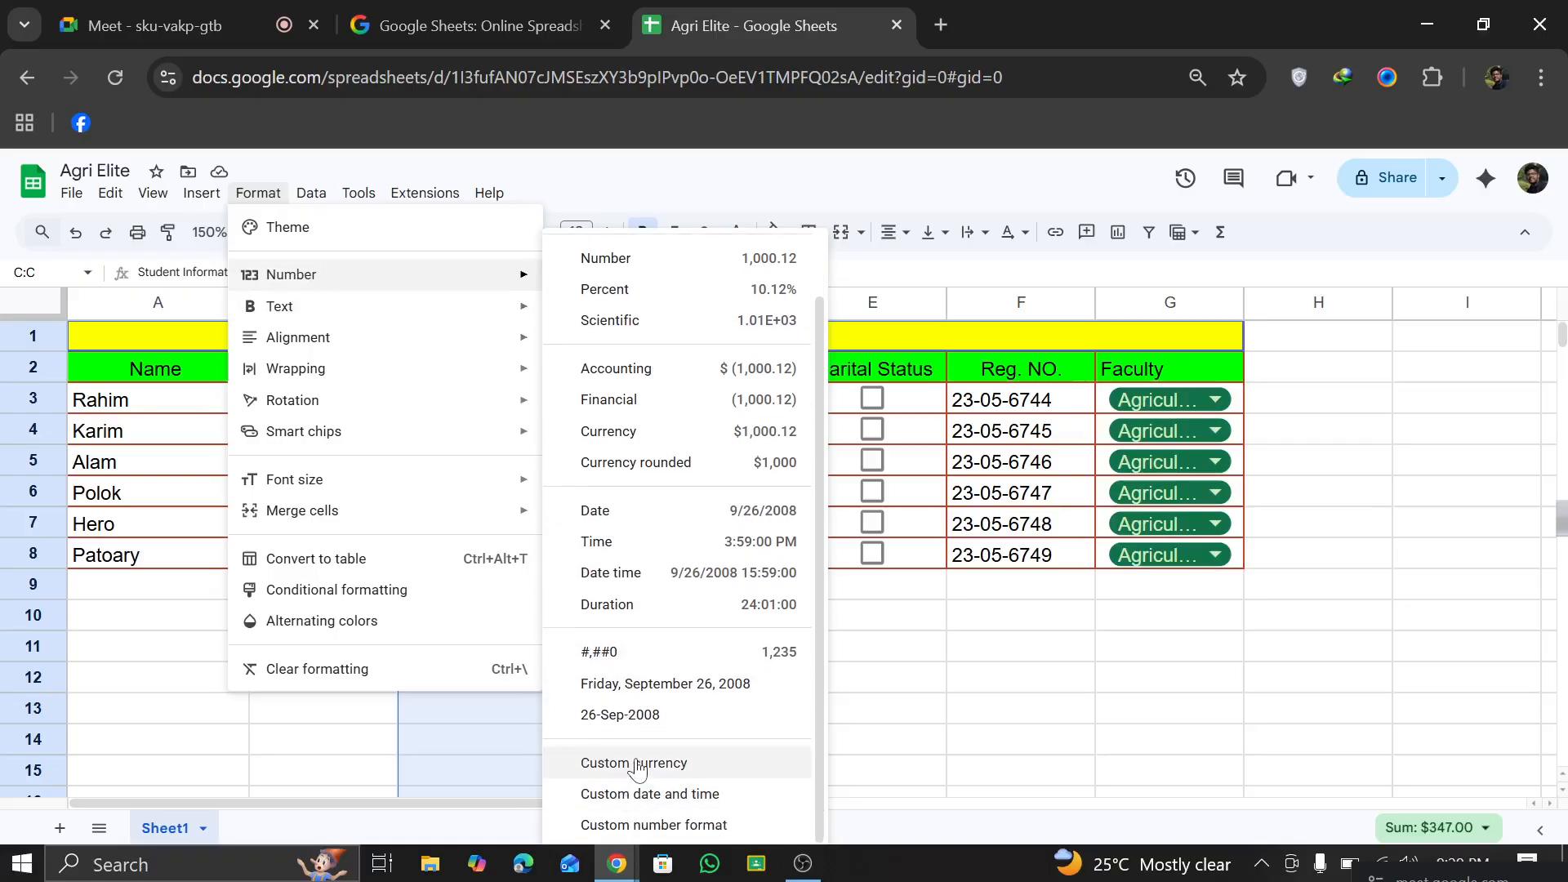
left_click(638, 763)
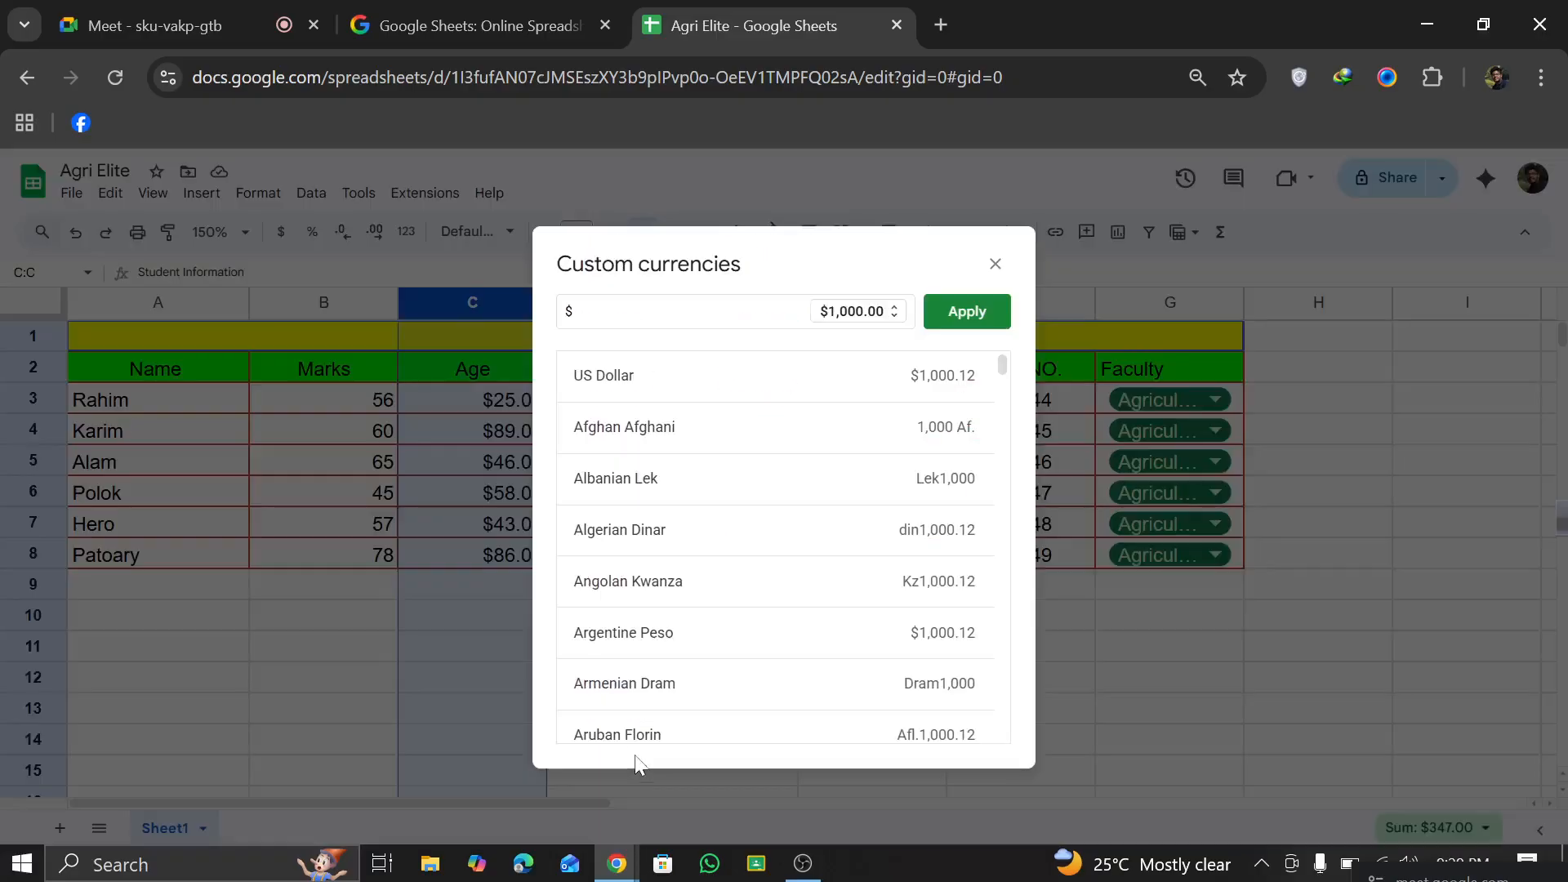
scroll(645, 507, "down", 7)
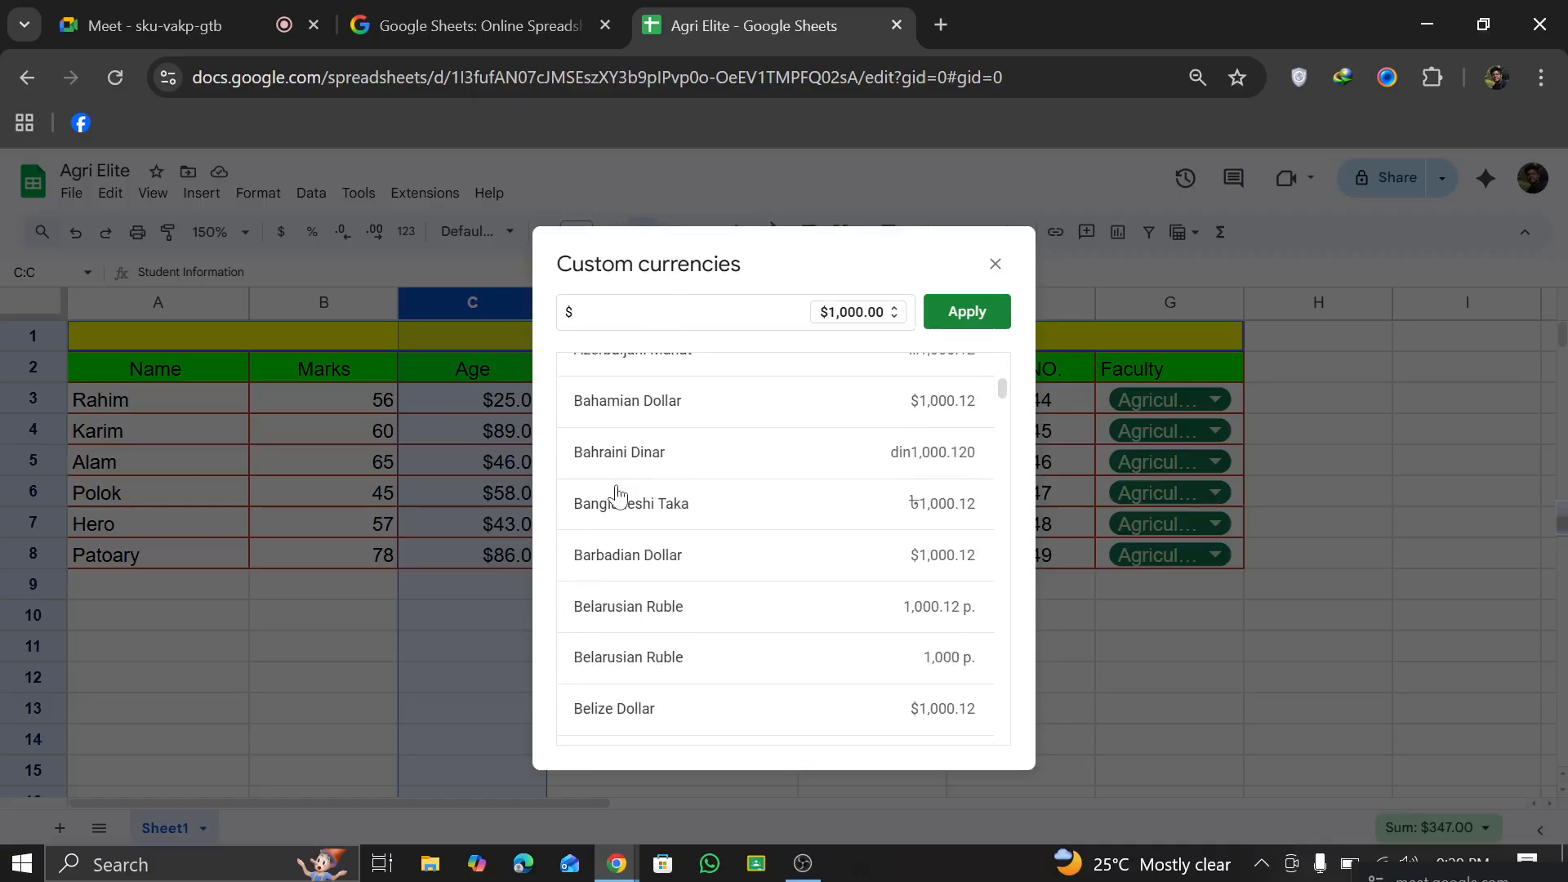
left_click(663, 515)
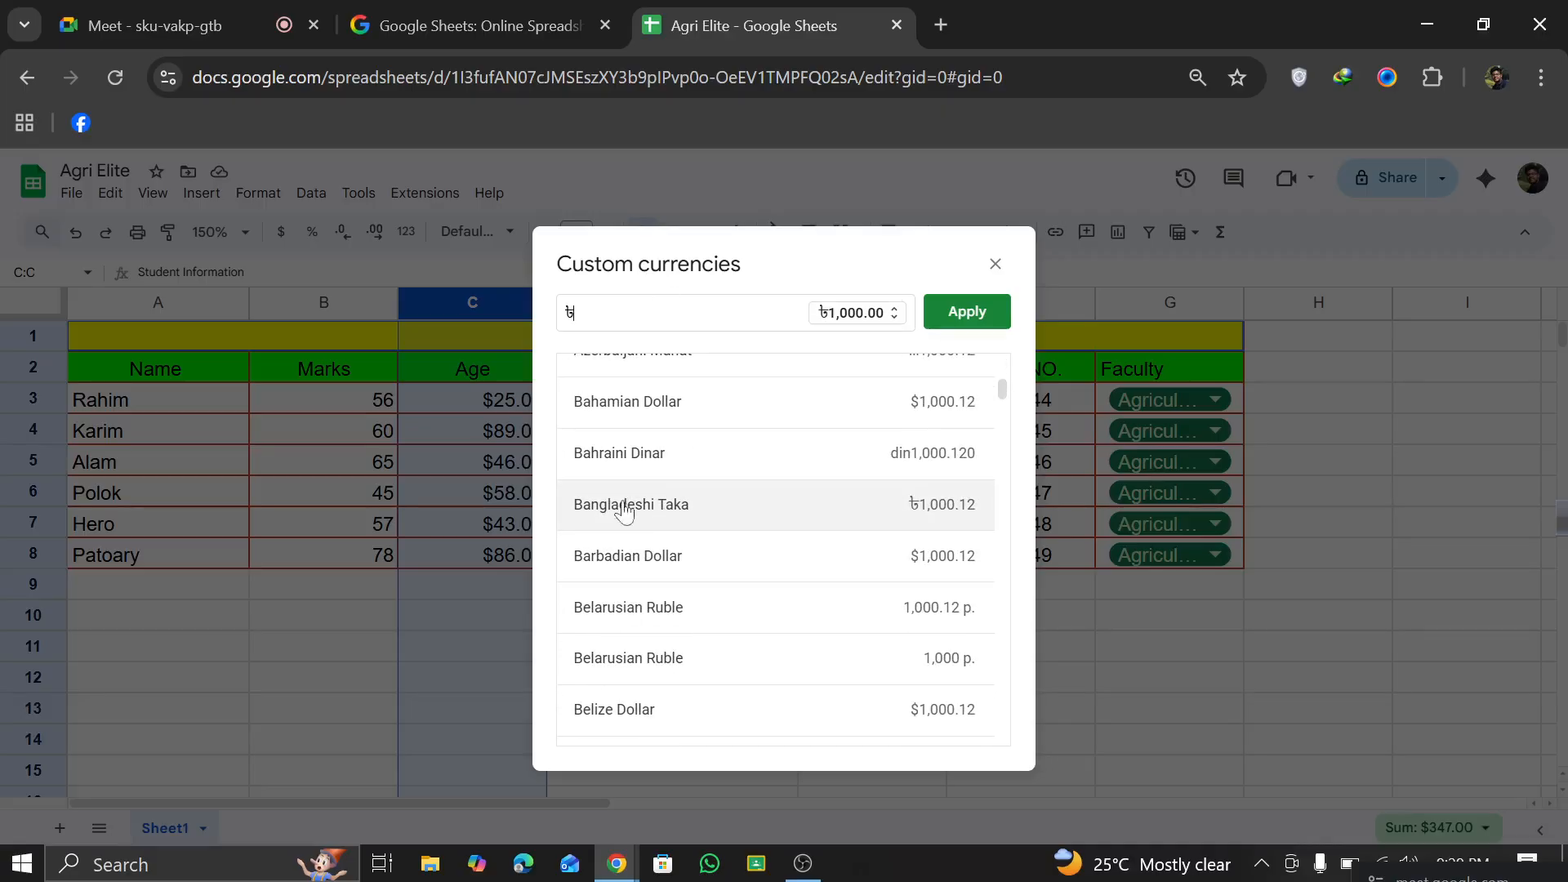
left_click(952, 320)
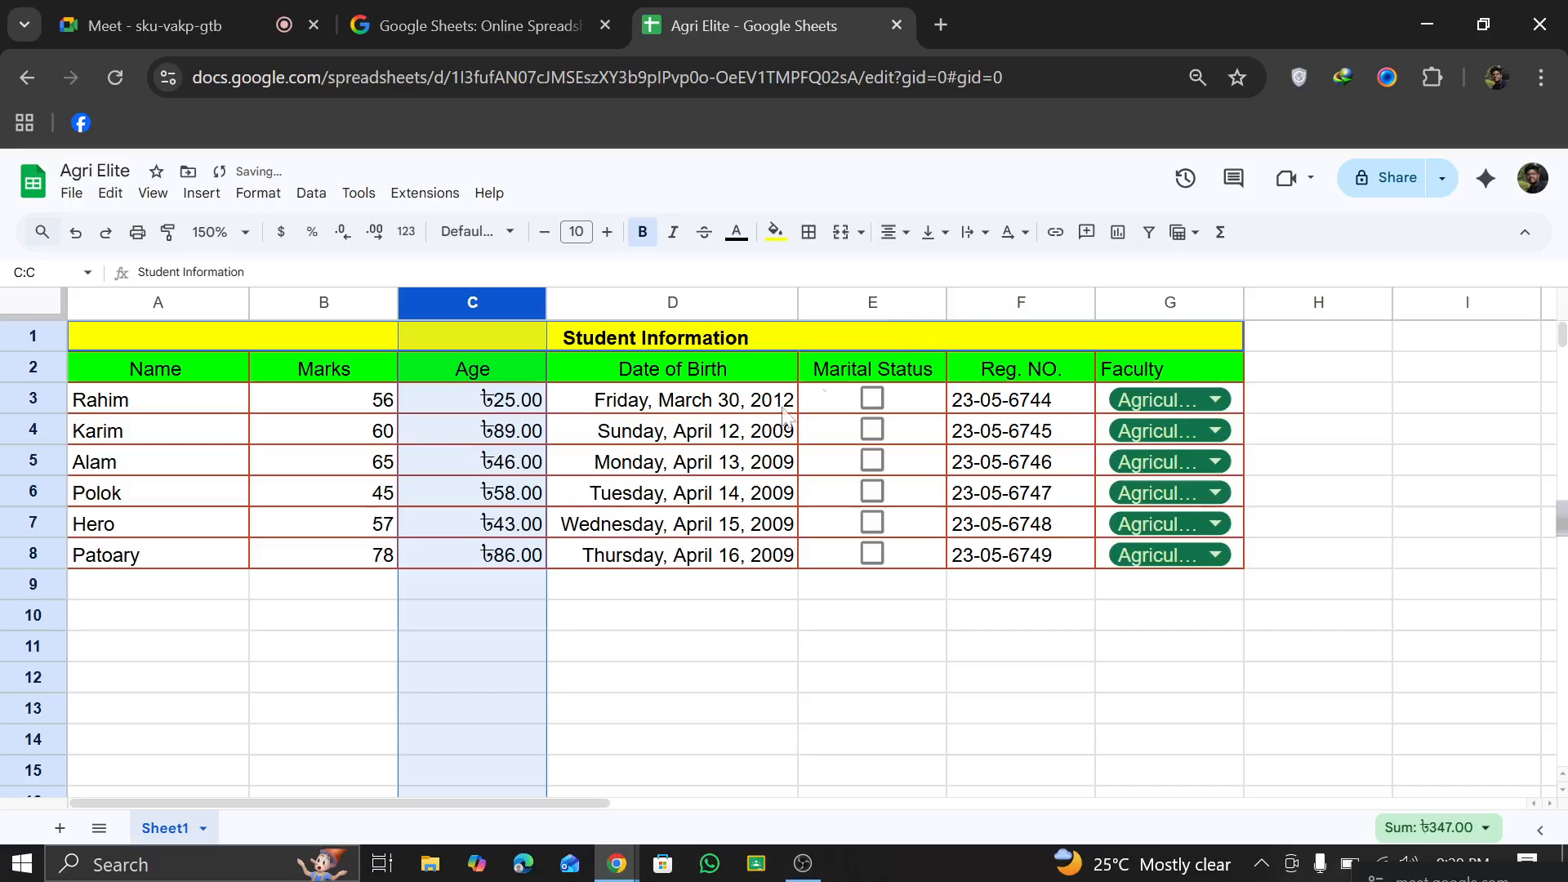
left_click(556, 651)
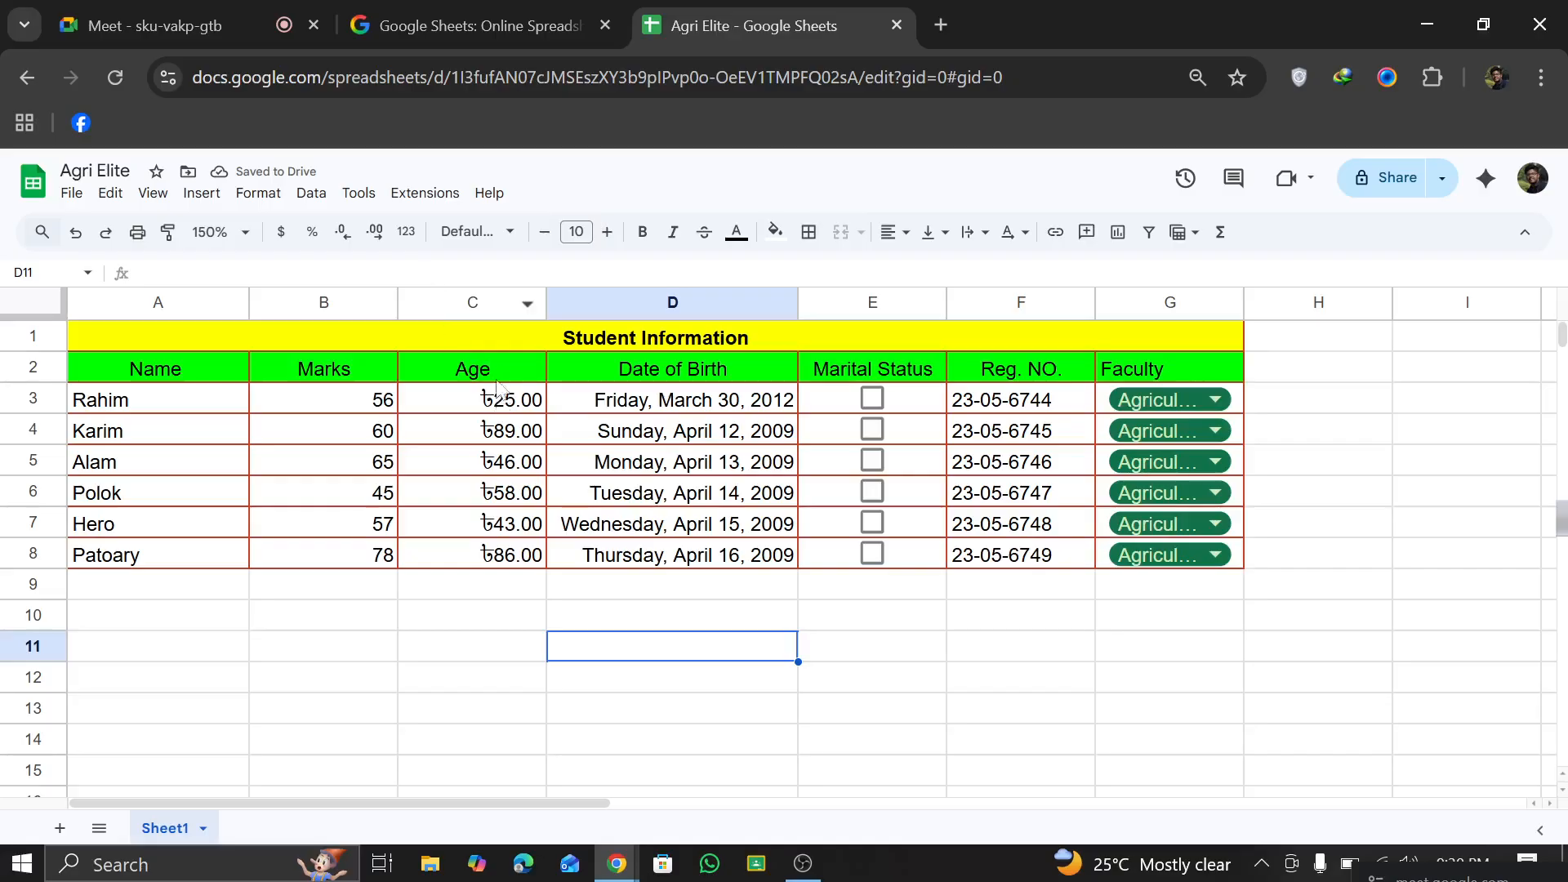
Step: Increase the Age column to four decimal places, and reduce it to no decimals
left_click(490, 303)
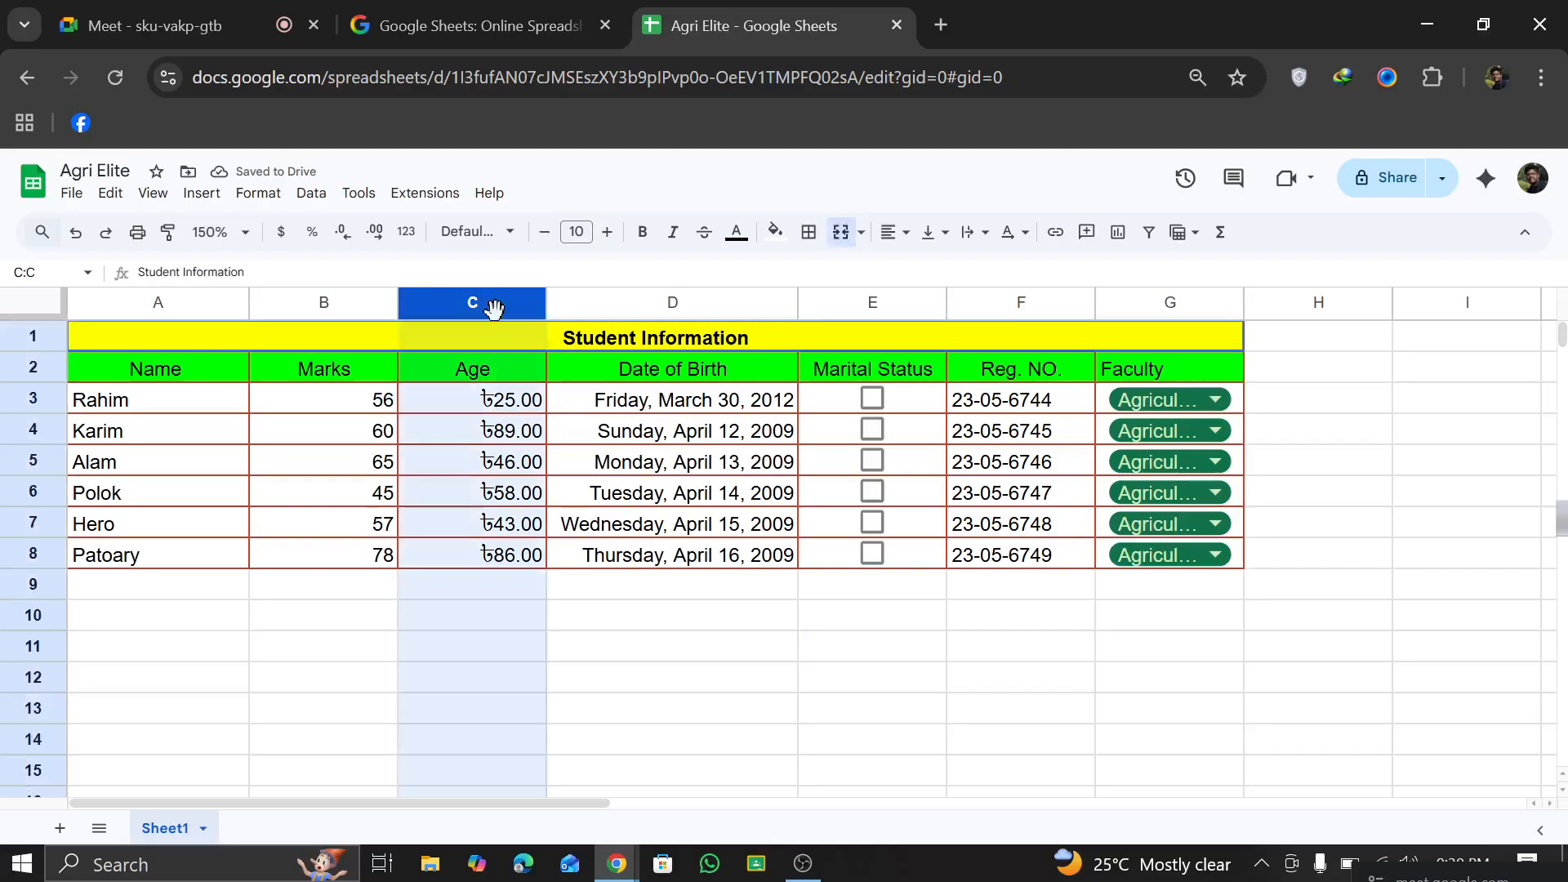
left_click(375, 237)
left_click(374, 238)
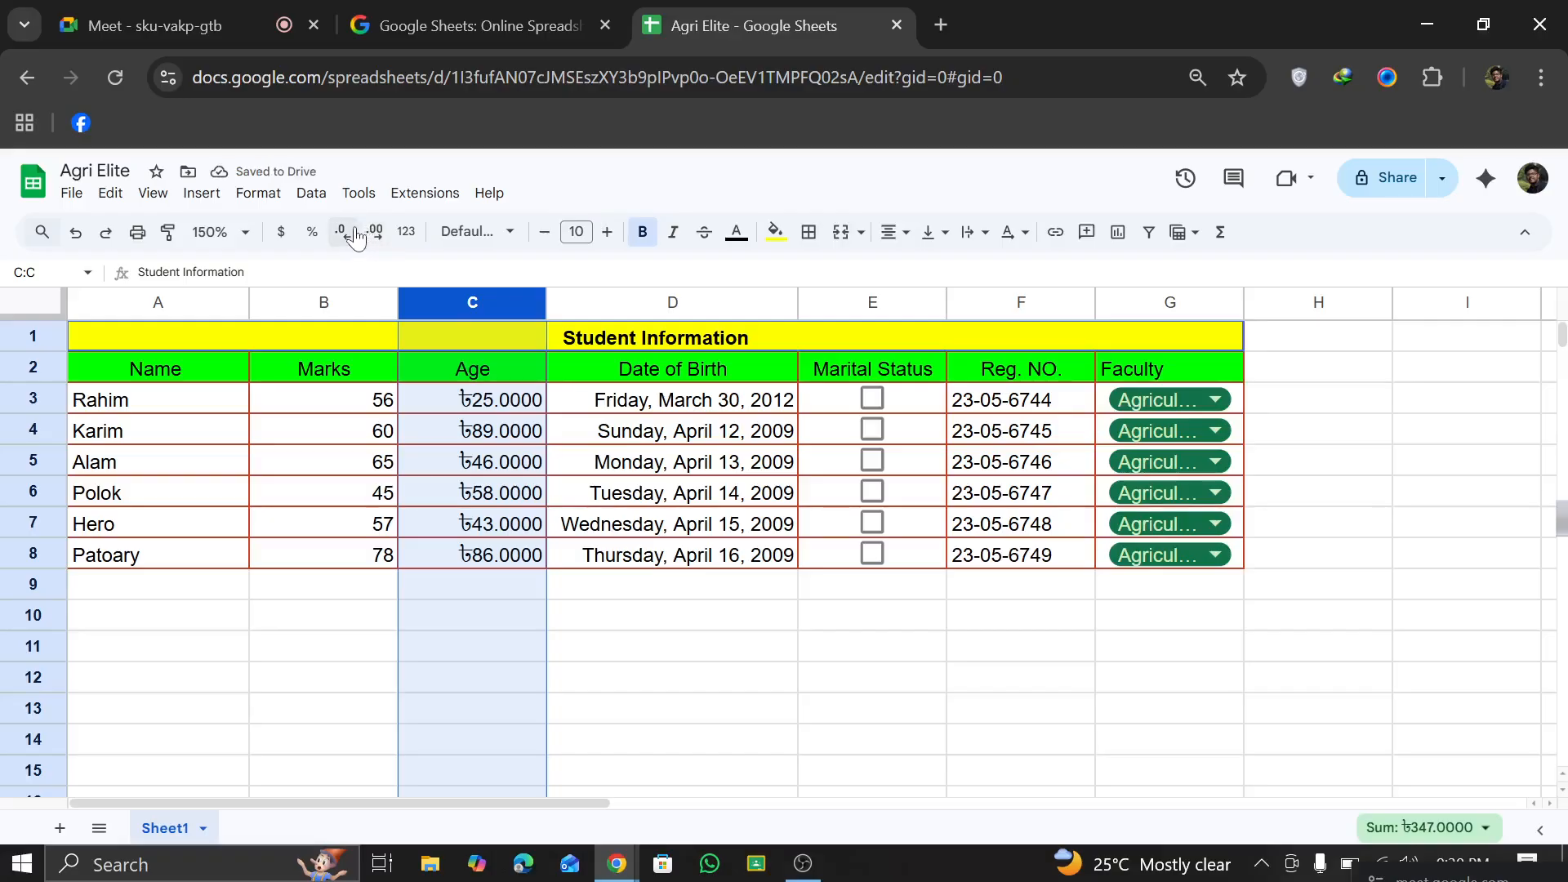
left_click(345, 232)
left_click(345, 232)
left_click(345, 232)
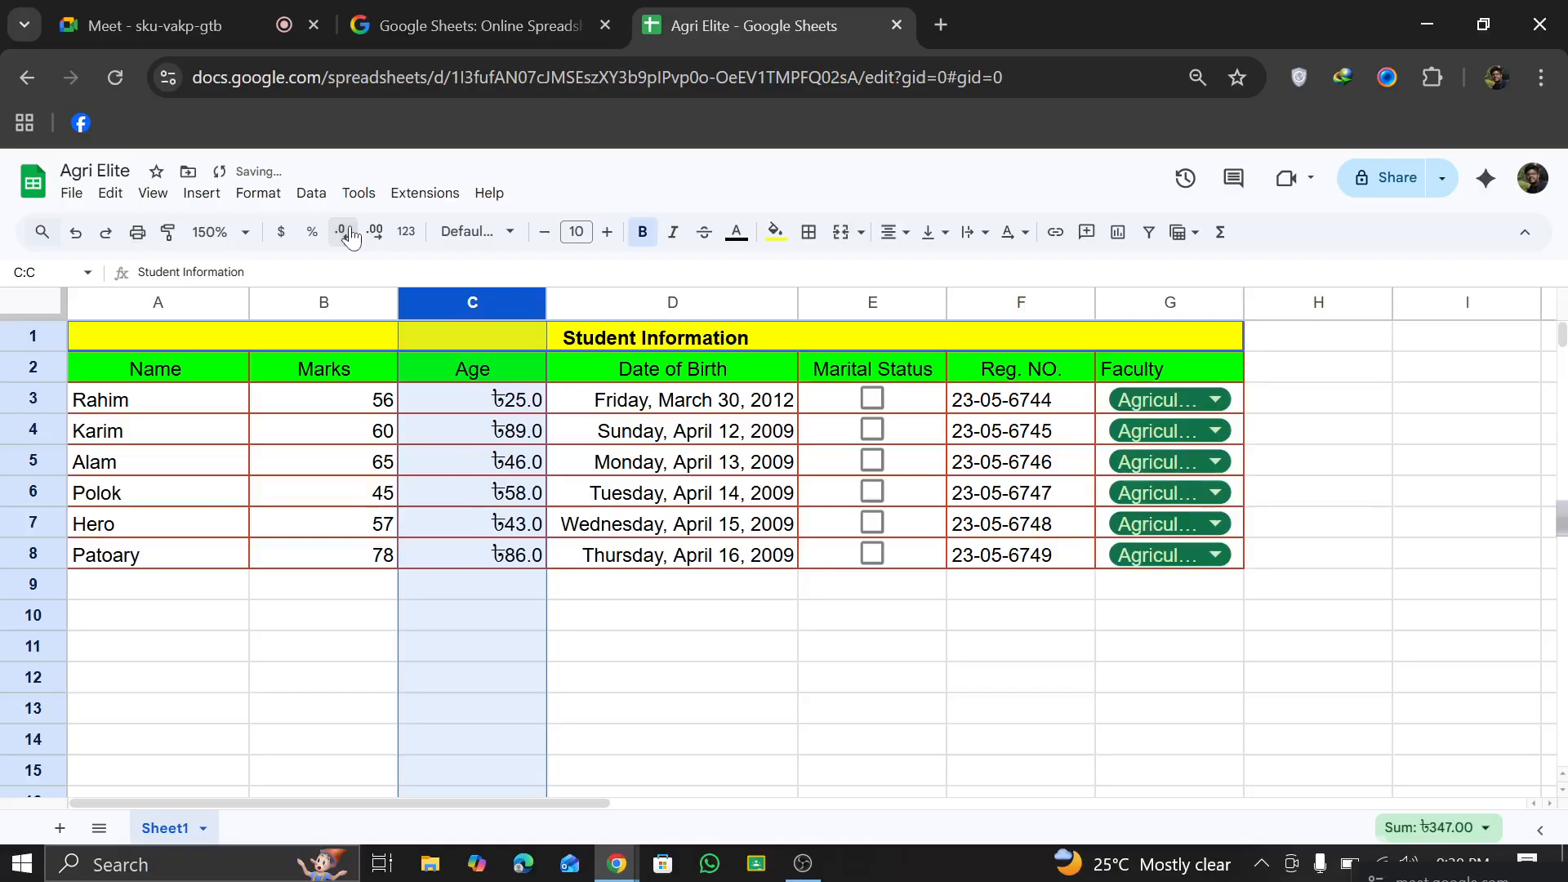
left_click(345, 232)
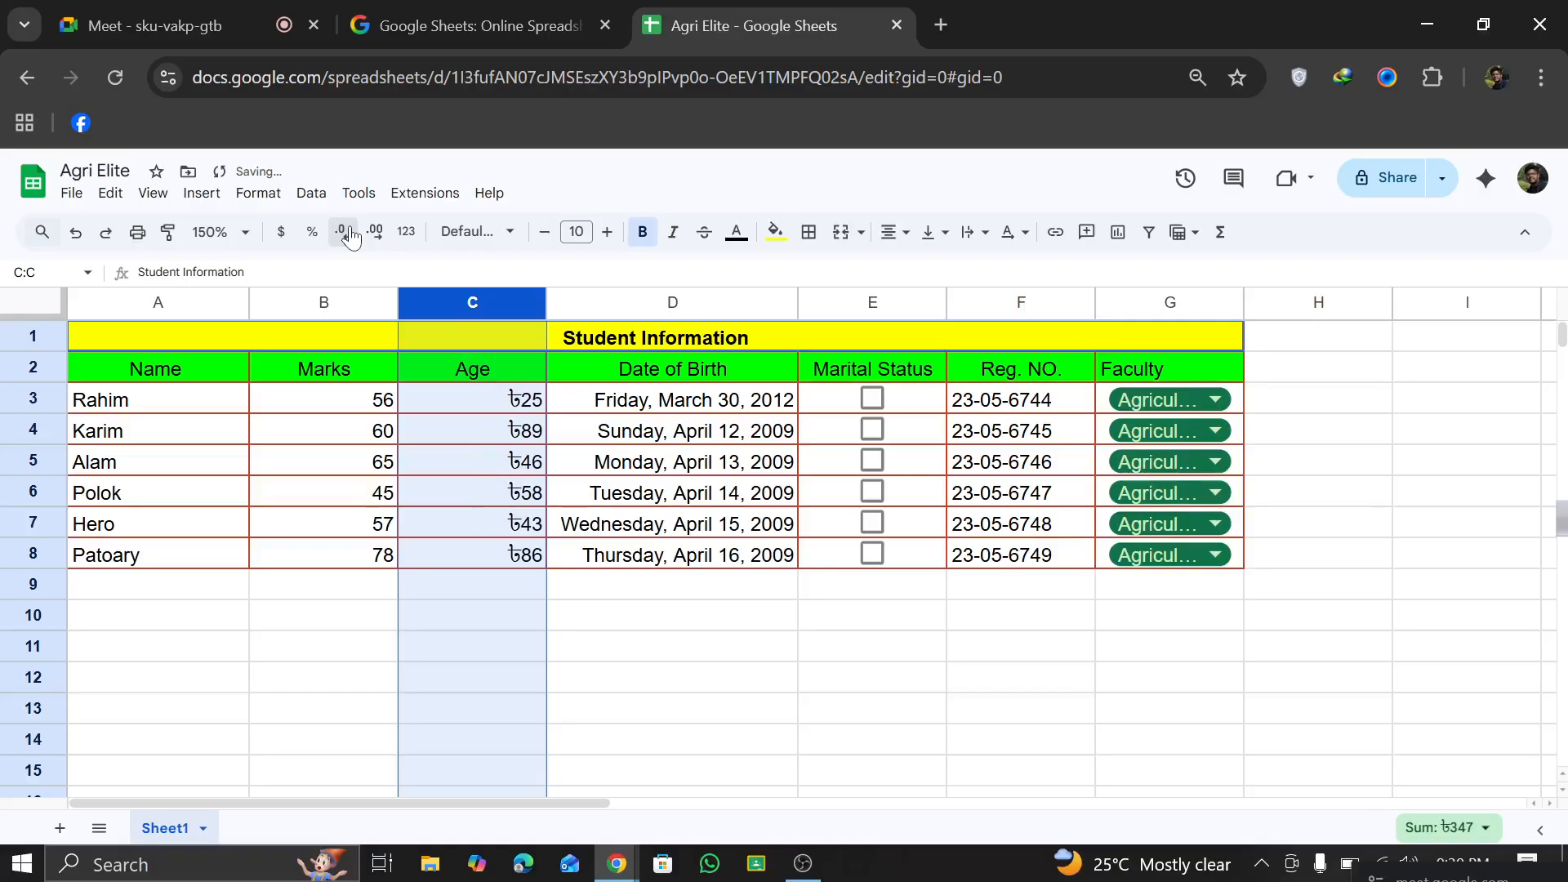
Step: Show the Age column with three decimal places, and check the list of other number formats without applying one
left_click(377, 234)
left_click(377, 234)
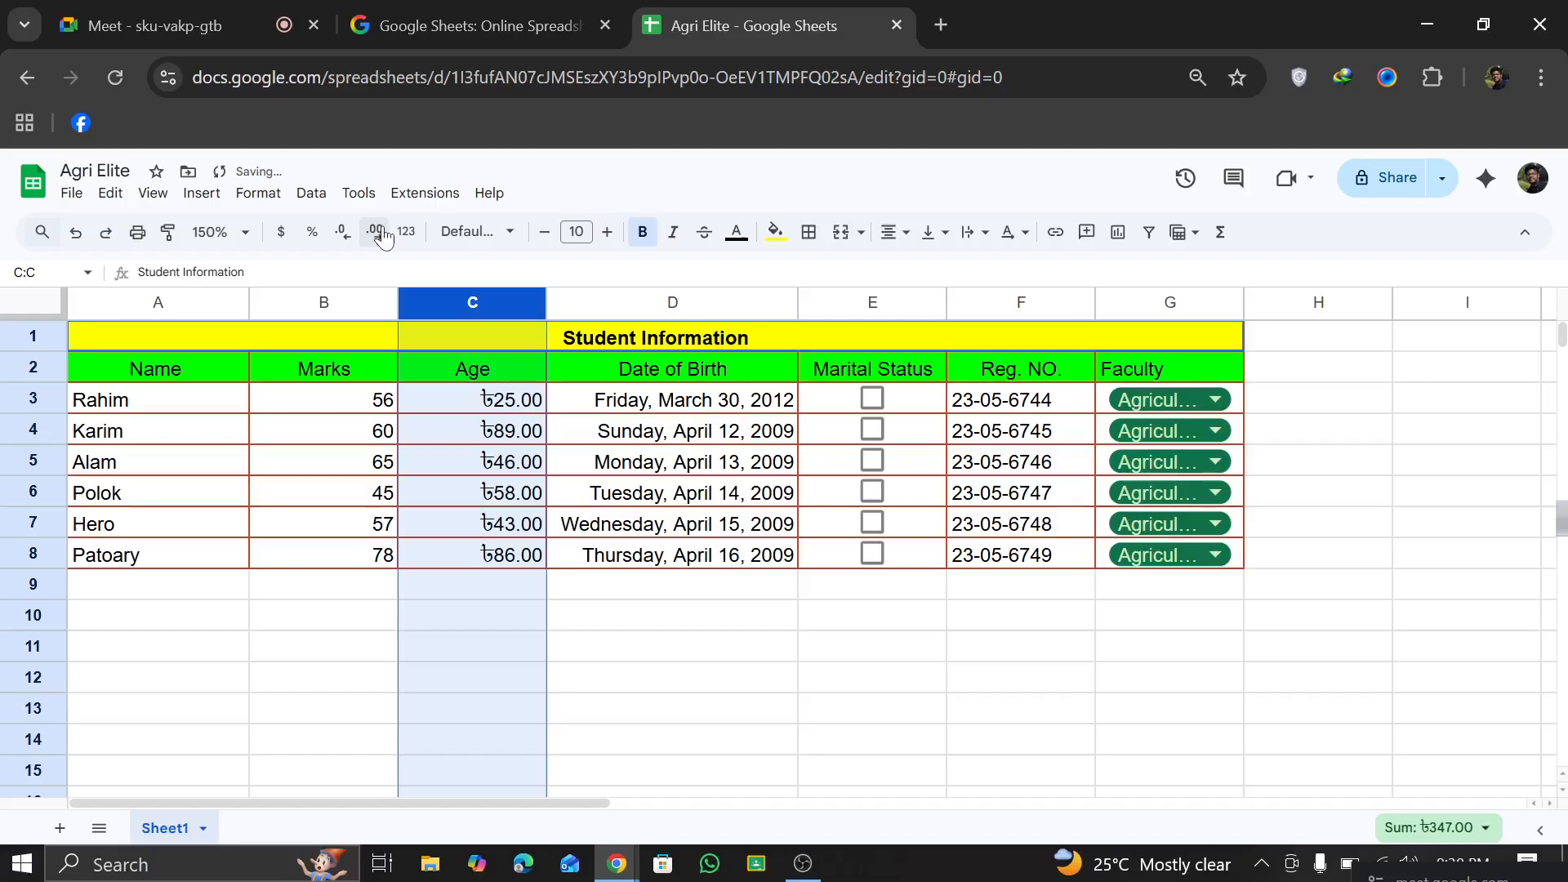
left_click(377, 234)
left_click(406, 233)
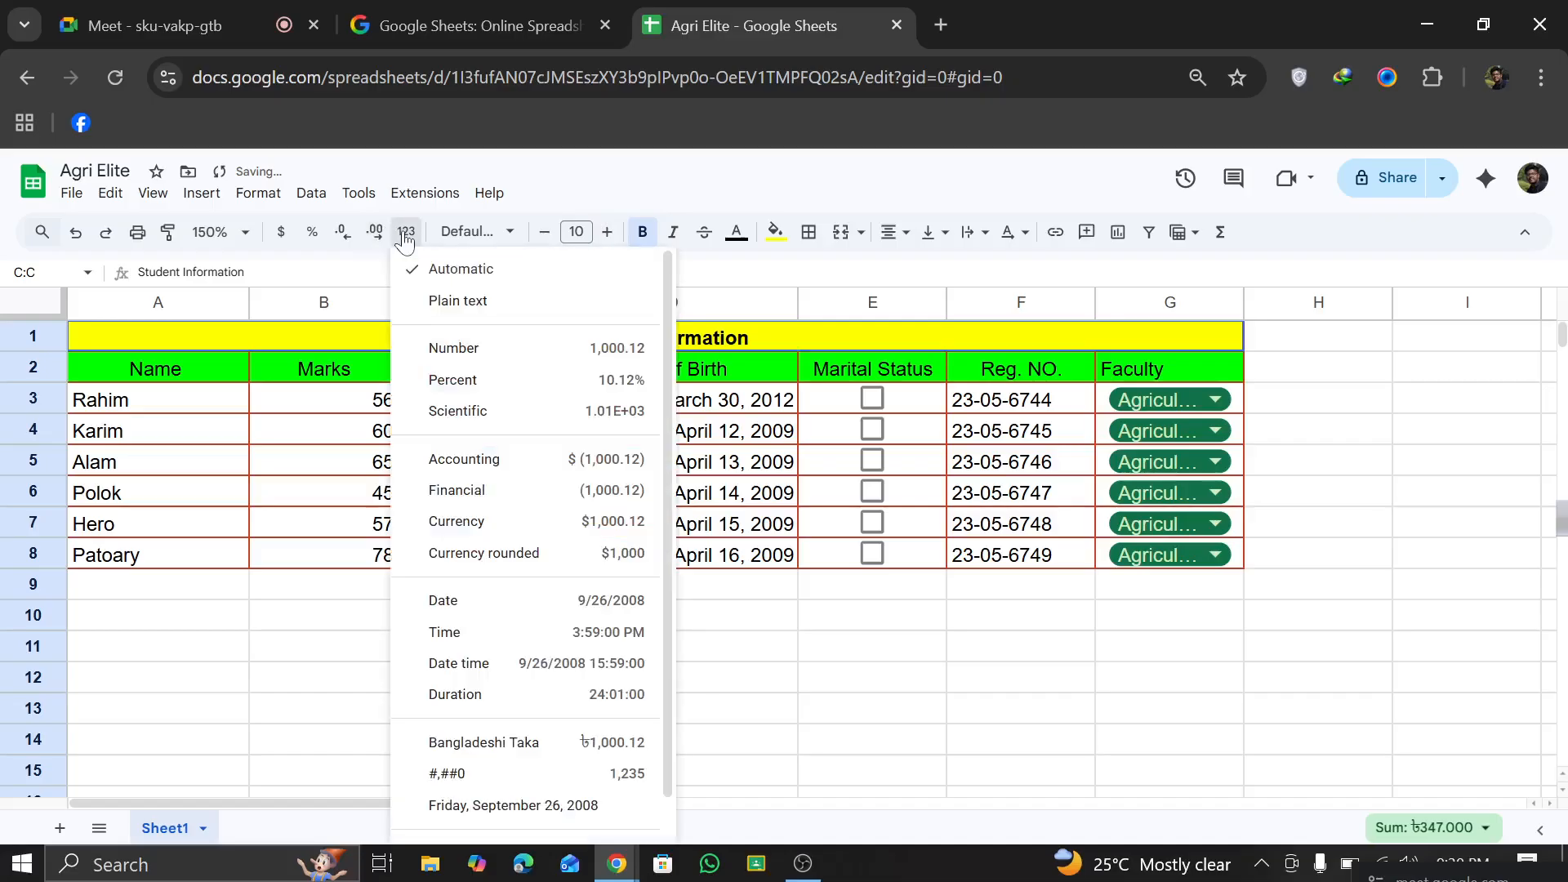
left_click(353, 585)
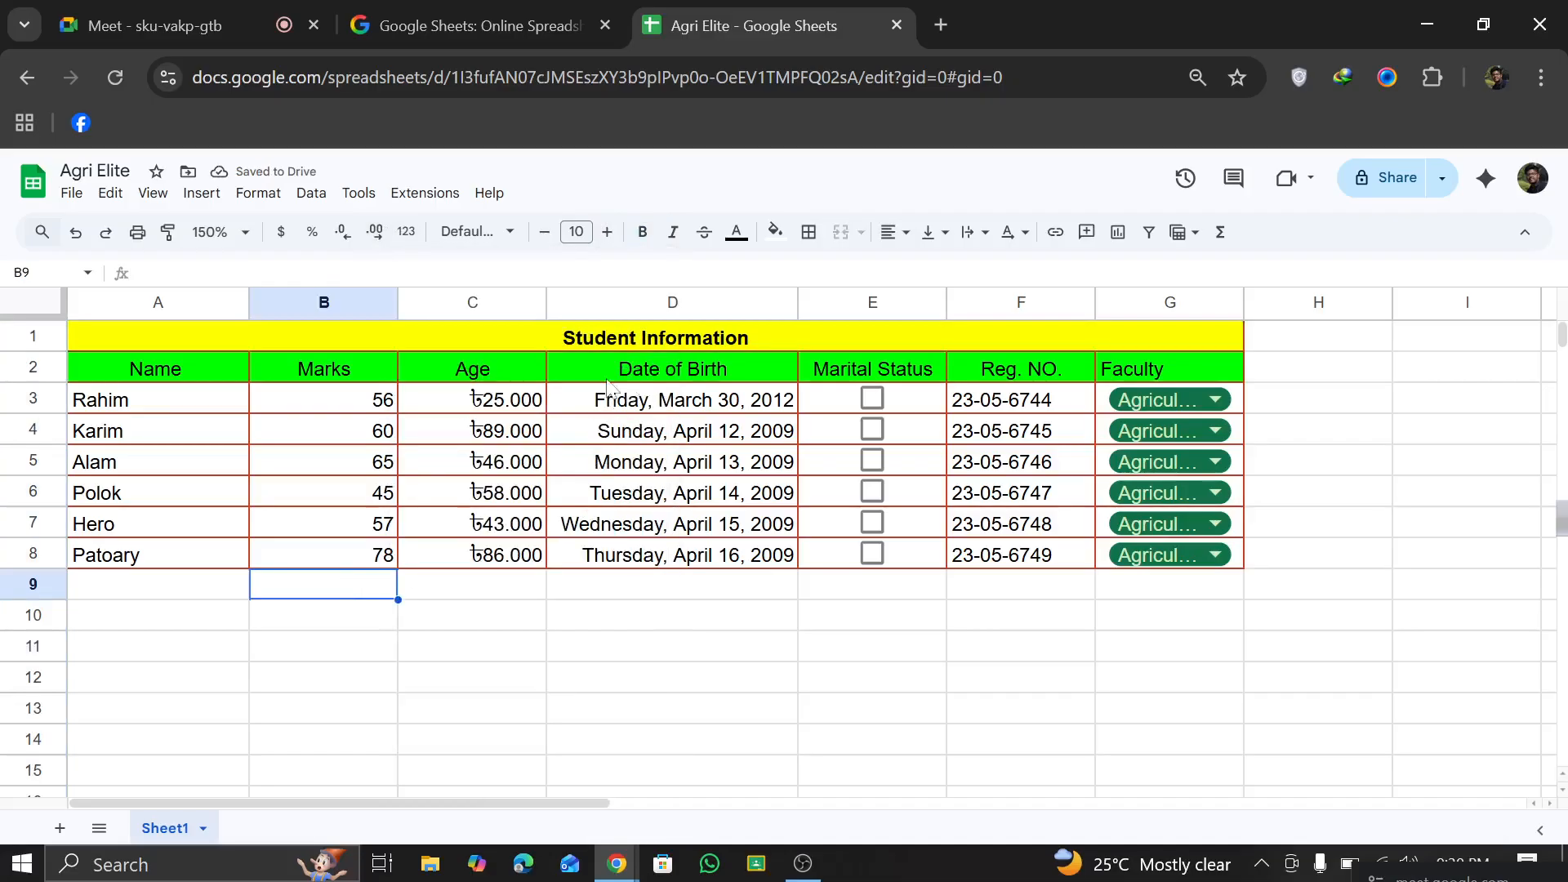
Step: Add the column headers Location in H2 and Picture in I2
left_click(1265, 375)
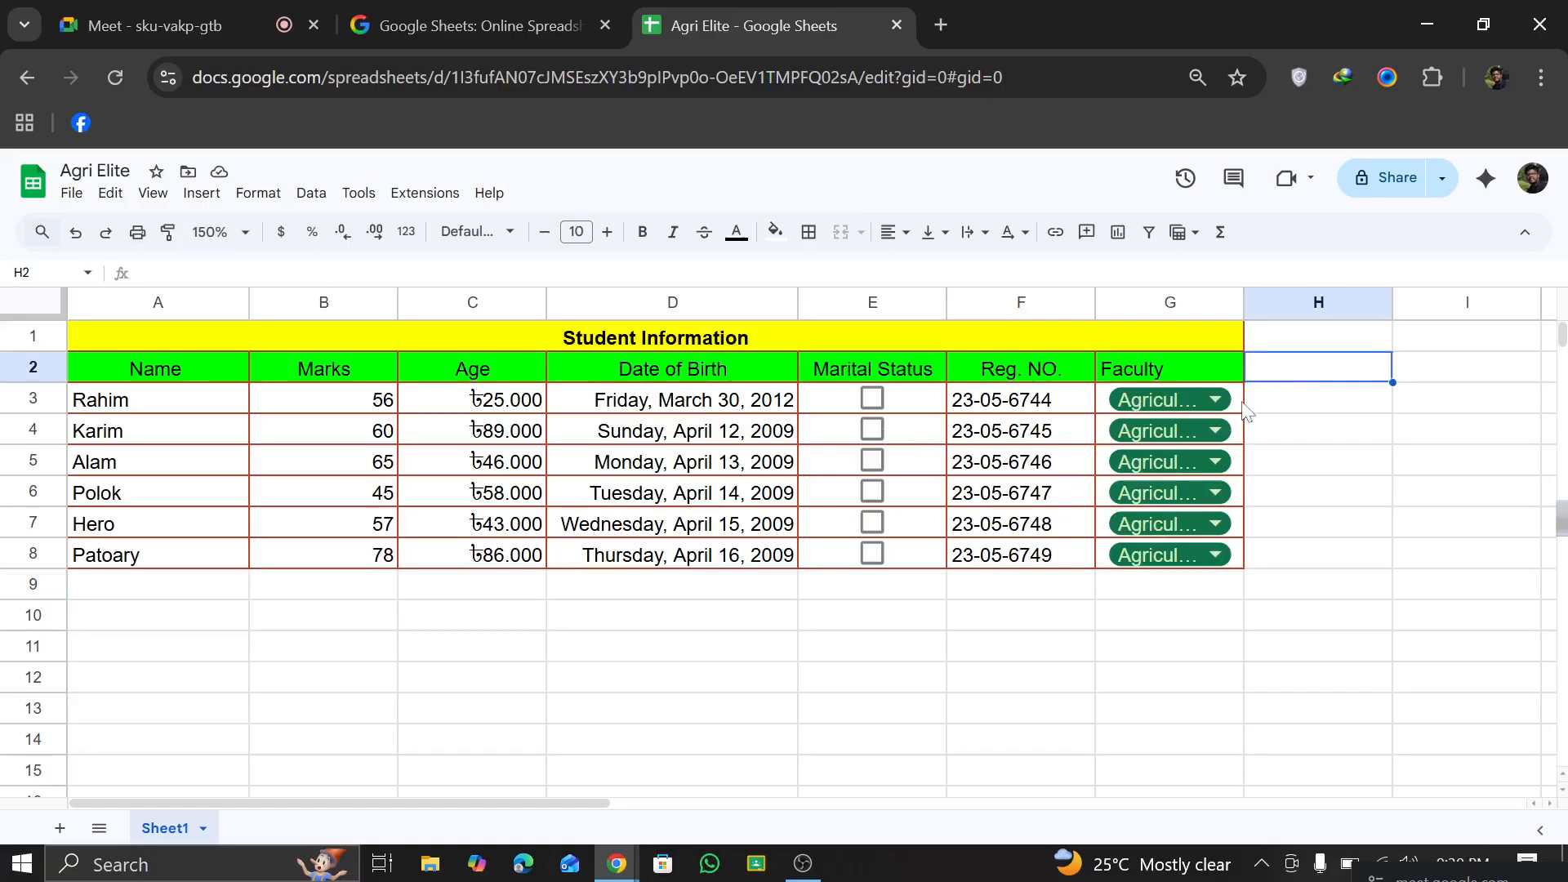
type("Loca")
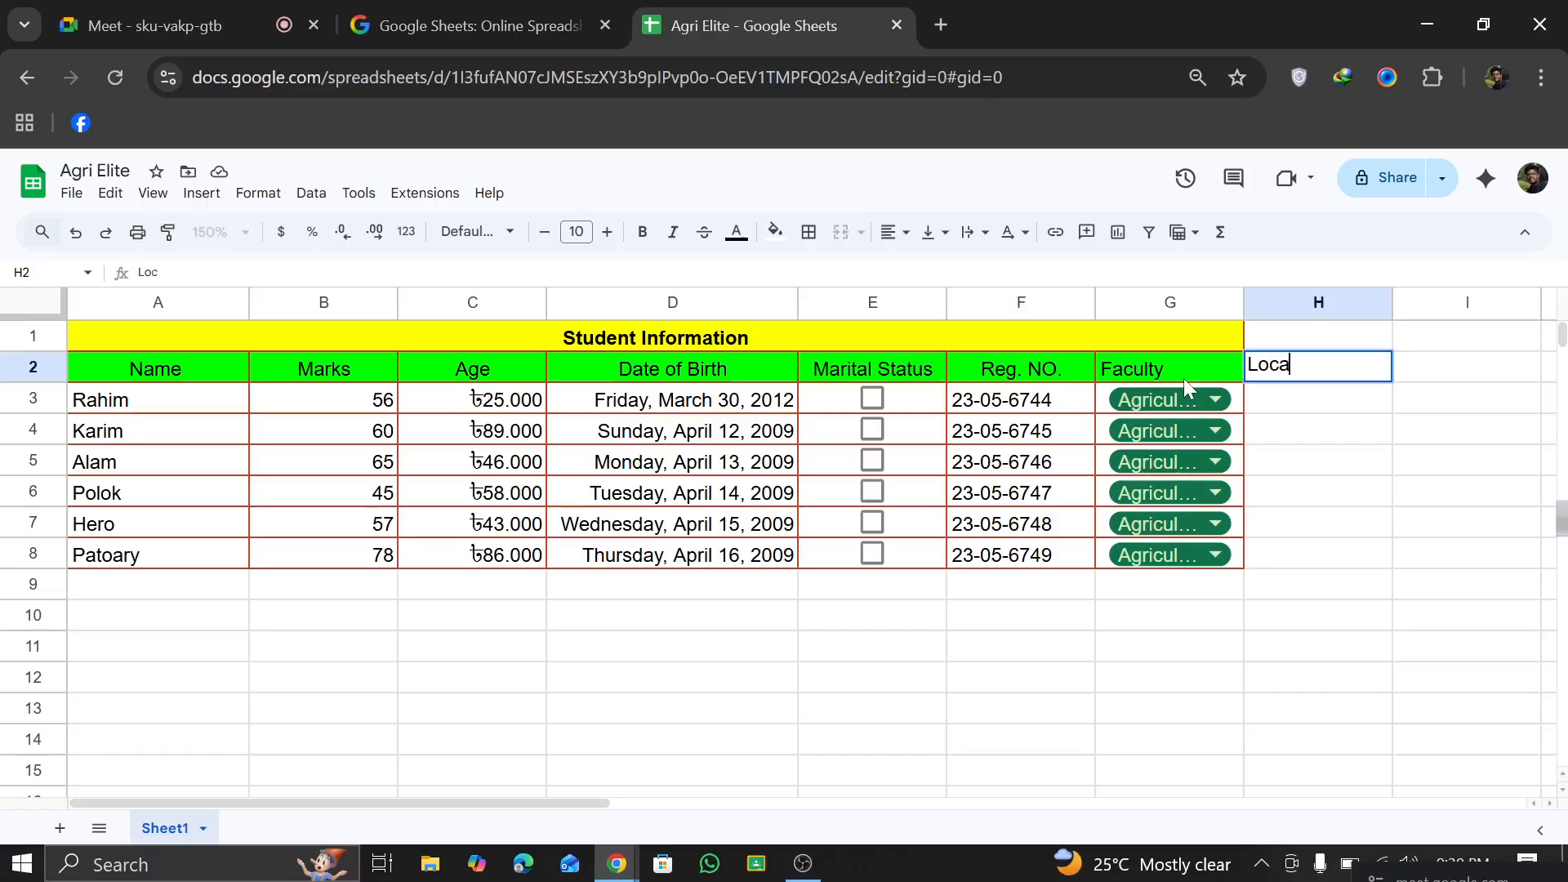
type("tion")
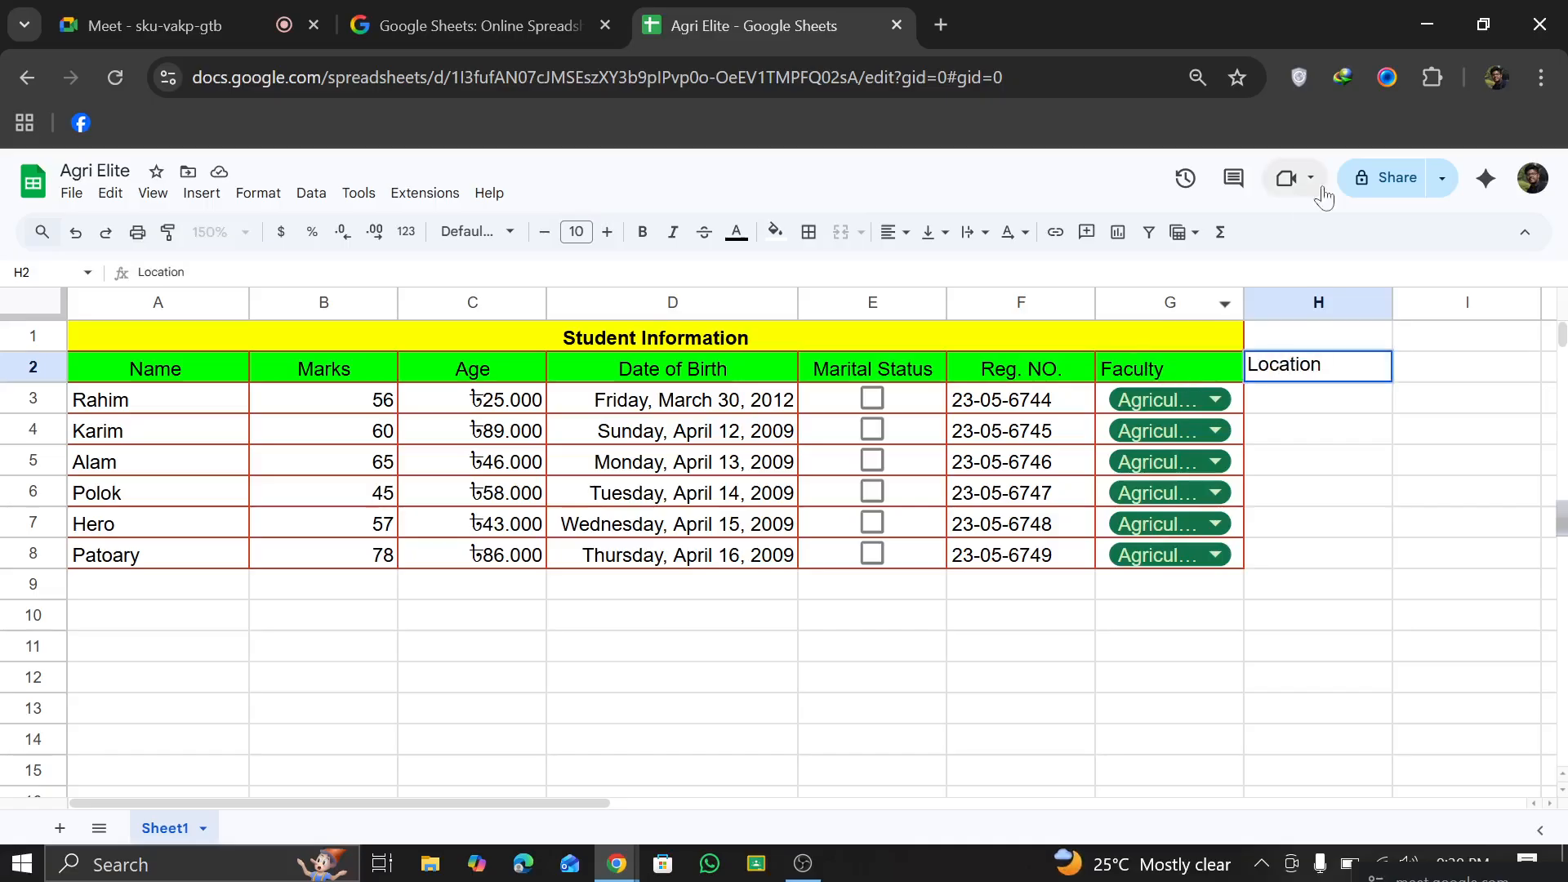
left_click(1460, 364)
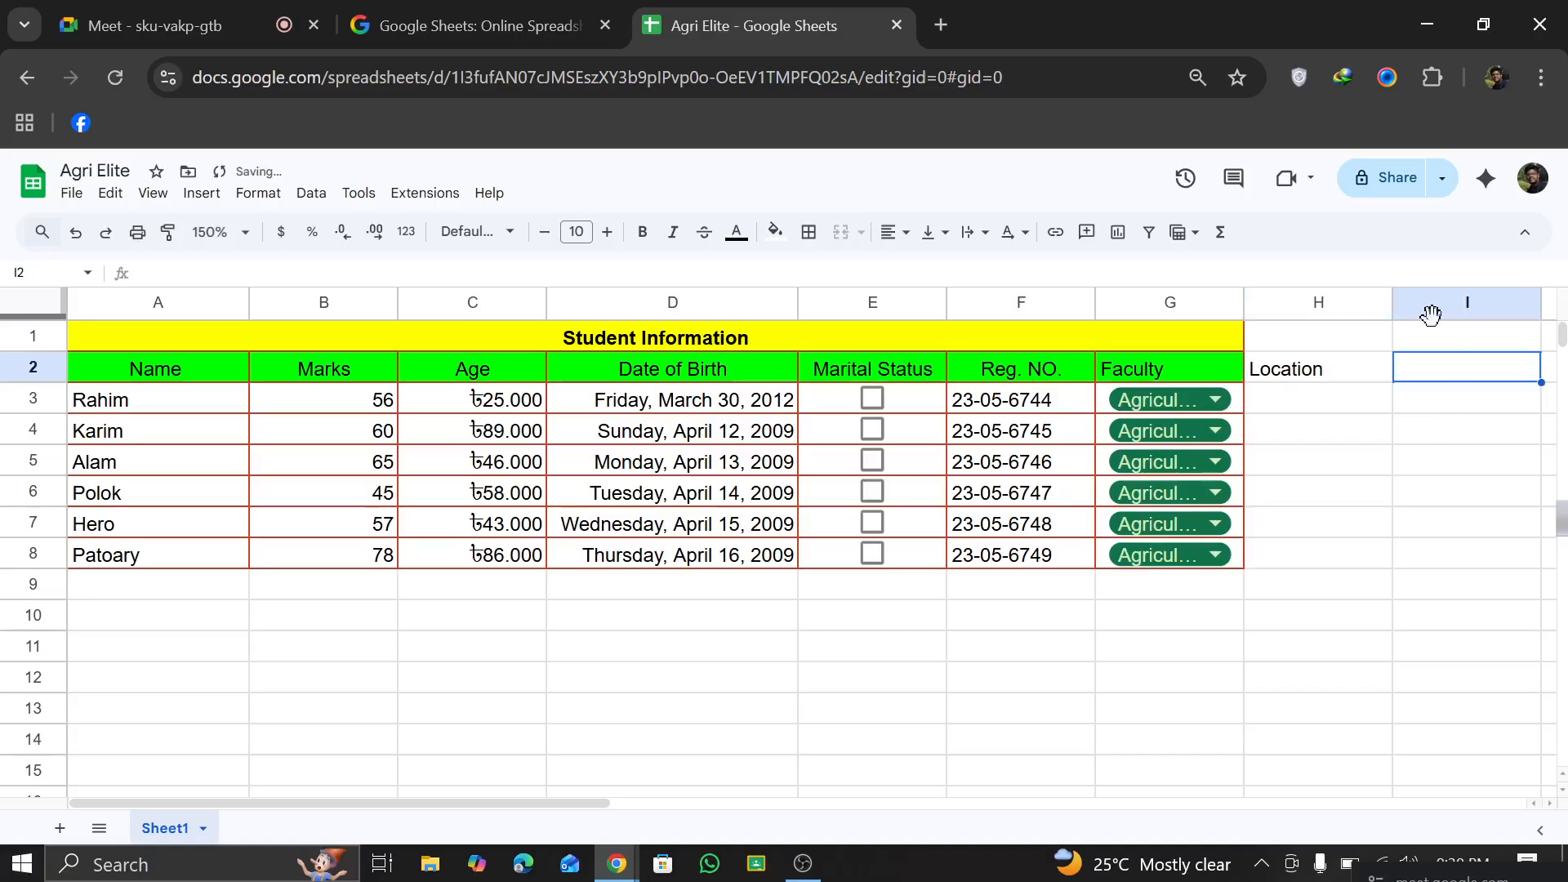
type("Picture")
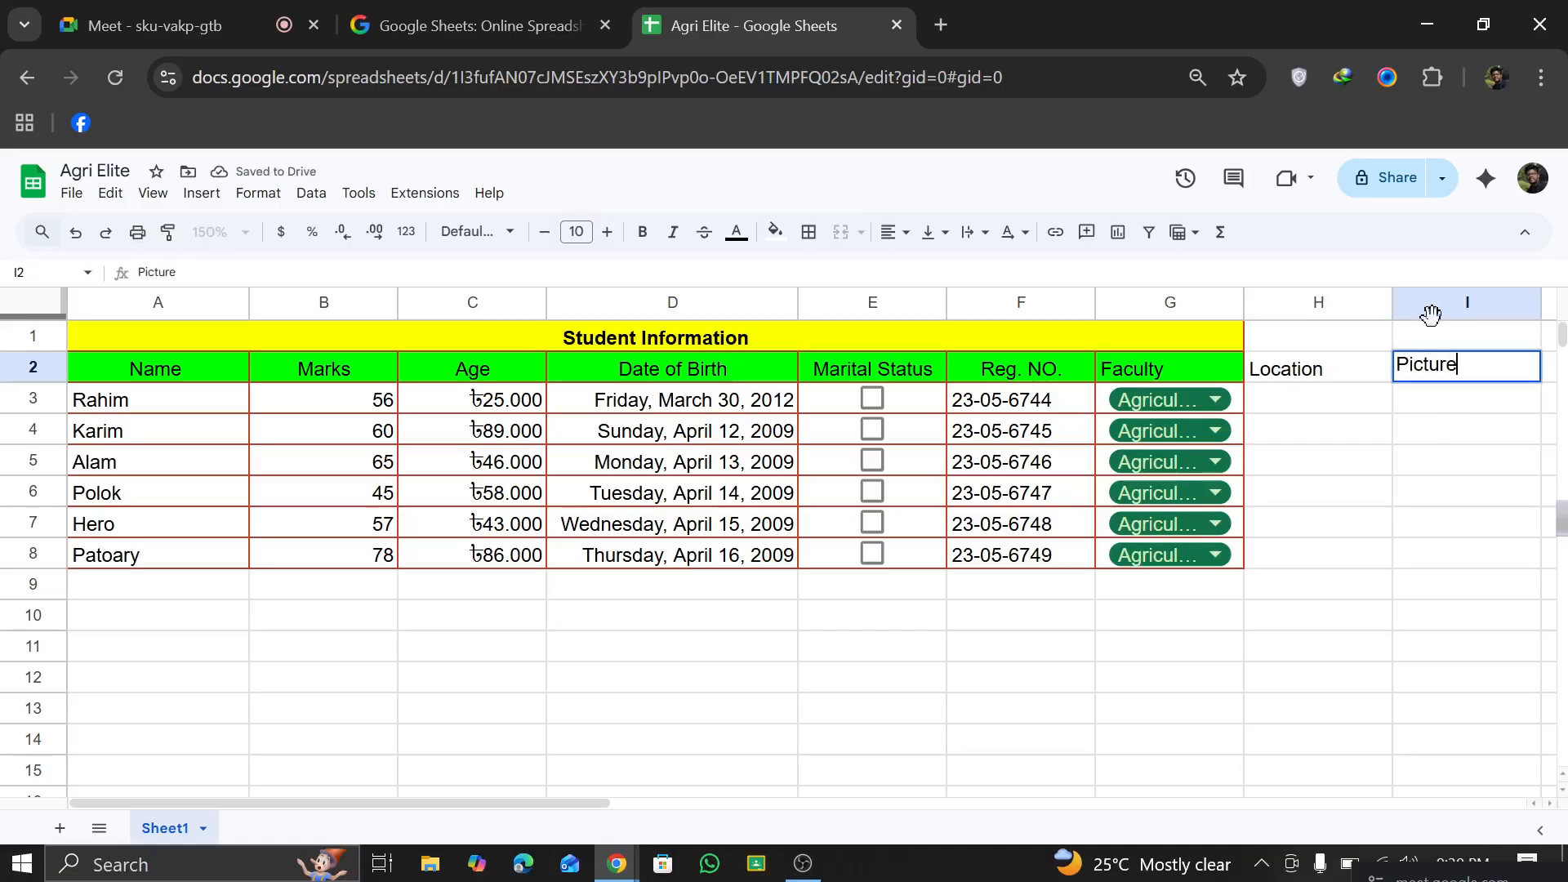
left_click(1315, 400)
Step: Fill the Location and Picture header cells H2:I2 with the same green as the other headers
scroll(1292, 389, "right", 2)
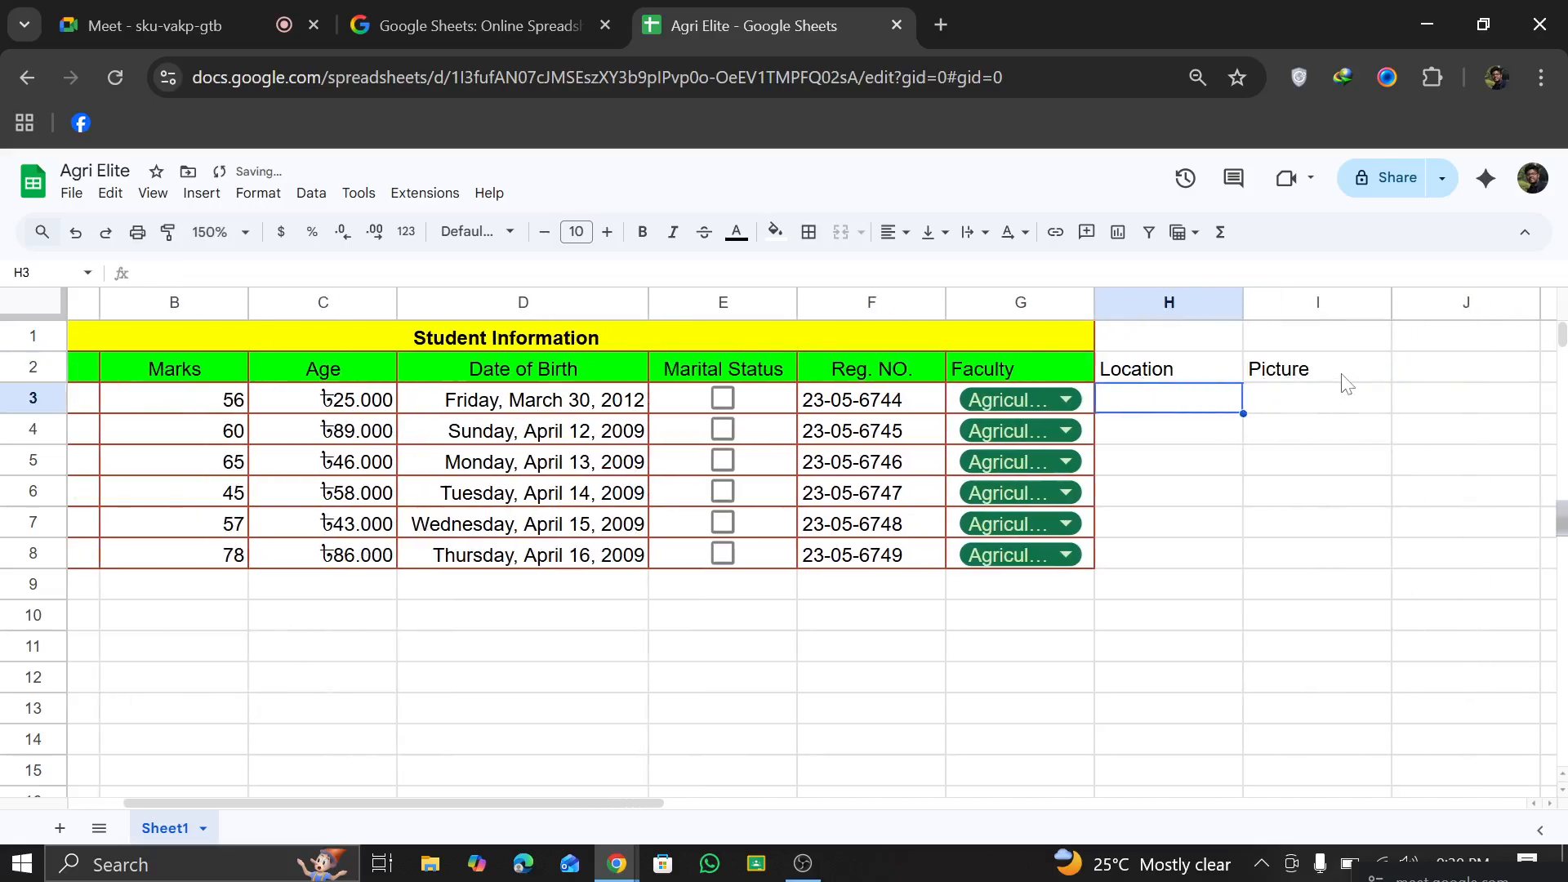
left_click_drag(1346, 381, 1175, 366)
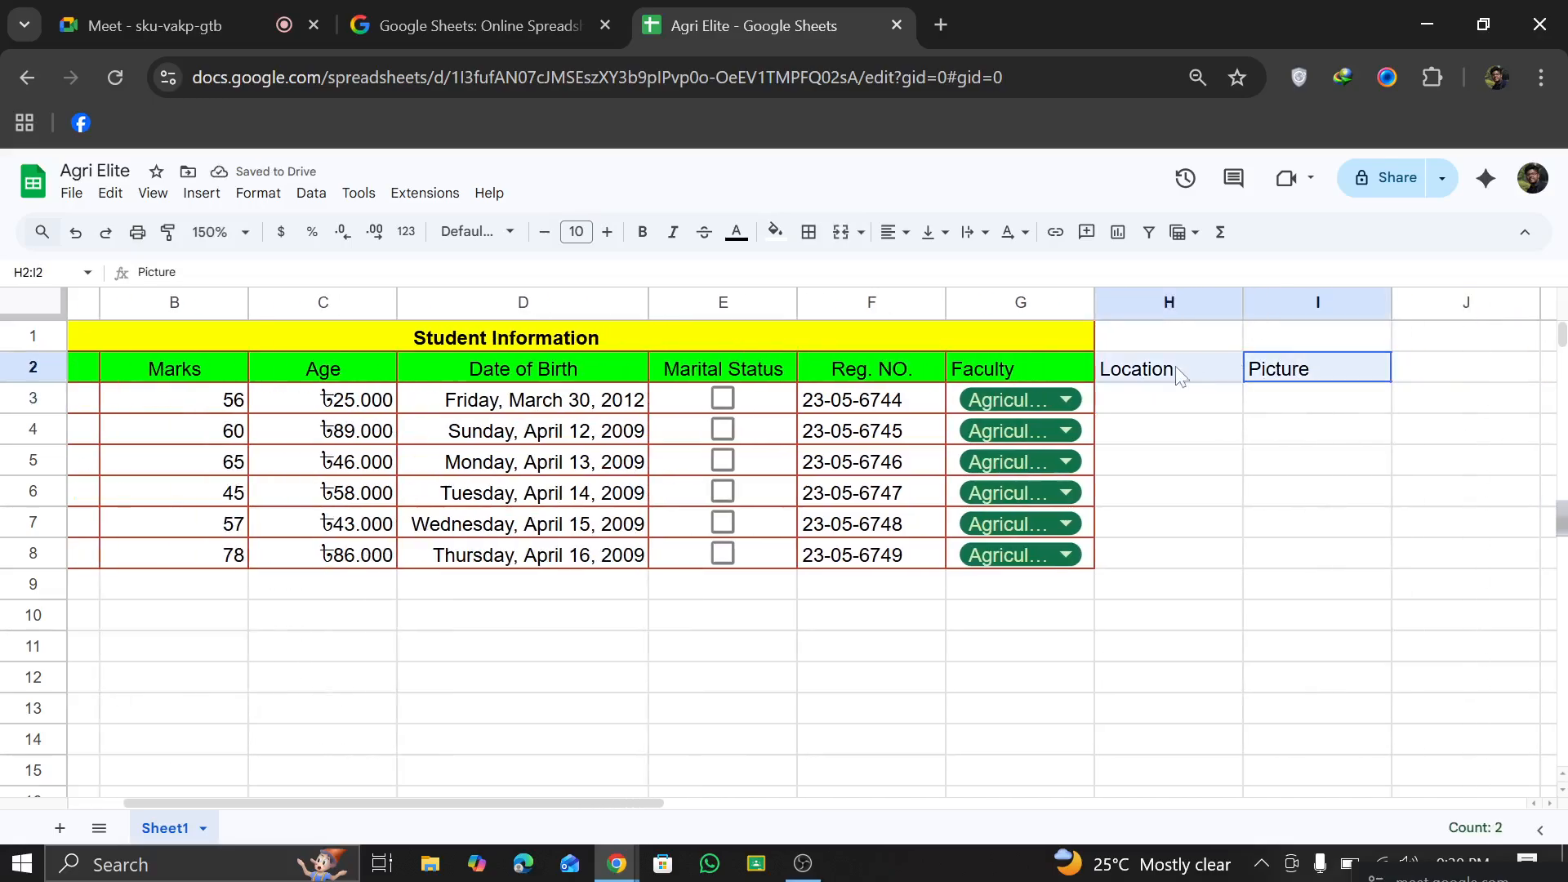
left_click(775, 232)
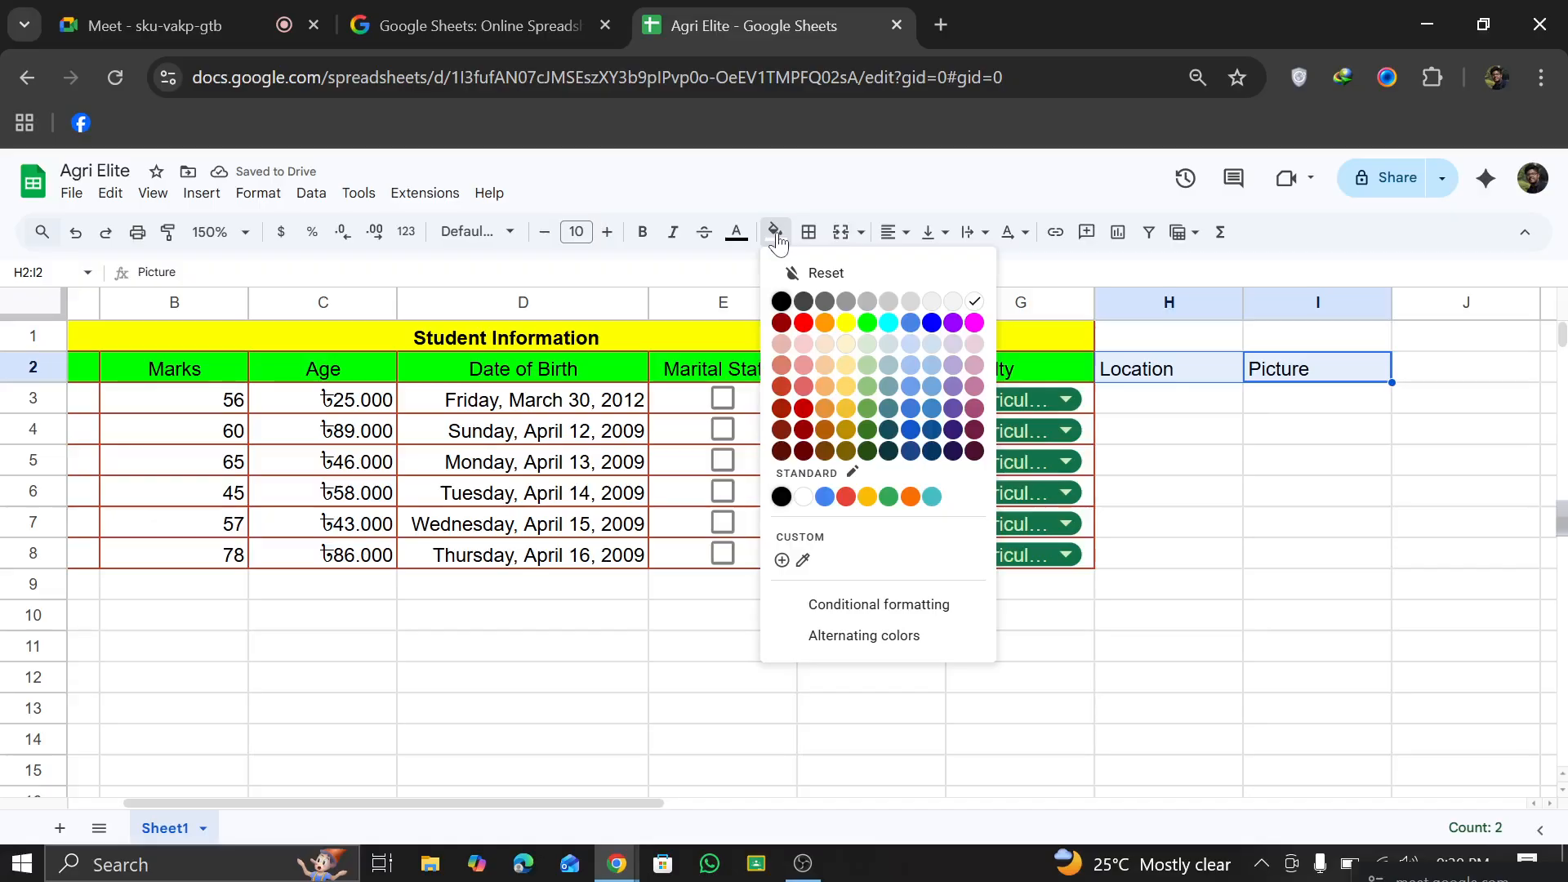
left_click(869, 323)
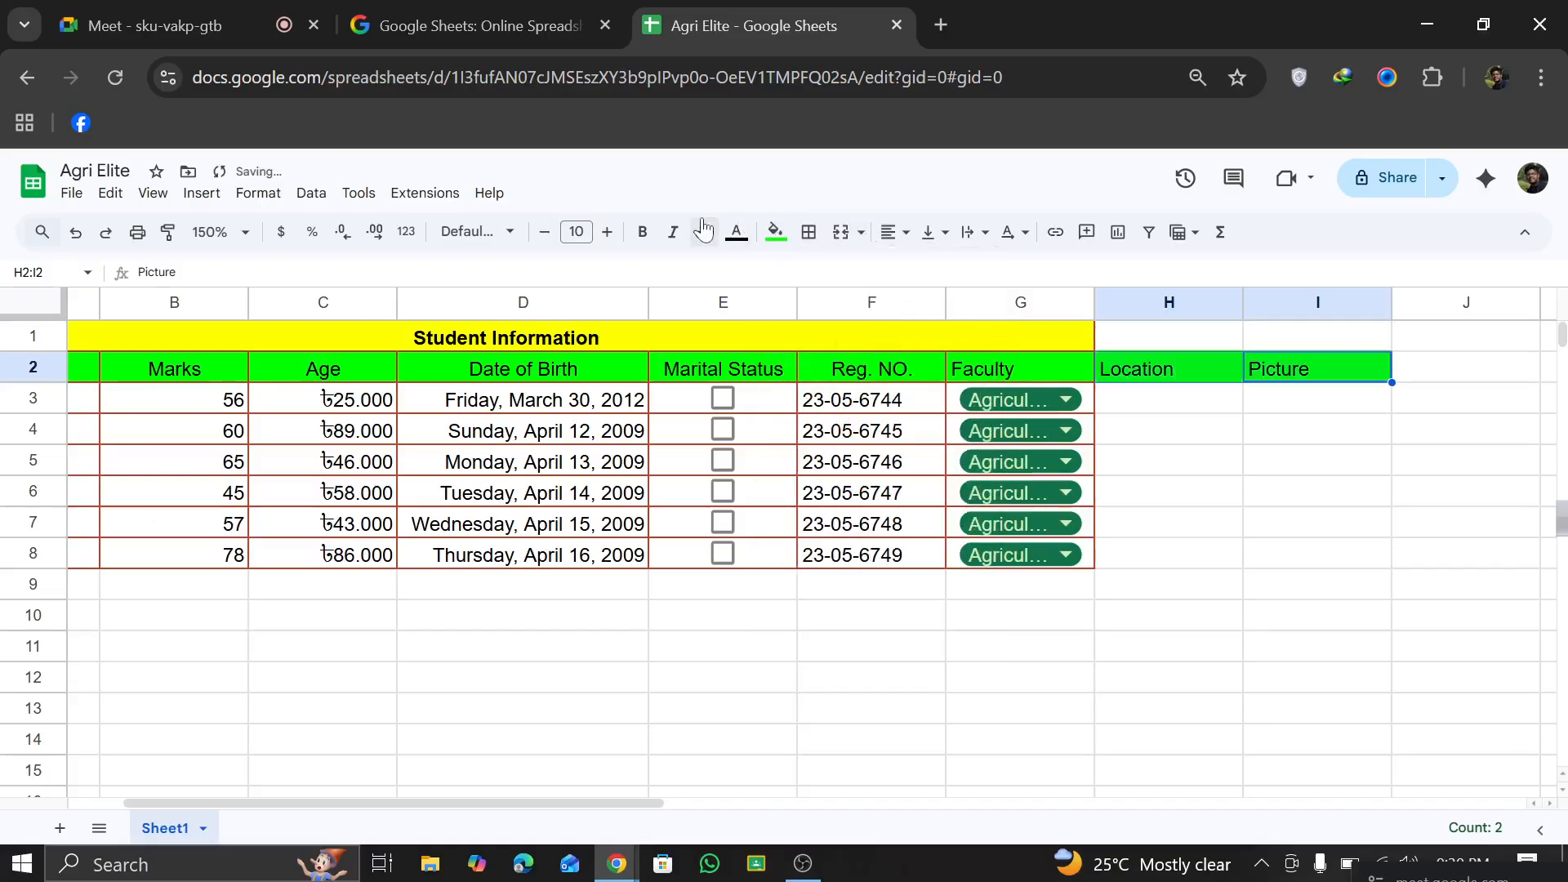
left_click(808, 232)
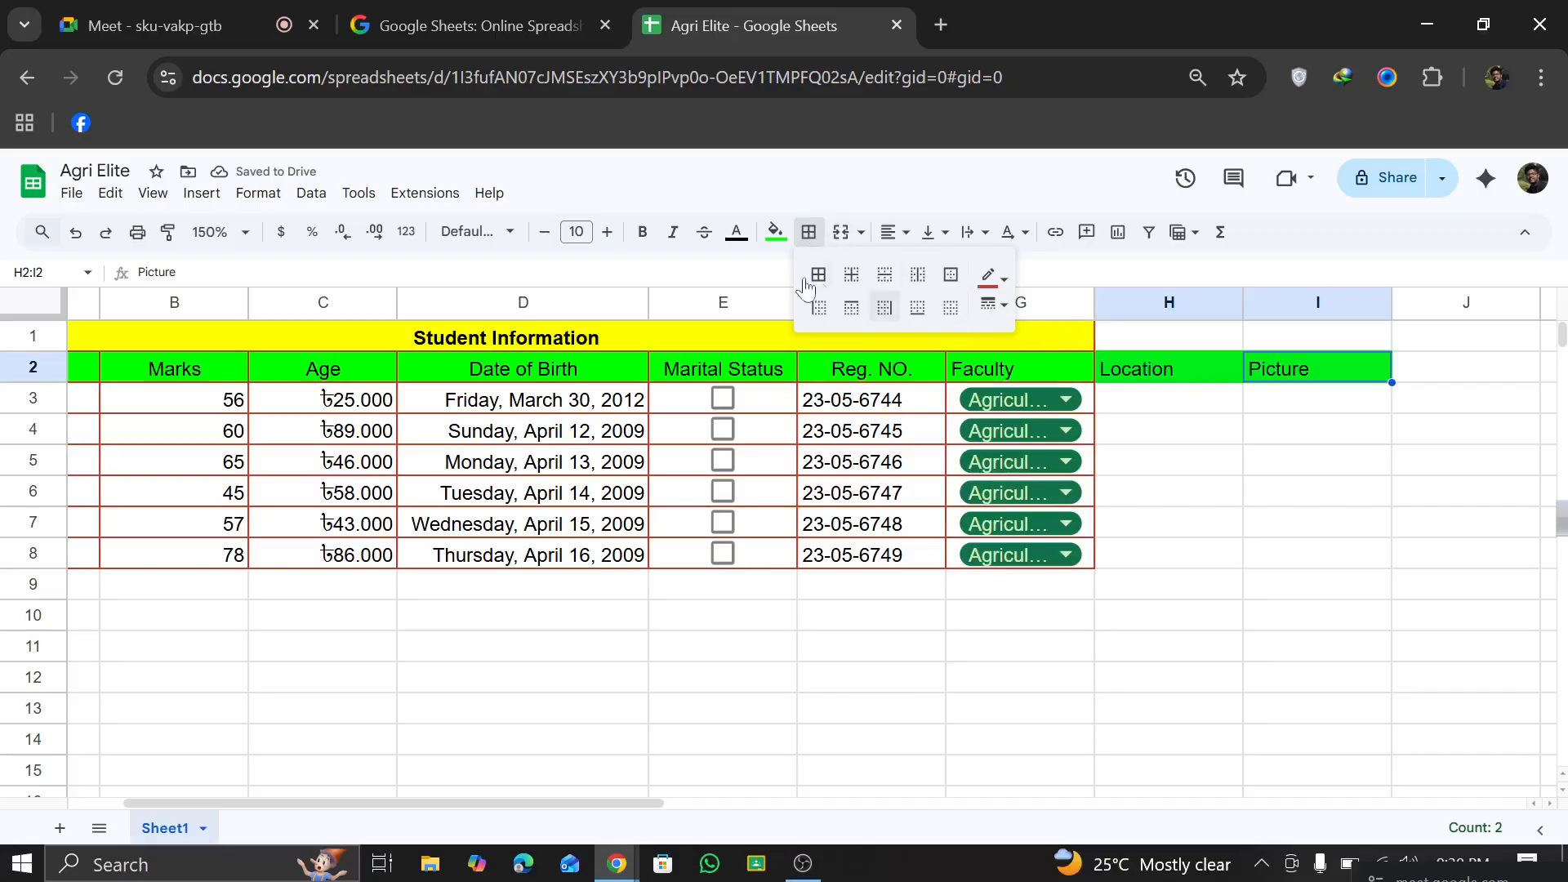
Step: Extend the merged yellow Student Information title across A1:I1 so it spans the Location and Picture columns
left_click(1134, 339)
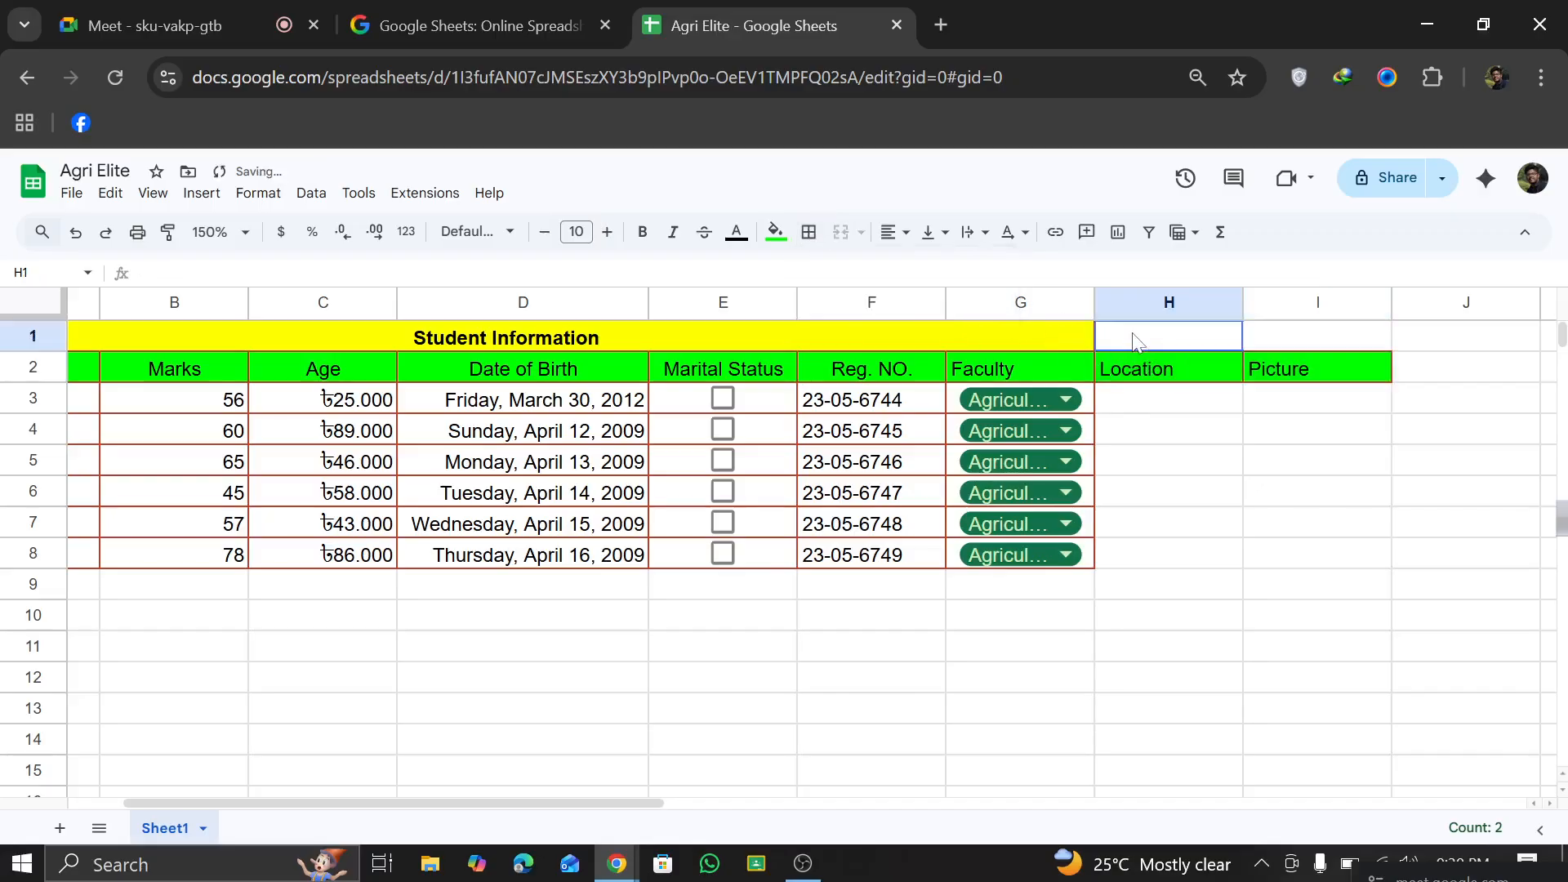
left_click(1087, 330)
left_click(1307, 333)
left_click(1069, 340, "shift")
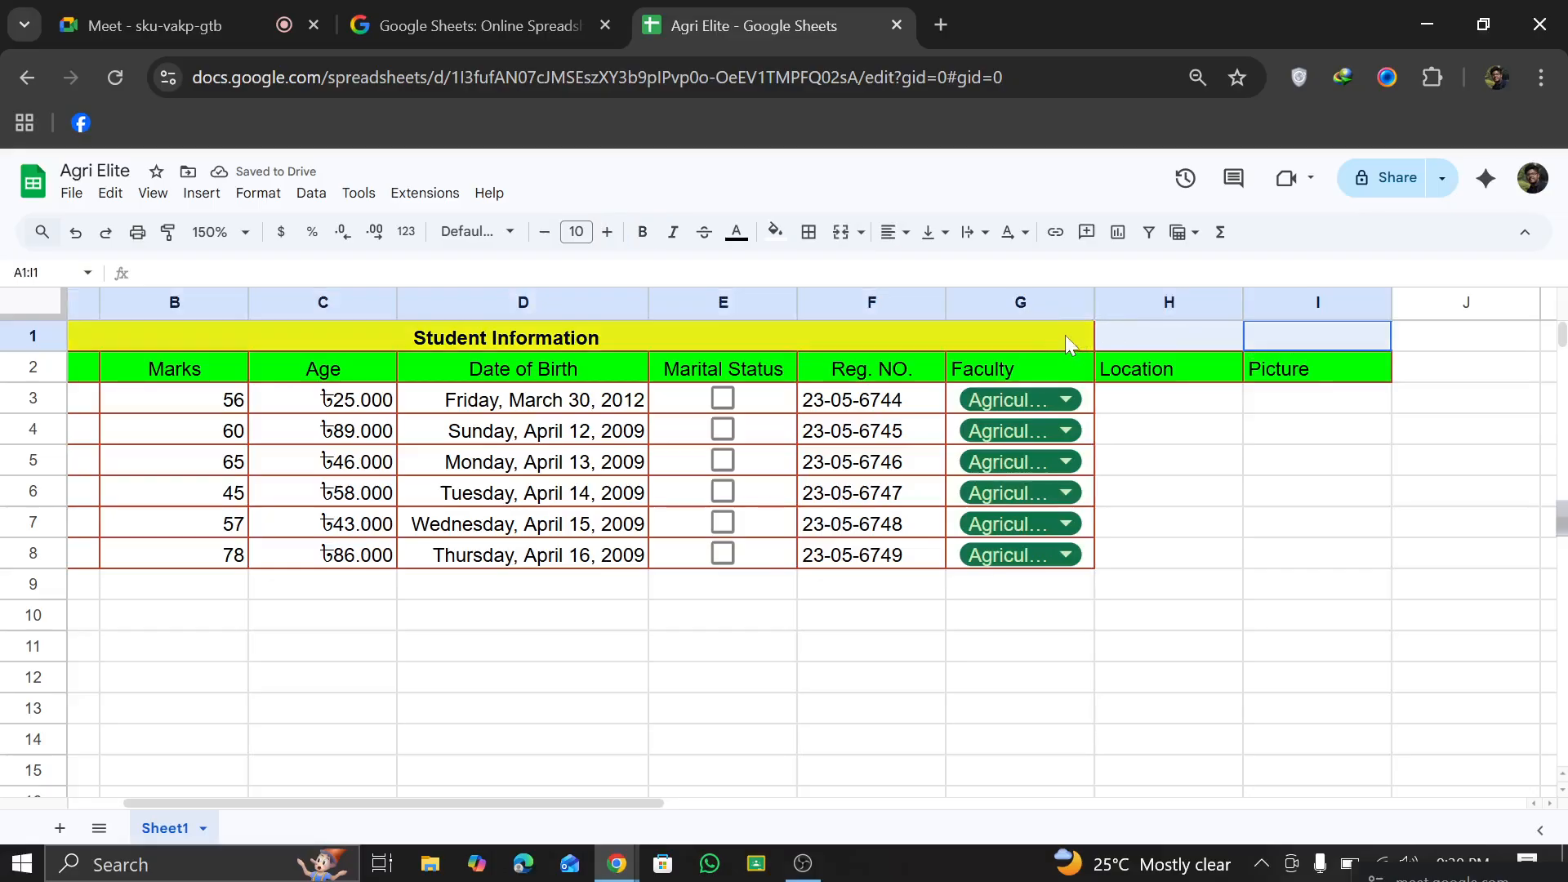
left_click(809, 232)
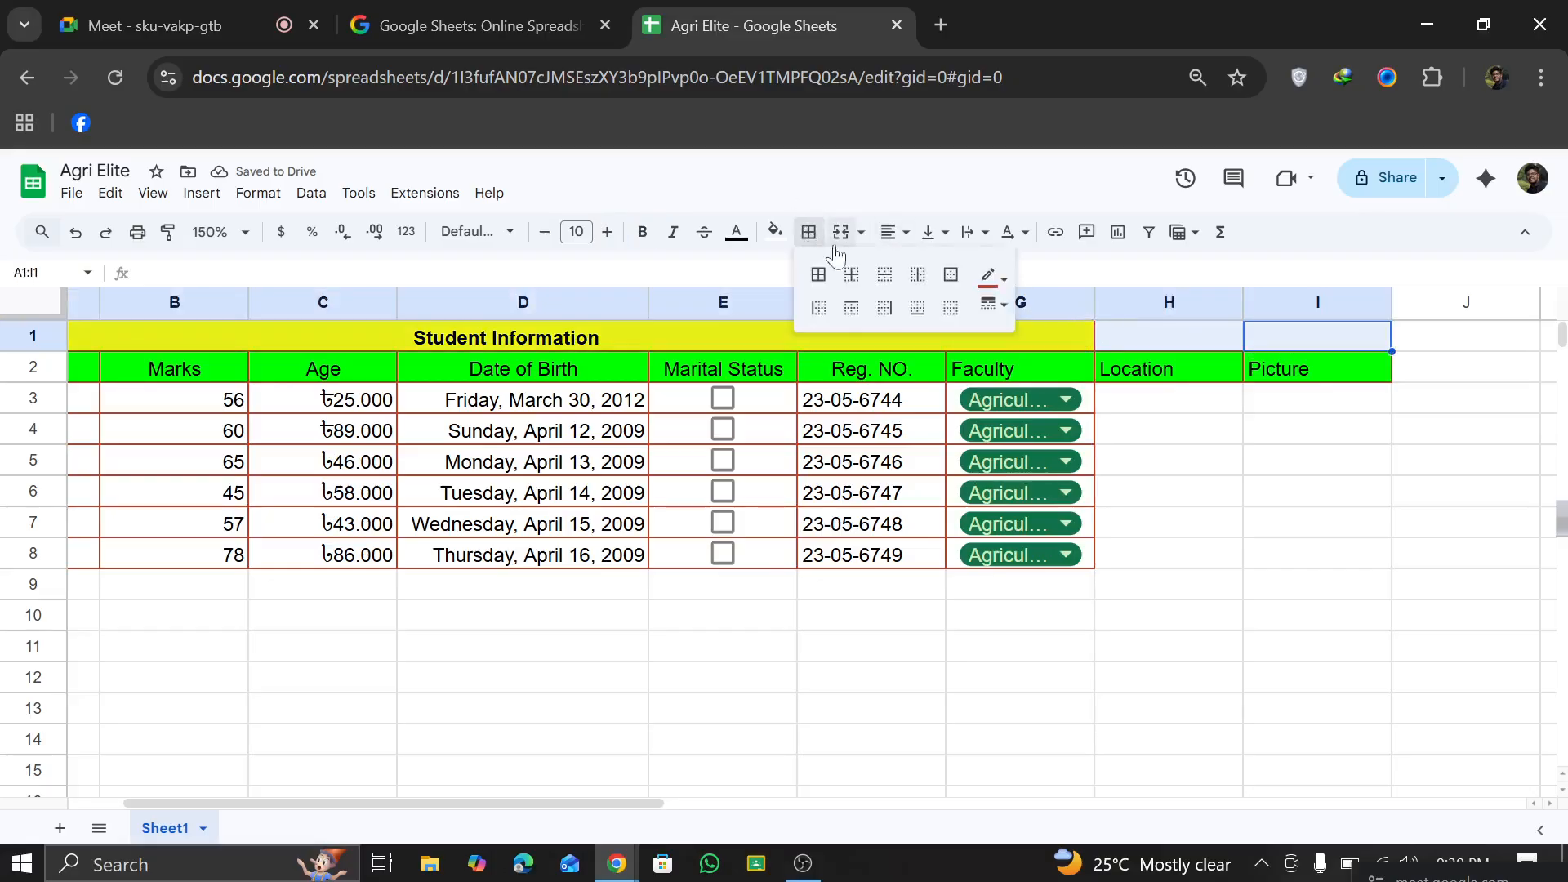
left_click(841, 233)
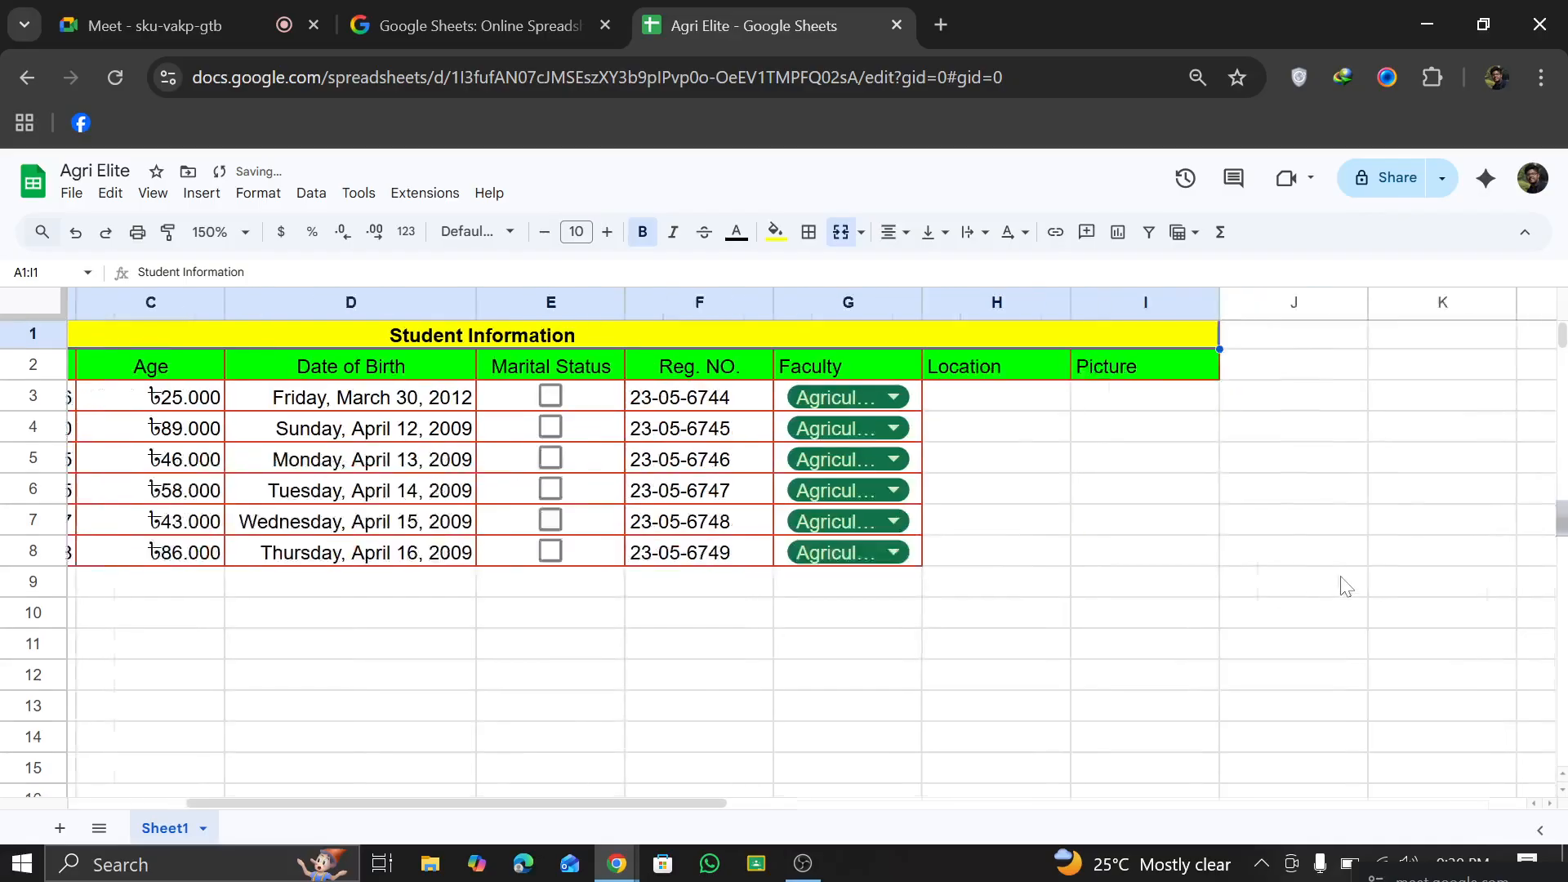
Step: Apply all borders to the Location and Picture columns in the range H2:I8
scroll(1347, 587, "right", 2)
left_click_drag(827, 381, 980, 563)
left_click(809, 233)
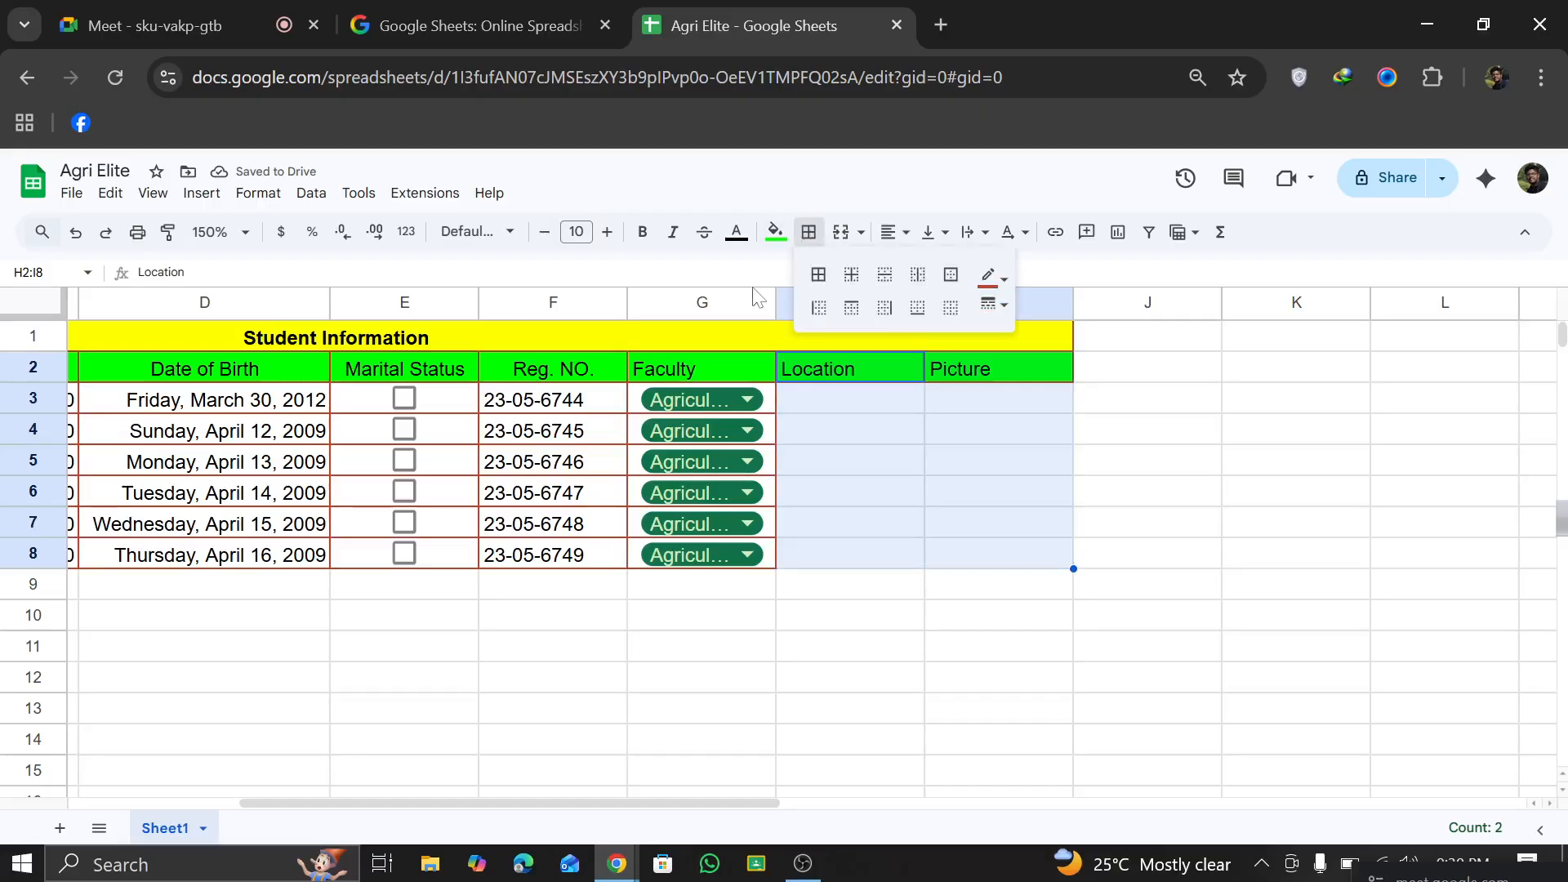
left_click(819, 275)
left_click(1324, 650)
scroll(1062, 523, "left", 2)
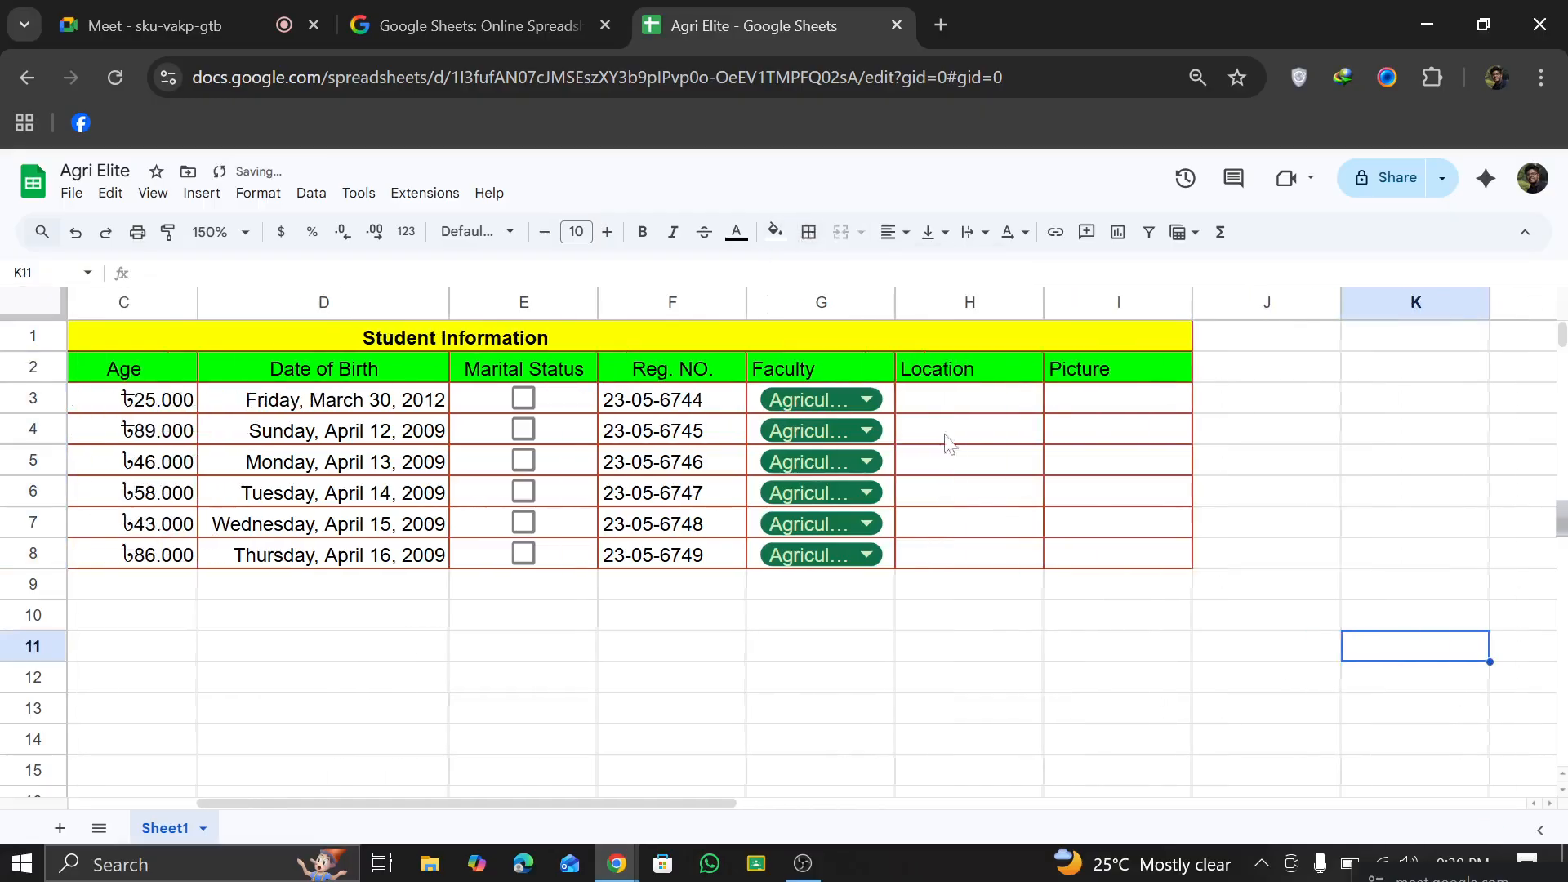
Step: Insert a people smart chip for the first suggested contact in Location cell H3
left_click(988, 415)
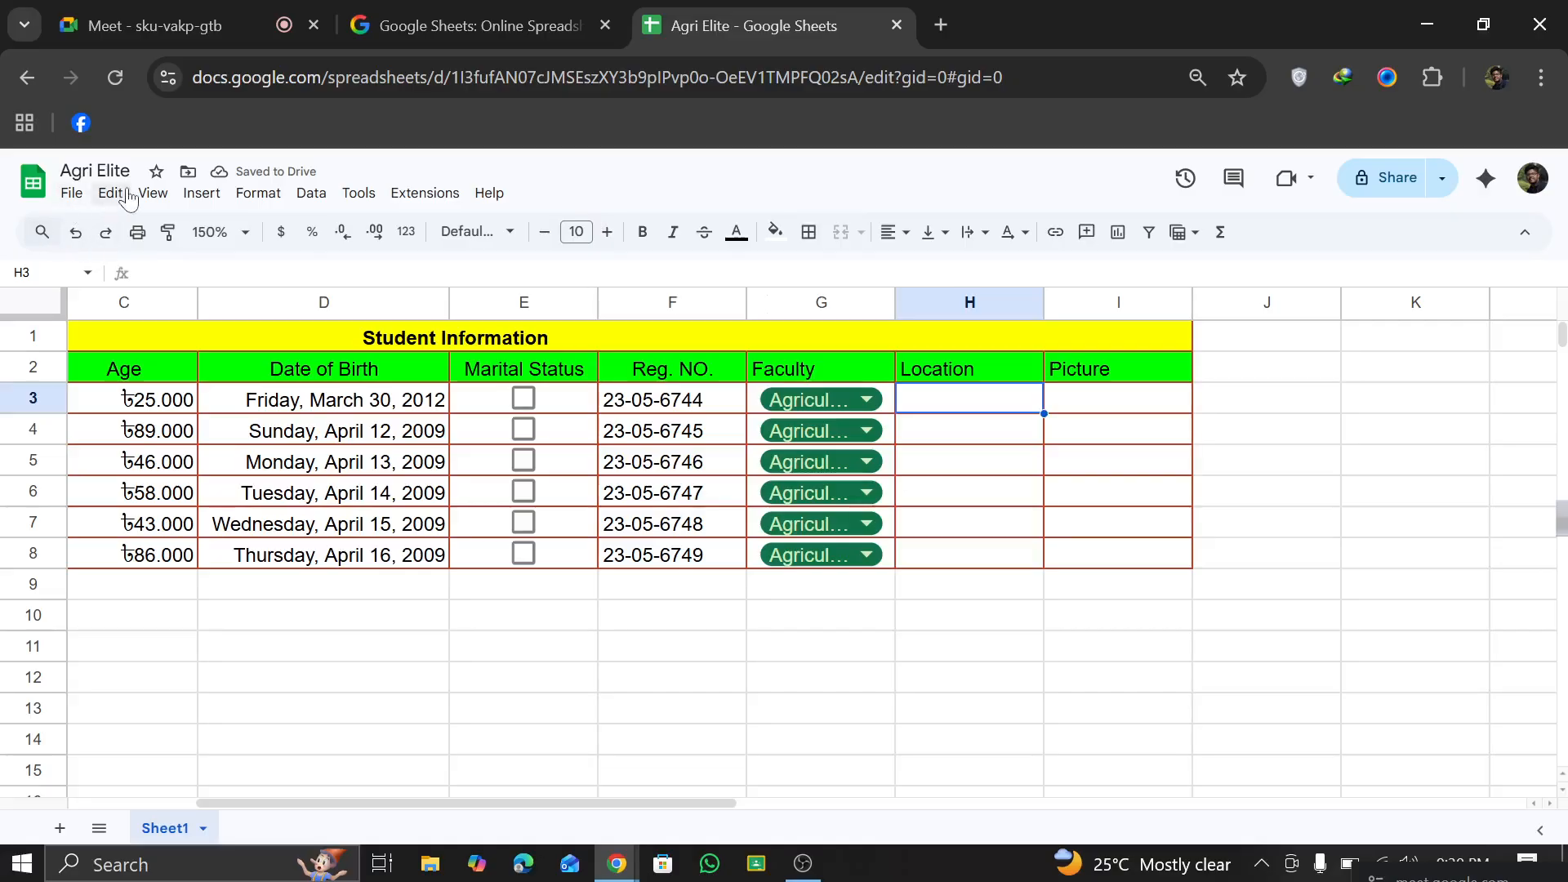
left_click(163, 198)
mouse_move(202, 194)
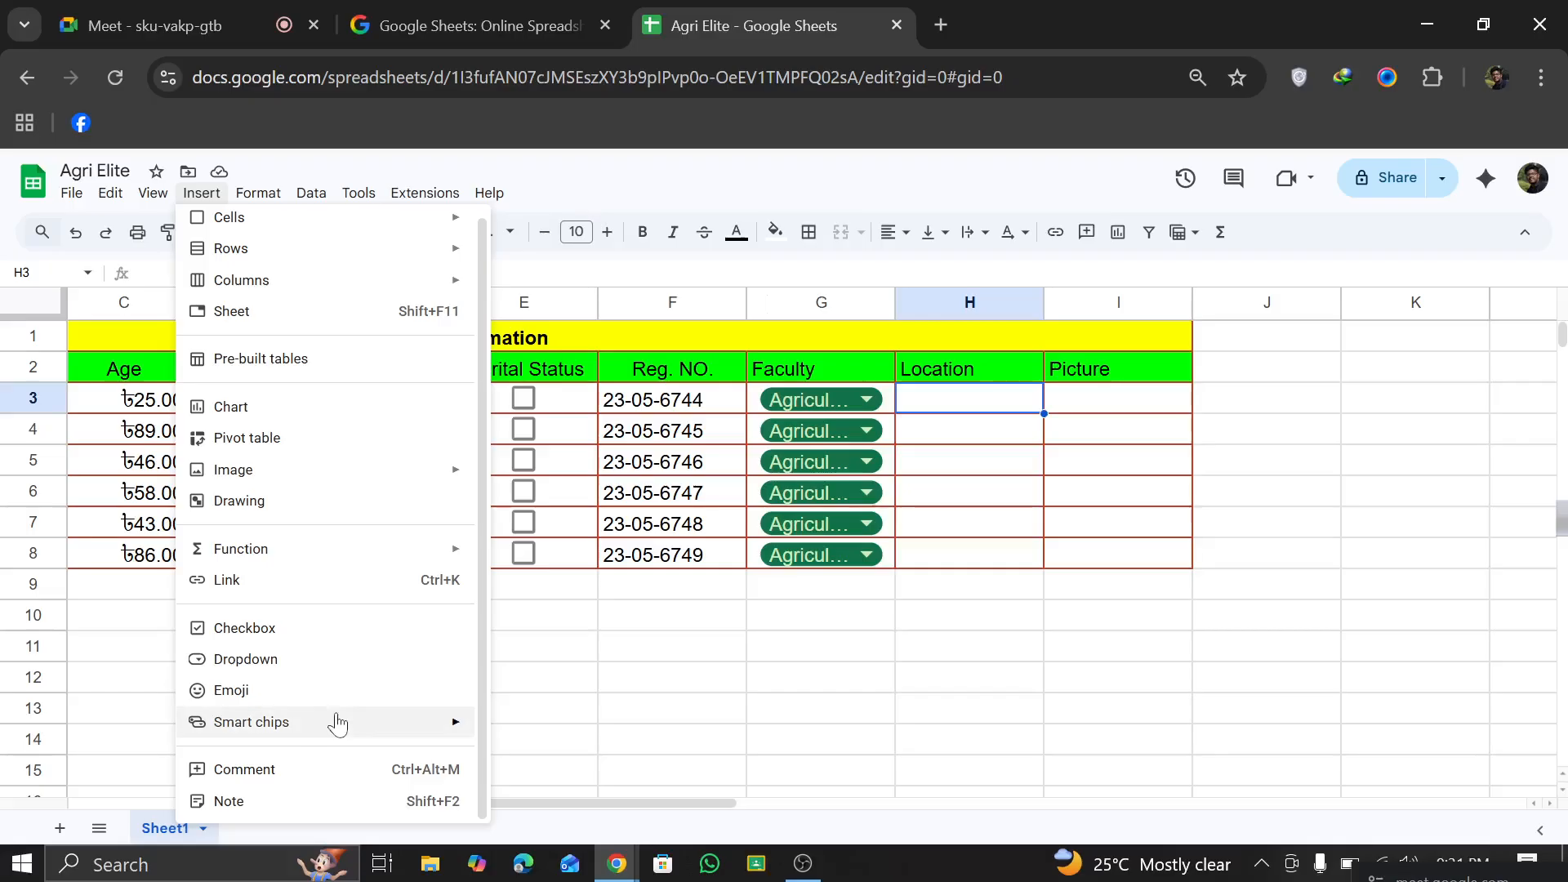
mouse_move(338, 724)
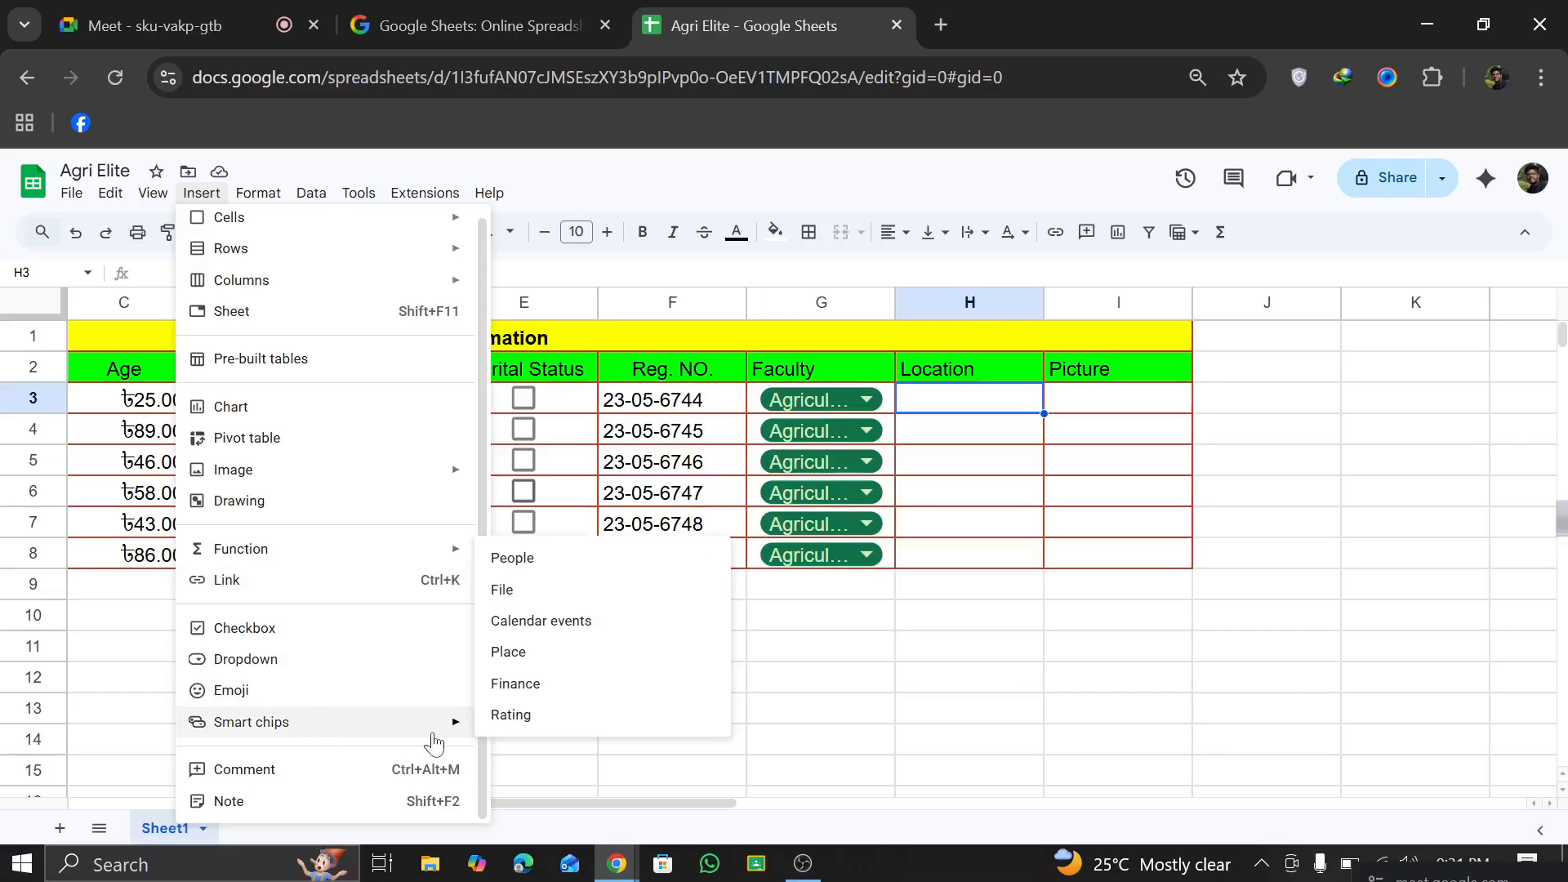
left_click(539, 559)
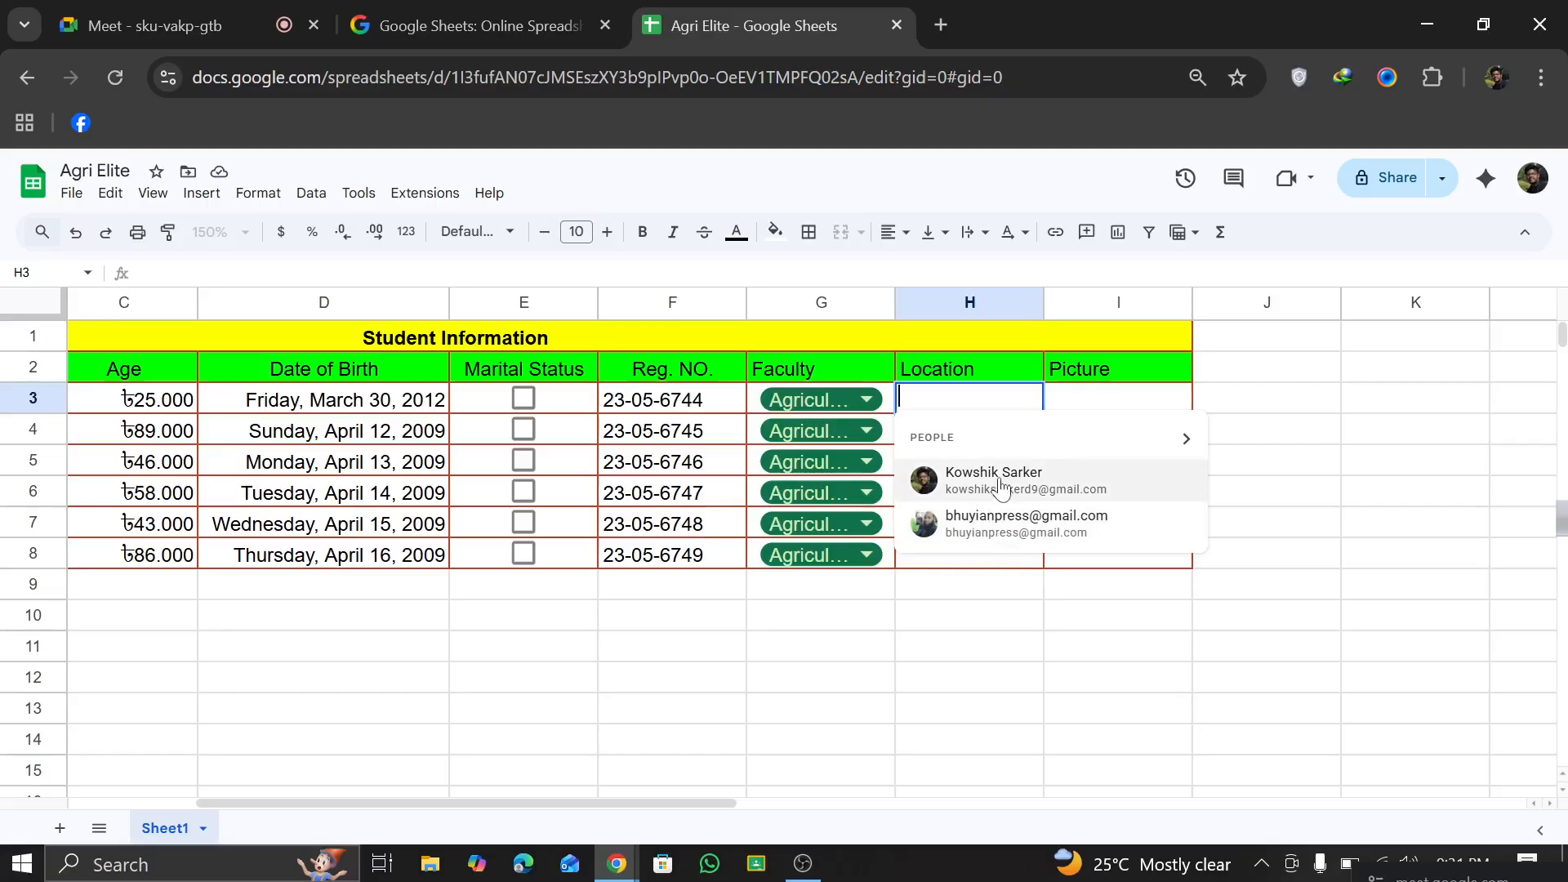
left_click(1002, 482)
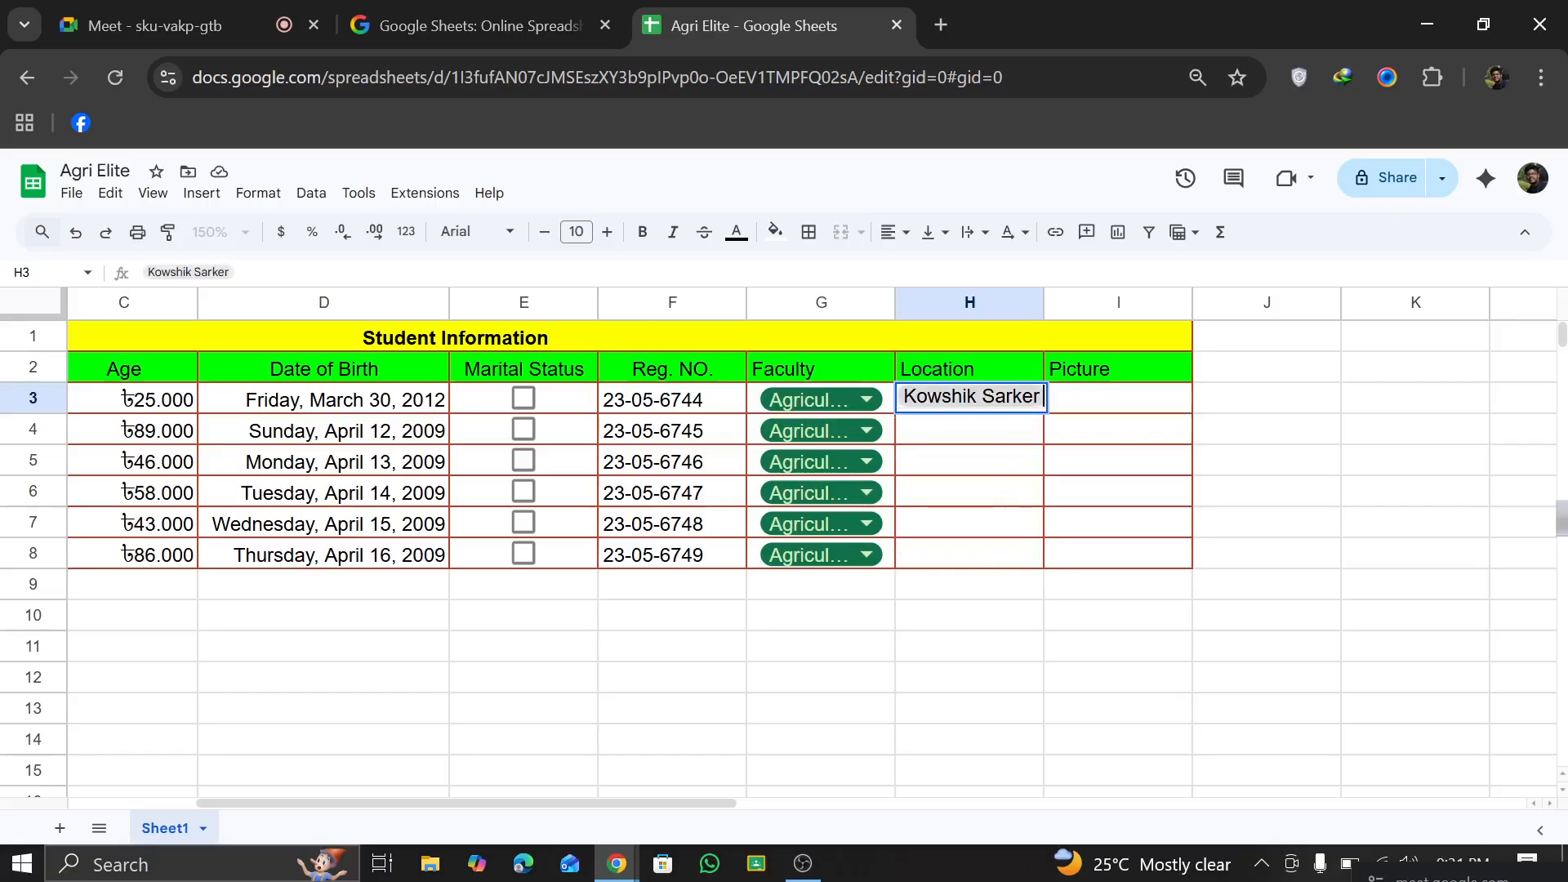
left_click(1042, 356)
left_click(1041, 400)
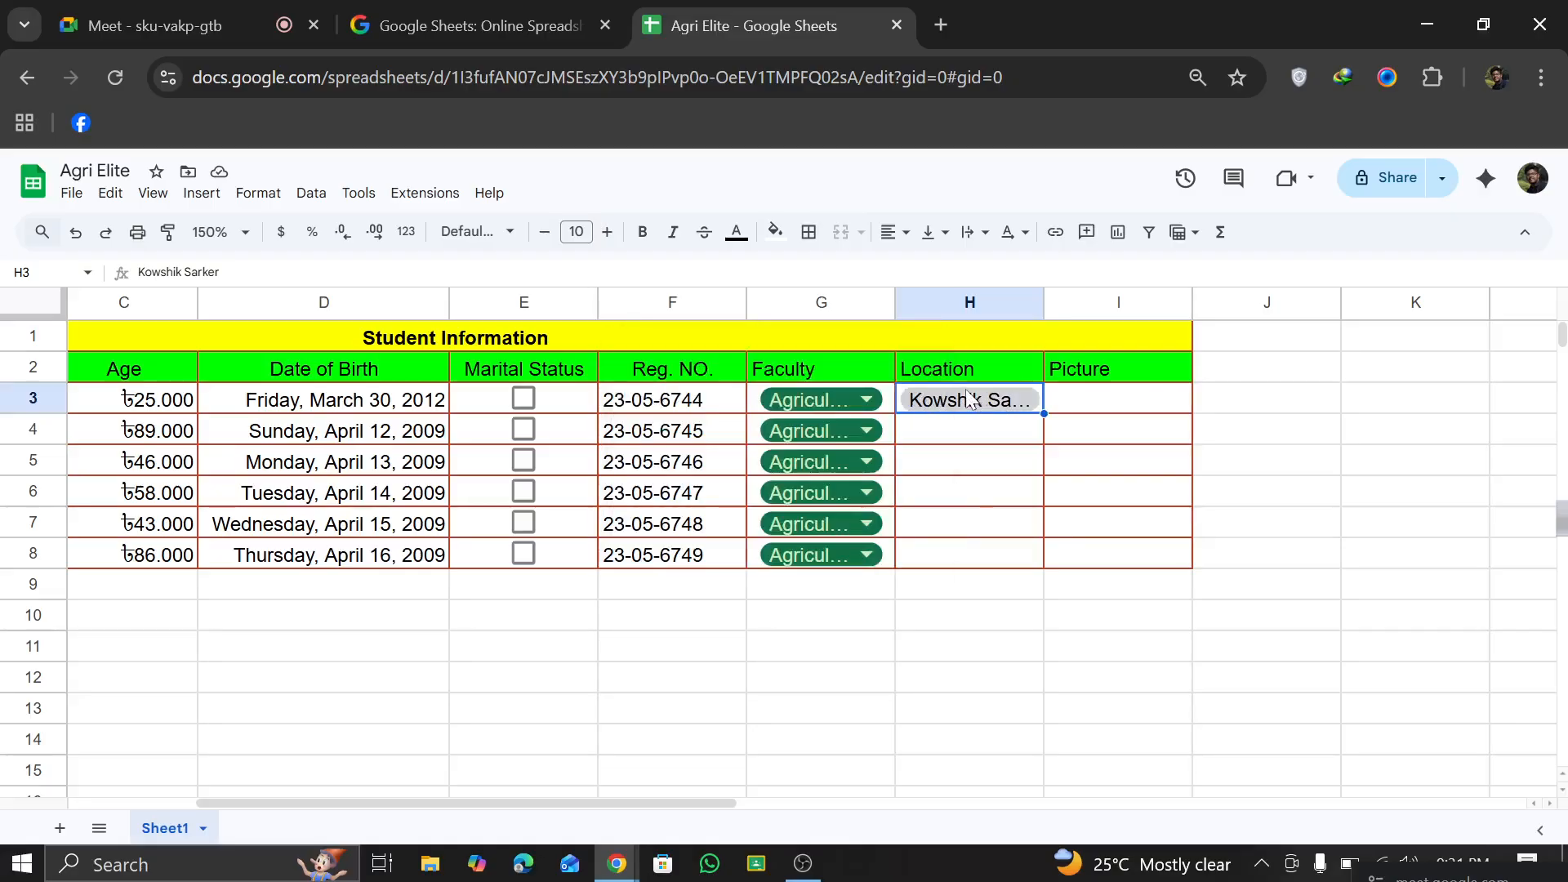
Step: View the contact card of the people chip in H3, and undo the chip's insertion
mouse_move(929, 420)
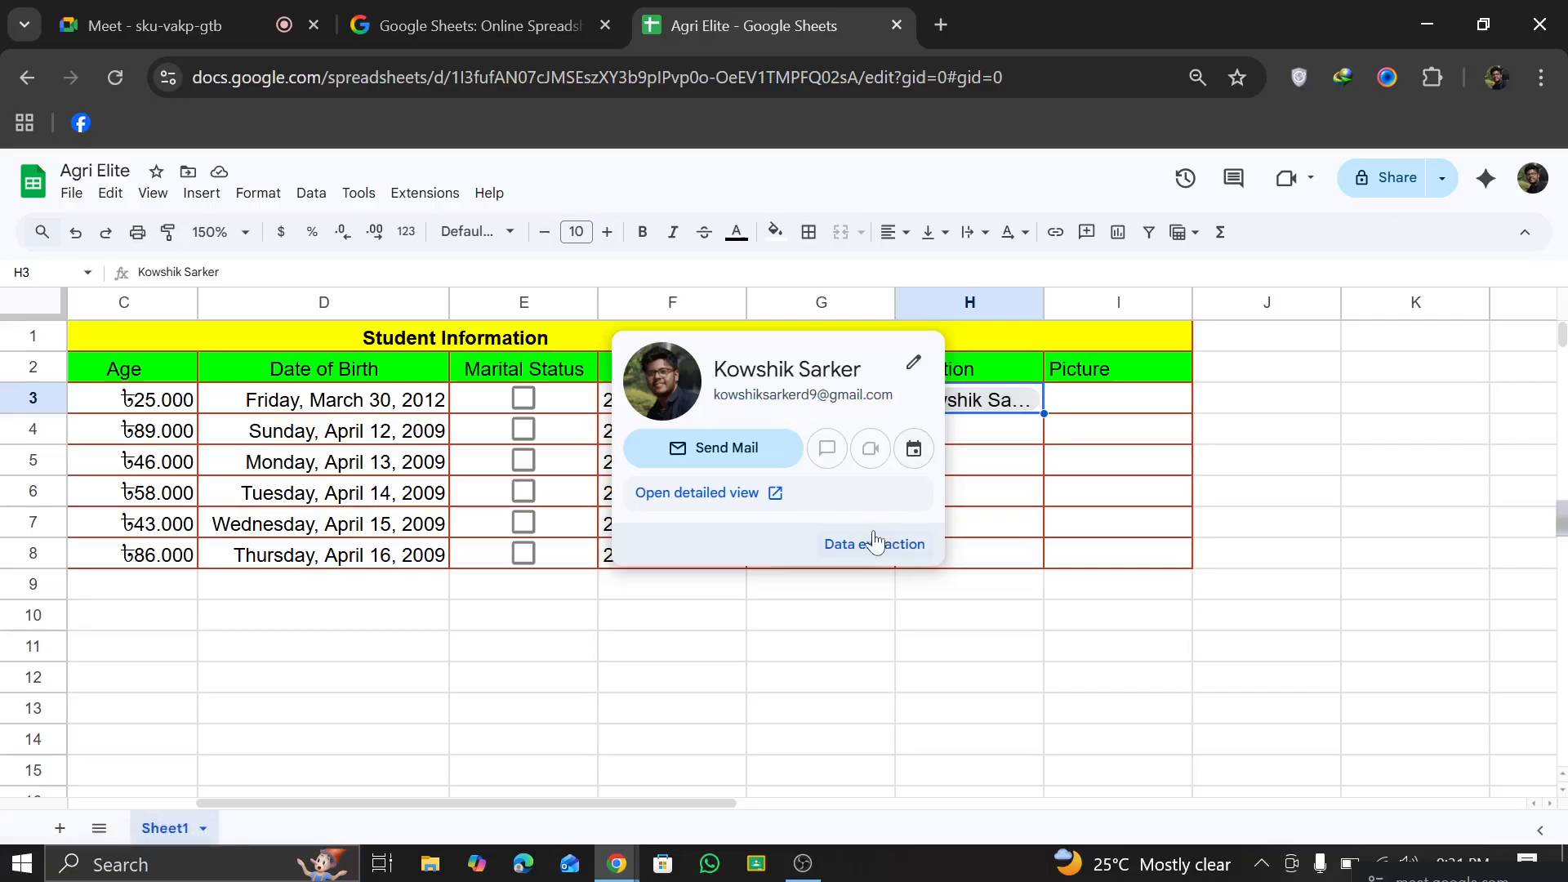
left_click(1166, 502)
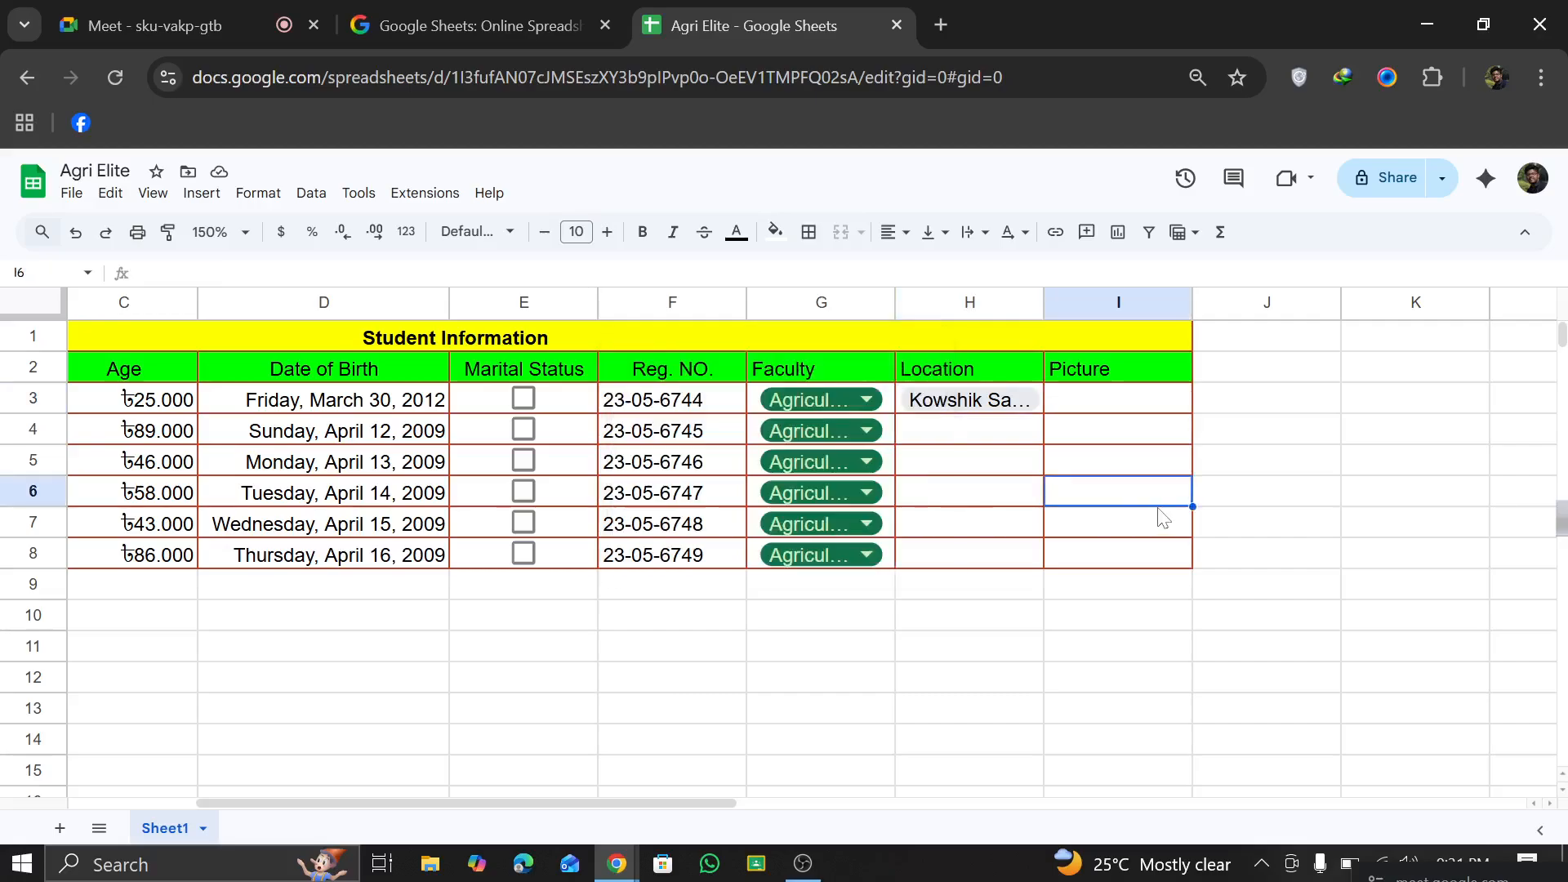
left_click(75, 232)
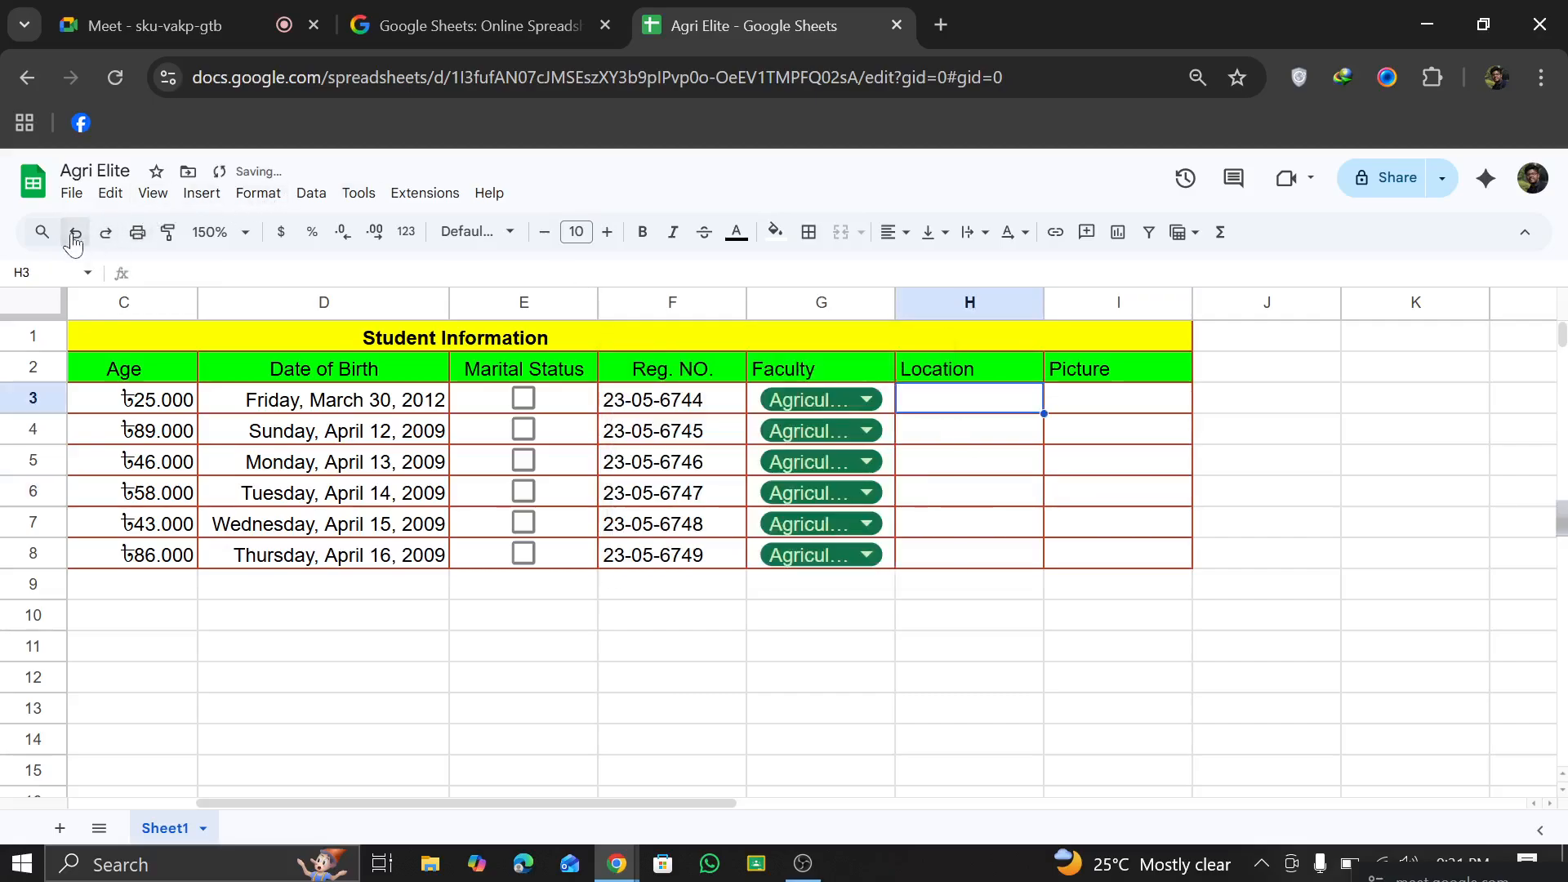
left_click(950, 603)
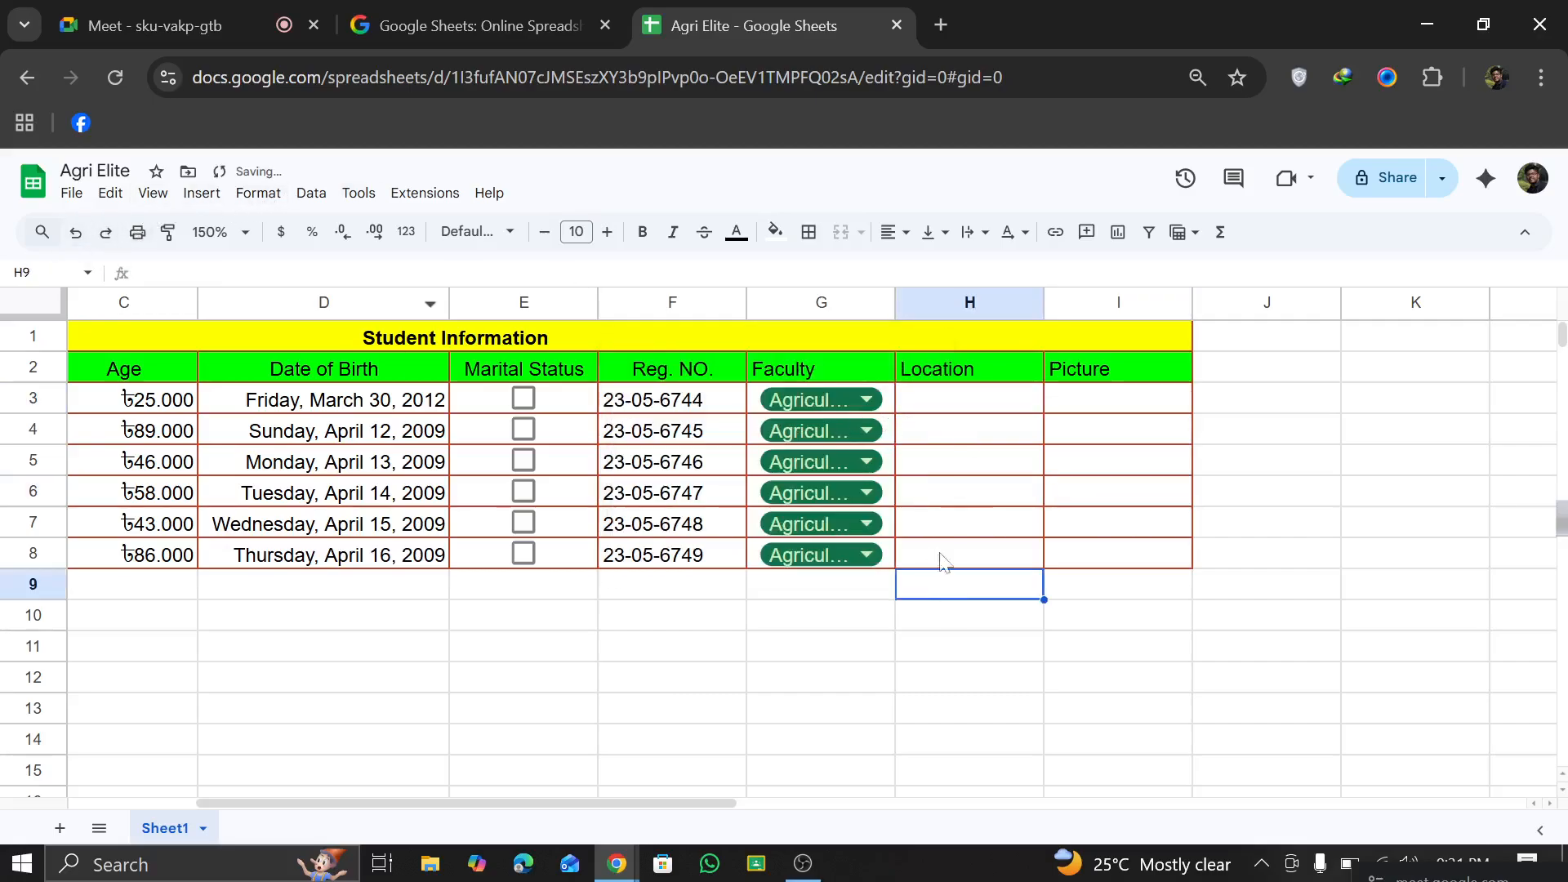
Step: Insert a people smart chip in H3 for the third contact in the expanded people list
left_click(966, 402)
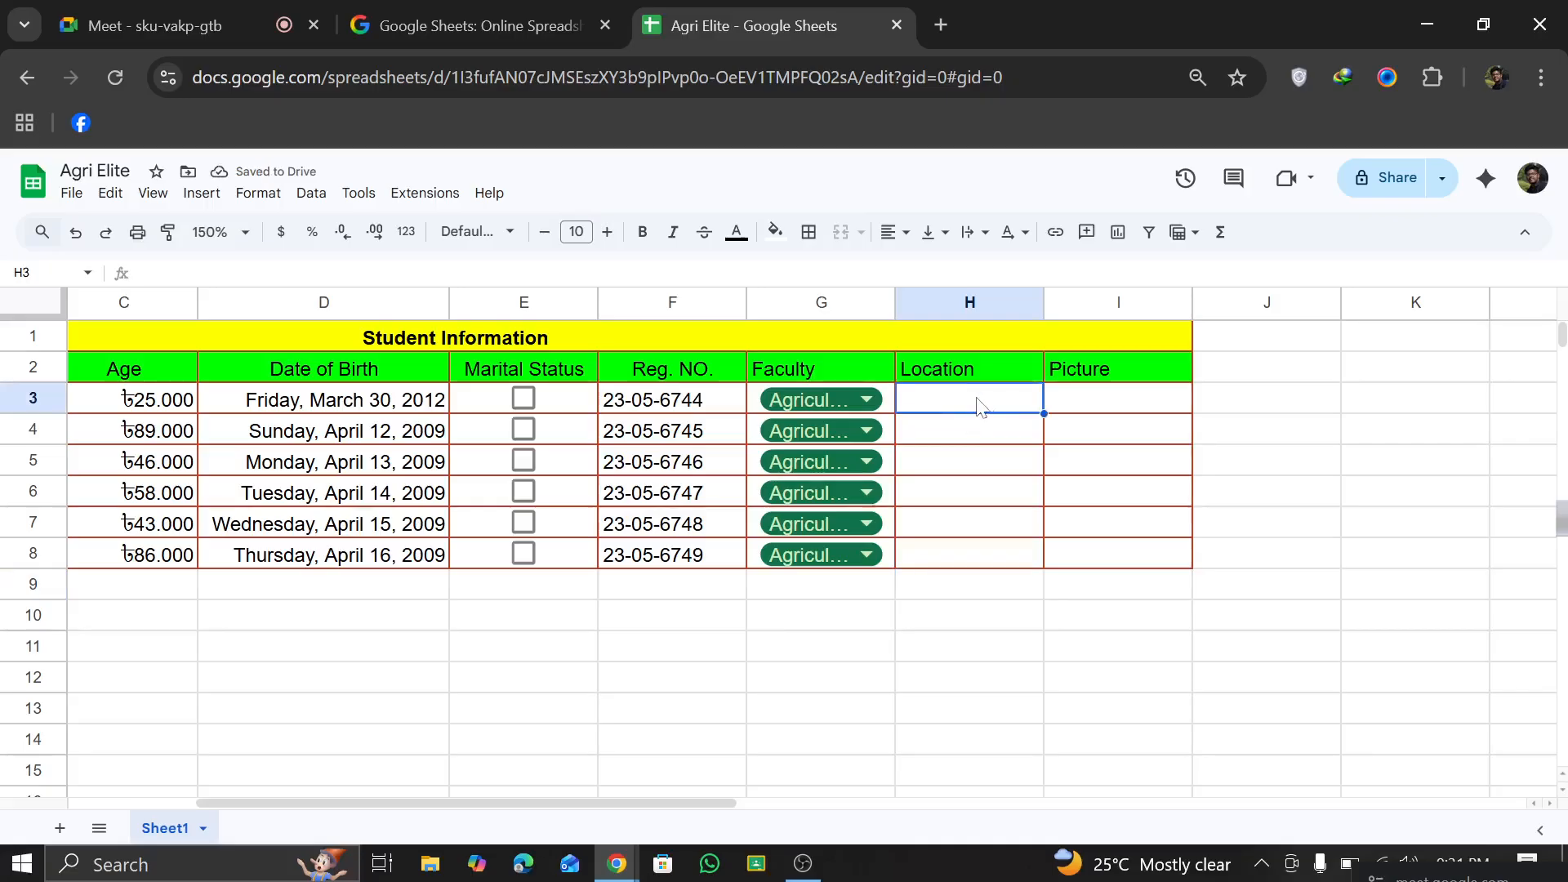
left_click(203, 194)
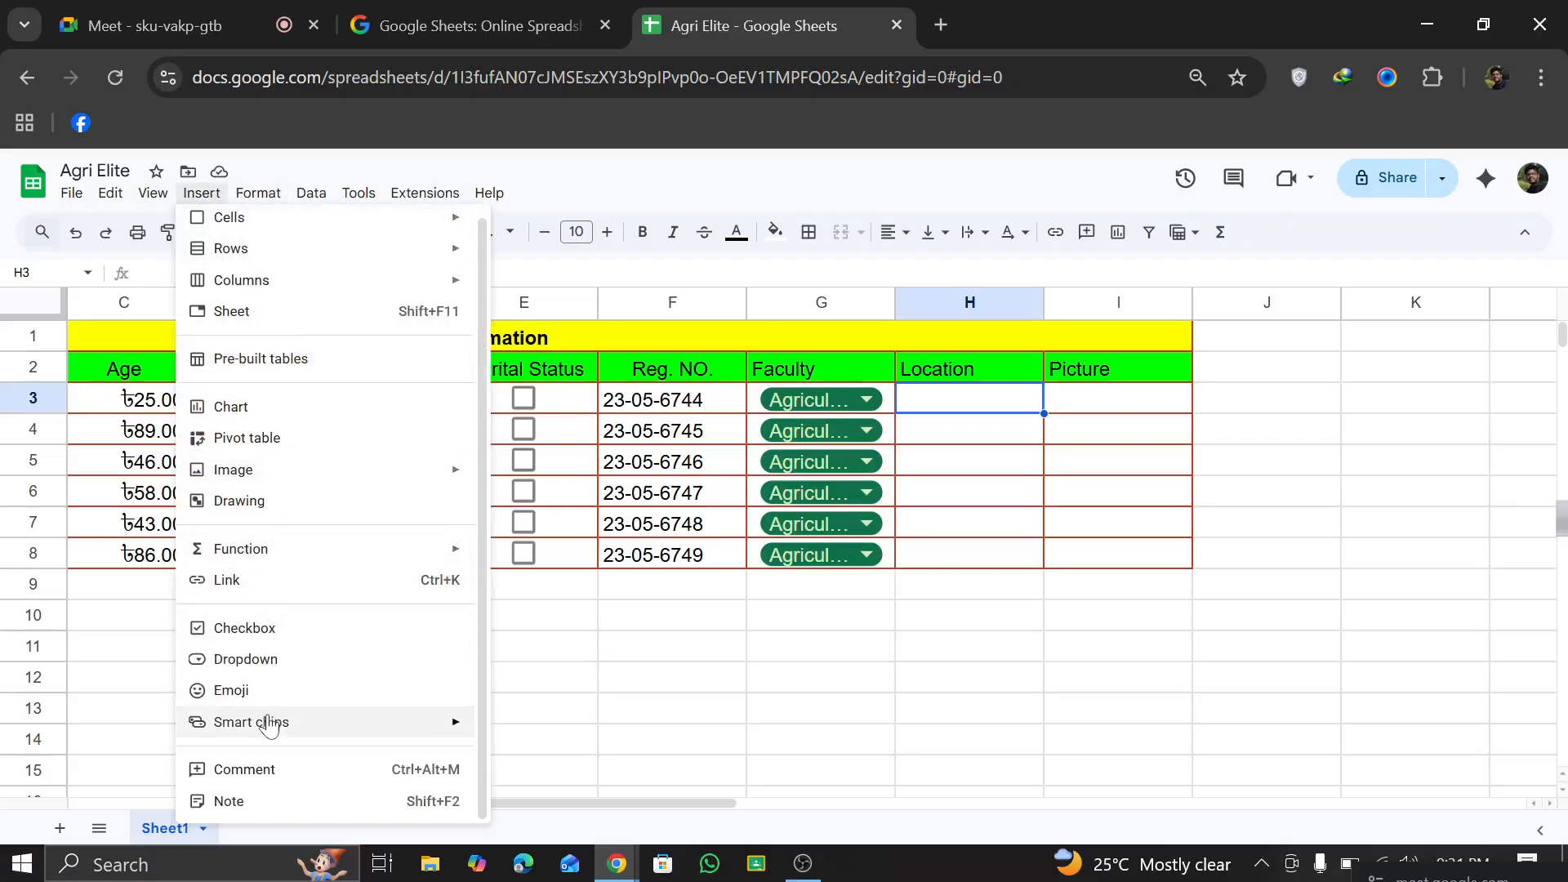
mouse_move(264, 733)
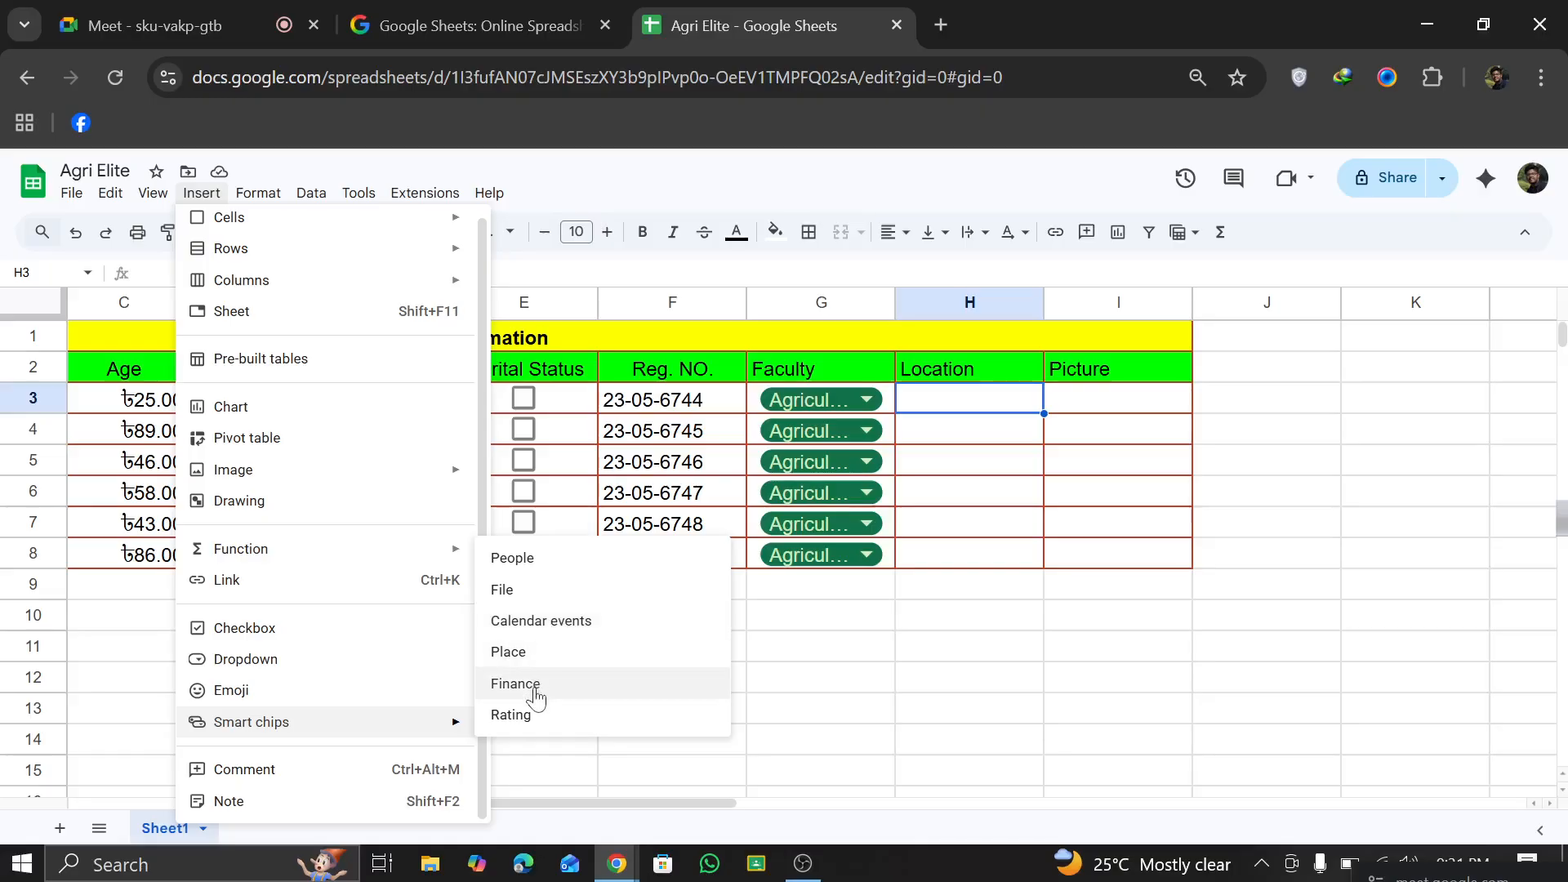
left_click(559, 571)
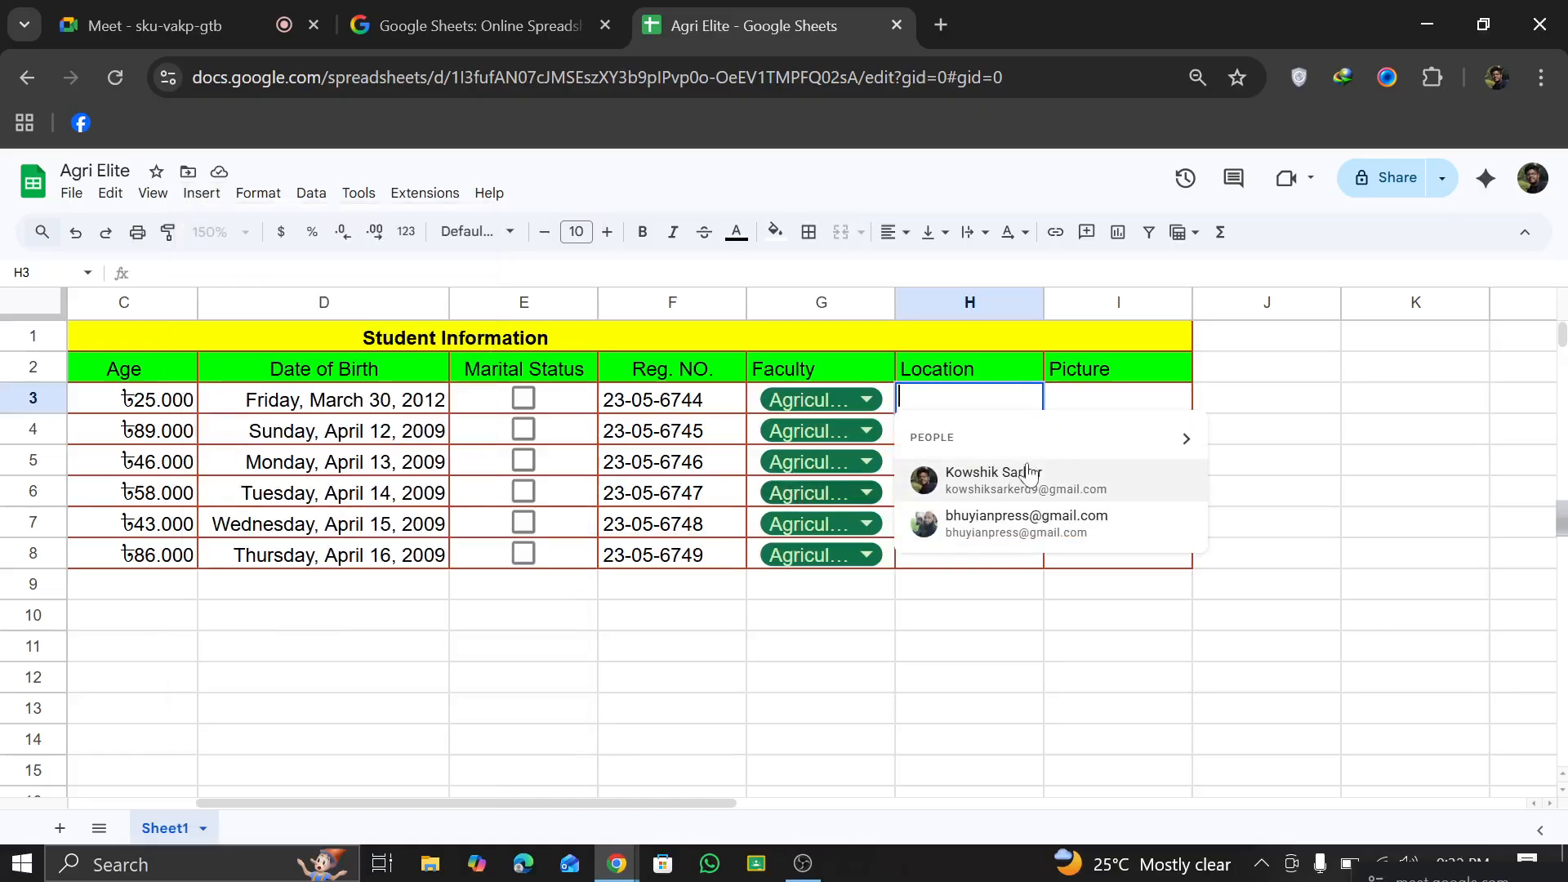
left_click(1182, 449)
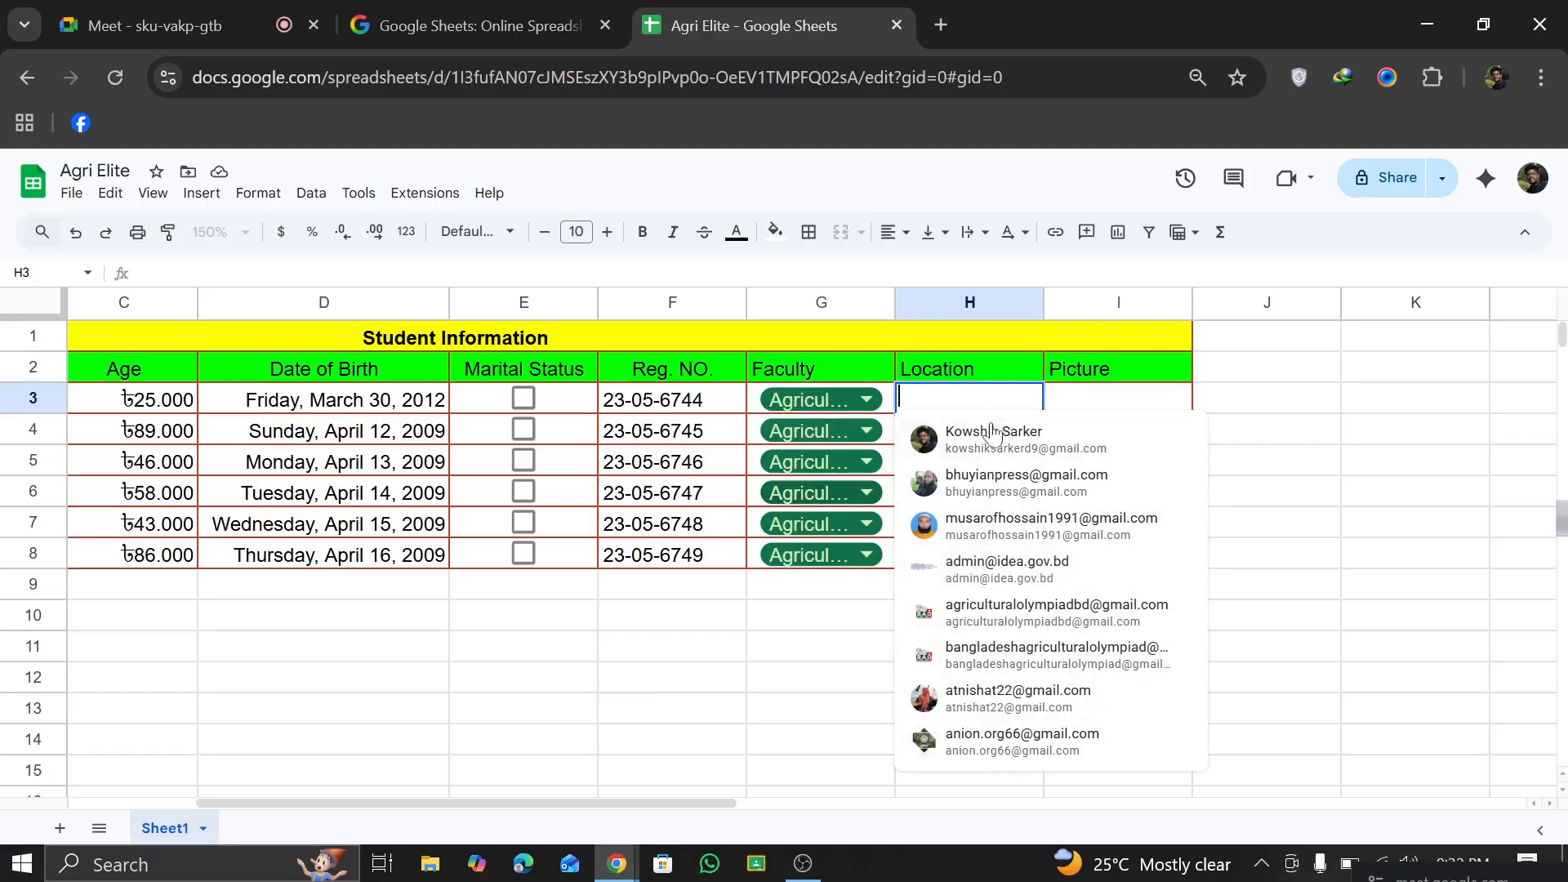
left_click(998, 526)
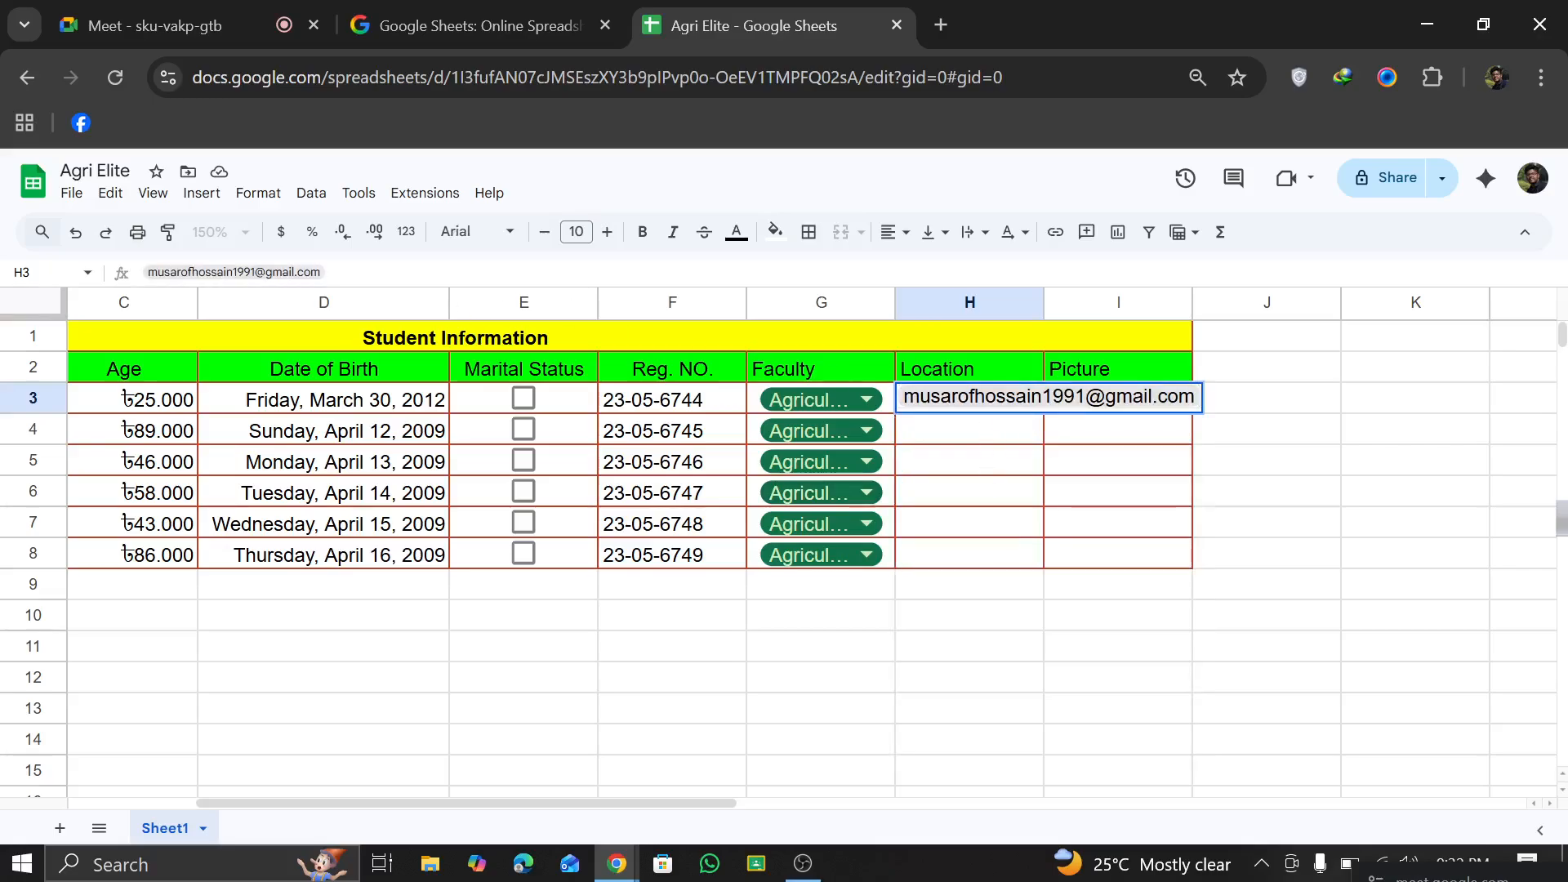
left_click(1027, 433)
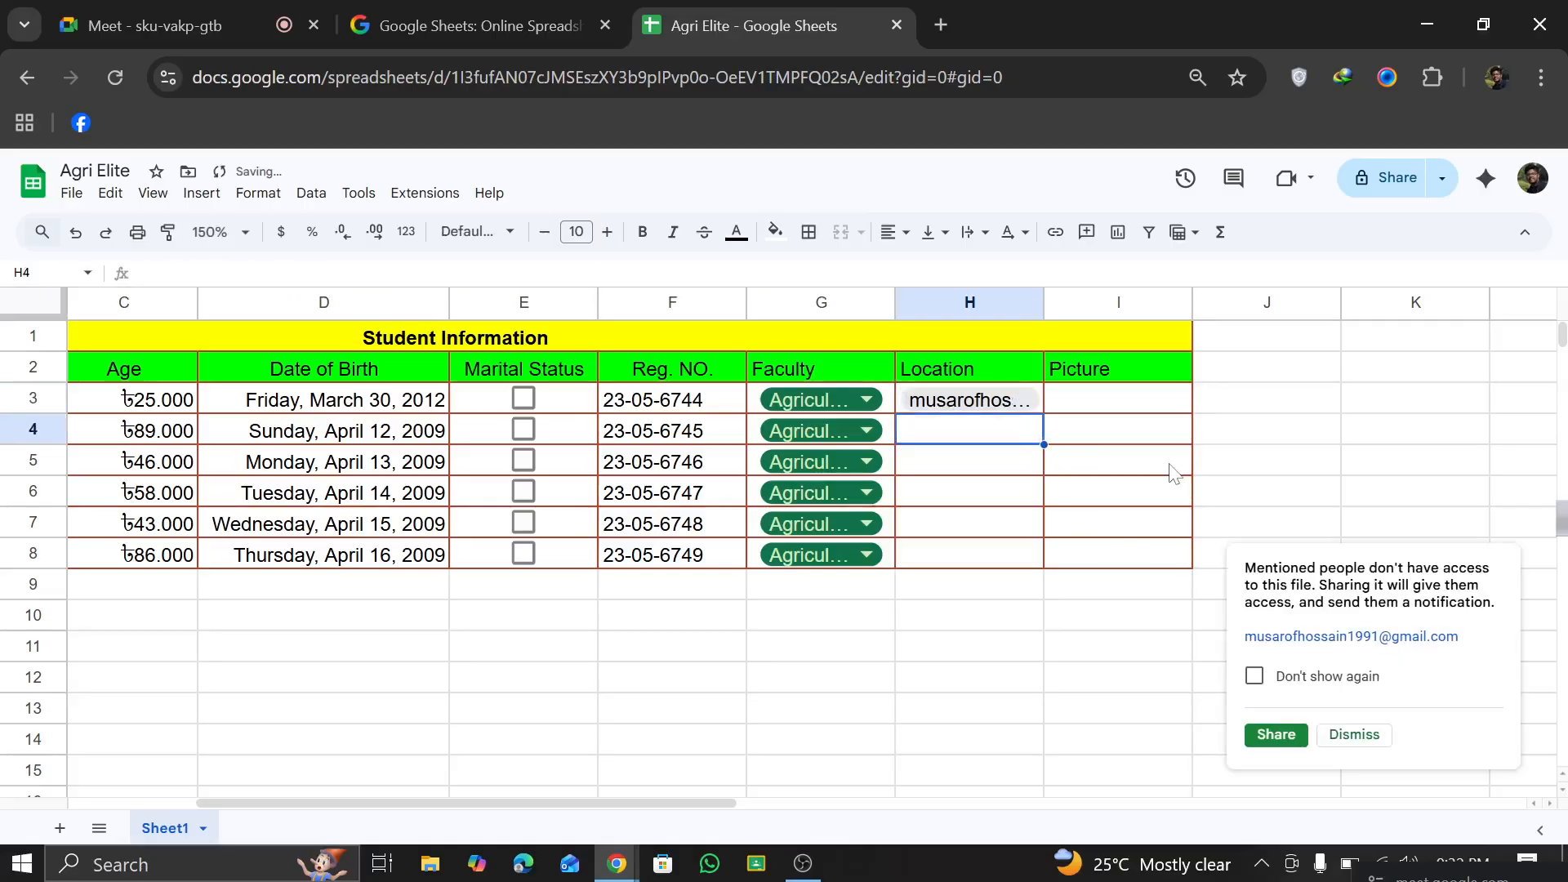
Step: Insert a people smart chip in H4 for the fifth contact in the people list
left_click(202, 196)
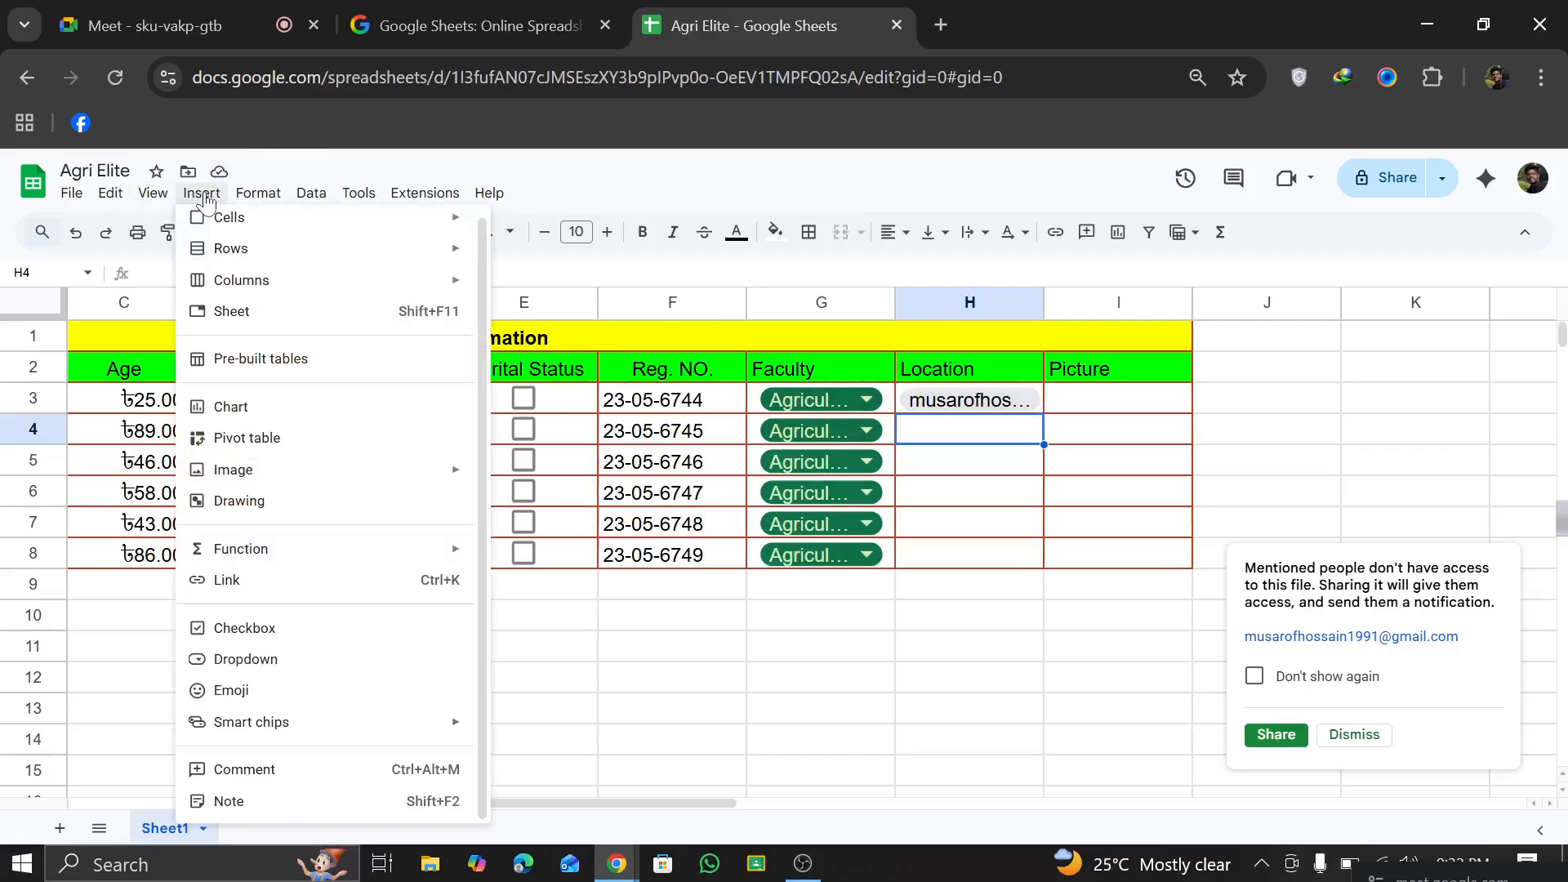
mouse_move(442, 722)
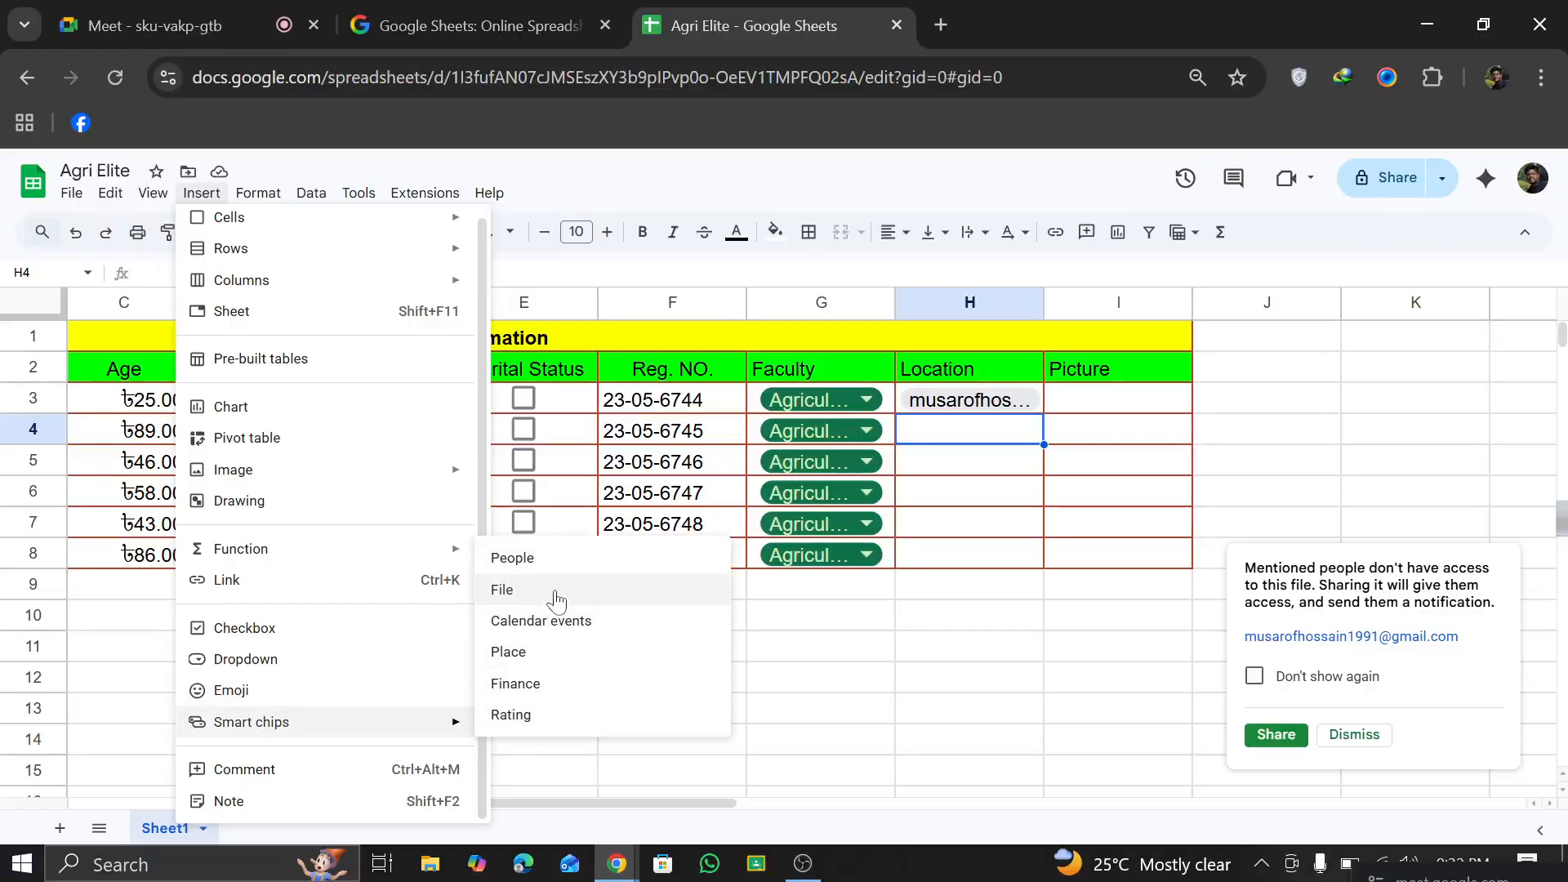
left_click(560, 562)
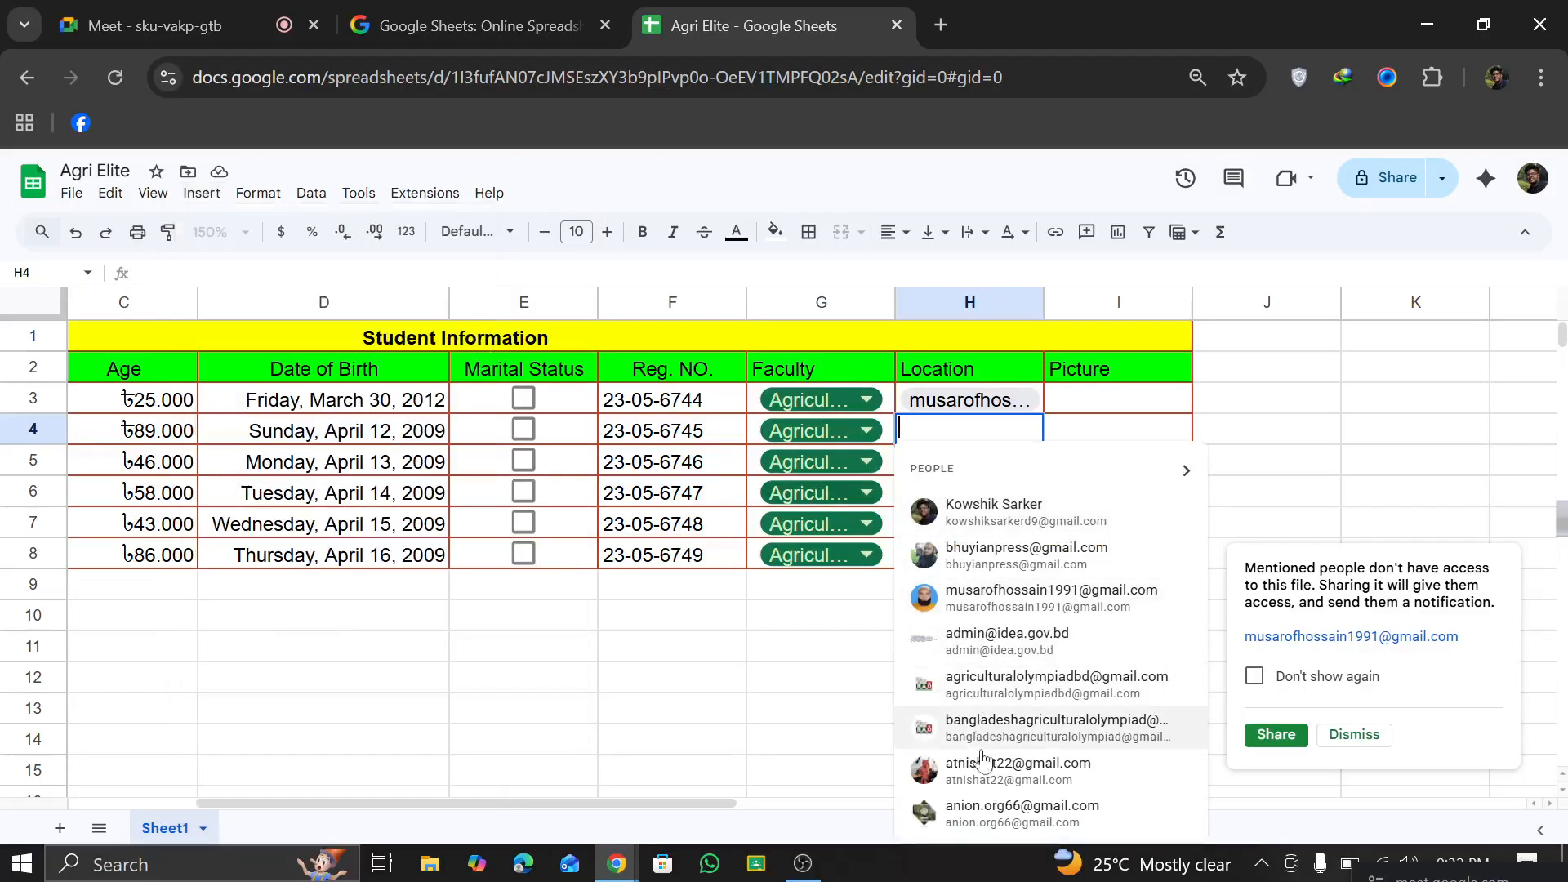
left_click(1007, 686)
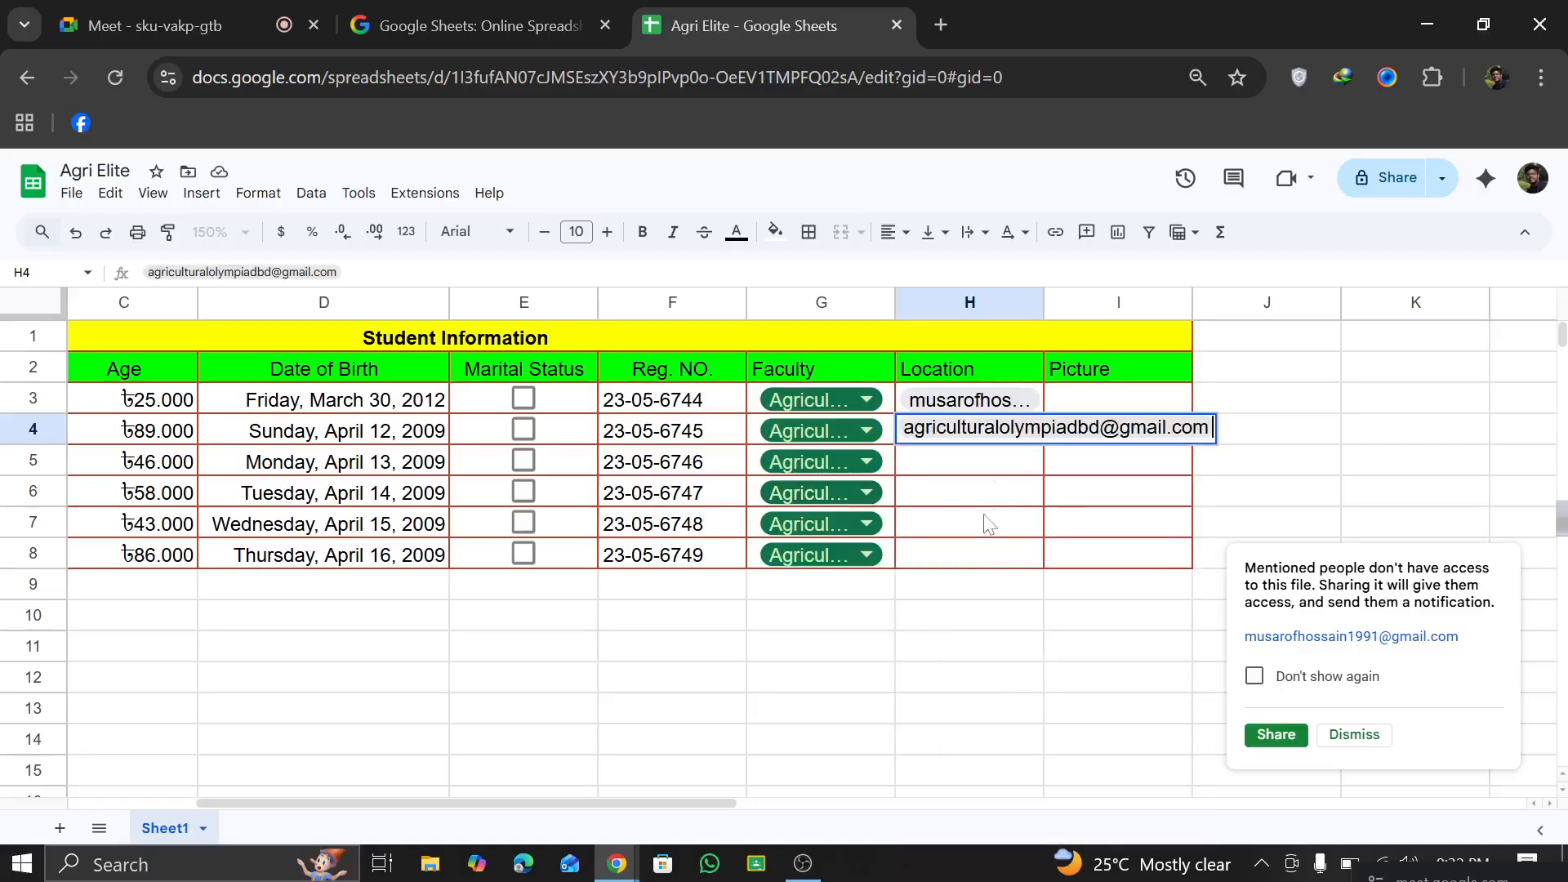
left_click(1013, 650)
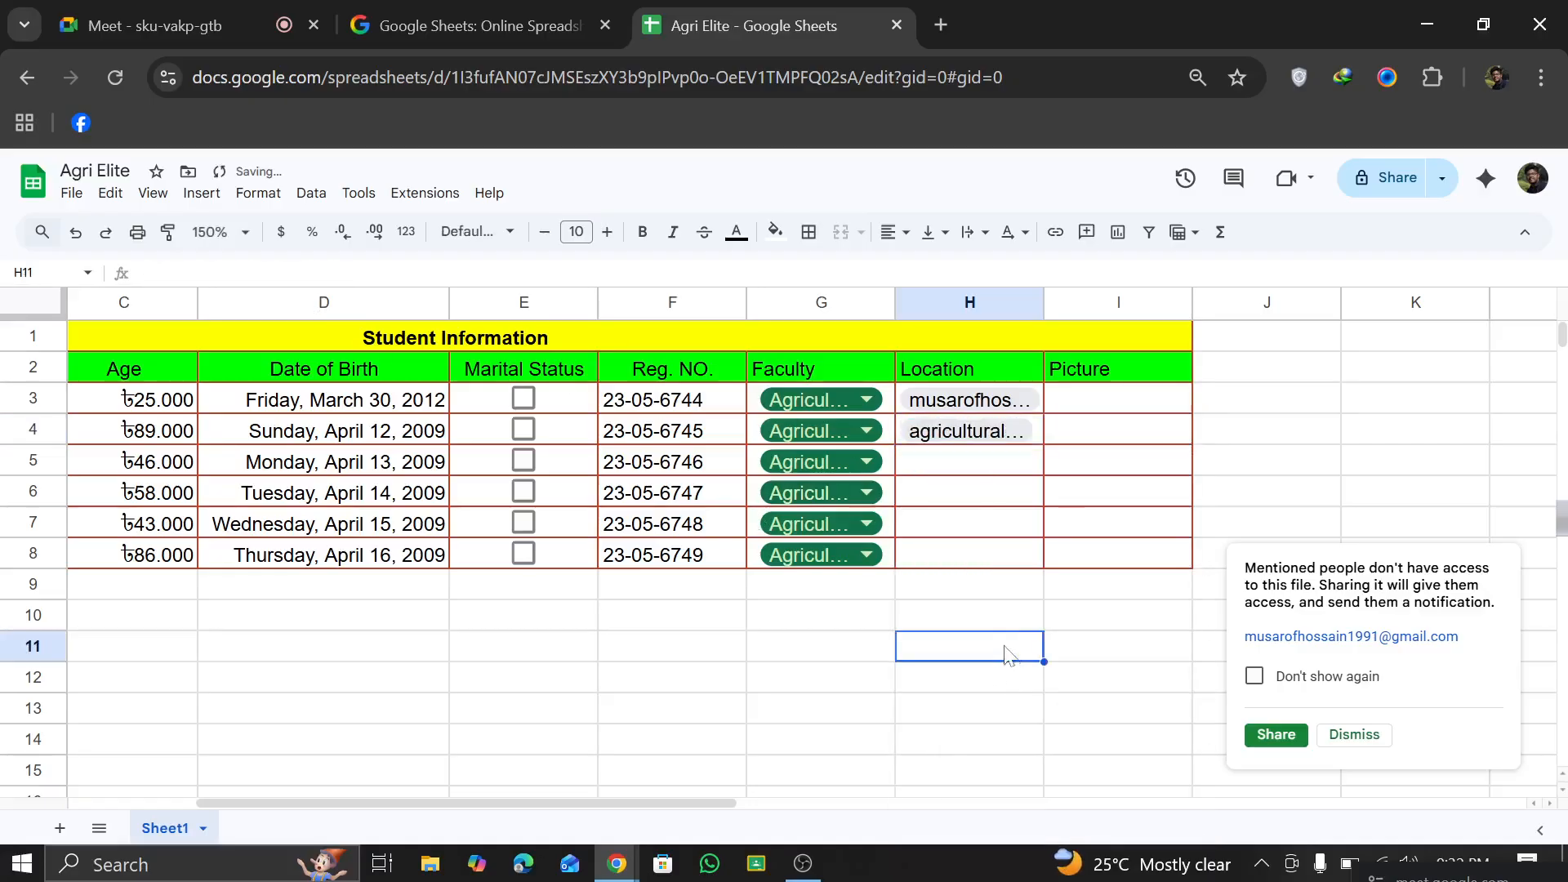
Step: Check the people chips in H3 and H4, and dismiss the prompt to share the file with the mentioned contacts
left_click(968, 400)
left_click(968, 441)
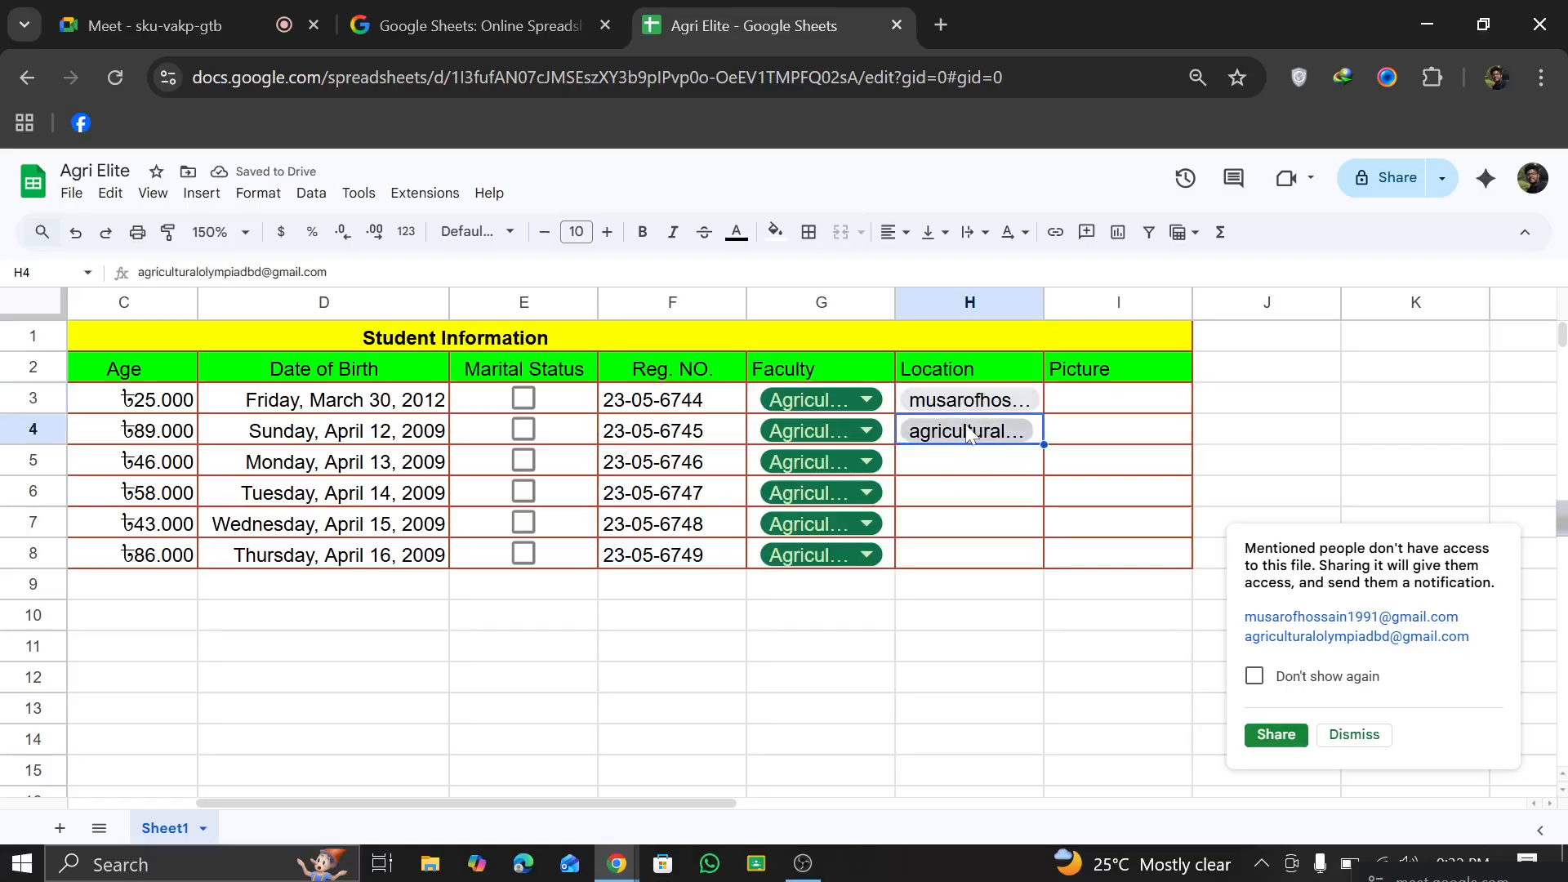
left_click(1325, 735)
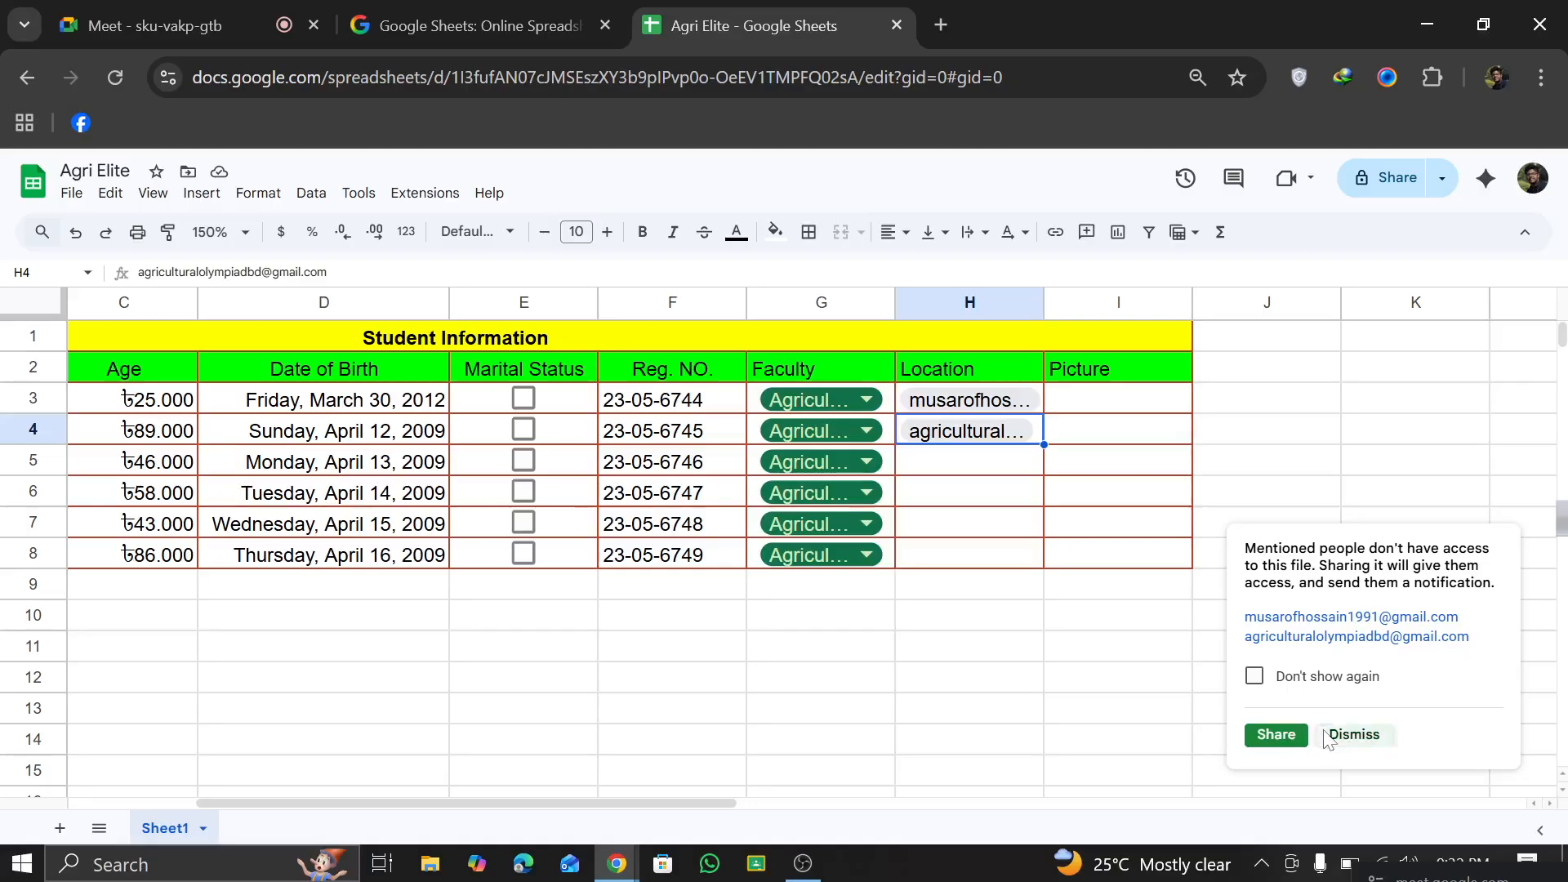
Step: Undo the insertion of the people chips in H4 and H3
left_click(189, 202)
mouse_move(353, 727)
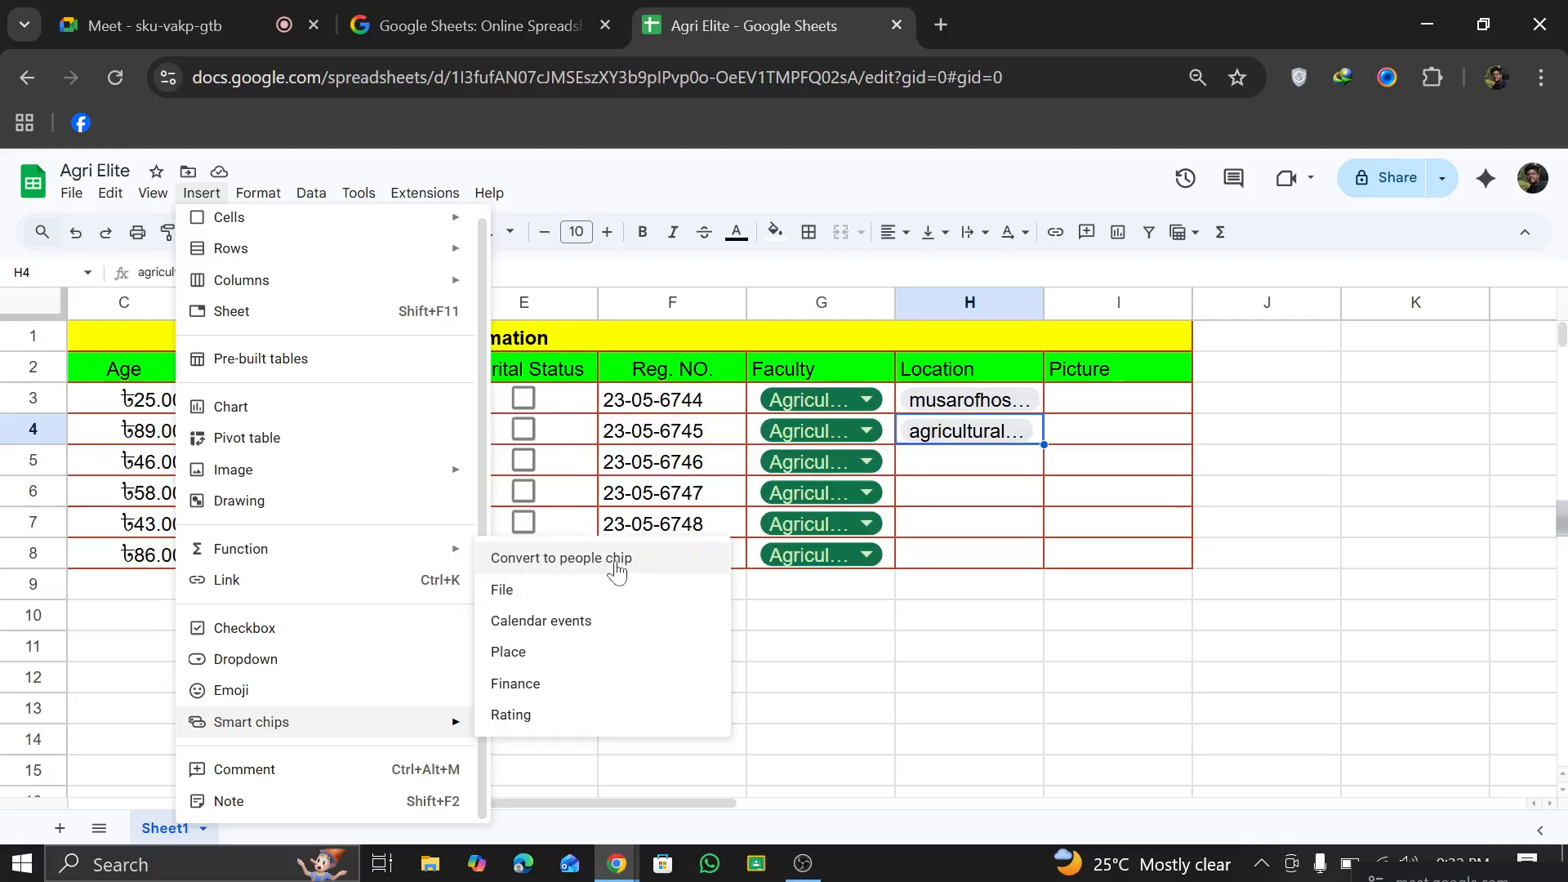
left_click(999, 642)
left_click(983, 409)
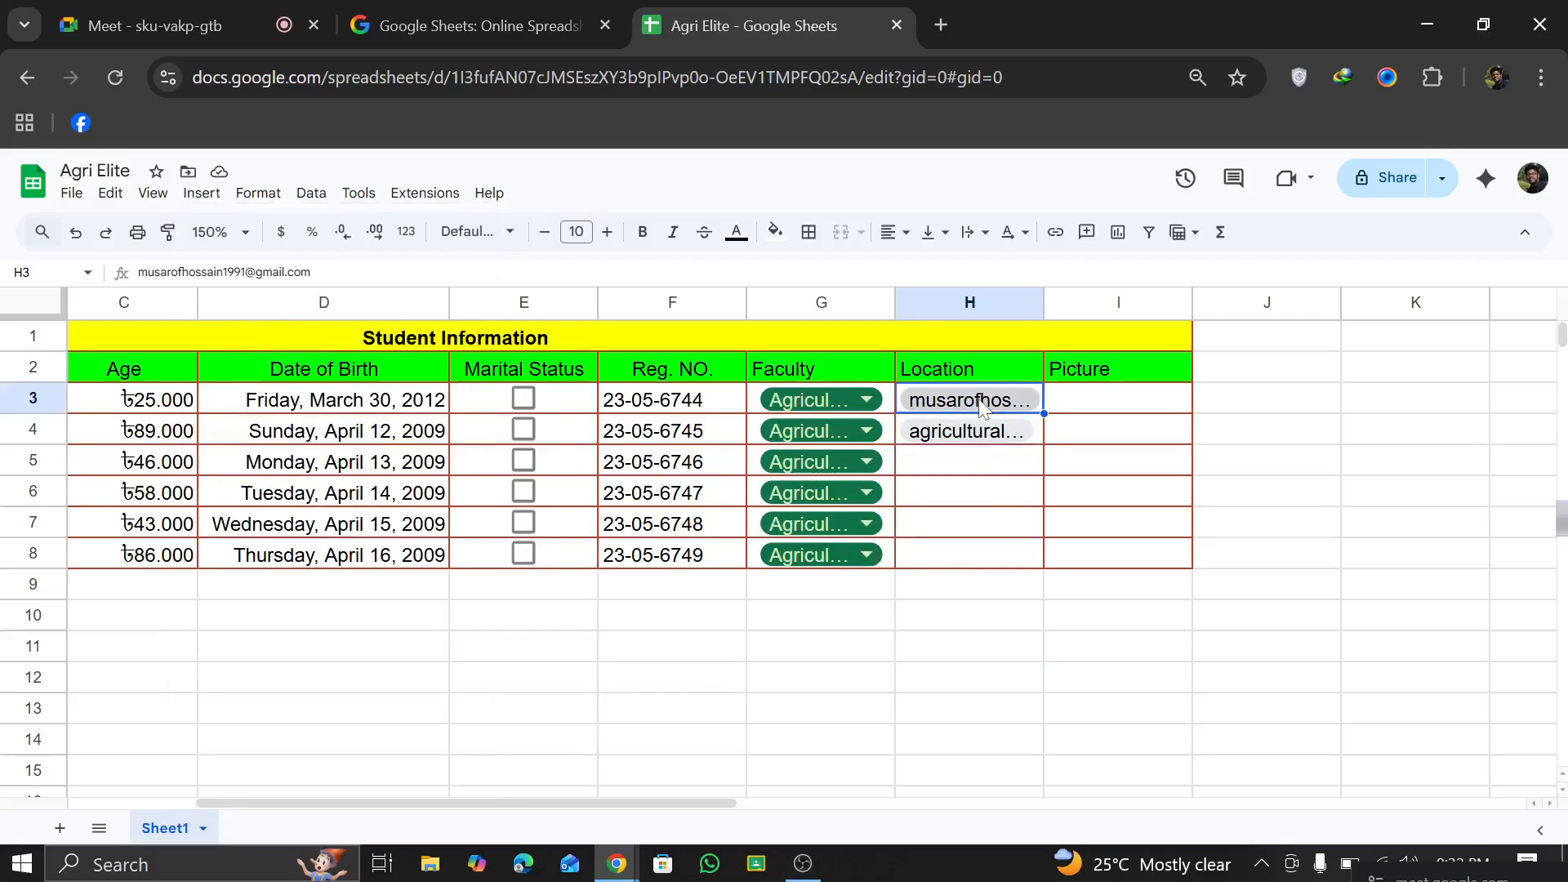
left_click(79, 237)
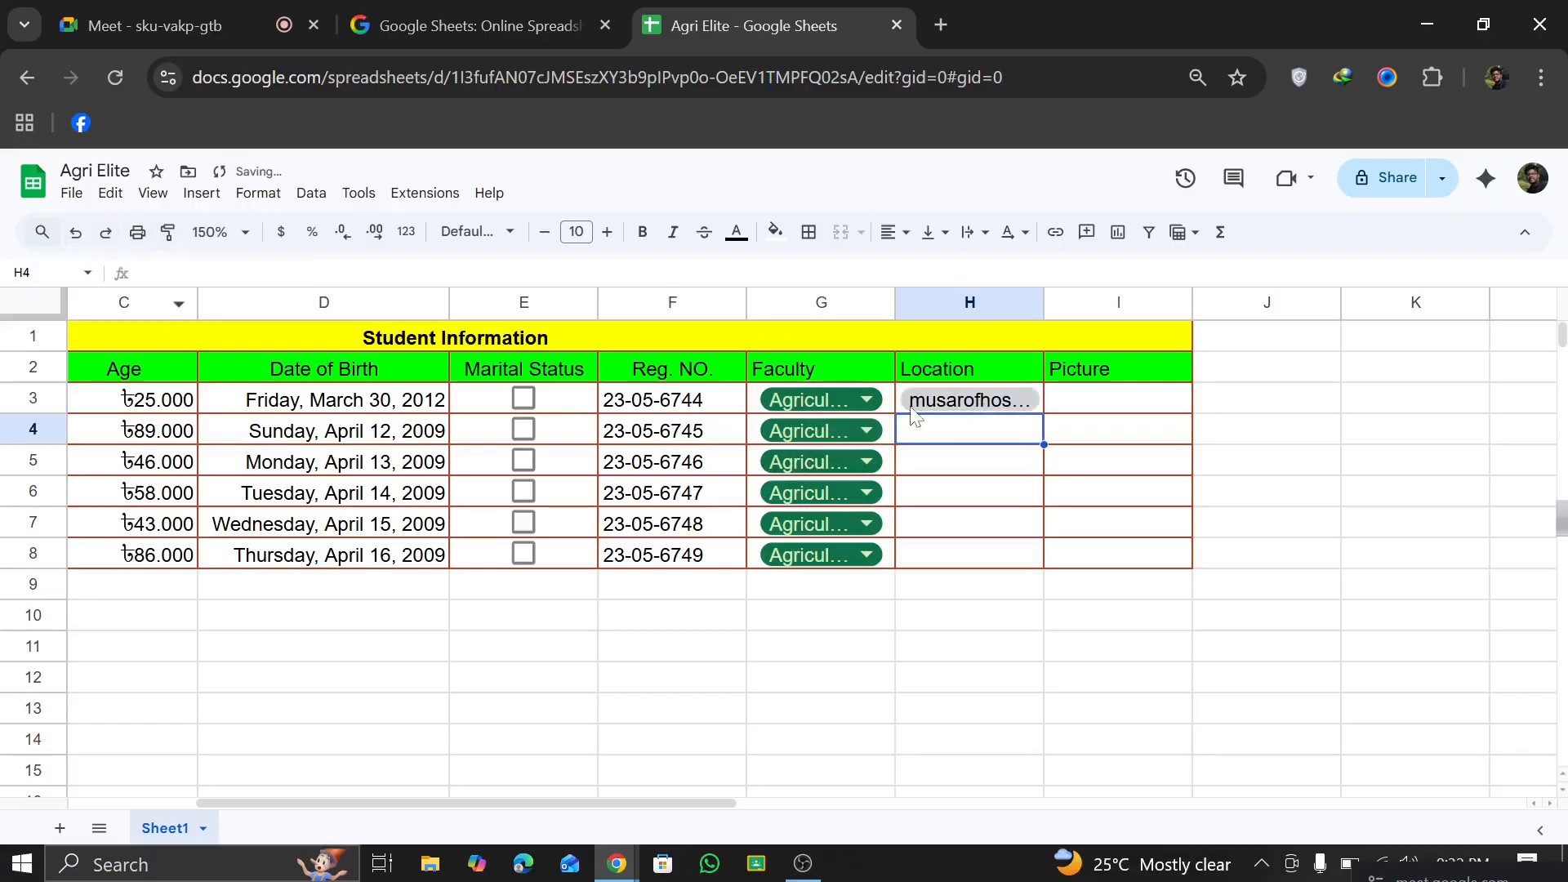
left_click(75, 232)
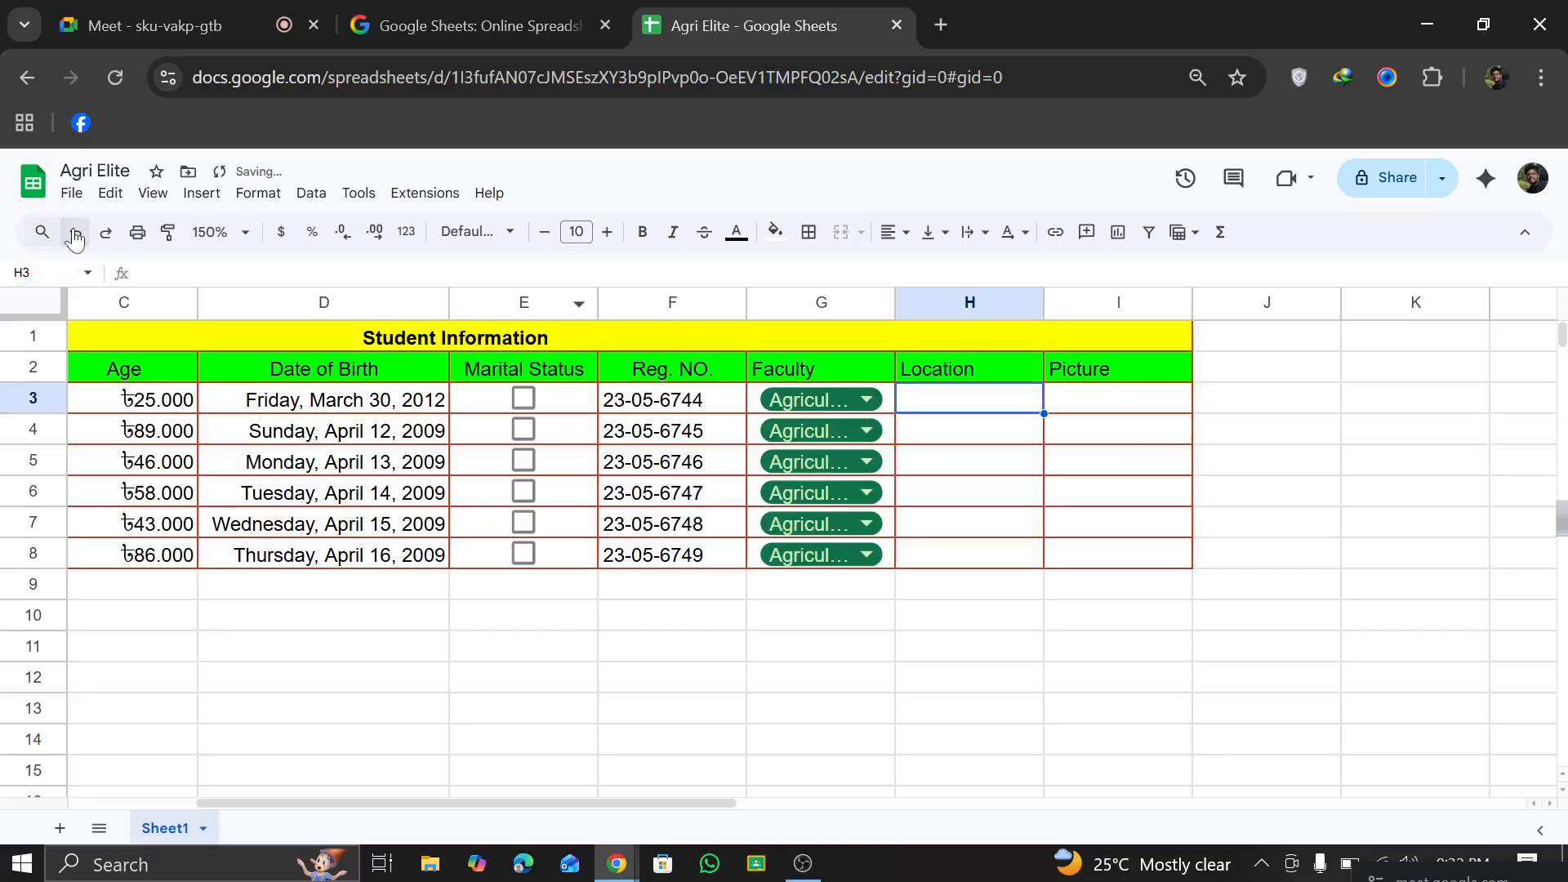
left_click(1189, 686)
left_click(971, 402)
left_click(203, 193)
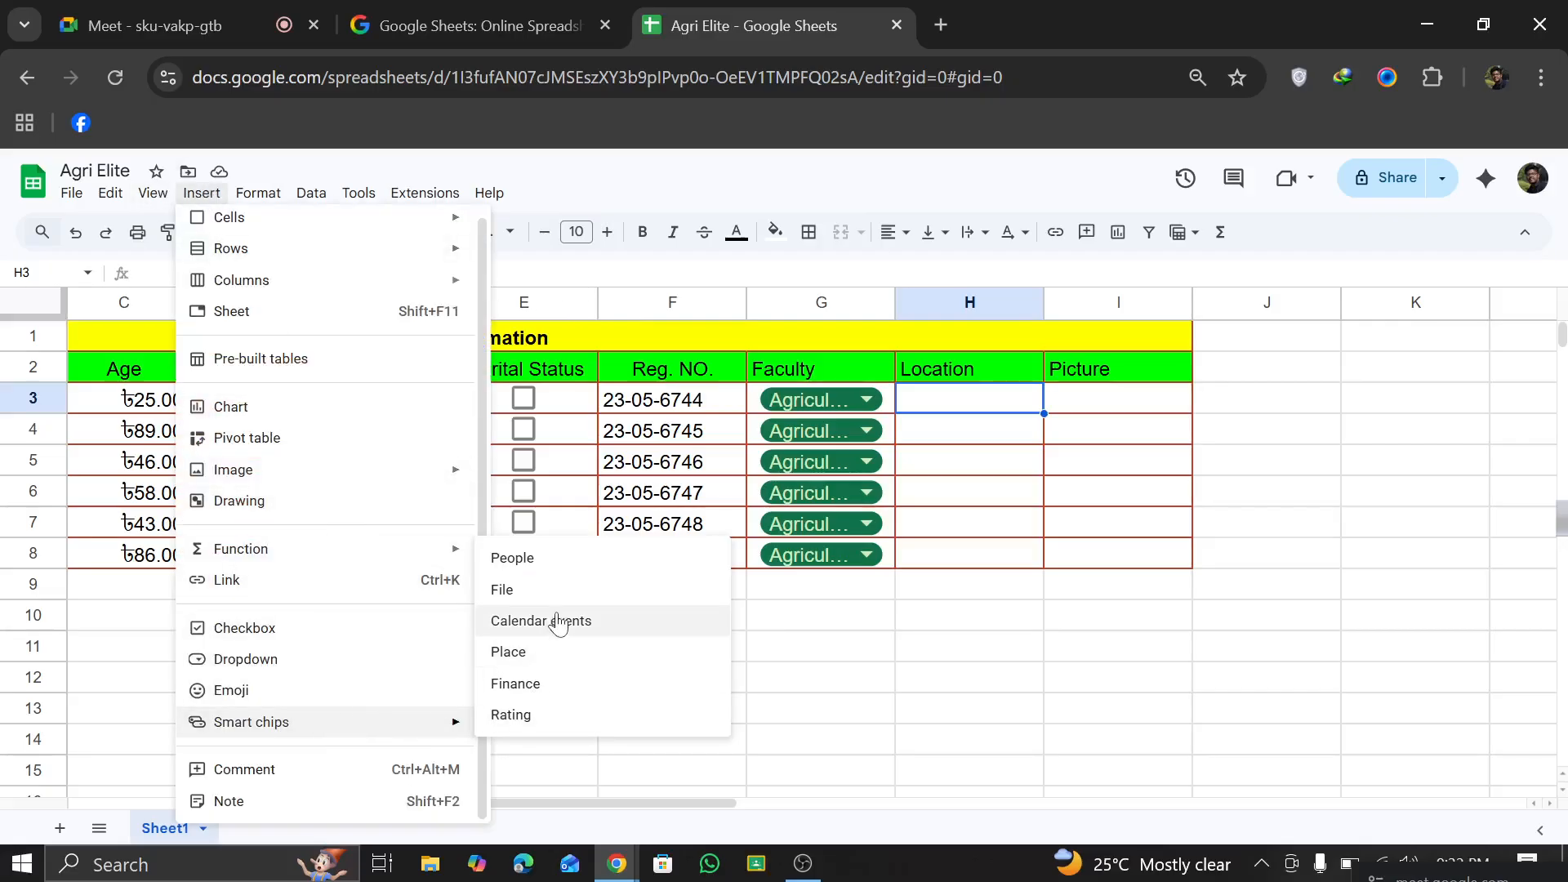
left_click(541, 658)
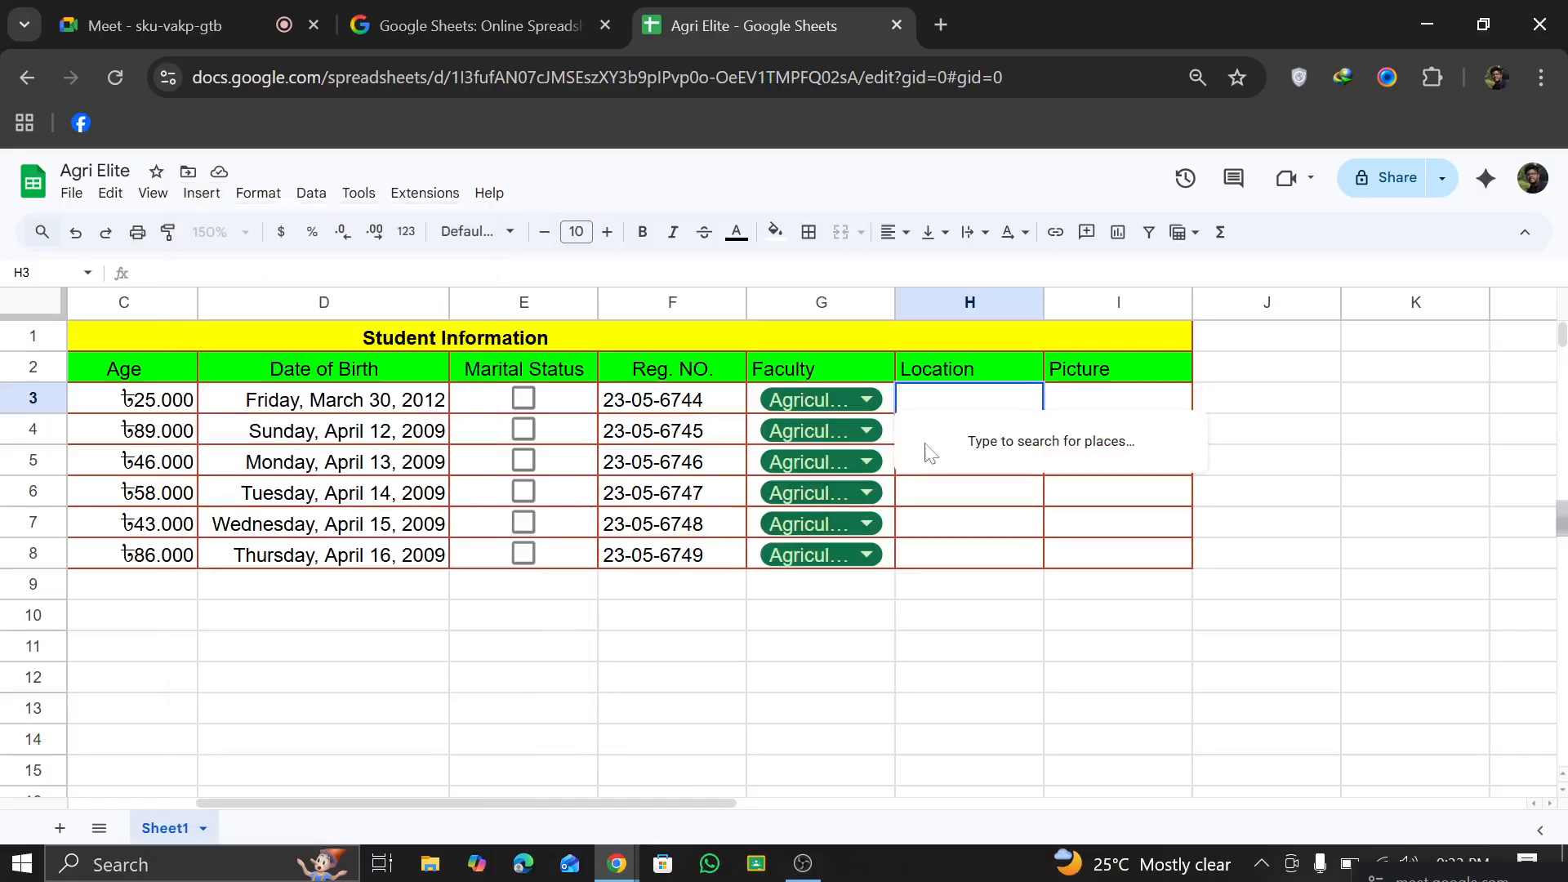
key("BackSpace")
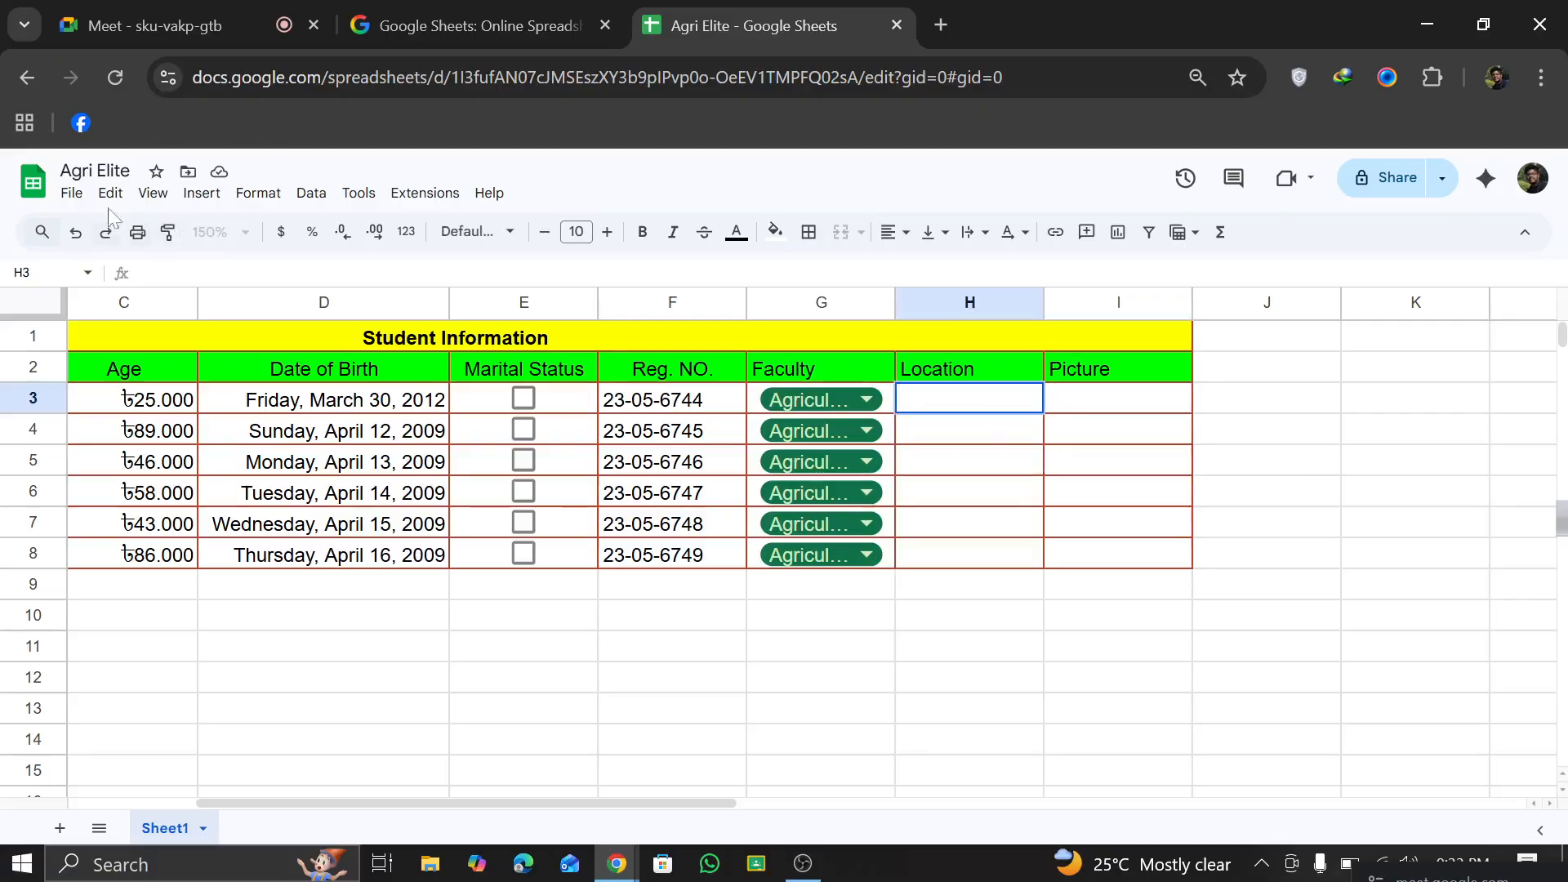
Step: Insert a place smart chip for Dhaka, Bangladesh in H3
left_click(201, 193)
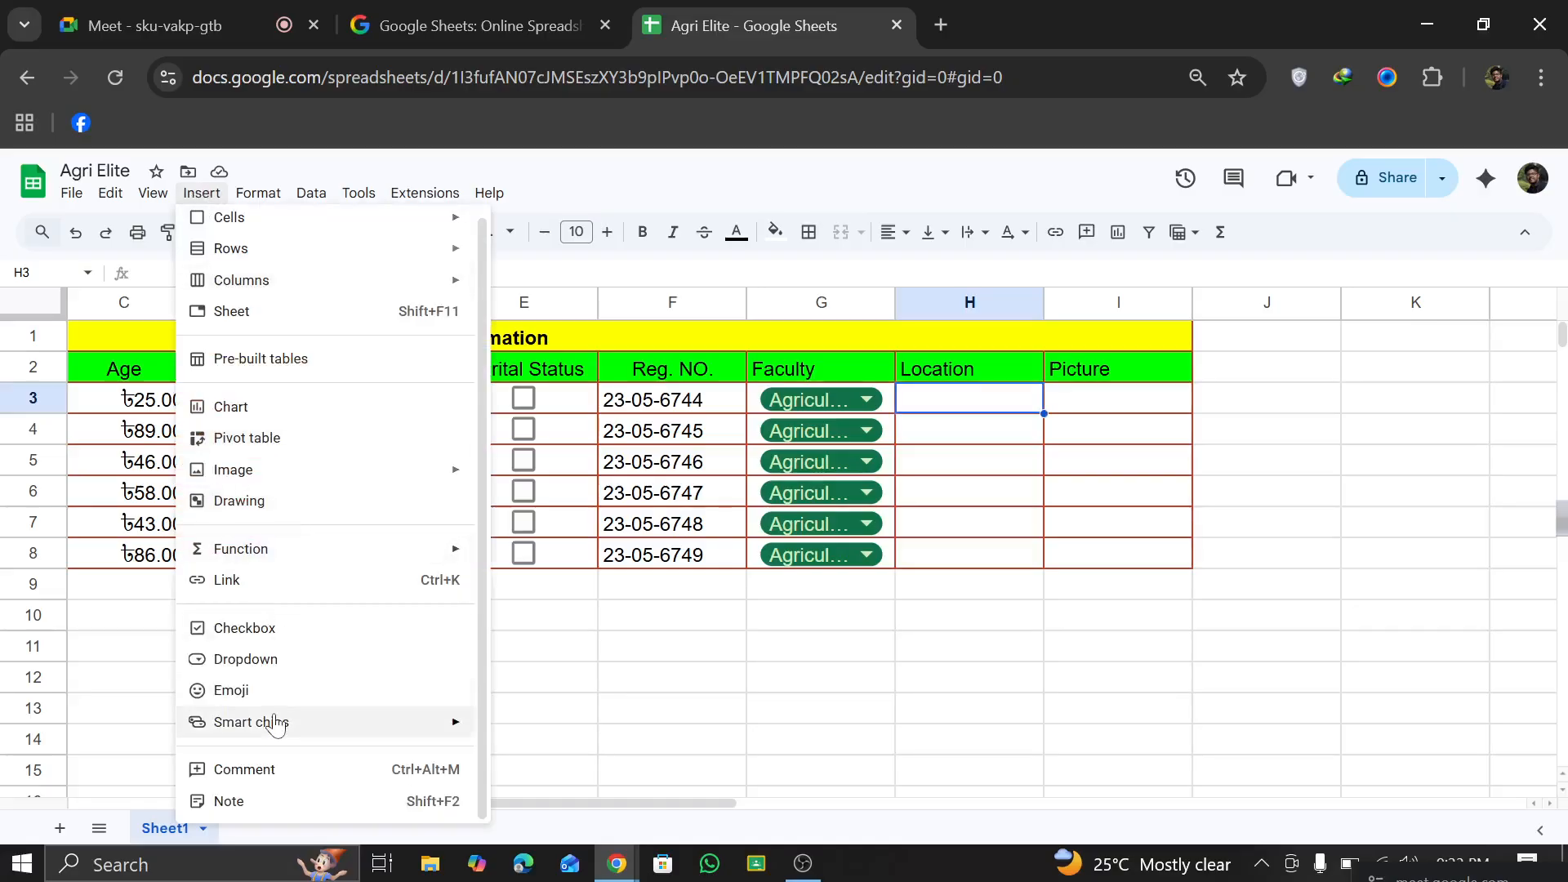
mouse_move(354, 735)
left_click(564, 654)
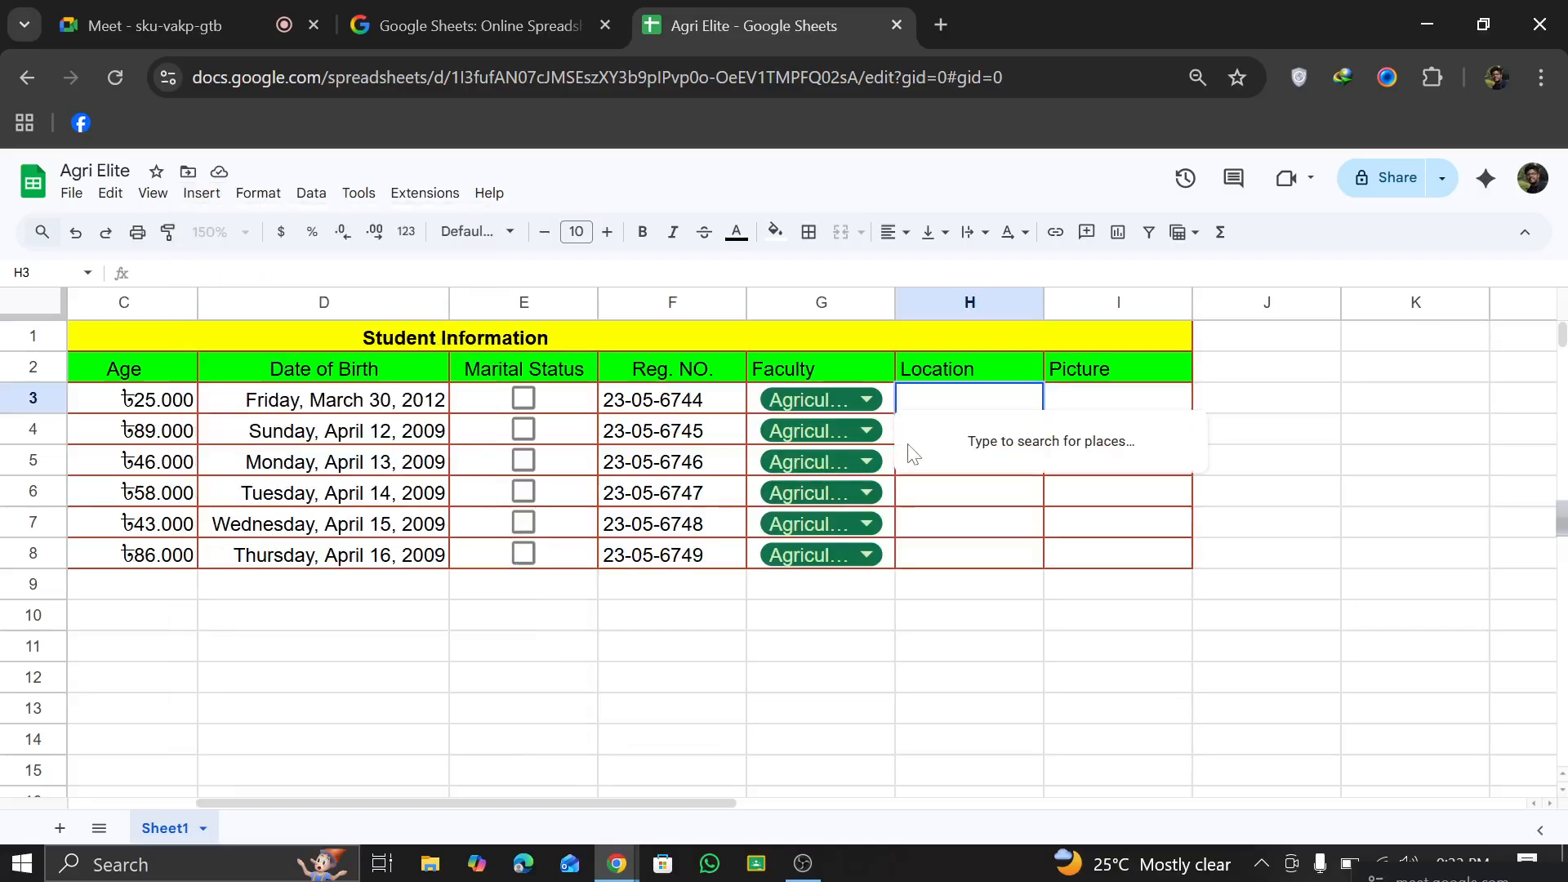
type("d")
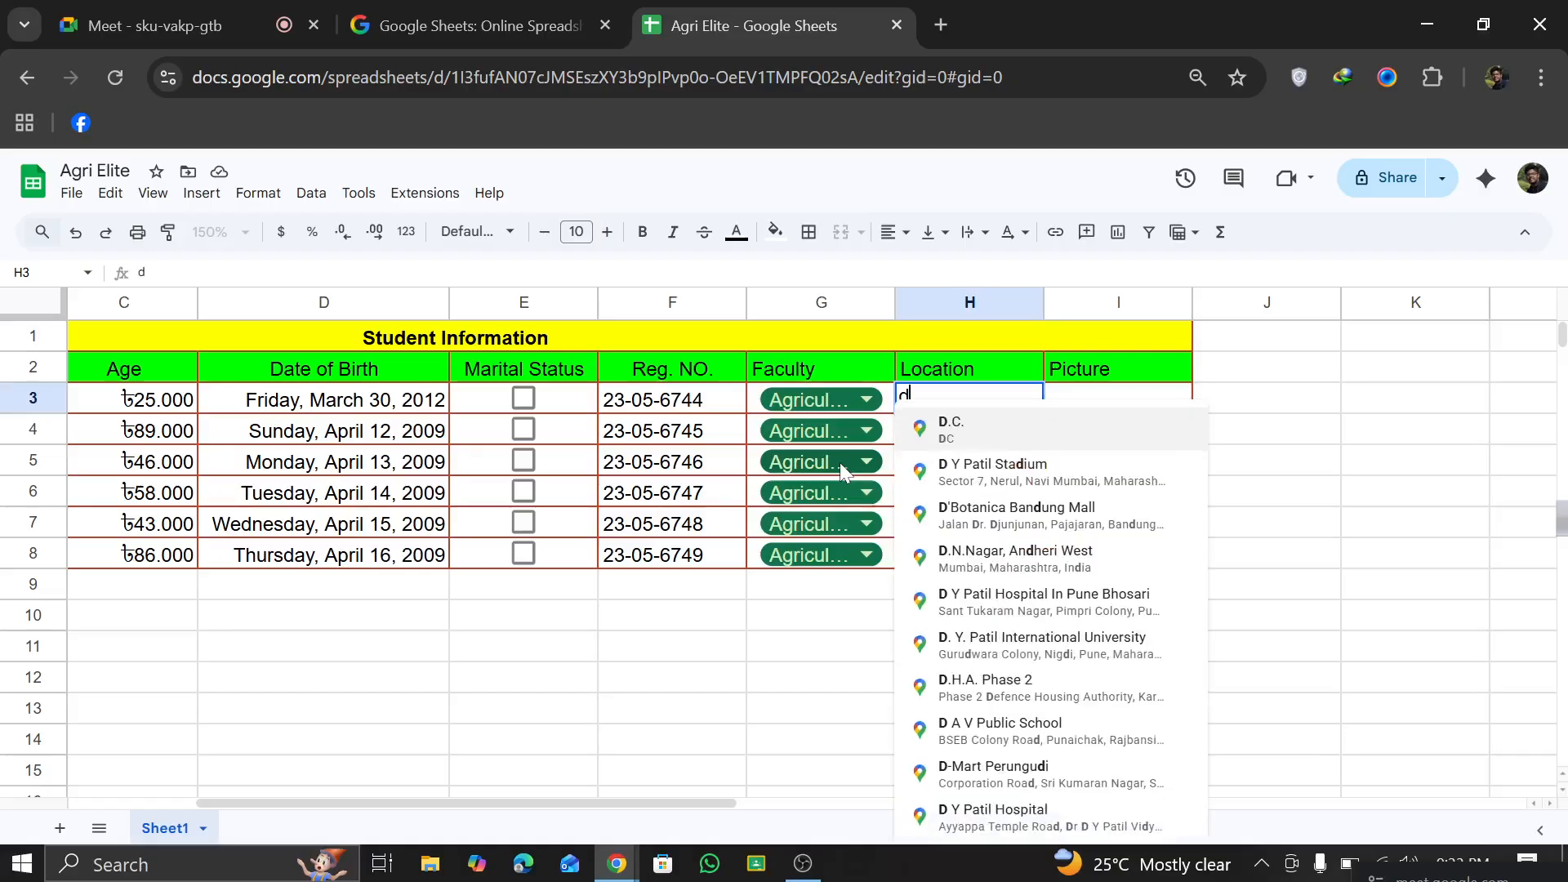
key("BackSpace")
type("D")
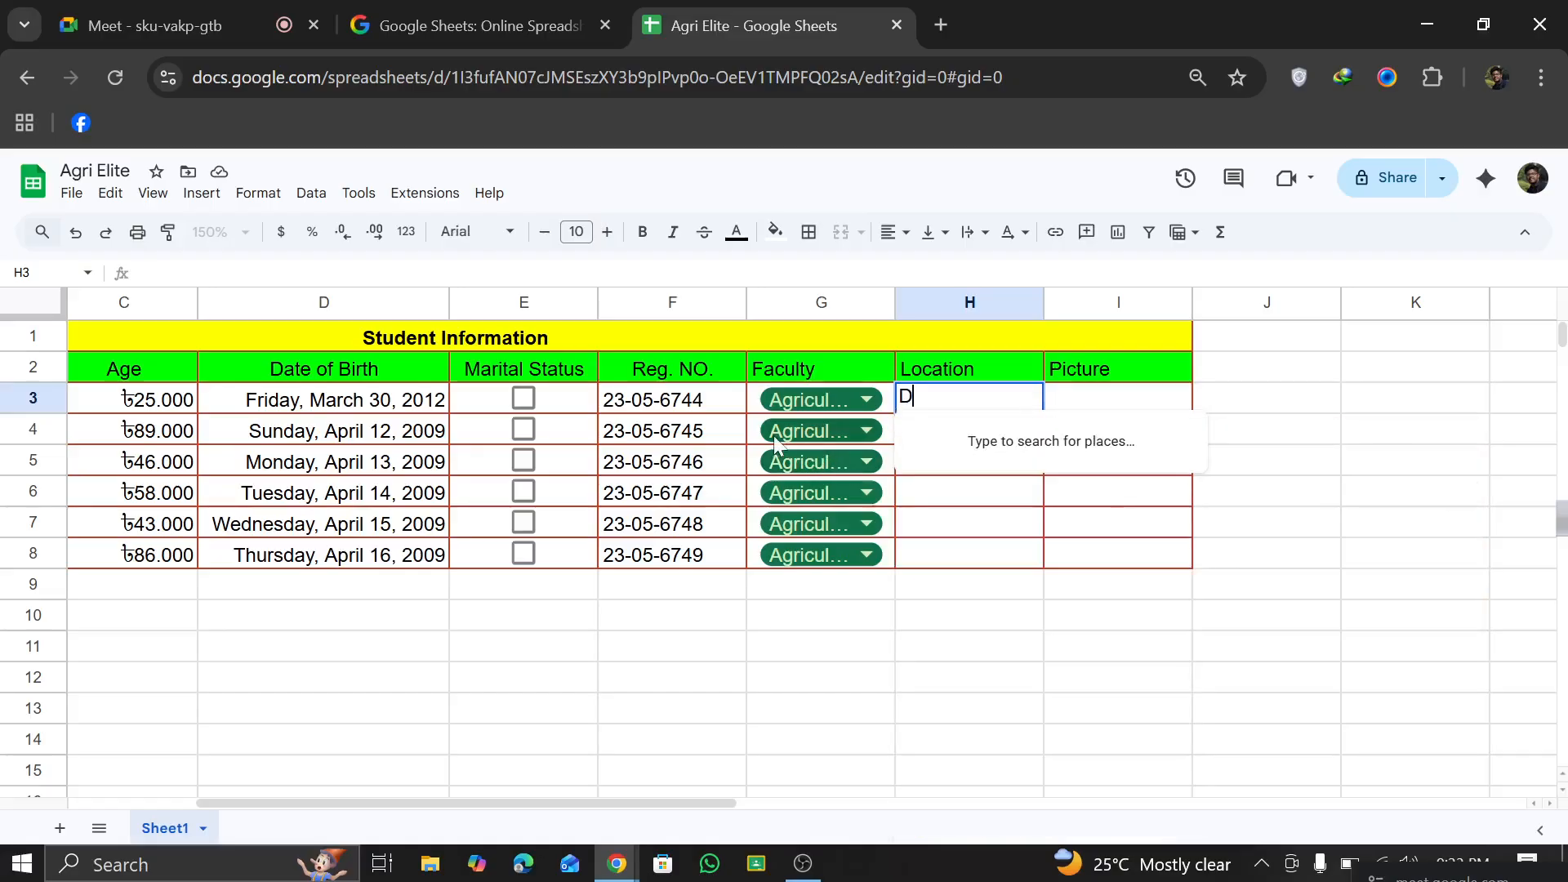
type("haka")
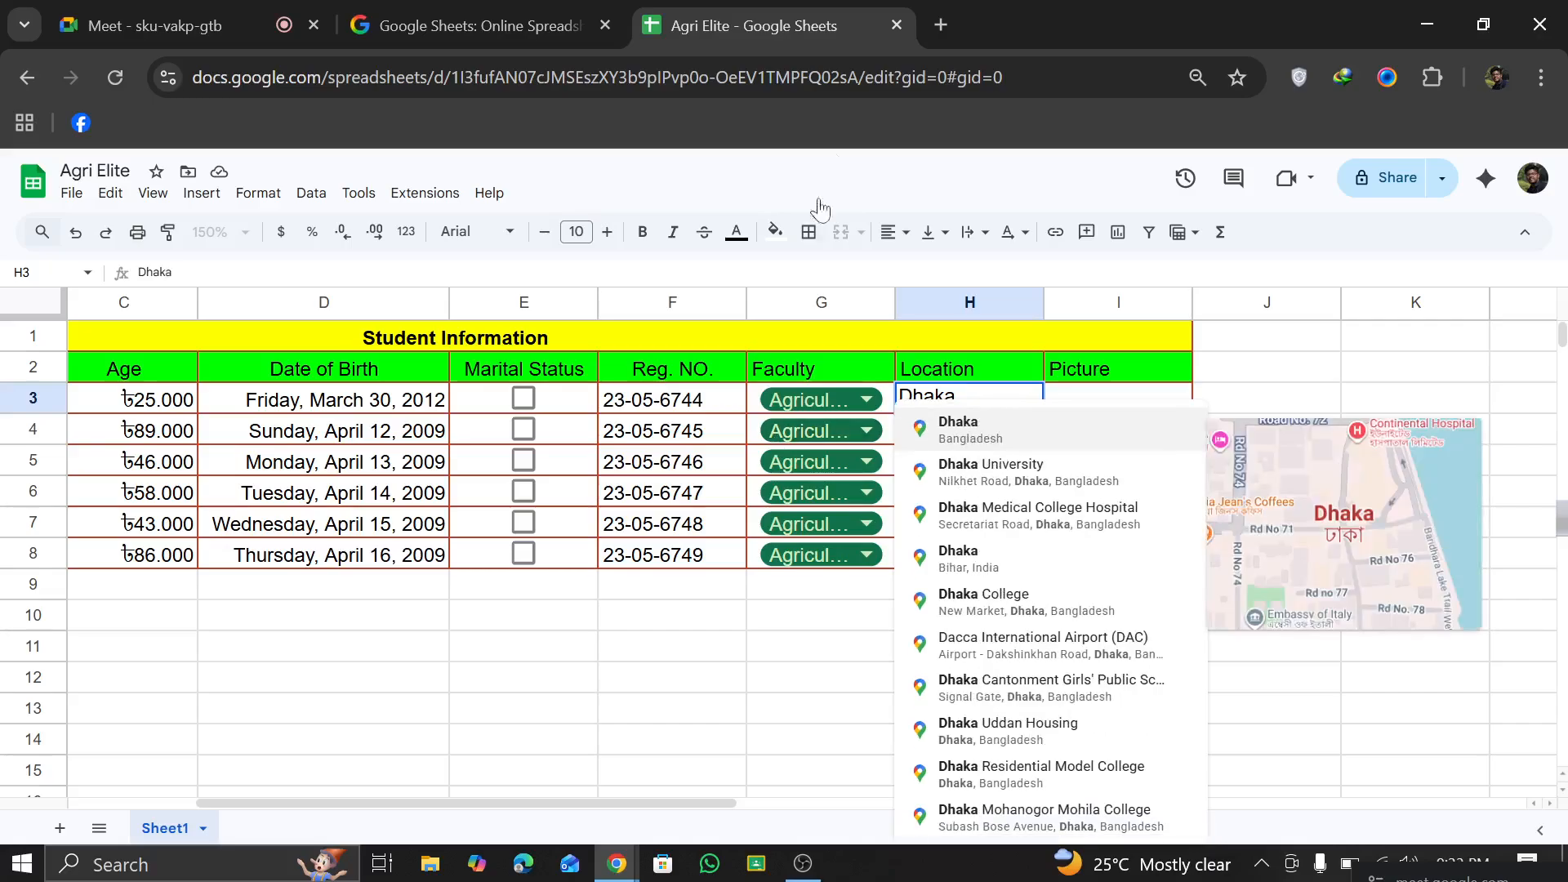
left_click(981, 429)
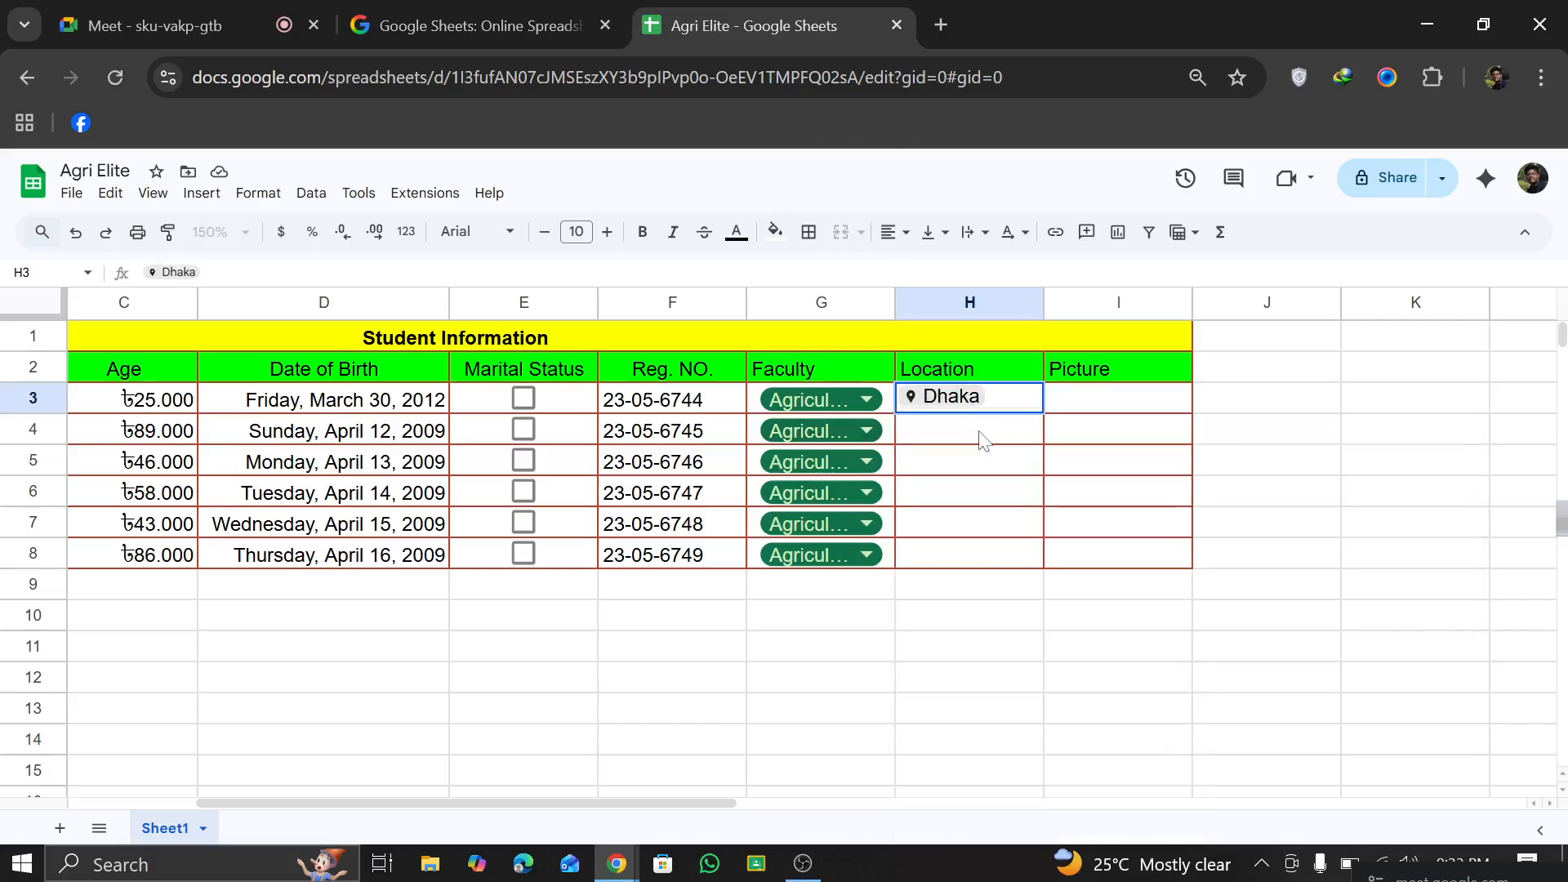
left_click(981, 438)
Step: Fill the Dhaka place chip from H3 down through H8
left_click(1000, 409)
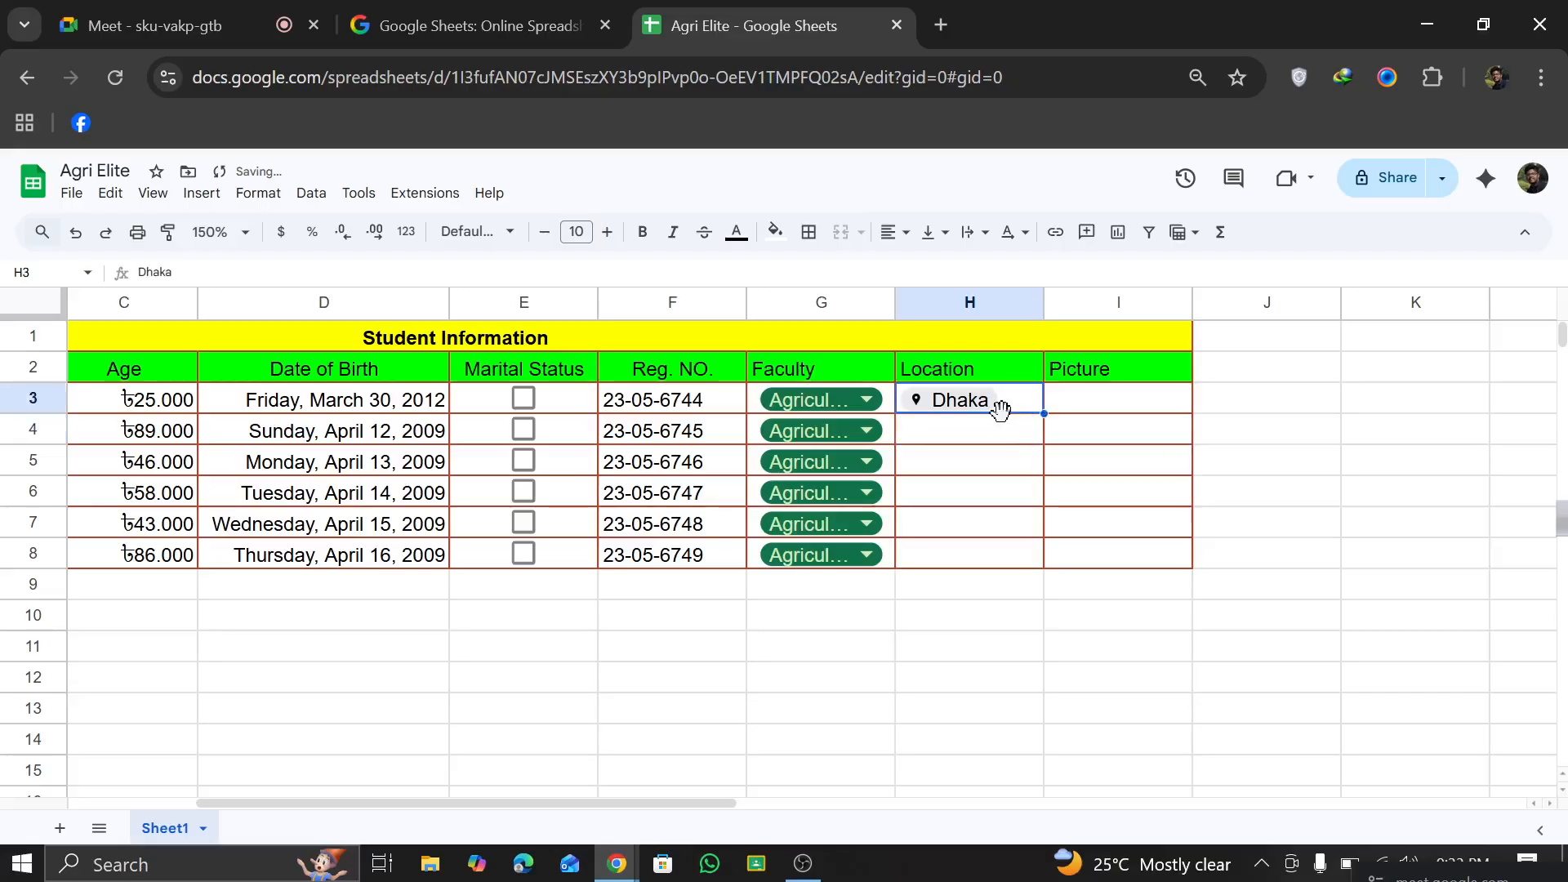
left_click(998, 429)
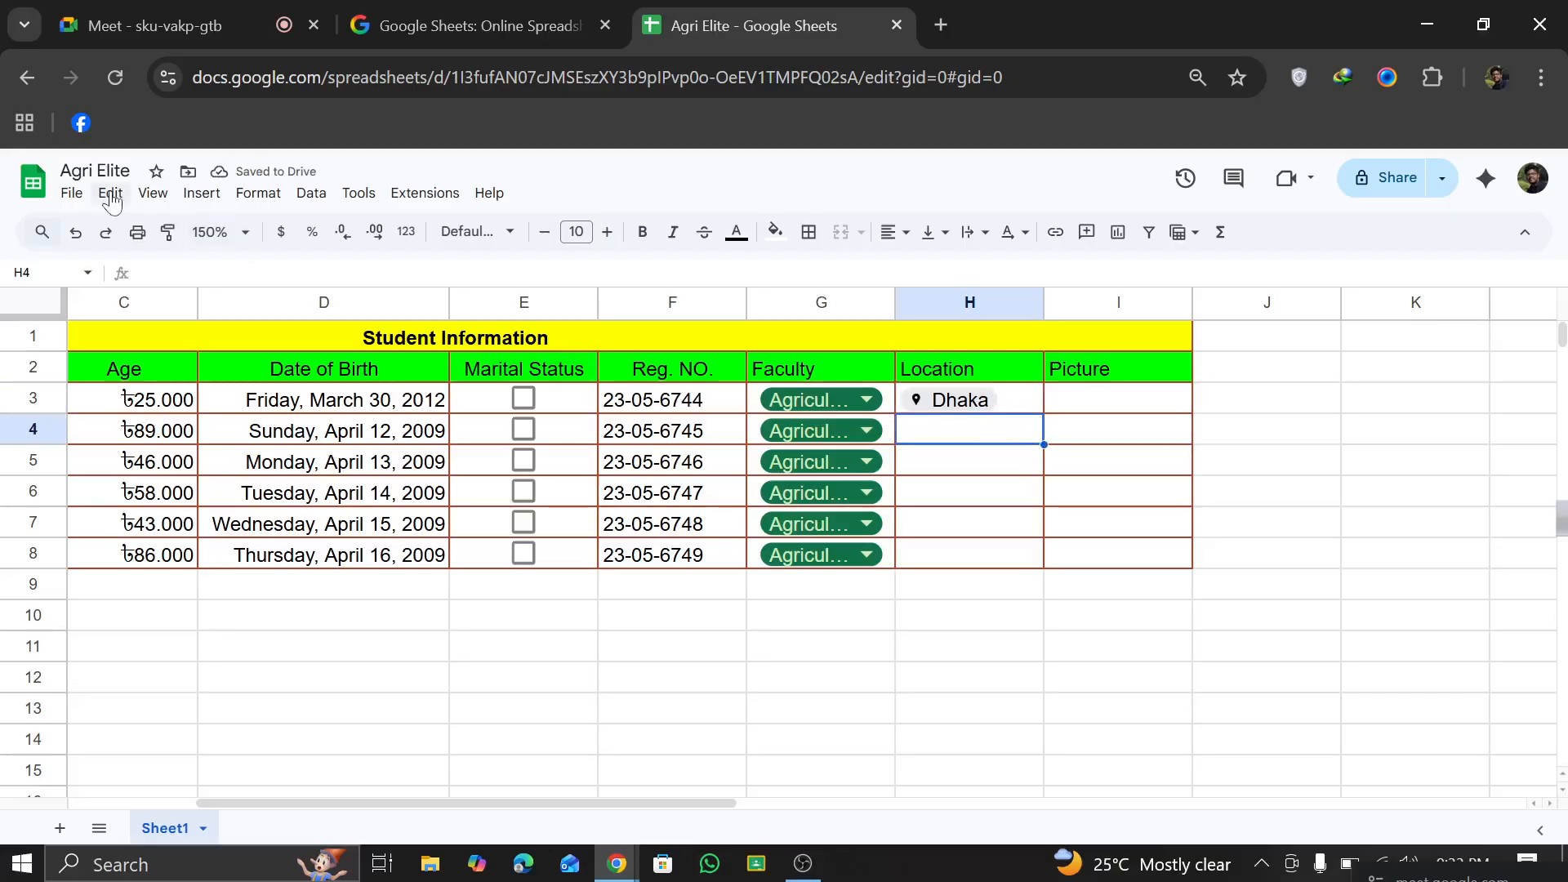
key("Up")
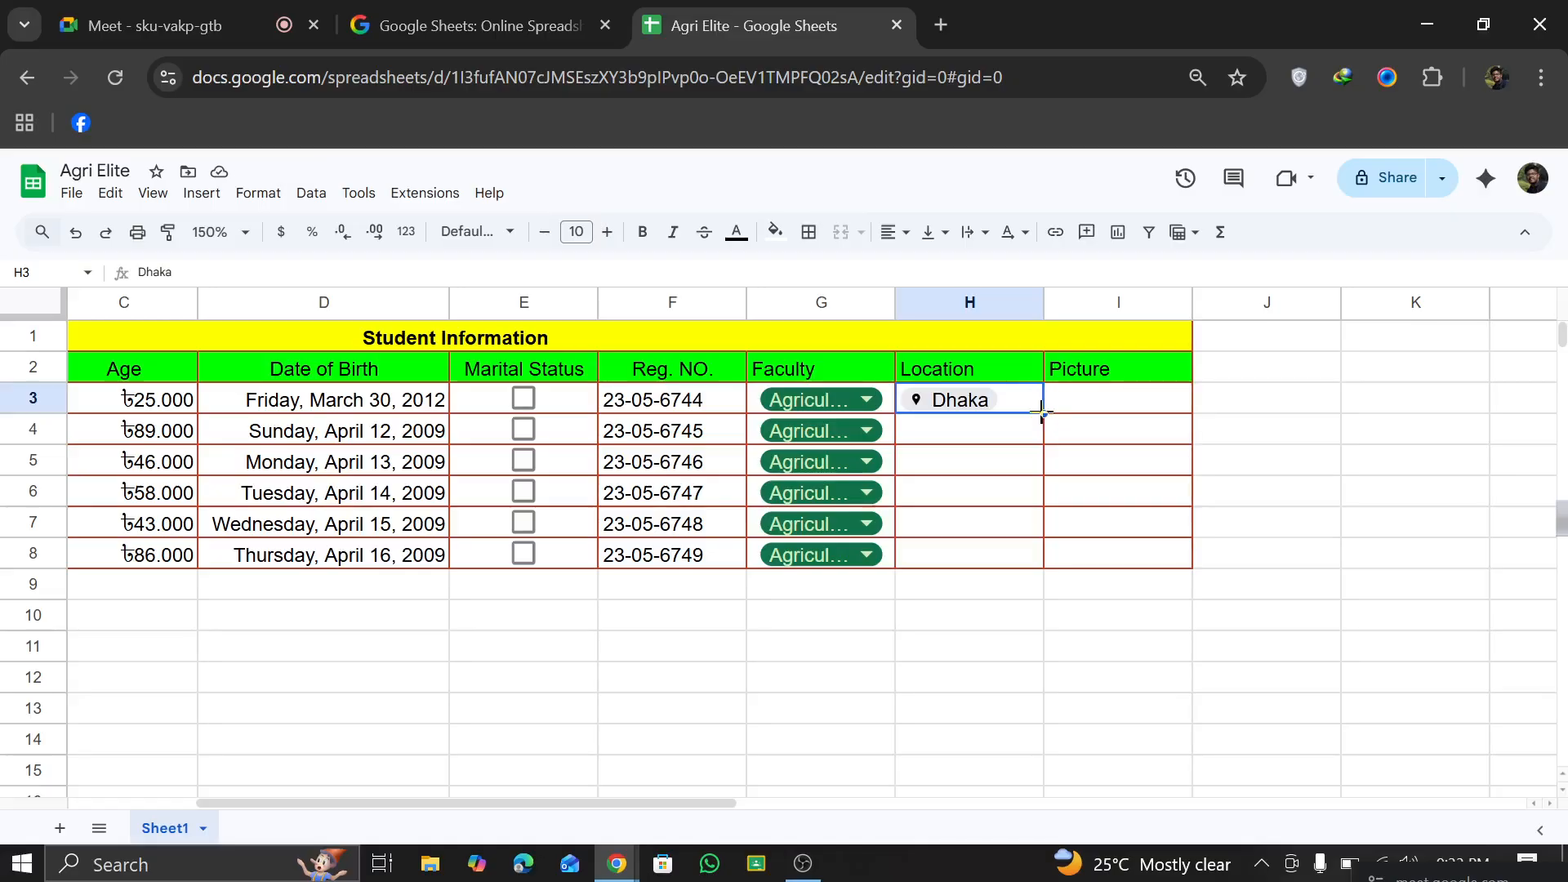
left_click_drag(1044, 556, 1042, 556)
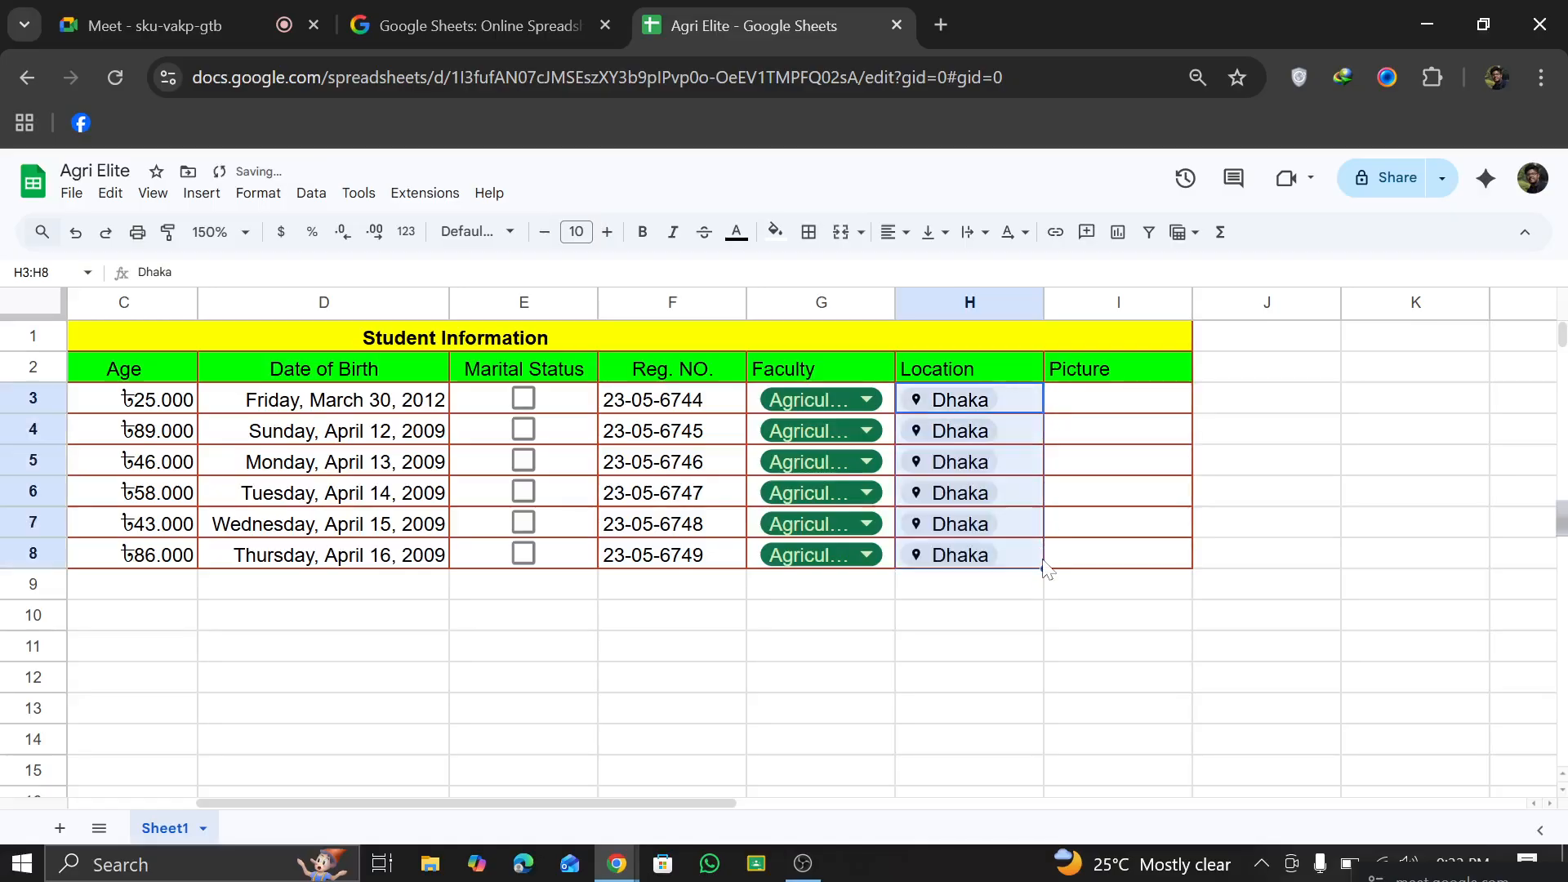
Step: View the place card of the Dhaka chip in H4 and its link editing options, without changing the link
left_click(966, 433)
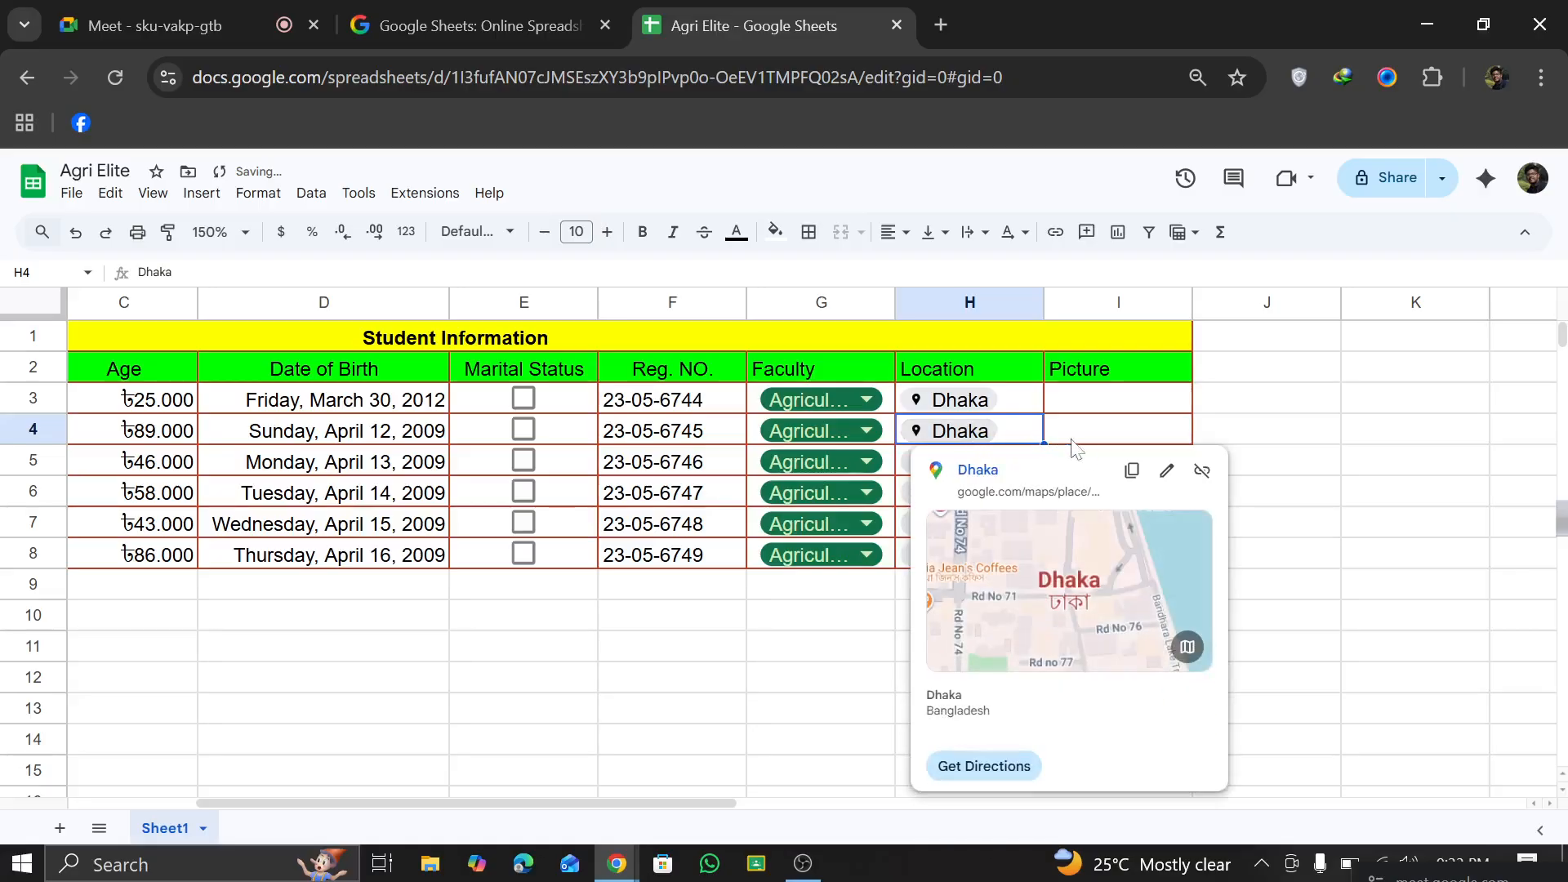
left_click(1169, 471)
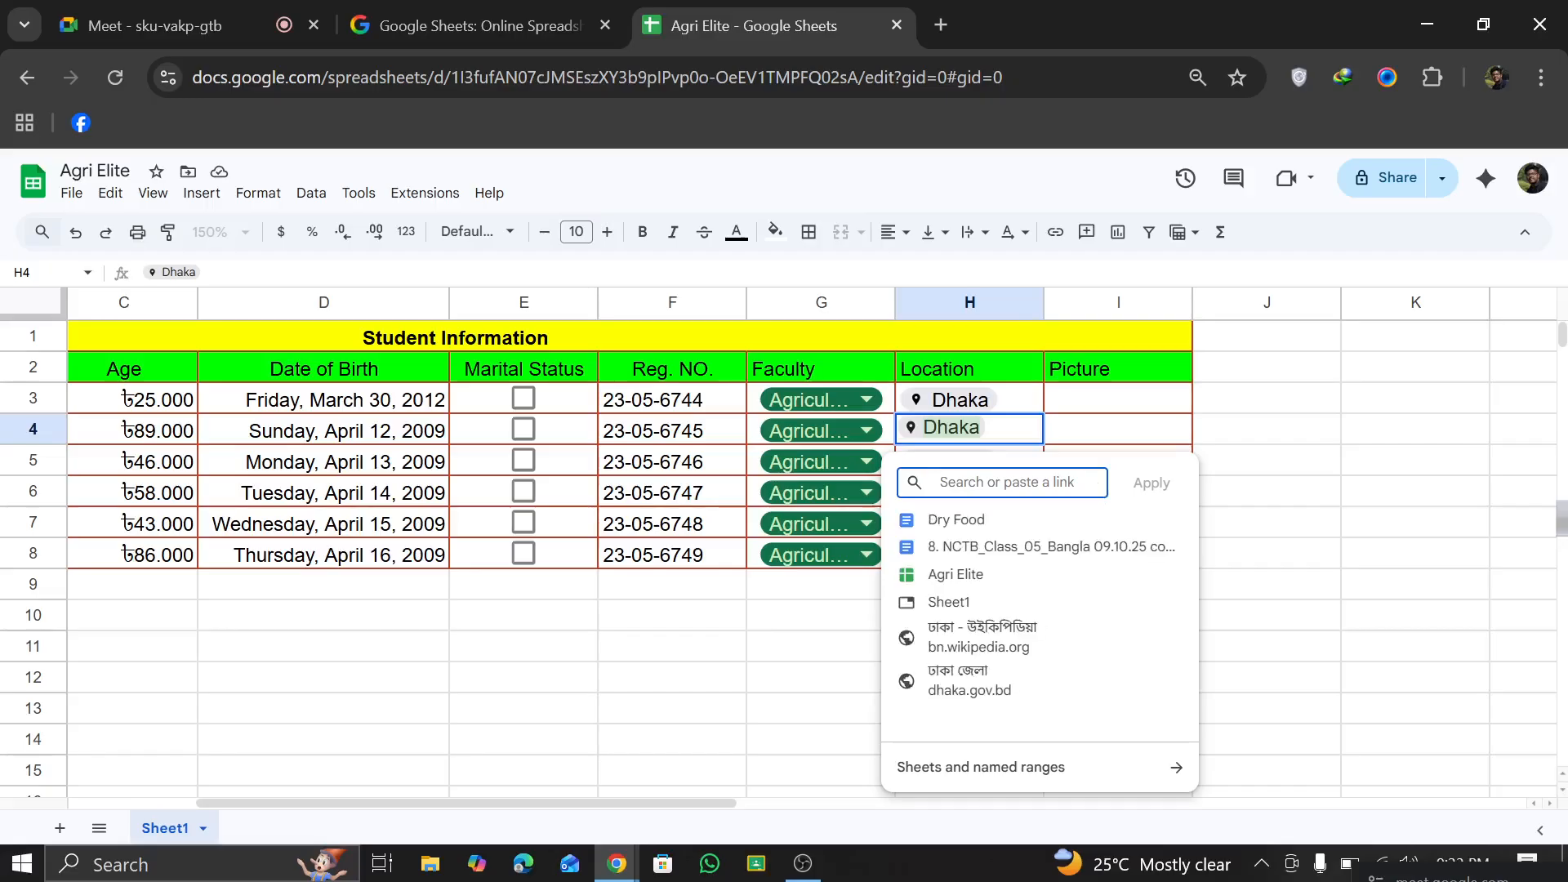
left_click(1281, 532)
left_click(990, 432)
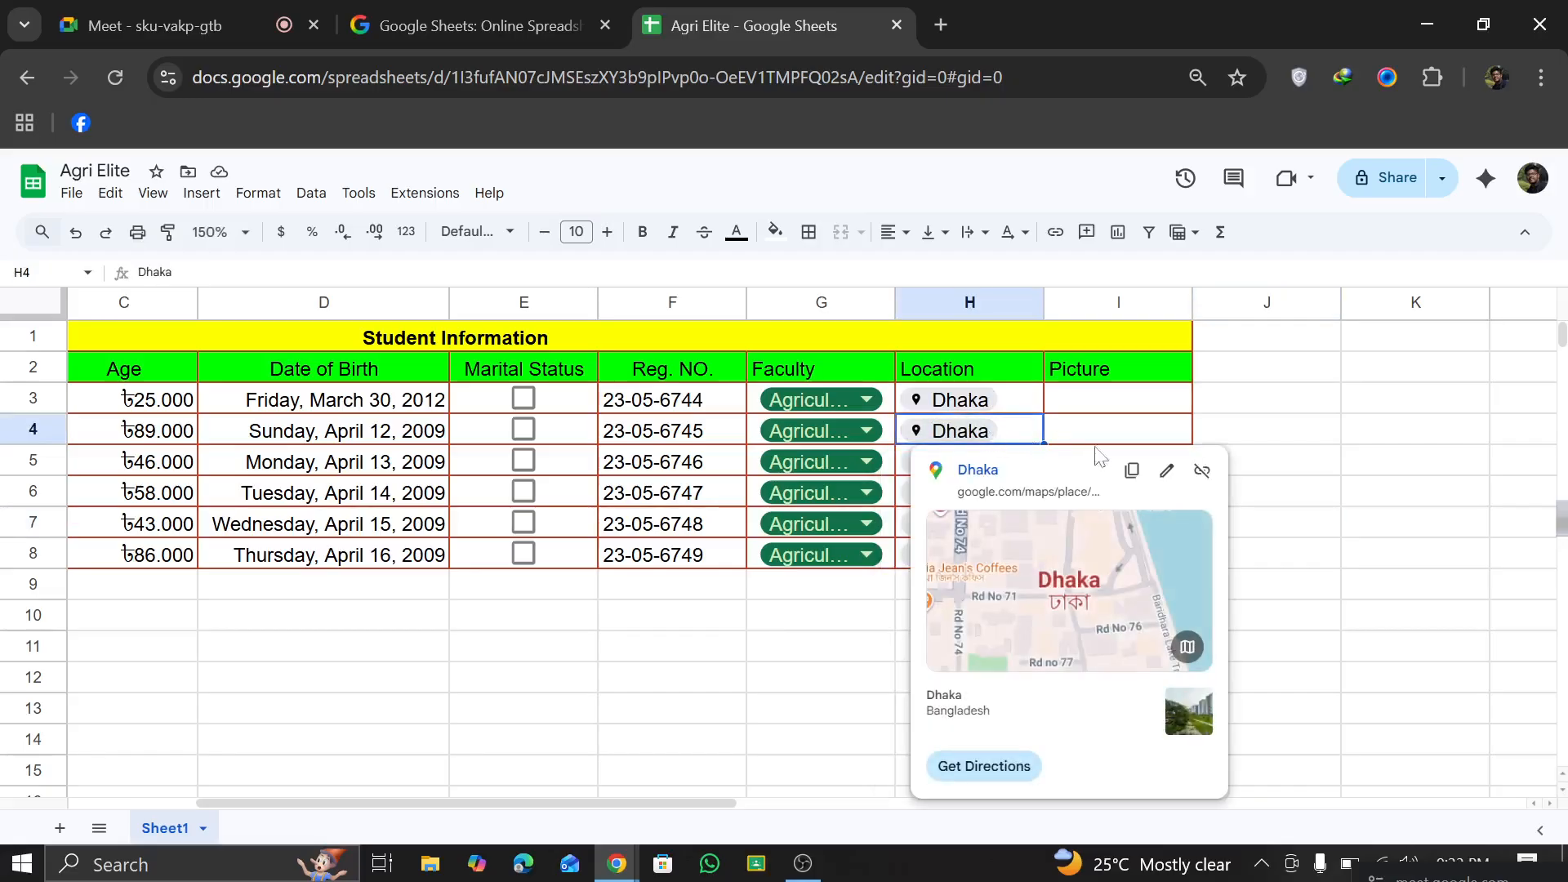
Step: View the directions and the map preview for Dhaka from the place card in H4
left_click(991, 772)
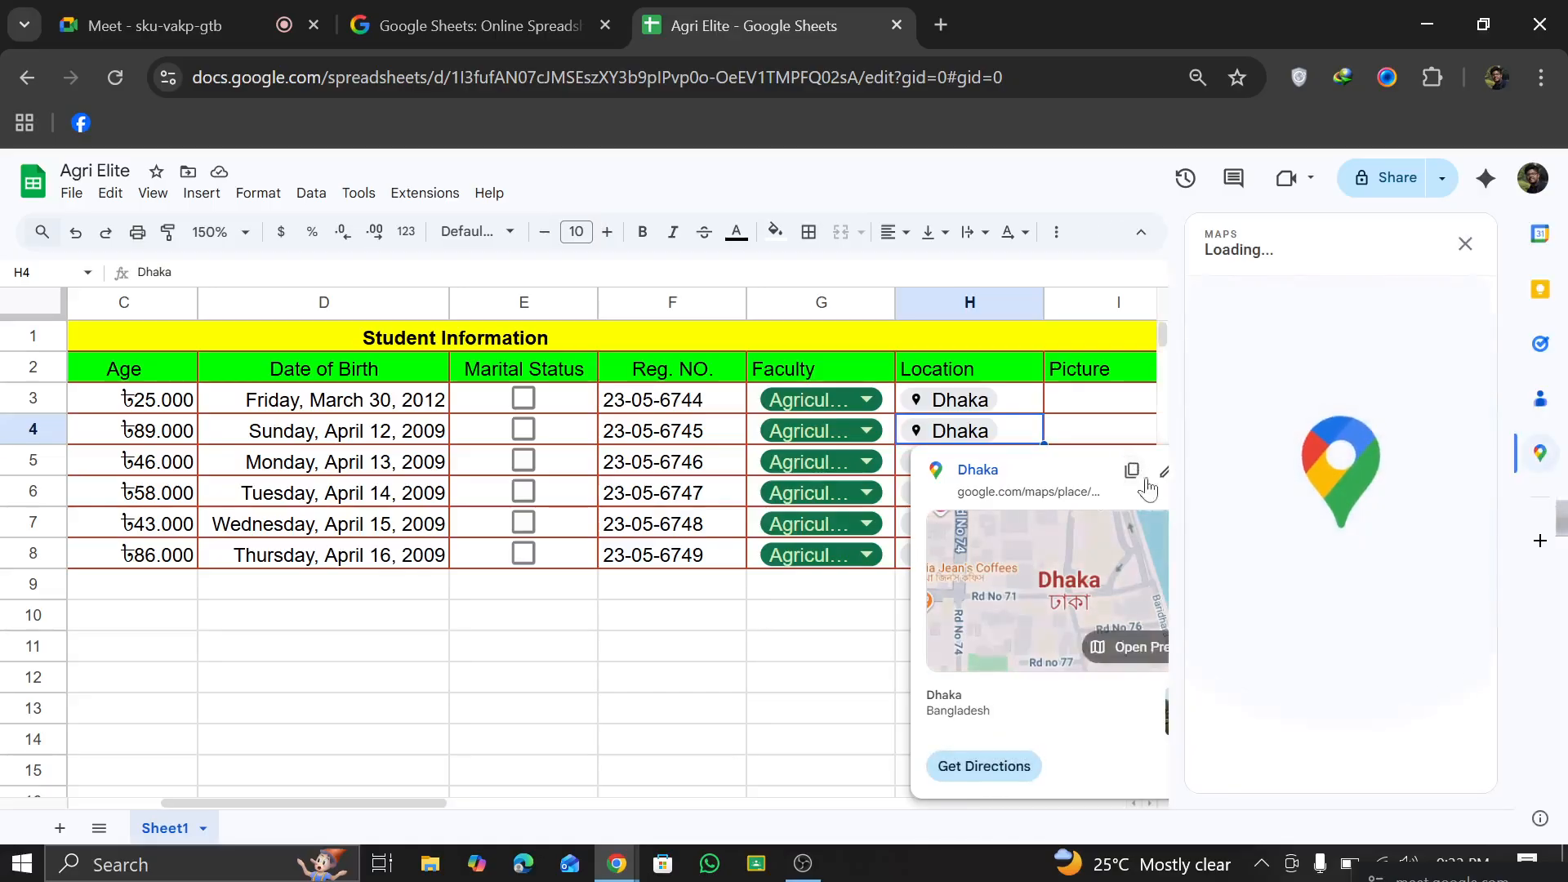
left_click(1465, 244)
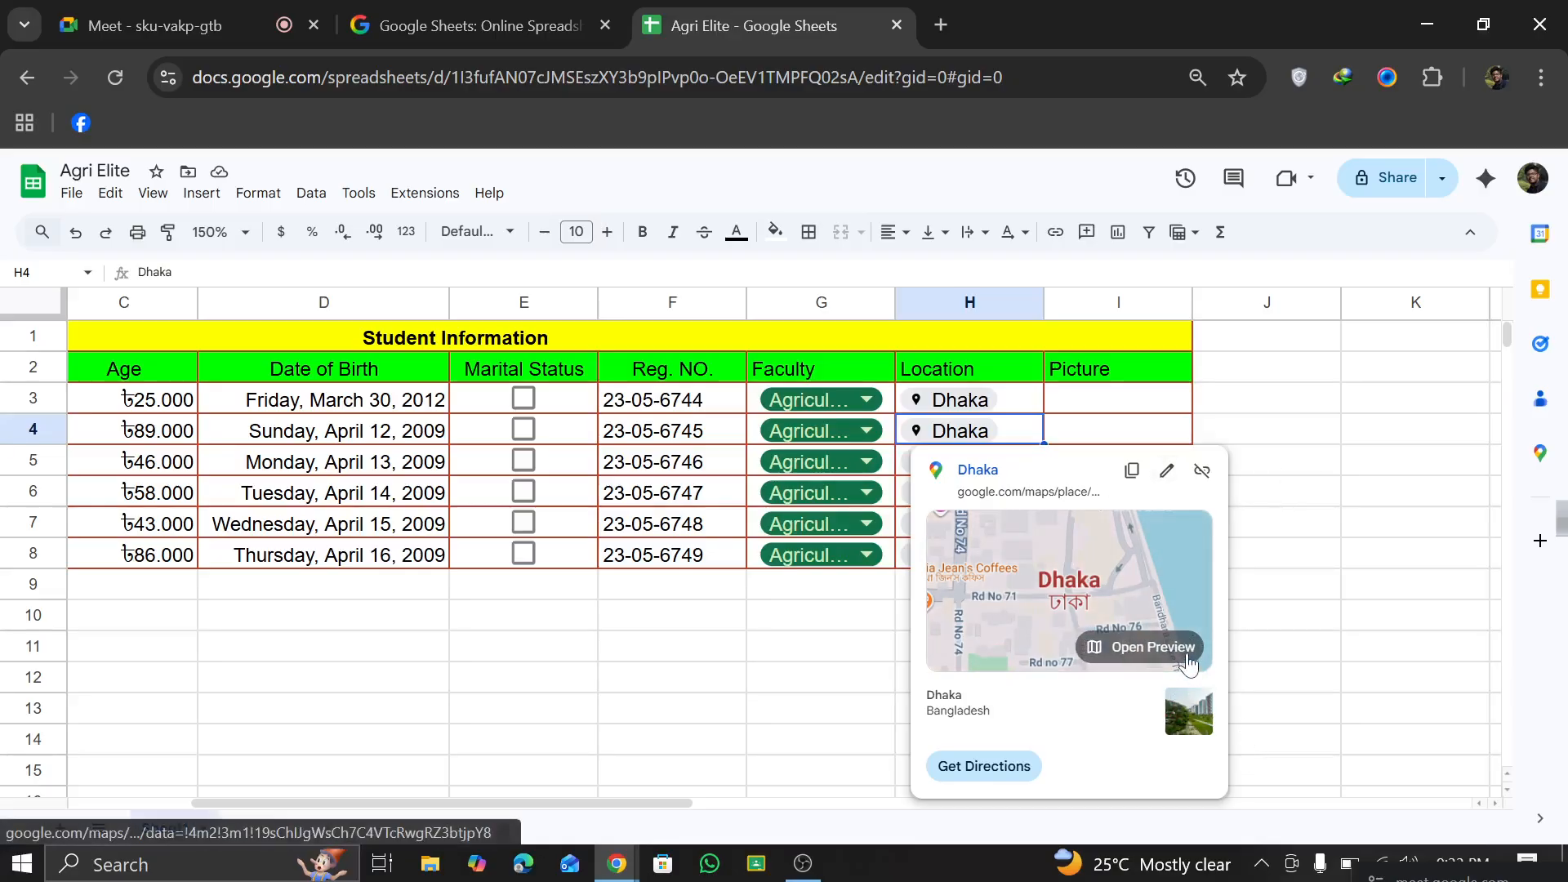
left_click(1187, 647)
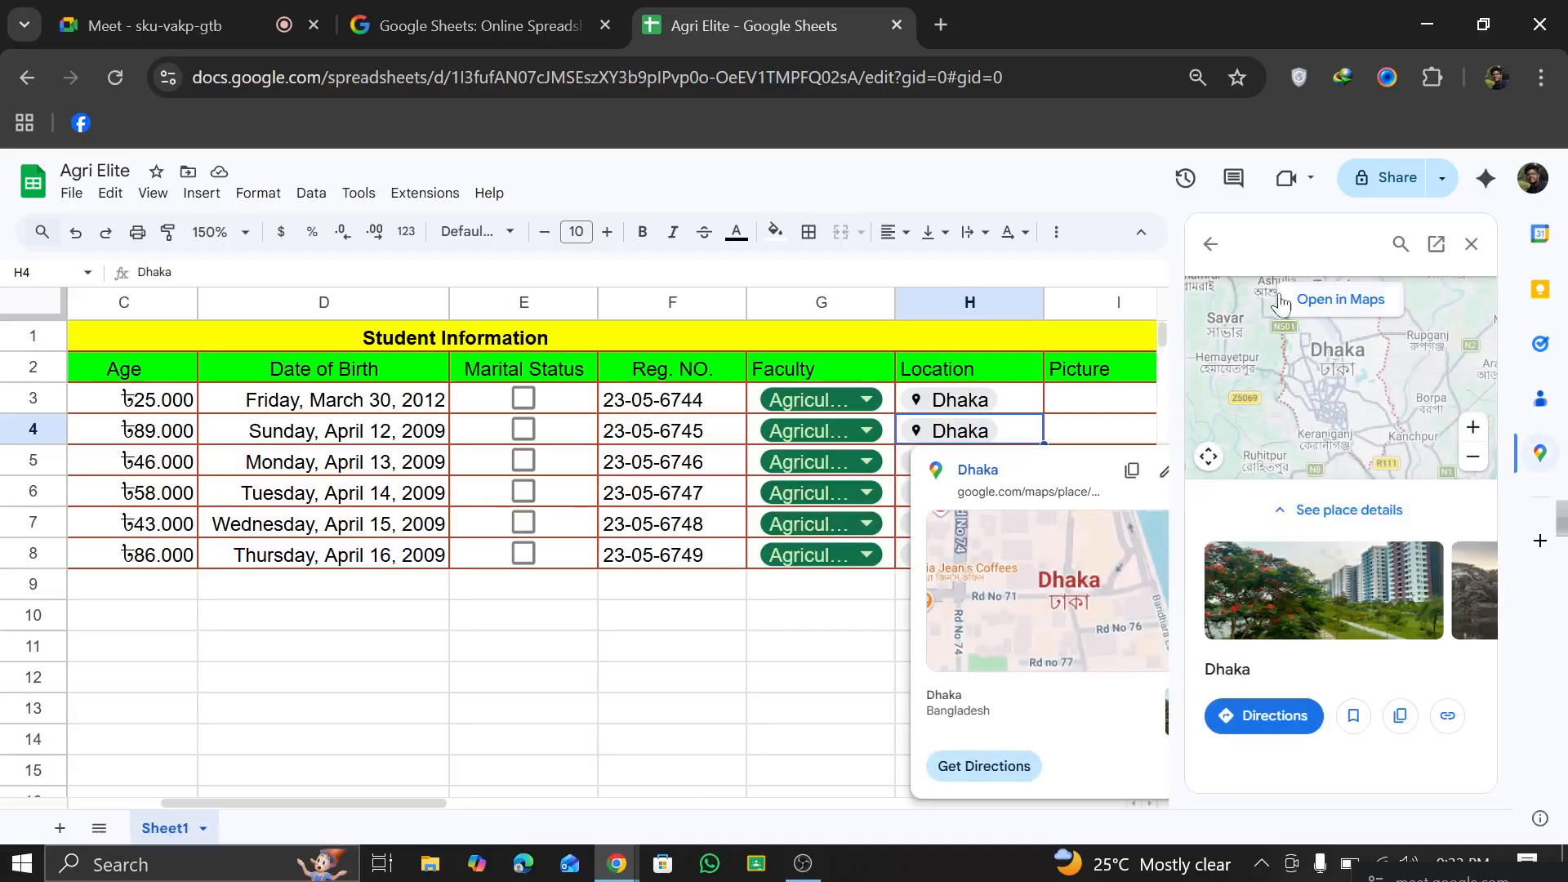
Step: Close the Maps preview and undo the fill of the Dhaka chip into H4:H8
left_click(1471, 243)
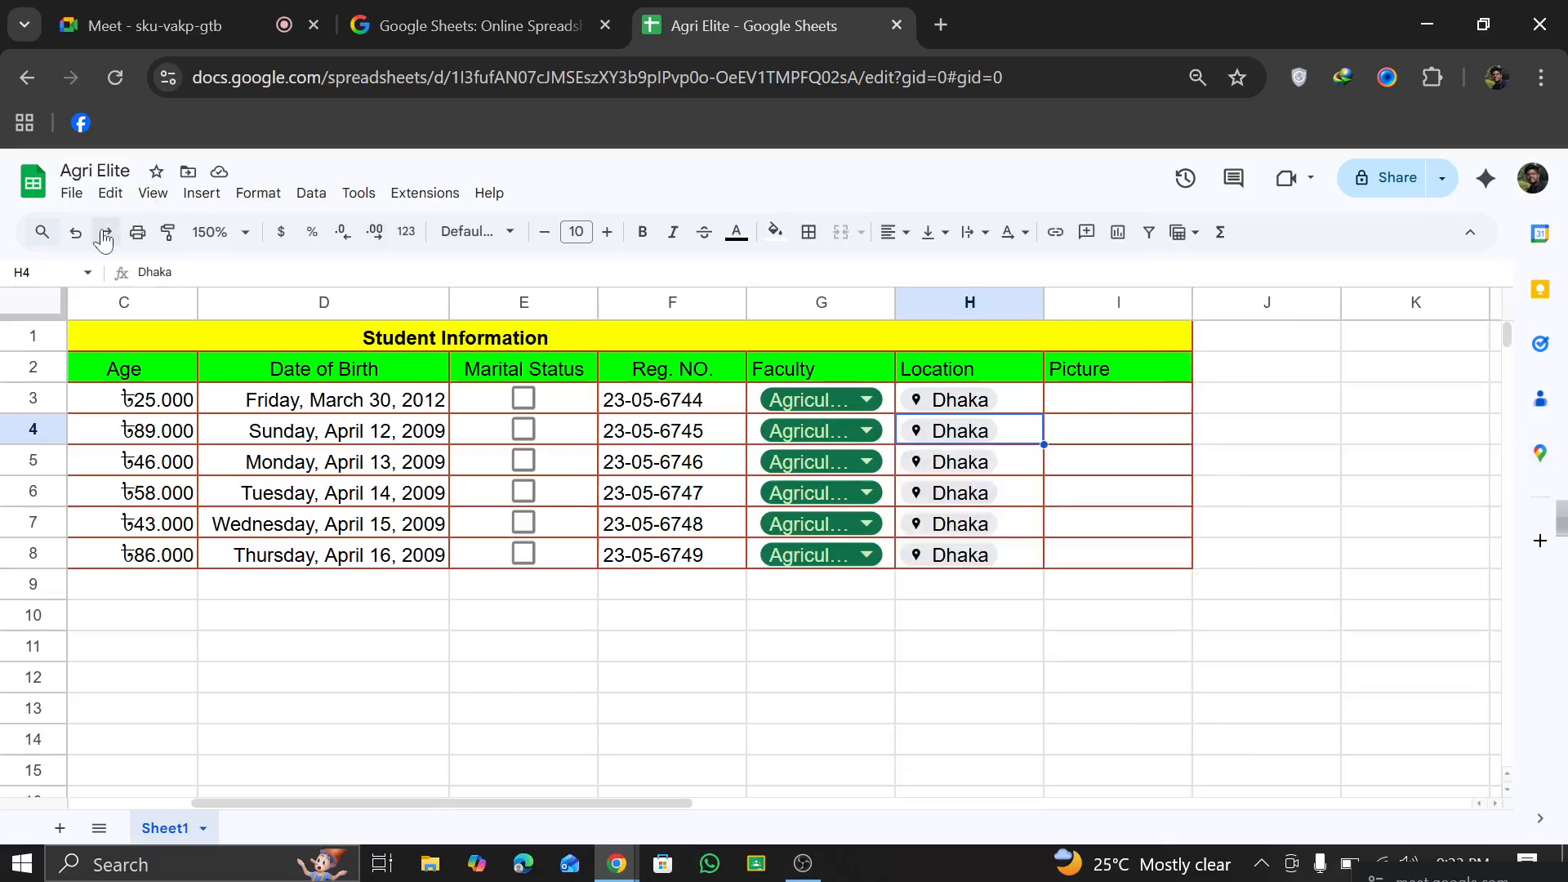
left_click(76, 232)
Step: Insert a place smart chip in H4 for Gazipur Agricultural University (GAU), found by searching for "Gazipur Agri"
left_click(934, 445)
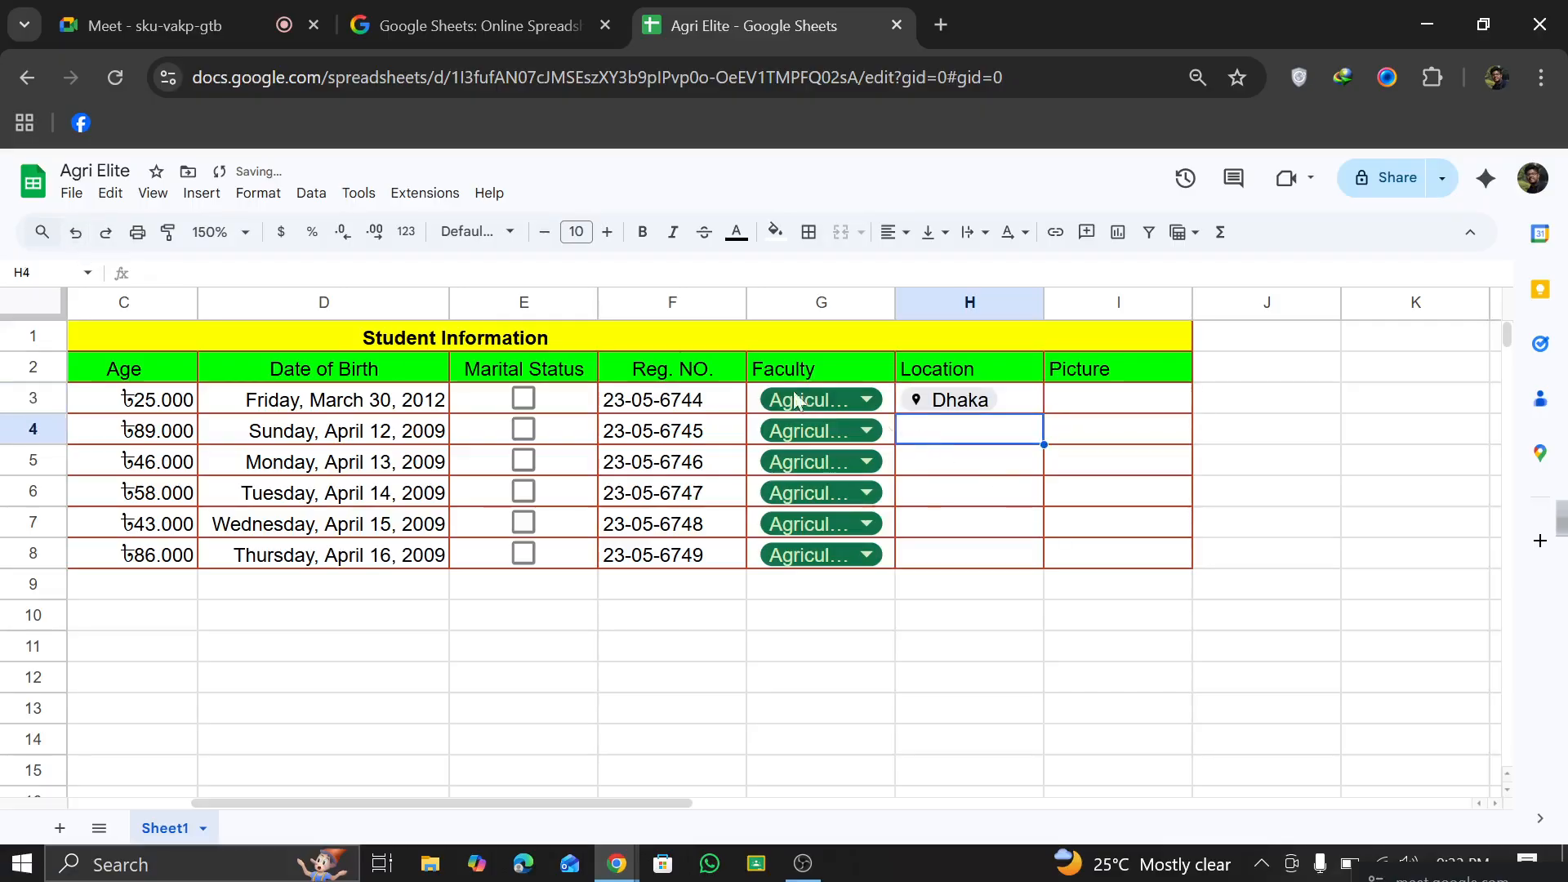
left_click(153, 195)
mouse_move(201, 196)
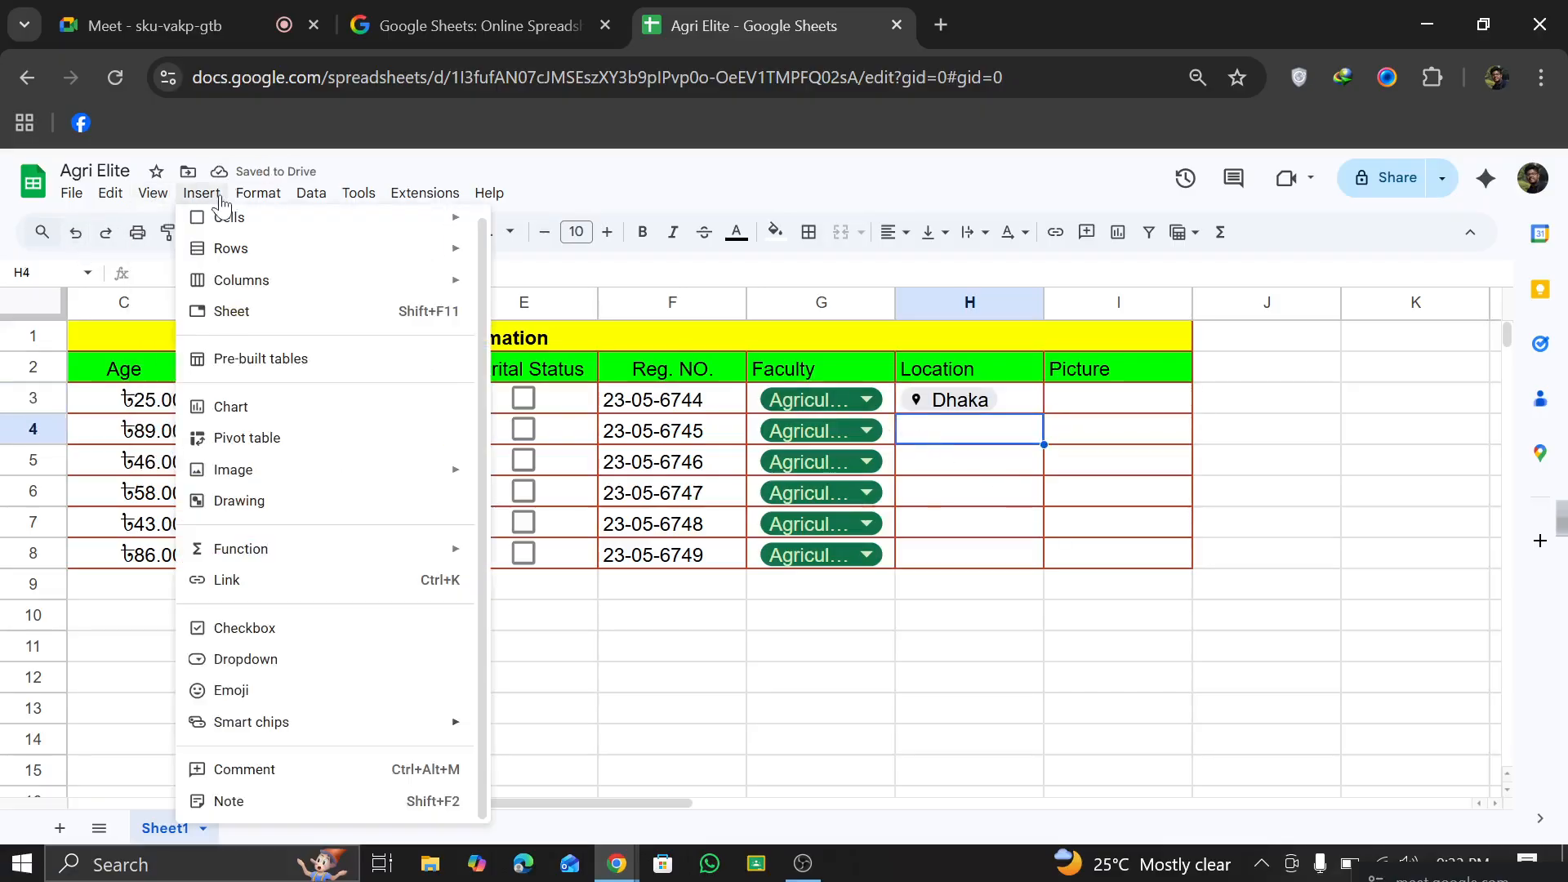
mouse_move(316, 735)
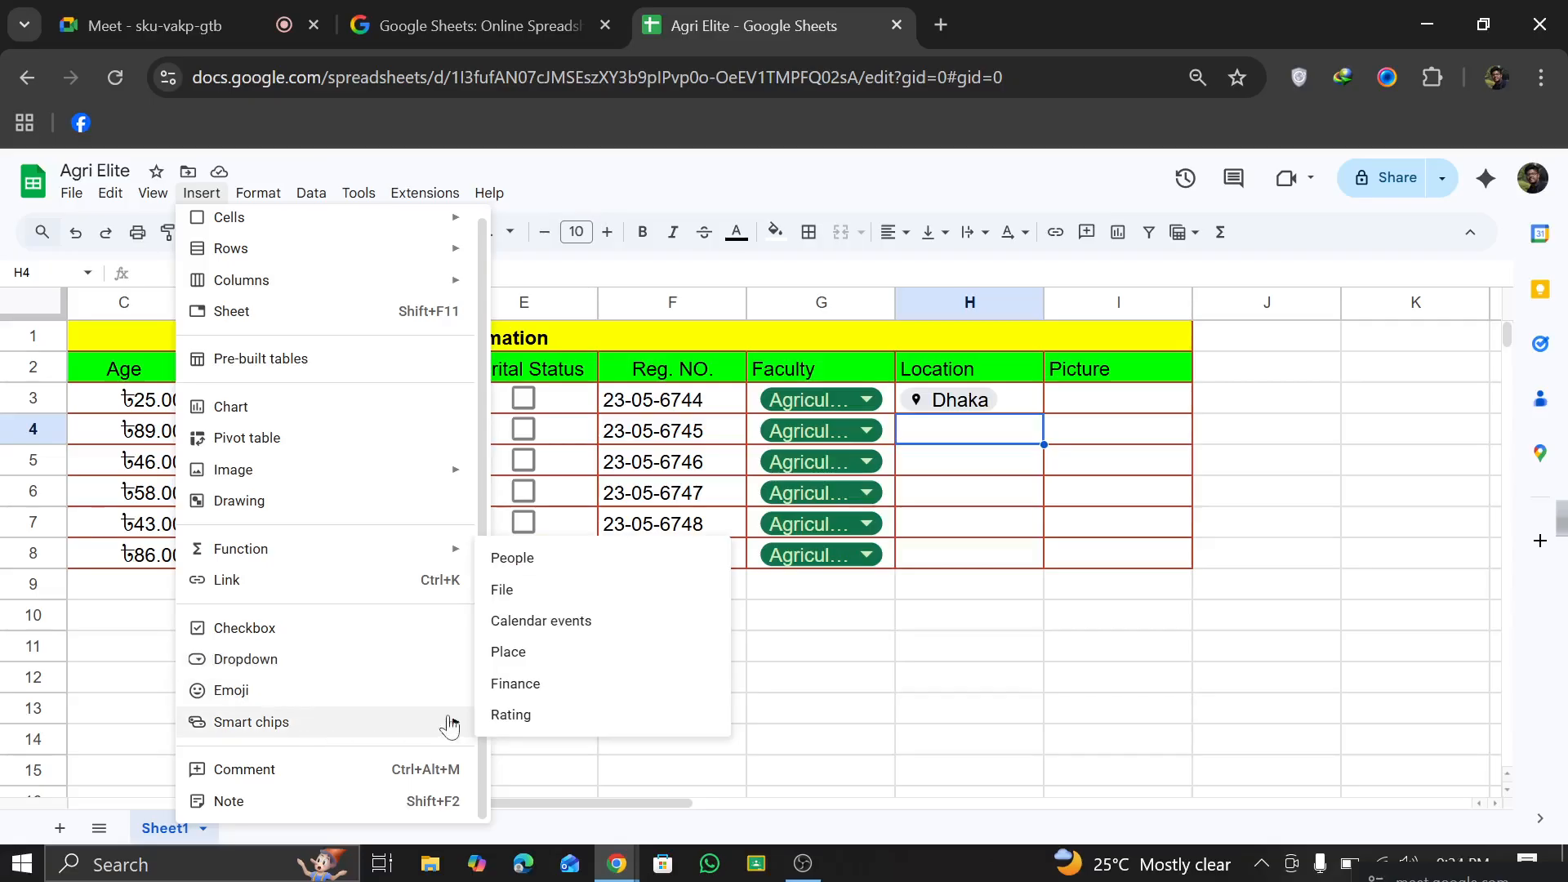
left_click(555, 654)
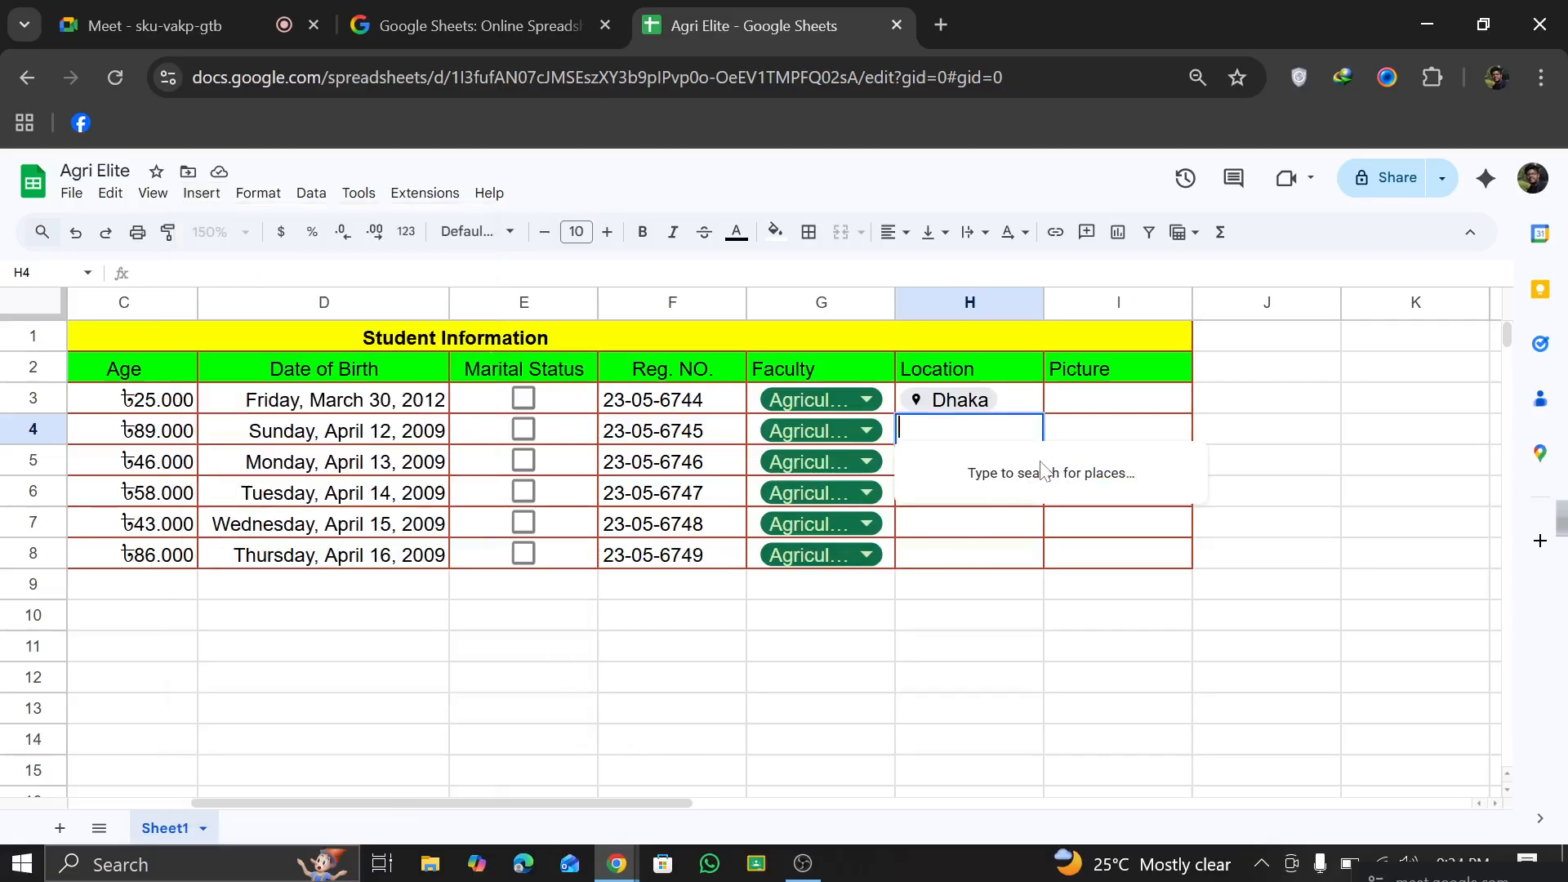
type("Gazi")
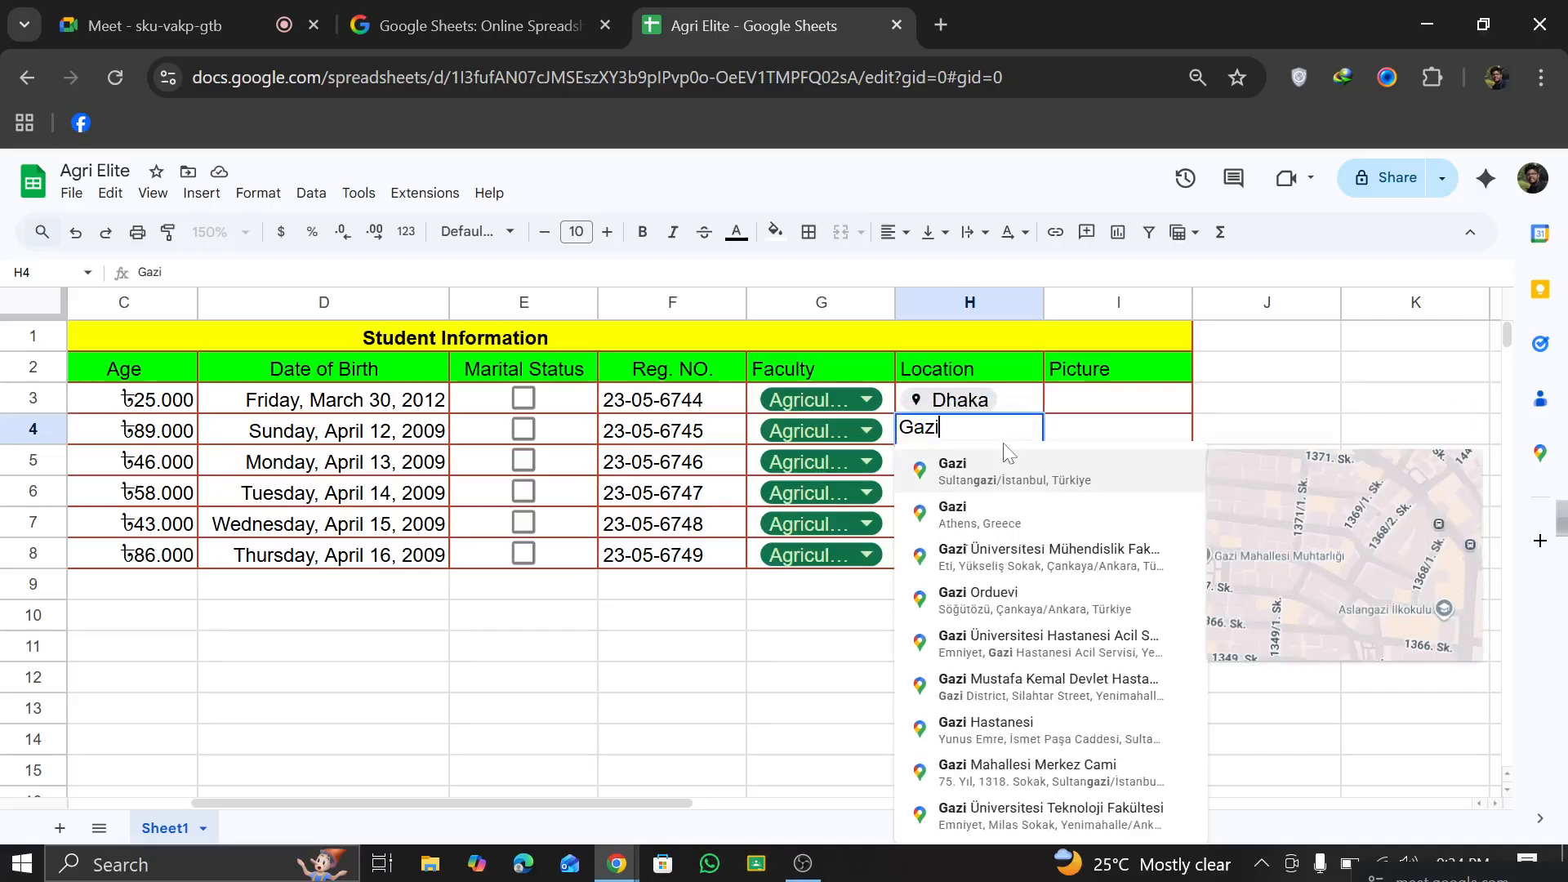
type("pur")
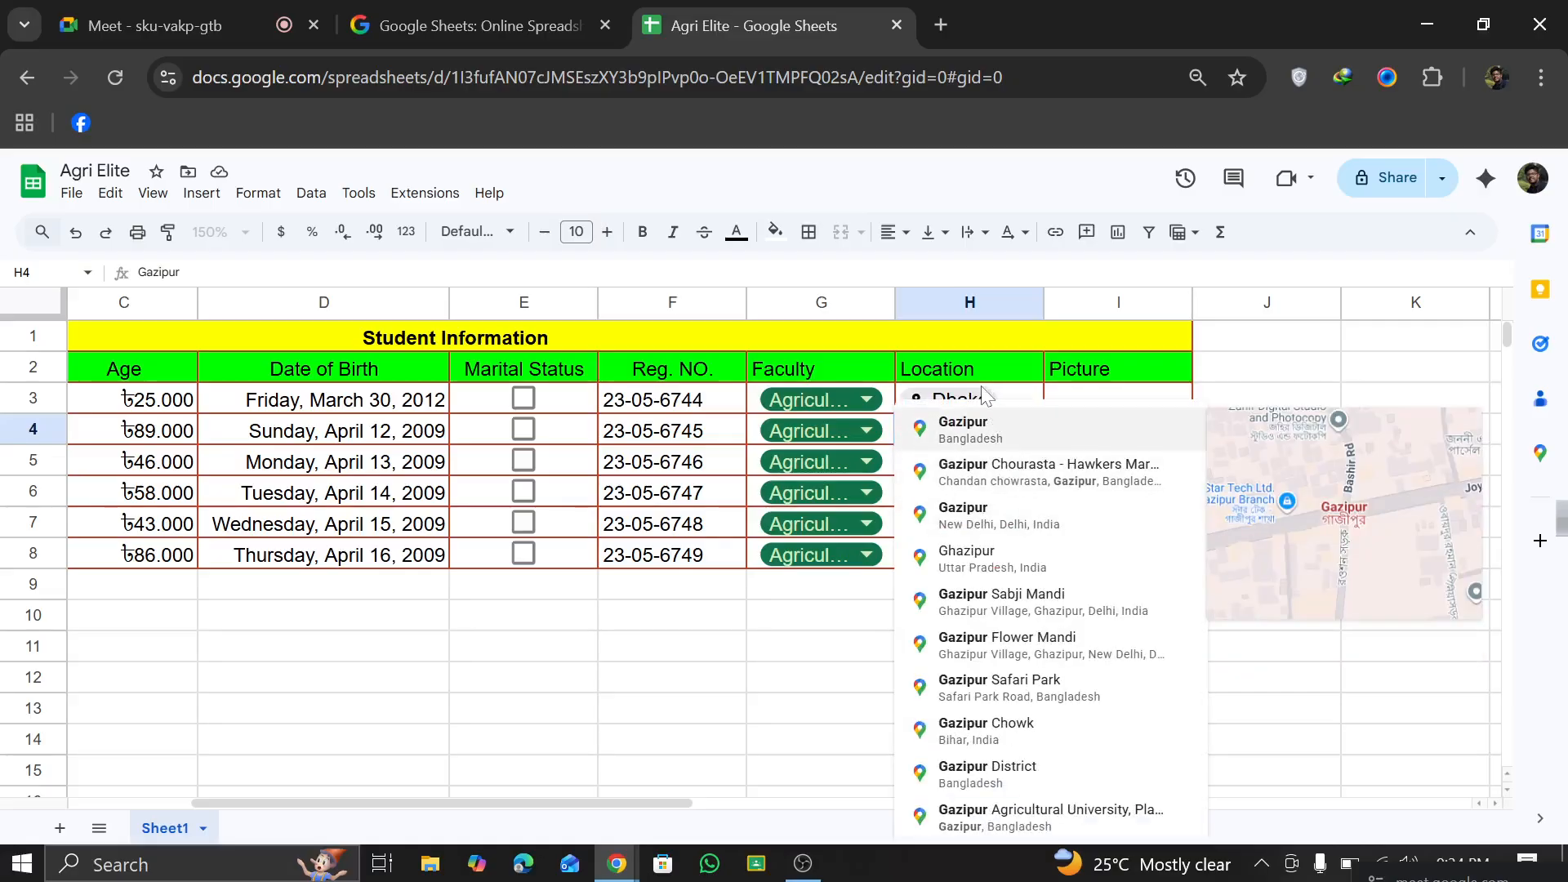
type(" A")
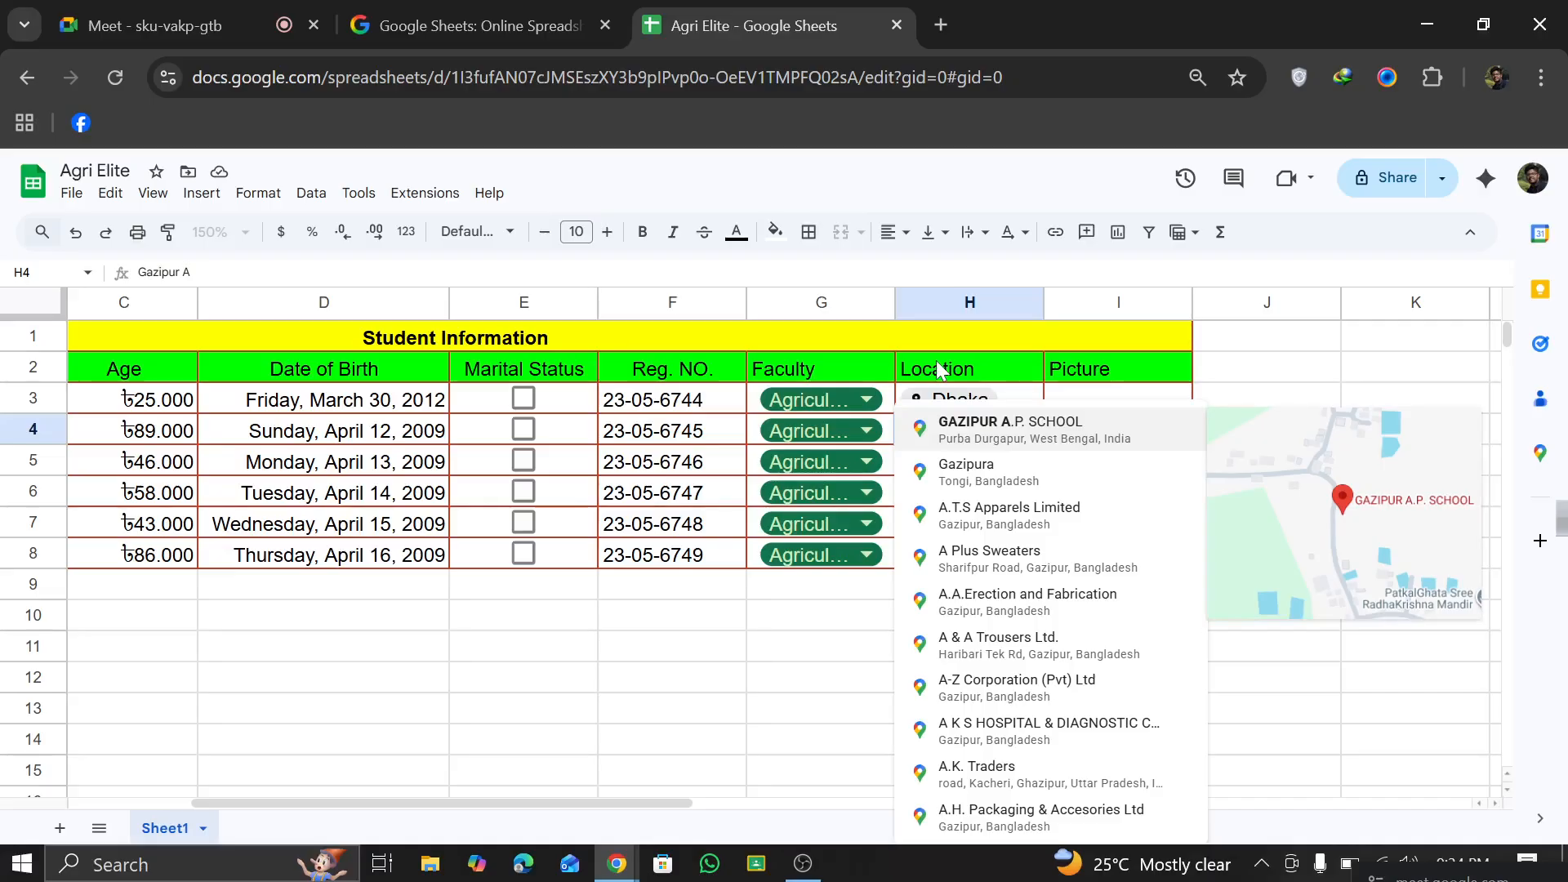
type("gri")
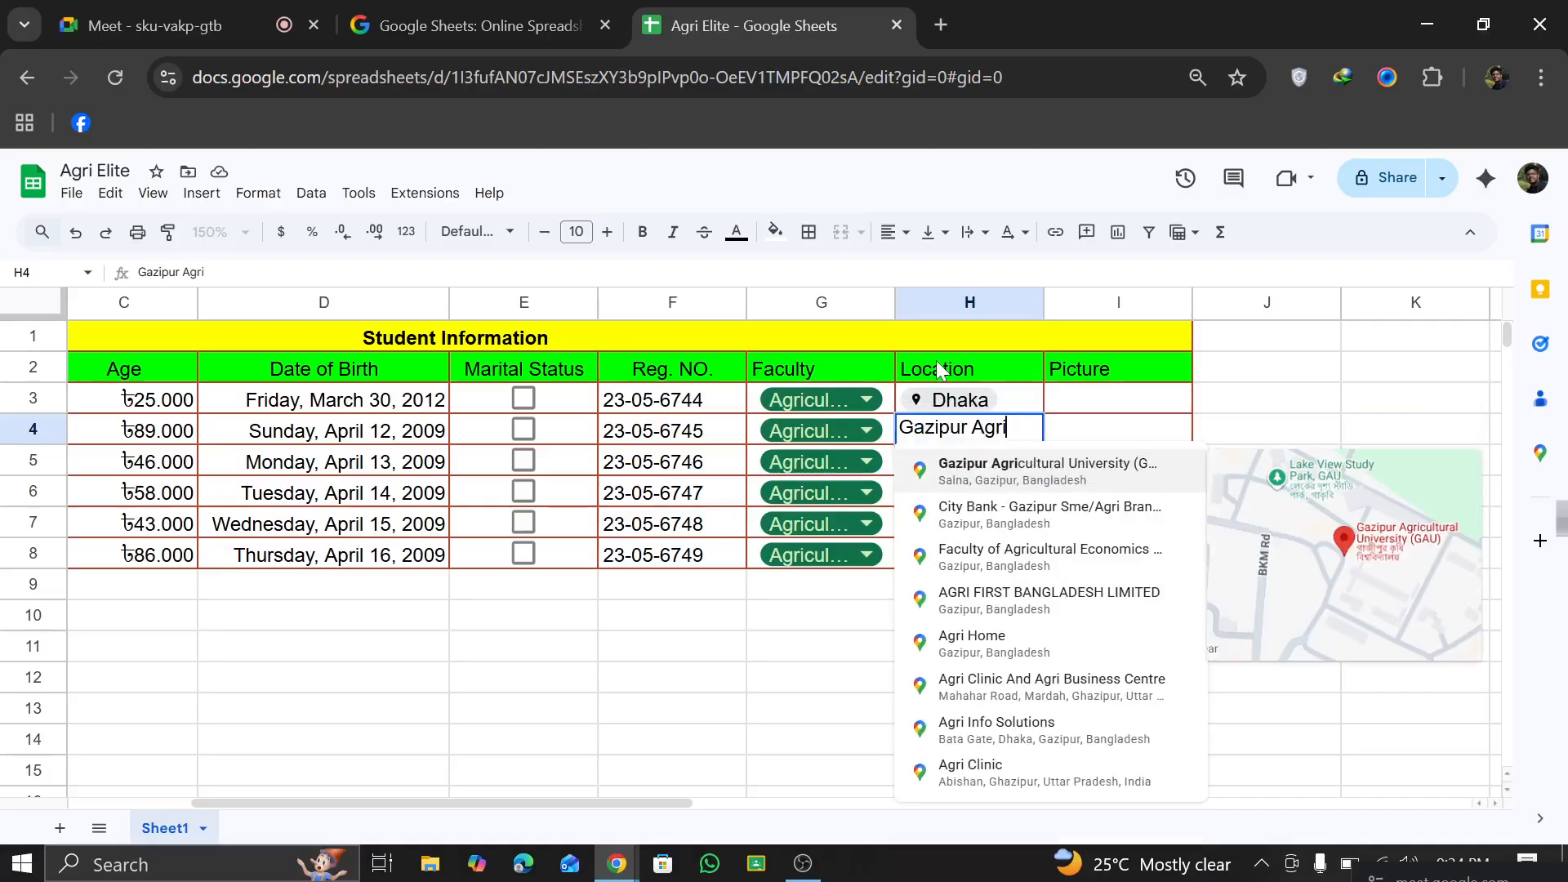
left_click(1001, 482)
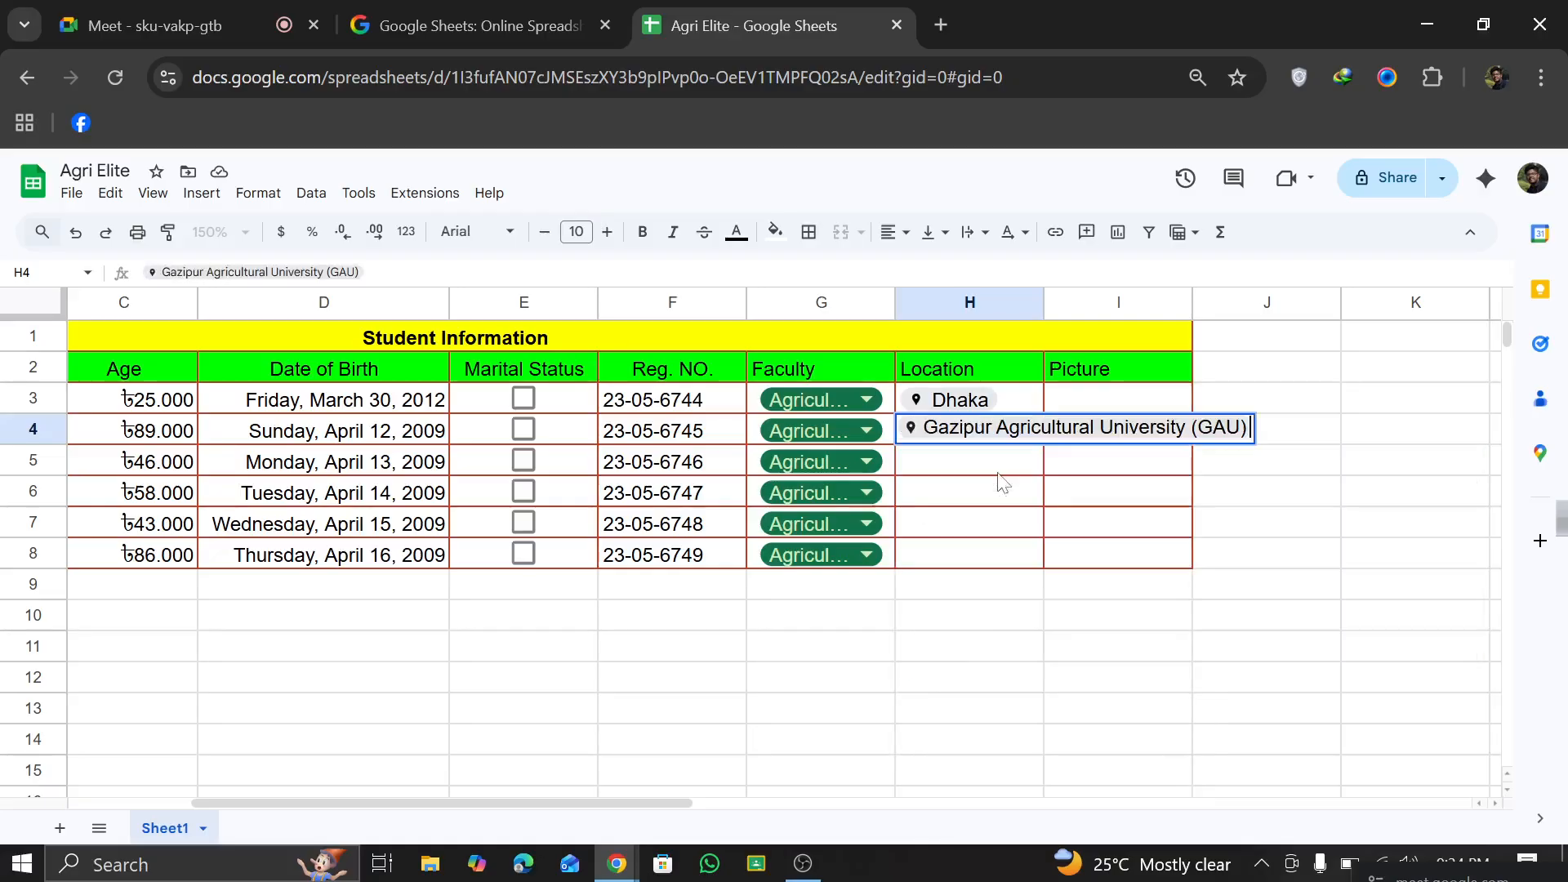
left_click(969, 614)
Step: Fill the Gazipur Agricultural University (GAU) place chip from H4 down through H8 in the Location column
left_click(984, 433)
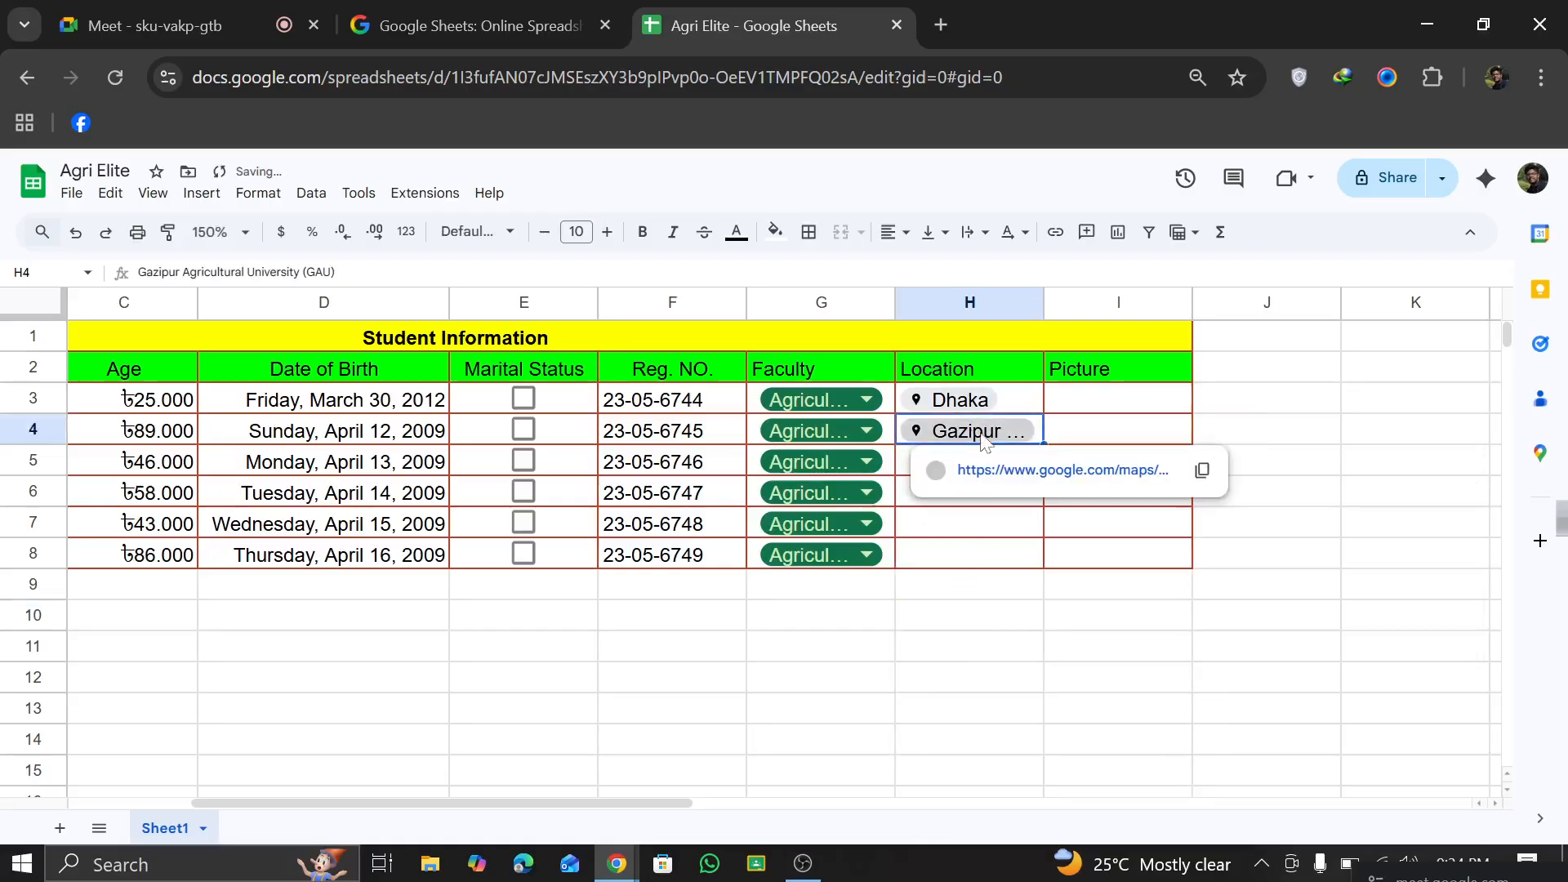
left_click_drag(347, 273, 161, 273)
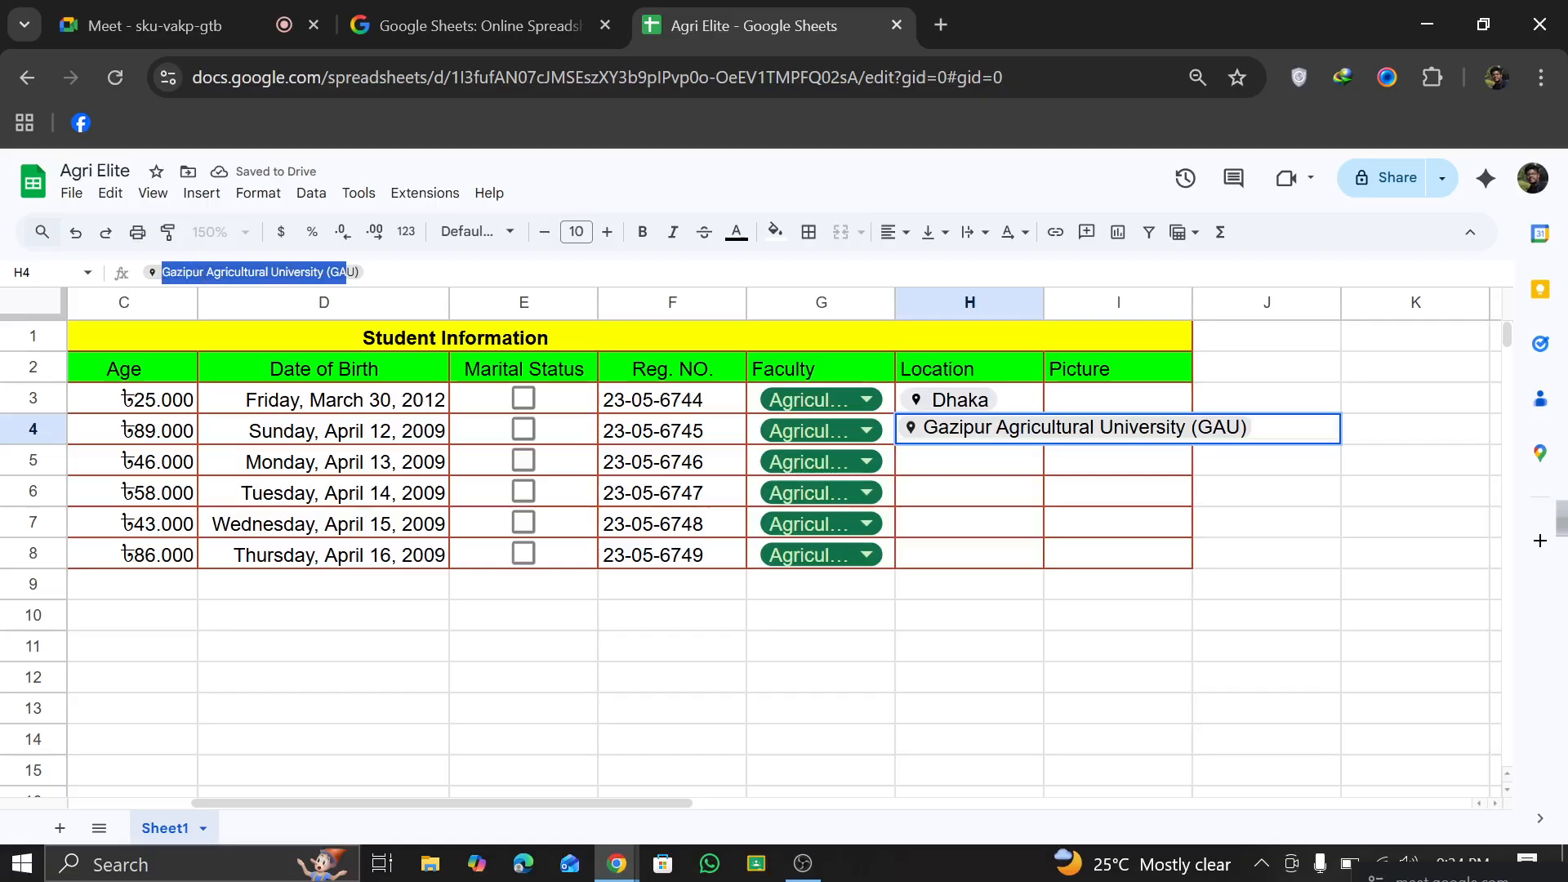
left_click(1003, 399)
left_click(999, 441)
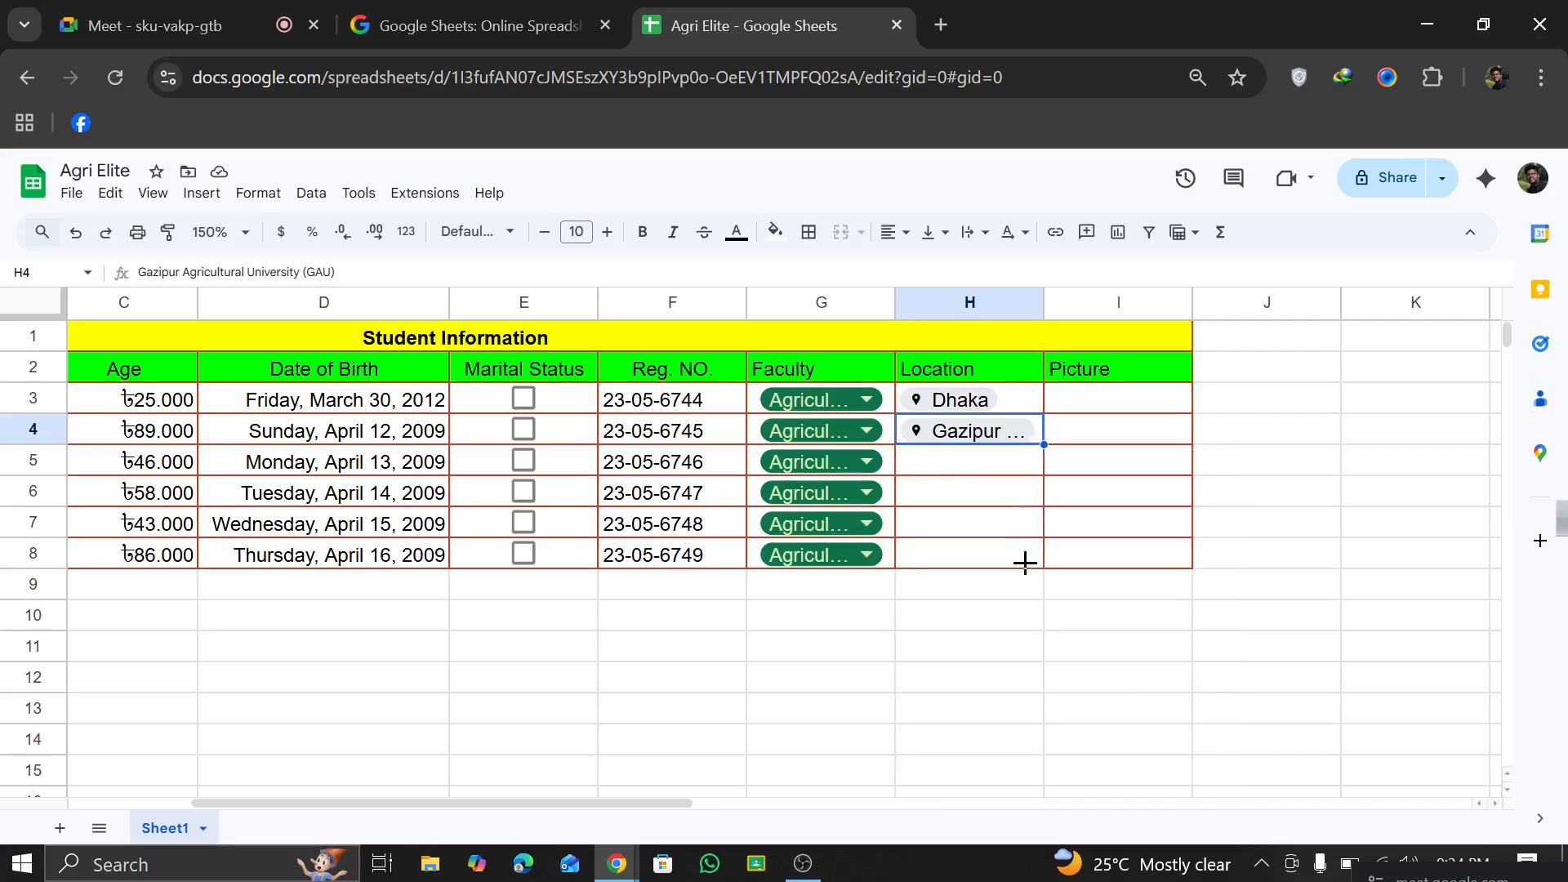
left_click_drag(1040, 564, 1042, 562)
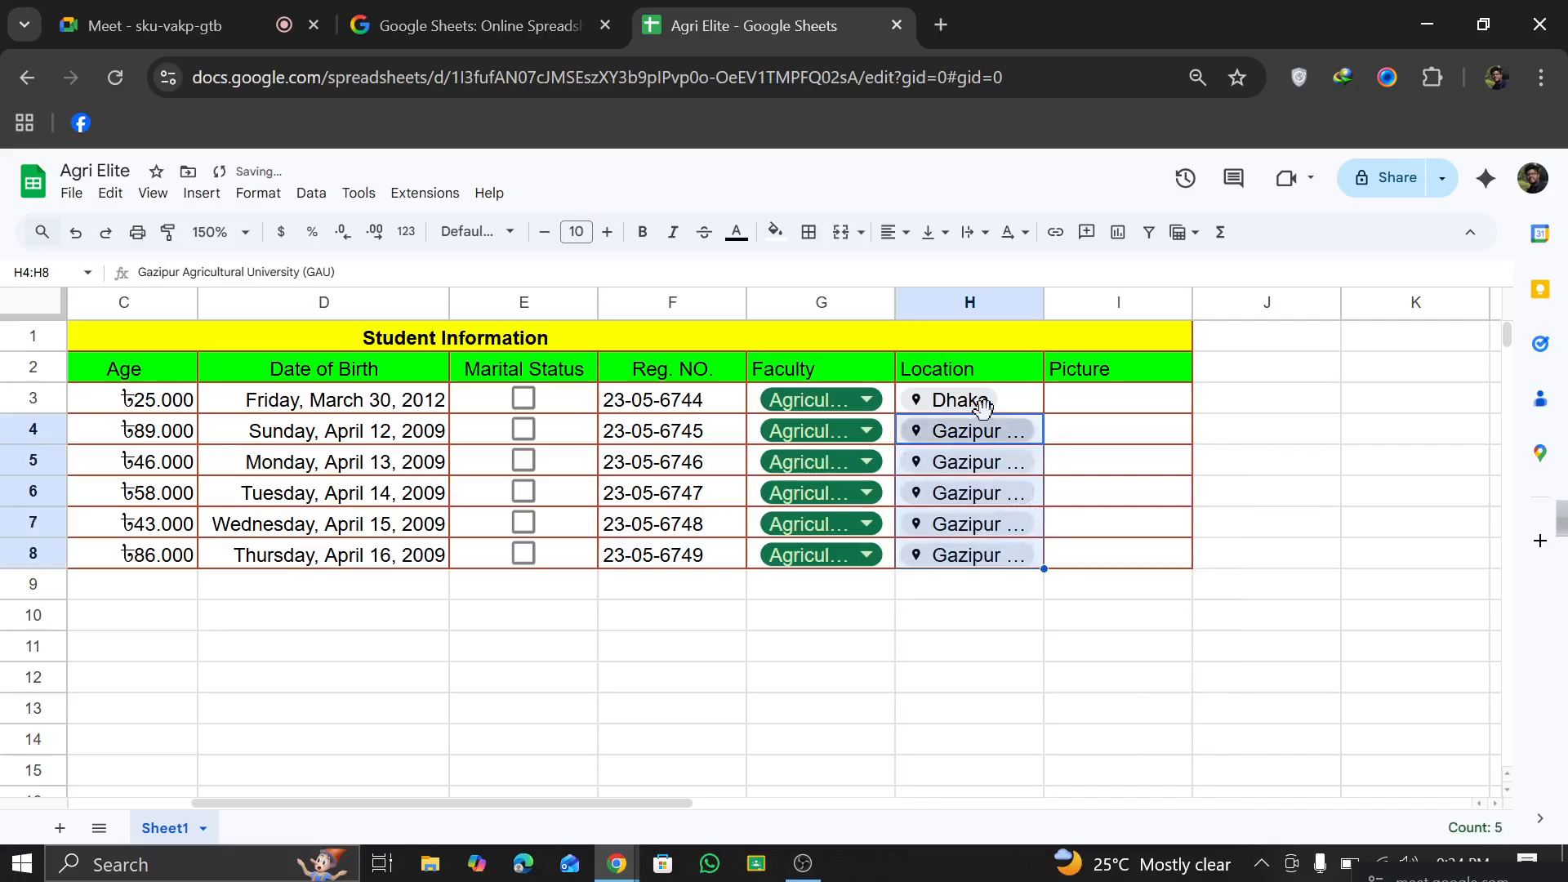
left_click(756, 663)
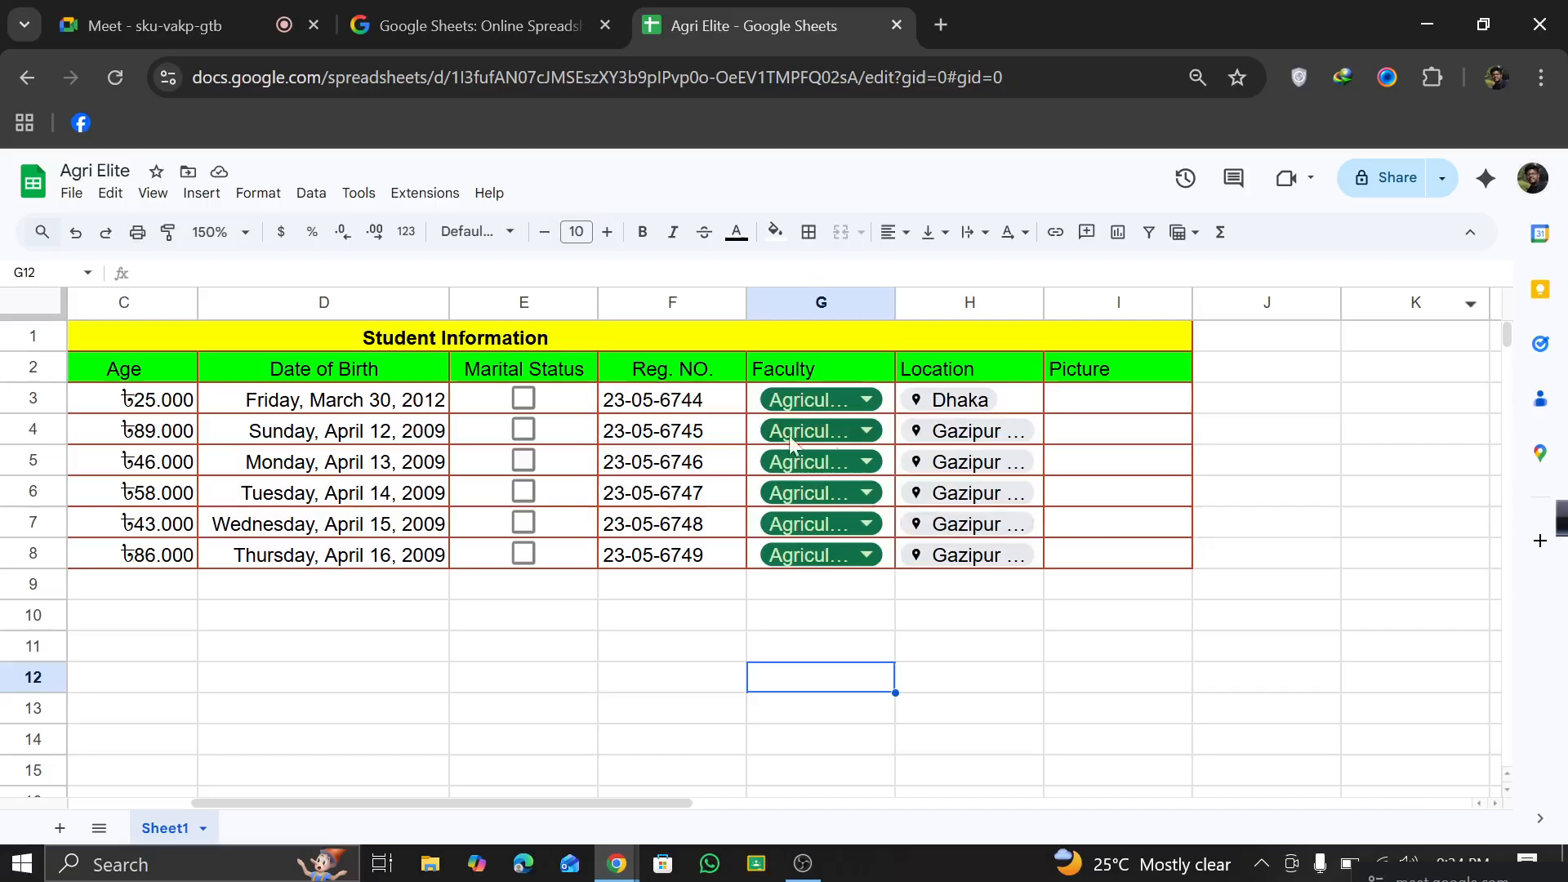
left_click(1094, 408)
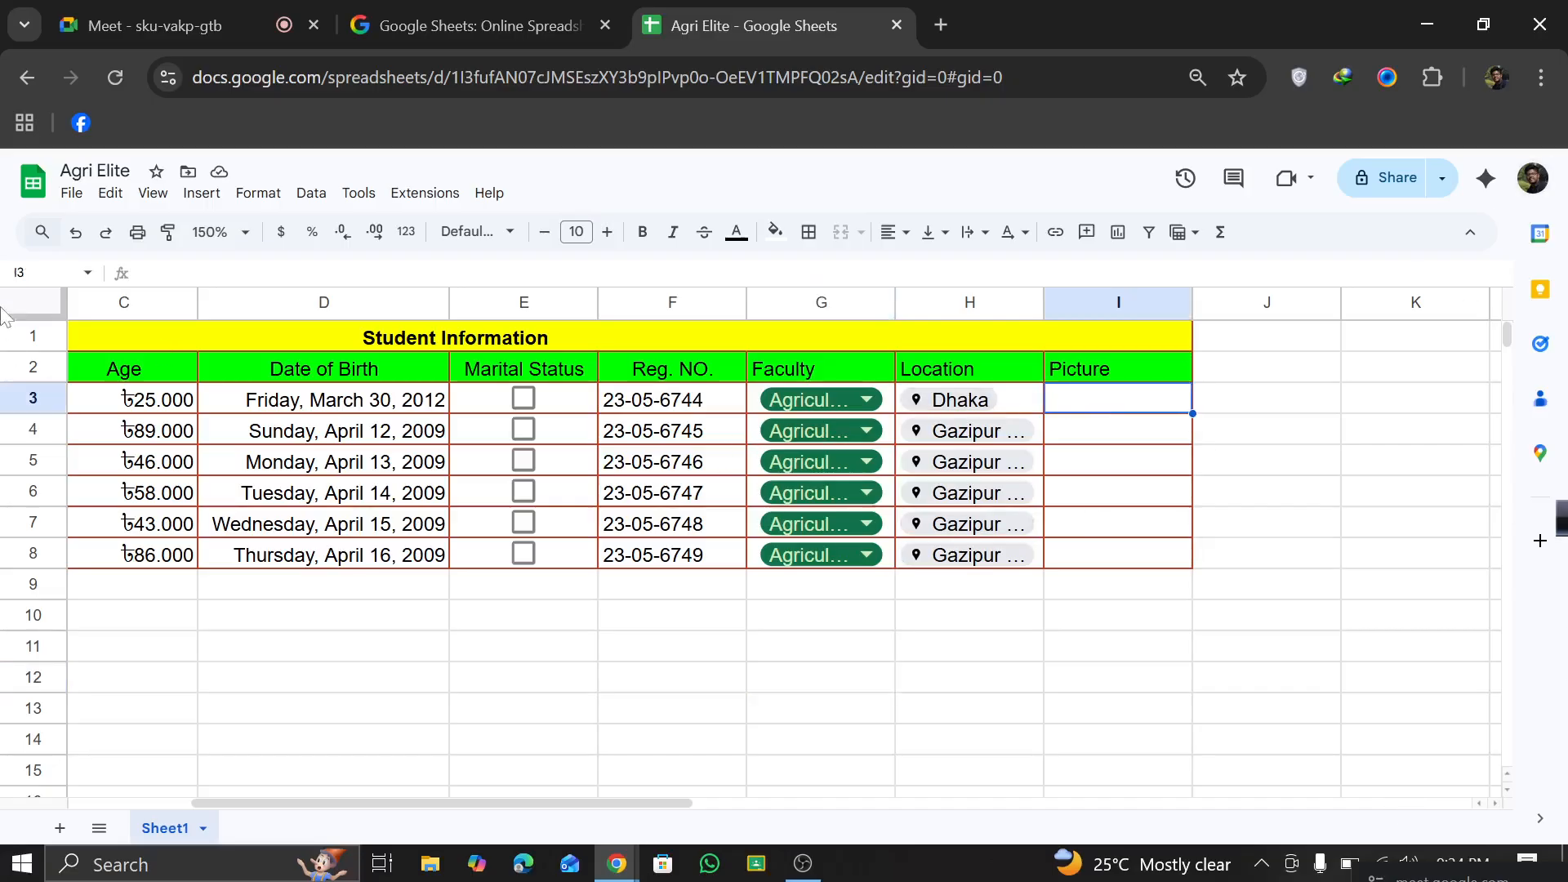
left_click(102, 196)
mouse_move(193, 200)
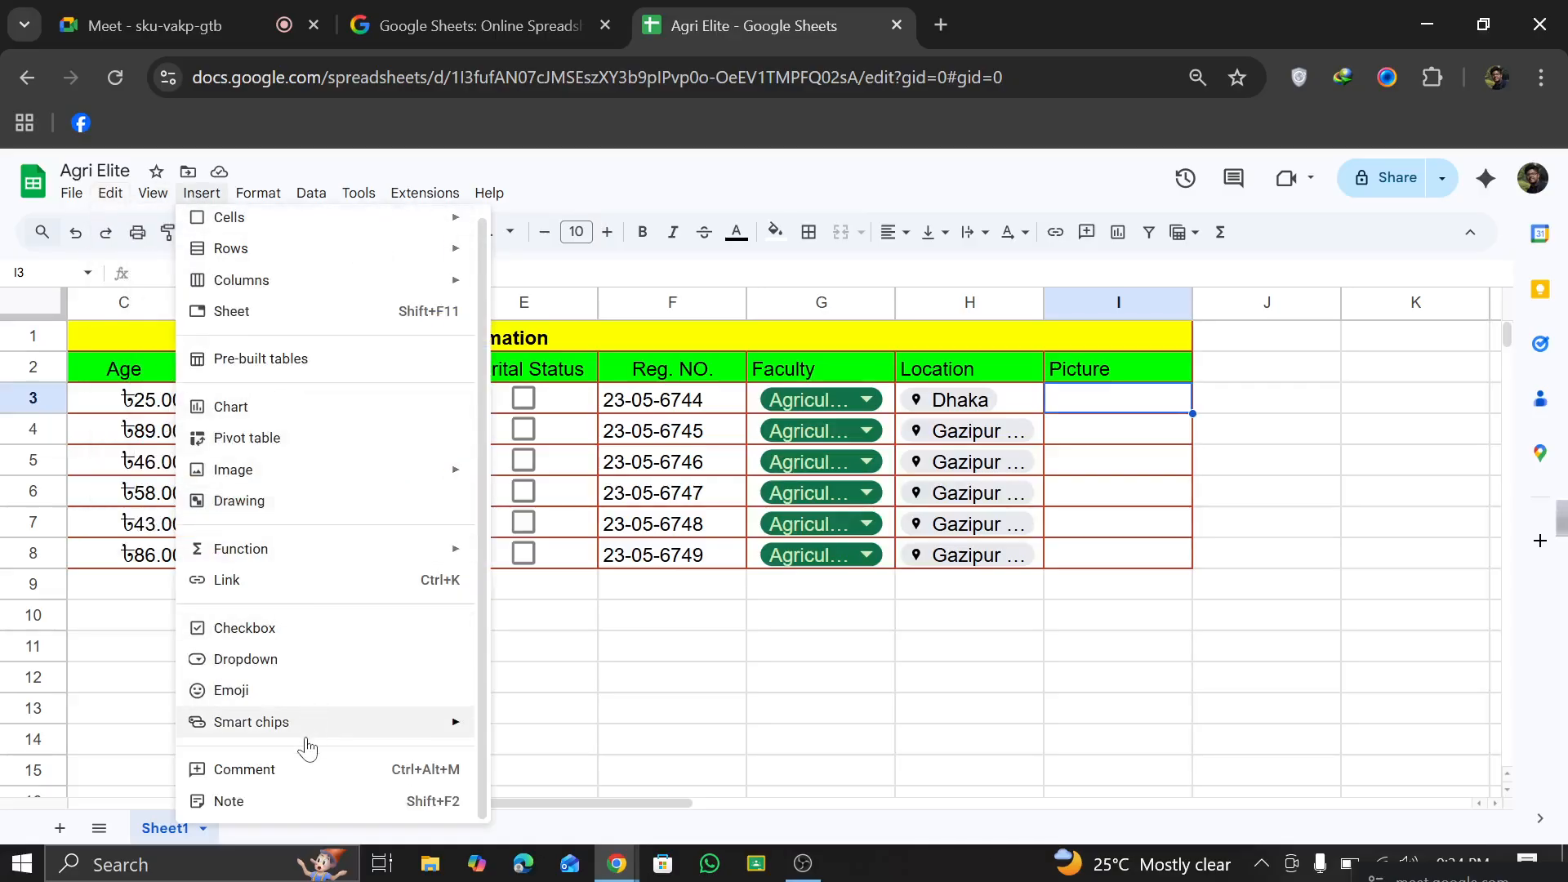
mouse_move(308, 735)
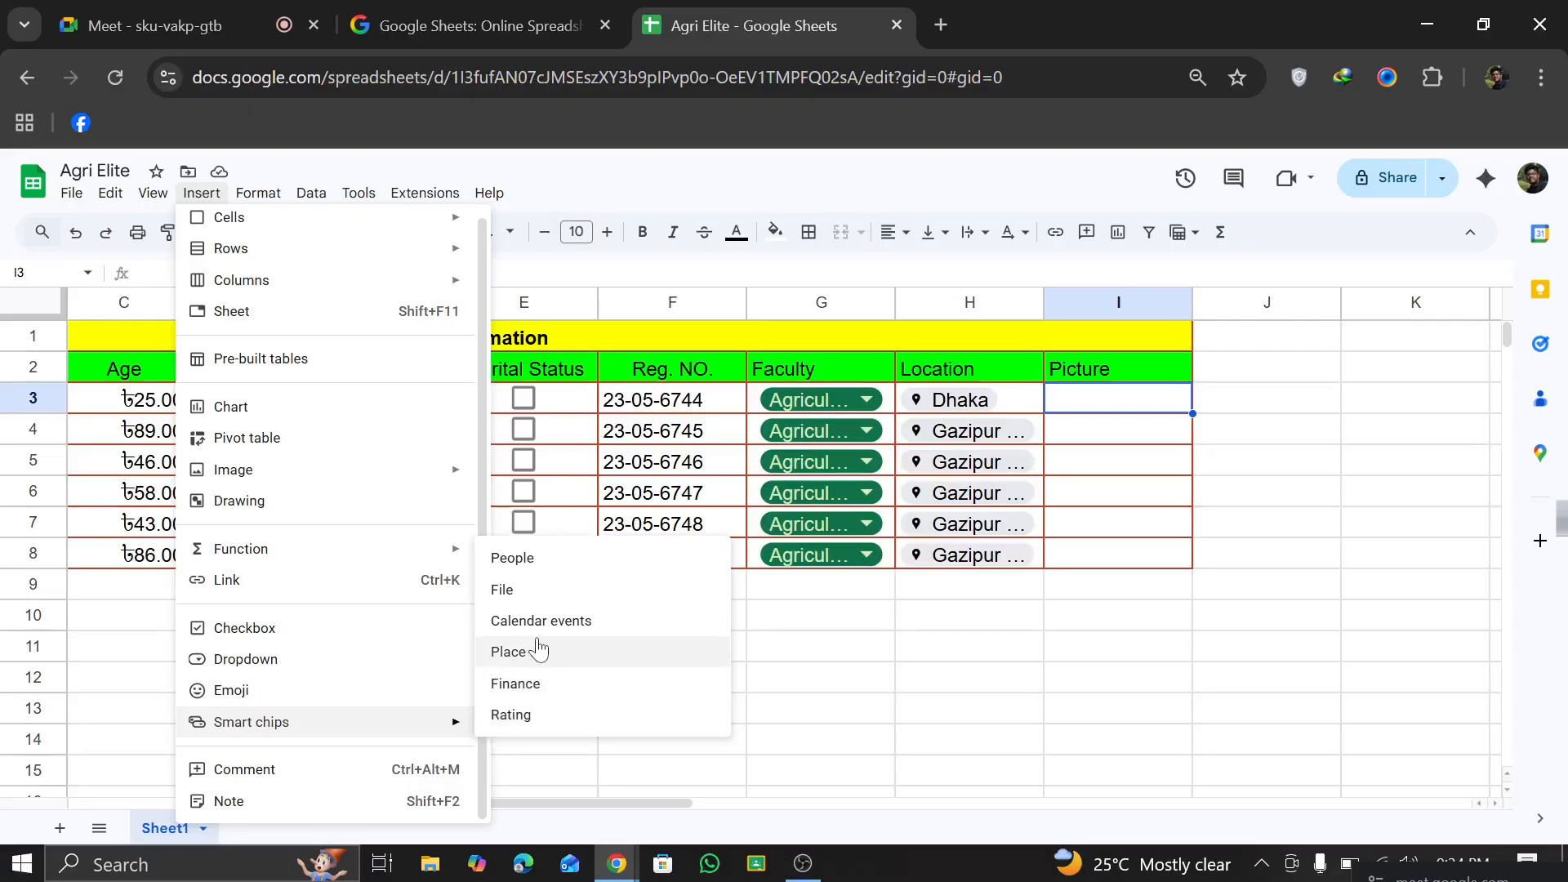
left_click(536, 595)
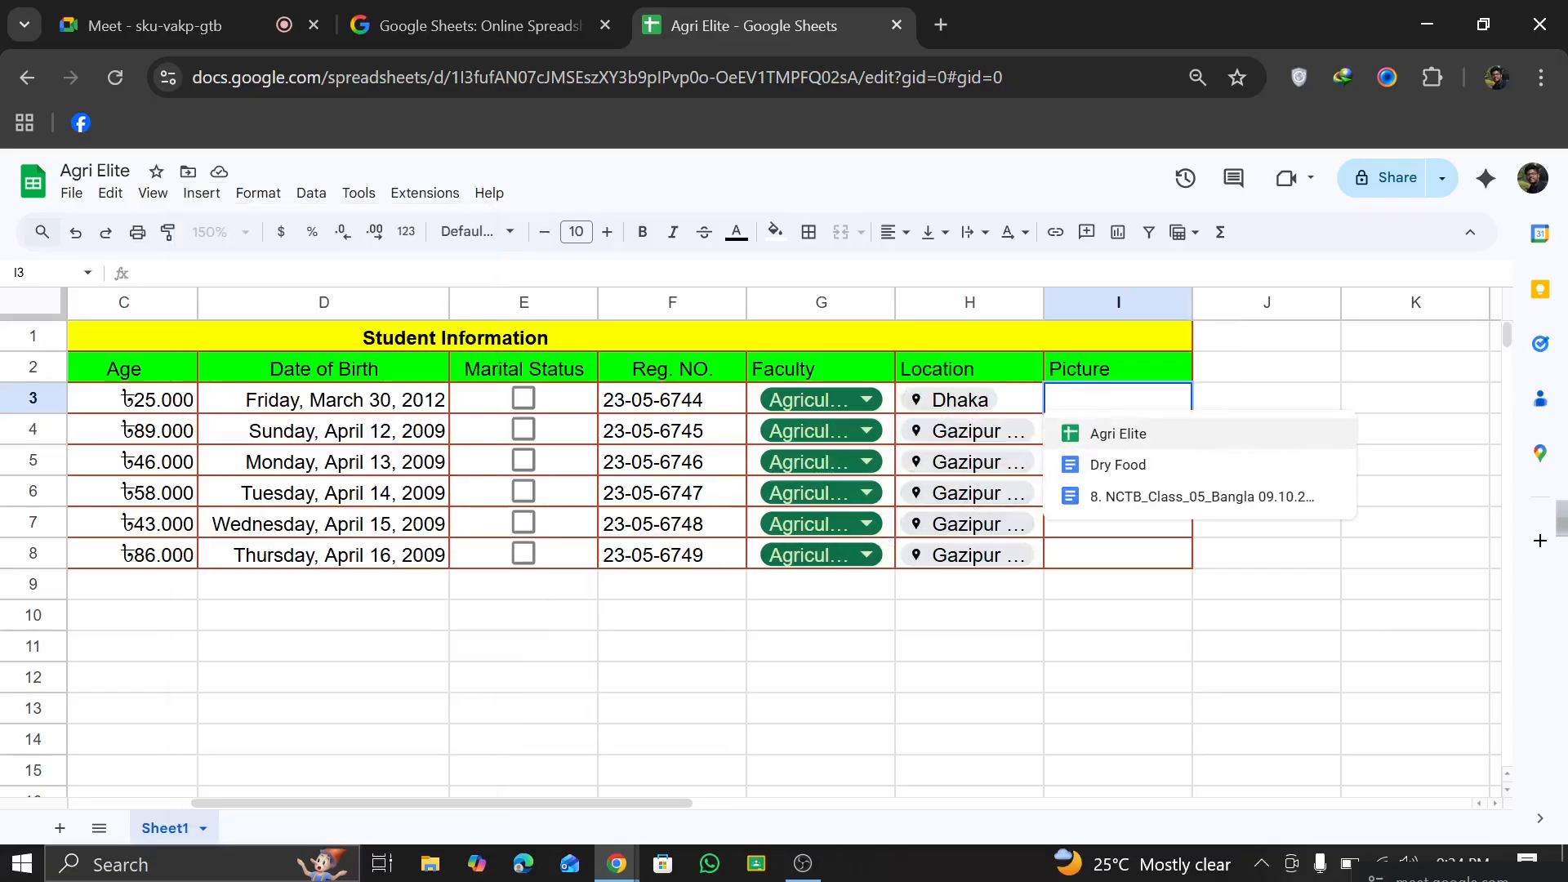
key("Escape")
Step: Insert the WhatsApp image from the folder with a person's name in My Drive on Google Drive as an in-cell image in I3
left_click(201, 193)
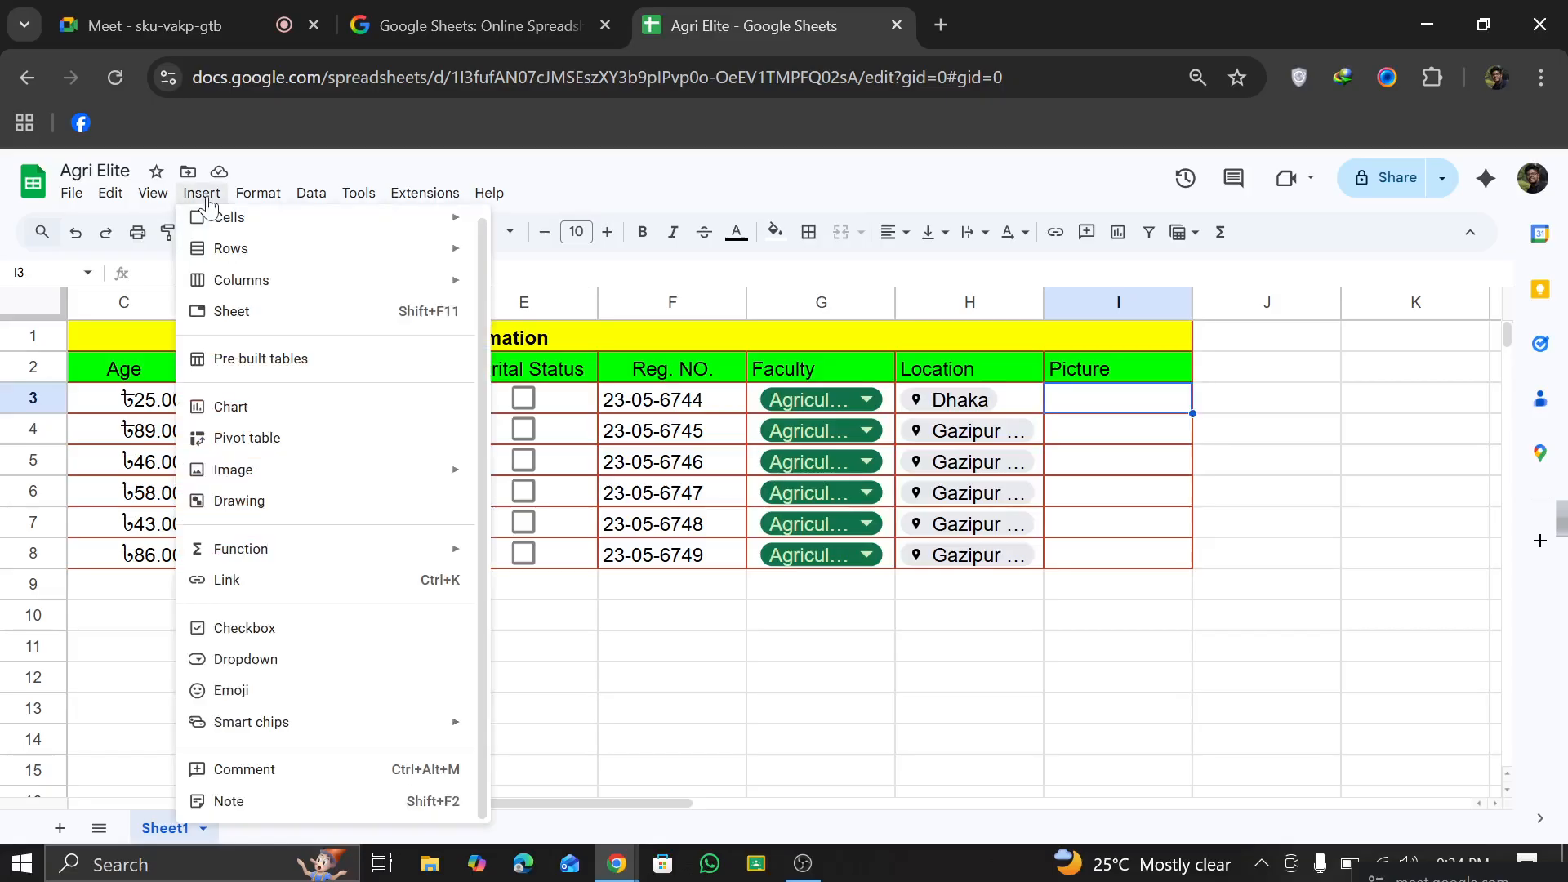
mouse_move(233, 232)
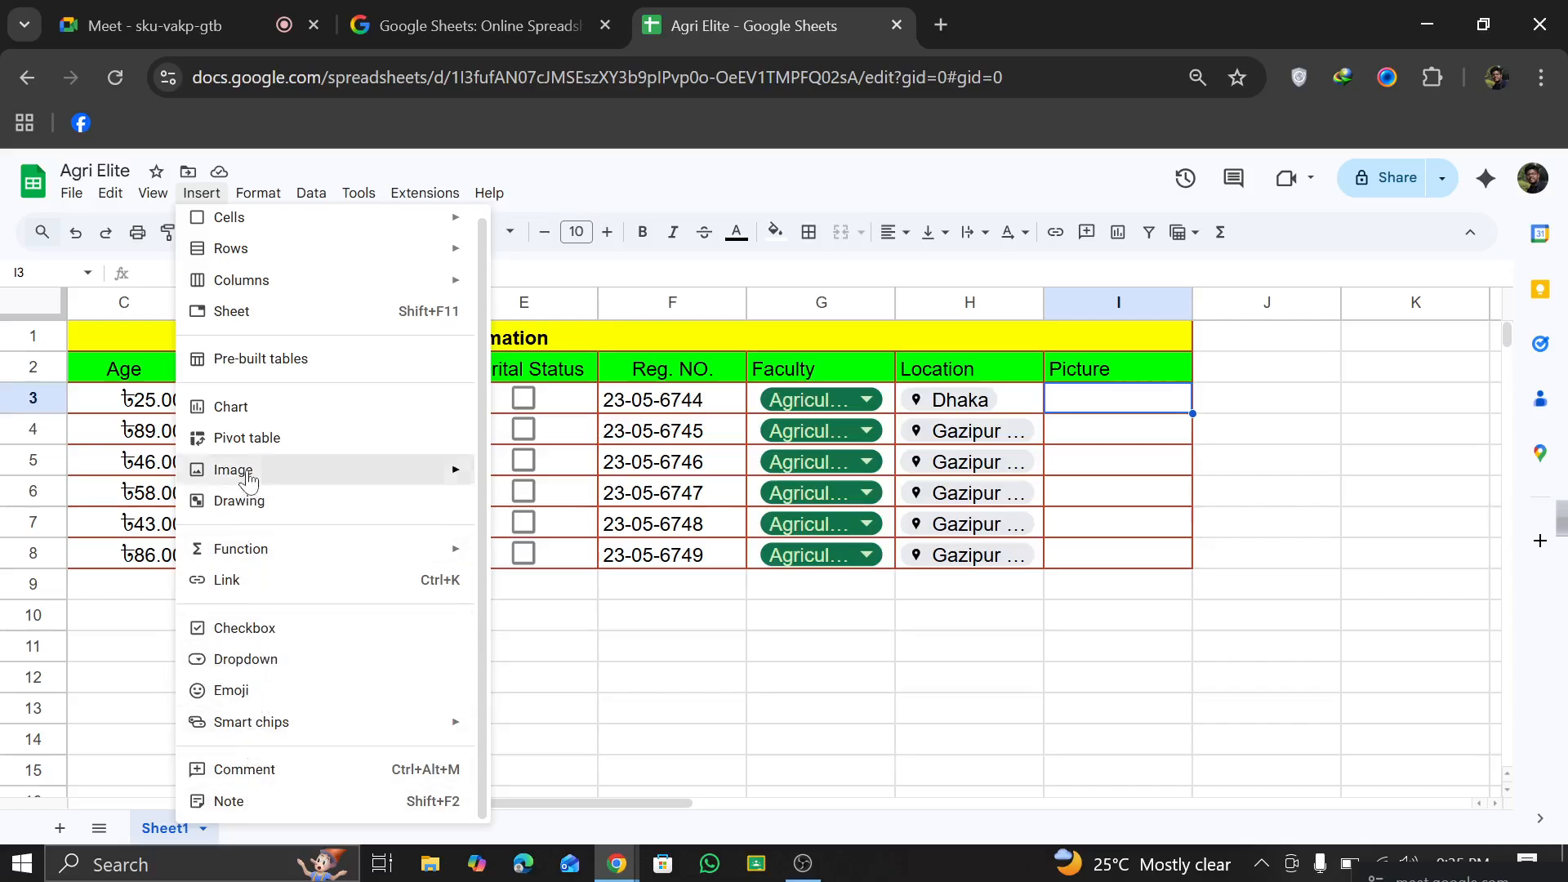
mouse_move(249, 482)
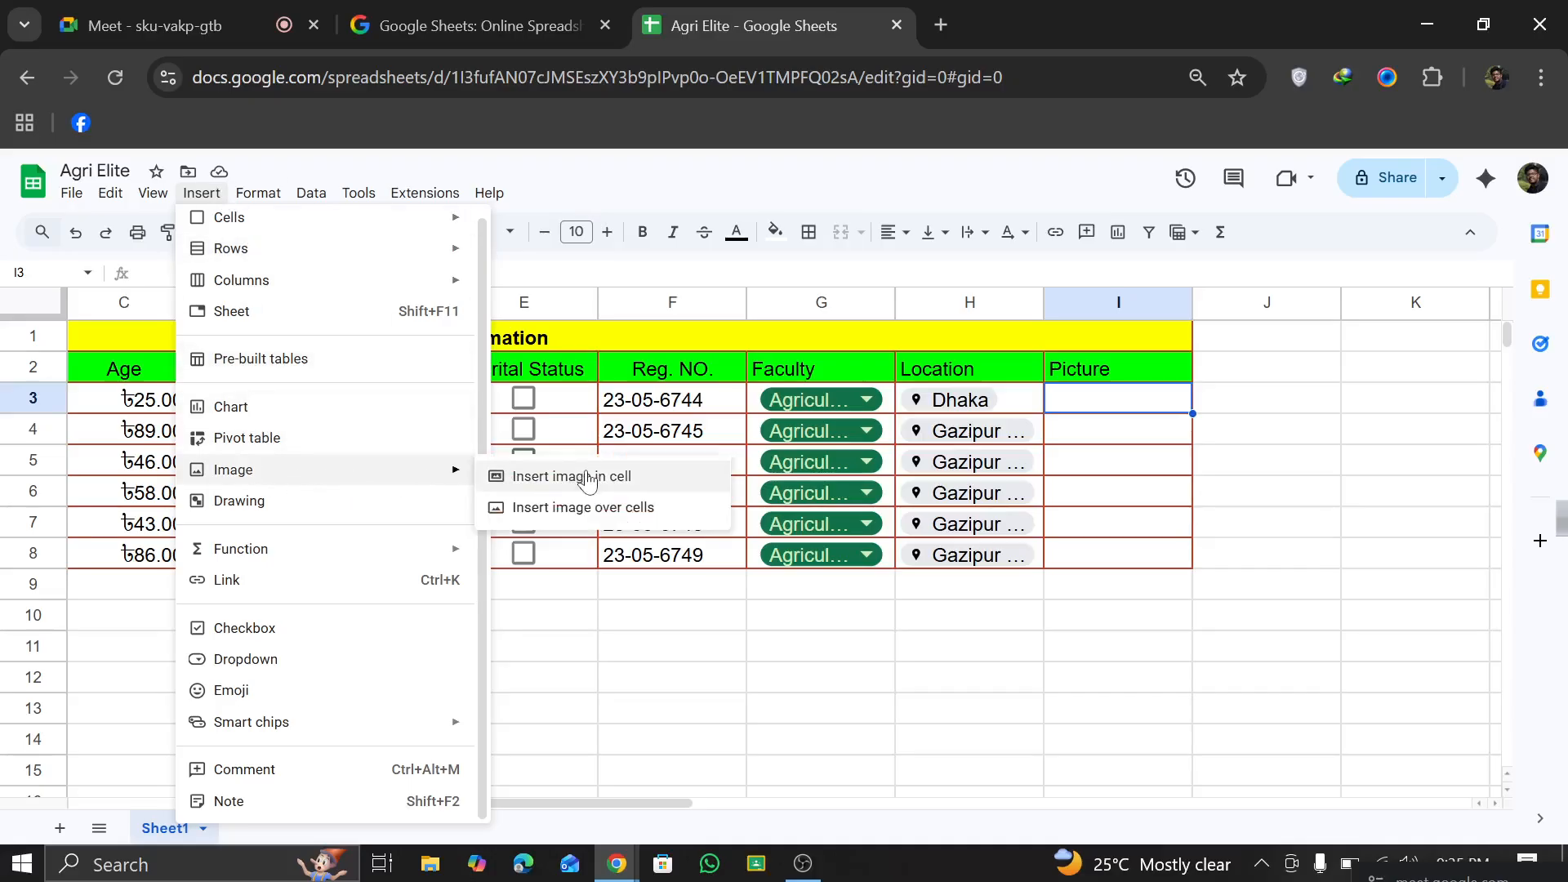
left_click(588, 478)
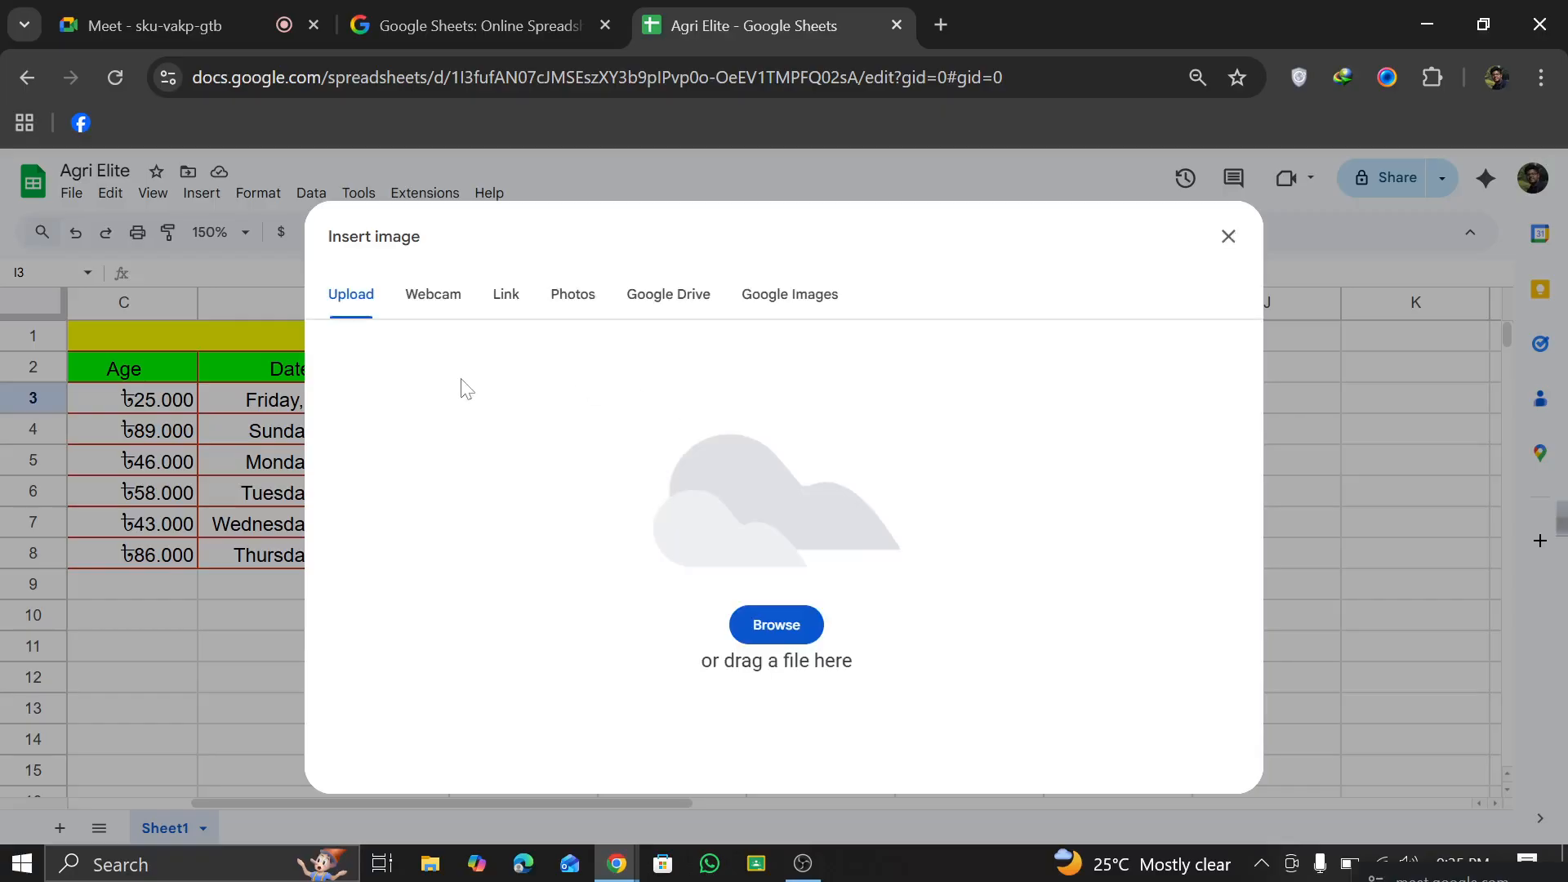
left_click(631, 304)
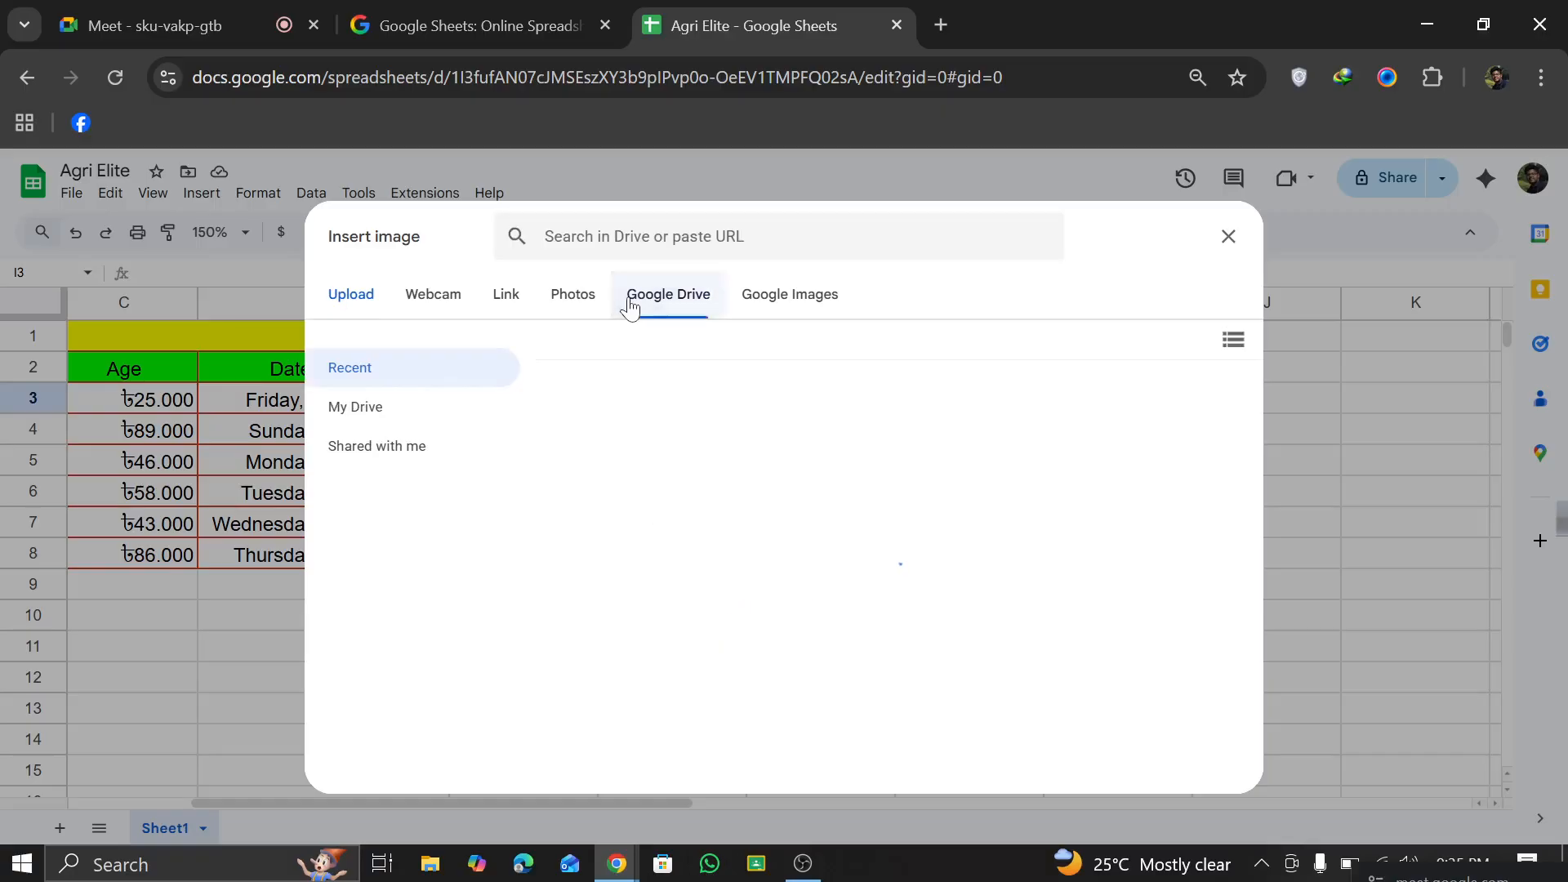
left_click(415, 412)
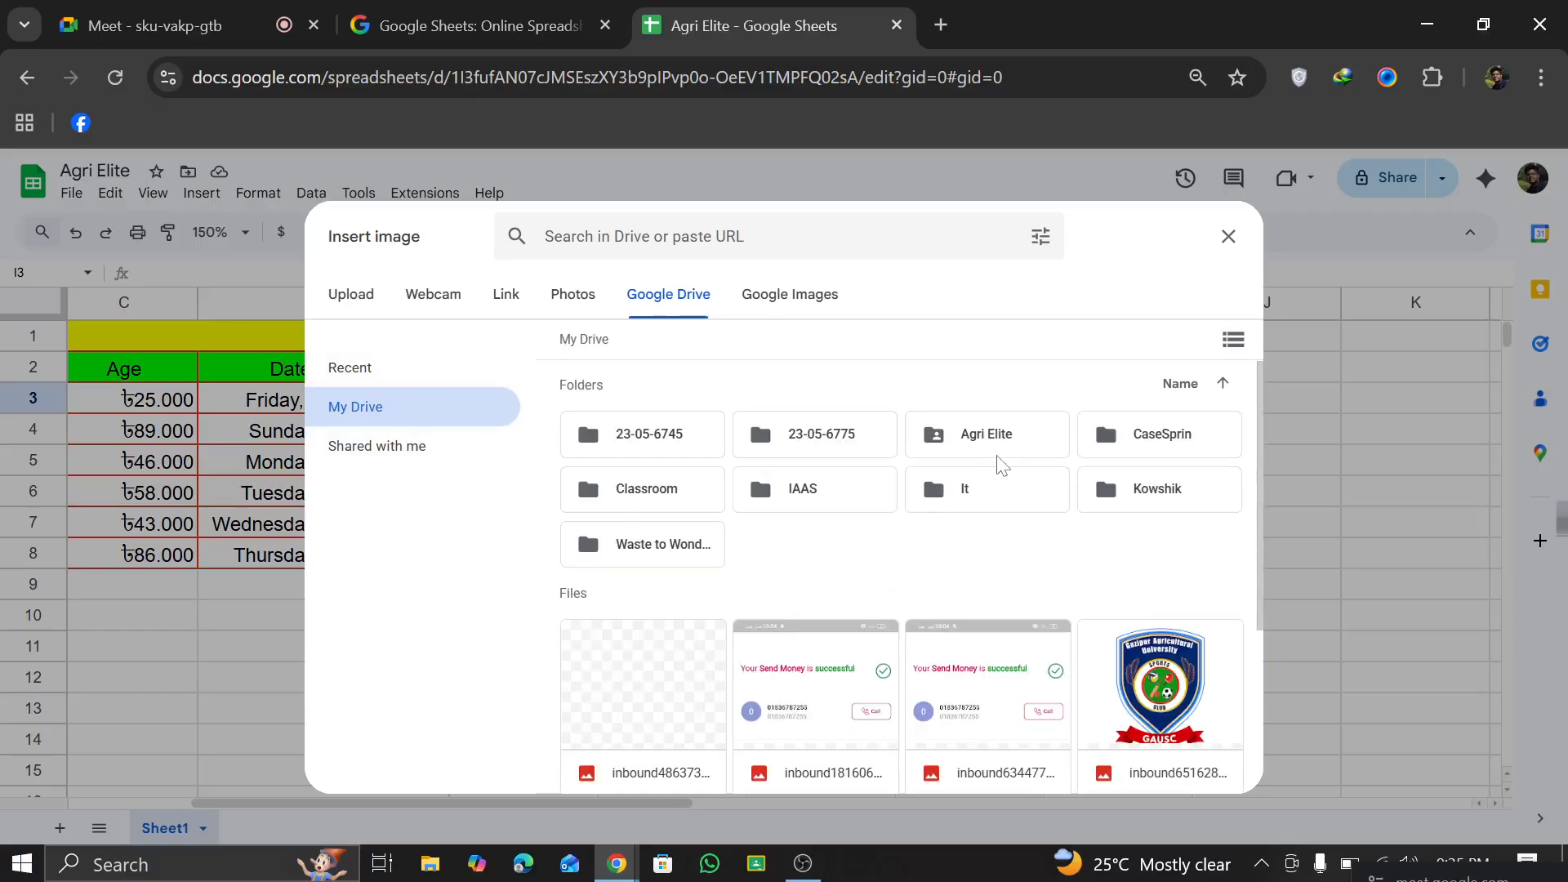
double_click(1146, 497)
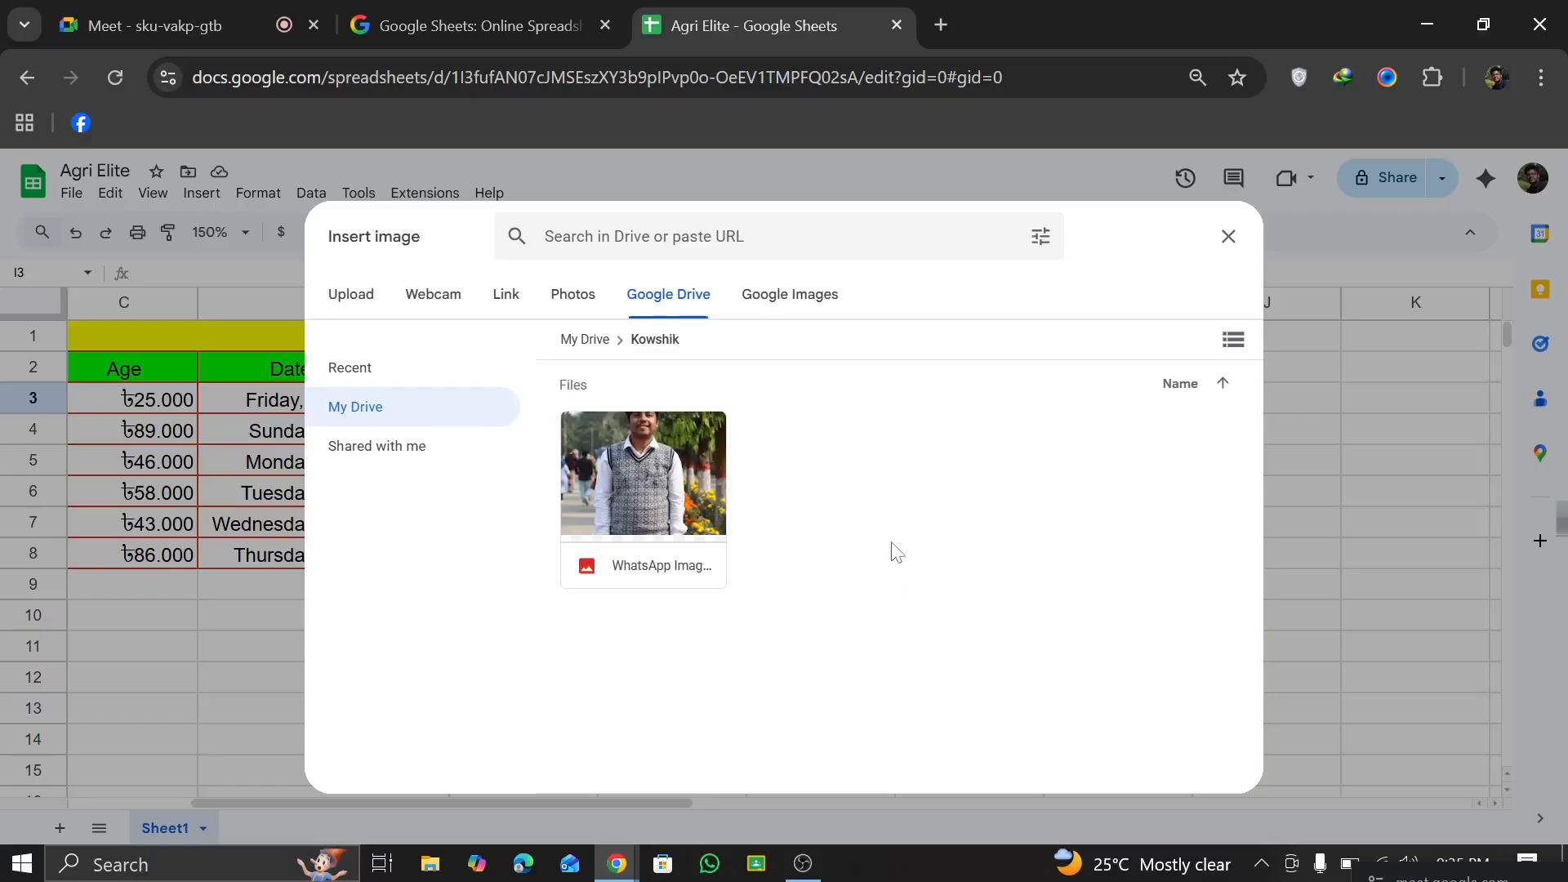
left_click(686, 522)
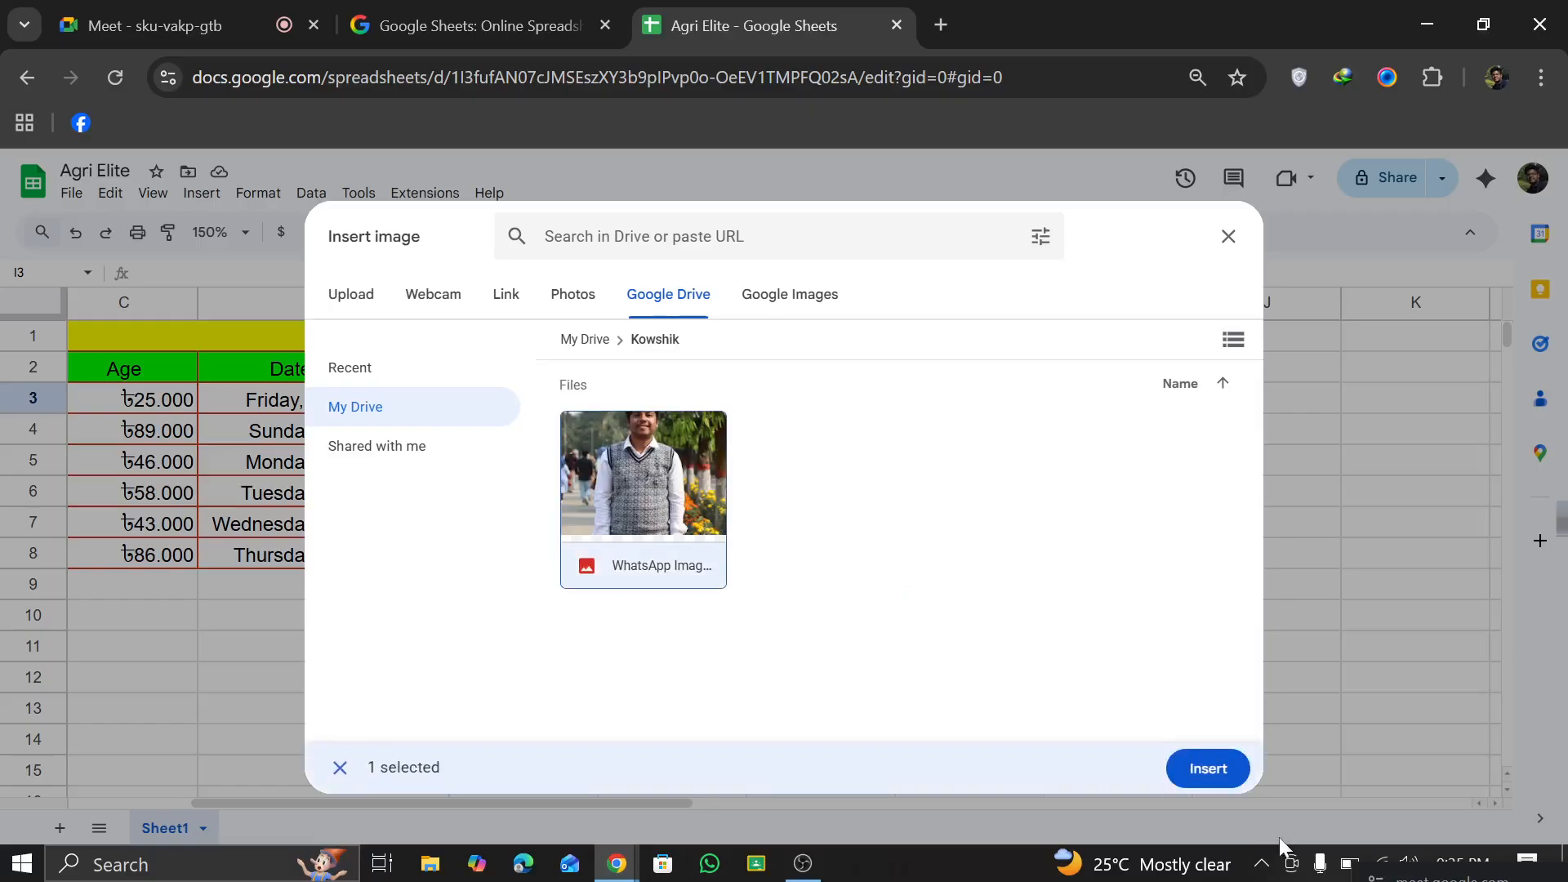
left_click(1221, 776)
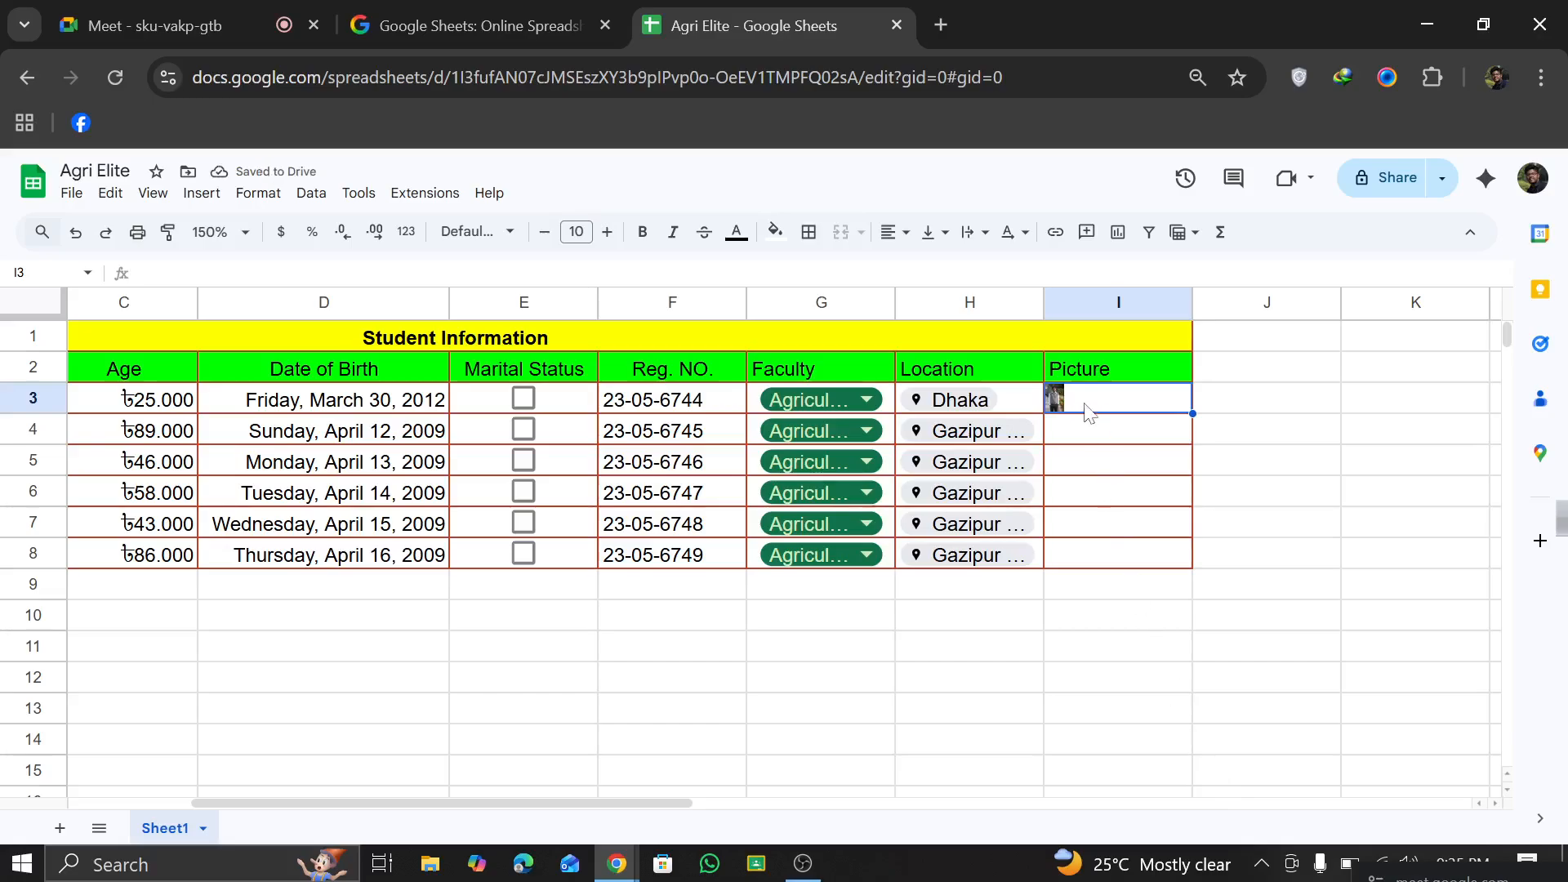
Step: Try filling the picture from I3 down into I4, and undo the fill
scroll(1085, 405, "left", 1)
scroll(1189, 397, "up", 5)
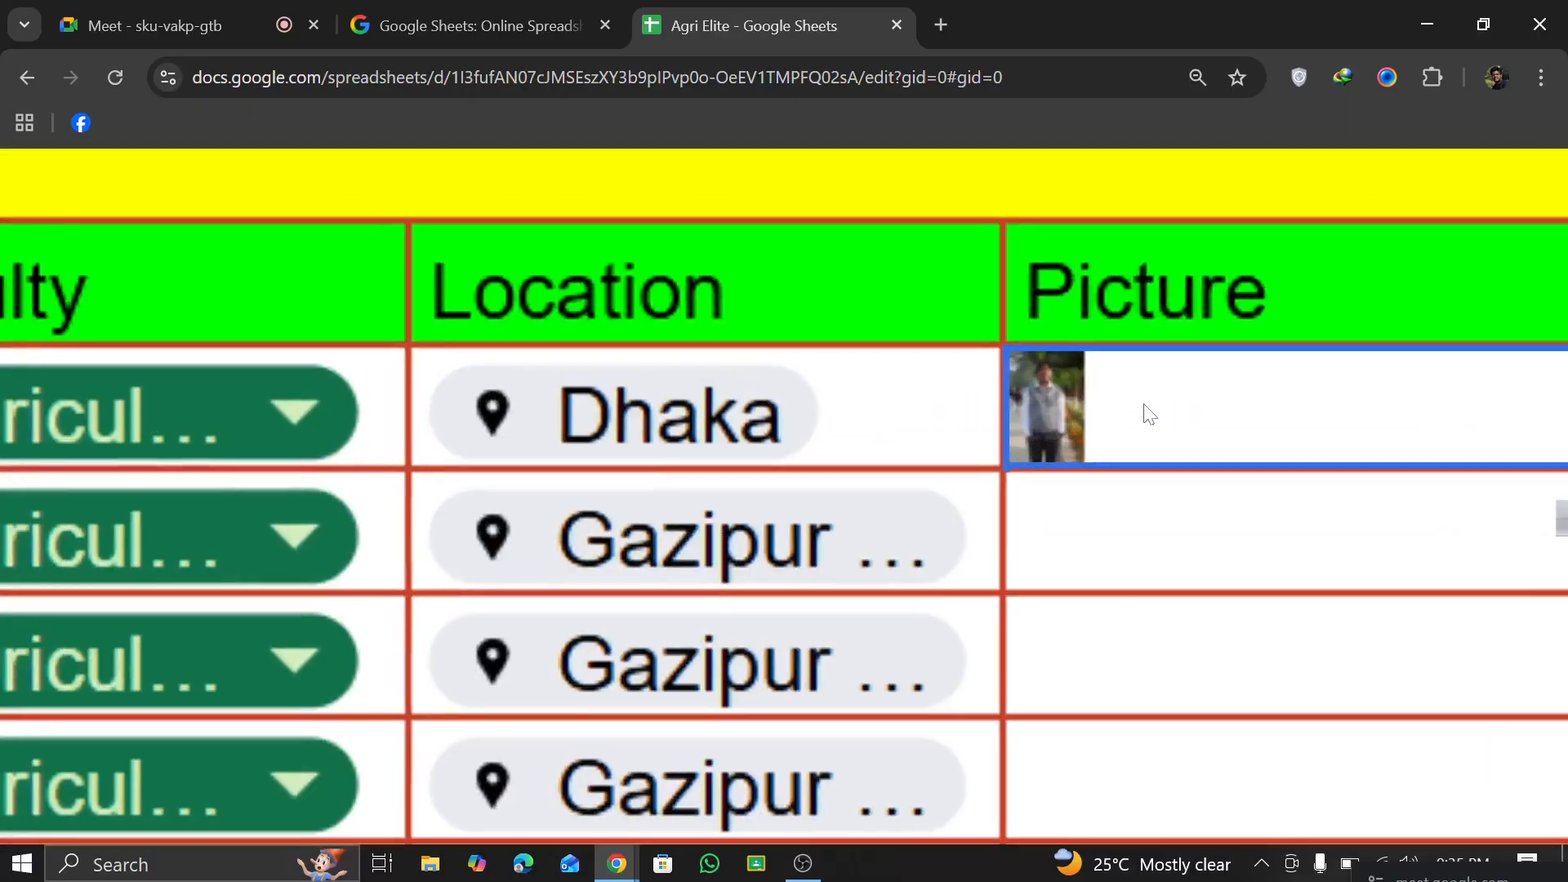
scroll(1067, 418, "down", 5)
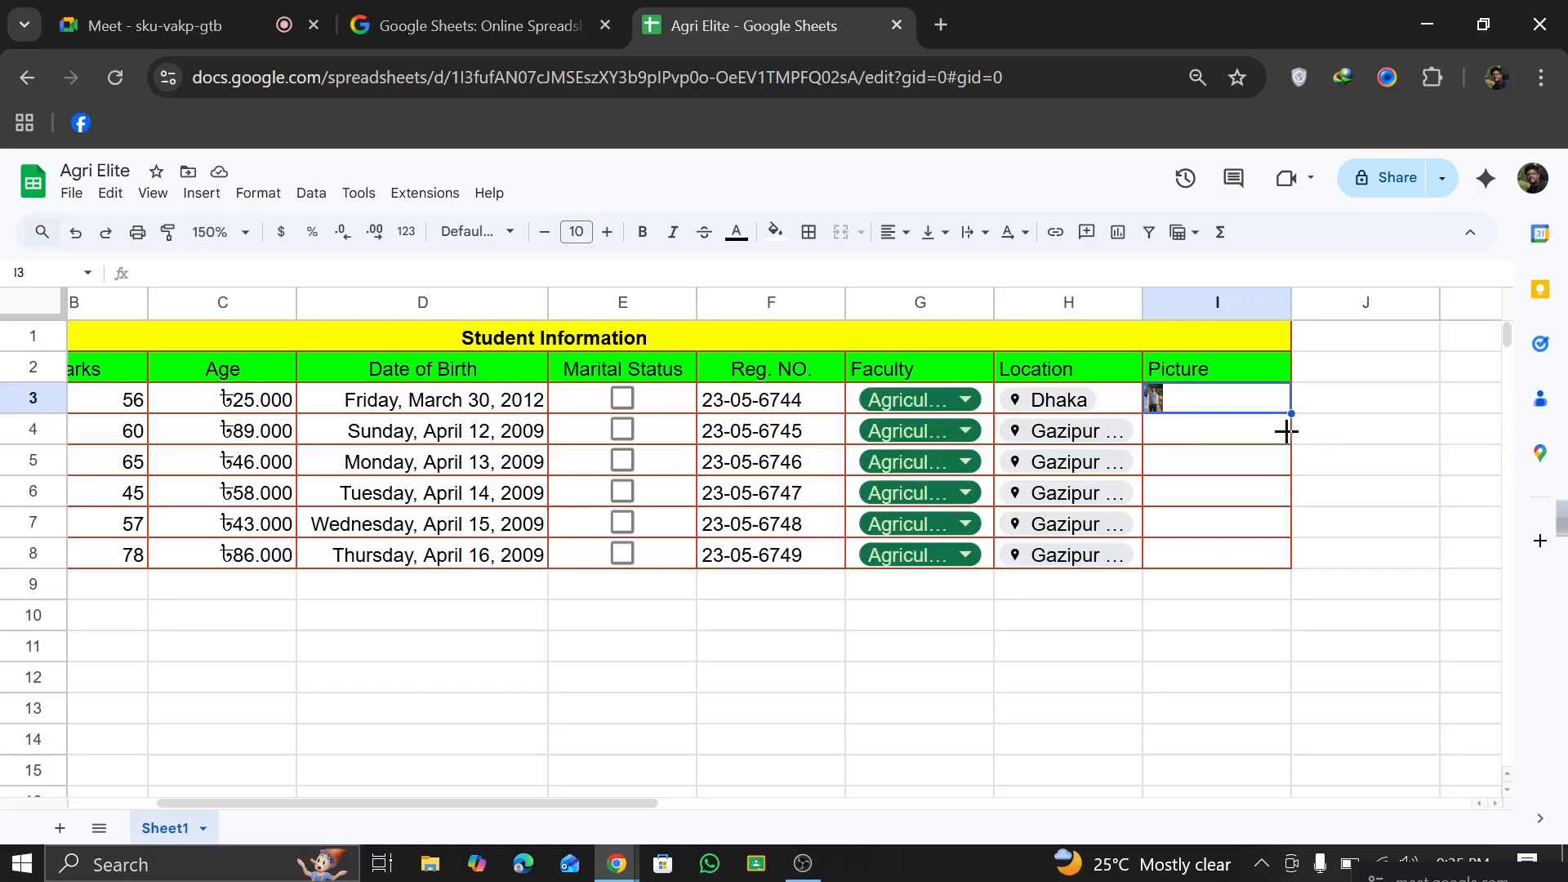
left_click_drag(1287, 421, 1289, 437)
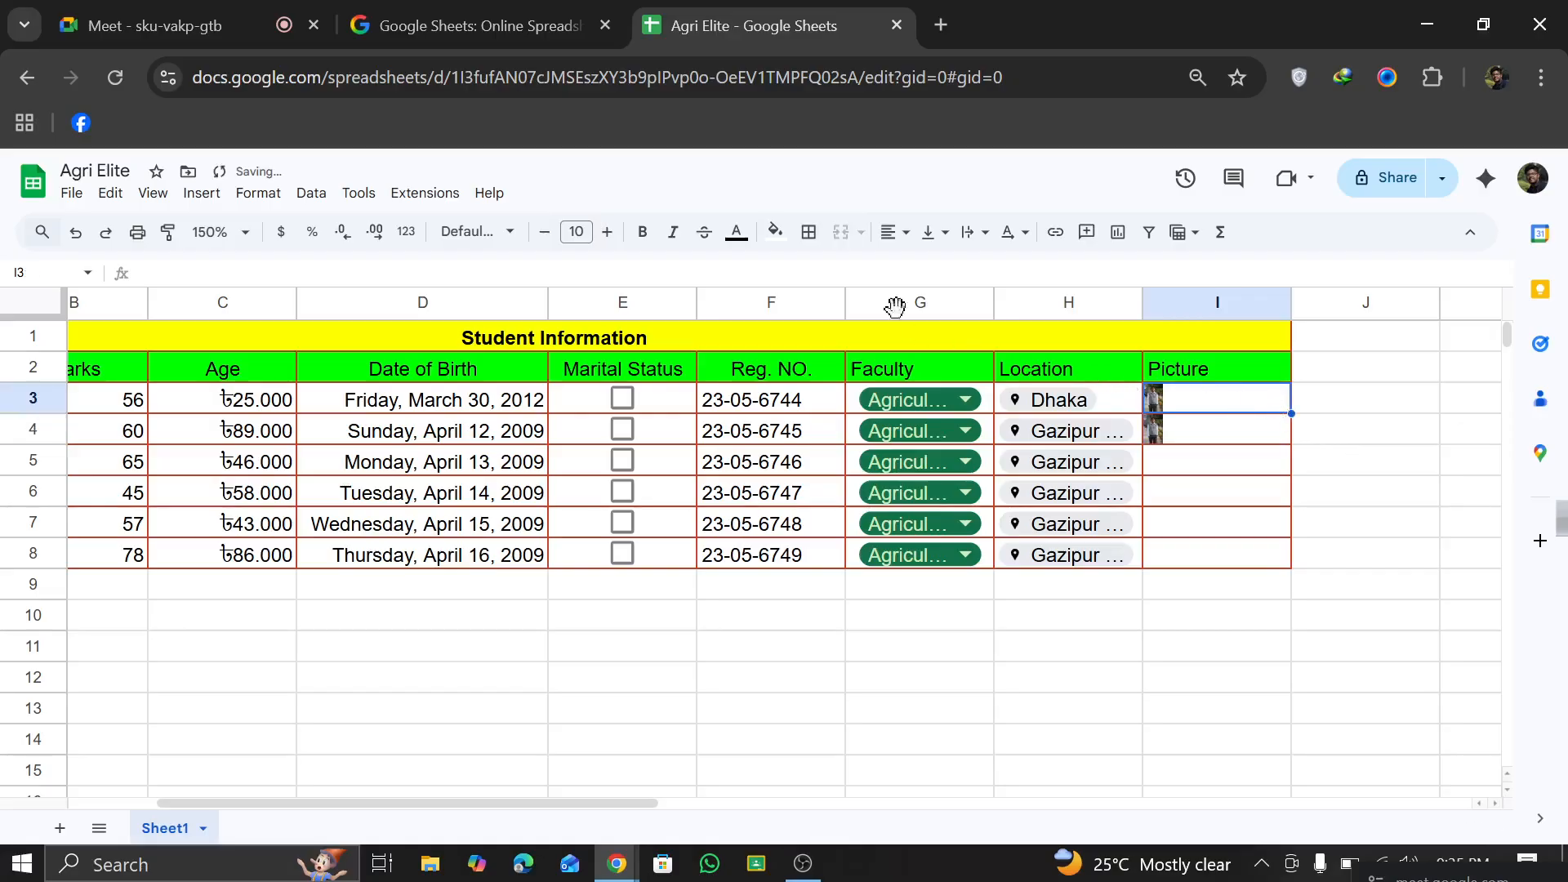
left_click(75, 233)
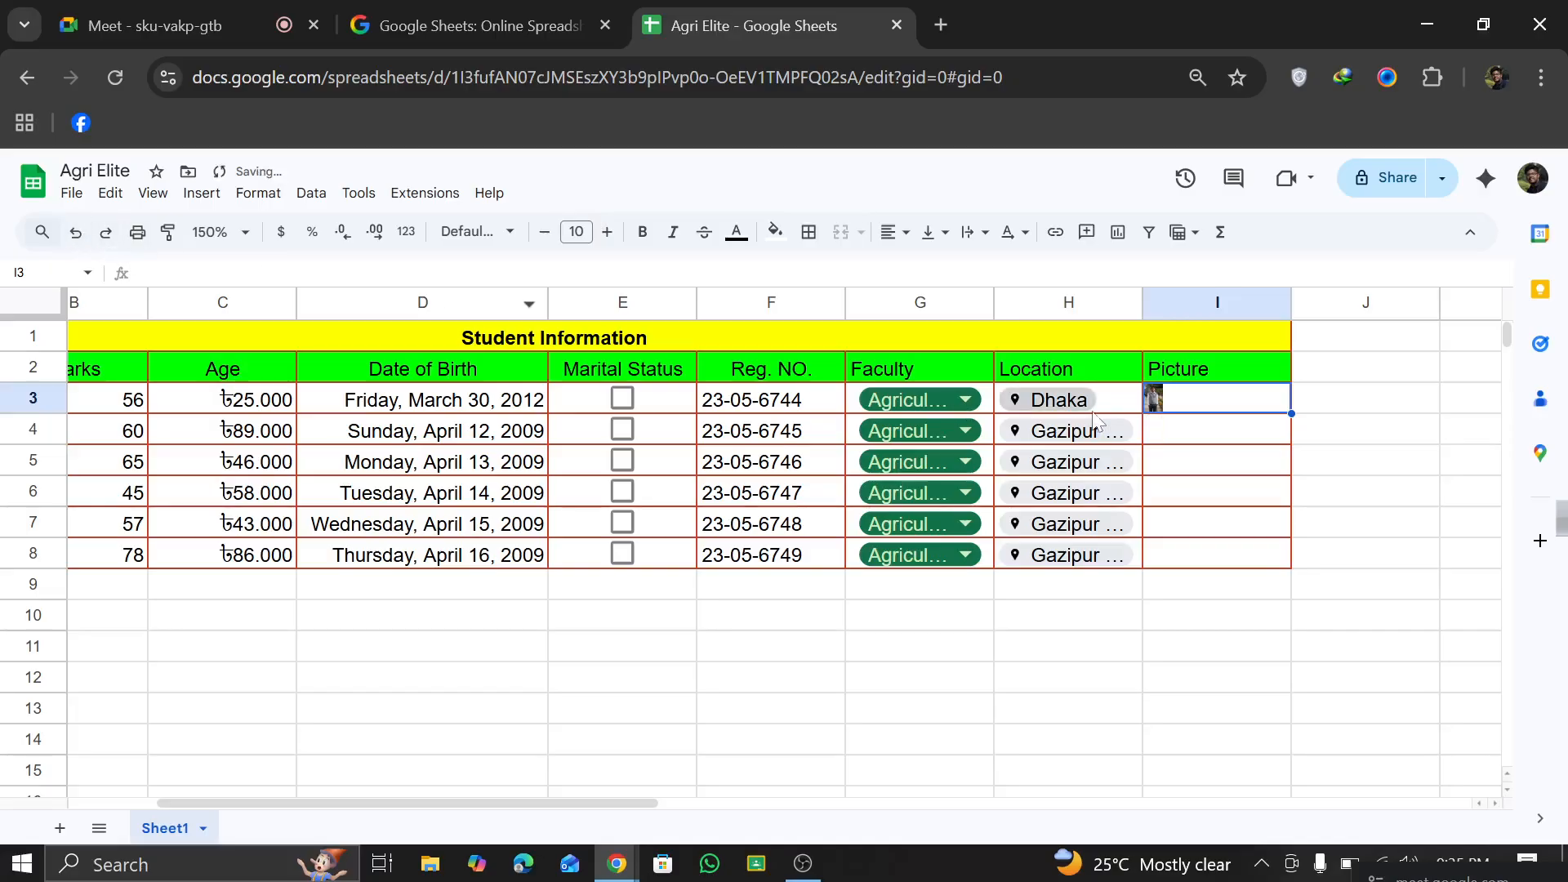
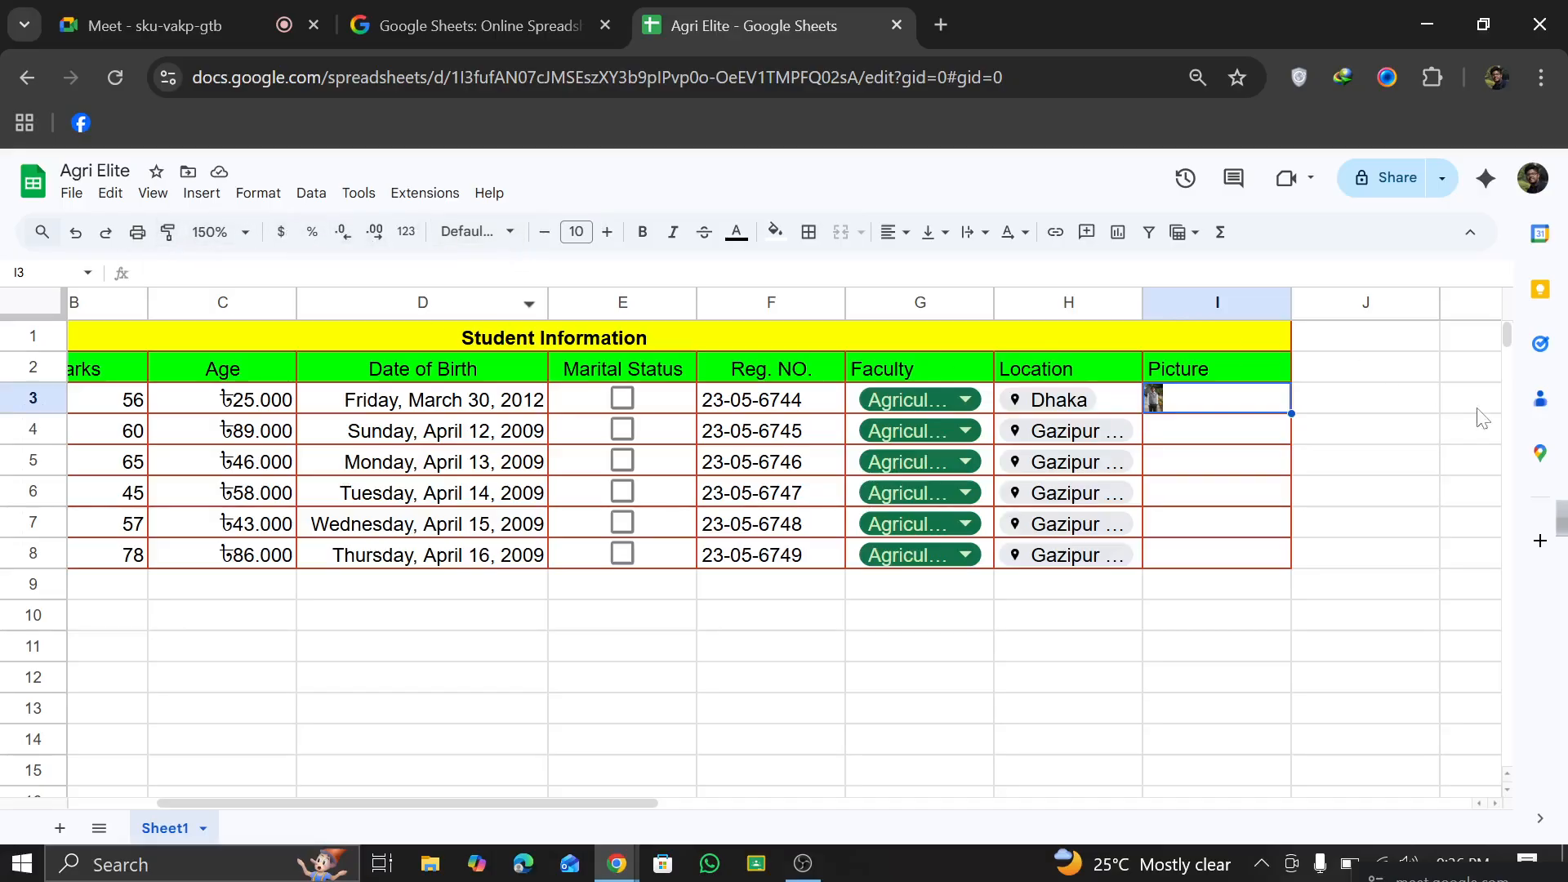
Step: Enlarge the sheet to 200% zoom, try filling the picture from I3 down into I4 again, and undo that fill
right_click(1168, 407)
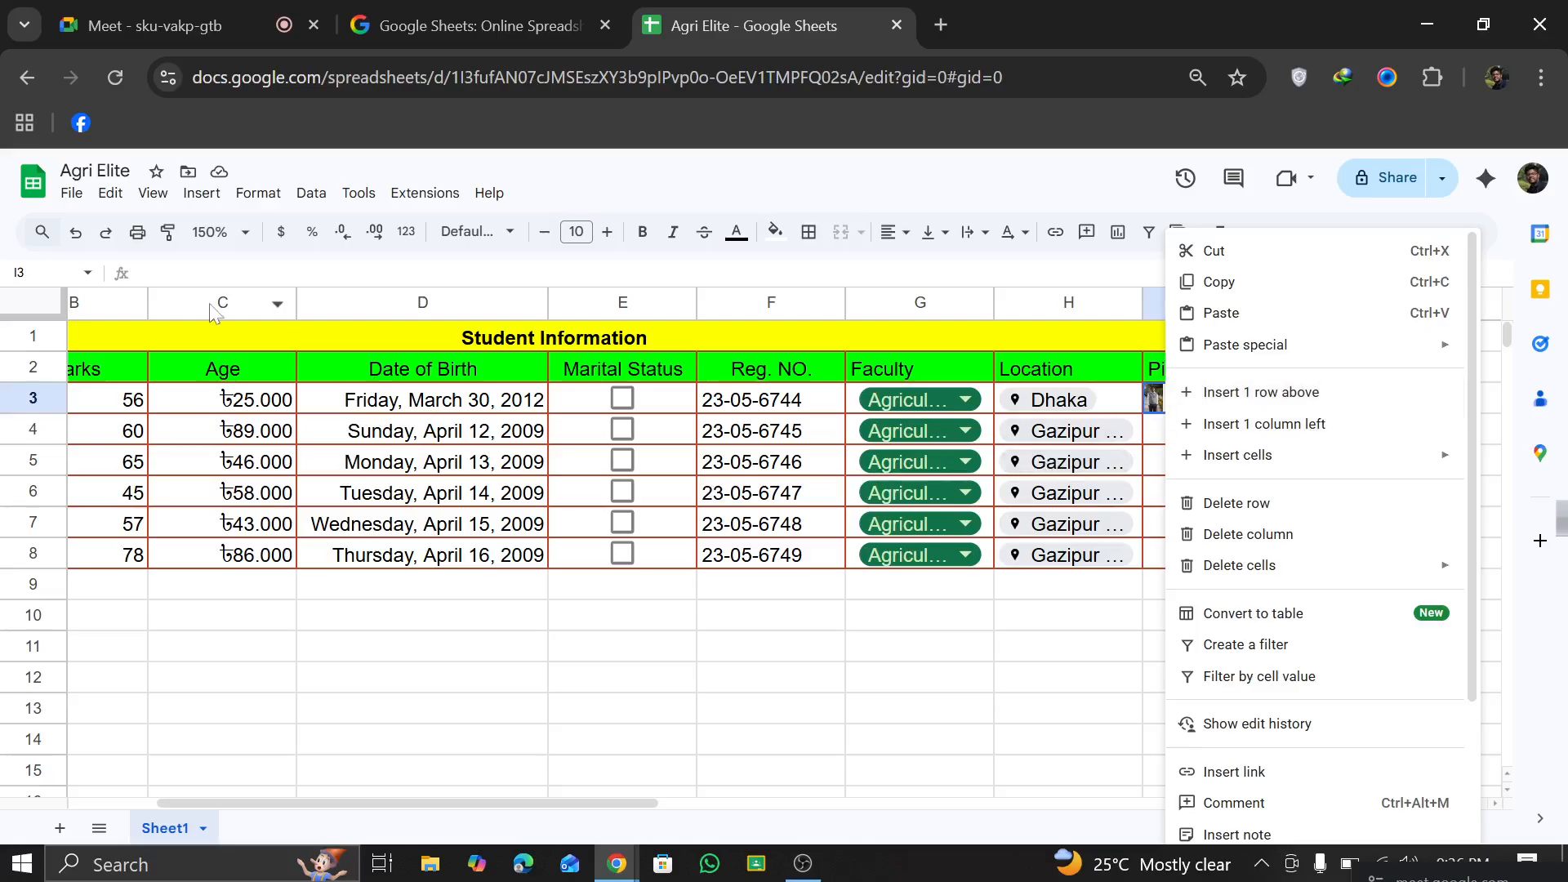
left_click(215, 232)
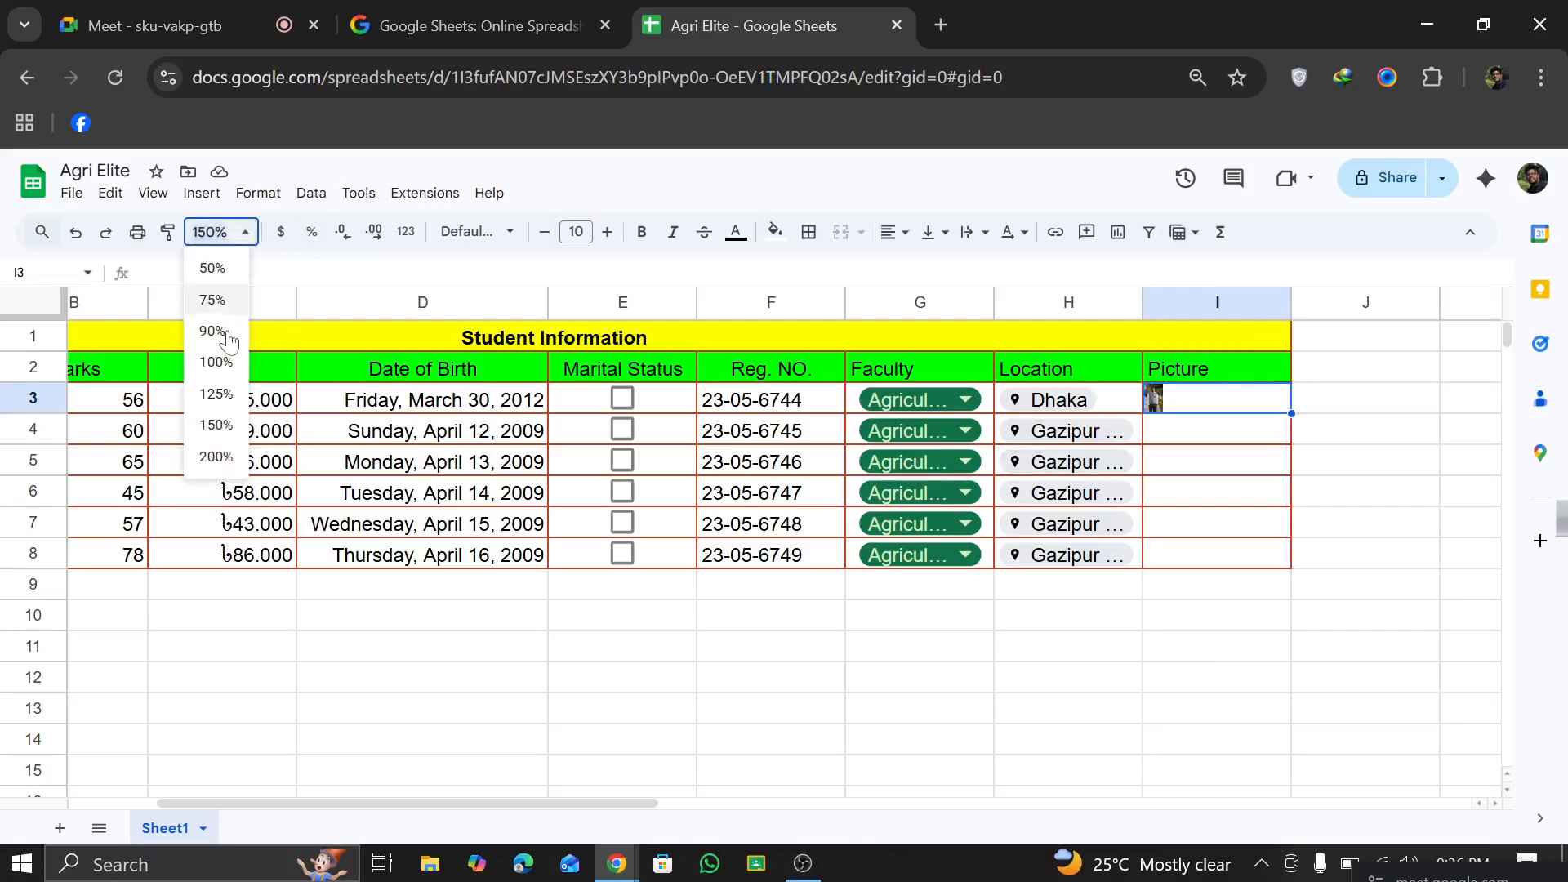
left_click(216, 457)
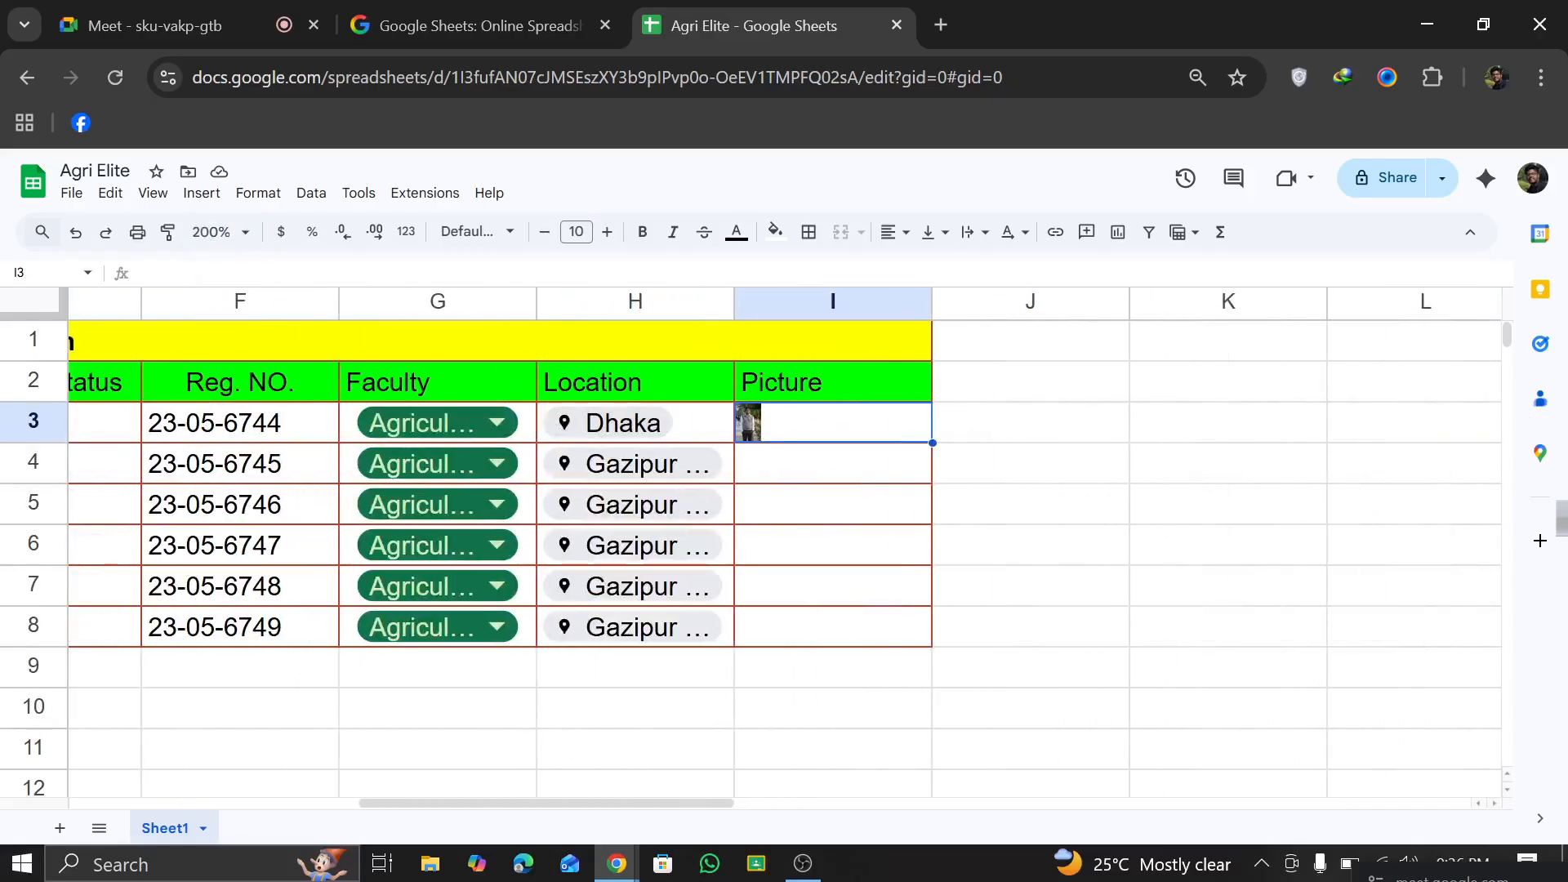
left_click(1349, 543)
left_click(927, 425)
left_click_drag(891, 452, 895, 478)
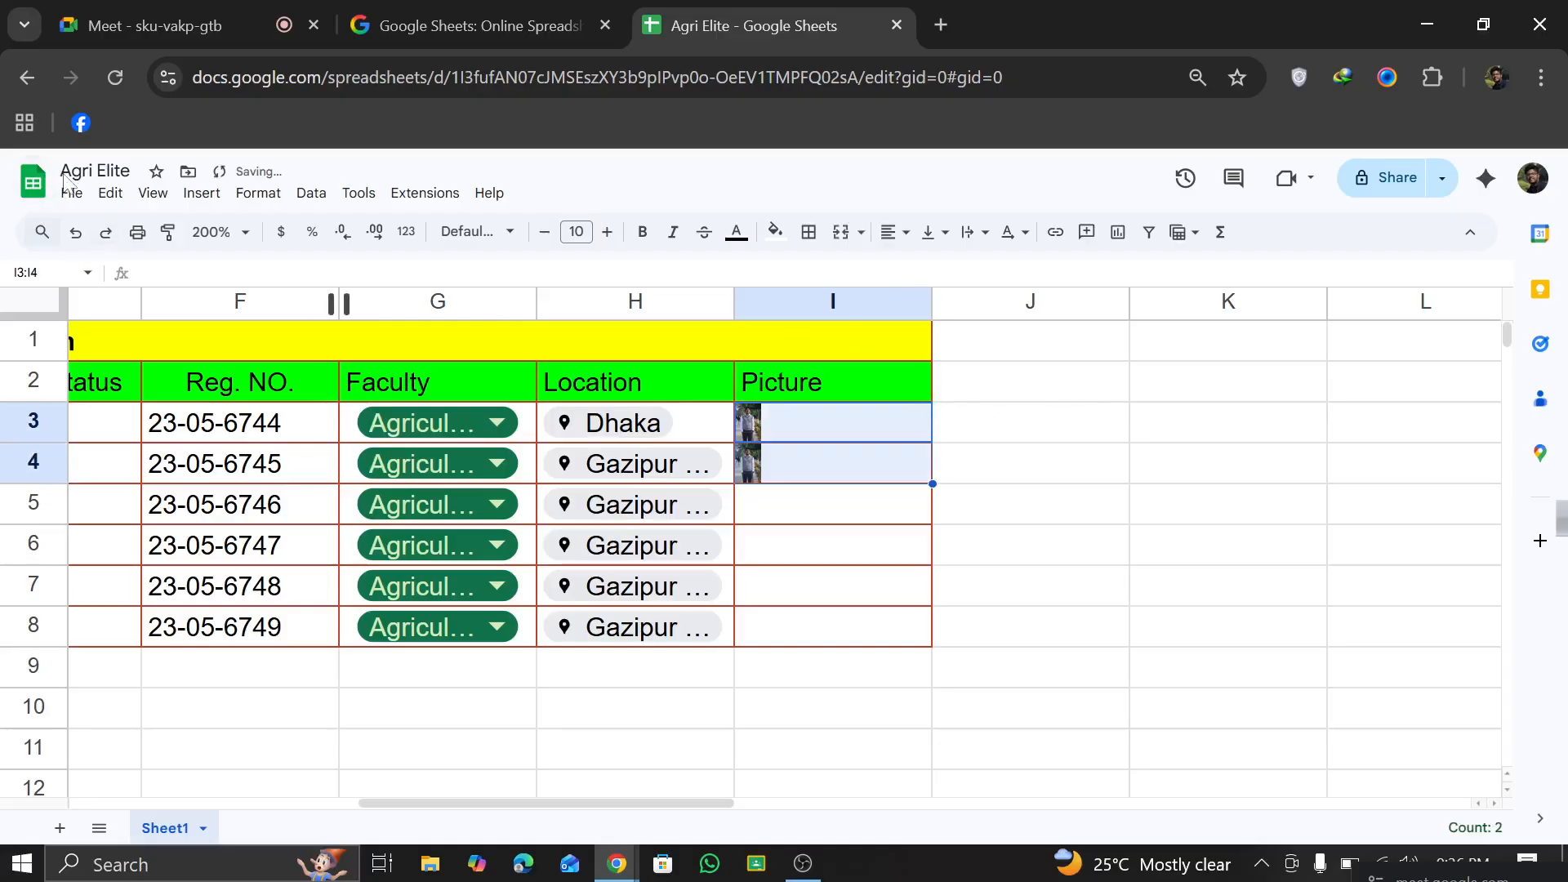
left_click(75, 232)
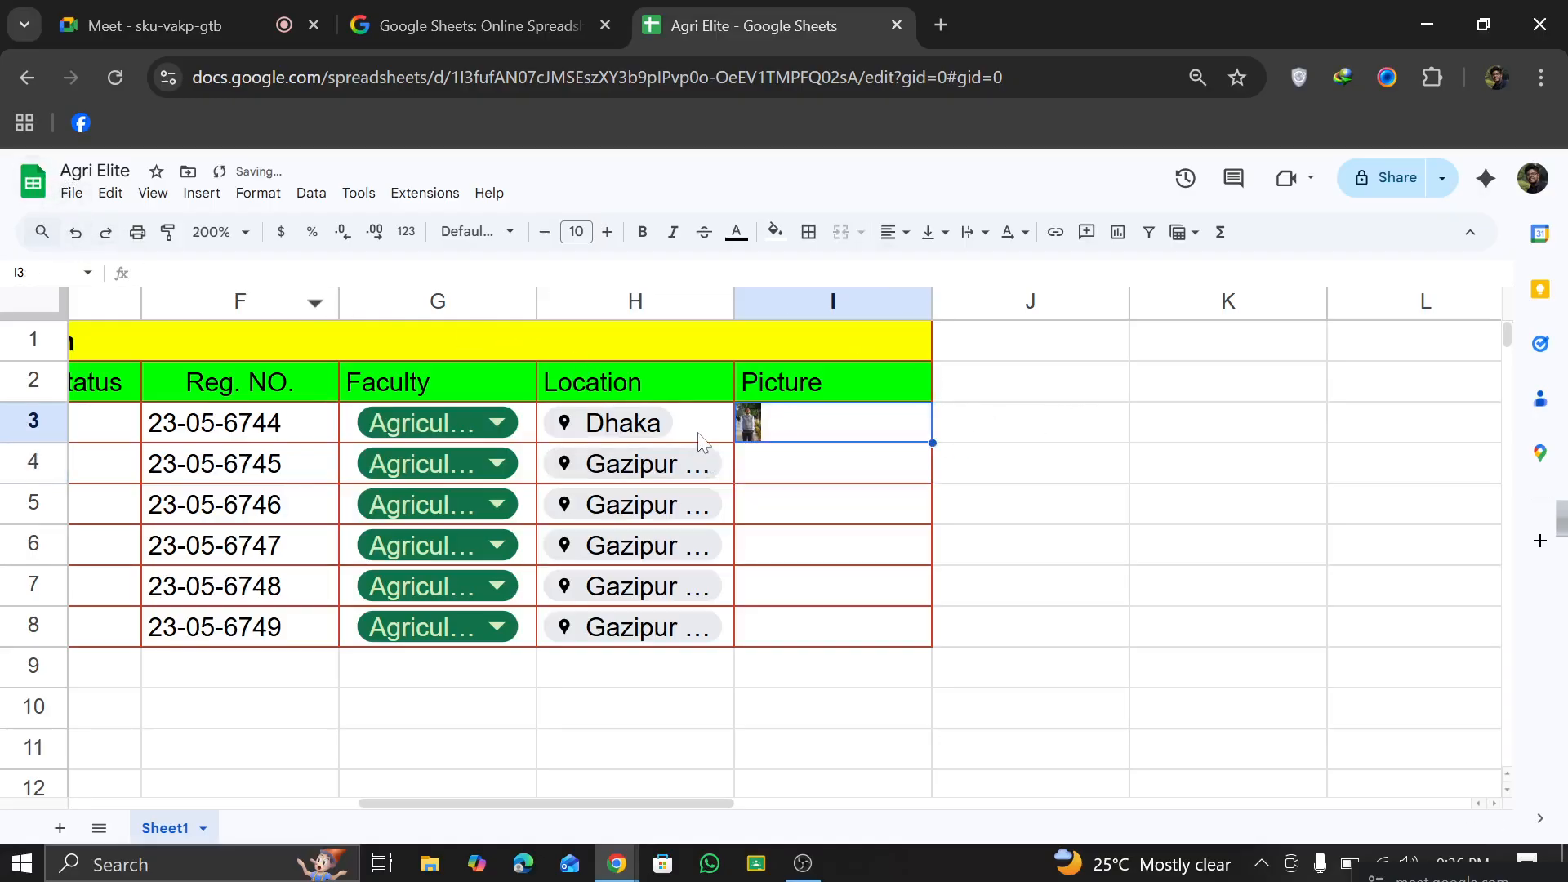
left_click(111, 196)
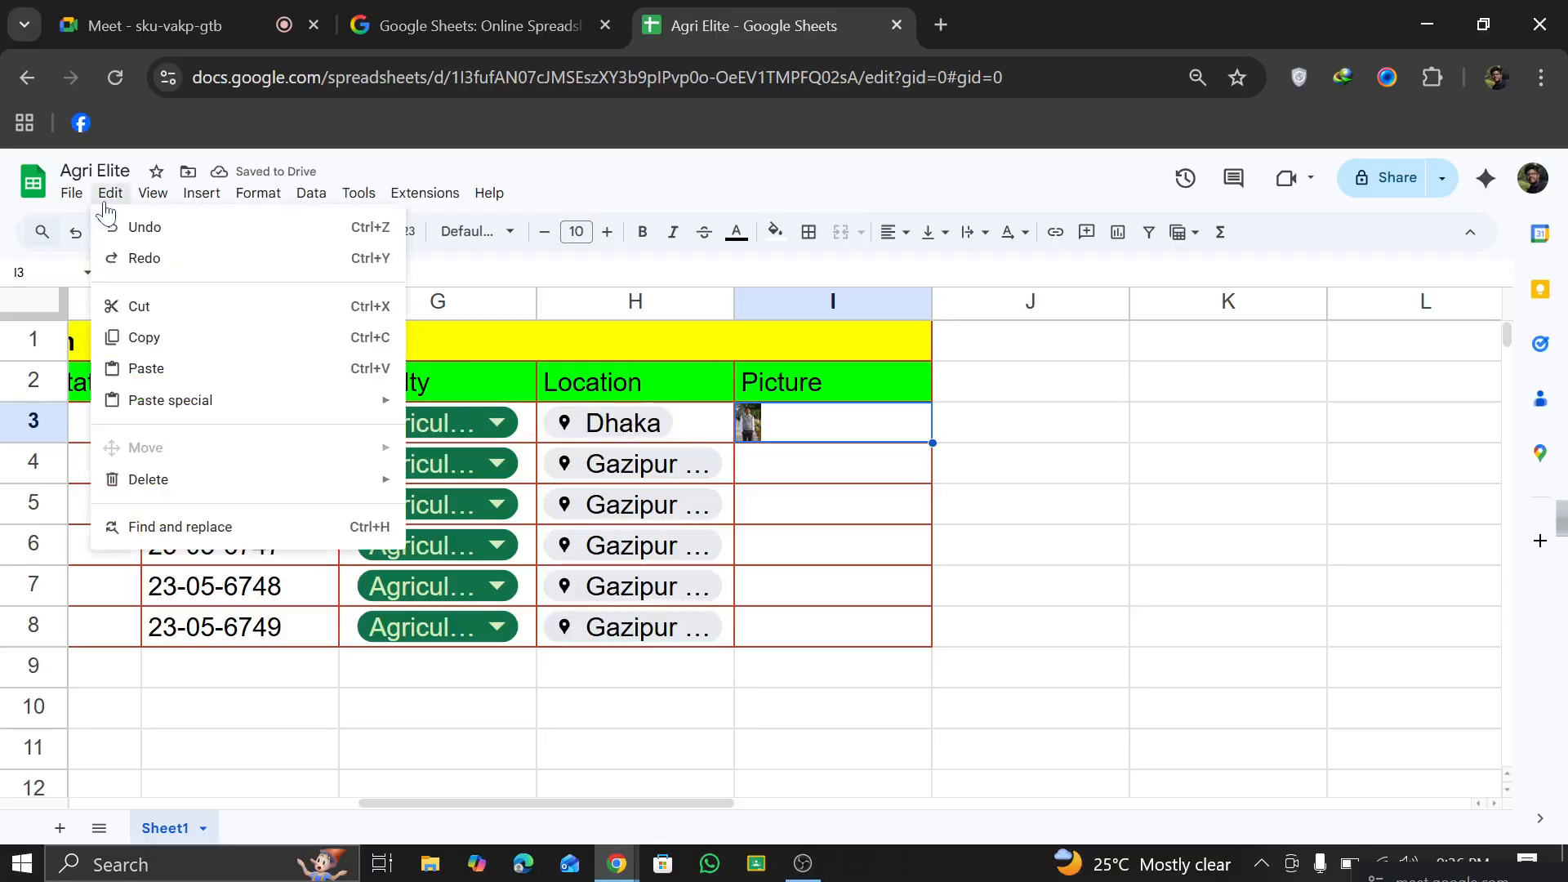
mouse_move(142, 204)
mouse_move(96, 201)
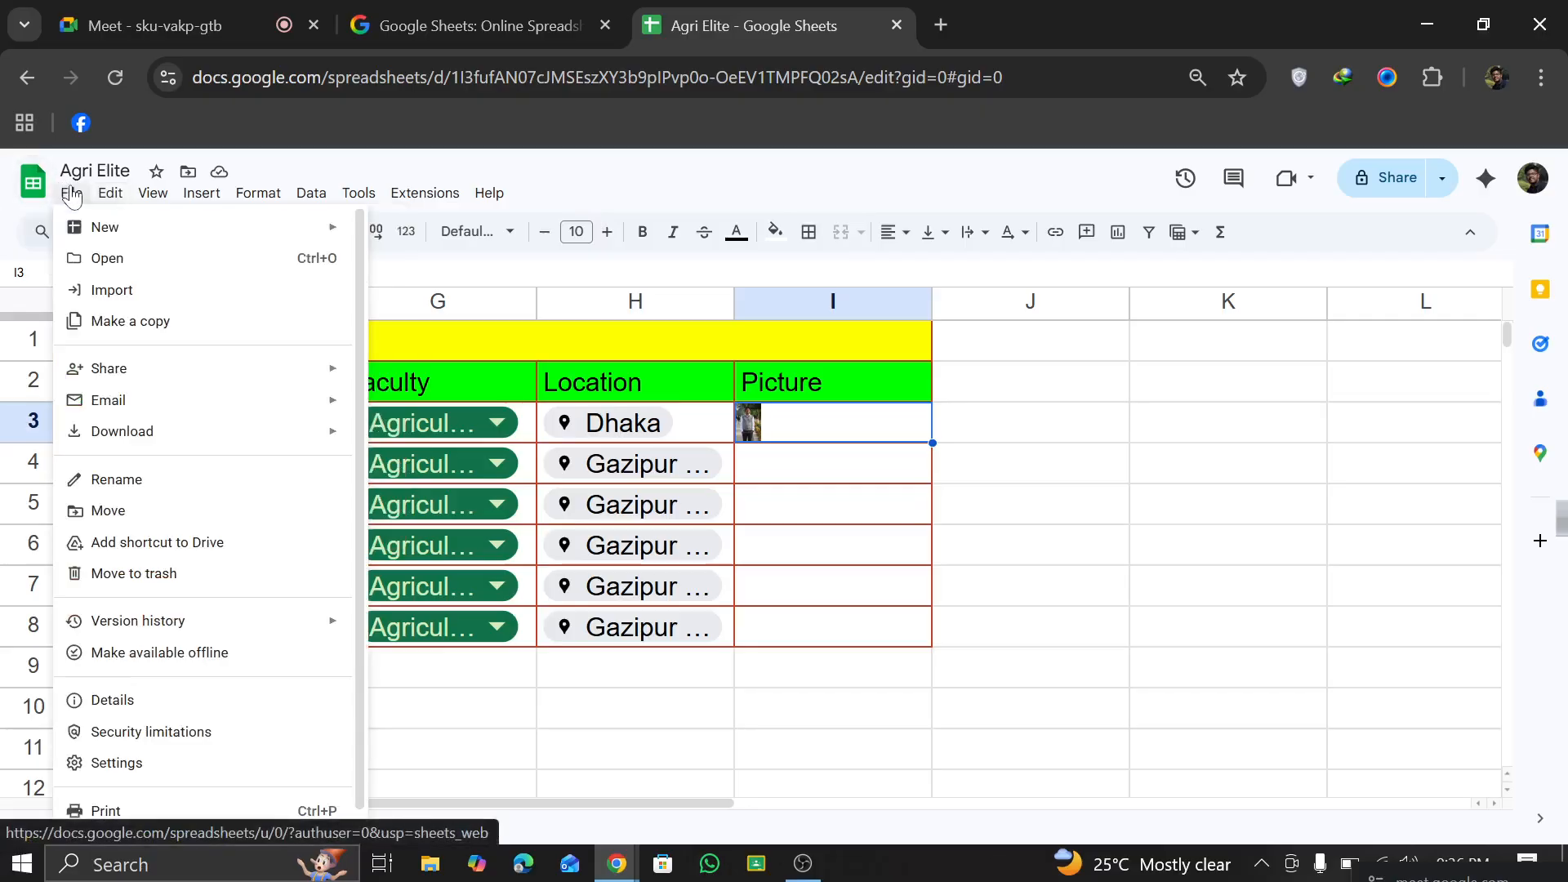
Step: Switch to the Google Meet call, admit the waiting guest, and check the list of contributors
left_click(615, 867)
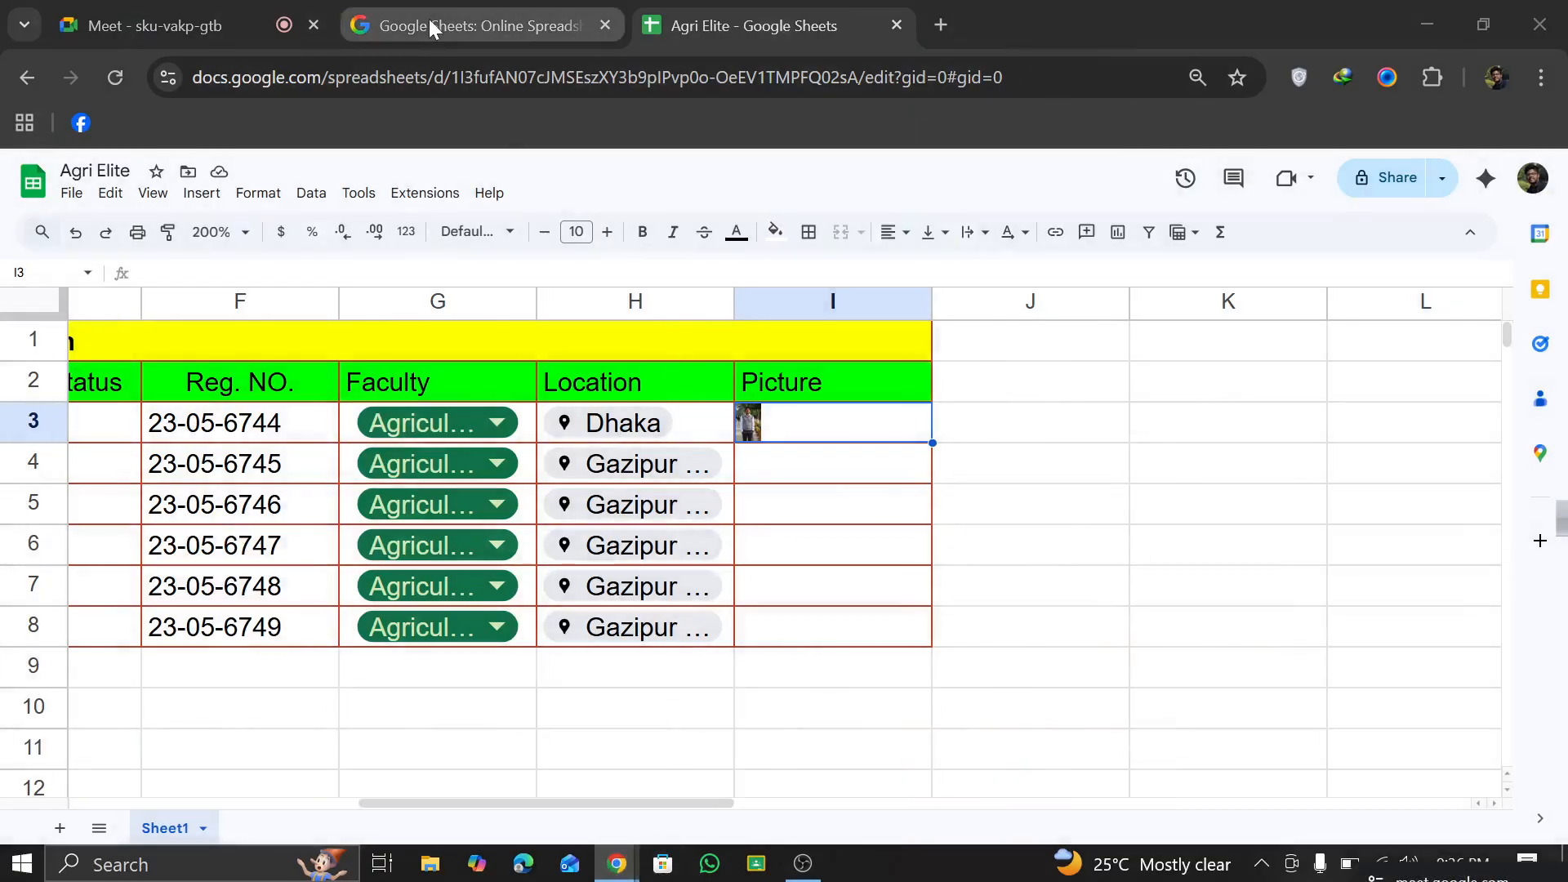
left_click(178, 23)
left_click(1324, 226)
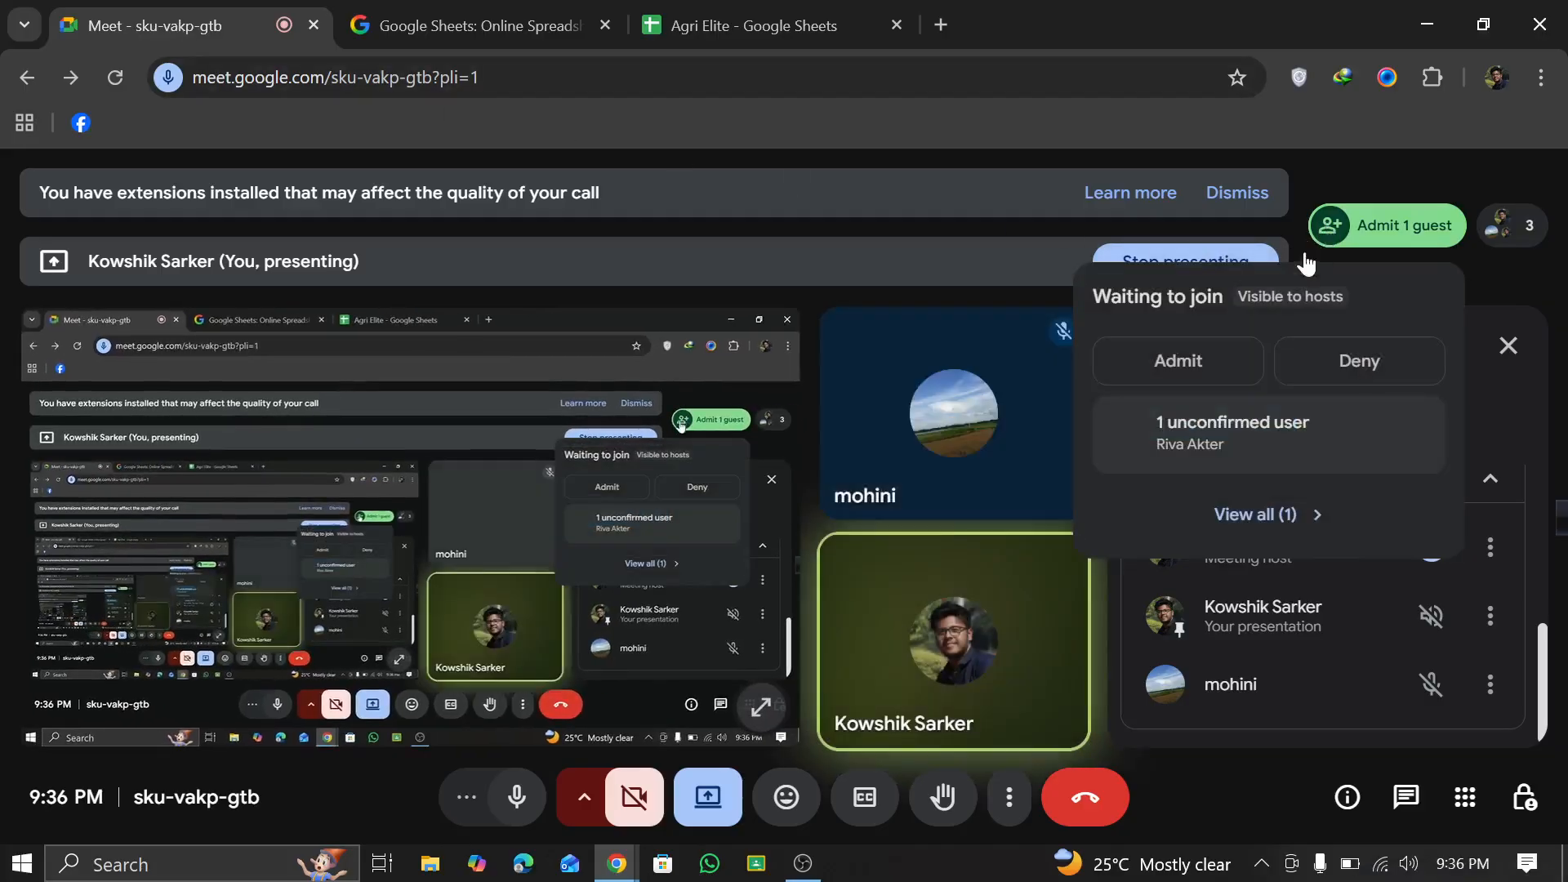
left_click(1199, 359)
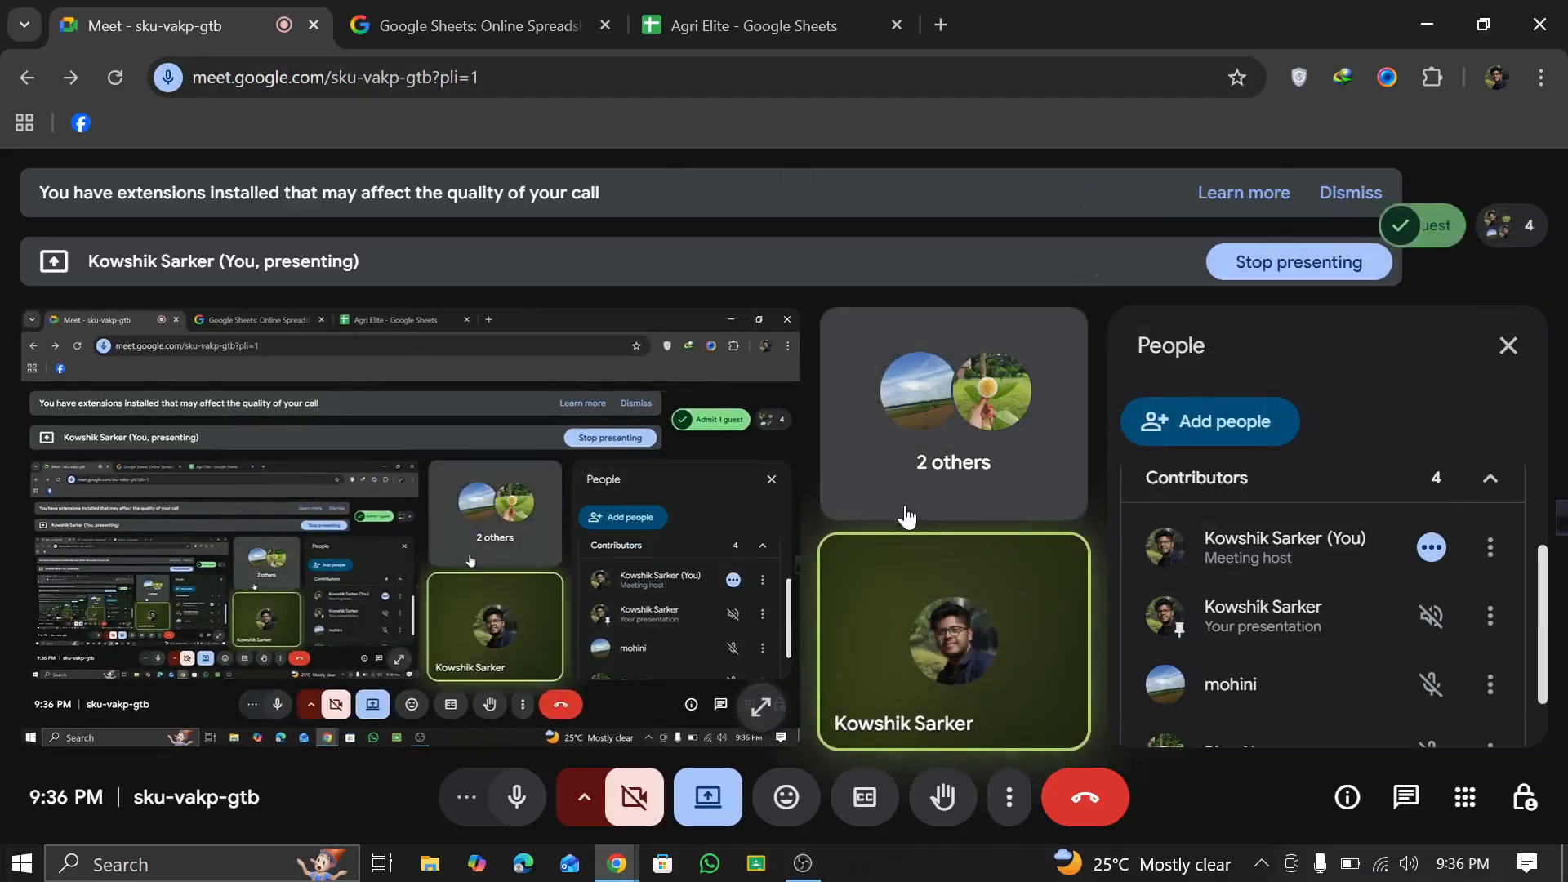
scroll(1273, 572, "down", 1)
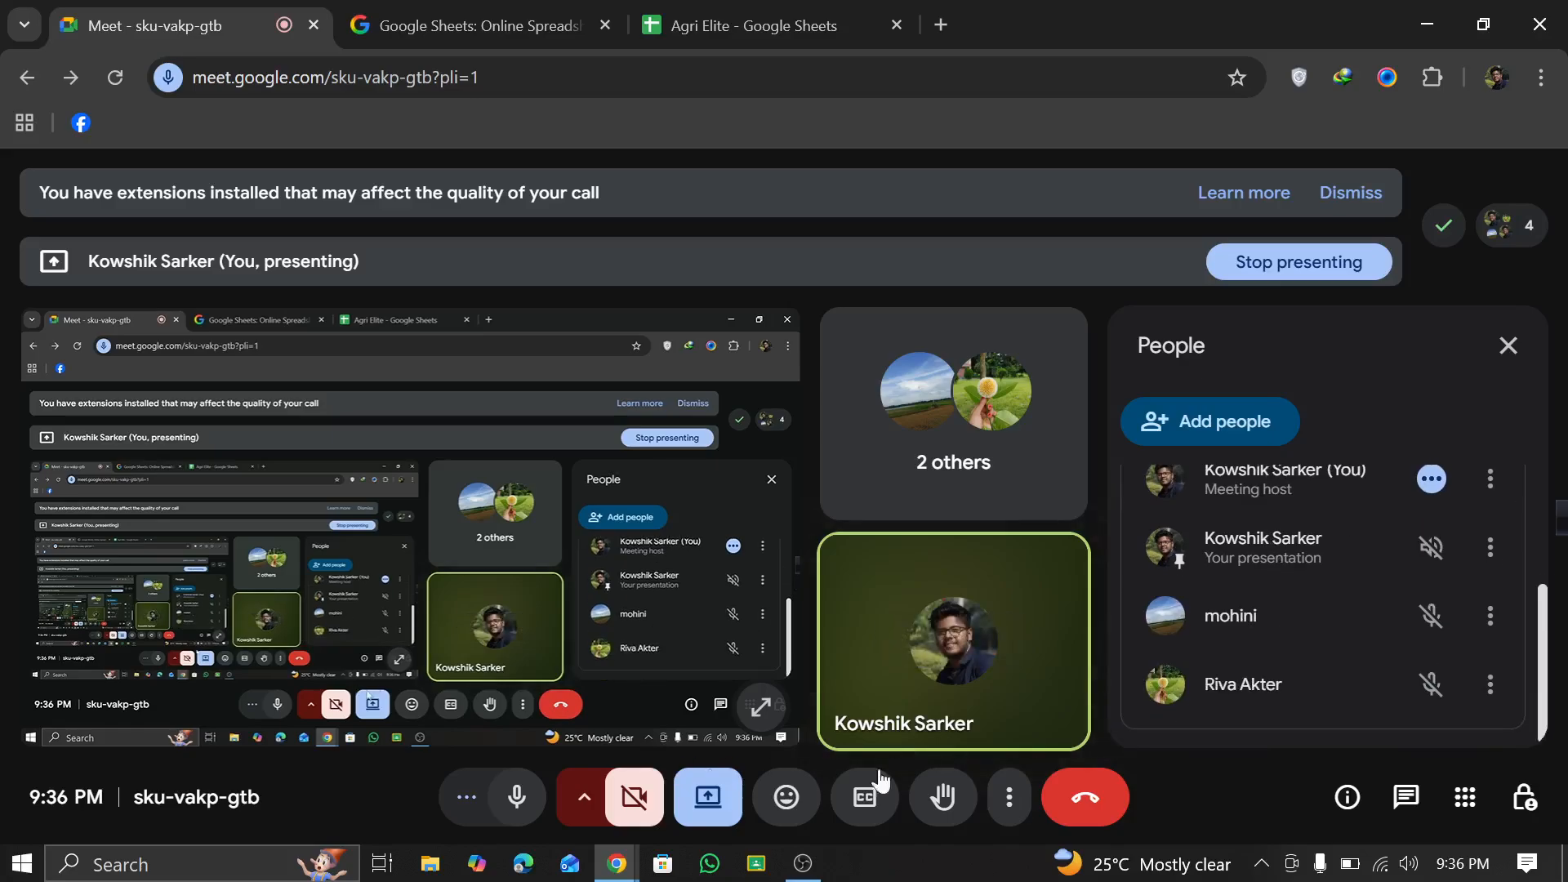
Step: Return to the Agri Elite spreadsheet, with the floating Meet window moved out of the way, and set the sheet zoom to 150%
left_click(791, 23)
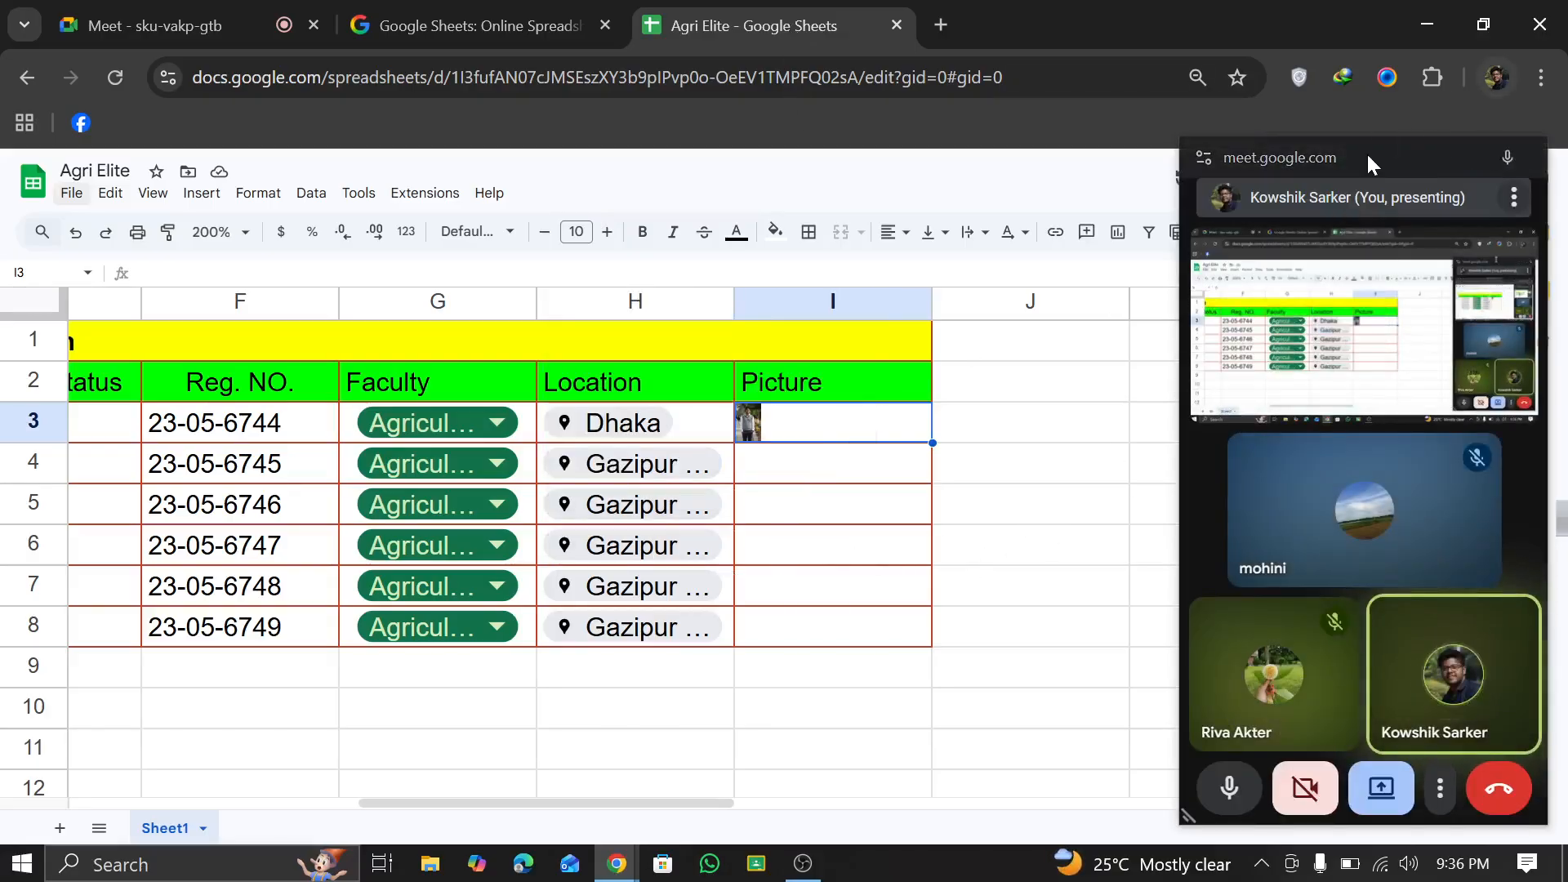
left_click_drag(1418, 157, 1562, 872)
scroll(750, 523, "left", 12)
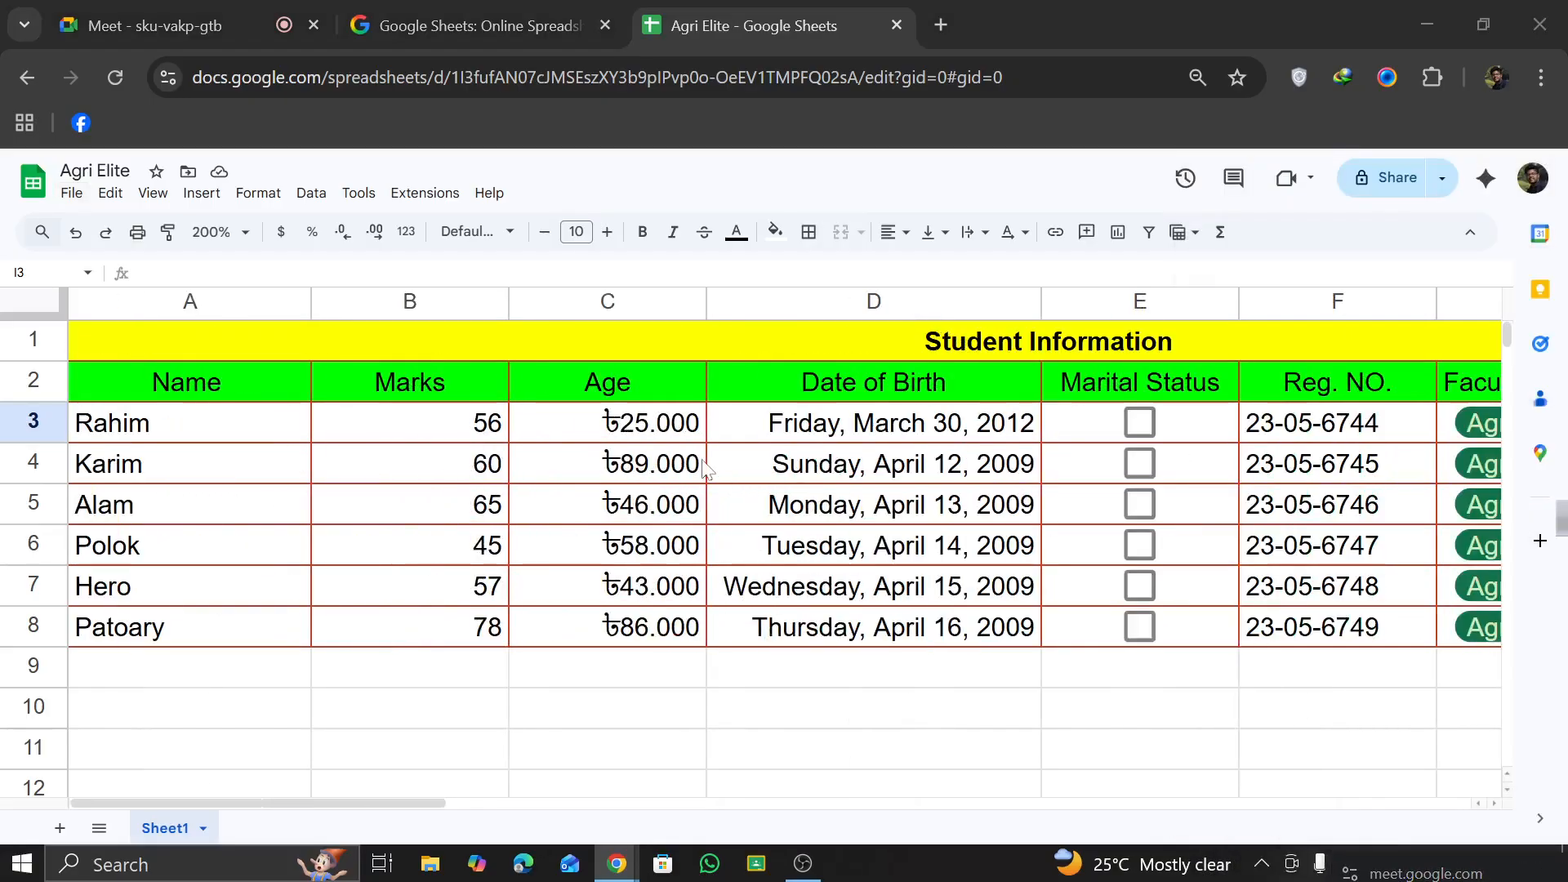
scroll(704, 468, "down", 2)
scroll(704, 467, "up", 2)
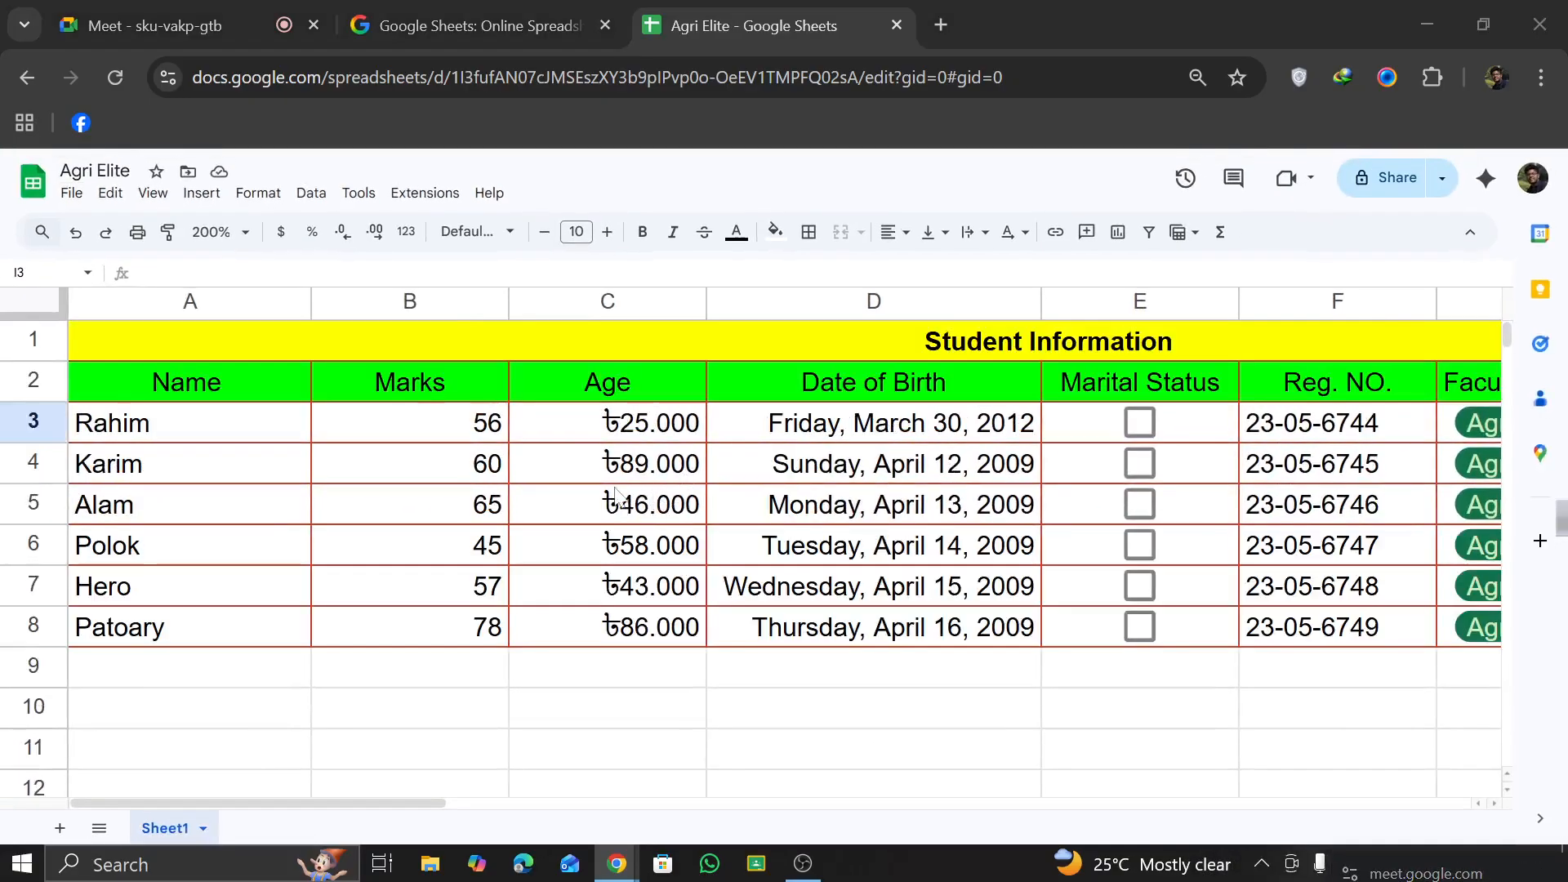
left_click(233, 232)
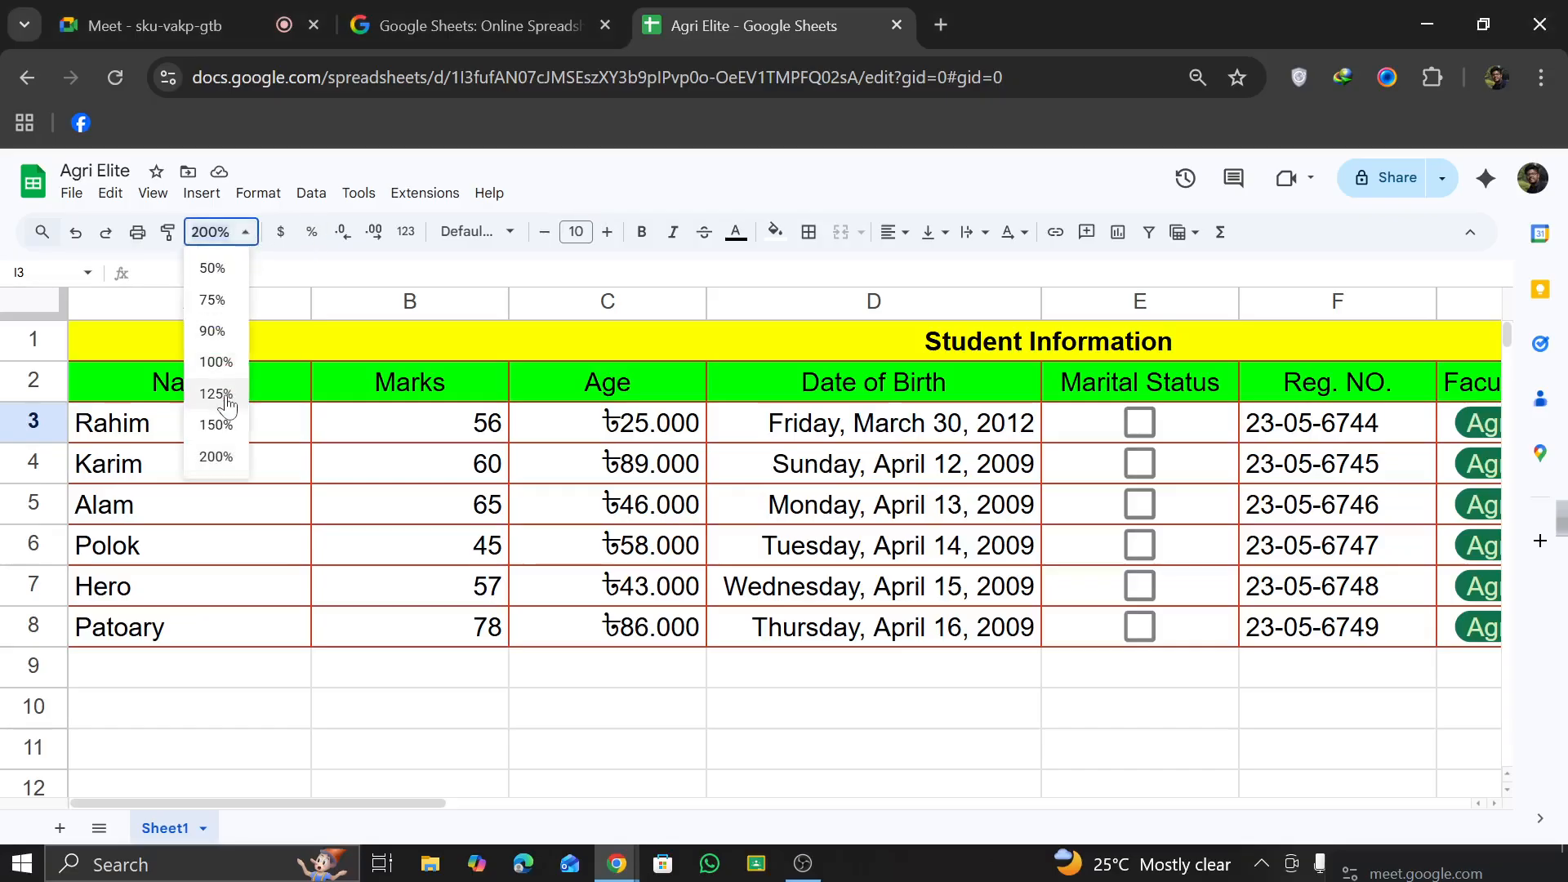
left_click(218, 425)
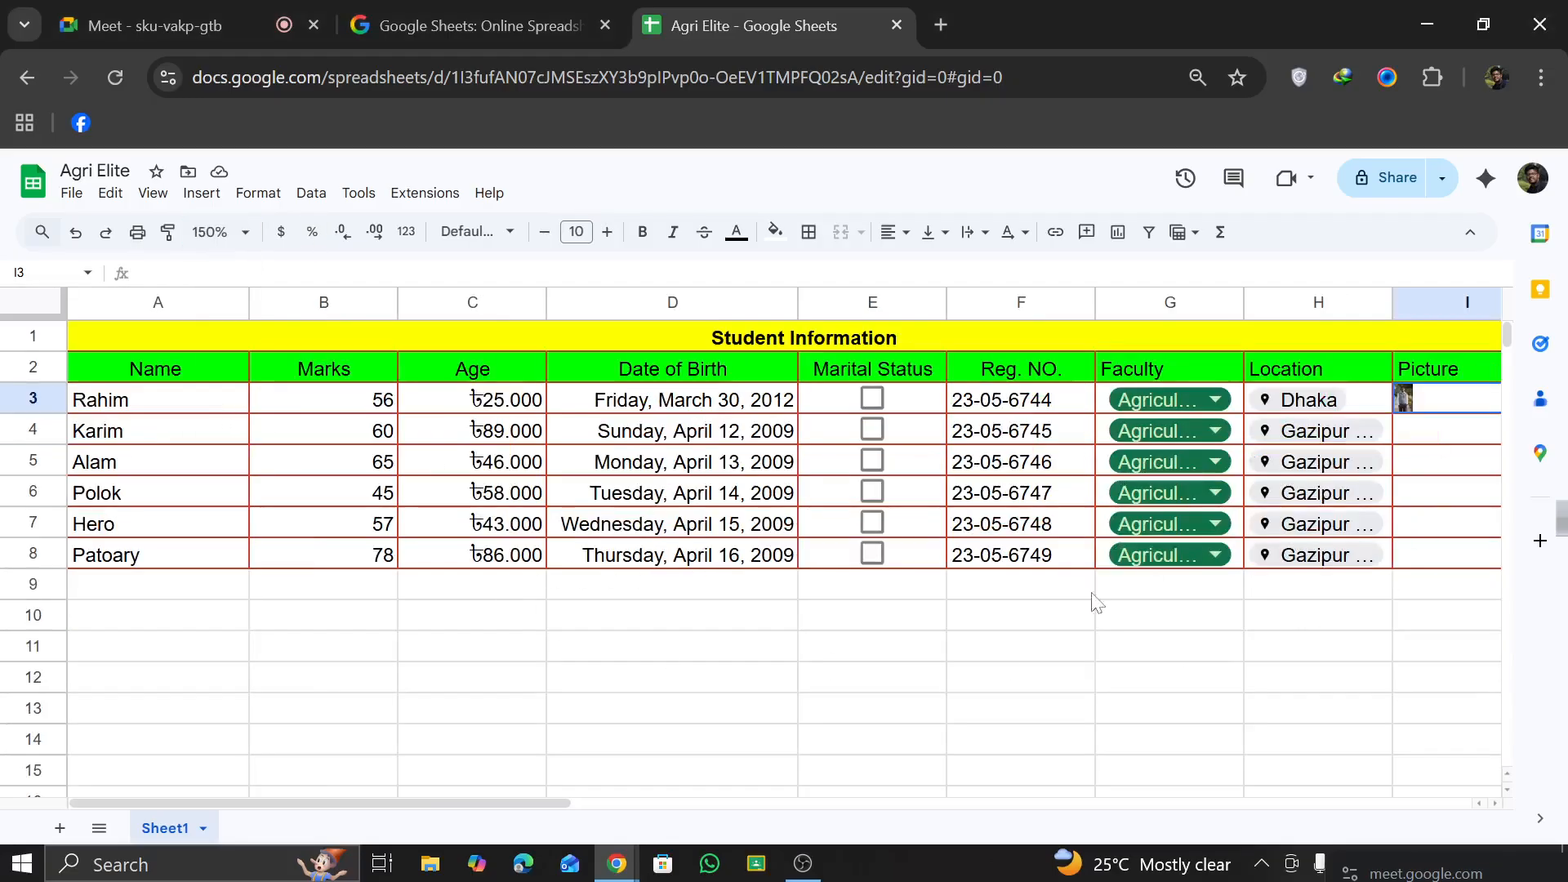
left_click(1083, 626)
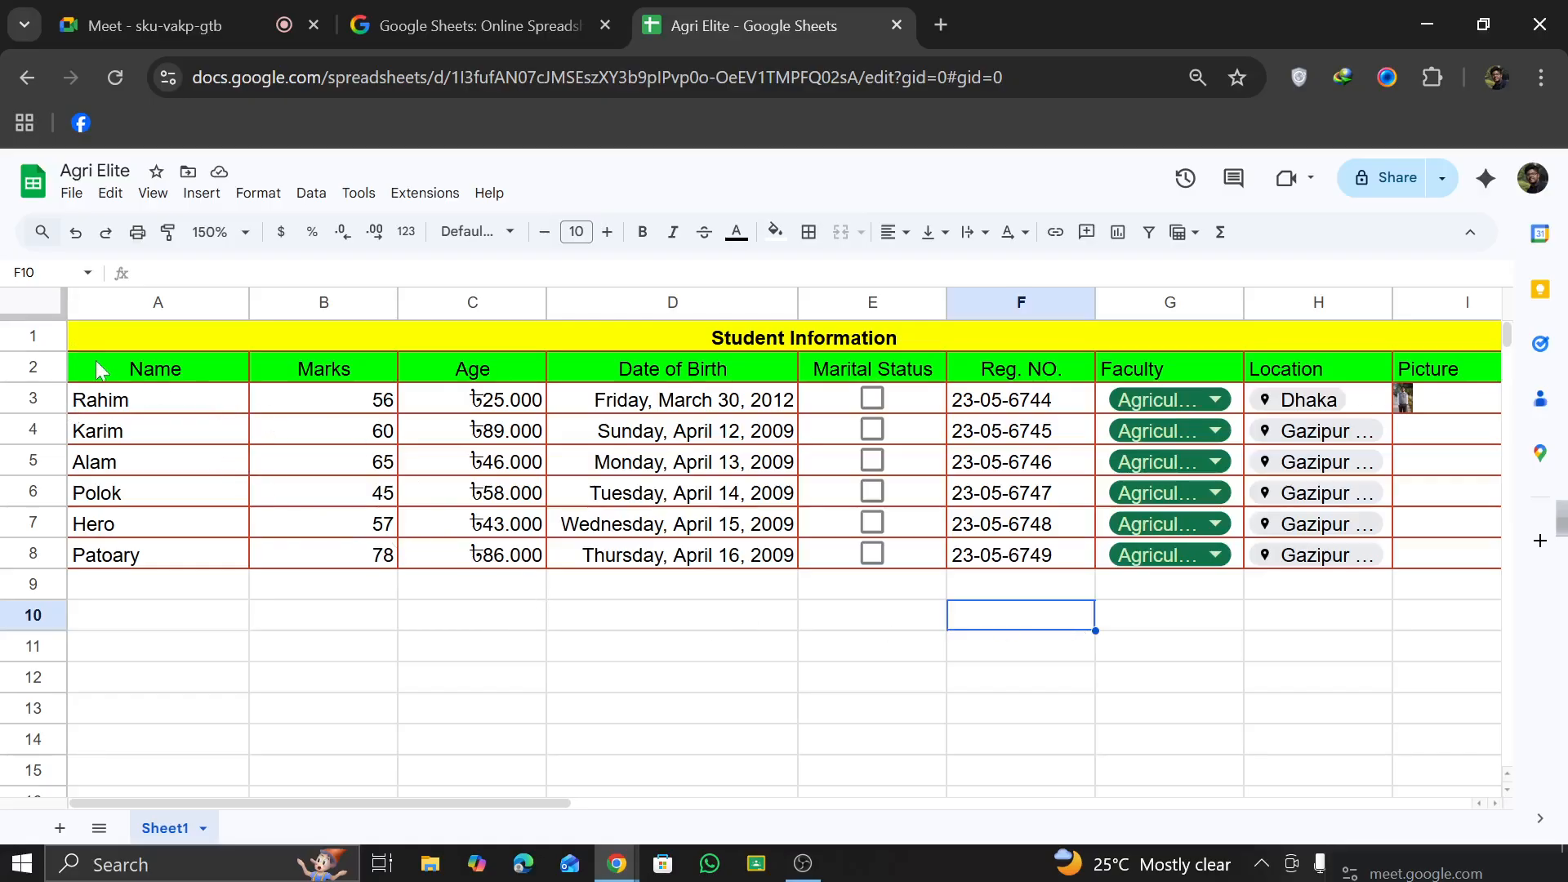
Step: Insert a column chart from A2:D8 and move it below the student table, starting at about row 10 in column F
left_click_drag(95, 361, 734, 564)
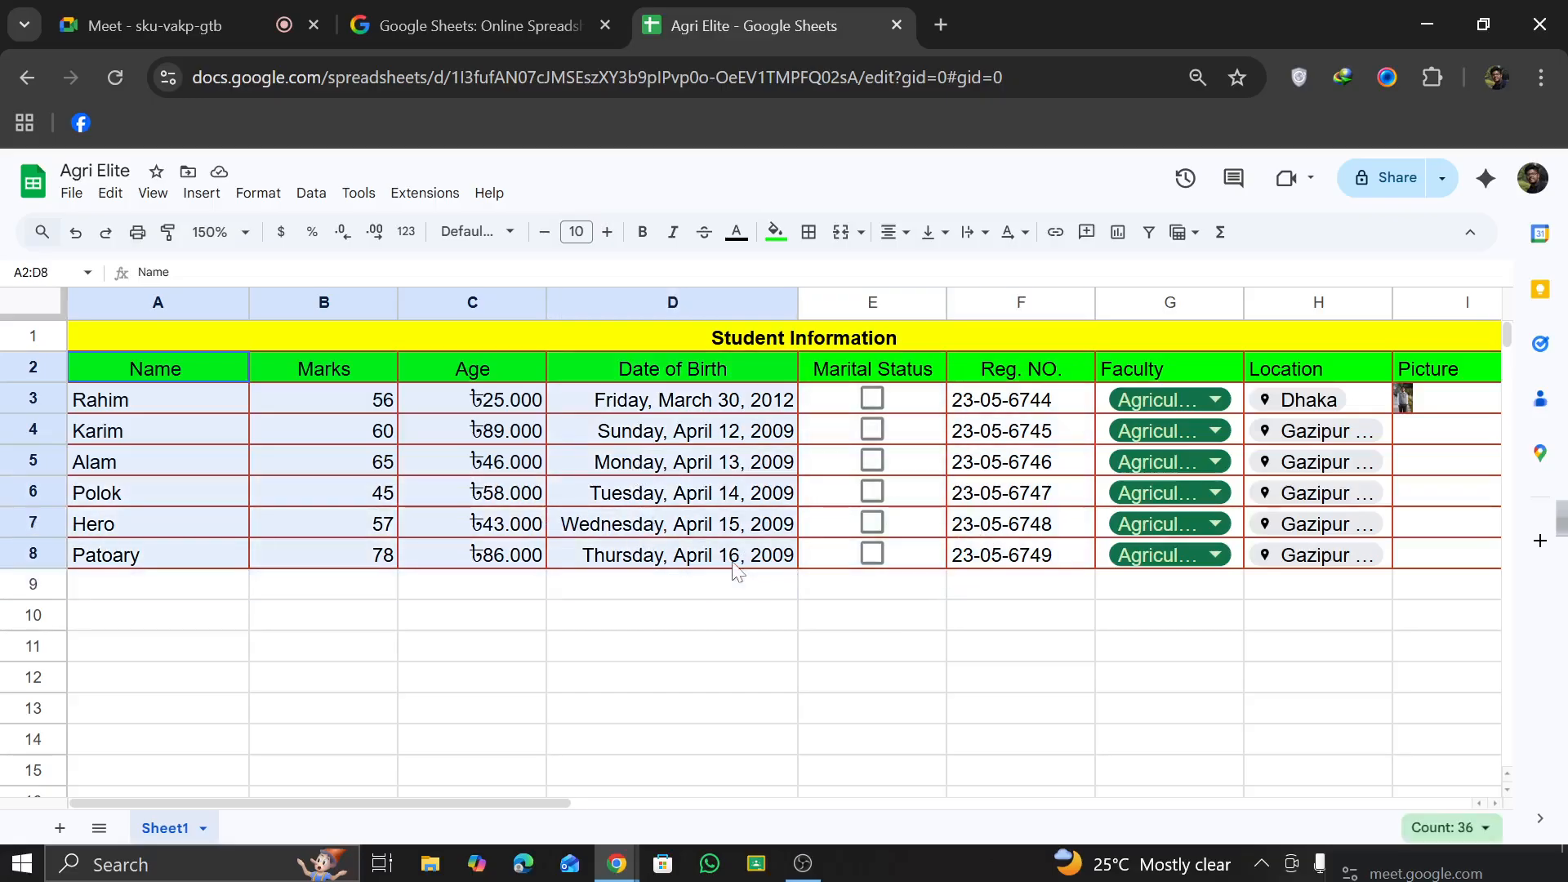
left_click(1117, 234)
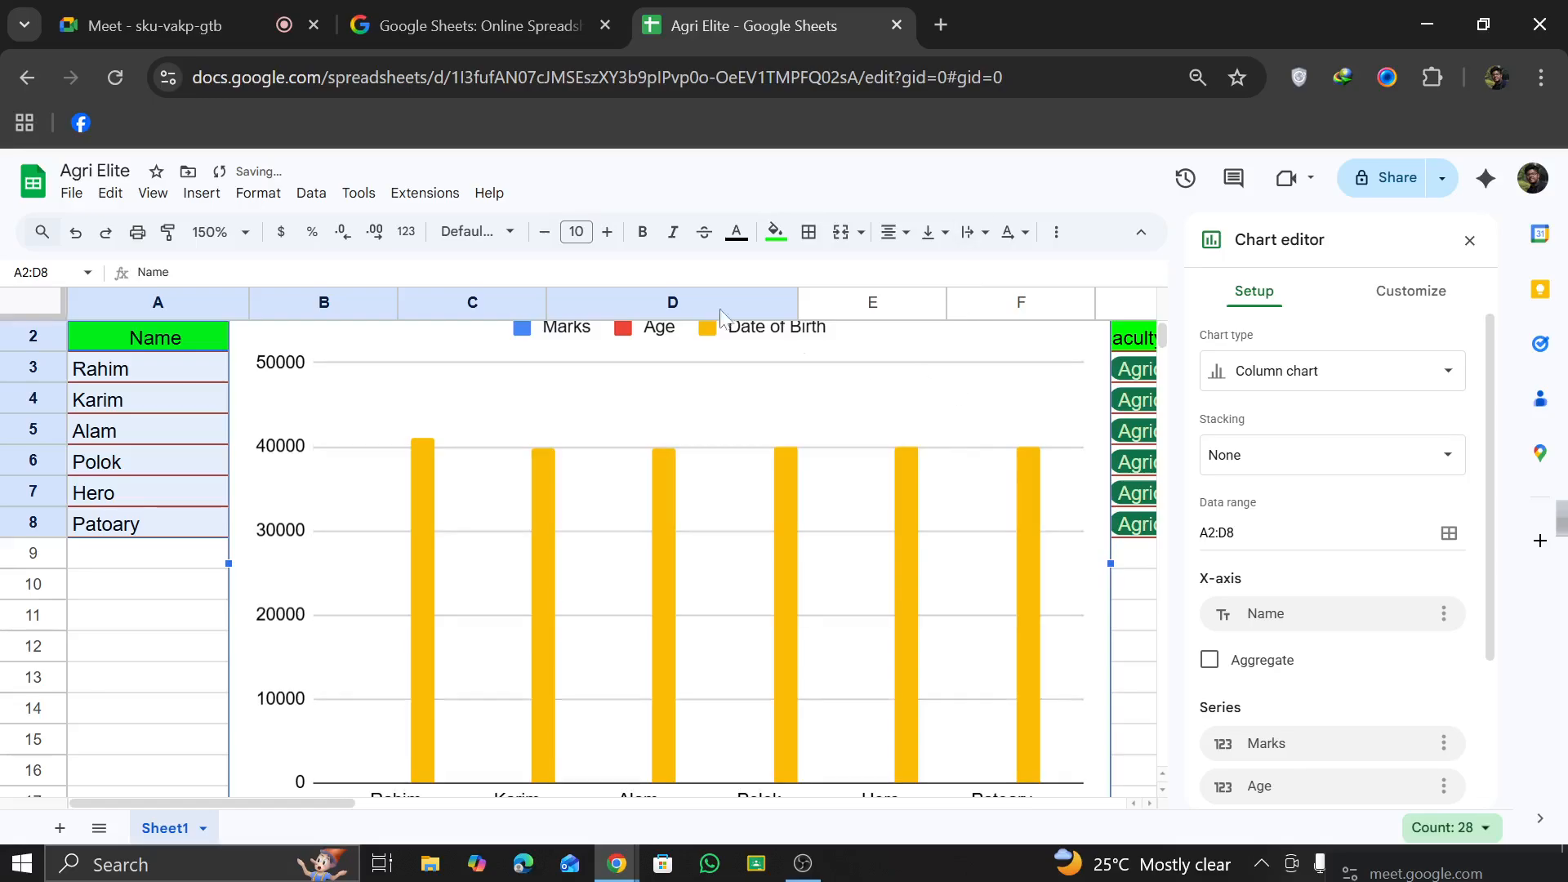
left_click(219, 232)
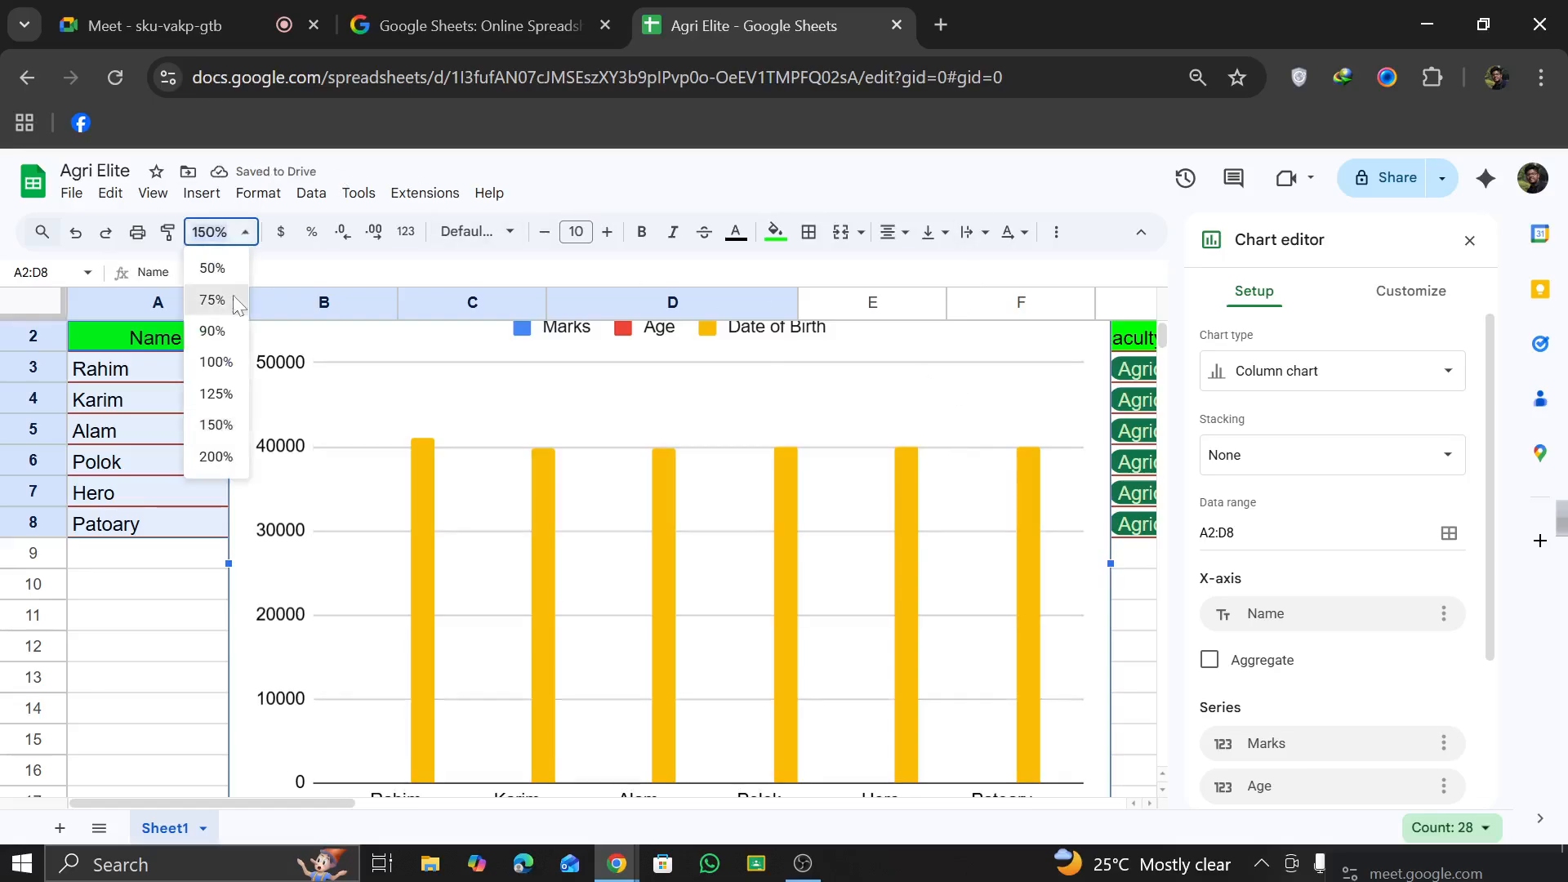
left_click(214, 300)
scroll(488, 446, "up", 1)
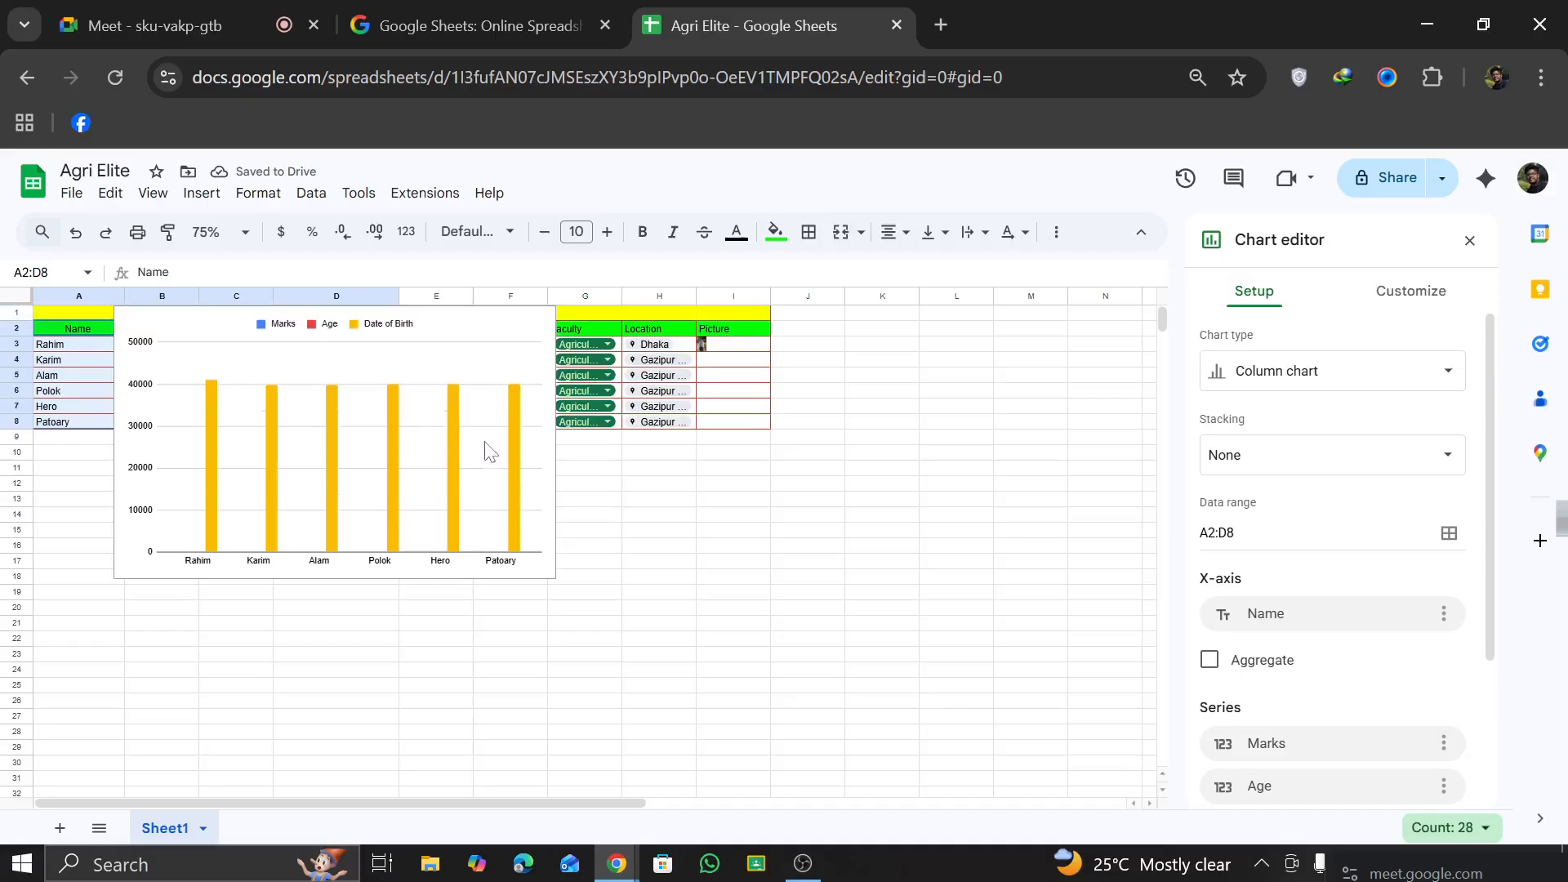
left_click(447, 323)
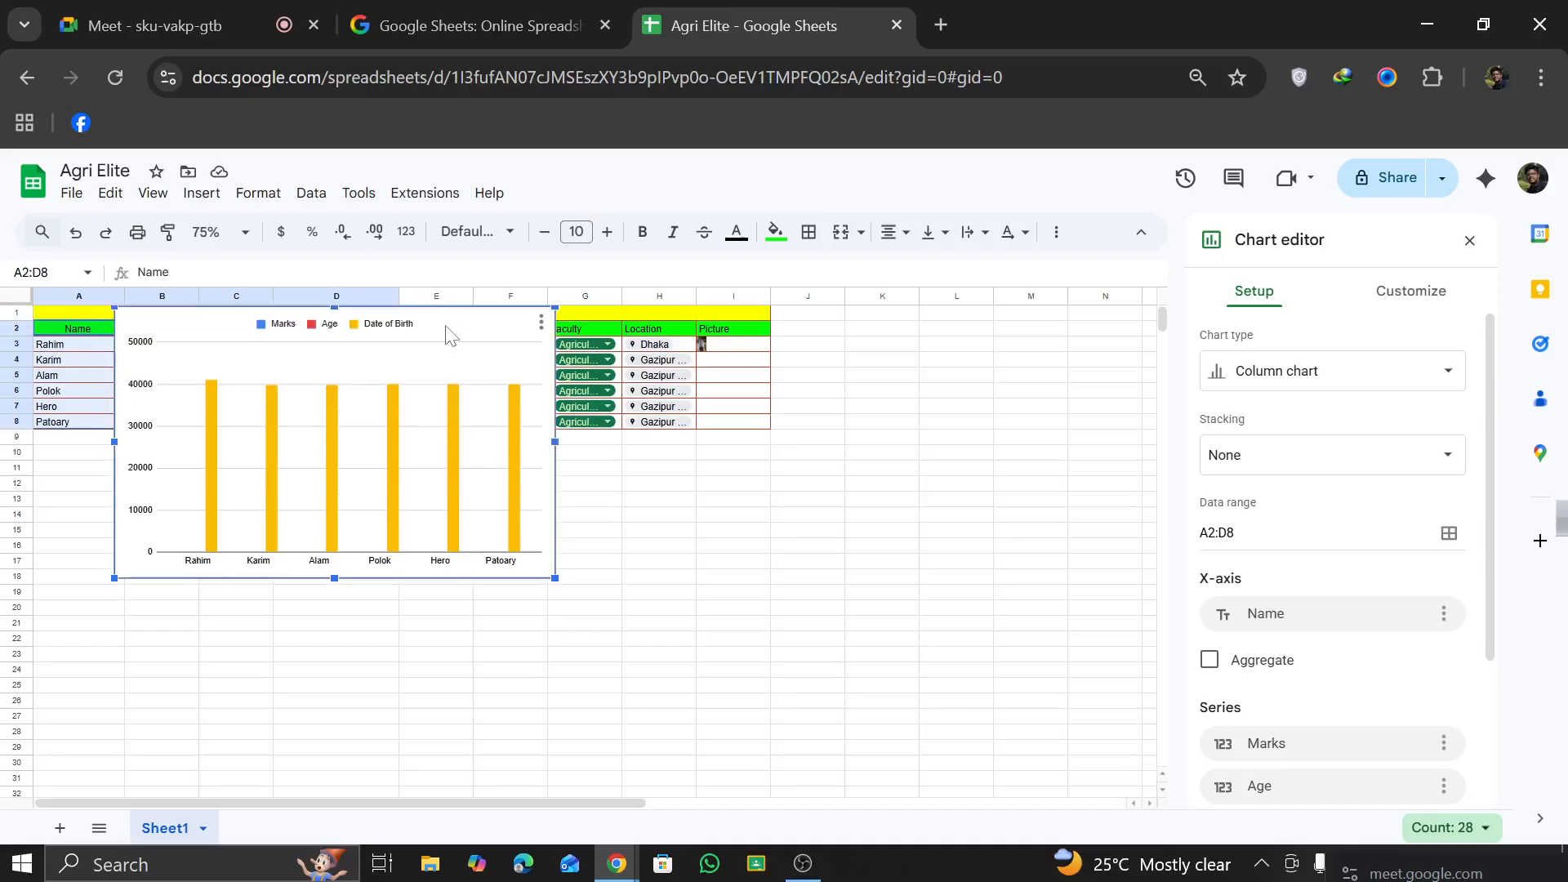
left_click_drag(448, 331, 868, 461)
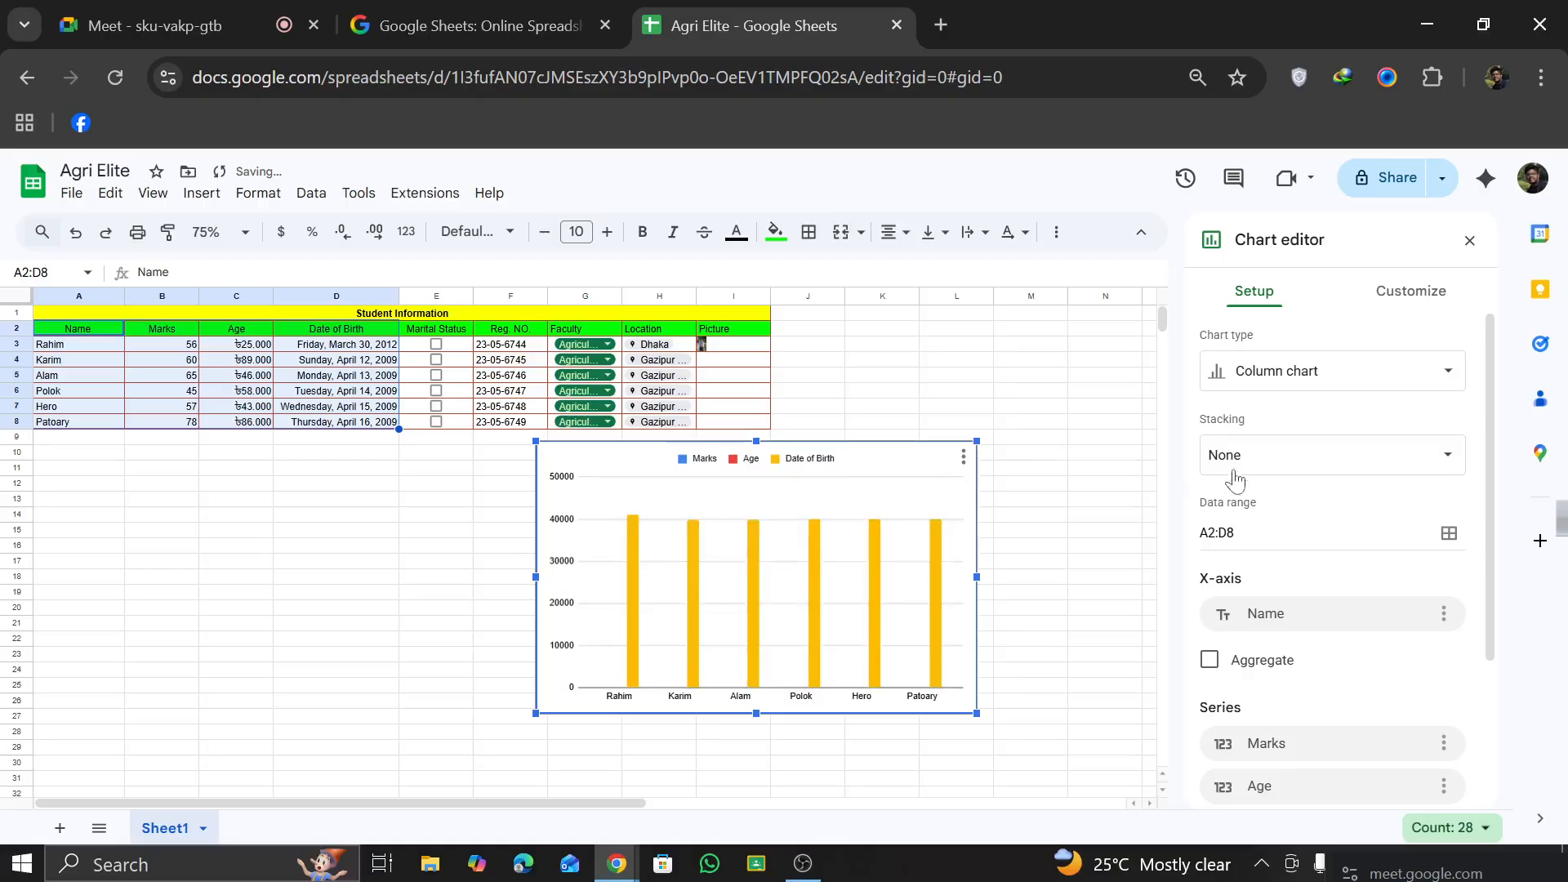
Step: Try the smooth line and stacked stepped area chart types, and set the chart to 100% stacked column chart
left_click(1274, 382)
left_click(1333, 482)
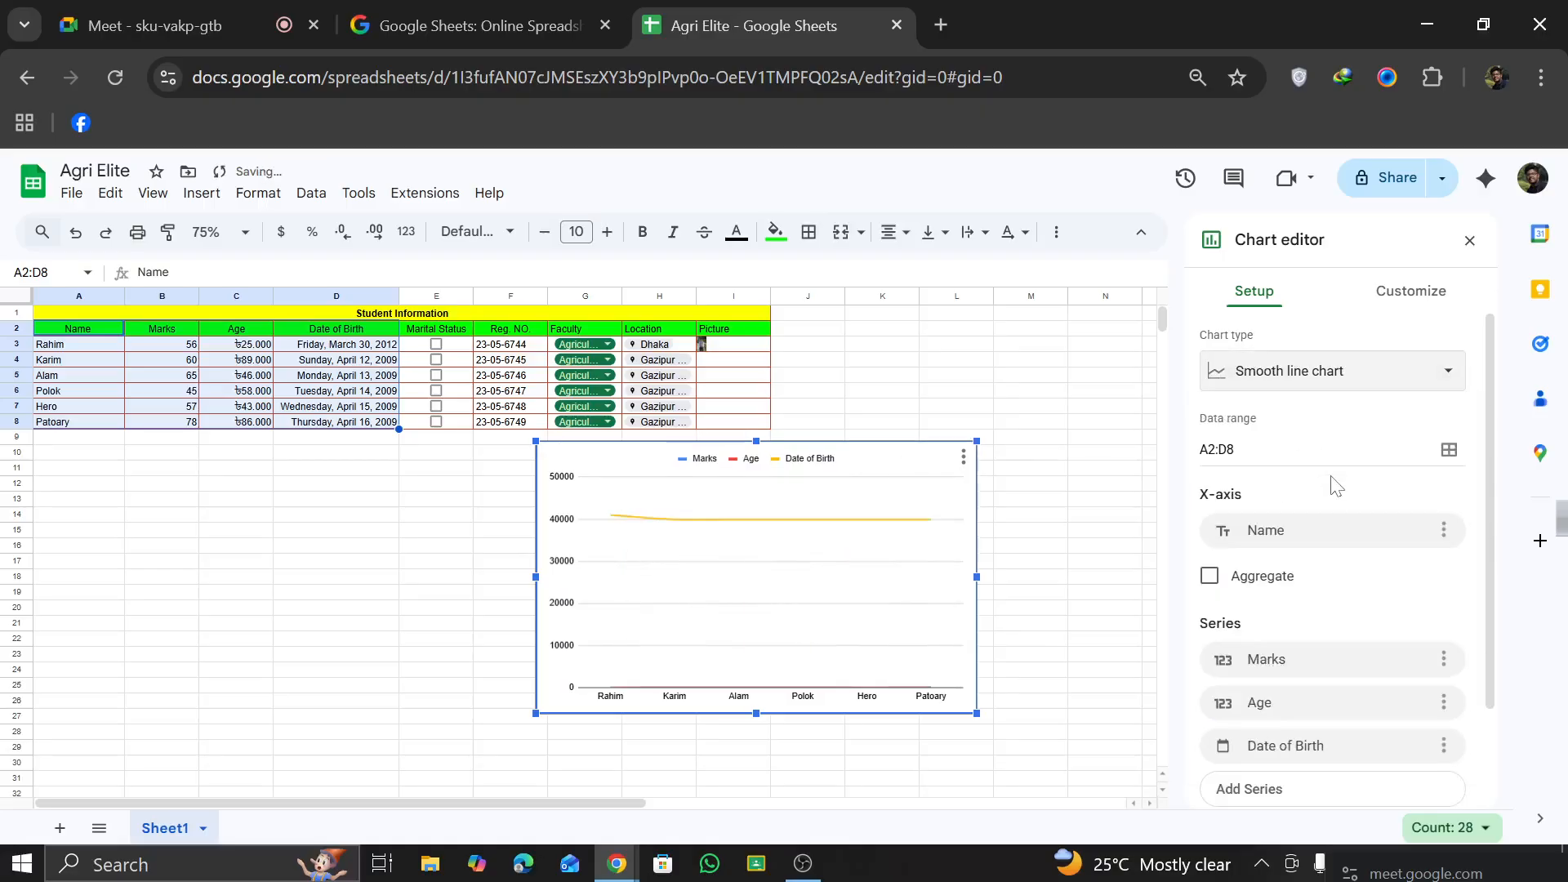
left_click(1363, 386)
left_click(1358, 617)
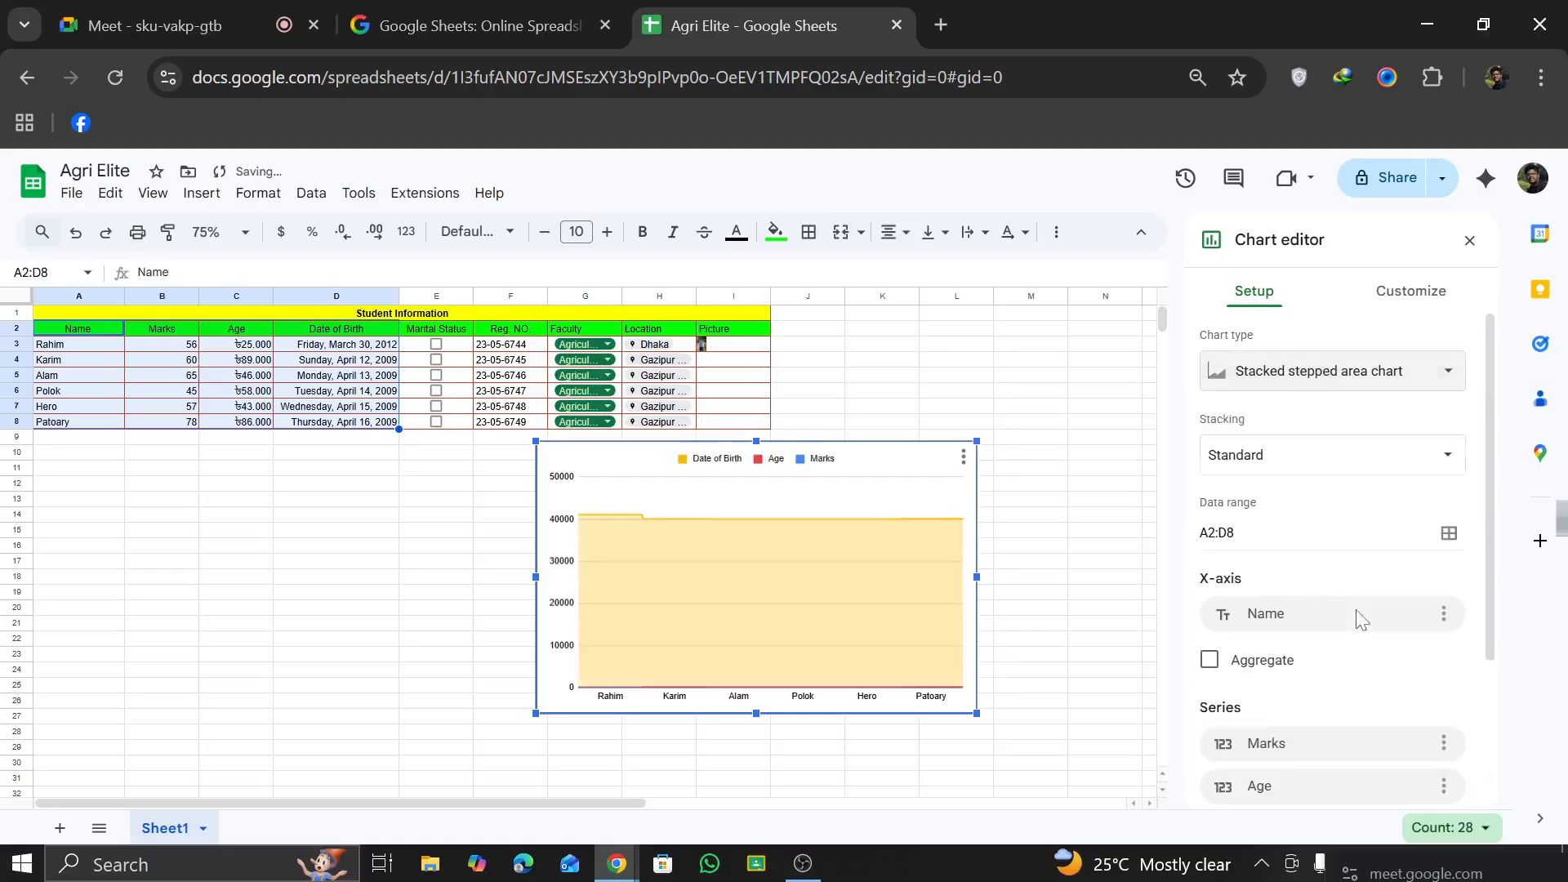
left_click(1358, 382)
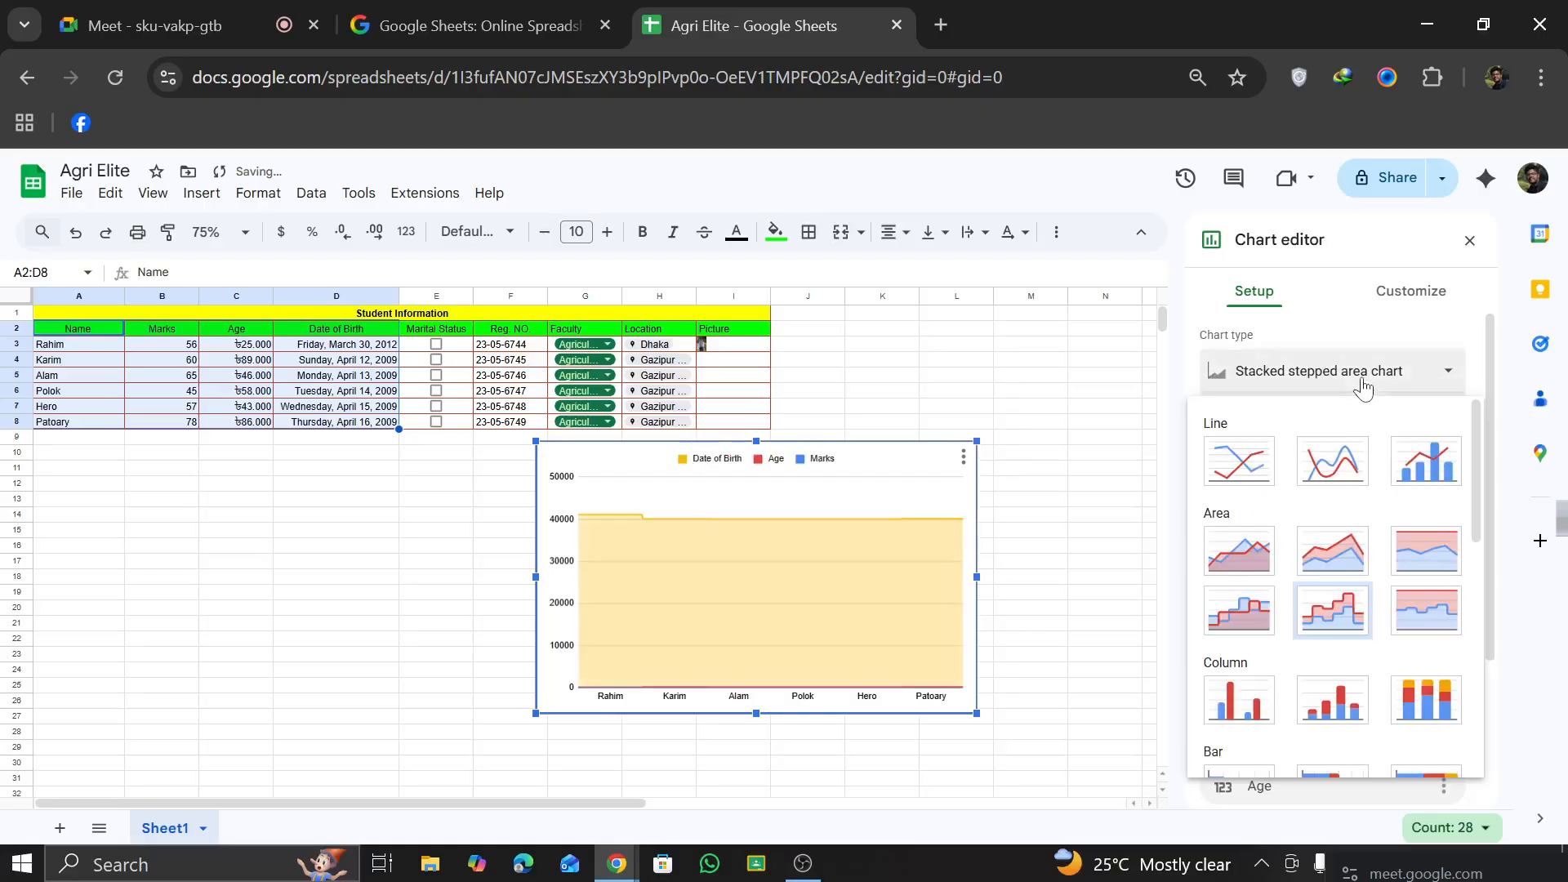
left_click(1415, 700)
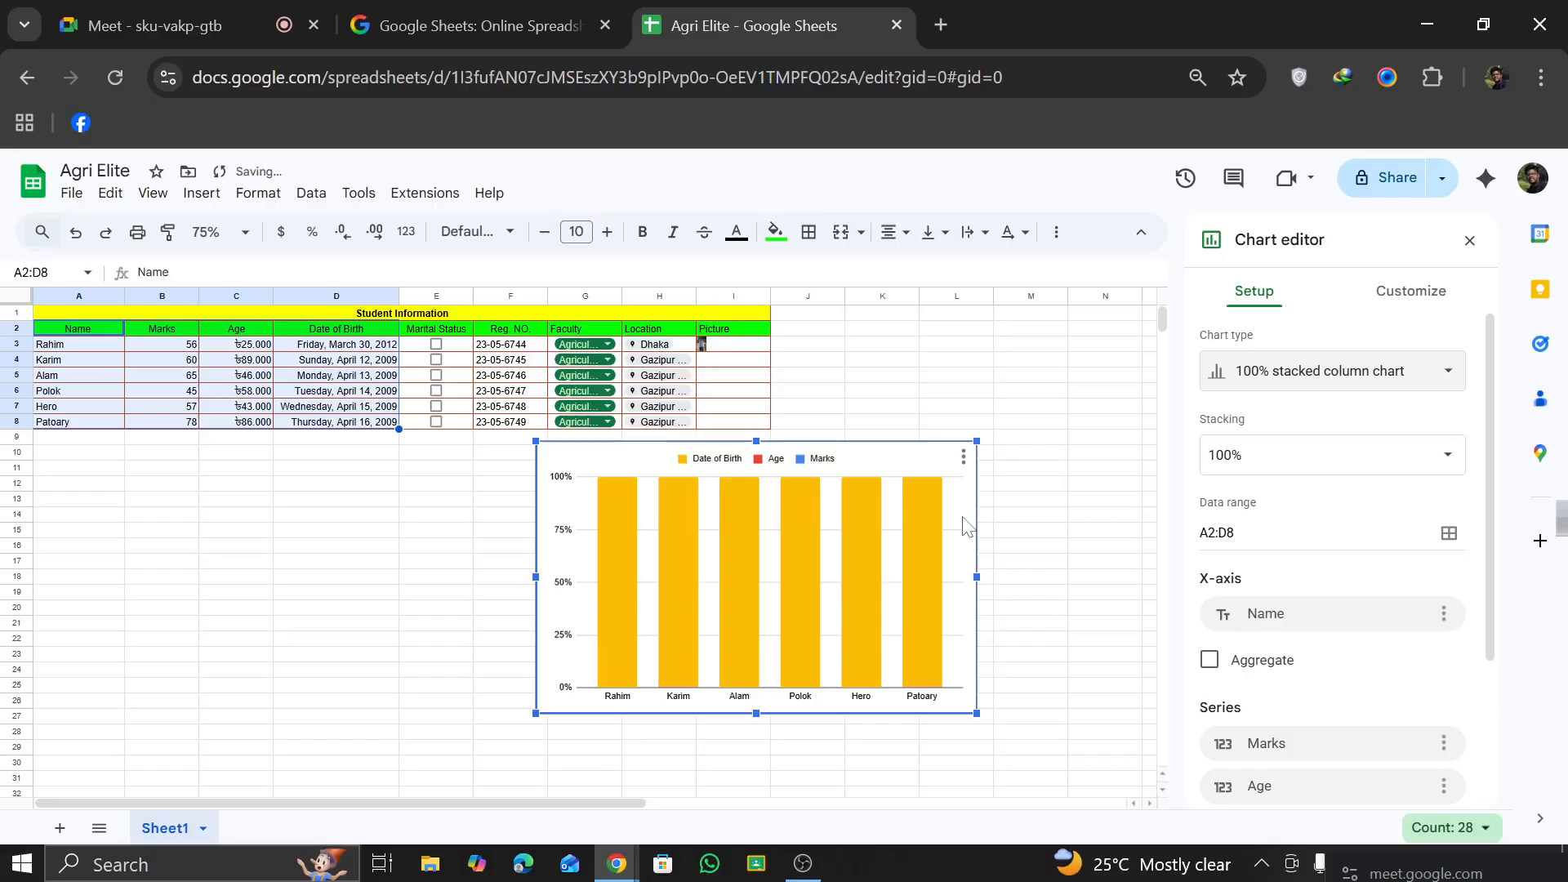
Step: Review the column choices for the chart's Marks series and X-axis, and turn on using row 2 as headers
scroll(1270, 653, "down", 2)
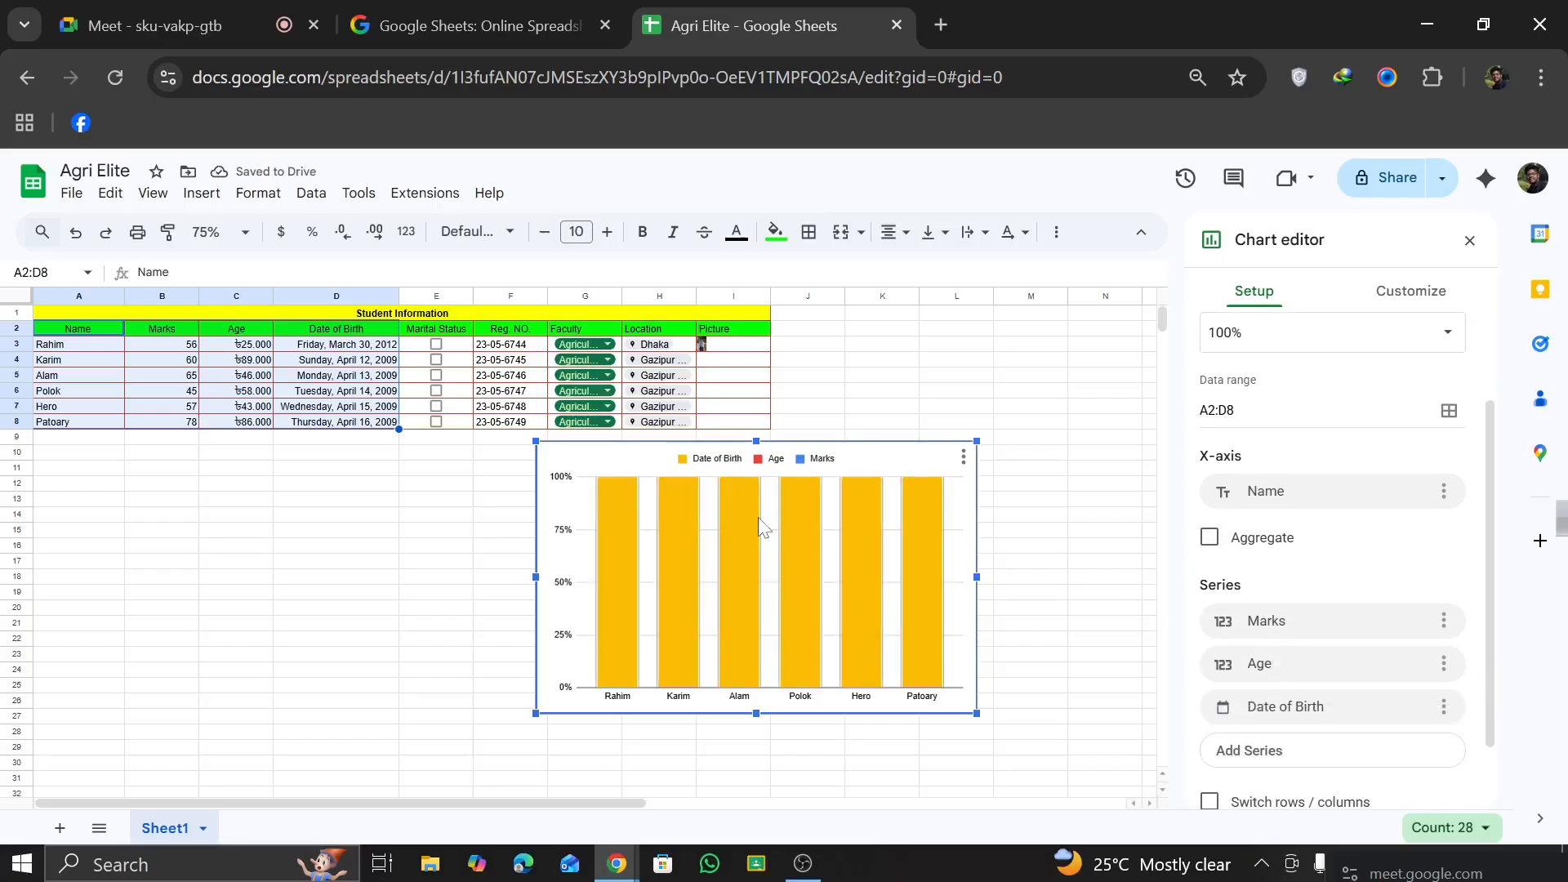
scroll(1366, 674, "down", 1)
left_click(1307, 541)
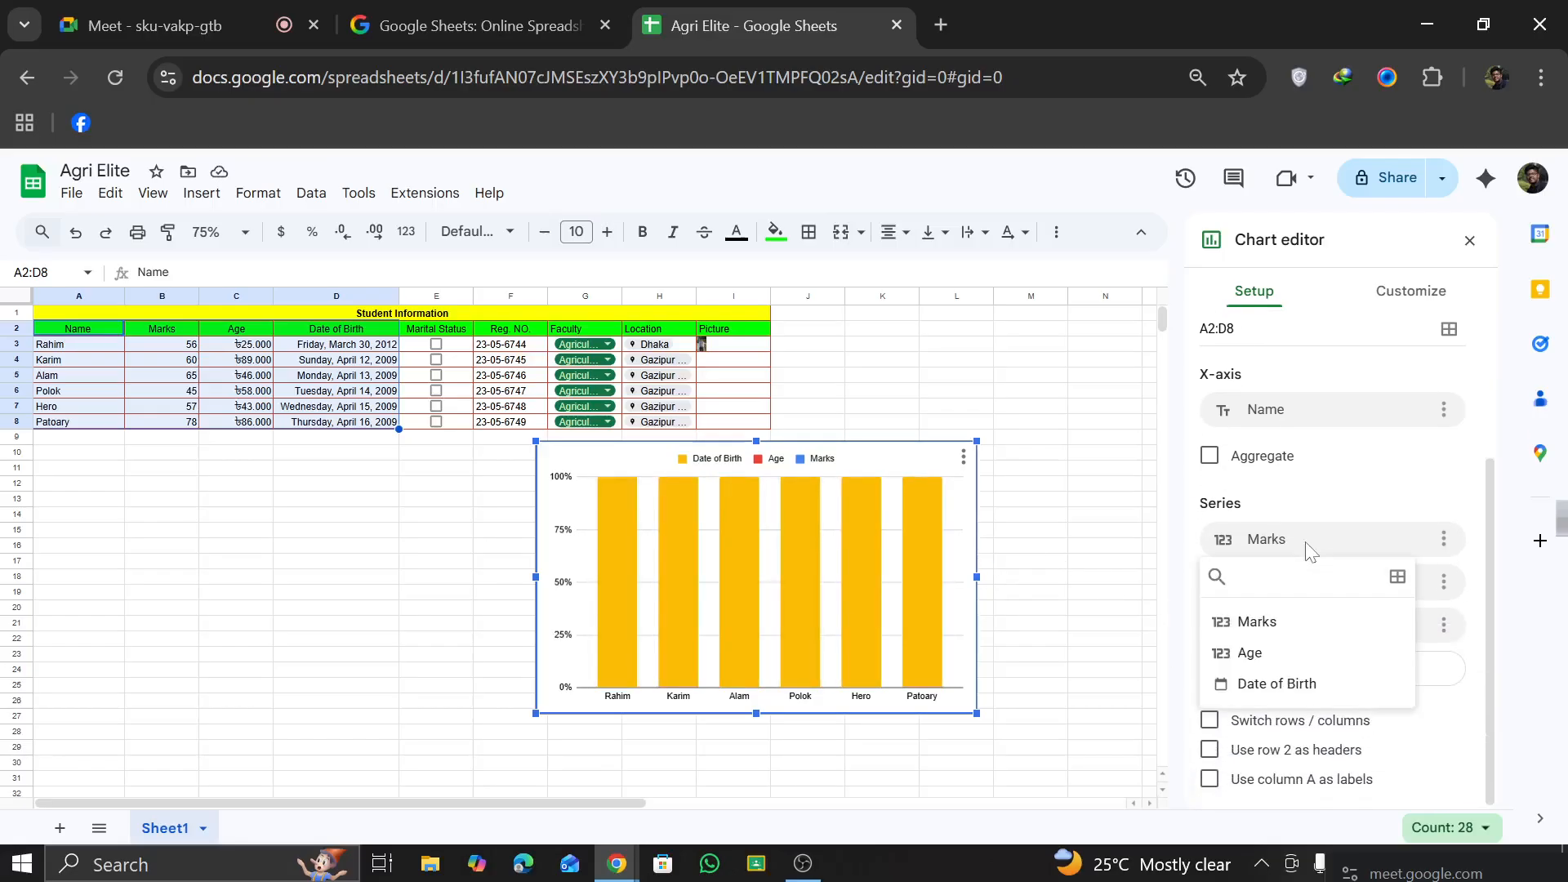
left_click(1434, 751)
scroll(1337, 609, "up", 3)
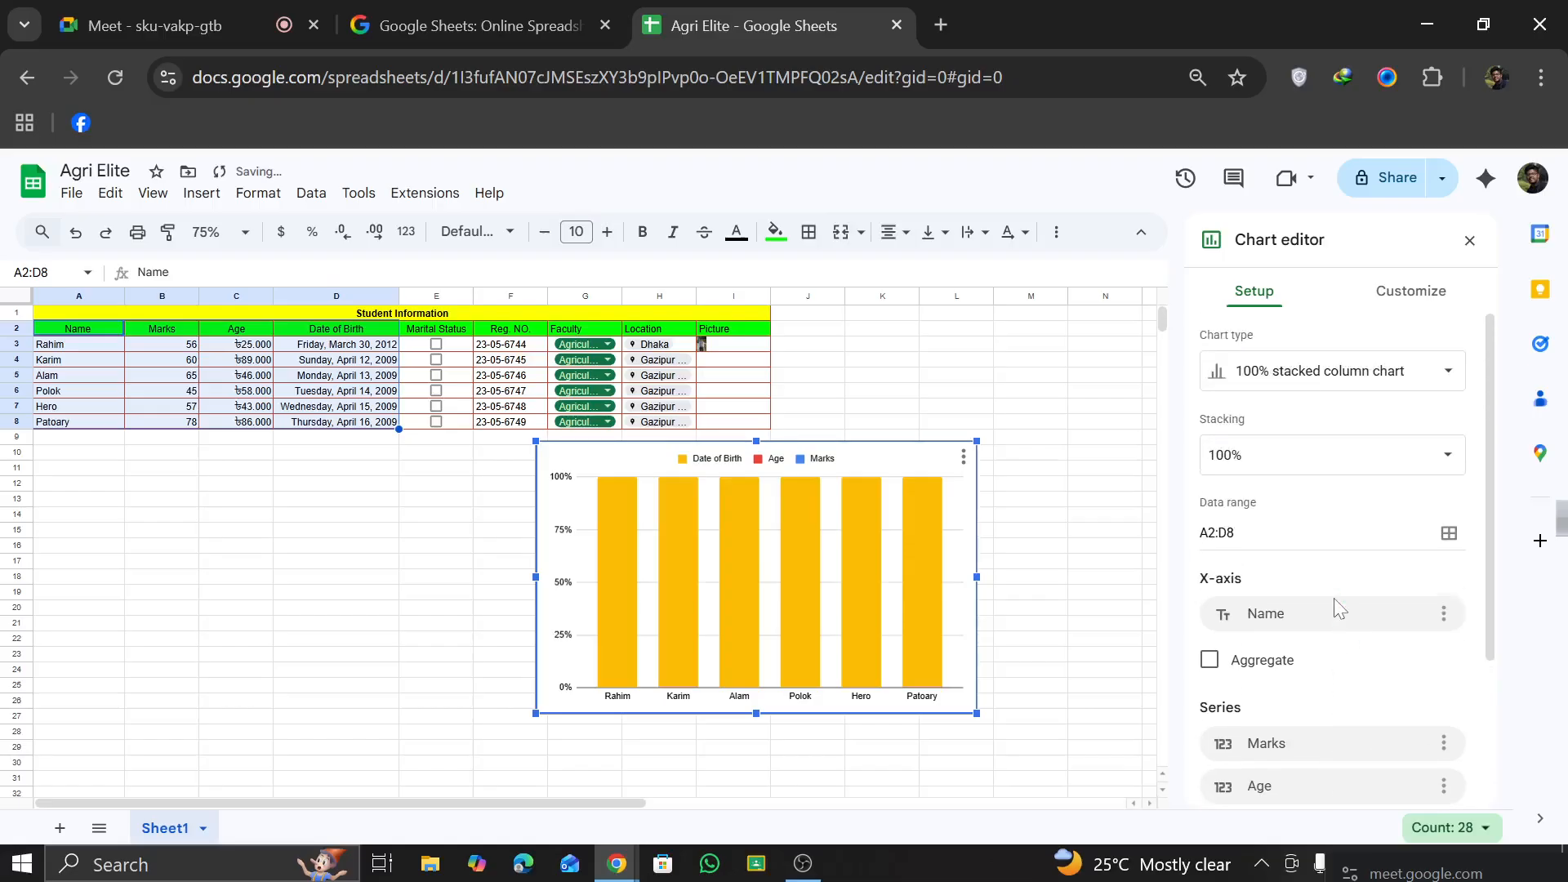
left_click(1330, 618)
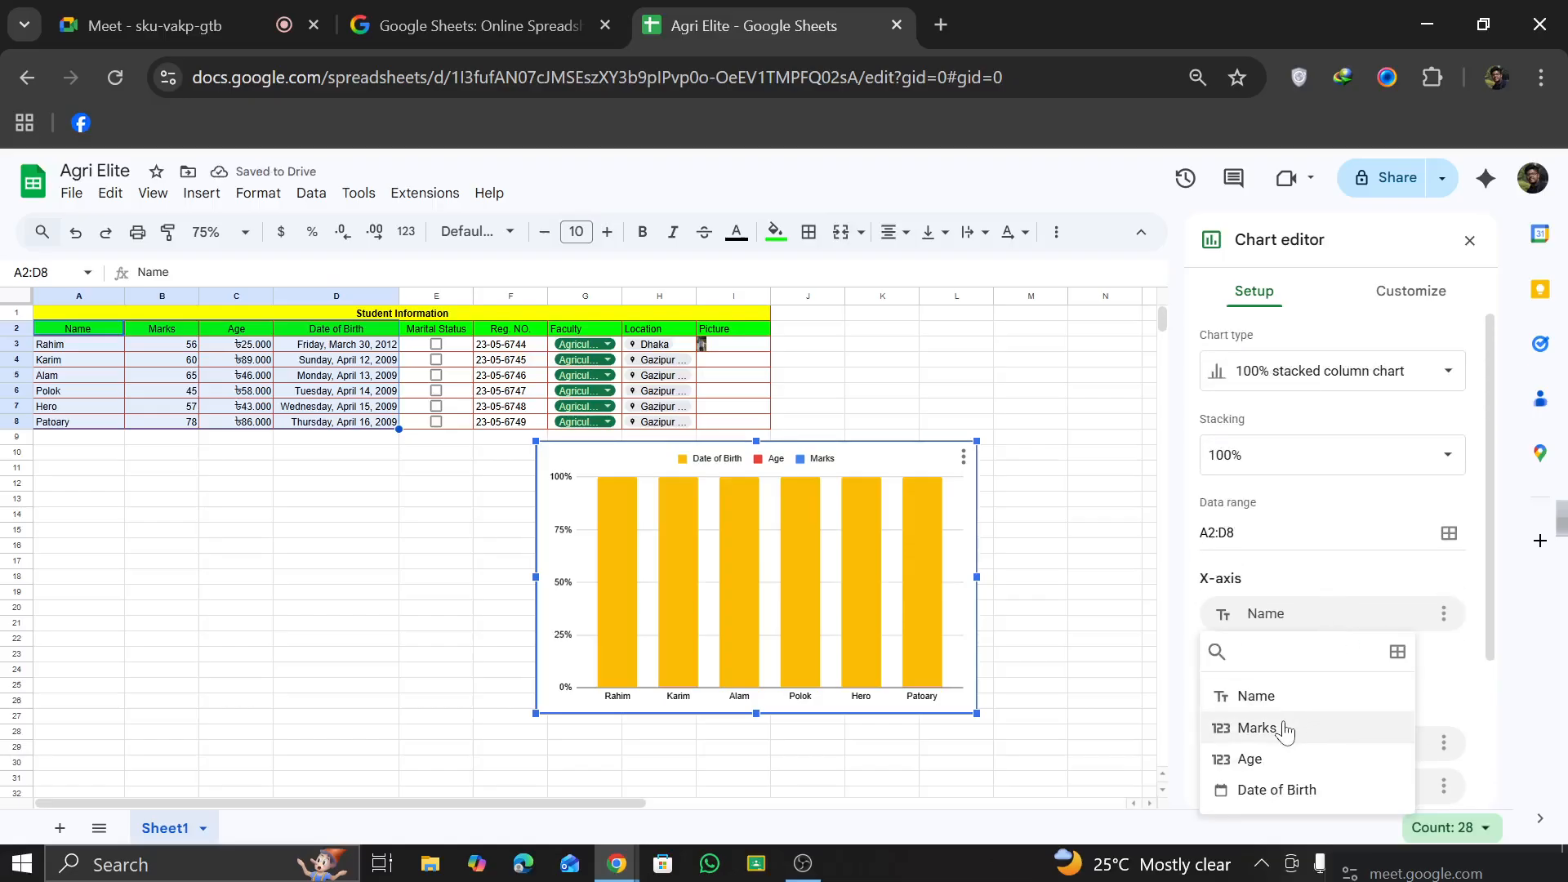
scroll(1347, 570, "down", 1)
scroll(1348, 563, "down", 2)
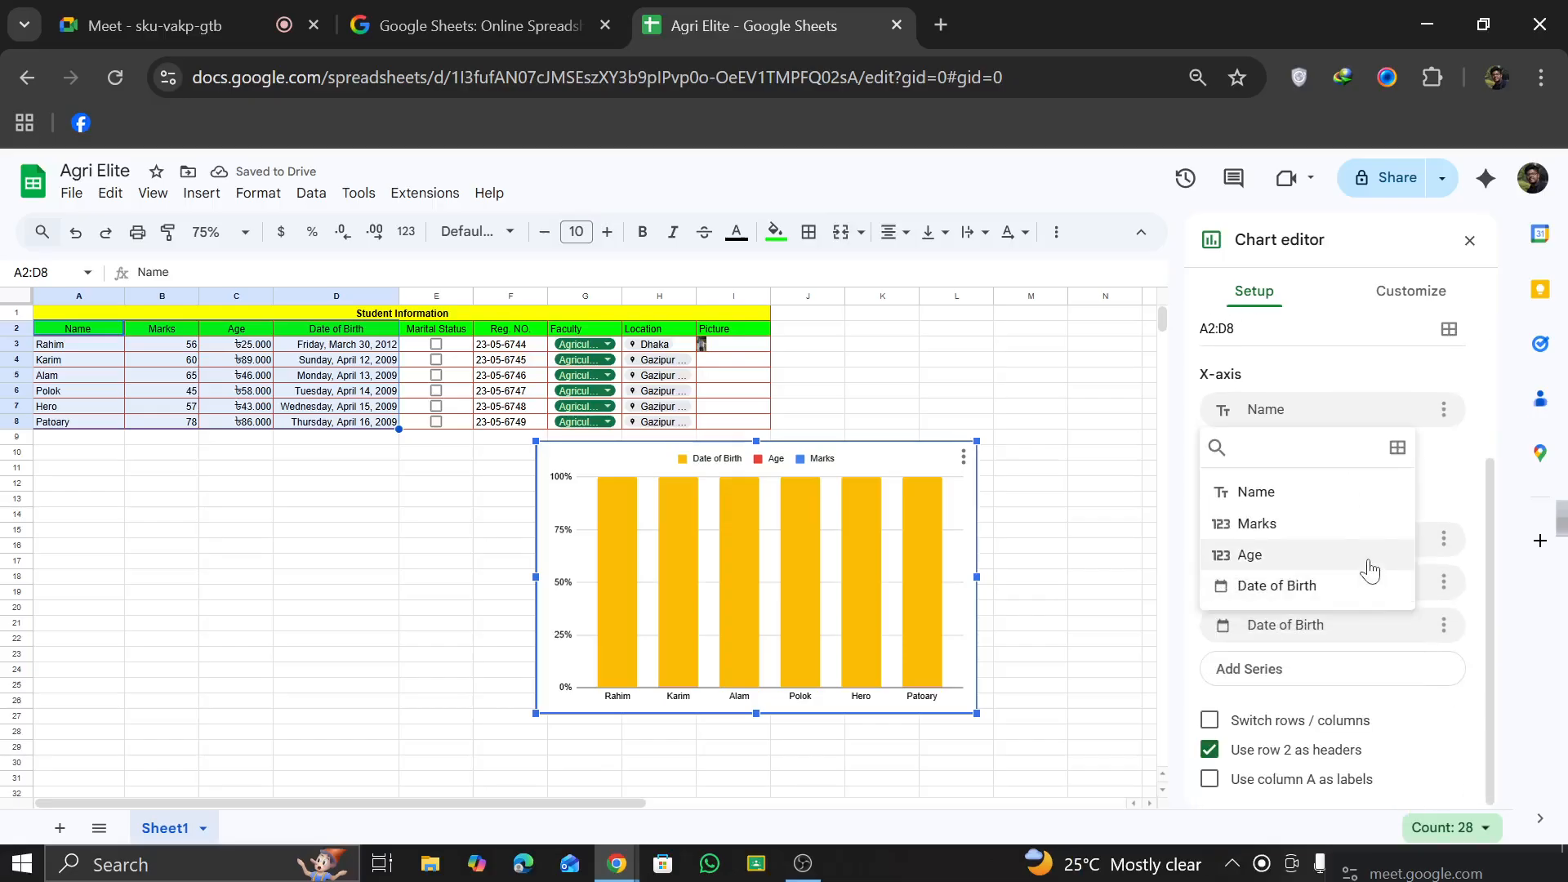
left_click(1482, 450)
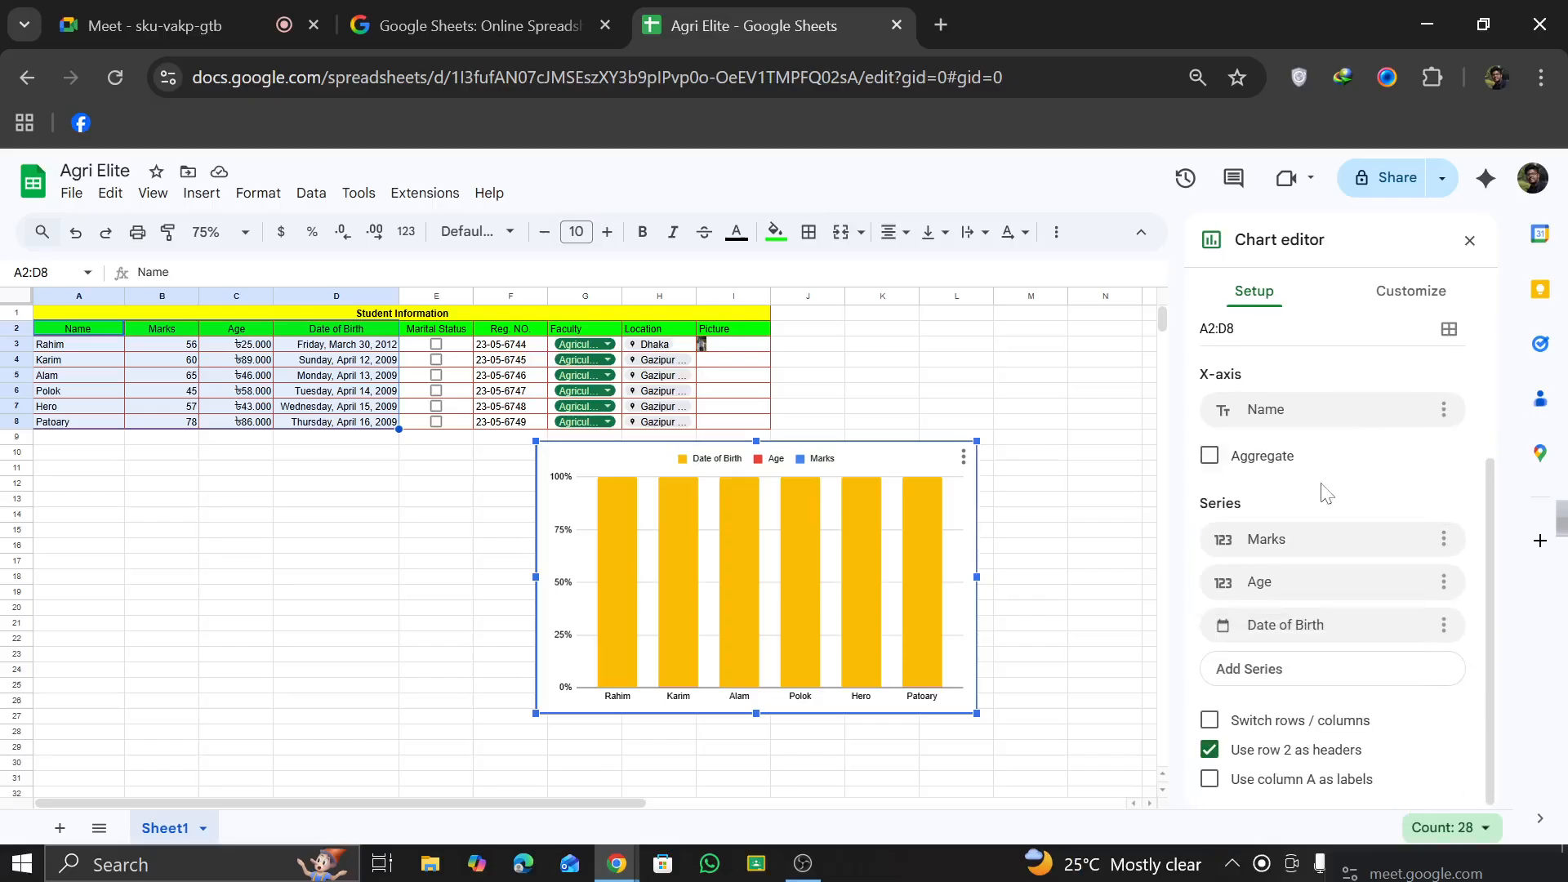
scroll(1356, 408, "up", 2)
Step: Set the chart's font to Wide in its chart style customization
left_click(1395, 296)
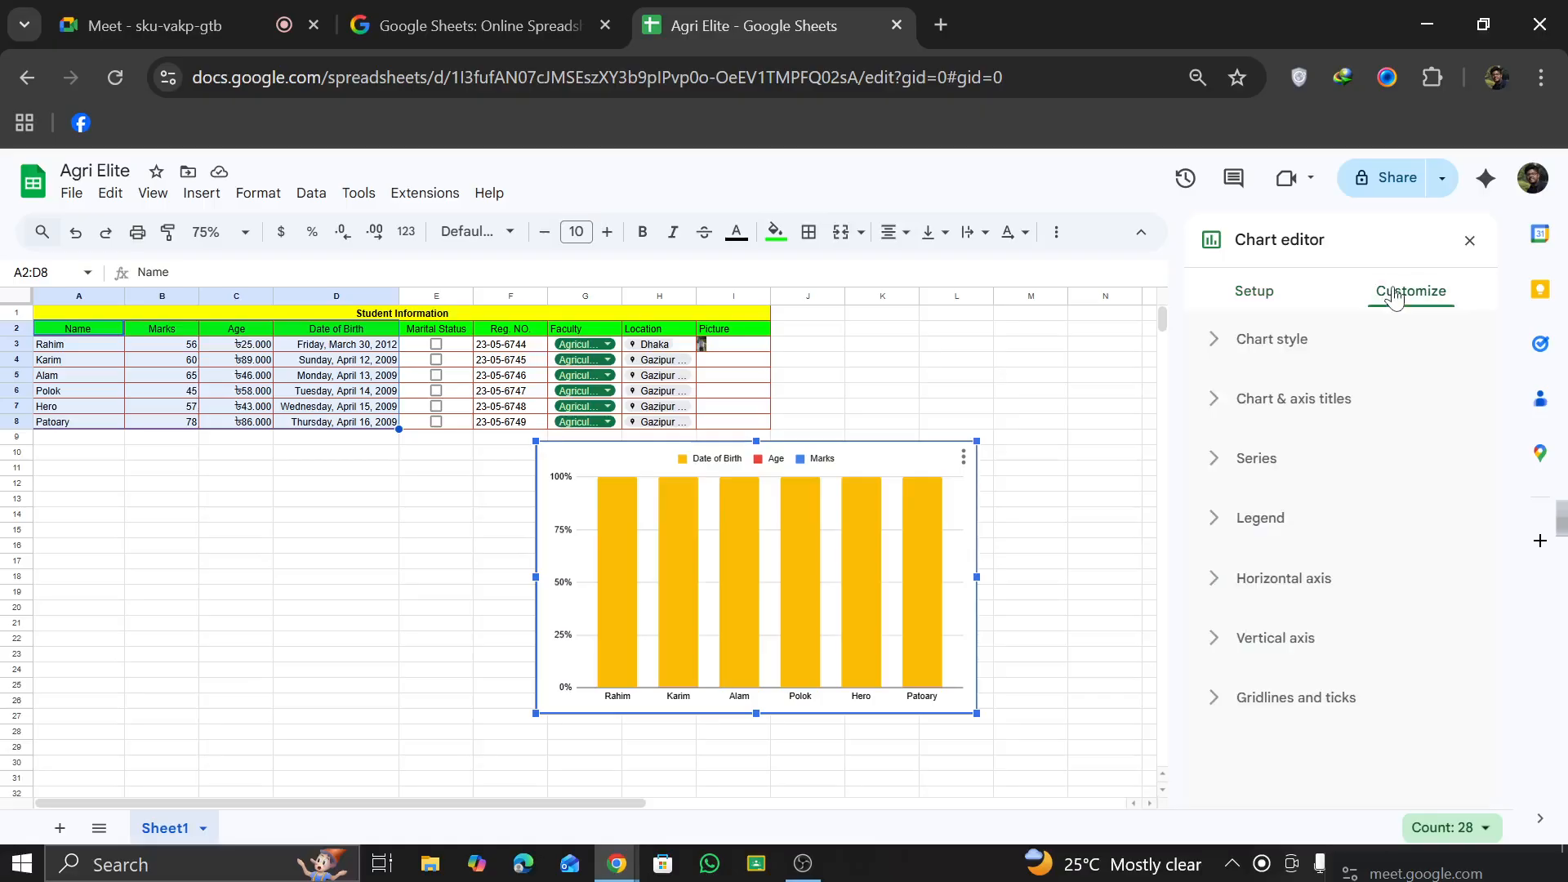
left_click(1279, 341)
left_click(1402, 421)
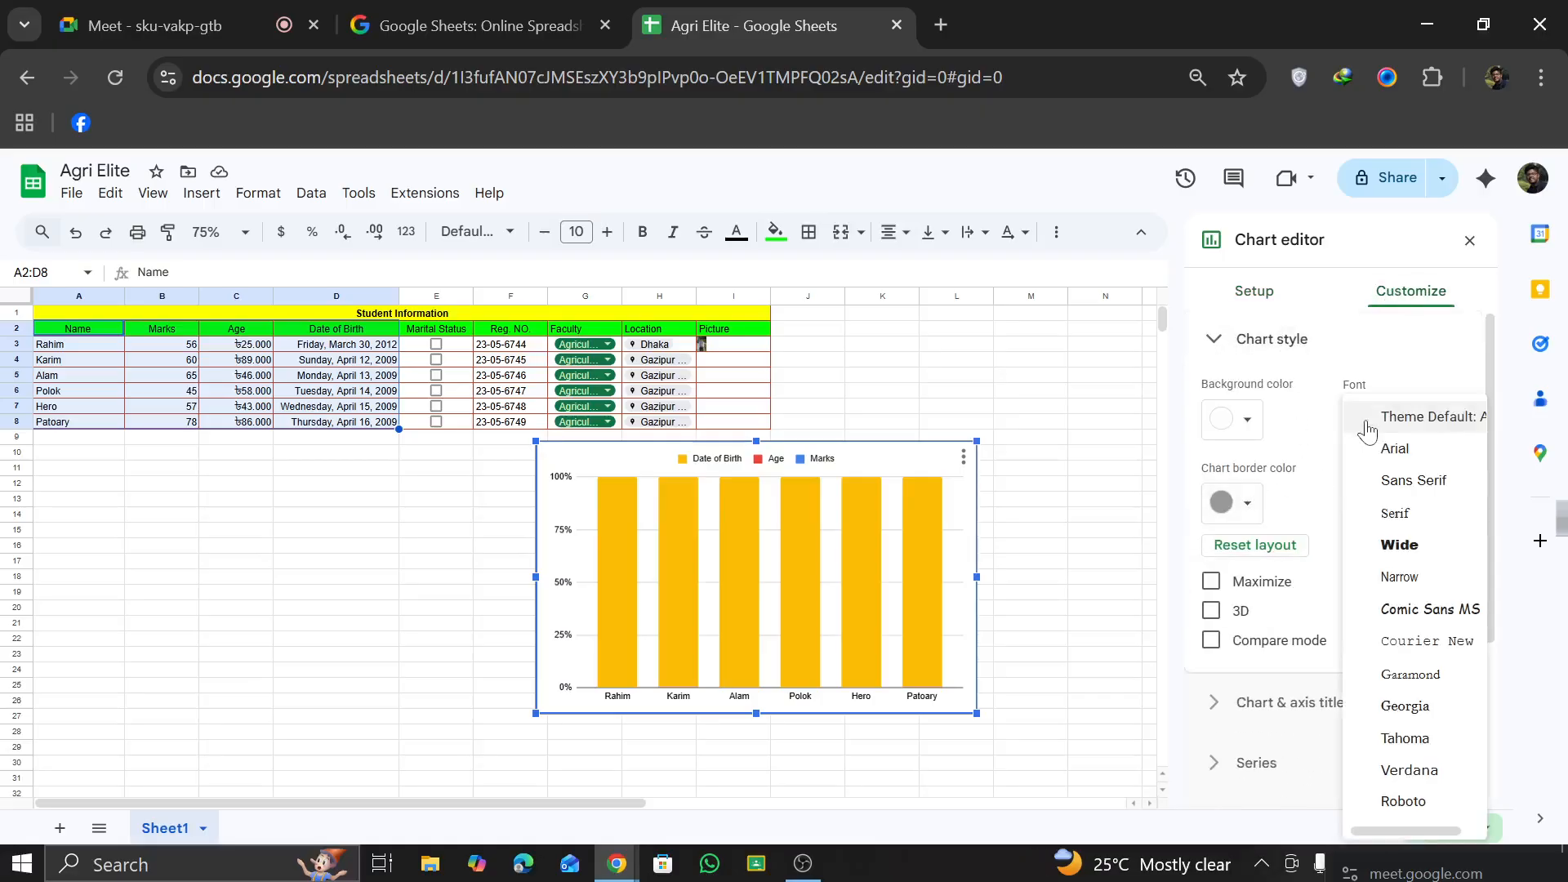
left_click(1398, 545)
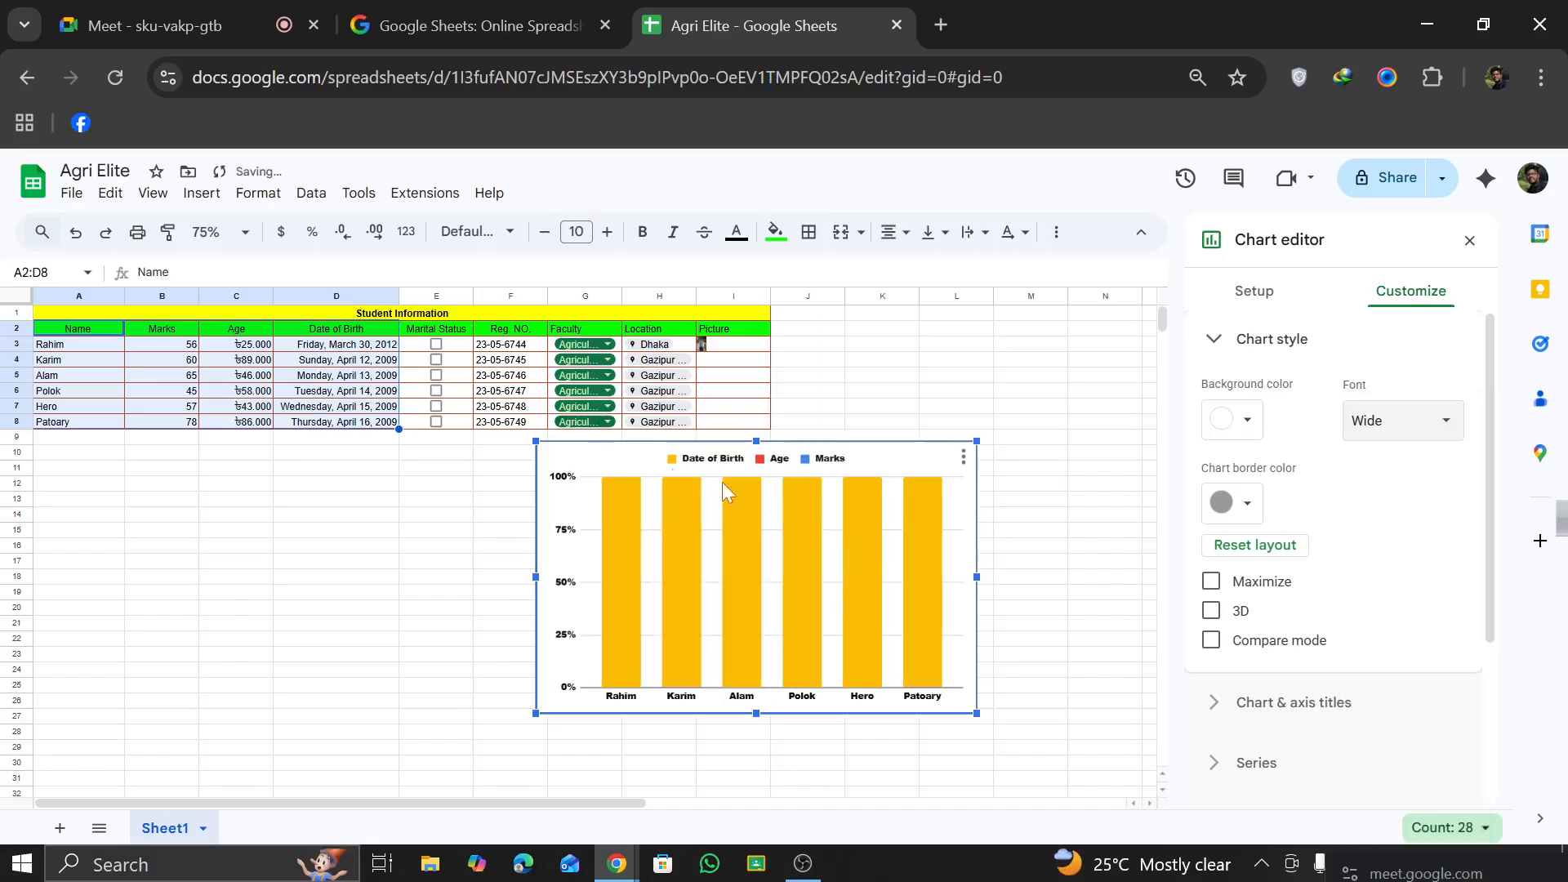
Step: Download the chart as a PNG image, and open chart.png to view it
left_click(960, 463)
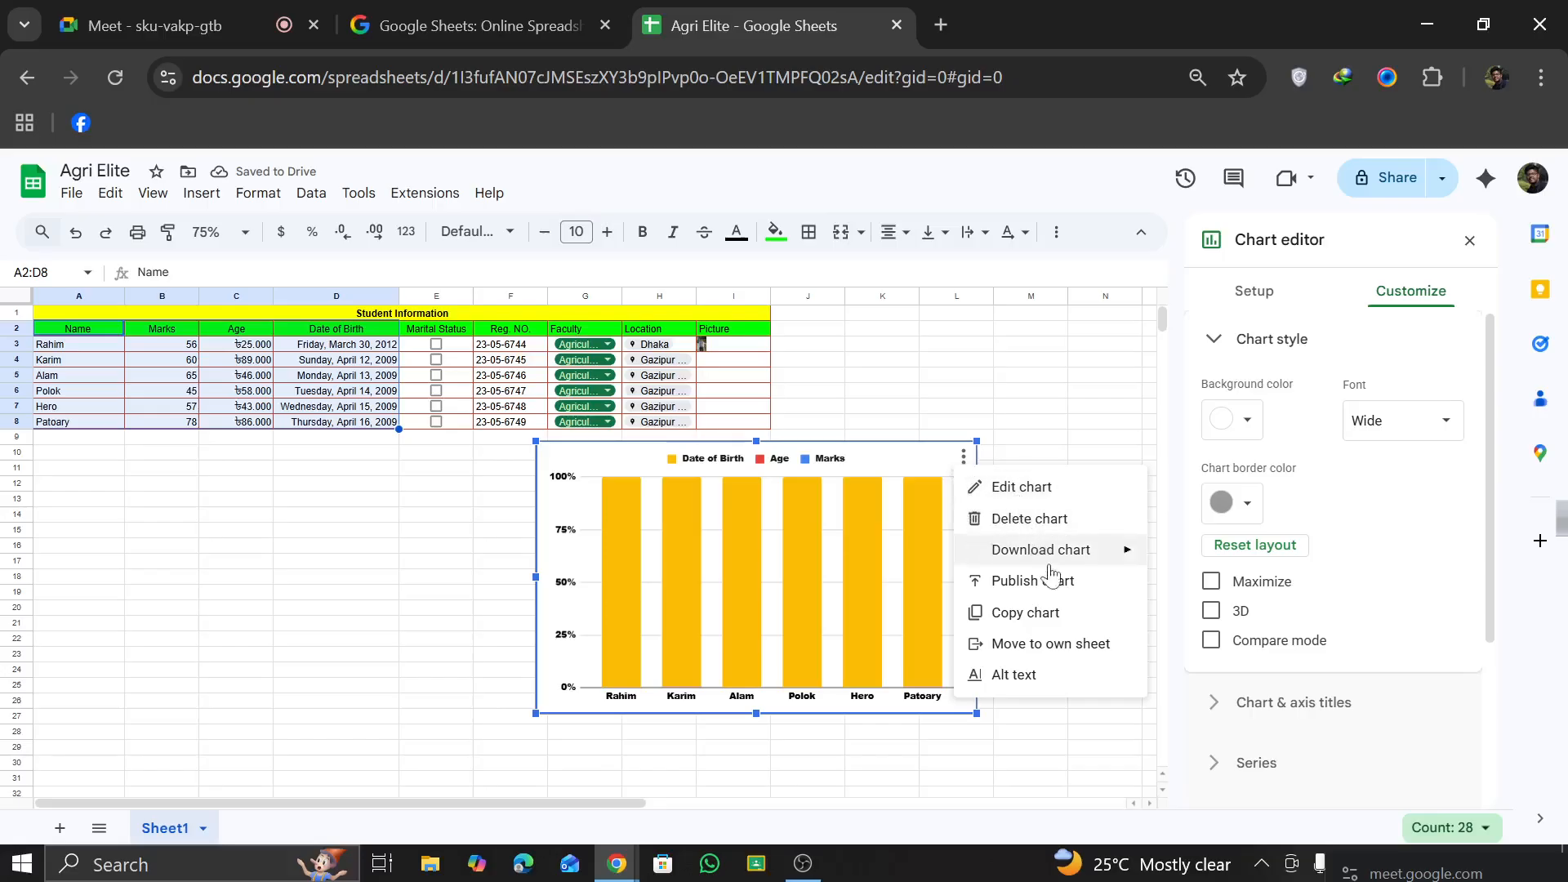
mouse_move(1061, 564)
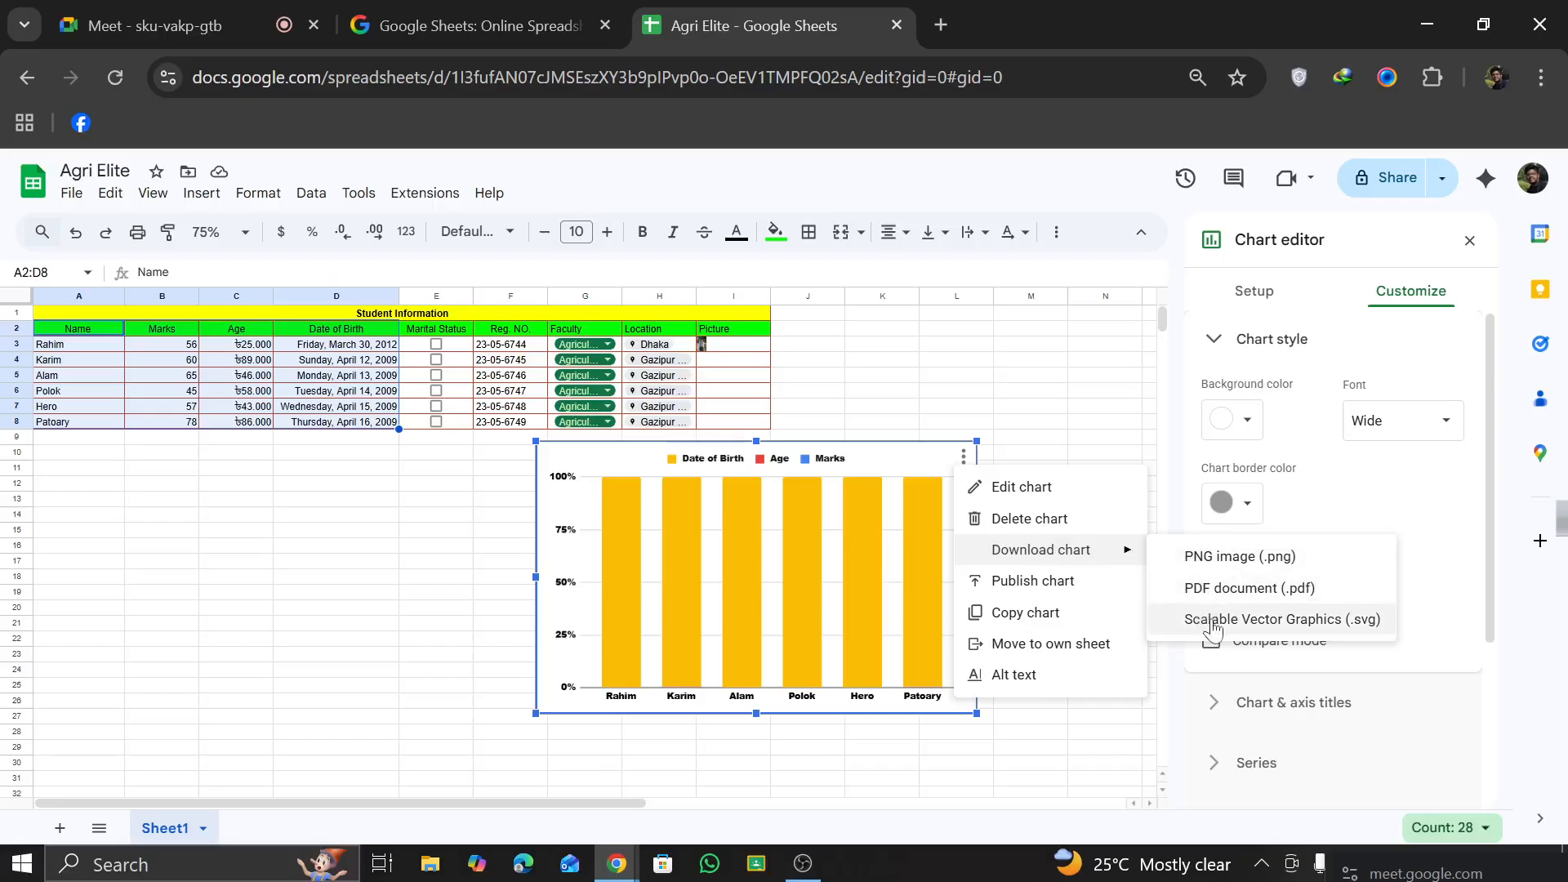
left_click(1291, 557)
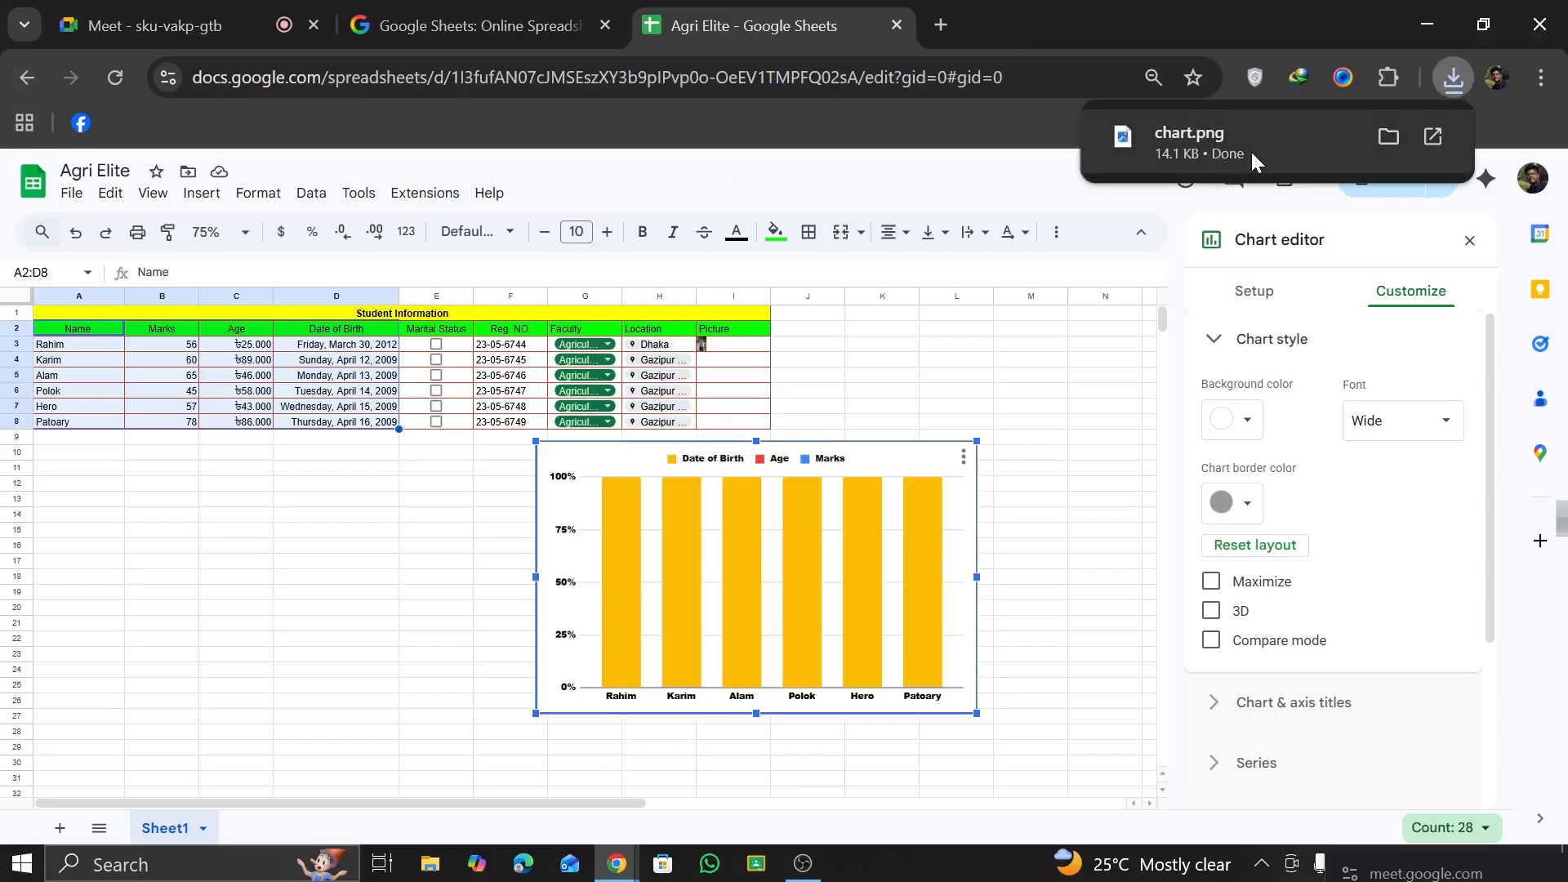
left_click(1252, 151)
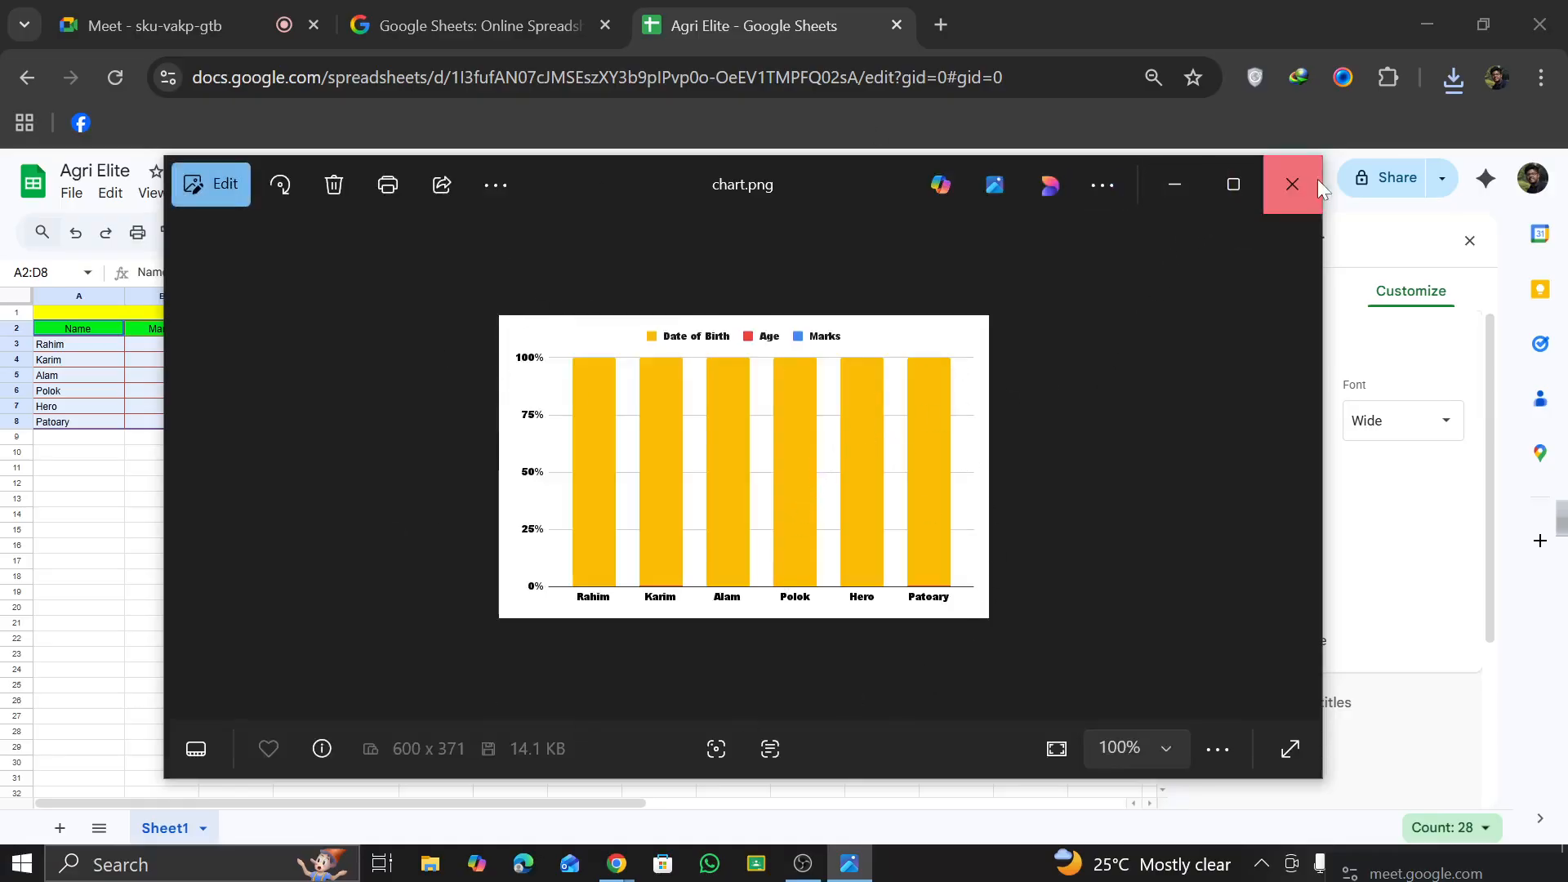
left_click(1292, 184)
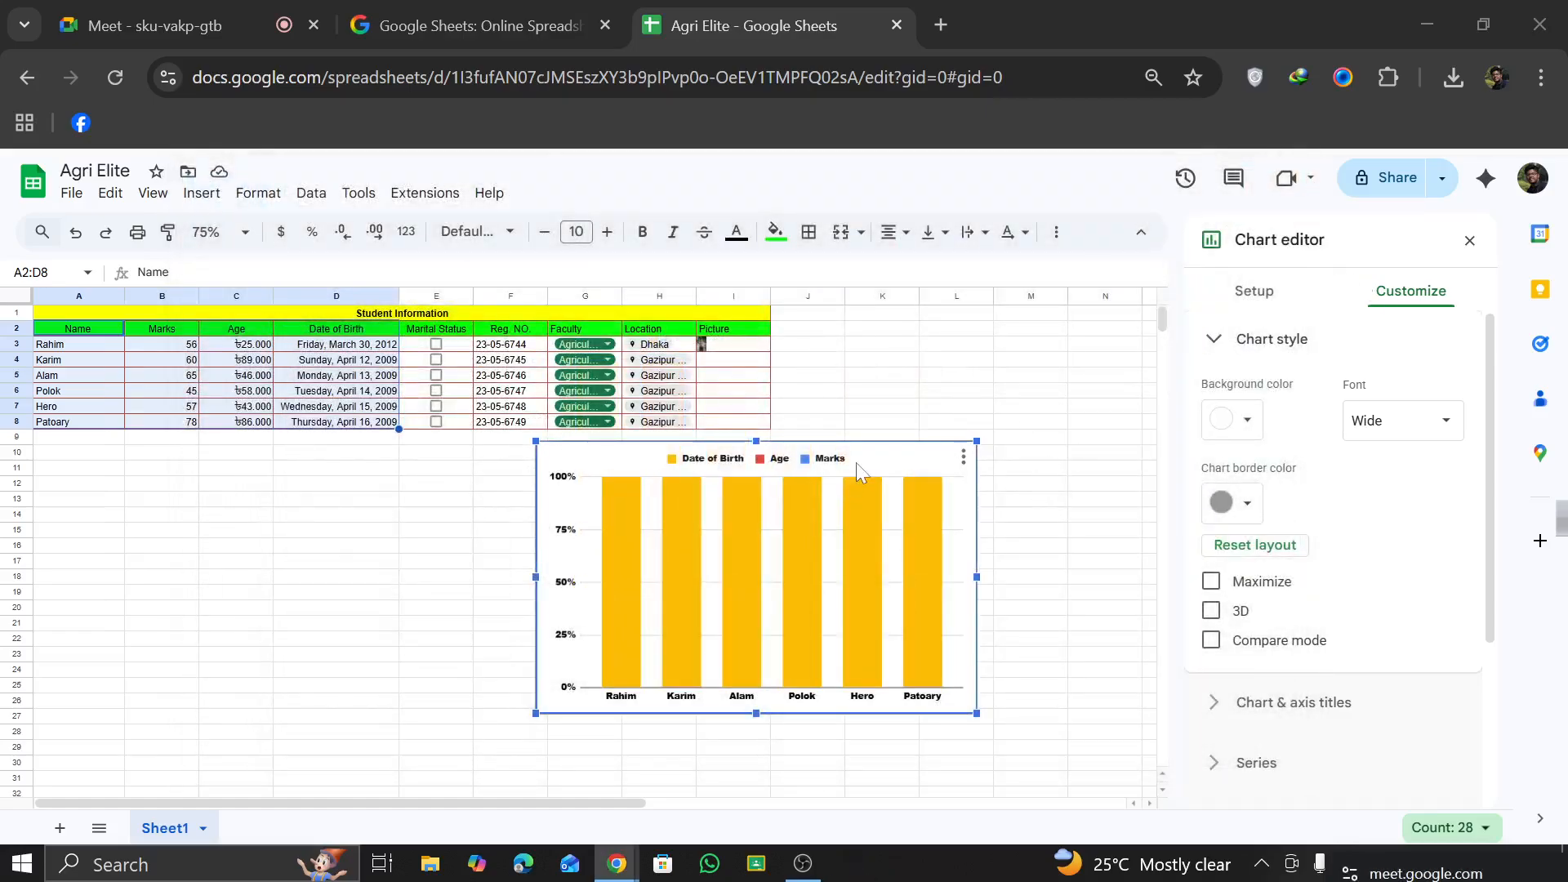
Step: Delete the chart from the sheet
key("Delete")
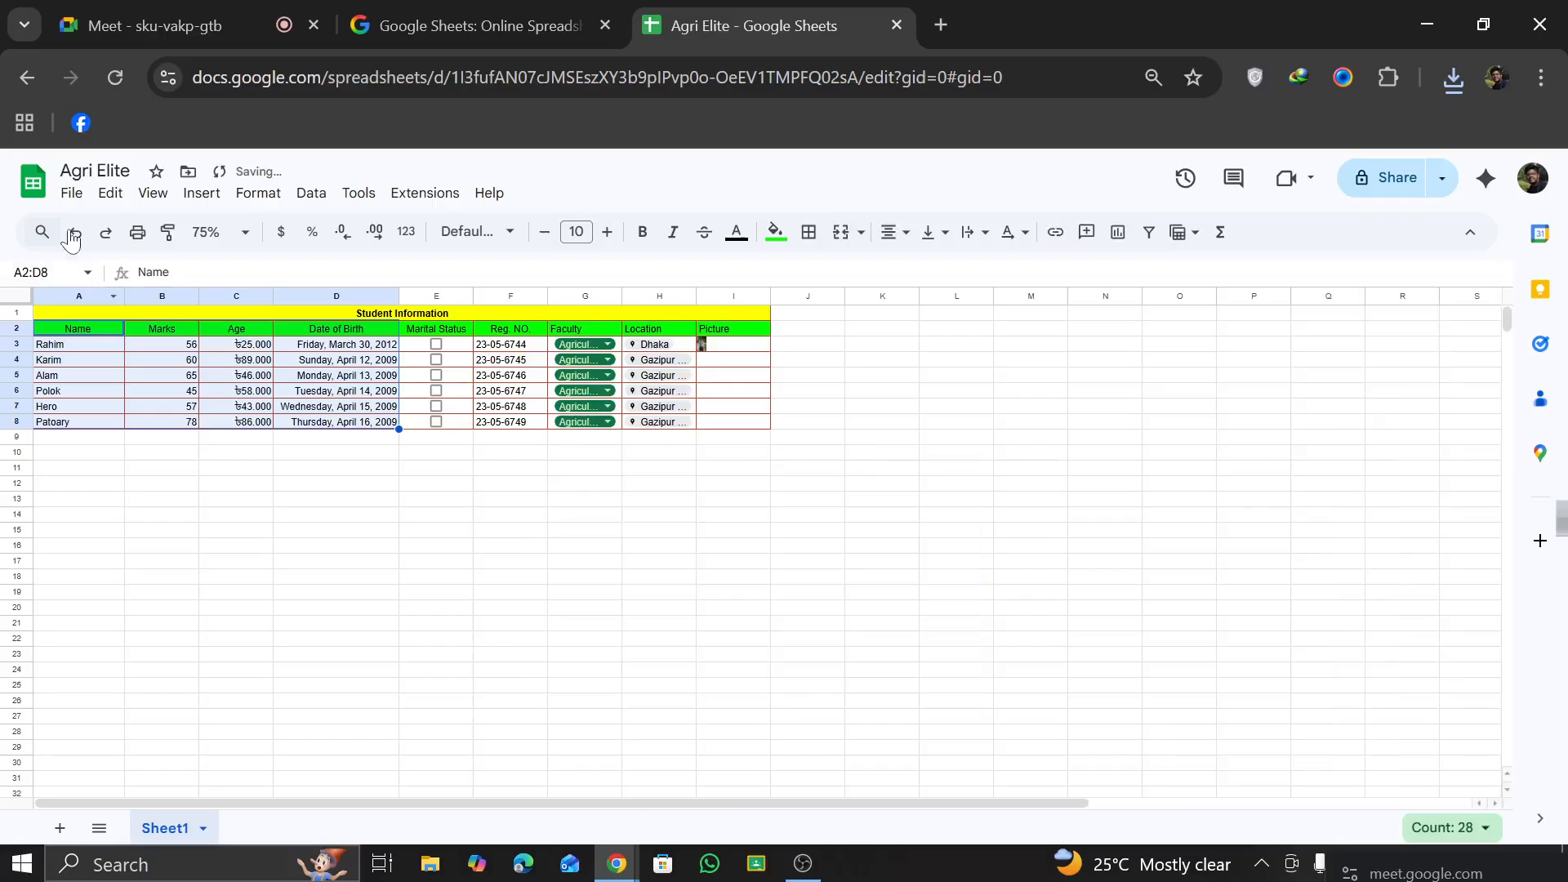
left_click(93, 197)
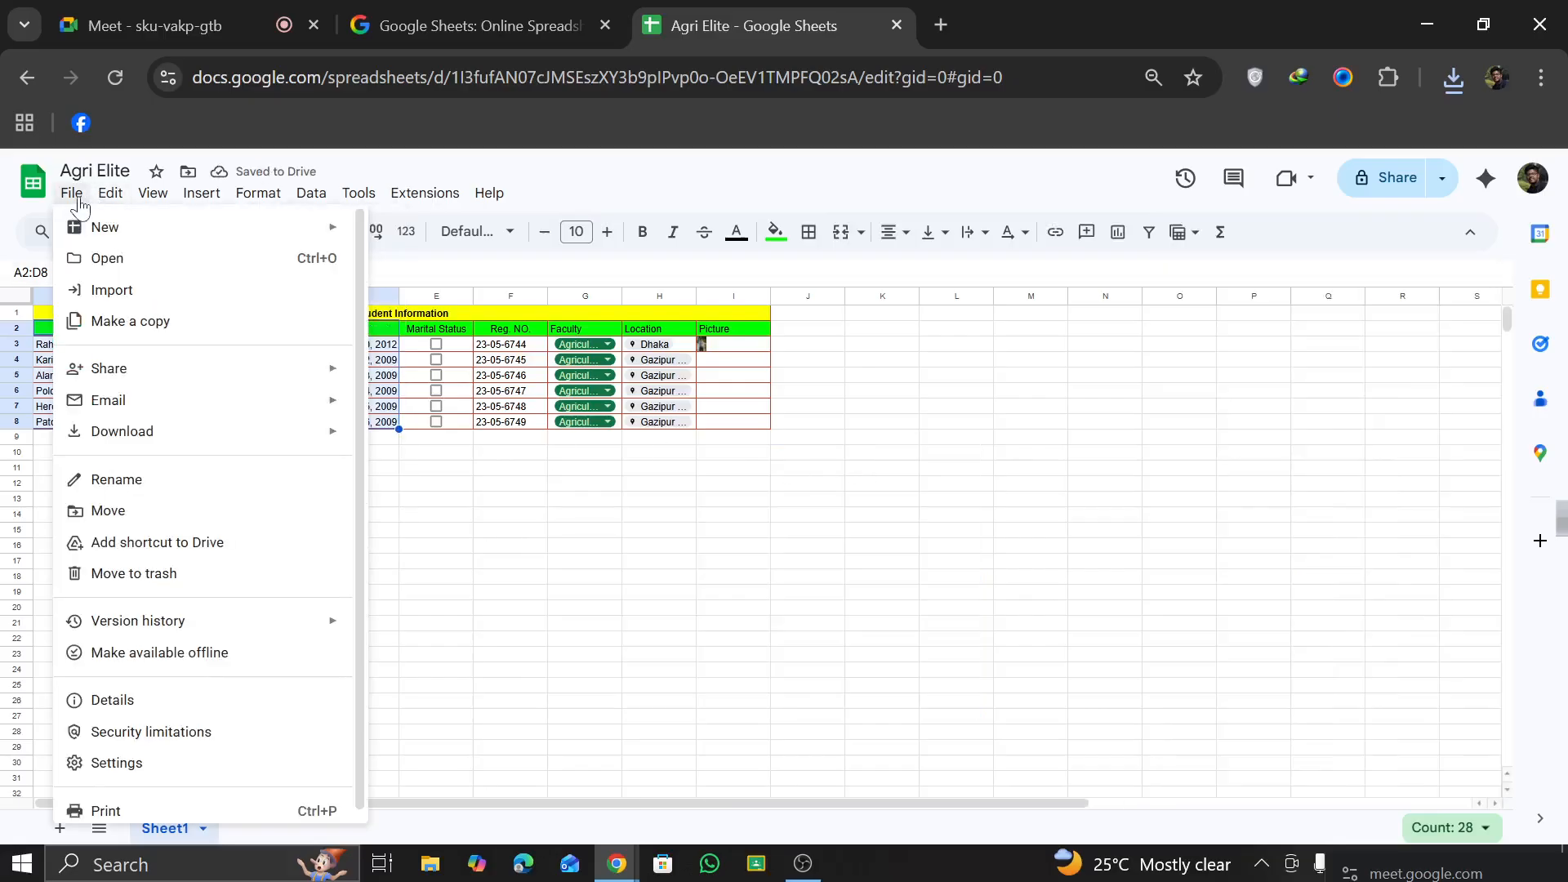
mouse_move(143, 203)
left_click(585, 499)
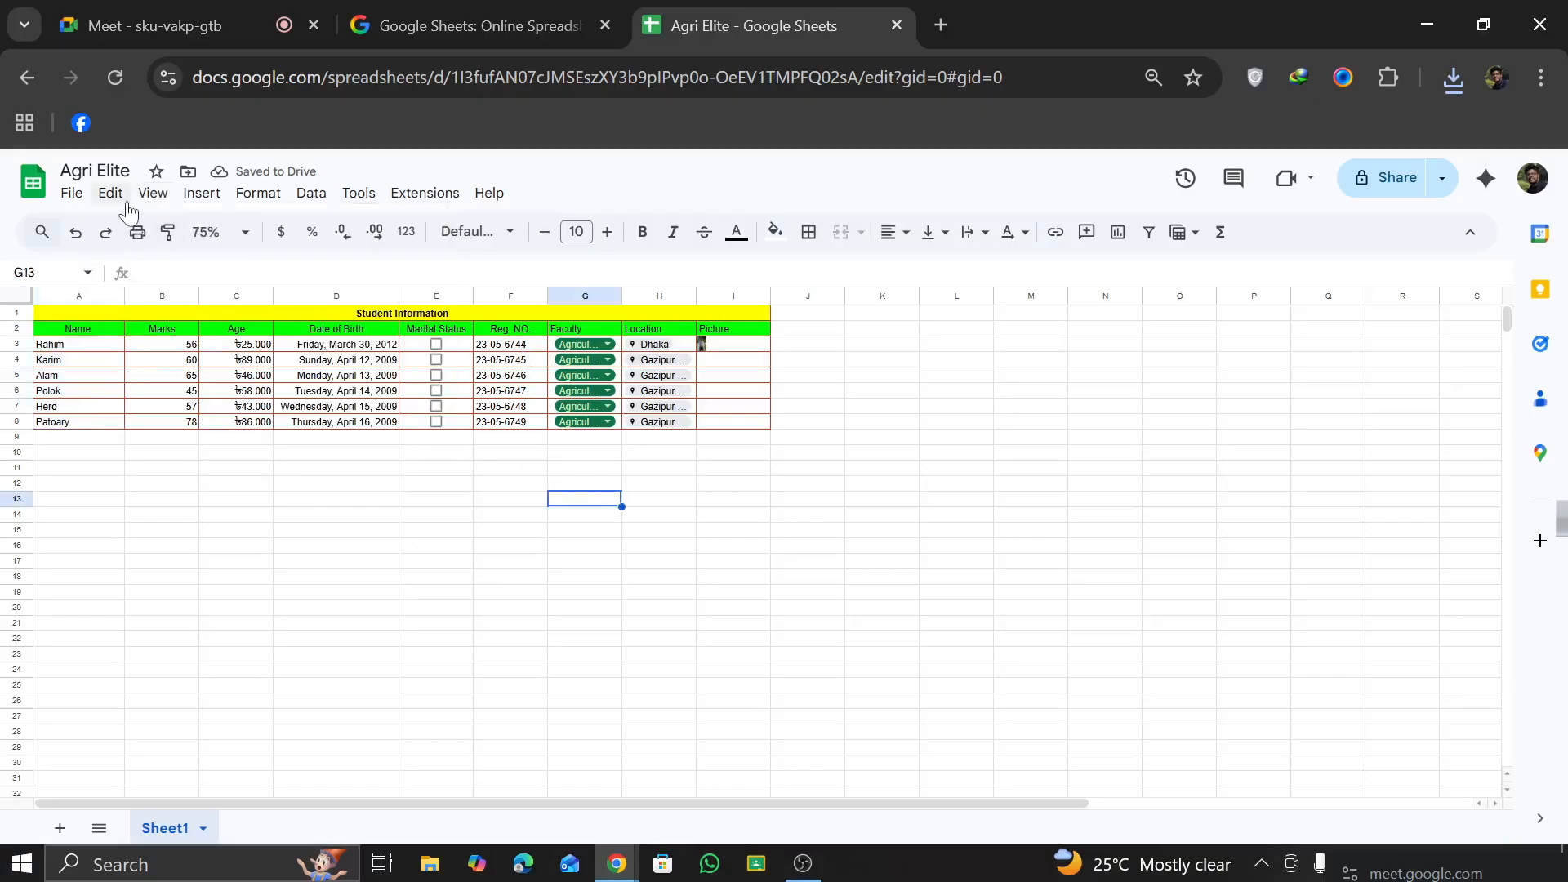
Step: Review the row and column freeze options, and examine how the table's header rows behave while scrolling the sheet
left_click(110, 195)
mouse_move(190, 210)
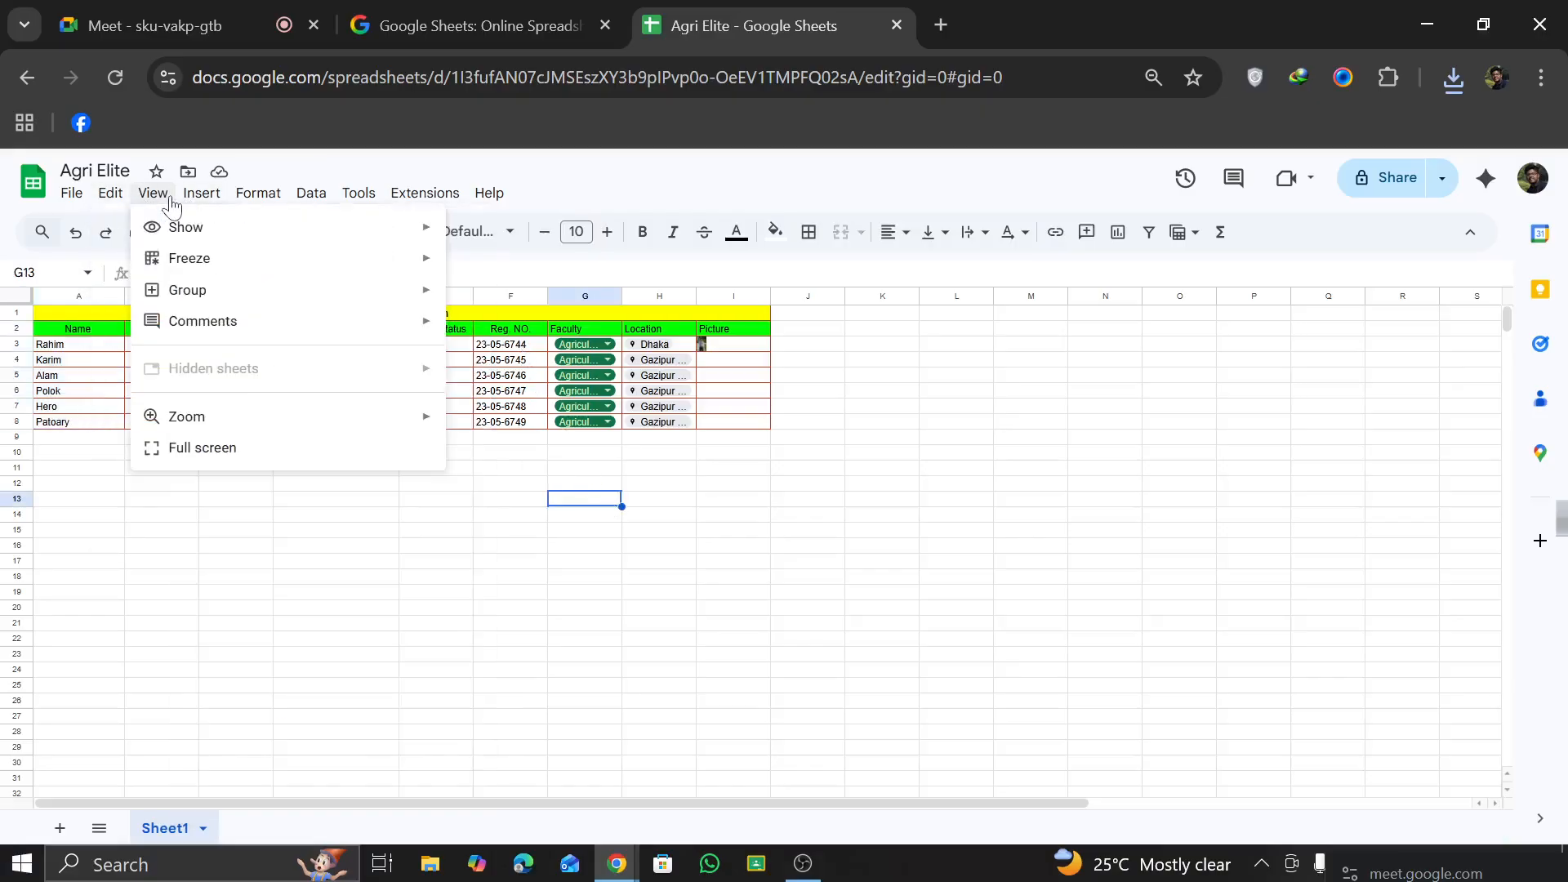
mouse_move(180, 264)
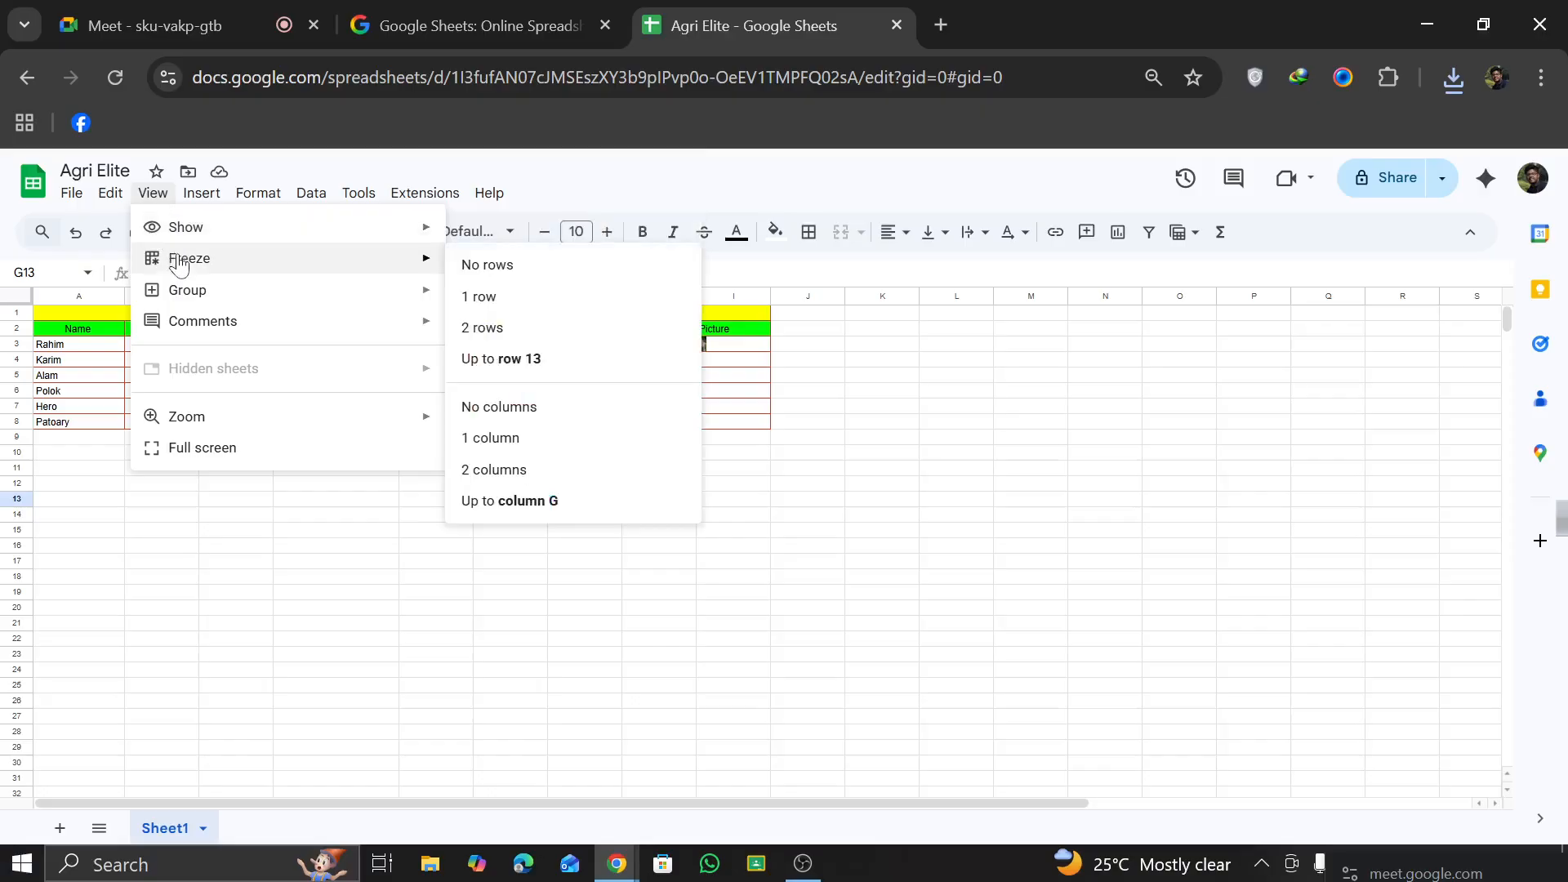
left_click(170, 498)
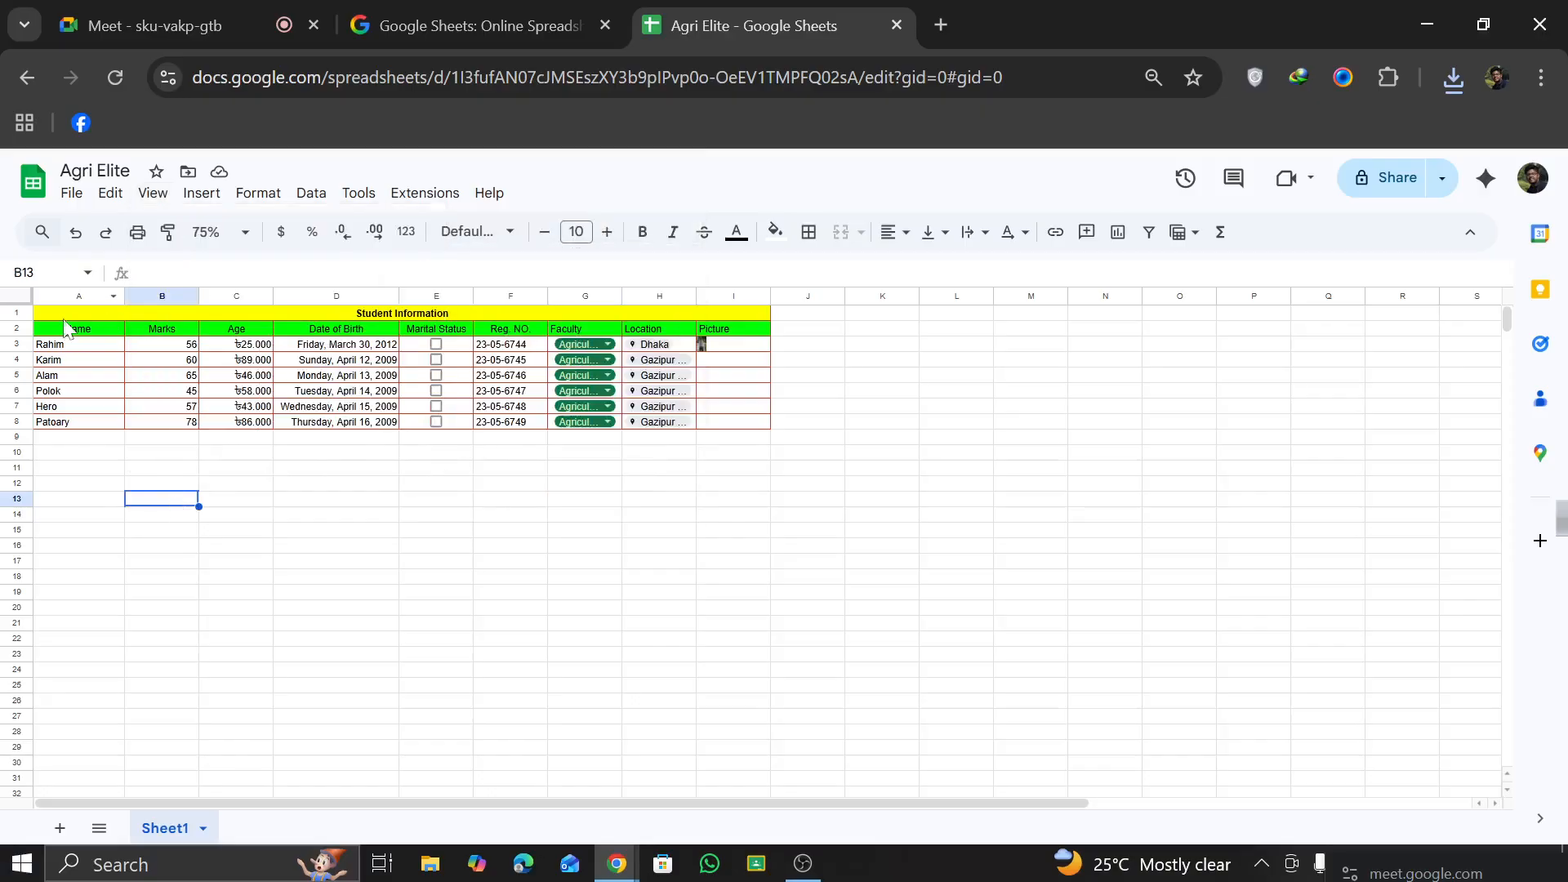
scroll(366, 519, "down", 4)
scroll(380, 478, "up", 10)
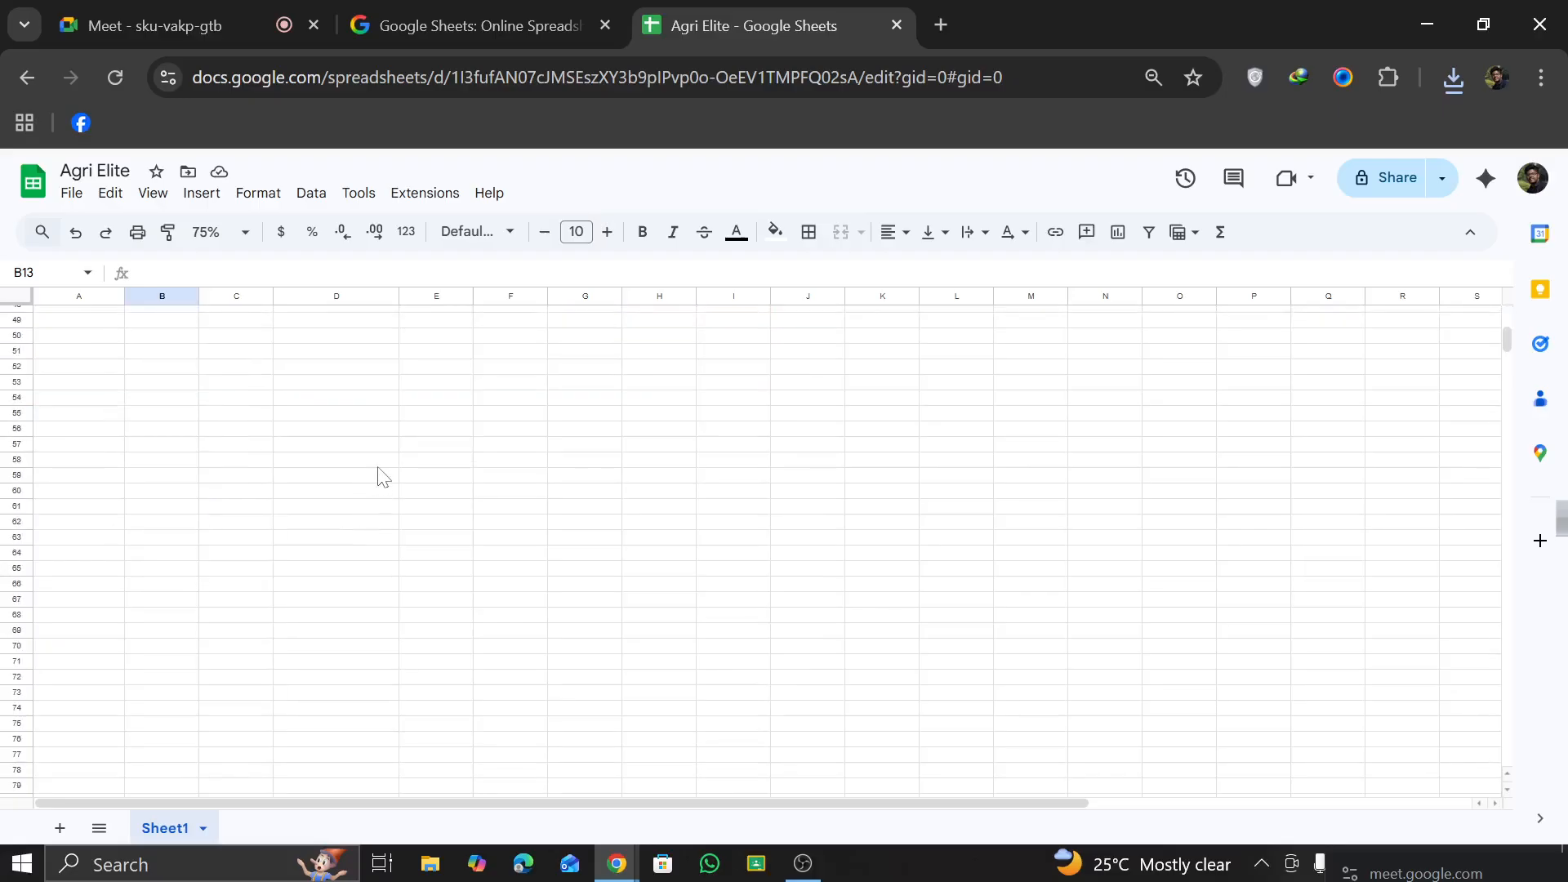
scroll(380, 471, "up", 3)
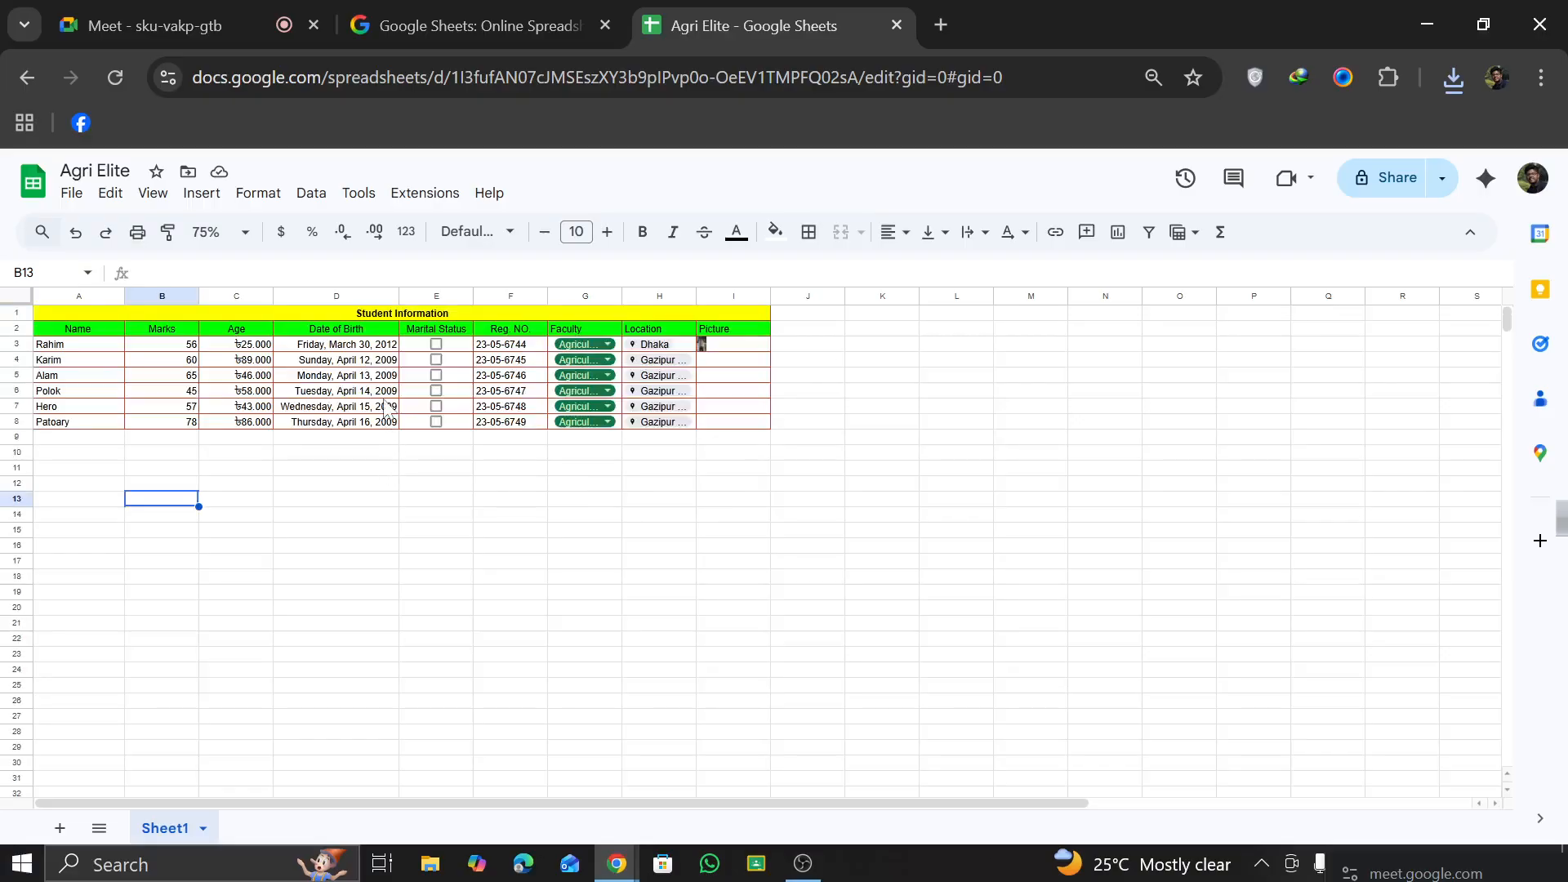
scroll(387, 410, "up", 4)
scroll(354, 322, "left", 3)
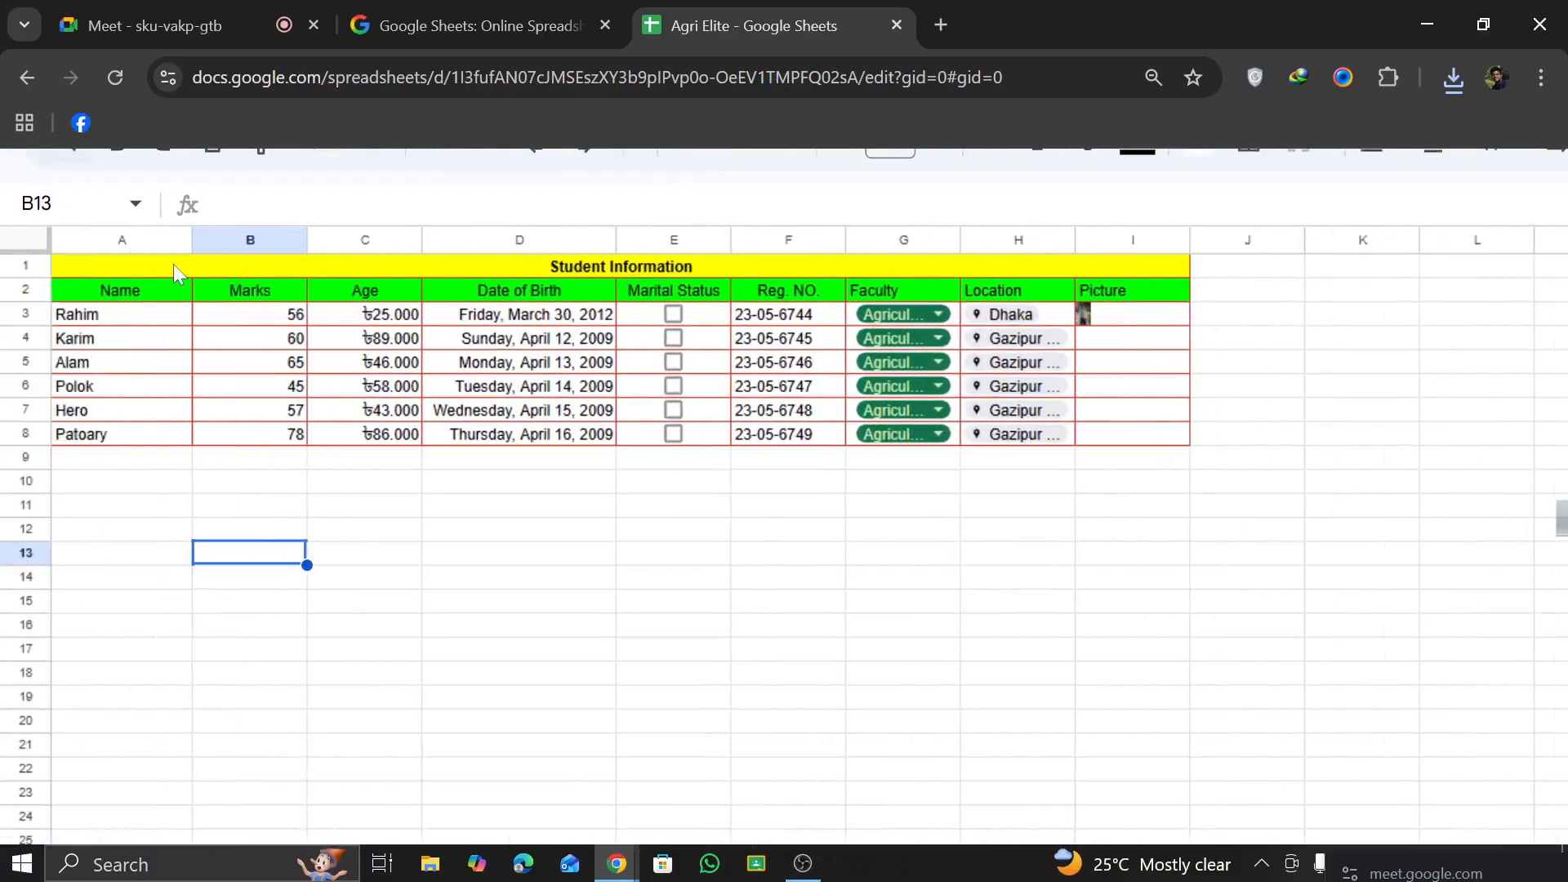
Step: Freeze the sheet's title and header rows up to row 2
left_click_drag(174, 272, 1138, 292)
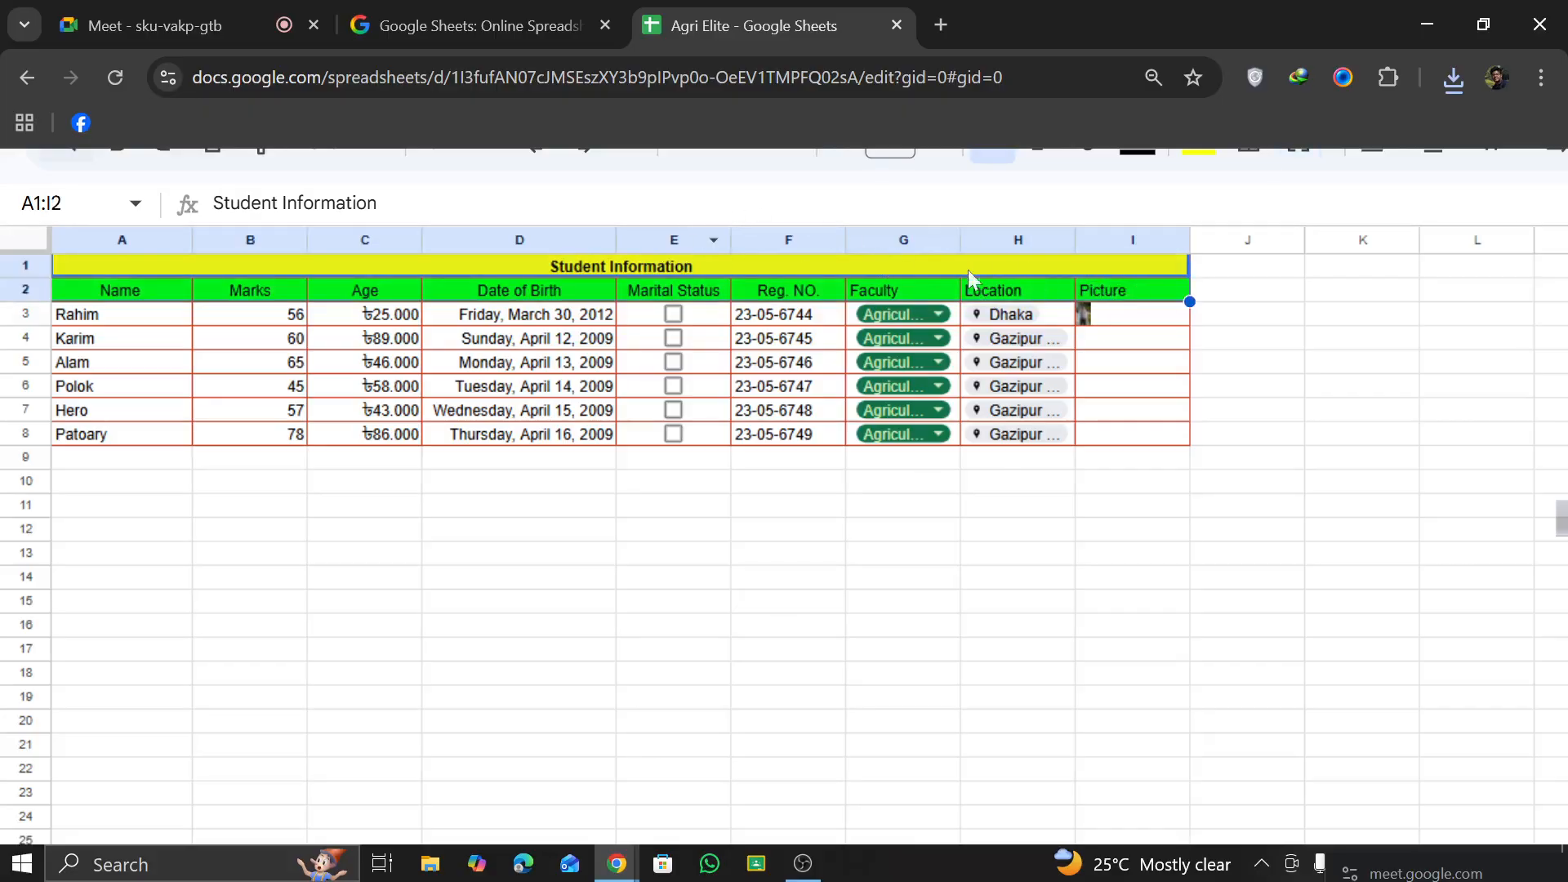
left_click(1248, 314)
left_click_drag(204, 265, 1075, 286)
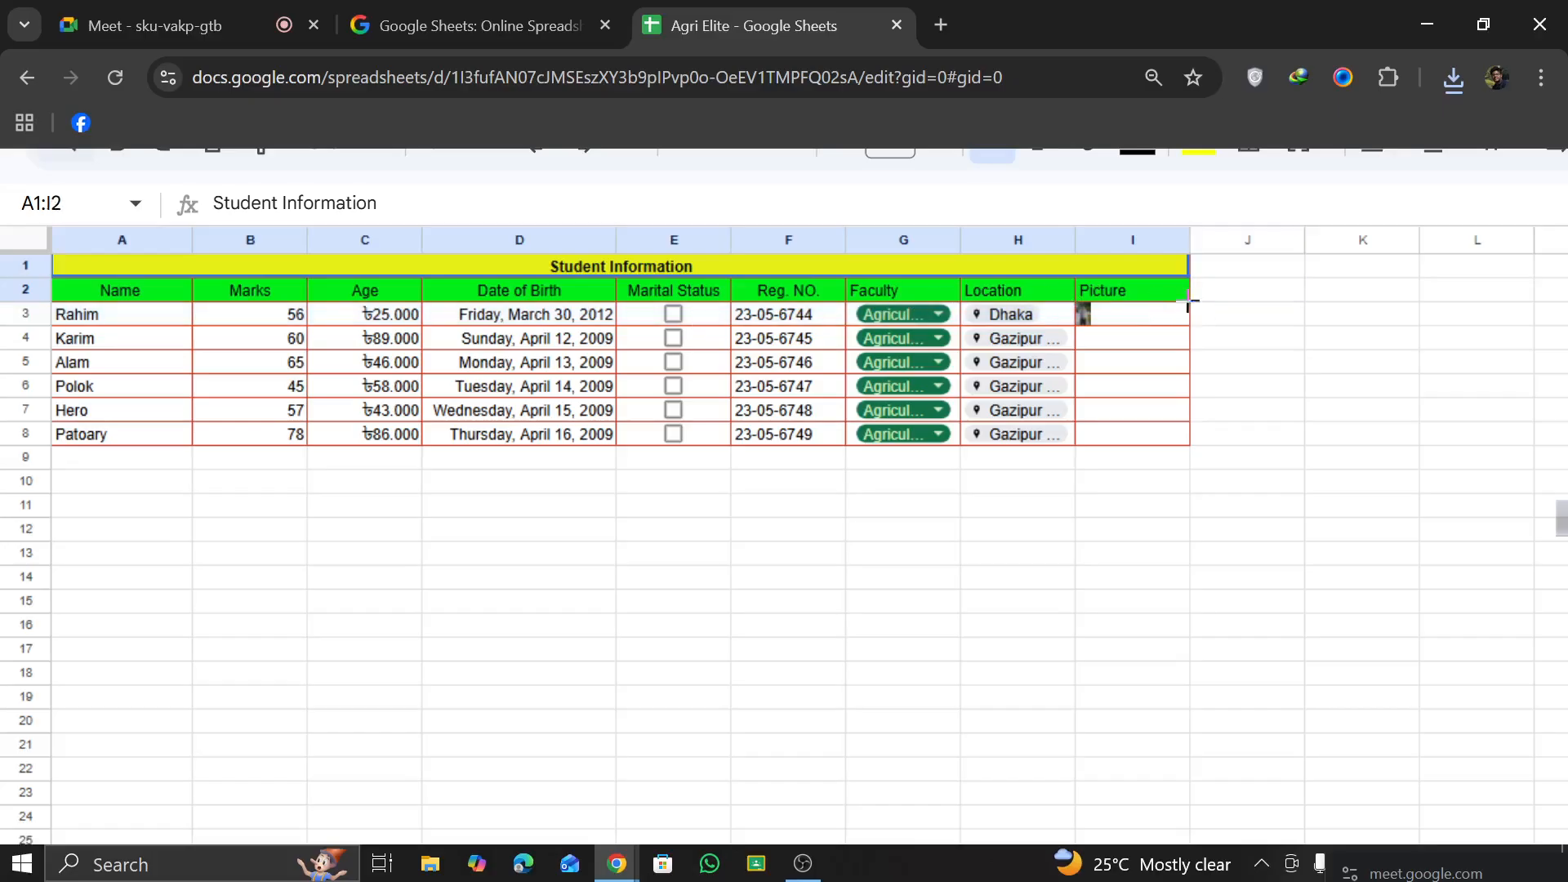
scroll(310, 227, "up", 2)
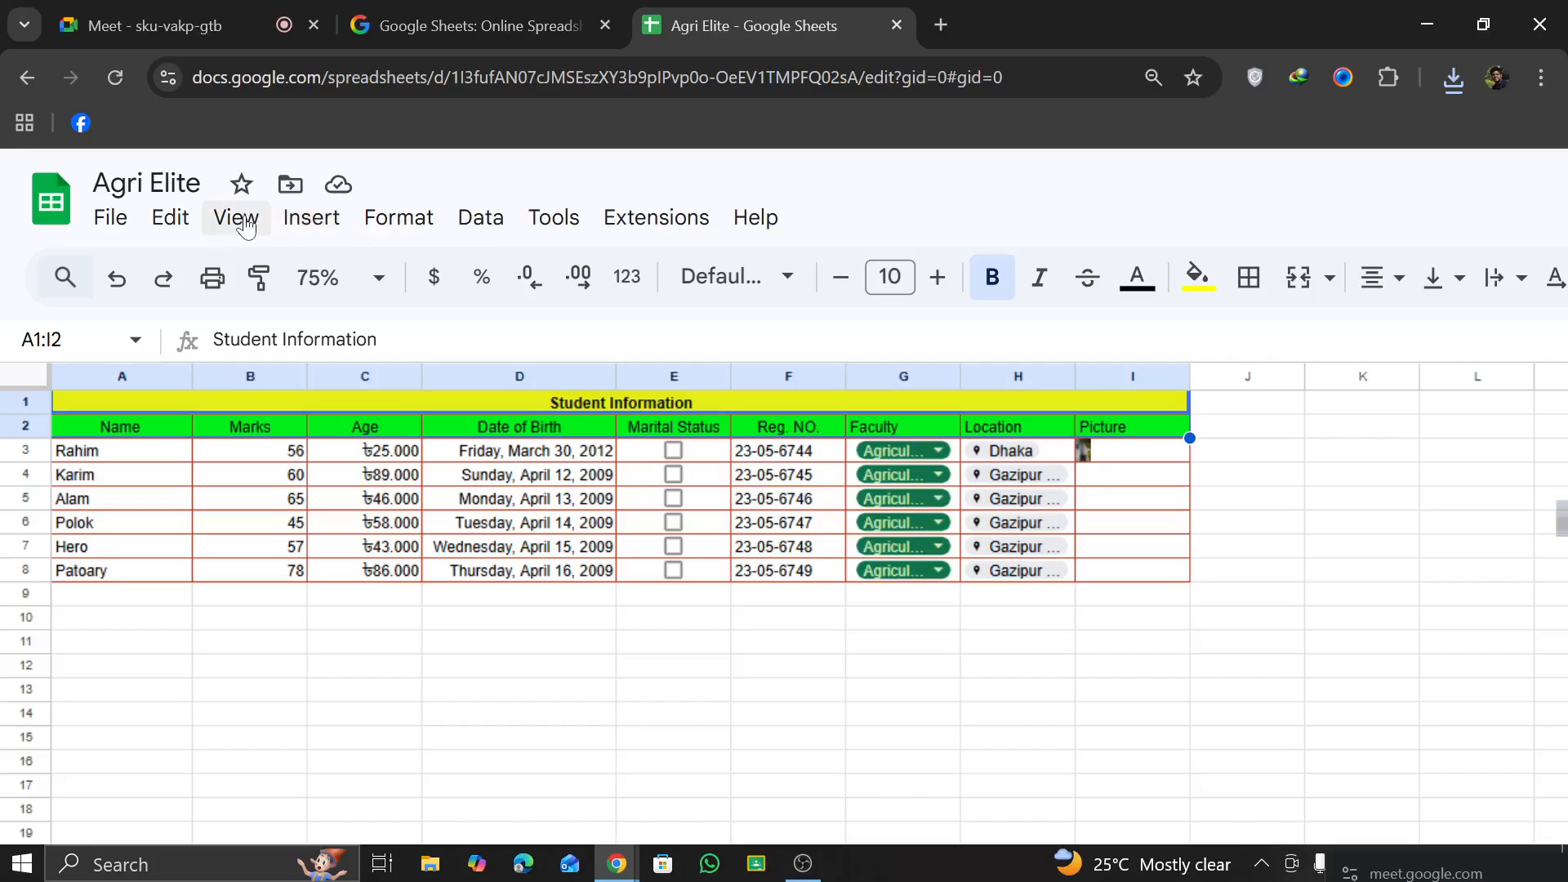
left_click(278, 222)
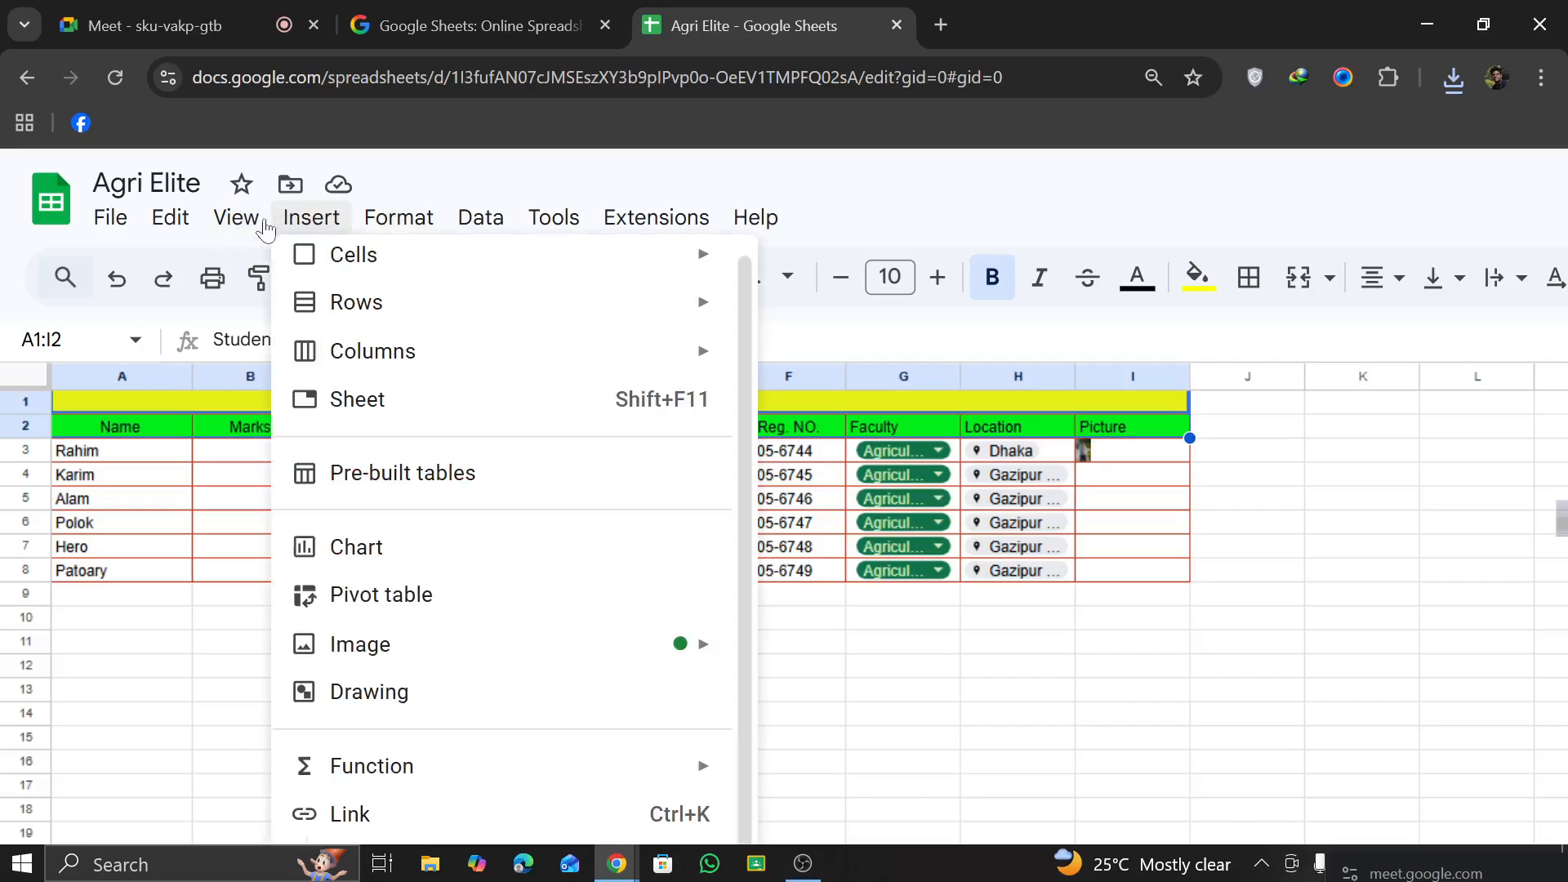
mouse_move(234, 220)
mouse_move(272, 320)
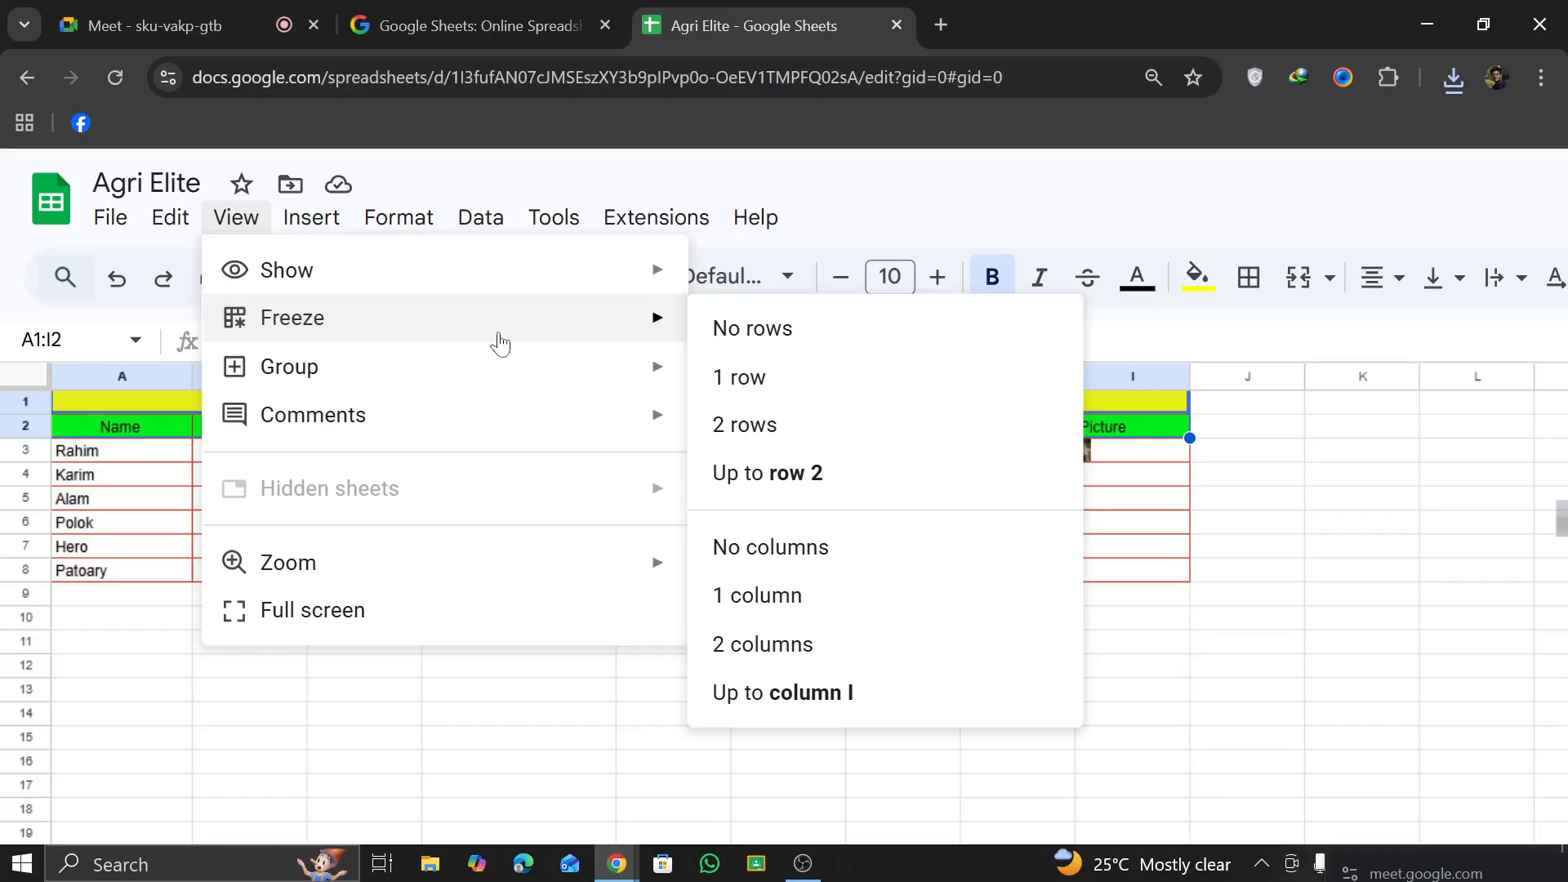
left_click(793, 488)
Step: Scroll through the sheet to check how the frozen title and header rows behave
scroll(678, 658, "down", 5)
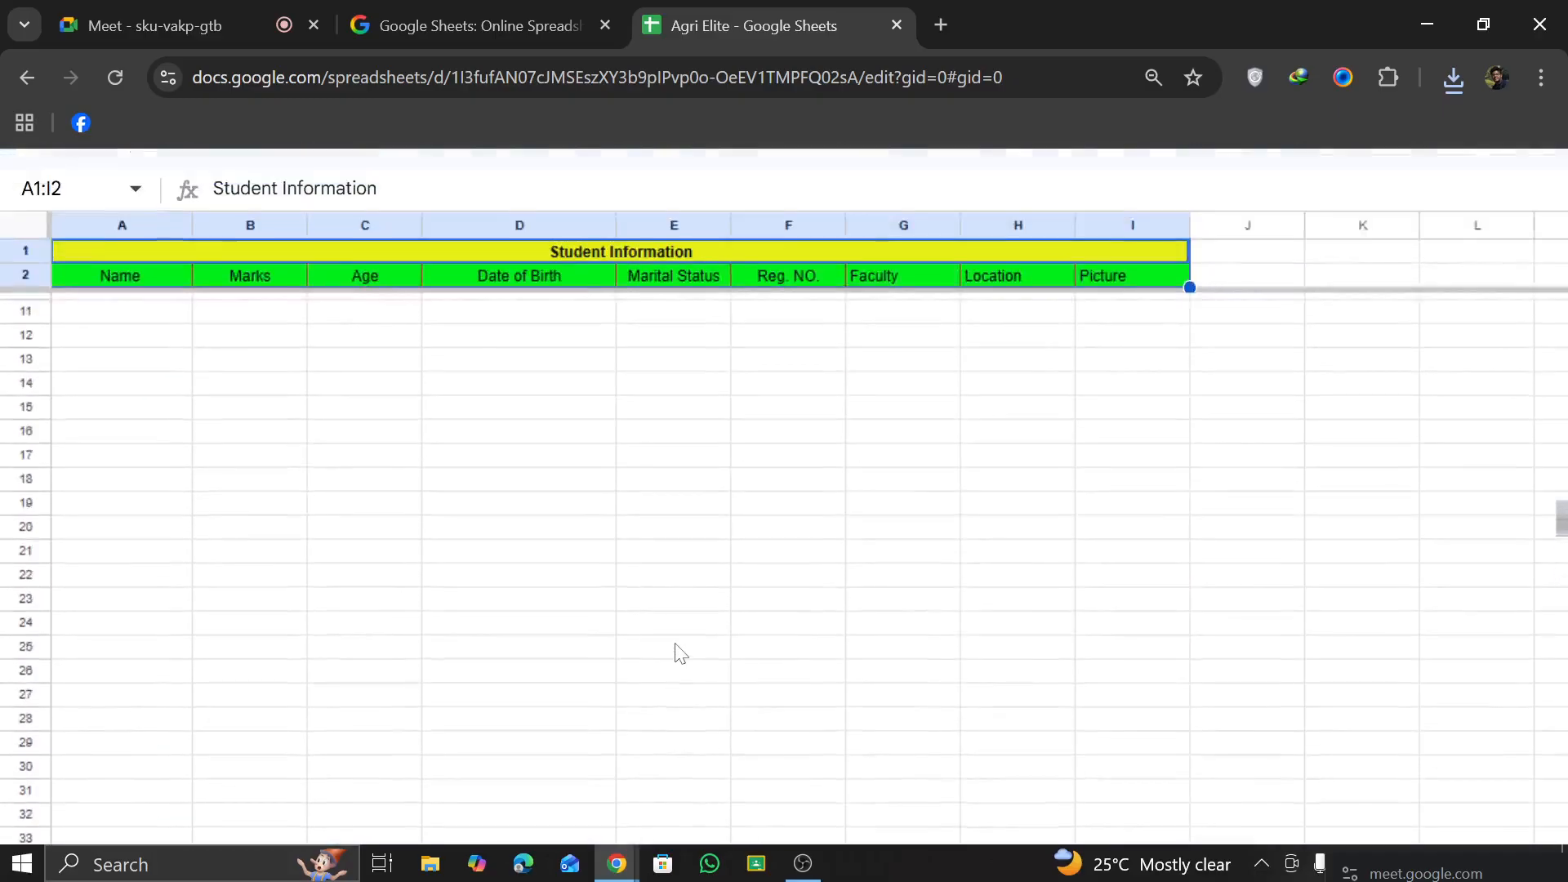
scroll(676, 643, "up", 2)
scroll(695, 634, "down", 5)
scroll(694, 632, "up", 5)
left_click(693, 631)
scroll(694, 632, "up", 1)
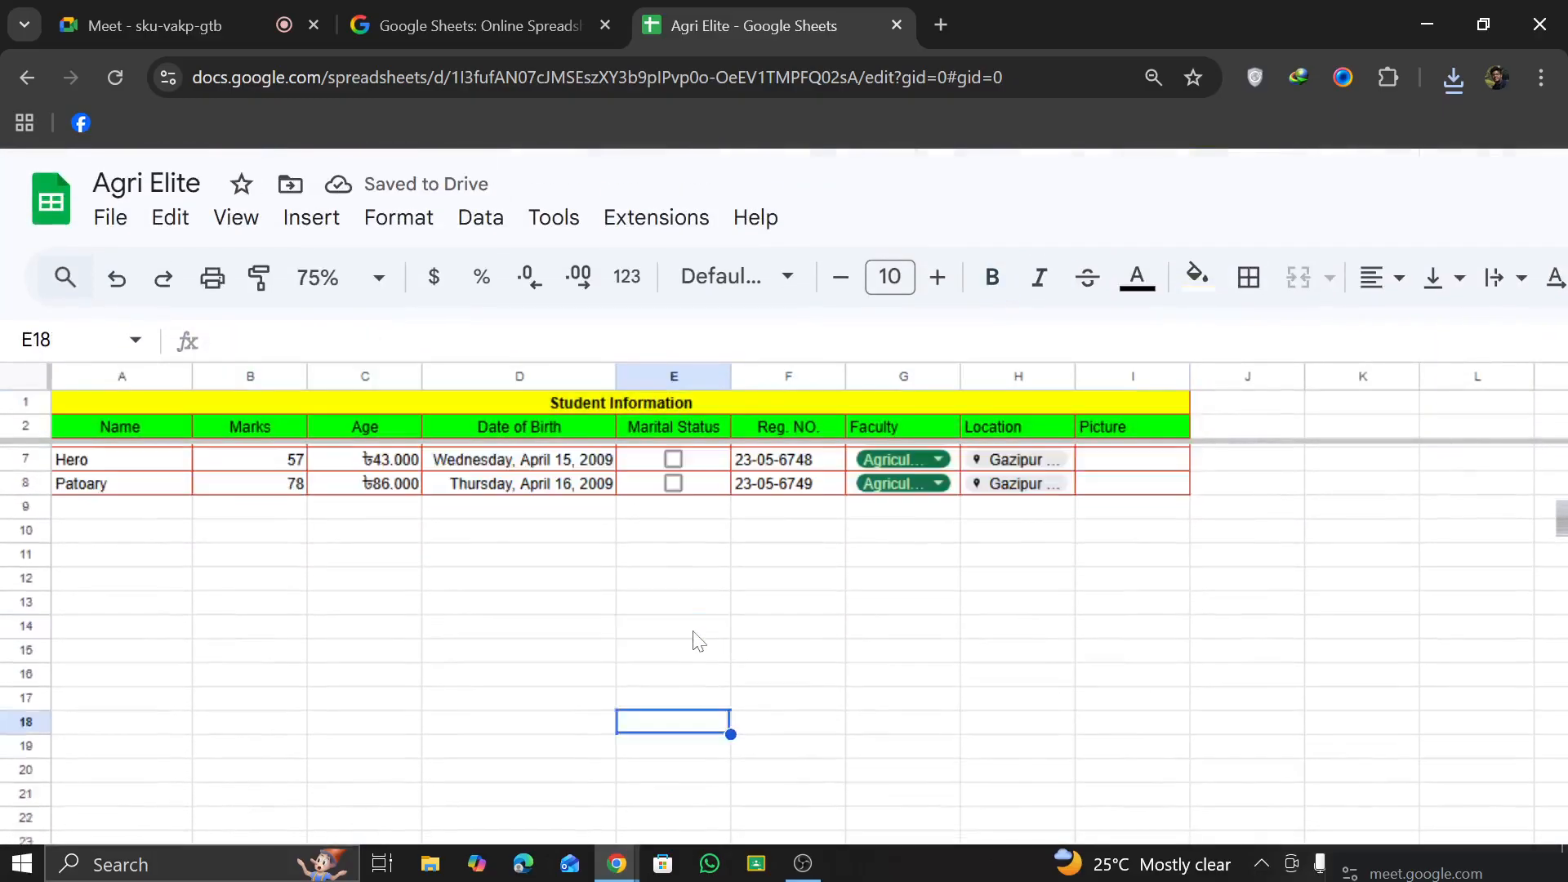
scroll(693, 633, "up", 2)
scroll(692, 631, "down", 5)
scroll(691, 632, "up", 3)
scroll(702, 449, "up", 1)
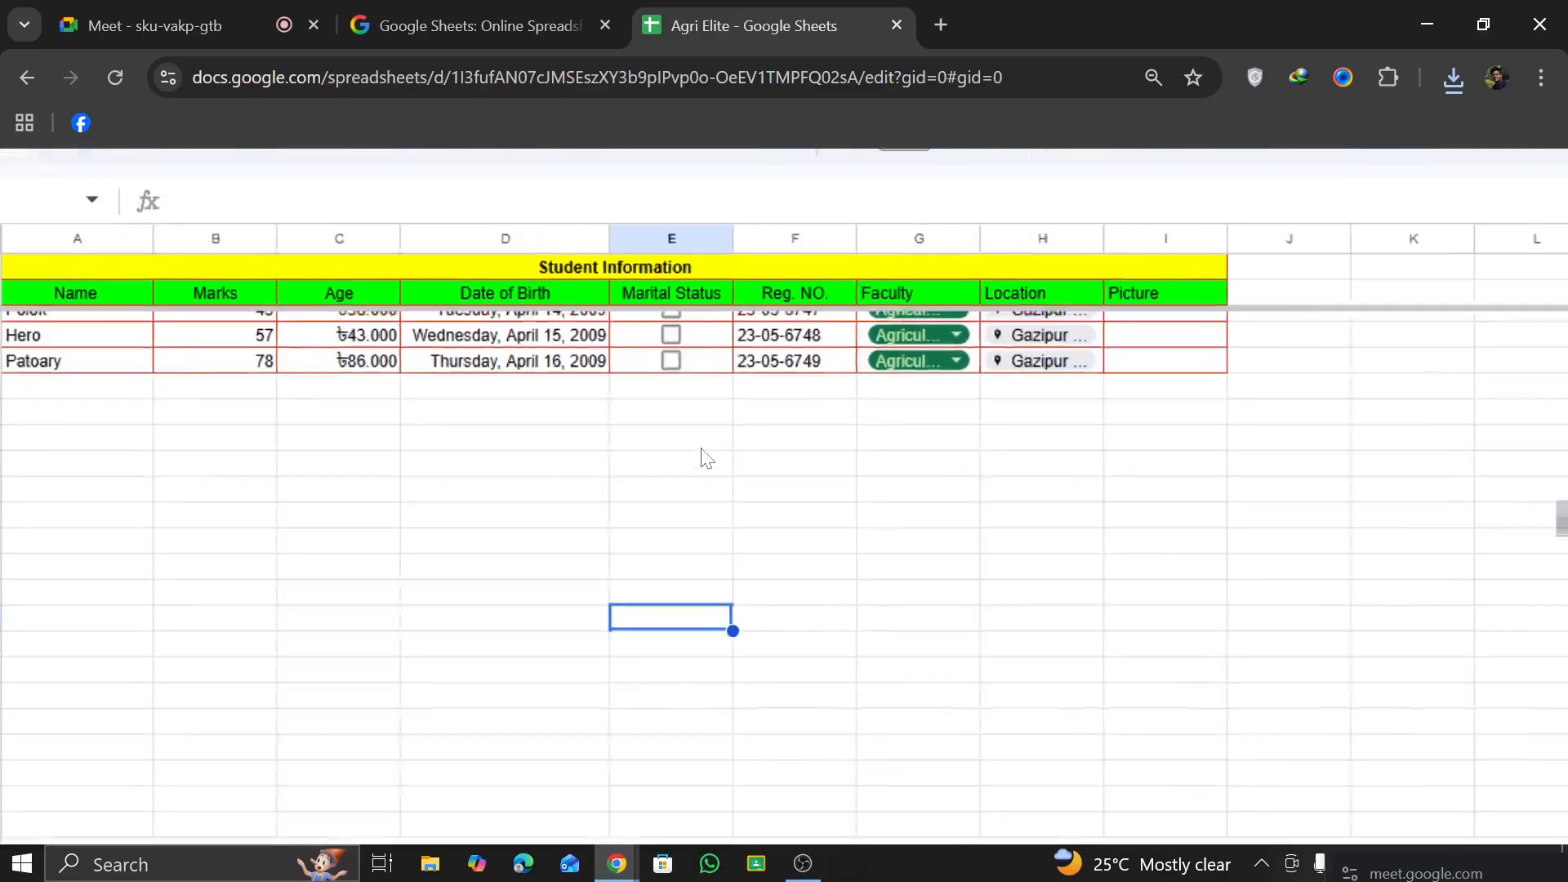
scroll(705, 442, "up", 1)
scroll(708, 439, "down", 4)
scroll(706, 433, "up", 3)
scroll(700, 432, "down", 2)
scroll(697, 431, "up", 2)
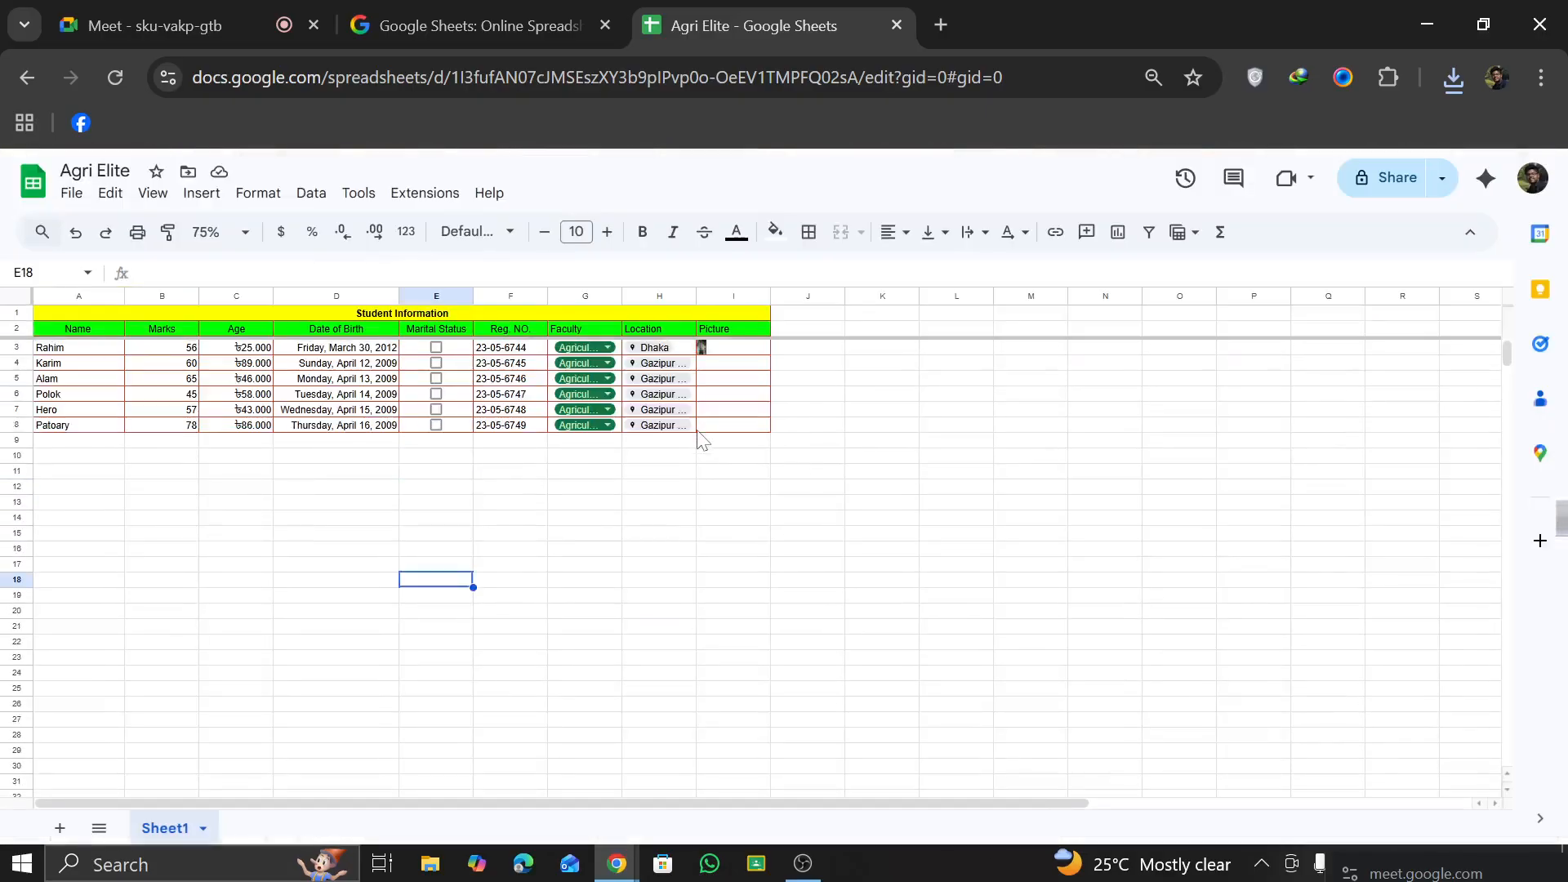
scroll(699, 437, "down", 2)
scroll(697, 434, "up", 2)
scroll(694, 439, "down", 2)
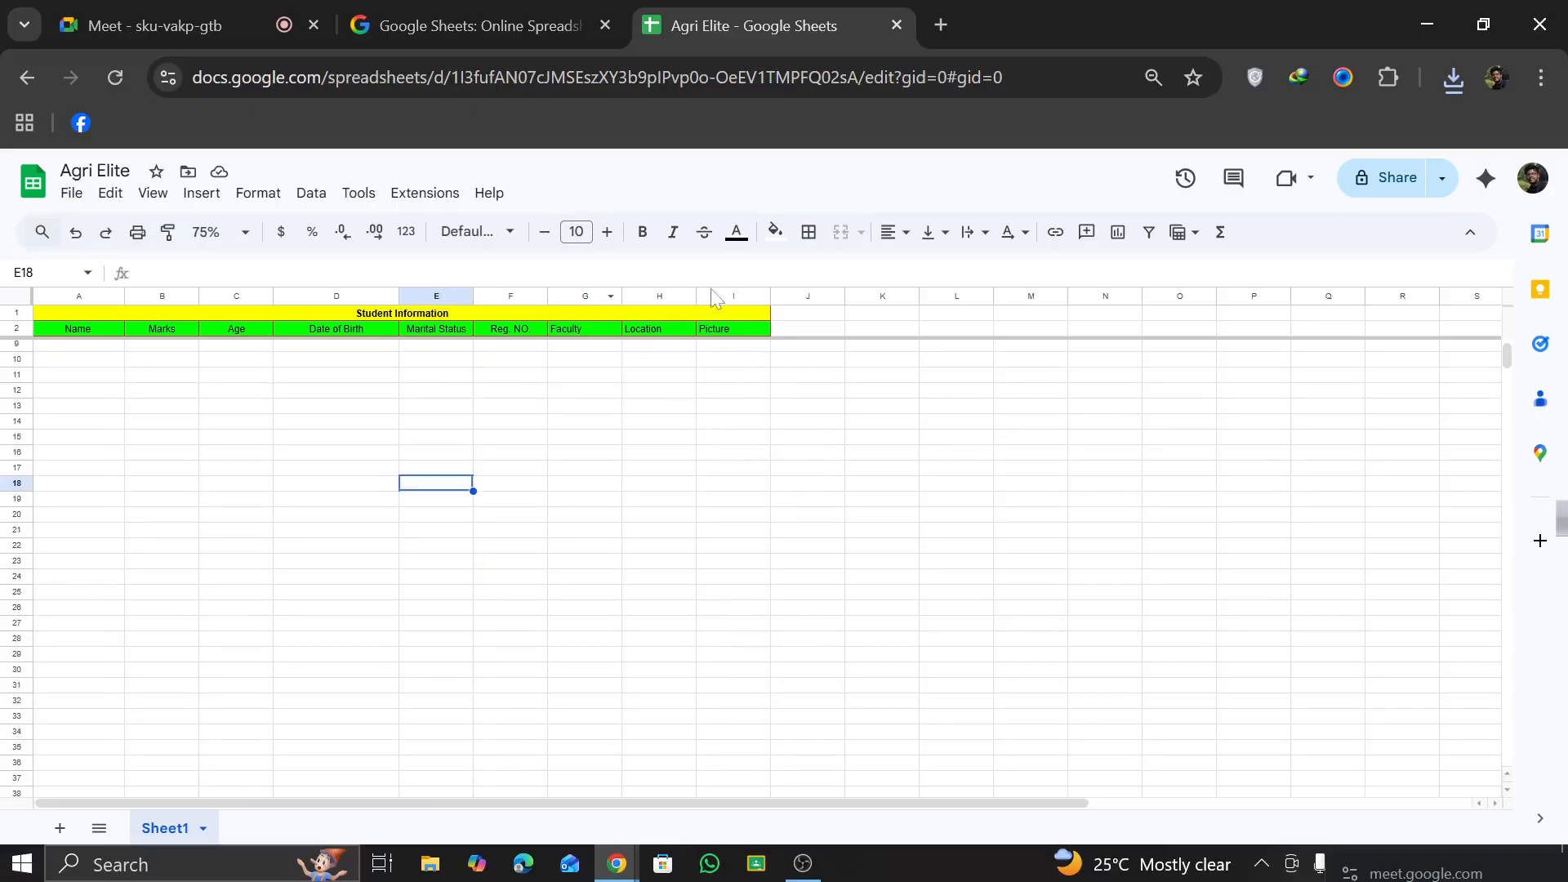
scroll(549, 441, "down", 15)
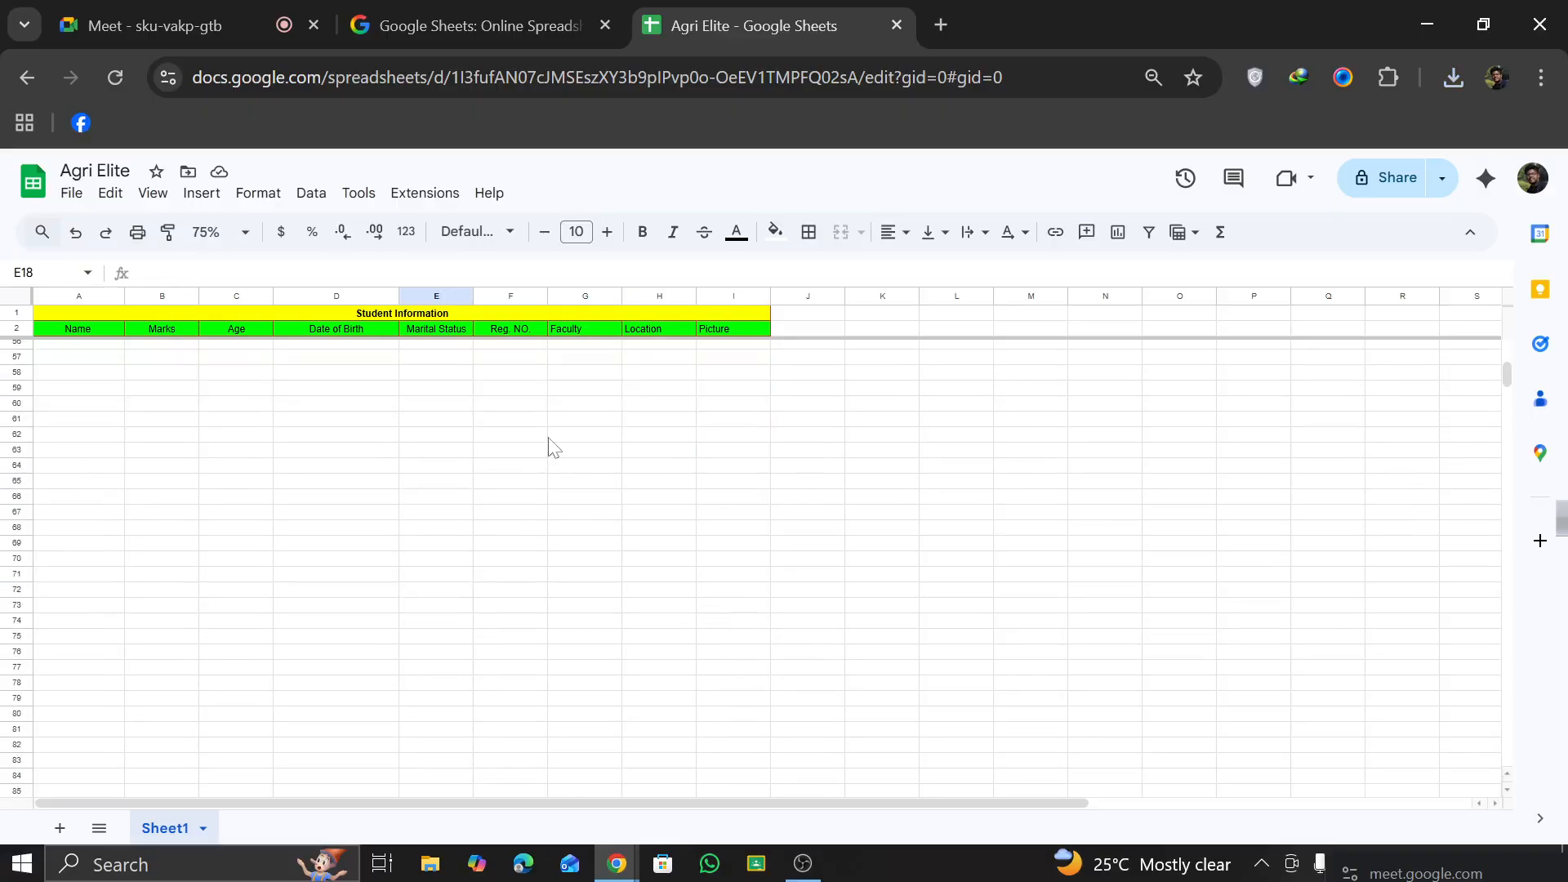
scroll(559, 408, "up", 13)
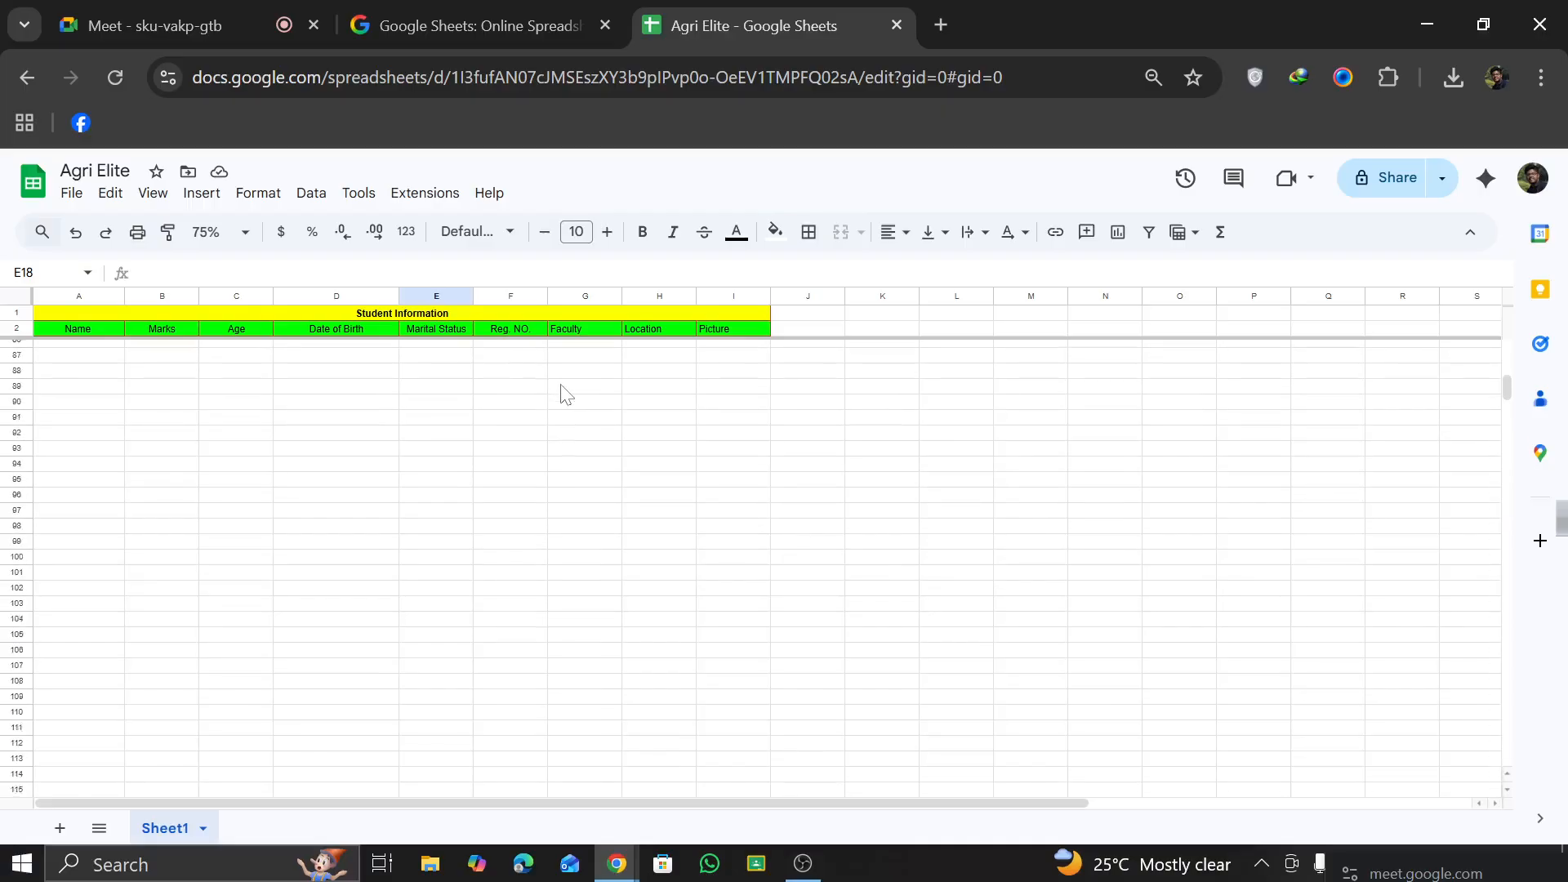
scroll(566, 393, "up", 5)
scroll(167, 418, "down", 9)
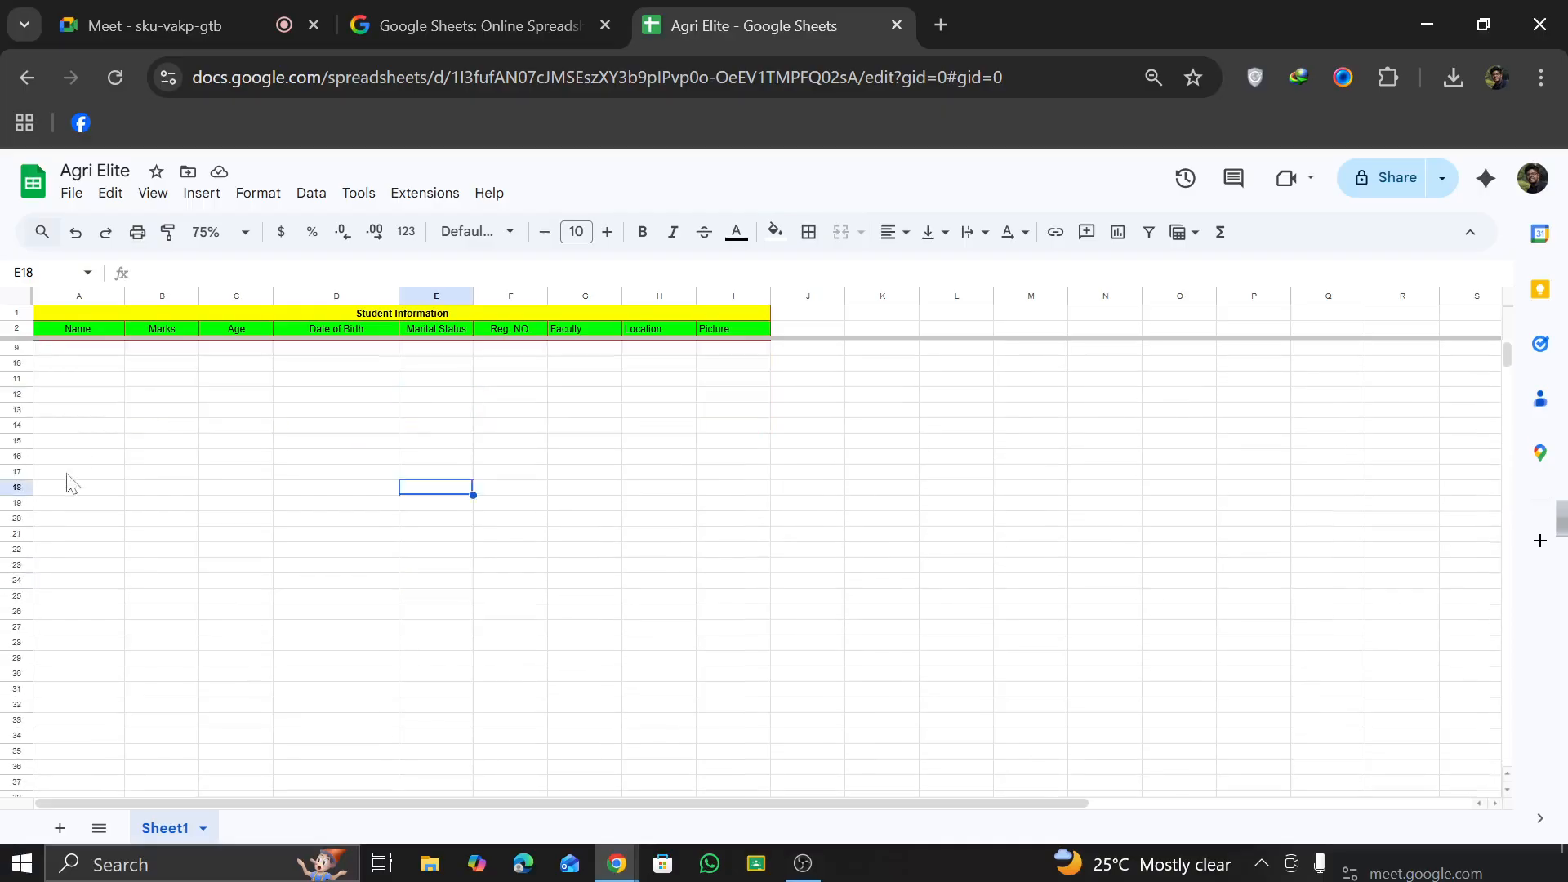
scroll(403, 564, "up", 8)
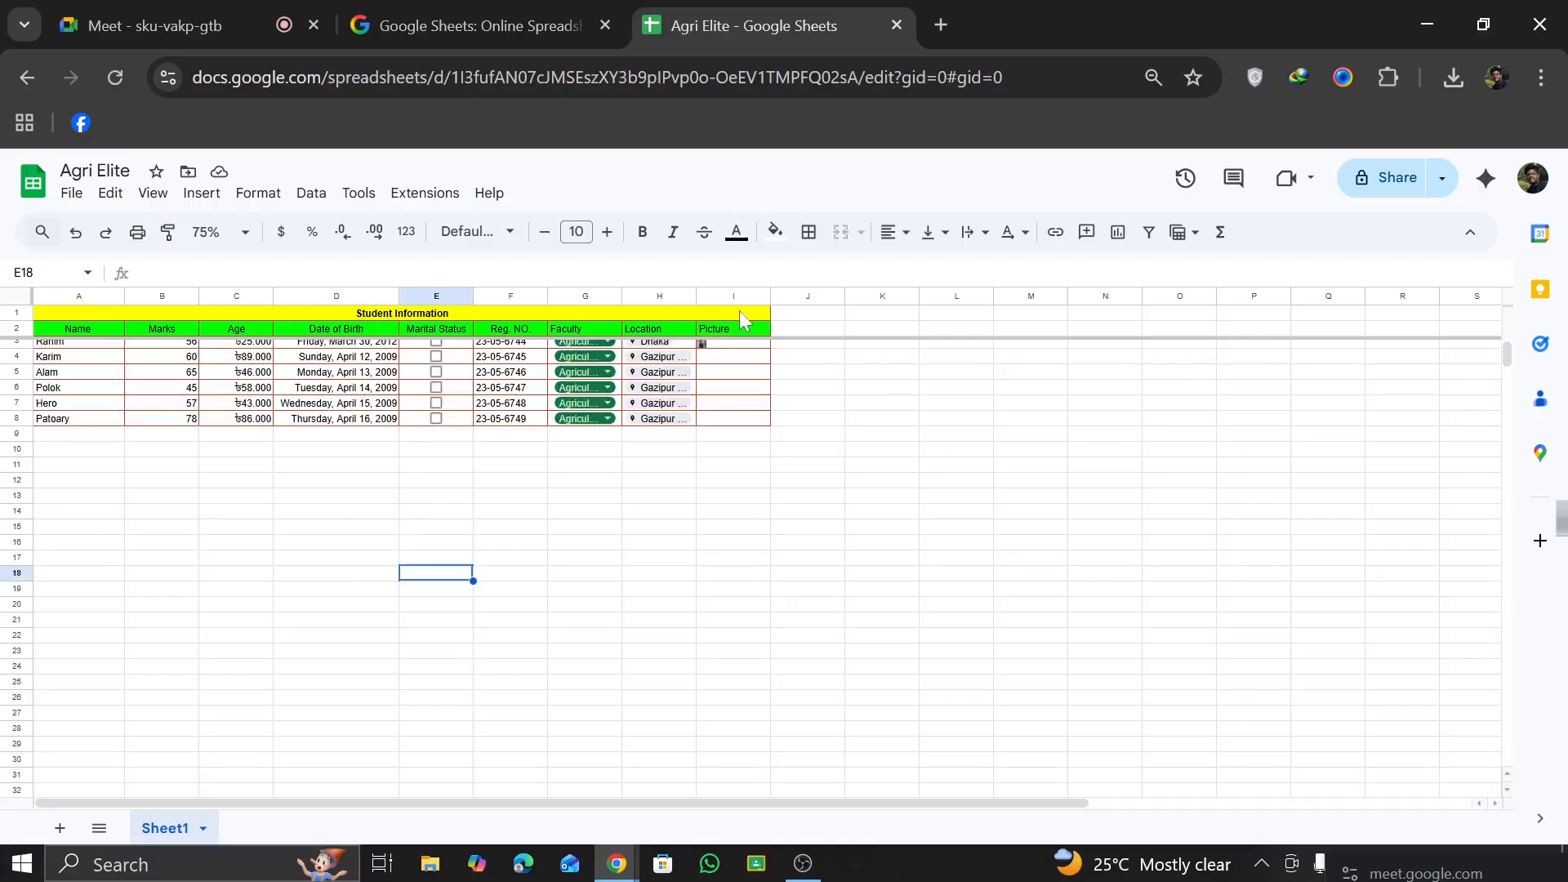
scroll(701, 400, "down", 5)
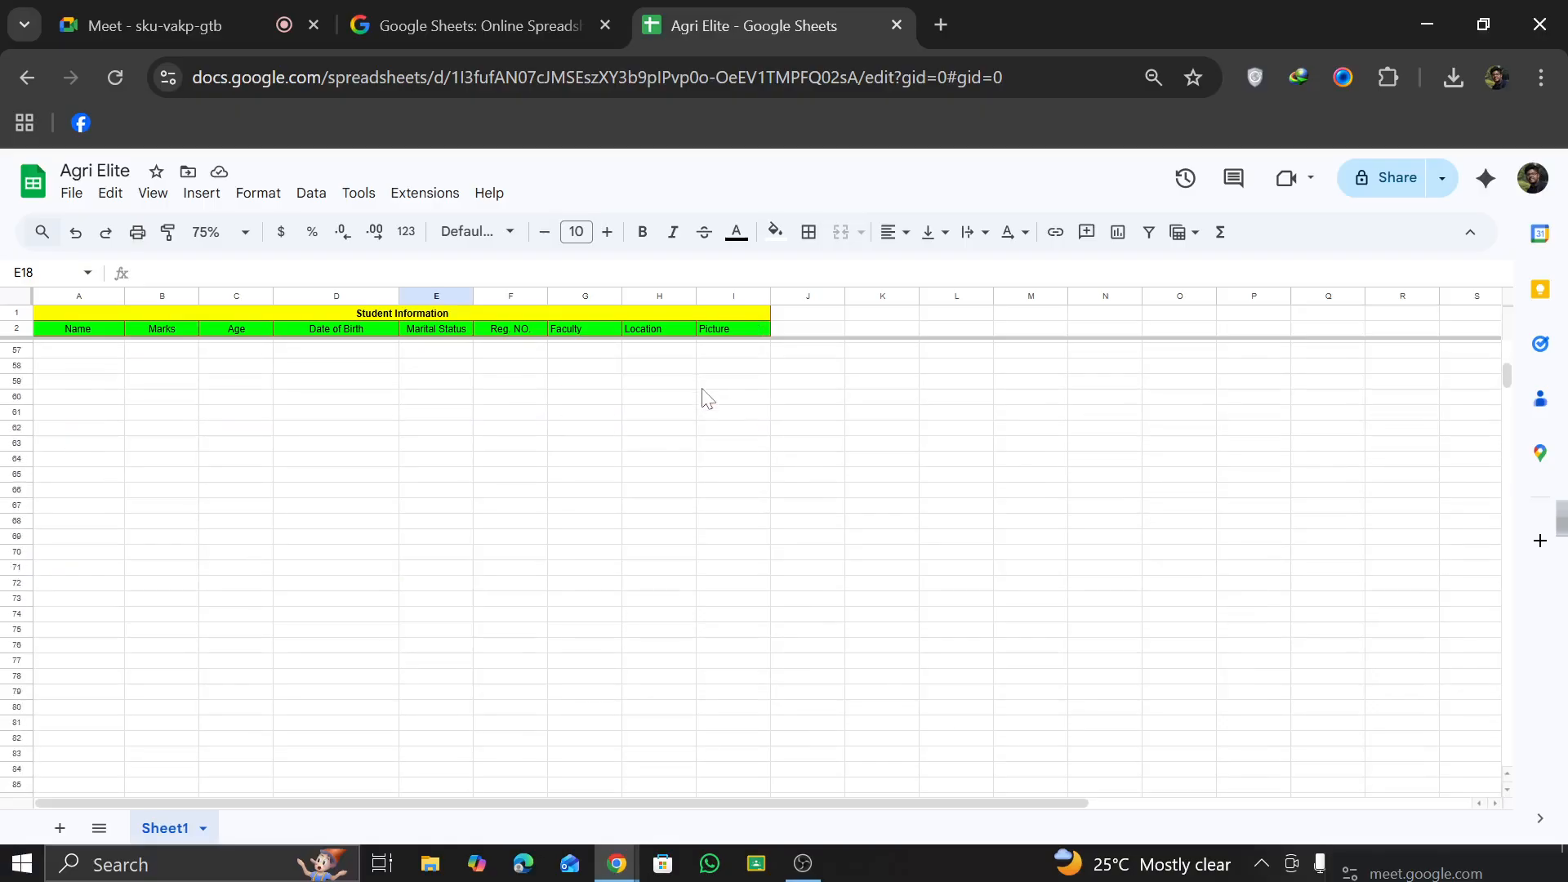
scroll(701, 400, "up", 5)
left_click(795, 491)
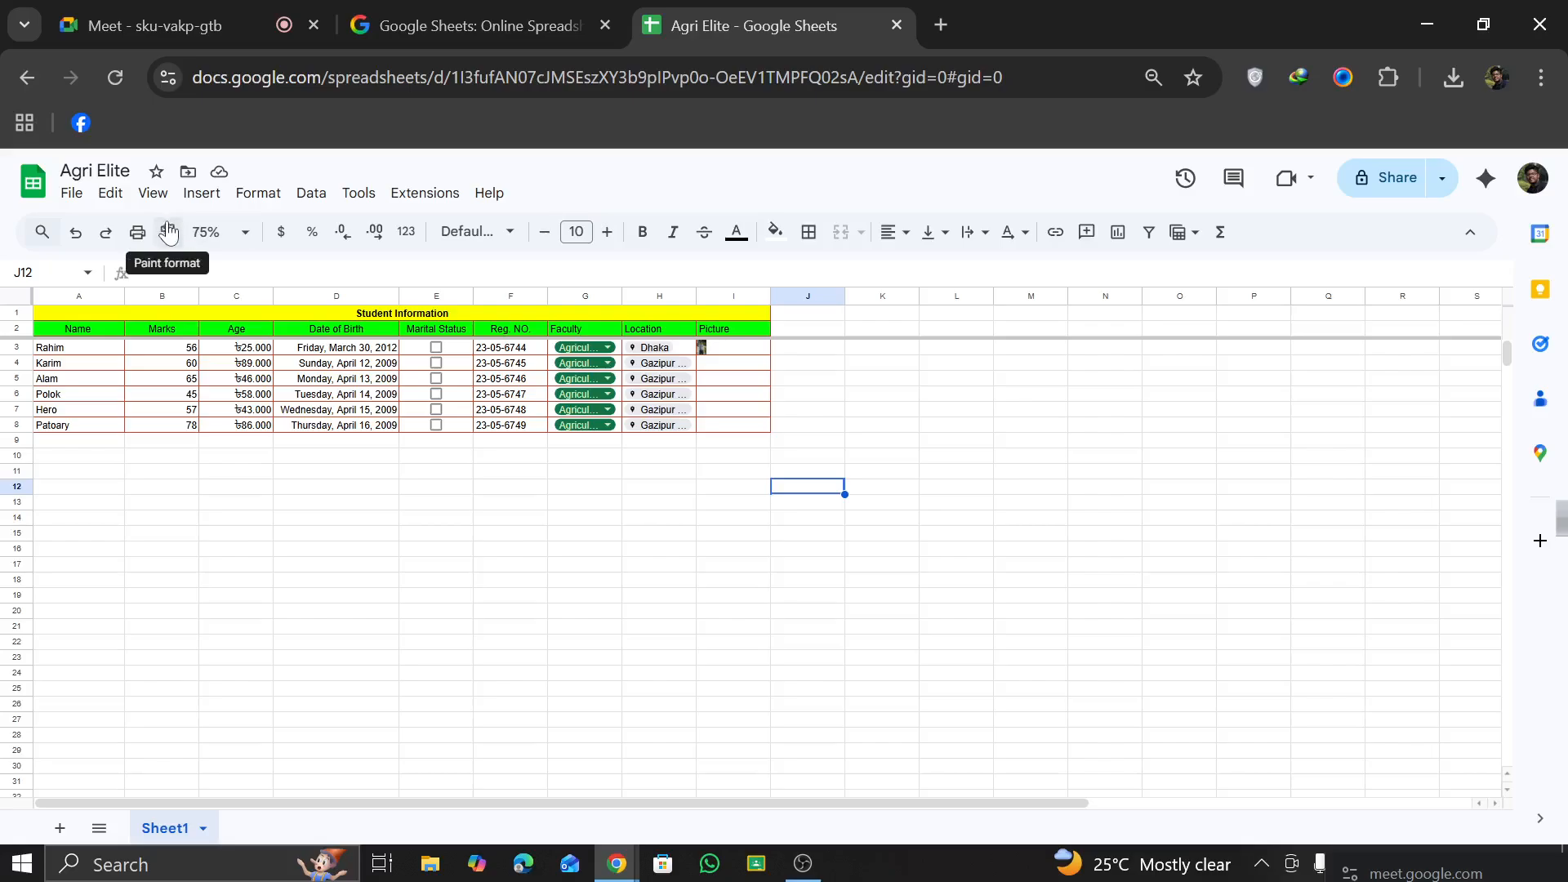
left_click(351, 317)
left_click(149, 200)
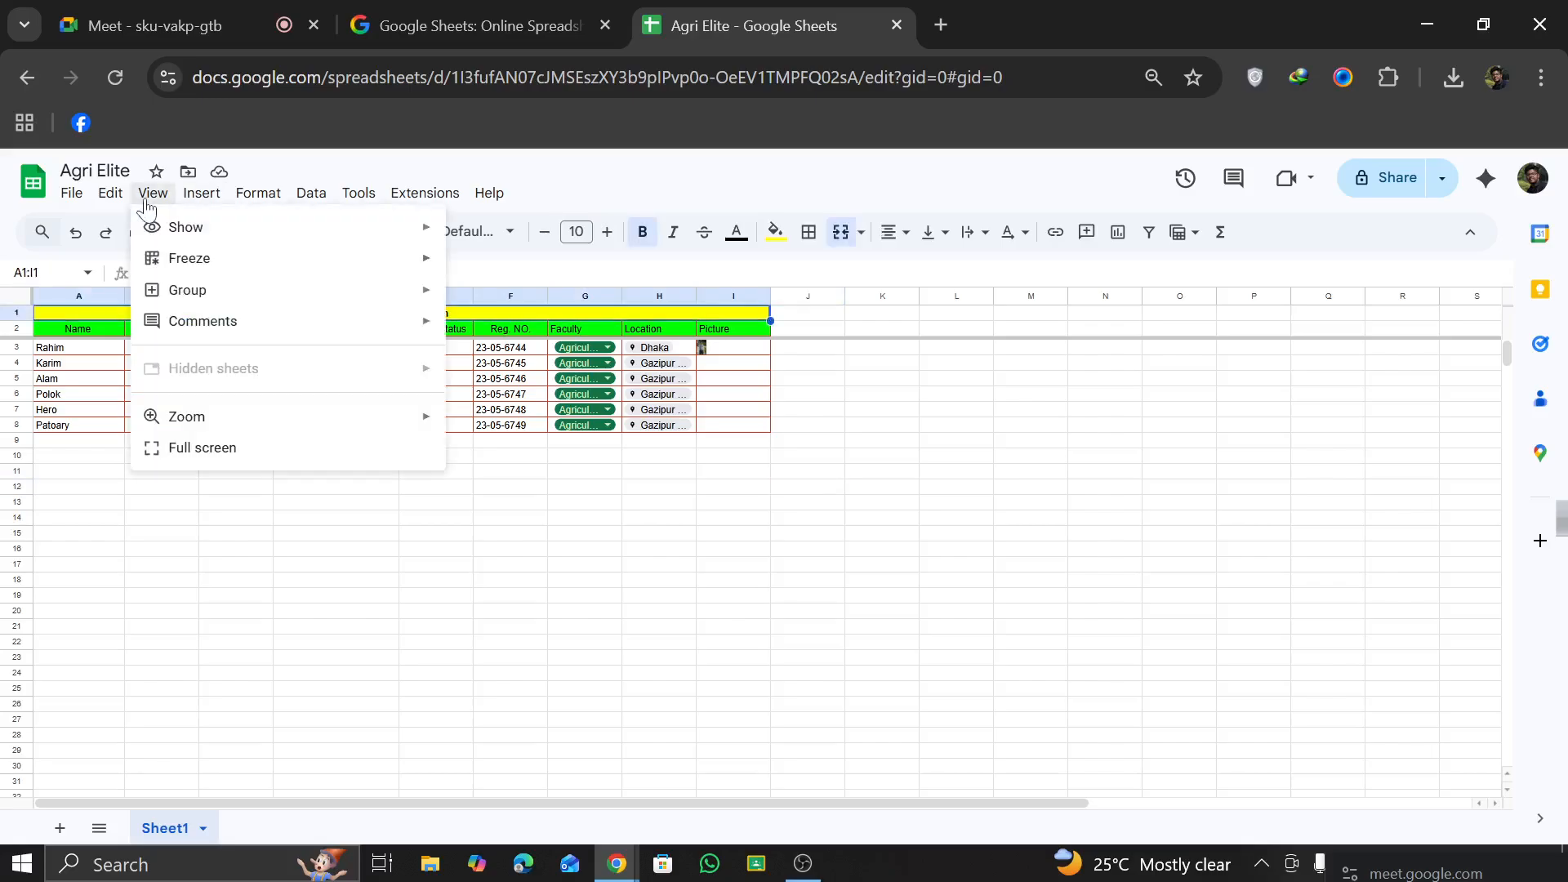
mouse_move(166, 287)
left_click(502, 490)
Step: Add the comment "Nice" to the first student's Reg. NO. cell, F3, and view the posted comment
left_click(500, 347)
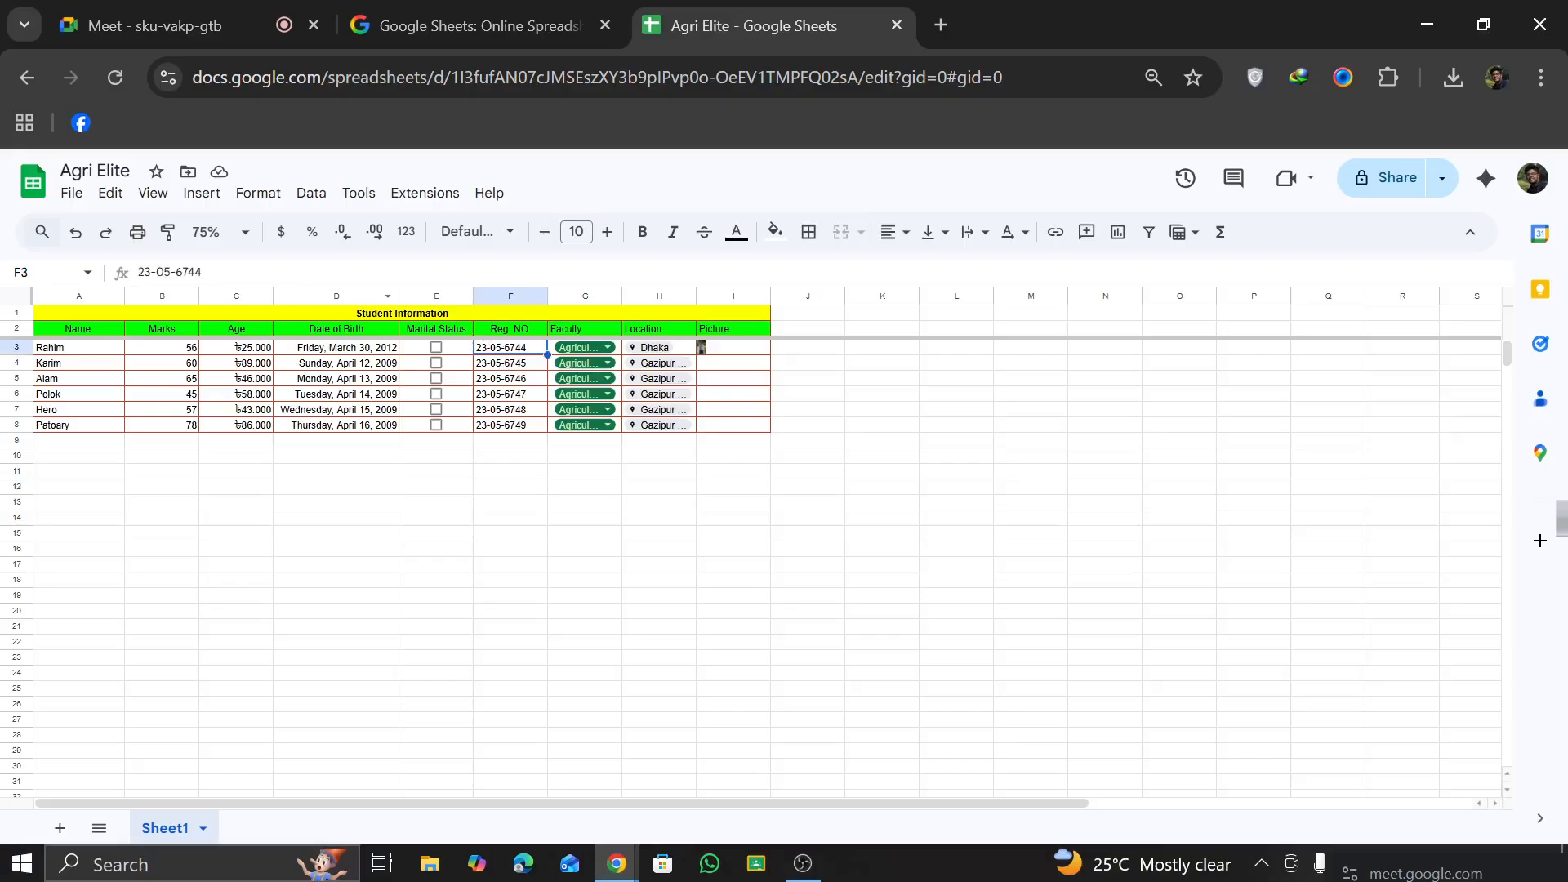
left_click(203, 194)
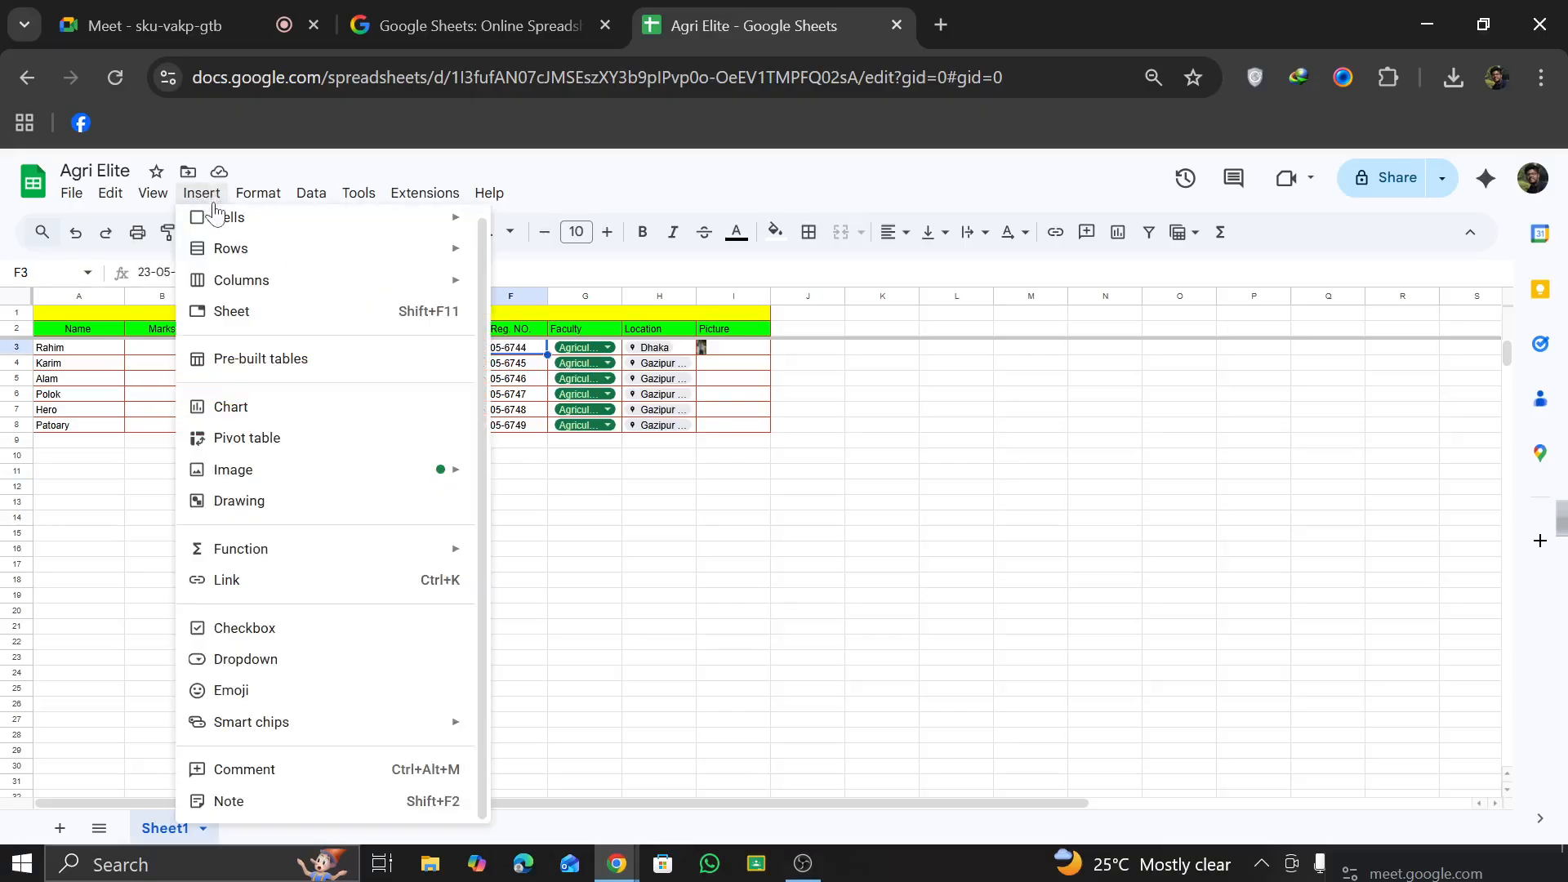
left_click(260, 769)
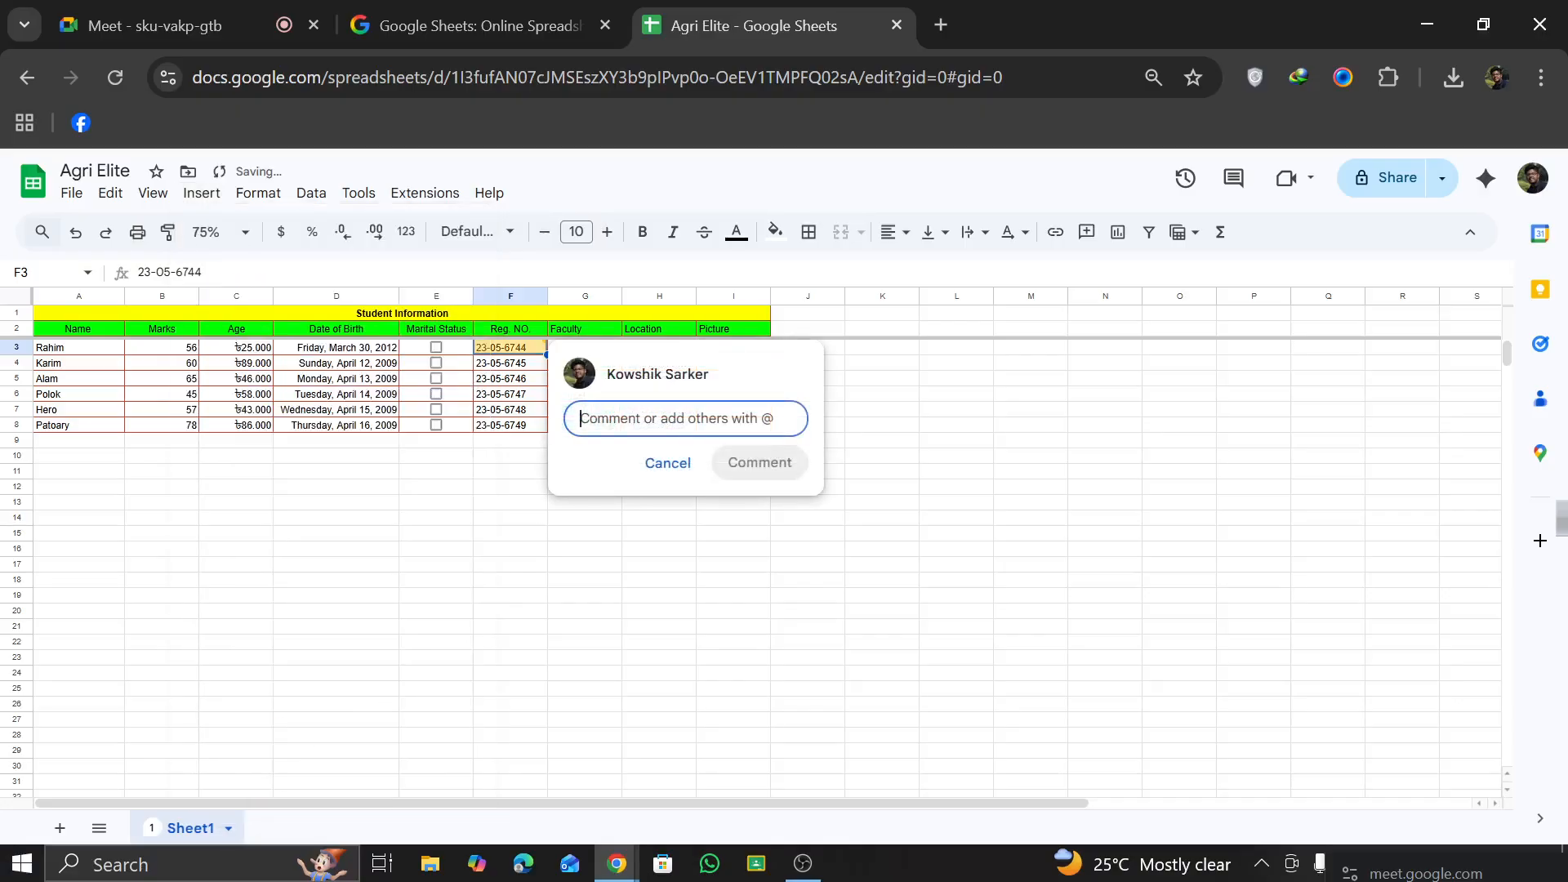
type("Nice")
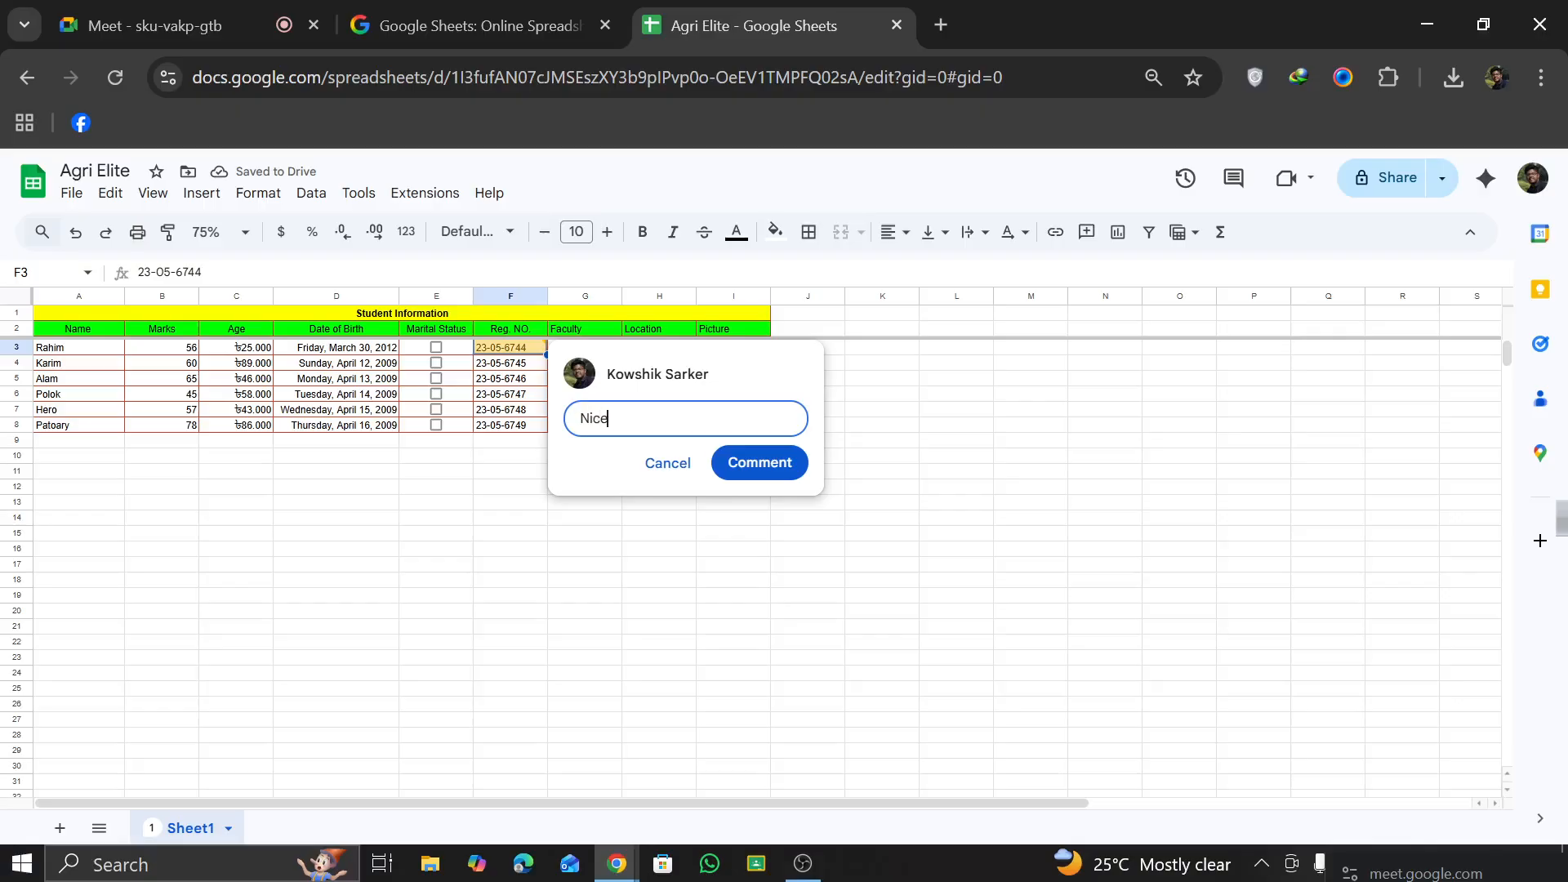
left_click(760, 463)
left_click(855, 524)
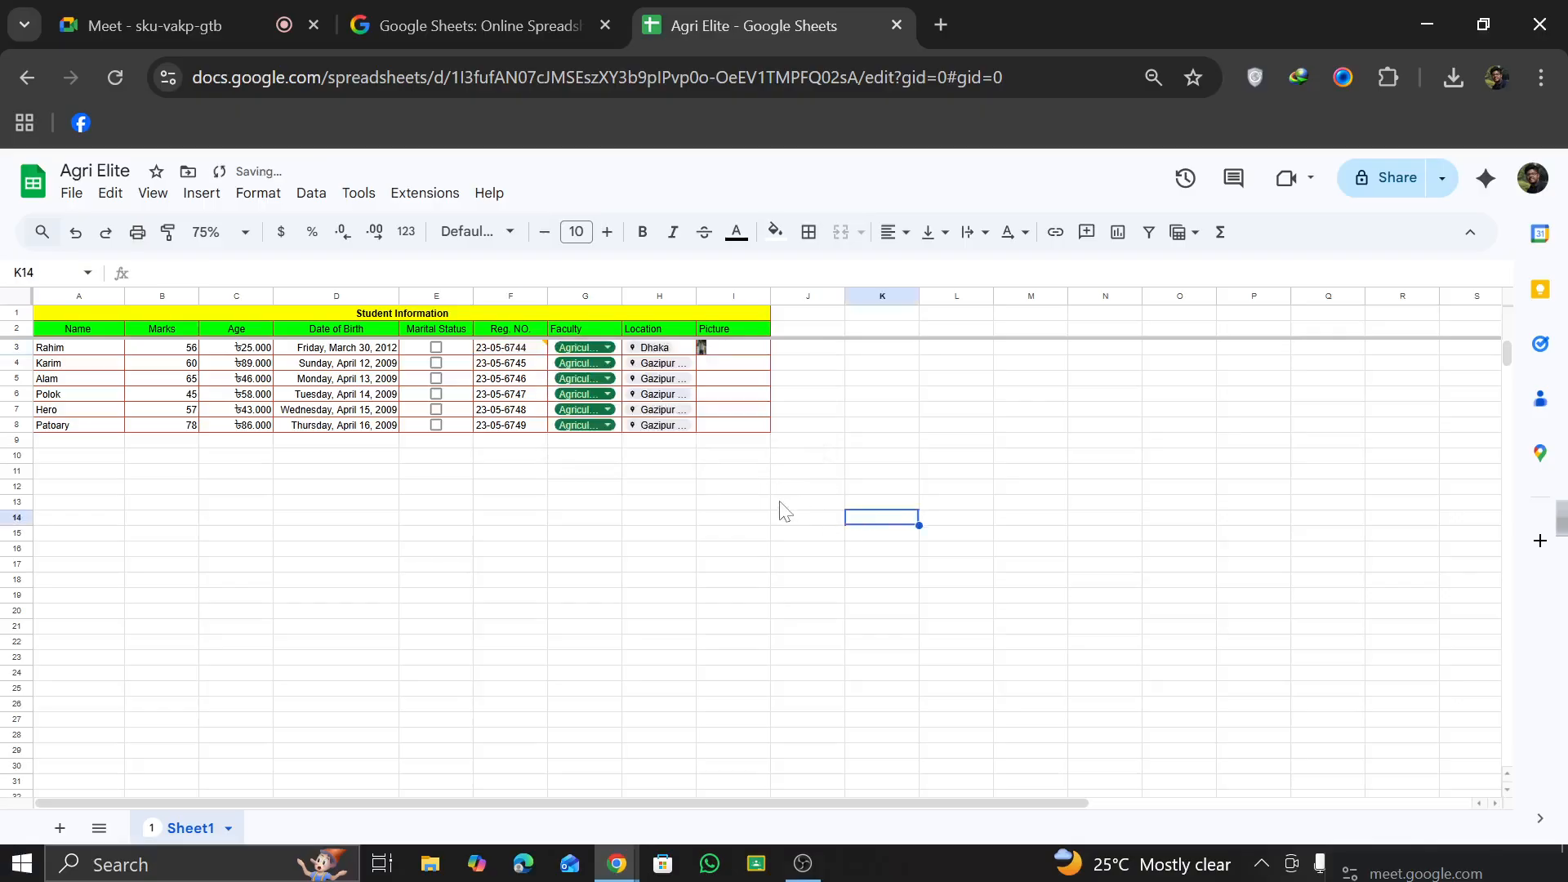
mouse_move(542, 348)
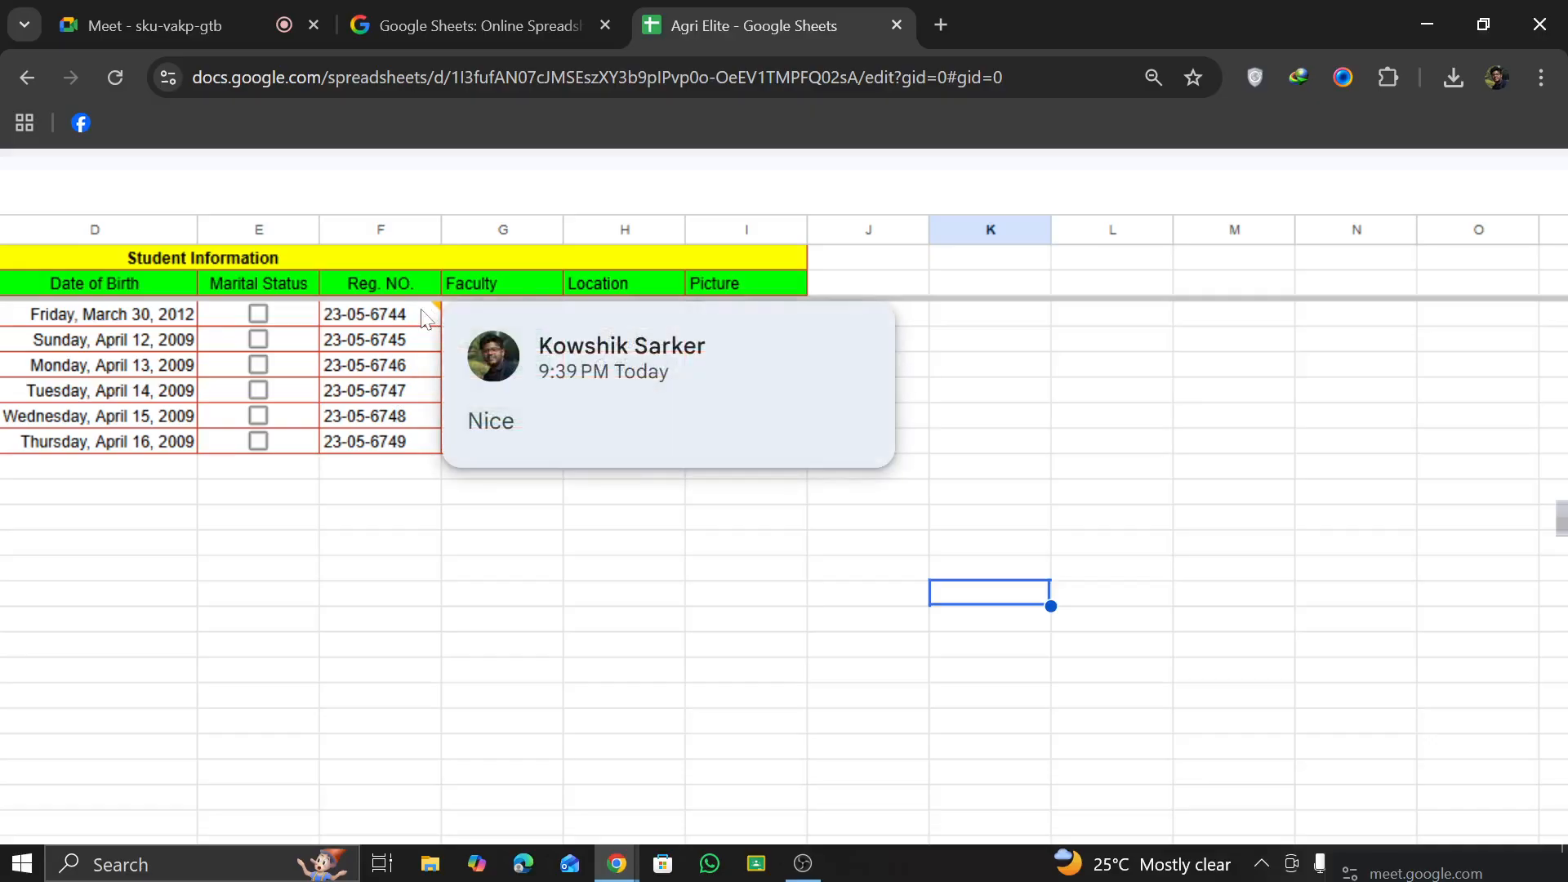
left_click(401, 337)
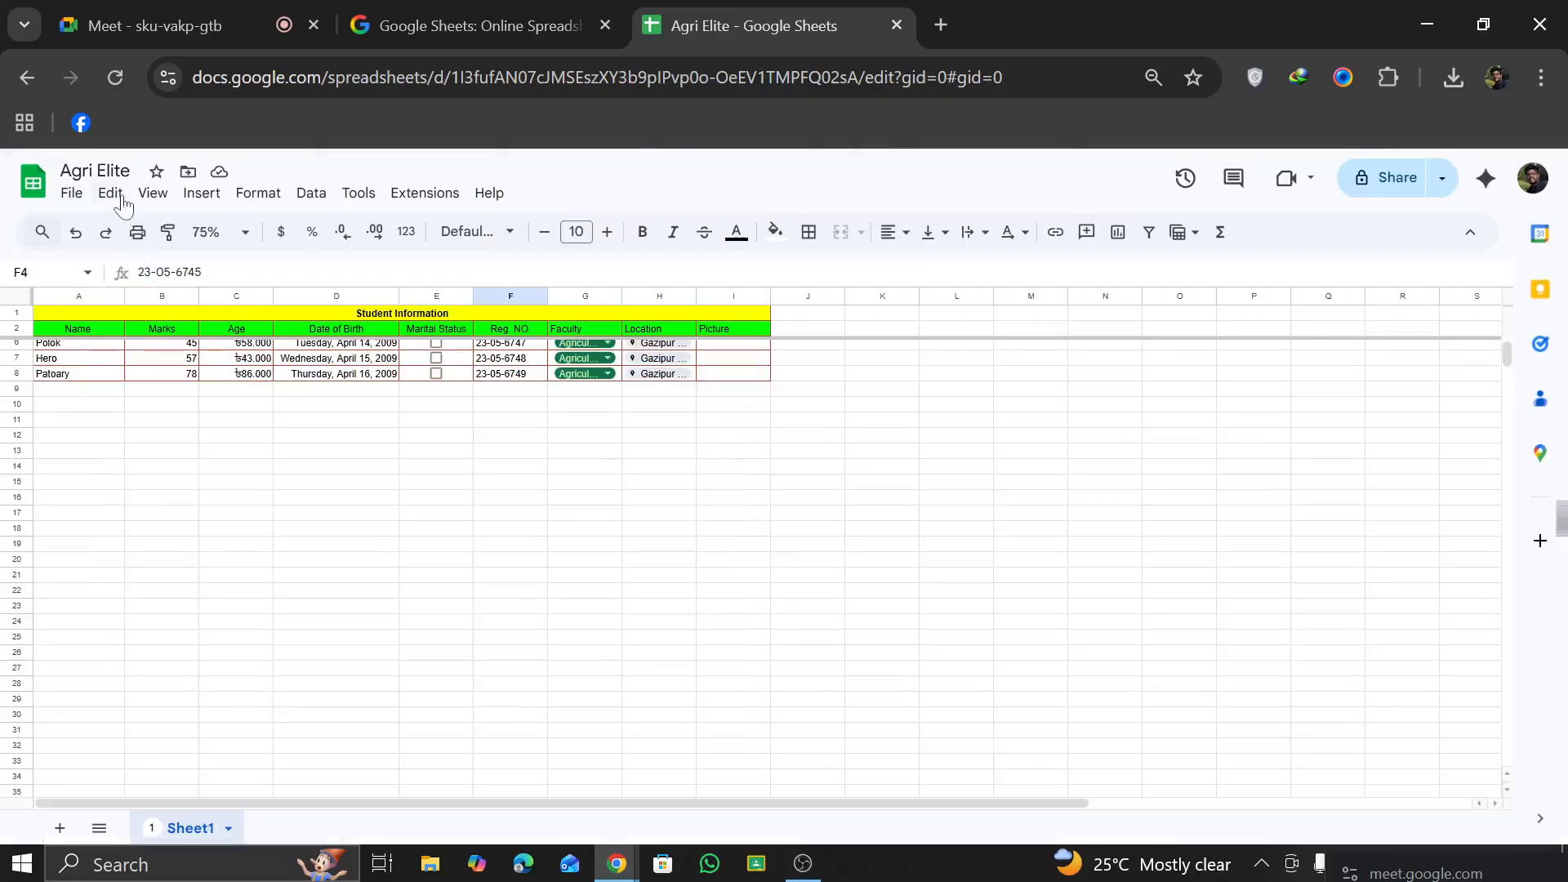
left_click(114, 193)
mouse_move(156, 196)
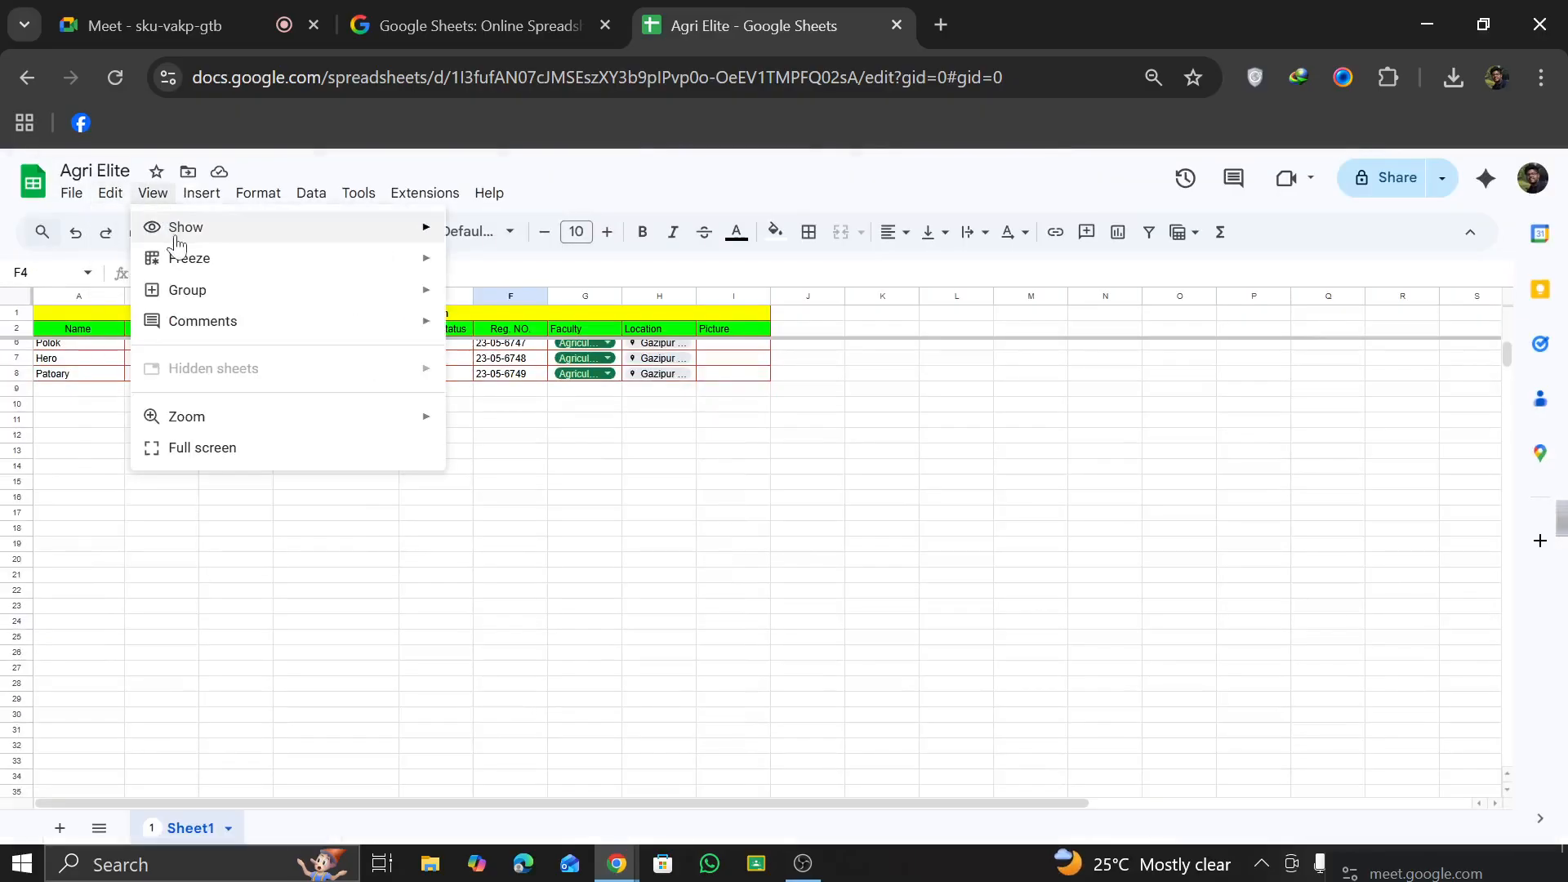
left_click(318, 750)
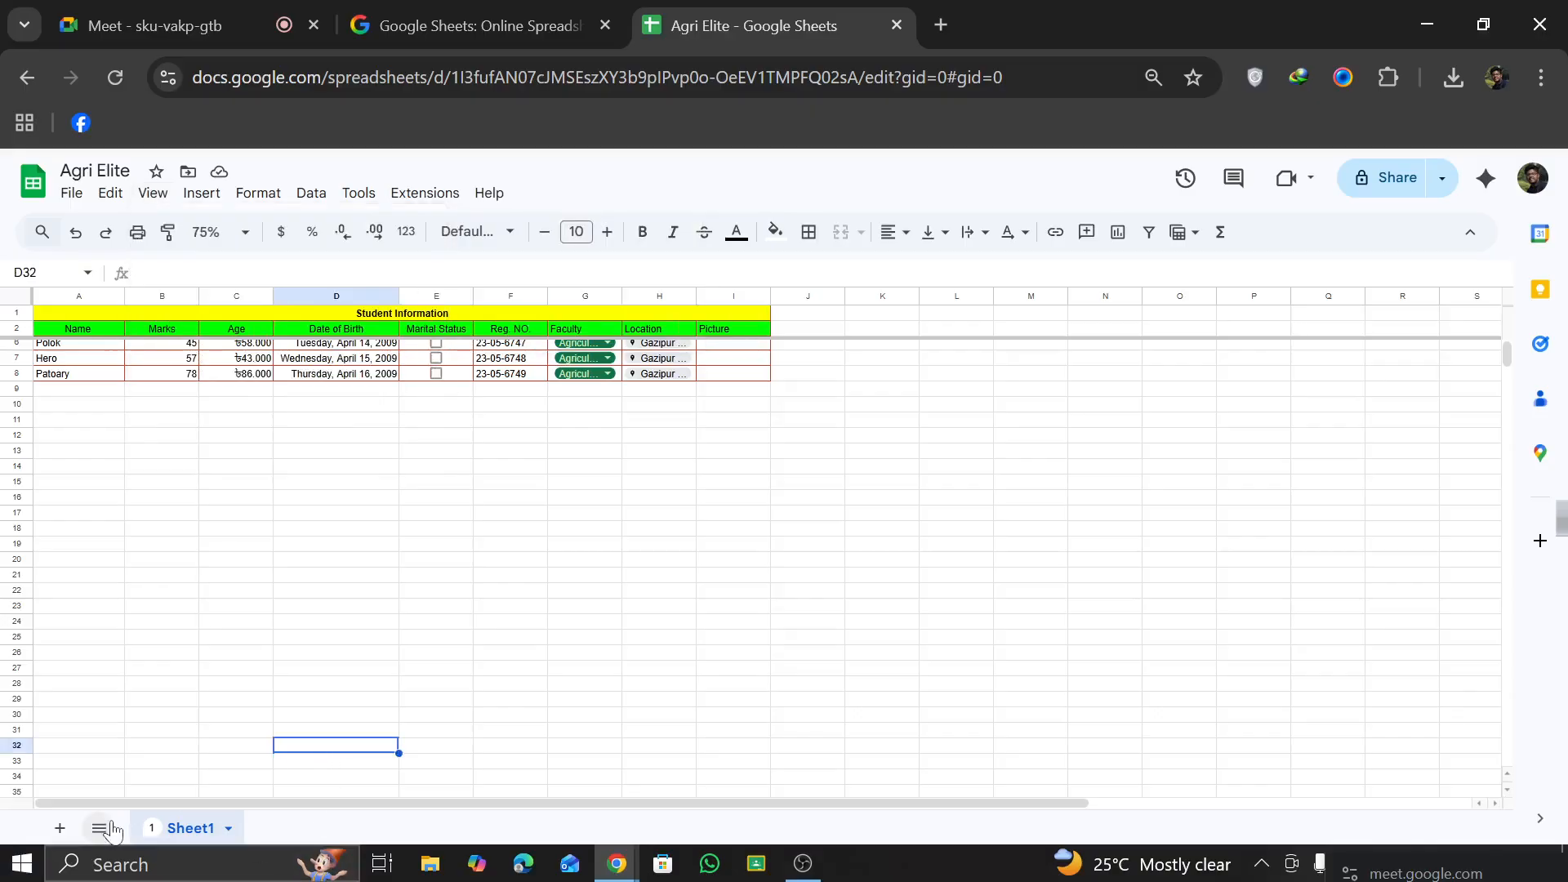
key("F3")
scroll(351, 586, "up", 2)
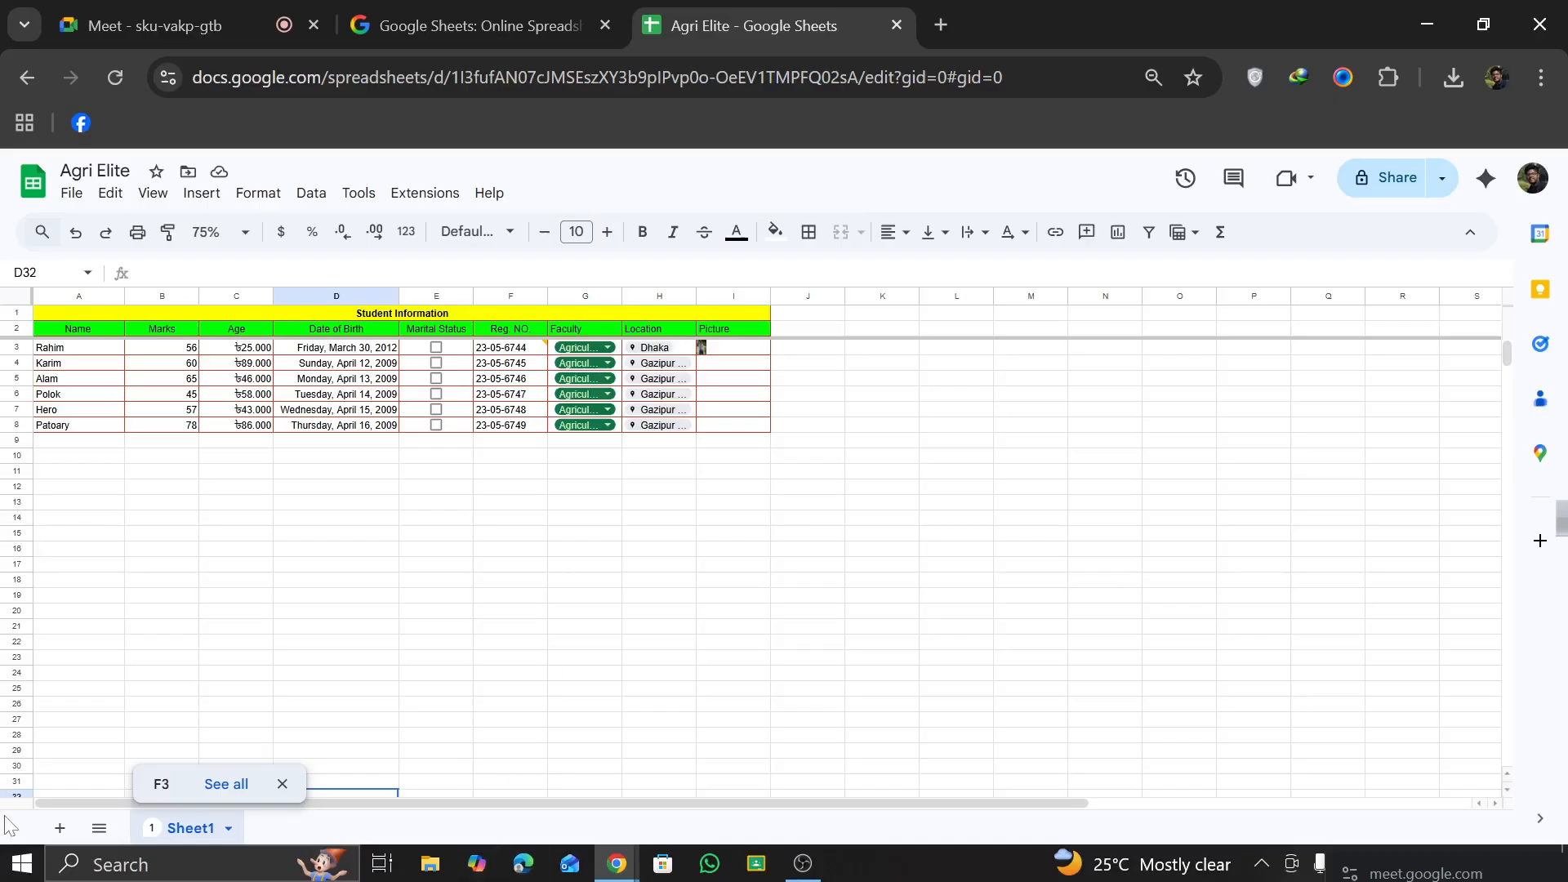
Step: Add two blank sheets to the spreadsheet, switch between the sheets, and undo the additions
left_click(62, 829)
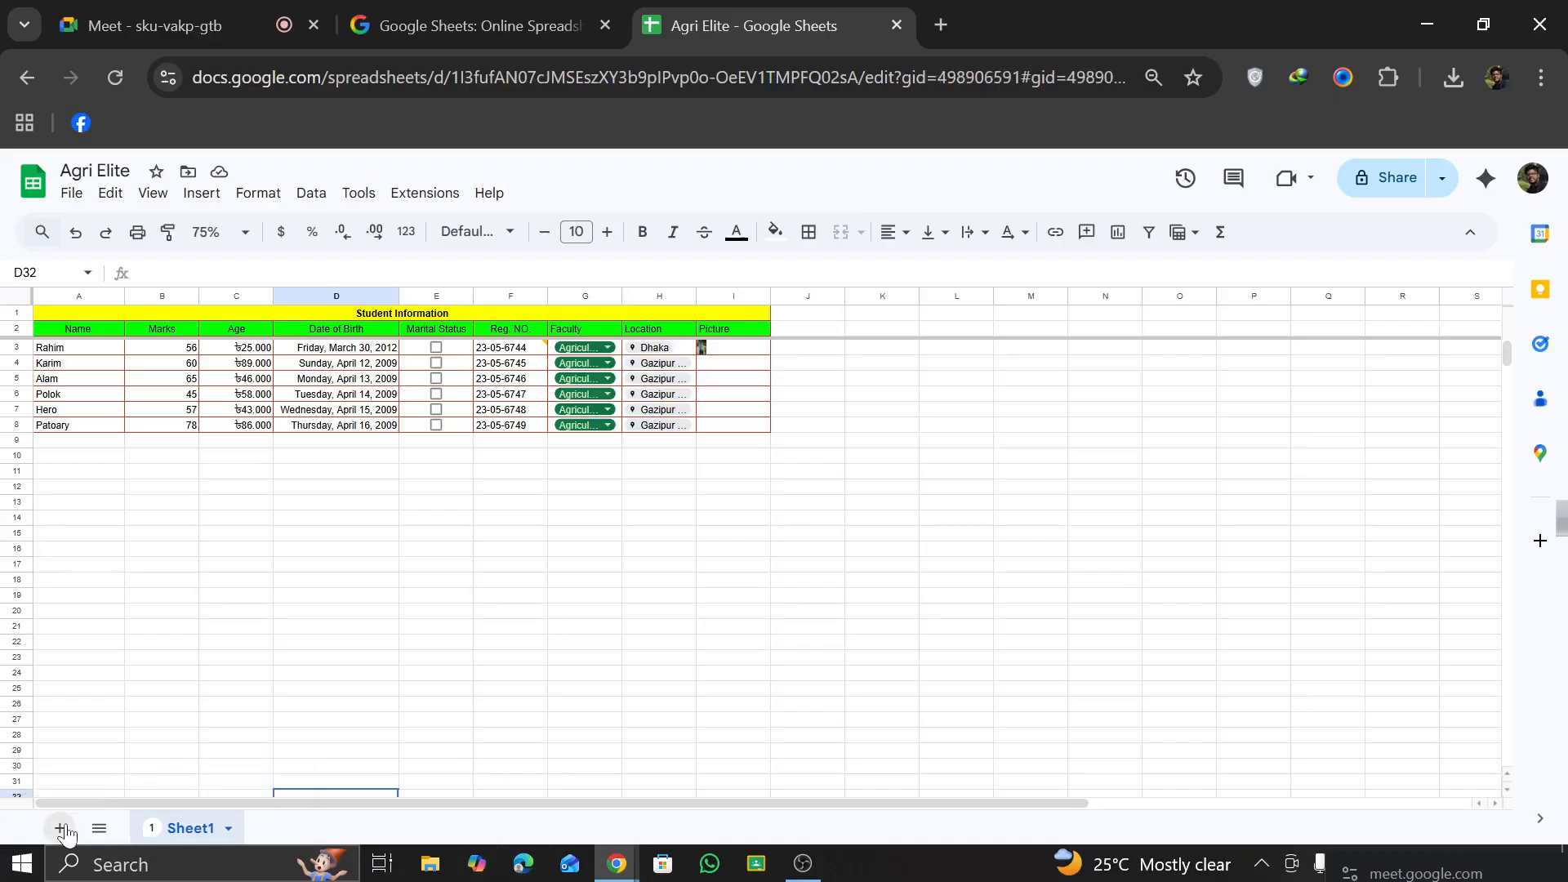
left_click(206, 829)
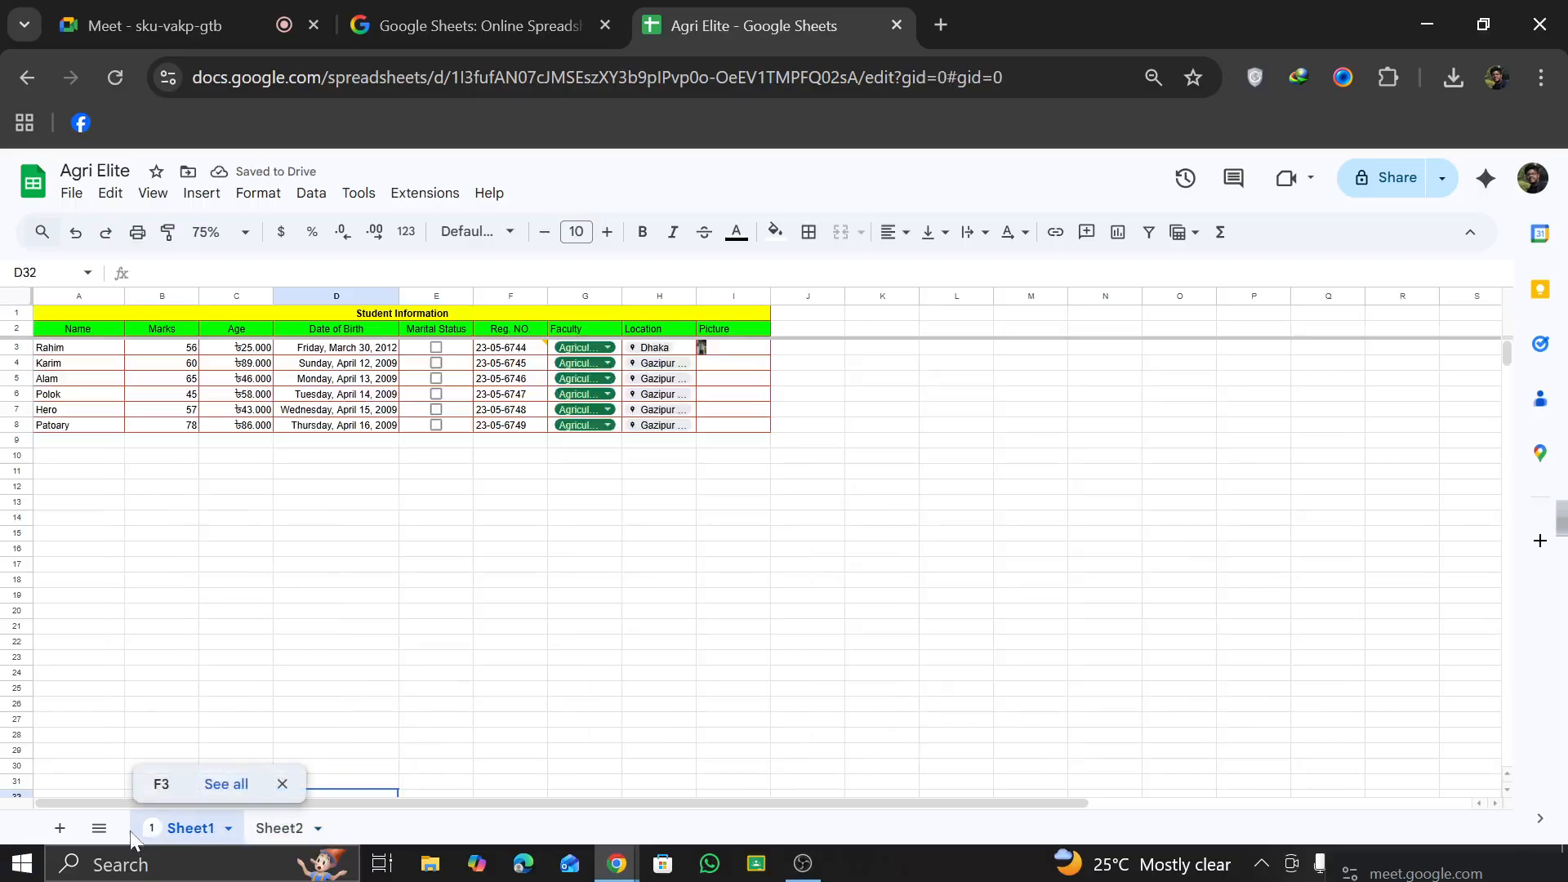
left_click(60, 828)
left_click(363, 825)
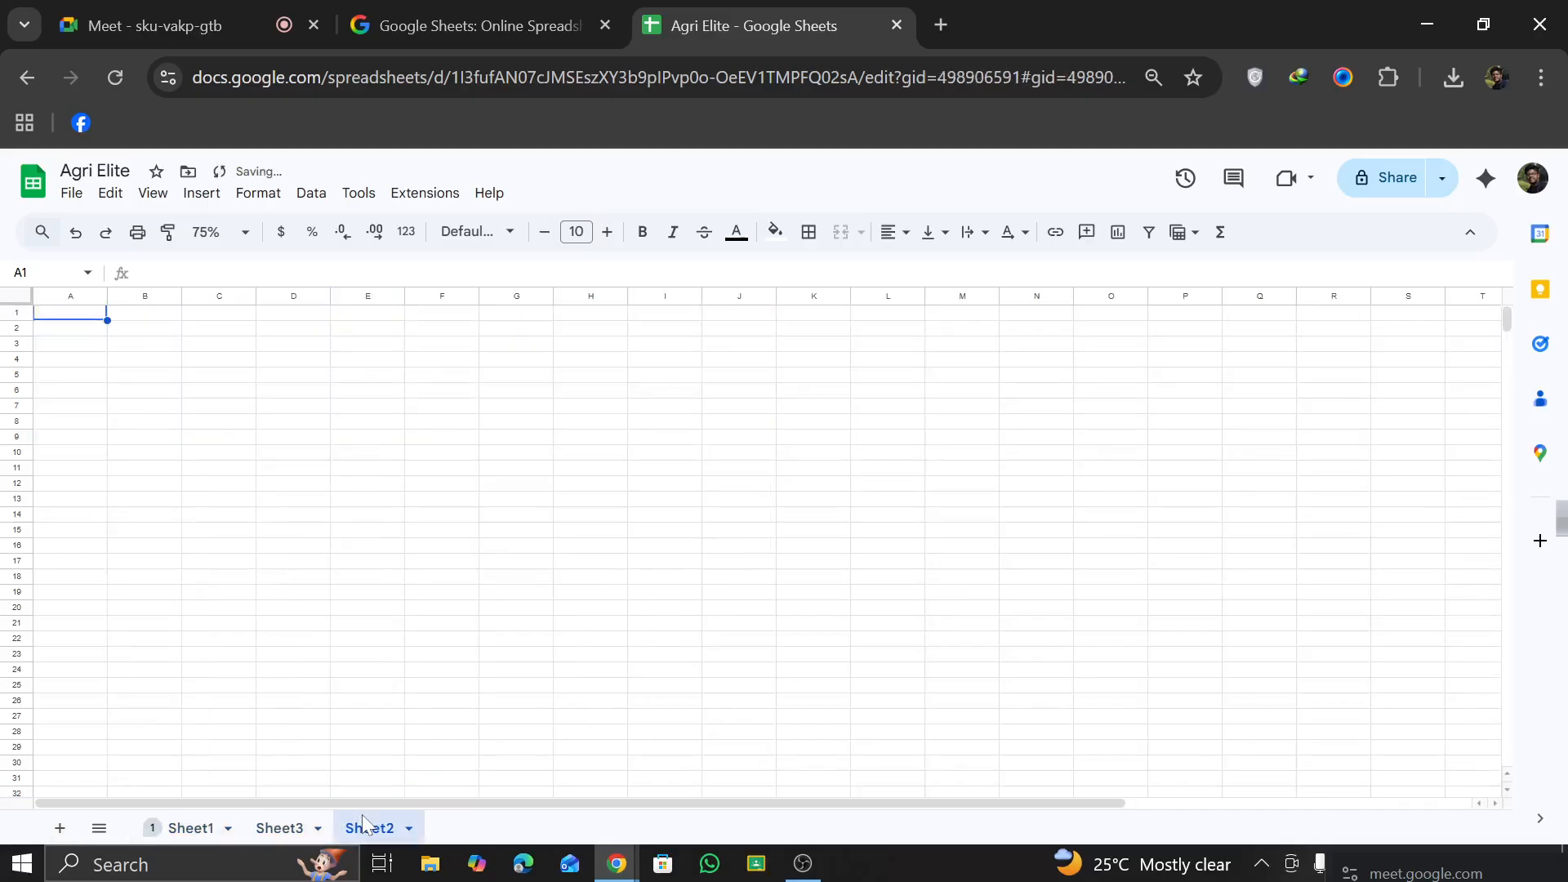
left_click(76, 234)
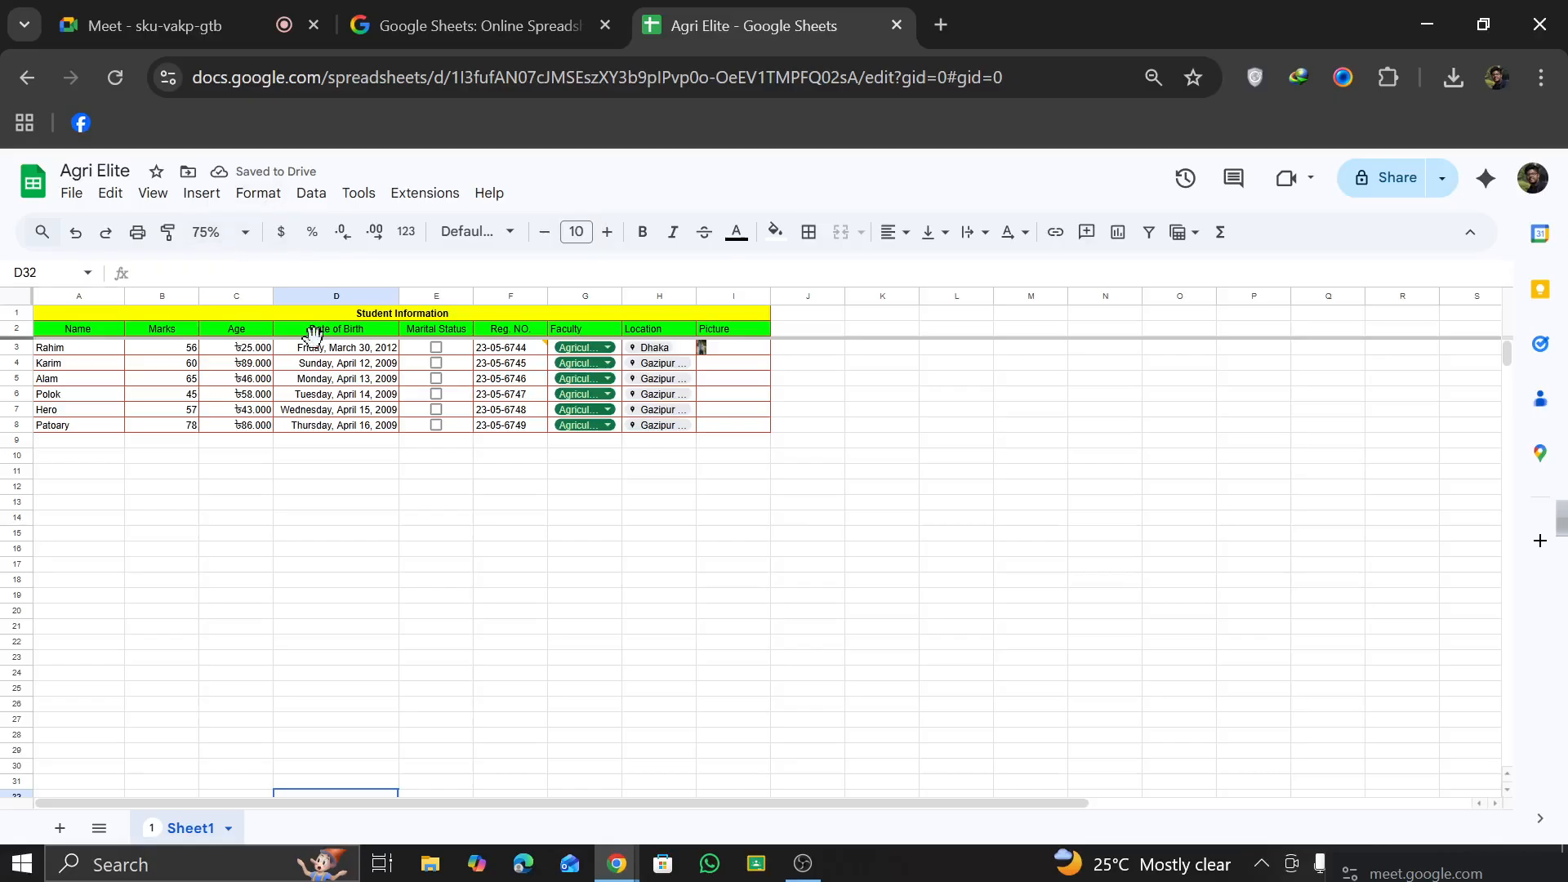
Step: Reduce the Age values in C3:C8 to one decimal place and set the sheet zoom to 150%
left_click(263, 351)
left_click_drag(269, 360, 269, 424)
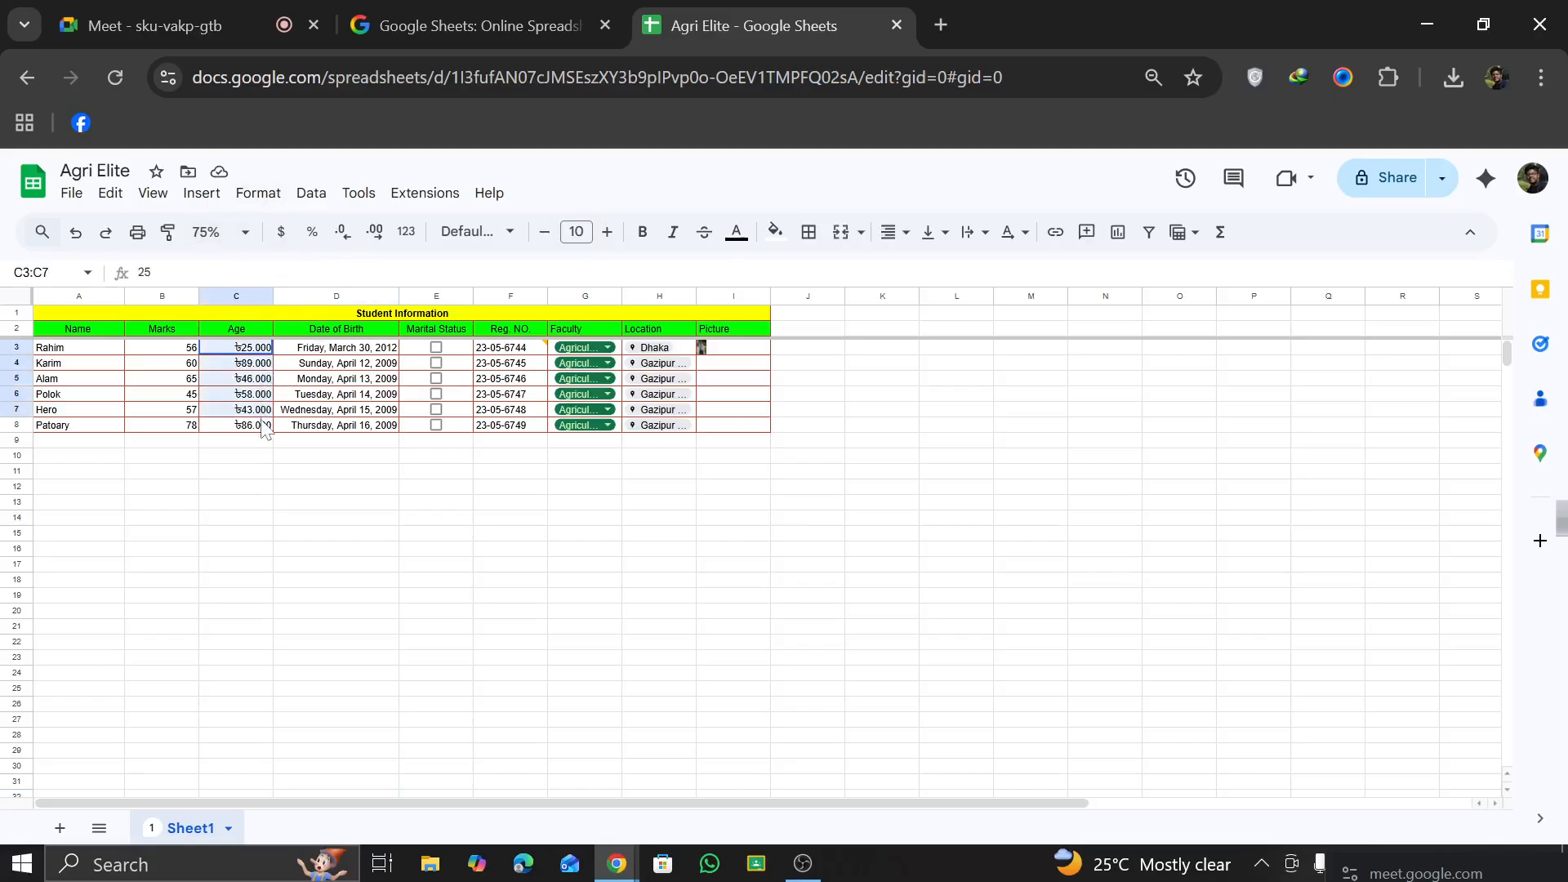
left_click(343, 234)
left_click(343, 235)
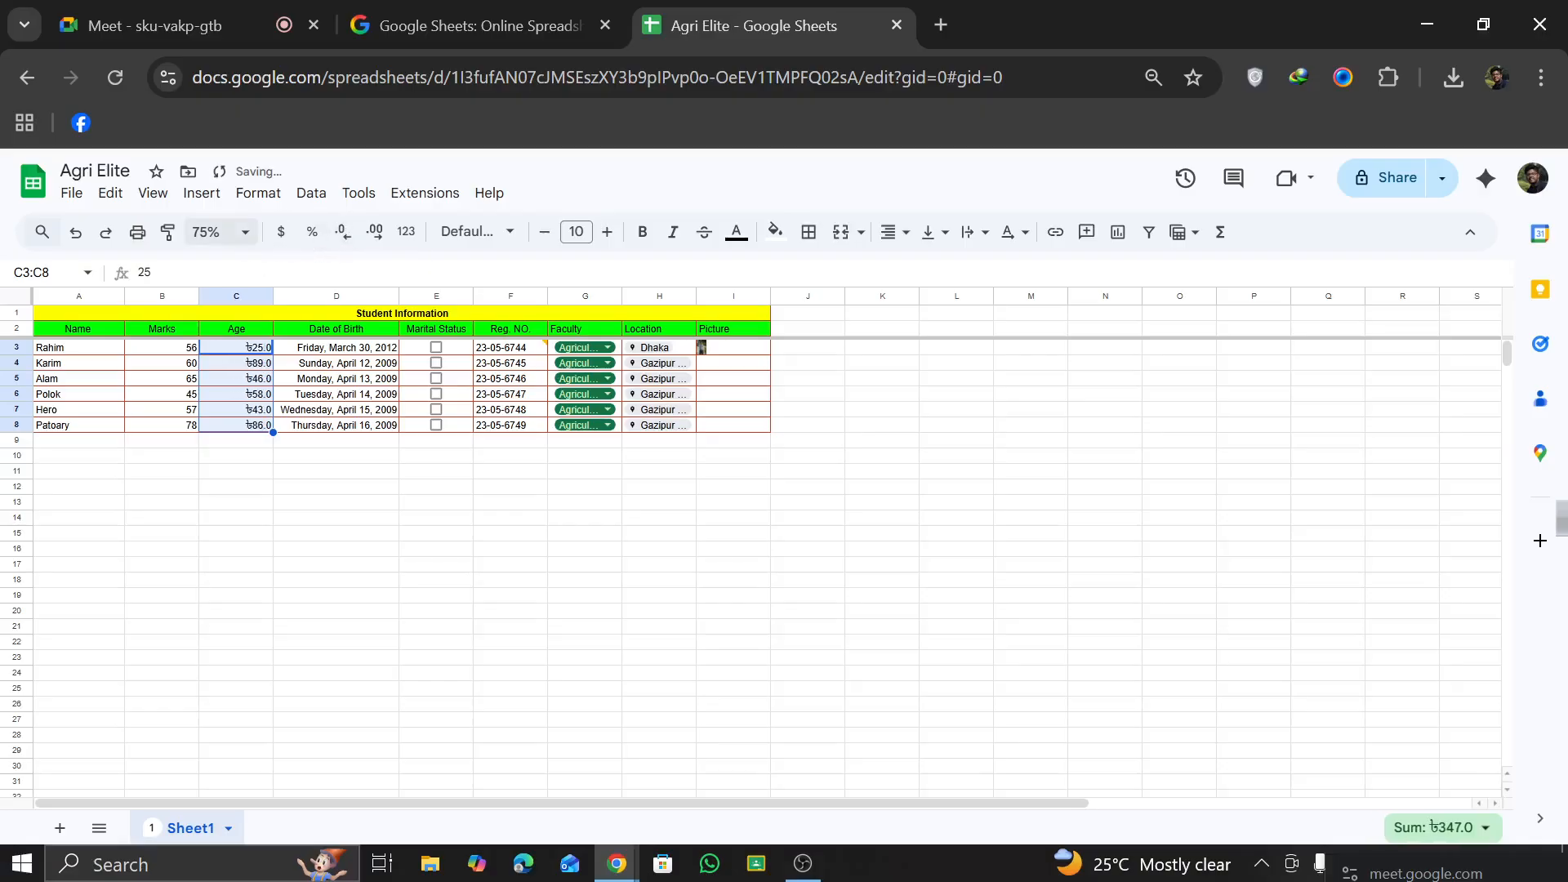
left_click(219, 232)
left_click(217, 422)
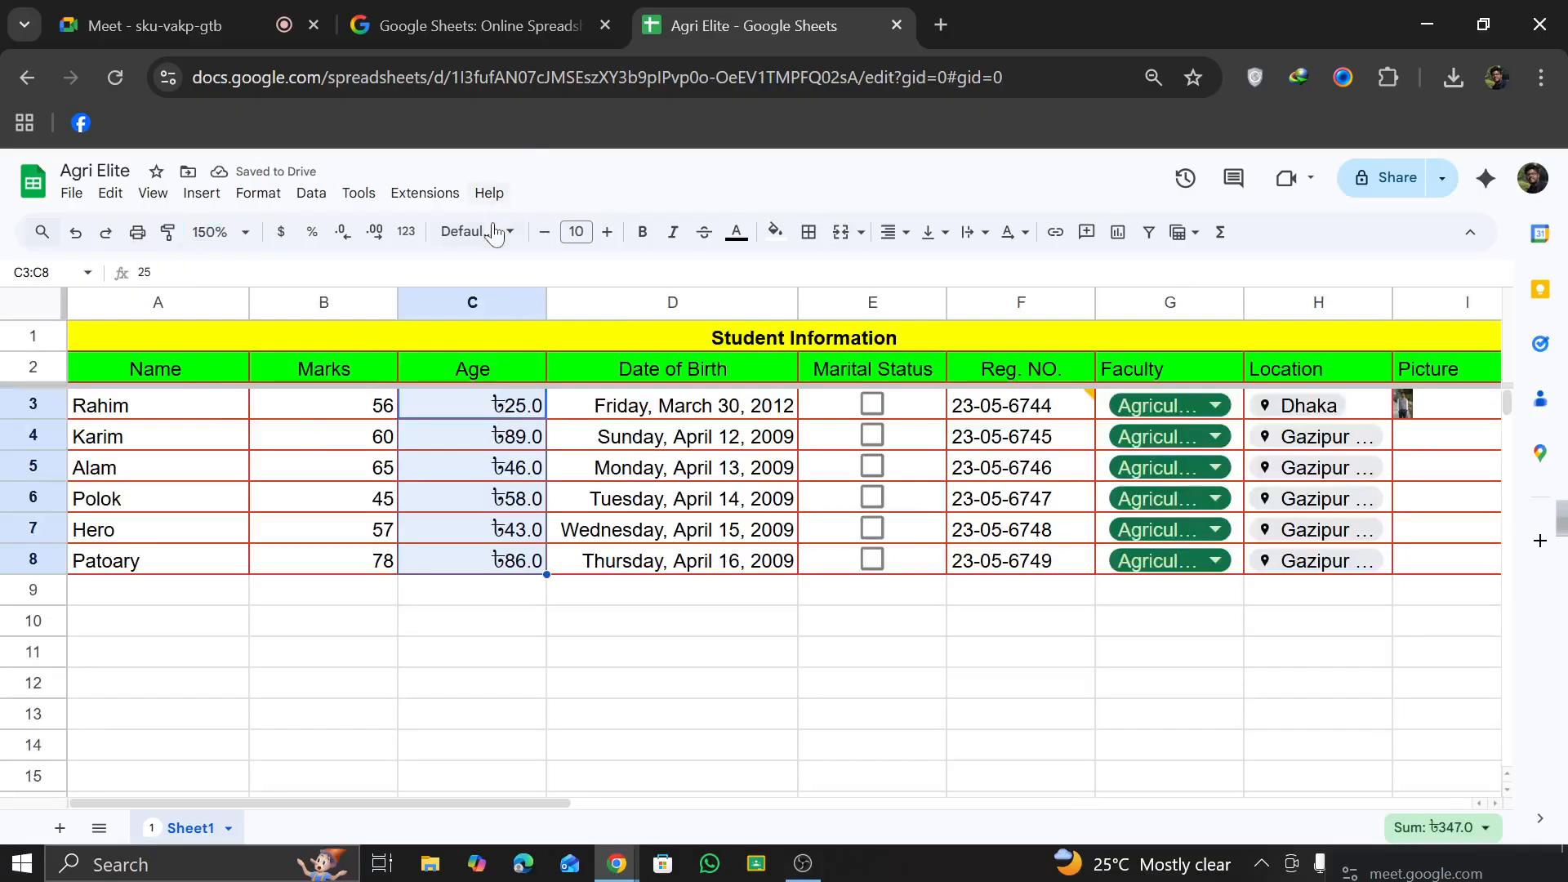
Step: Increase the Age values to three decimal places and reduce them back to one
left_click(375, 232)
left_click(375, 232)
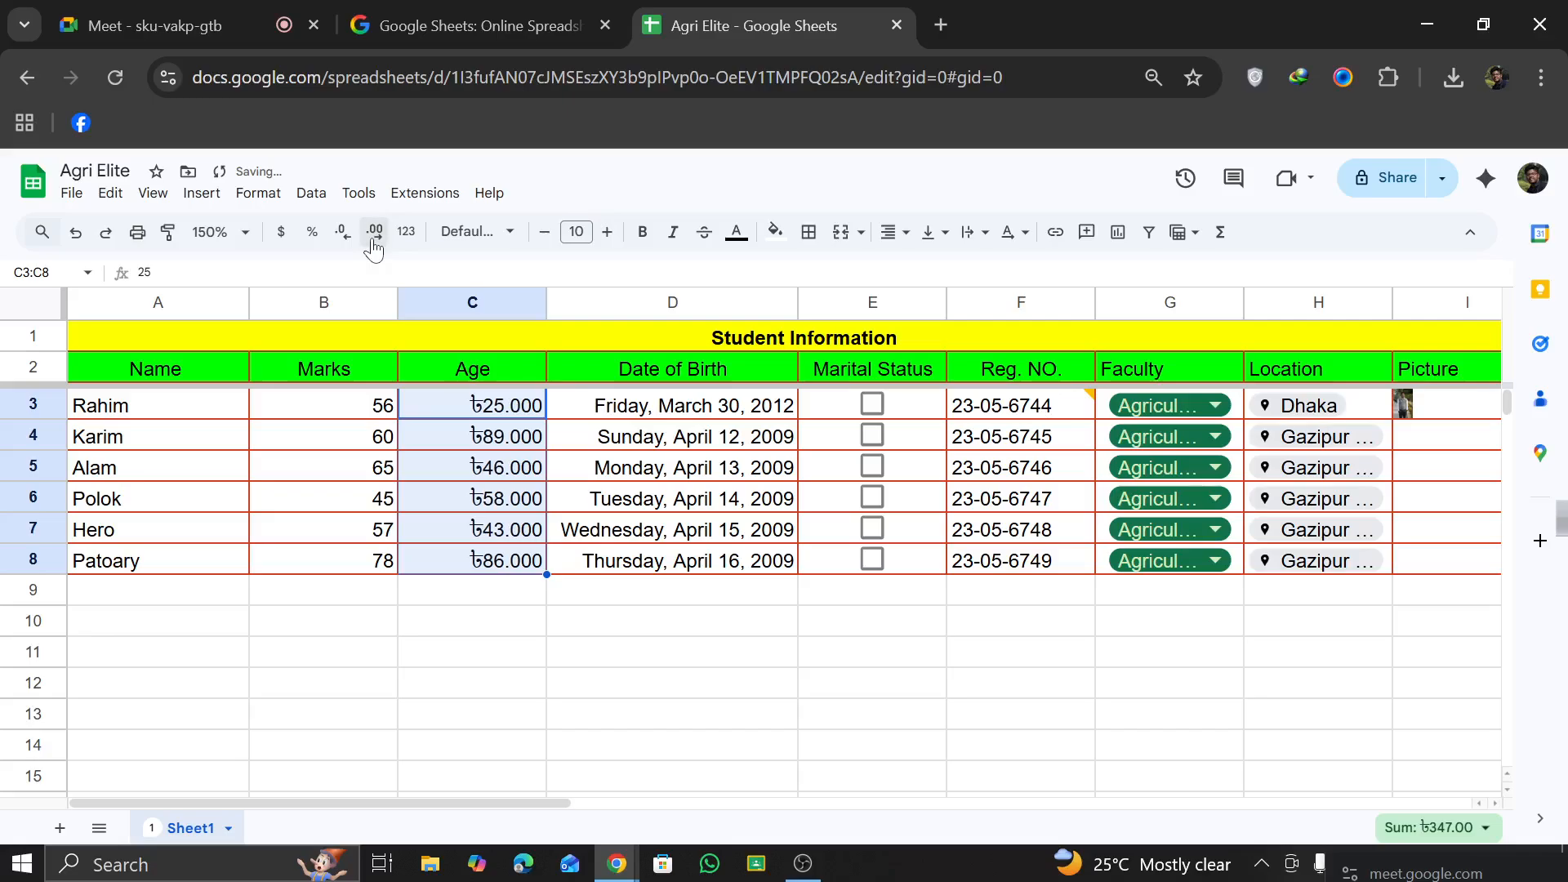
left_click(343, 232)
left_click(344, 232)
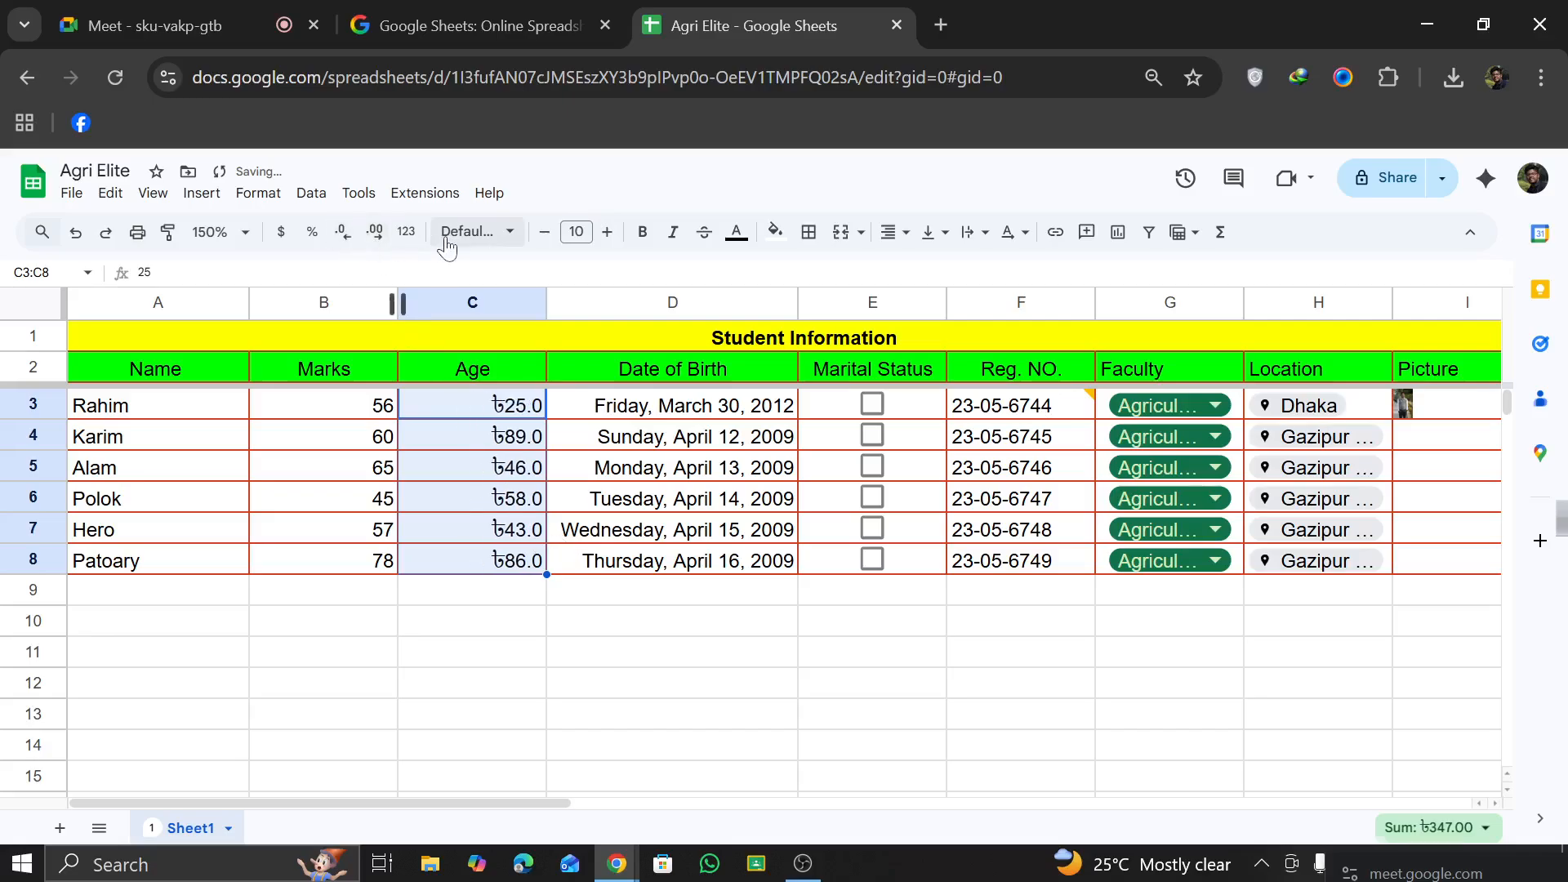
Step: Change the font of the title and header rows, A1:I2, to Georgia
left_click(449, 235)
left_click(351, 497)
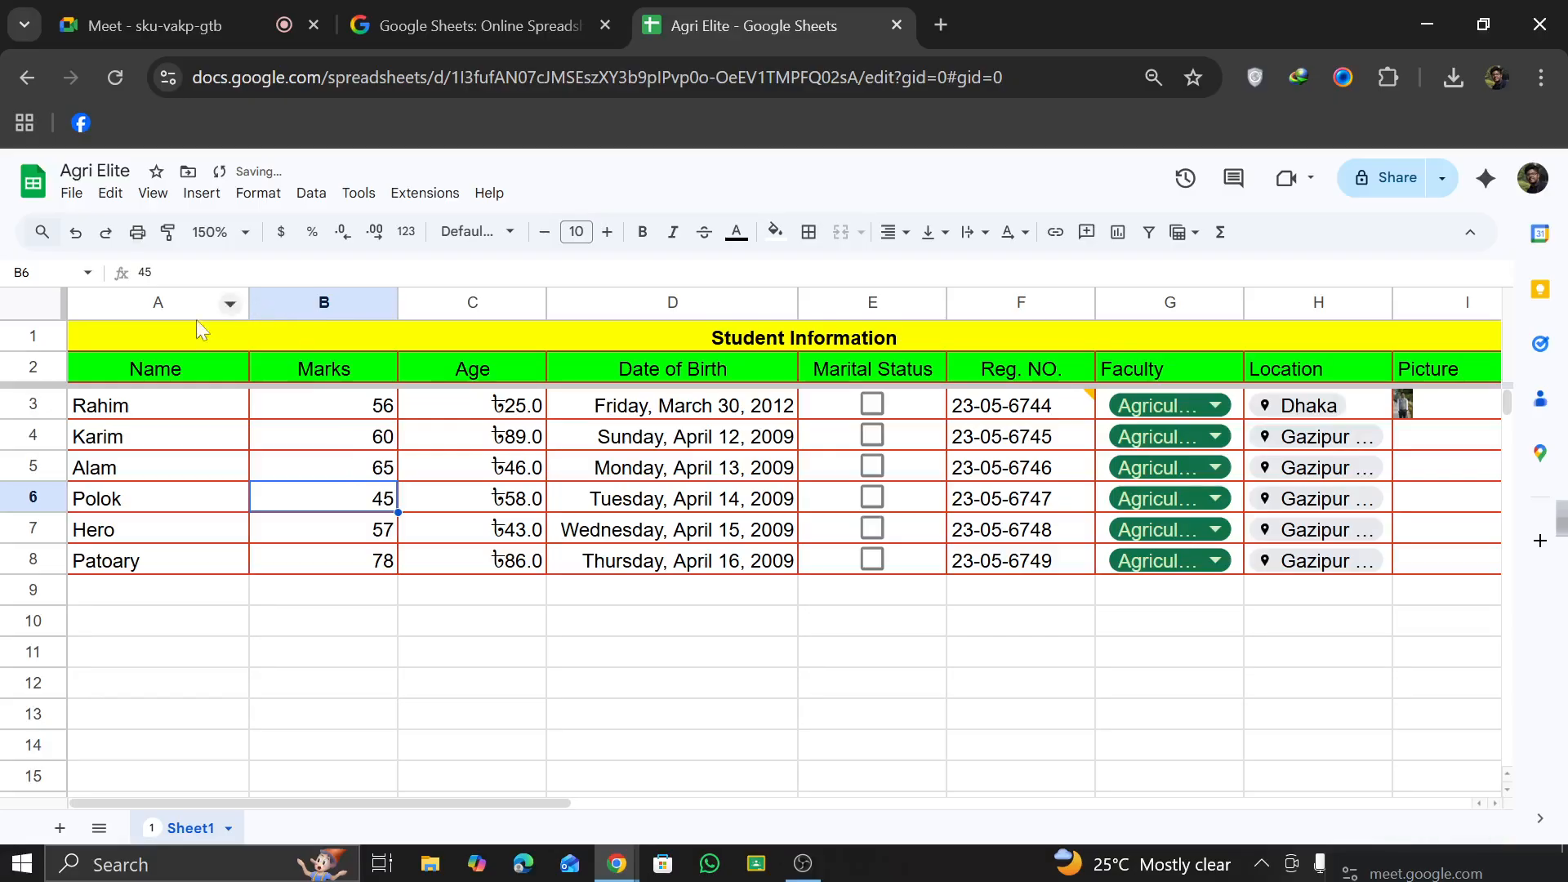
left_click_drag(114, 371, 1371, 362)
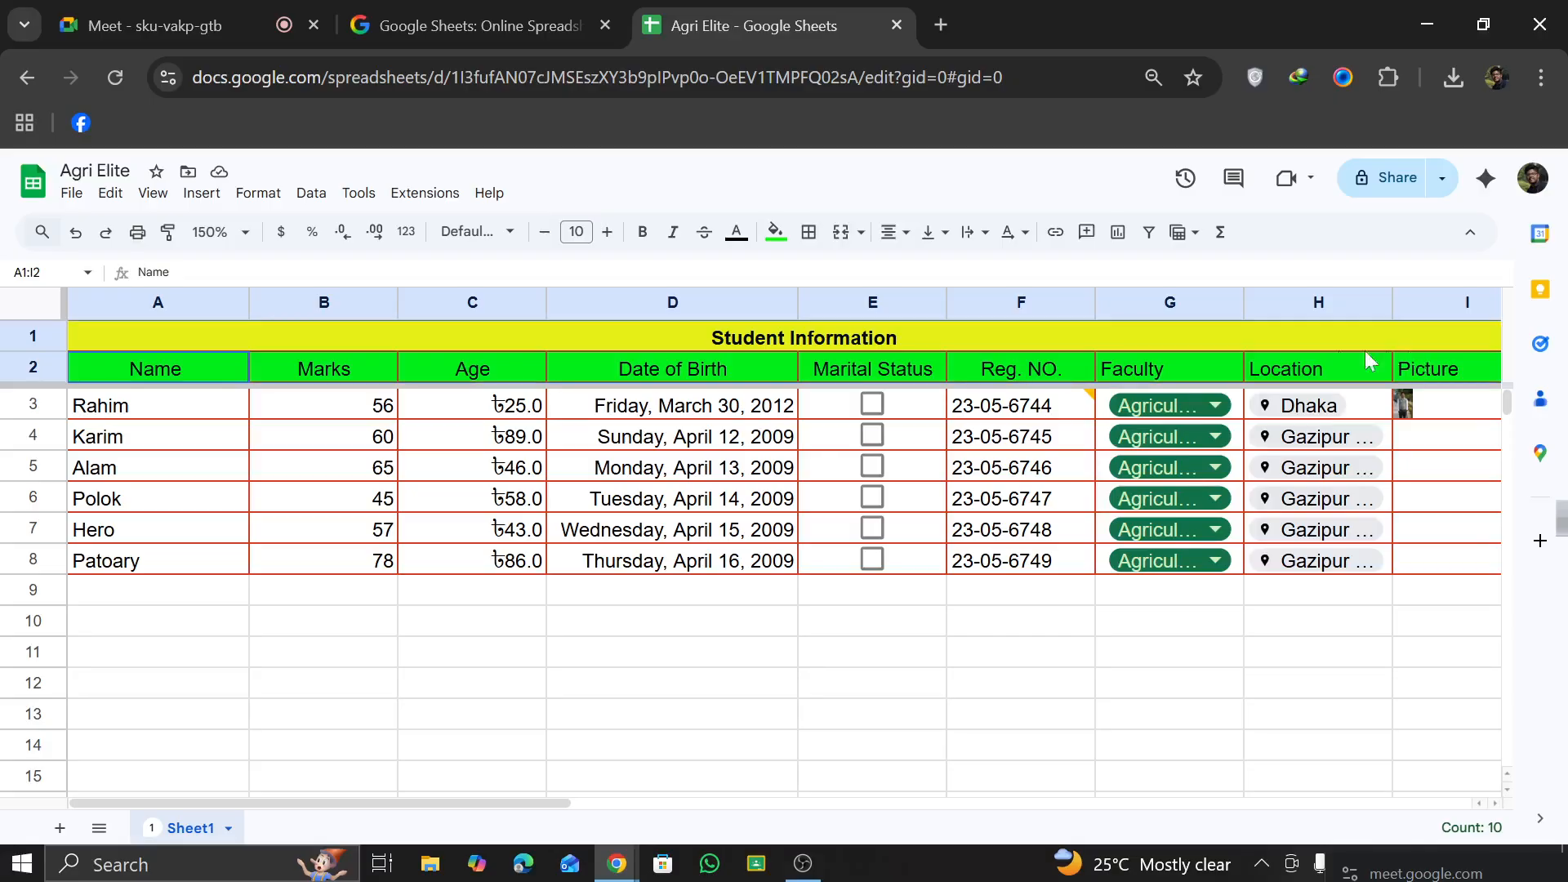
left_click(506, 233)
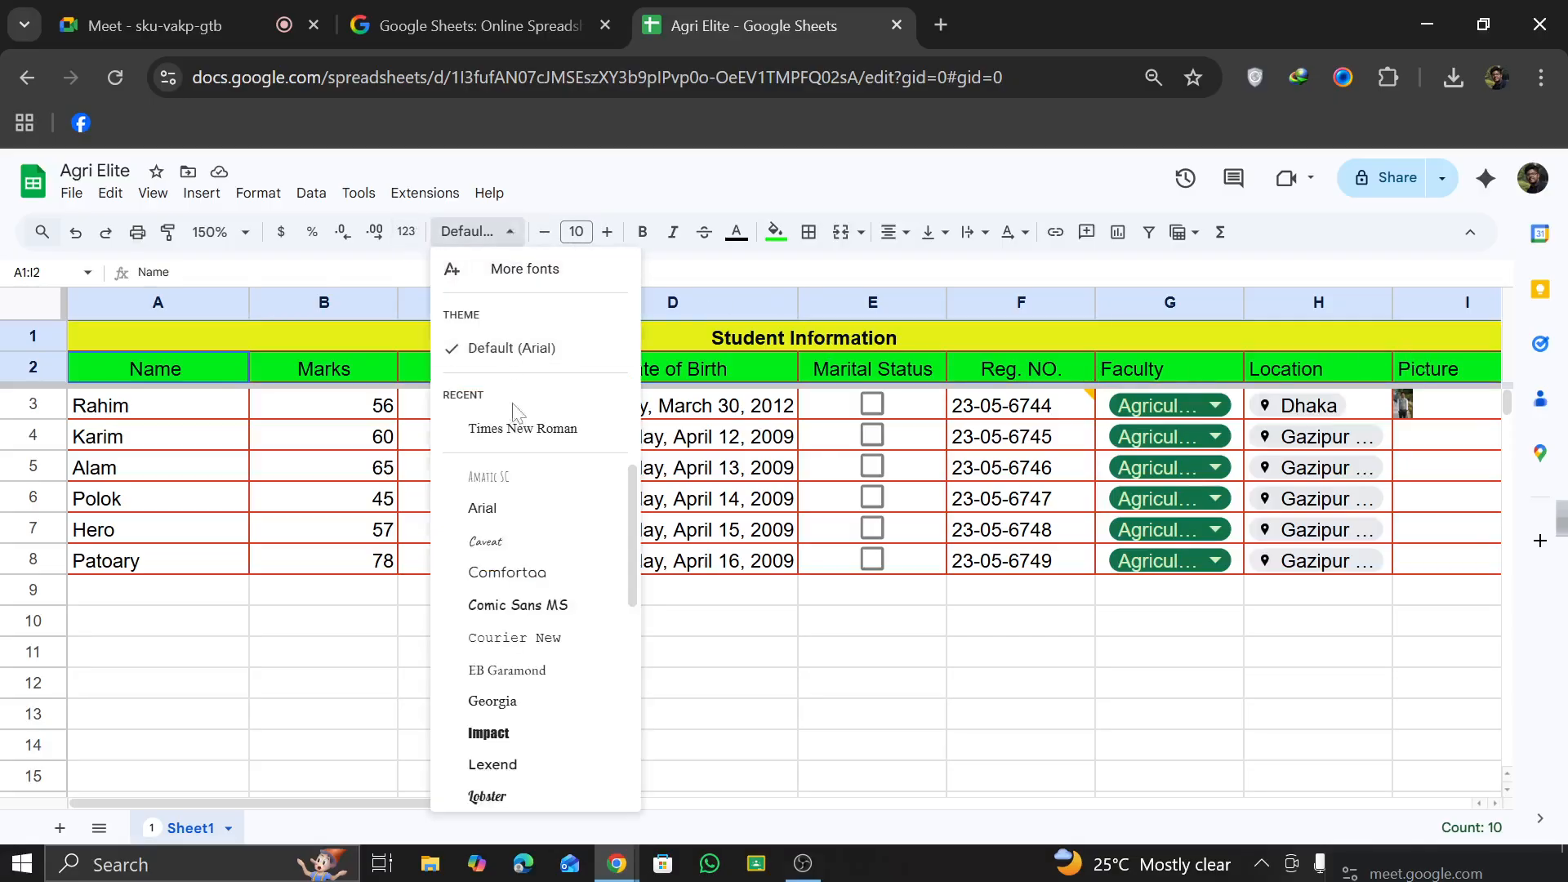
left_click(510, 701)
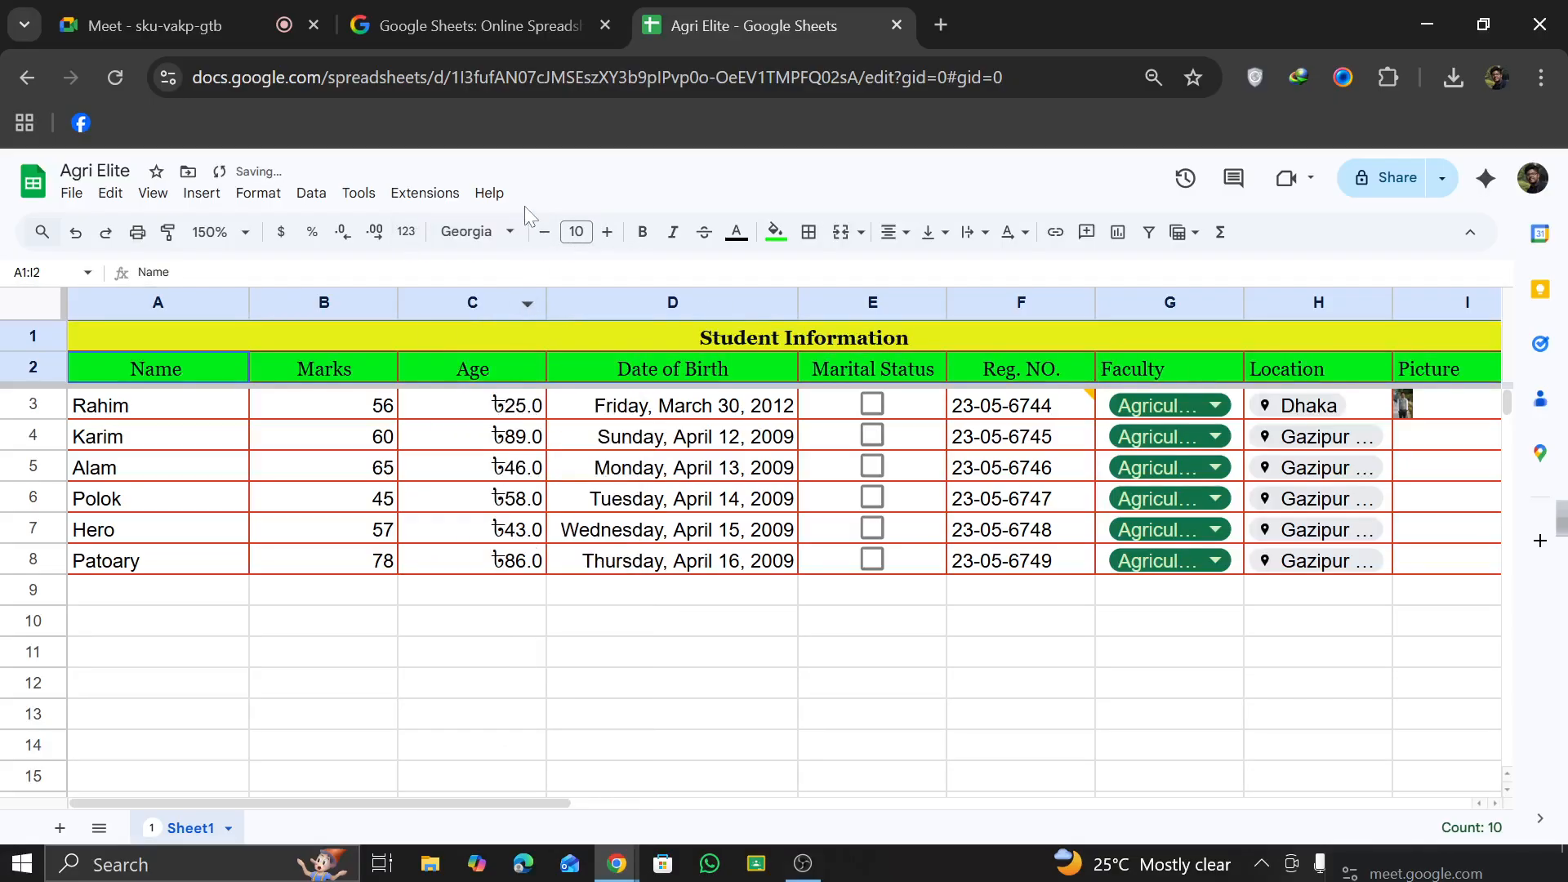
left_click(508, 232)
scroll(542, 727, "down", 3)
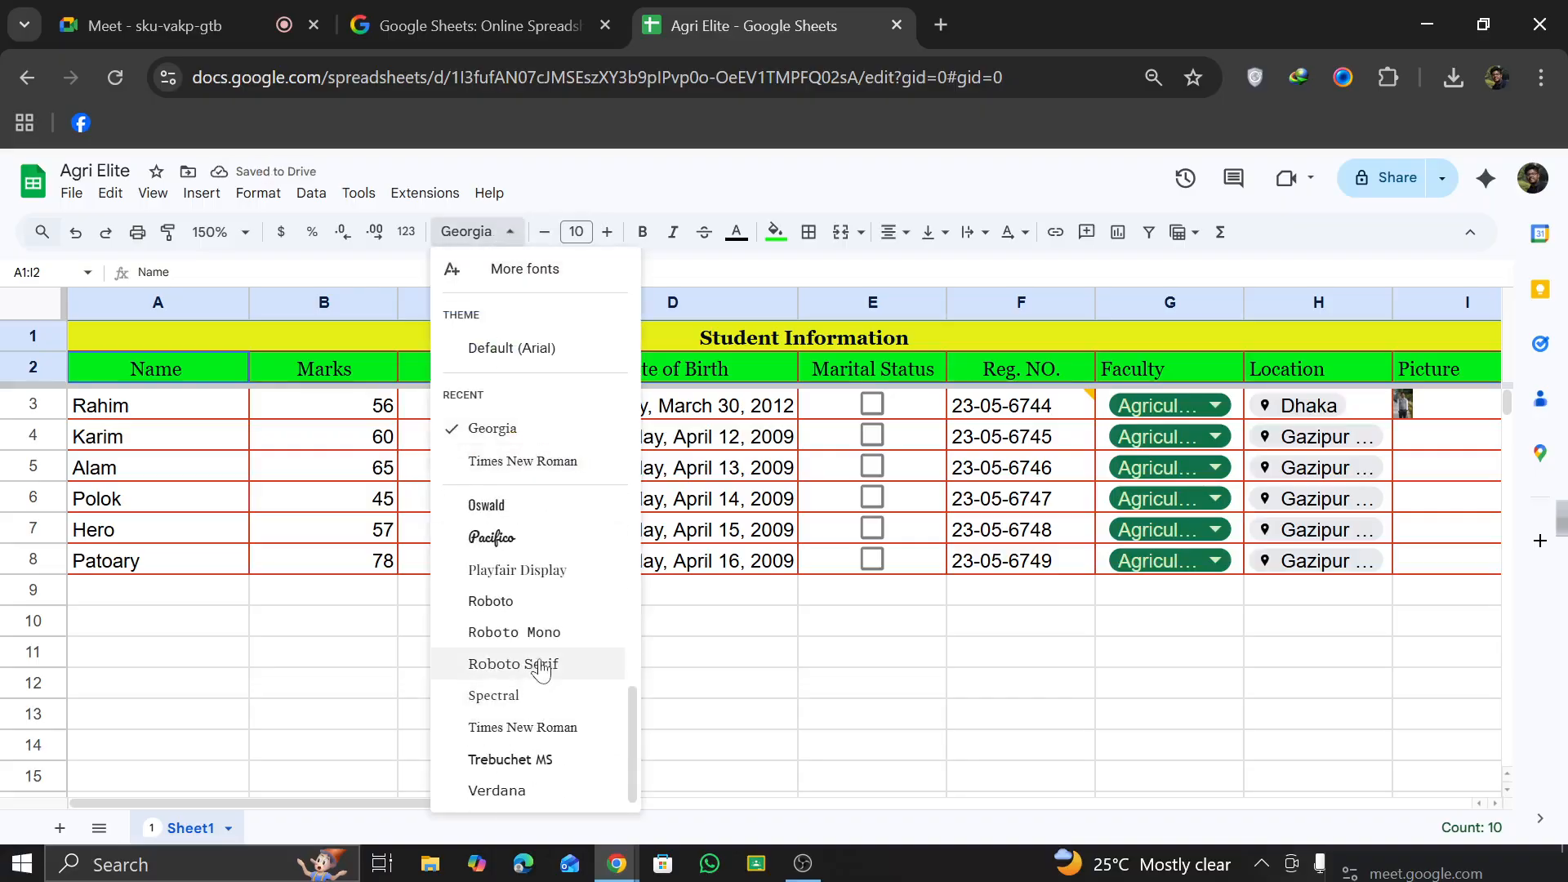
left_click(855, 654)
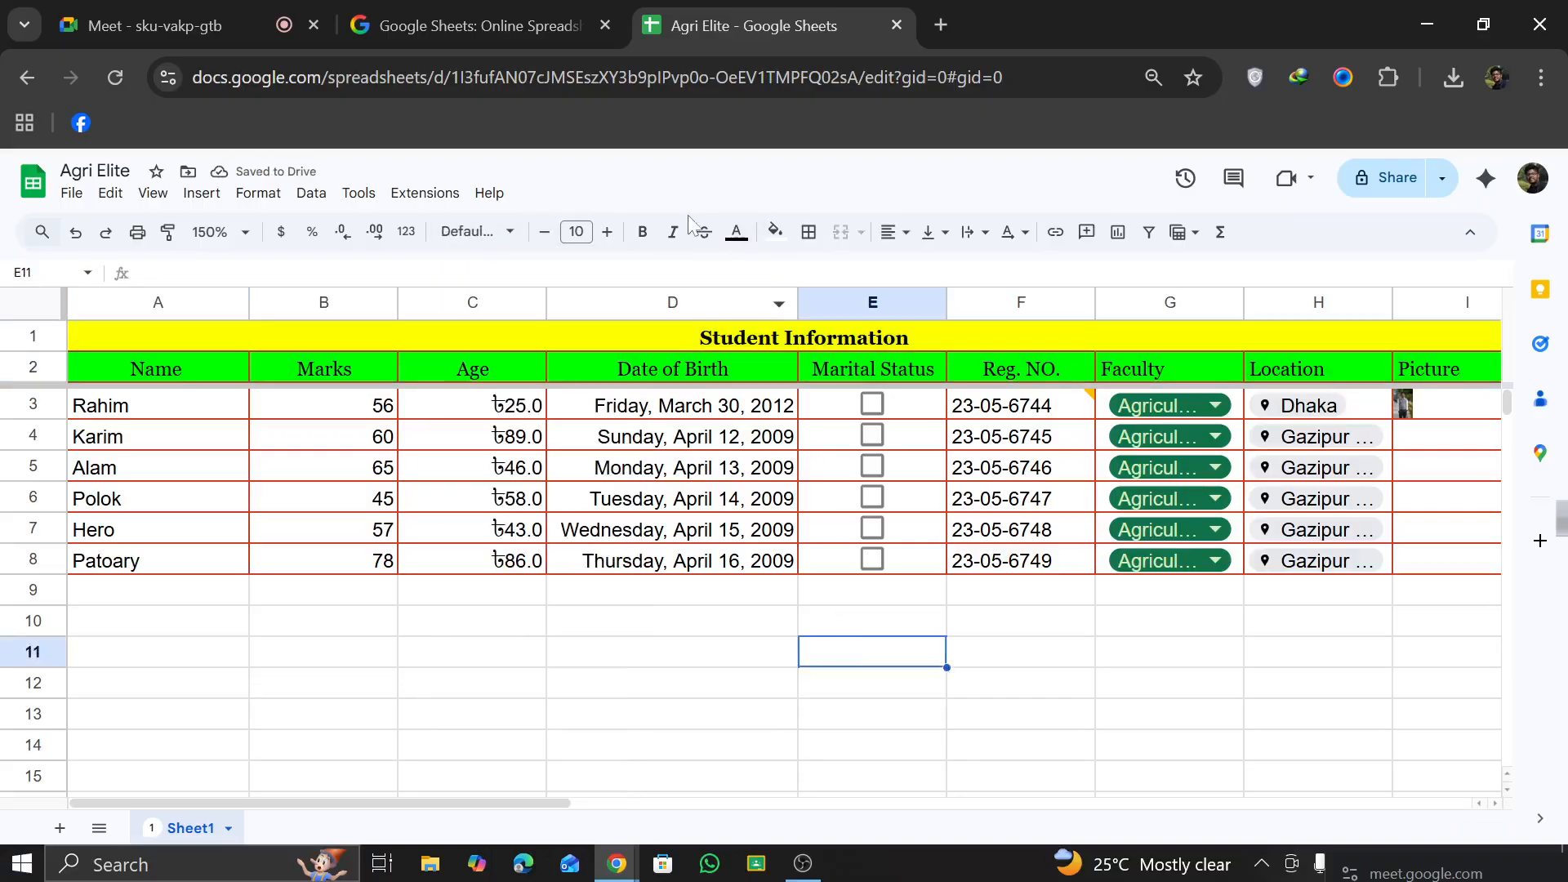
Step: Set the vertical alignment of the Date of Birth header cell to middle
left_click(662, 363)
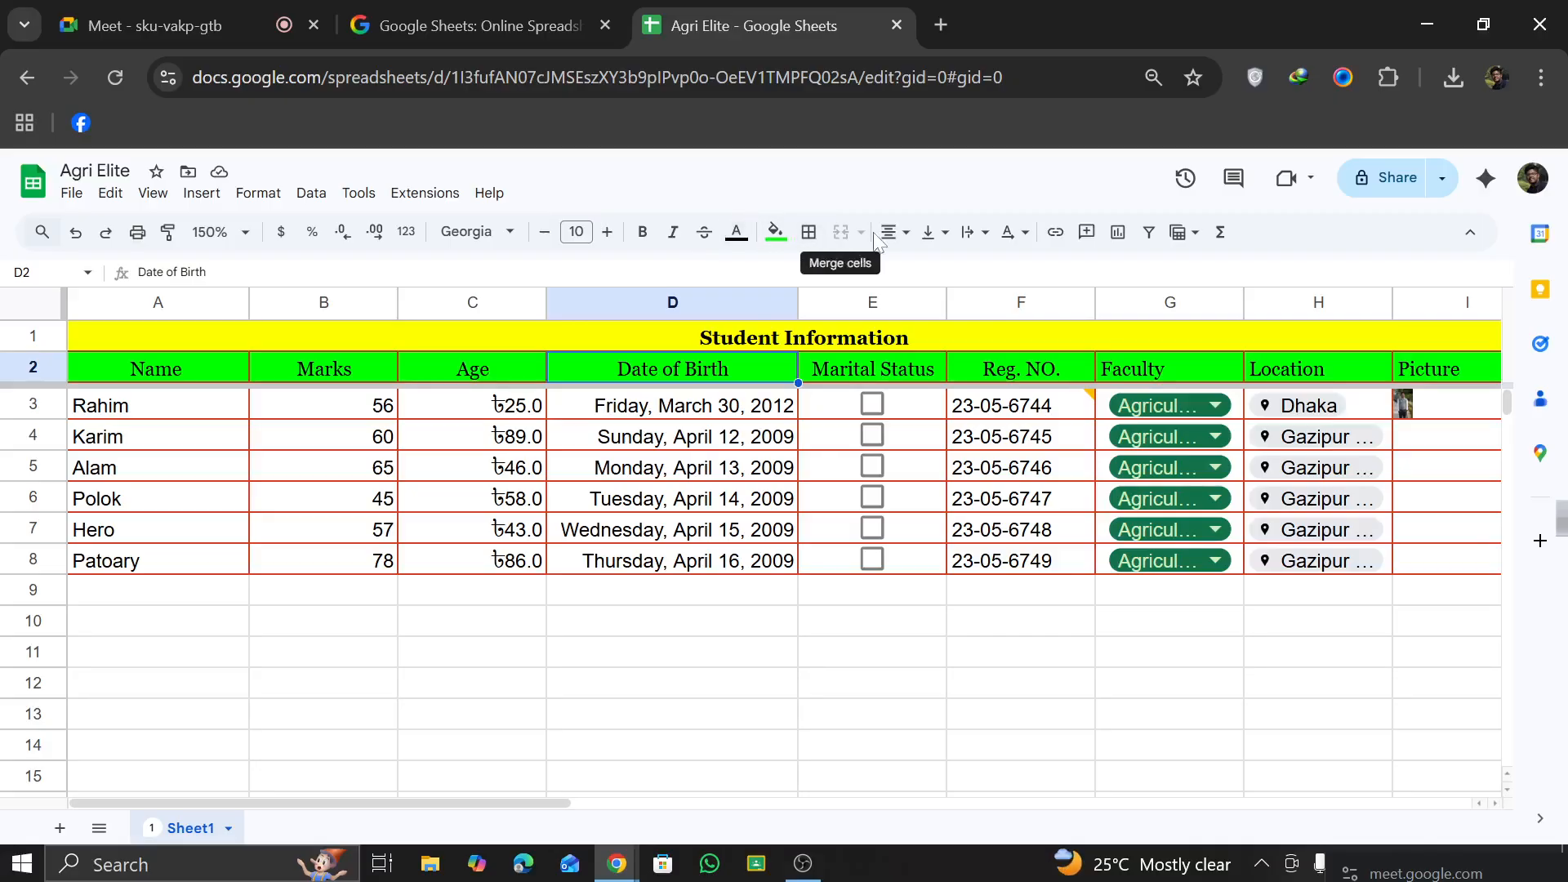
left_click(940, 242)
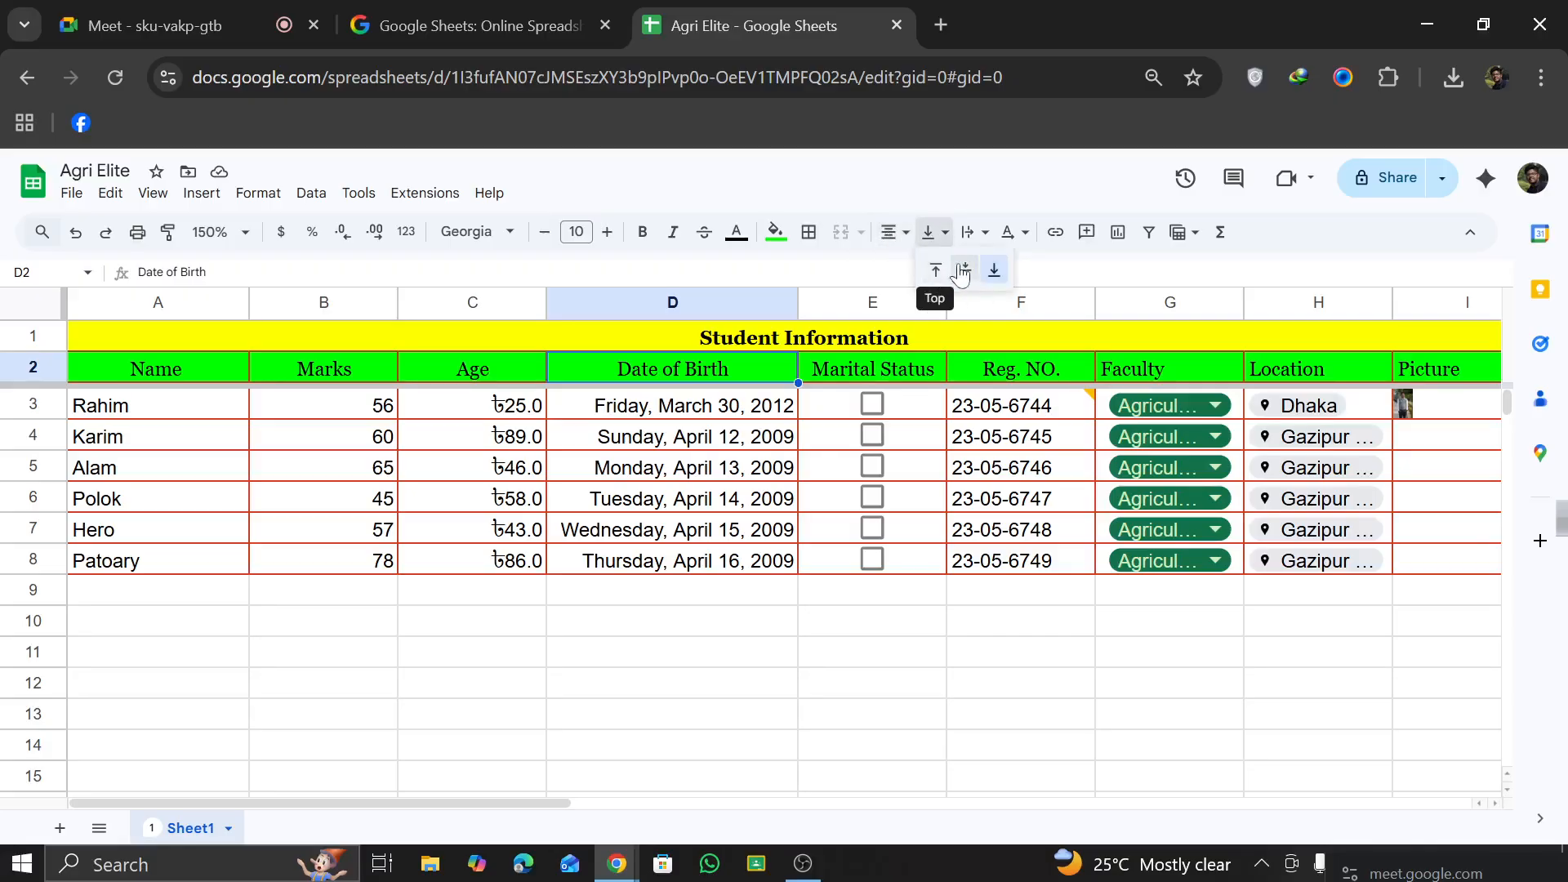
left_click(962, 272)
Step: Turn on text wrapping for the Marital Status header cell, E2
left_click(882, 370)
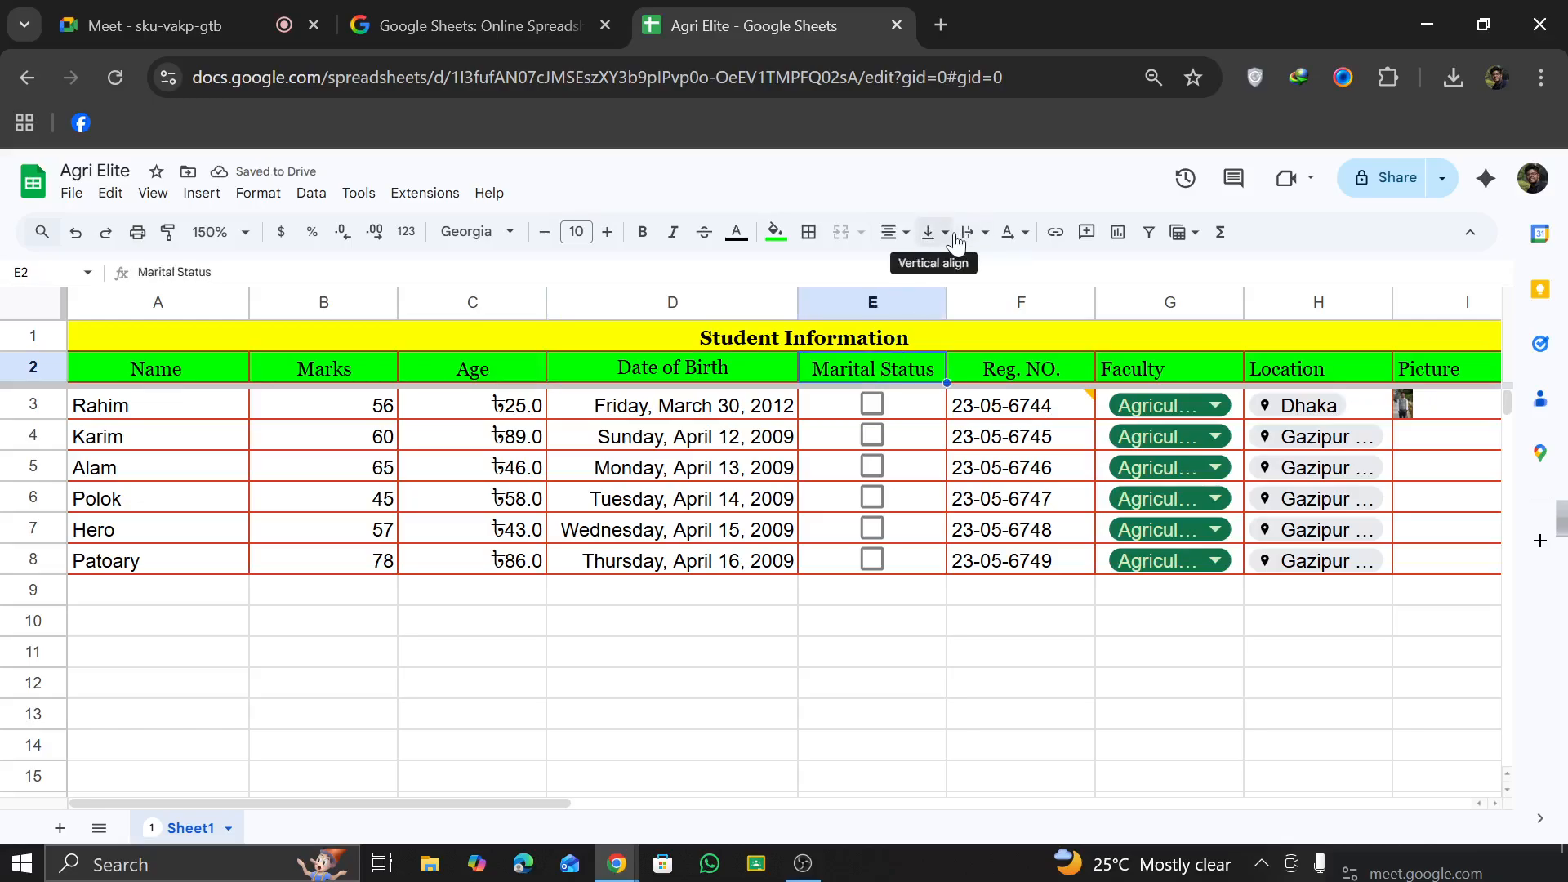
left_click(970, 237)
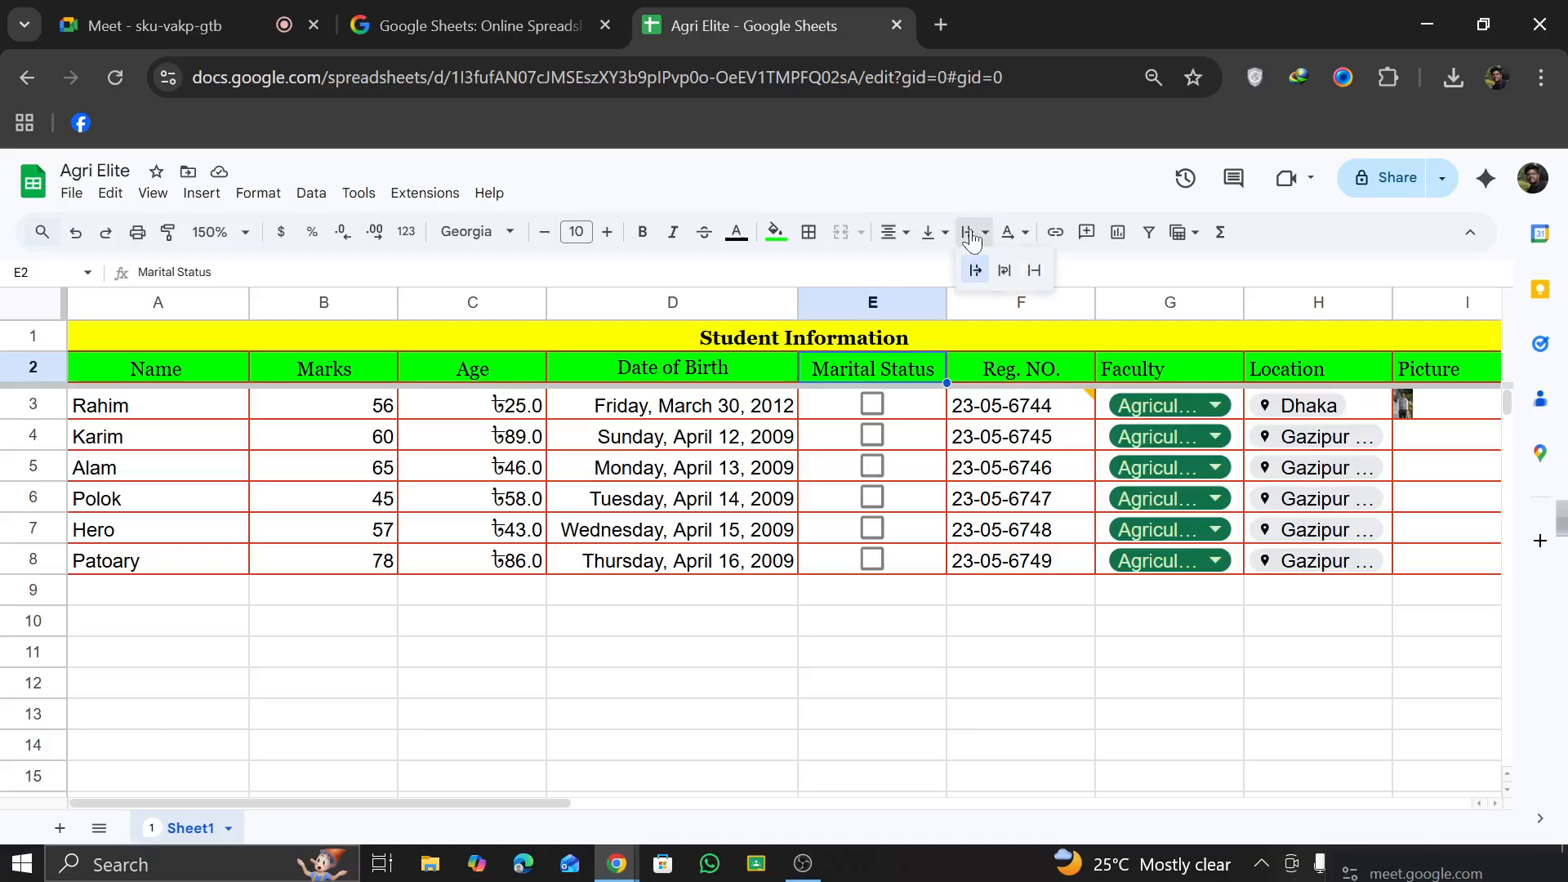
left_click(1005, 271)
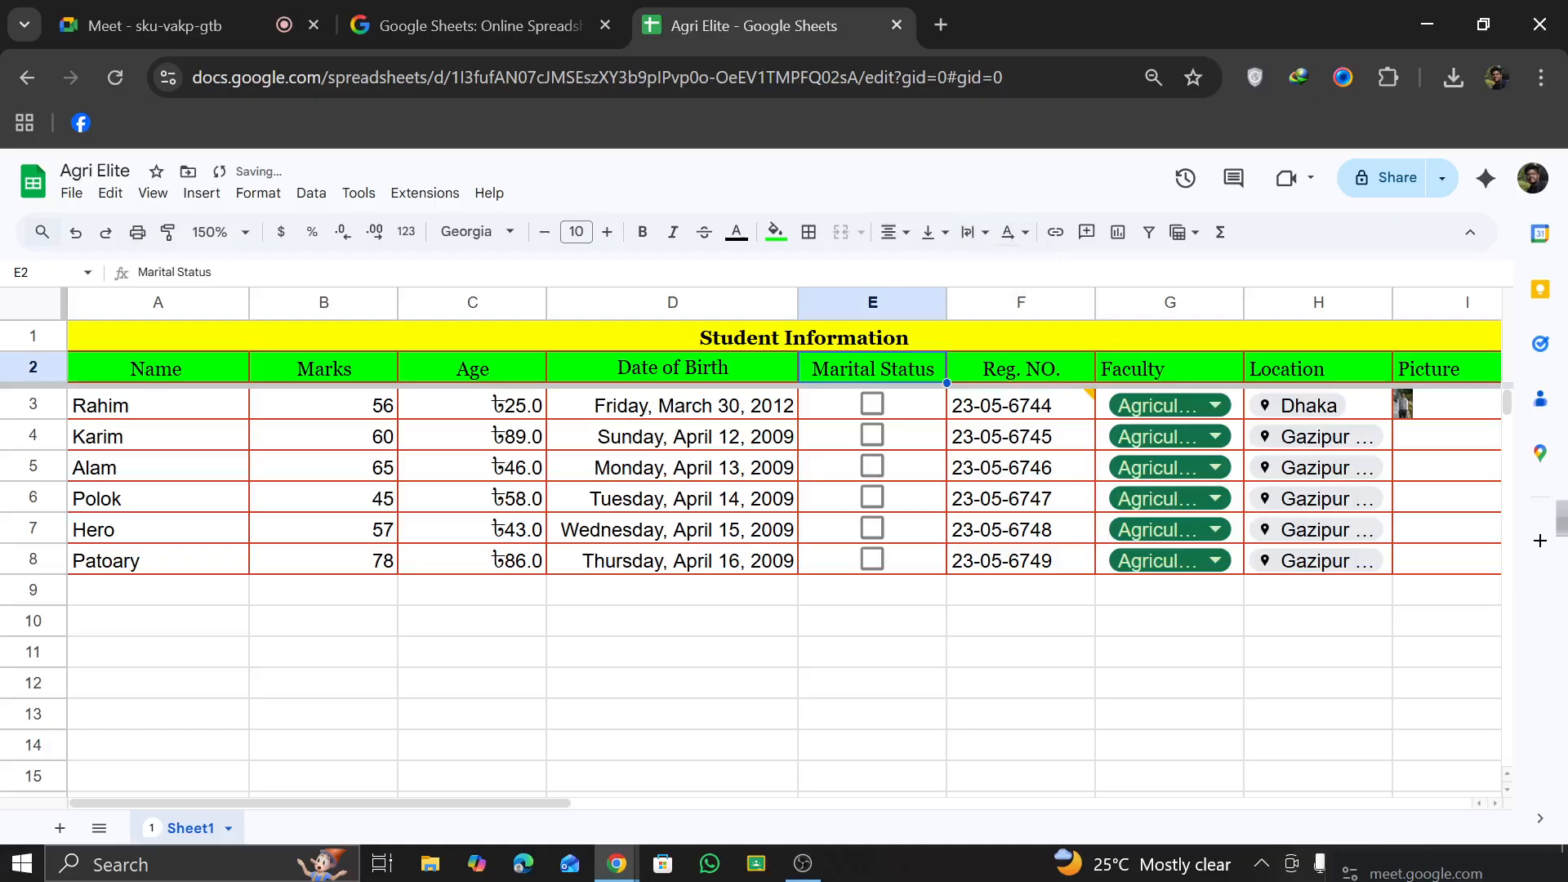
left_click(760, 408)
left_click(719, 595)
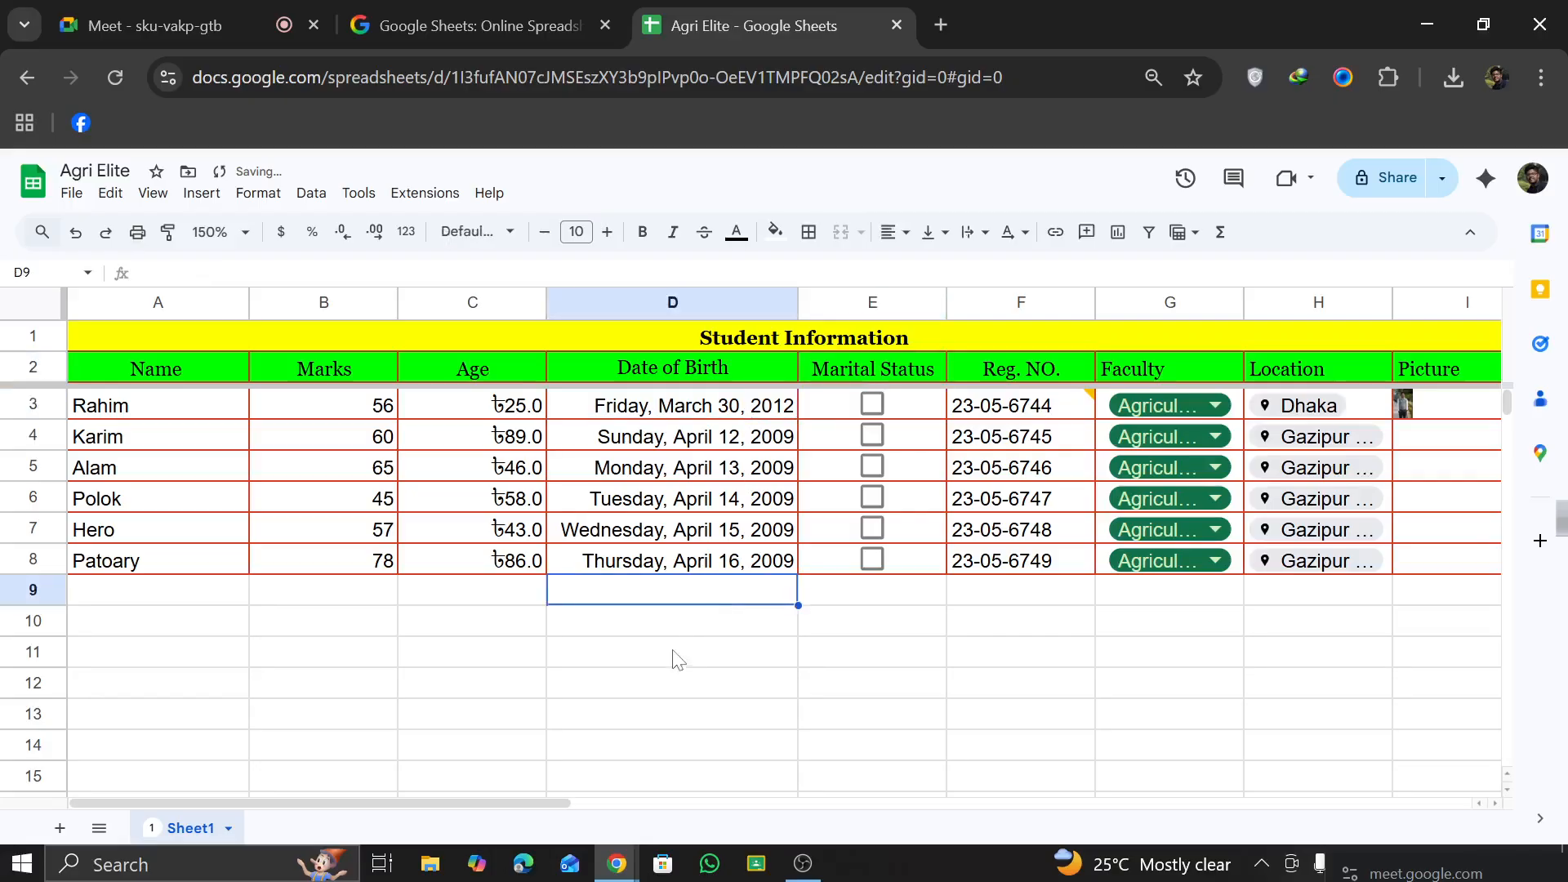
Step: Link the last student's name in cell A8 to the Agri Elite spreadsheet
left_click(1057, 233)
left_click(938, 626)
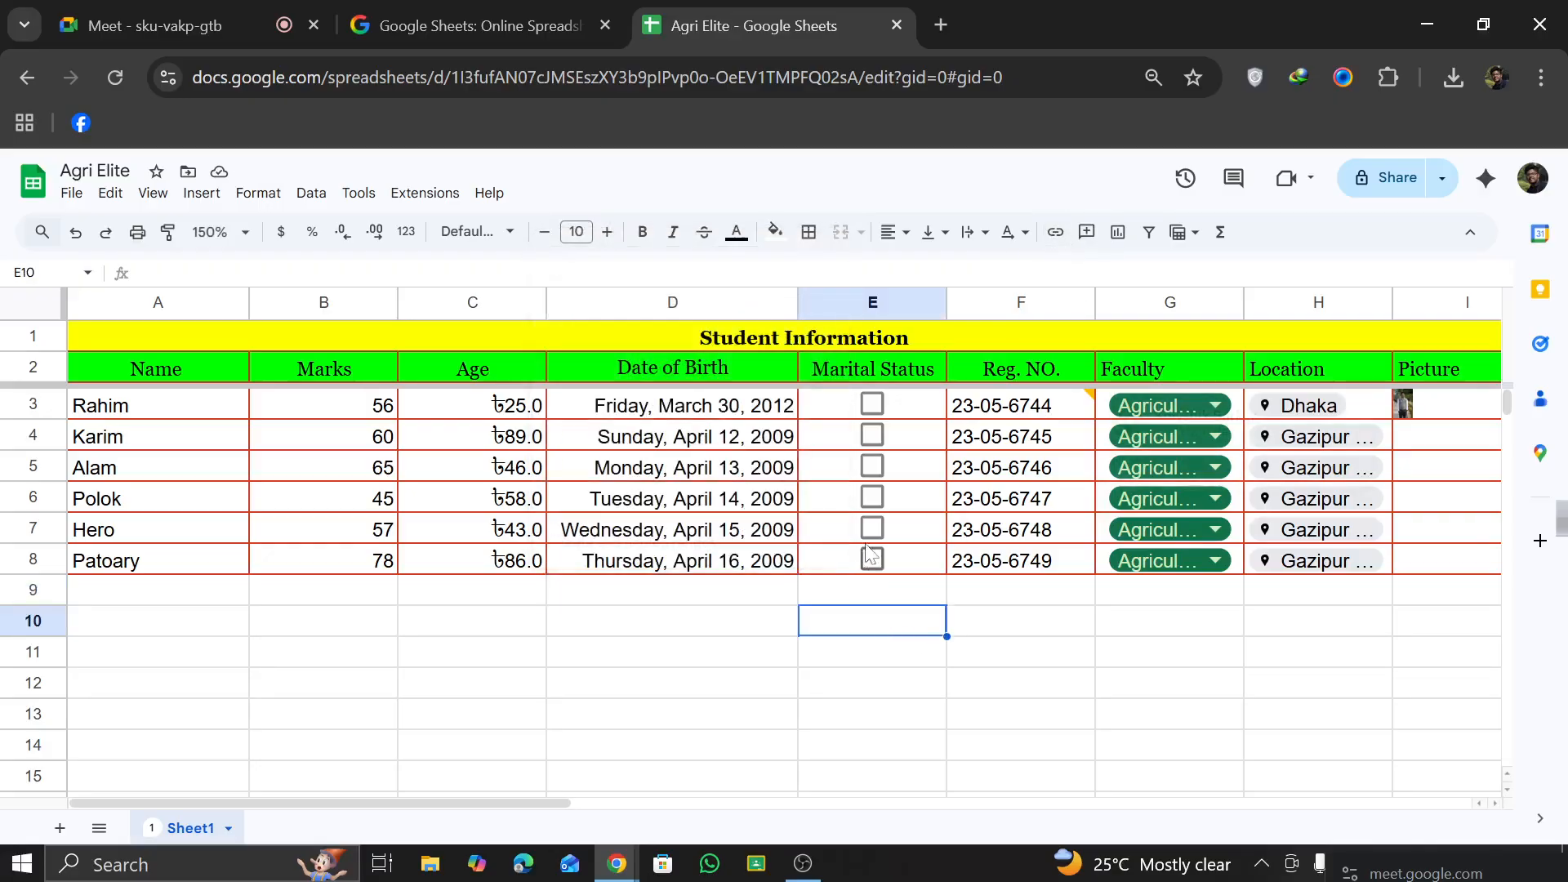
scroll(135, 517, "left", 5)
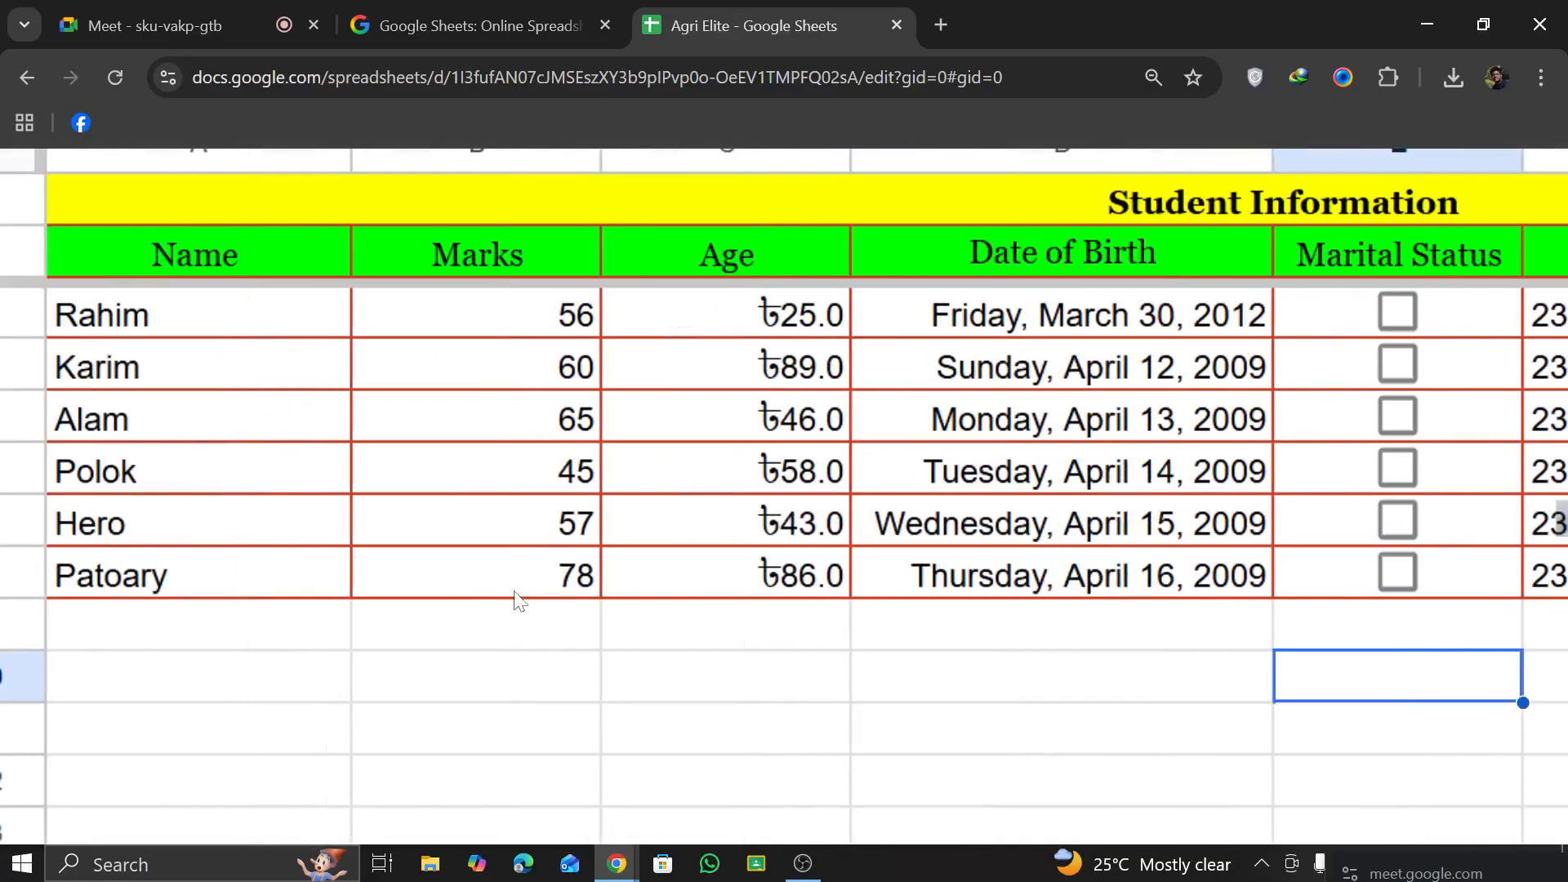
left_click(185, 587)
scroll(801, 422, "down", 5)
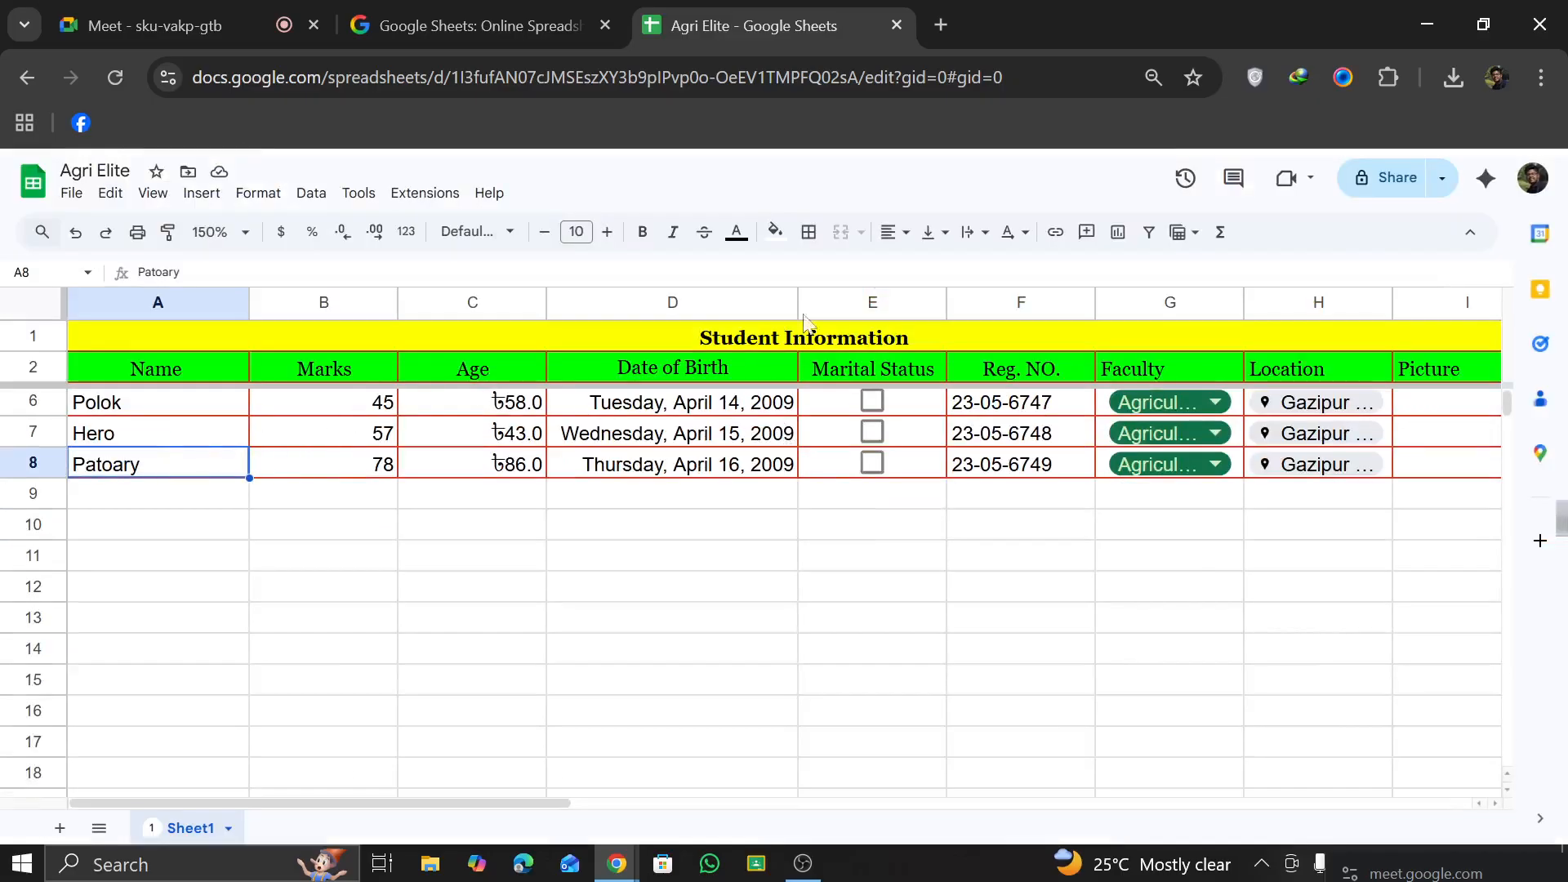
left_click(1047, 238)
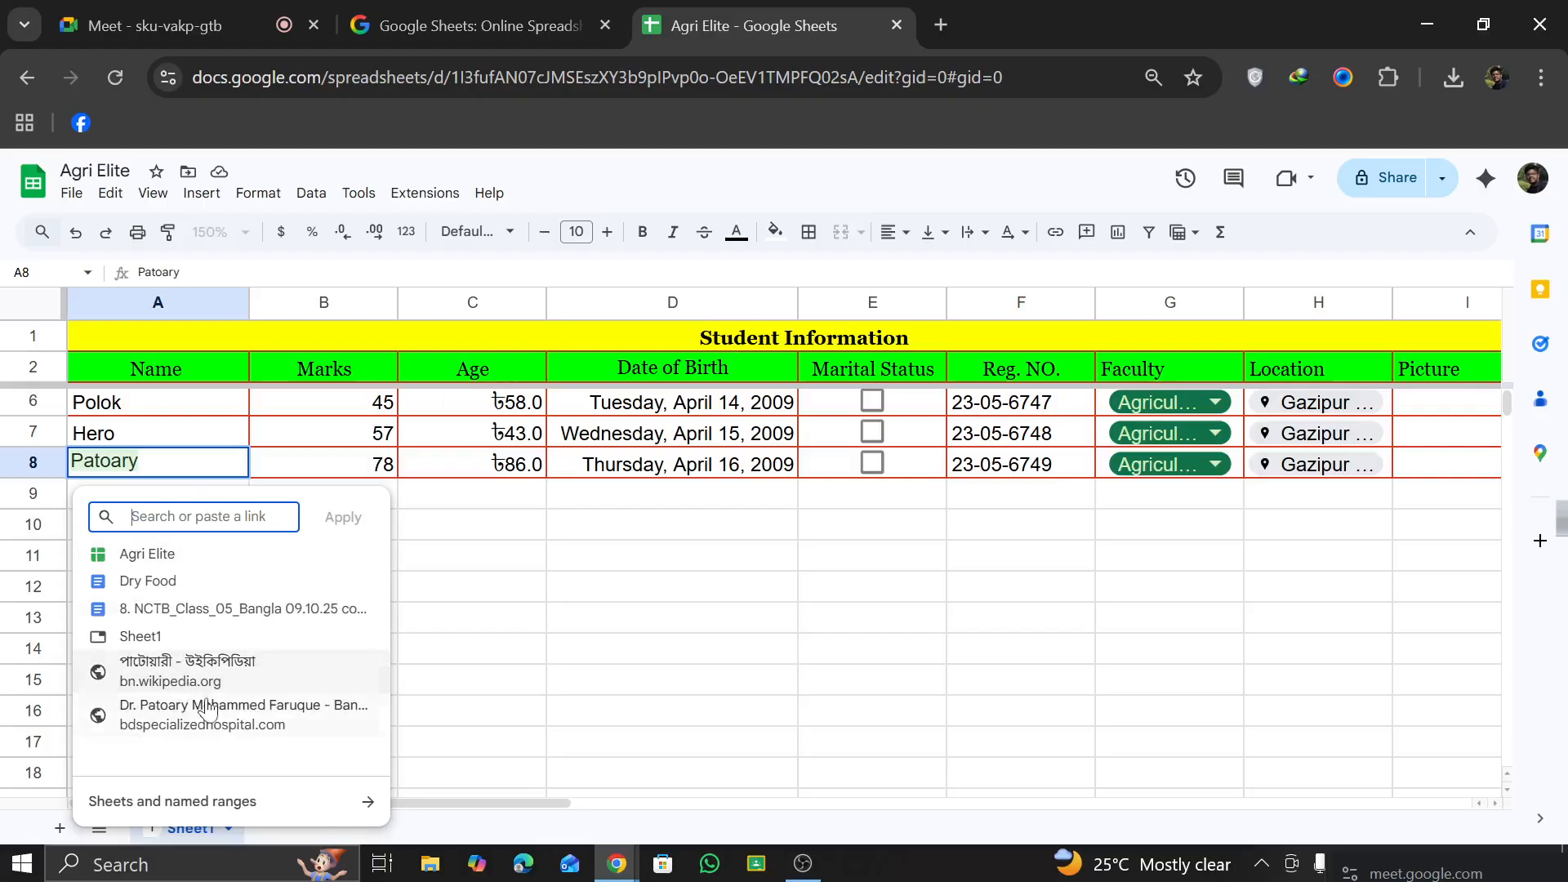
left_click(220, 566)
Step: Open the file linked from A8, return to the student table, and view the link's preview card
left_click(276, 674)
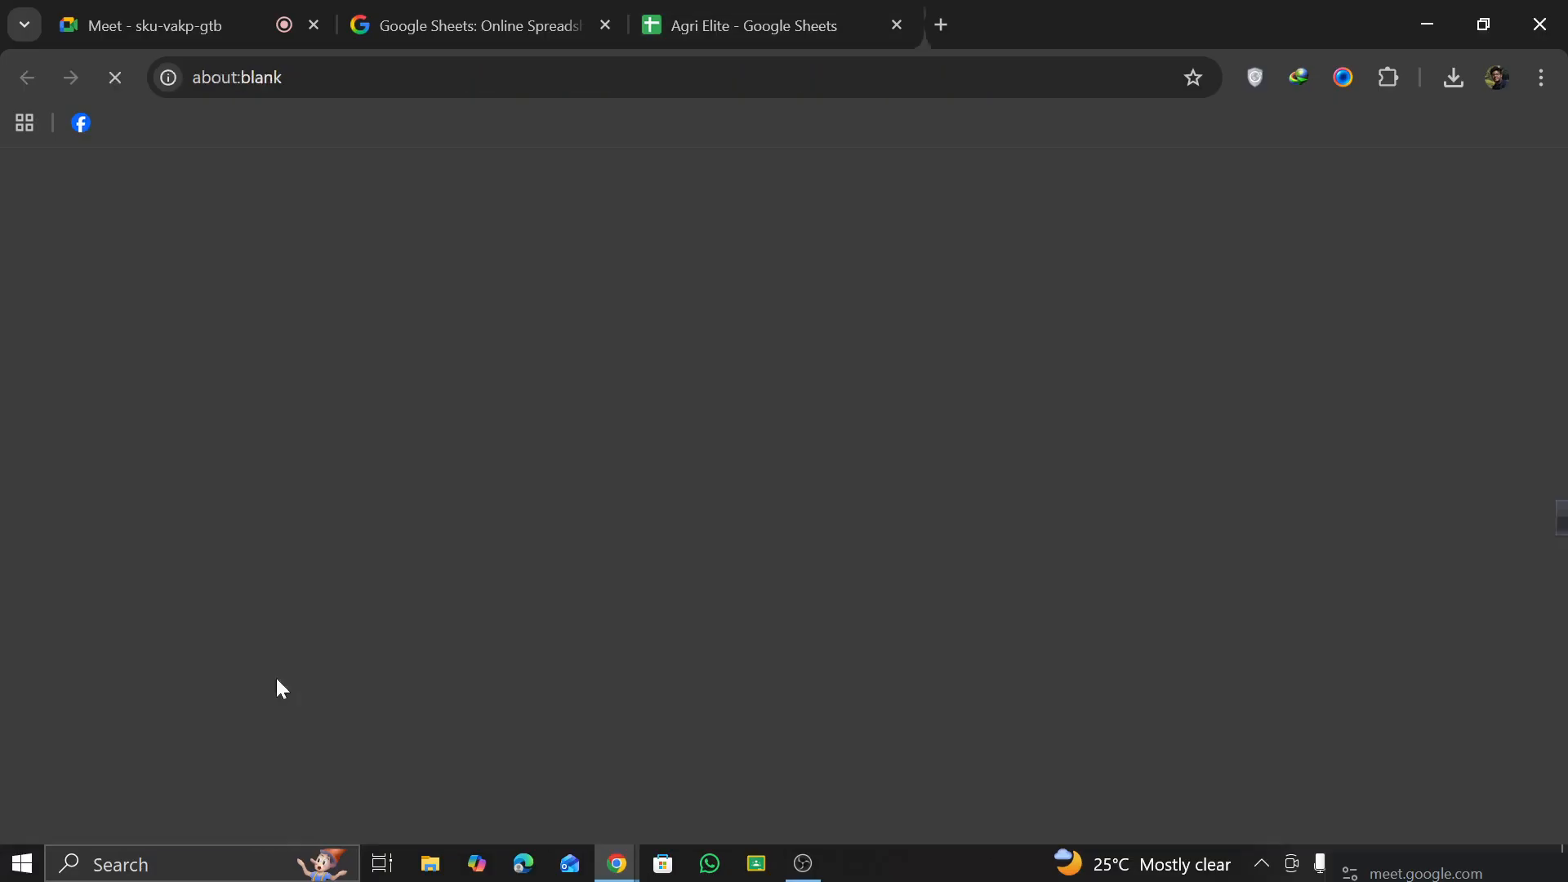
left_click(758, 22)
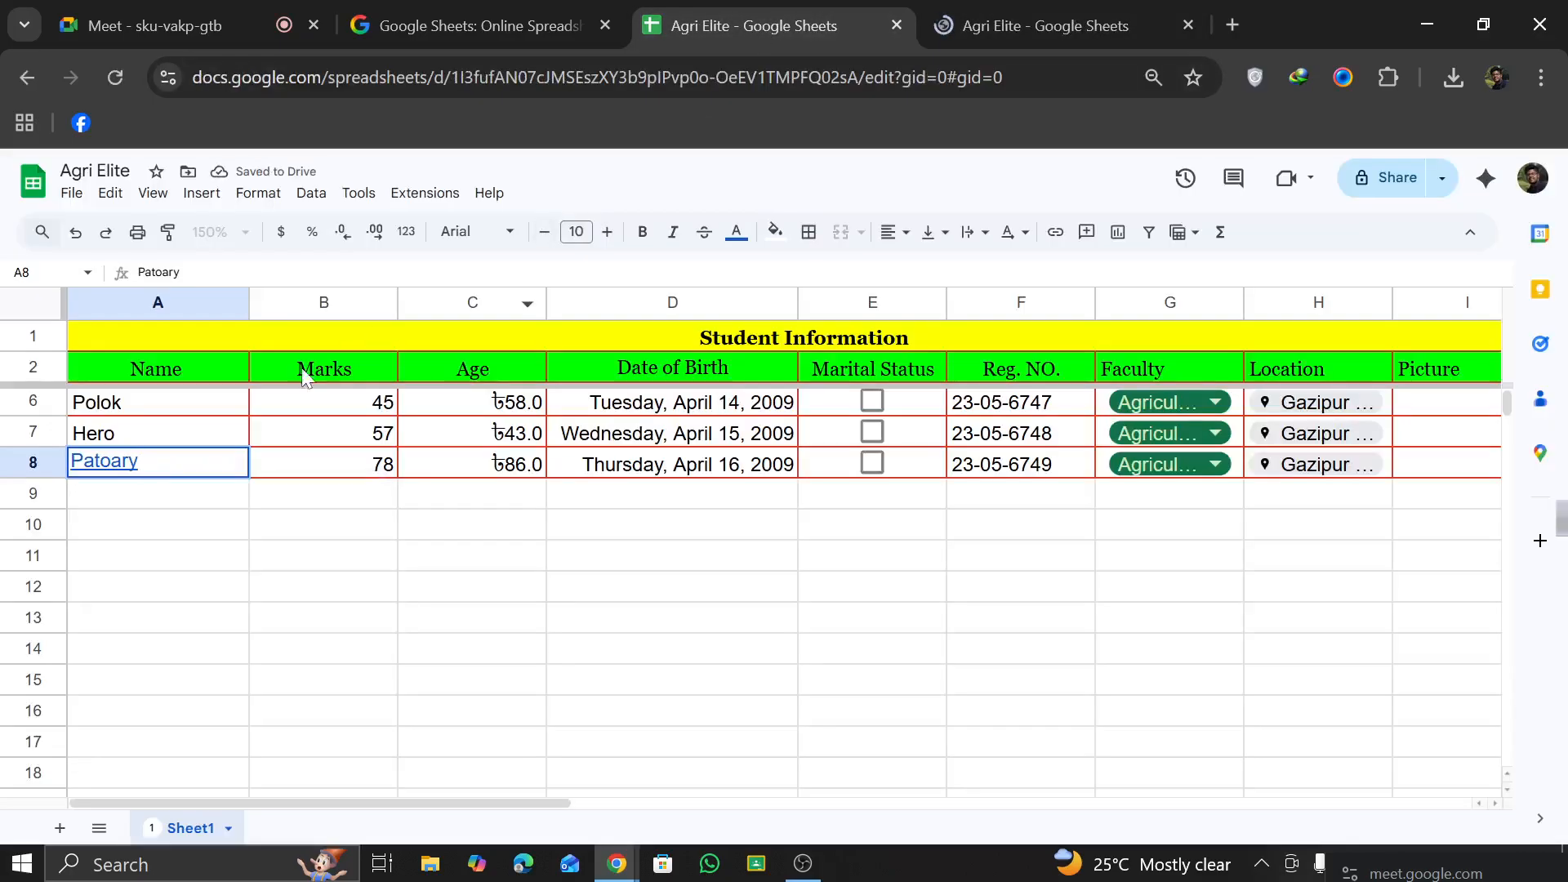
left_click(242, 539)
left_click(123, 467)
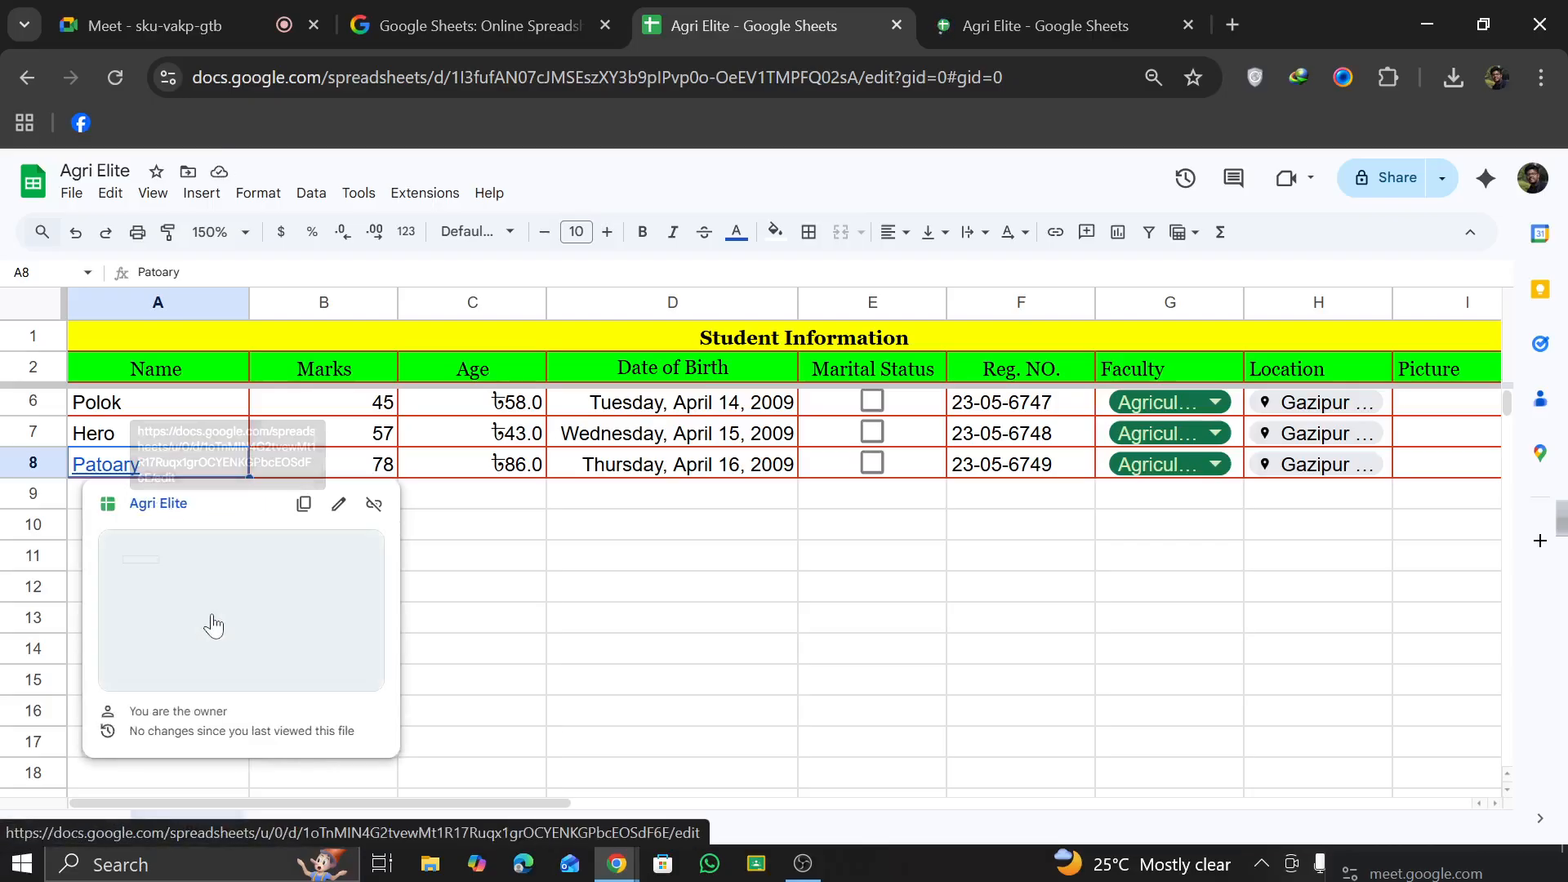
left_click(630, 634)
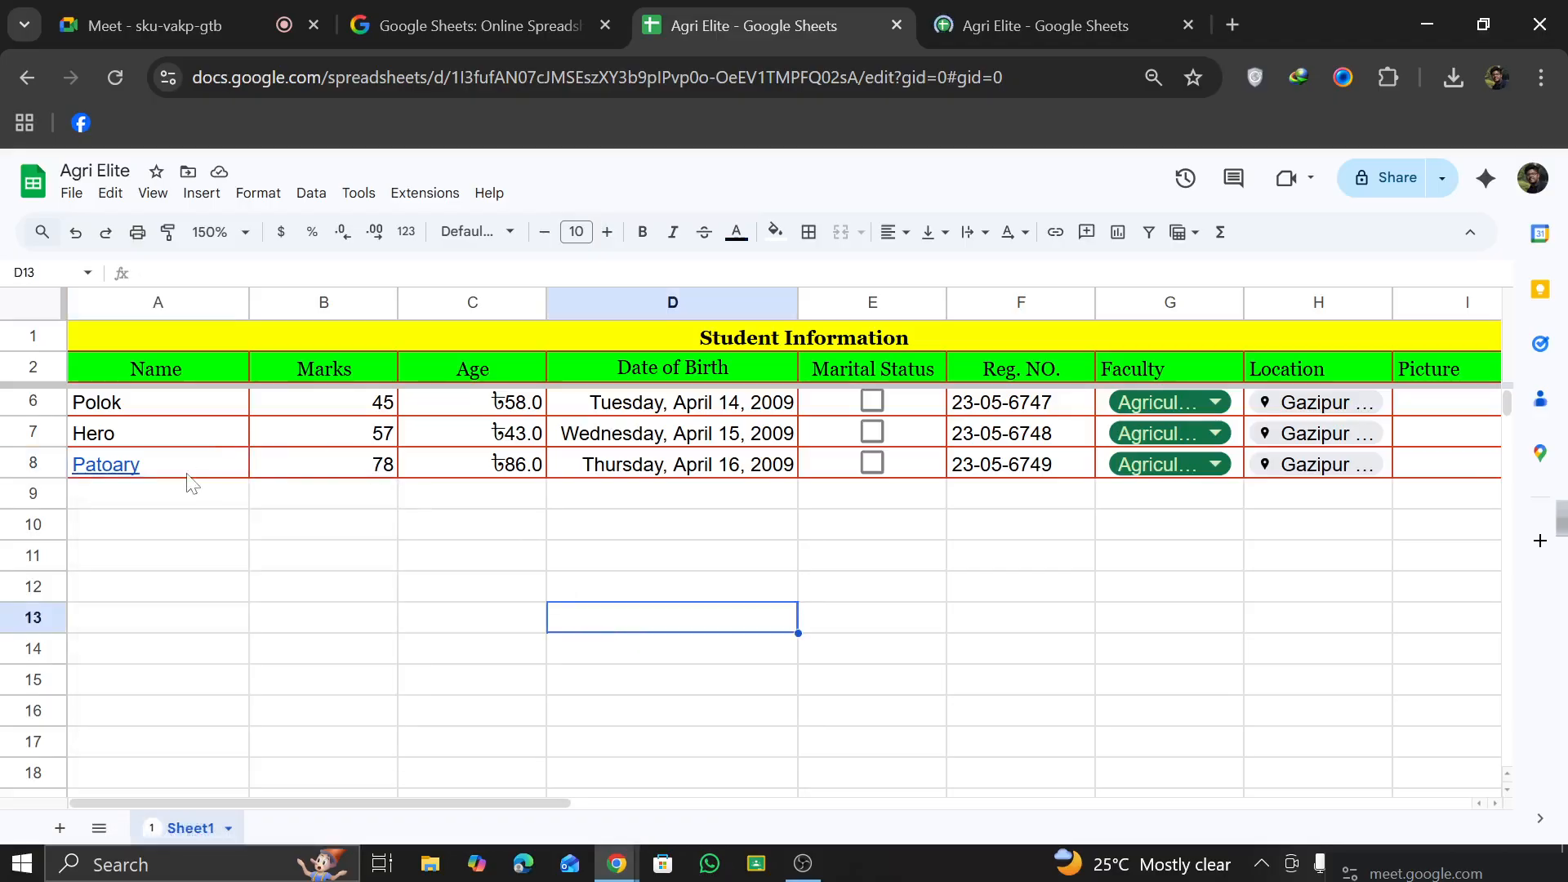
mouse_move(192, 466)
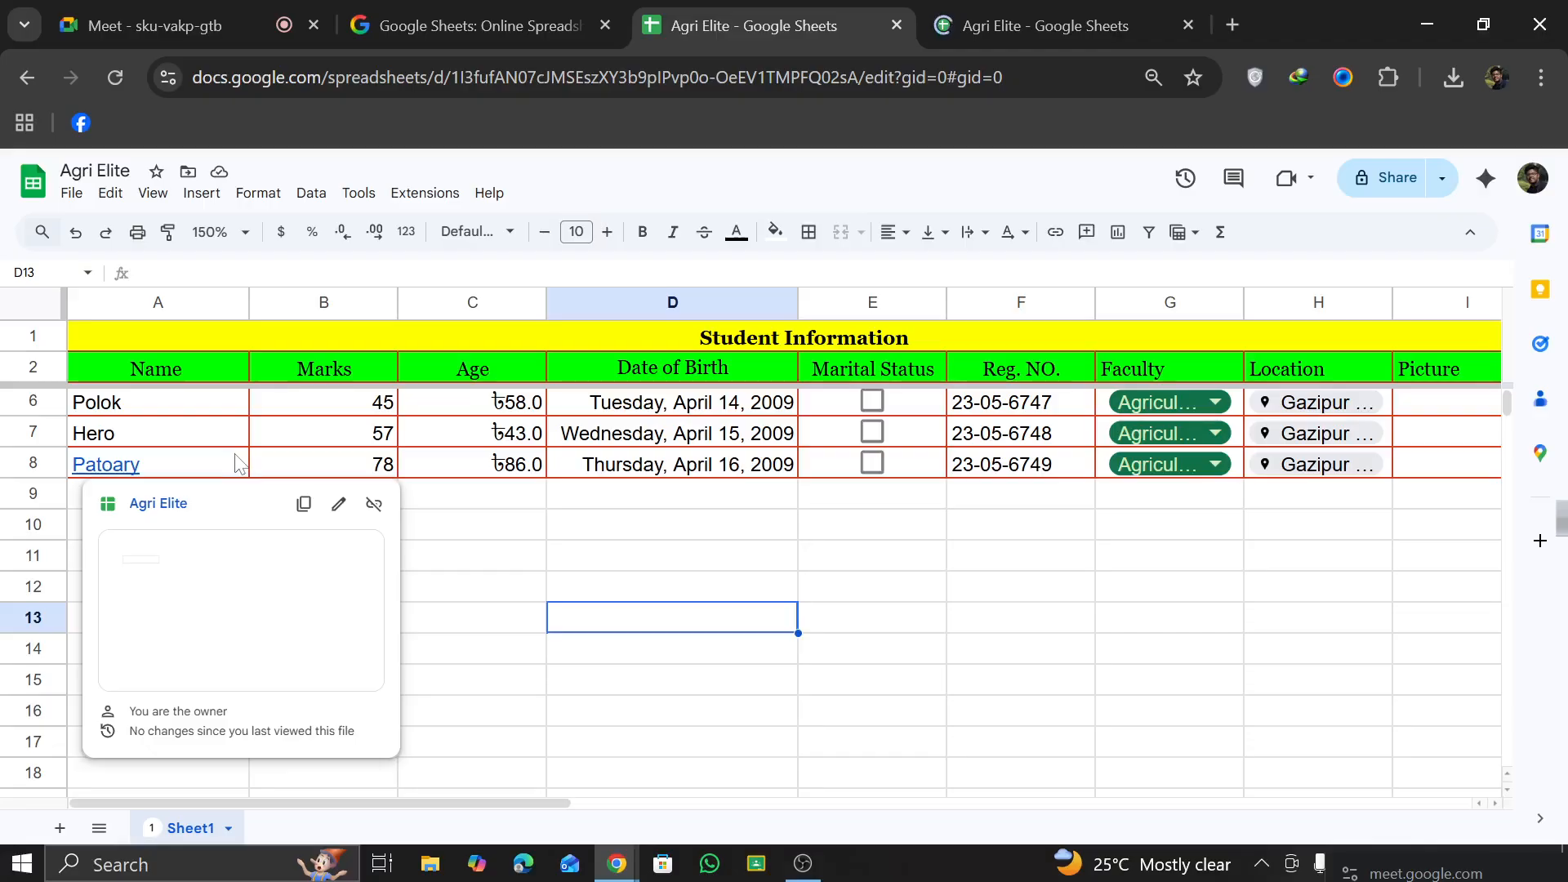
left_click(701, 733)
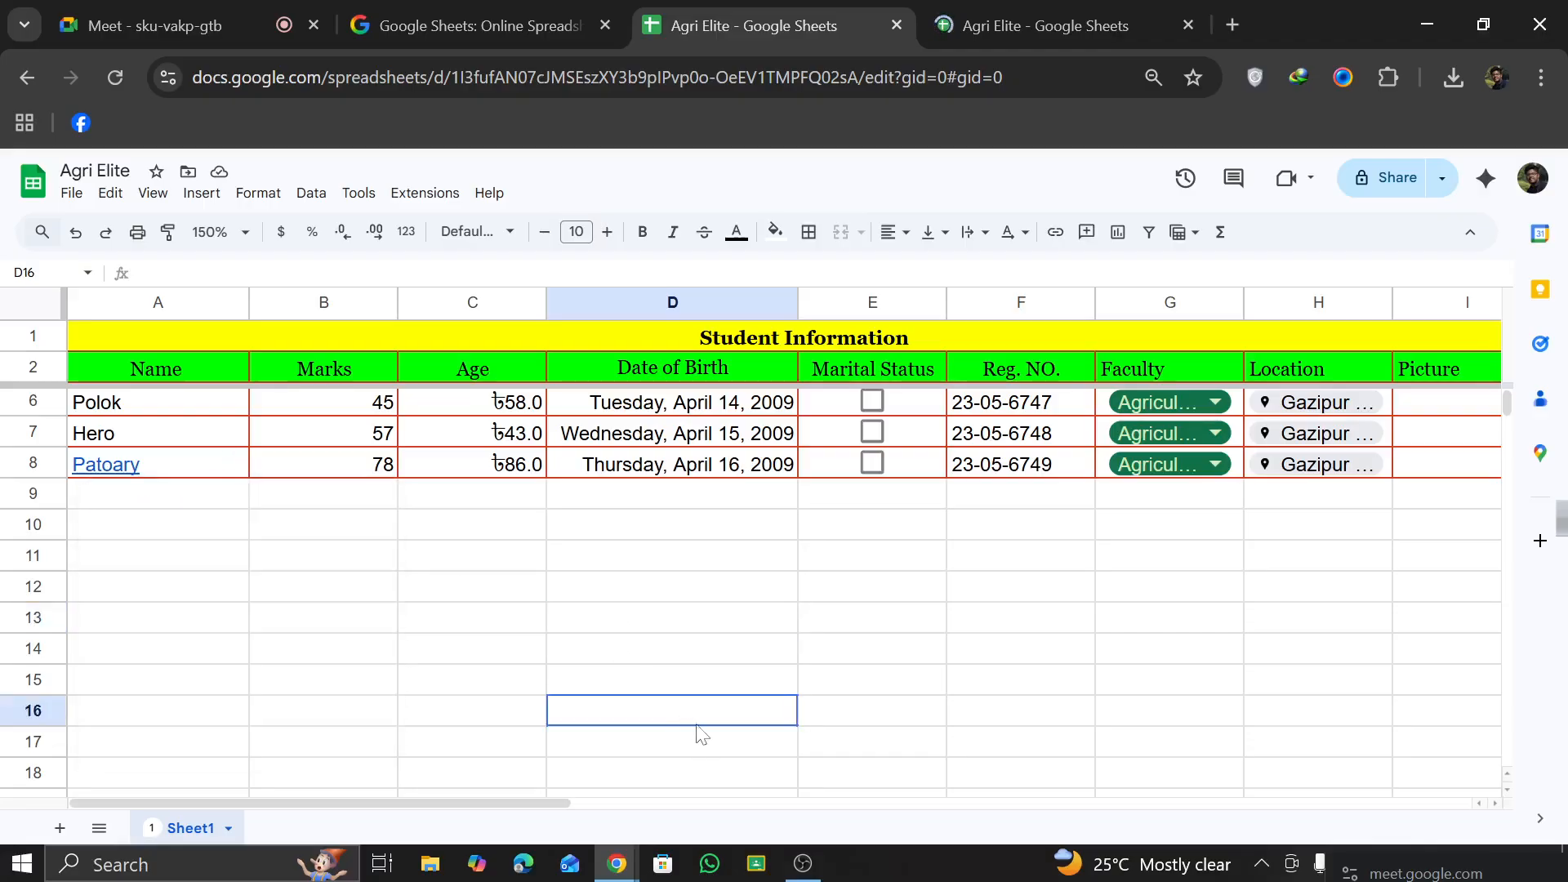
Step: Add a note reading GAU to the student name in cell A7 and view it
left_click(130, 439)
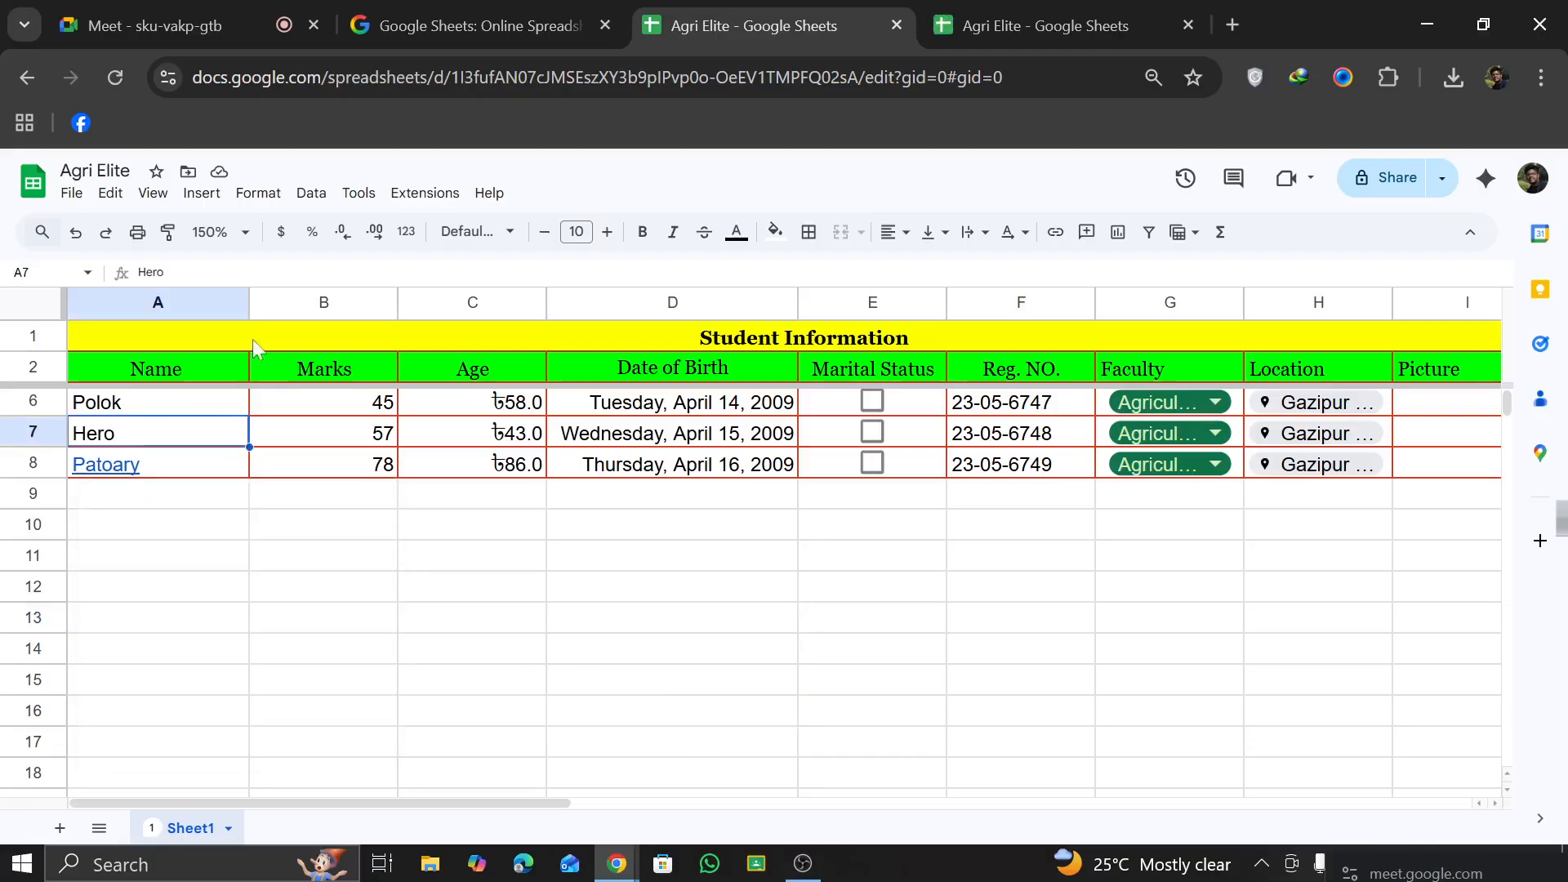
left_click(202, 193)
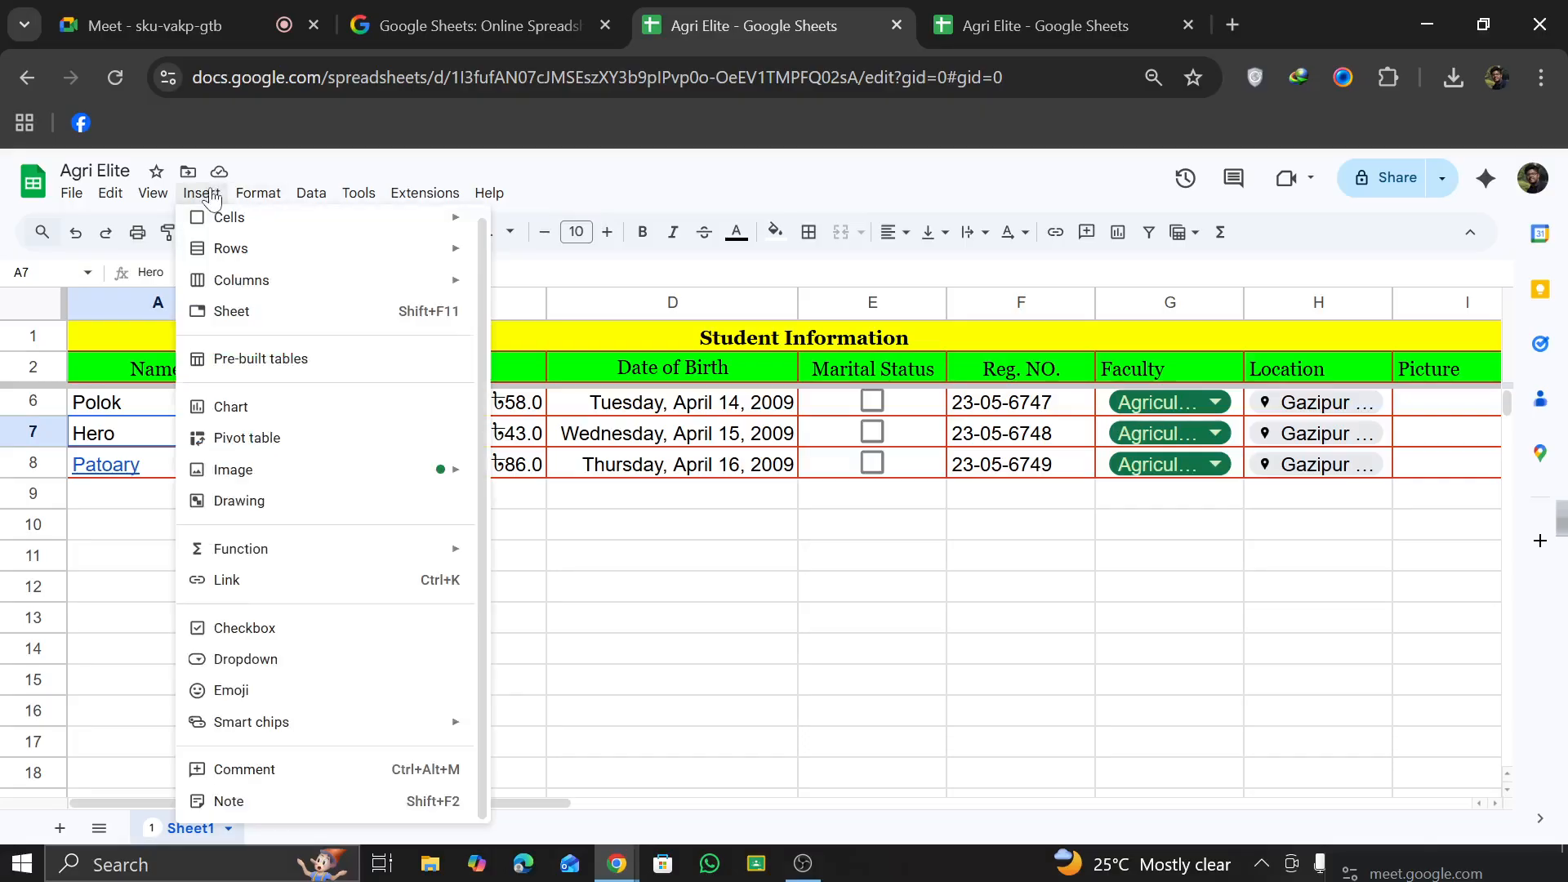
left_click(256, 801)
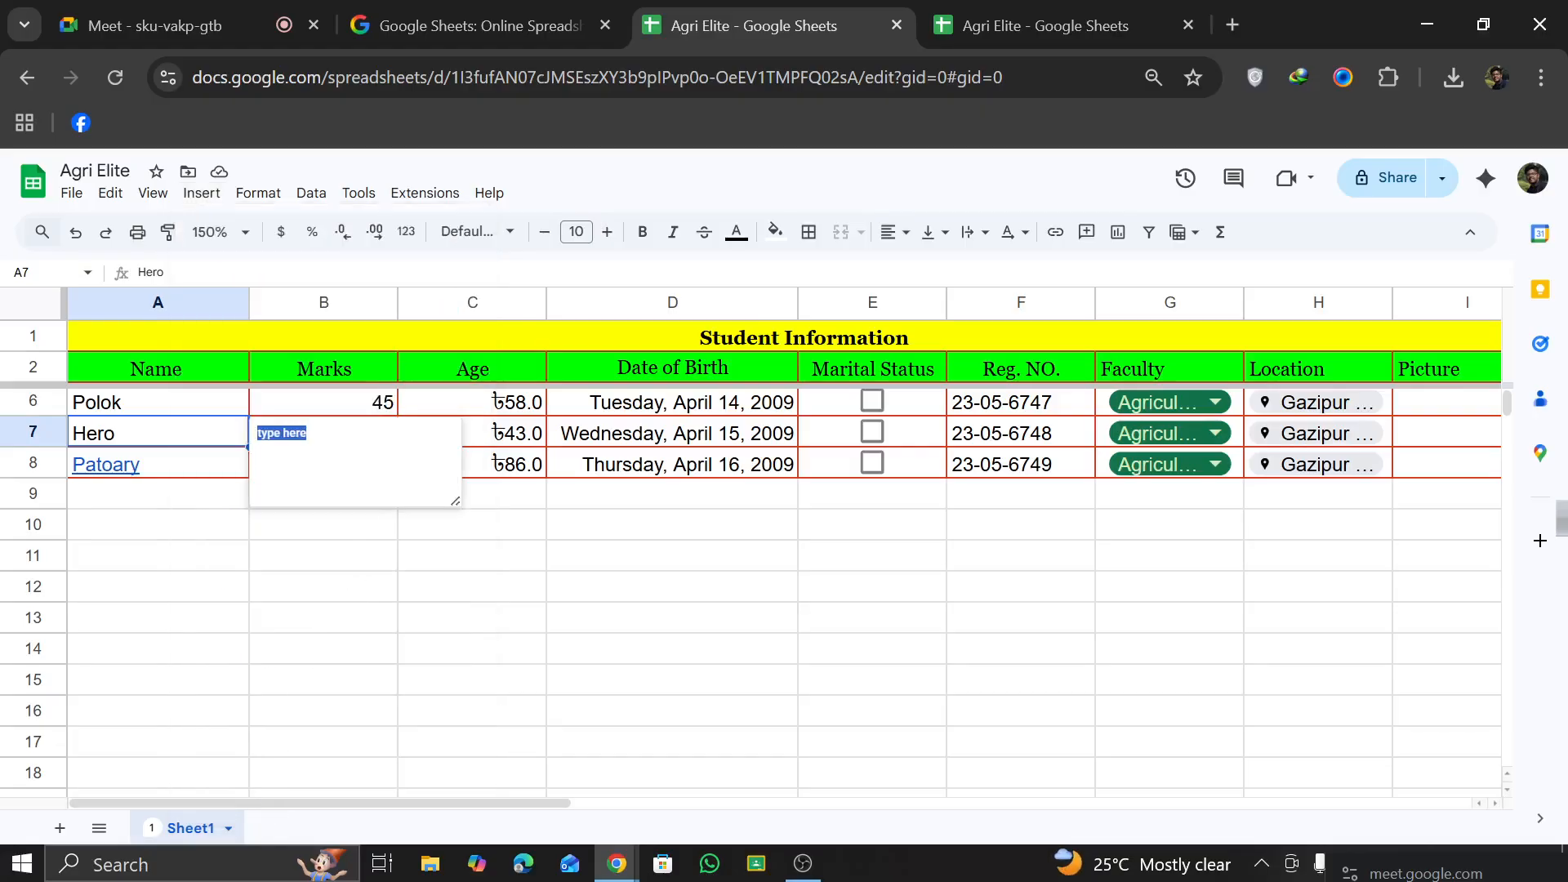
type("F")
left_click(269, 588)
left_click(226, 437)
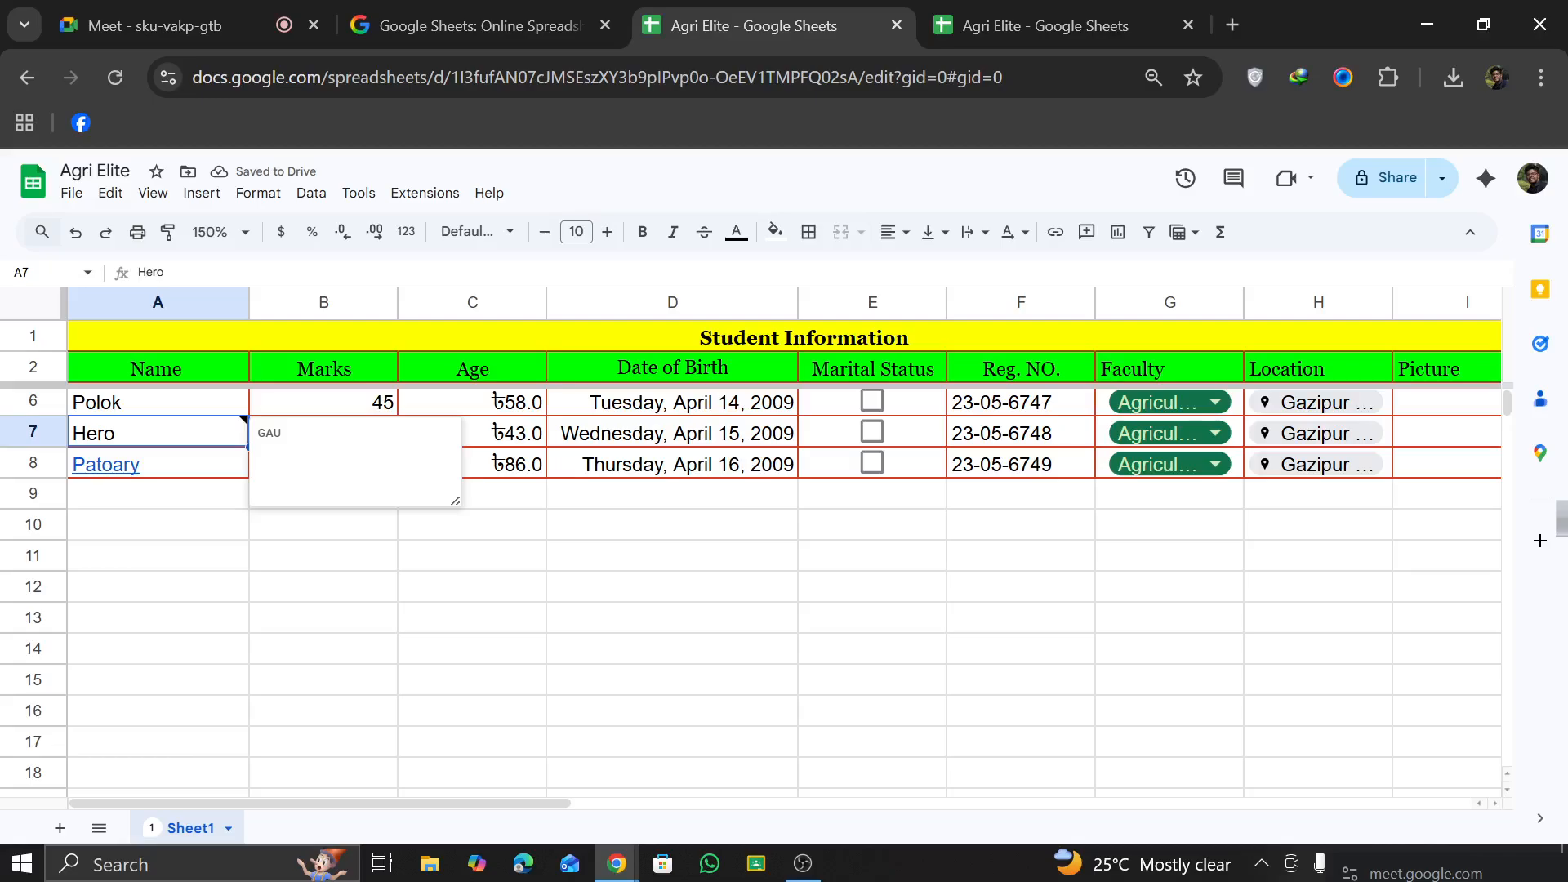
left_click(272, 569)
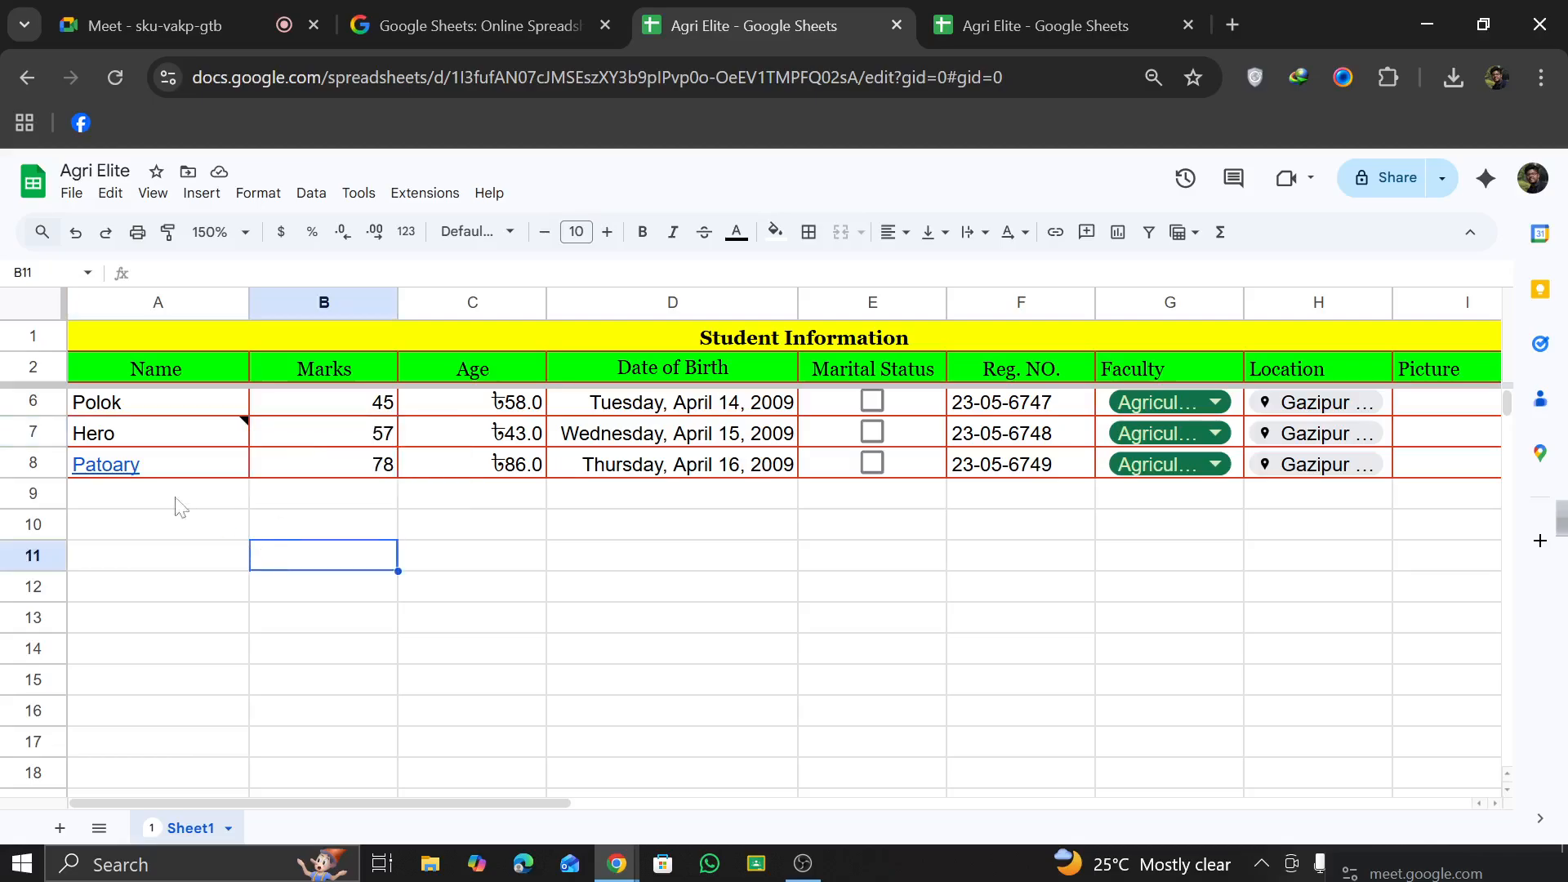
Step: Rotate the linked name in A8 with the Tilt up option and undo the rotation
left_click(146, 478)
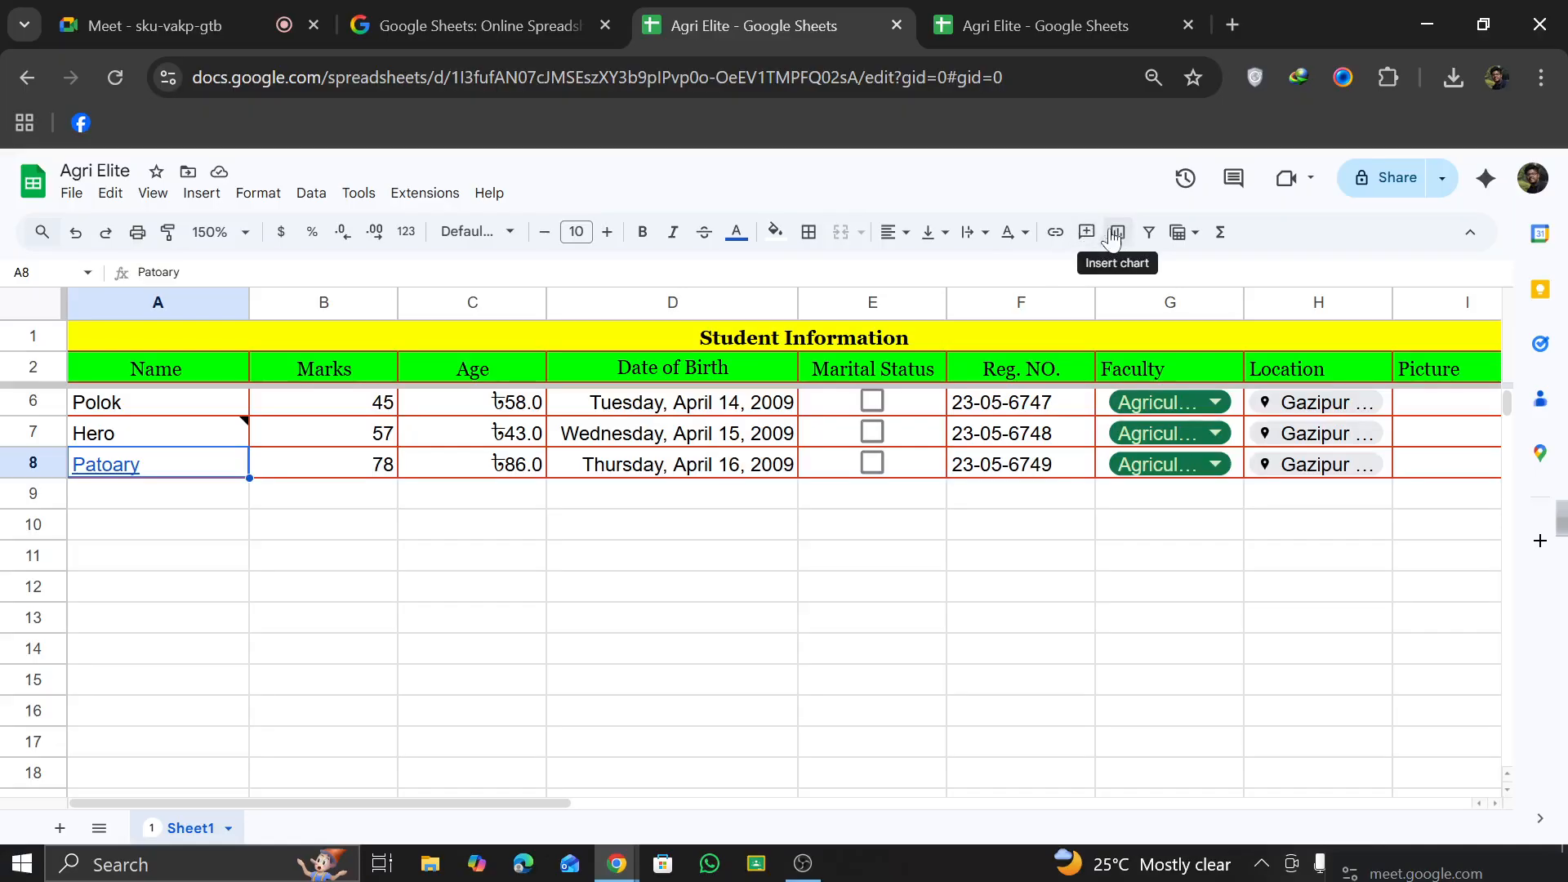
left_click(1029, 239)
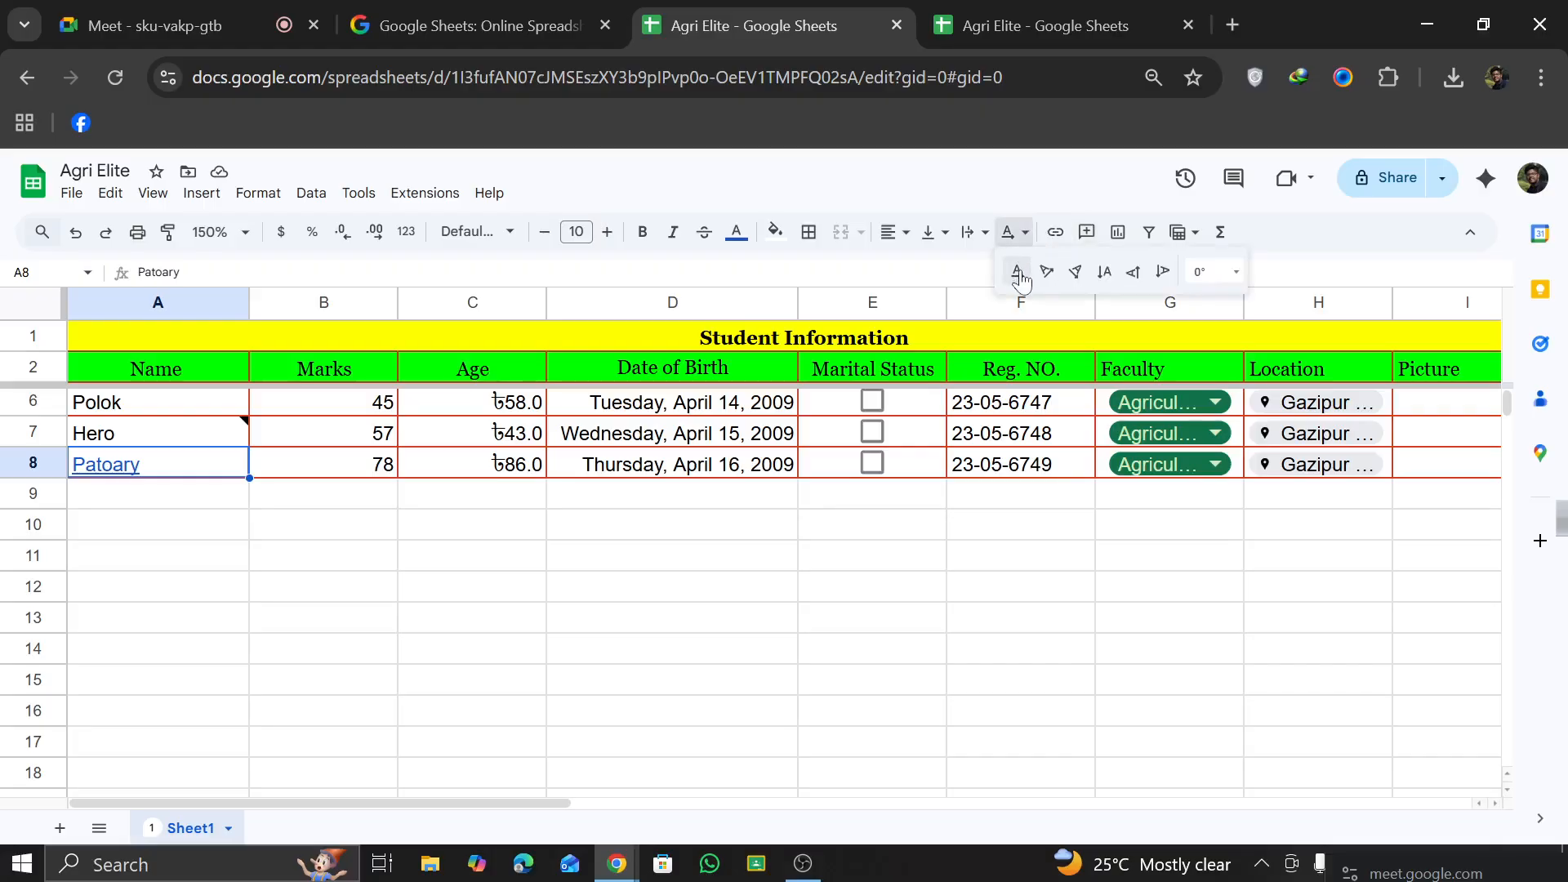
left_click(1057, 277)
key("Return")
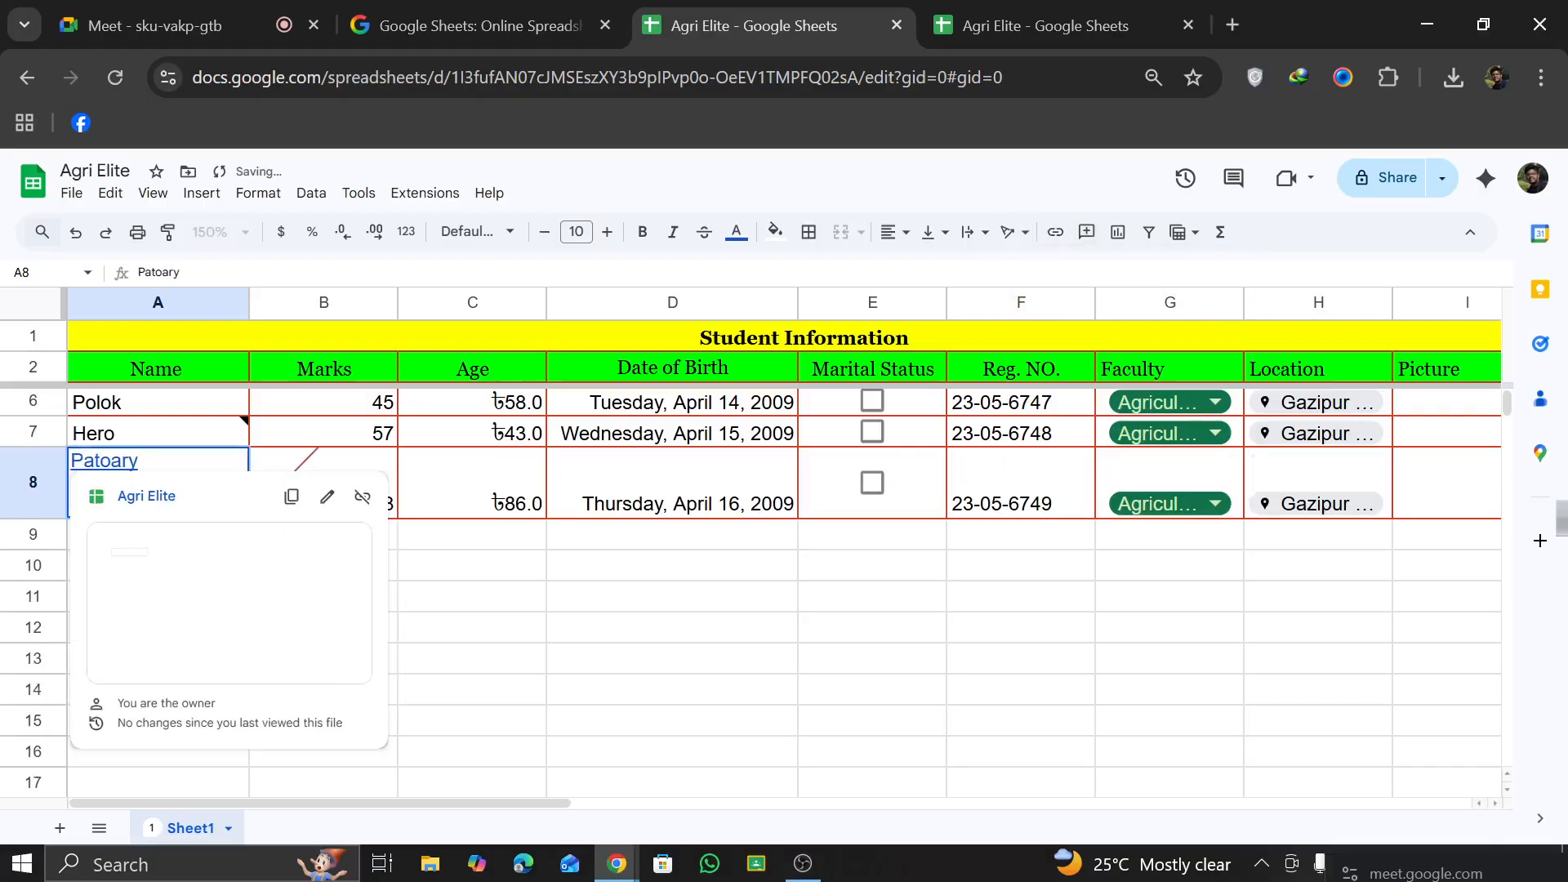
left_click(78, 427)
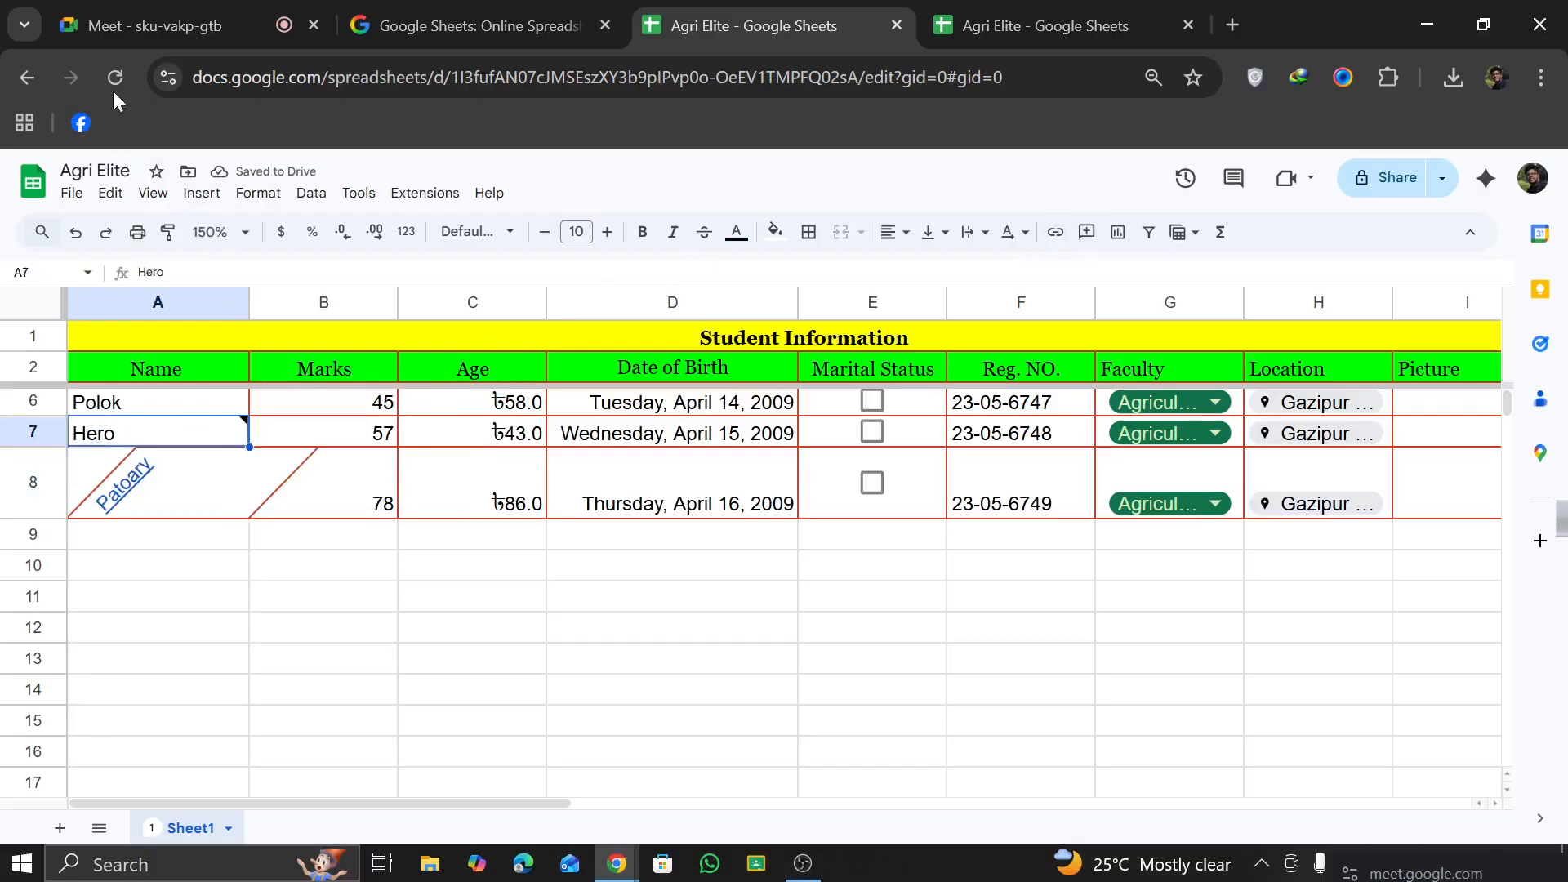
left_click(78, 234)
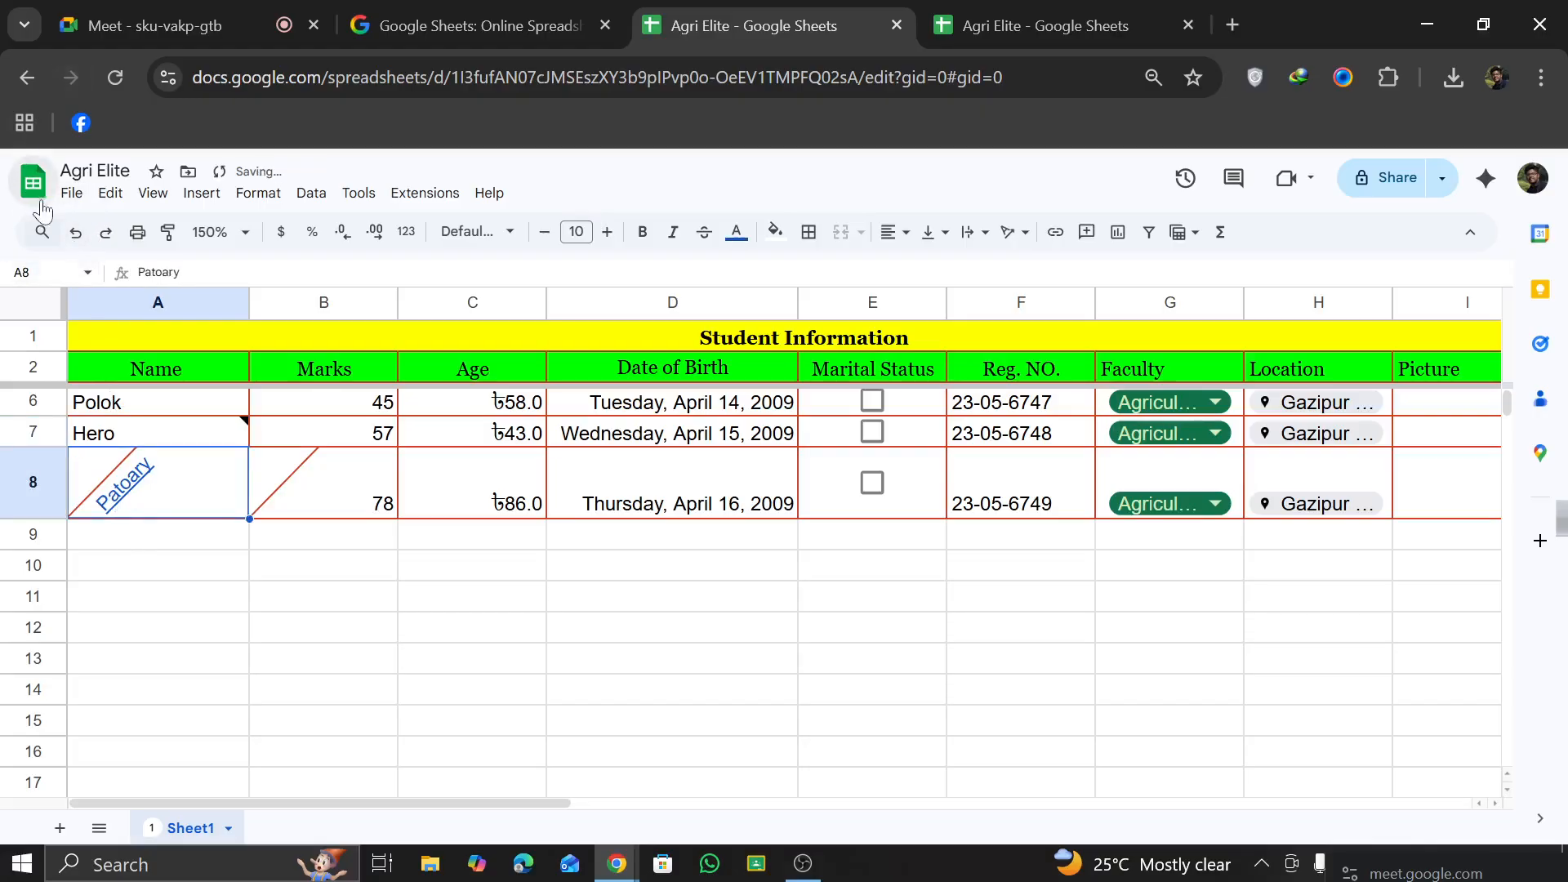
left_click(75, 232)
Step: Rotate the name in A7 to read vertically upward and undo the rotation
left_click(143, 447)
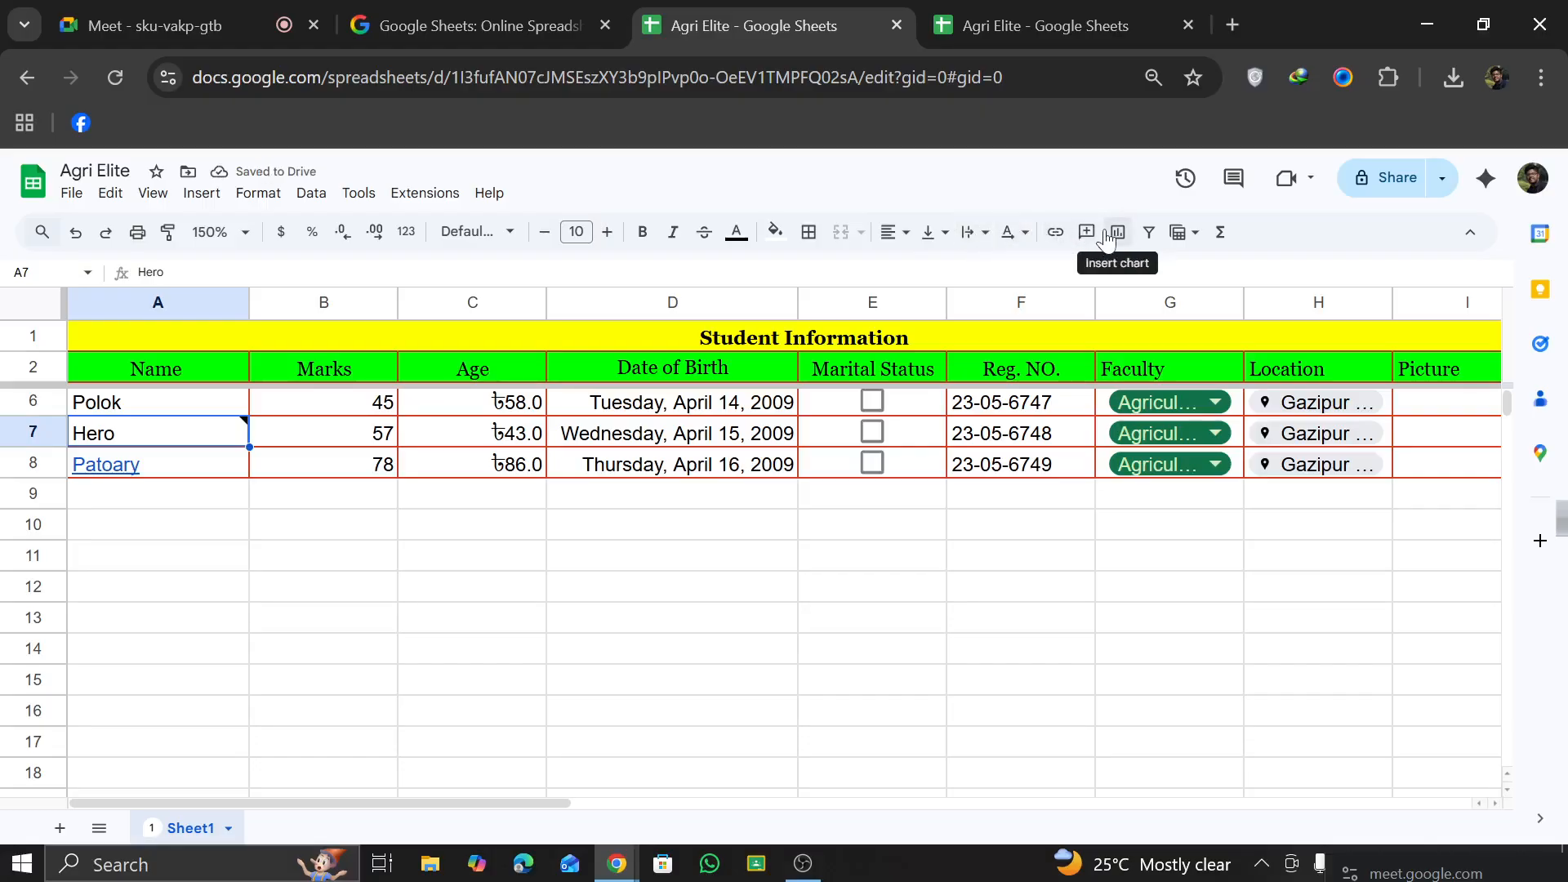
left_click(1023, 236)
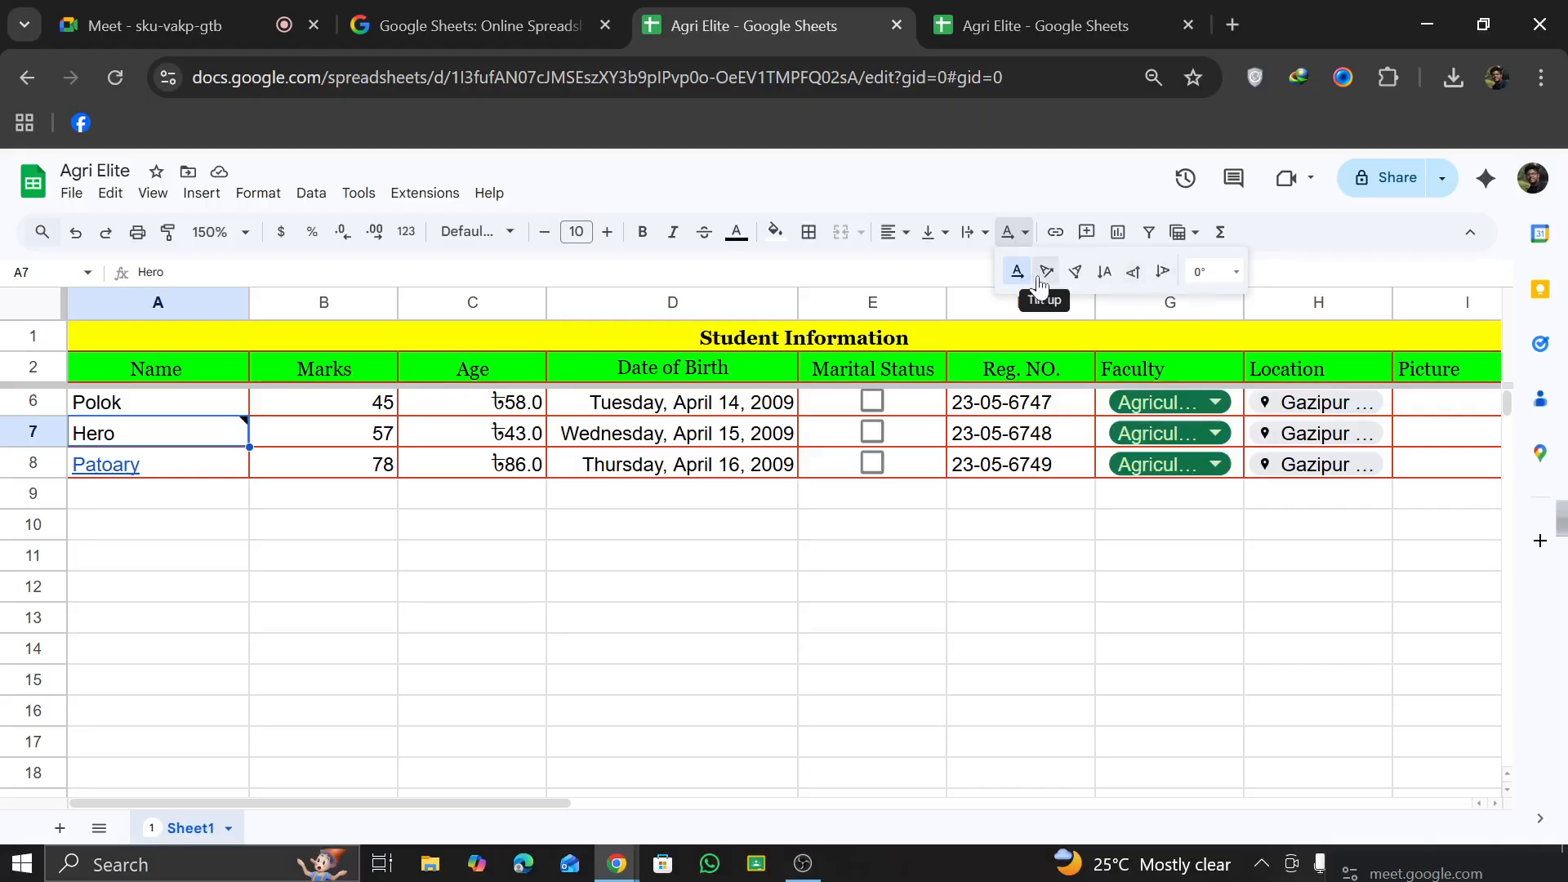
left_click(1133, 272)
left_click(351, 666)
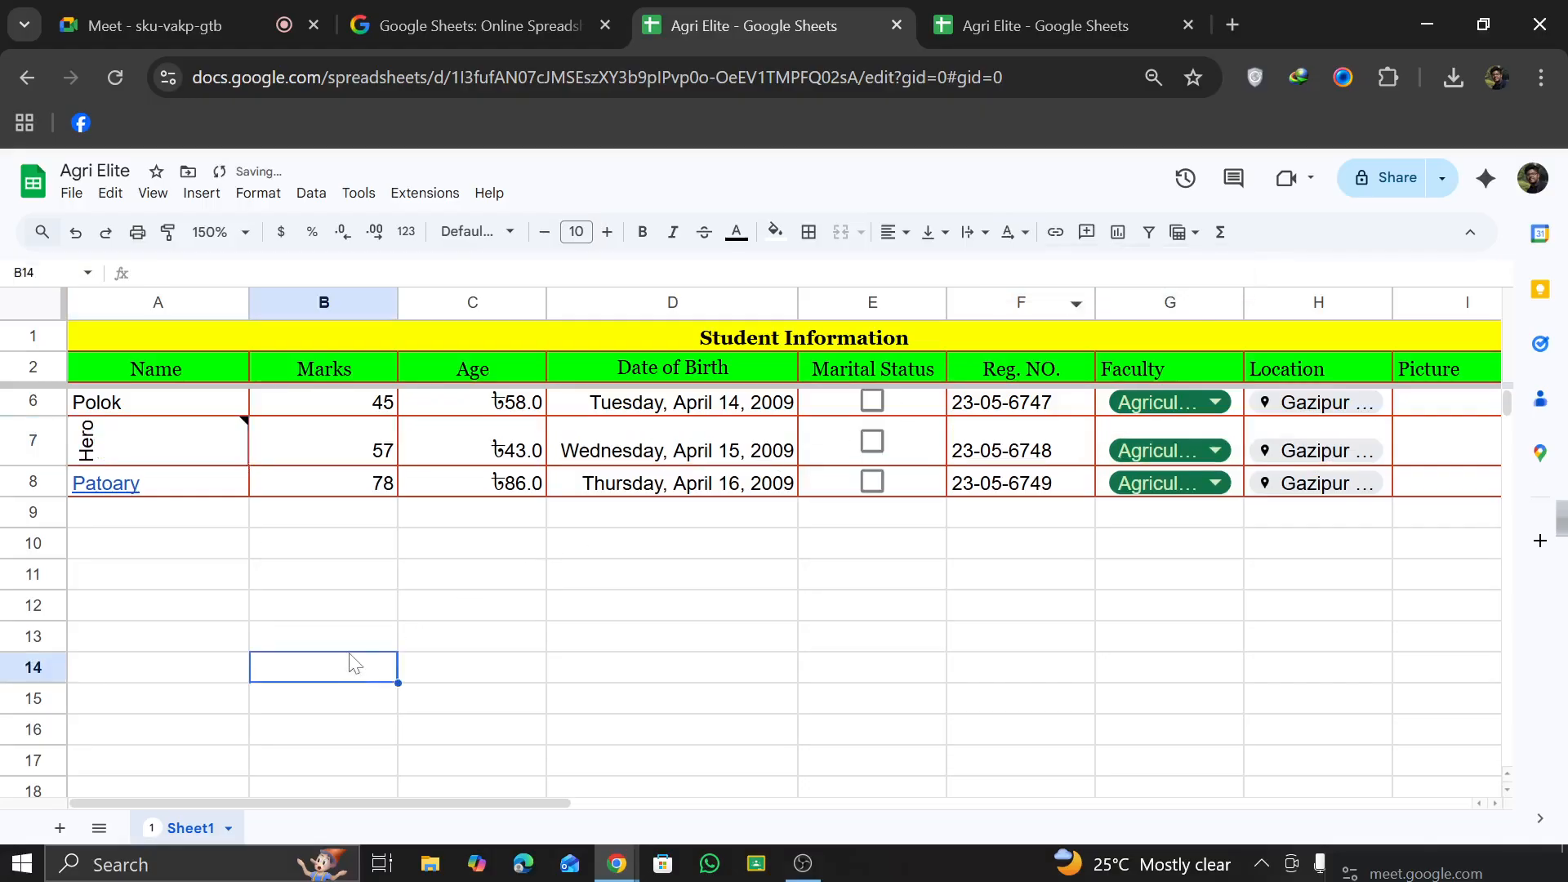
mouse_move(149, 449)
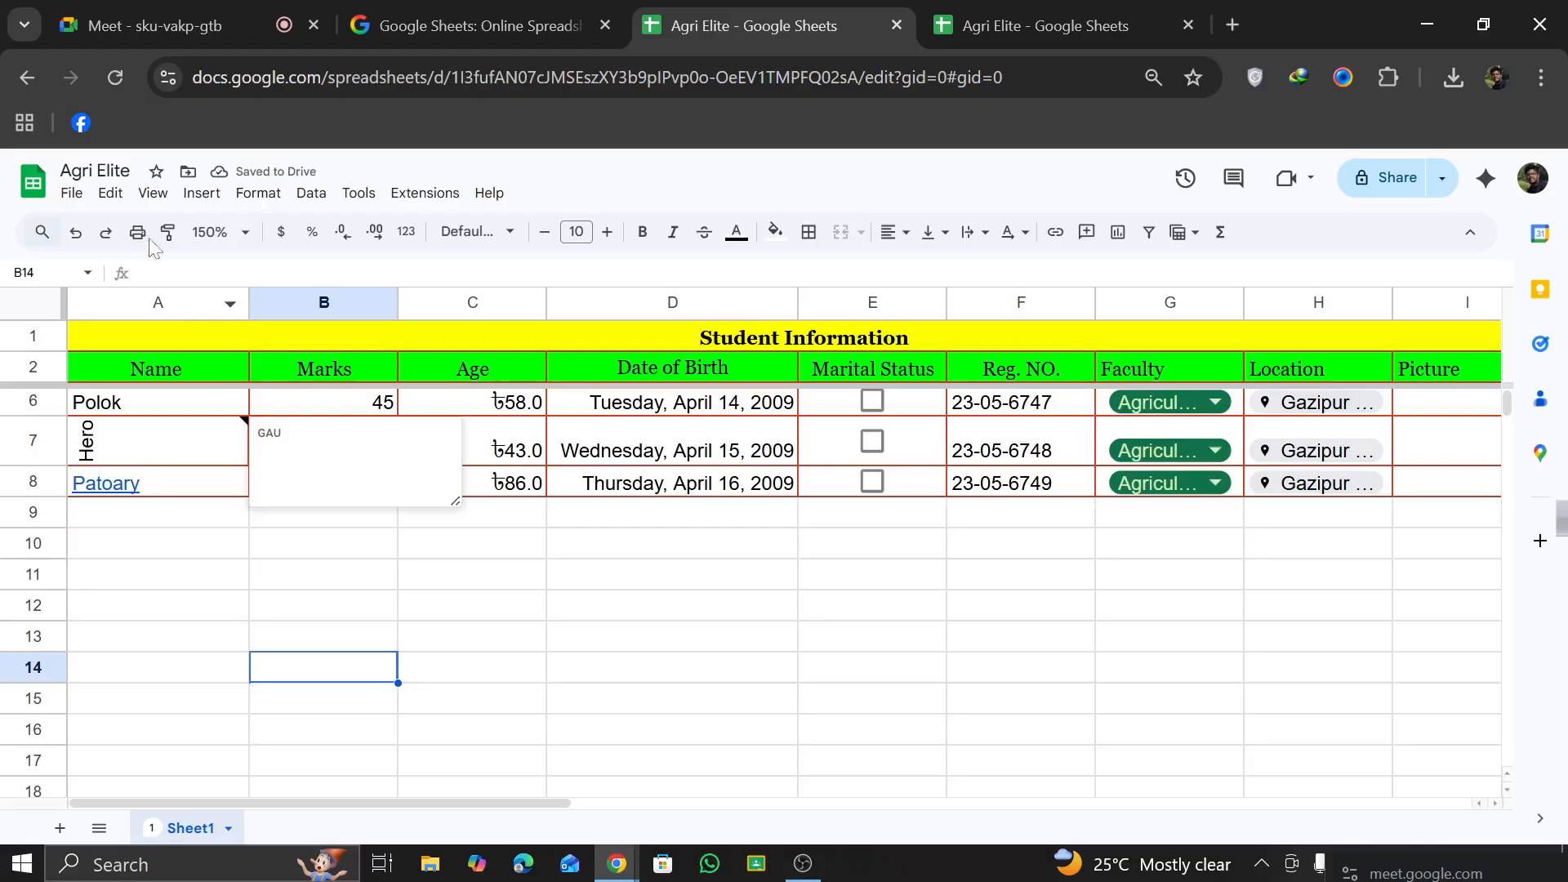
left_click(75, 232)
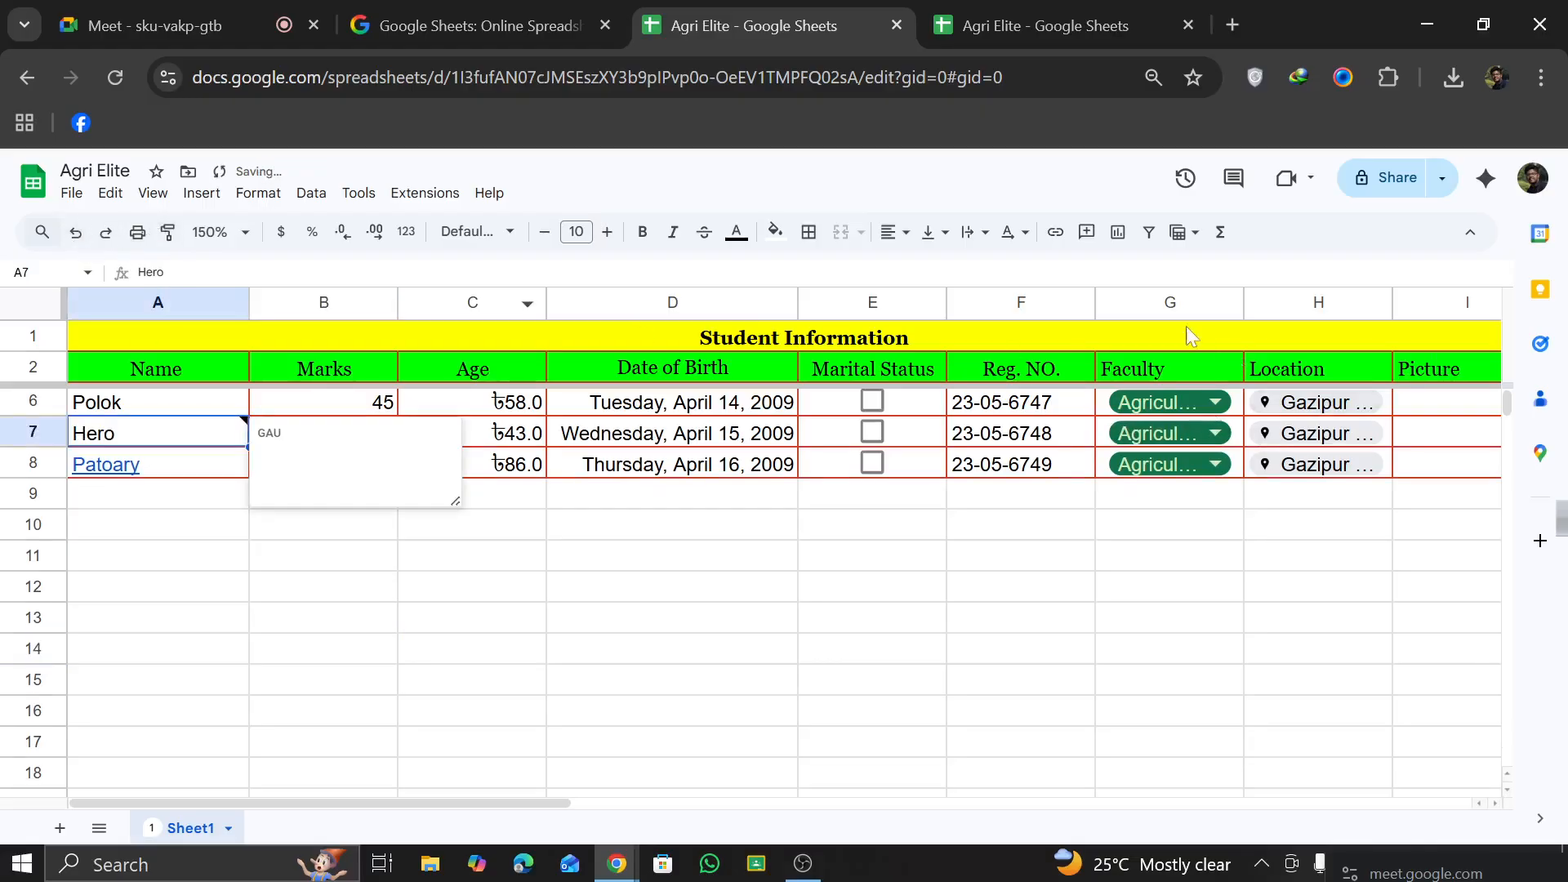
left_click(1180, 233)
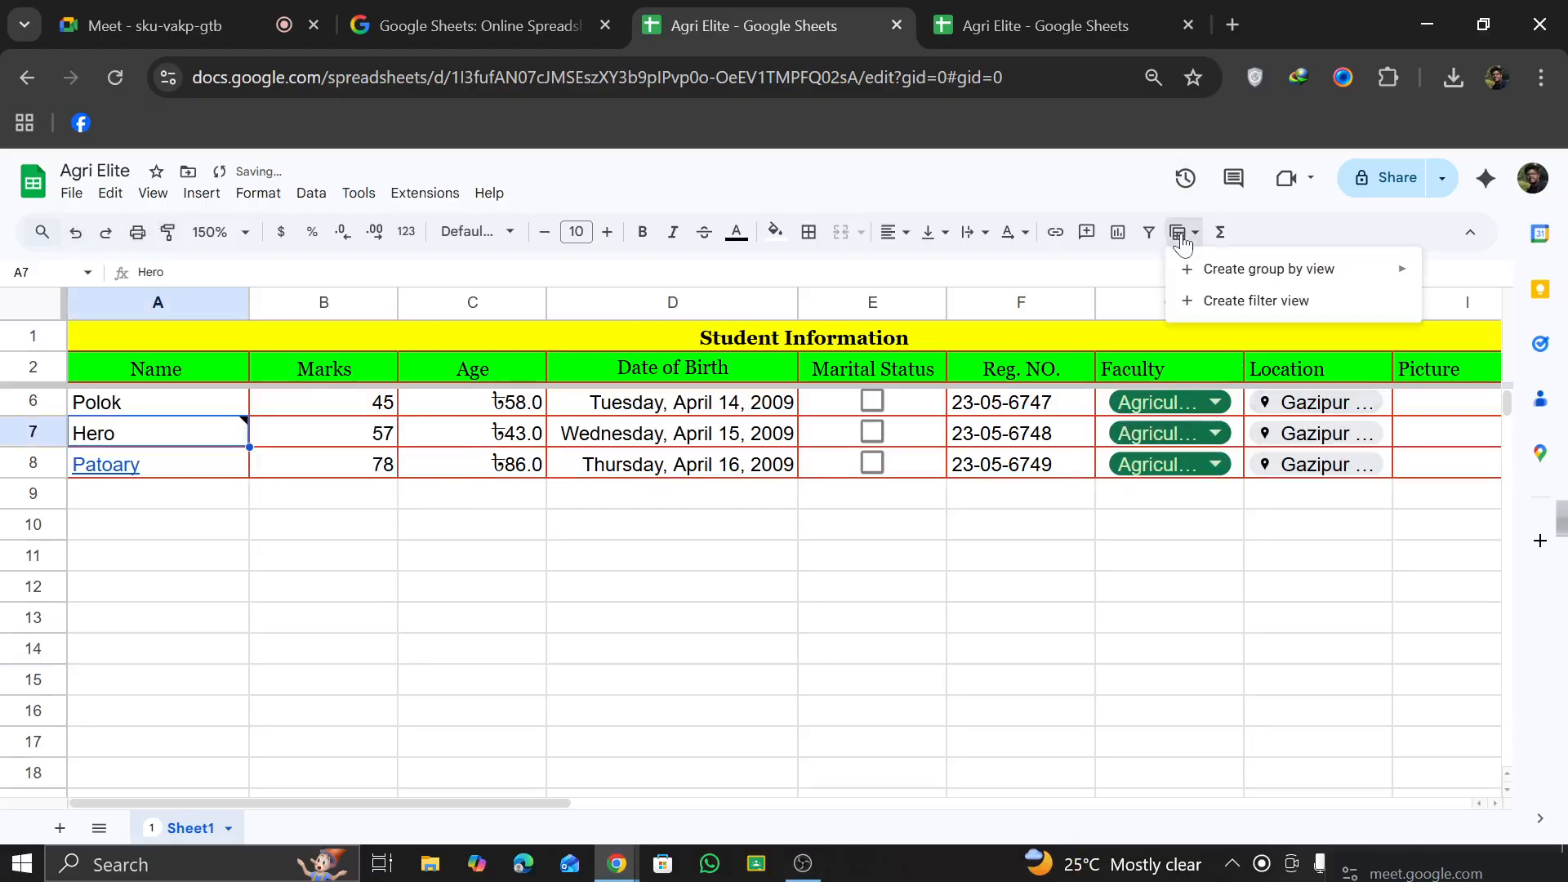
left_click(841, 545)
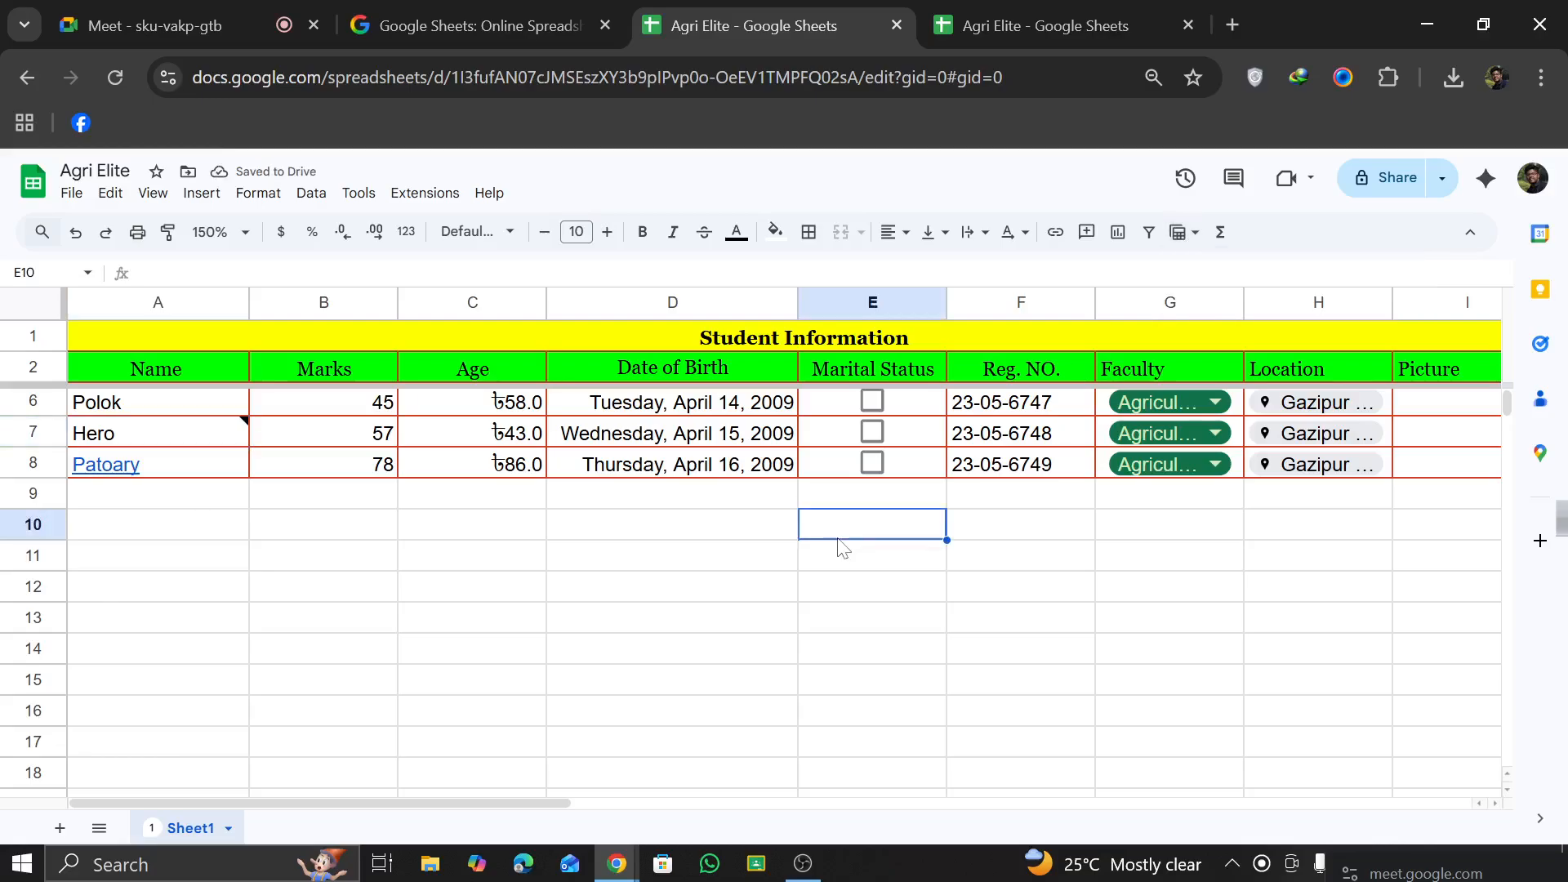
Step: Total the Age values in C9 with a SUM formula over C3:C8
scroll(746, 585, "up", 2)
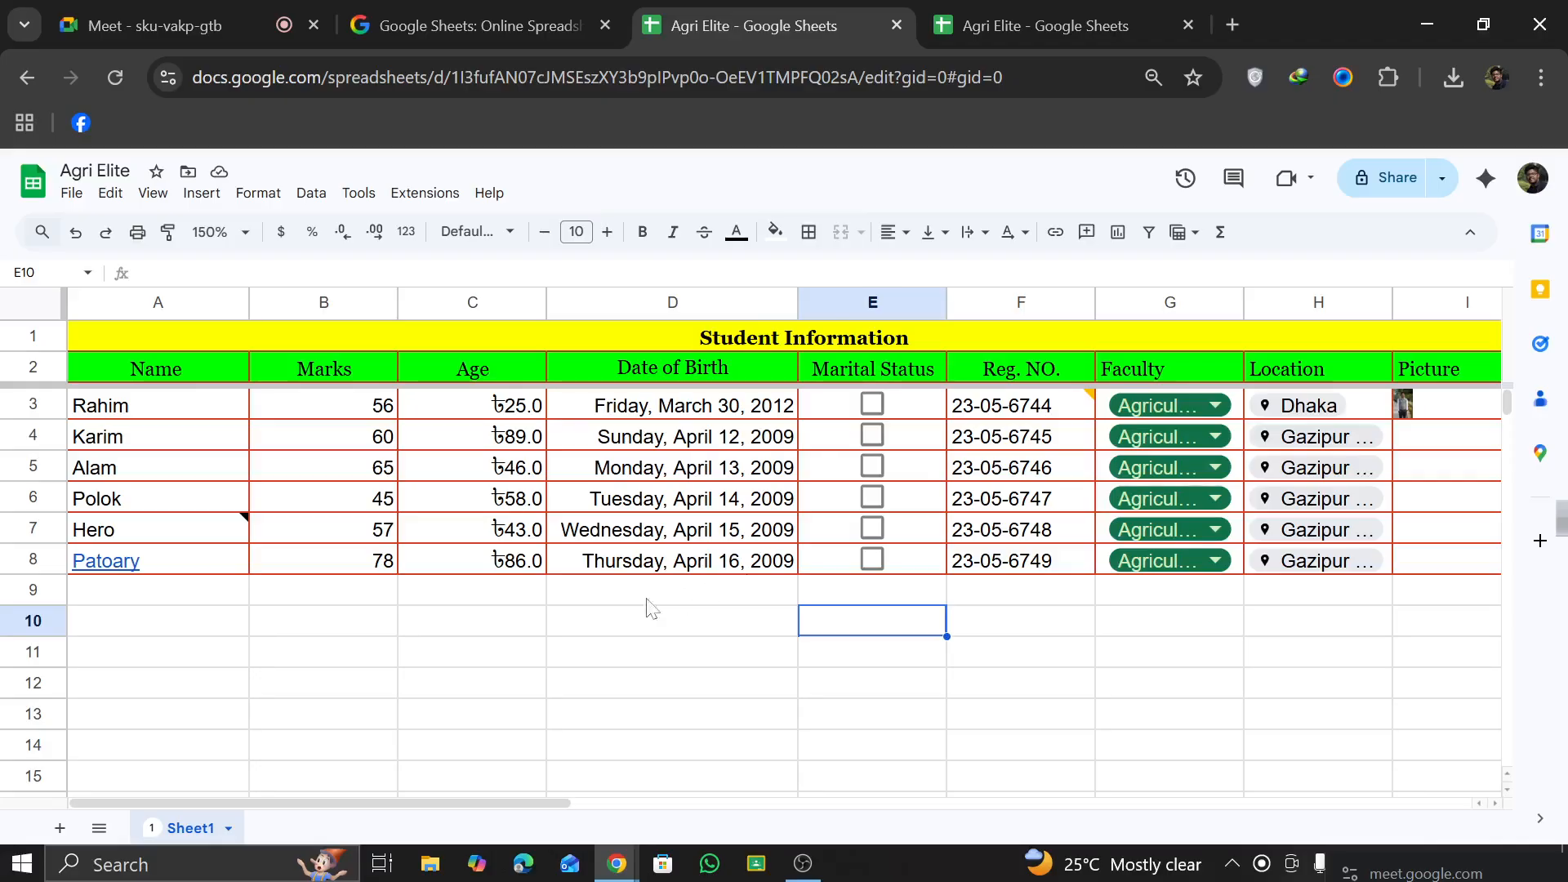
left_click(422, 601)
type("=")
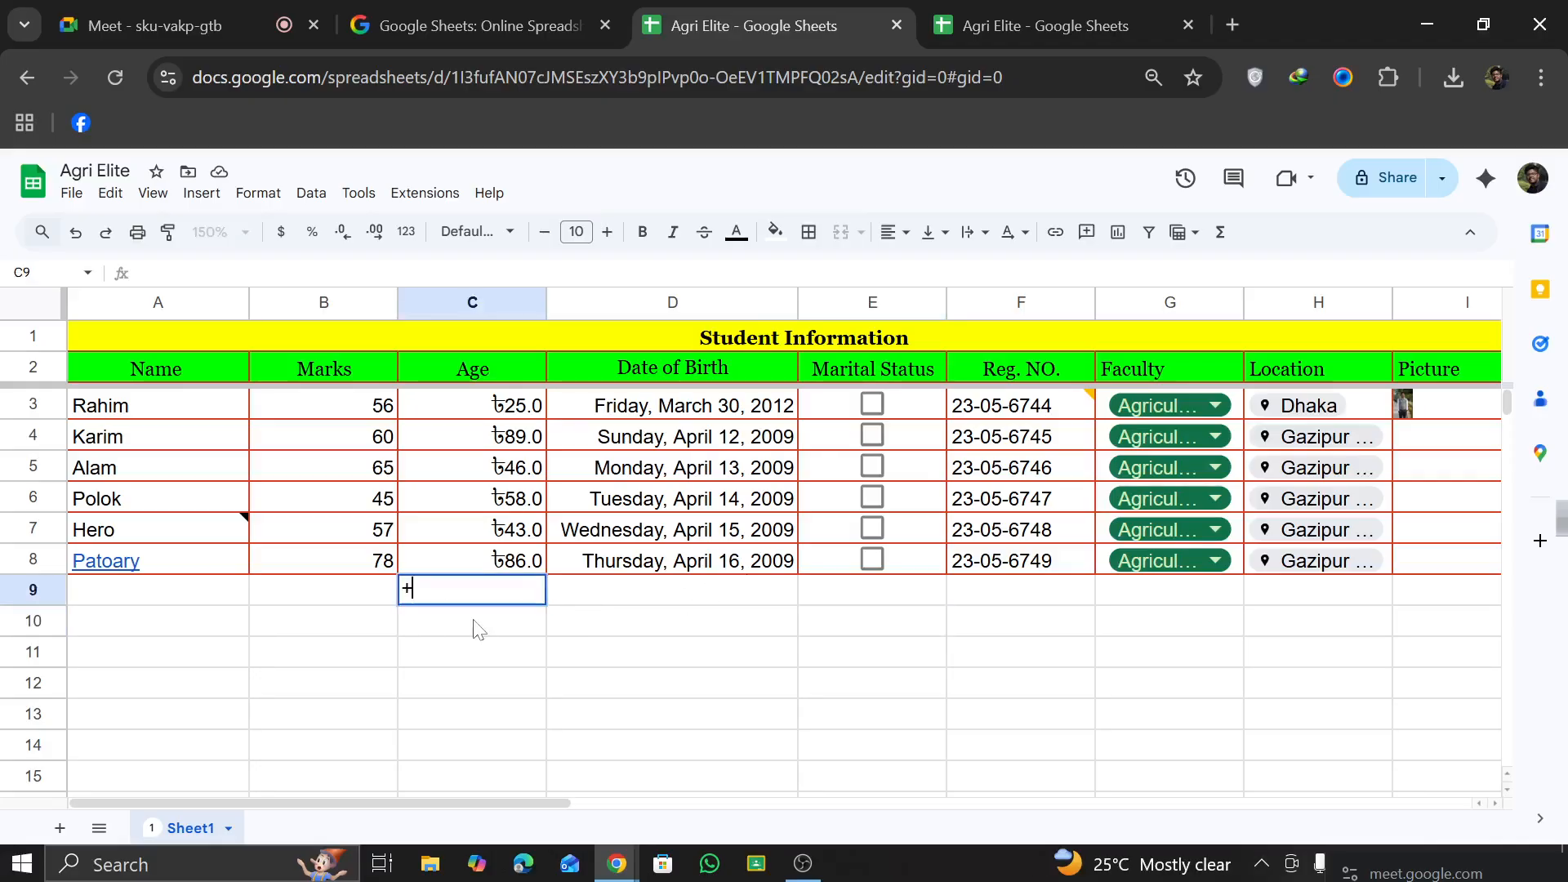
key("Escape")
type("=")
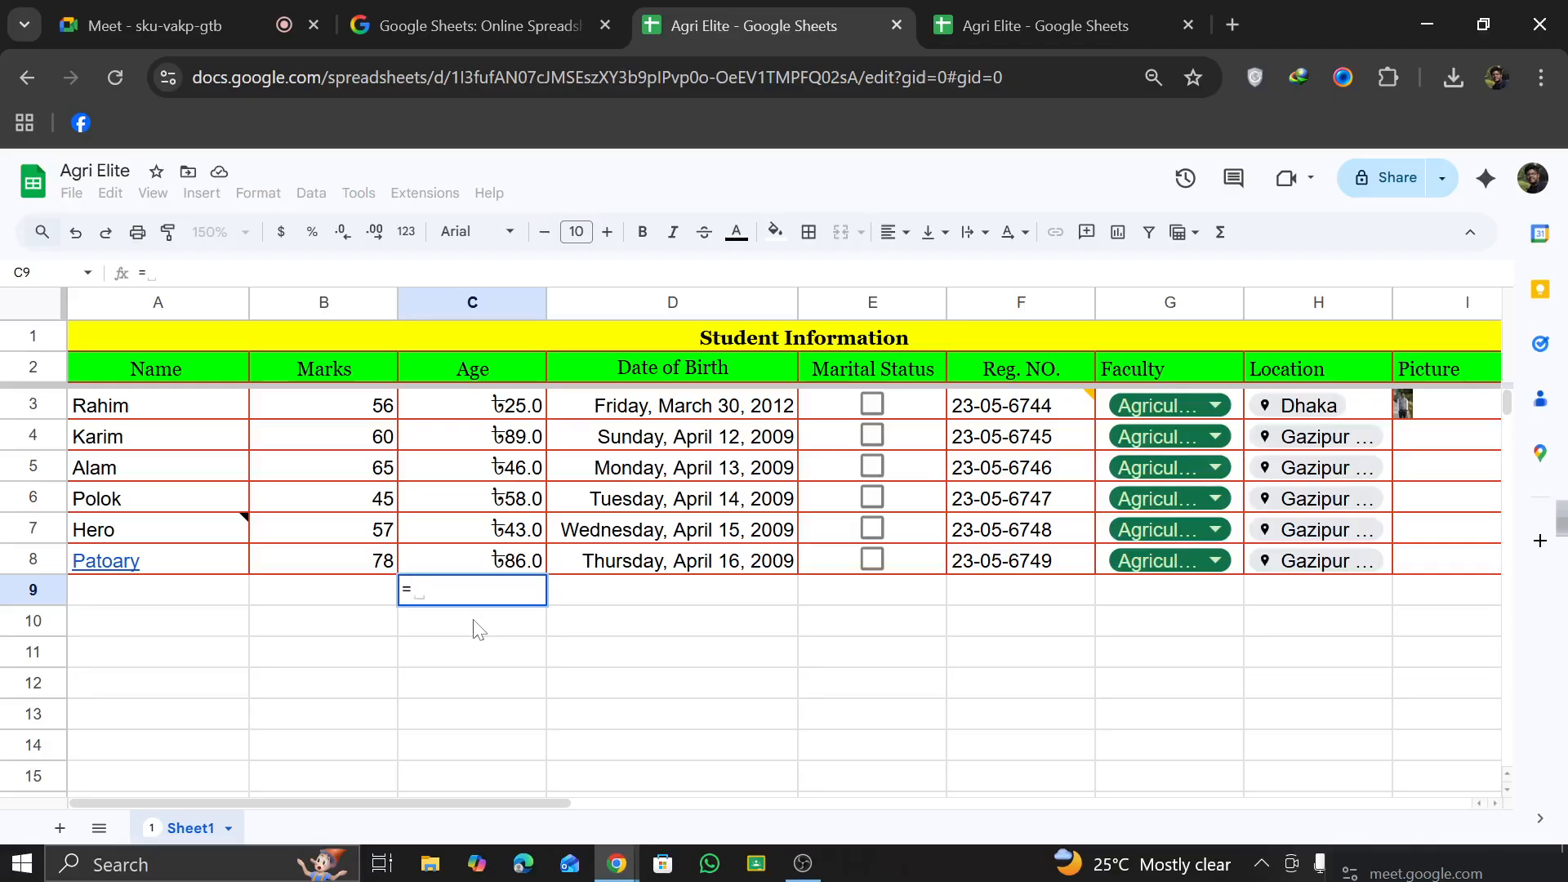
type("Sum")
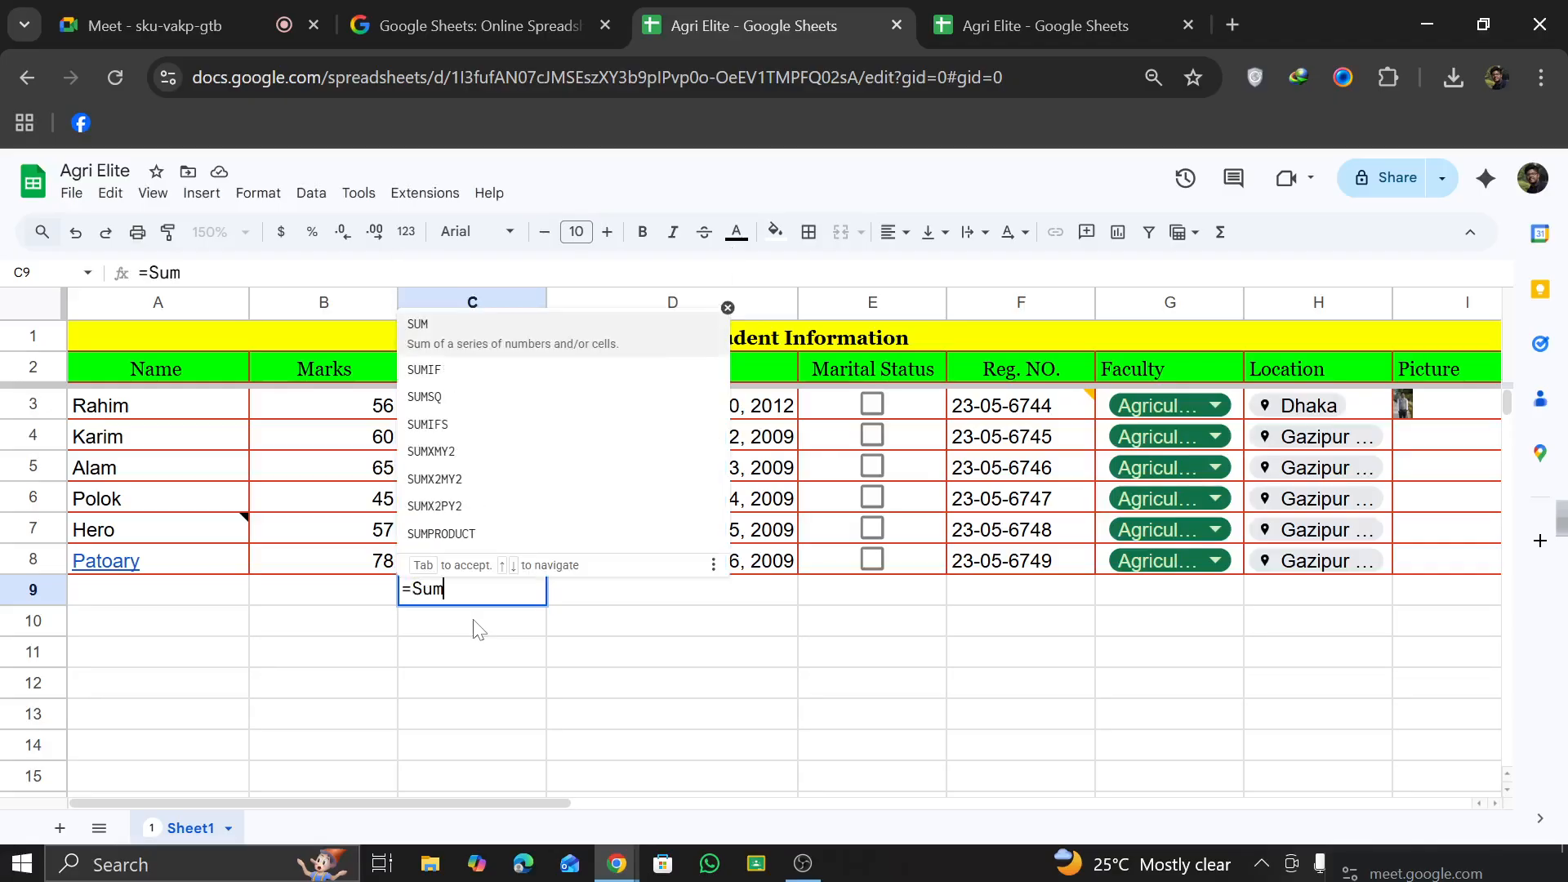
left_click(441, 330)
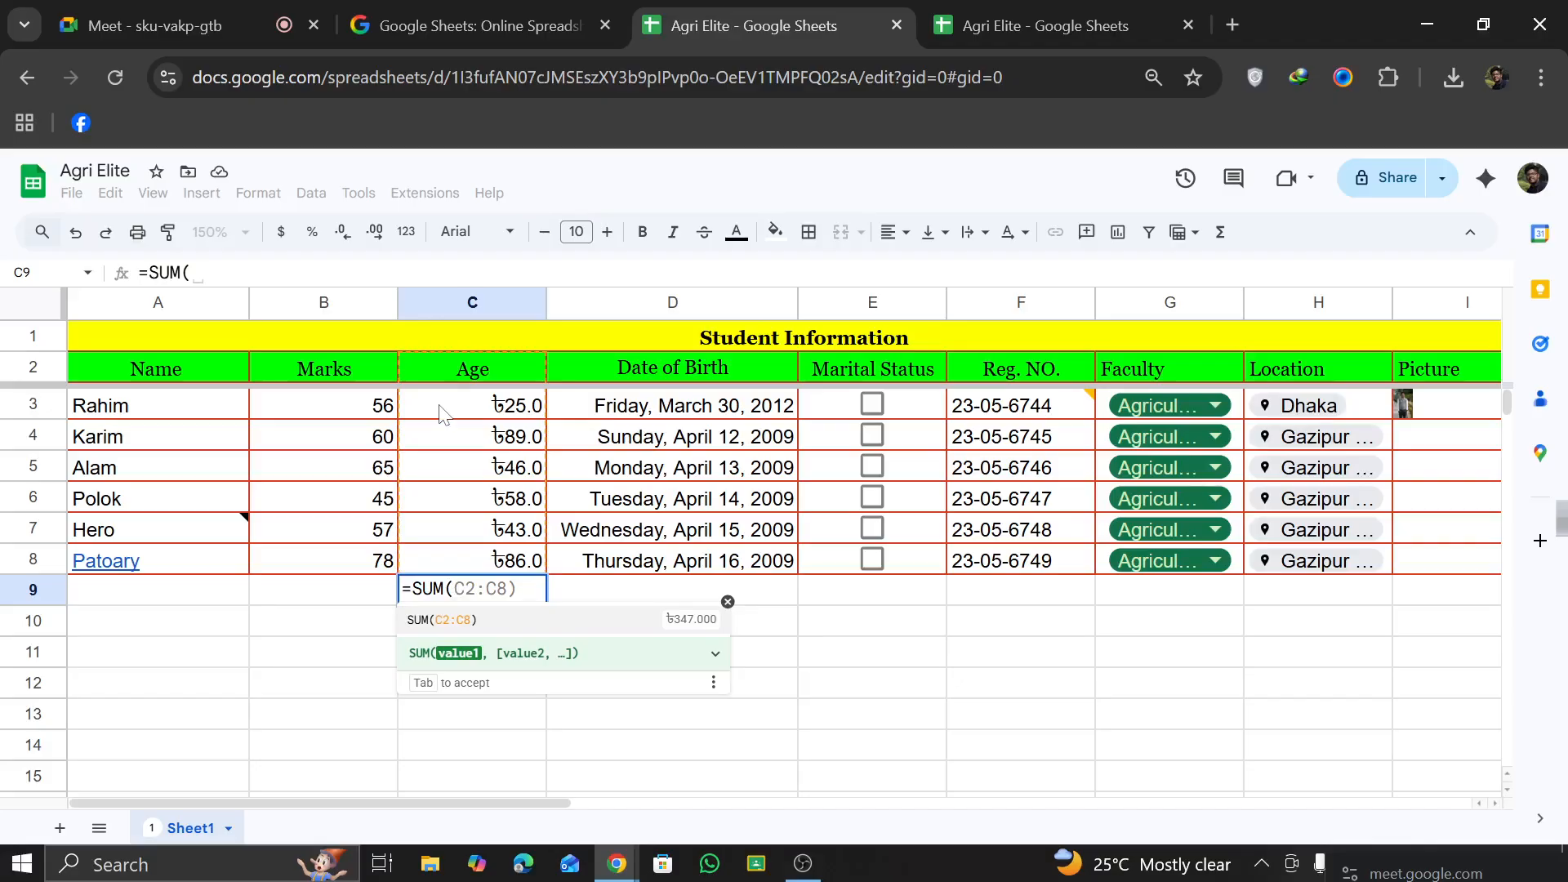
left_click_drag(416, 404, 526, 555)
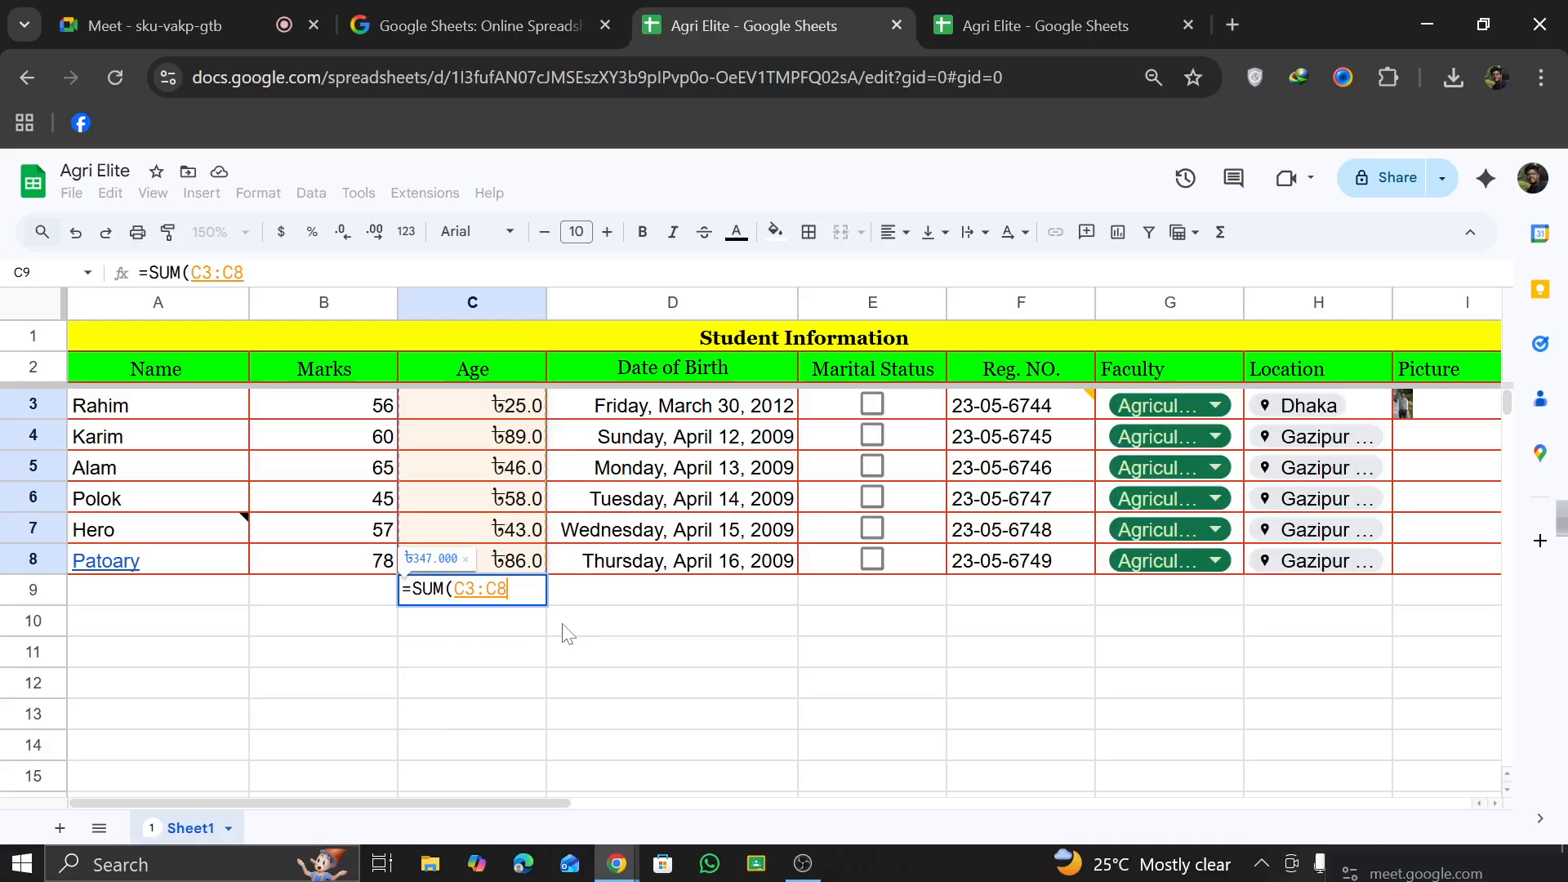
key("Return")
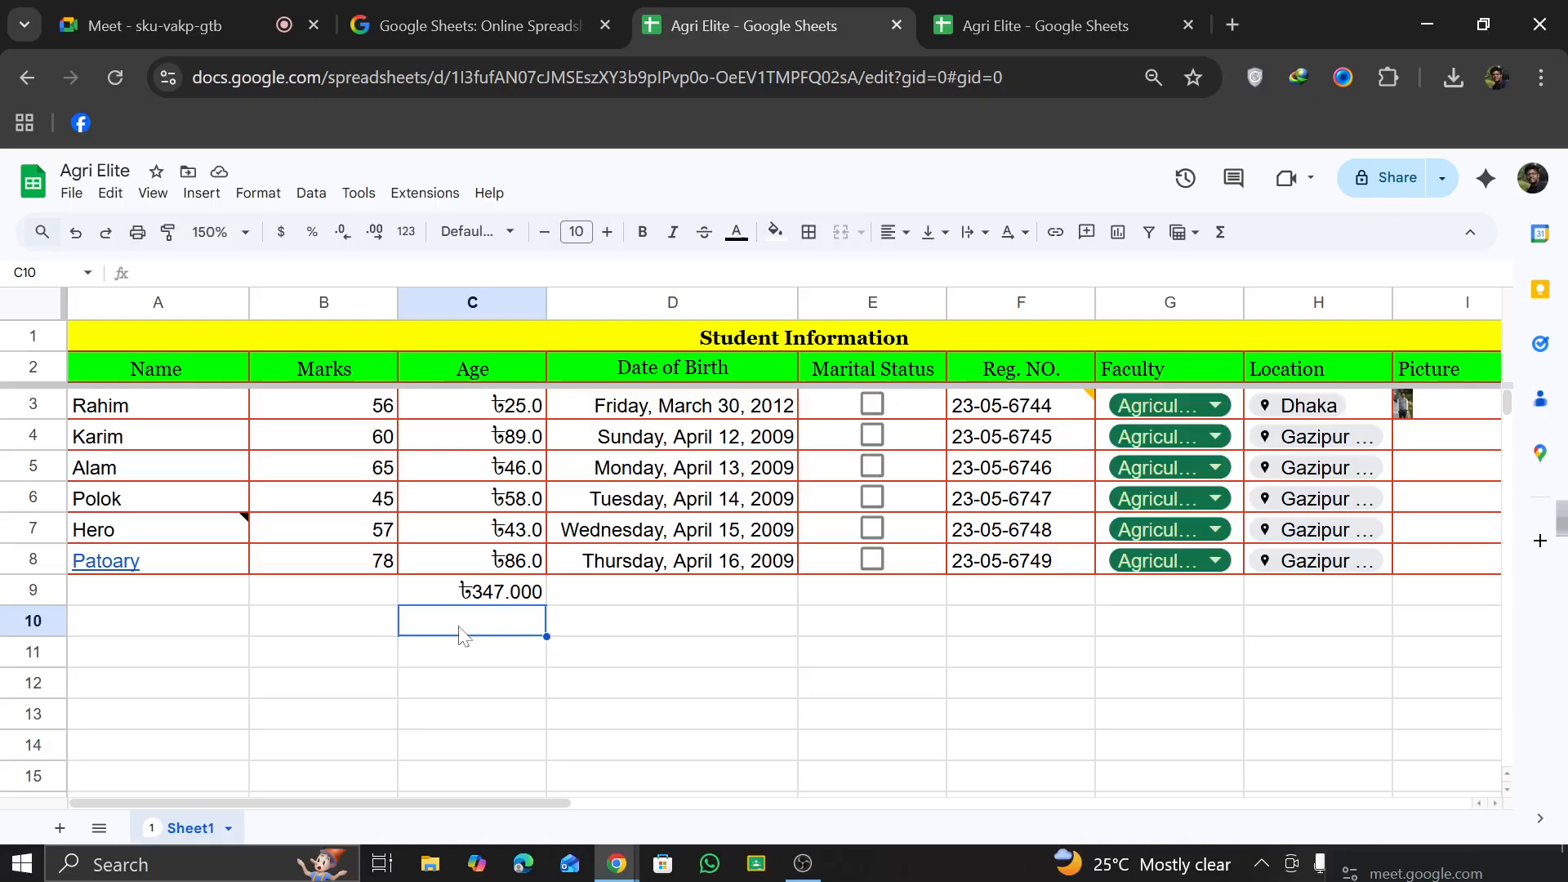
Step: Average the Age values in C10 with an AVERAGE formula over C3:C8 and review the formulas in C10 and C9
type("+")
key("BackSpace")
type("=Av")
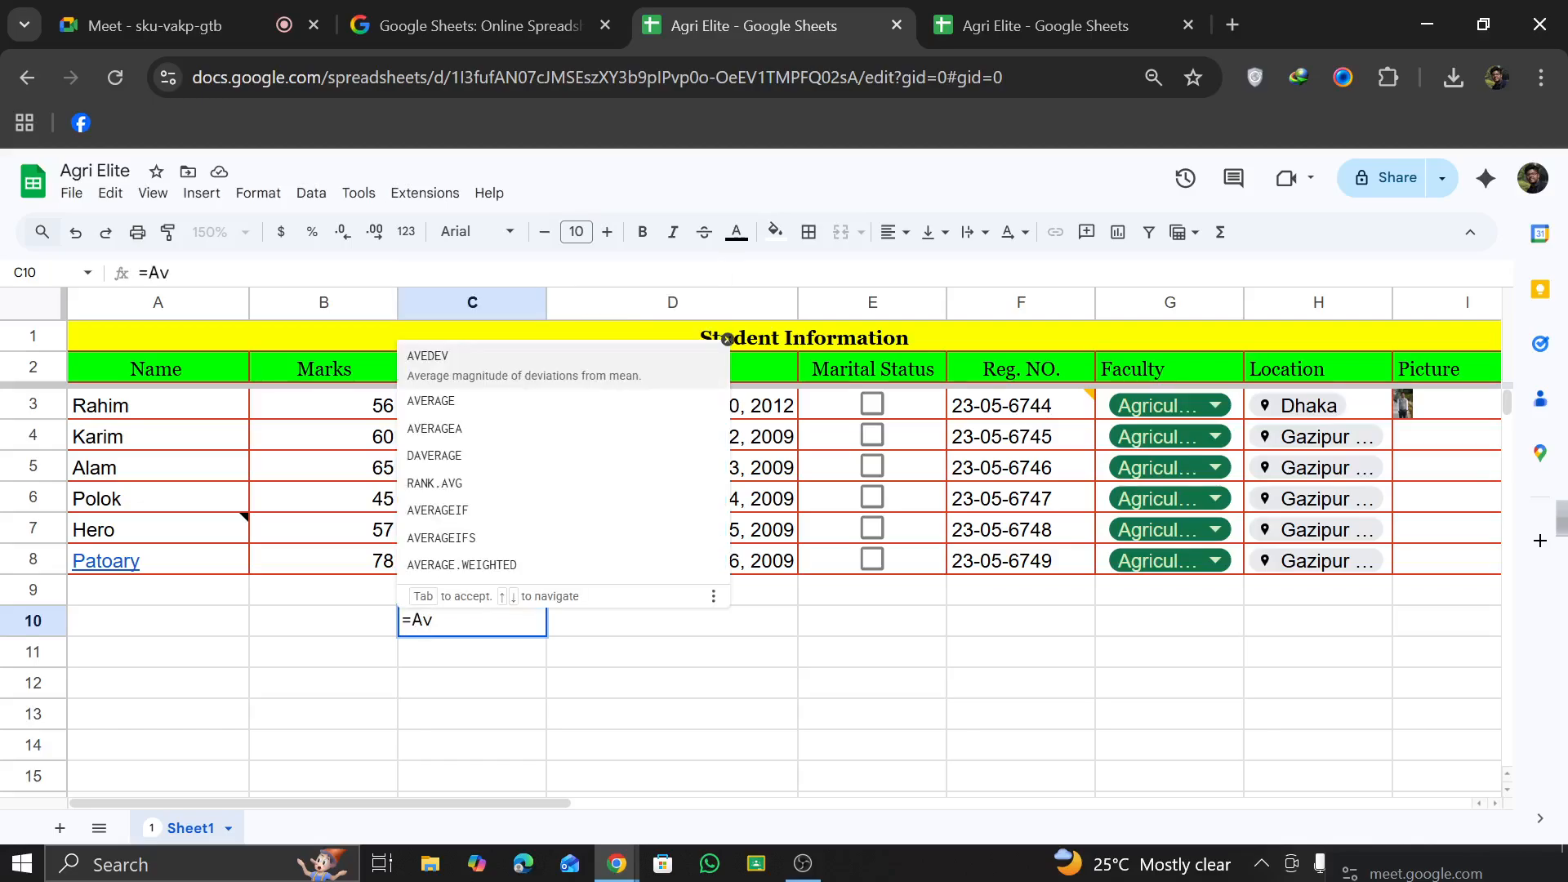
left_click(483, 399)
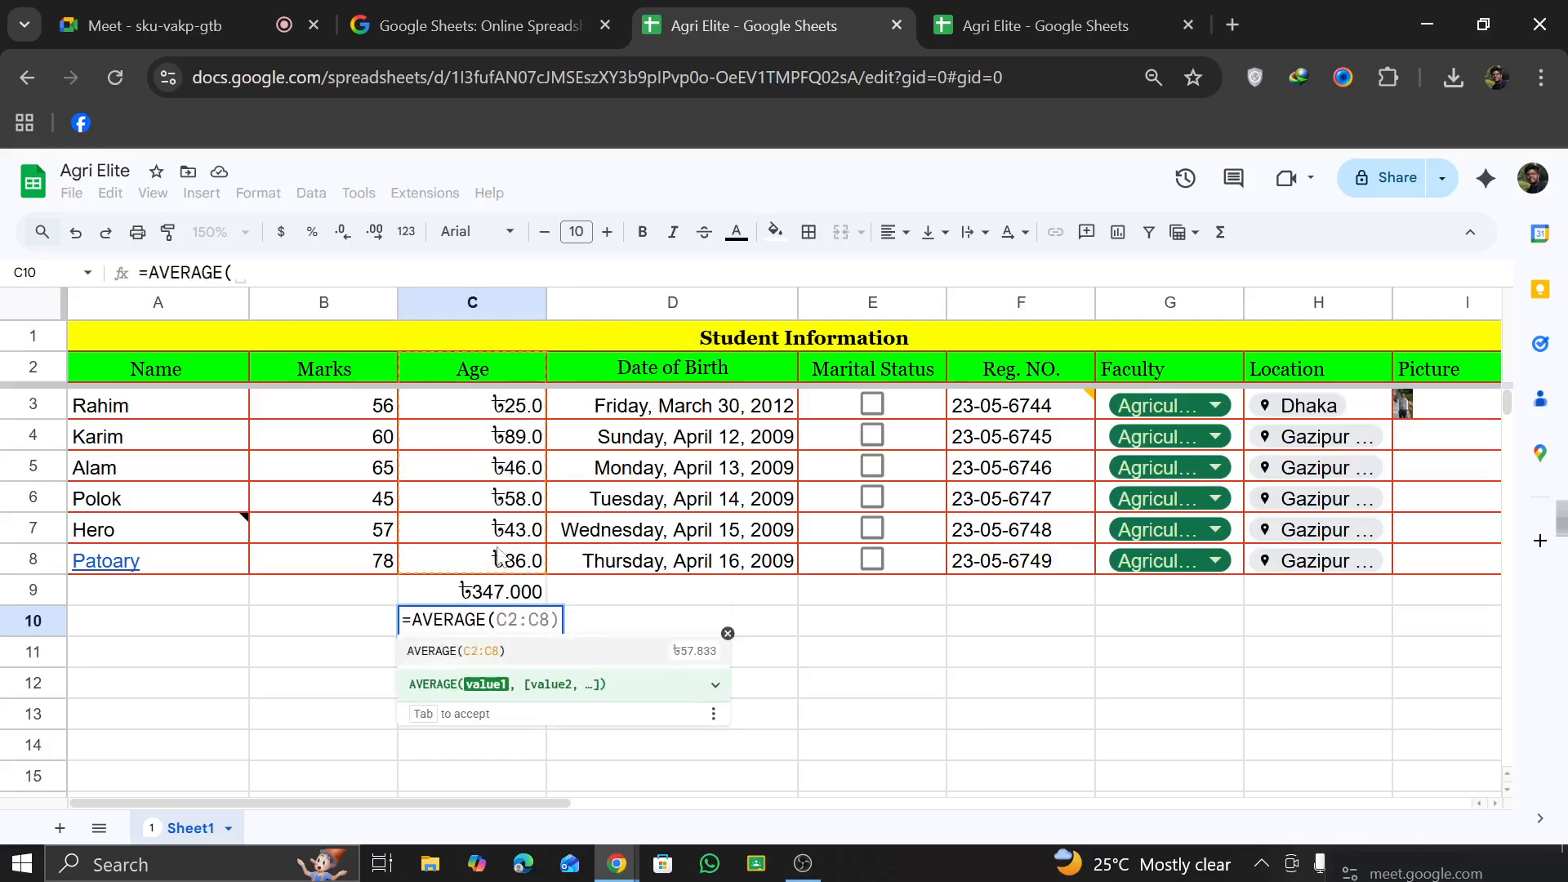
left_click_drag(434, 406, 504, 561)
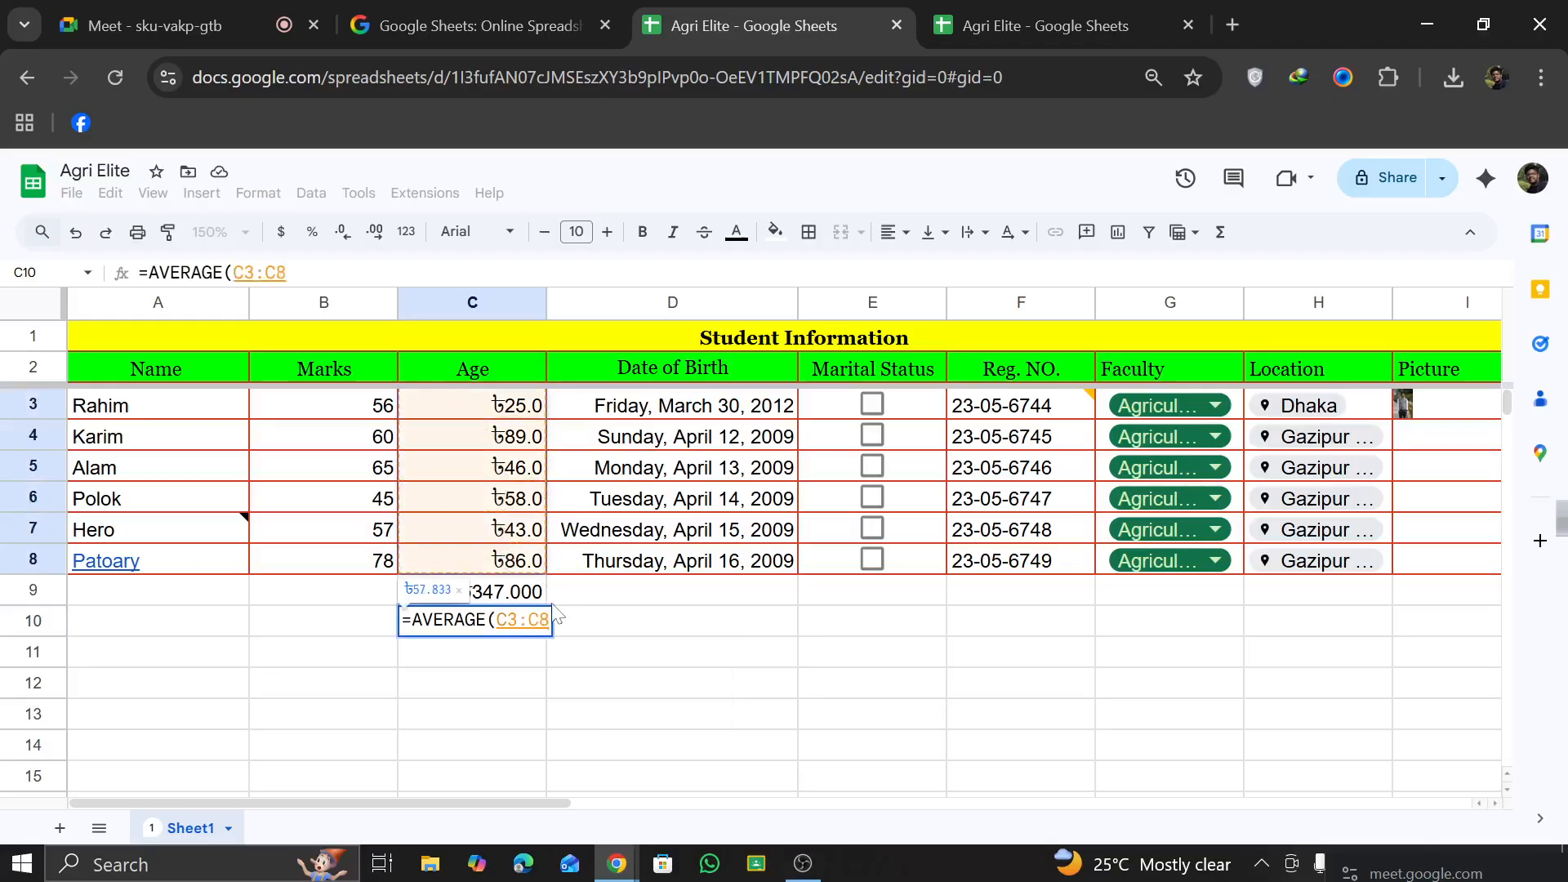
type(")")
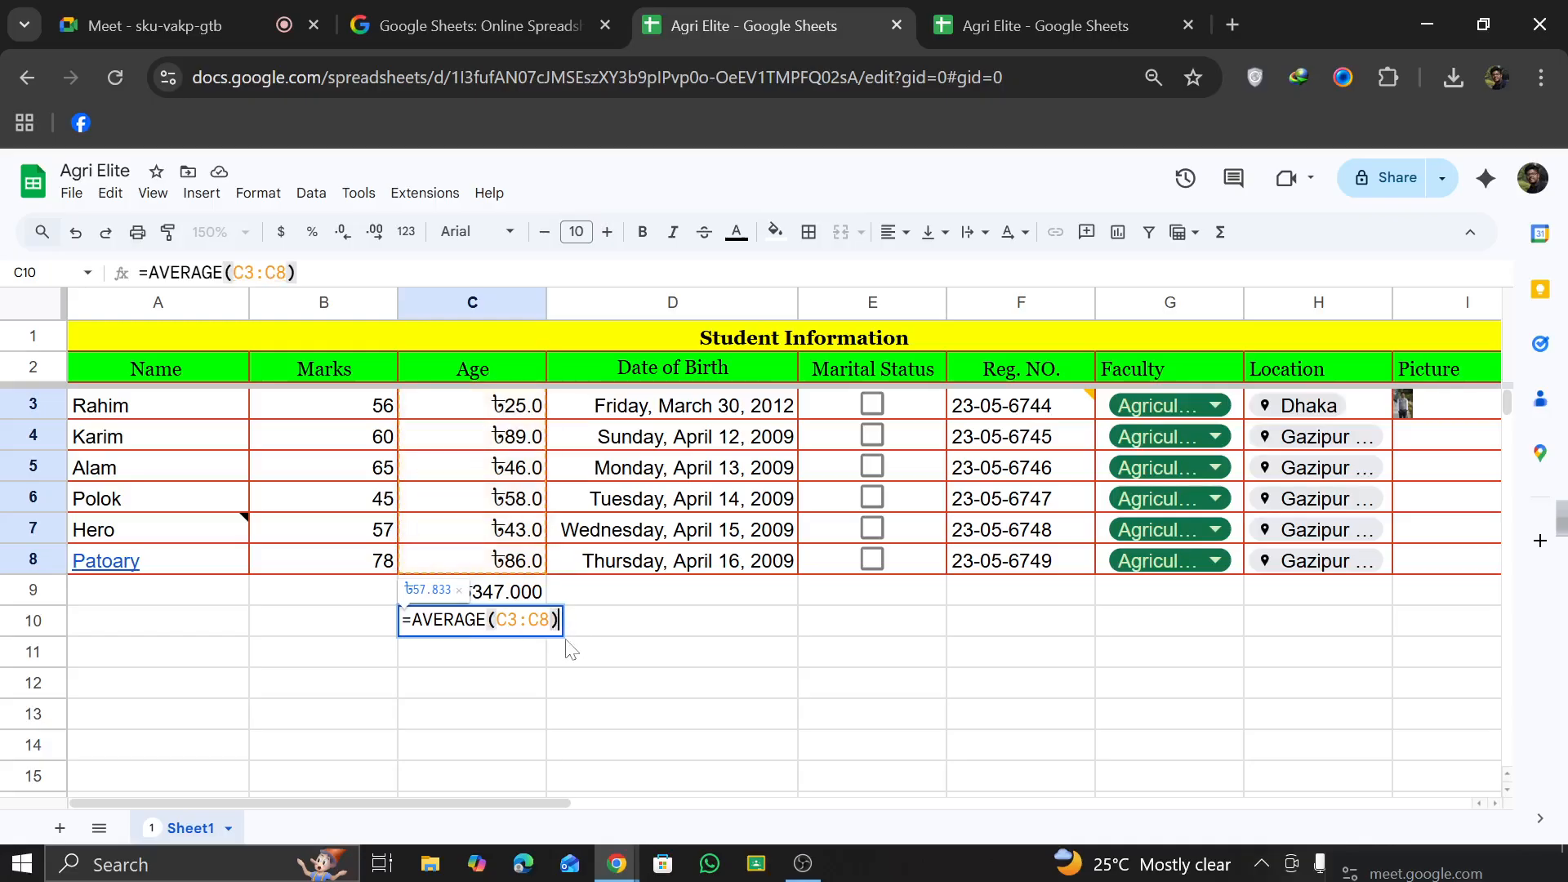
key("Return")
left_click(470, 628)
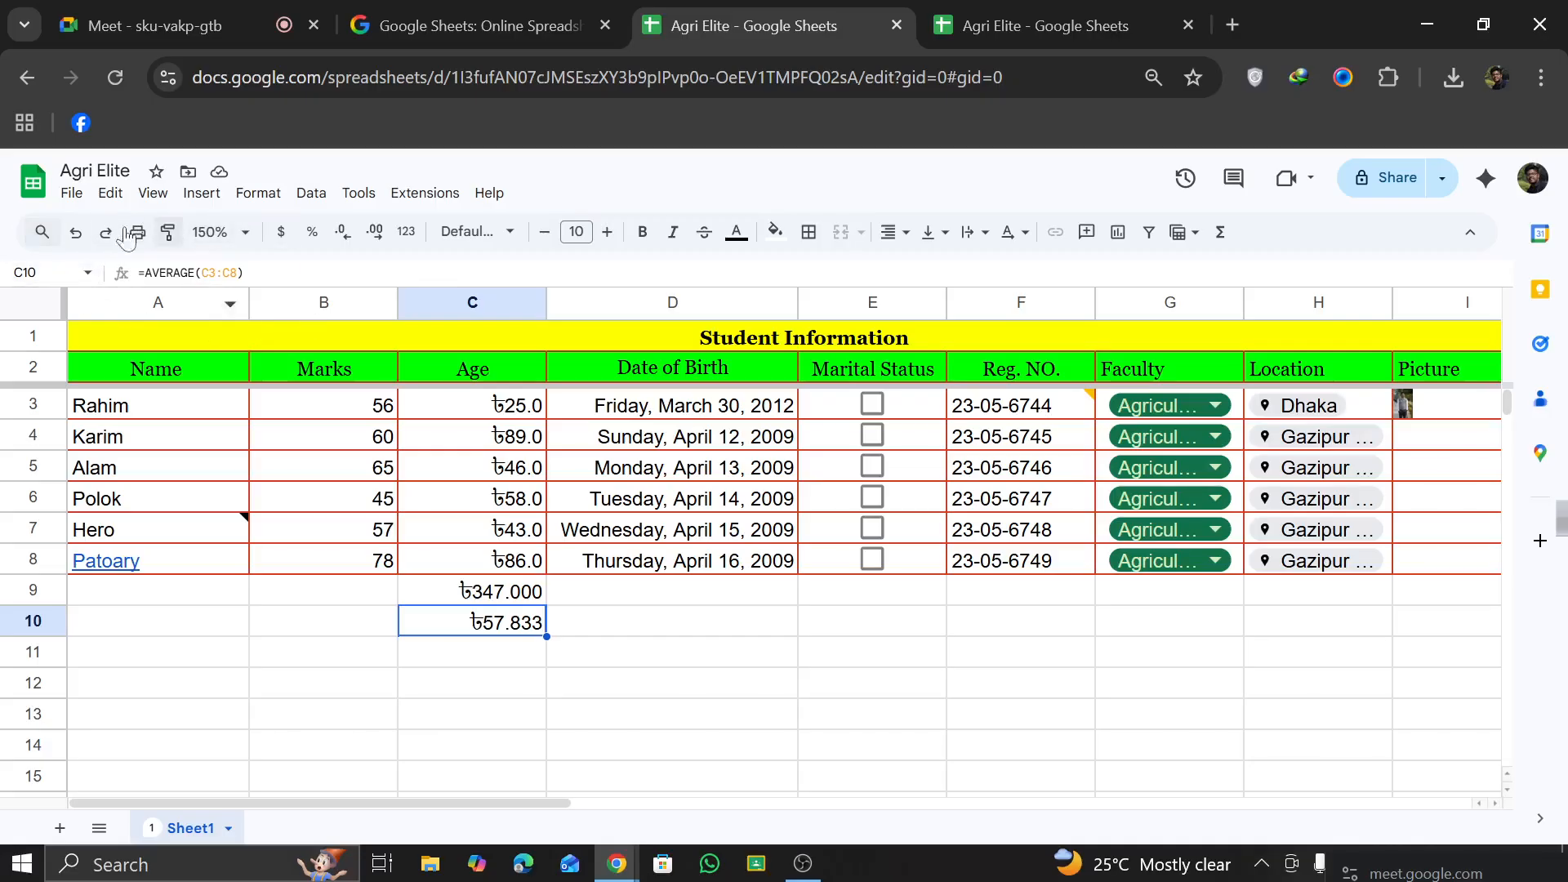
left_click(457, 591)
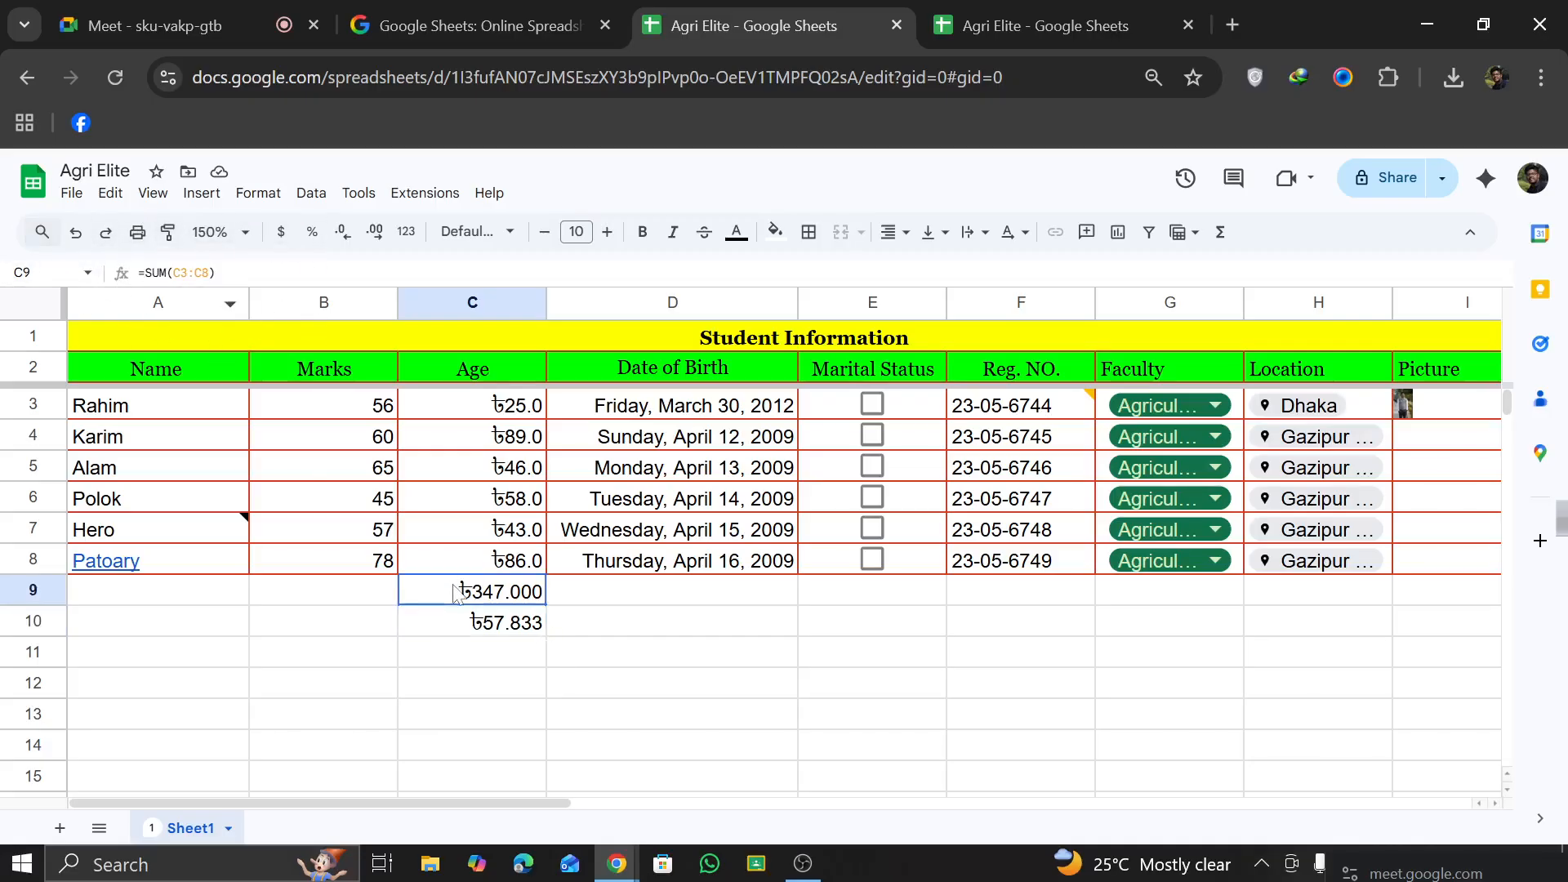
Step: Find the highest Age value in C11 with a MAX formula over C3:C8 and check it against C4
left_click(482, 654)
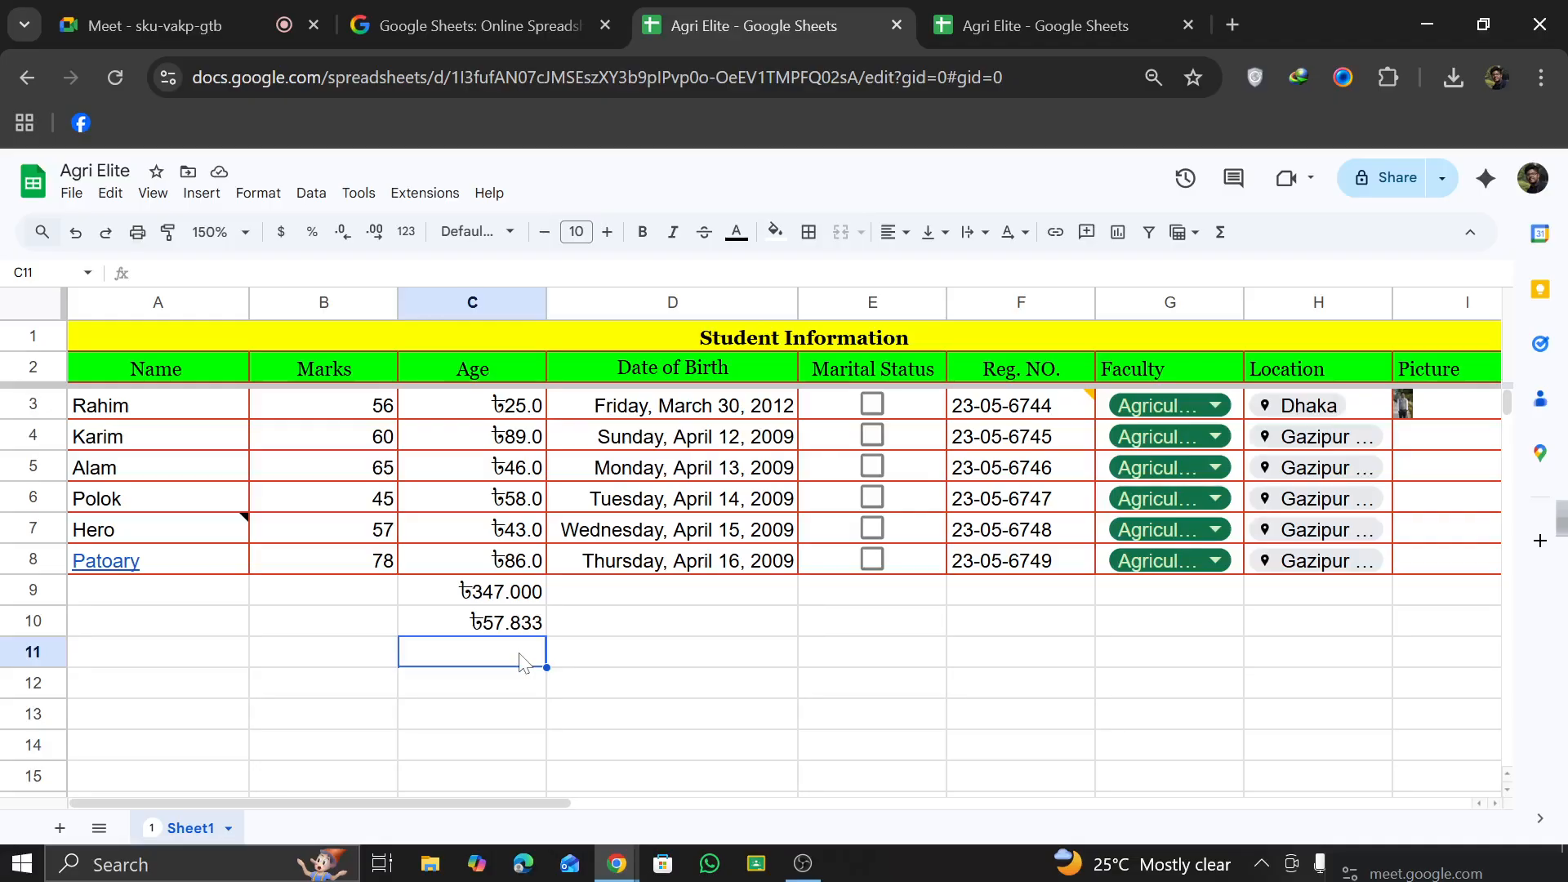
type("=")
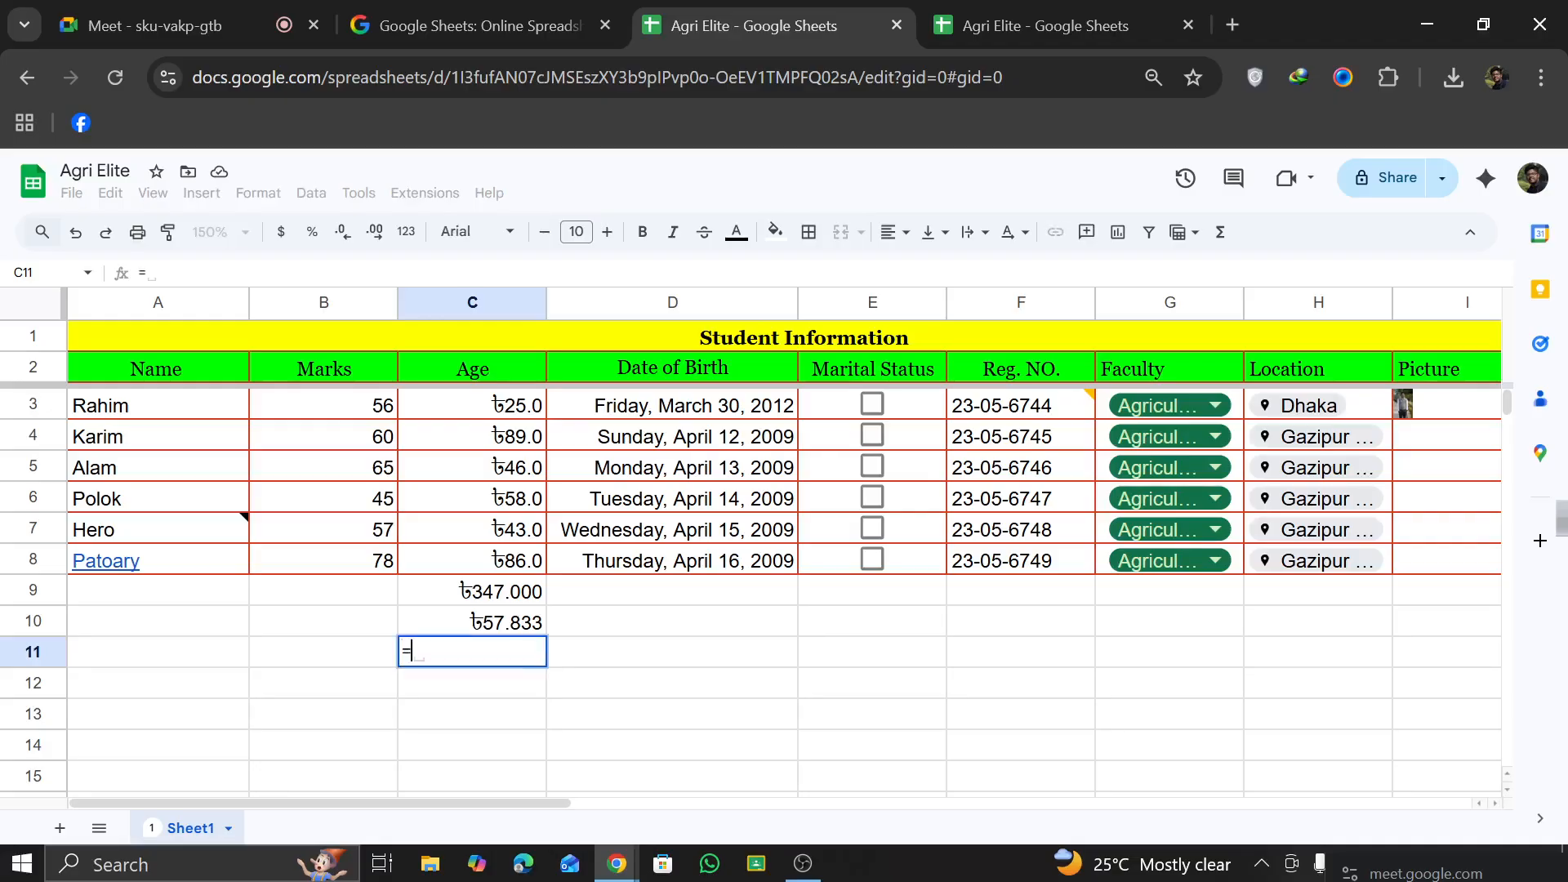
type("Max")
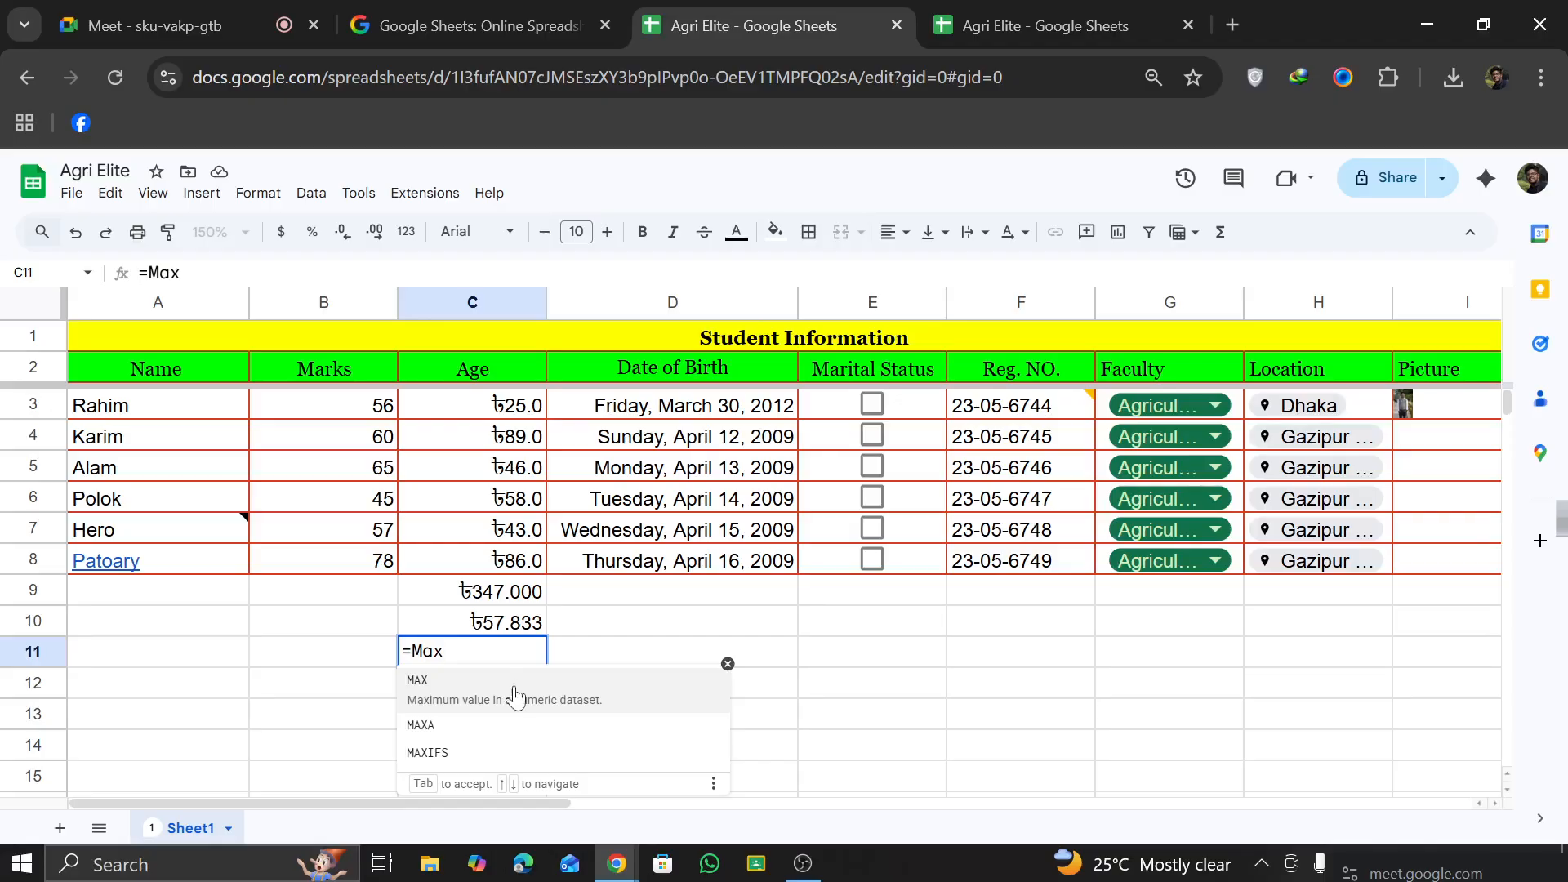
left_click(514, 696)
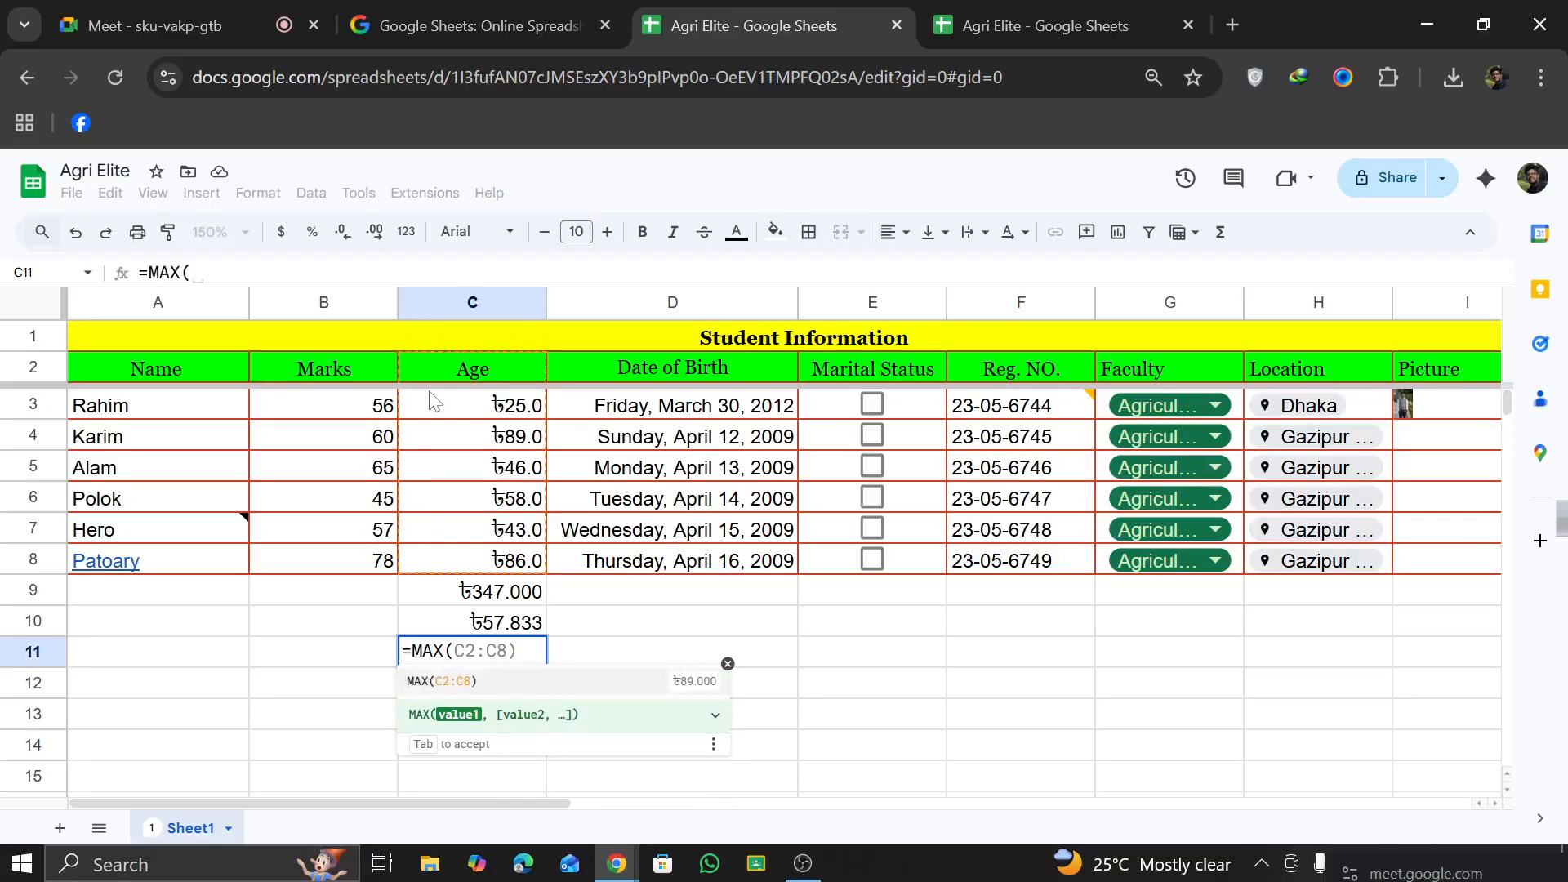
left_click_drag(433, 402, 504, 563)
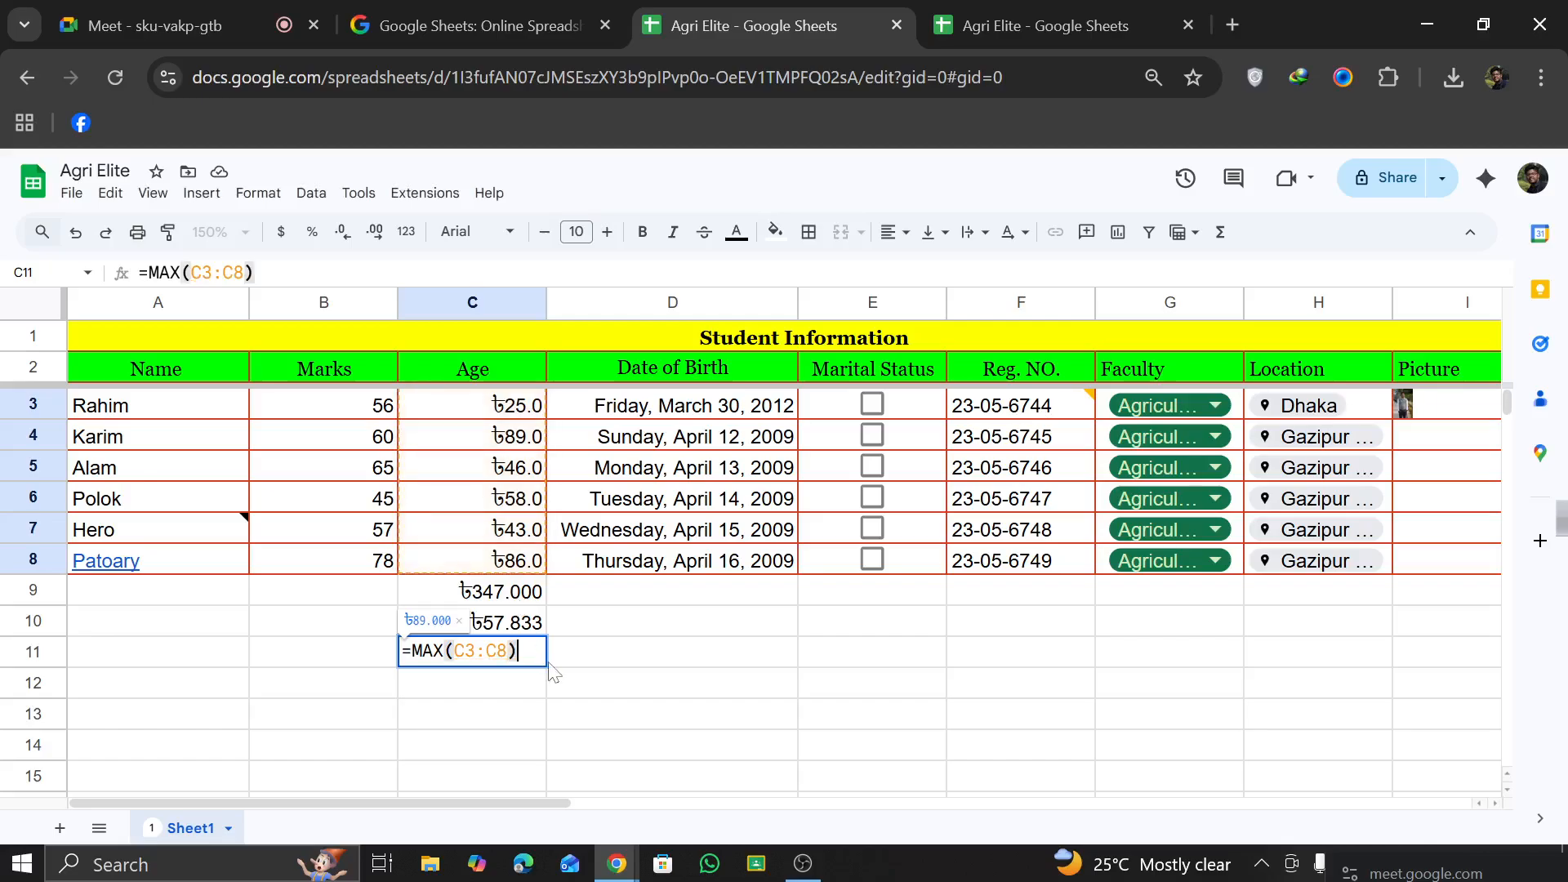
key("Return")
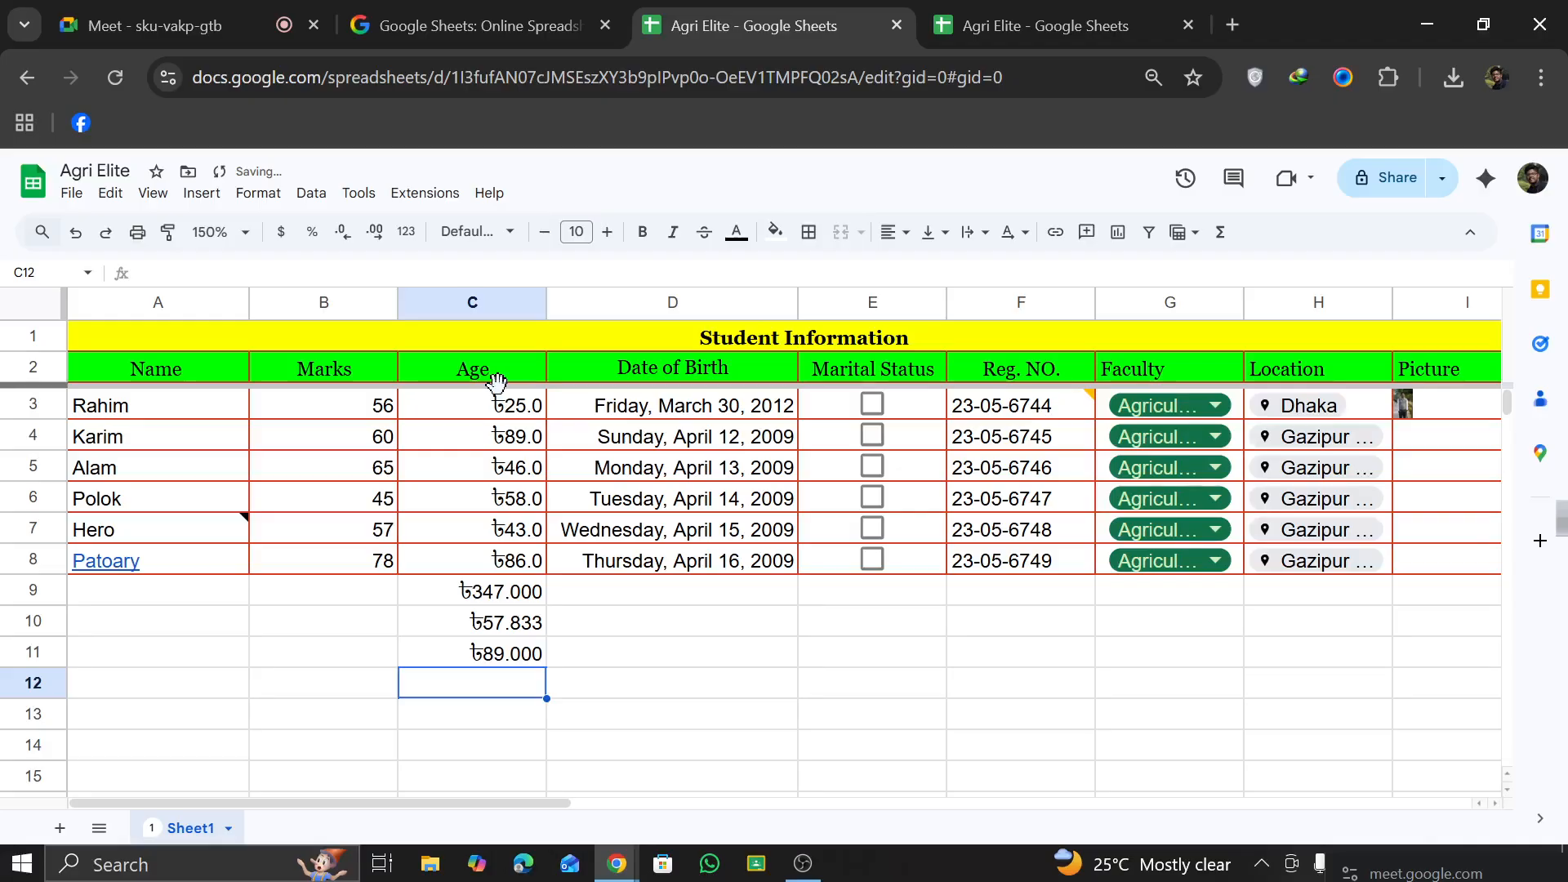
left_click(527, 442)
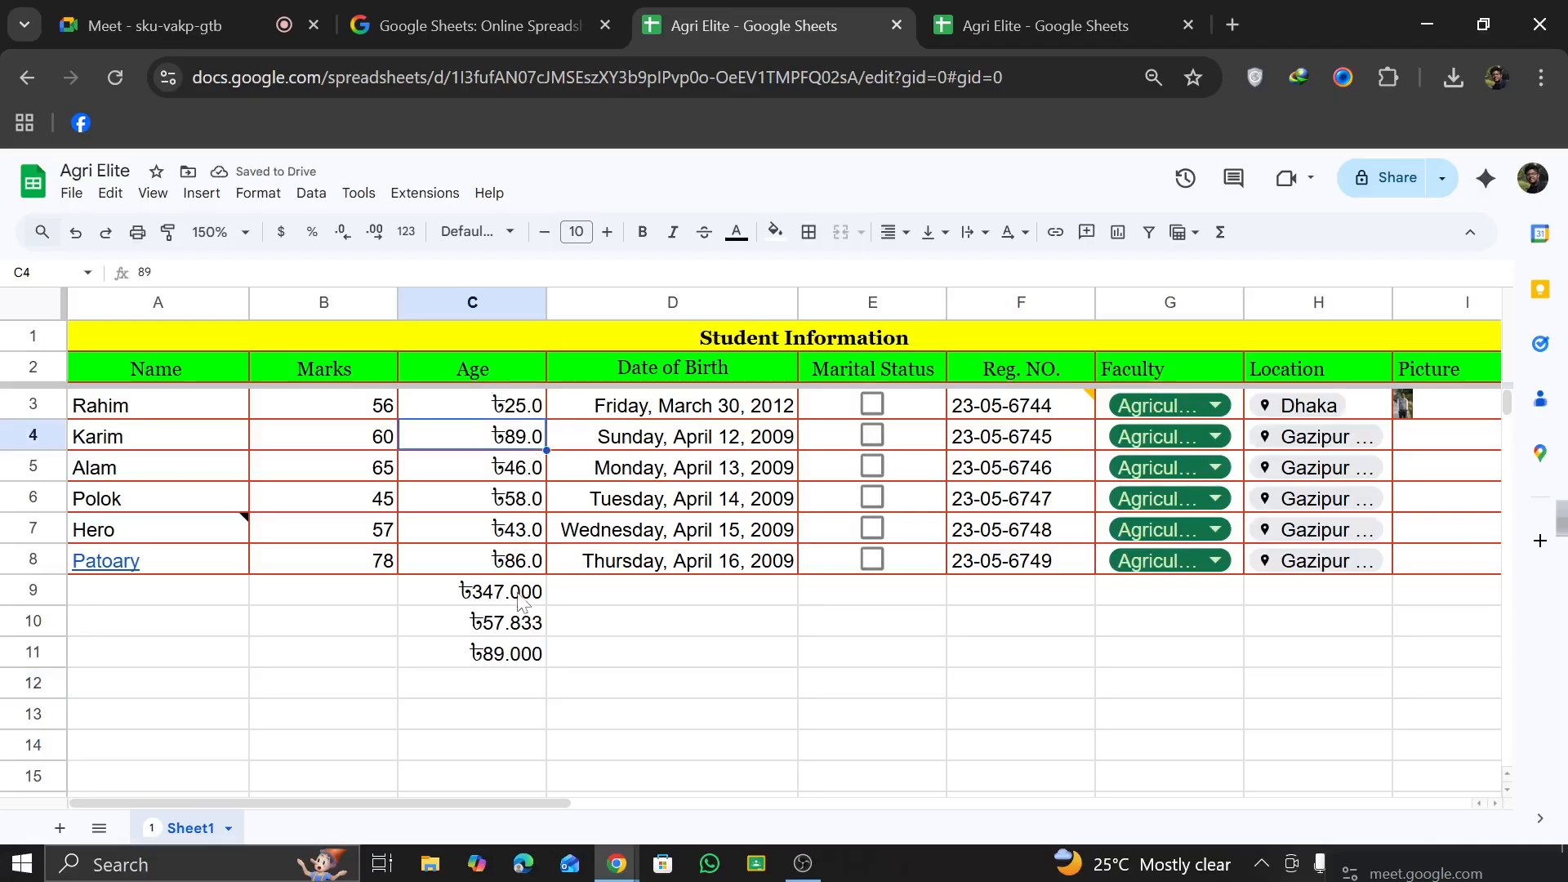
Step: Count the Age values in C12 with a COUNT formula over C3:C8
left_click(504, 683)
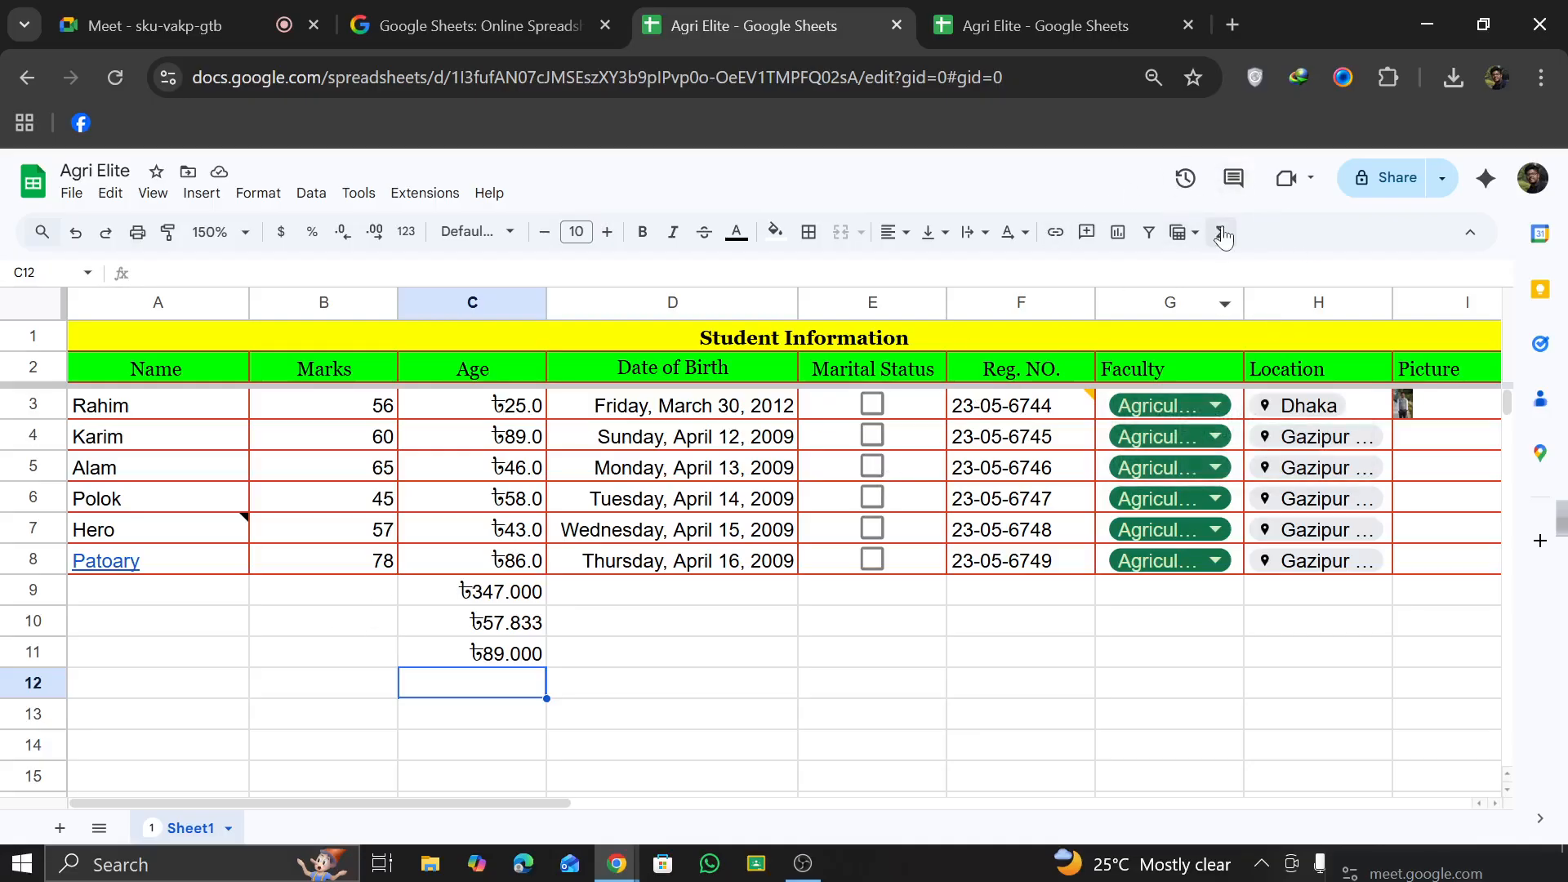
left_click(1225, 233)
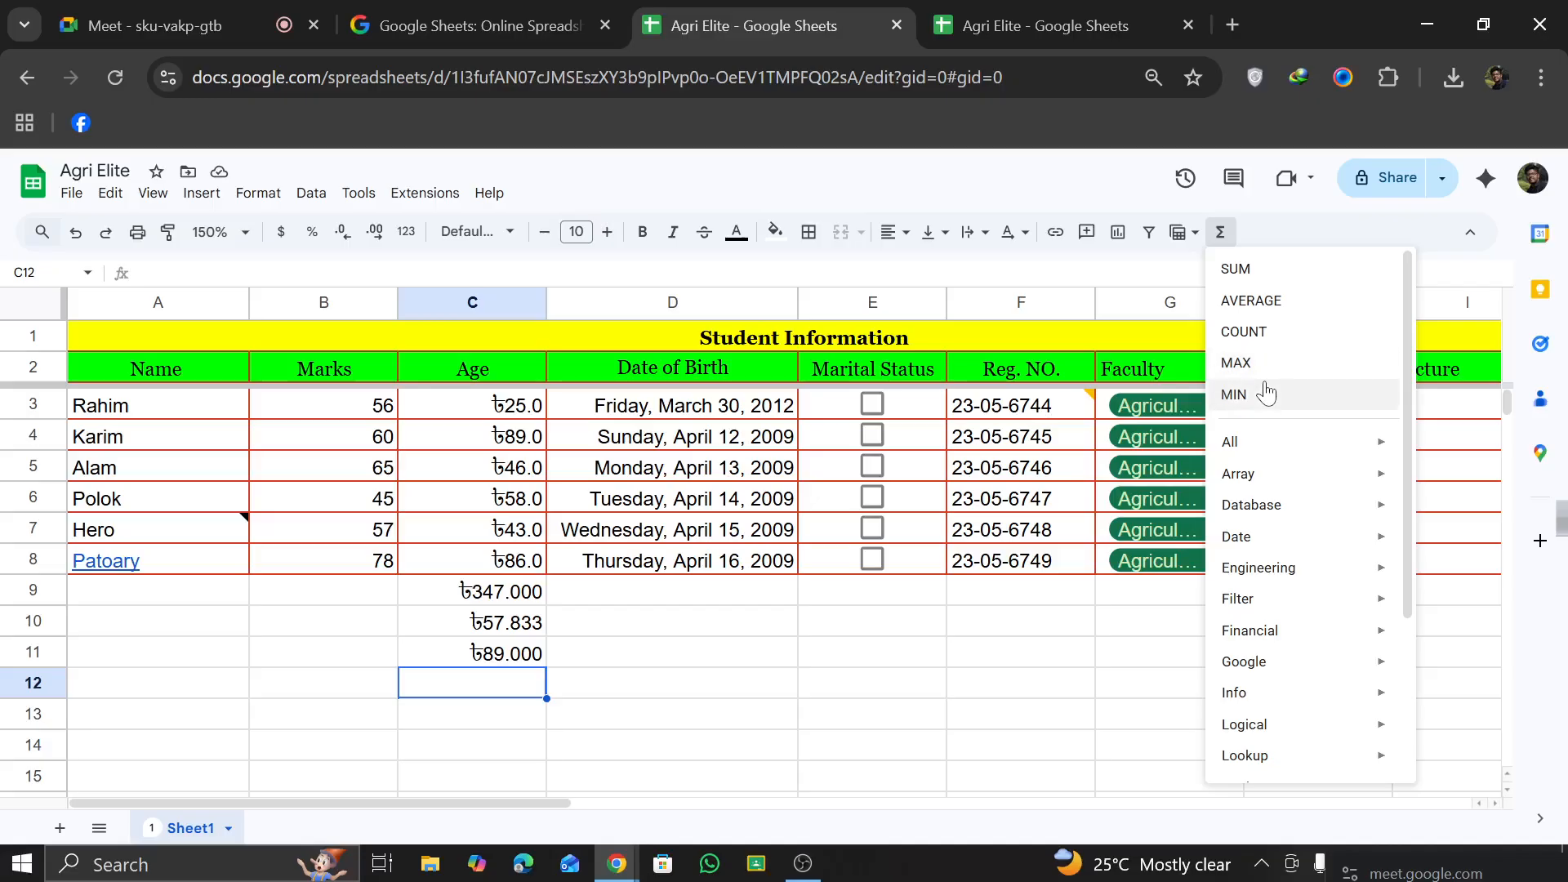
mouse_move(1275, 505)
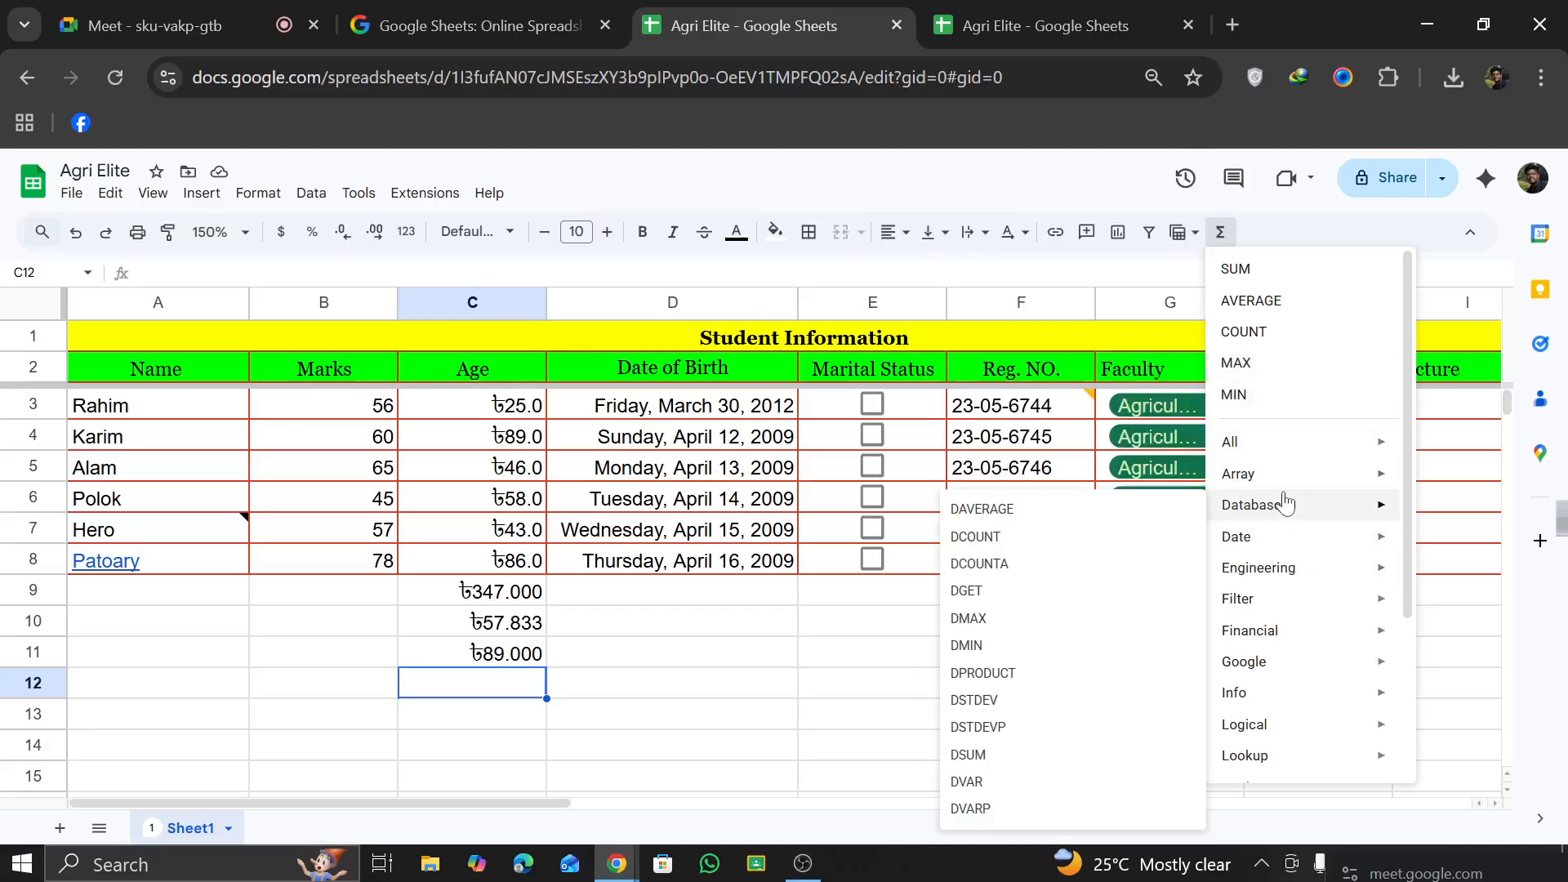
key("Escape")
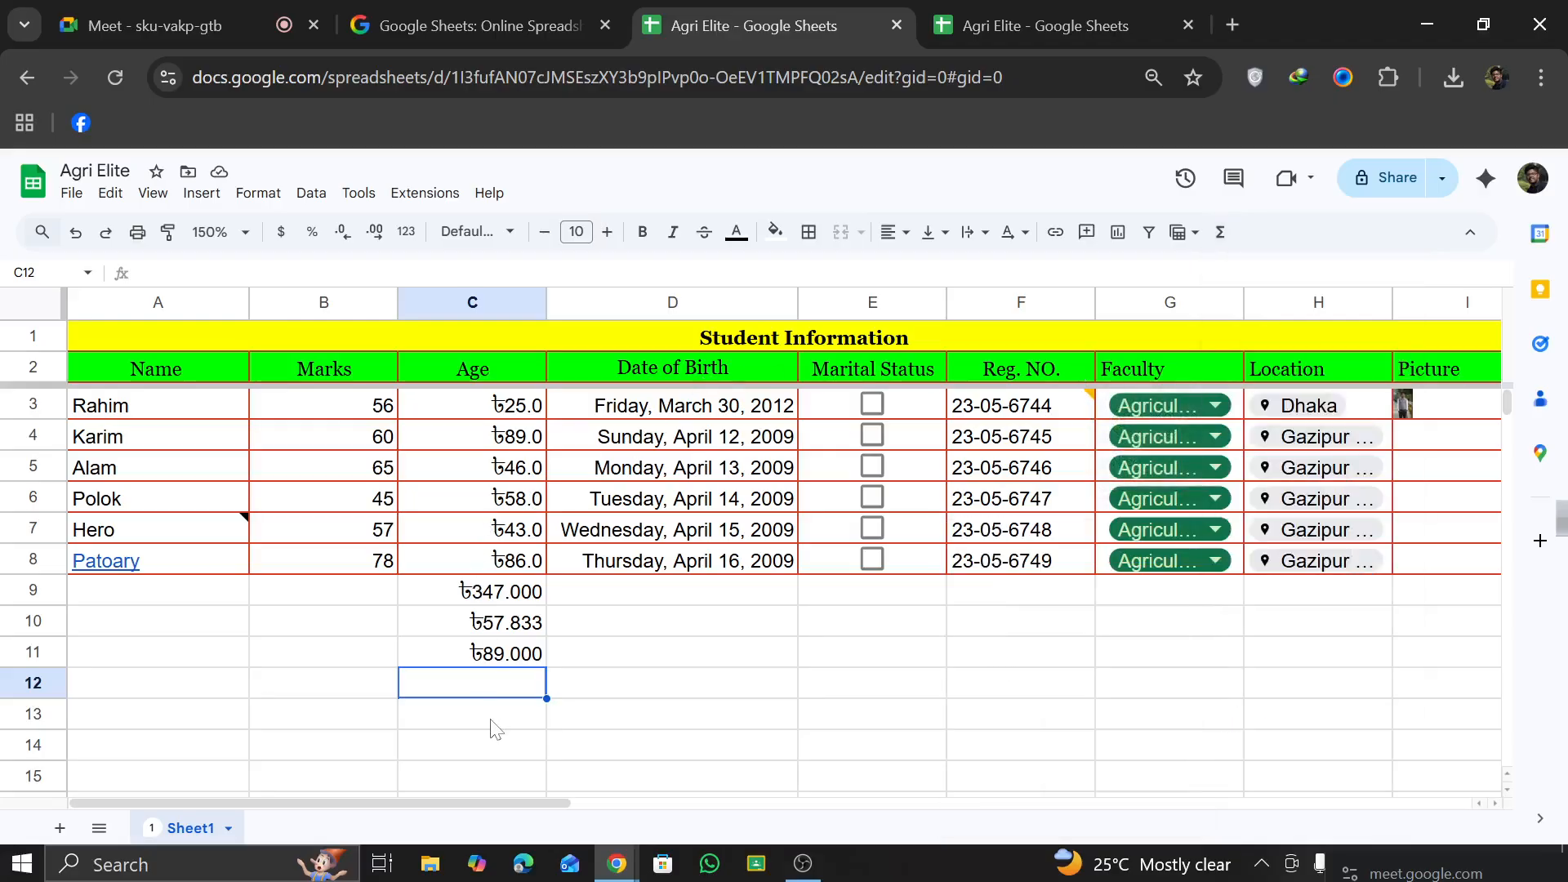
type("=")
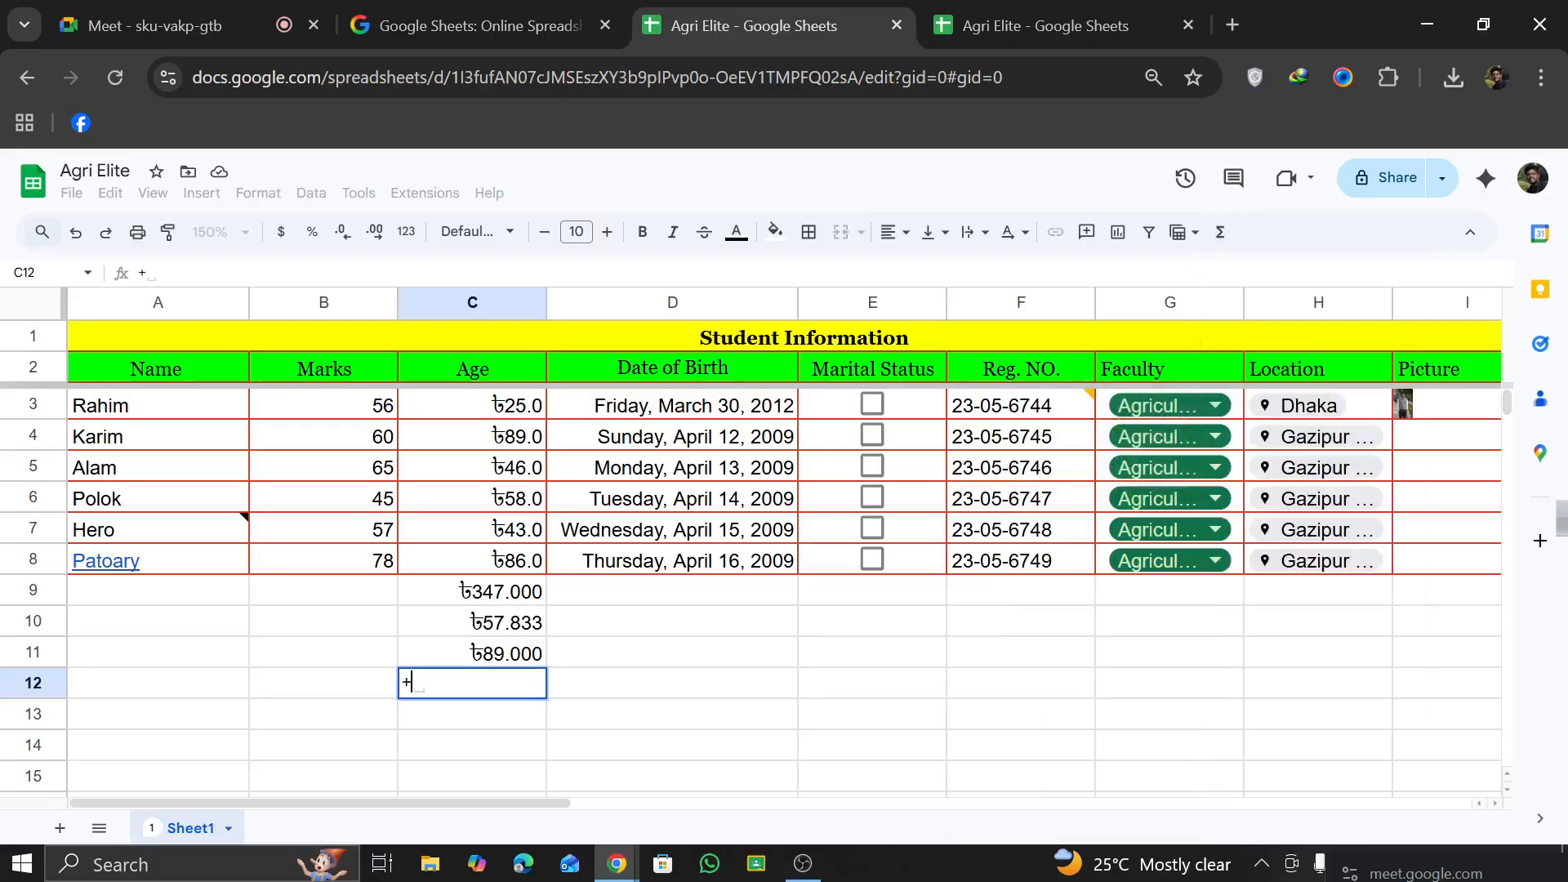
type("Cop")
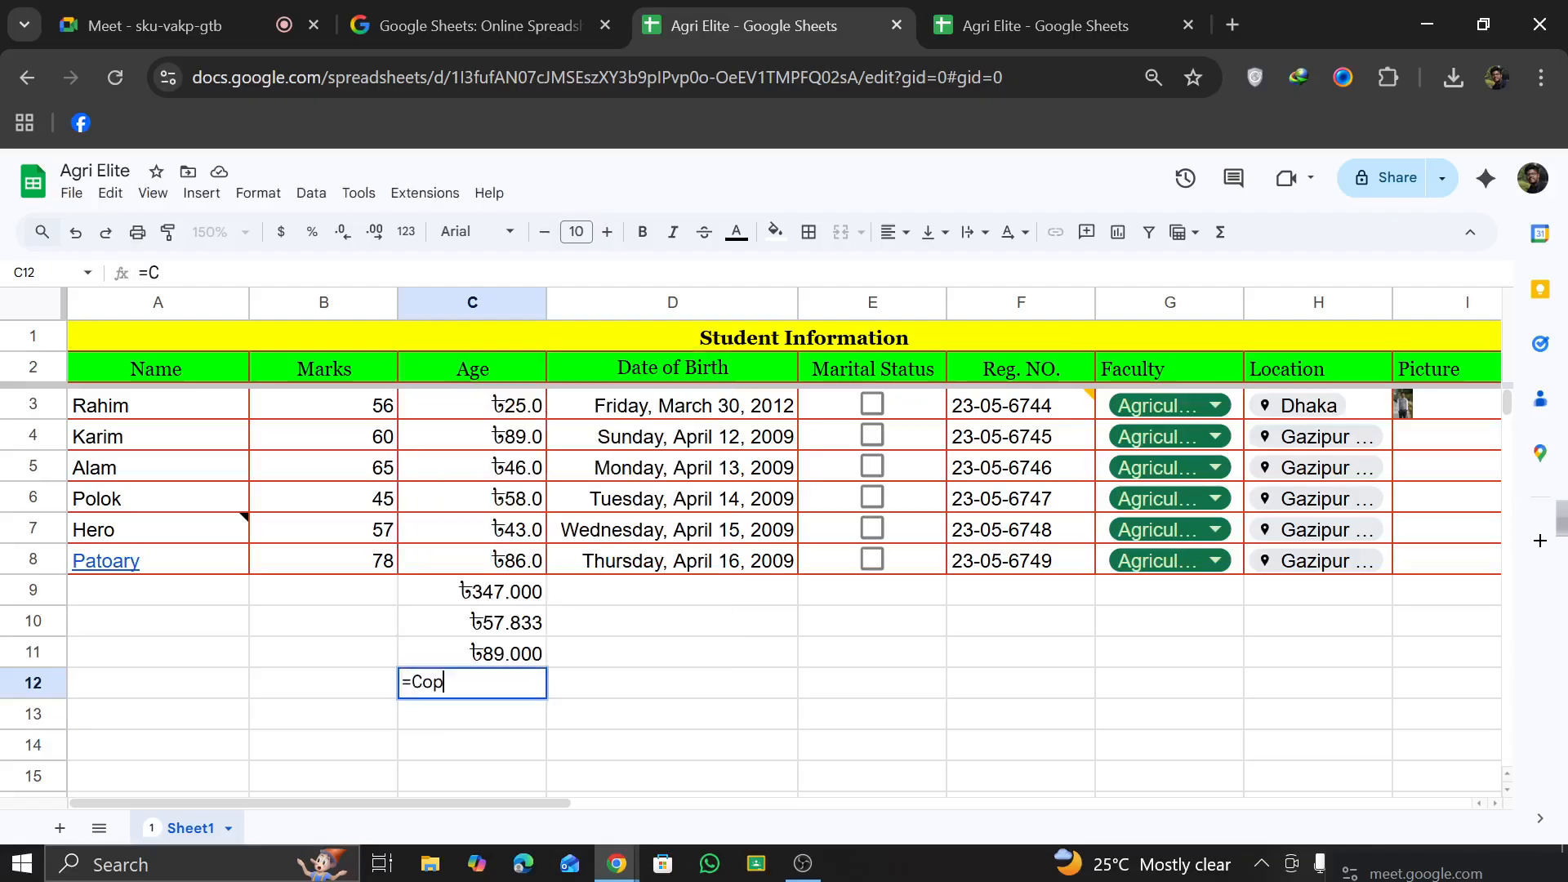
type("u")
key("BackSpace")
key("BackSpace")
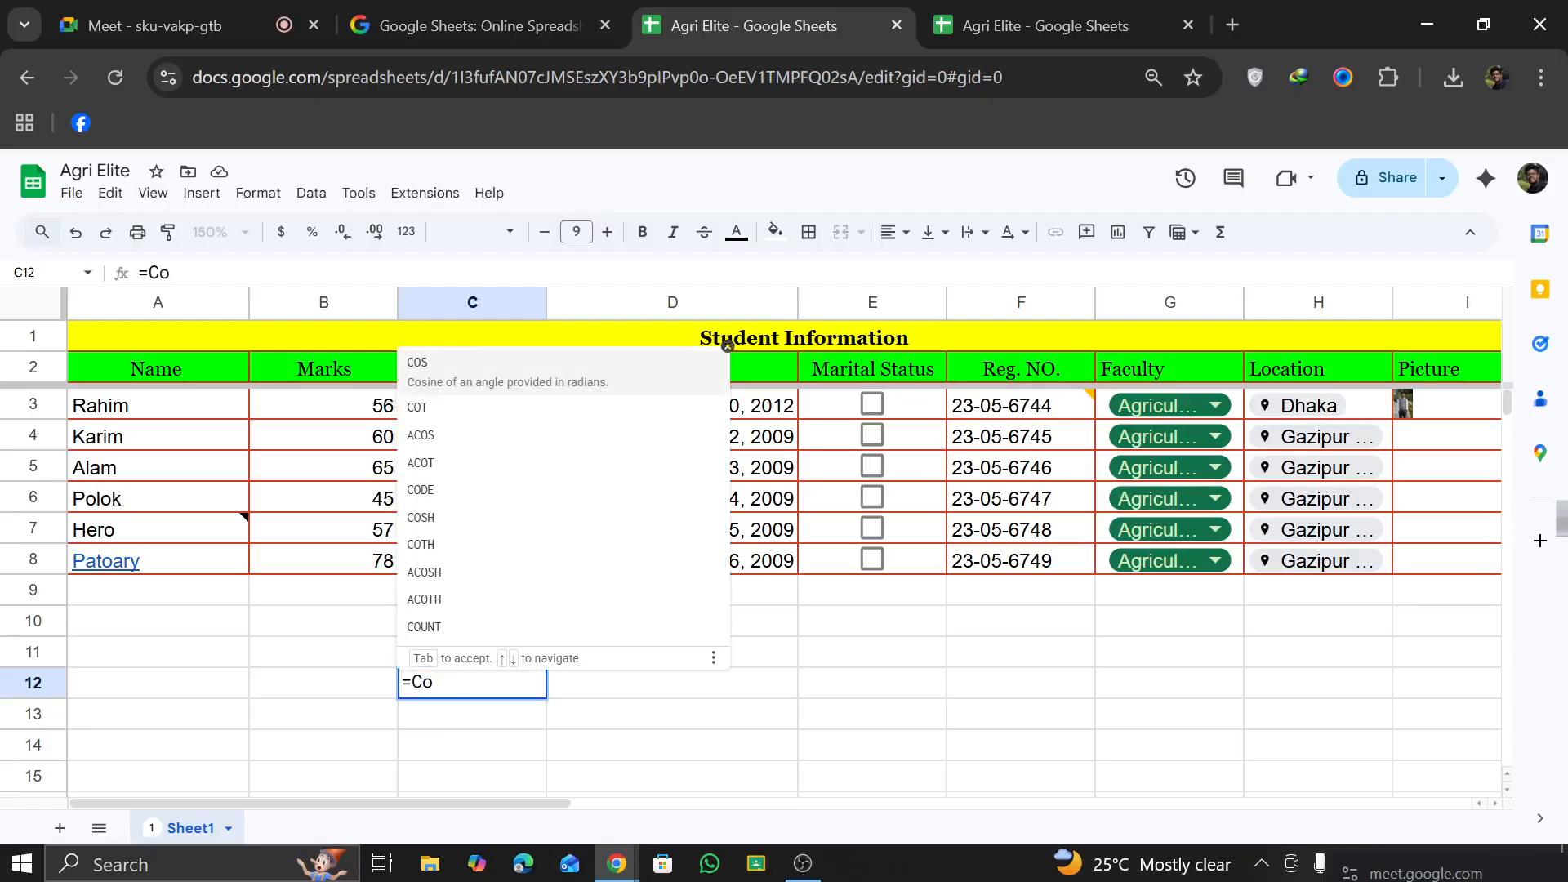
type("unt")
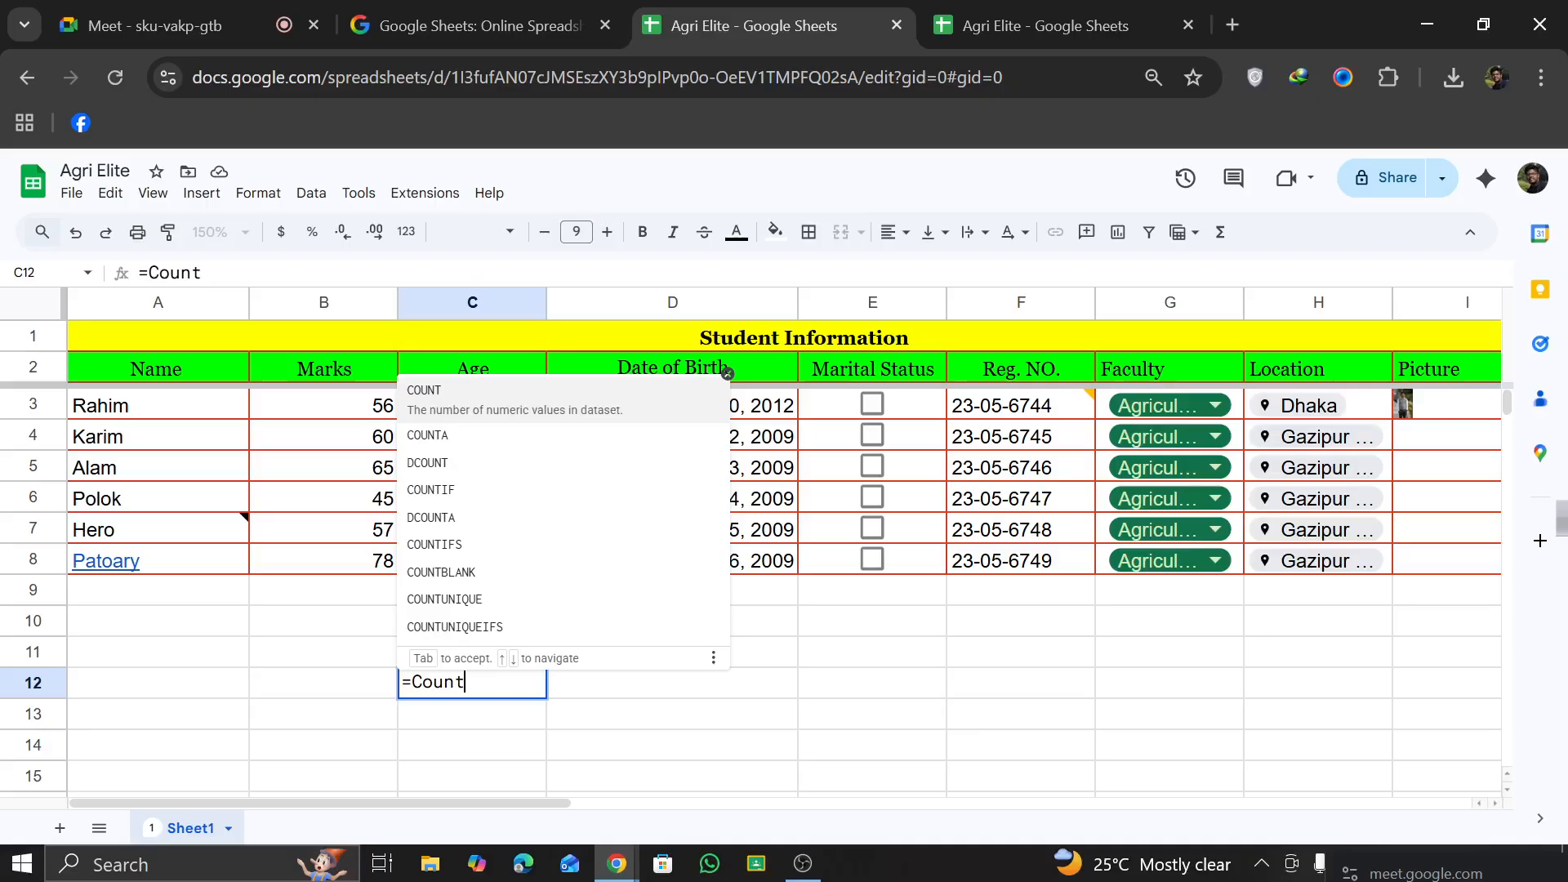
left_click(604, 397)
left_click_drag(472, 406, 516, 570)
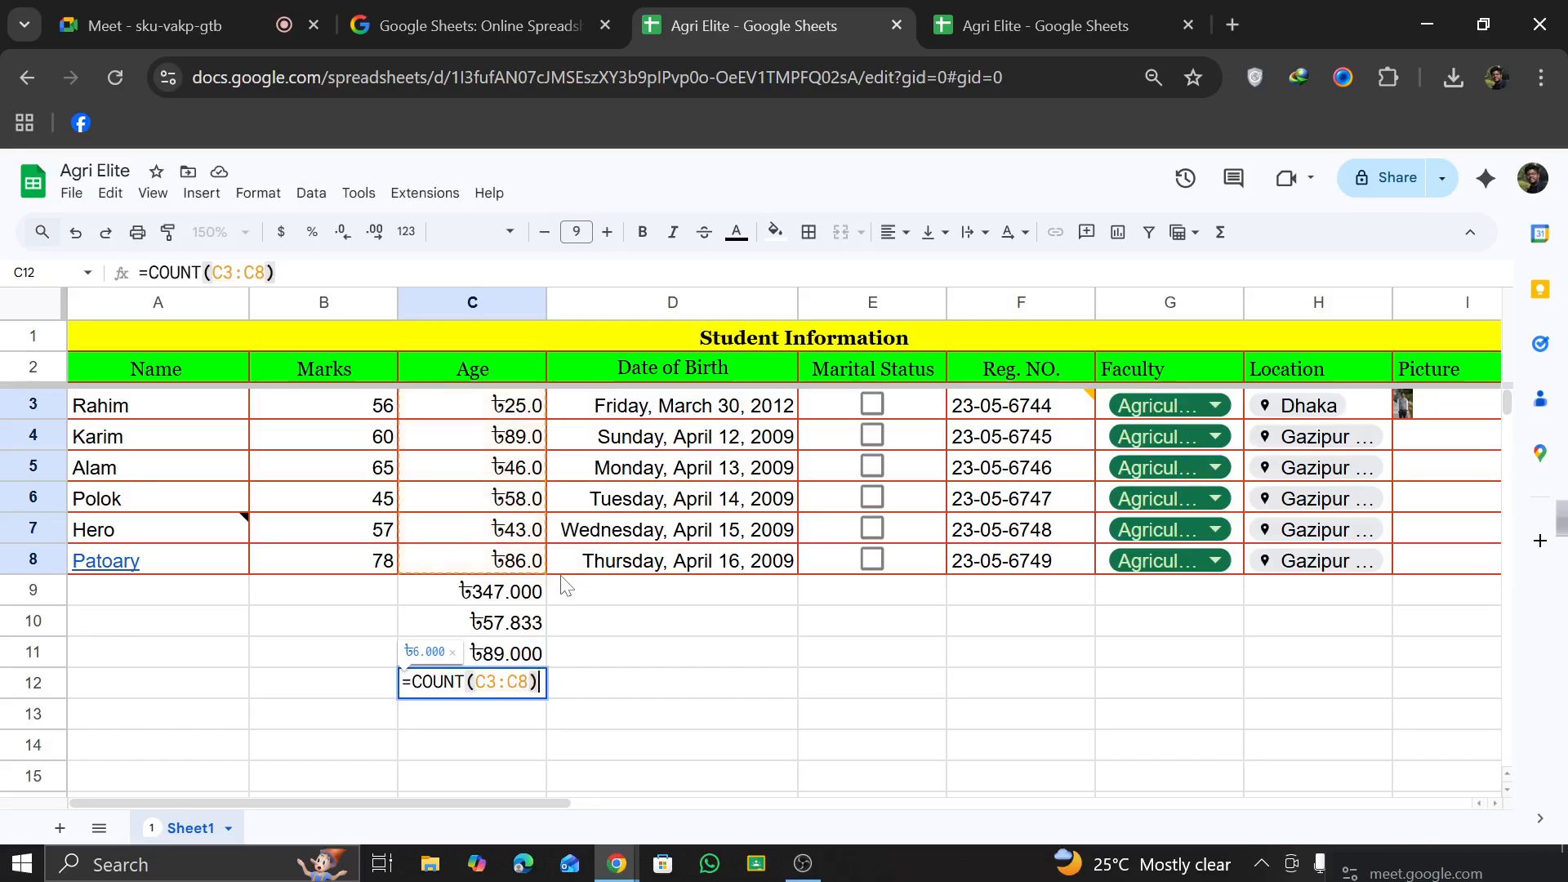
key("Return")
Step: Format the Age count in C12 as dollar currency
left_click(745, 718)
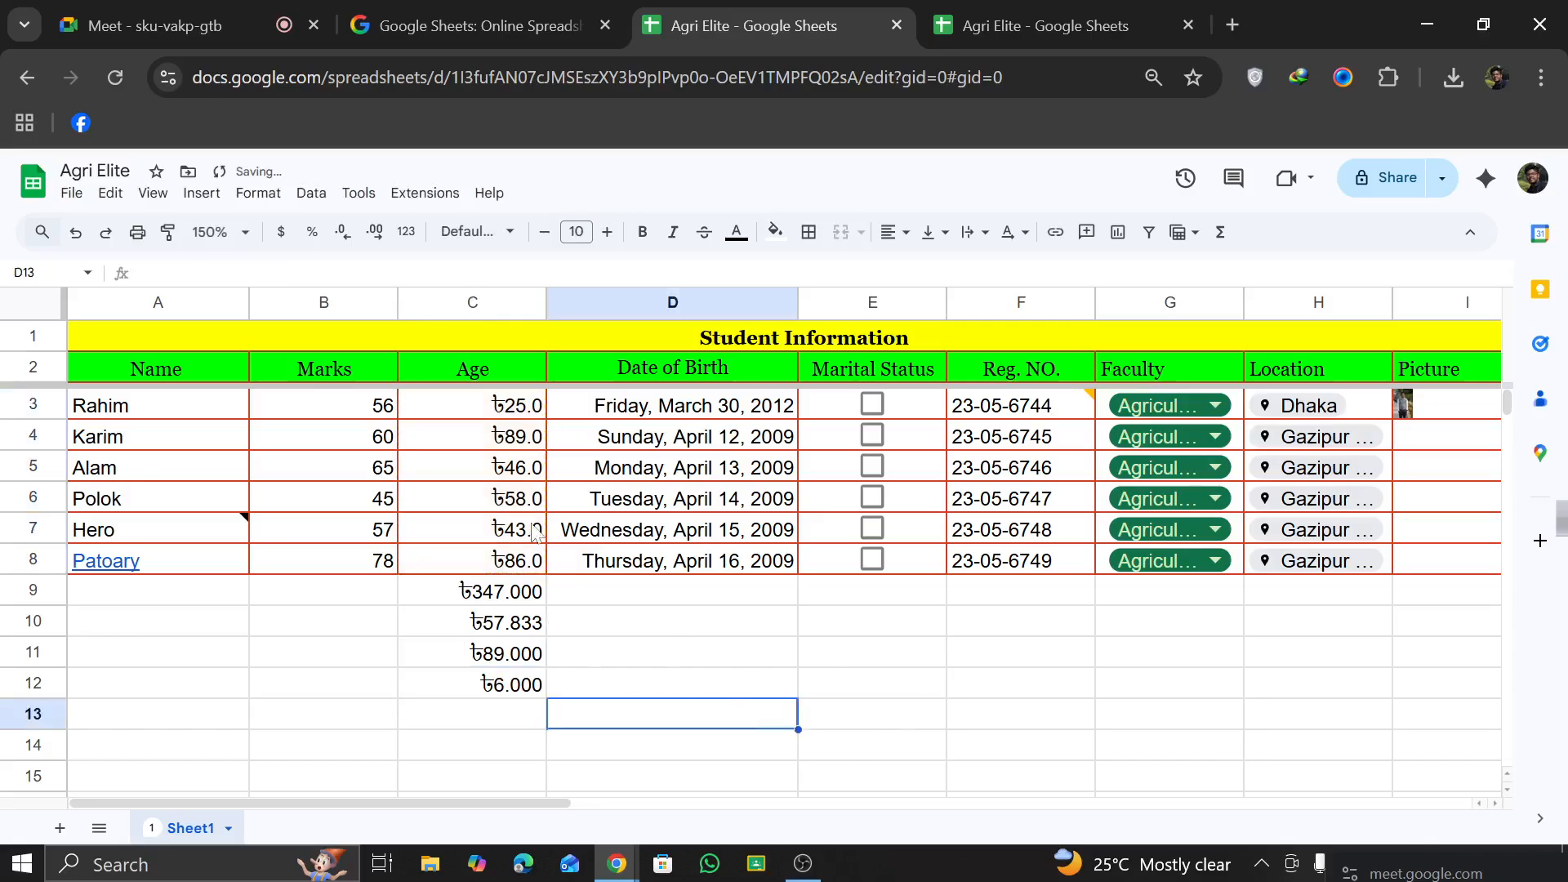
left_click(516, 680)
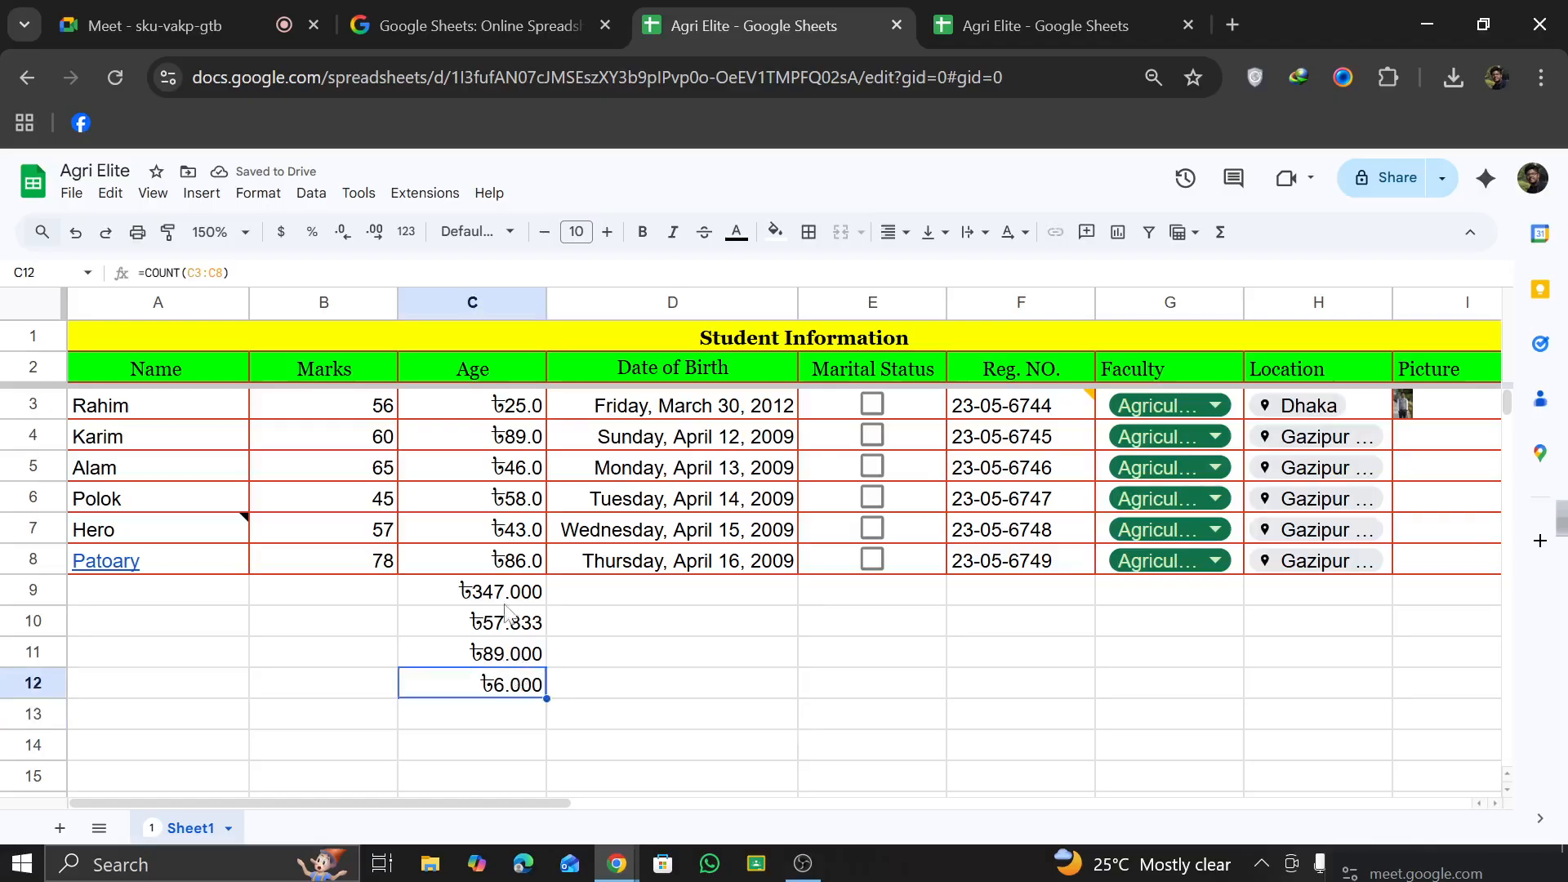
left_click(286, 233)
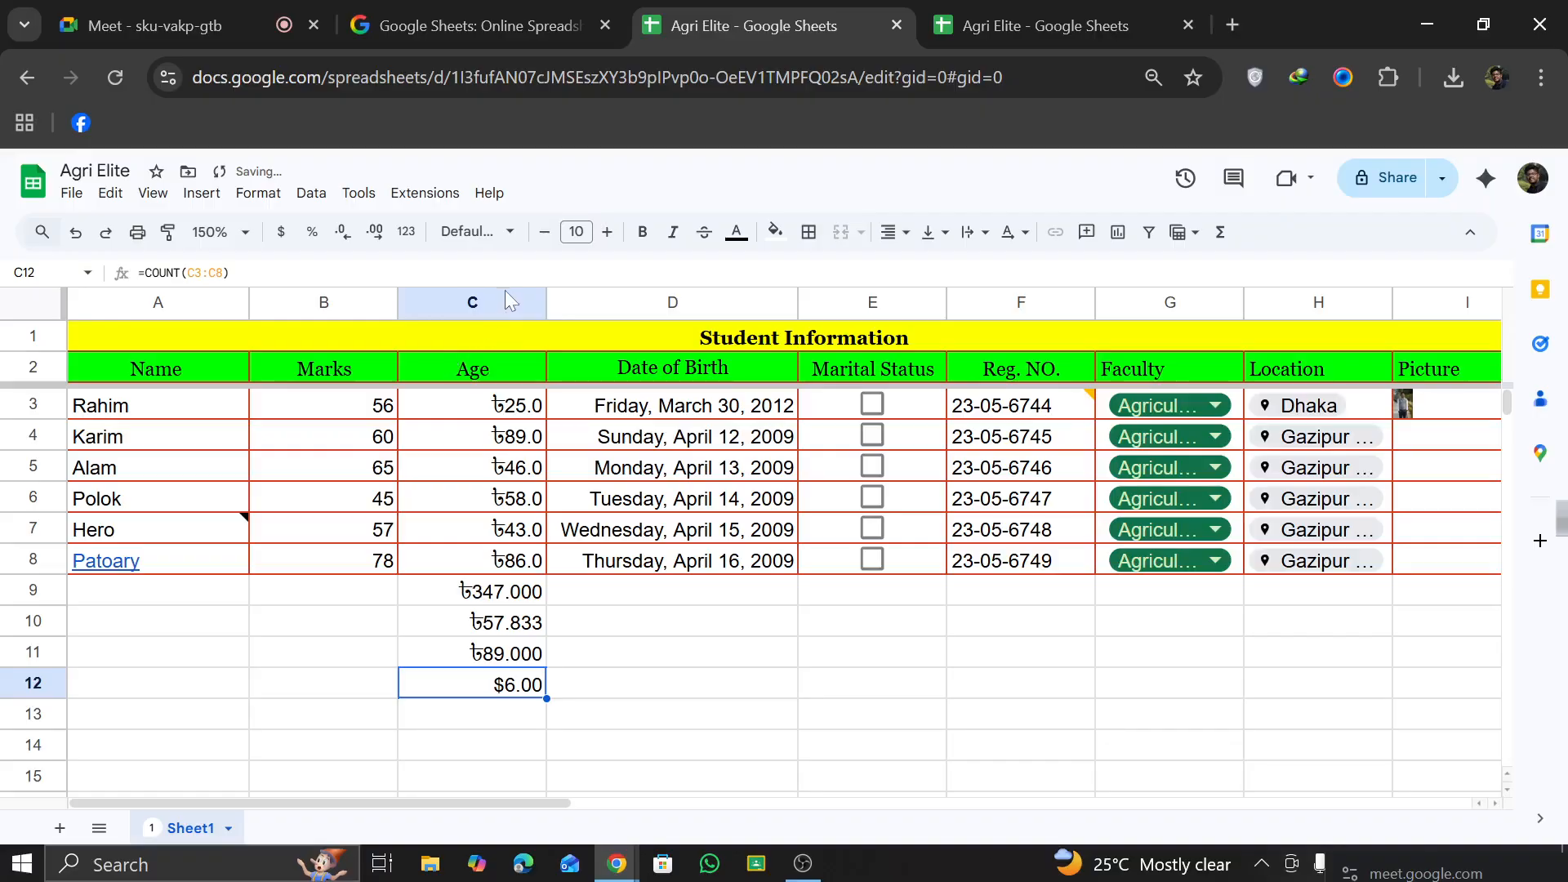
Step: Count the Marks values in B12 with a COUNT formula over B3:B8
left_click(332, 603)
left_click_drag(325, 658, 329, 701)
left_click(327, 693)
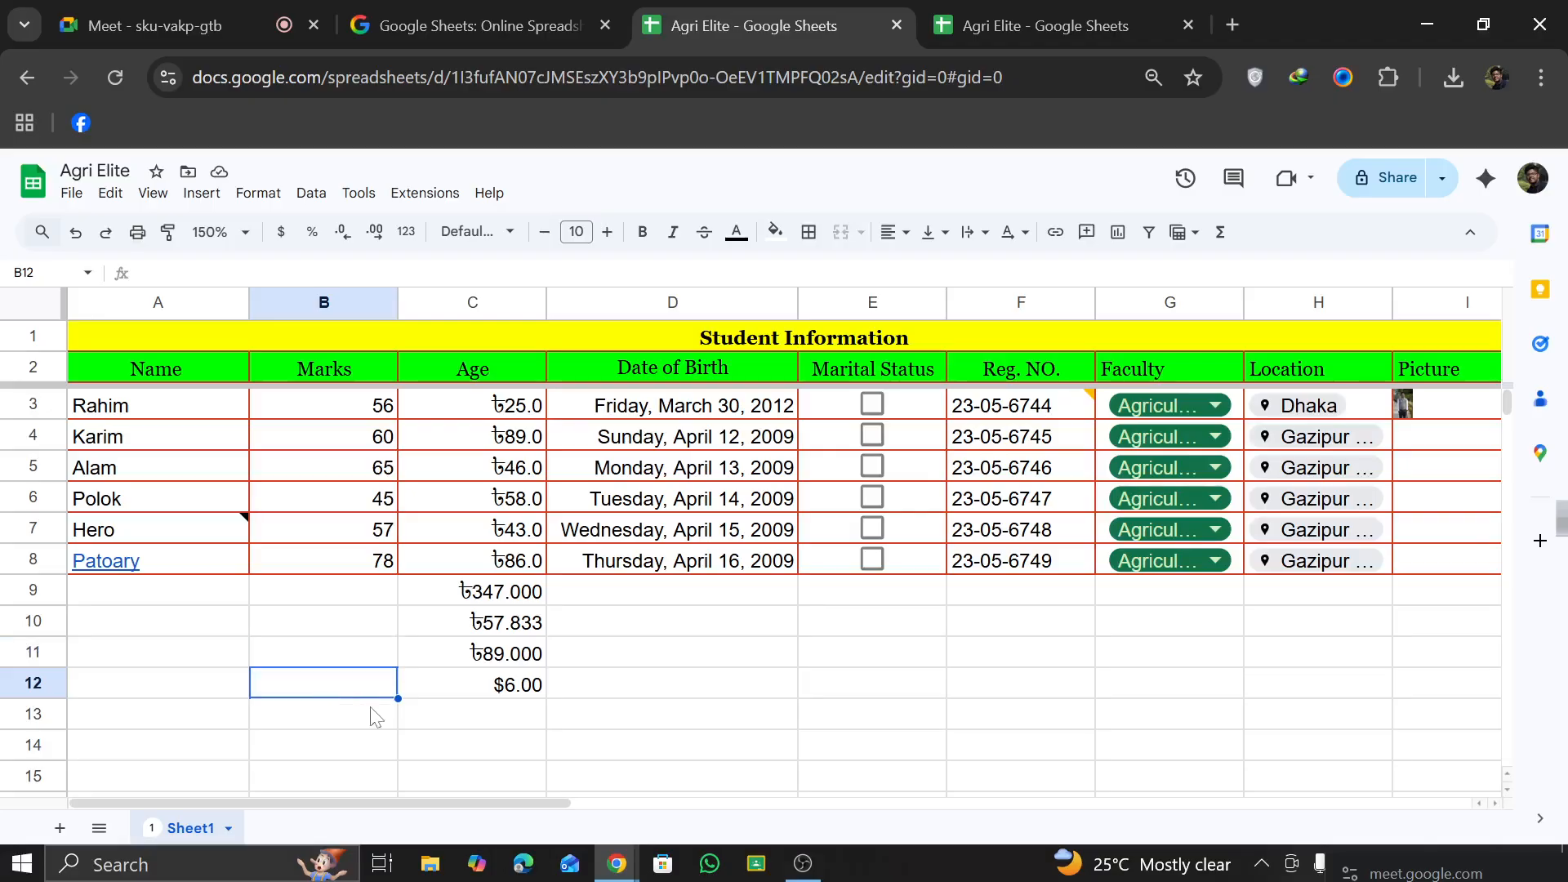
type("=")
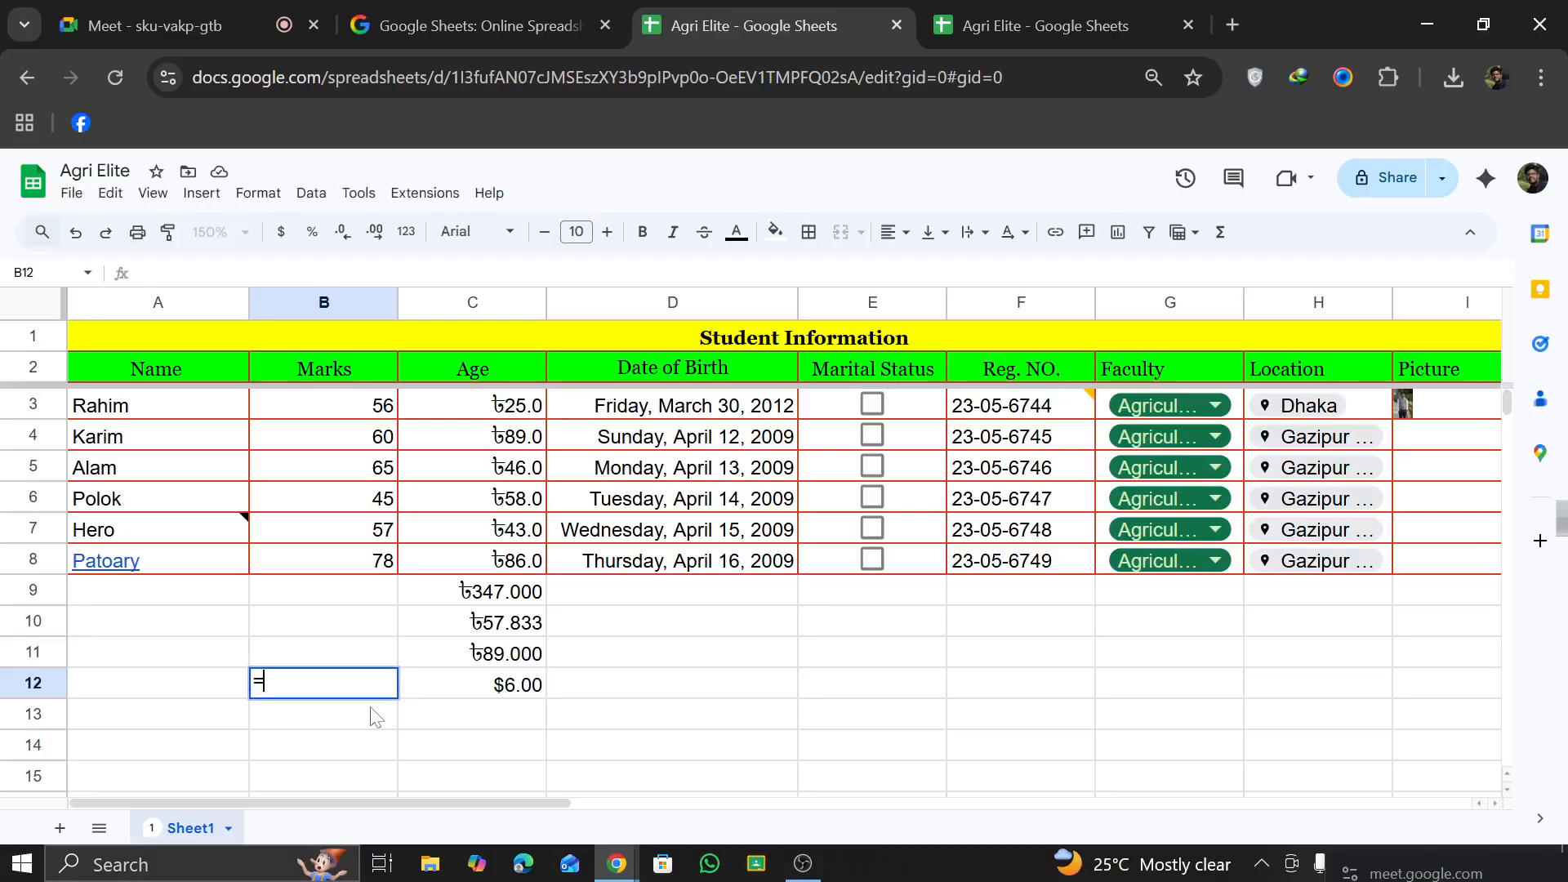
type("Cou")
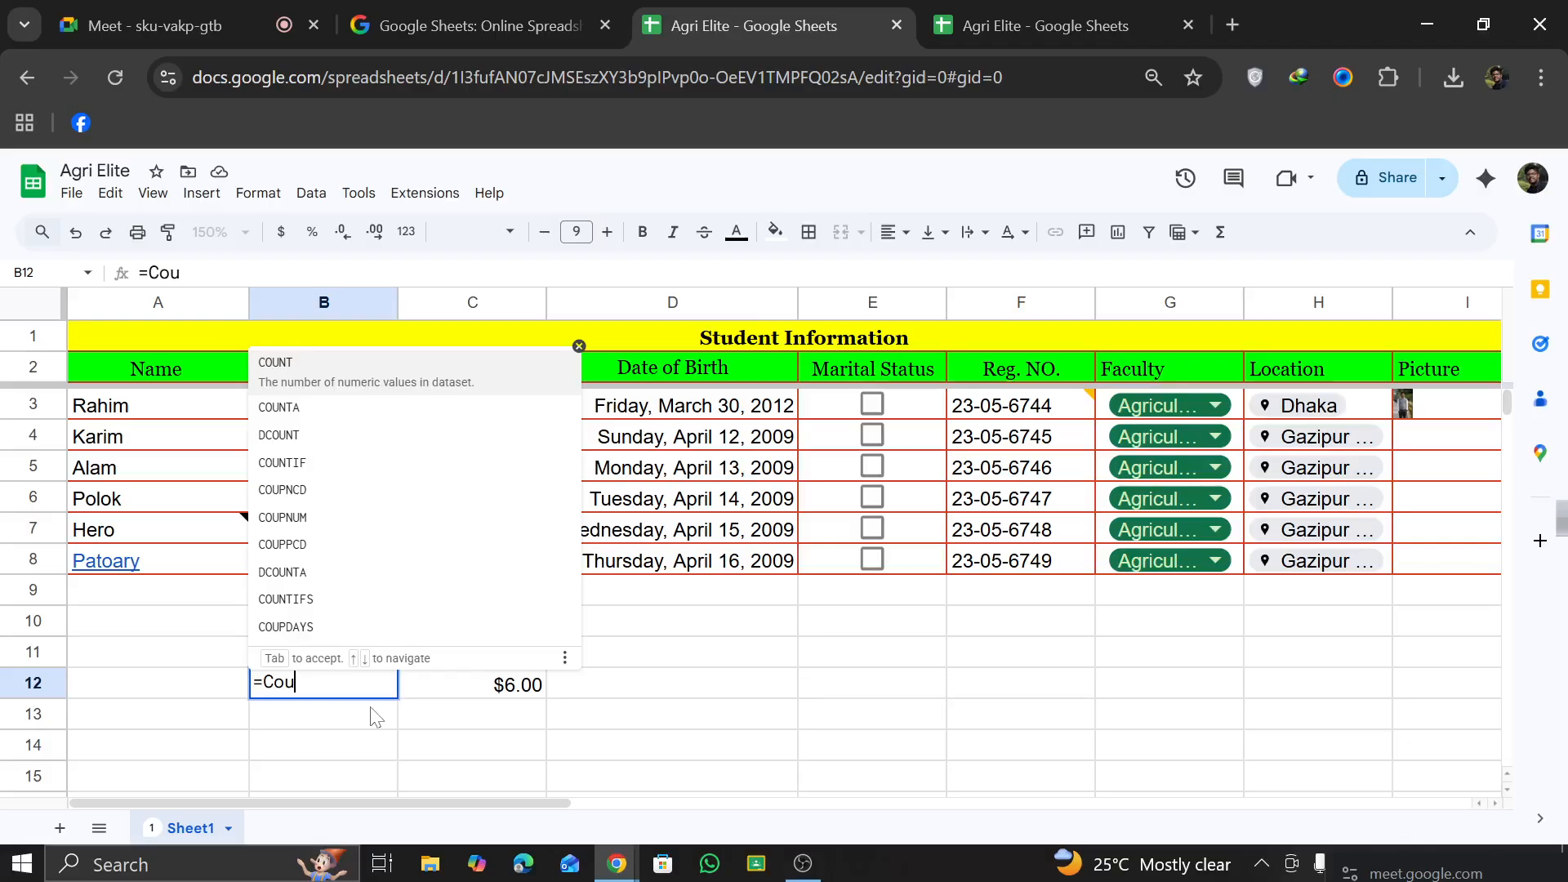
left_click(309, 374)
left_click(350, 408)
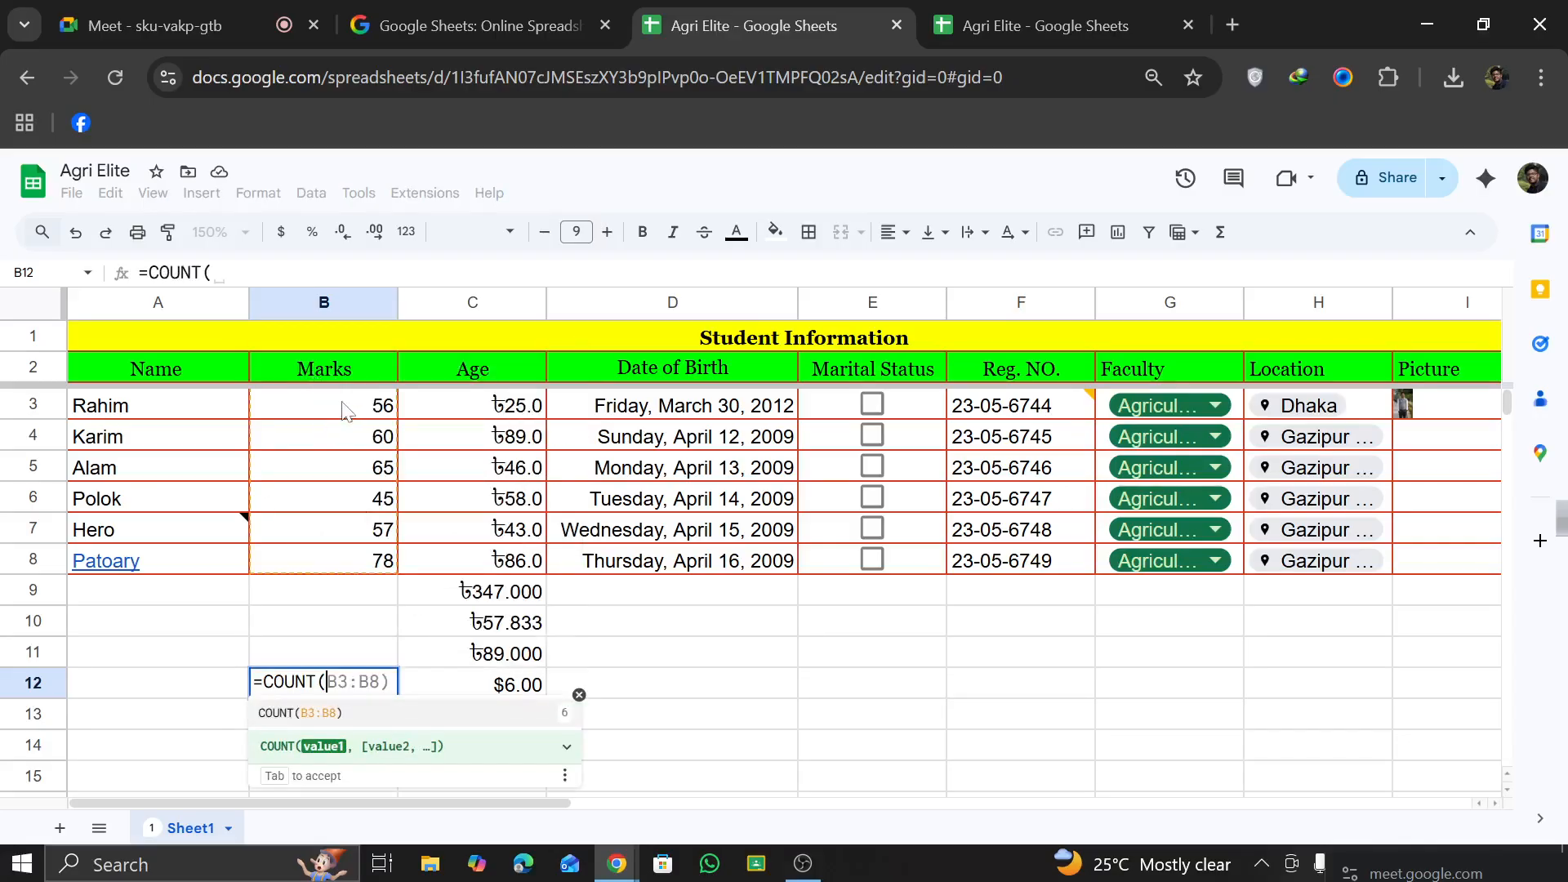
left_click_drag(350, 441, 384, 564)
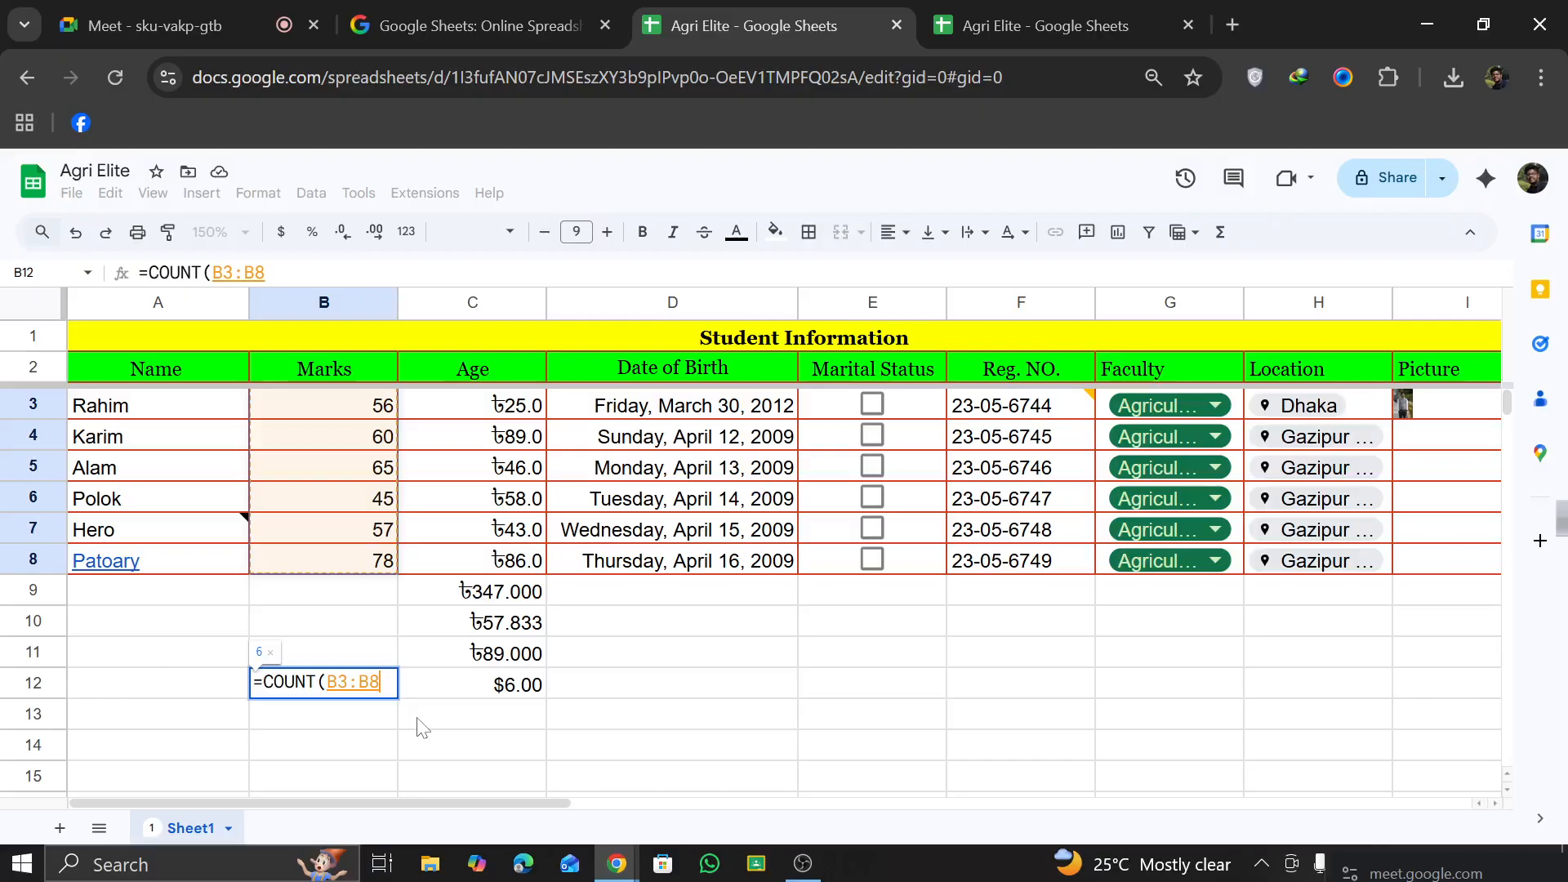
key("Return")
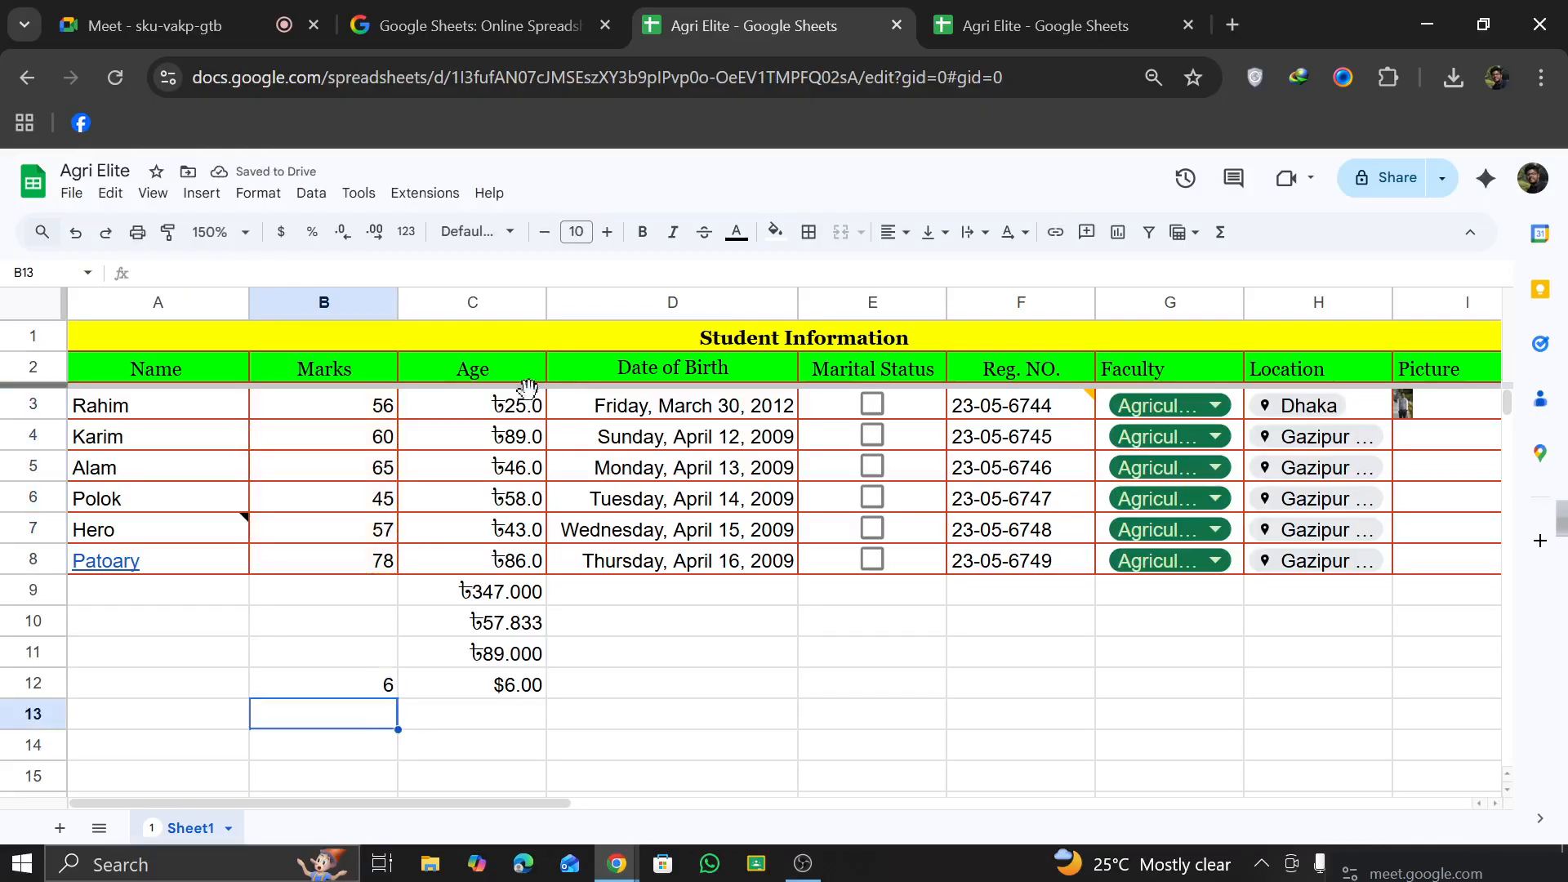
Step: Delete the COUNT formula for the Age column from C12
left_click(520, 696)
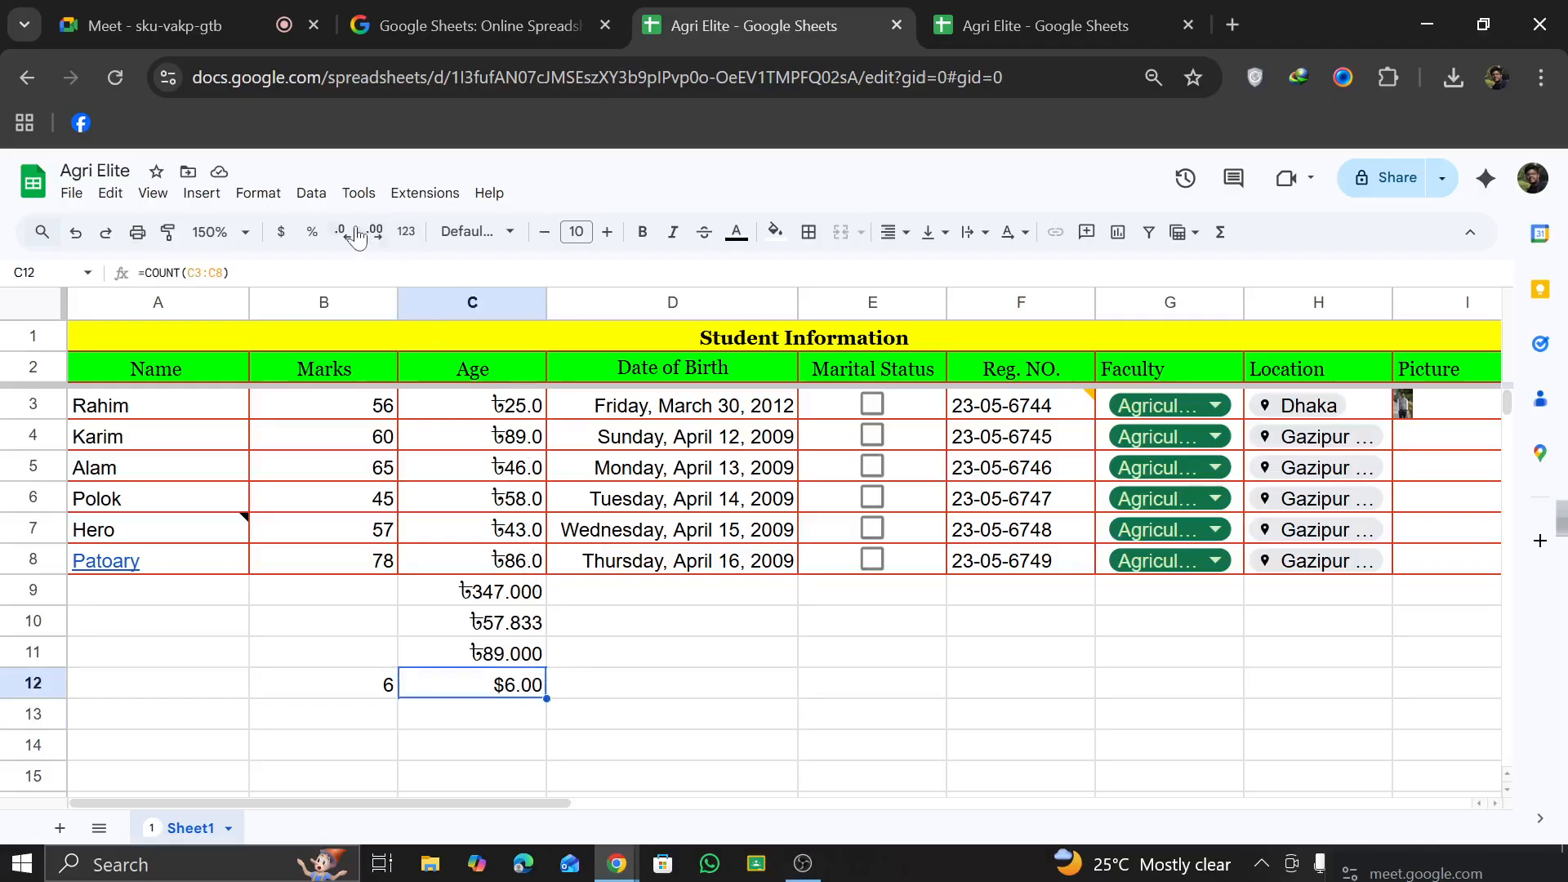
left_click(282, 234)
key("Delete")
left_click(700, 764)
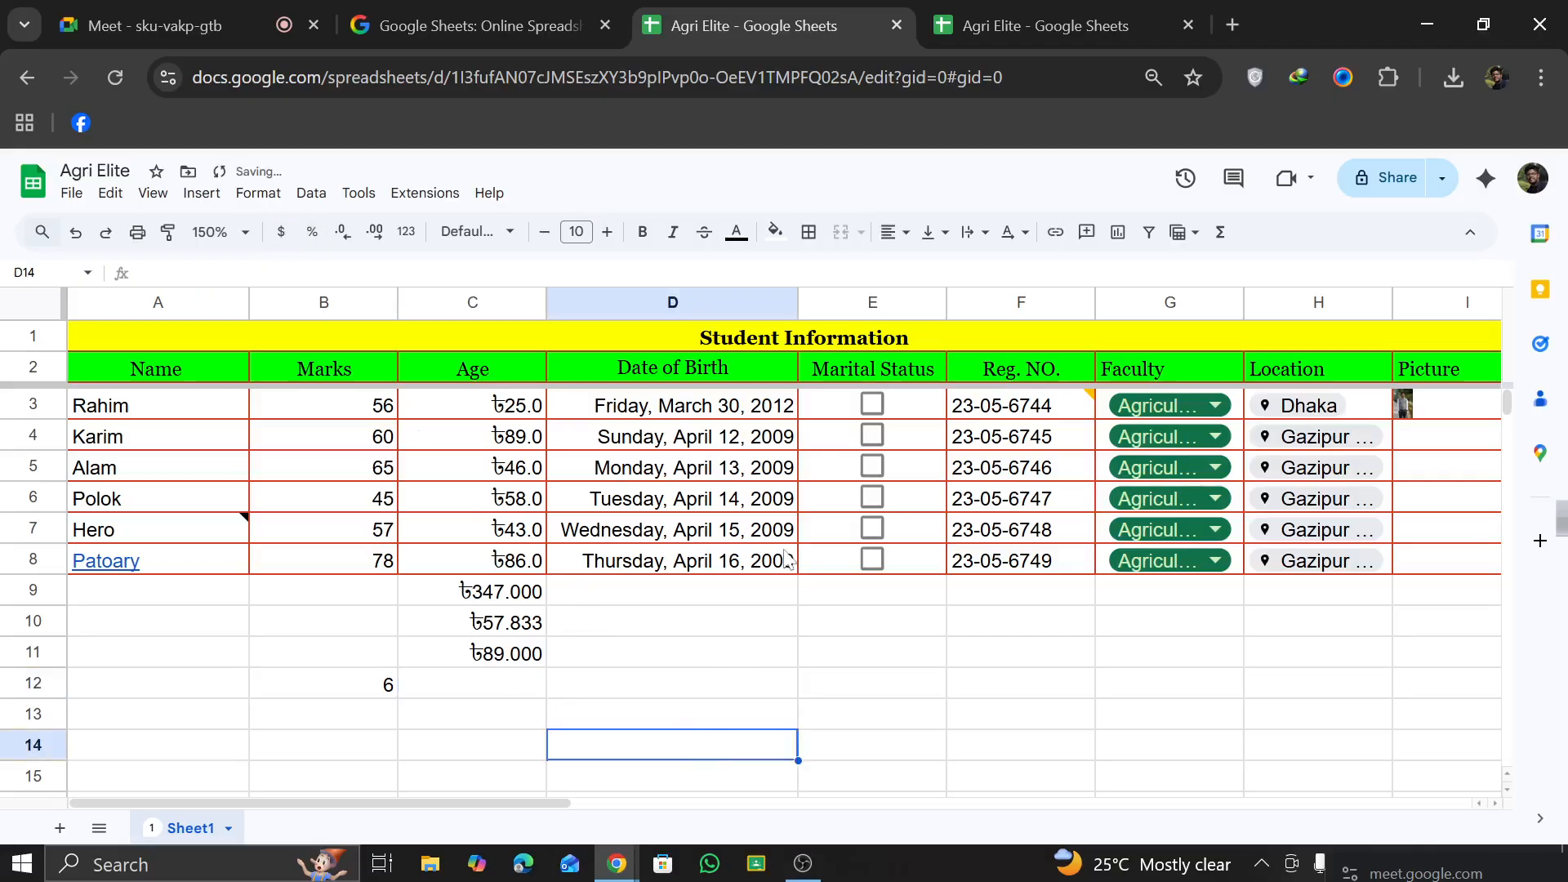
left_click(1194, 237)
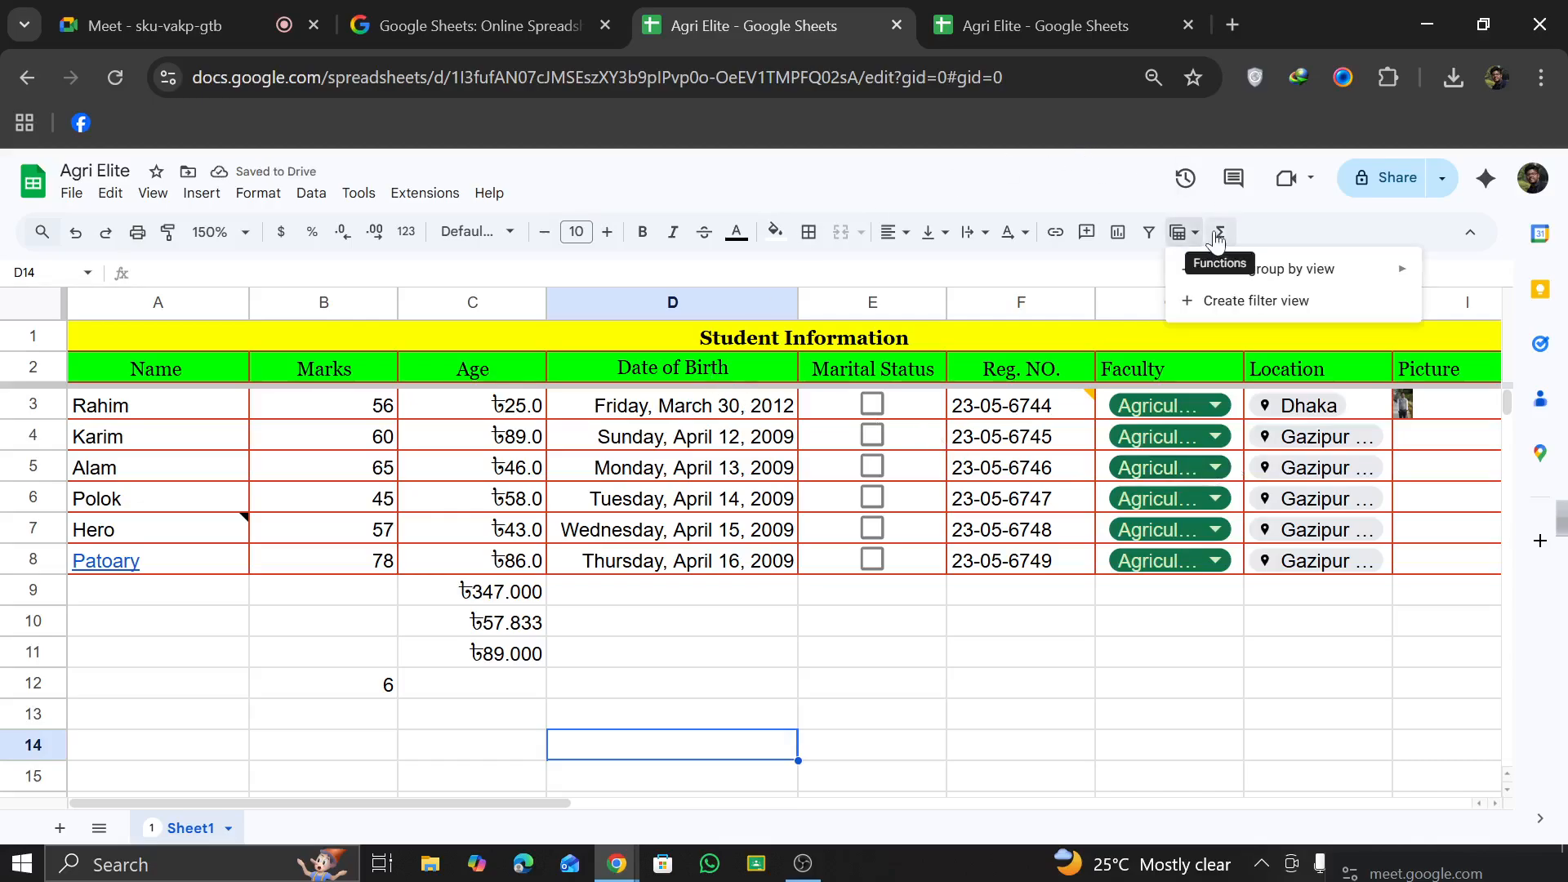
left_click(1221, 232)
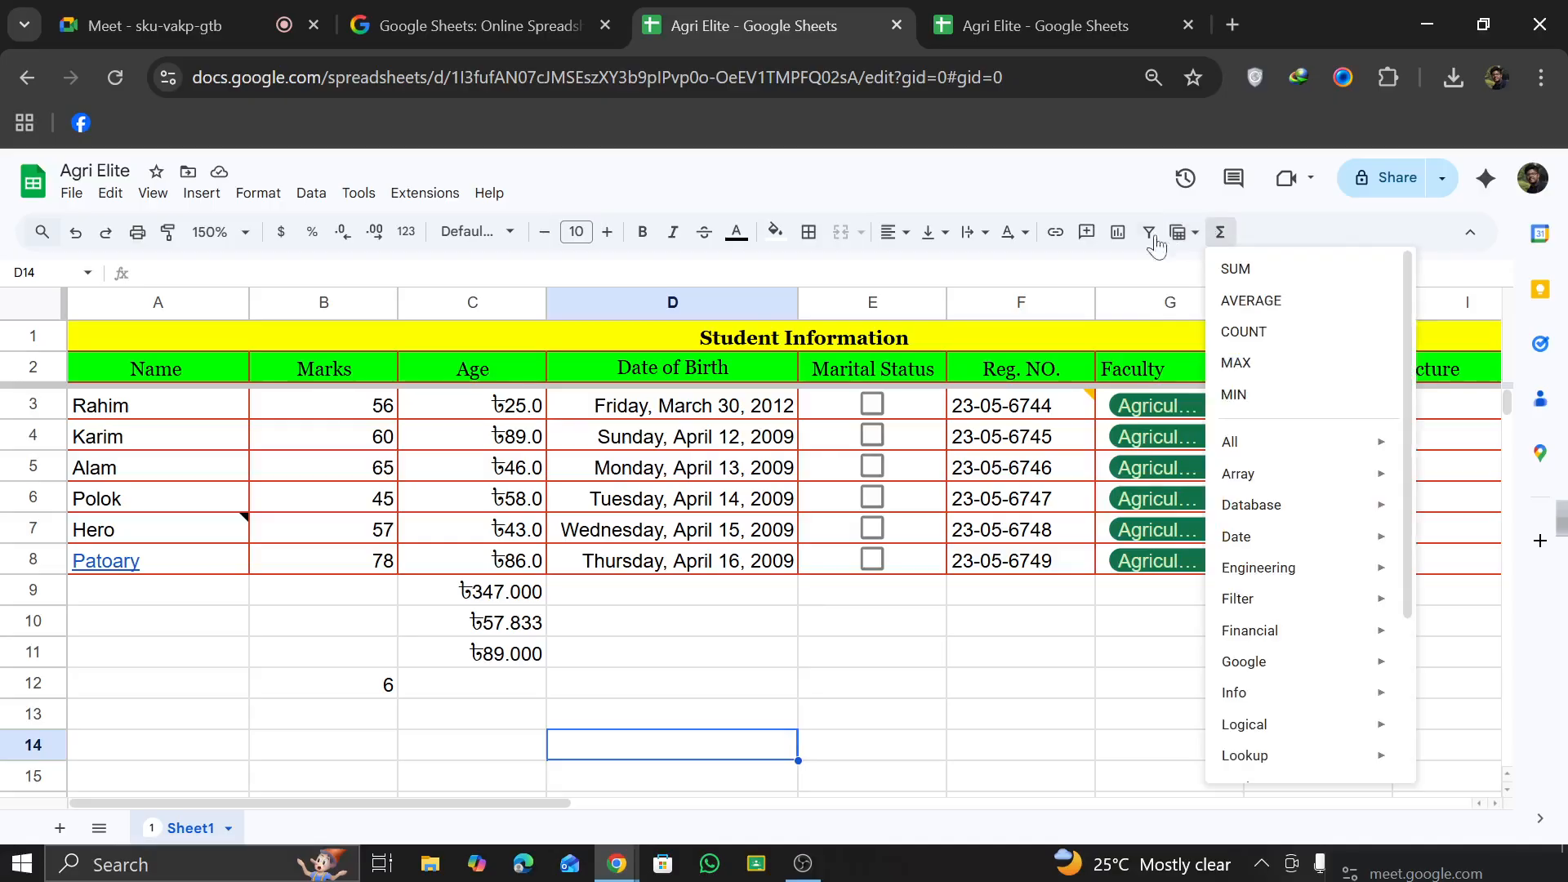
Step: Insert a drawing containing a circle shape, about 3 ruler units wide, over the sheet
left_click(153, 193)
mouse_move(181, 198)
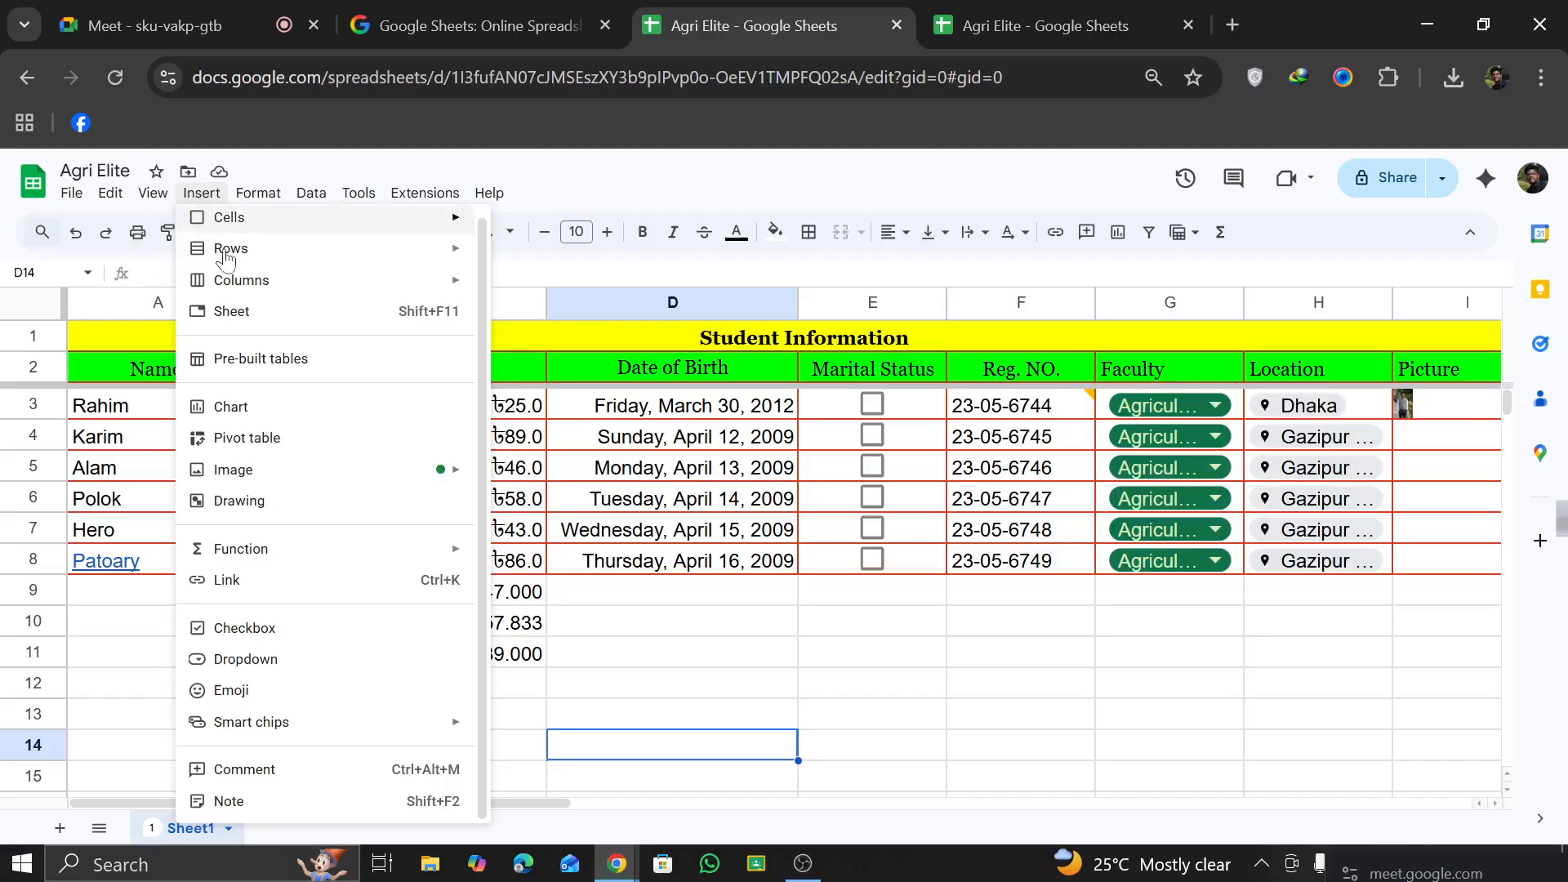
left_click(296, 507)
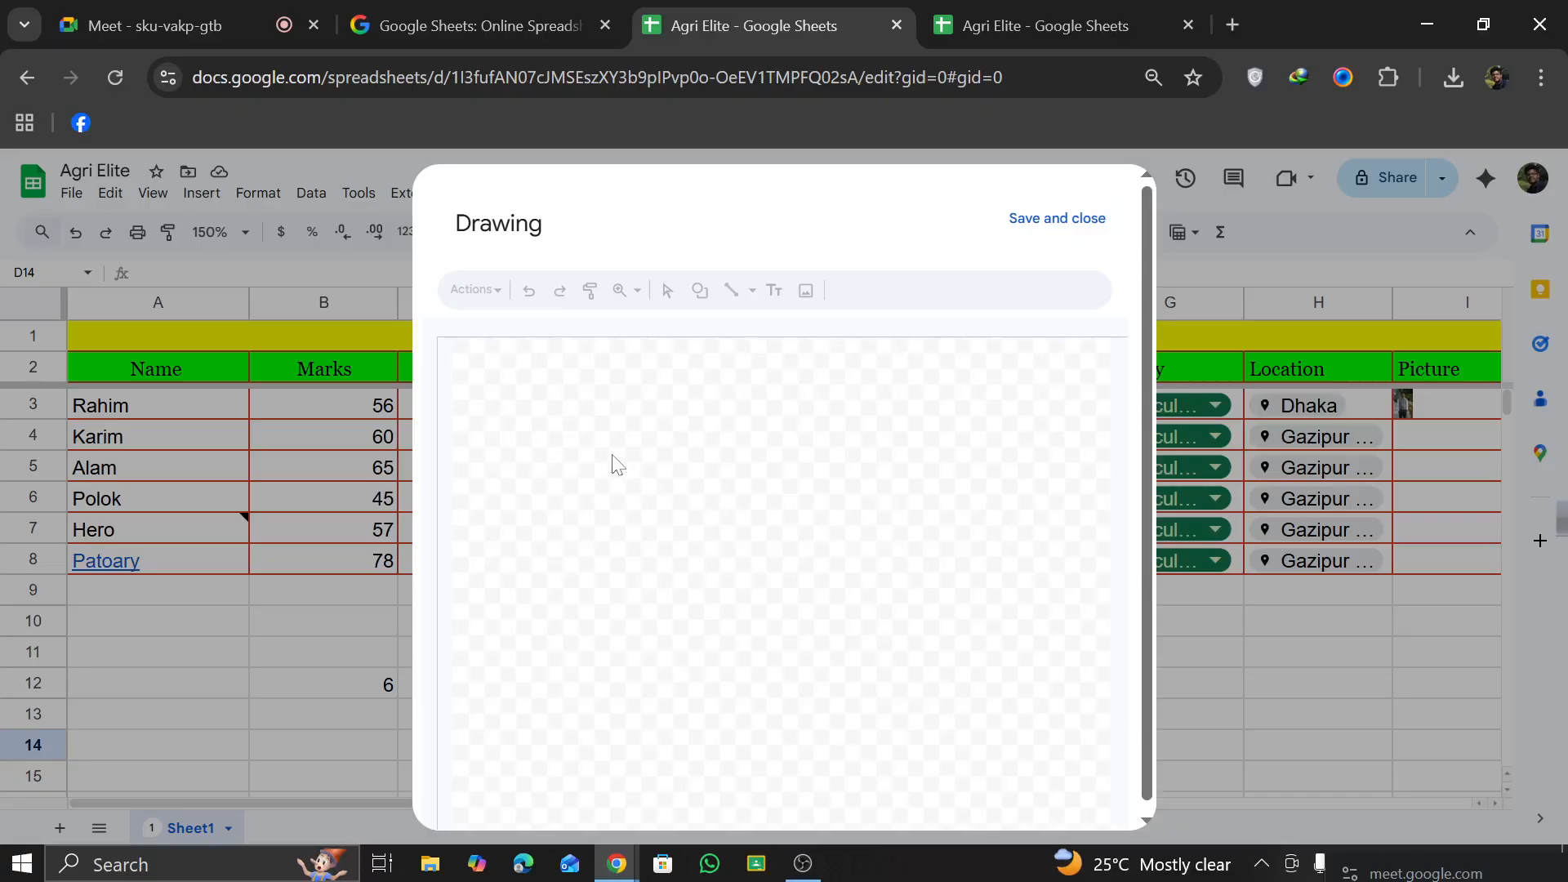
left_click(805, 292)
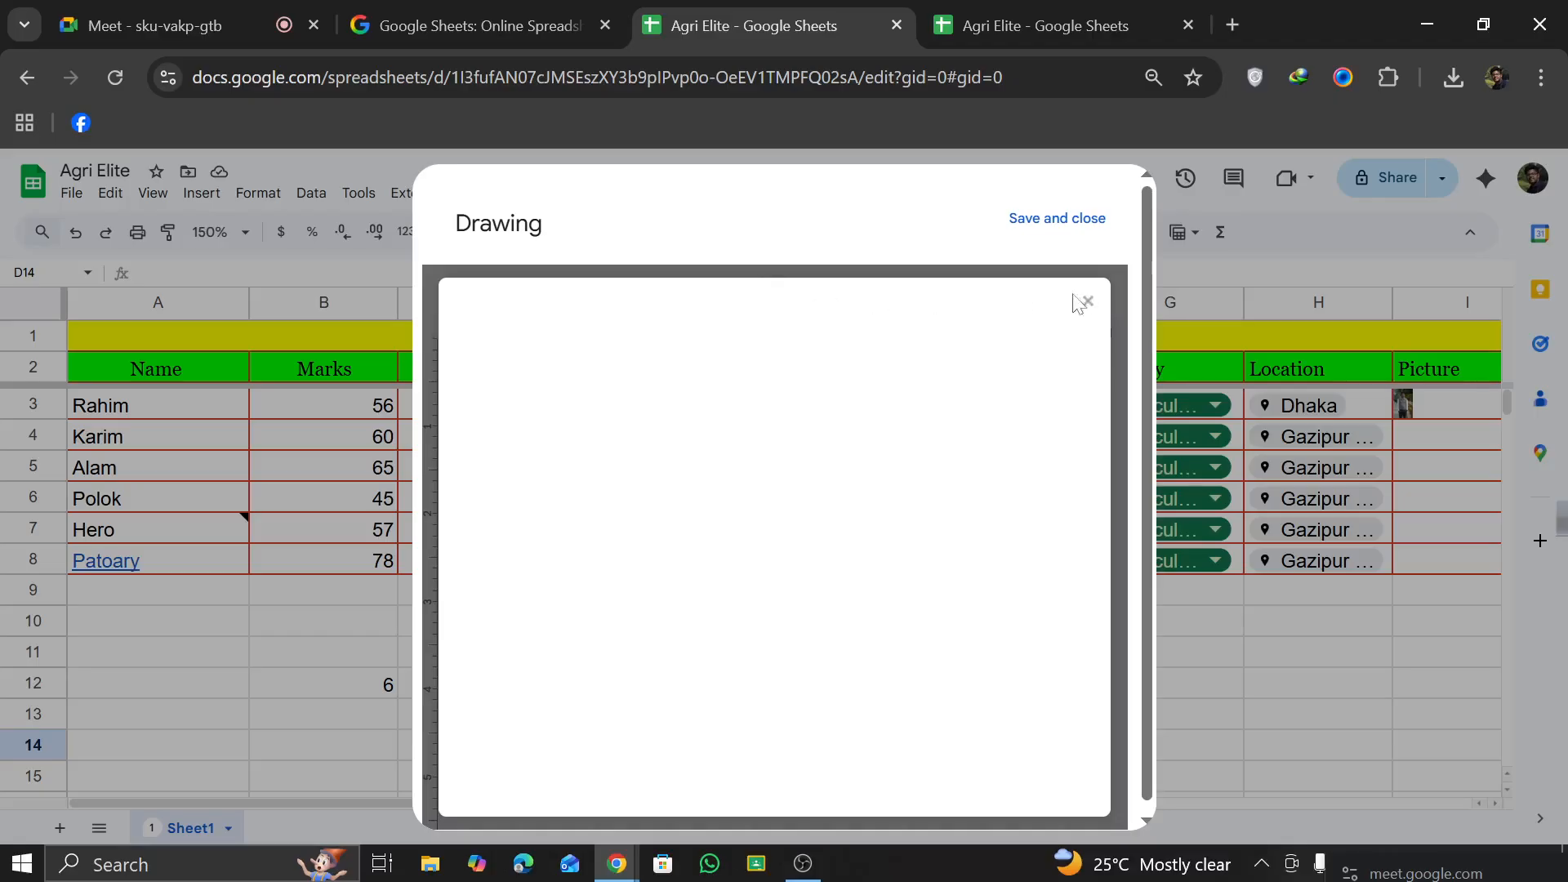
left_click(1085, 302)
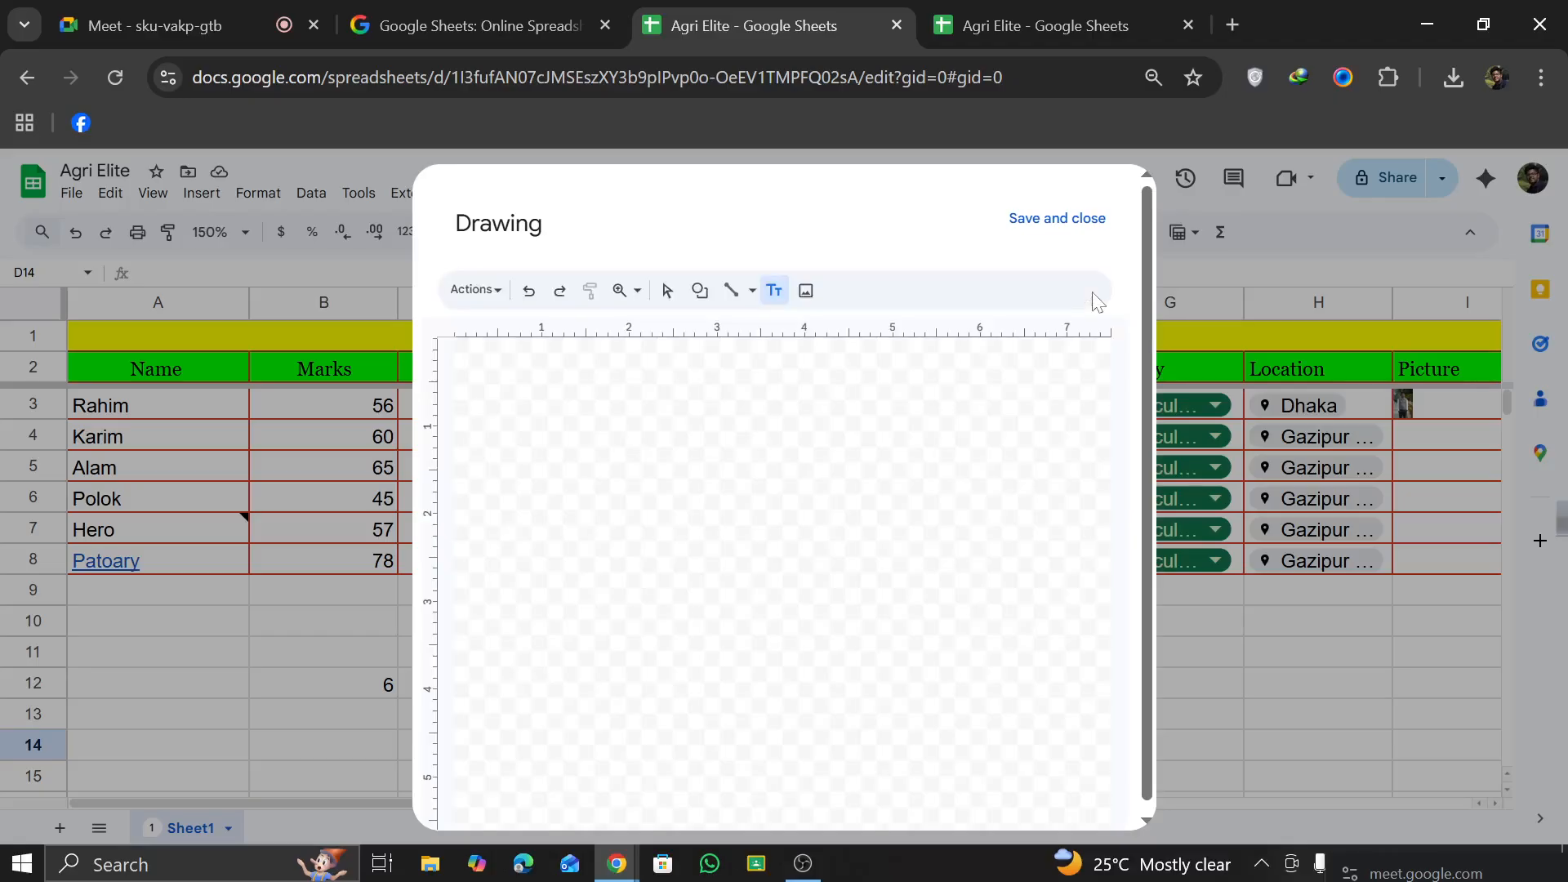
left_click(700, 290)
mouse_move(739, 328)
left_click(855, 371)
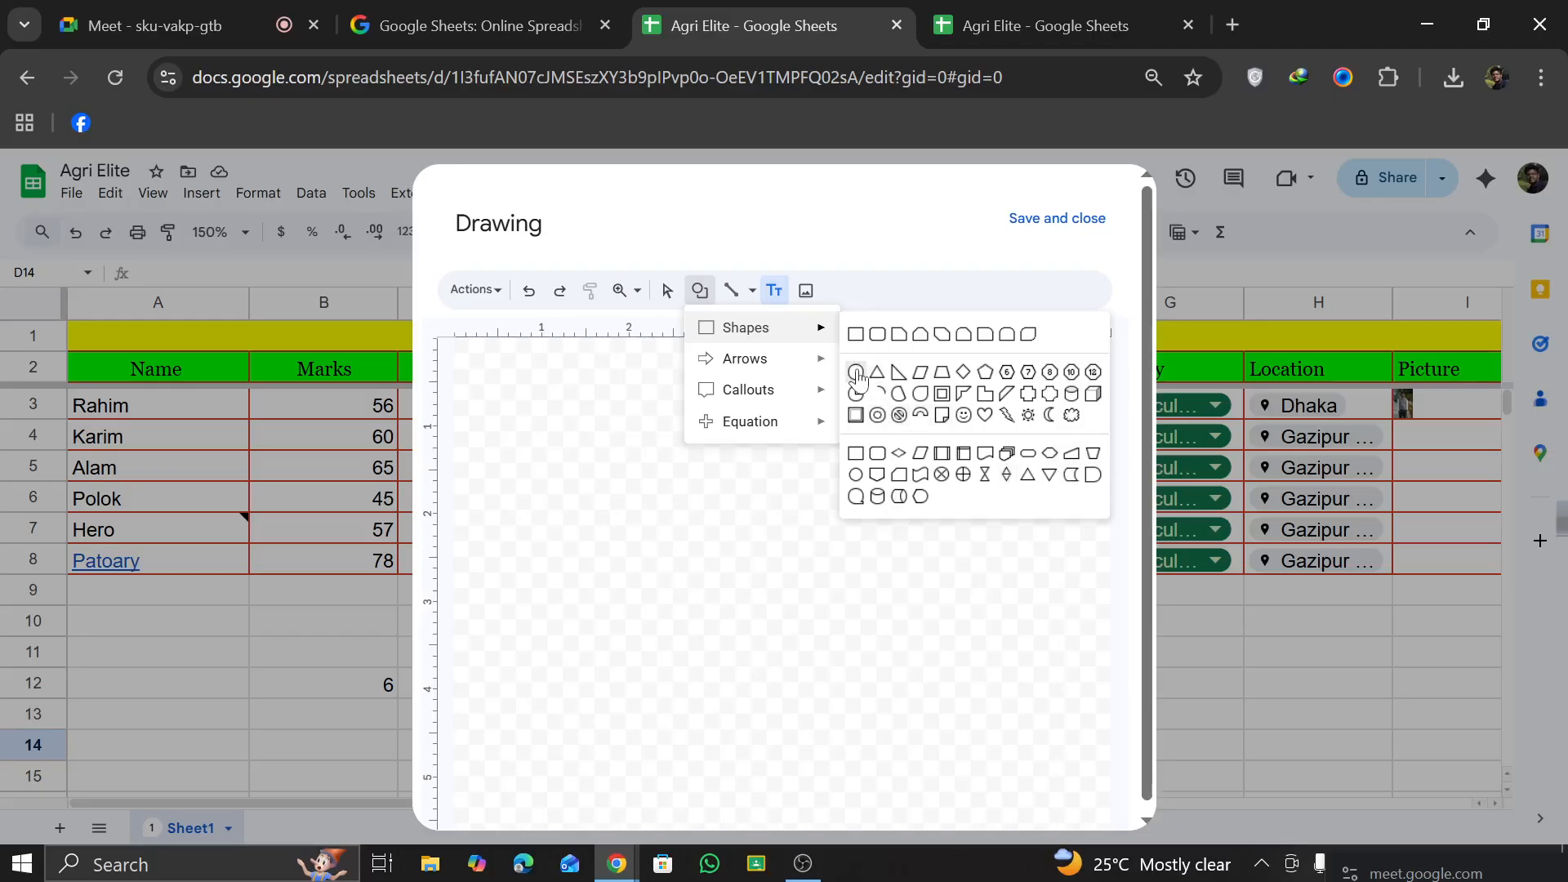
left_click_drag(686, 444, 936, 682)
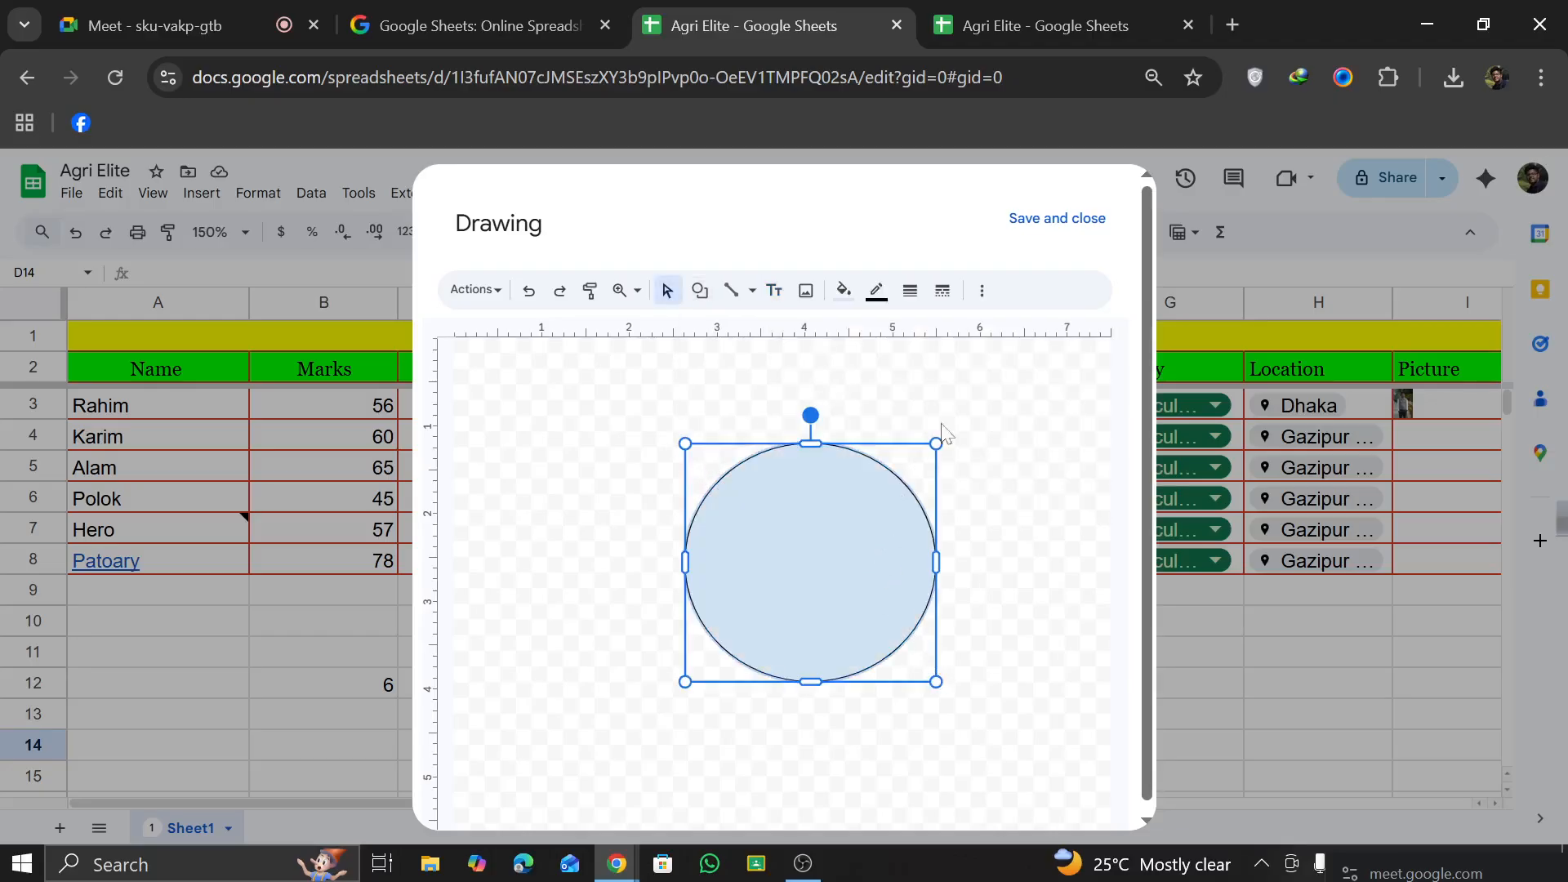
left_click(1060, 220)
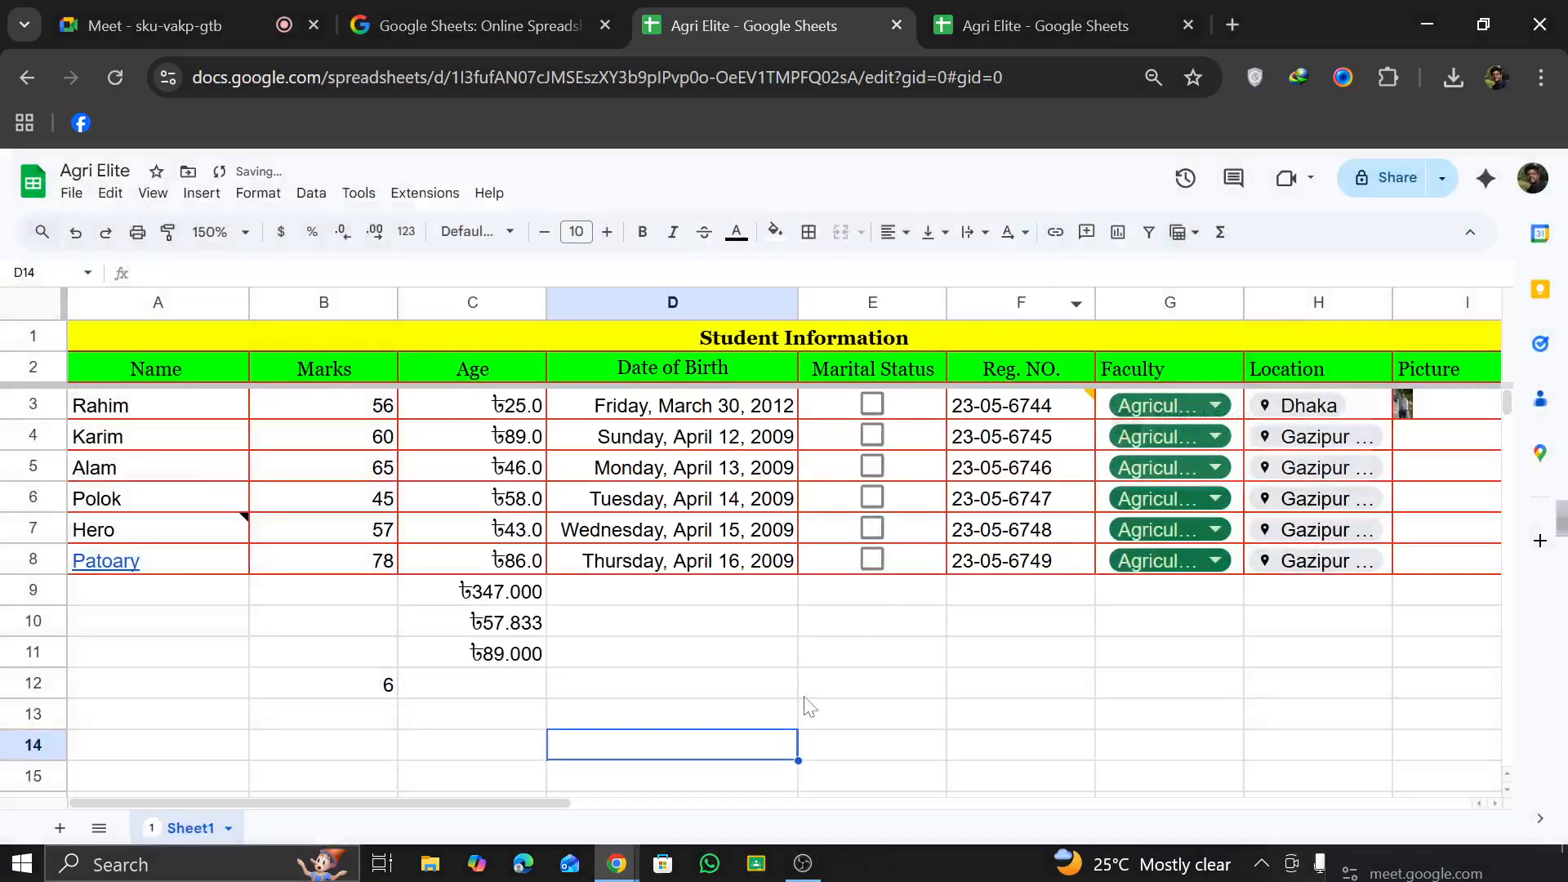
Step: Move the circle drawing below the student table, under the Date of Birth and Marital Status columns
scroll(731, 674, "down", 5)
scroll(731, 674, "up", 5)
scroll(732, 674, "down", 2)
left_click_drag(769, 708, 869, 542)
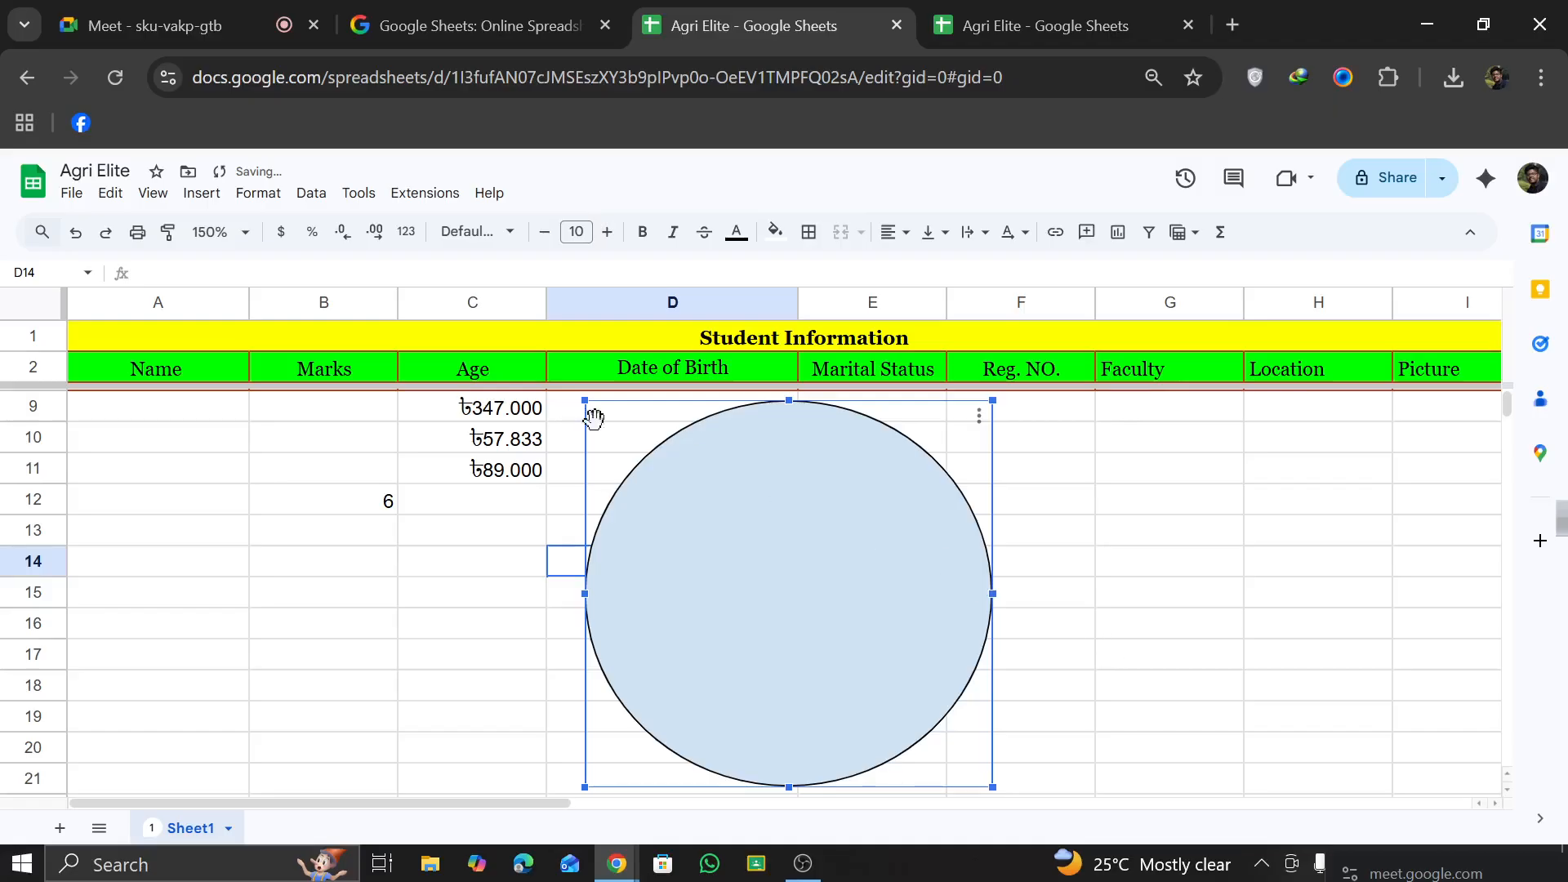
Step: Set the sheet zoom to 125% and delete the circle drawing
left_click(219, 232)
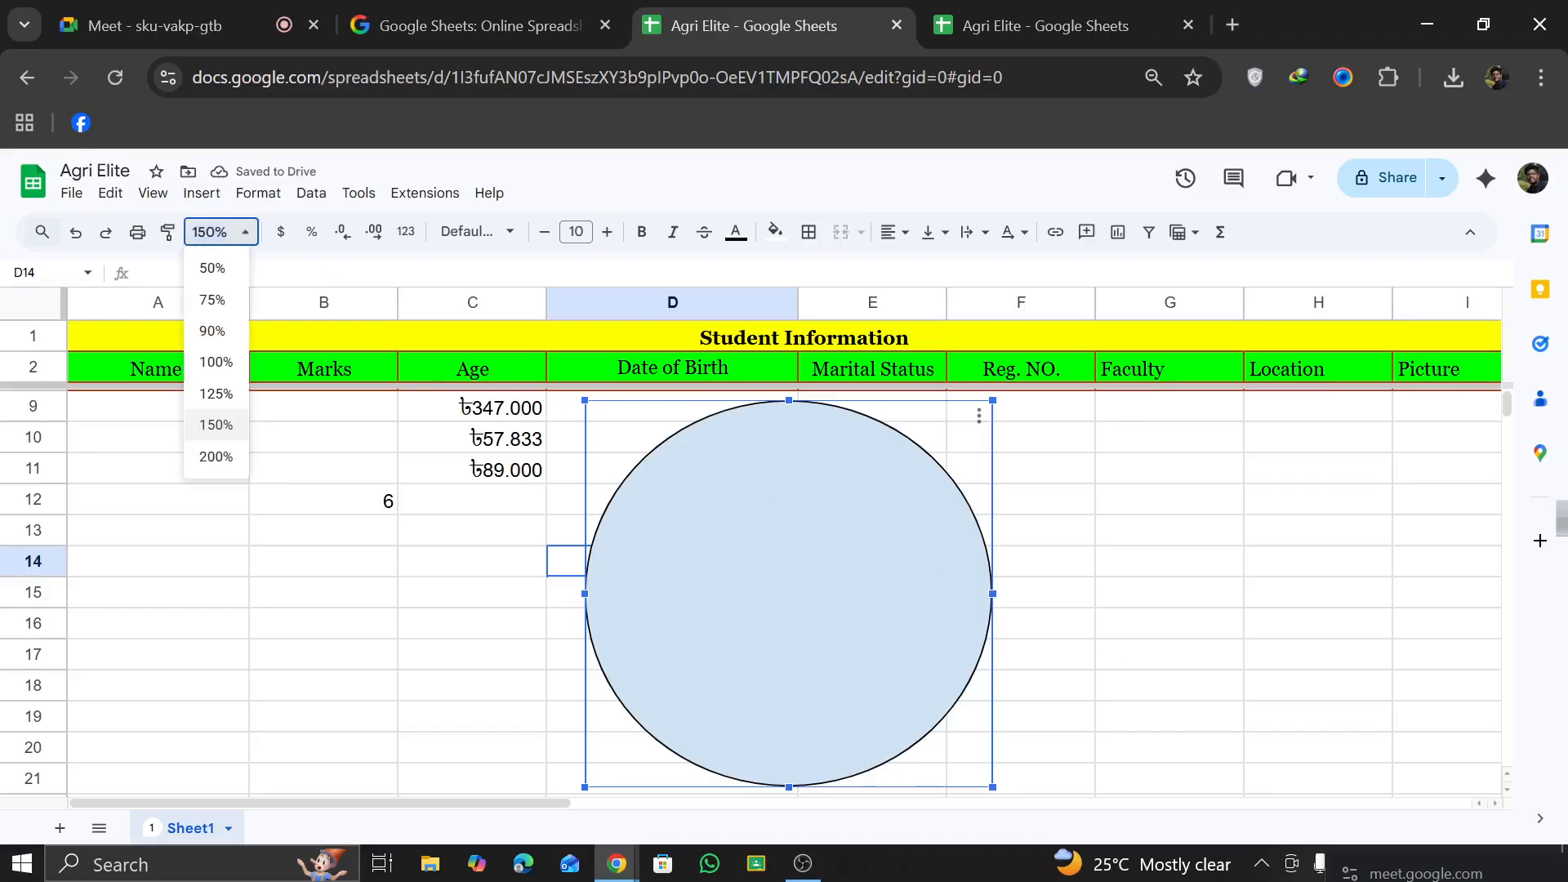
left_click(217, 394)
scroll(654, 498, "down", 3)
scroll(678, 513, "up", 5)
left_click_drag(641, 717, 772, 713)
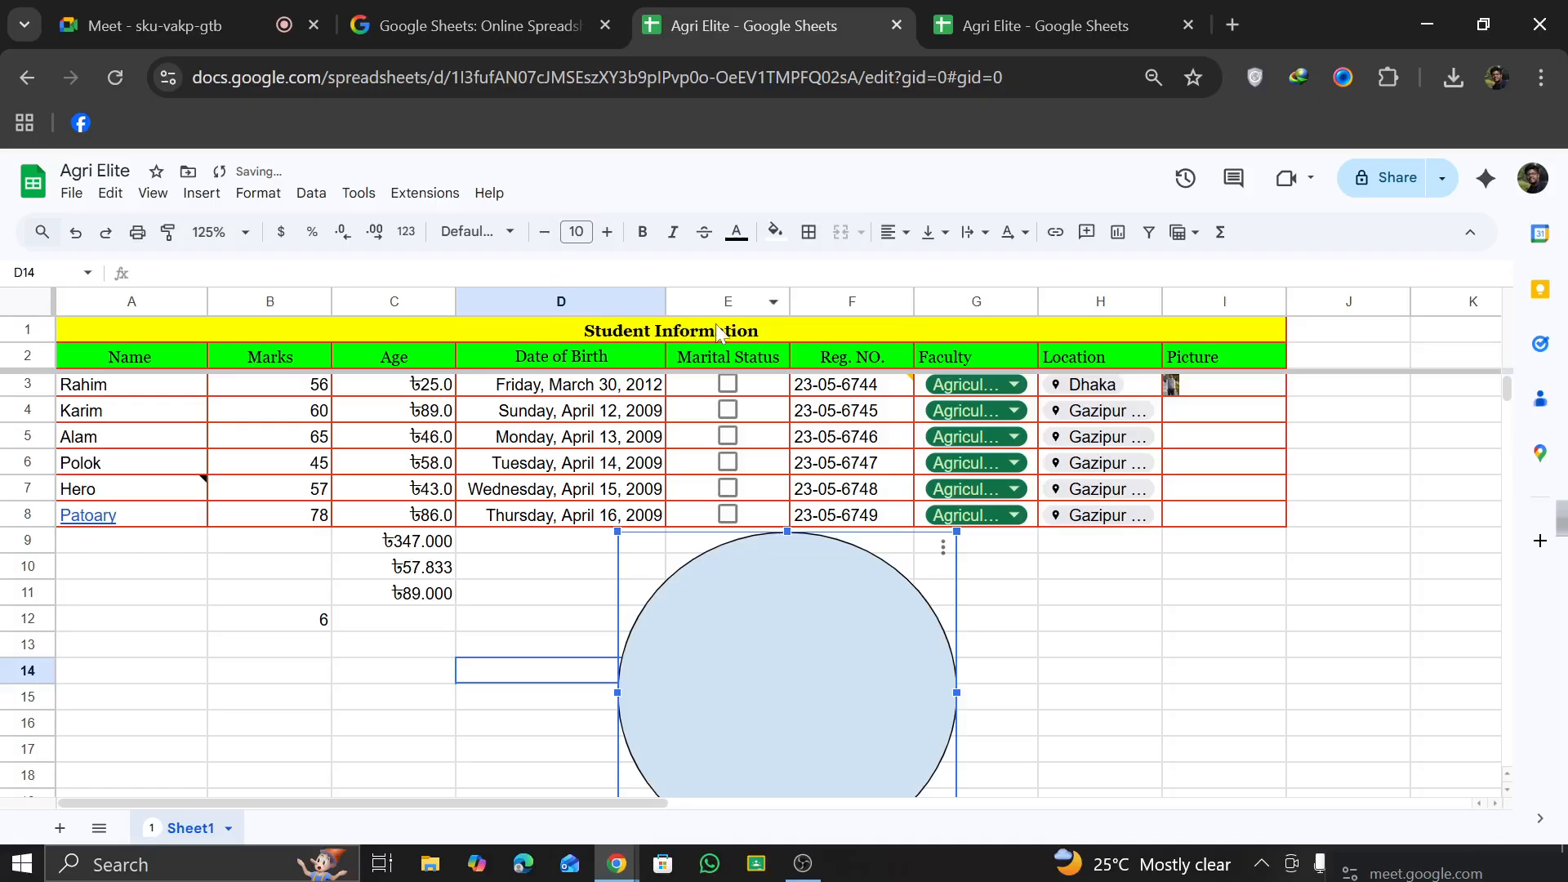
key("Delete")
left_click(202, 193)
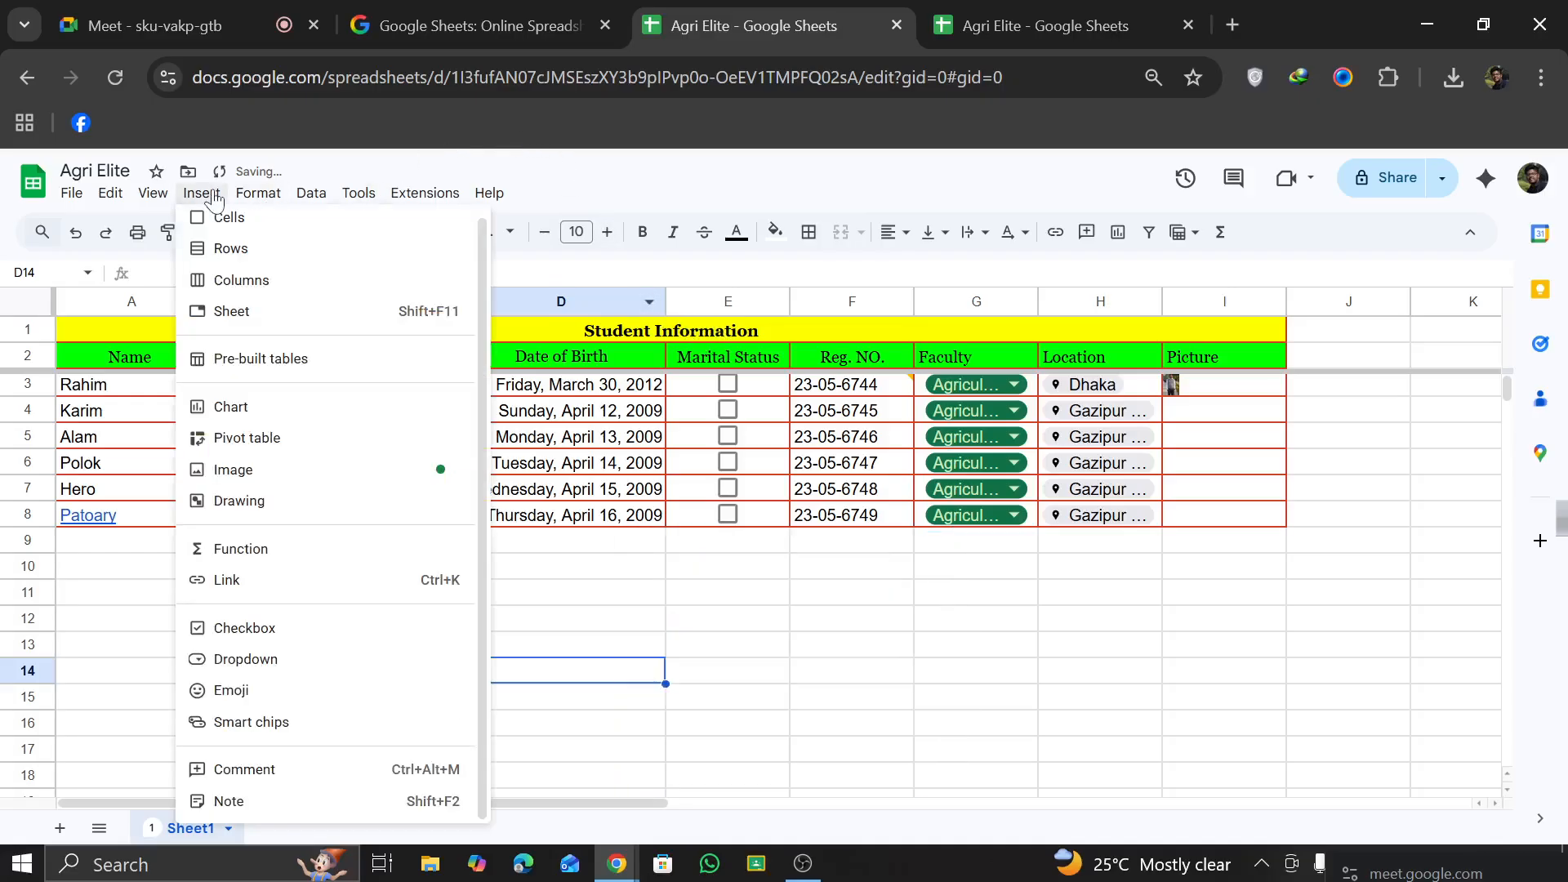
mouse_move(249, 201)
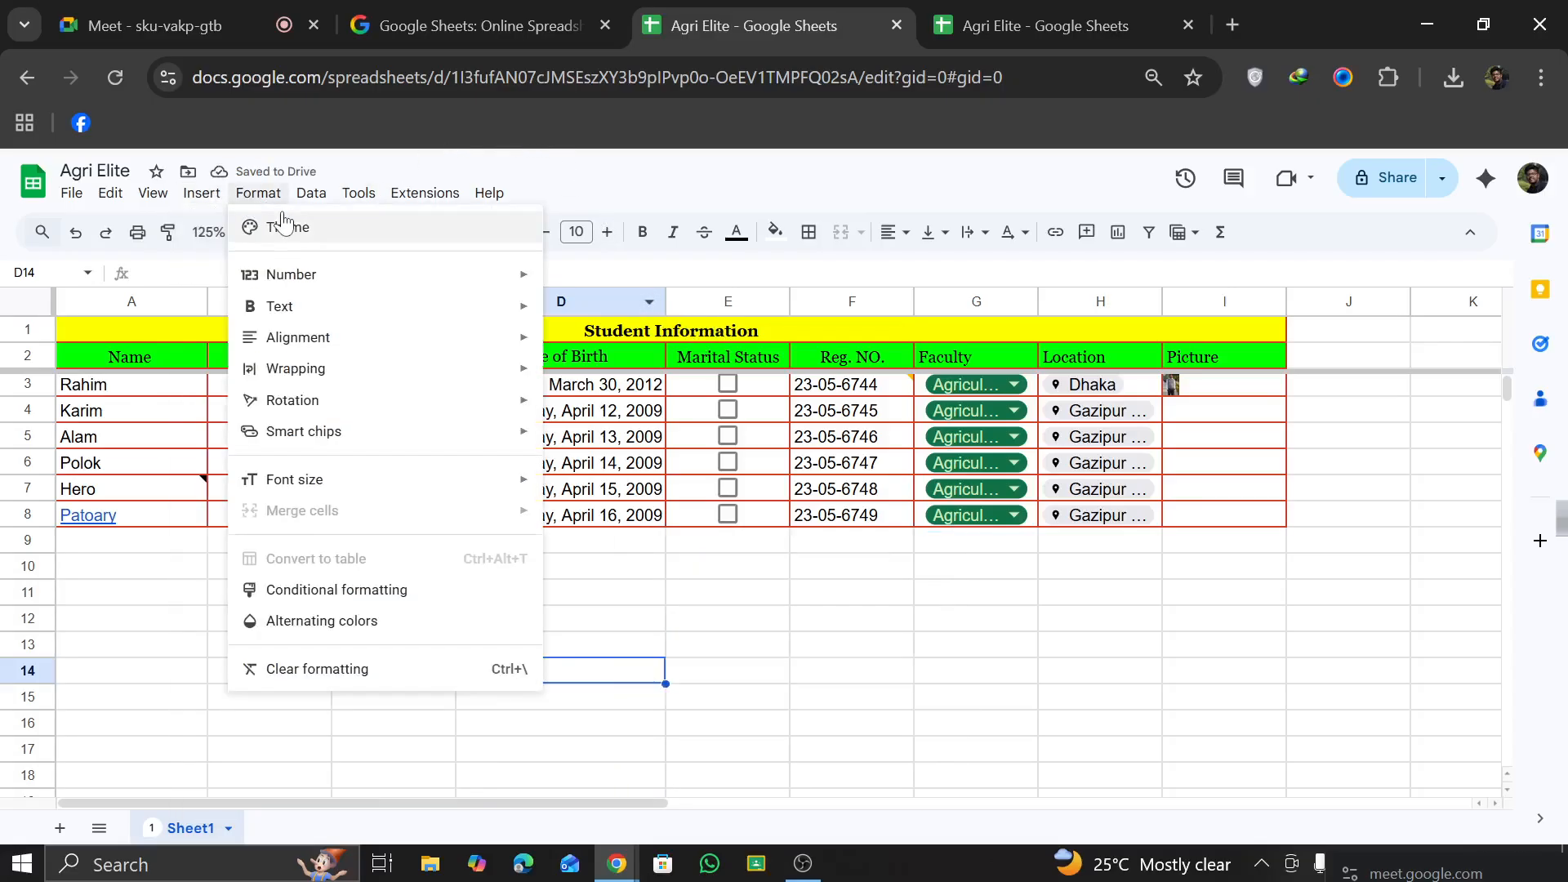
mouse_move(309, 201)
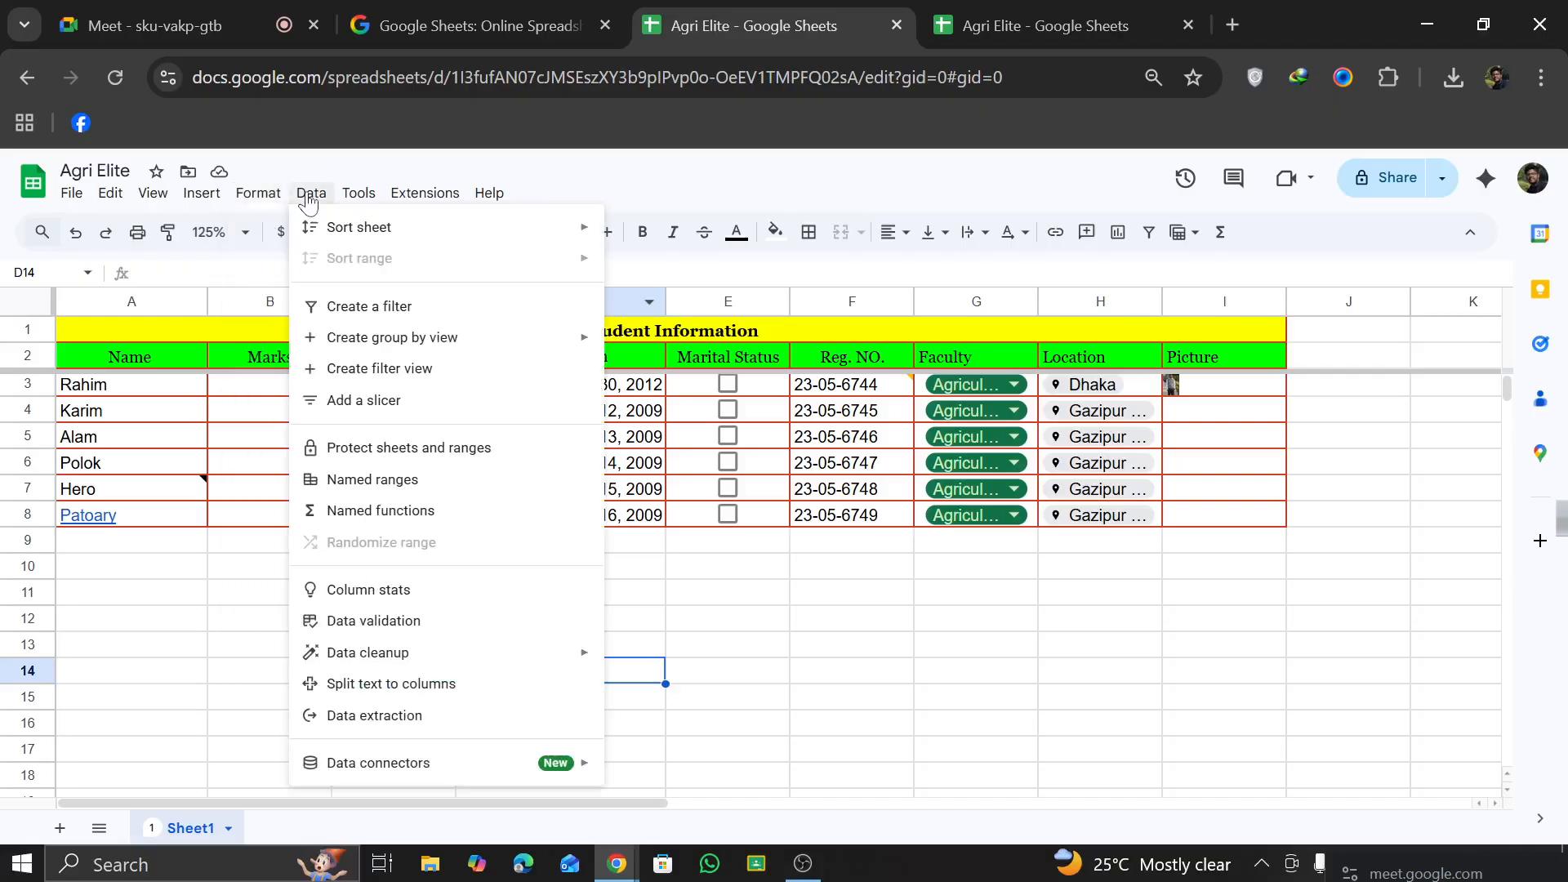
mouse_move(360, 196)
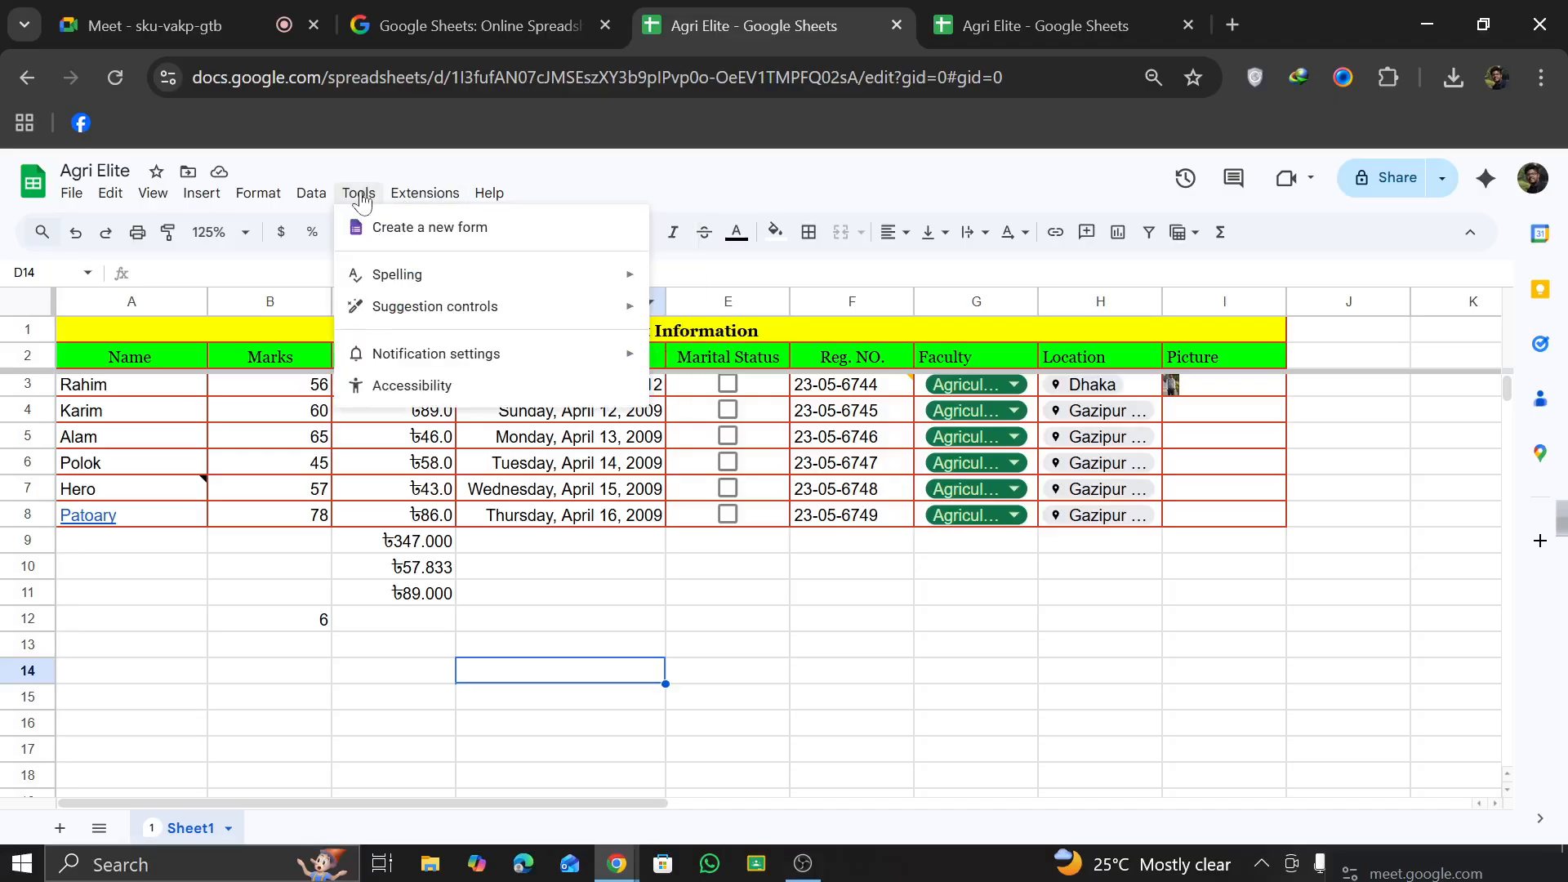
mouse_move(389, 277)
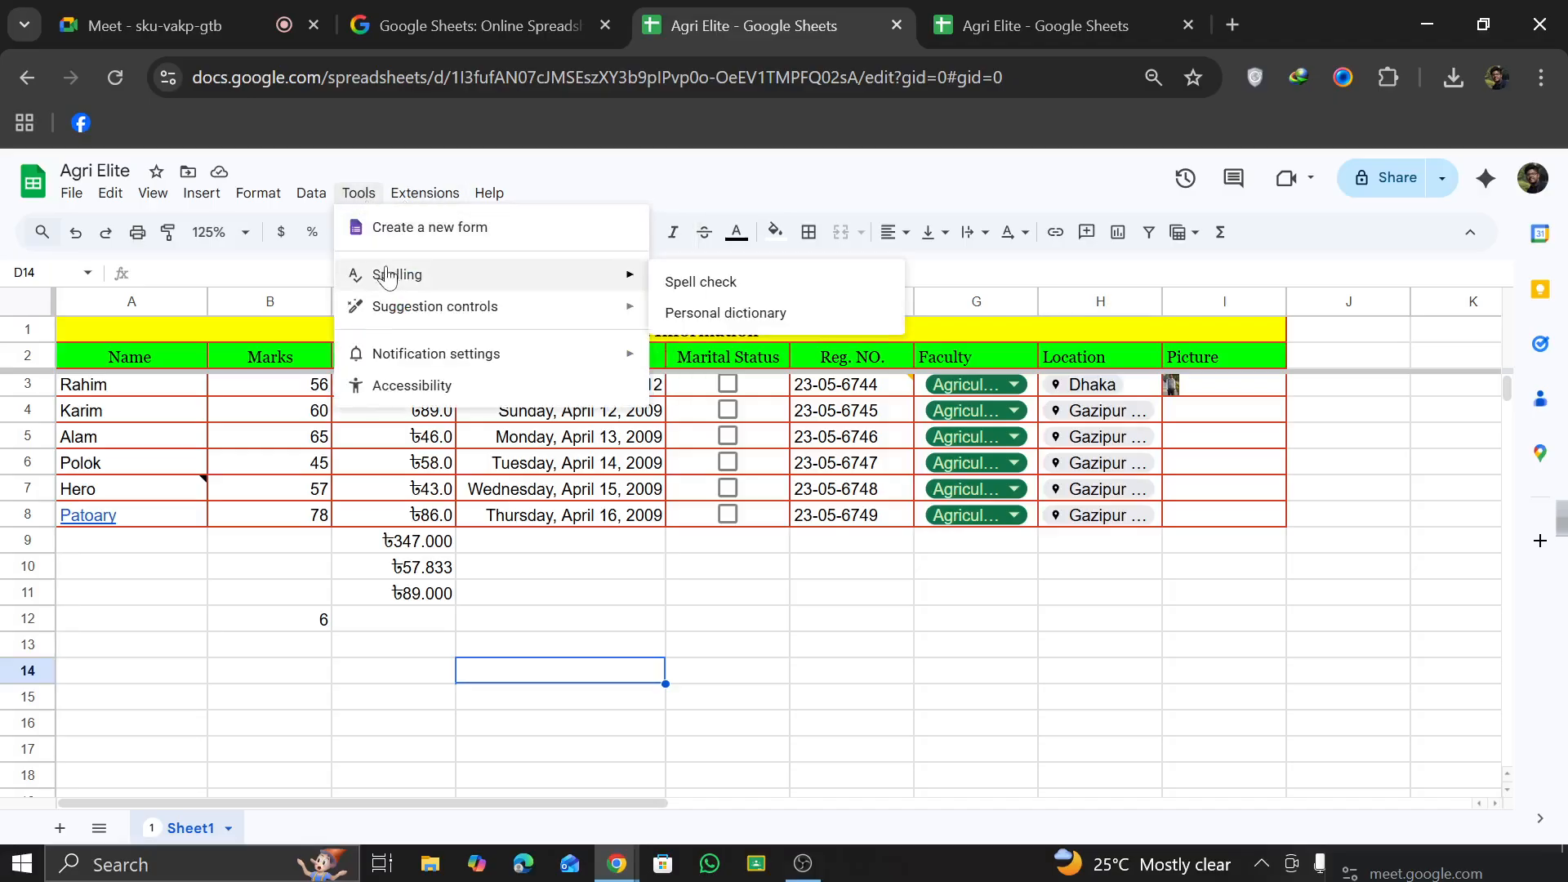
left_click(445, 198)
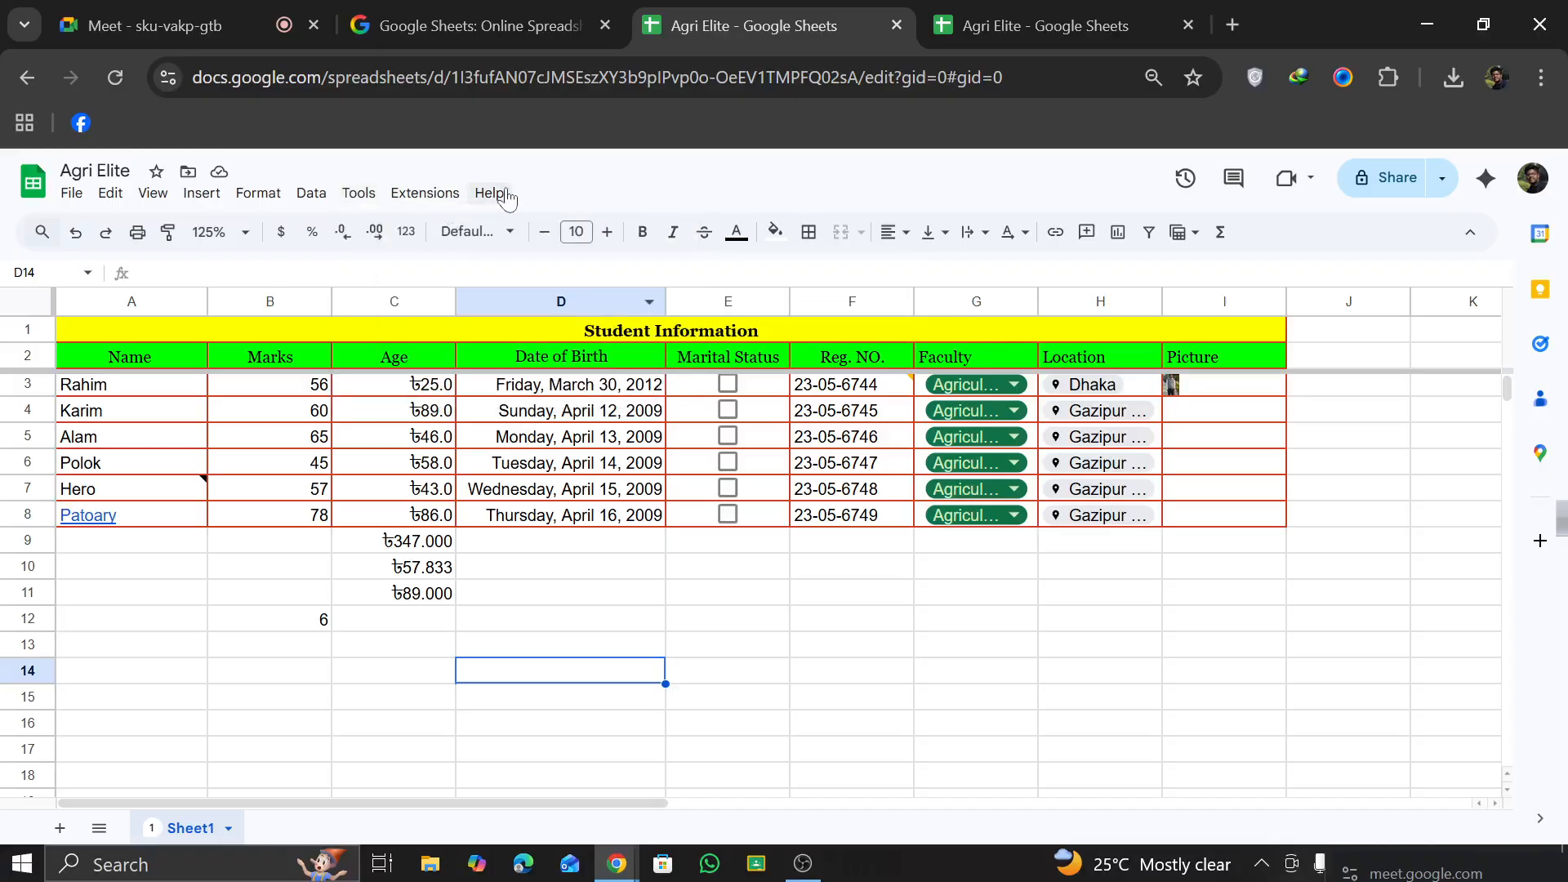
Step: Insert a rating smart chip in cell D14
left_click(220, 200)
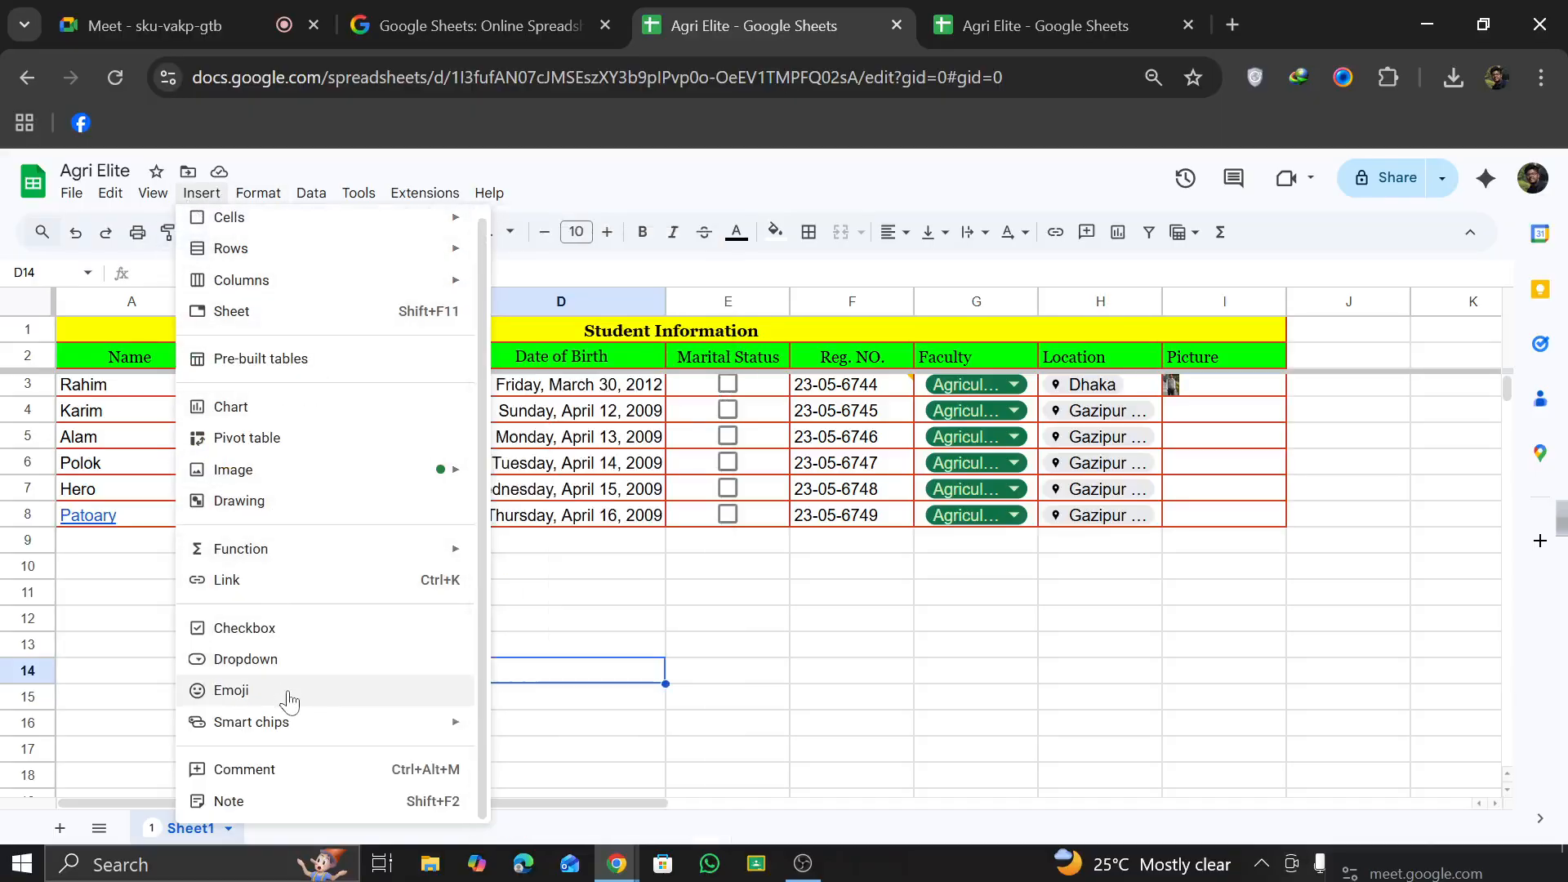
mouse_move(285, 727)
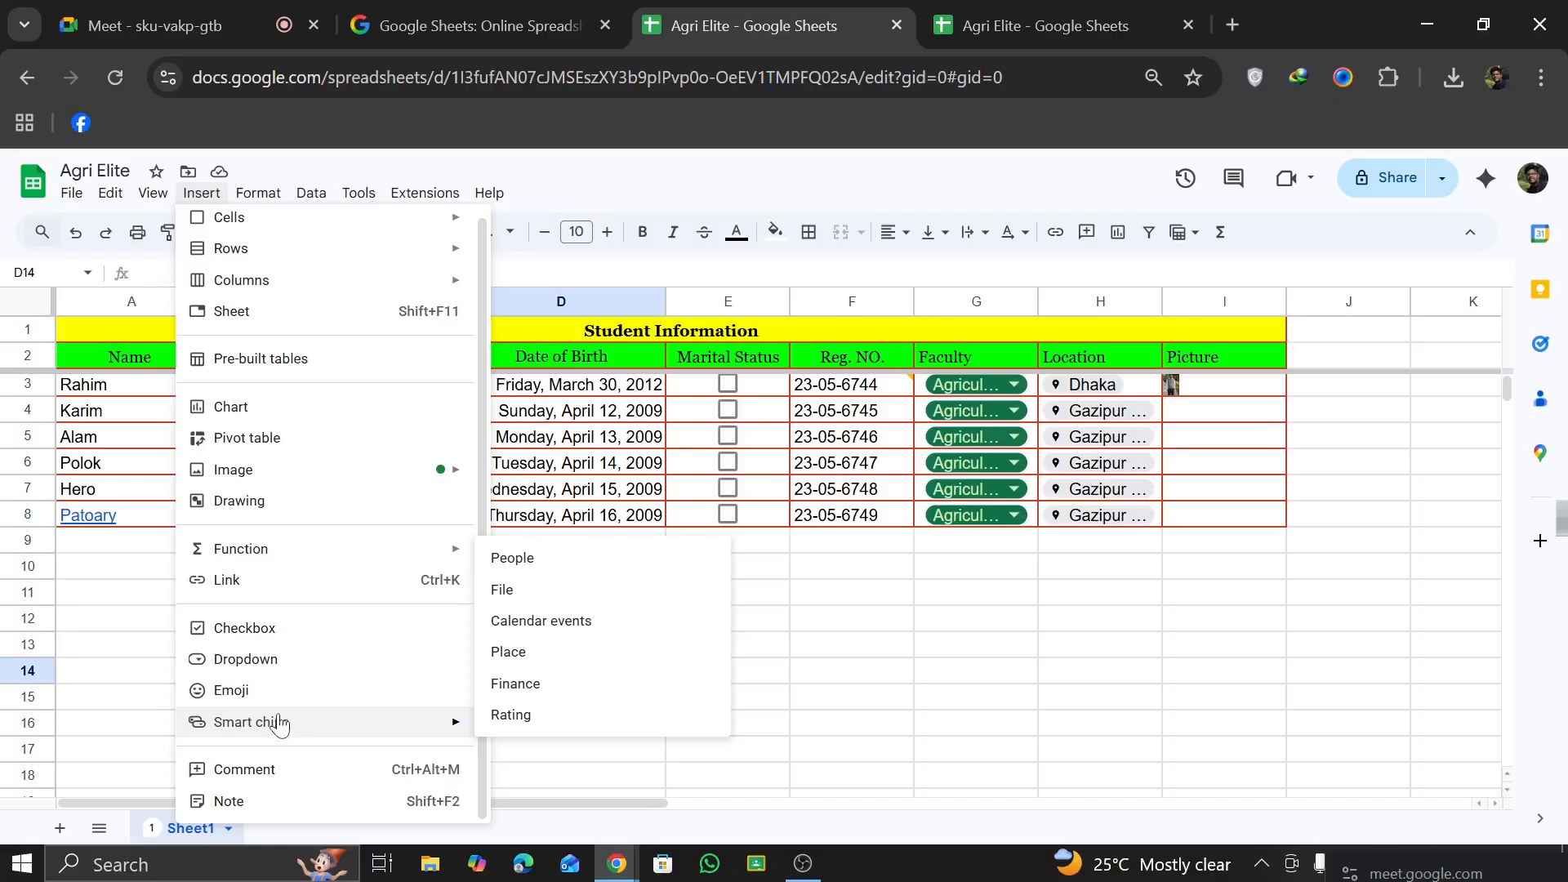
left_click(527, 716)
left_click(529, 680)
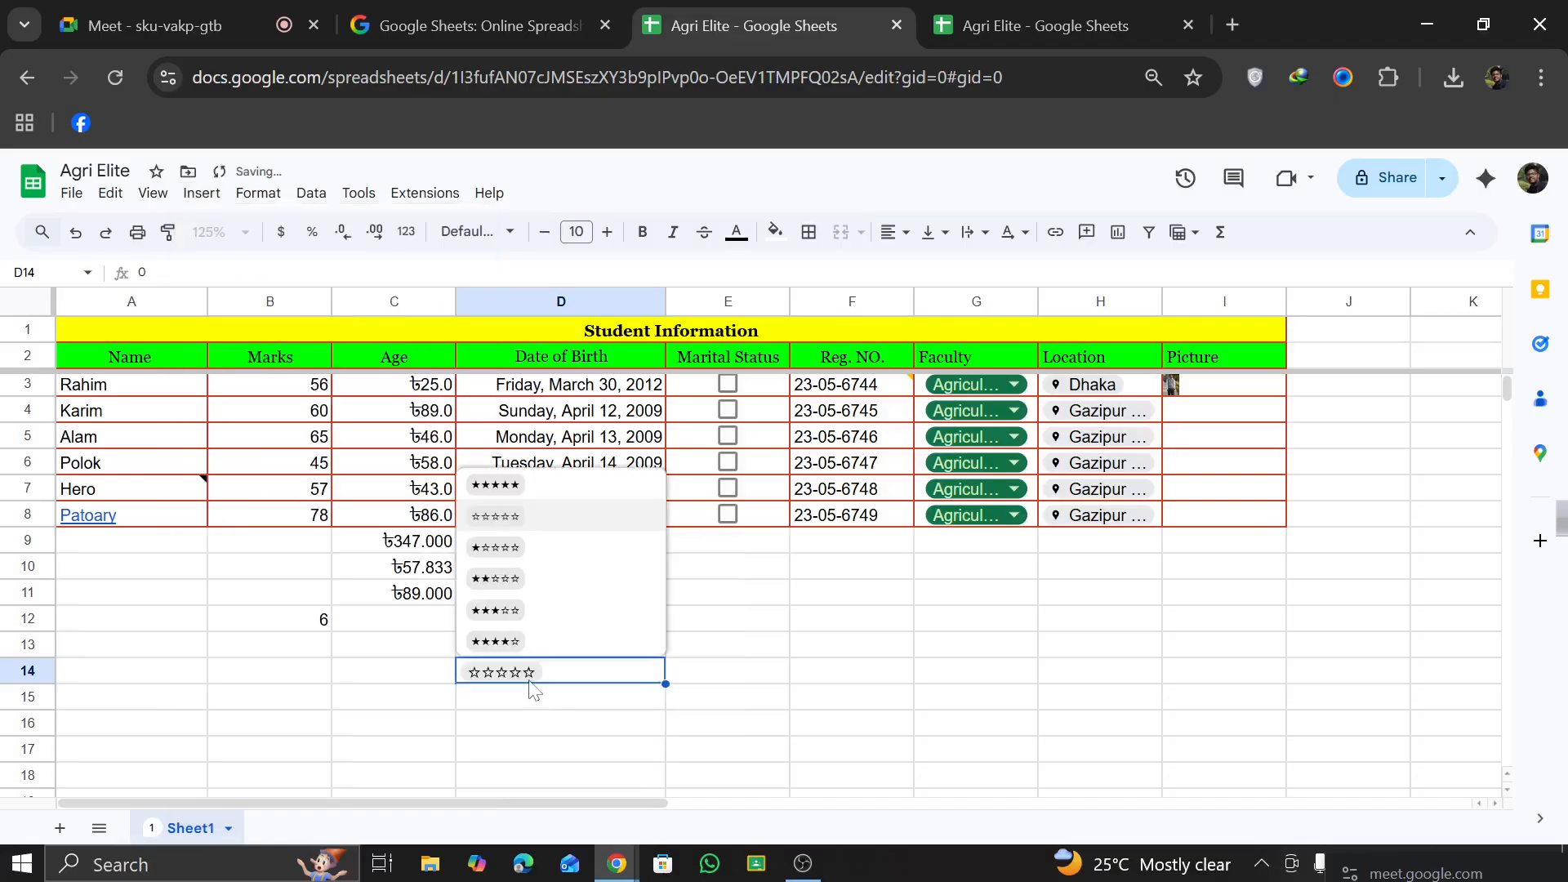
left_click(794, 713)
Step: Try the D14 rating chip at four and five stars, and set it to two stars
left_click(539, 677)
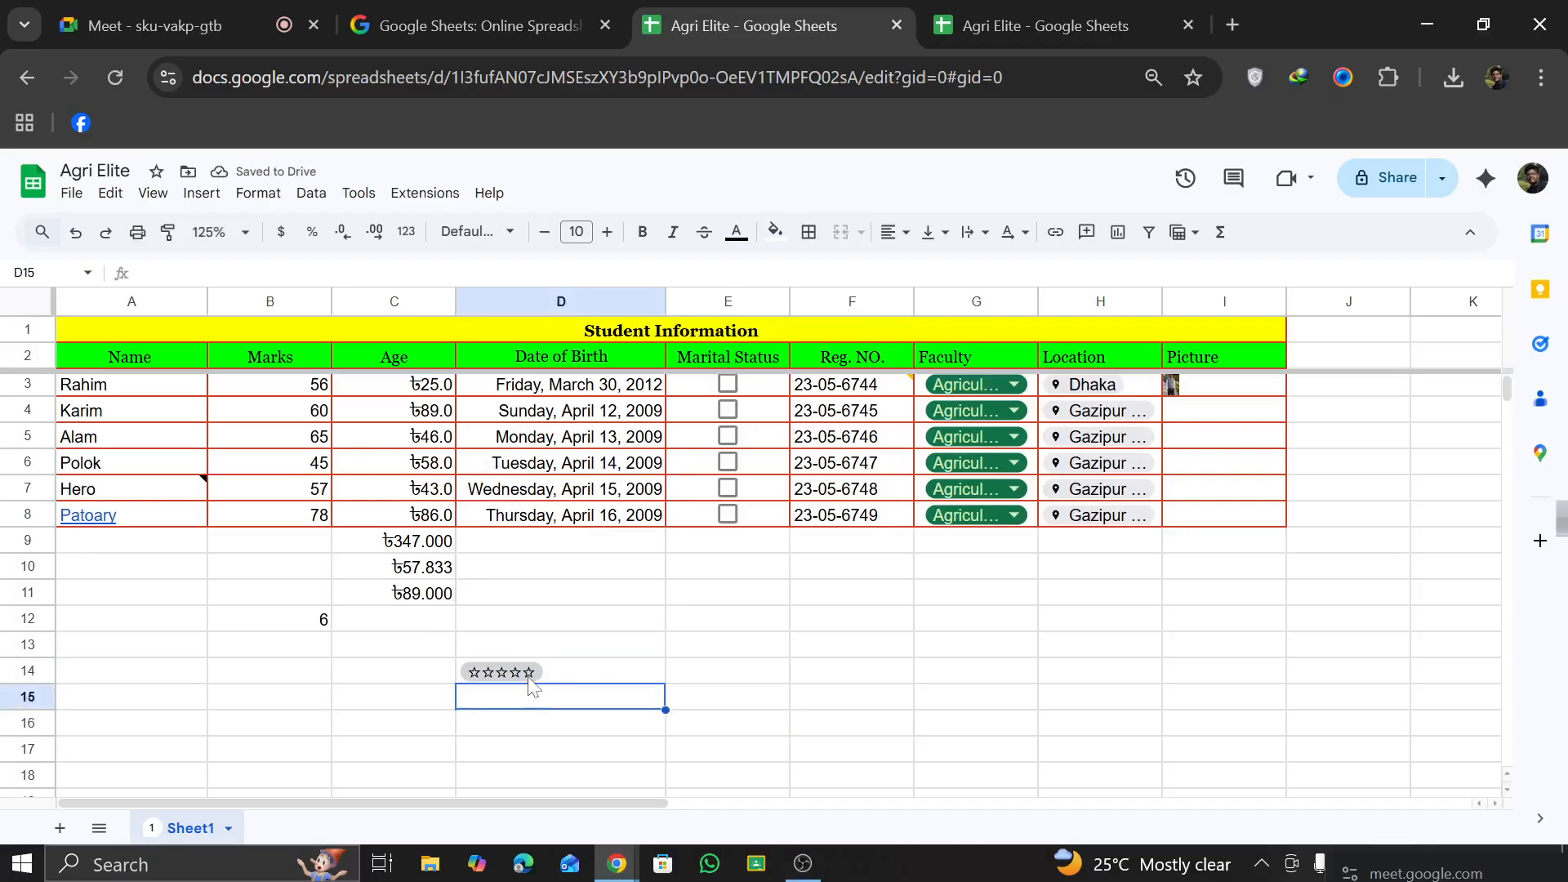
left_click(529, 677)
left_click(531, 642)
left_click(529, 671)
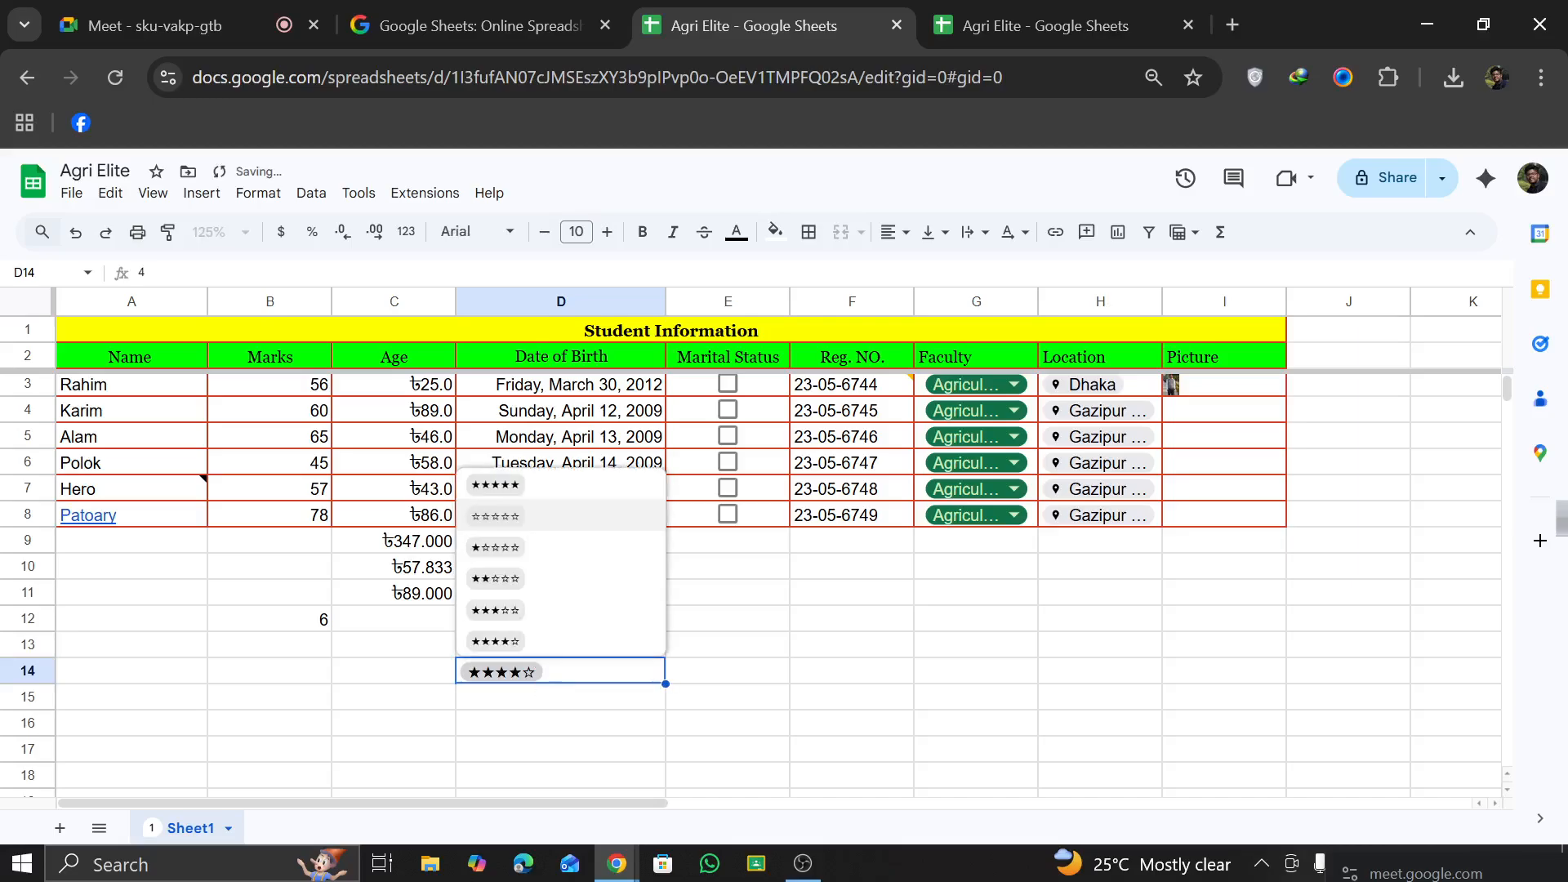
left_click(481, 487)
left_click(535, 660)
left_click(514, 576)
Step: Try to insert the big-eyed smiley emoji in the rating cell D14
left_click(201, 193)
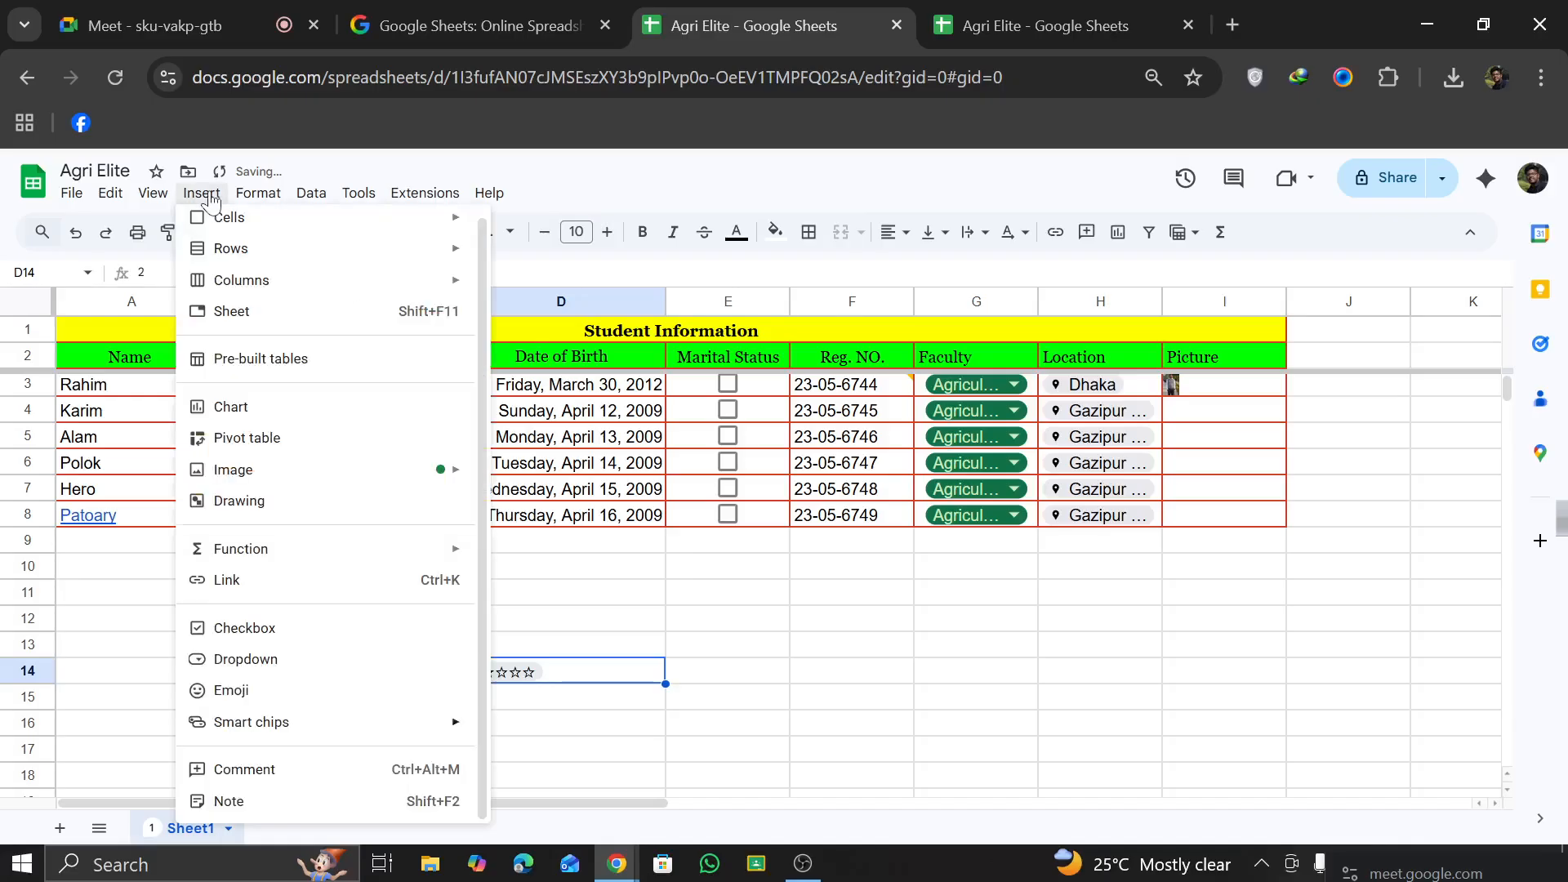
mouse_move(276, 291)
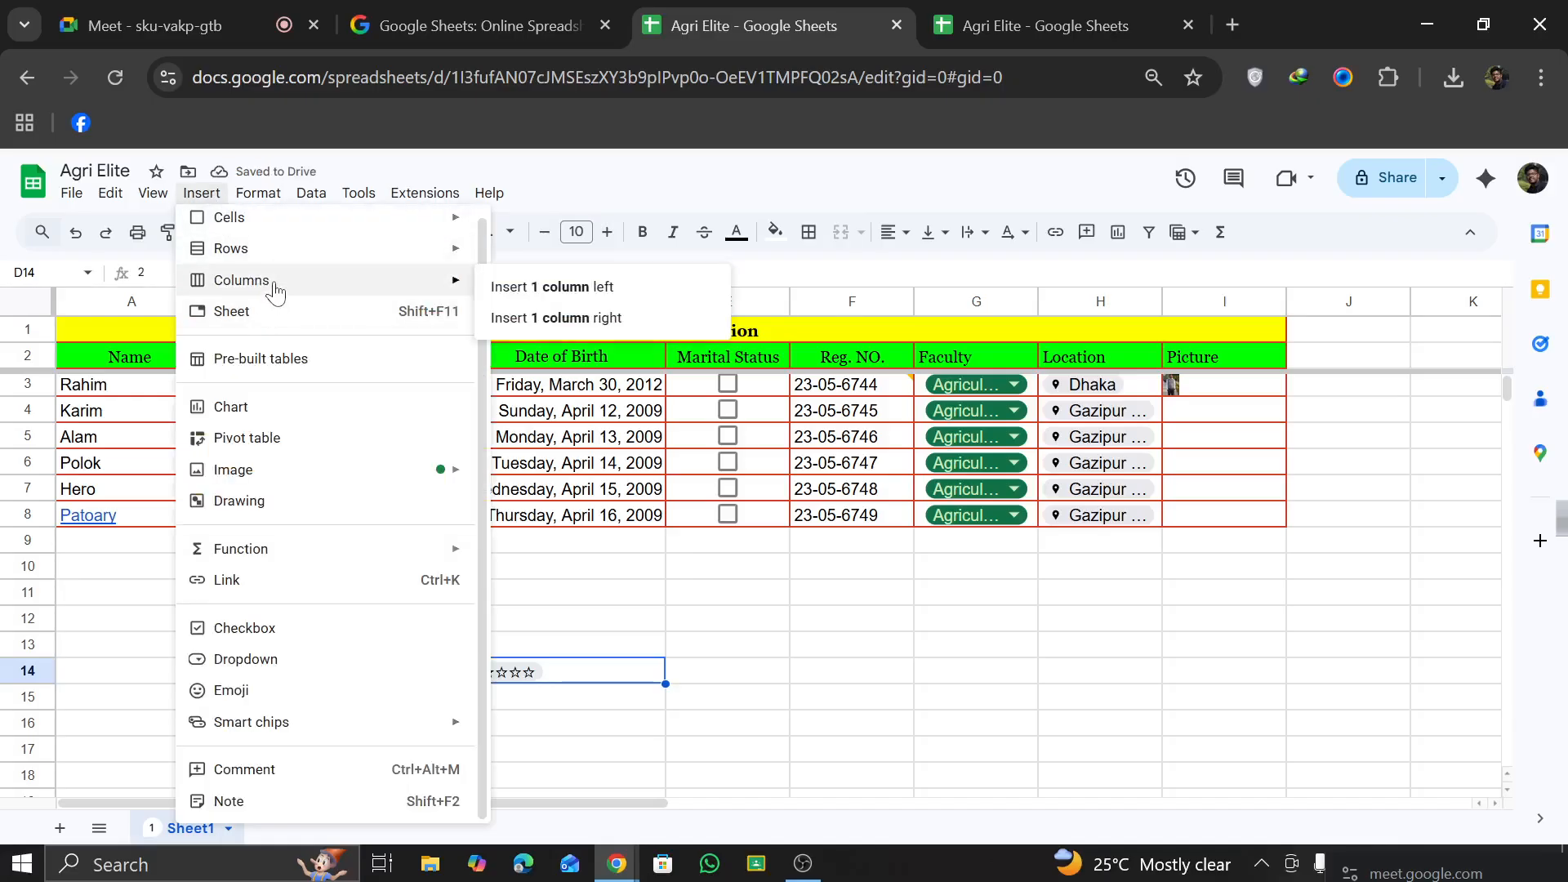
mouse_move(296, 235)
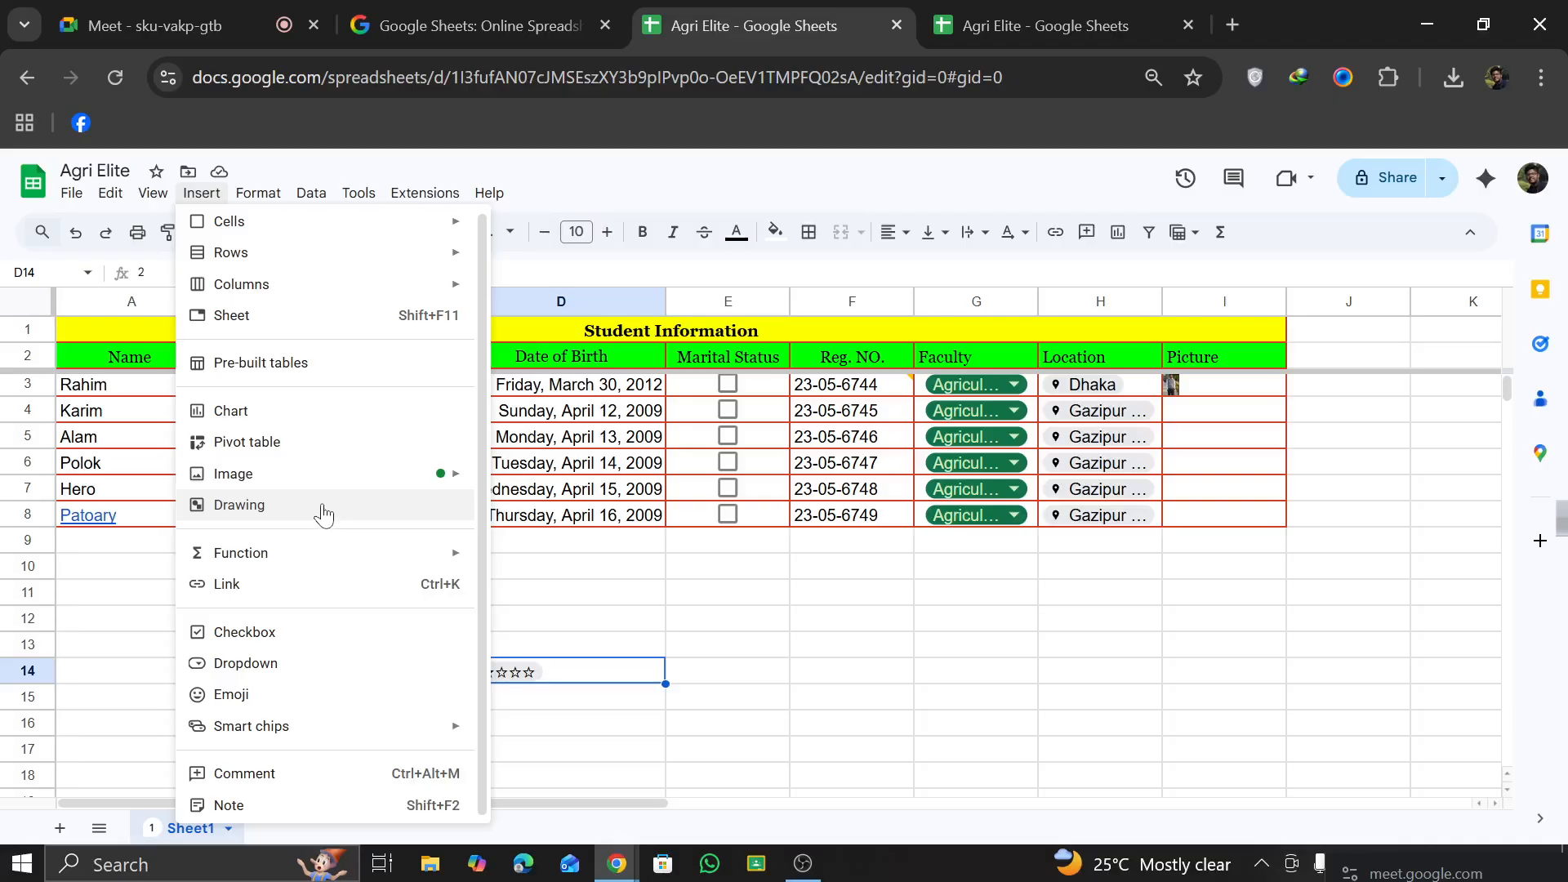
left_click(321, 701)
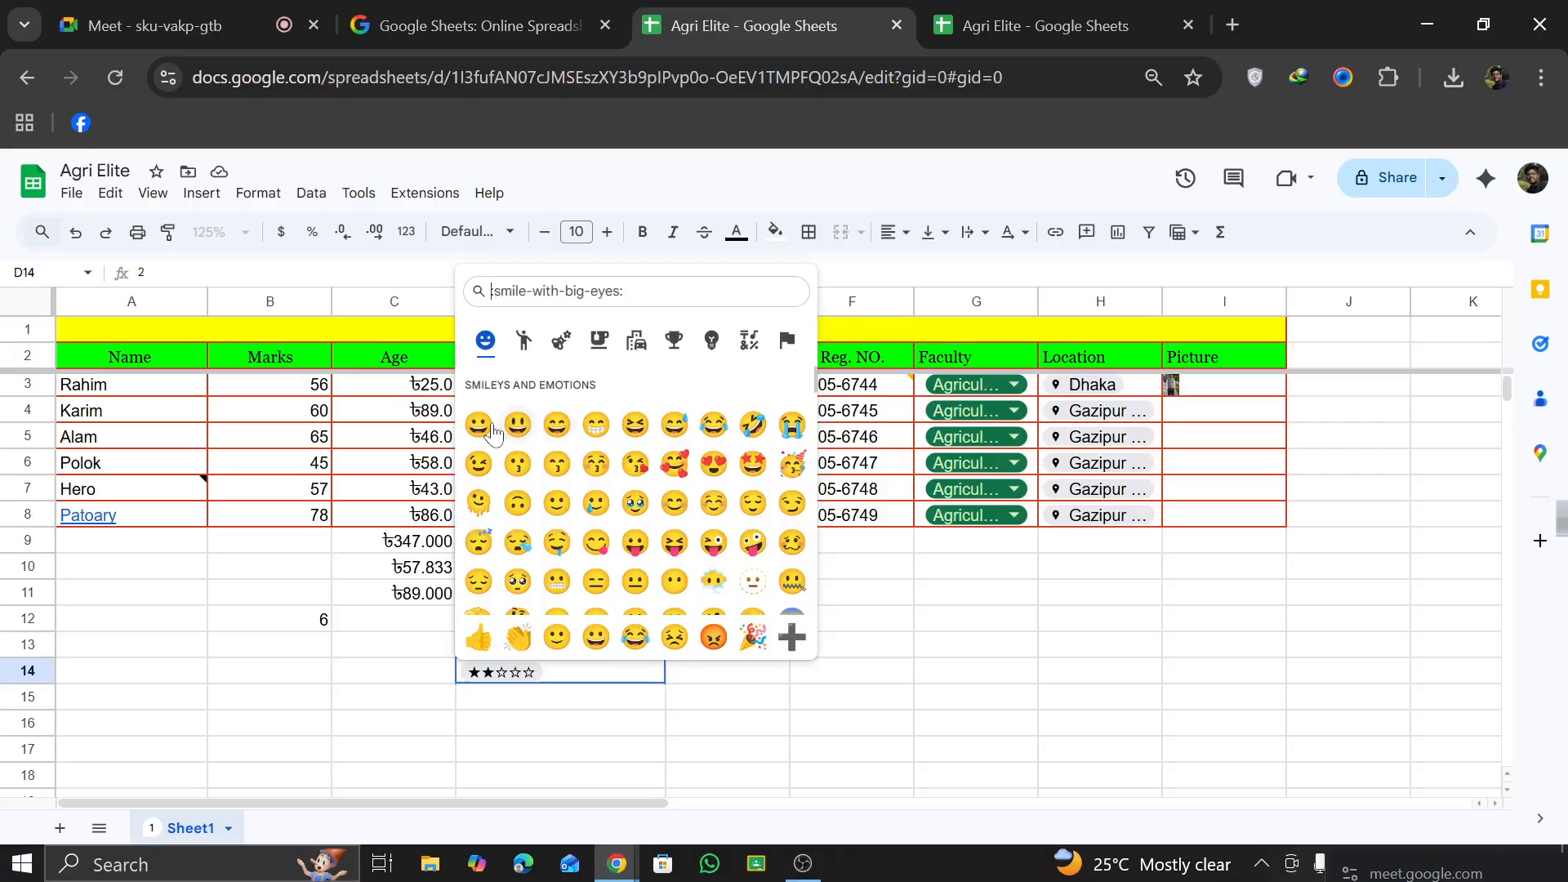
left_click(518, 424)
left_click(579, 621)
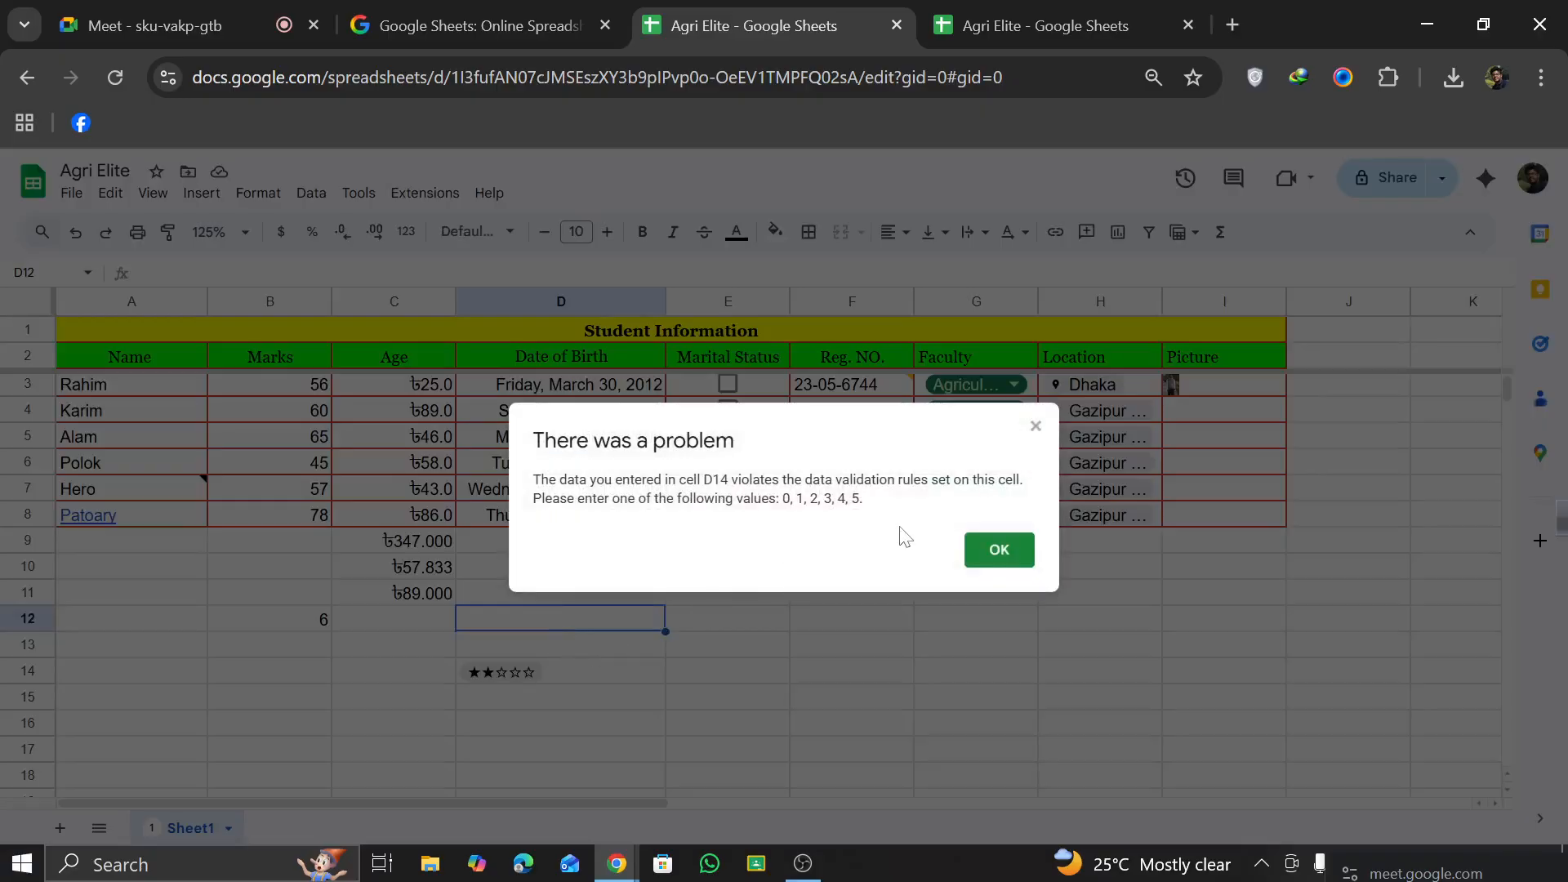
left_click(988, 552)
left_click(409, 514)
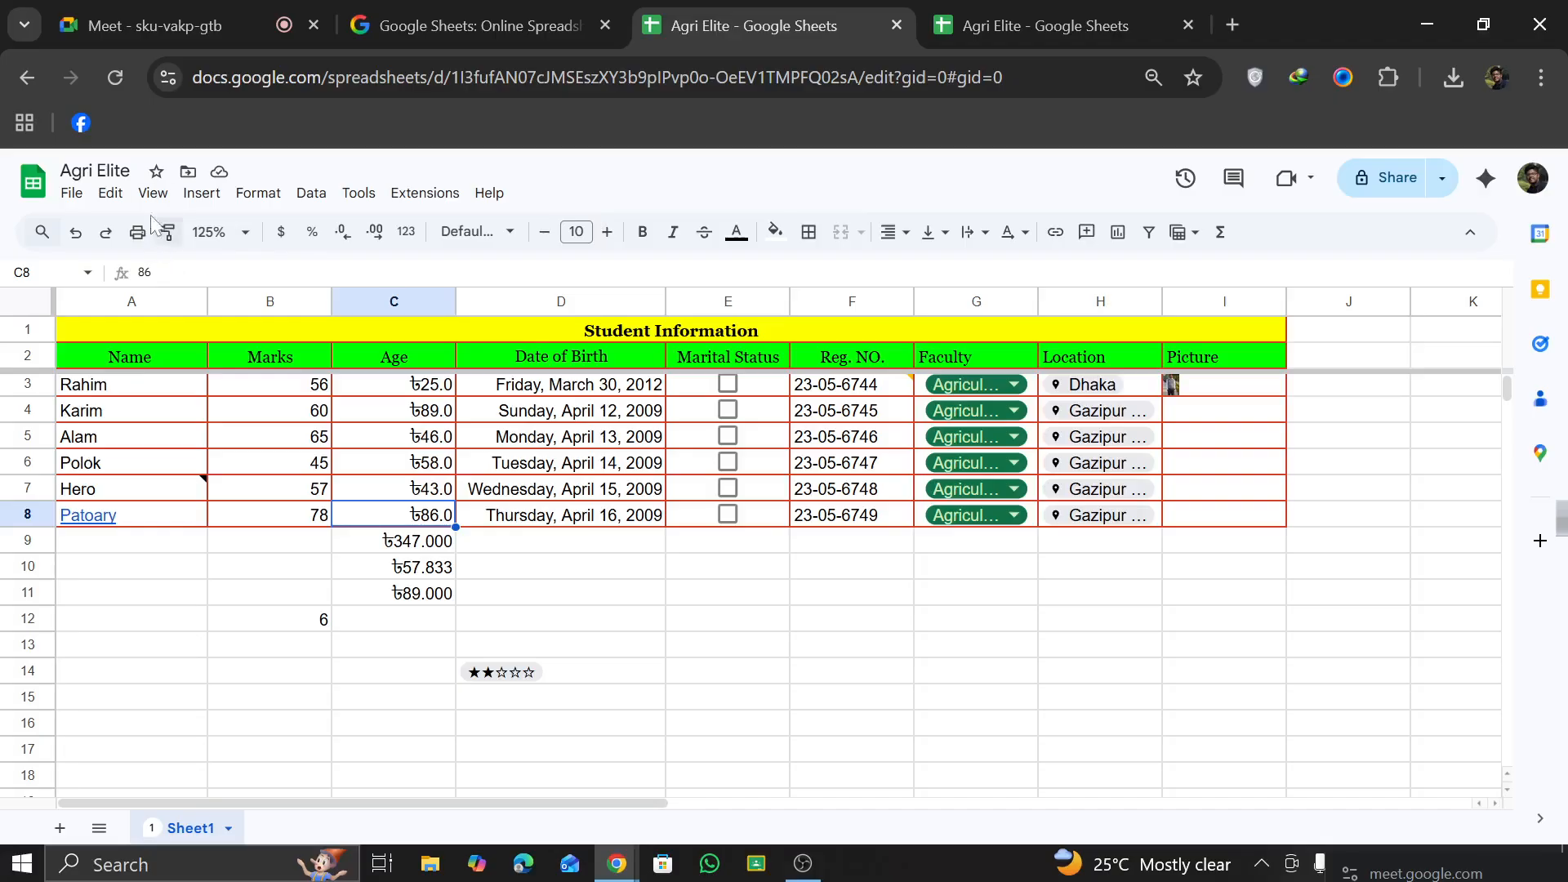
left_click(201, 193)
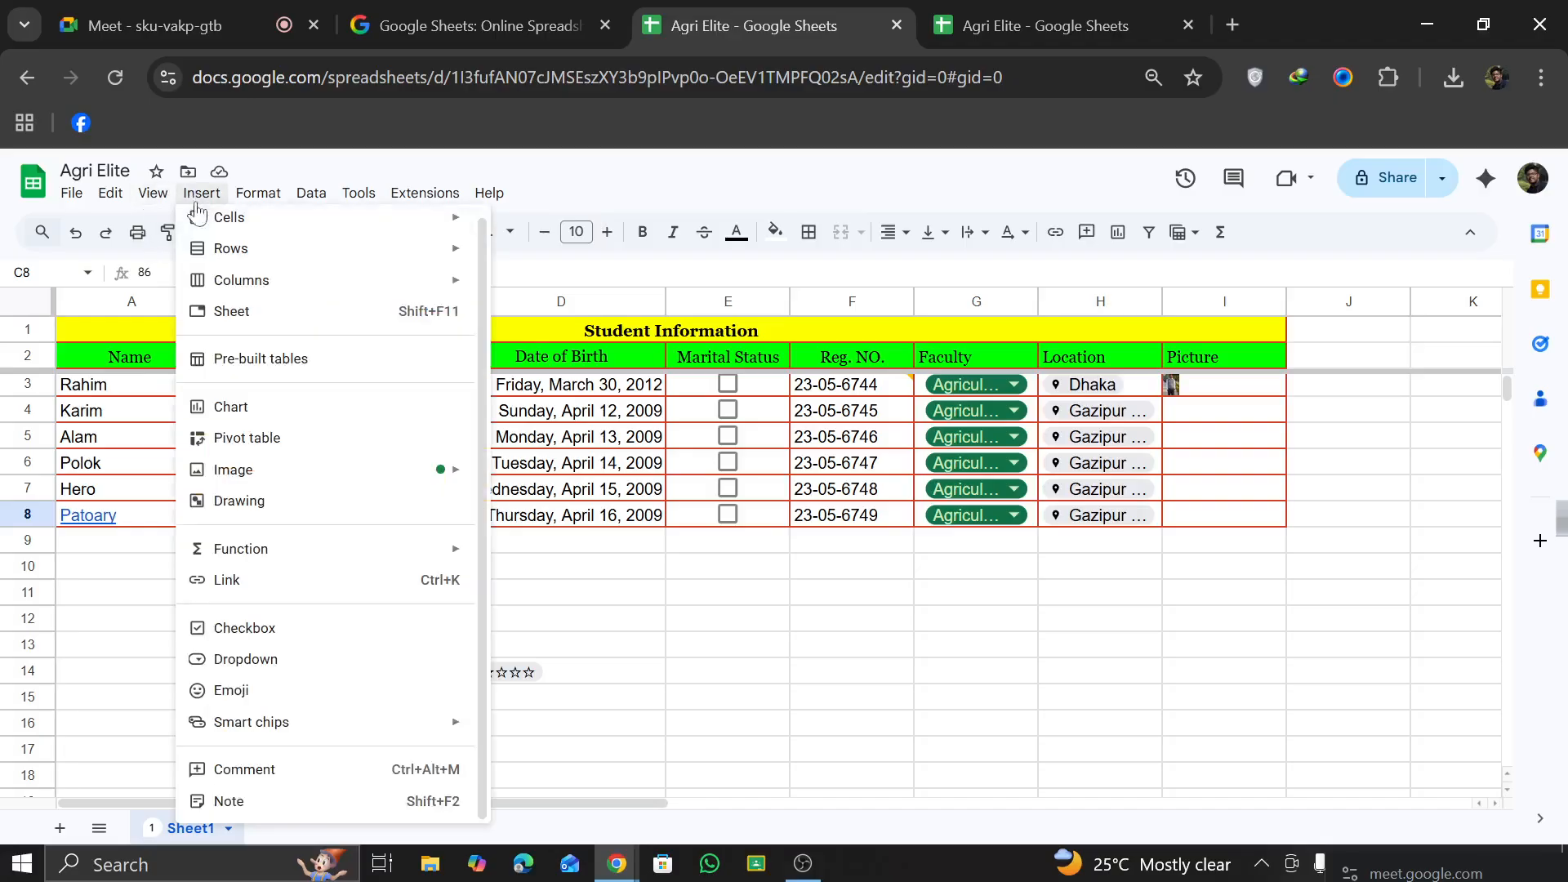
left_click(306, 692)
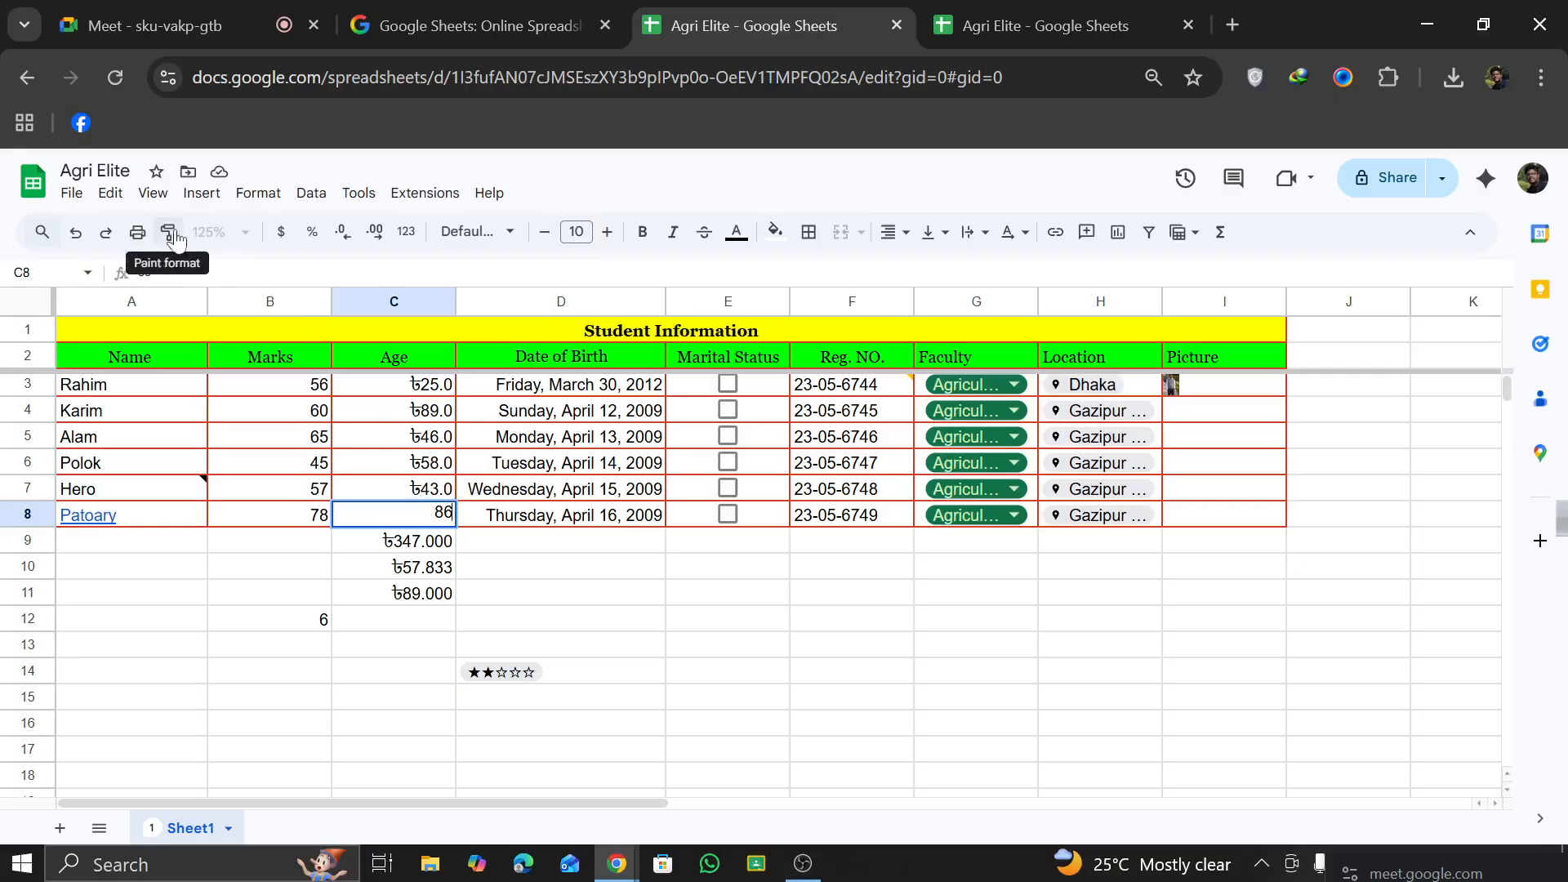
left_click(158, 198)
mouse_move(227, 200)
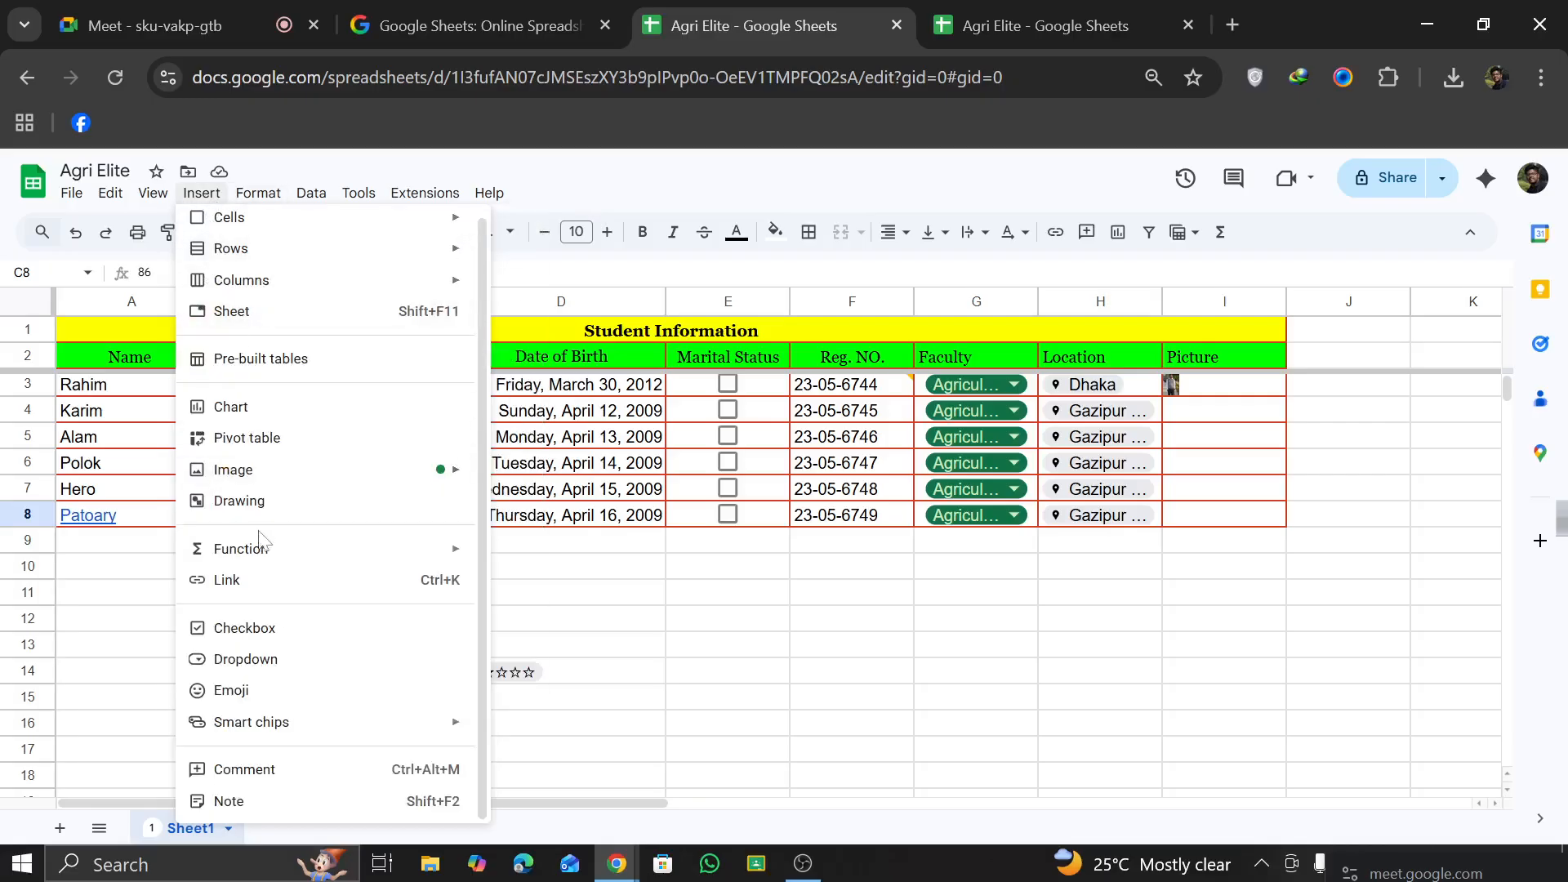
mouse_move(449, 732)
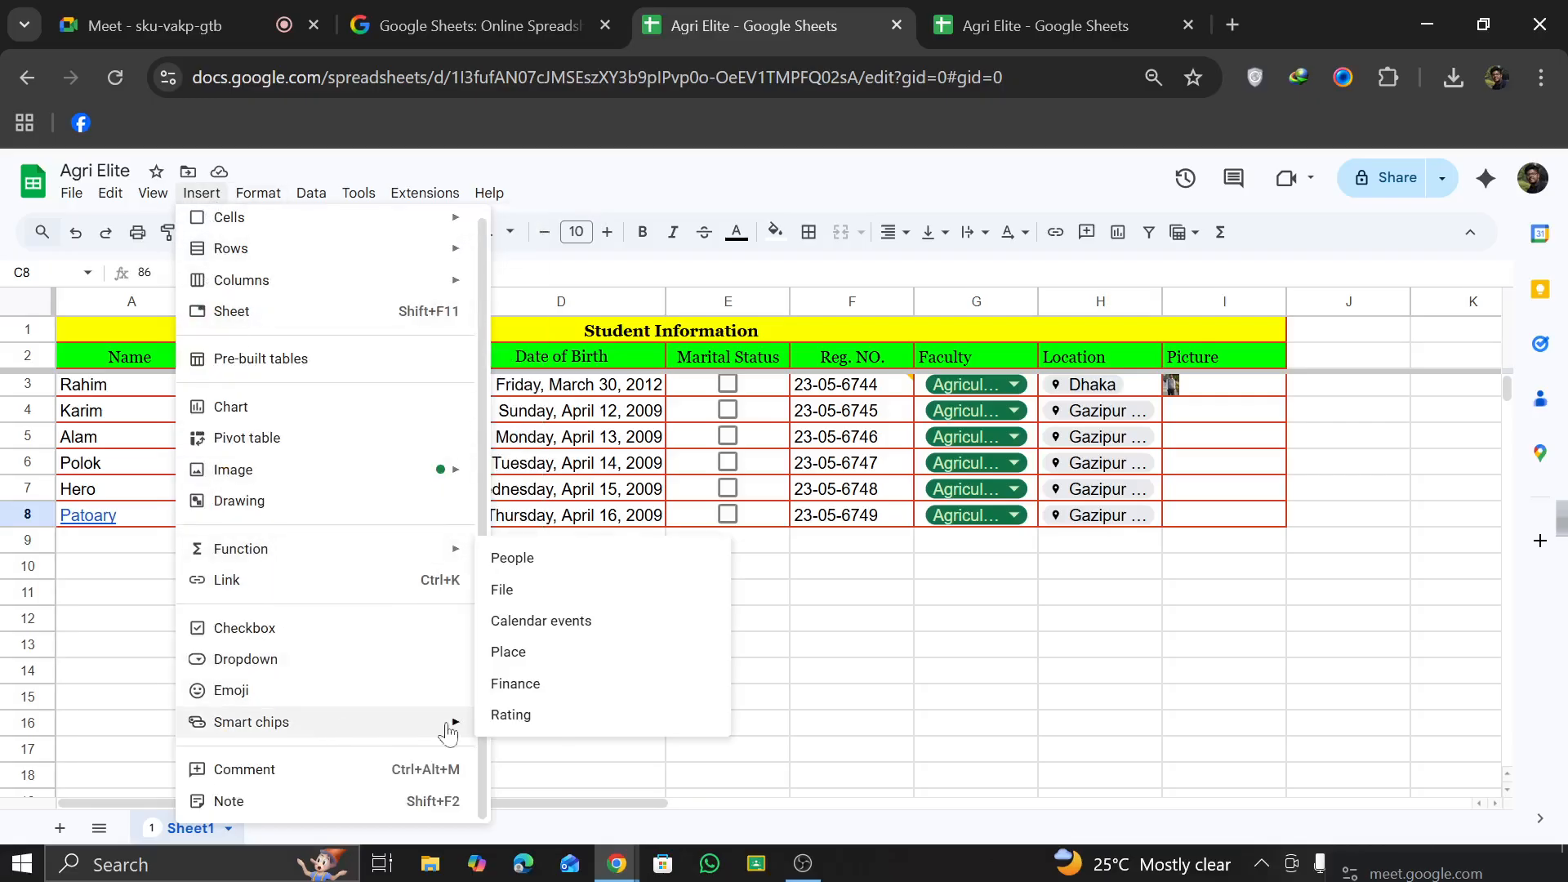
Step: Insert the WhatsApp photo from the recent Google Drive files as an image over the cells at F15
left_click(839, 711)
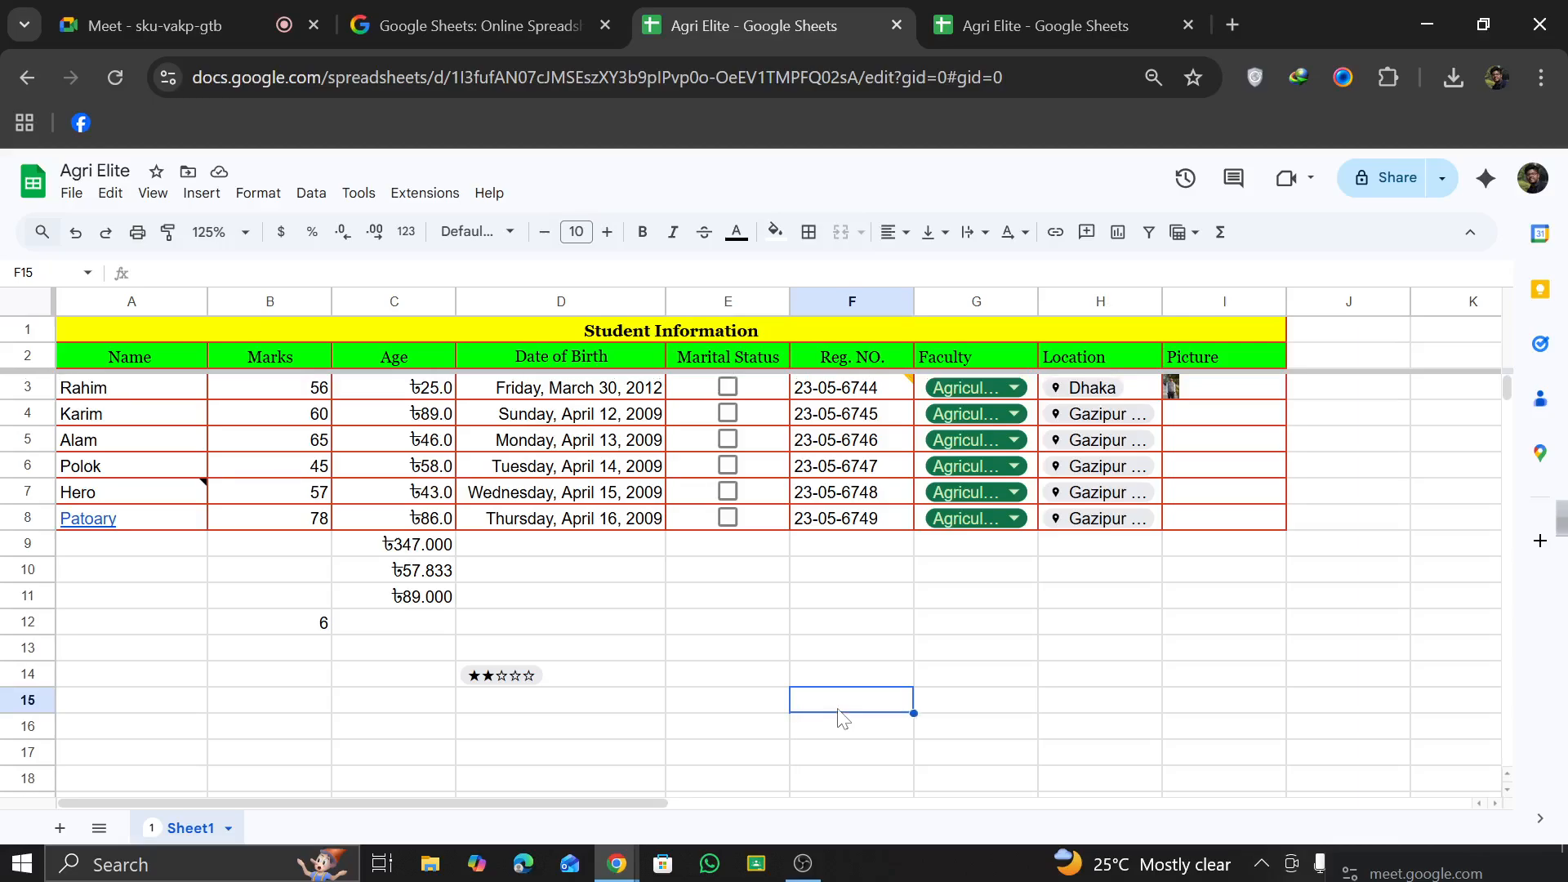
left_click(201, 193)
mouse_move(352, 484)
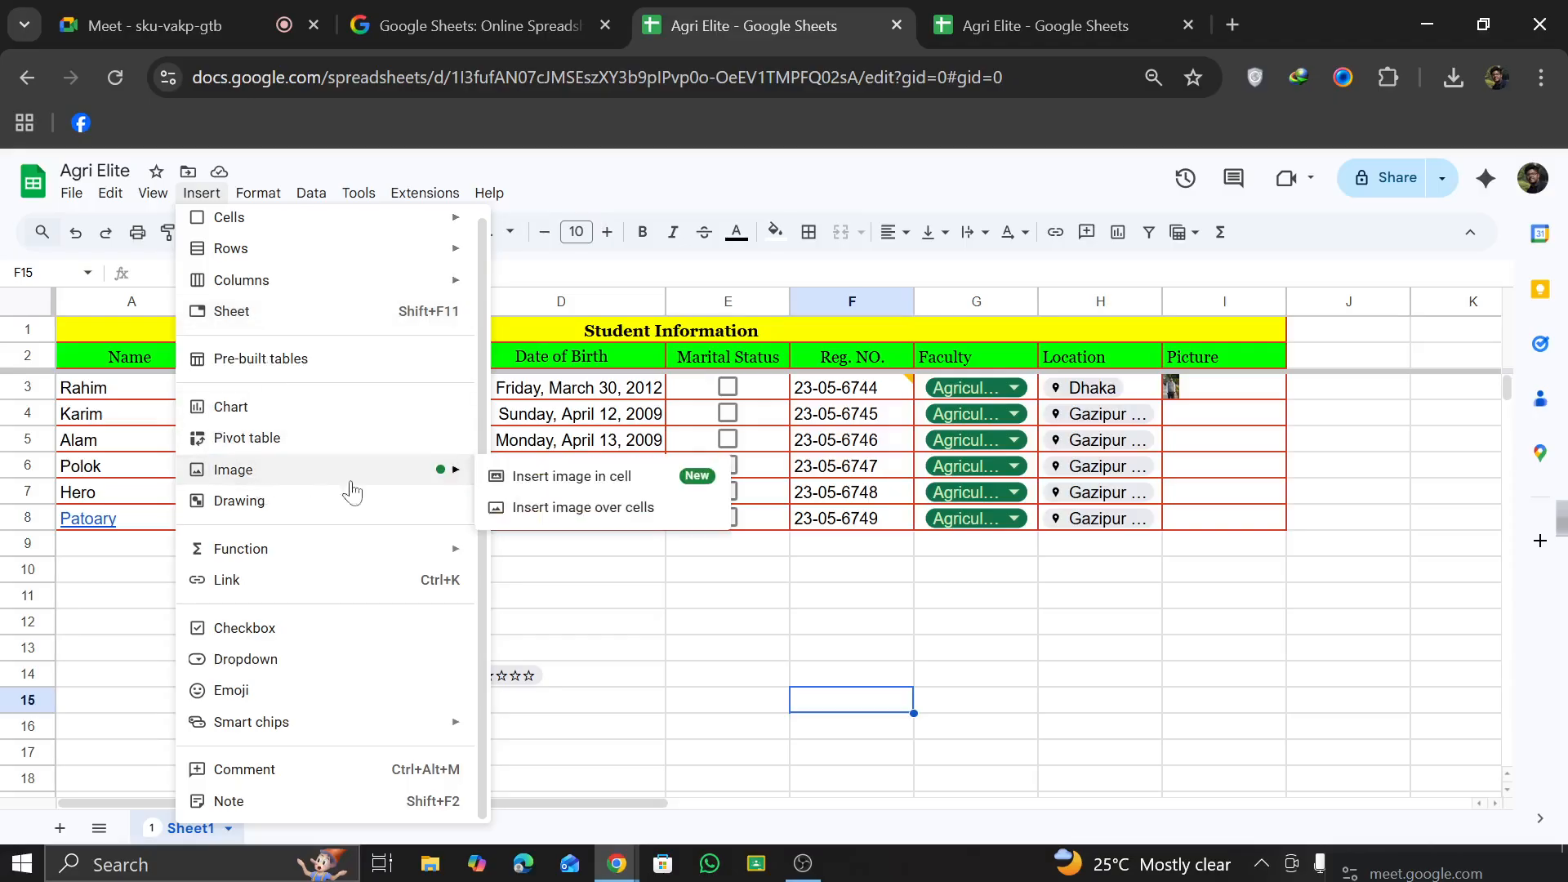
left_click(511, 510)
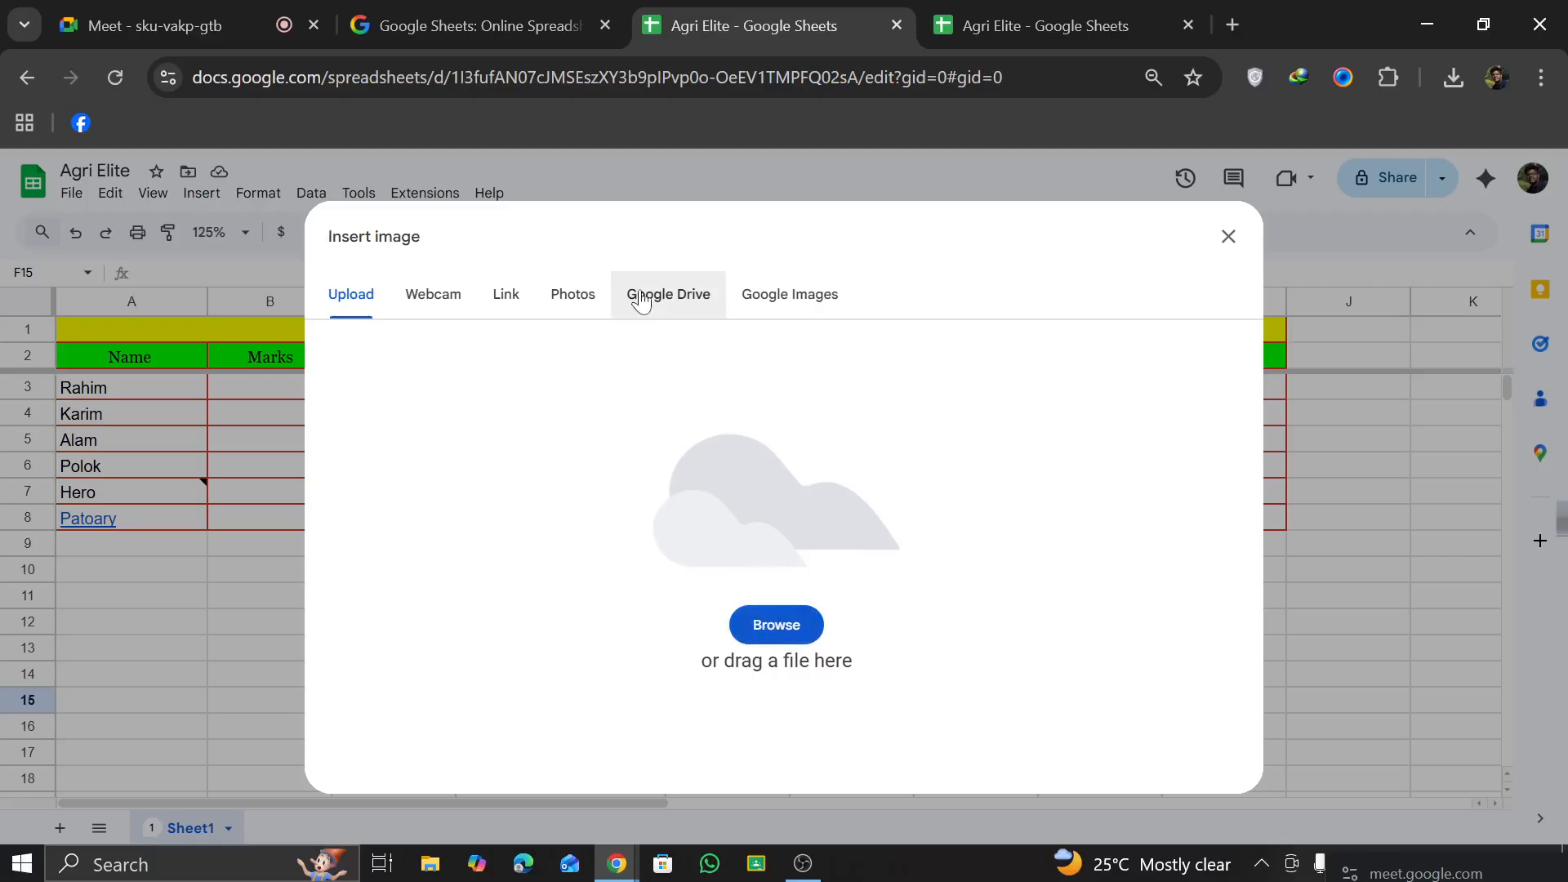
left_click(705, 302)
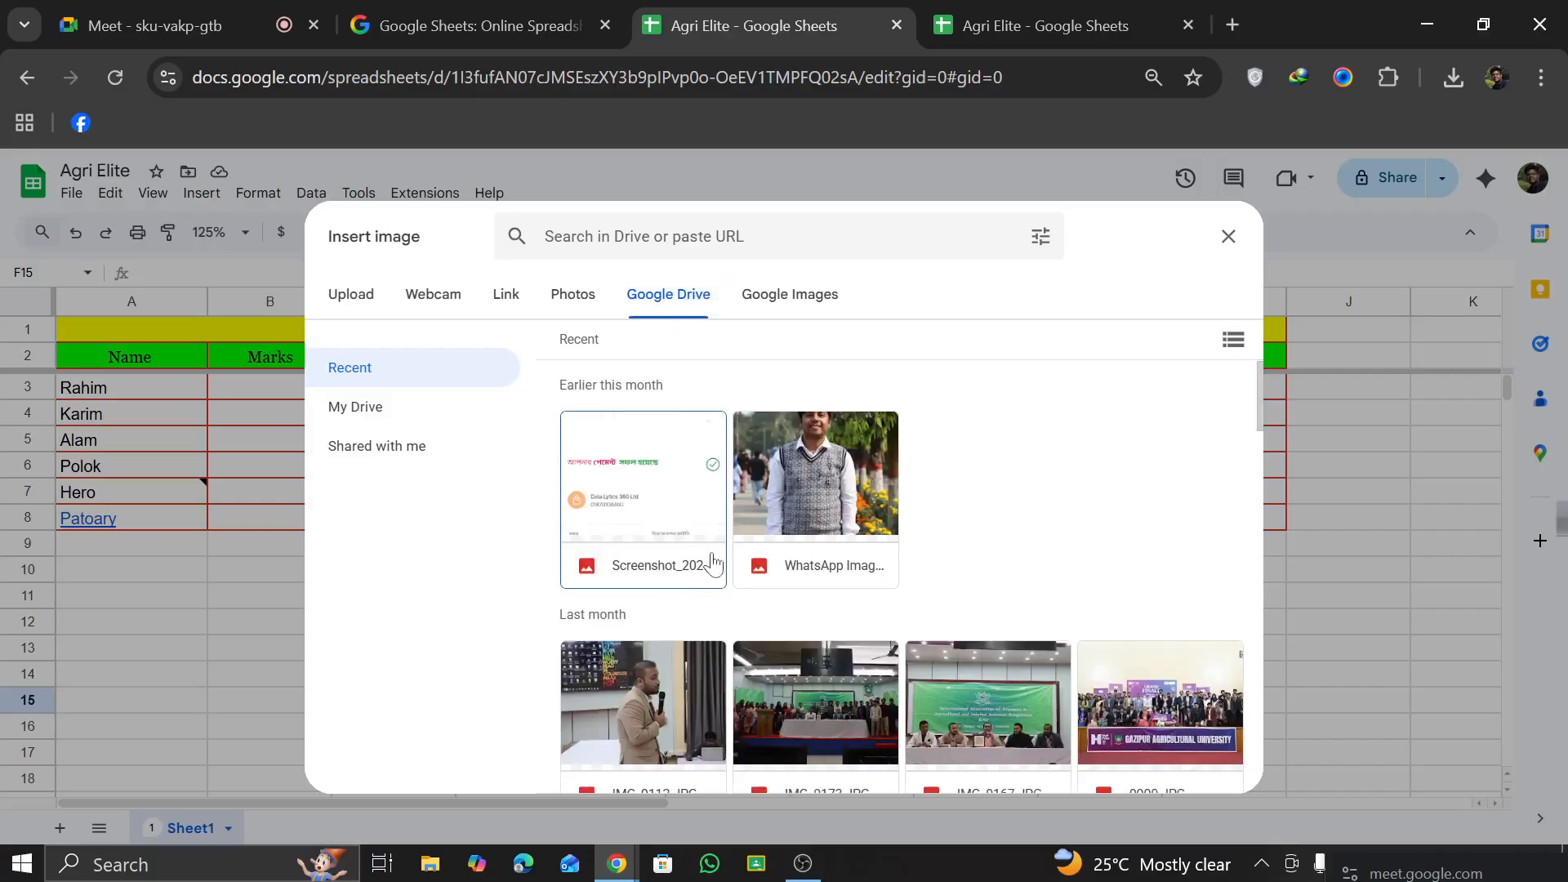
left_click(808, 497)
left_click(1208, 768)
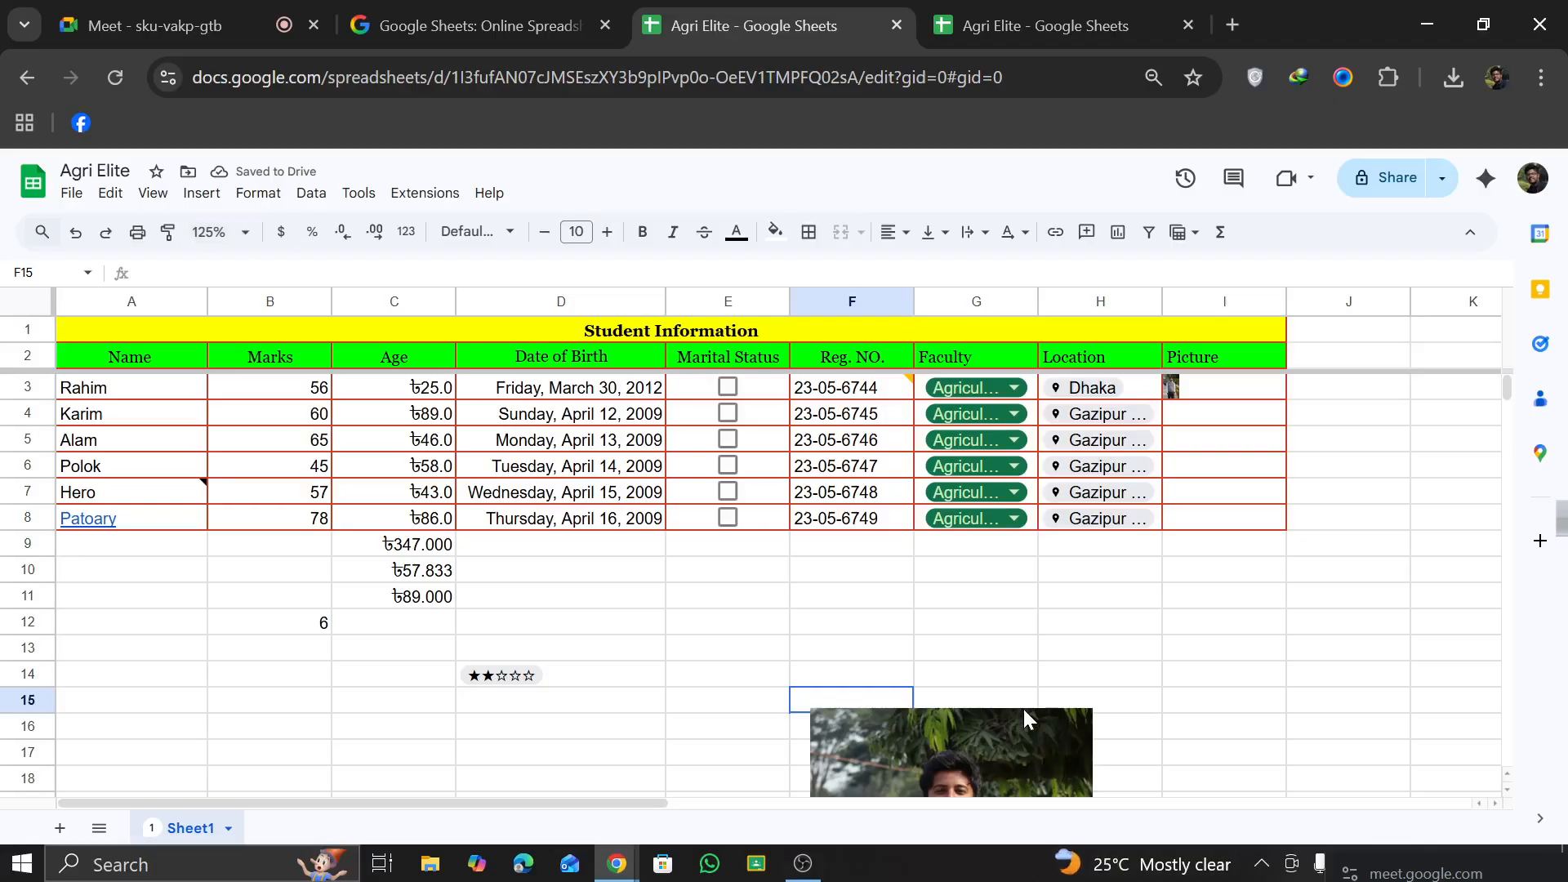
Step: Move the photo over columns A and B and set the sheet zoom to 75%
scroll(1023, 709, "down", 4)
left_click_drag(916, 566, 169, 536)
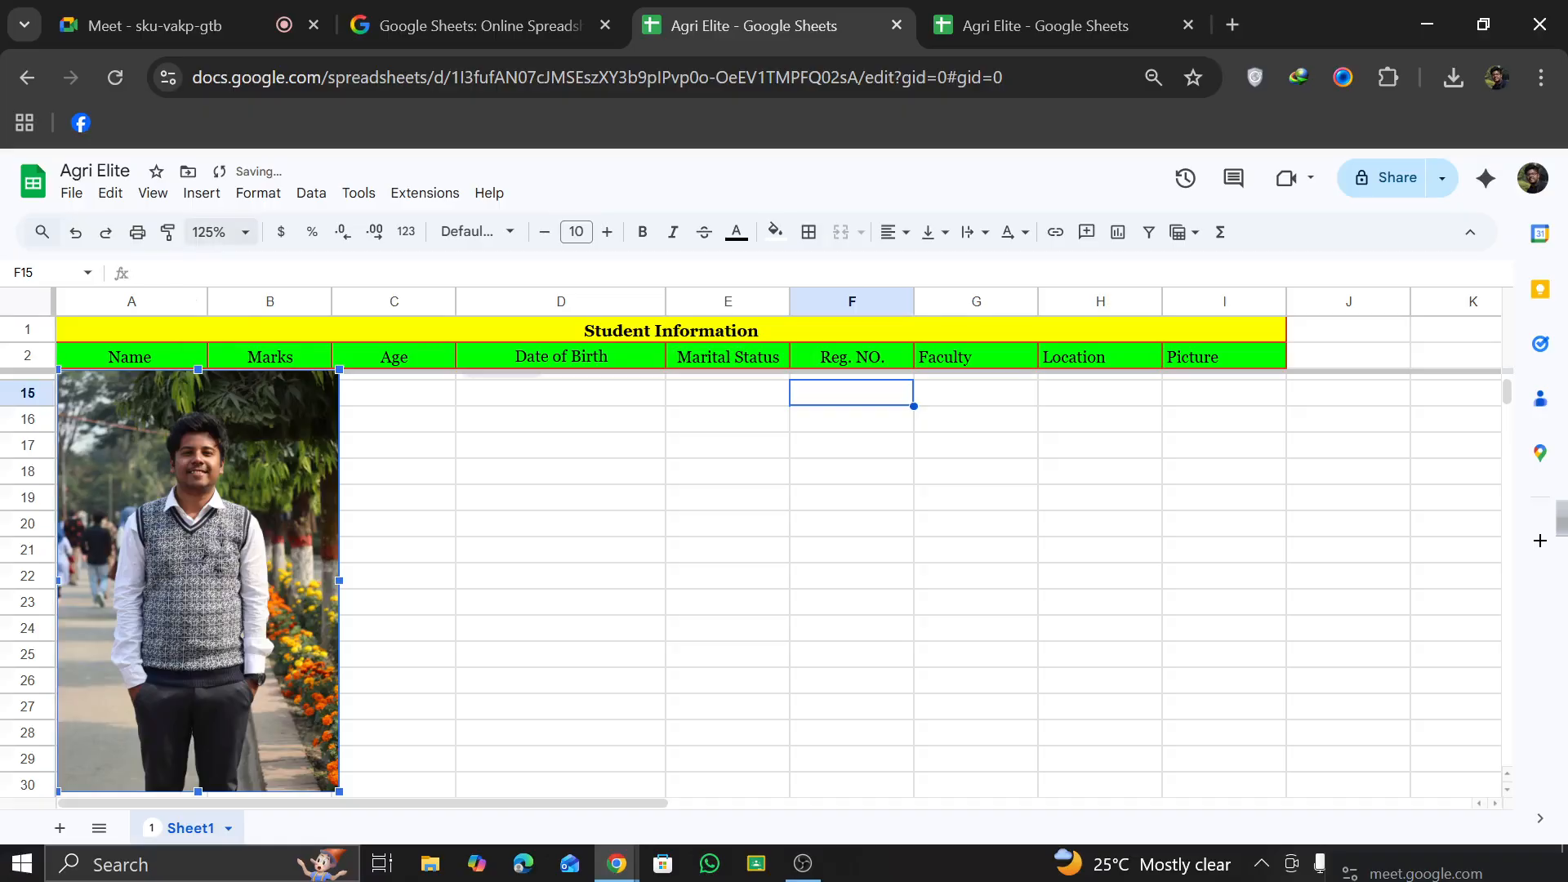
left_click(219, 232)
left_click(210, 296)
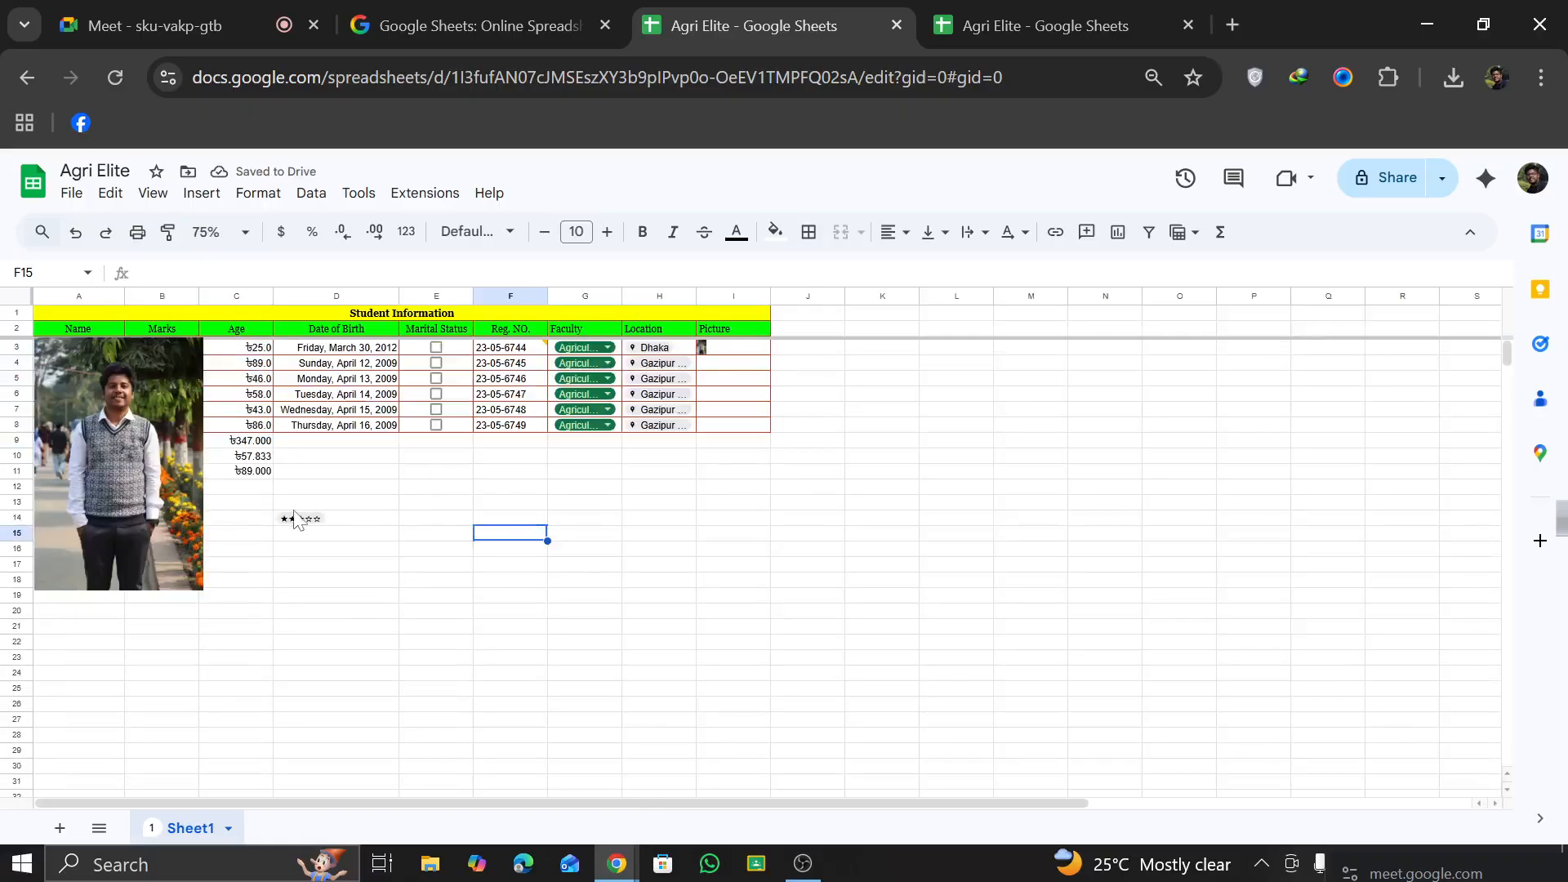
Step: Move the photo off the student names to the Picture column, and delete it
left_click_drag(46, 455, 758, 502)
left_click_drag(190, 452, 805, 429)
left_click(1099, 445)
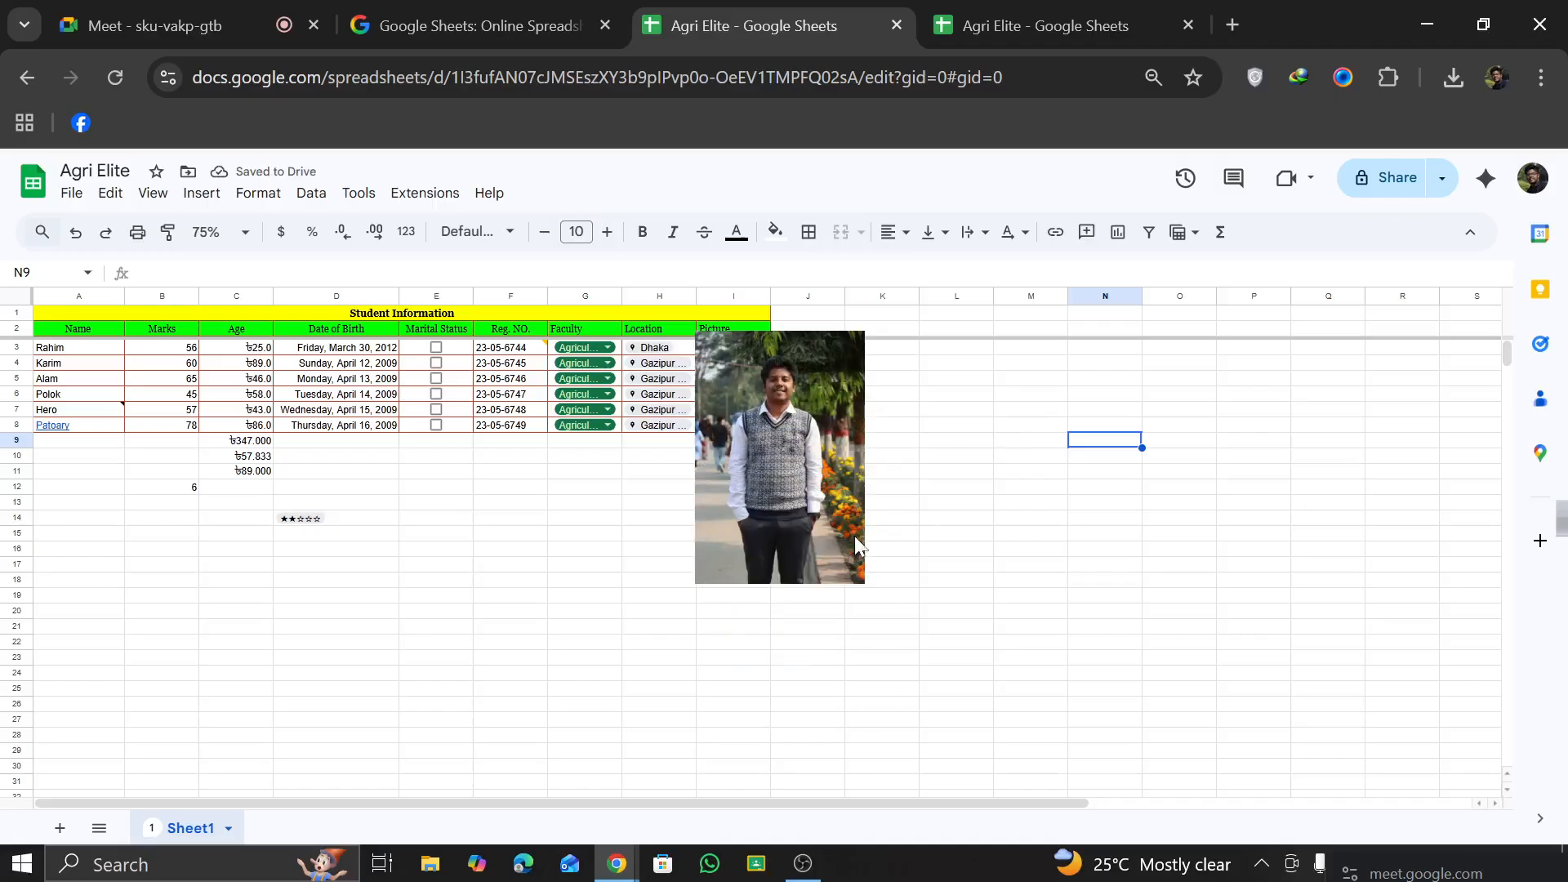
left_click(808, 436)
key("Delete")
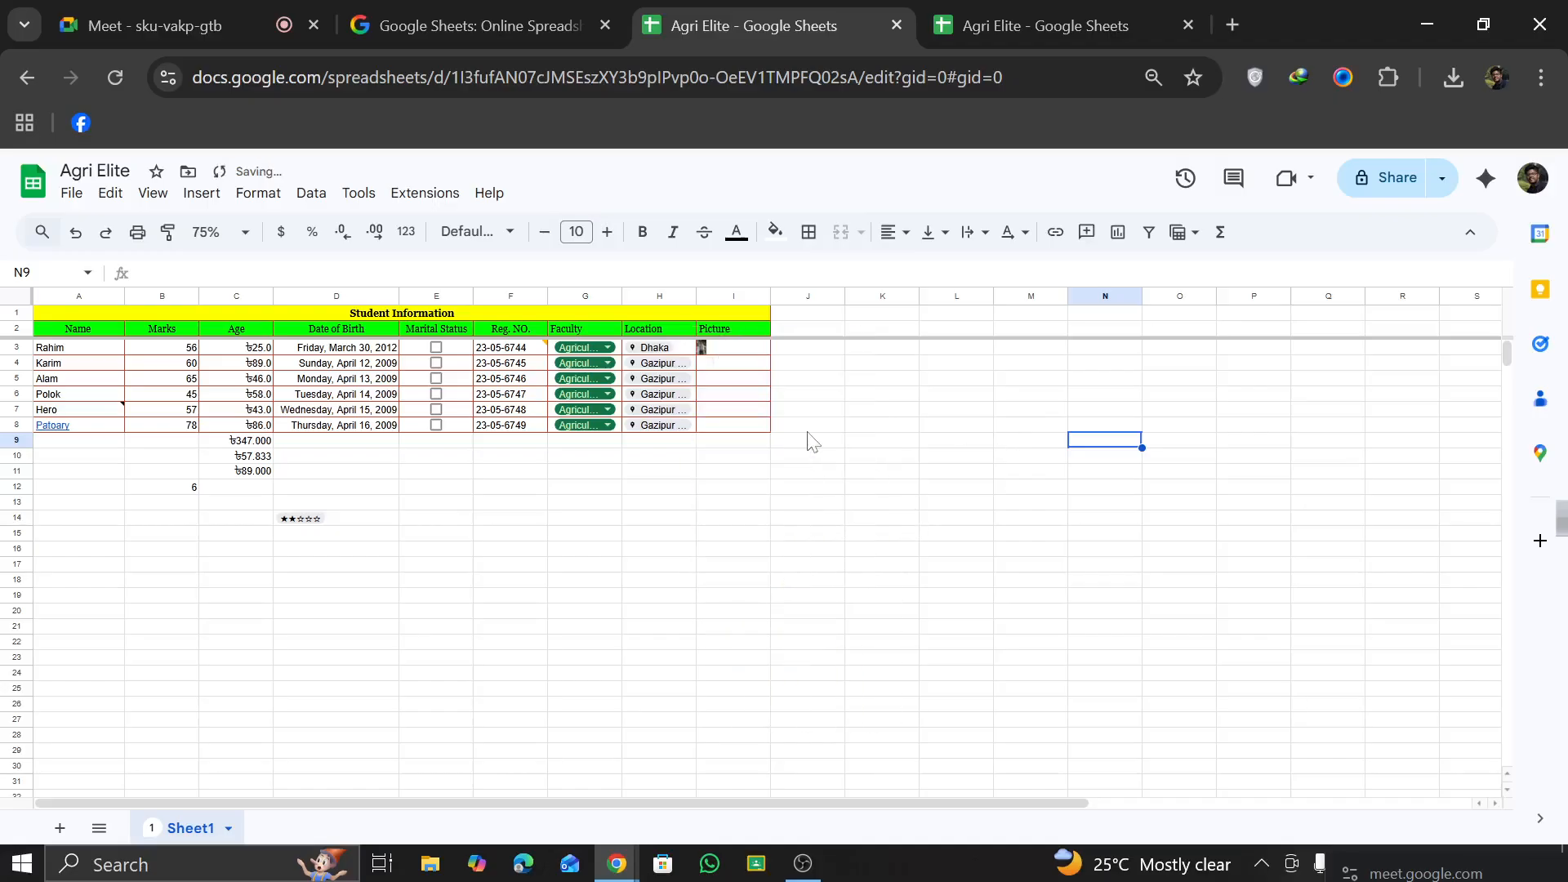
left_click(154, 197)
mouse_move(200, 198)
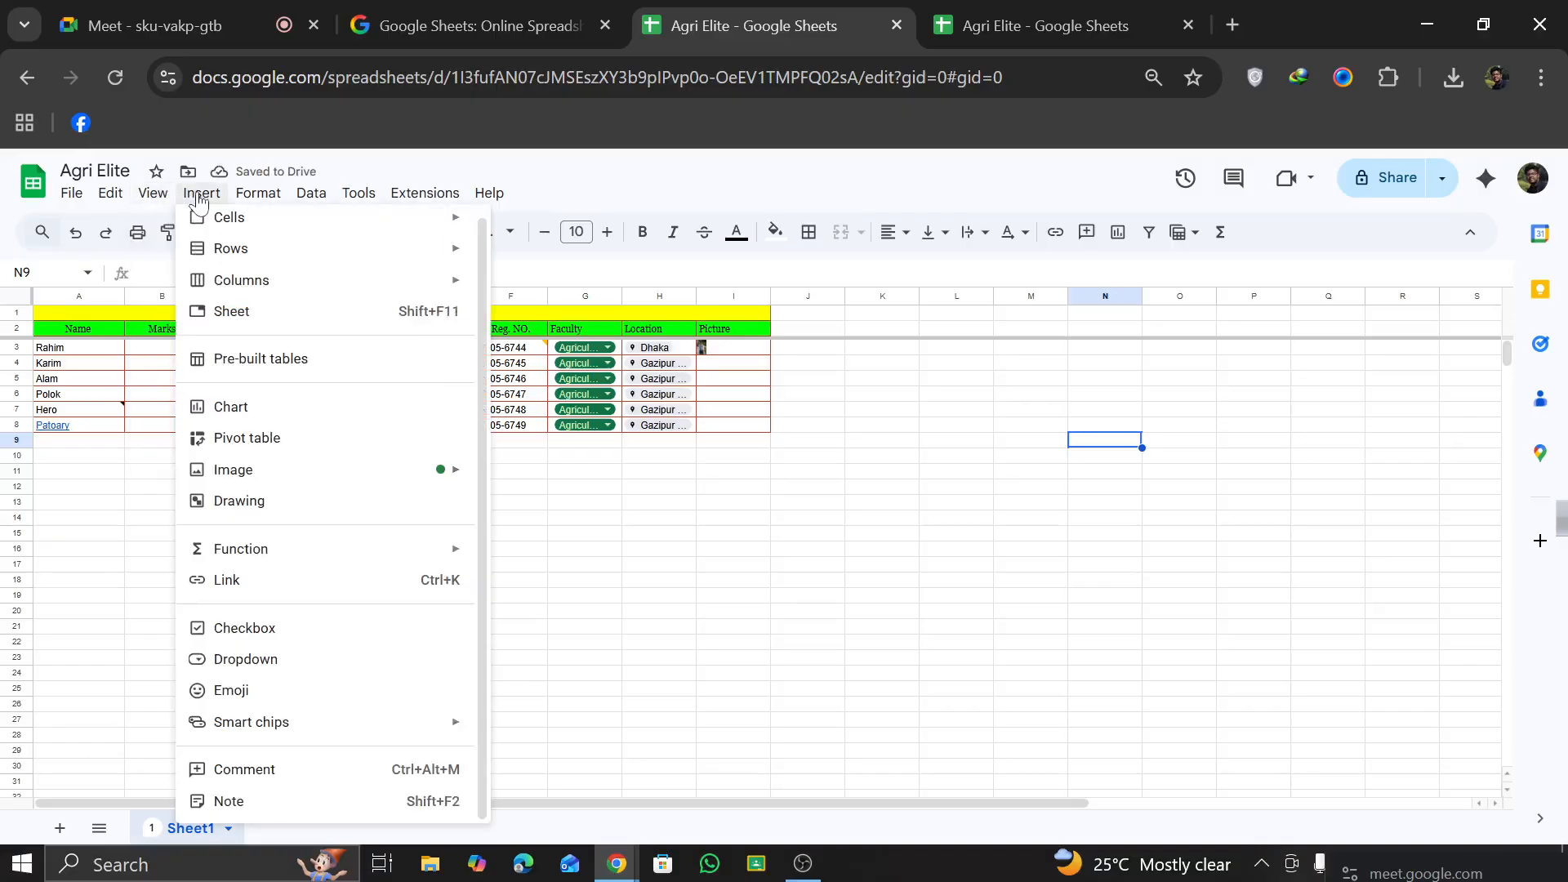
mouse_move(255, 203)
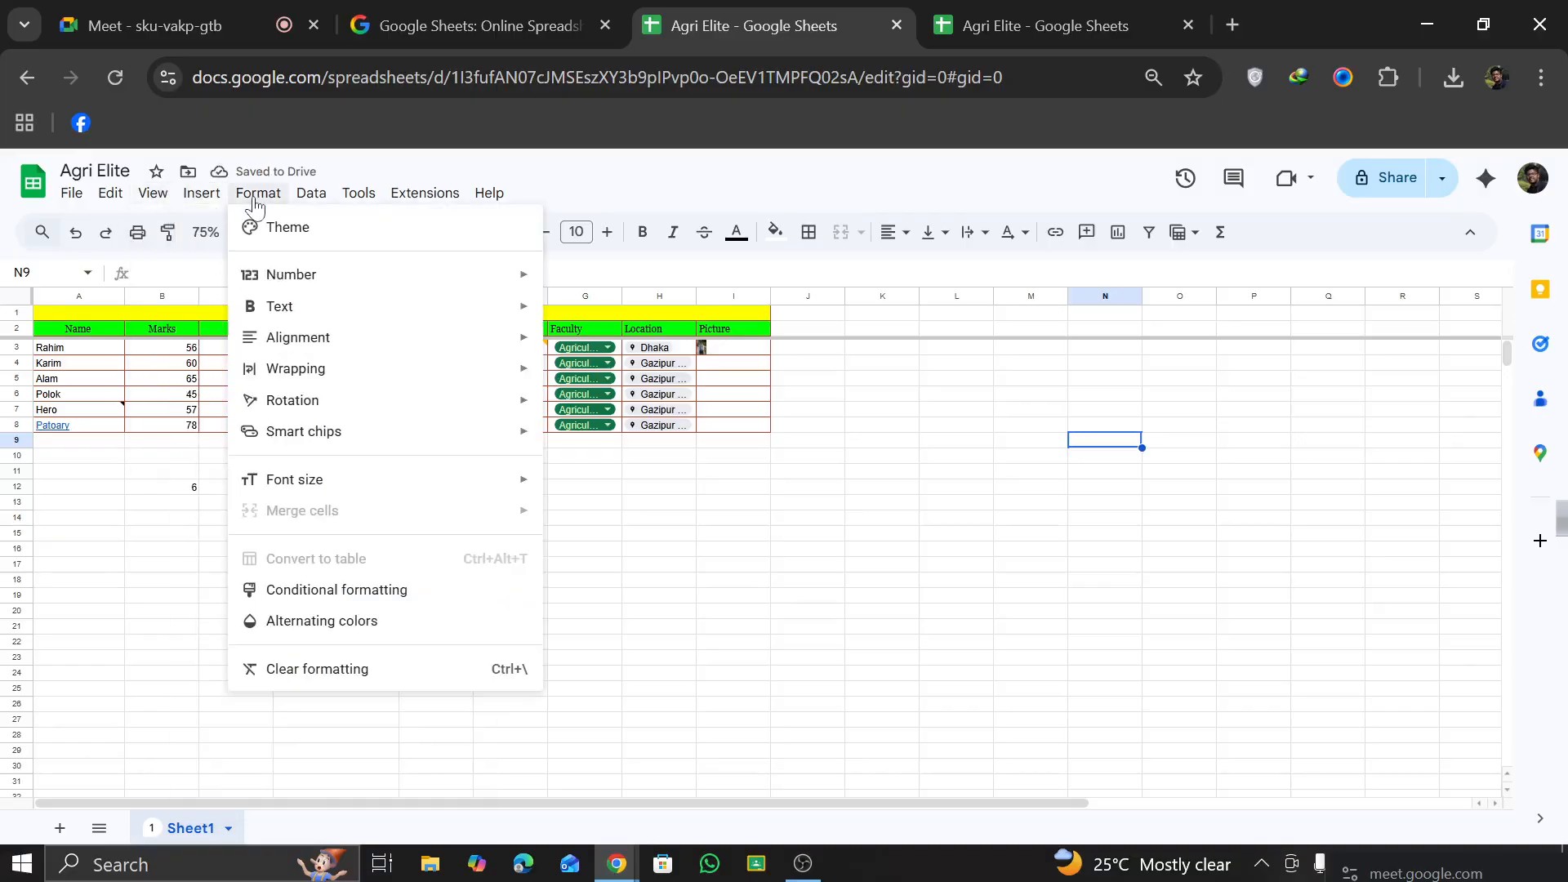
left_click(862, 505)
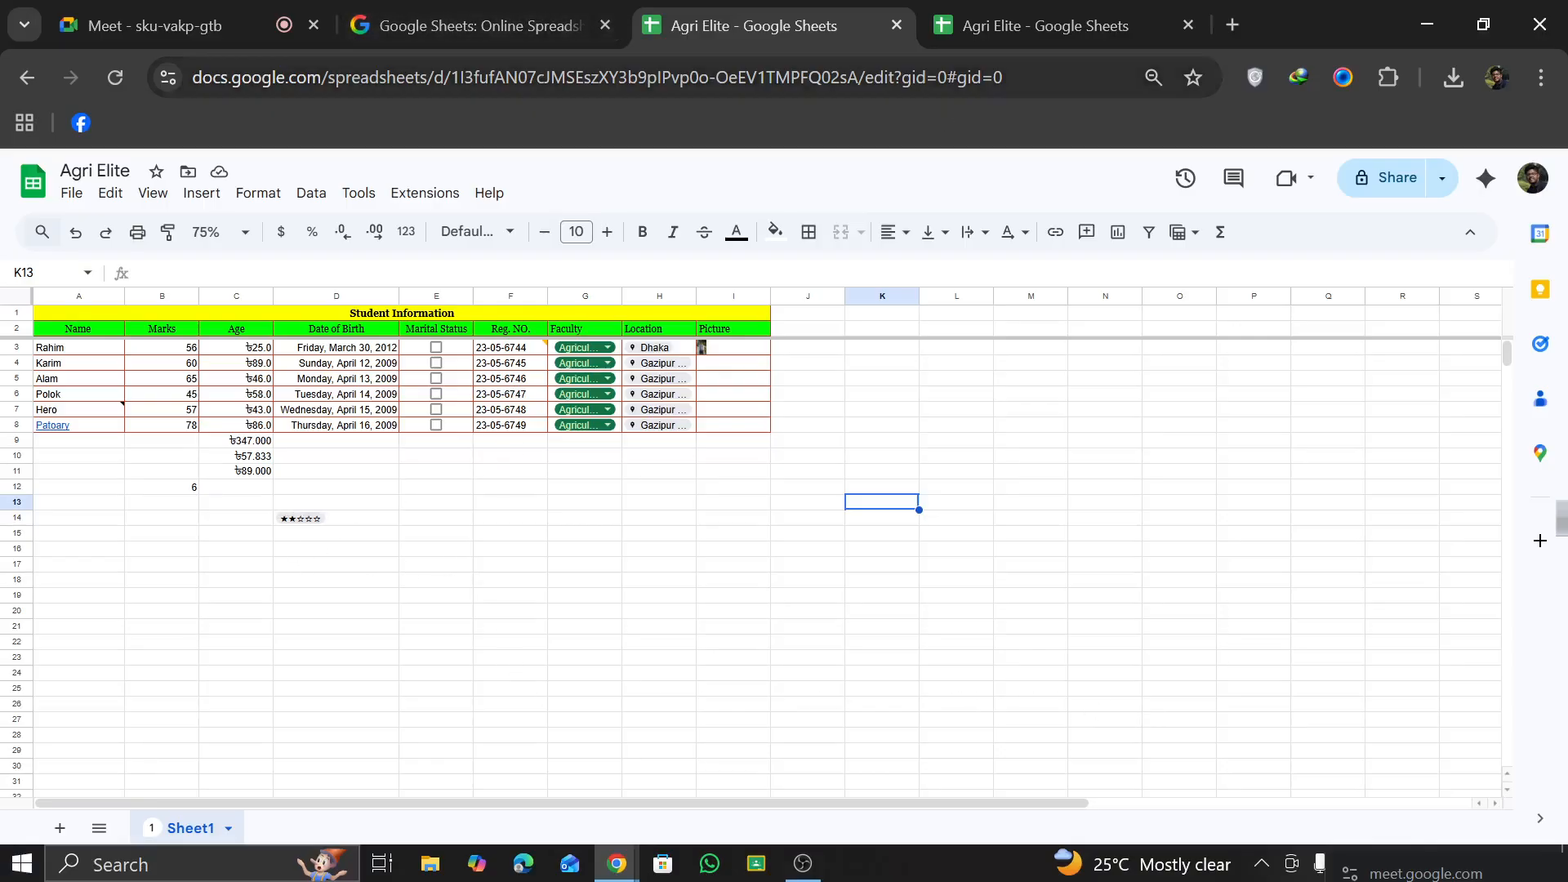
Step: Find Google Forms with a "google form" search in a new browser tab and create a blank form
left_click(1233, 25)
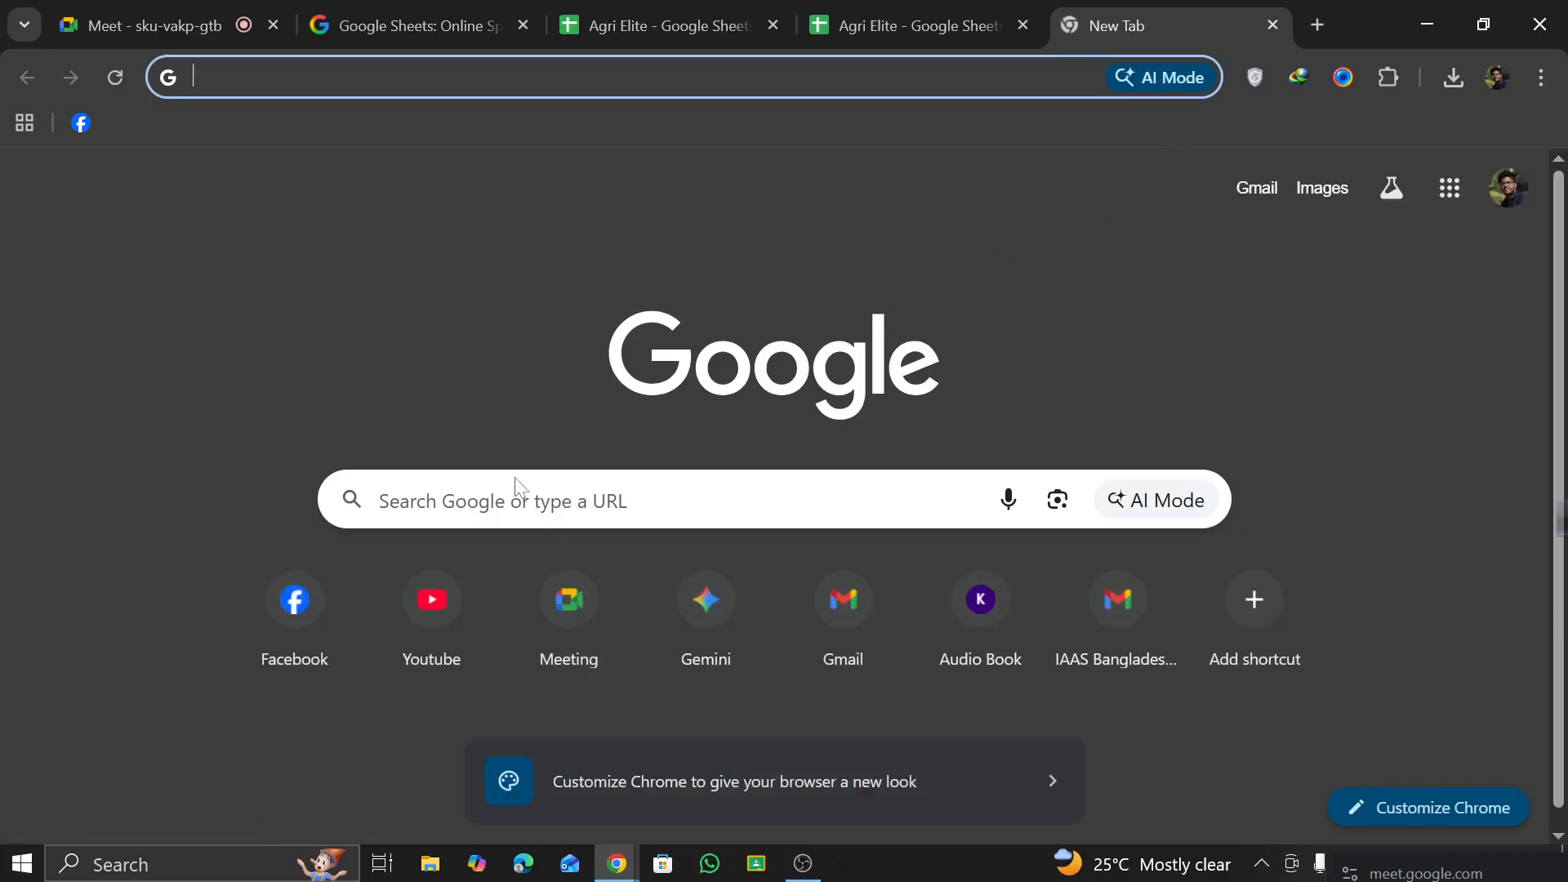
left_click(517, 491)
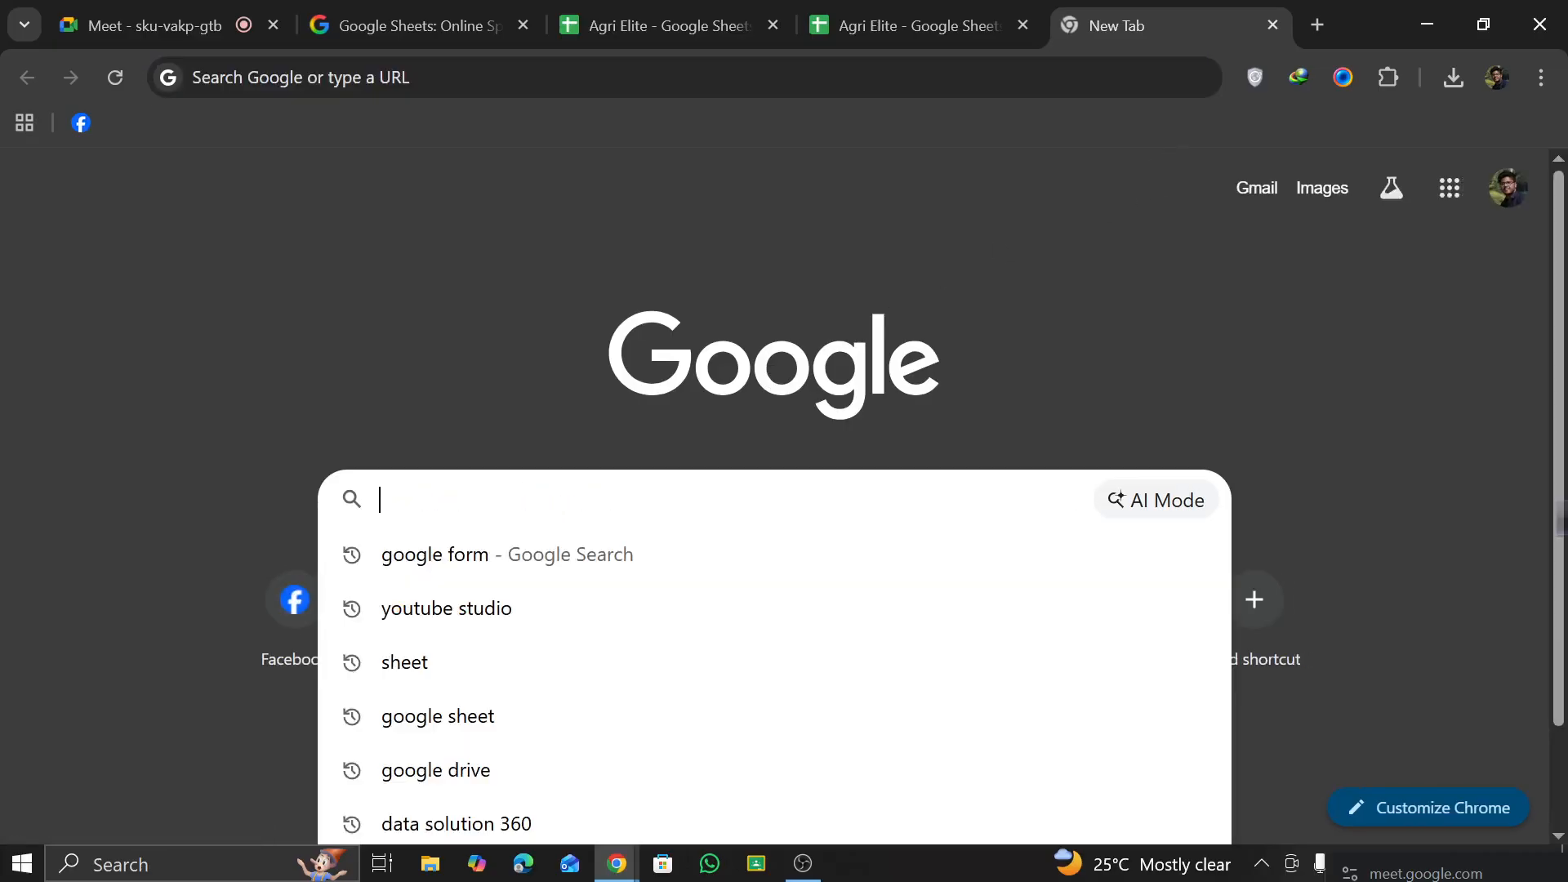
left_click(472, 564)
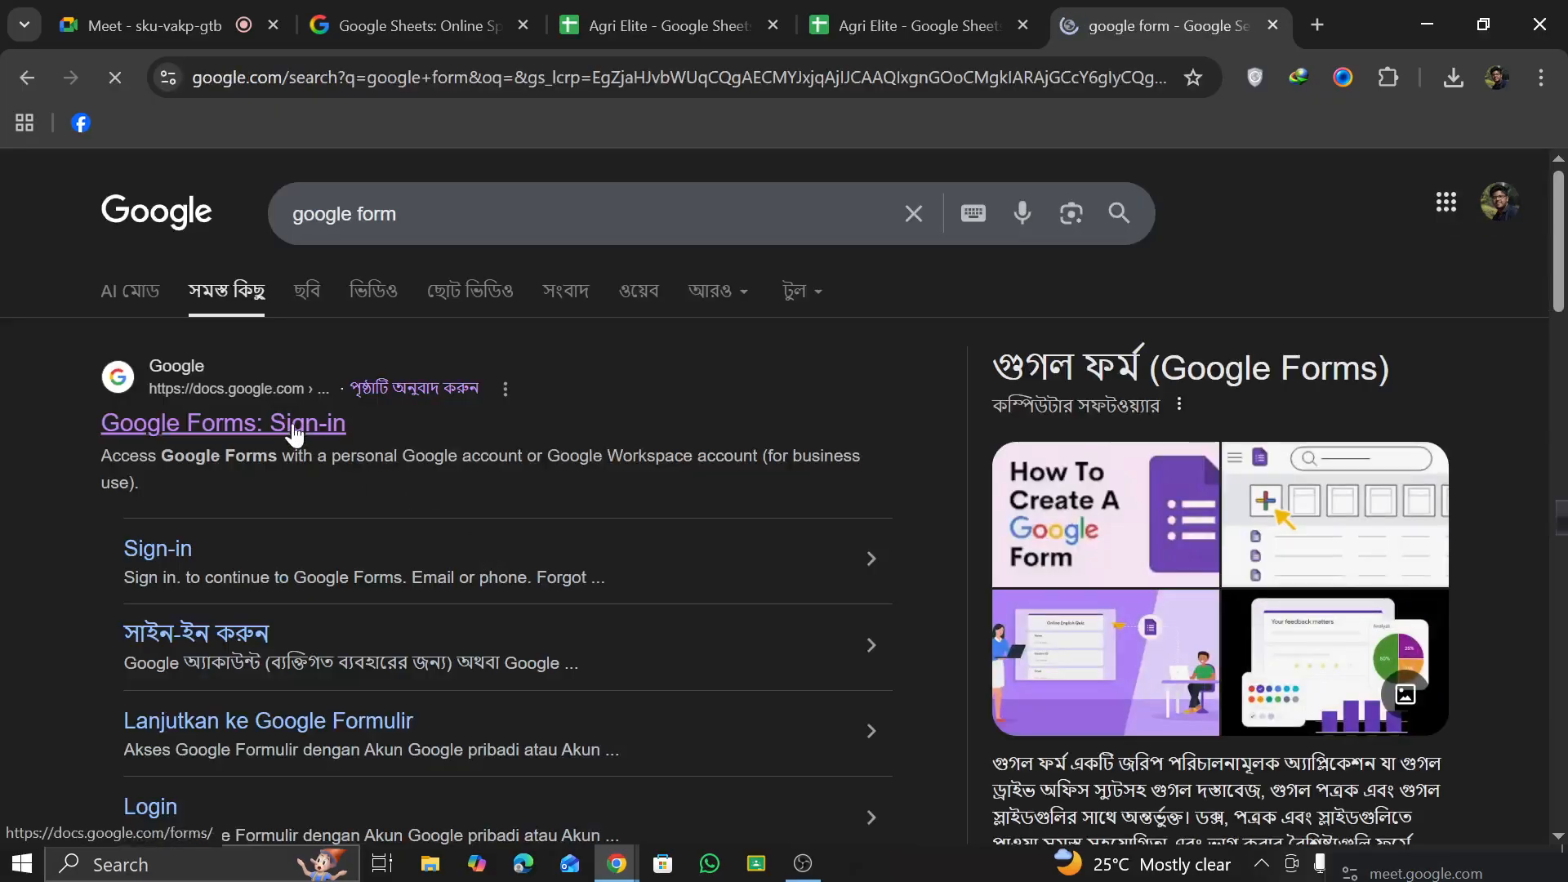
left_click(272, 425)
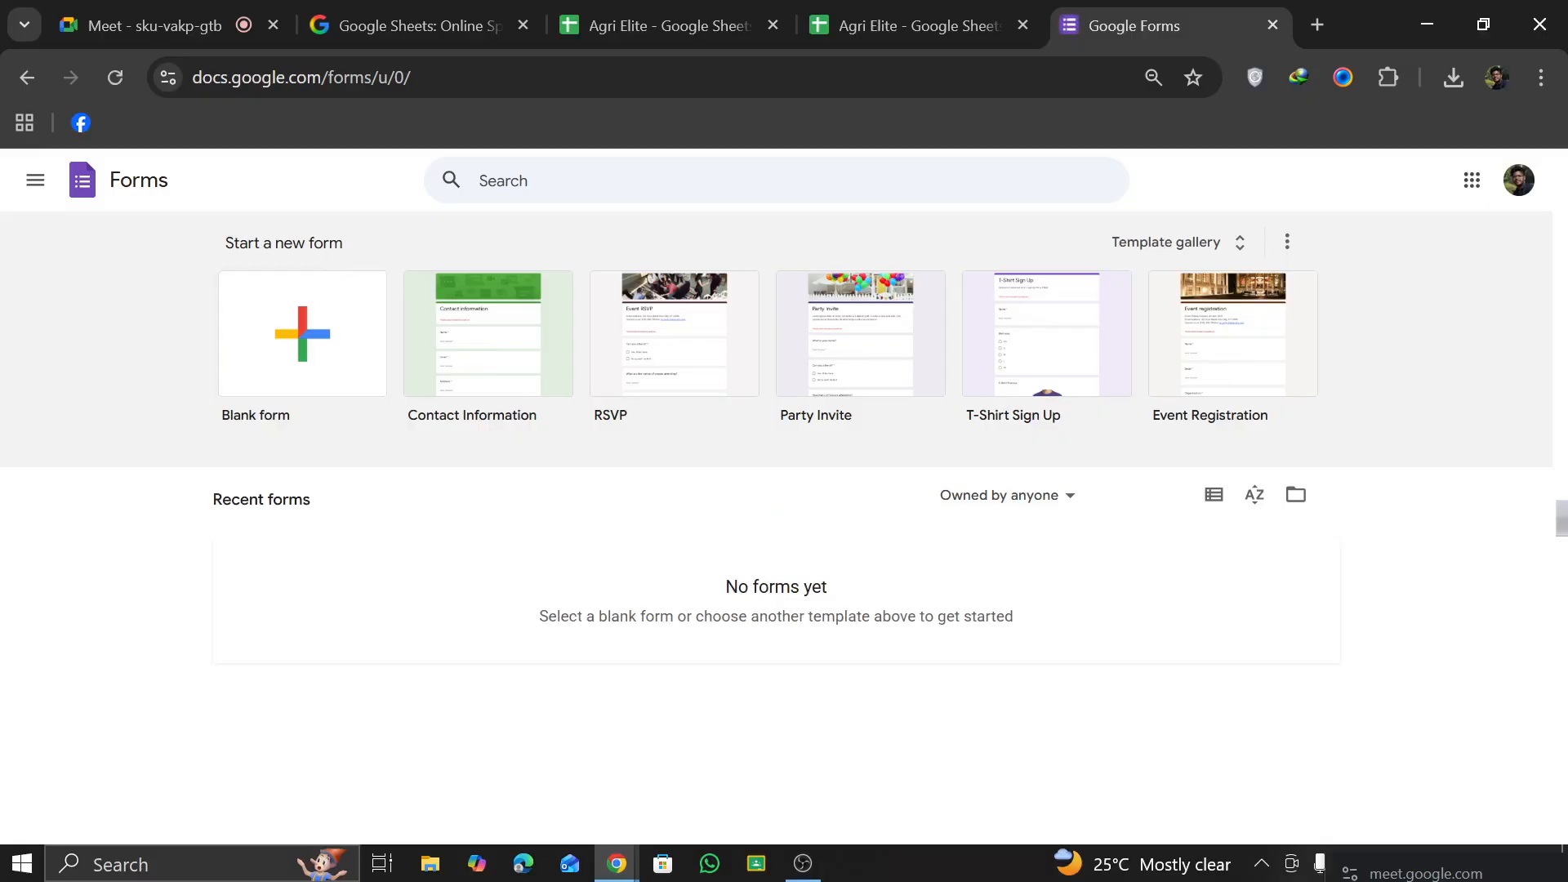
left_click(258, 361)
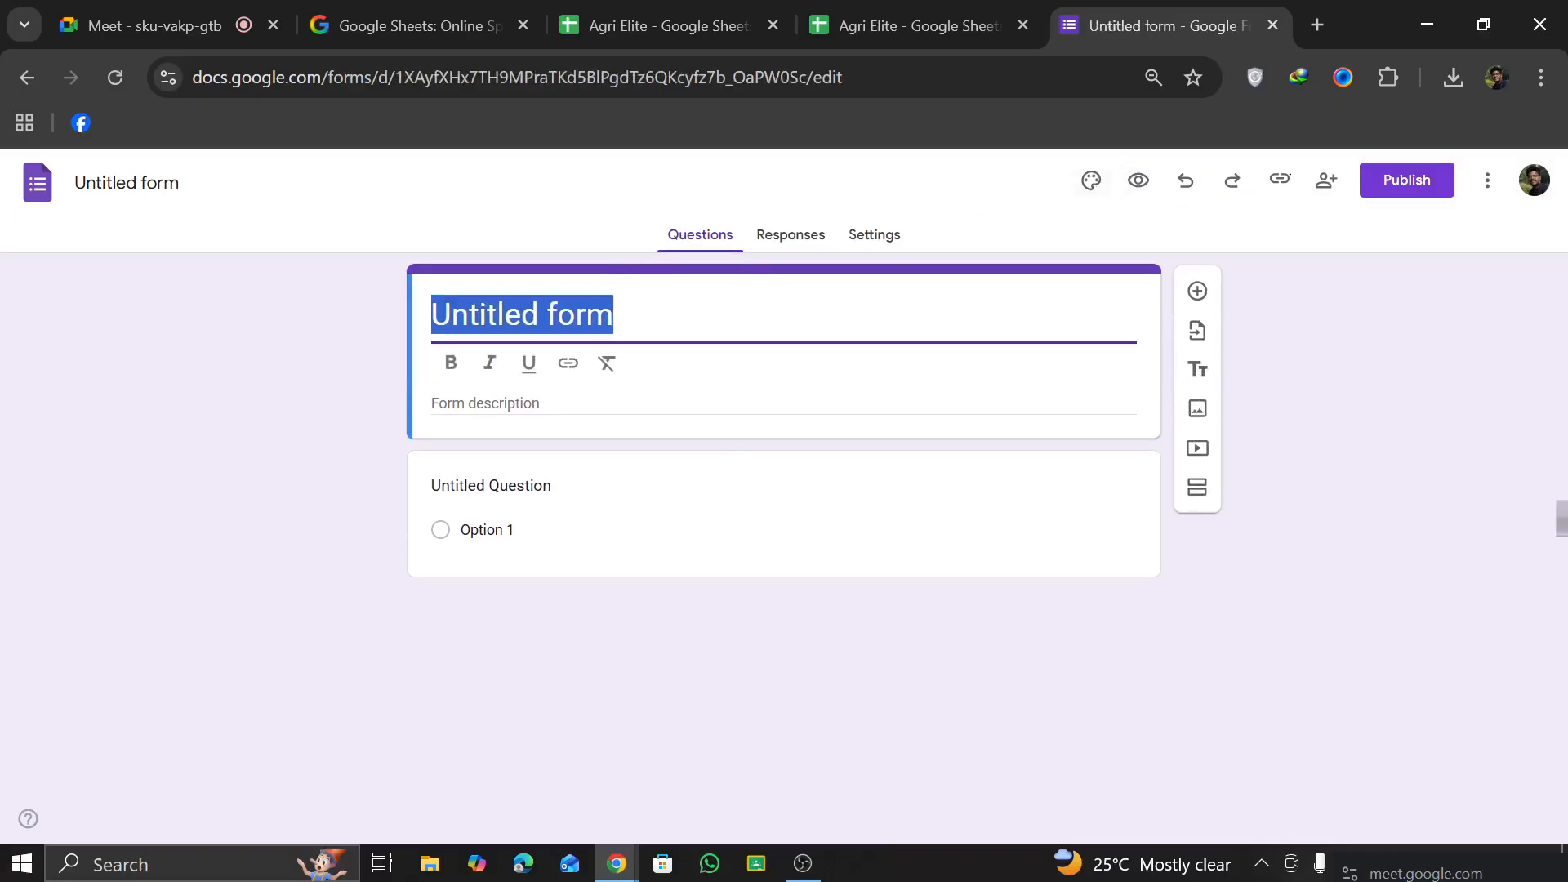
key("Right")
type("gr")
left_click(560, 393)
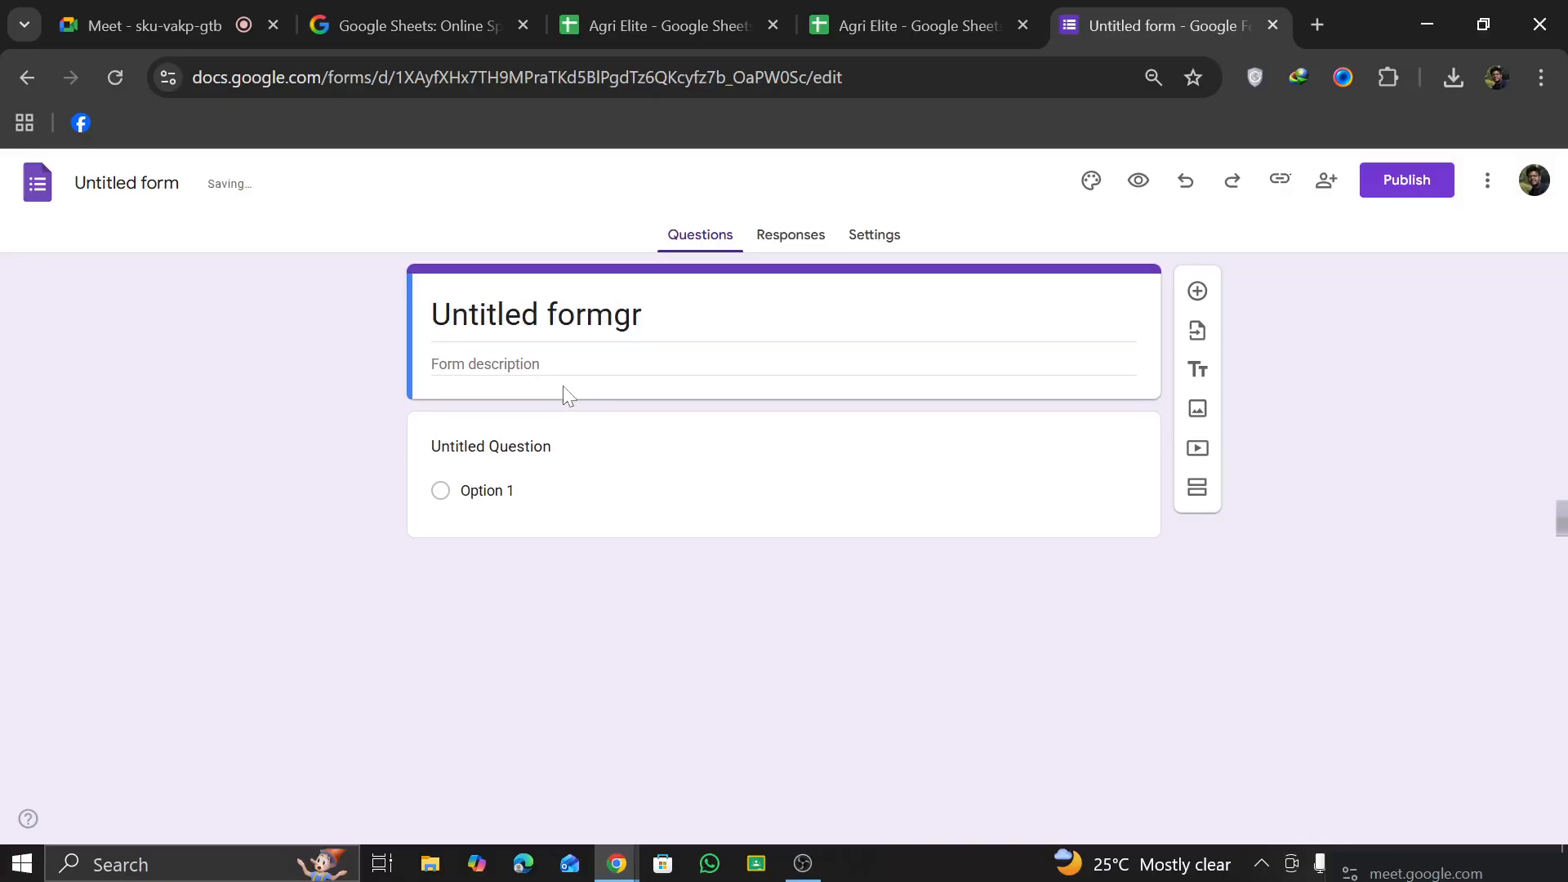
Step: Replace the form title with "Agri Elite"
double_click(602, 317)
key("ctrl+a")
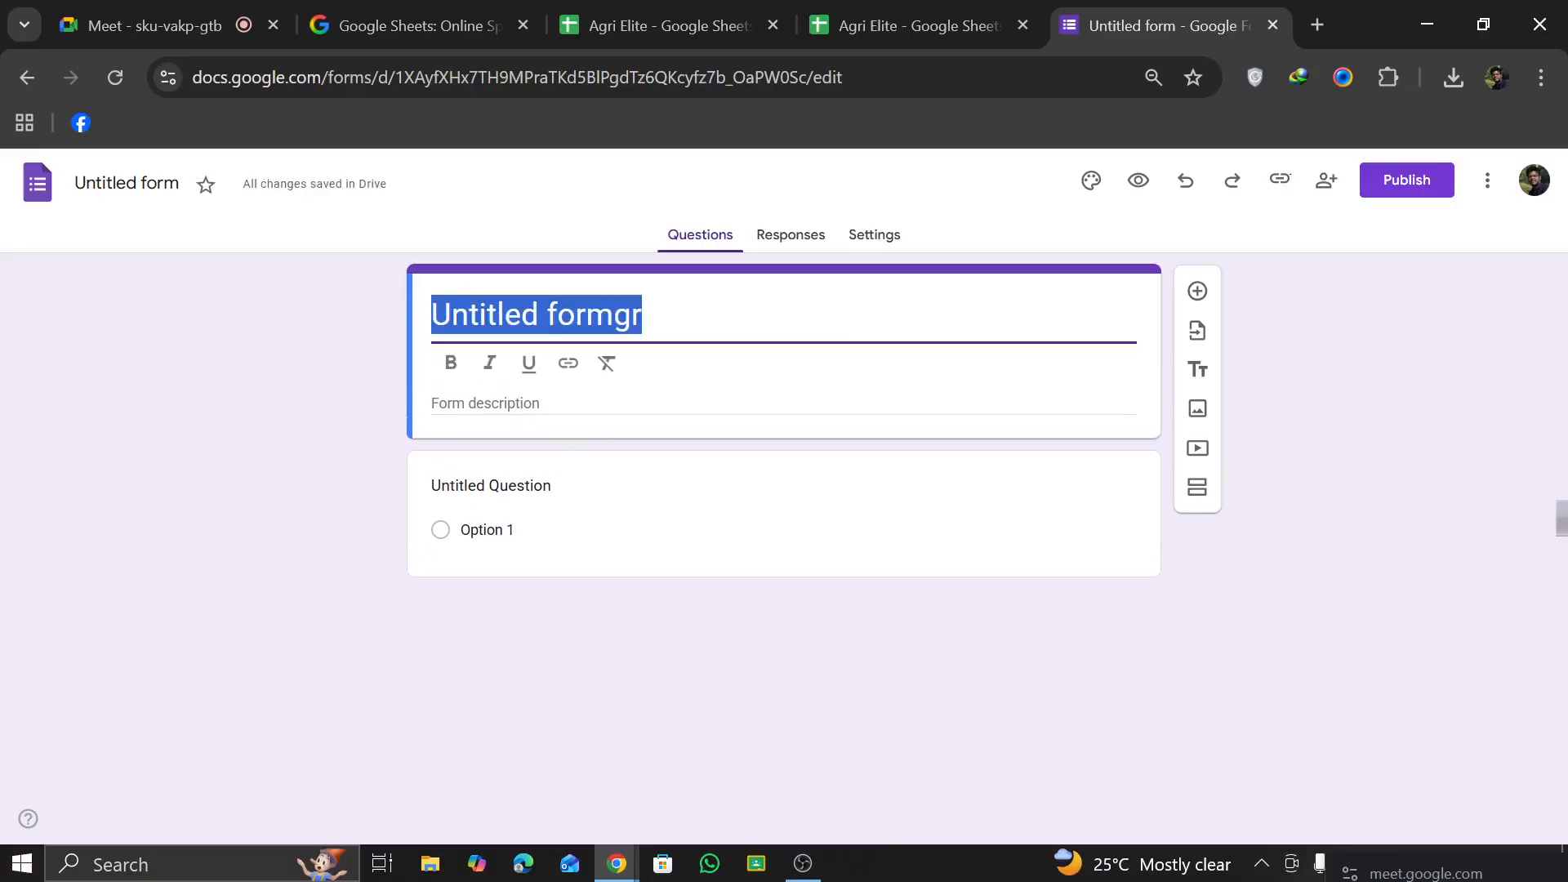
type("Agri")
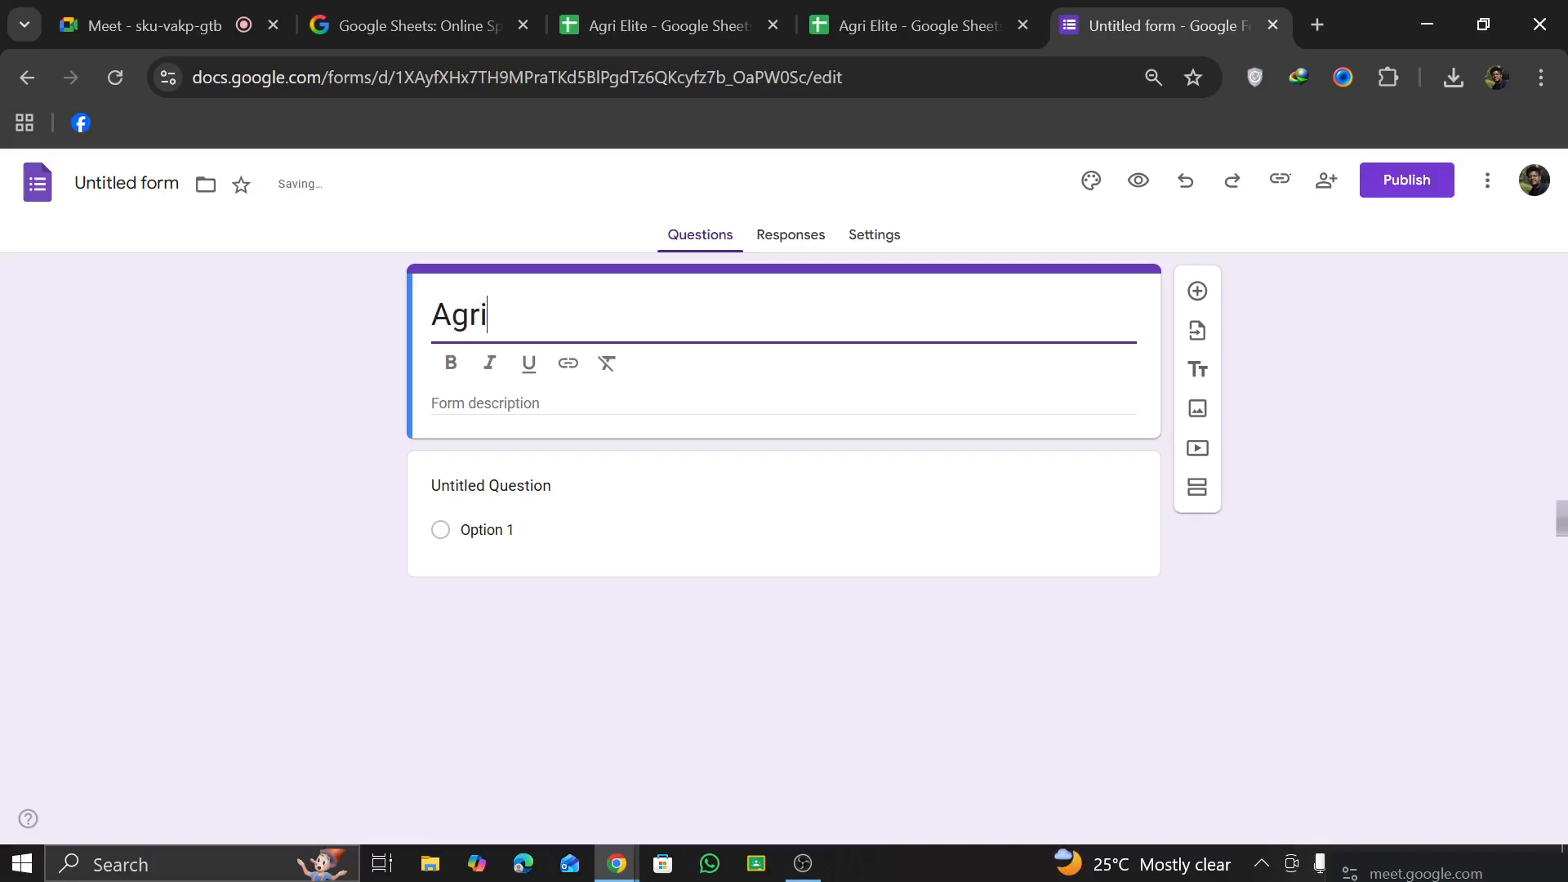
type(" Elite")
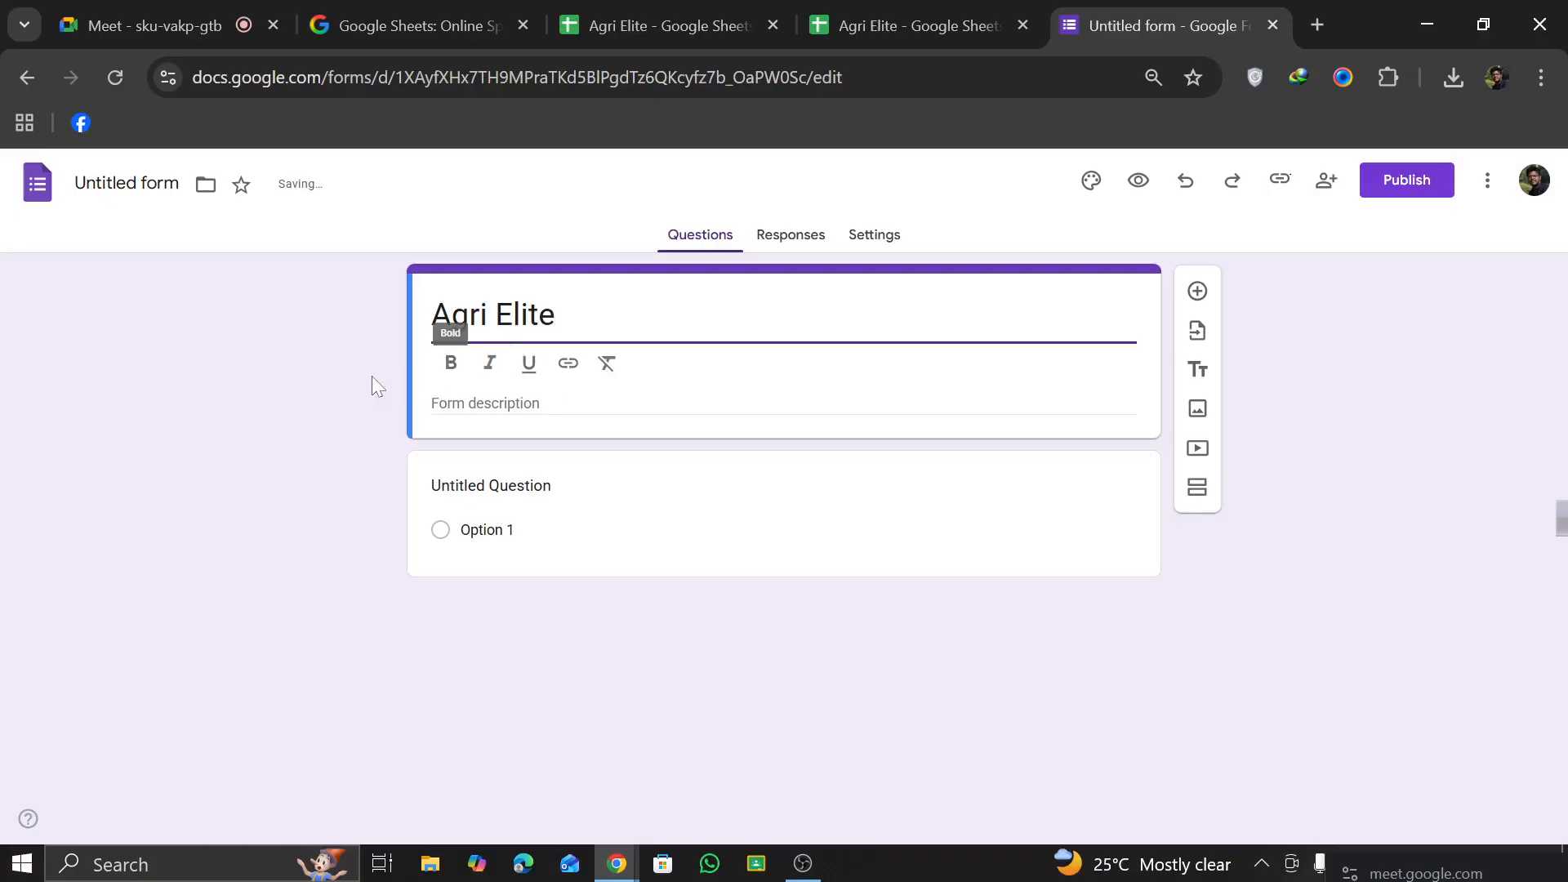
left_click(298, 429)
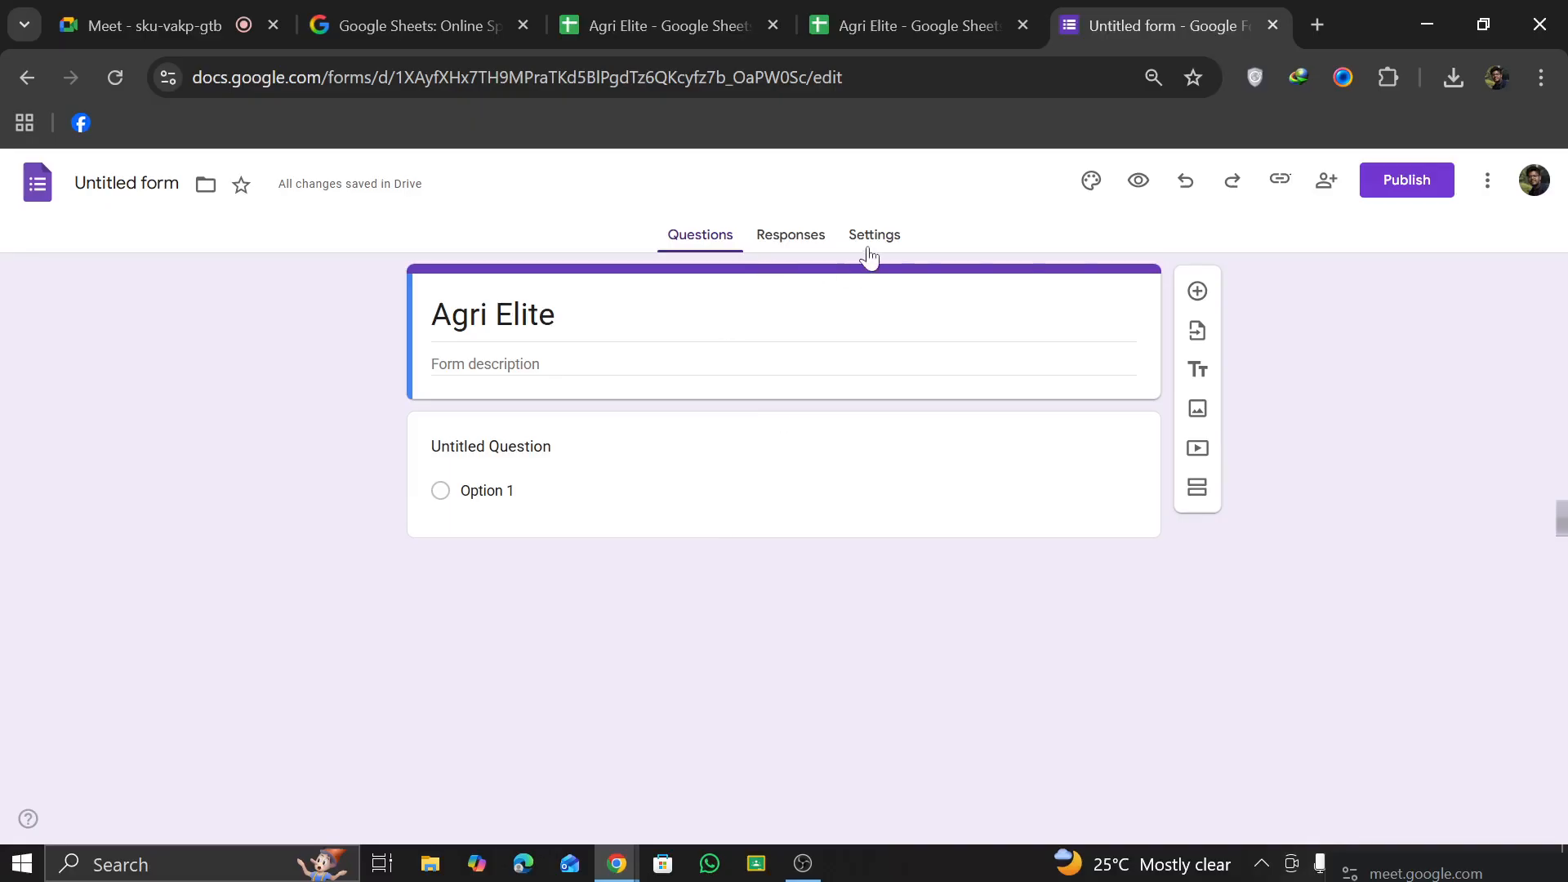
Step: Enter the form description "For hiring content writer, Social Media Manager"
left_click(681, 353)
left_click(587, 420)
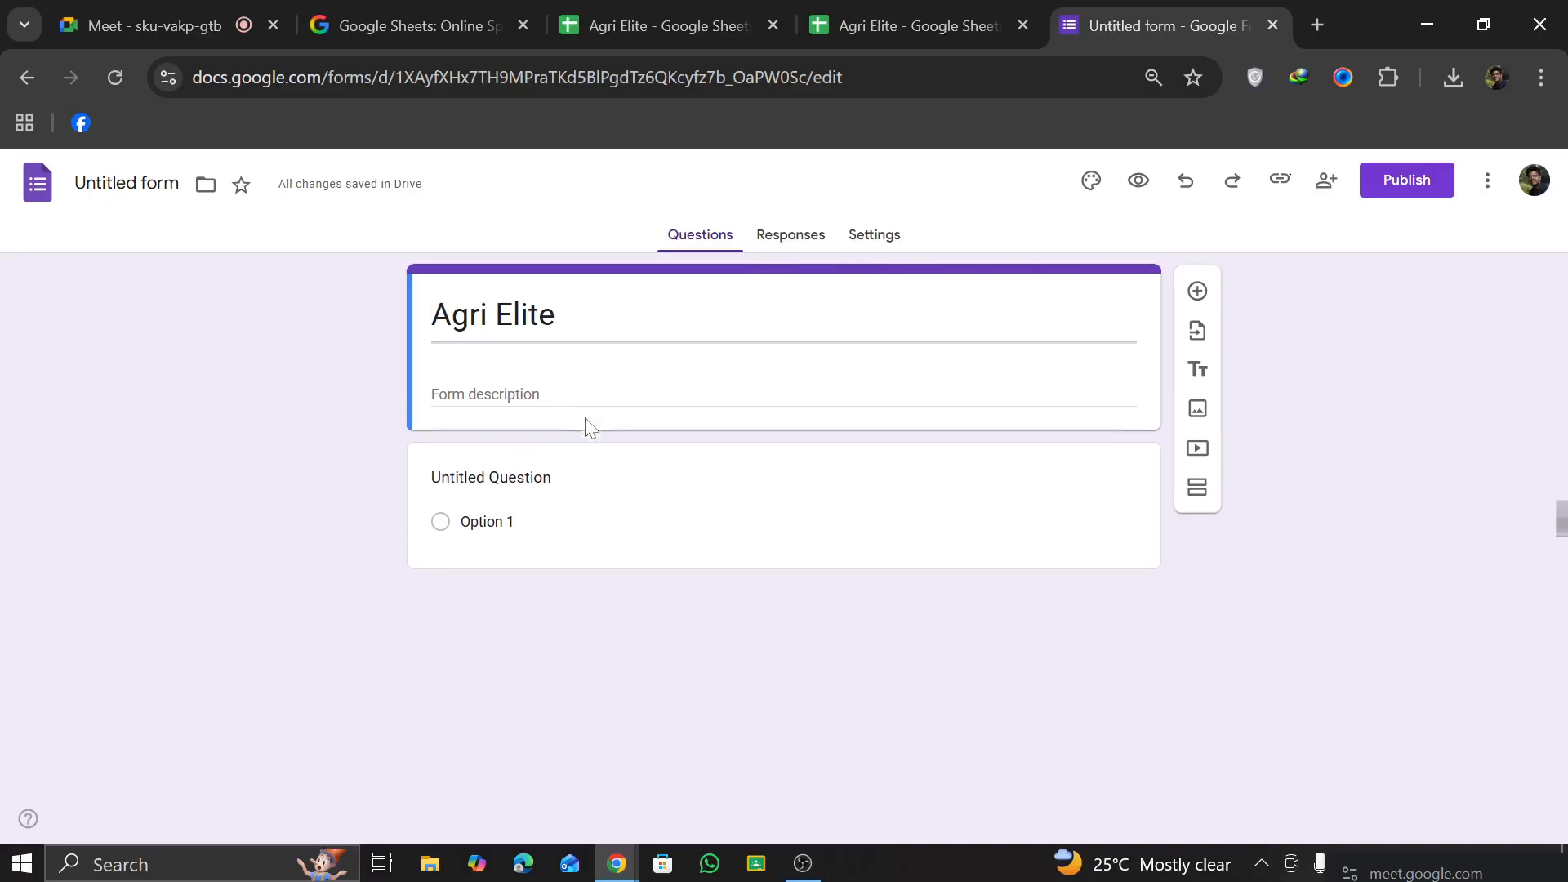
left_click(539, 364)
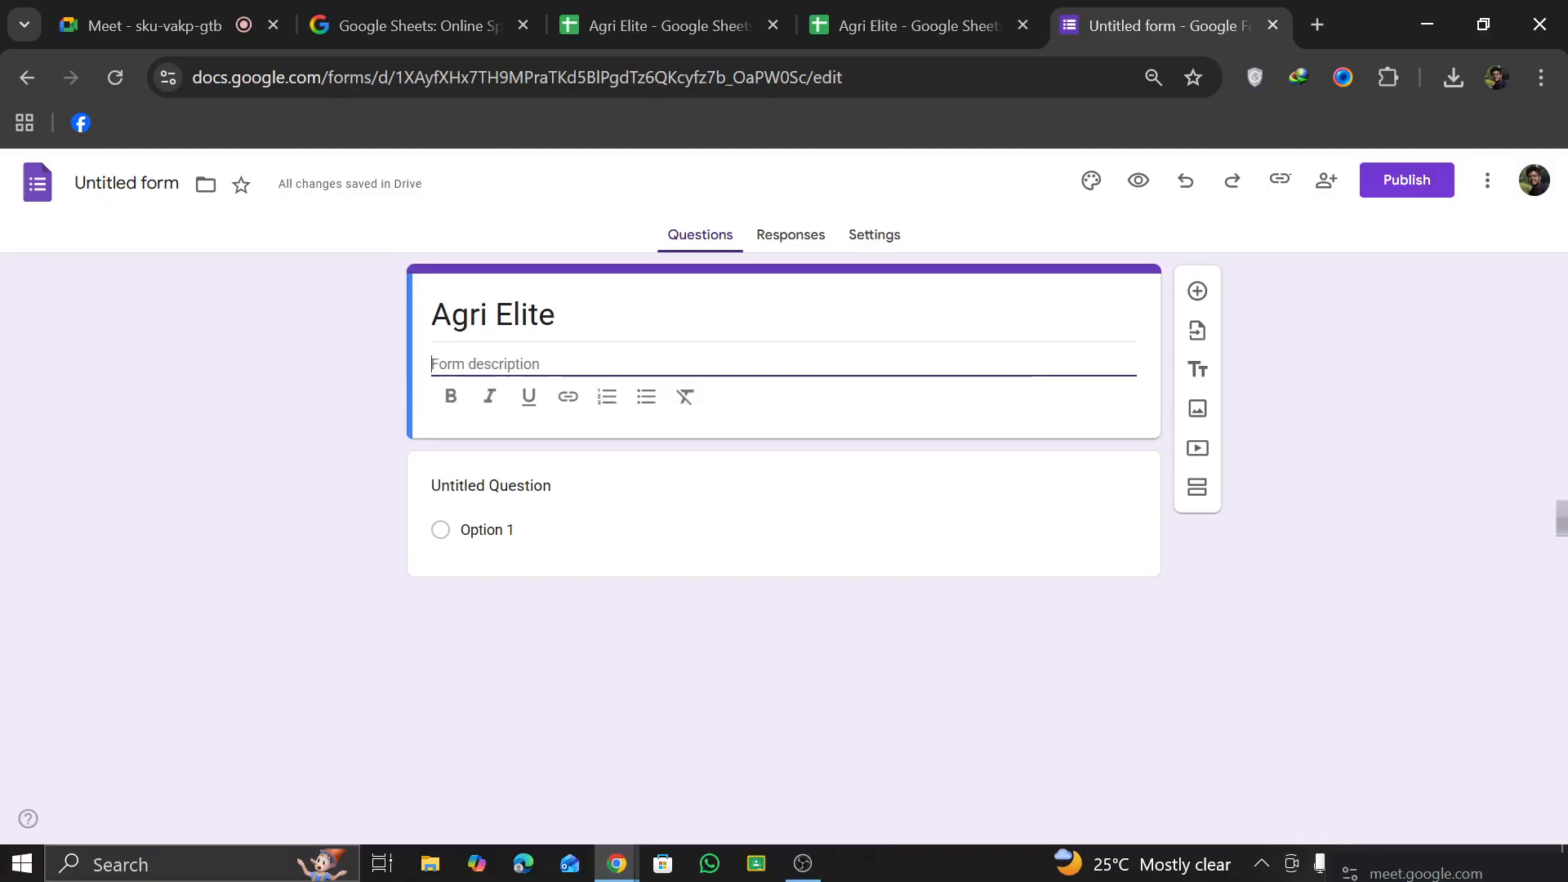
type("For hiring")
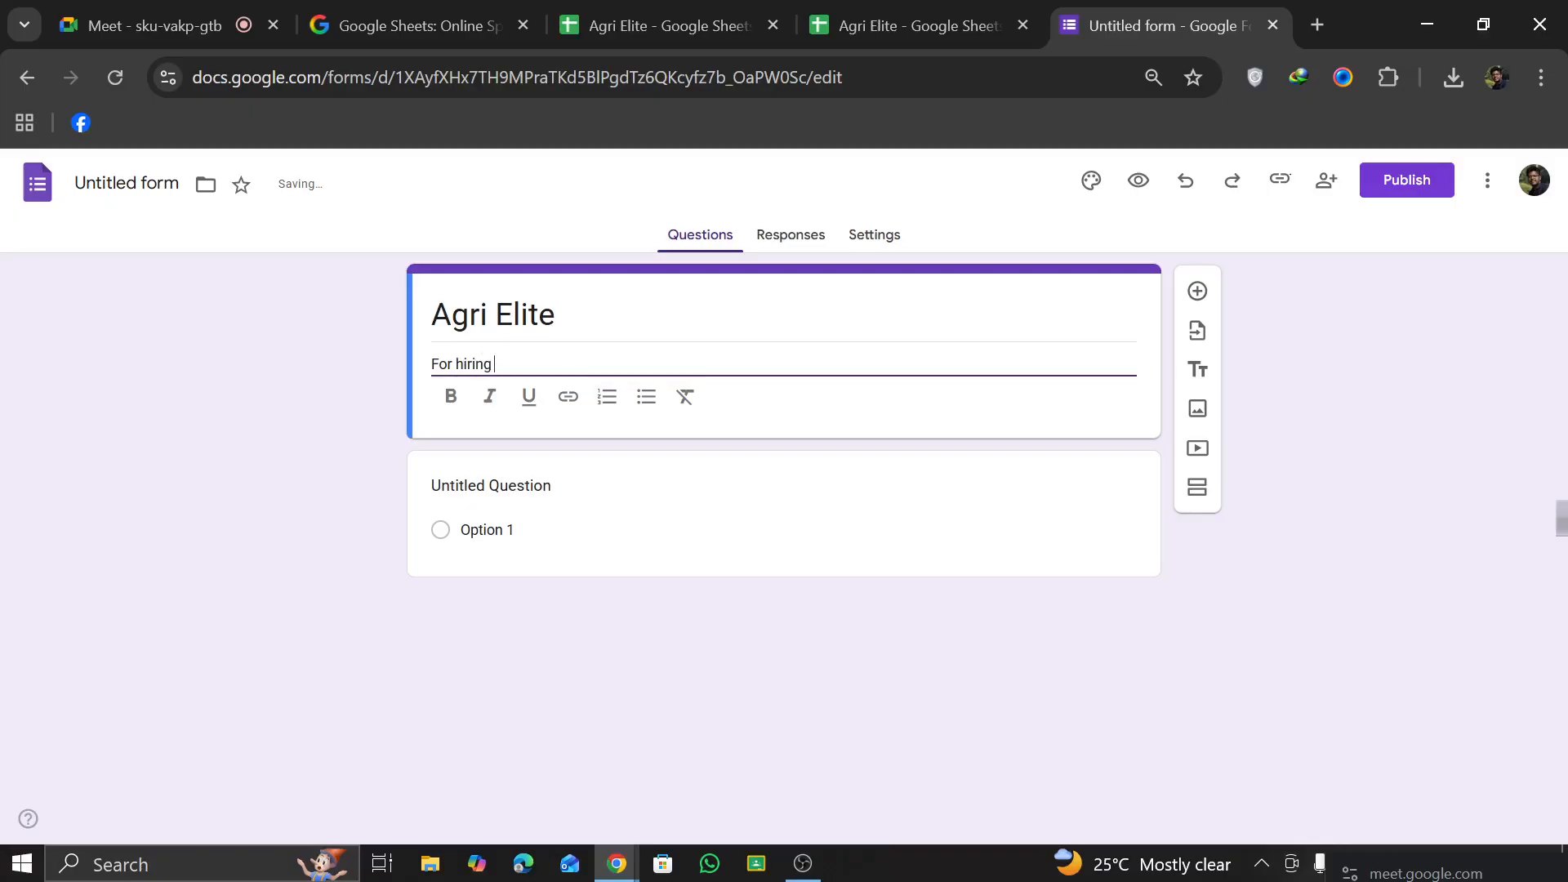
type("C")
type("ontent")
type(" writ")
type("er,")
type(" Social Media Manager")
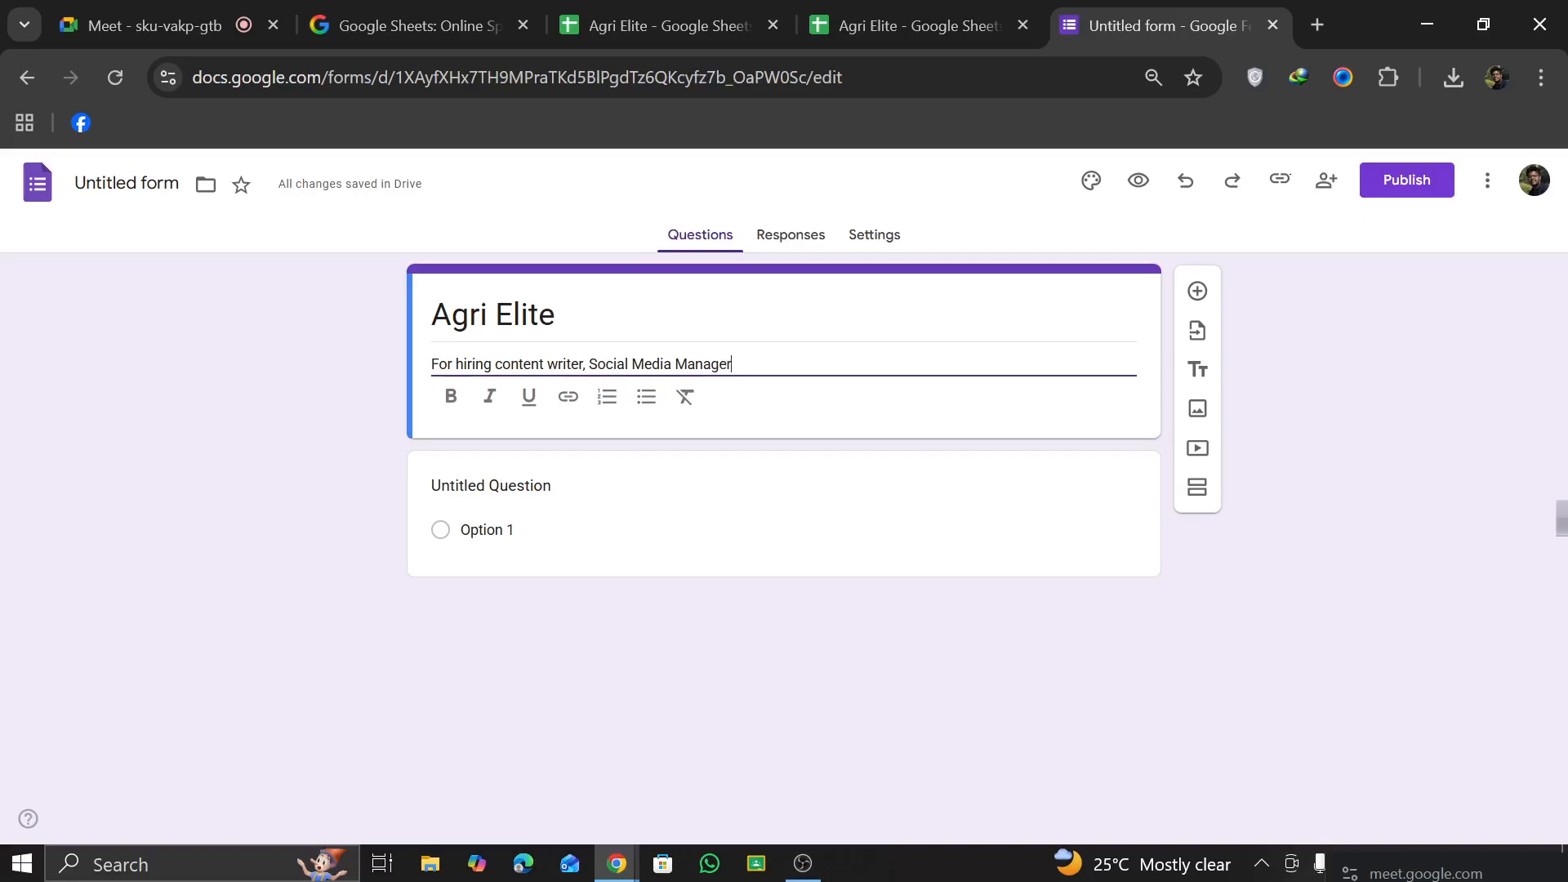
Step: Make the whole form description bold and italic
left_click(651, 539)
left_click(625, 365)
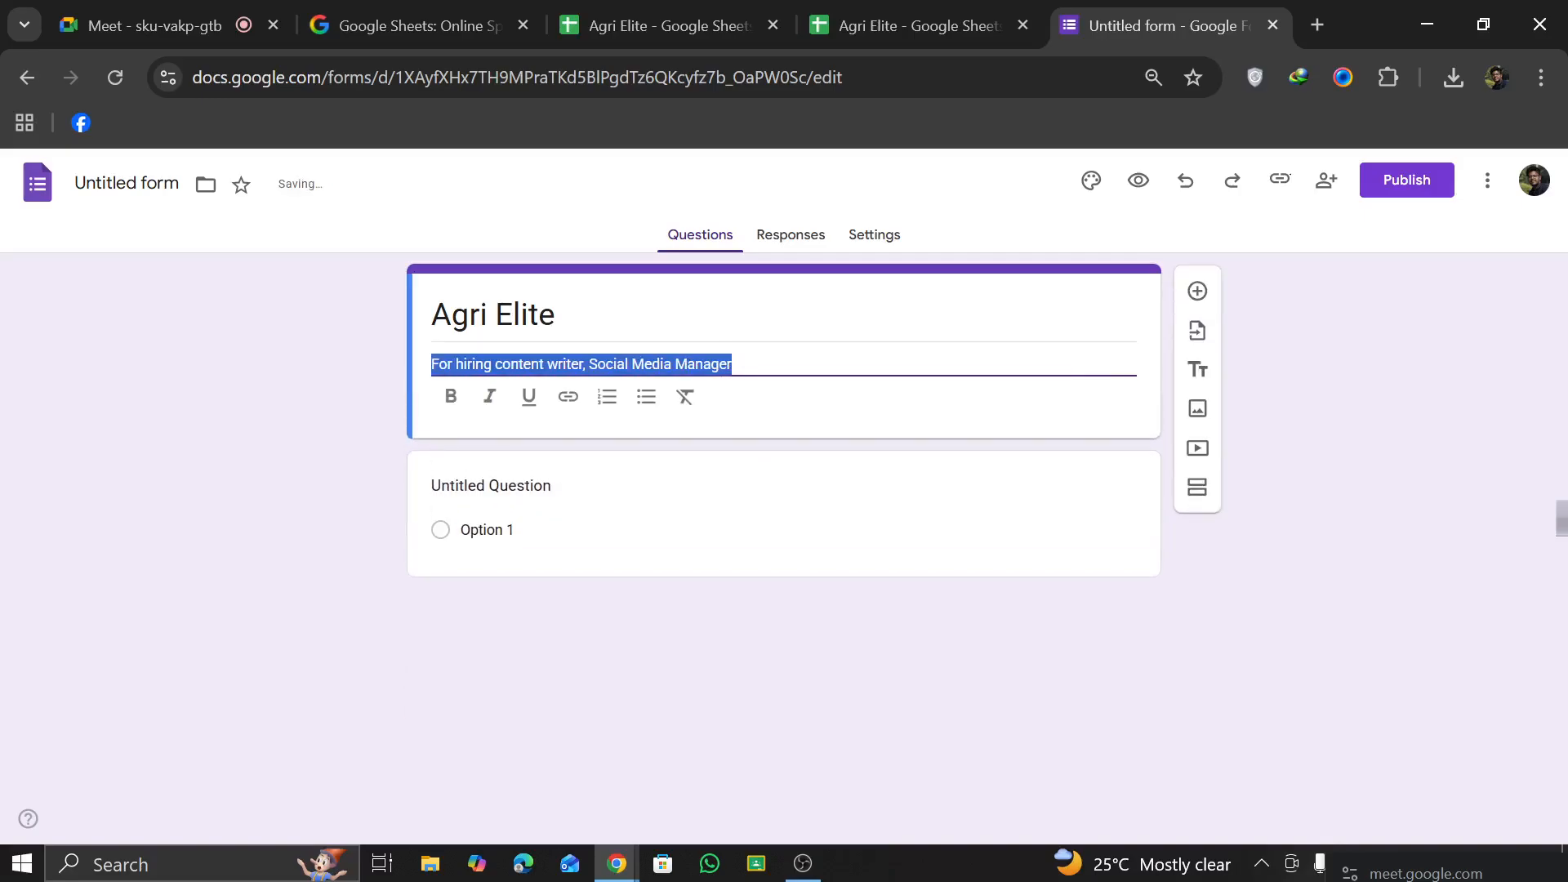
left_click(450, 397)
left_click(489, 397)
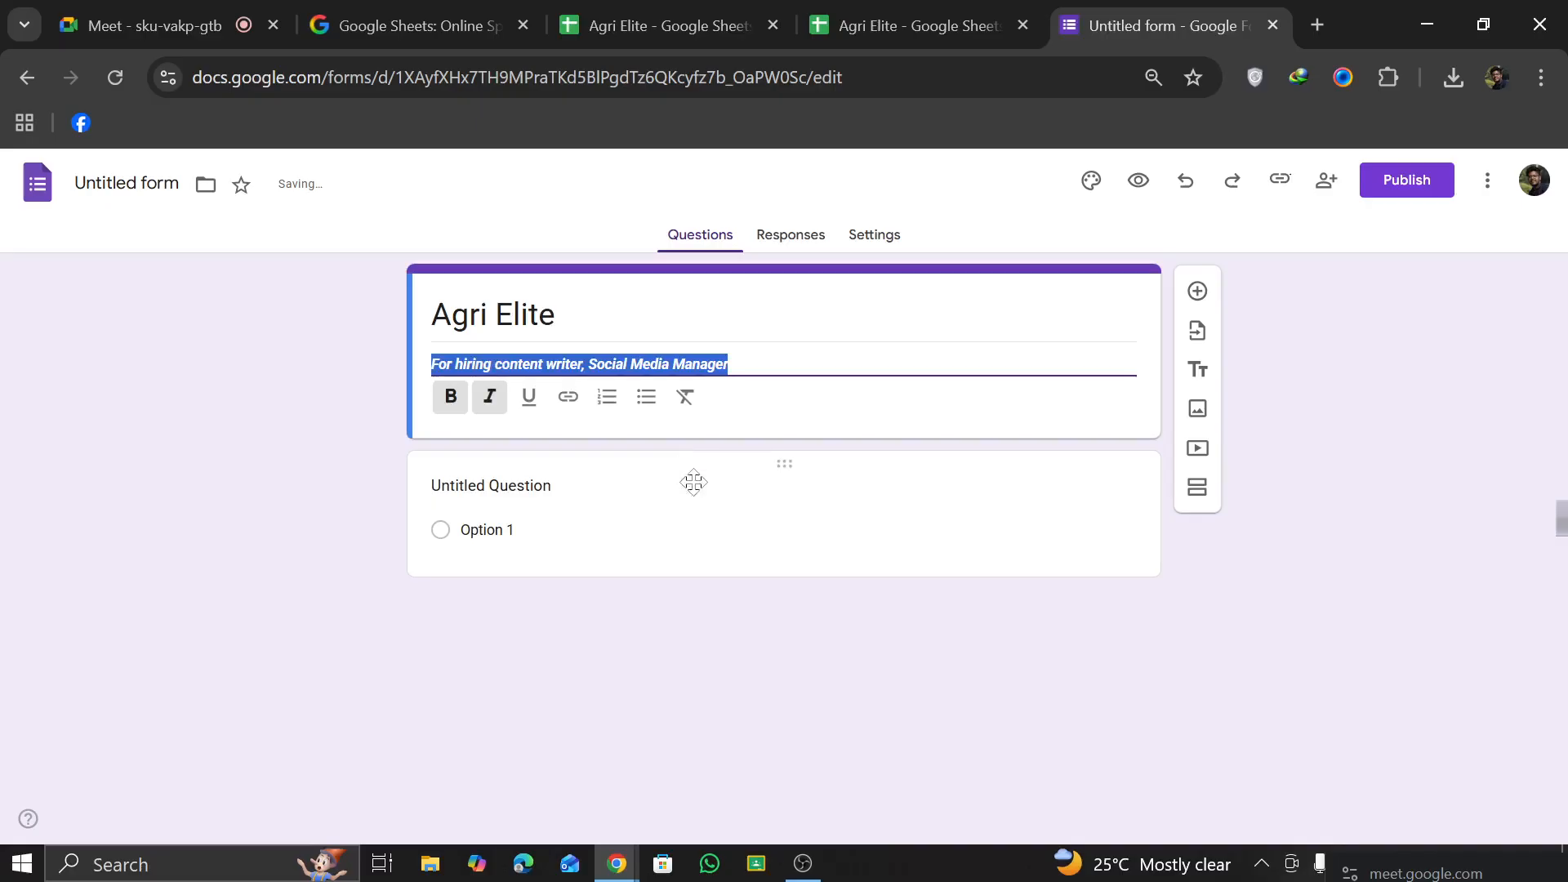
left_click(693, 482)
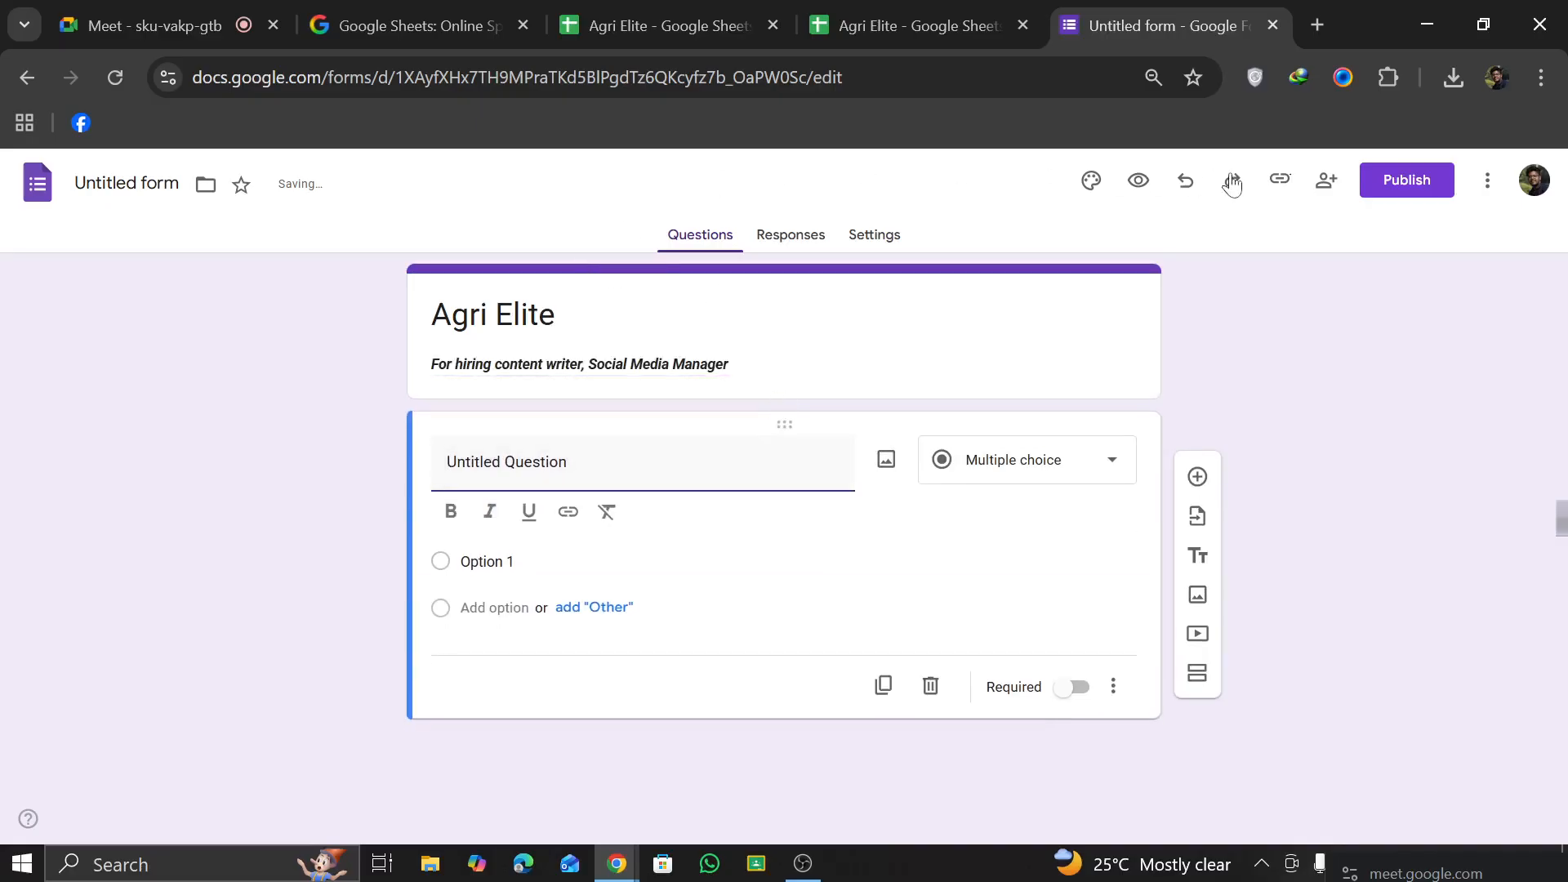
Step: Examine the Drive locations offered for moving the form and the form's responses section, without moving it
left_click(207, 177)
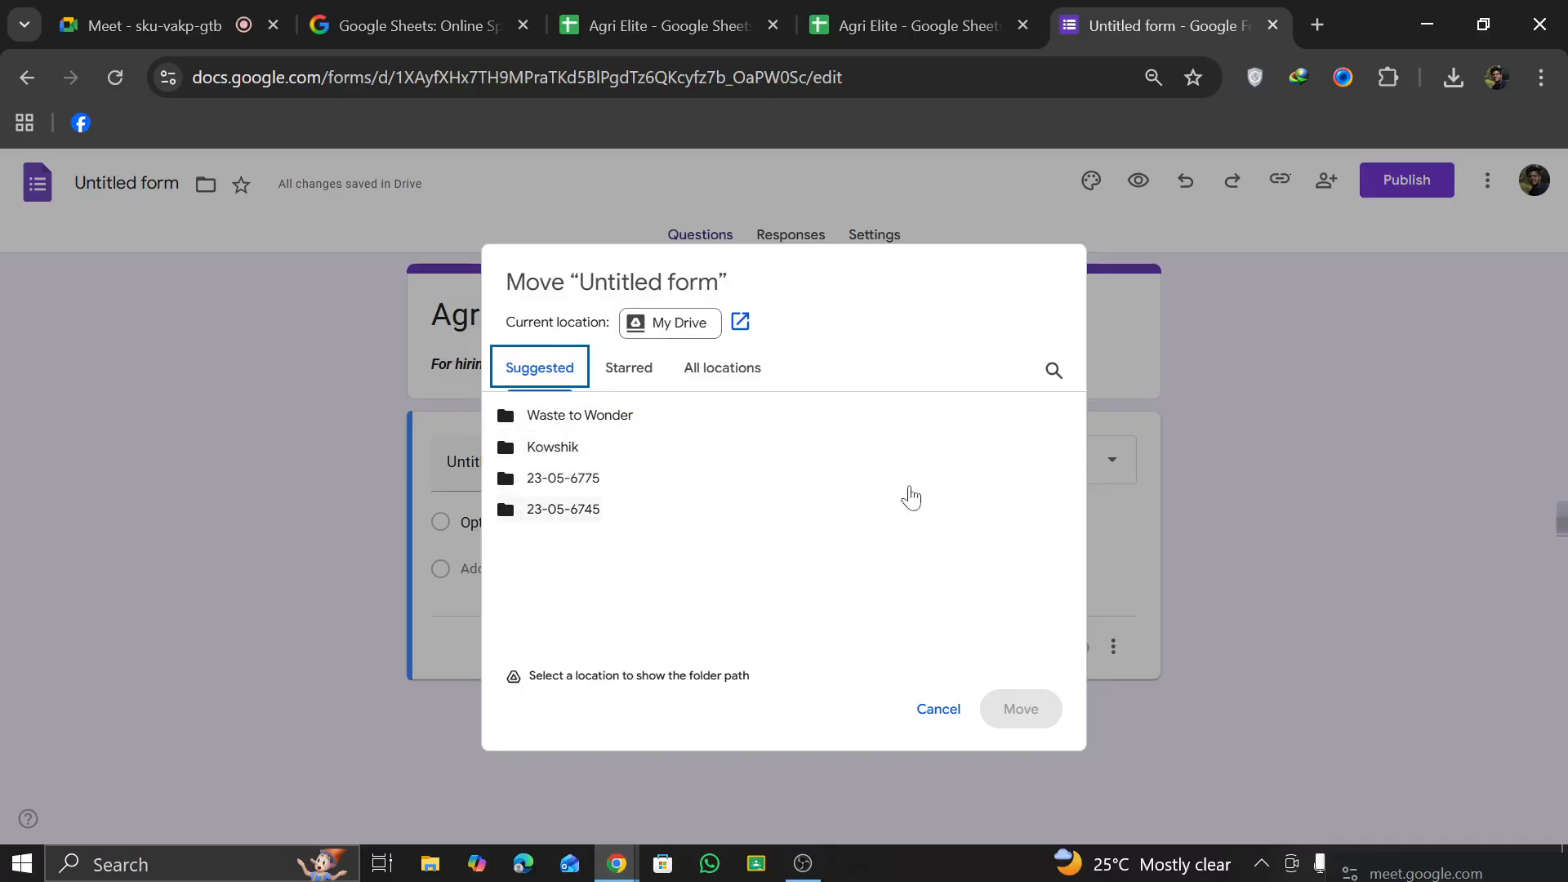
left_click(629, 371)
left_click(701, 366)
left_click(674, 342)
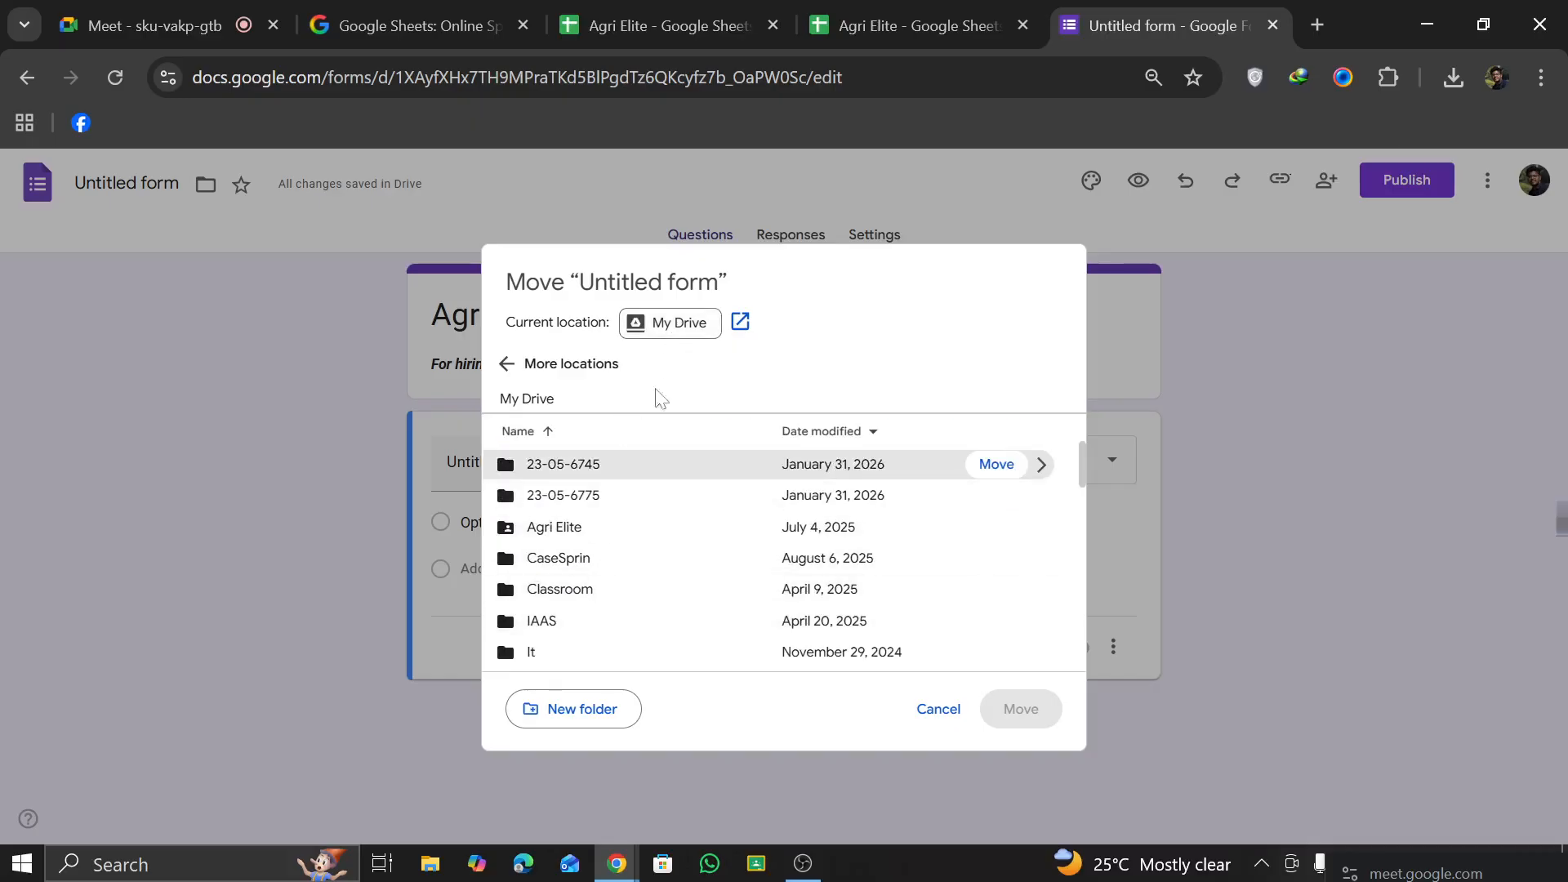
left_click(952, 726)
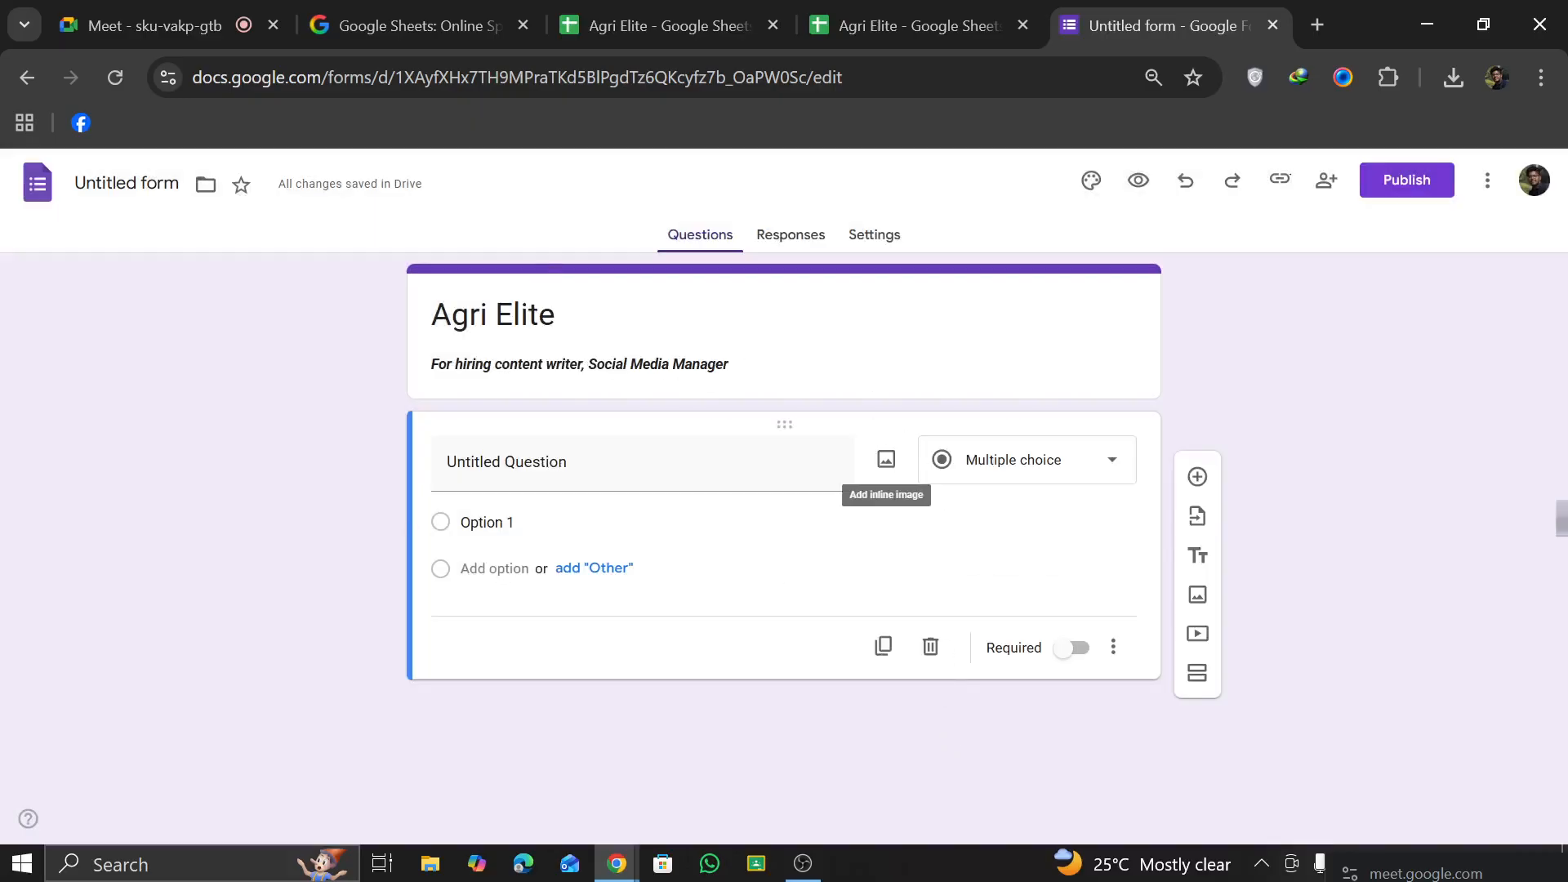
left_click(797, 245)
left_click(675, 245)
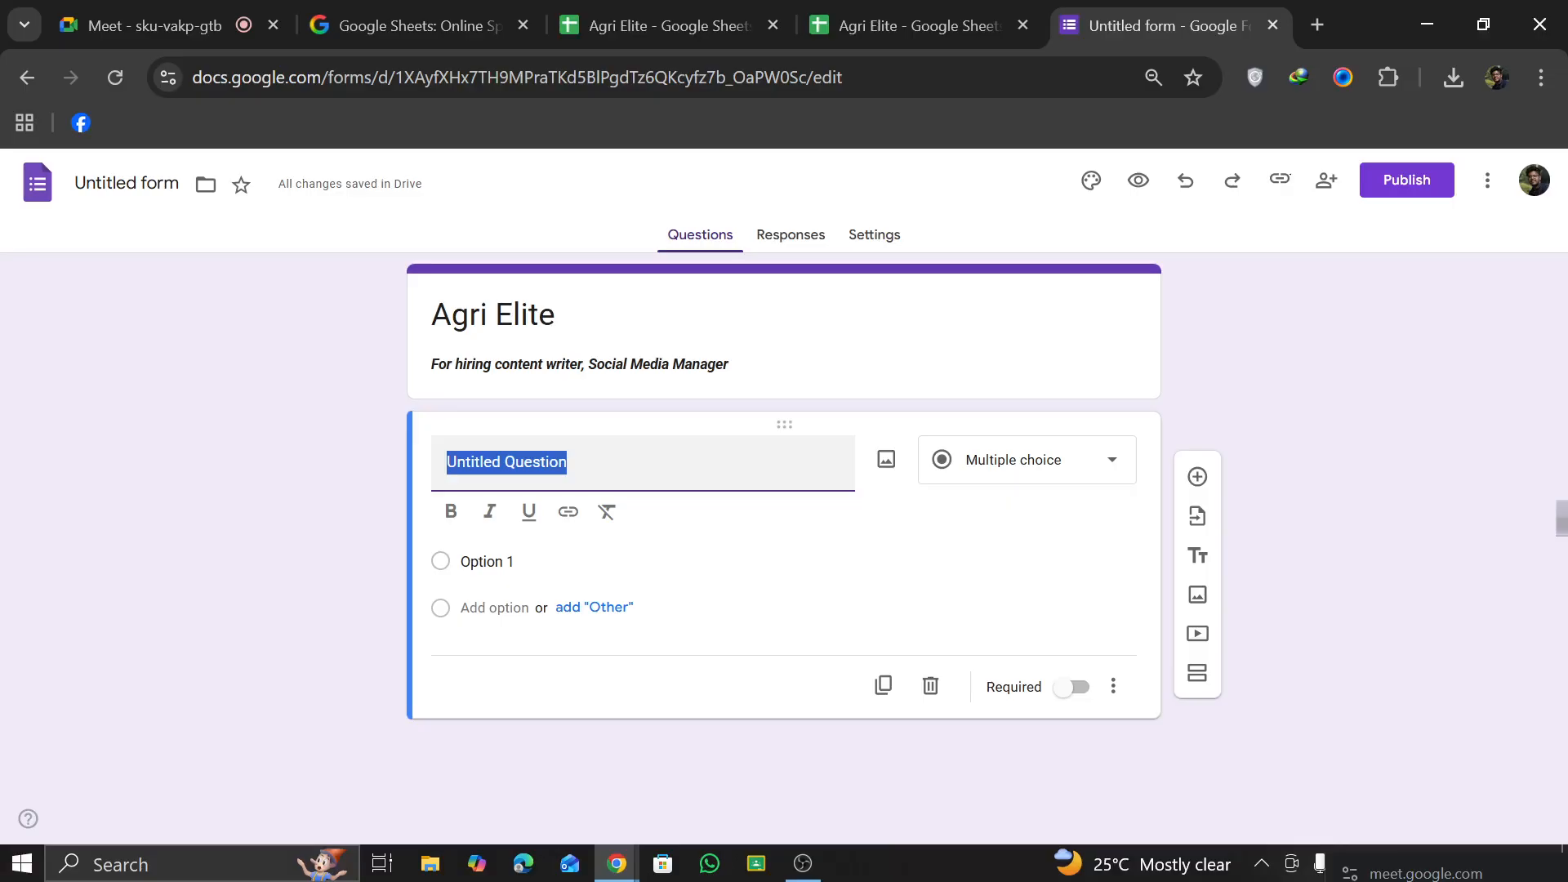
Step: Replace the untitled question with "Whats your Name ?" and open its question type choices
type("What")
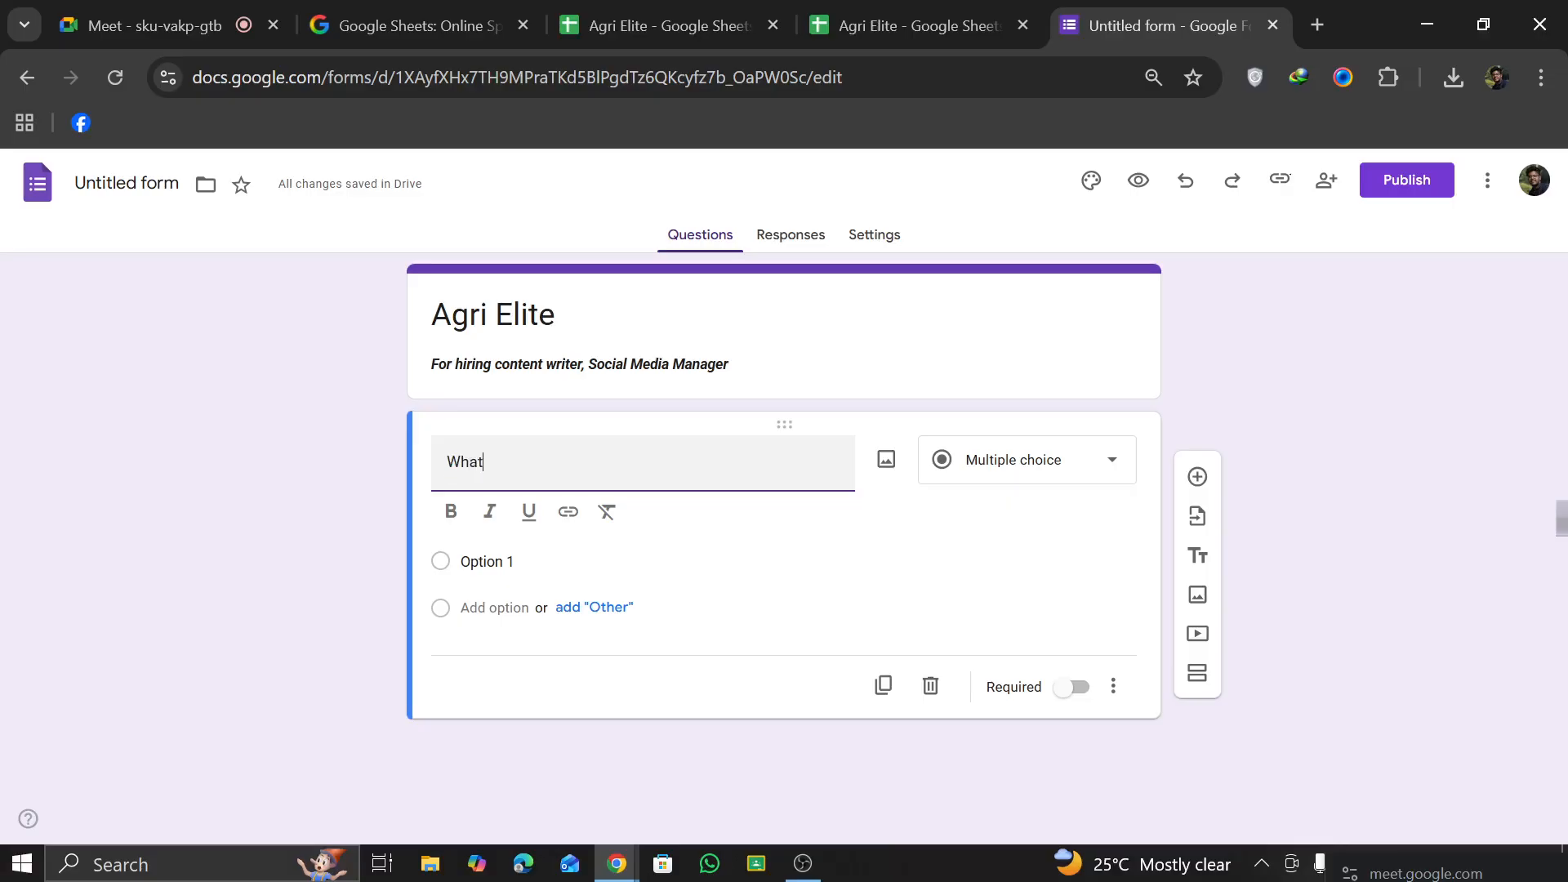
type("s your Name ?")
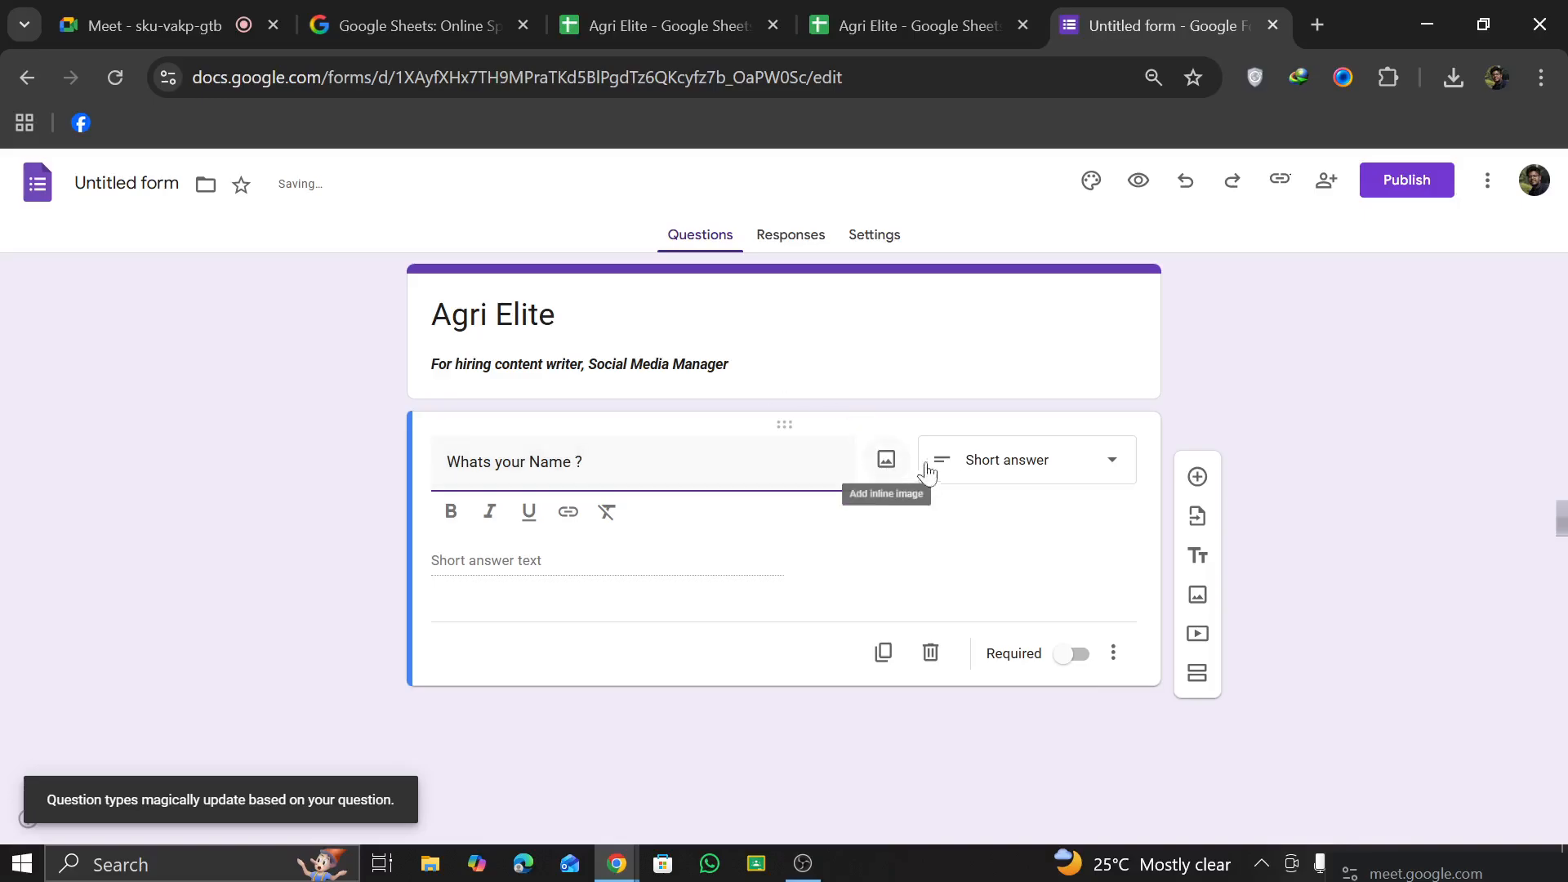
left_click(950, 476)
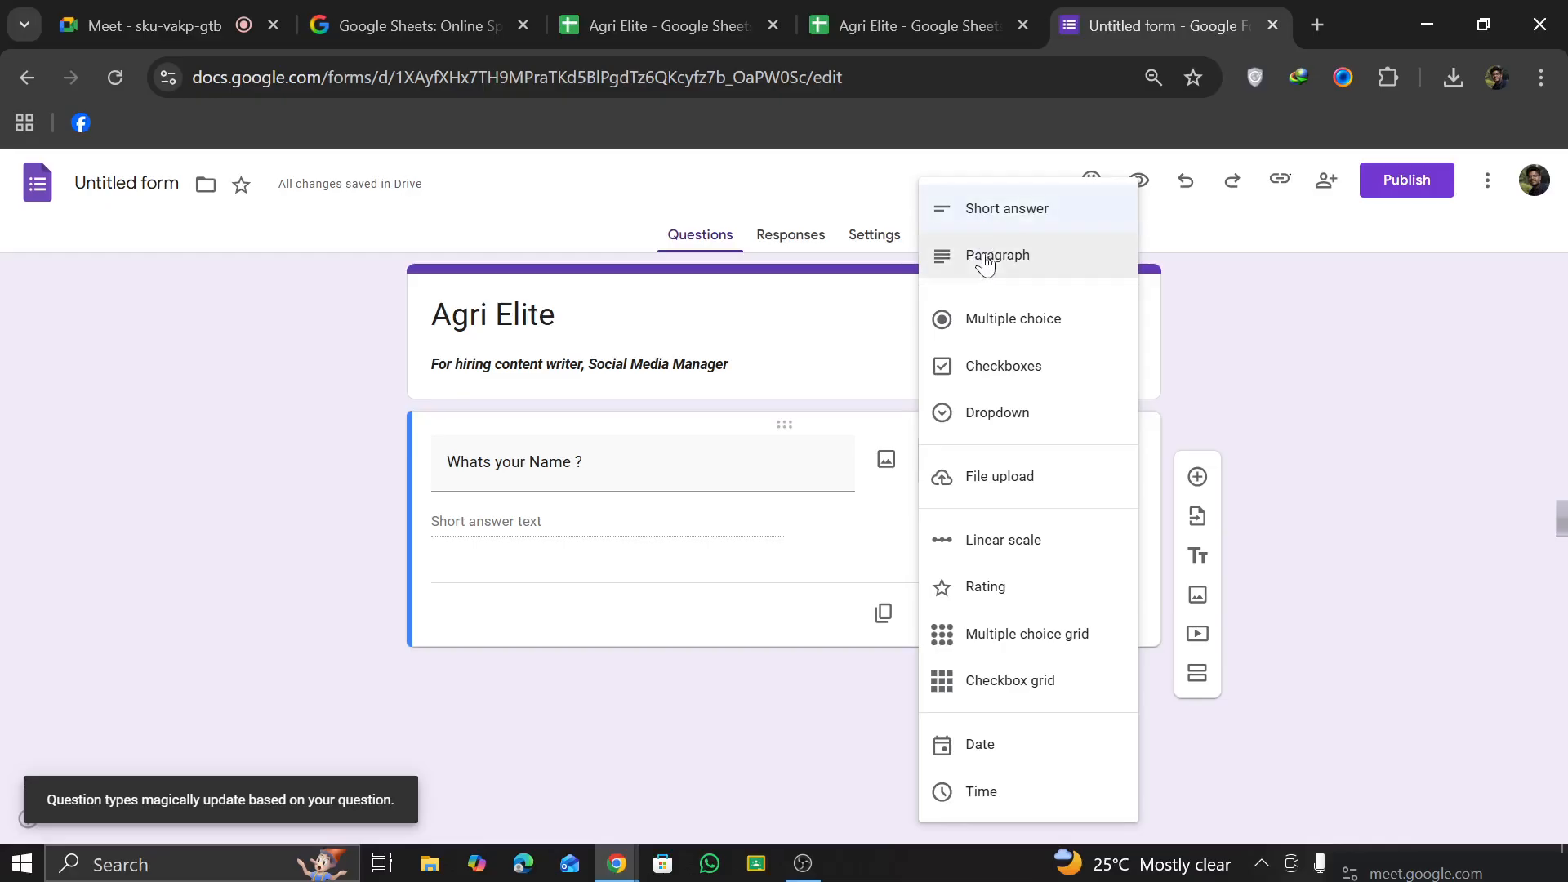
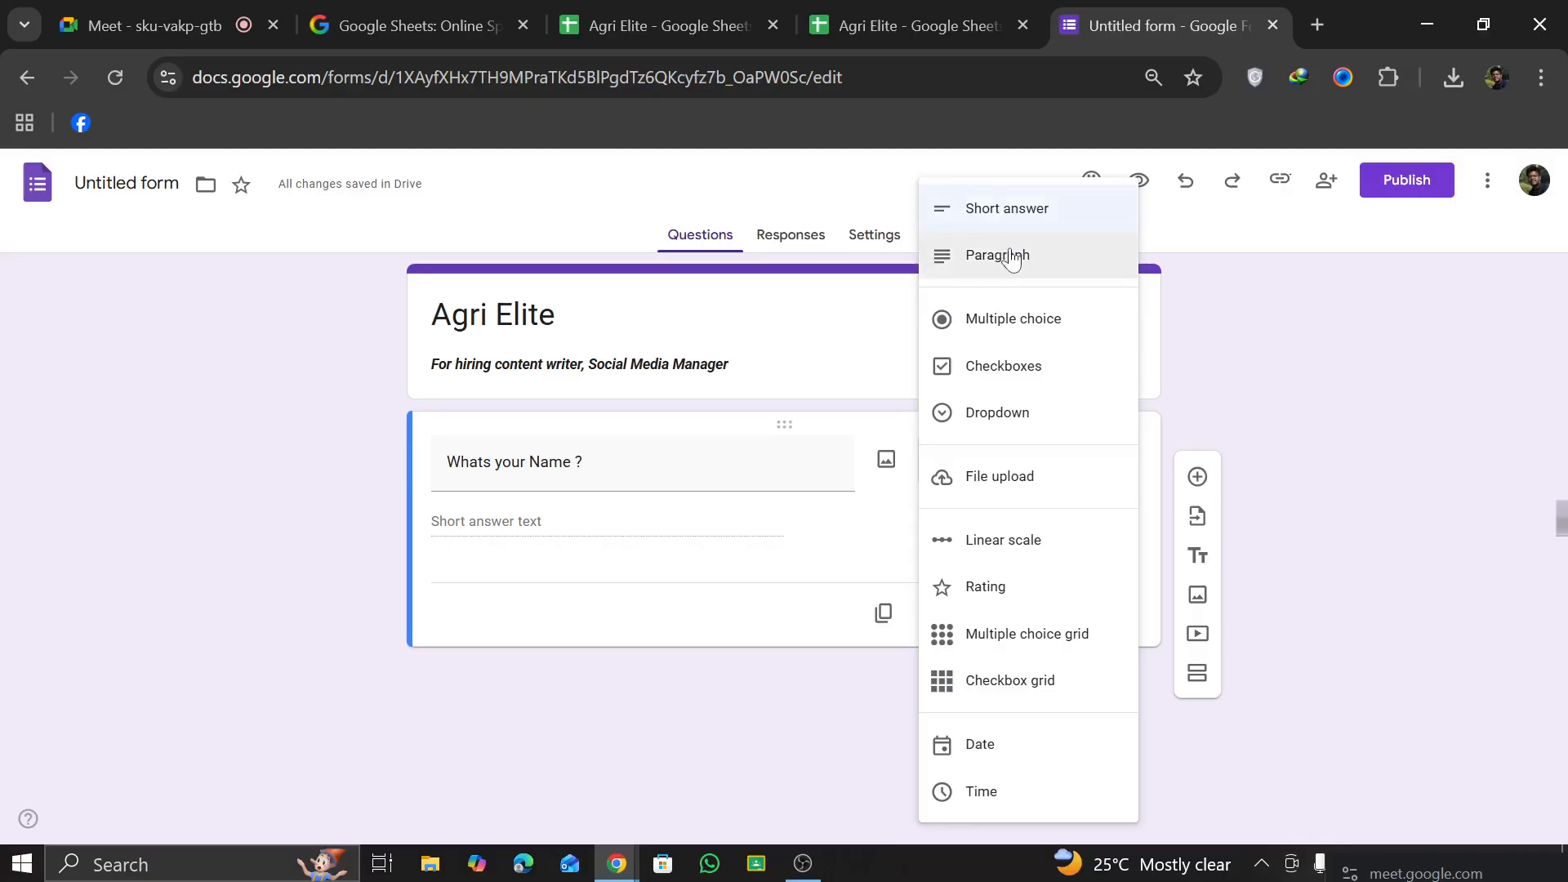
Step: Set the "Whats your Name ?" question to Short answer and make it required
left_click(1011, 216)
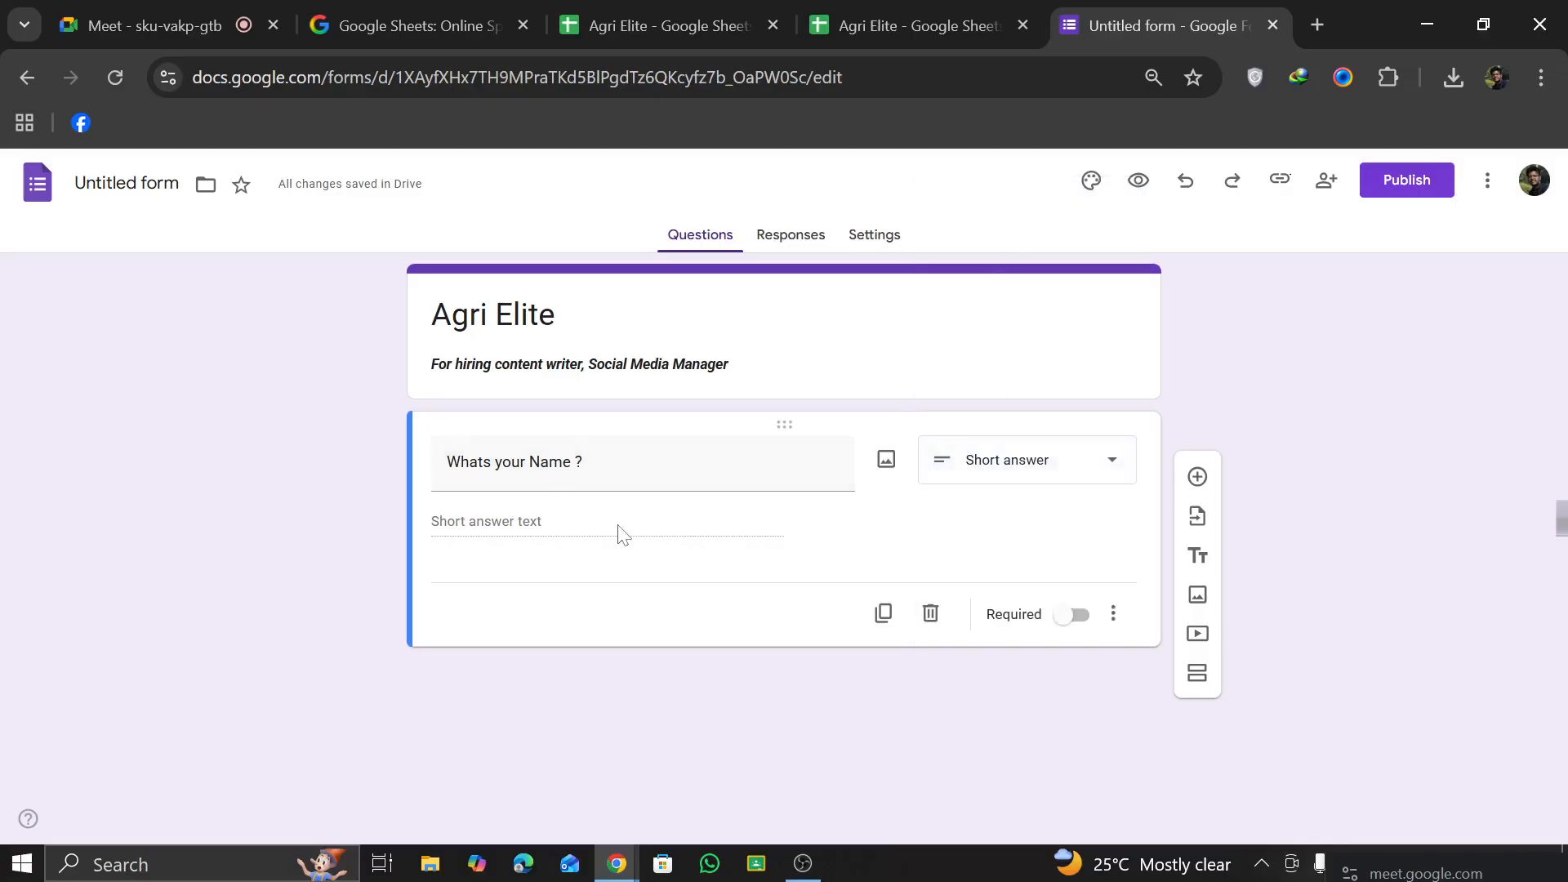
left_click(1064, 619)
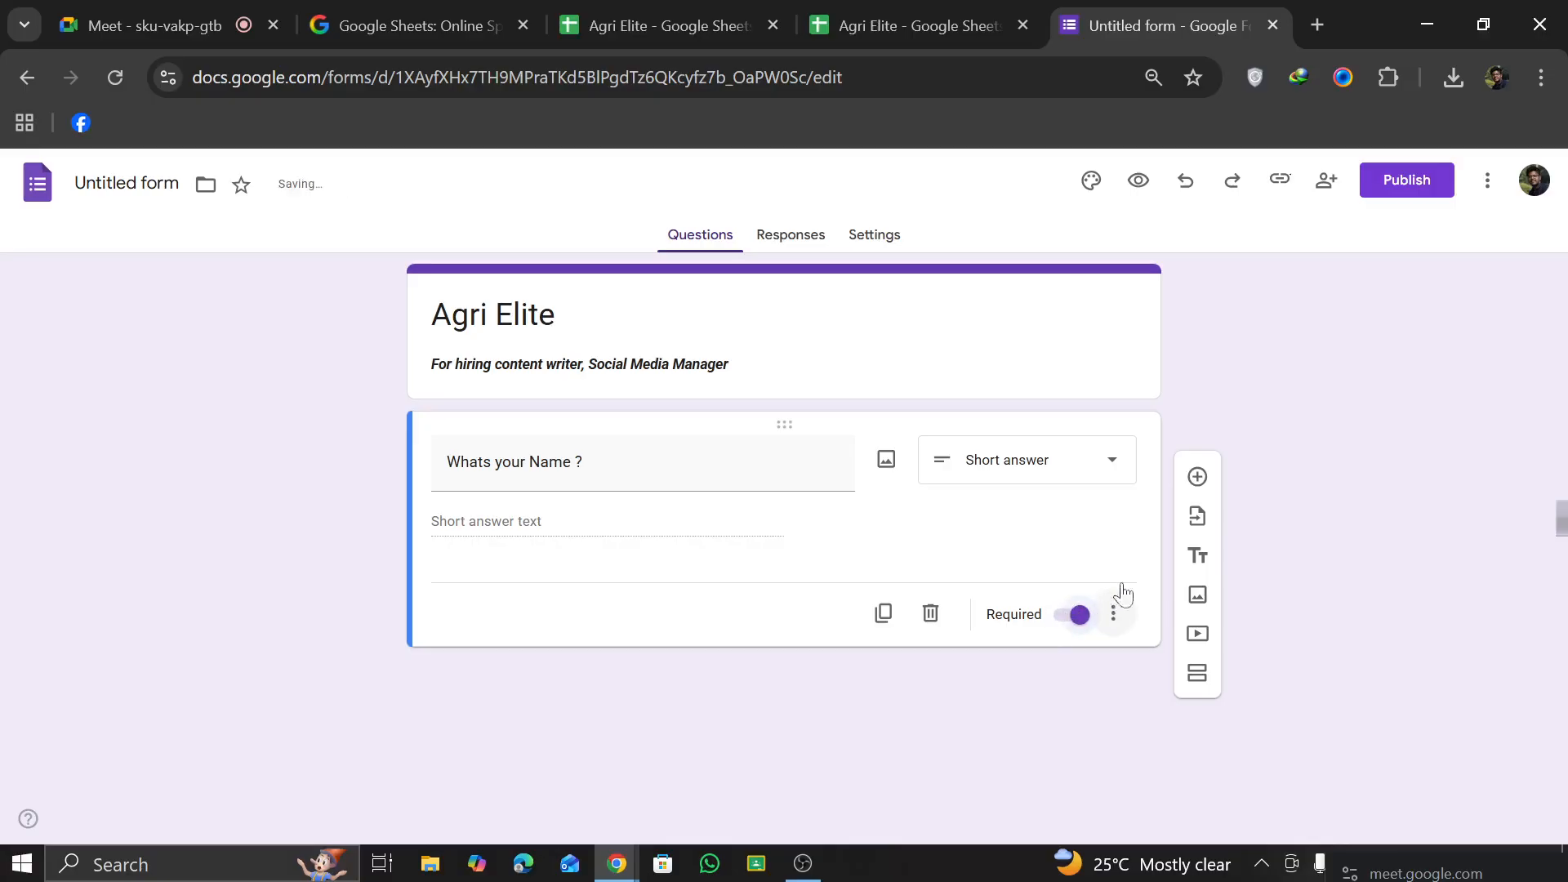
left_click(1122, 619)
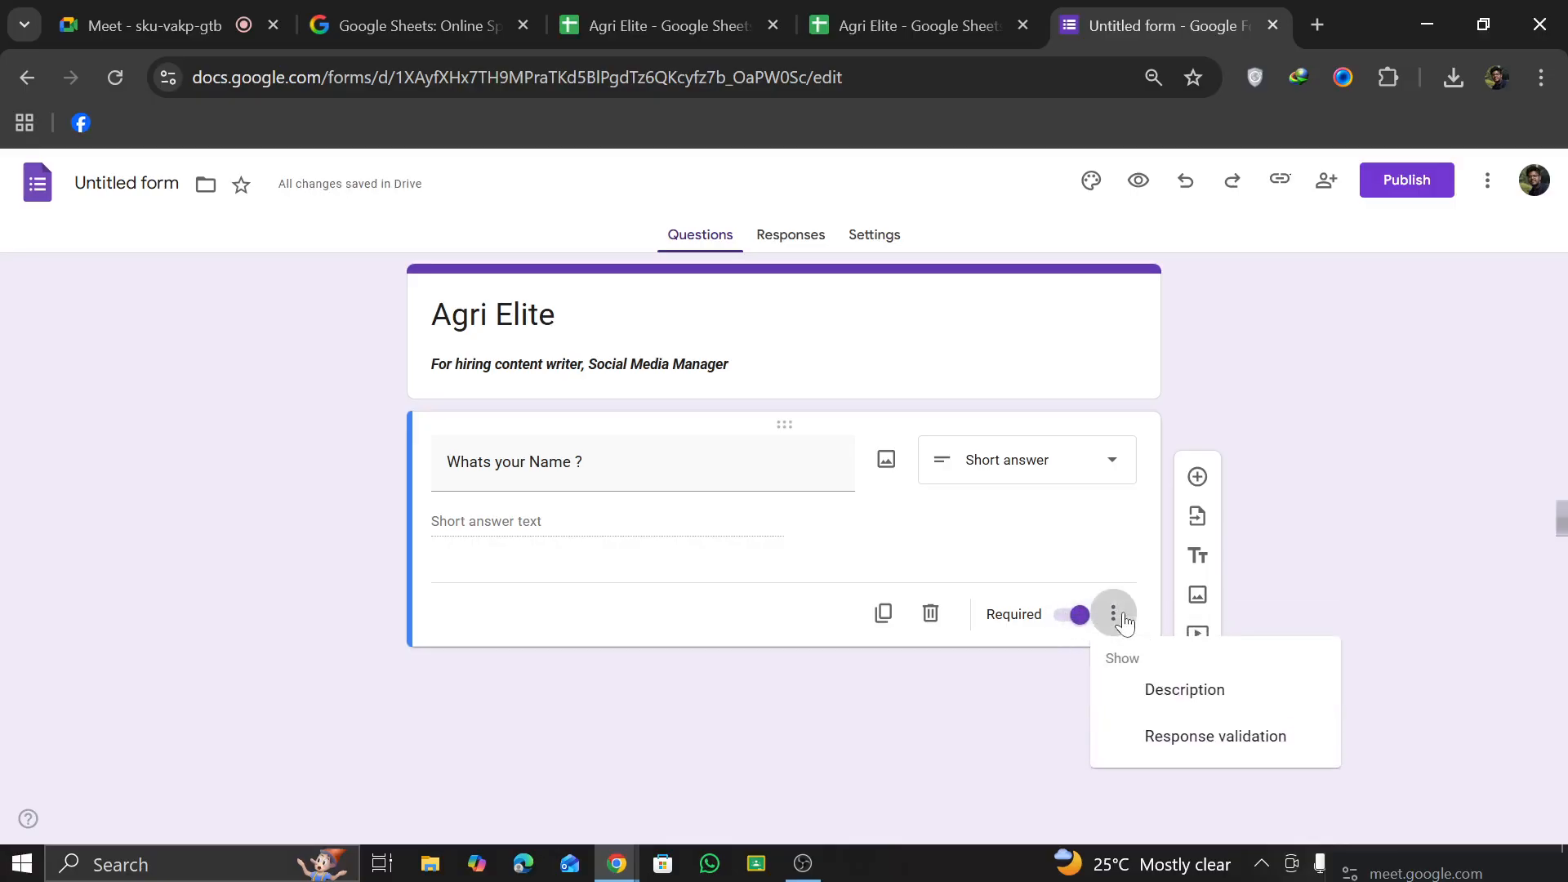
left_click(958, 660)
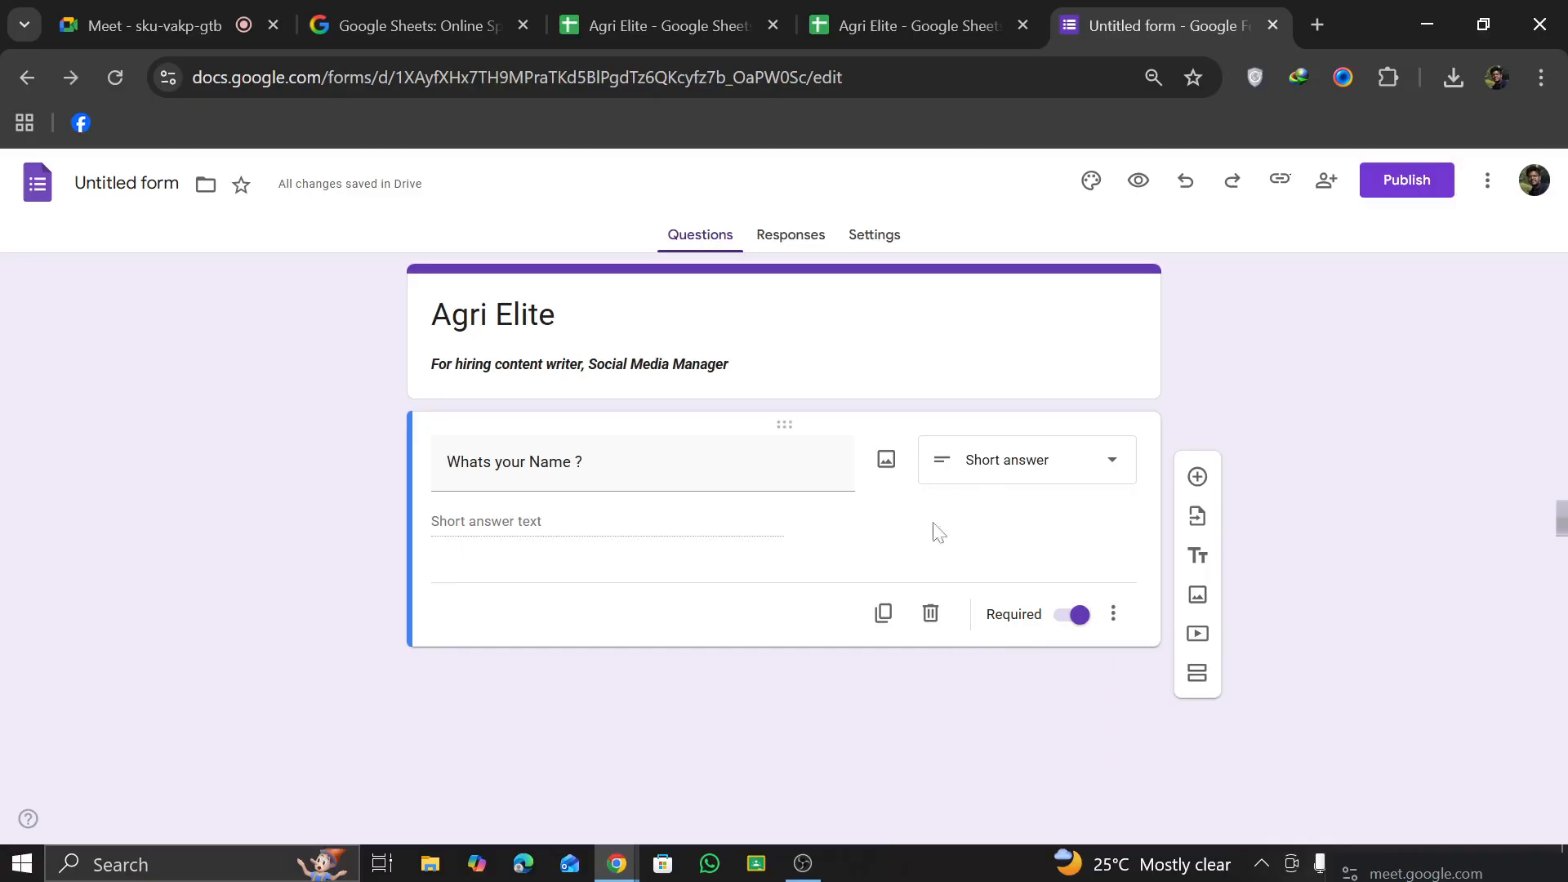
Step: Add a required short answer question titled "Age" below the name question
left_click(1197, 478)
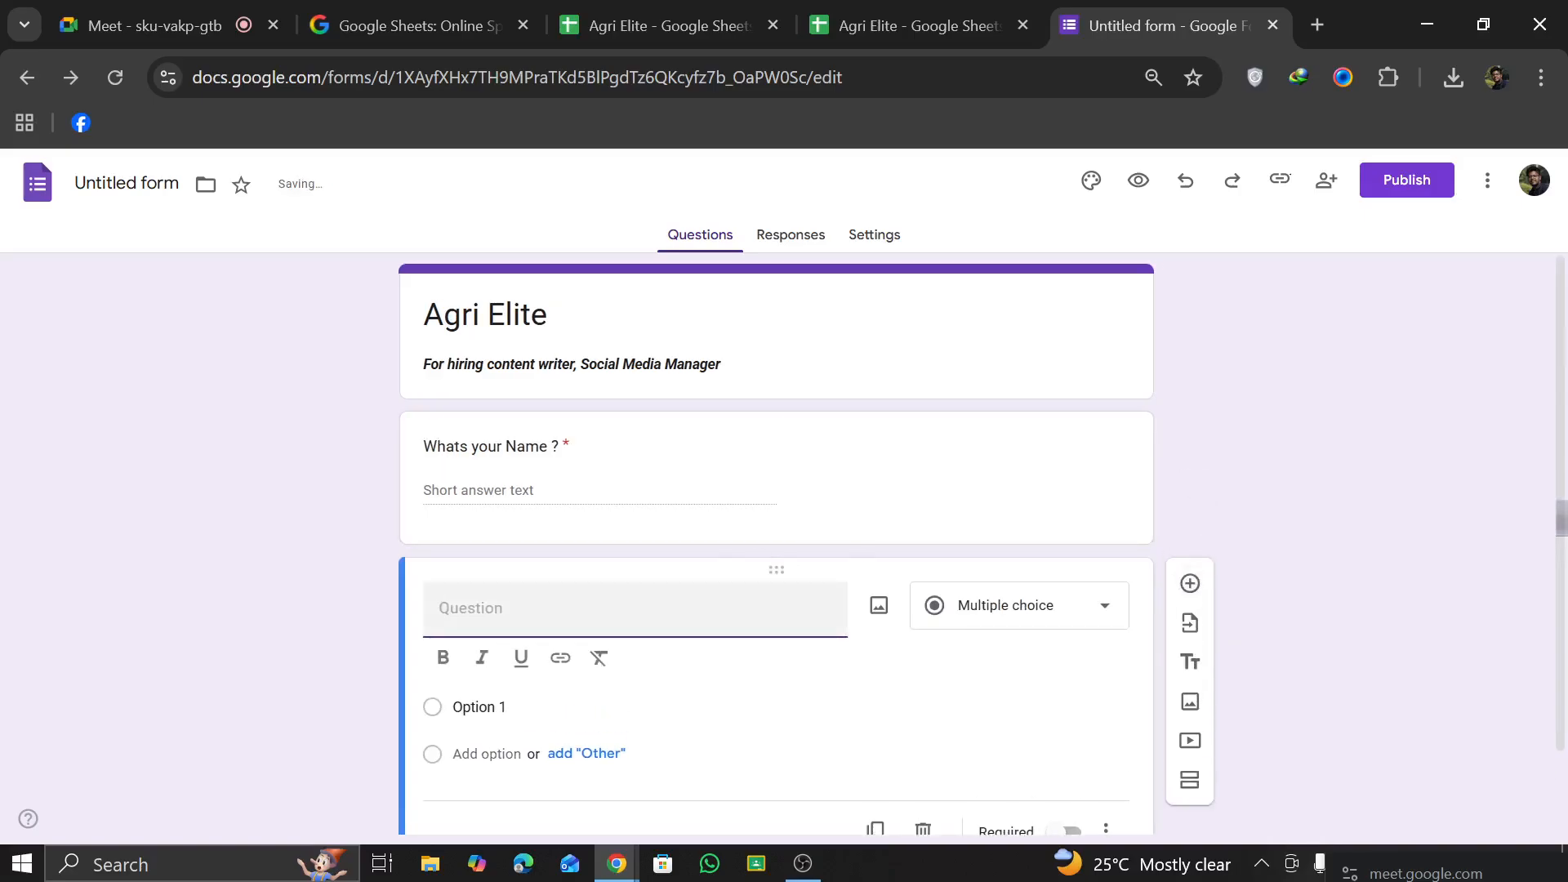
type("Age")
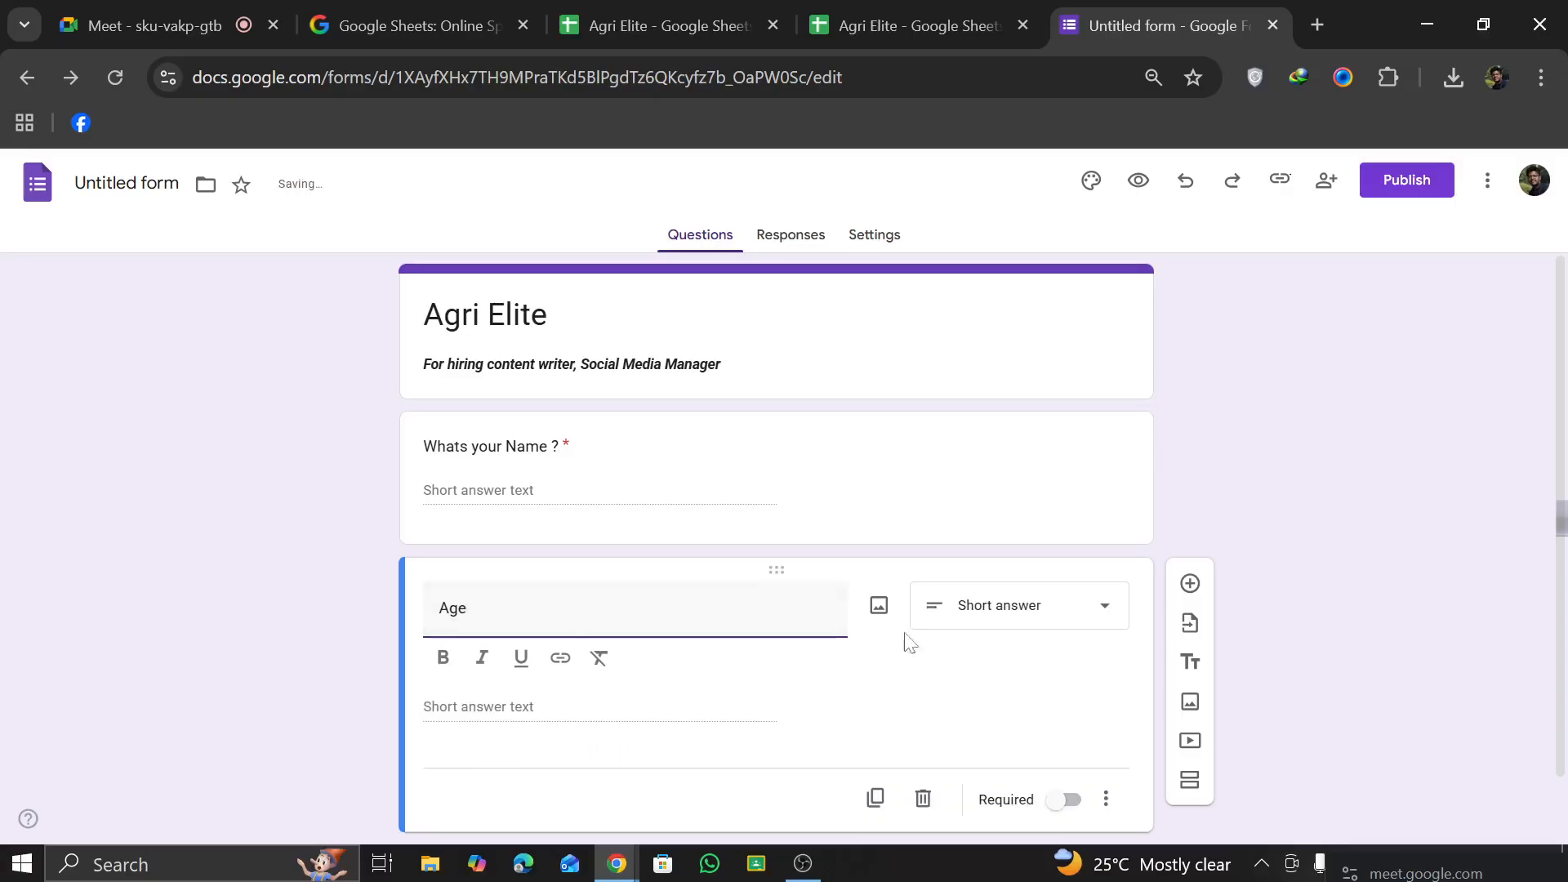
left_click(932, 631)
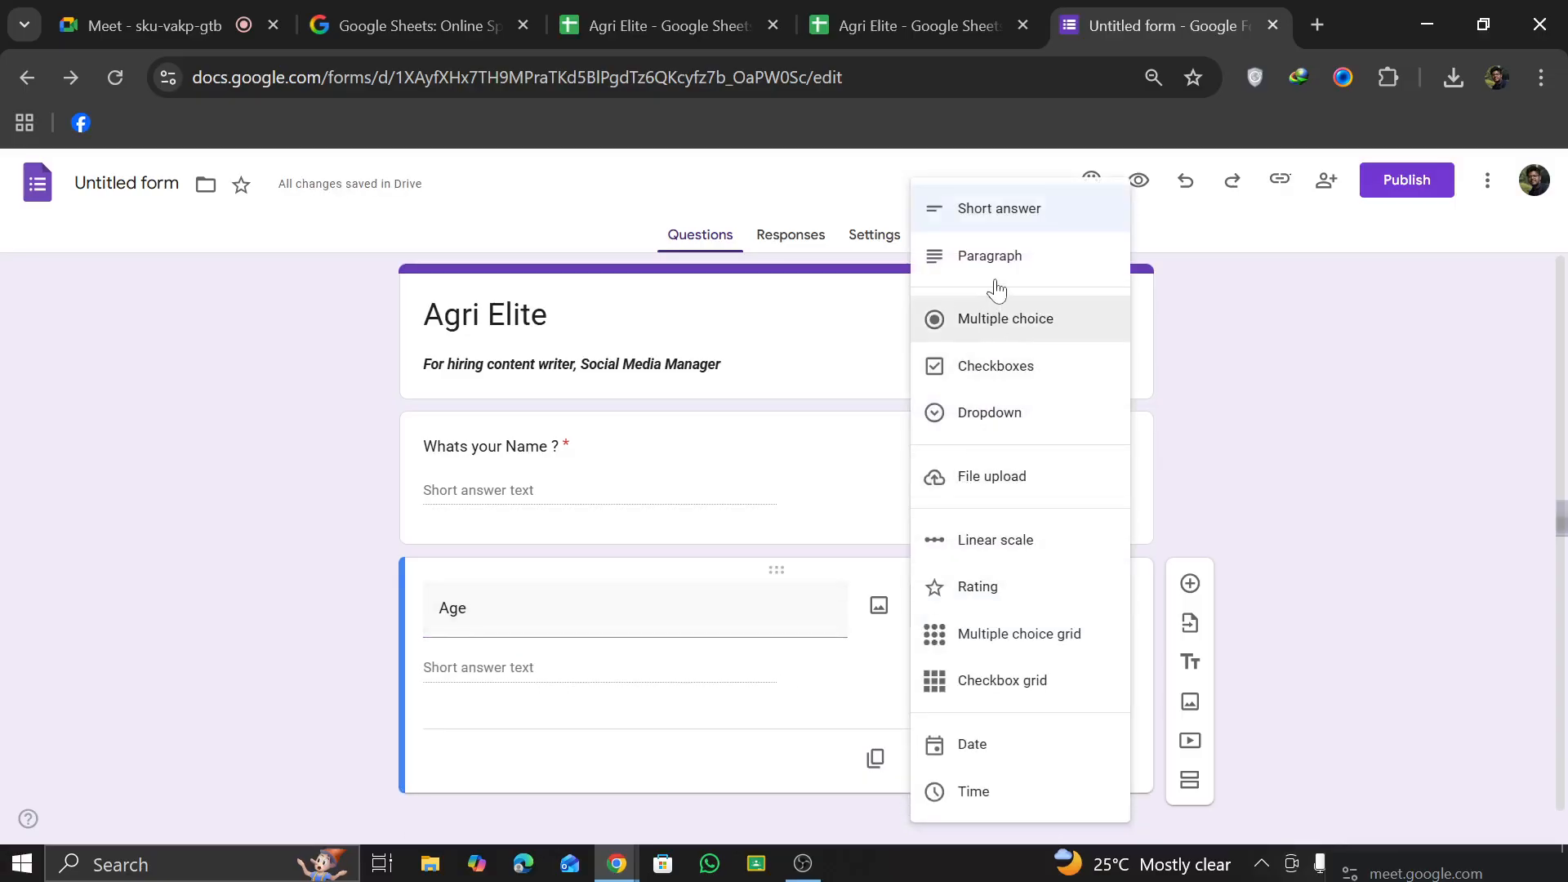
left_click(1001, 224)
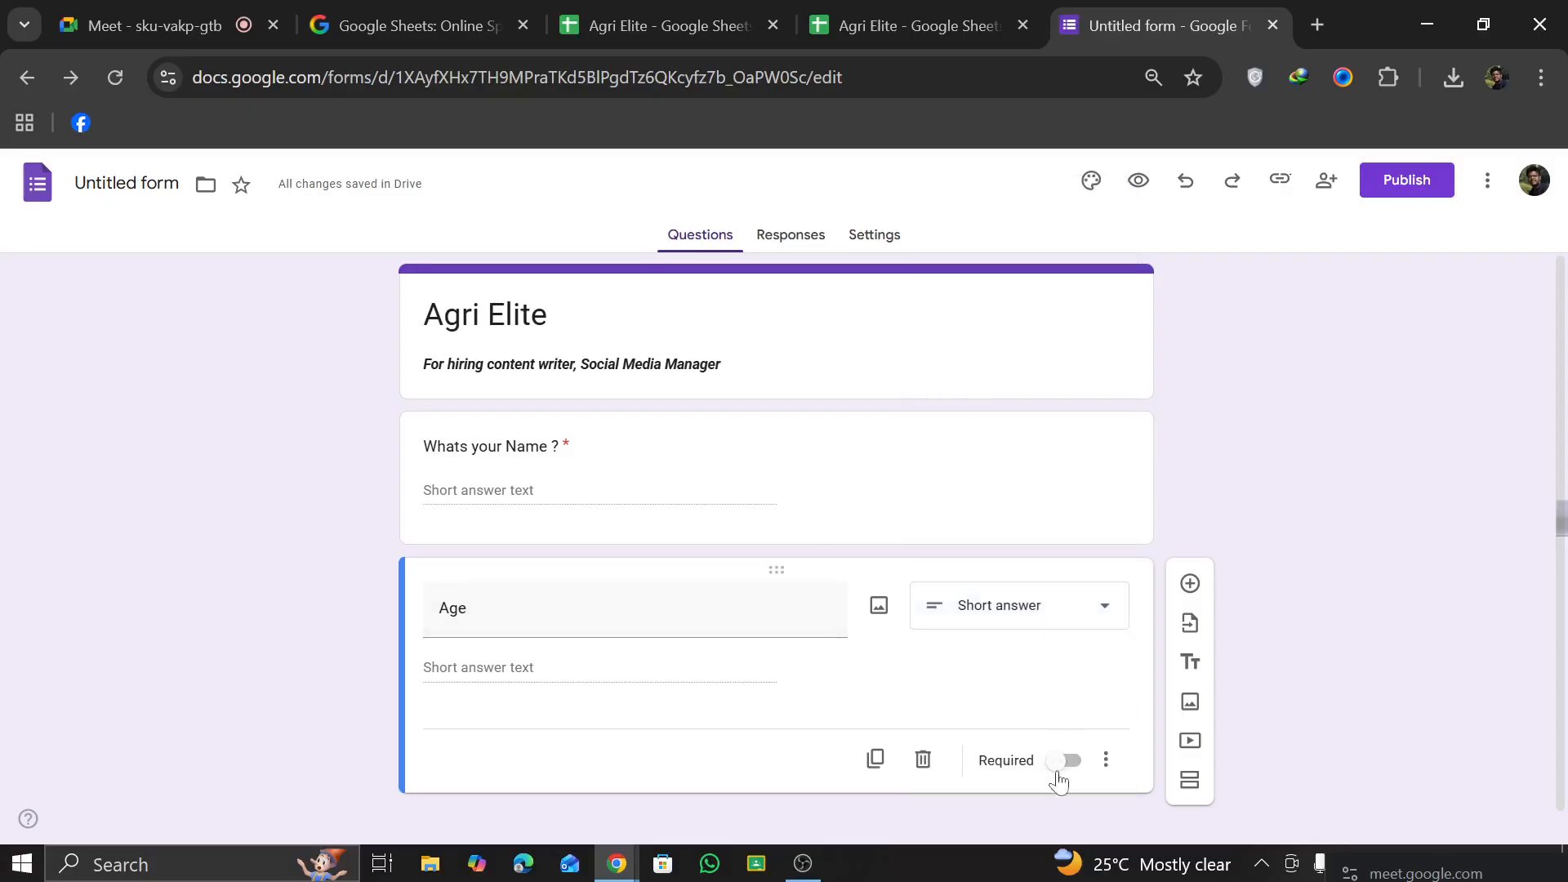
left_click(1066, 762)
Step: Add a question titled "Experience" below Age and set its type to Checkboxes
left_click(1190, 583)
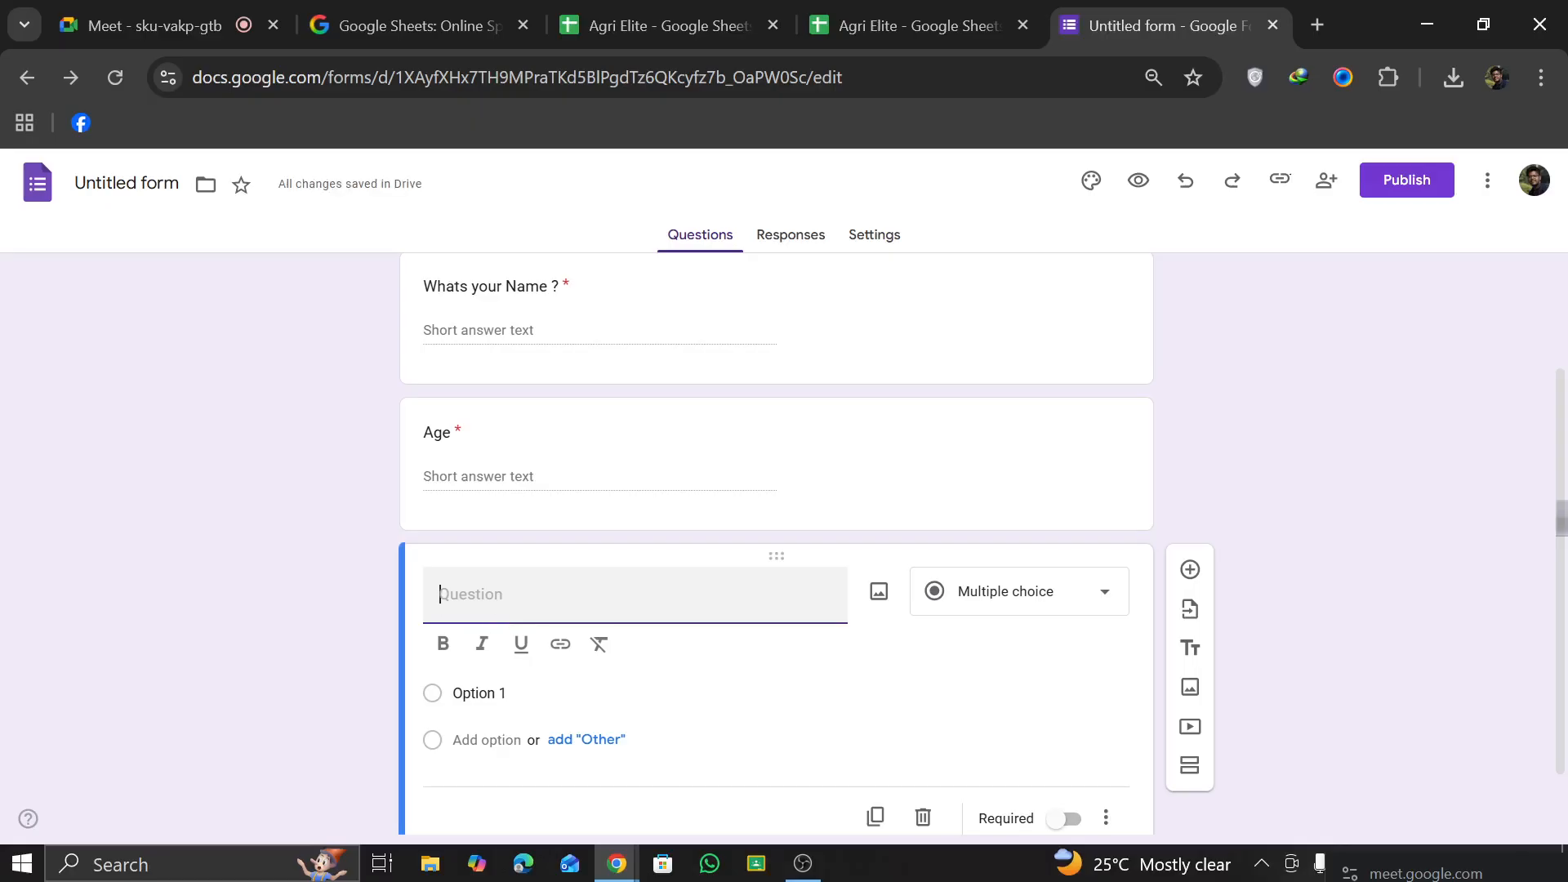
type("Experience")
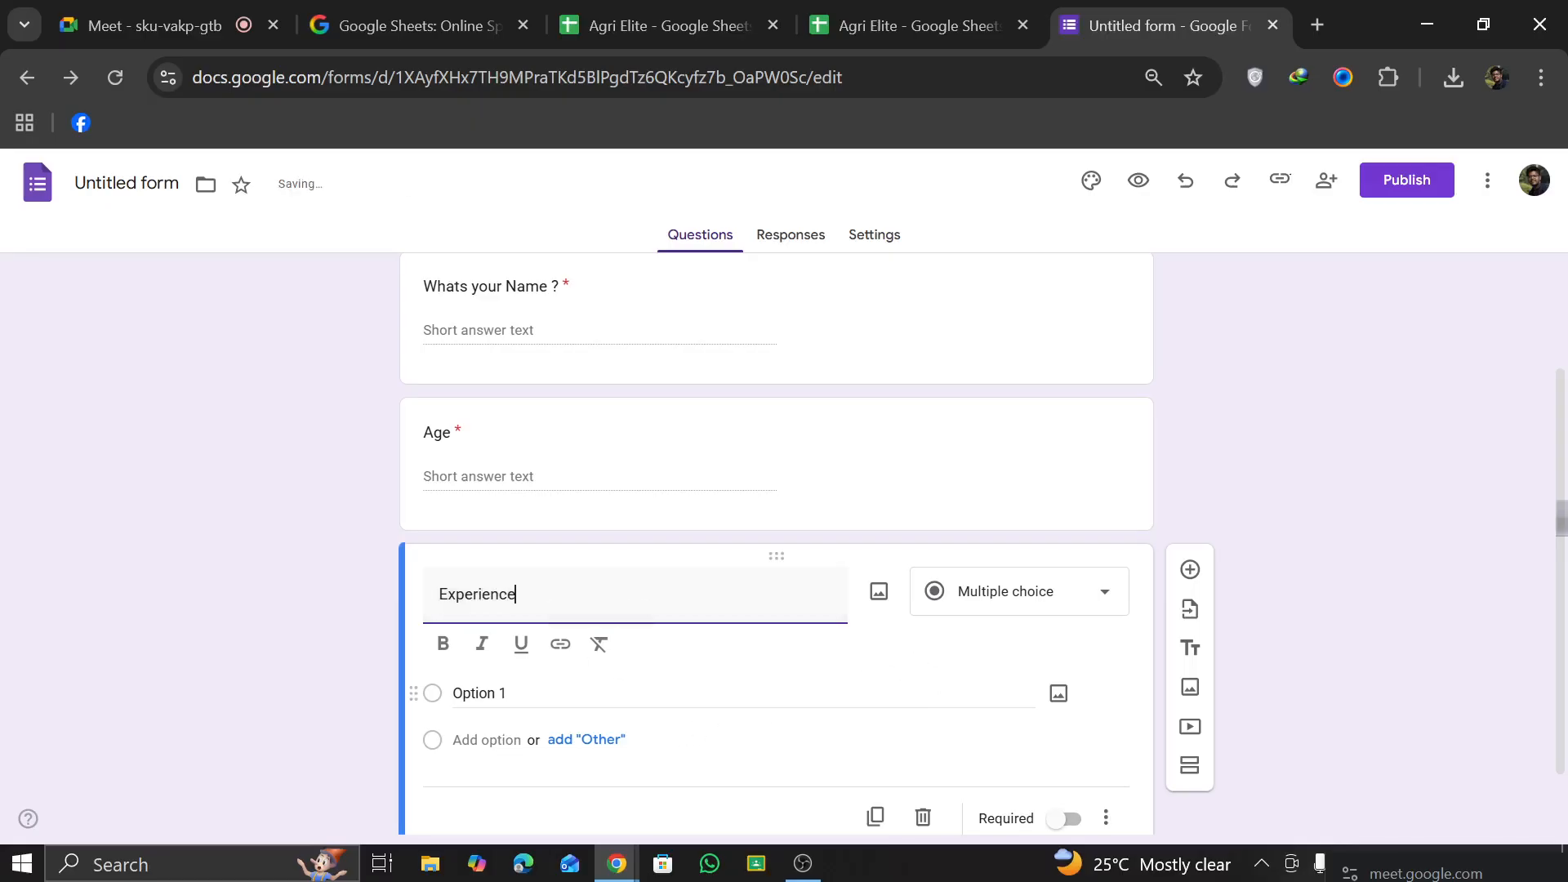
left_click(1107, 609)
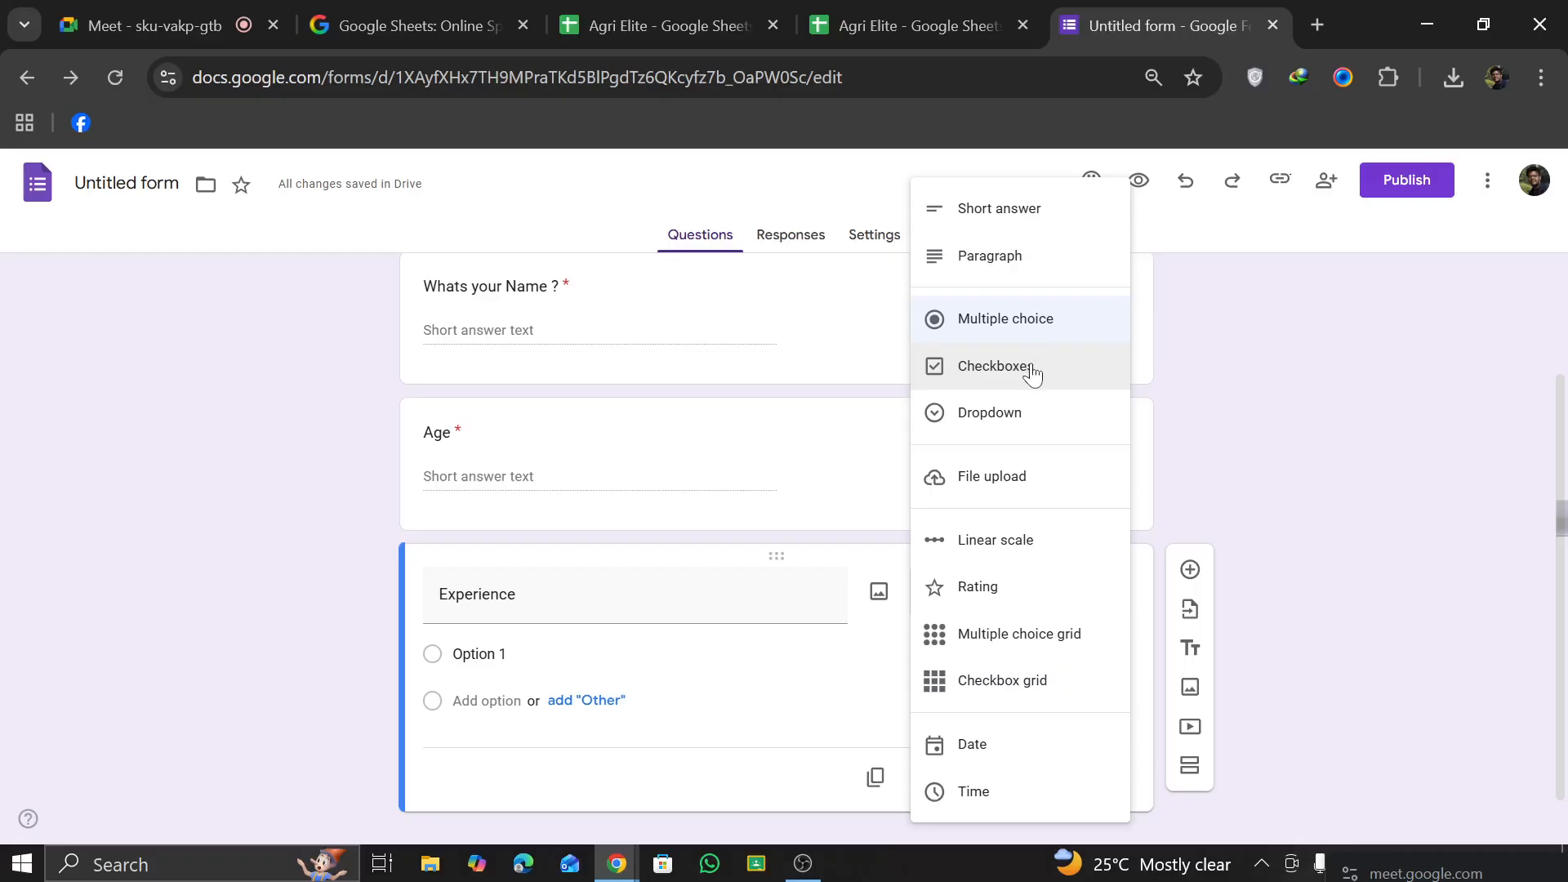
left_click(1035, 365)
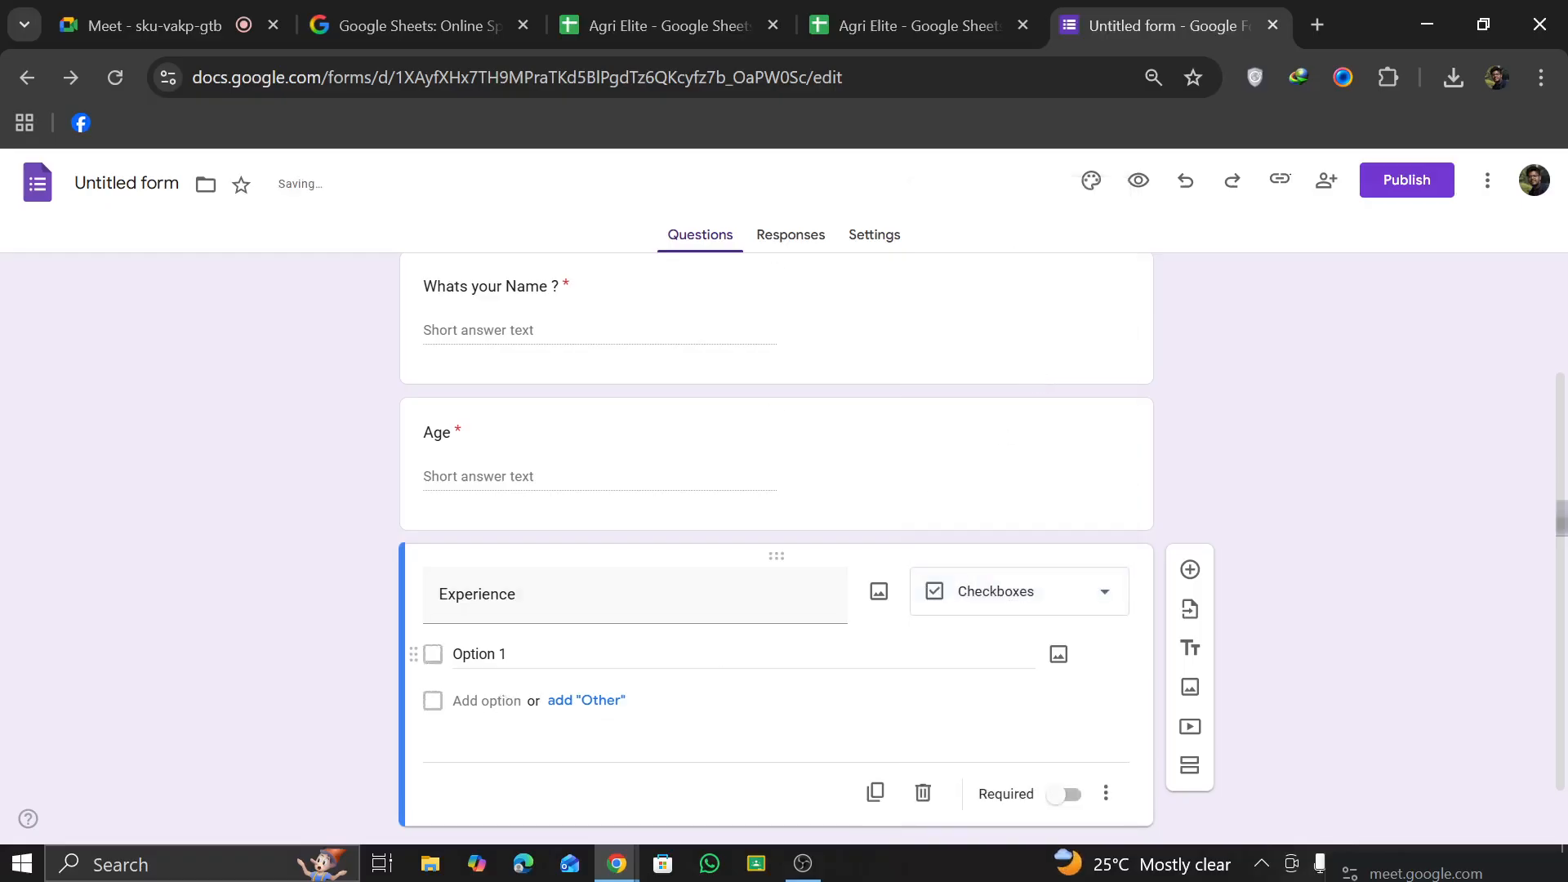
left_click(1071, 602)
left_click(1035, 374)
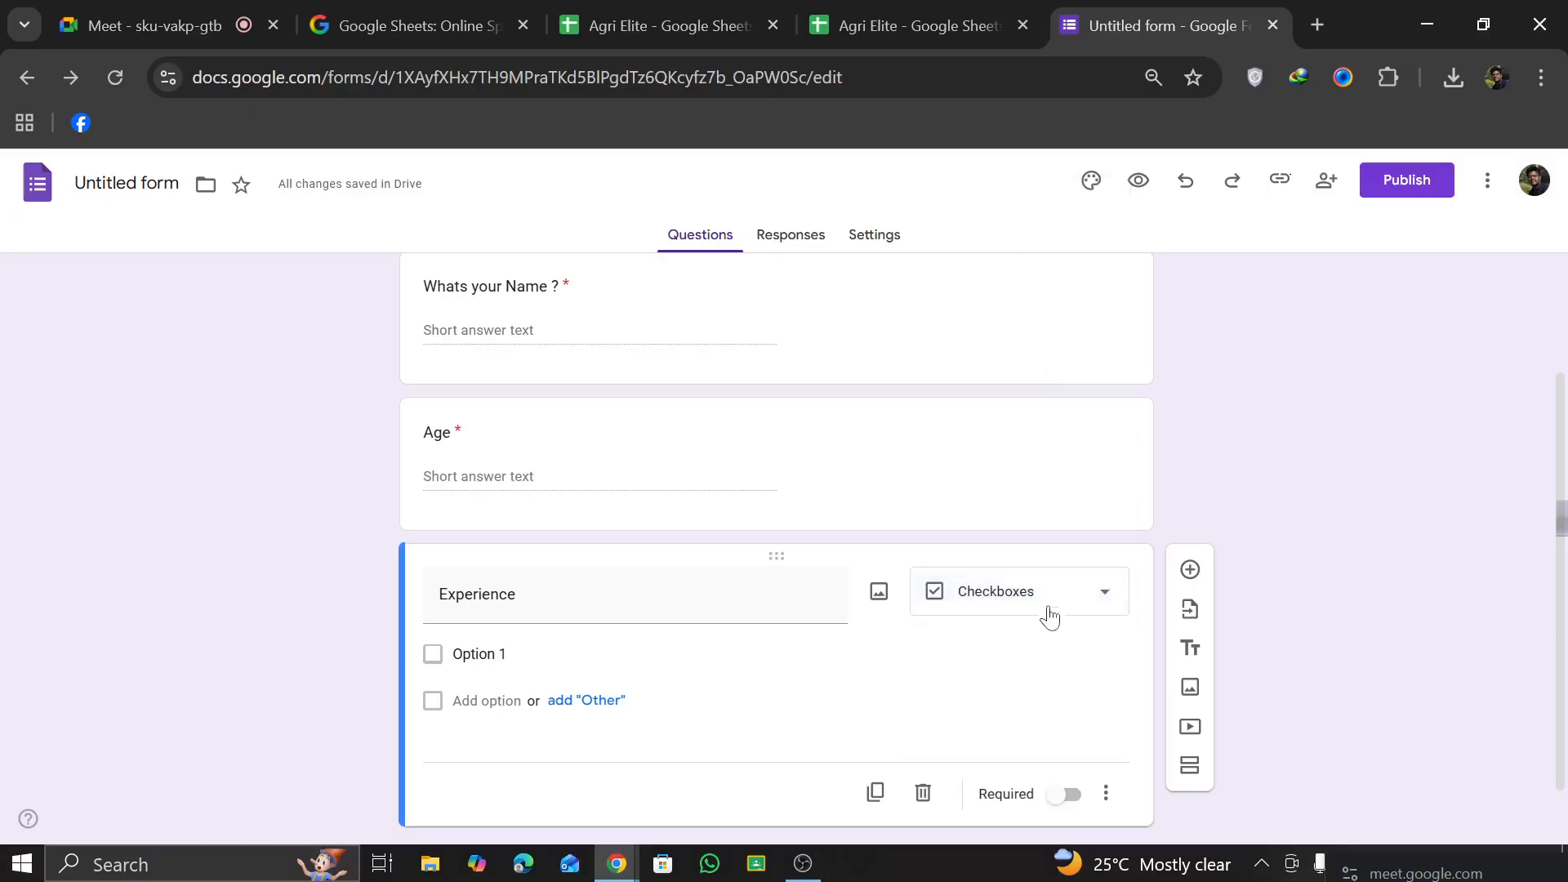
left_click(1046, 587)
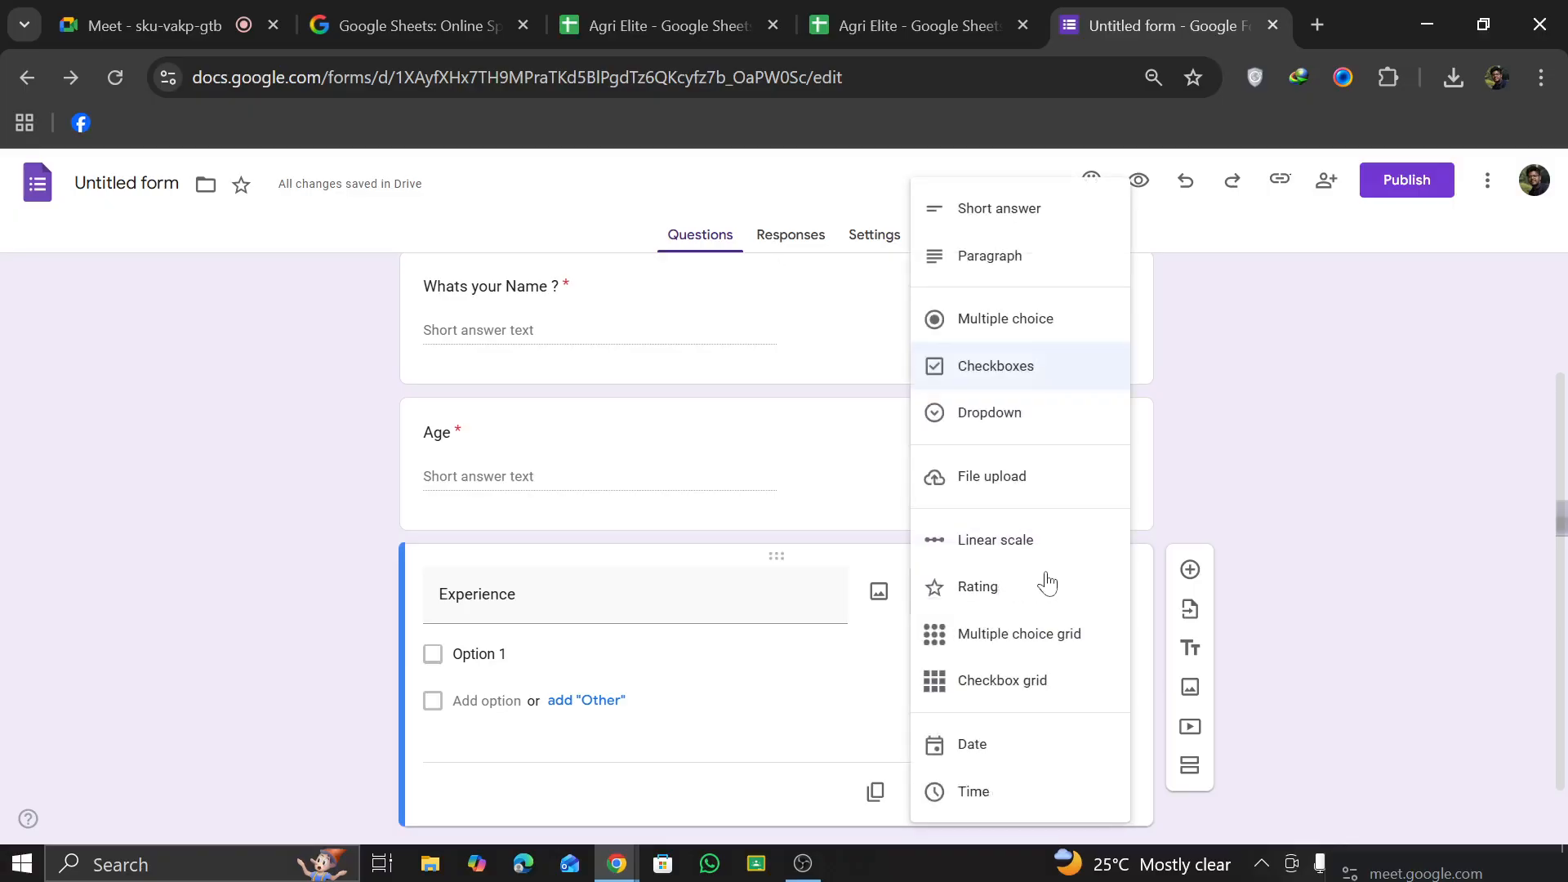
left_click(1032, 366)
Step: Give the Experience question two checkbox options, "Club" and "Organization"
left_click(461, 700)
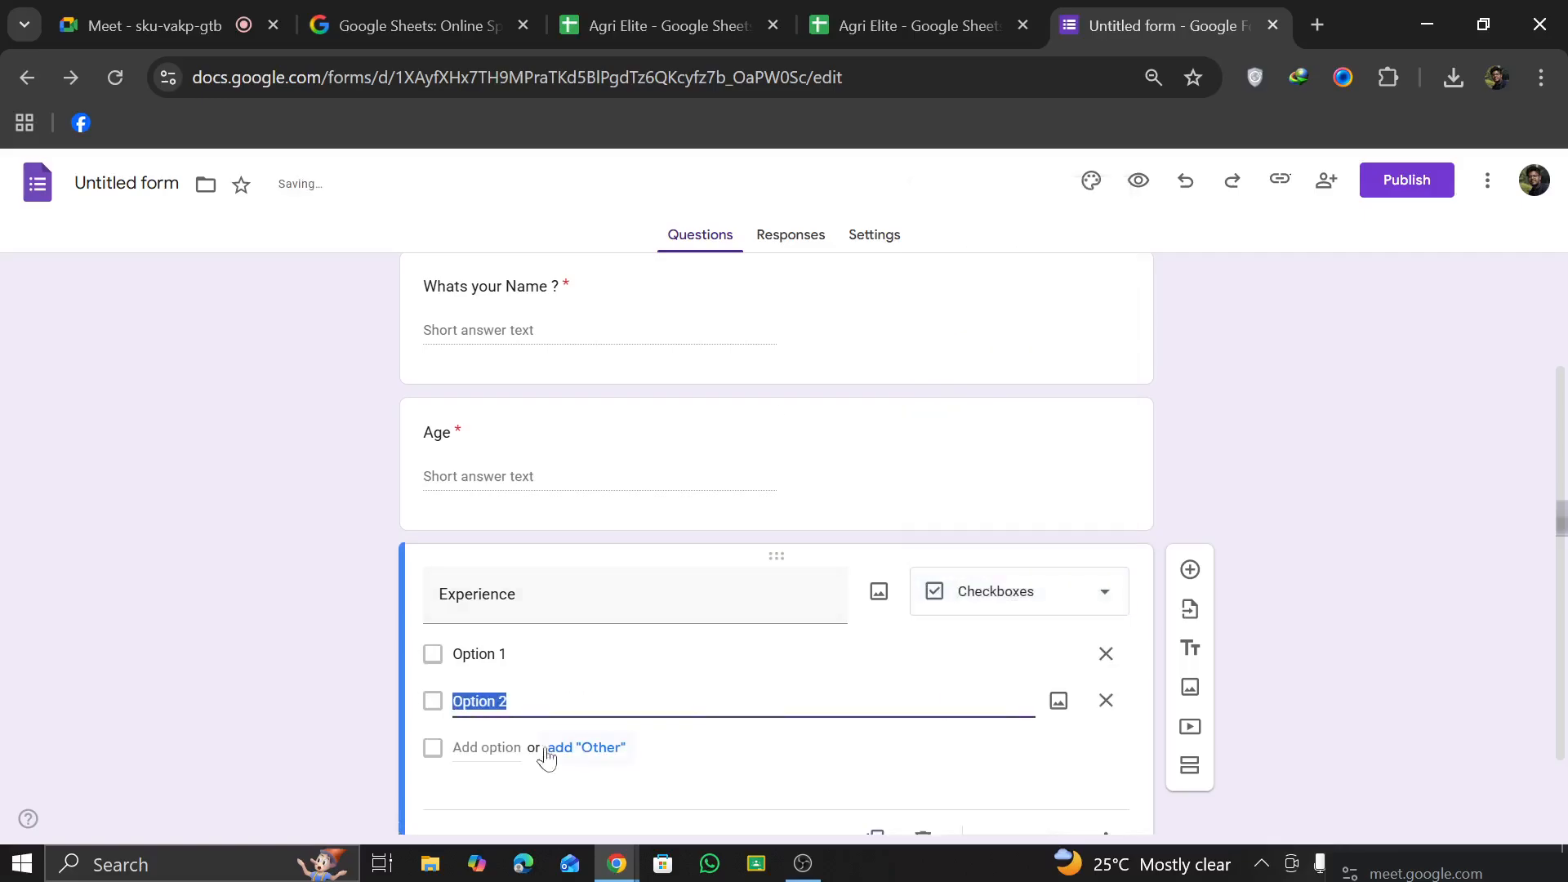
left_click(529, 655)
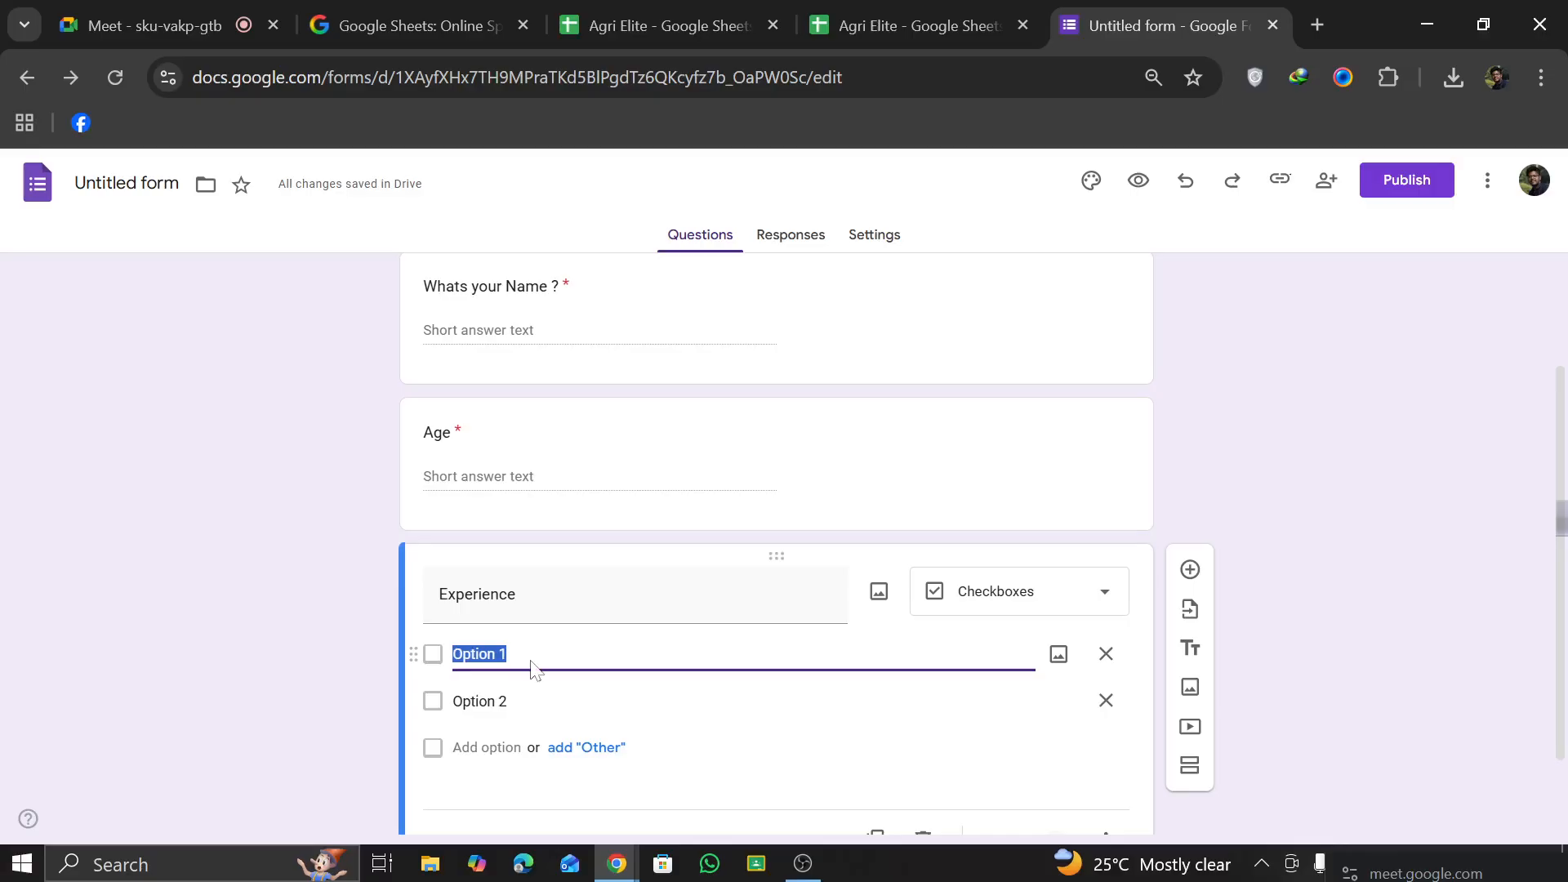
type("Club")
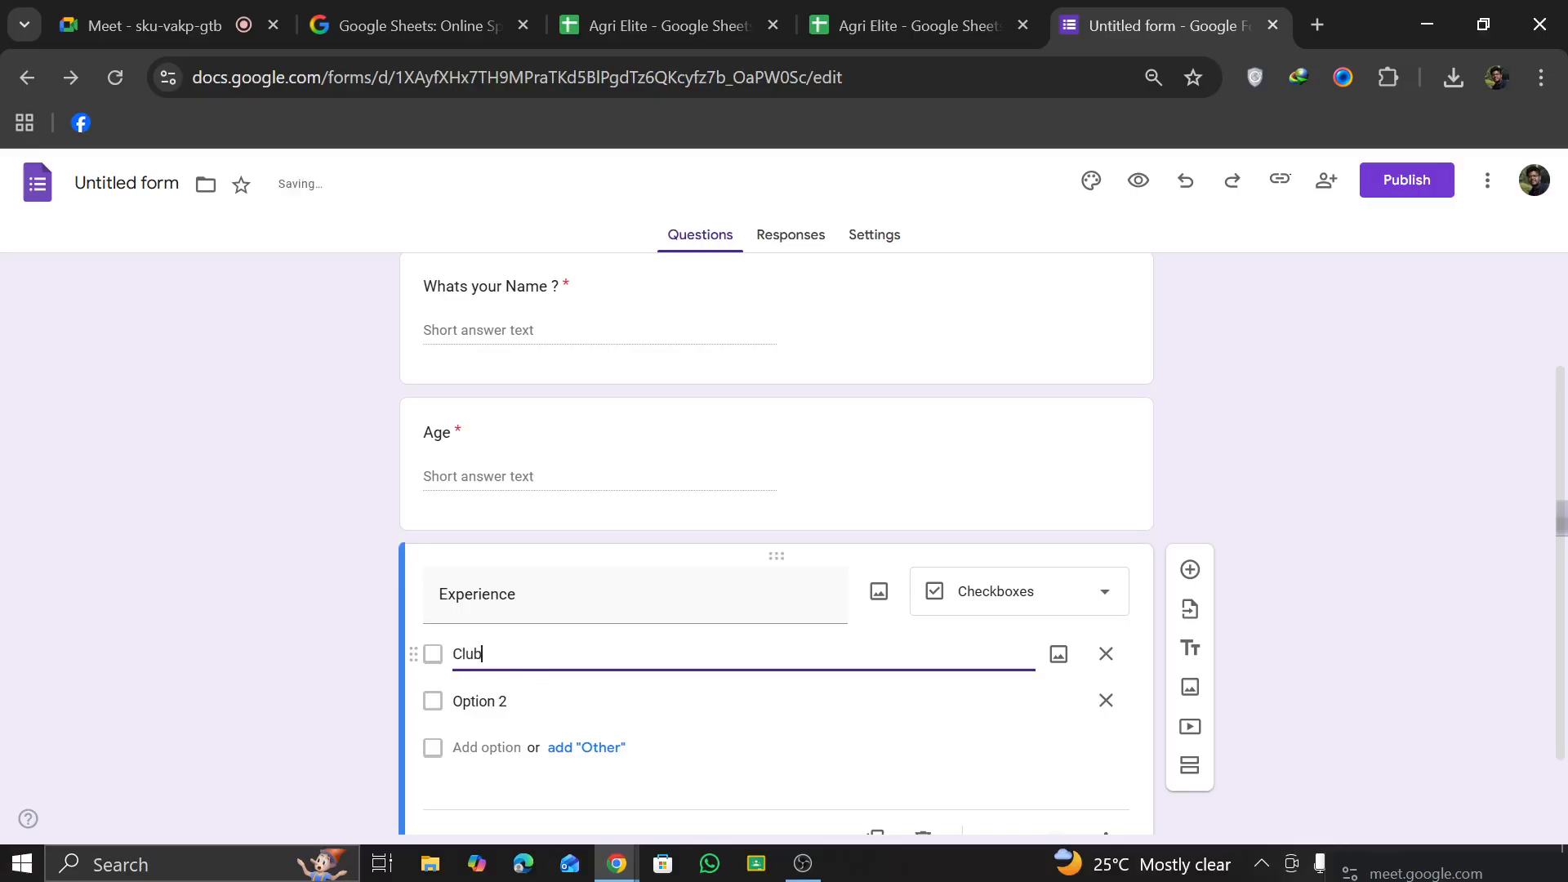
scroll(776, 572, "up", 1)
scroll(776, 572, "down", 2)
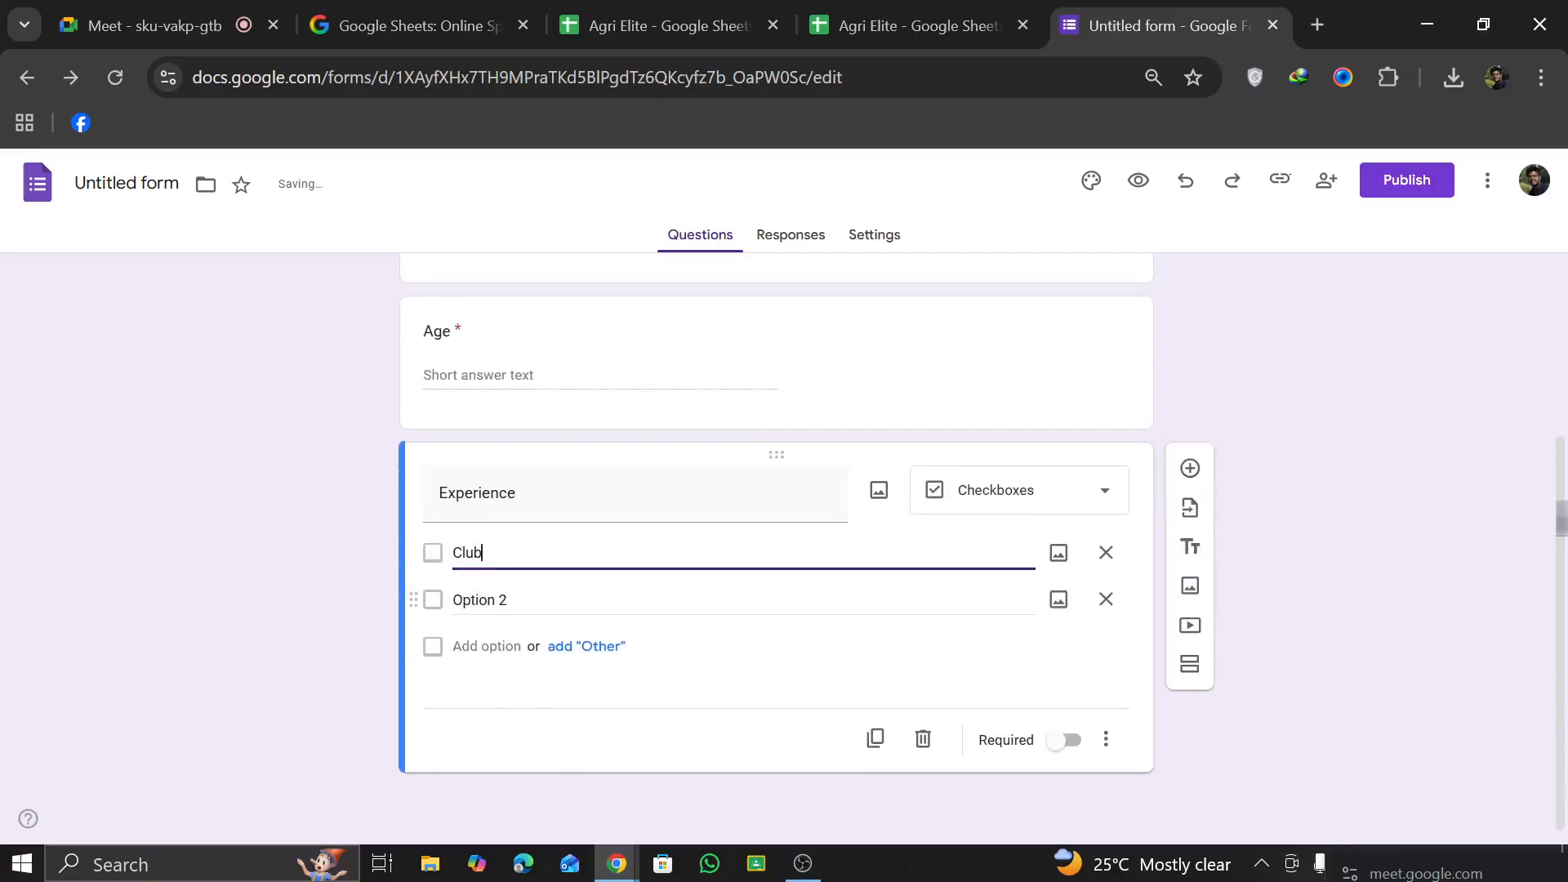
left_click(529, 601)
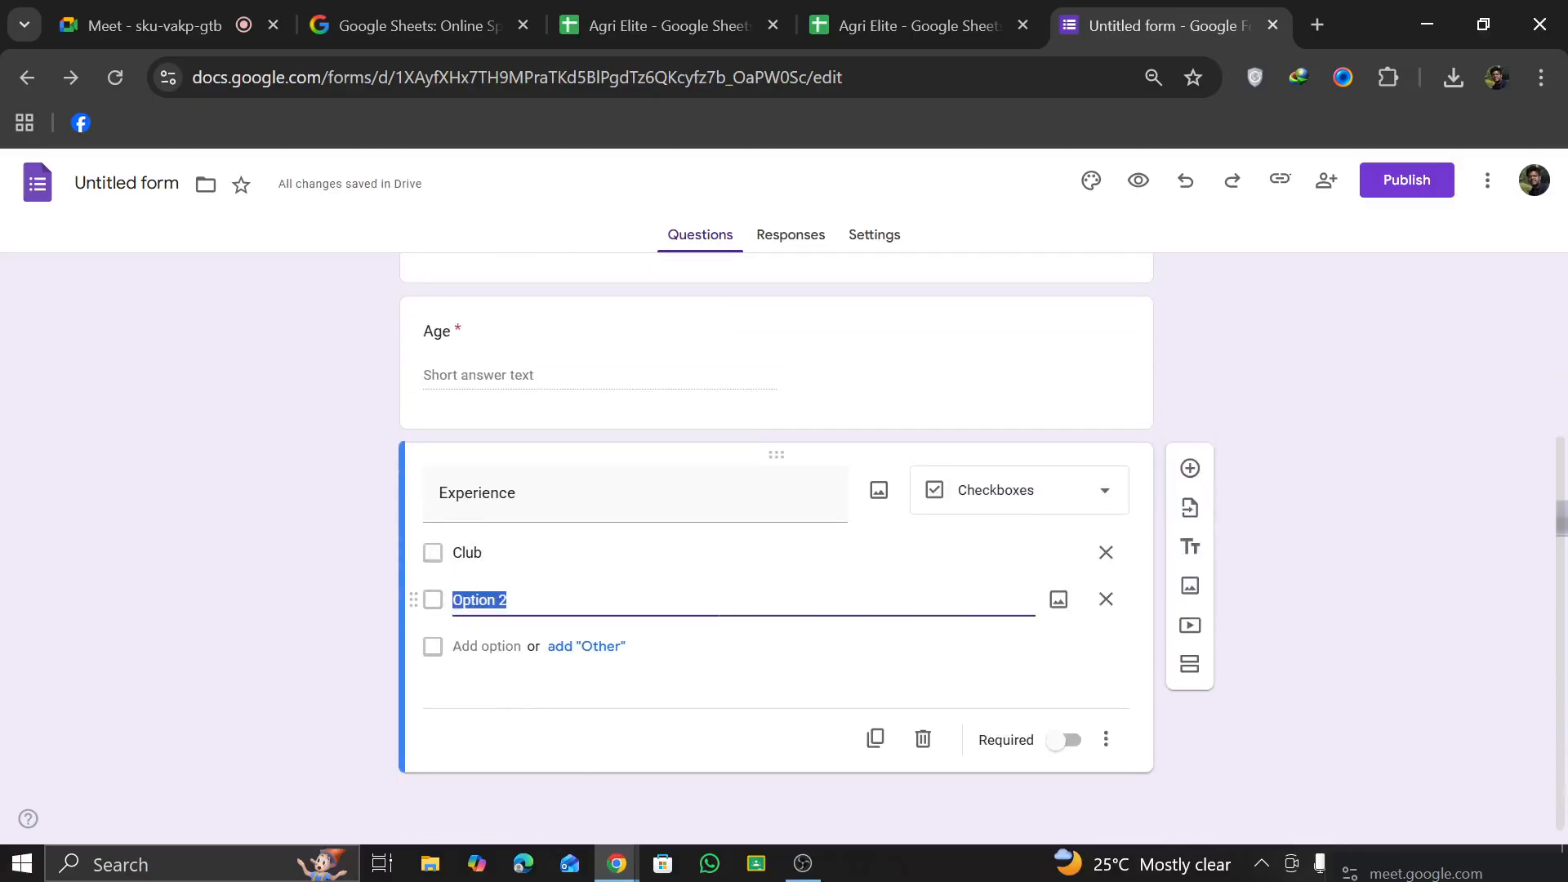
type("Org")
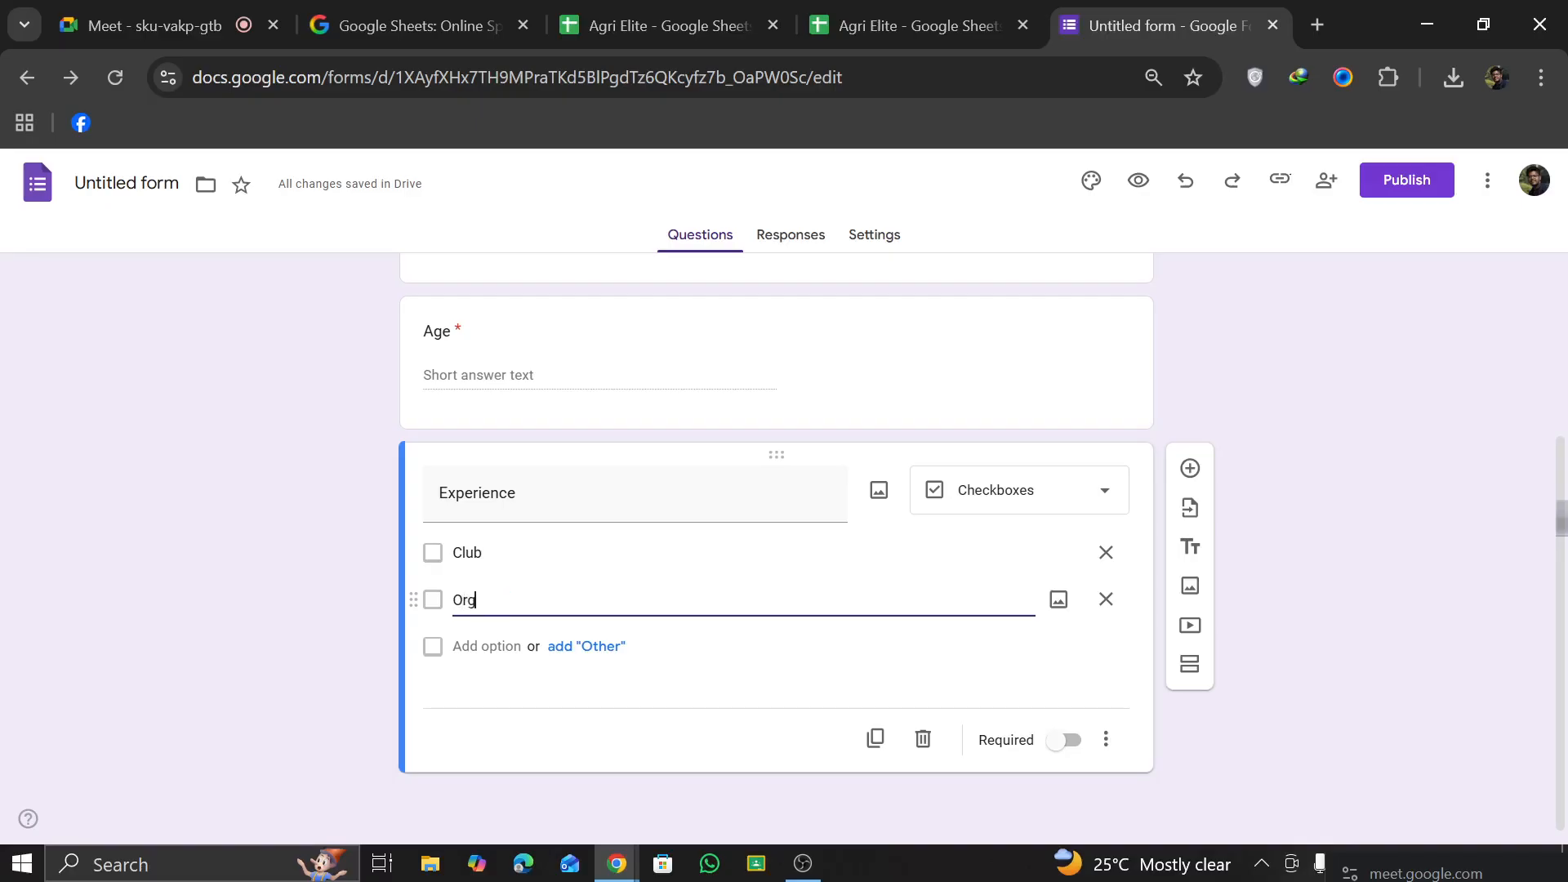
type("anix")
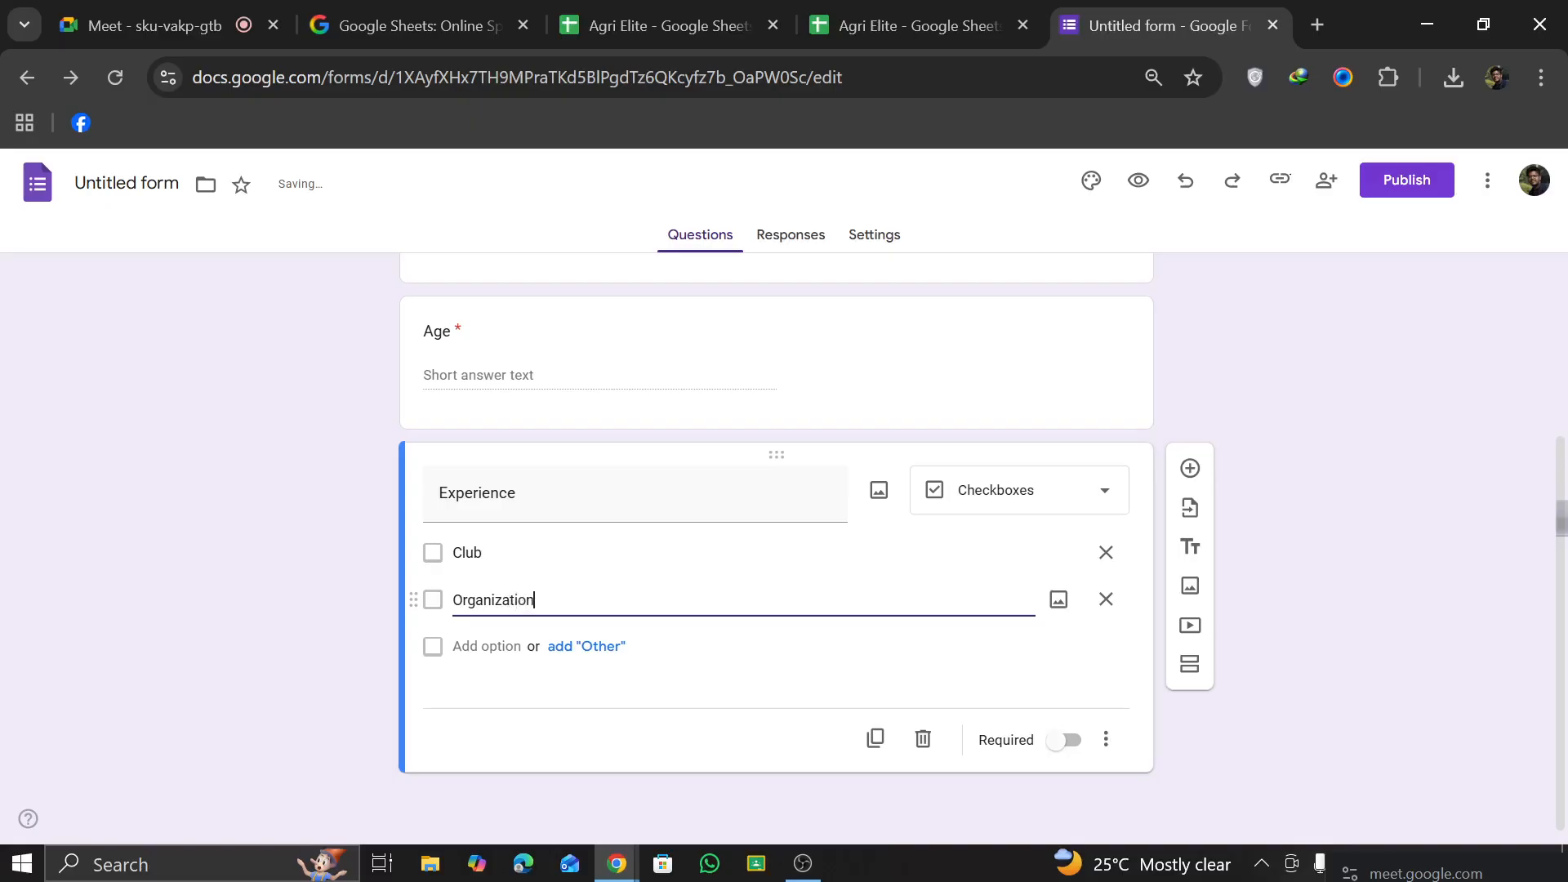
left_click(533, 729)
left_click(433, 553)
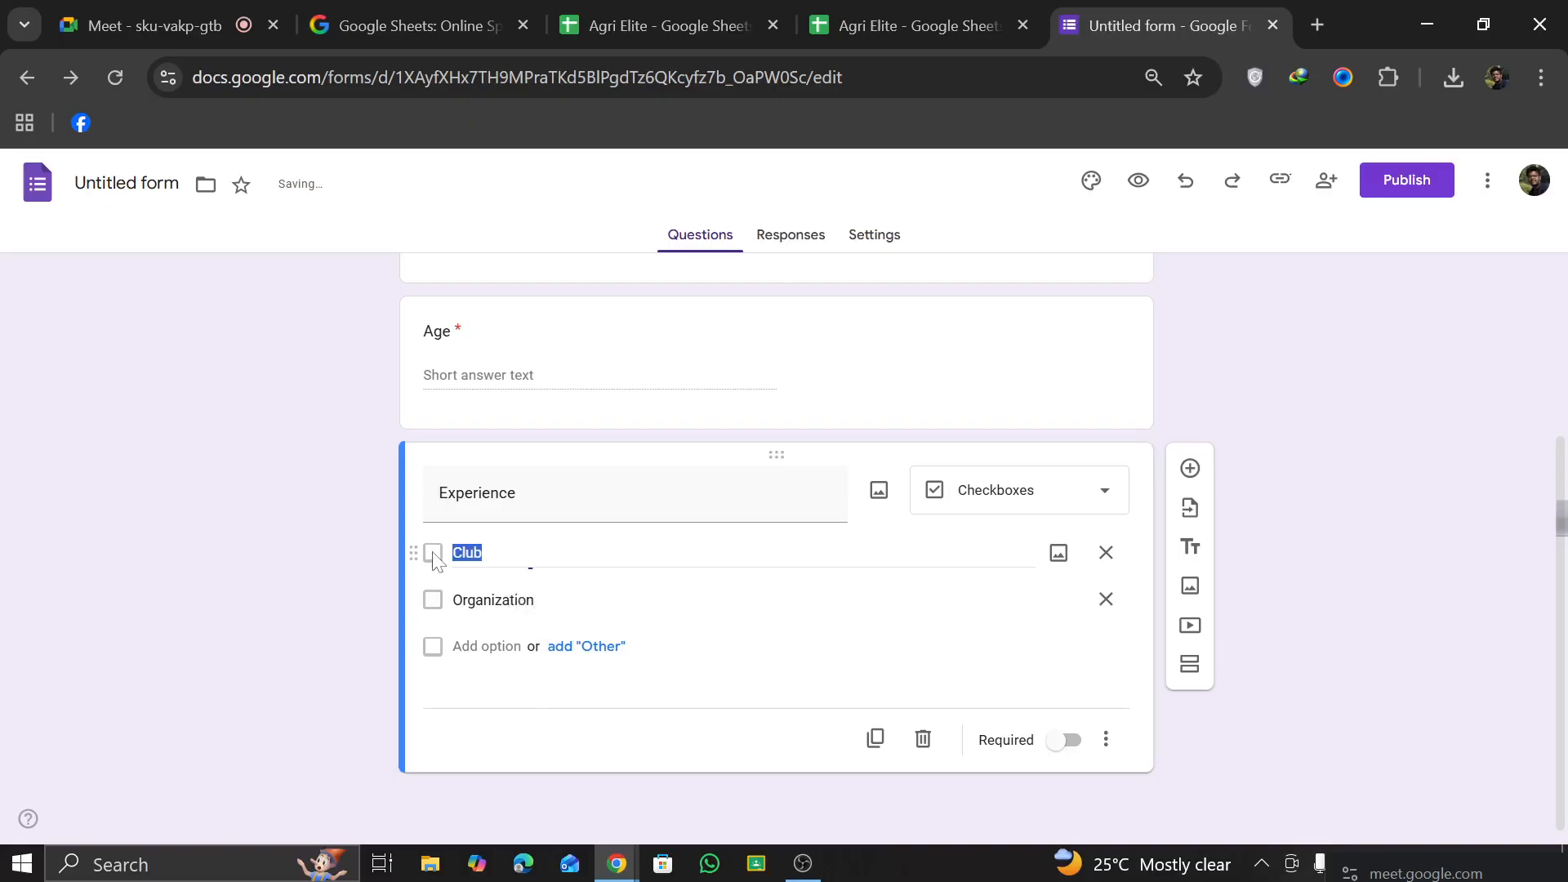
left_click(433, 553)
left_click(433, 553)
left_click(433, 601)
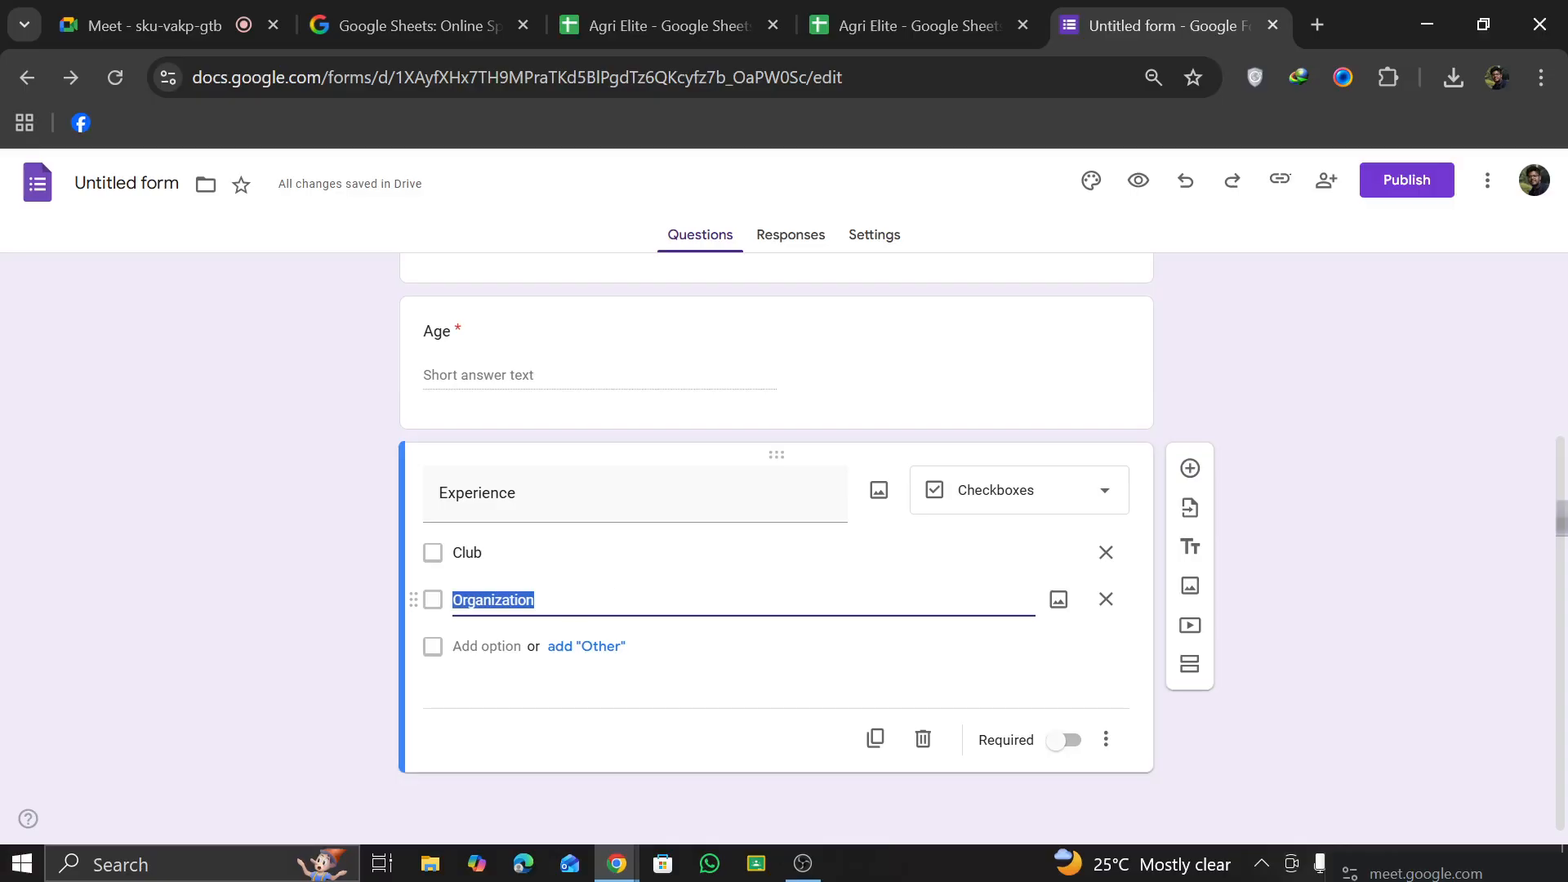
left_click(984, 682)
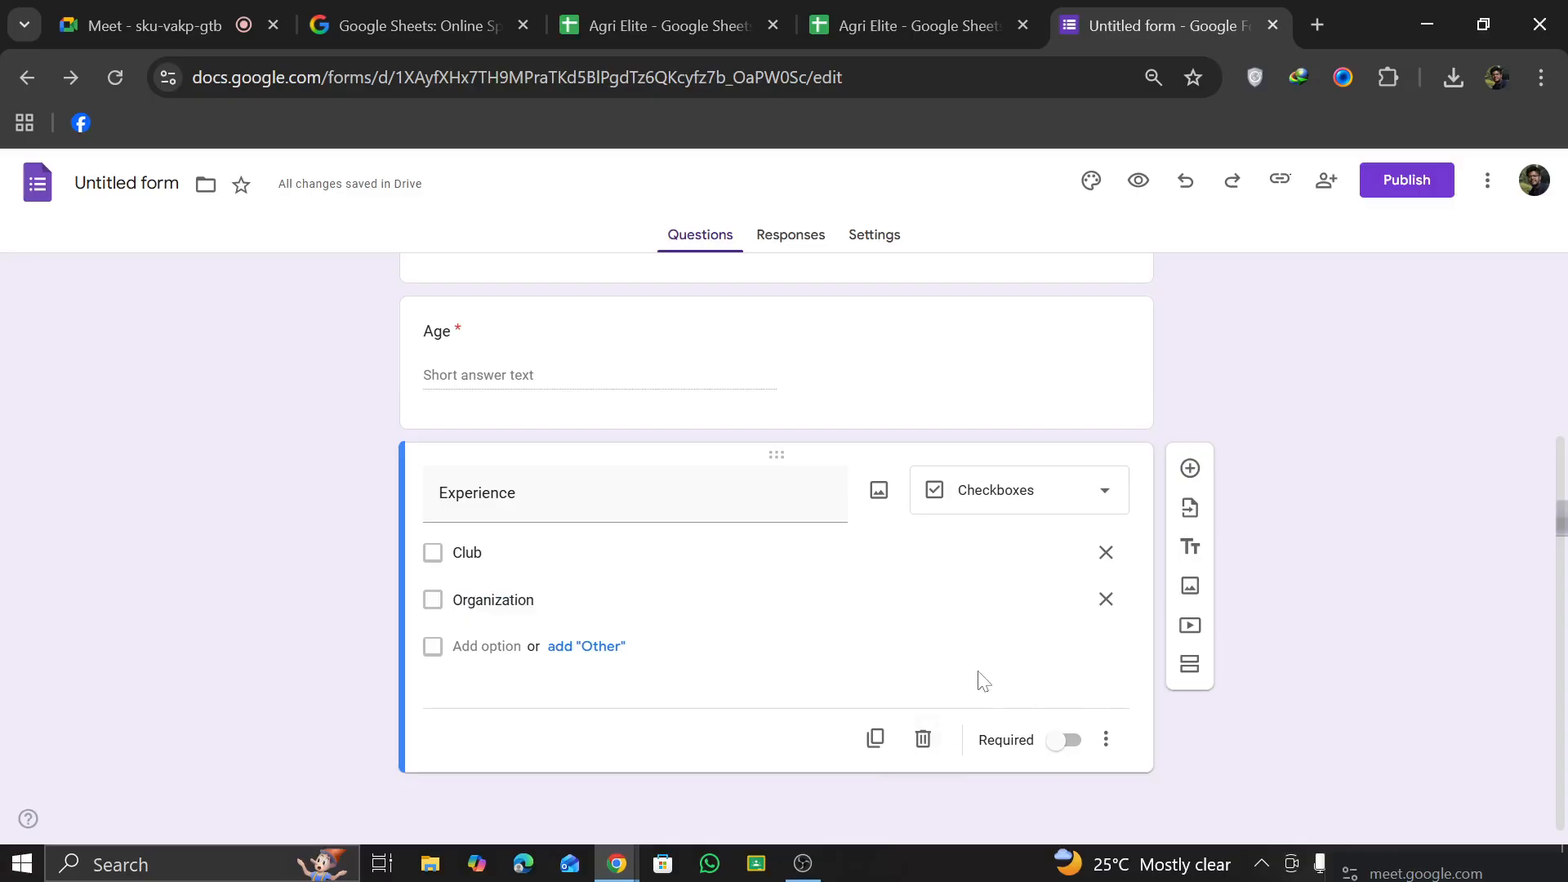
Step: Add a question titled "Faculty" below Experience, using the Multiple choice type
left_click(1190, 468)
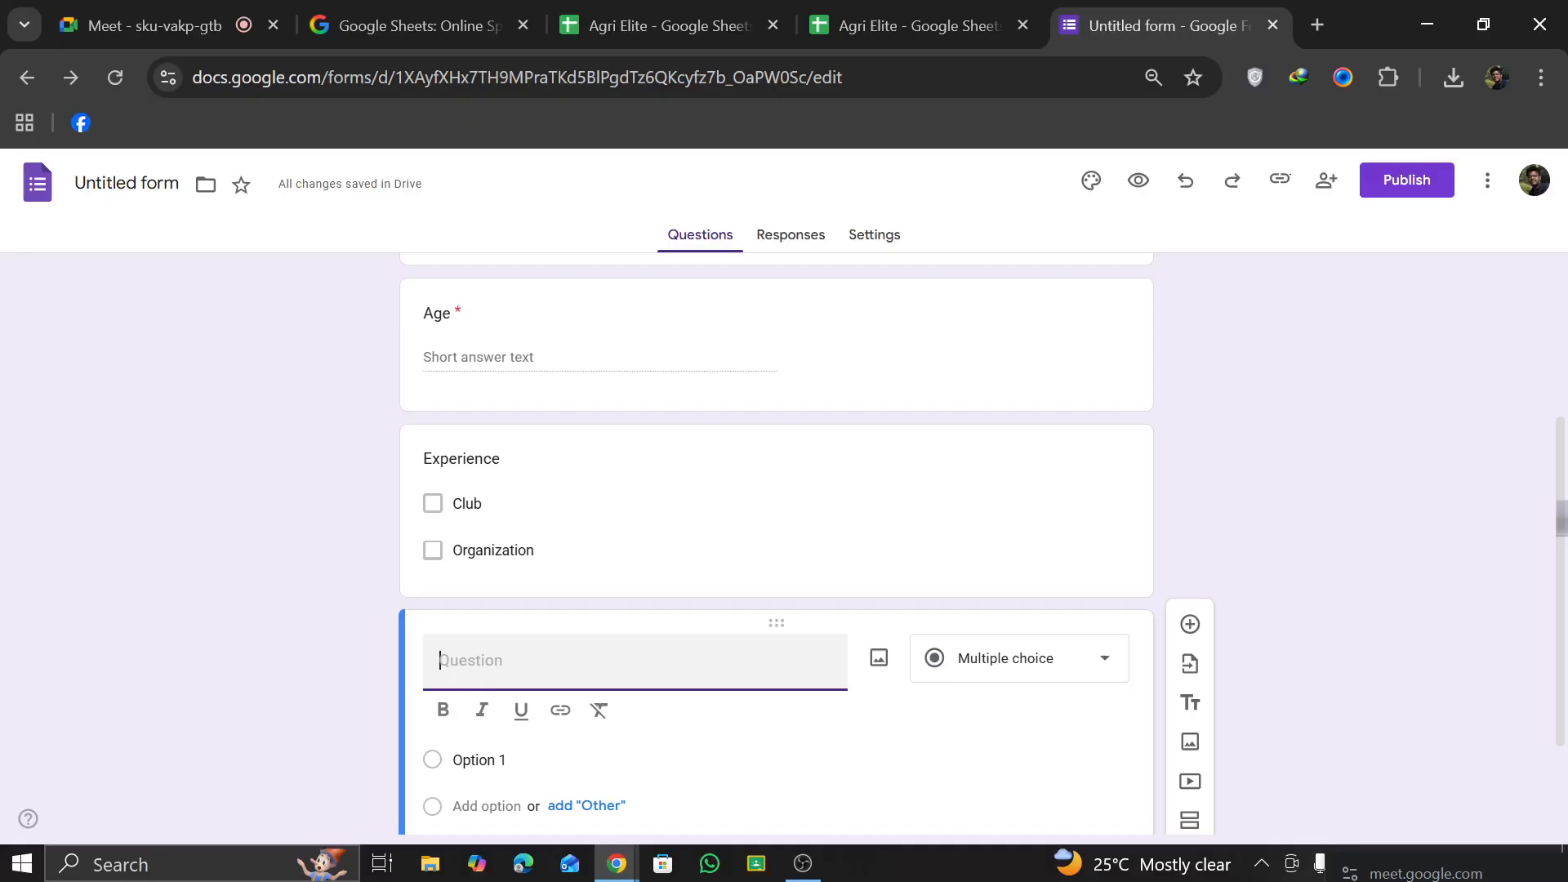
type("Faculty")
left_click(1057, 663)
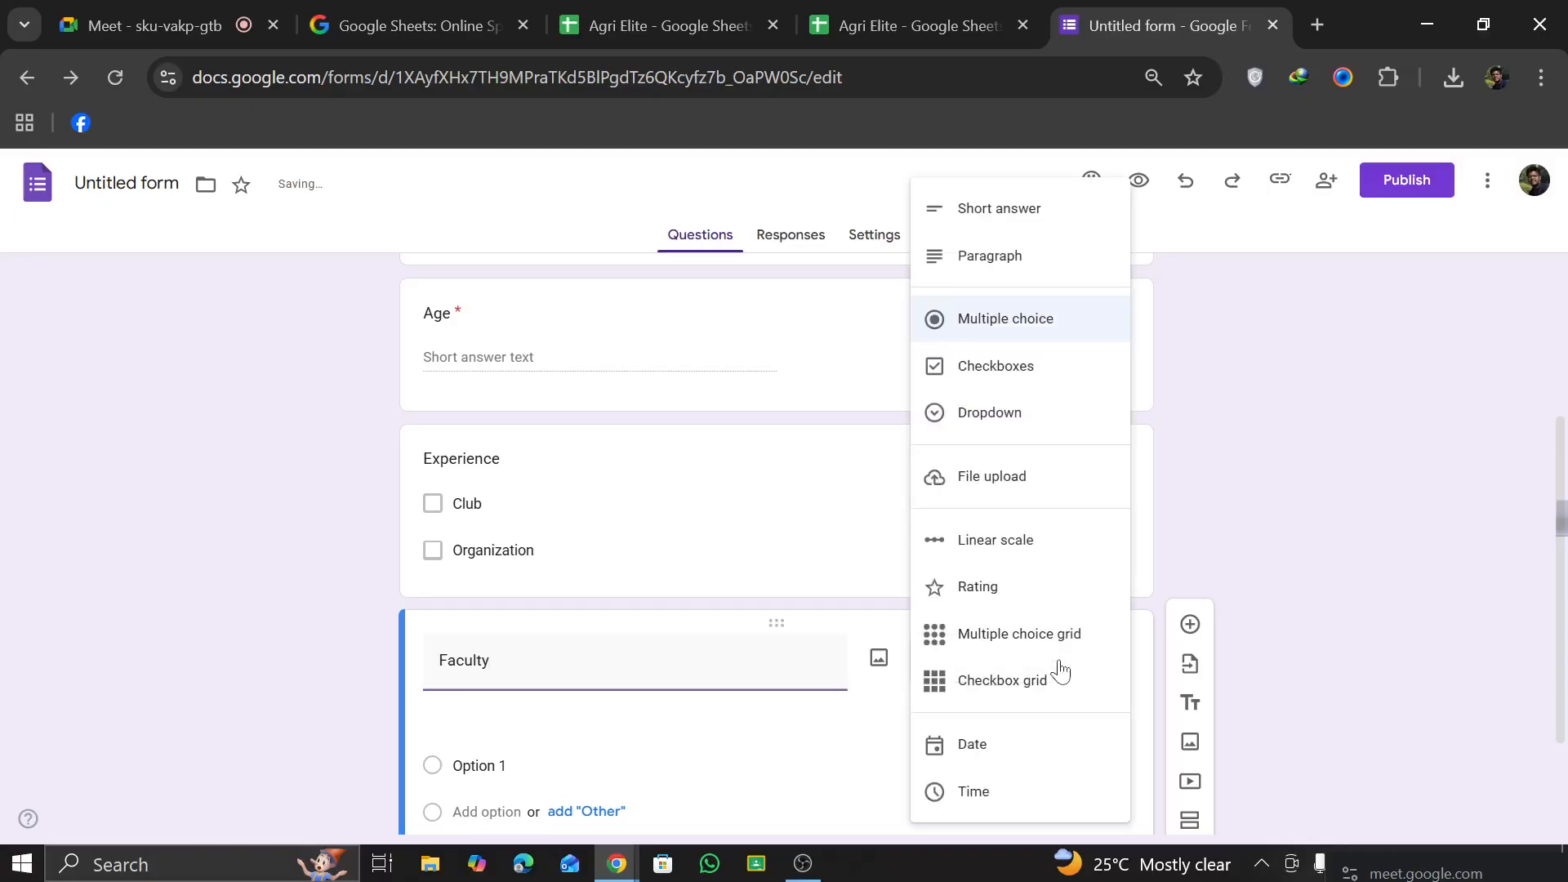
left_click(1006, 319)
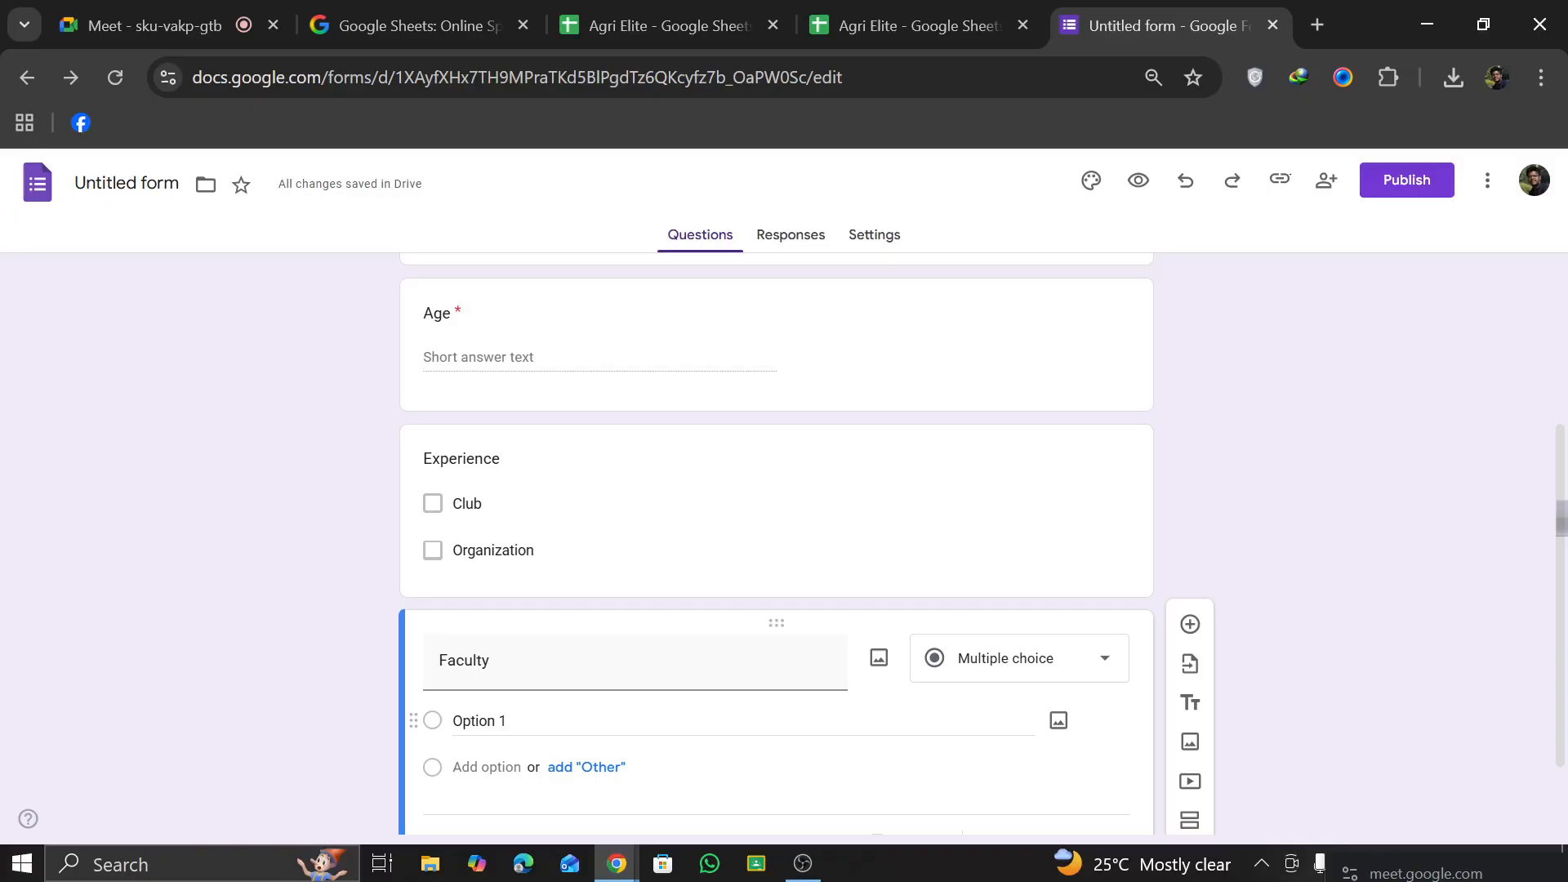
Step: Name the first option of the Faculty question "Agriculture"
left_click(490, 723)
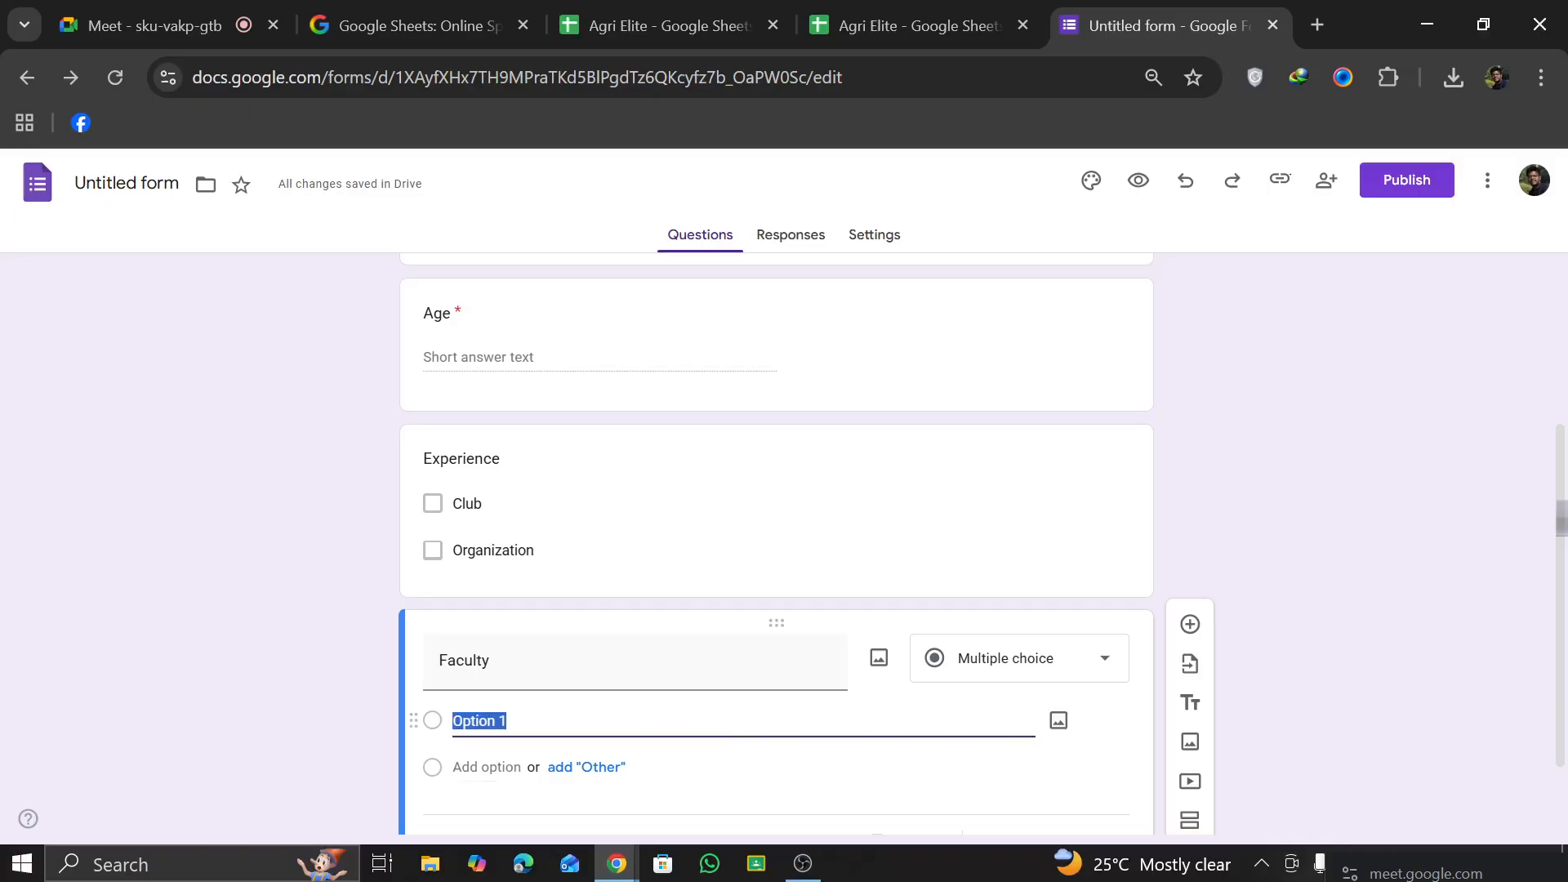
type("Ag")
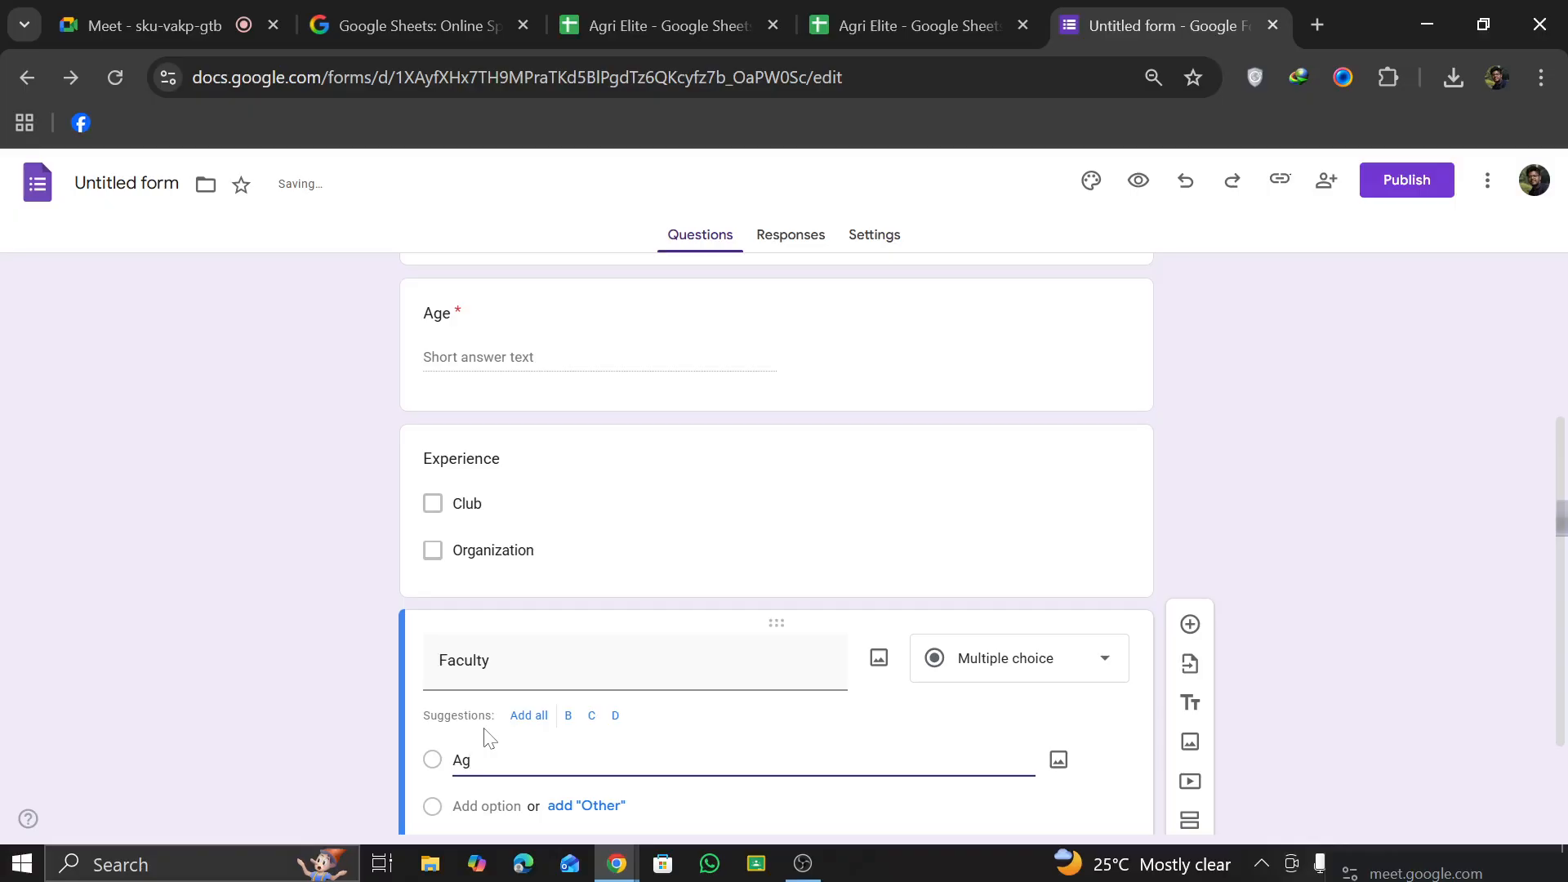
type("riculture")
left_click(491, 820)
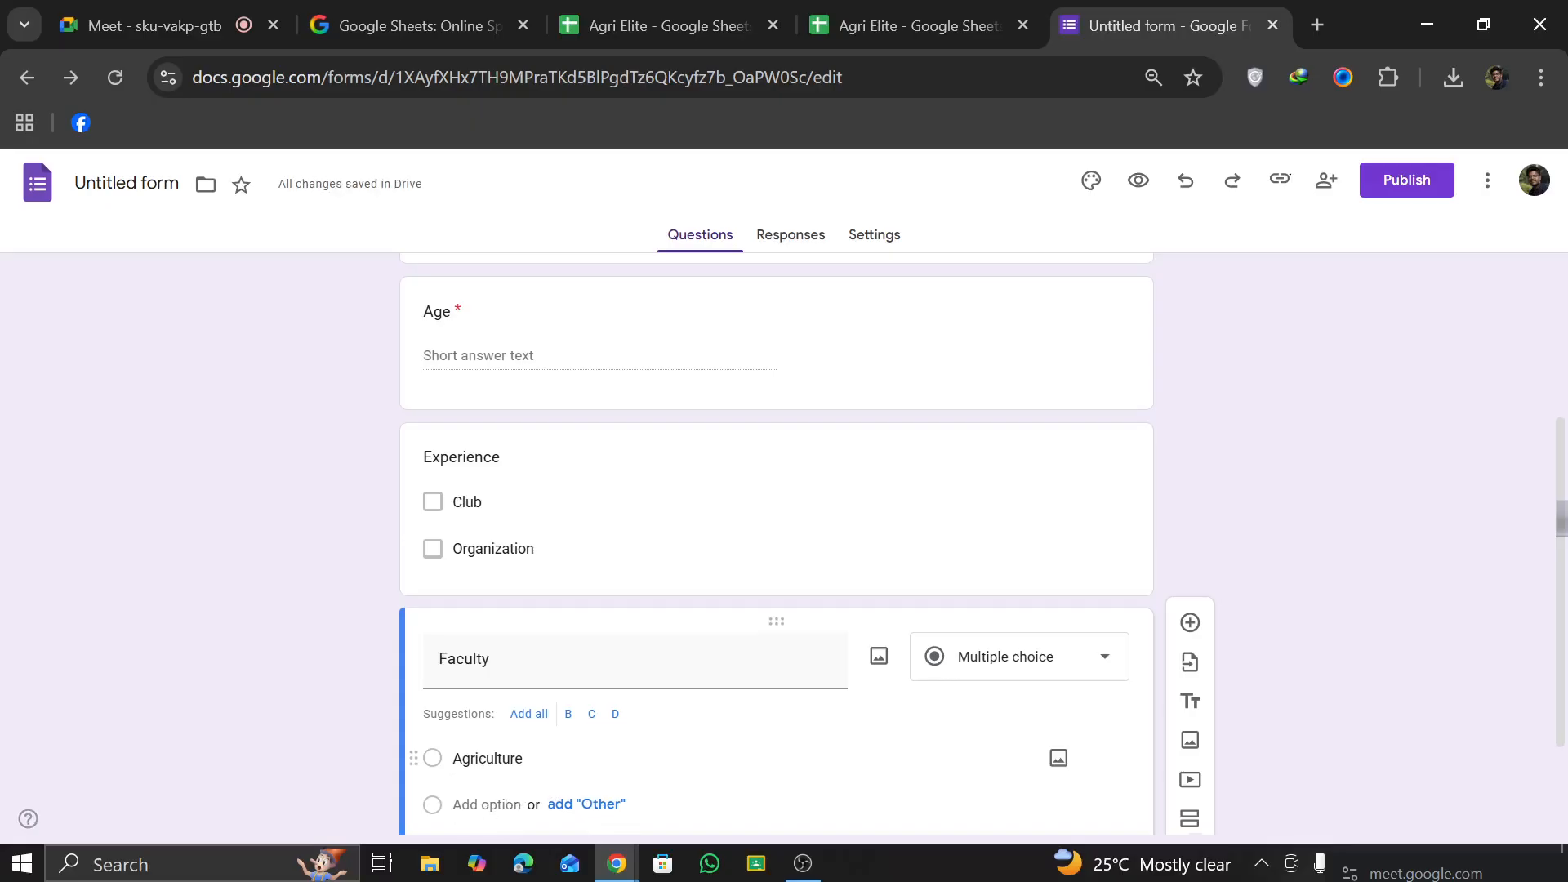
Step: Add "DVM" as the second Faculty option, without an "Other" choice, and make the question required
left_click(582, 660)
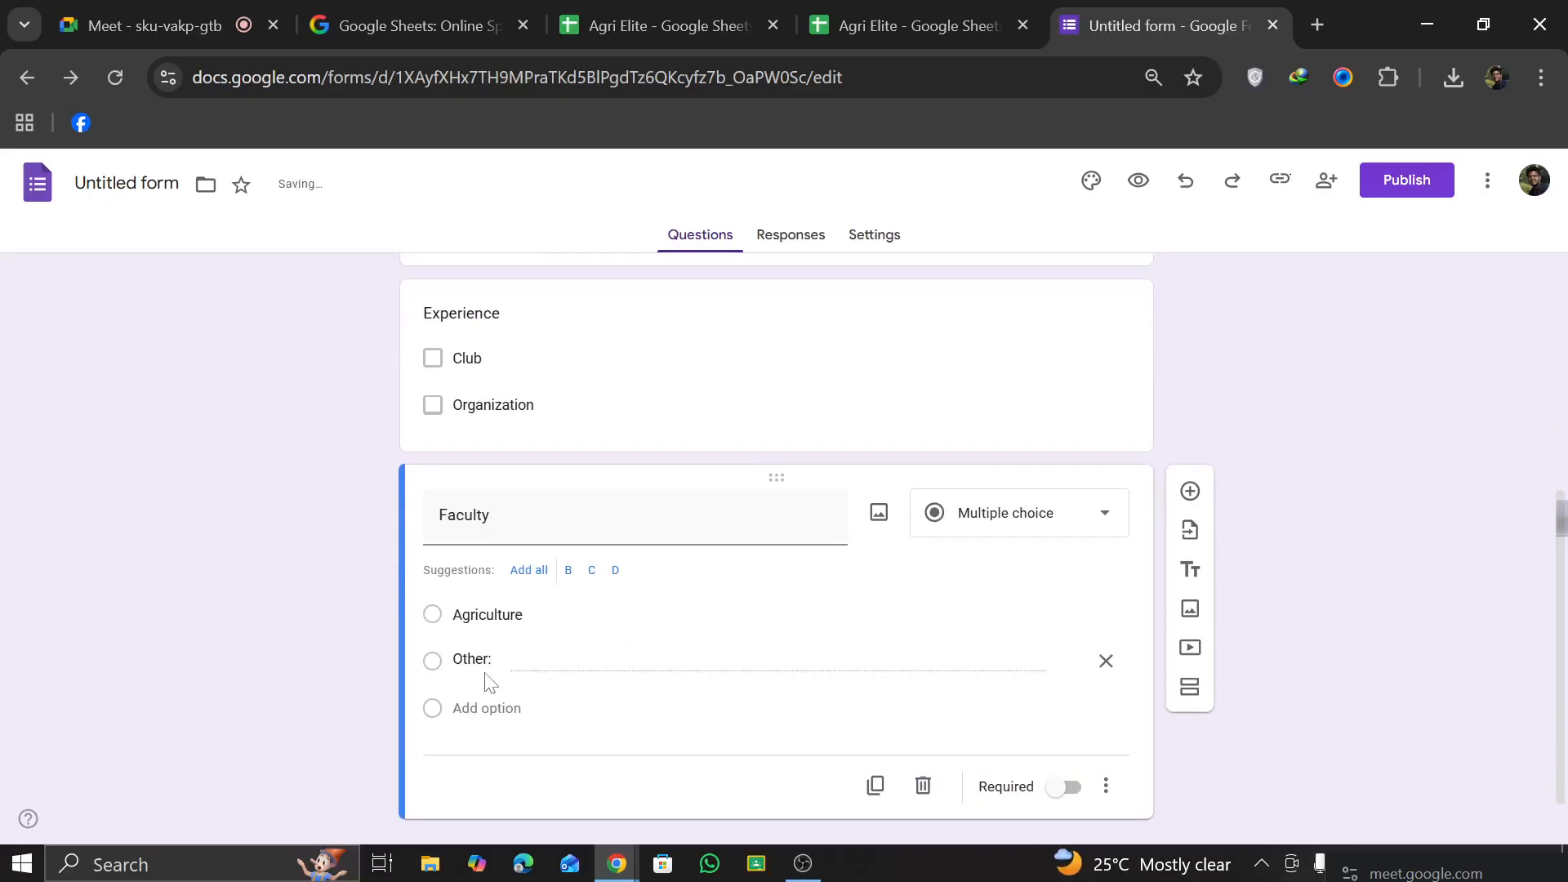
left_click(1106, 661)
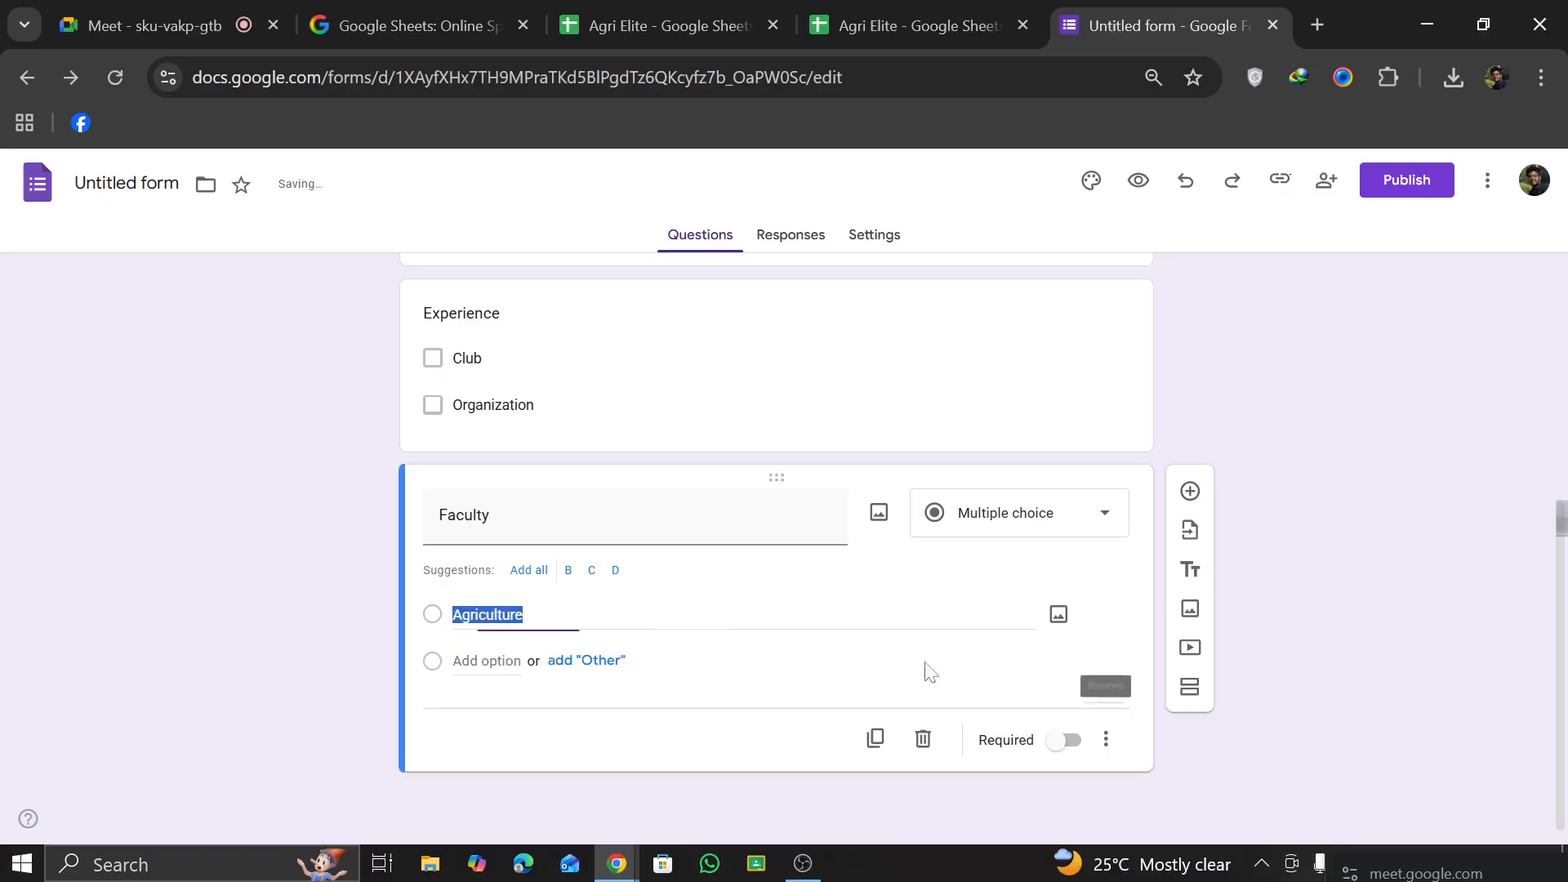
key("Return")
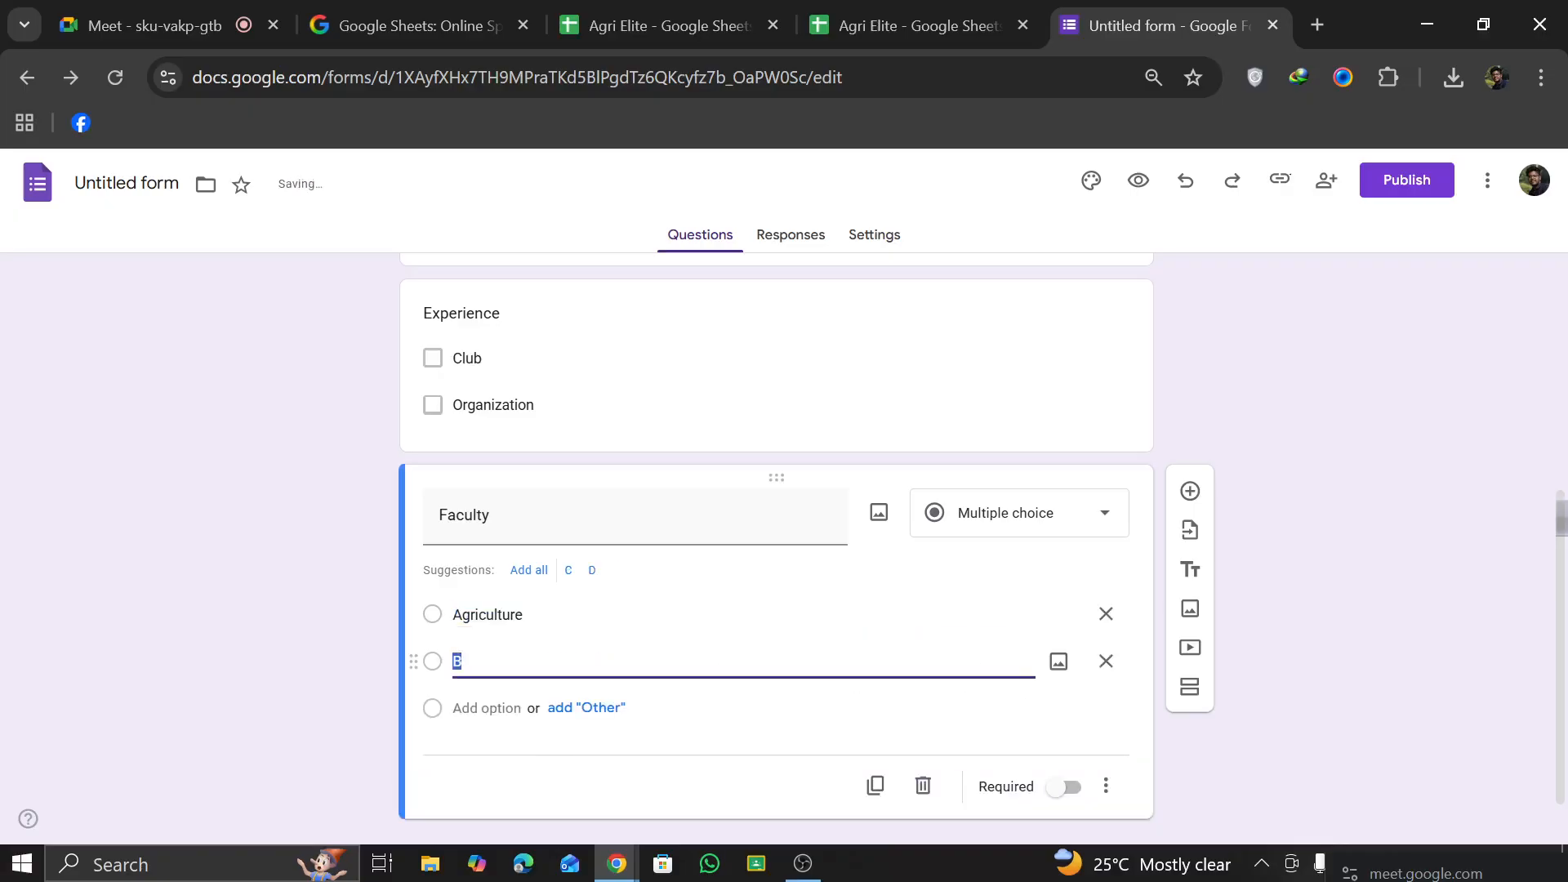
type("DVM")
left_click(349, 714)
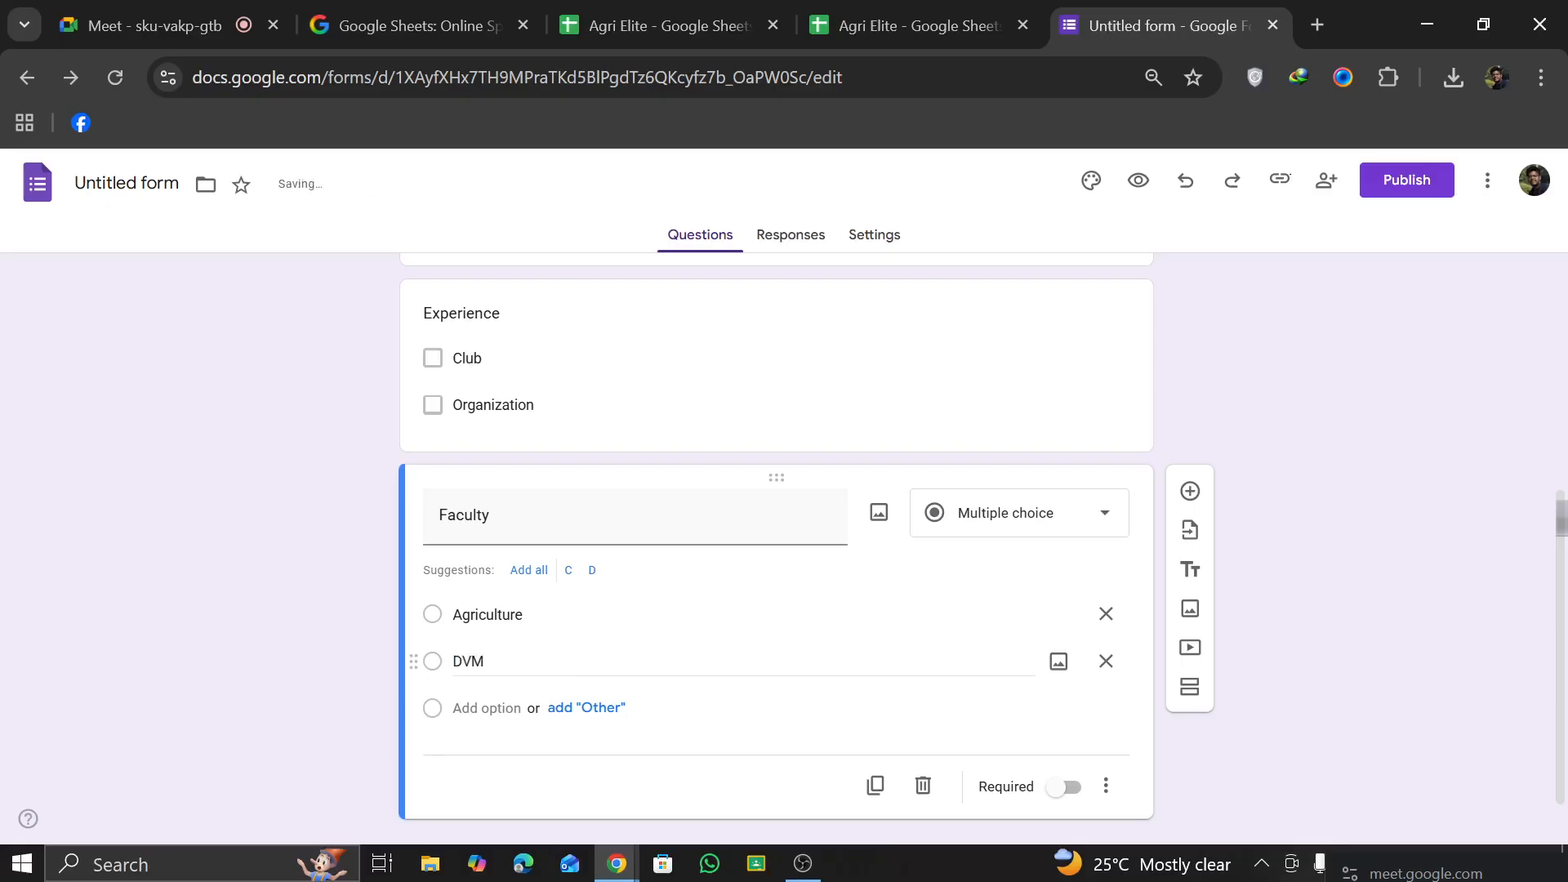
left_click(1065, 787)
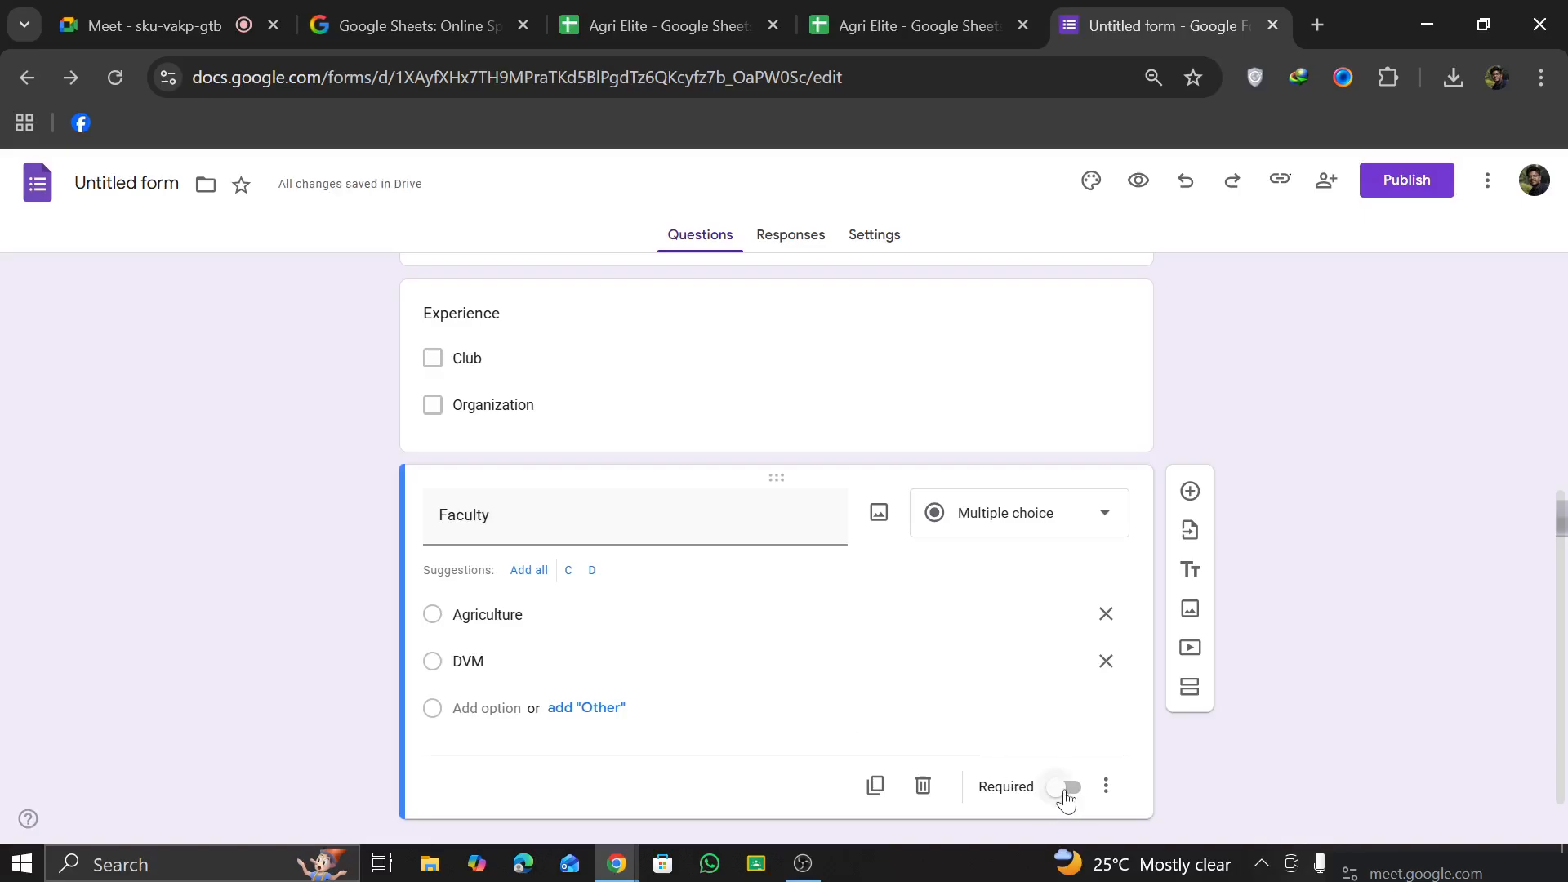
Step: Make the Experience question required
left_click(1034, 406)
left_click(1058, 573)
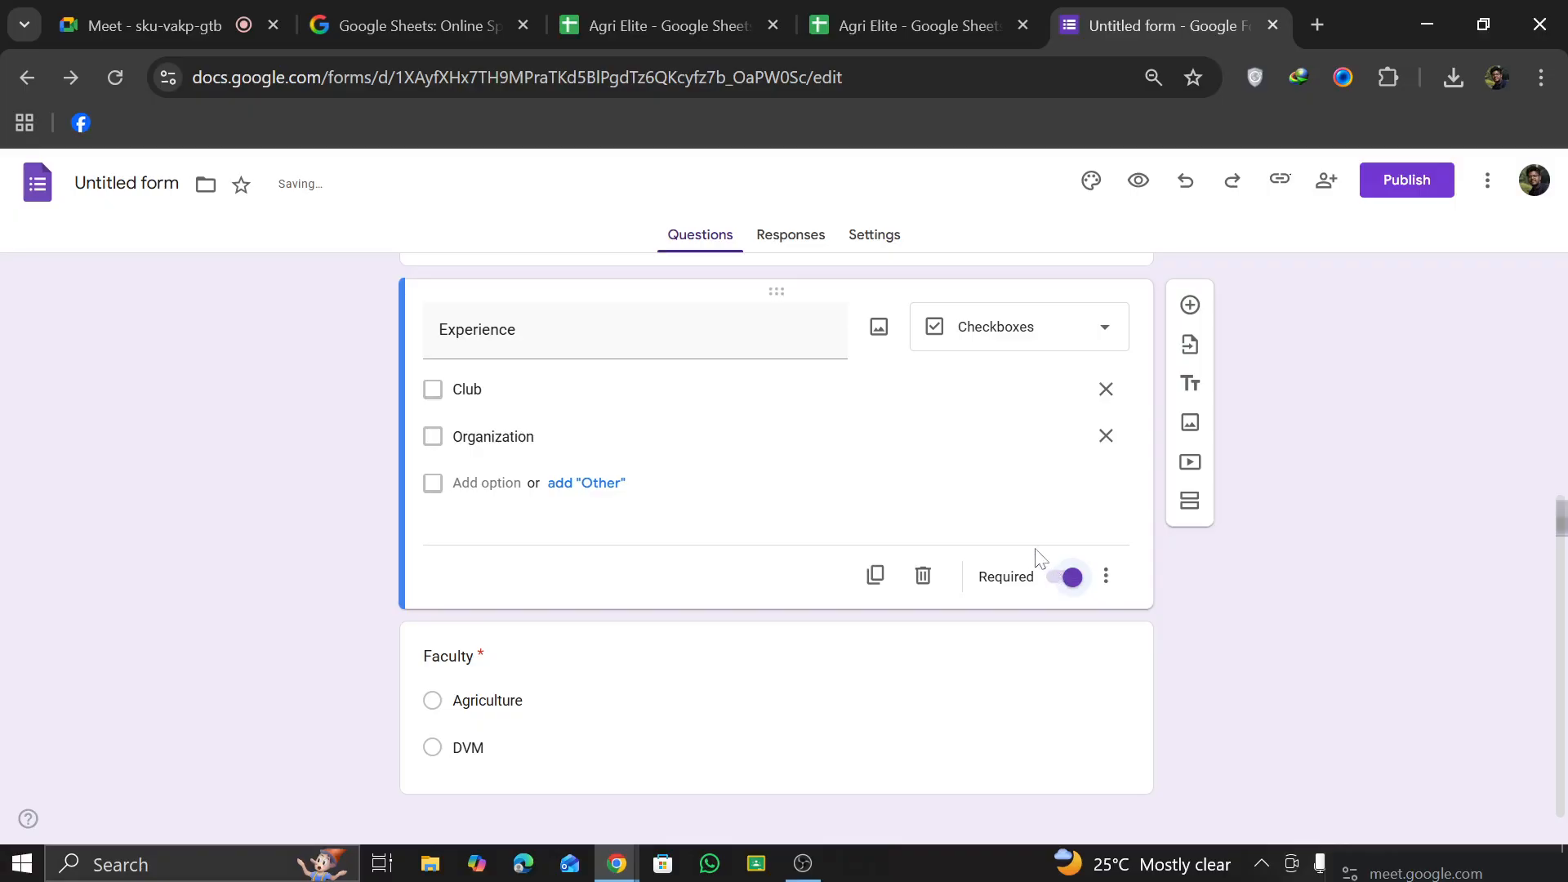
scroll(984, 527, "up", 2)
scroll(987, 521, "down", 2)
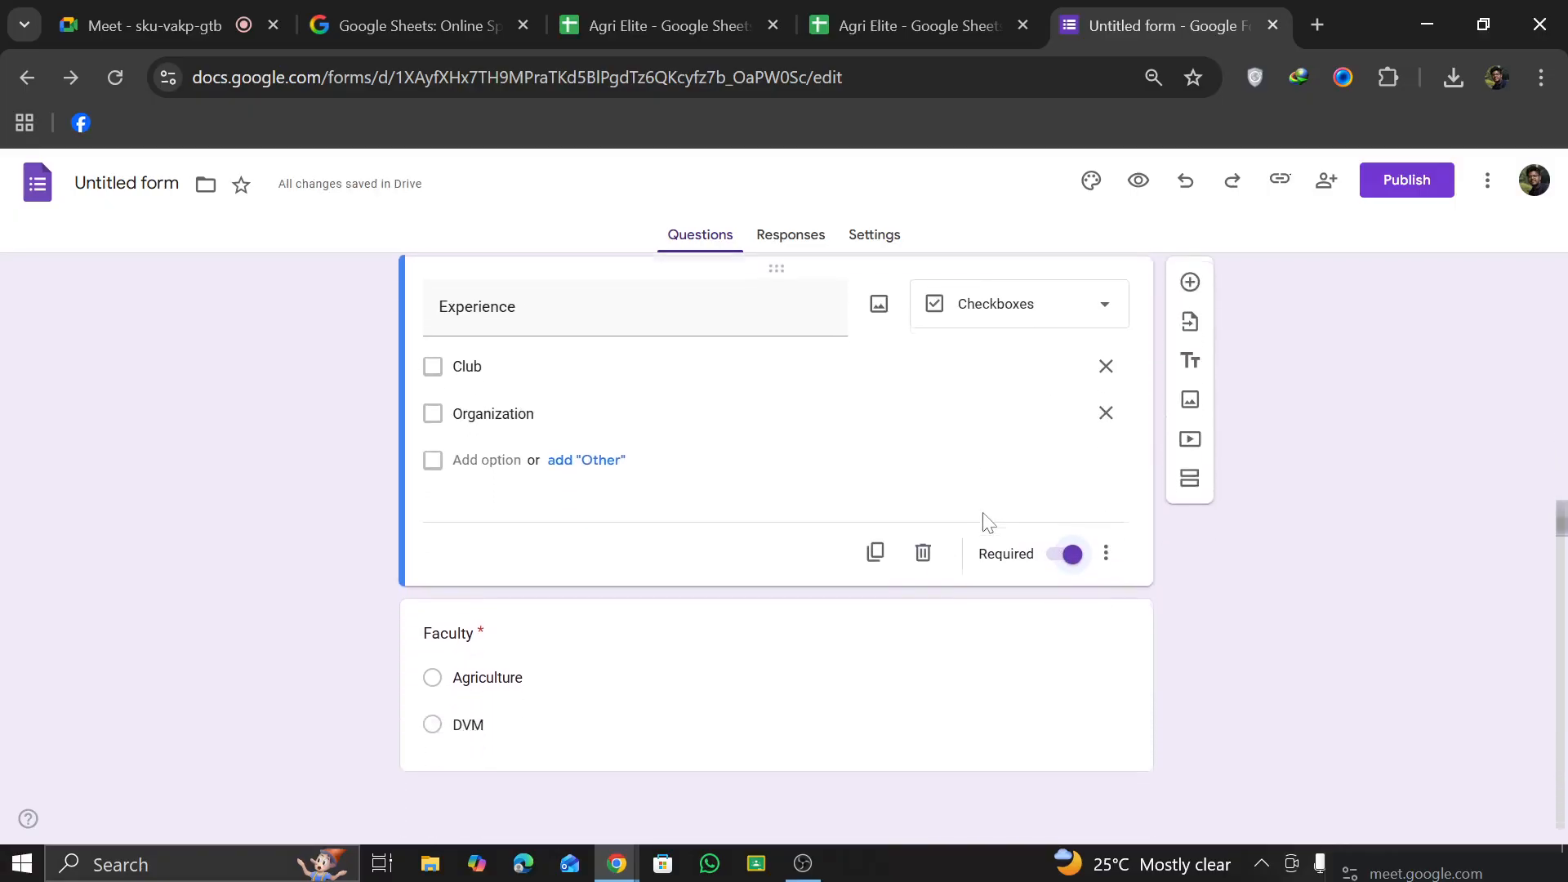
Step: Format the title of the Faculty question as bold, italic and underlined
left_click(595, 651)
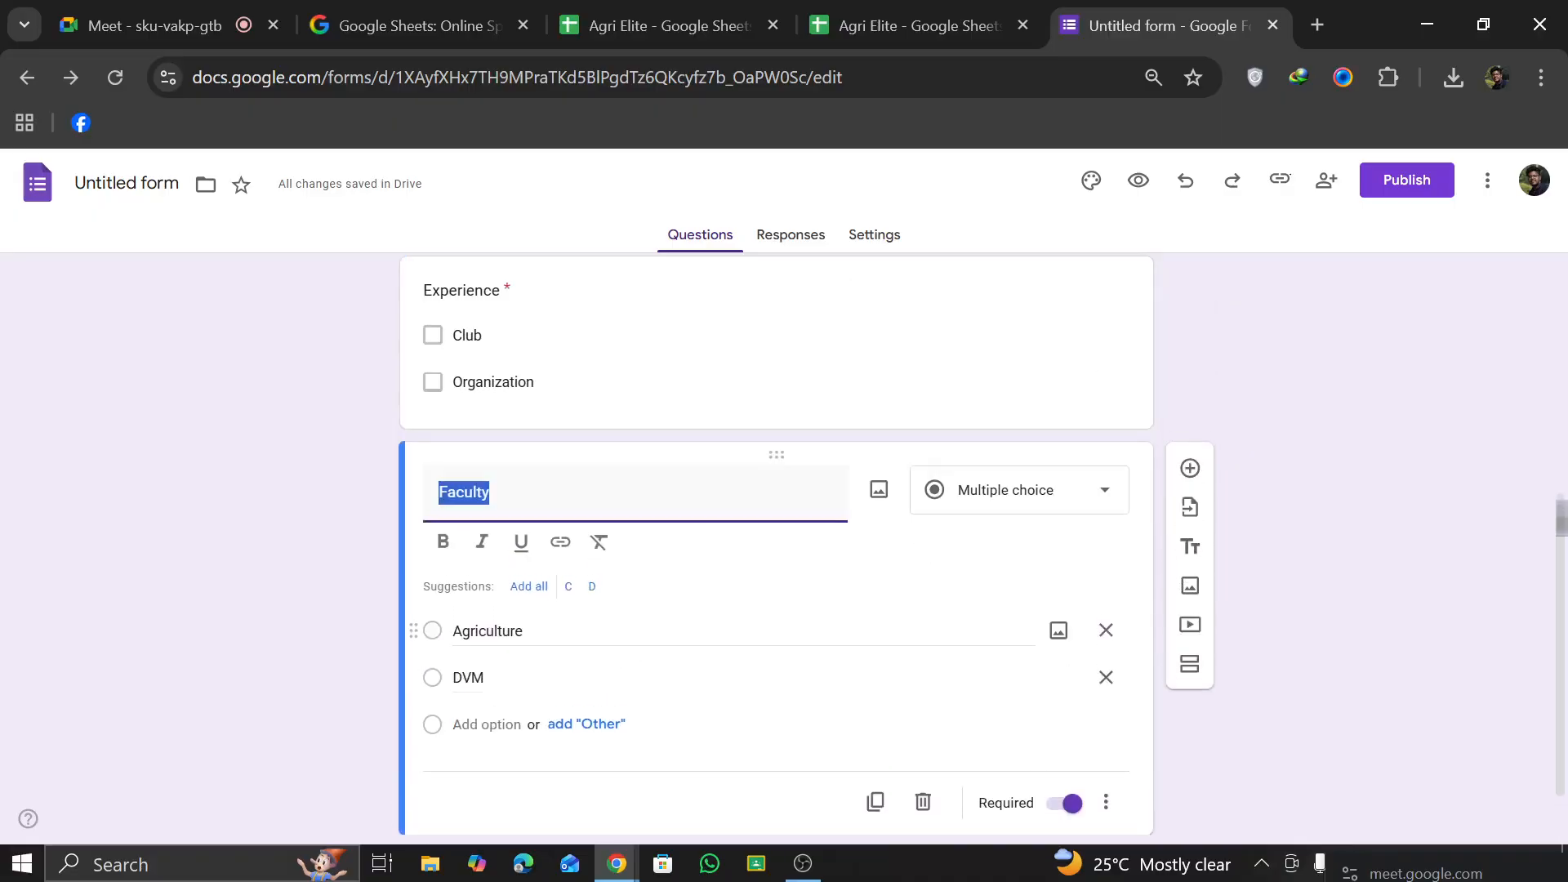
left_click(185, 596)
left_click(417, 495)
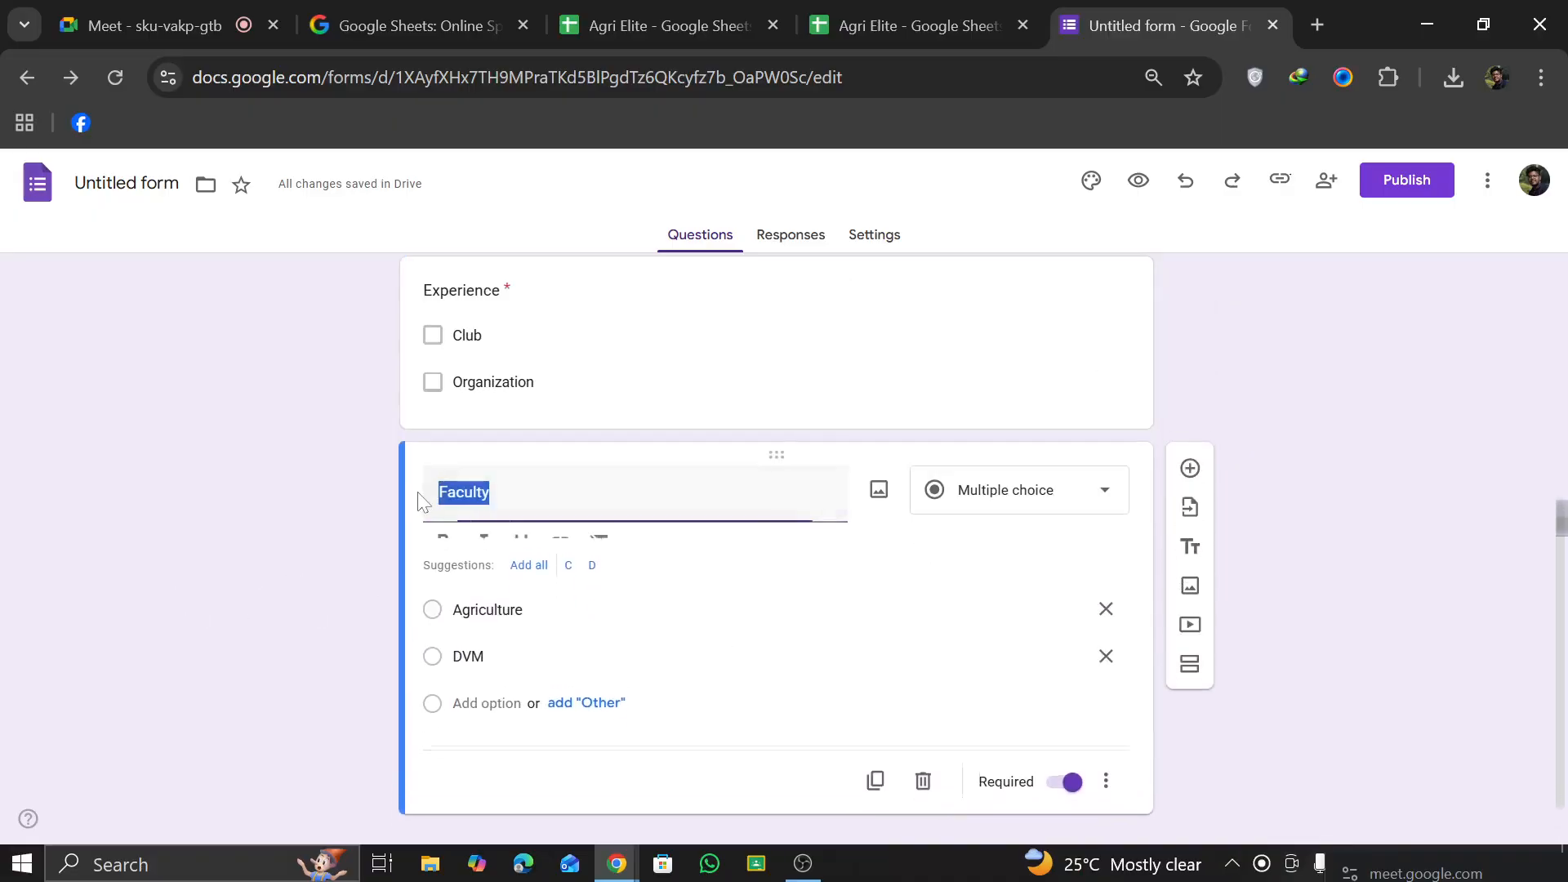
left_click(442, 542)
left_click(481, 541)
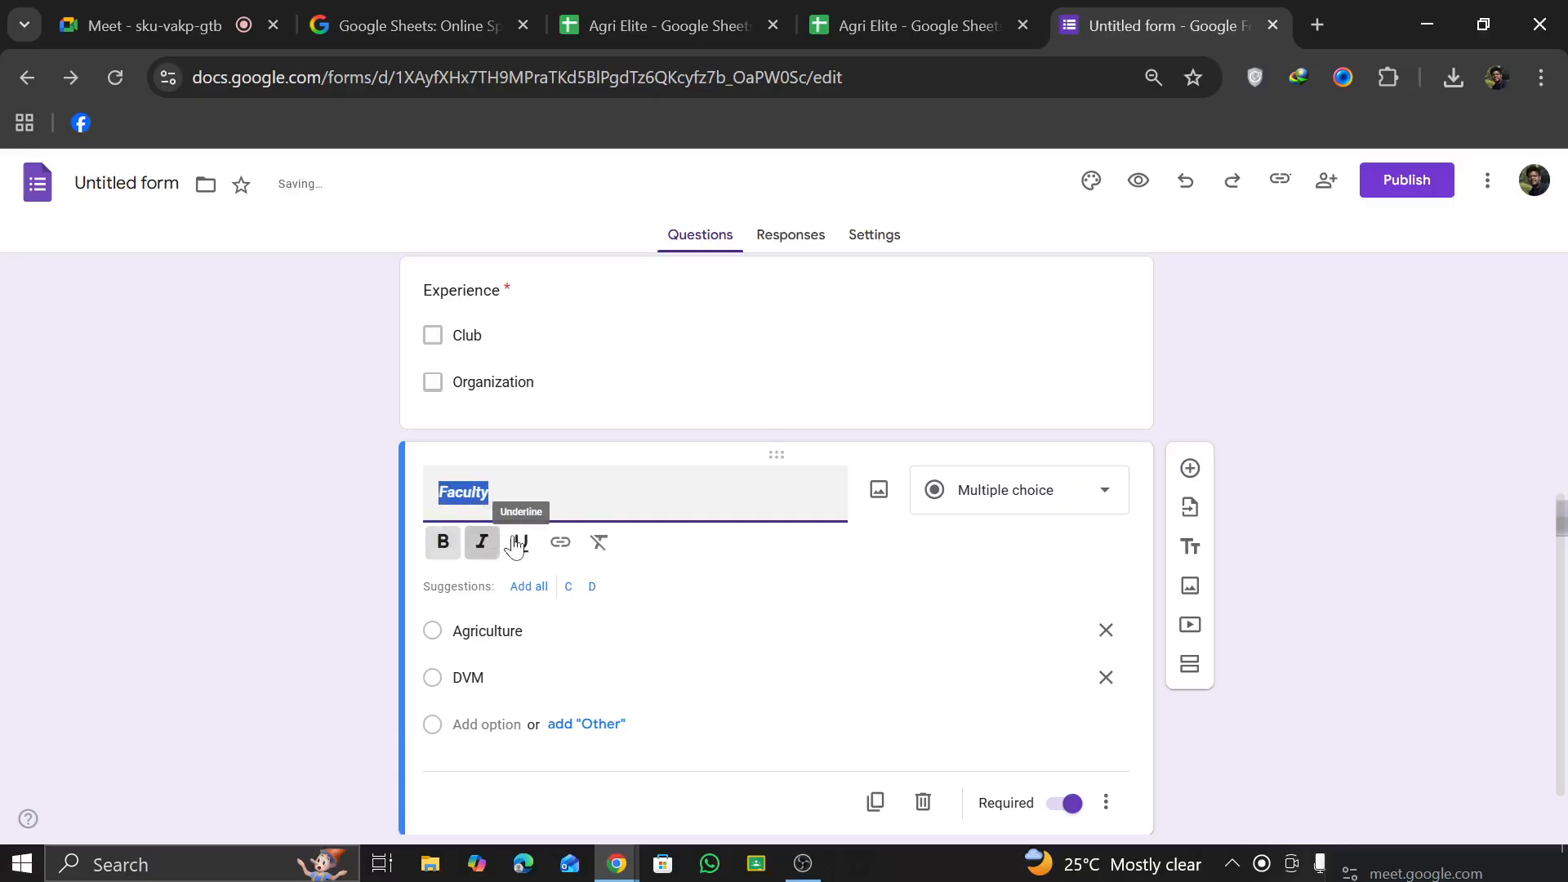
left_click(518, 543)
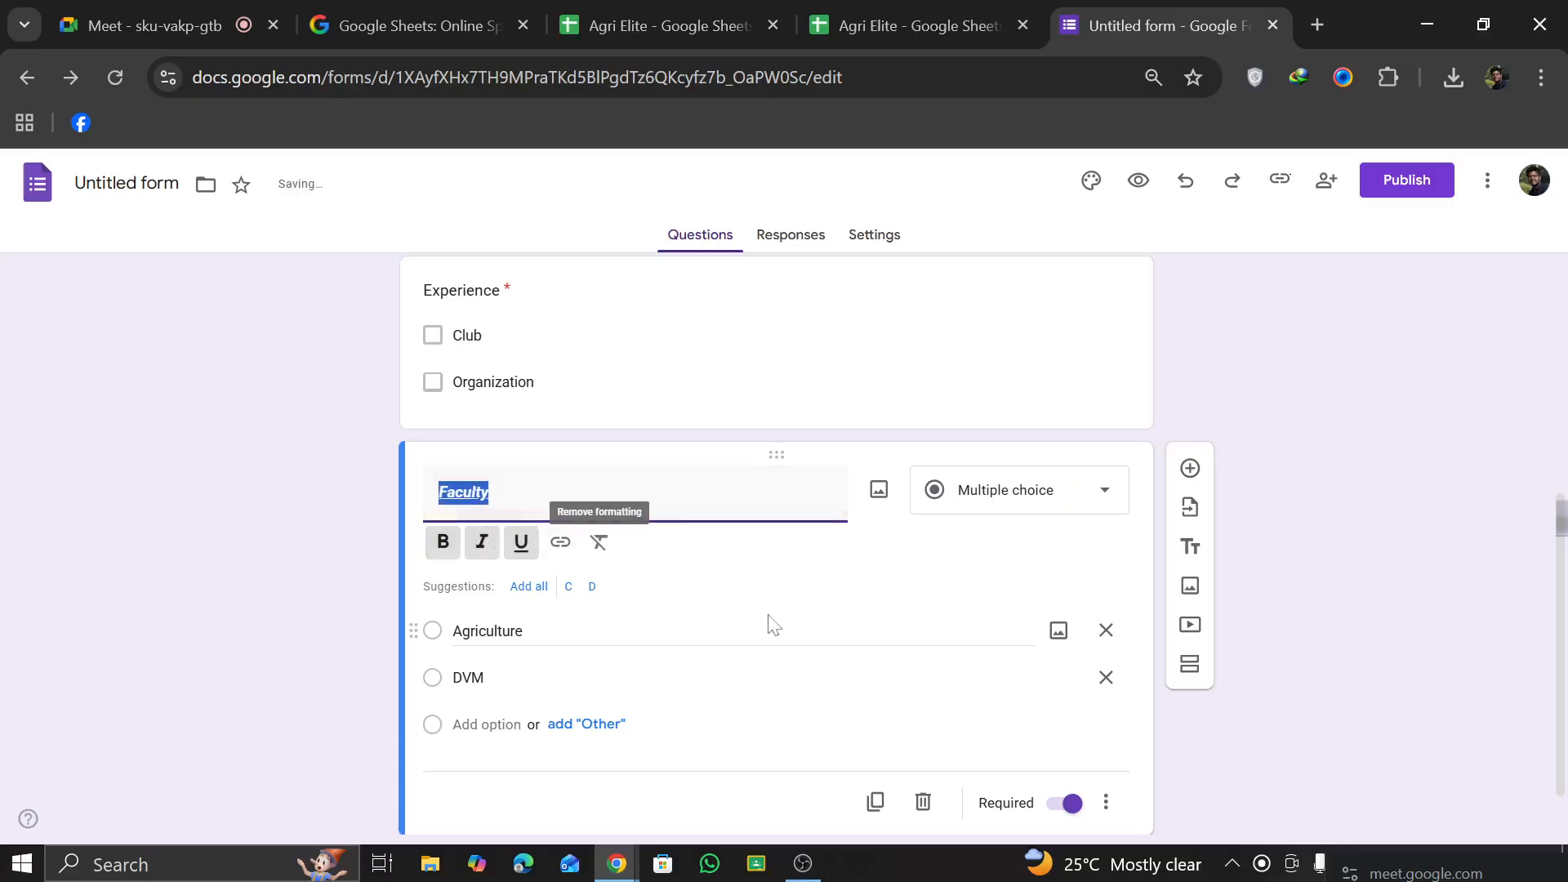
left_click(311, 596)
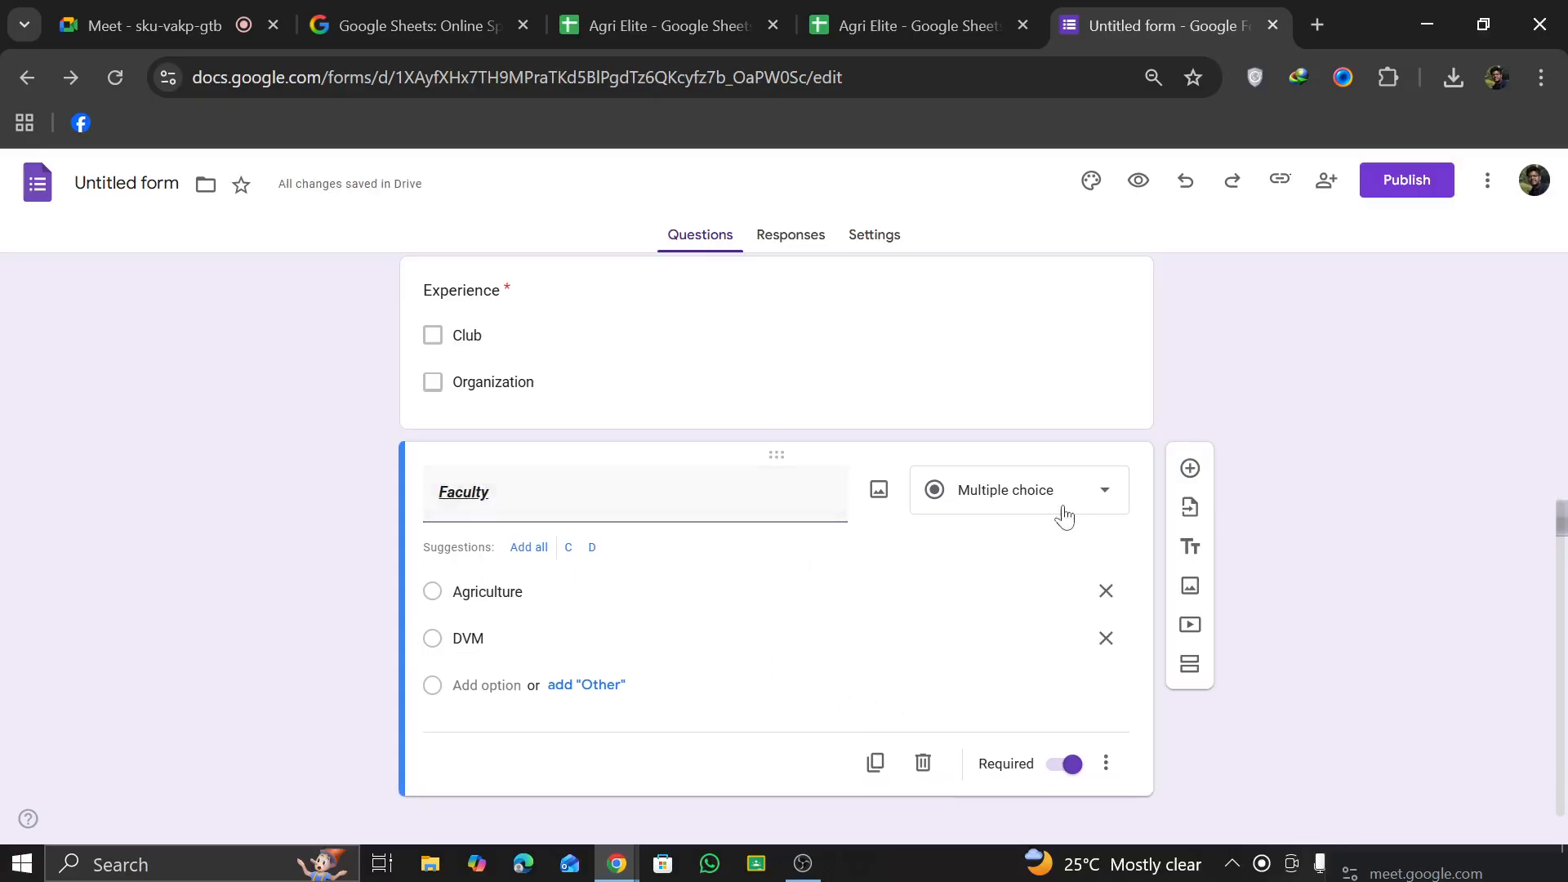
Step: Add a question titled "Formal Picture" below Faculty, using the File upload type
left_click(1190, 470)
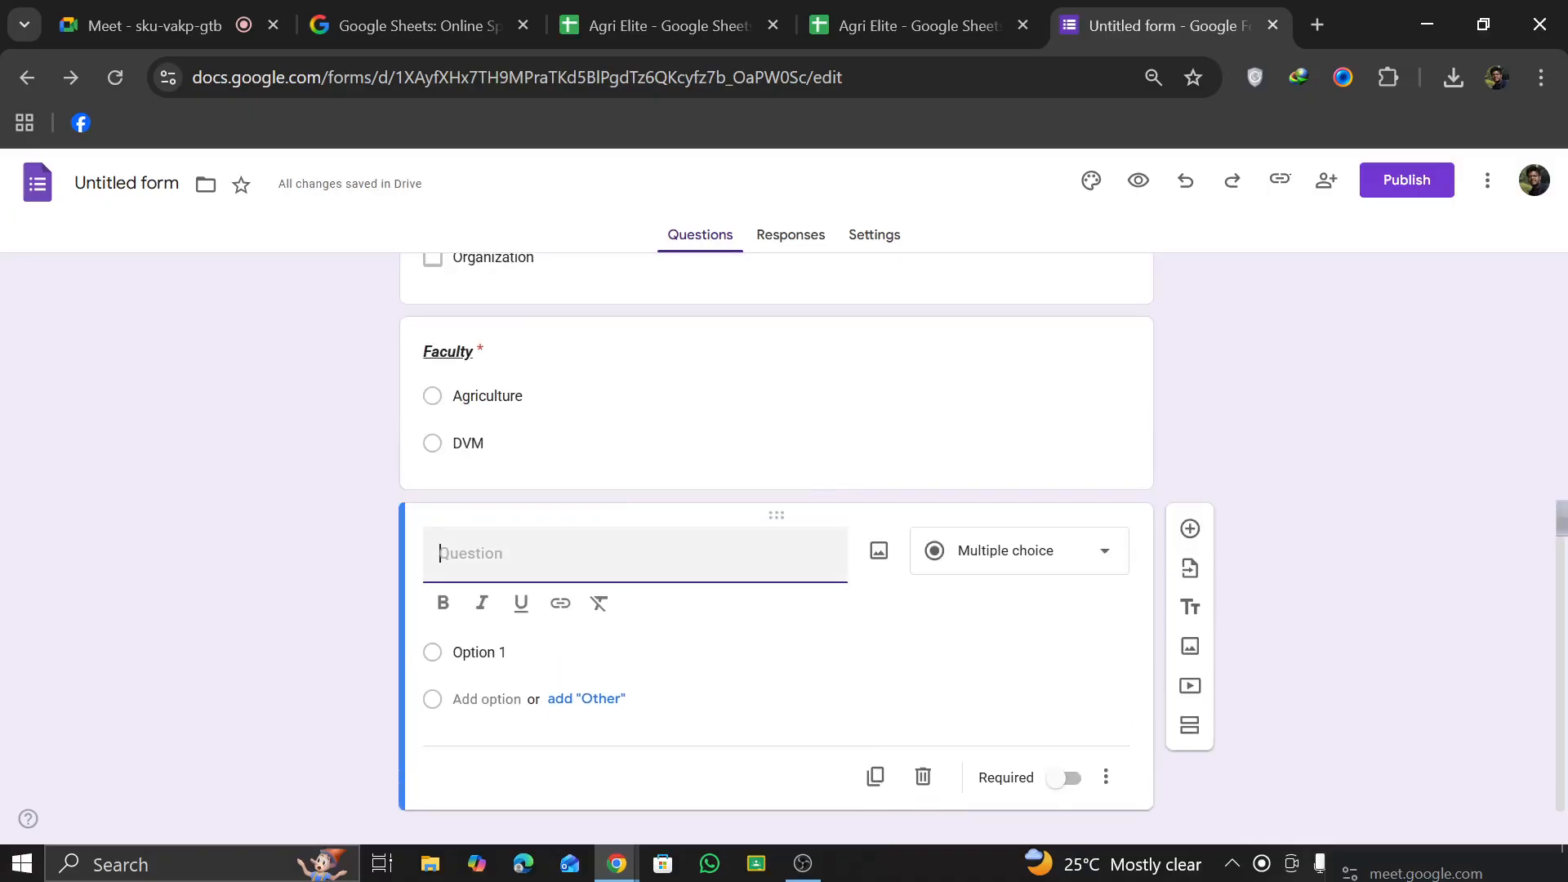
type("Formal Picture")
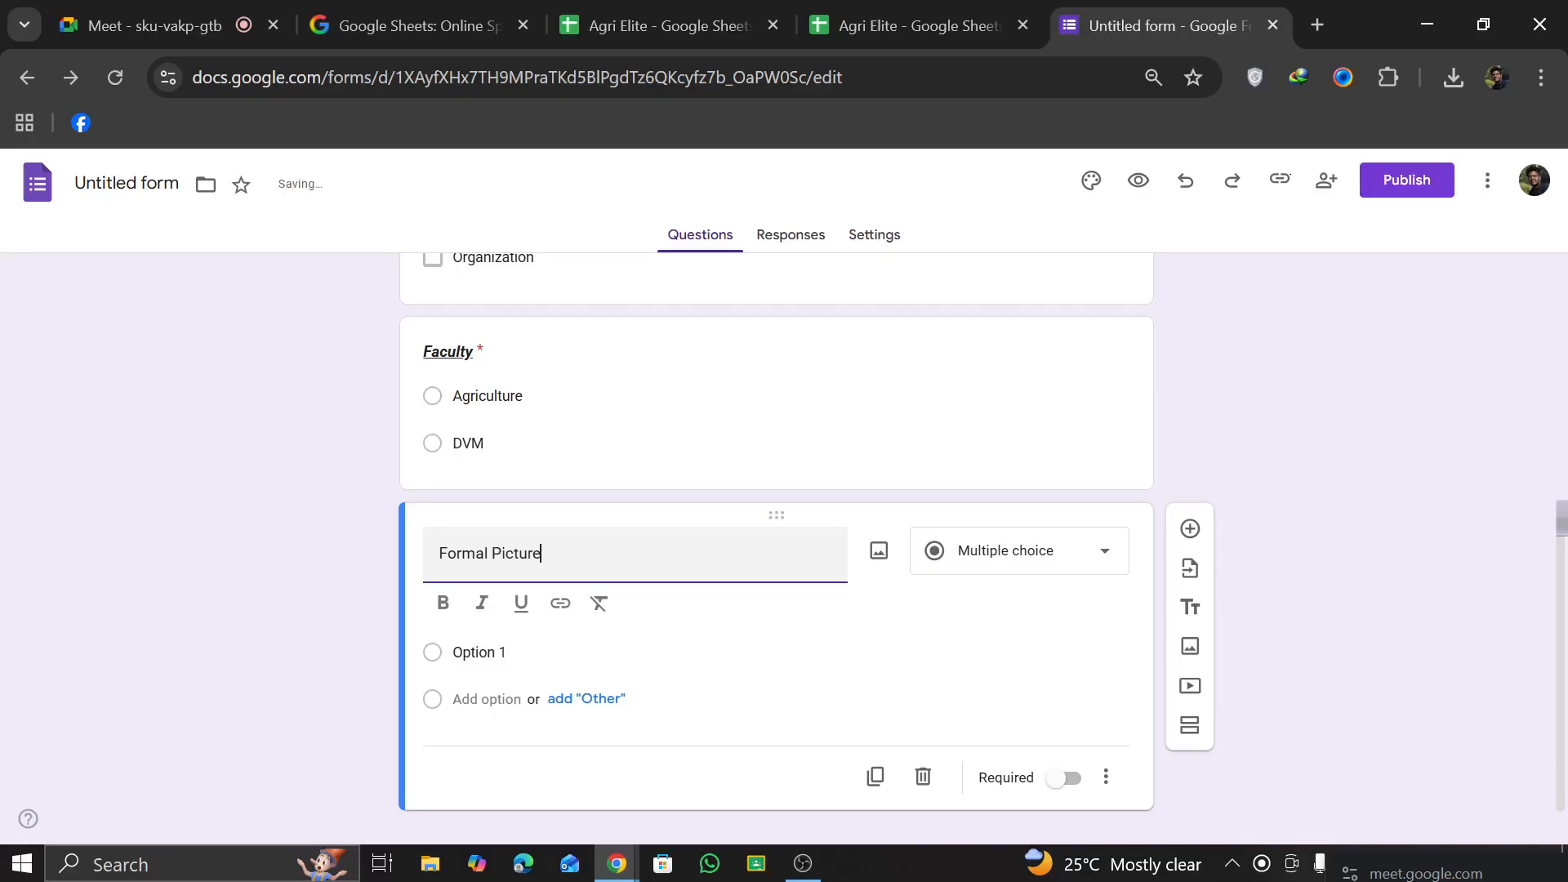
left_click(1071, 550)
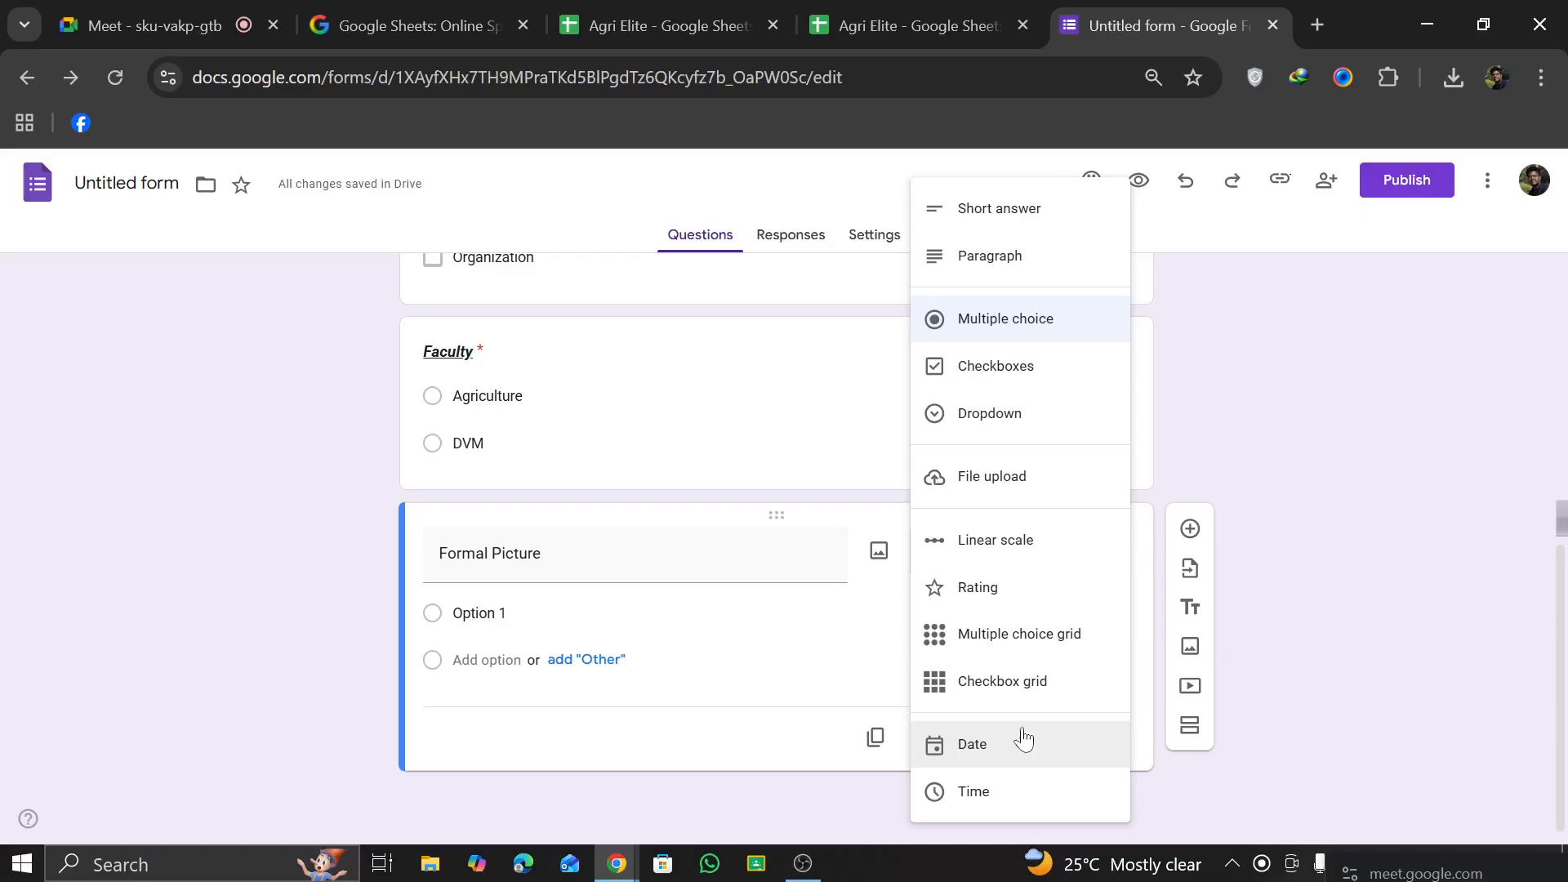
left_click(1000, 482)
left_click(1100, 733)
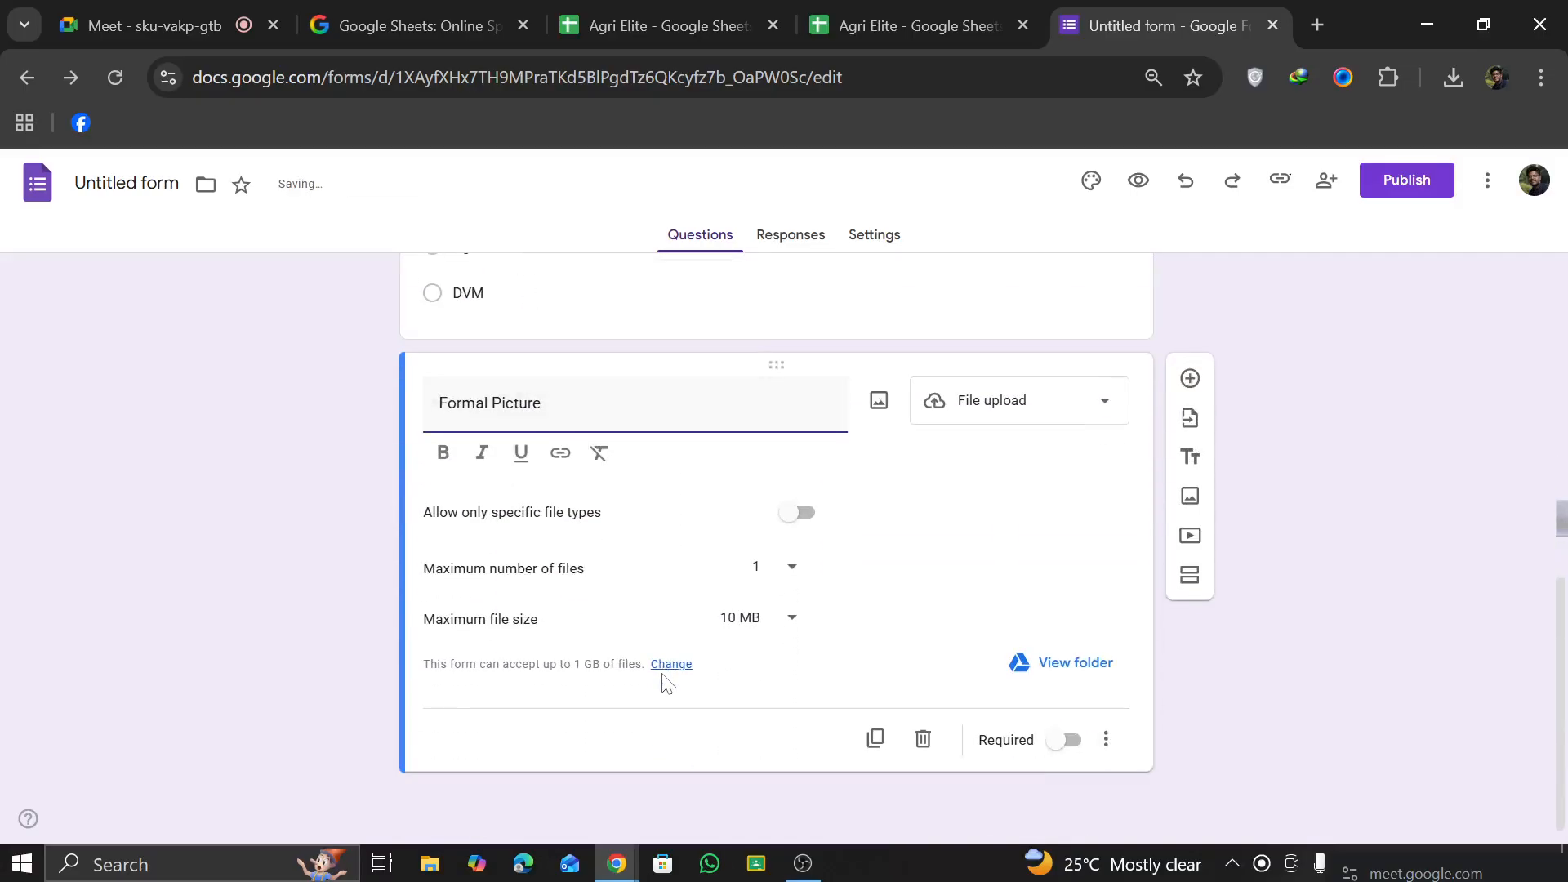
scroll(645, 646, "up", 2)
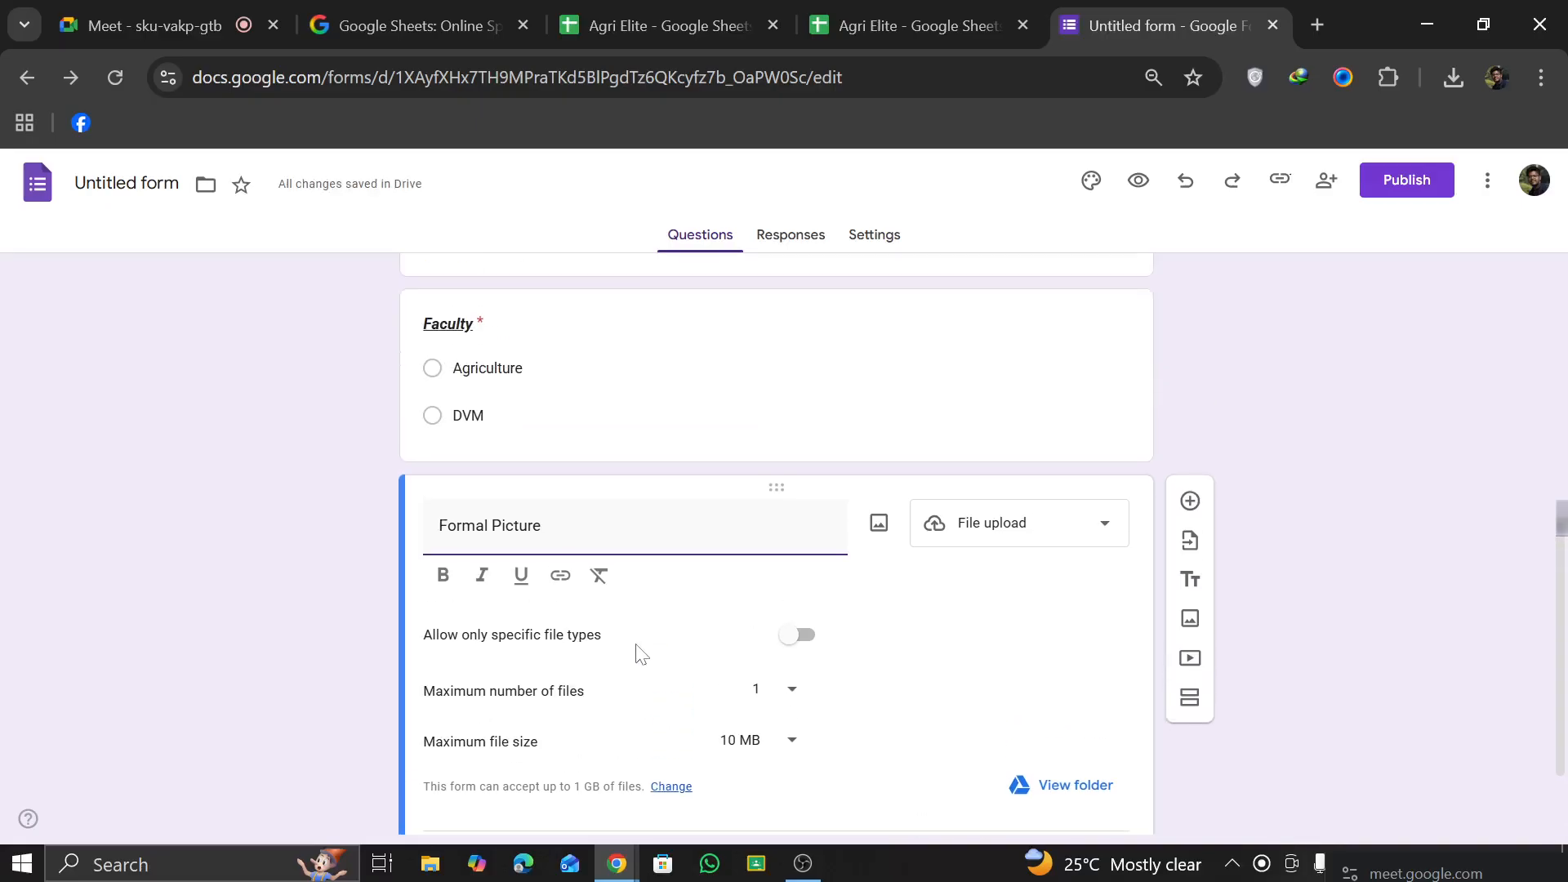
left_click(799, 635)
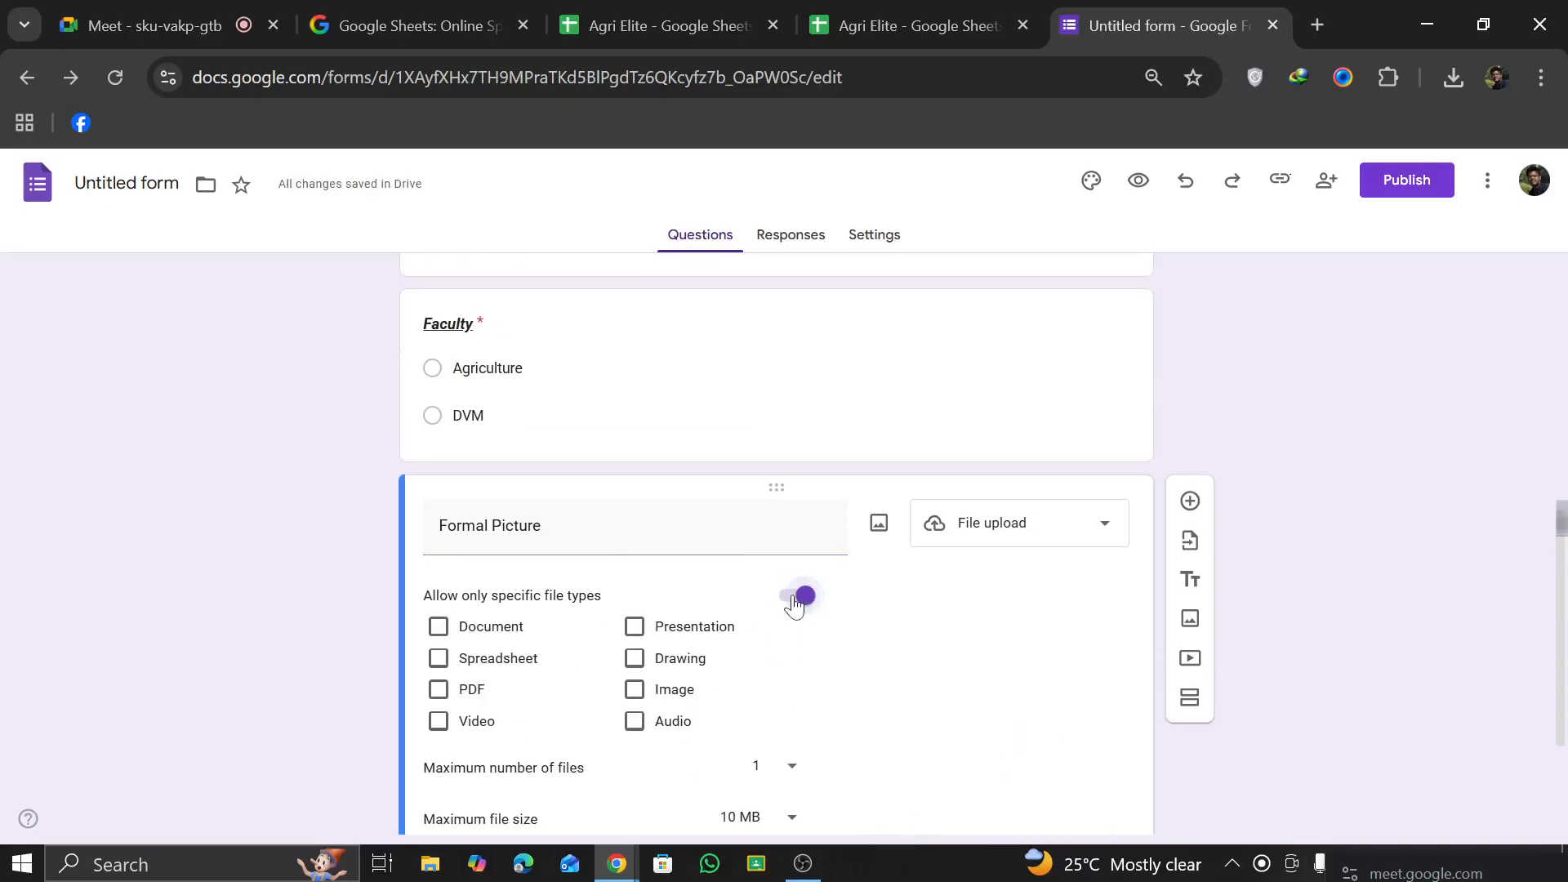
left_click(795, 605)
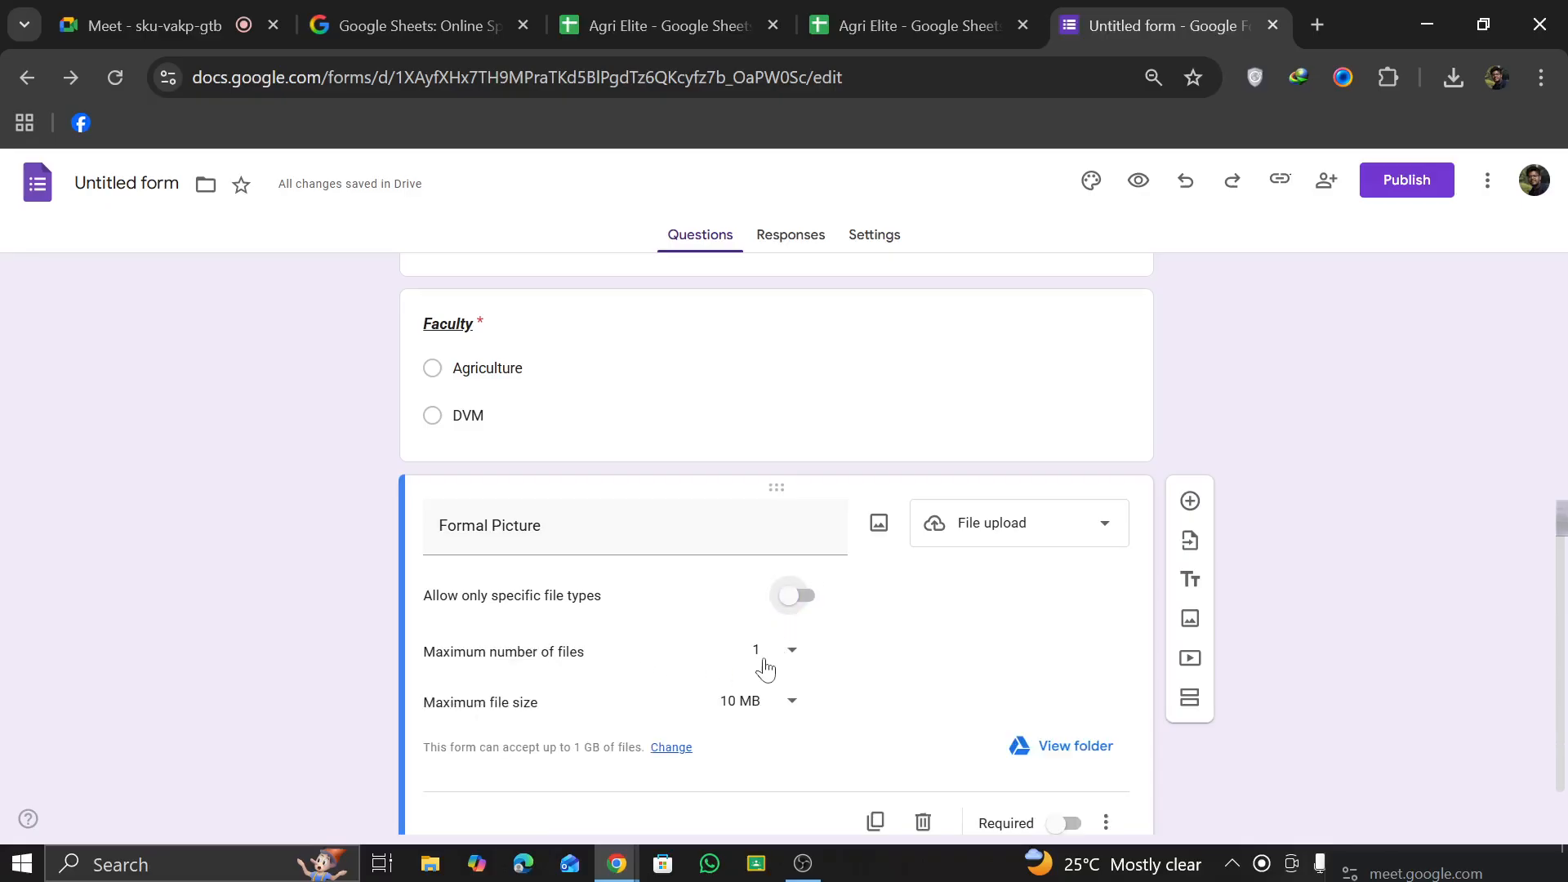
Step: Set the maximum file size of the Formal Picture question to 100 MB and make the question required
left_click(776, 703)
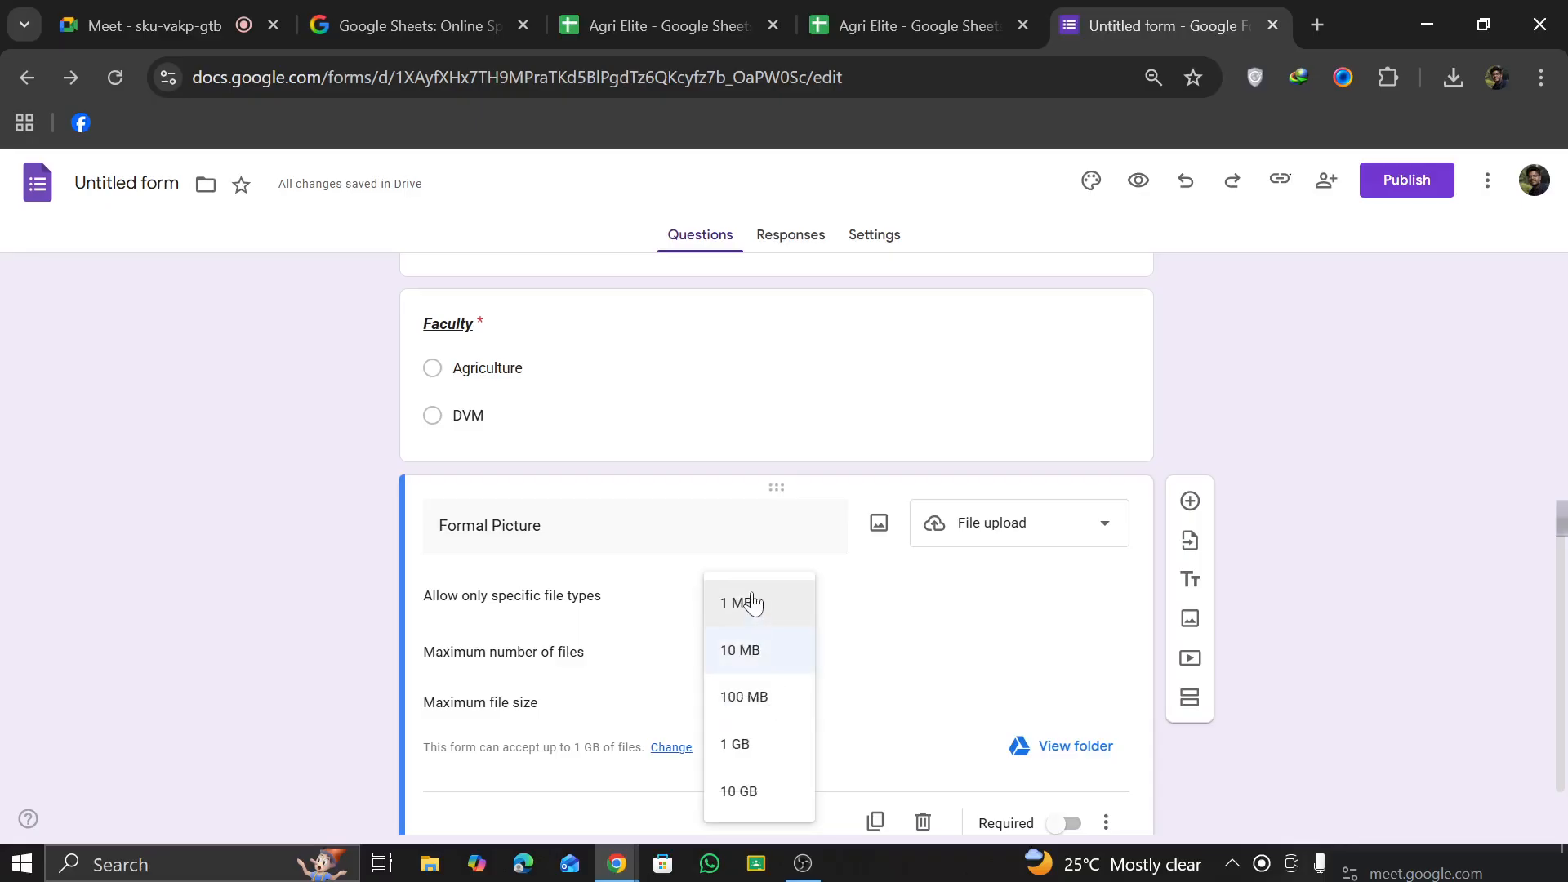
left_click(758, 697)
scroll(1031, 770, "down", 1)
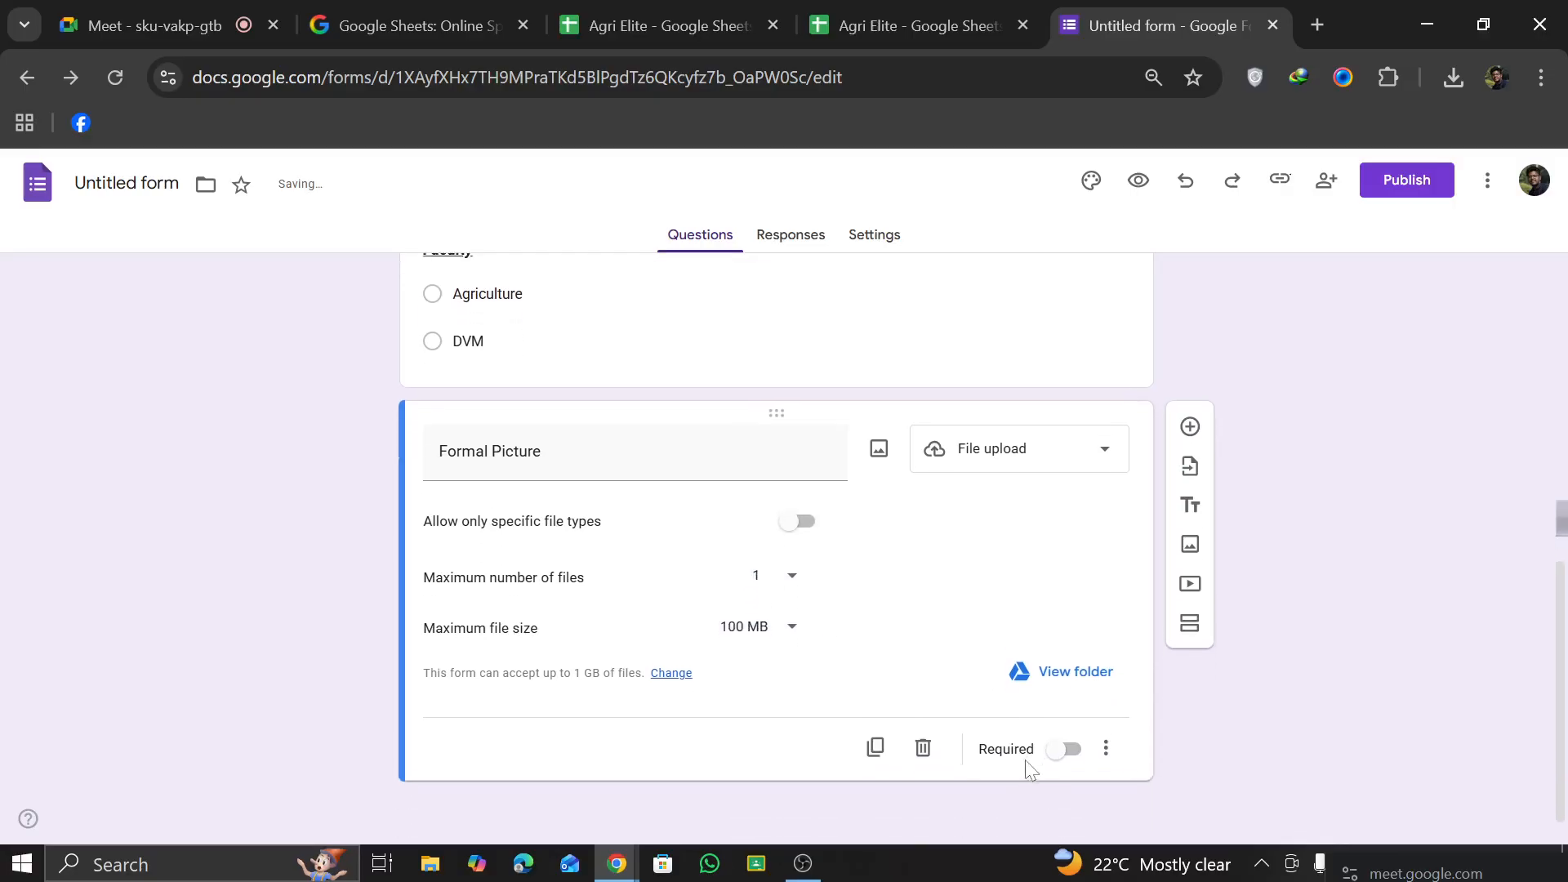
left_click(1063, 741)
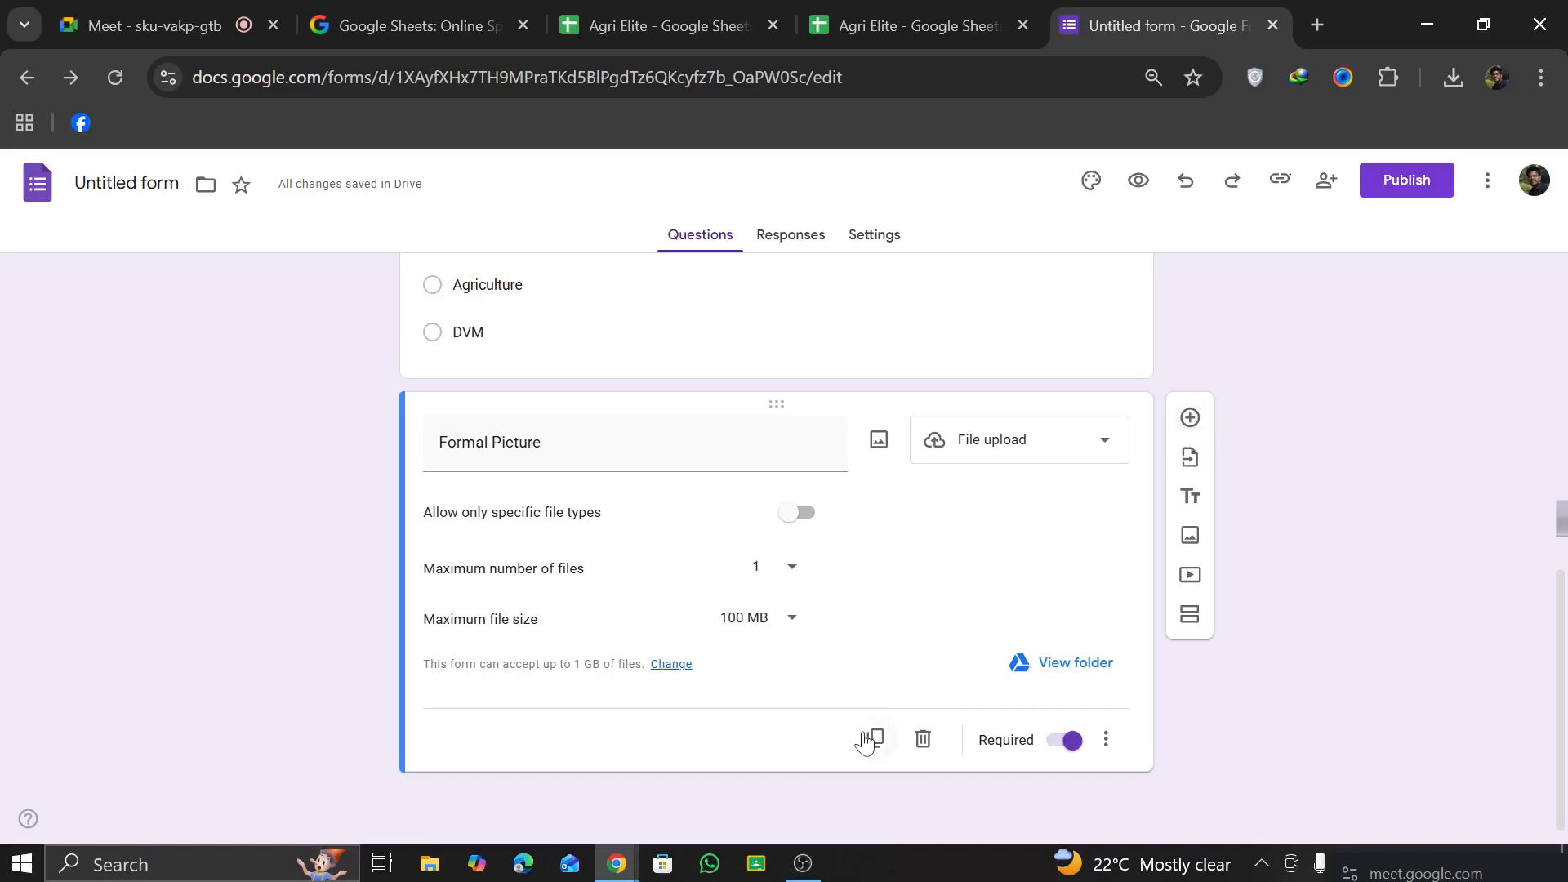
Step: Add a question titled "Communication Skill" below Formal Picture, using the Rating type
left_click(1191, 420)
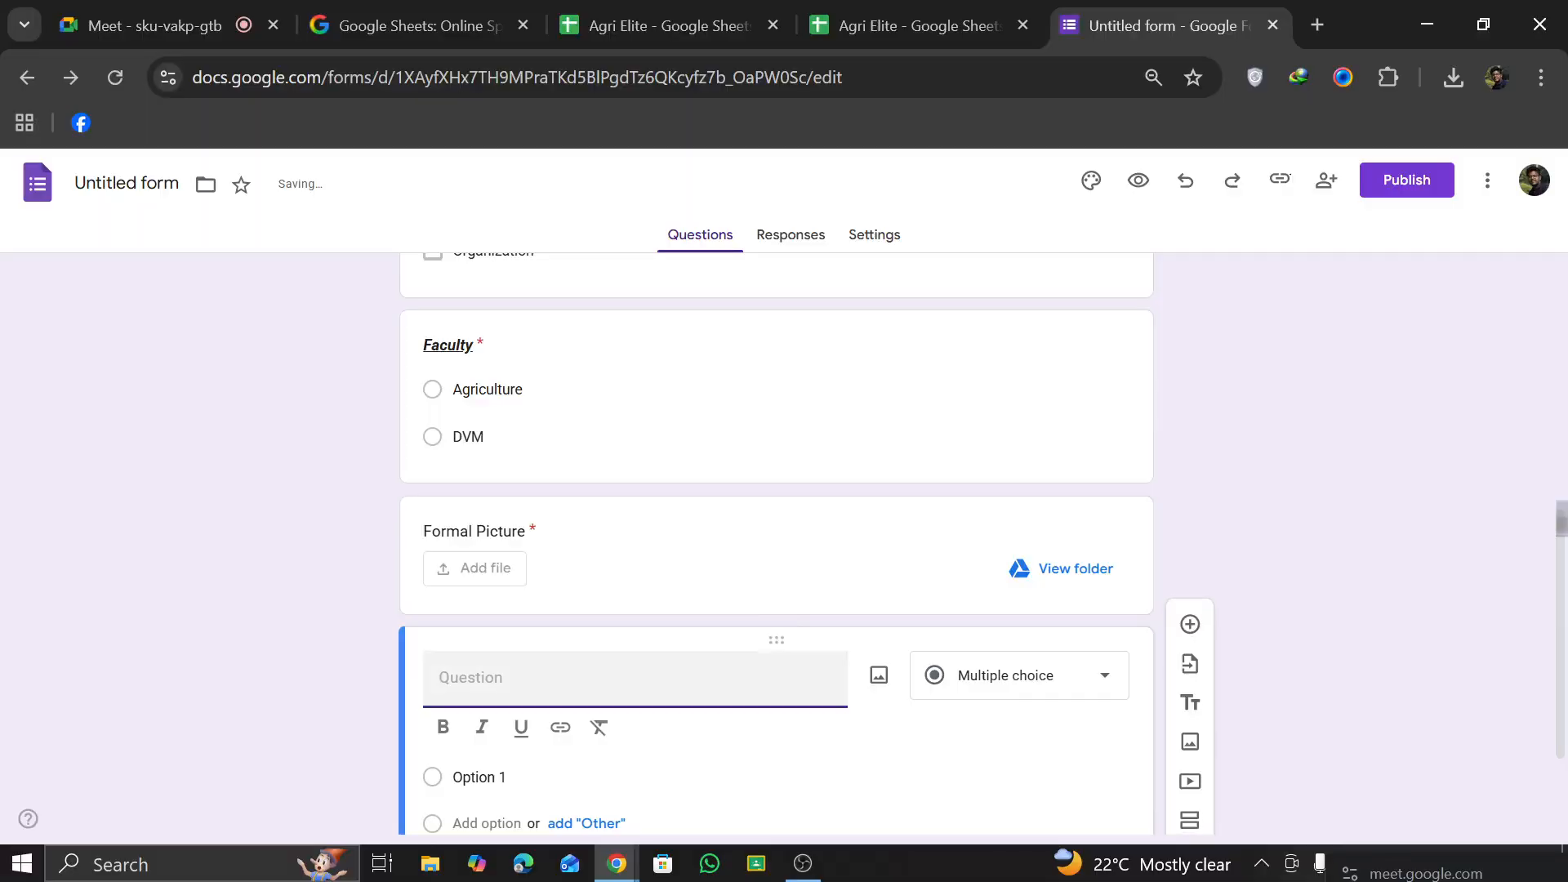
scroll(971, 711, "down", 2)
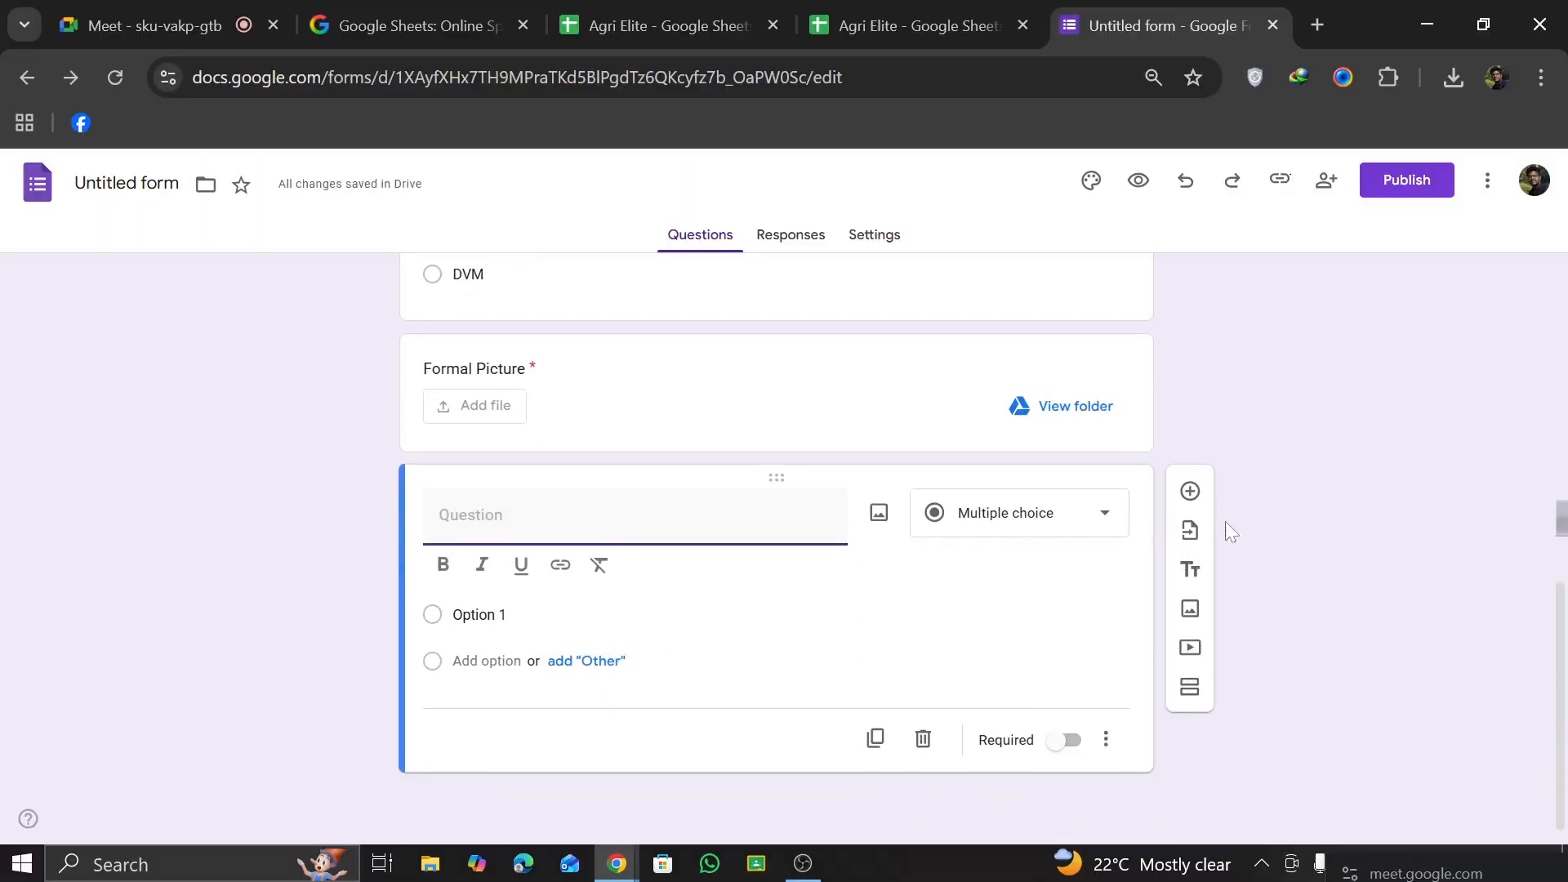
left_click(1053, 513)
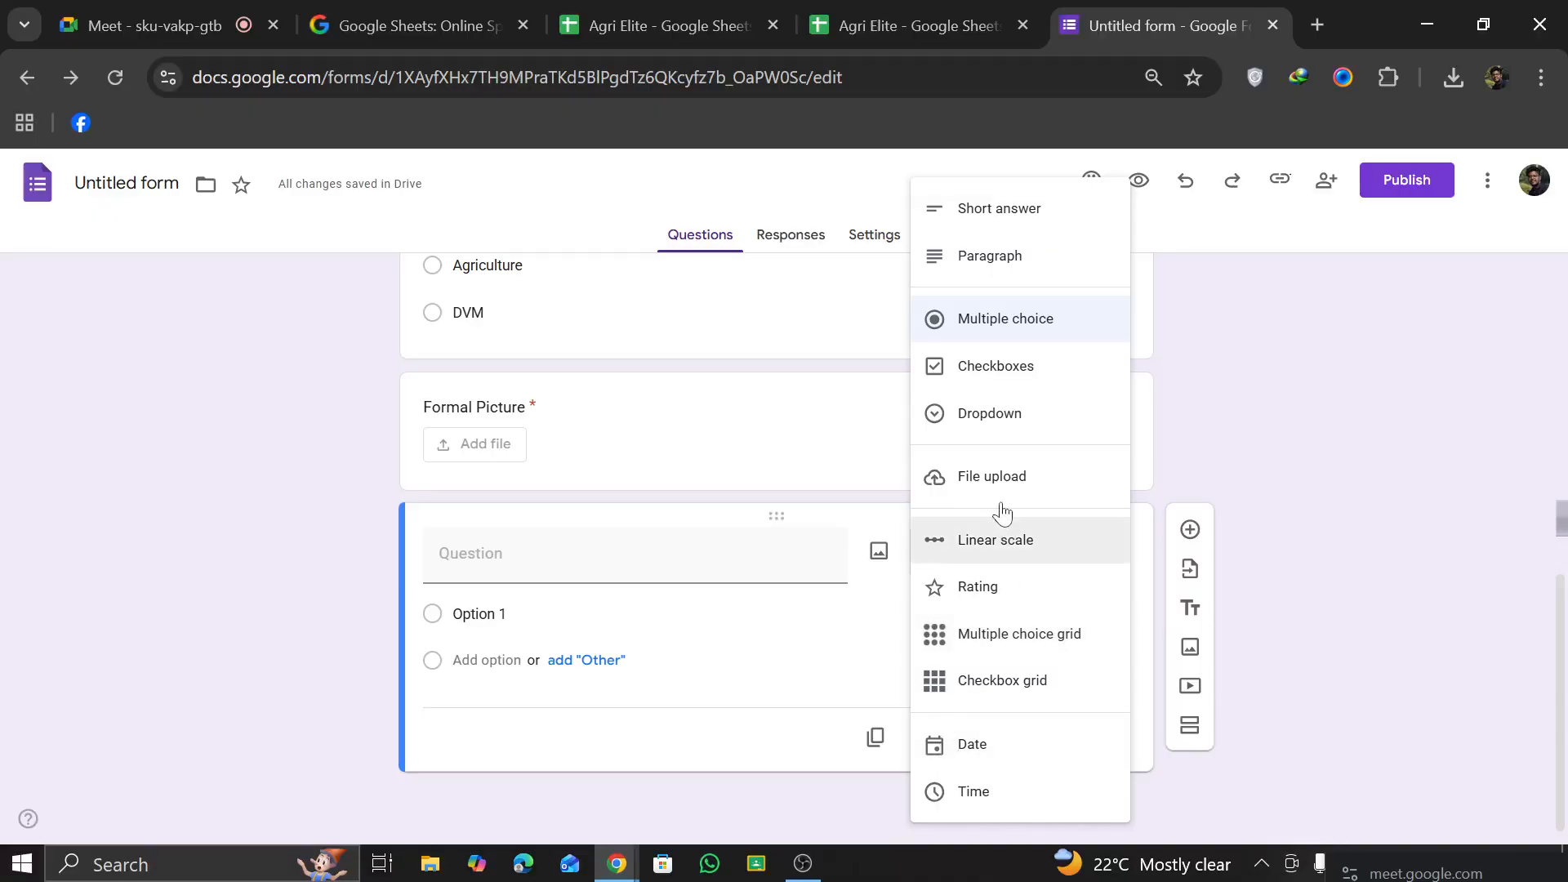
left_click(940, 587)
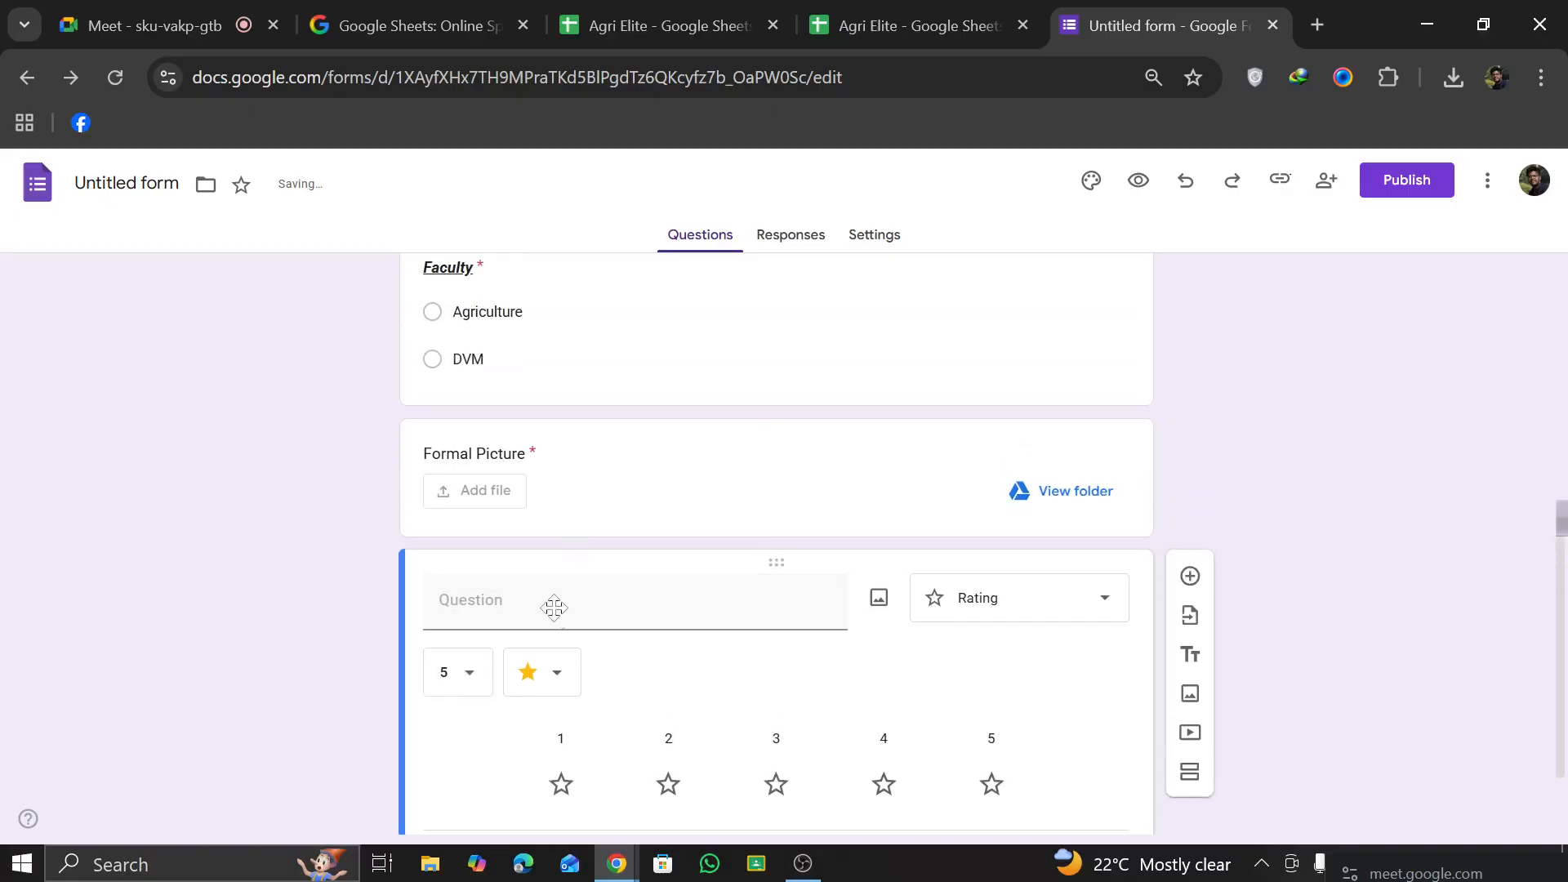
left_click(550, 602)
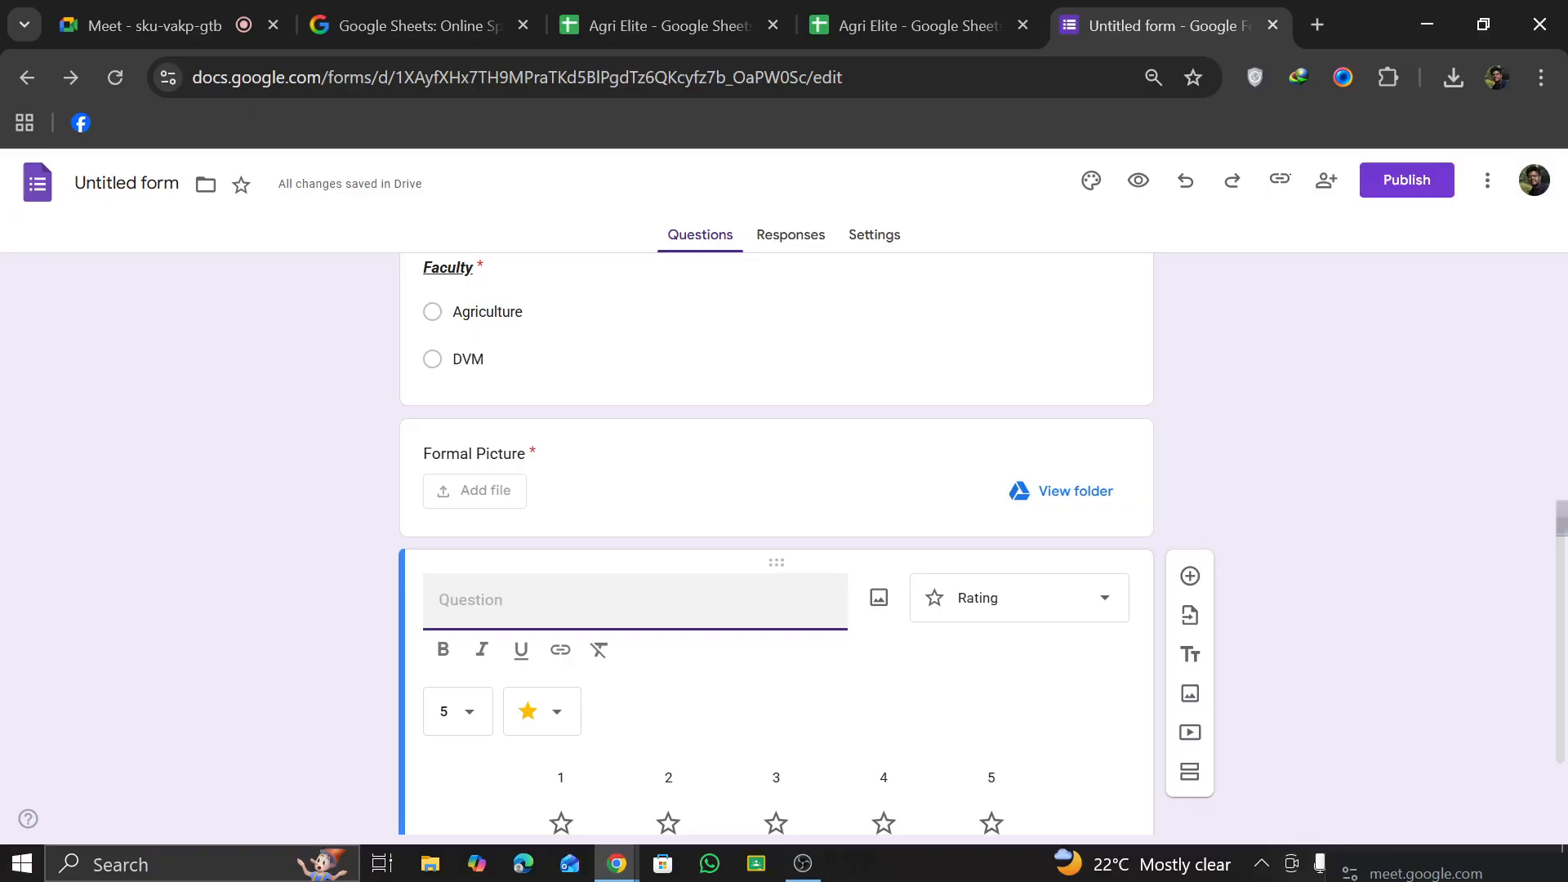
type("Communi")
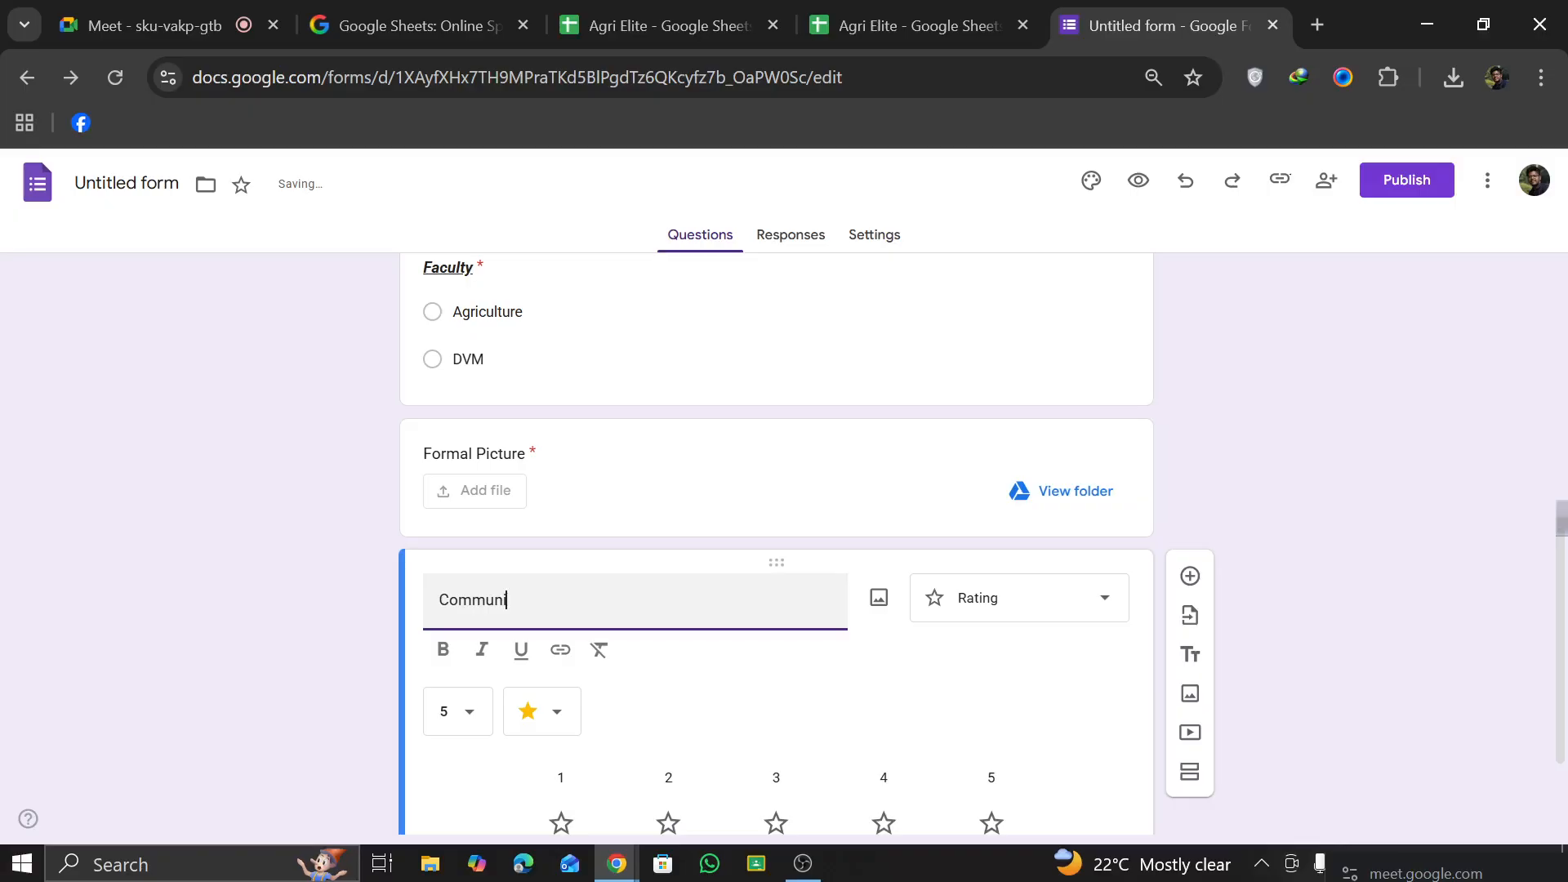
type("cation Skill")
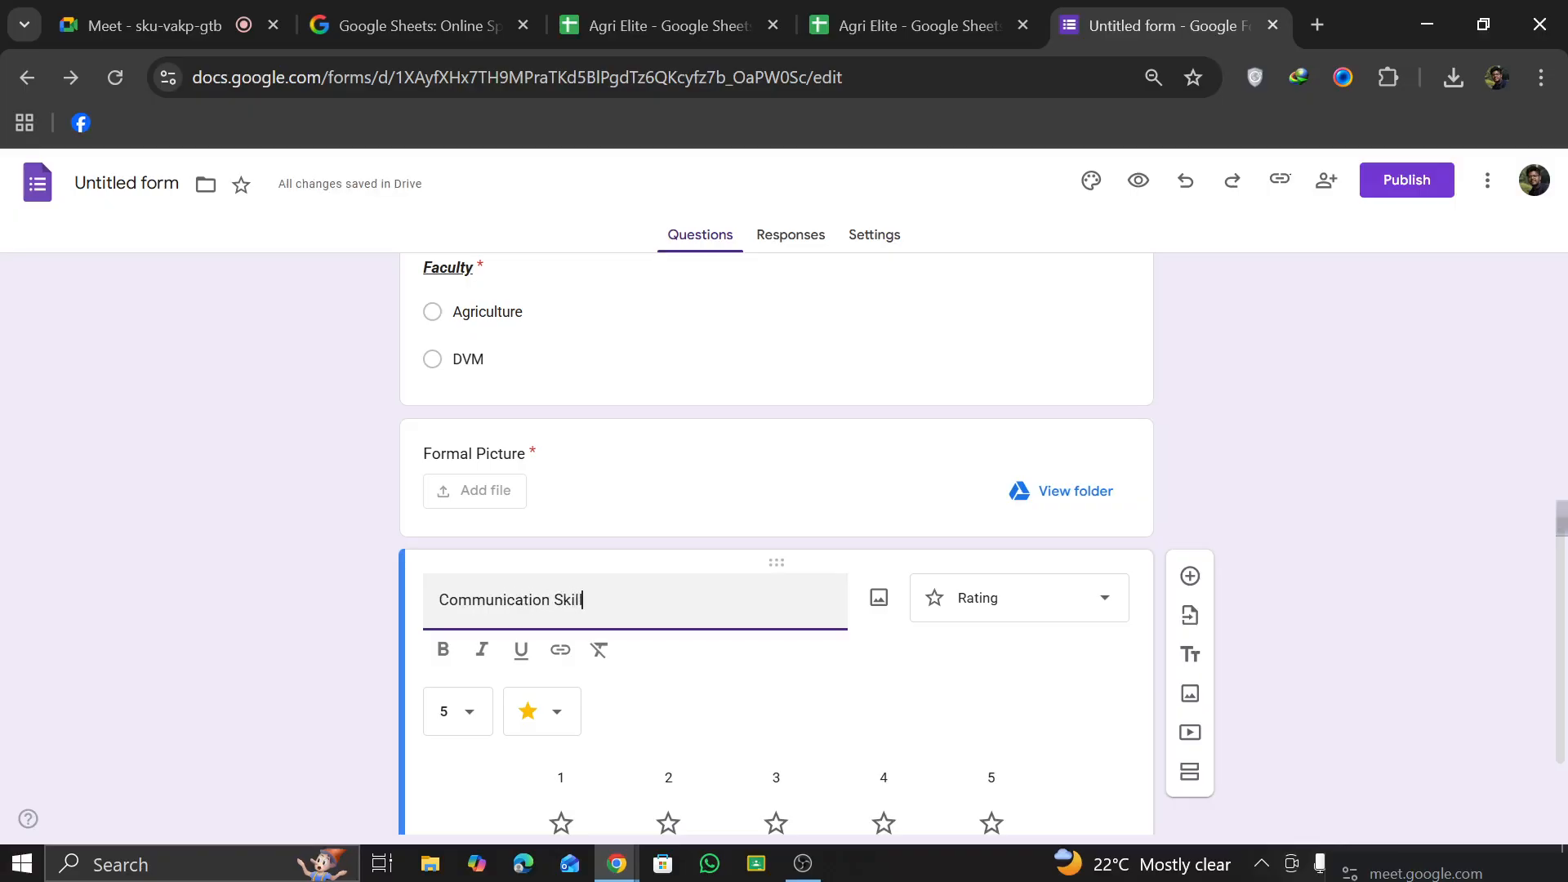
left_click(709, 679)
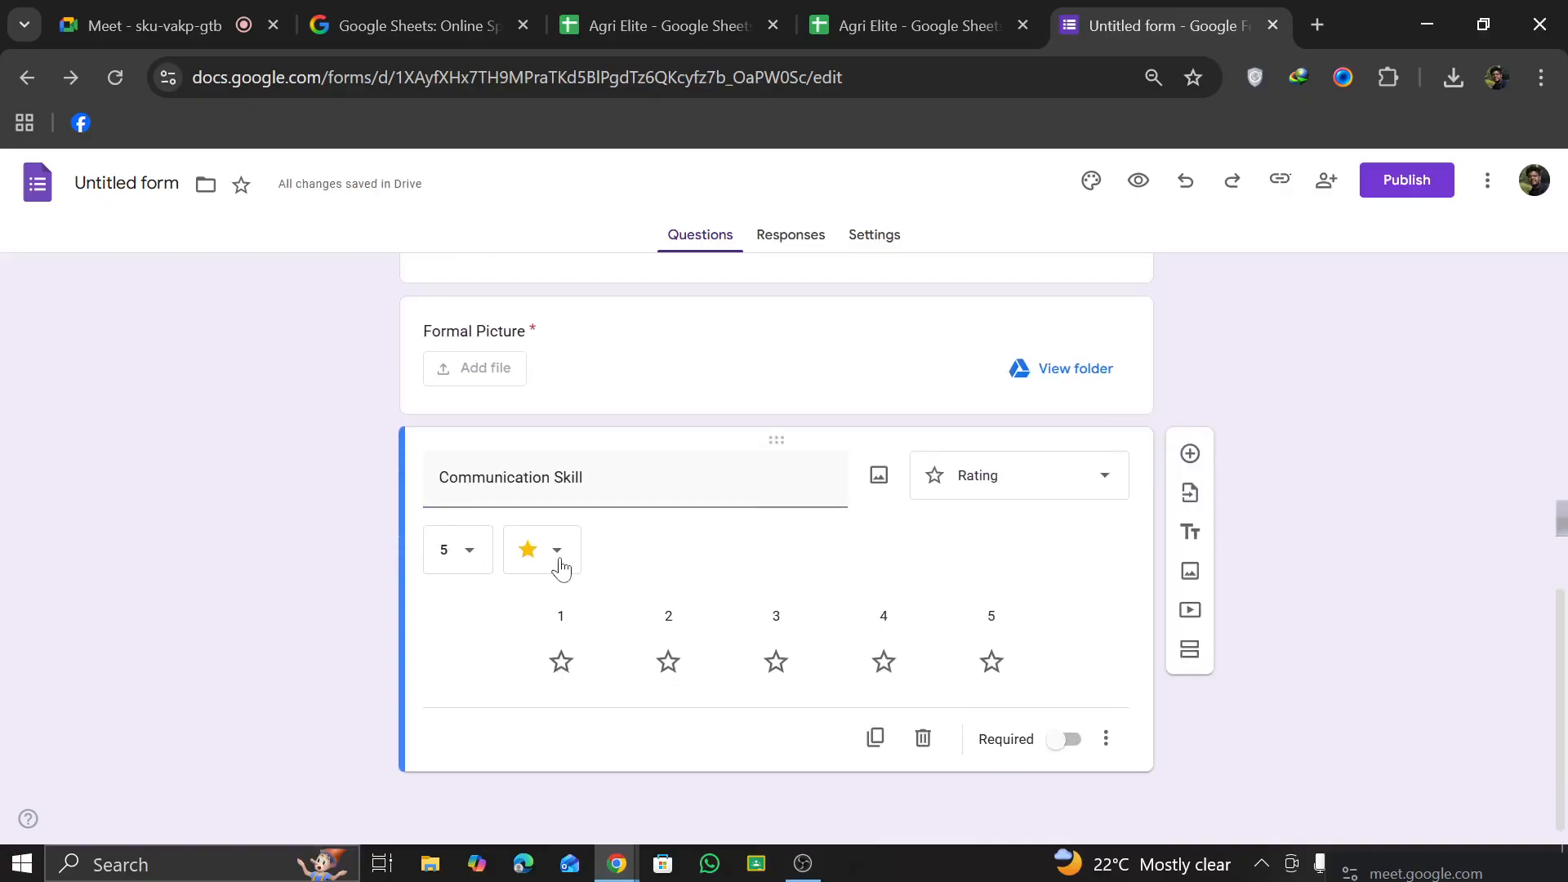
Step: Keep the five-level star scale for the Communication Skill question and make the question required
left_click(560, 562)
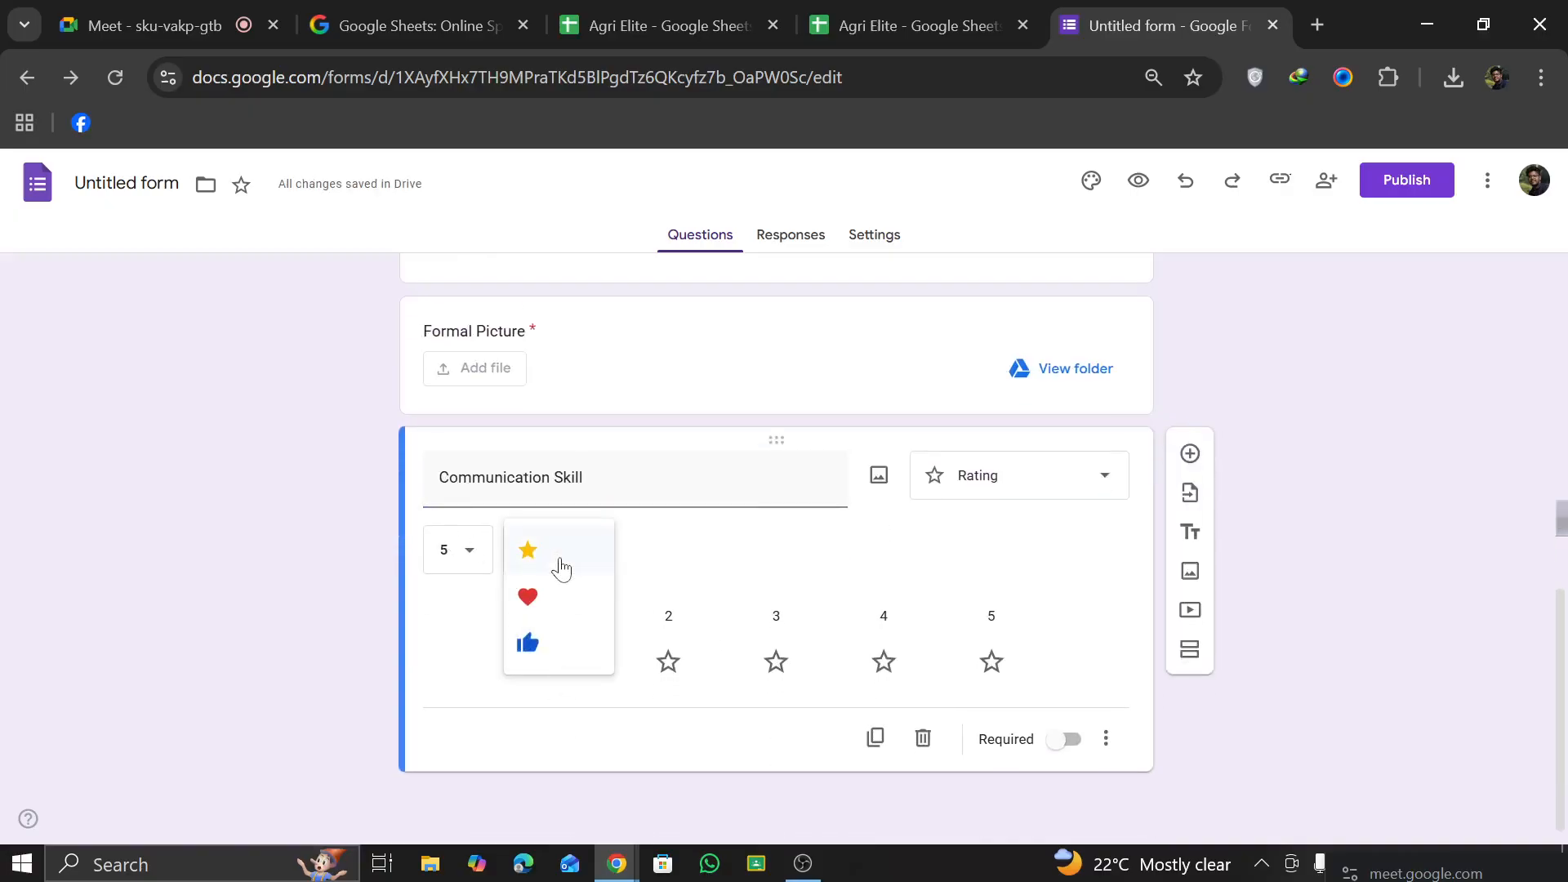
left_click(725, 580)
left_click(448, 553)
left_click(450, 556)
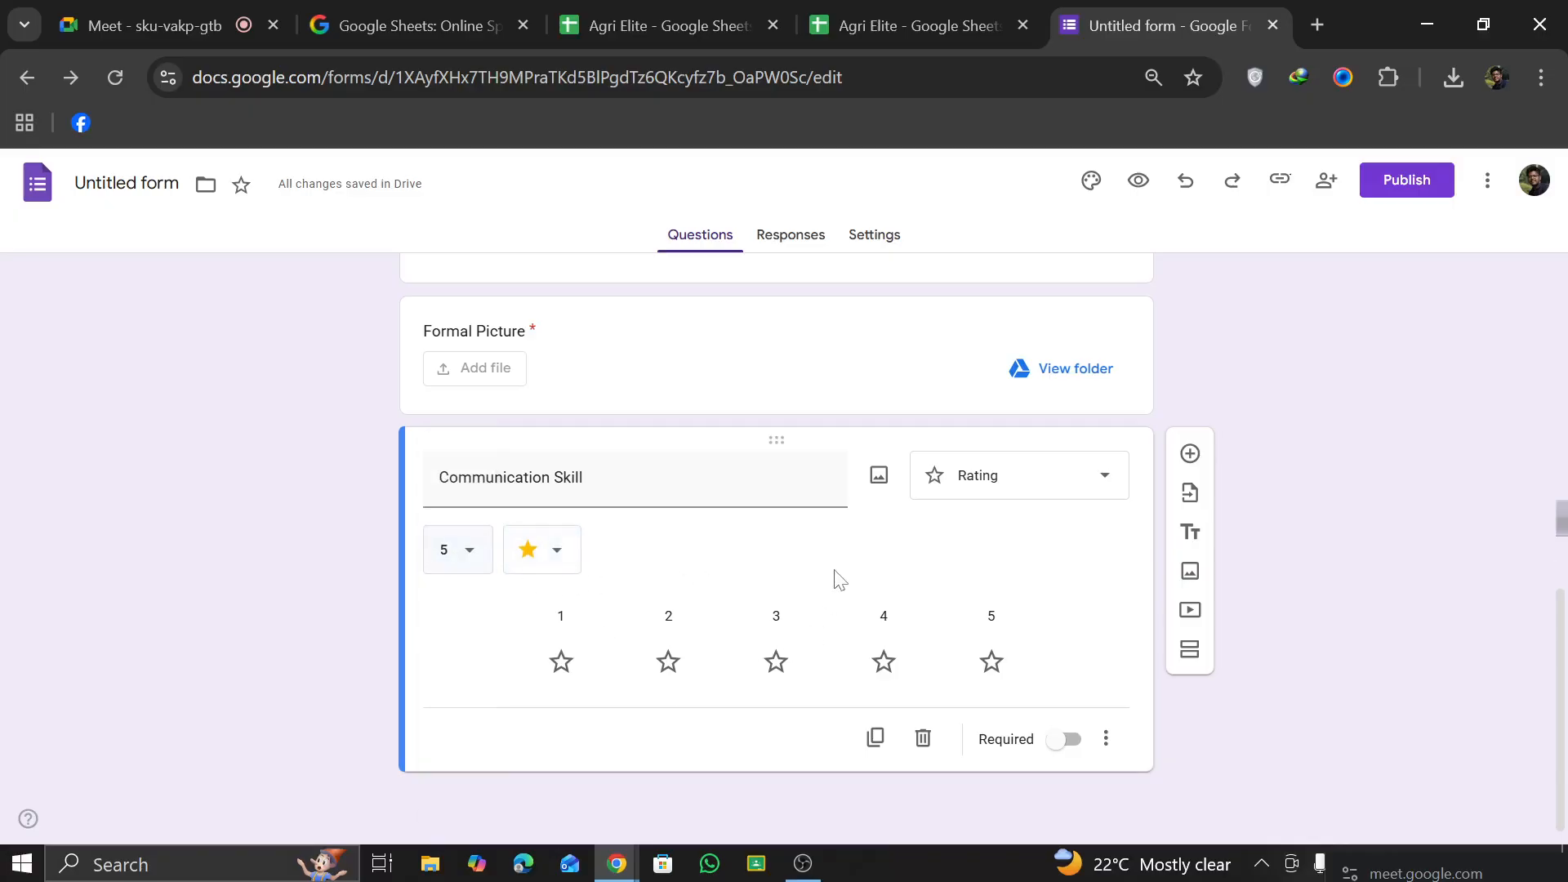
left_click(1066, 742)
Step: Add a new blank question below Communication Skill
left_click(1190, 455)
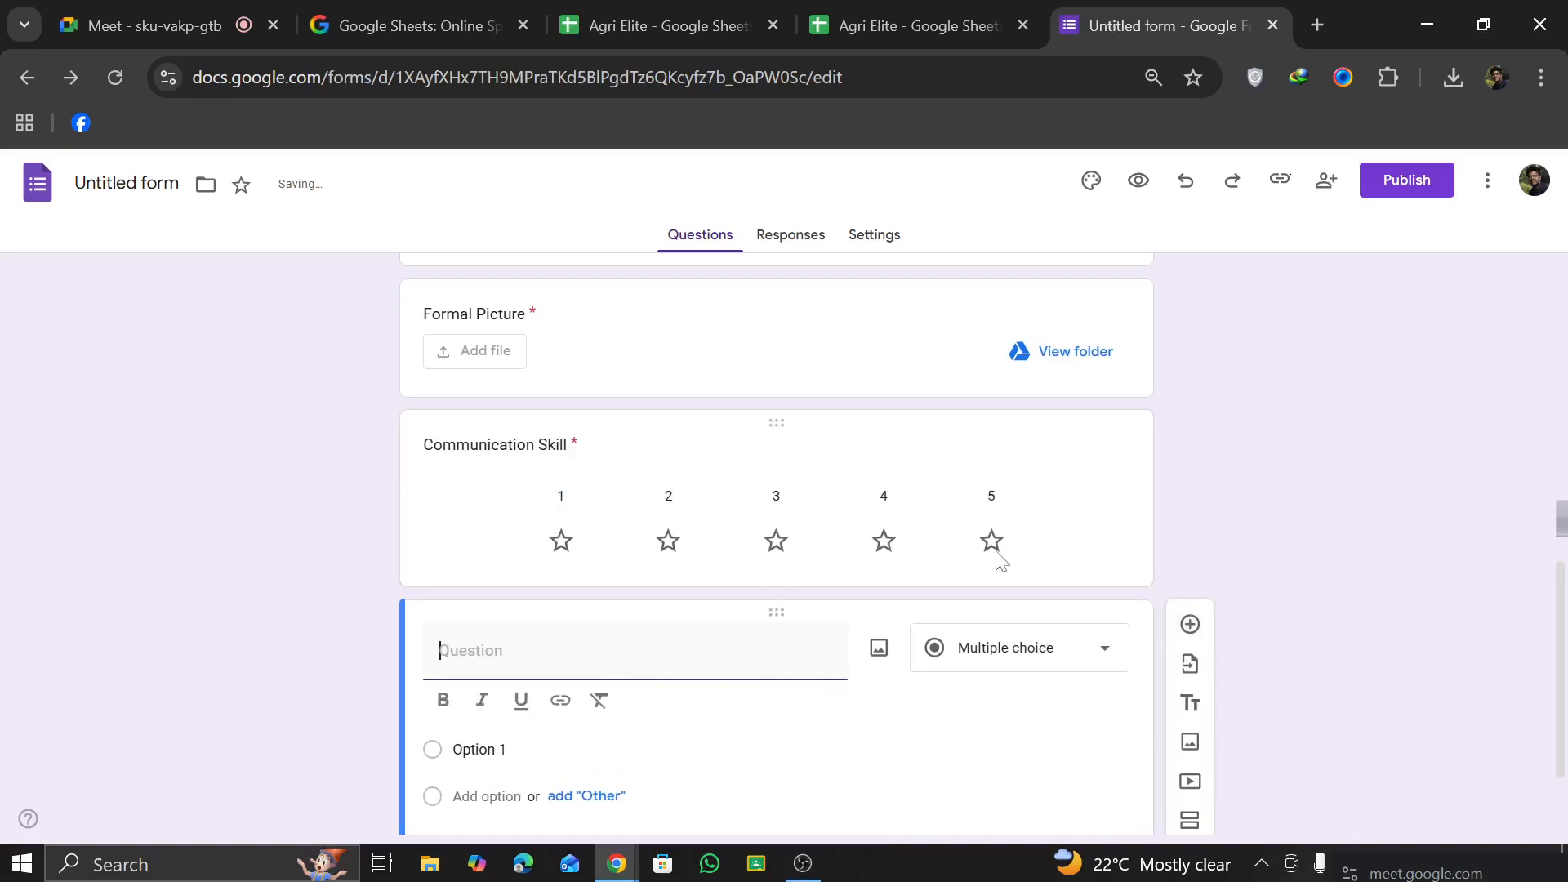
scroll(1002, 562, "up", 1)
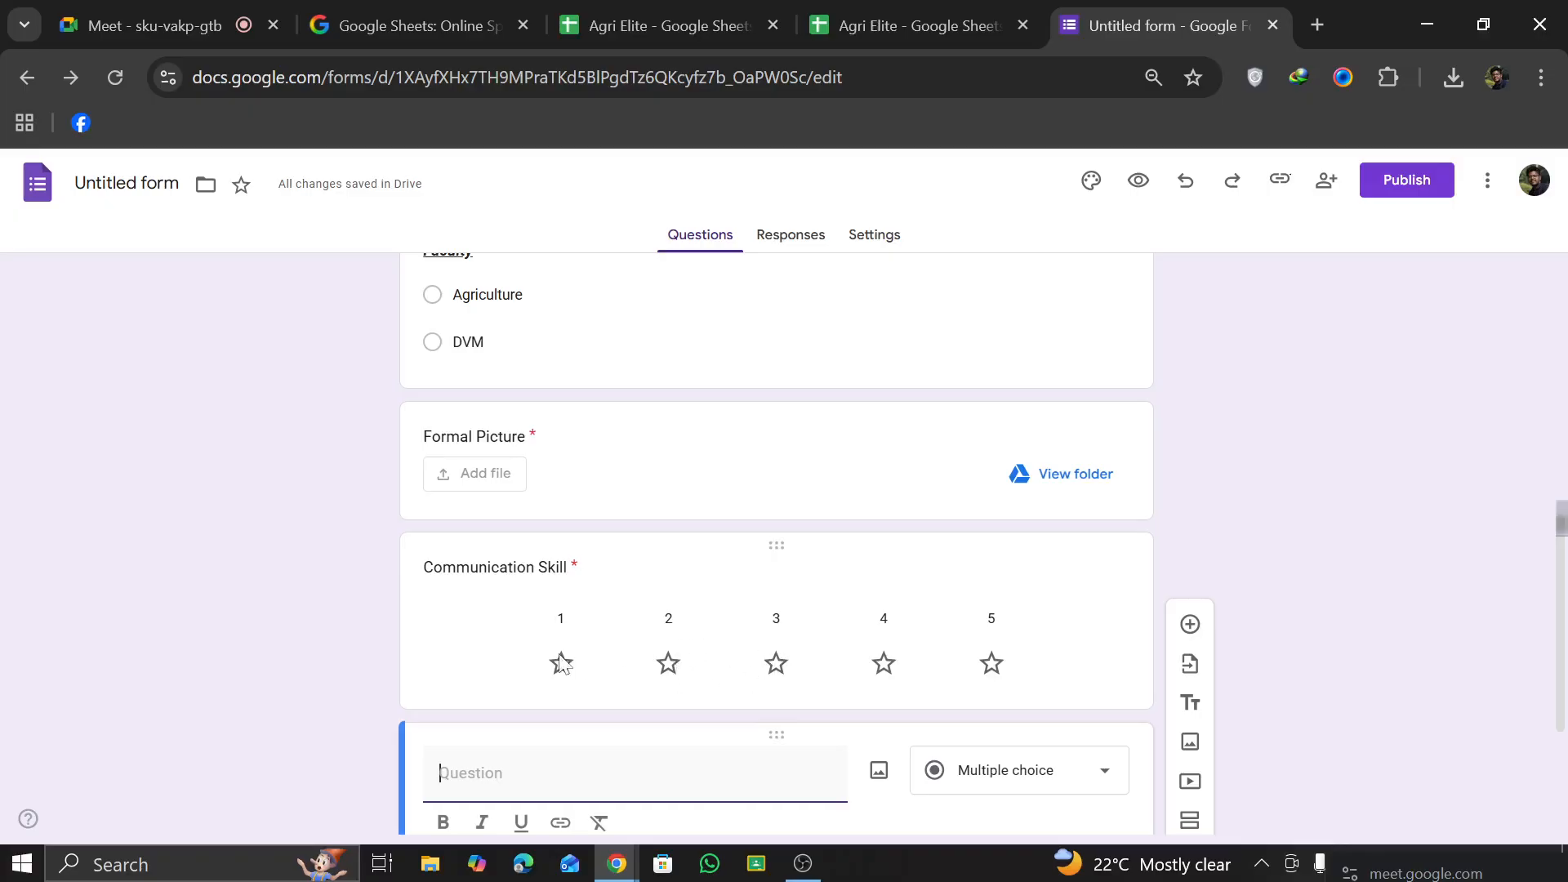
scroll(800, 647, "up", 1)
scroll(800, 643, "up", 1)
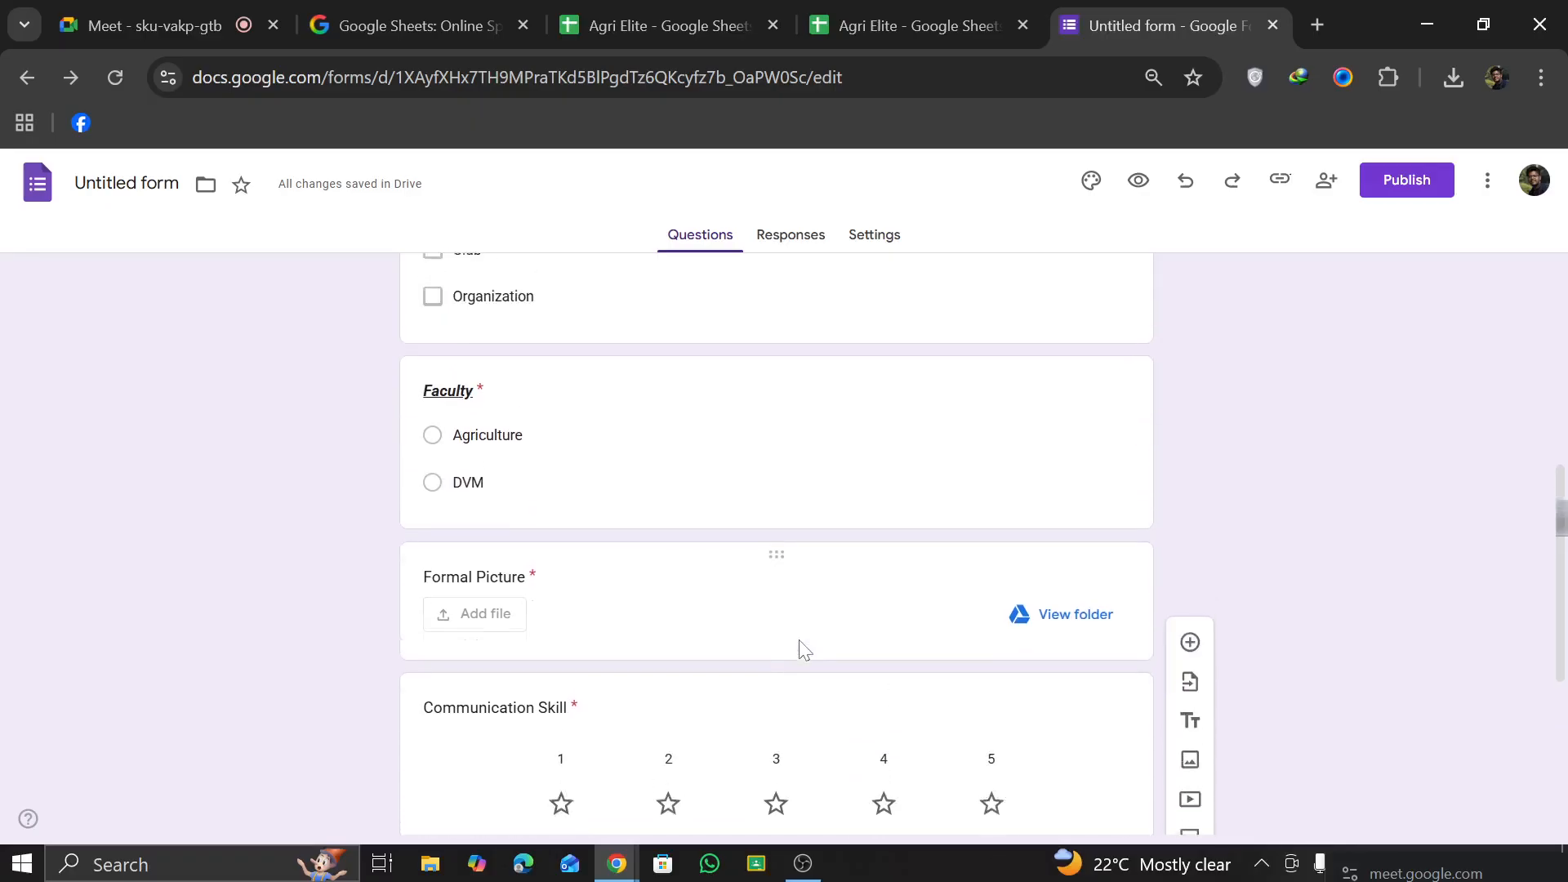
scroll(829, 627, "down", 4)
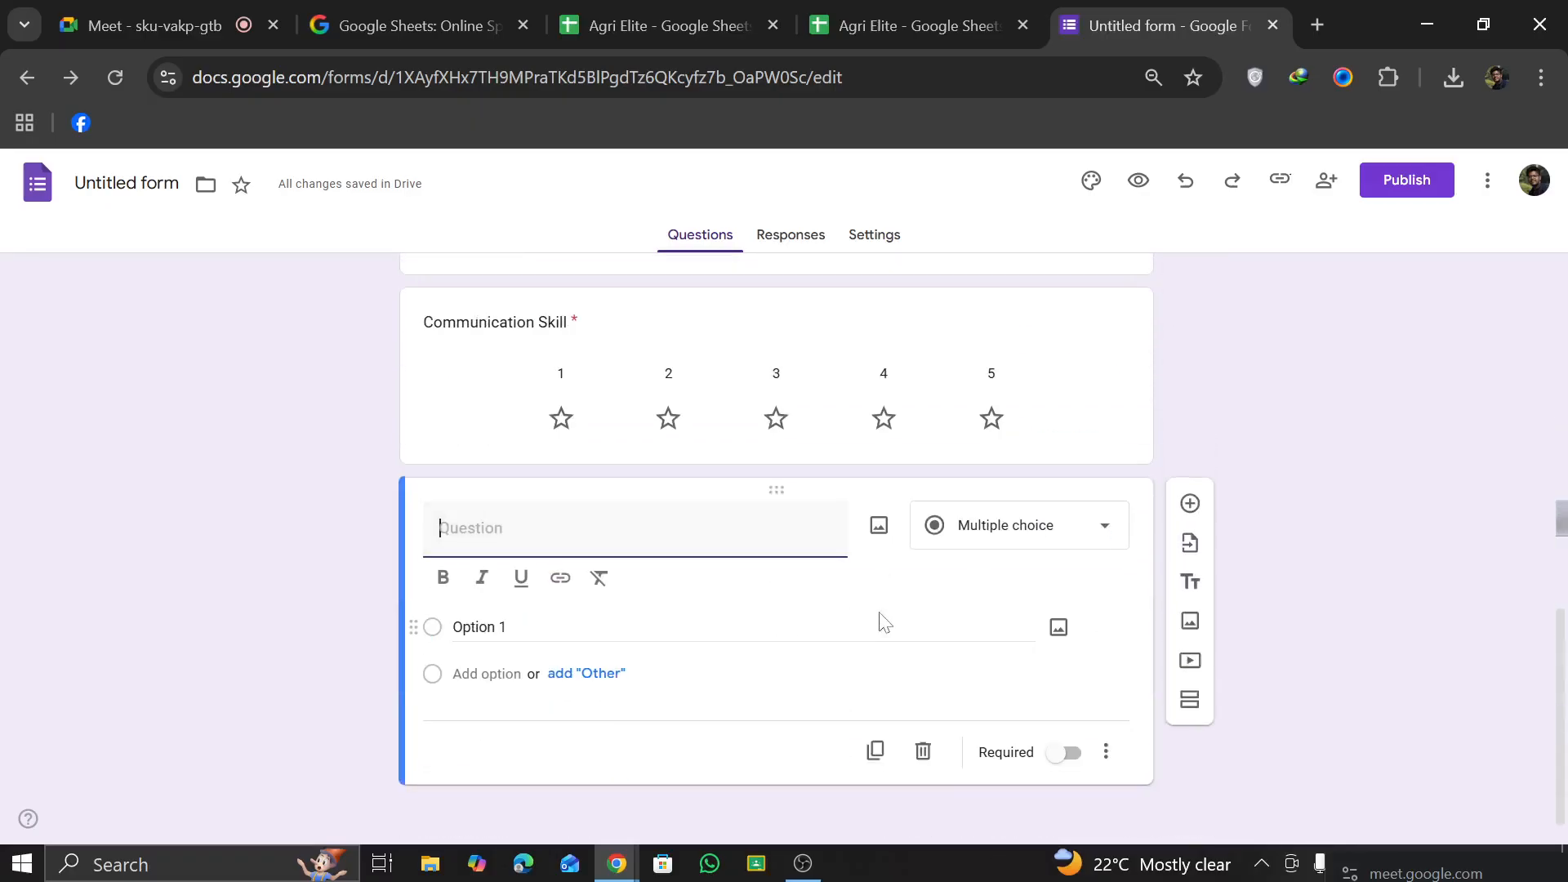
left_click(1083, 529)
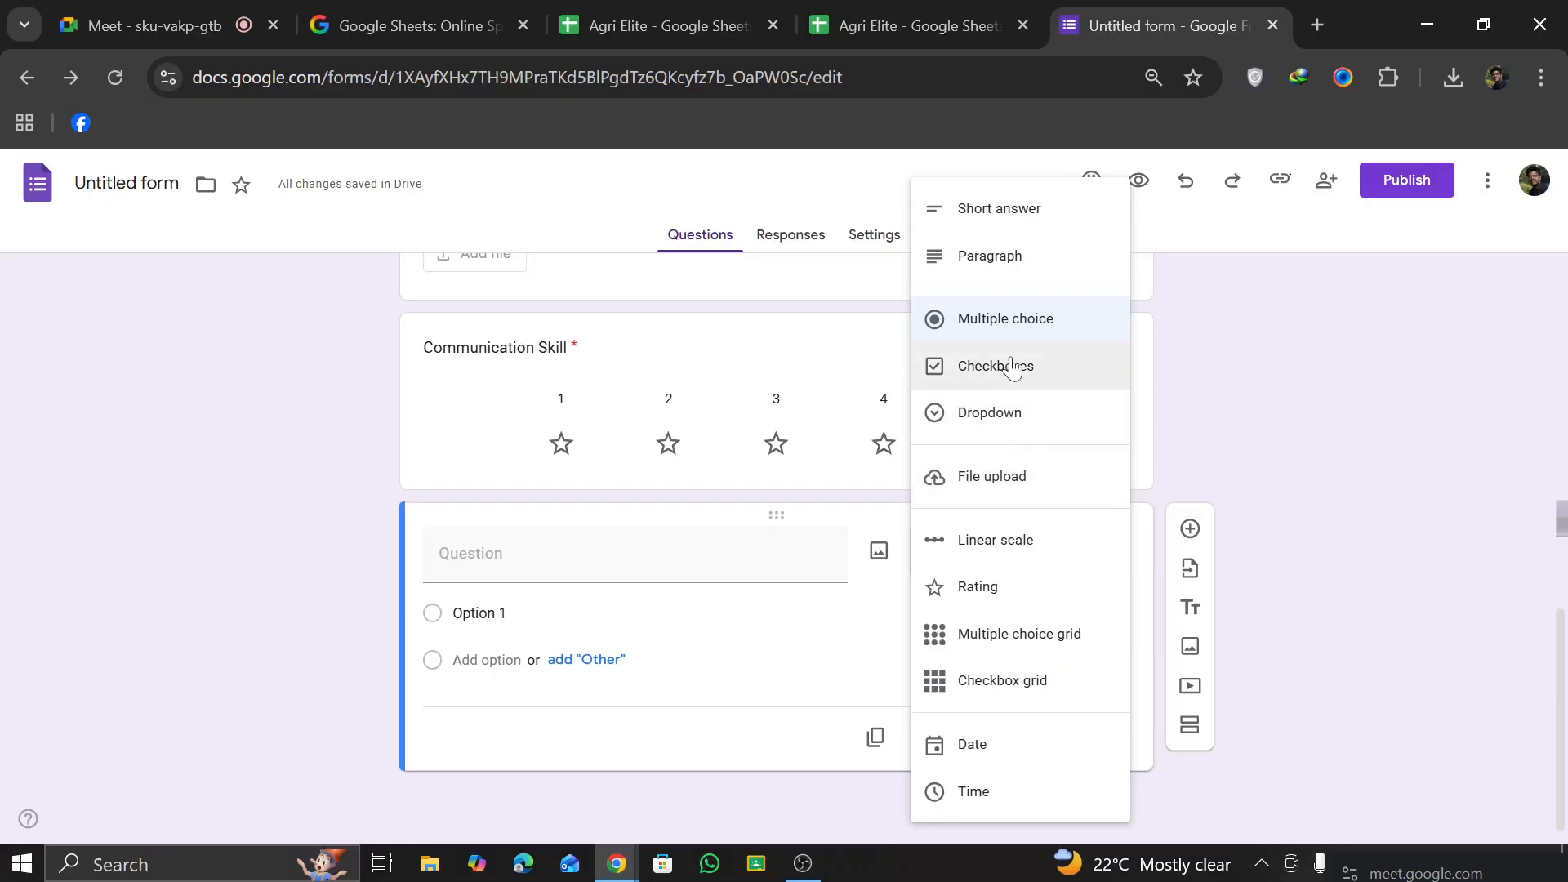
key("Escape")
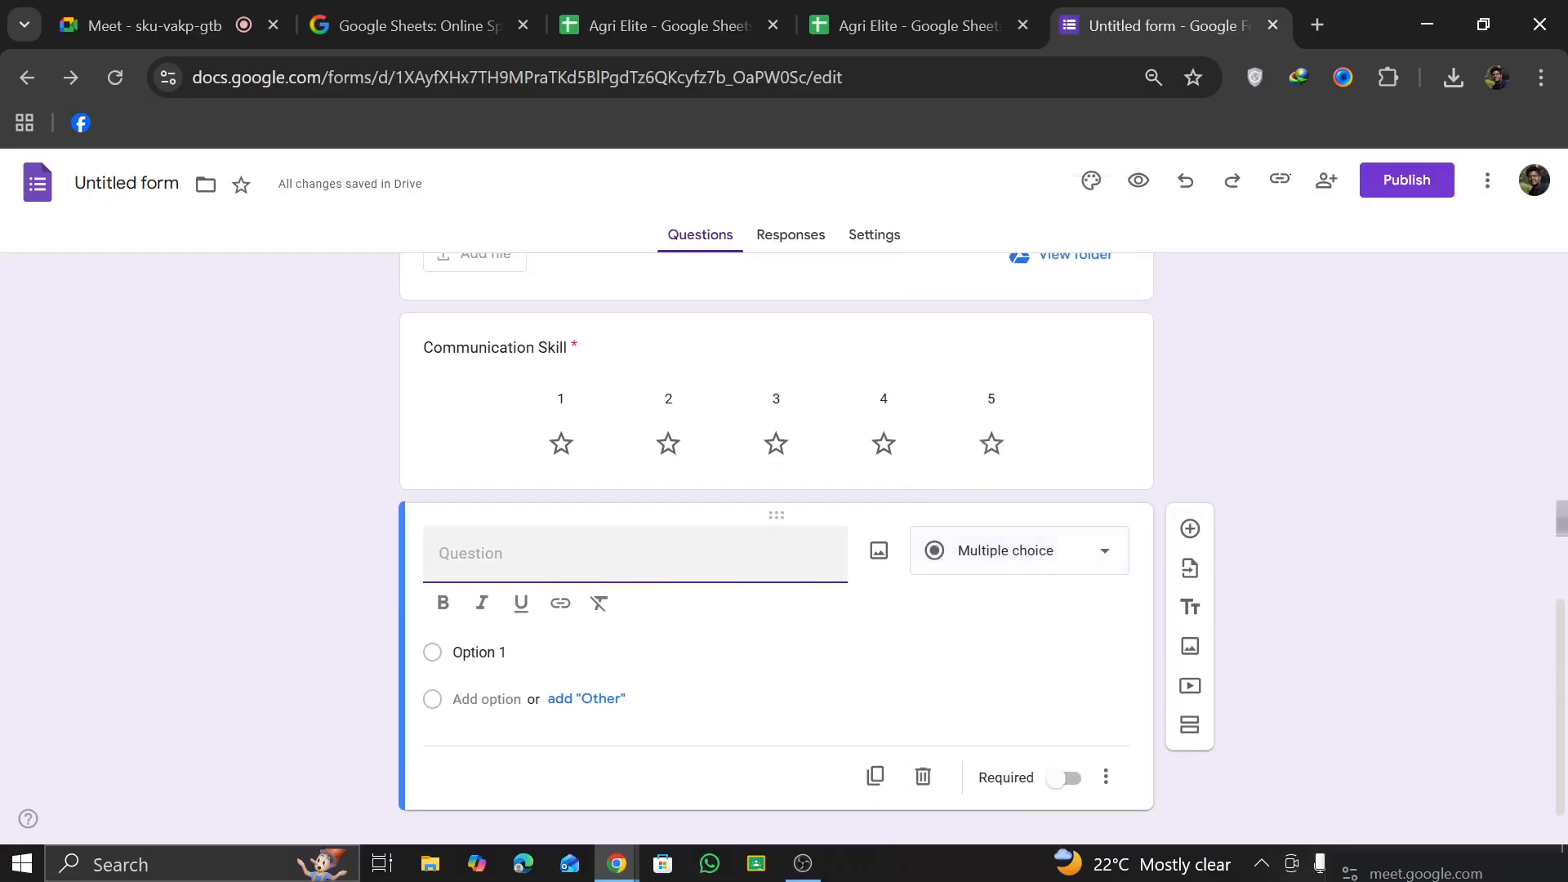
Step: Title the new question "Why are you interest to work with Agri Elite ?" and use the Paragraph answer type
type("W")
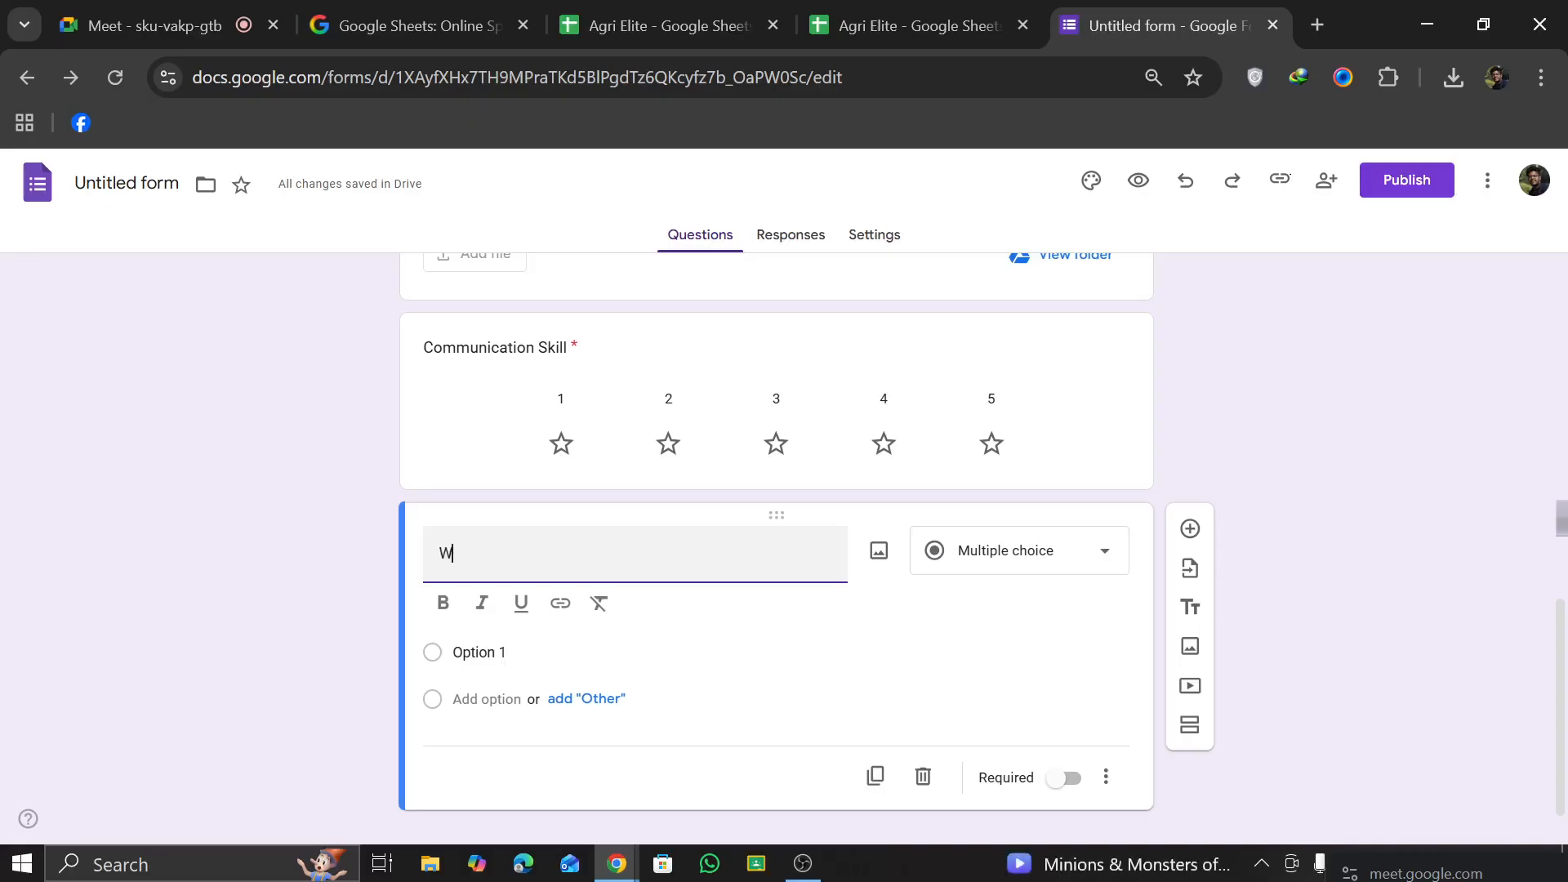
type("hy ")
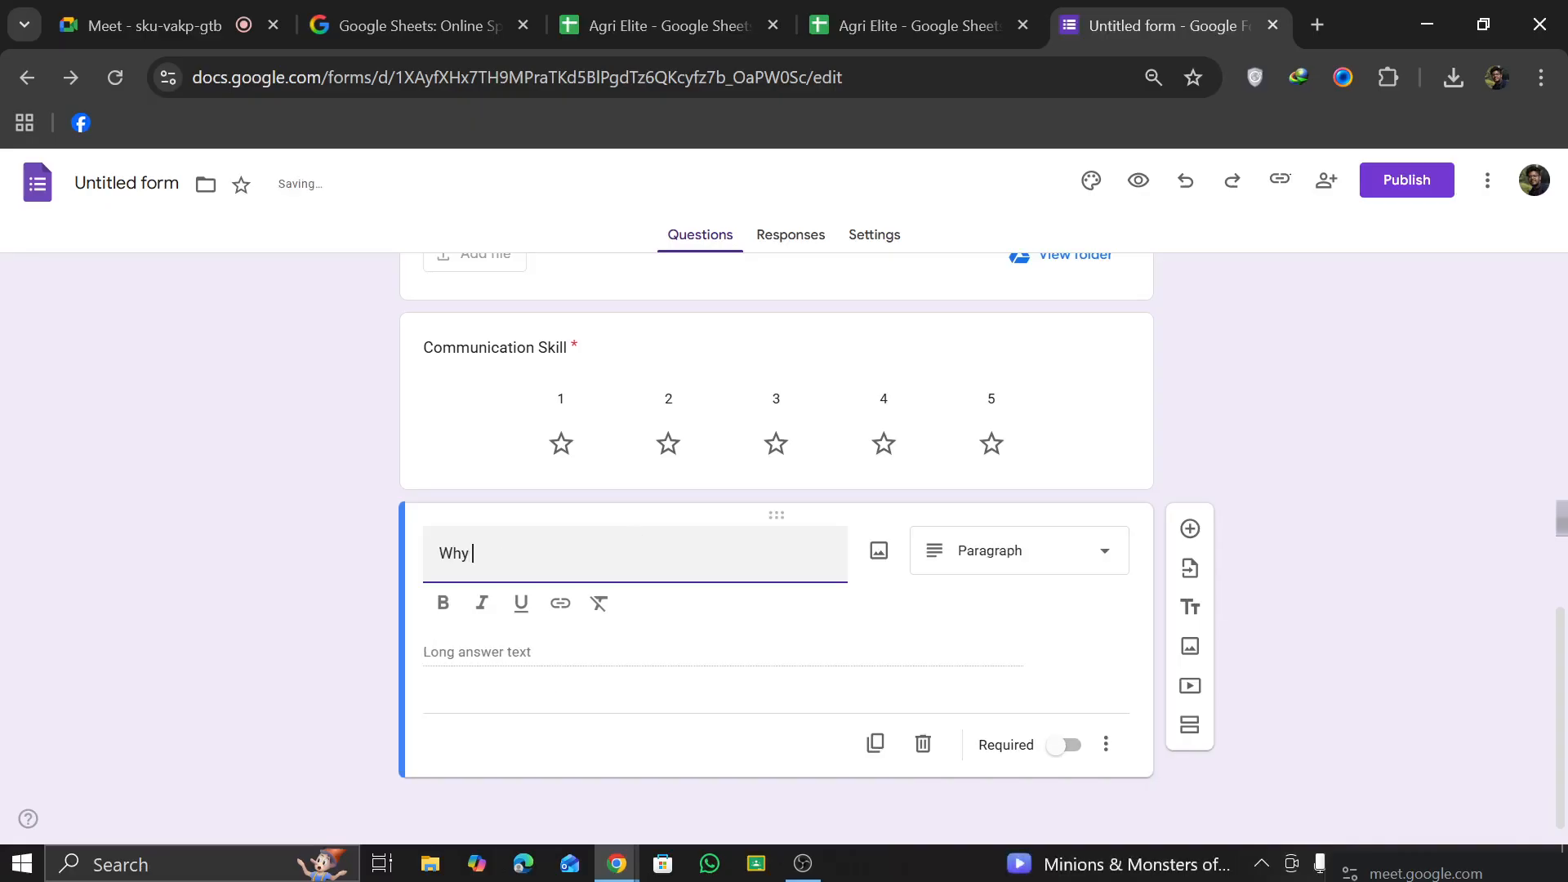
type("are you interest to work with Agri")
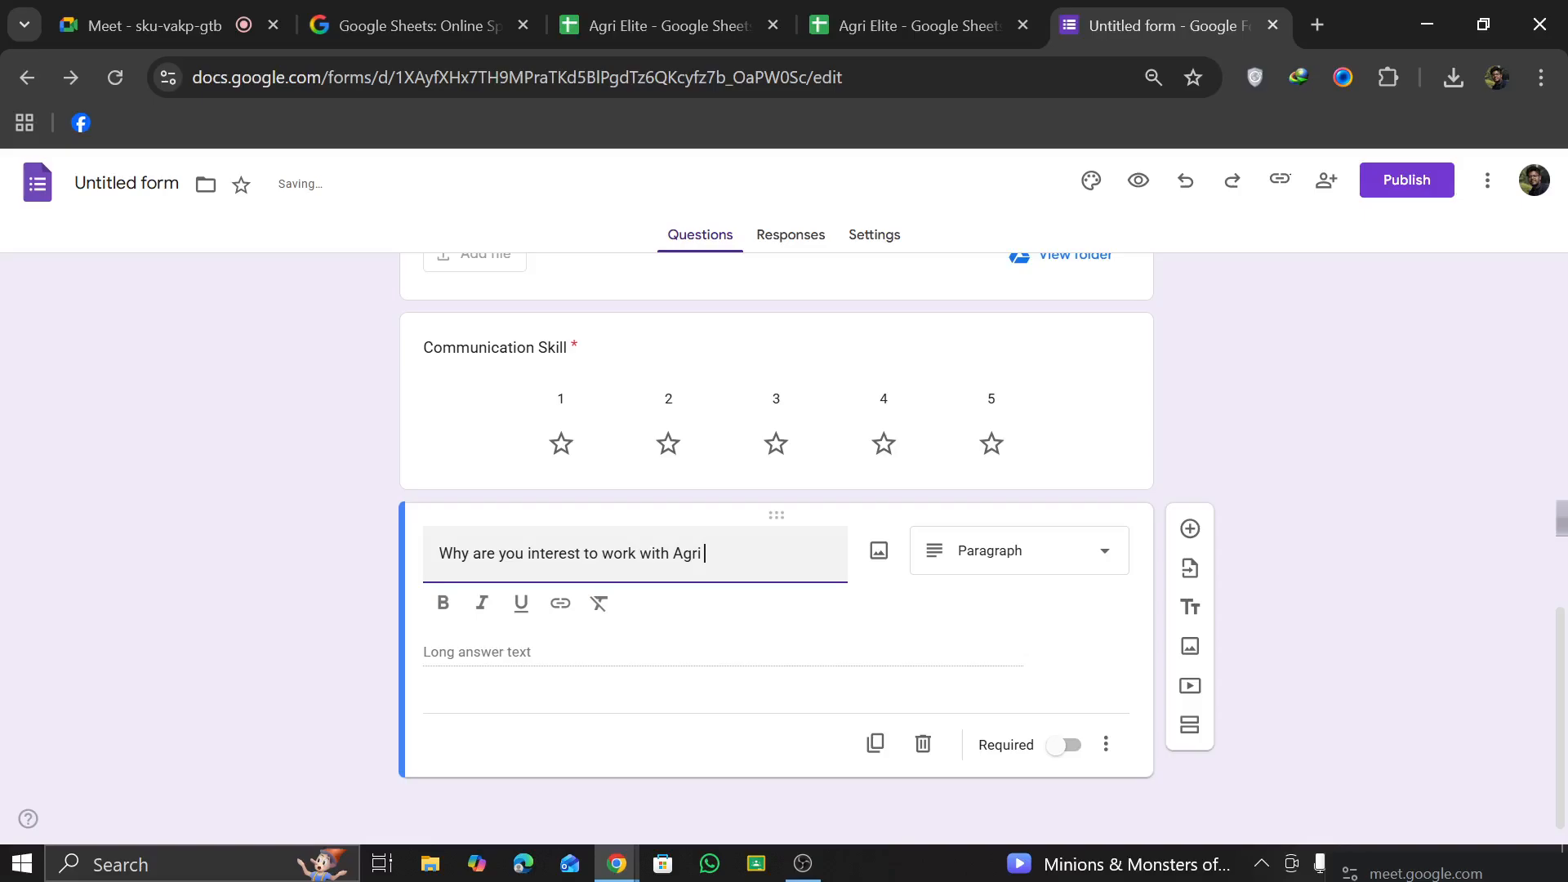
type(" Elite ?")
left_click(988, 558)
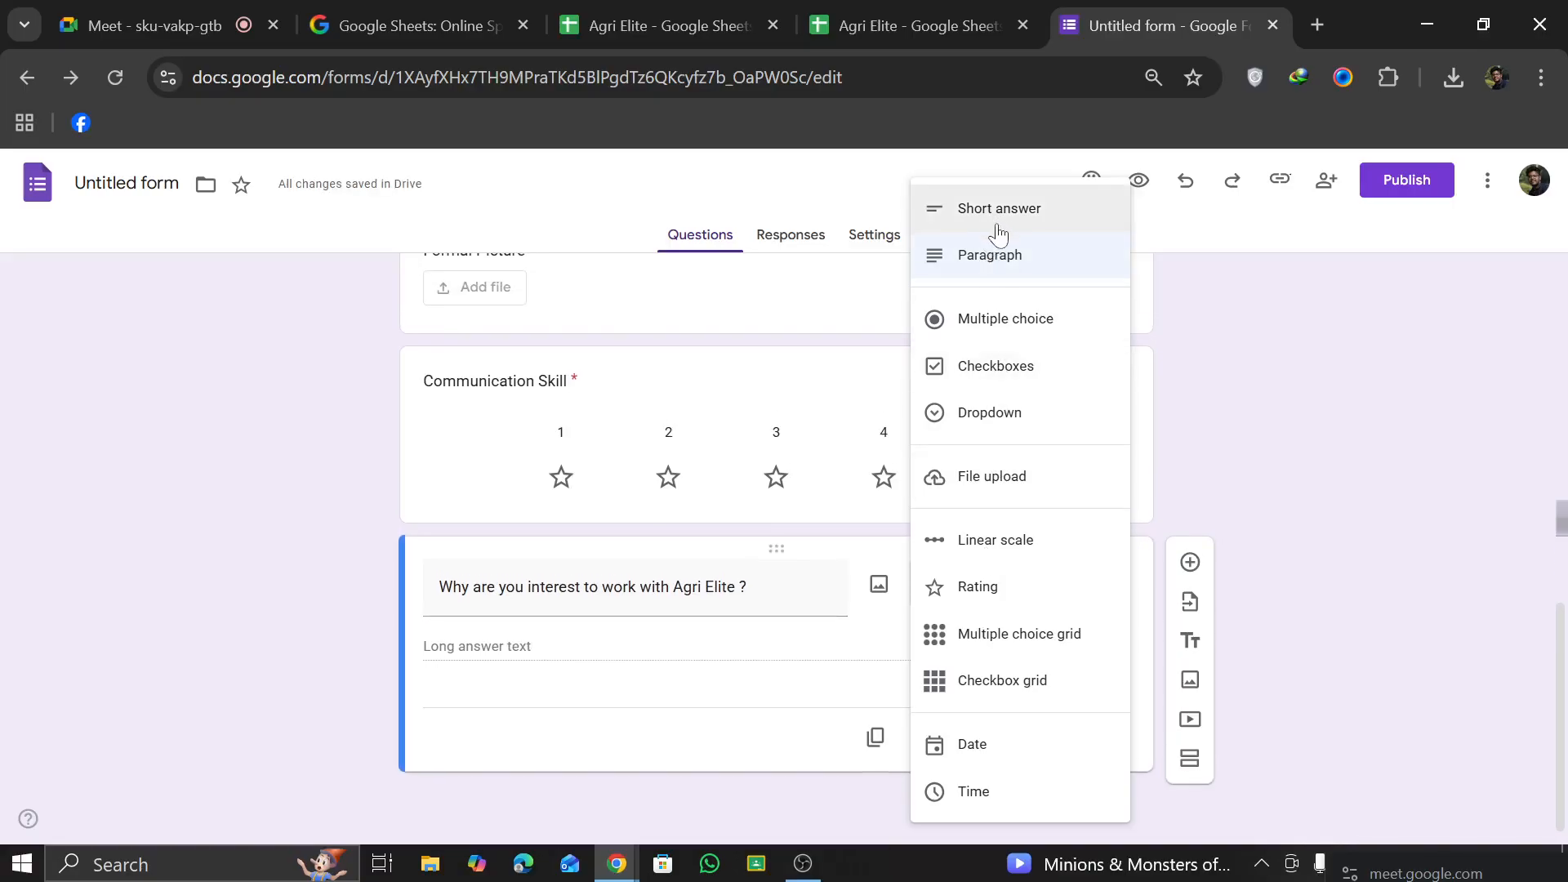
left_click(1007, 260)
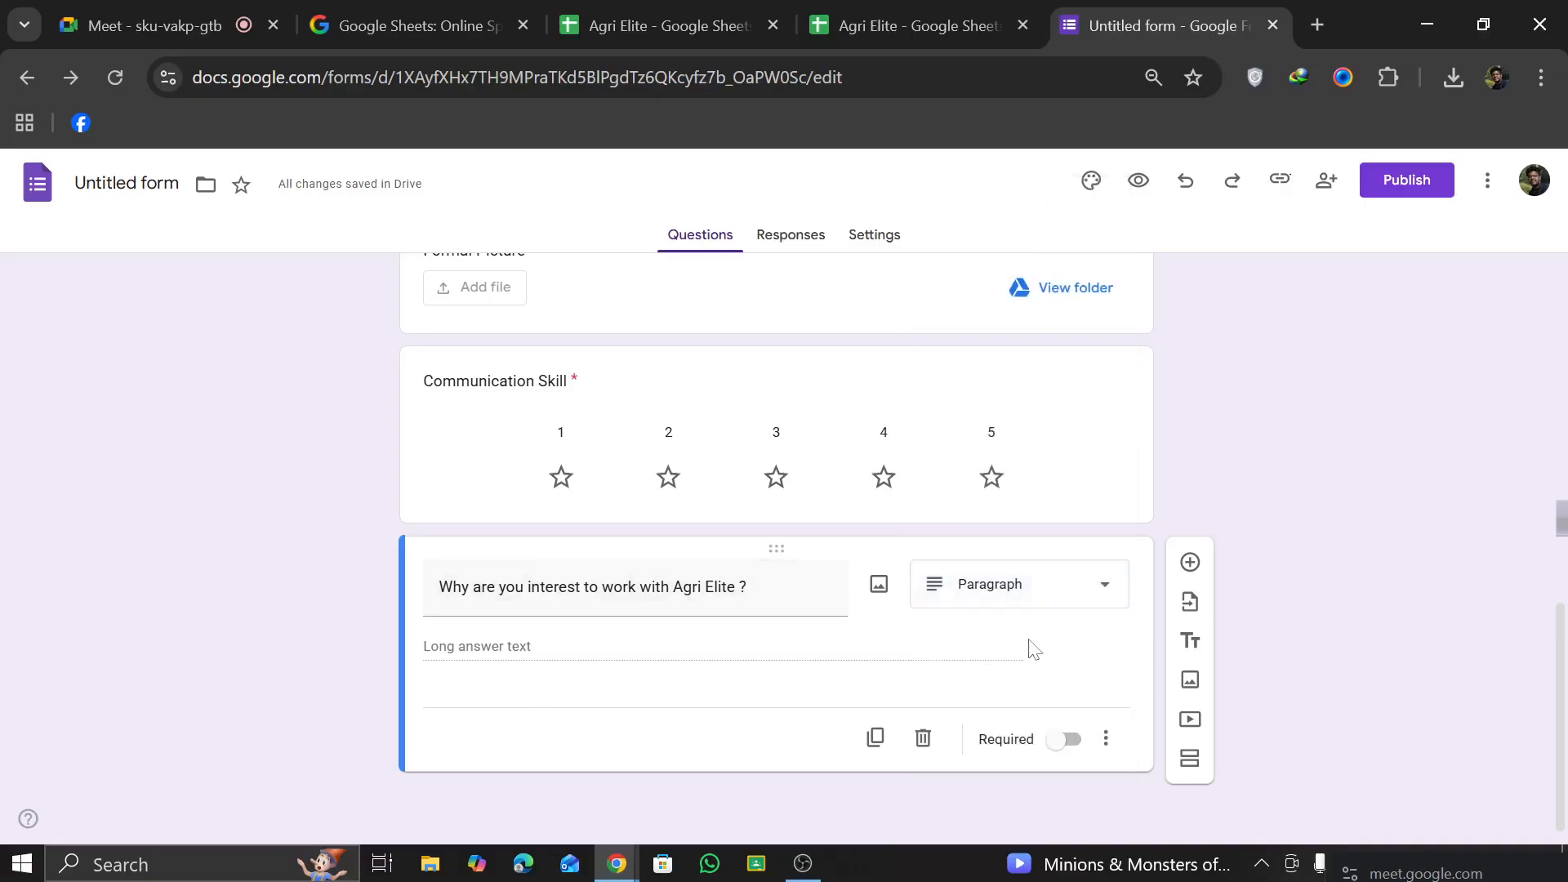
Step: Add a question below the Agri Elite motivation question and try the Checkbox grid and Linear scale types on it
left_click(1192, 562)
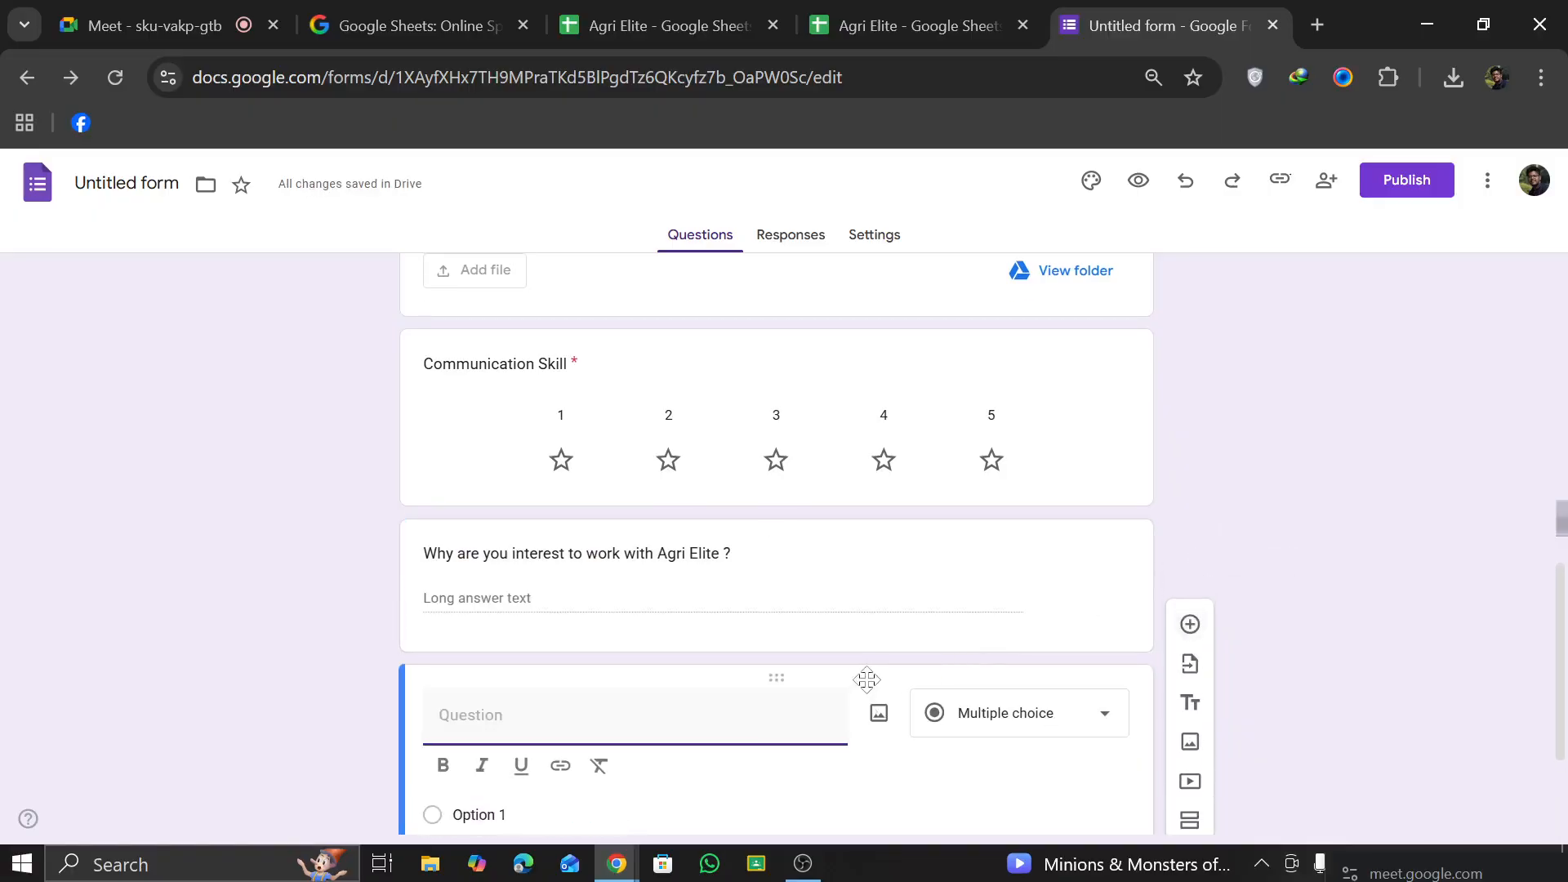
left_click(1062, 724)
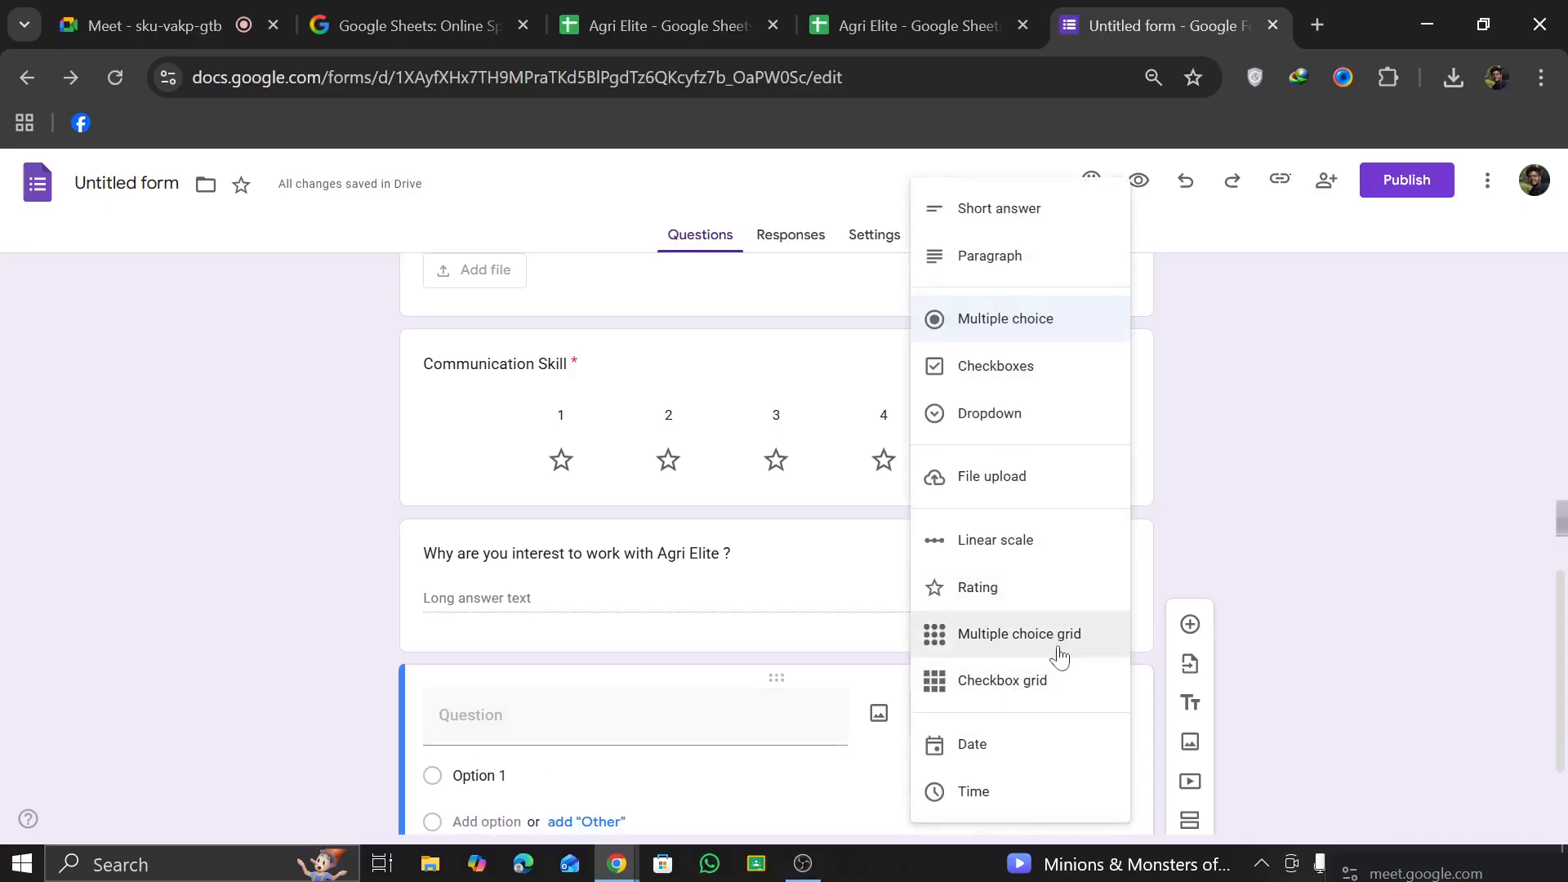
left_click(1054, 680)
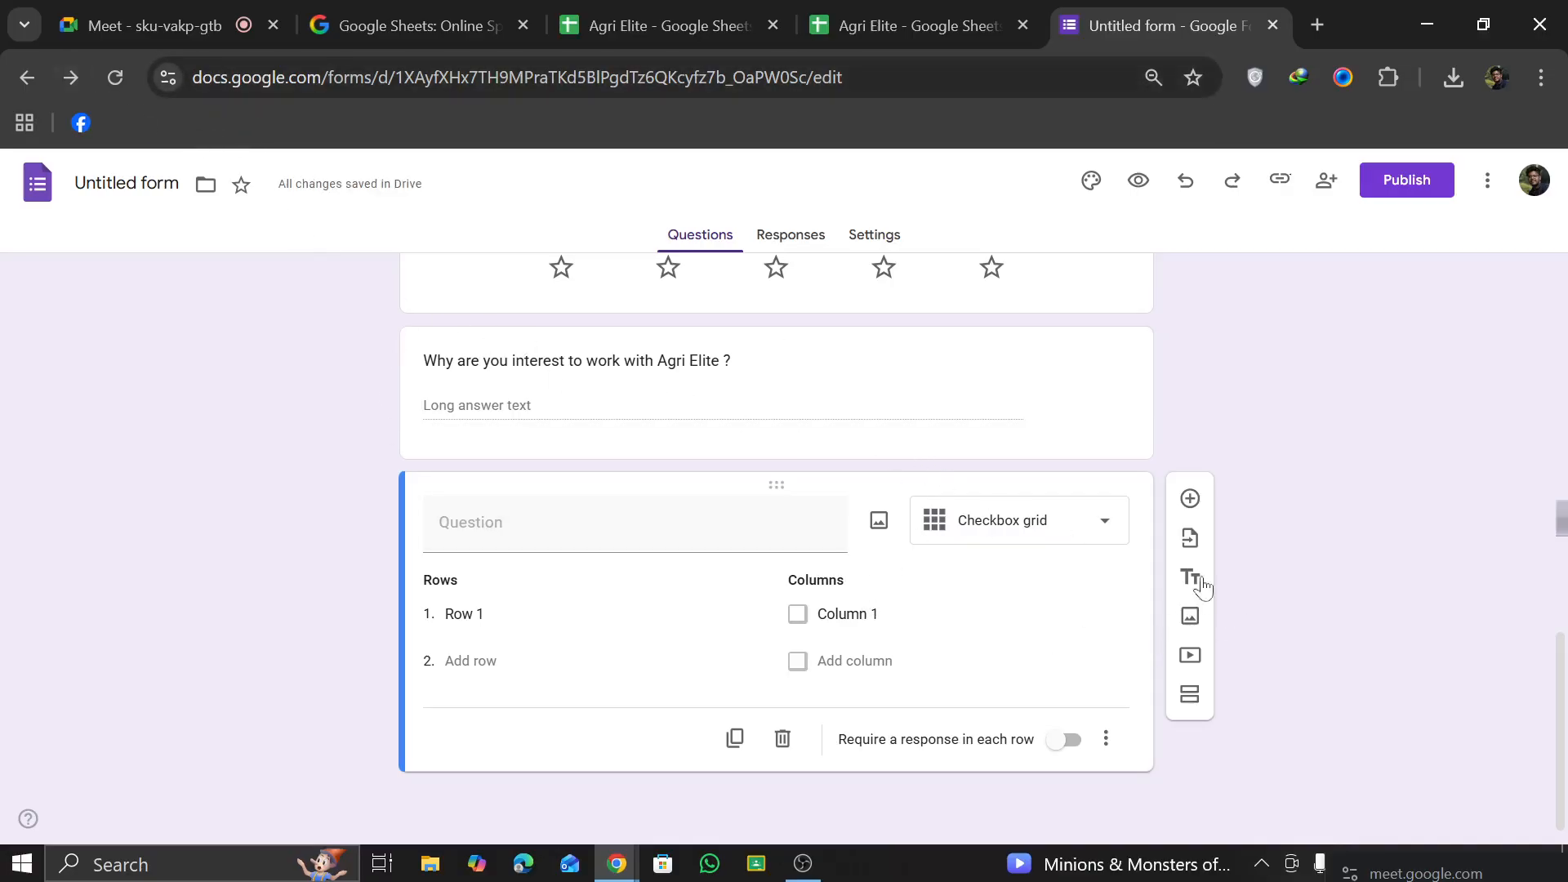
left_click(1044, 520)
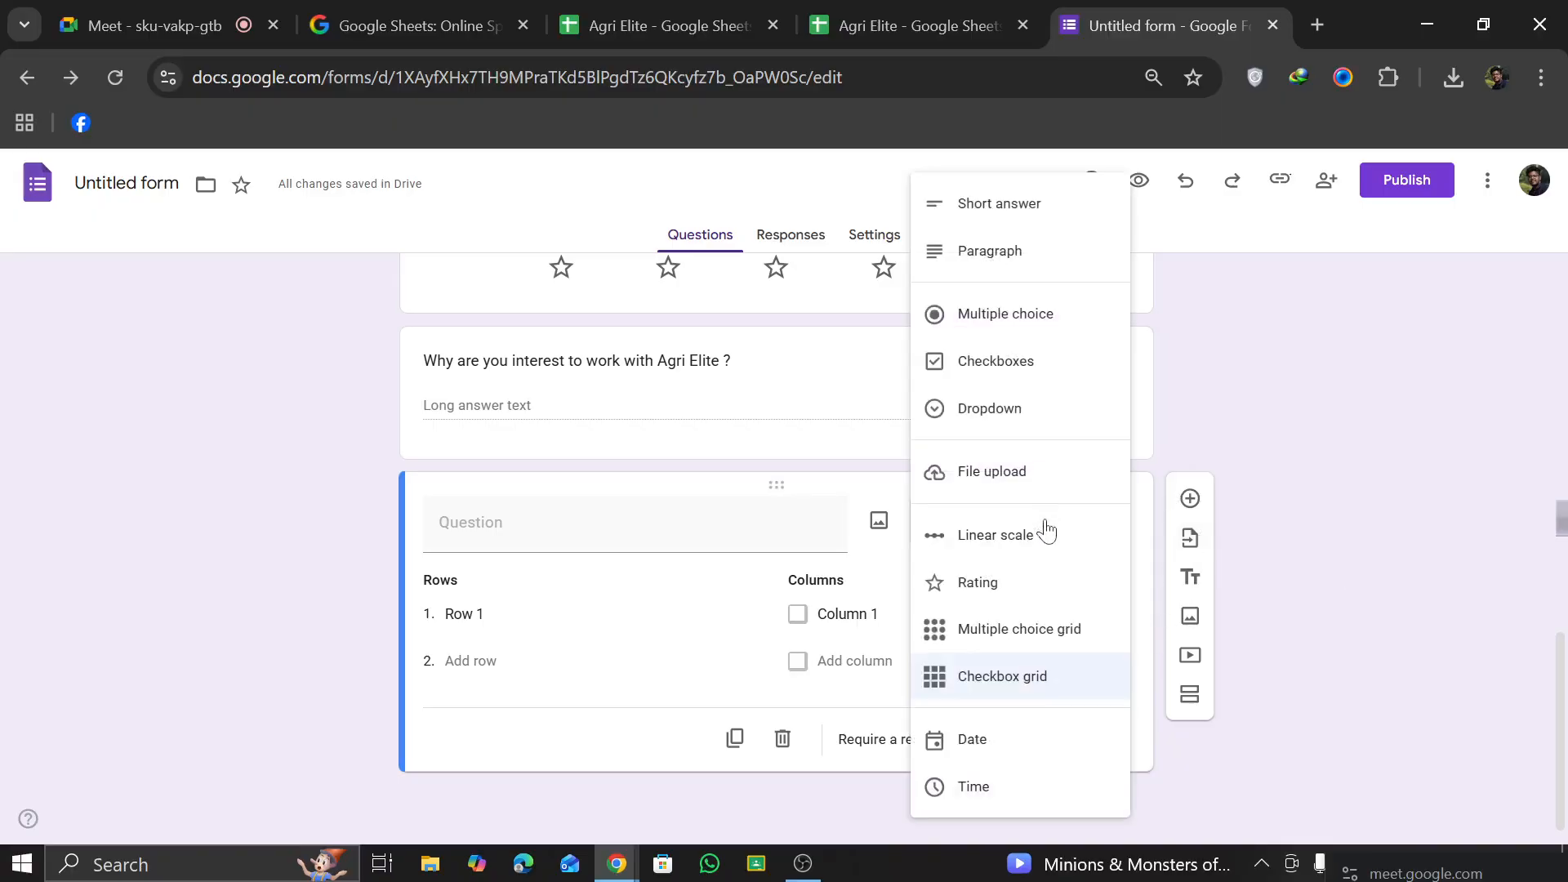
left_click(1039, 541)
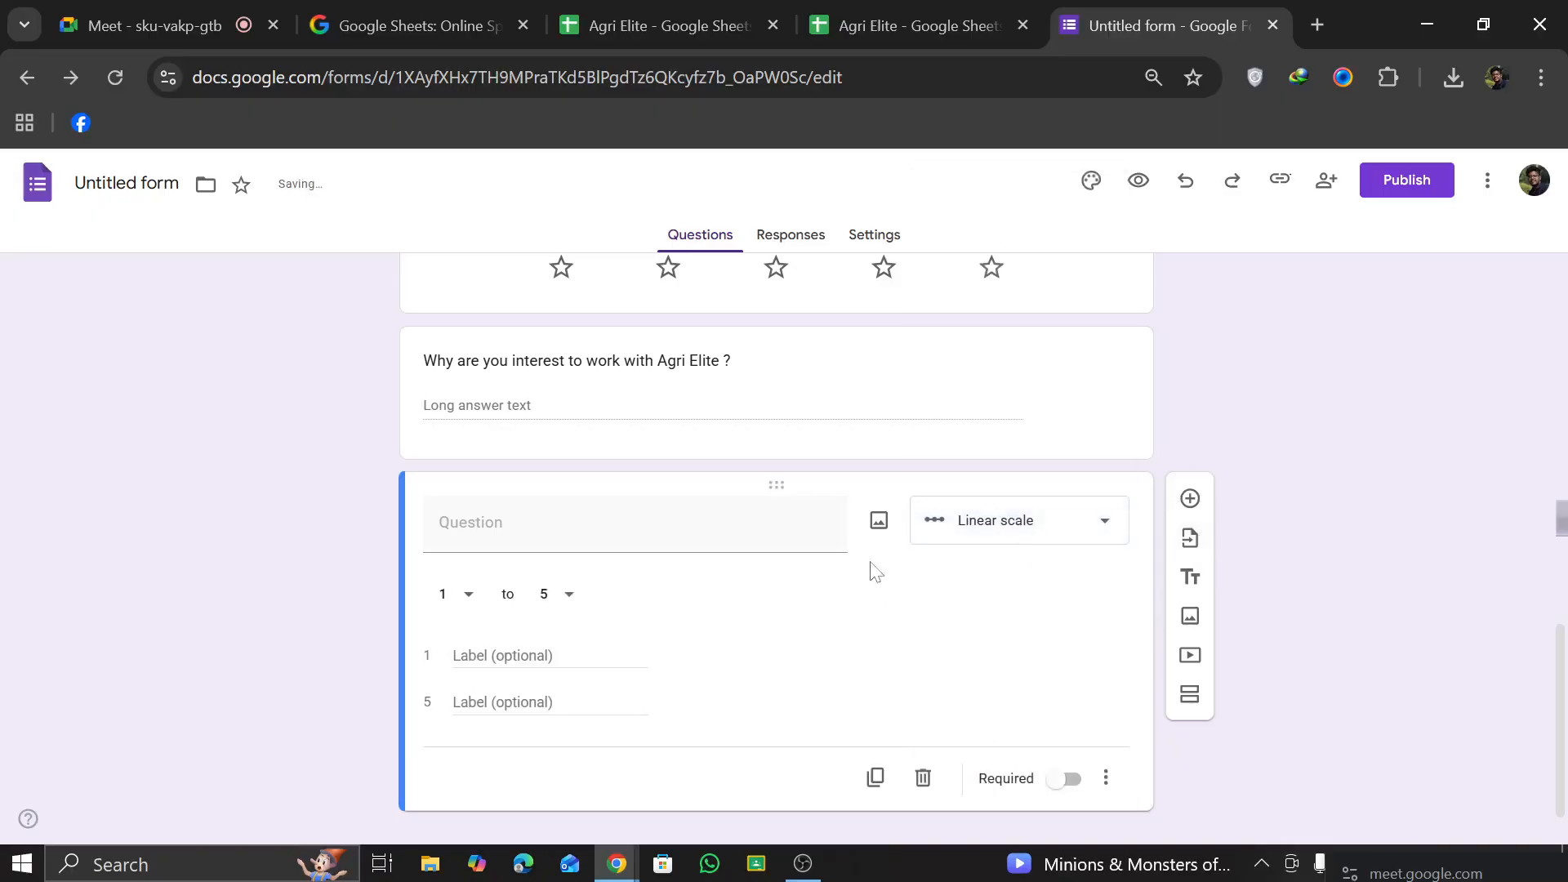
Step: Try the Date and Time answer types on the untitled question
left_click(1029, 539)
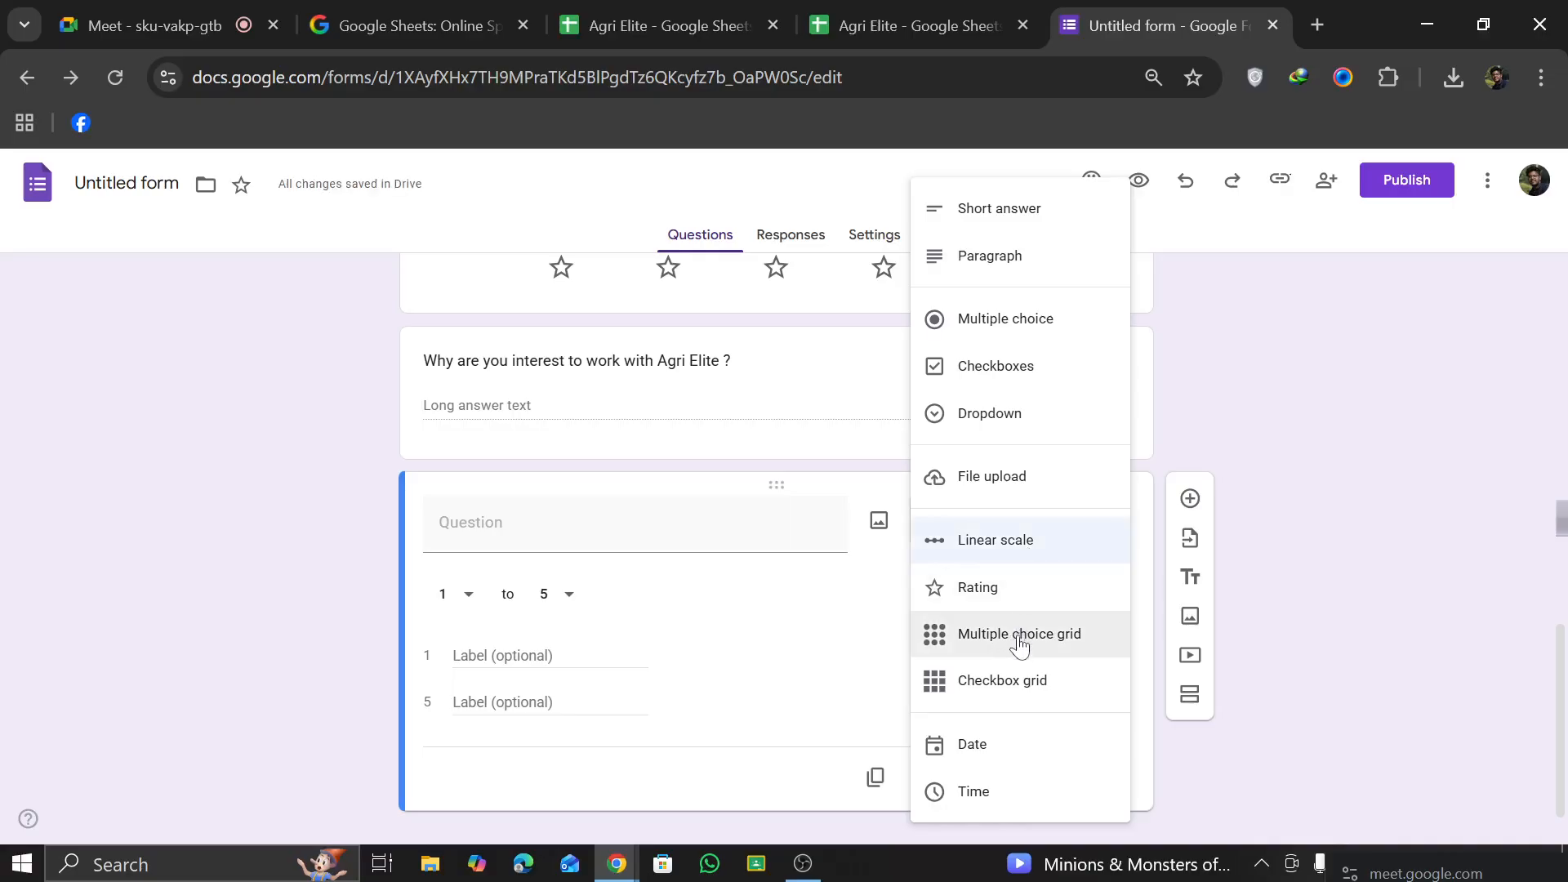
left_click(972, 745)
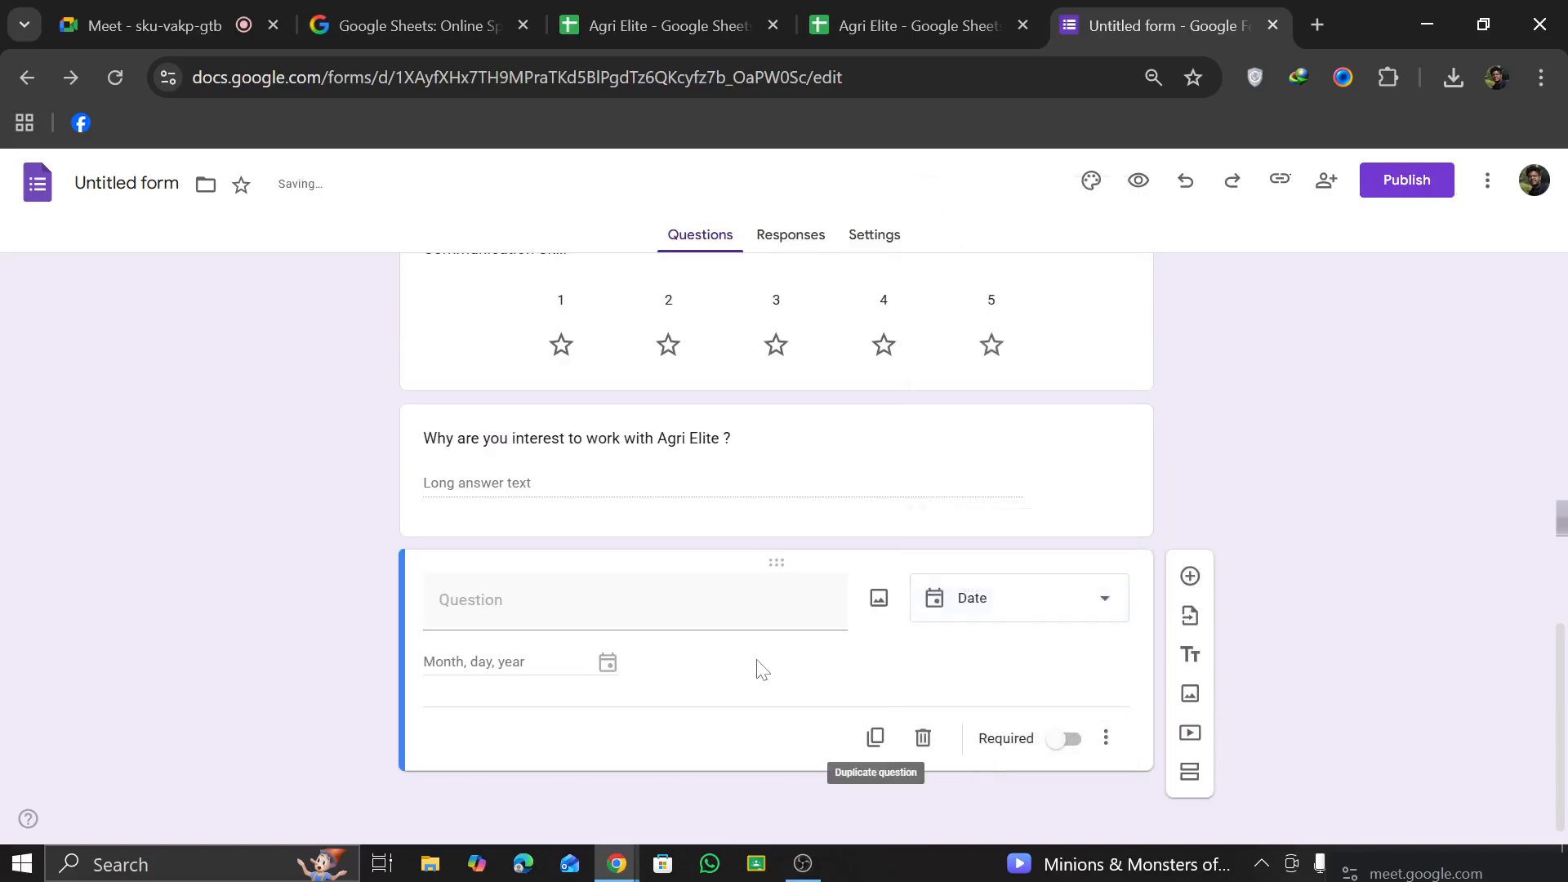
left_click(635, 601)
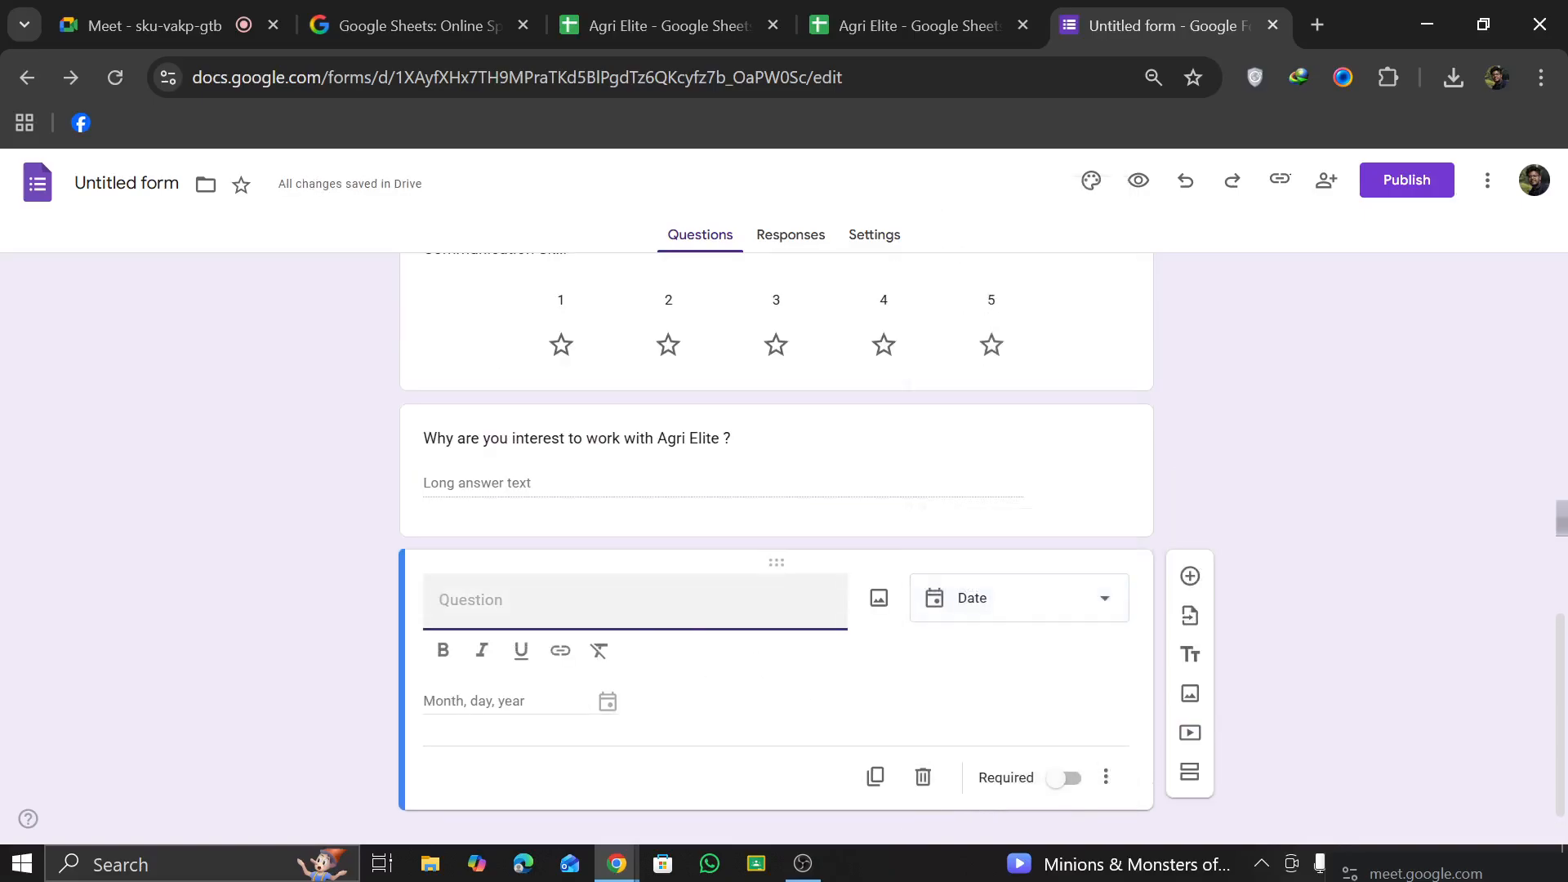
left_click(1043, 602)
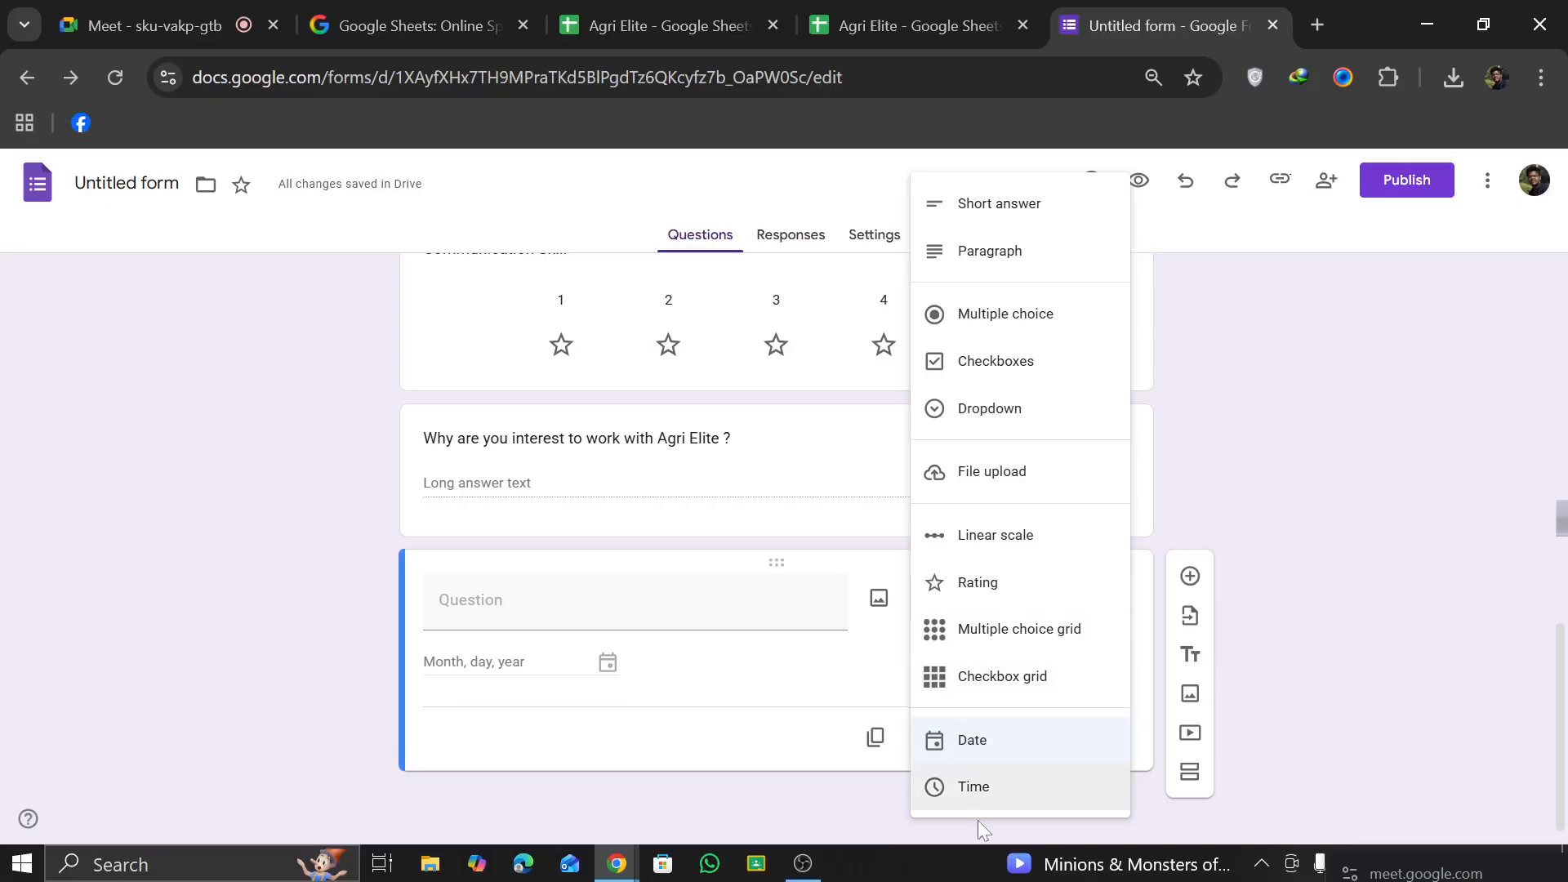
left_click(991, 789)
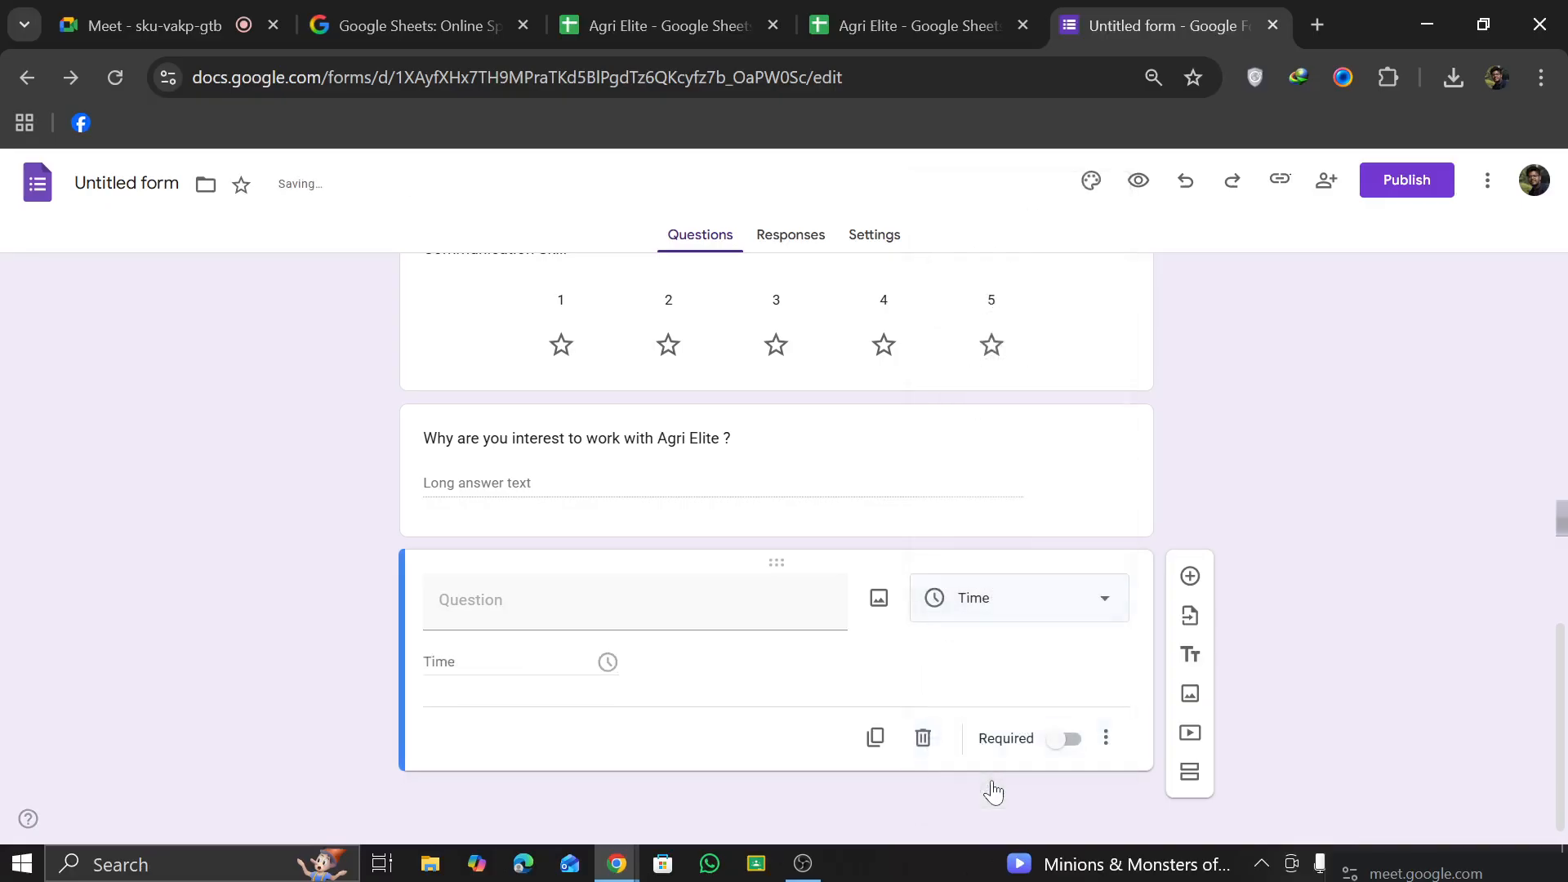
Step: Set the untitled question's answer type to Date and title it "Date of Birth"
left_click(1027, 611)
left_click(977, 743)
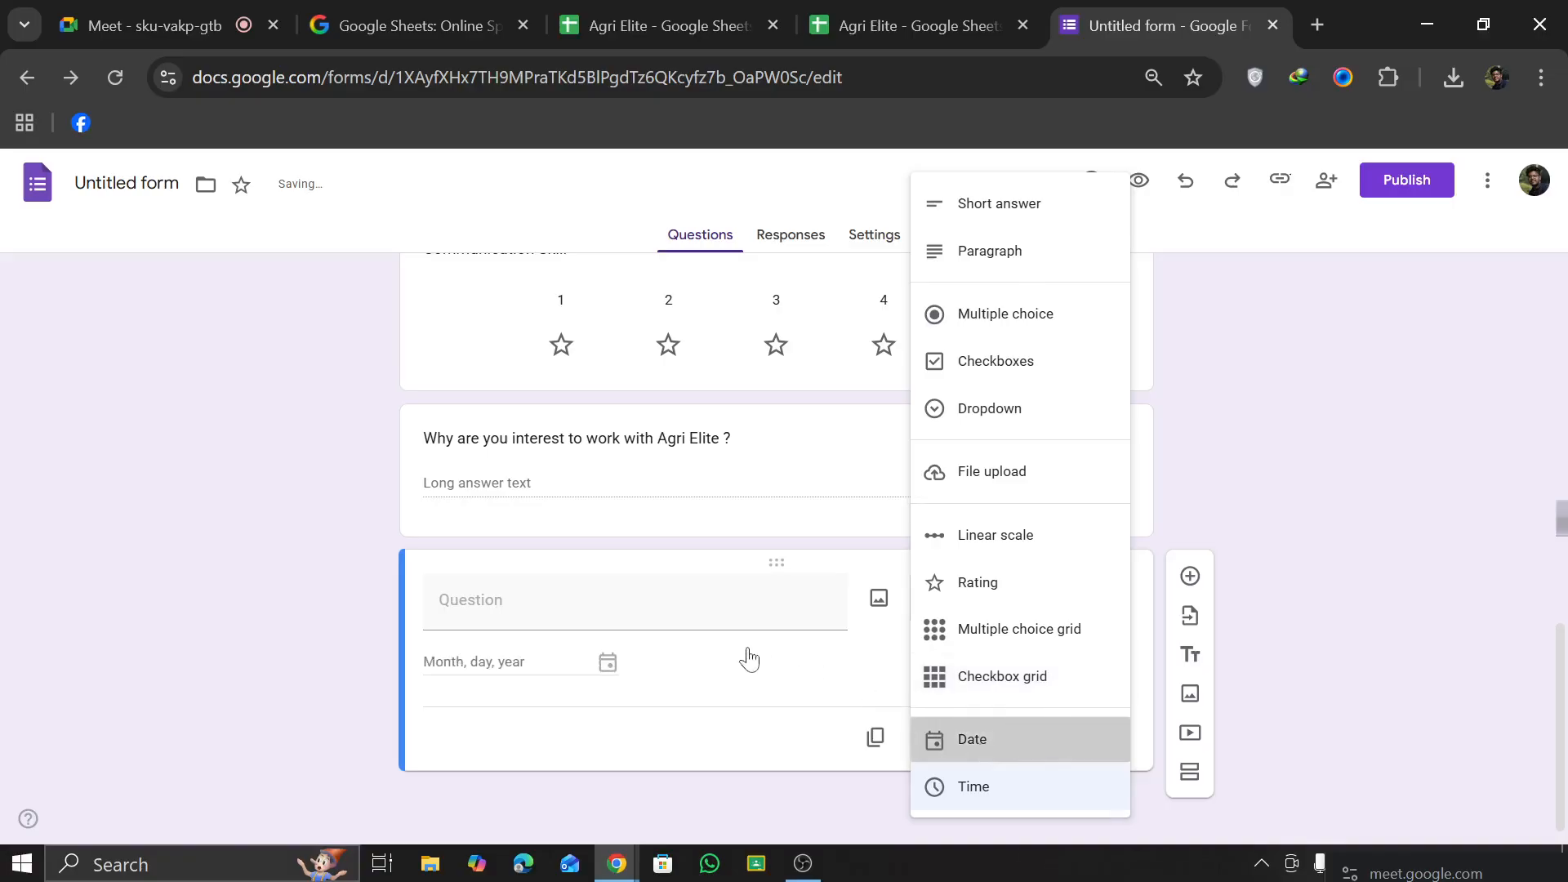
left_click(589, 601)
type("D")
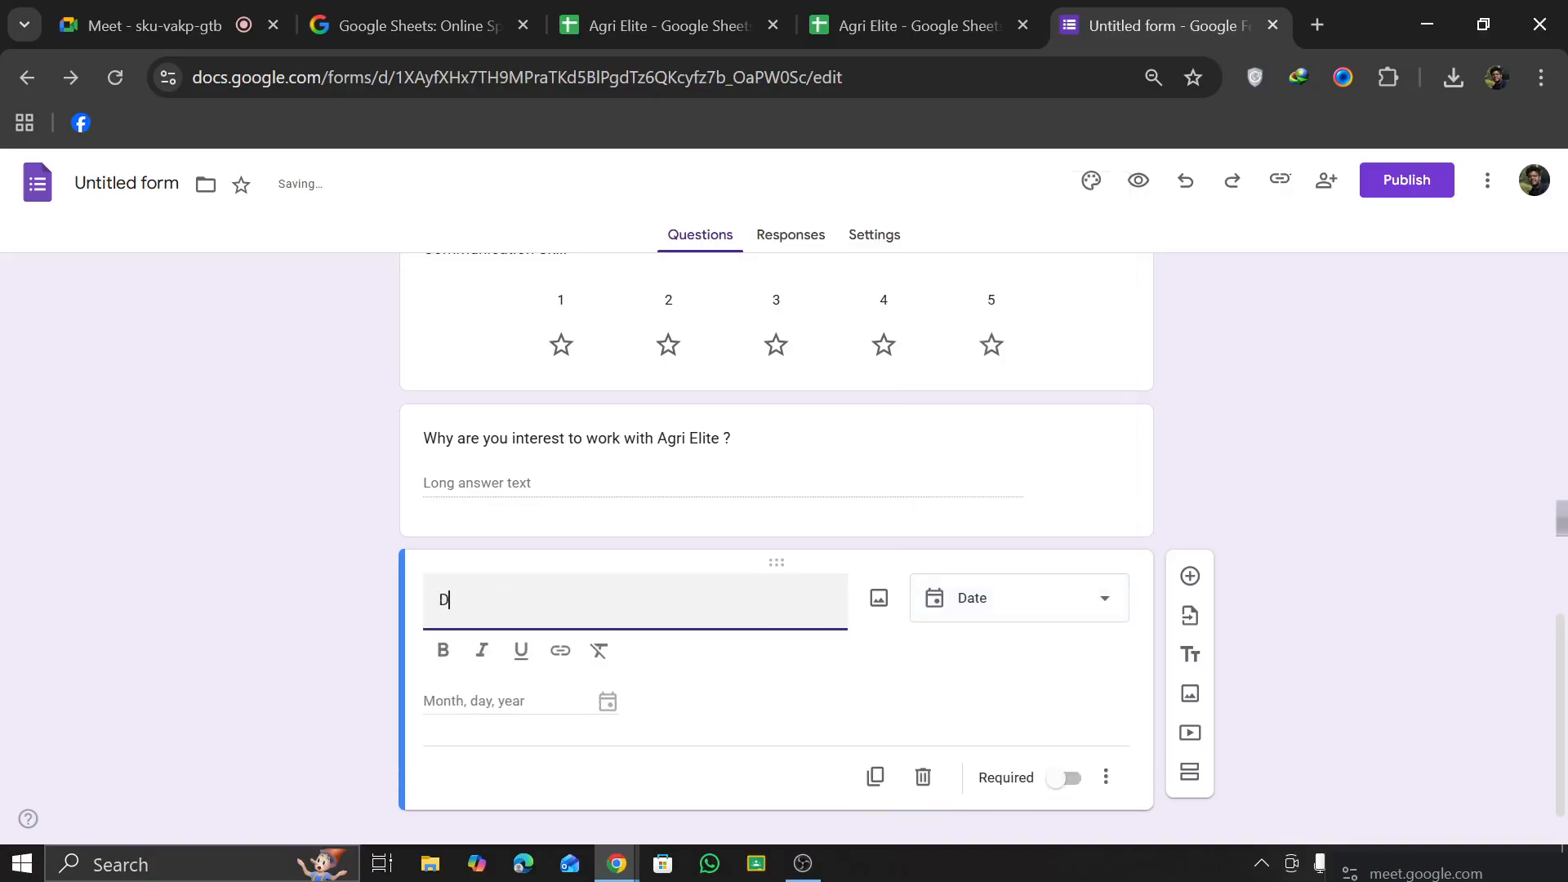
type("ate of Birth")
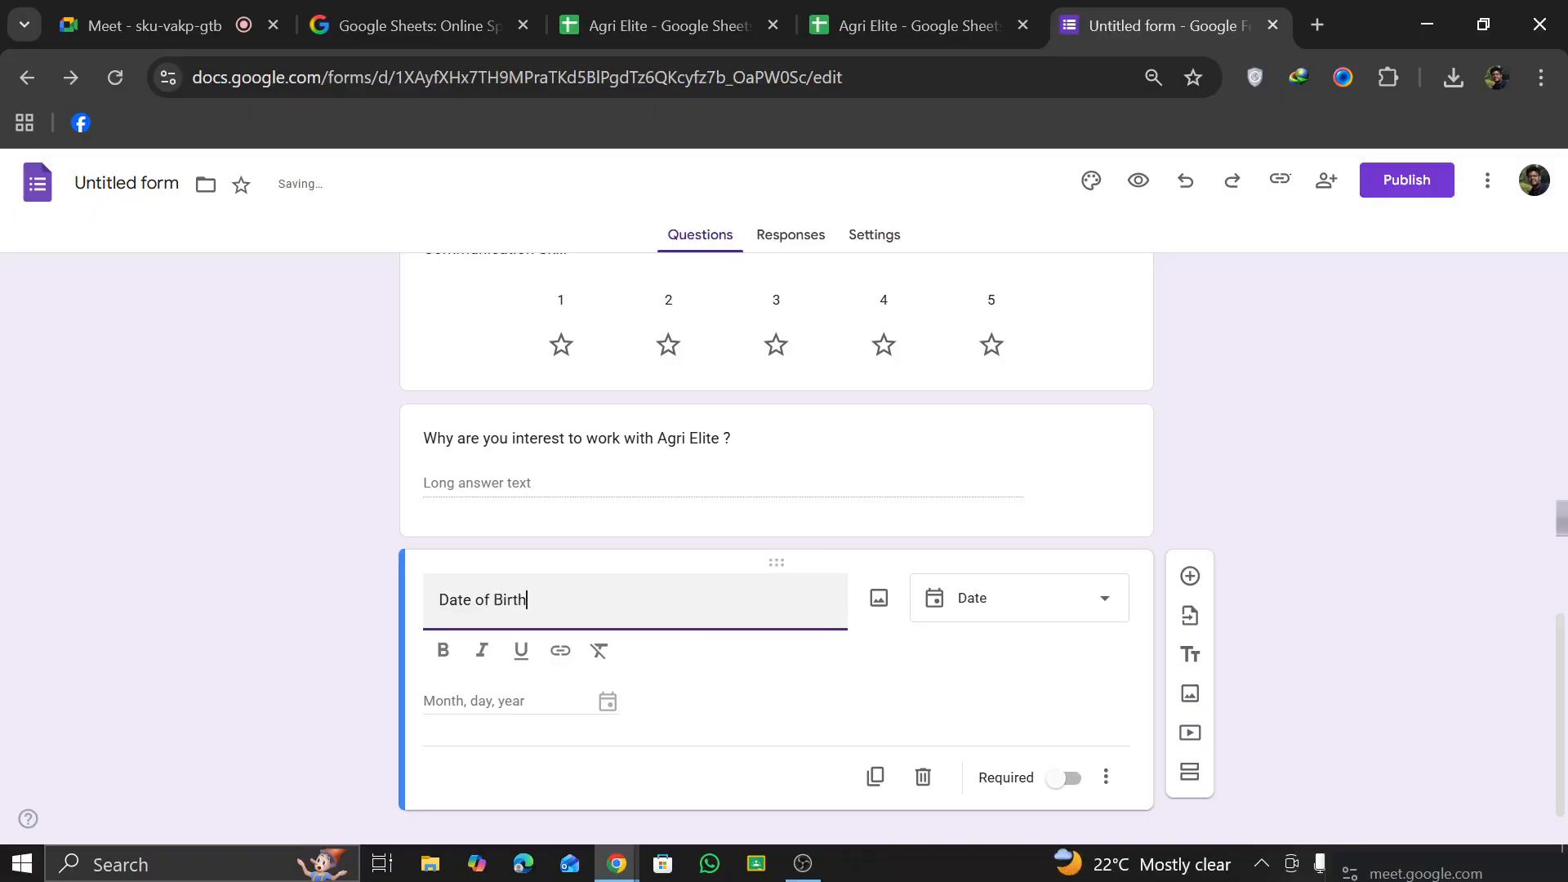
left_click(939, 642)
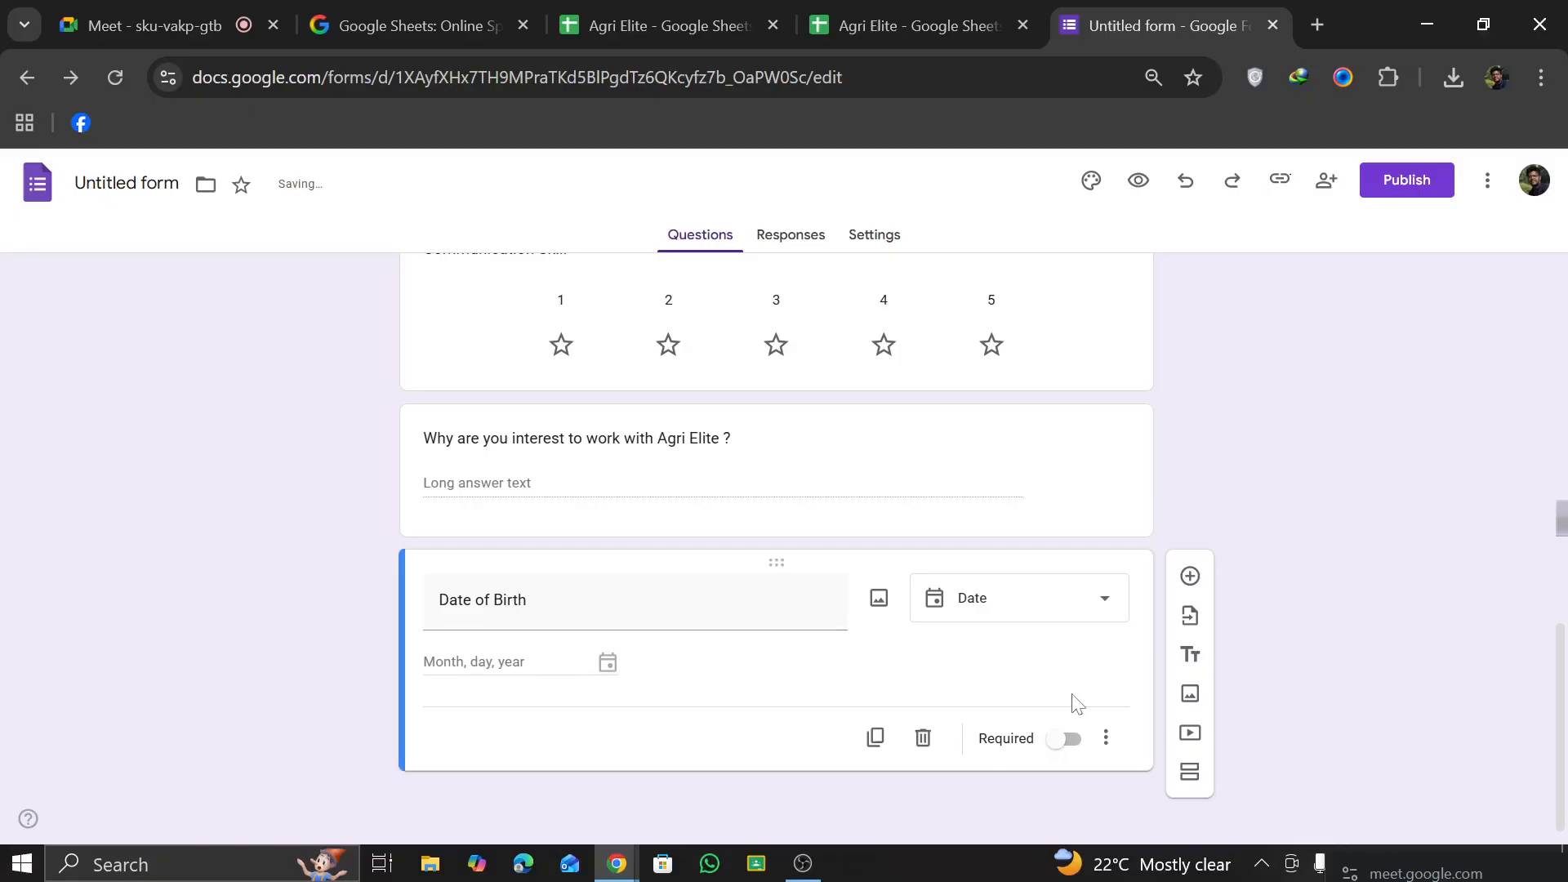
Step: Add a question below Date of Birth titled "Make sure that your all ansewerd are corrected"
scroll(931, 726, "up", 4)
scroll(931, 725, "down", 4)
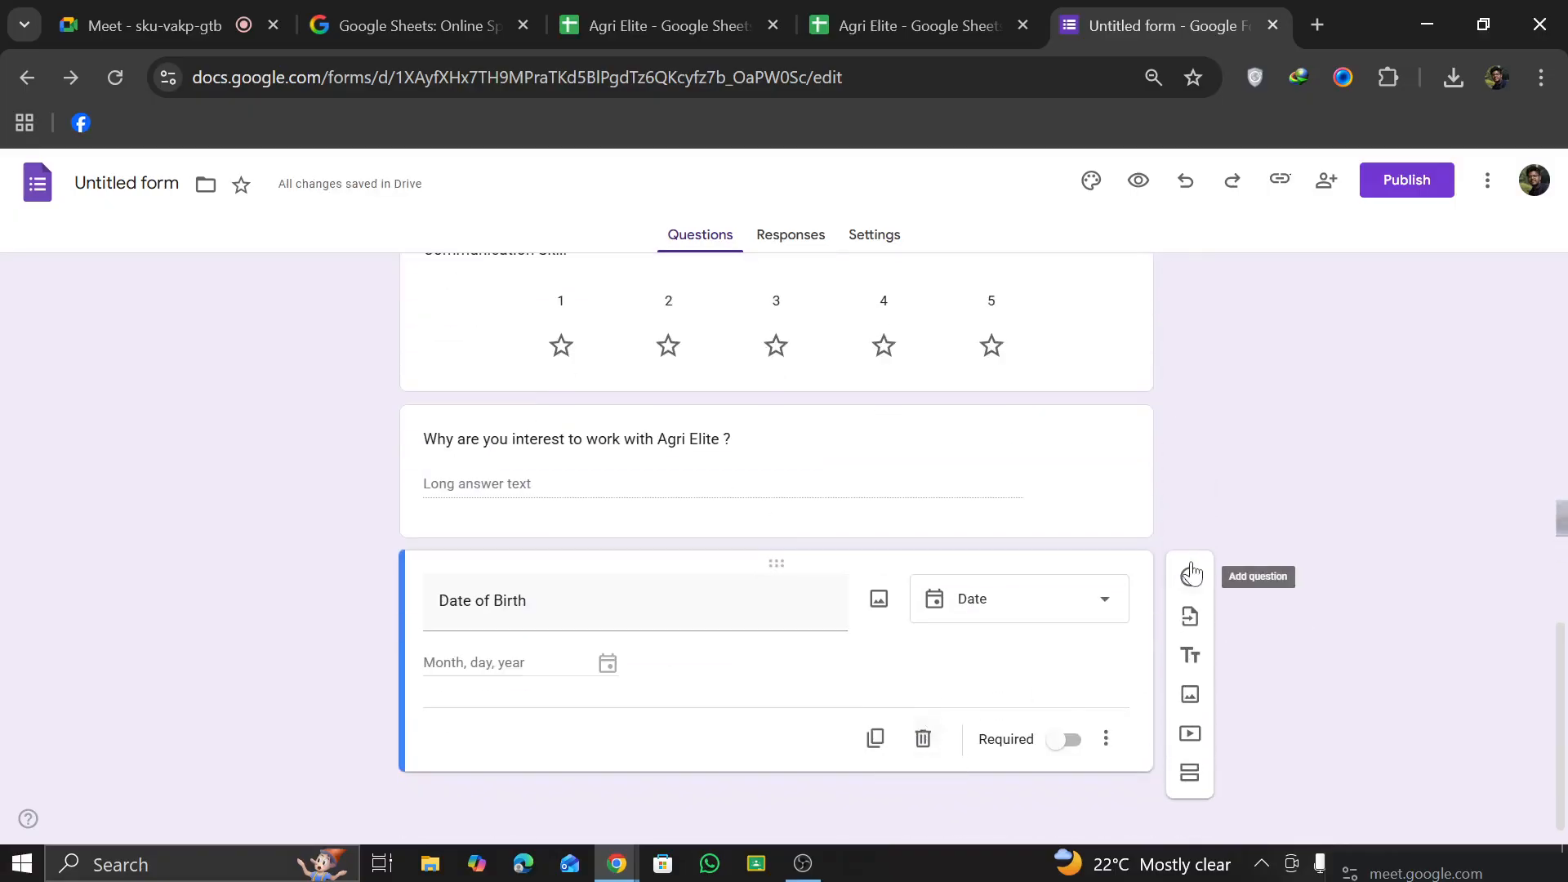
left_click(1190, 572)
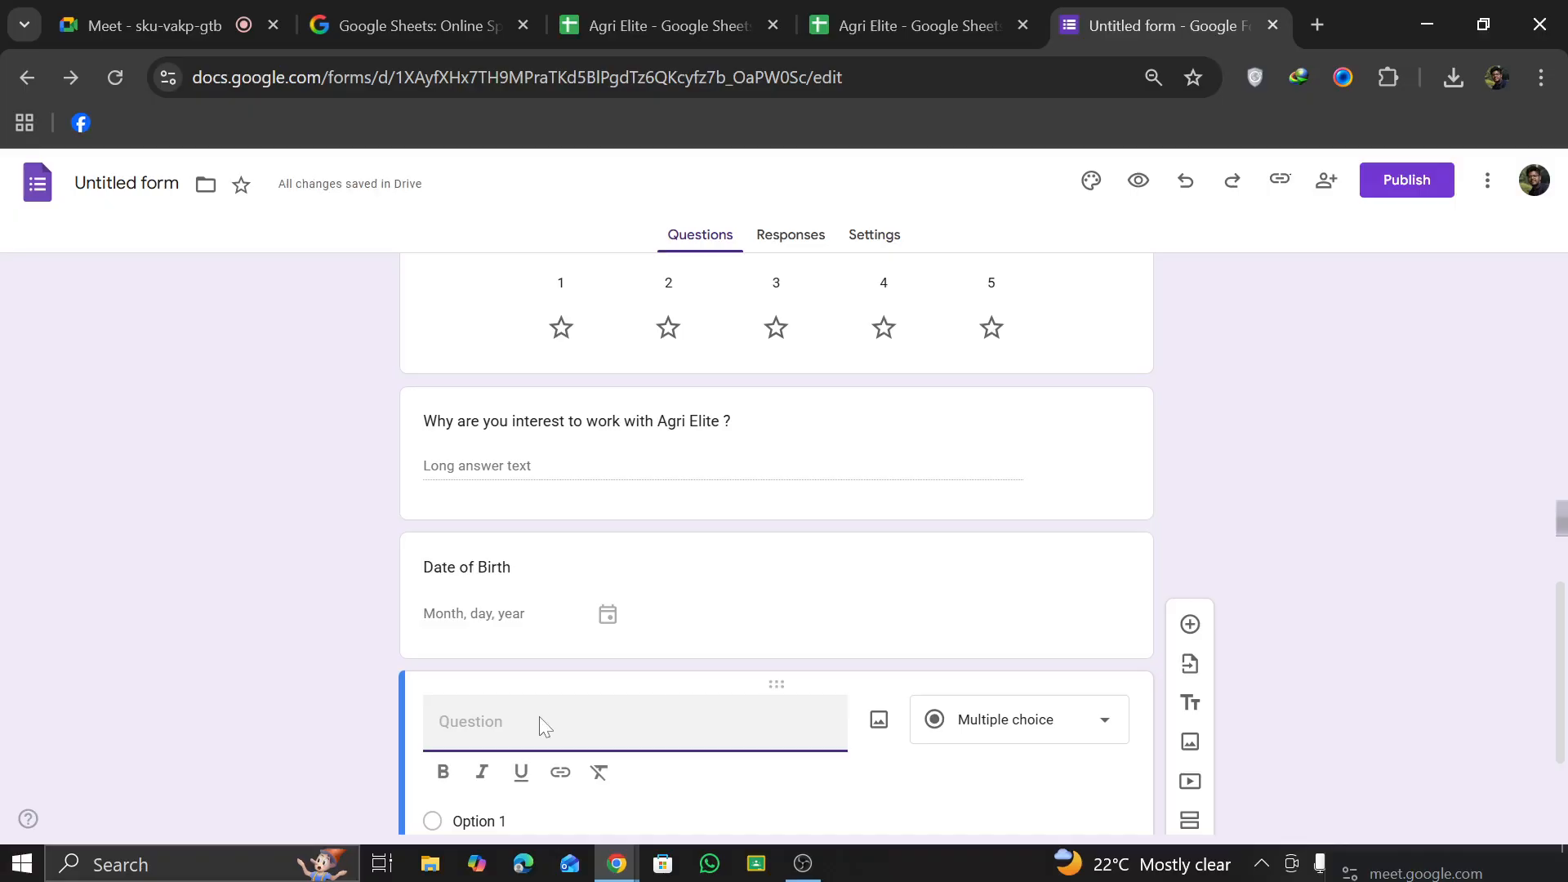
type("Make ")
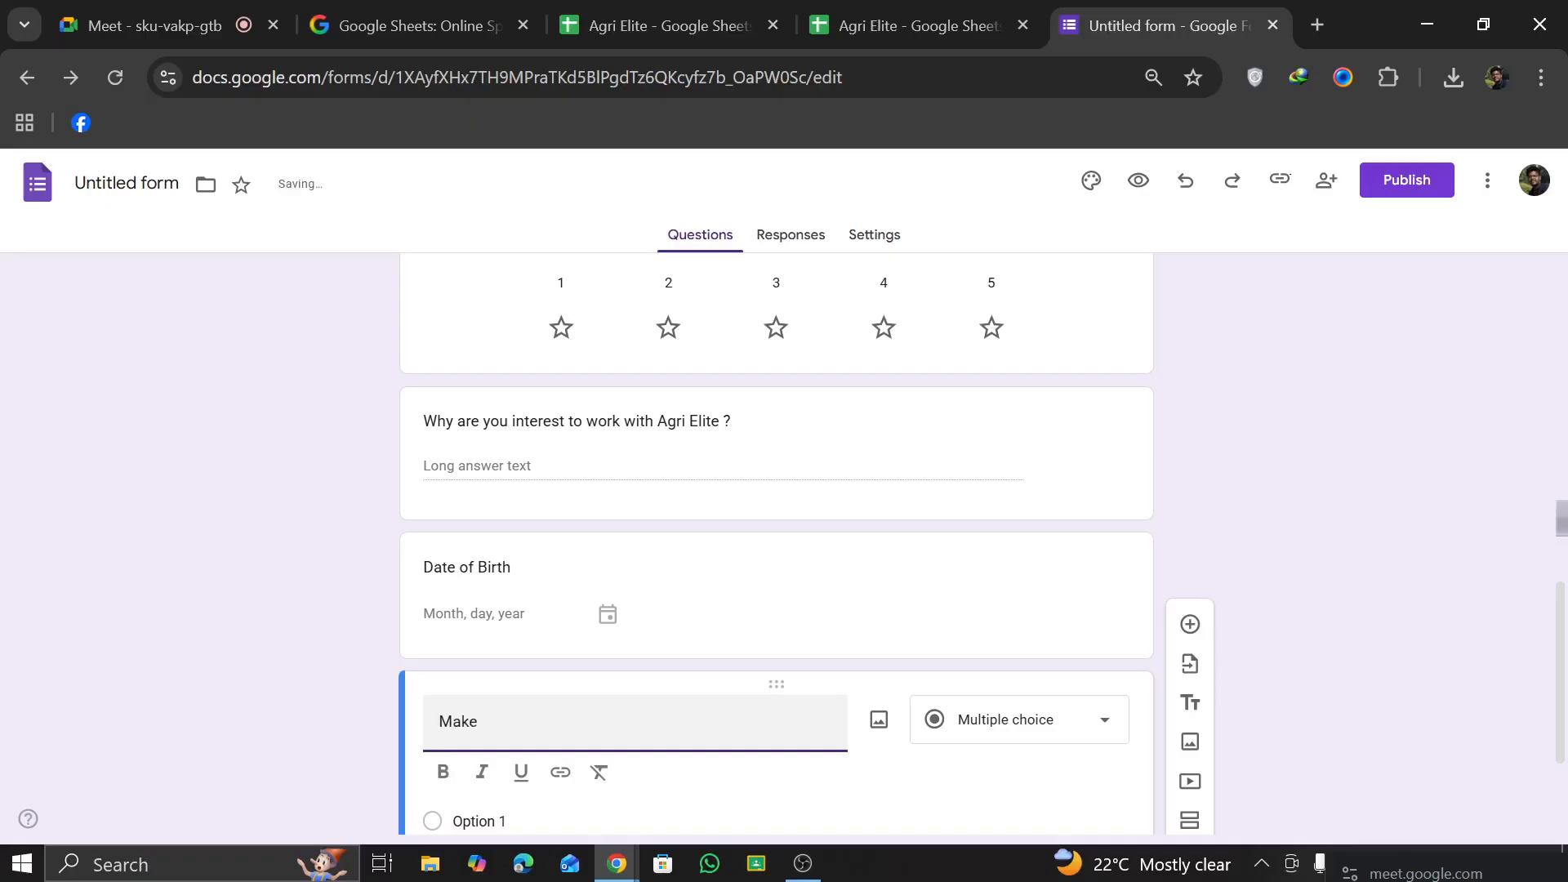
type("sure that")
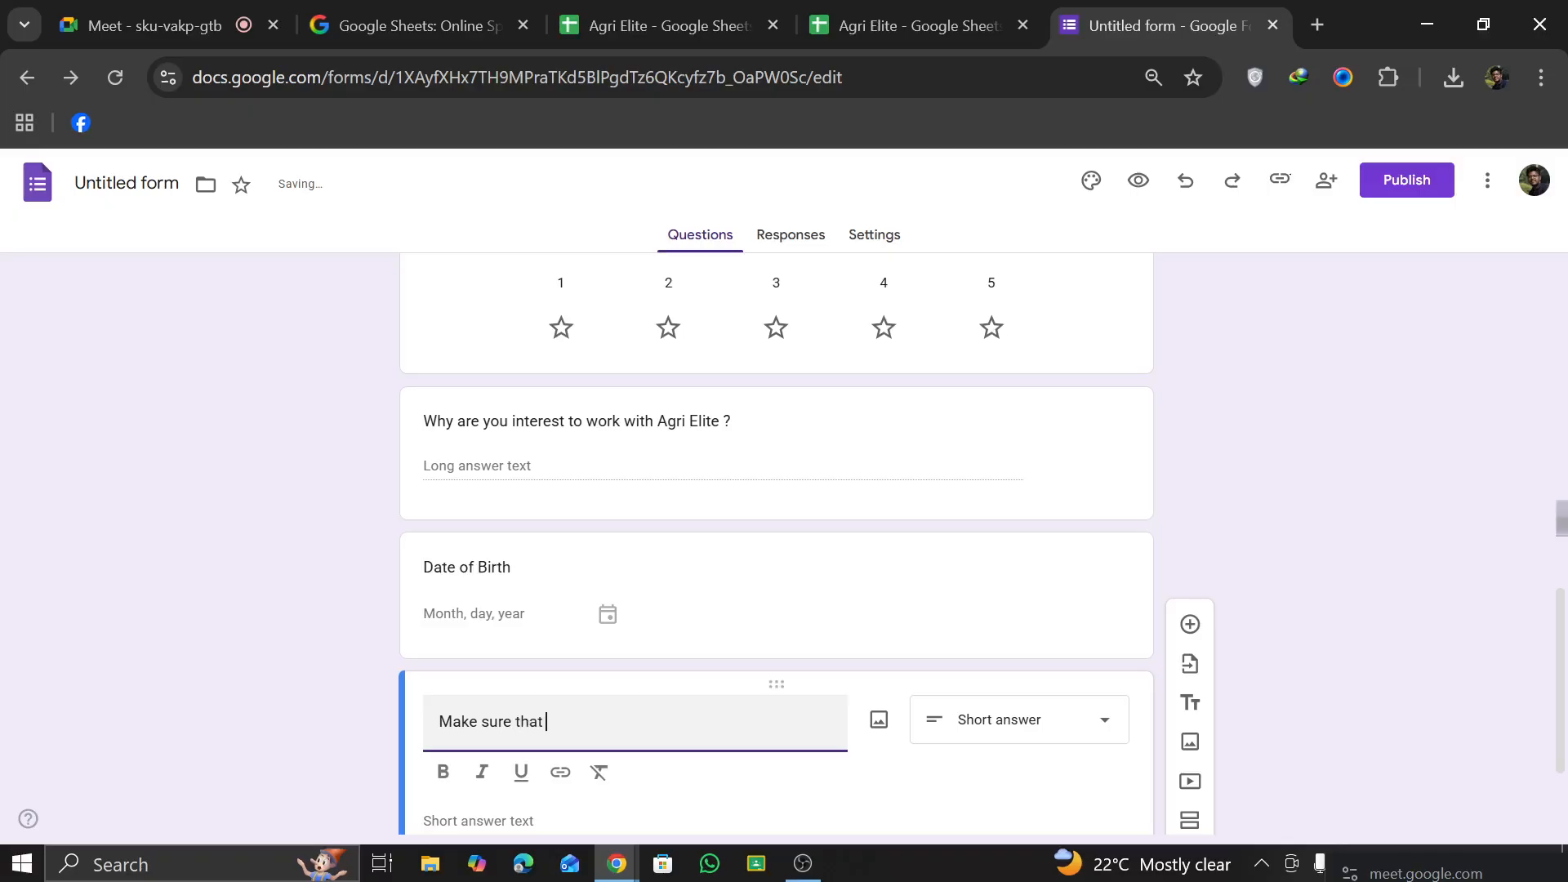
type(" your")
type("swerd")
type("are c")
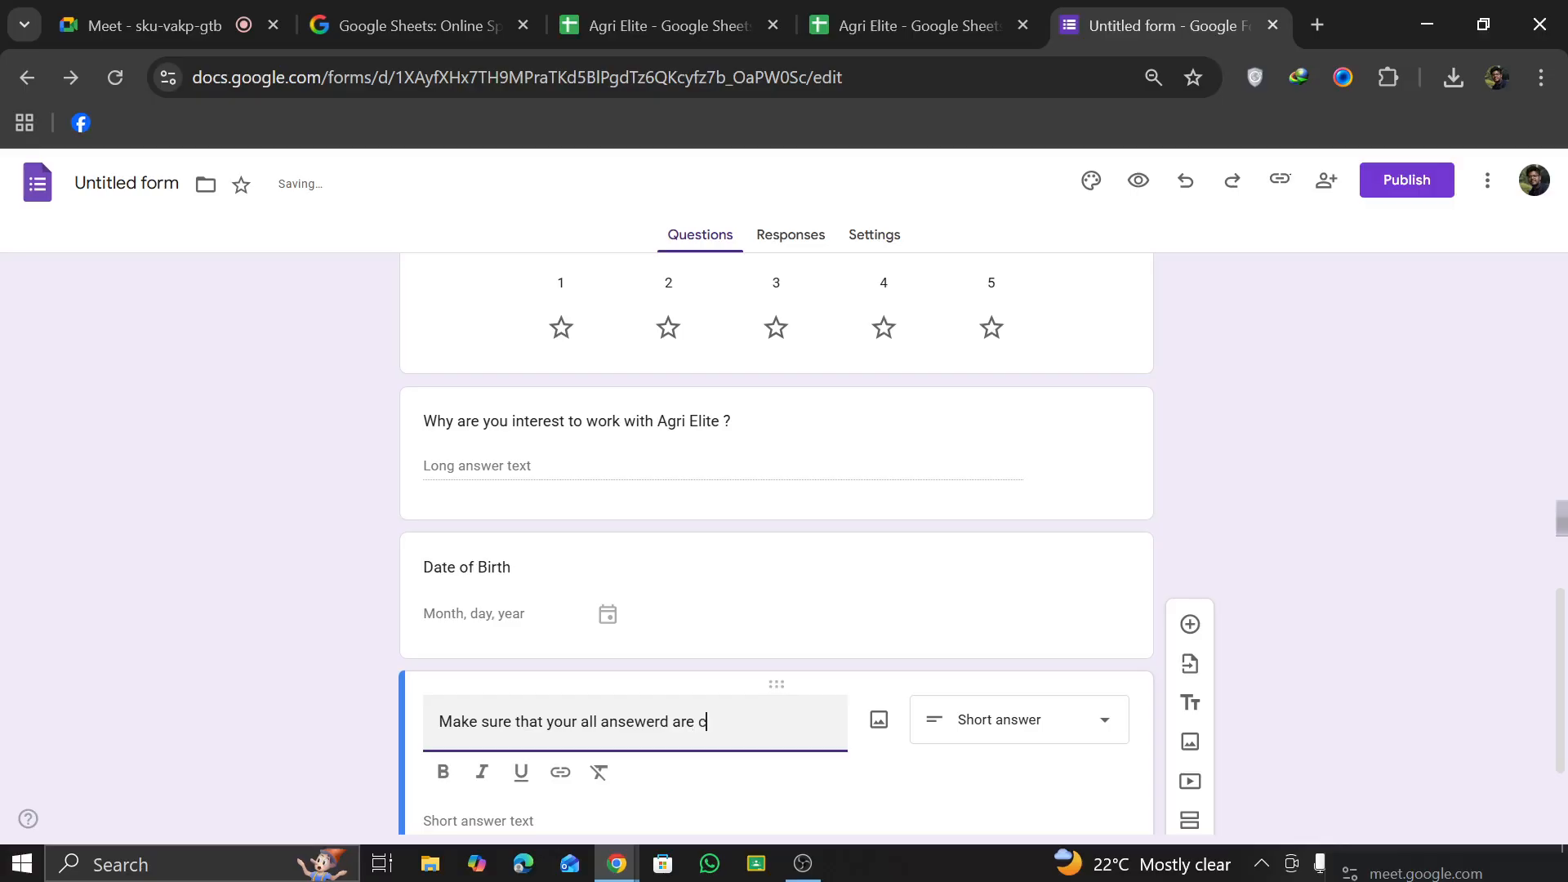
key("BackSpace")
type("r")
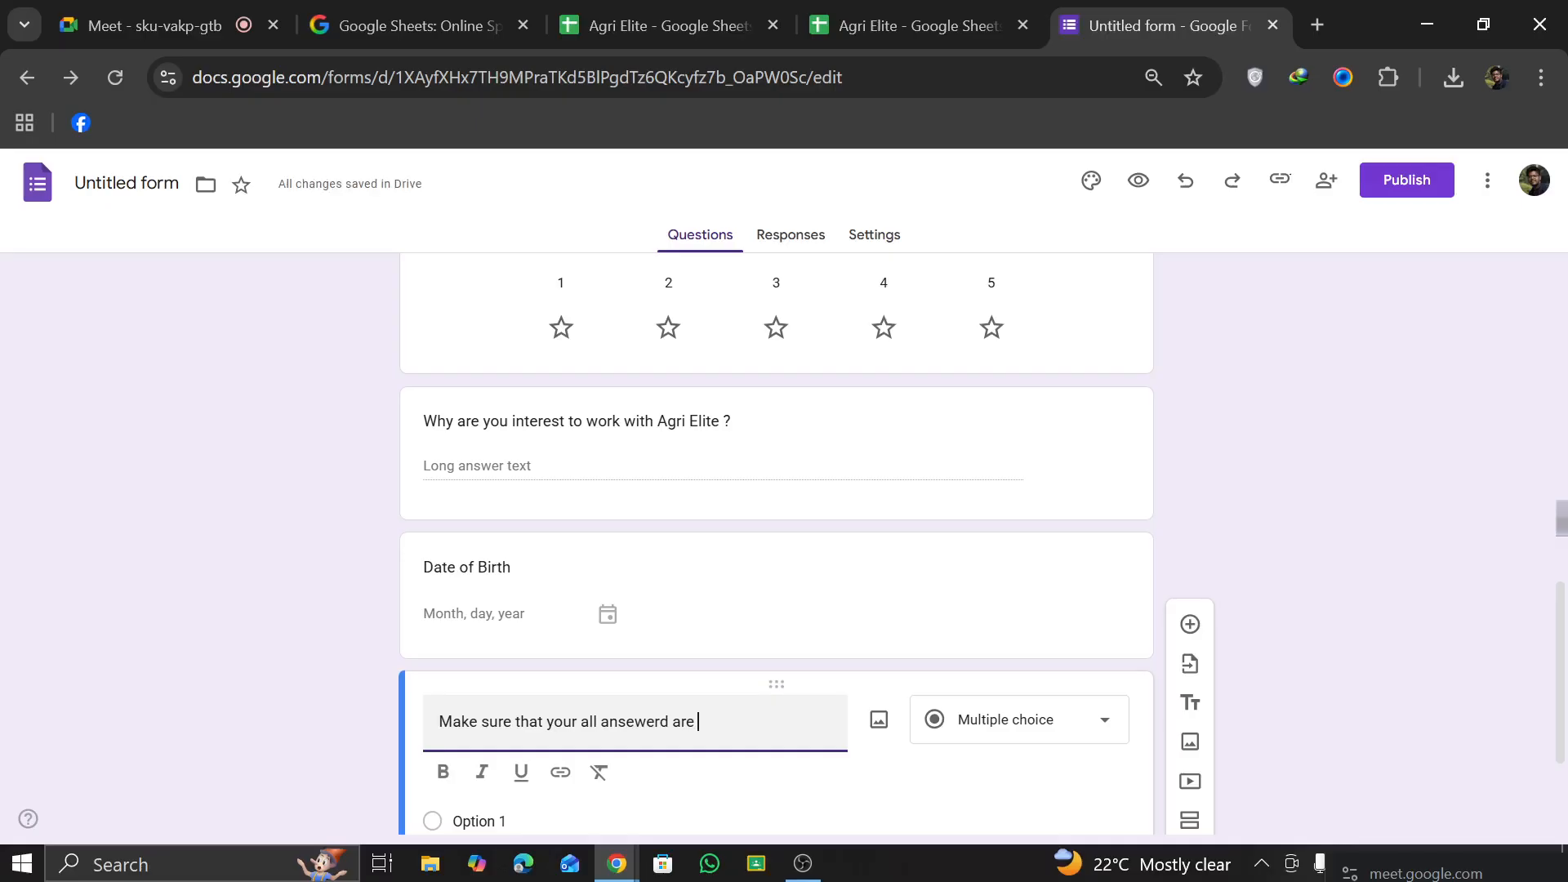
type("corrected")
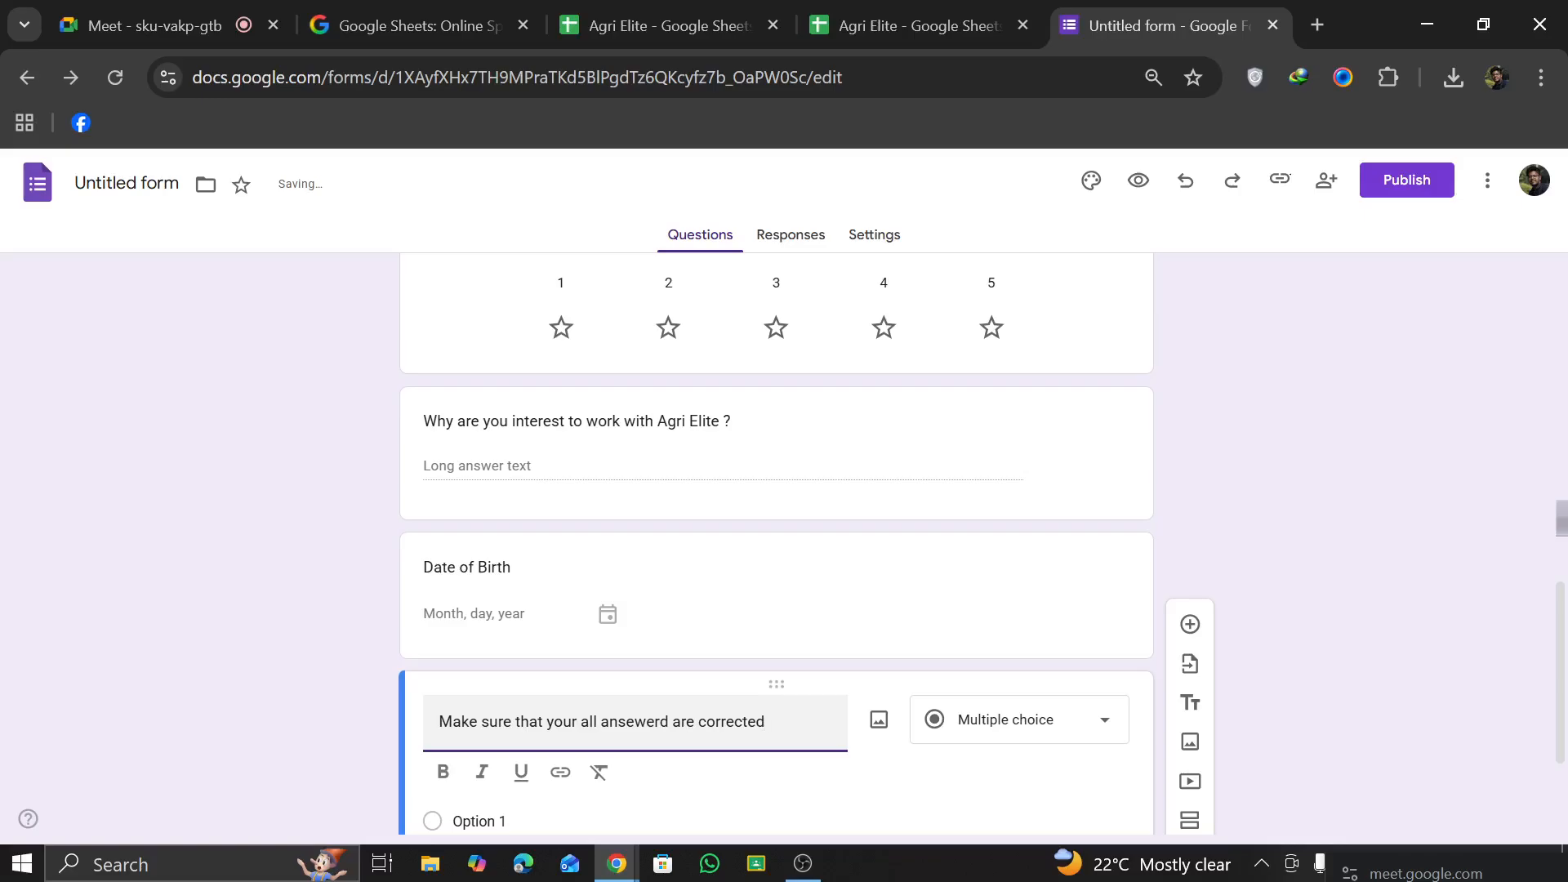
Step: Change the answer-confirmation question's type to Checkboxes
scroll(991, 567, "down", 3)
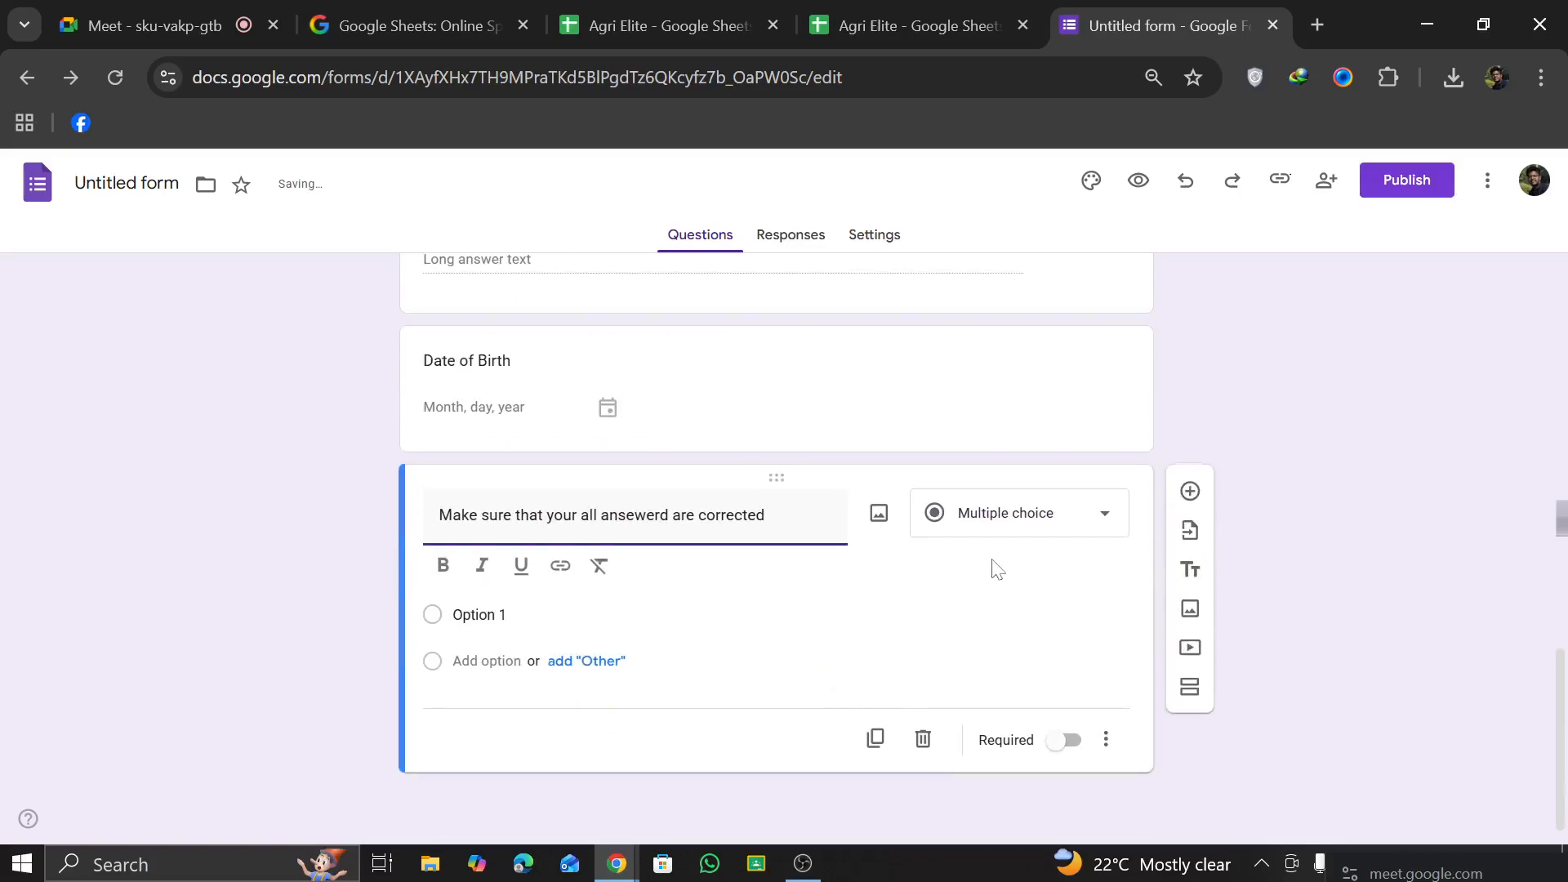
left_click(997, 522)
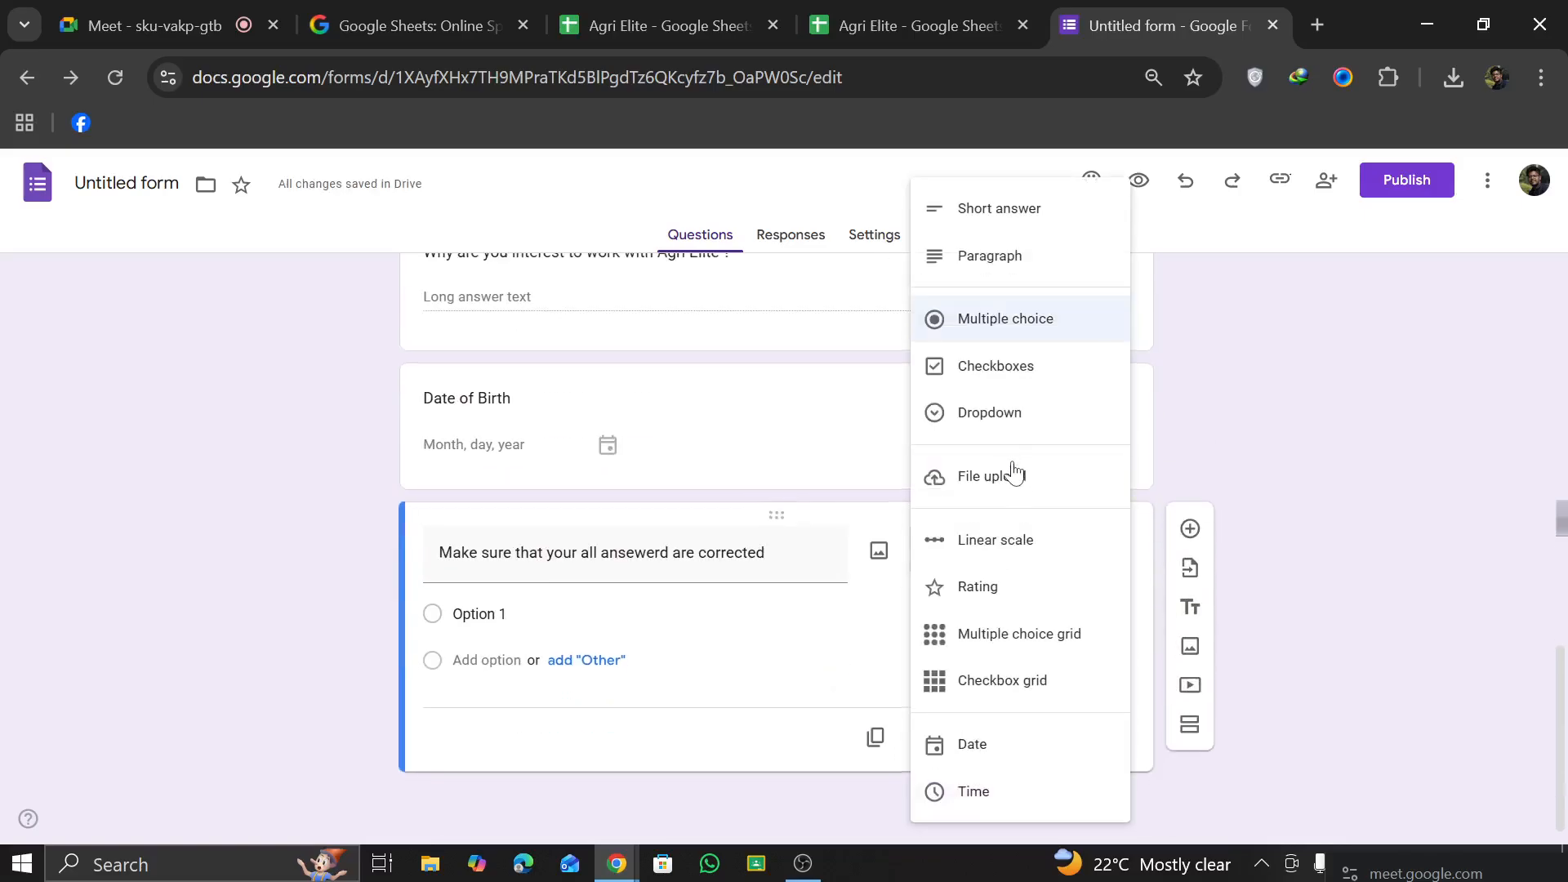
left_click(1011, 369)
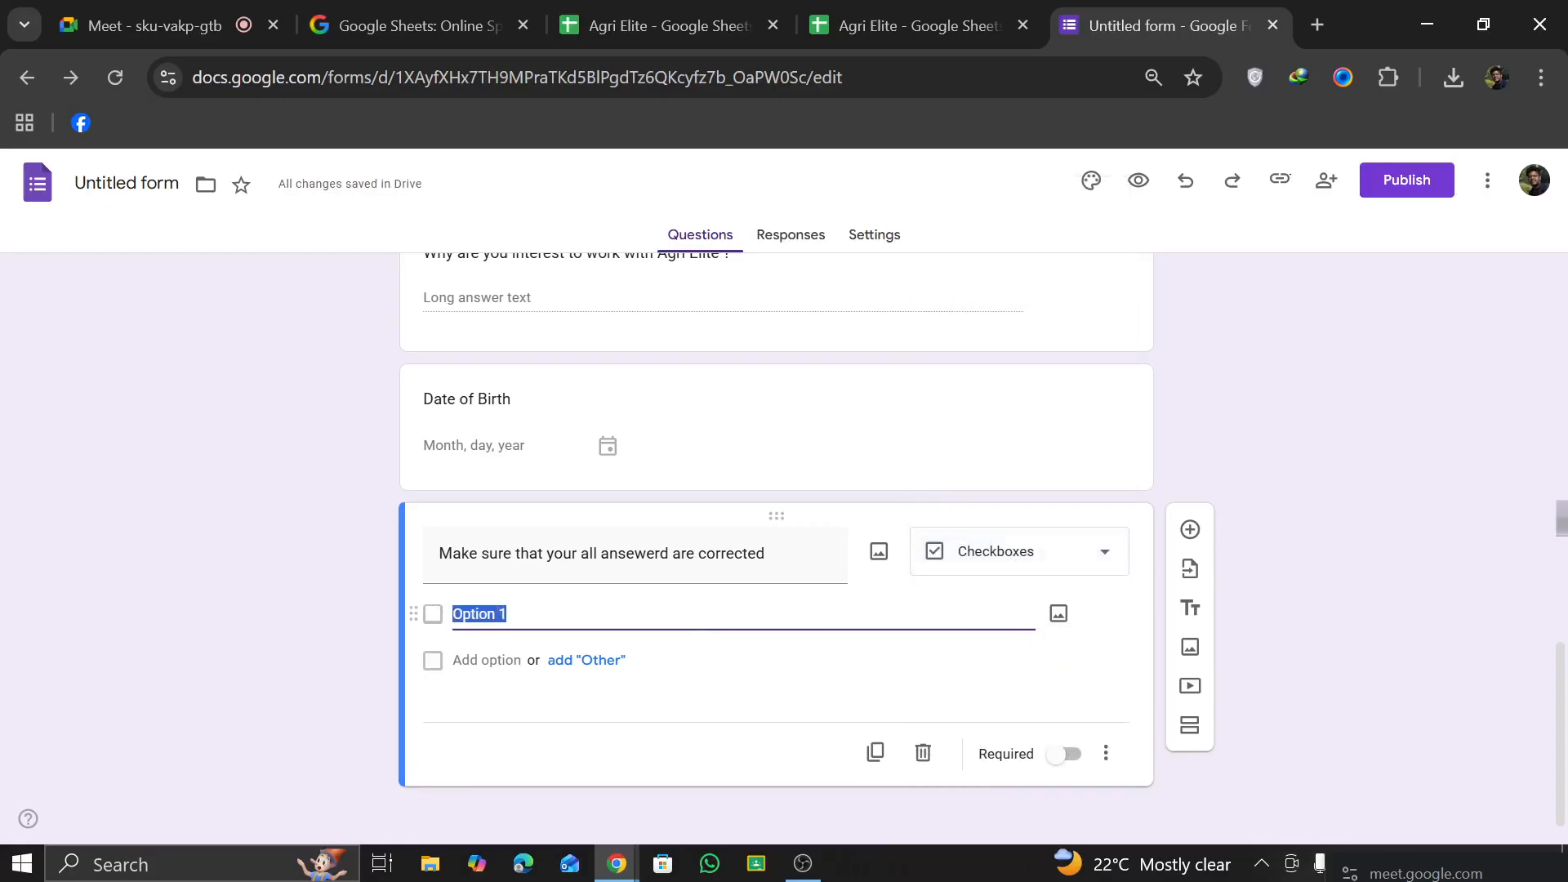
Step: Give the answer-confirmation question two checkbox options, Yes and No
type("Yes")
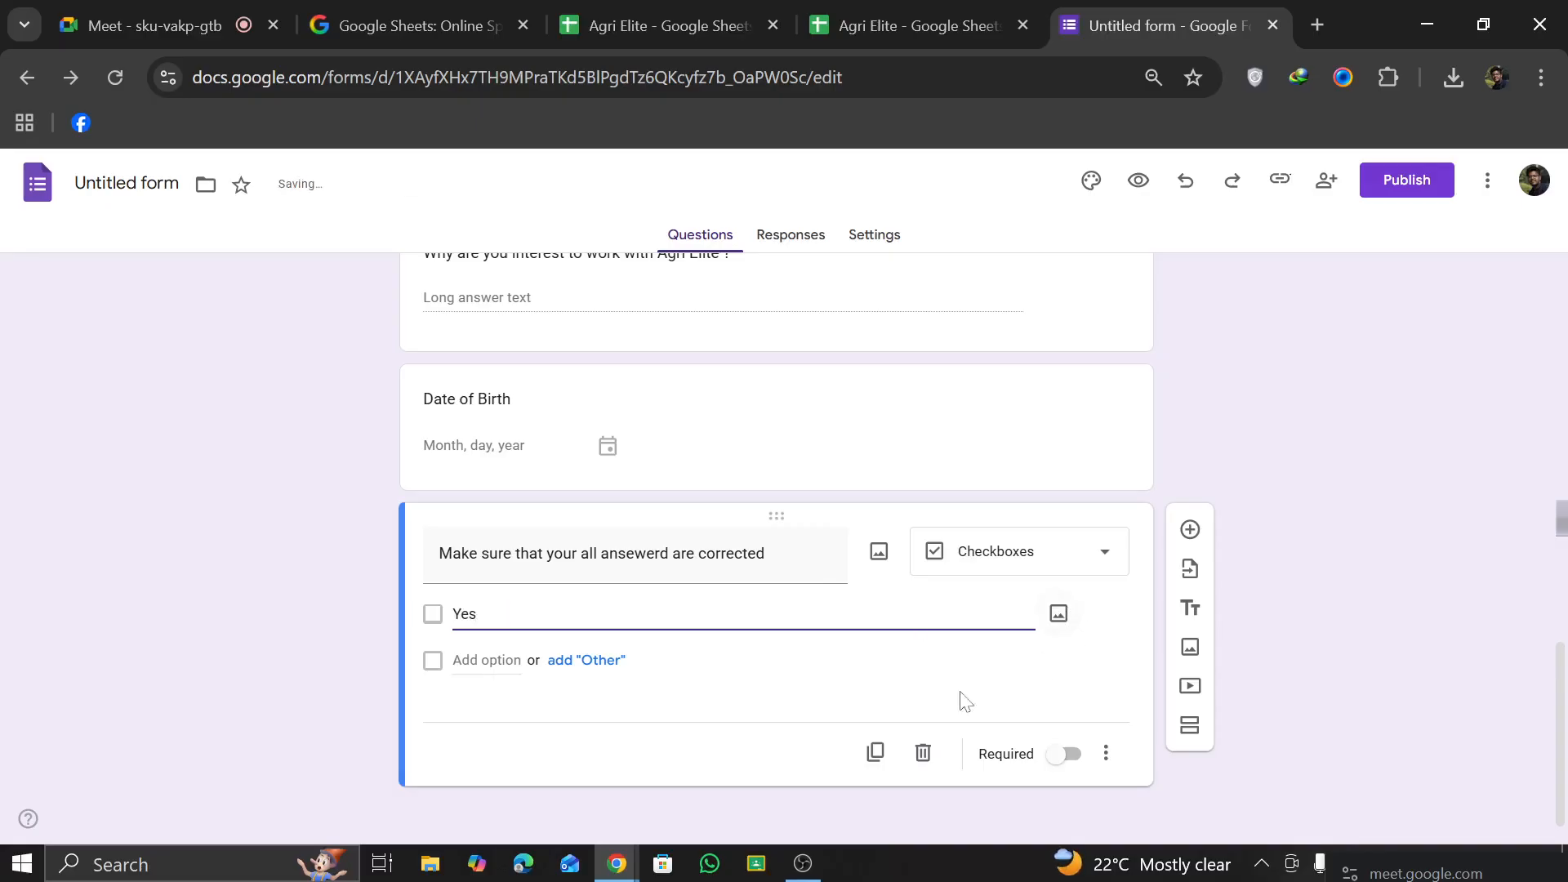
left_click(461, 677)
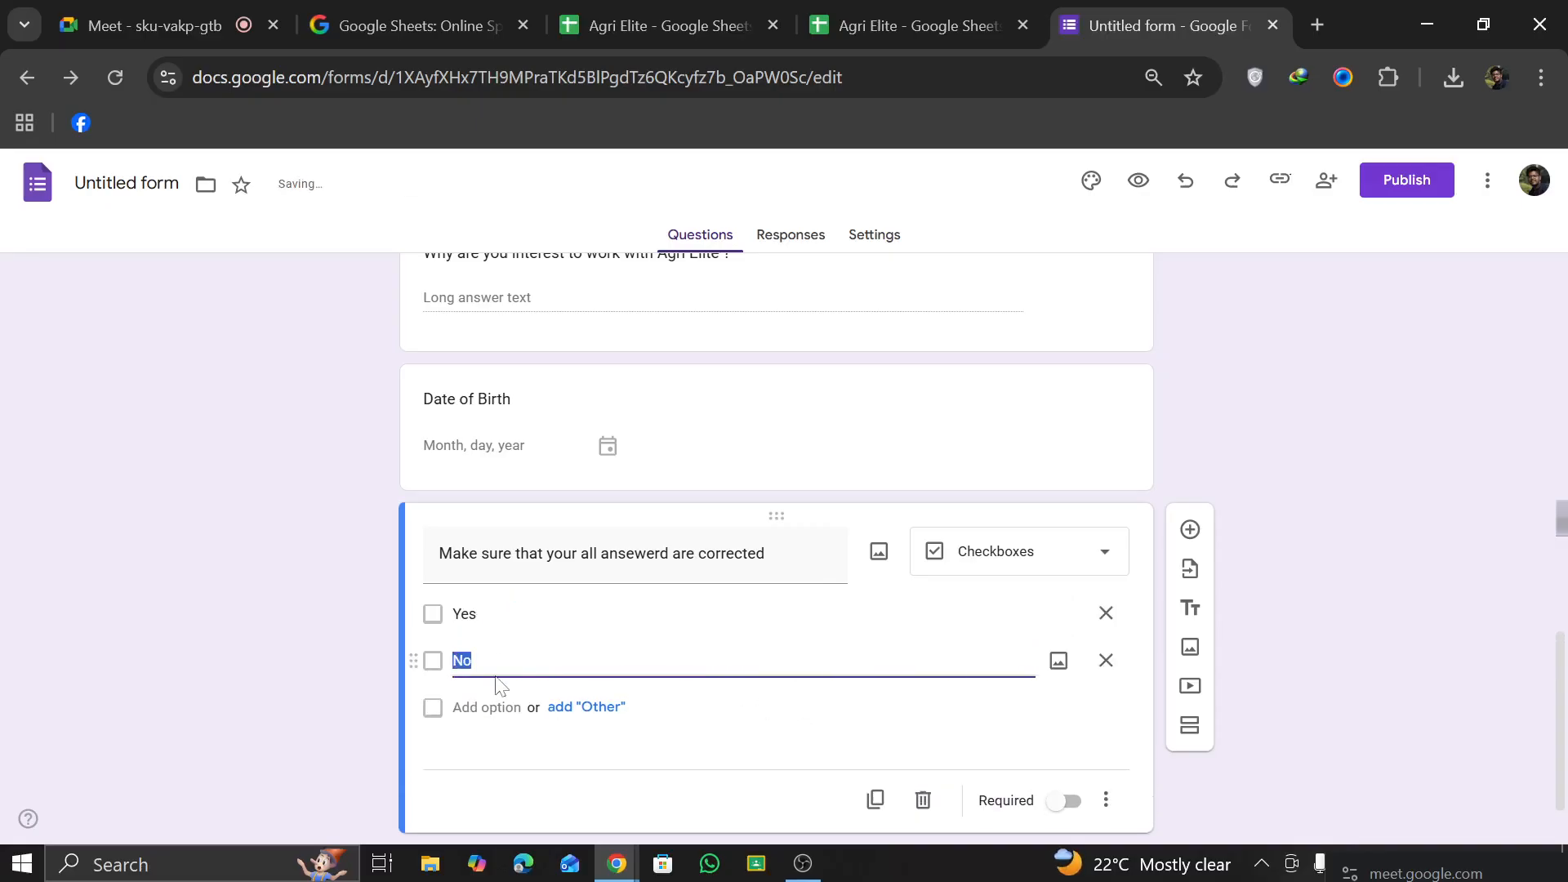
left_click(427, 772)
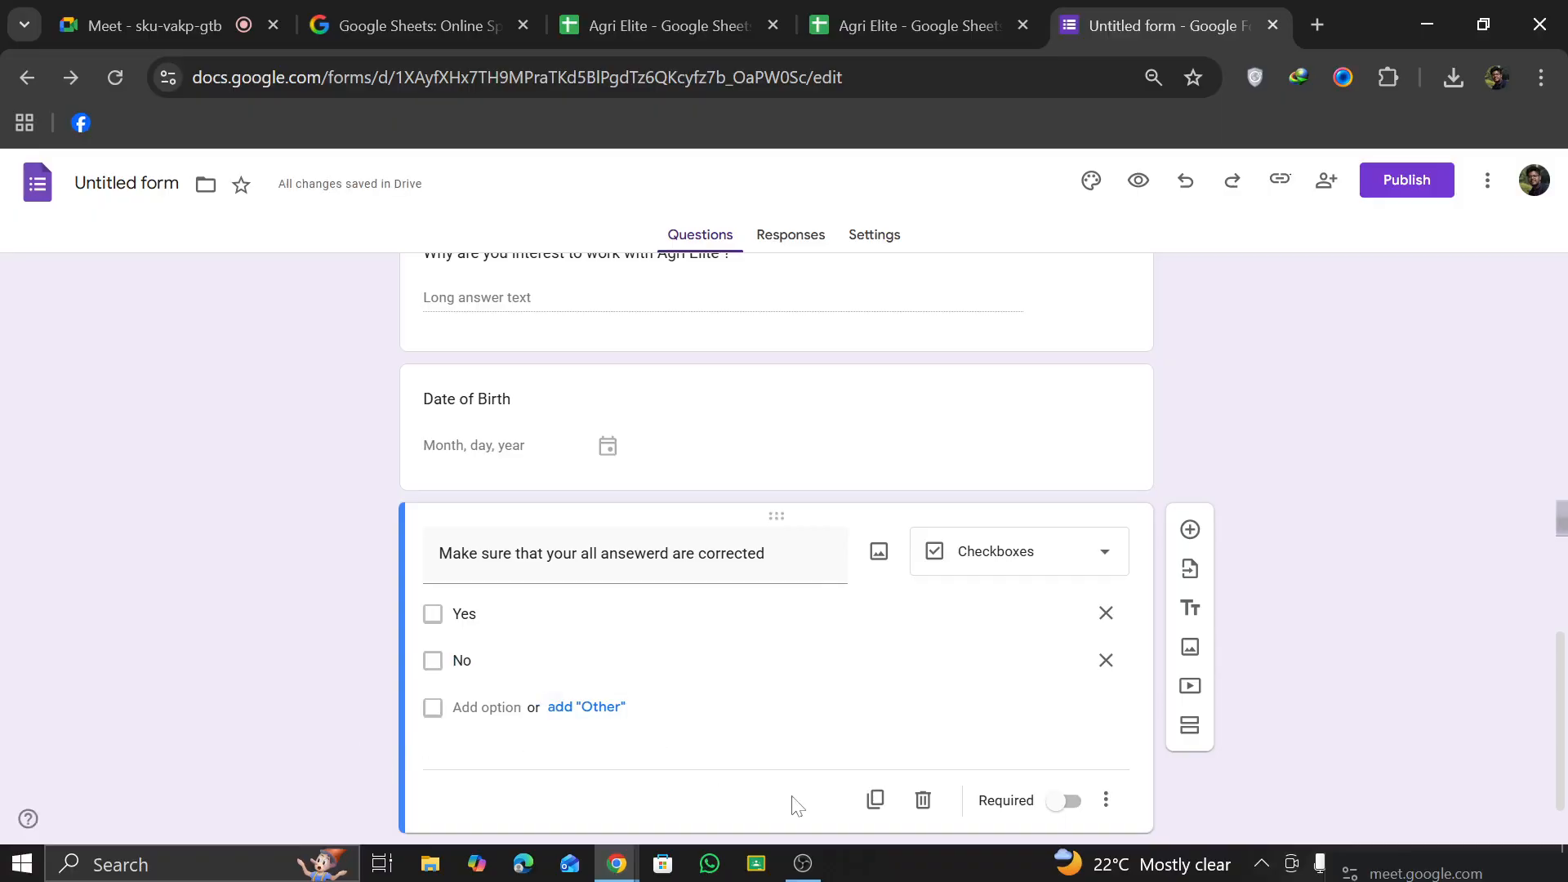
Step: Review all the form's questions from start to end and look at its collected responses
scroll(970, 658, "down", 1)
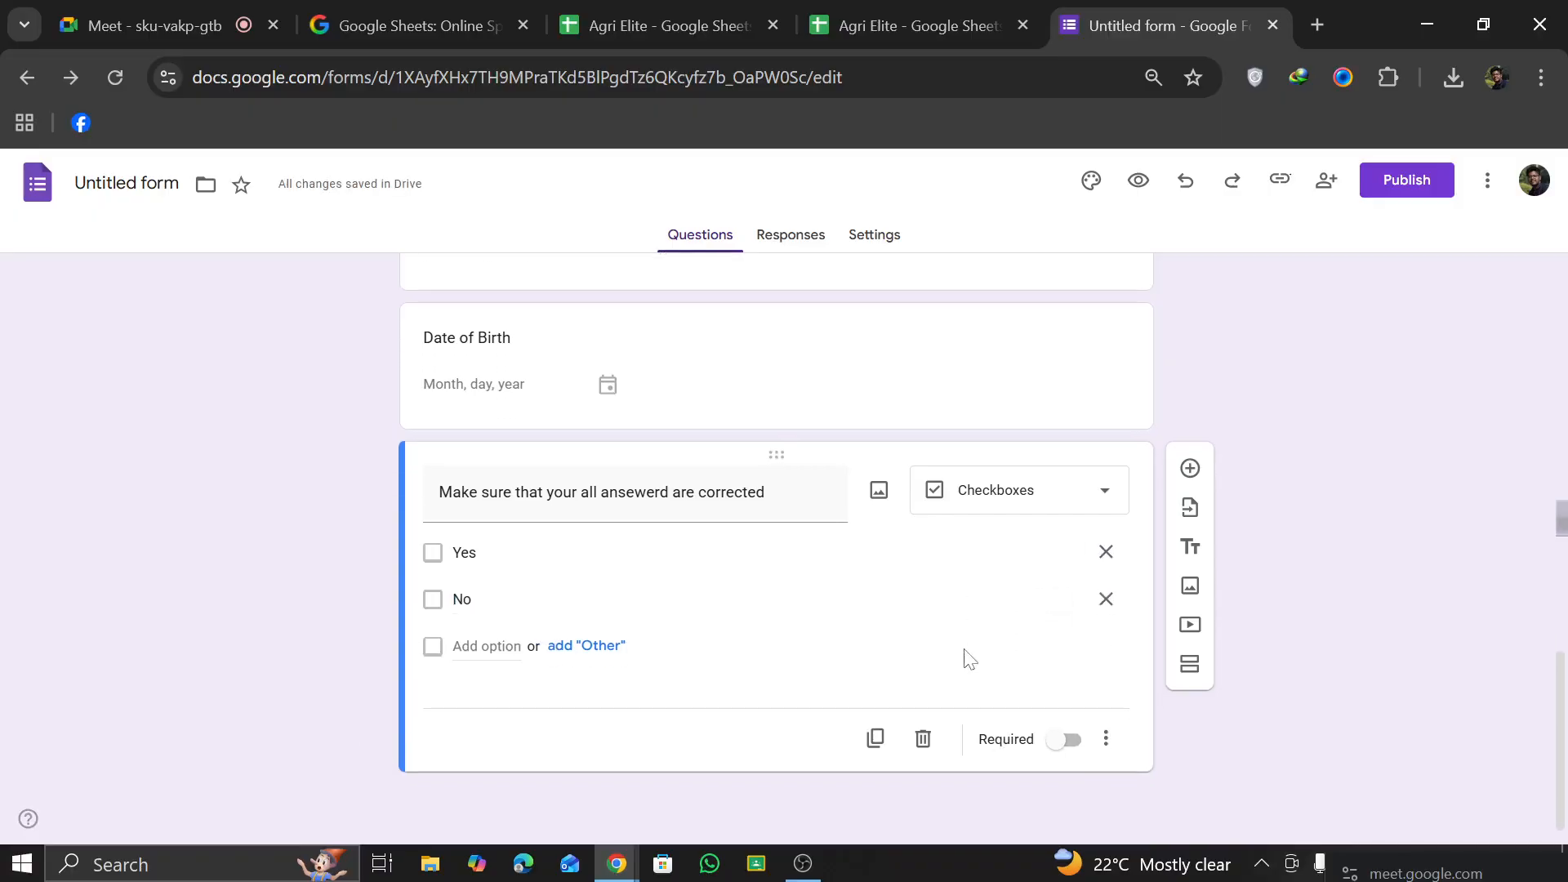
scroll(1028, 704, "up", 15)
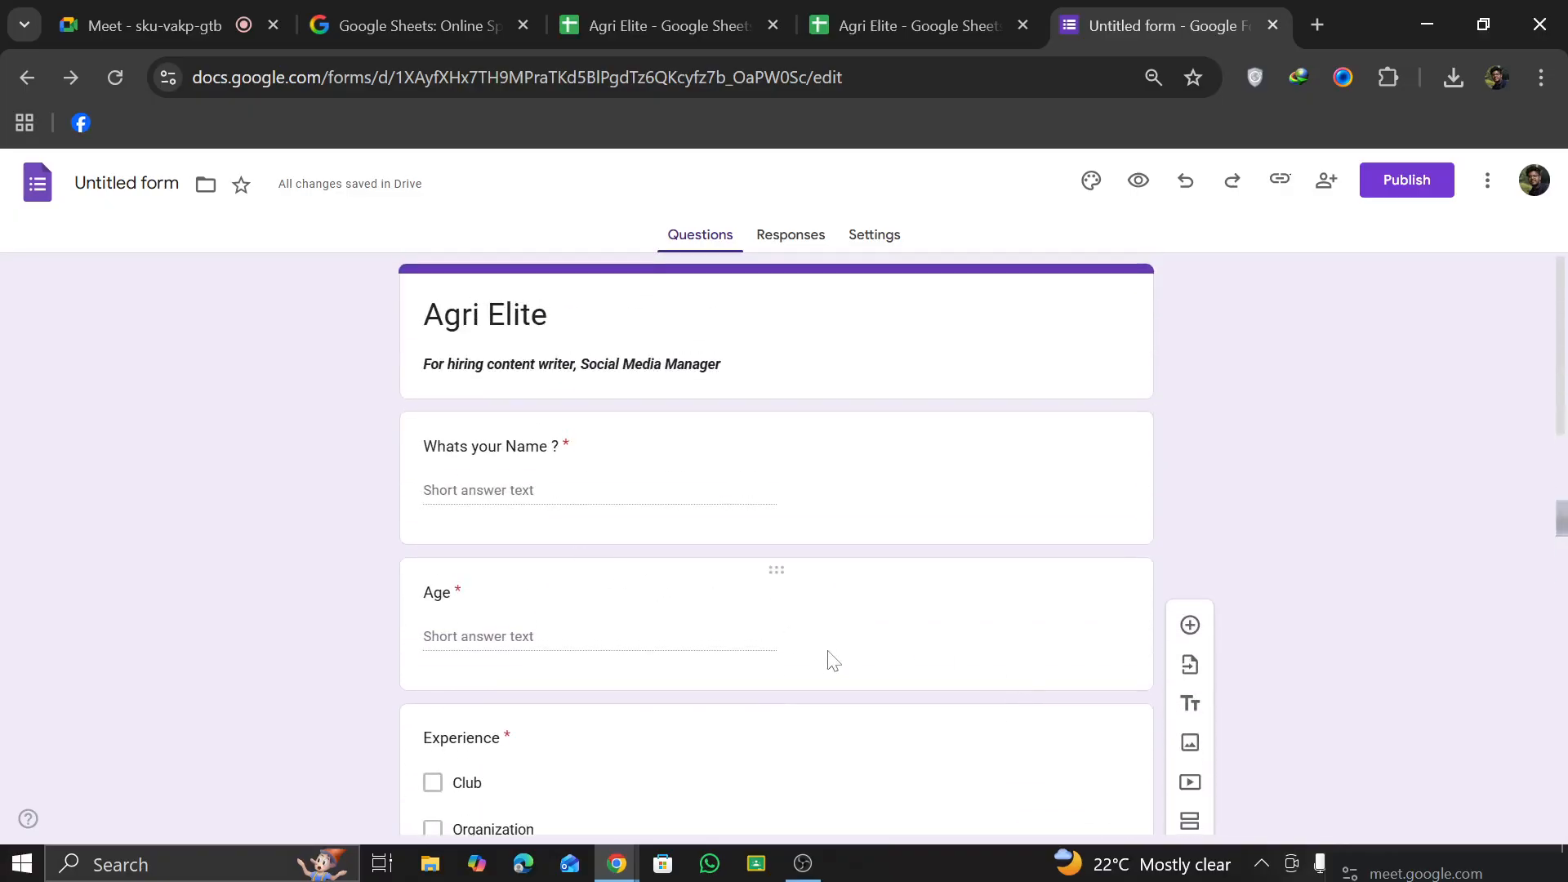
scroll(827, 658, "down", 15)
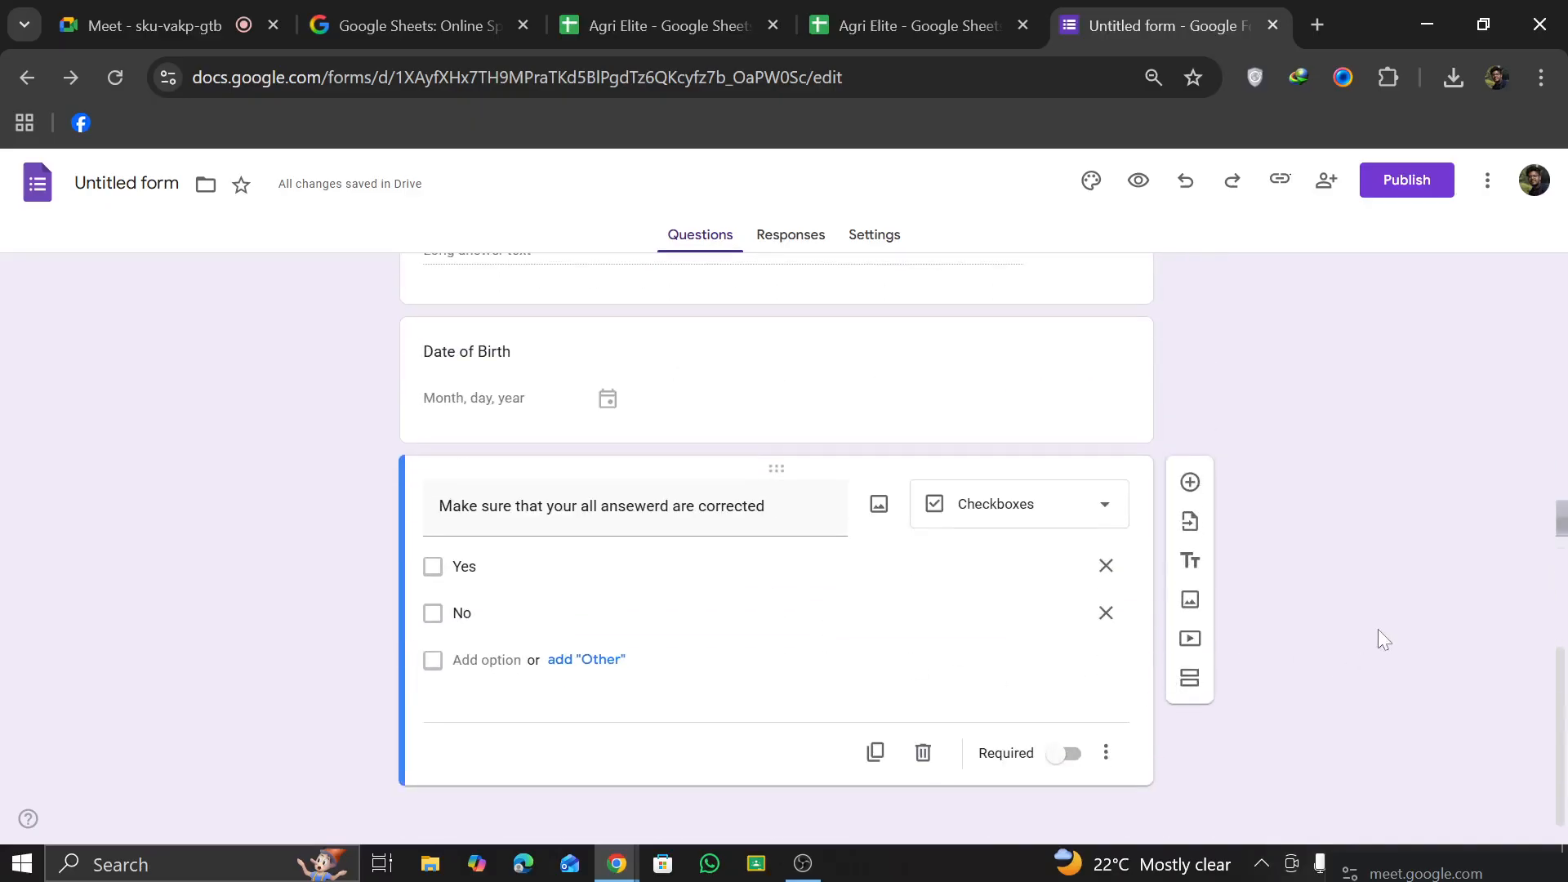
scroll(888, 413, "up", 5)
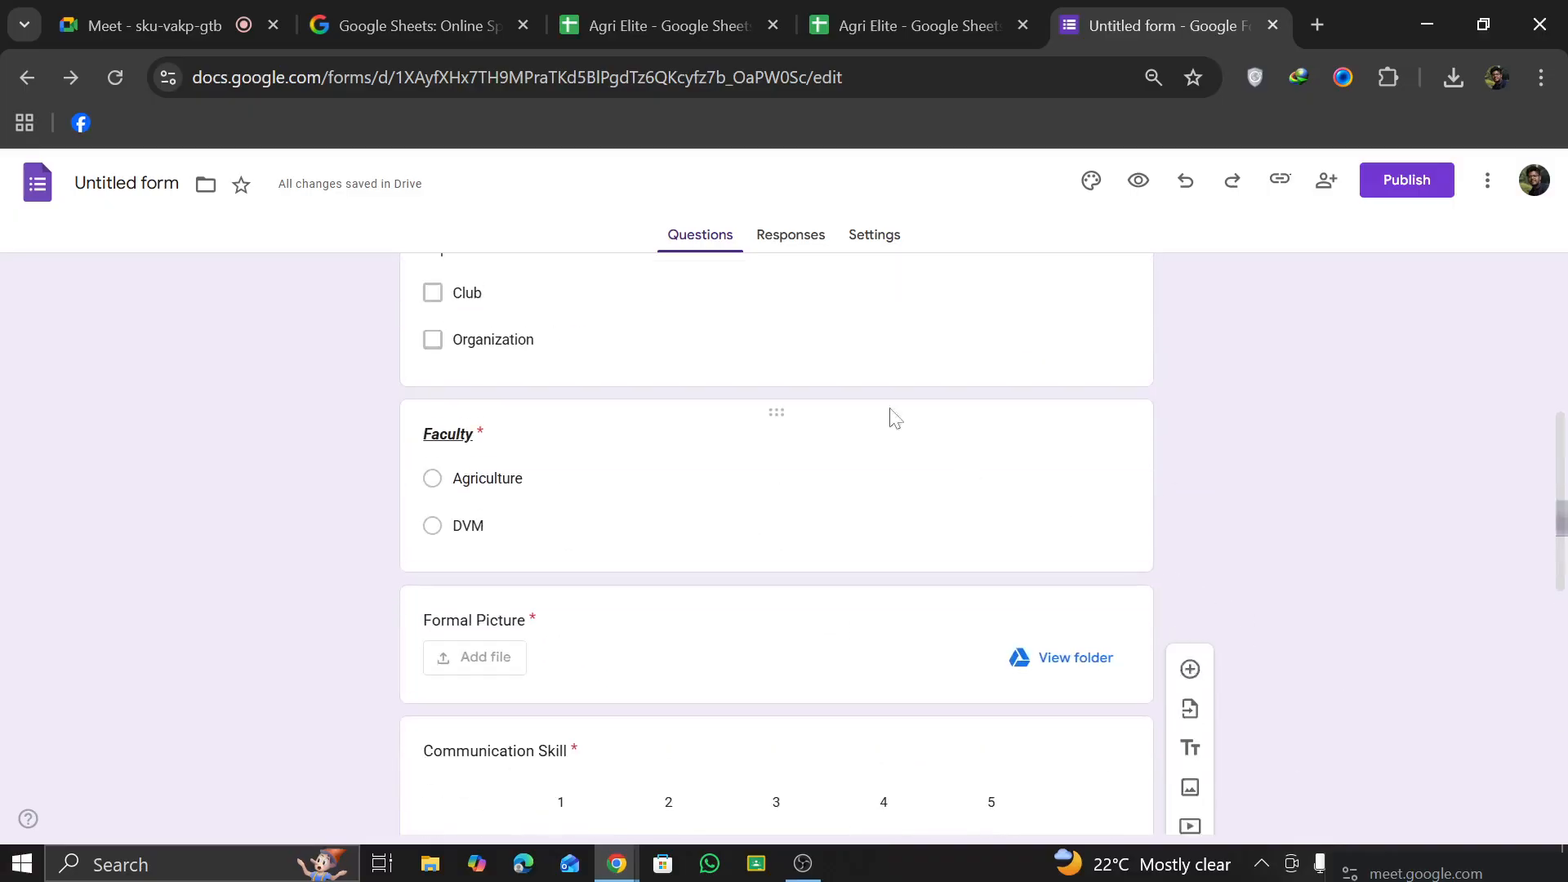
scroll(840, 343, "up", 5)
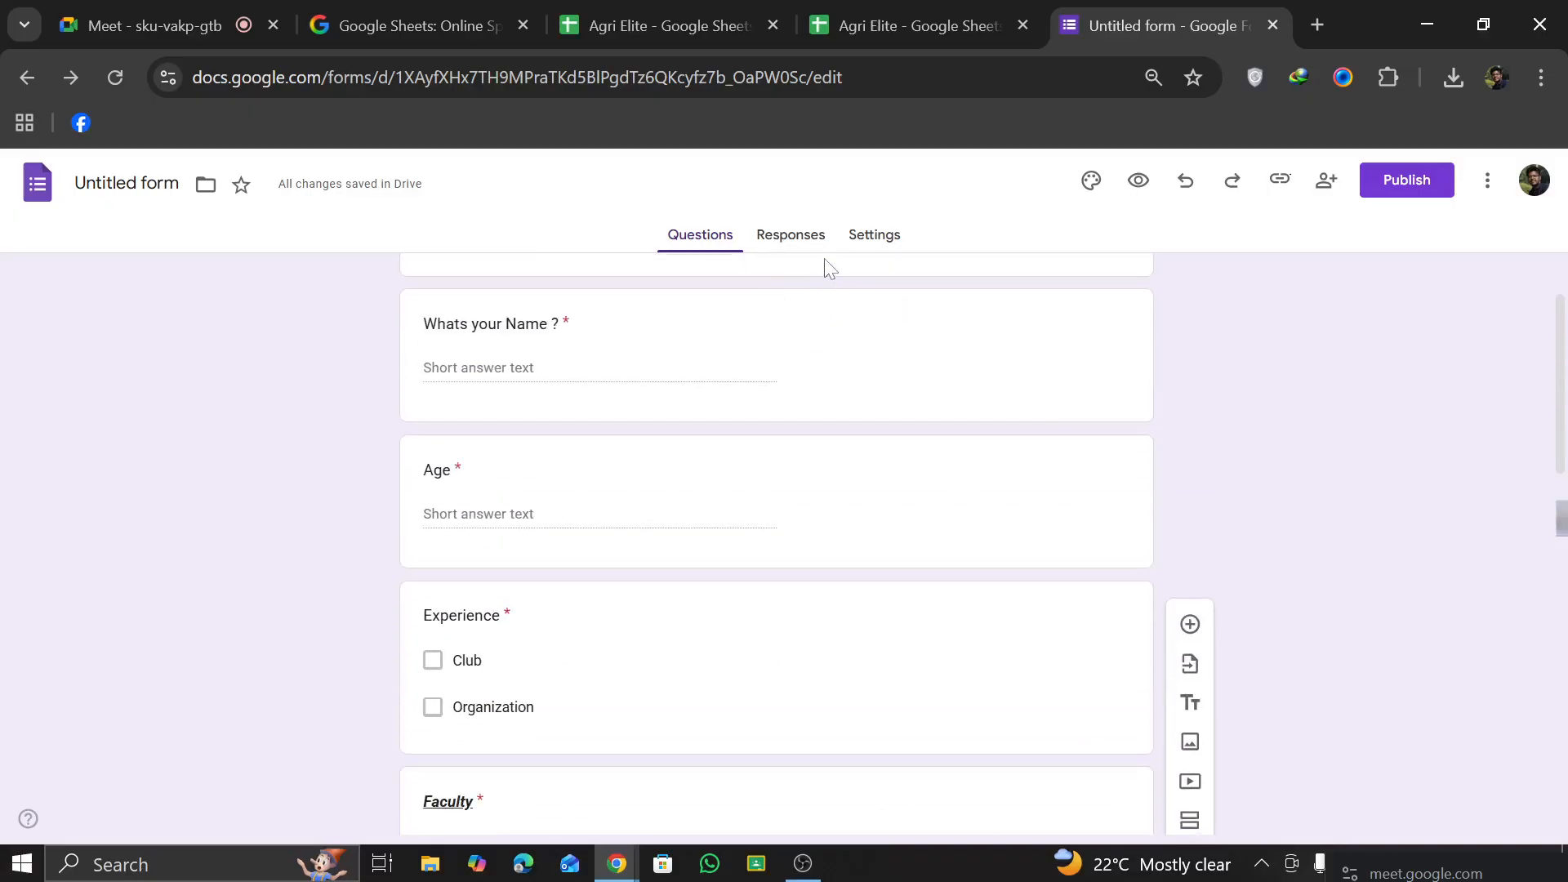
left_click(802, 251)
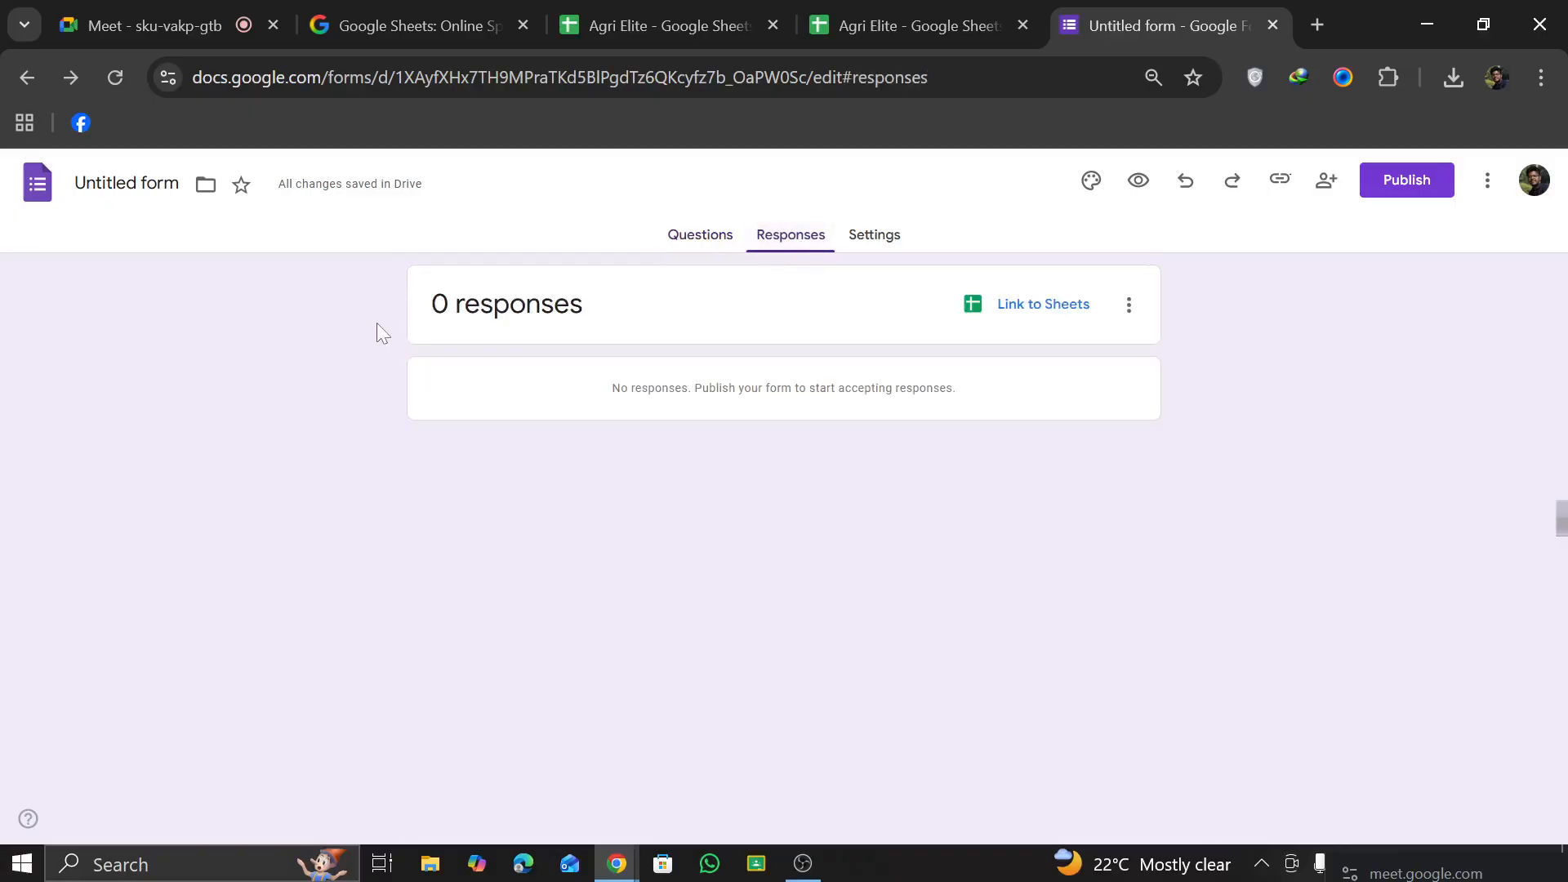
Step: In the form's response settings, limit respondents to 1 response and allow response editing
left_click(850, 236)
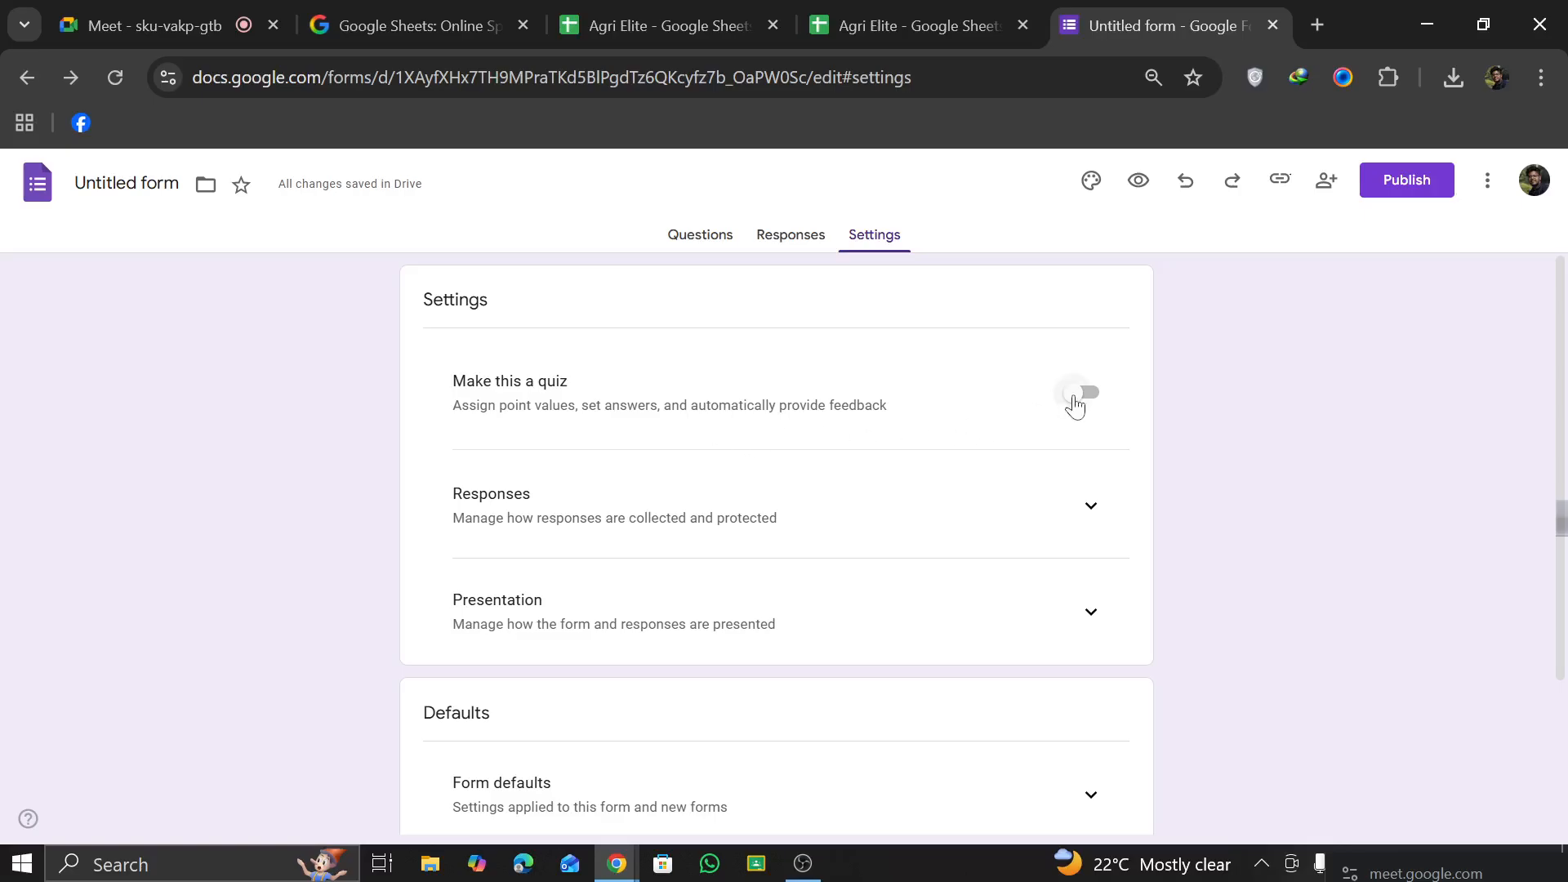
scroll(753, 549, "down", 3)
scroll(749, 522, "up", 3)
left_click(1082, 509)
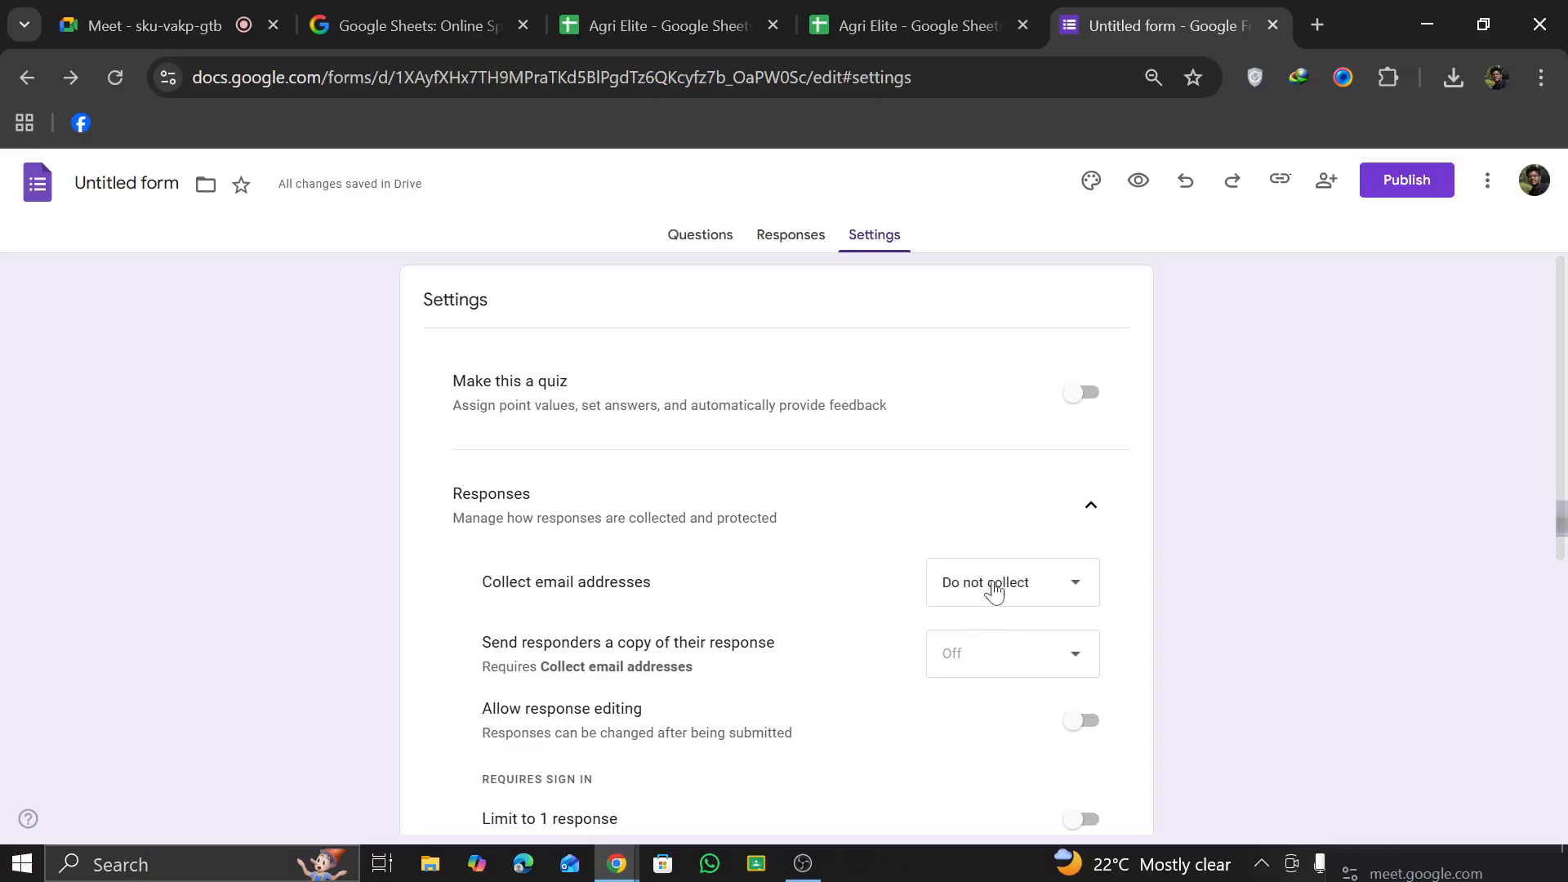
left_click(992, 586)
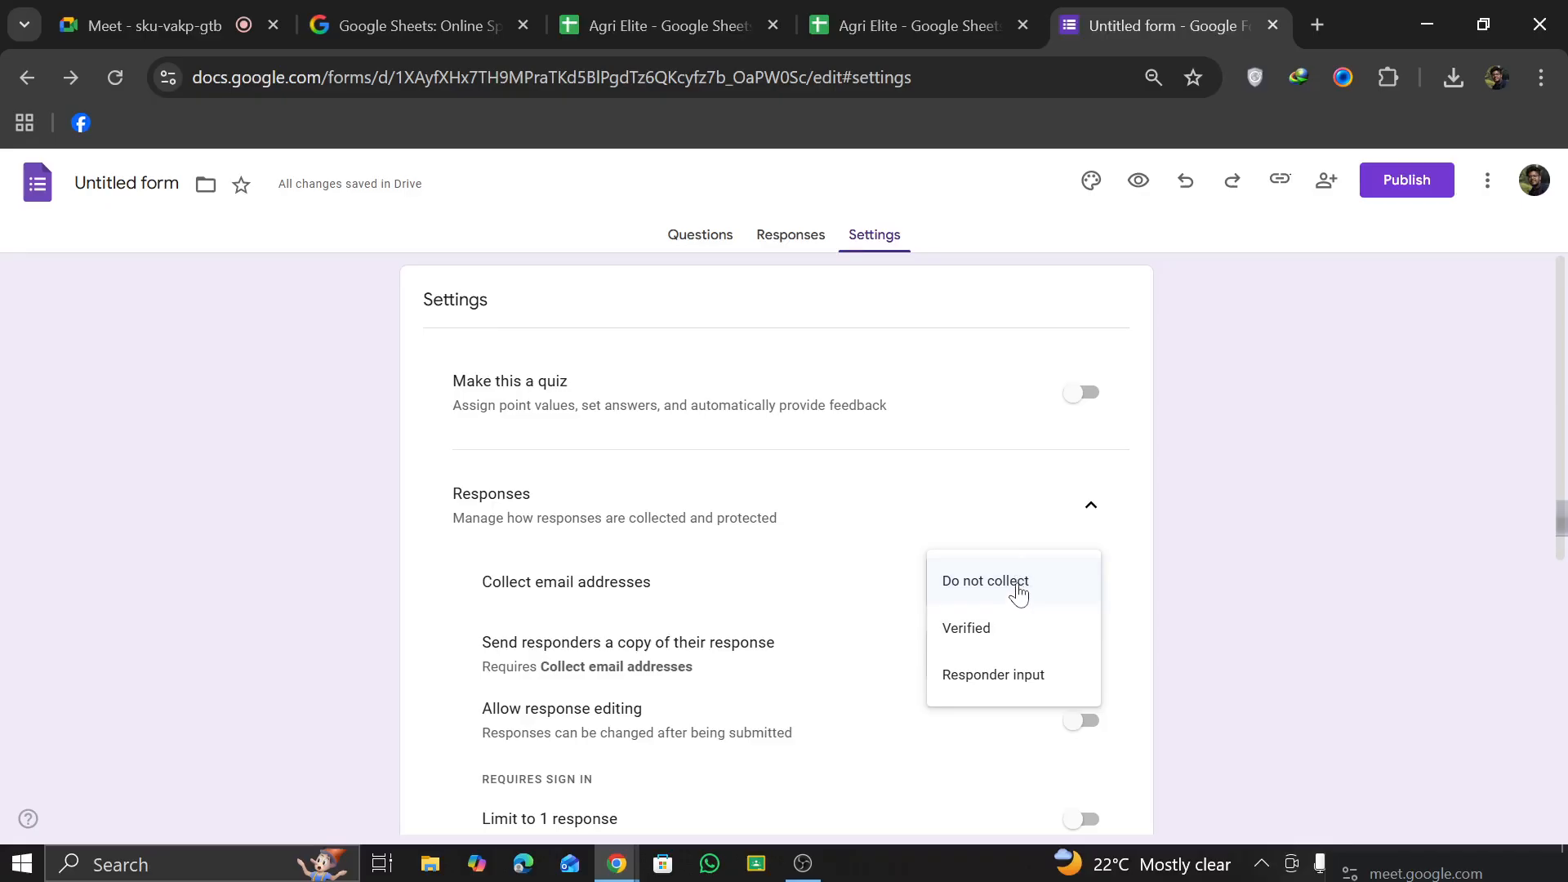
left_click(903, 501)
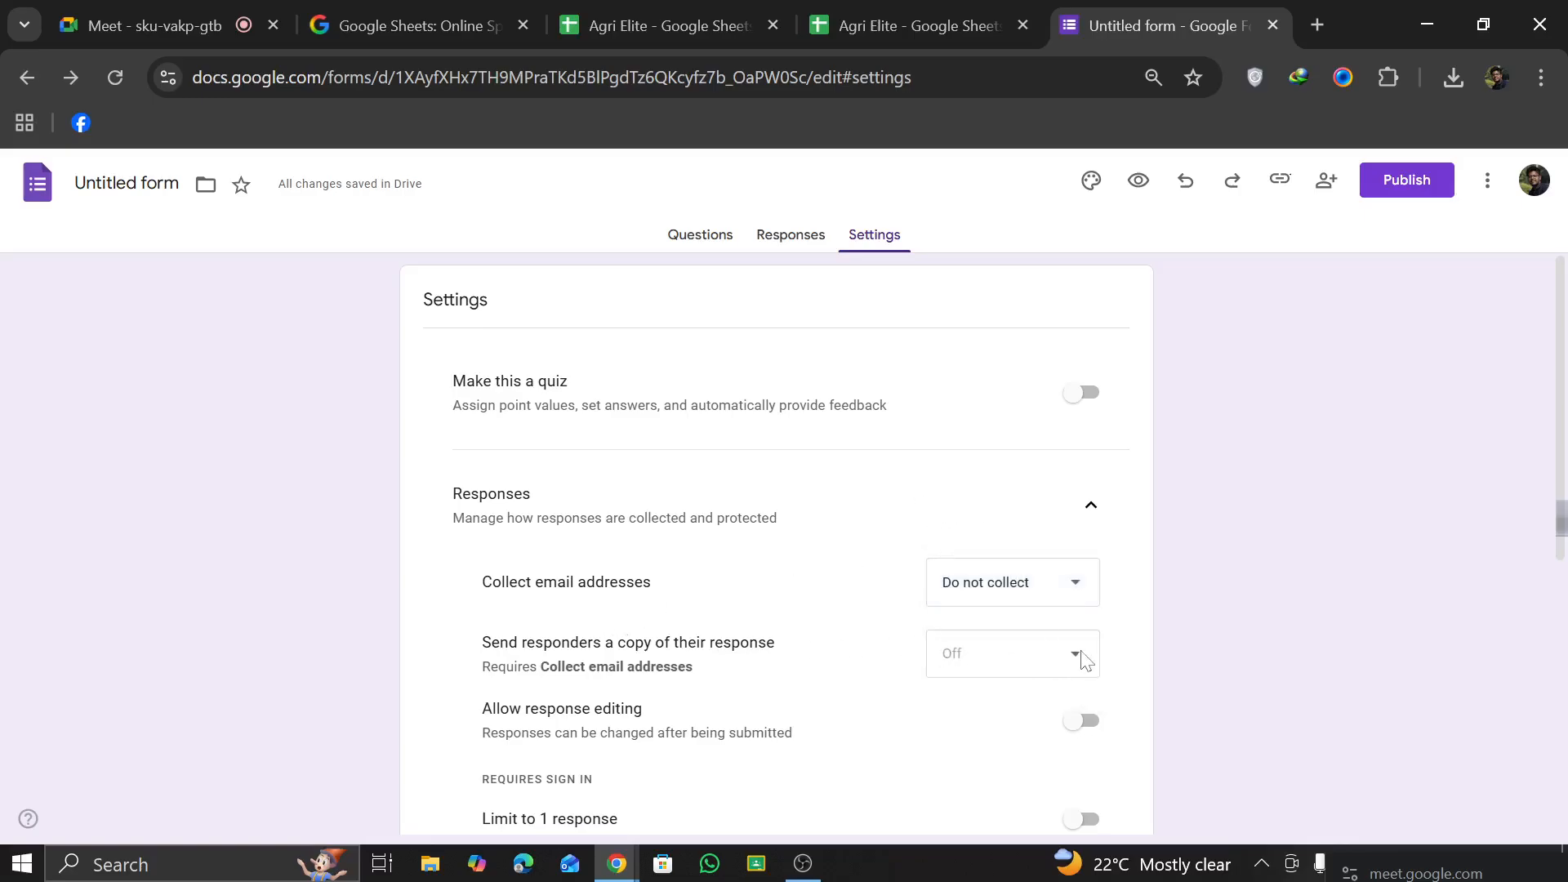
scroll(544, 664, "down", 3)
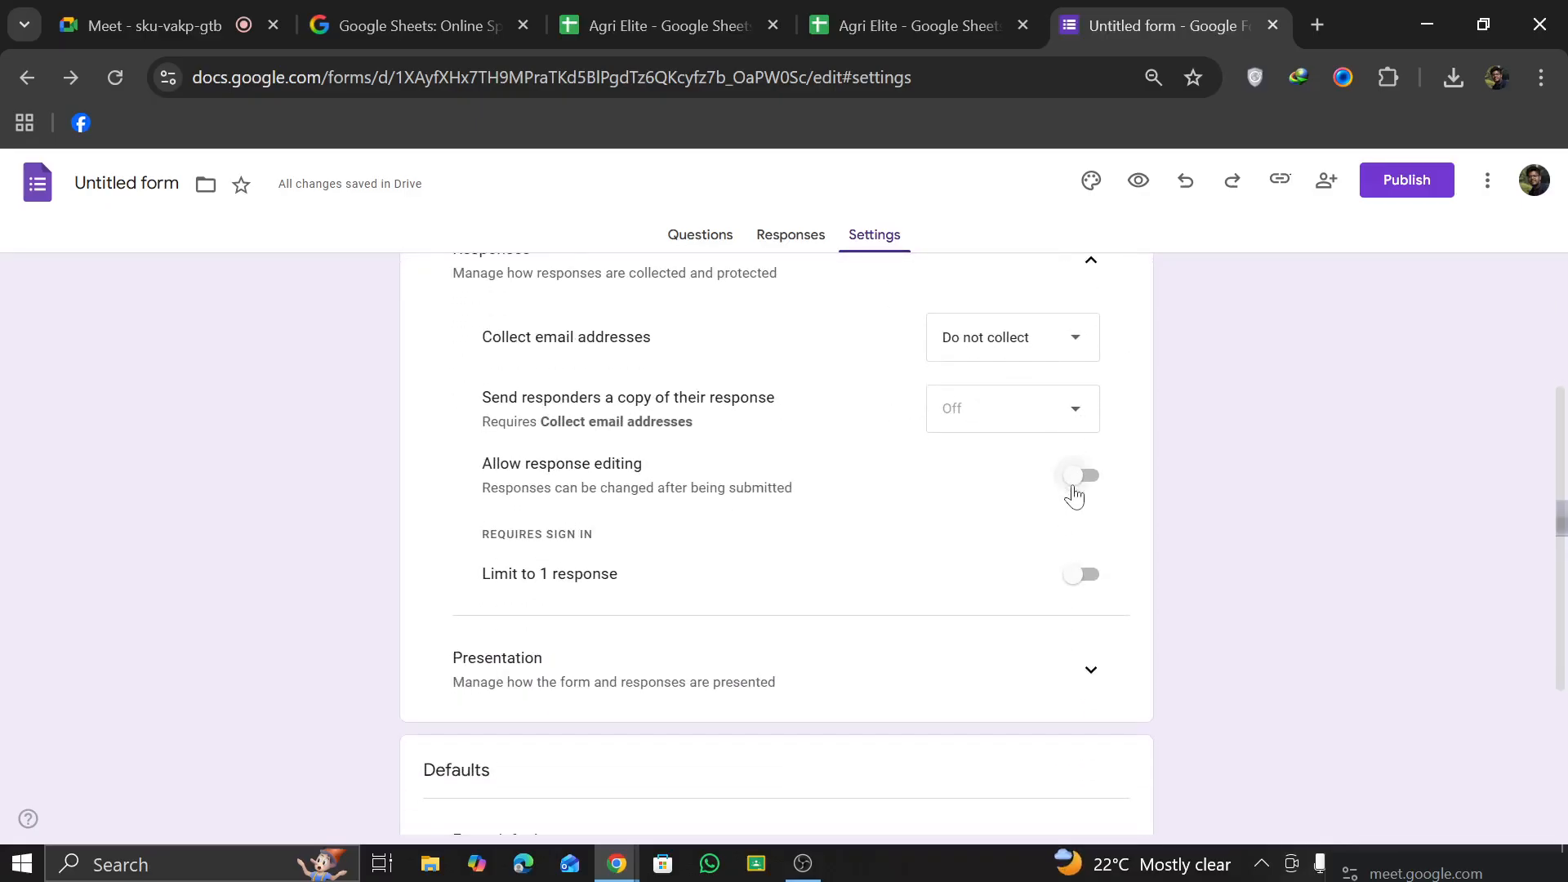
left_click(1078, 574)
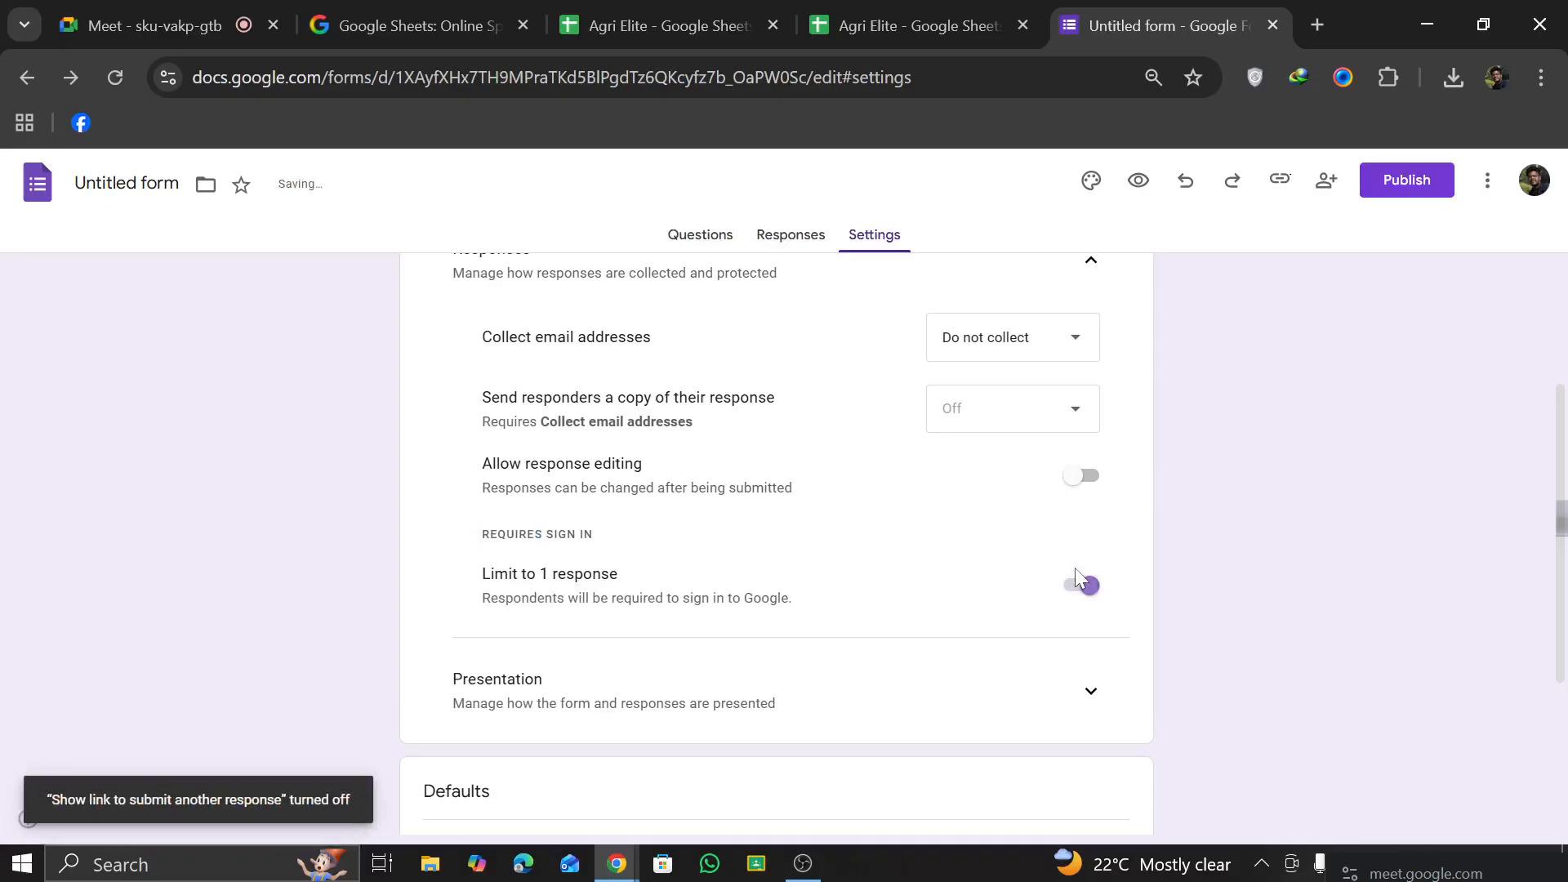
left_click(1077, 480)
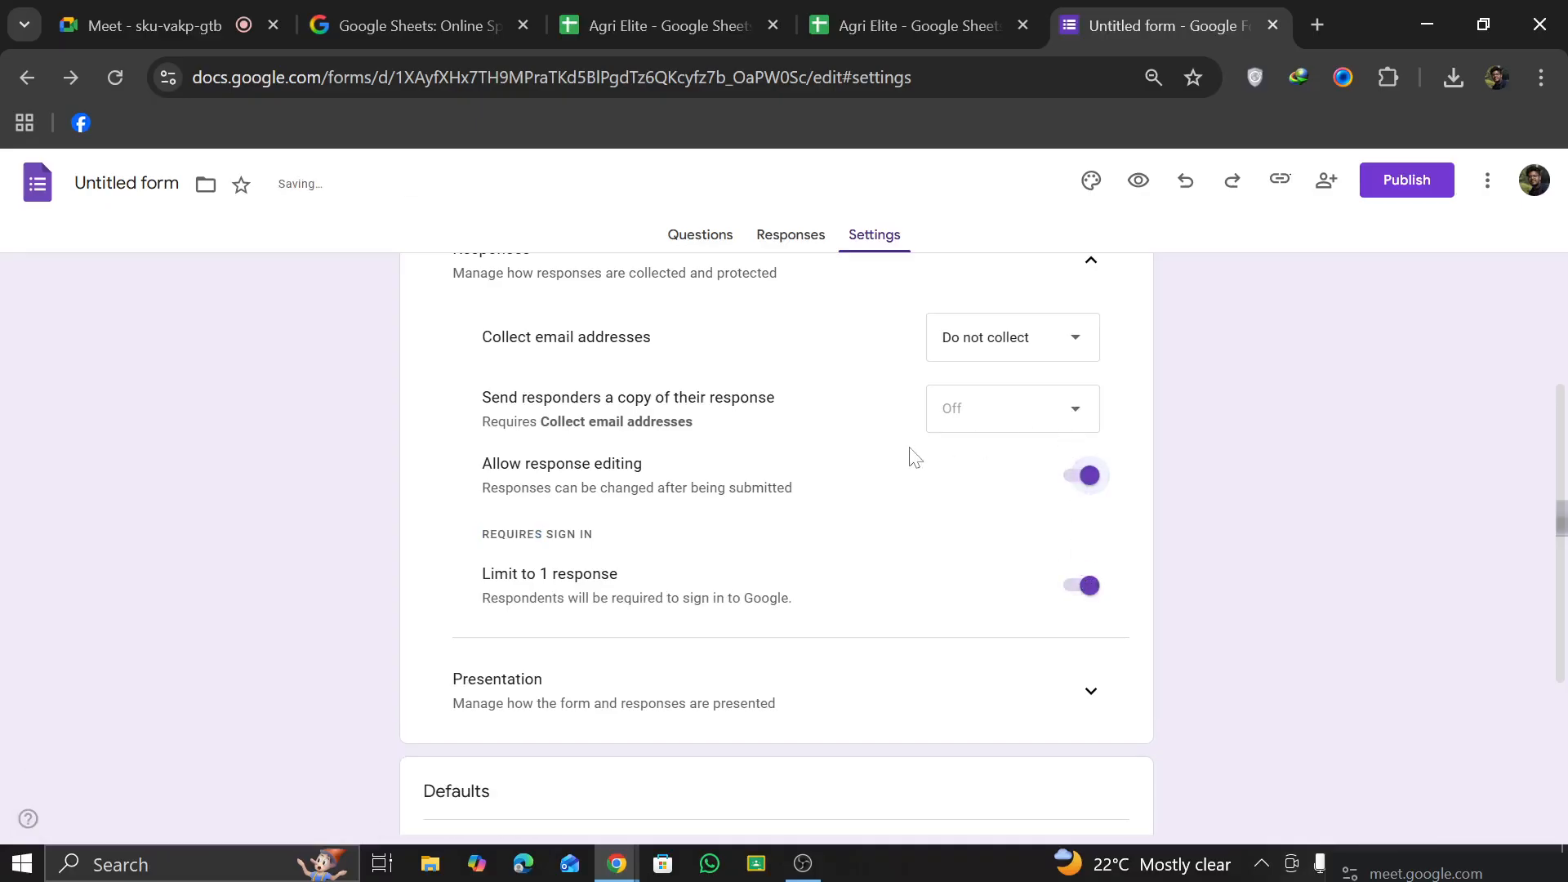
Step: Set the collection of email addresses to Verified
scroll(834, 457, "up", 2)
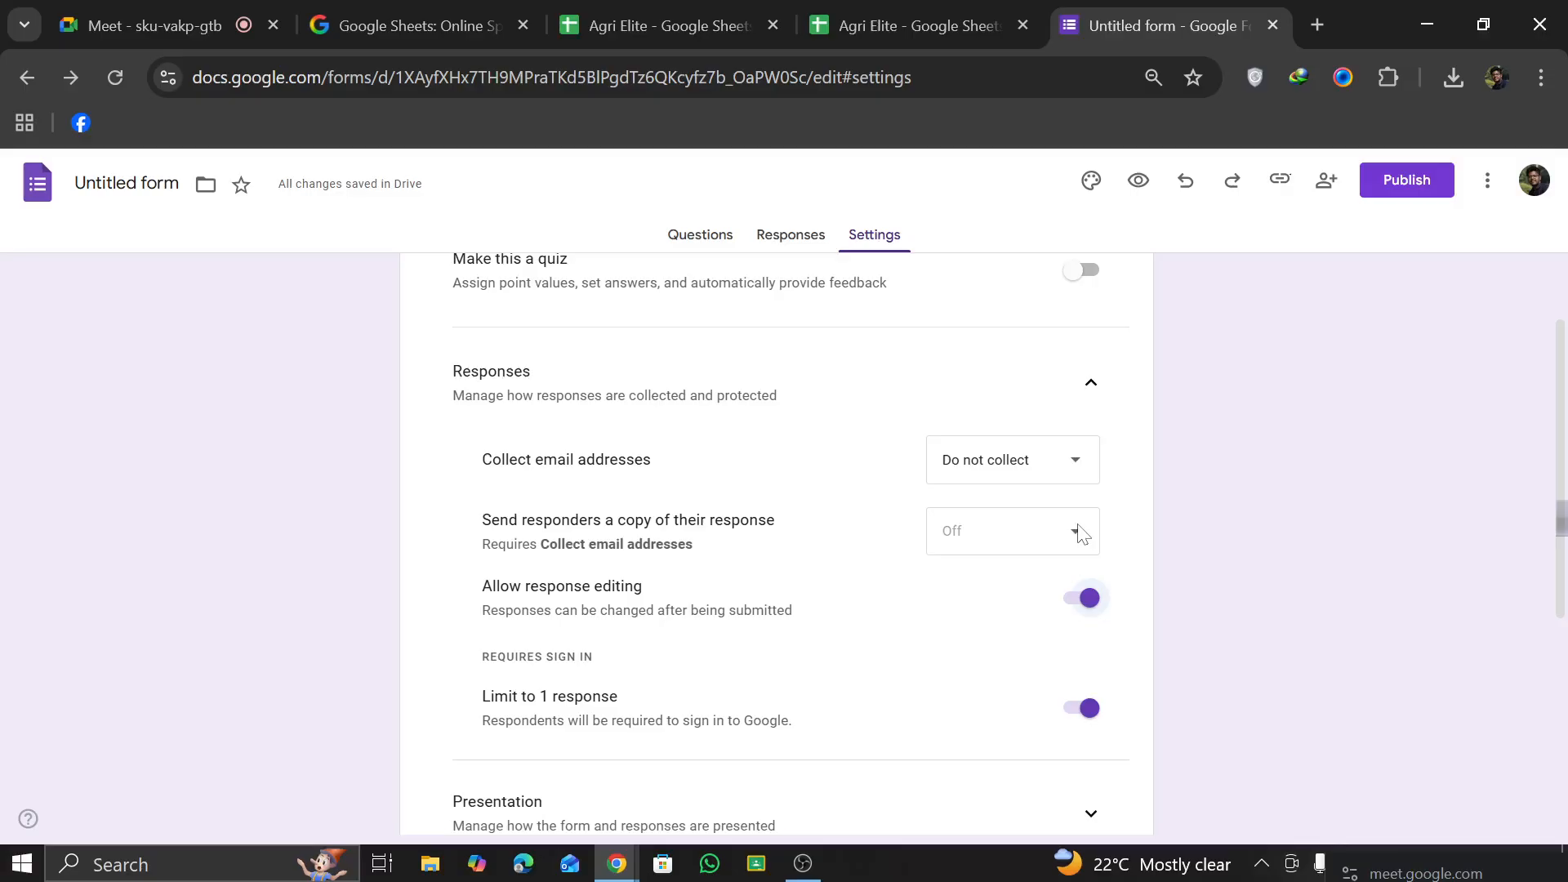
left_click(1055, 472)
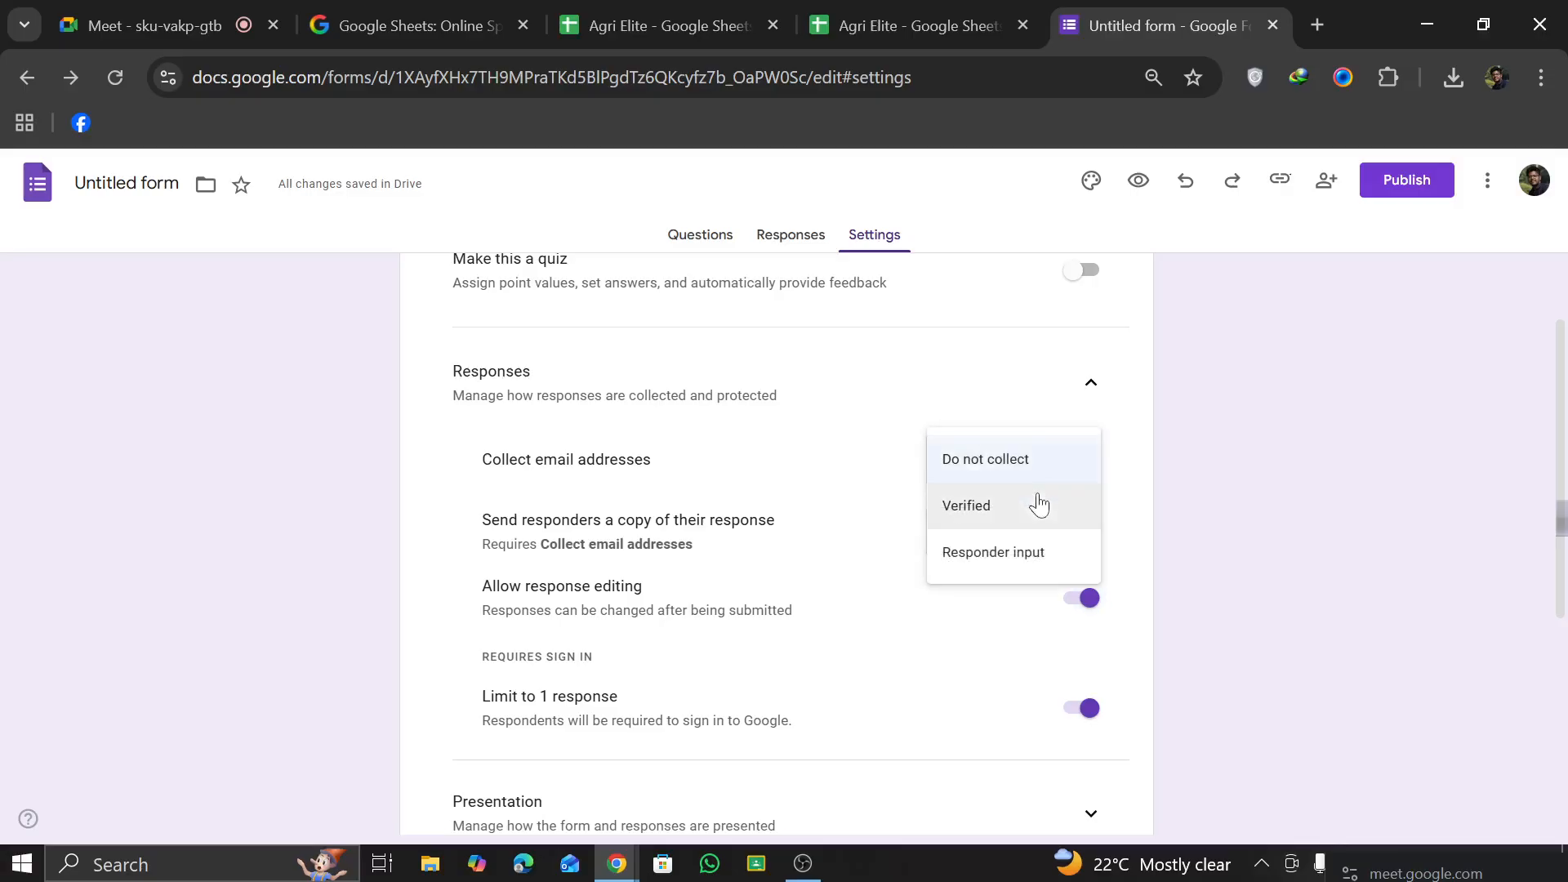
left_click(1022, 529)
left_click(1034, 474)
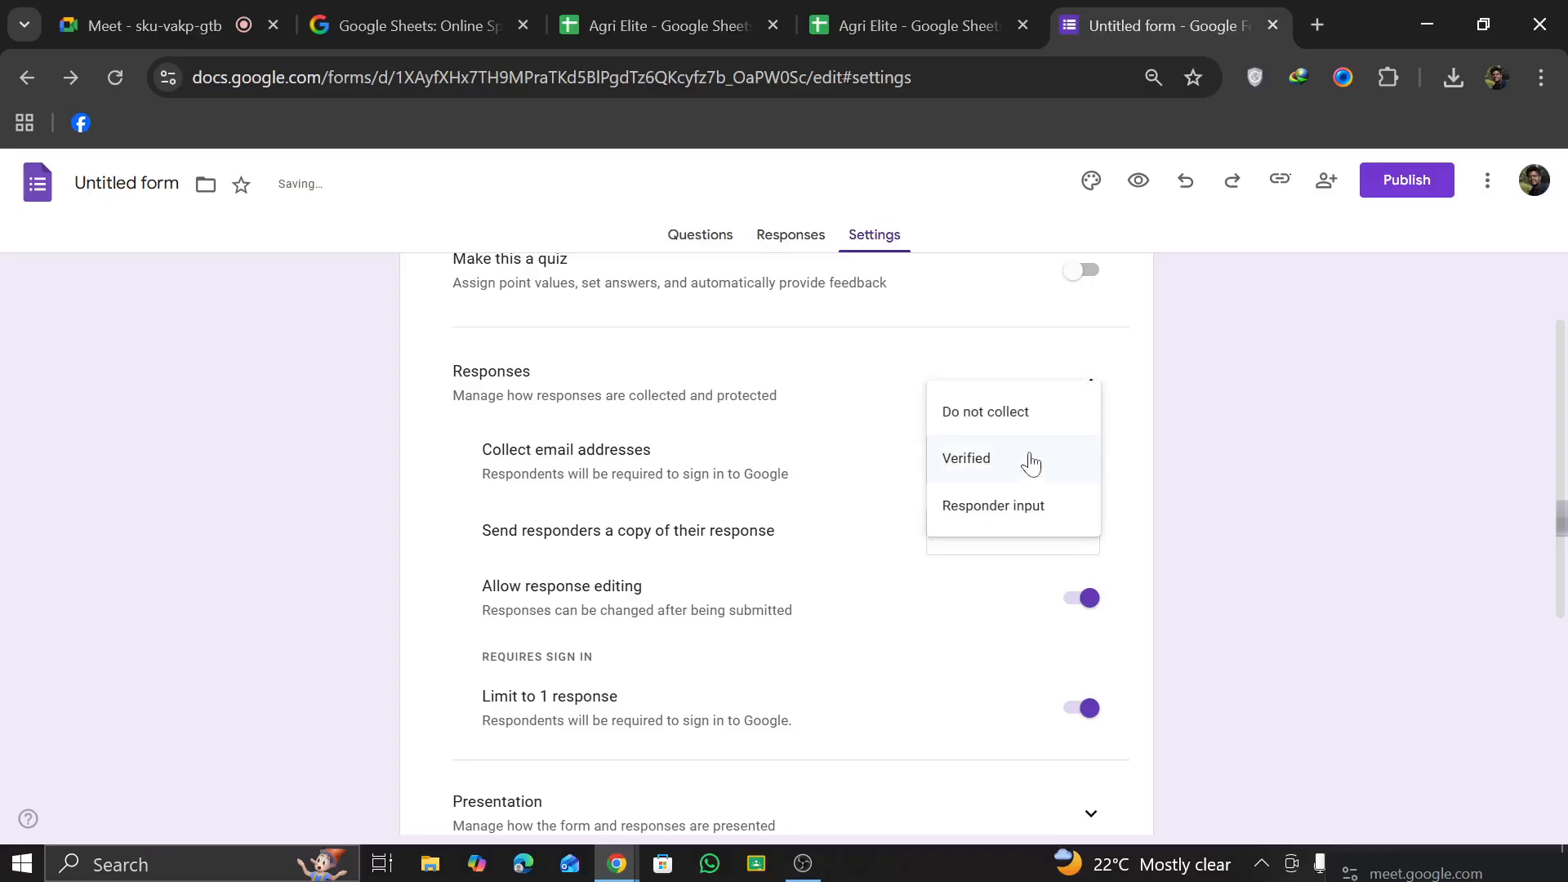
left_click(1026, 414)
left_click(1021, 459)
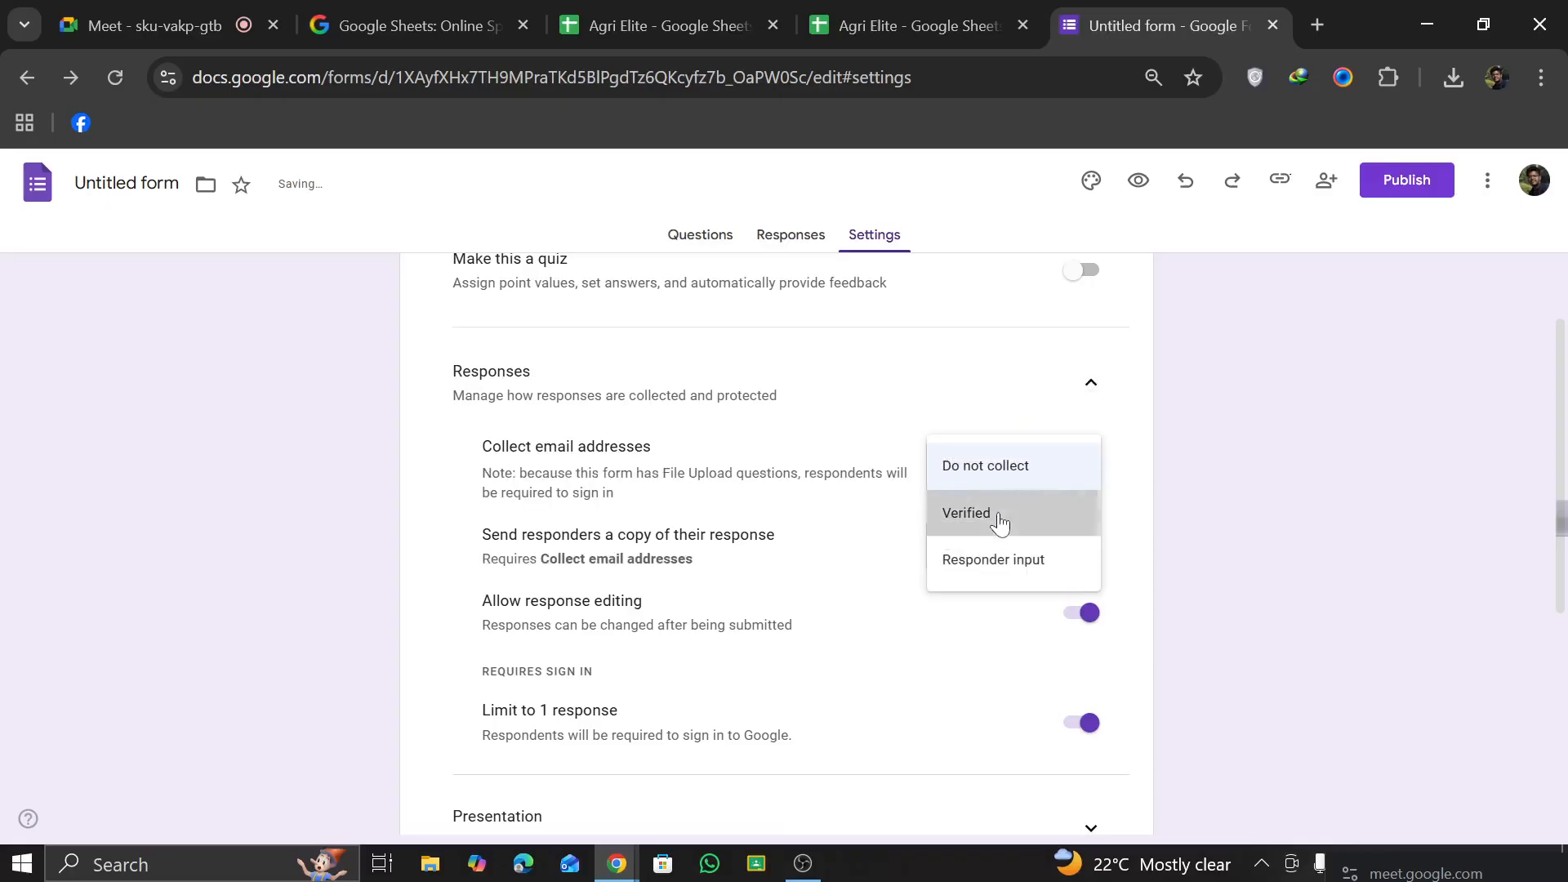
left_click(999, 528)
Step: Examine the choices for sending responders a copy of their response
left_click(1048, 539)
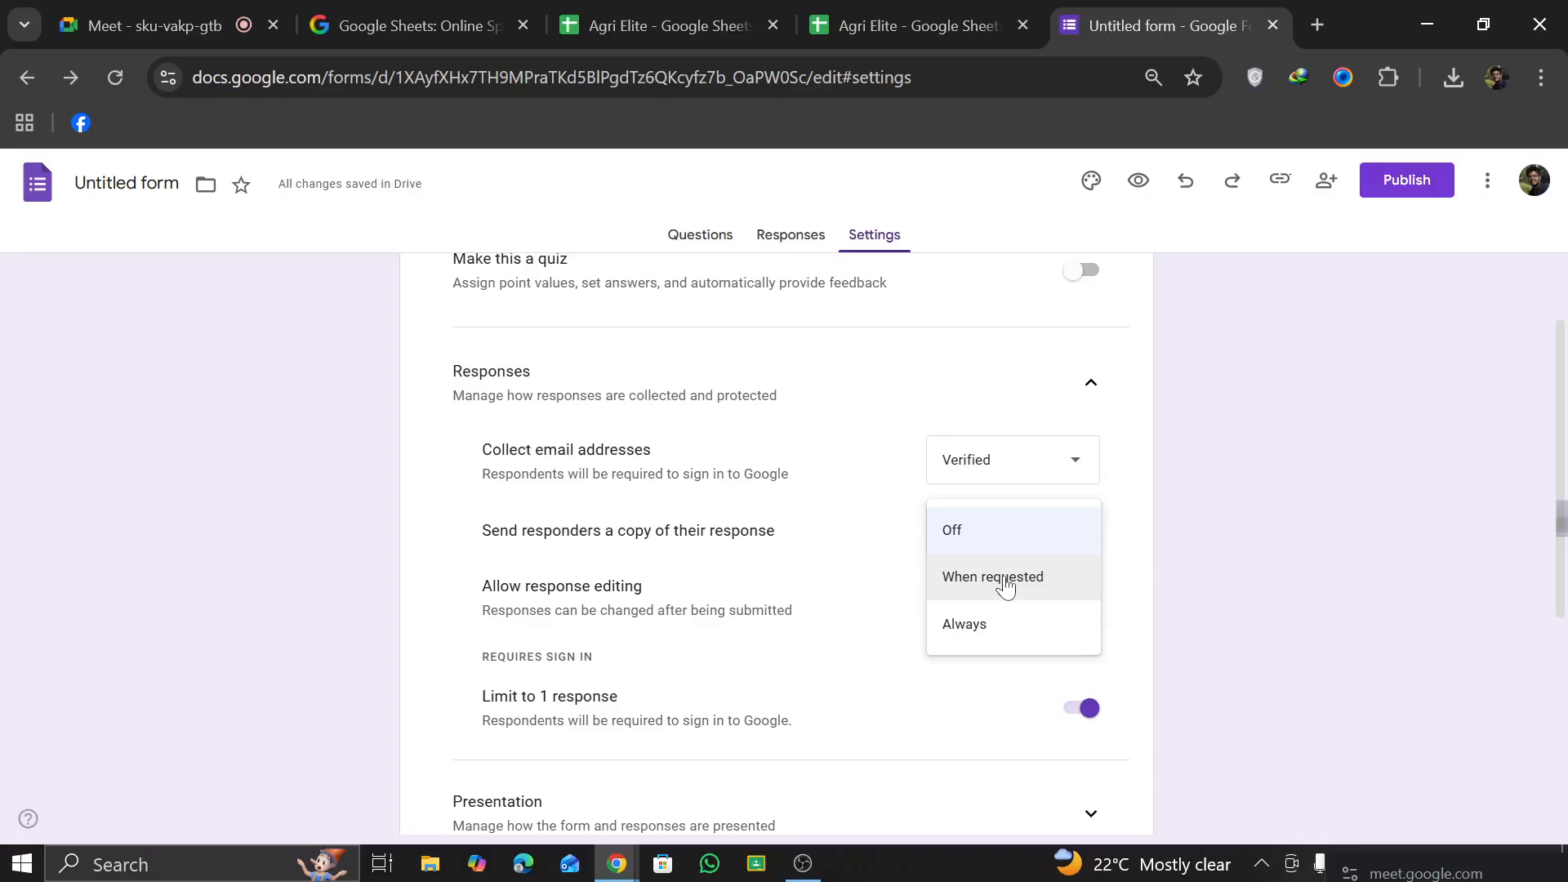
left_click(1008, 537)
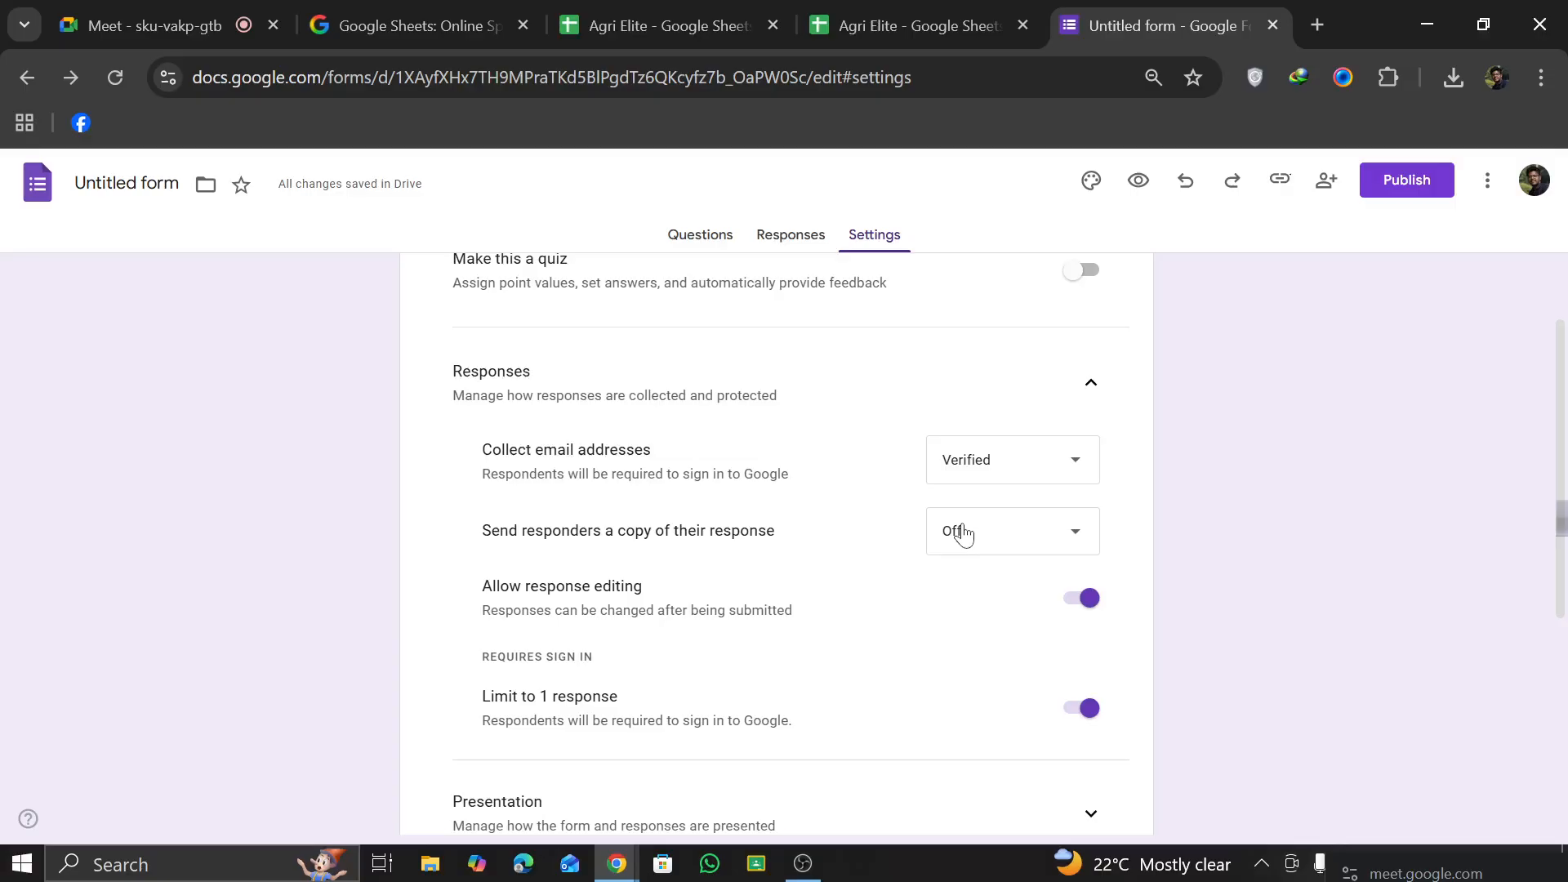
left_click(975, 537)
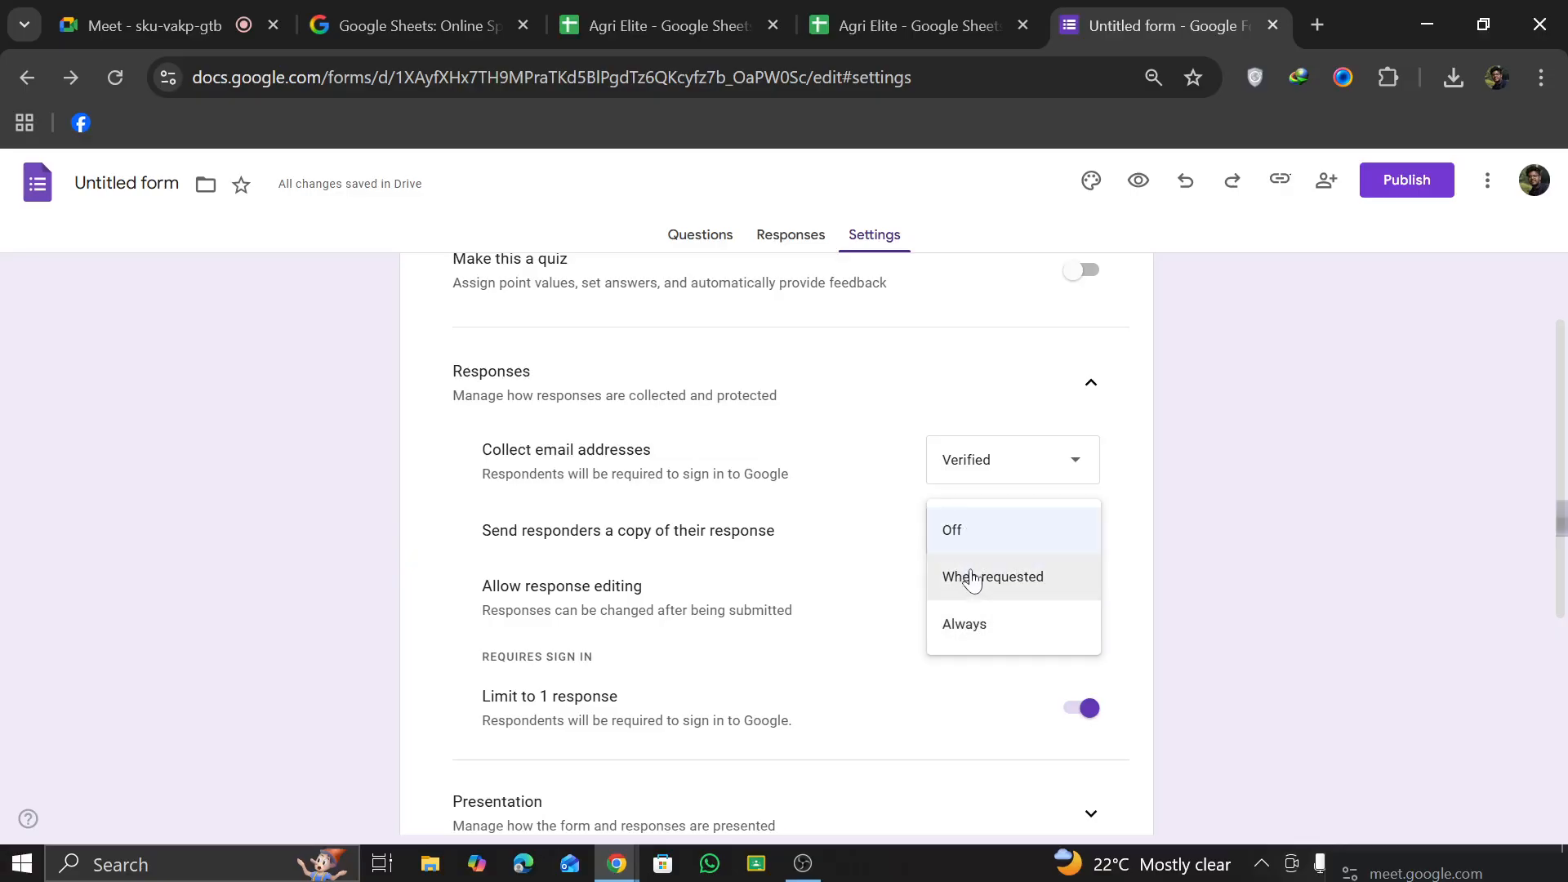
left_click(848, 580)
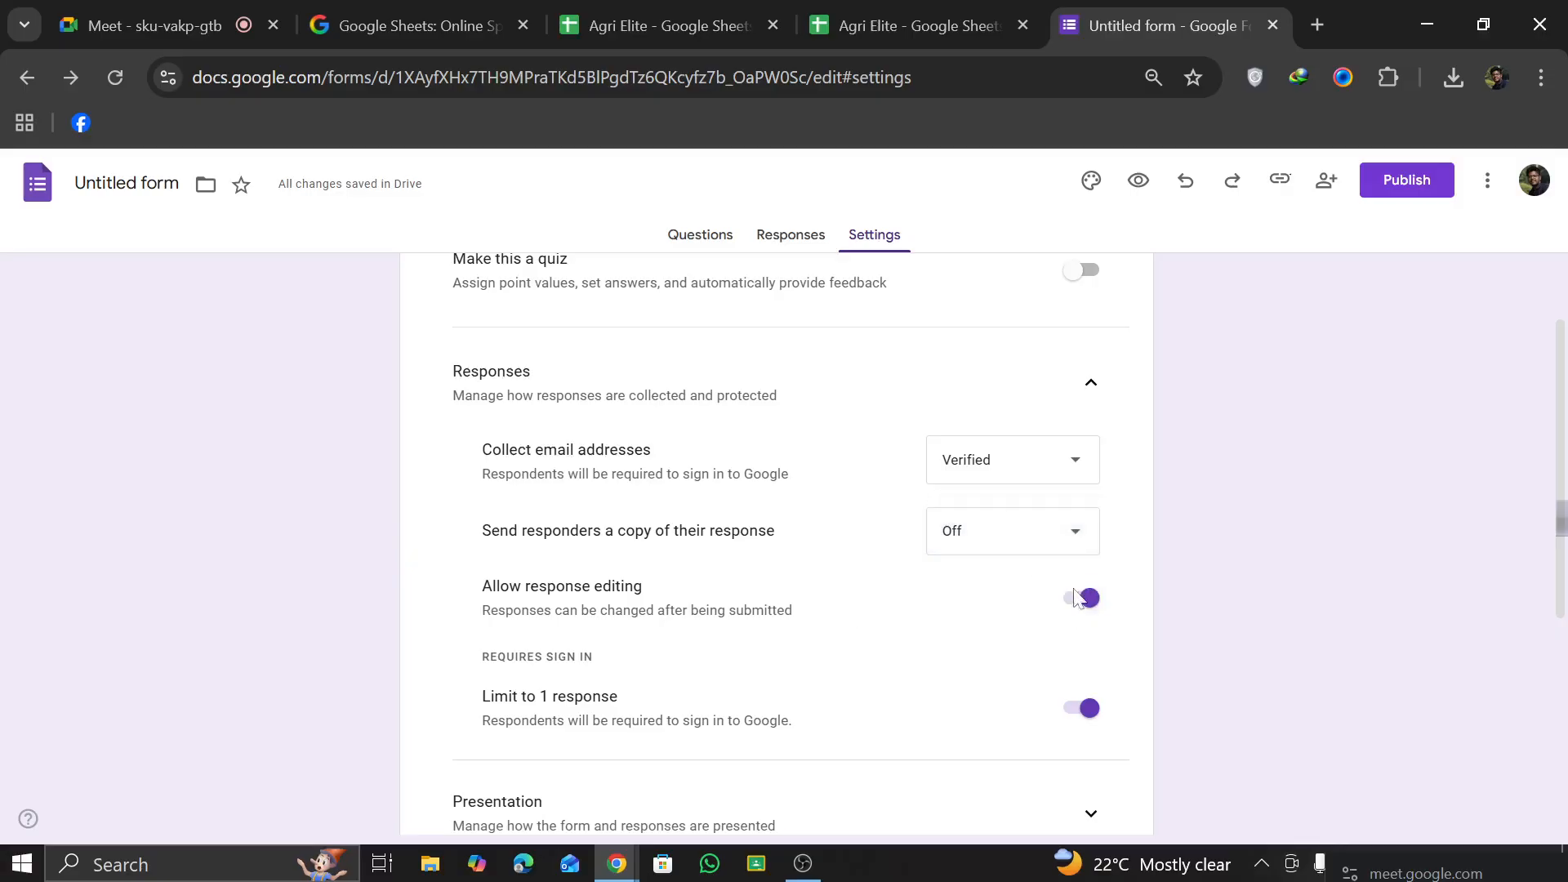
Step: Switch response editing and the 1-response limit off and back on
left_click(1083, 598)
left_click(1083, 598)
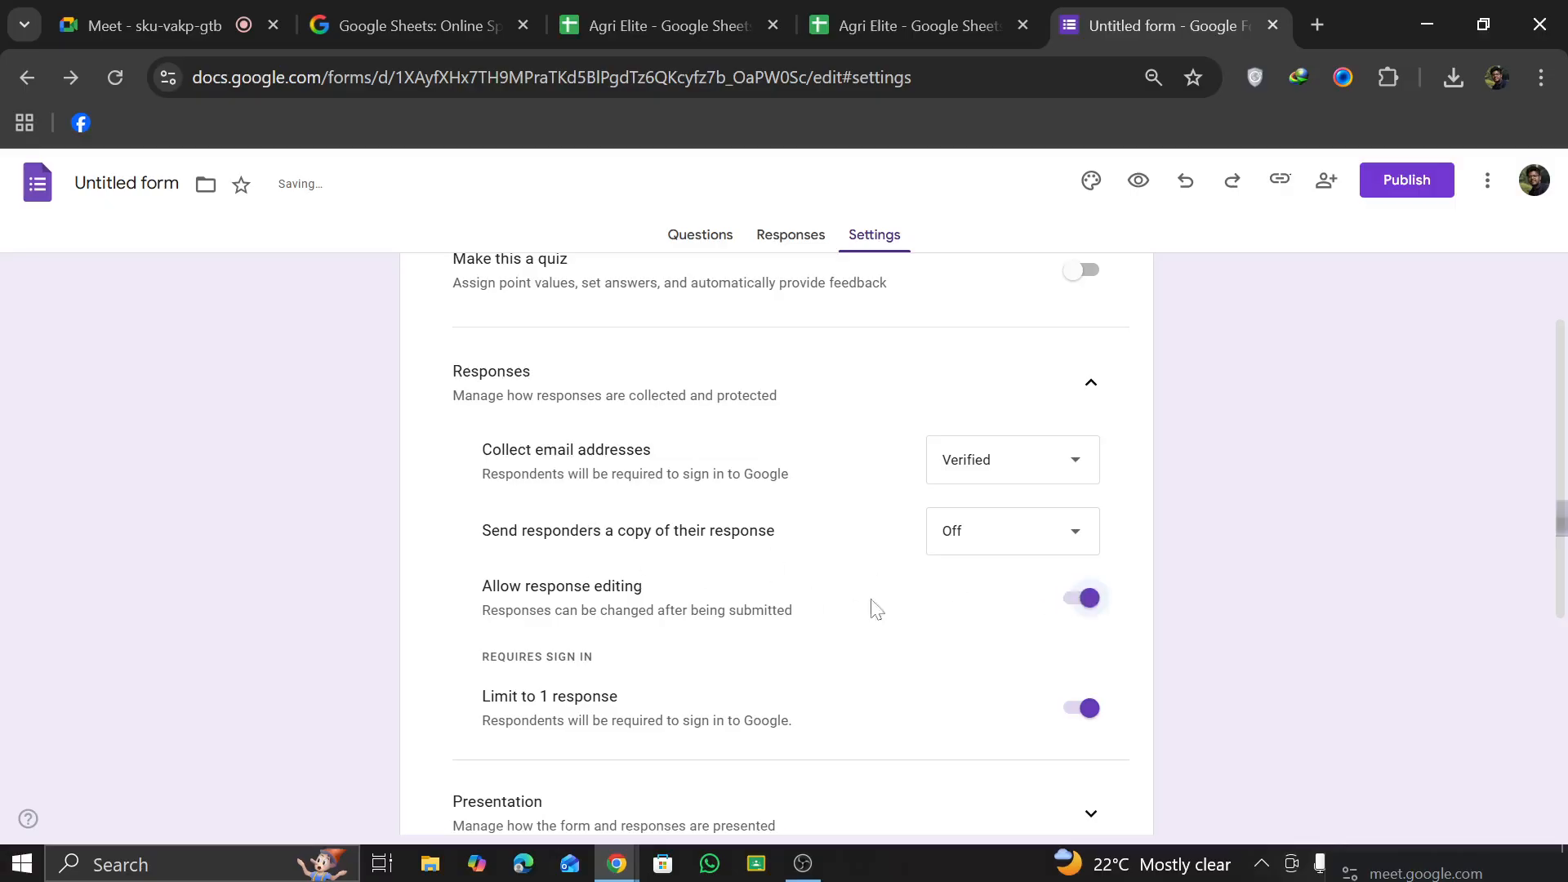
scroll(596, 719, "down", 3)
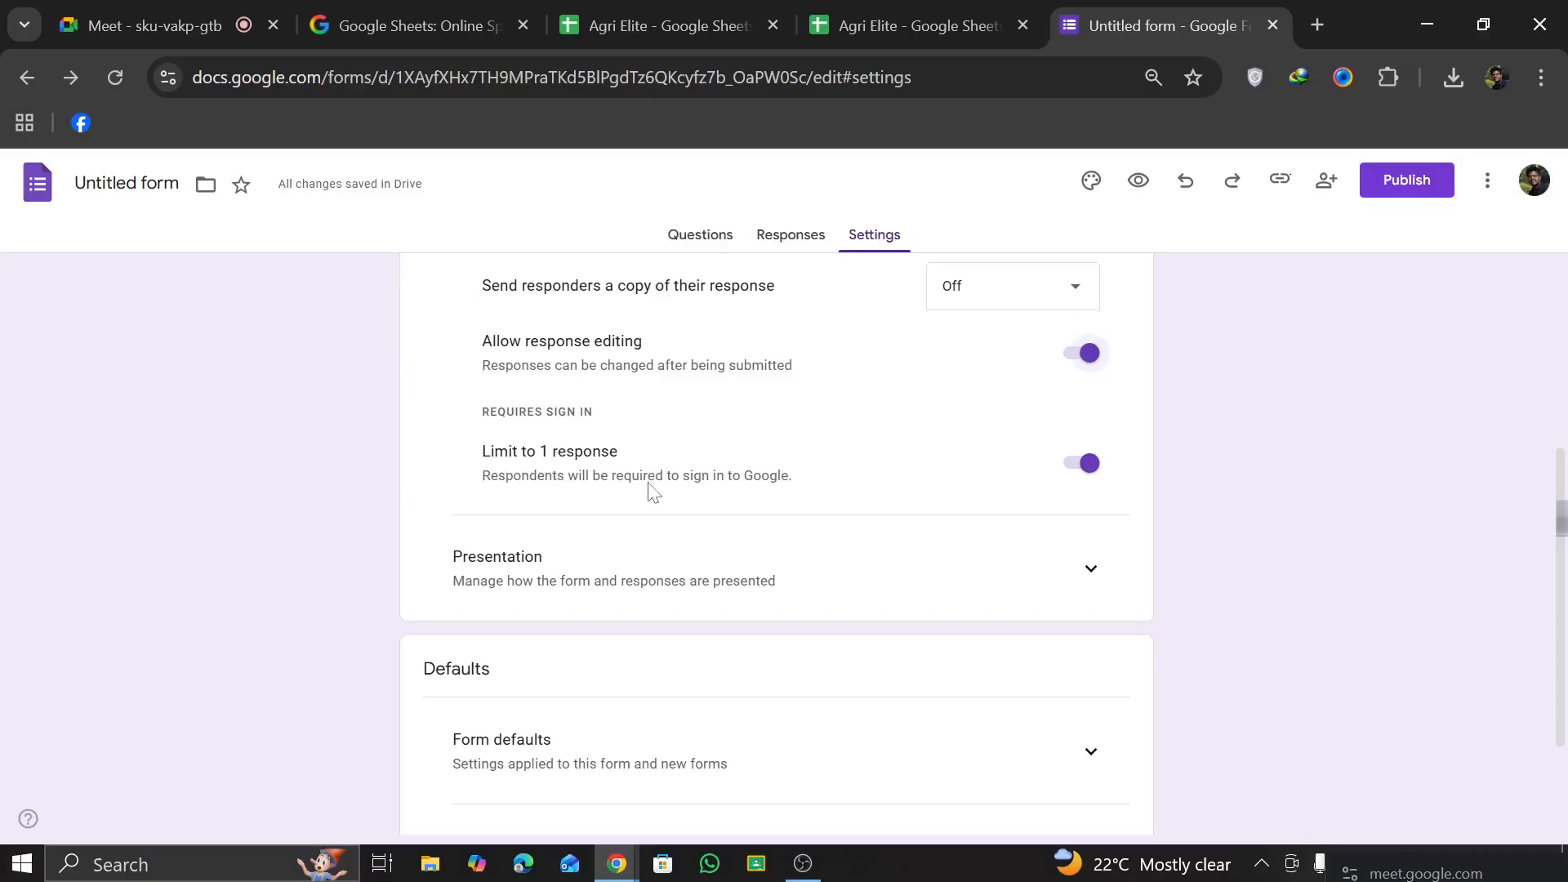
scroll(654, 482, "up", 2)
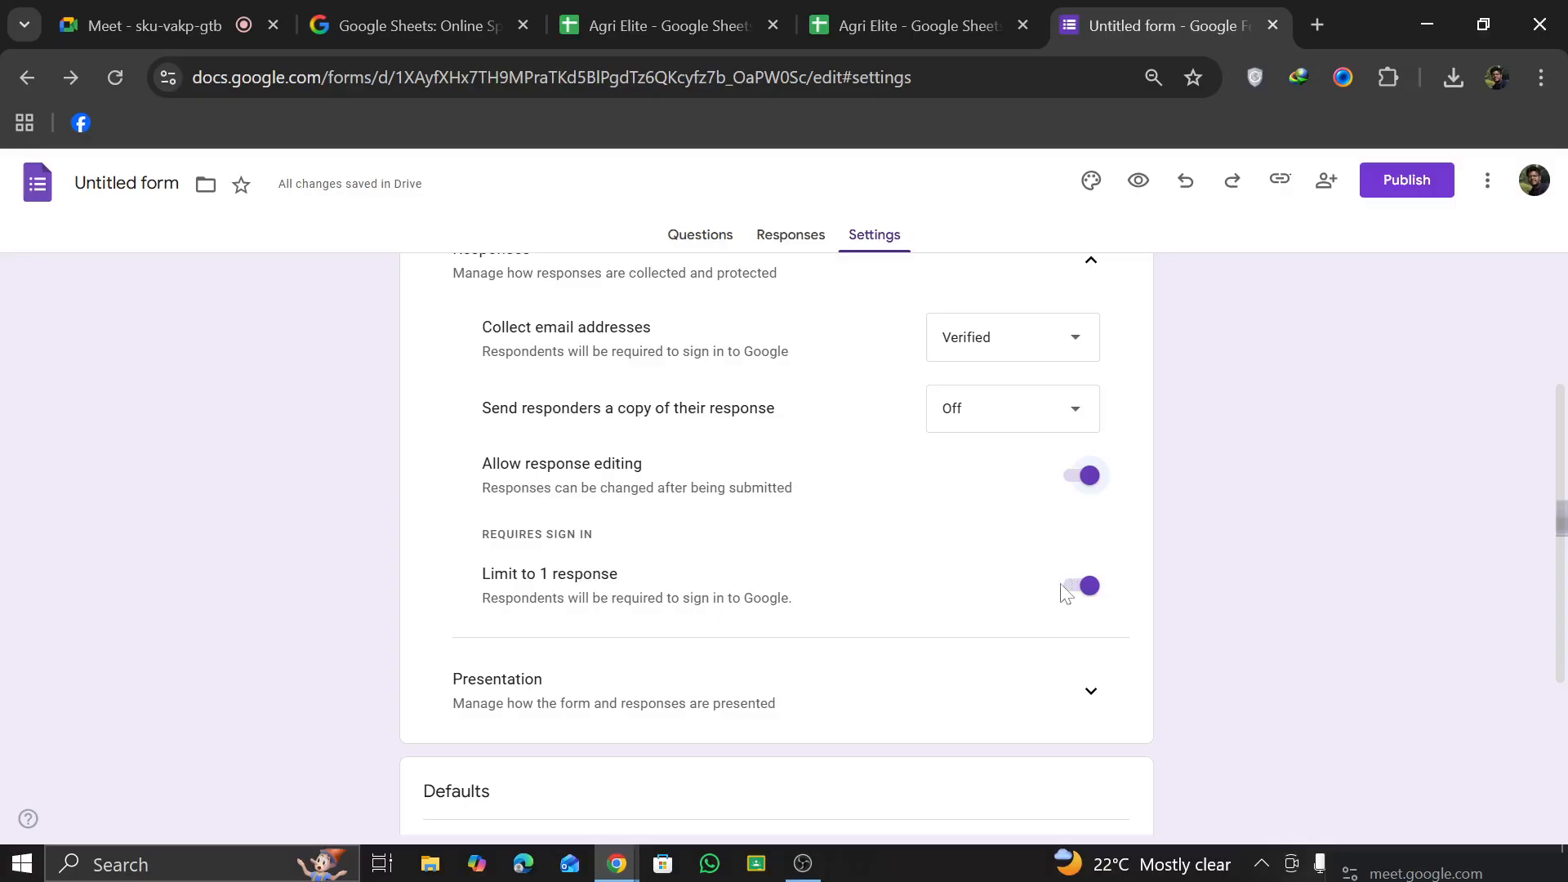
left_click(1084, 587)
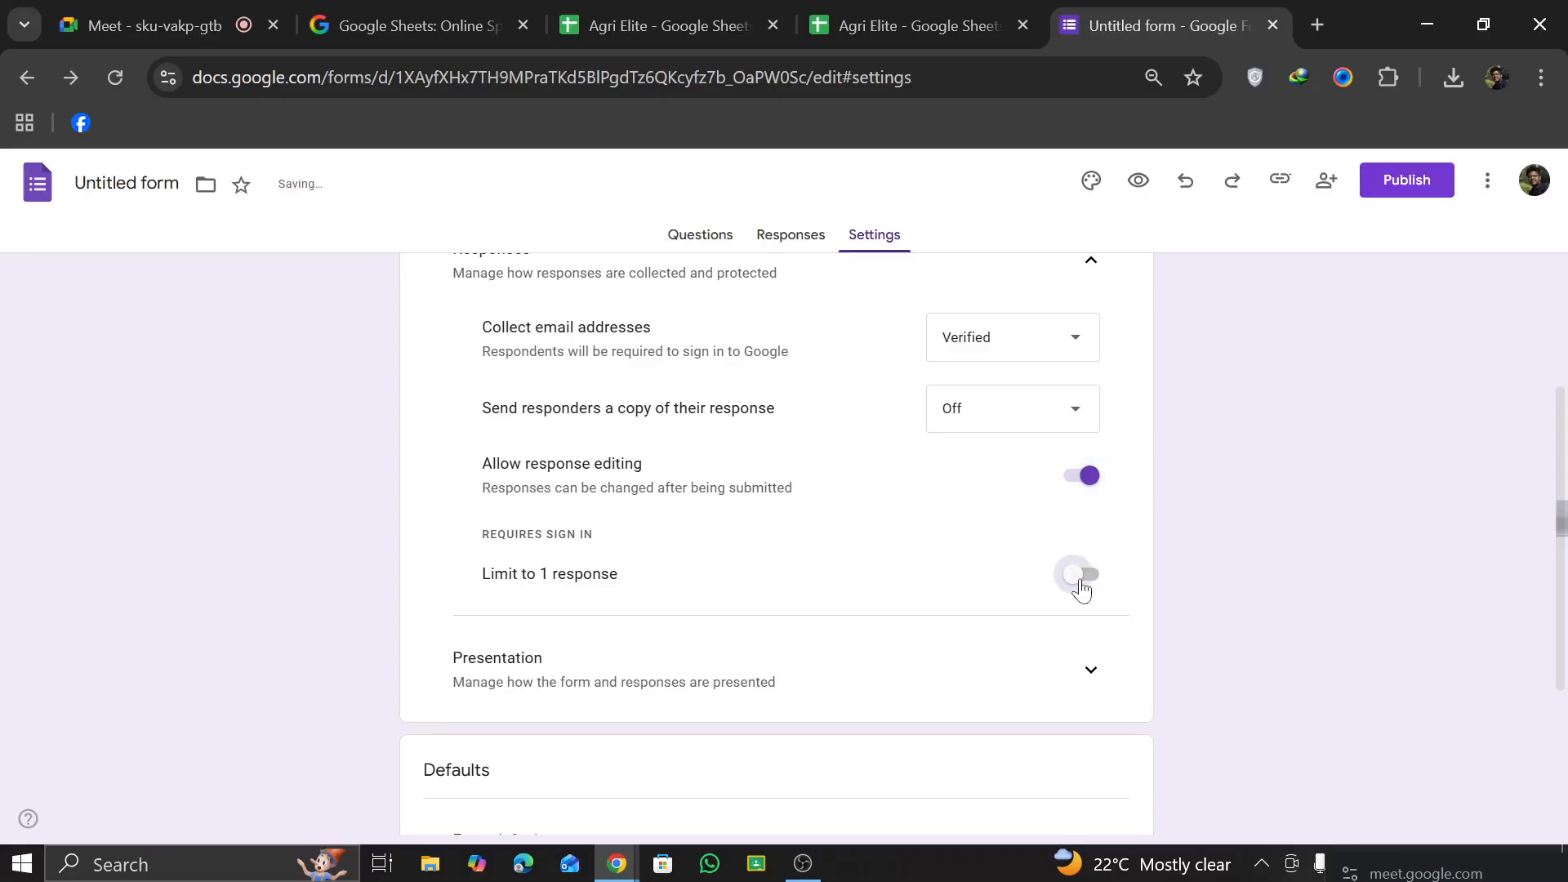
left_click(1083, 587)
Step: In the presentation settings, enable the results summary for respondents and disable autosave for all respondents
scroll(609, 550, "up", 3)
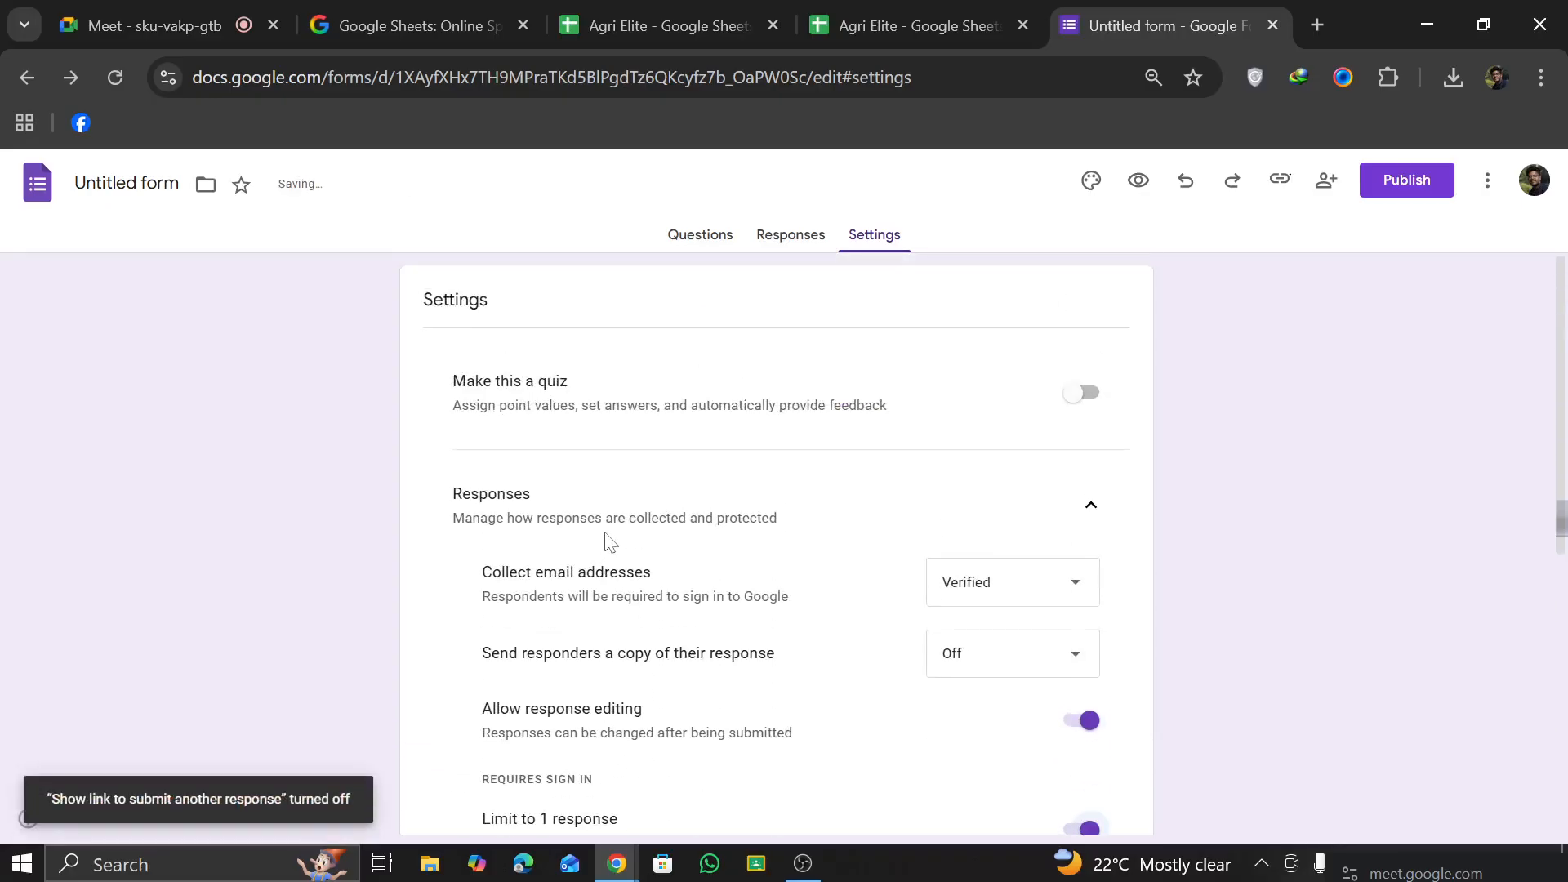
scroll(610, 544, "down", 5)
left_click(1078, 427)
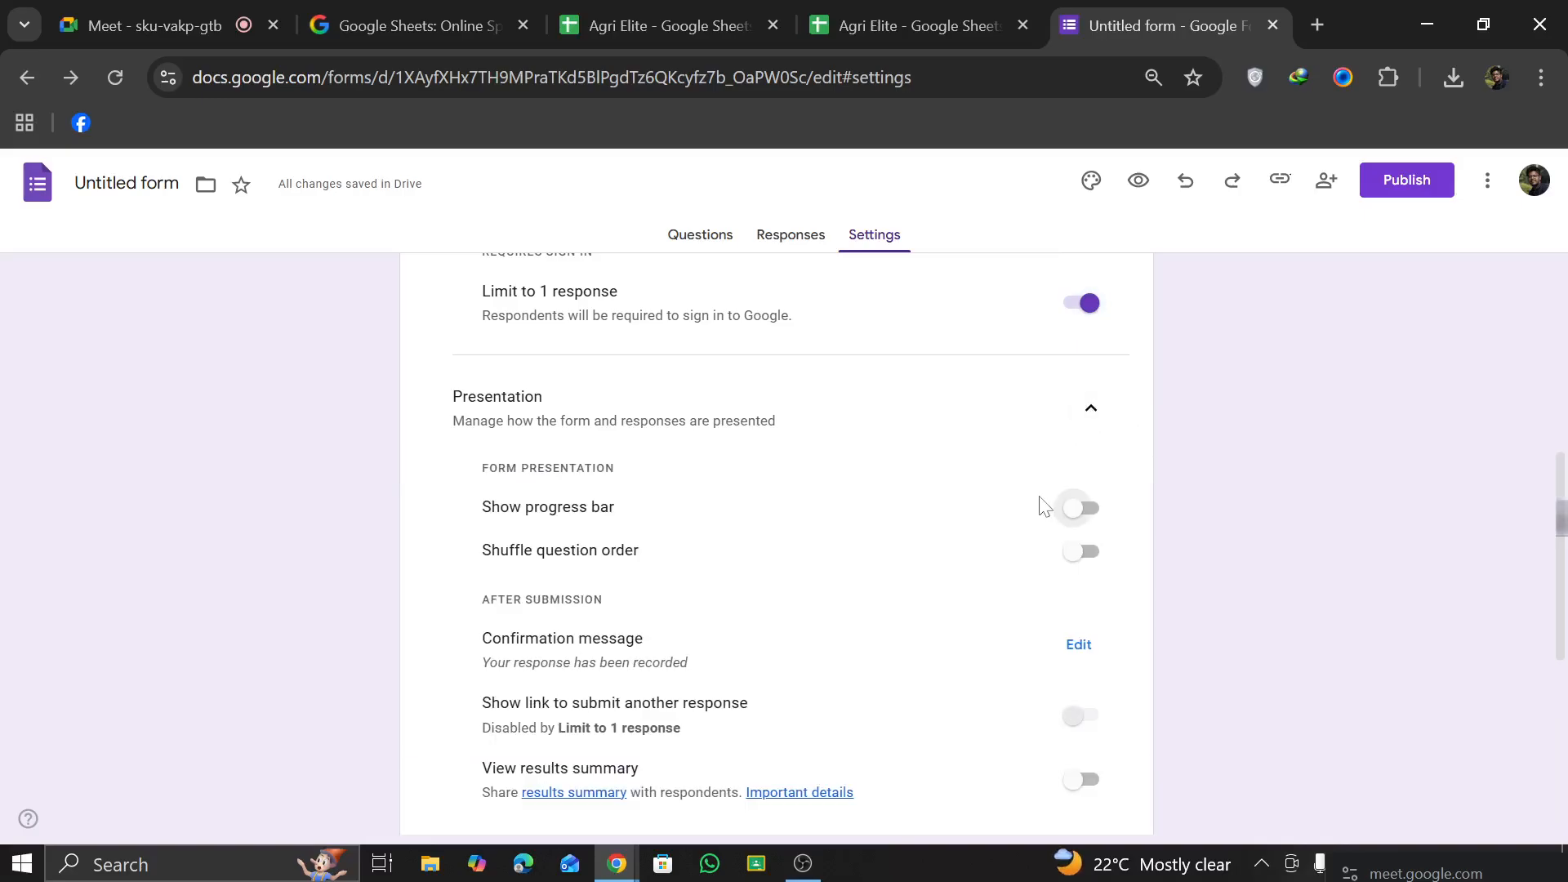
scroll(1043, 517, "up", 1)
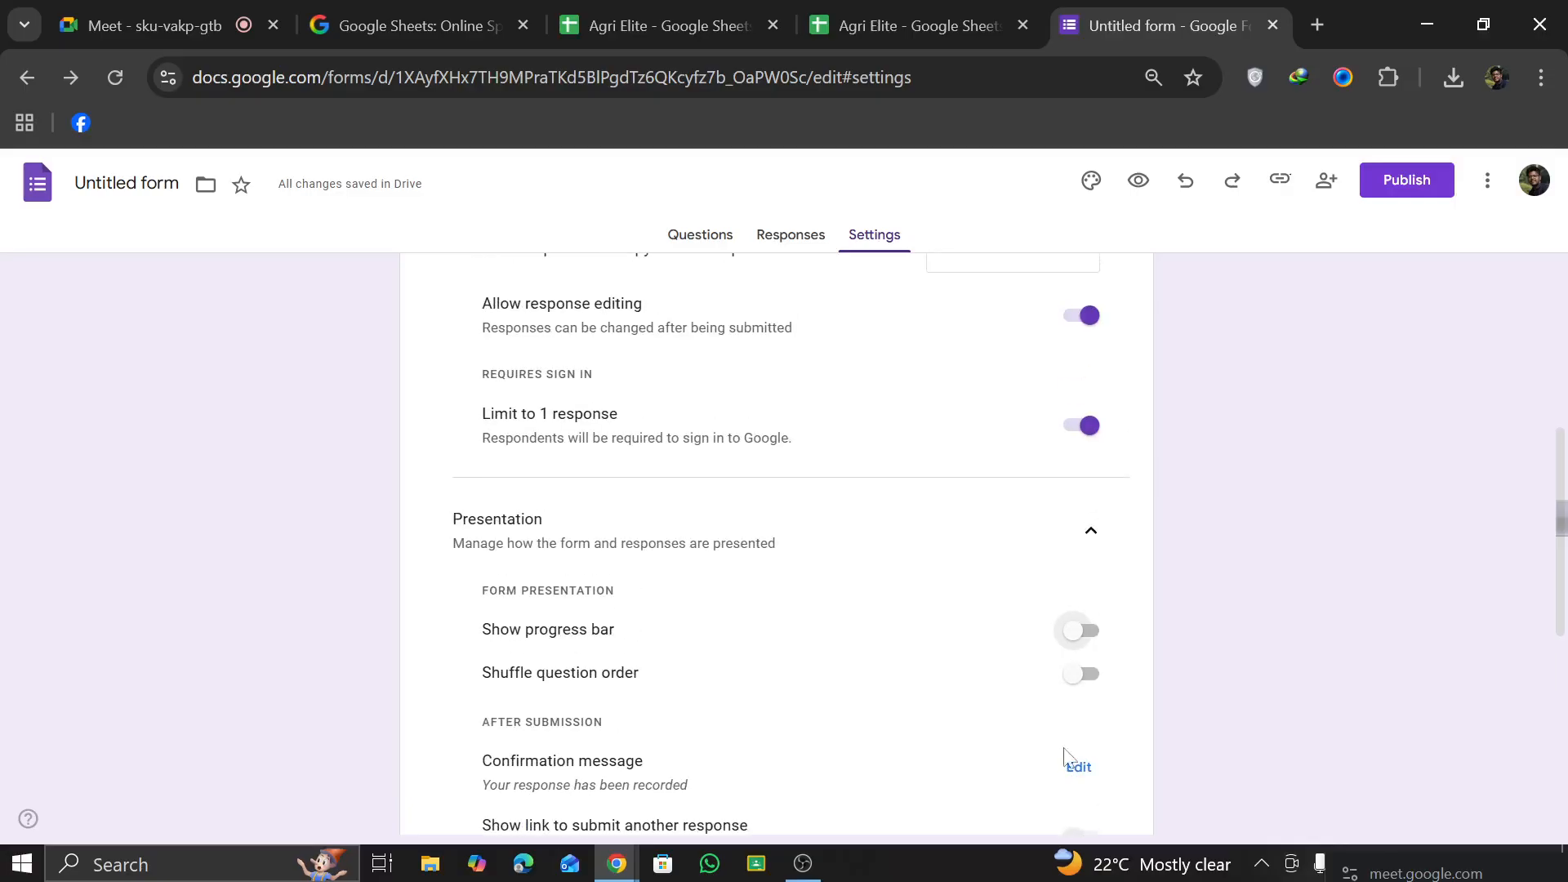
scroll(1062, 694, "down", 3)
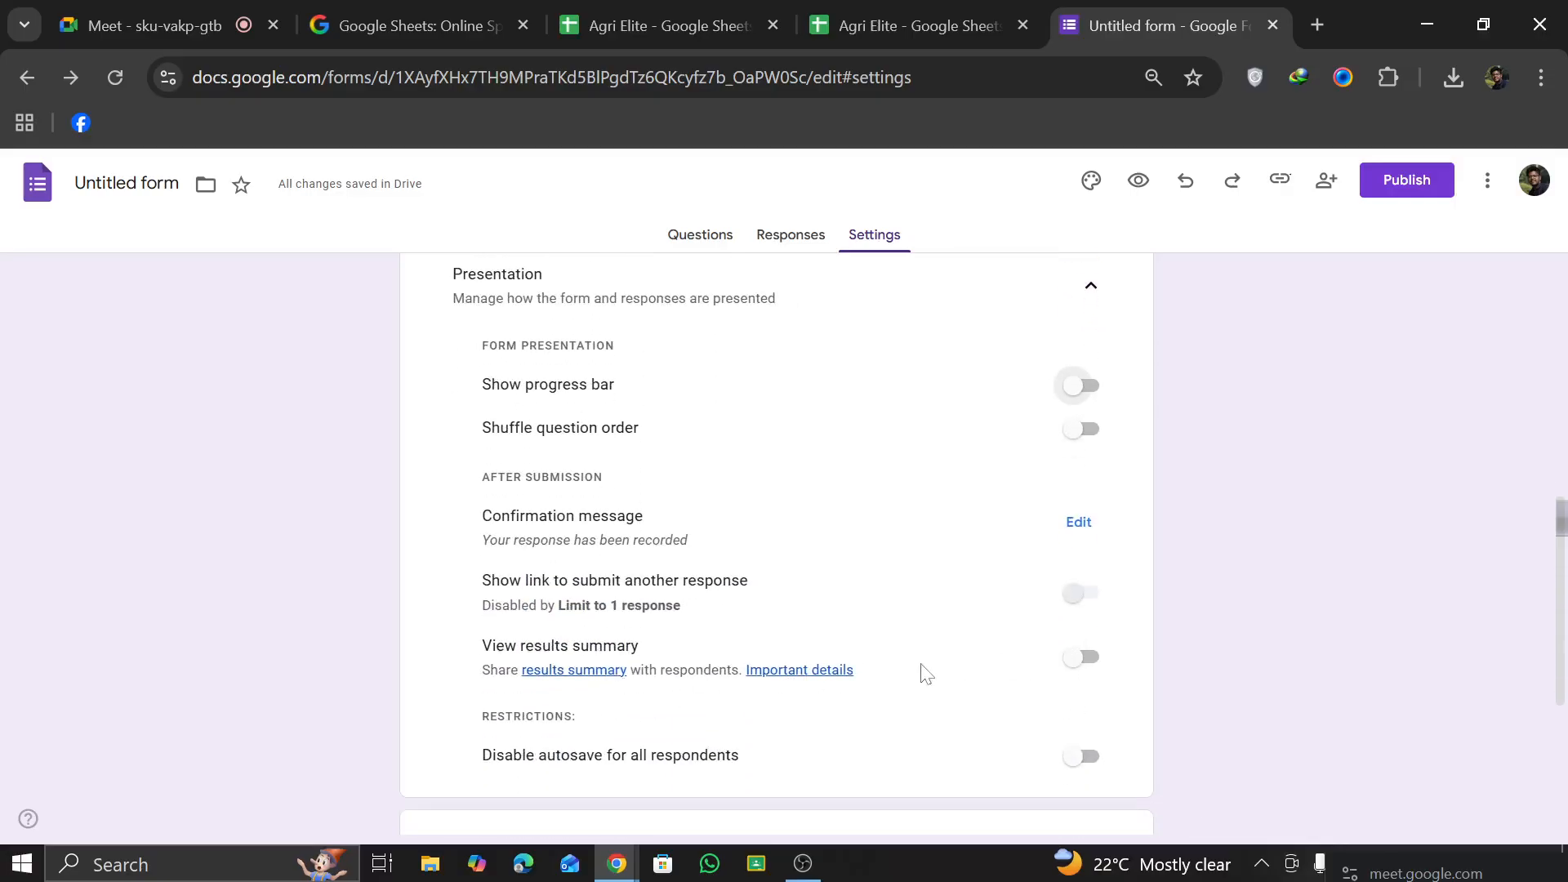
left_click(1086, 659)
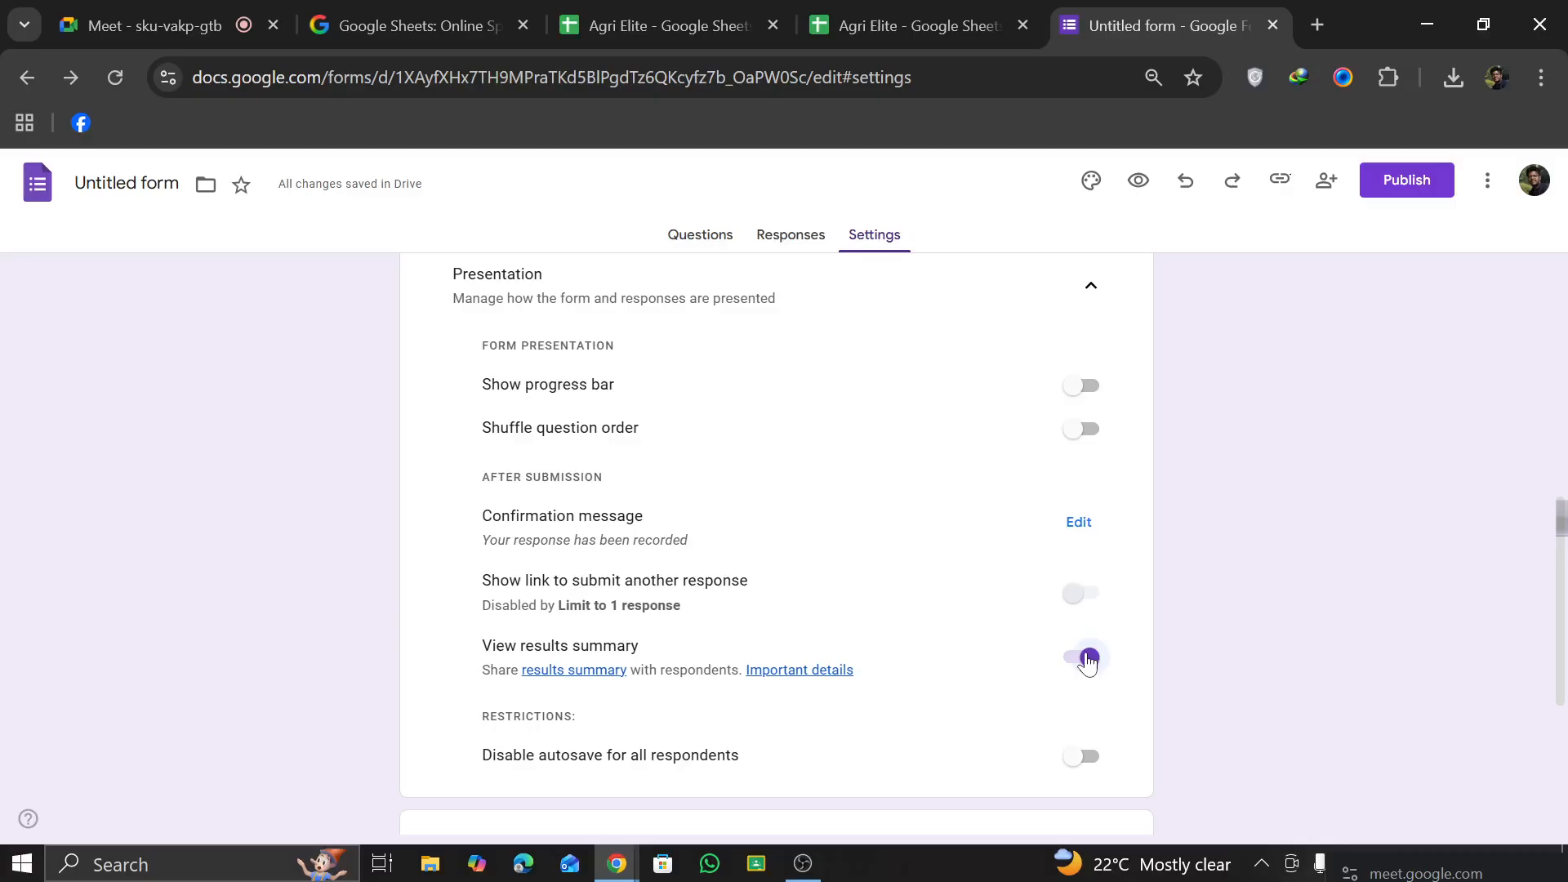
scroll(886, 695, "down", 2)
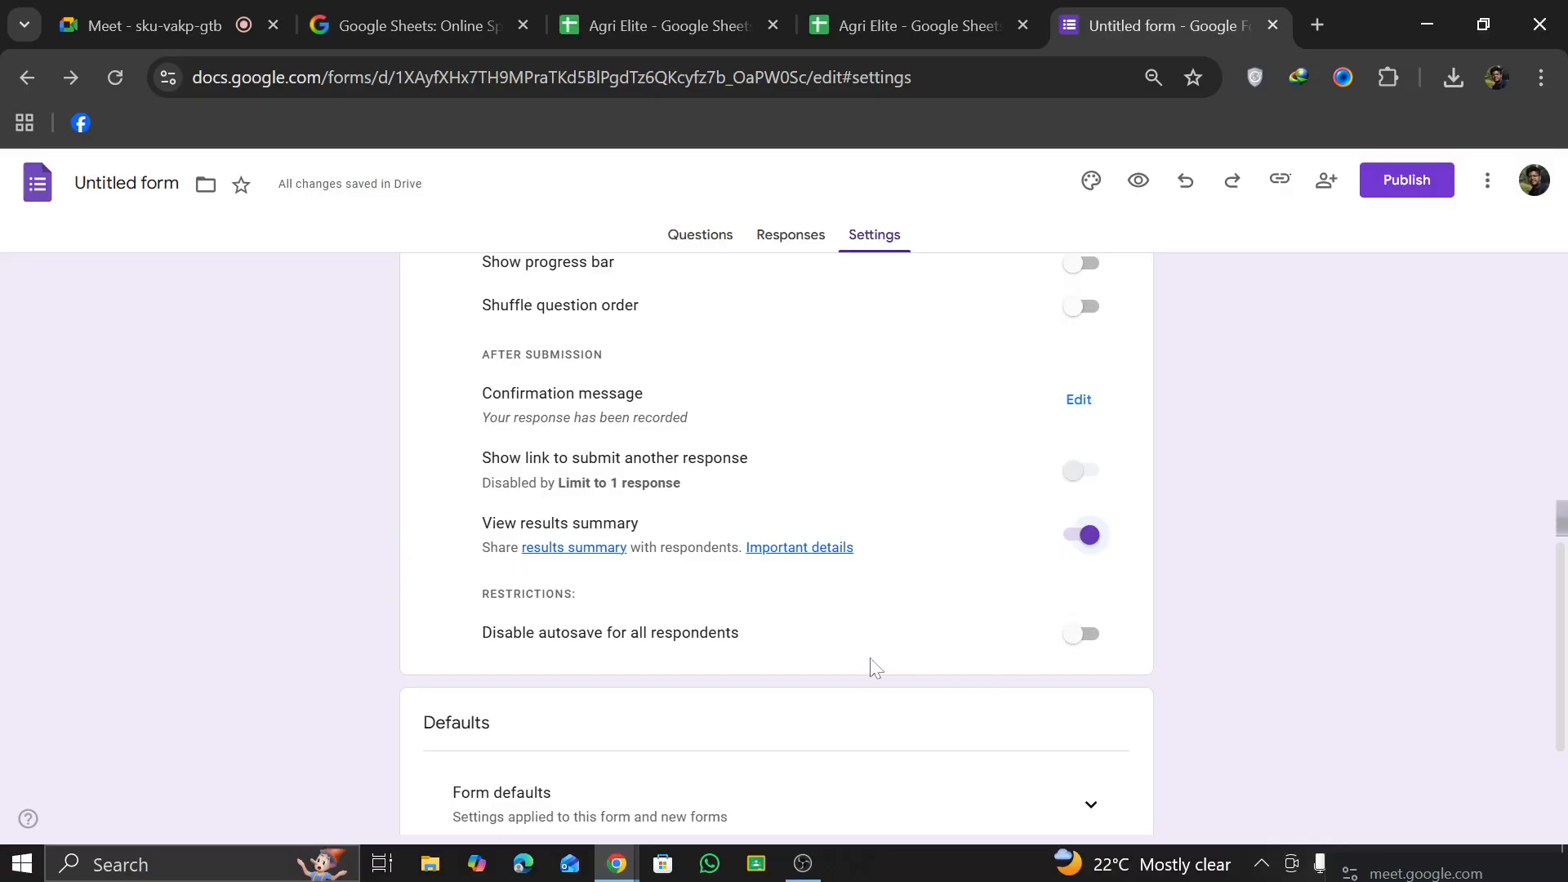
left_click(1086, 635)
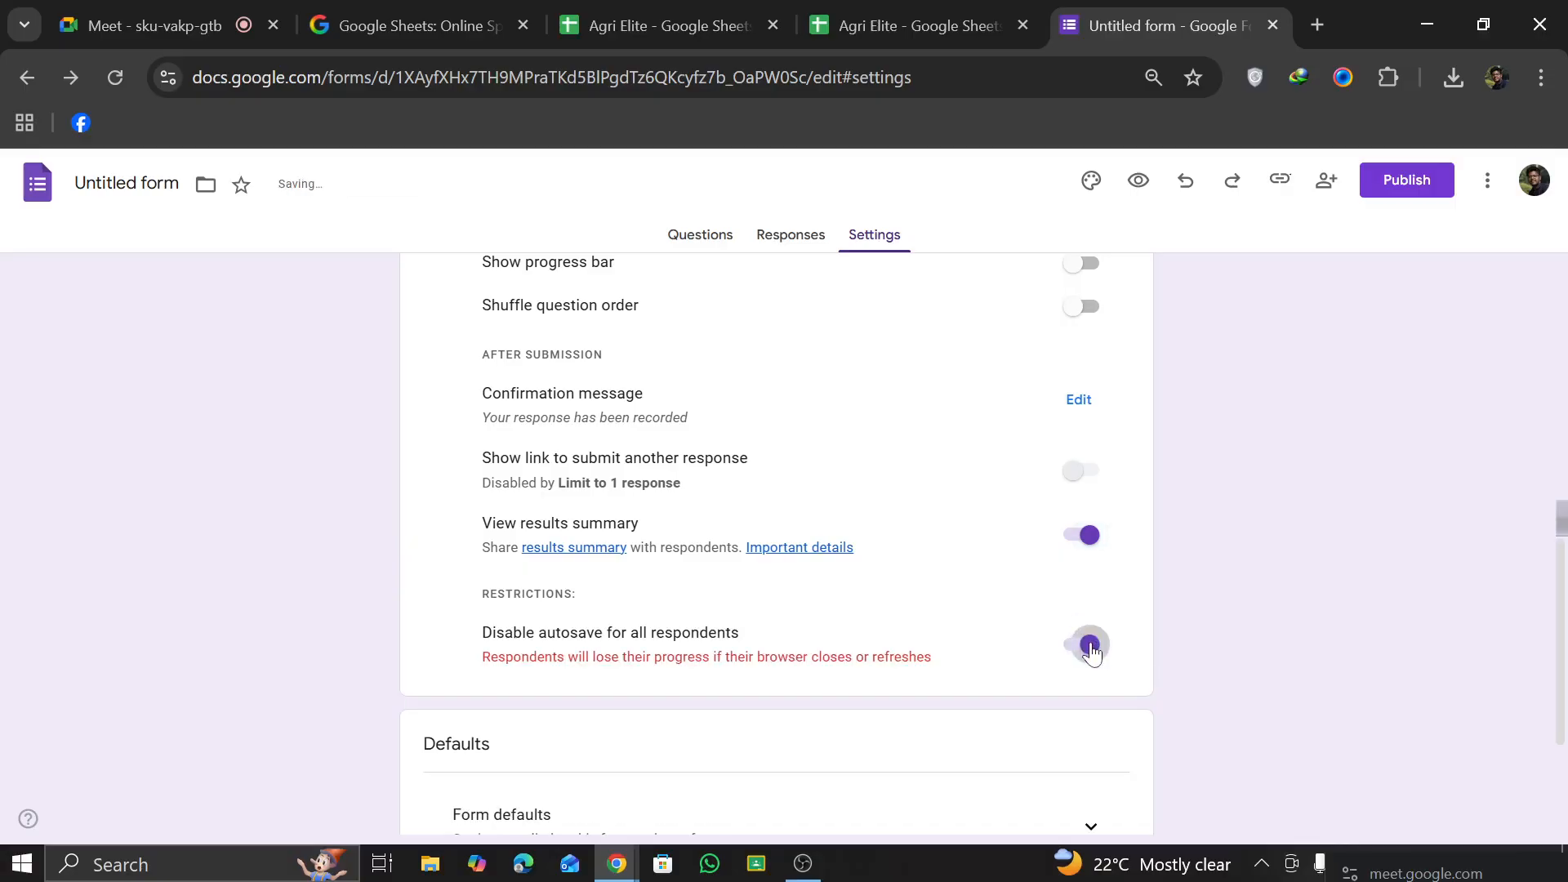
Step: Switch autosave back on for all respondents and set the confirmation message to "Thank you for joining with Agri Elite"
left_click(1090, 647)
scroll(948, 523, "up", 1)
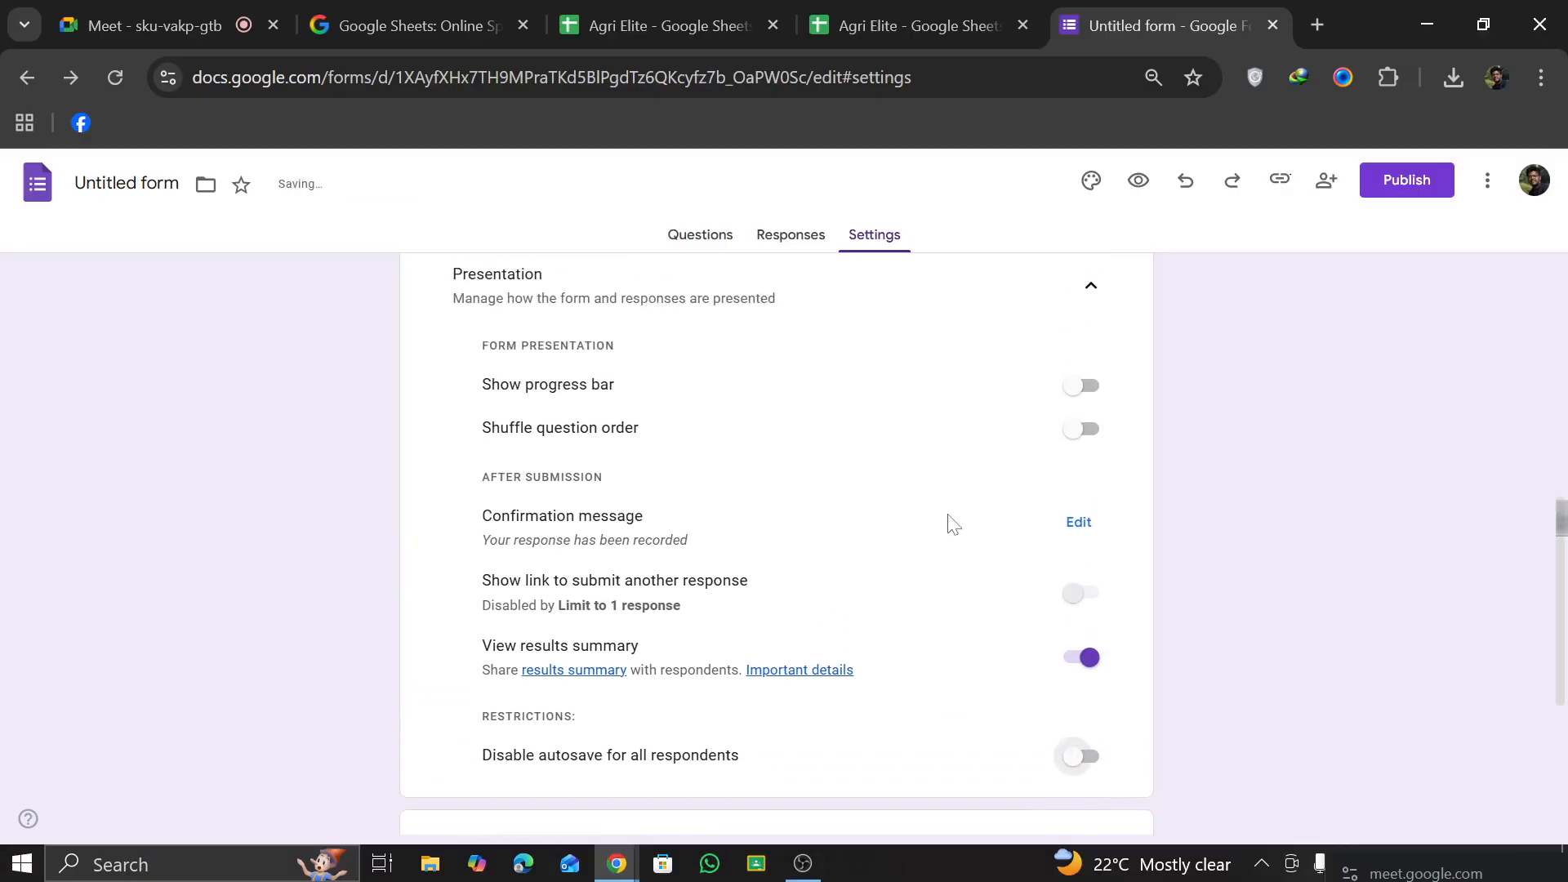
left_click(1080, 524)
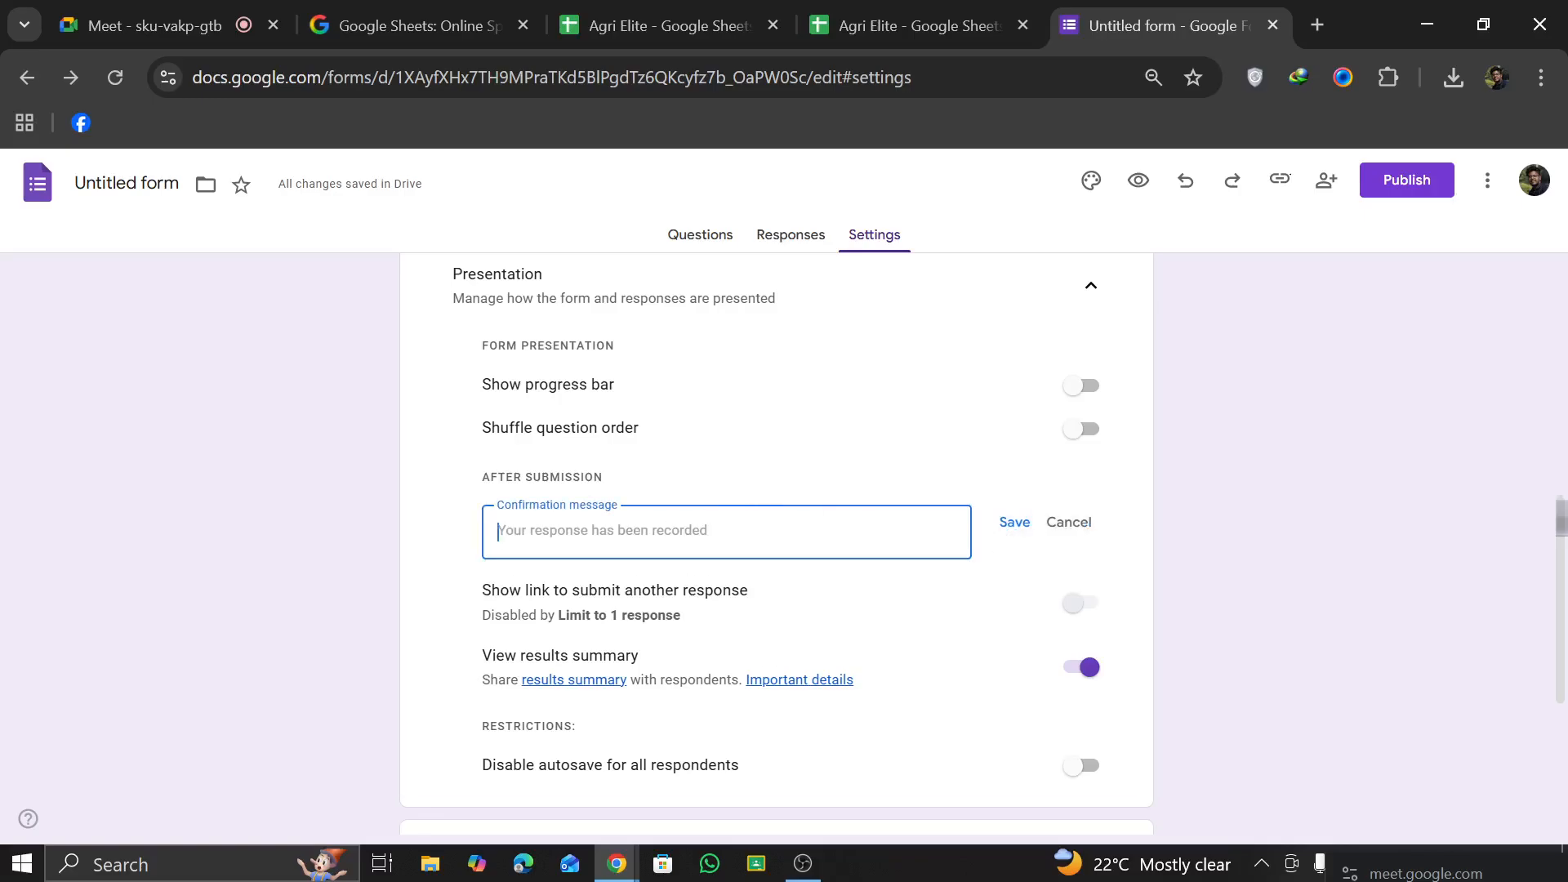
type("Tha")
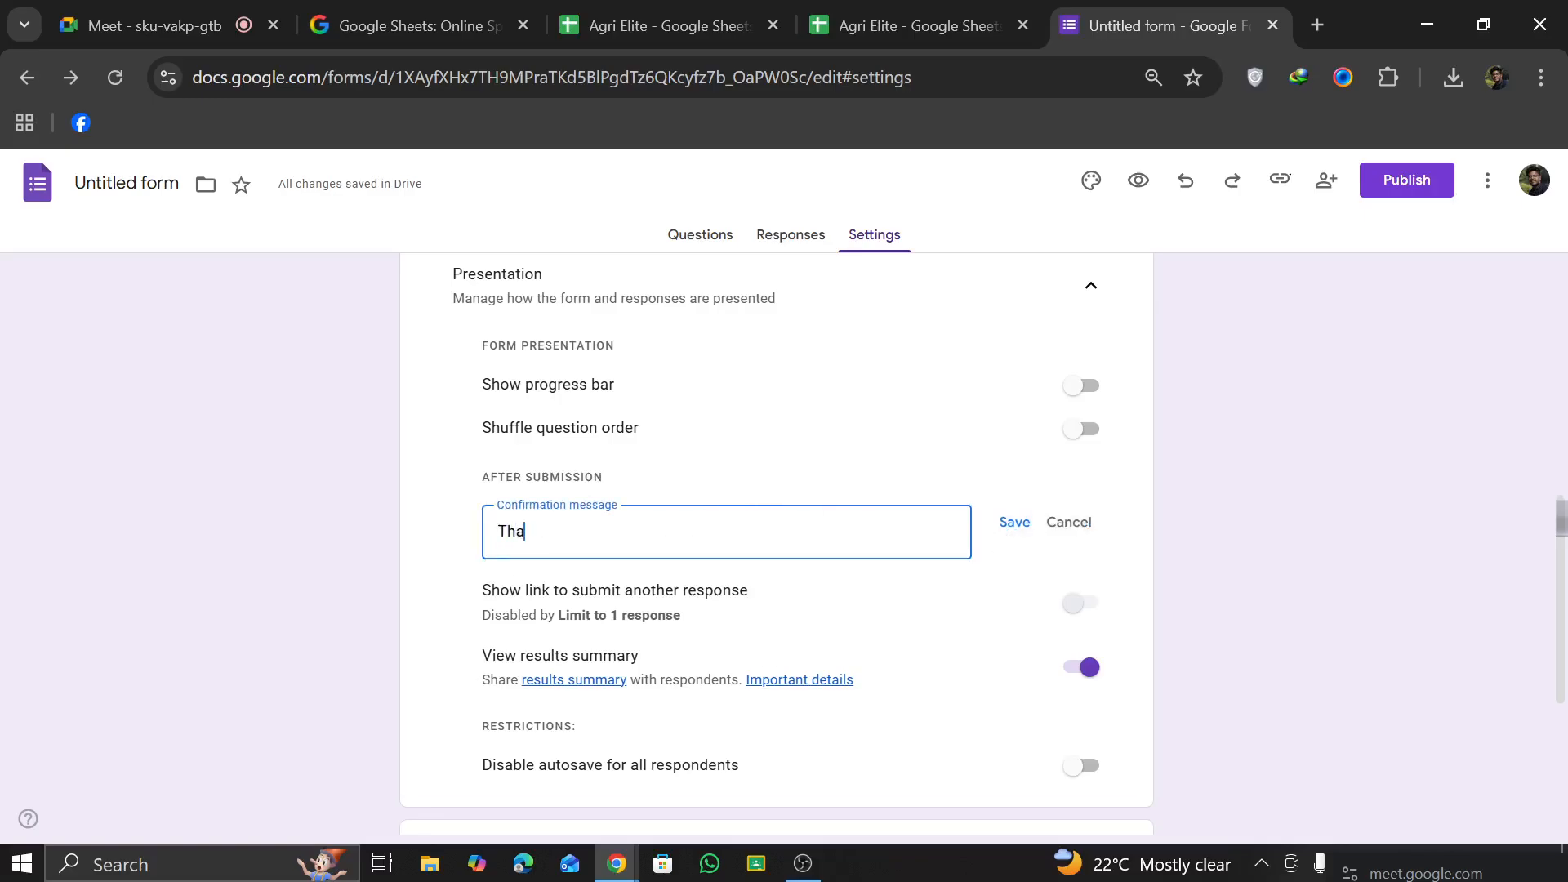
type("nk yo")
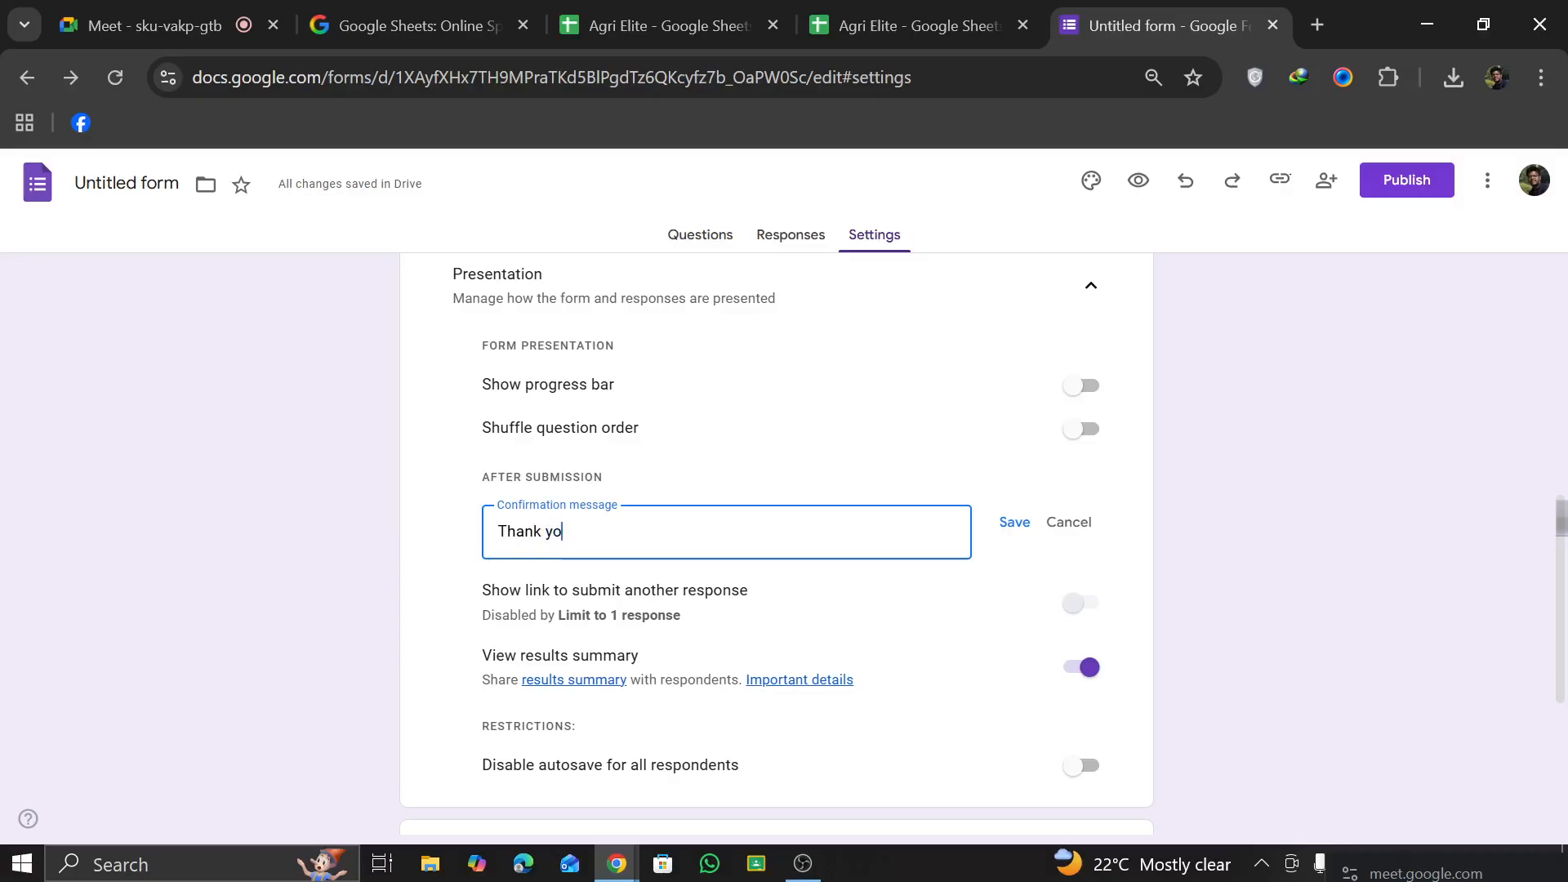
type("u for joining with Agr")
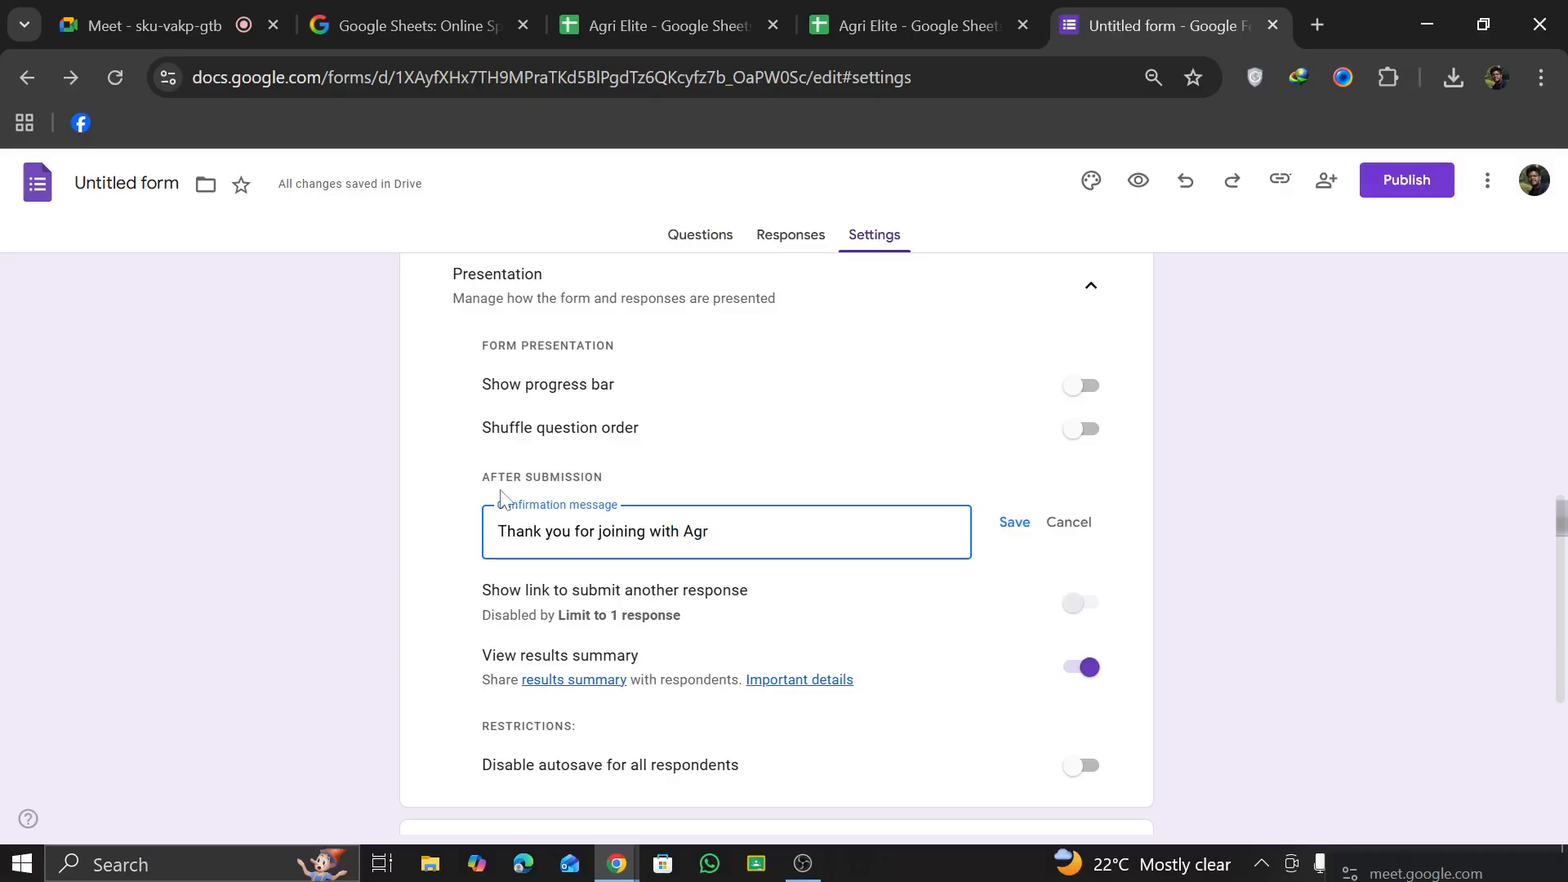
type("i Elite")
left_click(1024, 537)
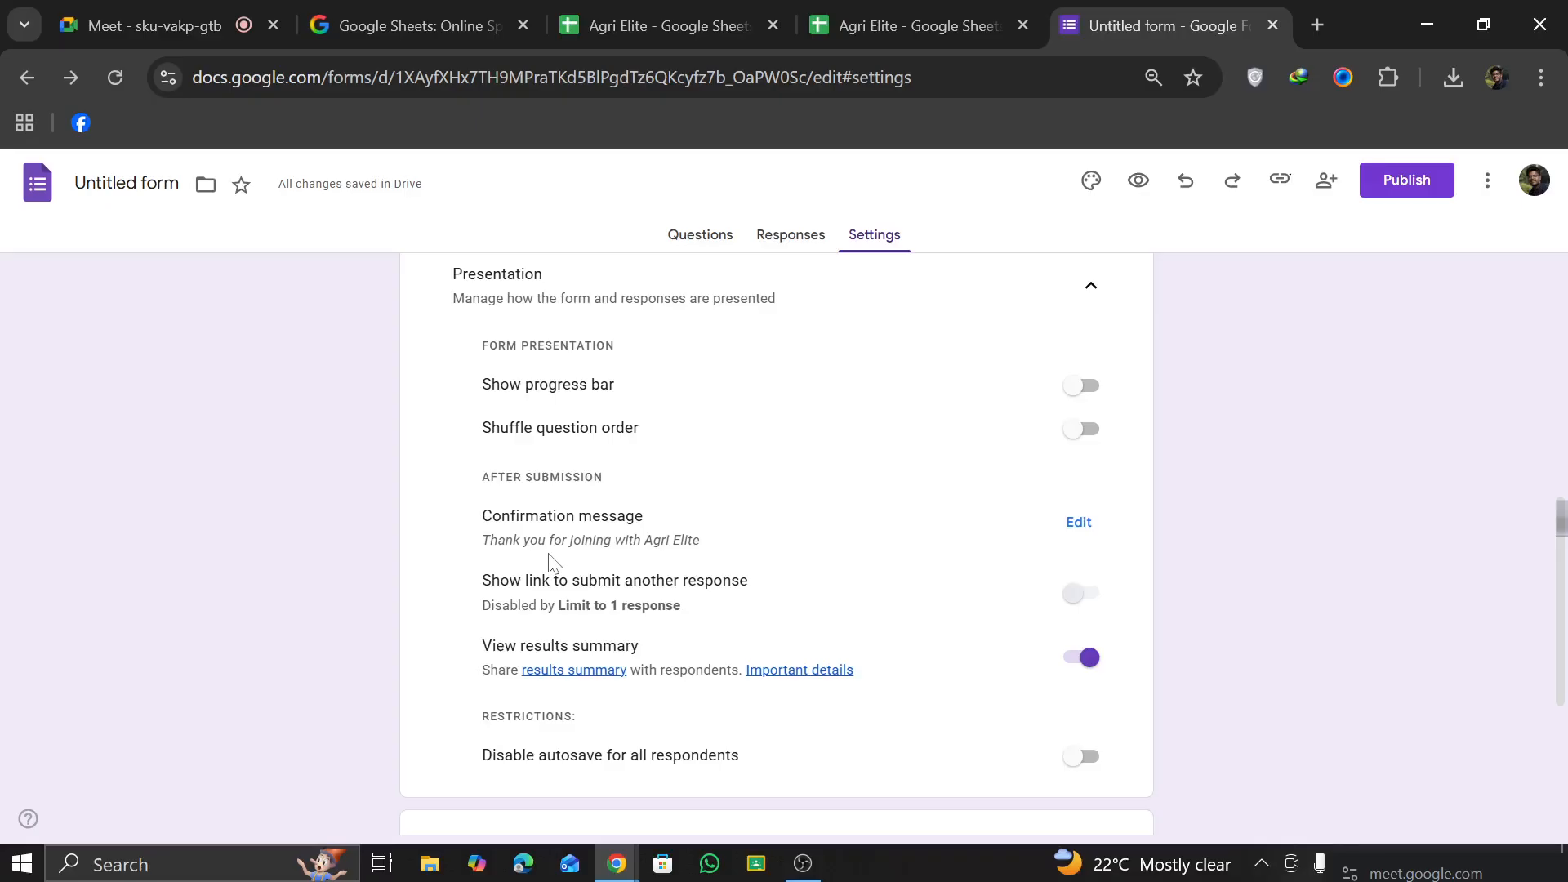
Step: Turn on Shuffle question order in the form's presentation settings
scroll(555, 564, "up", 2)
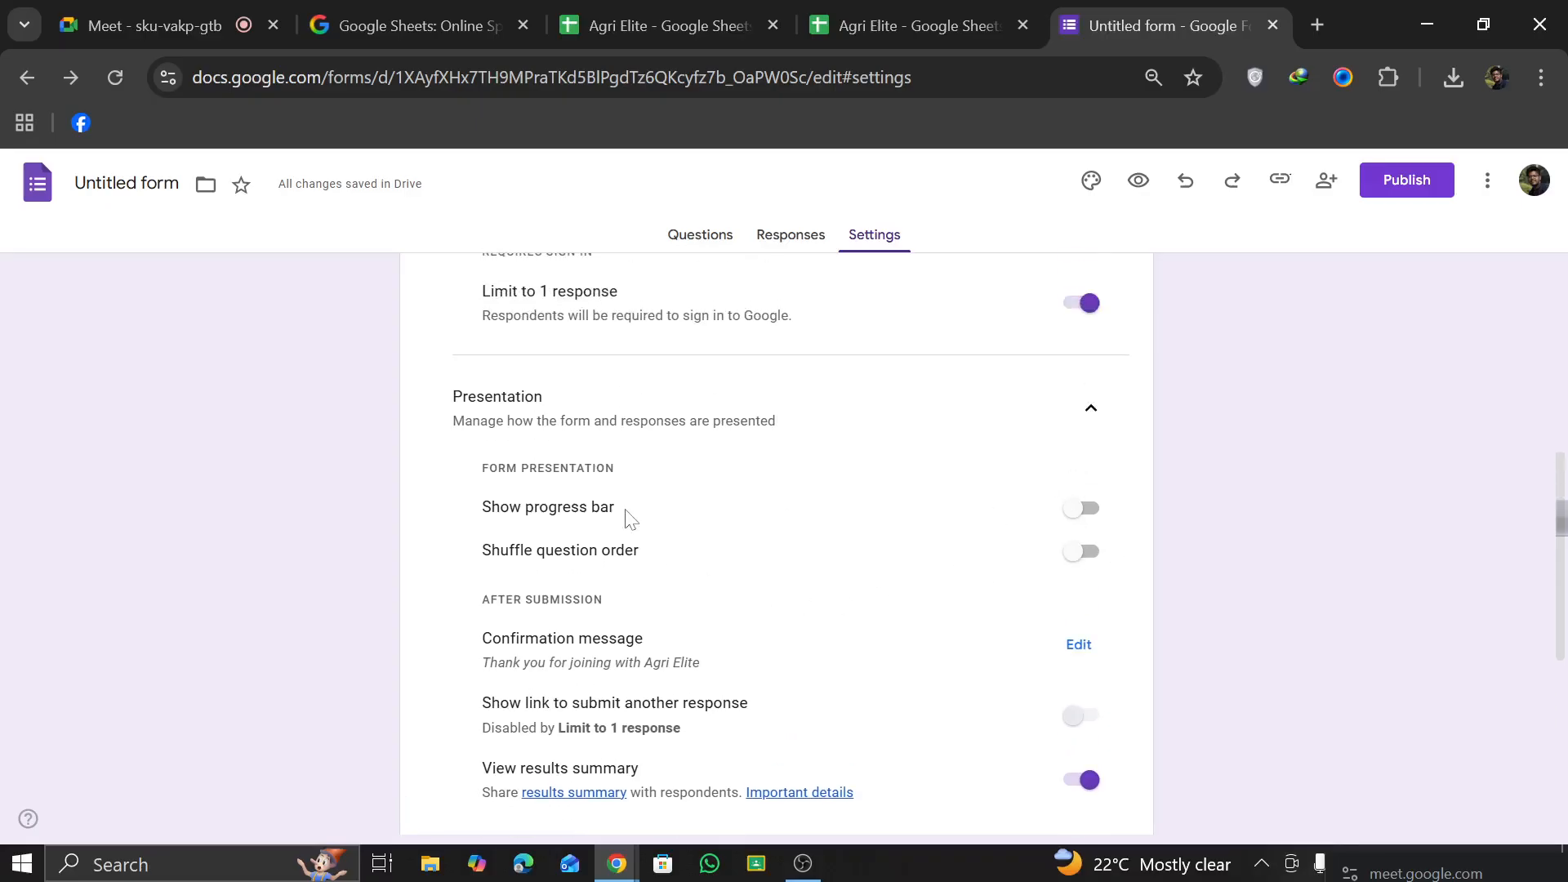
left_click(1095, 562)
scroll(988, 550, "up", 7)
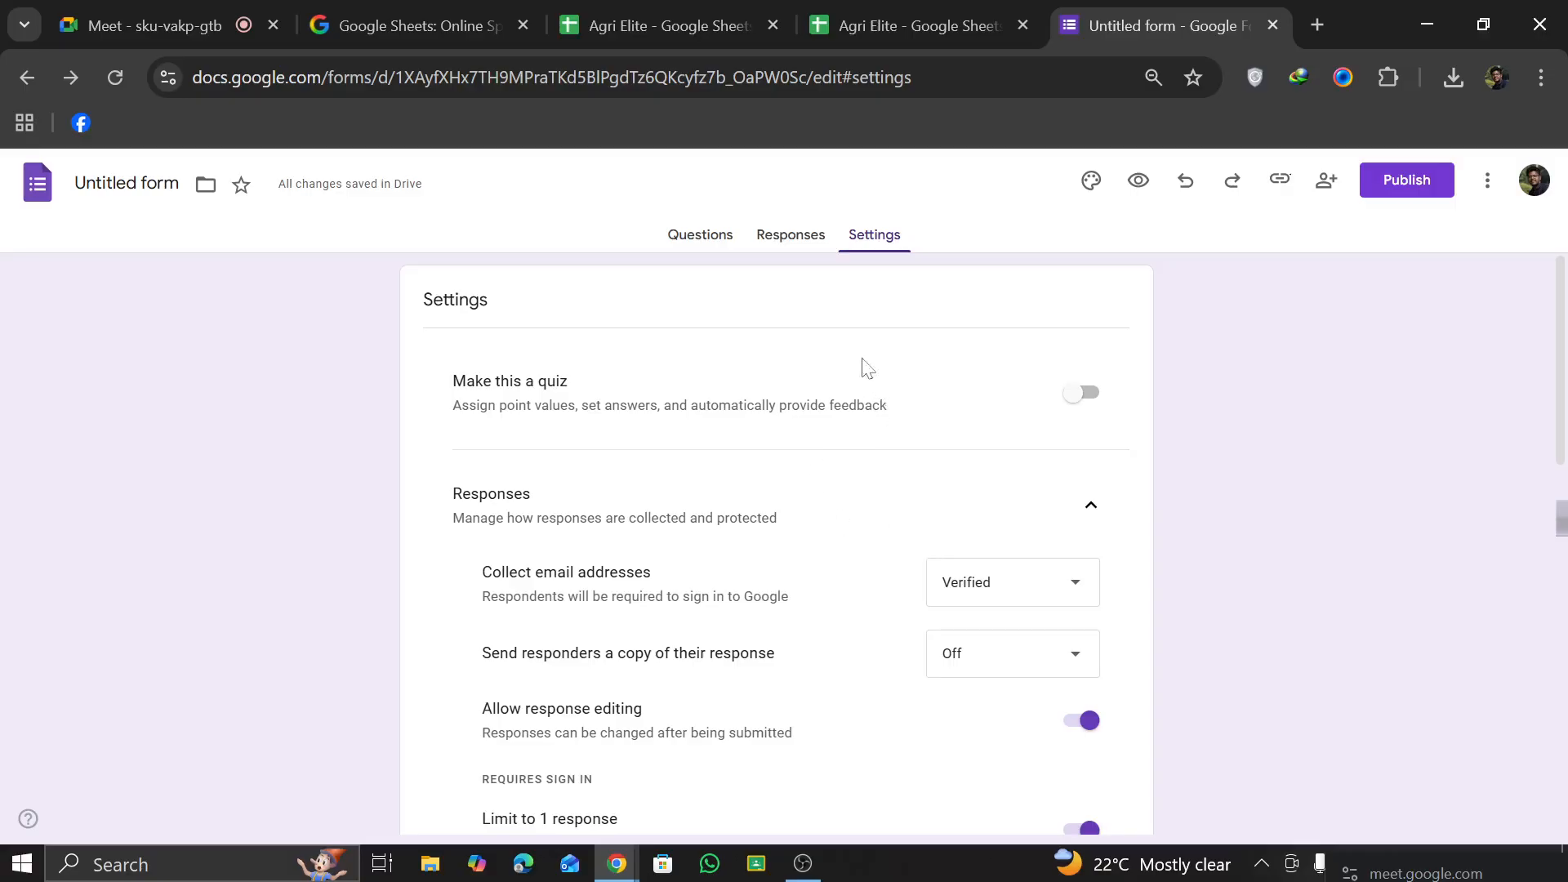
Step: Link the form's responses to a new spreadsheet named Agri Elite
left_click(813, 238)
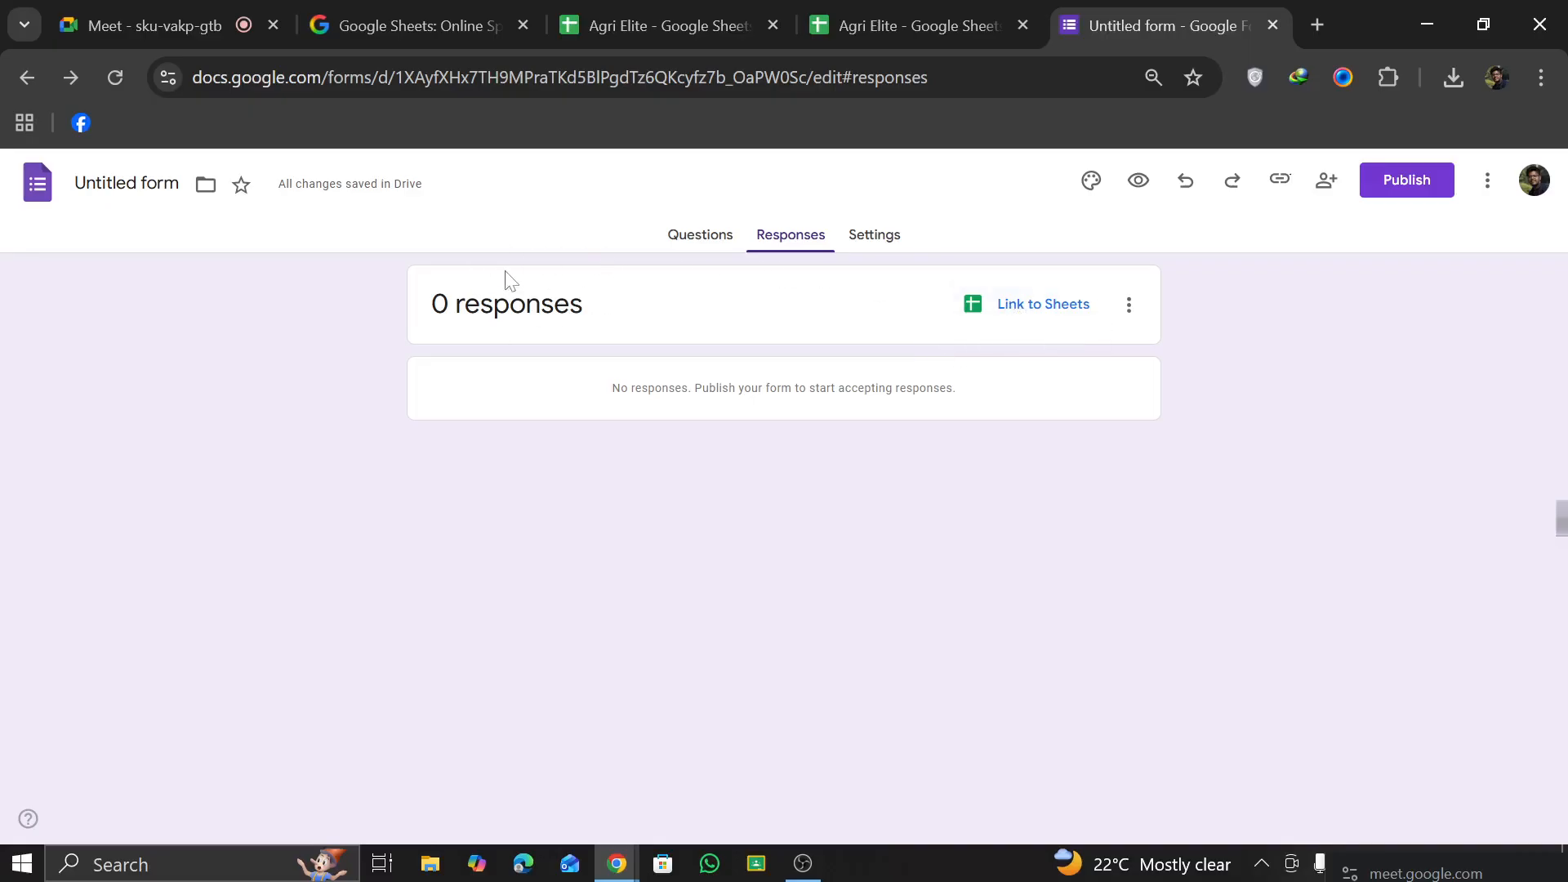
left_click(1059, 323)
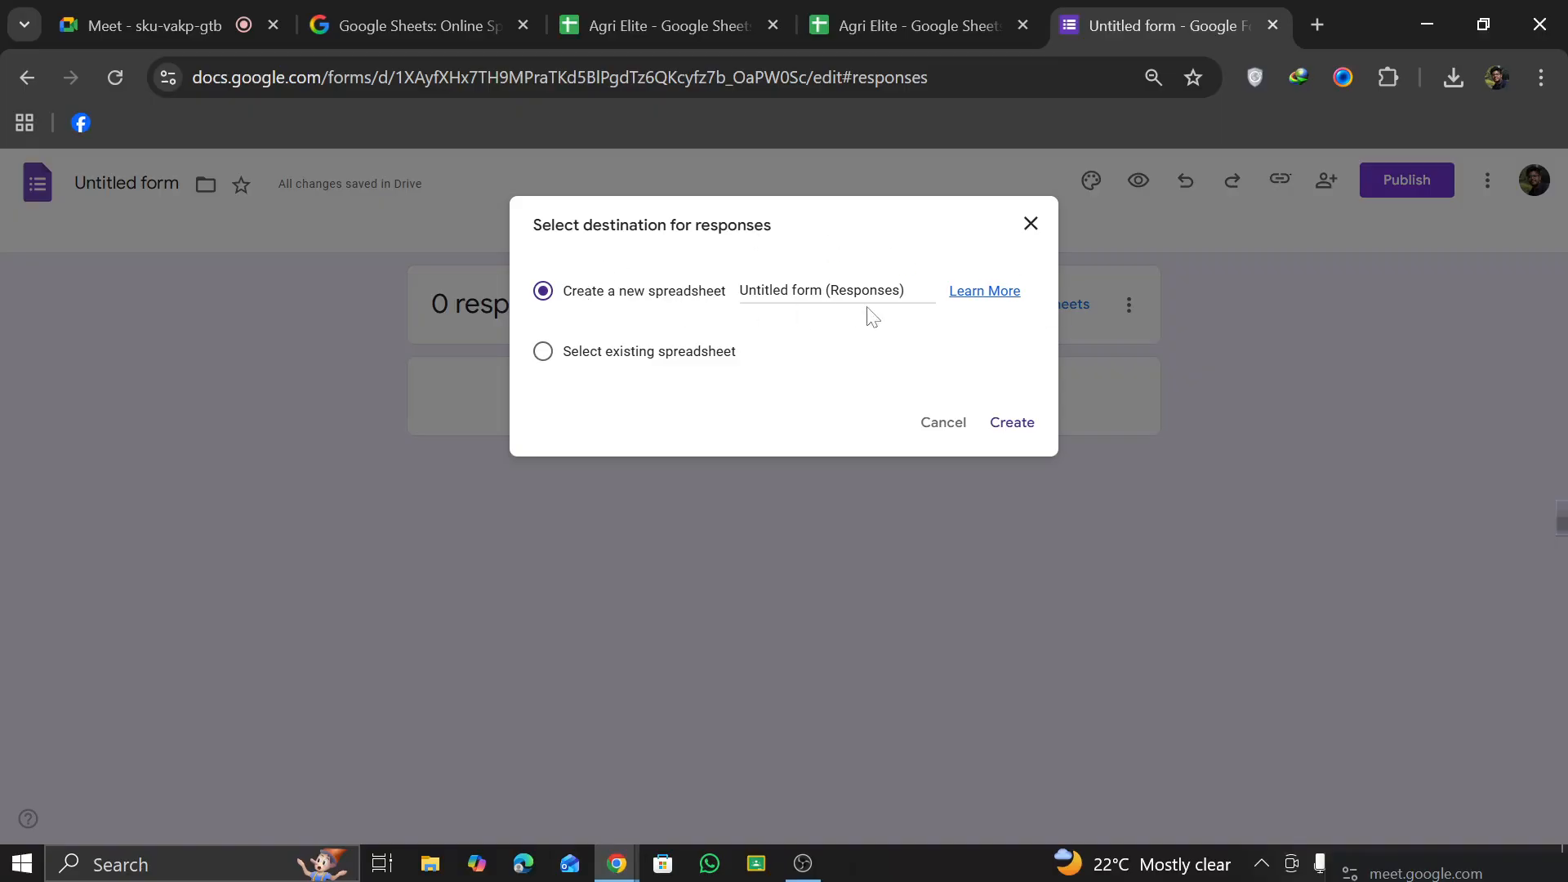
triple_click(896, 290)
left_click(893, 291)
key("ctrl+a")
type("A")
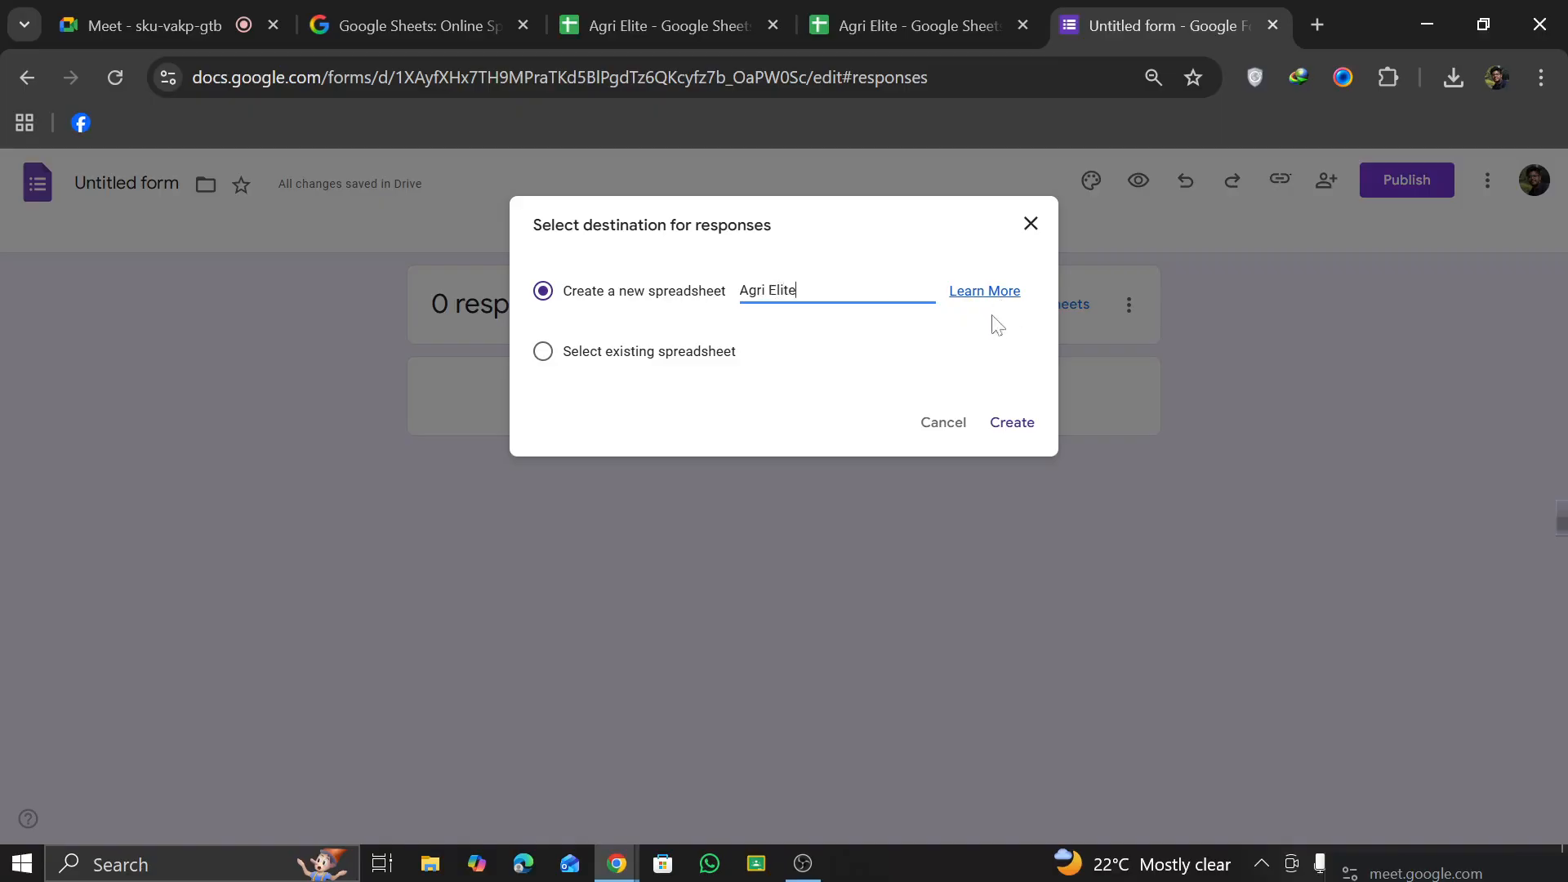
left_click(1011, 423)
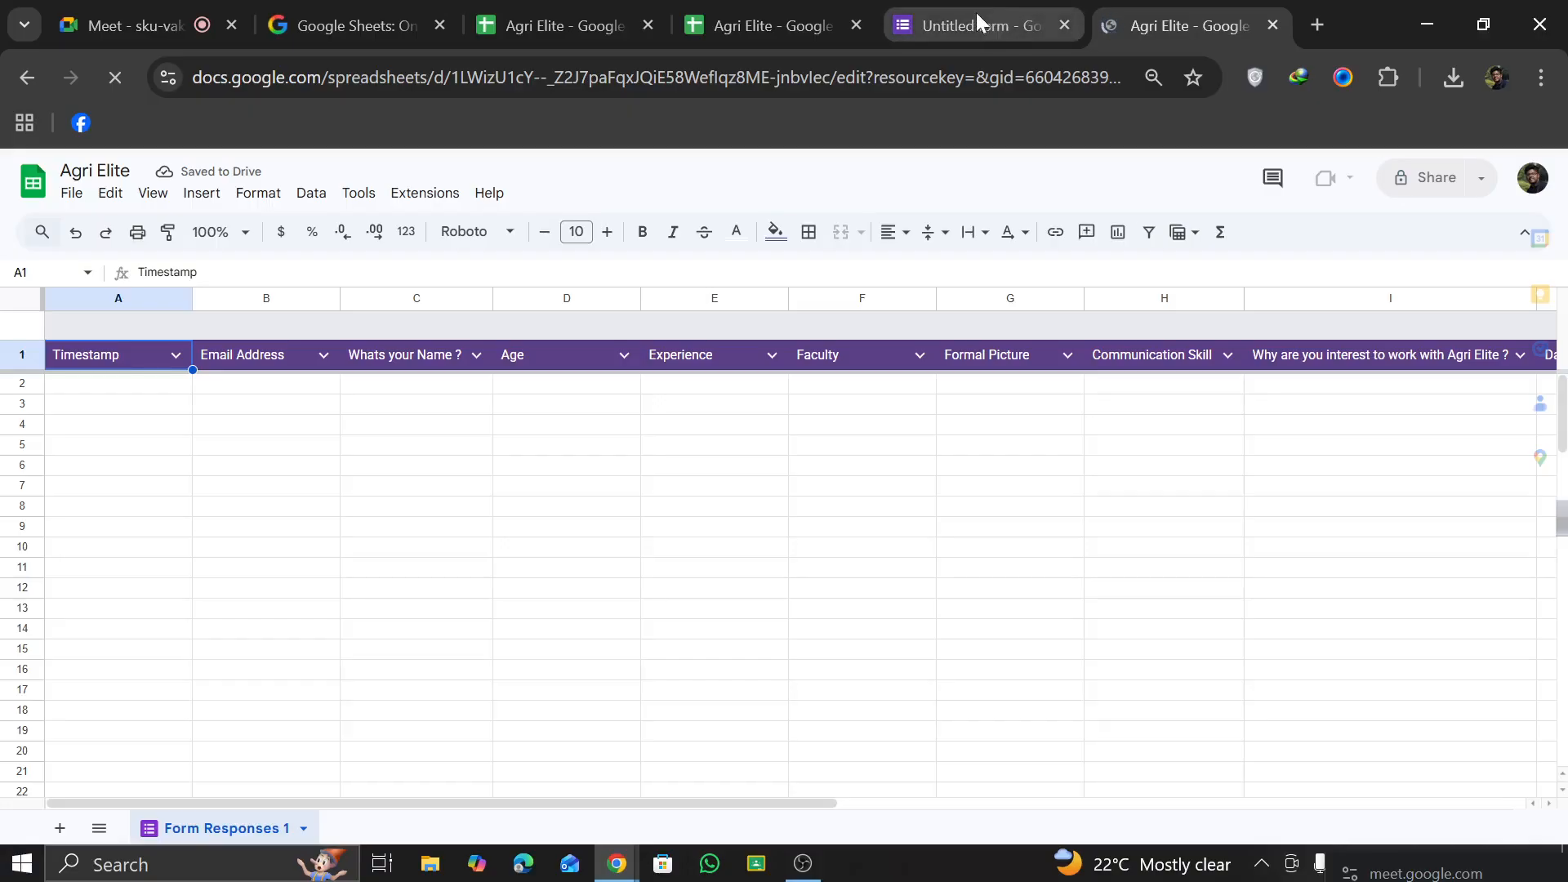
Step: Return to the form and publish it for anyone with the link
left_click(977, 12)
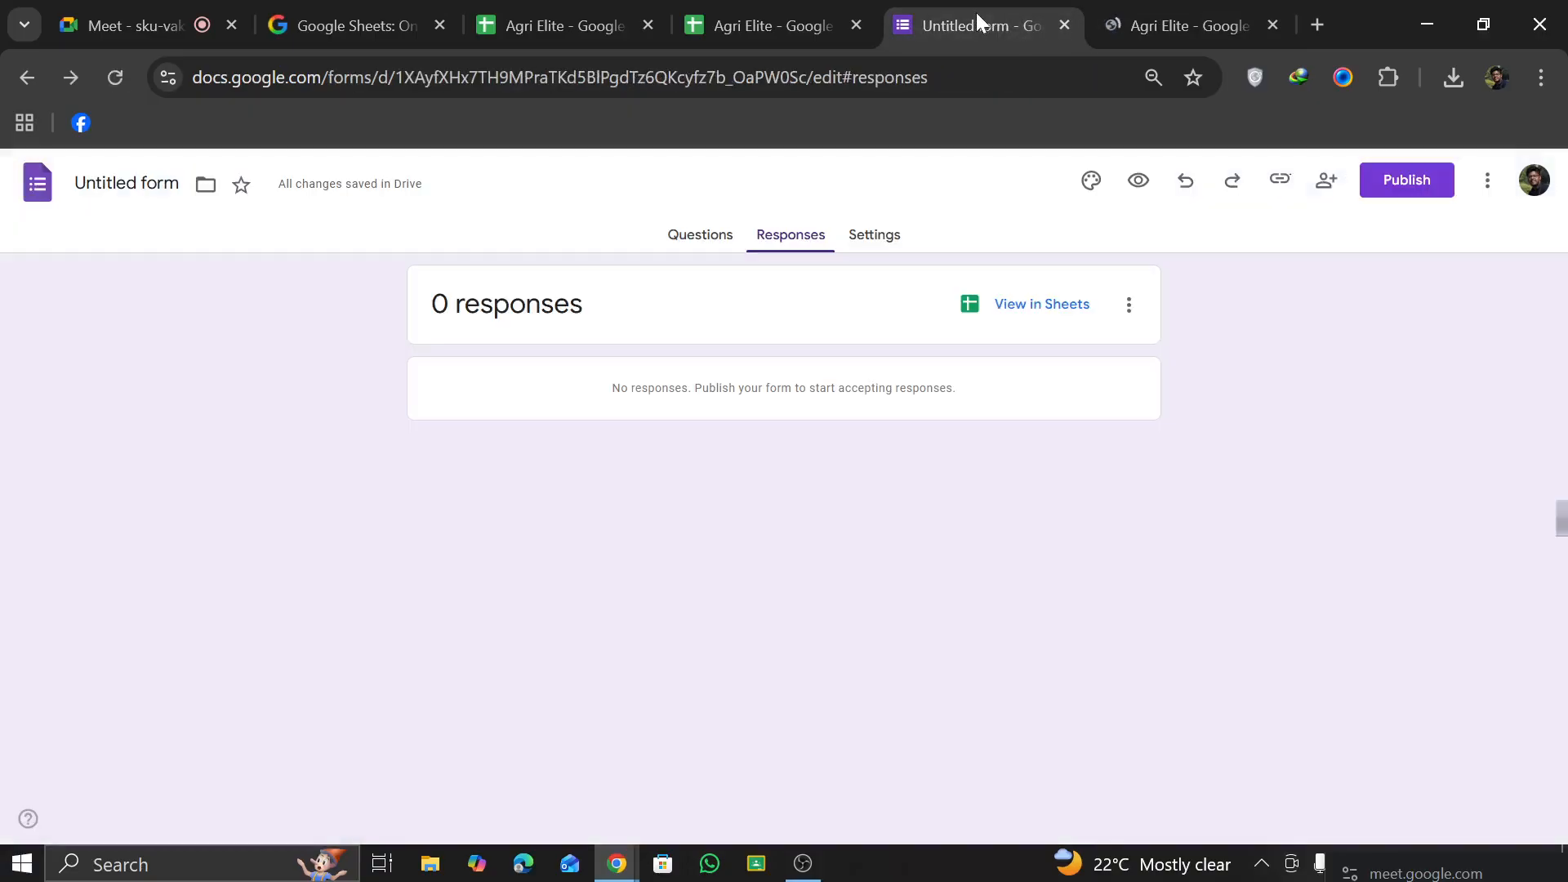
left_click(1372, 180)
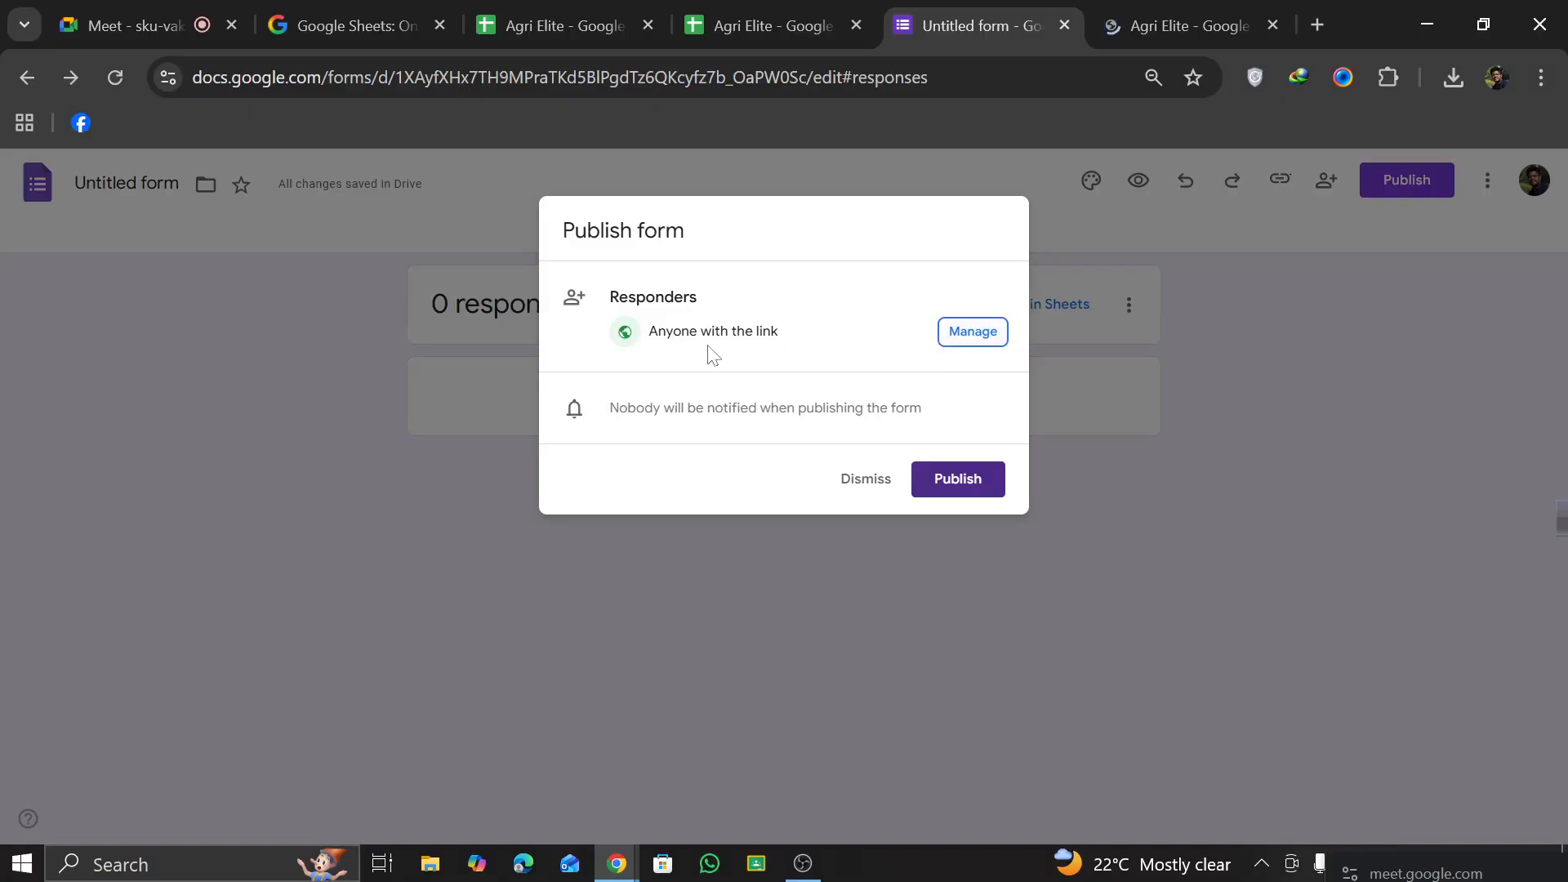
left_click(963, 487)
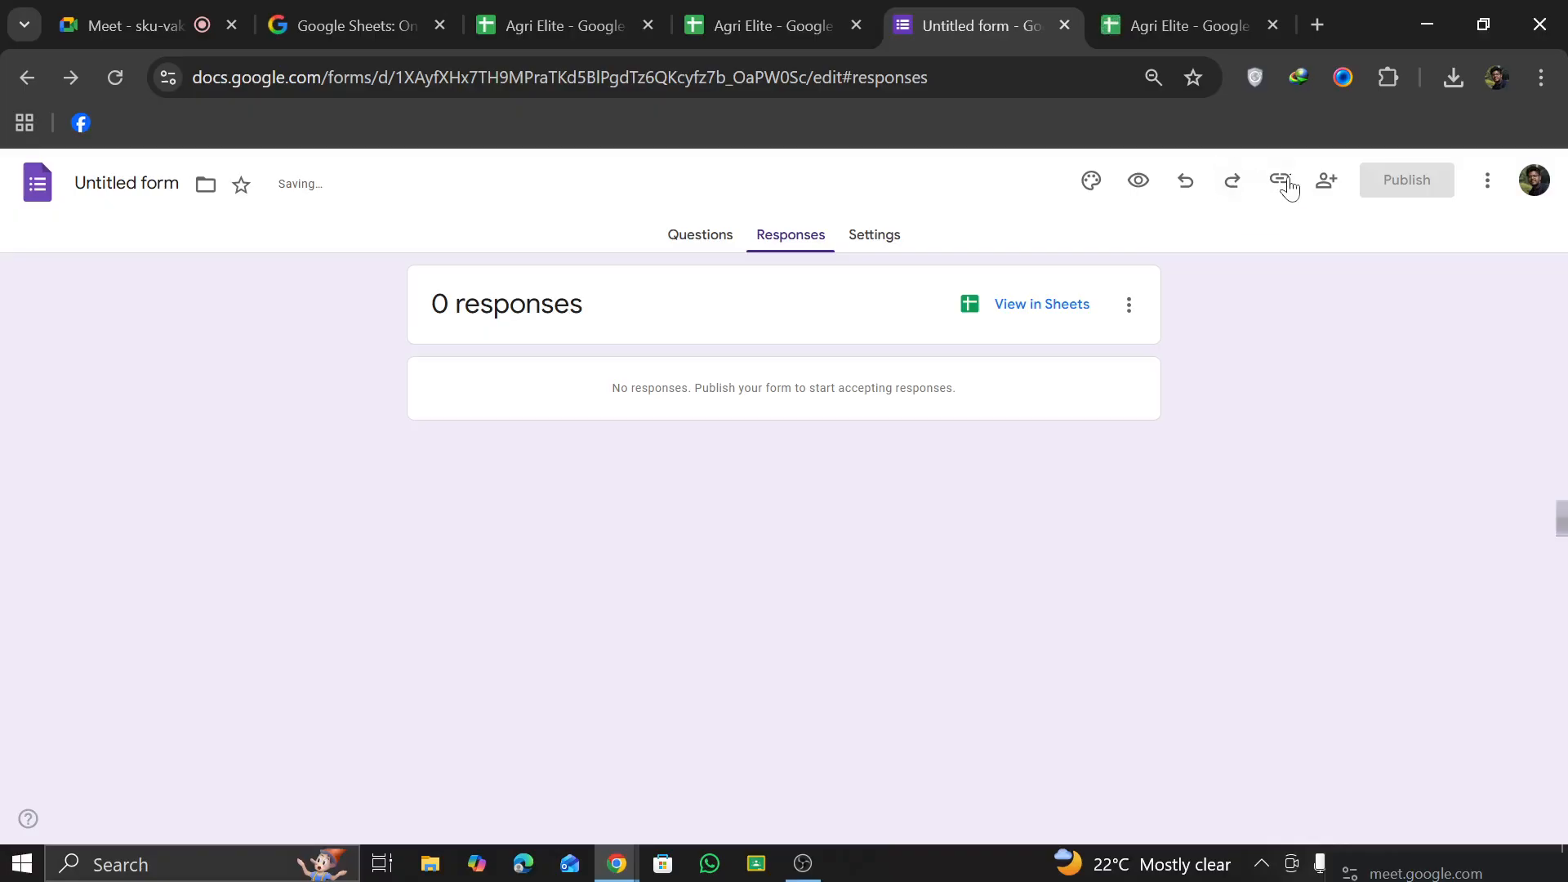
Step: Copy the form's responder link with its URL shortened
left_click(1282, 181)
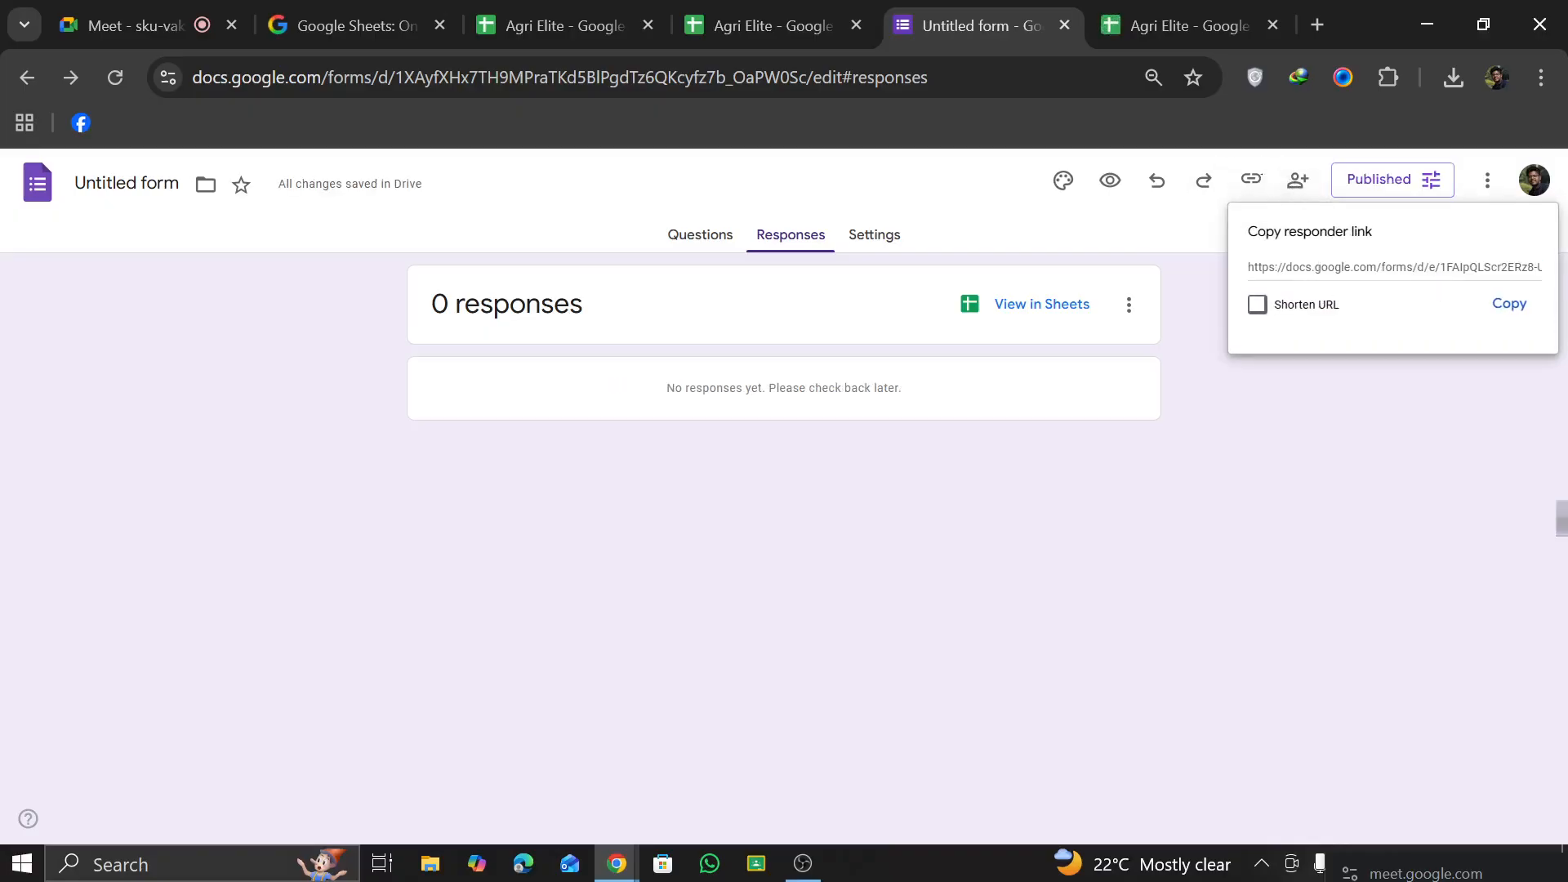
left_click(1258, 305)
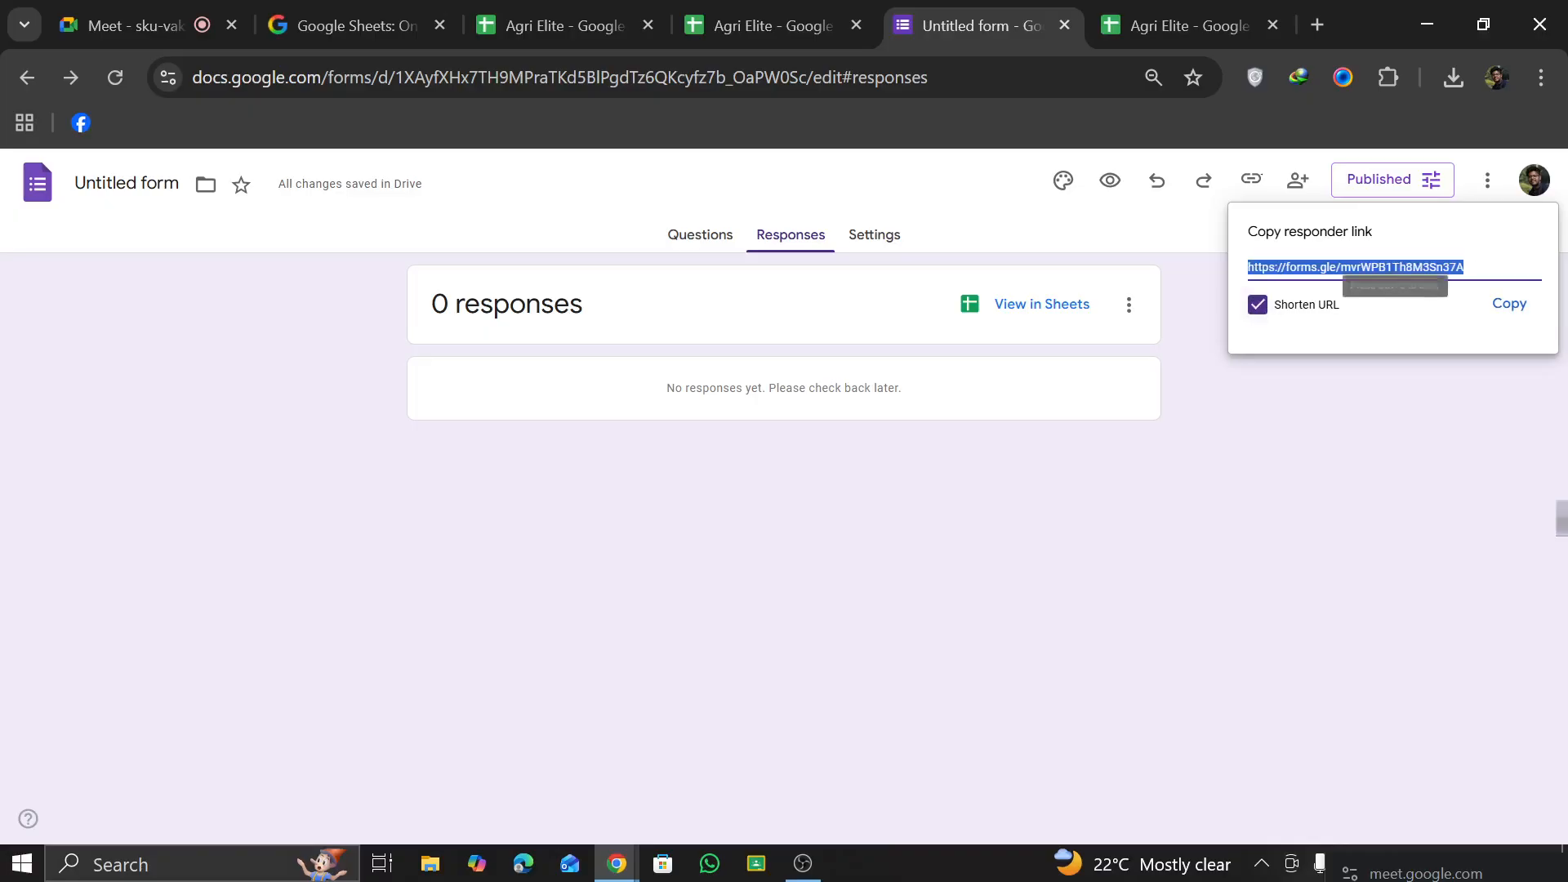
left_click(1258, 304)
left_click(1258, 305)
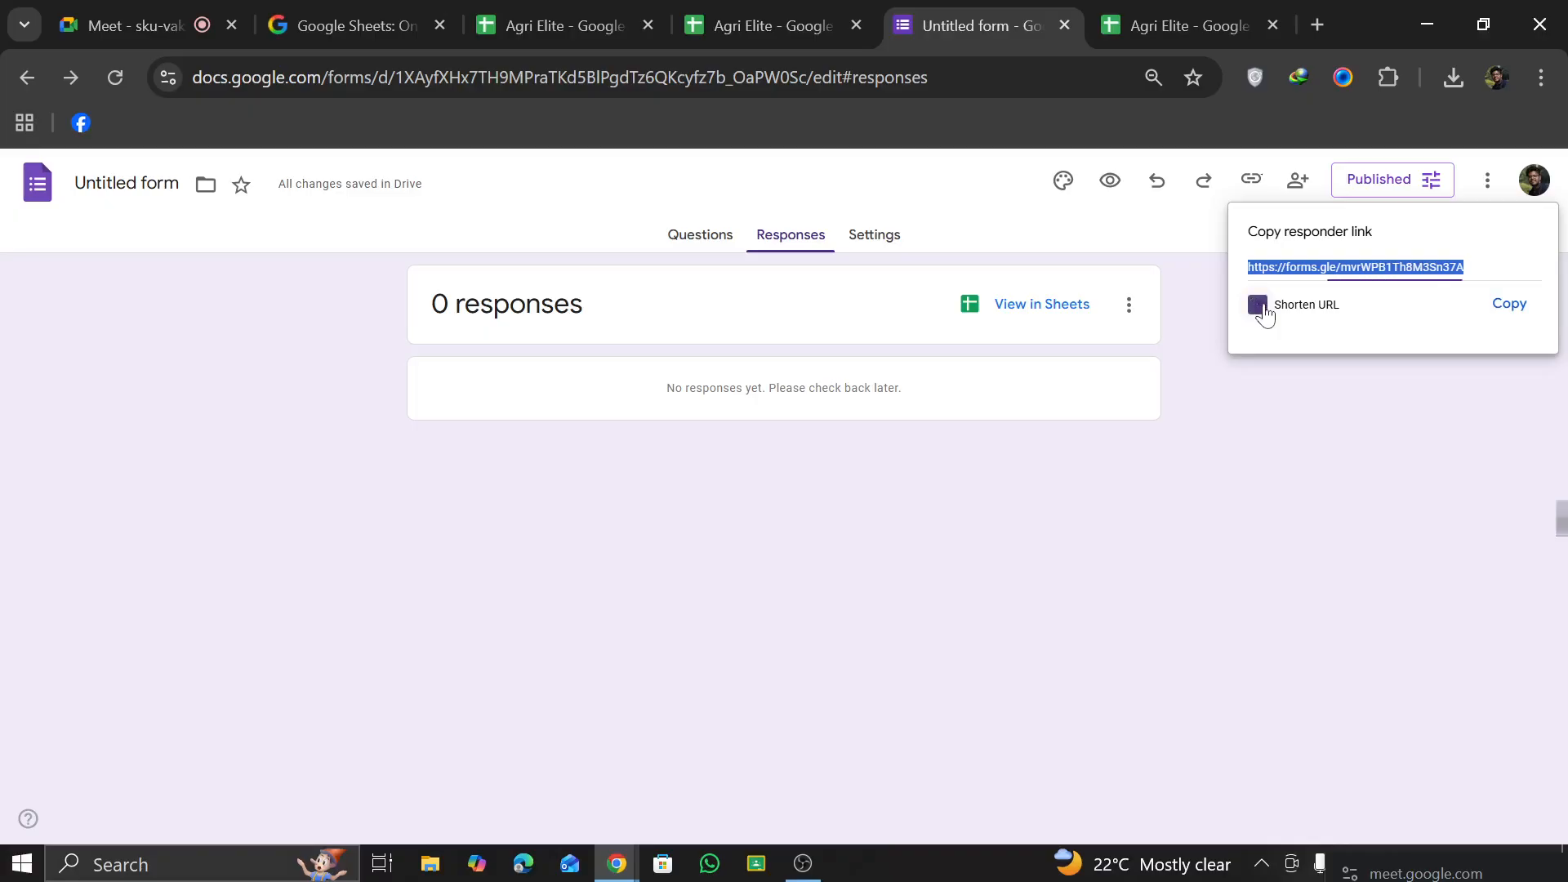
left_click(1507, 305)
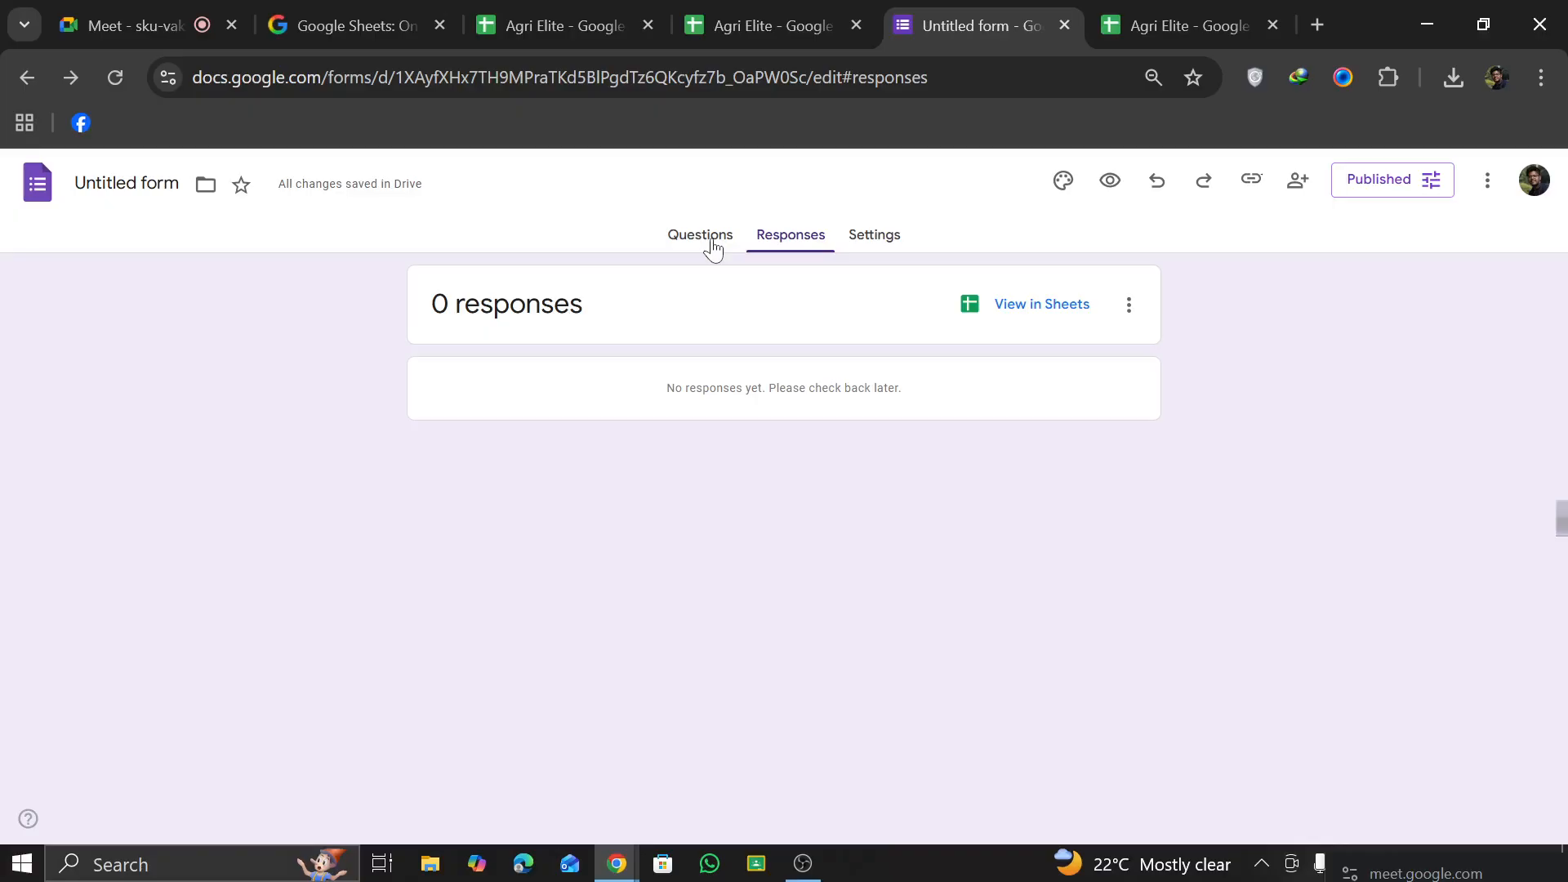
Step: In a new browser tab, search for "google form", go to Google Forms and open the recent Untitled form
left_click(1318, 23)
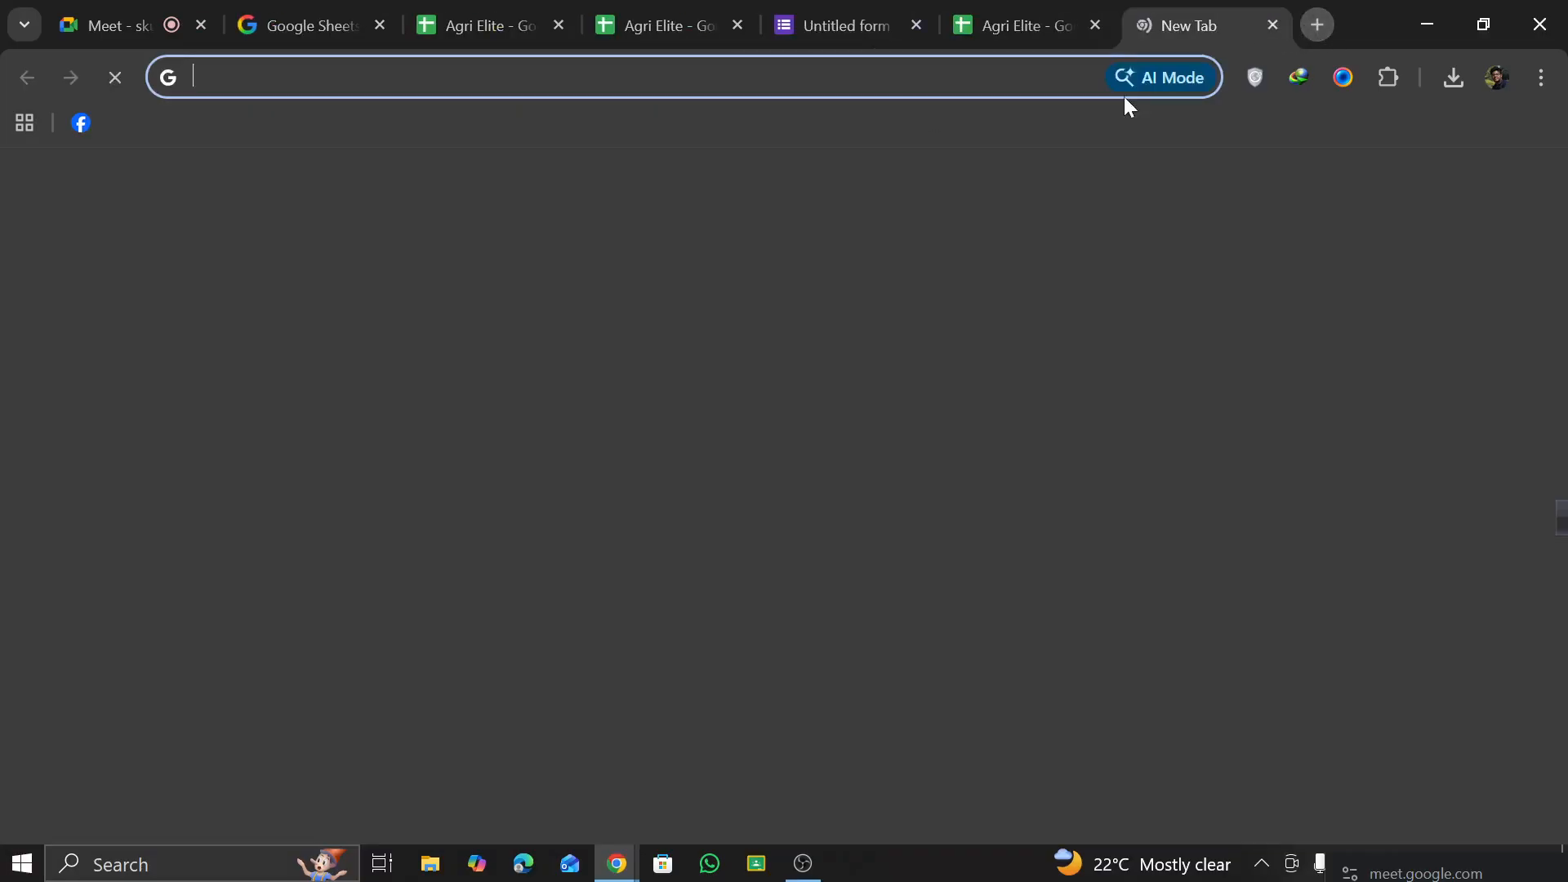
left_click(490, 500)
type("goo")
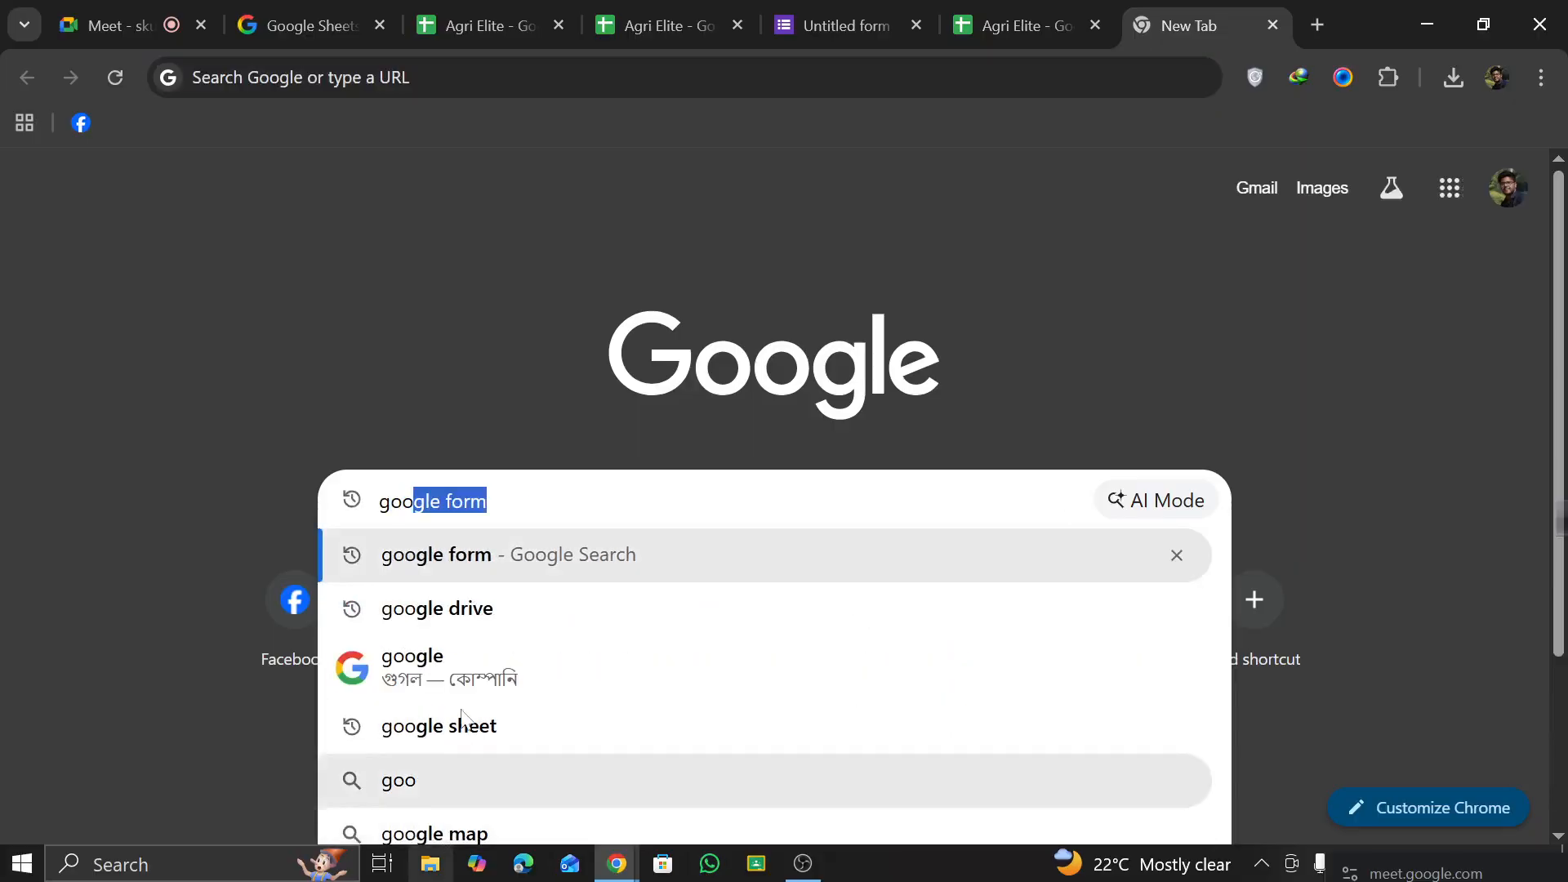
left_click(441, 537)
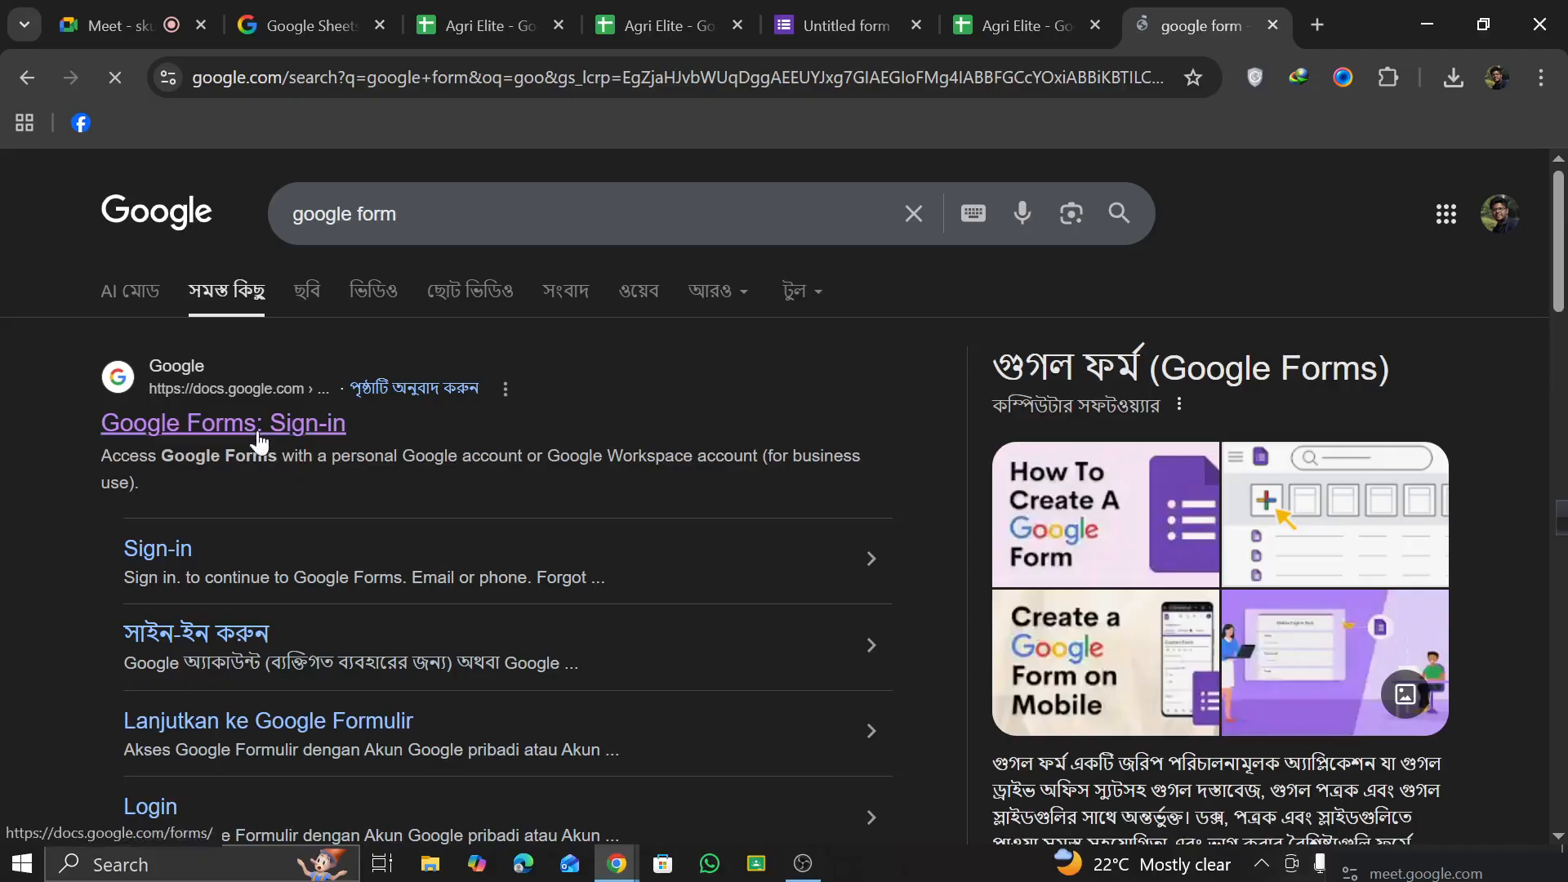
left_click(258, 429)
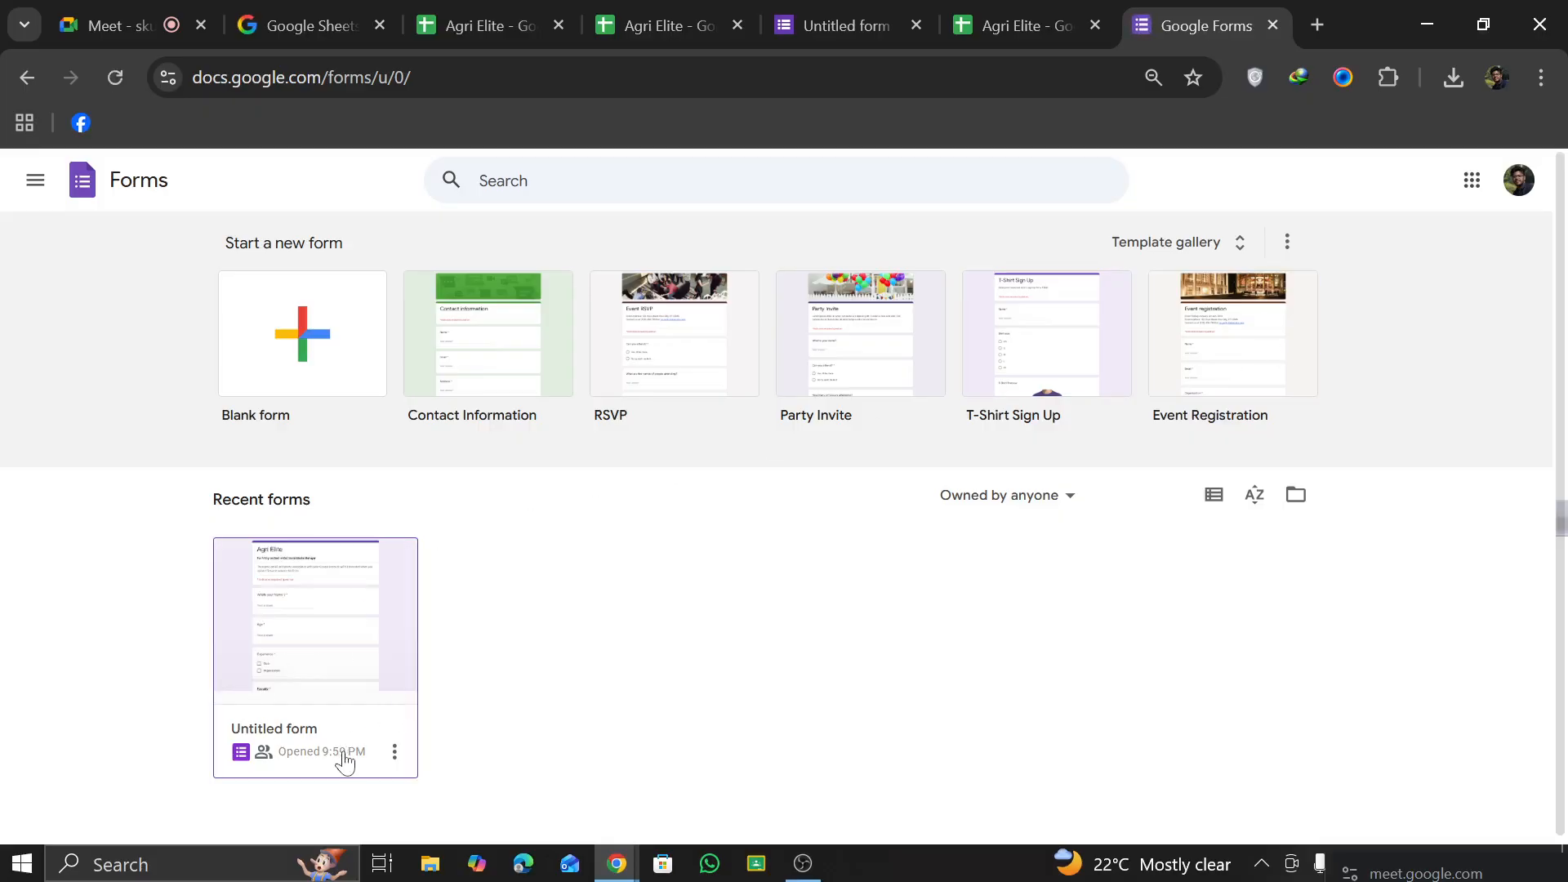
left_click(332, 690)
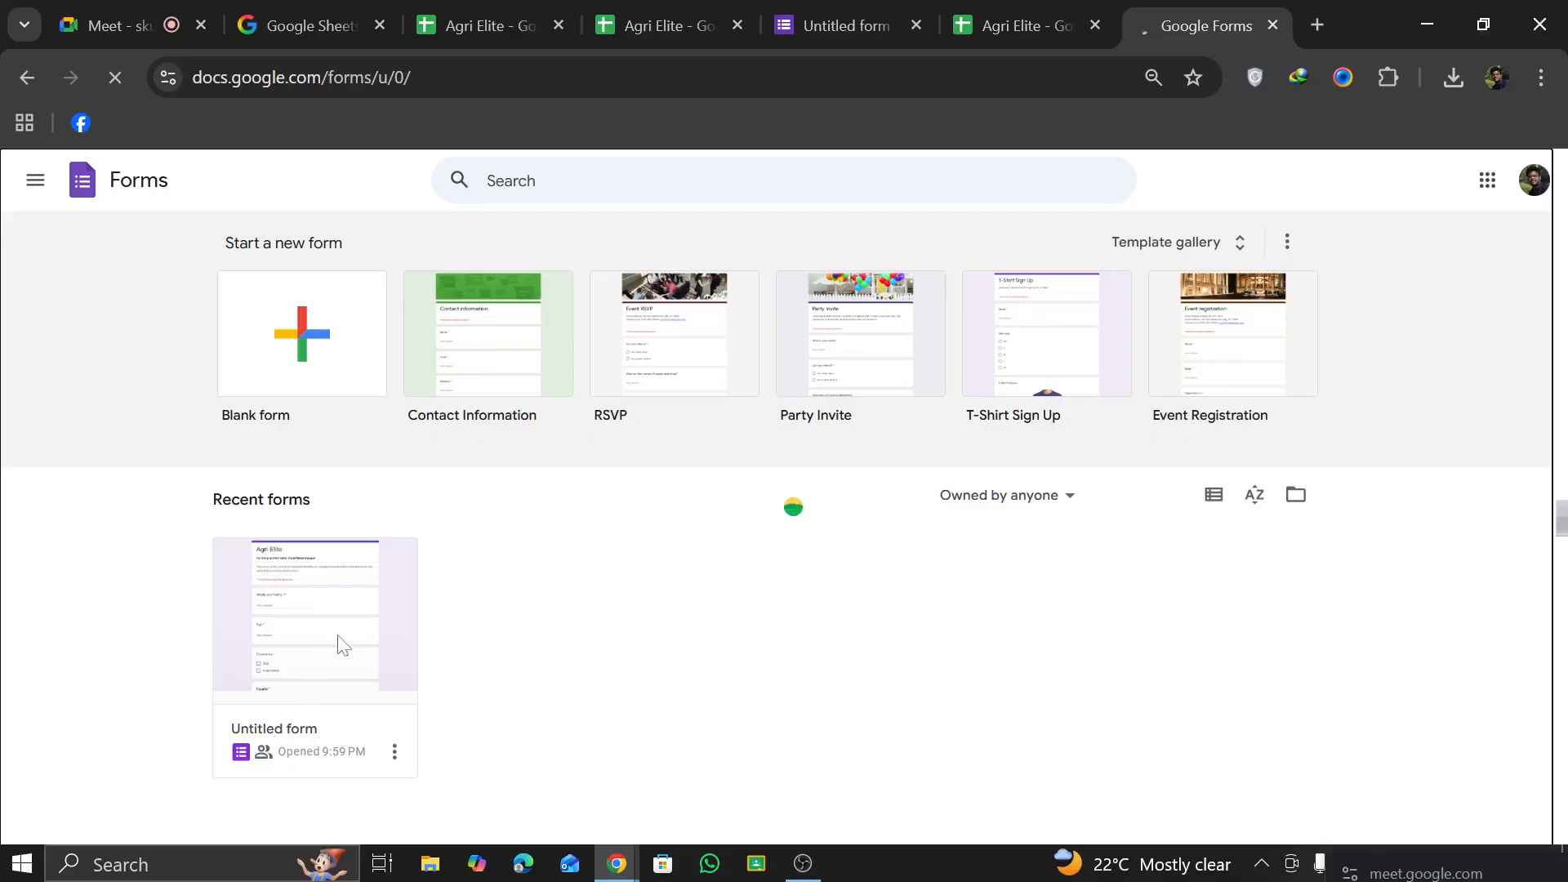
Step: Look over the reopened form's questions and its collected responses
scroll(563, 463, "down", 10)
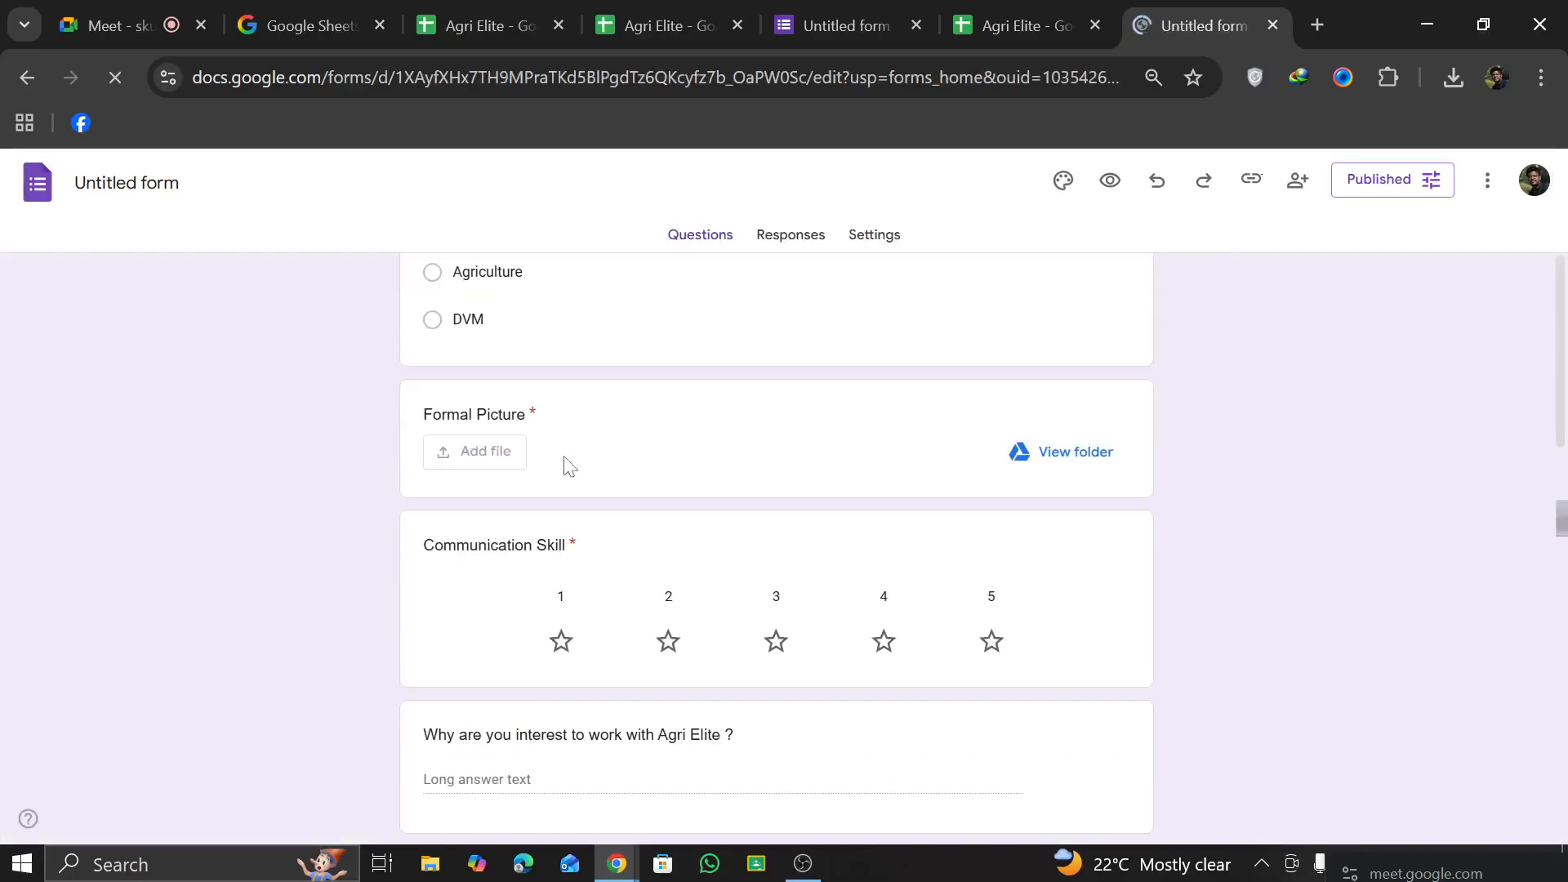
scroll(776, 466, "up", 10)
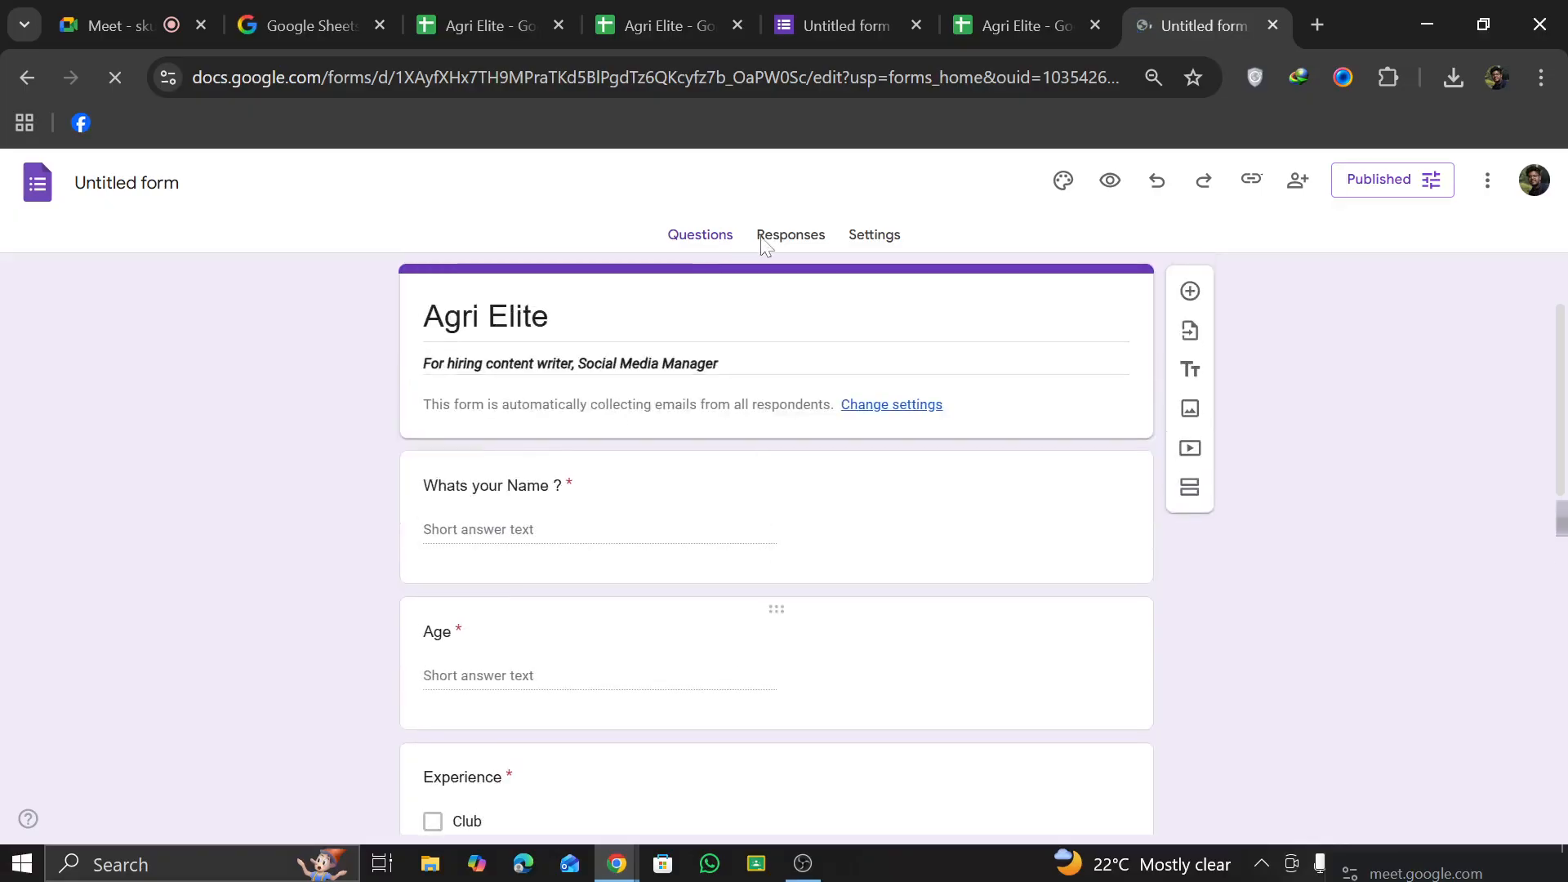
left_click(786, 237)
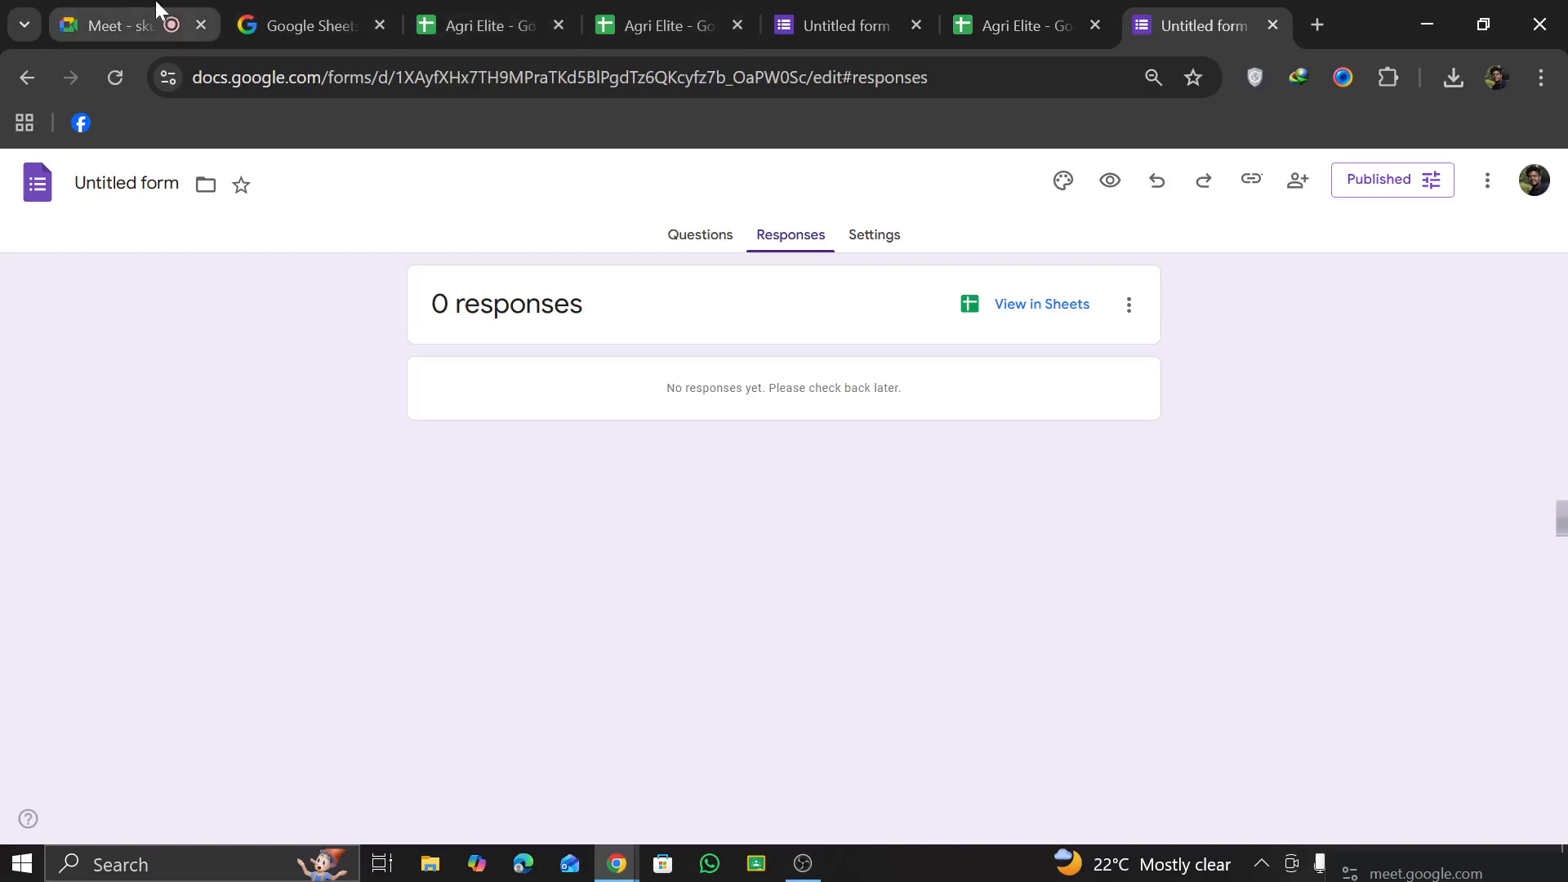
Step: Switch to the Google Meet call, bring the call back into its tab and open the screen presentation options
left_click(92, 33)
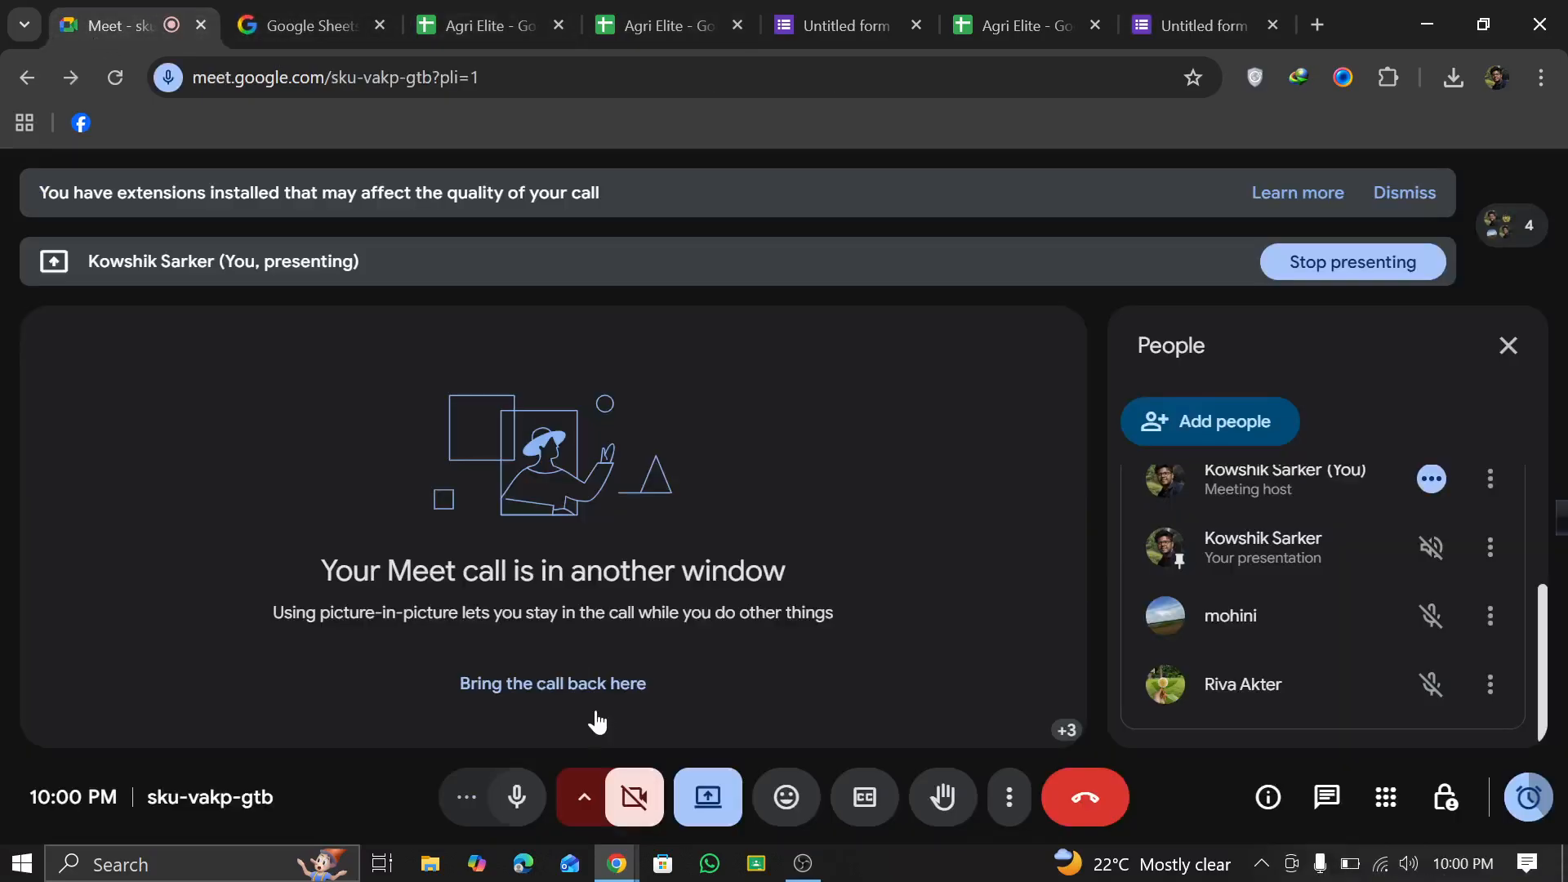
left_click(591, 689)
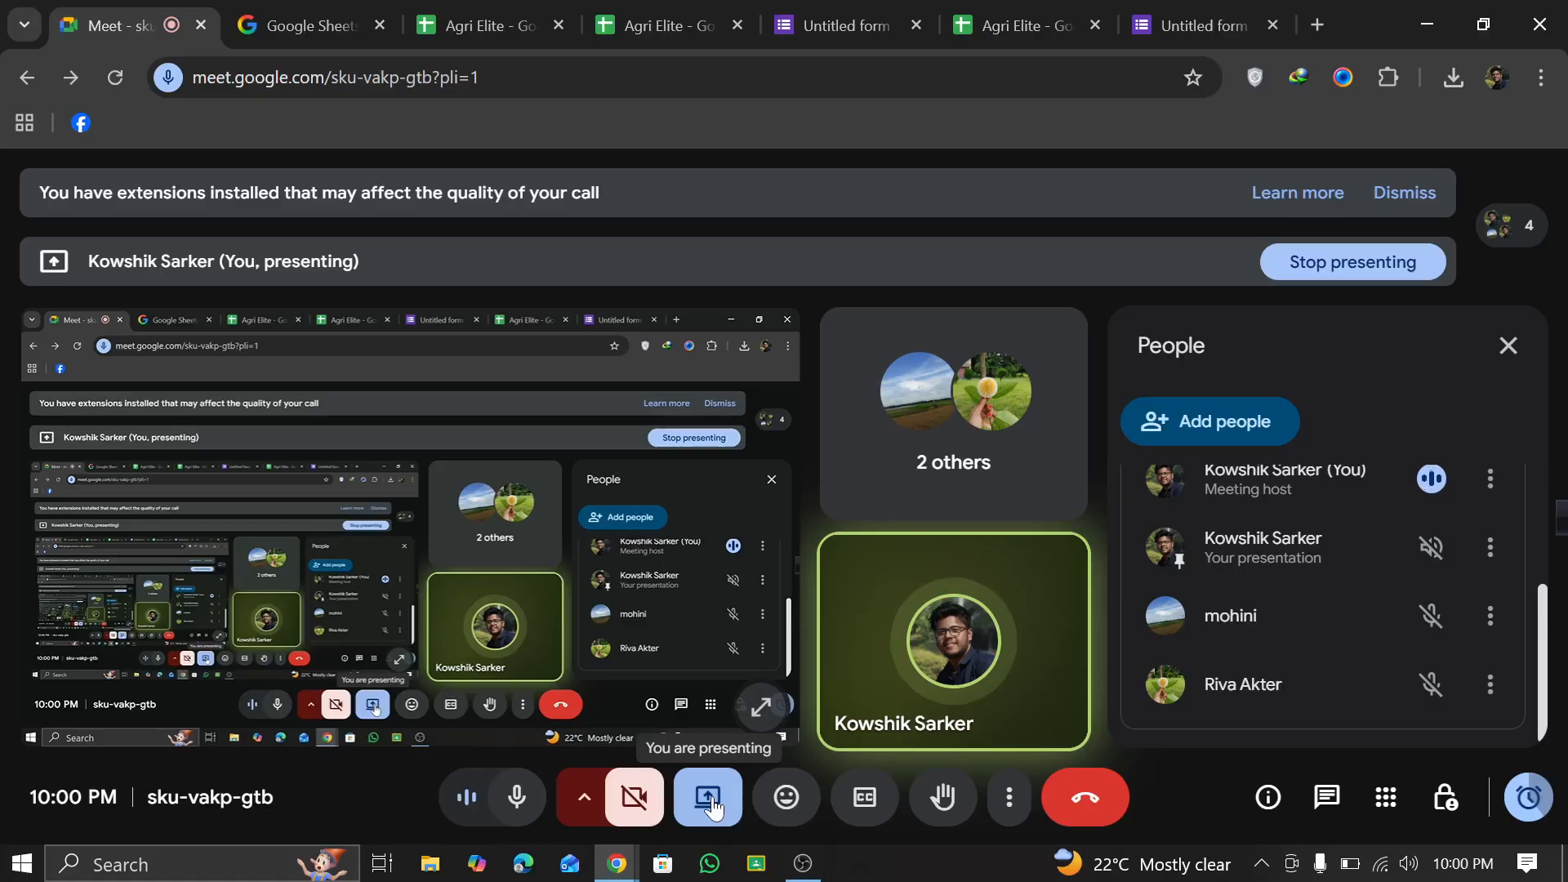
left_click(709, 801)
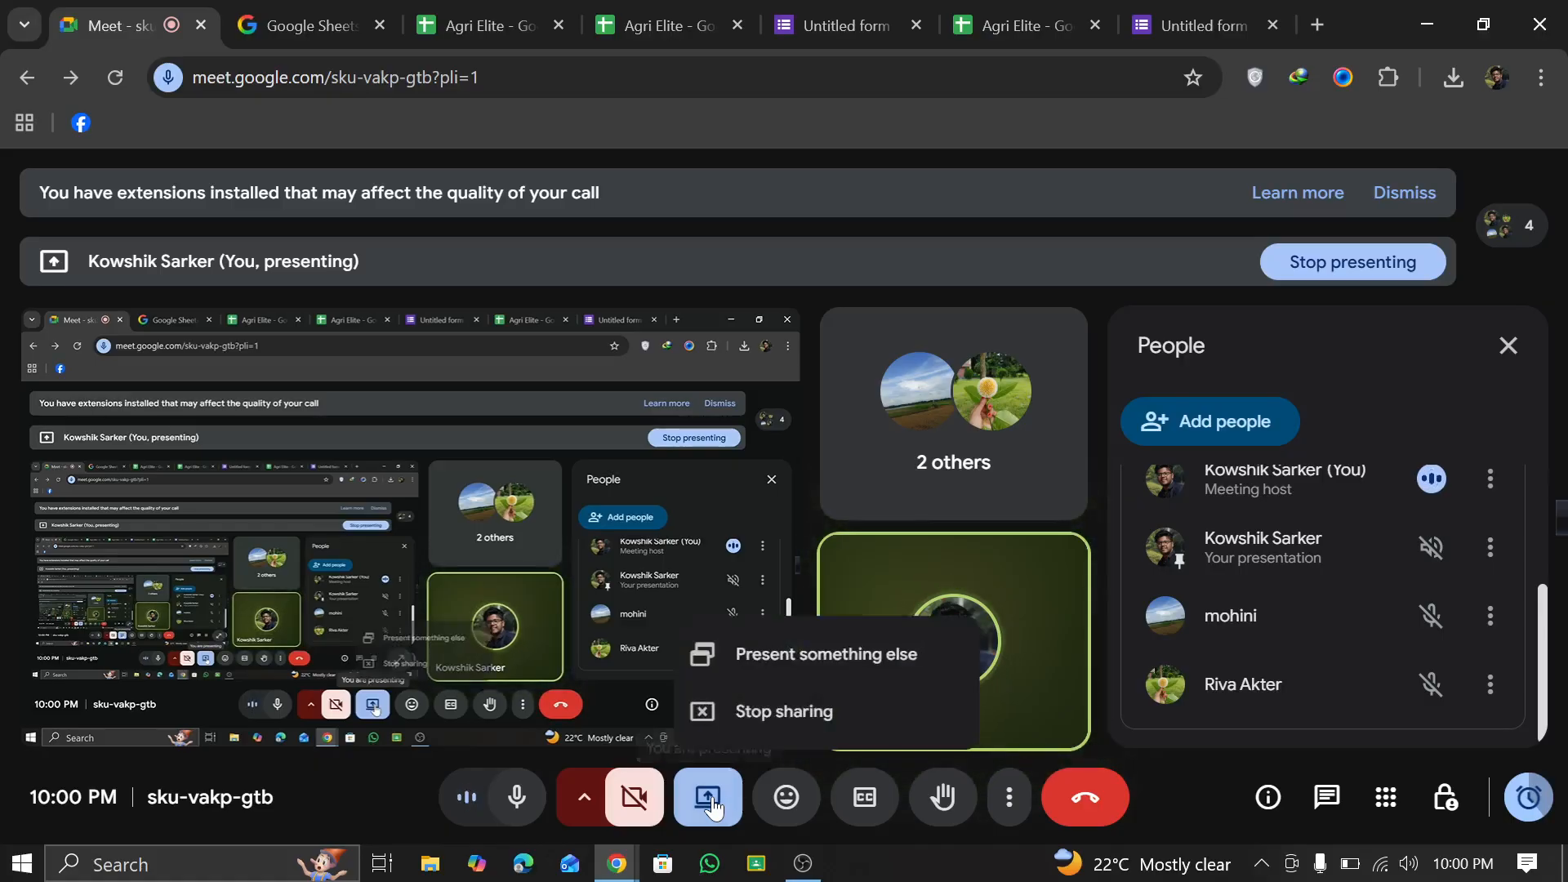